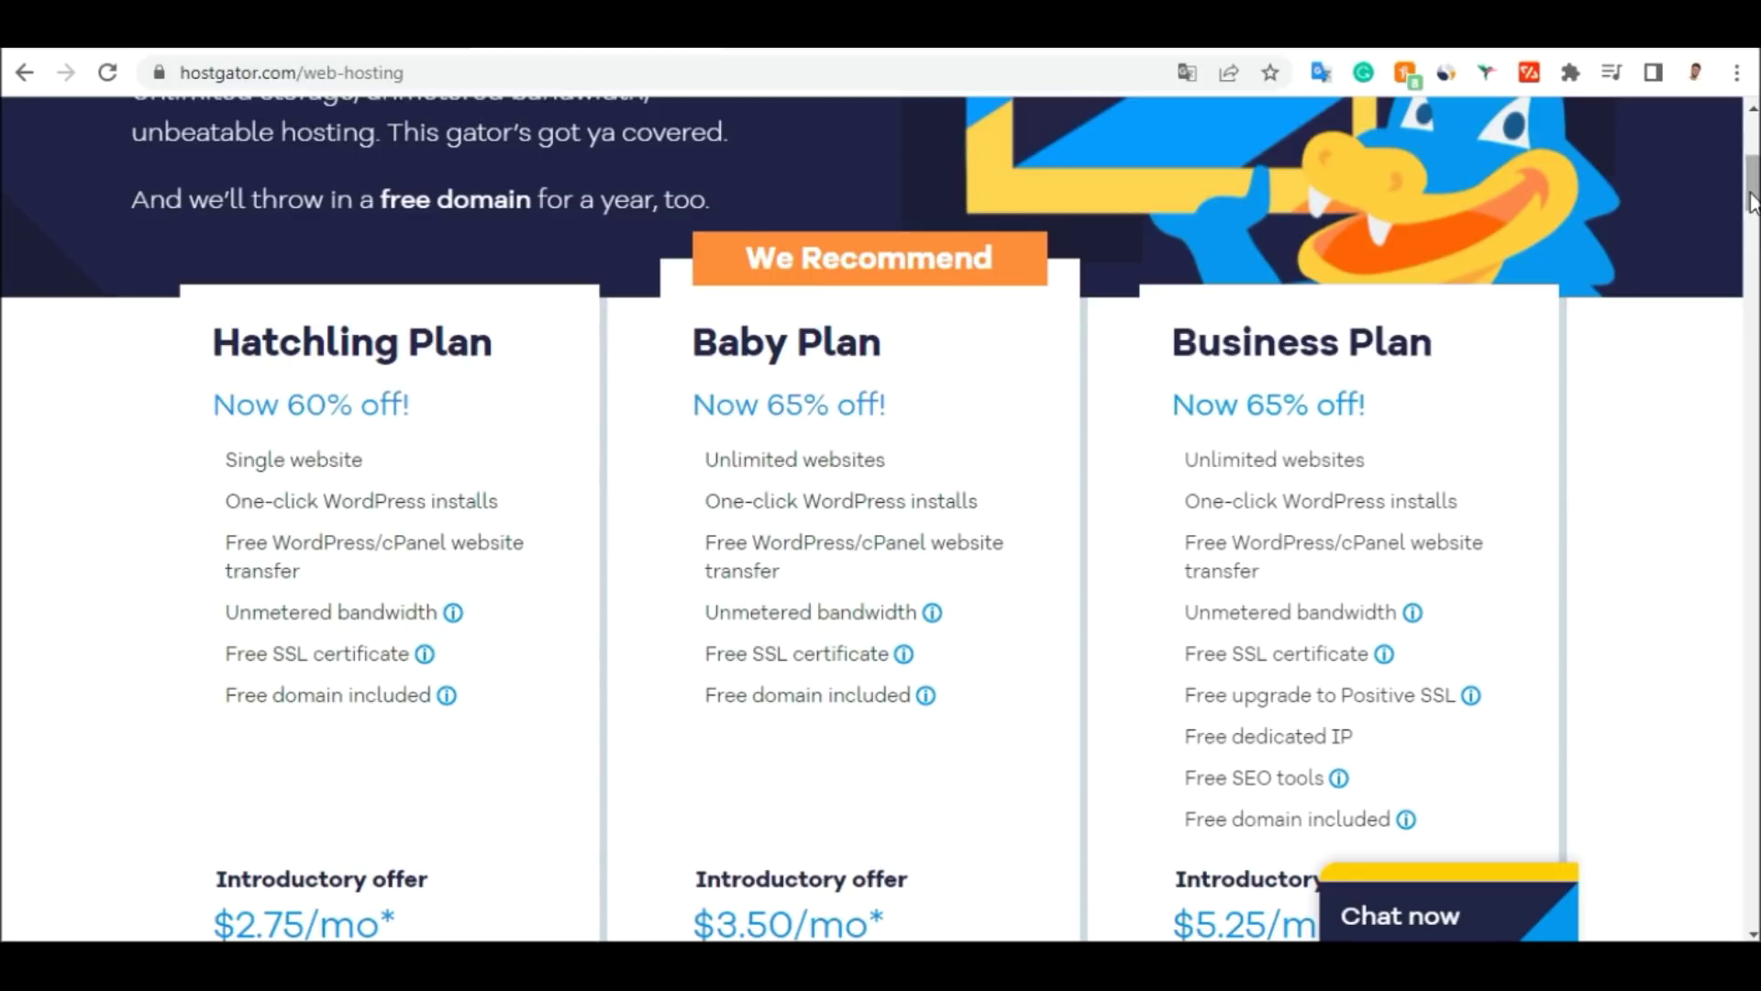
Start the Baby Plan checkout and dismiss the coupon-finder popup.
scroll(1752, 200, "down", 3)
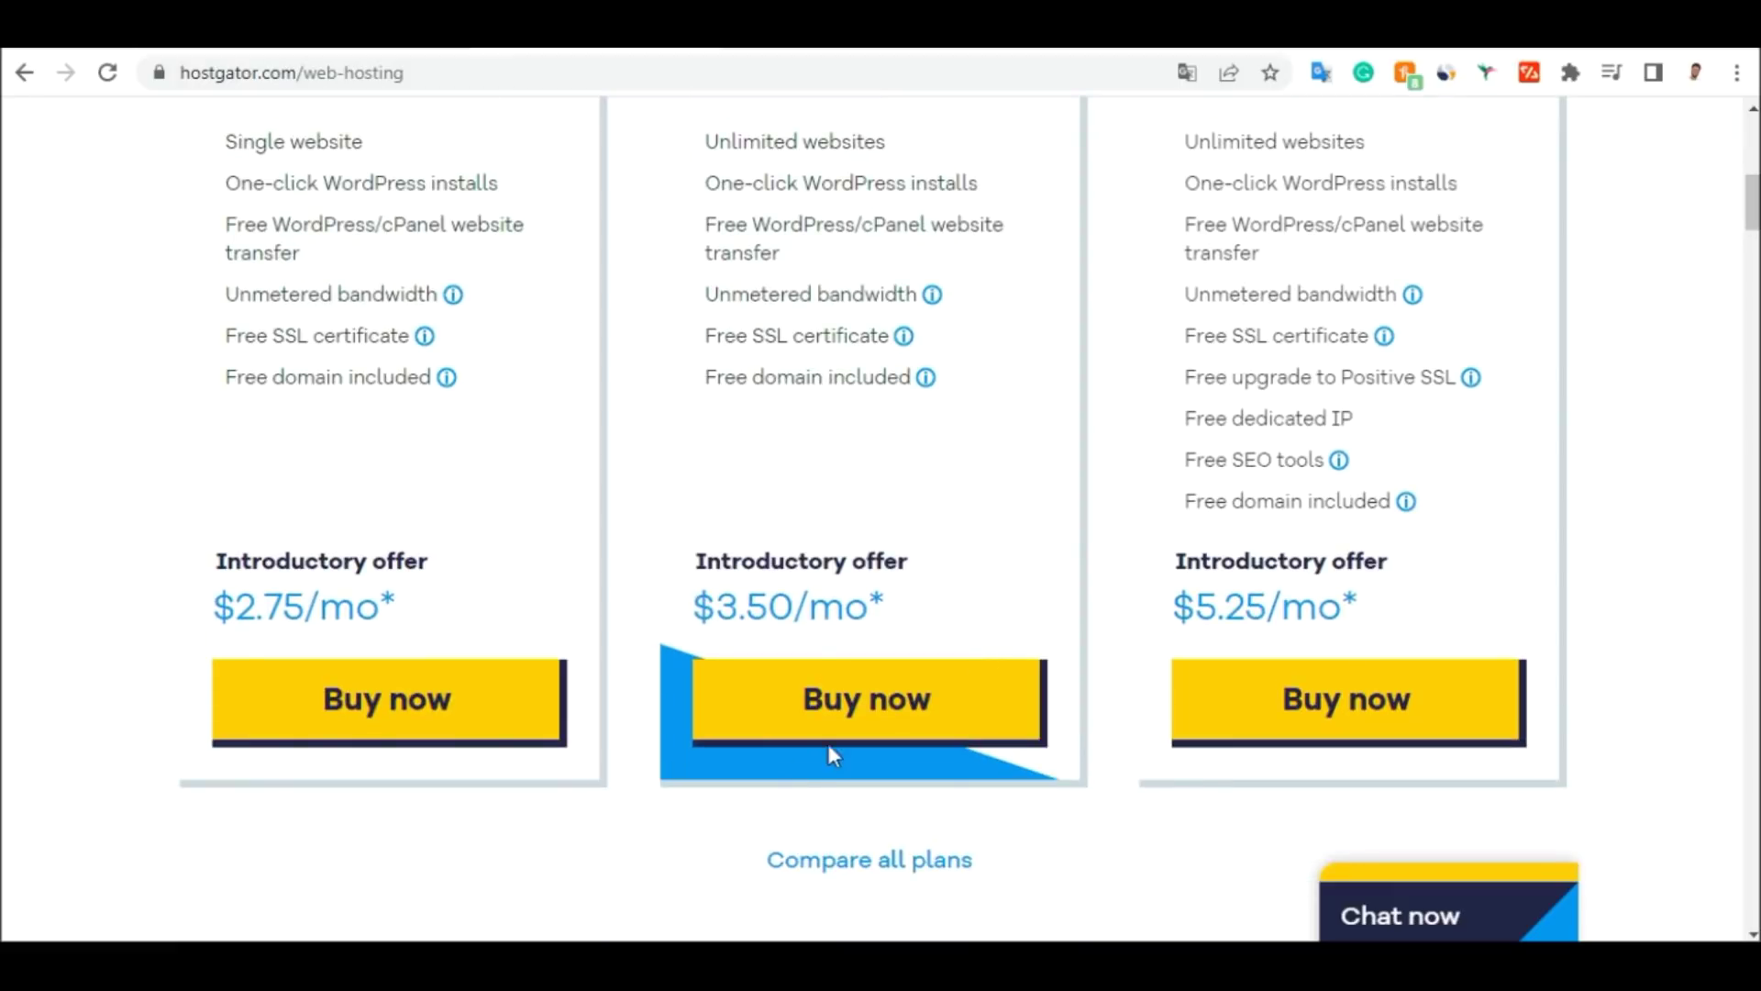
left_click(855, 709)
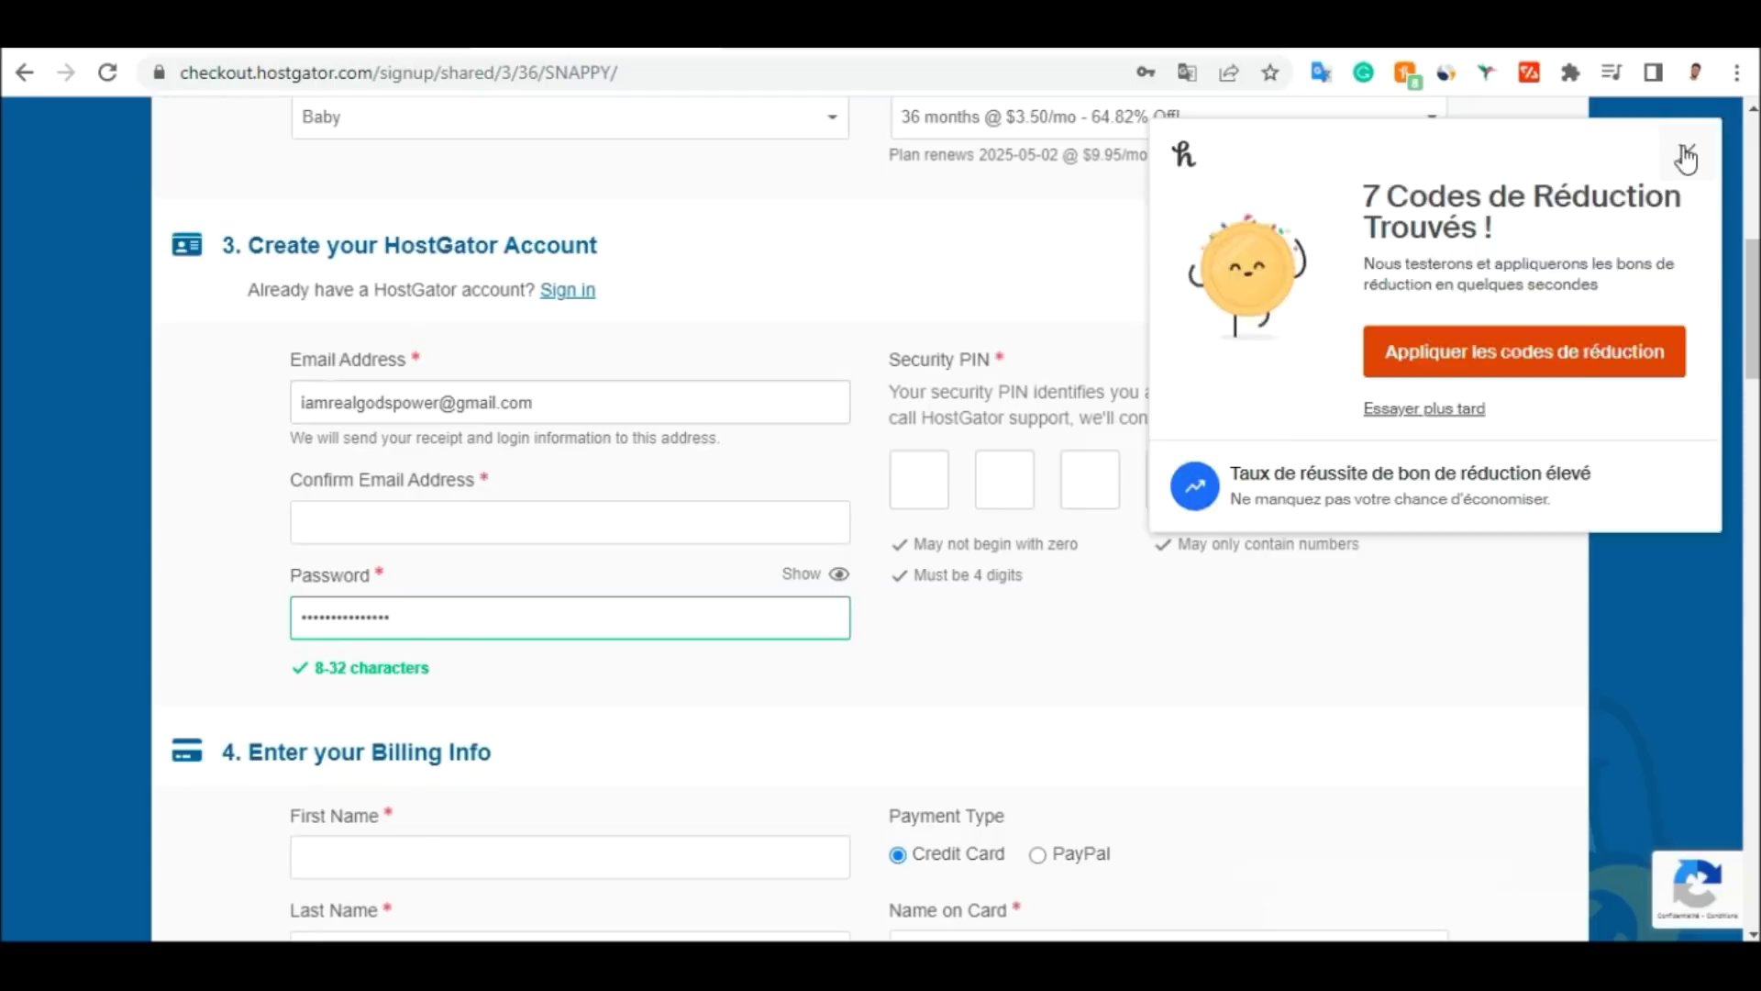
left_click(1683, 154)
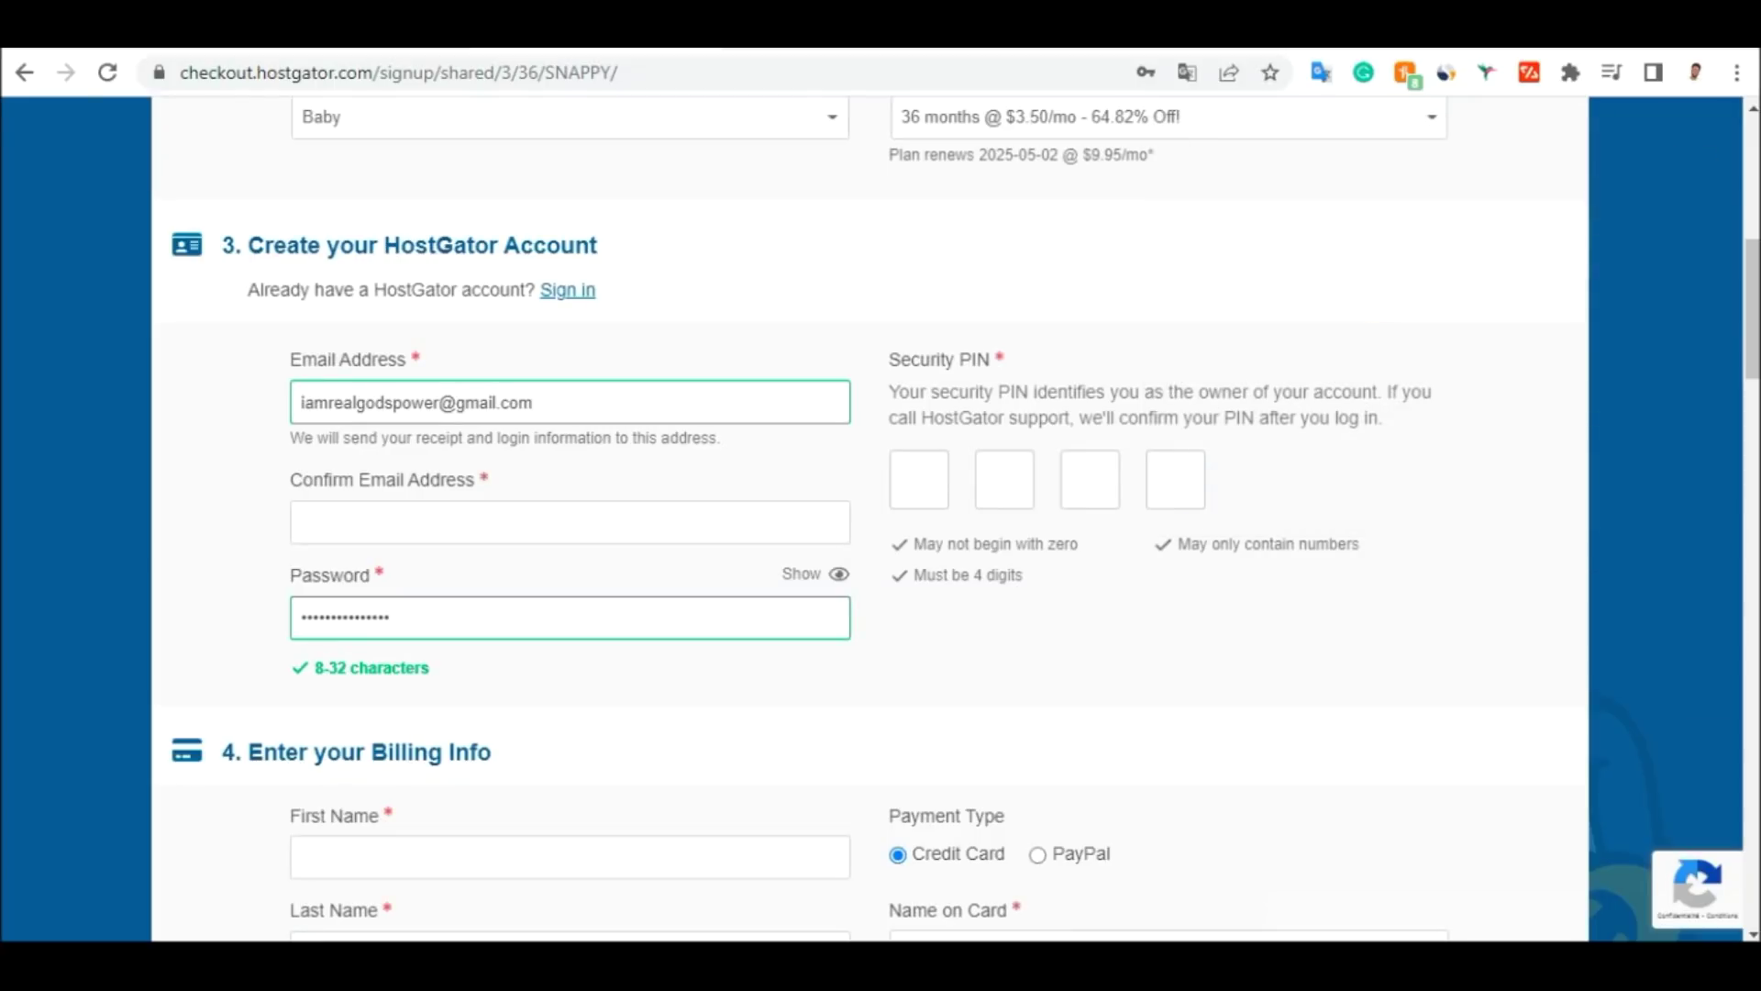
left_click_drag(1752, 303, 1752, 182)
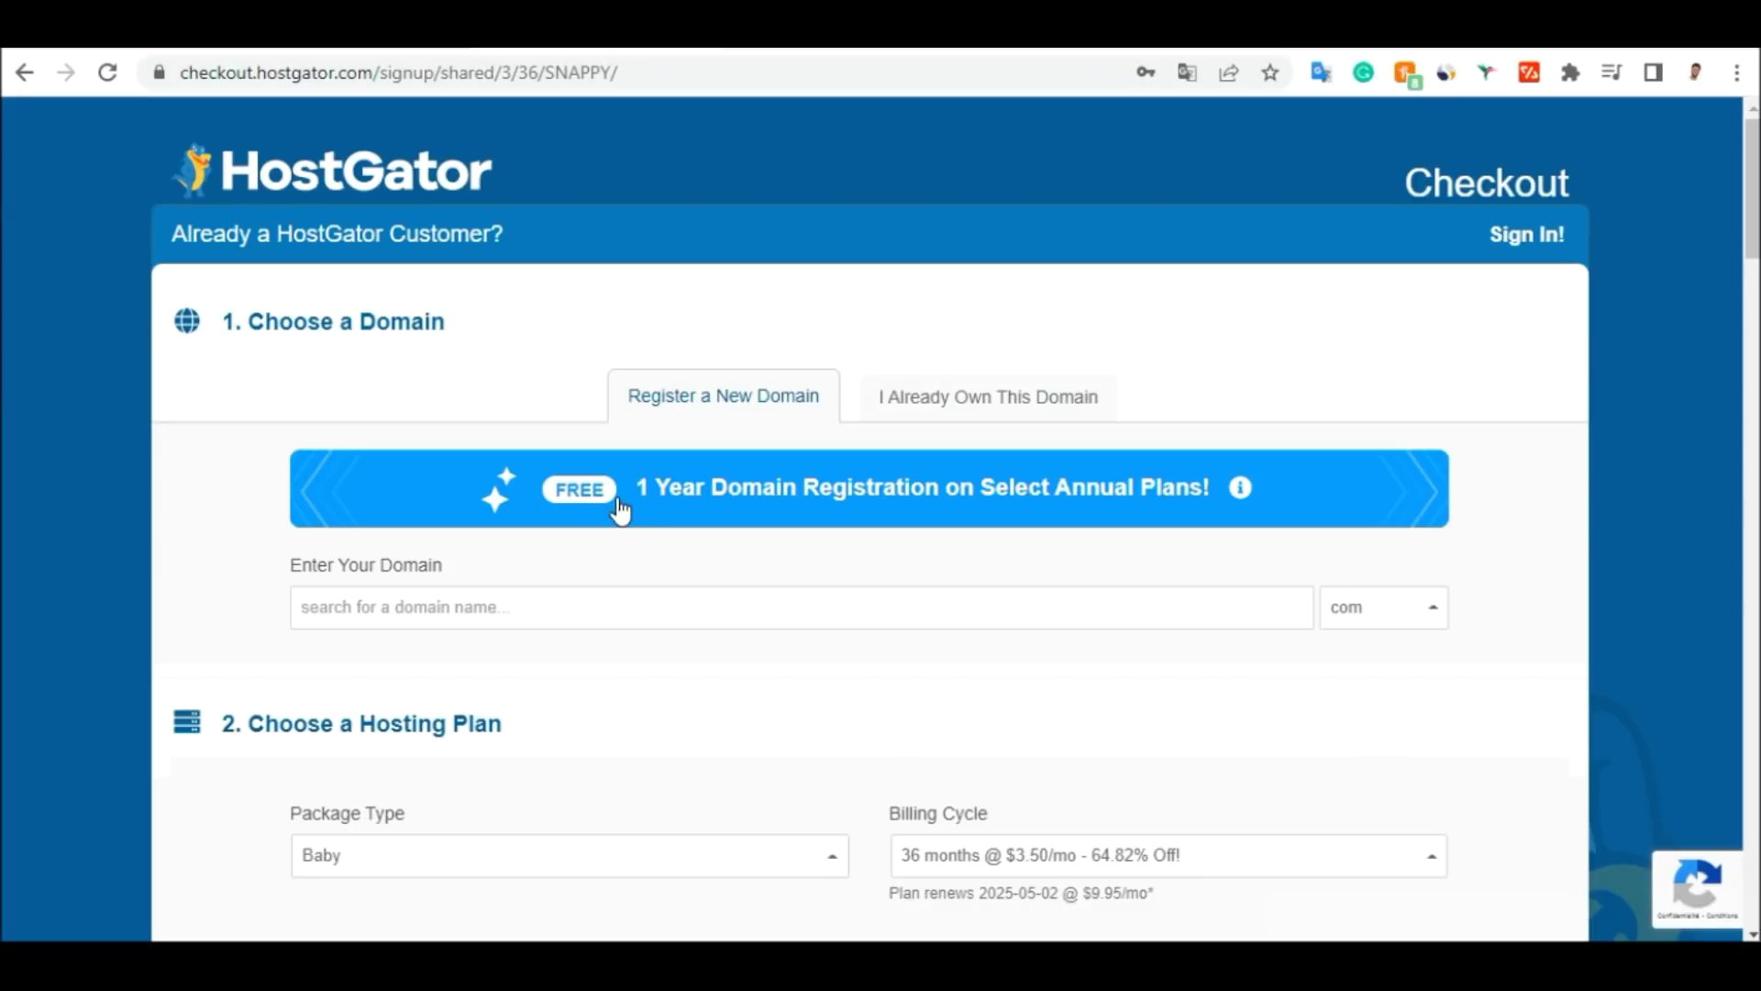
Enter getfastme as the domain to register and run the availability search.
left_click(487, 615)
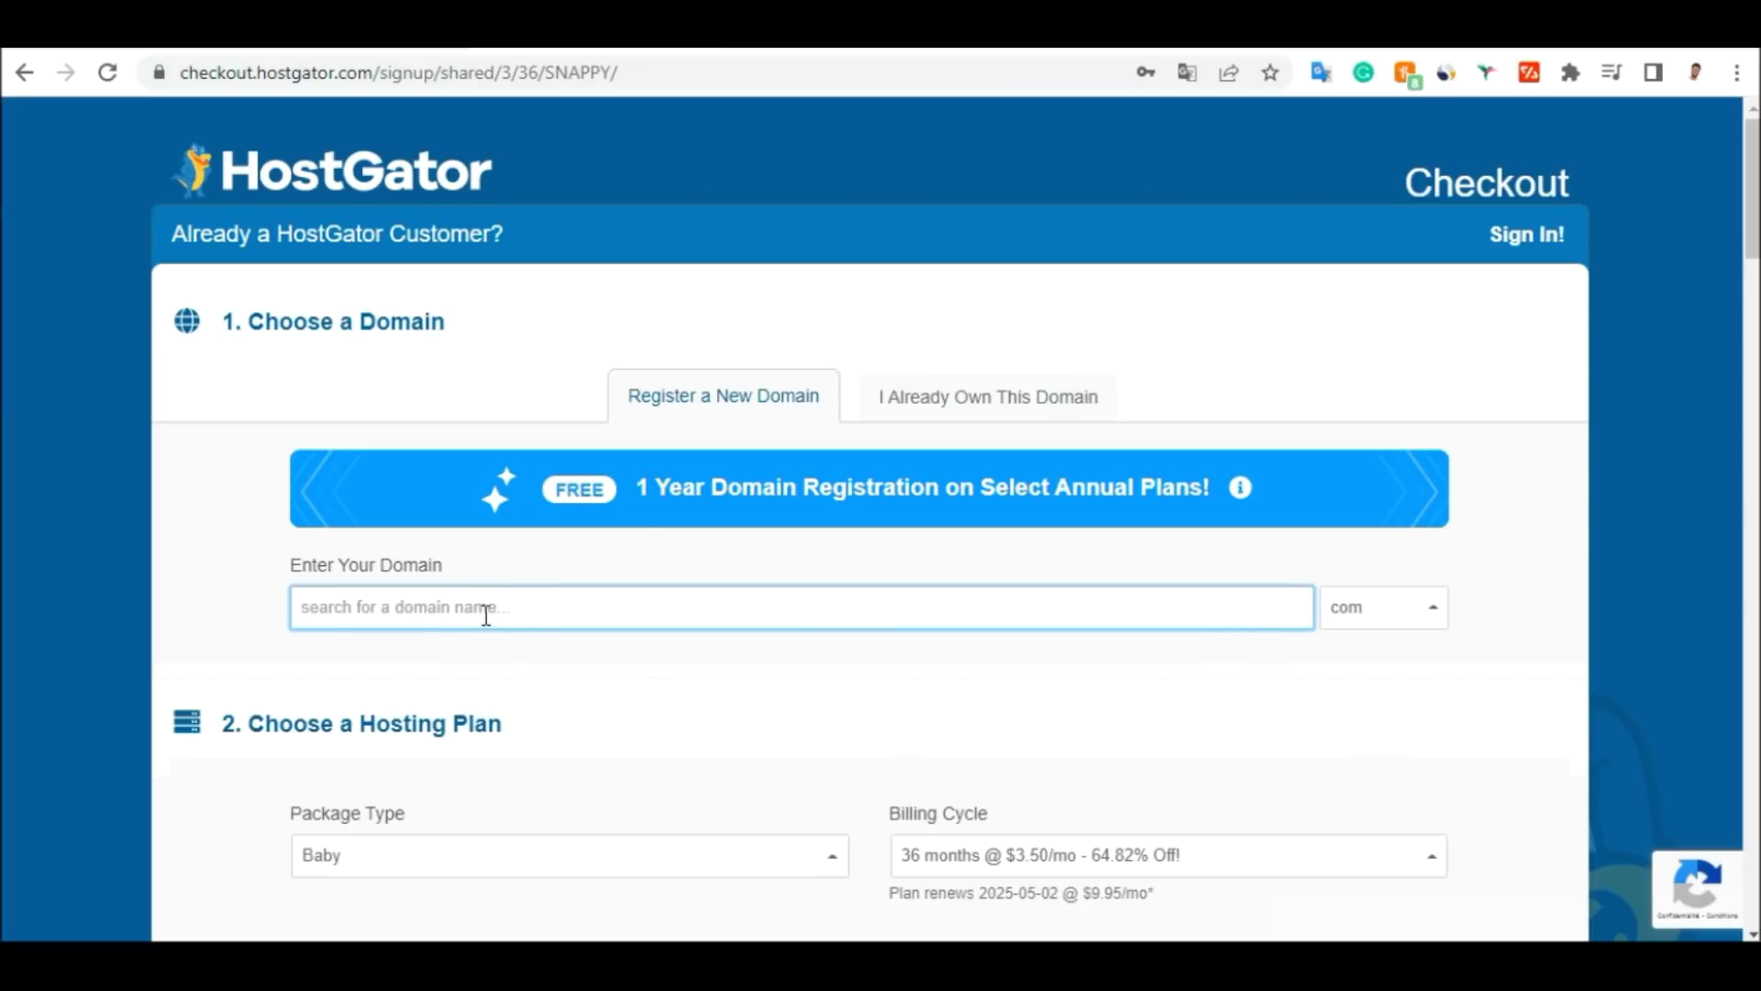
type("get")
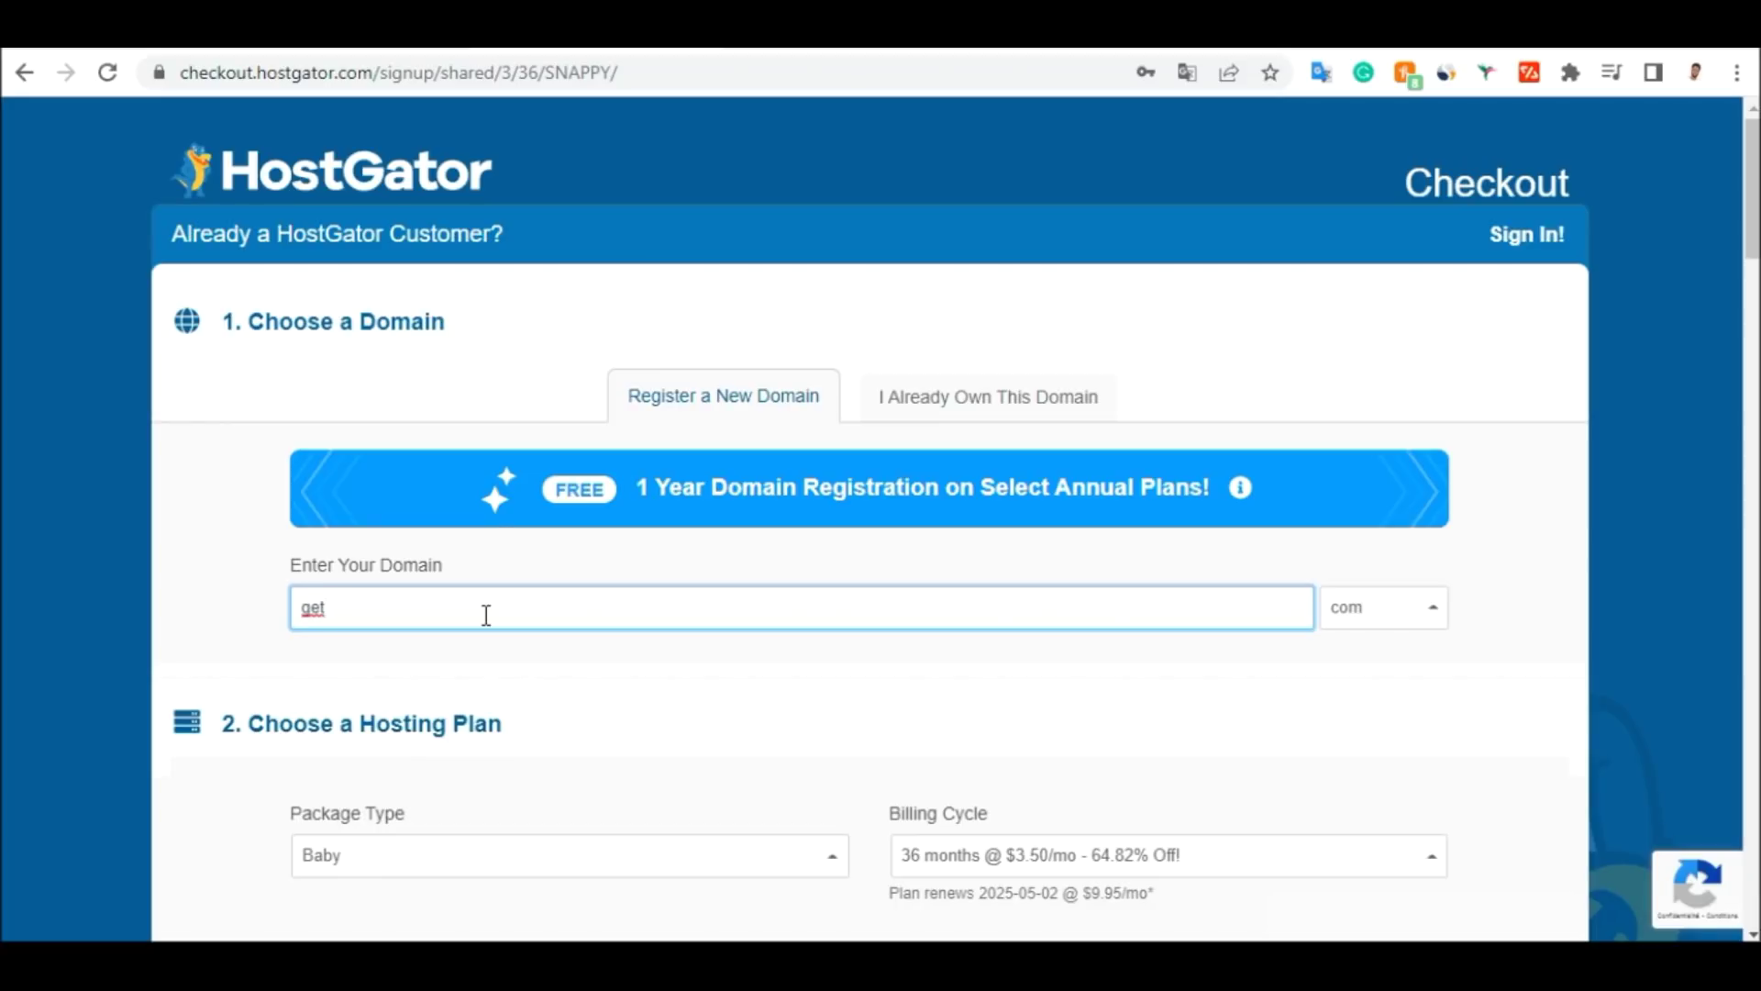
type("fastme")
left_click(954, 722)
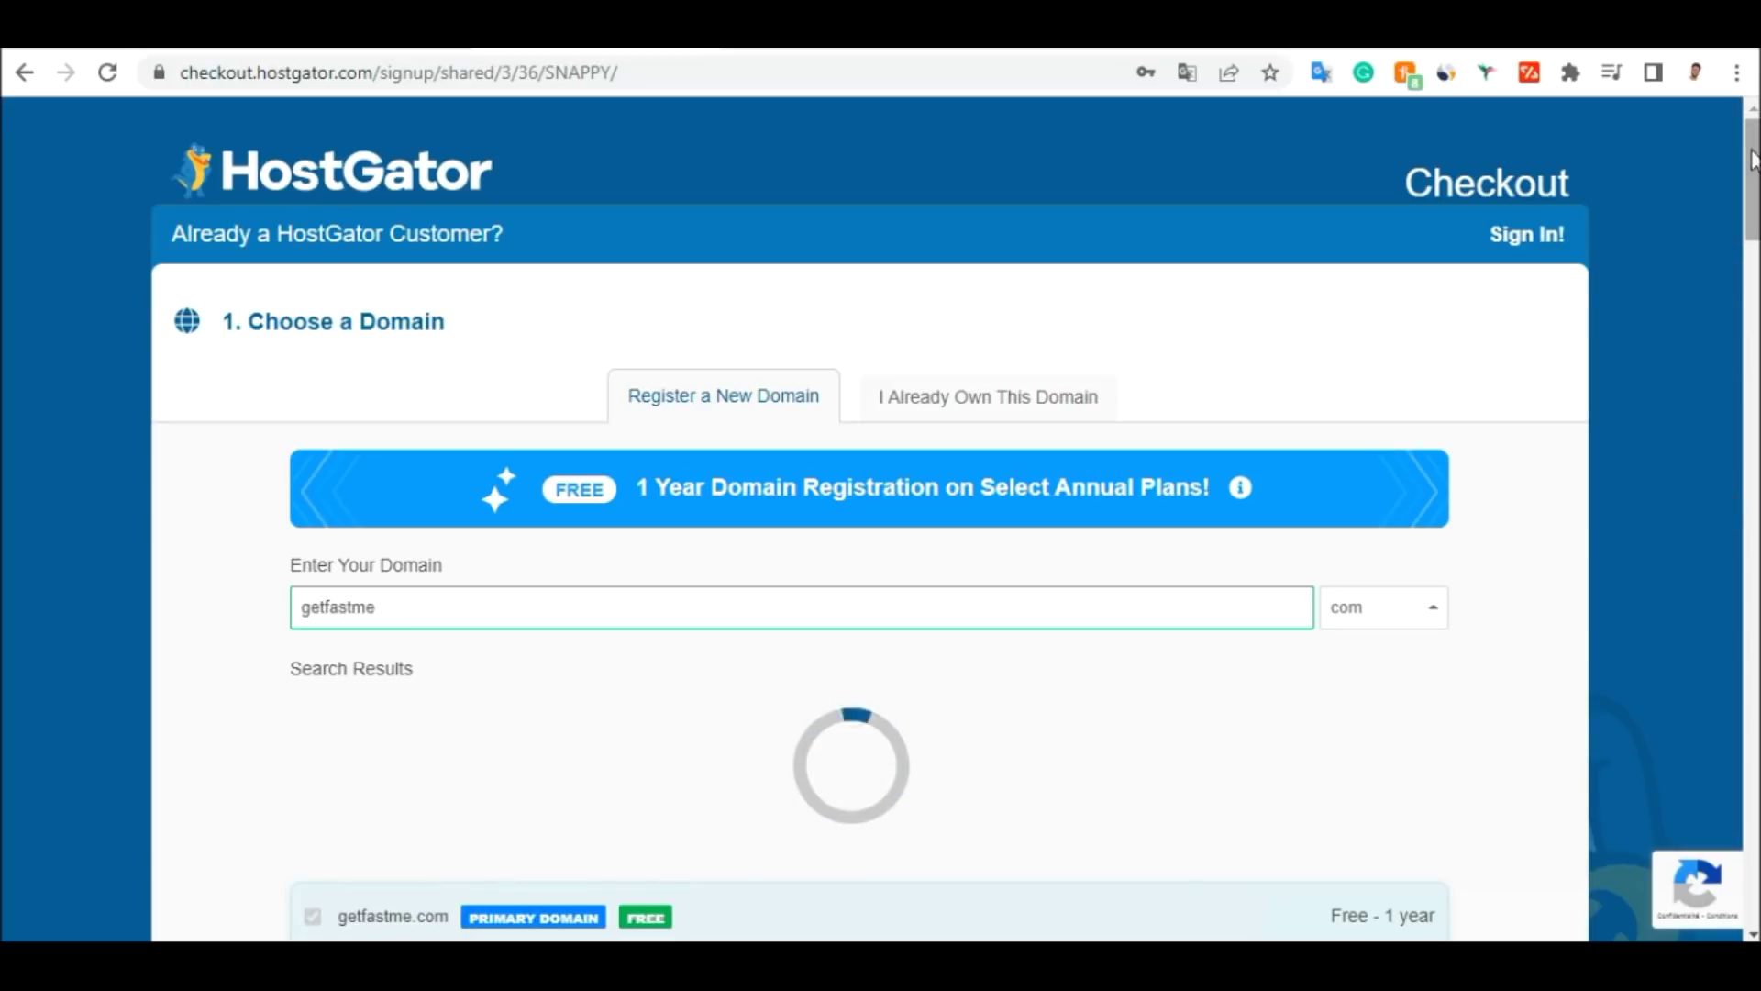
Scroll through the getfastme.com results to the Domain Privacy and Choose a Hosting Plan sections.
scroll(1750, 174, "down", 2)
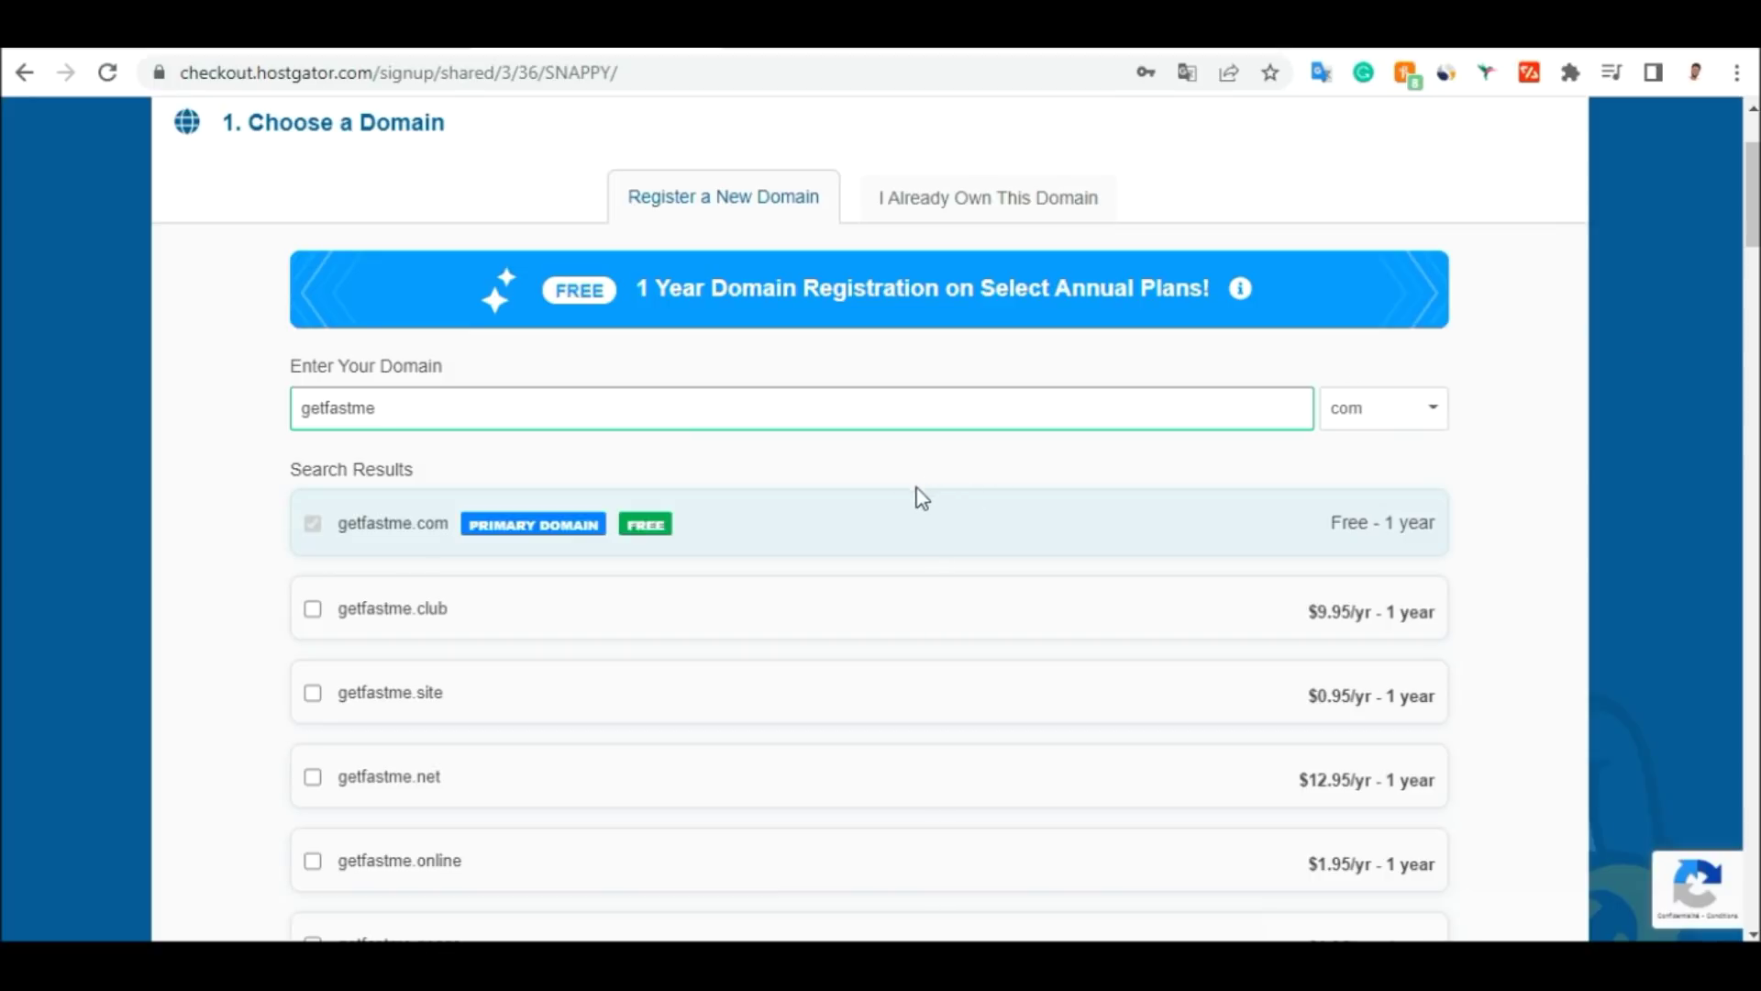
left_click_drag(1754, 194, 1756, 408)
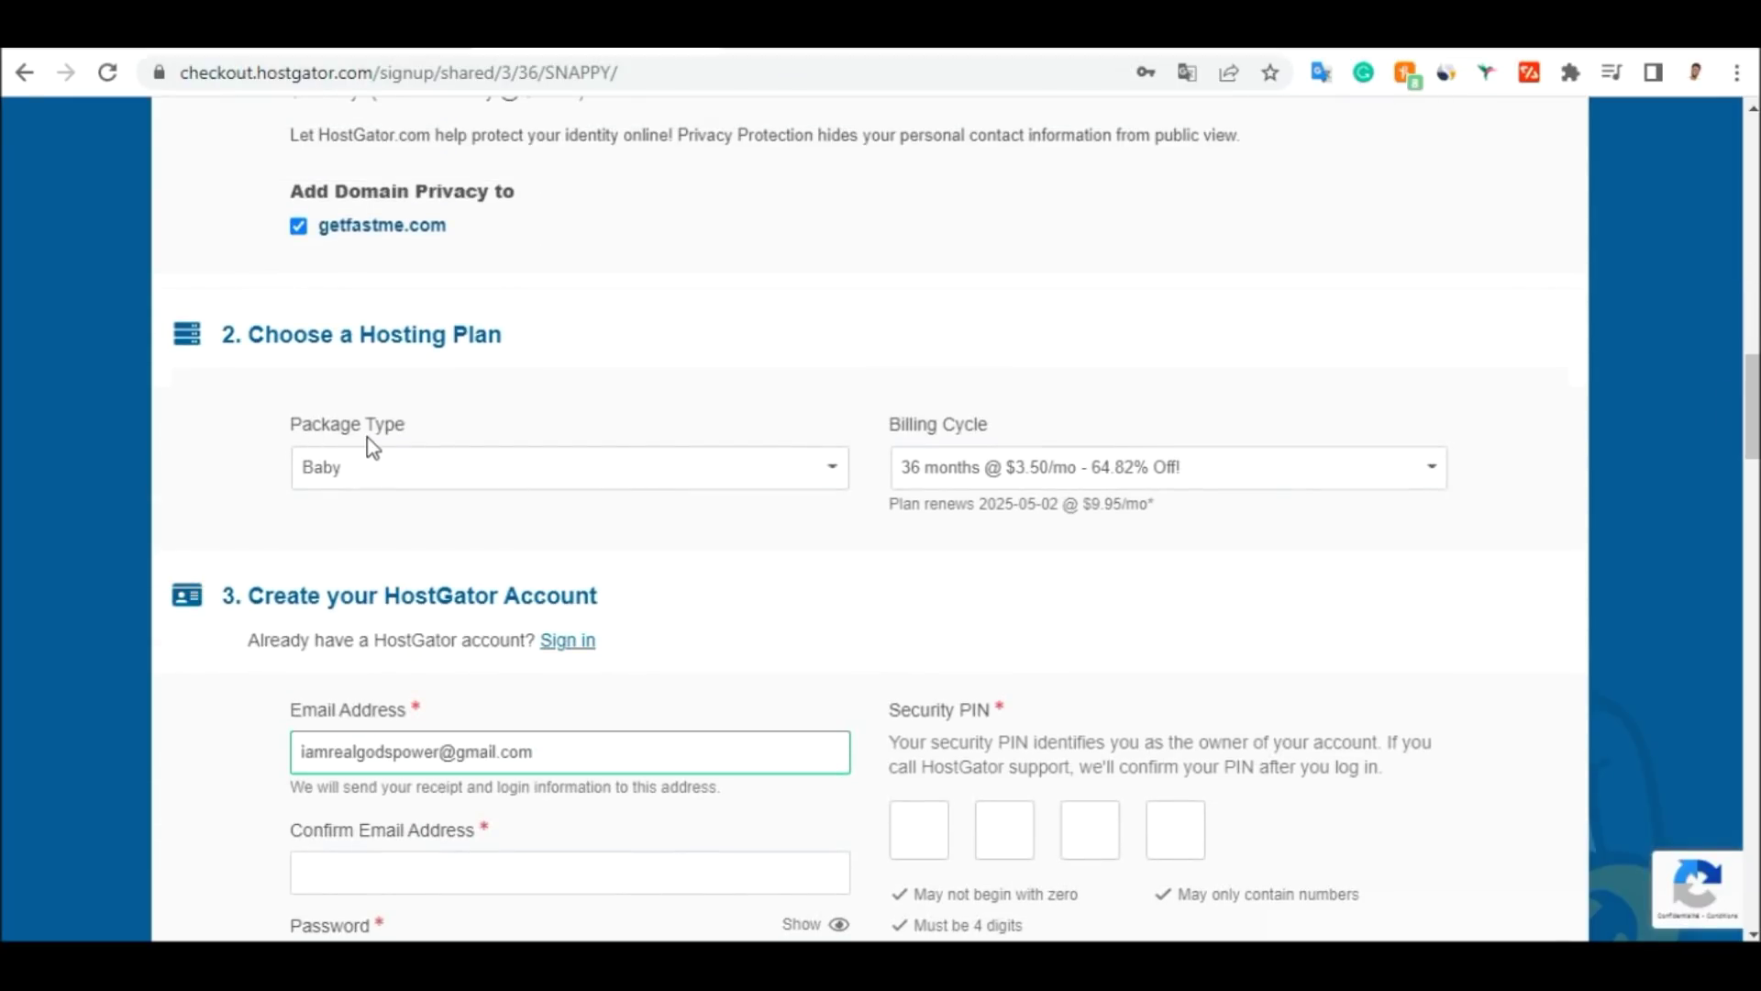
Set the Baby plan billing cycle to 1 month @ $11.95/mo.
left_click(1089, 475)
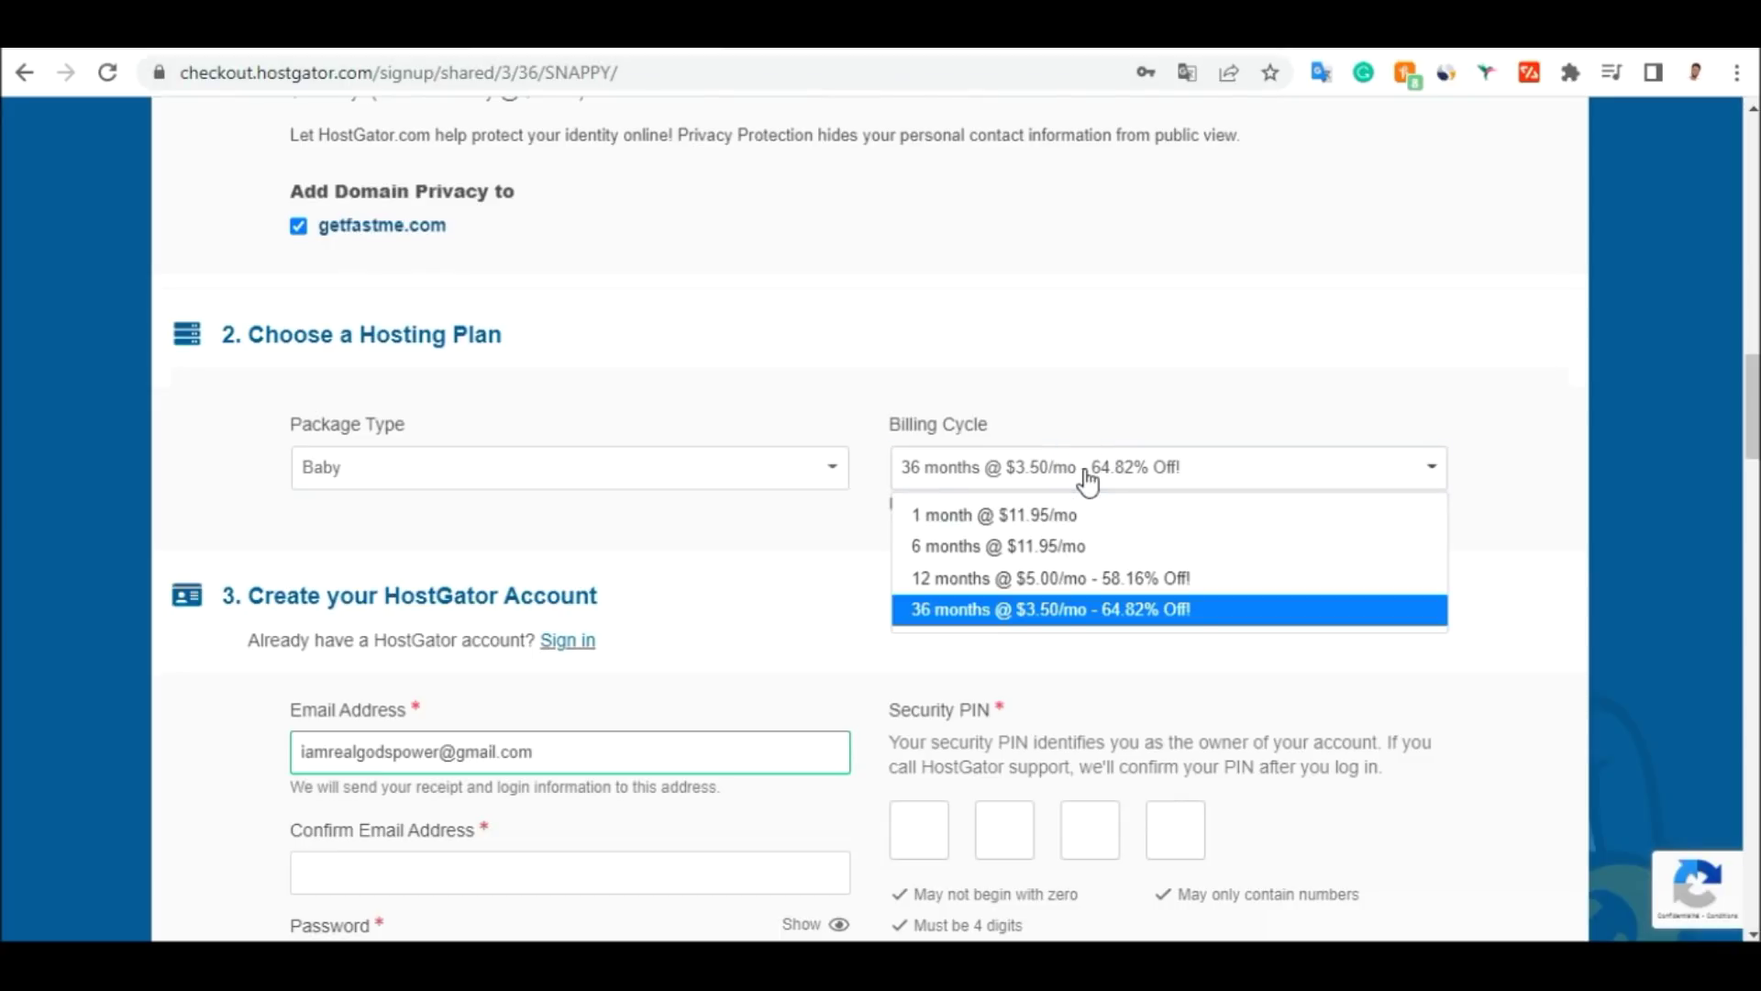
left_click(1018, 519)
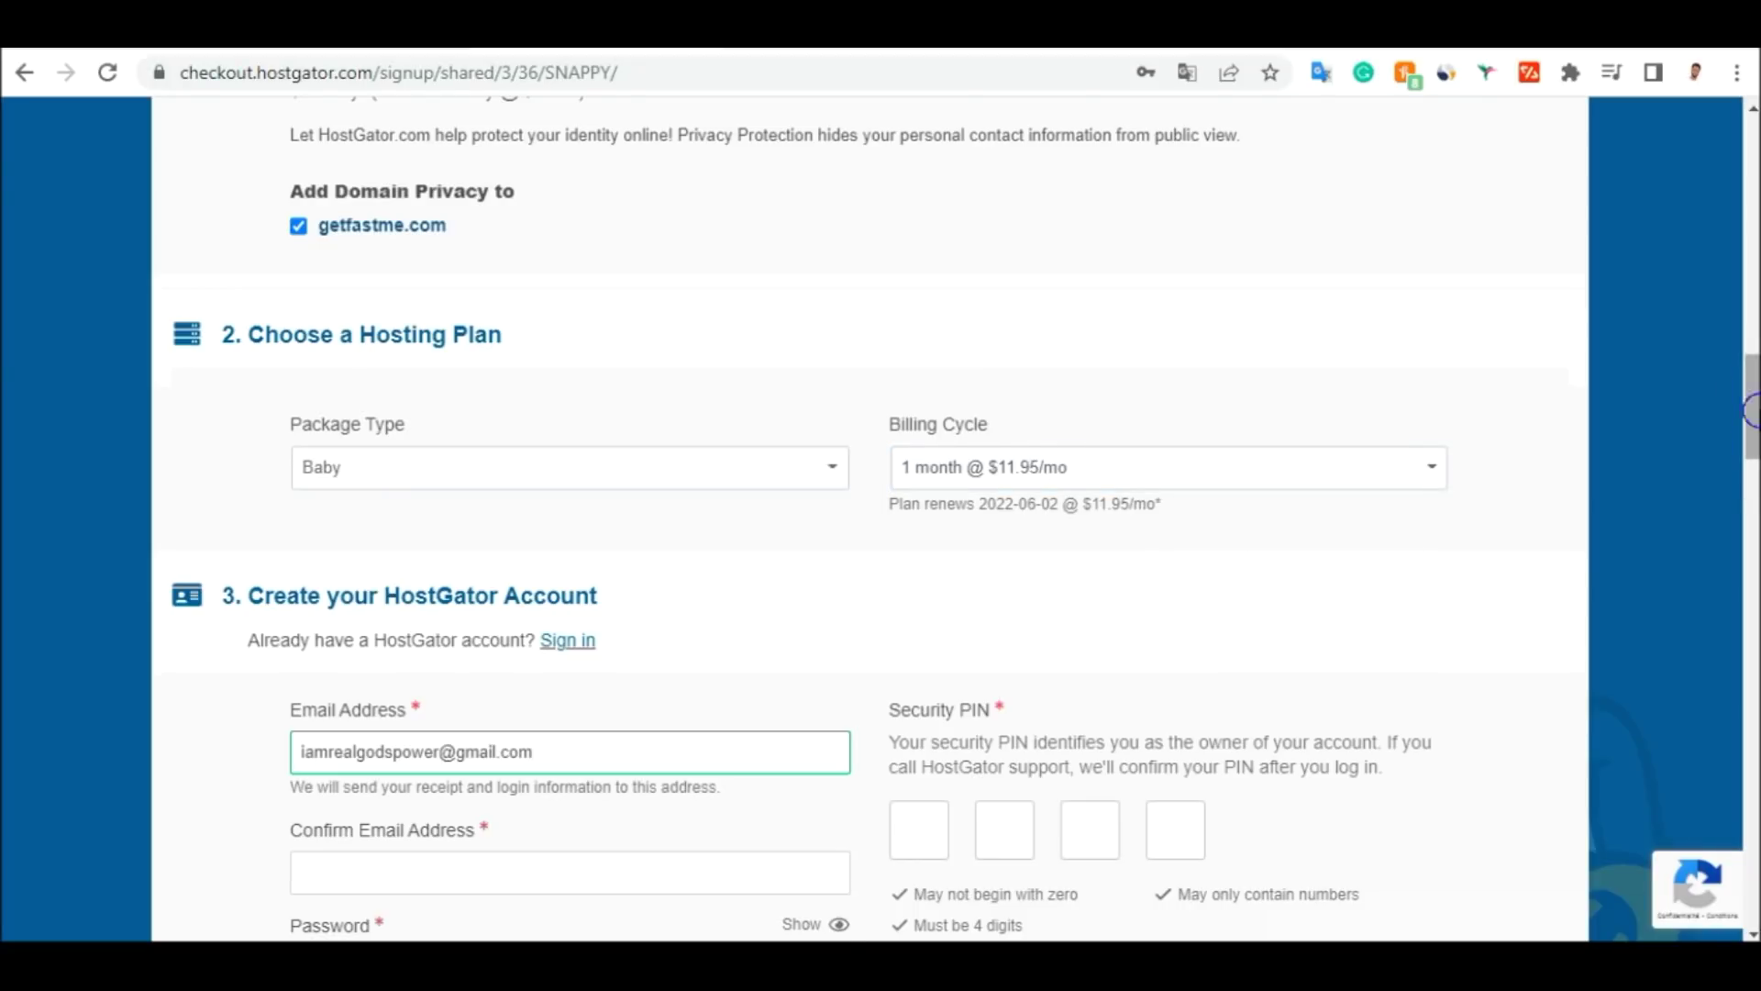
scroll(714, 419, "down", 3)
Copy the account email address into the Confirm Email Address field.
left_click(519, 473)
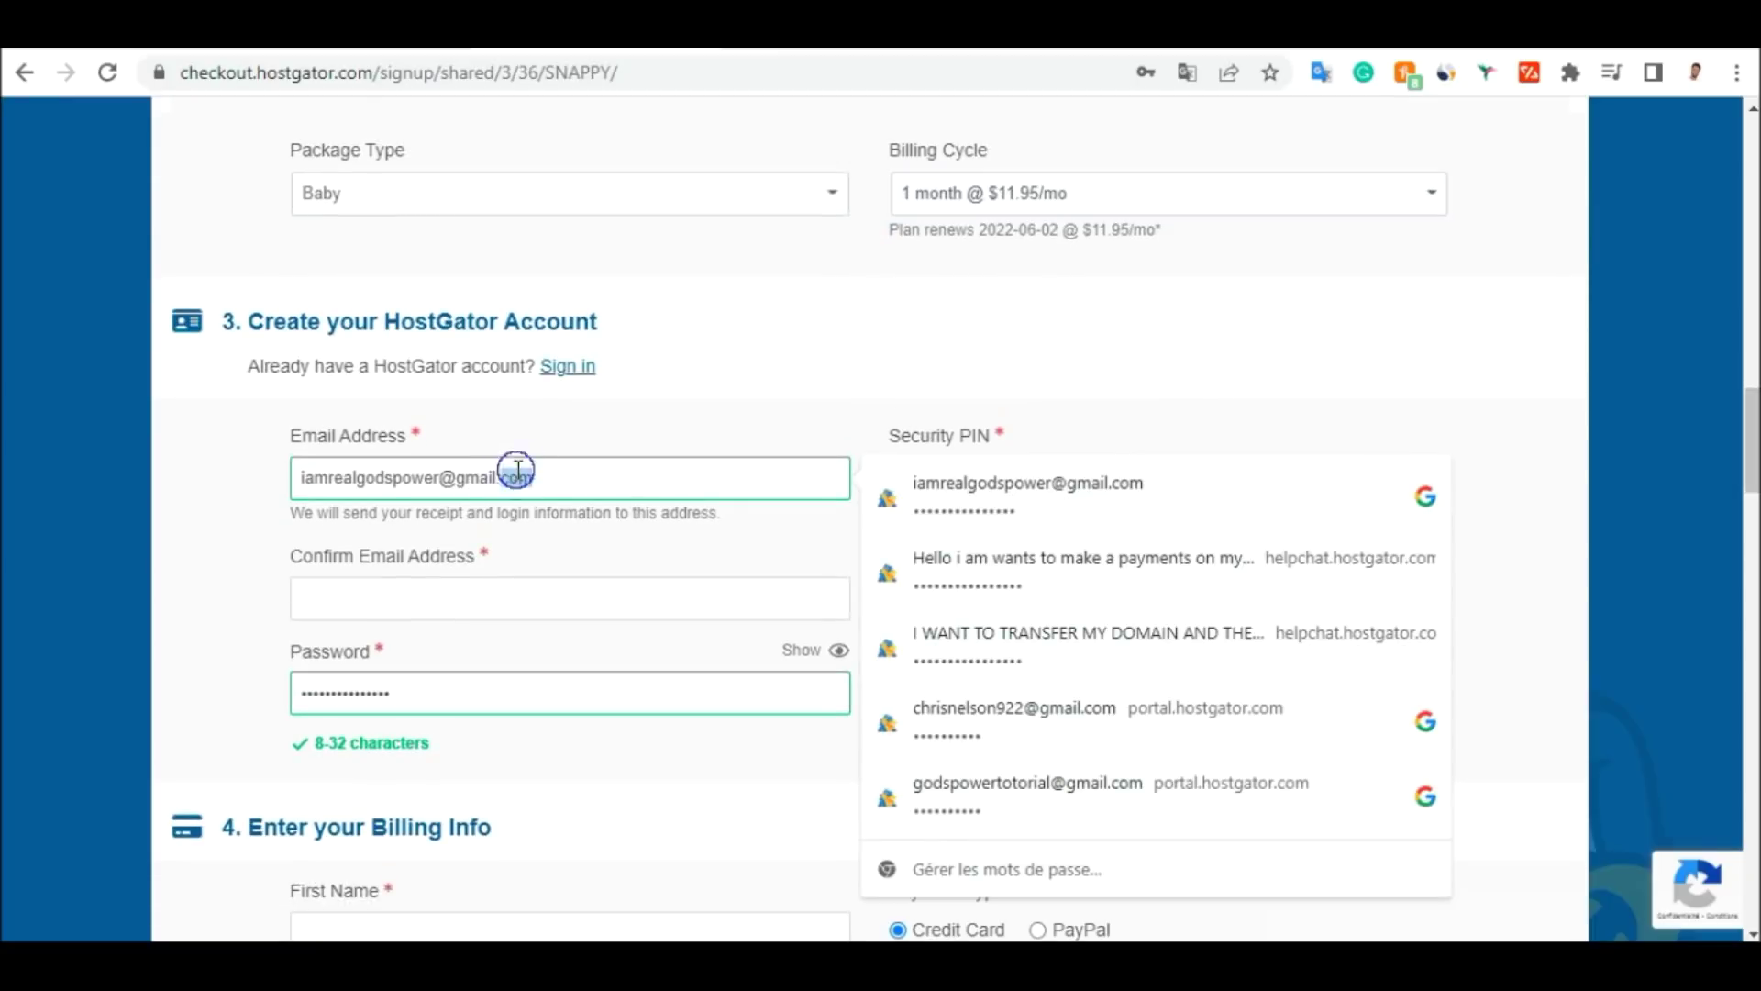
double_click(518, 473)
key("ctrl+c")
right_click(518, 473)
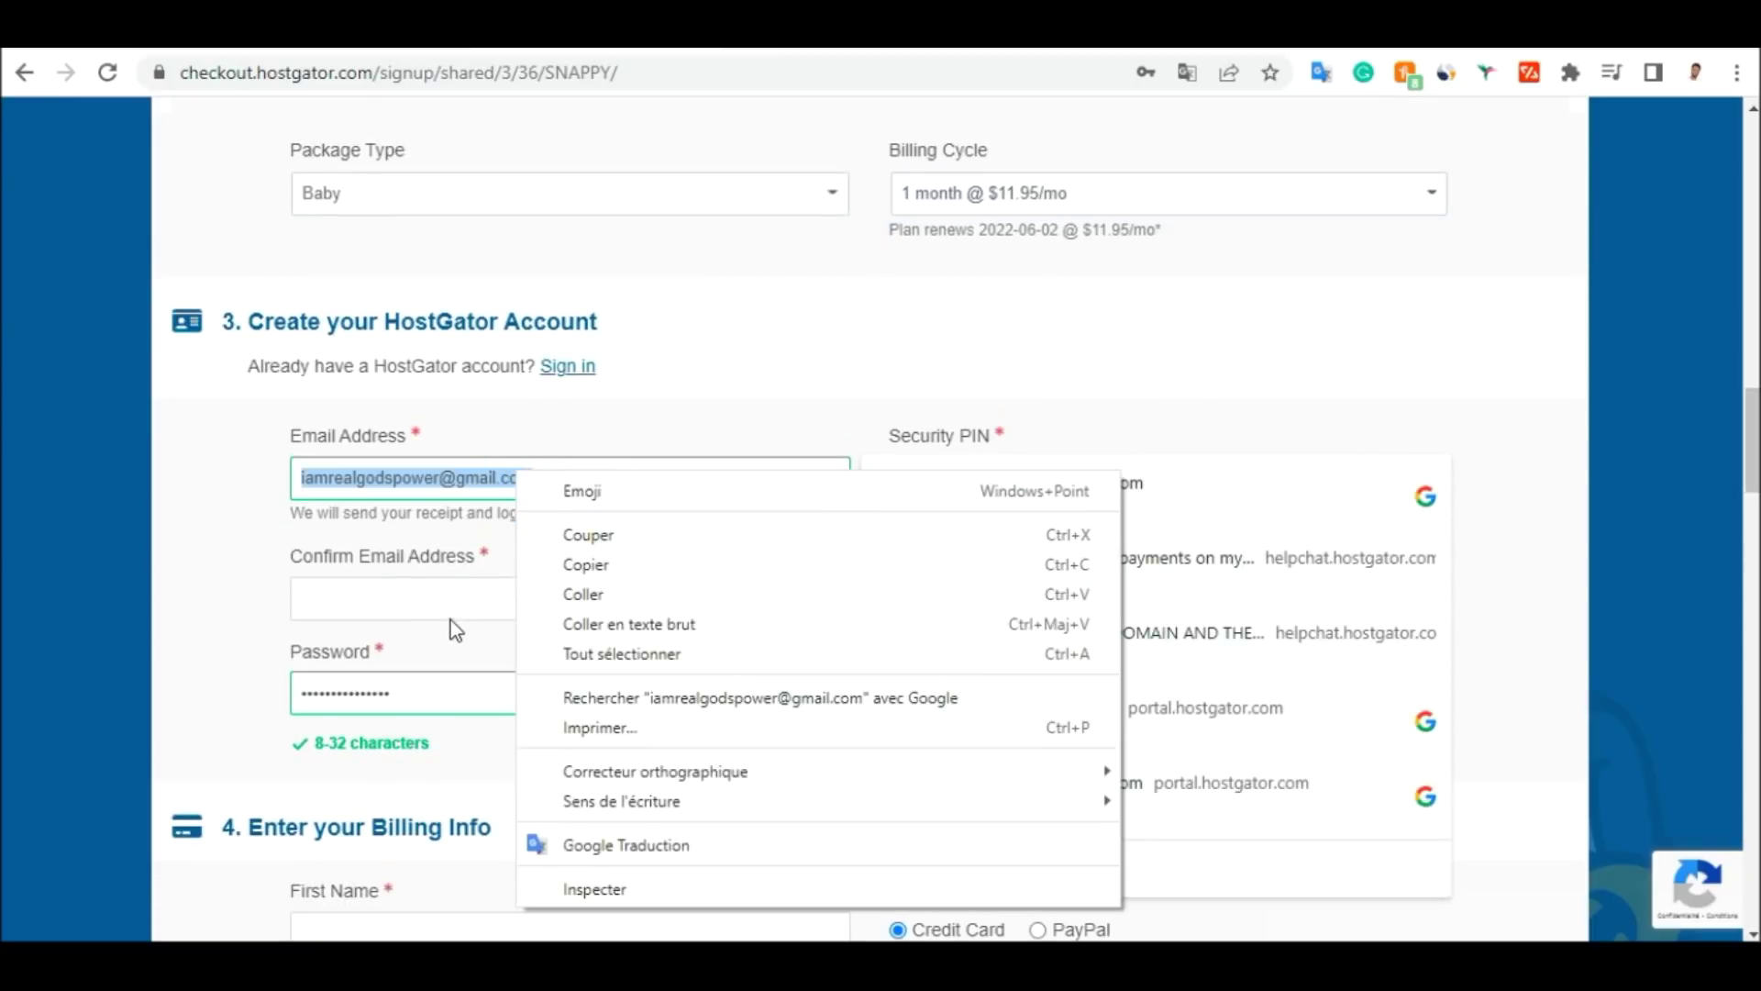
left_click(601, 580)
left_click(550, 582)
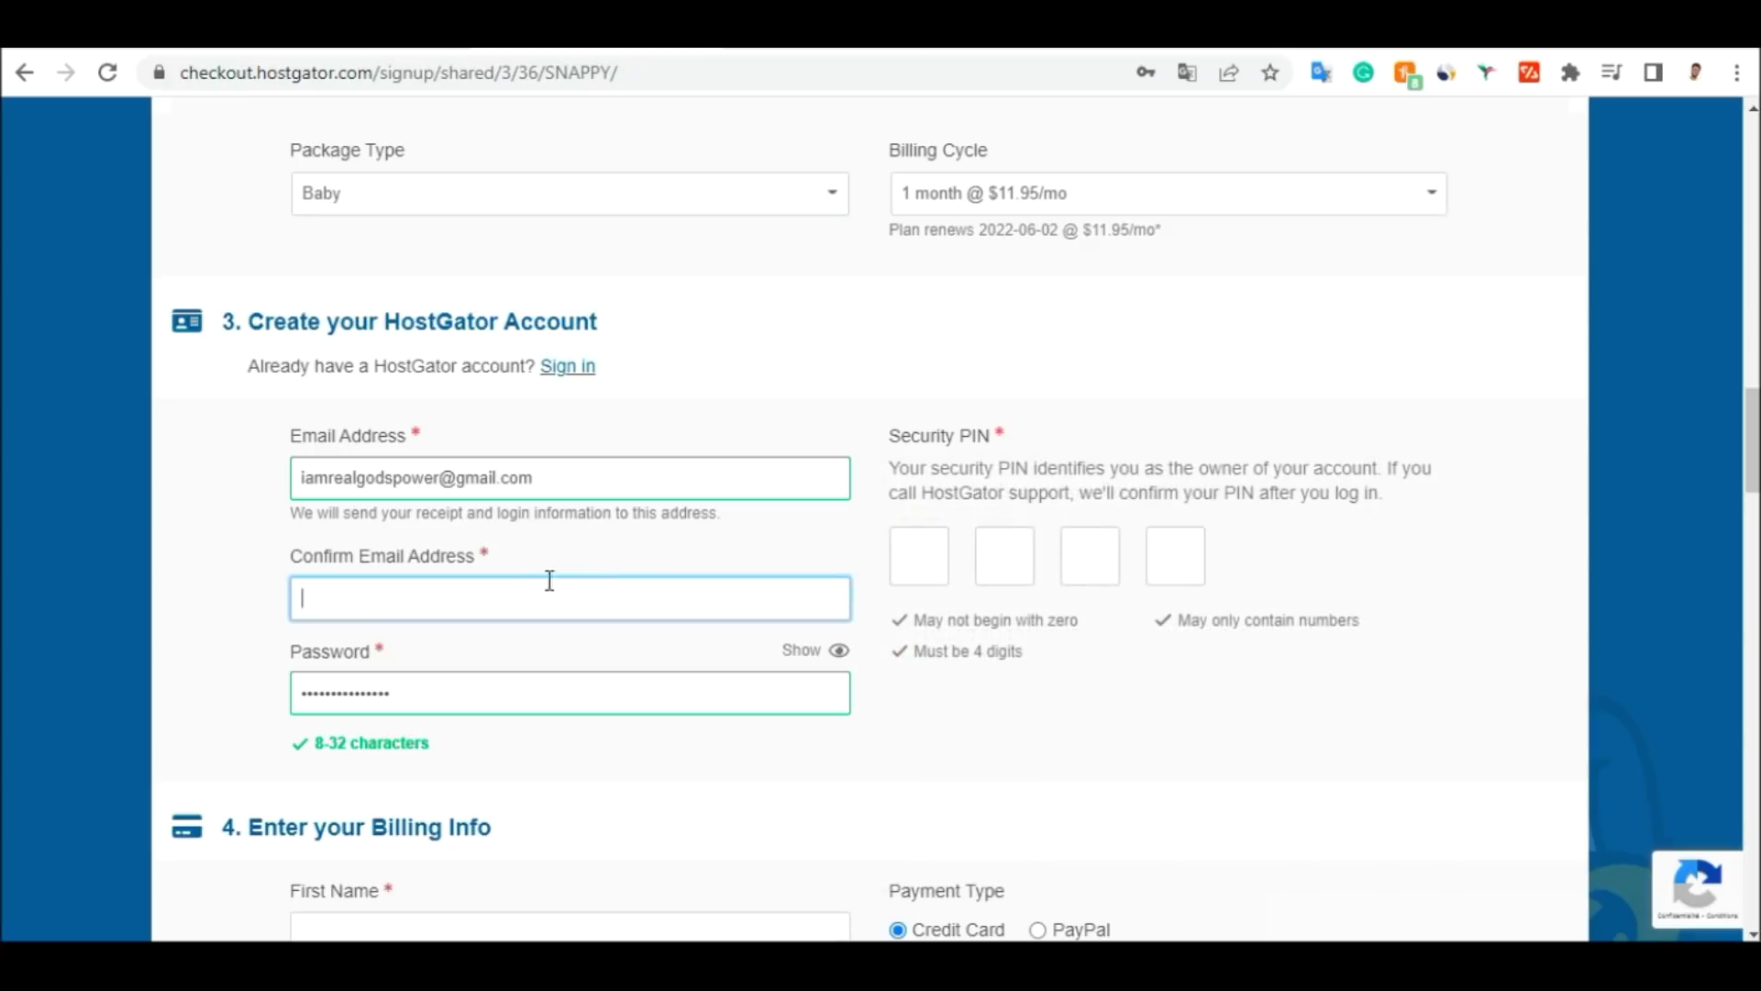
left_click(492, 590)
right_click(492, 590)
left_click(547, 387)
Enter a four-digit security PIN for the account.
left_click(925, 551)
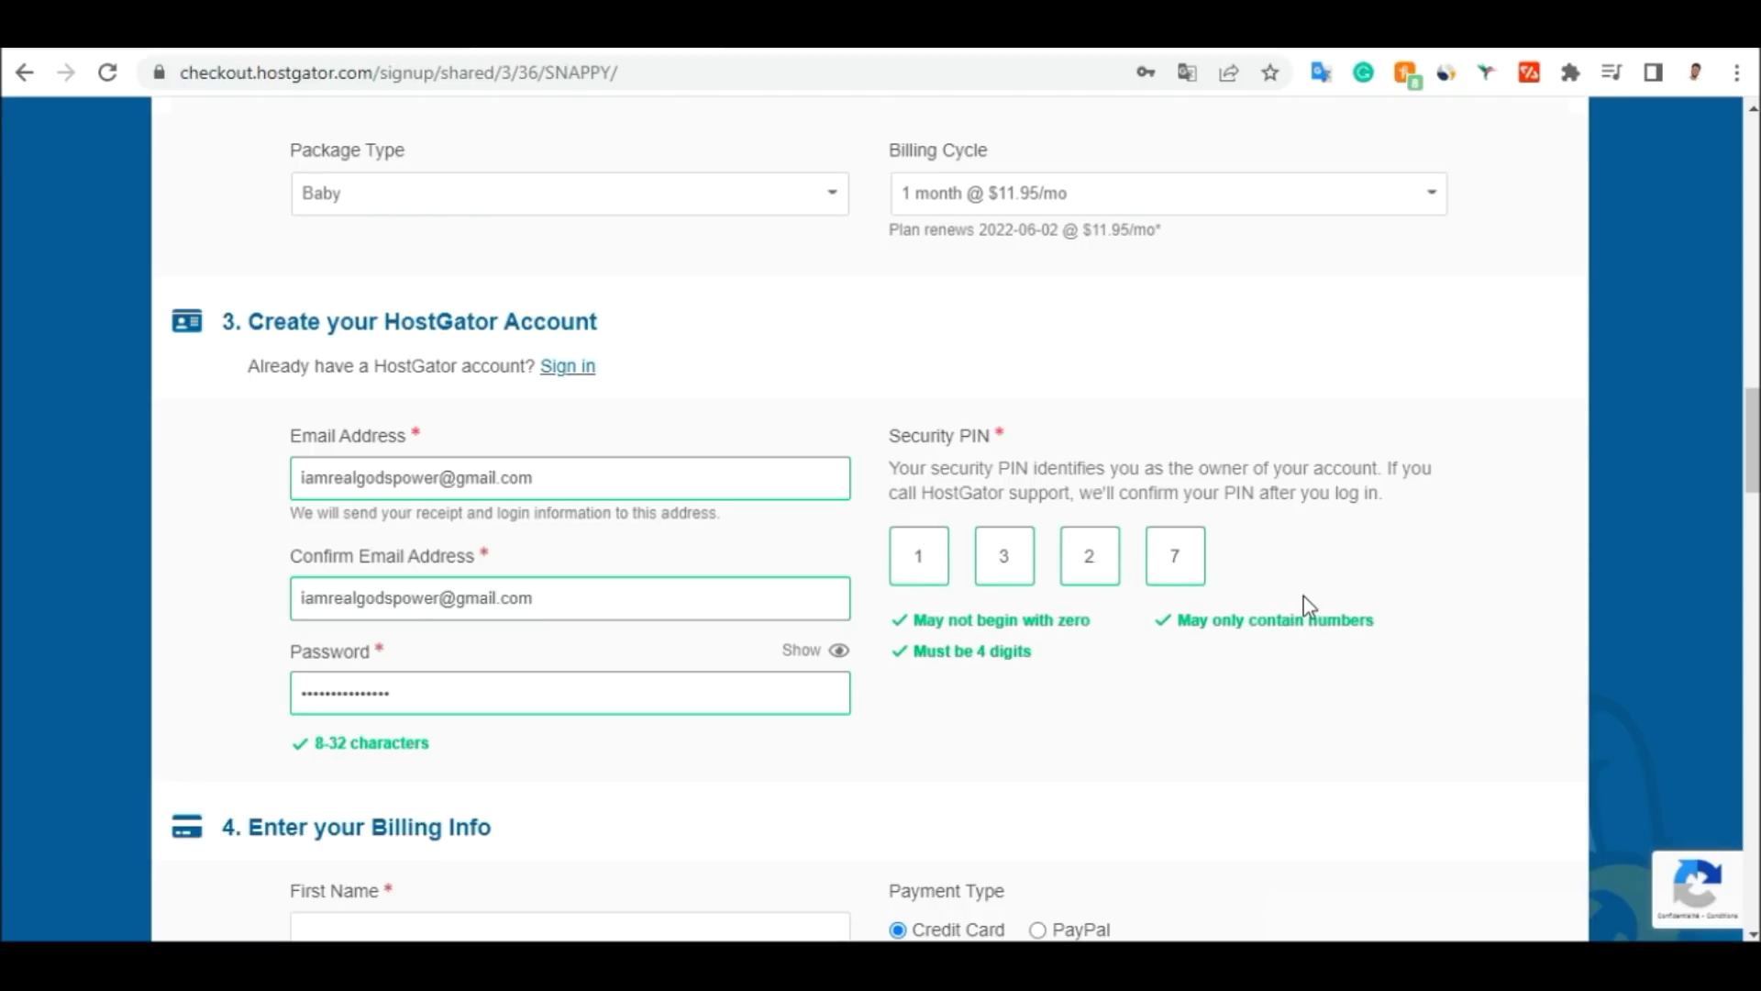
left_click_drag(1752, 440, 1752, 459)
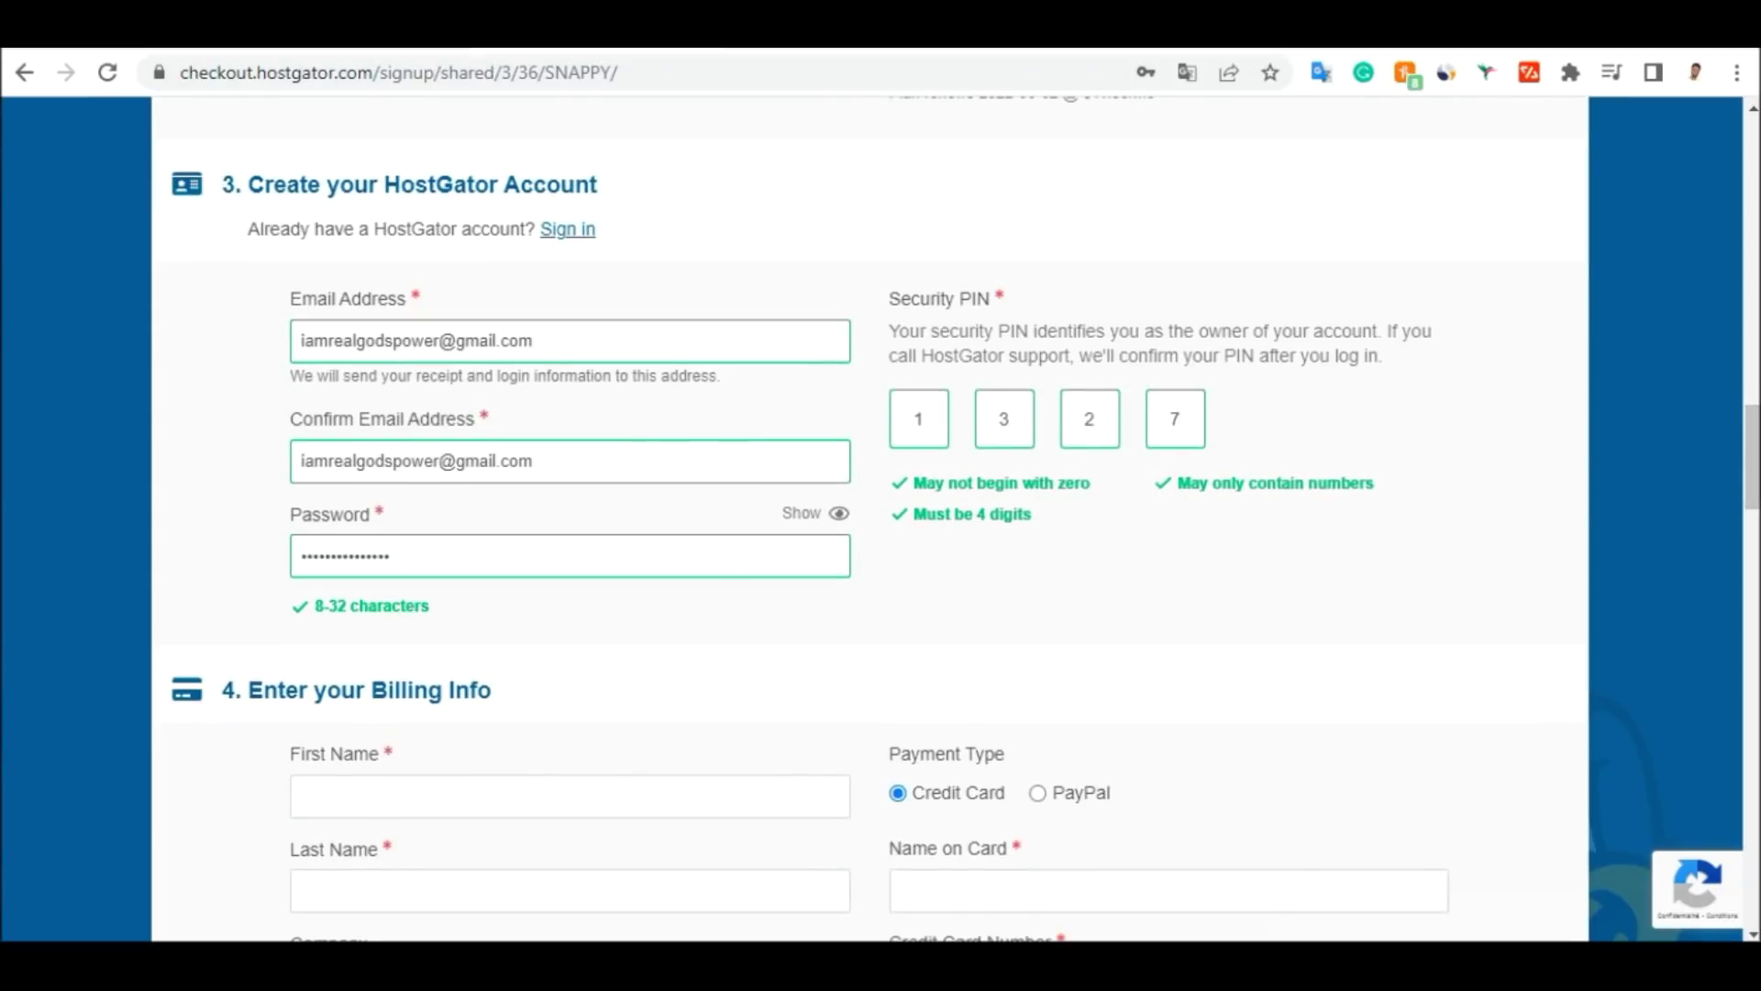
left_click_drag(1748, 439, 1755, 501)
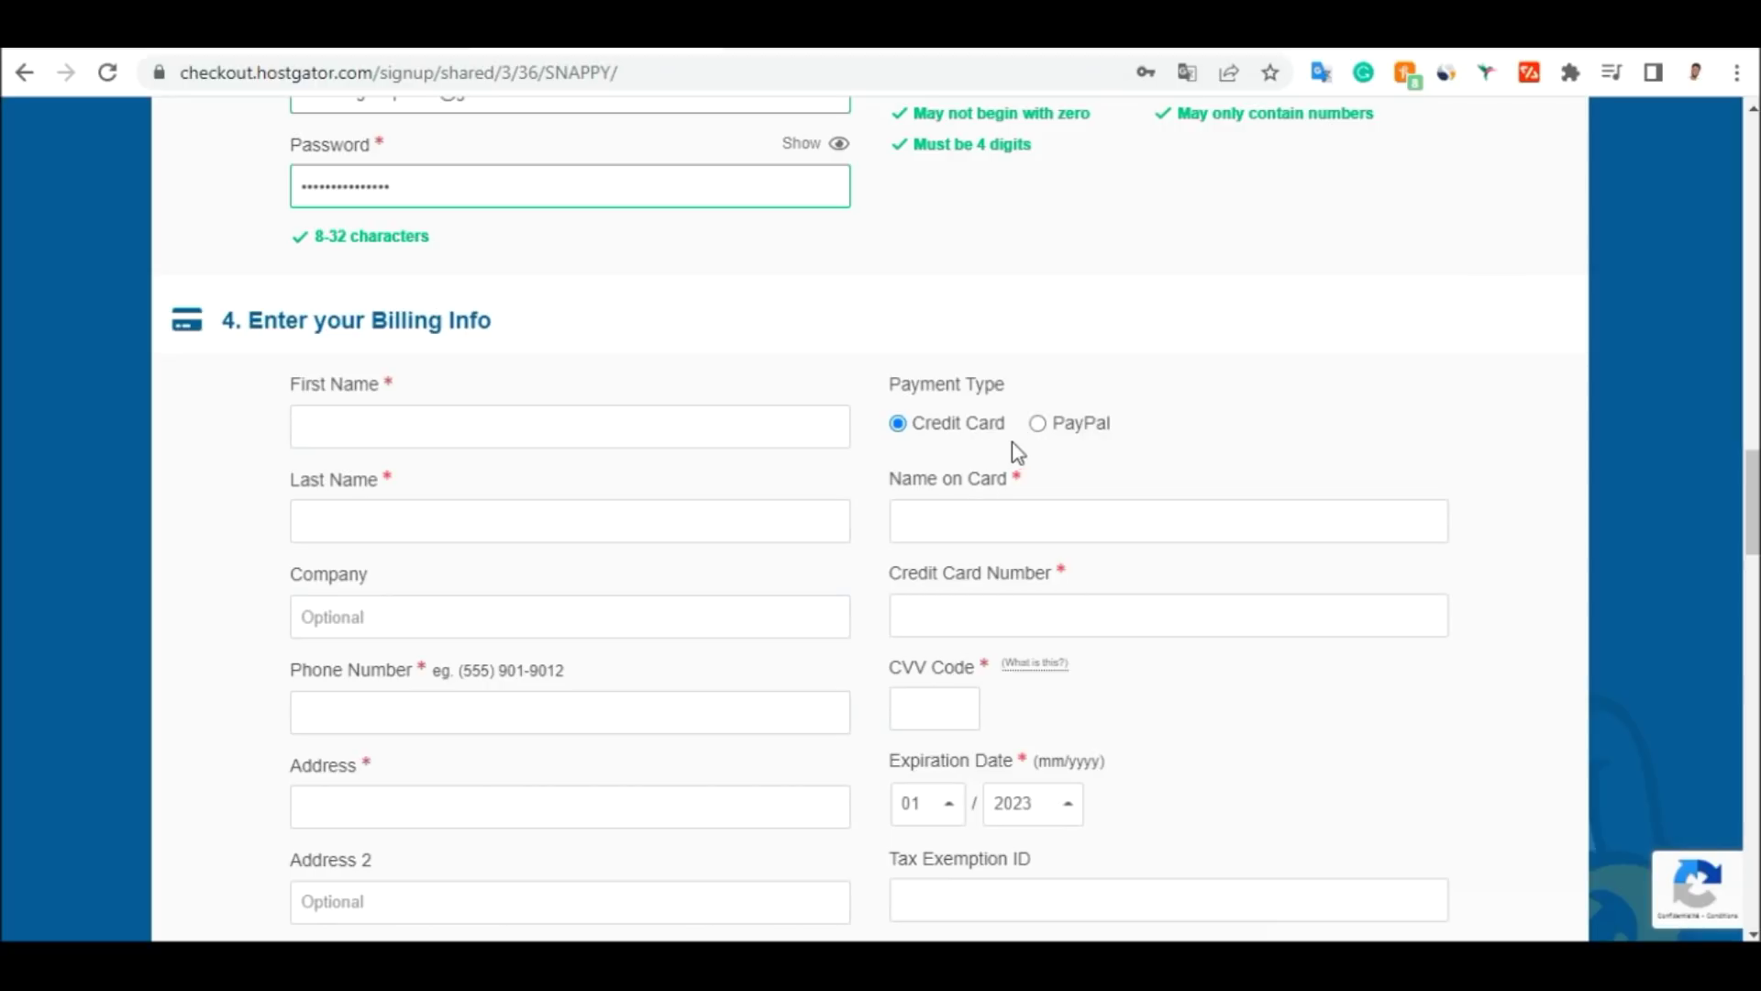
Switch Payment Type to PayPal and scroll down to the coupon and order review.
left_click(1040, 425)
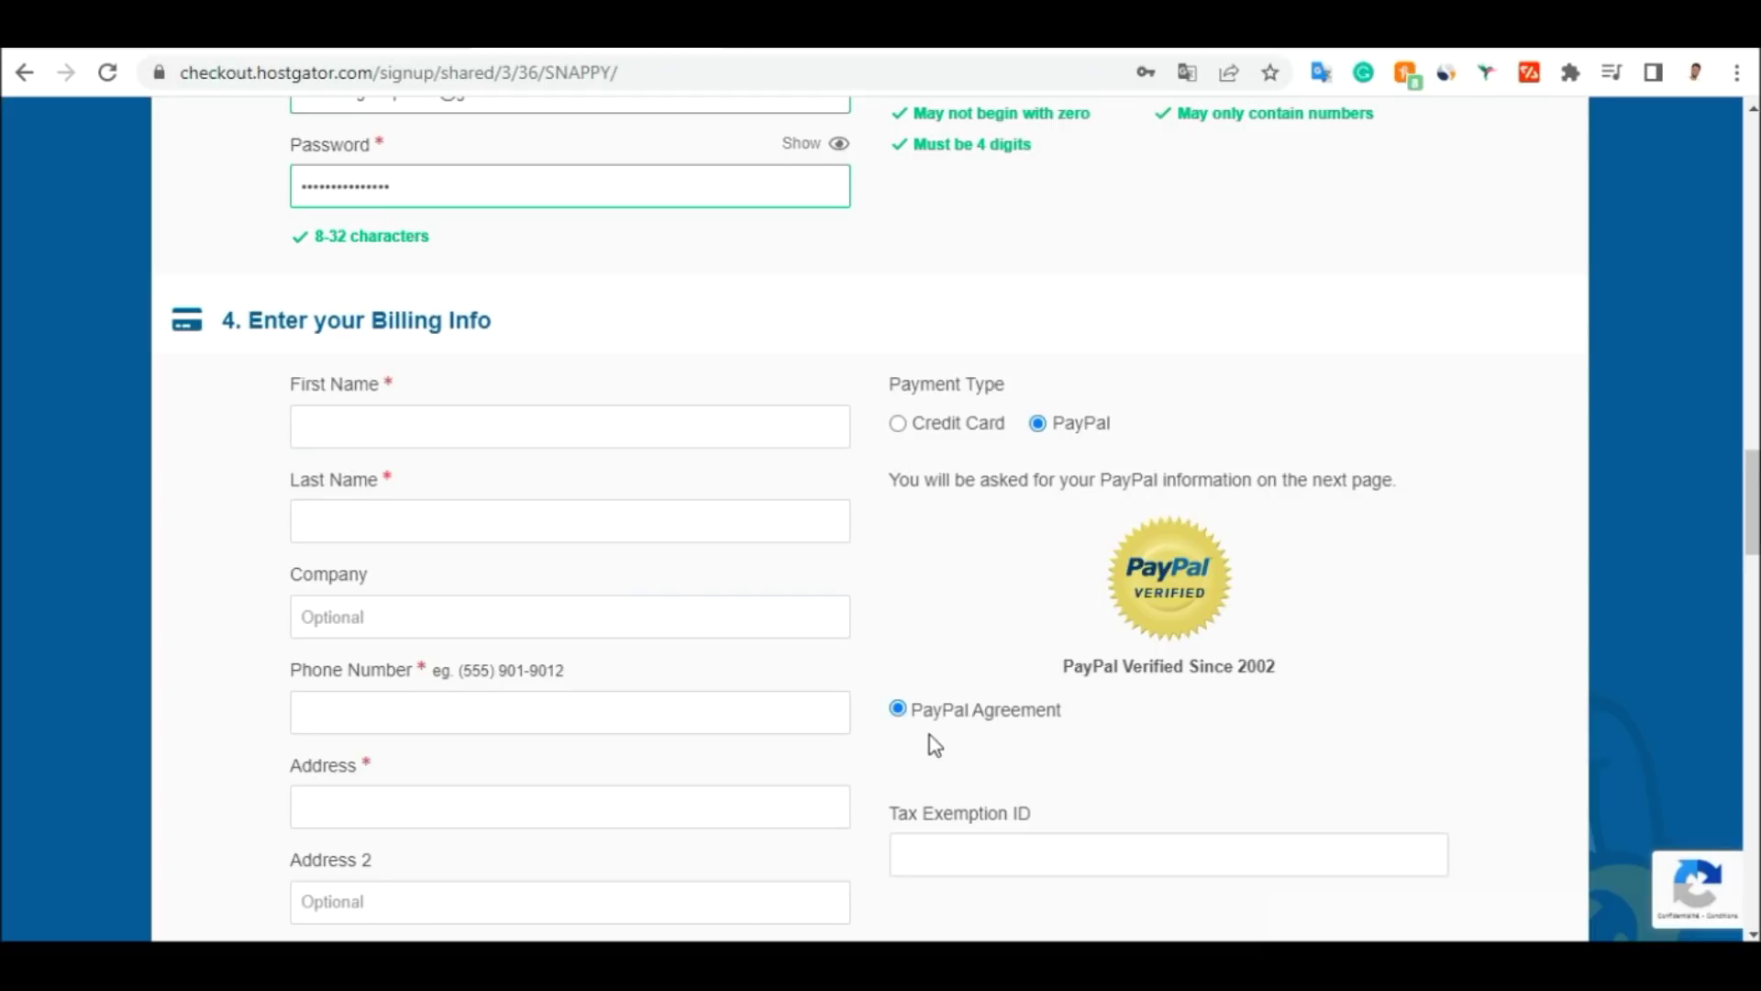
left_click_drag(1749, 515, 1725, 694)
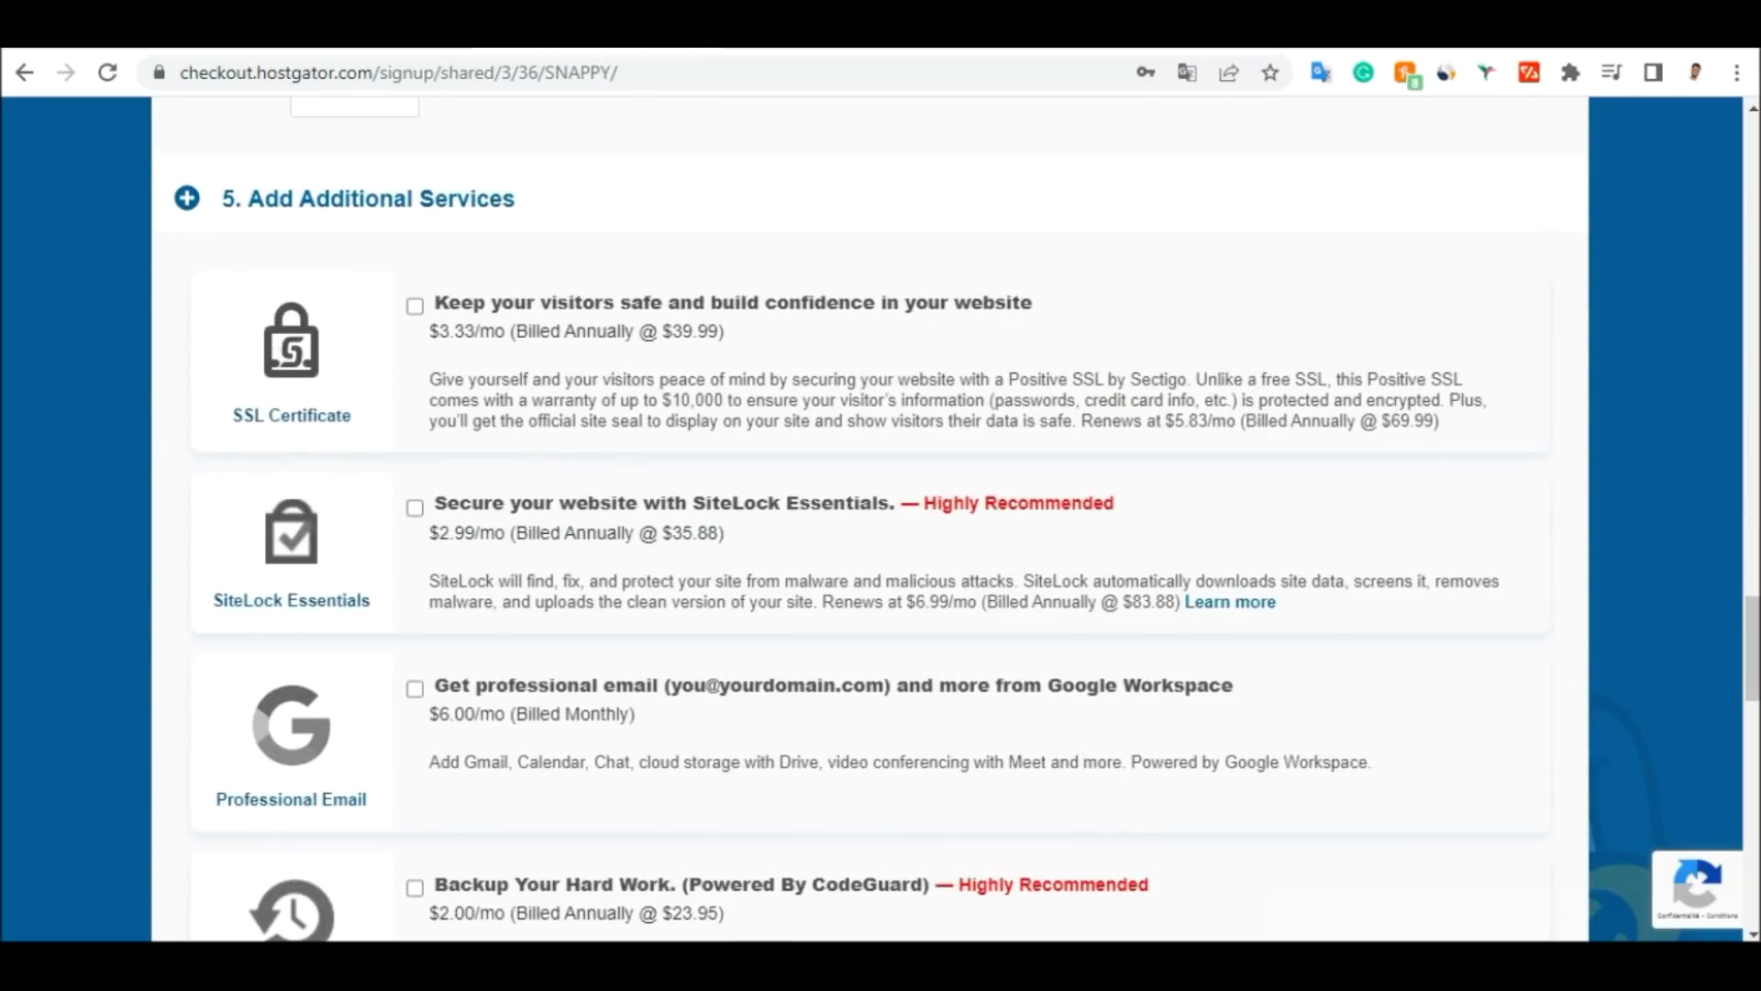
left_click_drag(1747, 658, 1746, 771)
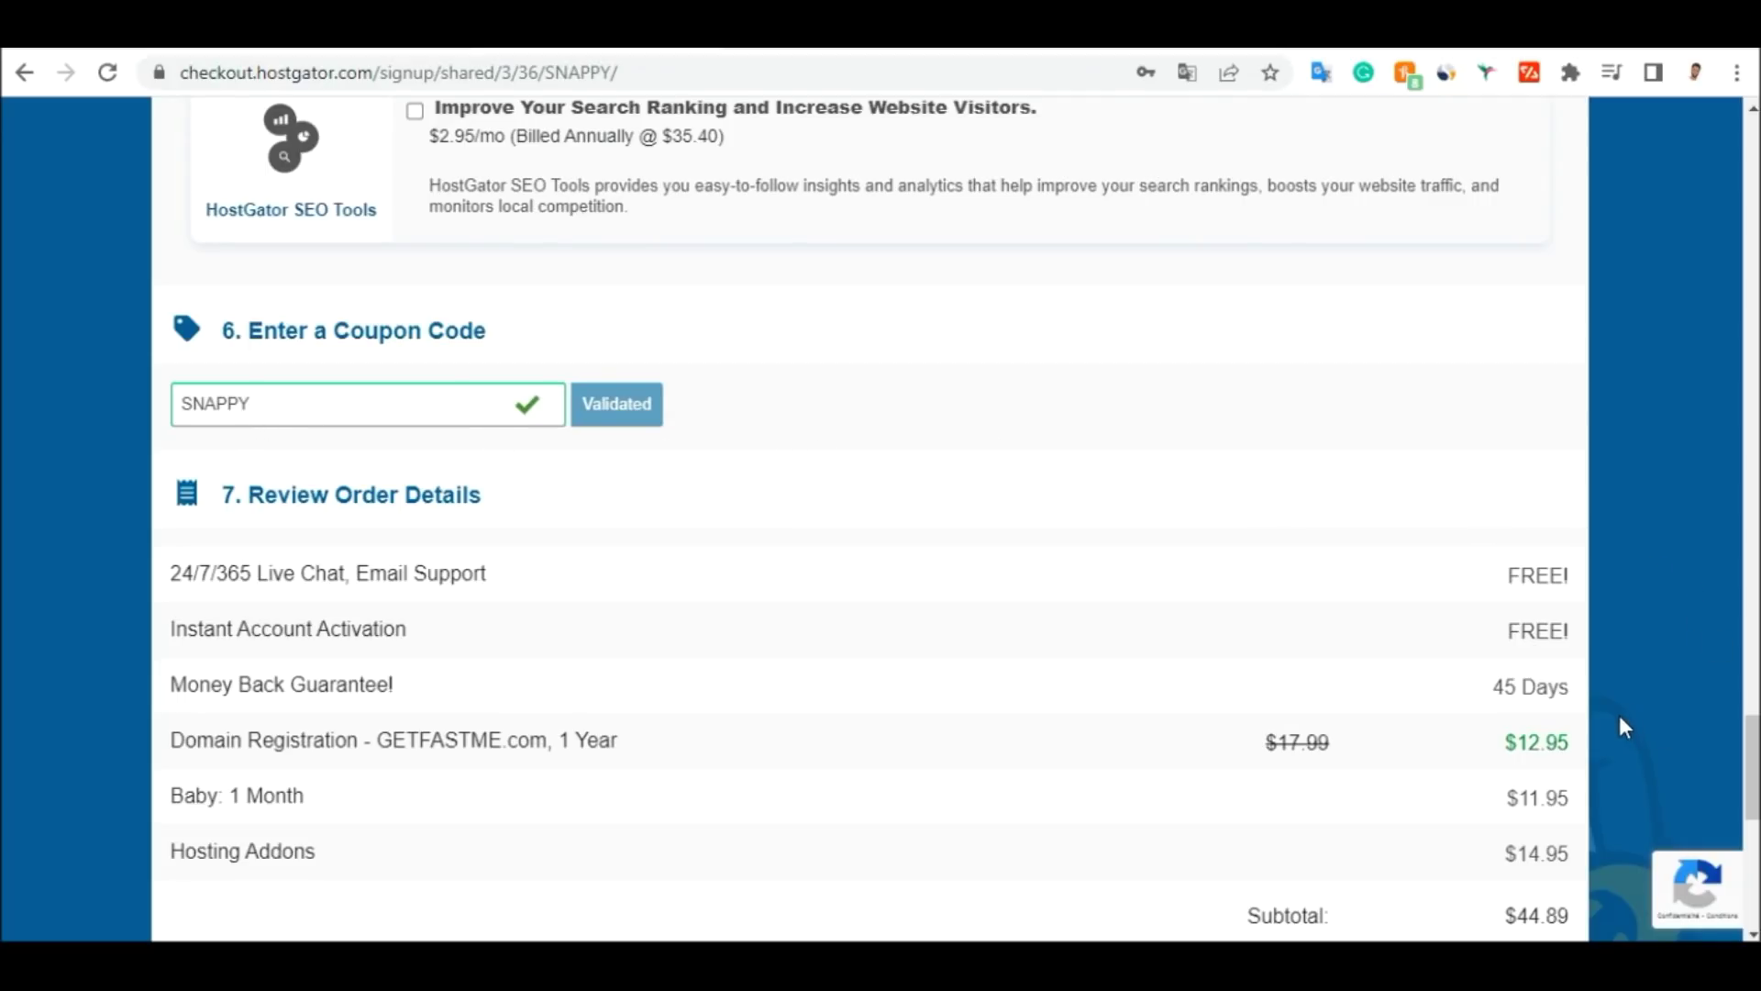
Review the $41.64 amount due and $11.95 Baby plan price, then accept the terms.
left_click_drag(1754, 754, 1754, 778)
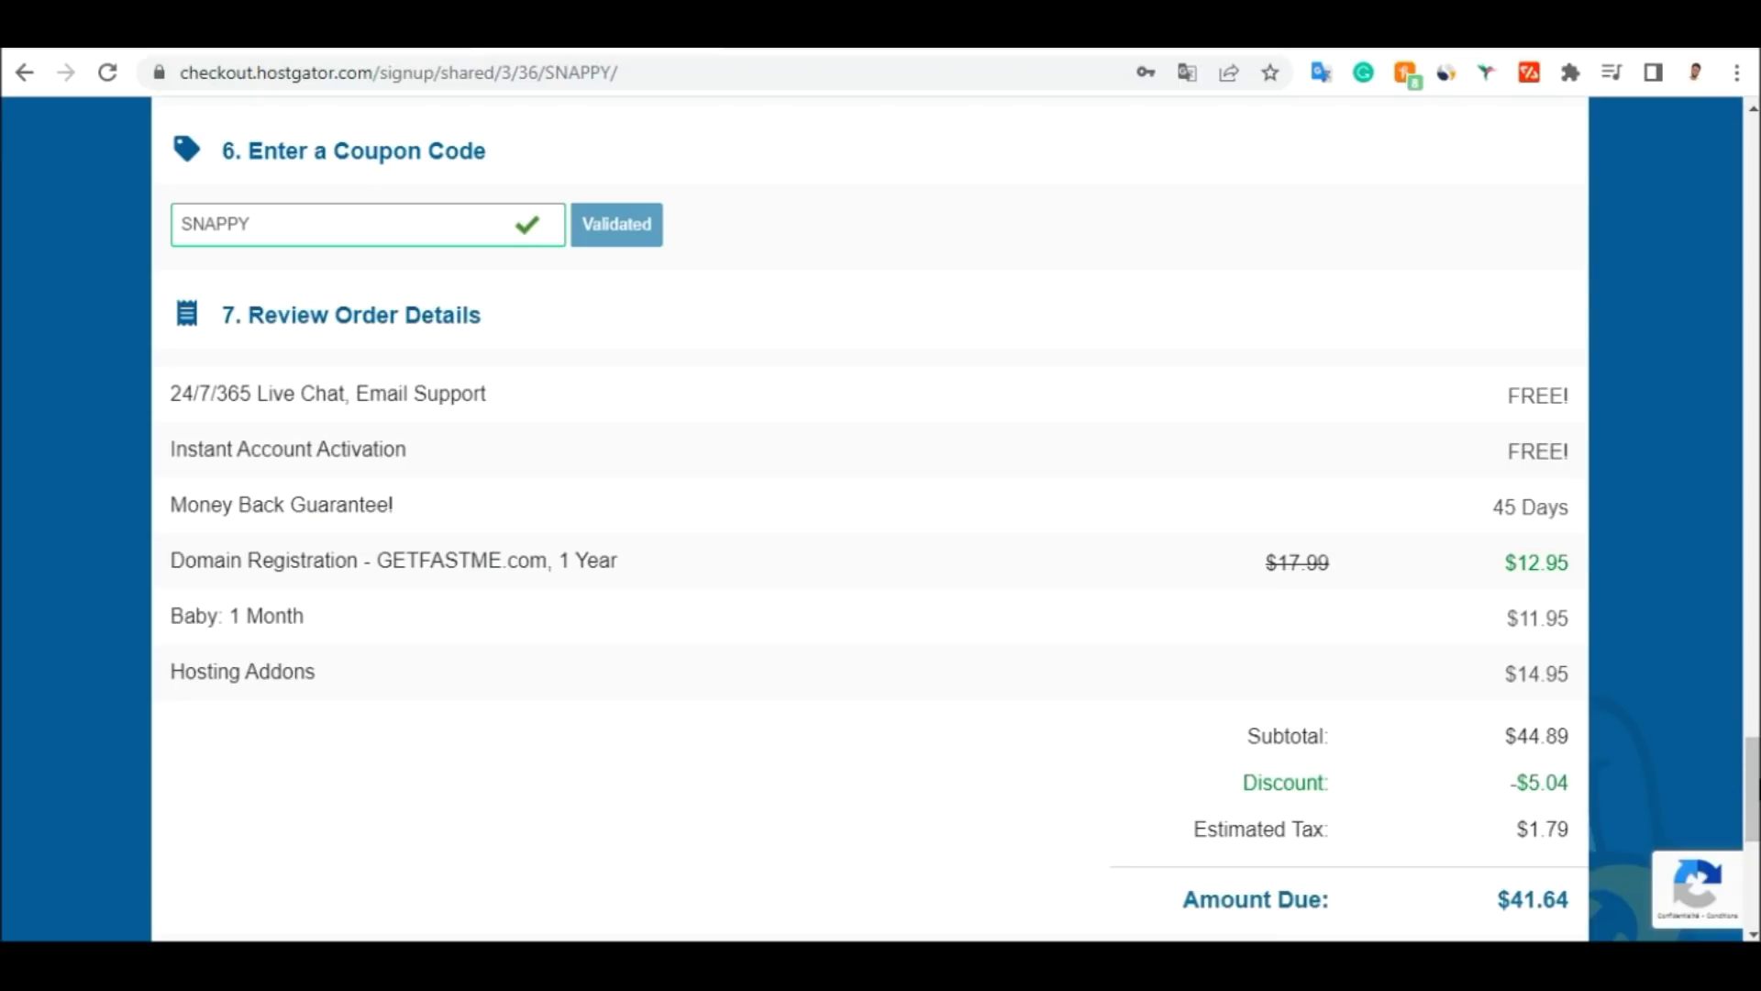
scroll(1512, 763, "down", 1)
left_click_drag(1500, 797, 1585, 806)
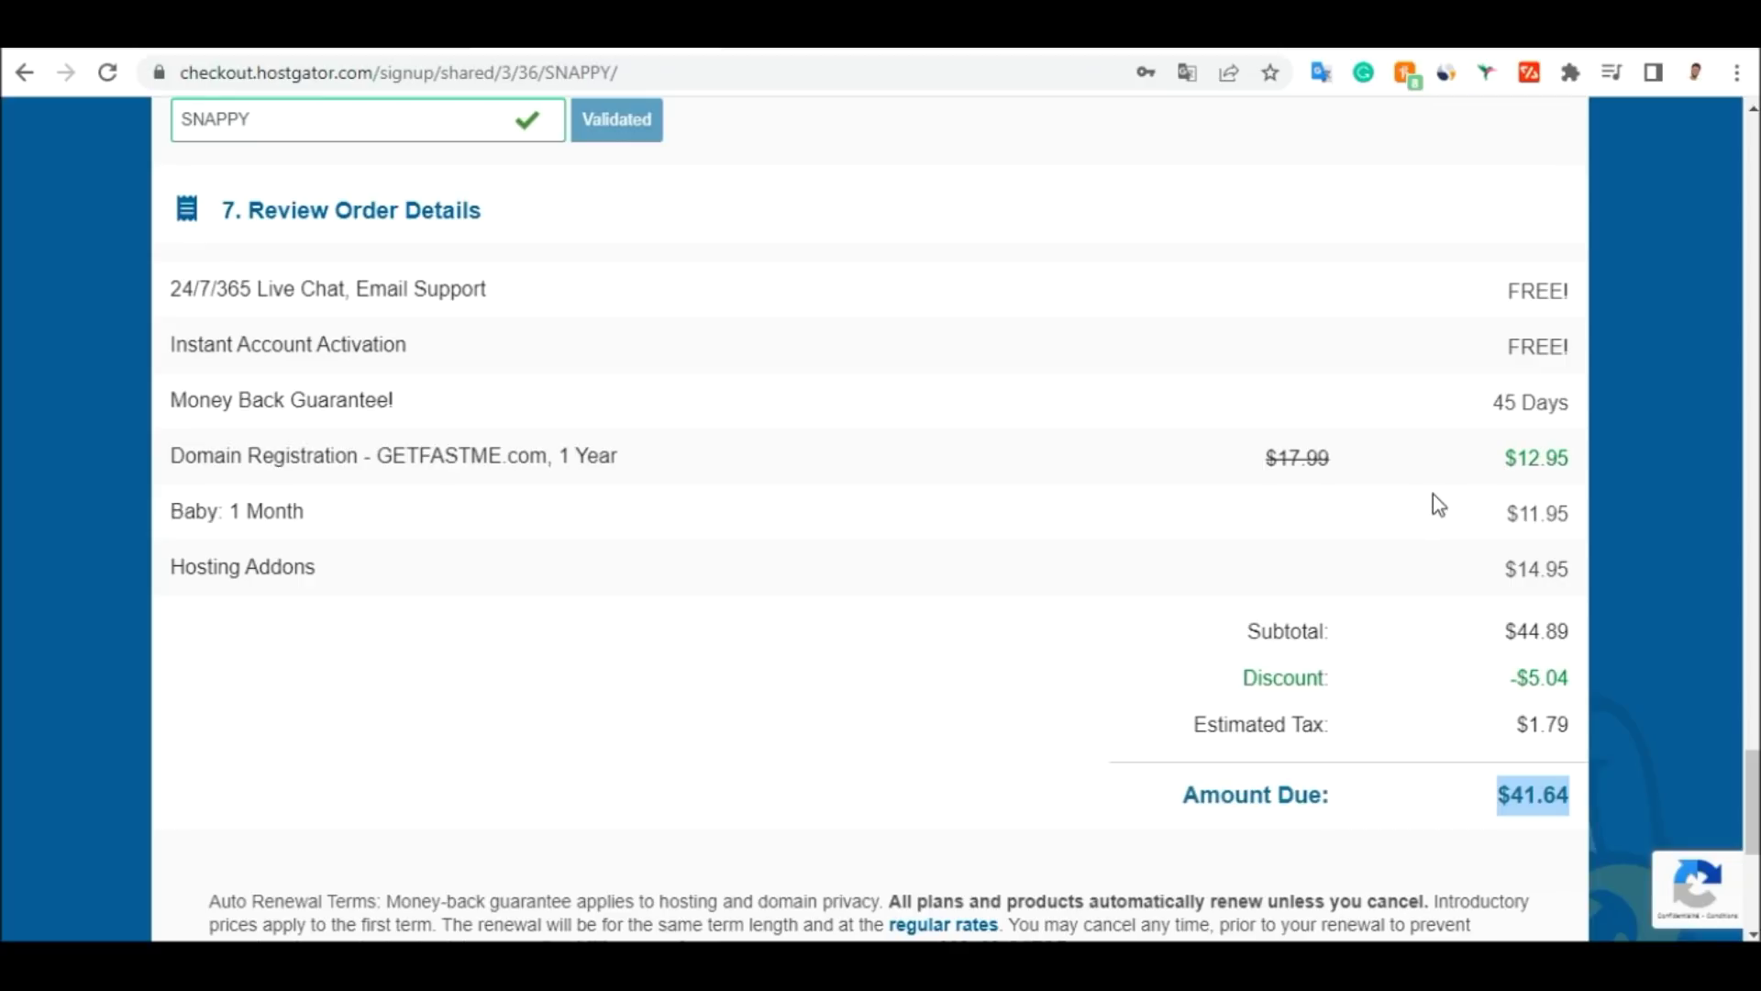
left_click(1506, 516)
left_click_drag(1506, 516, 1565, 514)
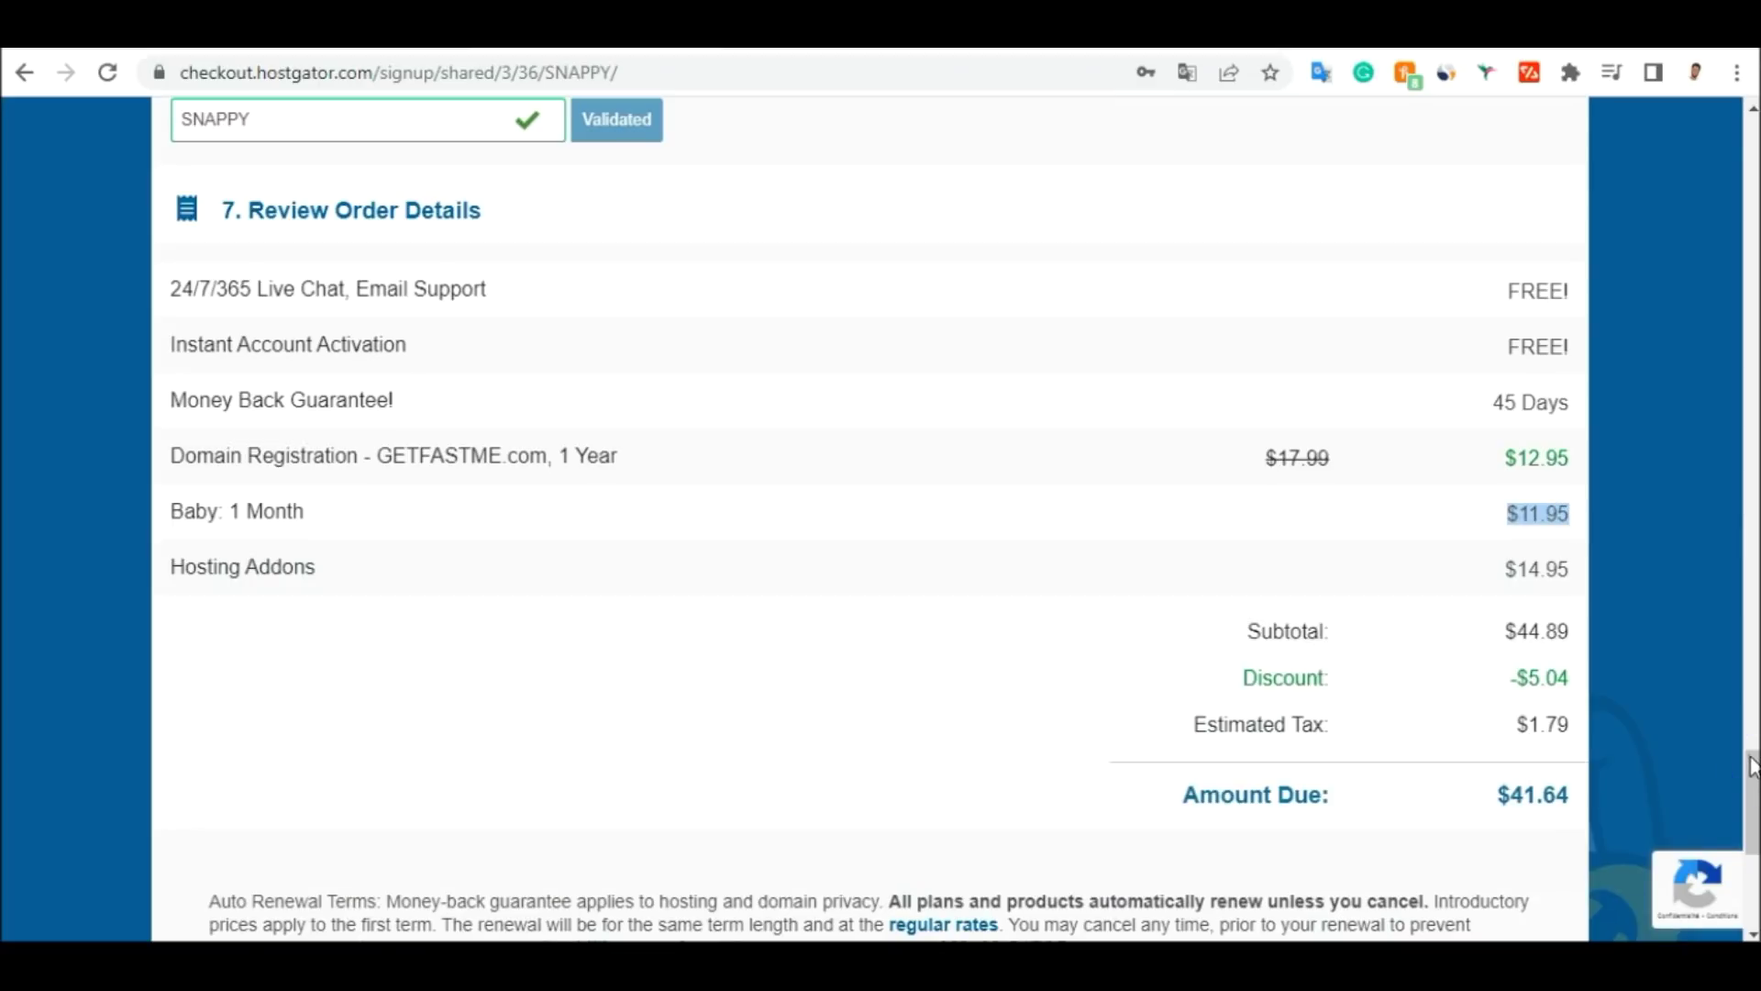
left_click_drag(1752, 766, 1754, 816)
left_click(252, 592)
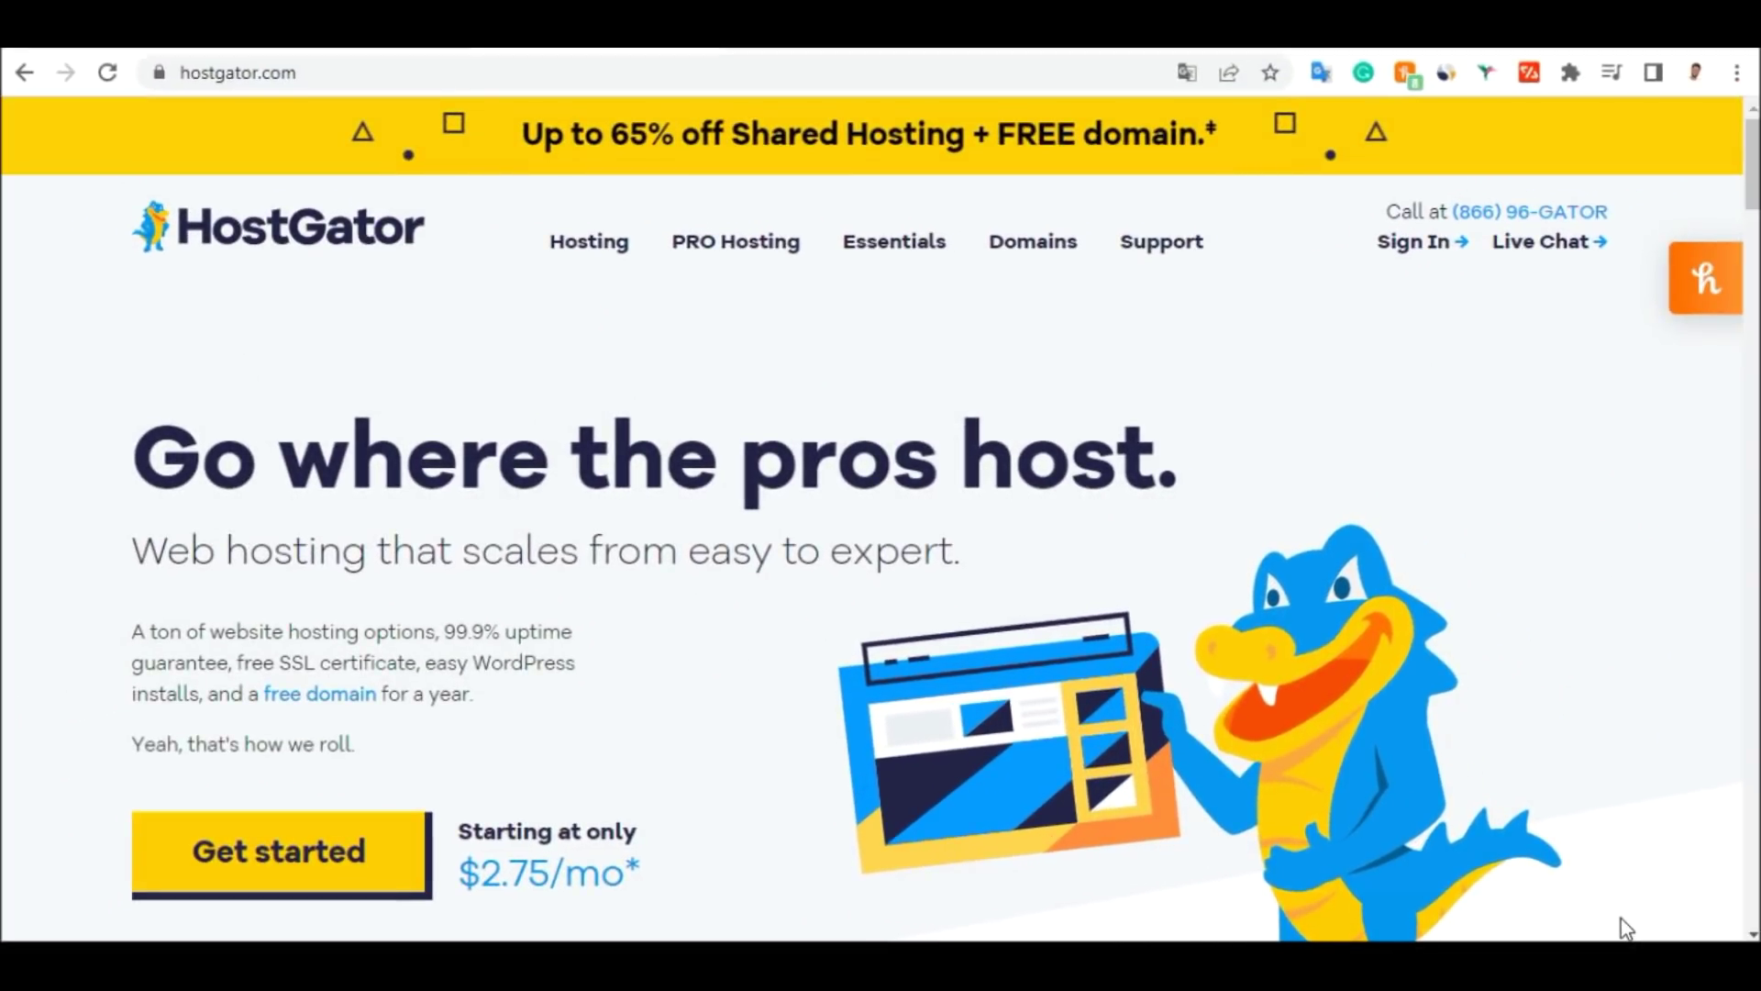
Sign in to the HostGator customer portal with the account email and password.
mouse_move(1408, 252)
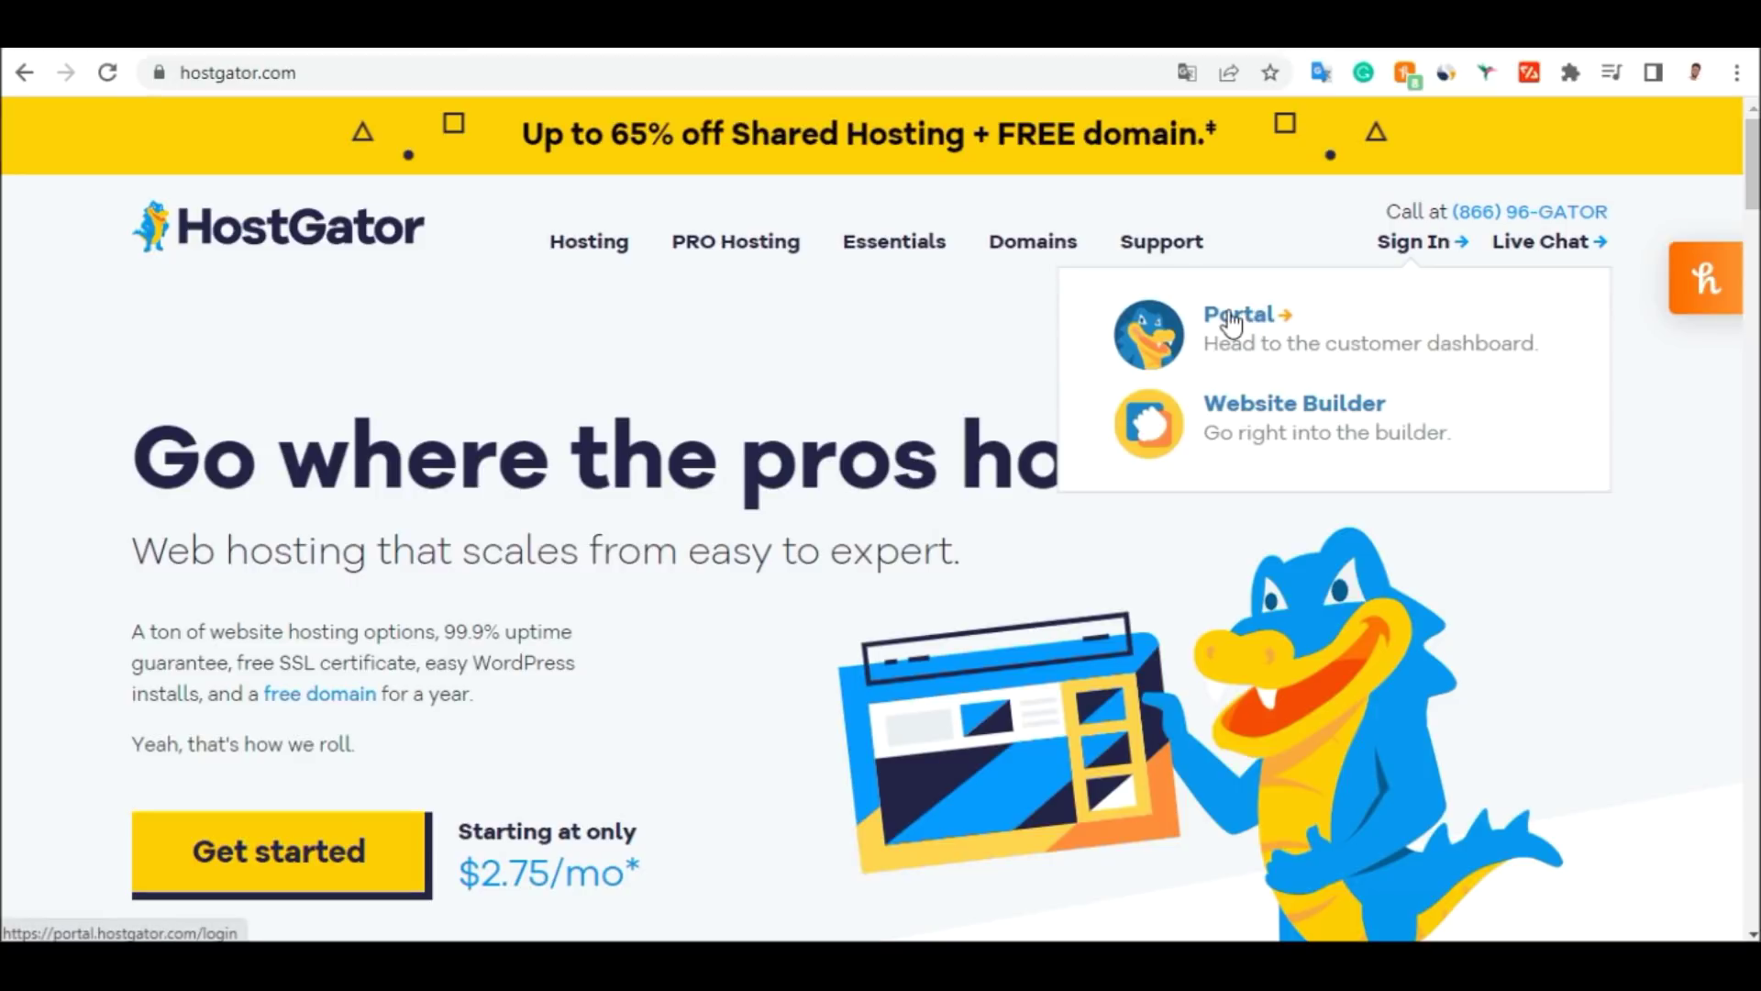
left_click(1232, 321)
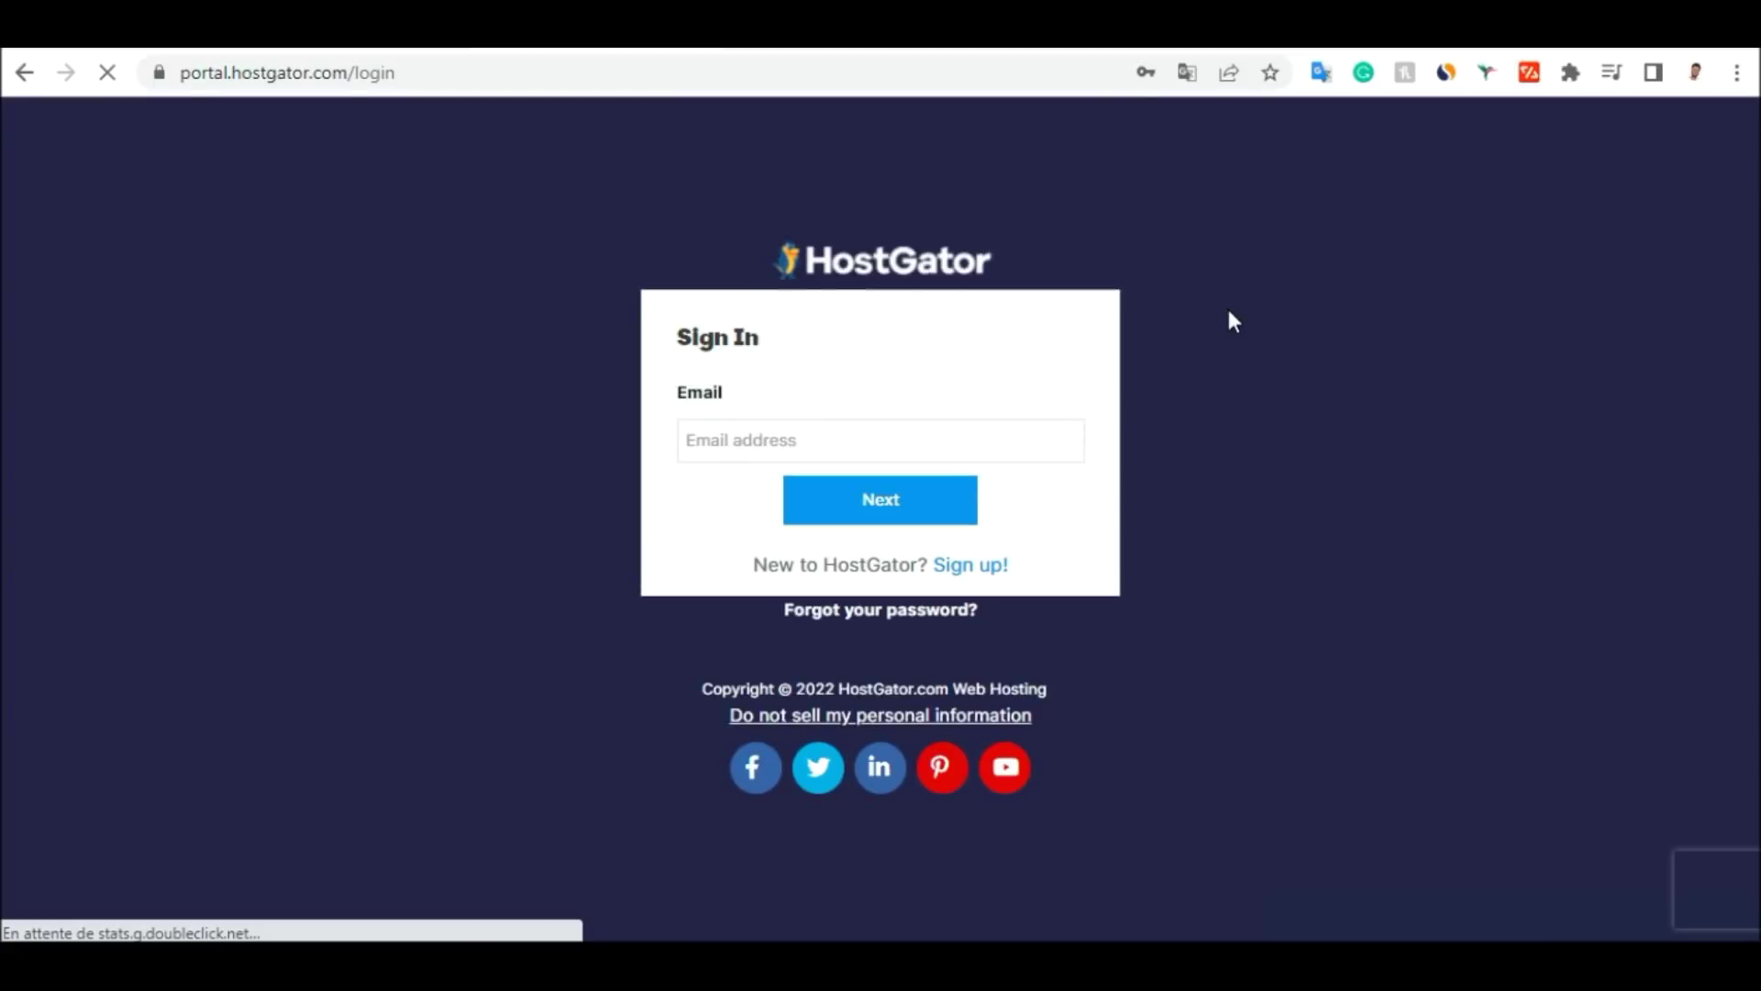
left_click(786, 441)
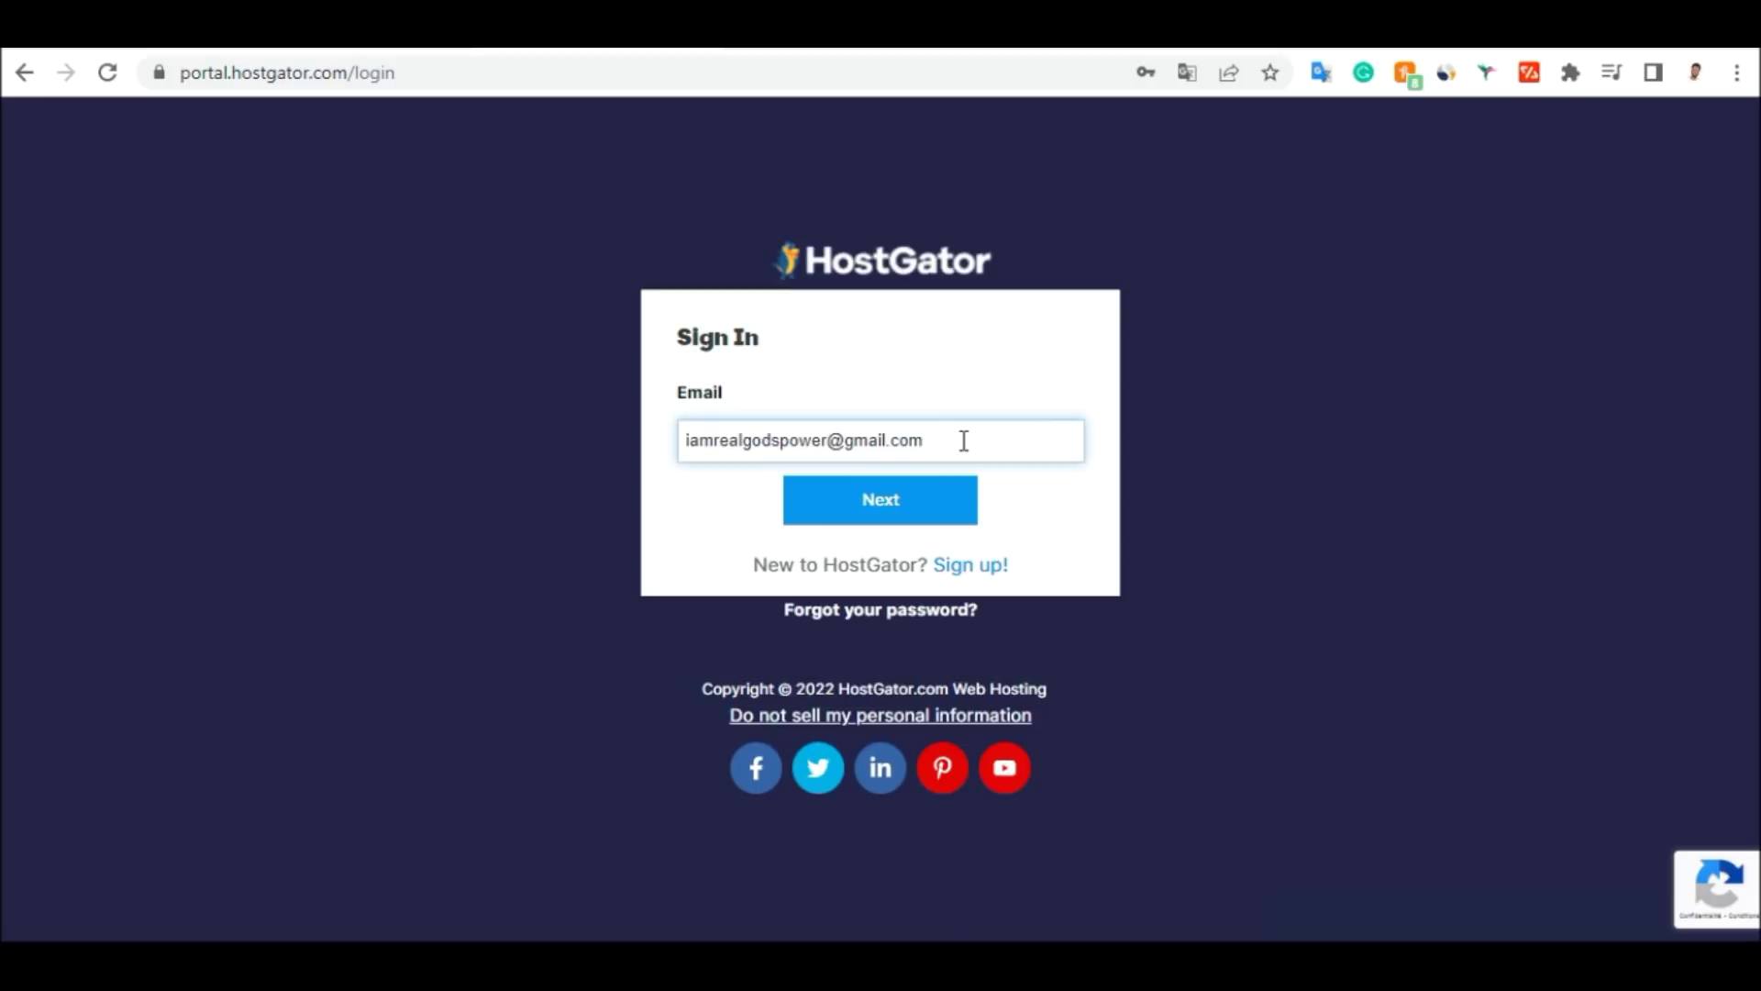
left_click(905, 504)
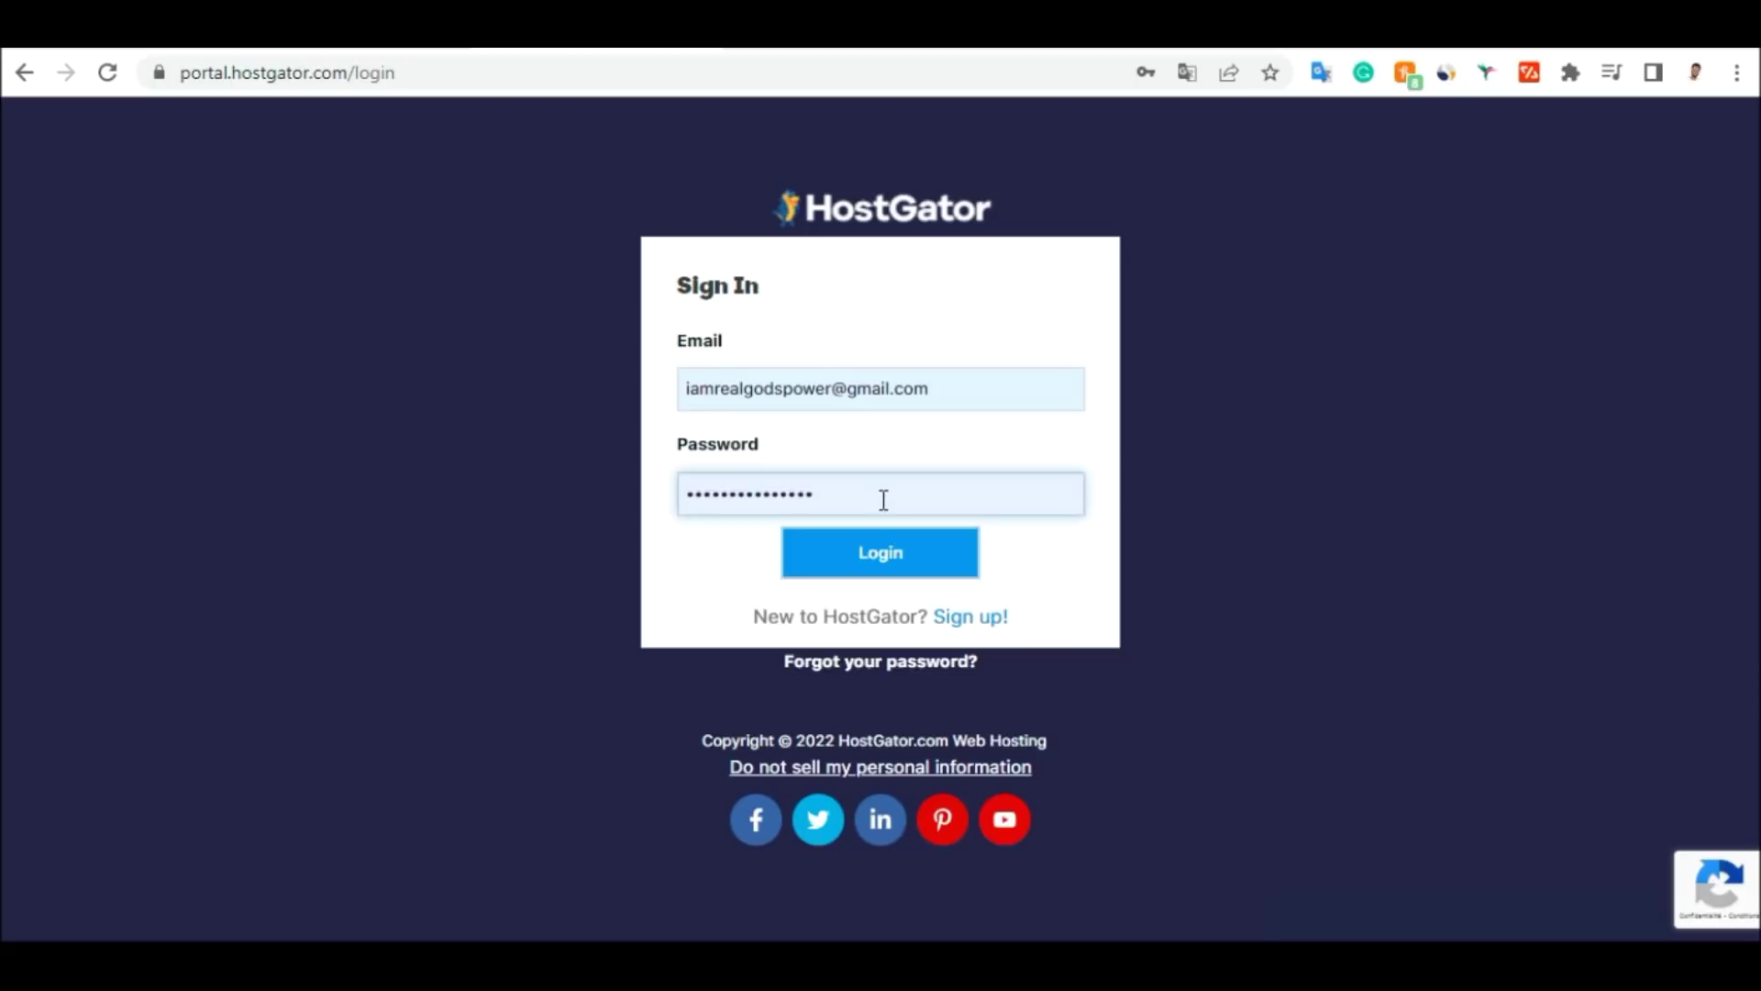
left_click(861, 557)
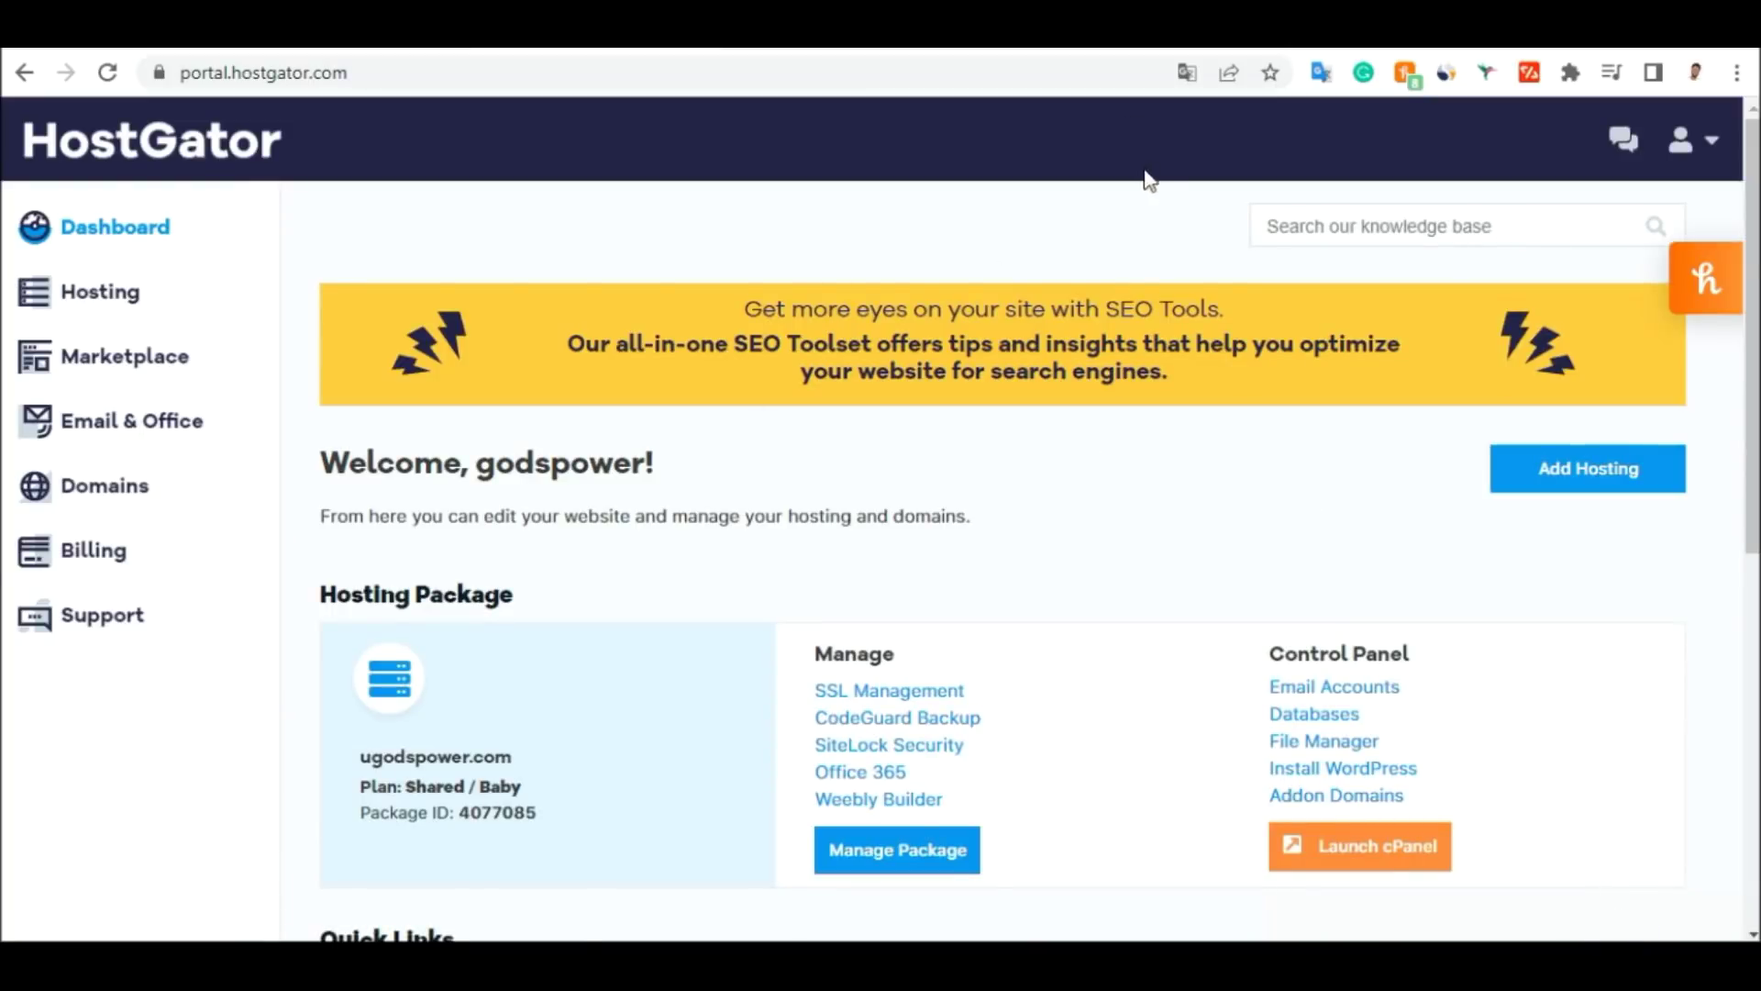
Go through Domains and Marketplace to the One-Click Installs card to reach Softaculous.
left_click(141, 494)
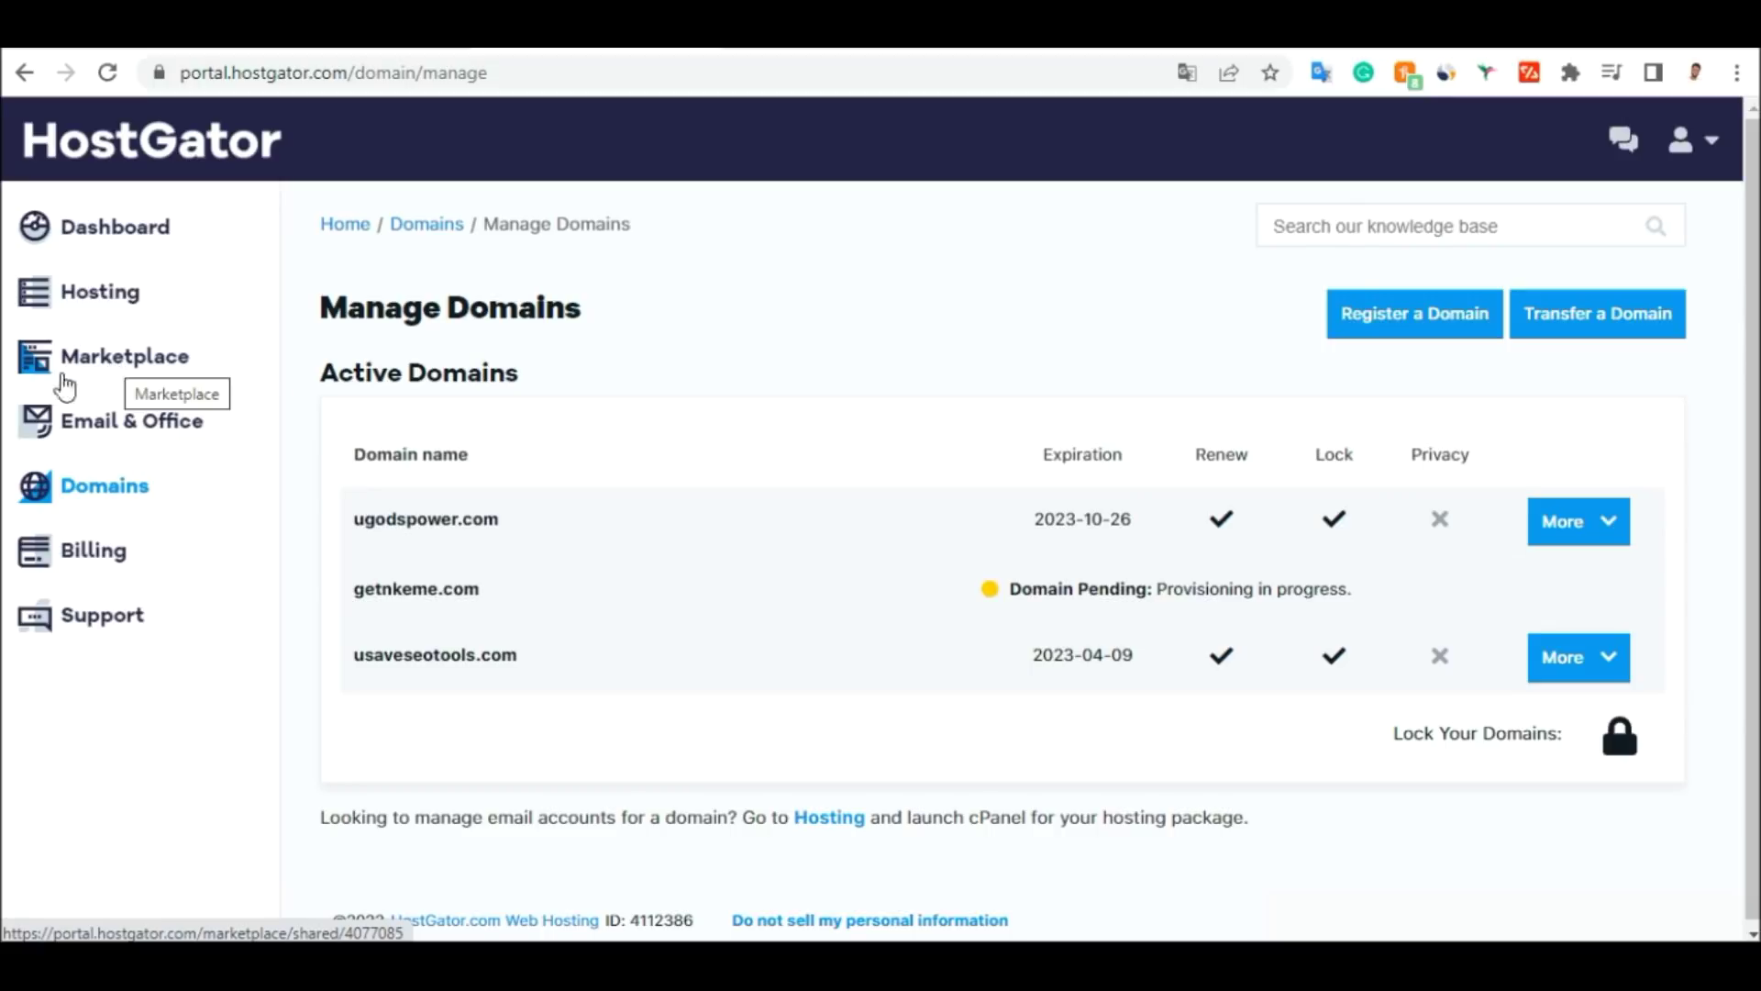
left_click(138, 369)
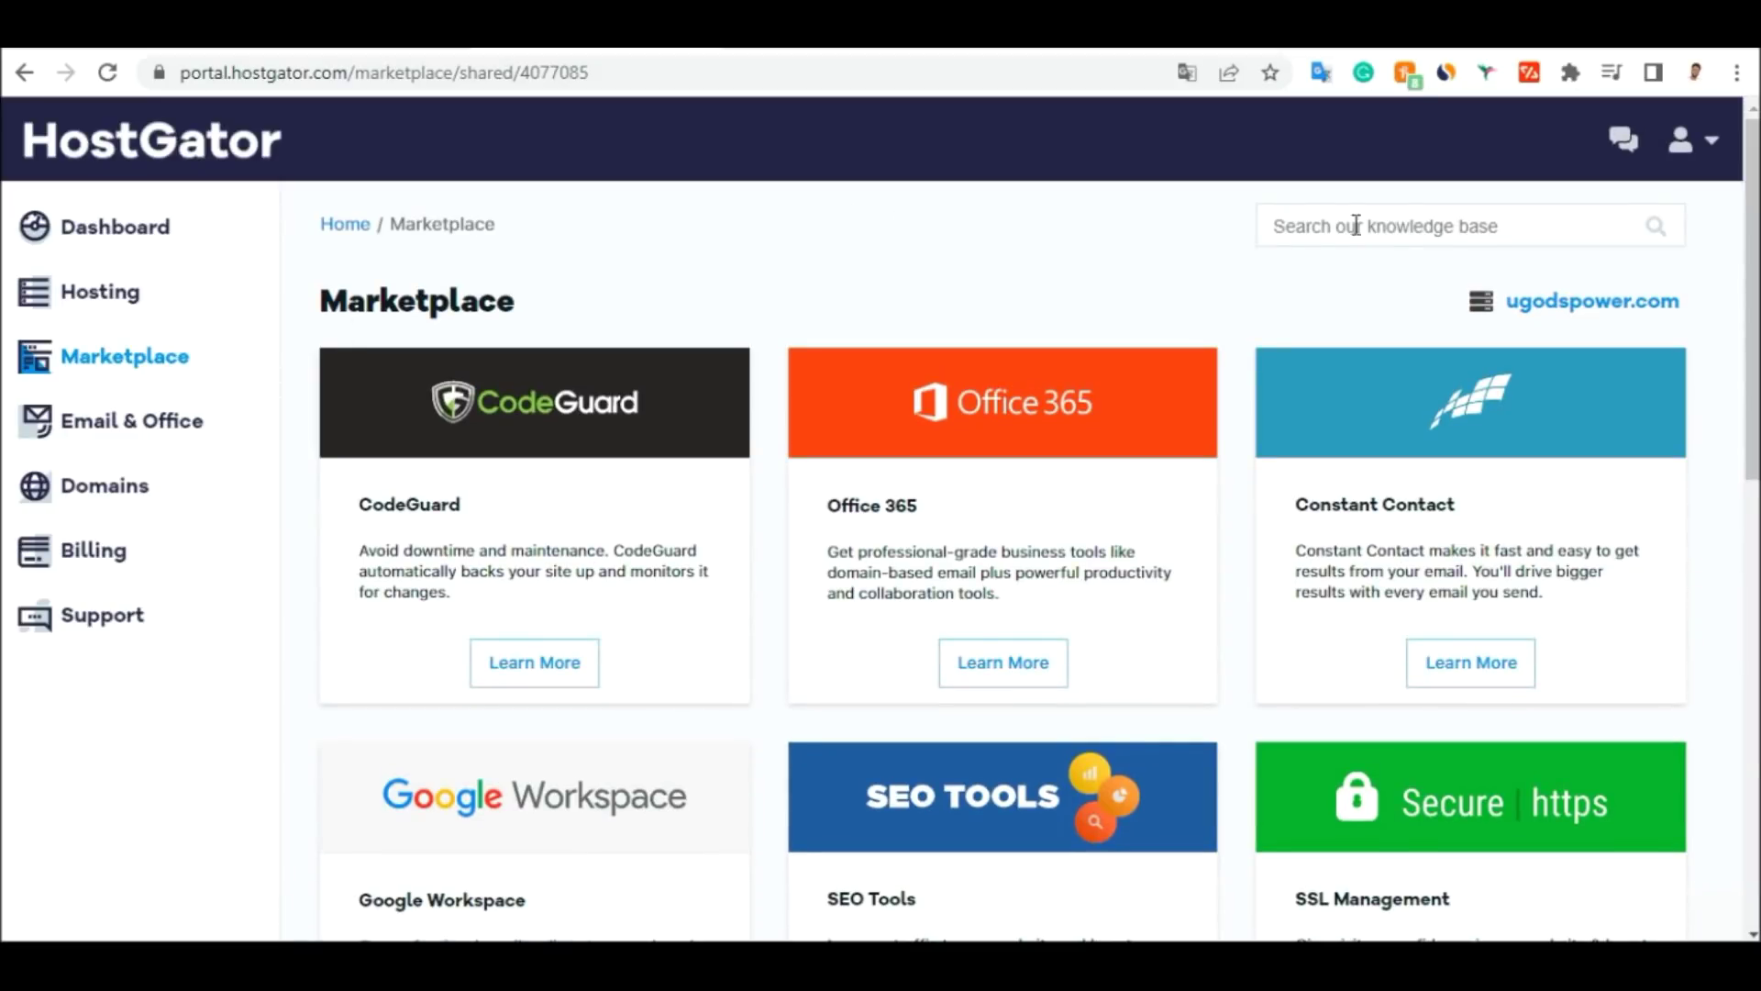
left_click_drag(1756, 220, 1682, 523)
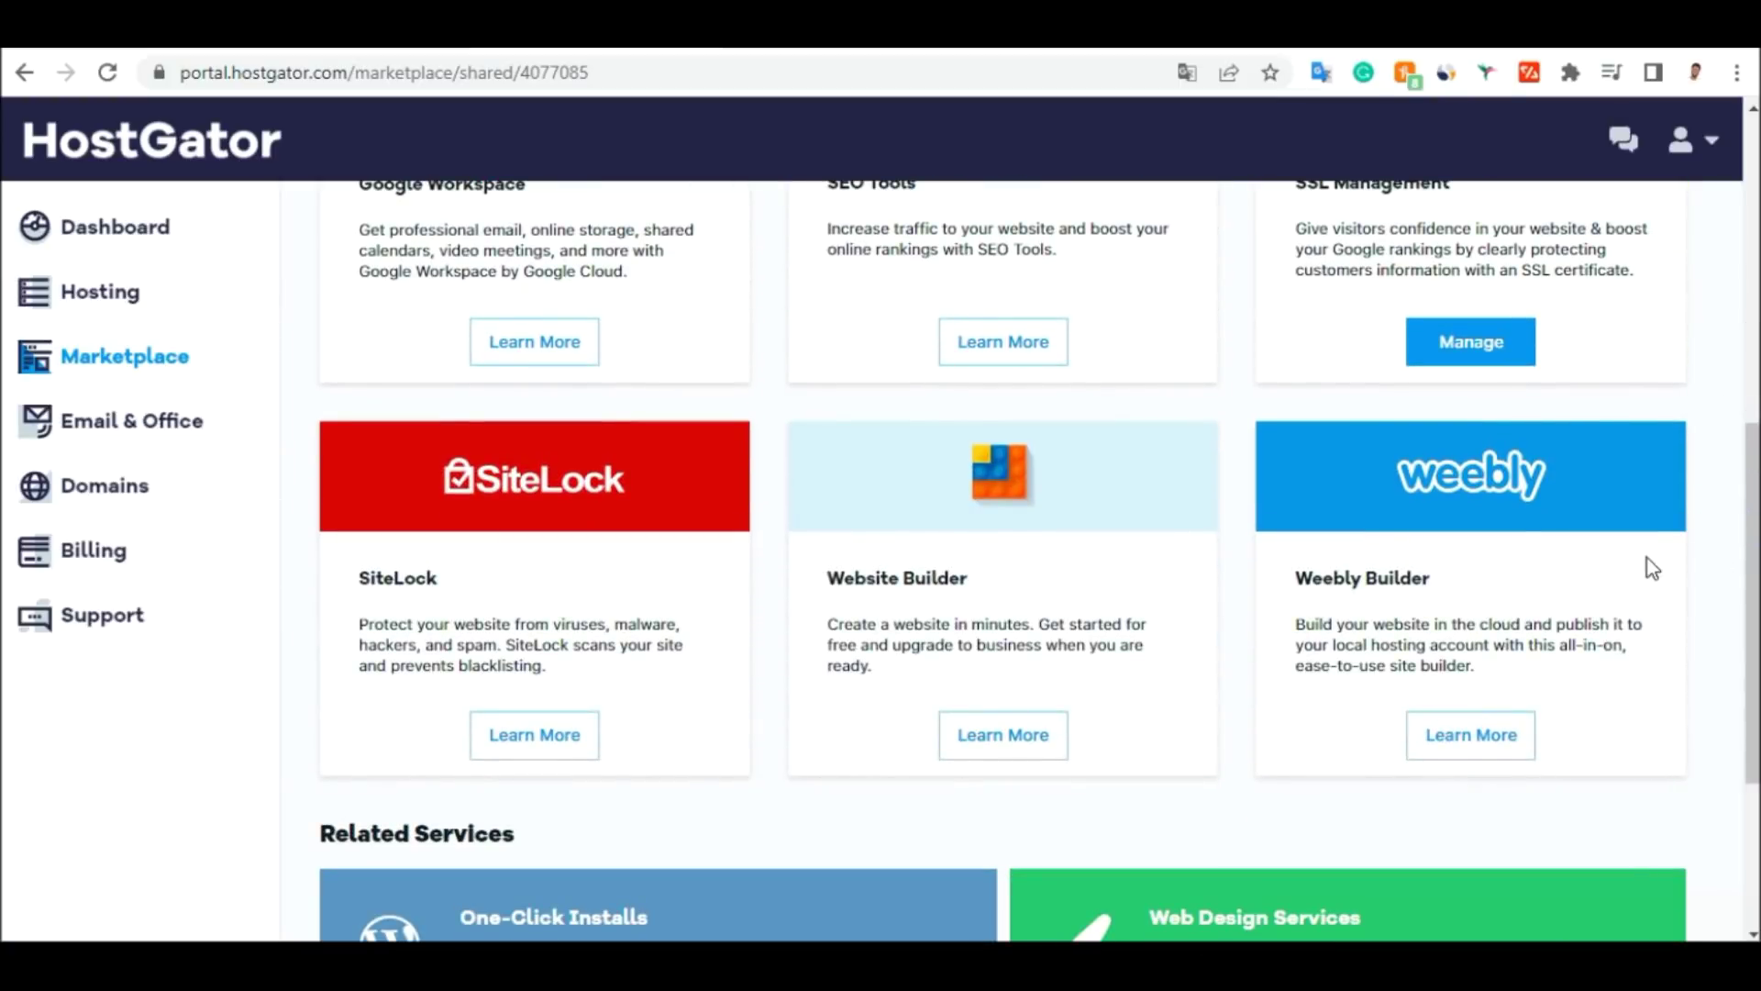
scroll(1757, 500, "down", 1)
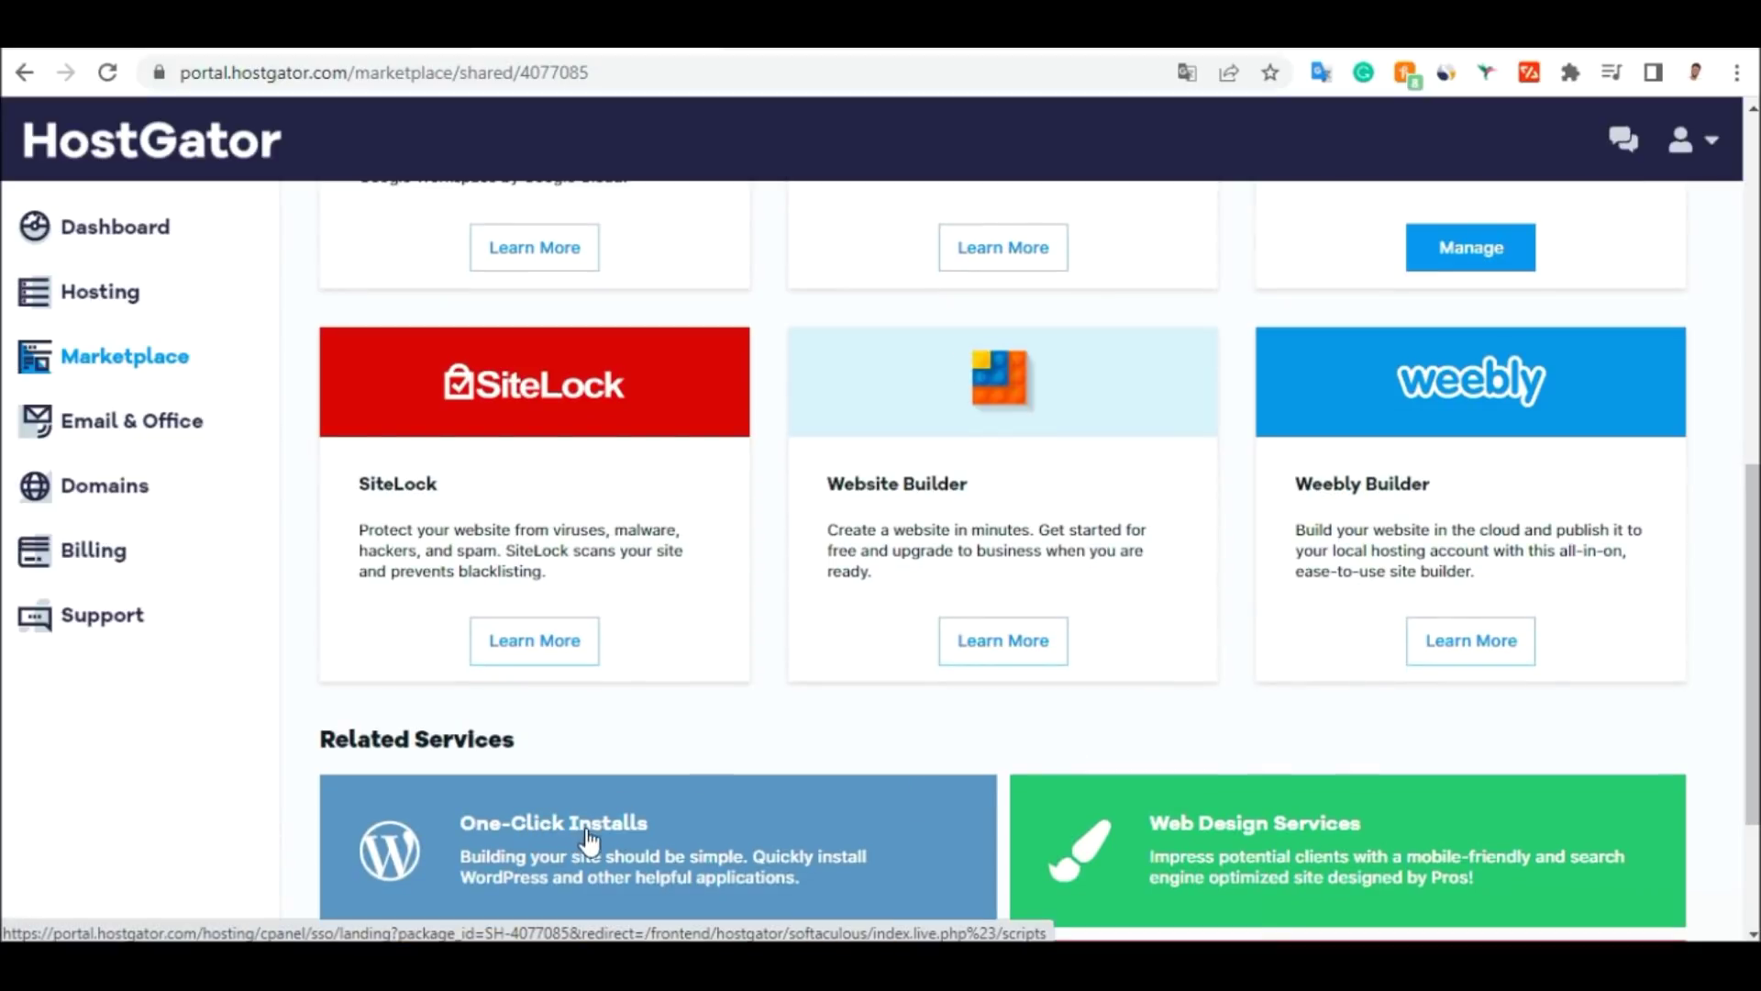
left_click(789, 826)
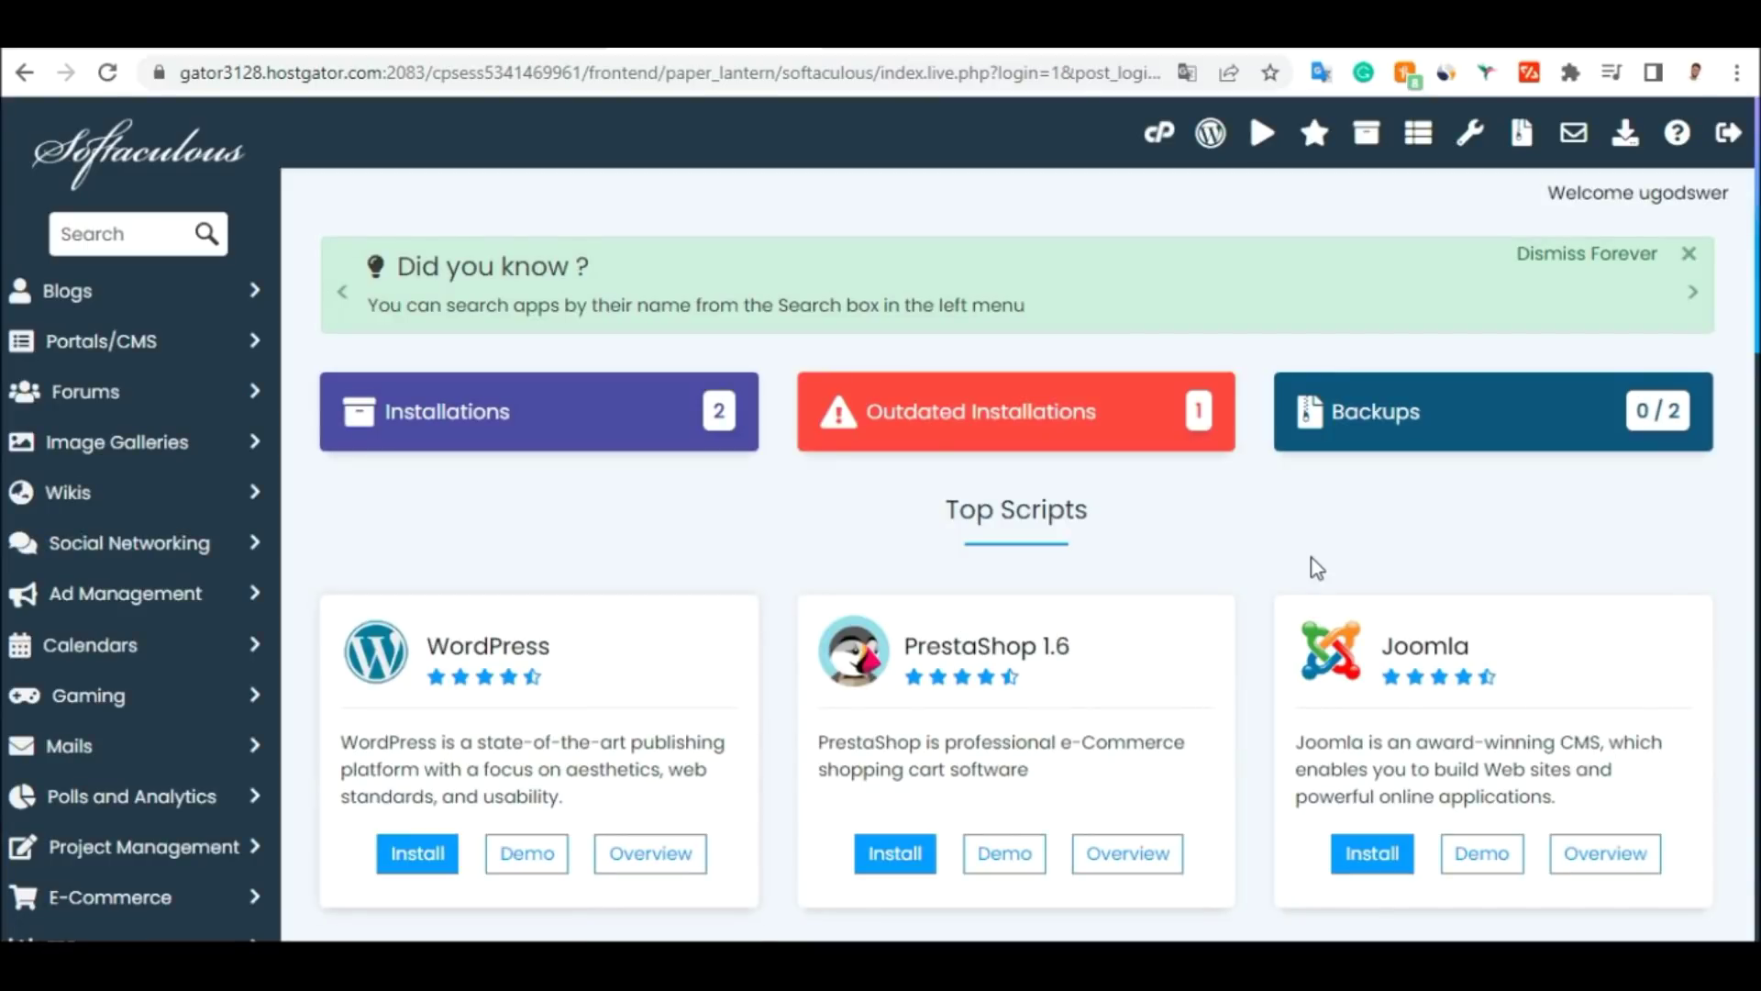
Start a new WordPress install on usaveseotools.com, leaving the install directory empty.
scroll(1754, 216, "down", 1)
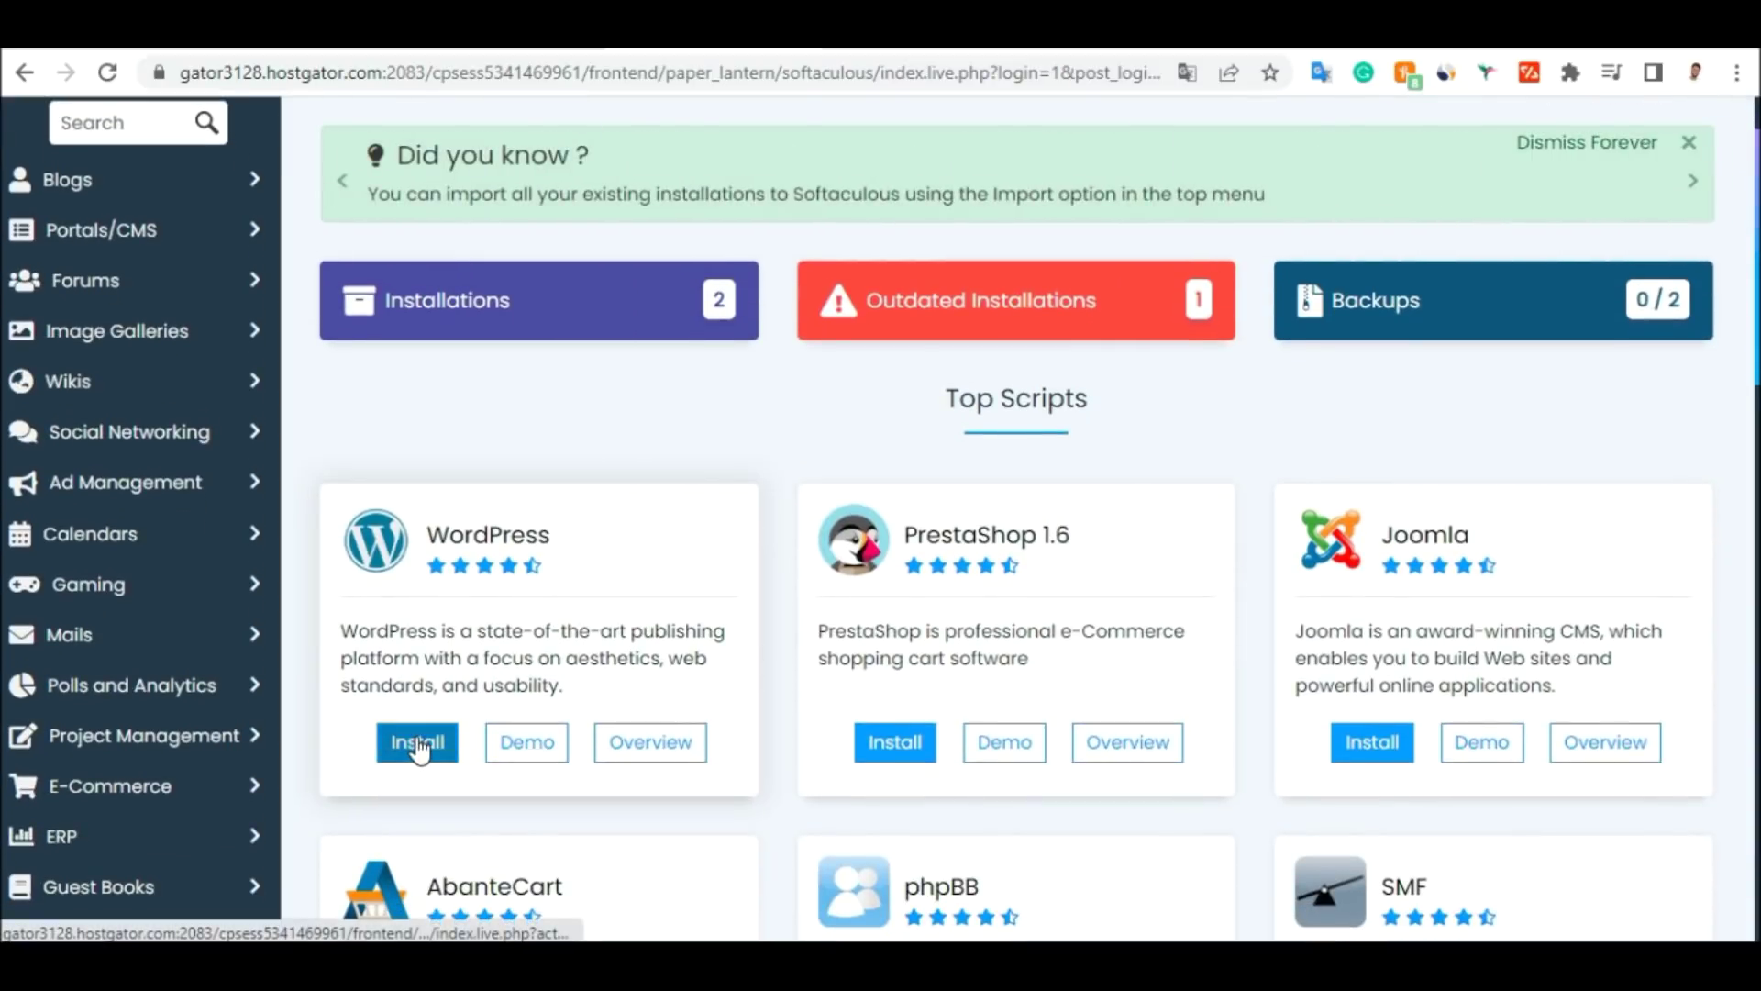
left_click(419, 745)
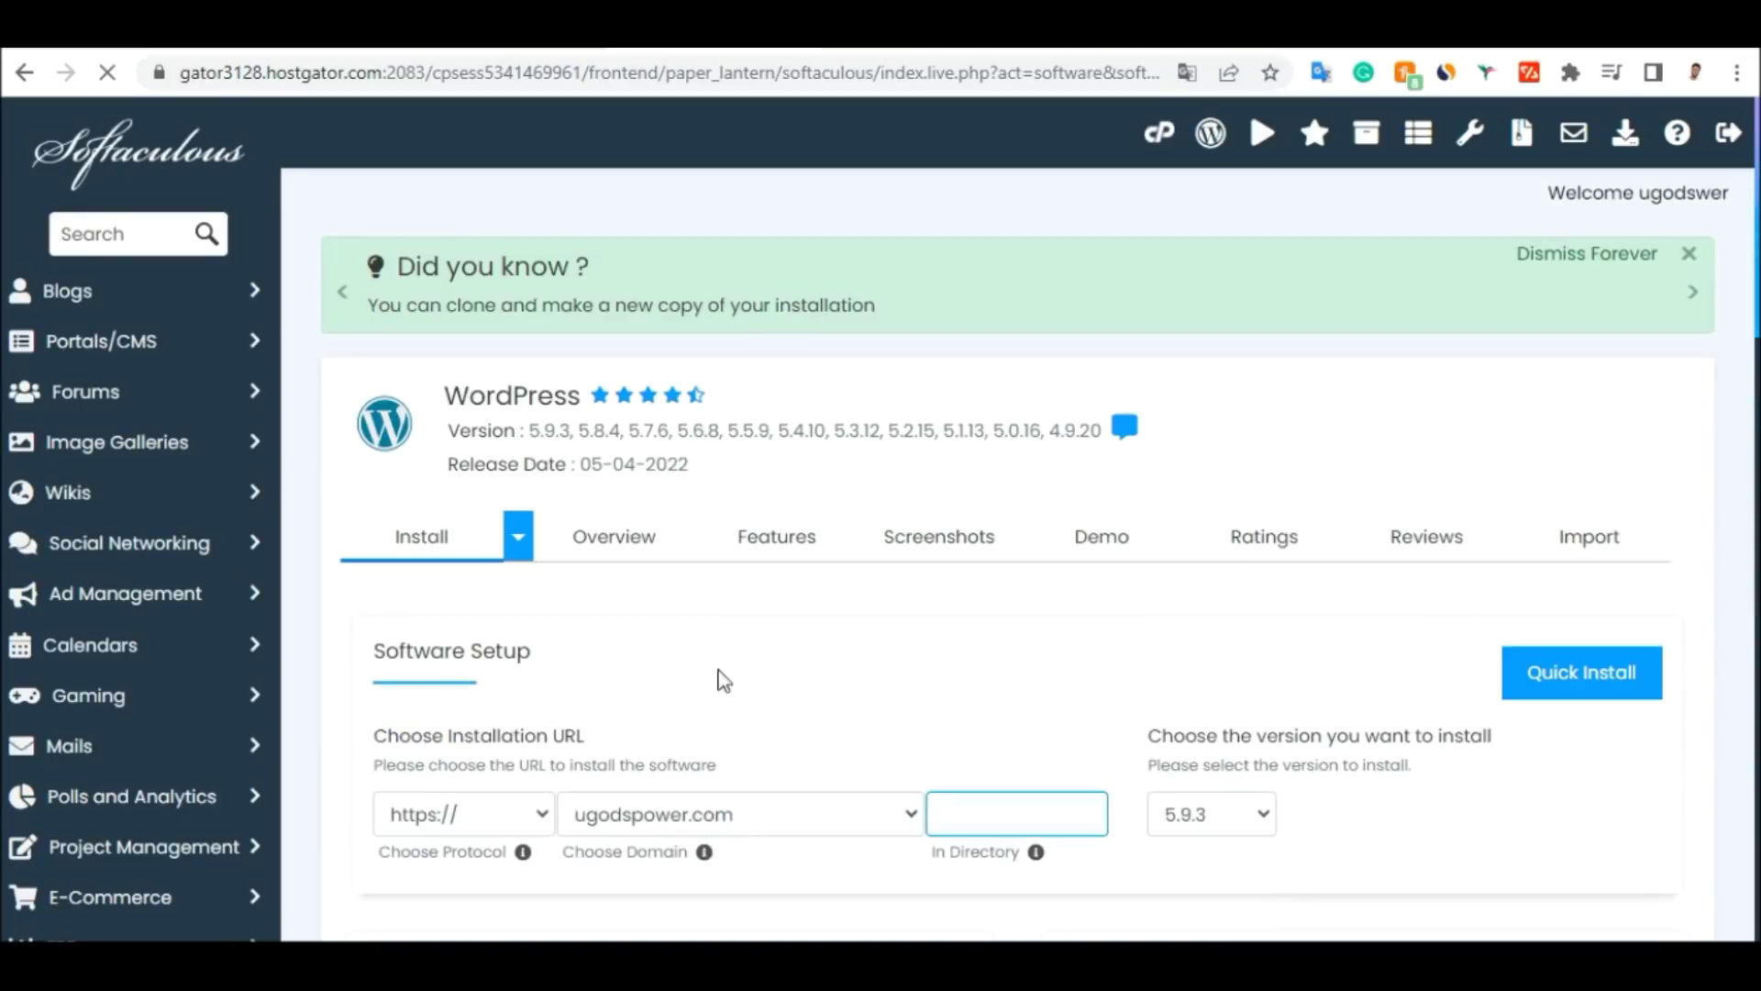
left_click_drag(1756, 275, 1756, 291)
left_click(1522, 450)
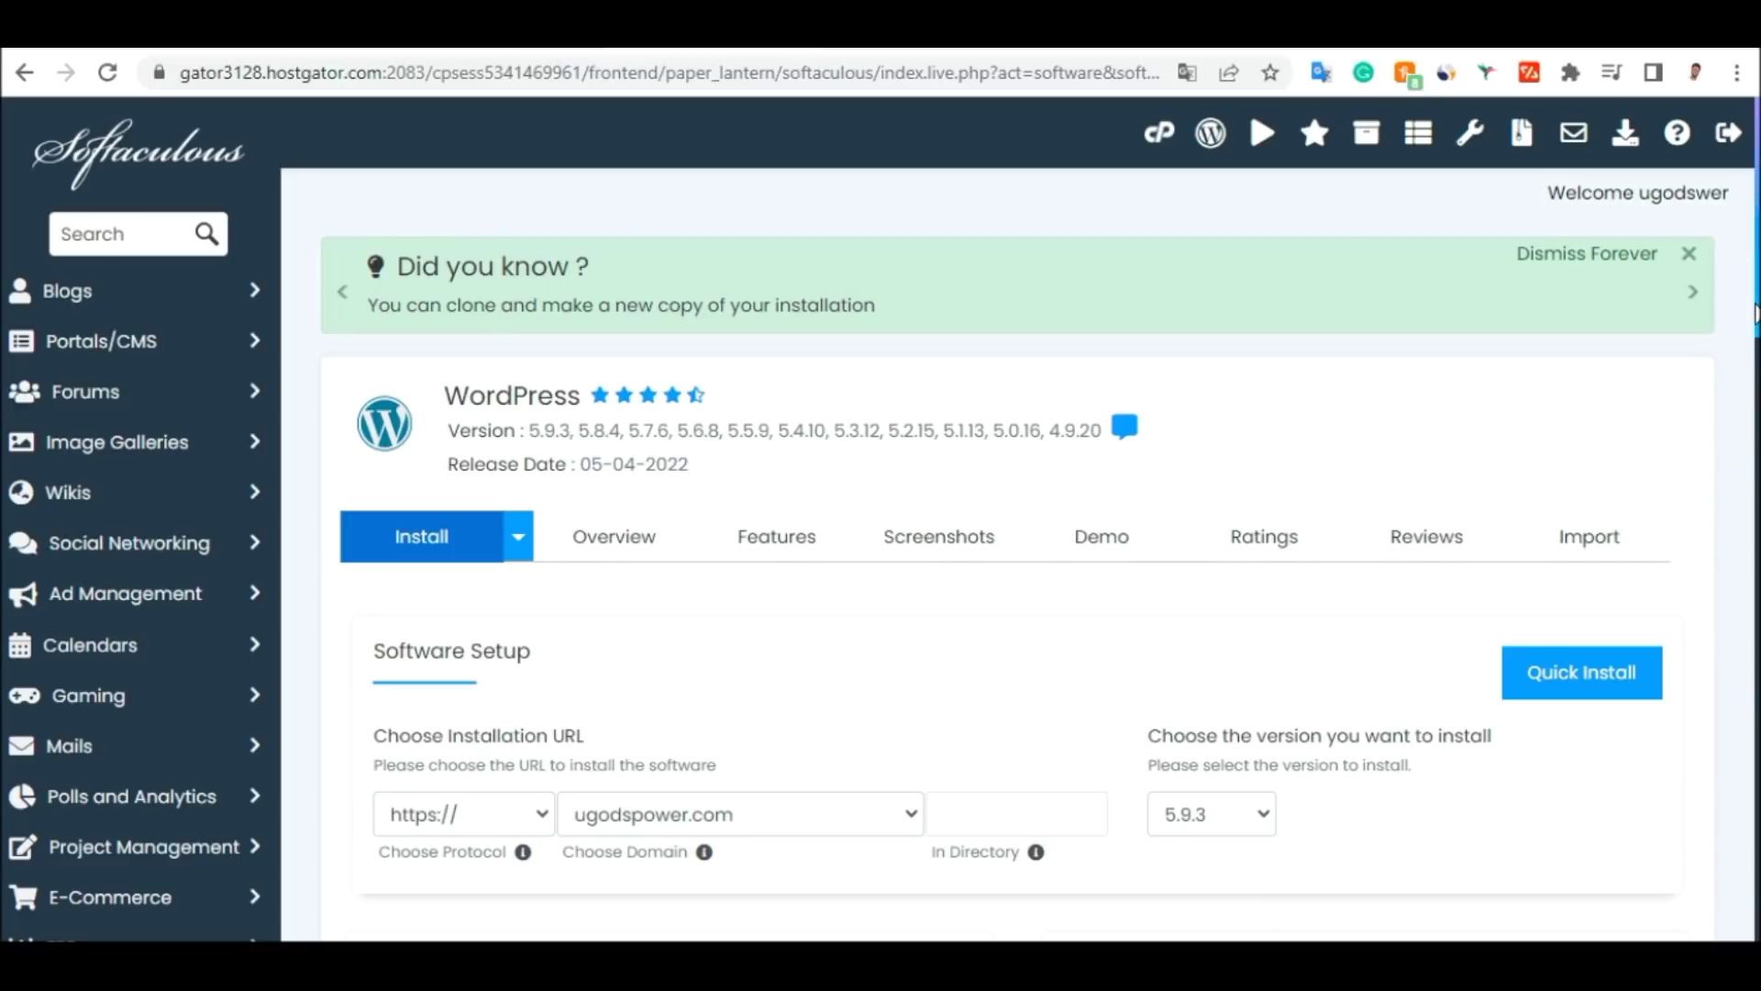
scroll(1018, 514, "down", 2)
scroll(1019, 514, "down", 2)
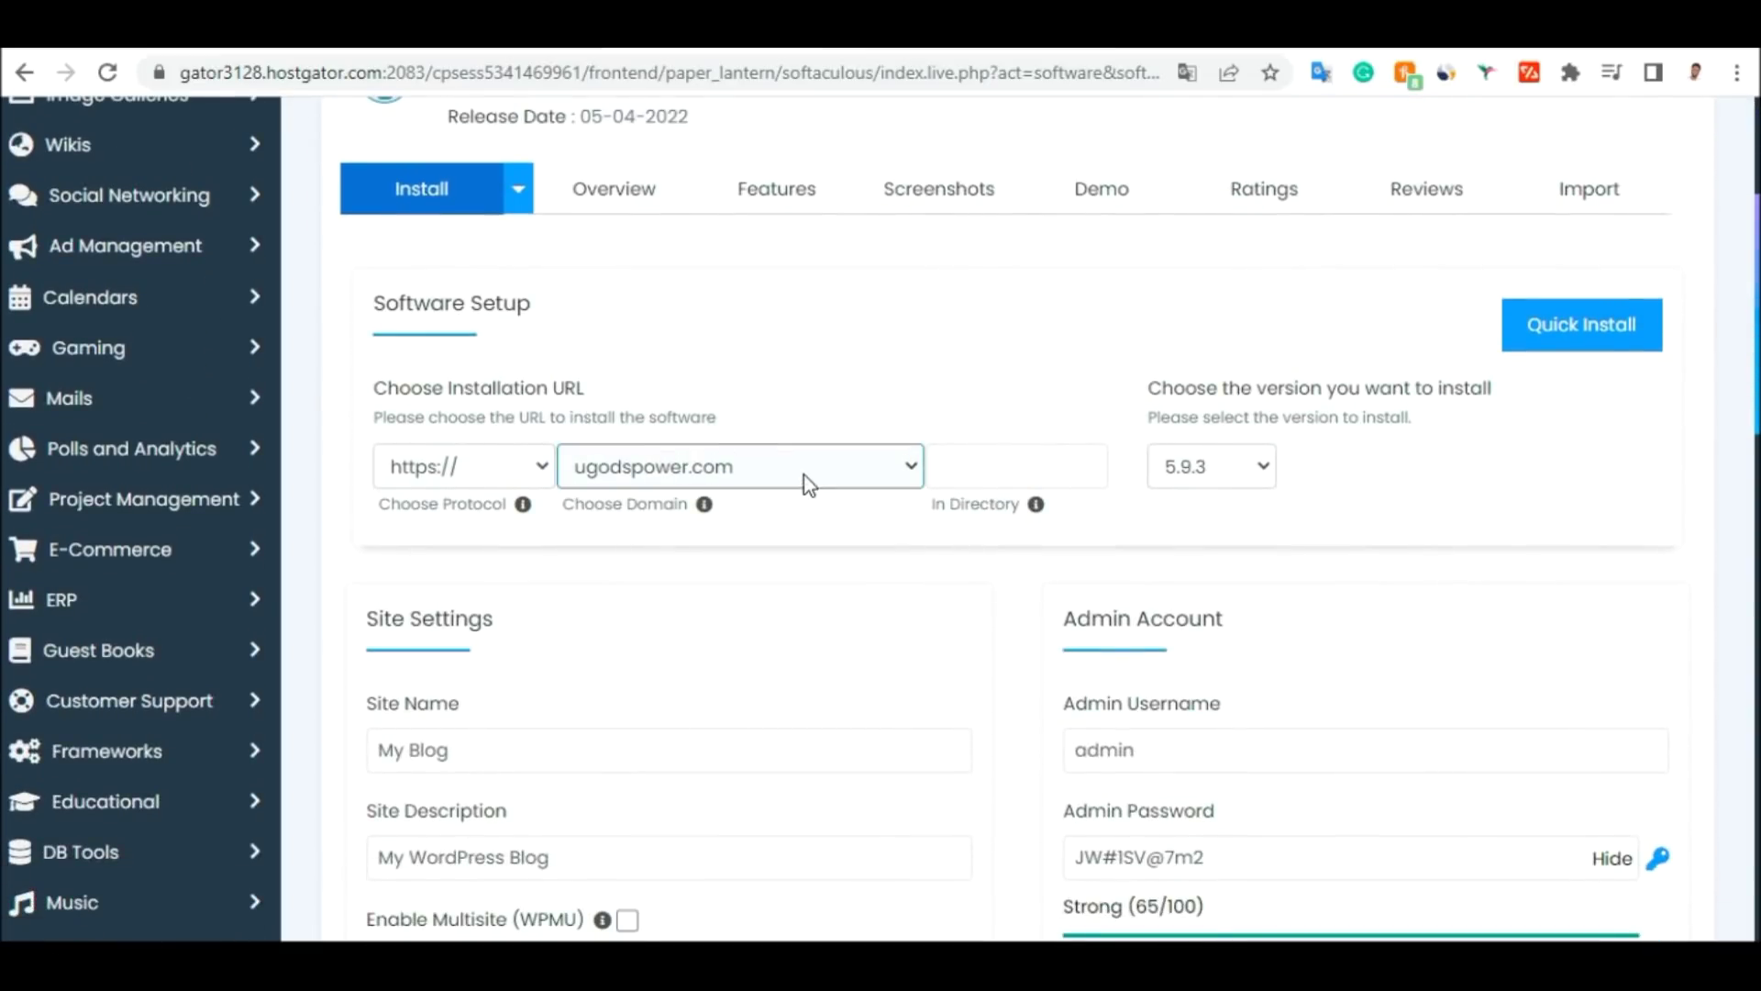
left_click(868, 472)
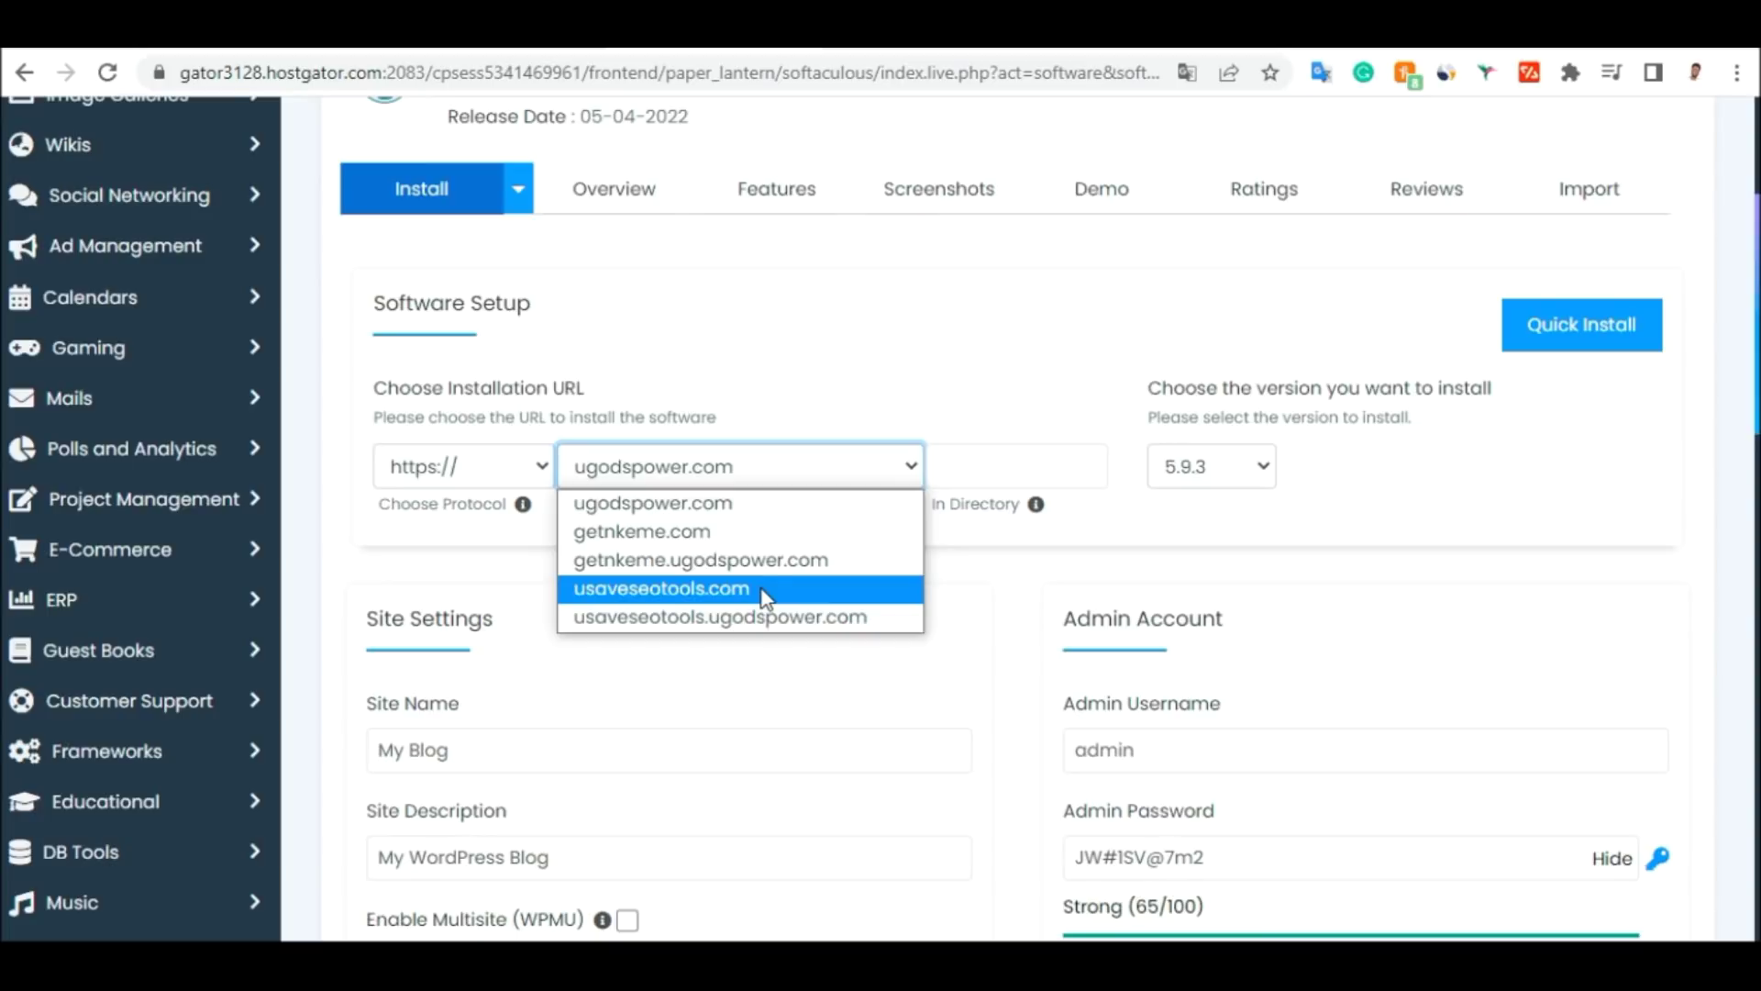
left_click(764, 592)
left_click(1072, 473)
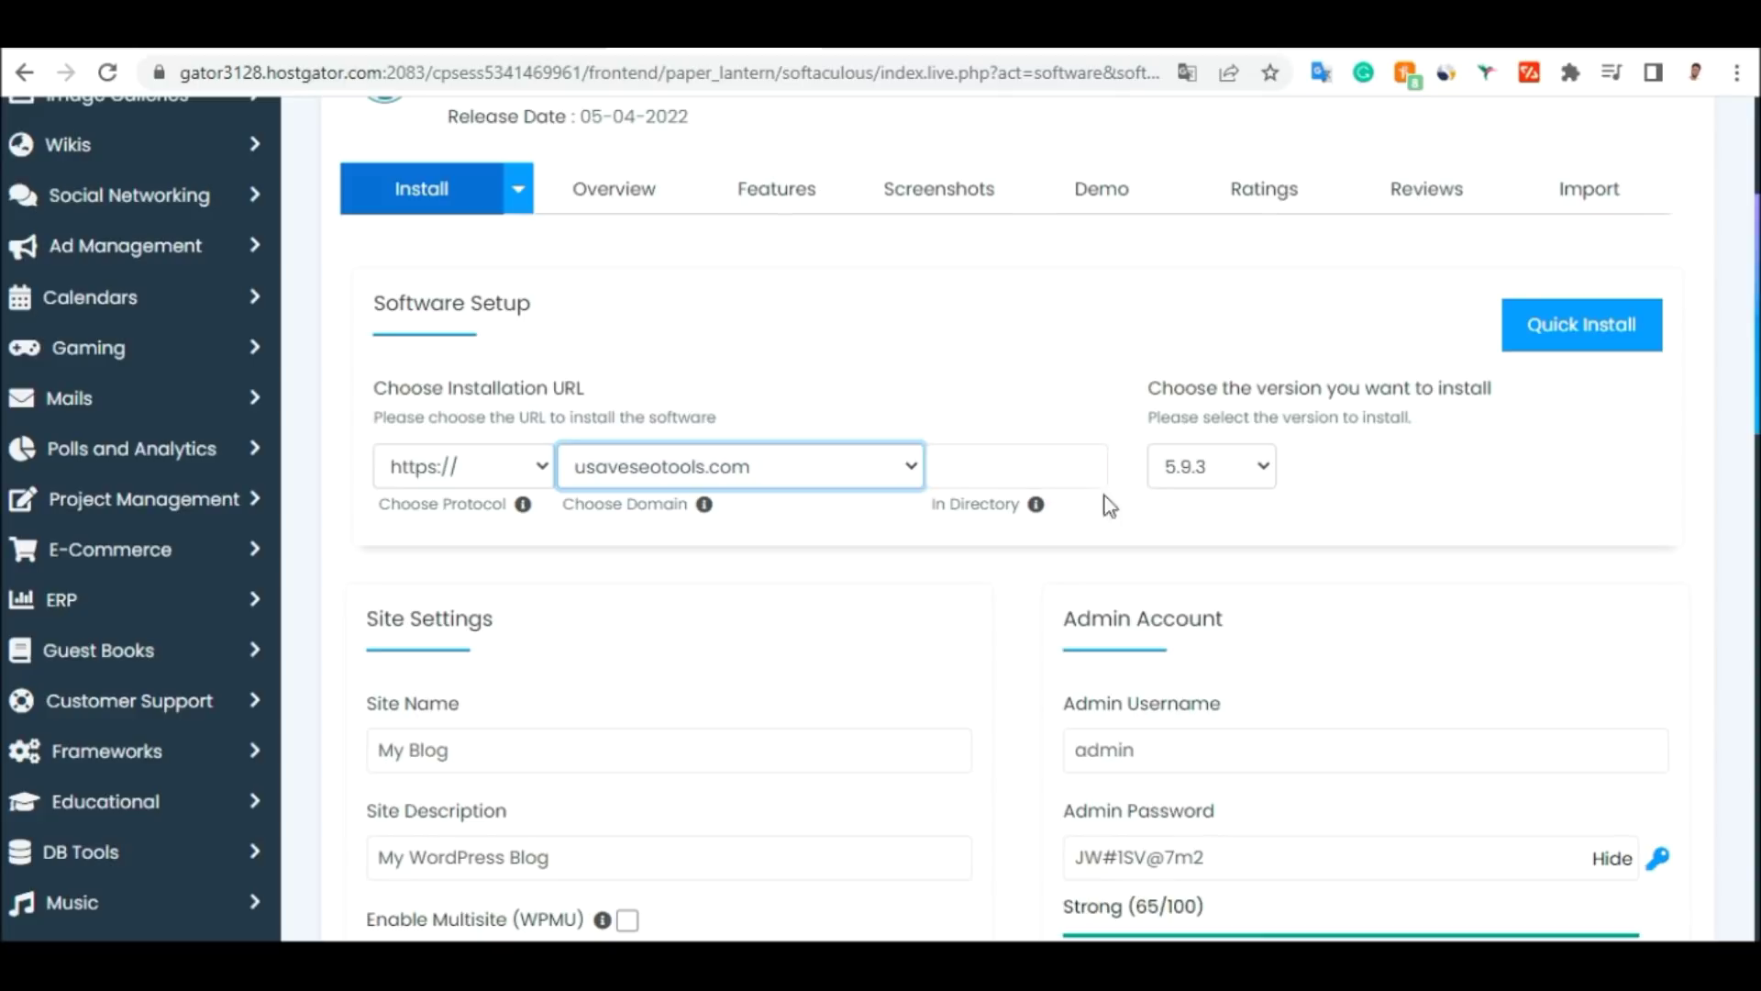
scroll(1746, 282, "down", 3)
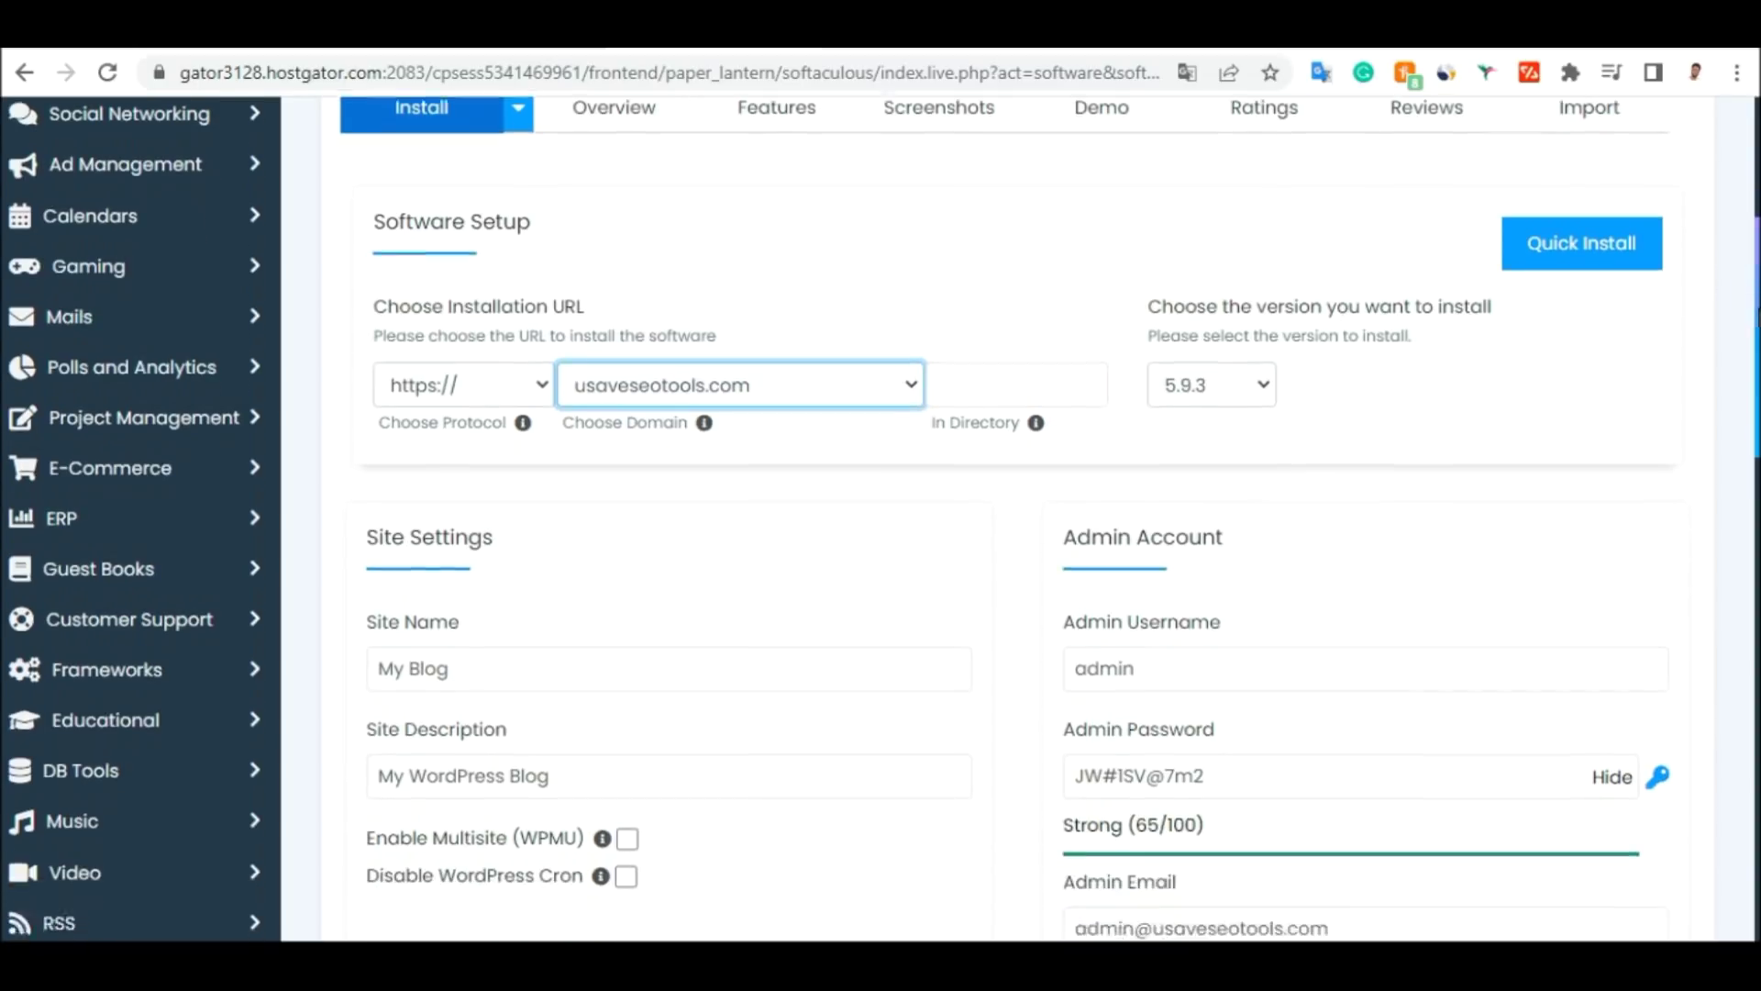
left_click(446, 519)
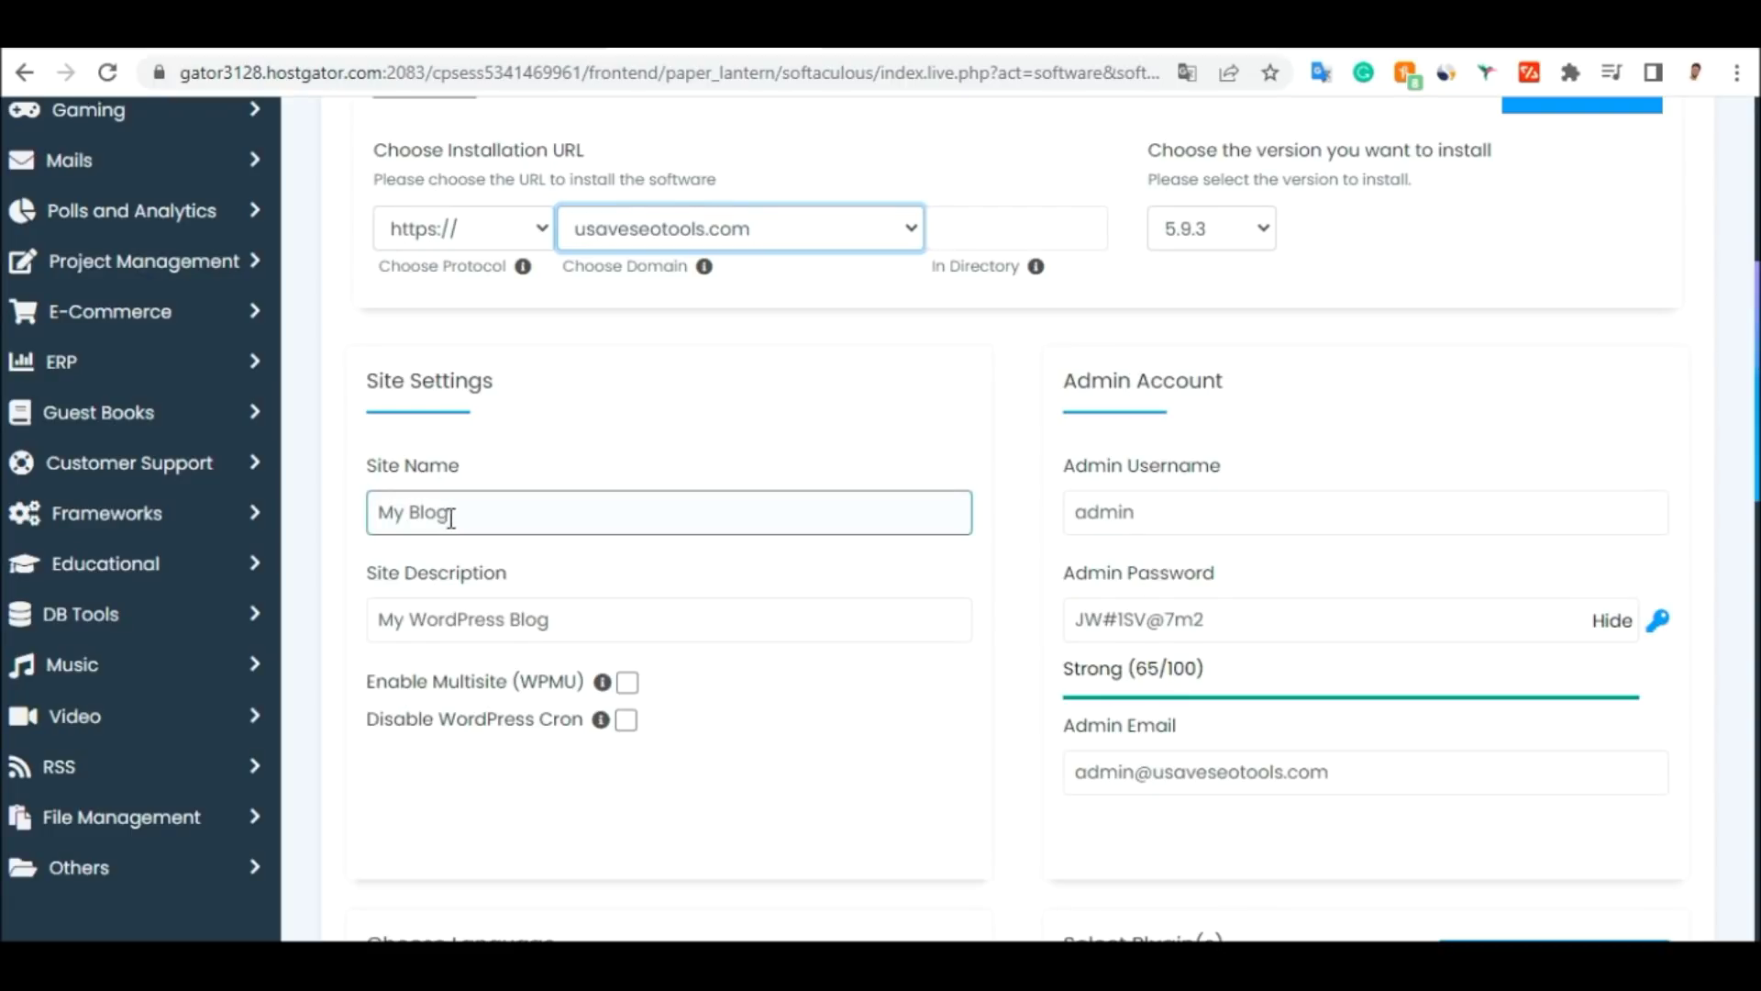
left_click(1197, 481)
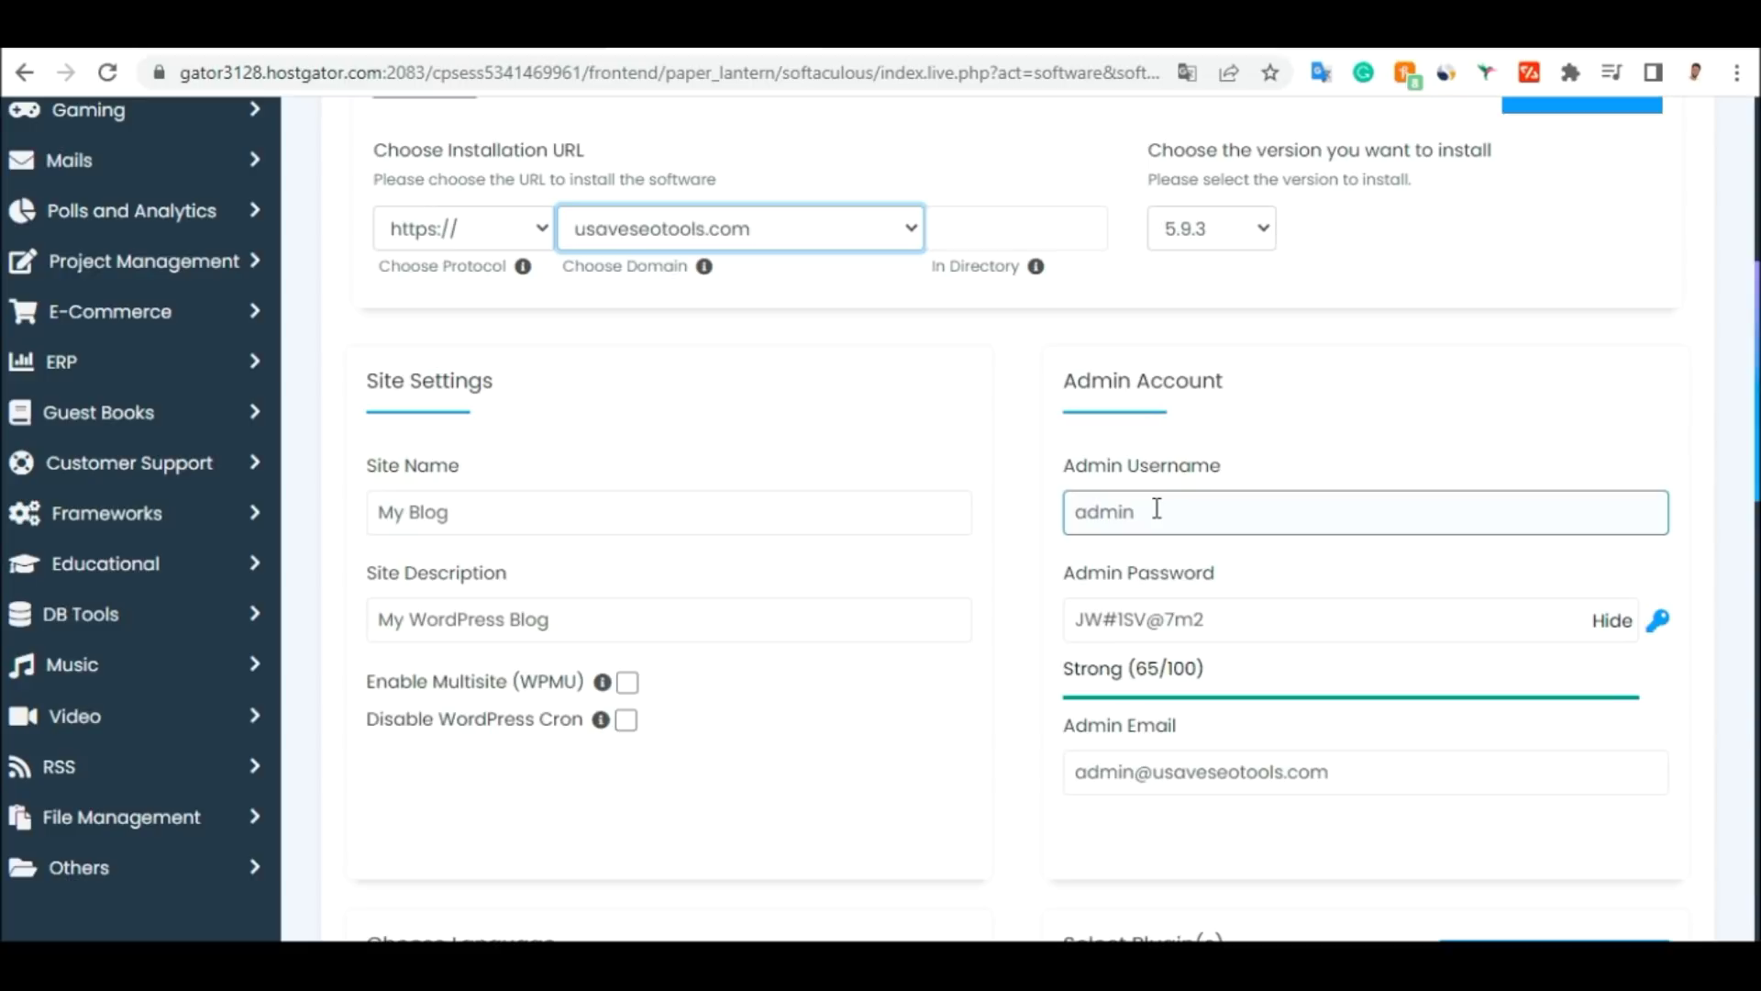
Replace the default admin email with the admin's Gmail address.
left_click(1606, 669)
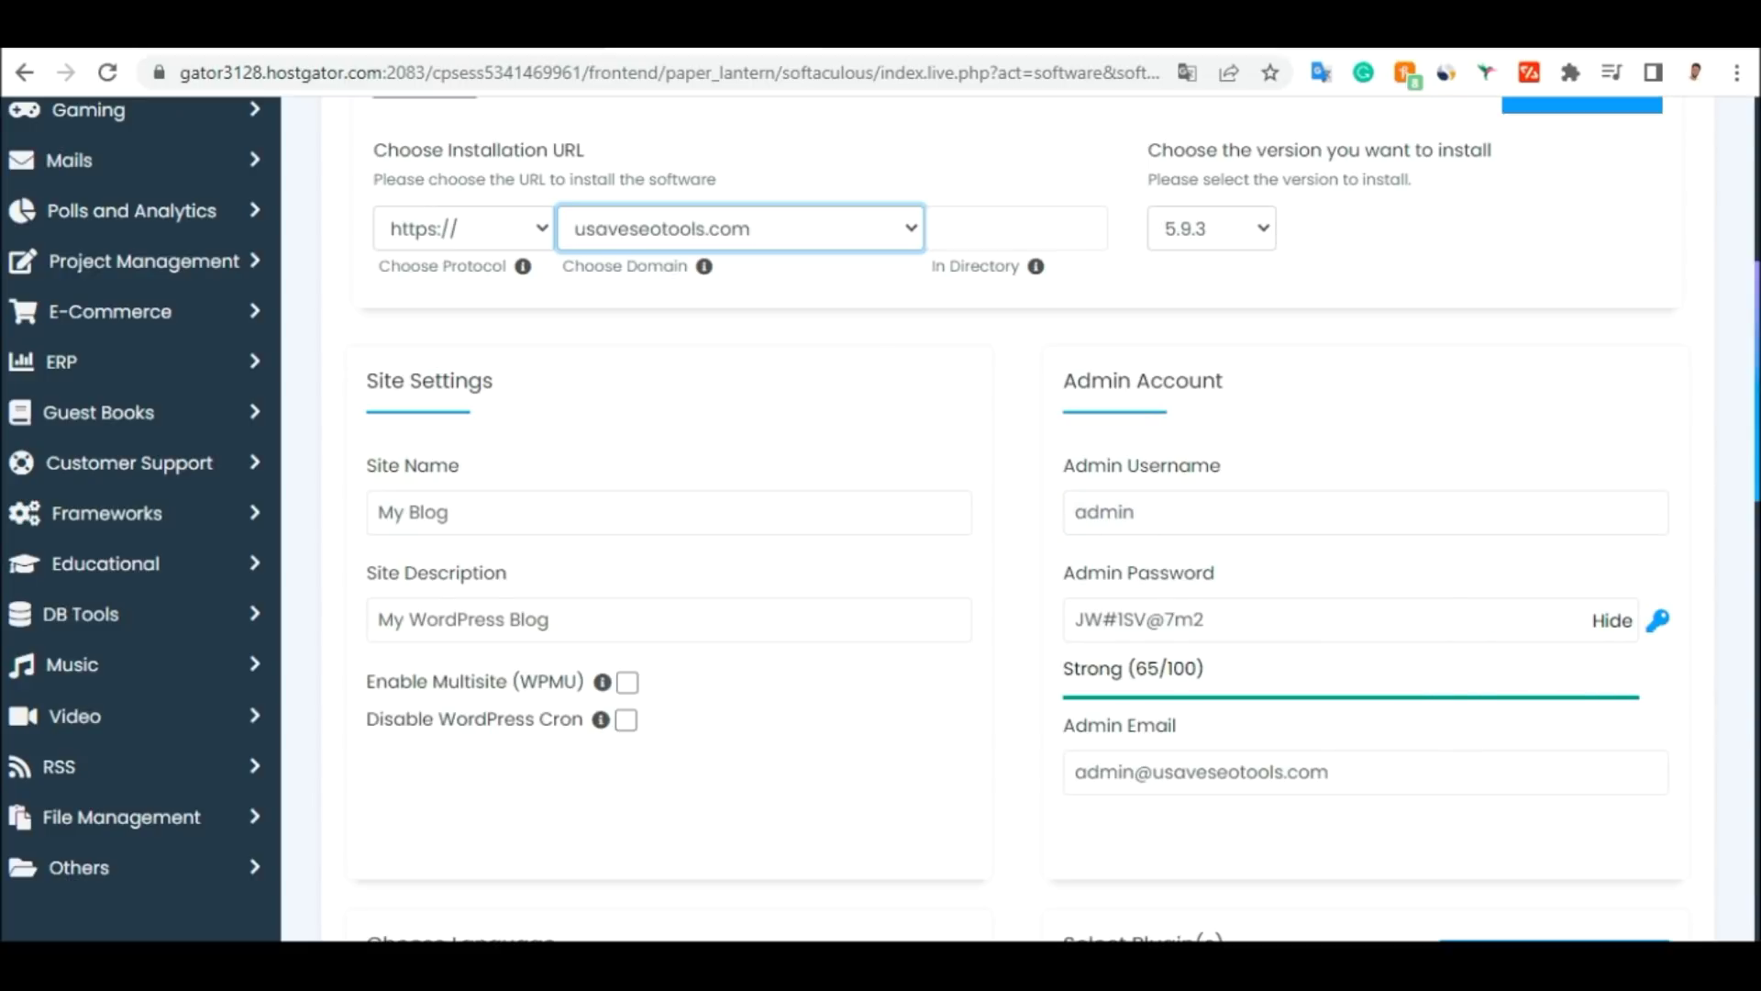
scroll(881, 518, "down", 2)
left_click(1180, 584)
left_click_drag(1182, 555, 1174, 590)
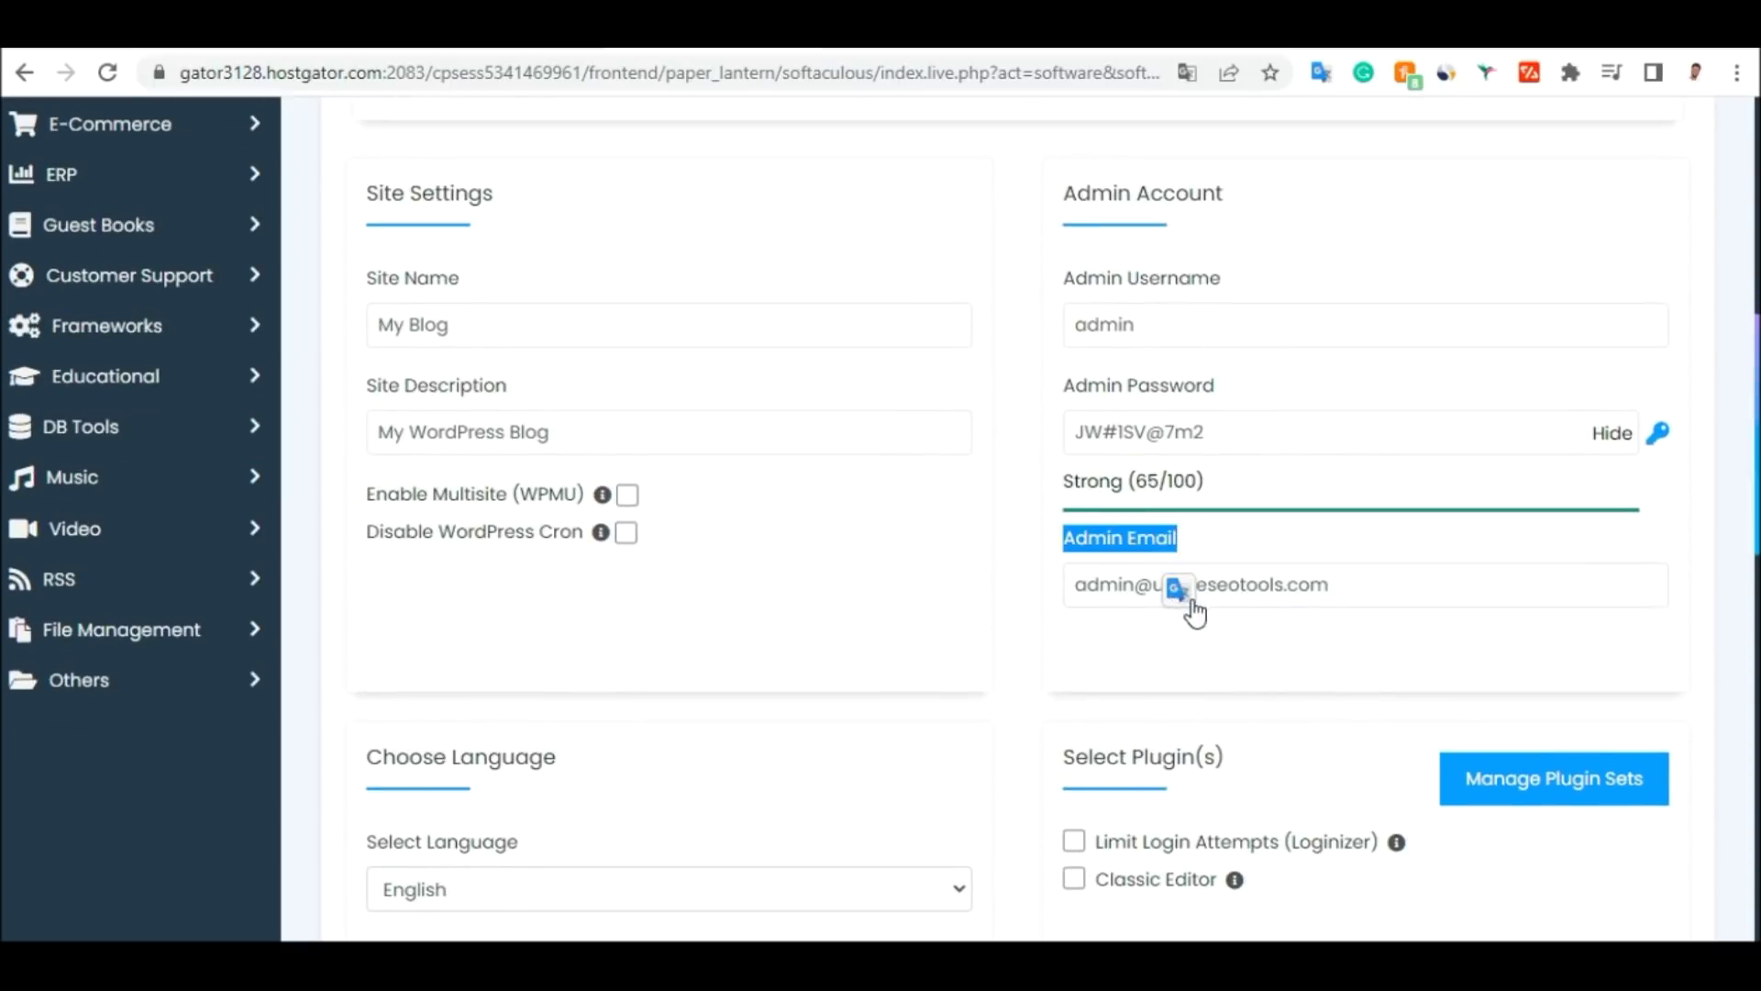
triple_click(1213, 585)
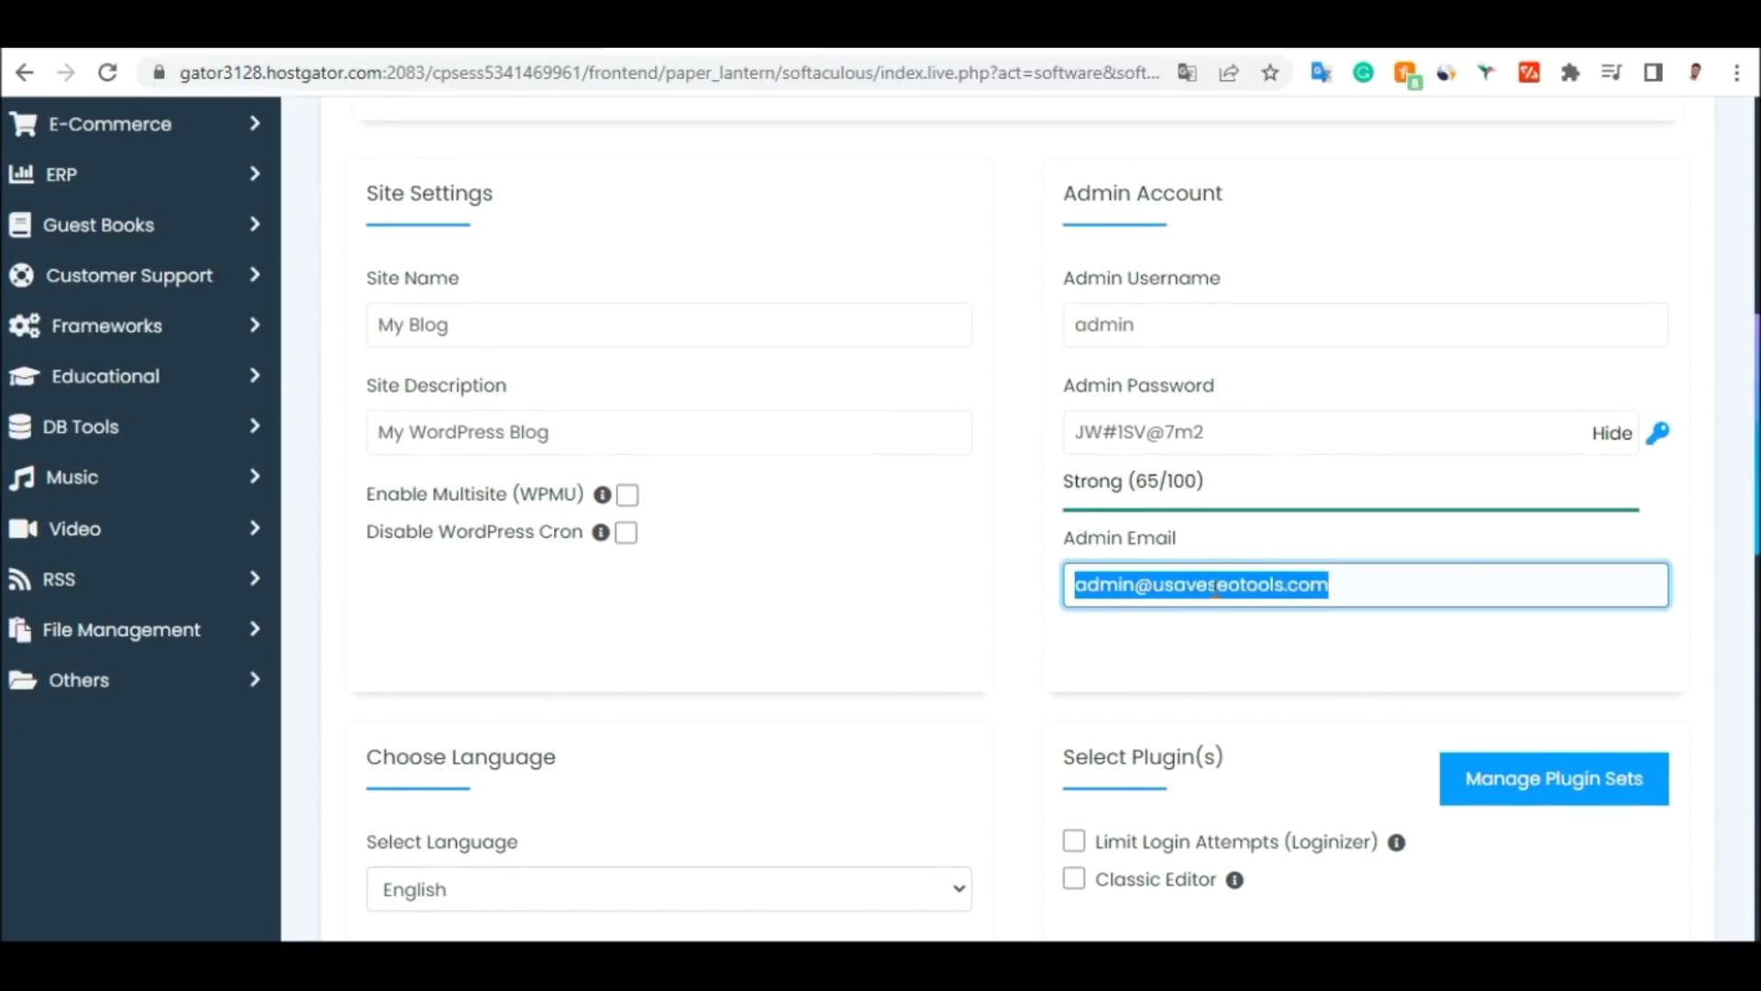
key("BackSpace")
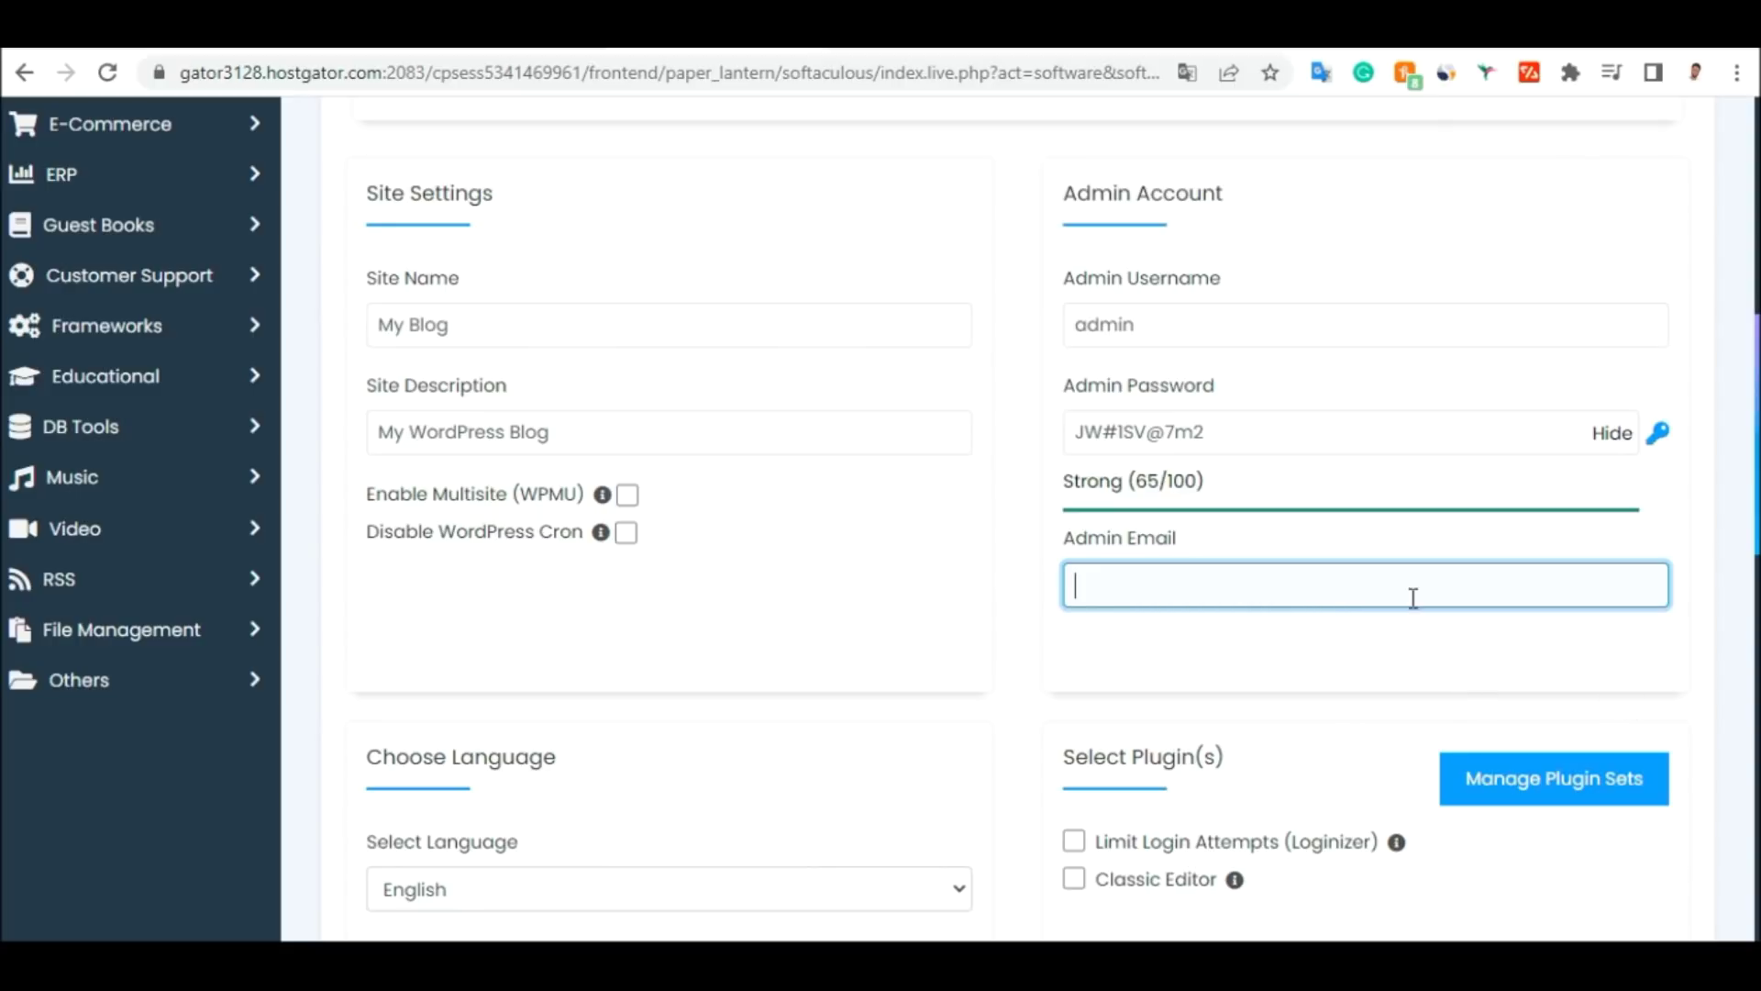
key("ctrl+v")
Keep English as the WordPress site language.
scroll(1620, 917, "down", 1)
left_click(708, 836)
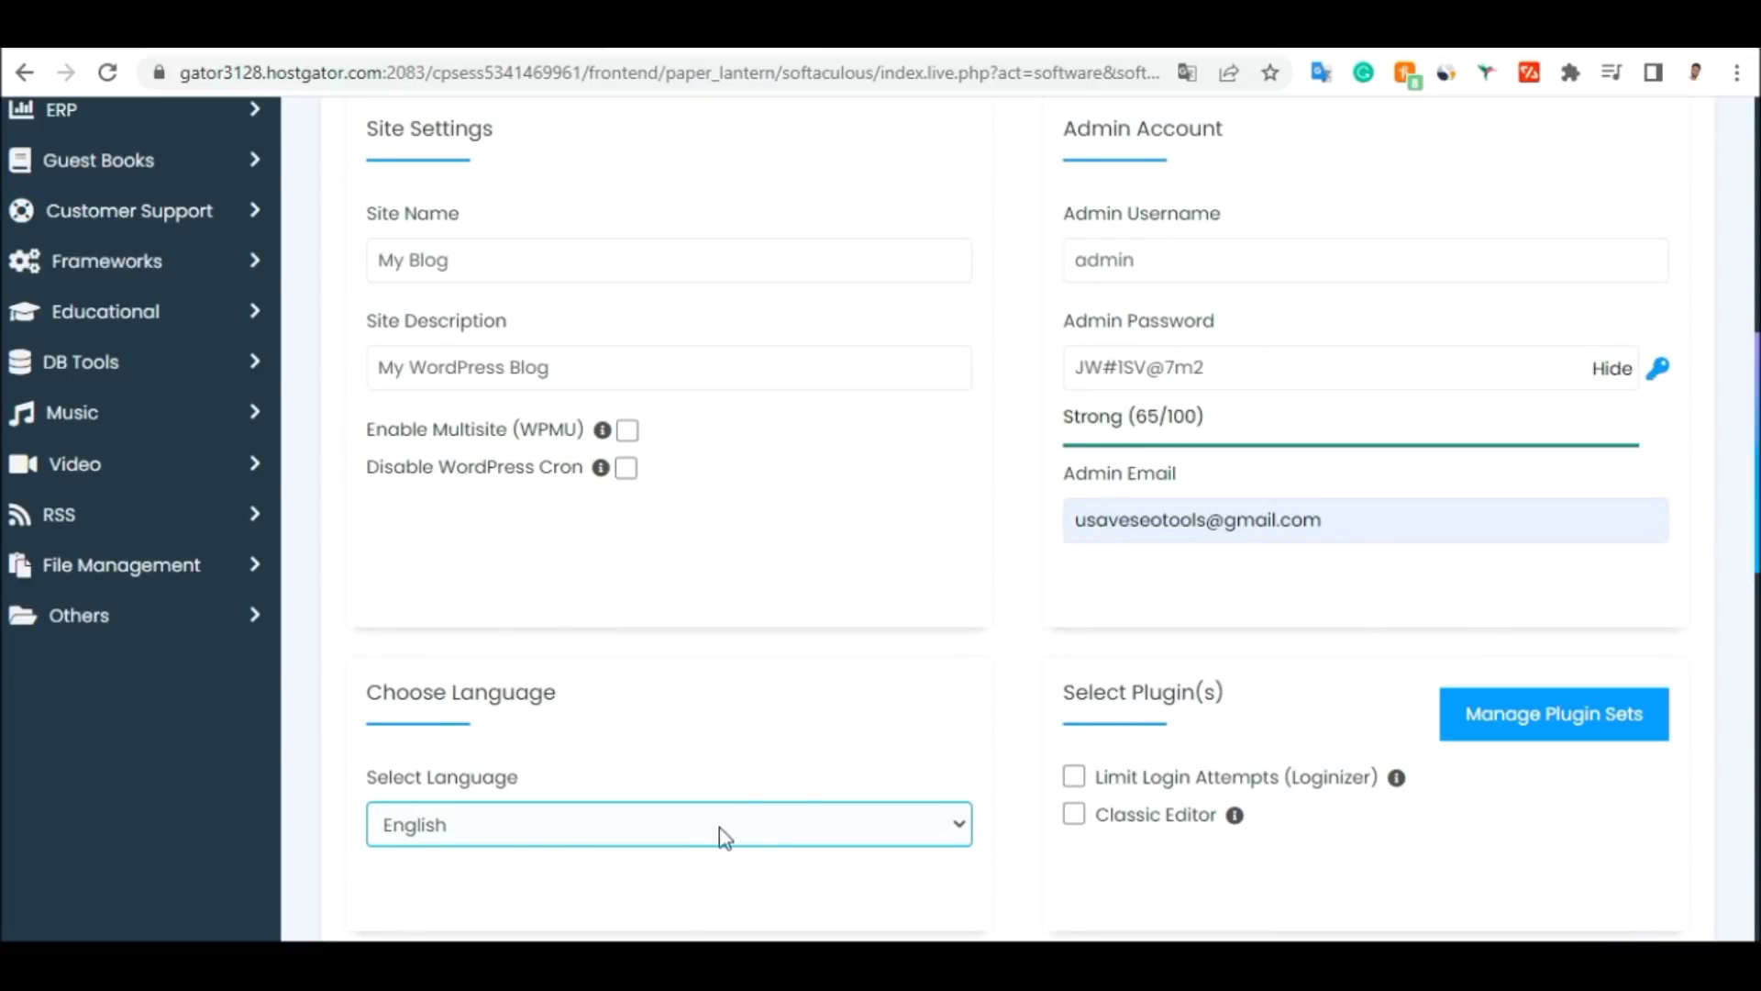
left_click(917, 779)
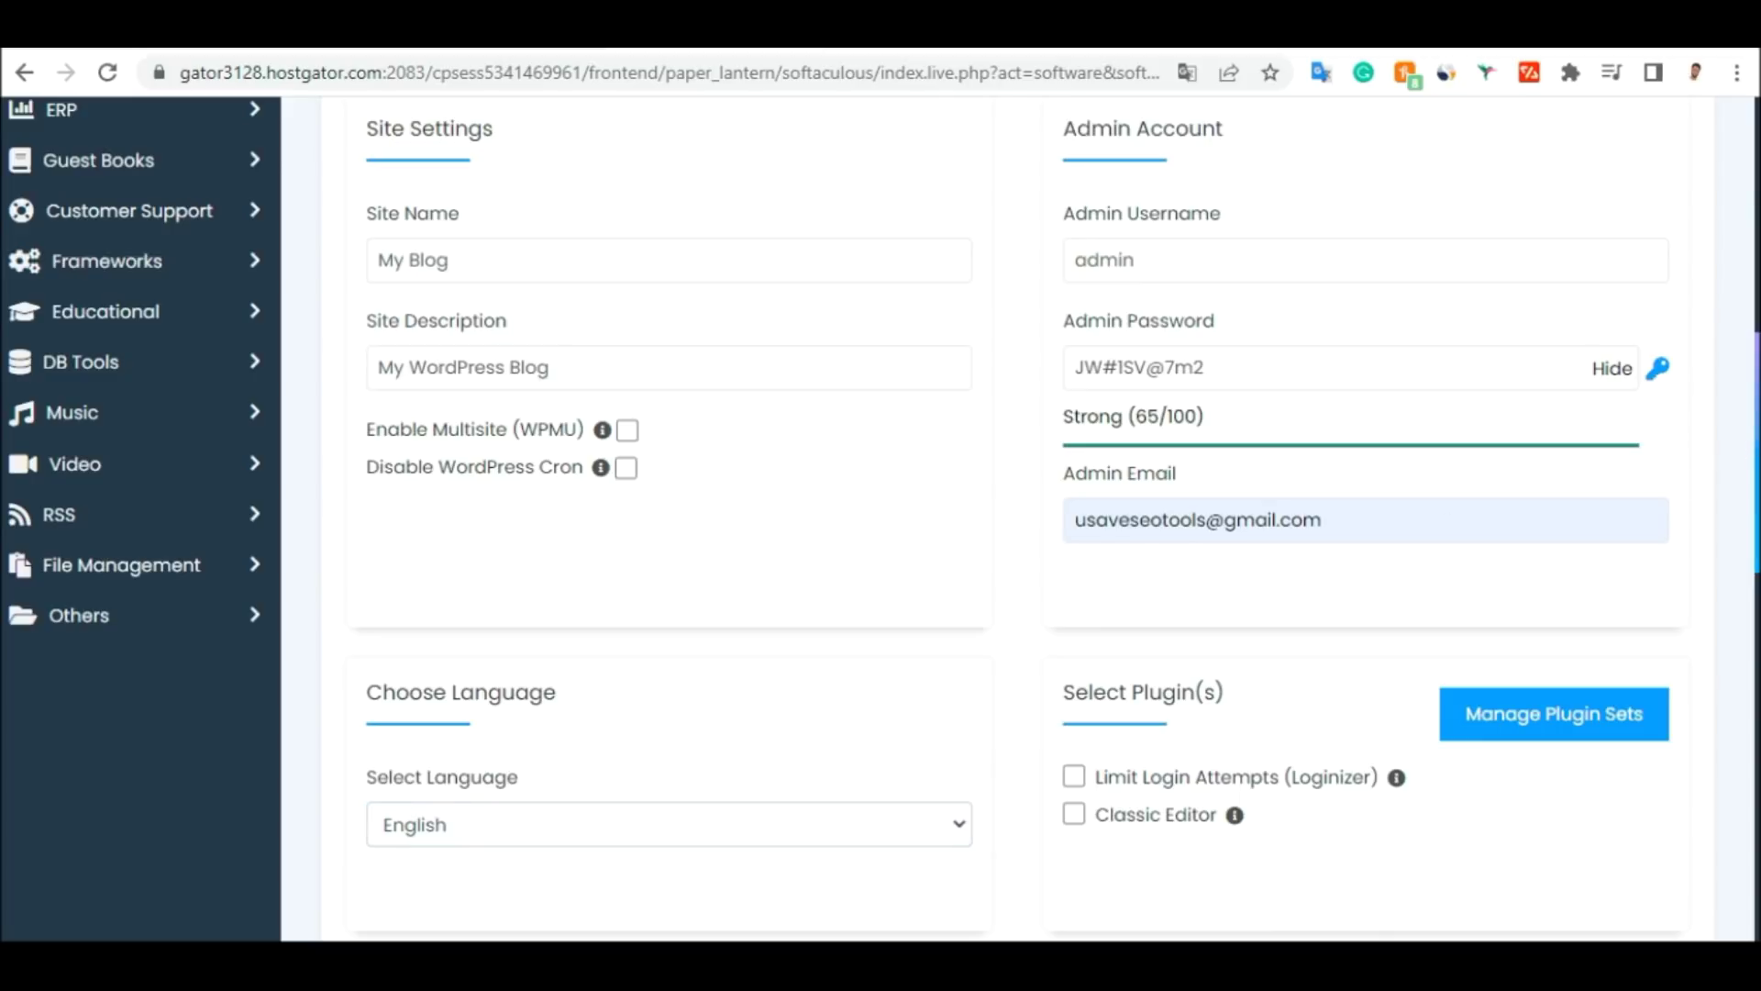
left_click_drag(1756, 437, 1754, 642)
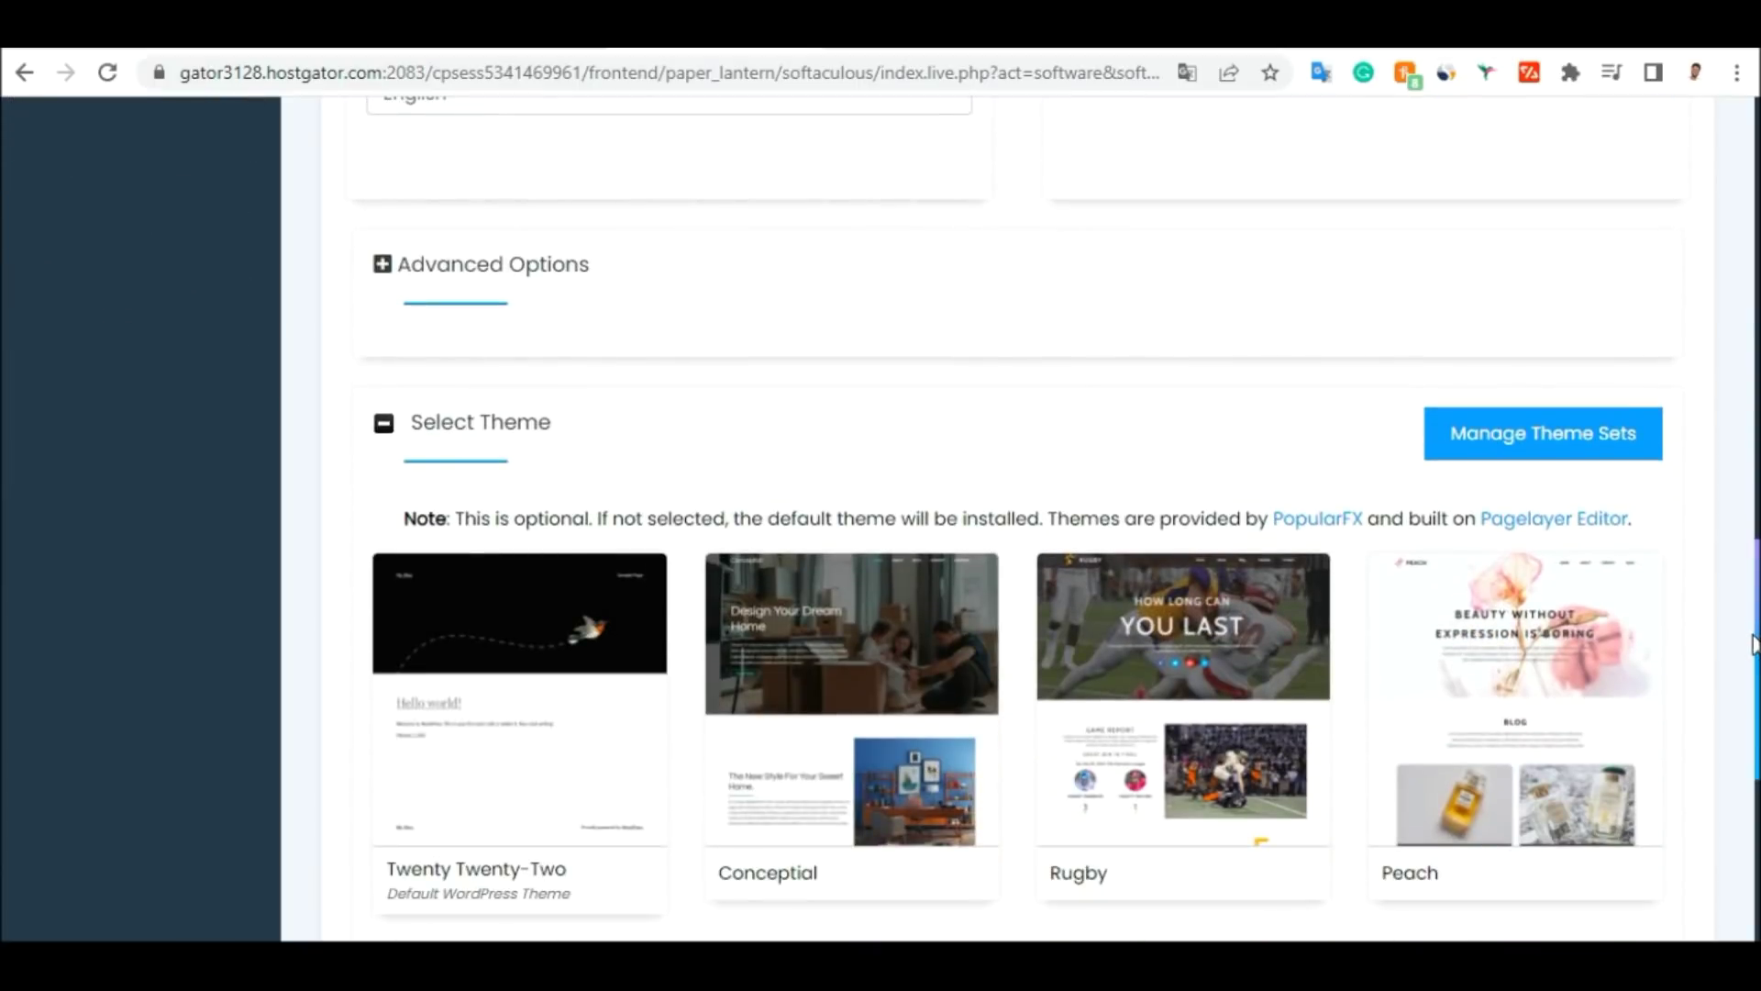
Pick the saved Gmail address from autofill for emailing the installation details.
scroll(1754, 642, "down", 6)
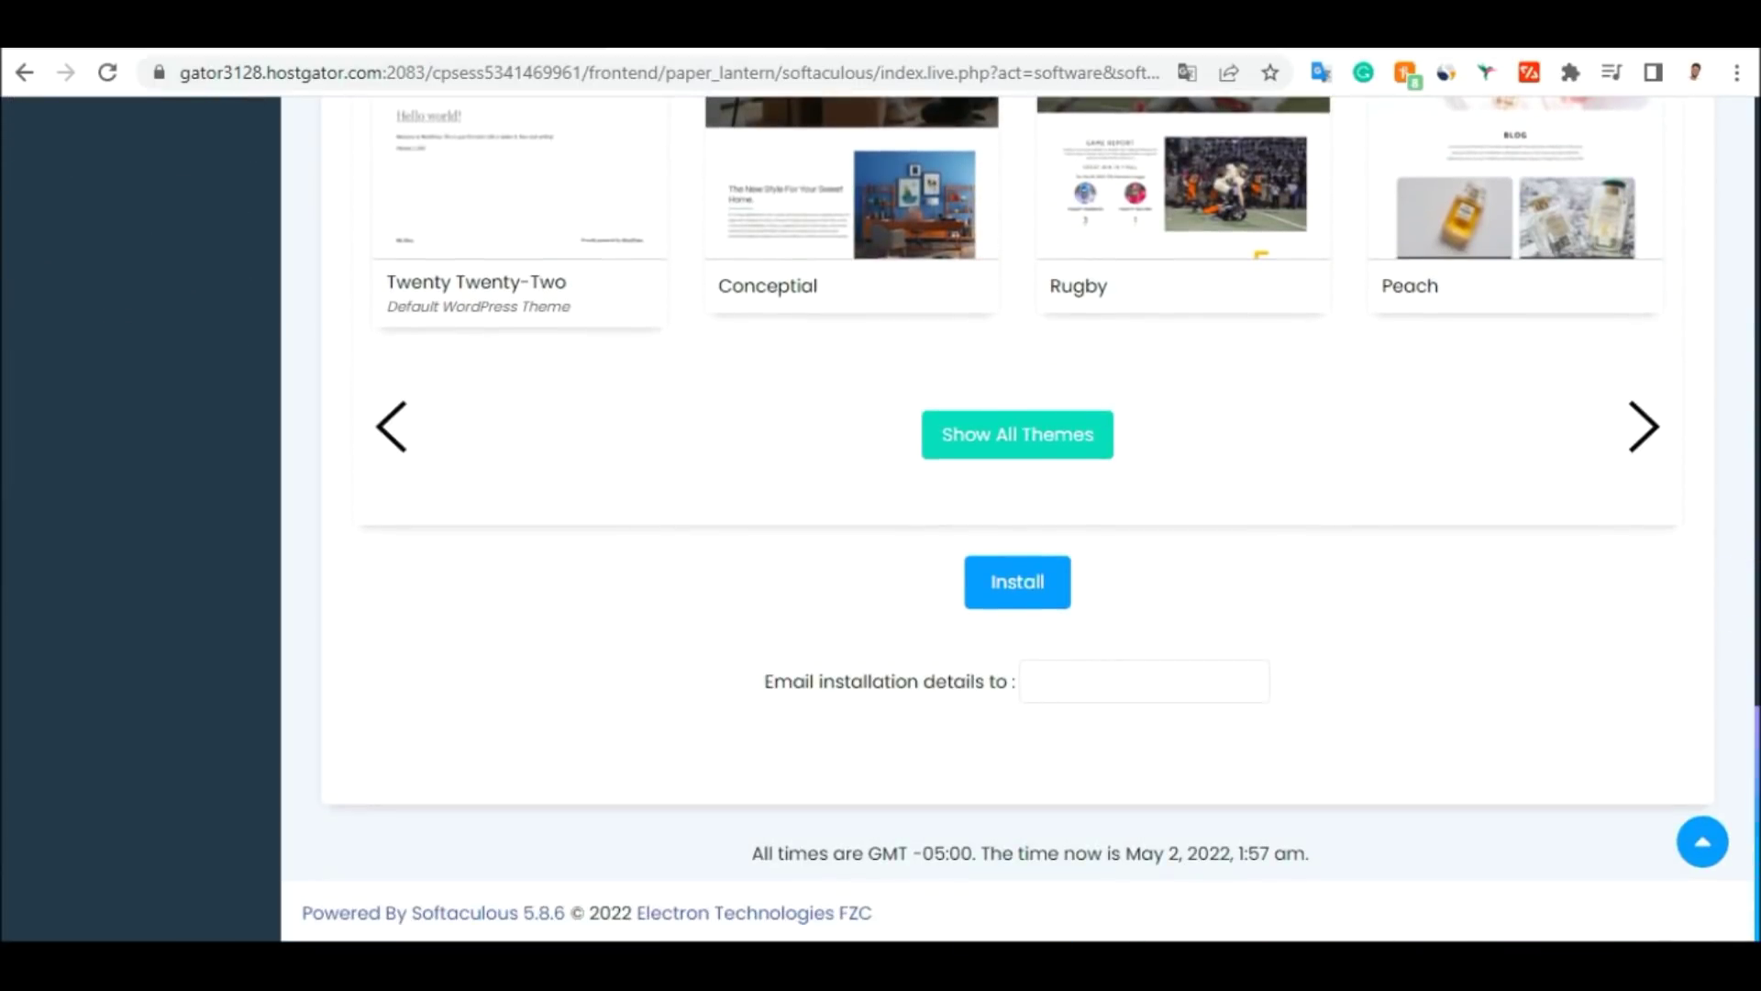
left_click(1130, 680)
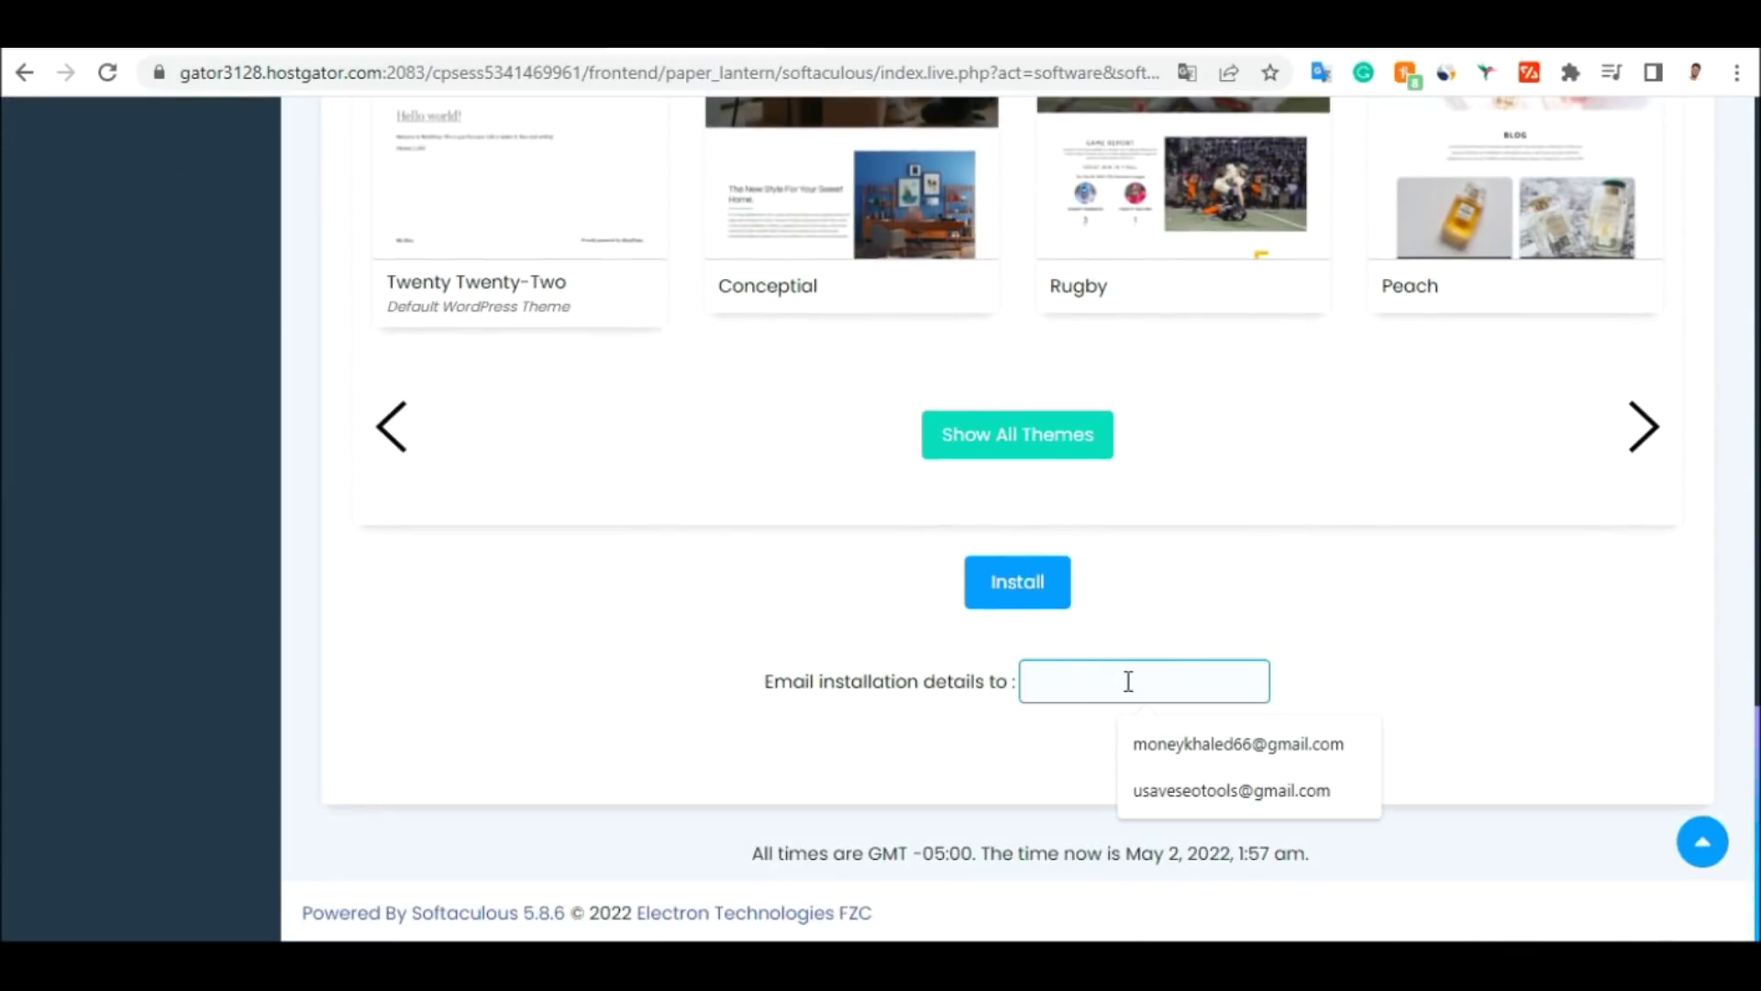
left_click(1176, 790)
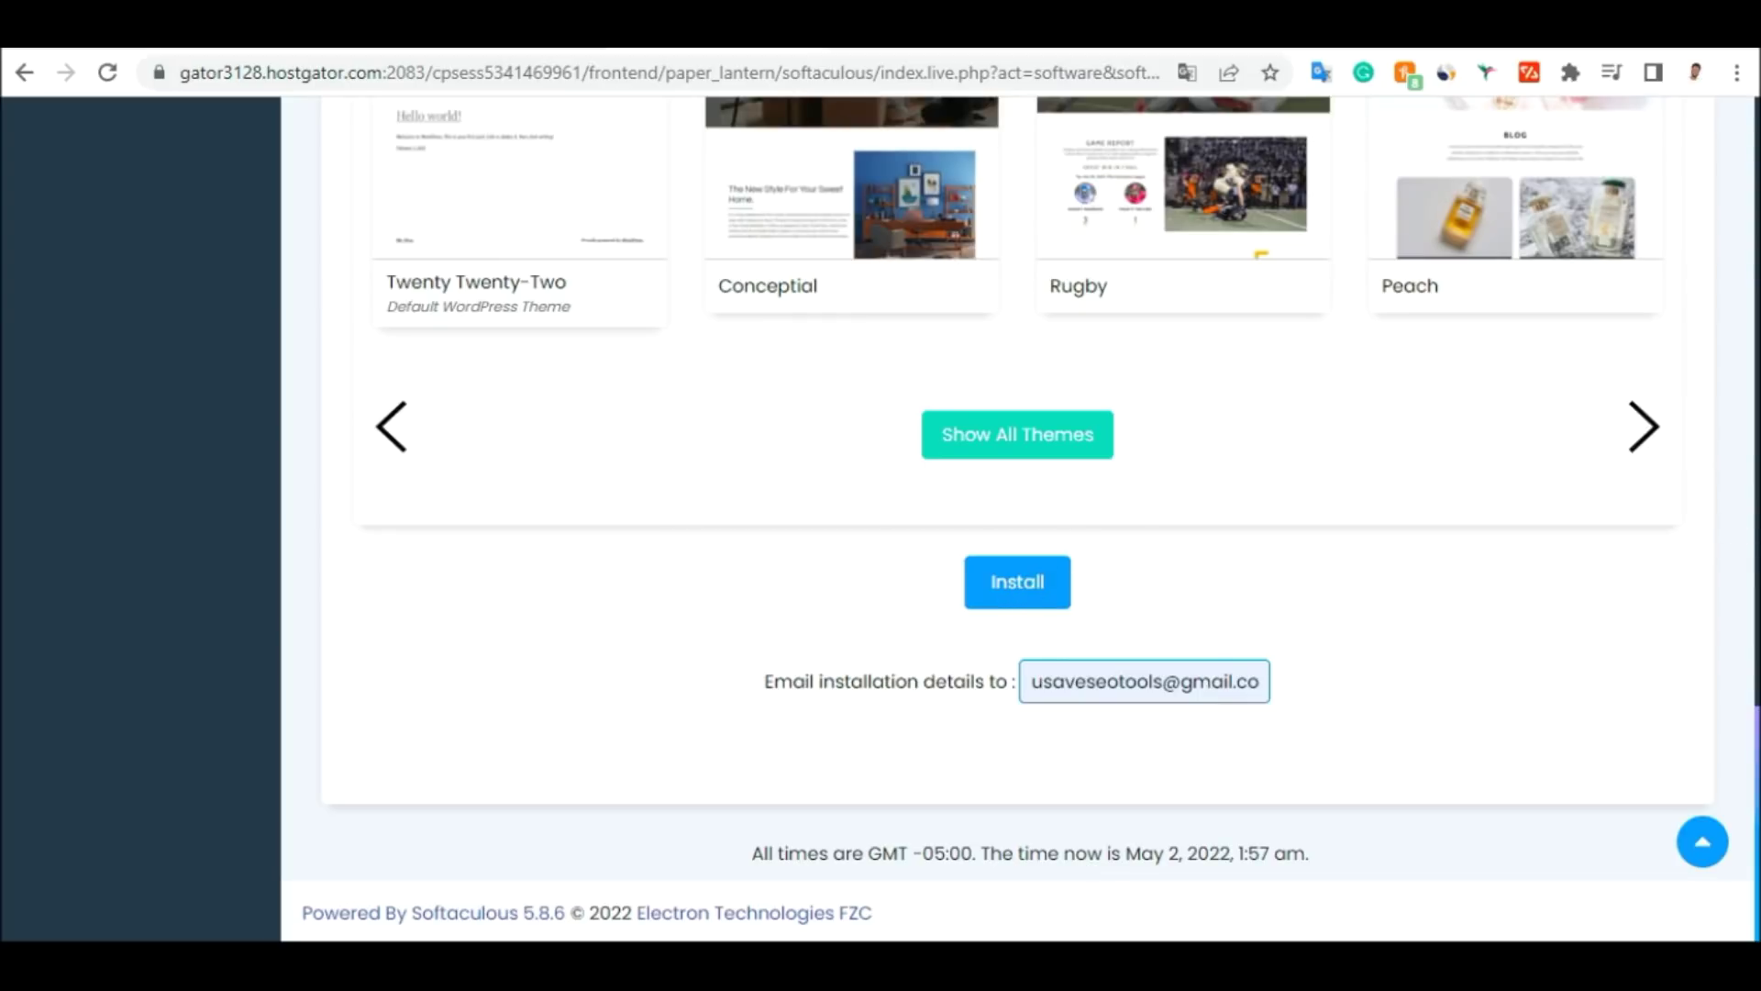
scroll(1018, 514, "up", 10)
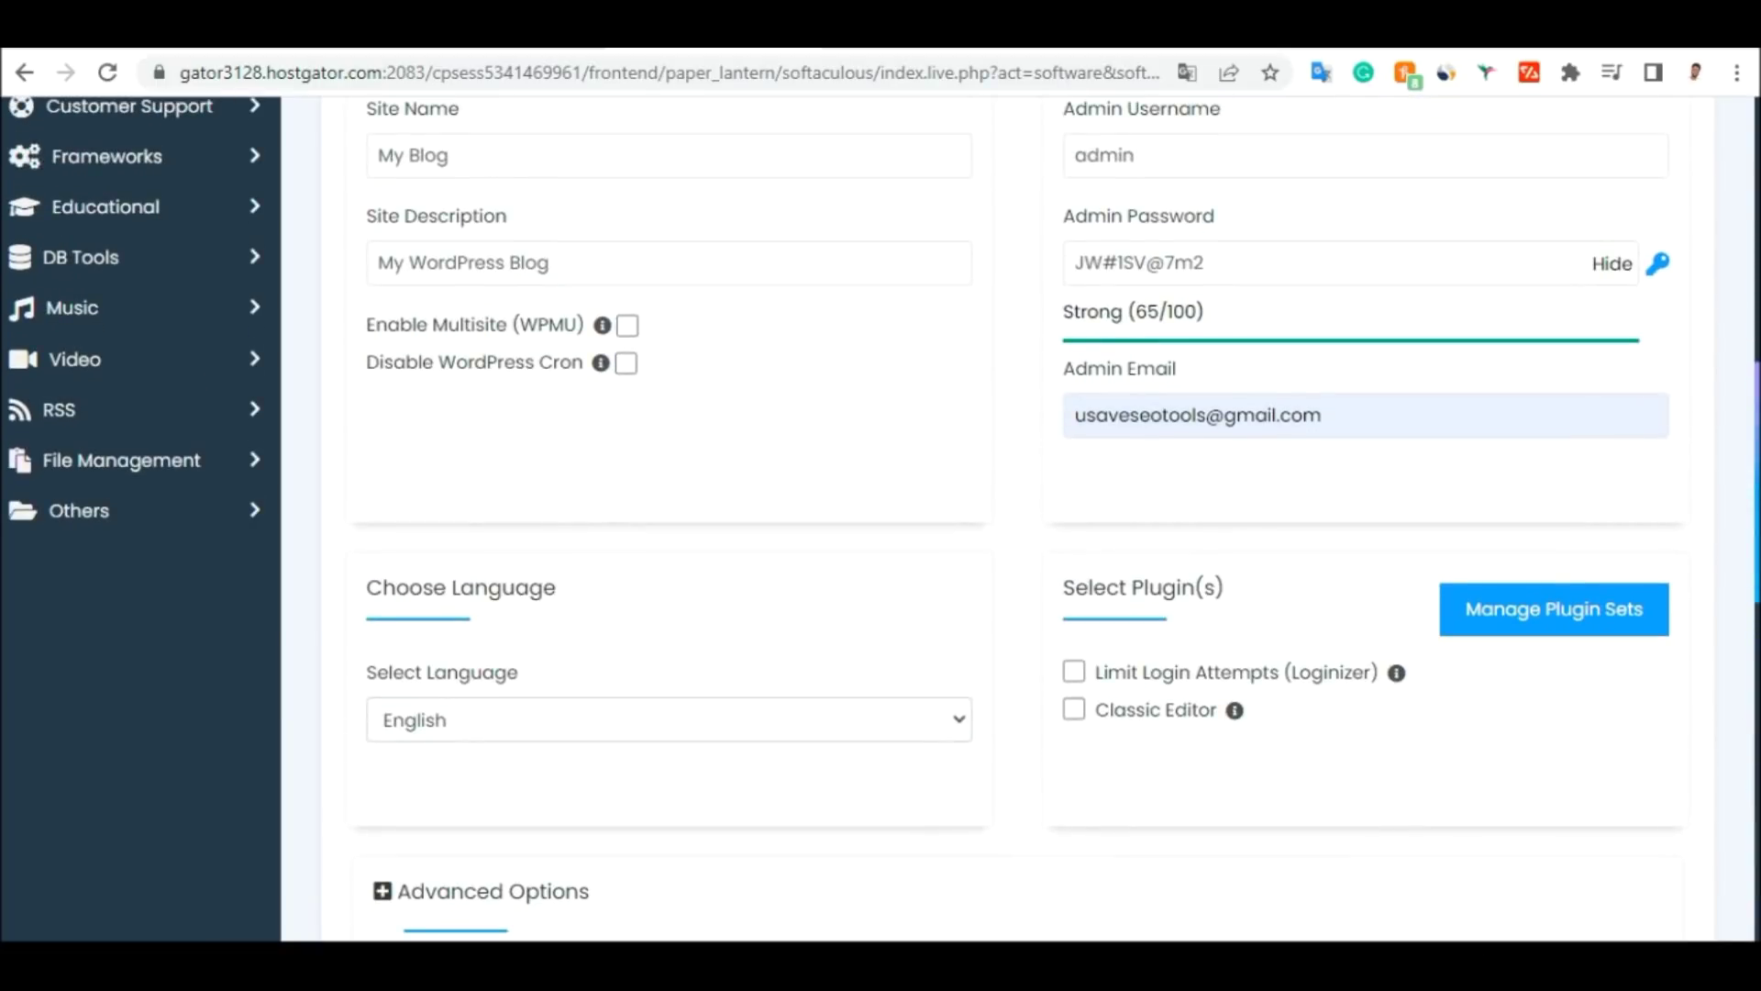
scroll(1755, 441, "up", 4)
left_click(1102, 532)
Replace the default 'admin' username with a custom admin username.
double_click(1102, 530)
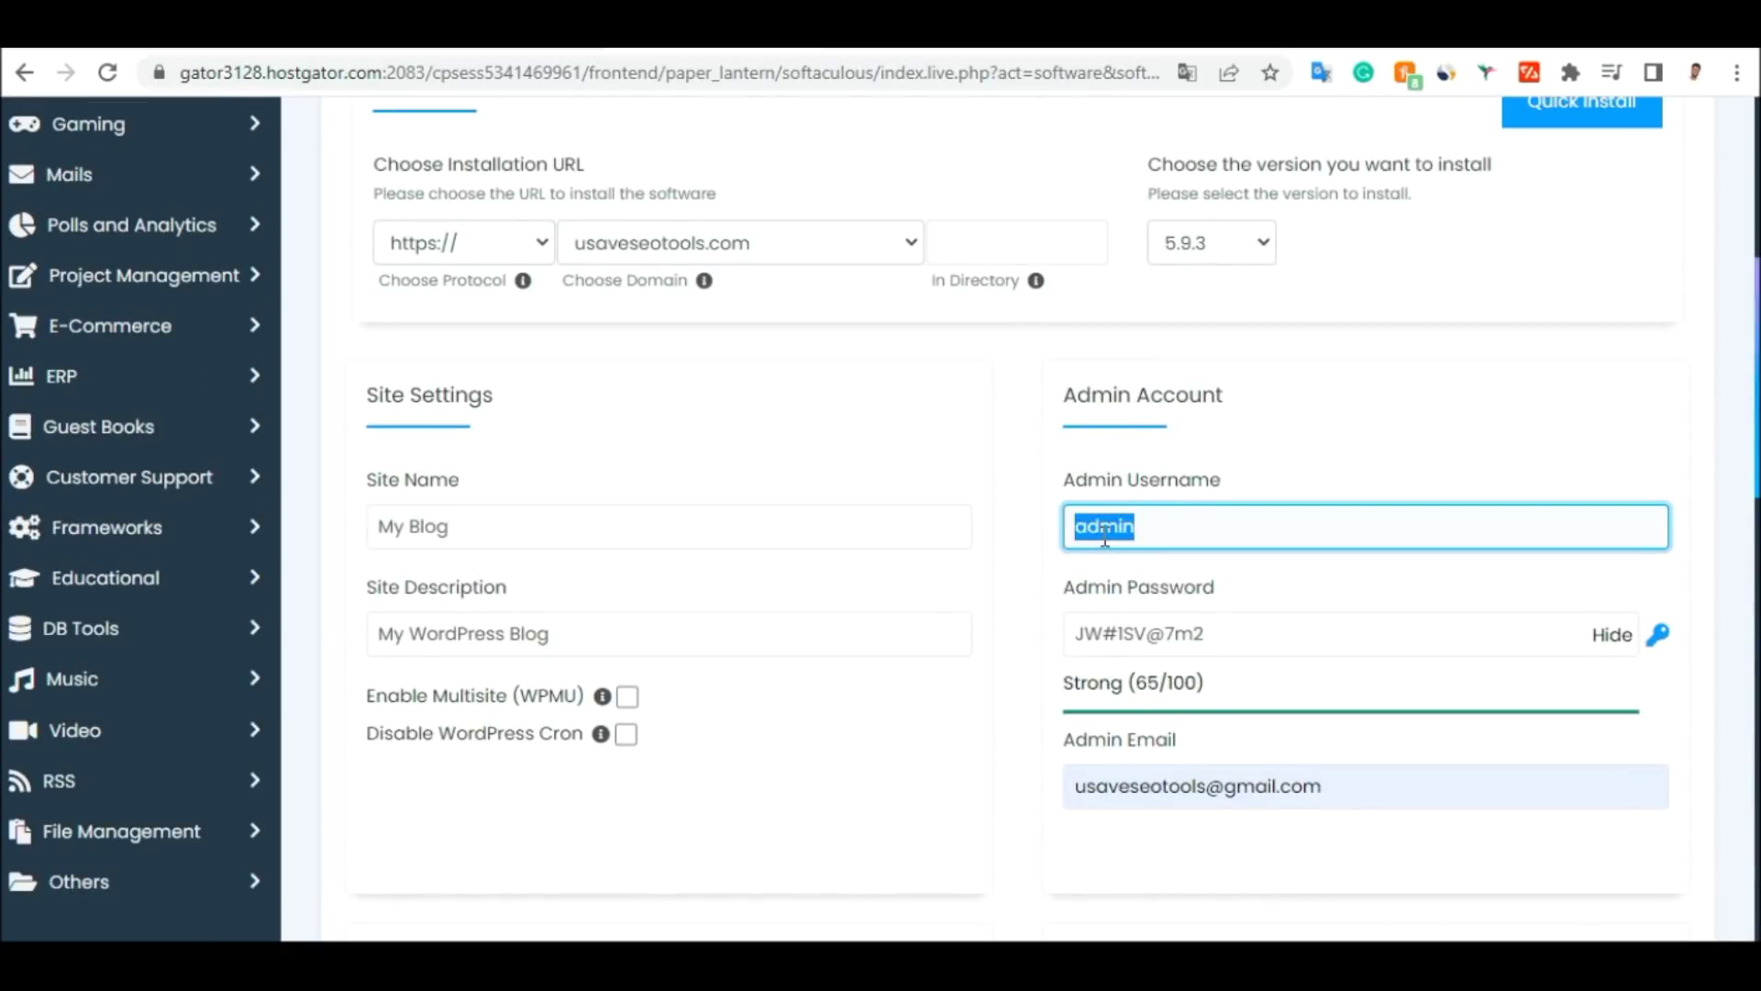
key("BackSpace")
type("USA")
key("BackSpace")
key("BackSpace")
key("BackSpace")
type("SEO")
key("BackSpace")
key("BackSpace")
key("BackSpace")
type("USAVESEO")
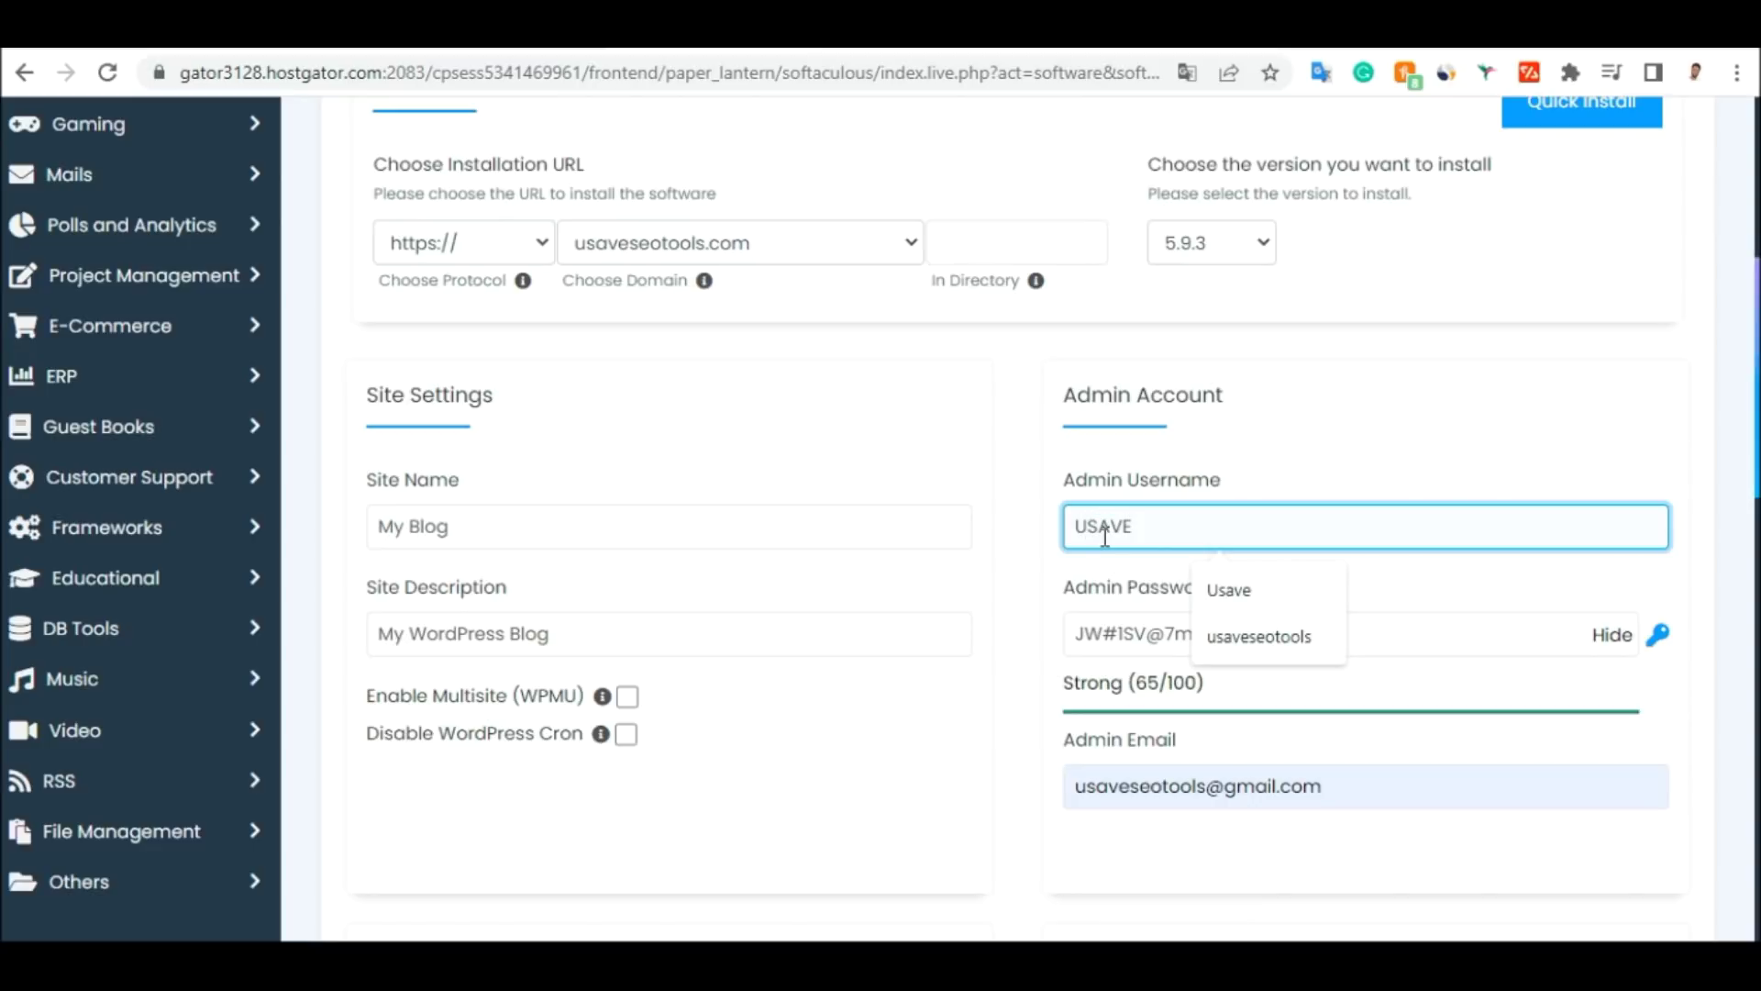
left_click(1373, 584)
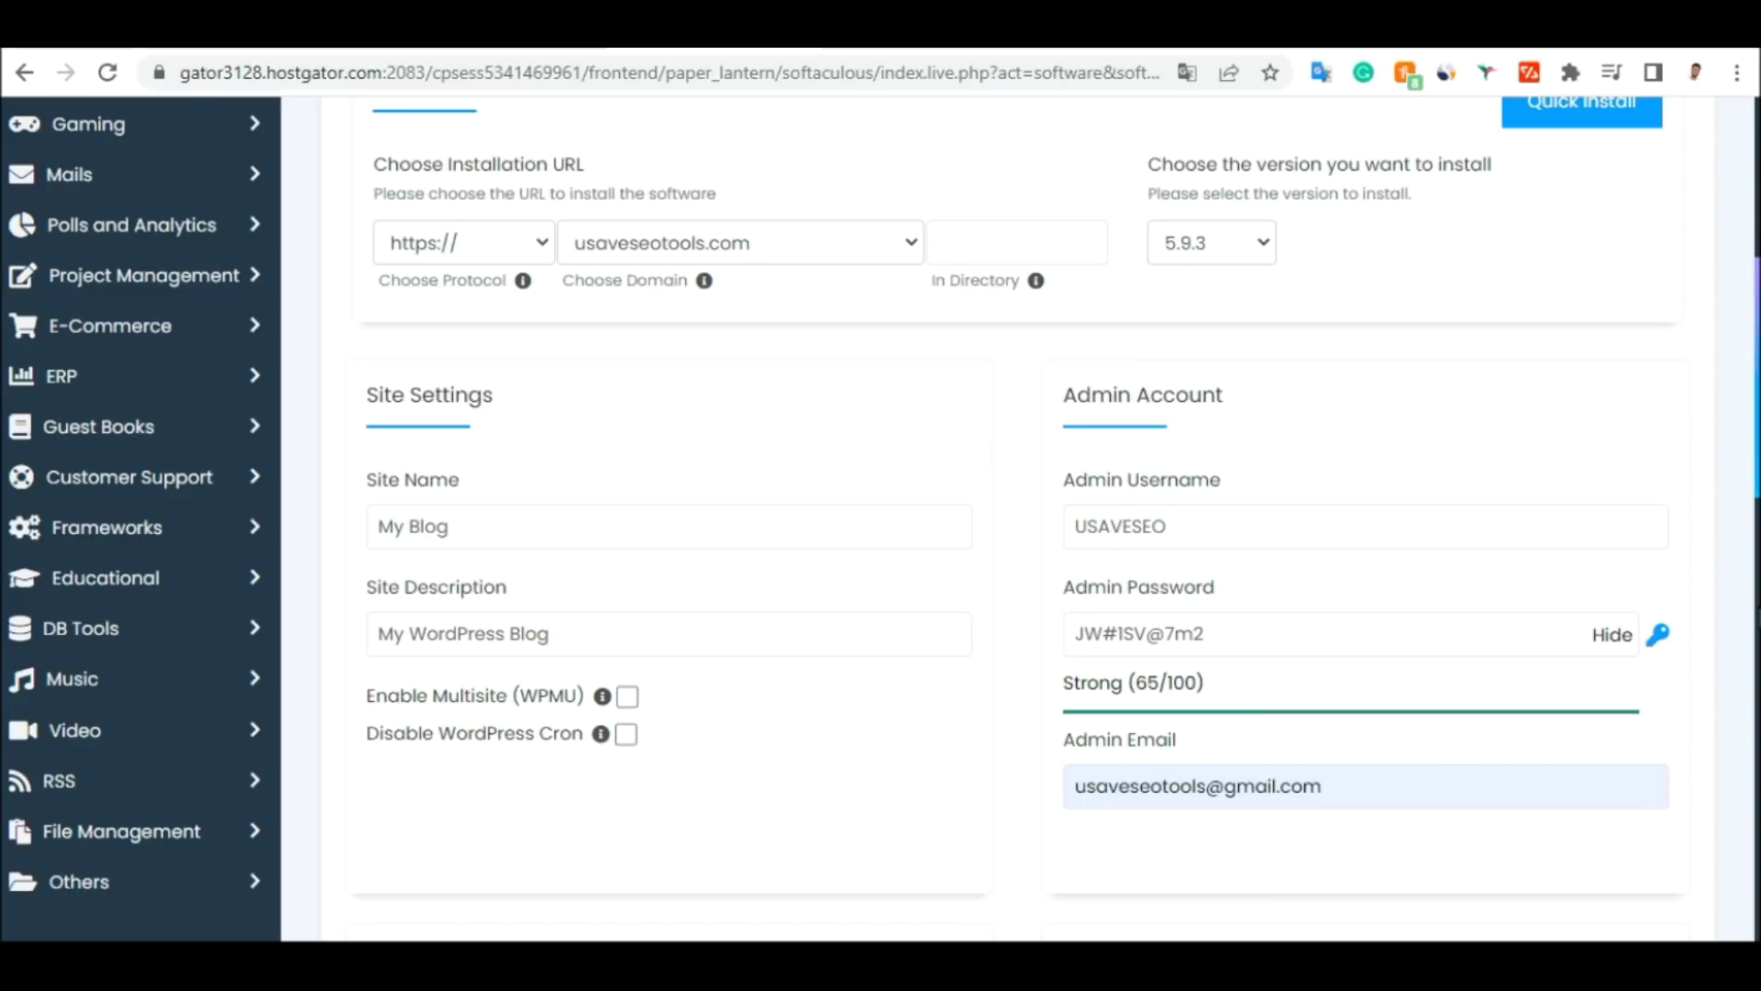
Keep the strong generated admin password unchanged.
left_click(1232, 632)
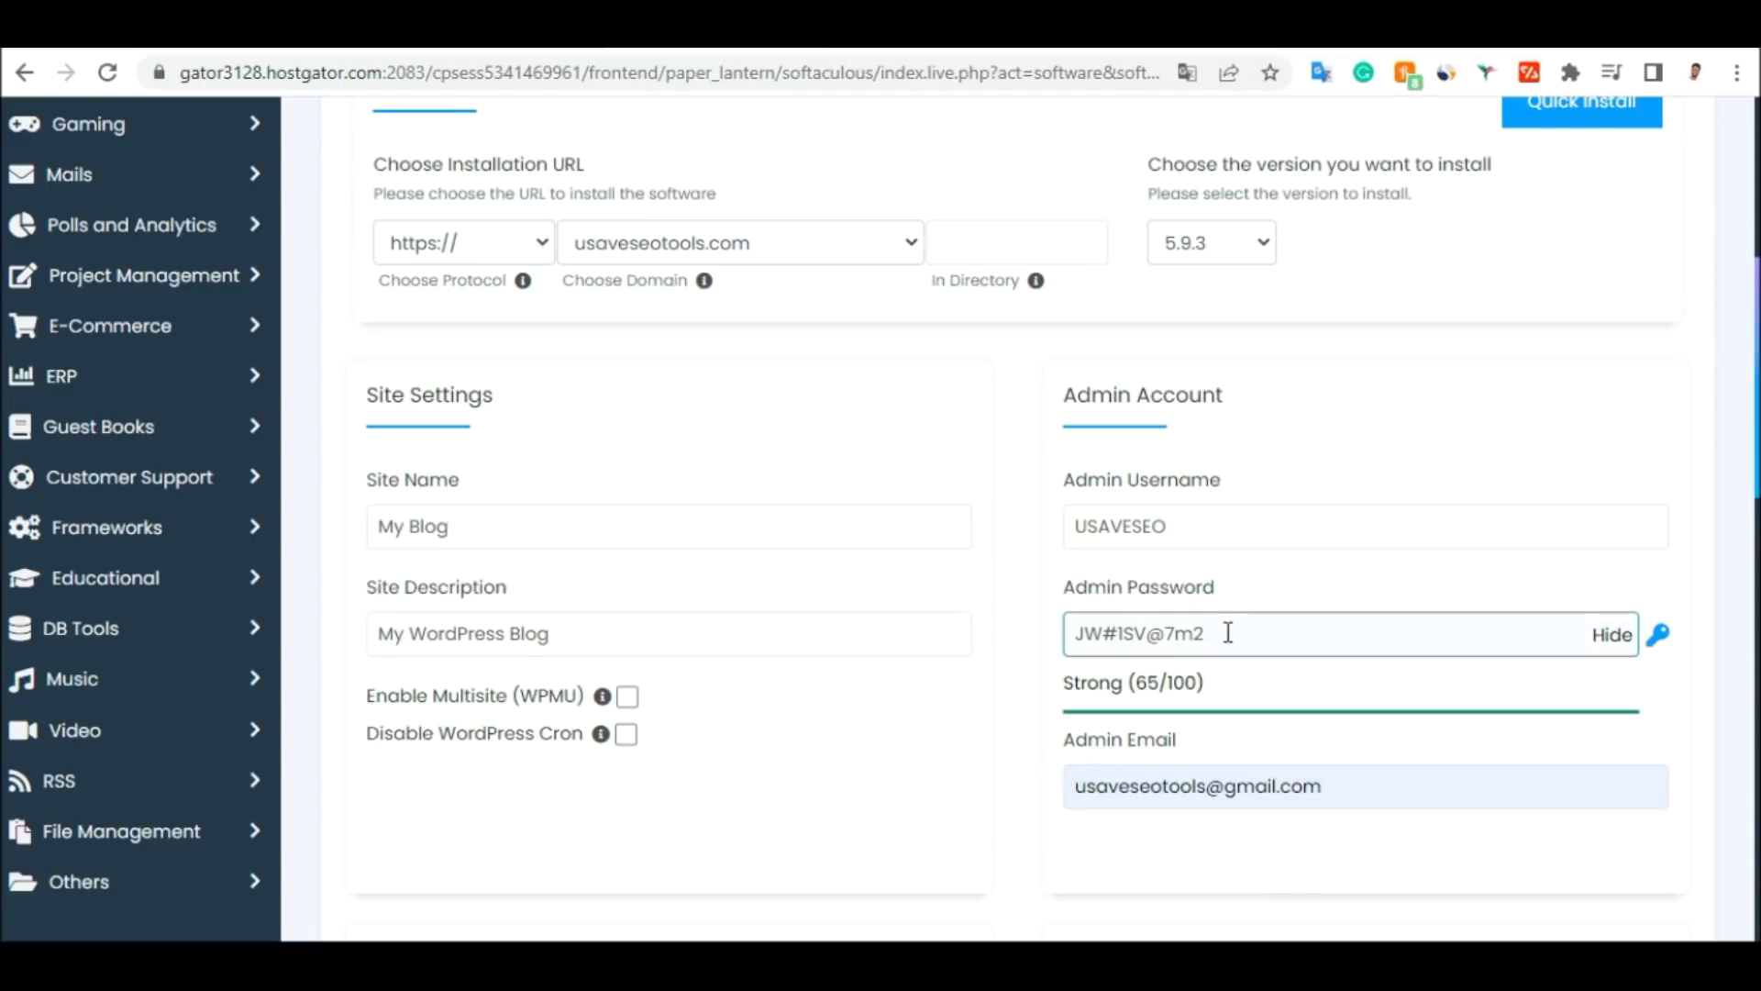
left_click(1625, 394)
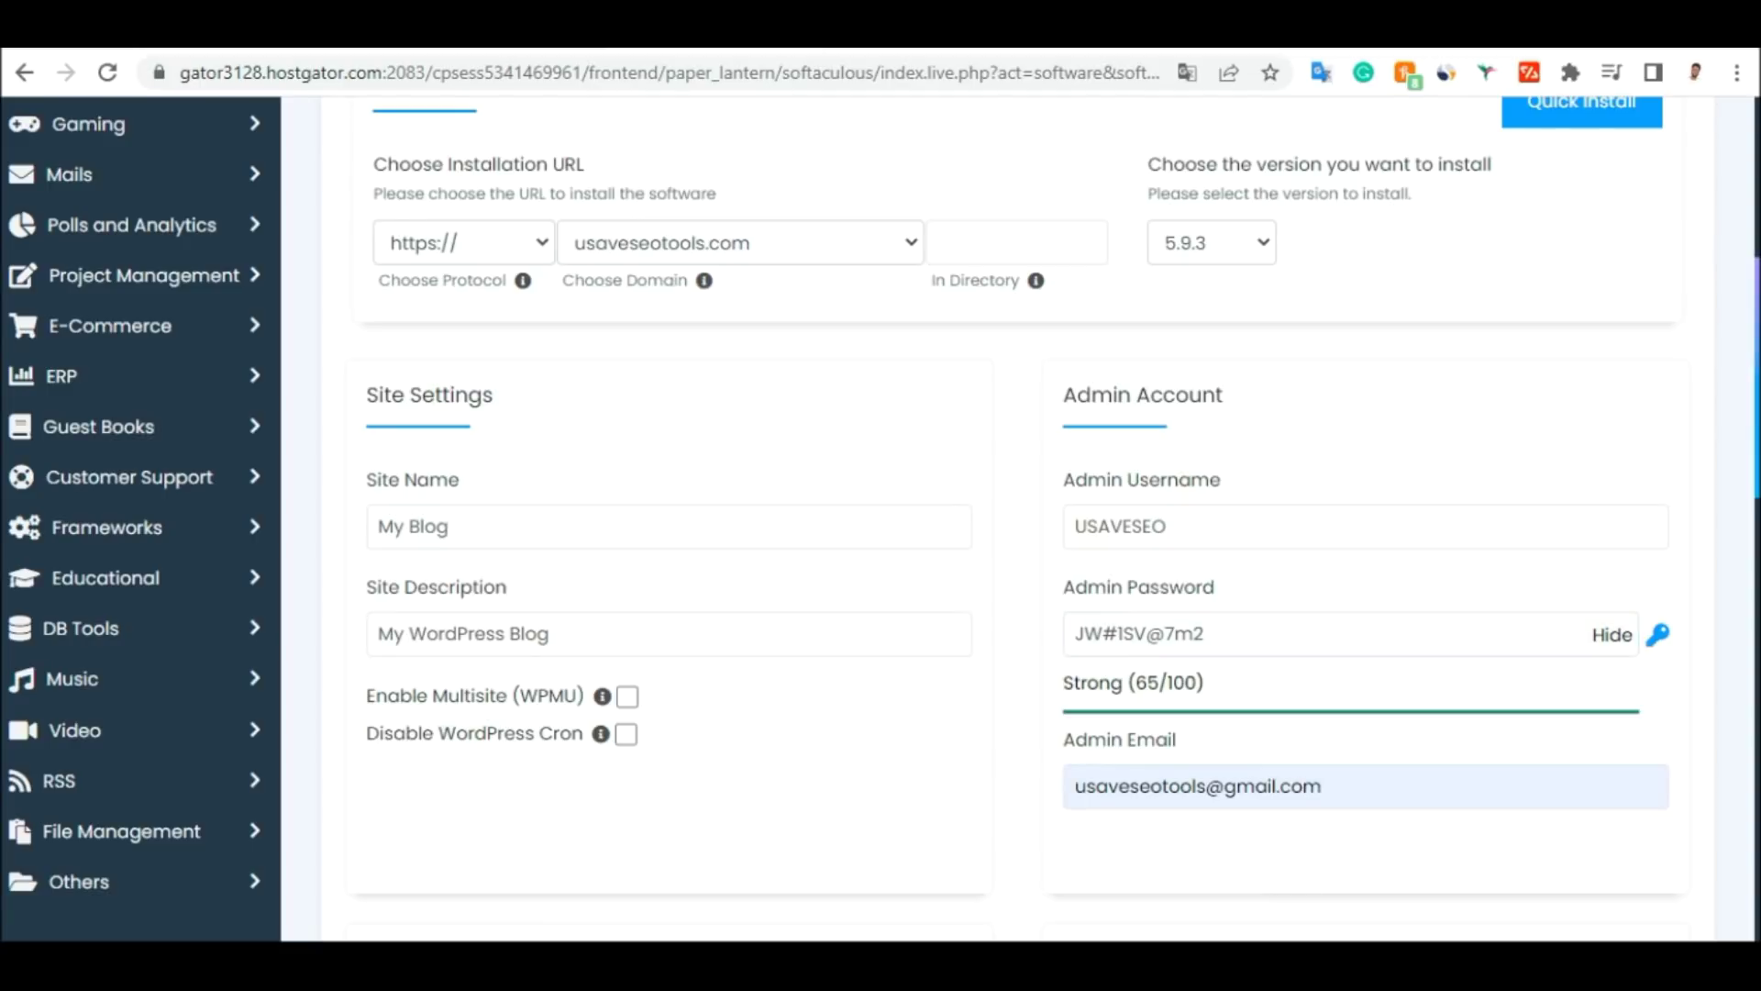
scroll(998, 518, "down", 15)
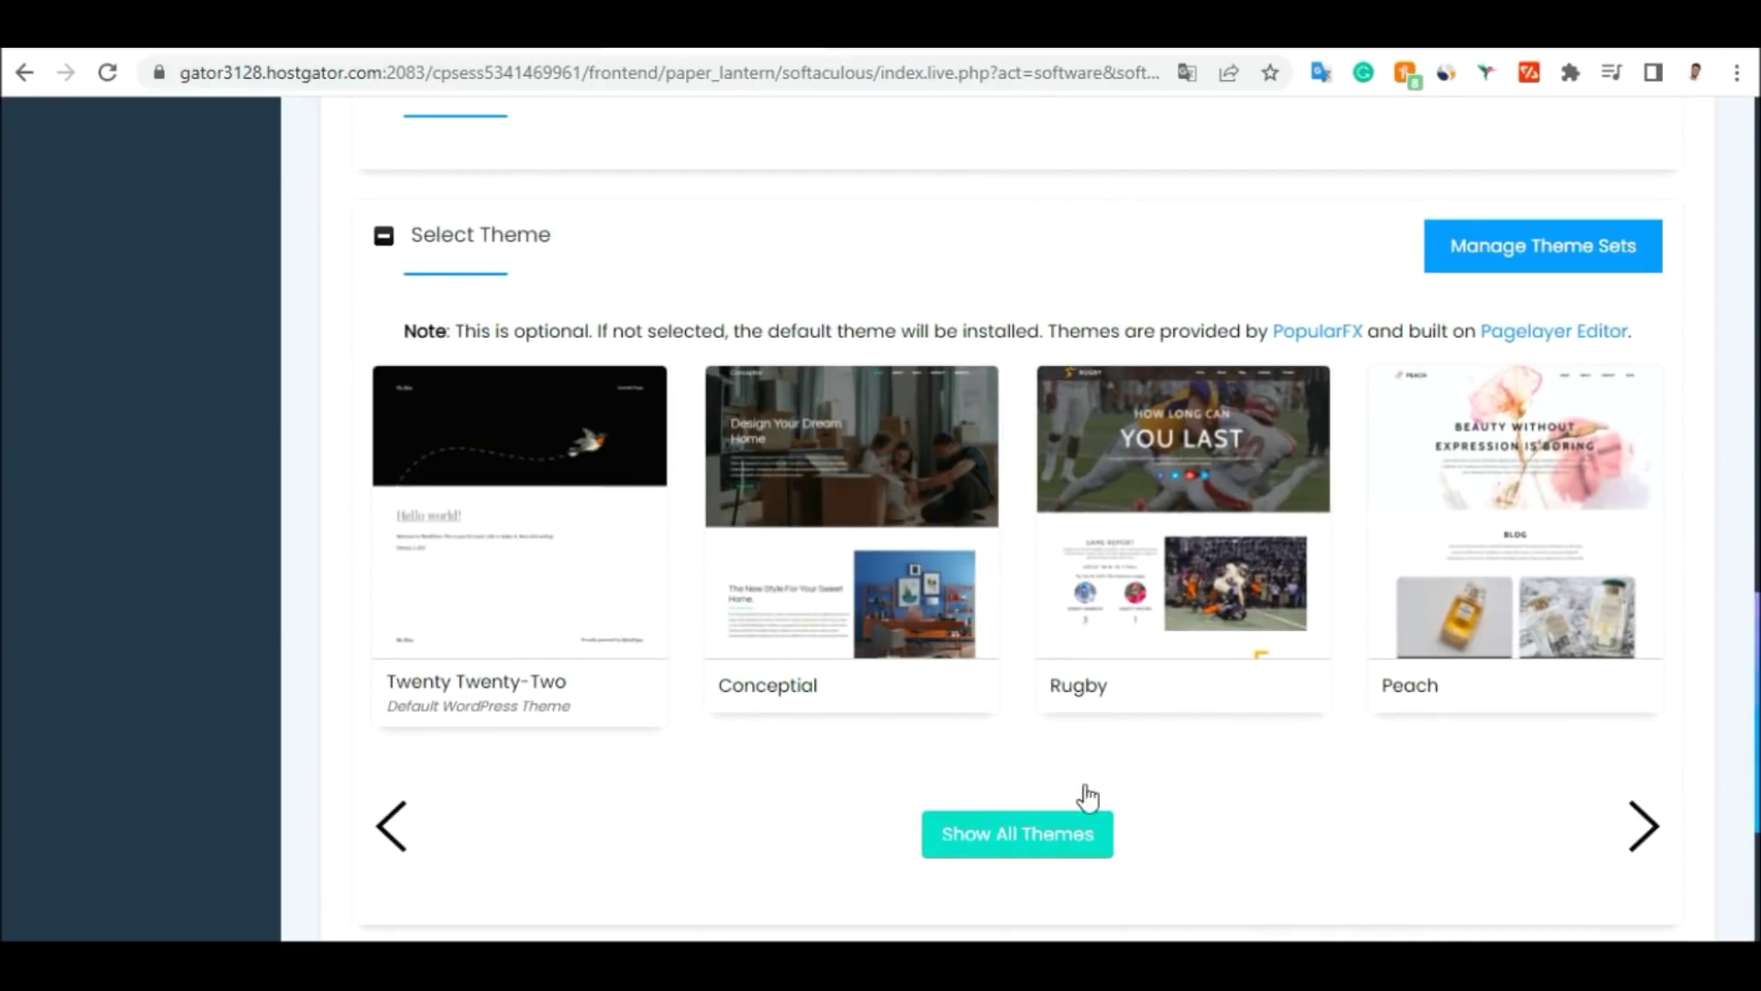
Start the WordPress install for usaveseotools.com with the configured settings.
scroll(1088, 798, "down", 4)
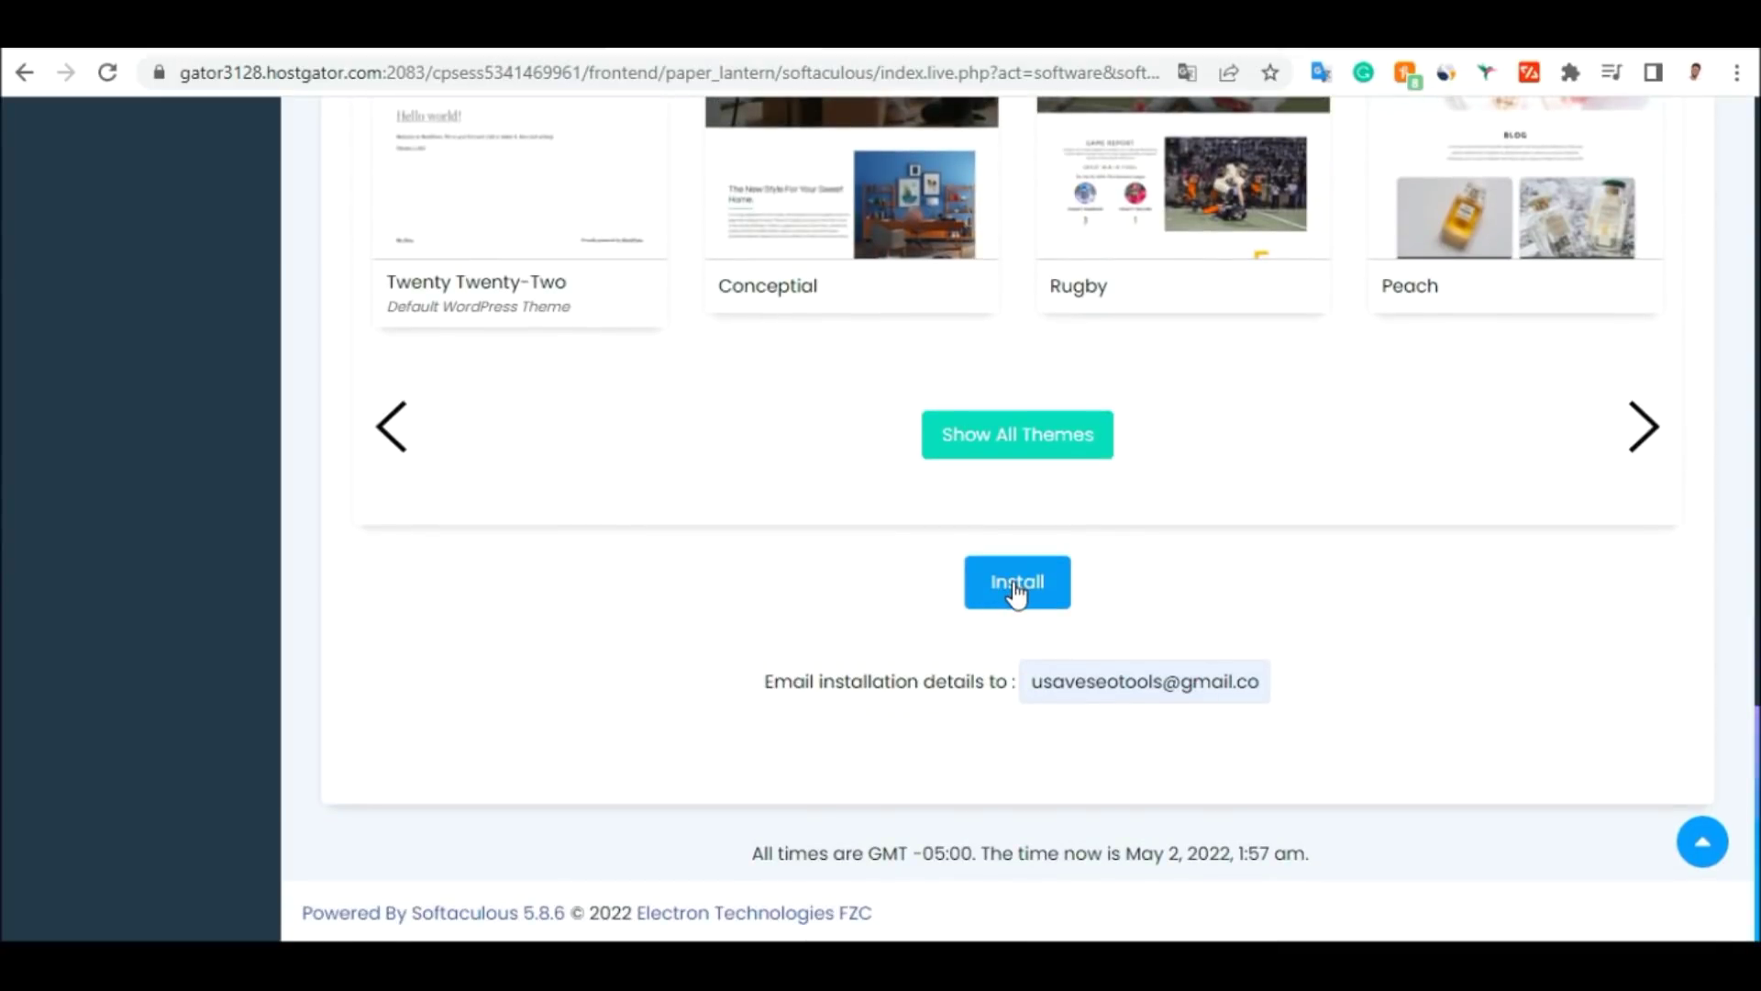
left_click(1016, 587)
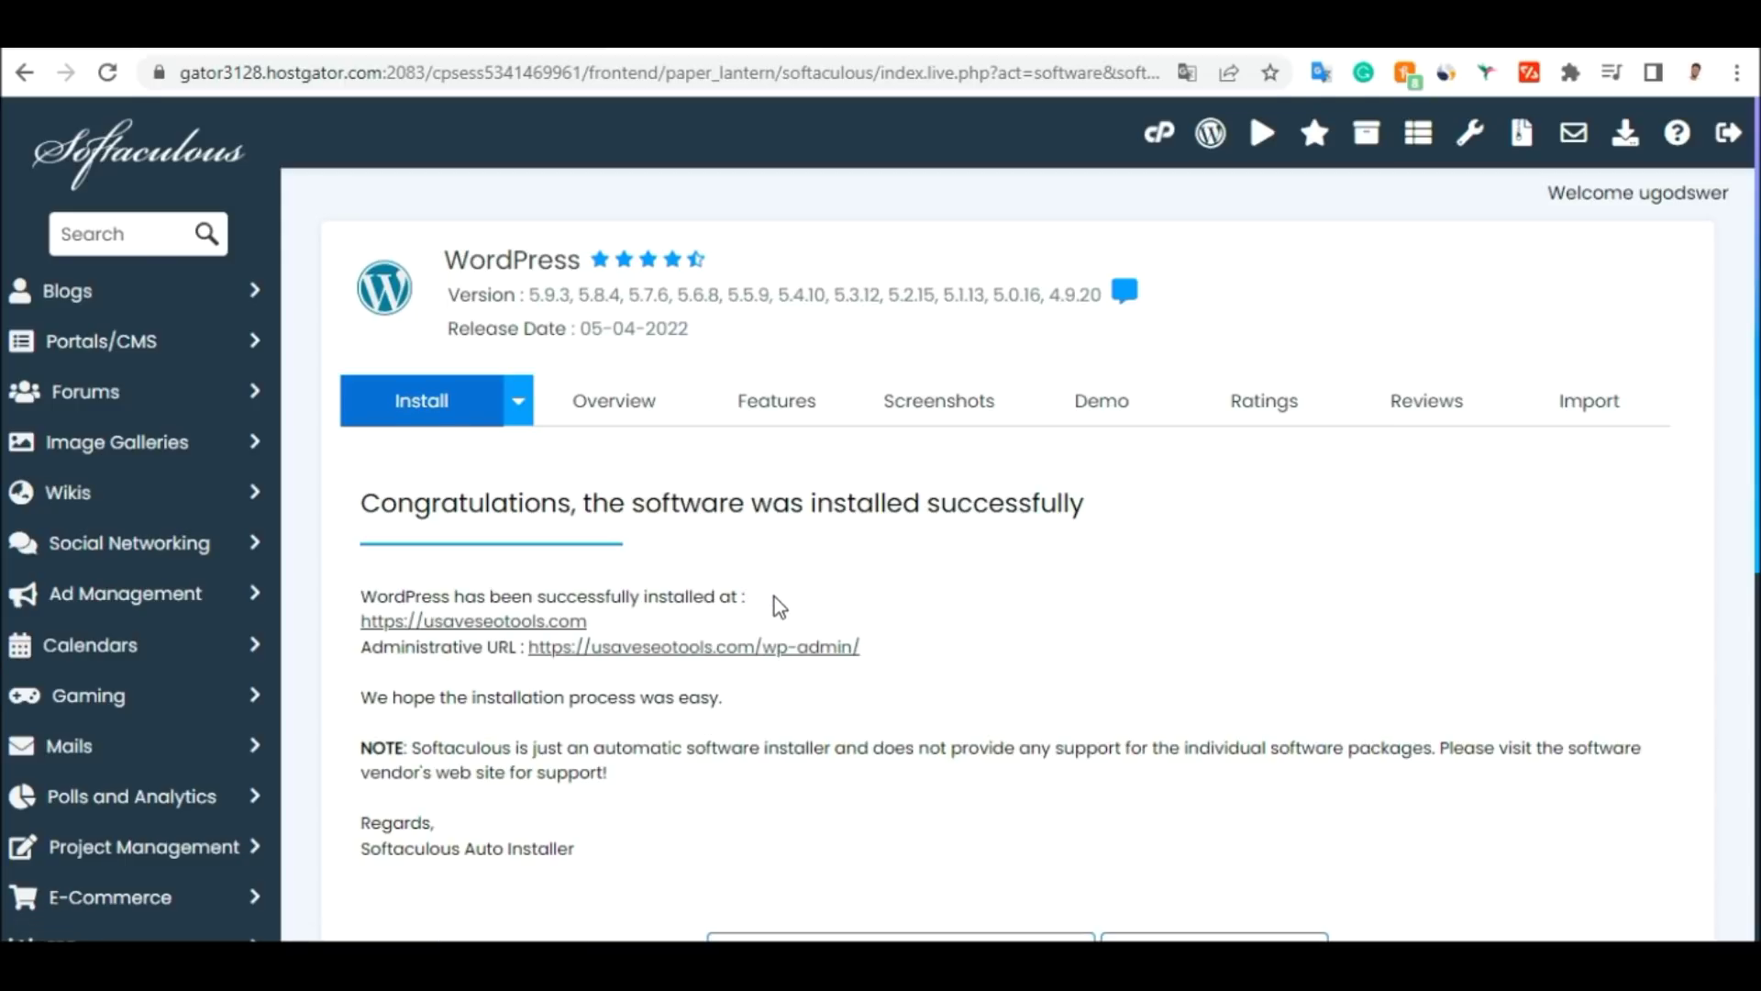
left_click_drag(364, 588, 883, 670)
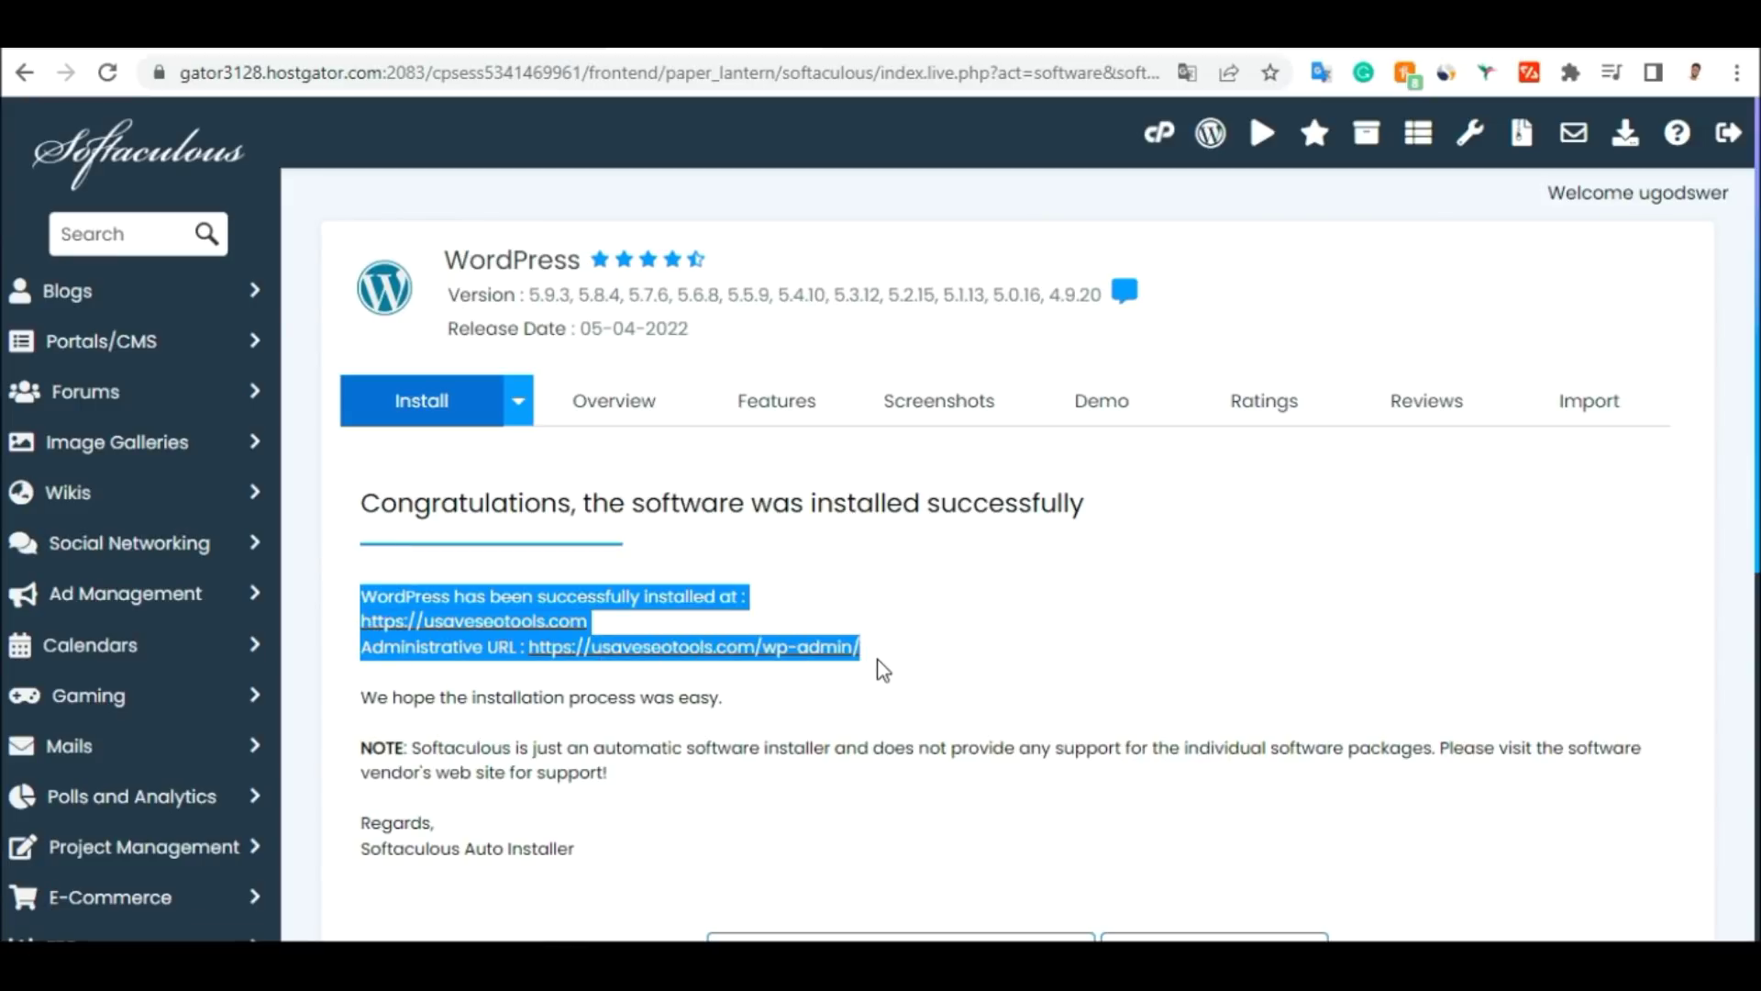
left_click(879, 662)
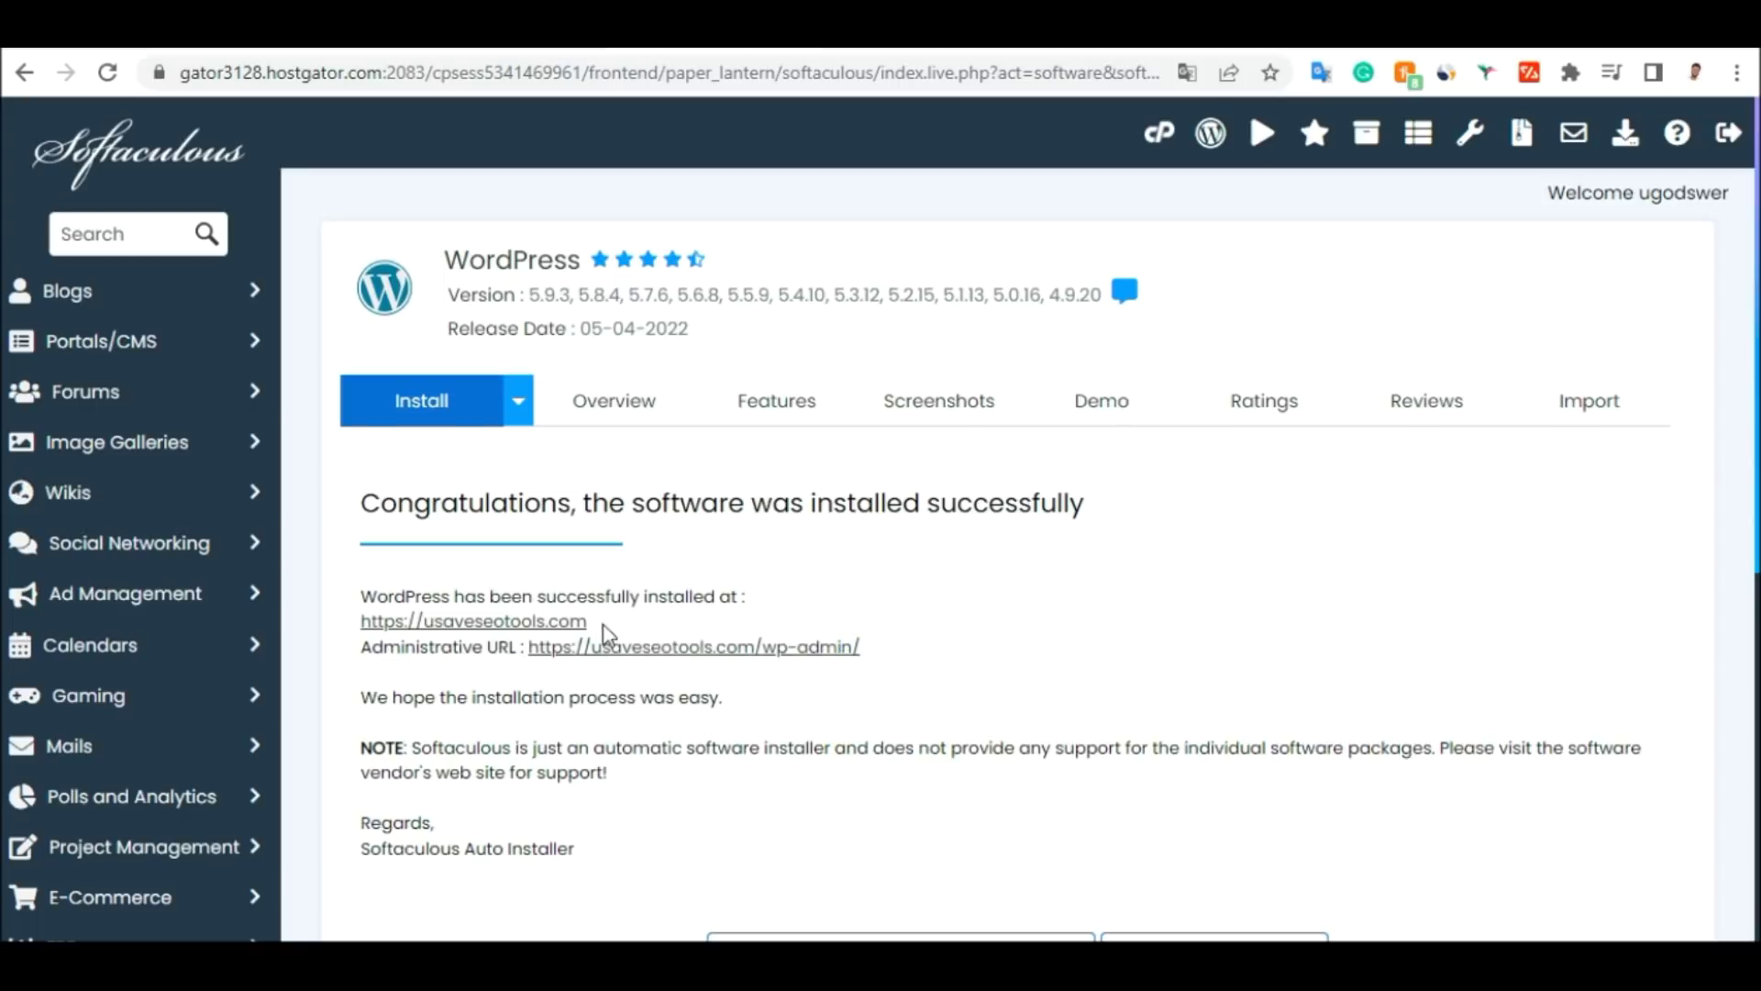
left_click(514, 621)
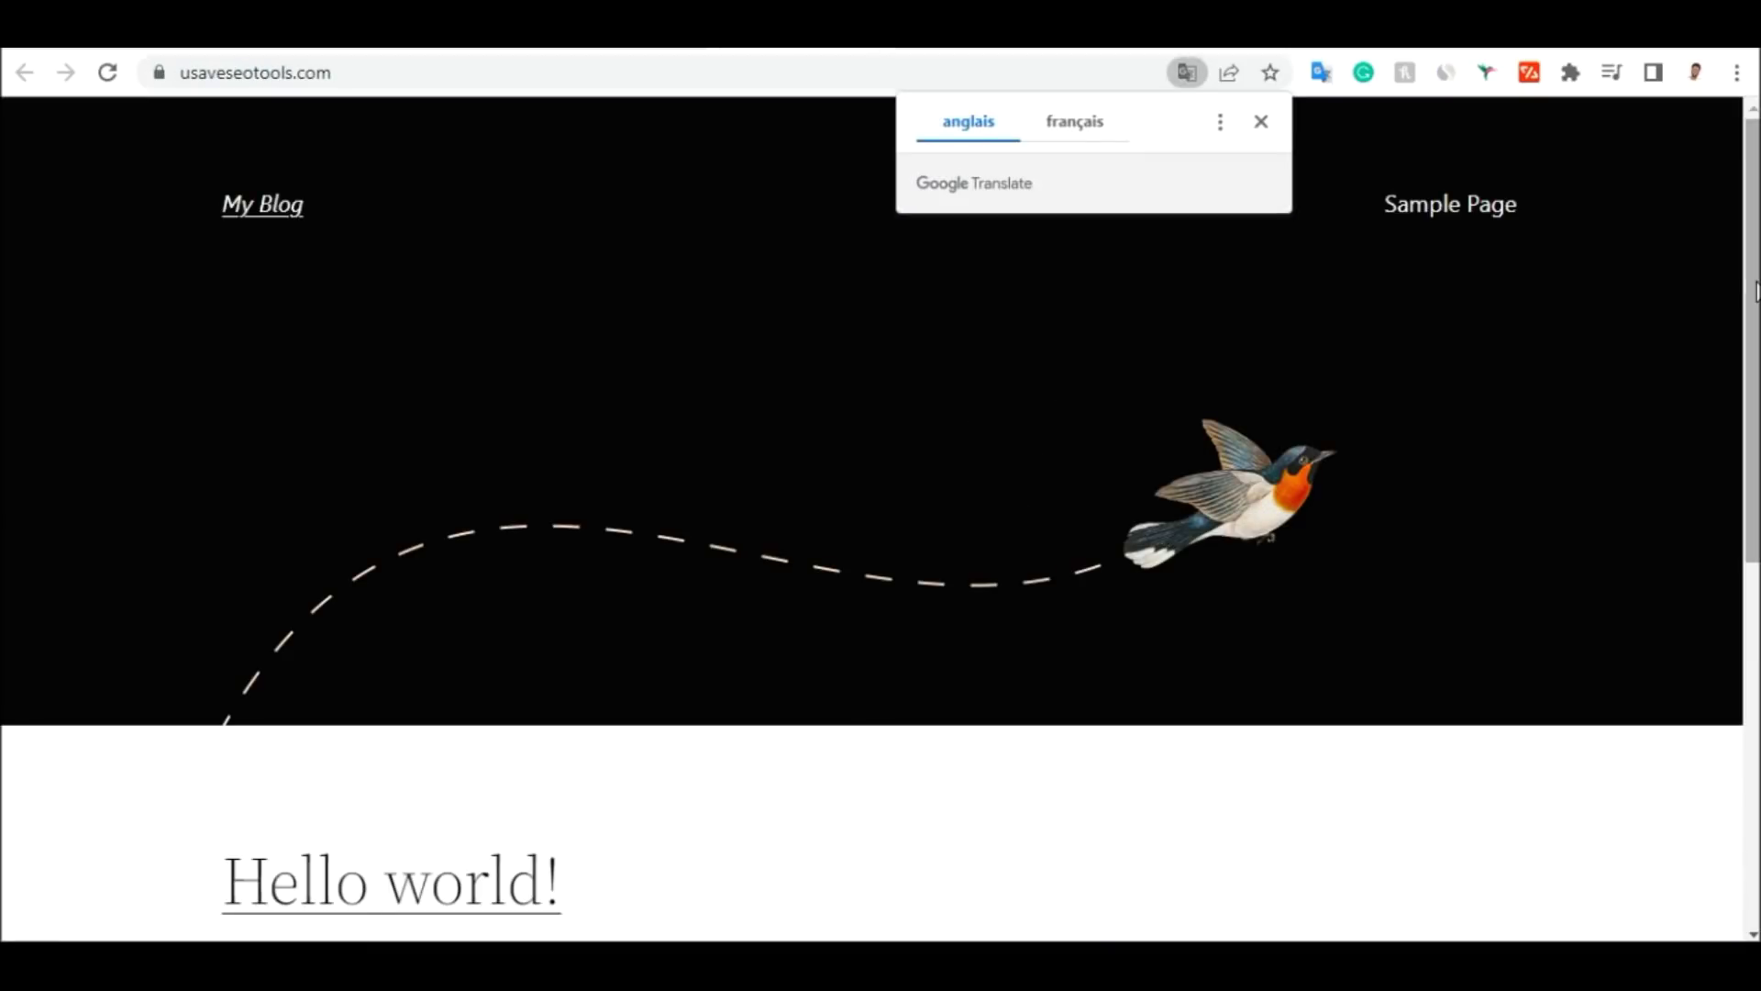
Dismiss the translation prompt, look over the My Blog homepage, and return to Softaculous.
left_click(1747, 627)
scroll(1748, 627, "up", 7)
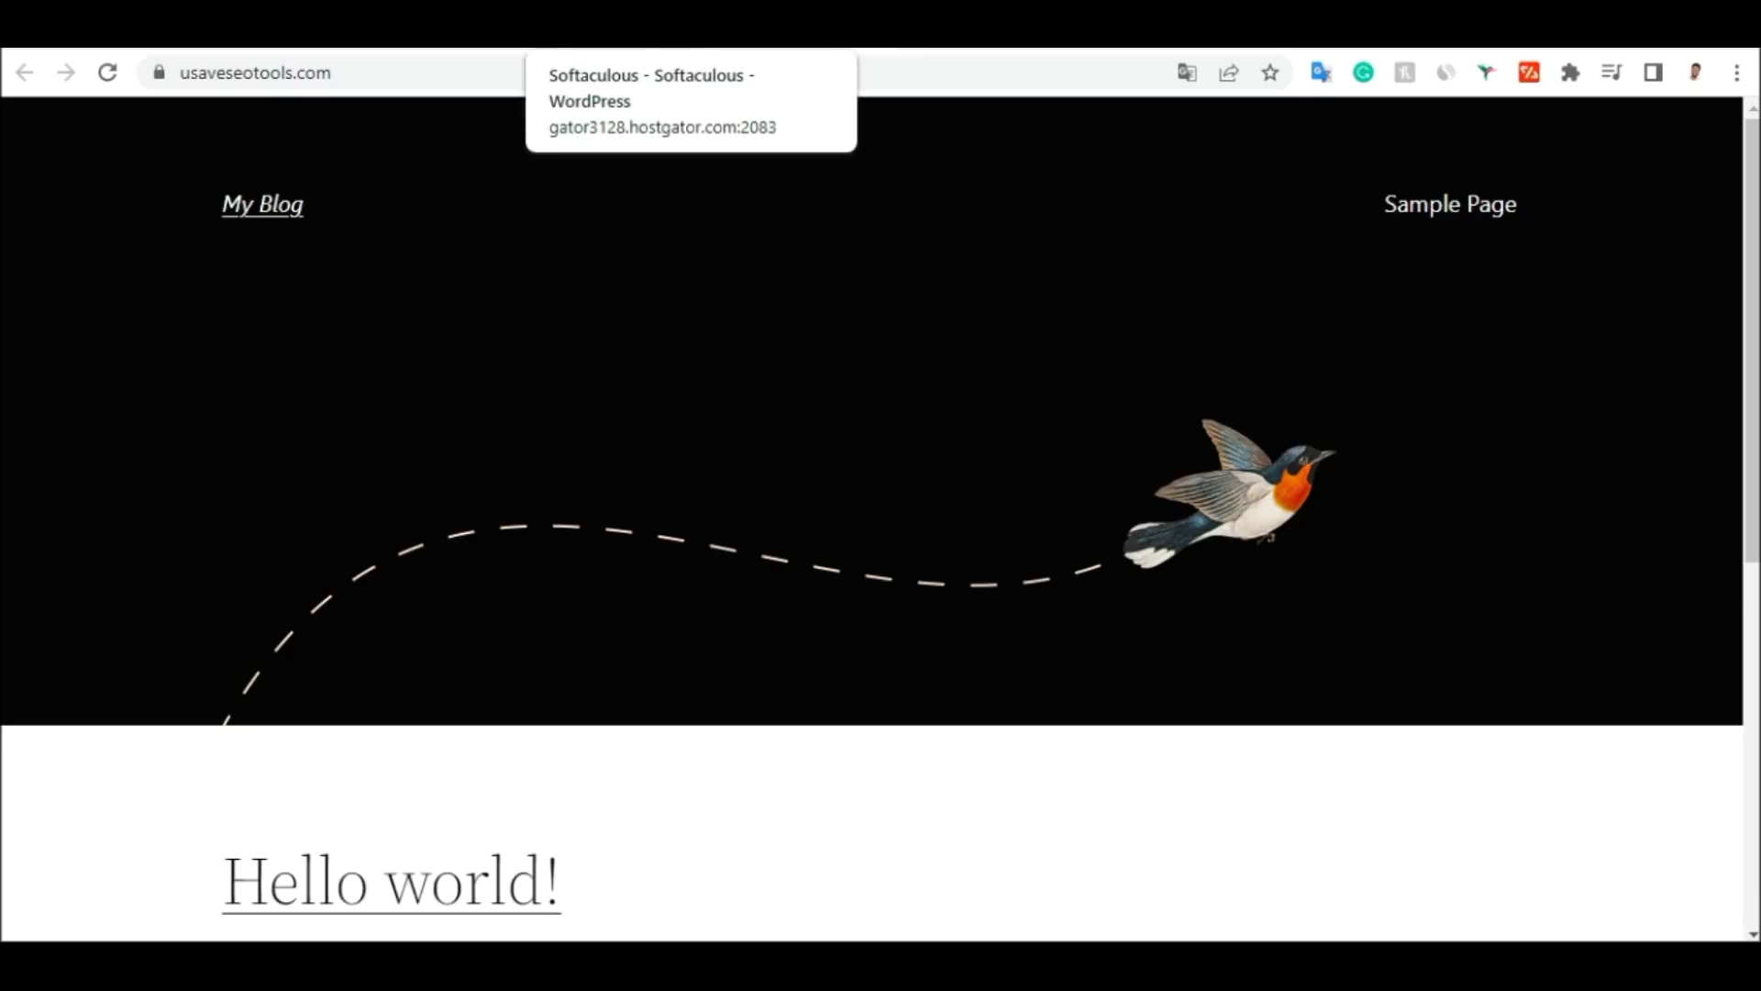
left_click(633, 28)
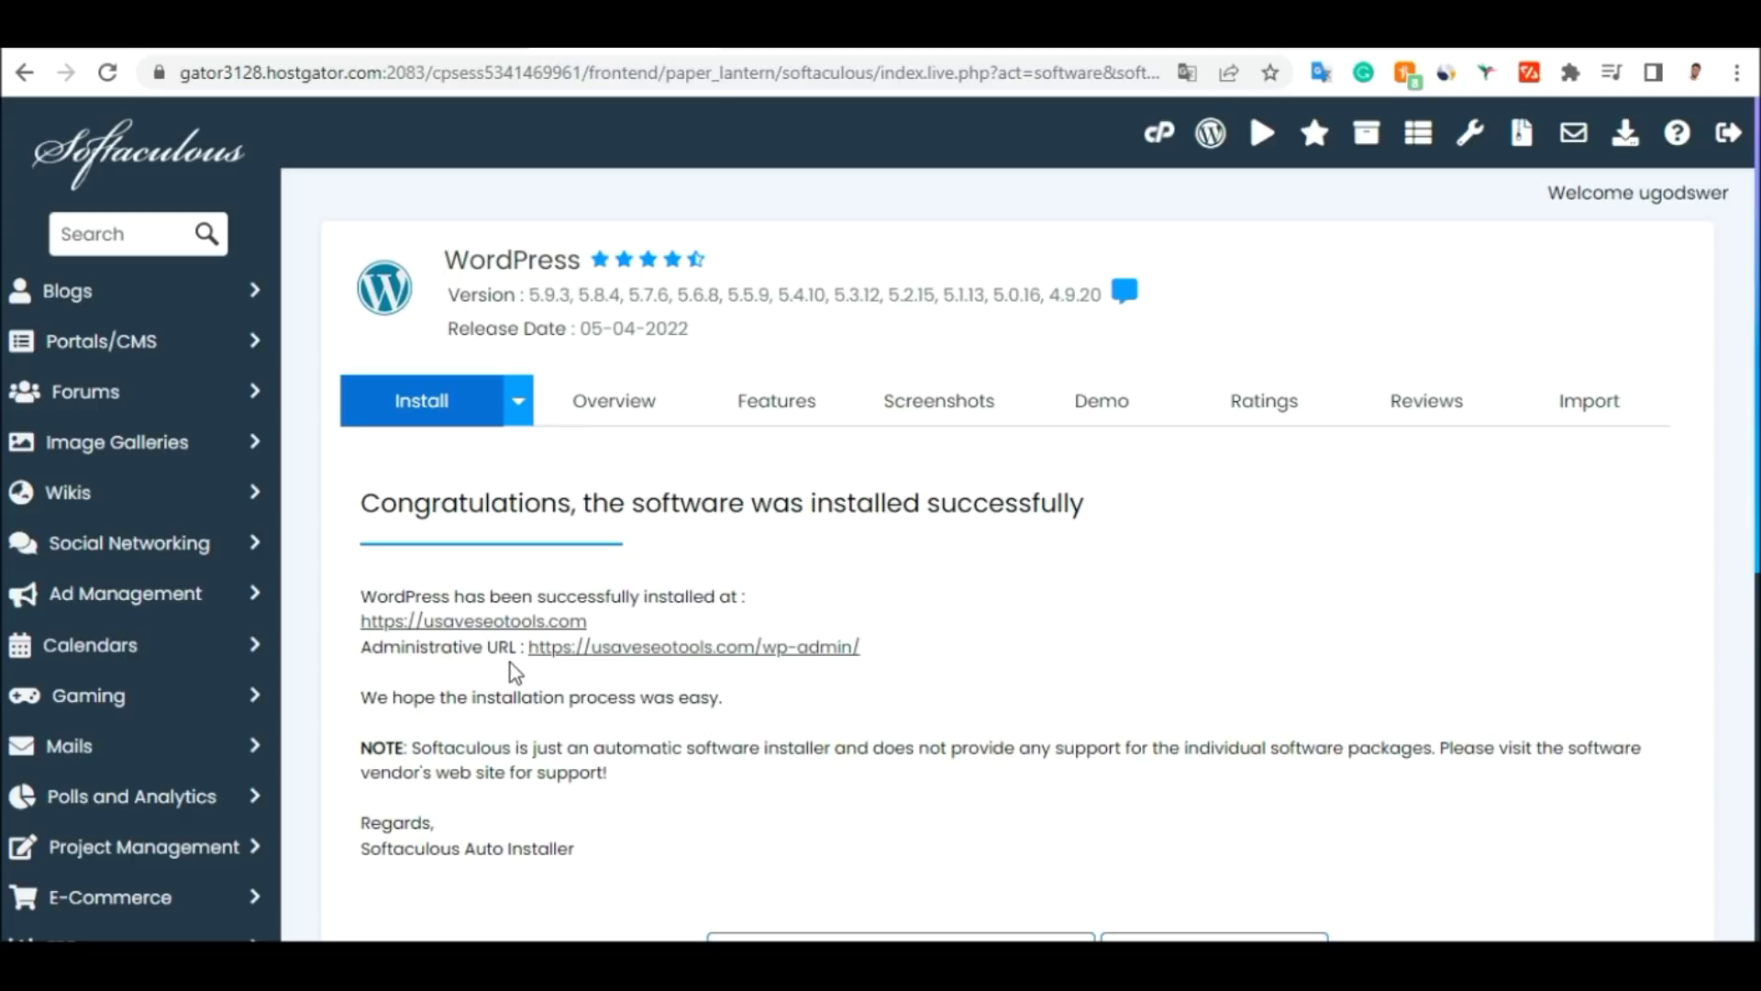
Open usaveseotools.com/wp-admin/ to reach the WordPress 5.9 Dashboard.
left_click(722, 648)
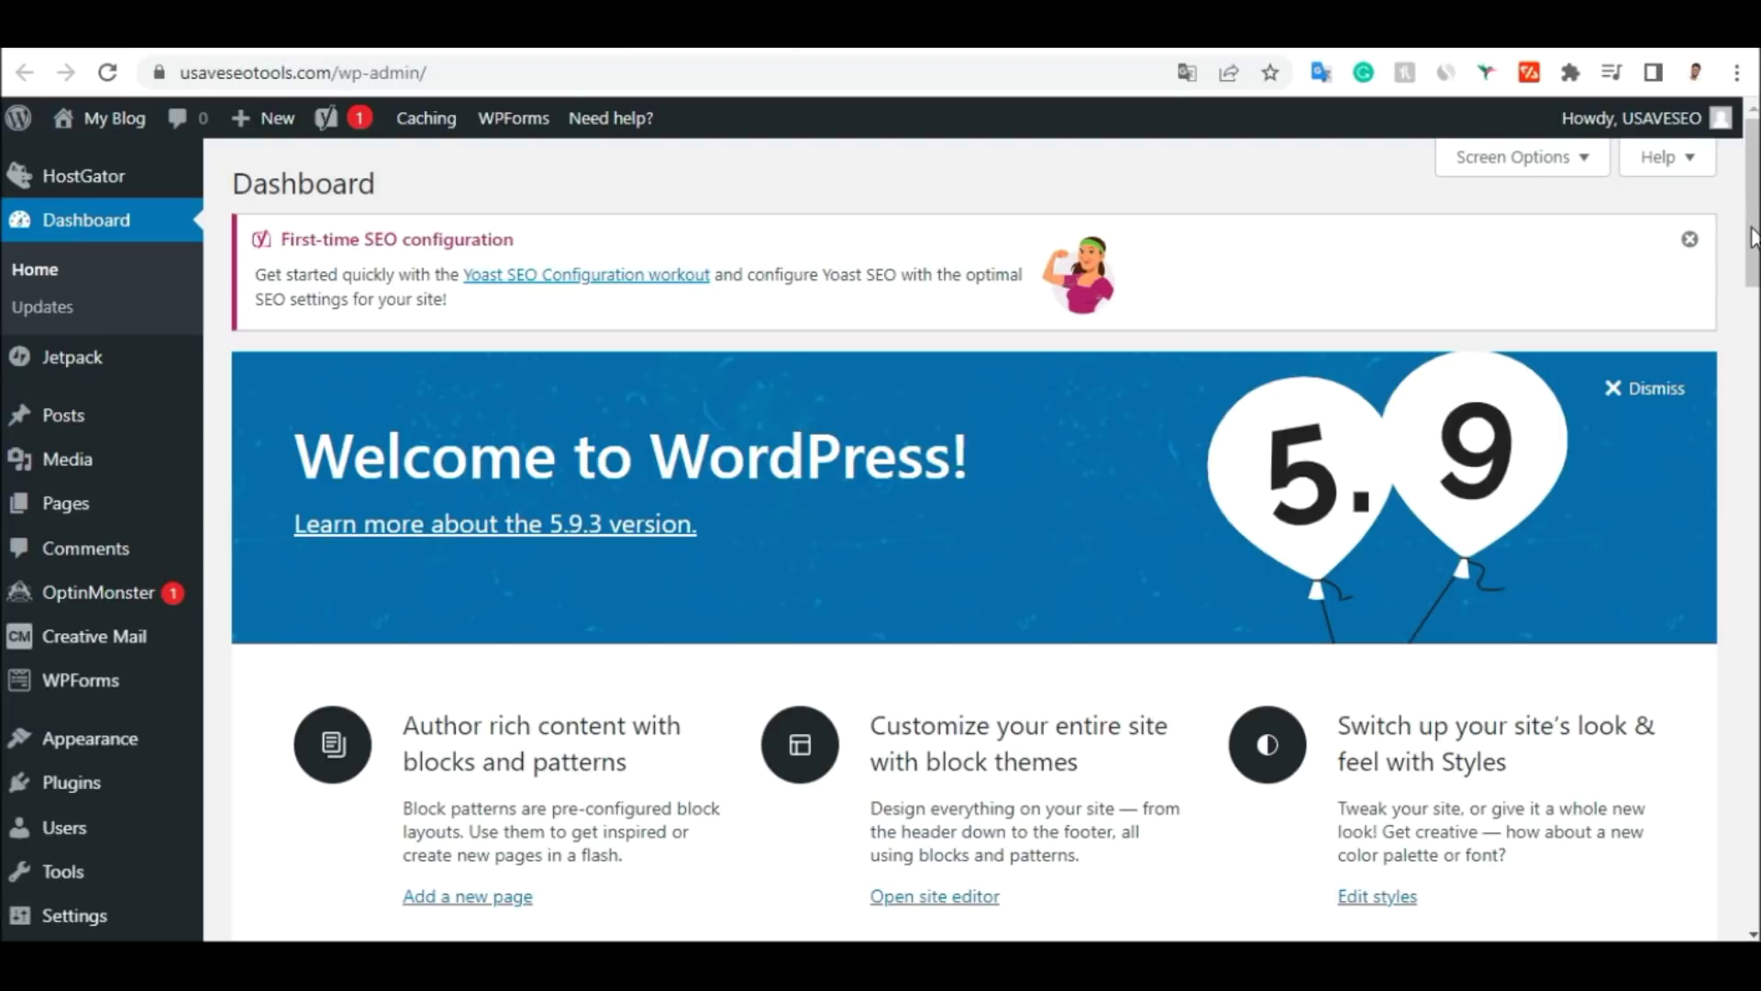
scroll(1752, 288, "down", 1)
Open Edit Profile from the Howdy account menu.
scroll(1752, 288, "down", 5)
scroll(1752, 288, "up", 6)
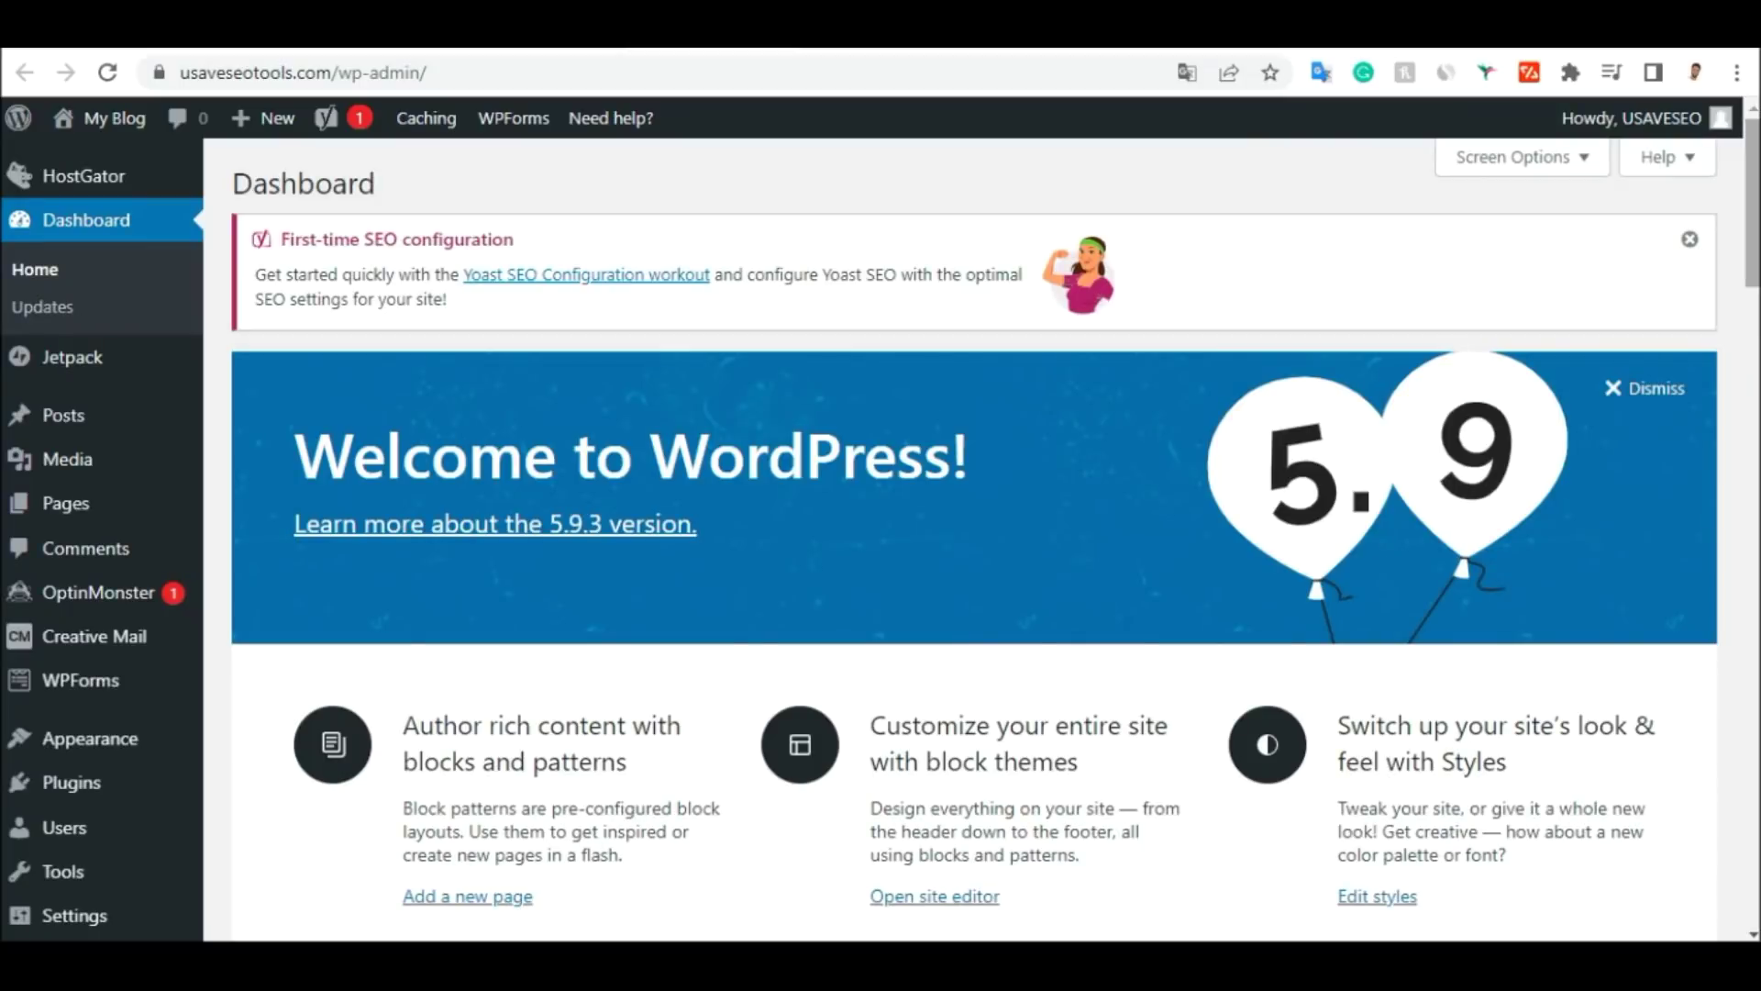
mouse_move(1707, 125)
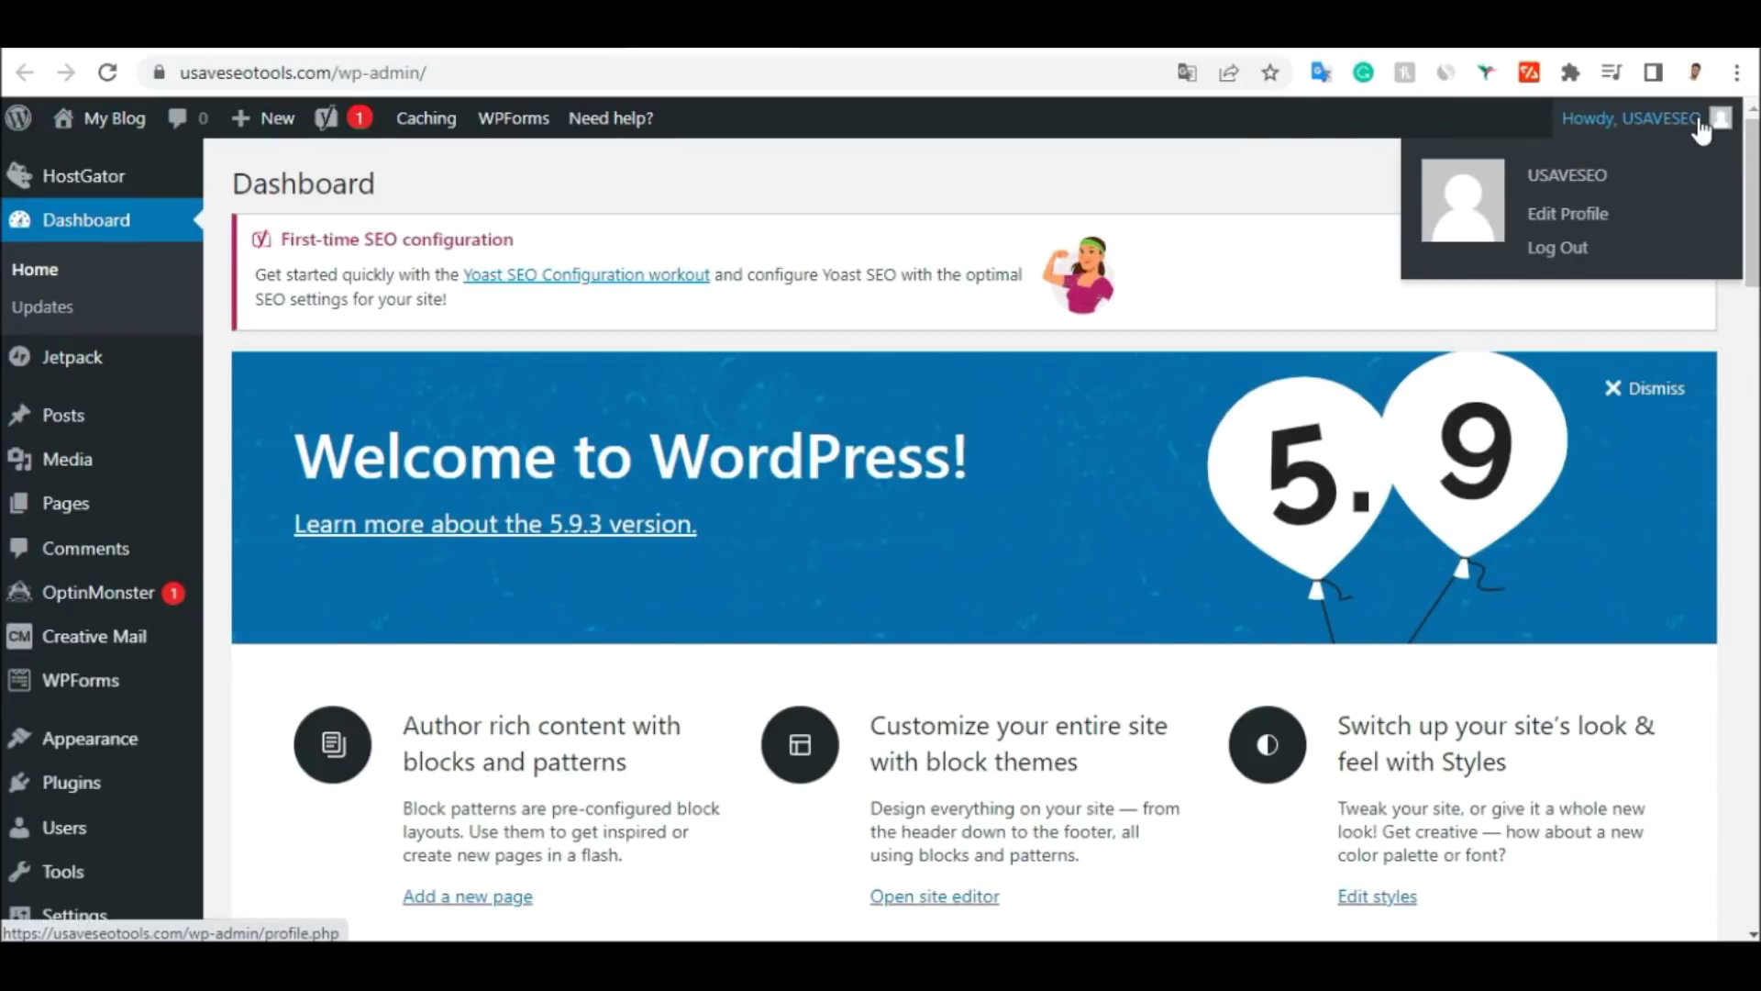
left_click(1584, 221)
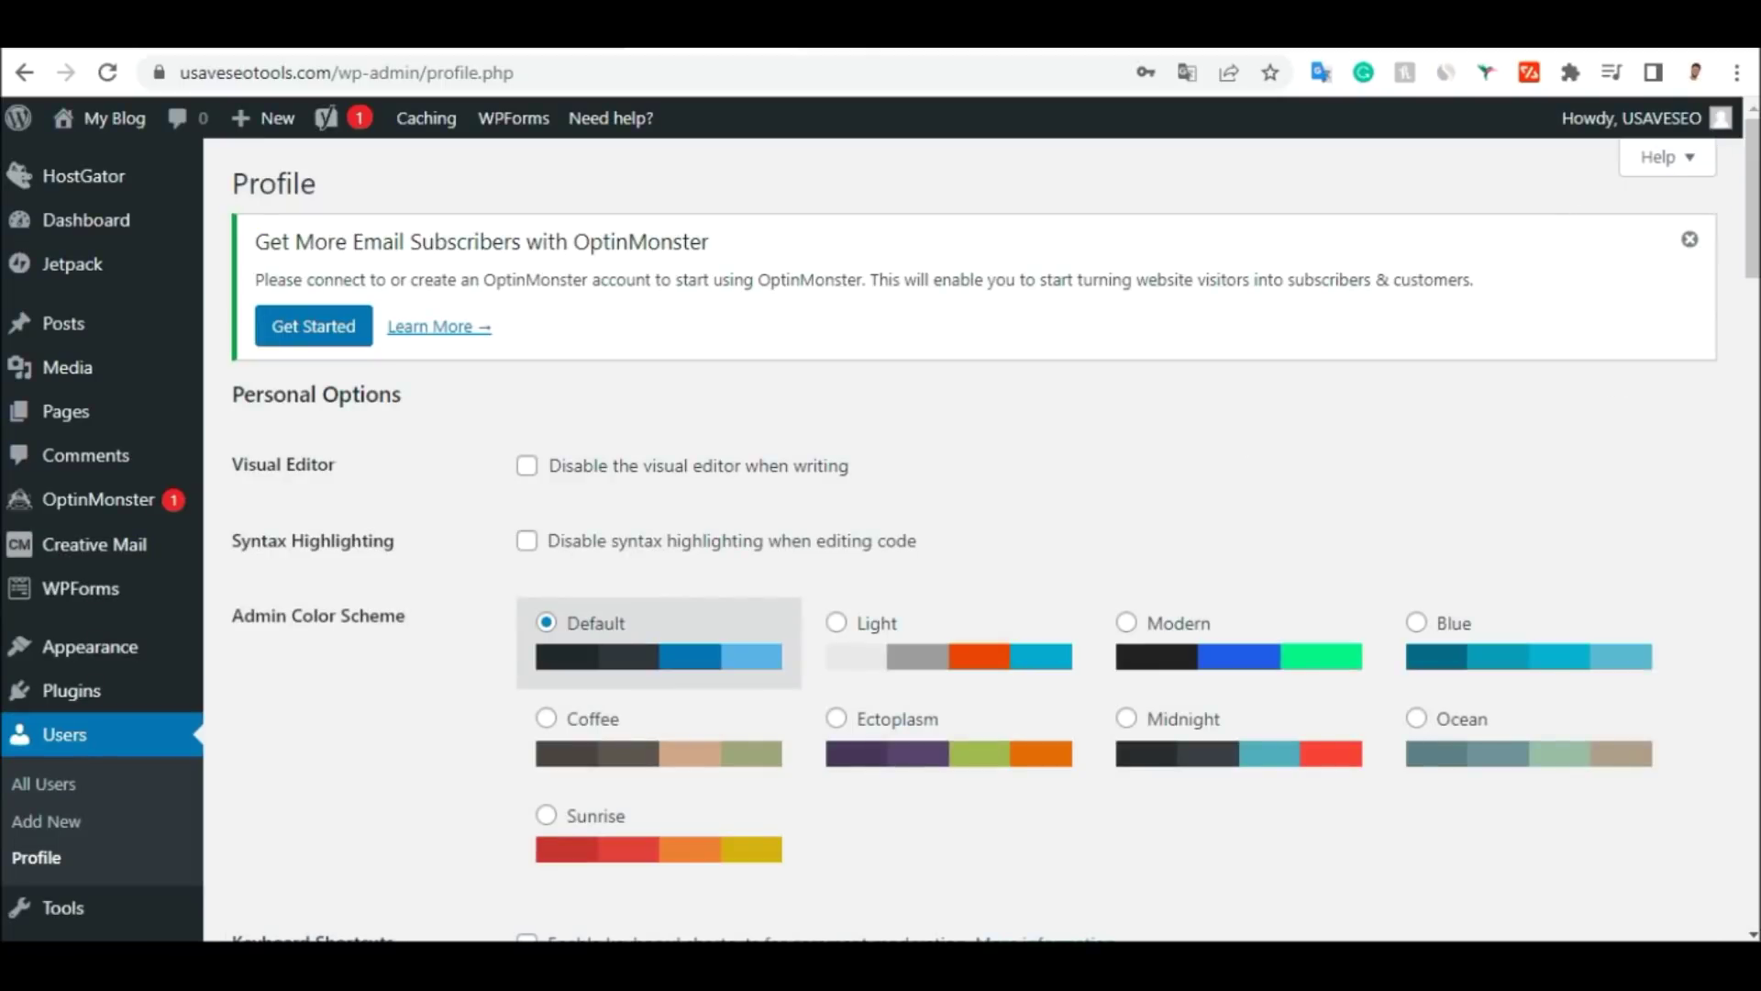
Dismiss the OptinMonster notice and generate a new password under Account Management.
left_click(1690, 239)
left_click_drag(1753, 225, 1736, 585)
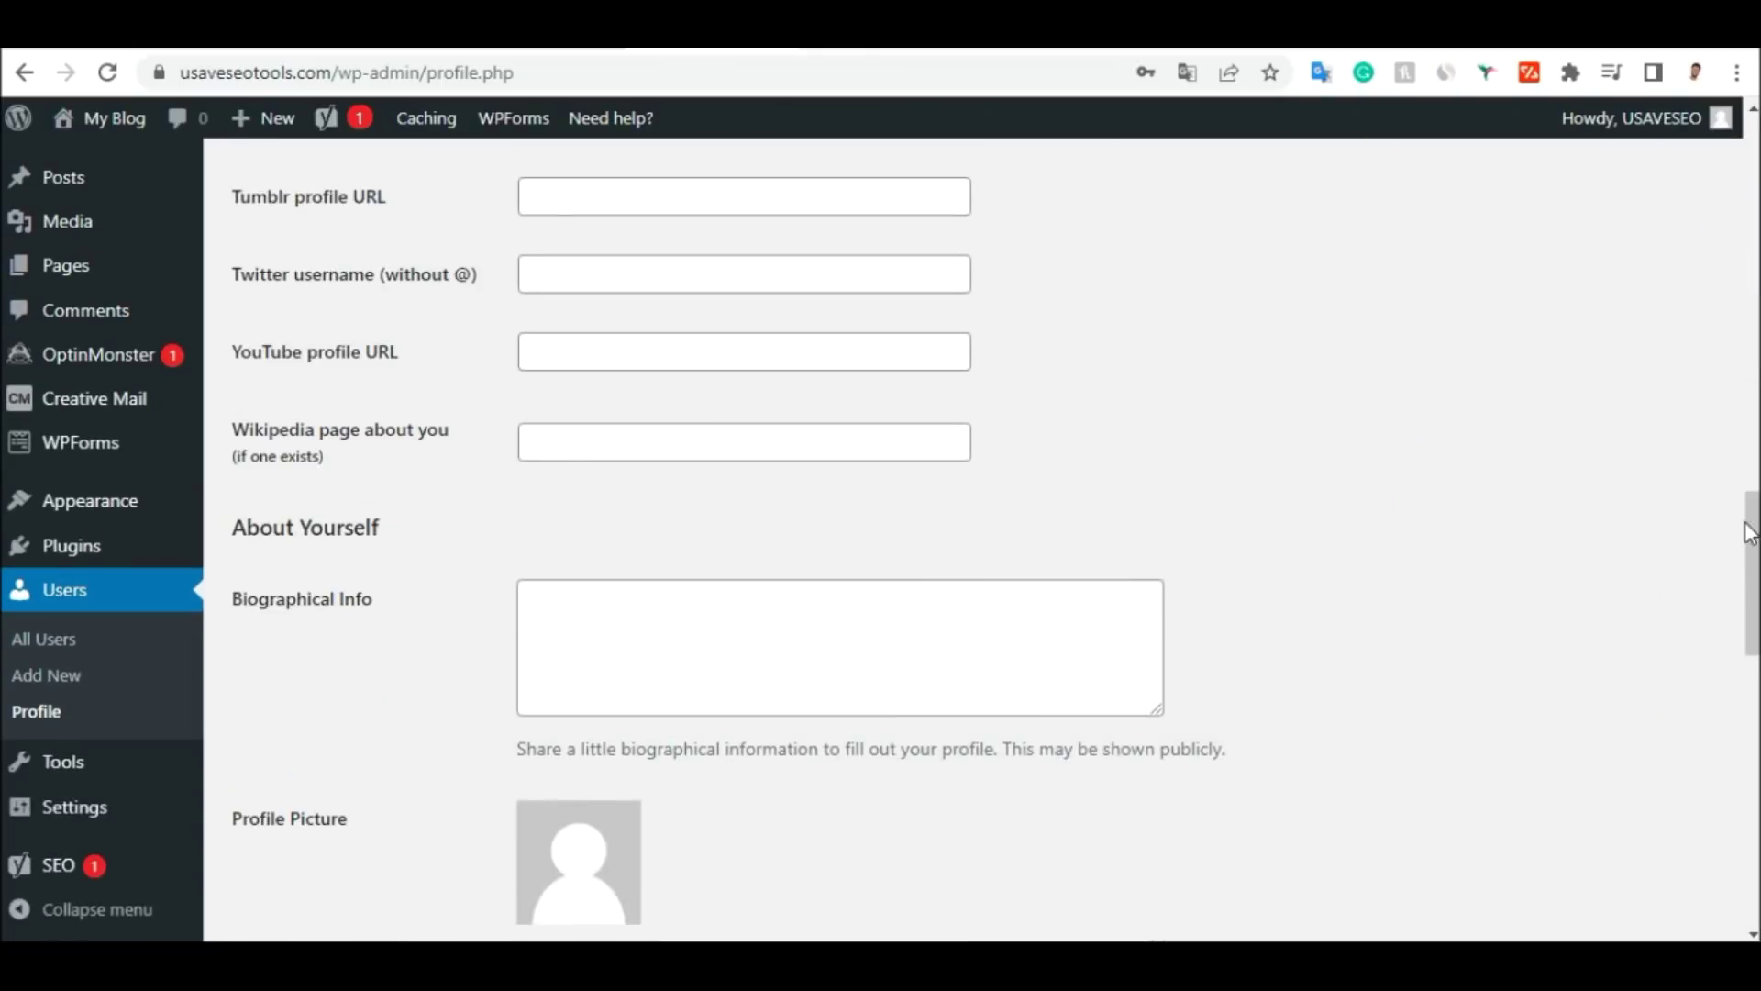
scroll(996, 549, "up", 8)
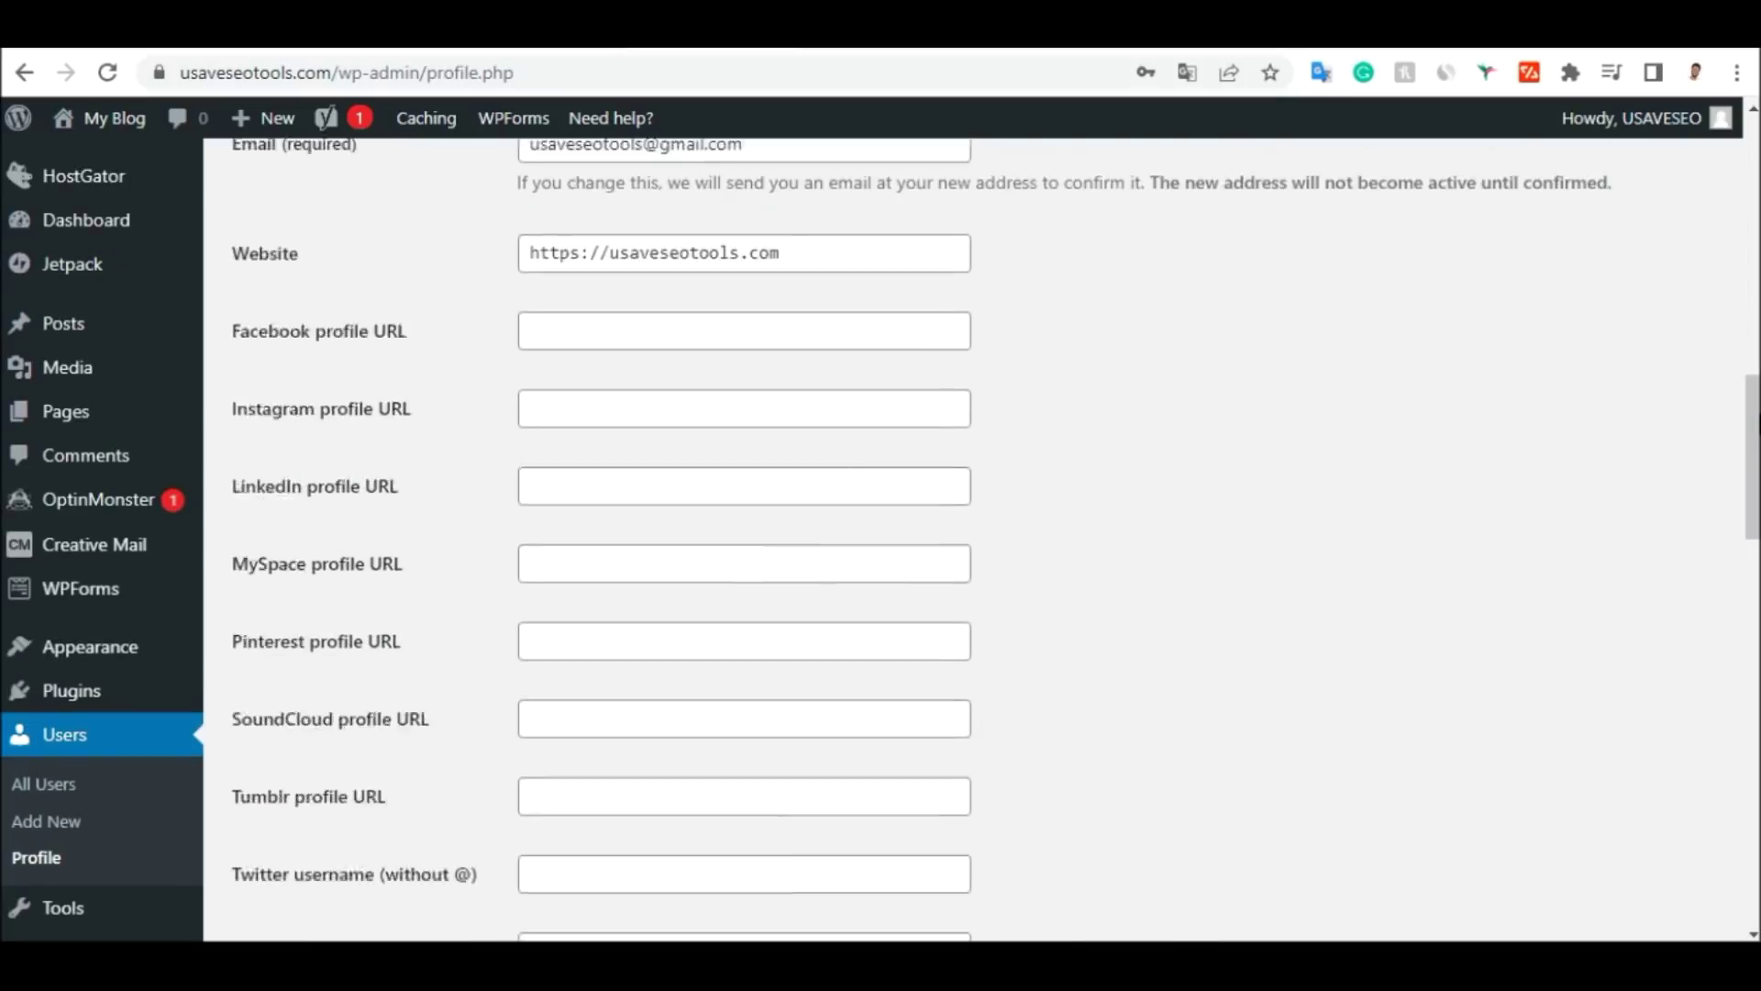
scroll(1679, 700, "down", 15)
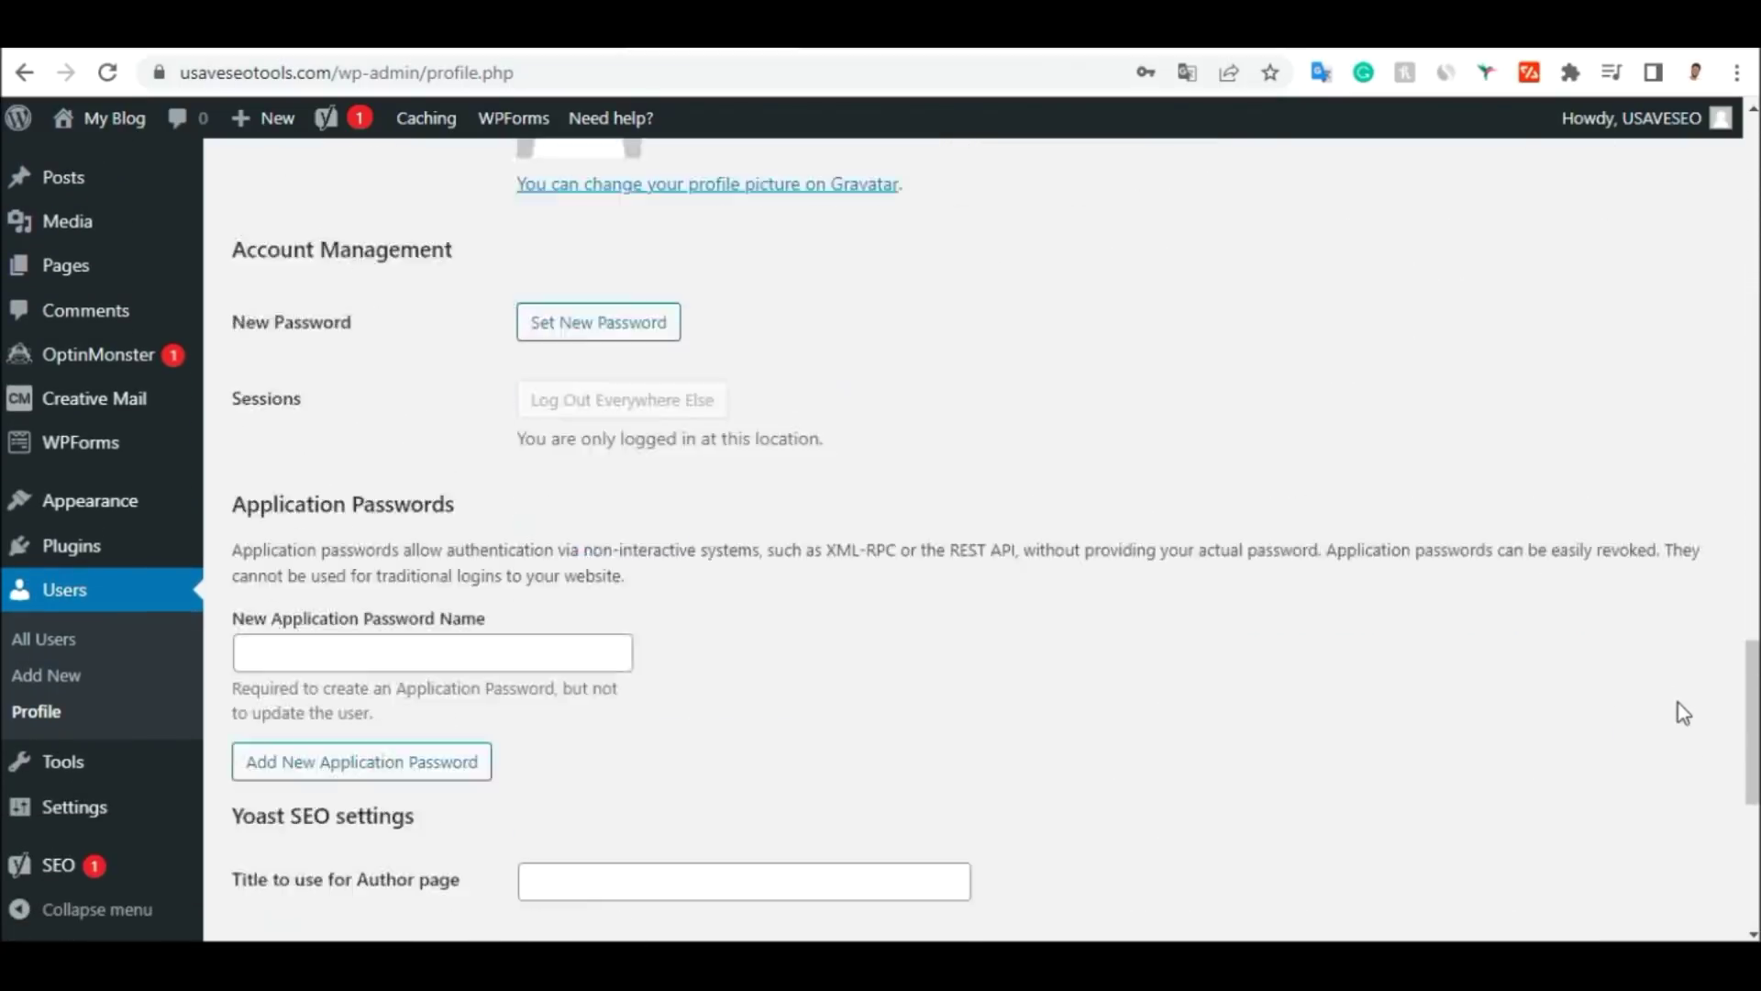
scroll(1679, 761, "up", 6)
scroll(1698, 668, "down", 1)
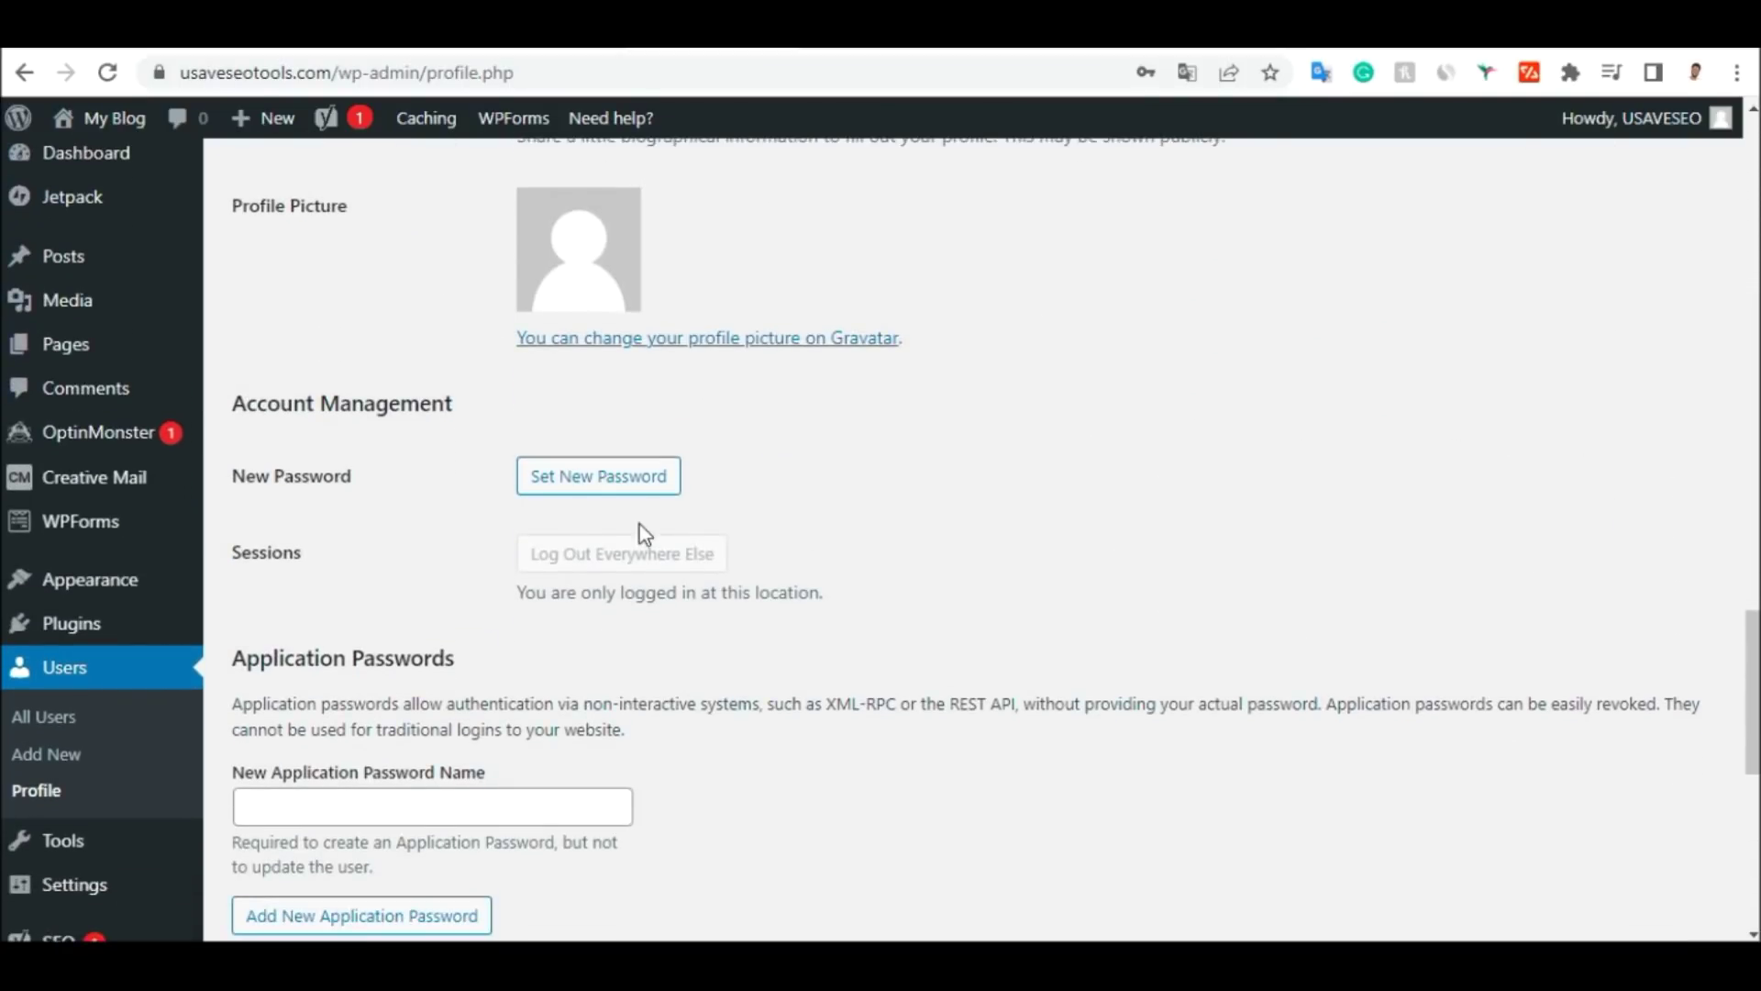
left_click(640, 493)
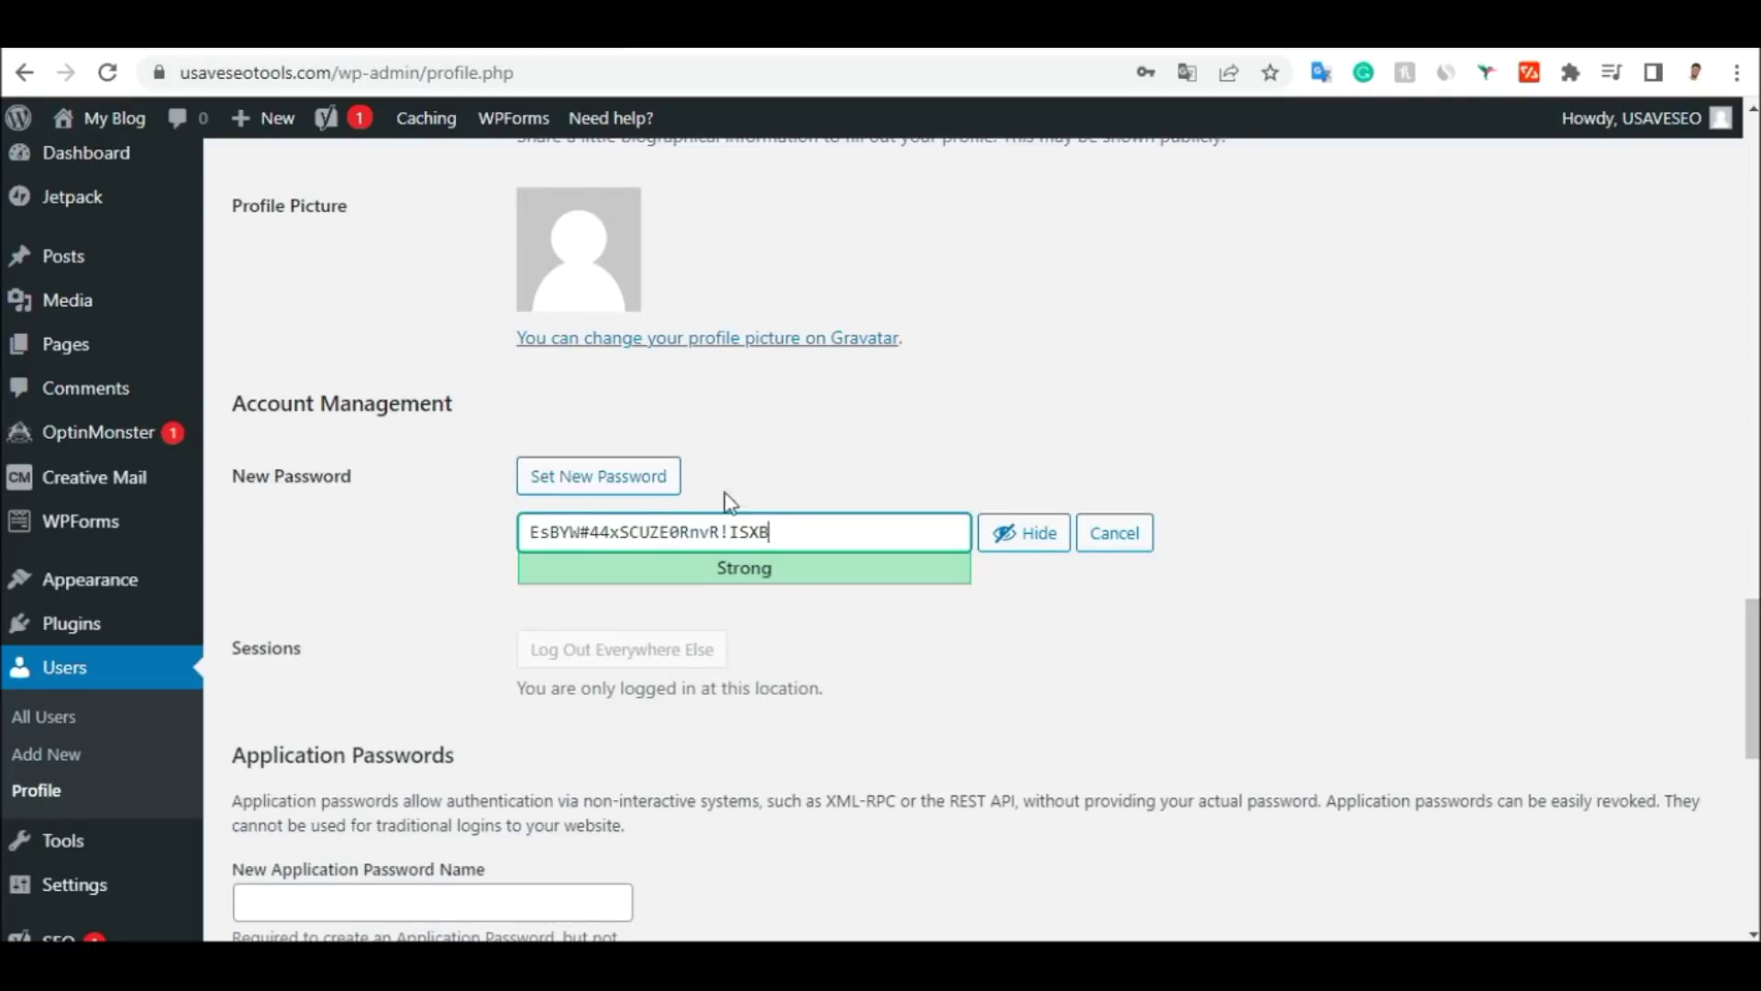
Replace the generated password with your own custom password, hidden.
double_click(702, 532)
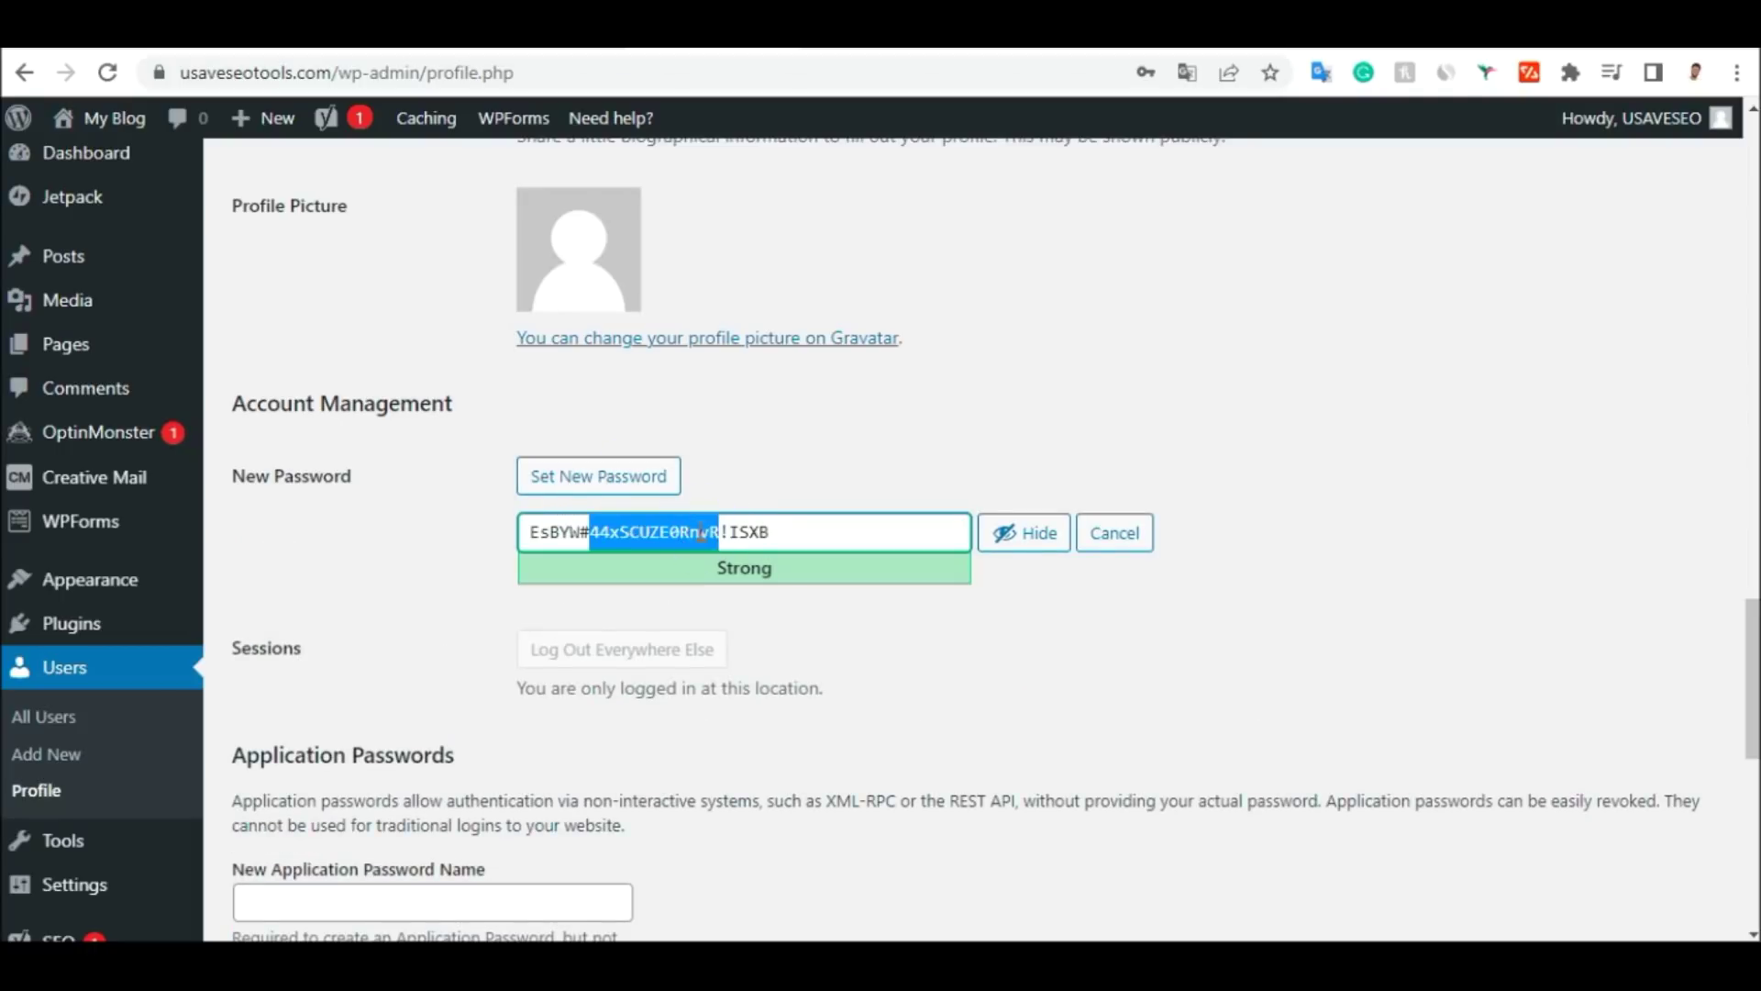
key("BackSpace")
key("BackSpace")
key("BackSpace")
key("BackSpace")
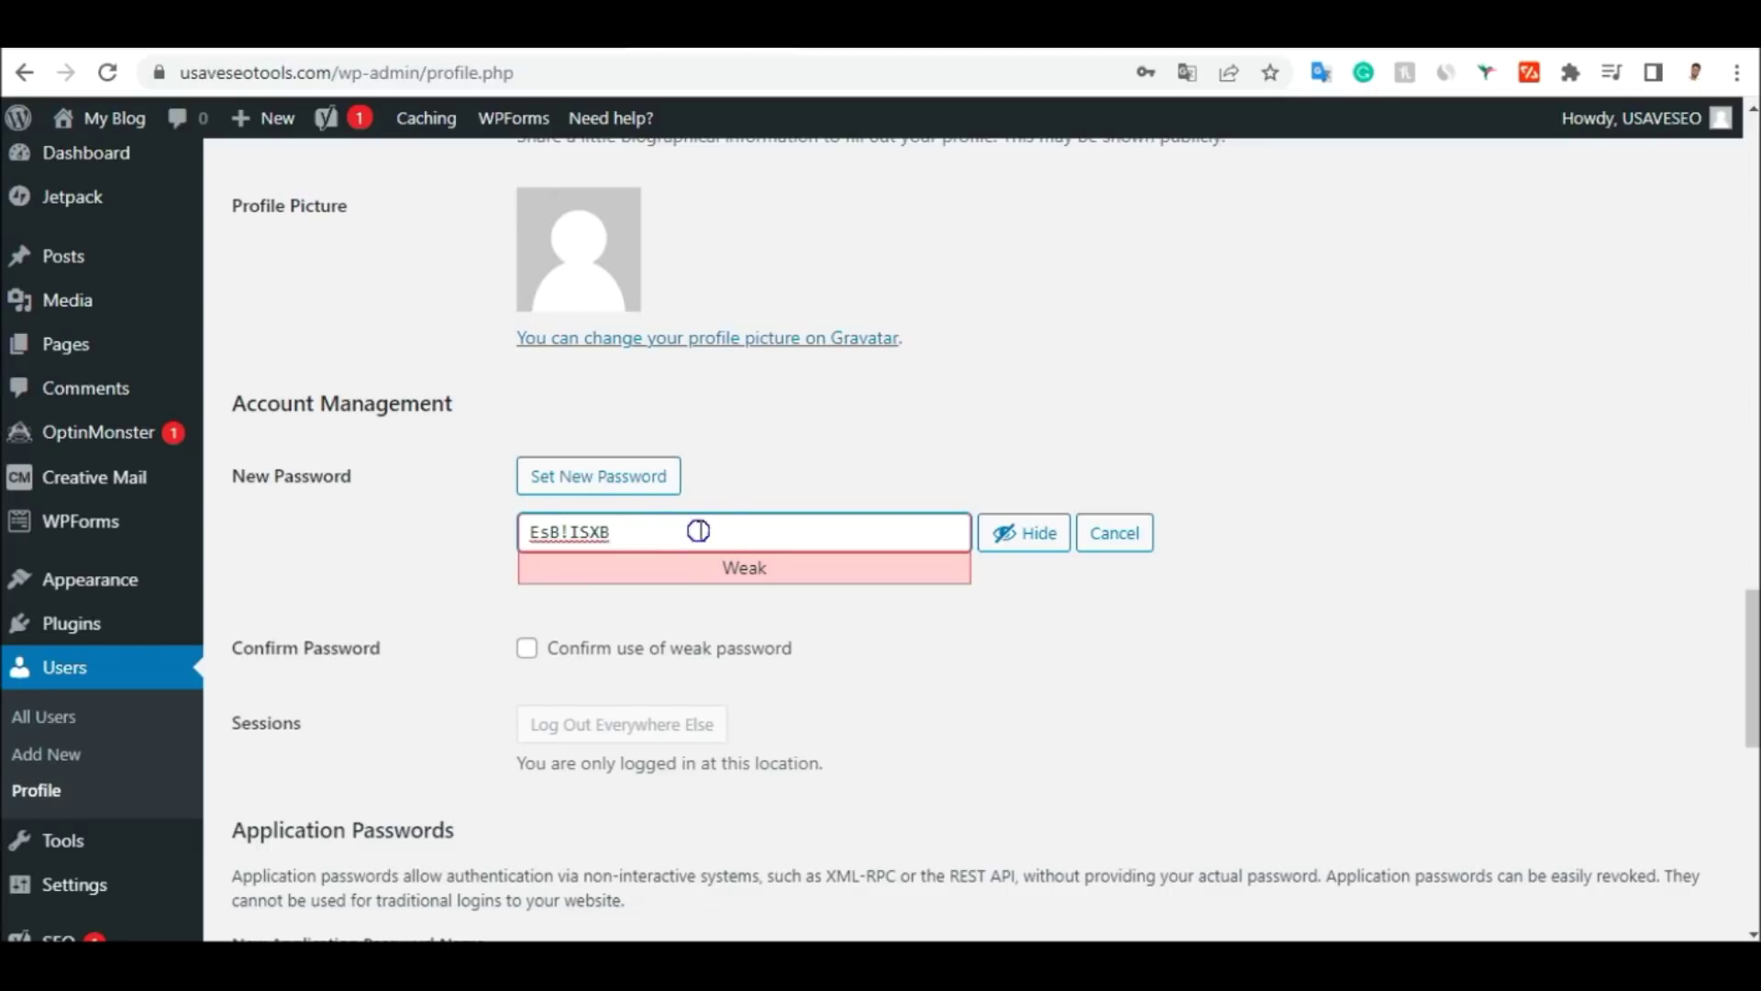
triple_click(645, 533)
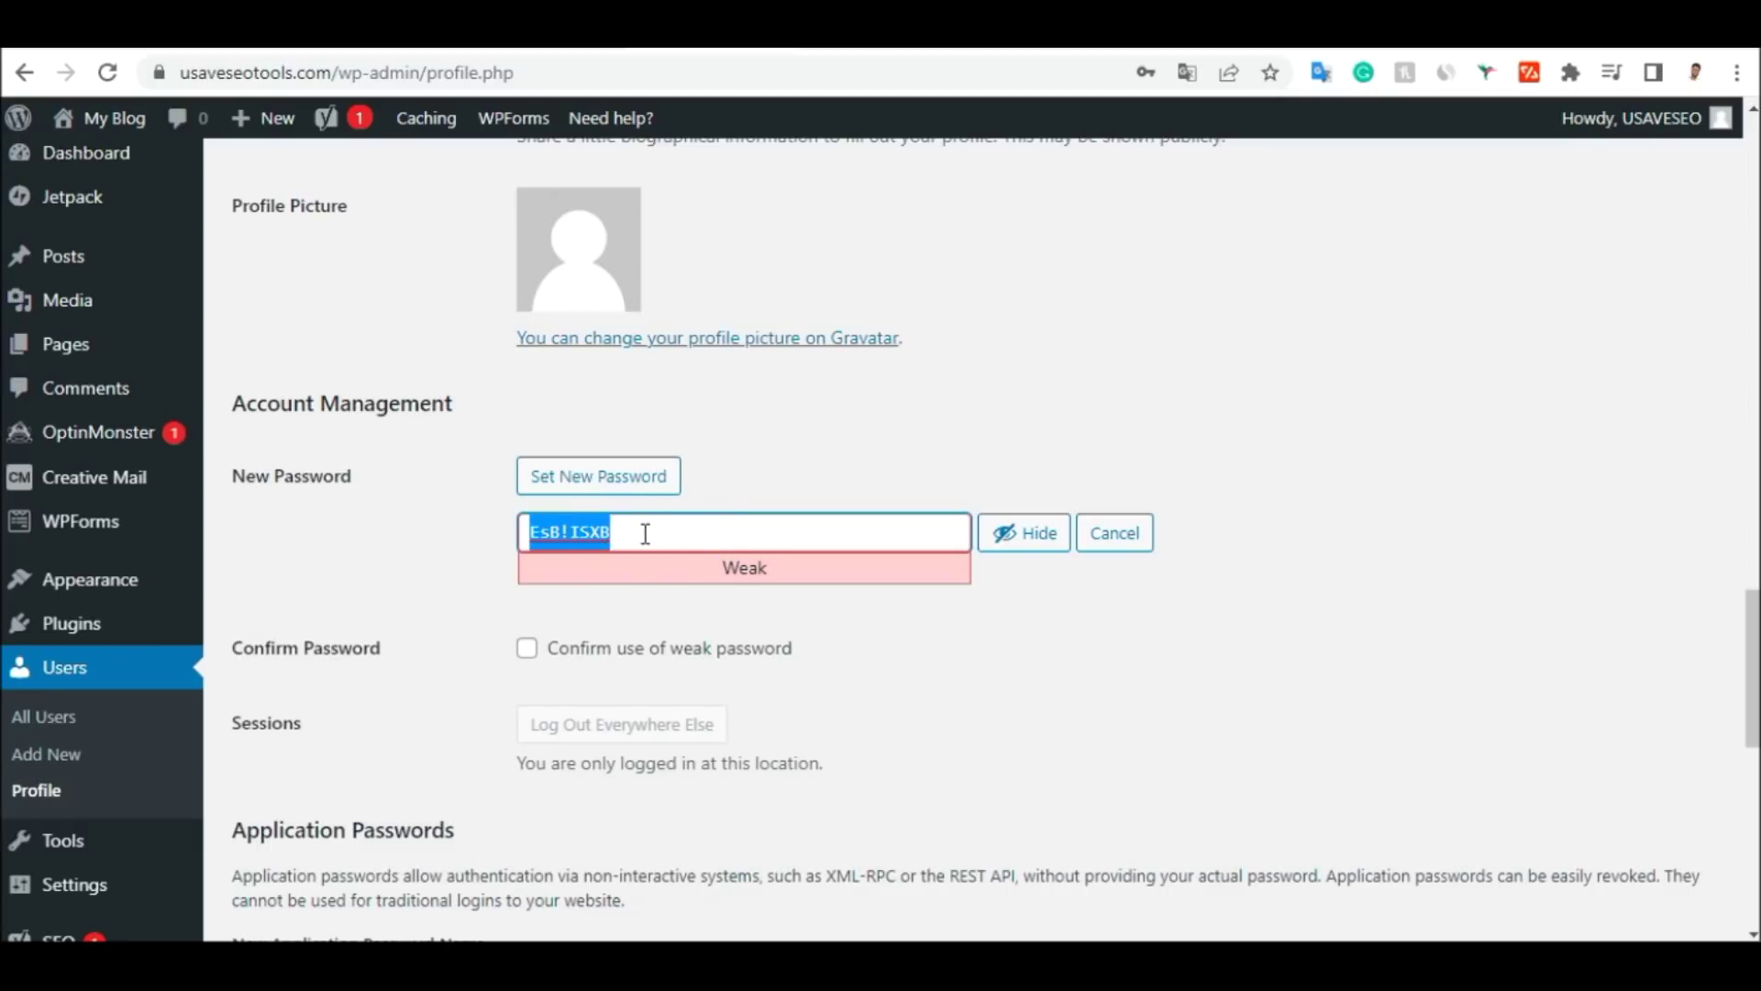
key("BackSpace")
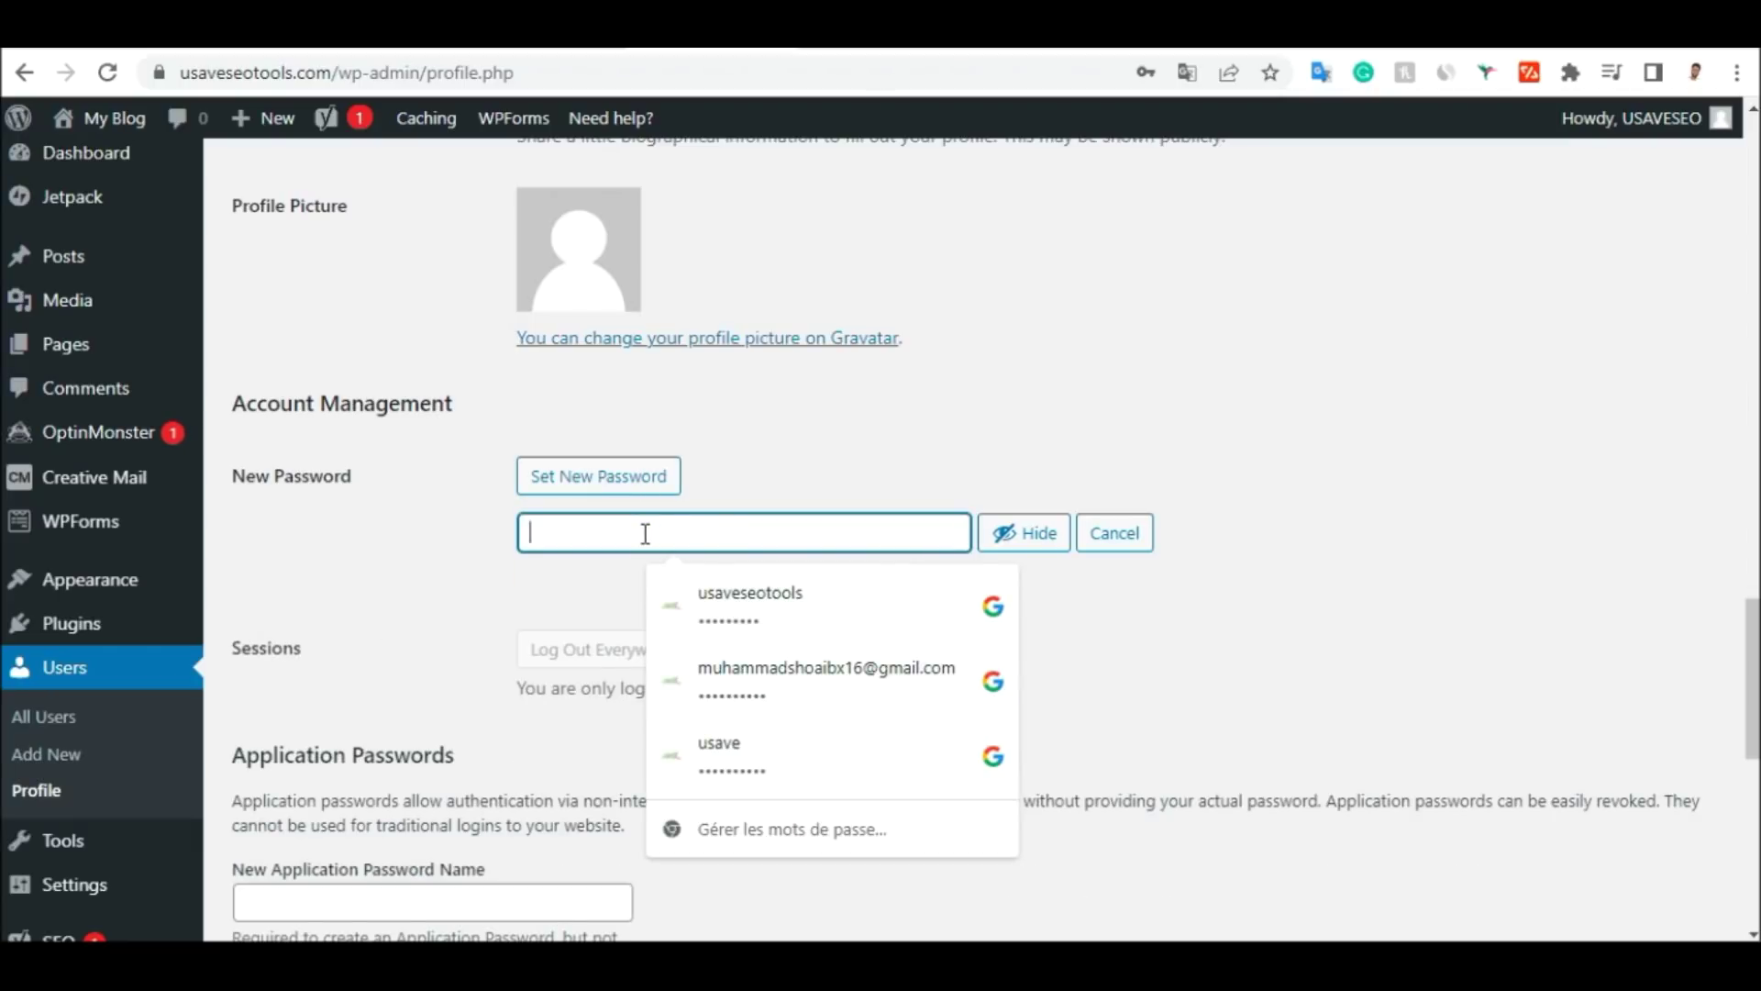
type("e")
key("BackSpace")
type("E")
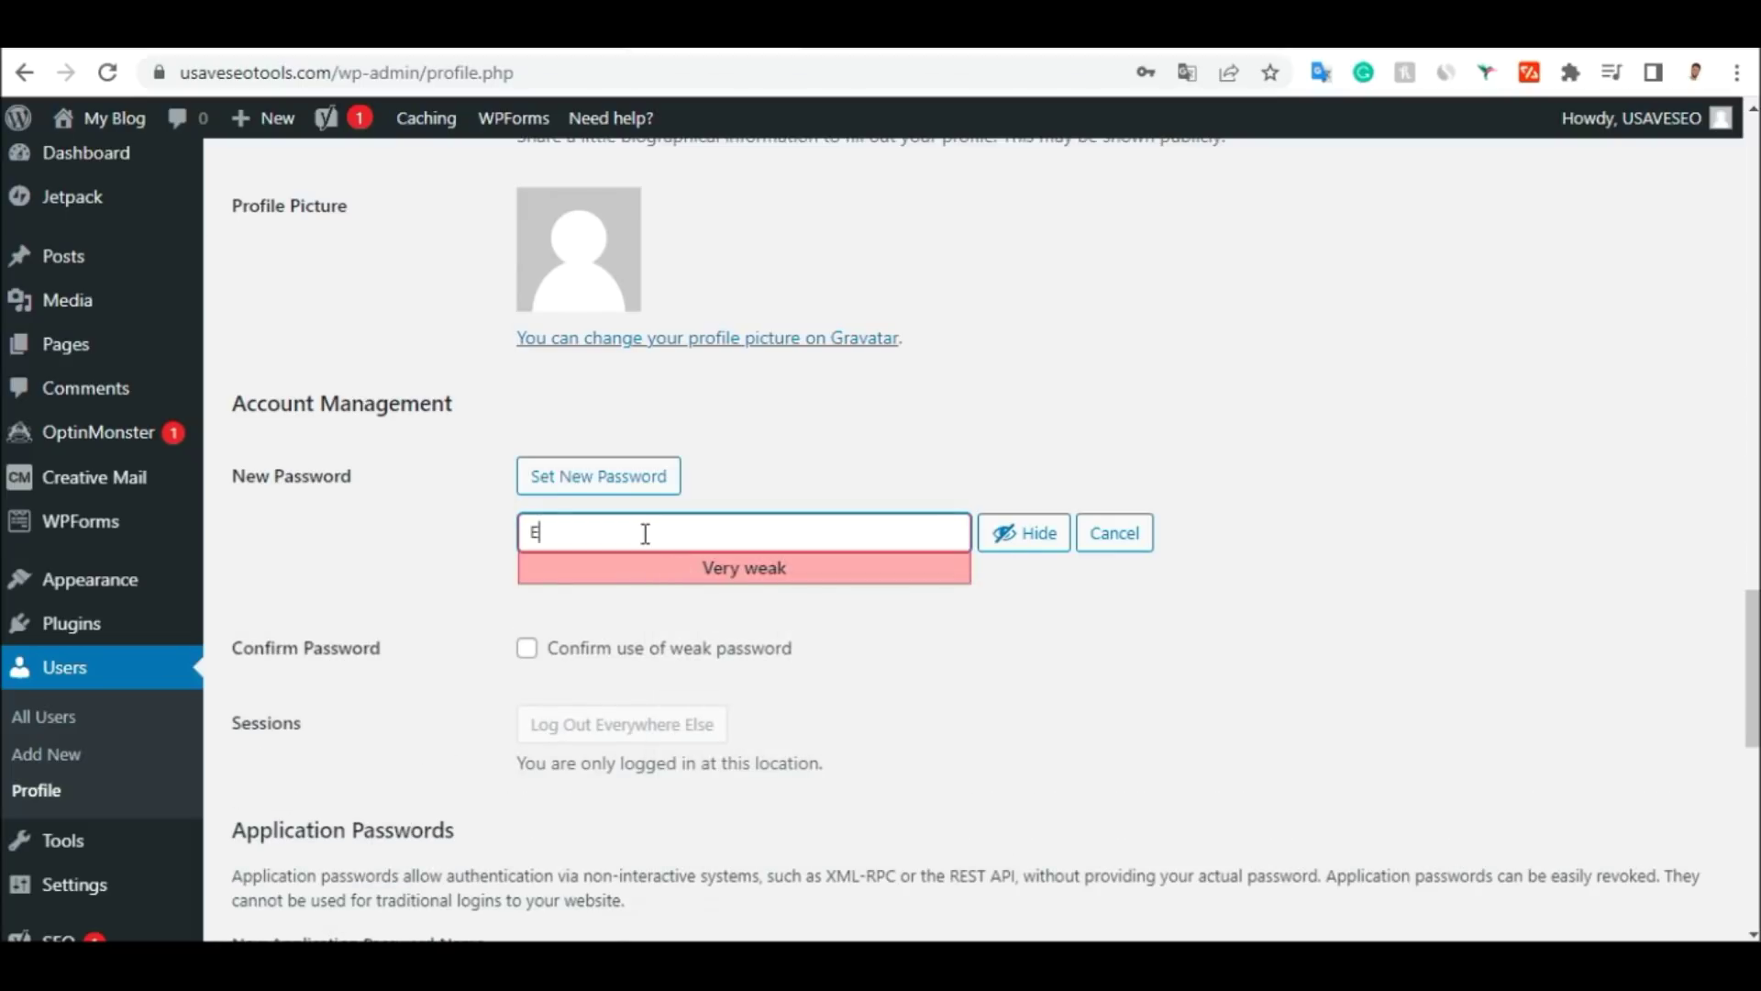
left_click(1029, 541)
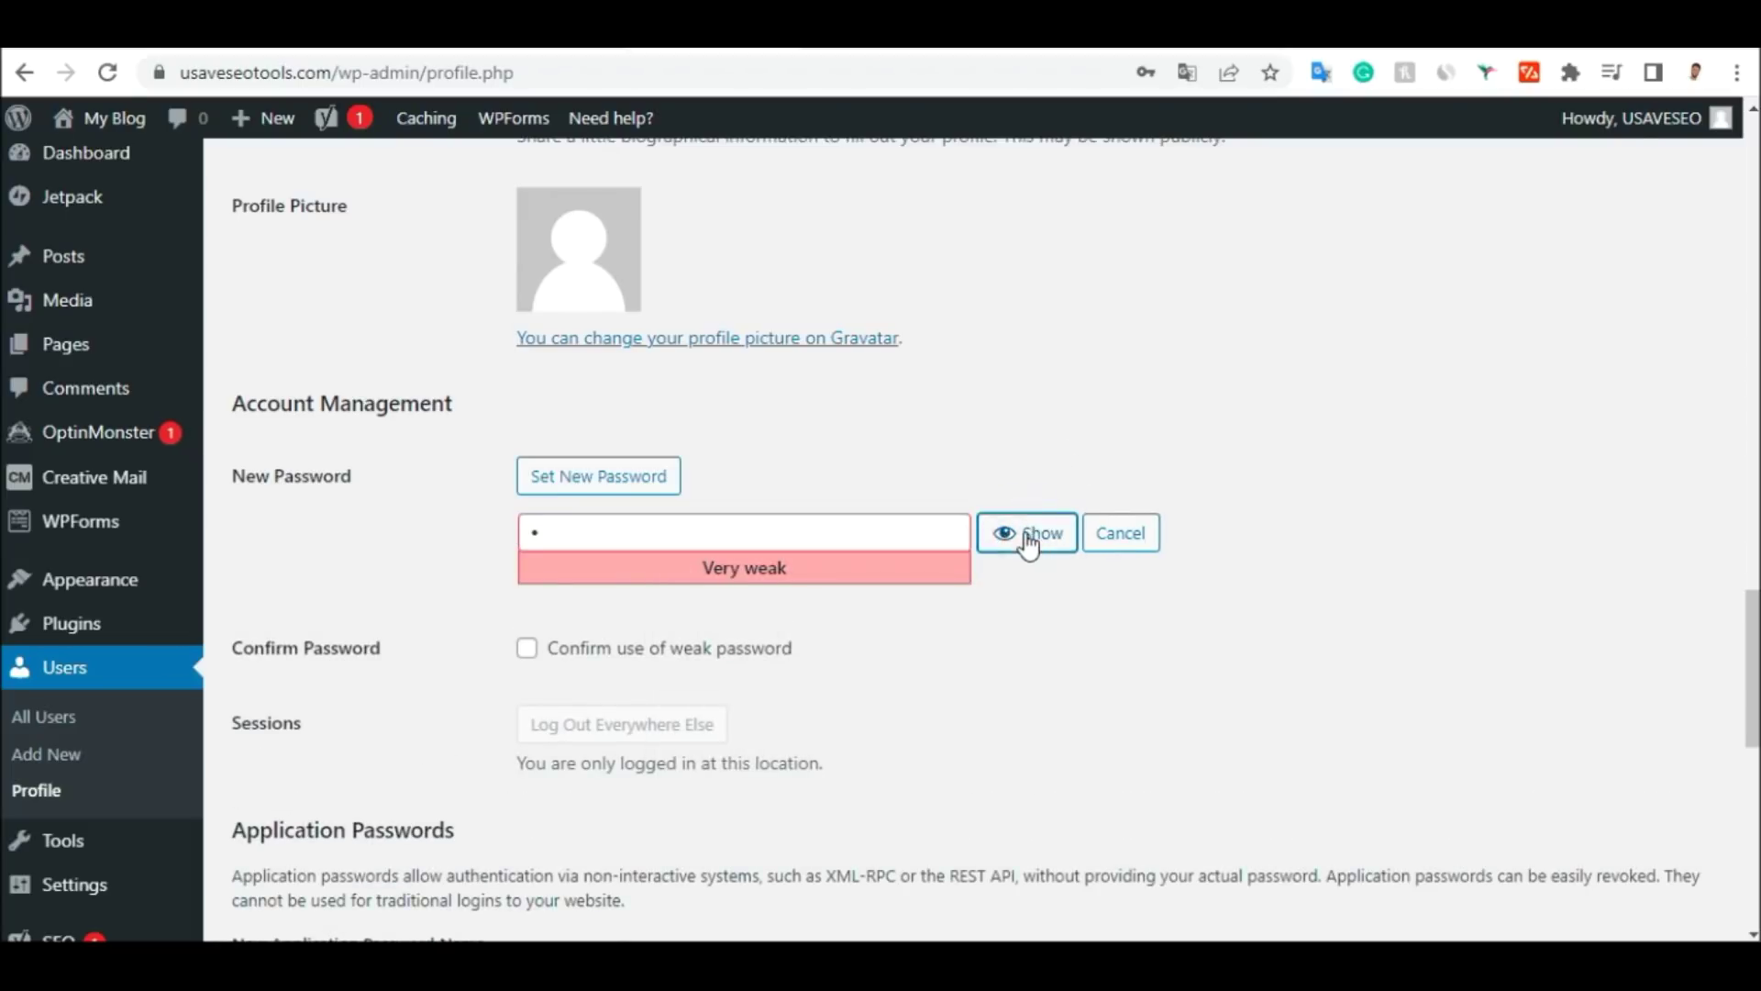
left_click(624, 533)
type("•••••••••")
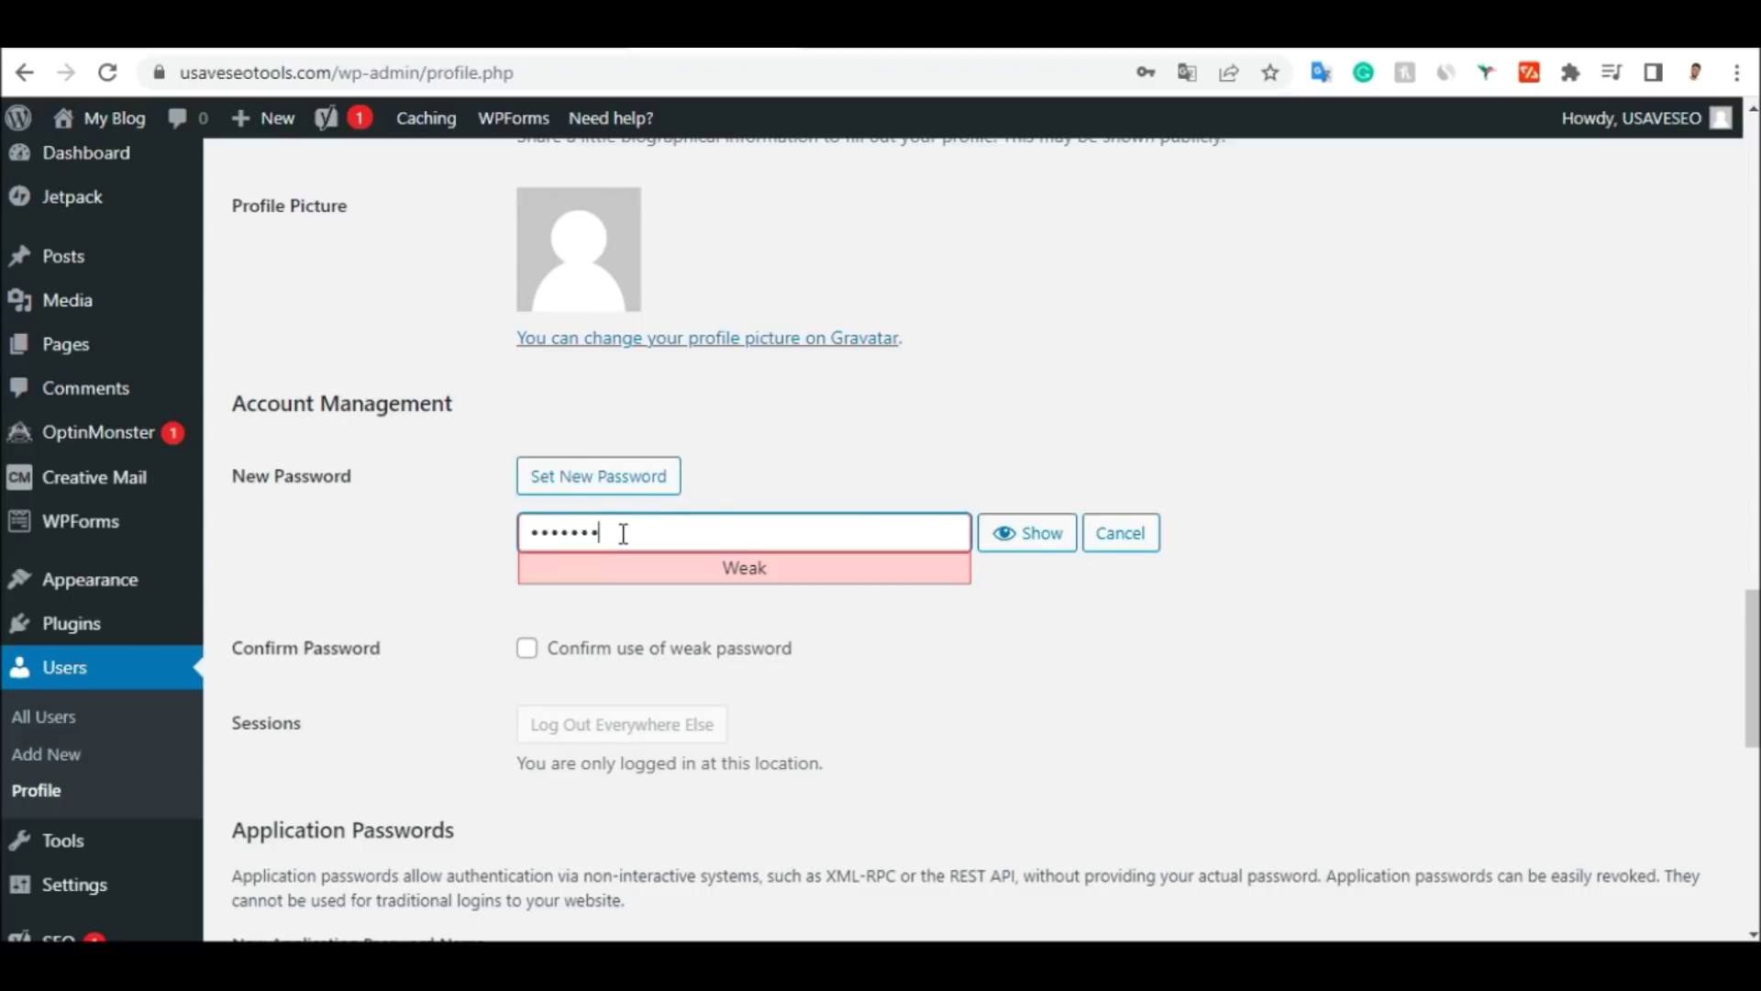
type("•")
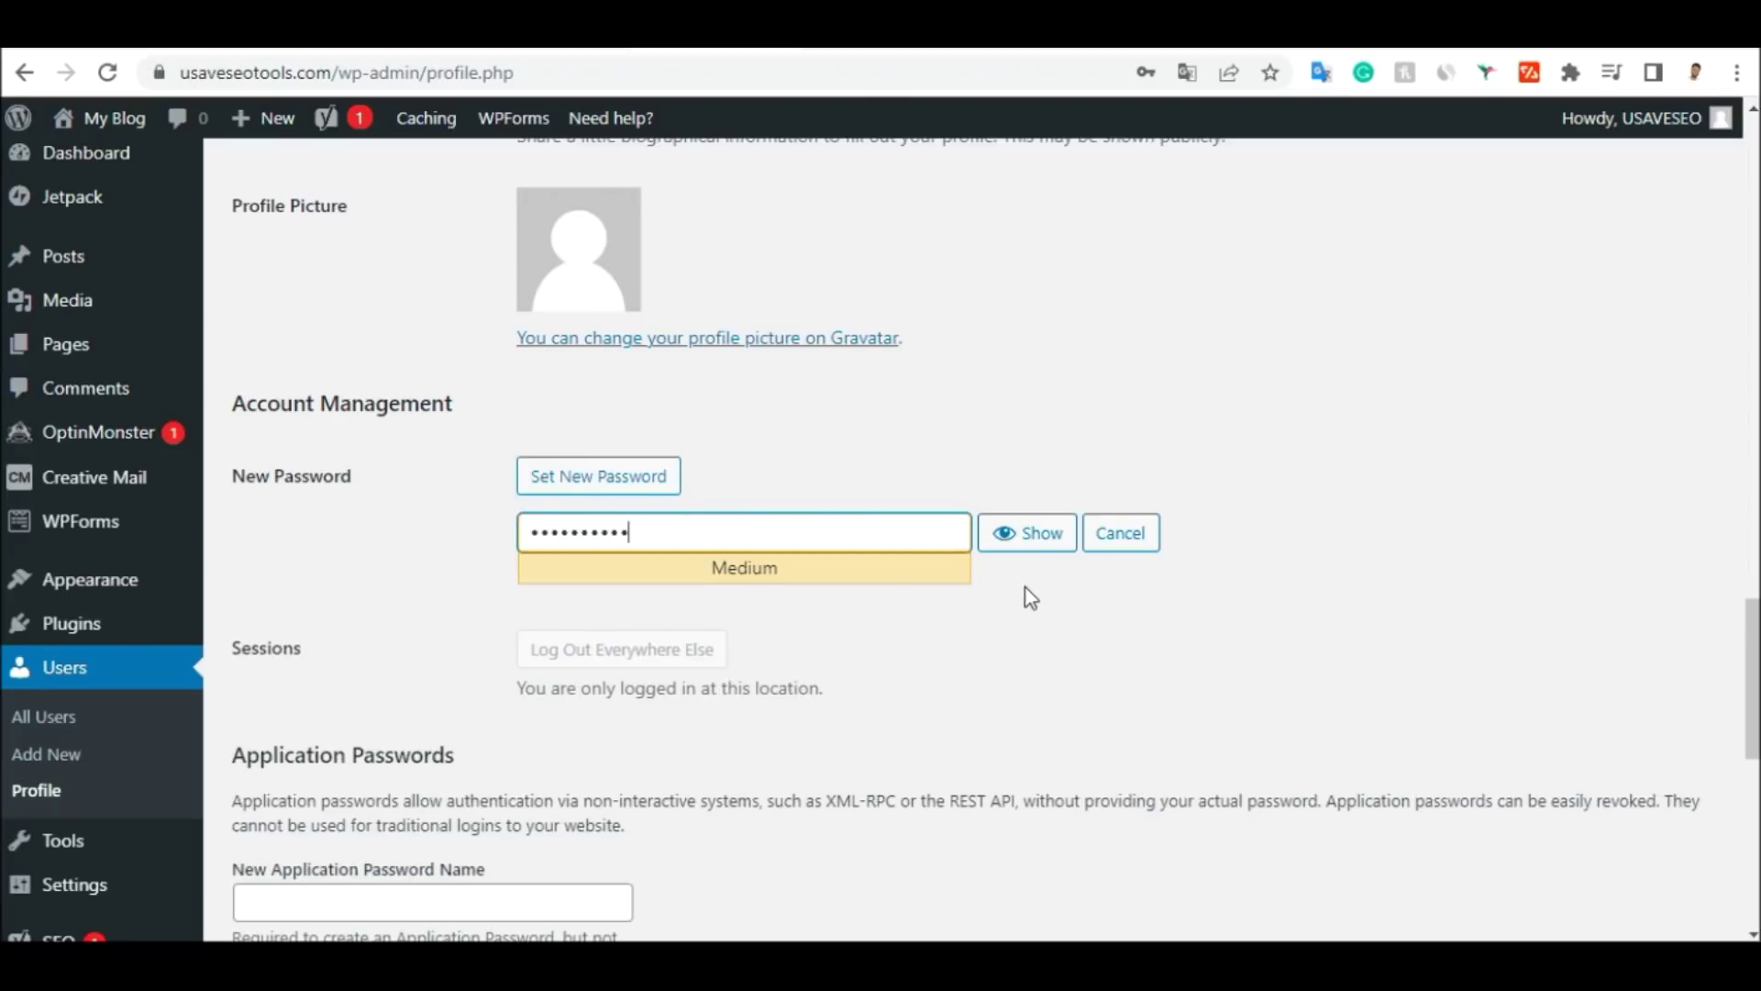
Save the new password with Update Profile and visit the live site.
left_click(1752, 650)
left_click_drag(1752, 649, 1753, 817)
left_click(298, 826)
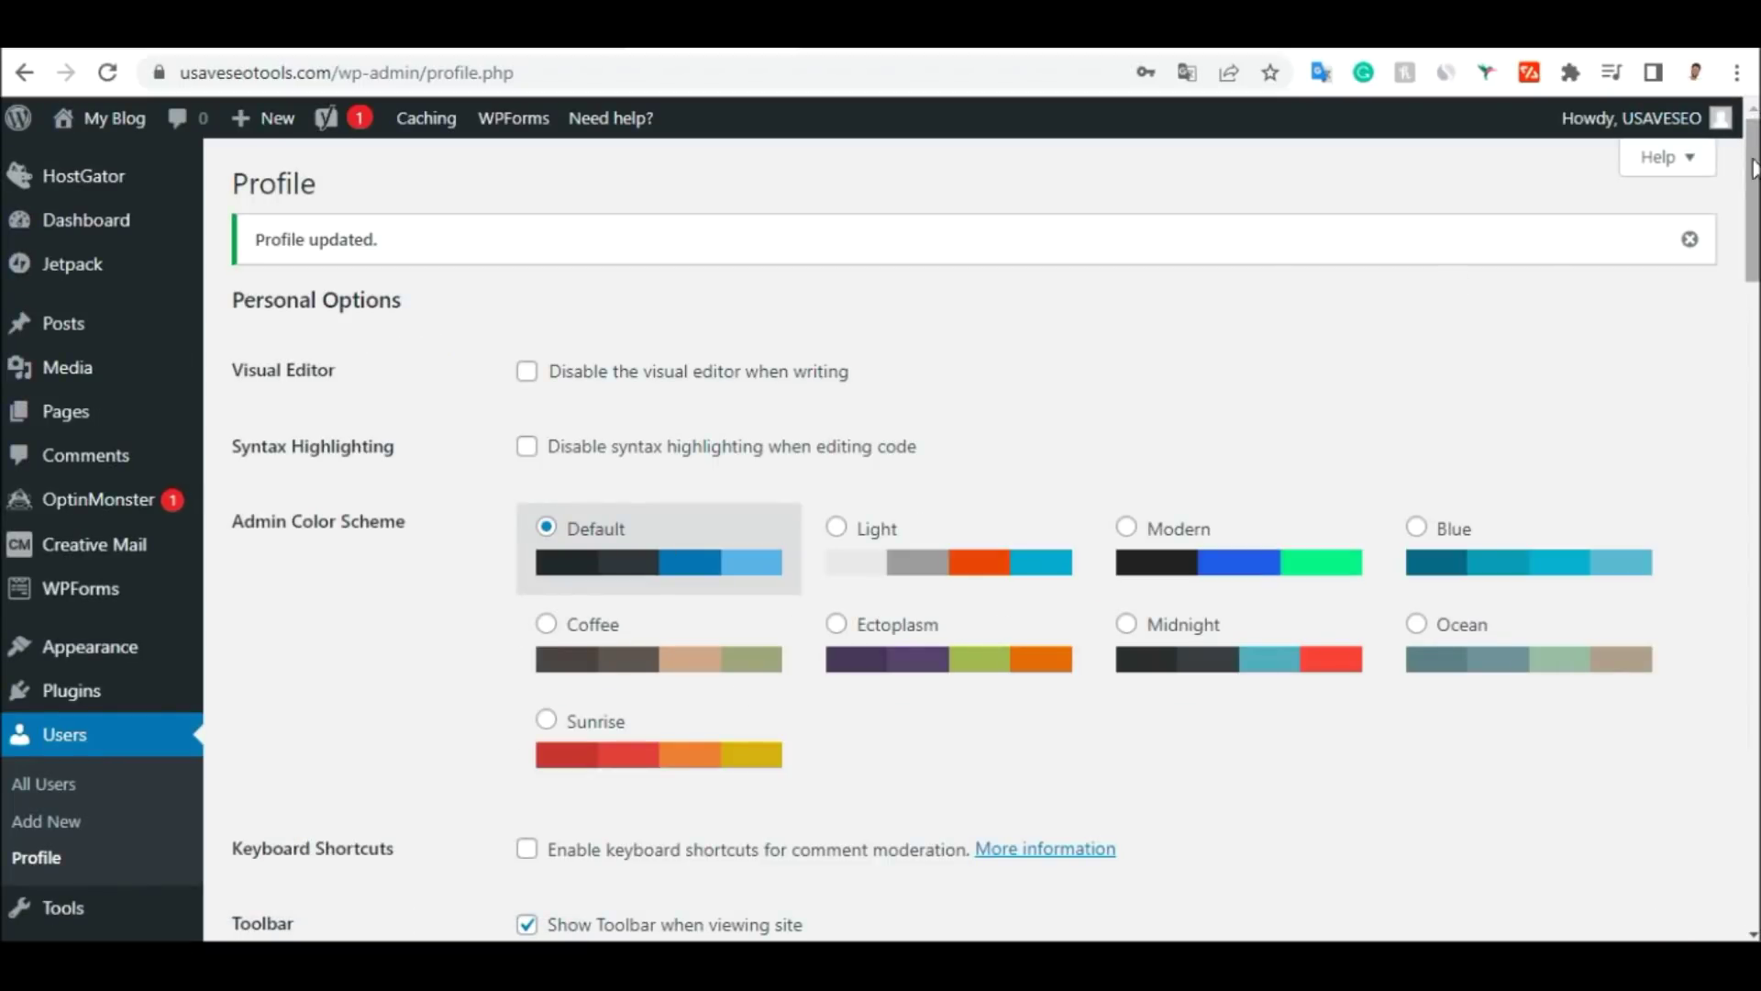
mouse_move(1647, 129)
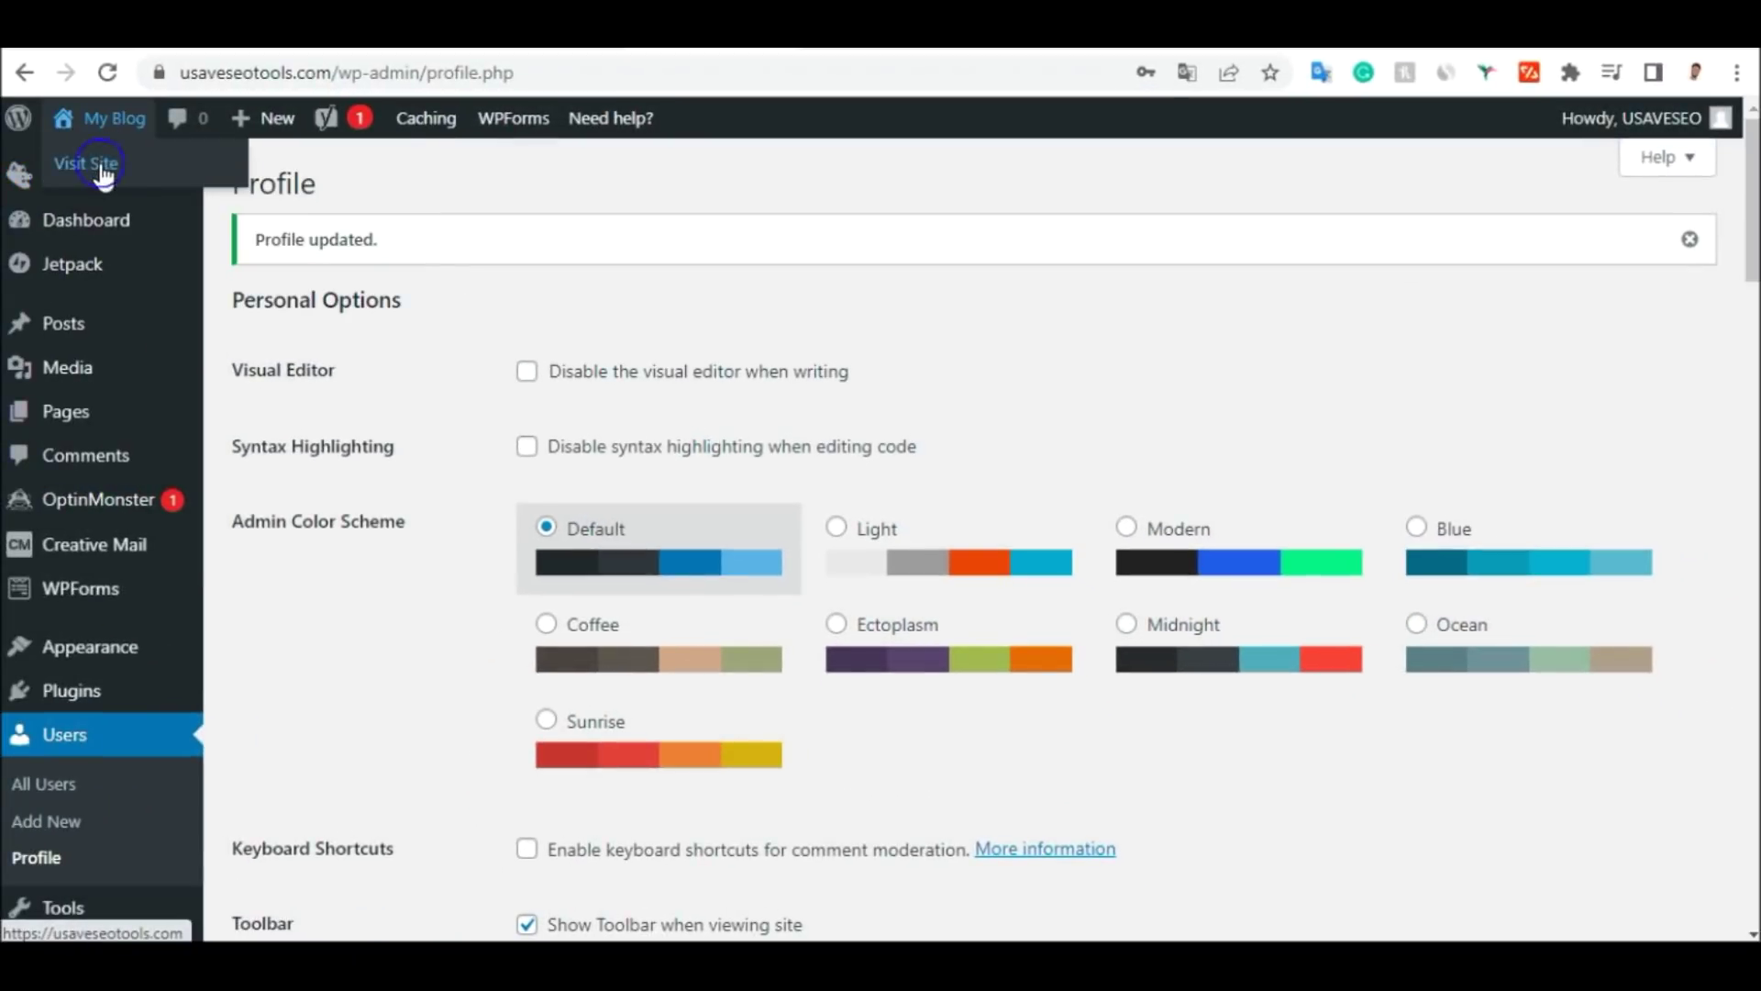
left_click(102, 172)
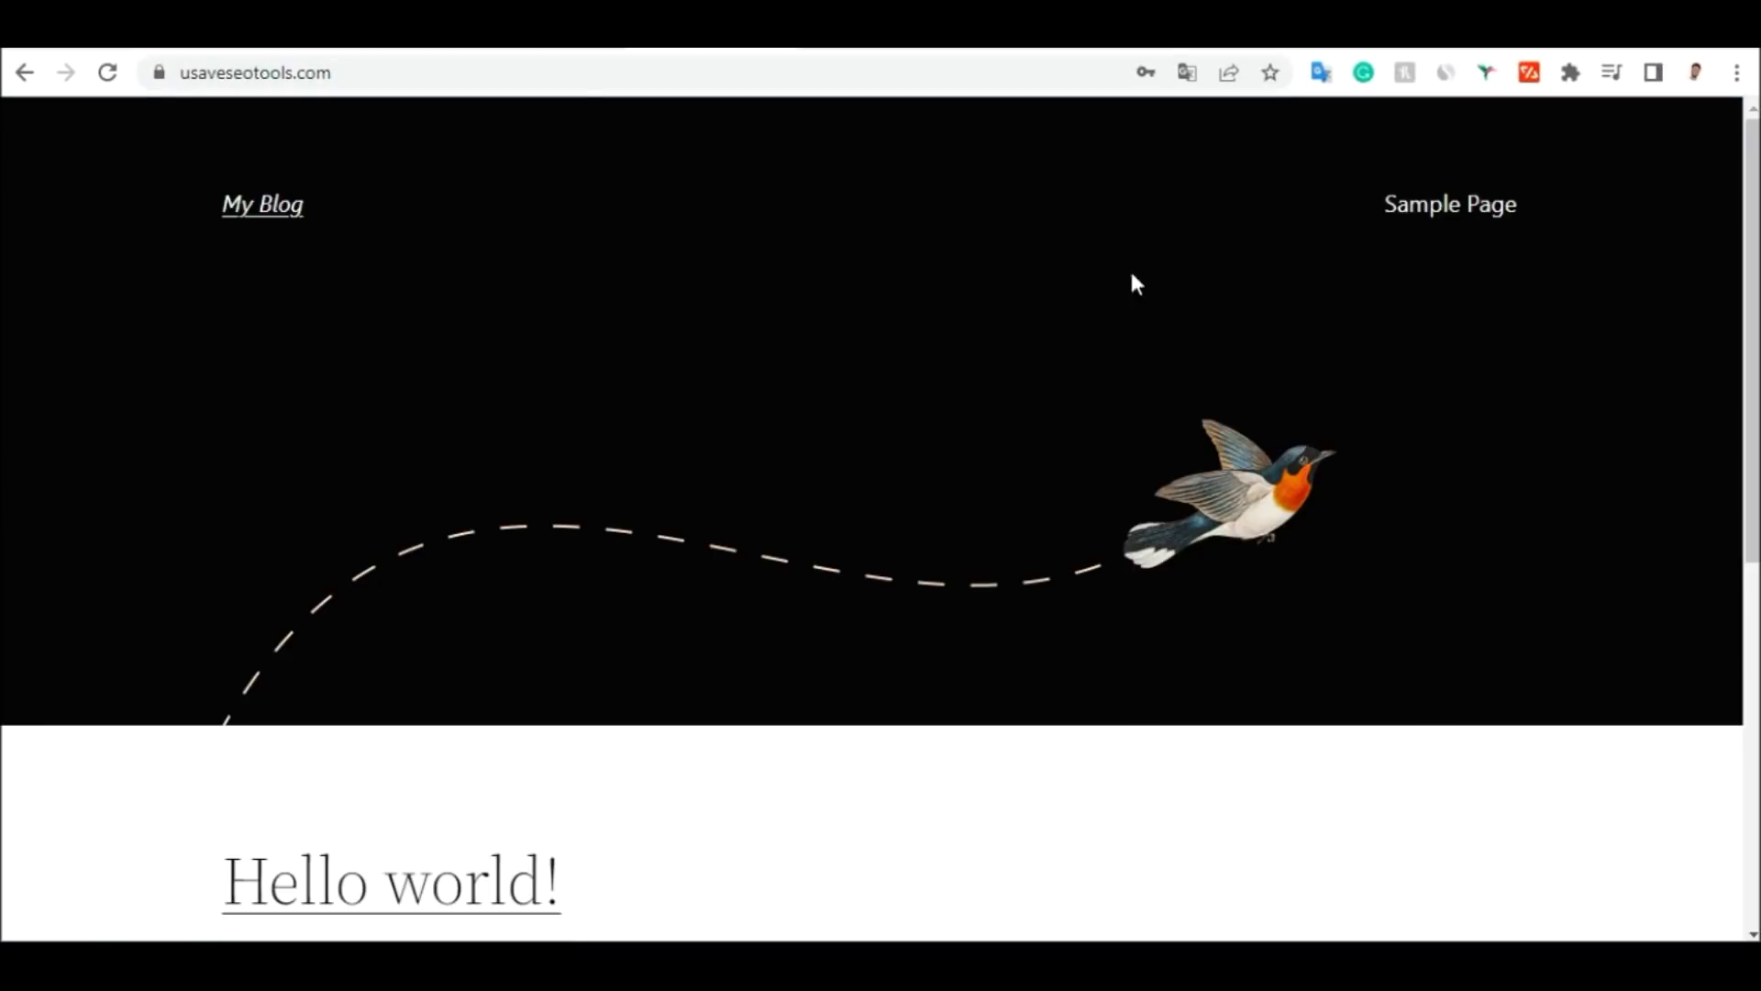
Check the live site, go back to the Profile page, and open Pages.
mouse_move(1754, 295)
left_mouse_down()
mouse_move(1734, 562)
mouse_move(1741, 263)
left_mouse_up()
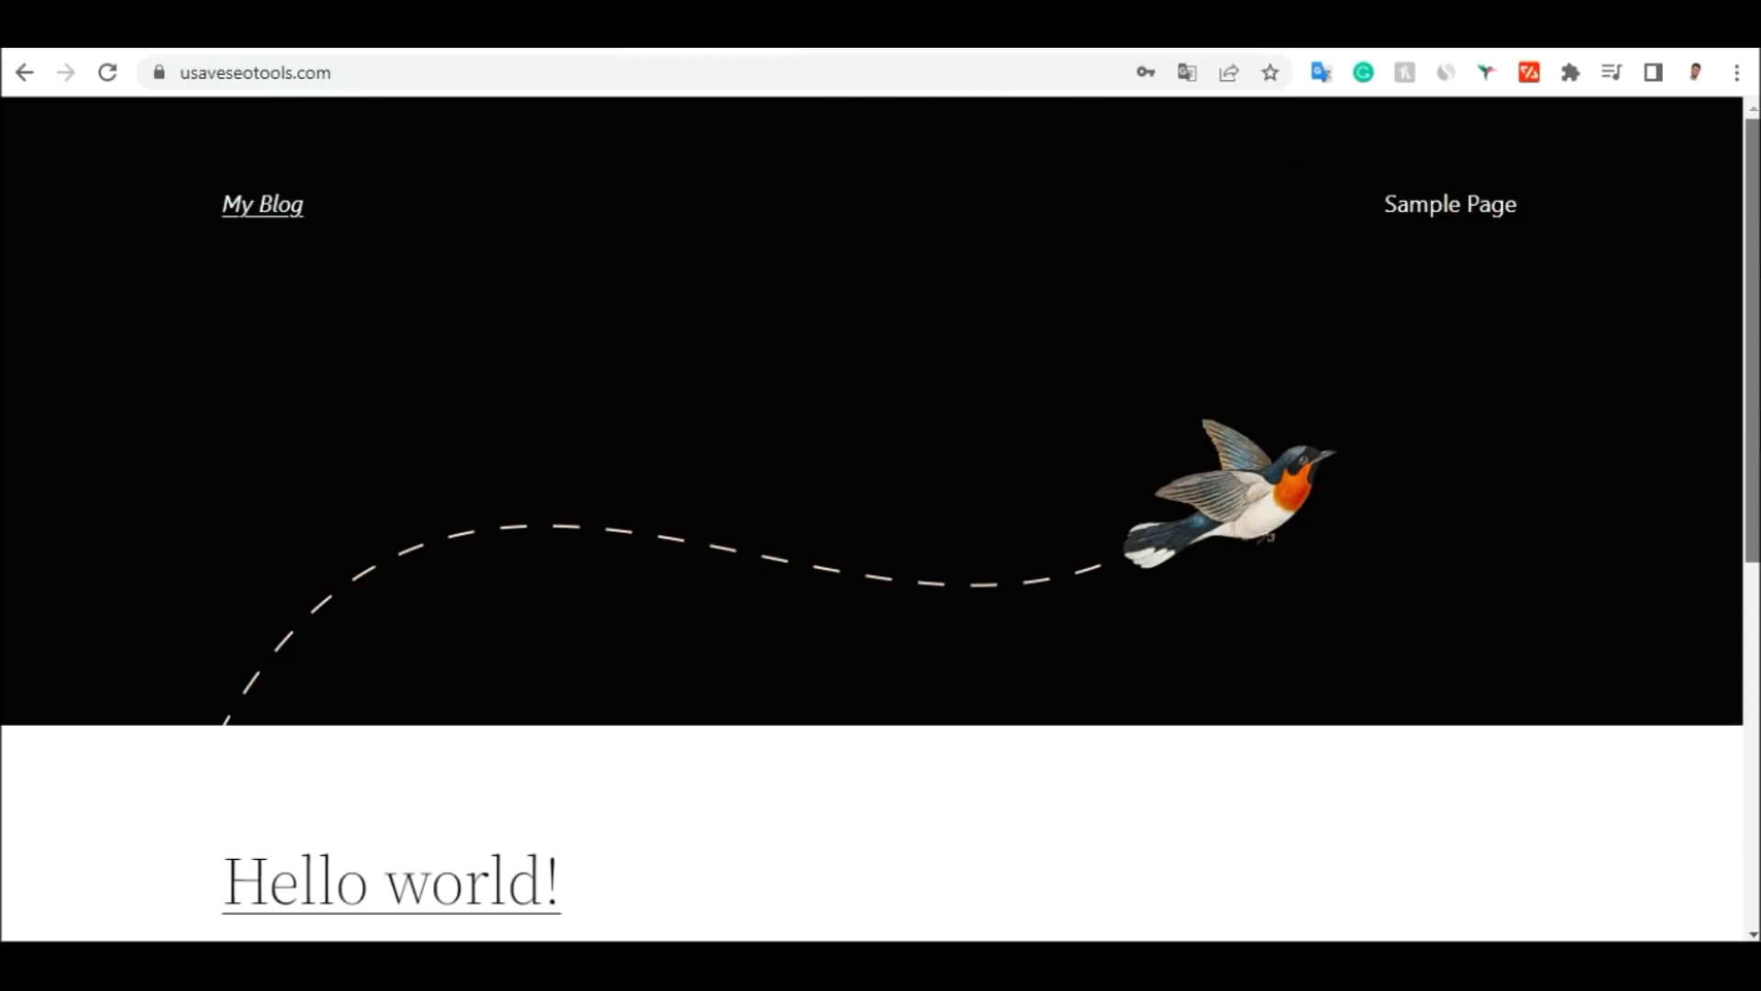
left_click(25, 73)
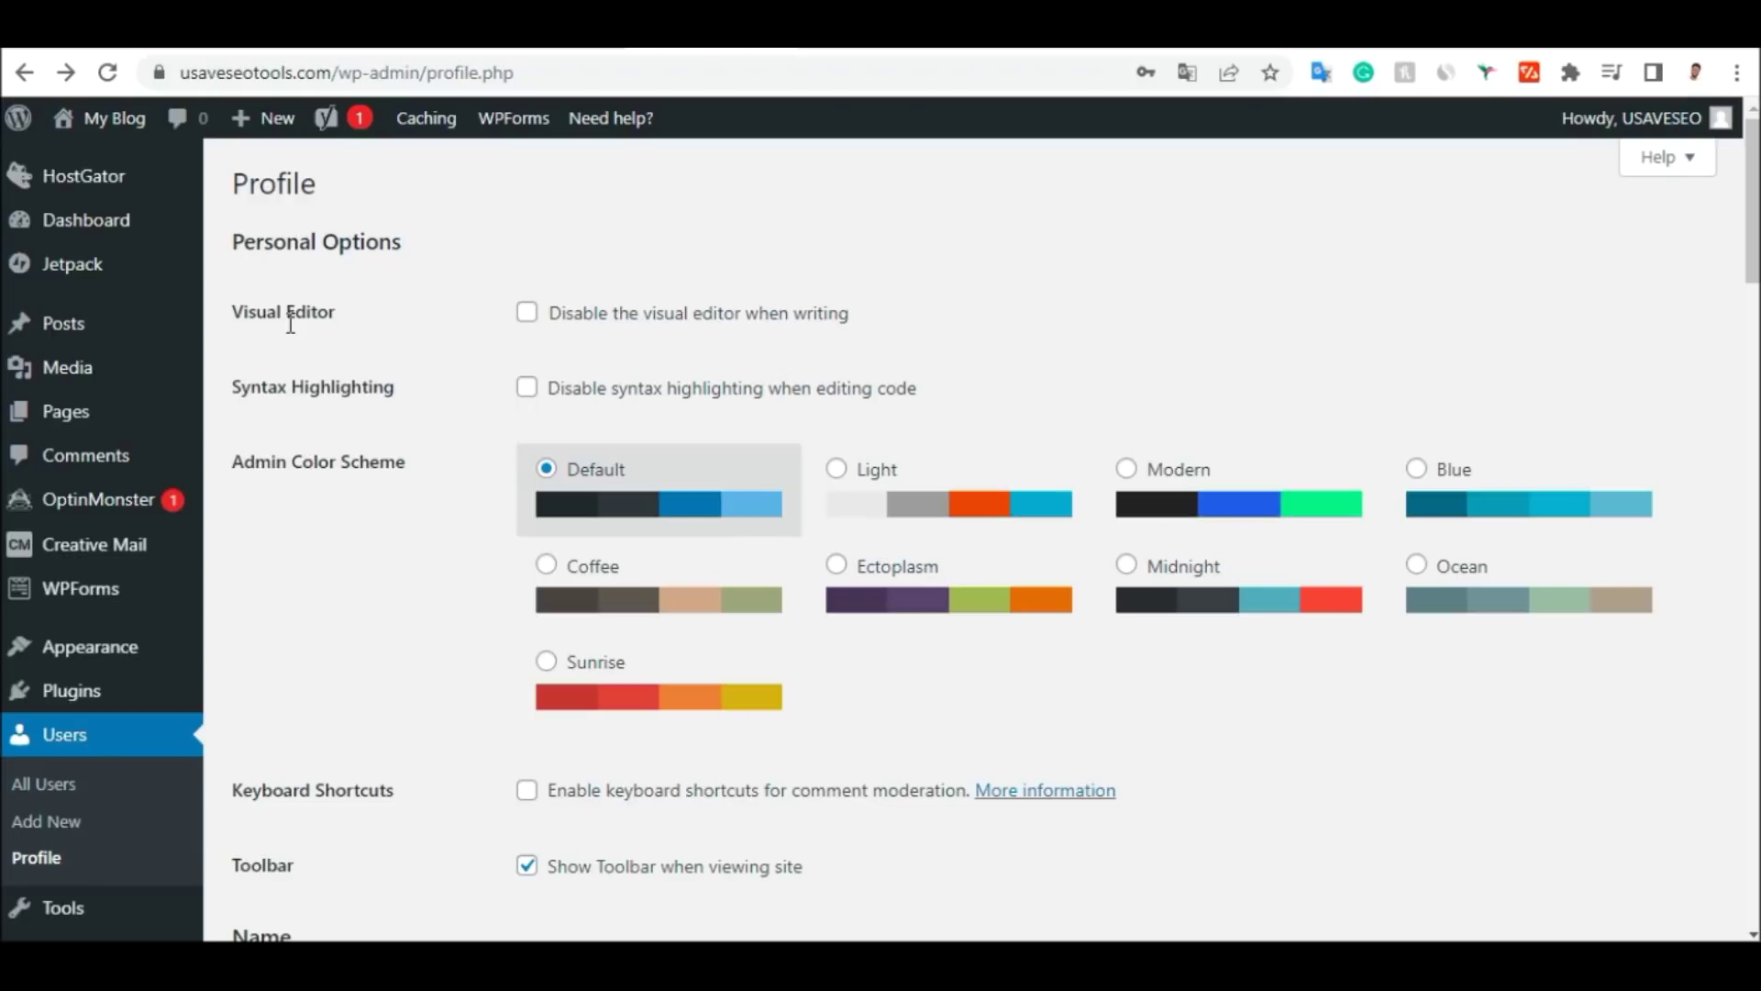
left_click(81, 424)
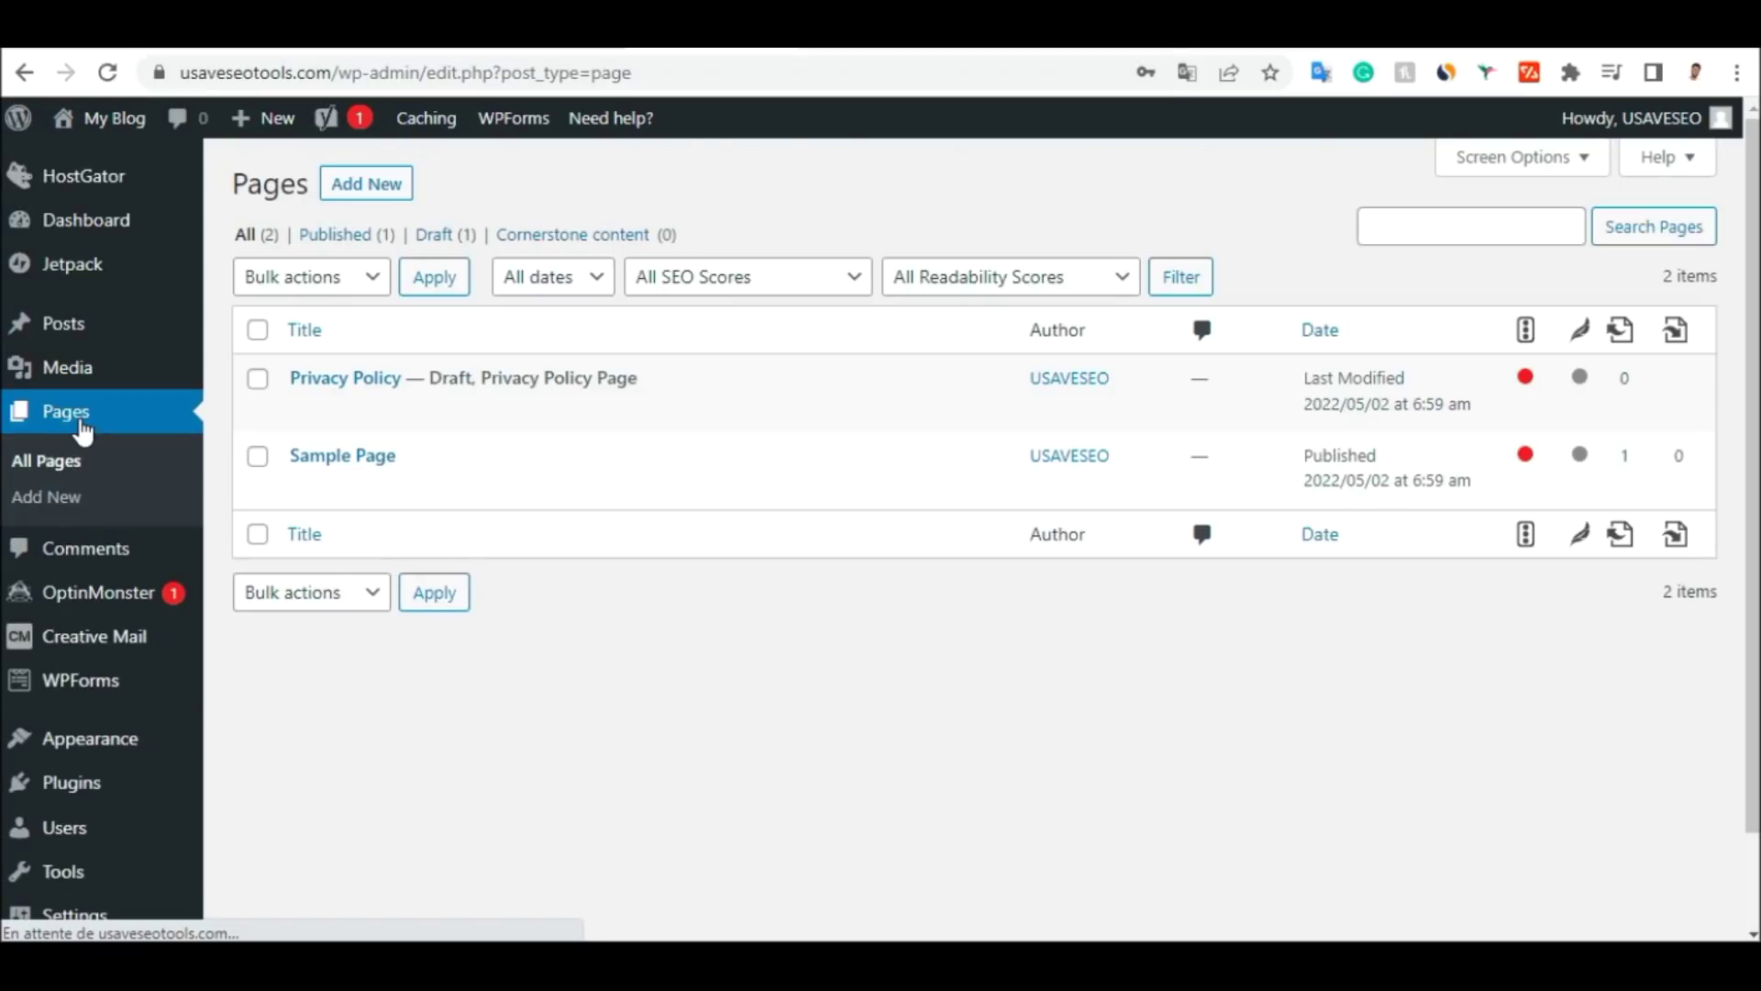
Move Privacy Policy and Sample Page to the trash via Bulk actions.
left_click(258, 330)
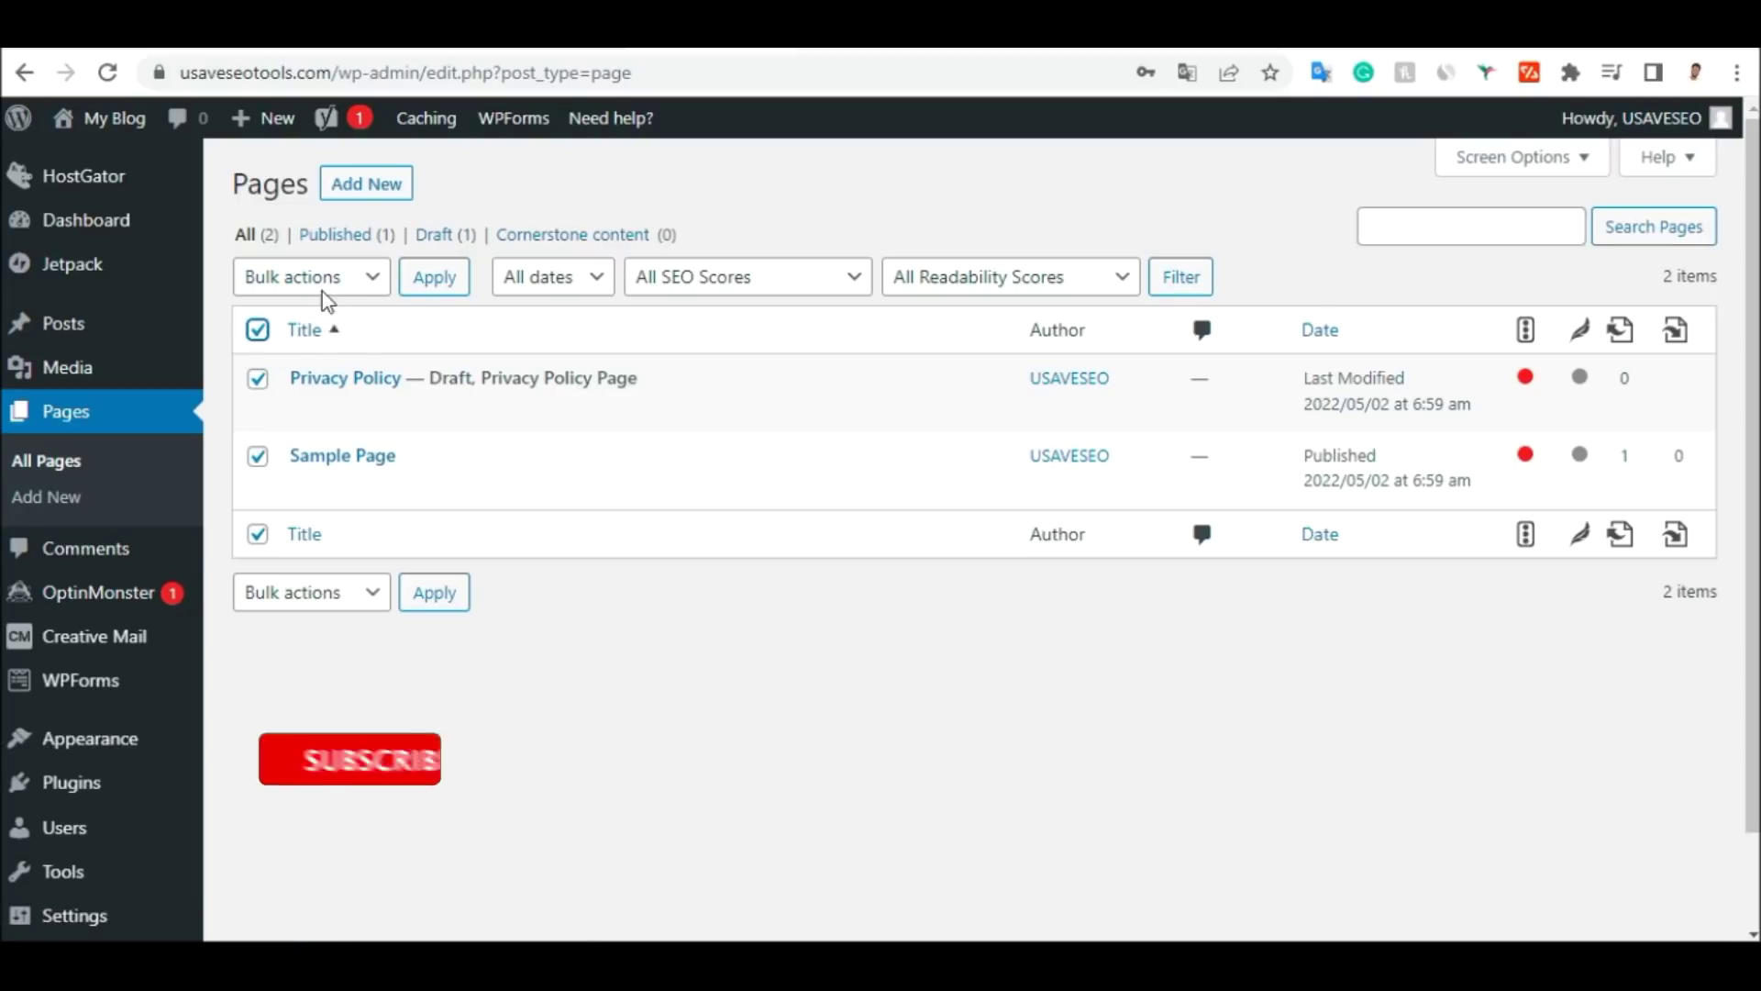
left_click(367, 287)
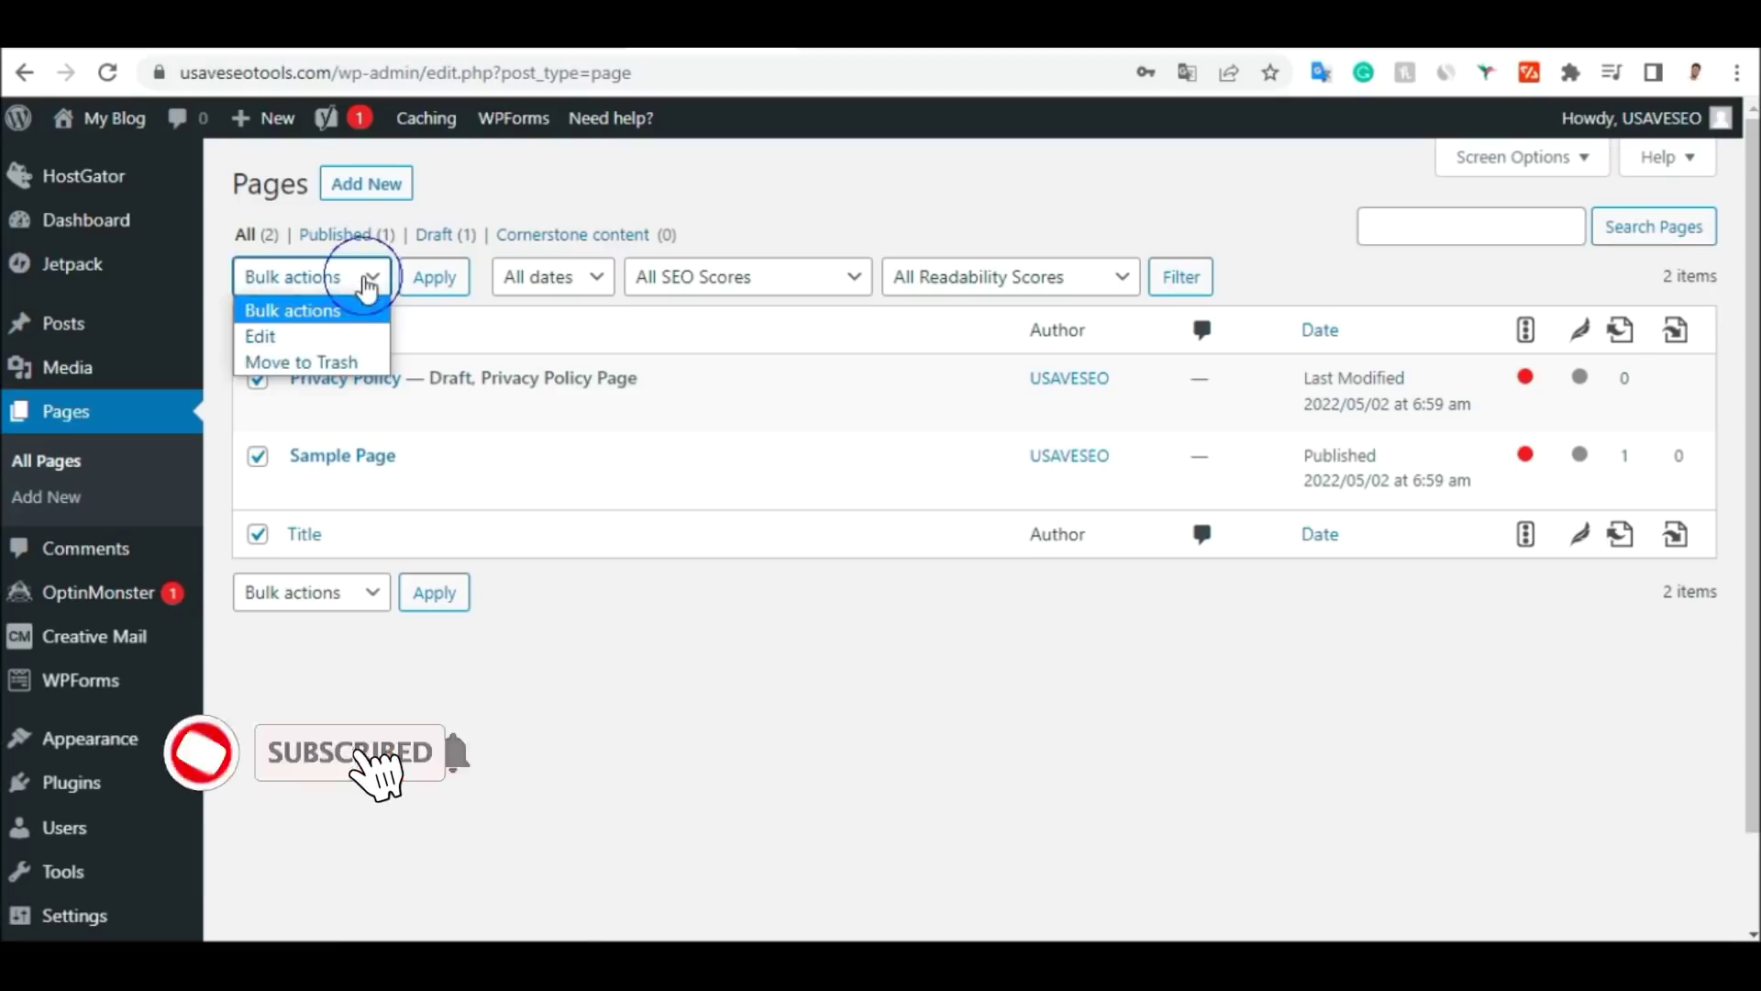
left_click(349, 359)
left_click(437, 290)
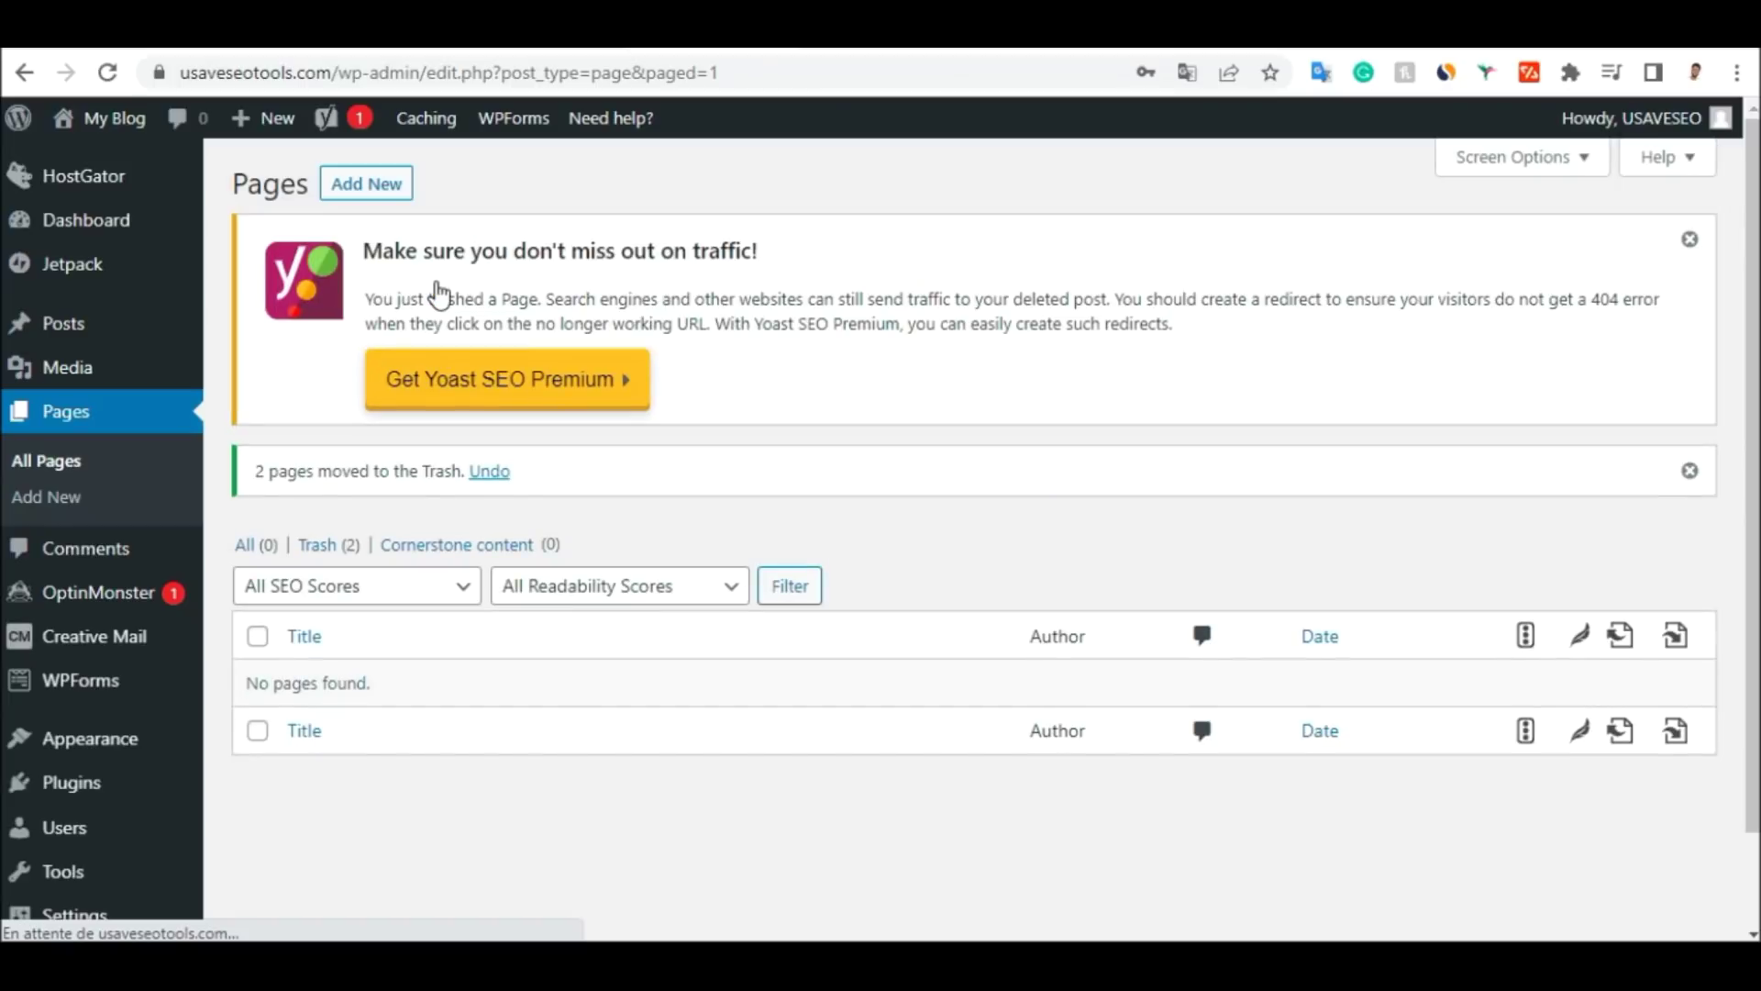
Permanently delete both pages from the Pages trash.
left_click(336, 547)
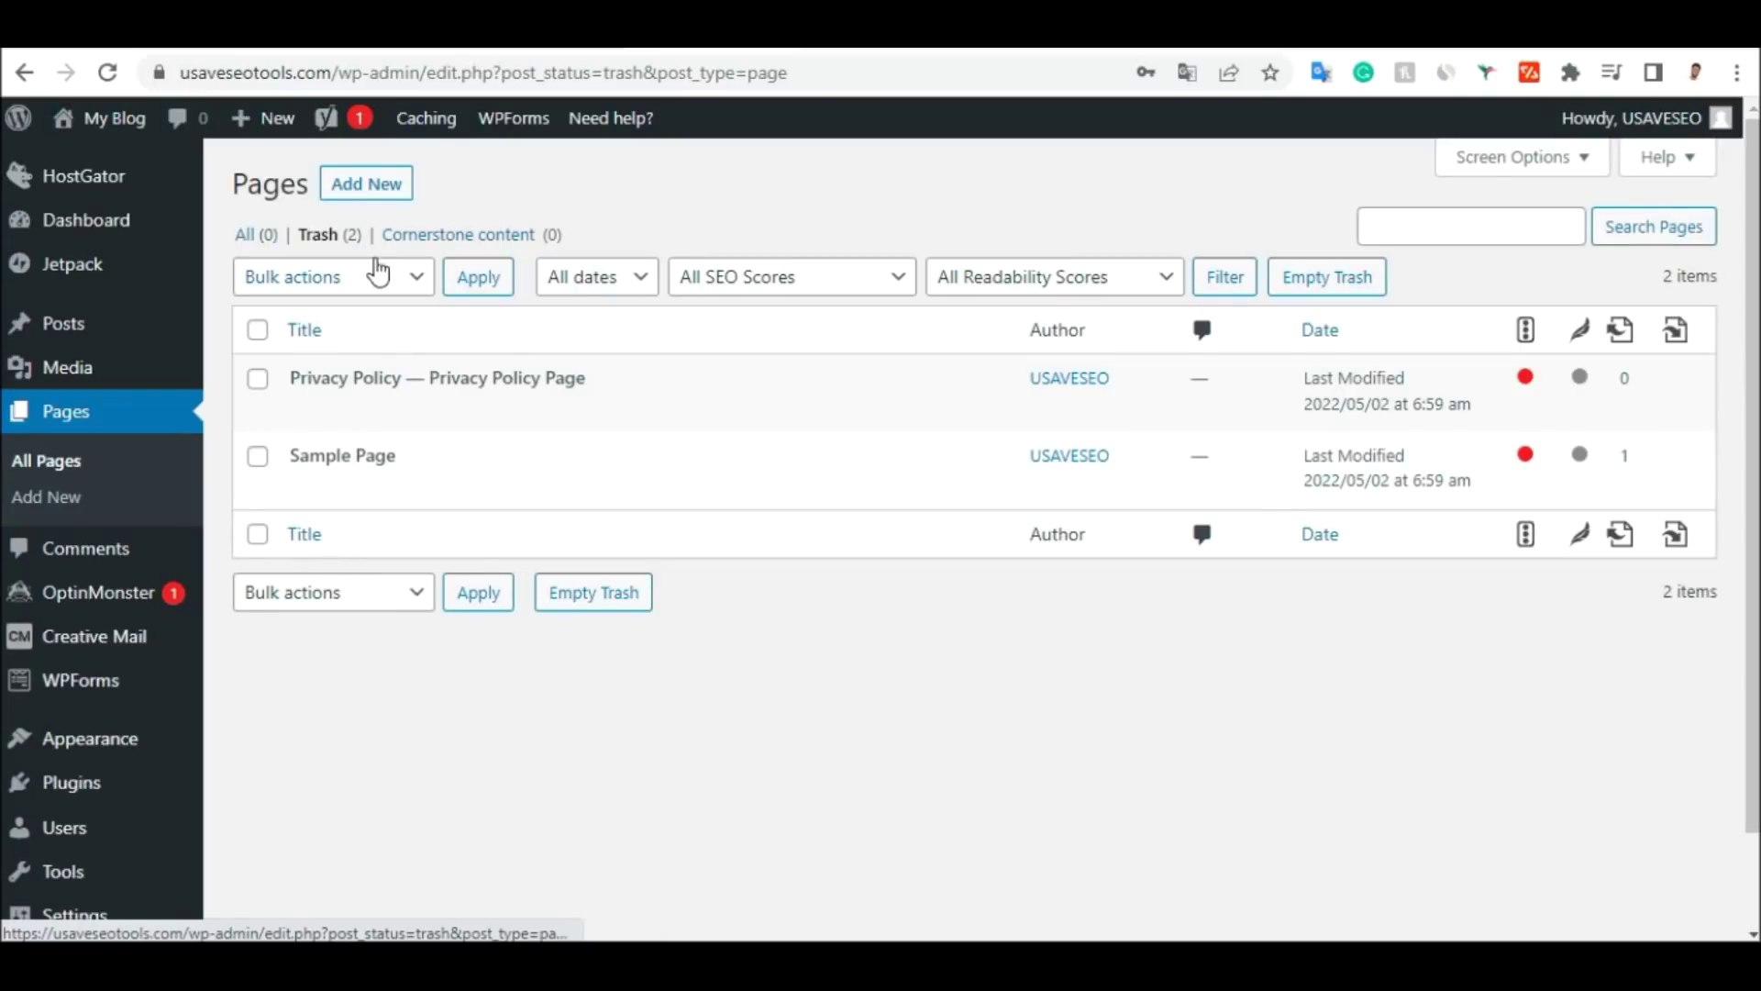
left_click(257, 332)
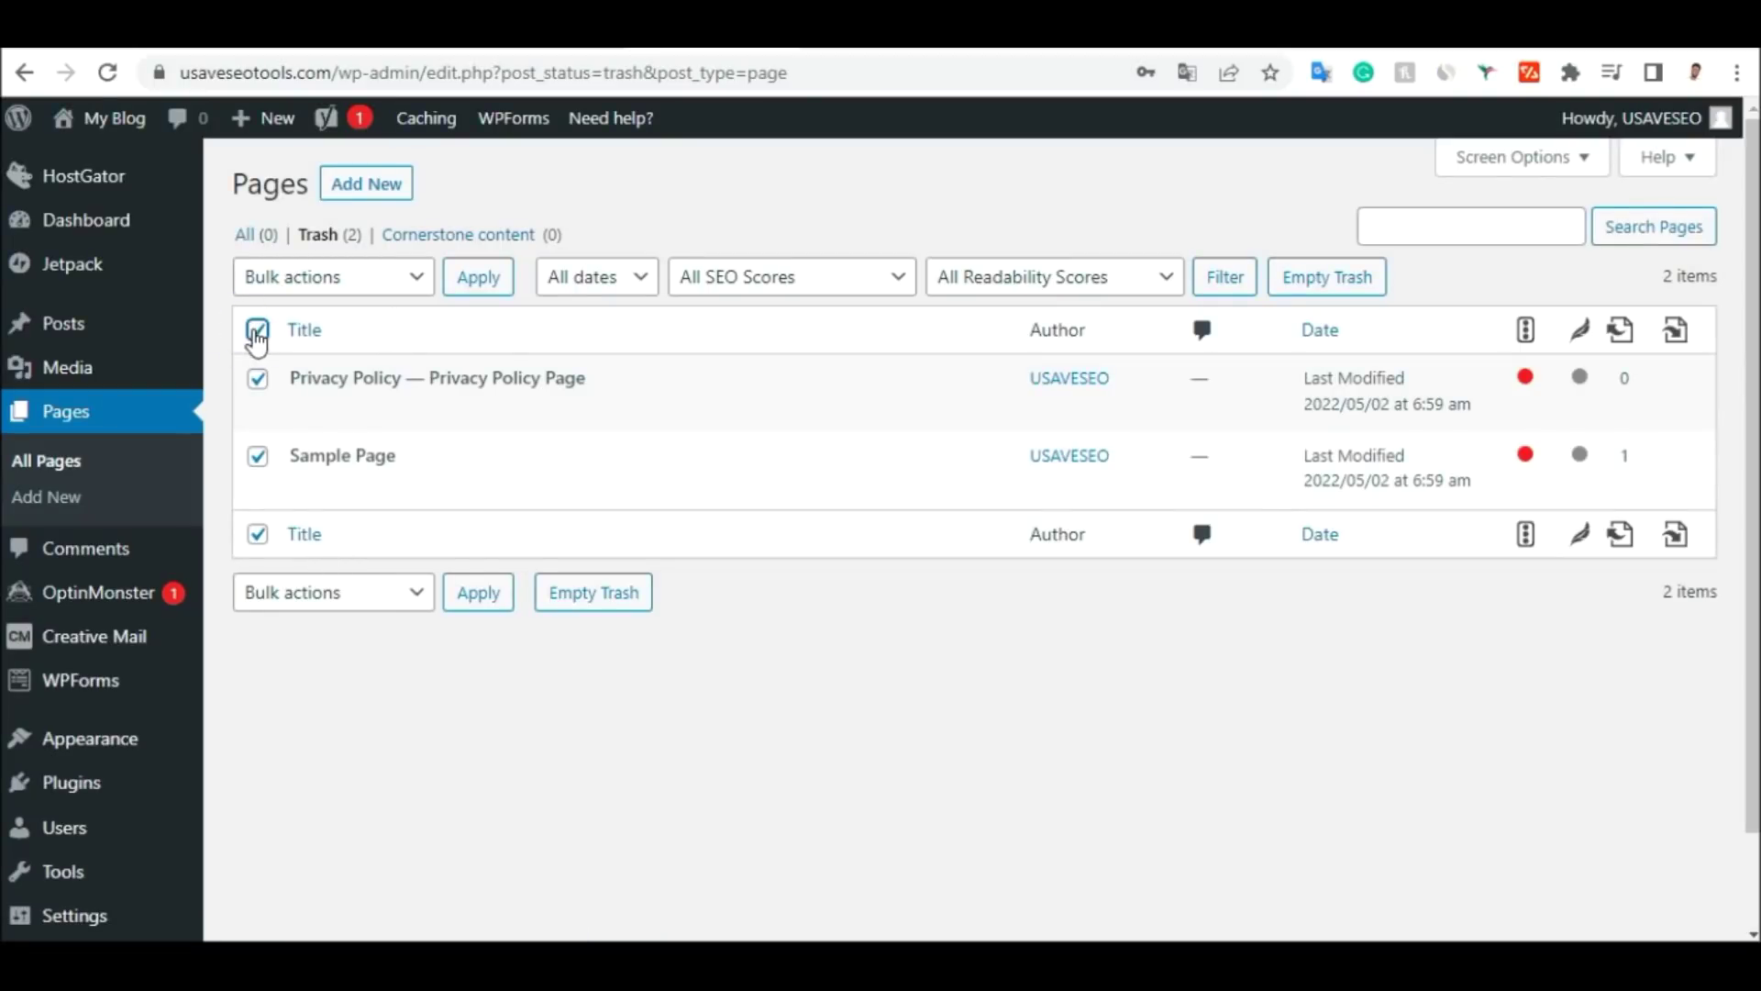
left_click(385, 278)
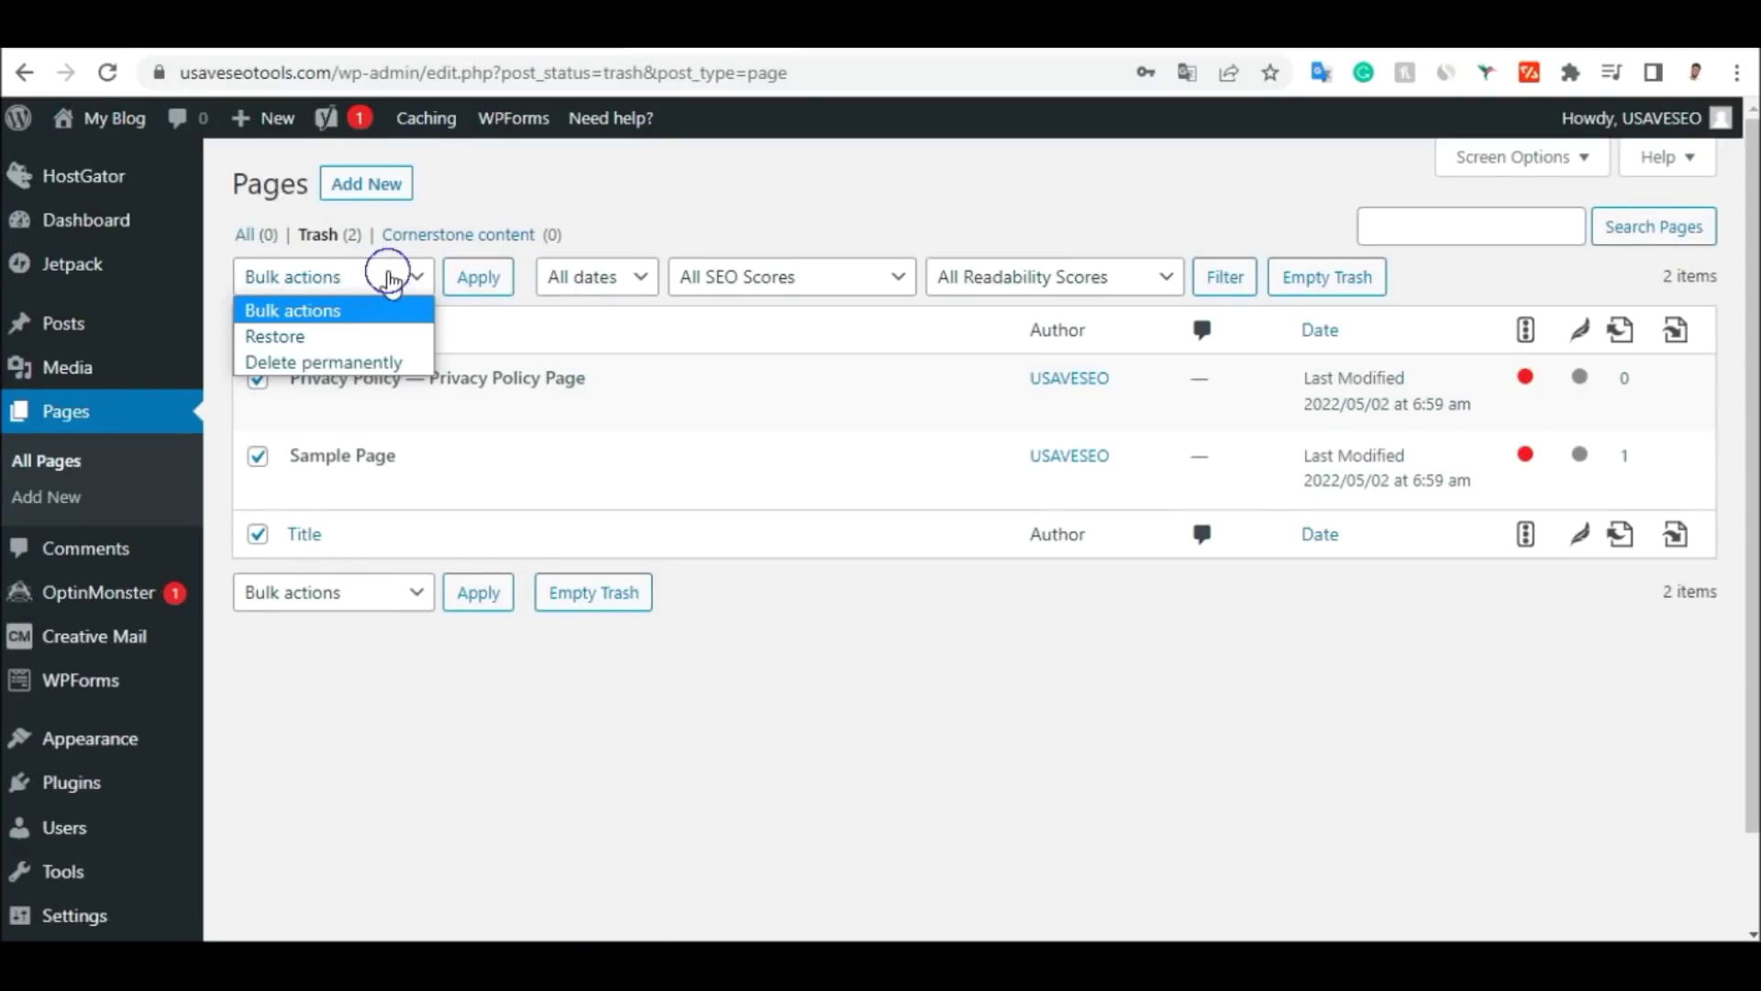
left_click(354, 365)
left_click(491, 282)
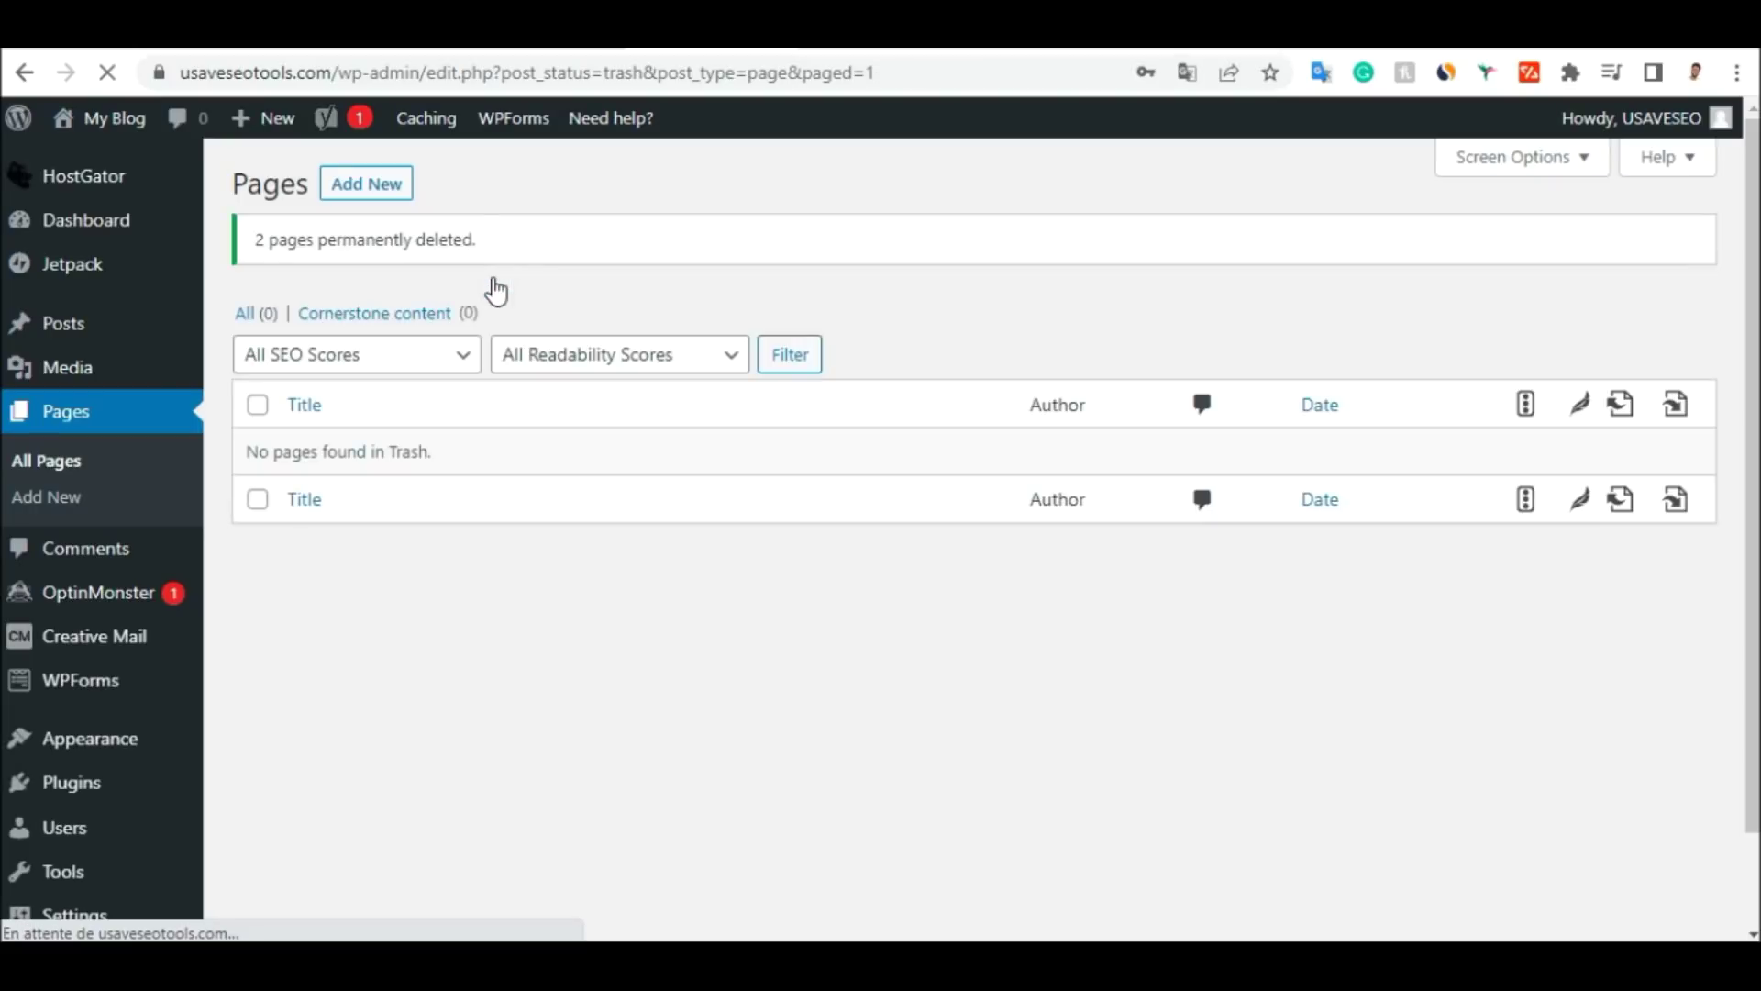
left_click(88, 332)
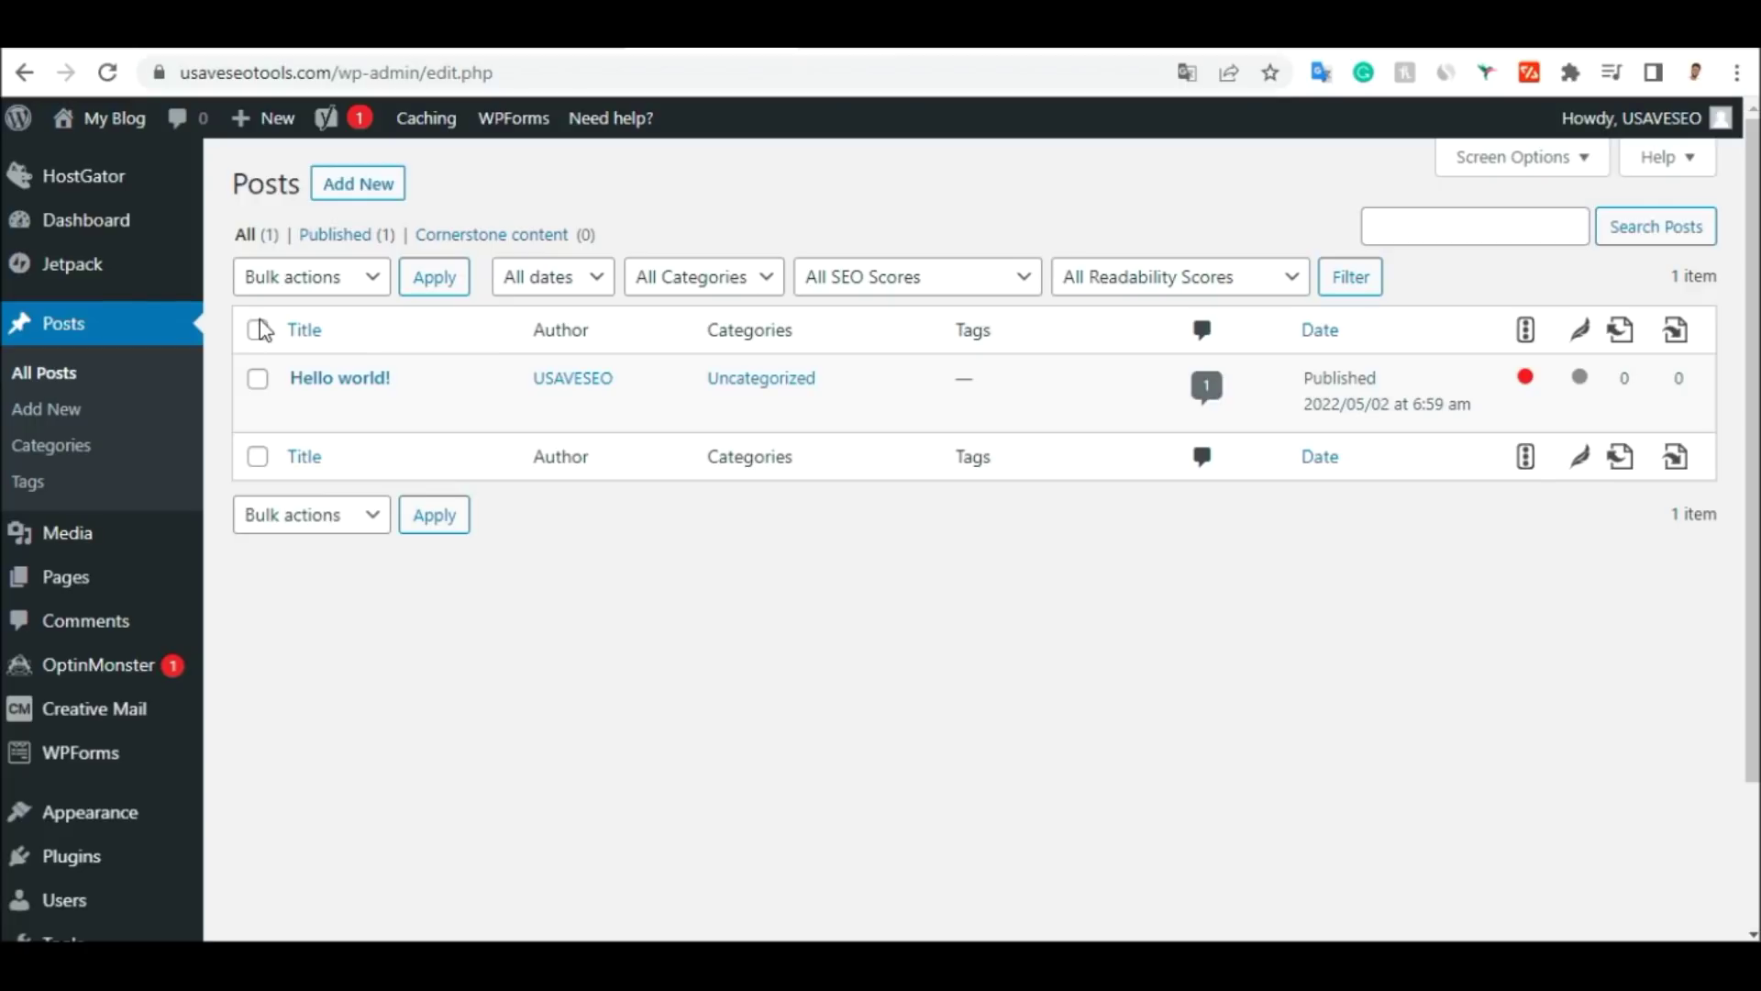
Move the Hello world! post to the trash via Bulk actions.
left_click(261, 338)
left_click(375, 276)
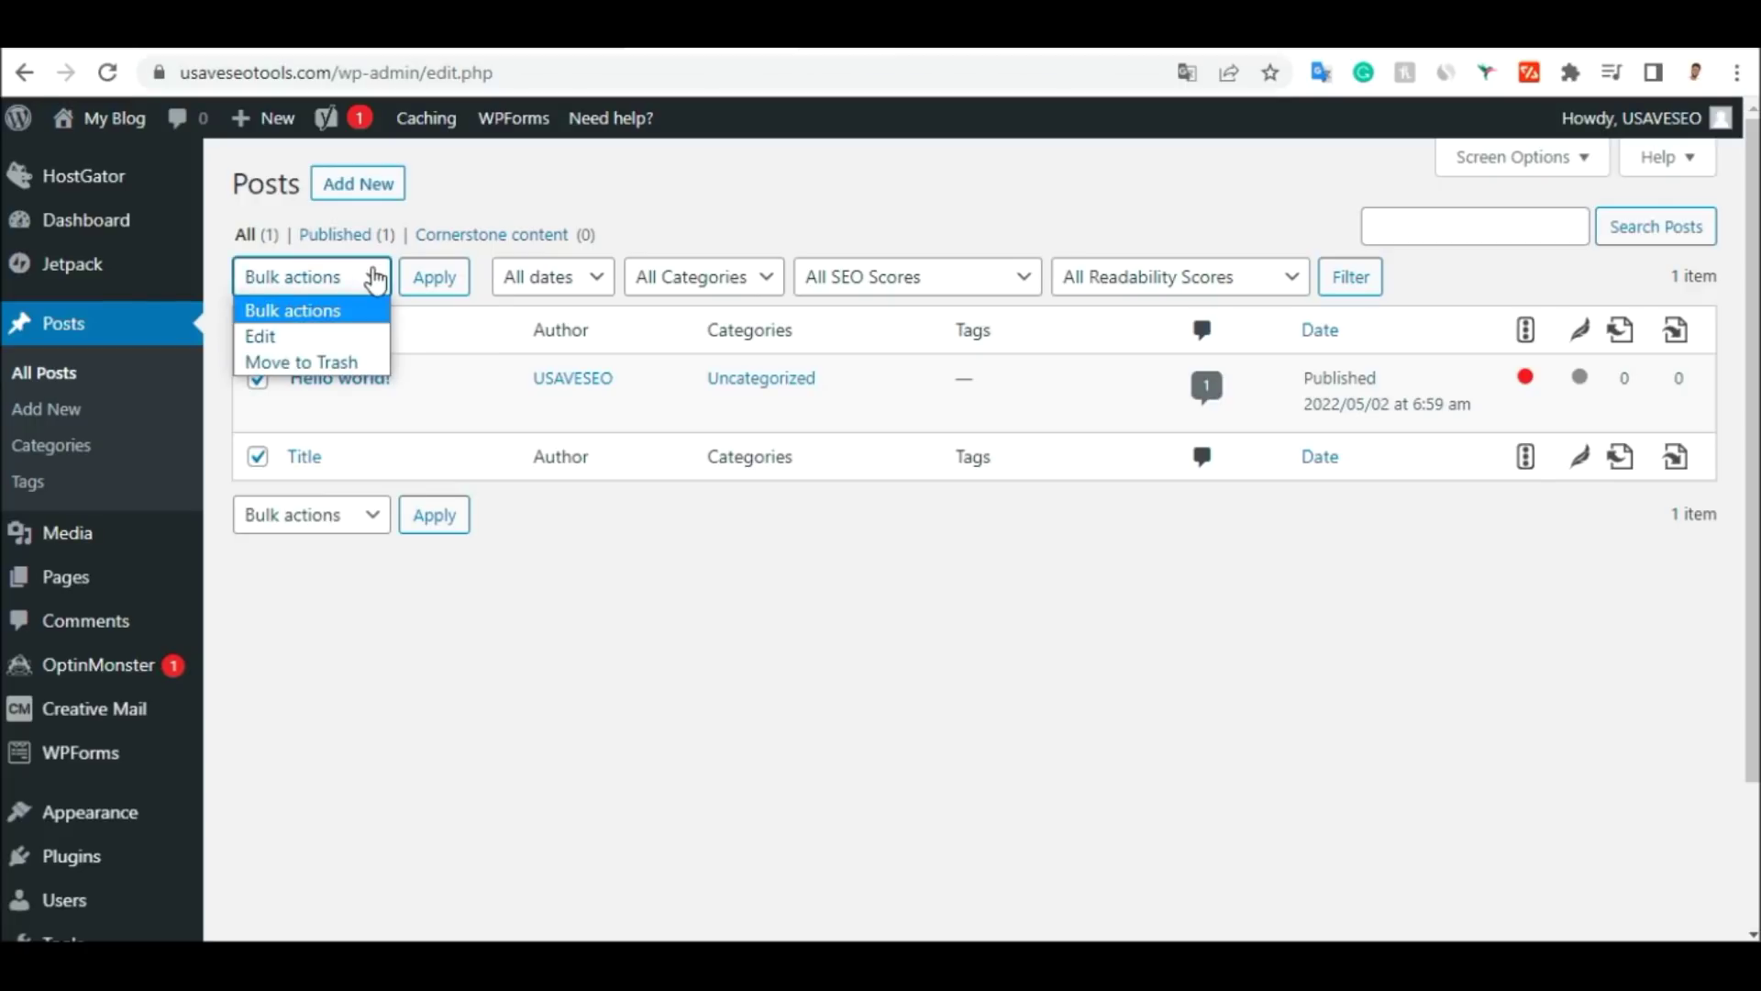
left_click(319, 361)
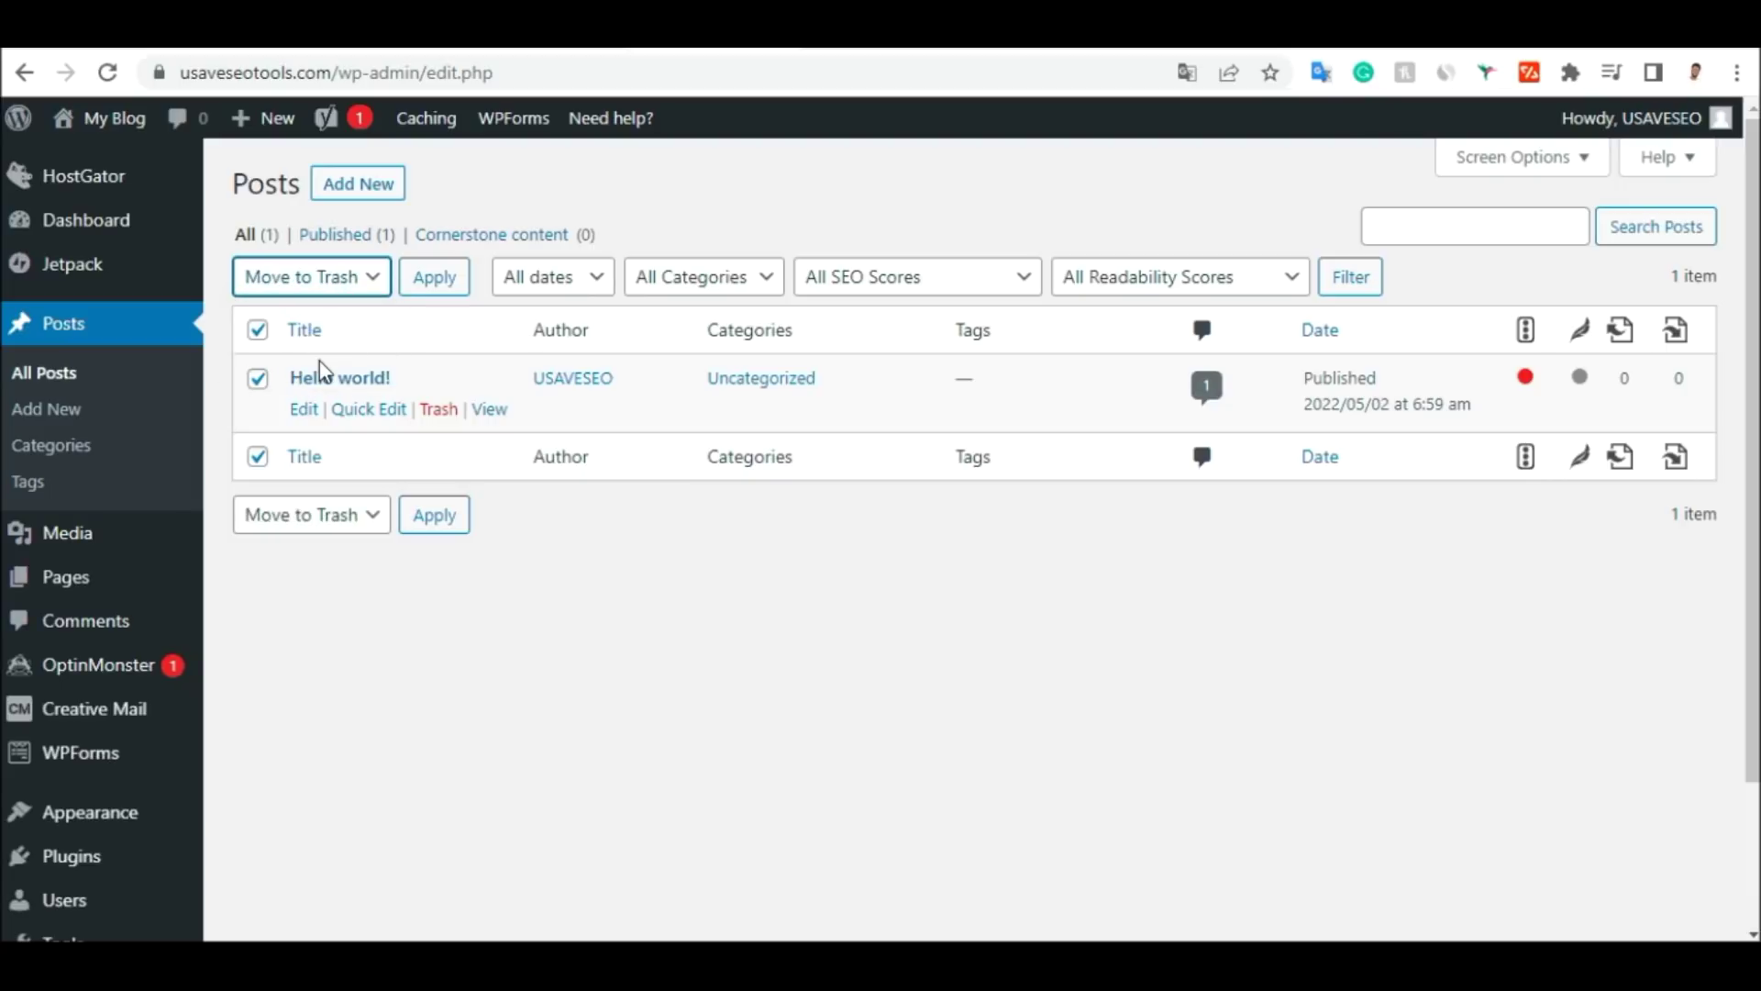
left_click(458, 285)
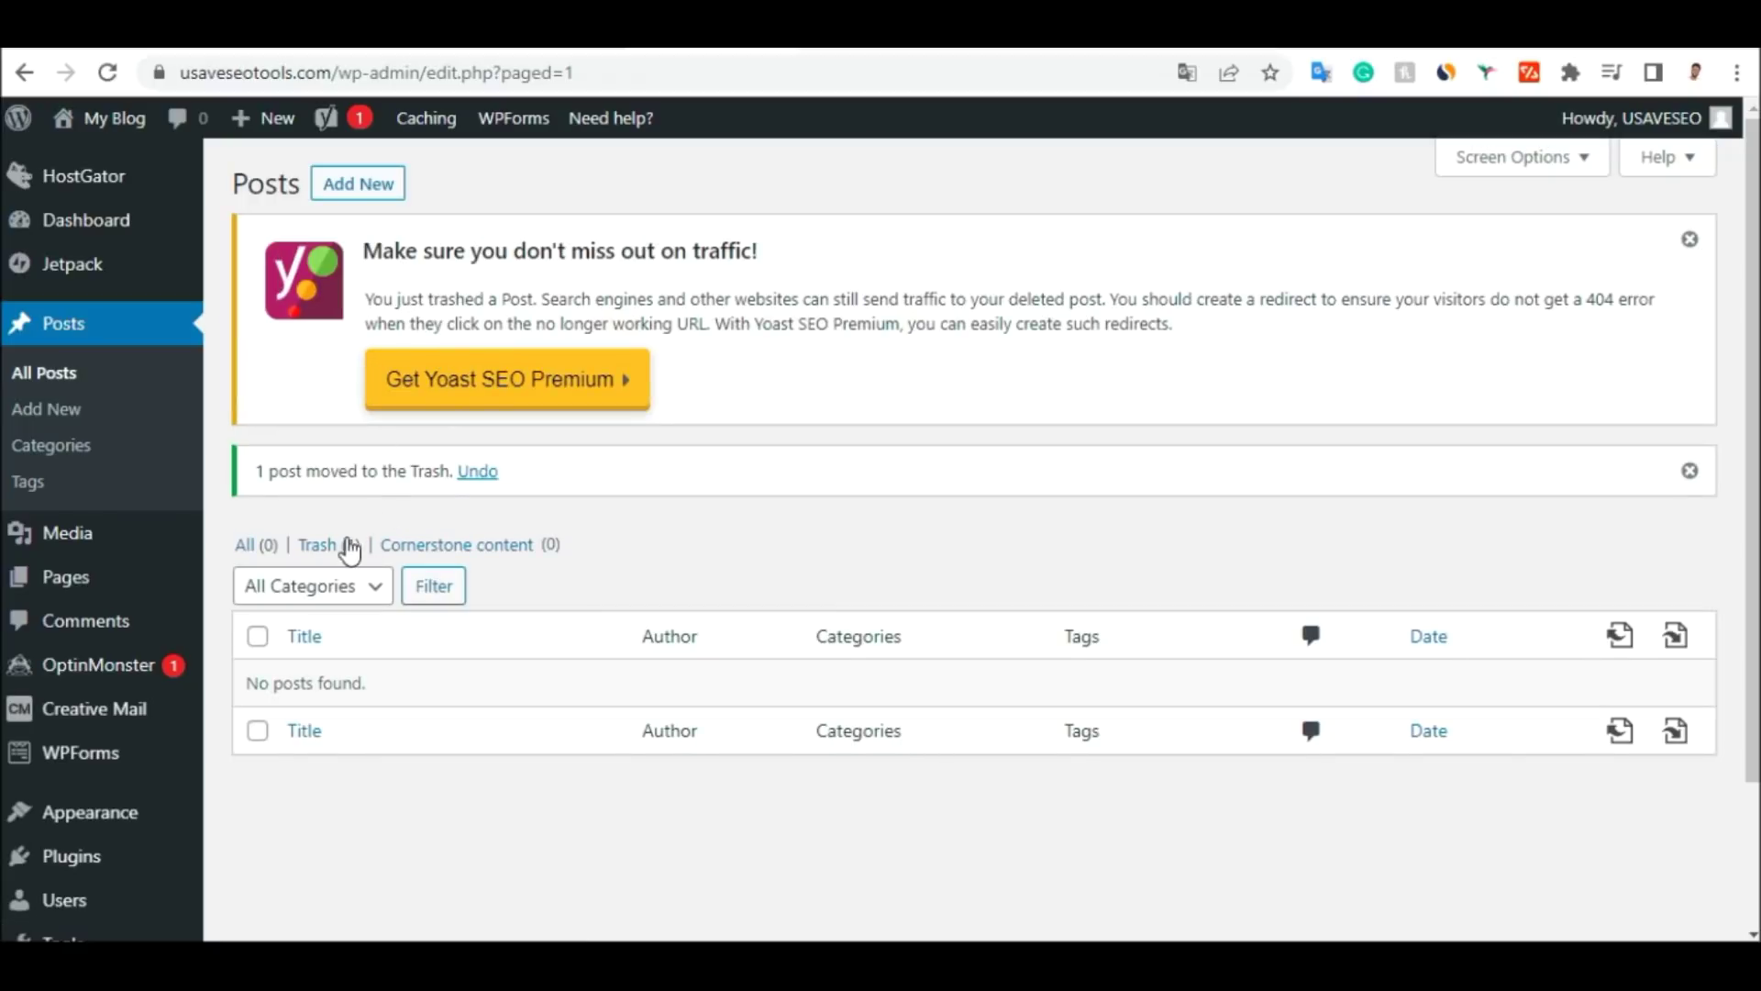
Permanently delete Hello world! from the posts trash.
left_click(326, 545)
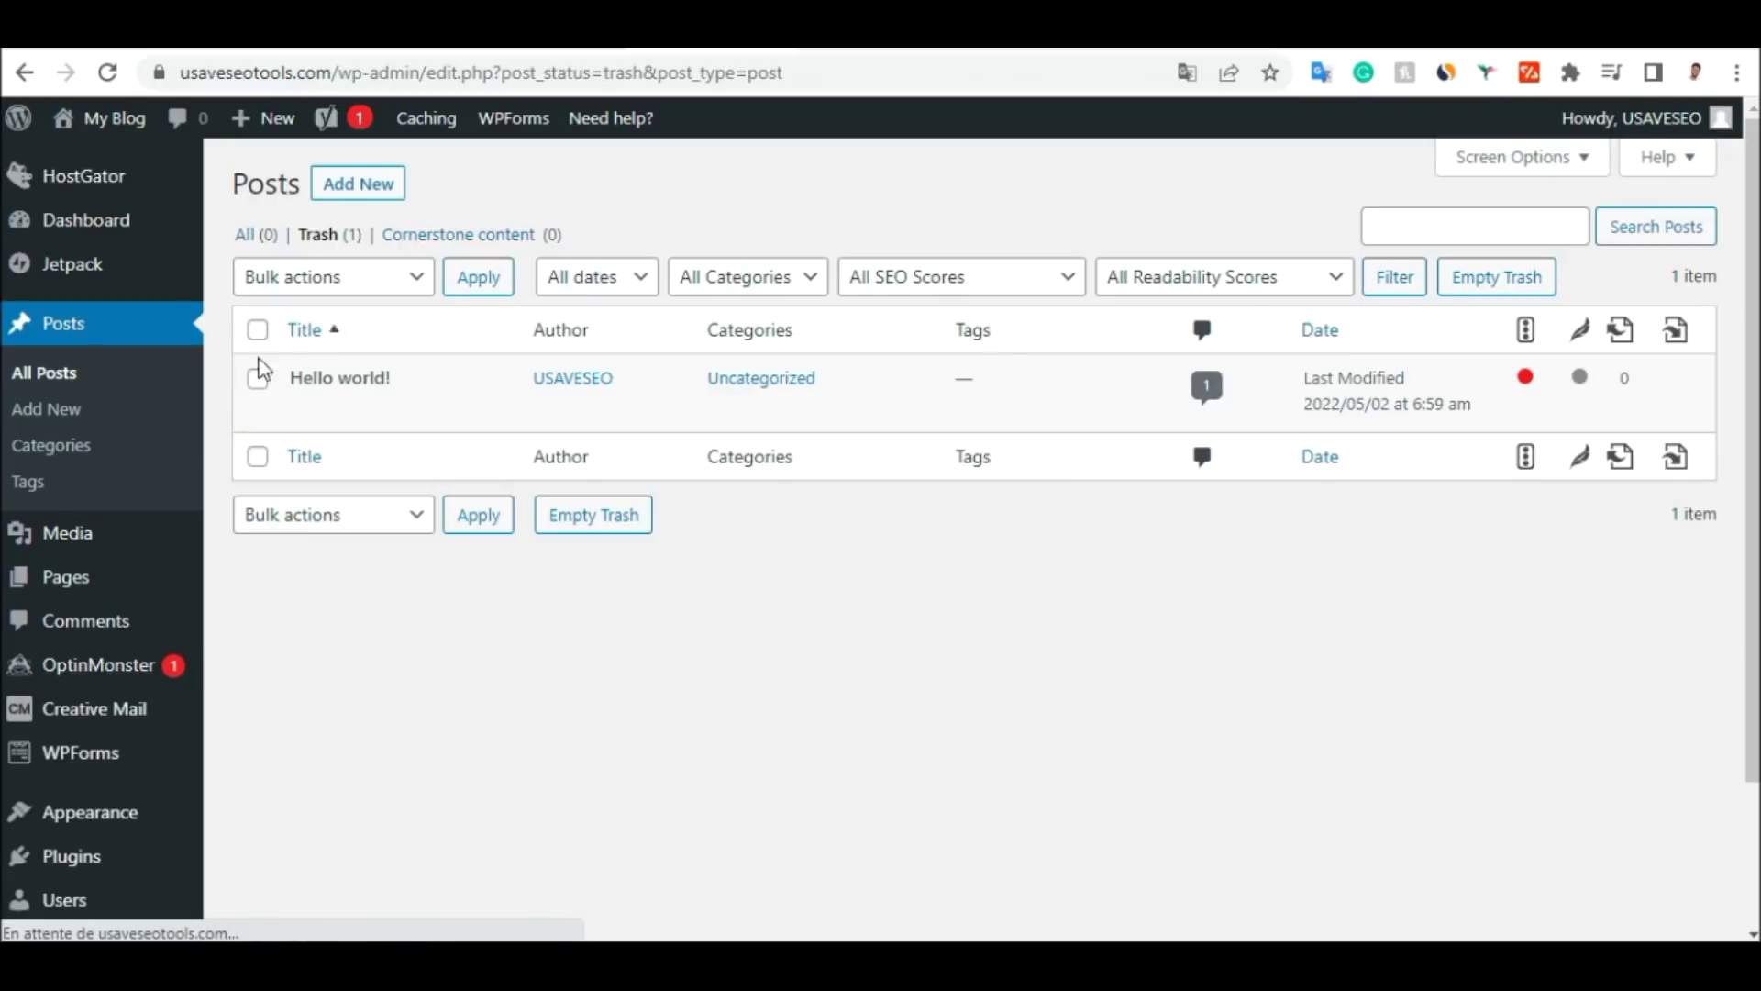
mouse_move(247, 381)
left_click(259, 386)
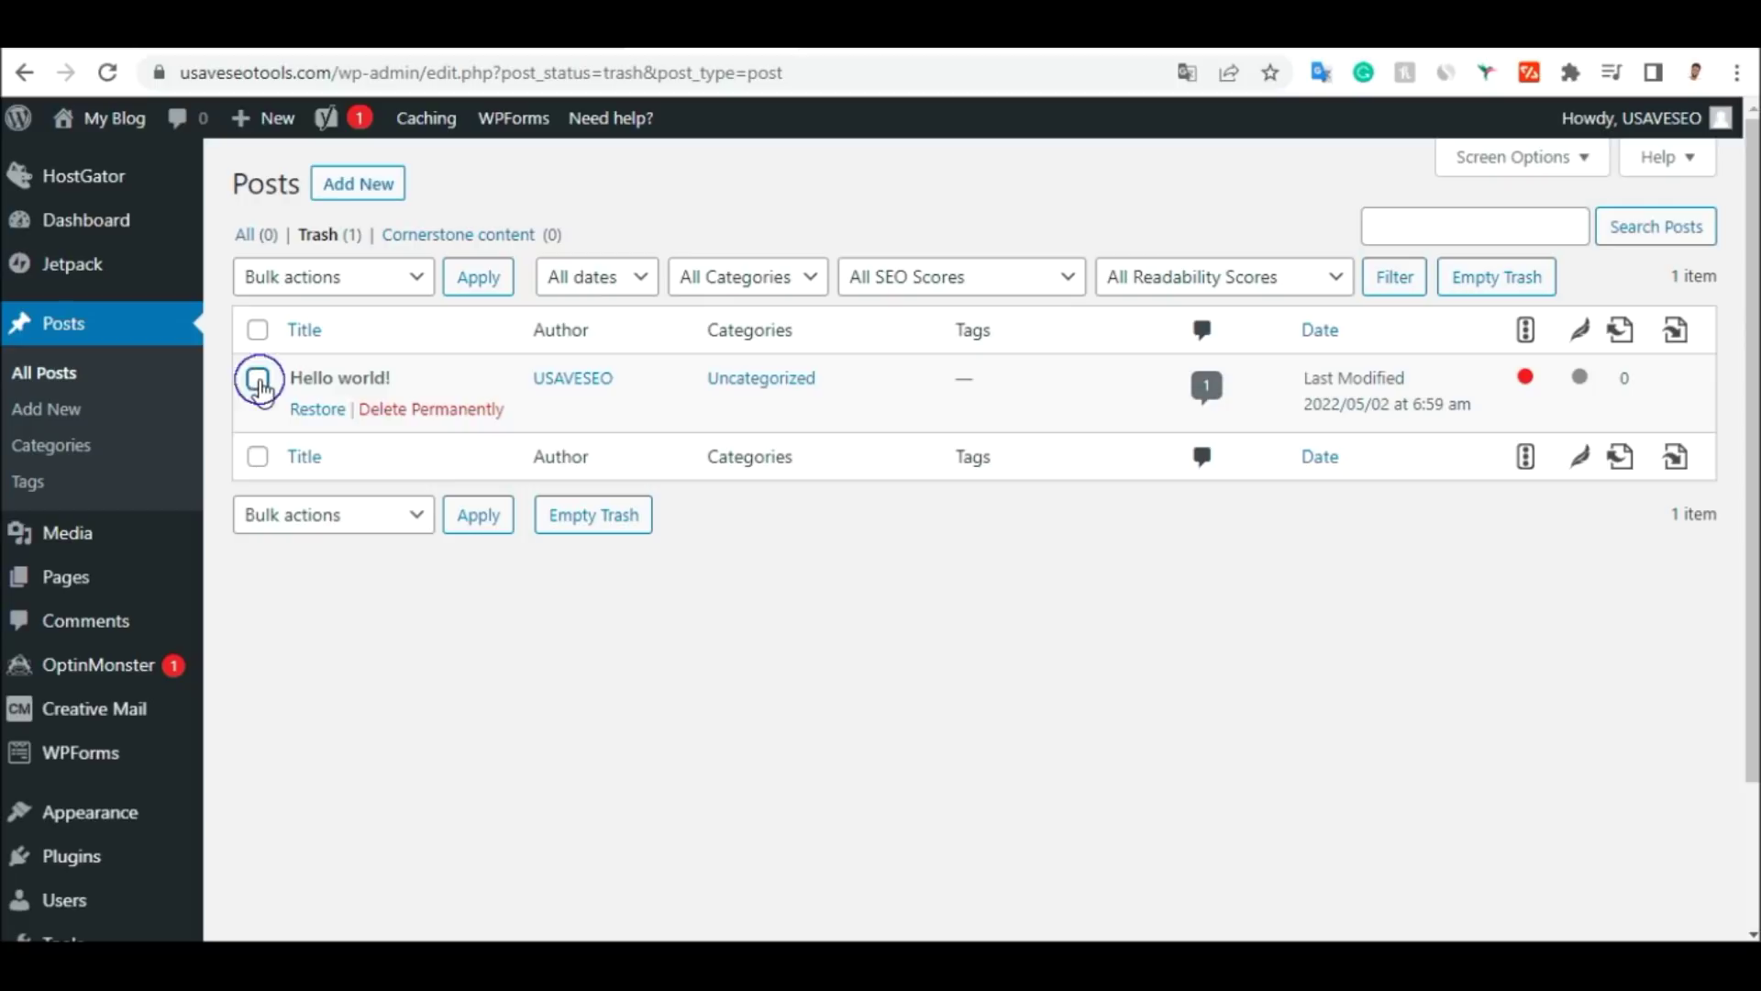
left_click(386, 282)
left_click(365, 361)
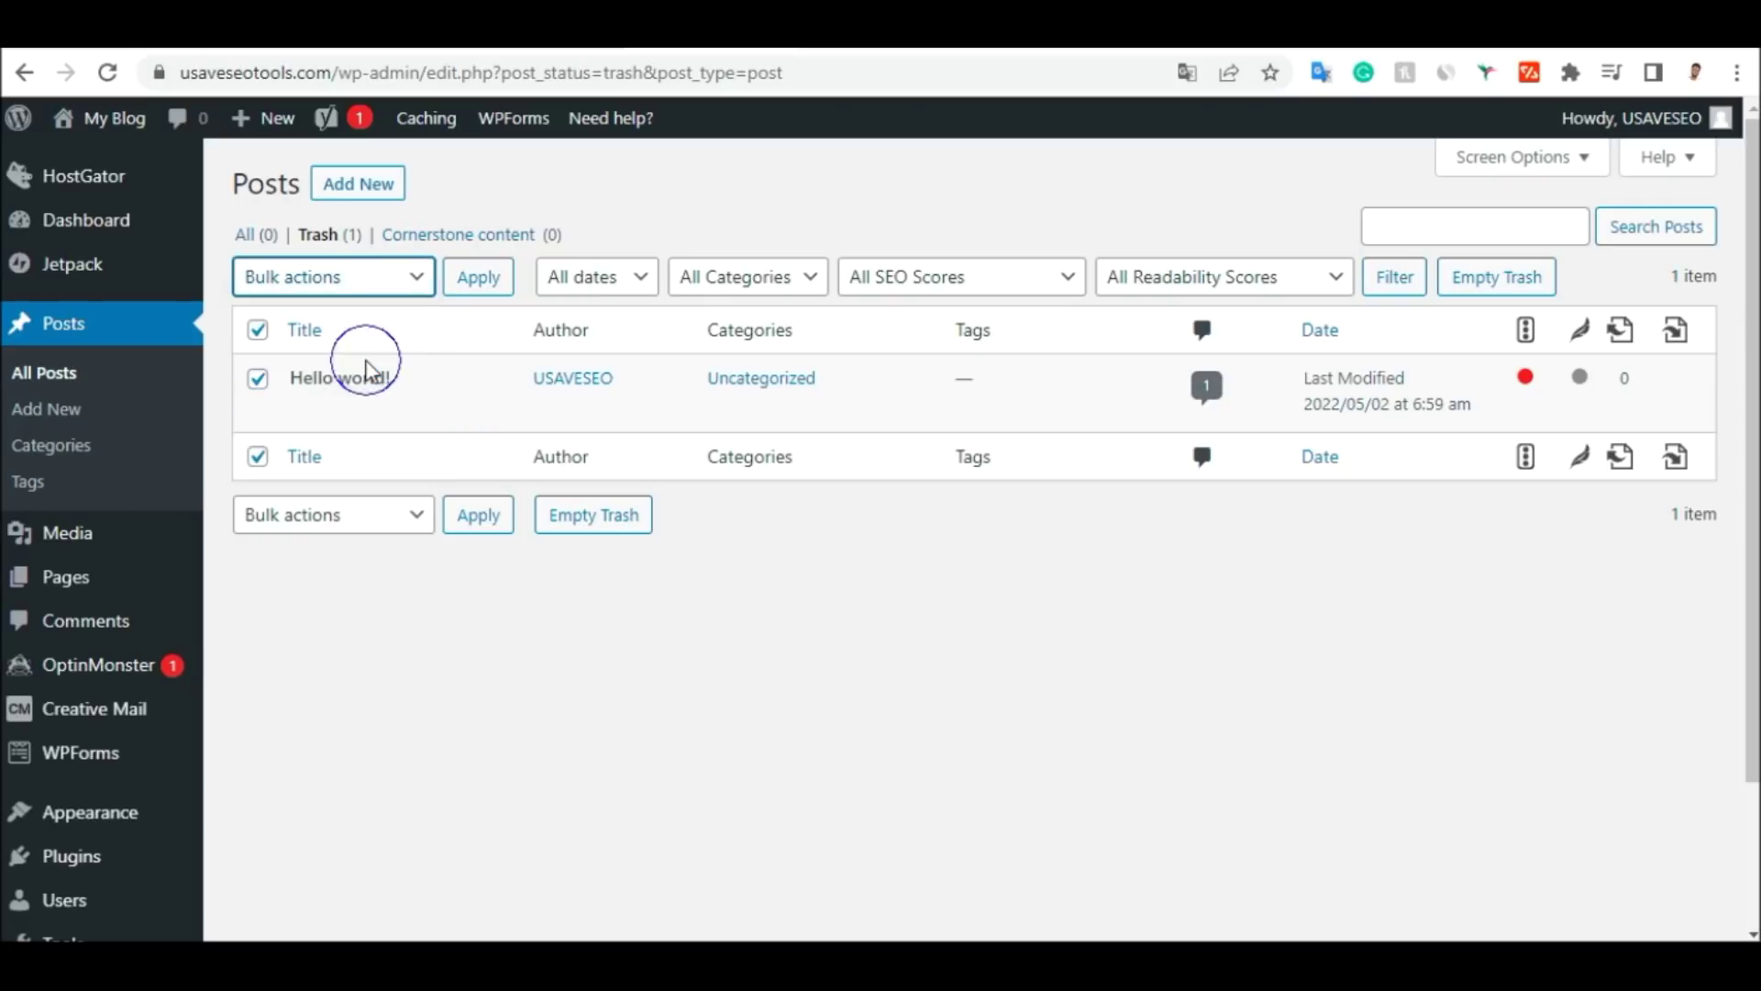
left_click(473, 285)
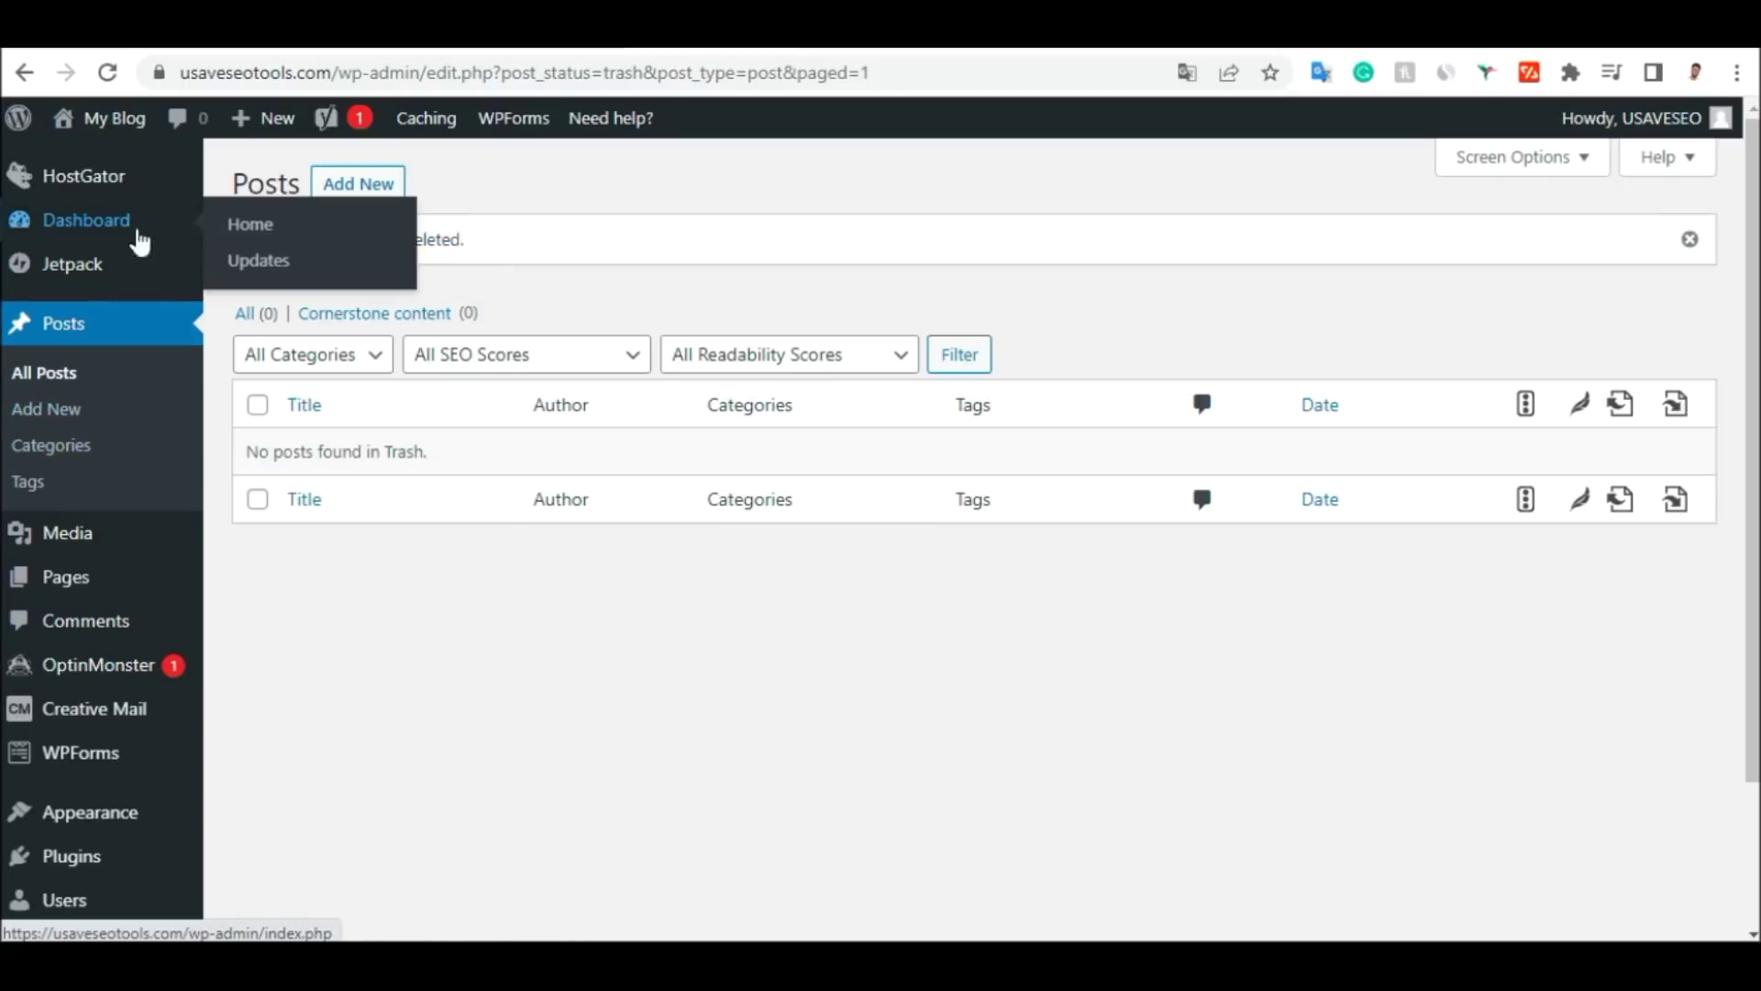
Reload the live site to confirm Hello world! and Sample Page are gone, then return to the Dashboard.
mouse_move(99, 119)
left_click(96, 166)
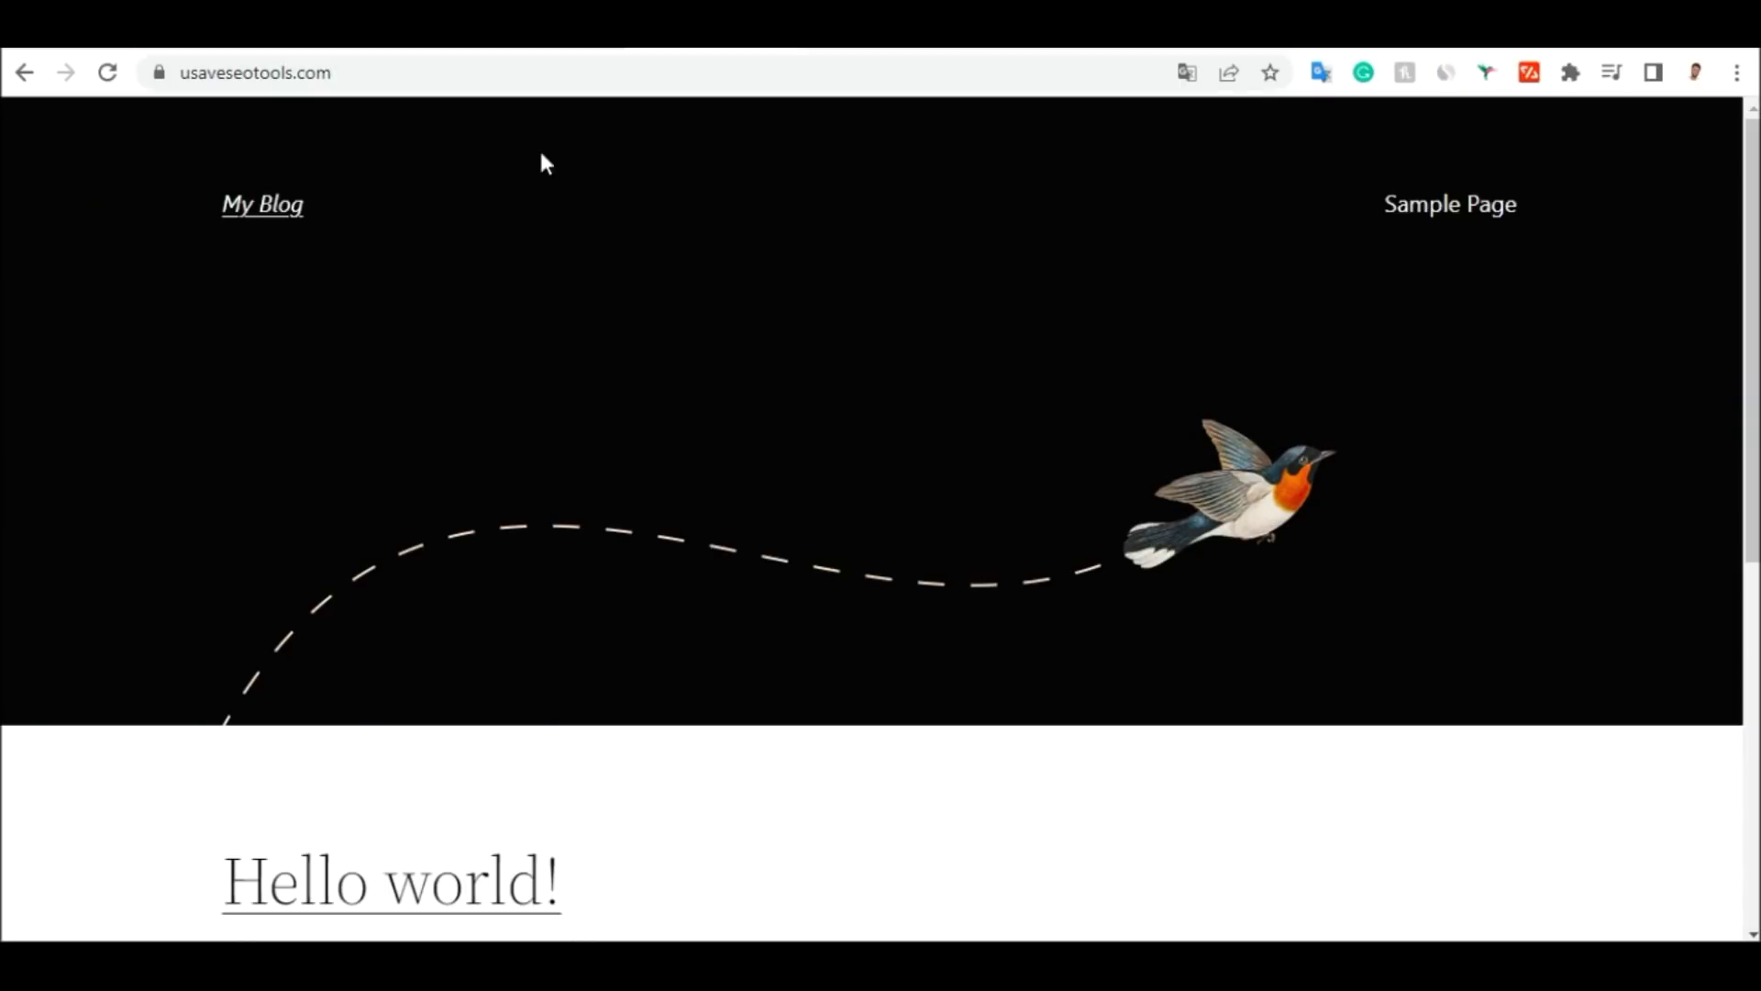
left_click(109, 72)
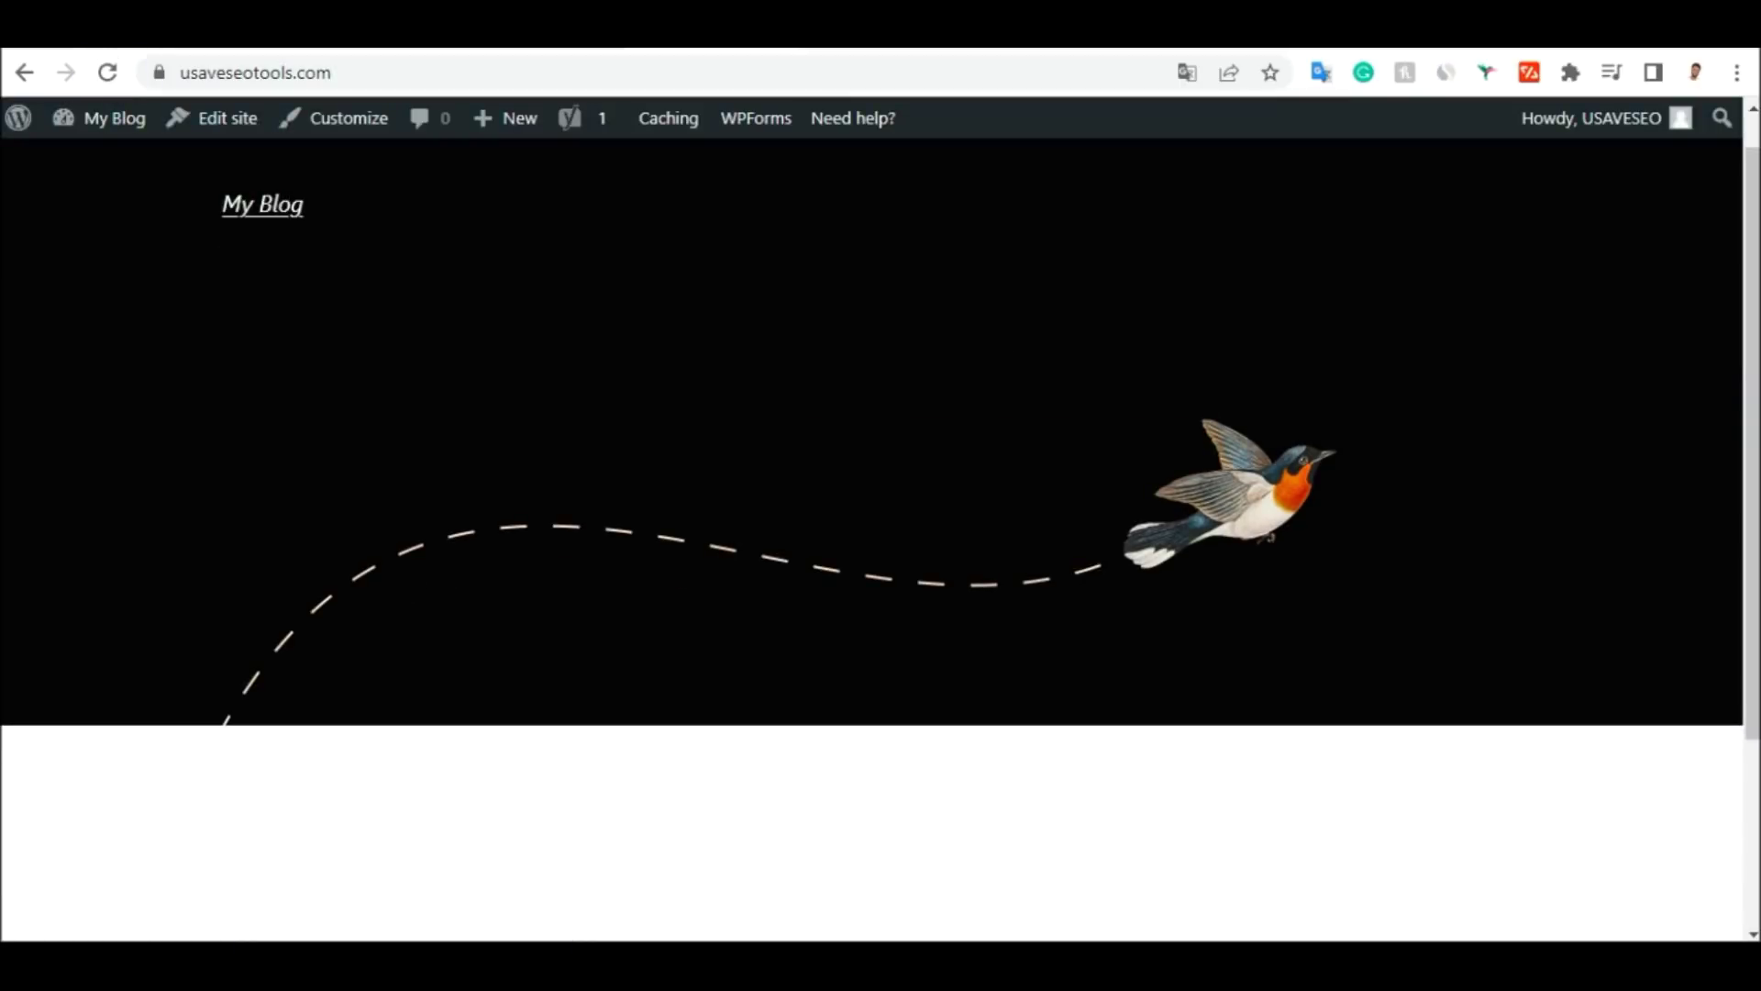
scroll(1752, 282, "down", 3)
scroll(1740, 229, "up", 4)
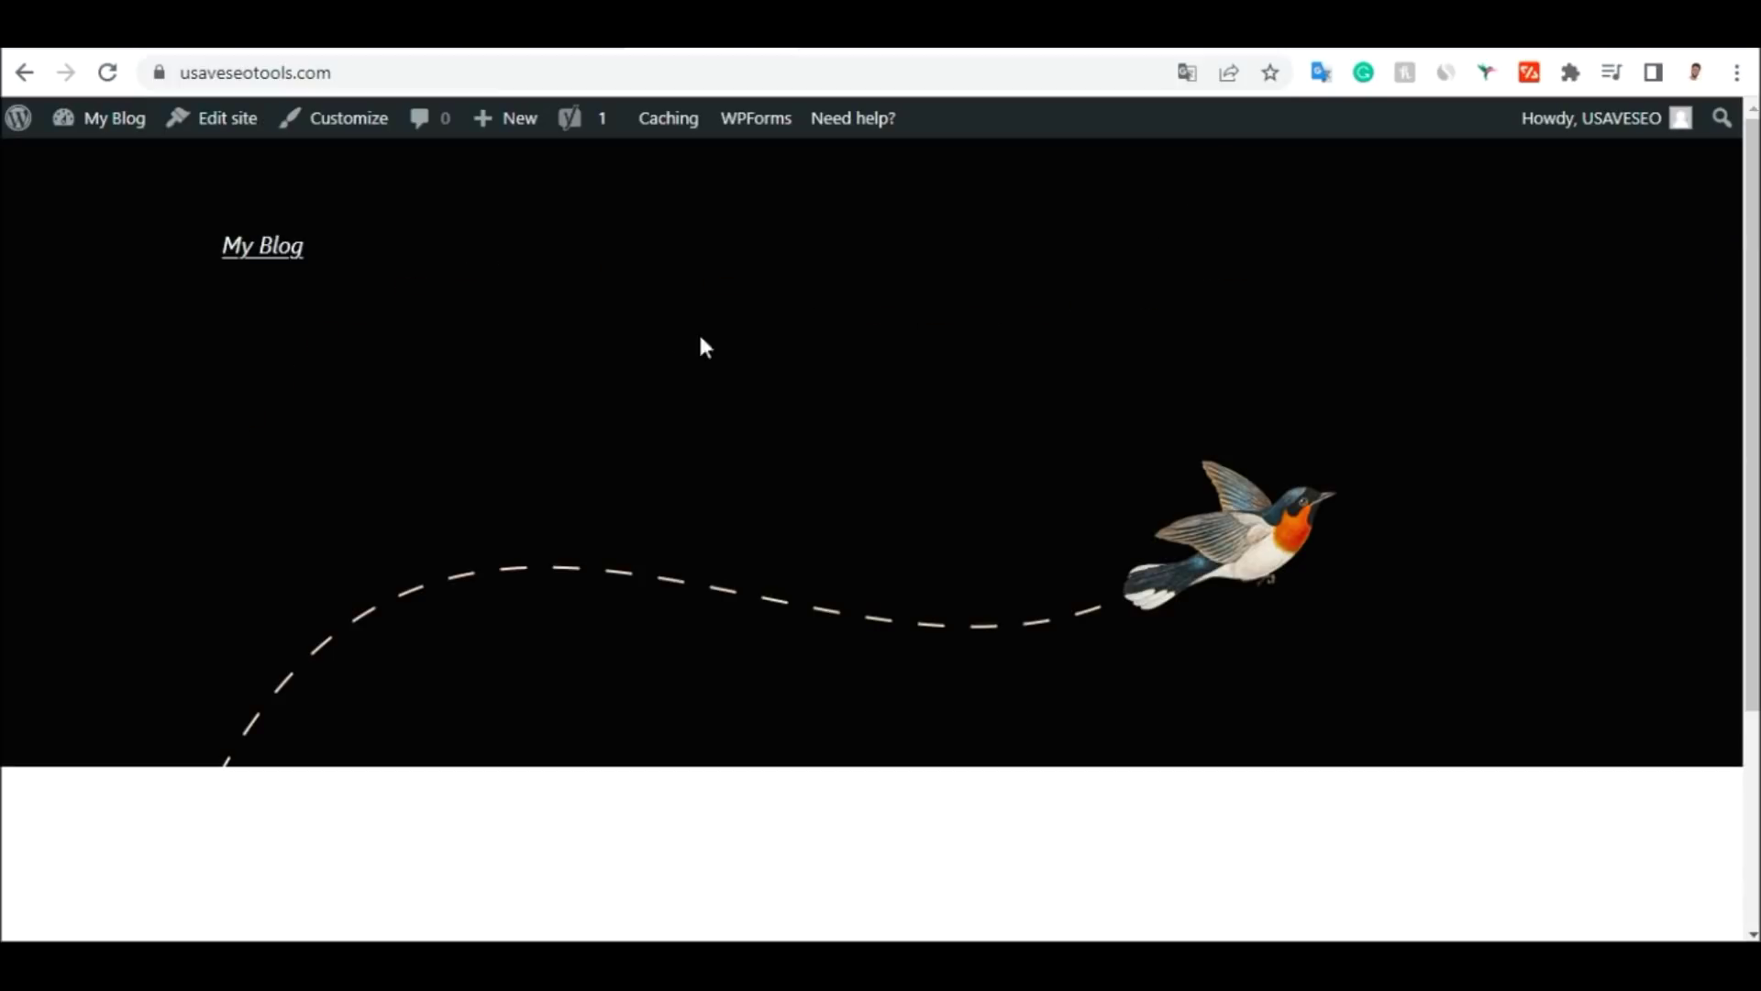
mouse_move(112, 134)
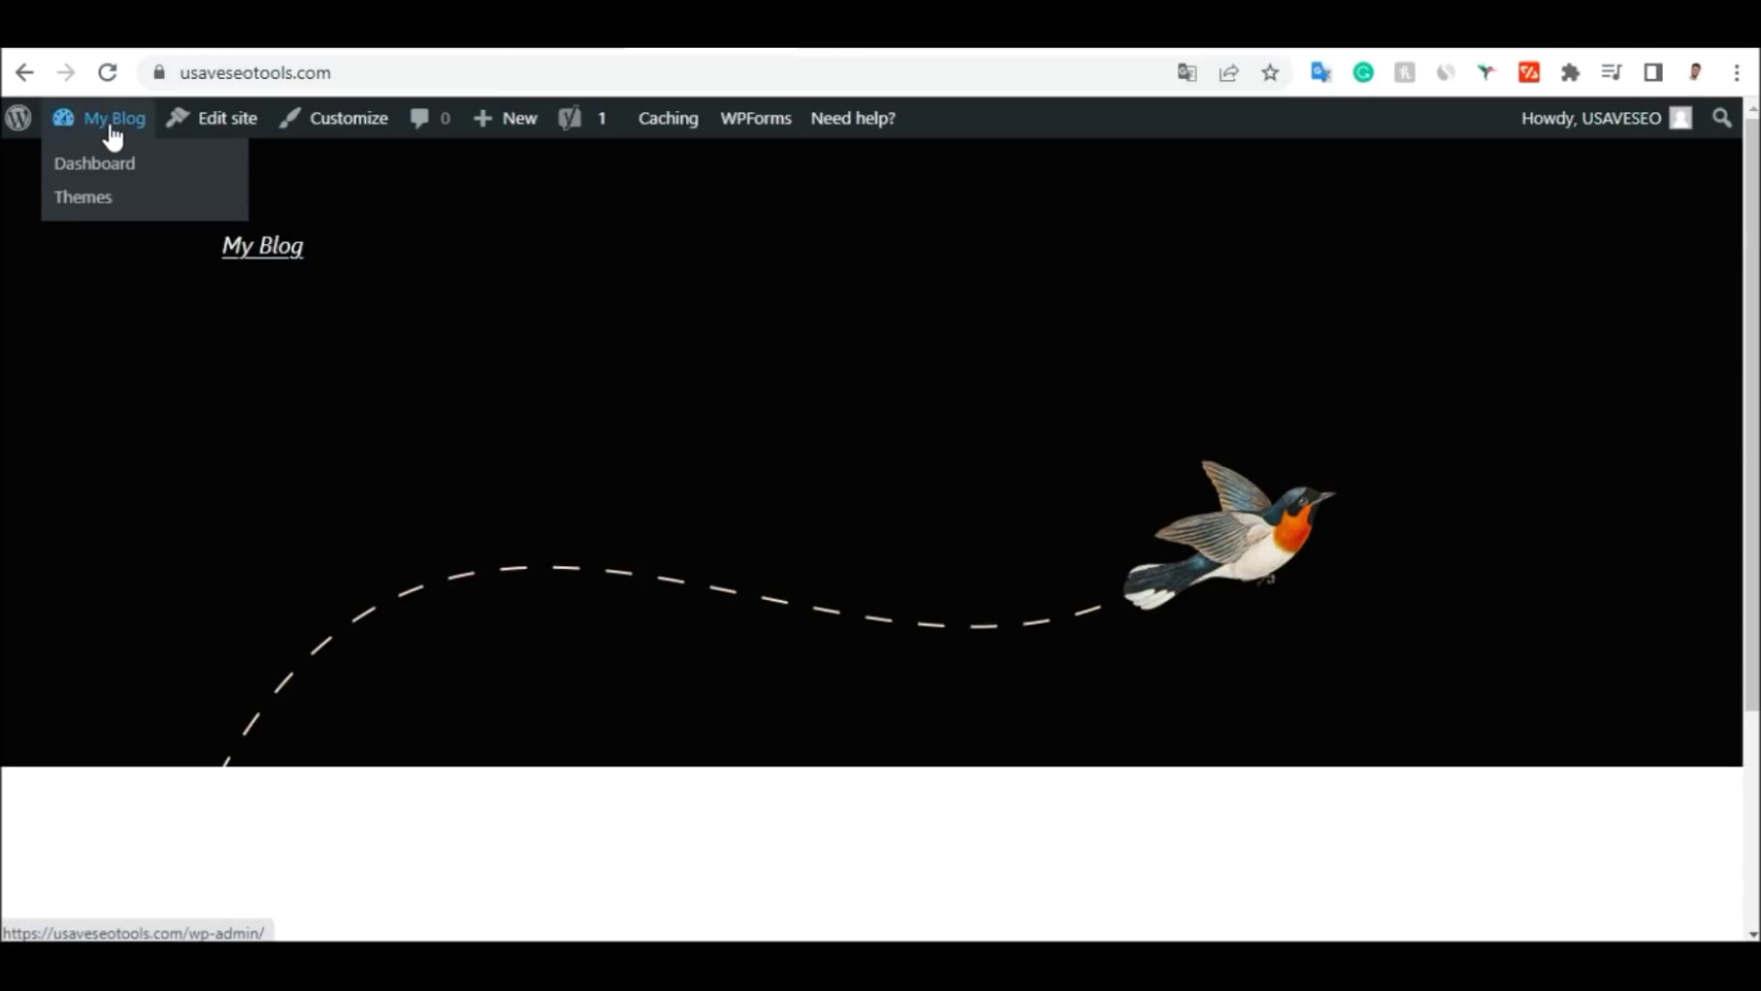
left_click(115, 172)
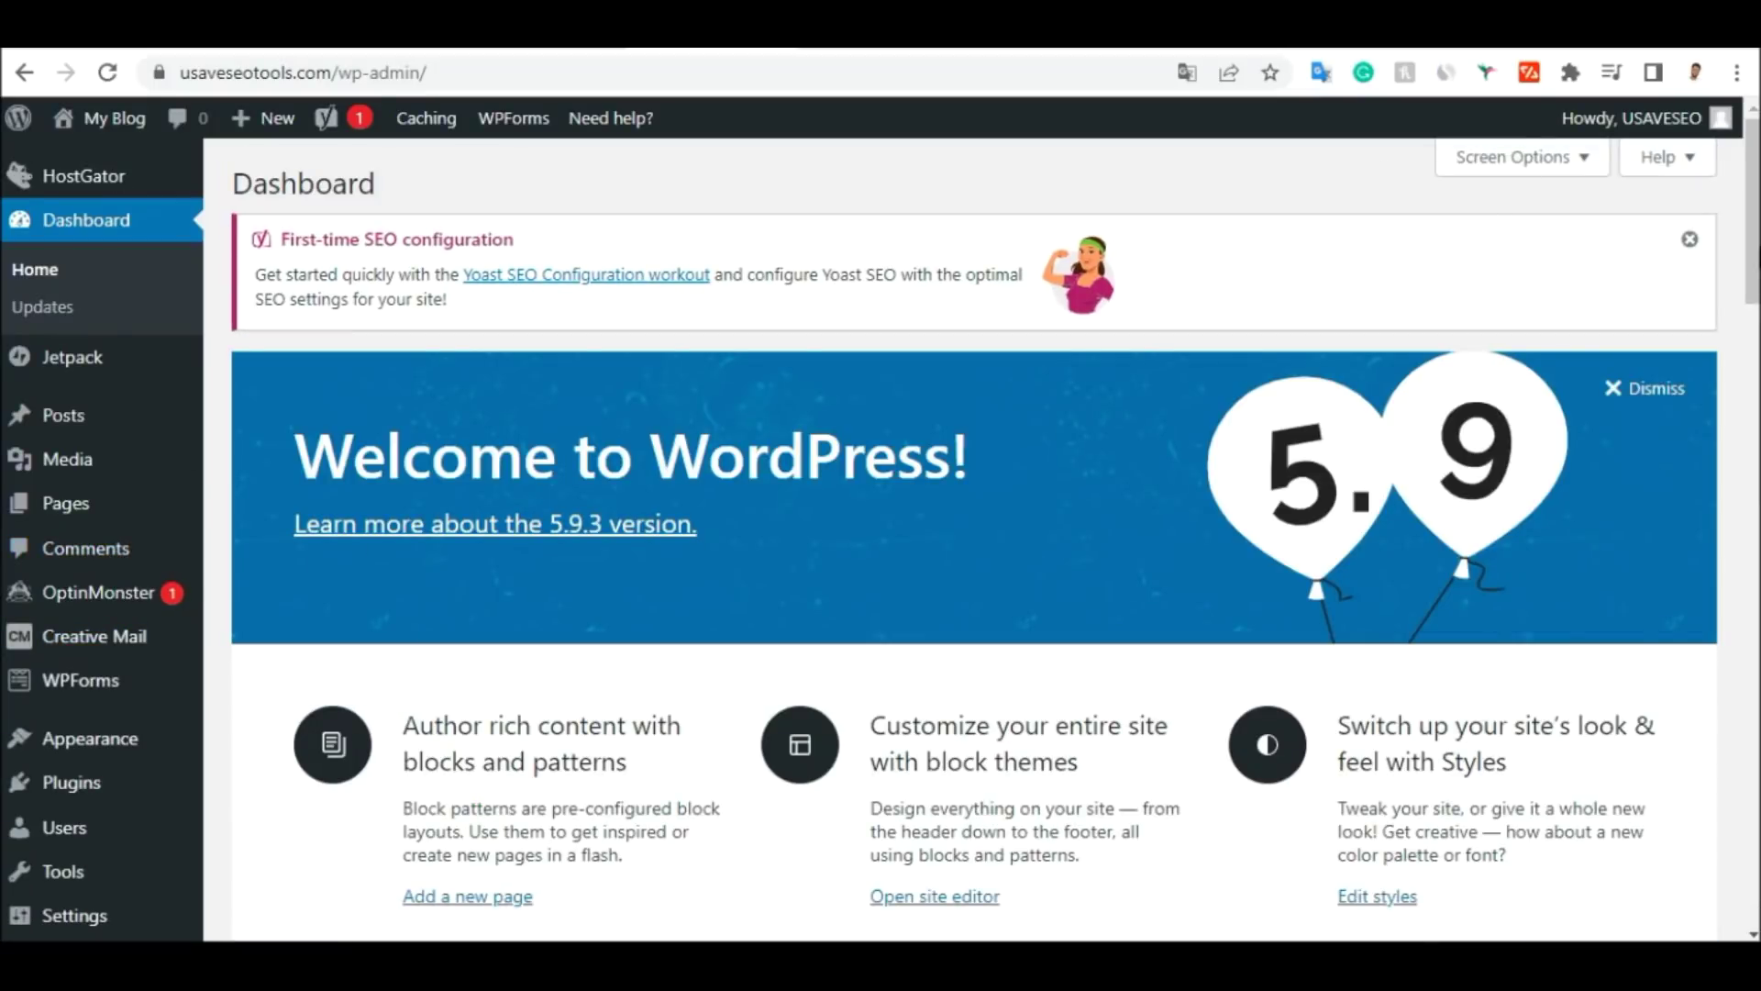
Hide every Dashboard box, including At a Glance, Activity, Site Health, Welcome, WPForms and OptinMonster.
mouse_move(1748, 266)
left_mouse_down()
mouse_move(1744, 697)
mouse_move(1747, 266)
left_mouse_up()
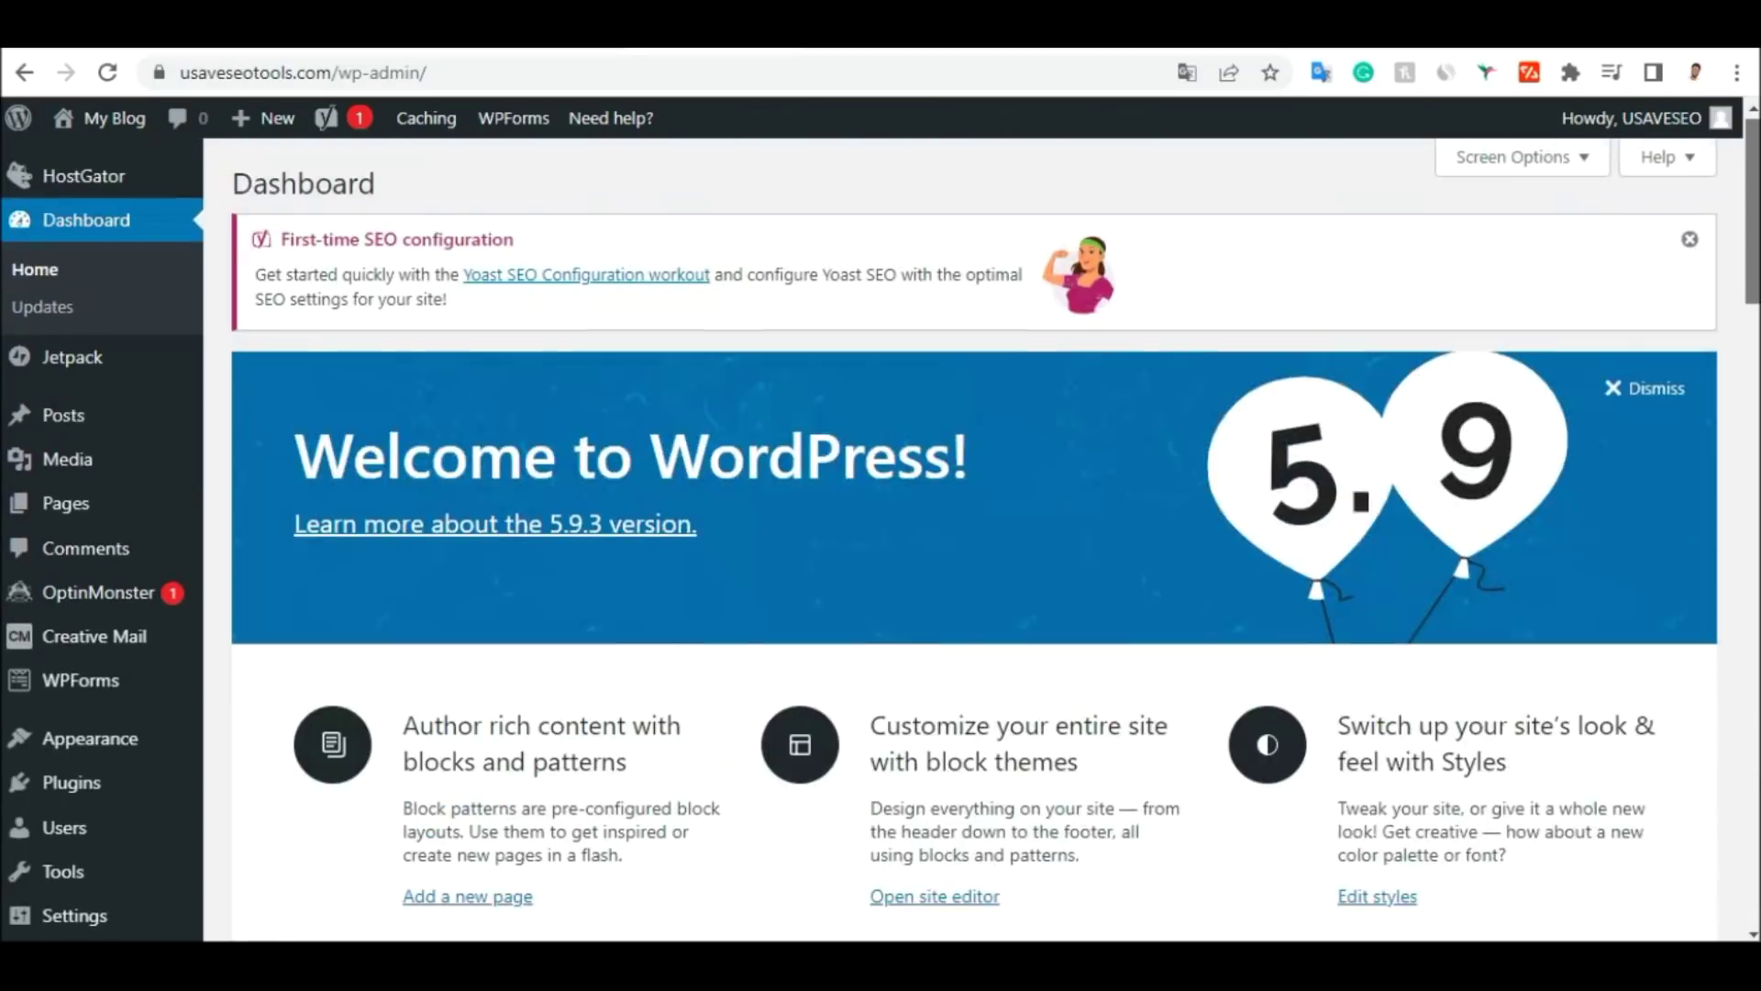
left_click(1589, 163)
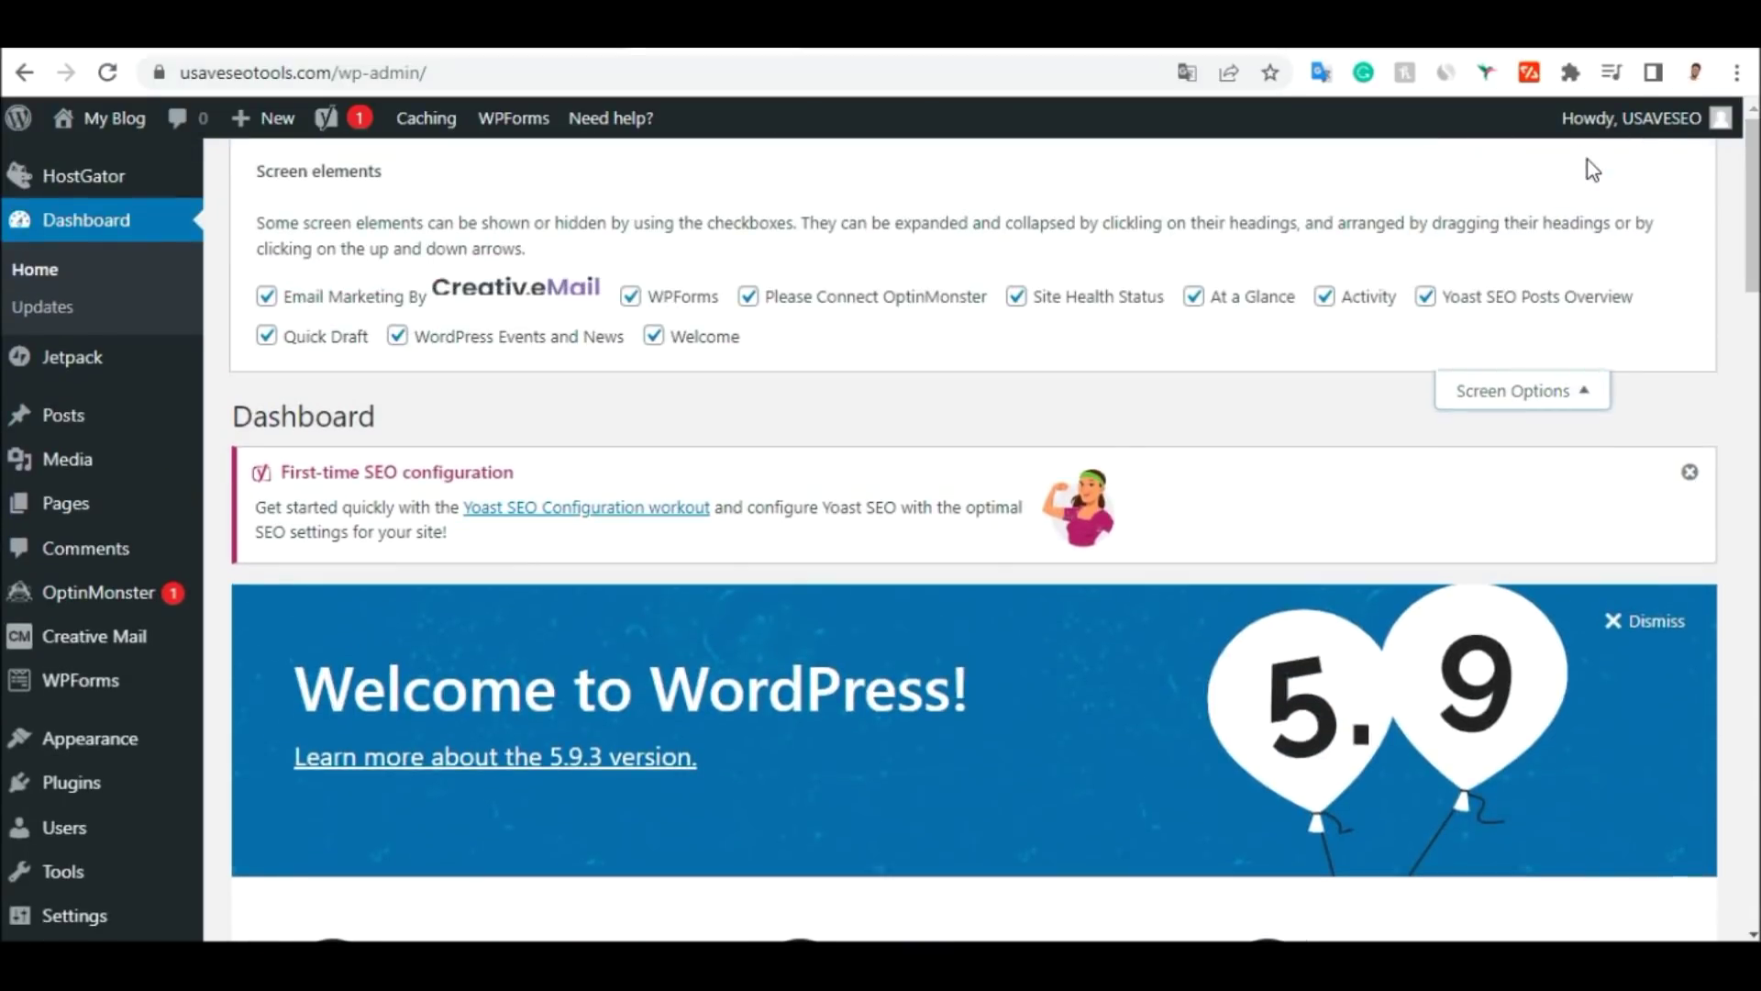
left_click(1193, 296)
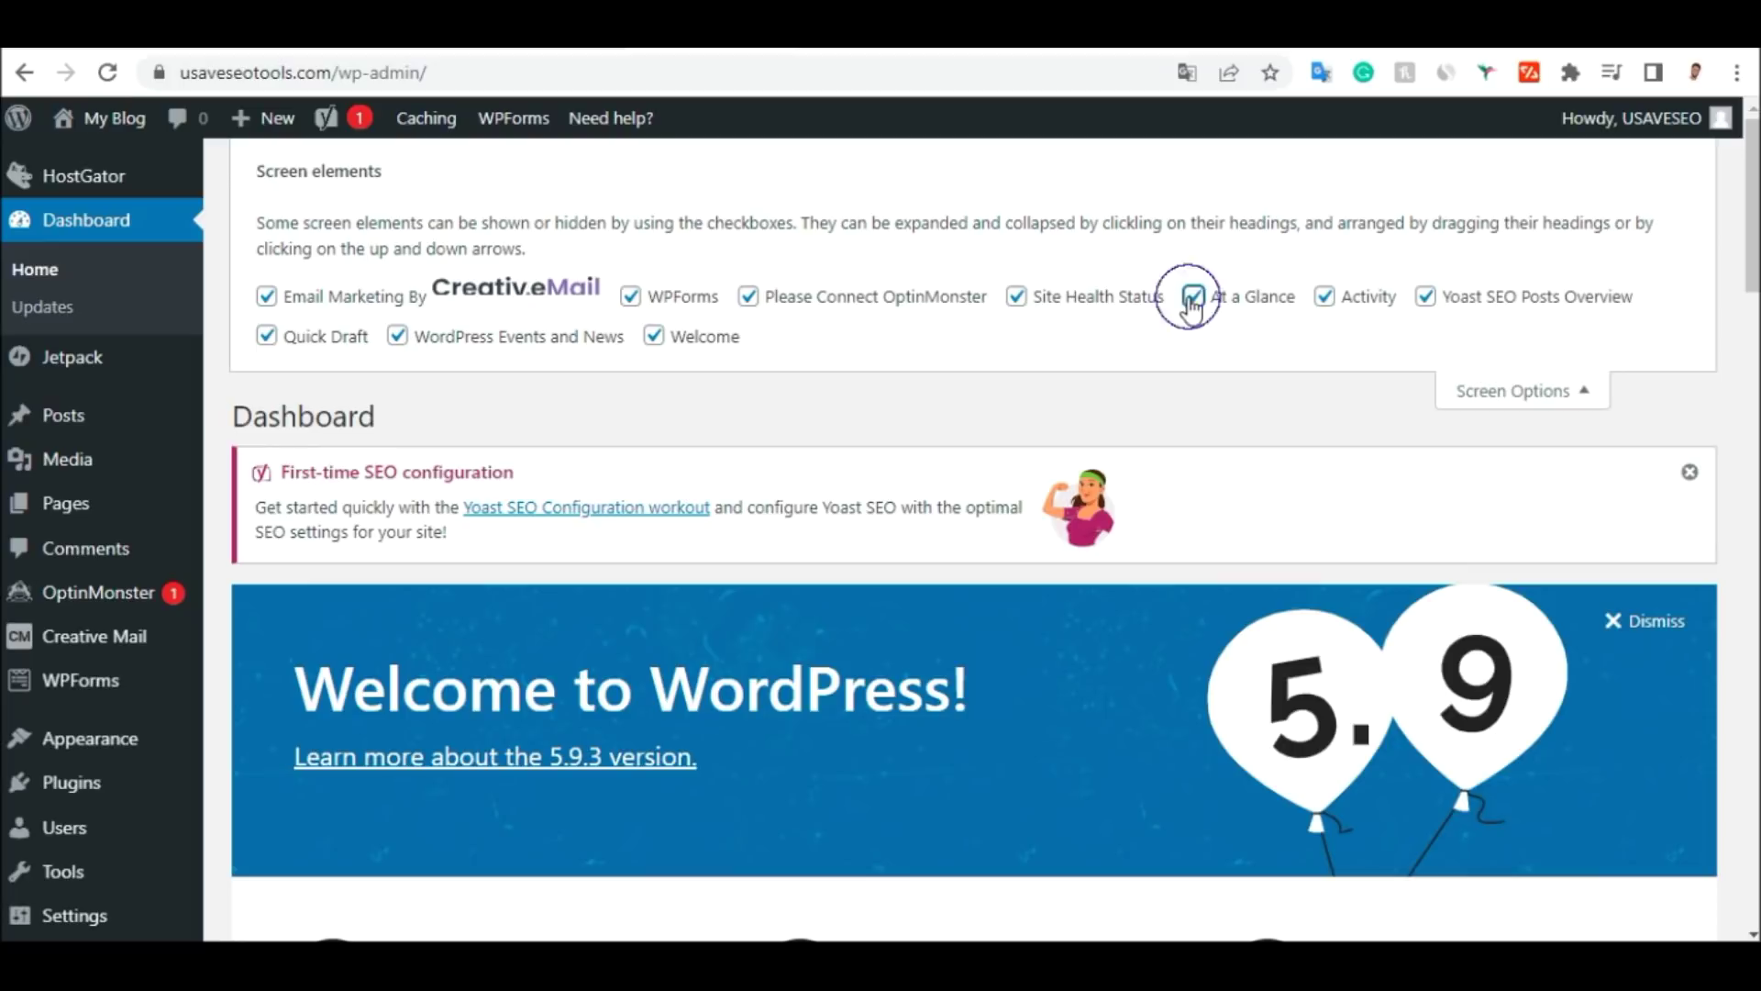
left_click(1427, 296)
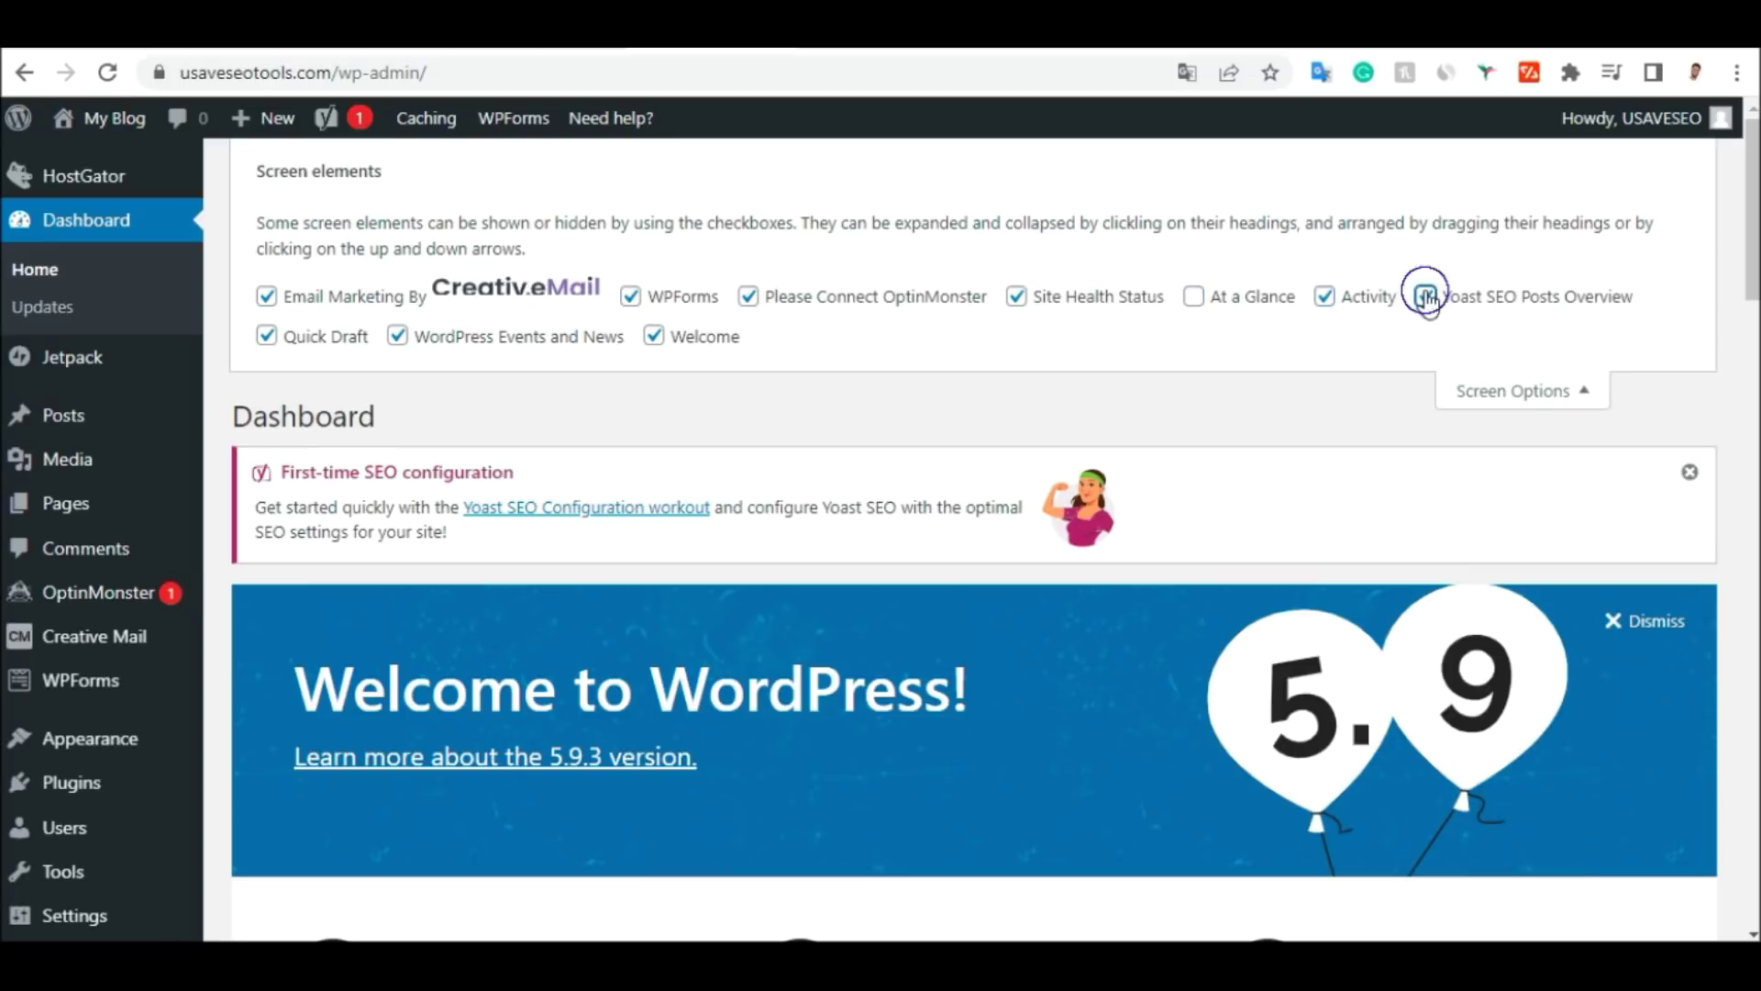
left_click(1324, 296)
left_click(1015, 296)
left_click(749, 296)
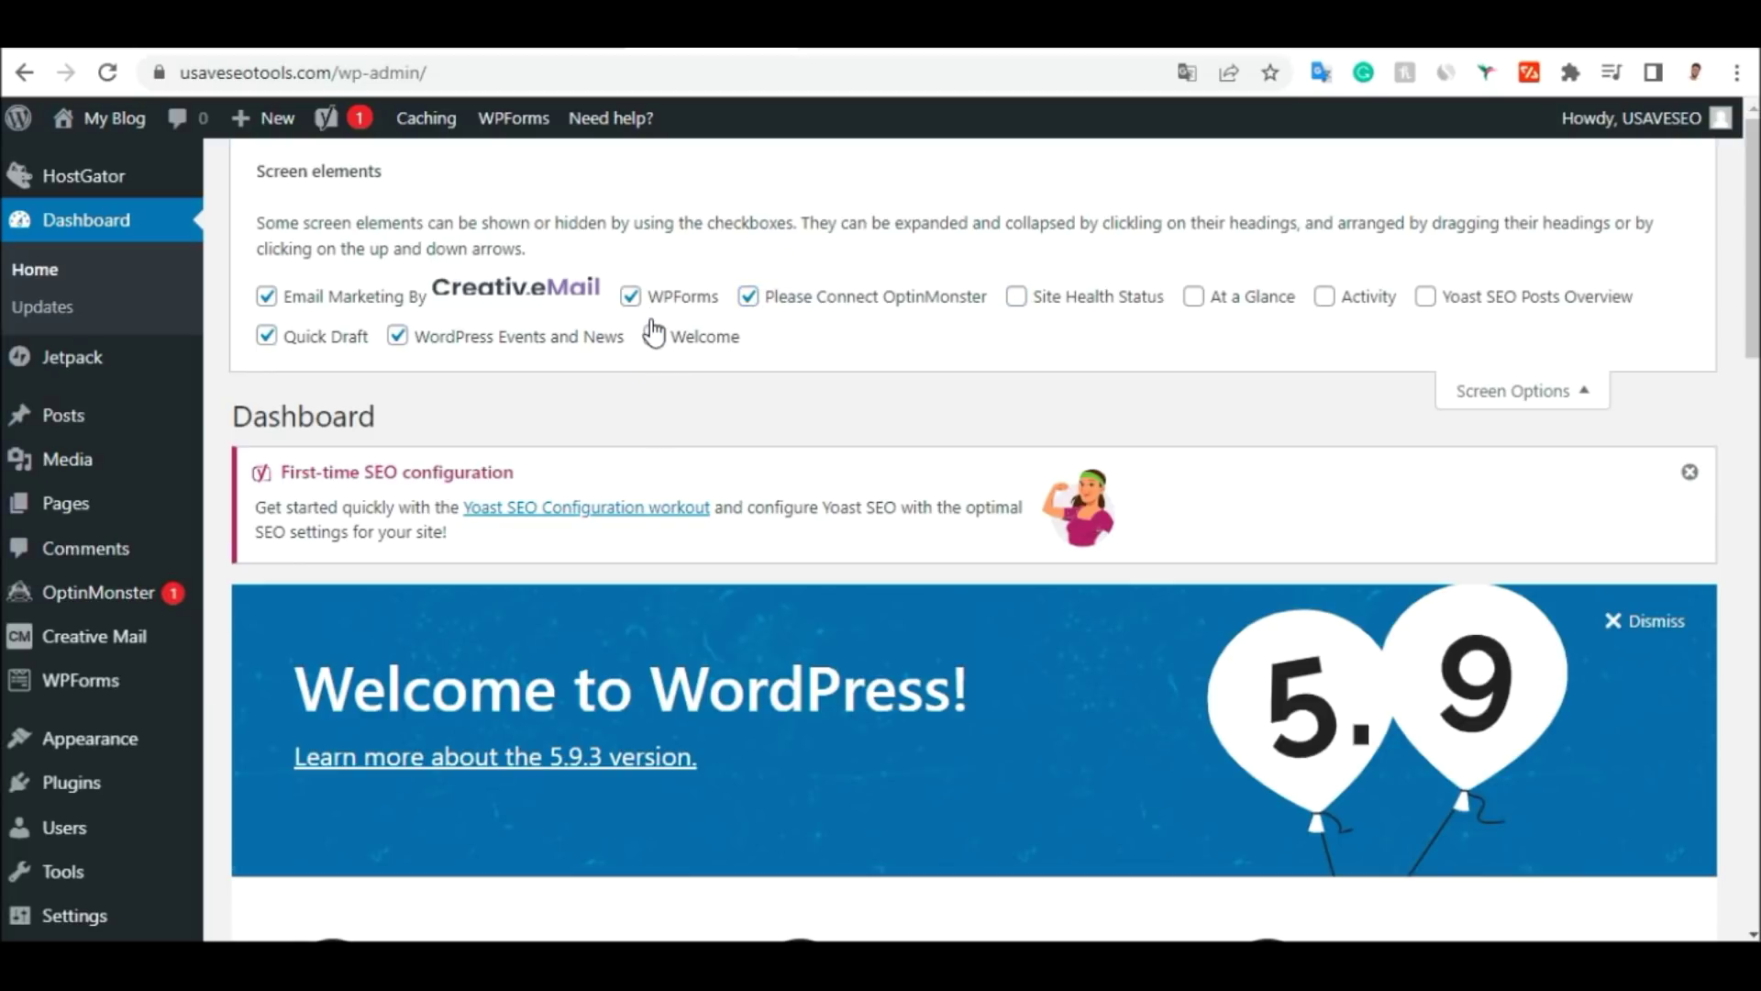
left_click(654, 335)
left_click(631, 296)
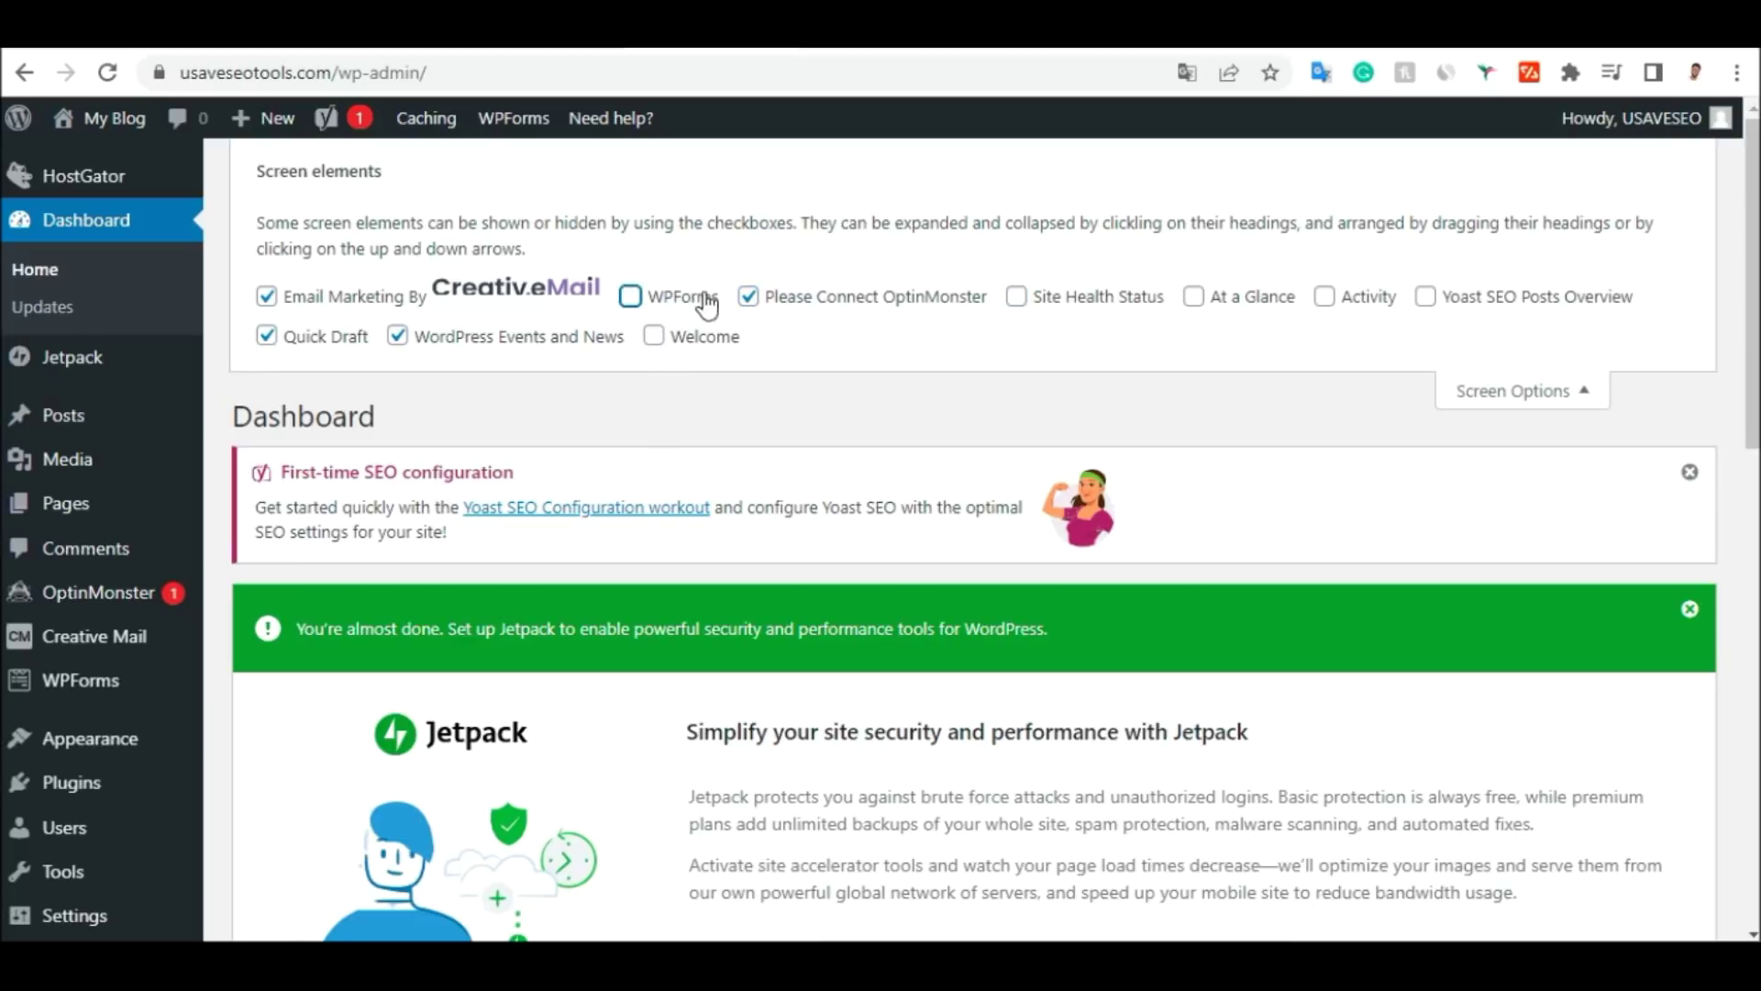
left_click(749, 295)
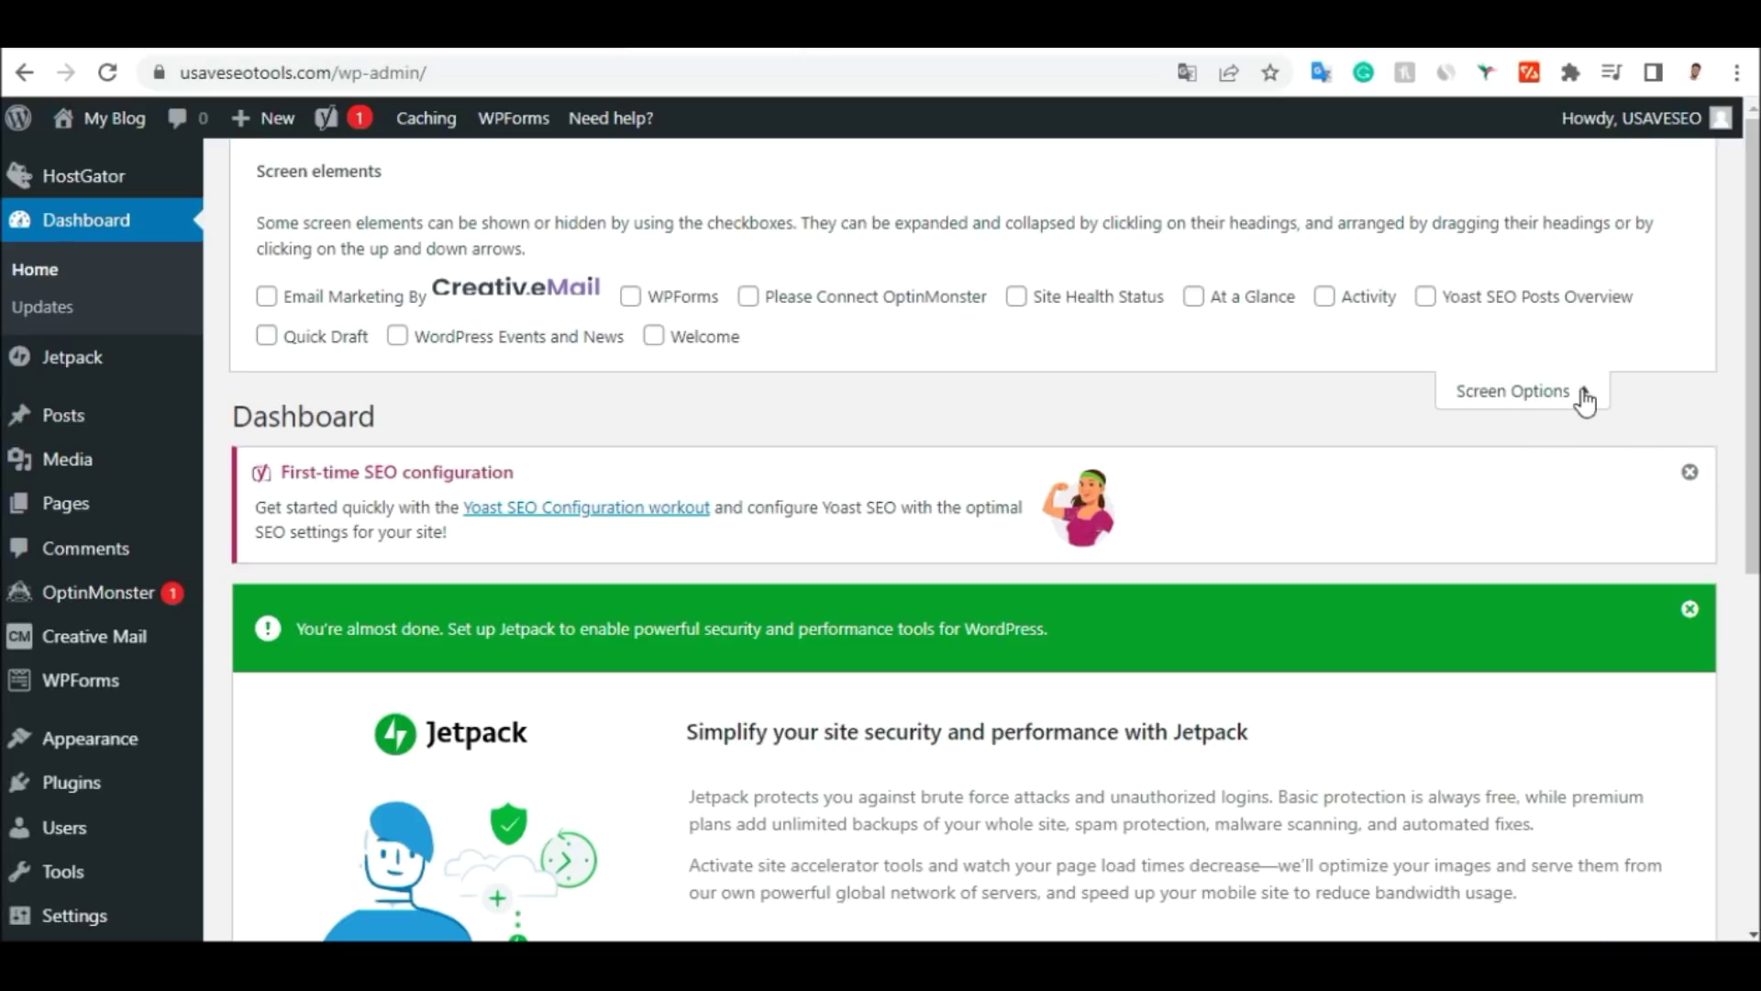
Close Screen Options and dismiss the Yoast SEO and Jetpack notices.
left_click(1574, 394)
left_click(1693, 248)
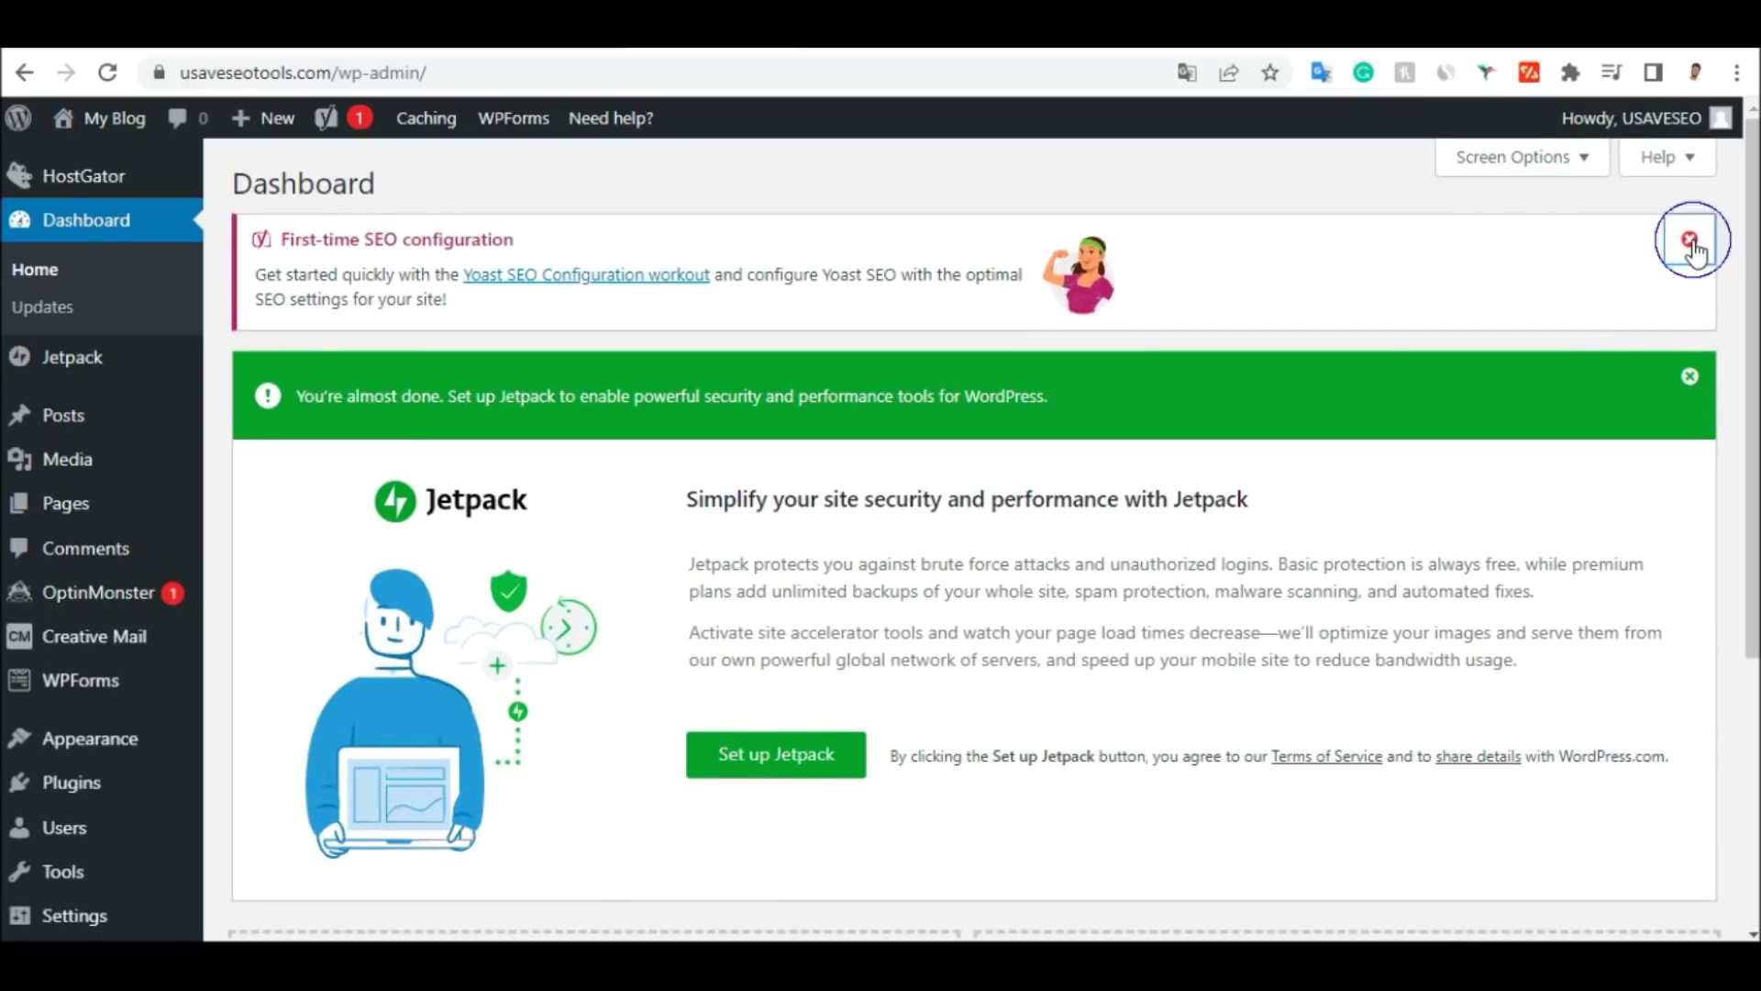
left_click(1696, 257)
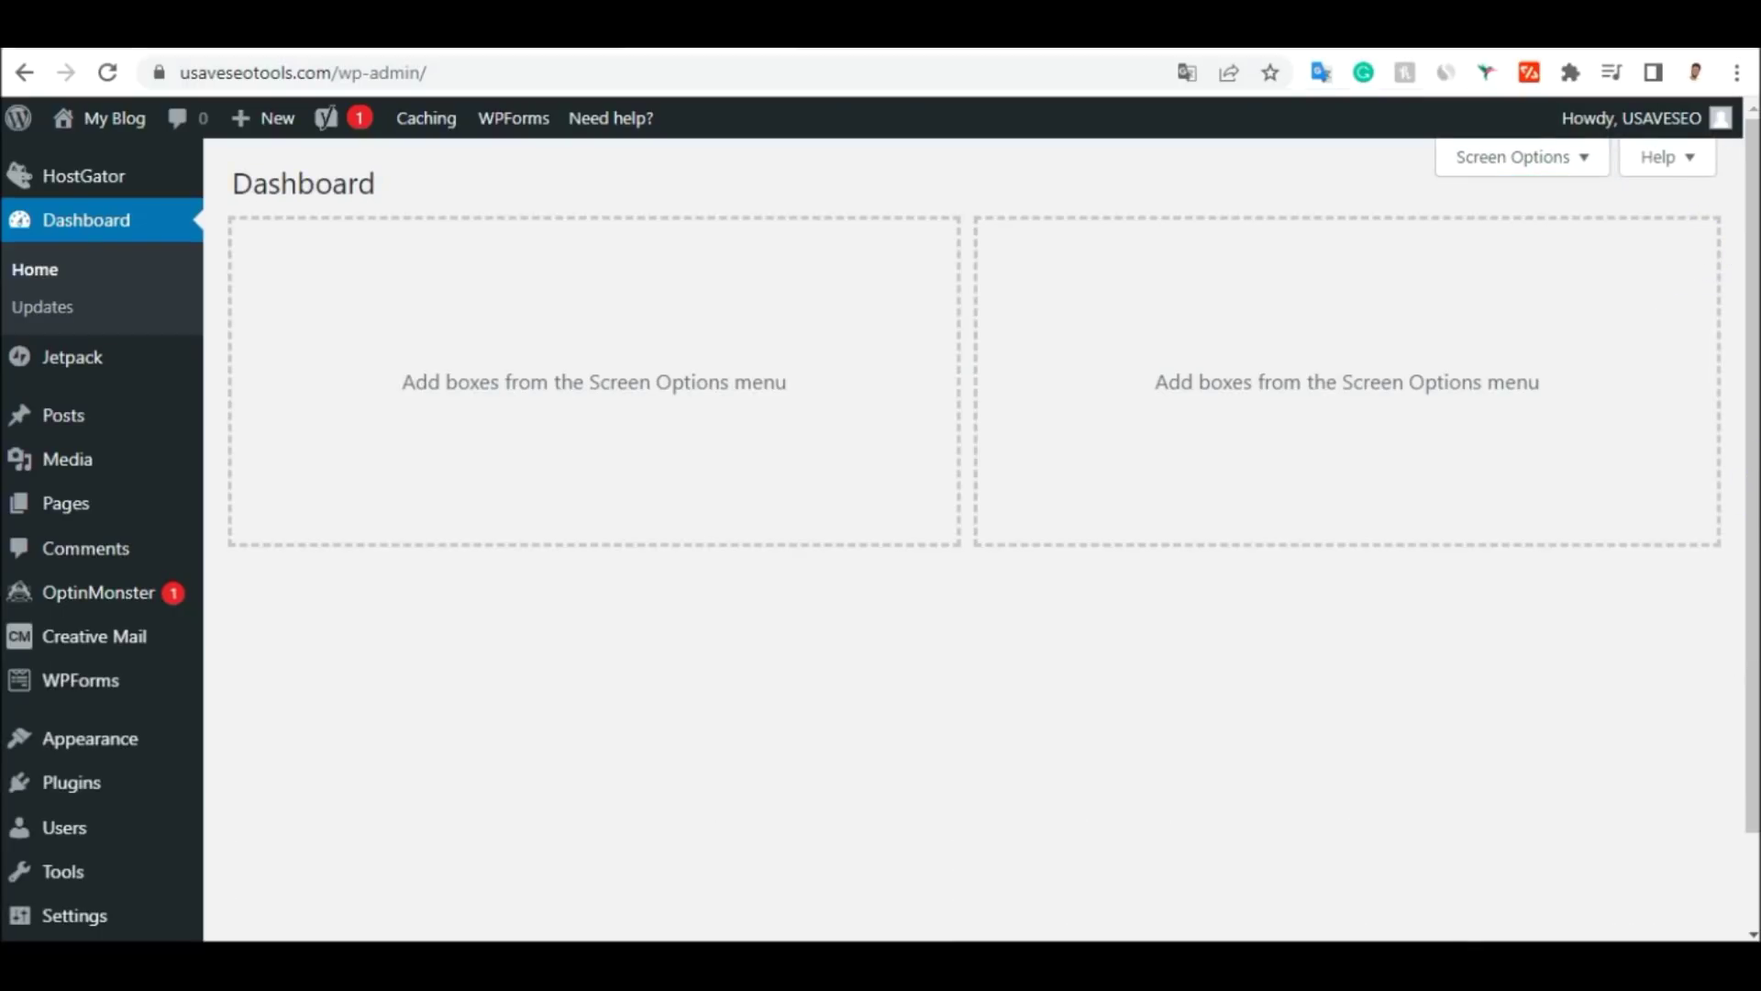
scroll(1752, 514, "down", 2)
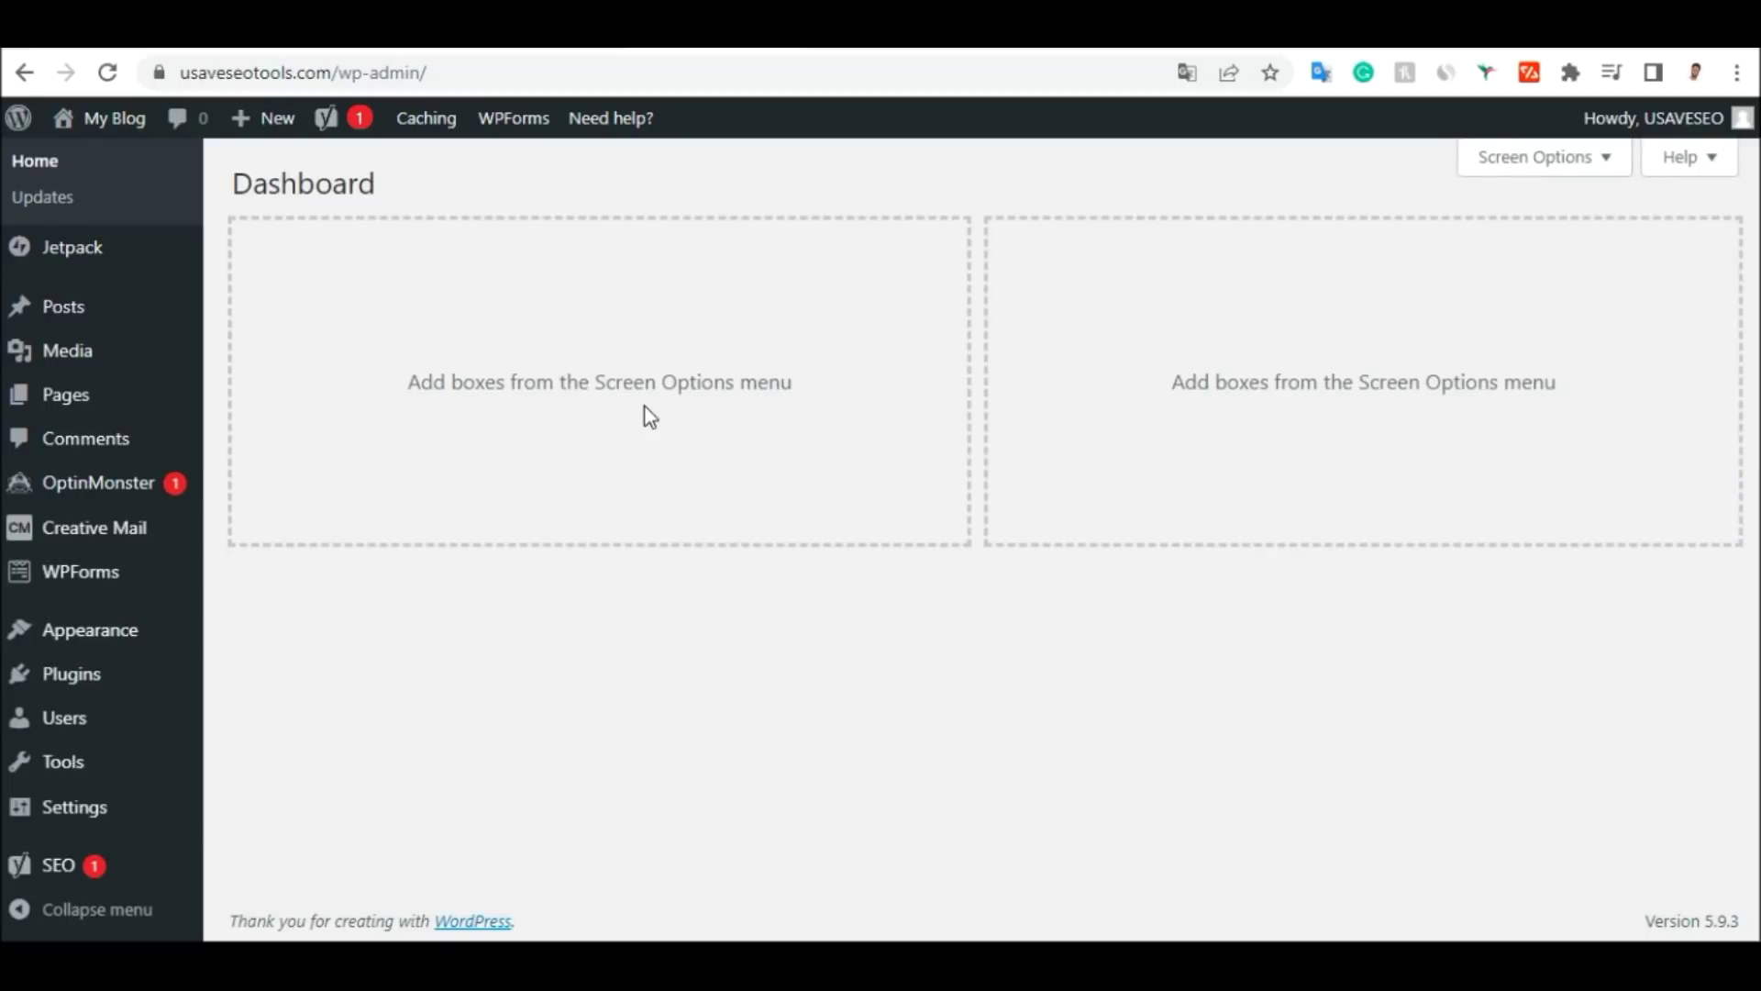
Go to Installed Plugins and dismiss the Creative Mail promotional banner.
mouse_move(89, 695)
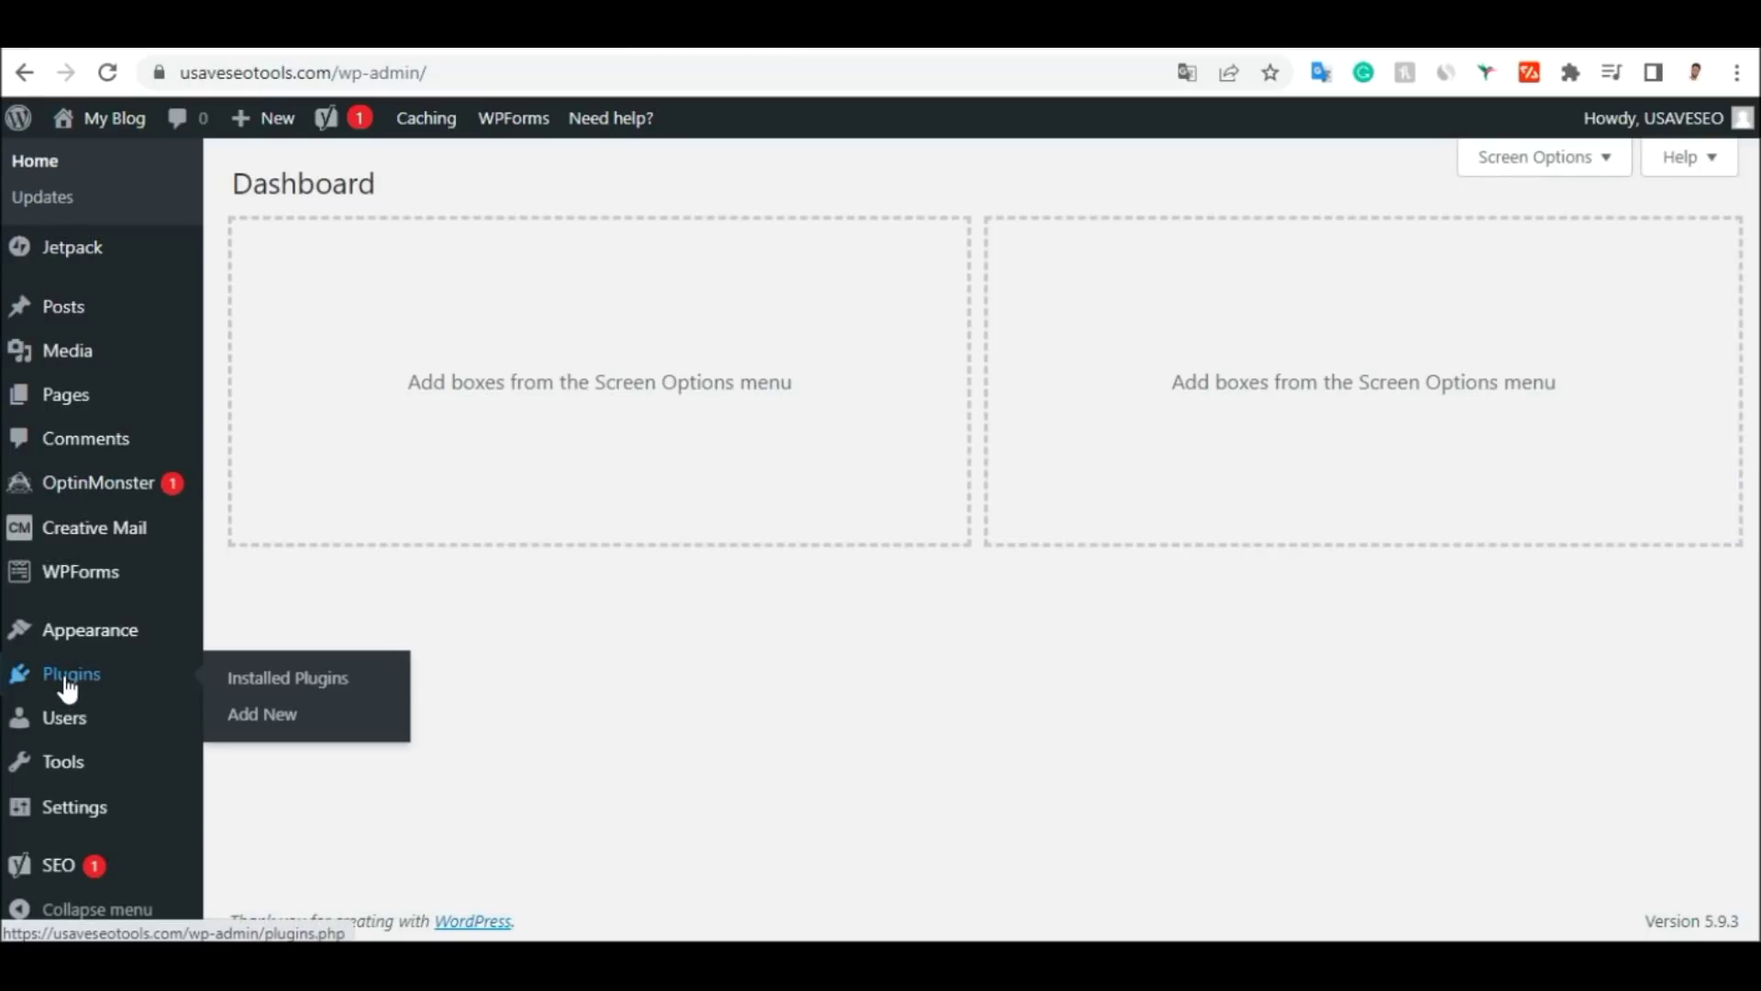
left_click(68, 688)
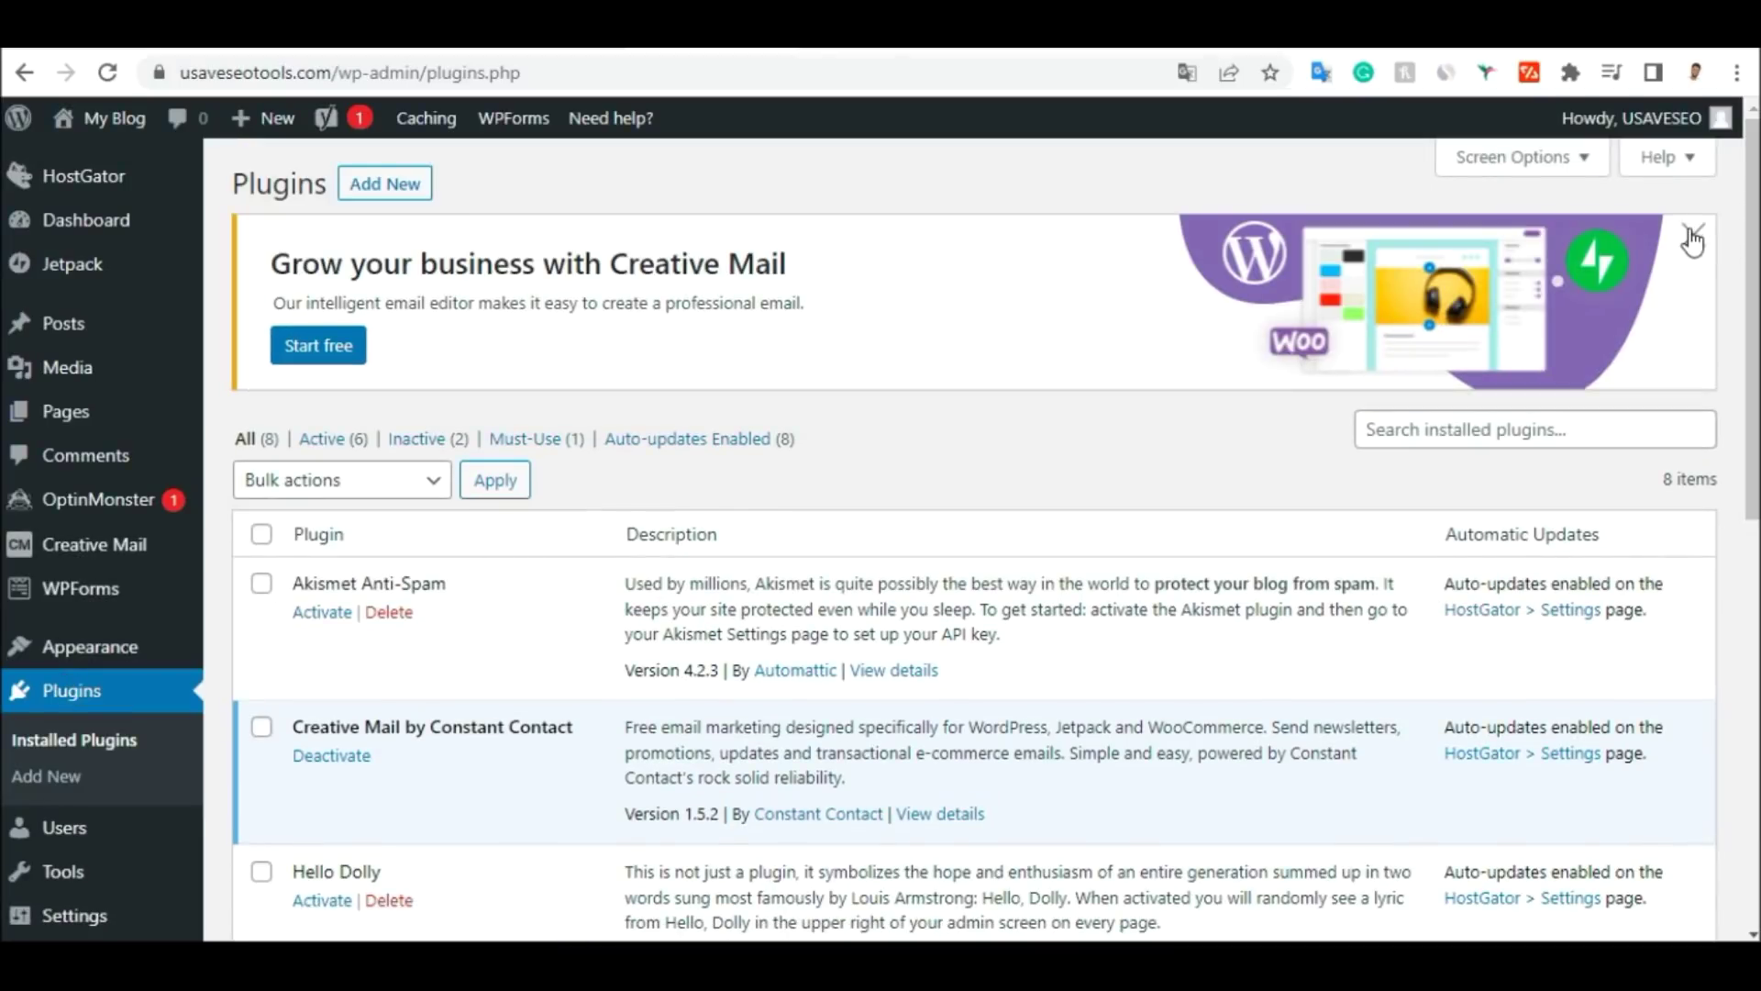
left_click(1692, 237)
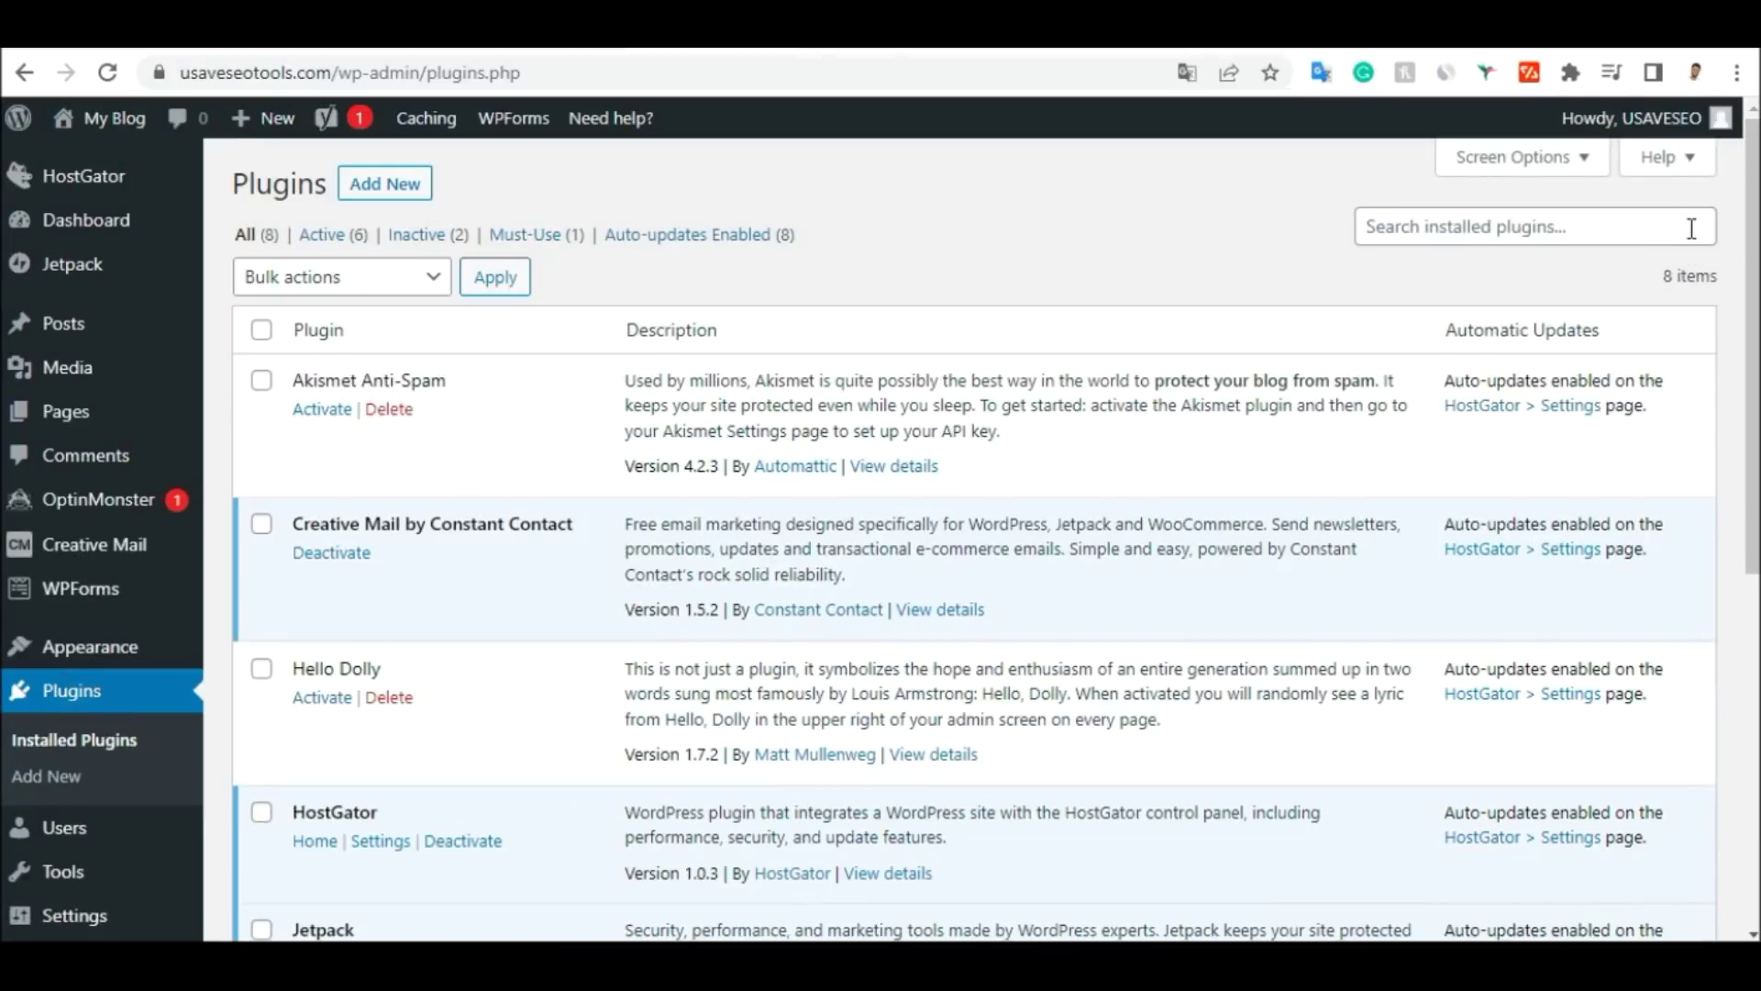
Select all installed plugins and bulk-deactivate them.
left_click(262, 332)
left_click(263, 332)
left_click(266, 330)
left_click(435, 280)
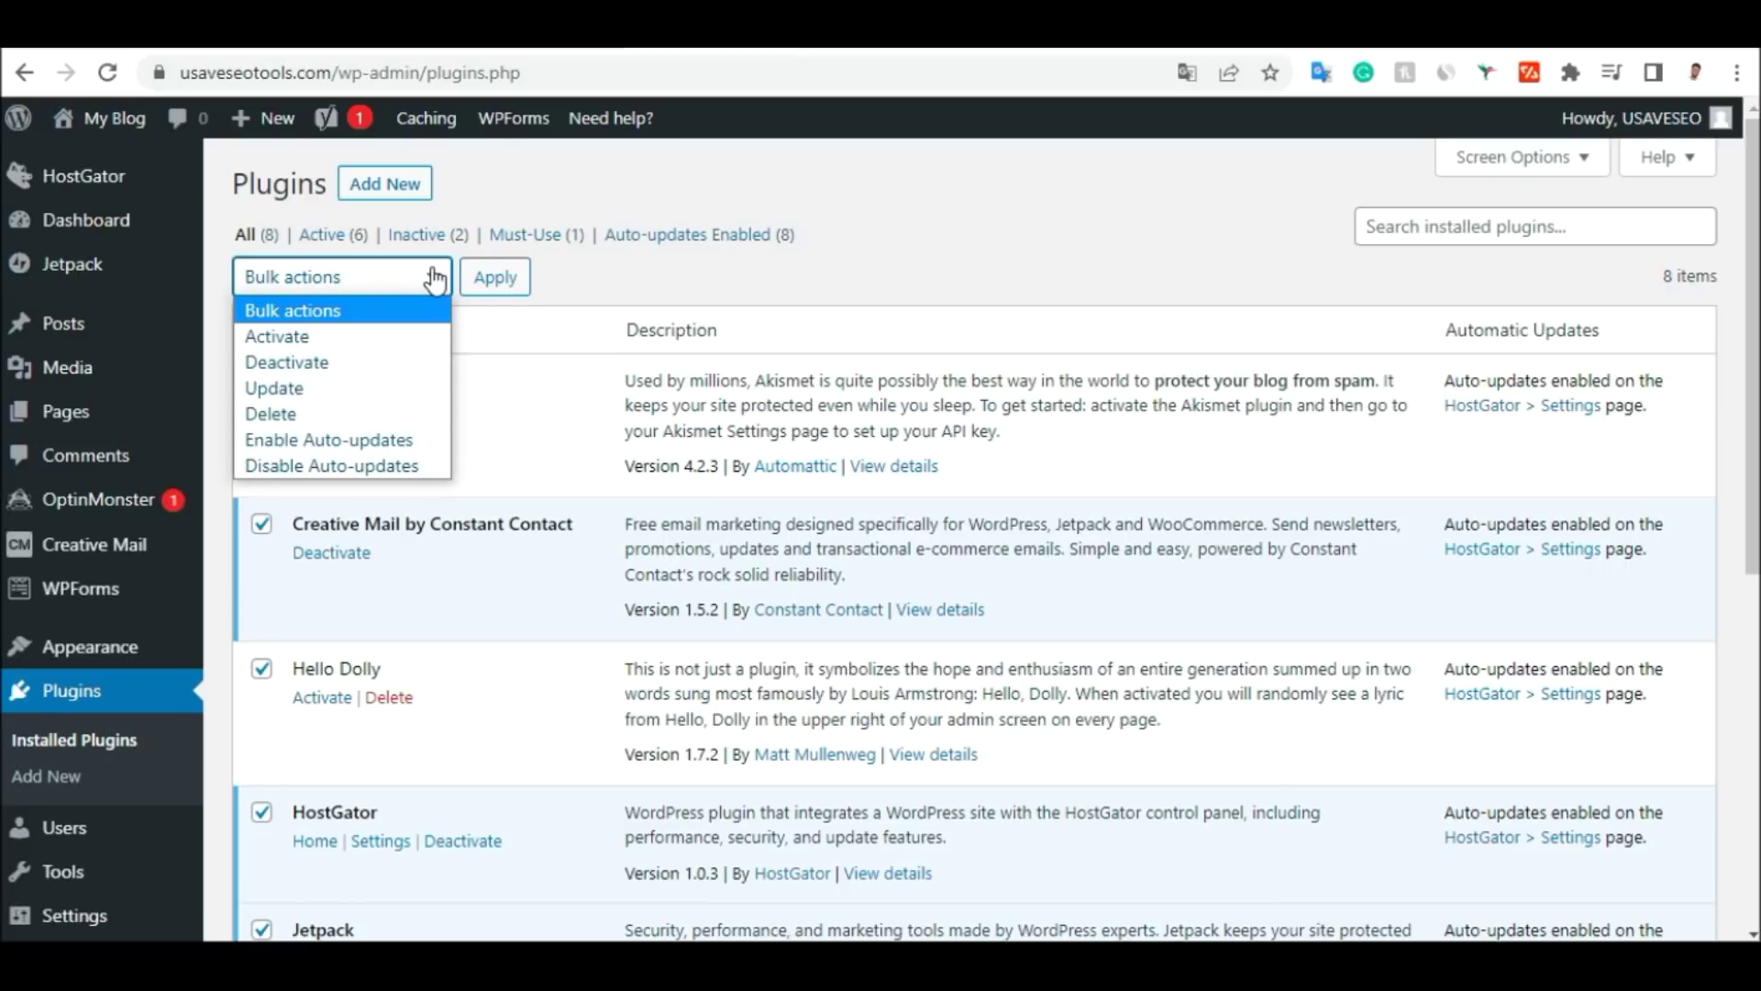
left_click(349, 365)
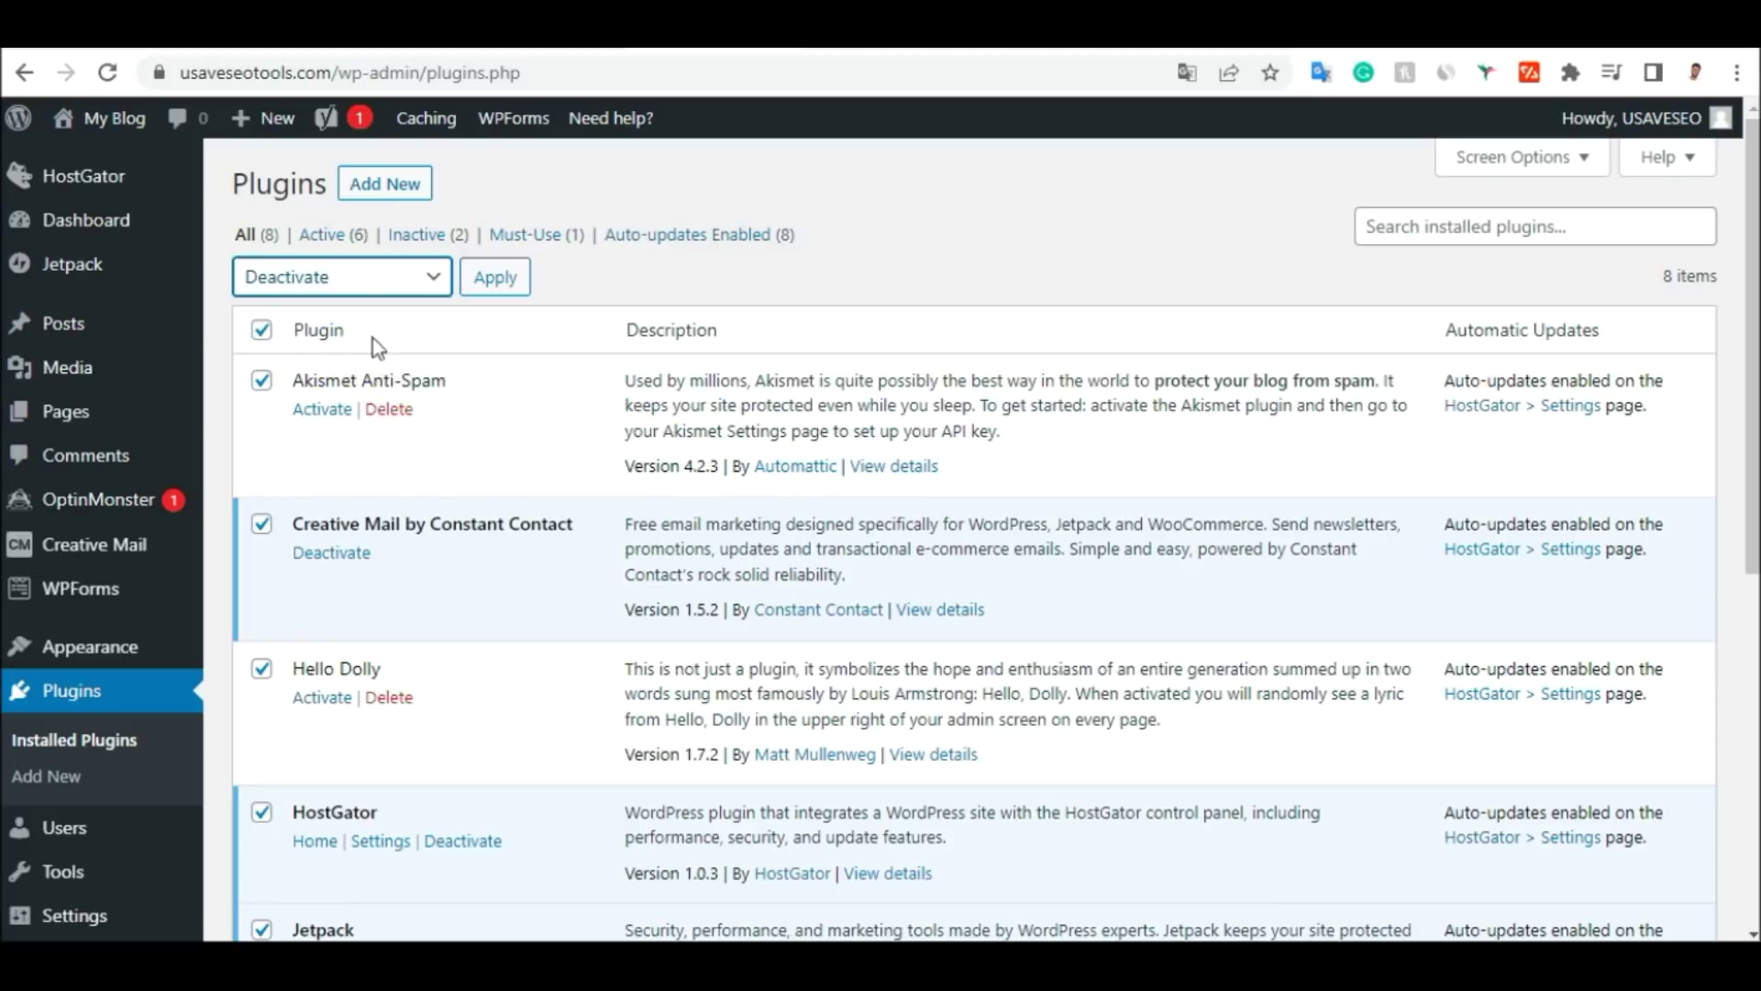
left_click(496, 286)
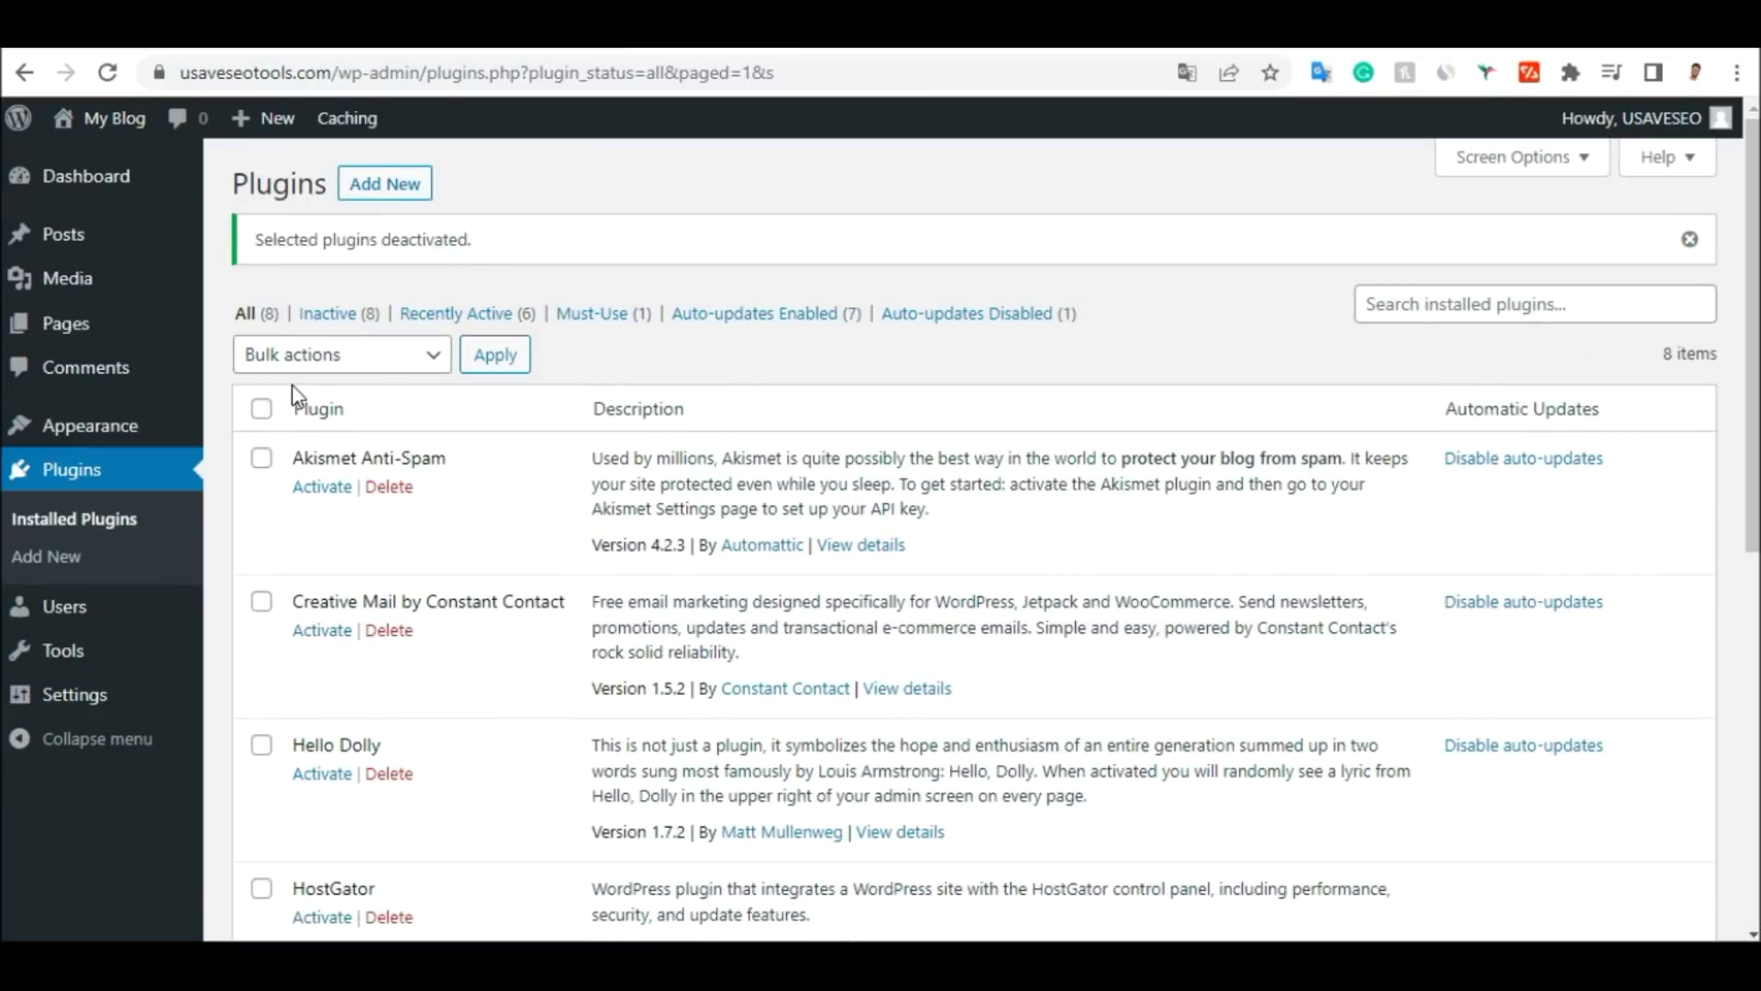
Bulk-delete all eight plugins, including Akismet, Jetpack and Yoast SEO, then return to the Dashboard.
left_click(344, 355)
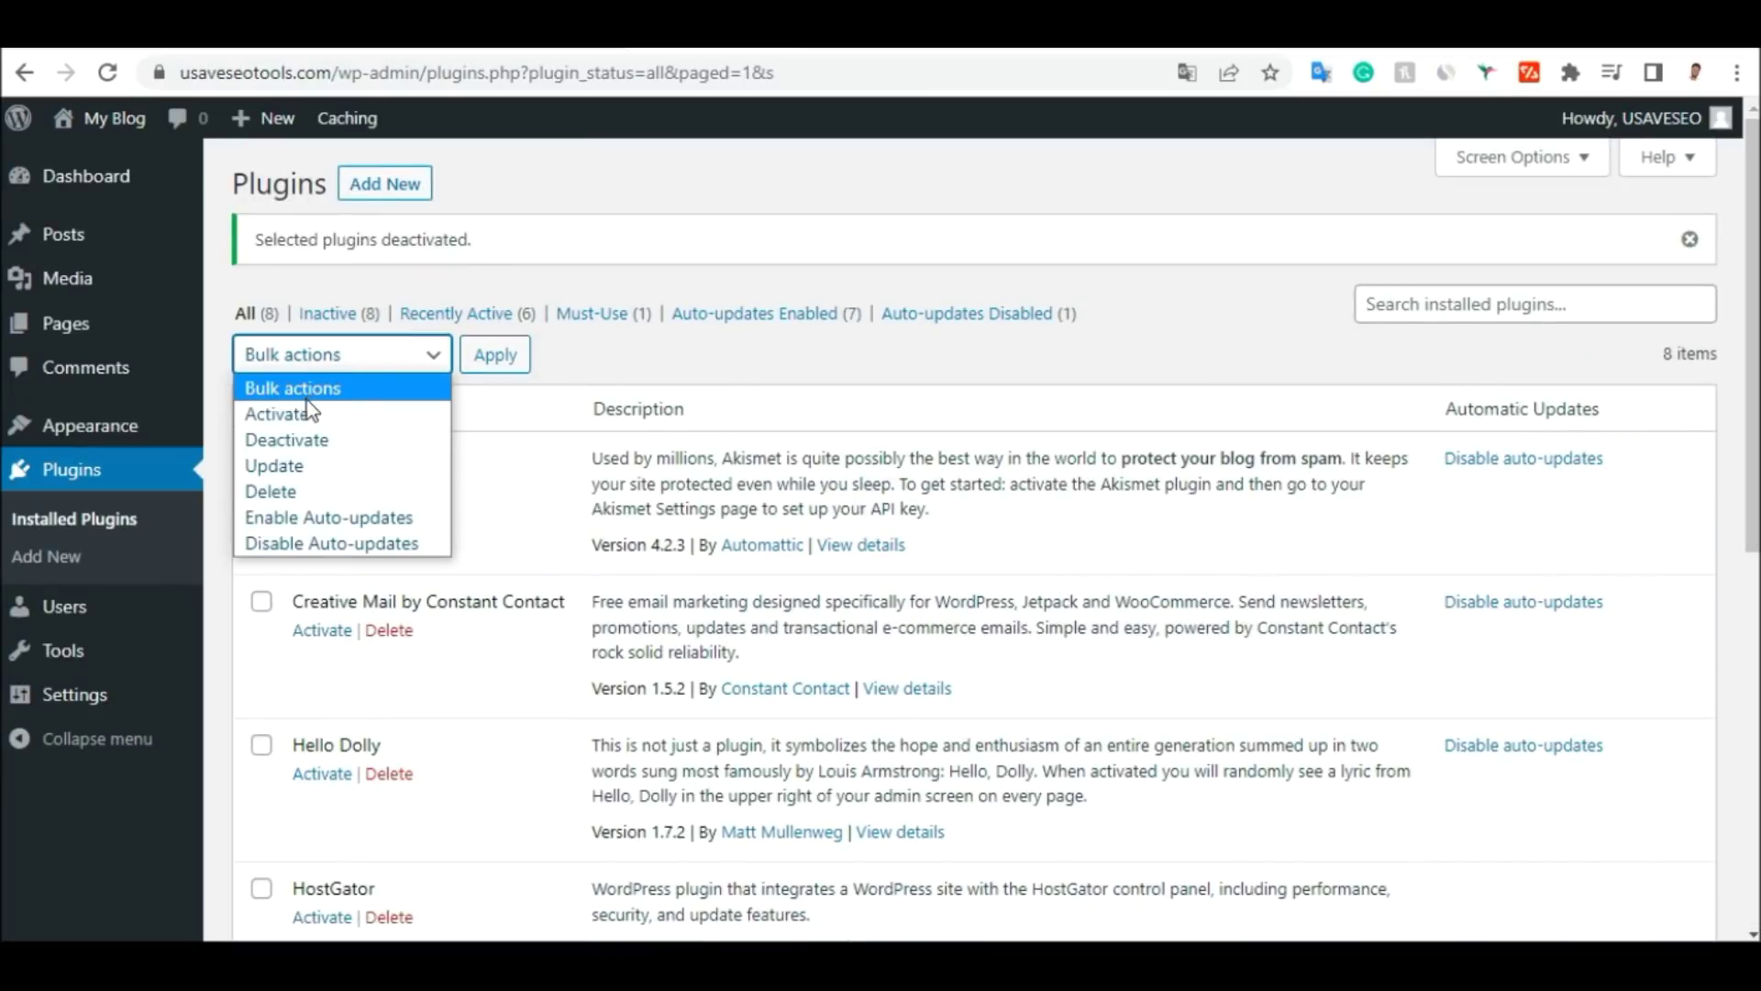
left_click(314, 495)
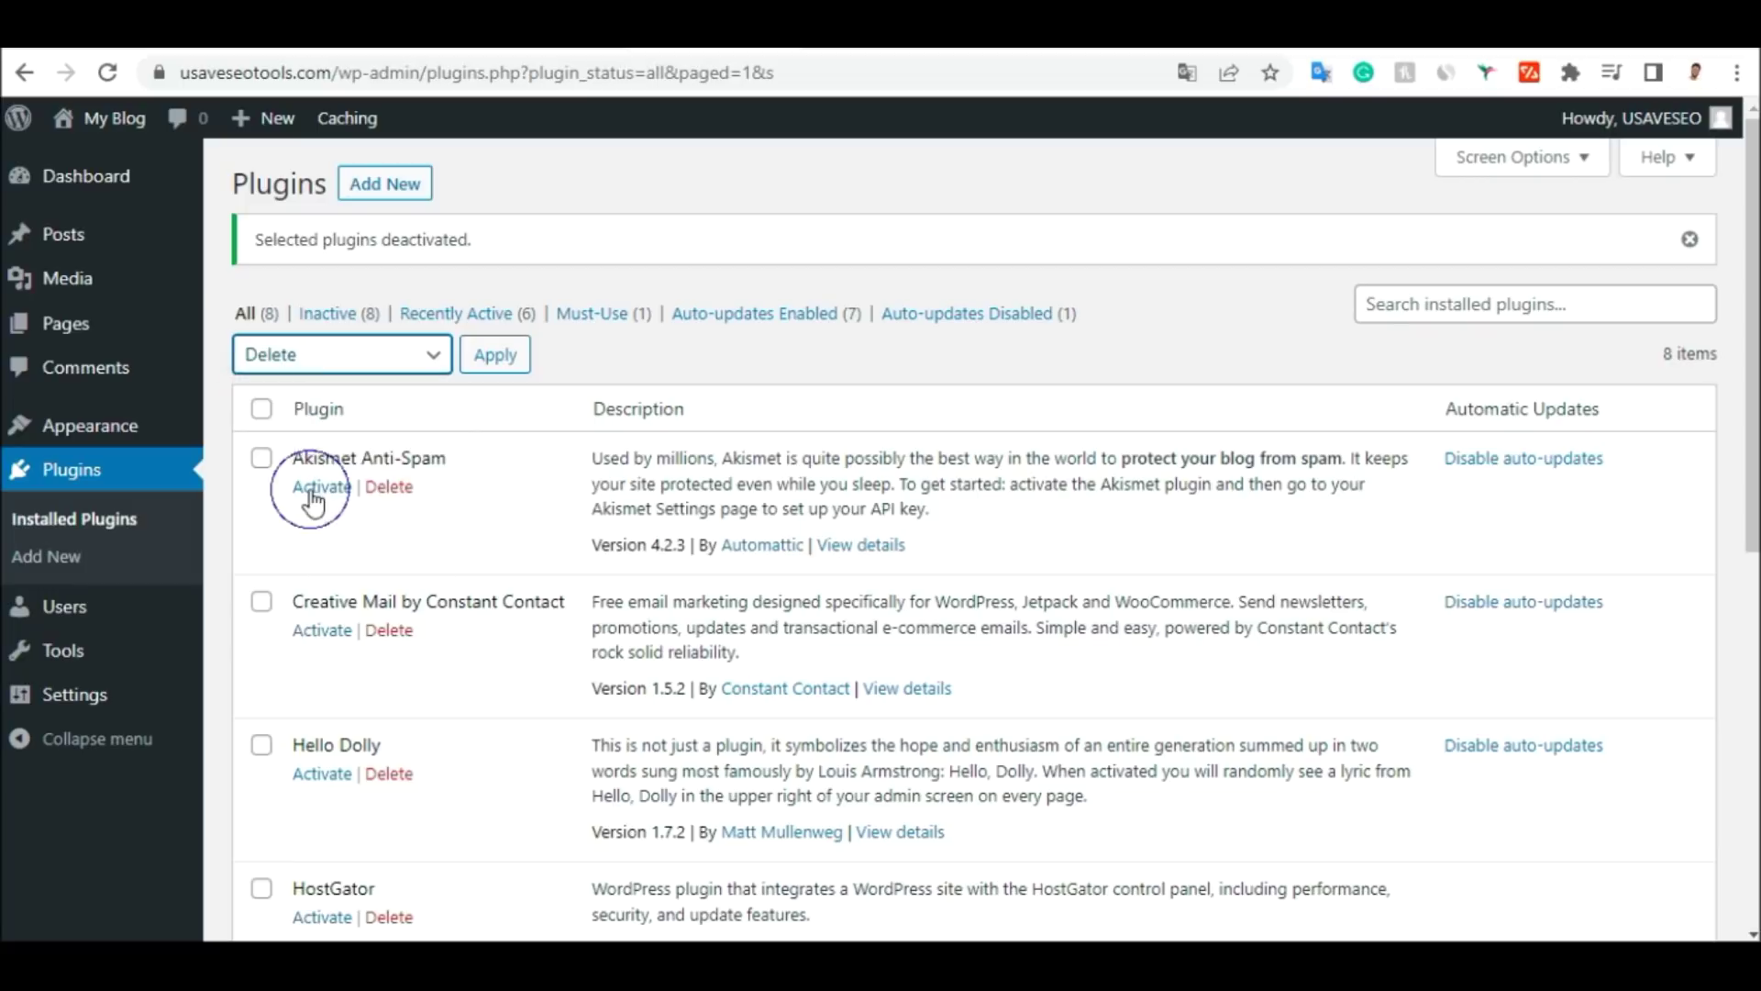
left_click(261, 408)
left_click(476, 367)
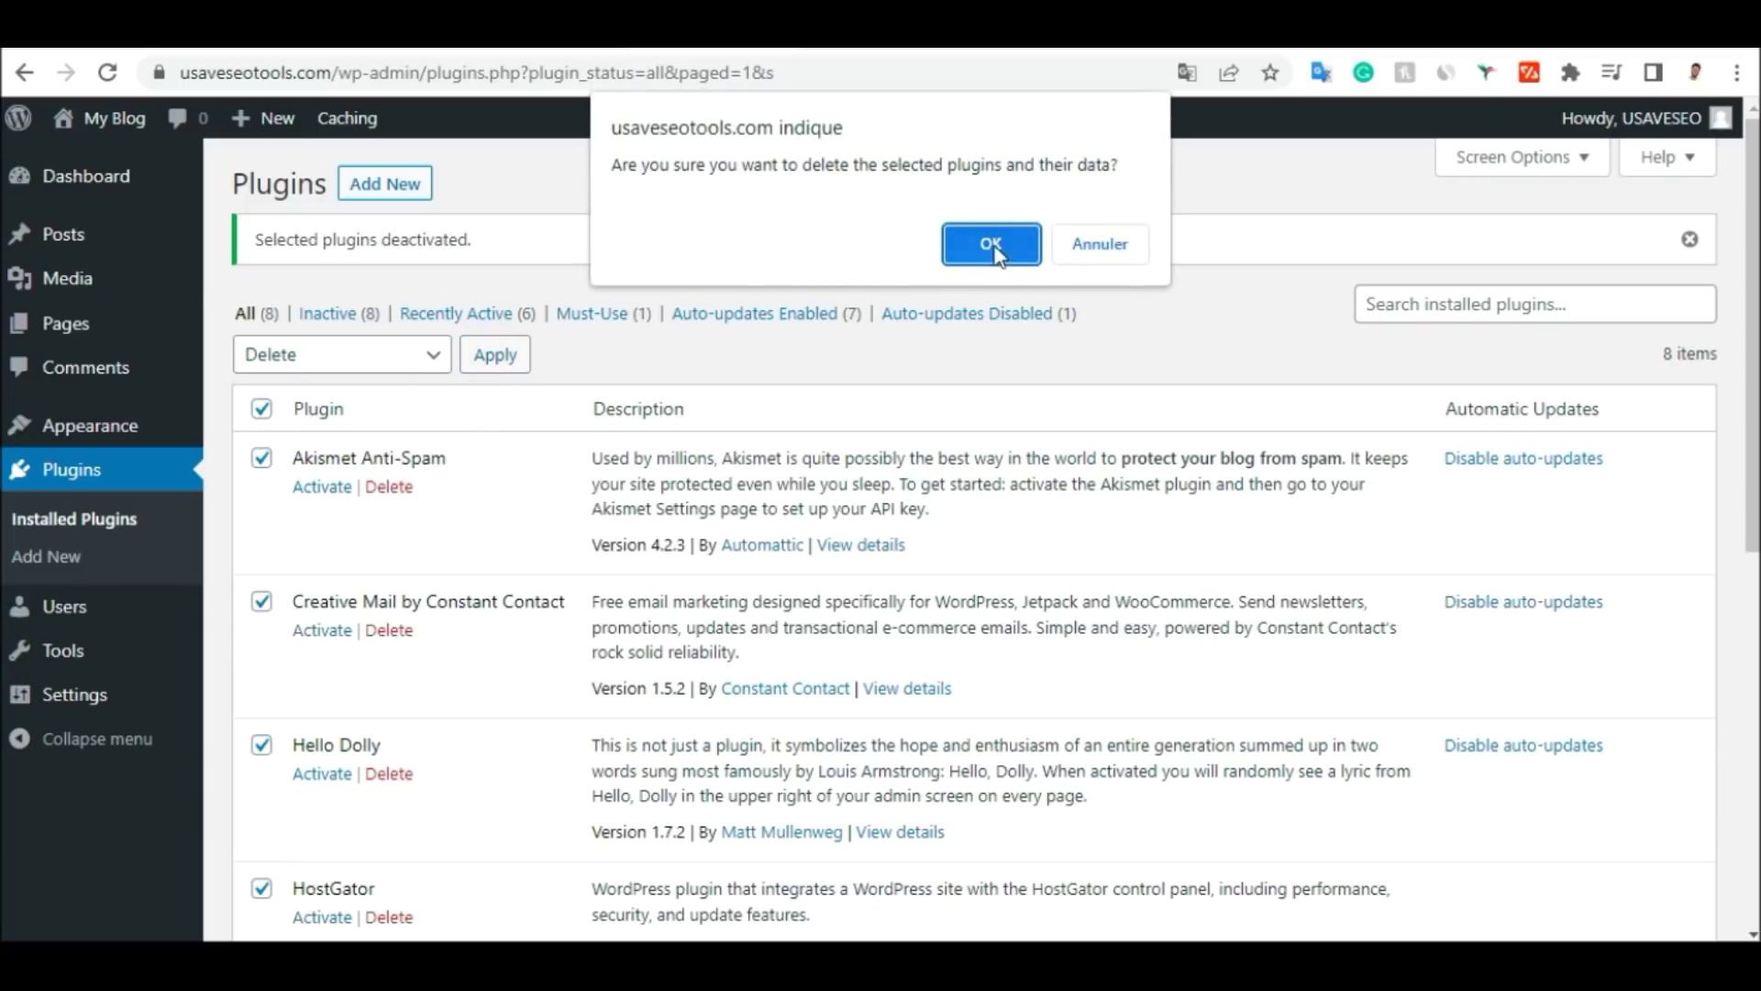
left_click(998, 254)
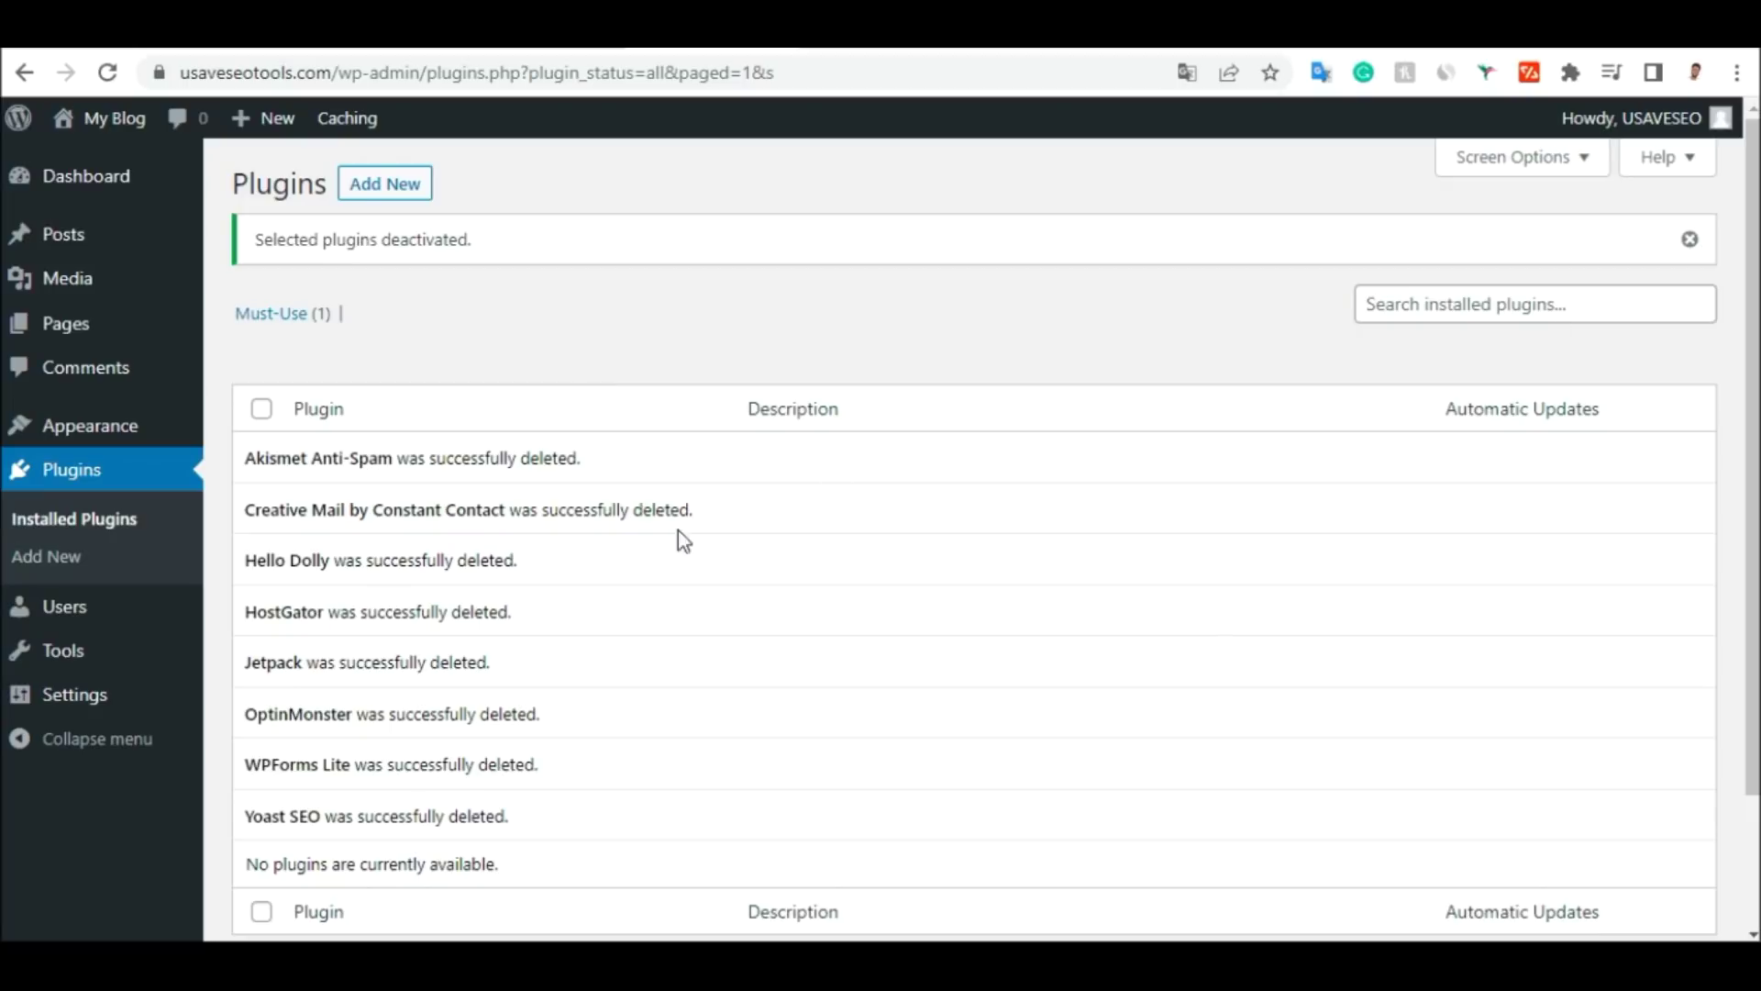
left_click(120, 177)
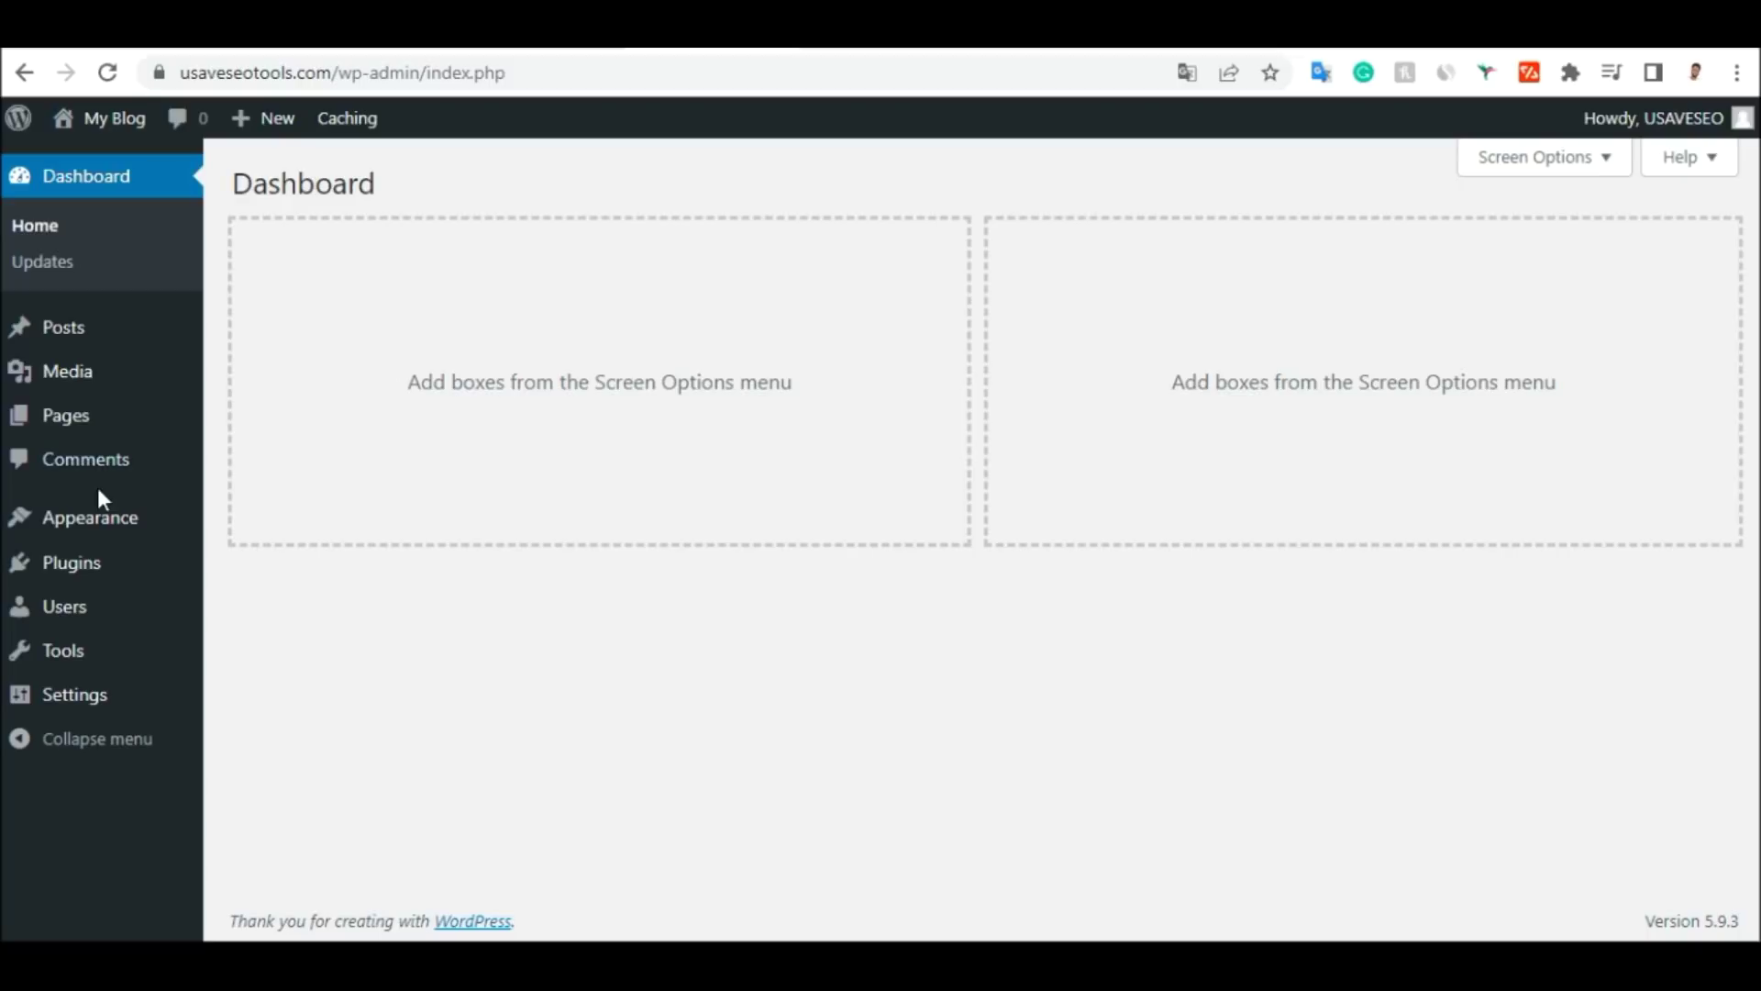
mouse_move(99, 528)
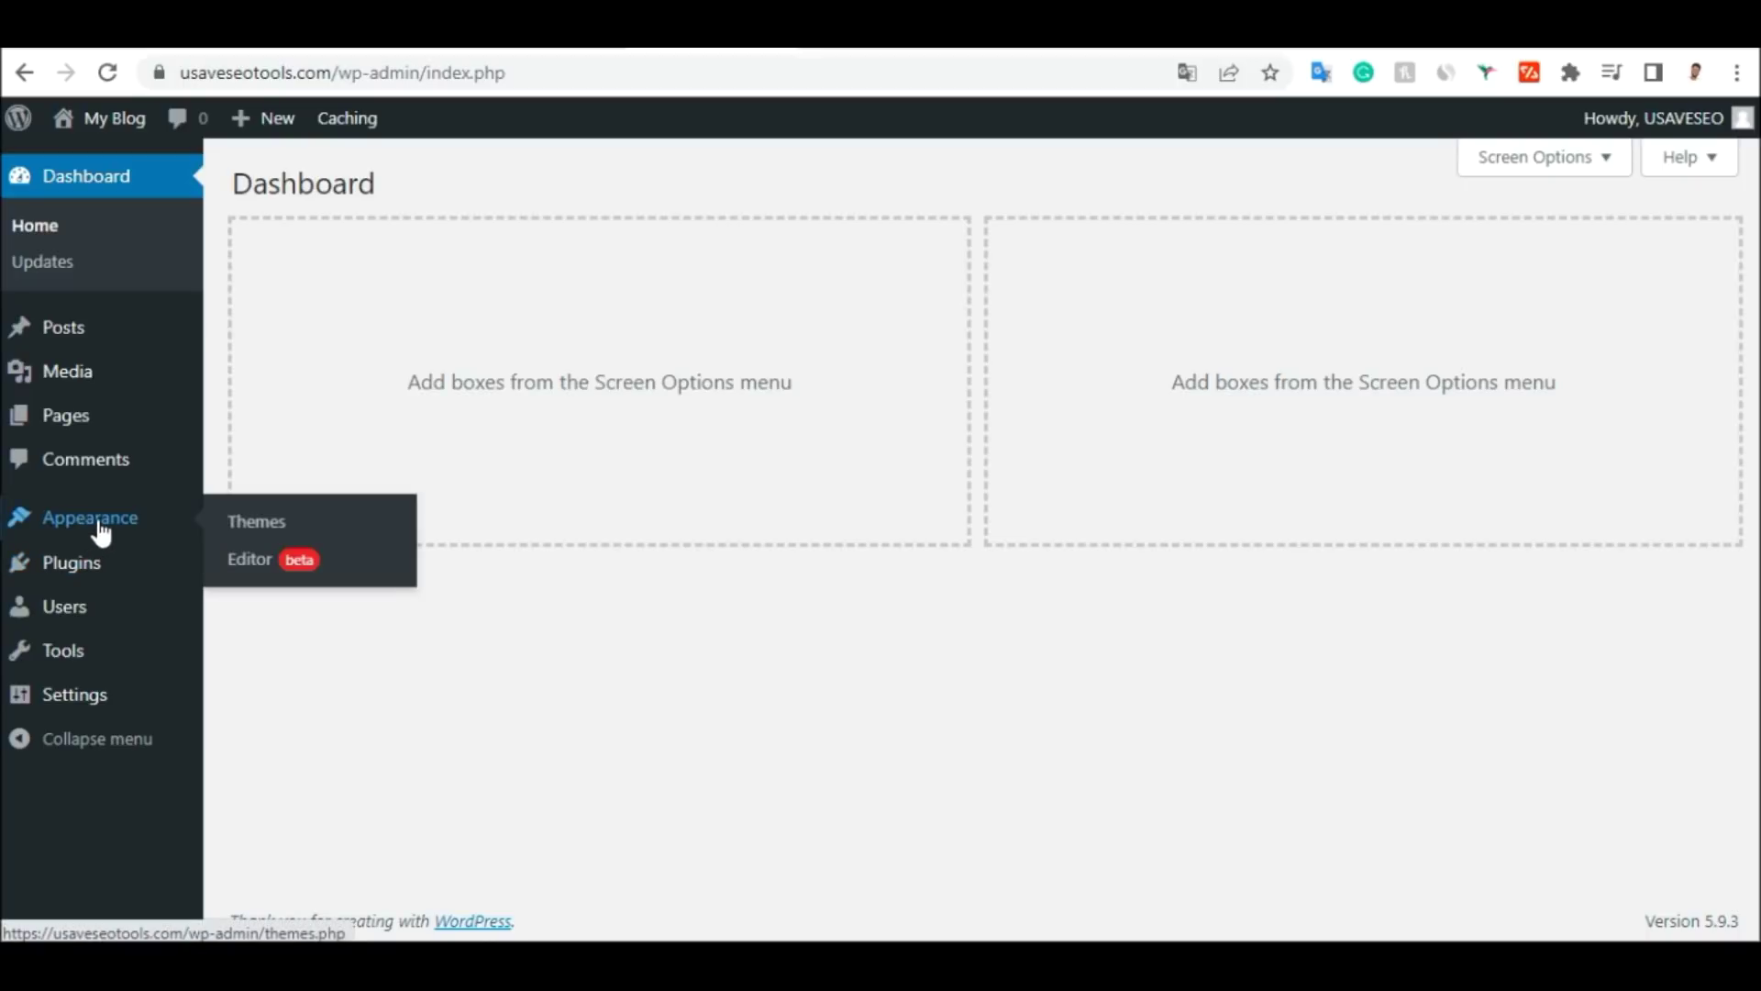
Install the Astra theme from Add New Themes and activate it.
left_click(259, 536)
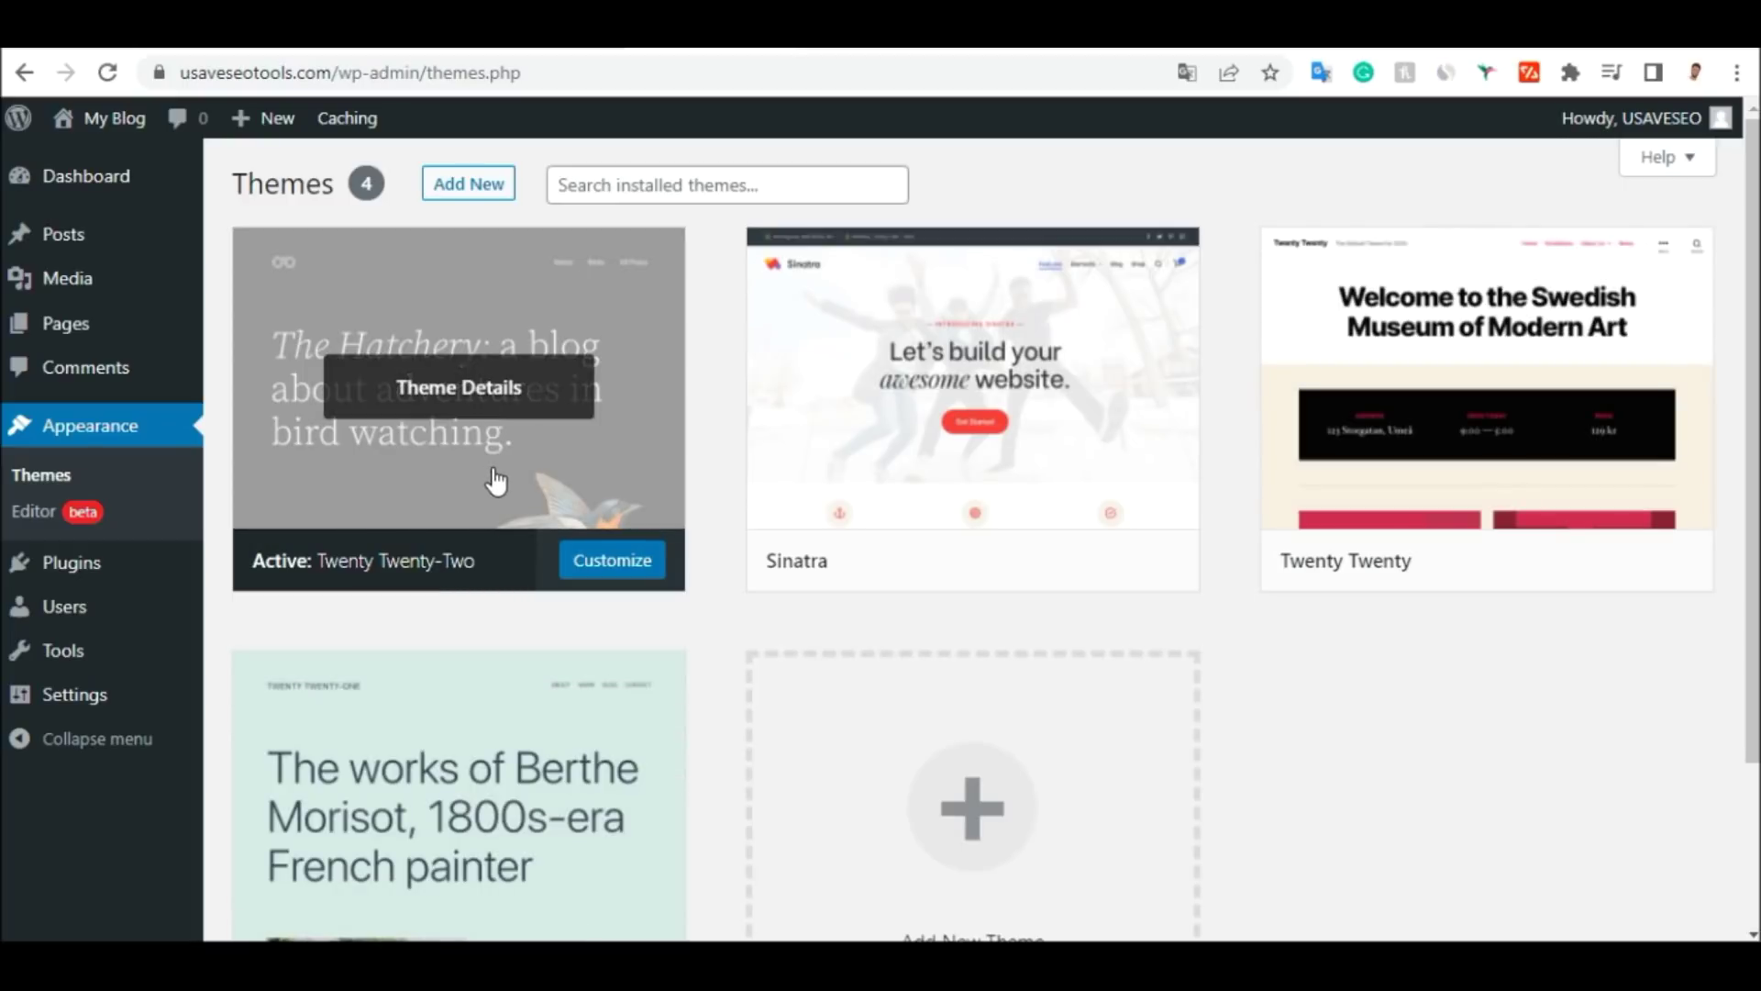
left_click(470, 185)
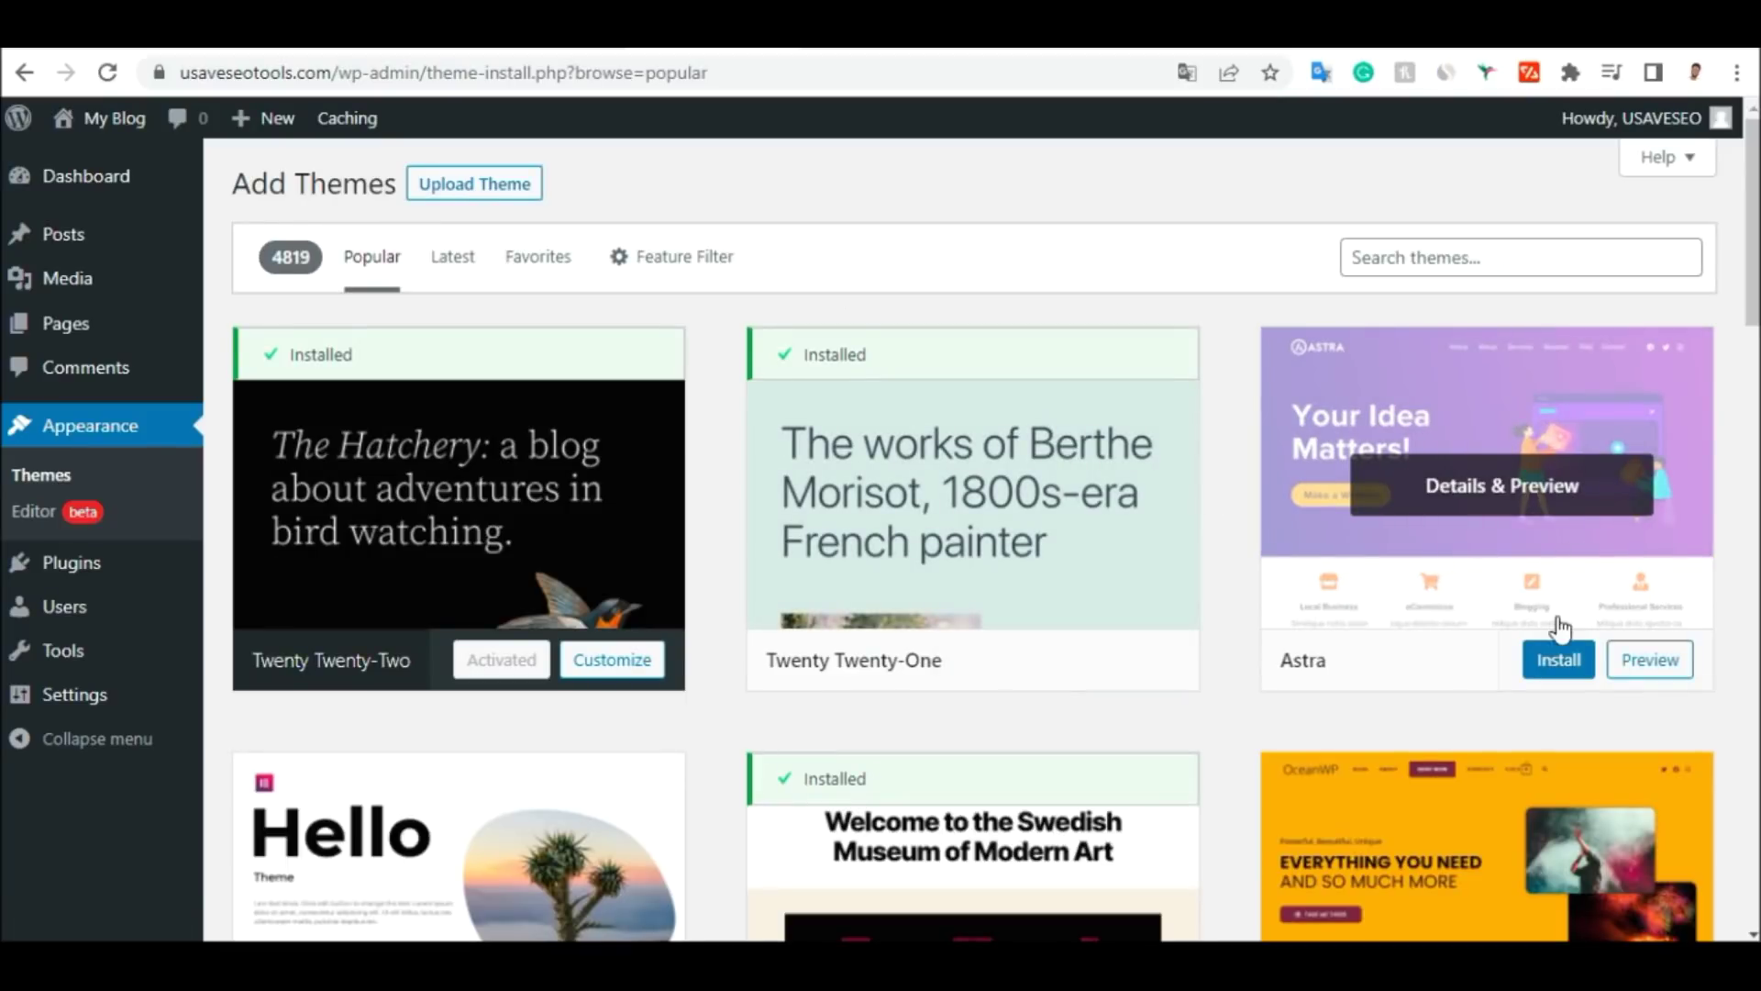
left_click(1561, 660)
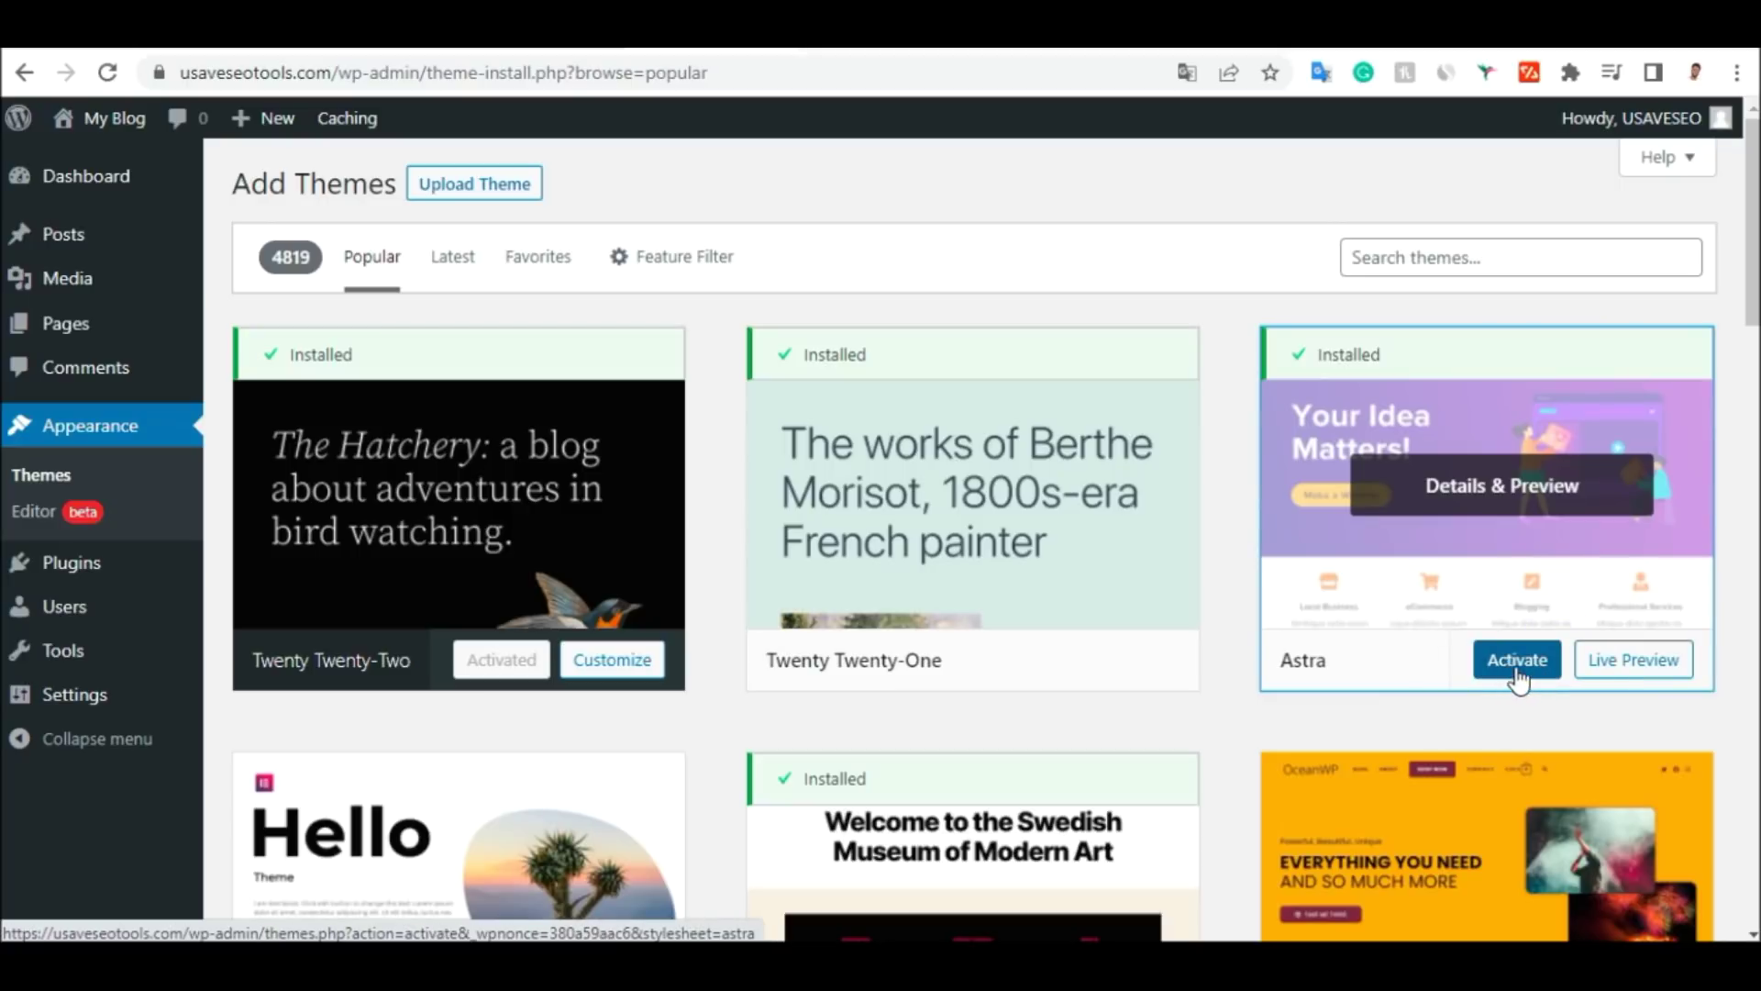
left_click(1509, 661)
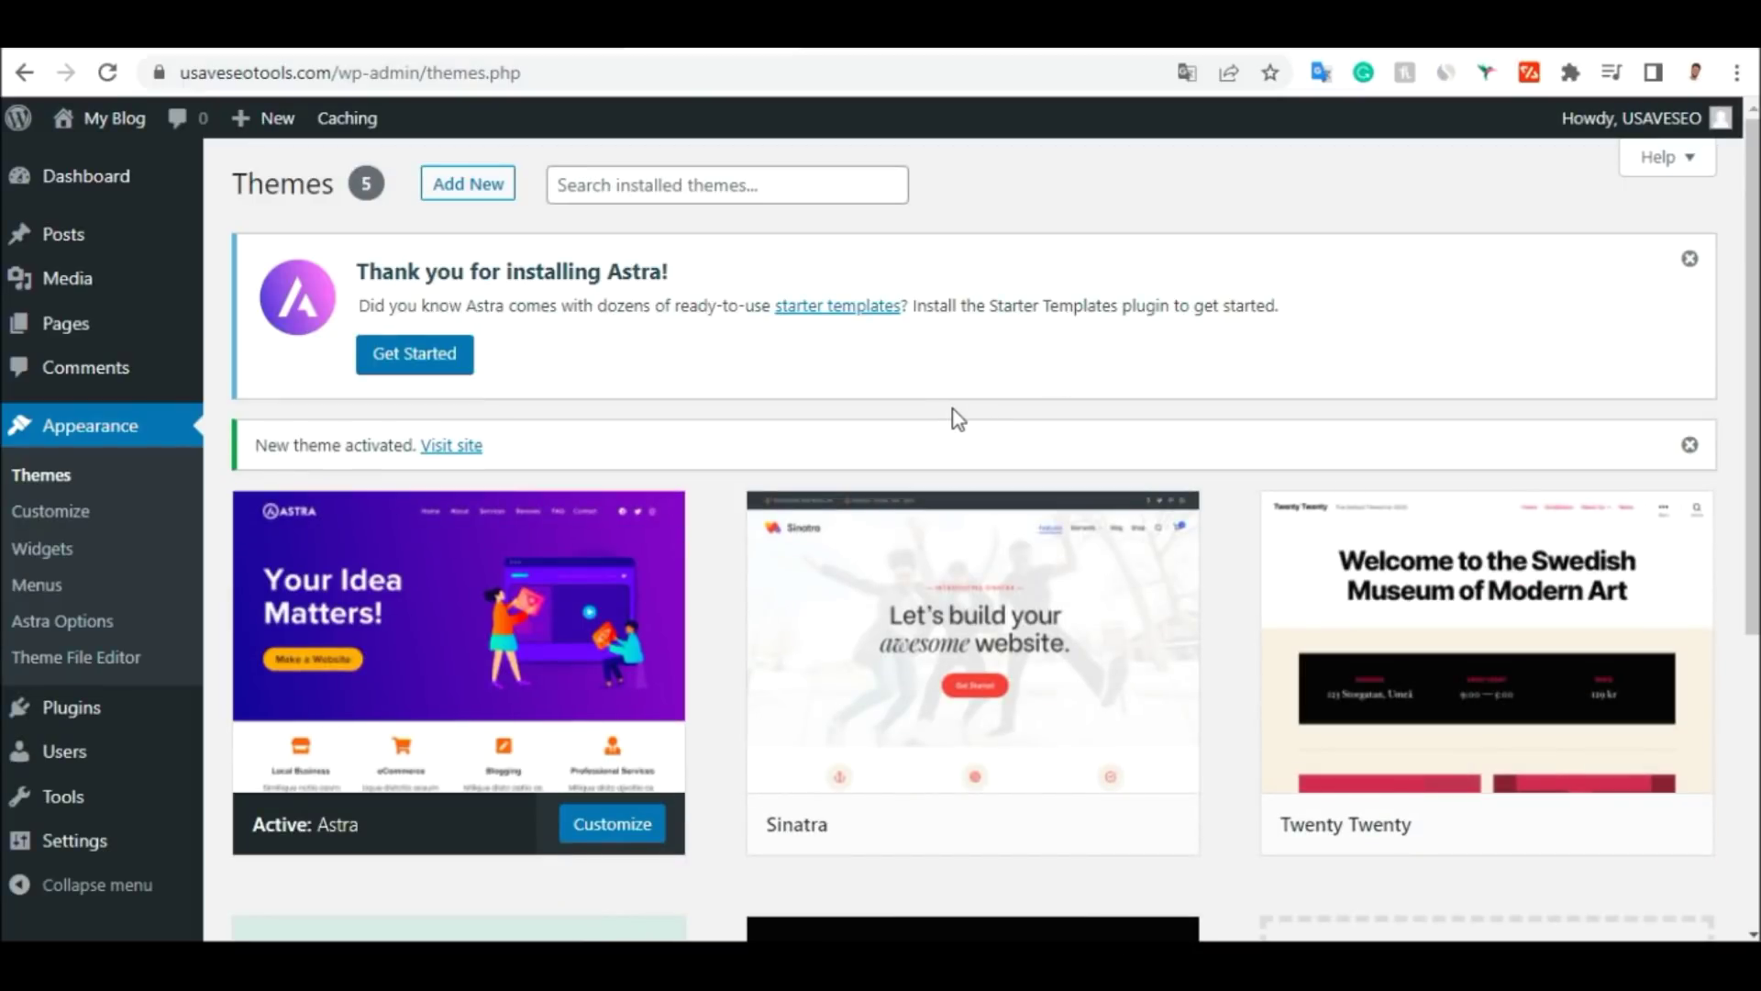
Set up Astra's Starter Templates plugin via Get Started, then go back to the Themes page.
mouse_move(426, 683)
left_click(435, 361)
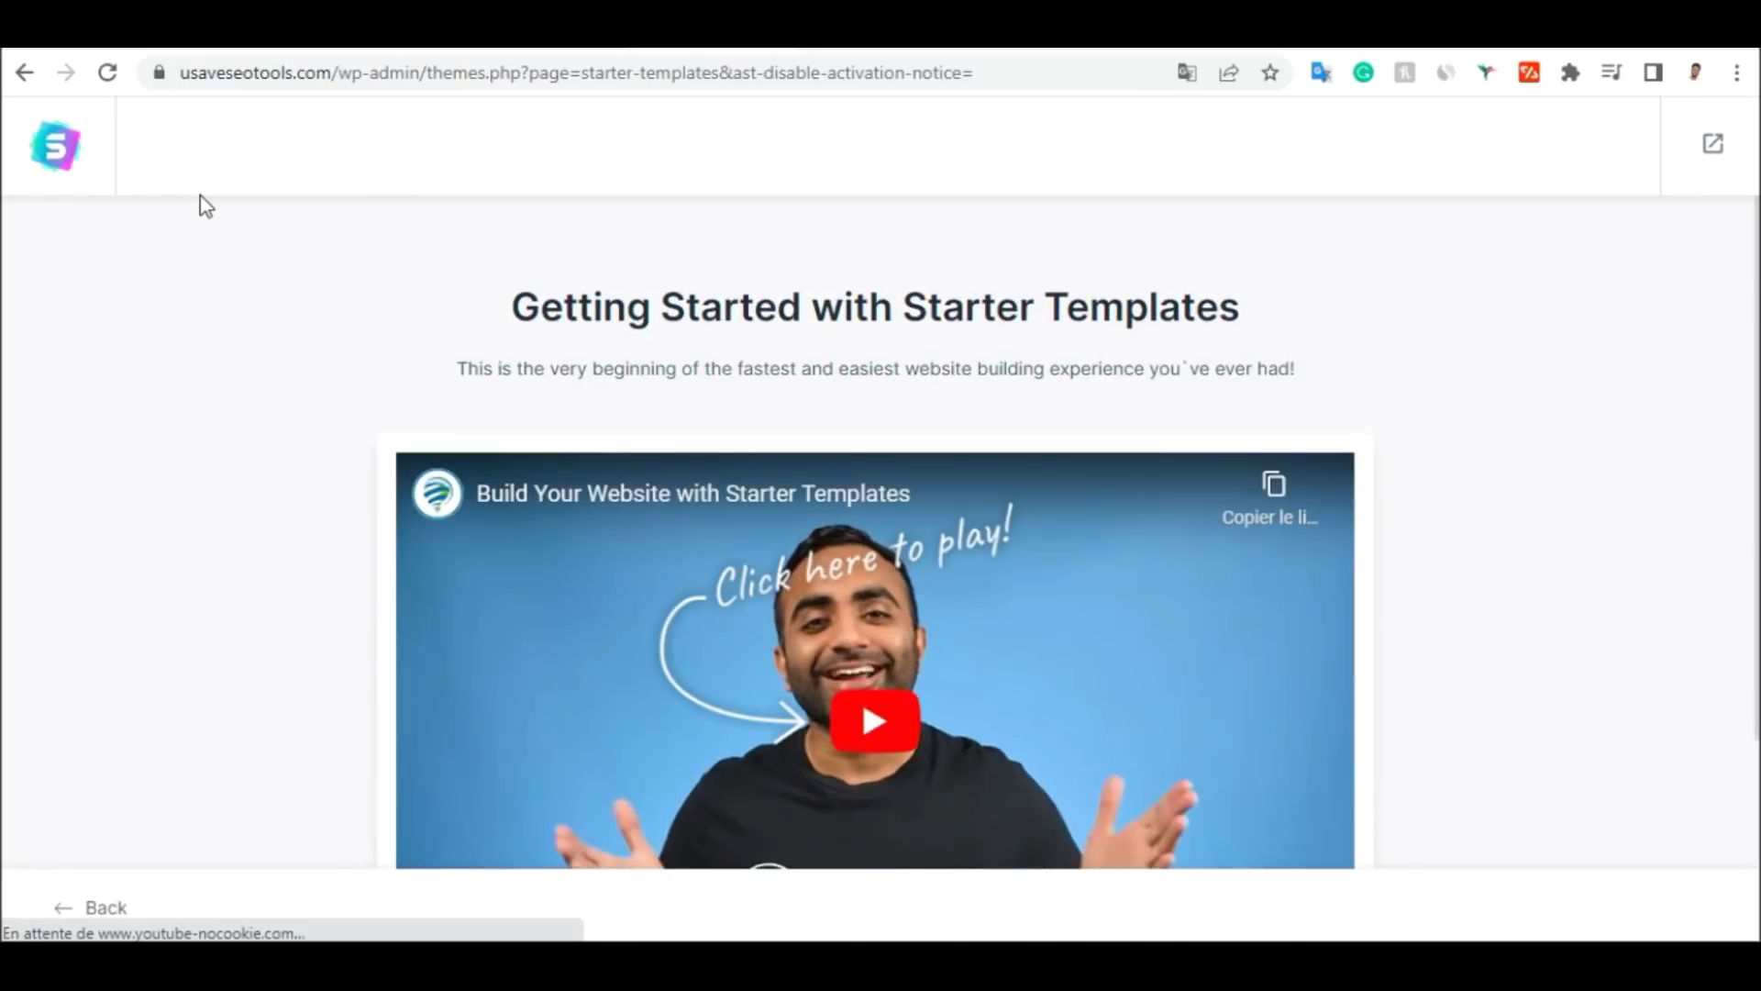
left_click(24, 74)
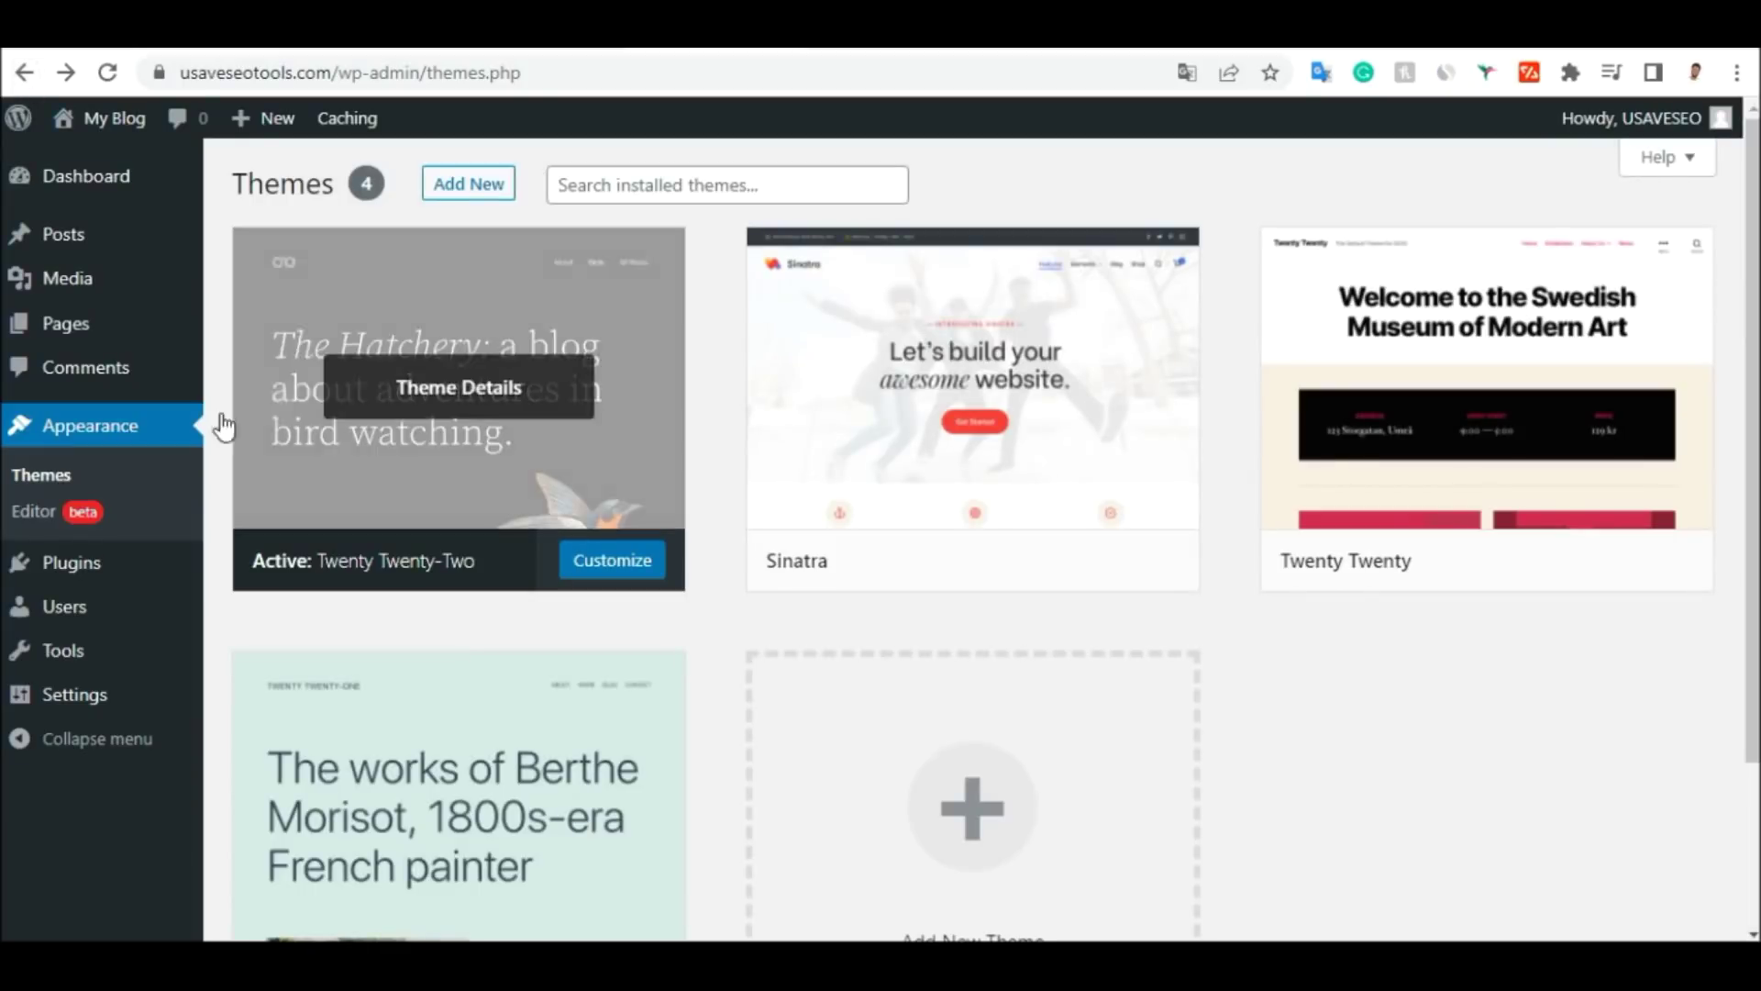
View the live My Blog site, then return to the admin Dashboard.
mouse_move(99, 119)
left_click(91, 165)
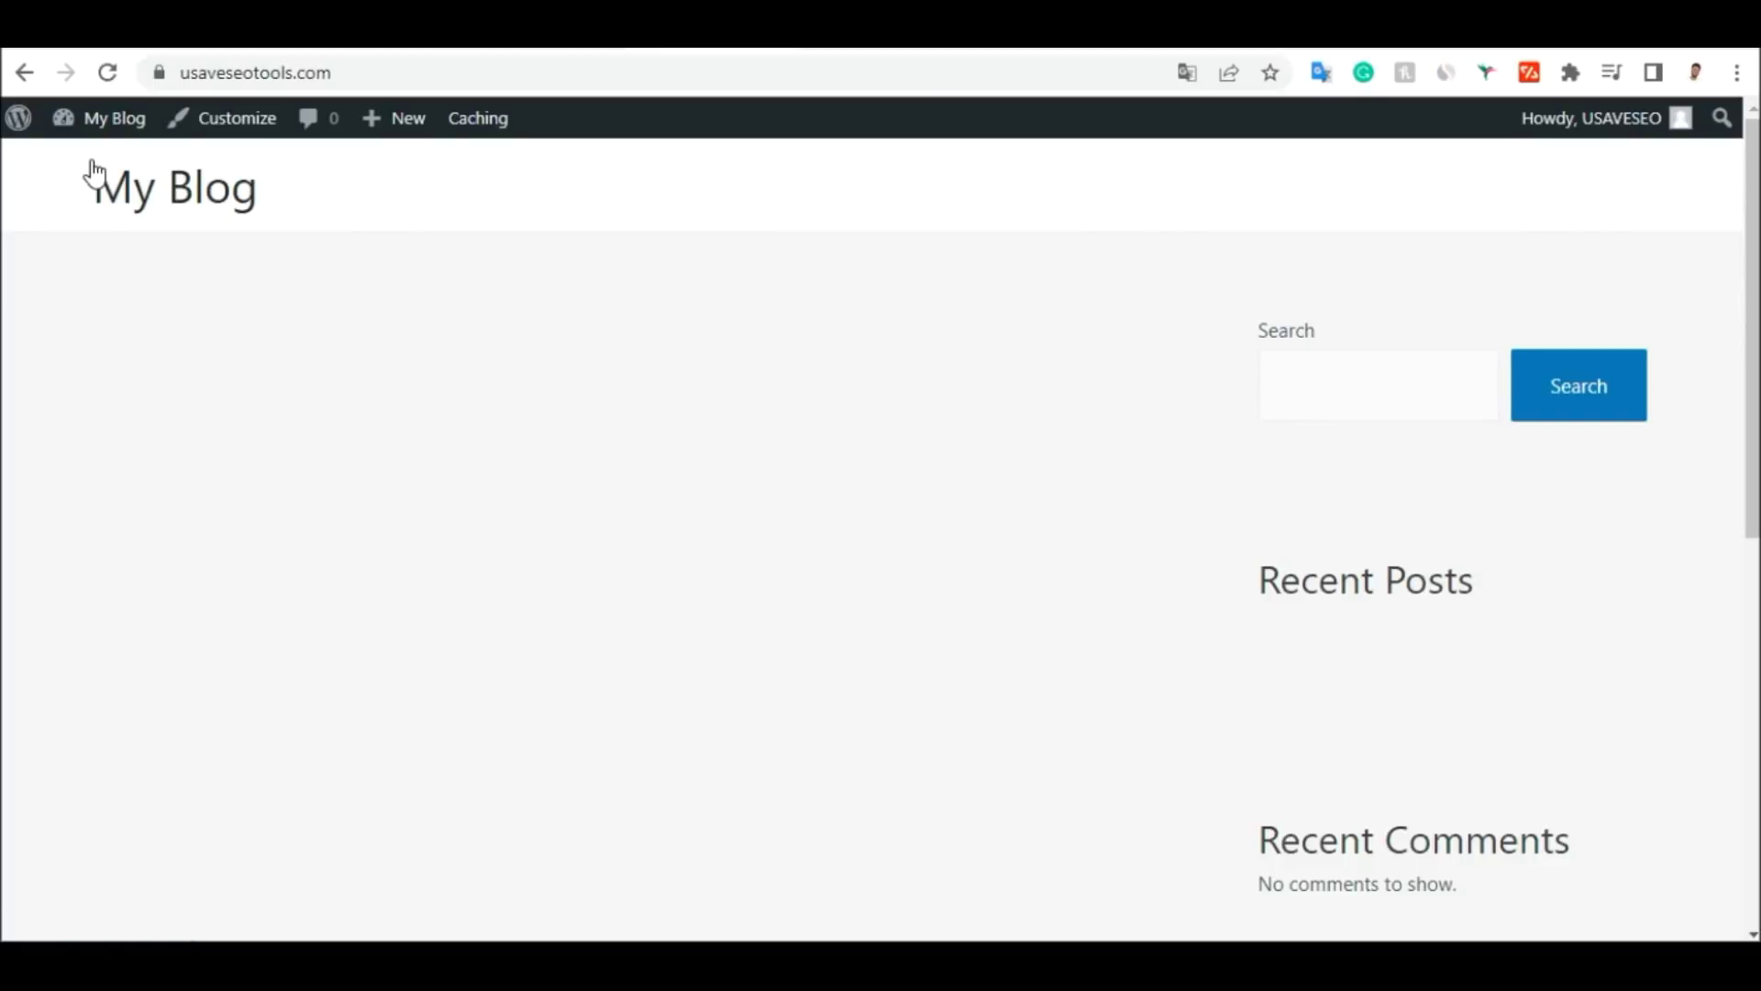
left_click(1747, 273)
mouse_move(1752, 459)
left_mouse_down()
mouse_move(1754, 697)
mouse_move(1754, 455)
left_mouse_up()
mouse_move(25, 136)
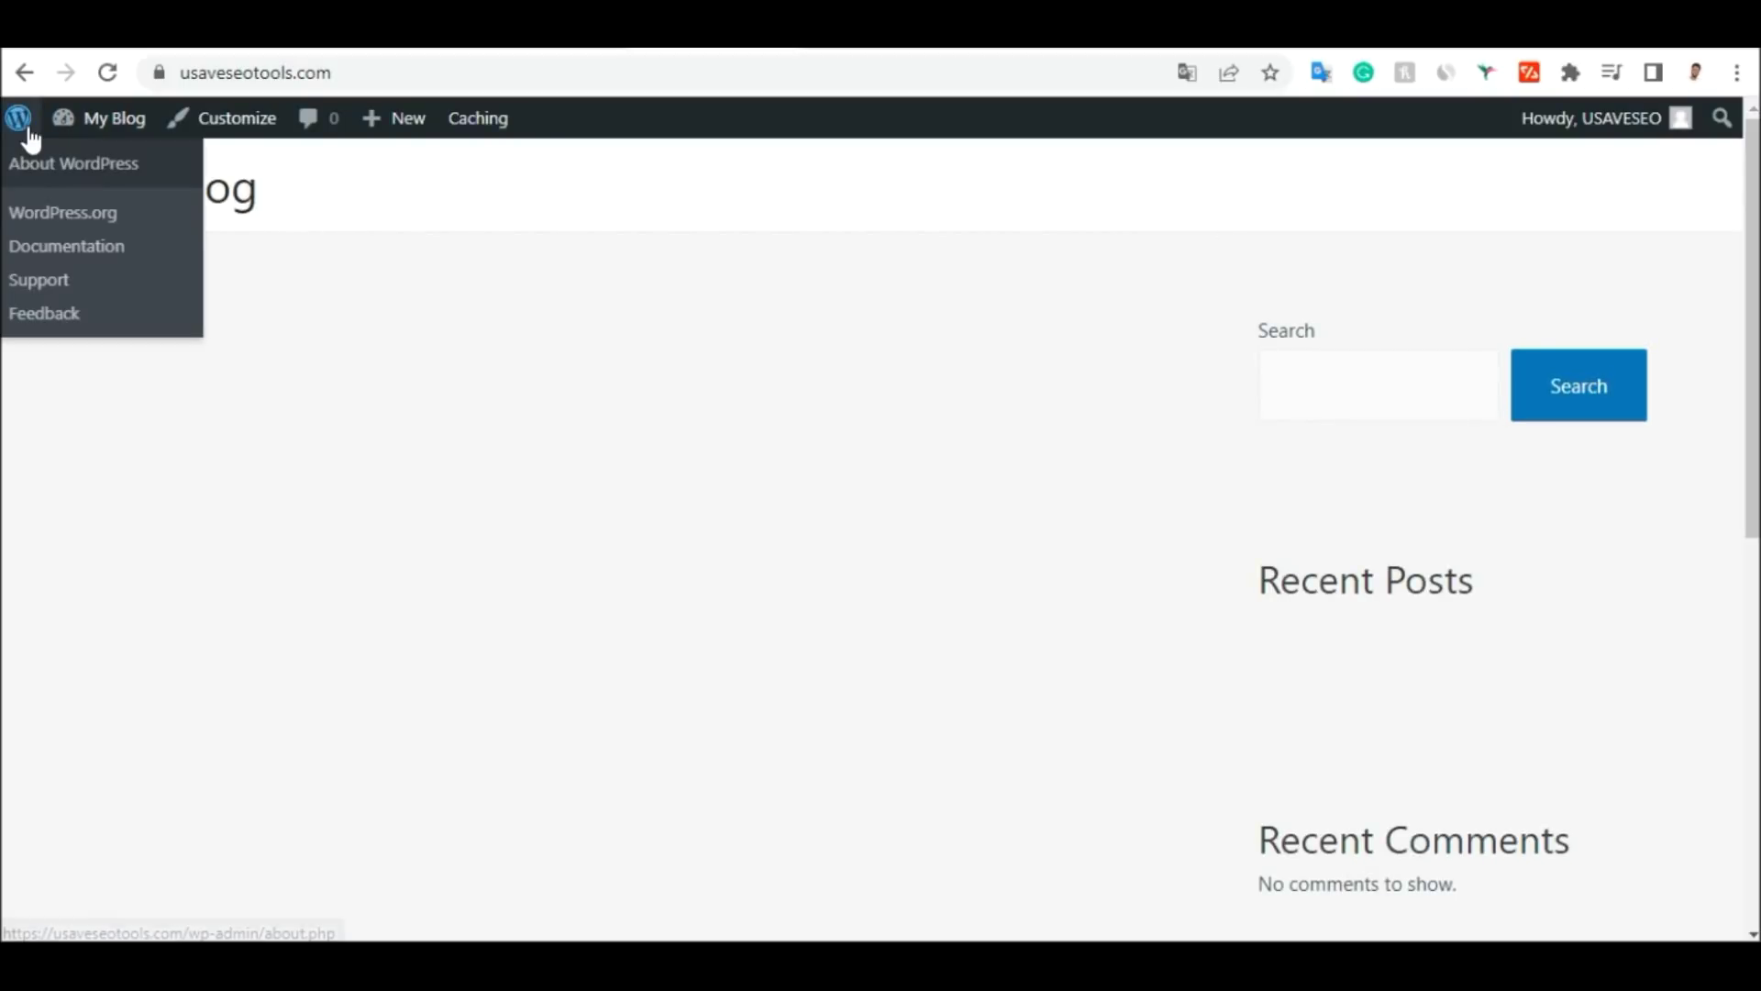
left_click(67, 134)
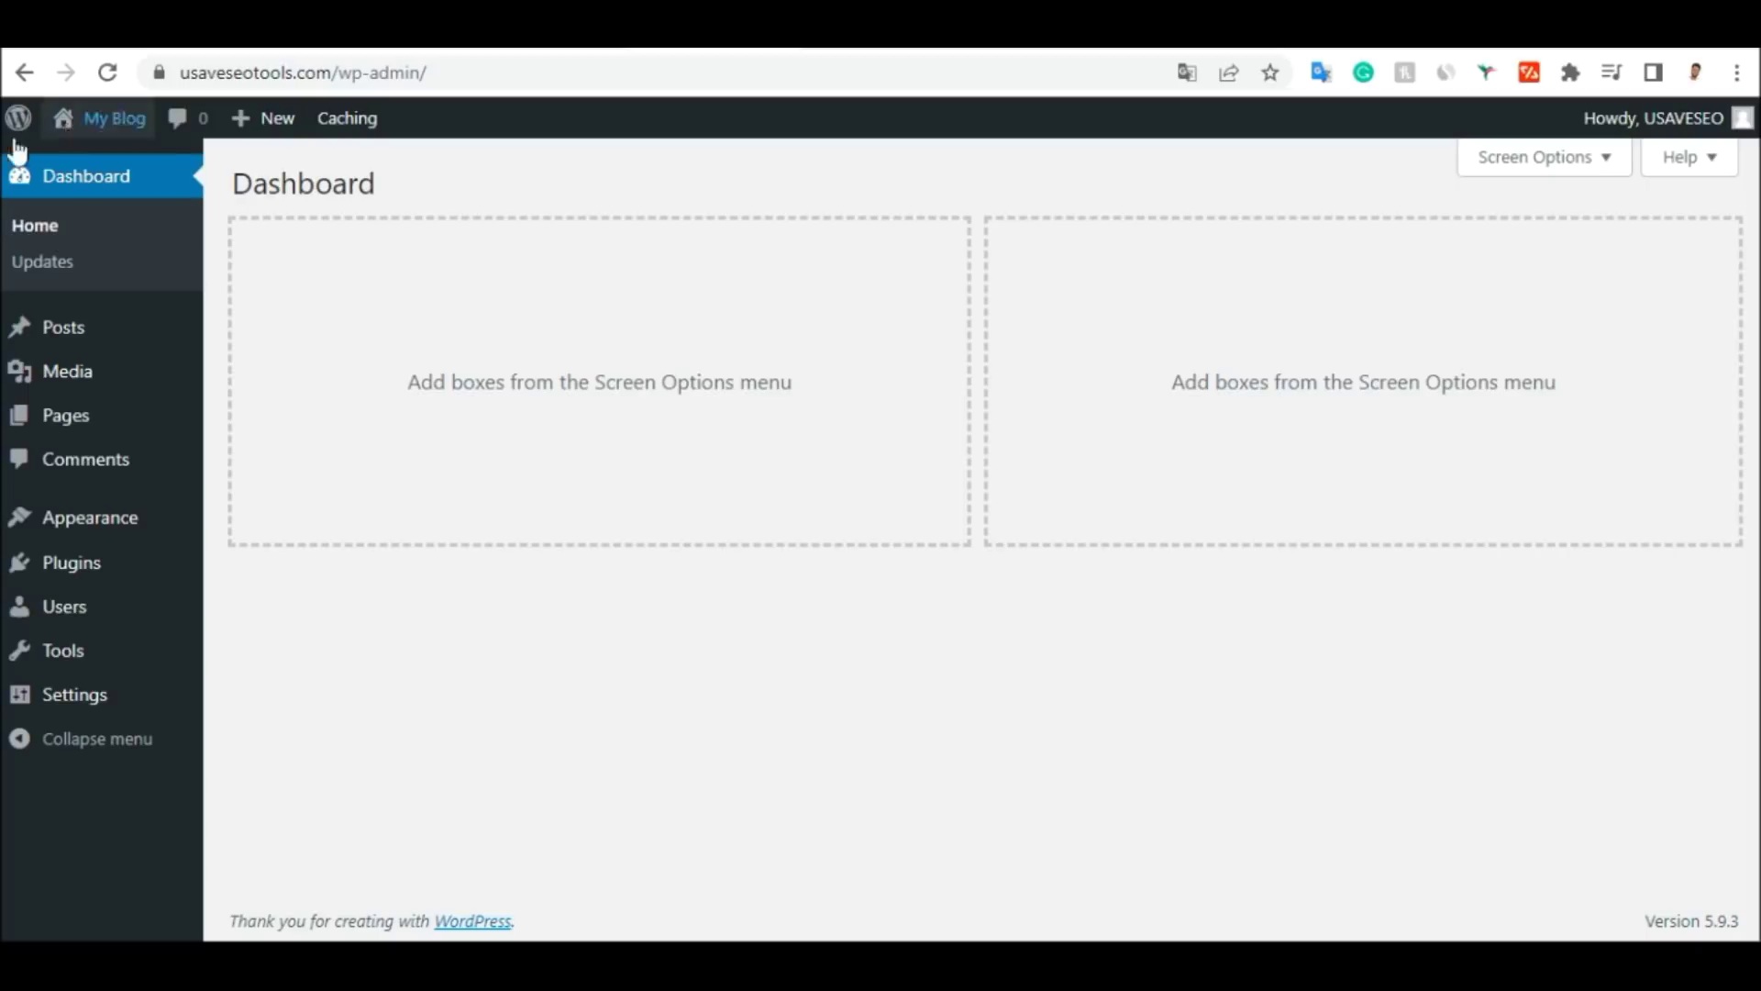
mouse_move(89, 584)
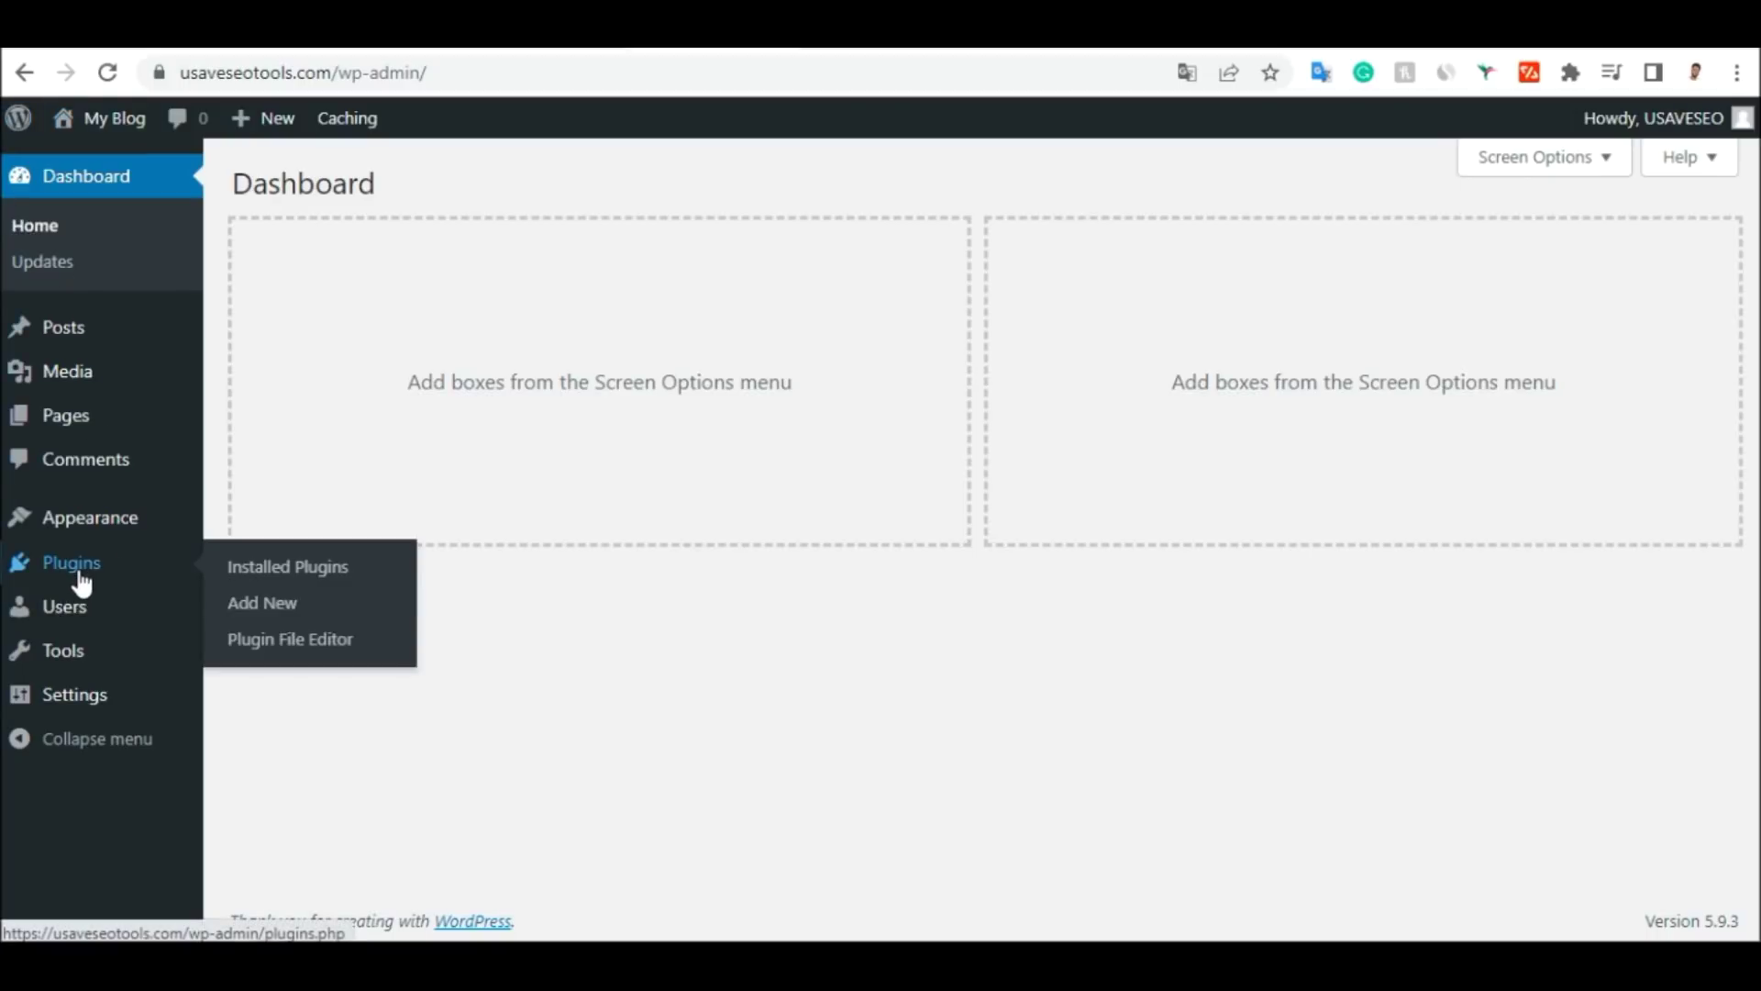
Open the Upload Plugin panel under Plugins > Add New.
left_click(83, 582)
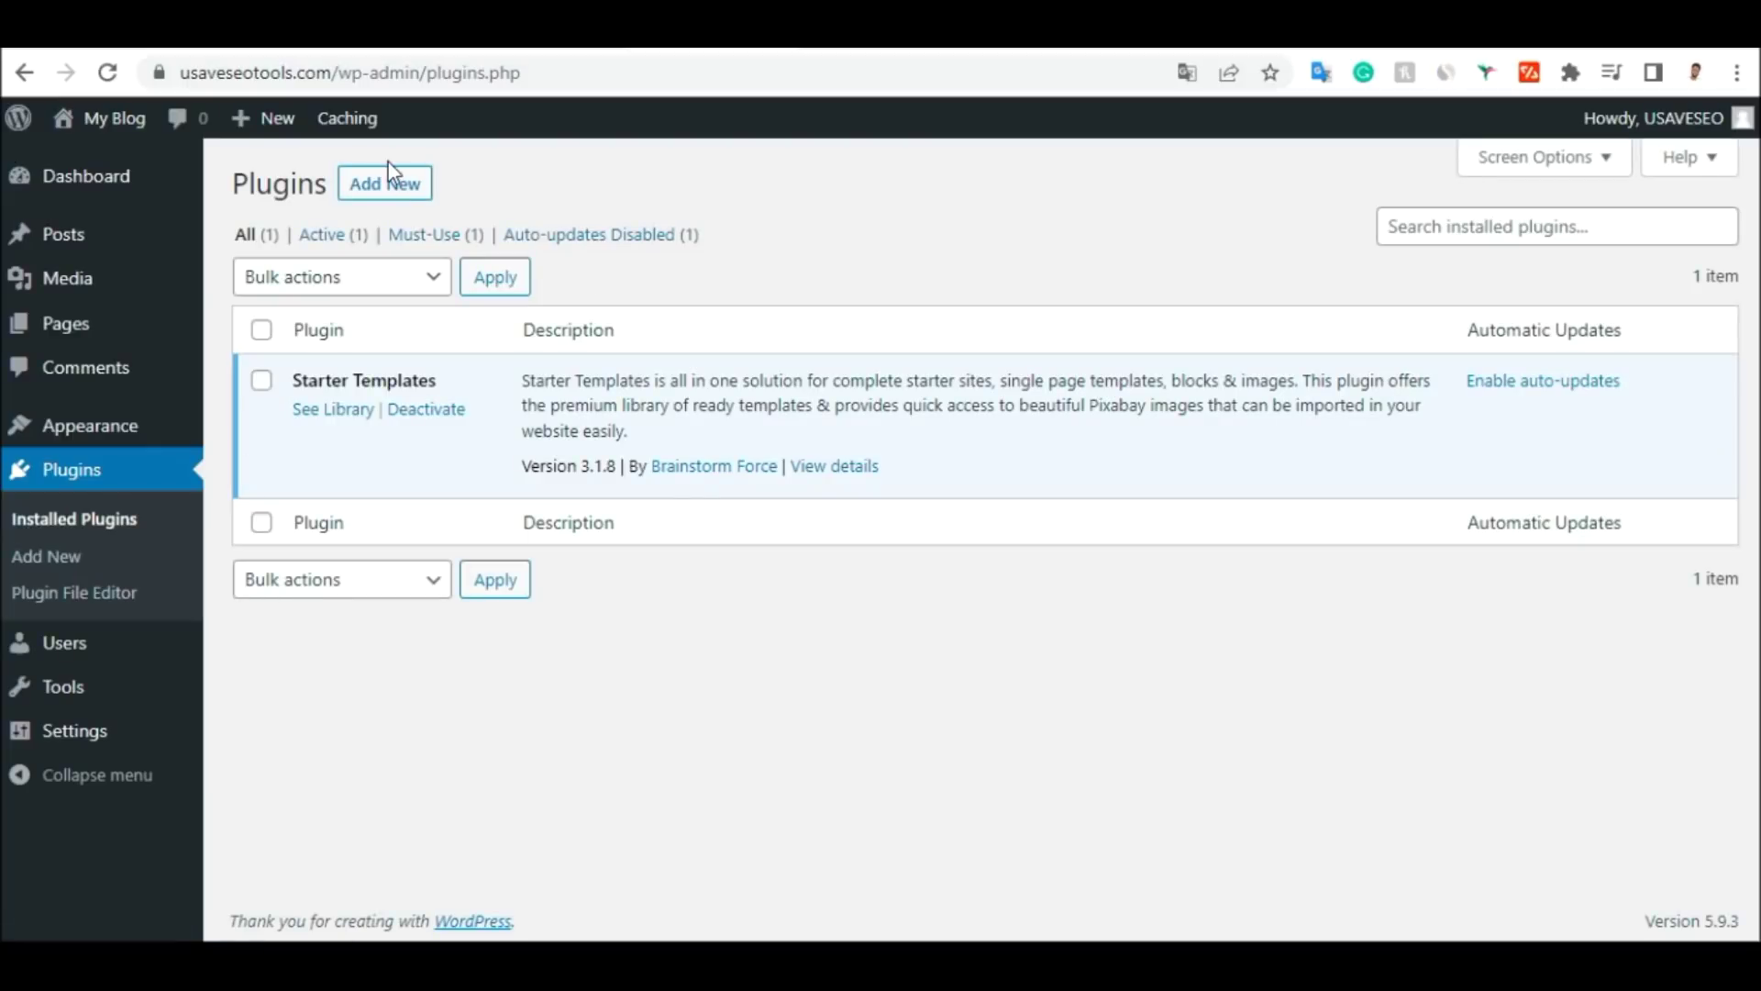
left_click(396, 188)
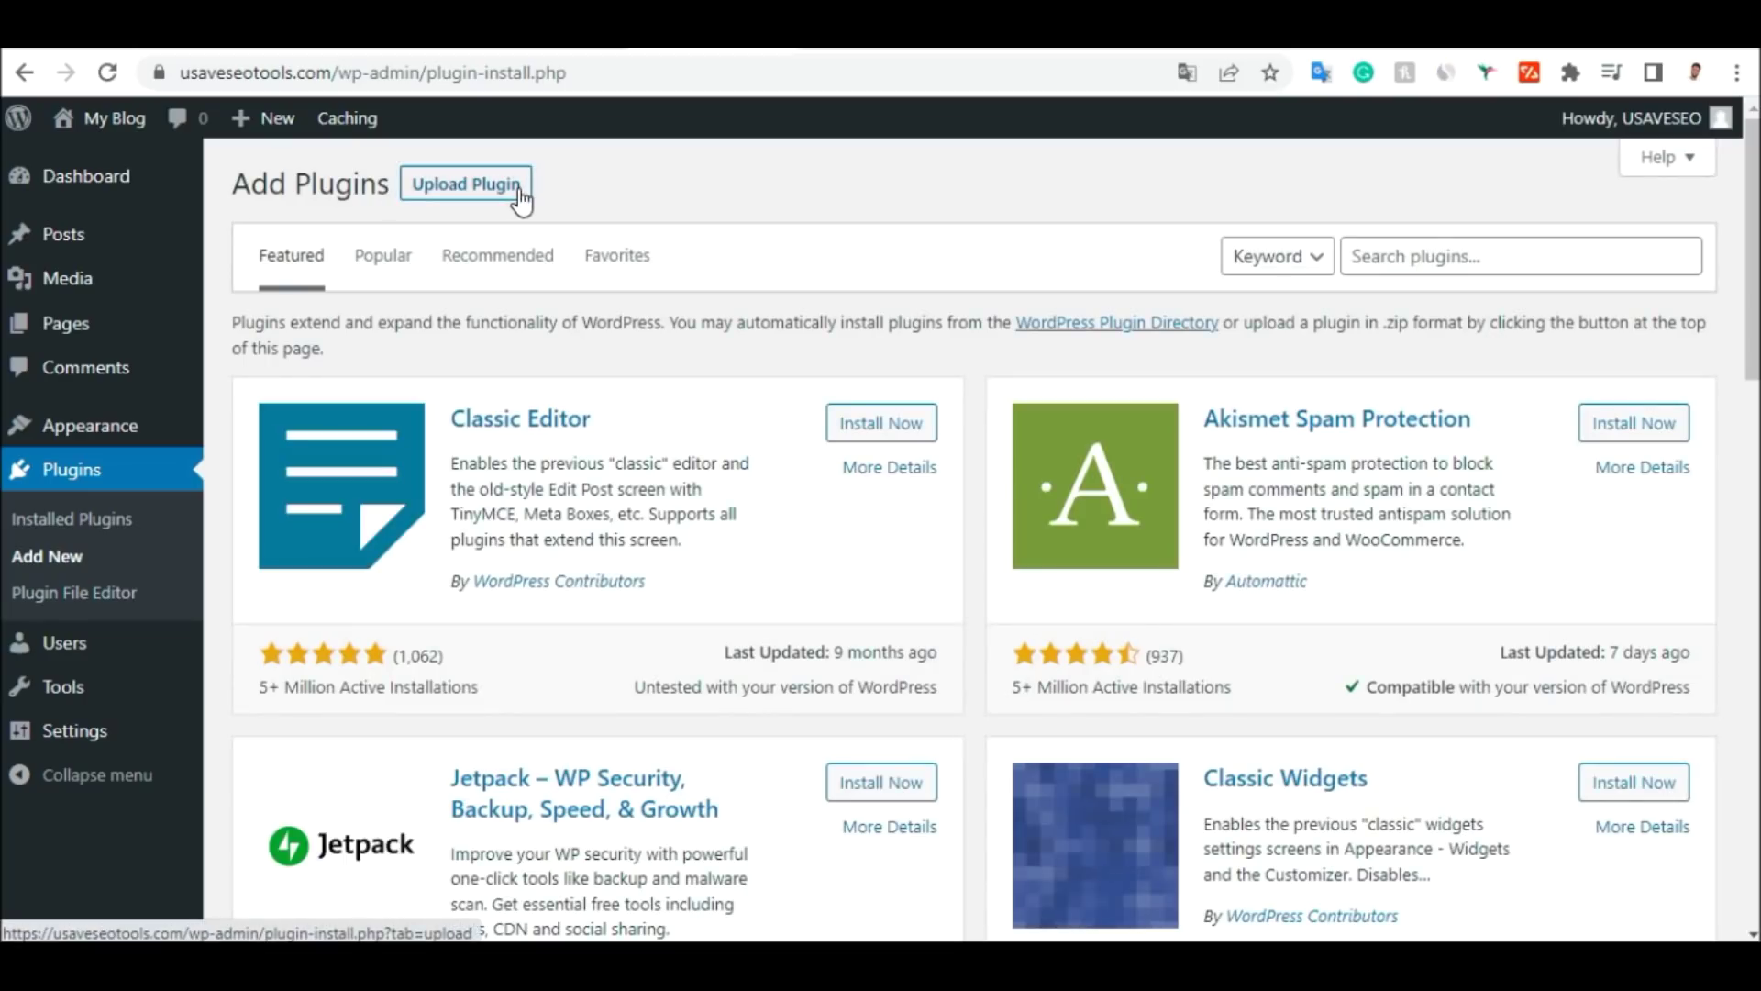
left_click(521, 192)
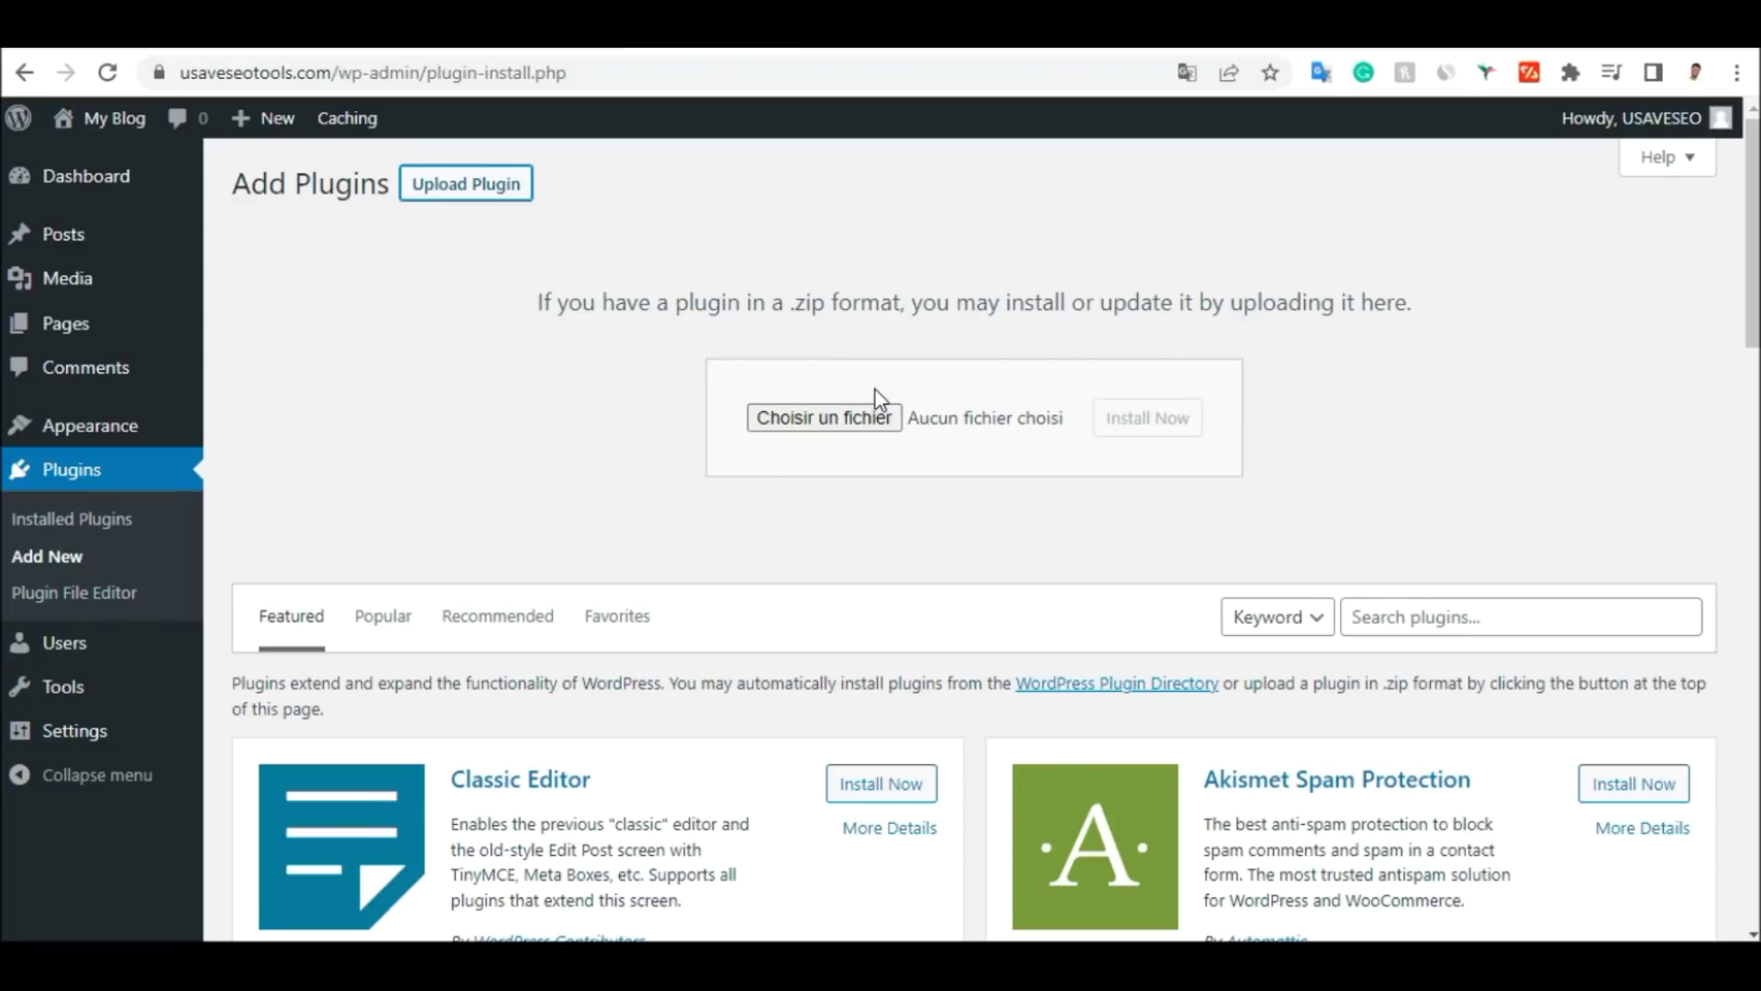
Upload and install elementor-pro-v3.1.1.zip from the elementor-pro-package folder.
left_click(871, 422)
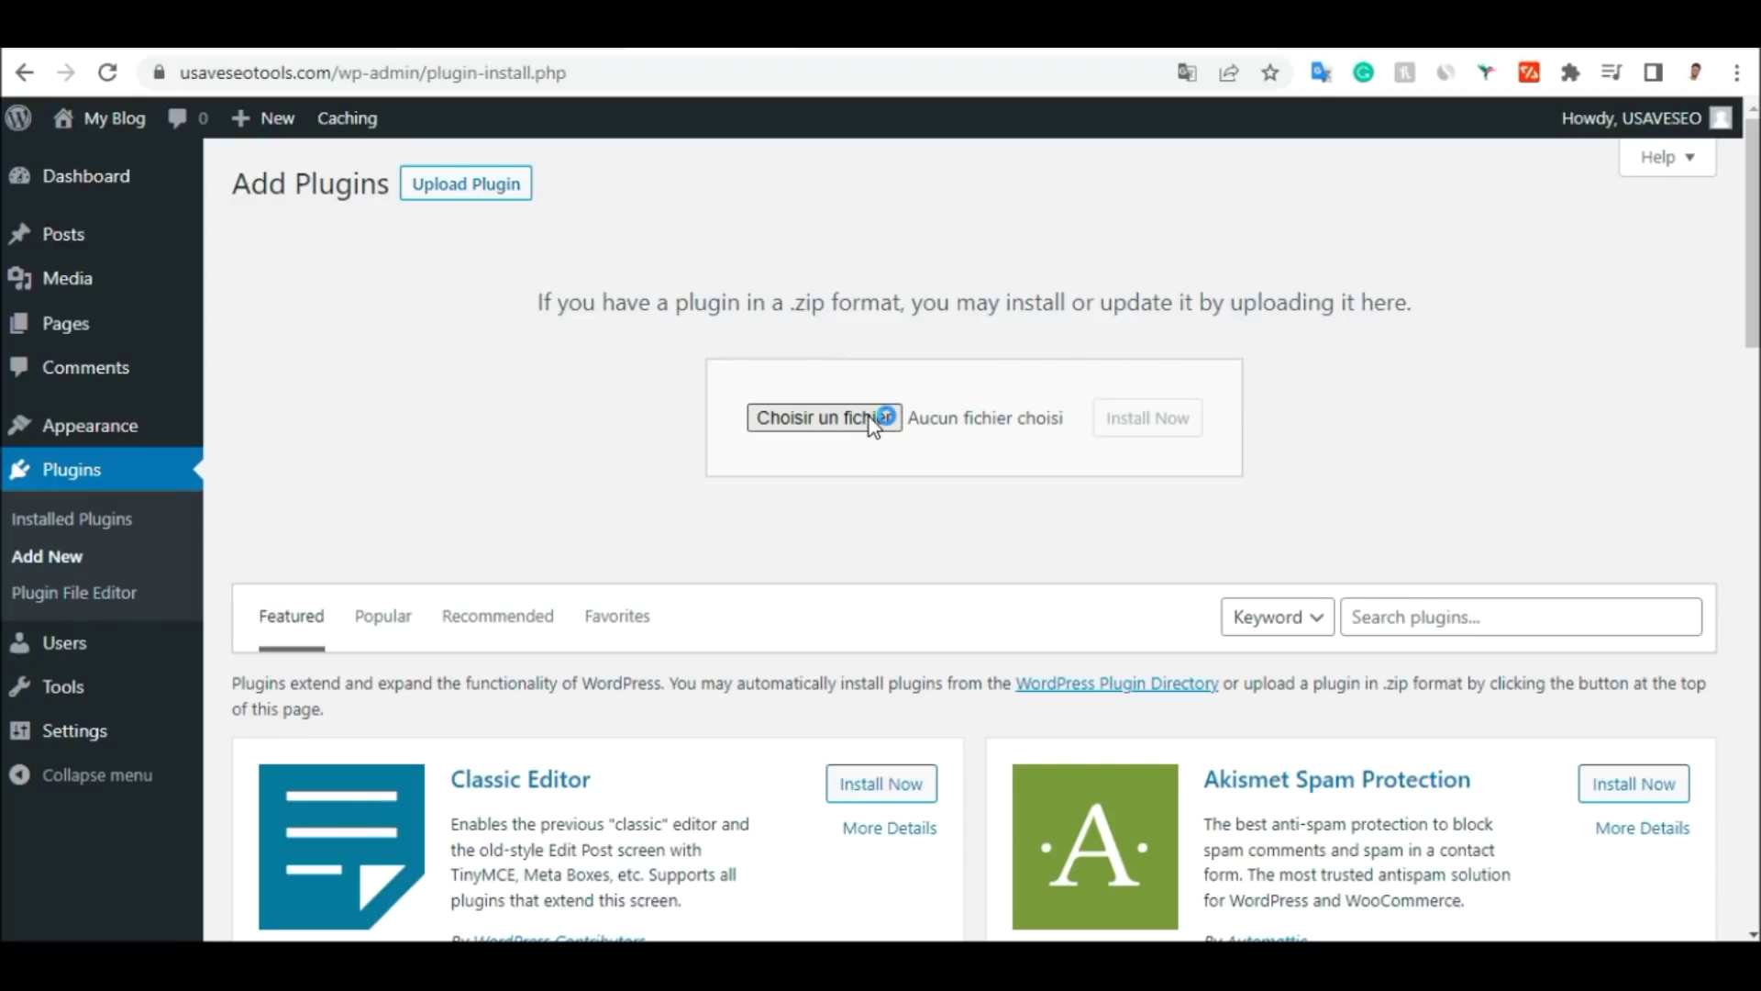
left_click_drag(867, 260, 852, 379)
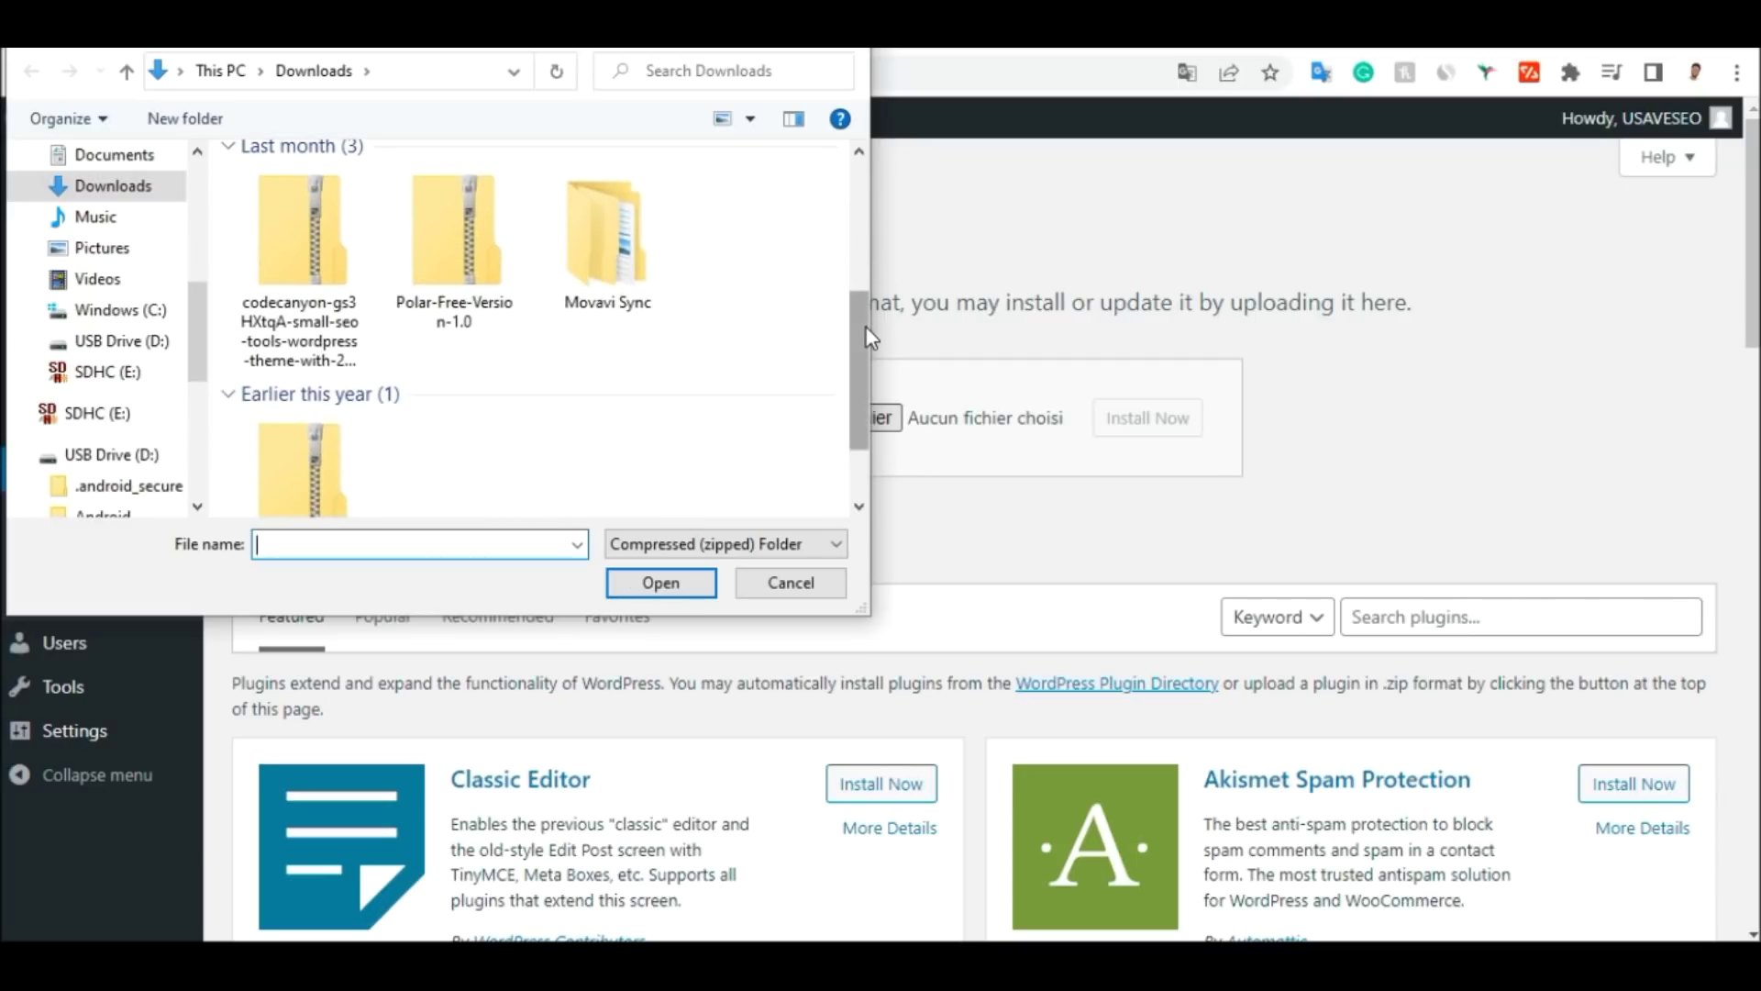
left_click_drag(867, 330, 864, 385)
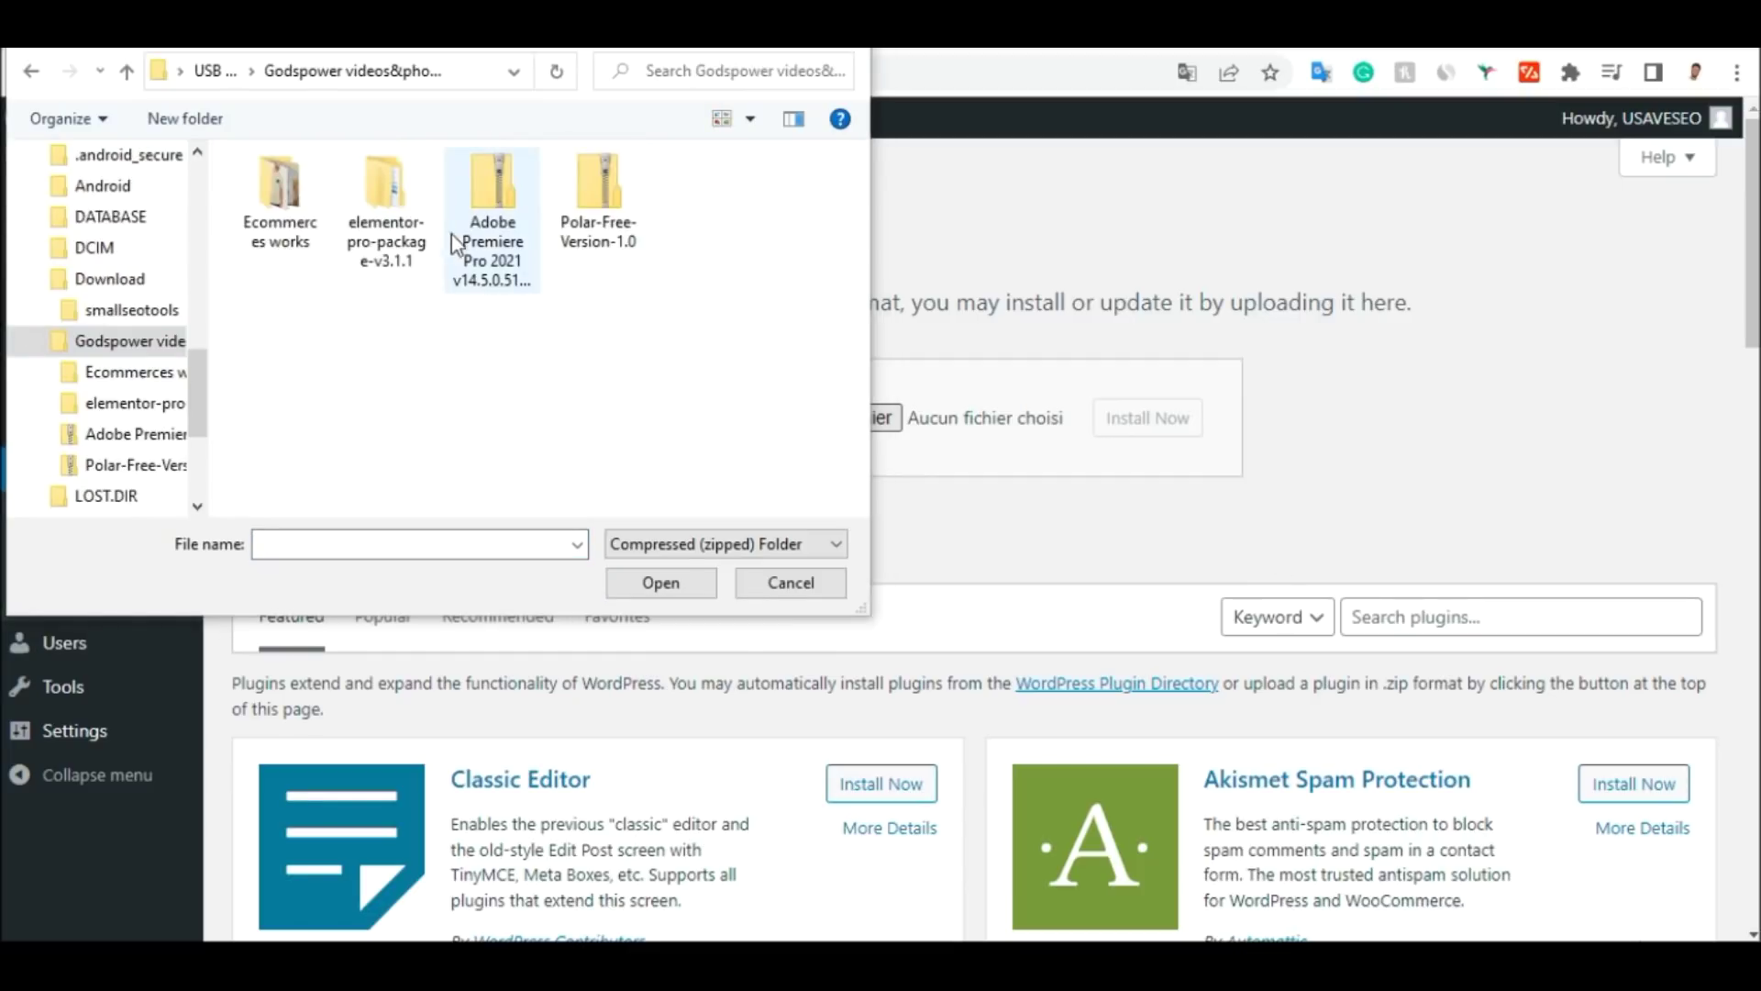
double_click(386, 210)
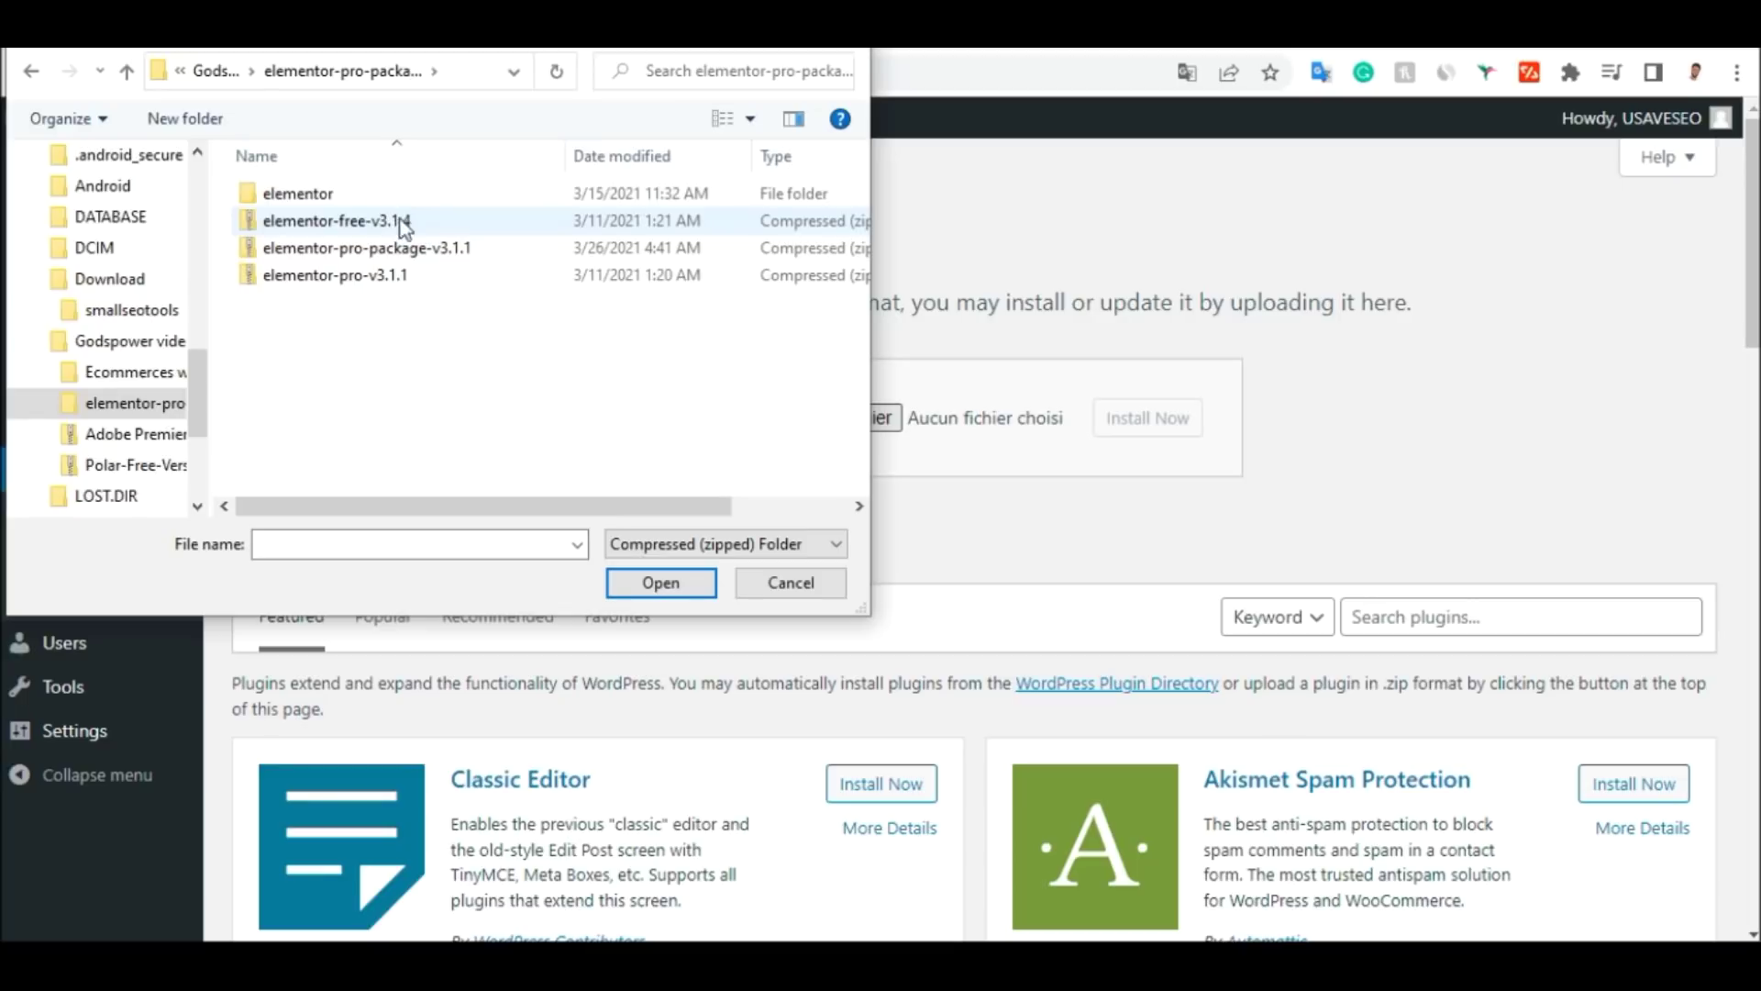
left_click(424, 272)
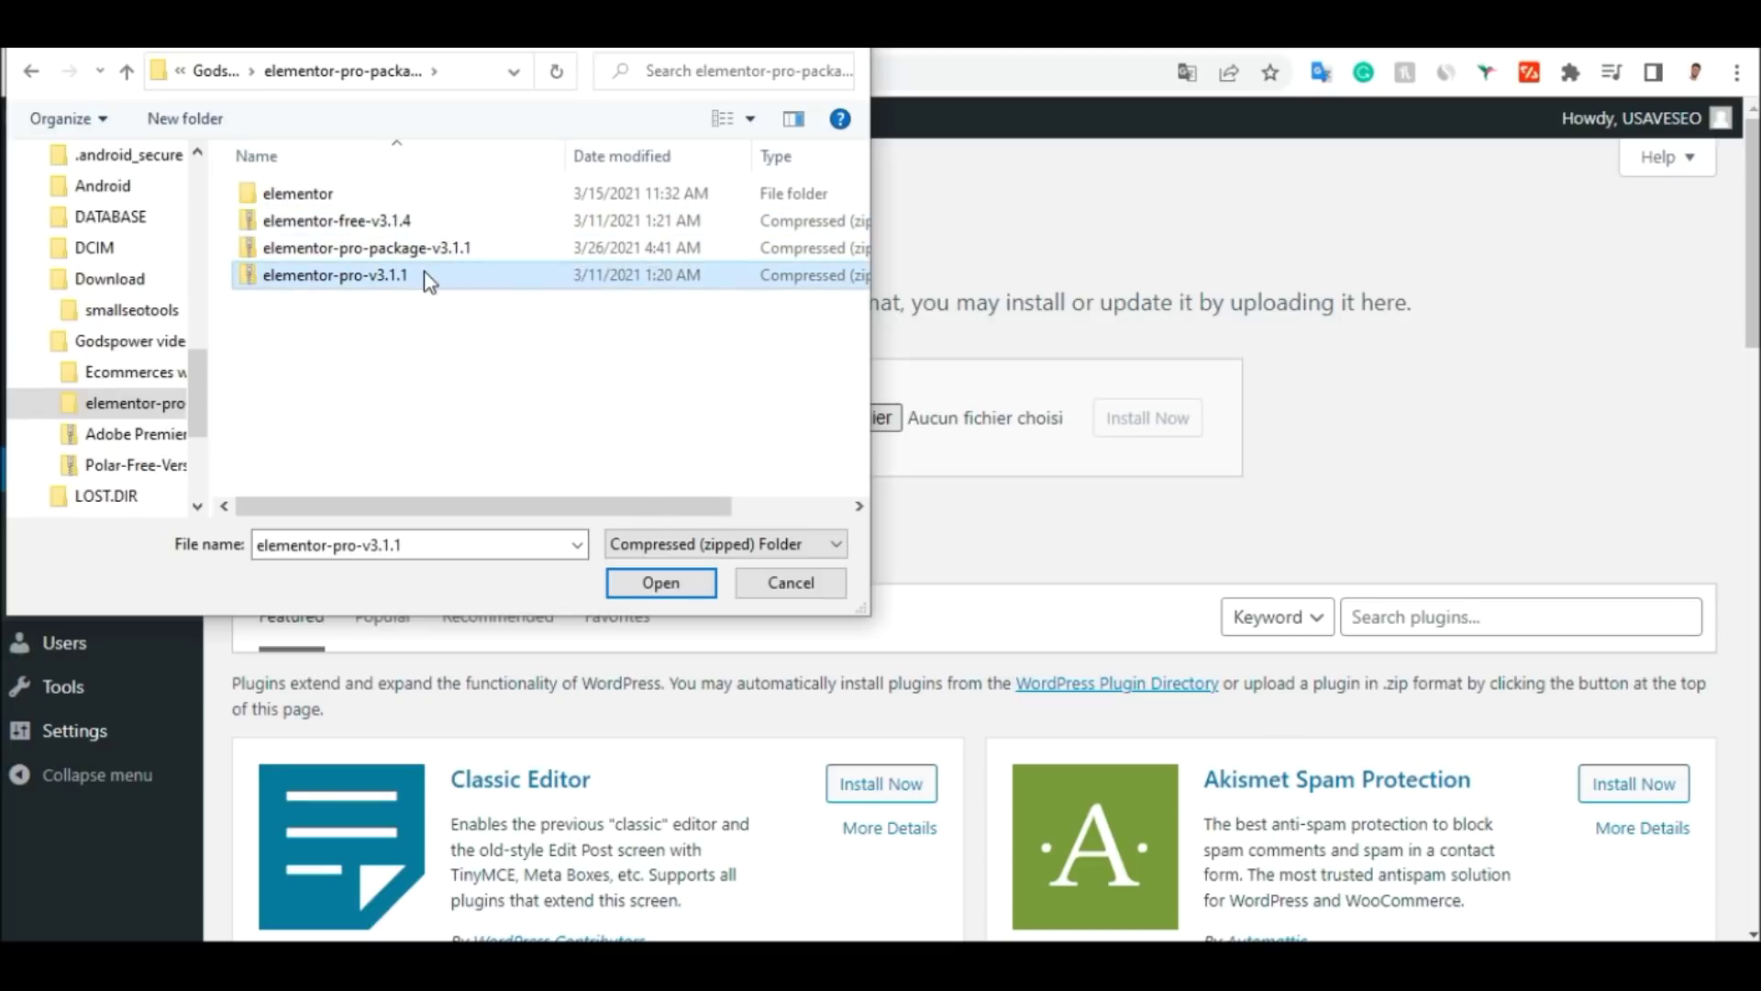
left_click(661, 584)
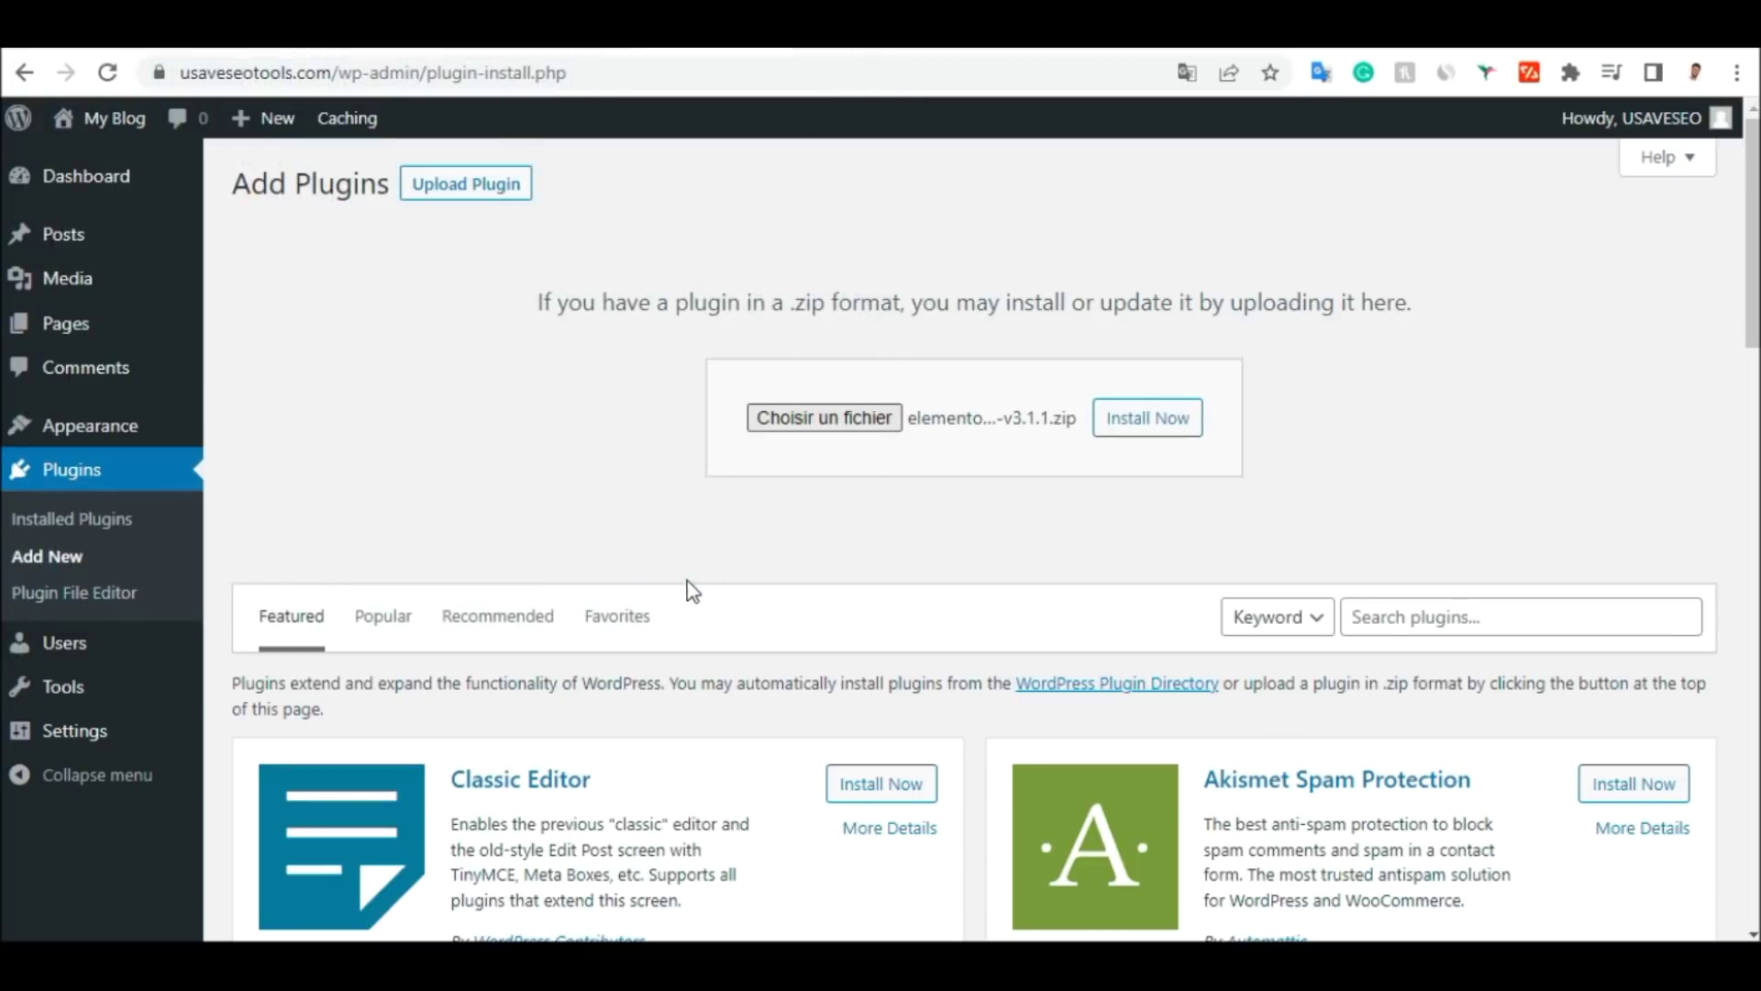
left_click(1163, 423)
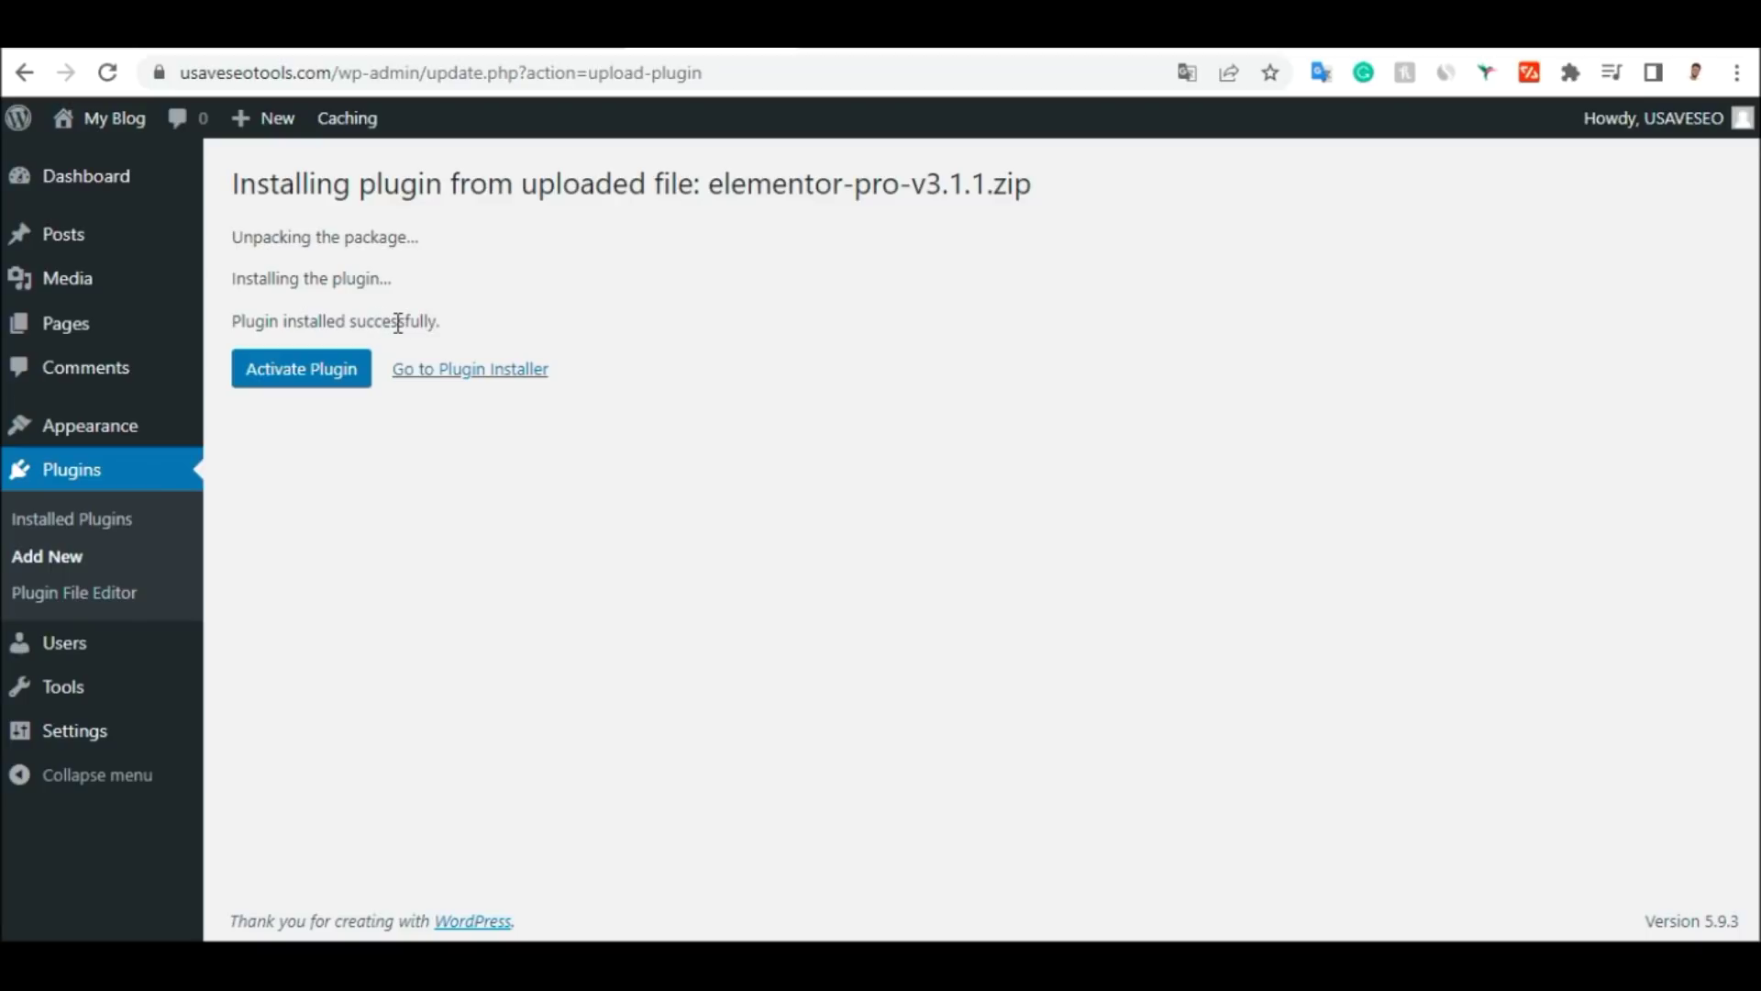
left_click(322, 386)
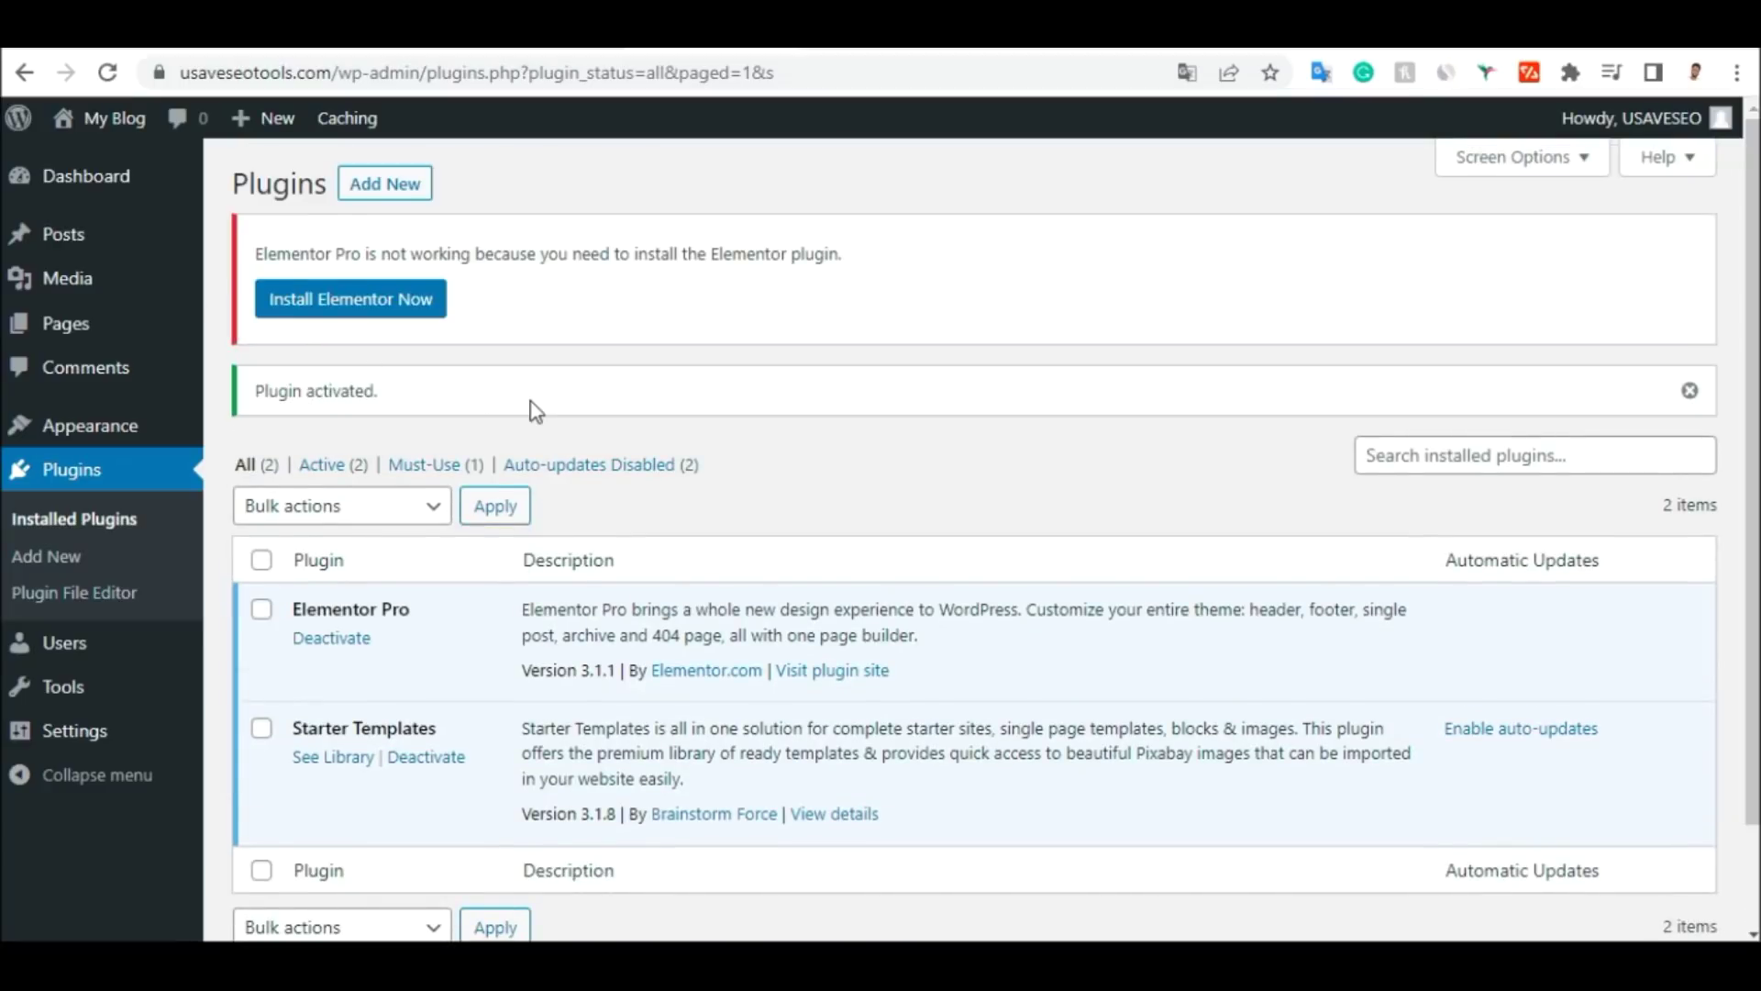
Install and activate Elementor Website Builder 3.6.5 for Elementor Pro, then leave the onboarding.
left_click(376, 312)
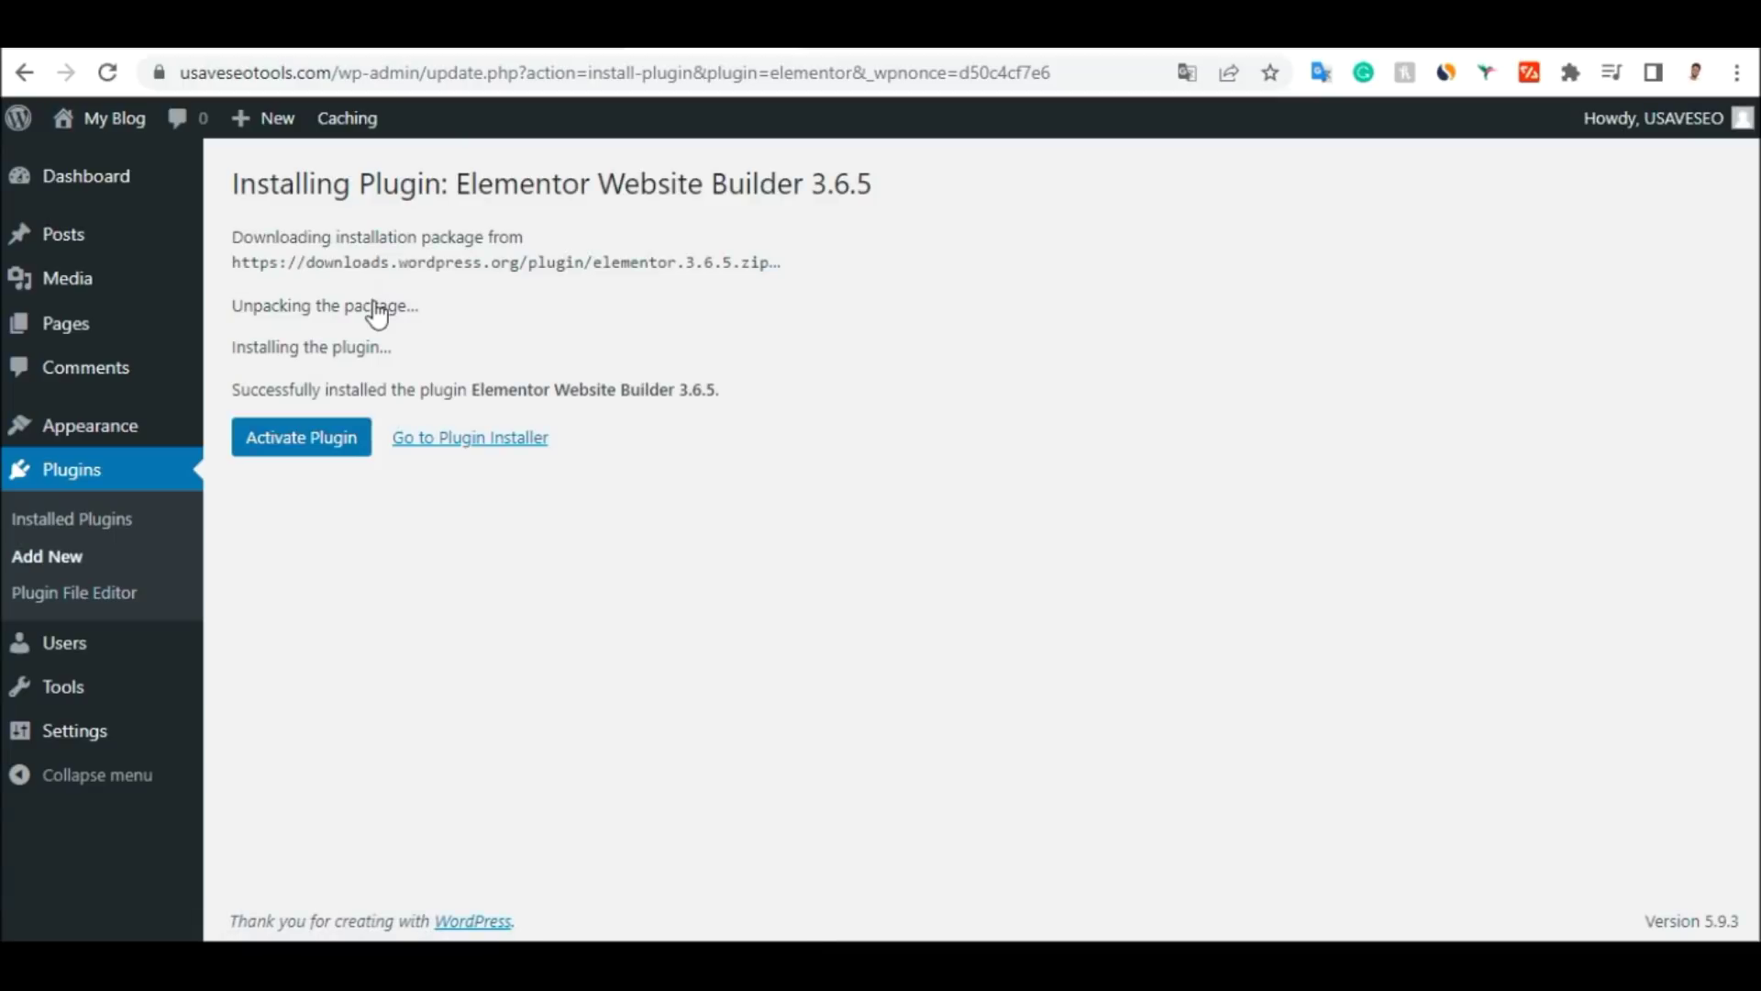
left_click(305, 449)
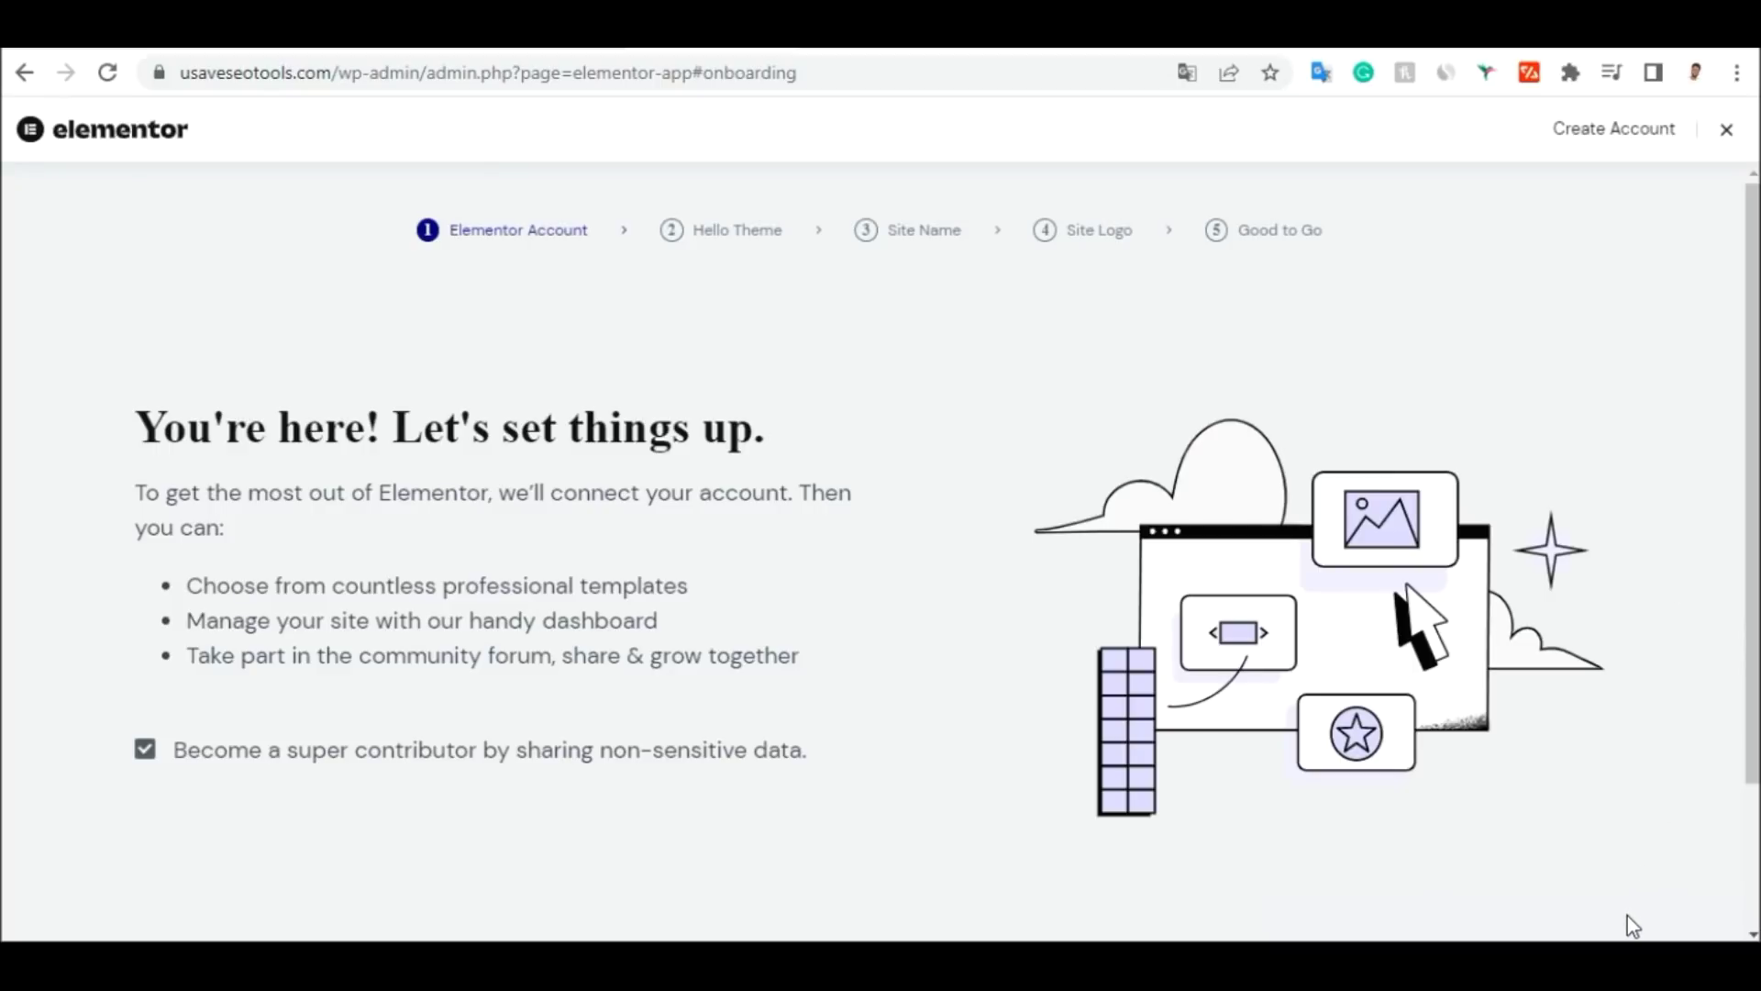
key("alt+Left")
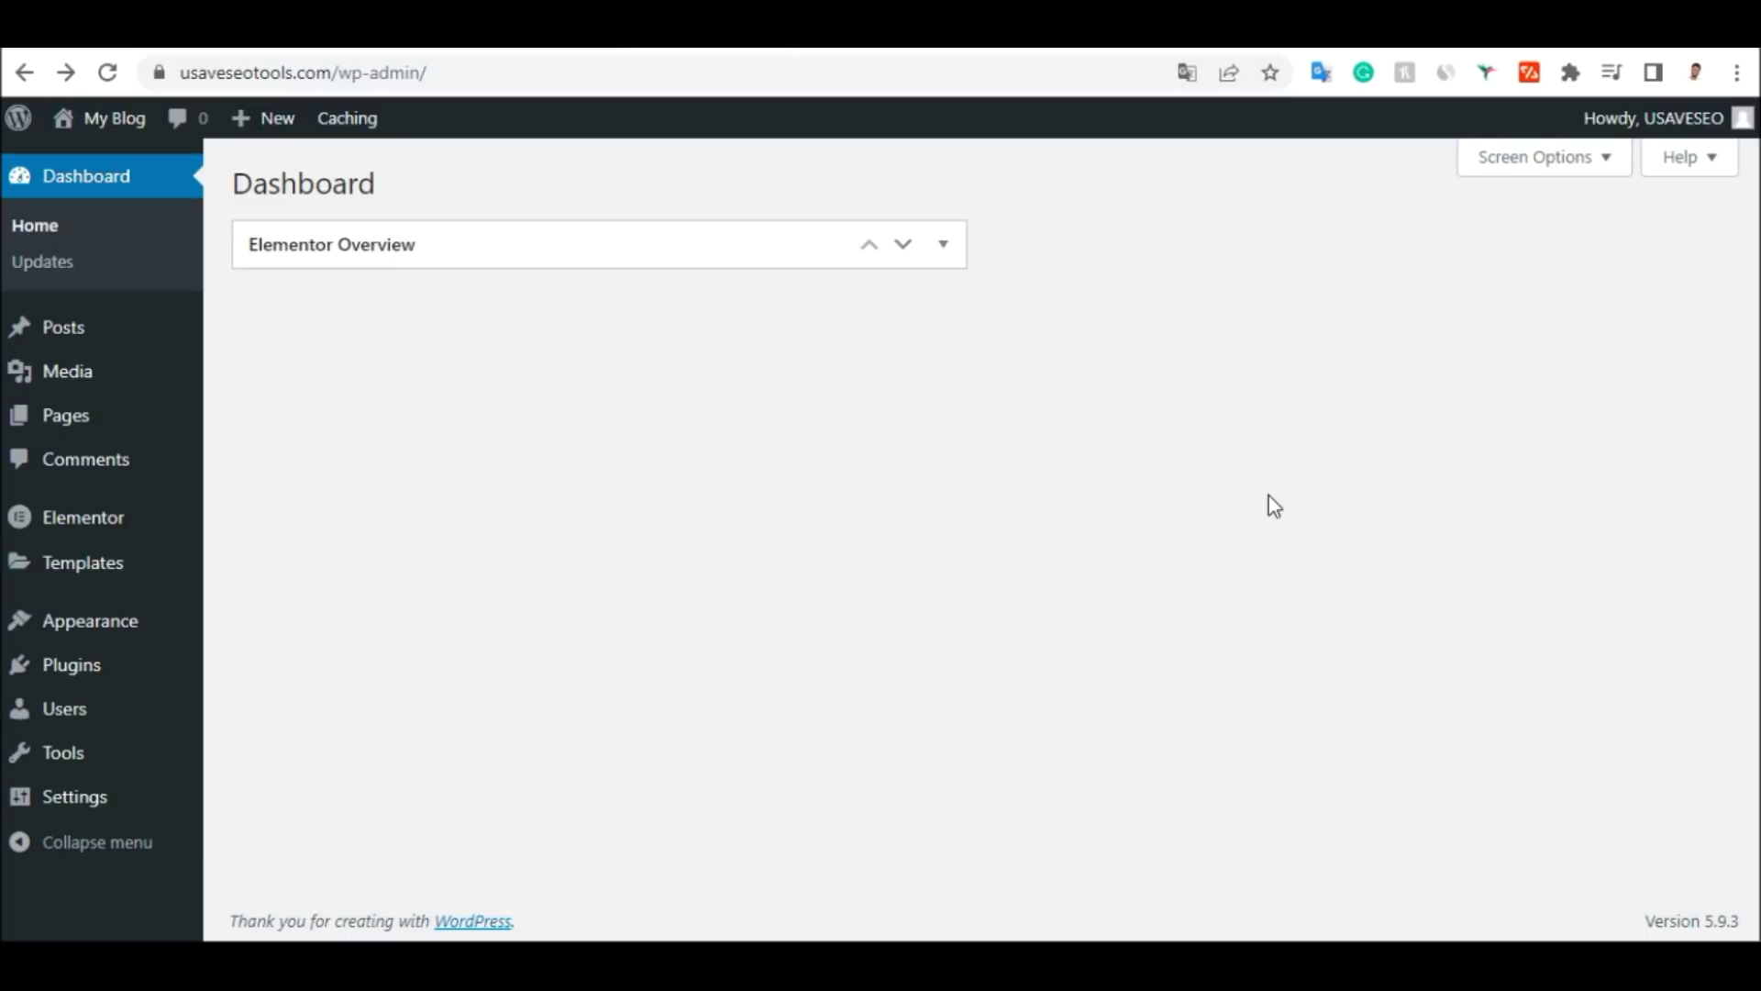
Create a new page titled 'Home' and publish it.
mouse_move(100, 417)
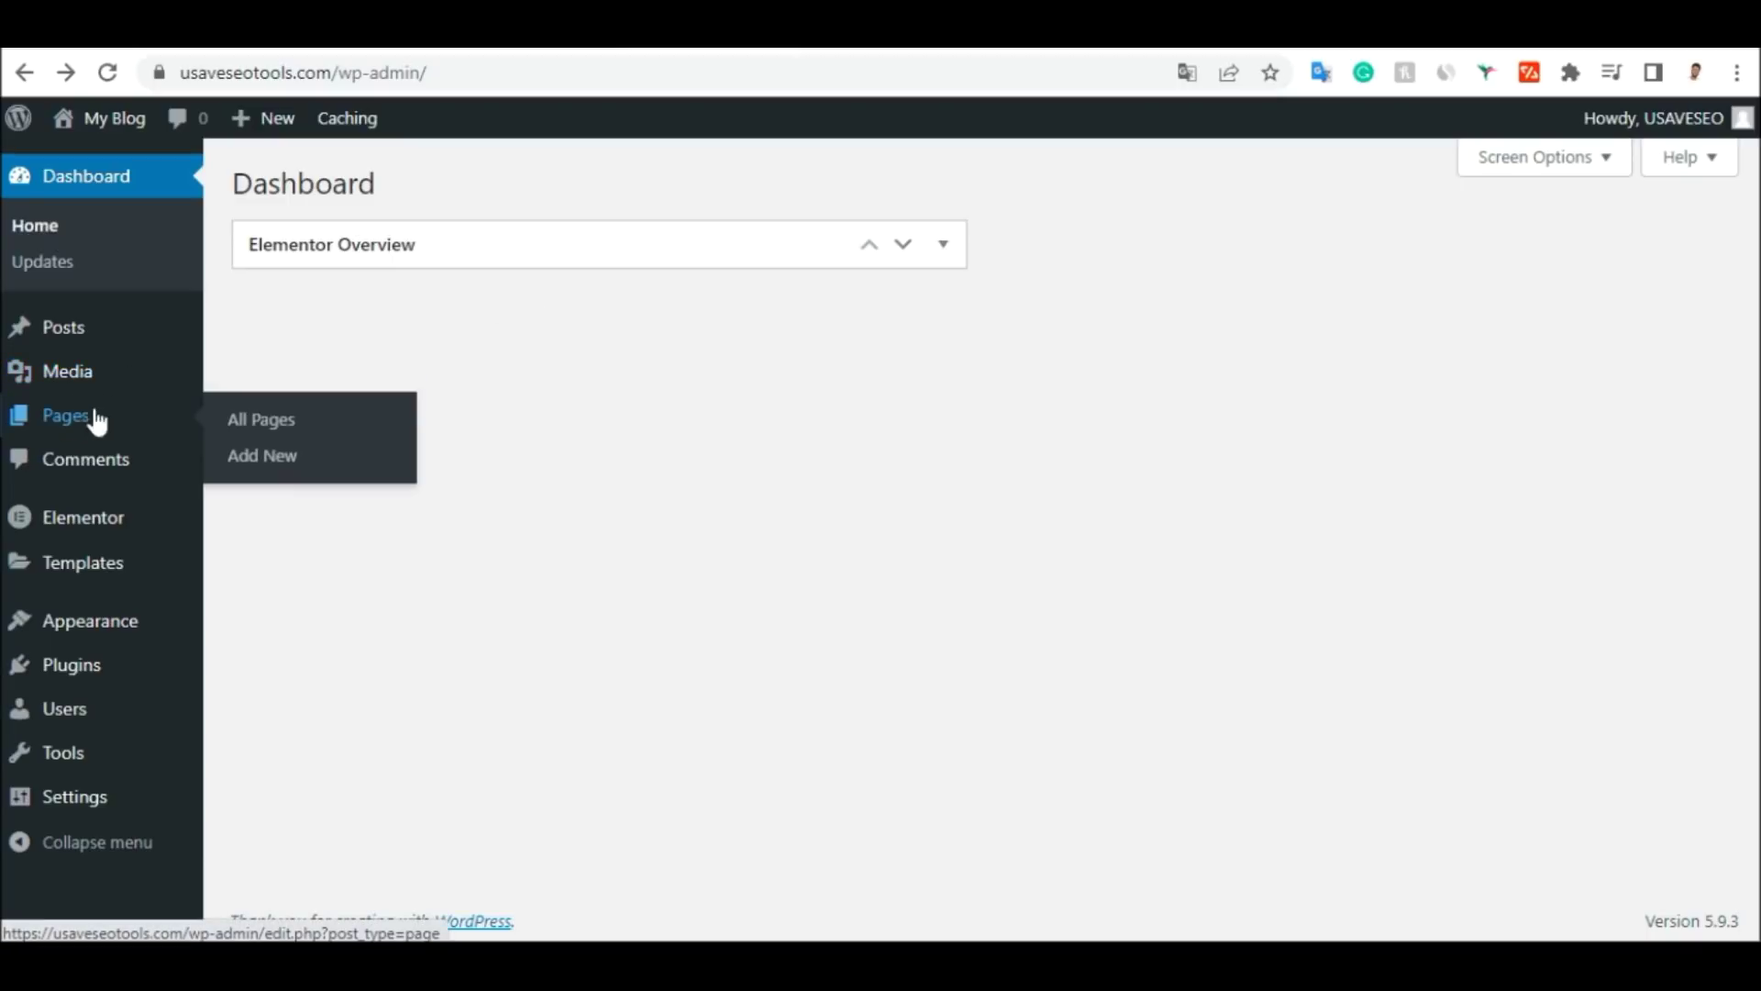
left_click(87, 424)
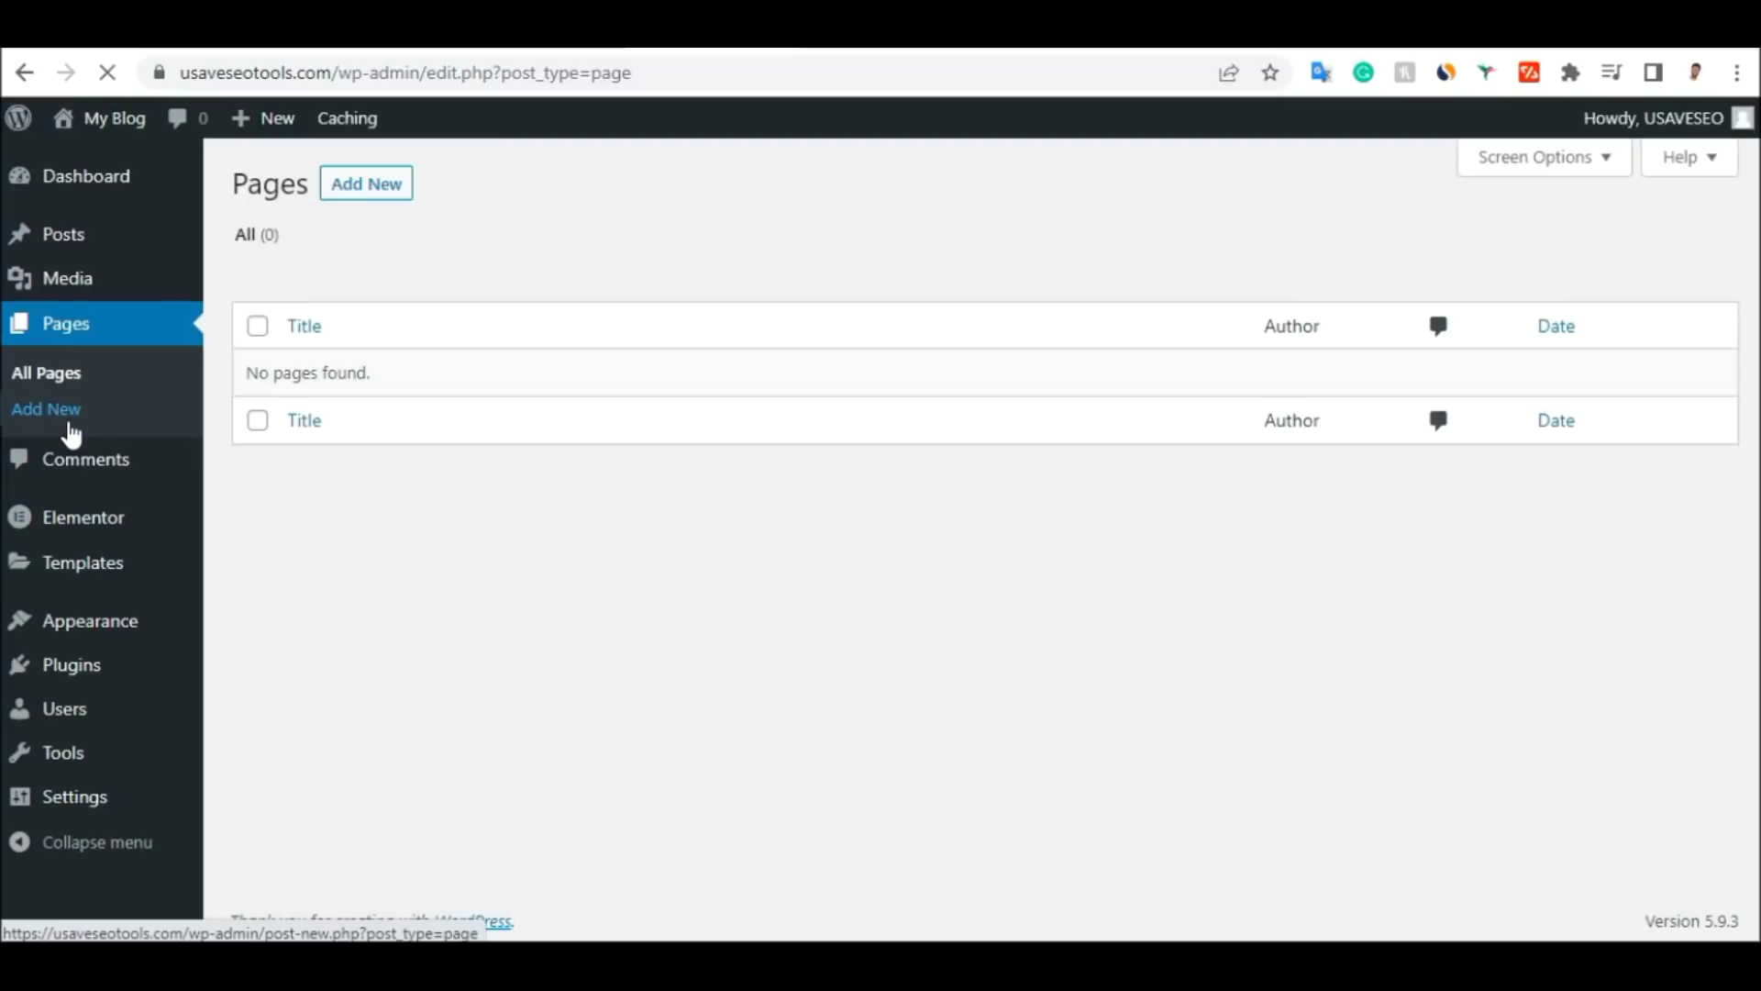
left_click(386, 193)
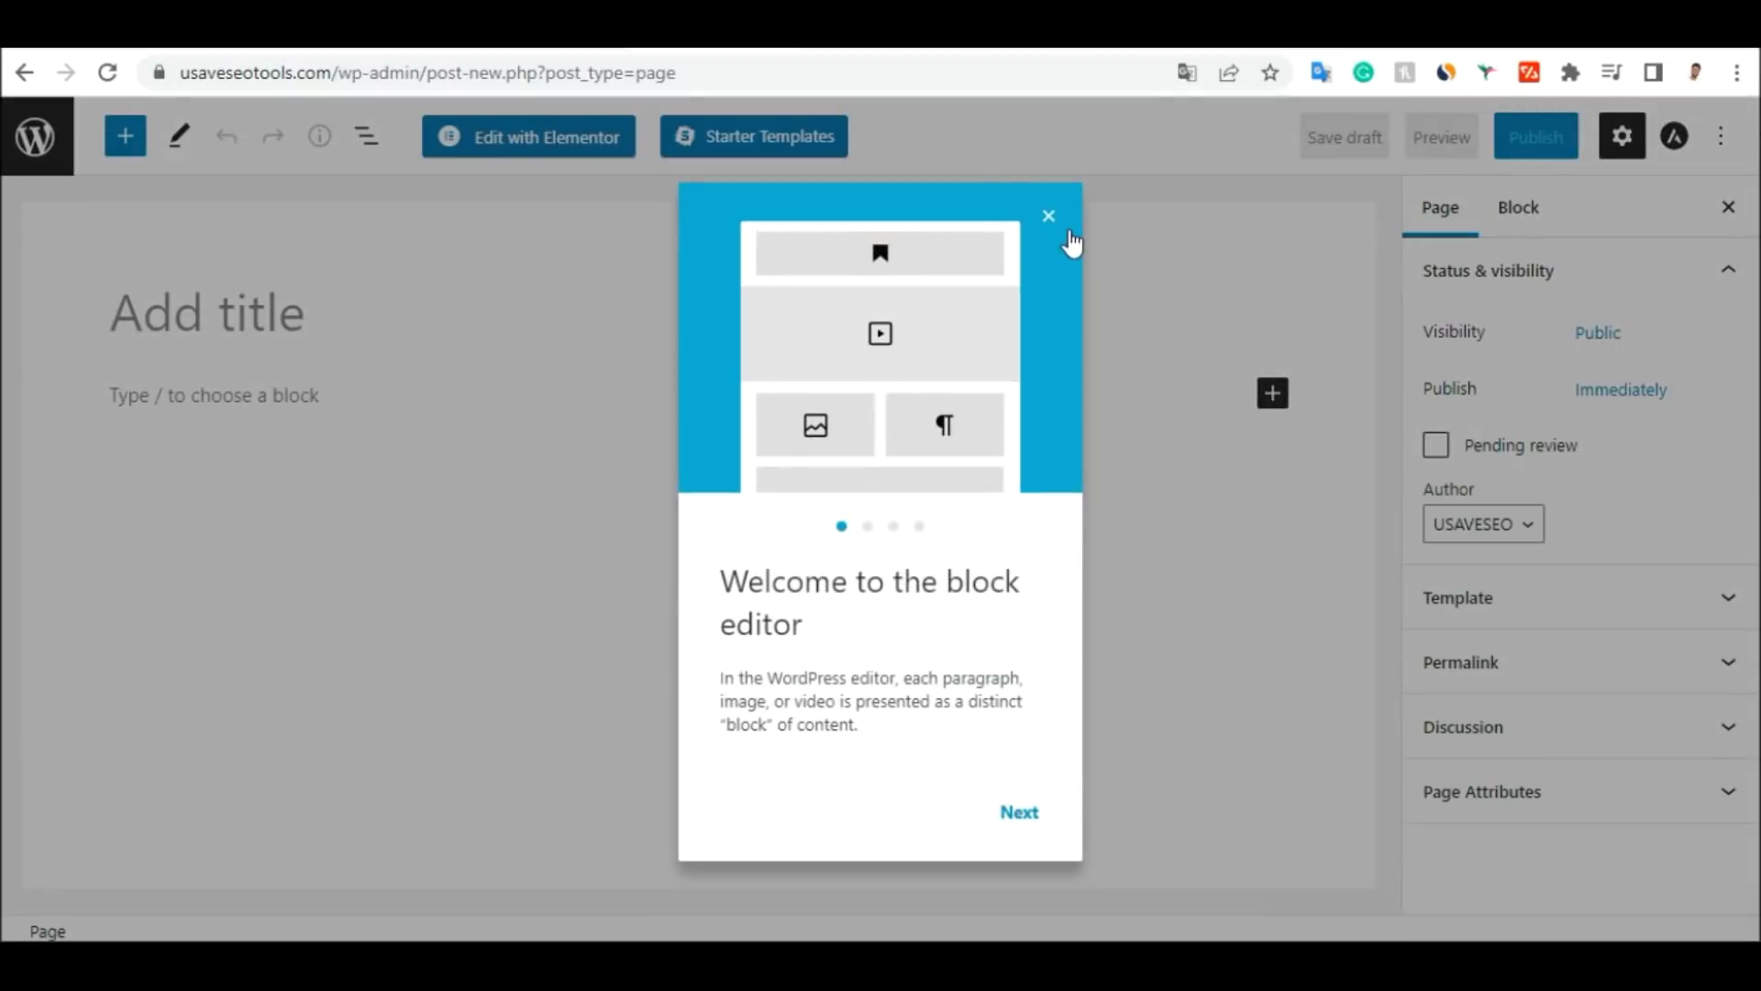
left_click(1051, 219)
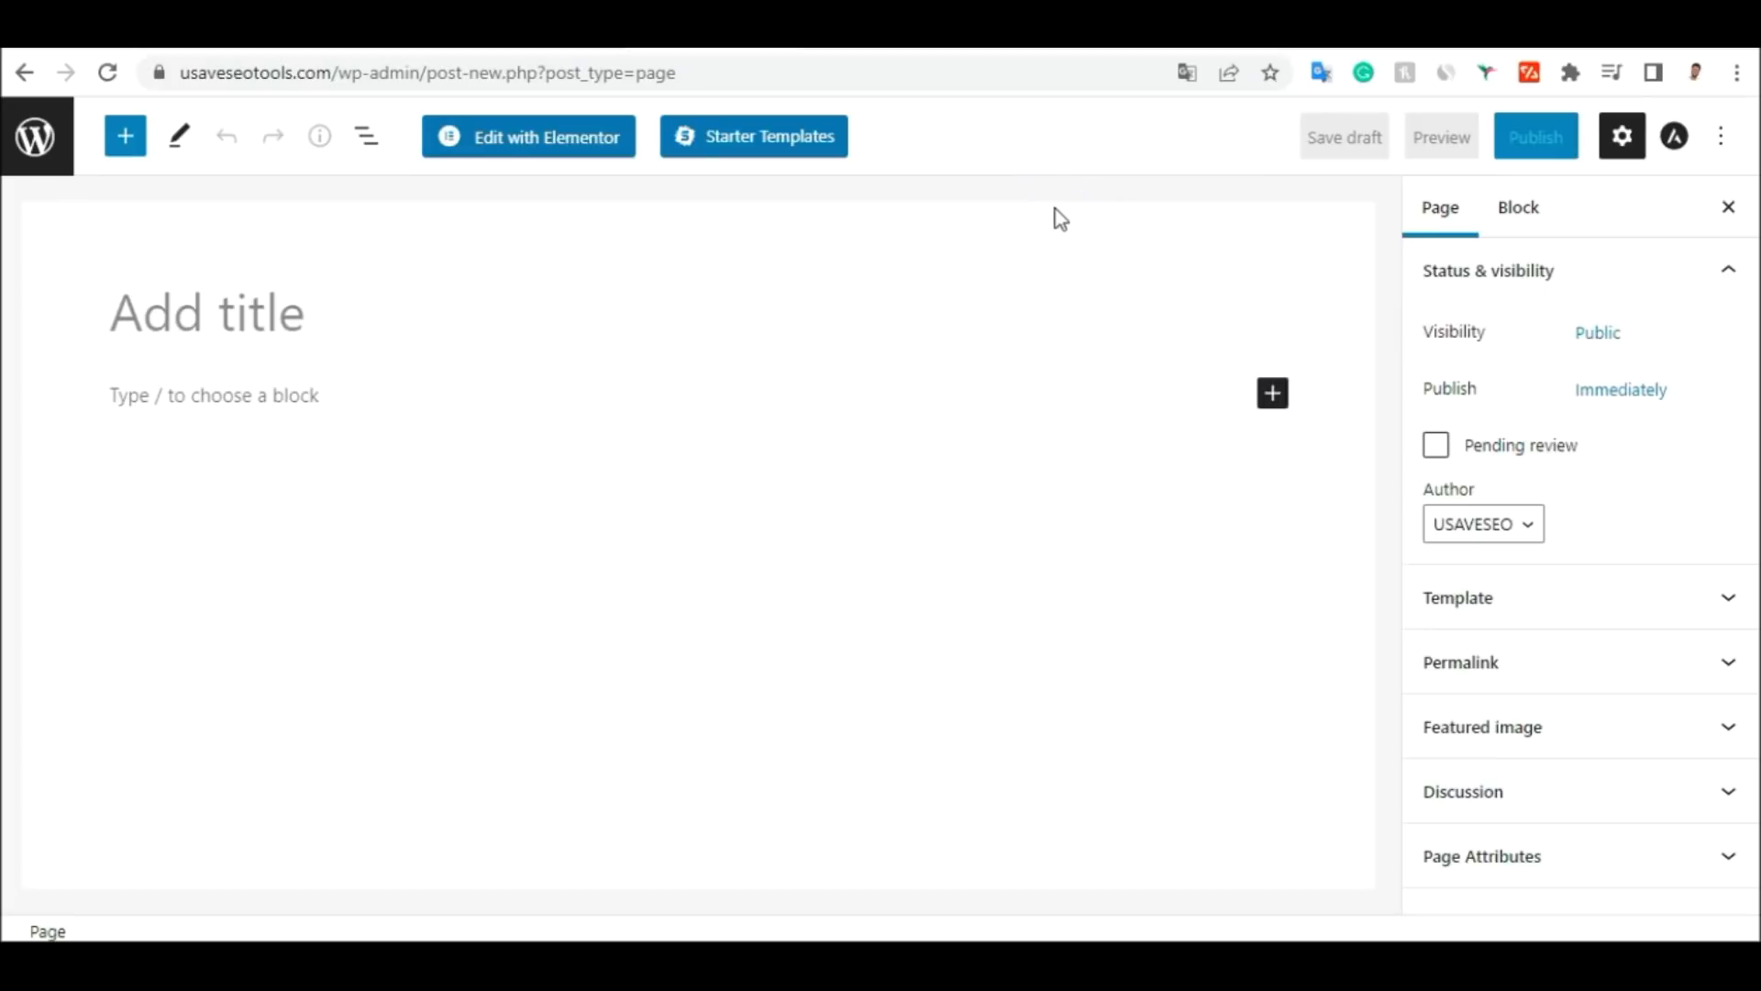
left_click(214, 318)
type("H")
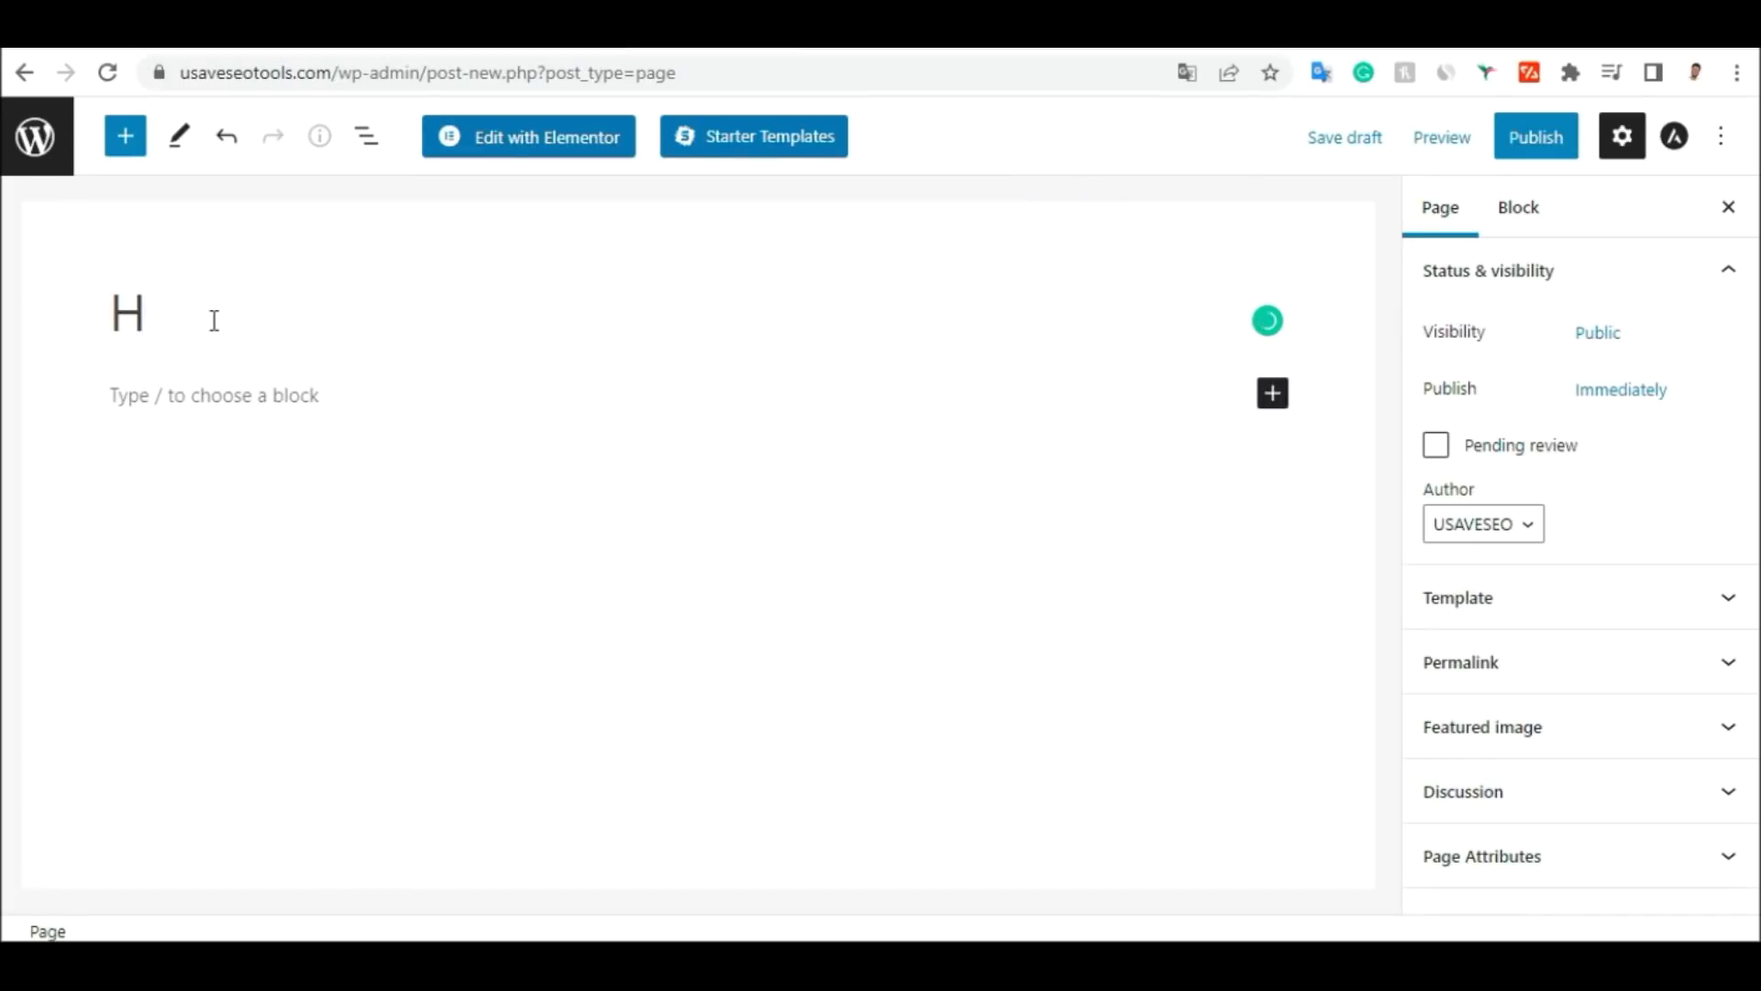
type("ome")
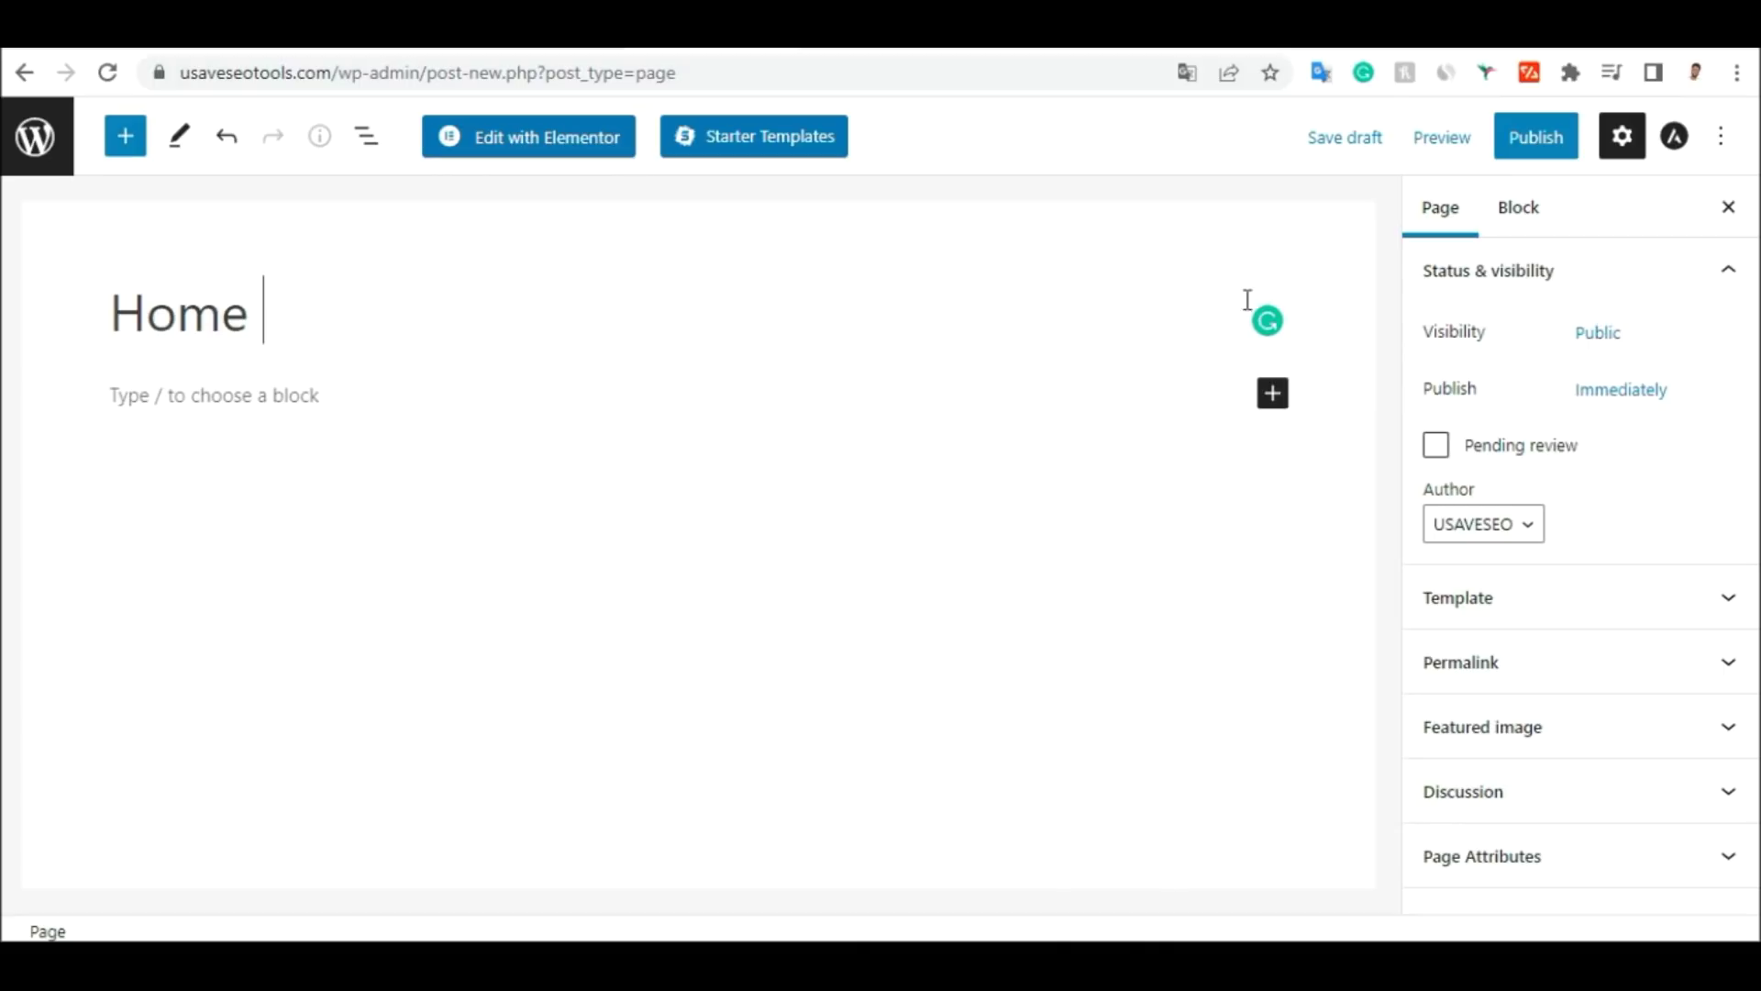
left_click(1544, 156)
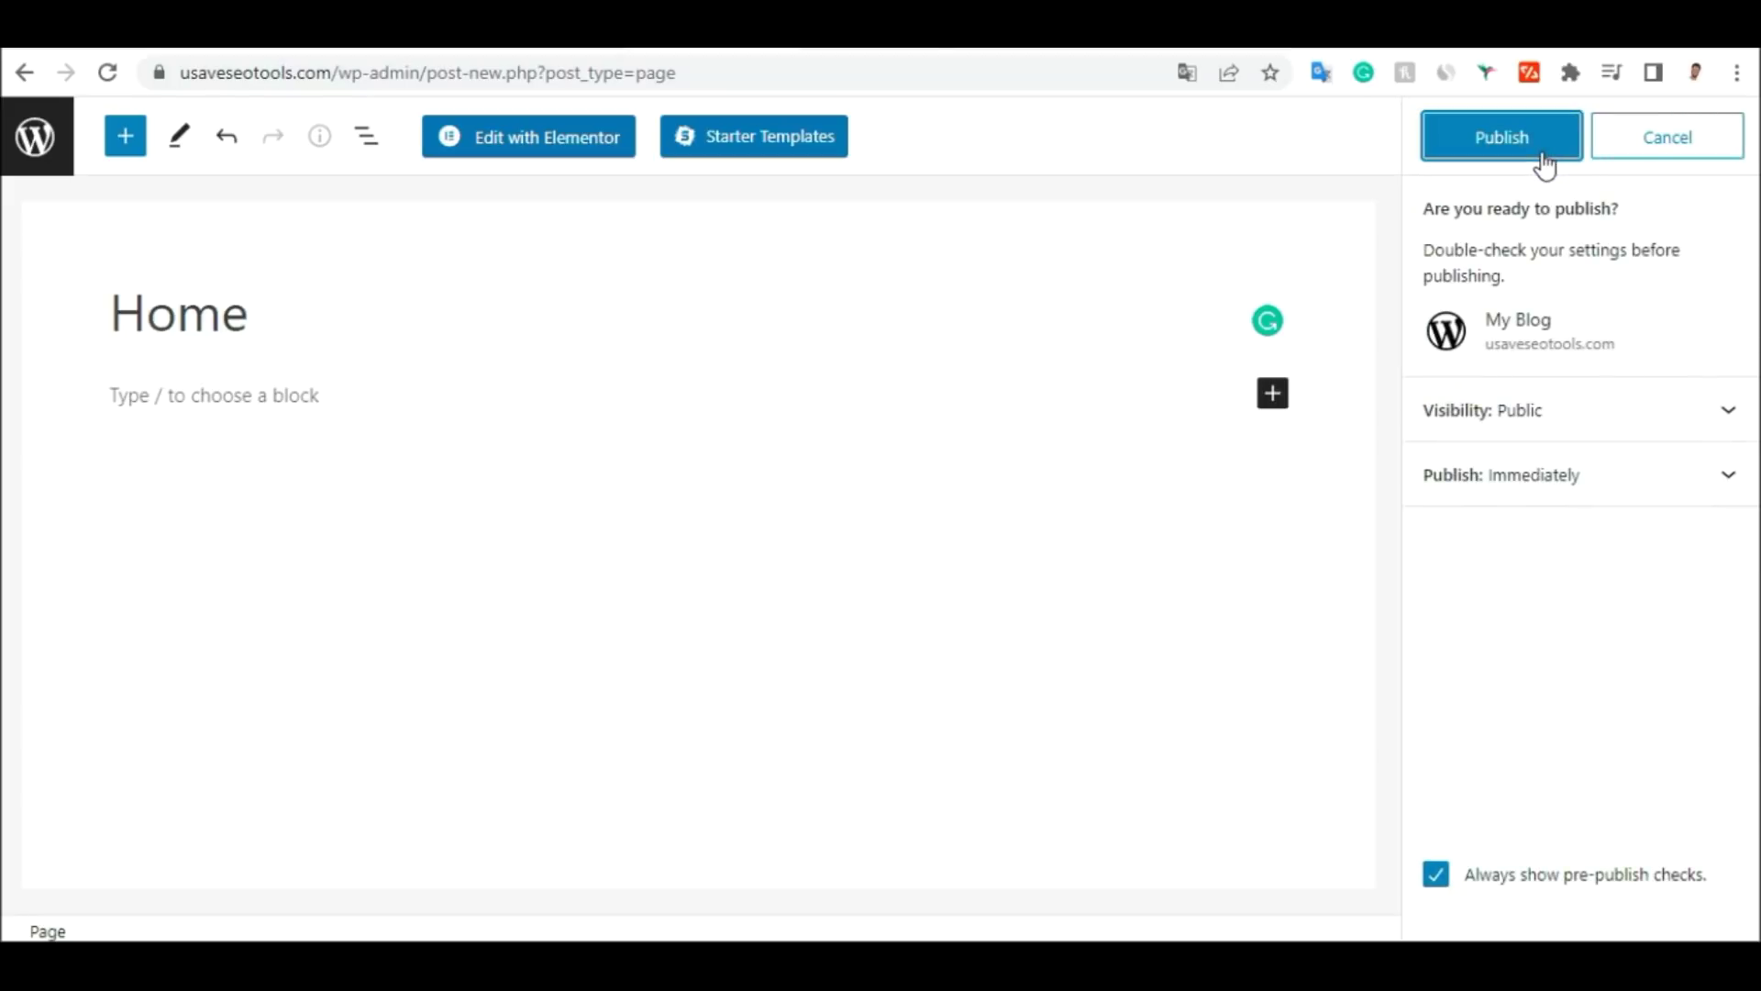
left_click(1520, 158)
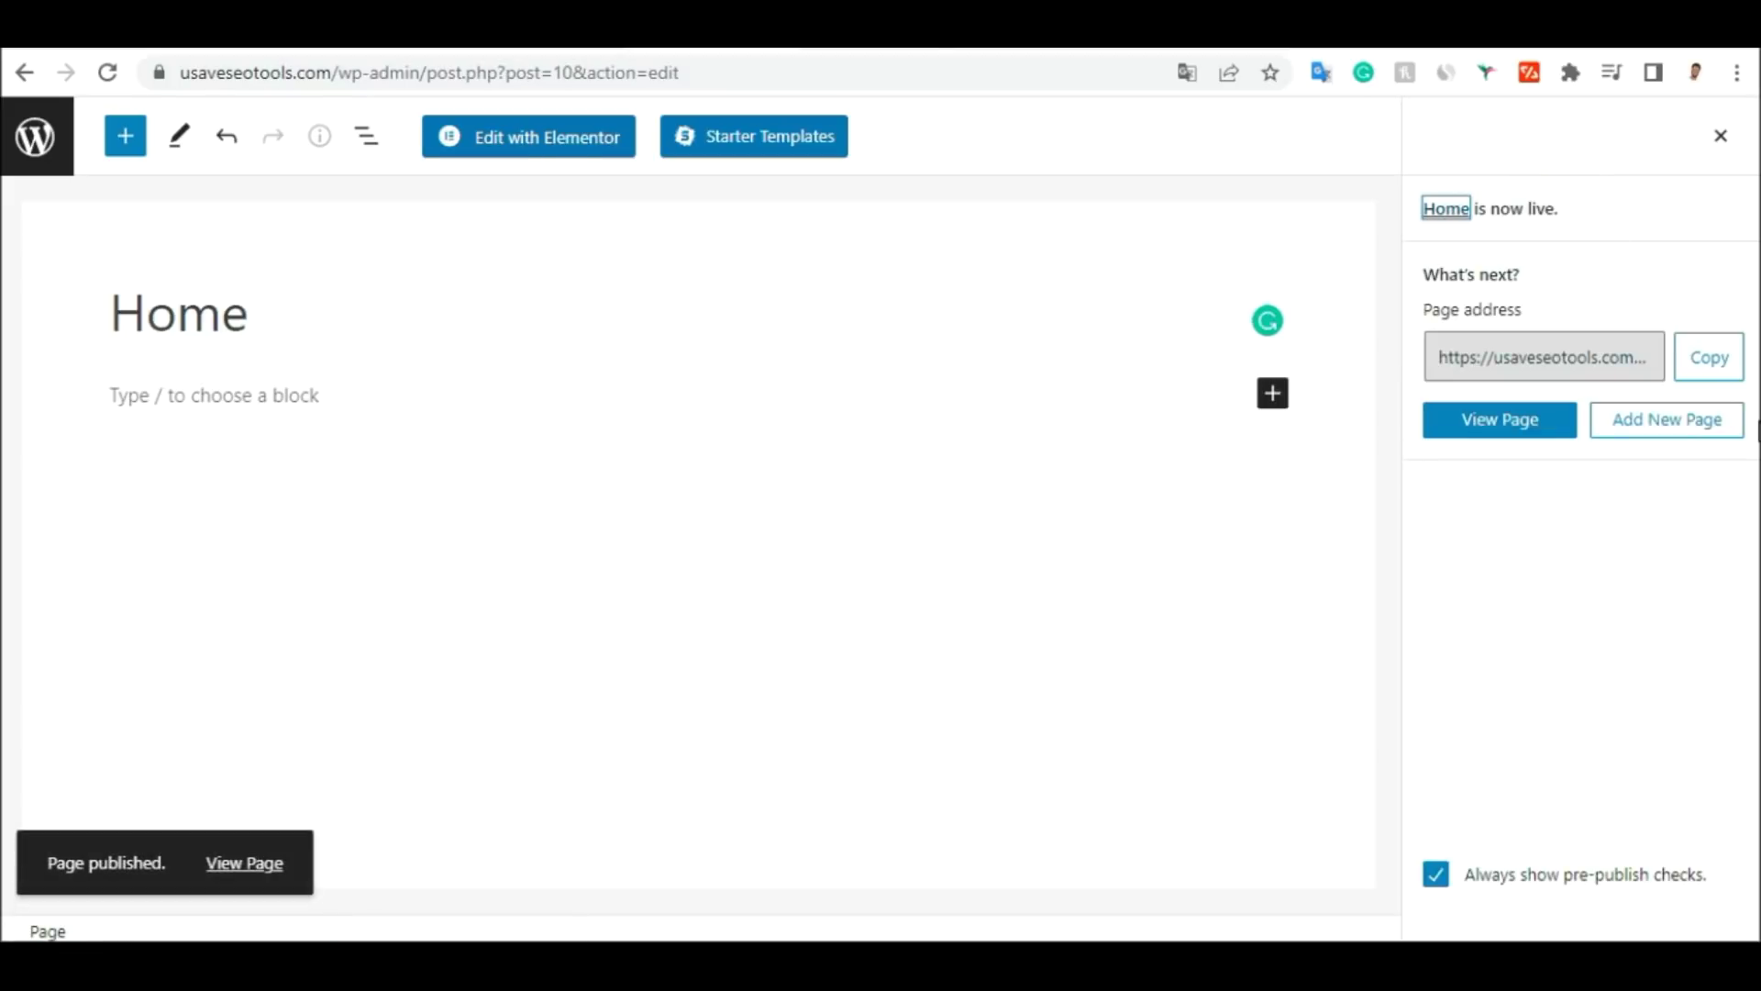
Create and publish a new page titled 'Contact Us'.
left_click(1662, 429)
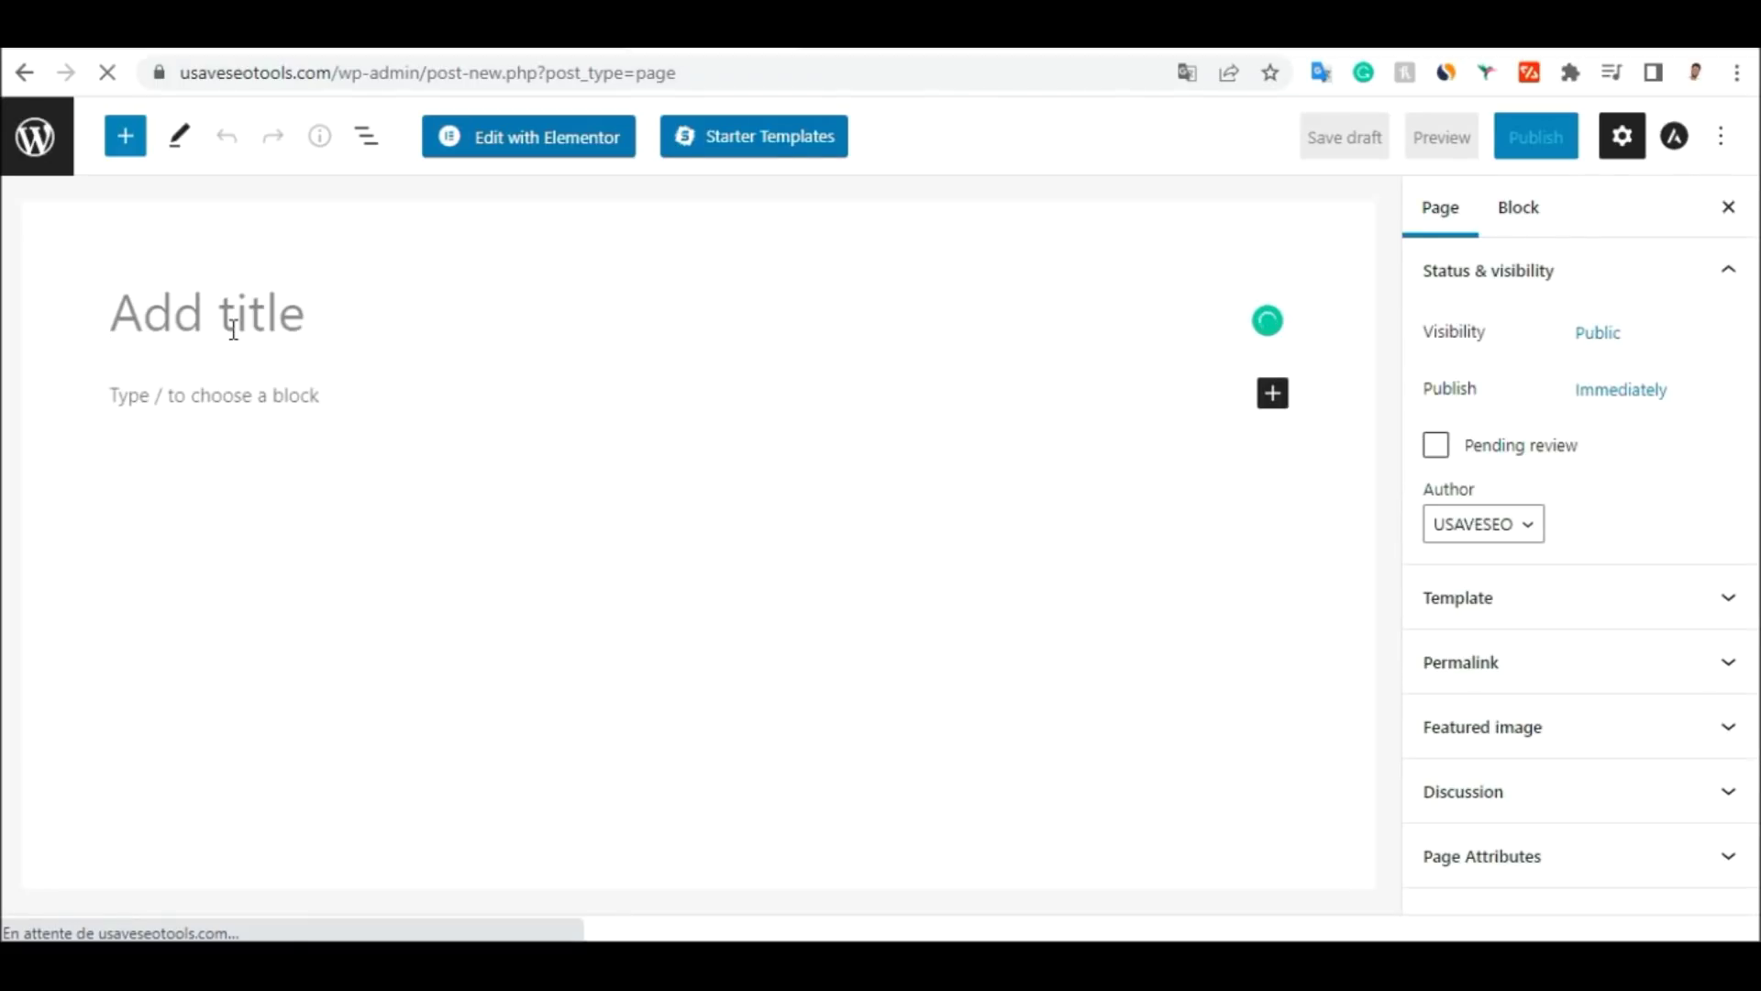
type("Cont")
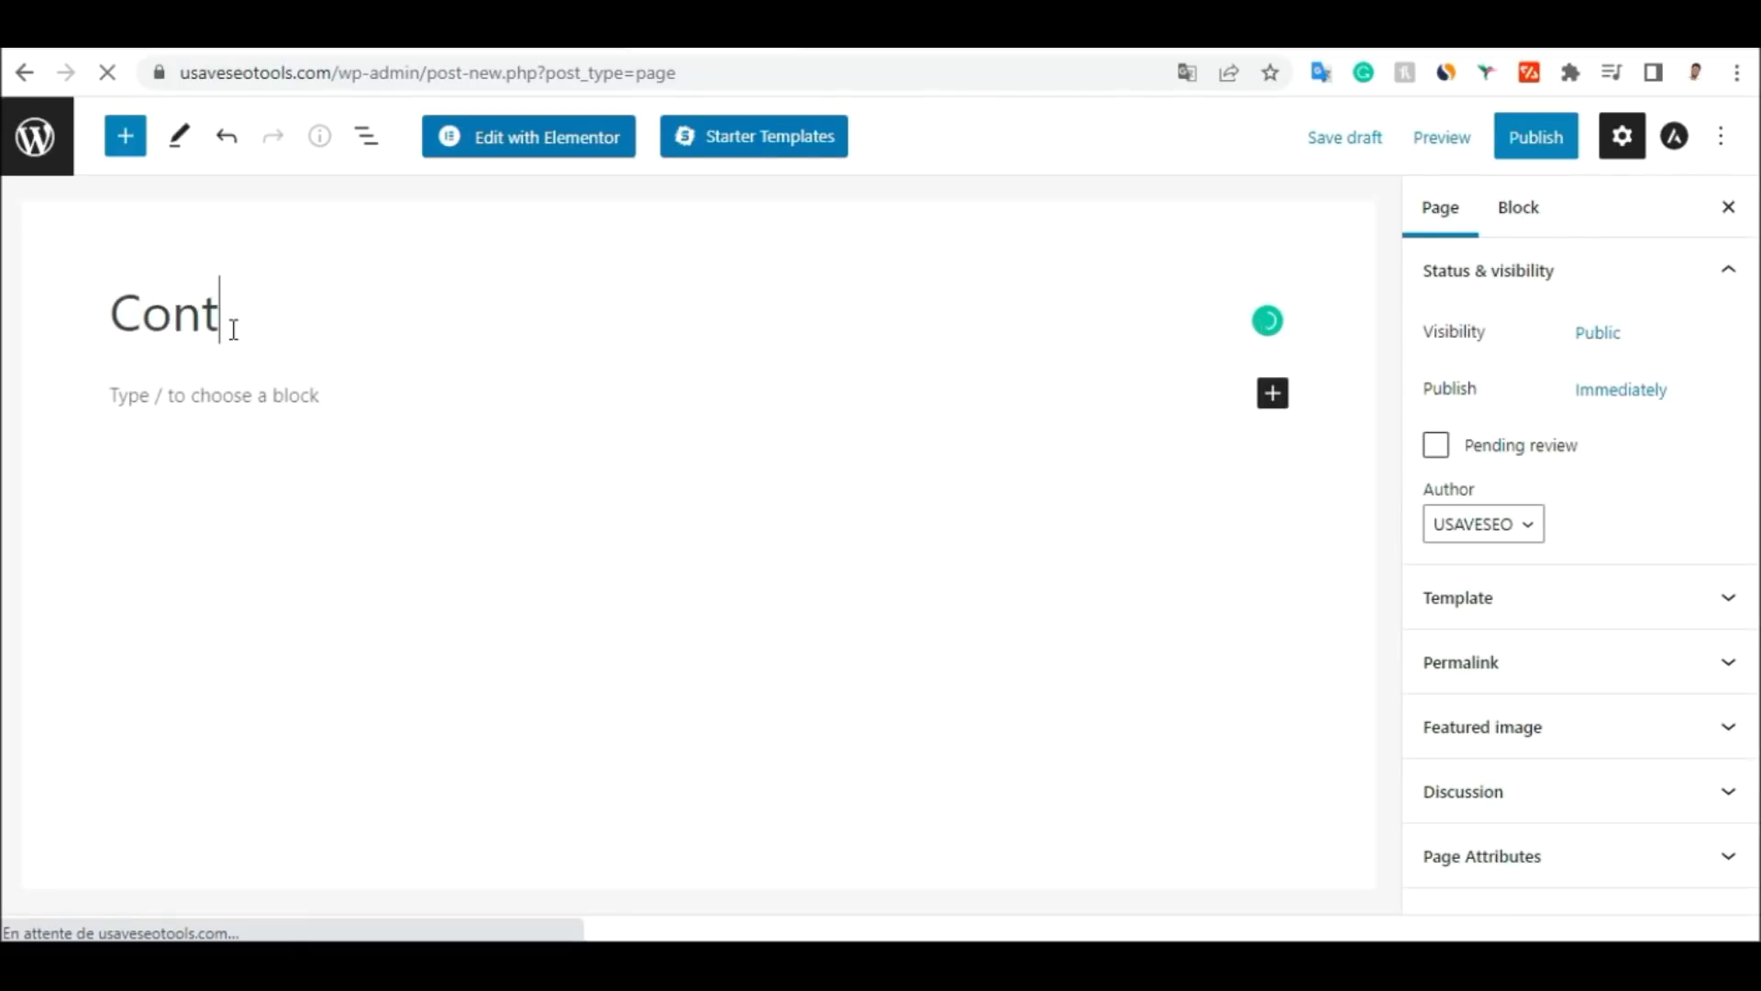
type("act US")
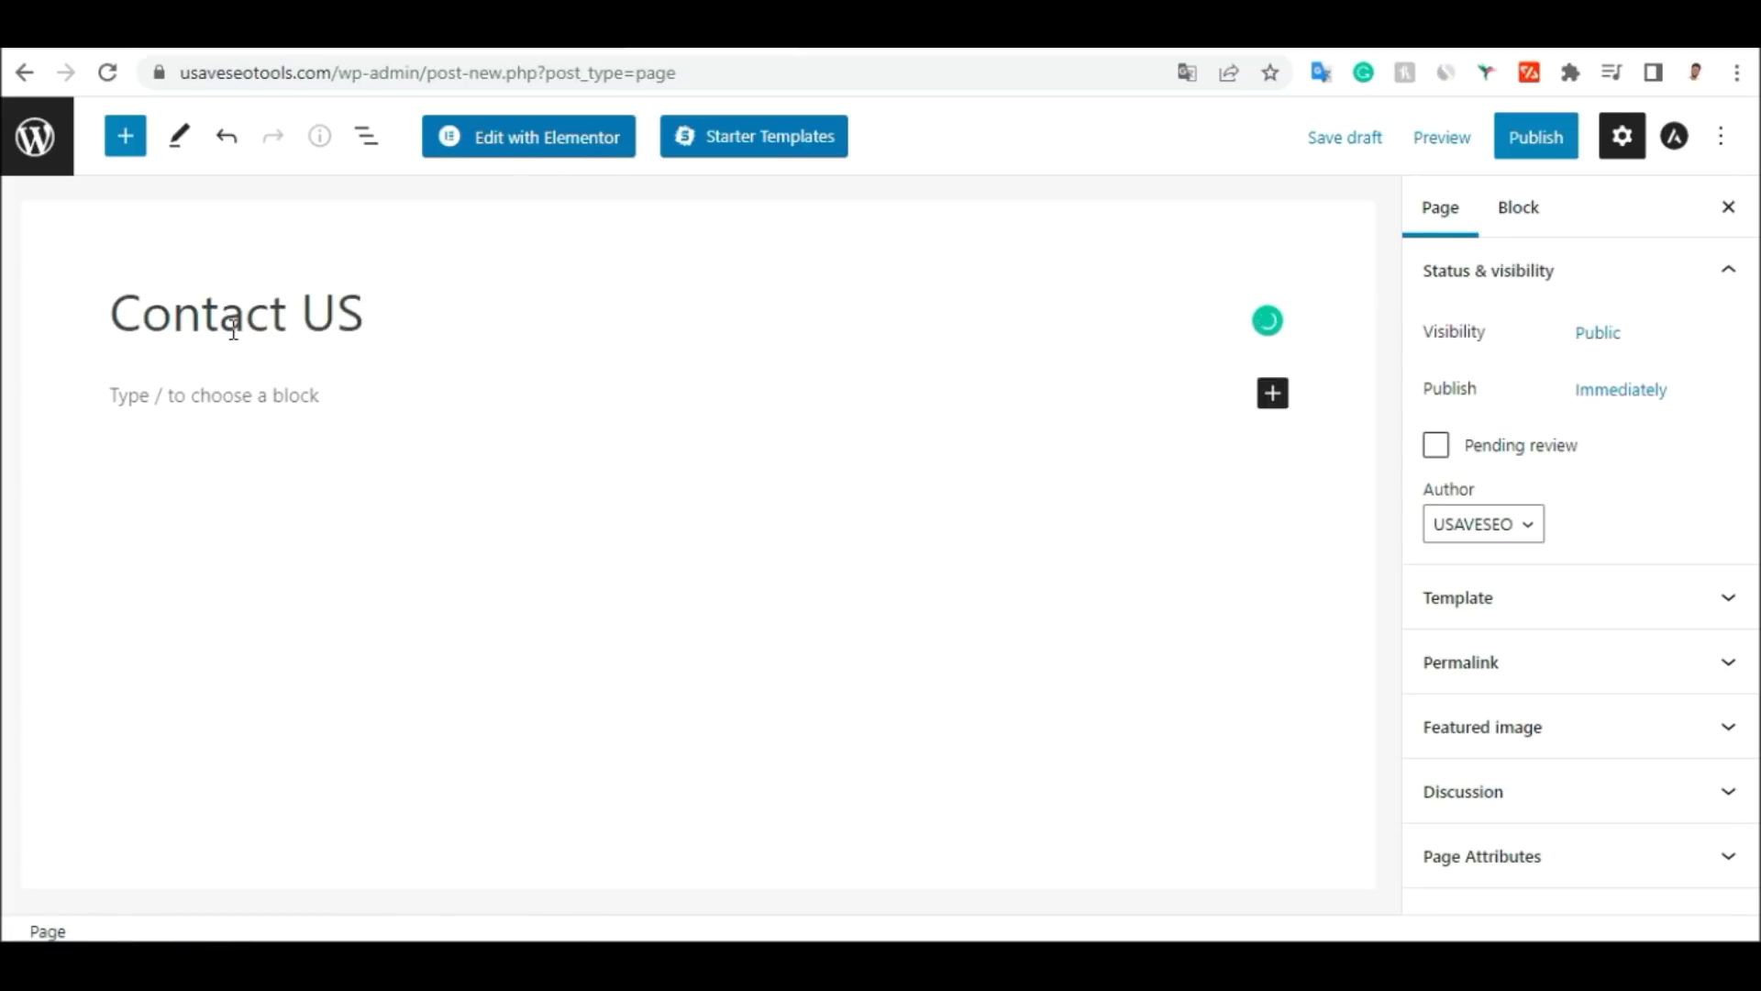
key("BackSpace")
type("s")
left_click(1538, 147)
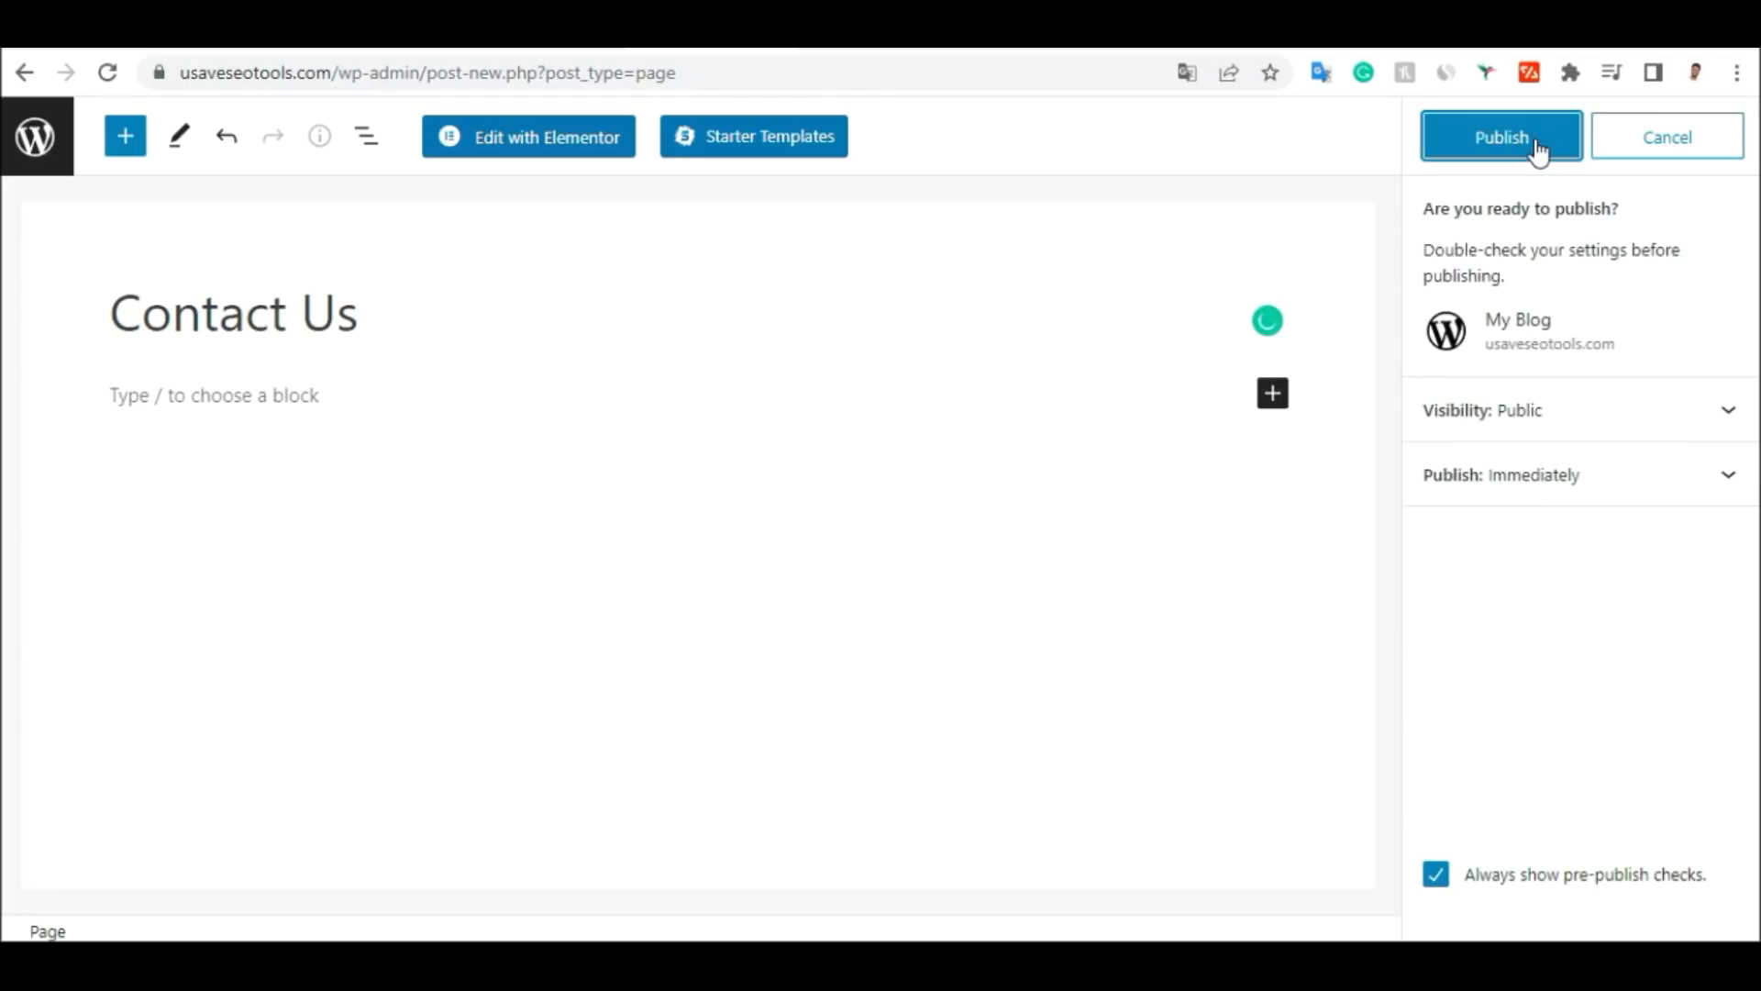
left_click(1538, 146)
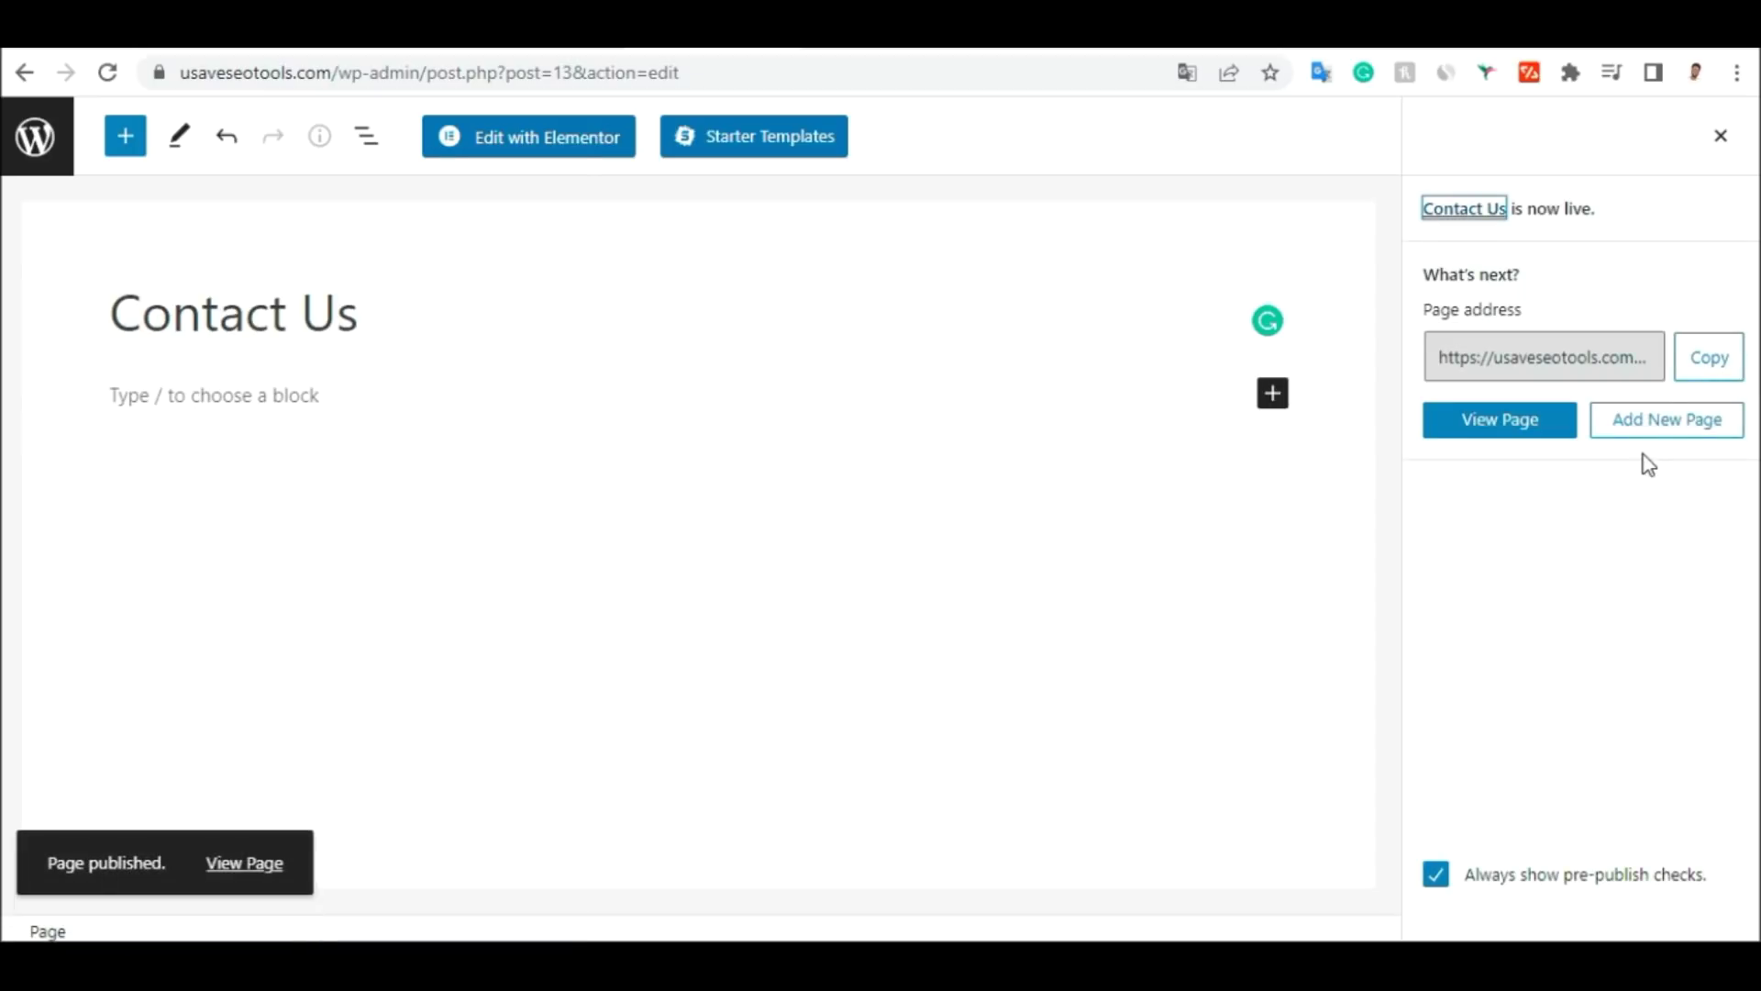
Create and publish a new page titled 'About Us'.
left_click(1626, 419)
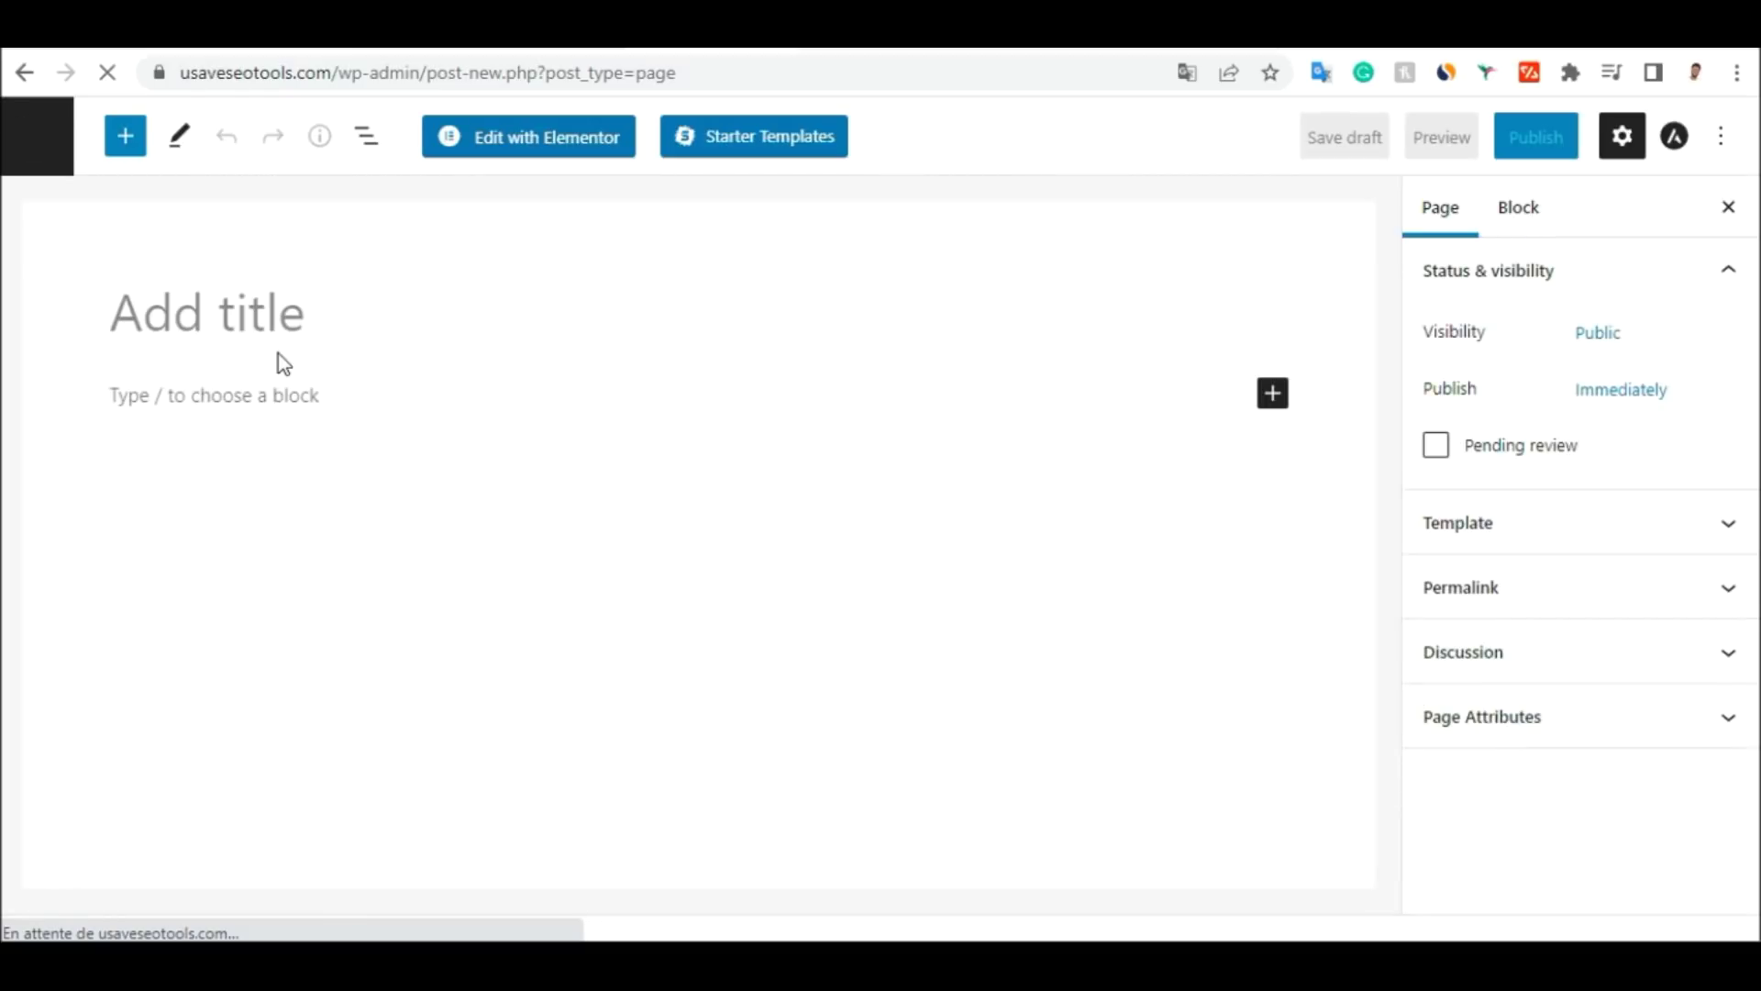
type("co")
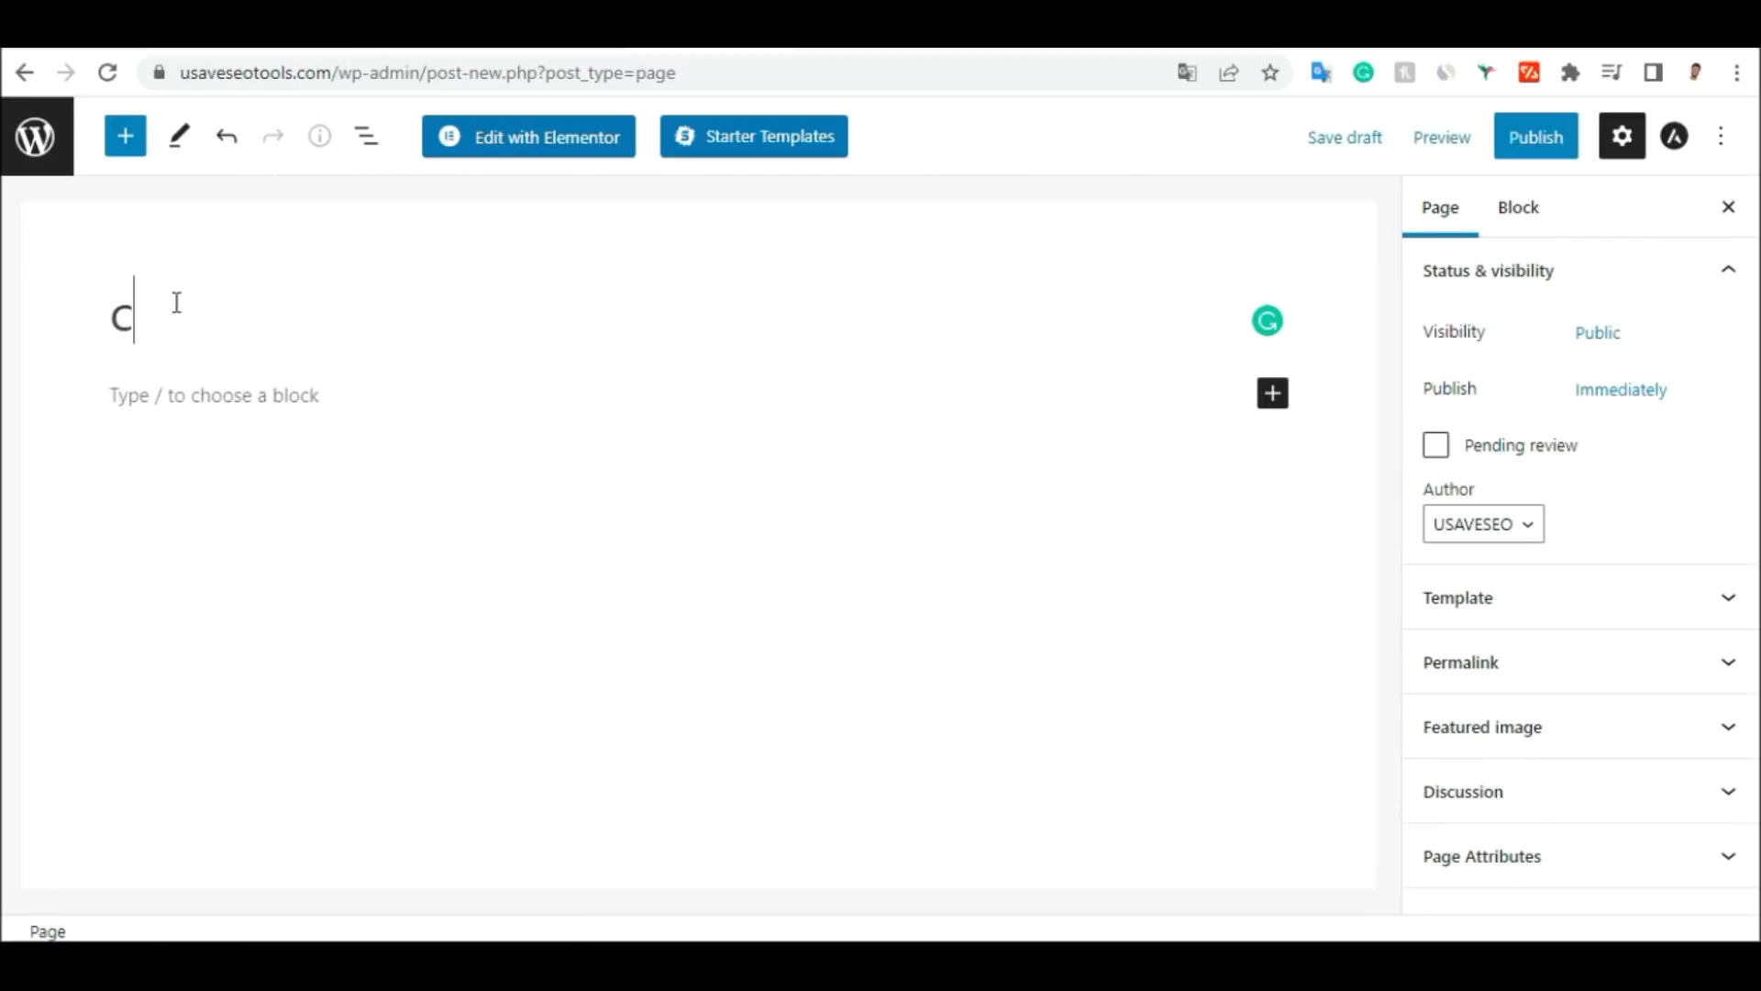
key("BackSpace")
key("BackSpace")
type("ab")
key("BackSpace")
key("BackSpace")
type("About U")
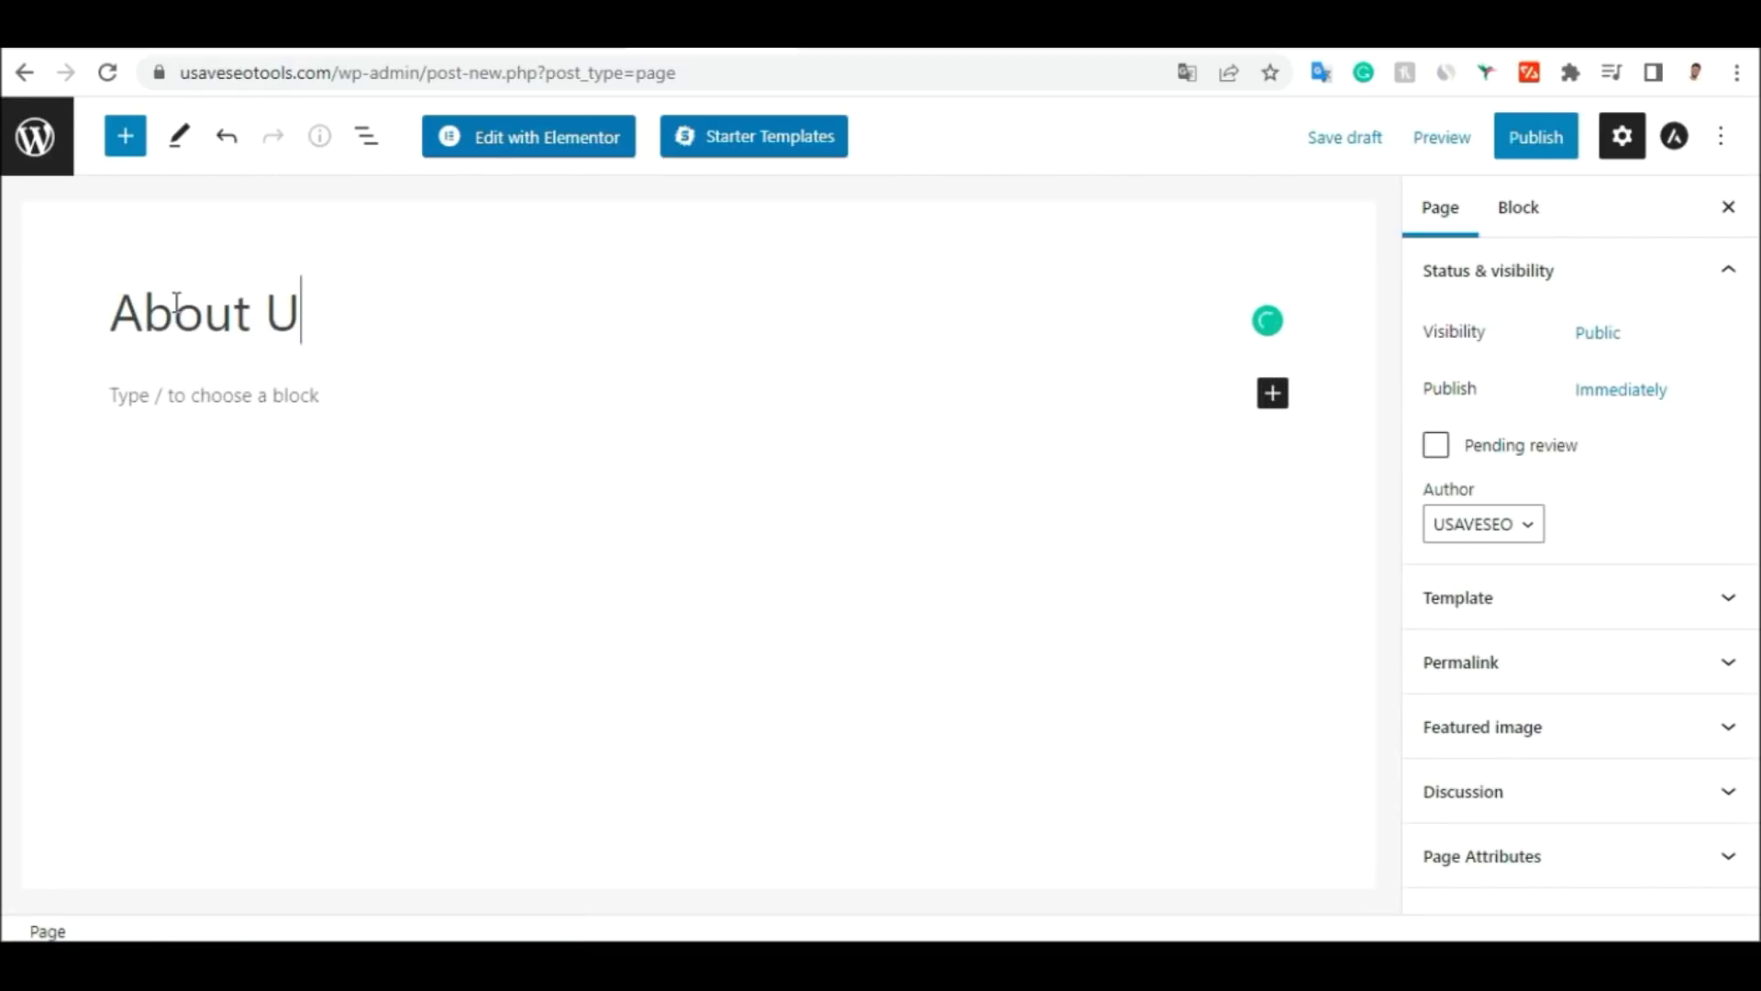
type("s")
left_click(1537, 137)
left_click(1525, 137)
Create and publish the 'Privacy Policy' and 'Terms Of Use' pages.
left_click(1644, 425)
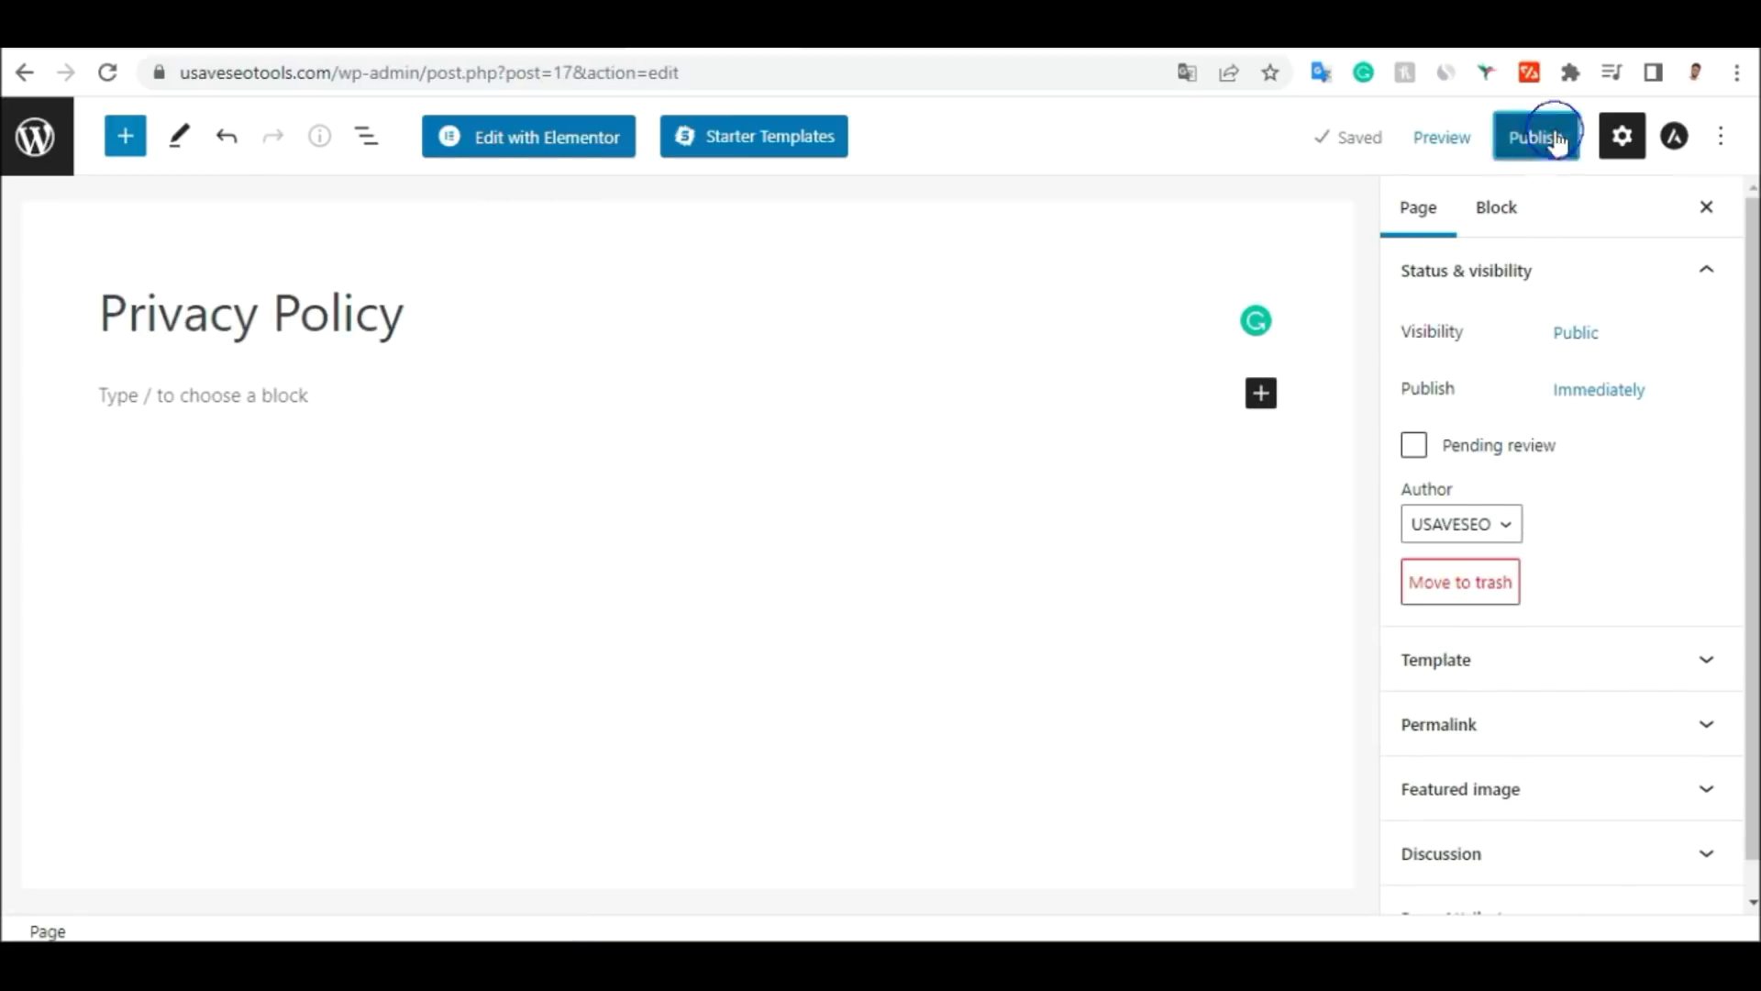
left_click(1550, 137)
left_click(1524, 138)
left_click(1657, 406)
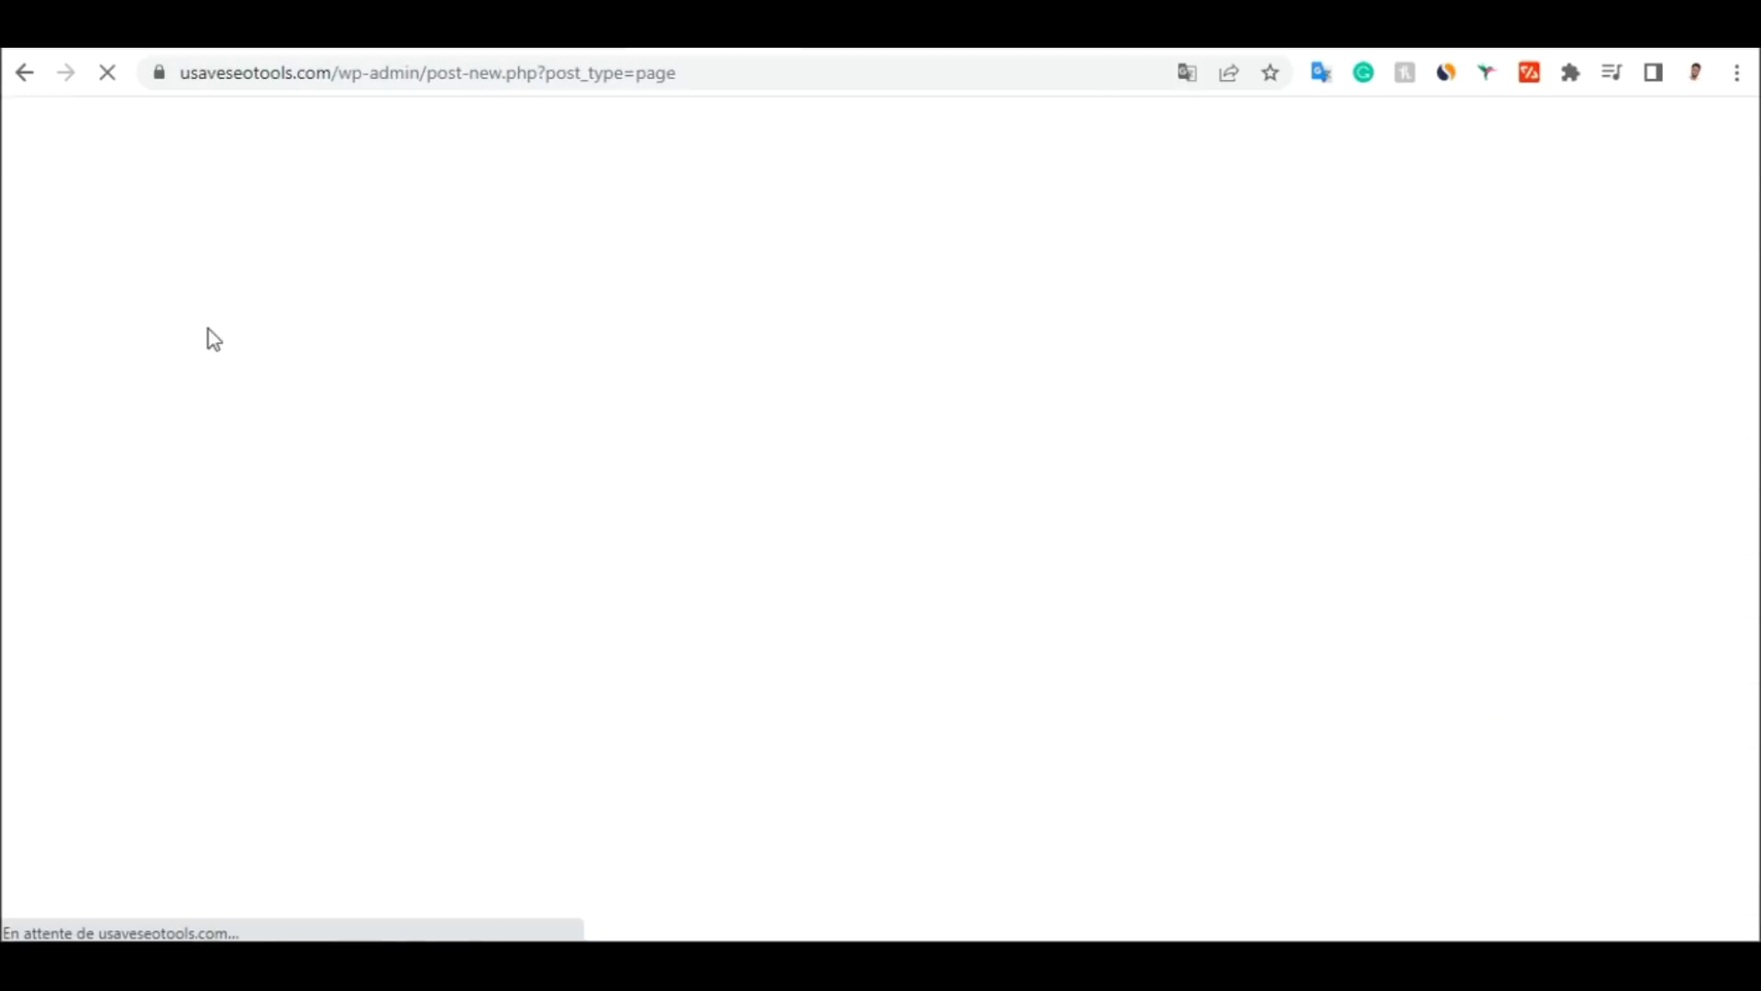
type("Terms Of Use")
left_click(1561, 134)
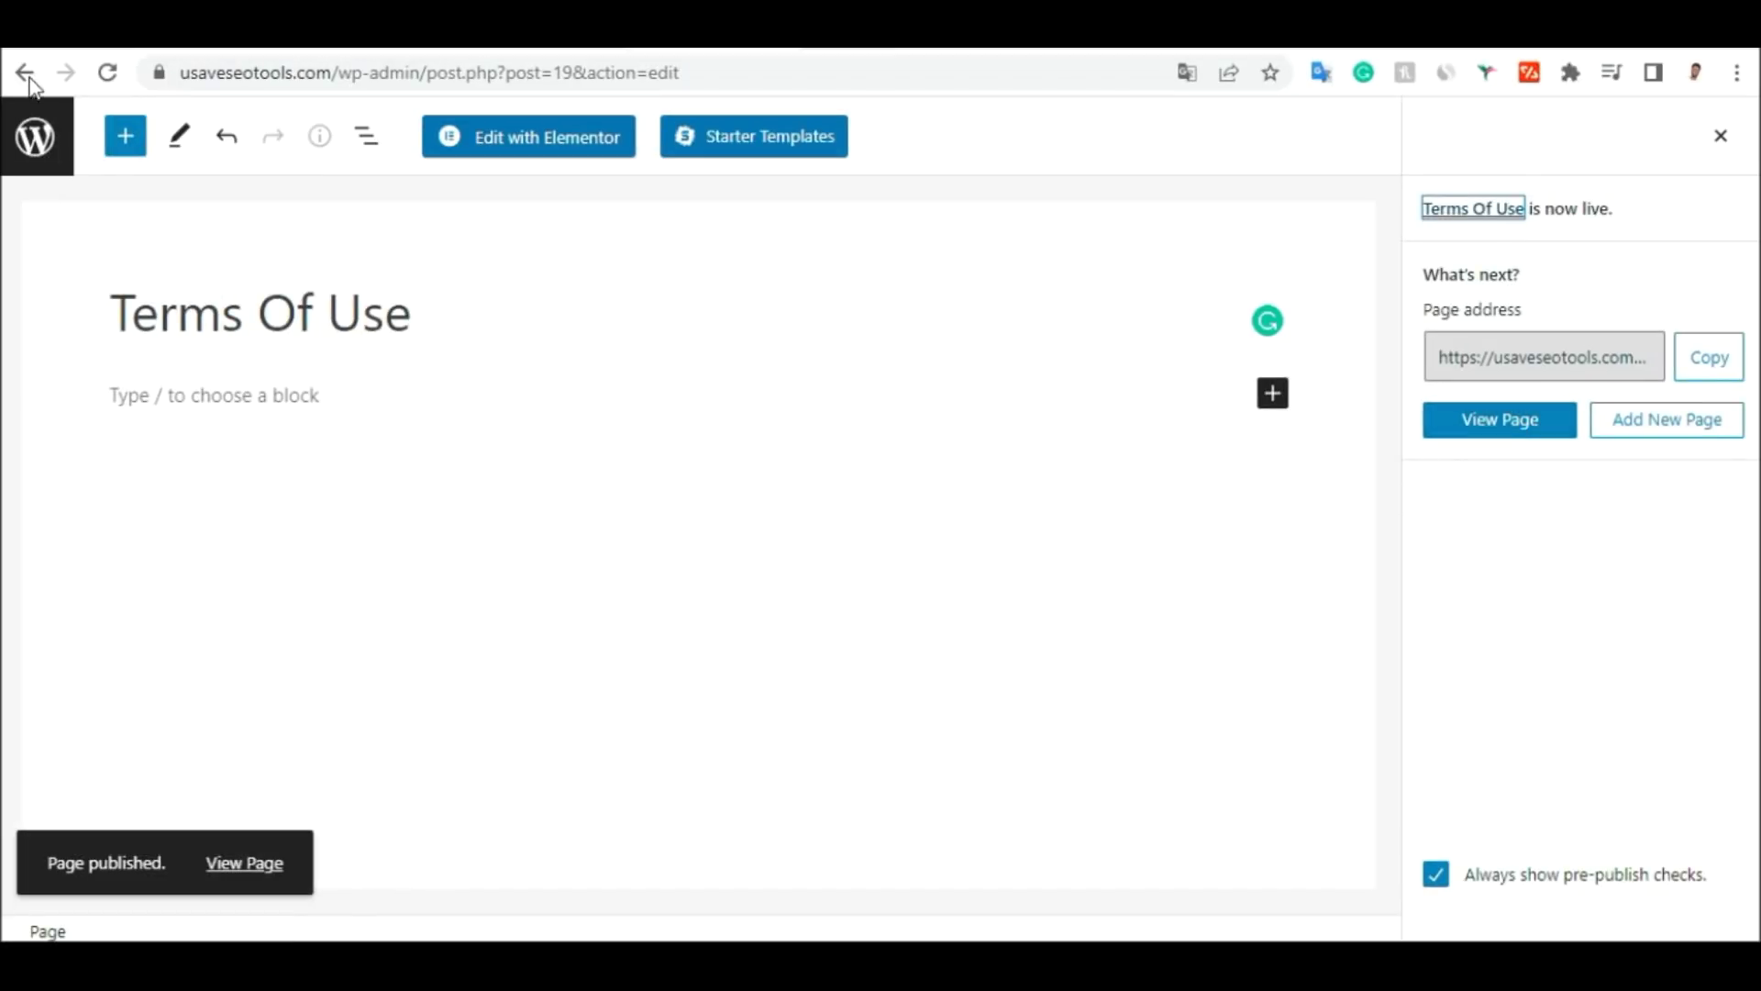
Return to All Pages to check all five pages are published.
left_click(33, 143)
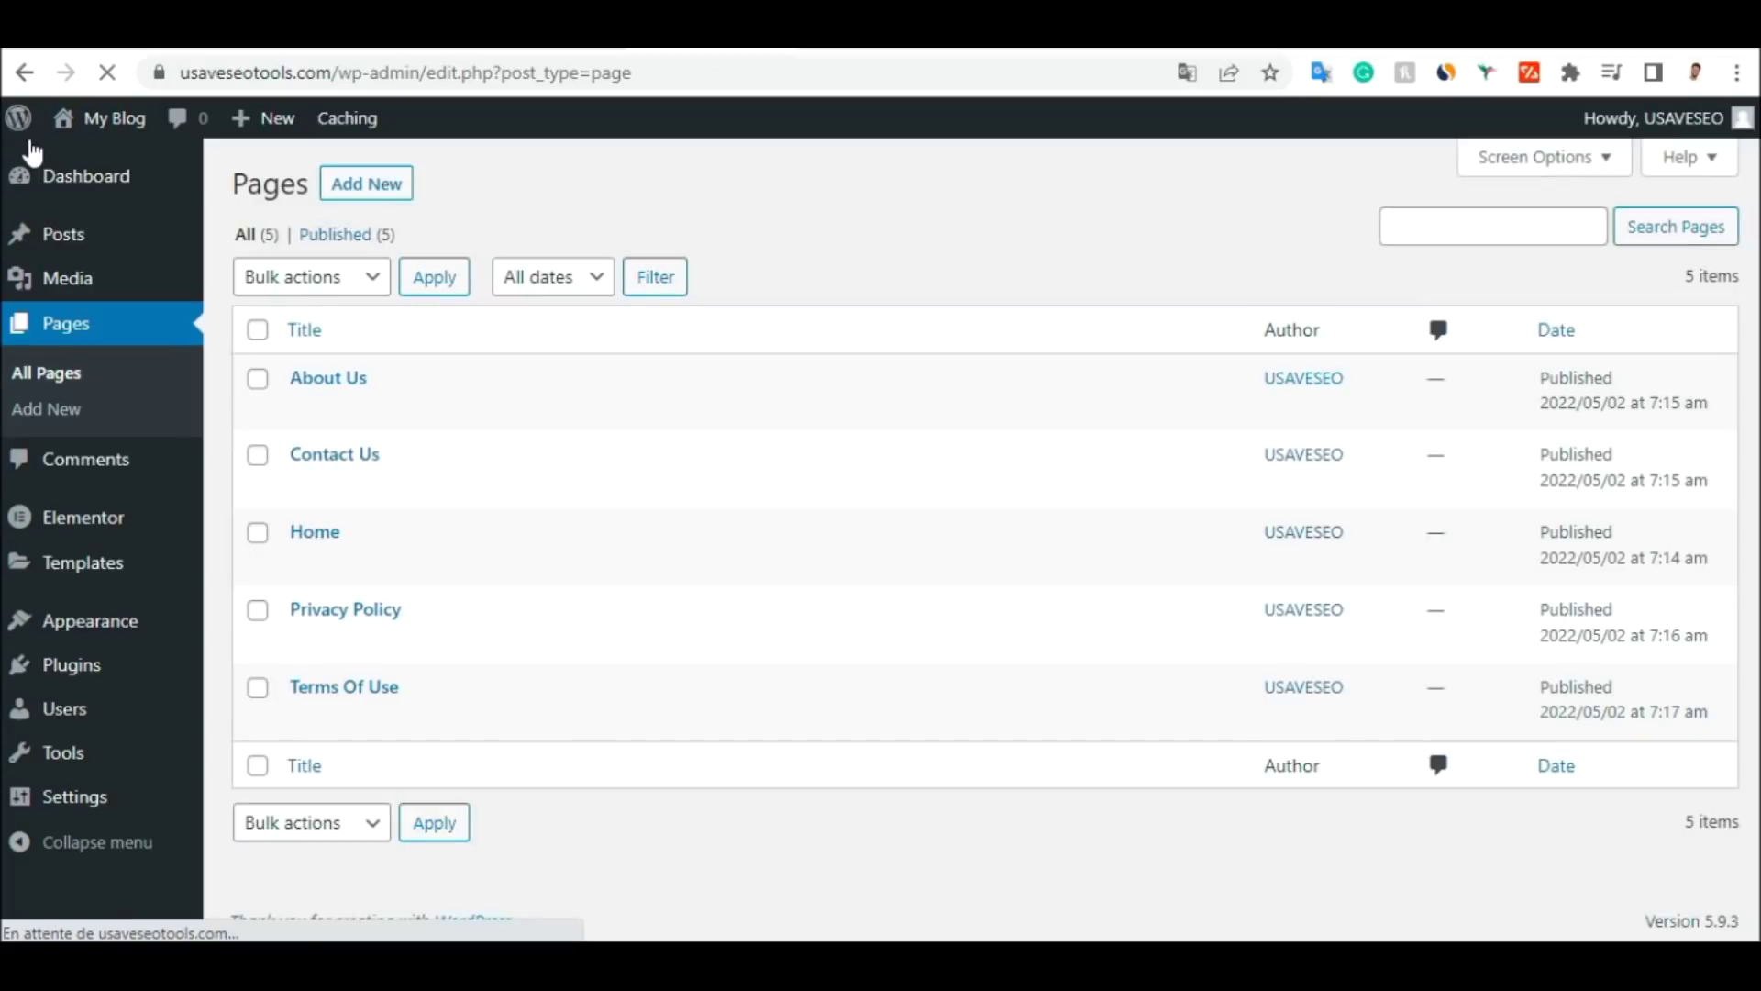
mouse_move(411, 496)
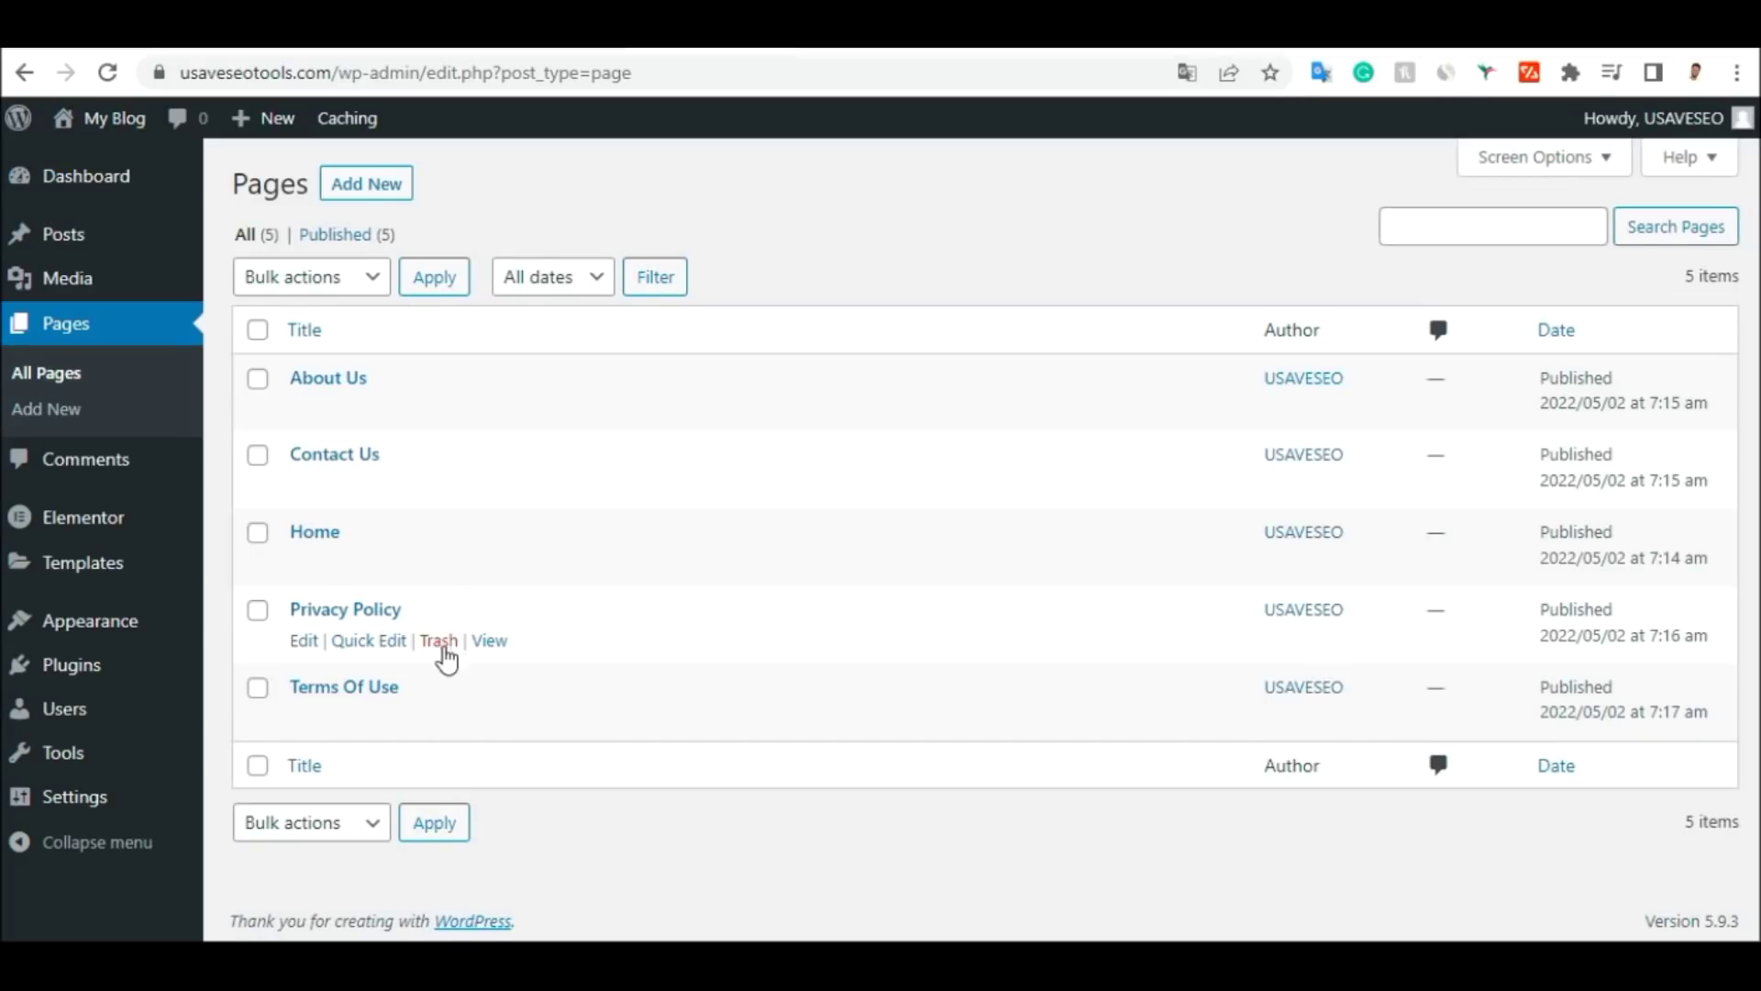
mouse_move(390, 545)
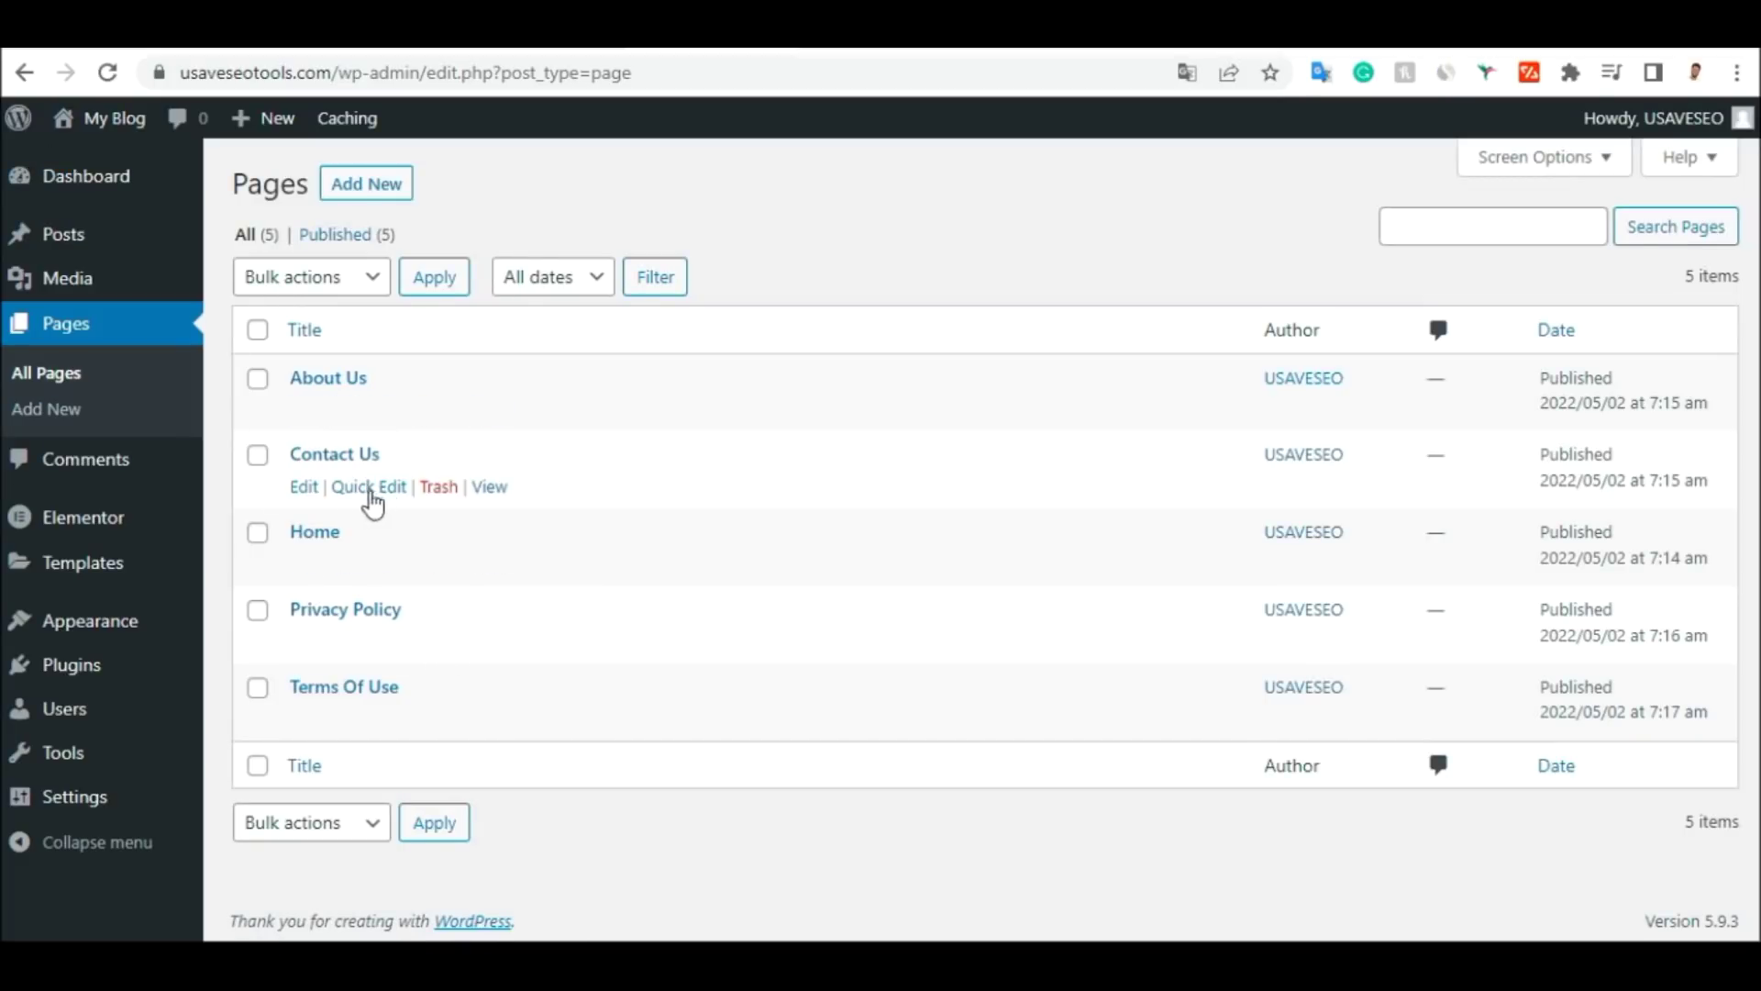
mouse_move(376, 406)
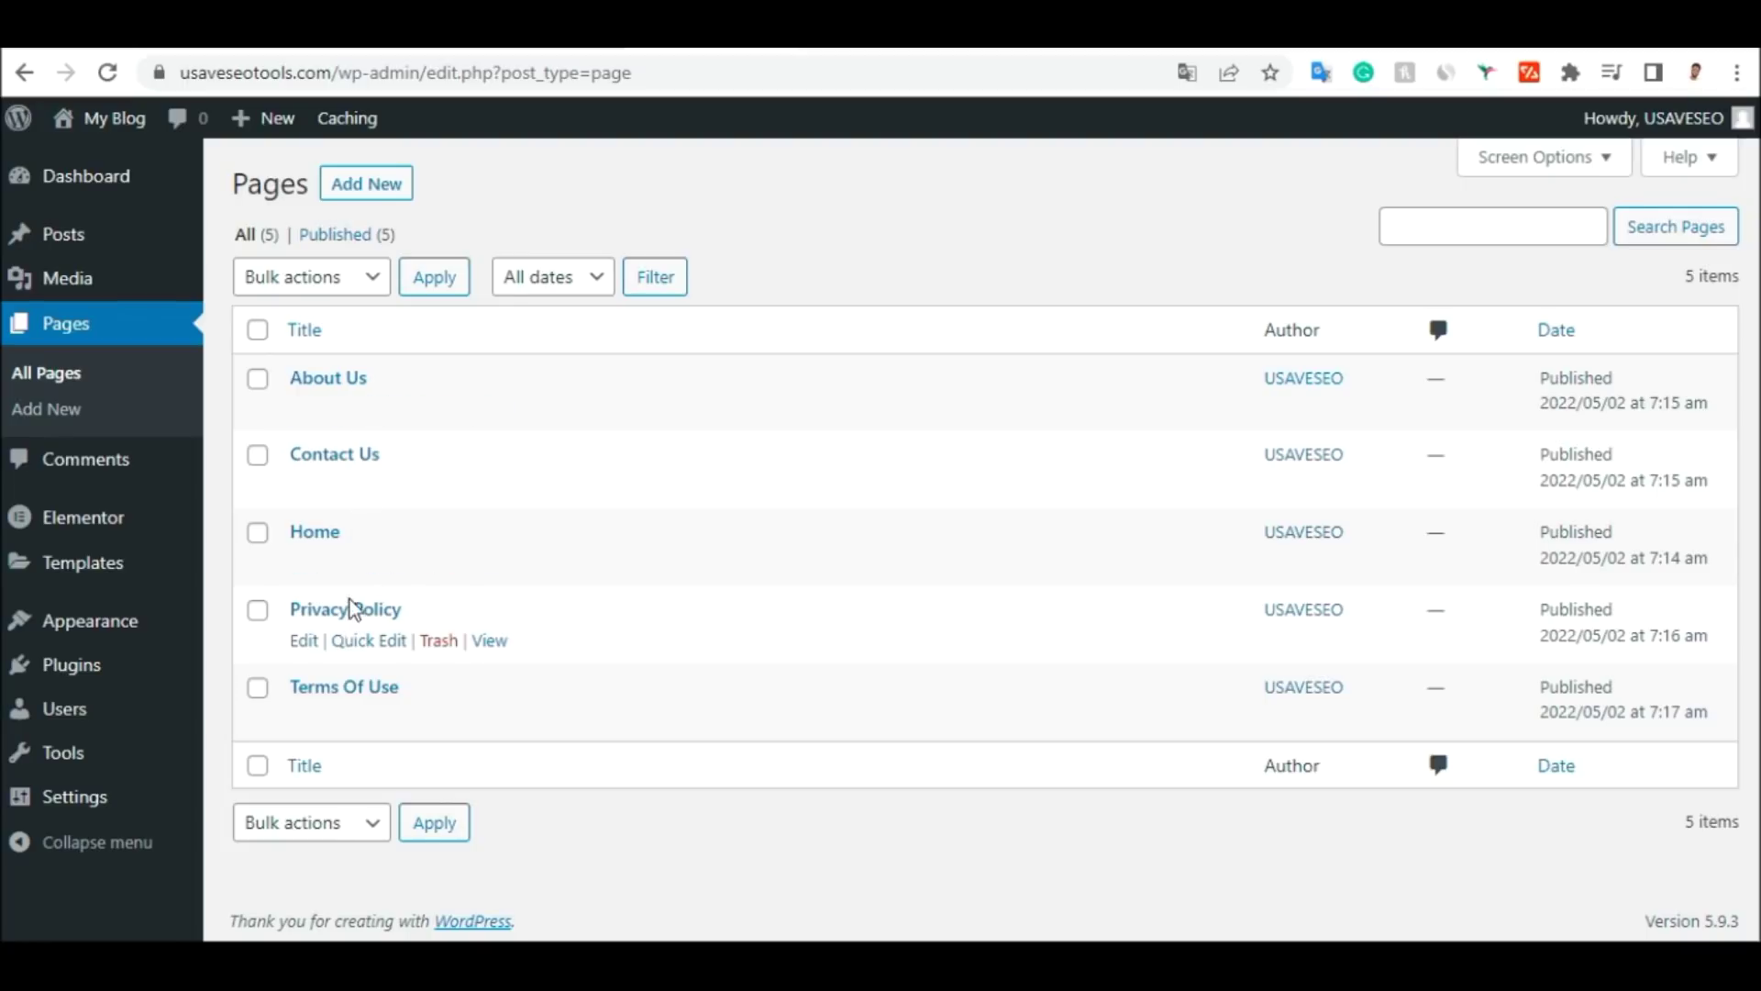
mouse_move(324, 711)
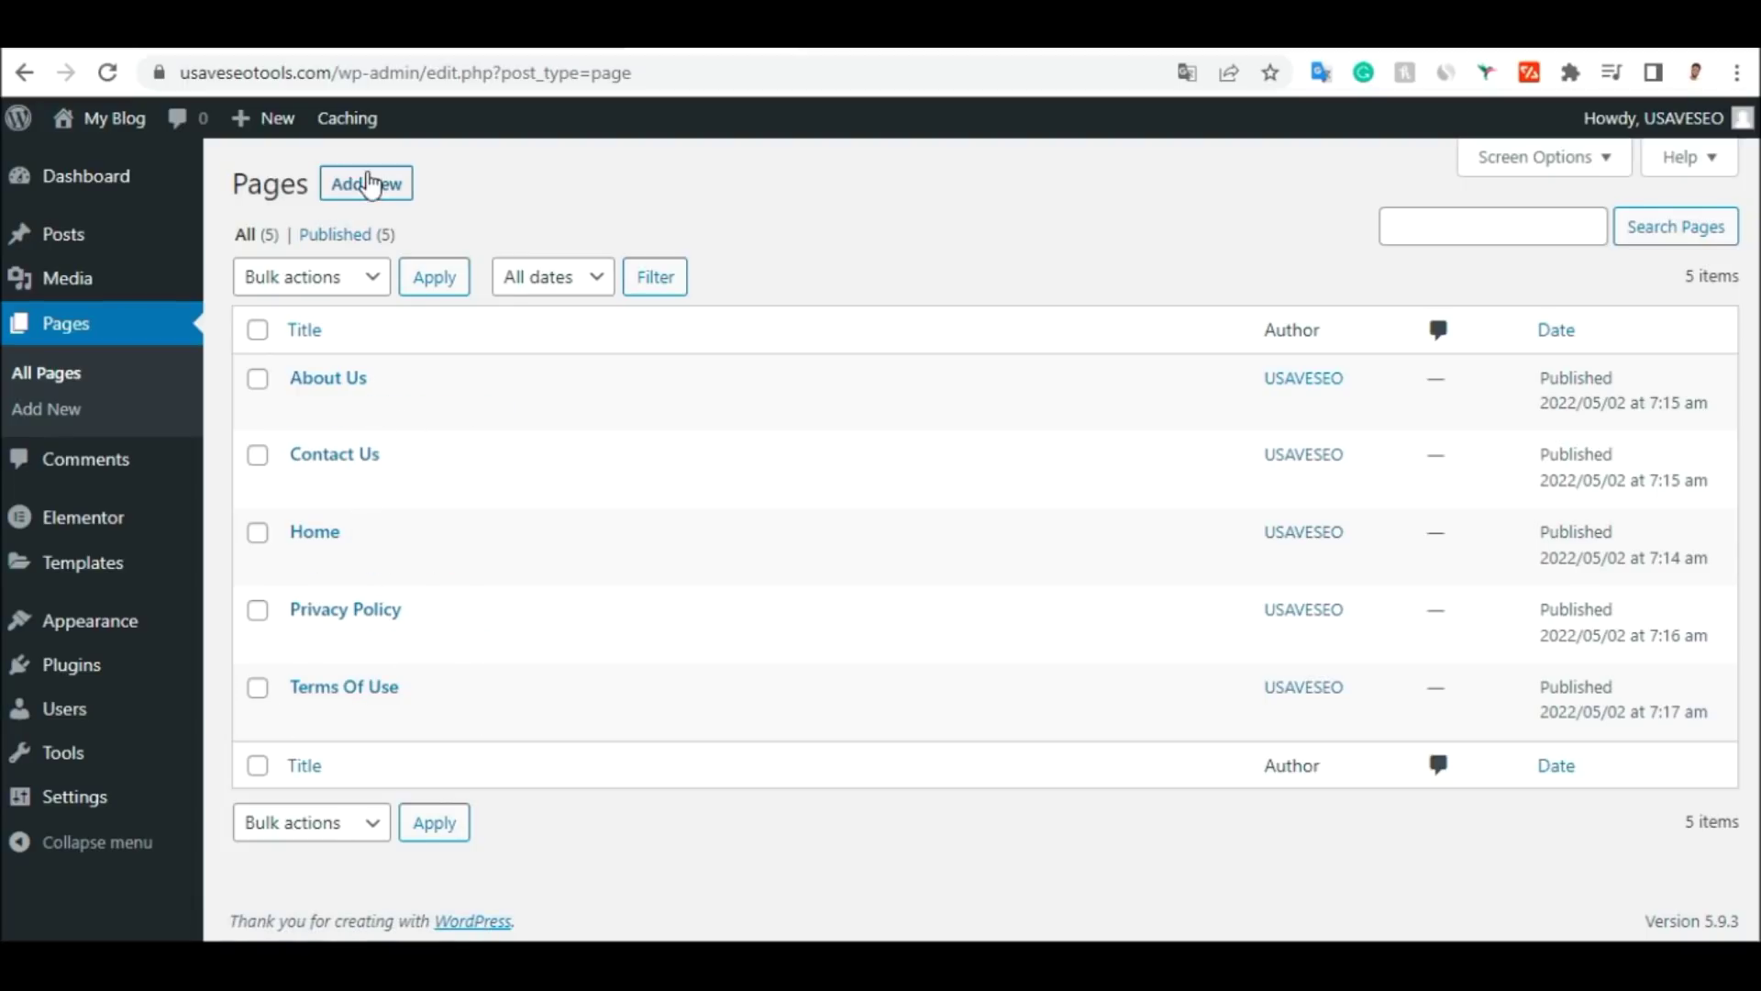
Publish a new page titled 'Blogs', then go back to the admin Dashboard.
left_click(370, 190)
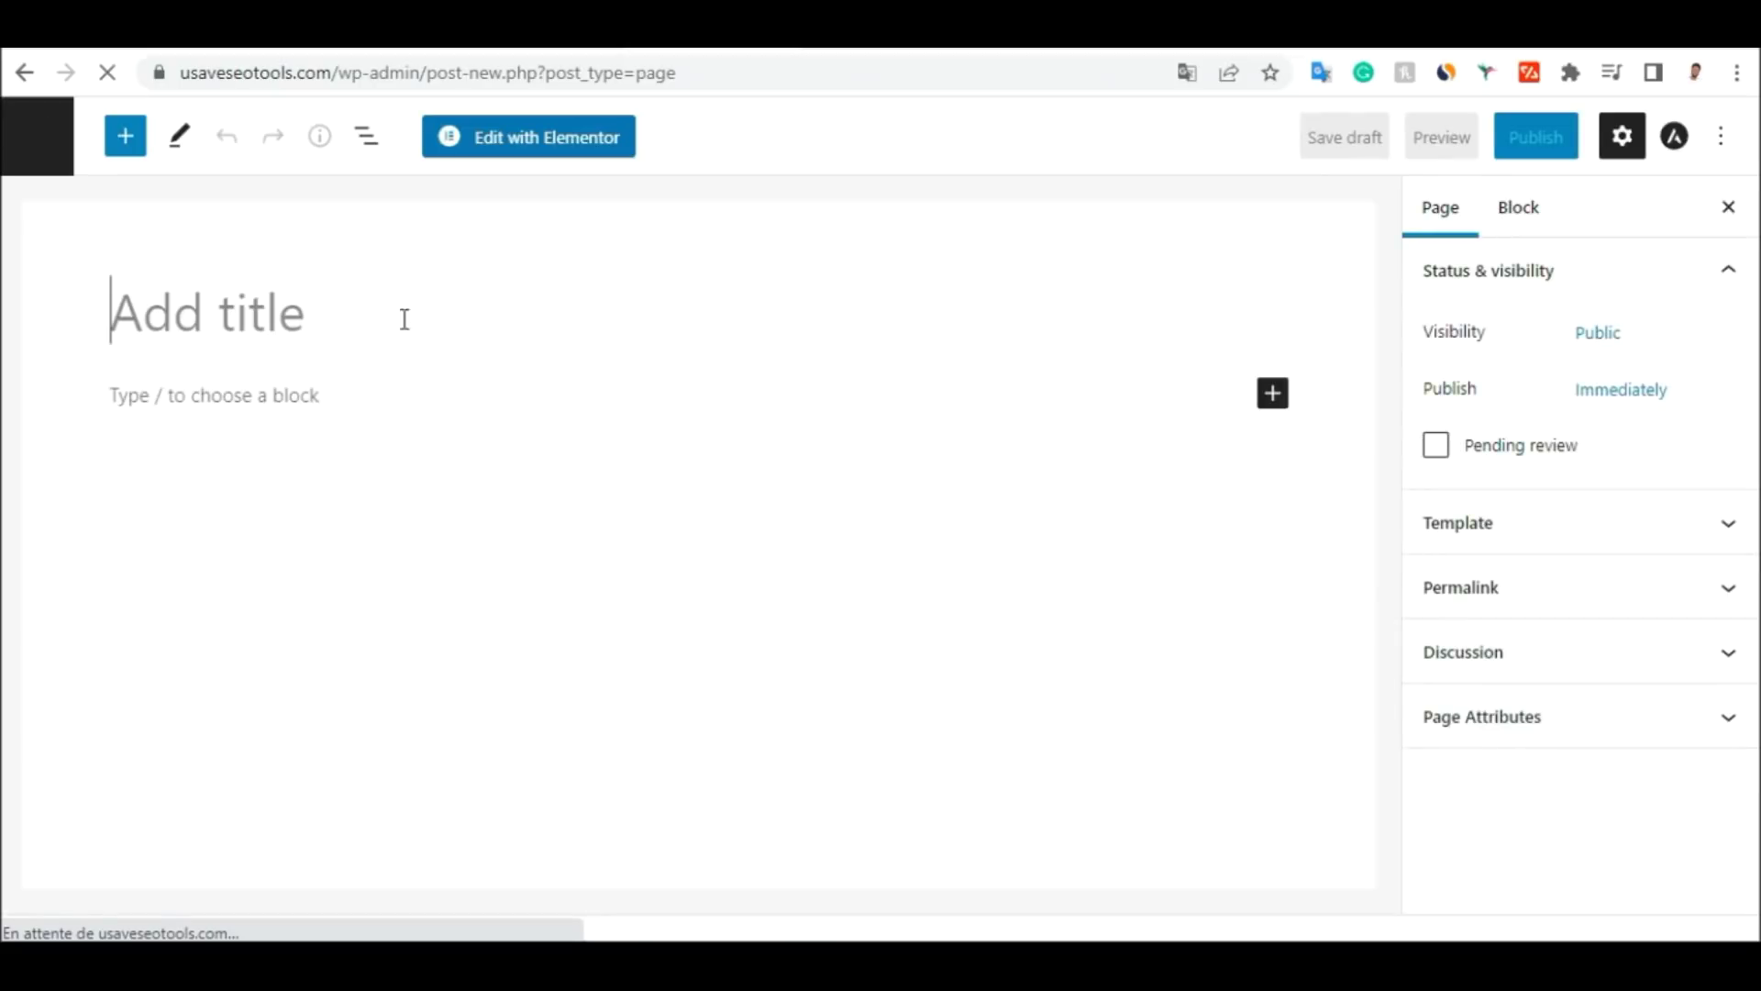
type("b")
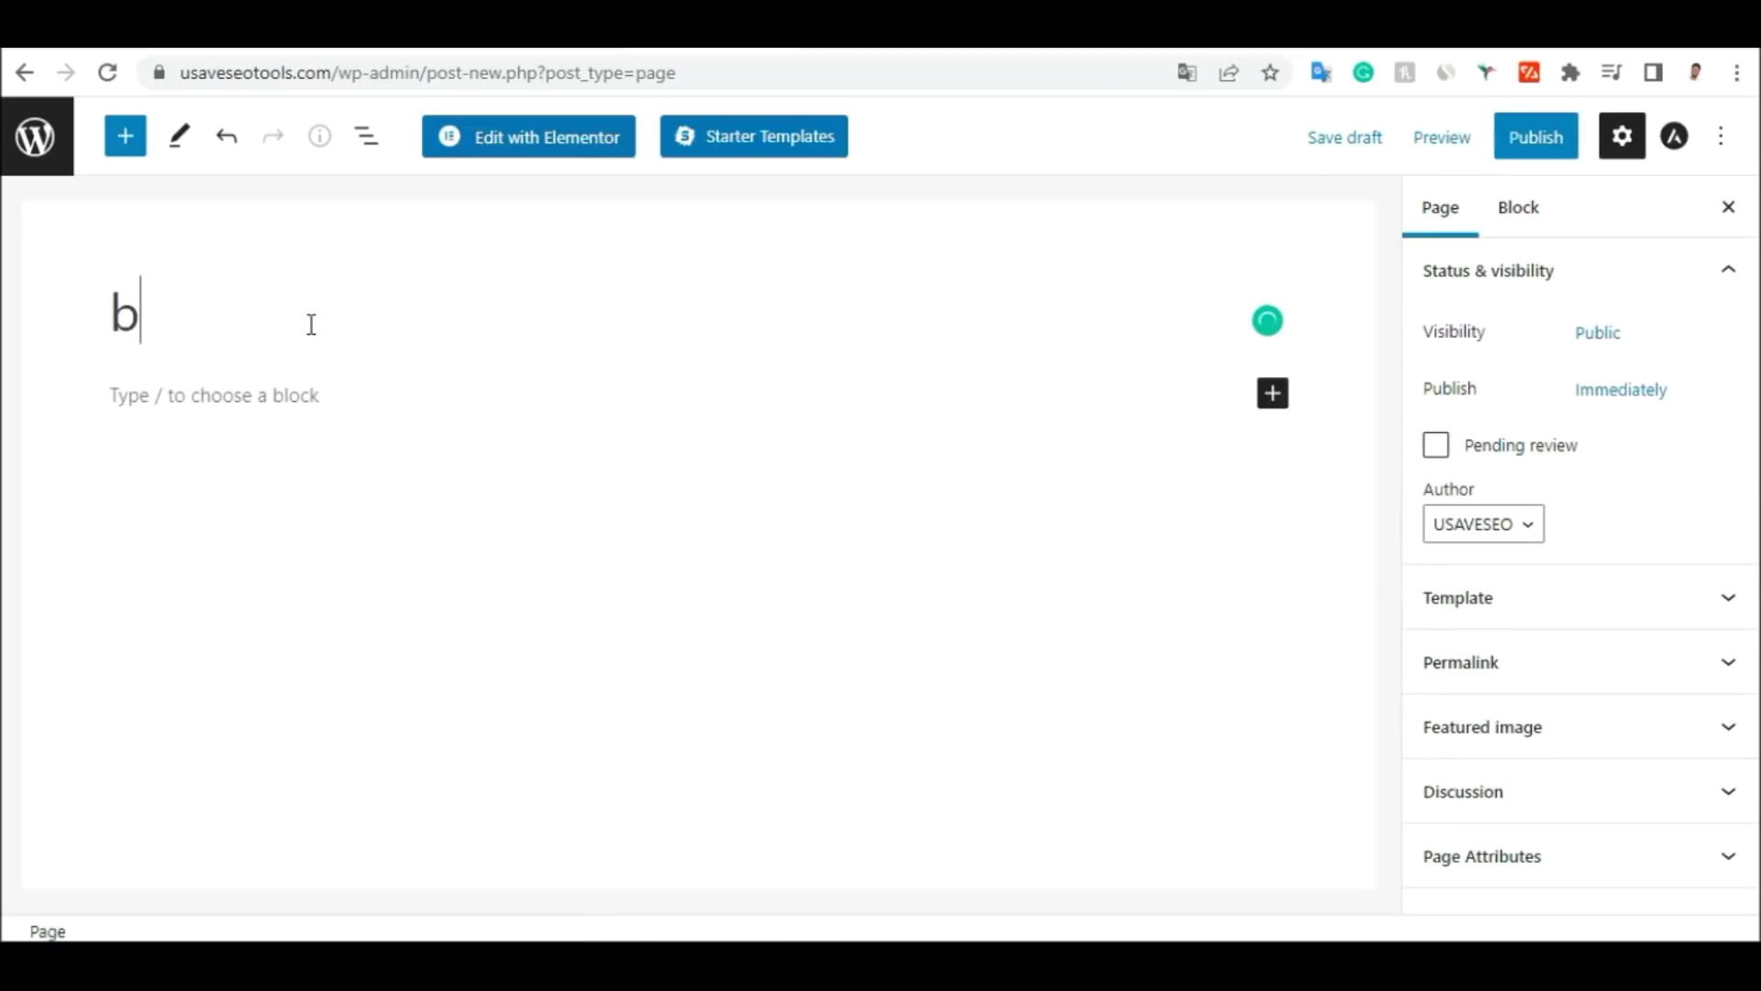
key("BackSpace")
type("V")
key("BackSpace")
type("b")
key("BackSpace")
type("Blogs")
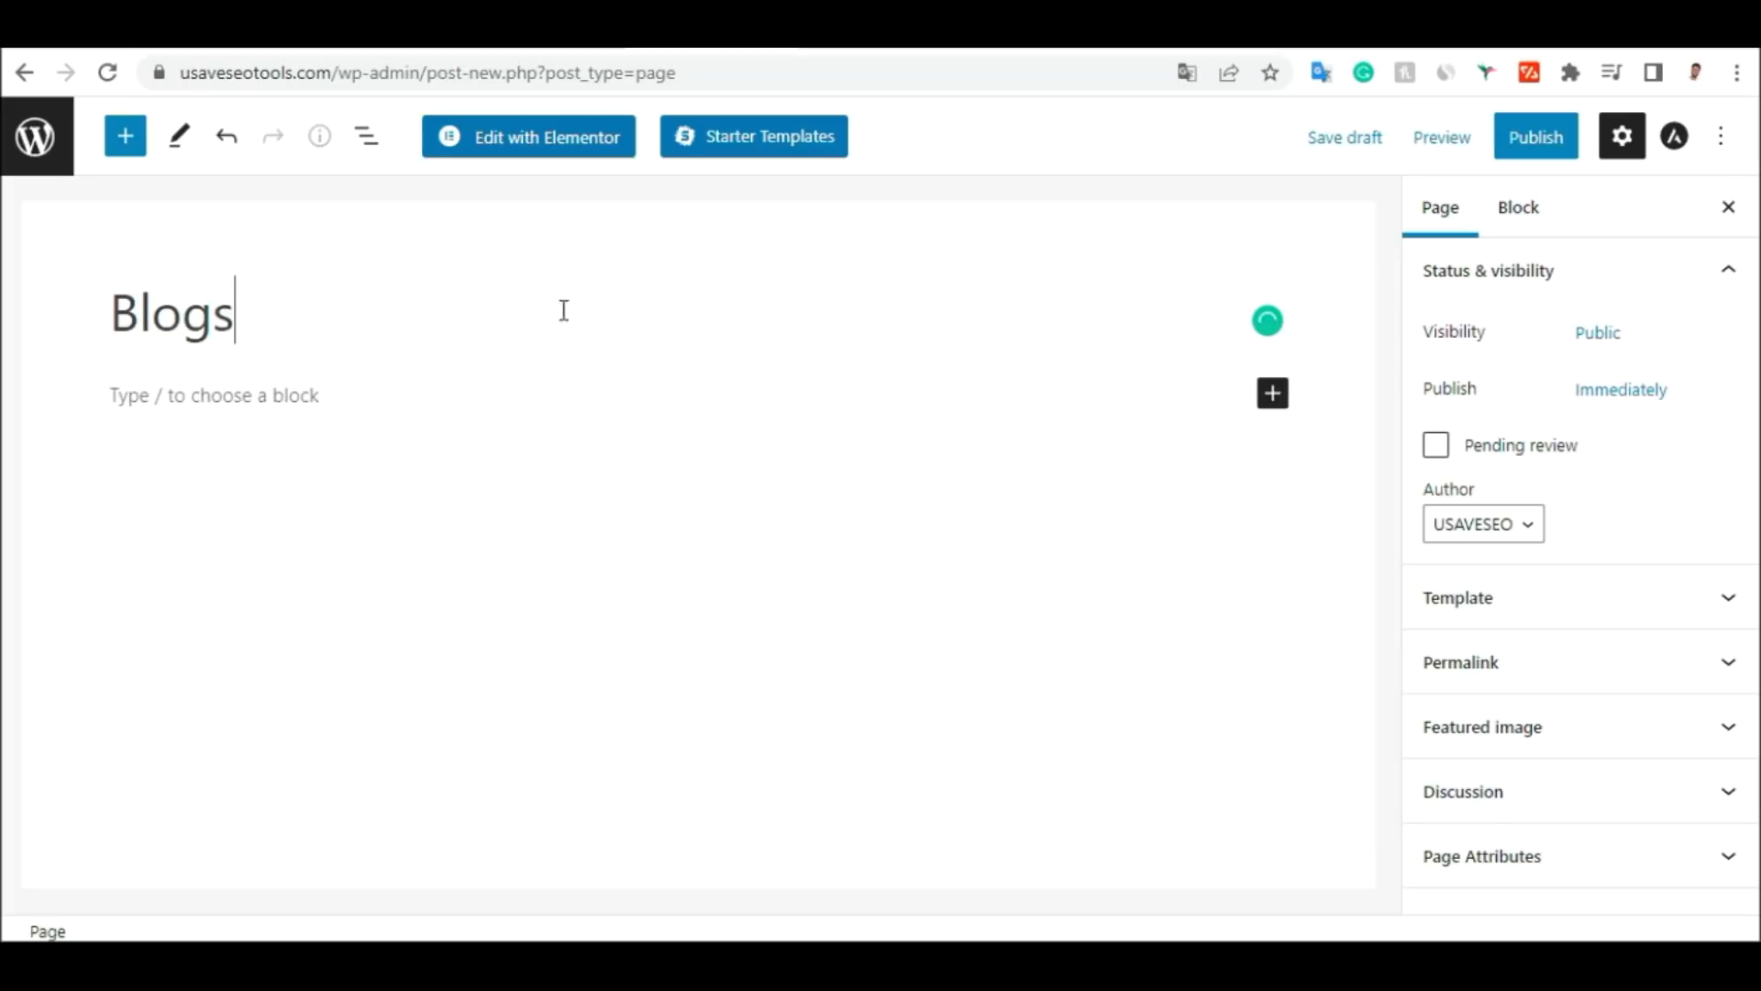
left_click(1557, 142)
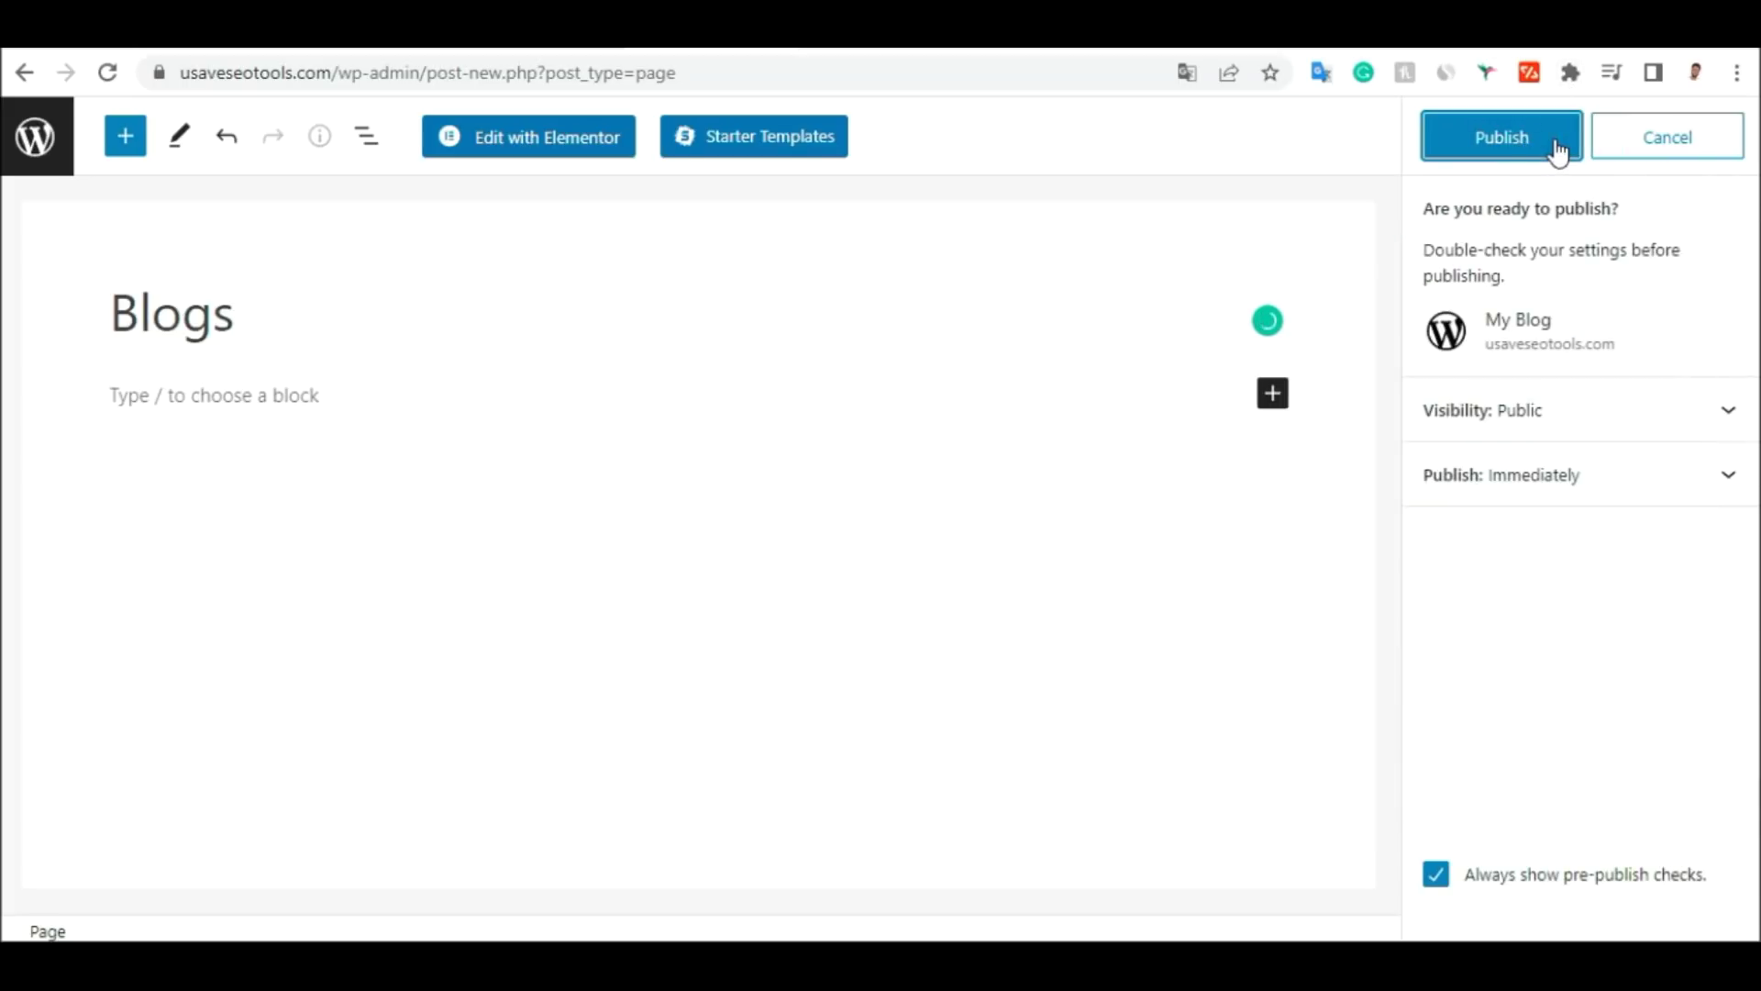
left_click(1533, 139)
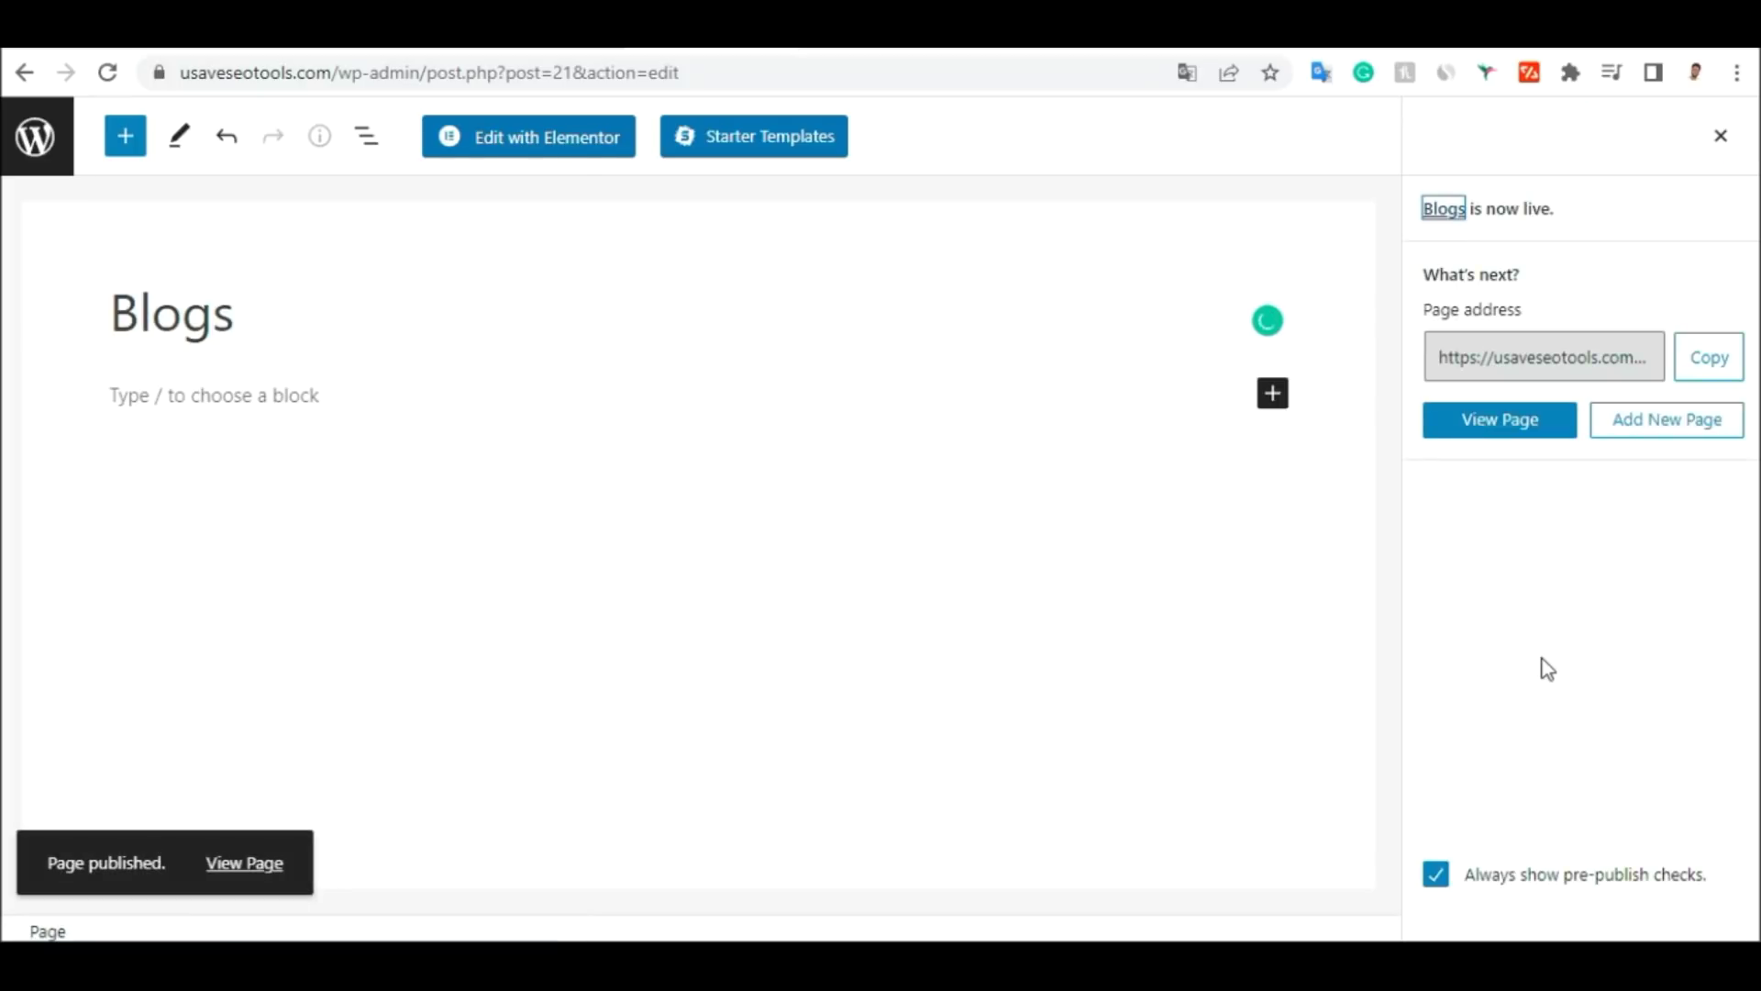
left_click(36, 136)
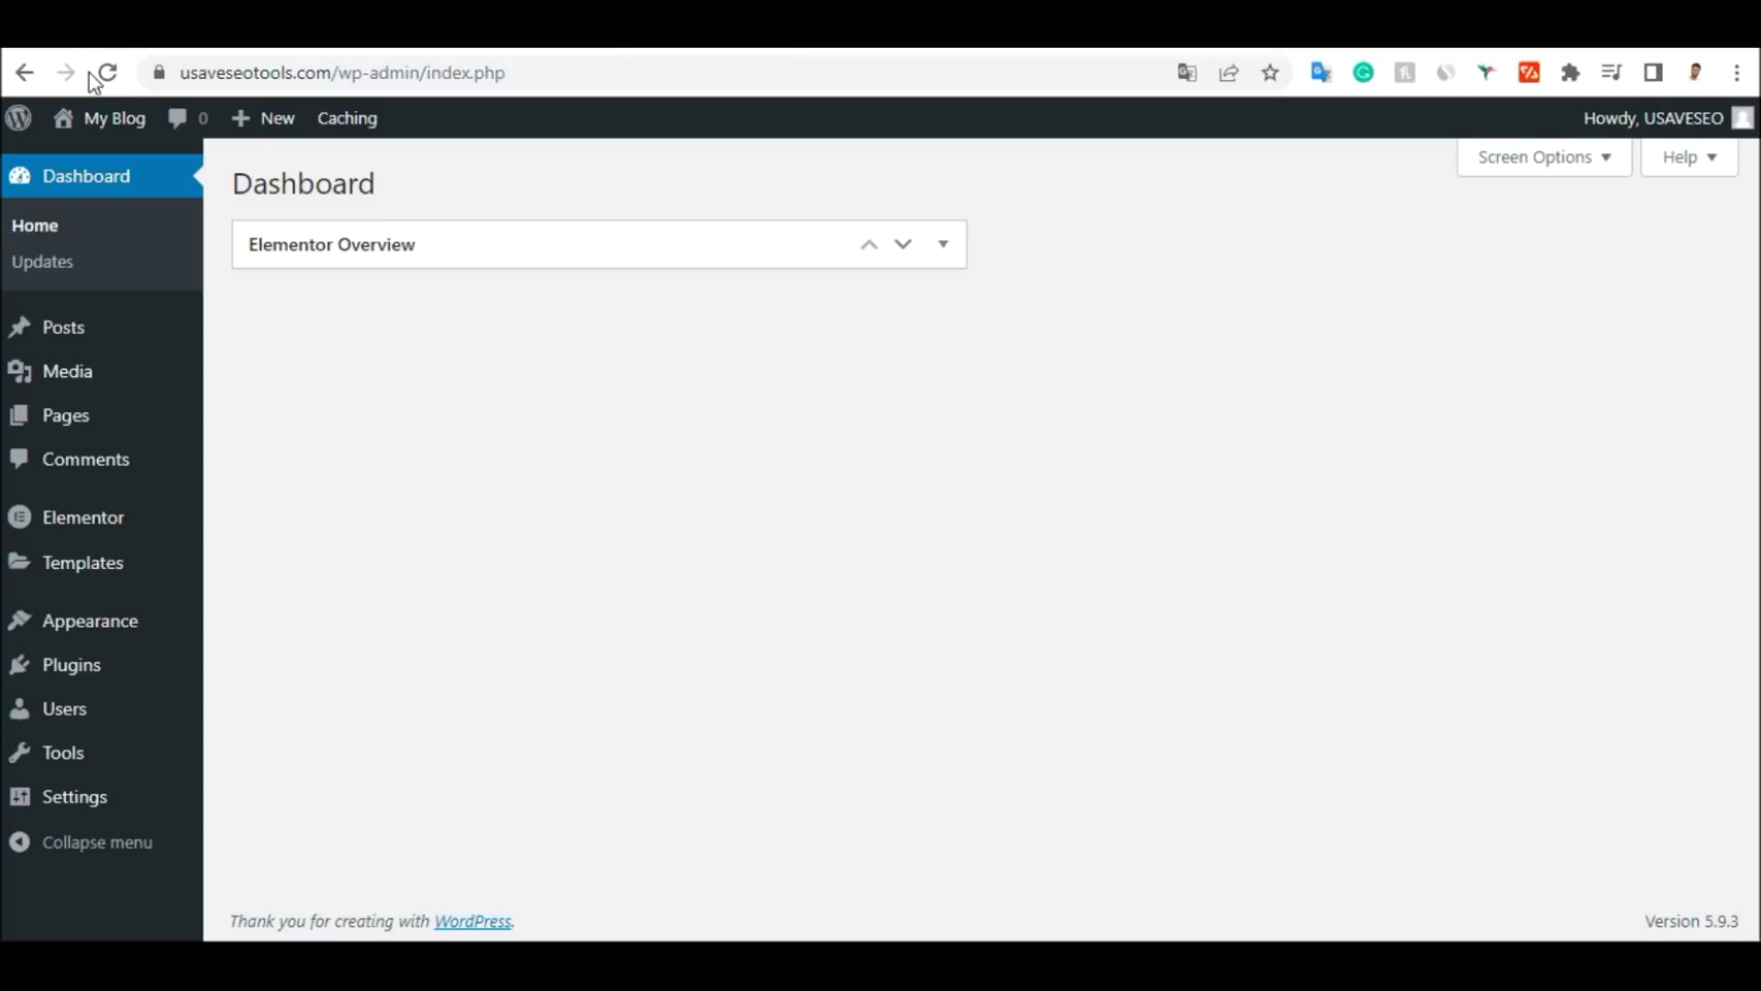
Visit the live site, then return to the Dashboard through the My Blog menu.
left_click(84, 117)
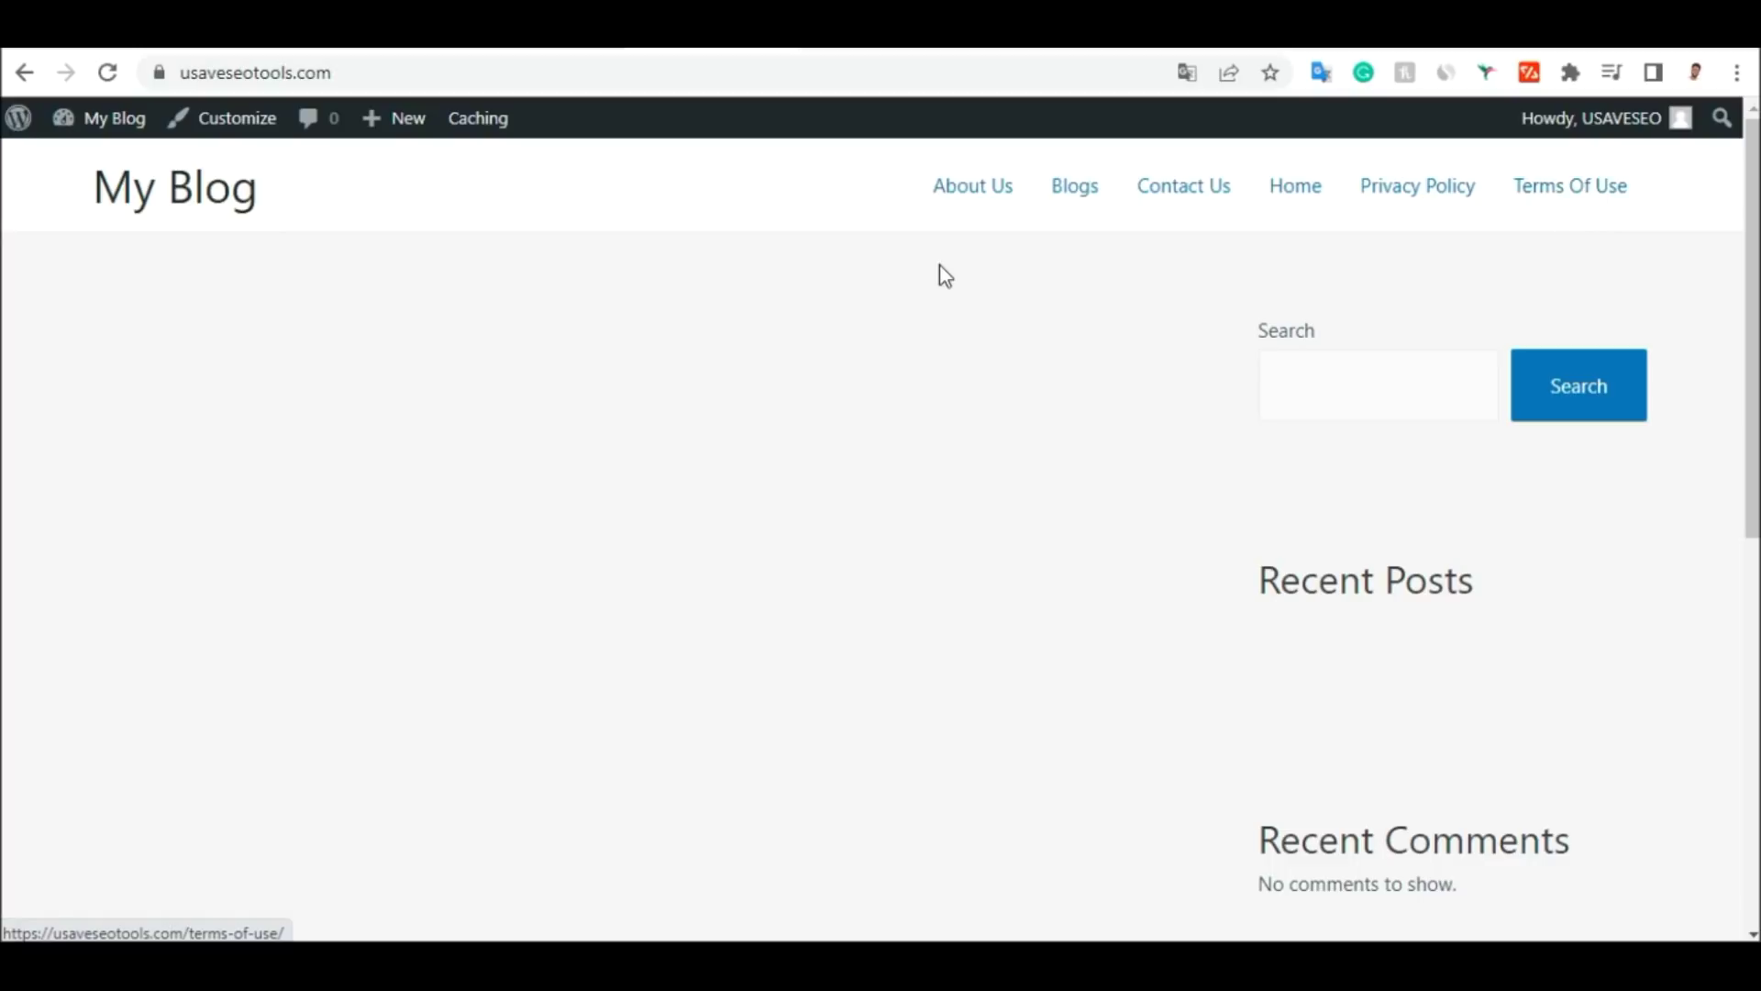
mouse_move(89, 134)
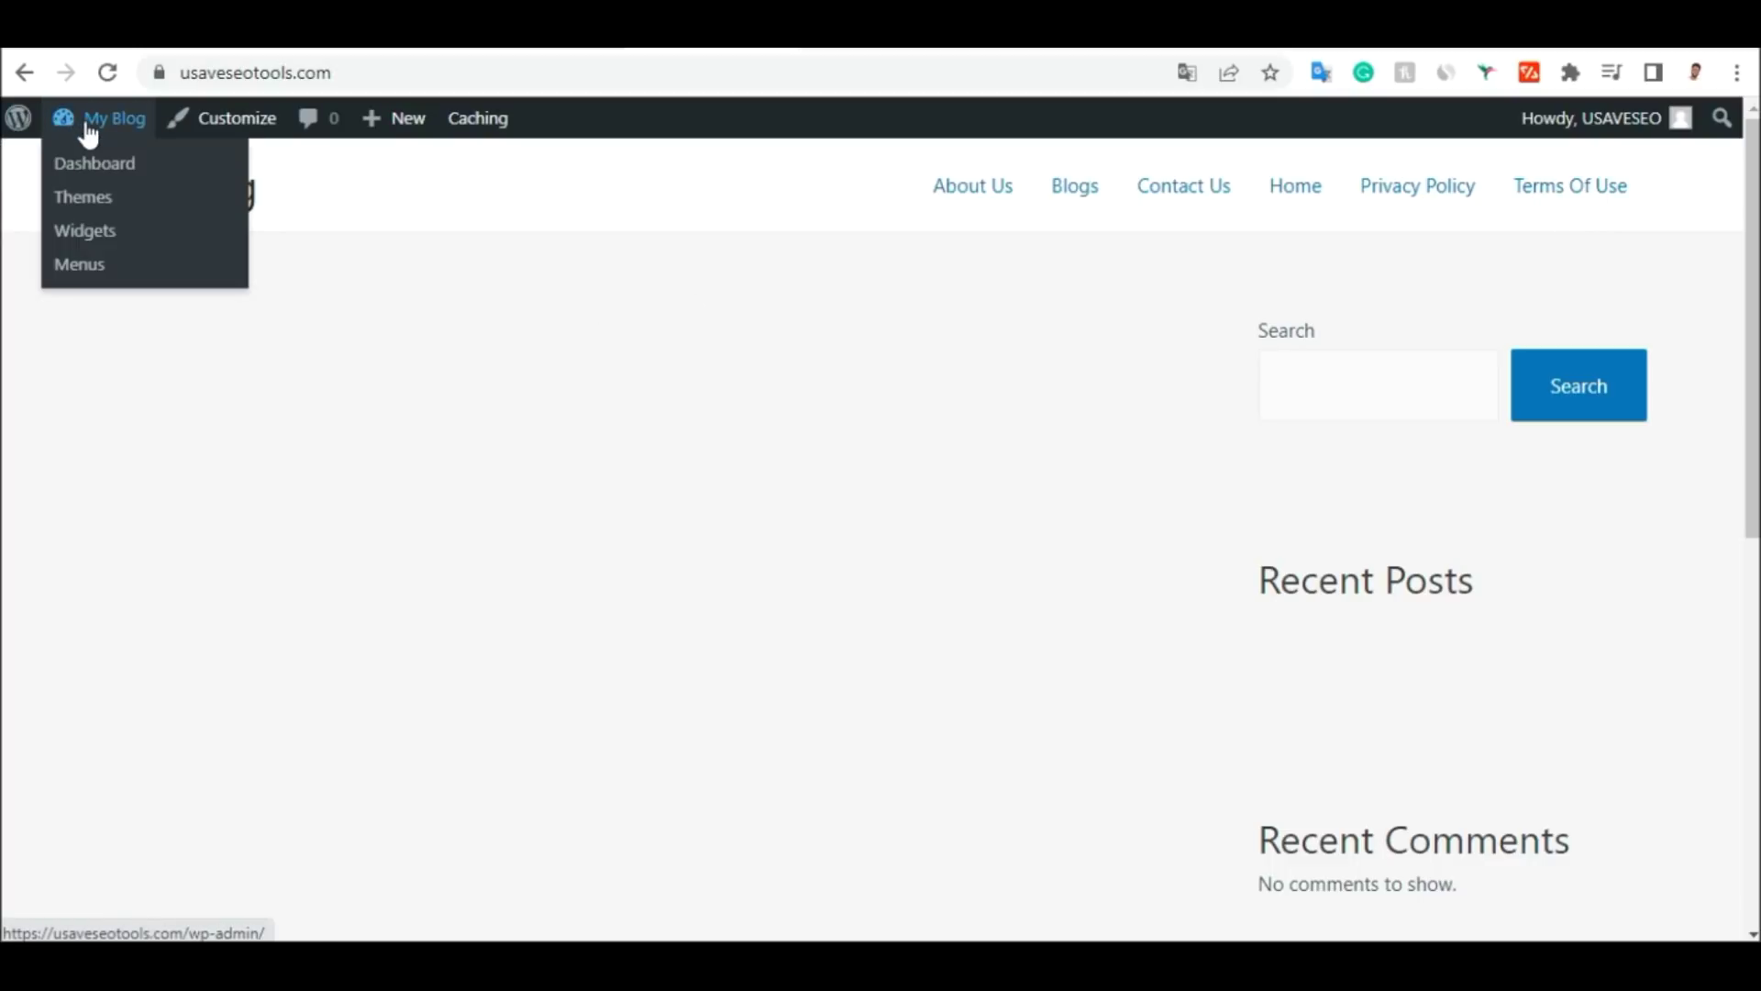
left_click(95, 174)
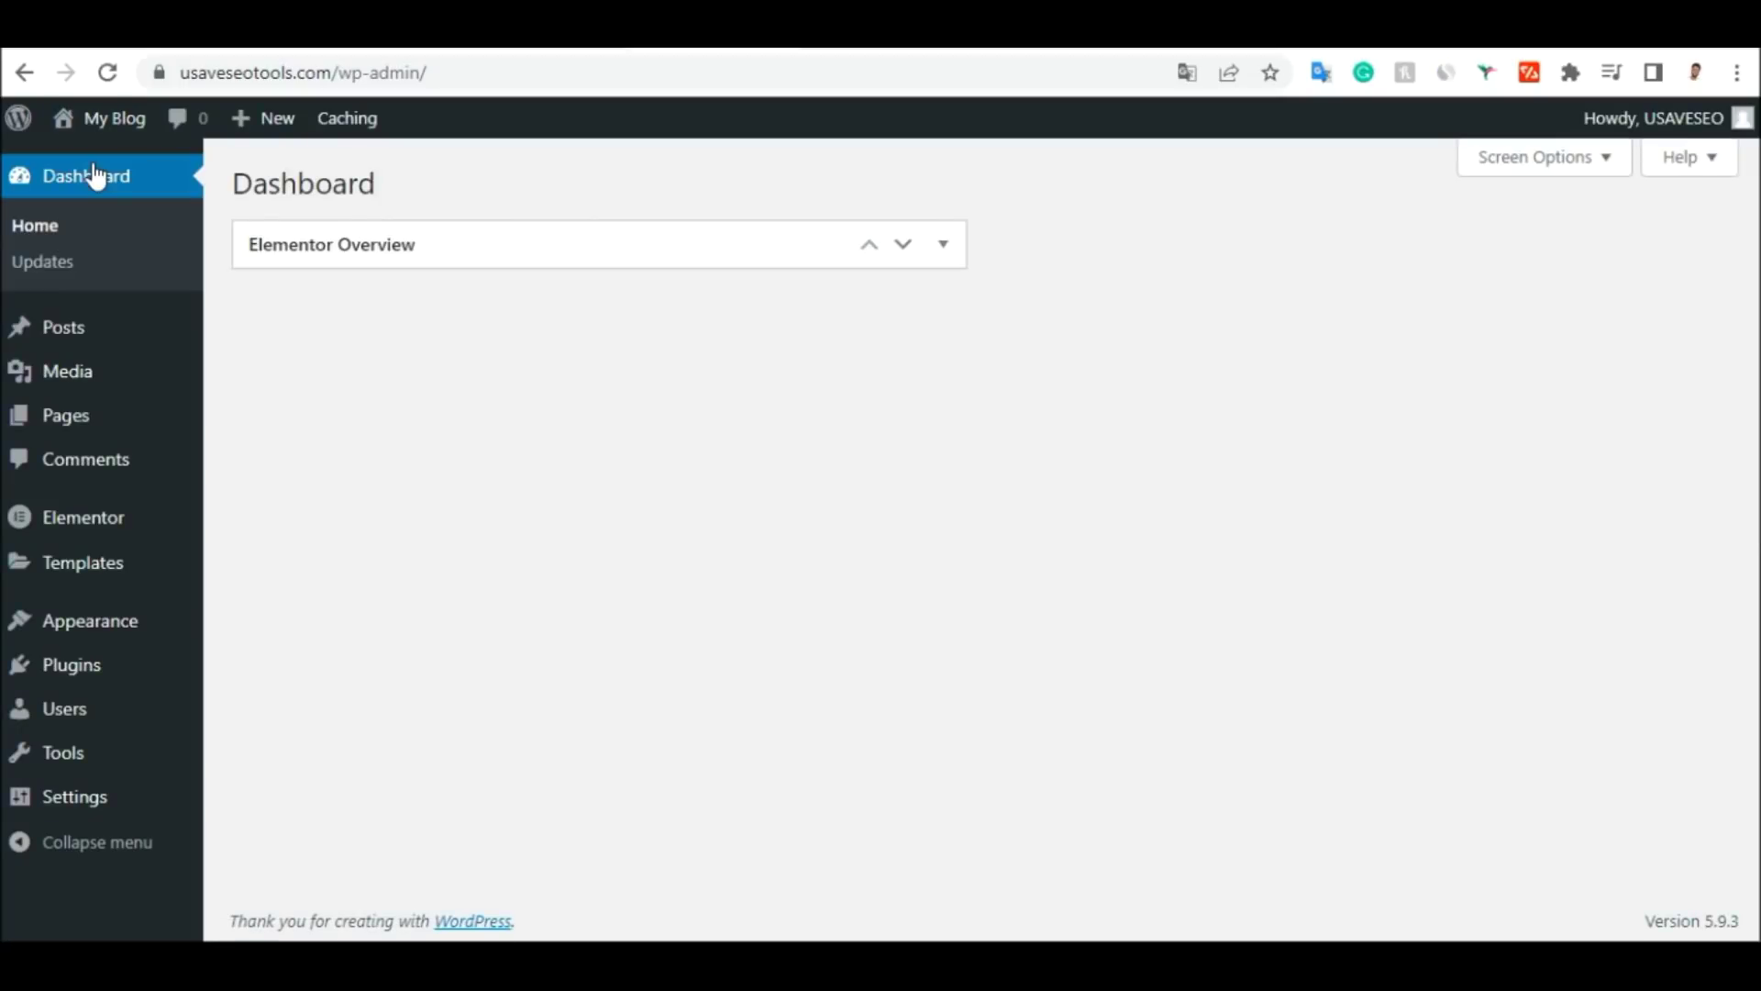
mouse_move(60, 431)
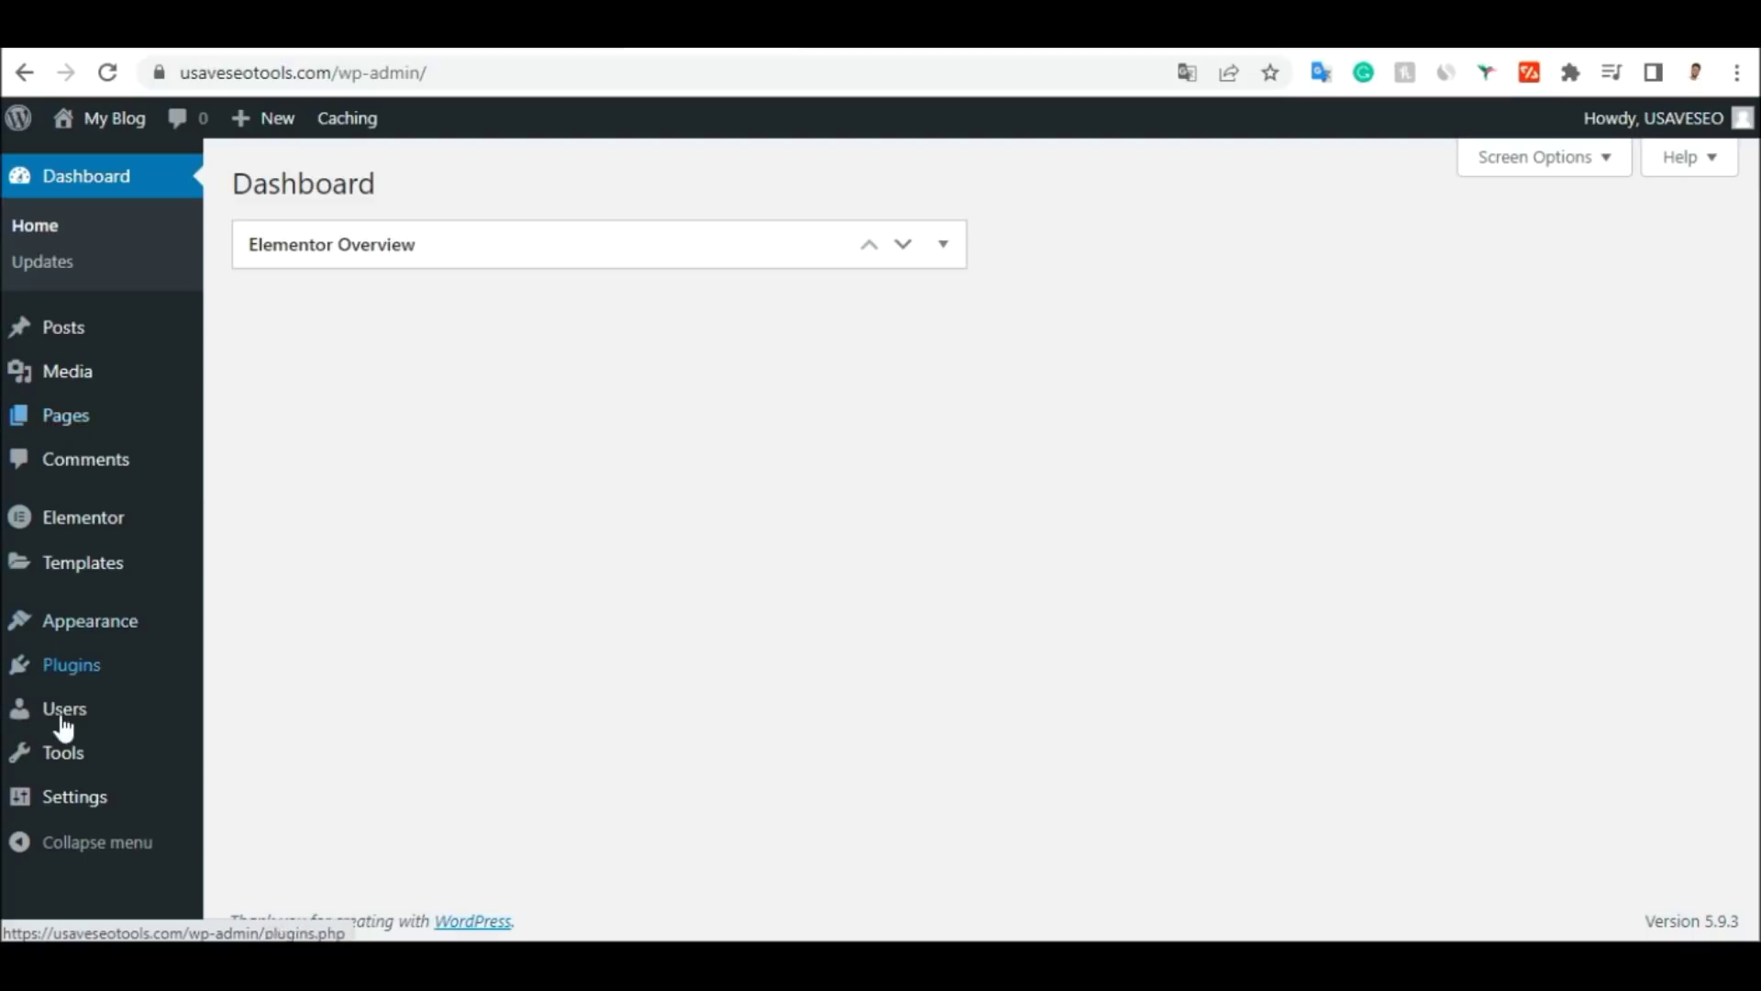
mouse_move(61, 746)
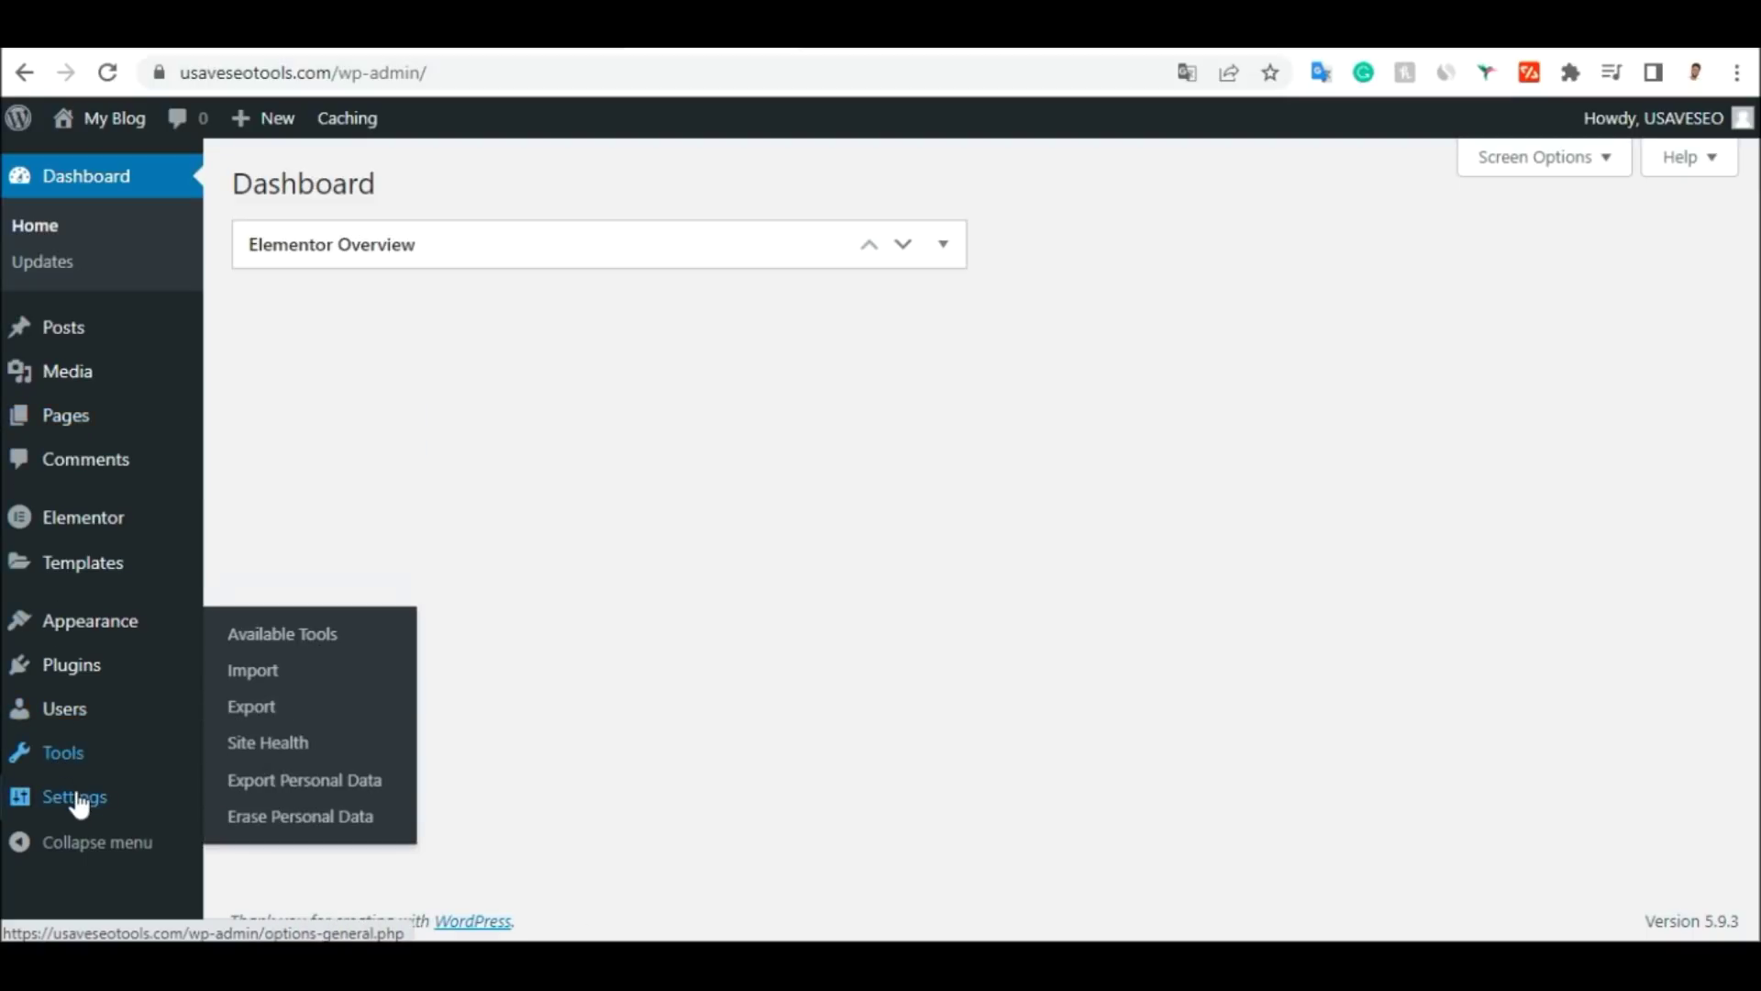
mouse_move(81, 808)
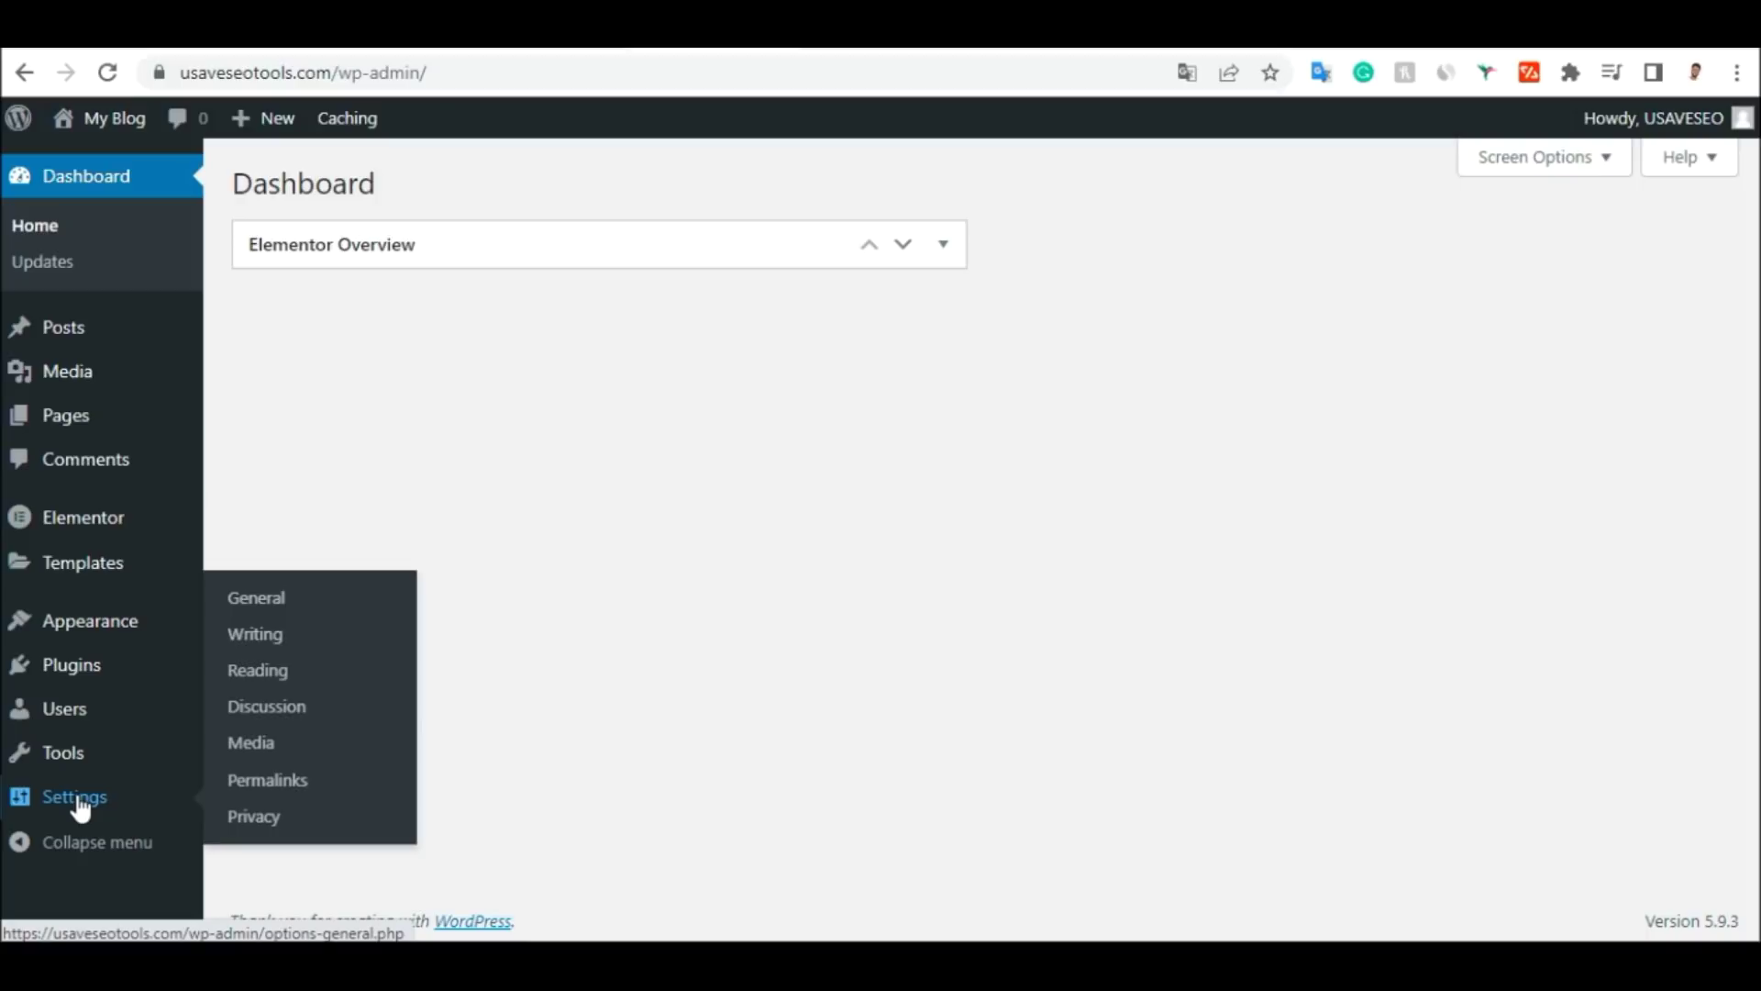
In Reading settings, use a static page: Home as homepage, Blogs as posts page, and save.
left_click(266, 686)
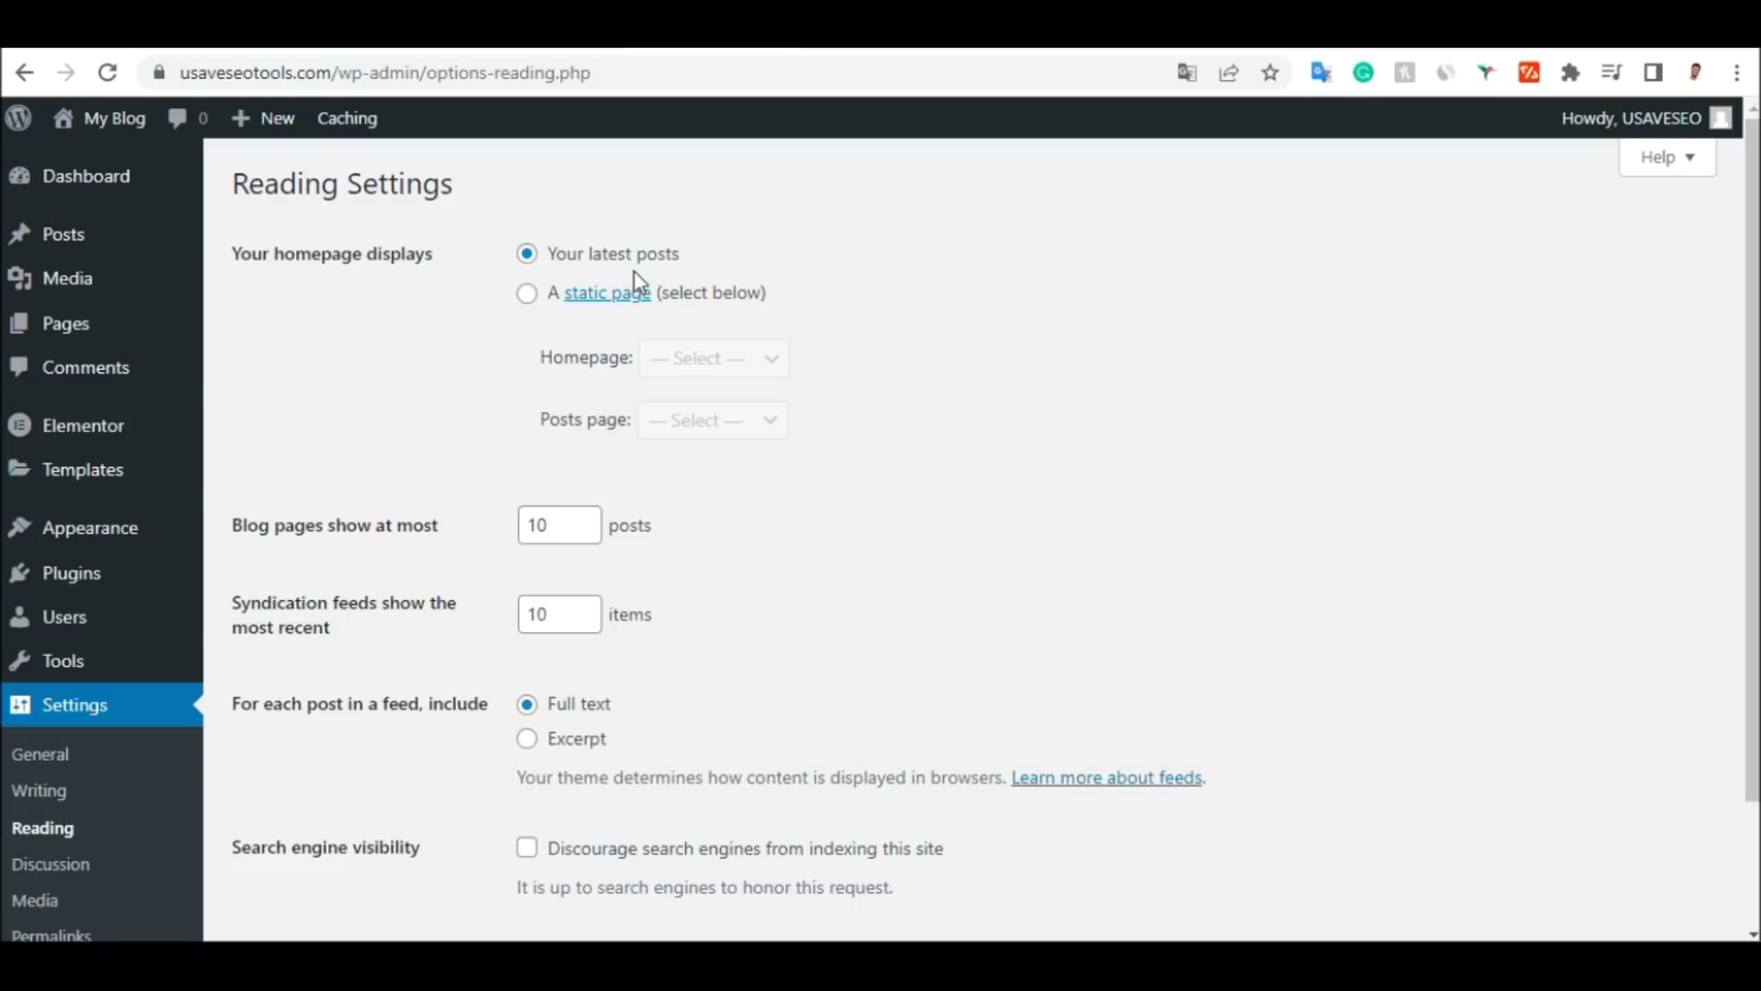
left_click(527, 293)
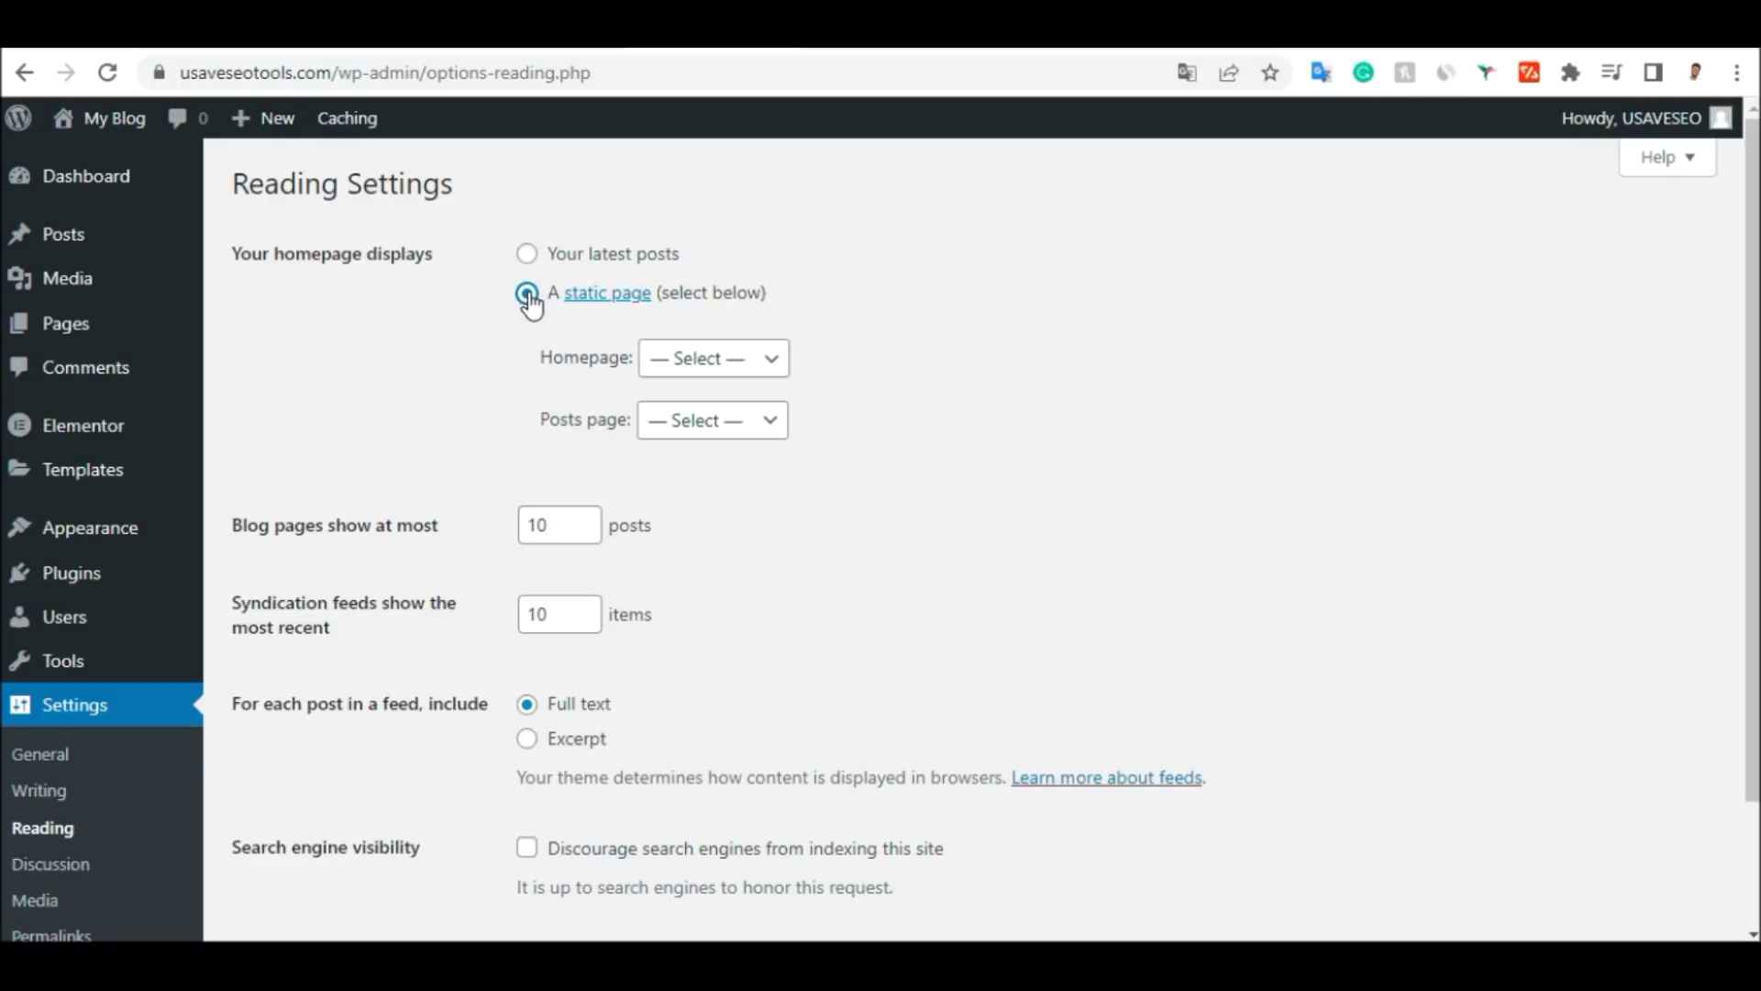
left_click(725, 365)
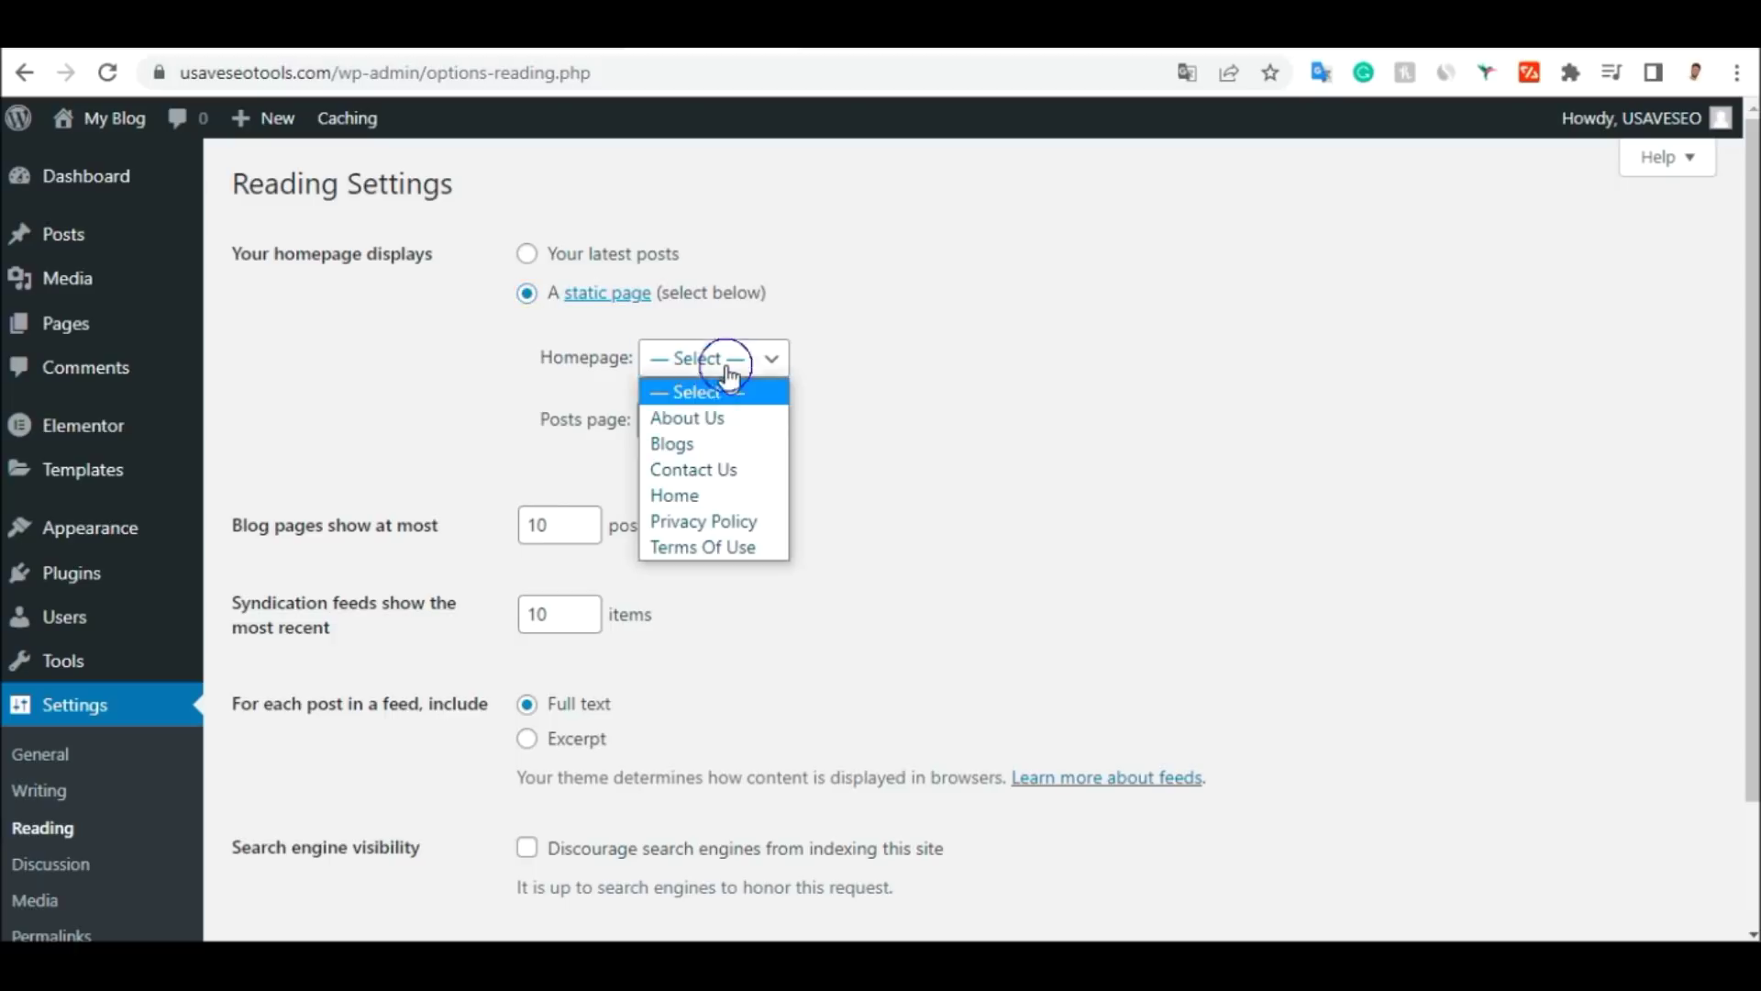
left_click(681, 495)
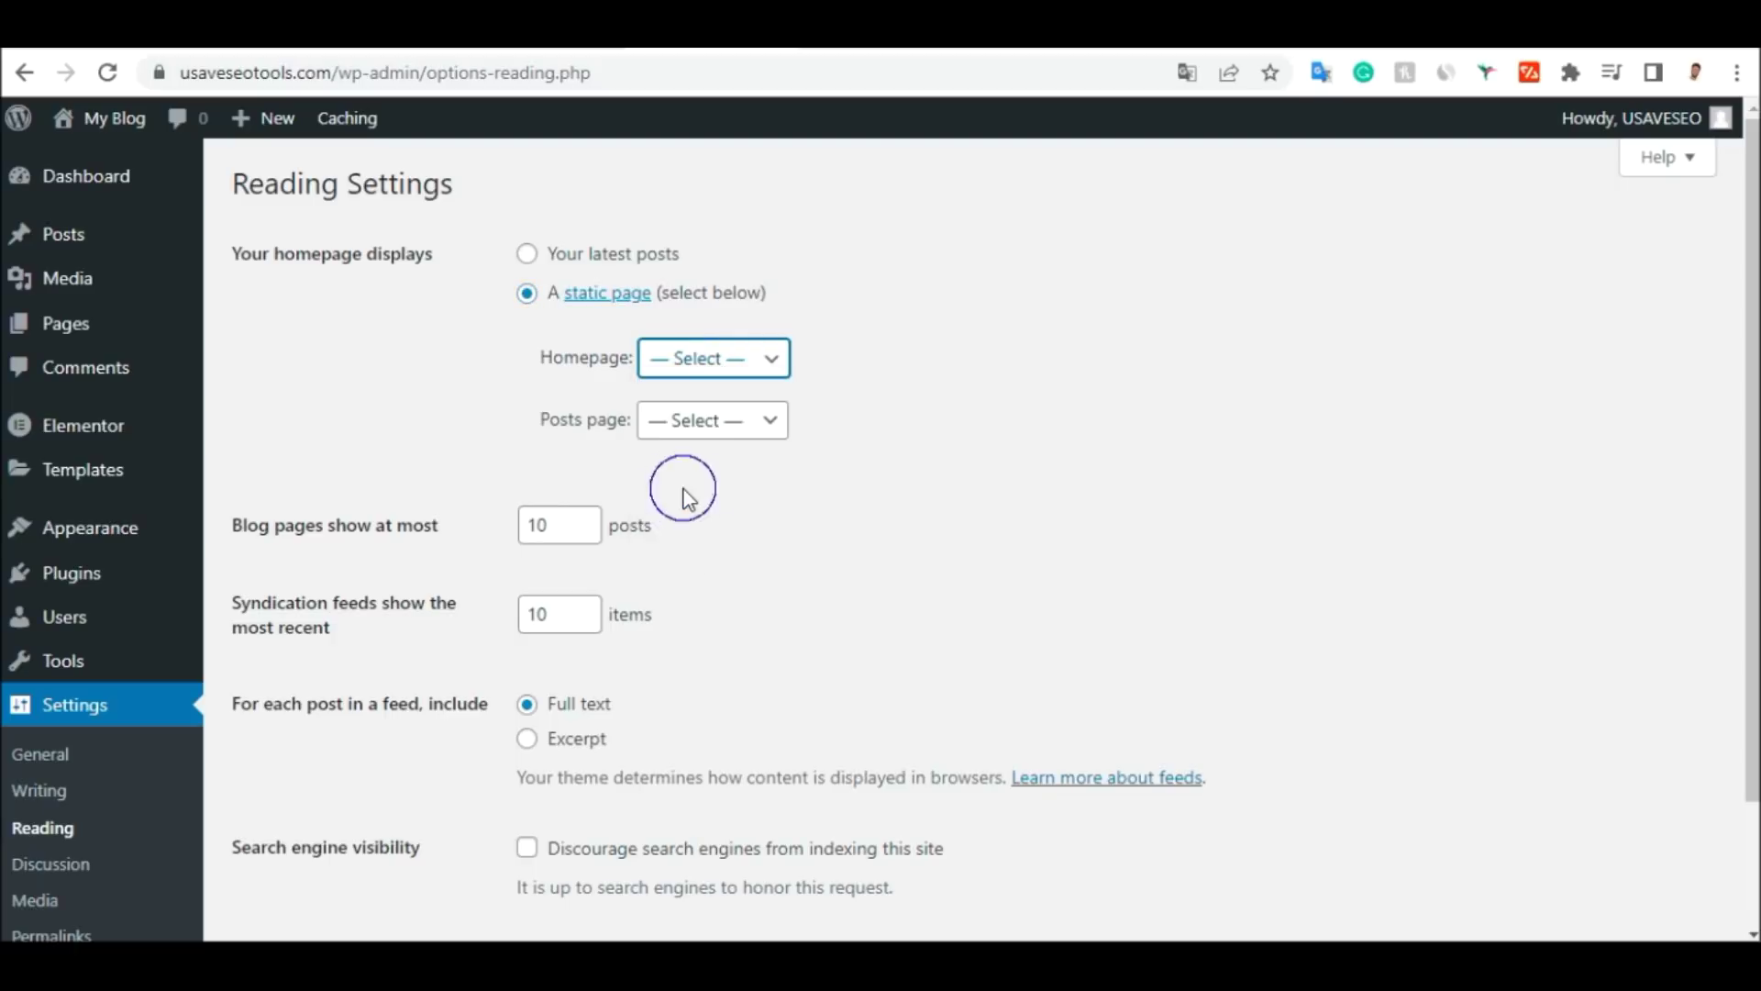
left_click(691, 428)
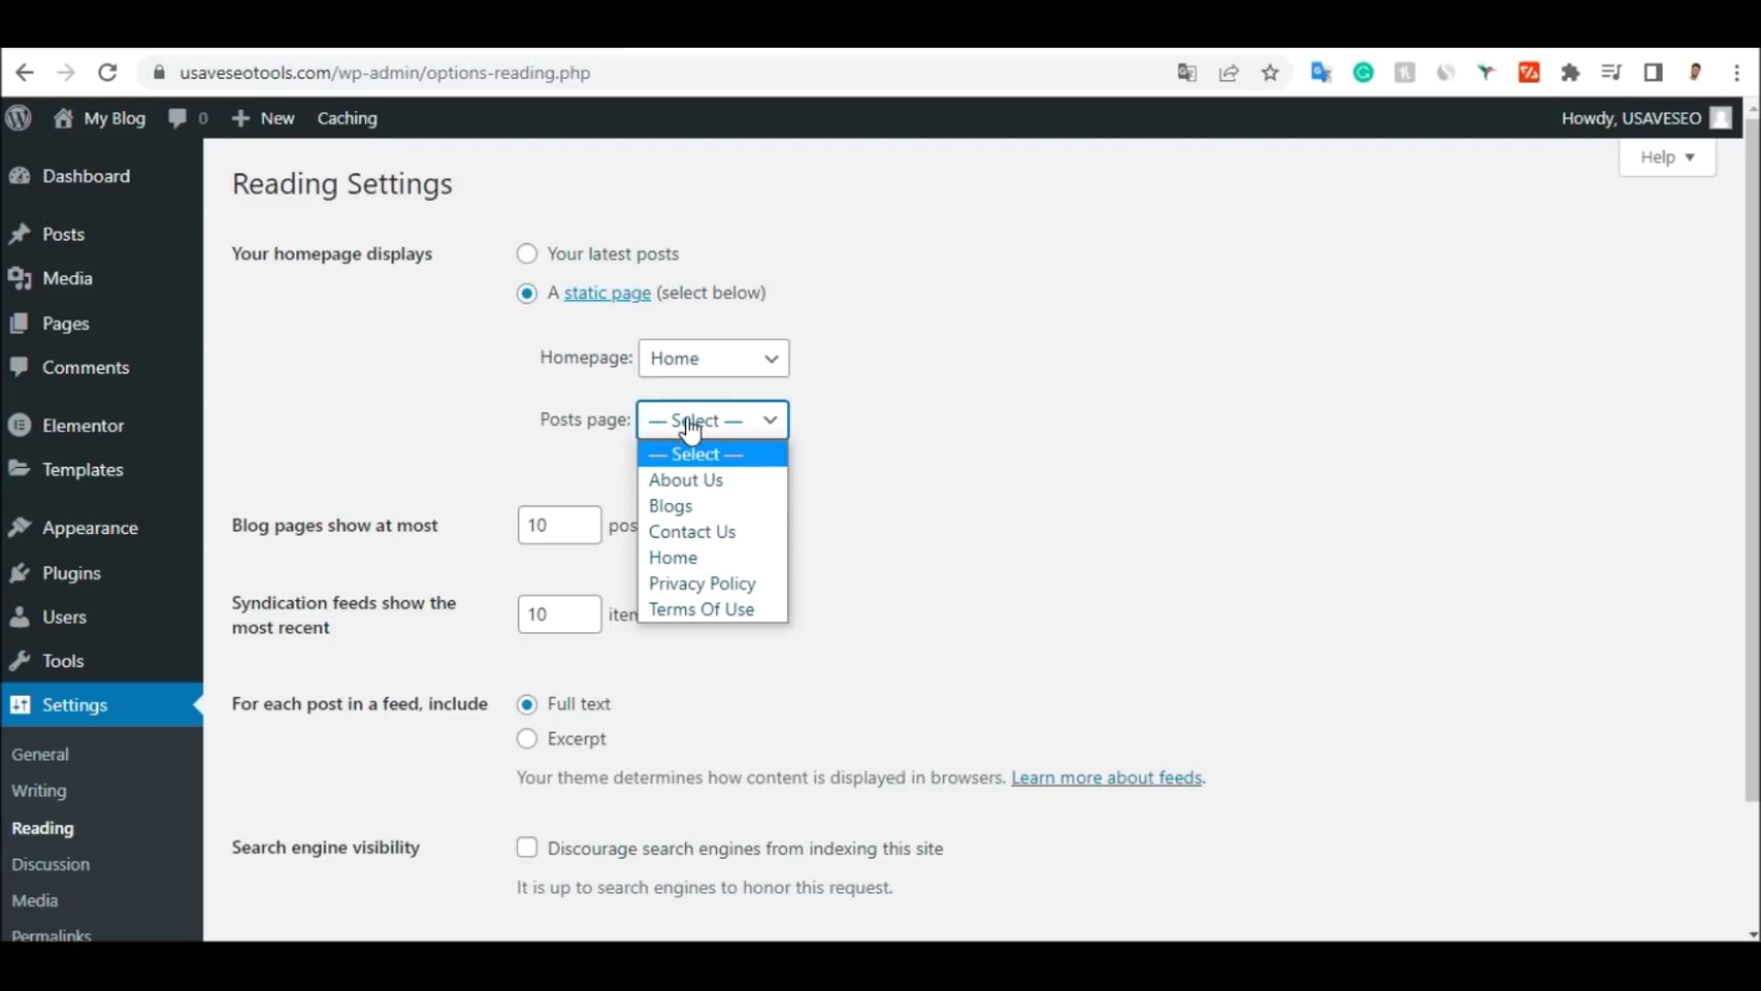
left_click(694, 510)
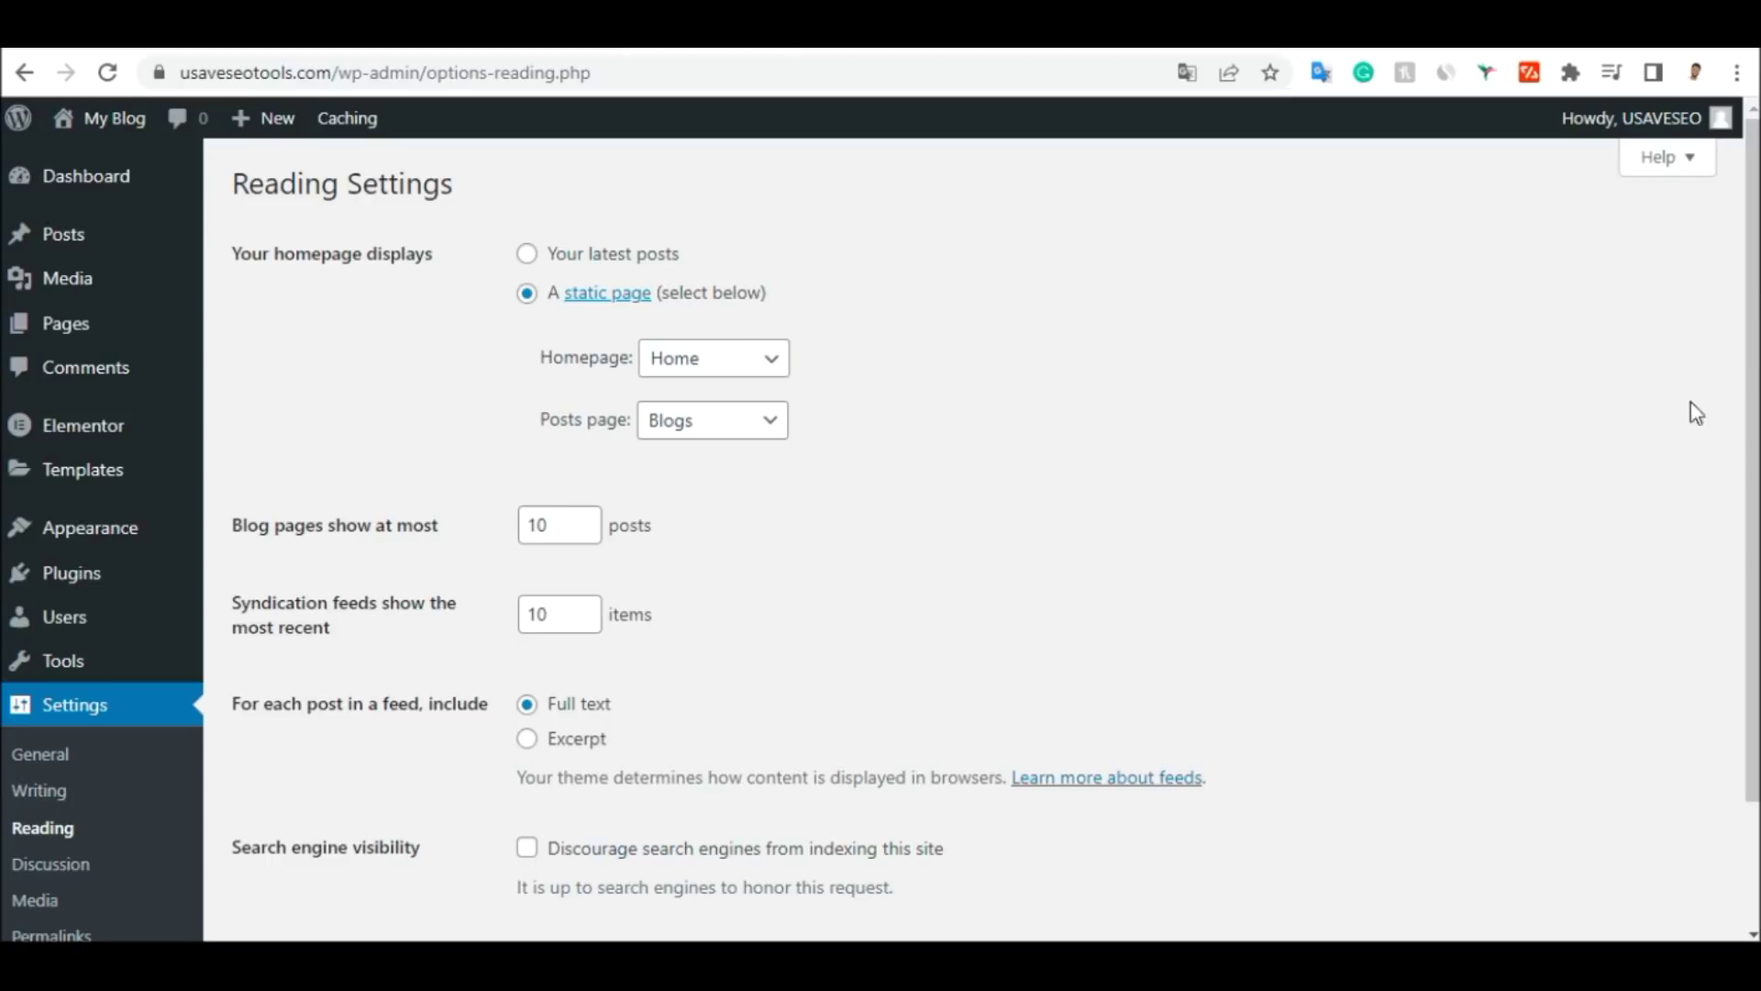
left_click_drag(1747, 339, 1746, 631)
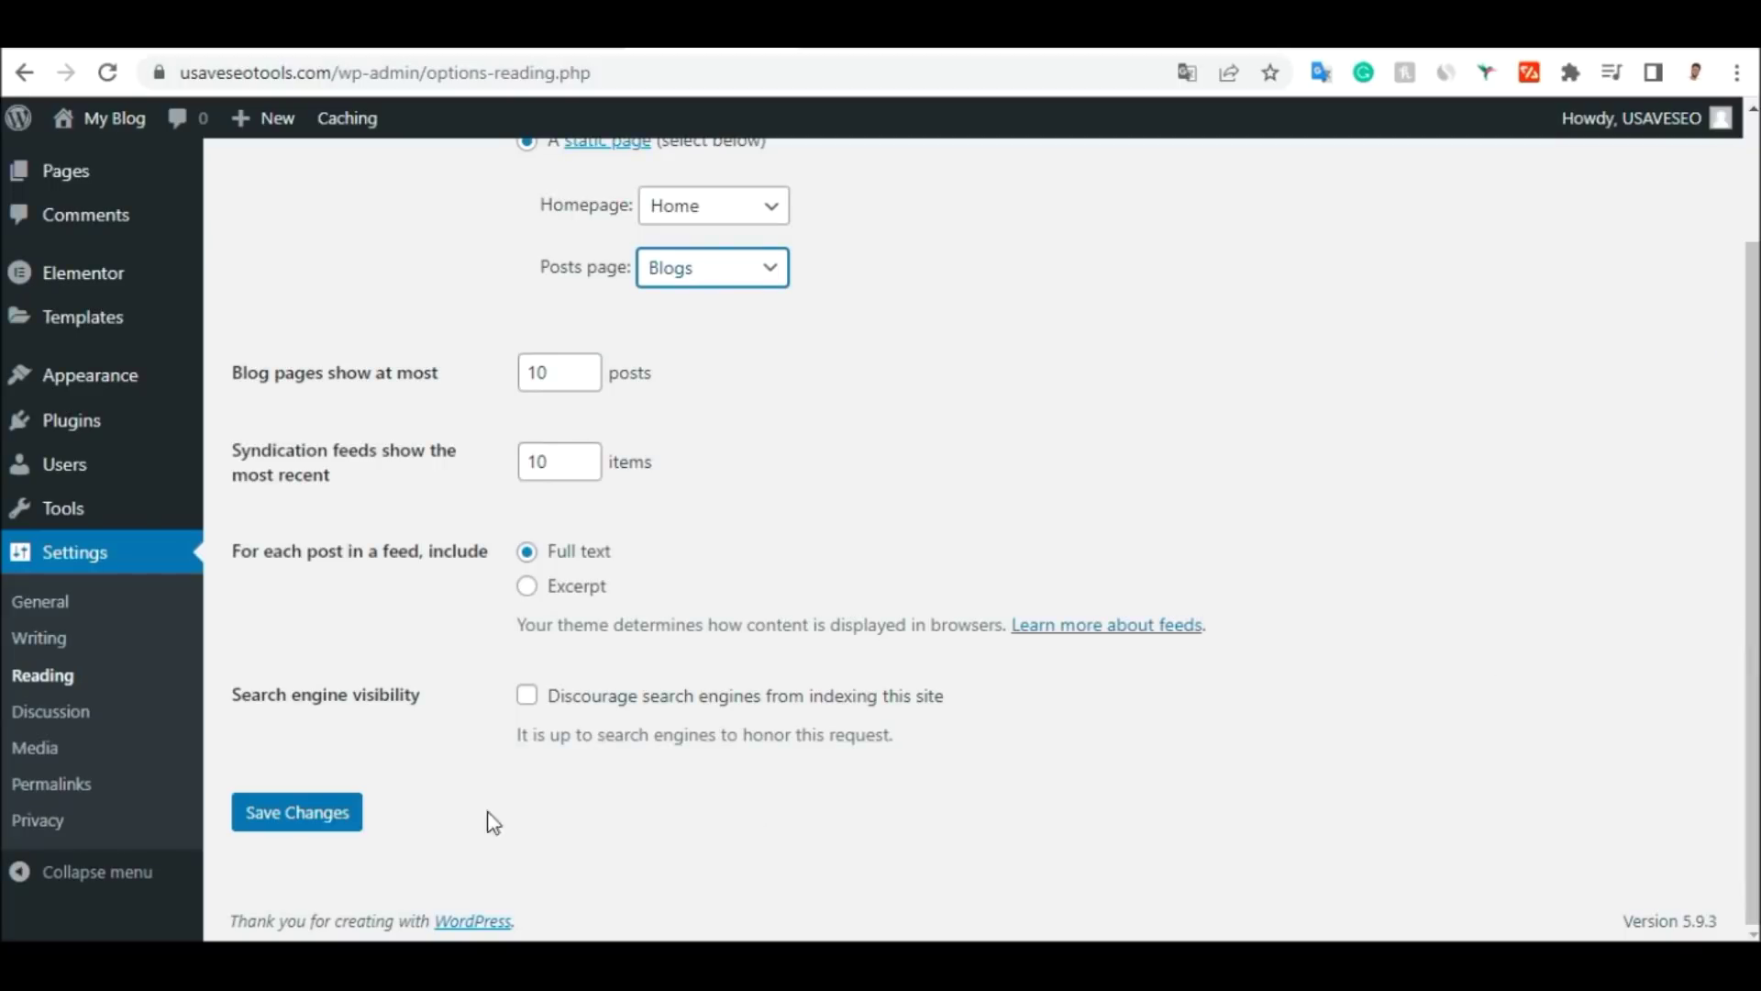
left_click(314, 820)
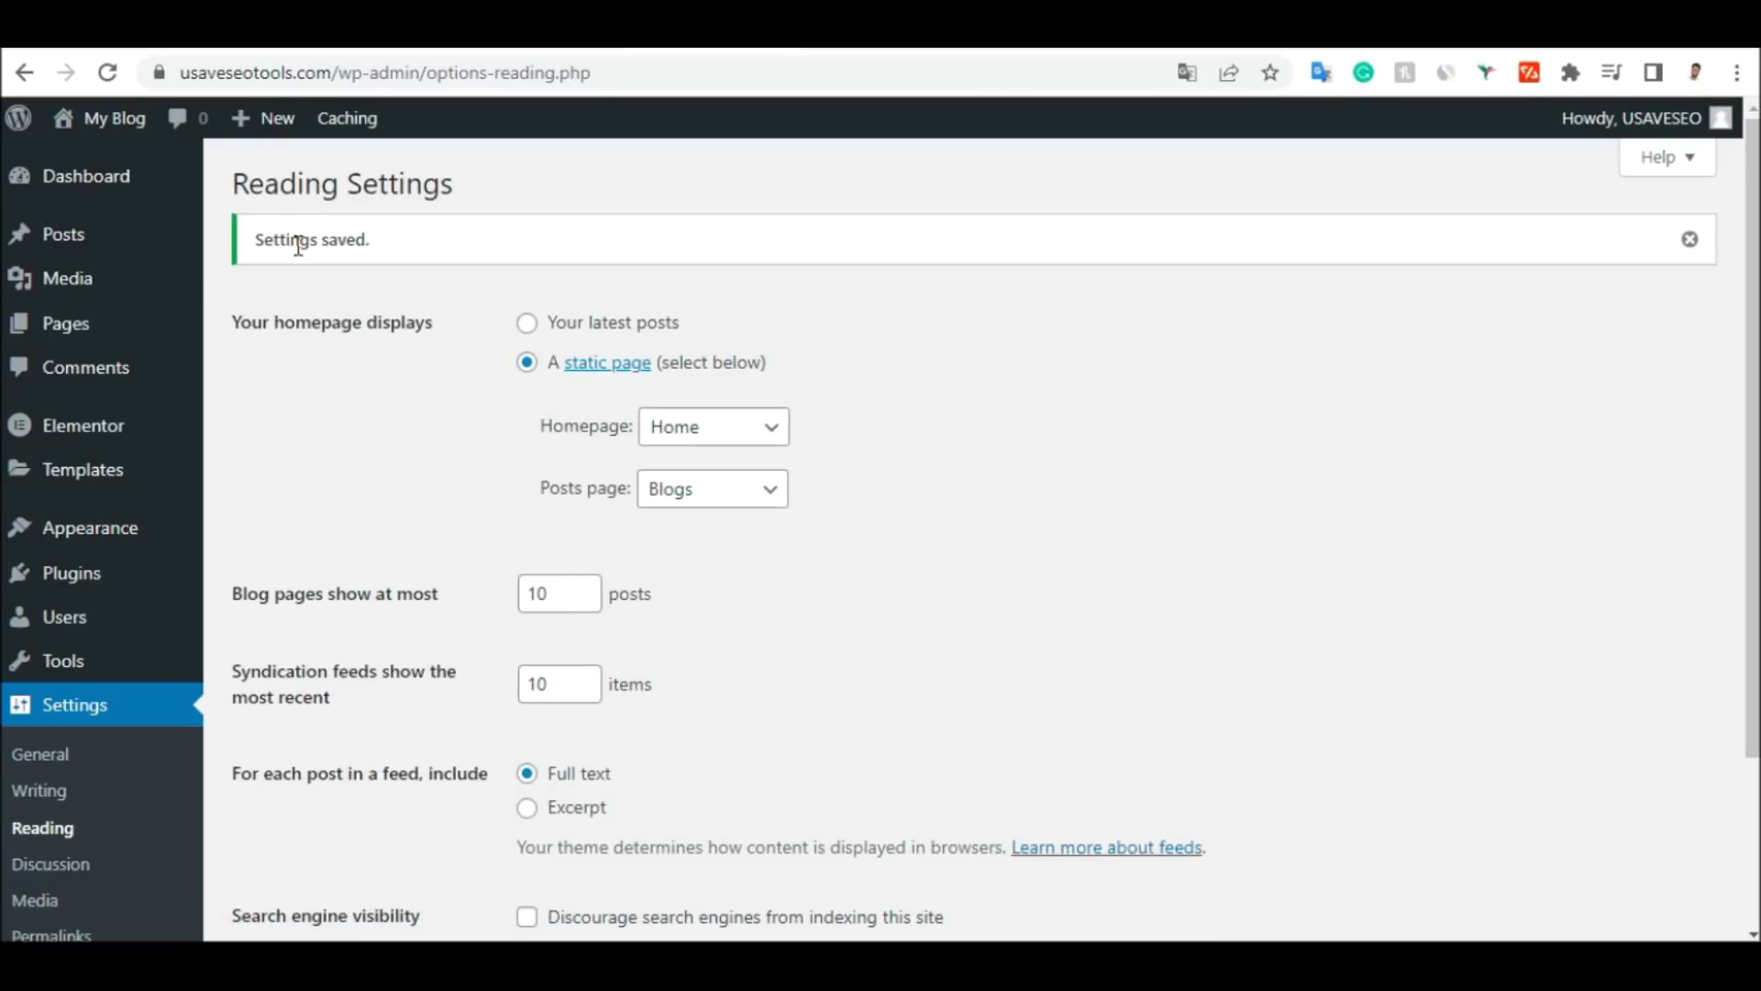
Go to the Appearance Menus editor.
mouse_move(112, 432)
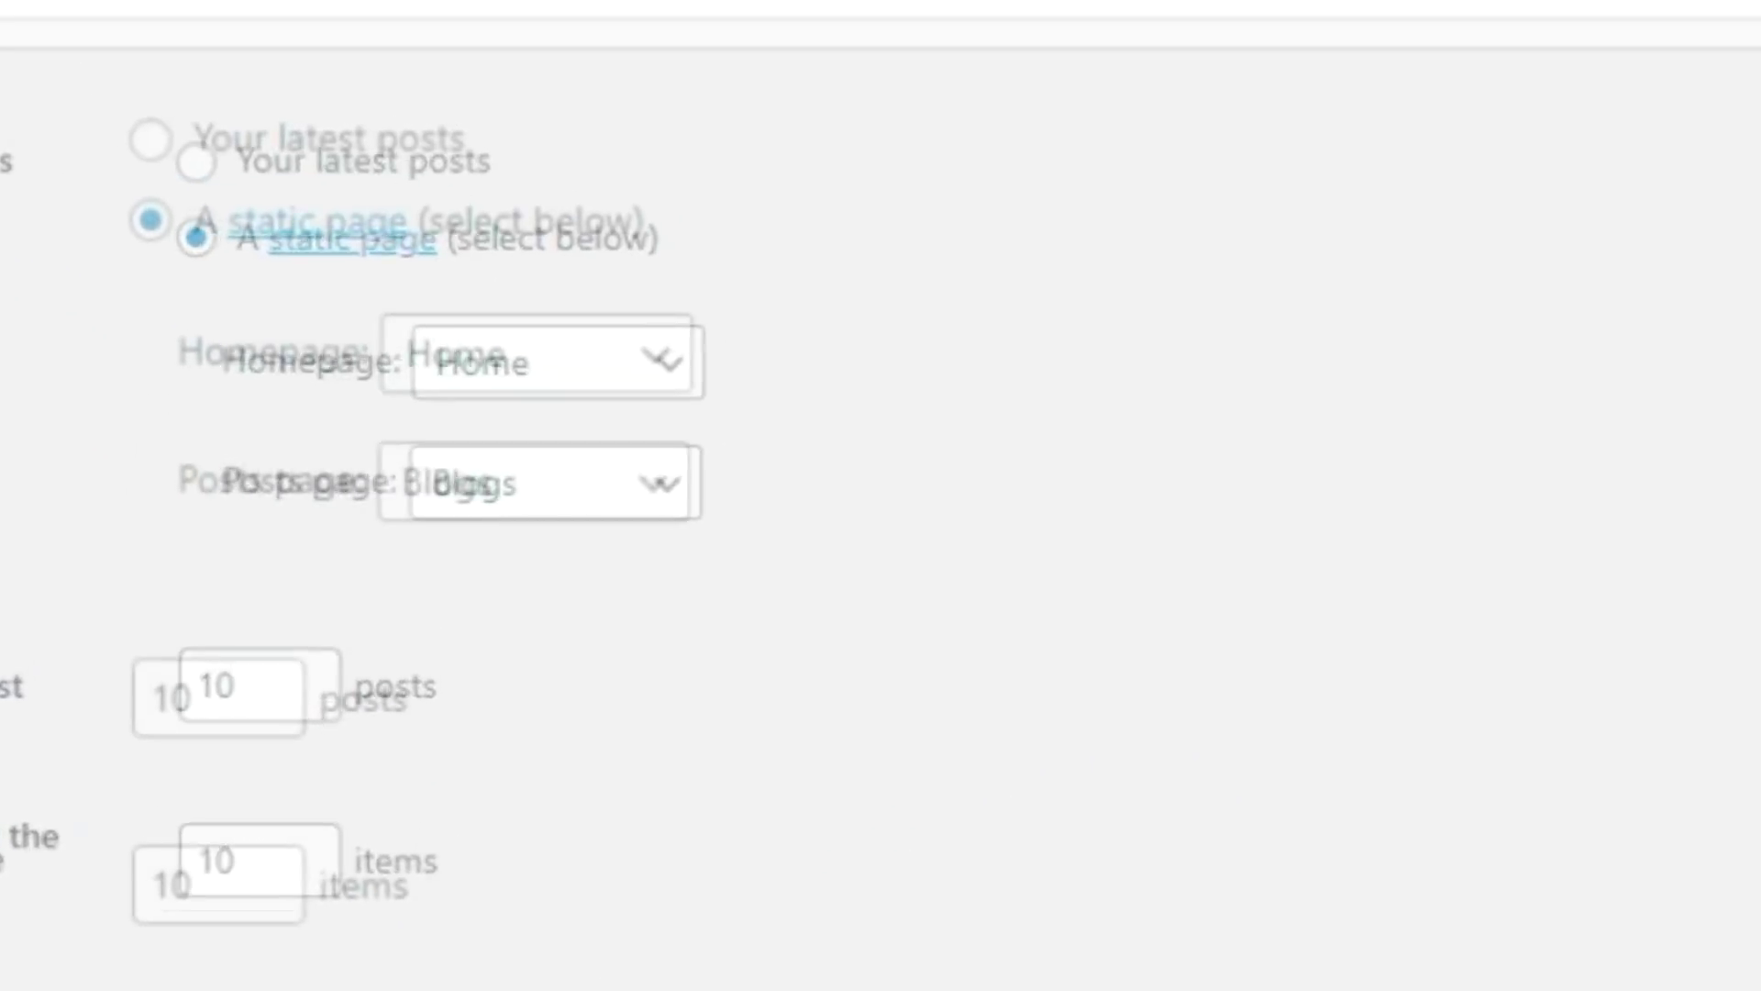
mouse_move(90, 528)
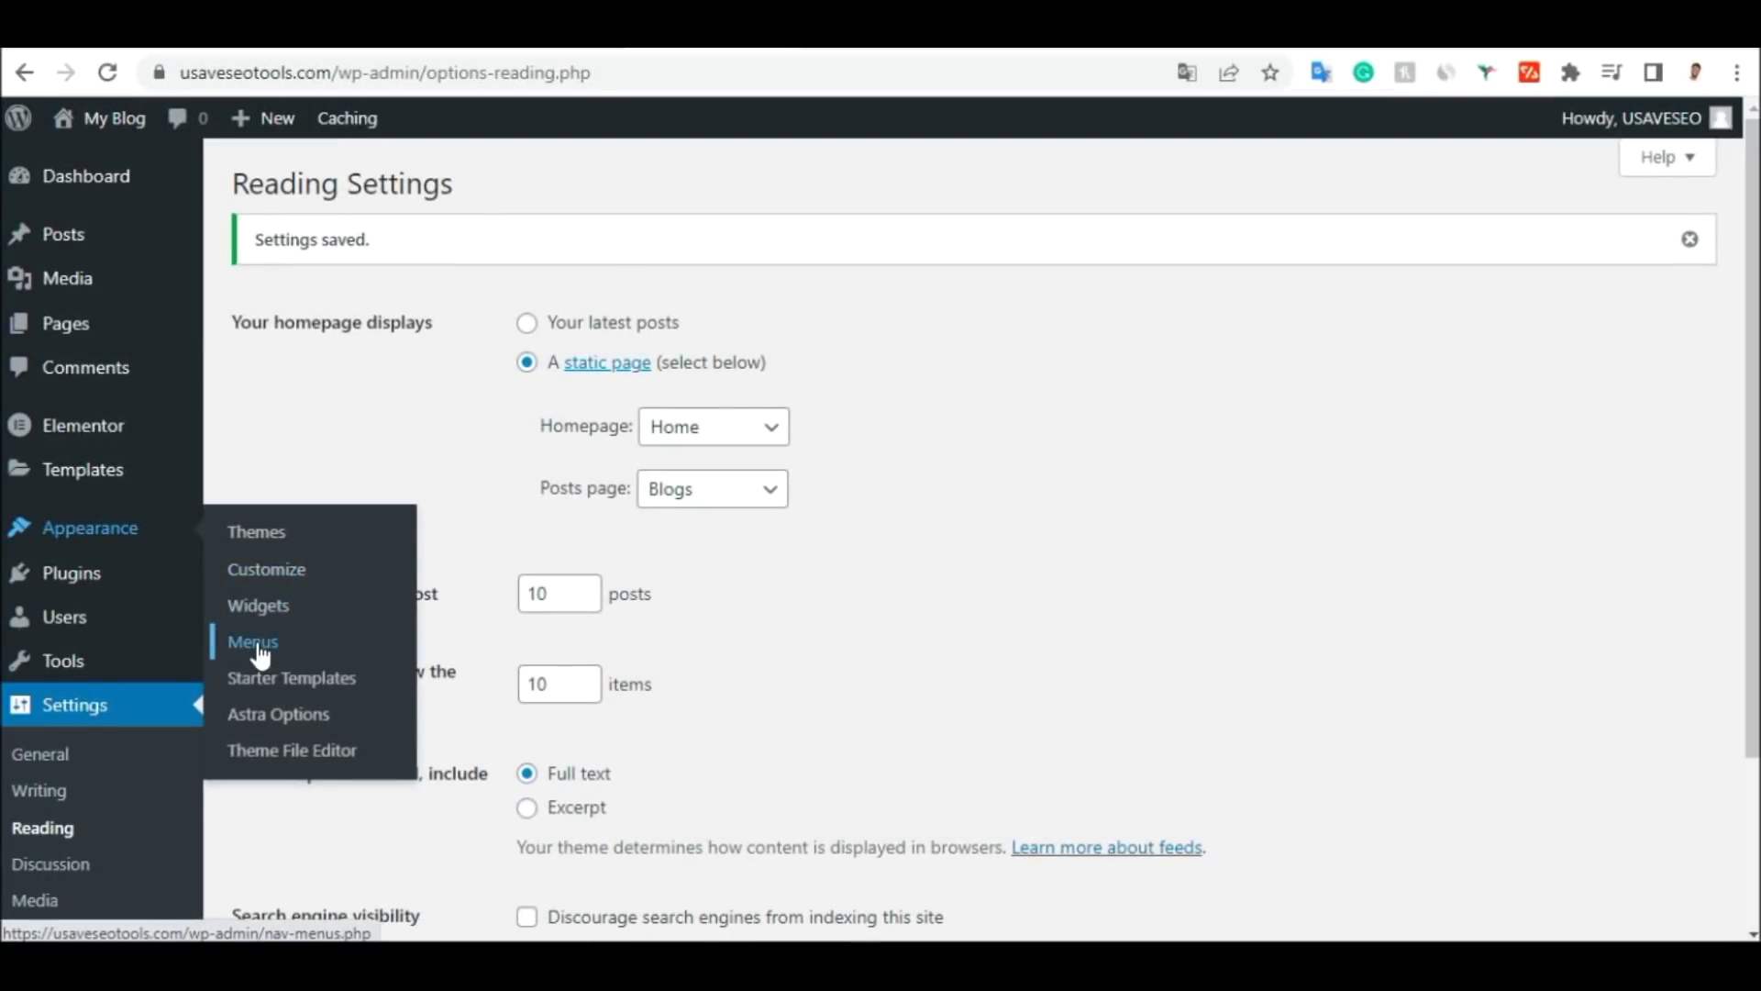
left_click(262, 647)
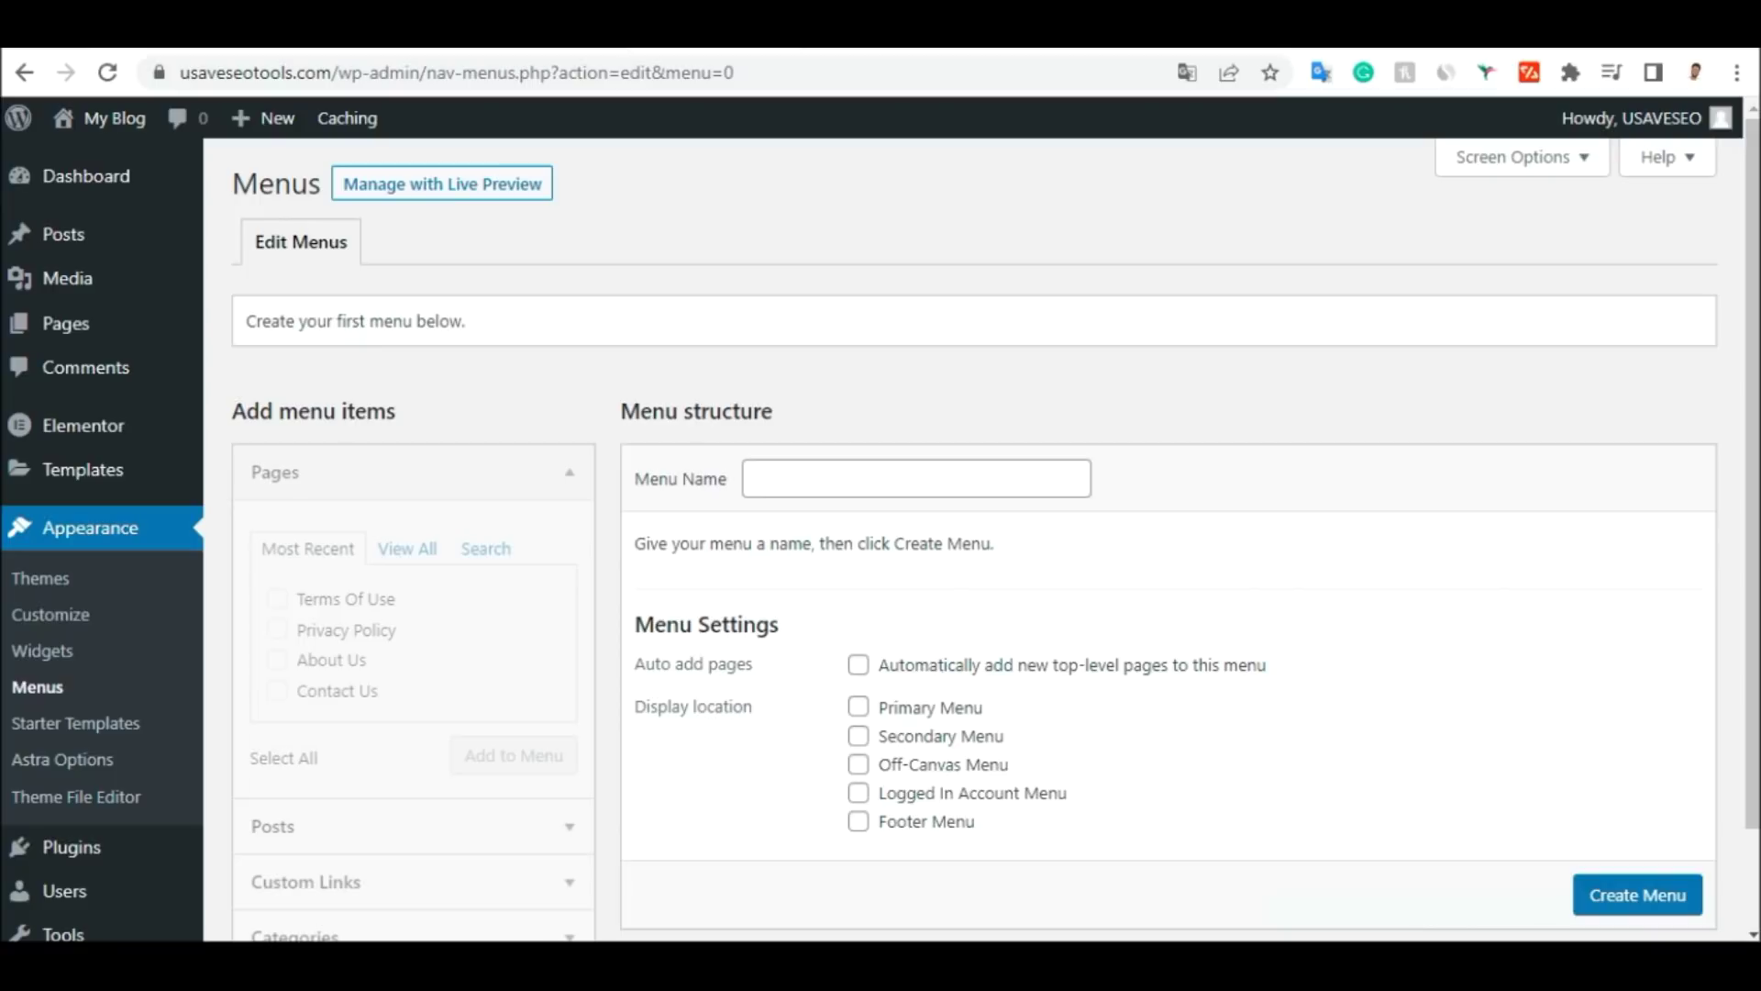
View the live site from the My Blog admin bar menu, now showing Home.
mouse_move(104, 126)
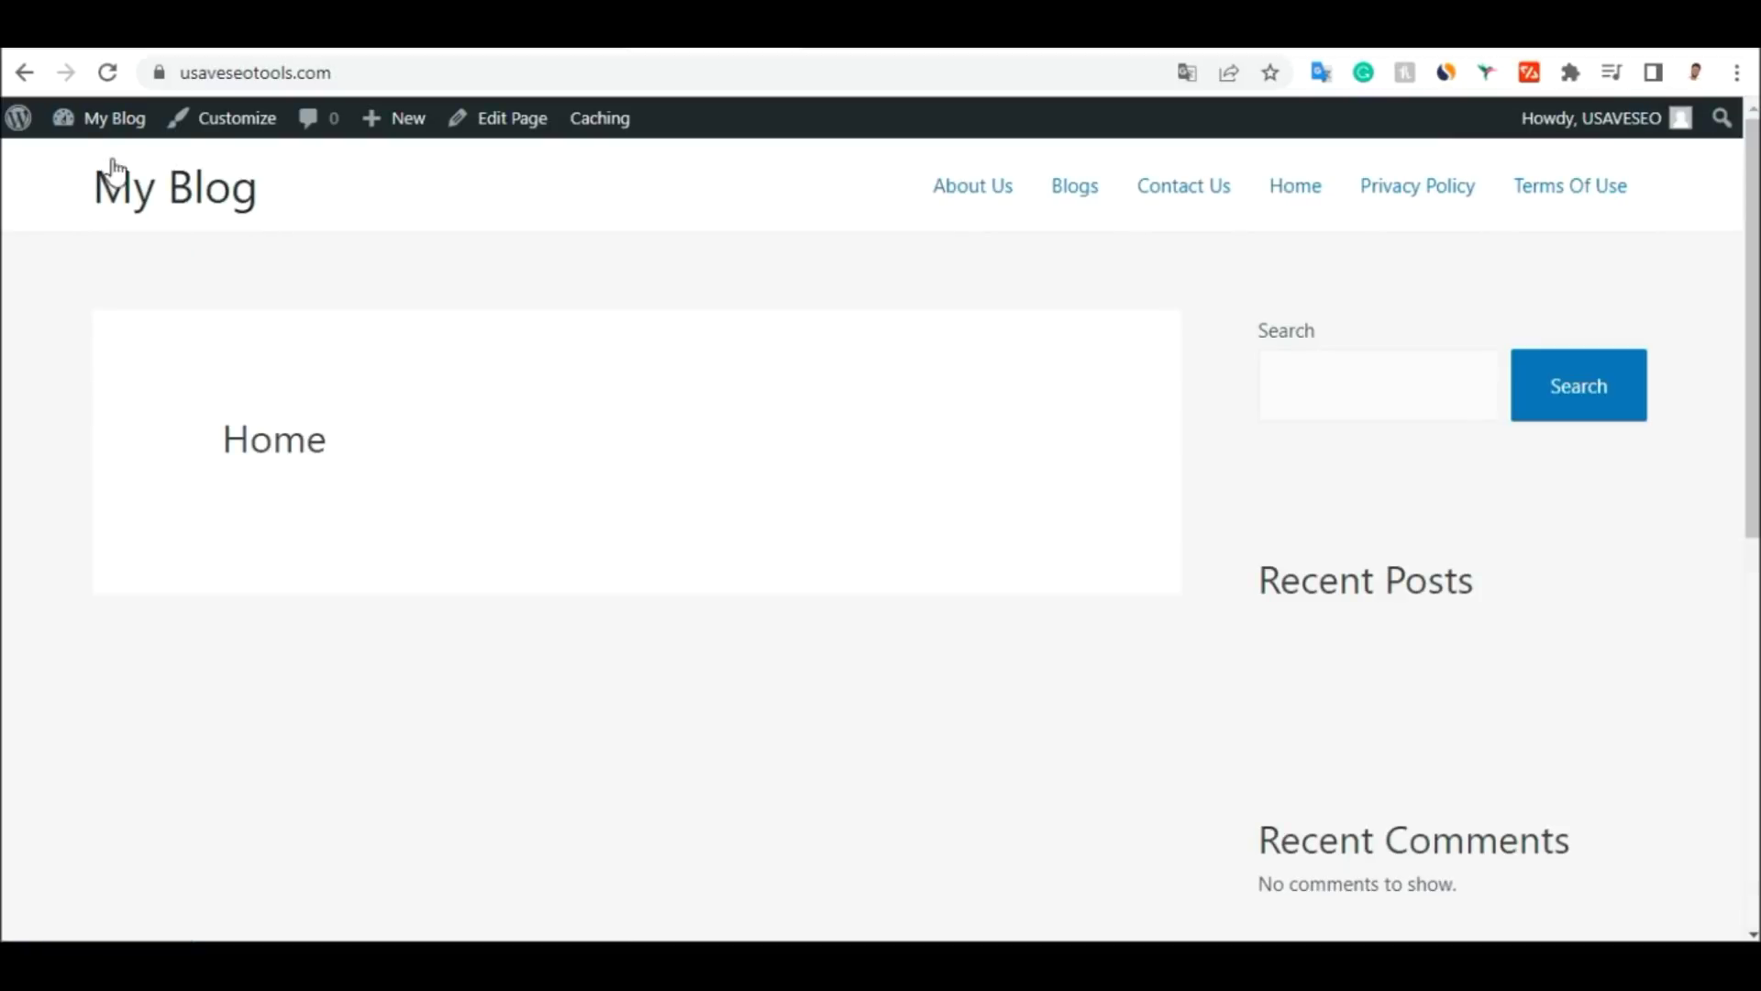
Launch the Customizer and go to its Menus panel.
left_click(232, 138)
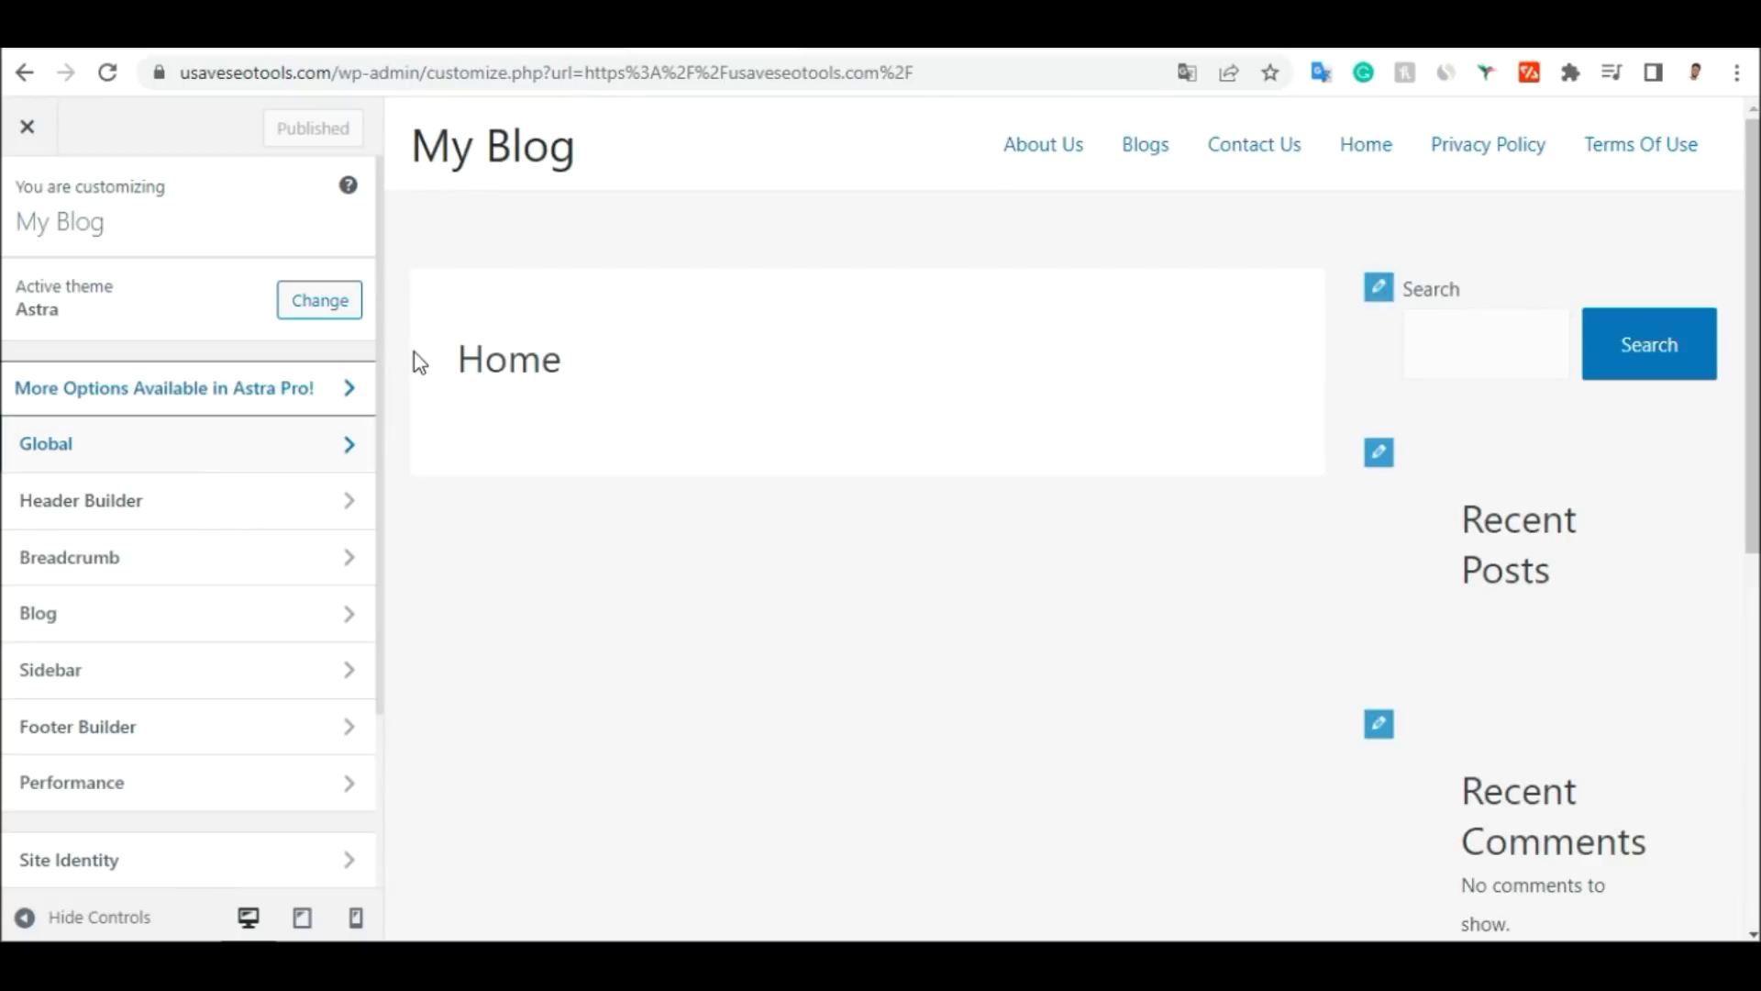
scroll(378, 289, "down", 1)
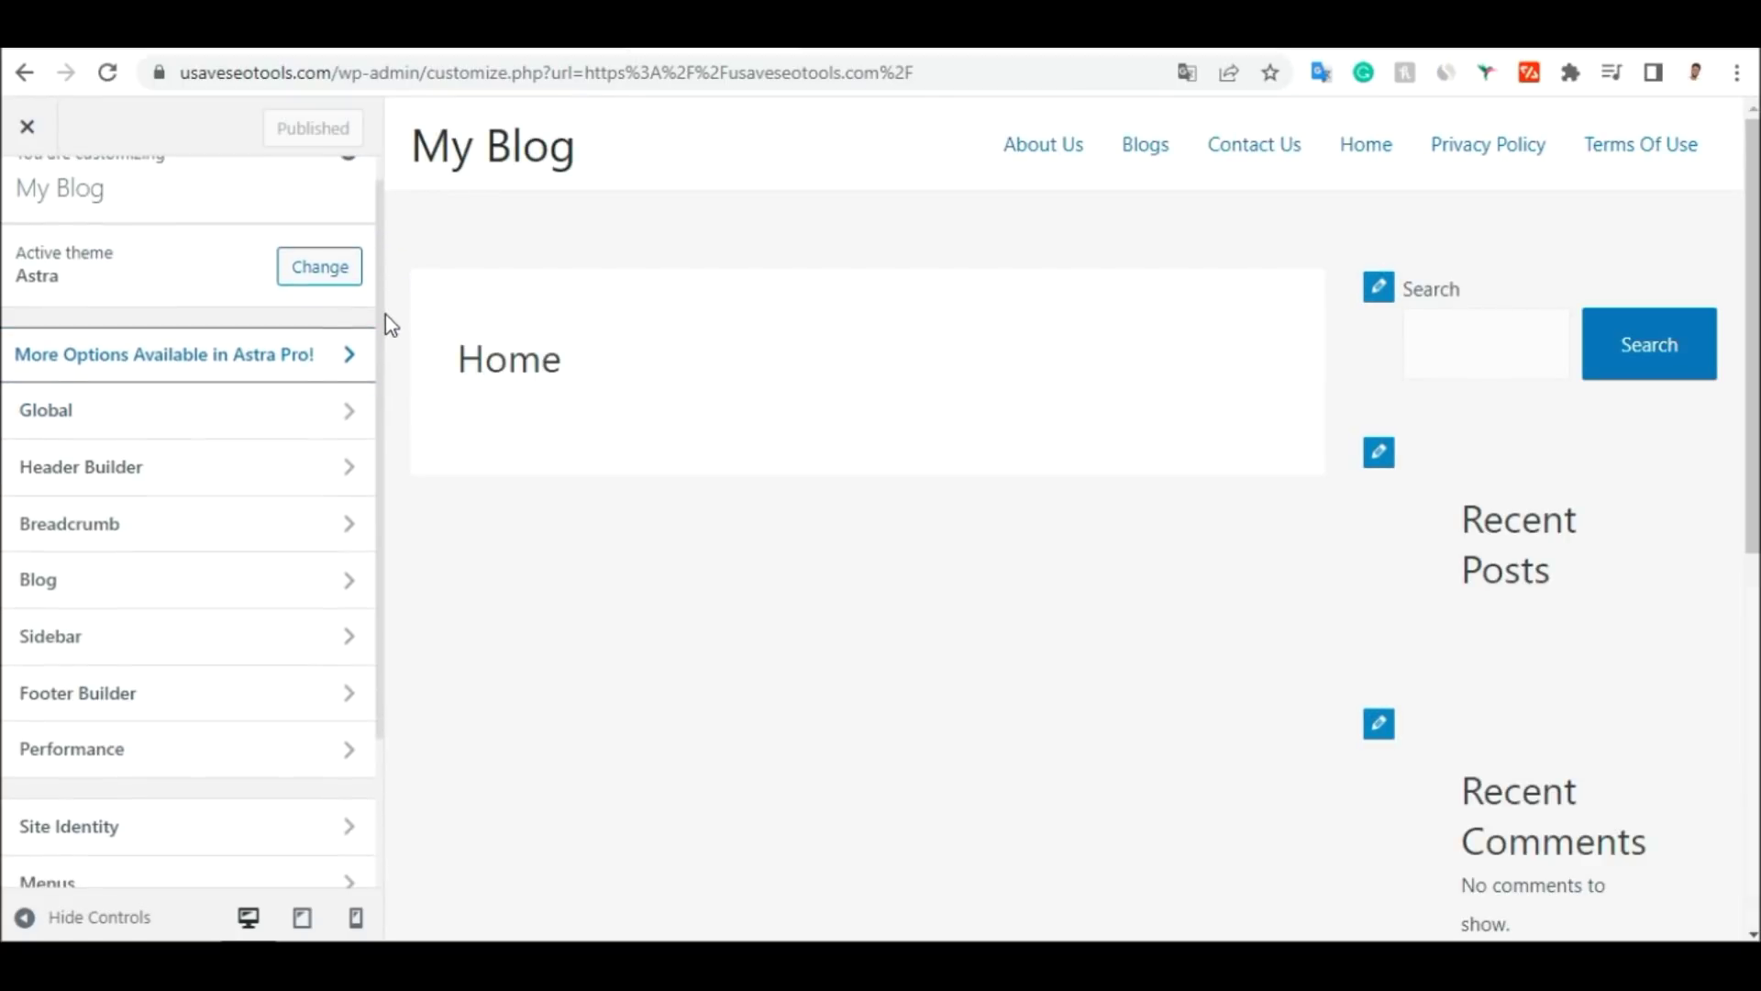
scroll(386, 321, "down", 1)
scroll(383, 385, "down", 3)
left_click(207, 737)
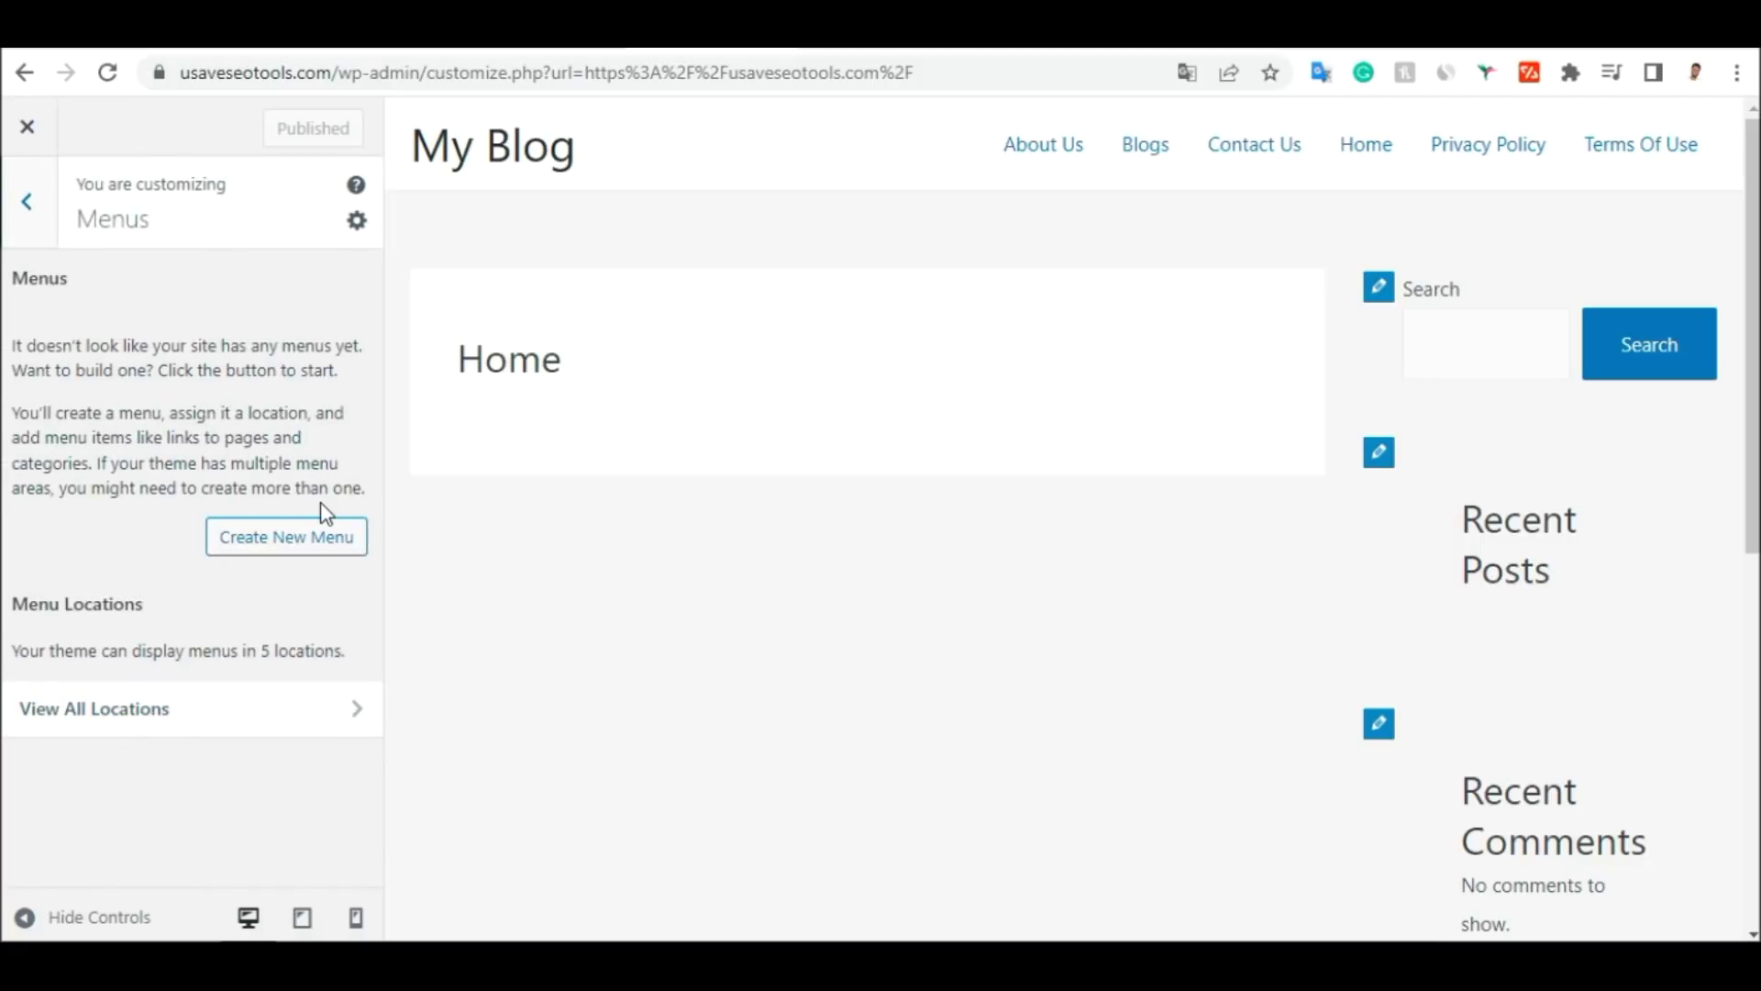
Create a new menu named 'Main Menus' assigned to the Primary Menu location.
left_click(277, 543)
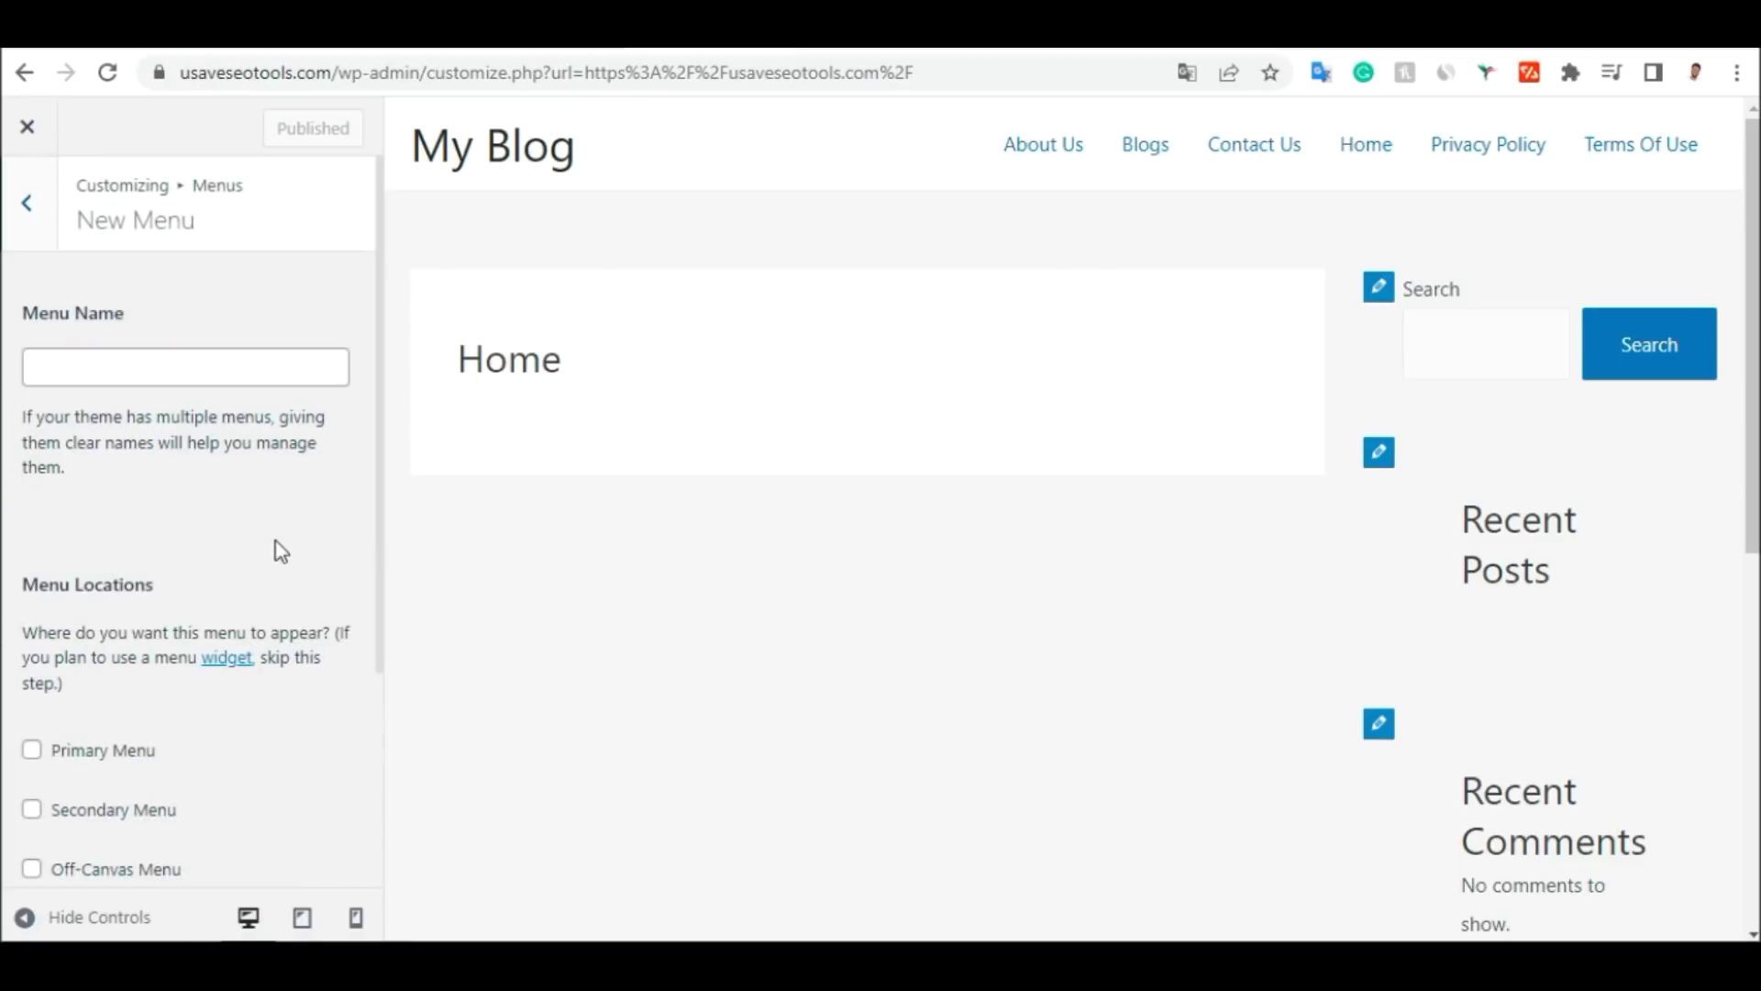
left_click(32, 749)
left_click(107, 361)
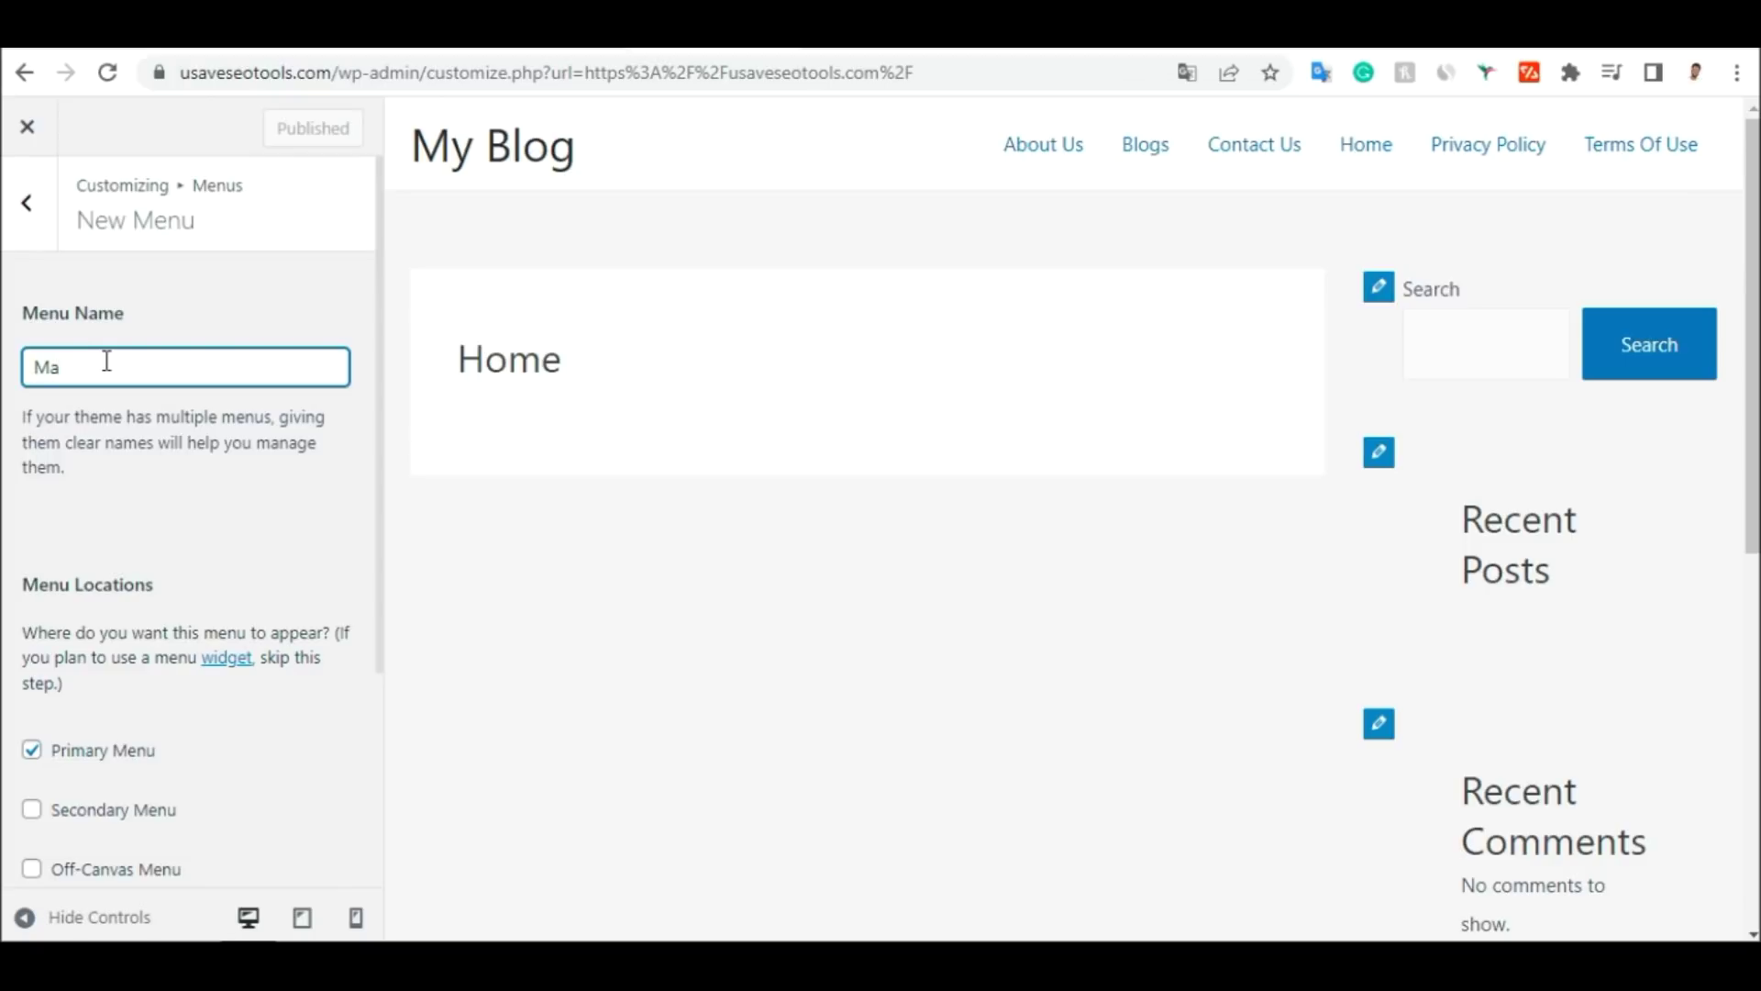
type("Mainm")
key("BackSpace")
left_click_drag(381, 391, 382, 656)
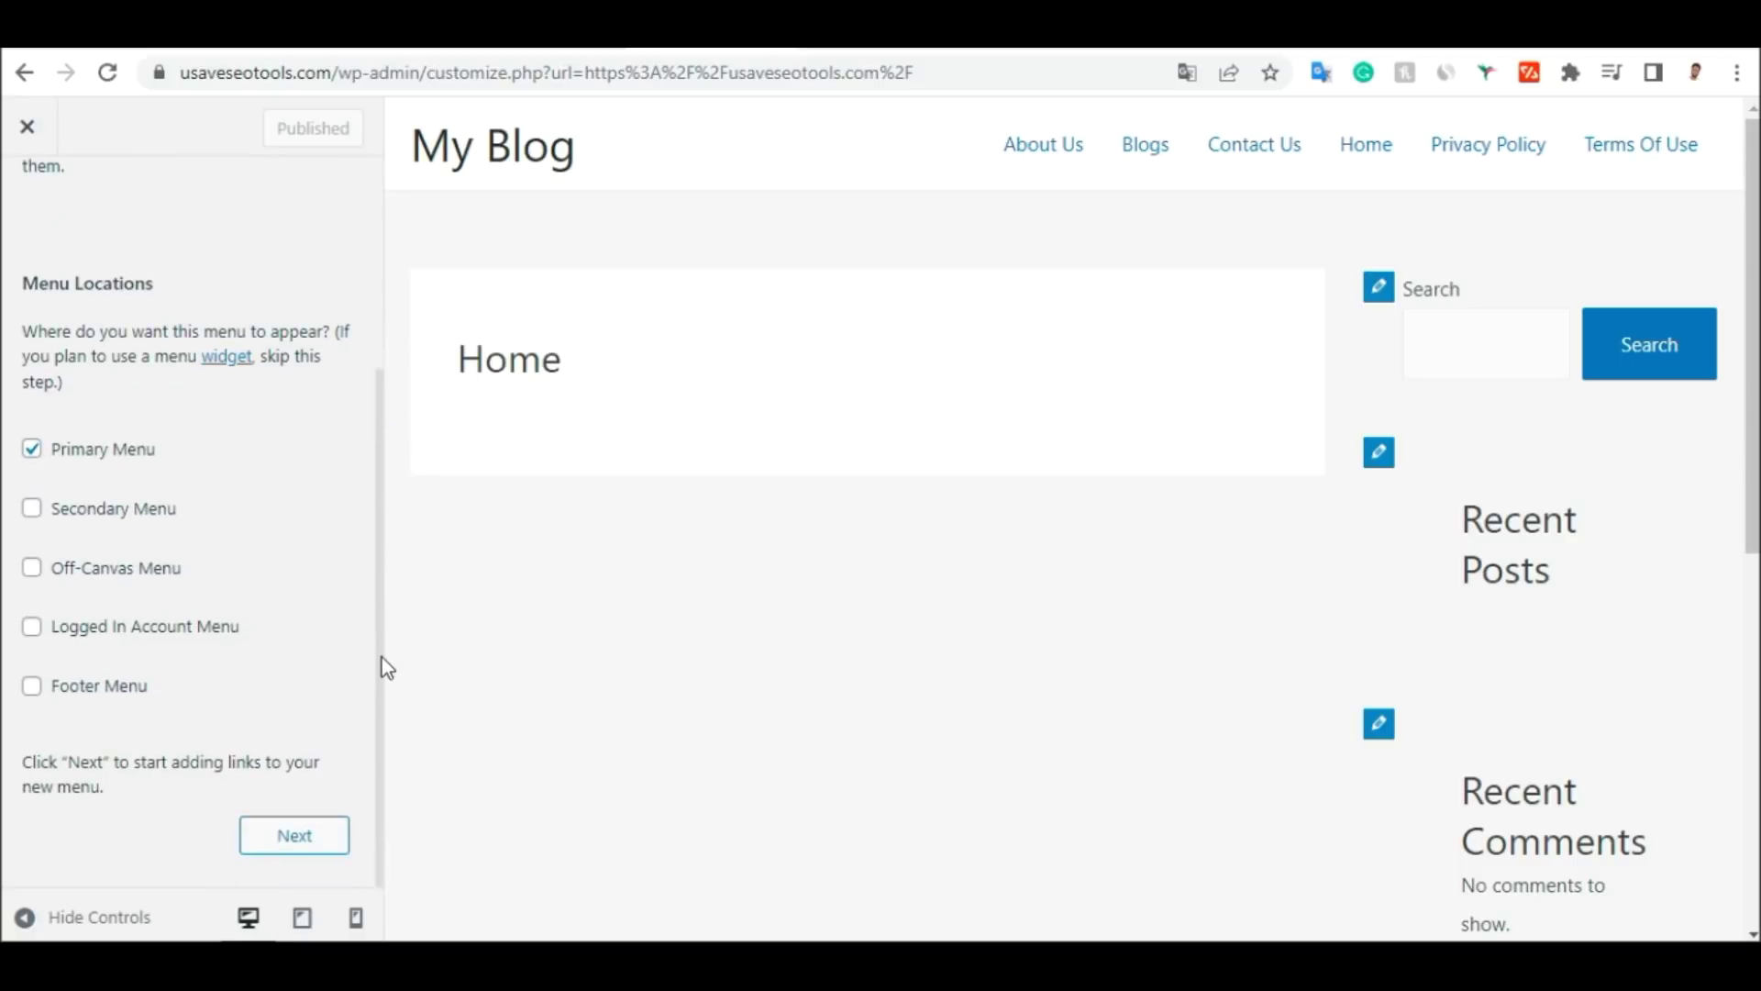
left_click(298, 846)
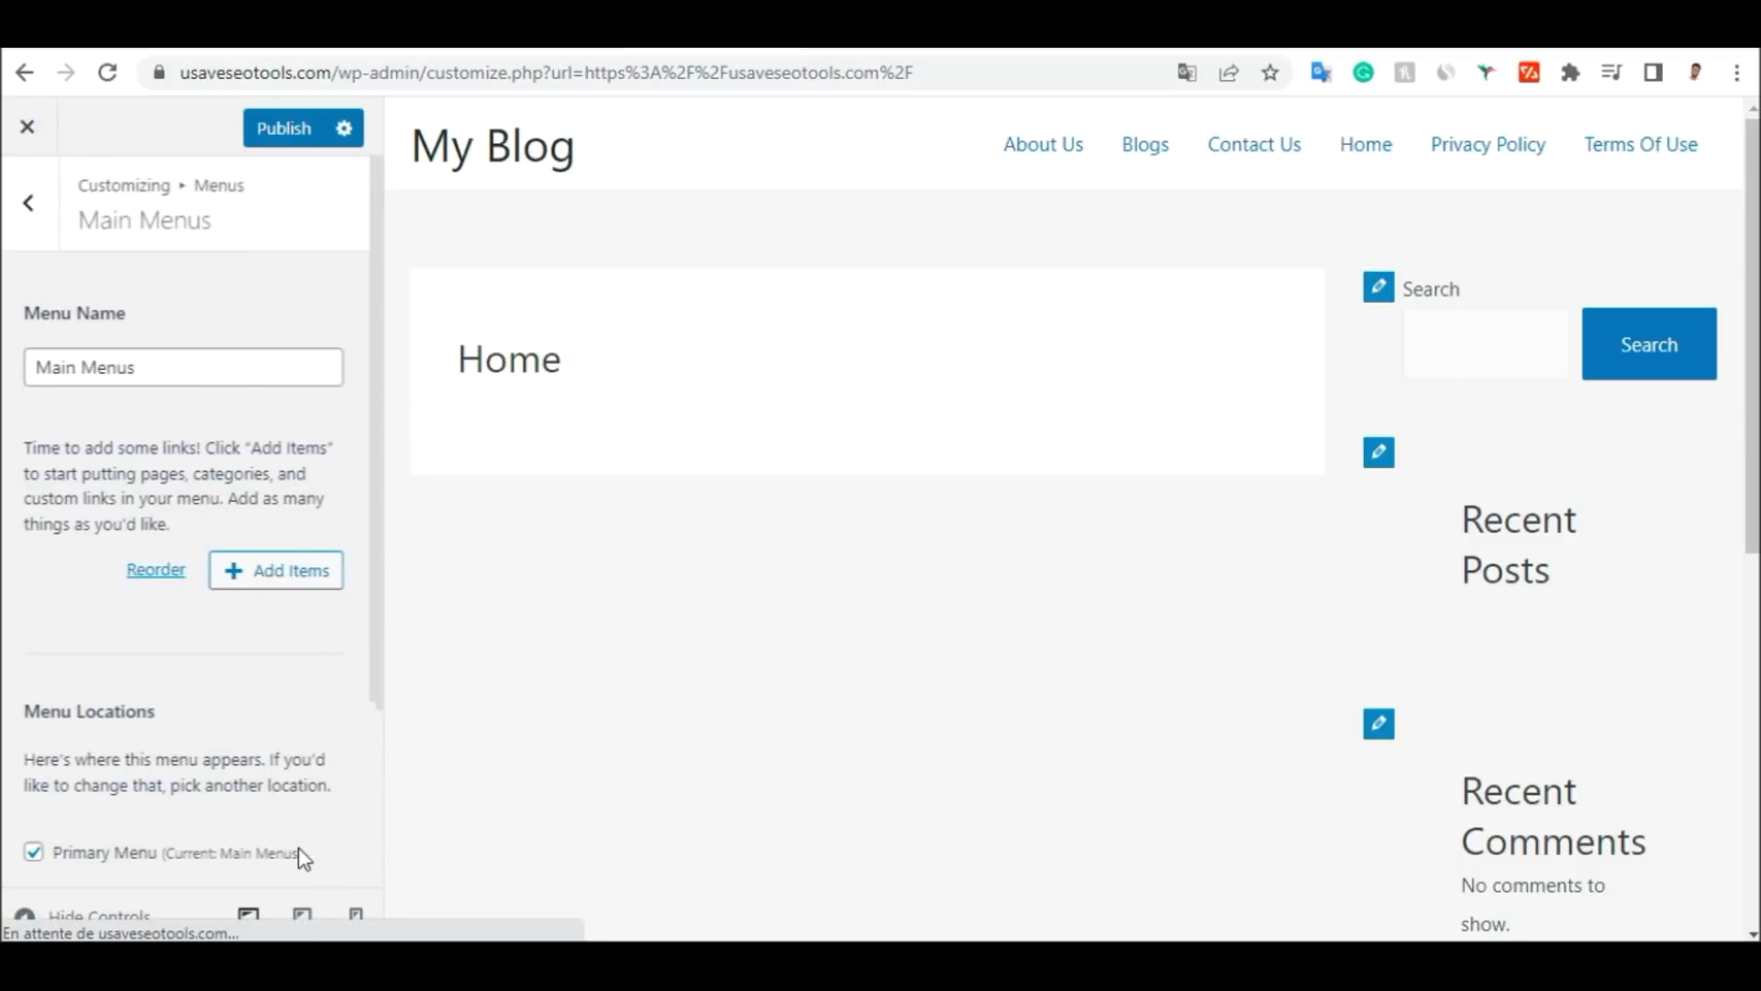
left_click(282, 571)
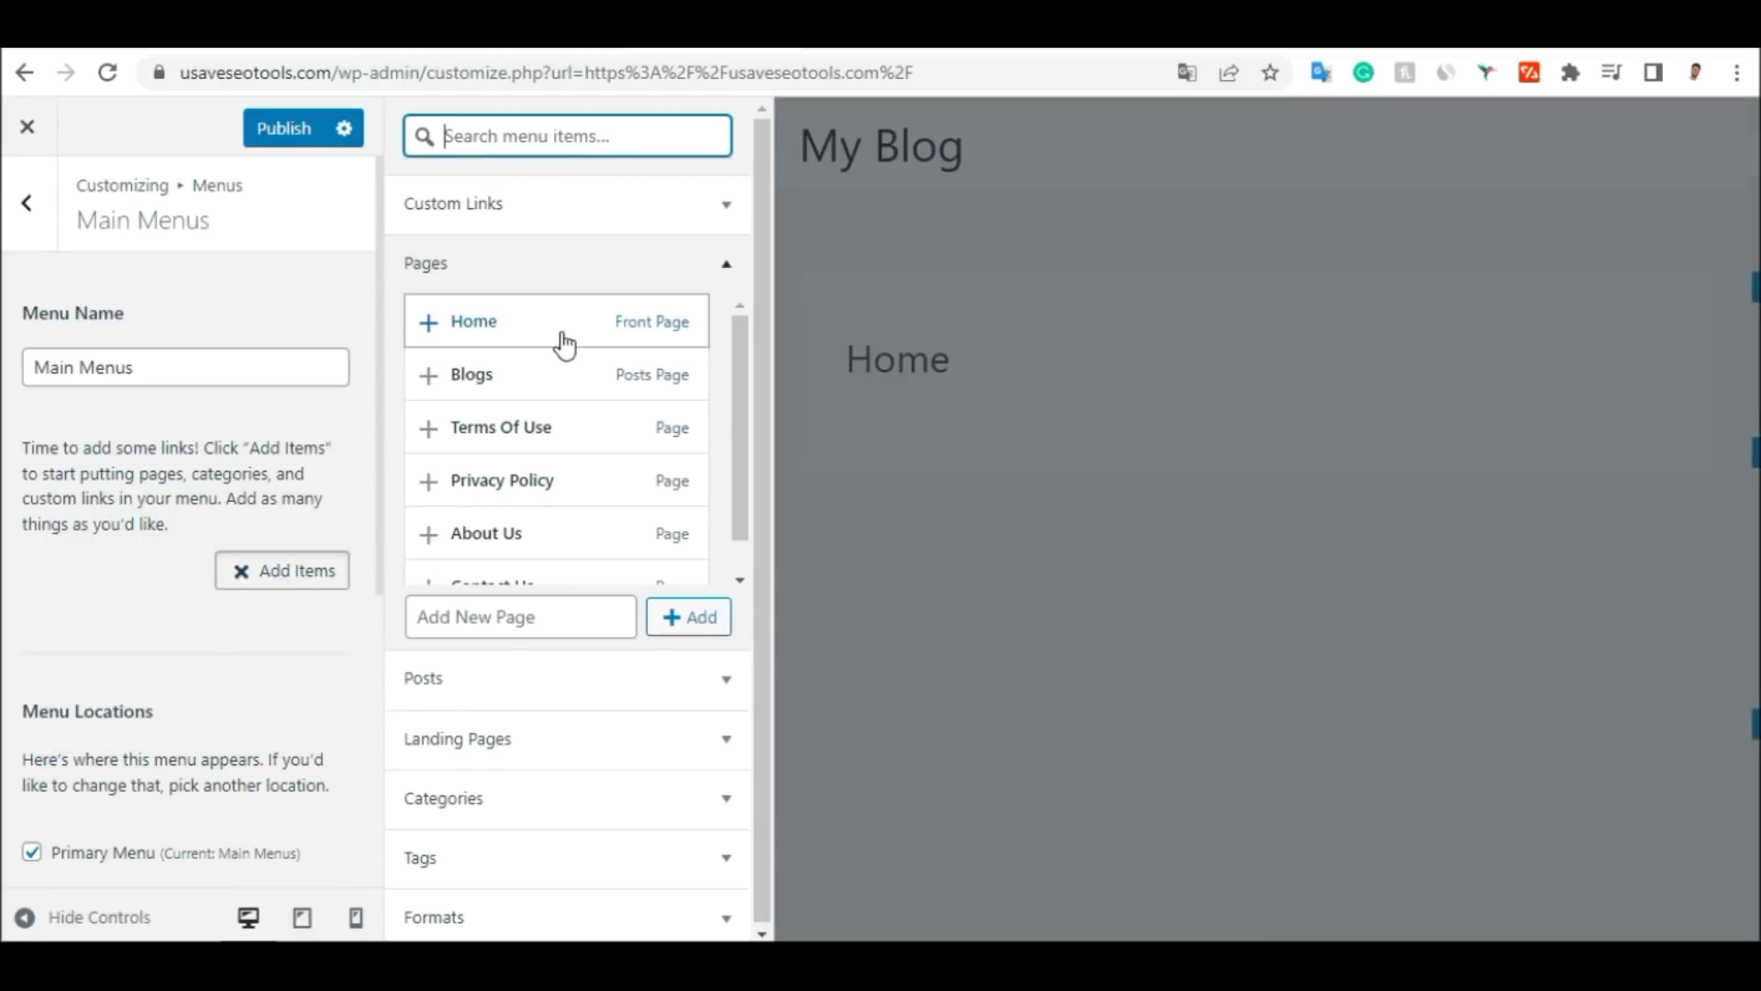
Add Home, Blogs, About Us and Contact Us to Main Menus, order them, and publish.
left_click(562, 336)
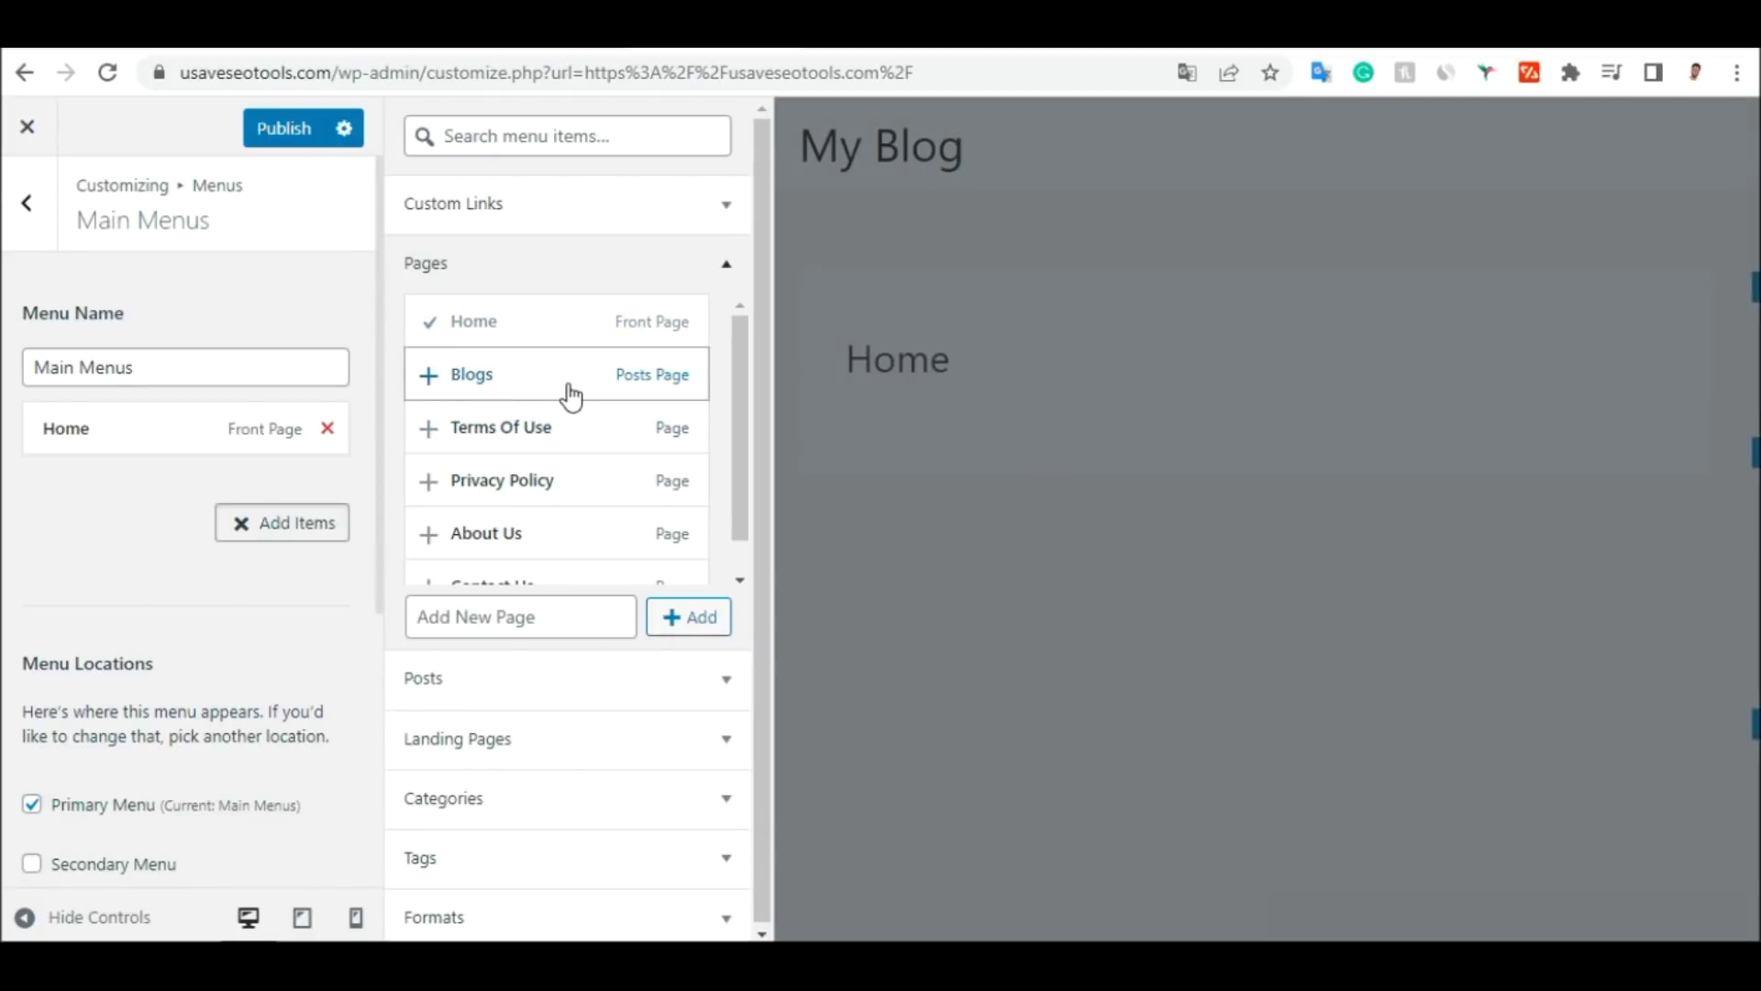
left_click(570, 401)
left_click(564, 534)
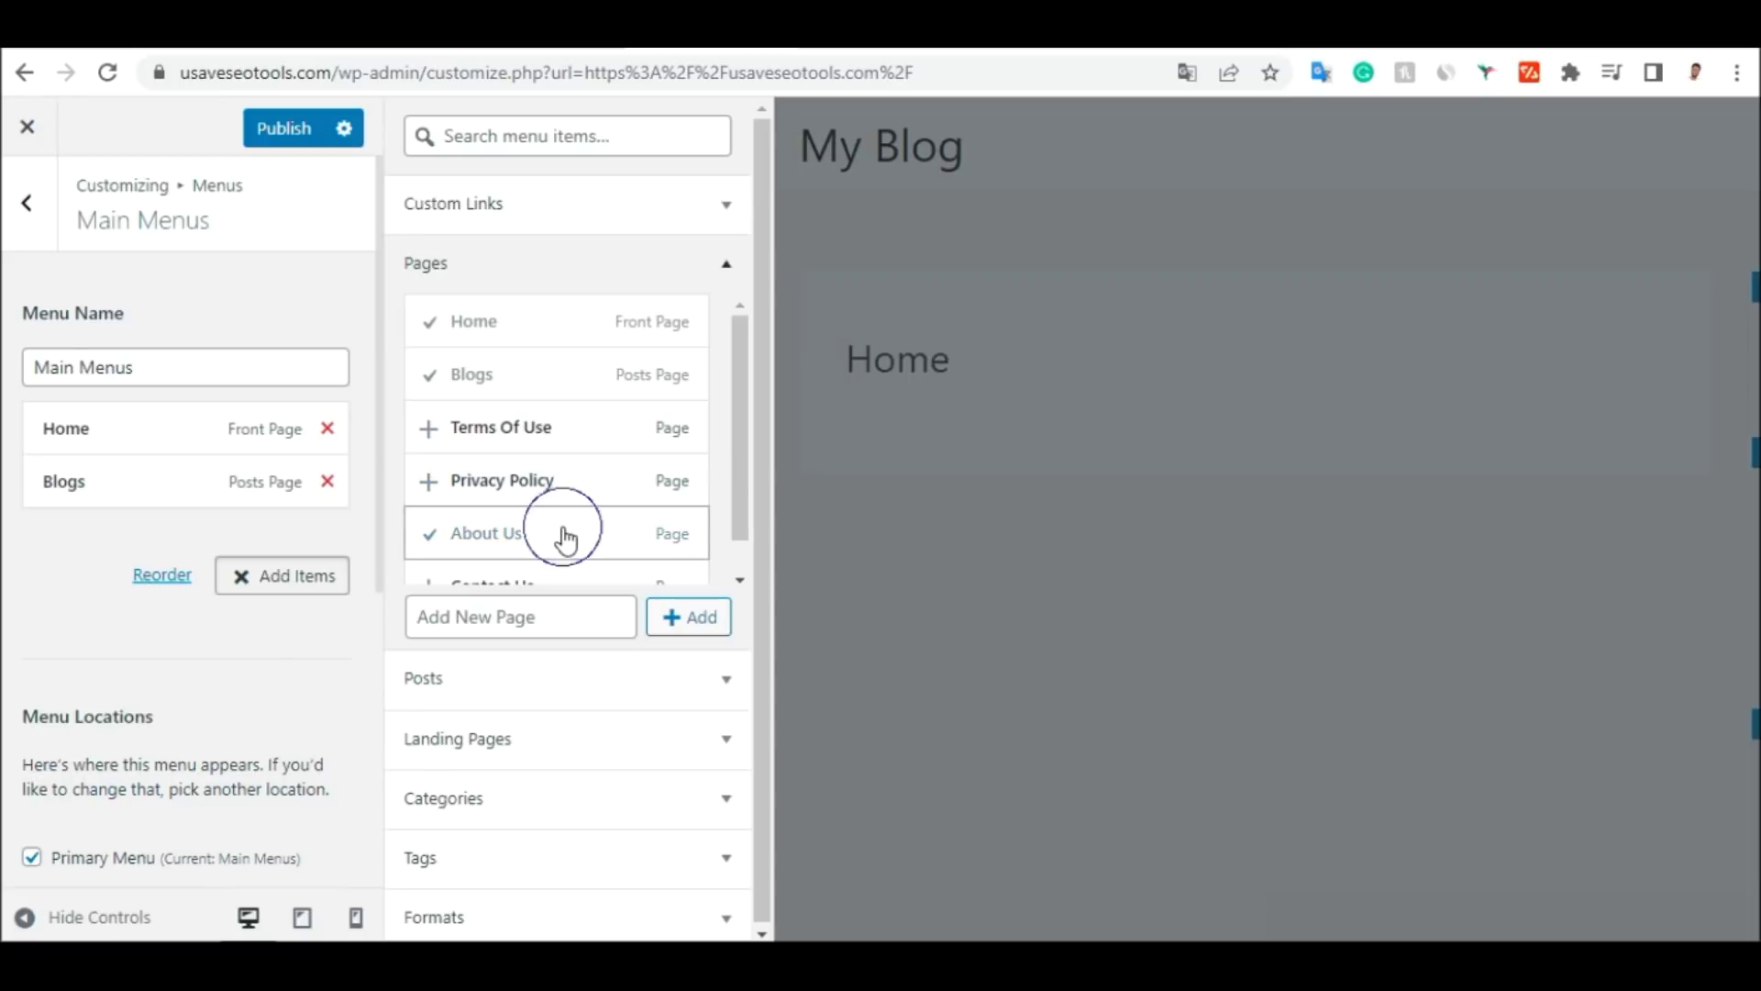
left_click_drag(743, 378, 751, 417)
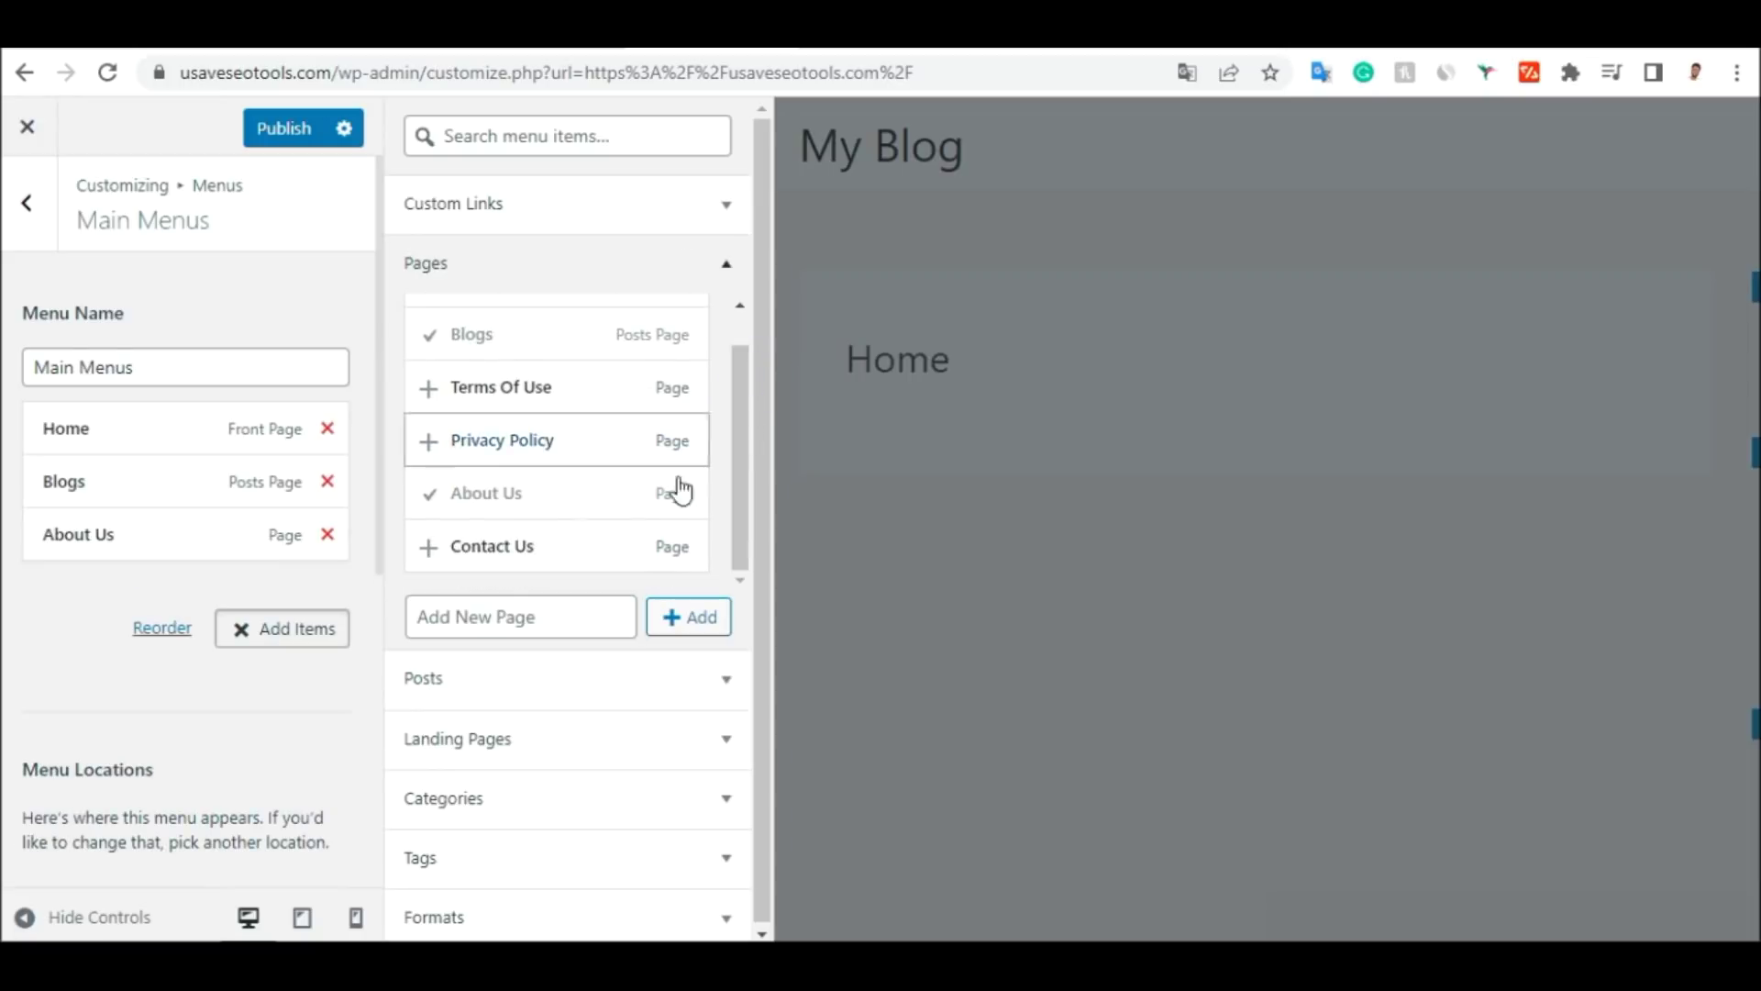
left_click(585, 560)
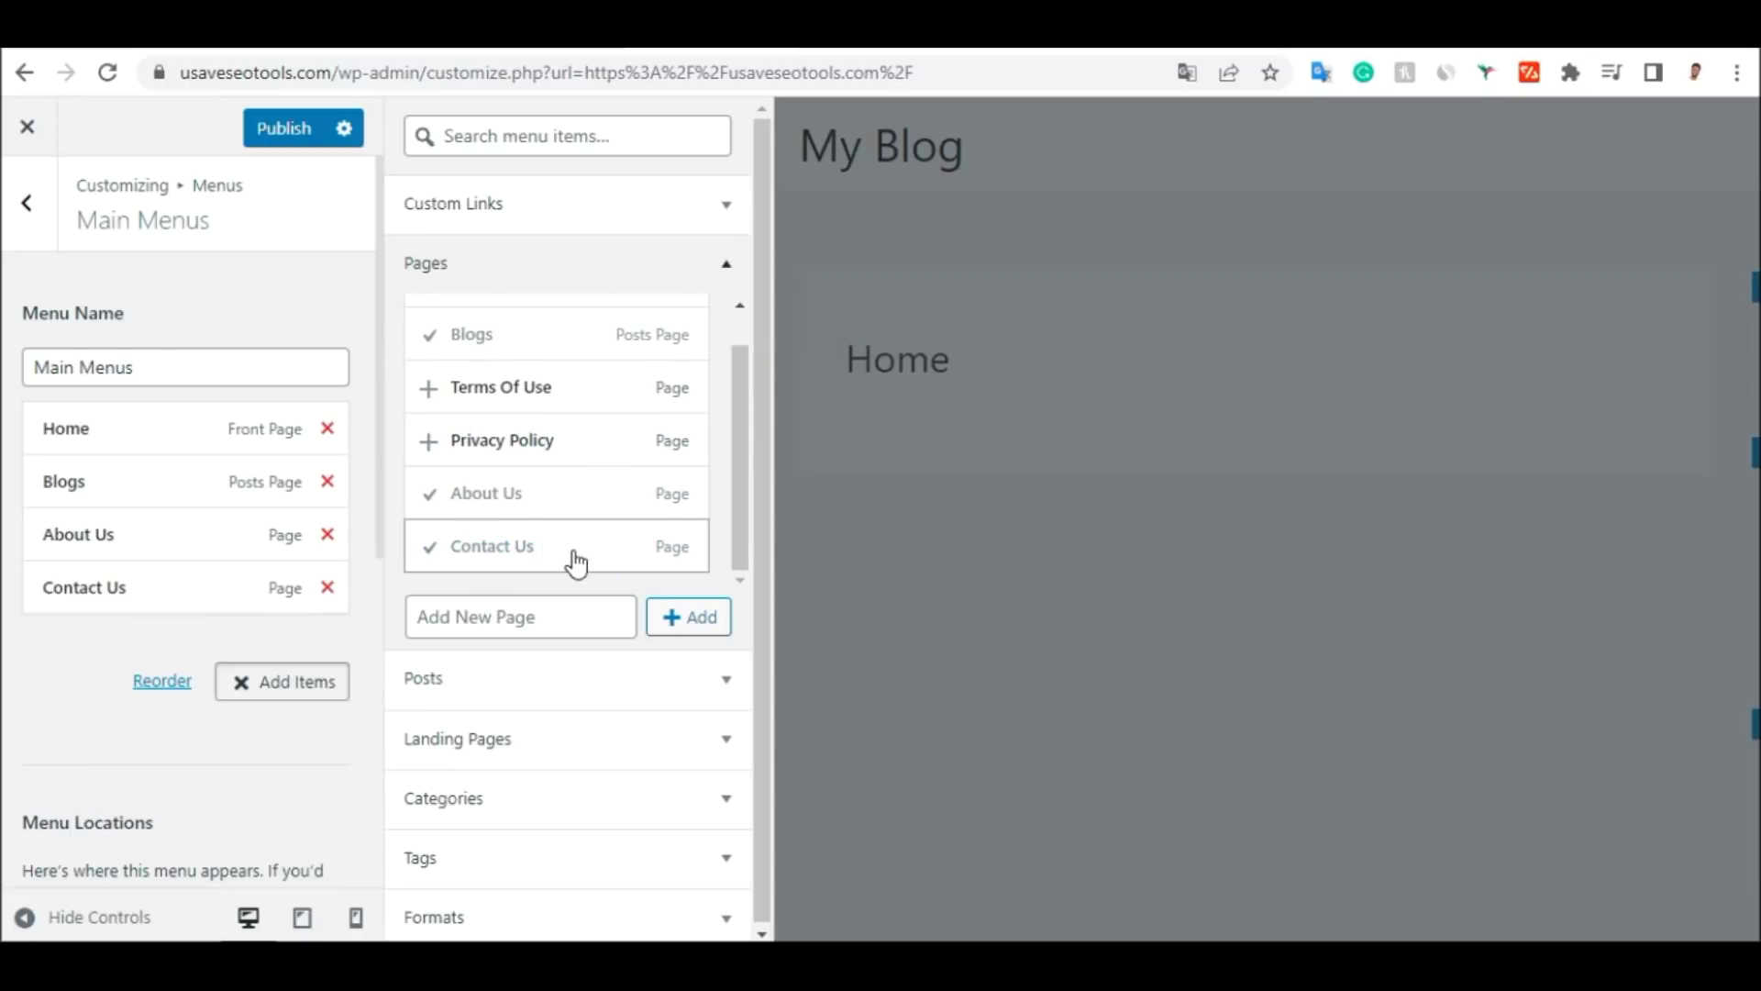
mouse_move(154, 543)
left_mouse_down()
mouse_move(138, 582)
mouse_move(161, 542)
mouse_move(128, 545)
left_mouse_up()
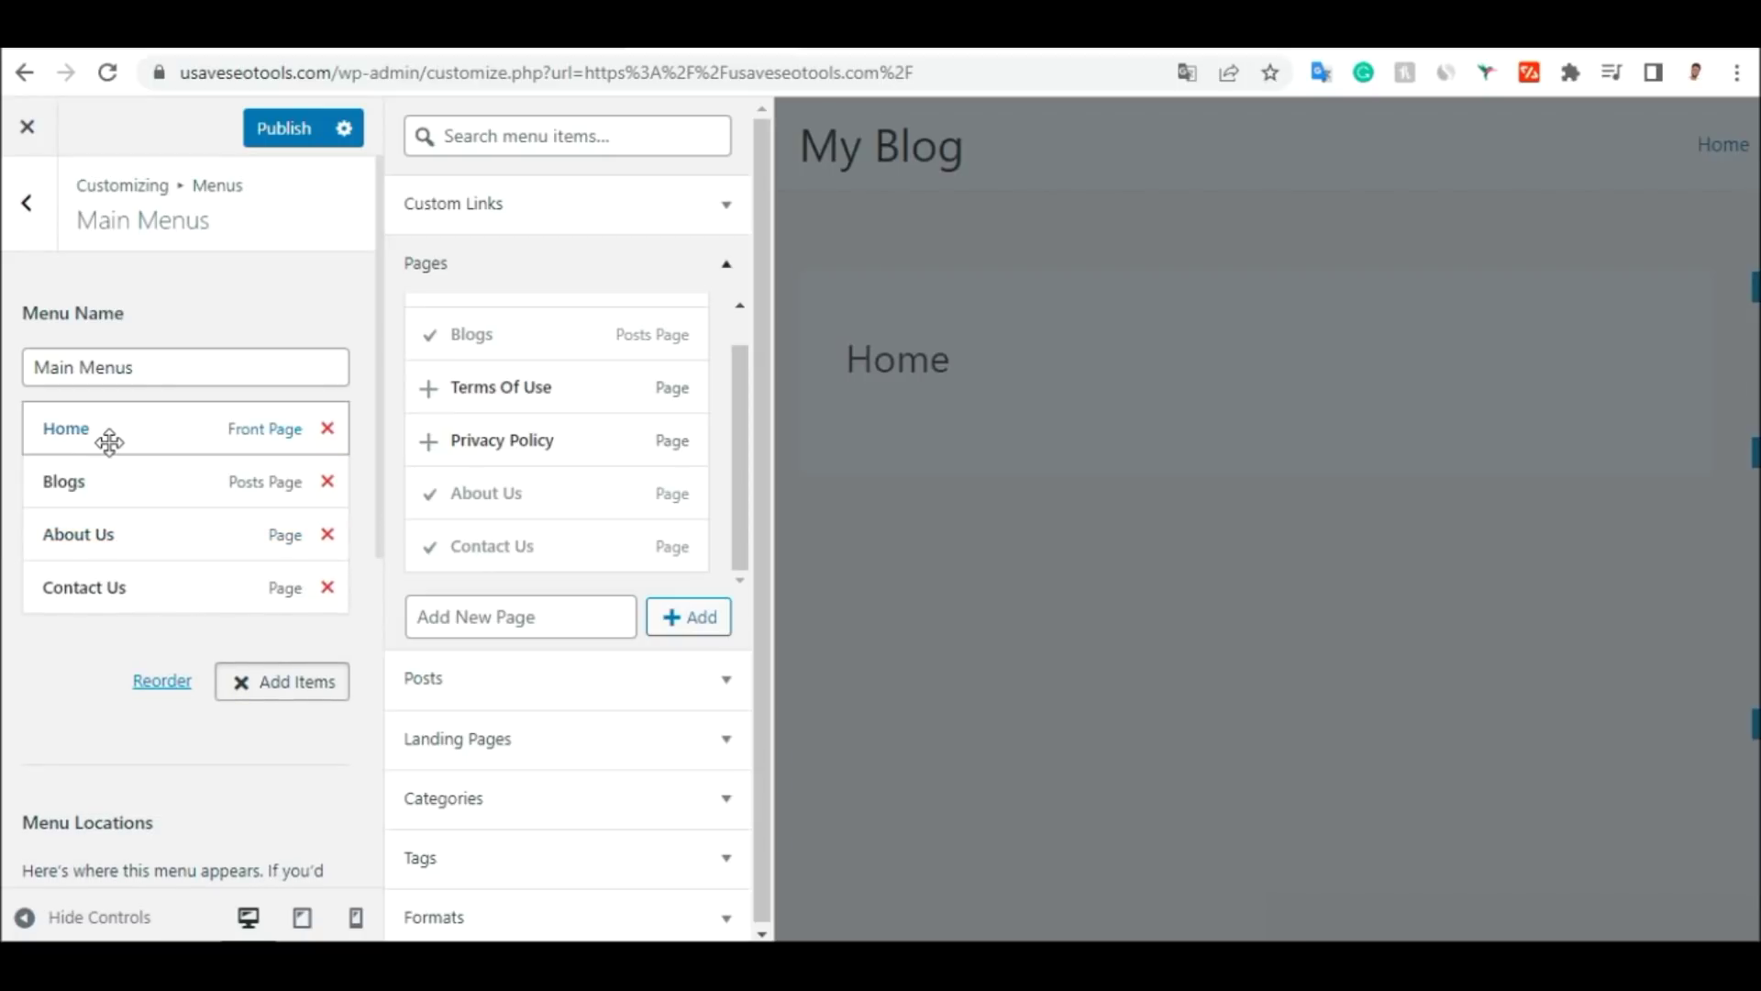
left_click(292, 130)
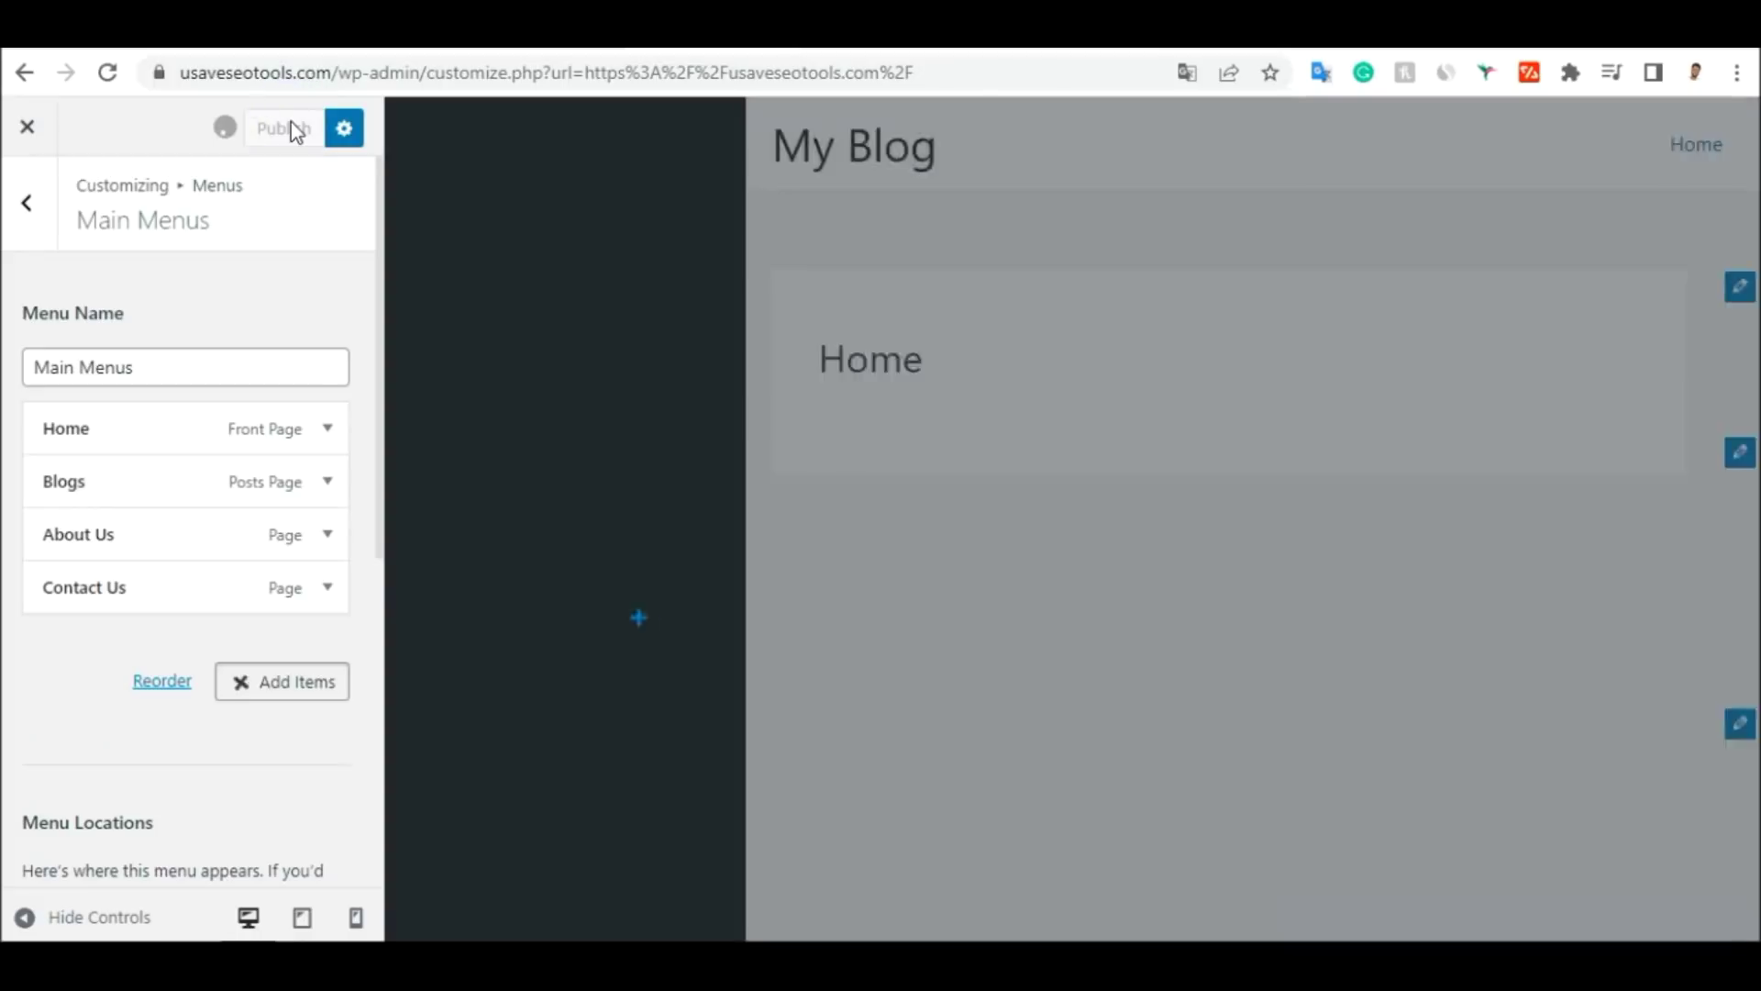
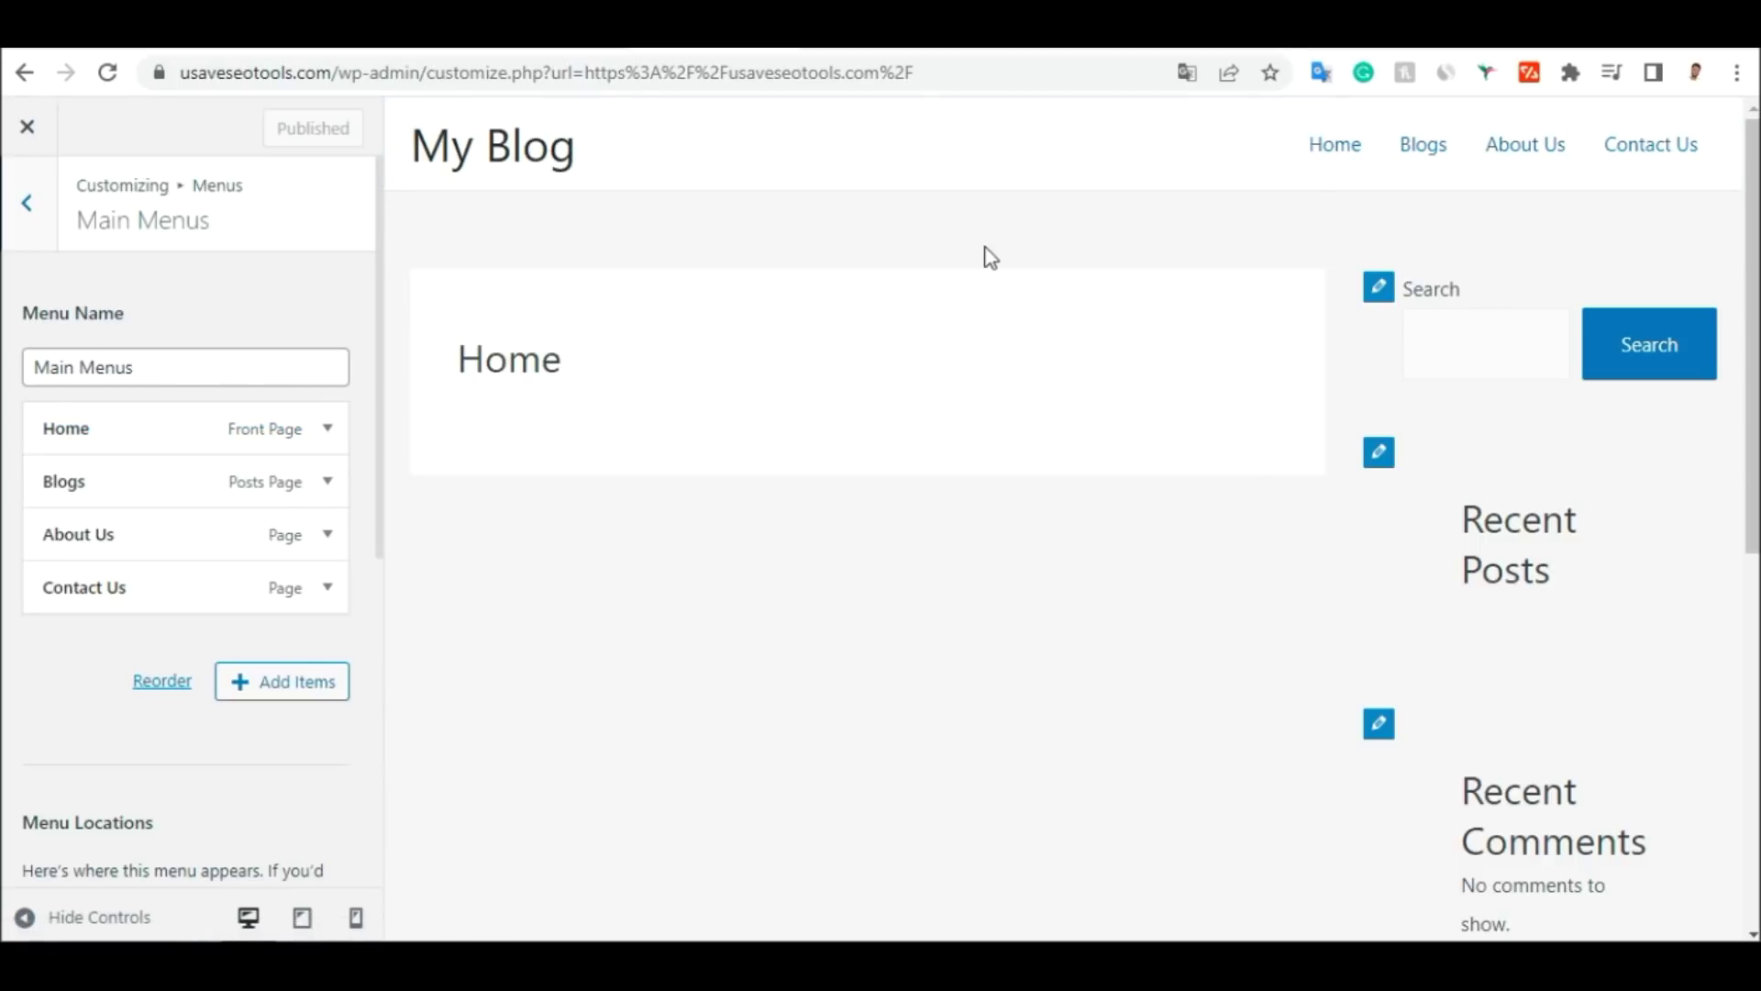
Return to the Customizer Menus panel and start a blank new menu.
left_click(42, 225)
left_click(25, 220)
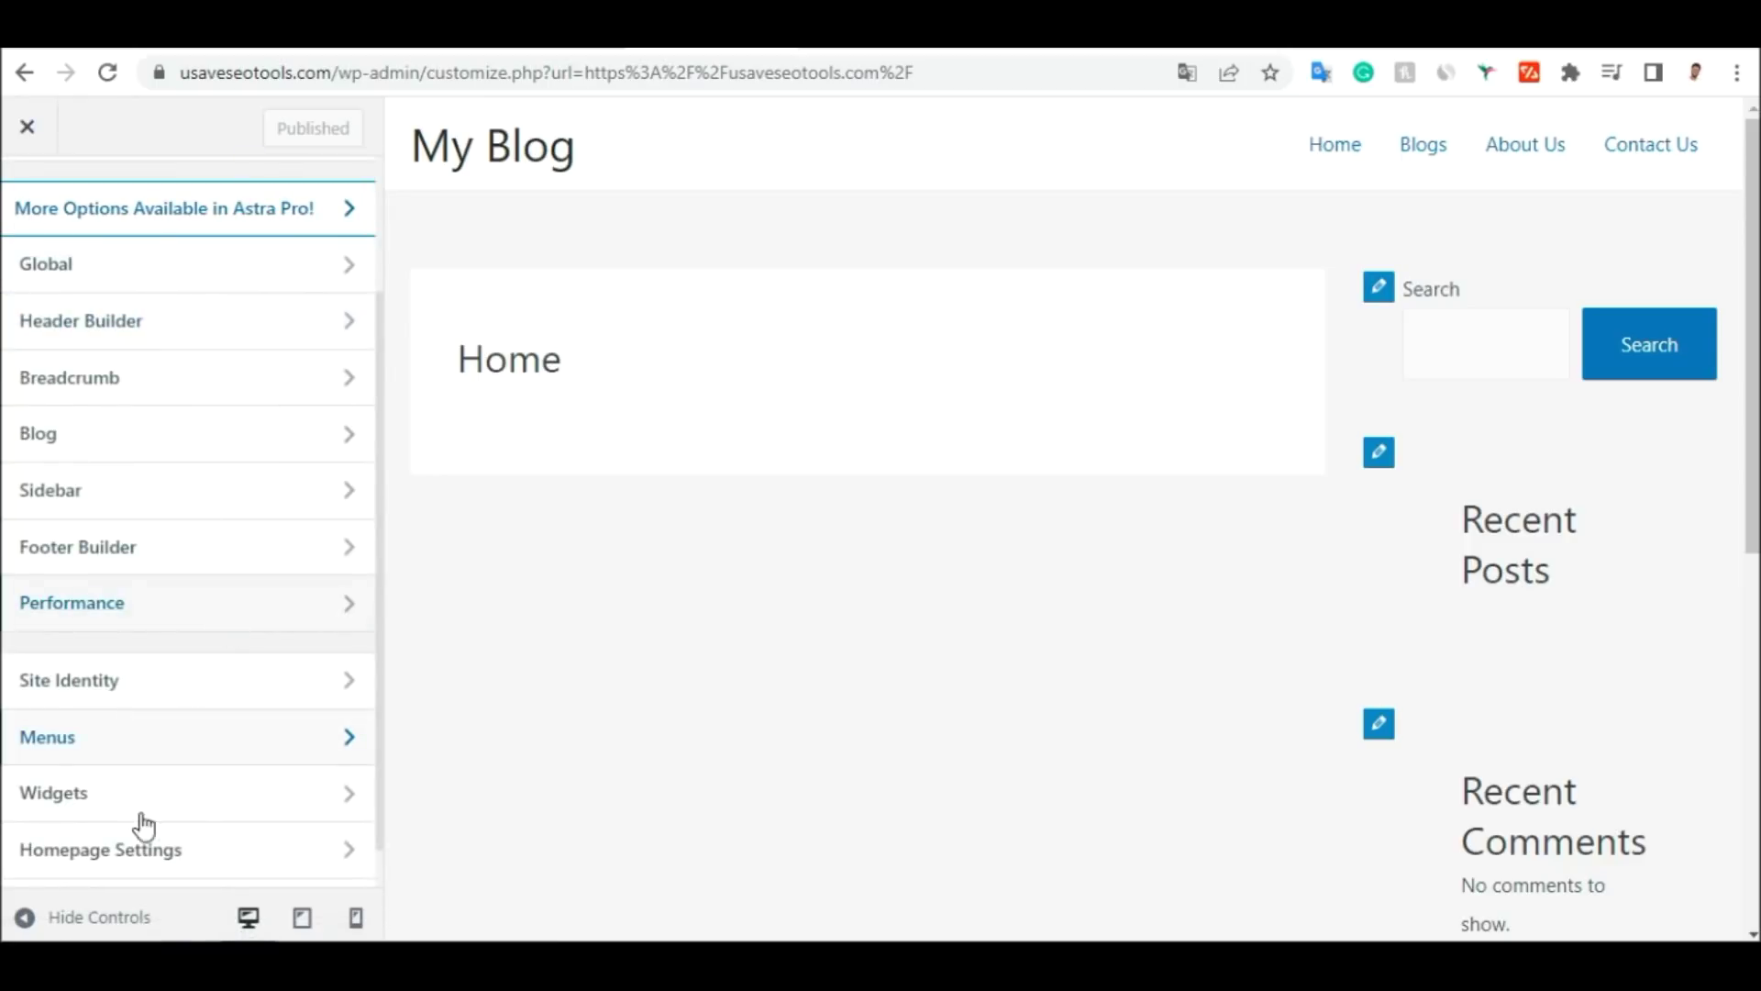
left_click(181, 739)
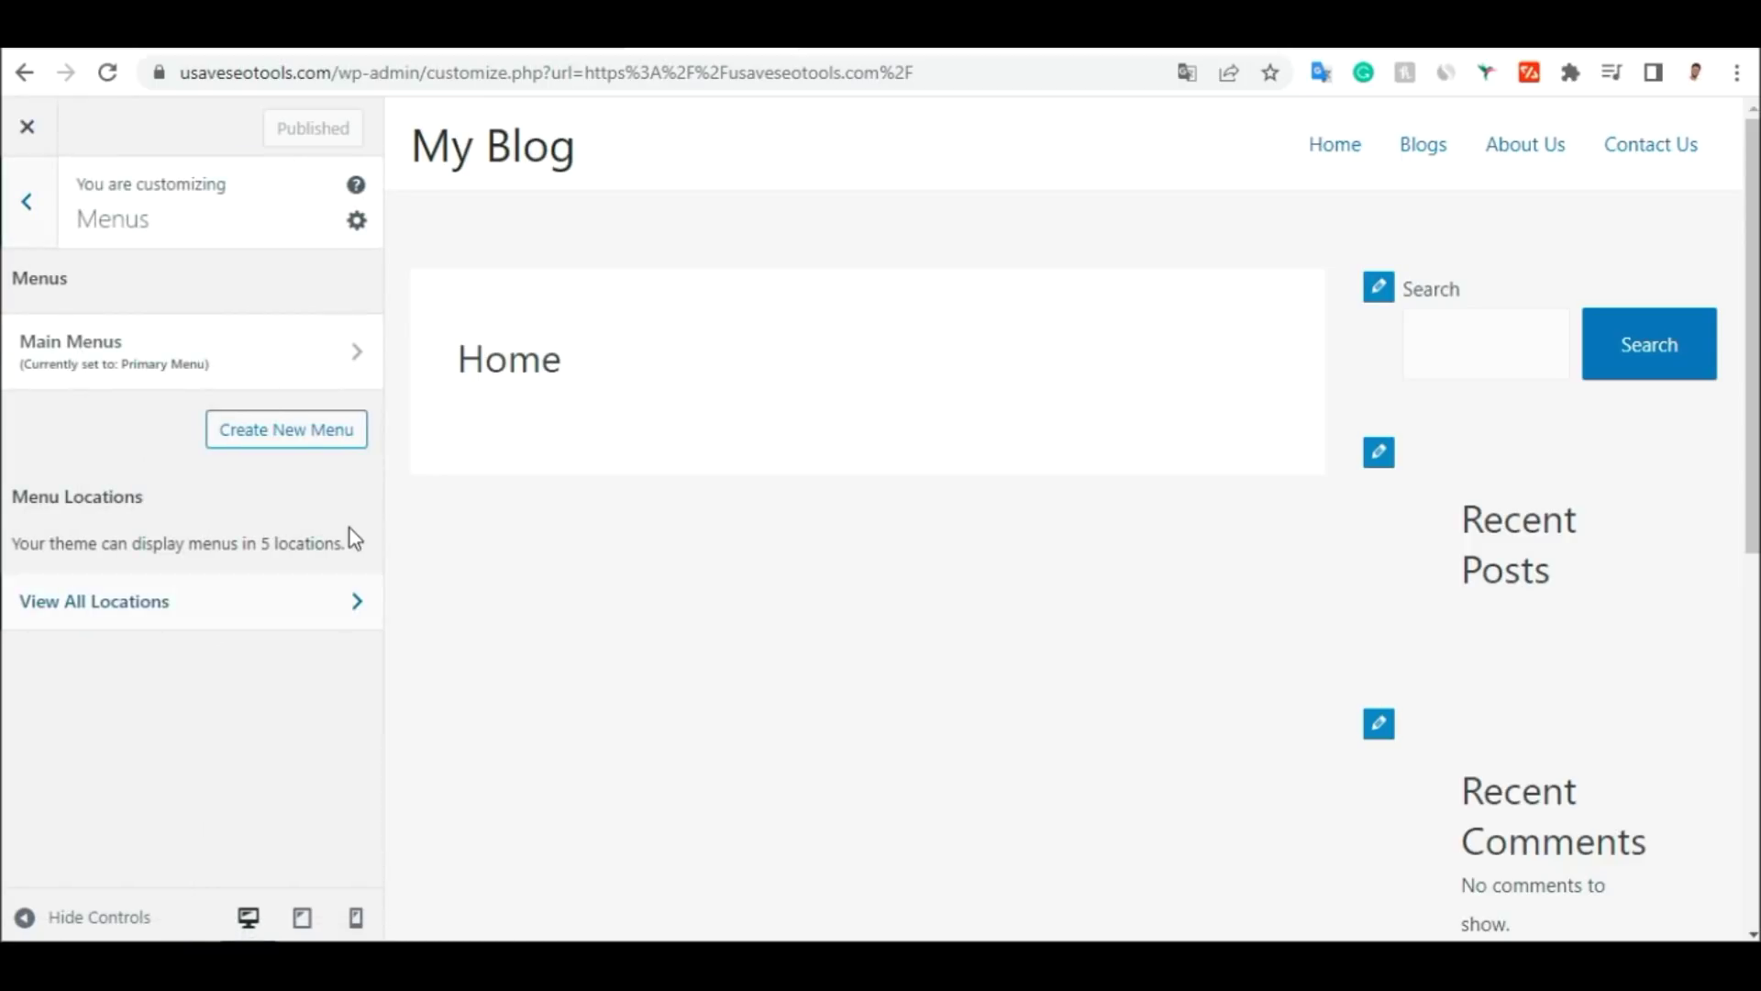
left_click(313, 445)
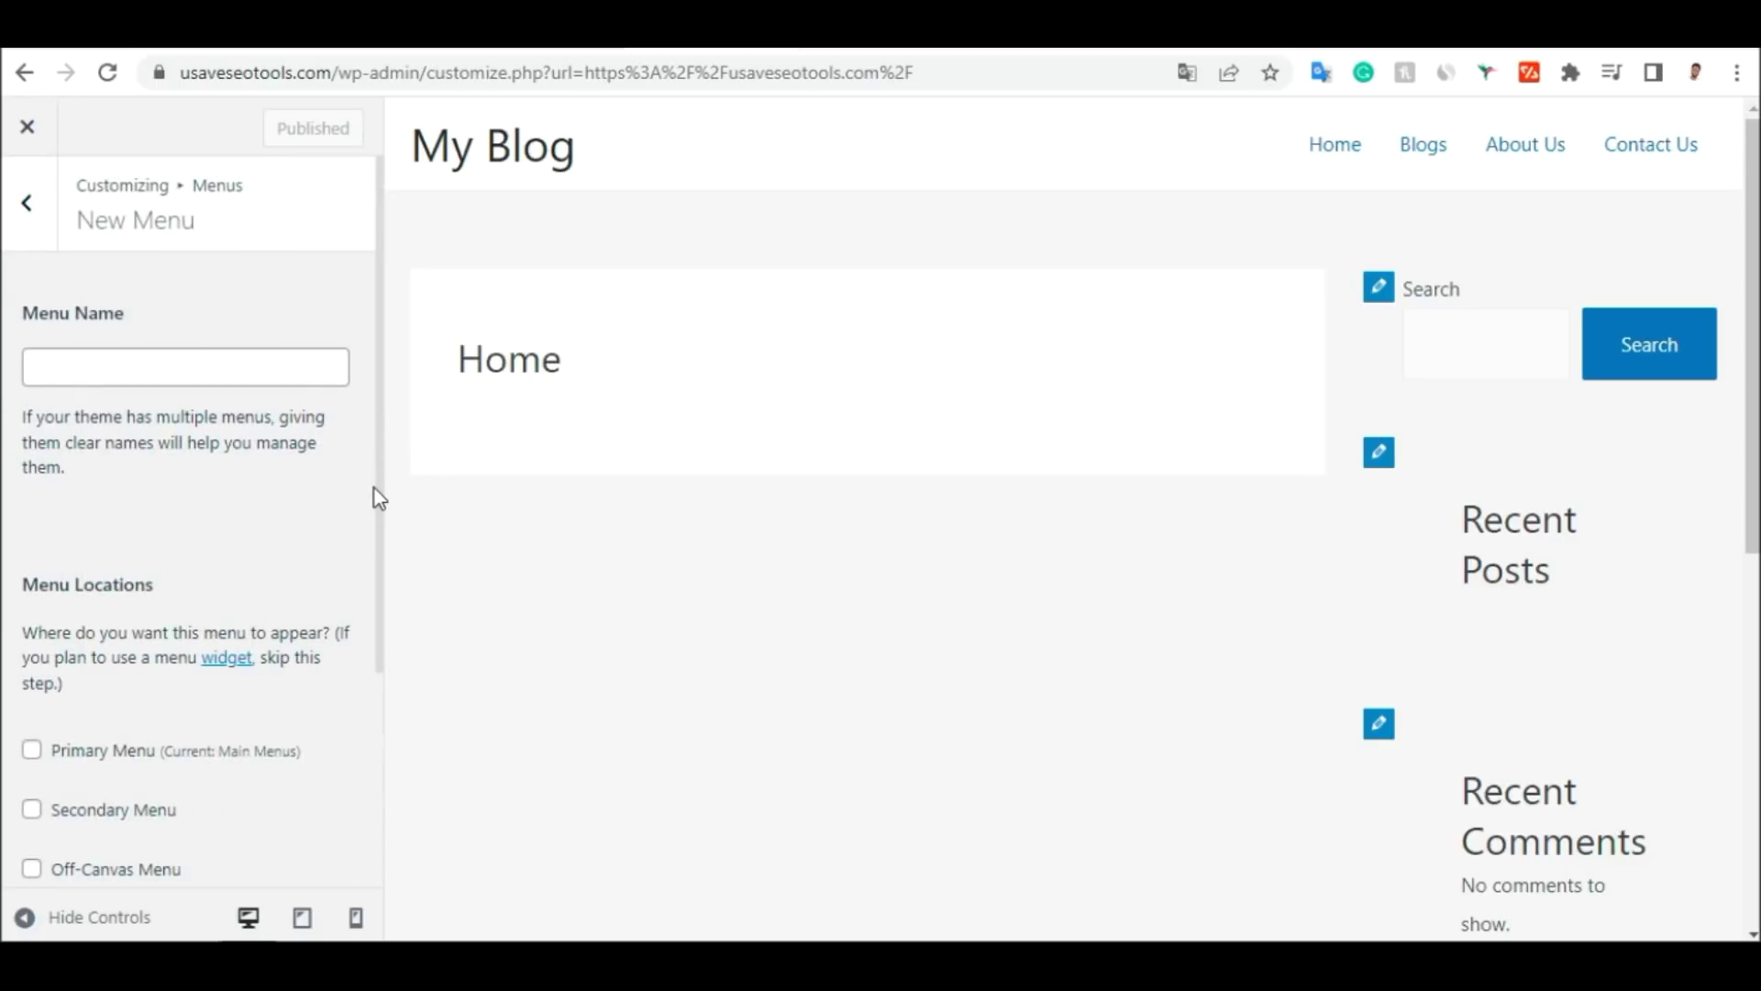
Create a menu named 'Footer Menus' assigned to the Footer Menu location.
left_click_drag(379, 495, 369, 669)
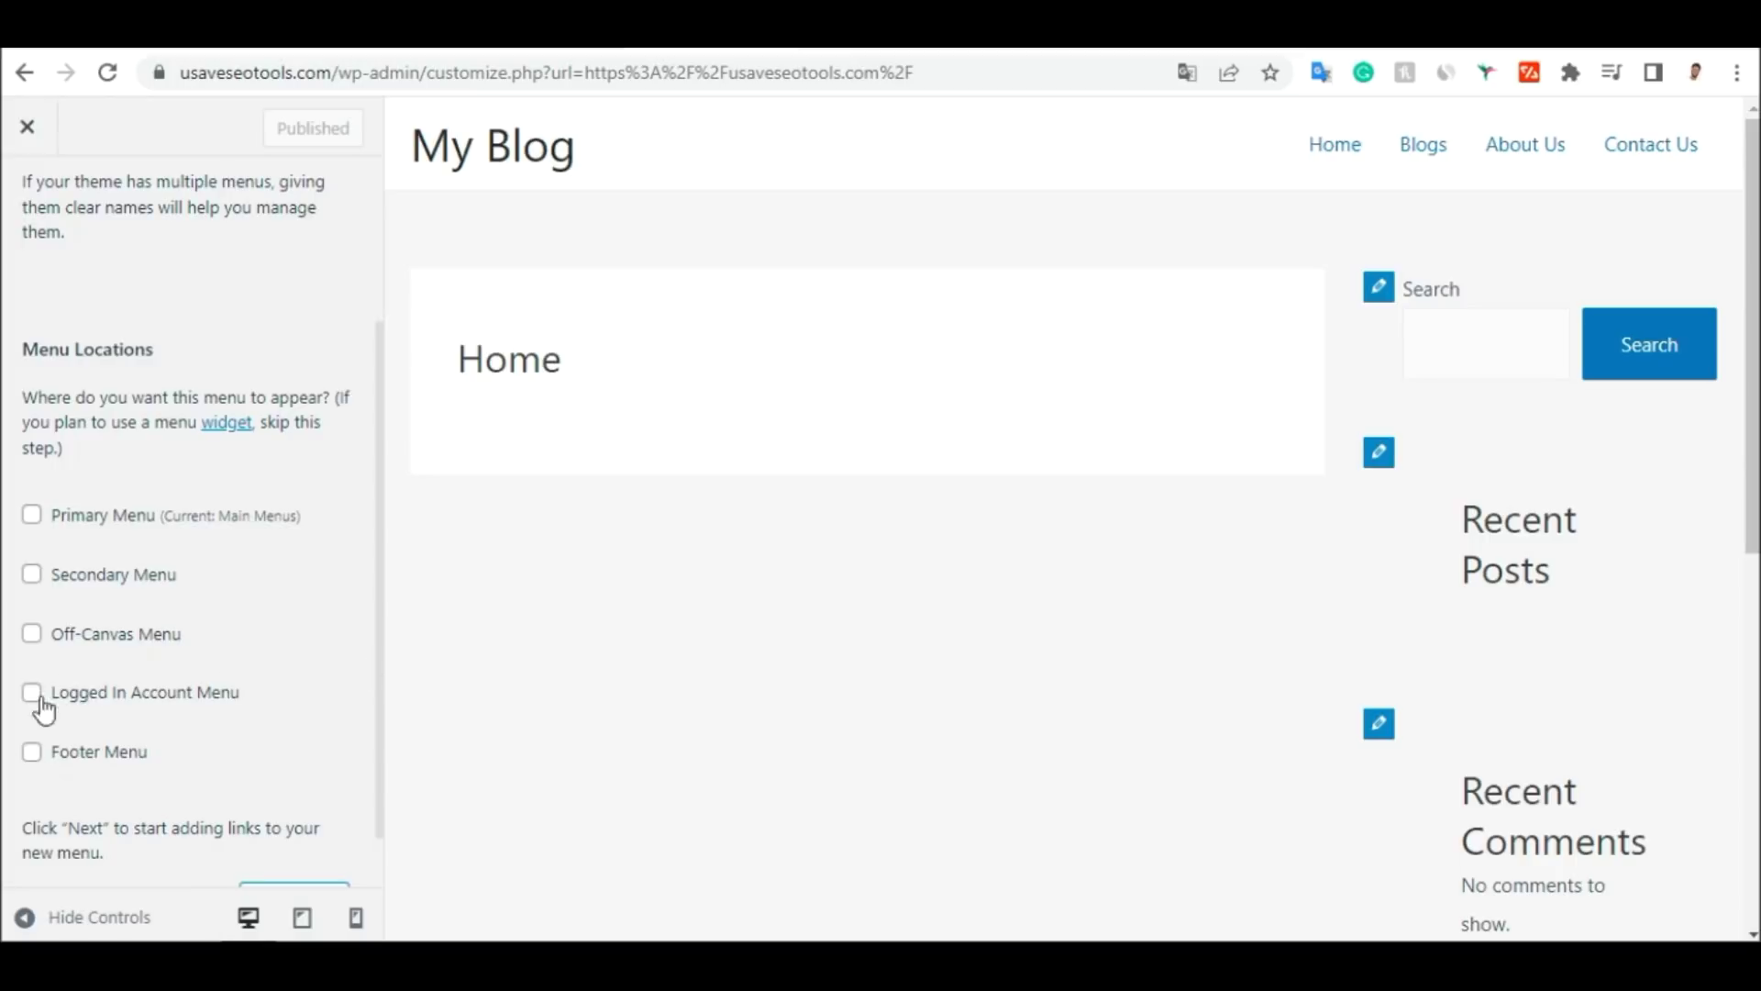
left_click(31, 752)
left_click_drag(382, 514, 315, 177)
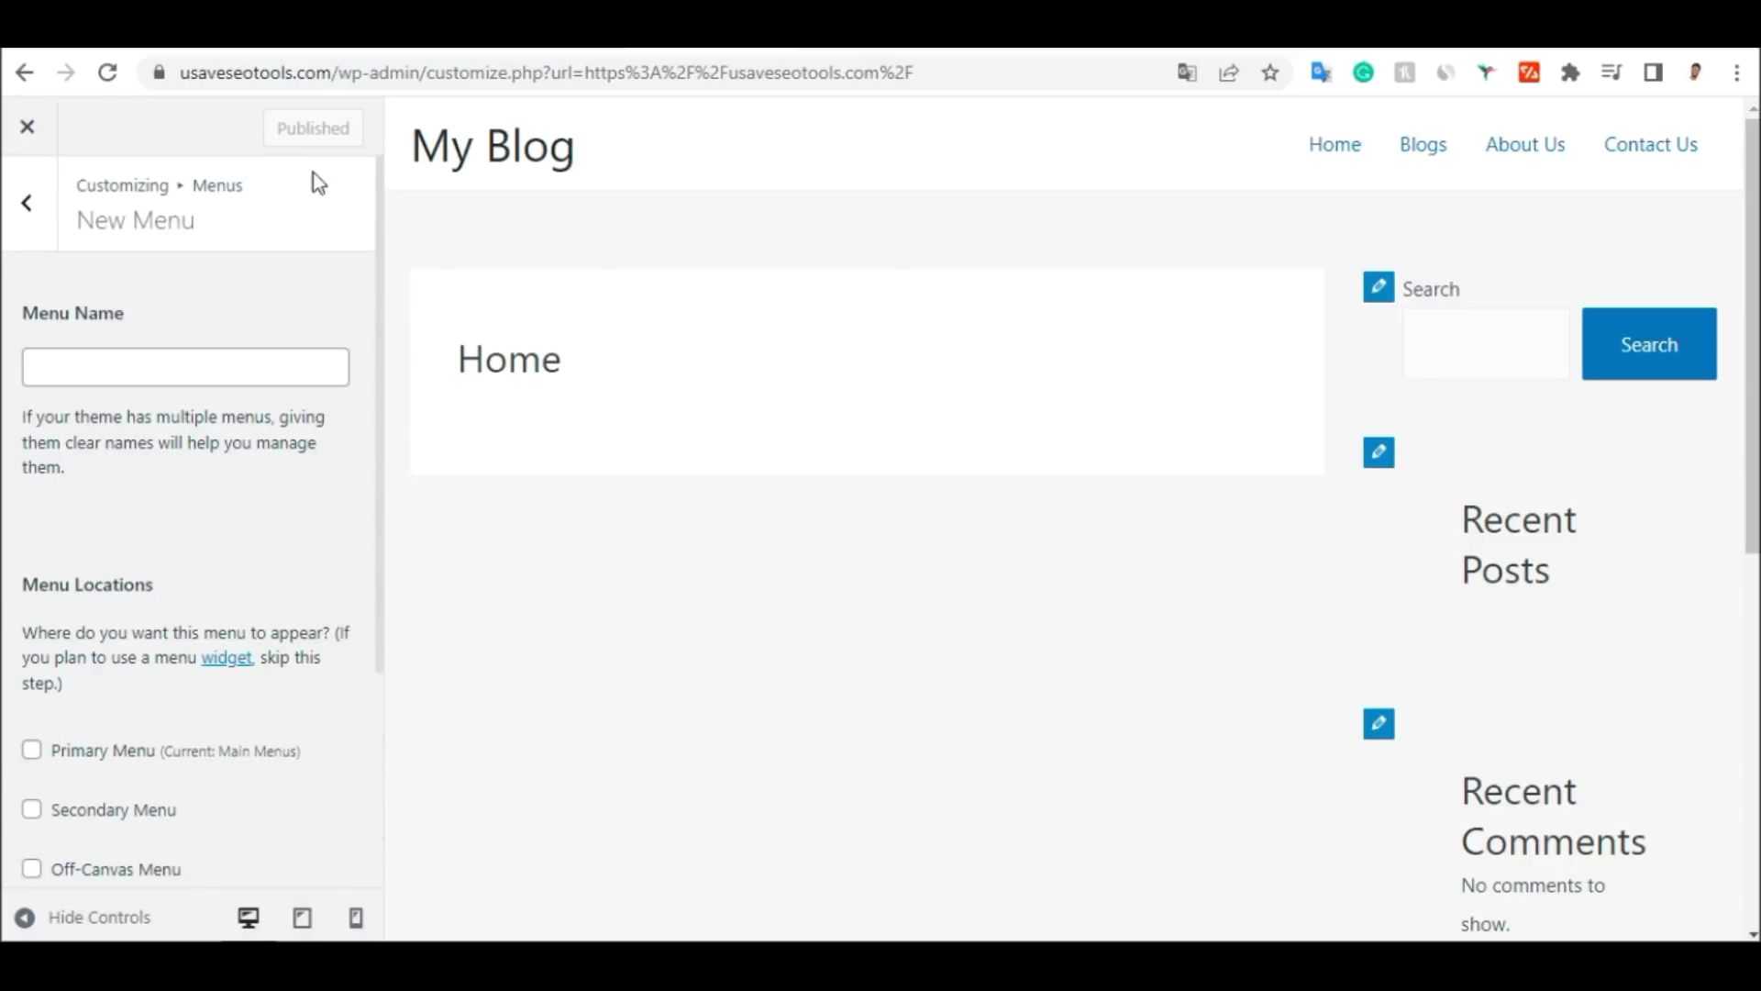
left_click(67, 380)
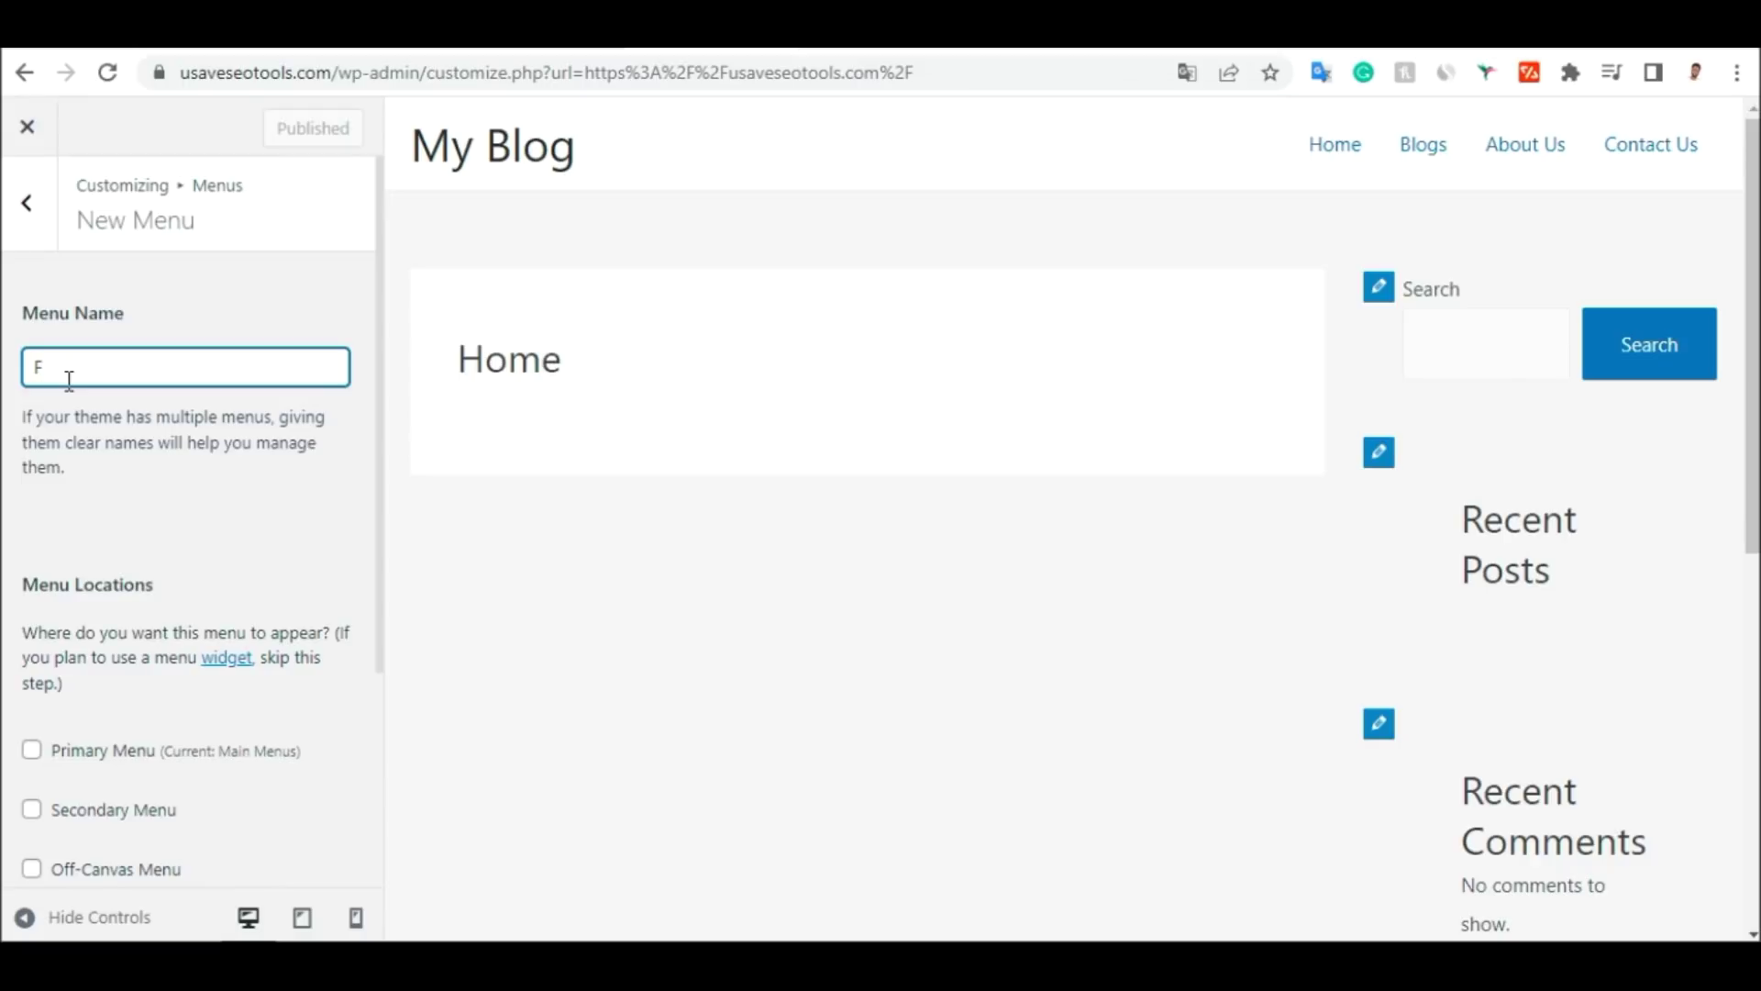
type("Footer Menus")
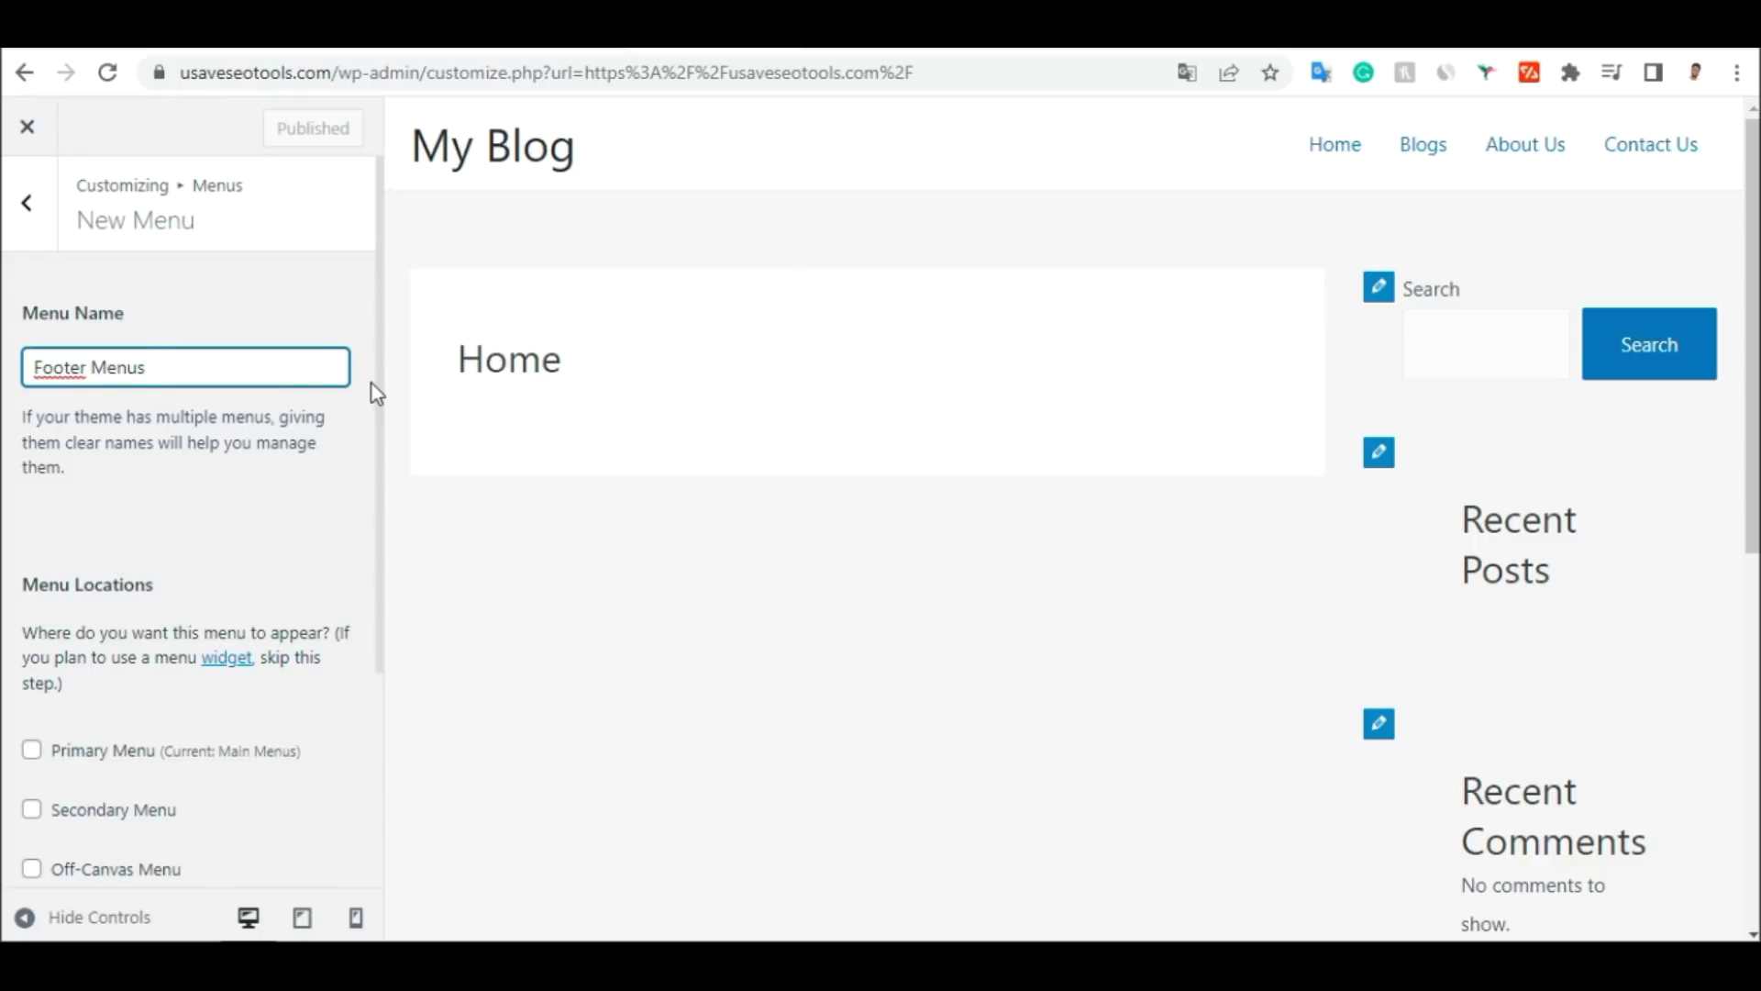
left_click_drag(382, 382, 378, 603)
left_click(306, 835)
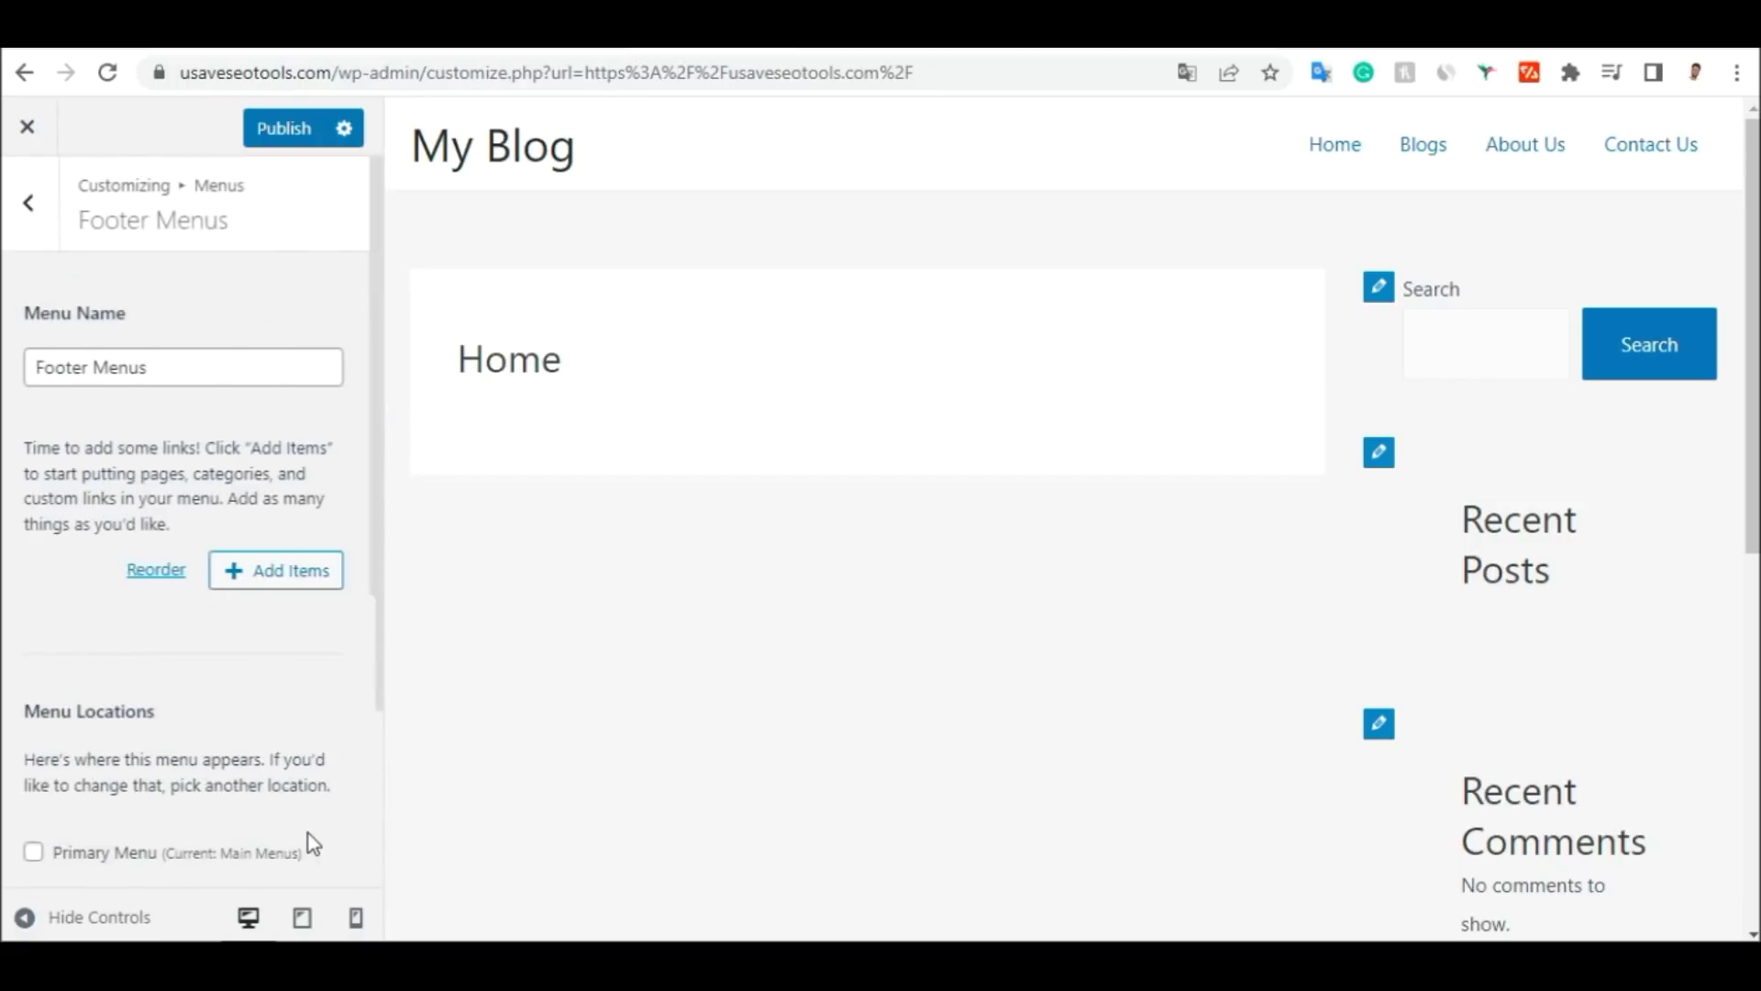
left_click(292, 565)
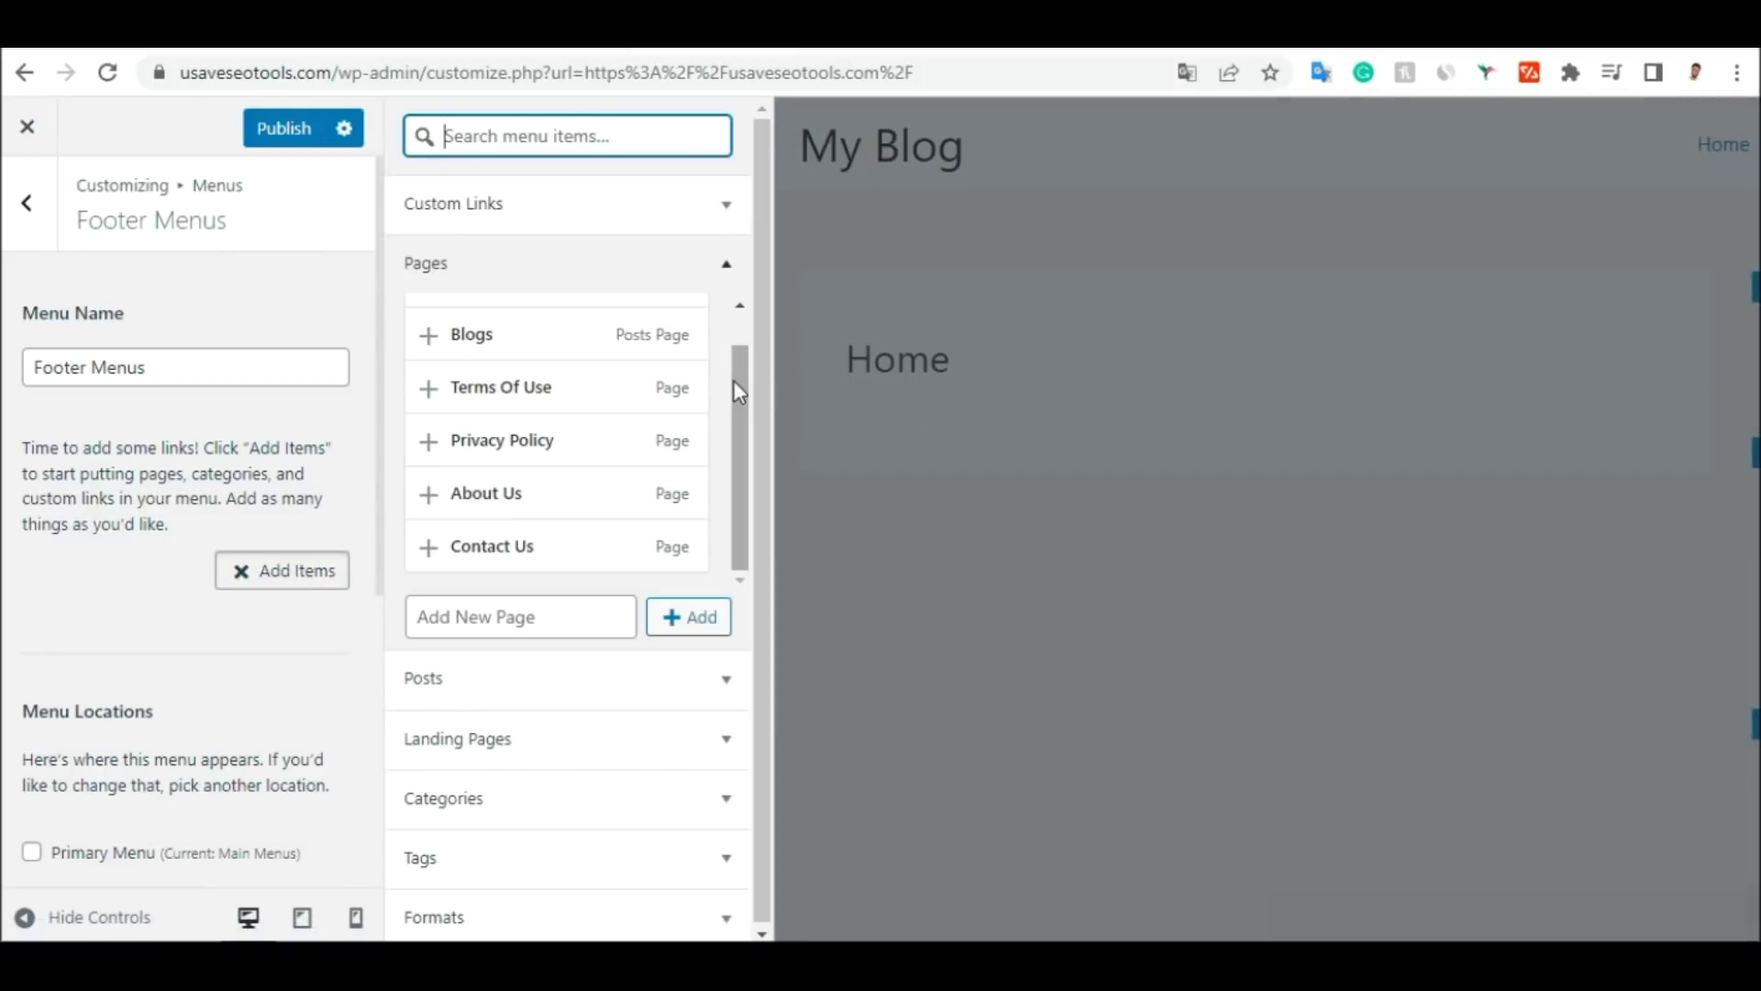
Add the Privacy Policy, Terms Of Use and Contact Us pages to Footer Menus and publish.
left_click(569, 463)
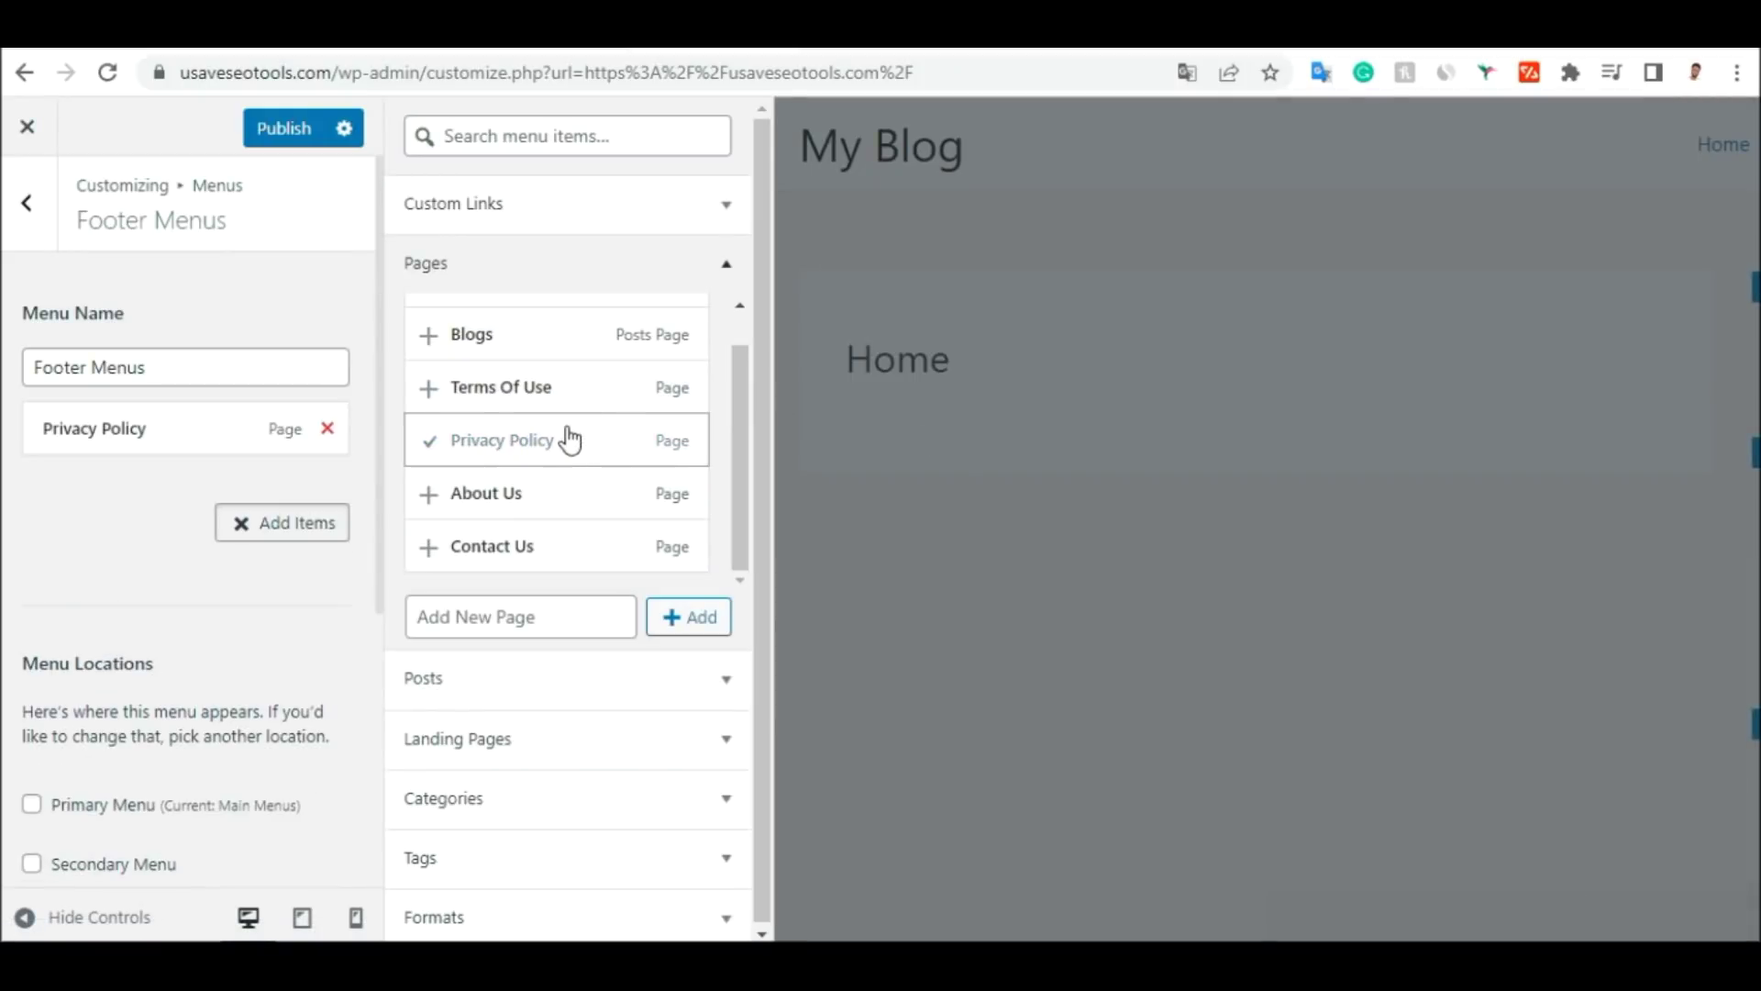
left_click(568, 400)
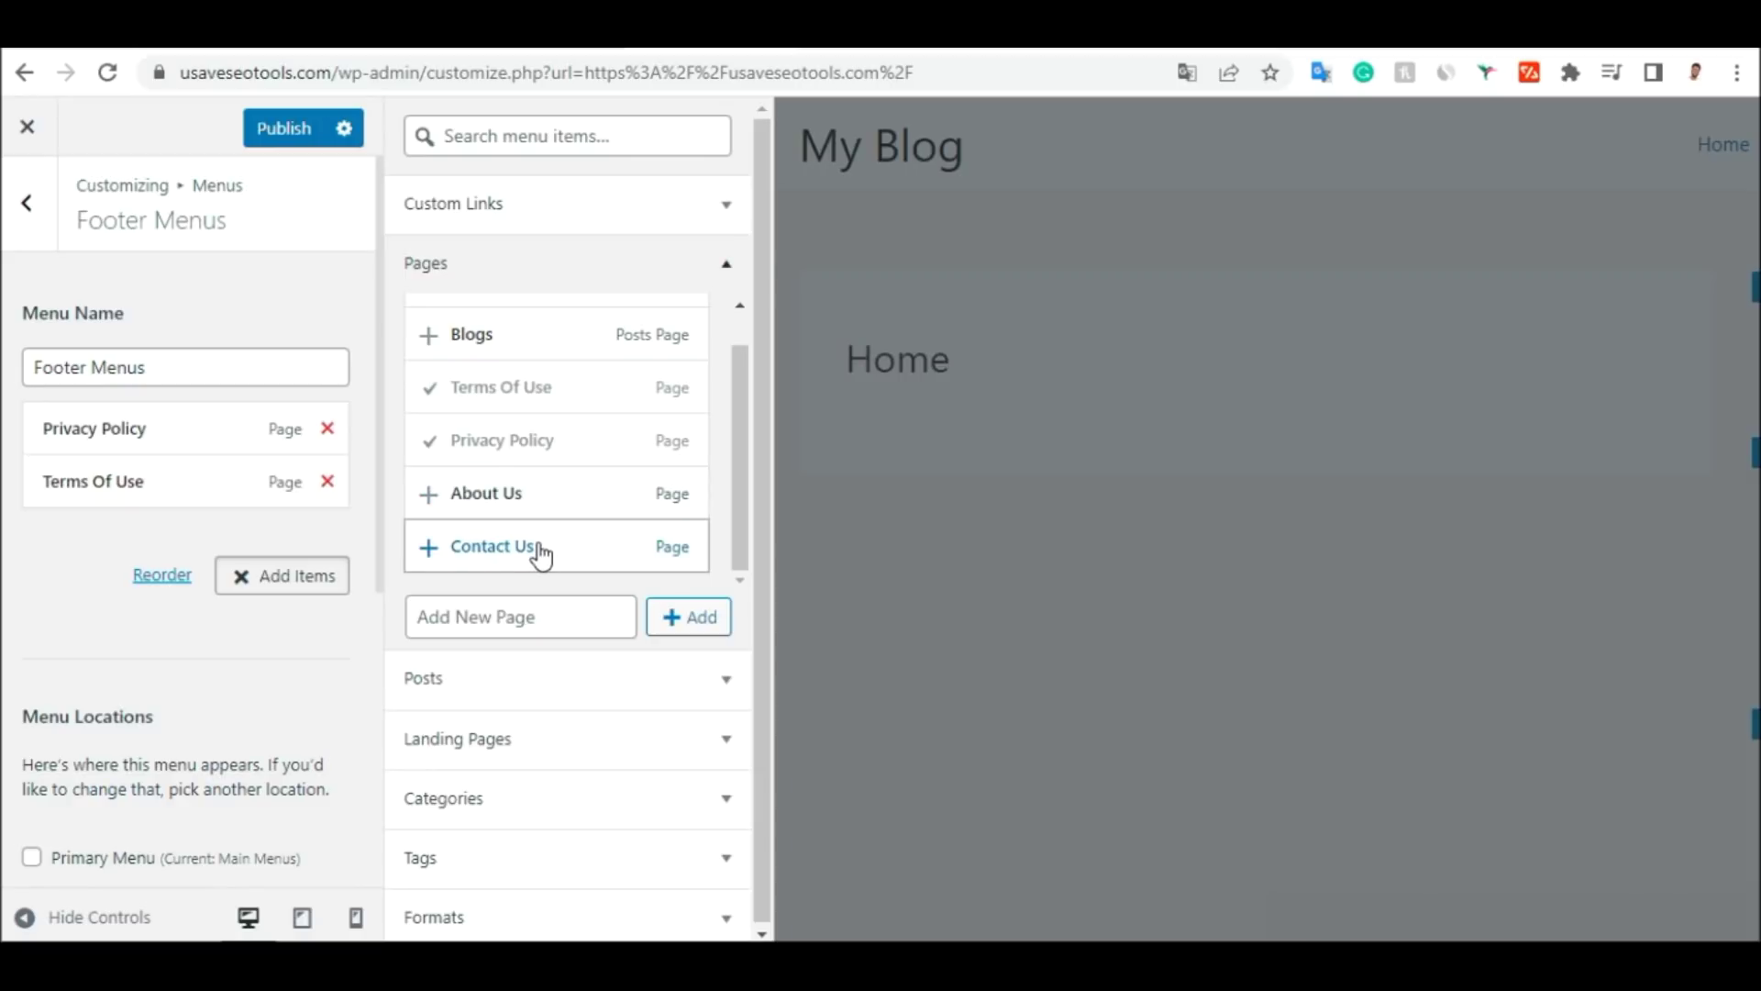
left_click(542, 555)
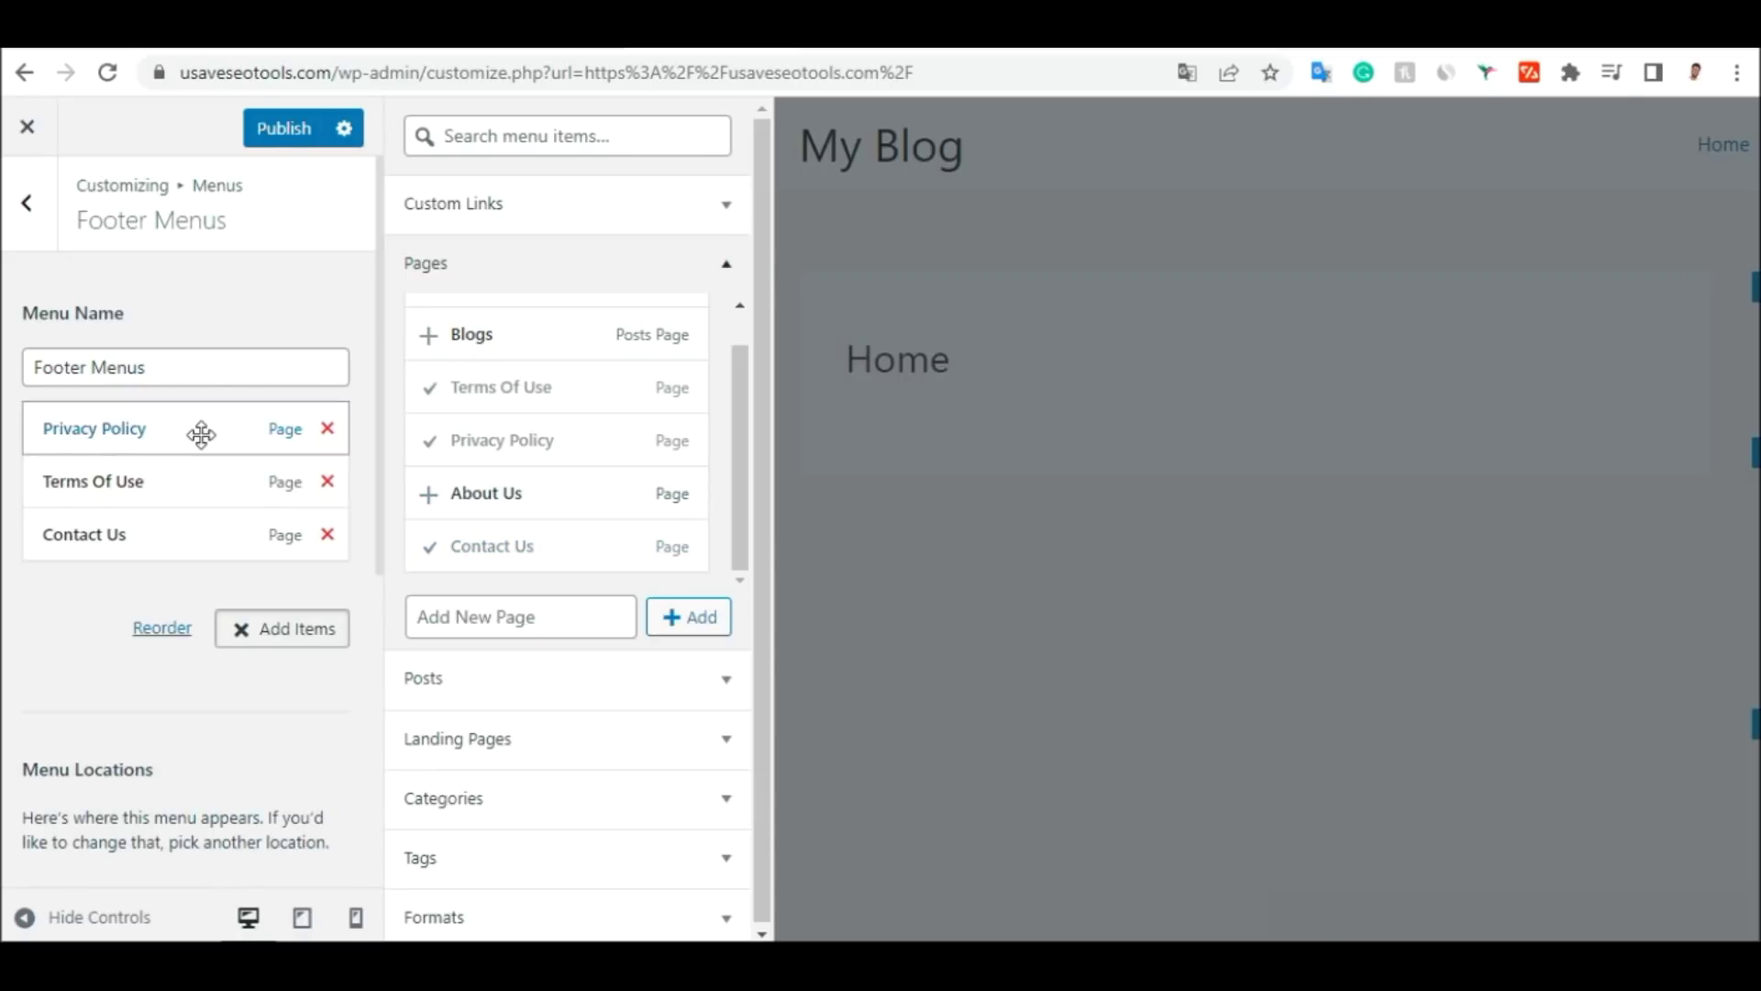
left_click(283, 128)
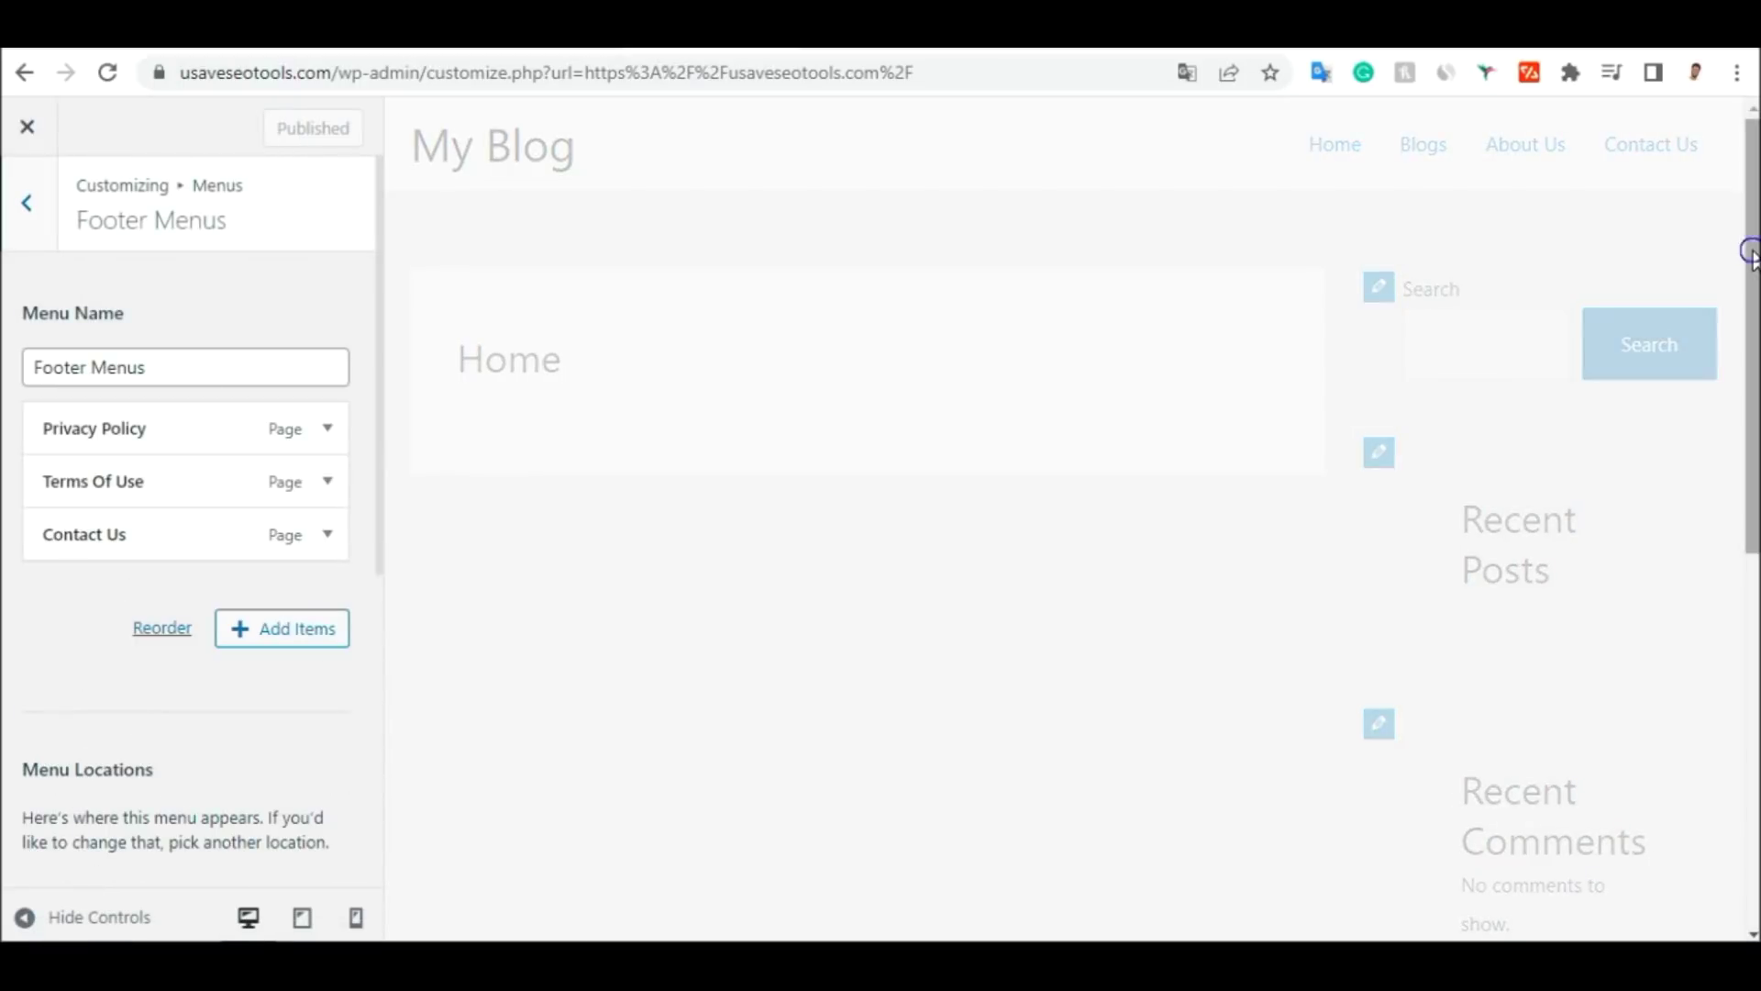
left_click_drag(1750, 253, 1751, 633)
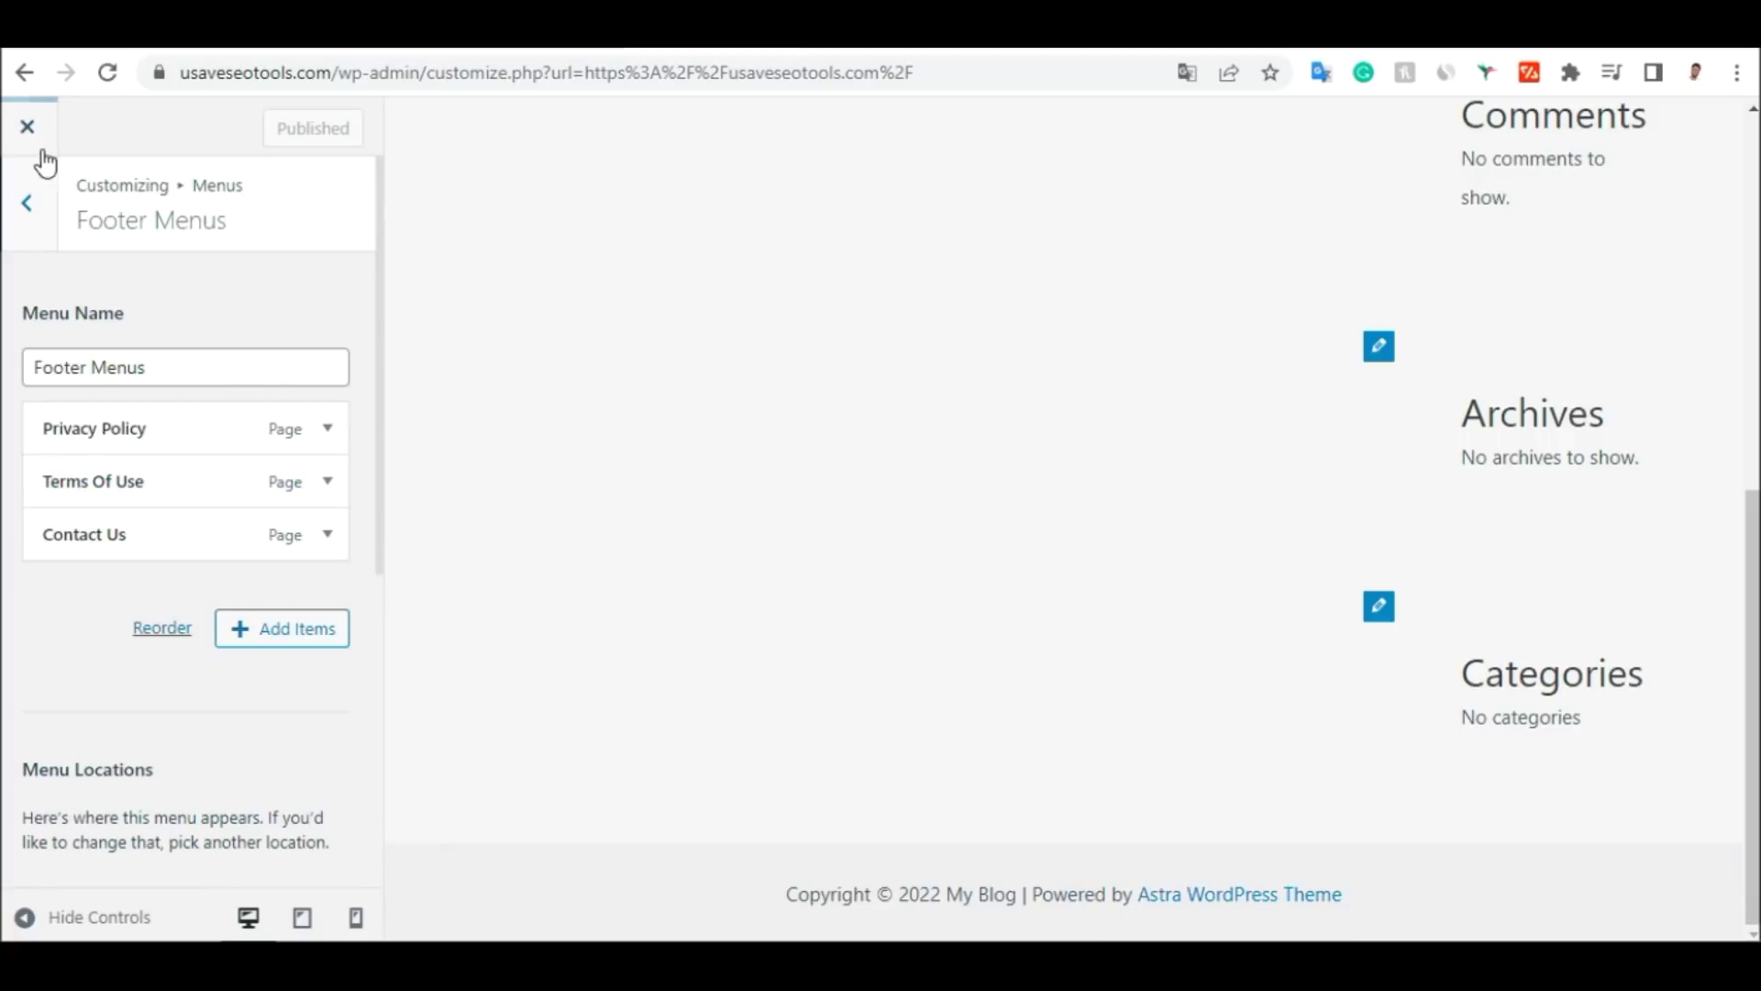
Open the Footer Builder's Copyright element settings and select its default copyright text.
left_click(28, 205)
left_click(29, 212)
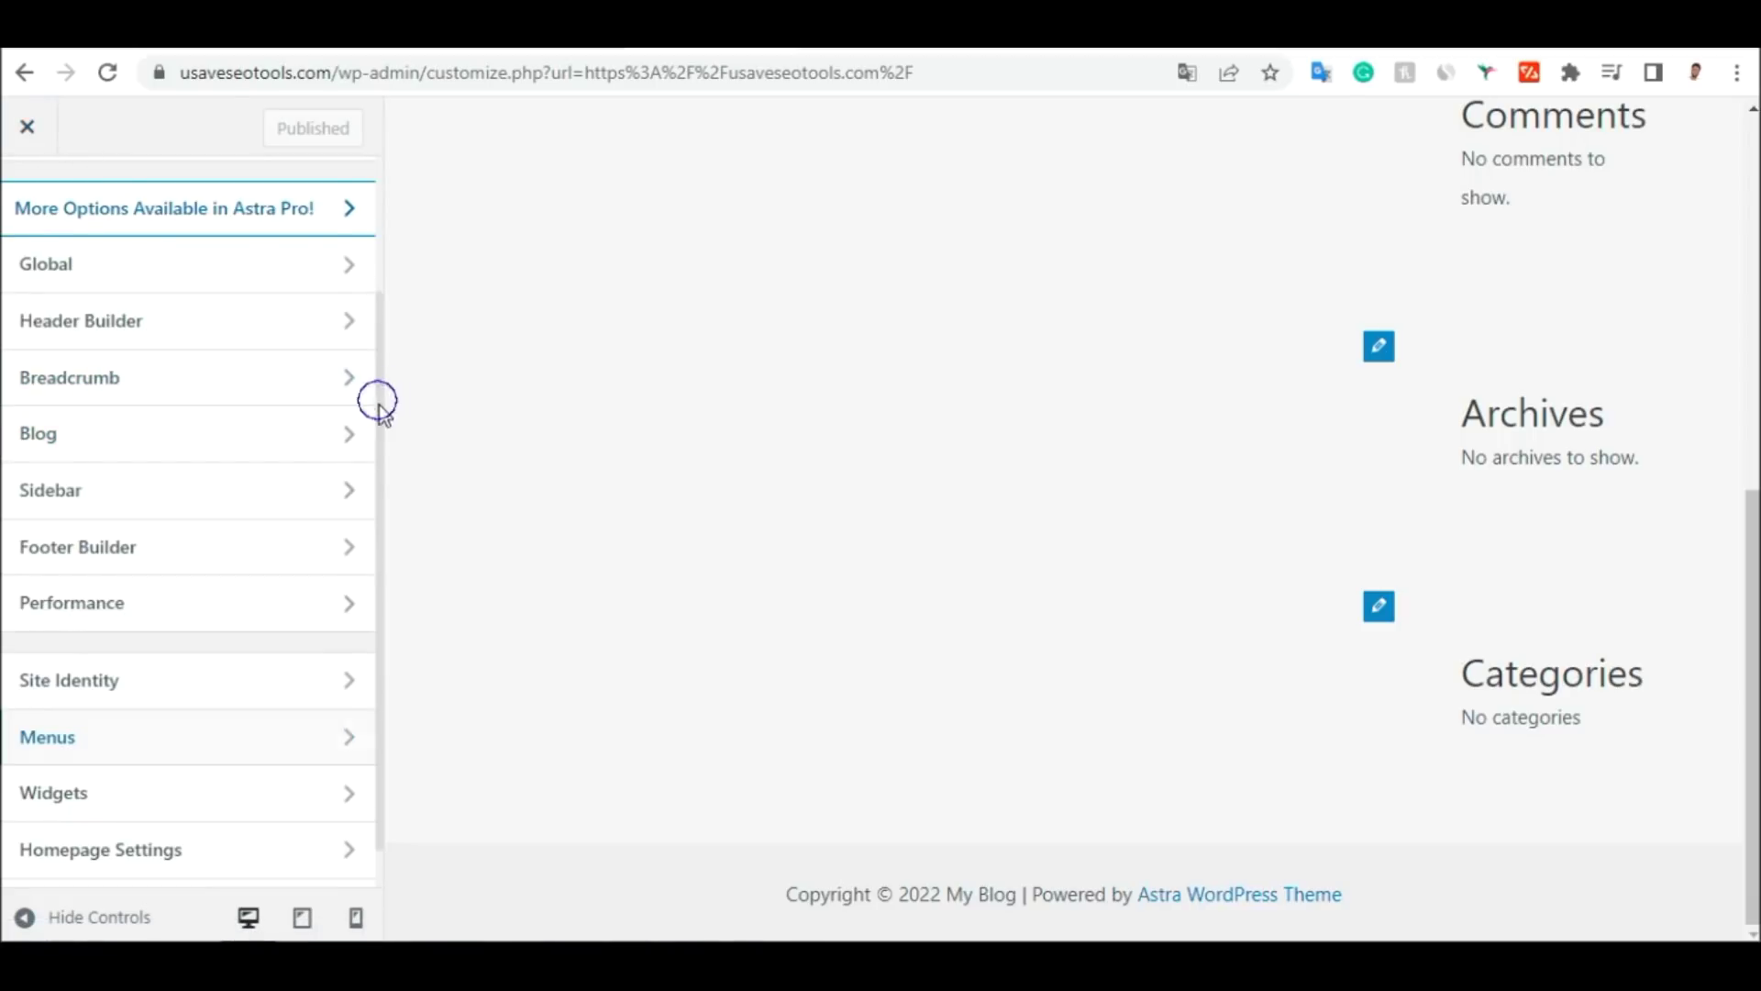
scroll(378, 400, "down", 1)
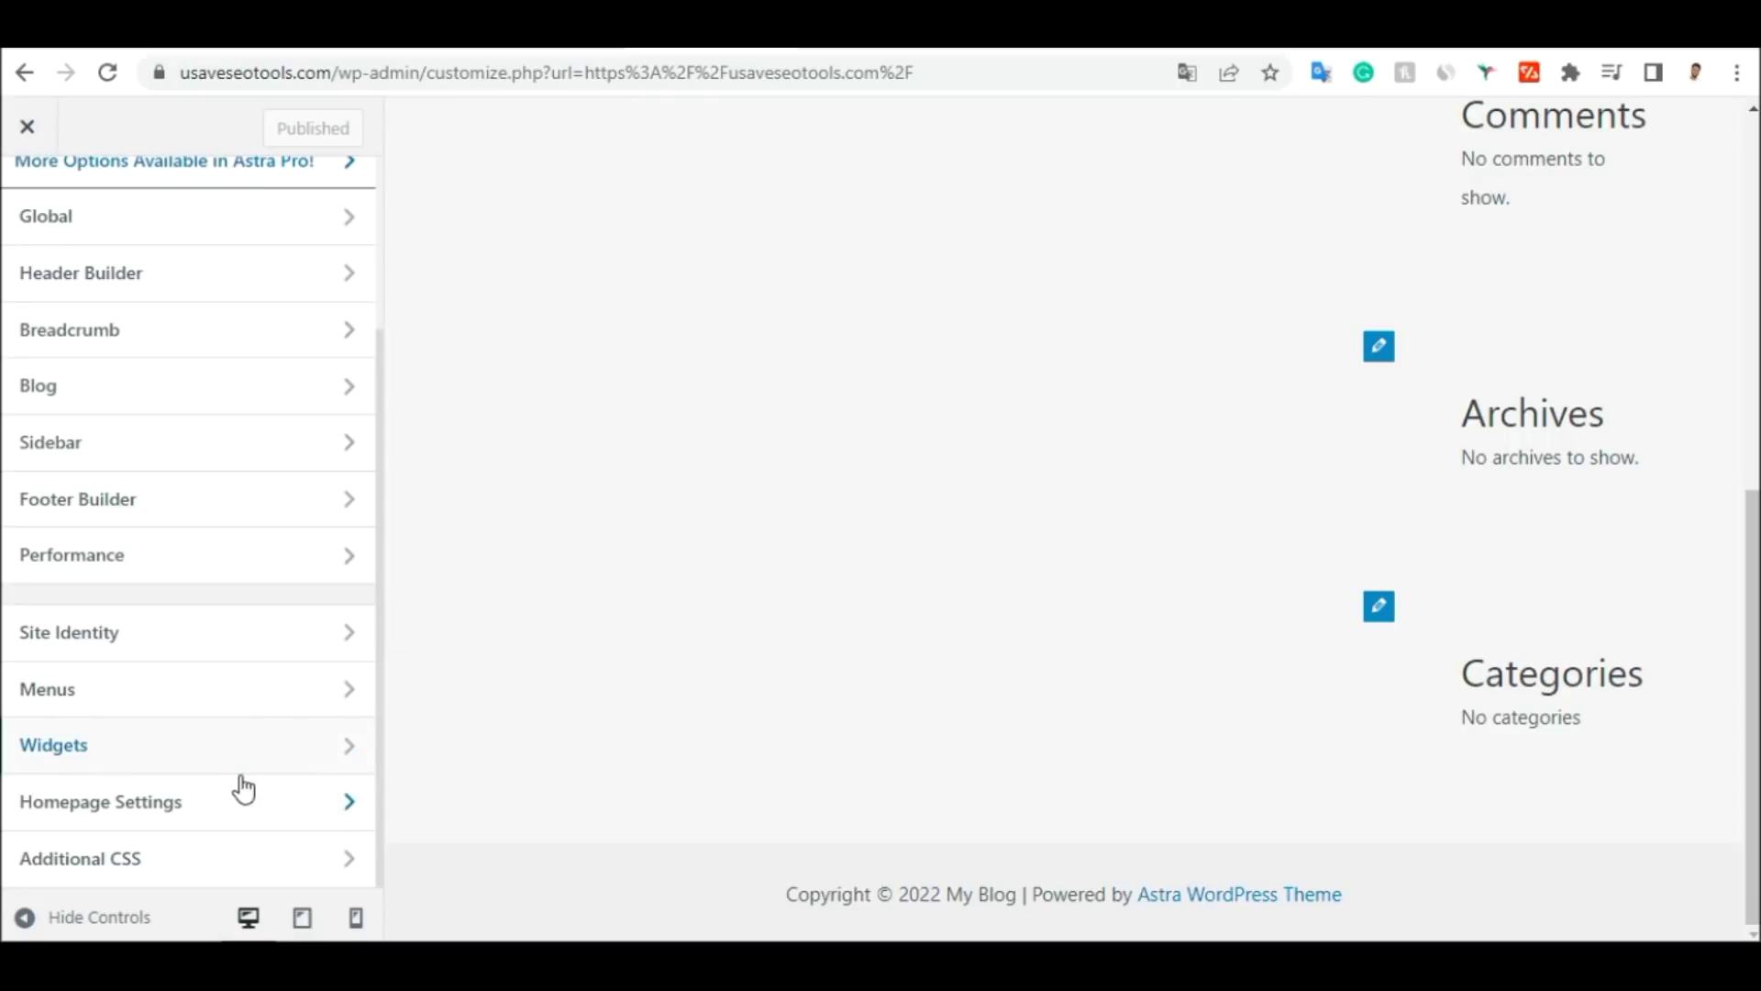
left_click(333, 514)
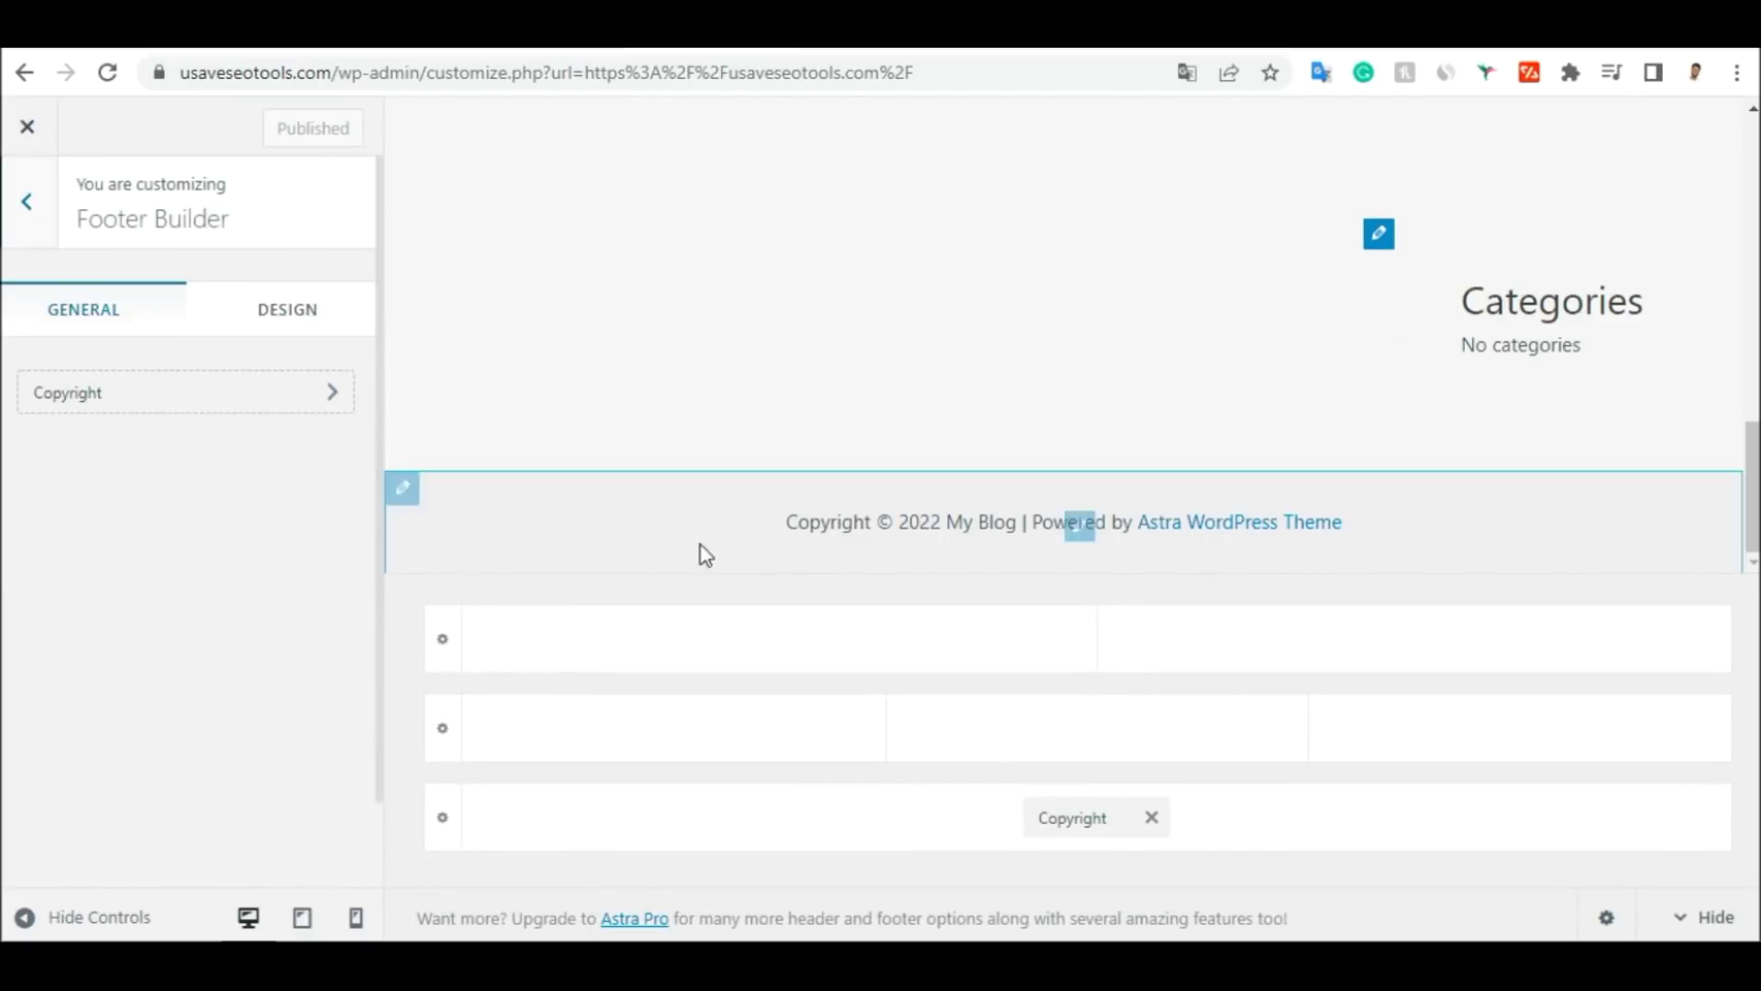
left_click(1245, 525)
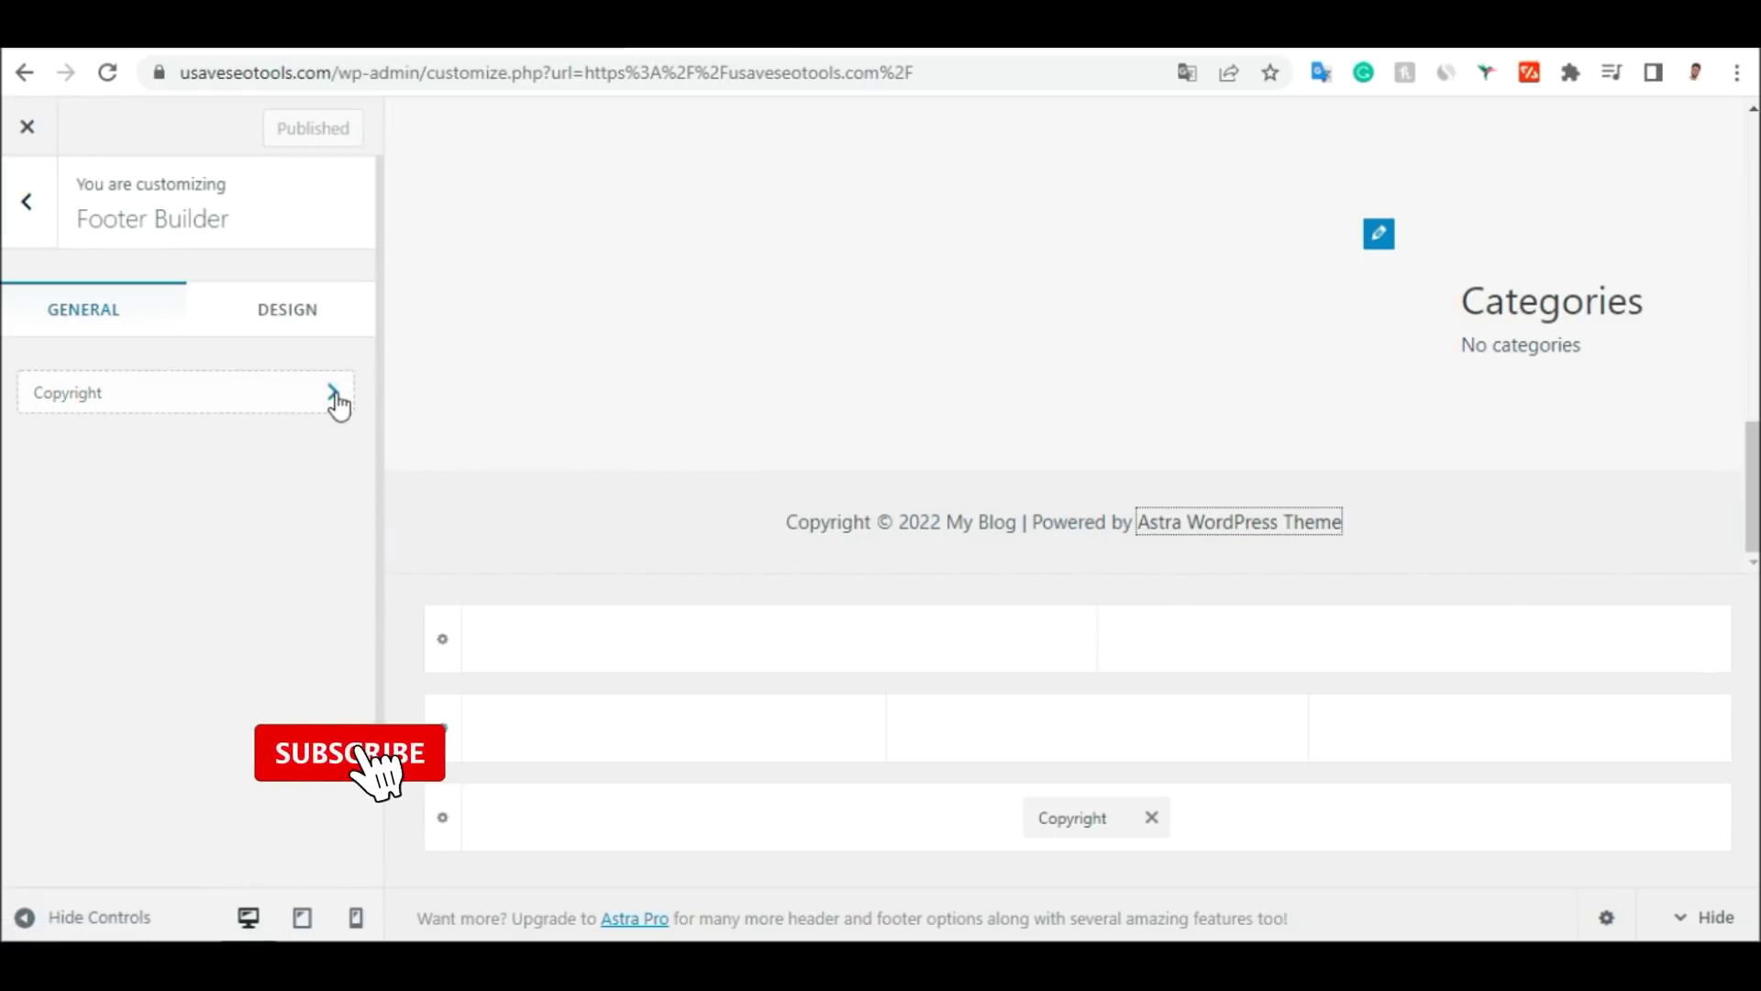
left_click(306, 397)
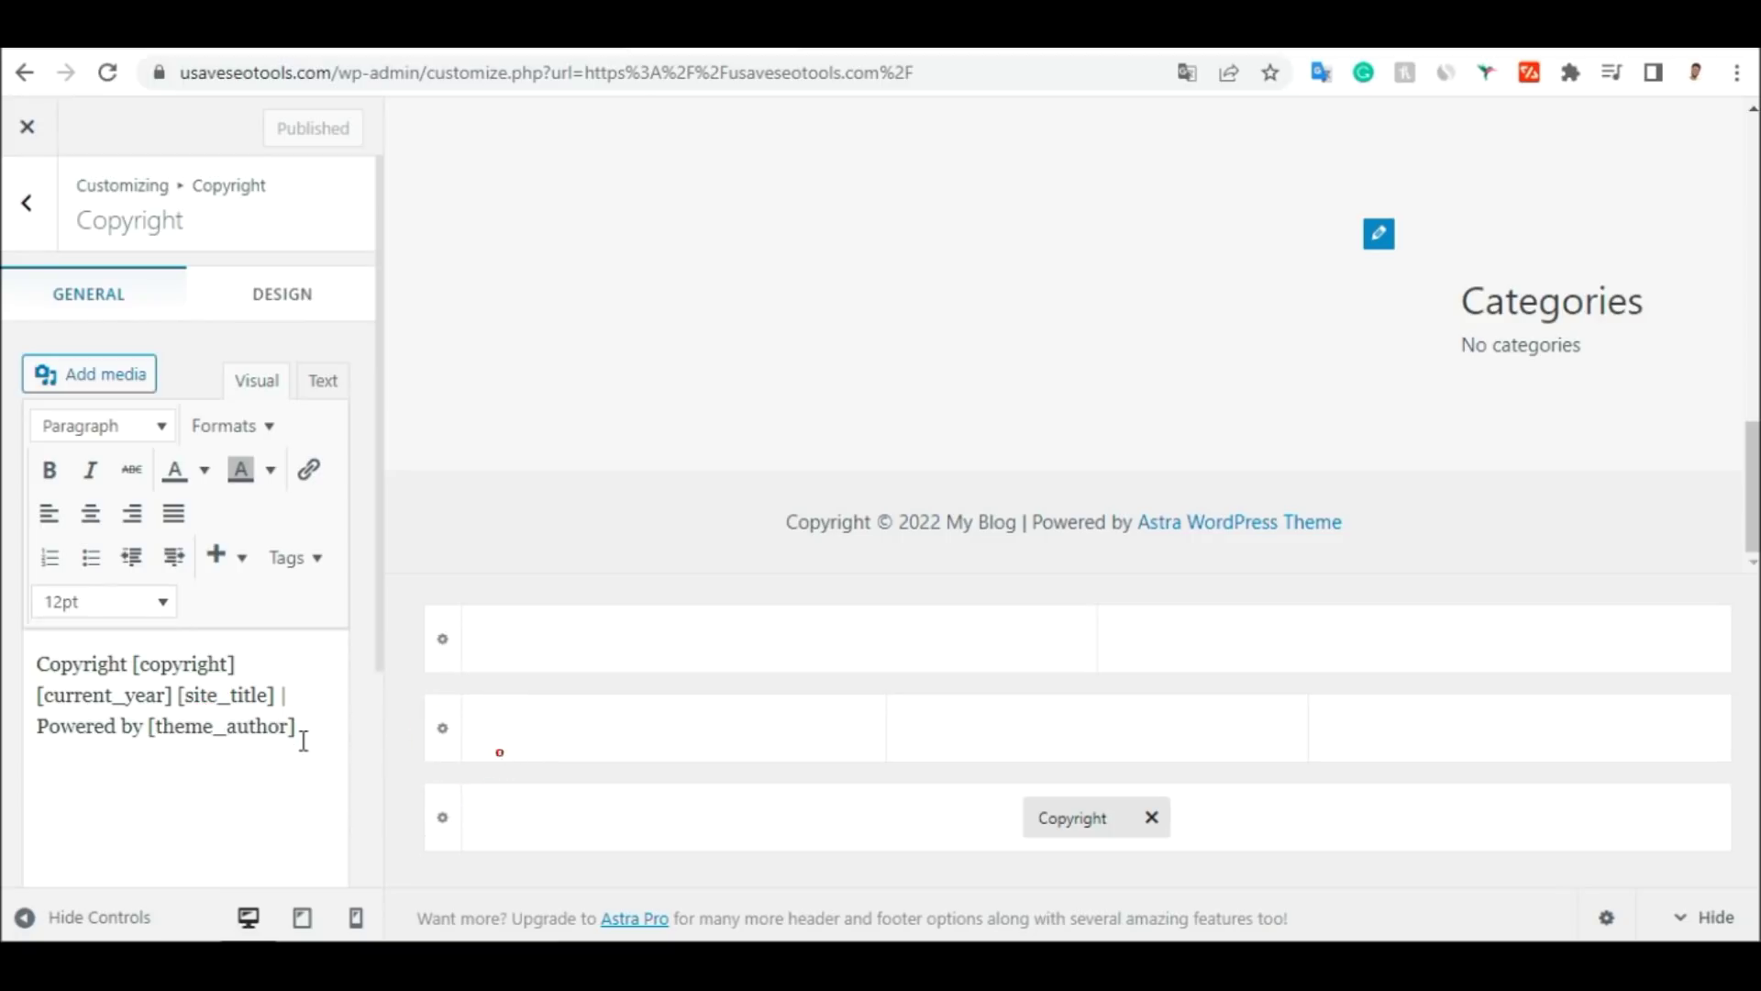
left_click_drag(300, 734, 14, 615)
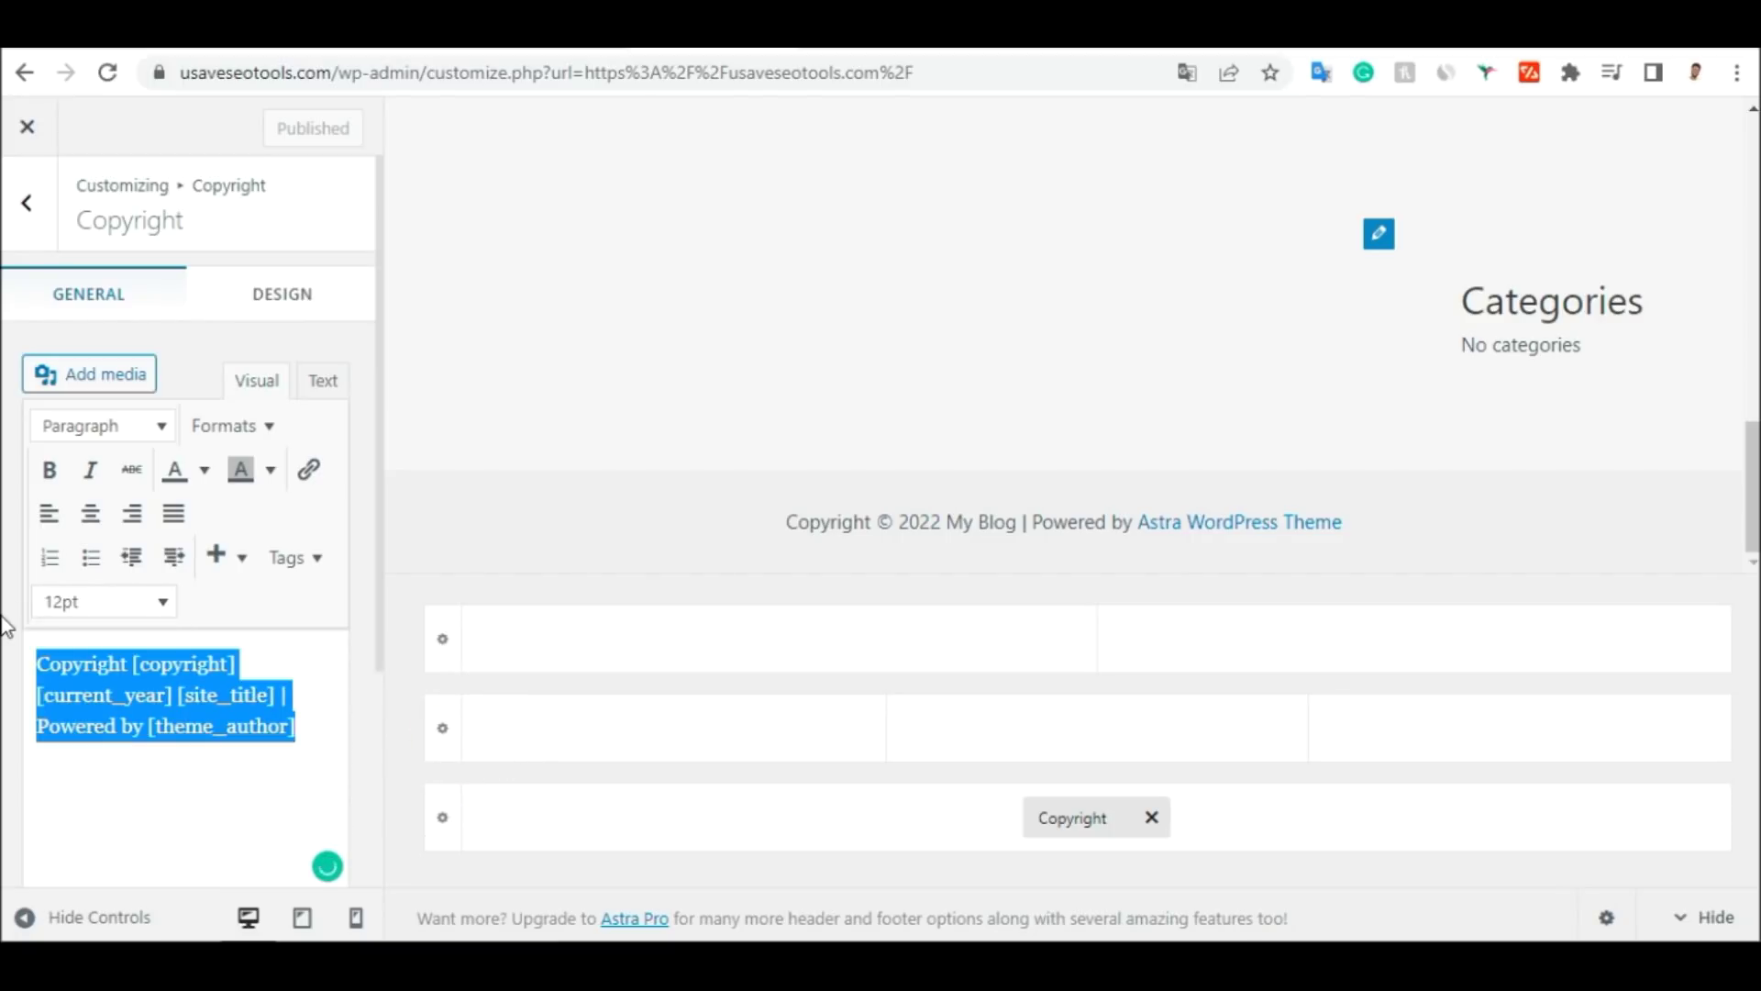
Delete the default copyright text so the footer no longer shows a copyright line.
key("BackSpace")
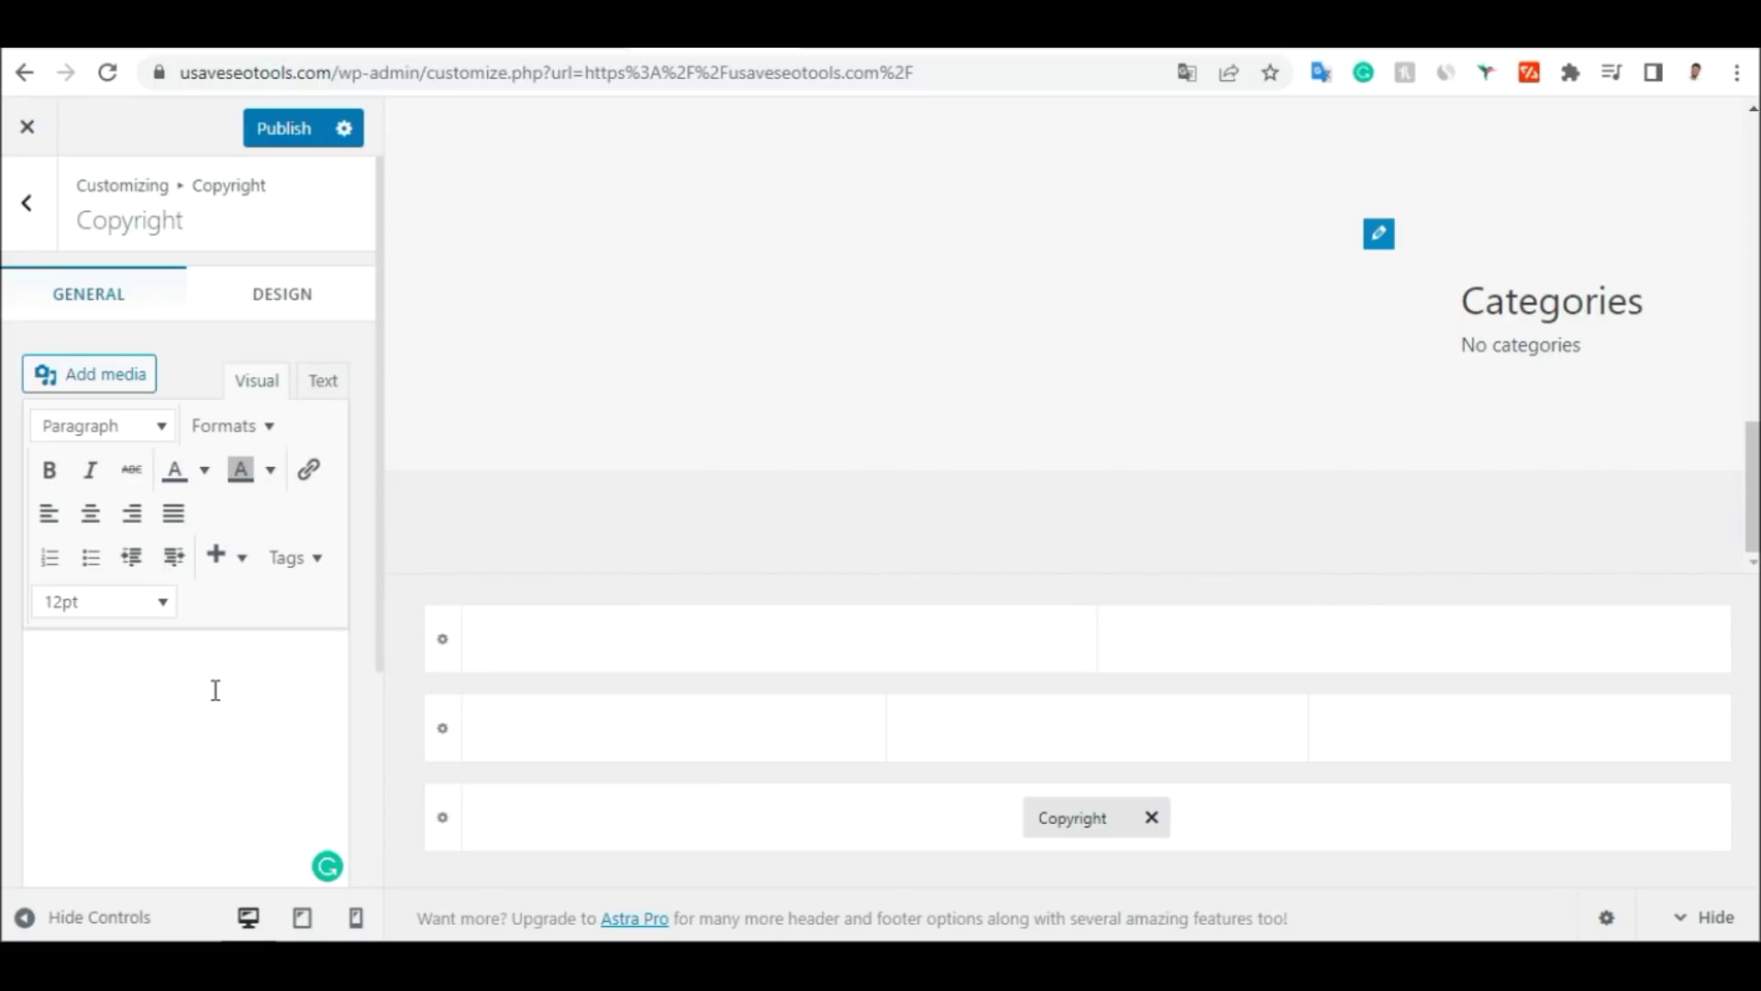
mouse_move(801, 654)
left_click(1063, 825)
left_click(1078, 819)
left_click(81, 685)
left_click(1208, 828)
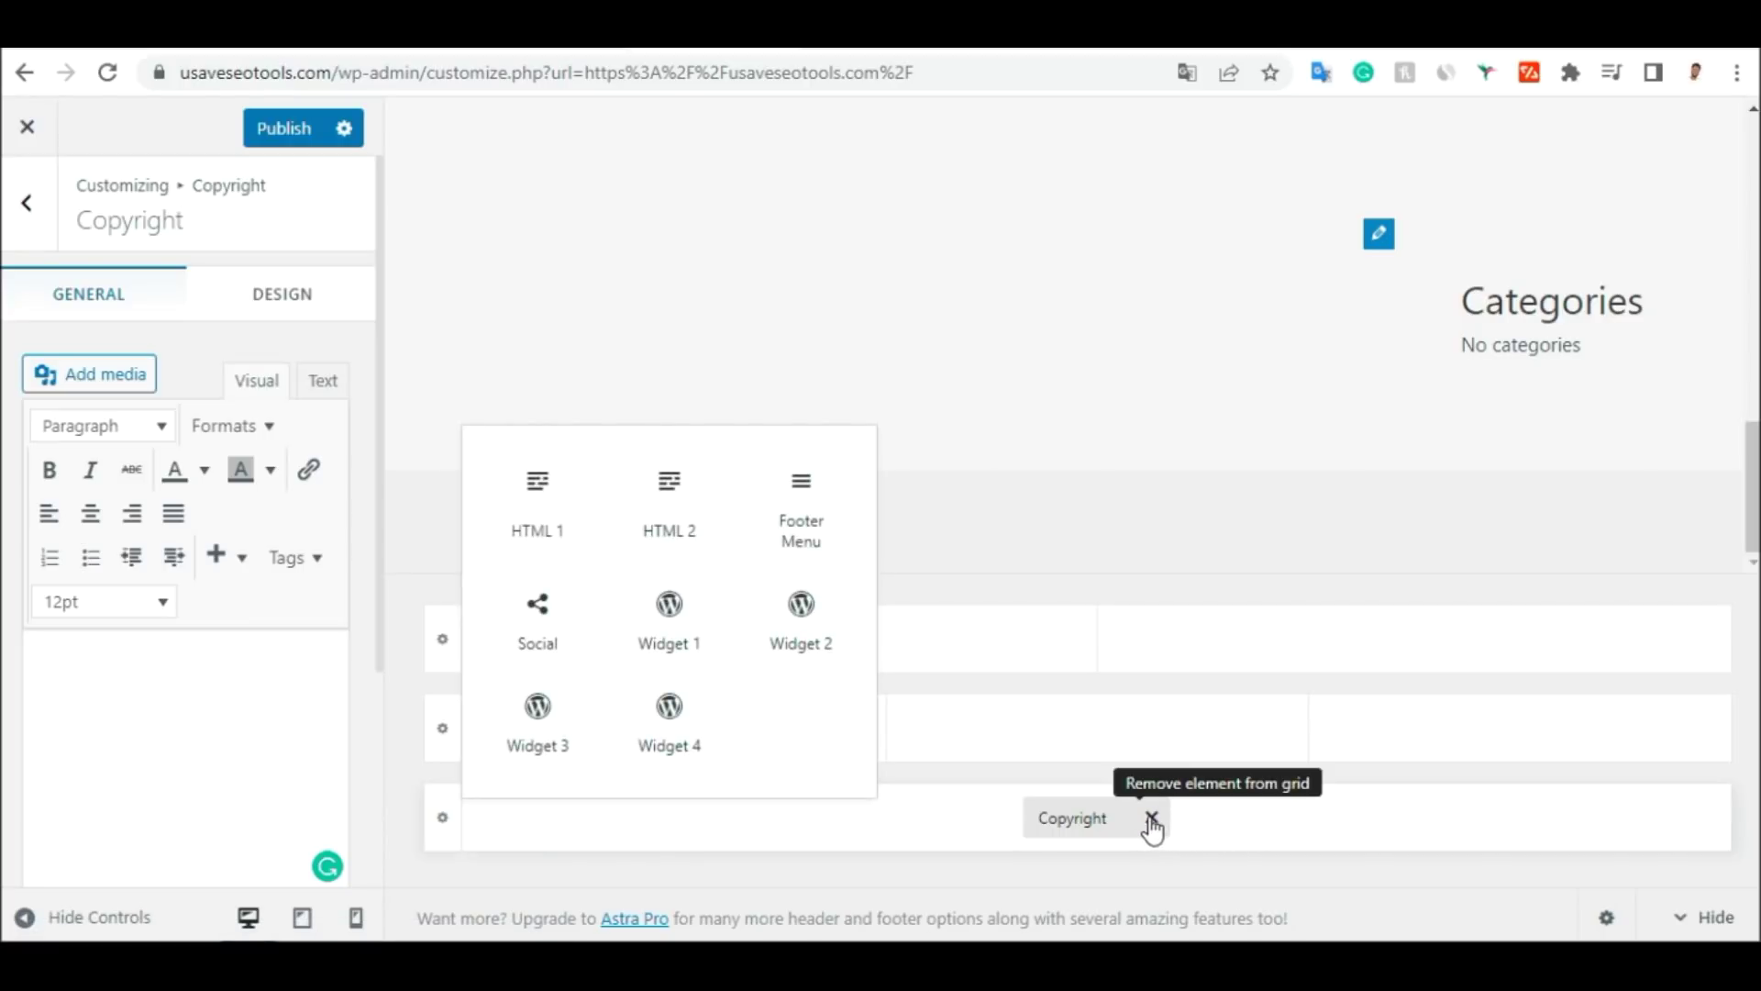
Put Footer Menu in the bottom footer row and remove the Copyright element.
left_click(800, 514)
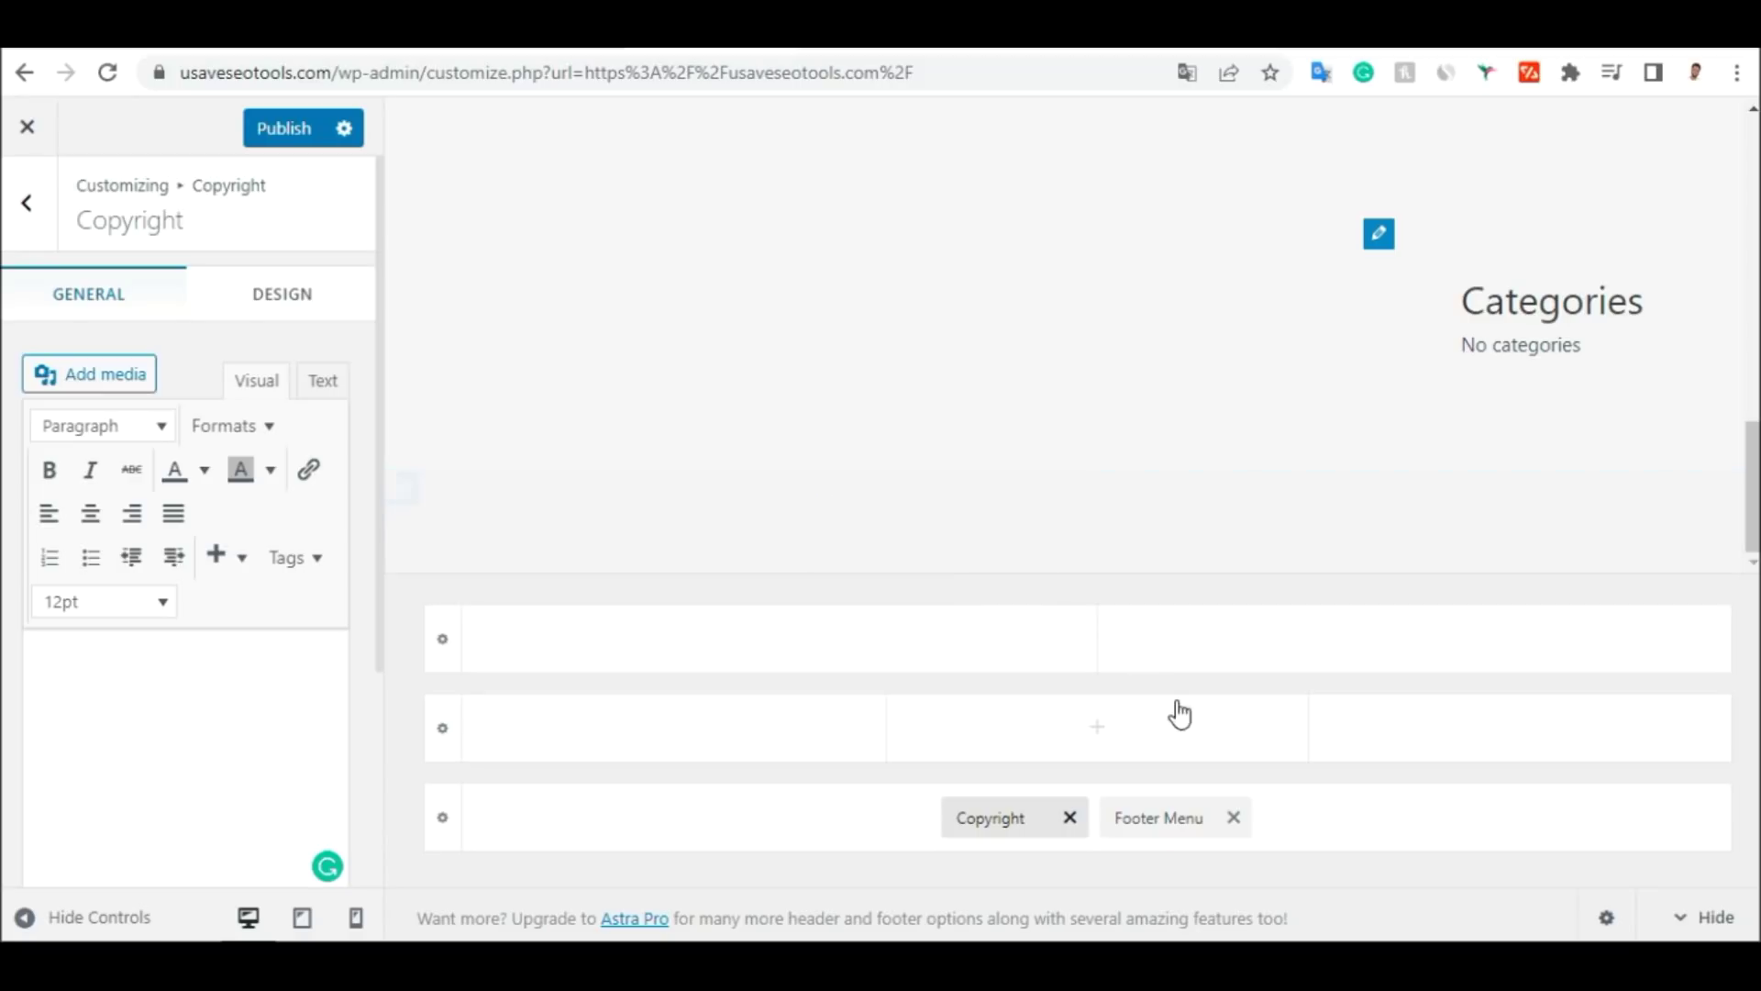
left_click(1069, 817)
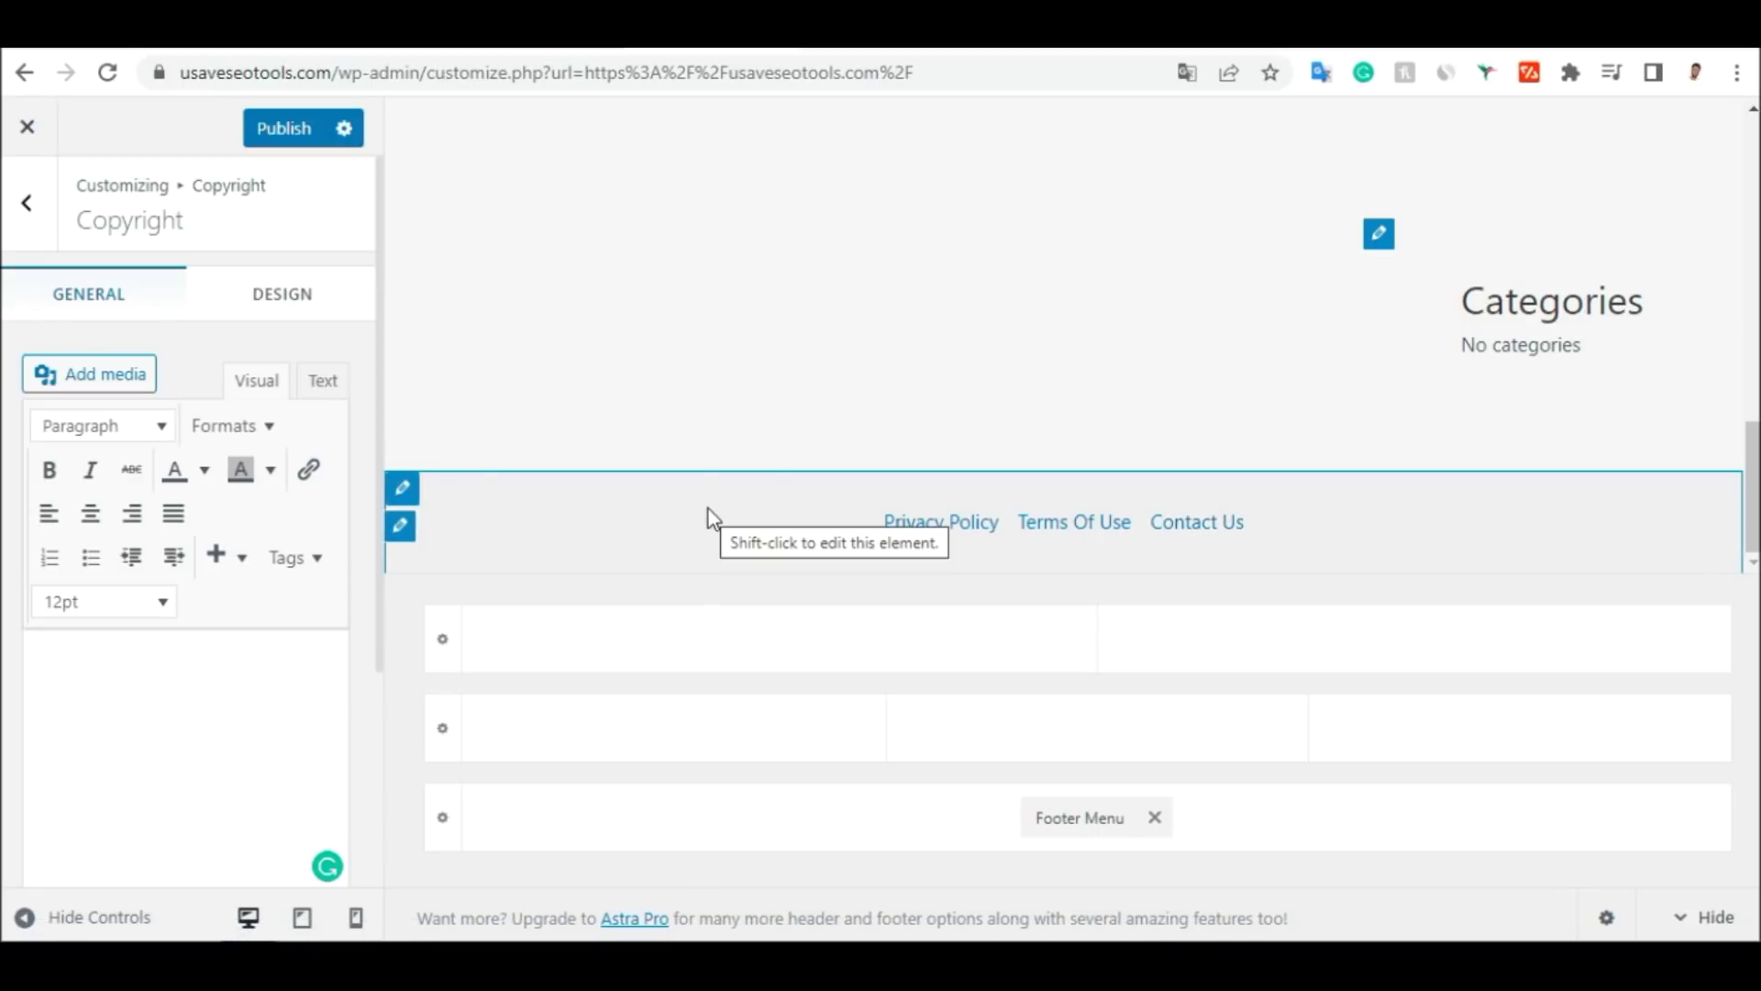
left_click(244, 295)
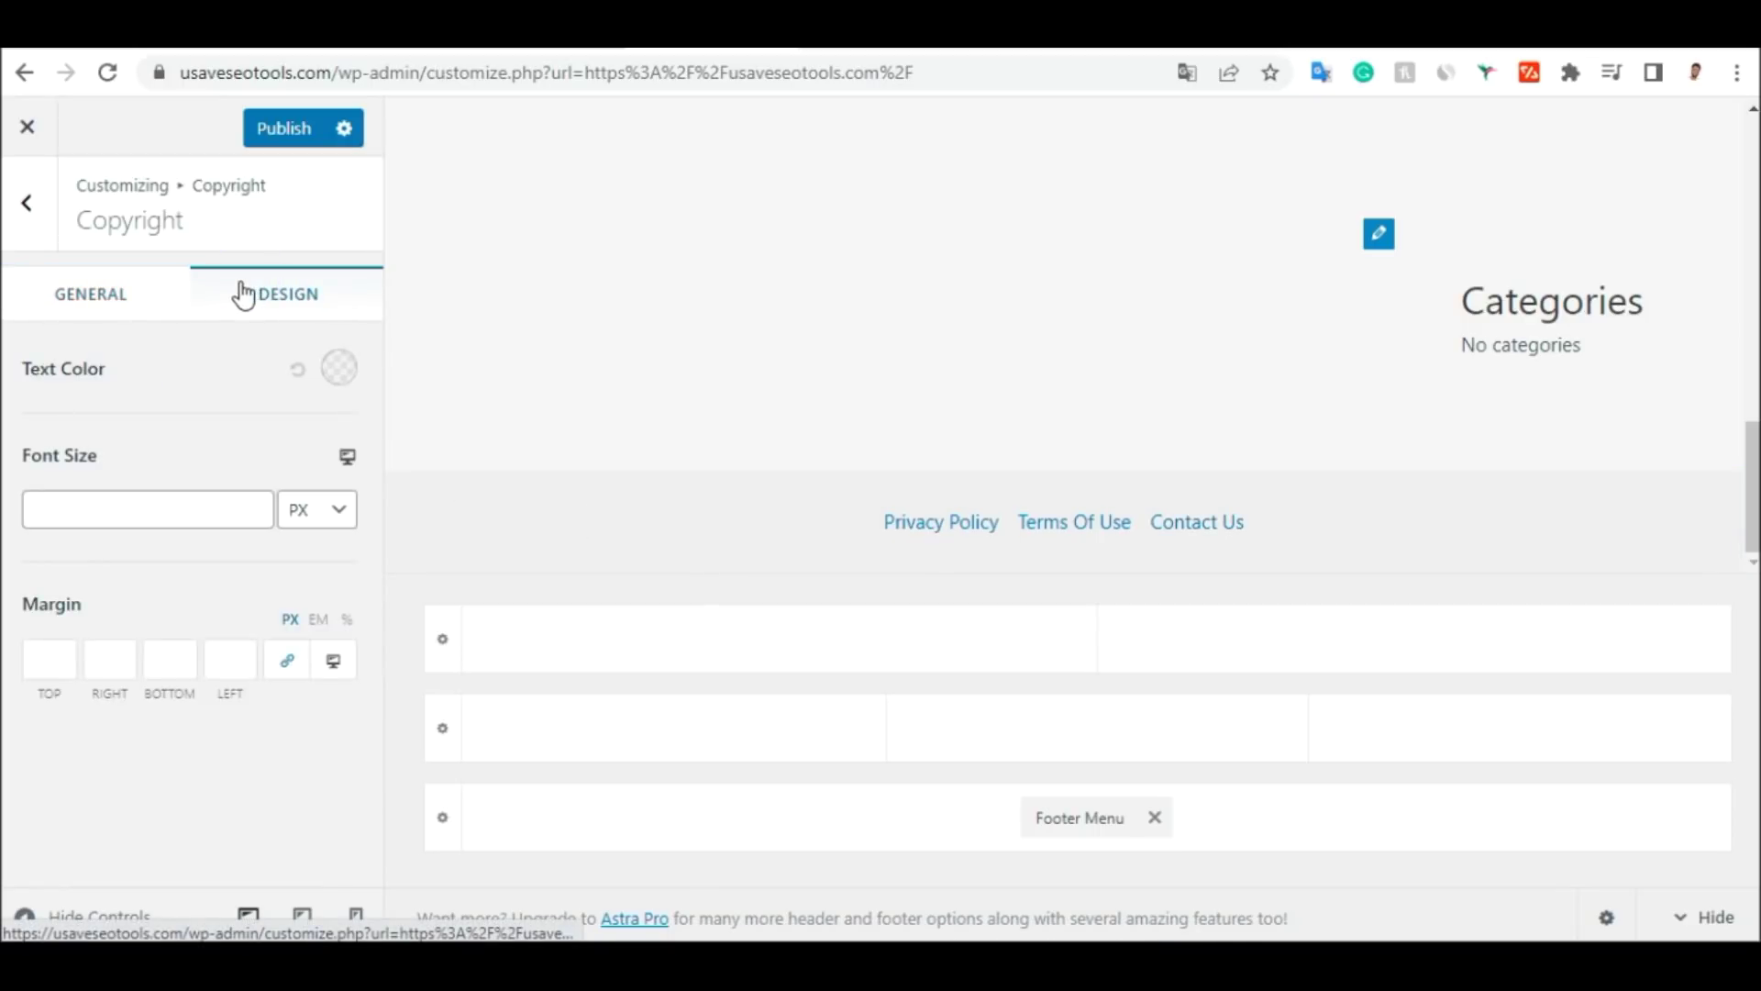
Set the copyright element's text colour to white.
left_click(352, 378)
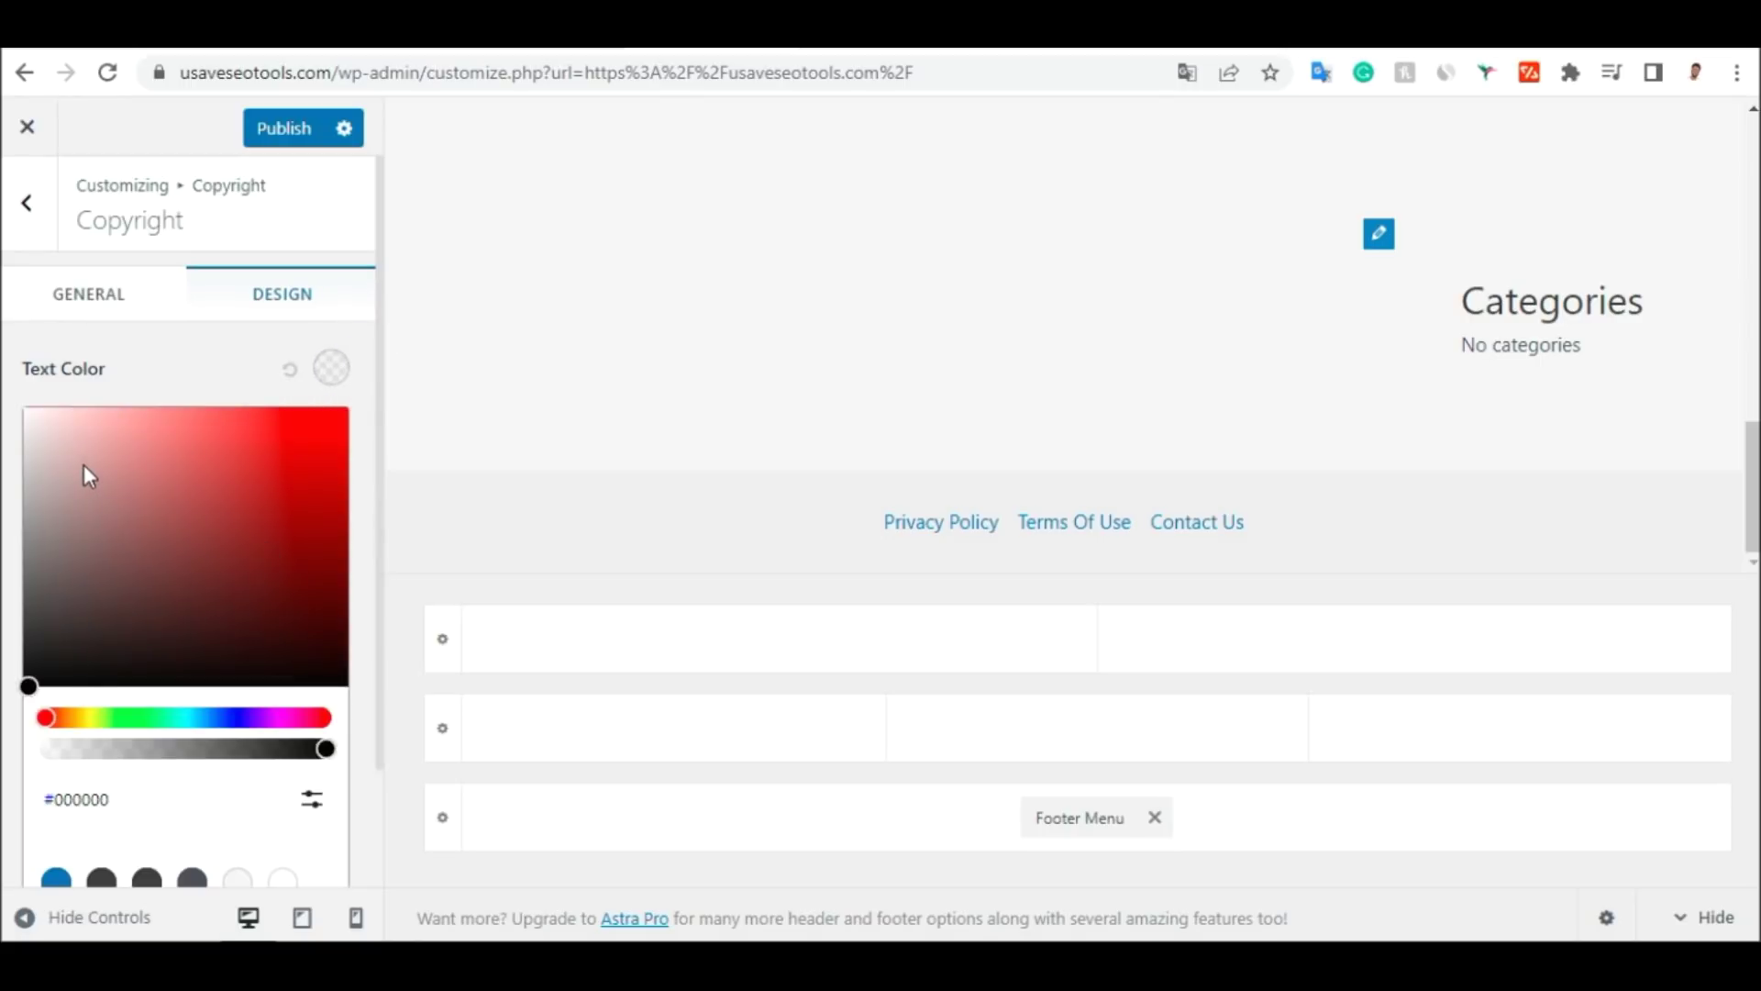
left_click(13, 382)
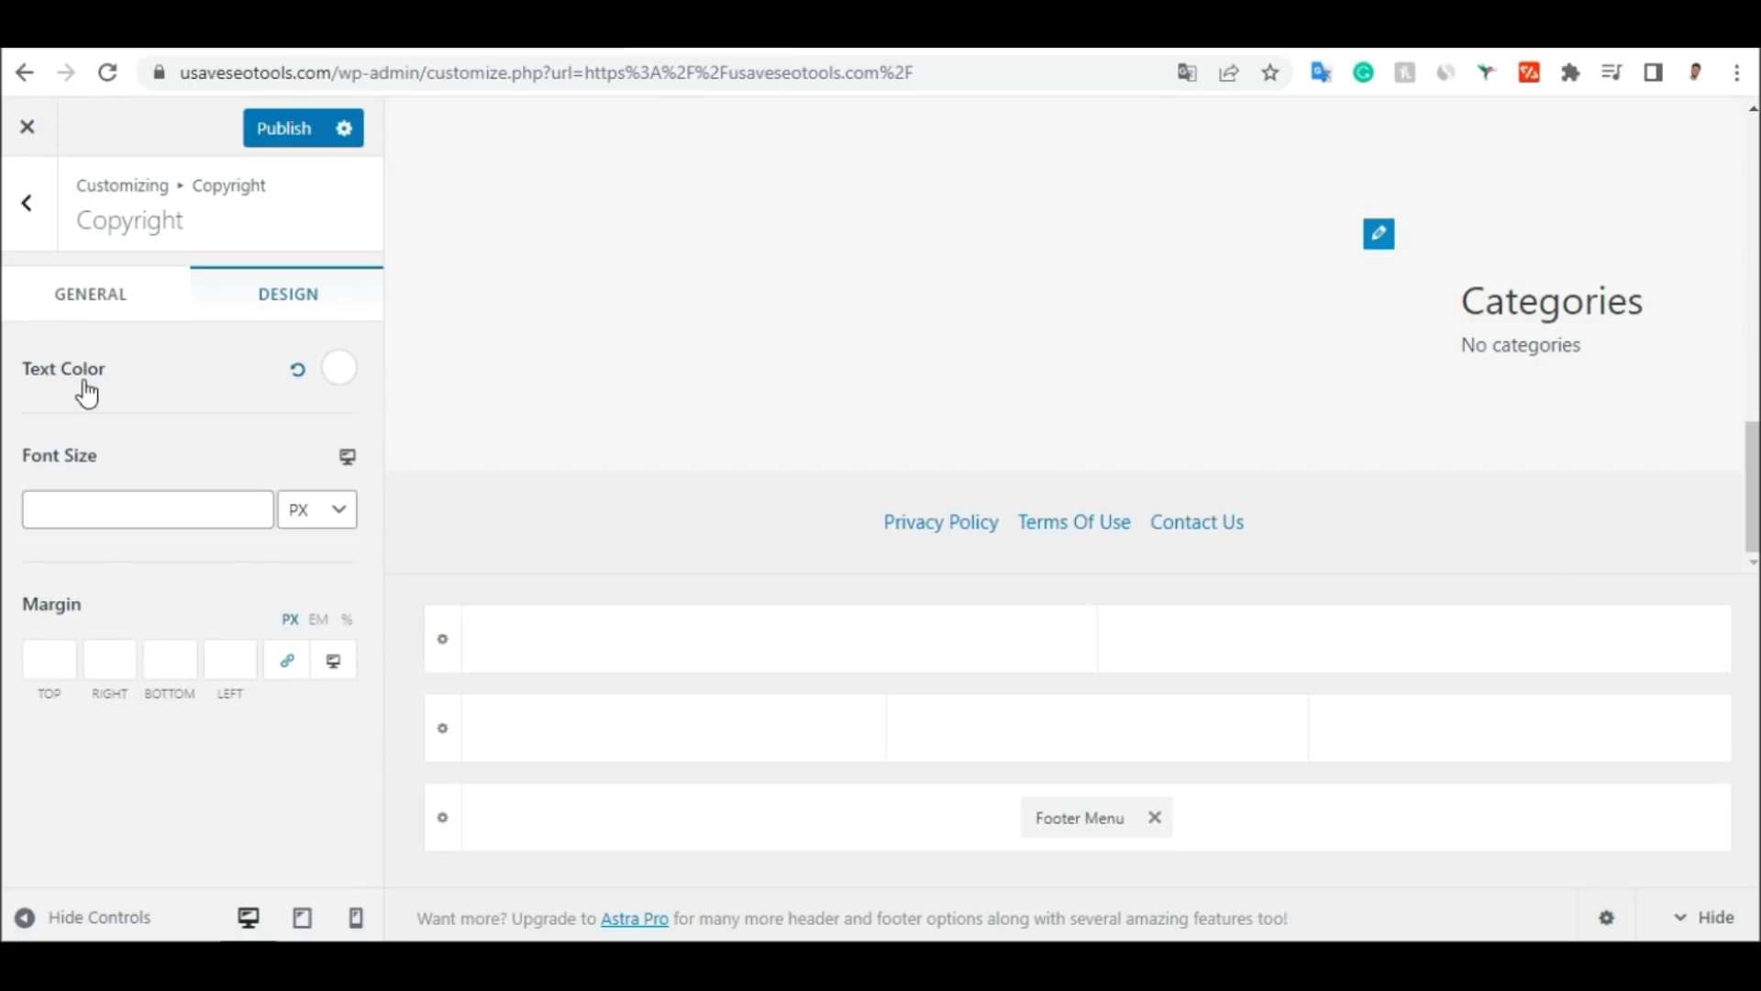
left_click(88, 296)
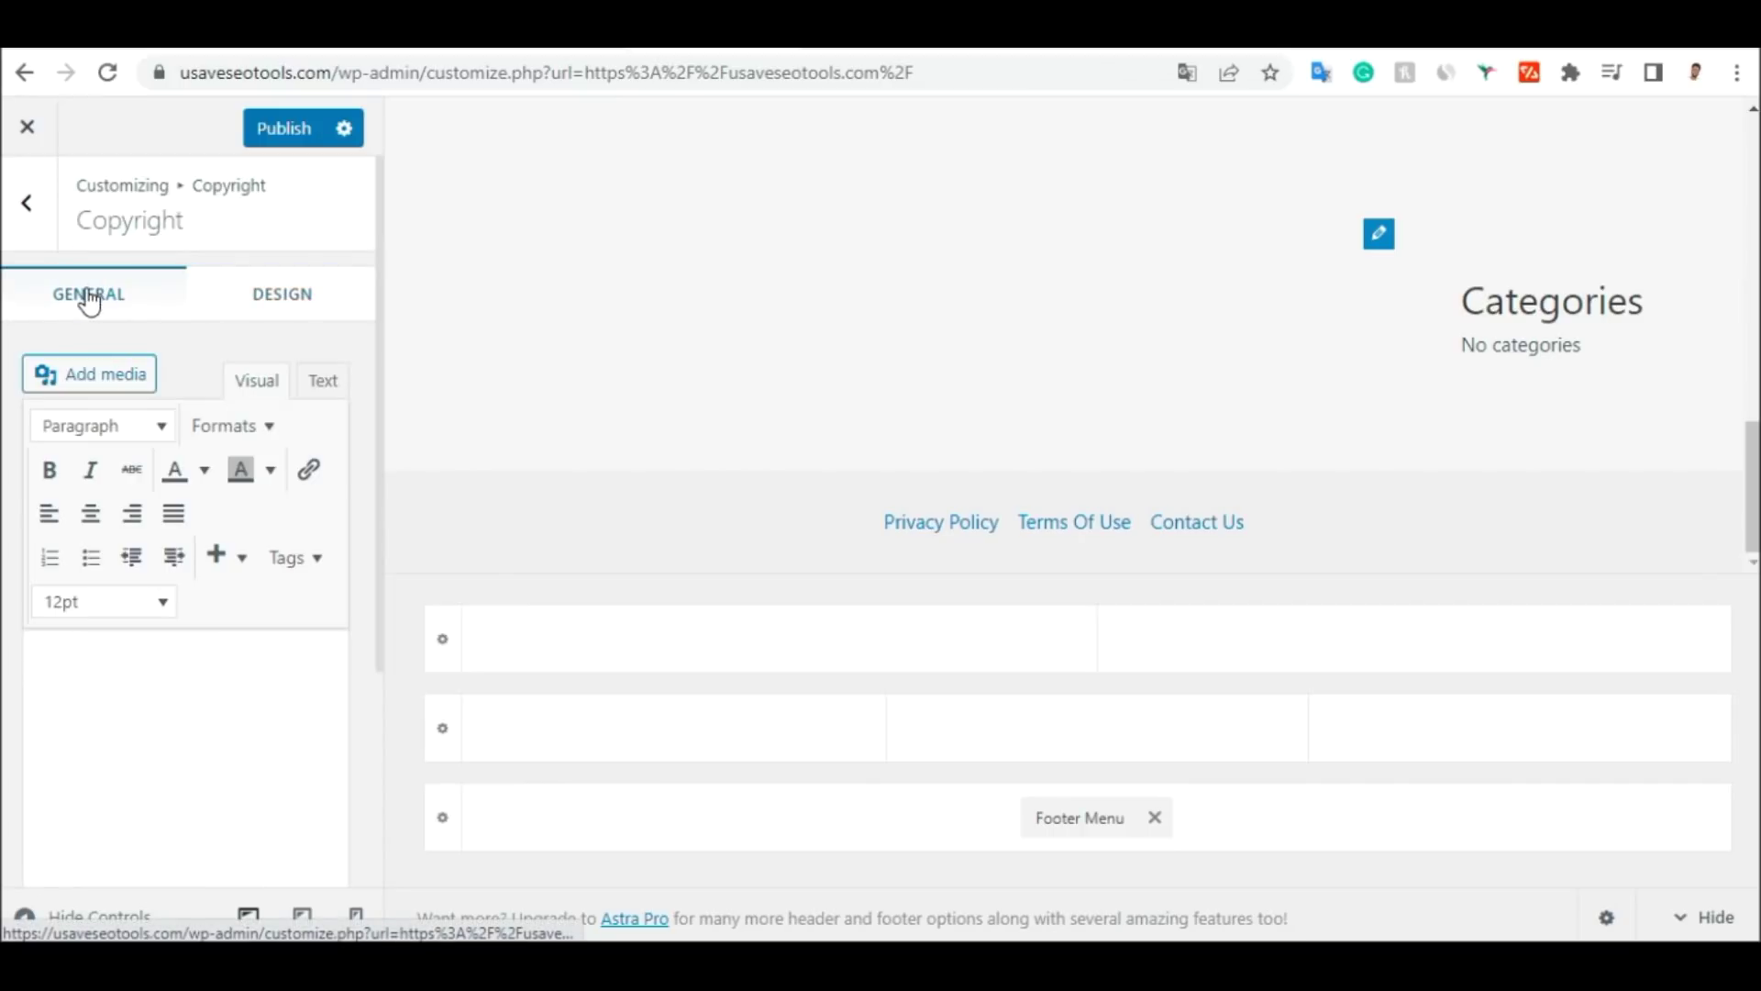
Set the Footer Builder background colour to fully opaque black.
left_click(37, 222)
left_click(304, 303)
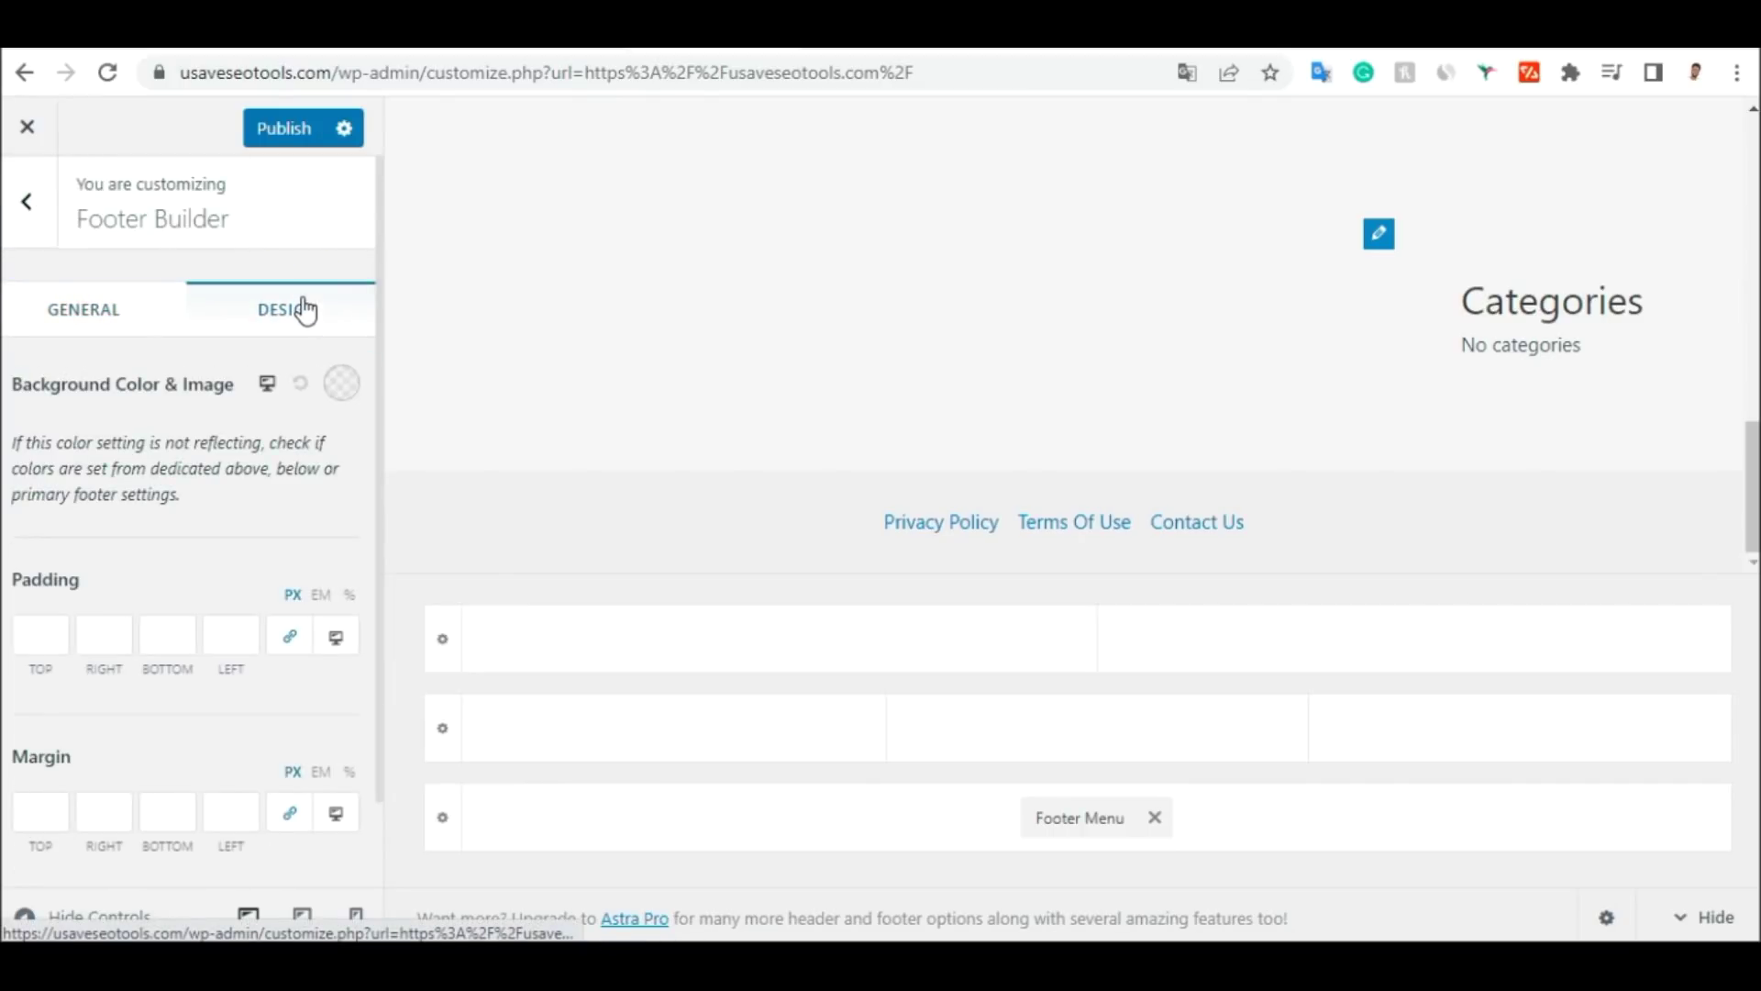
left_click(341, 385)
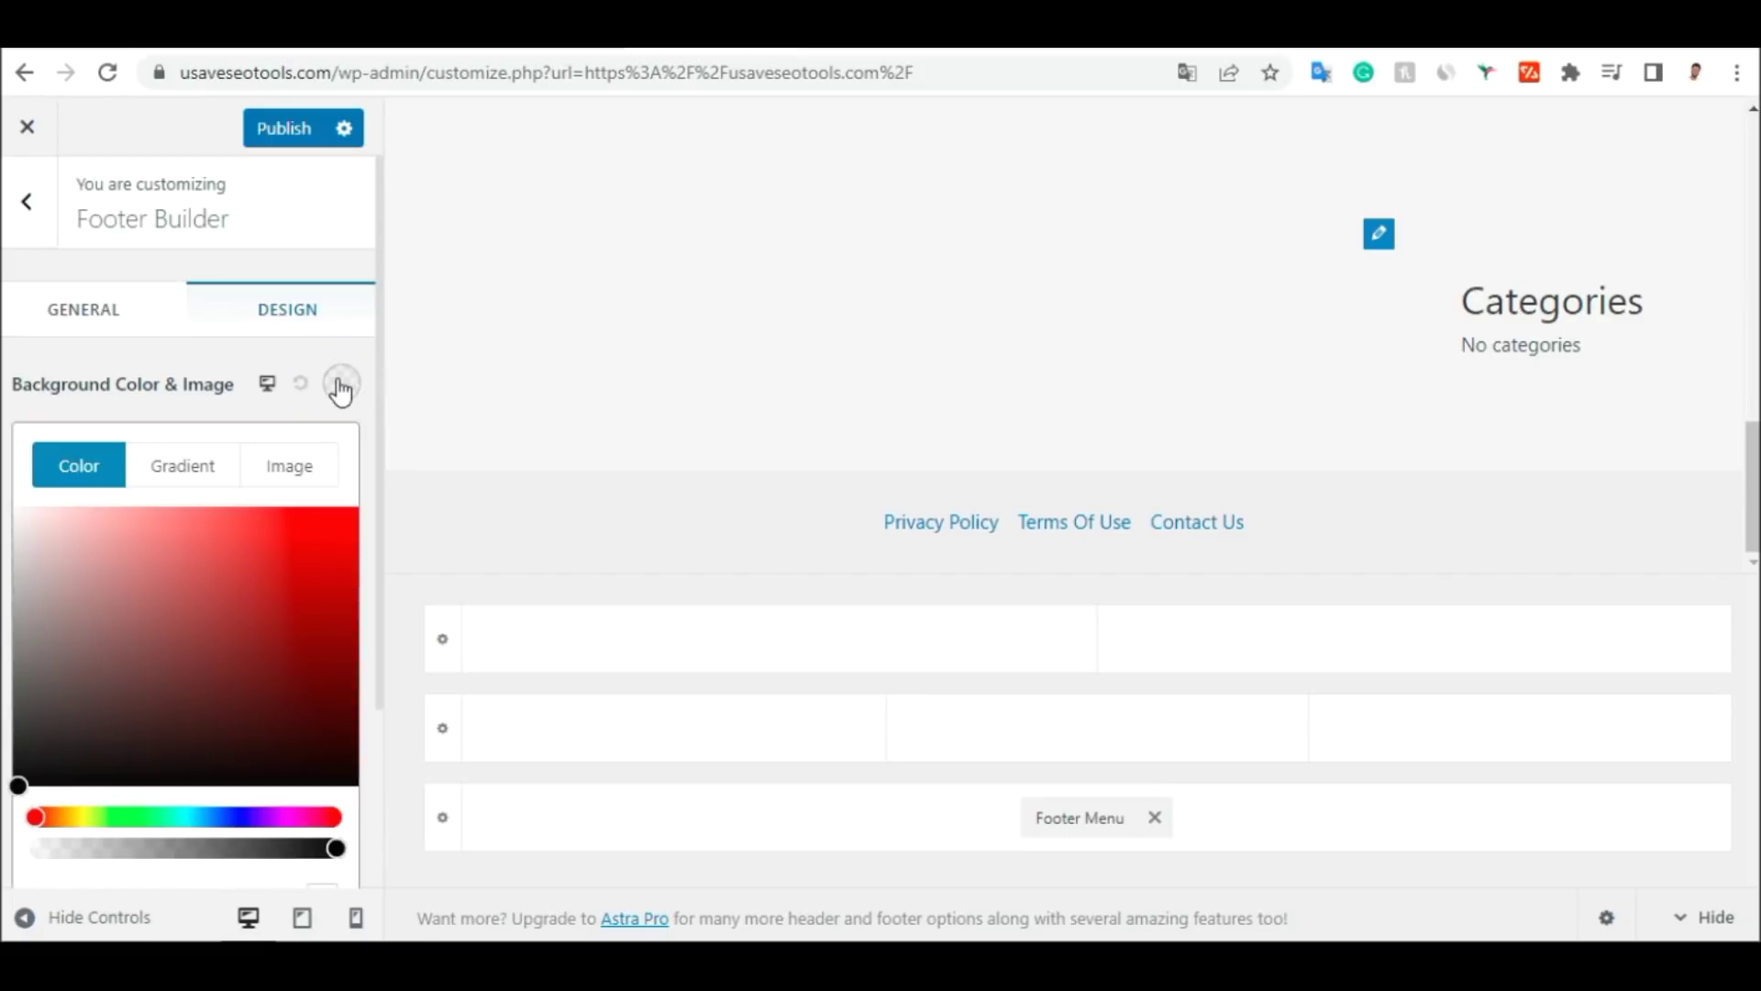
mouse_move(129, 648)
left_mouse_down()
mouse_move(98, 767)
mouse_move(204, 775)
mouse_move(20, 915)
mouse_move(99, 787)
left_mouse_up()
left_click(341, 383)
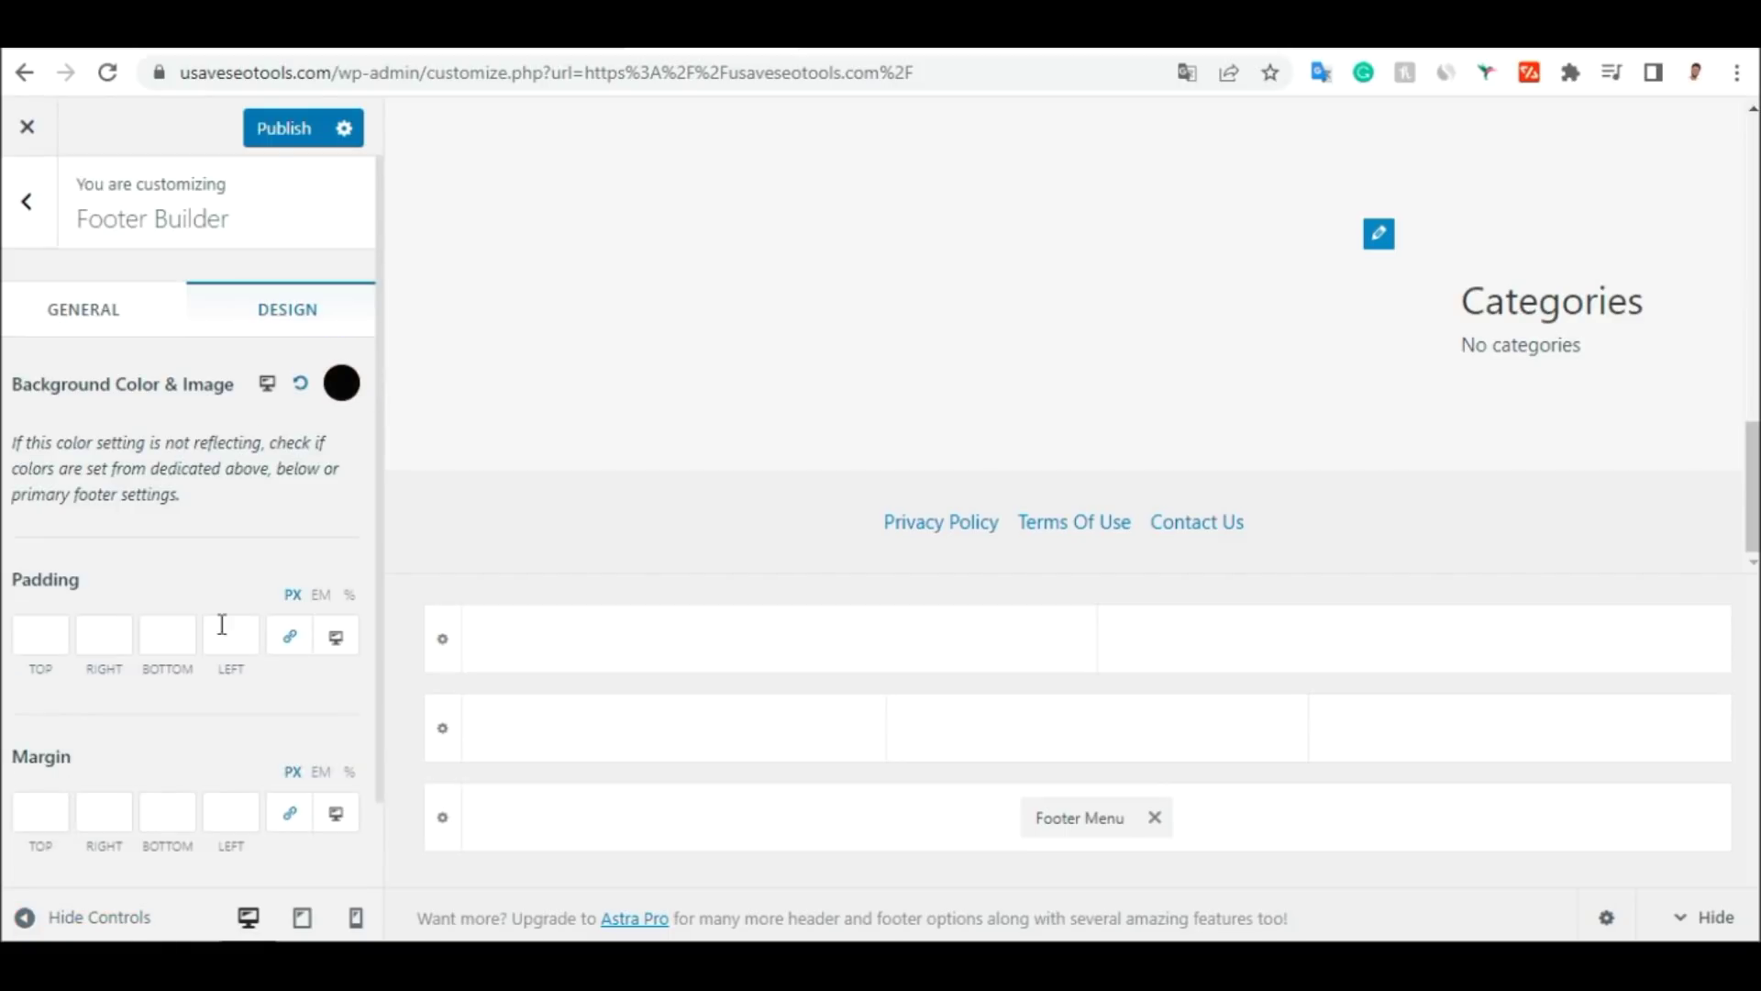
left_click(341, 384)
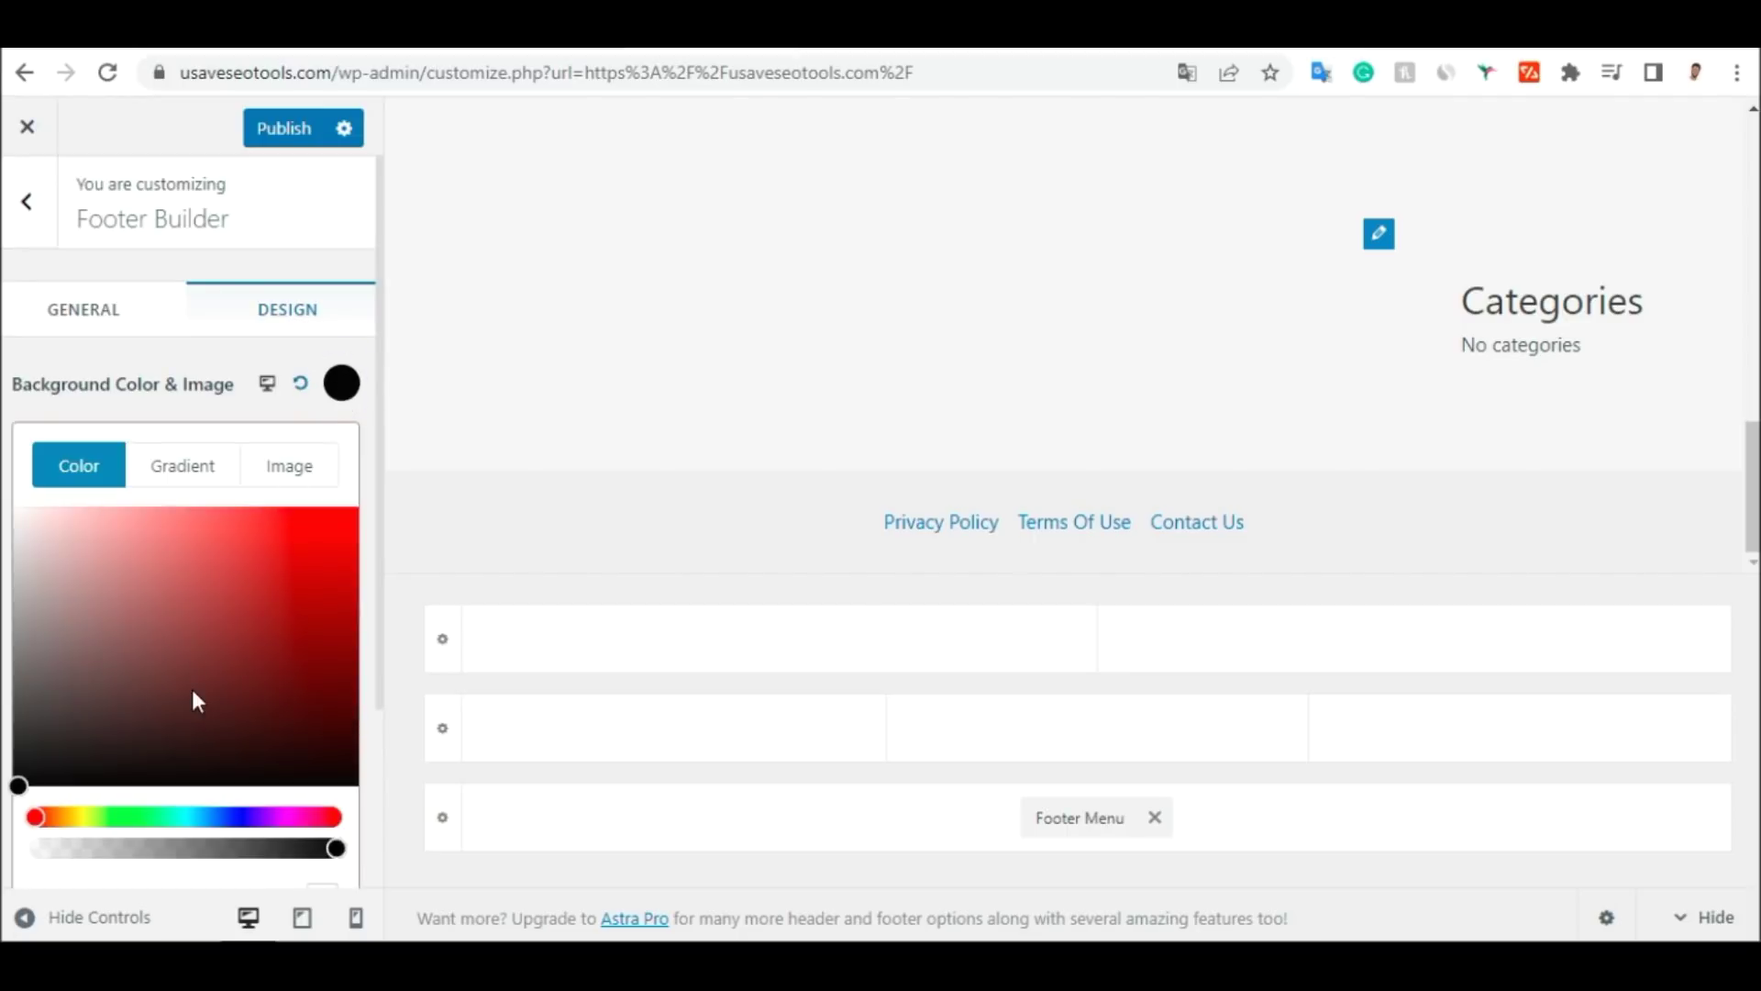
left_click_drag(86, 751, 144, 774)
mouse_move(336, 849)
left_mouse_down()
mouse_move(296, 851)
mouse_move(338, 849)
left_mouse_up()
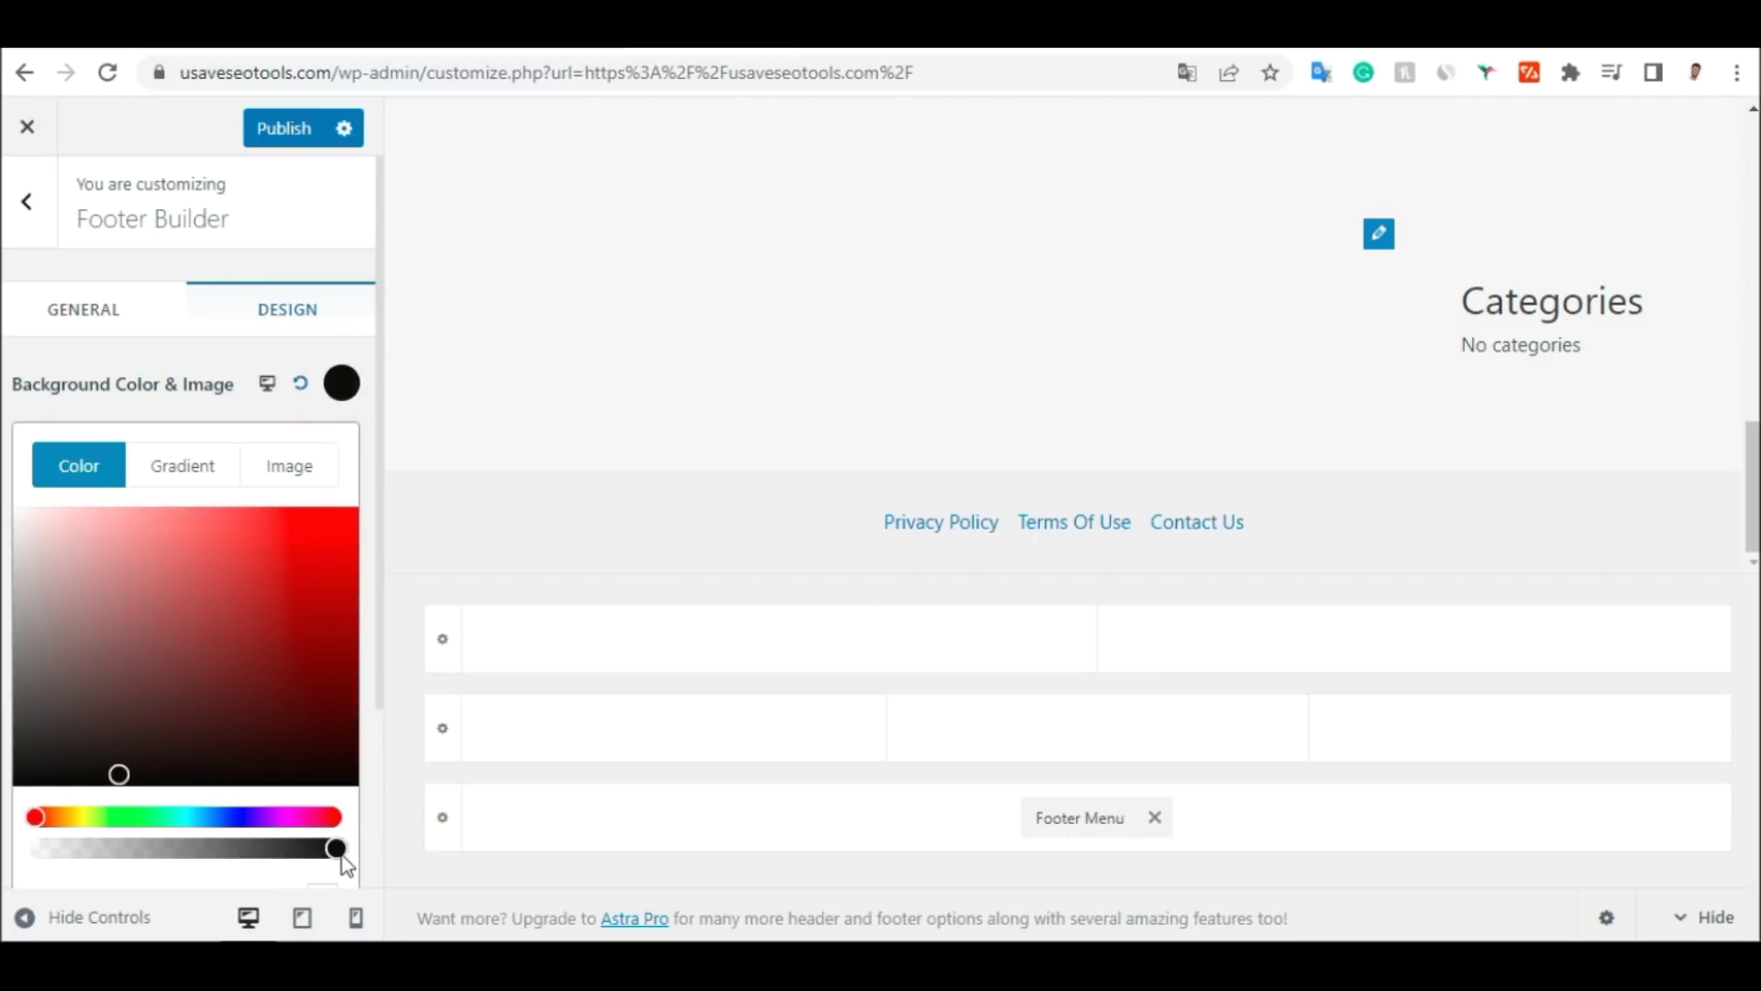
mouse_move(126, 777)
left_mouse_down()
mouse_move(371, 782)
mouse_move(324, 786)
left_mouse_up()
left_click(28, 204)
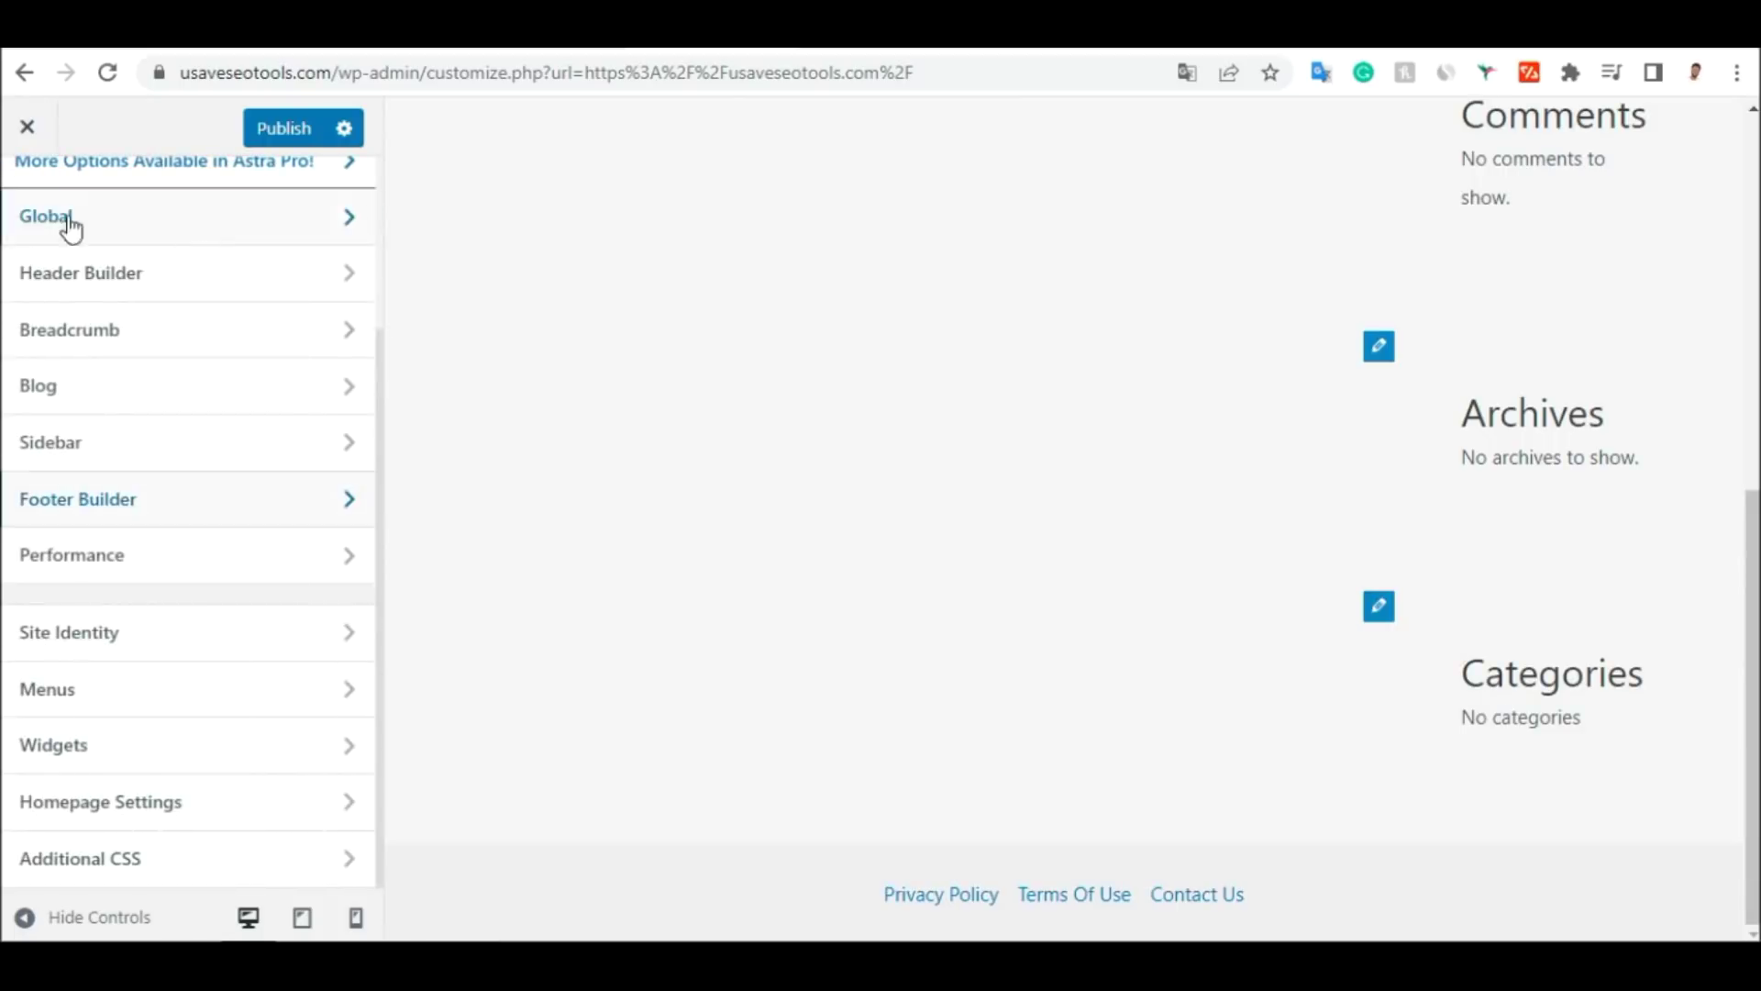
Publish the footer background change, reload, and return to the Footer Builder settings.
left_click(296, 117)
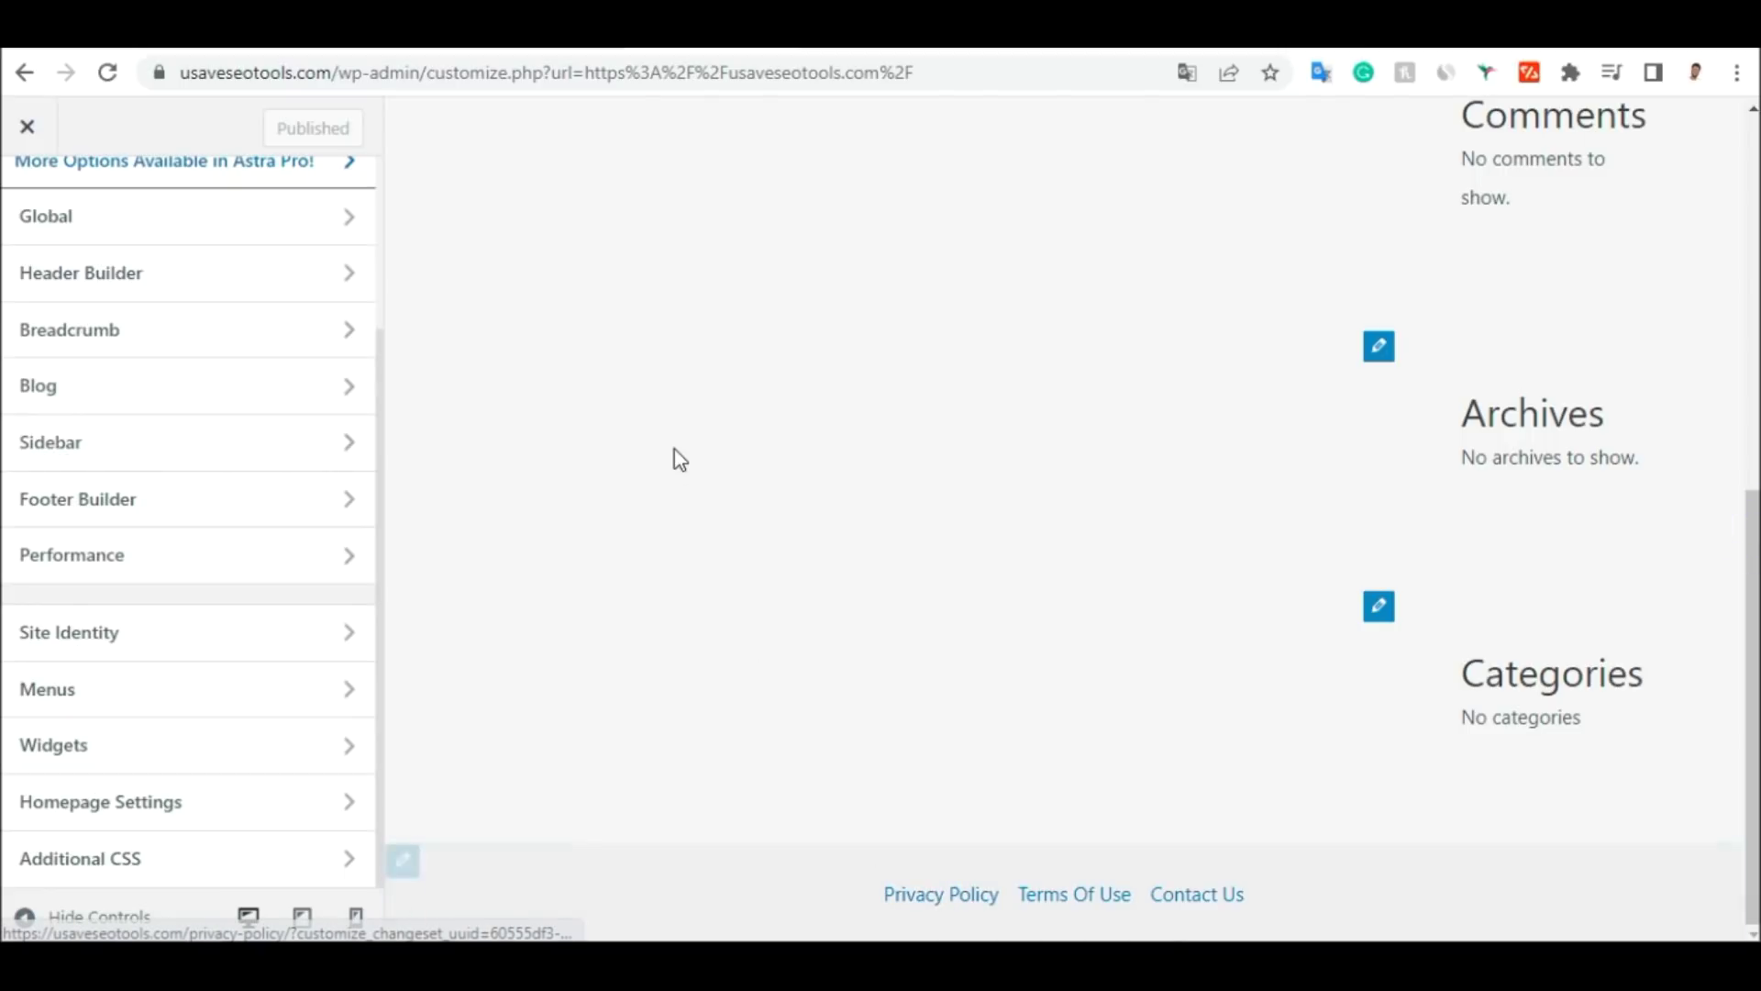
left_click(106, 74)
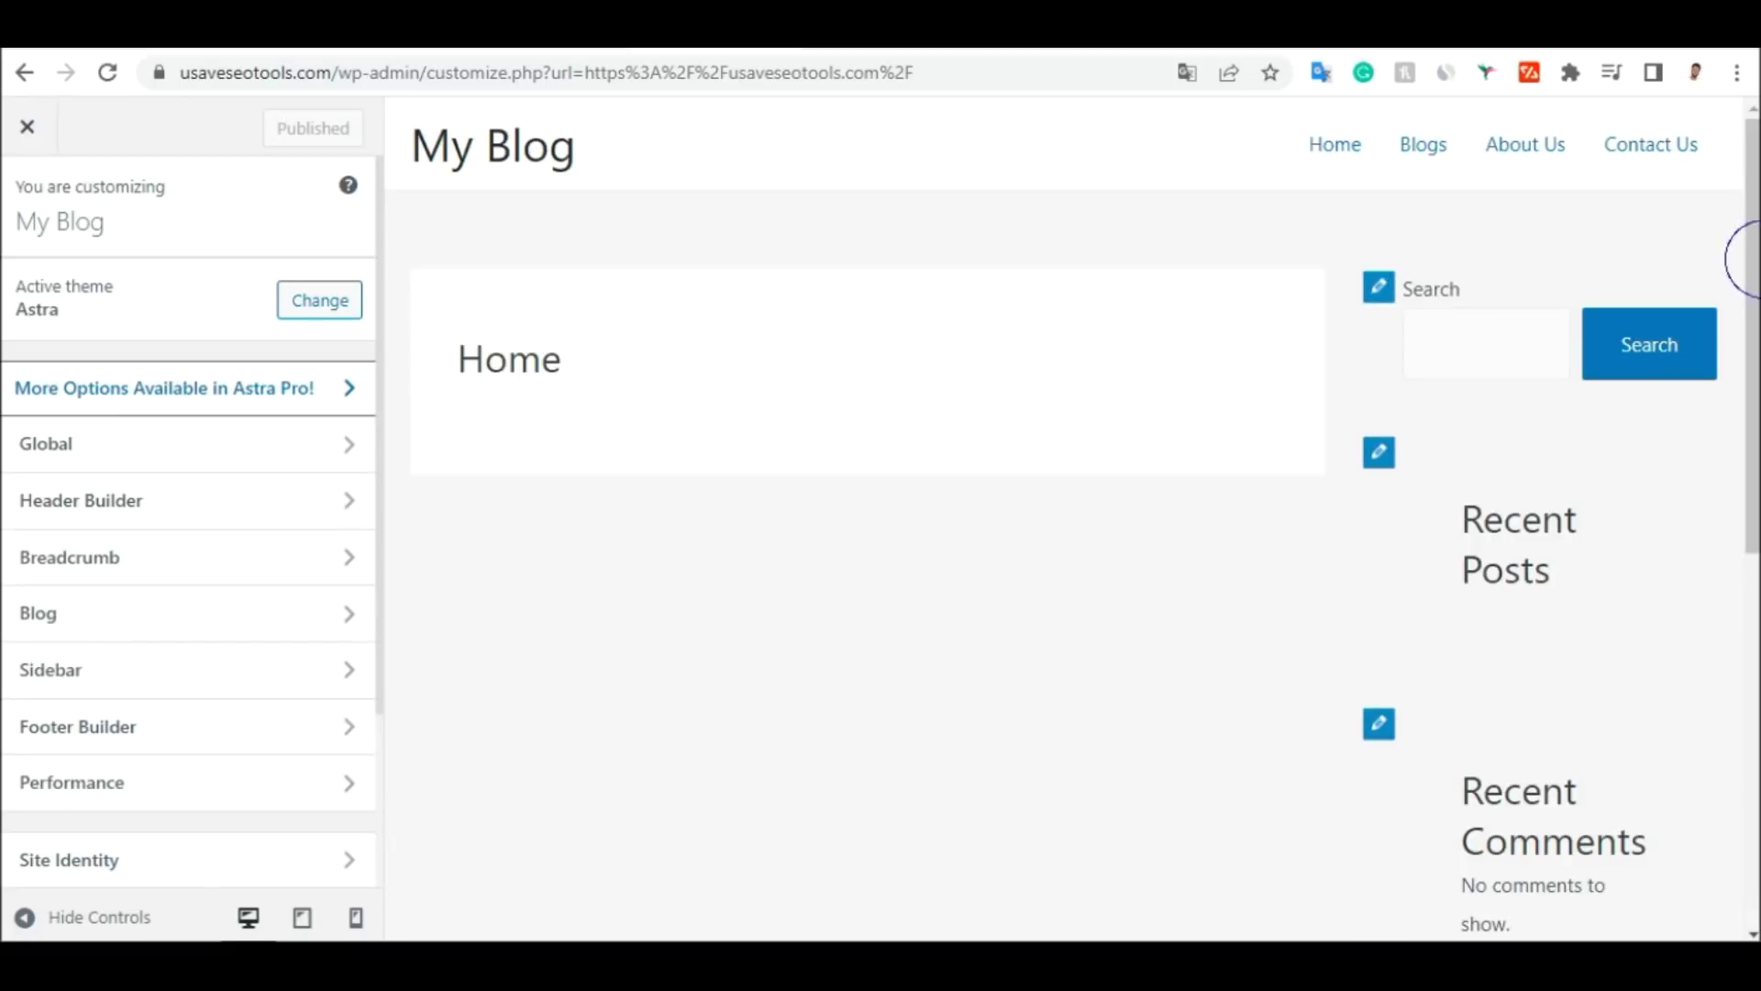
left_click_drag(1757, 342, 1750, 724)
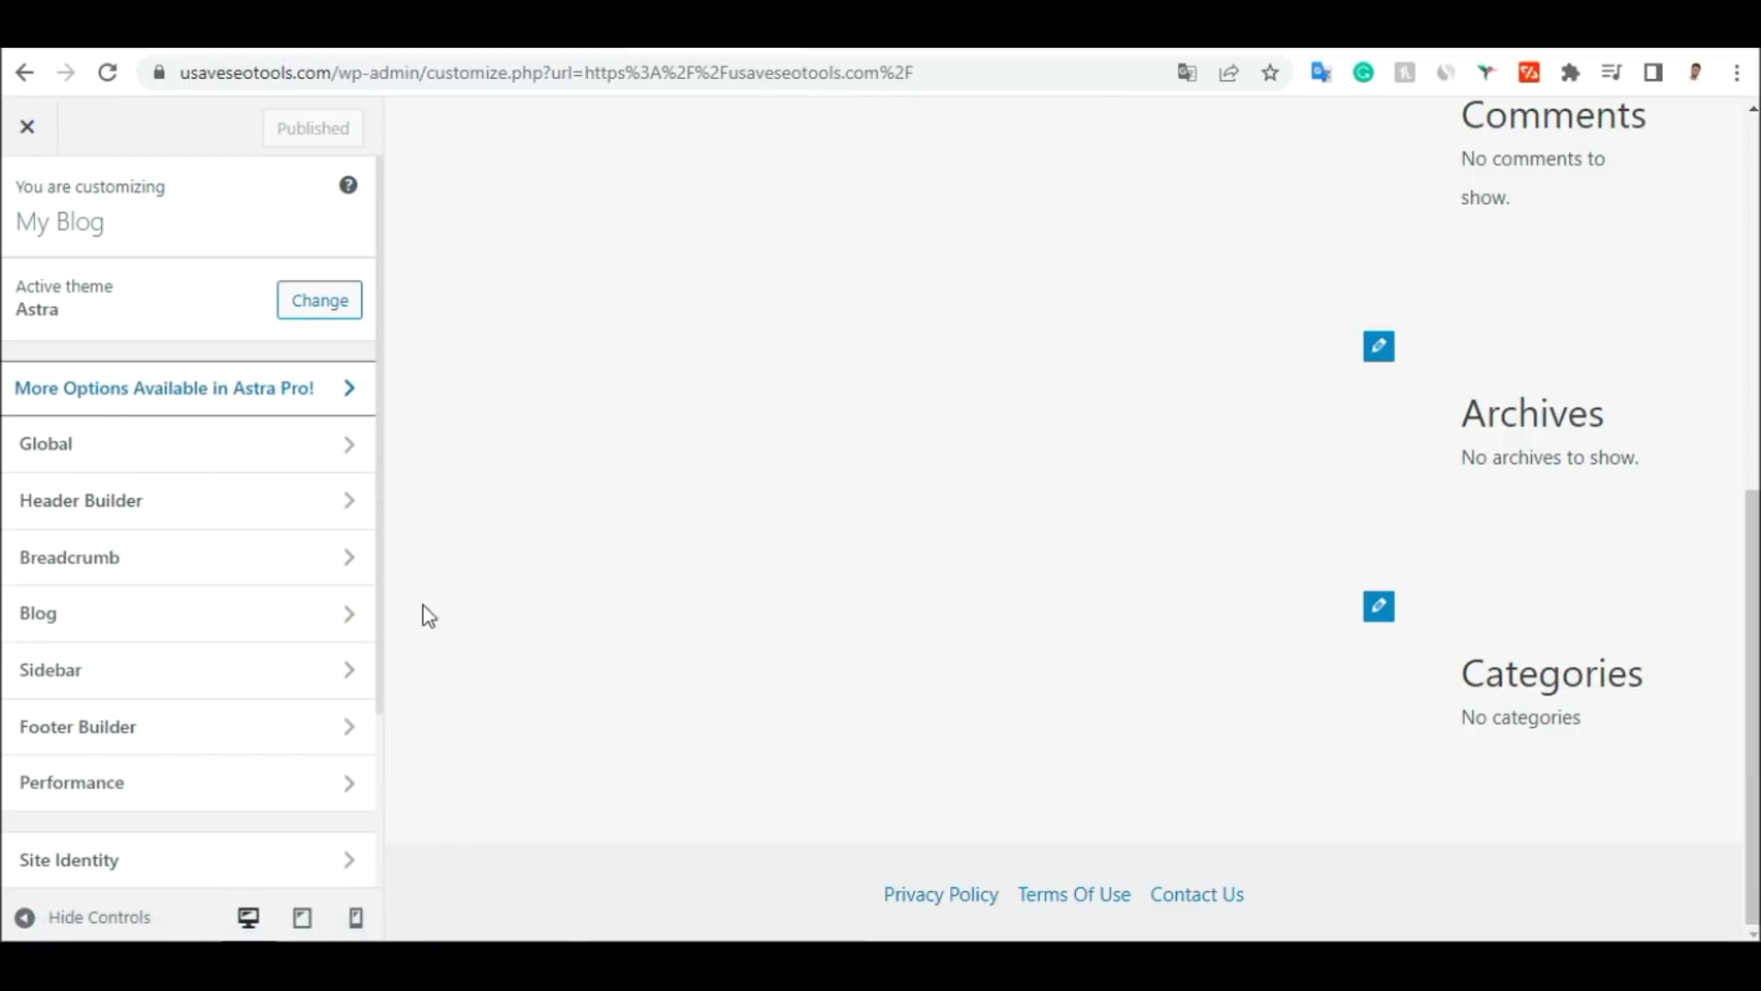
left_click(216, 730)
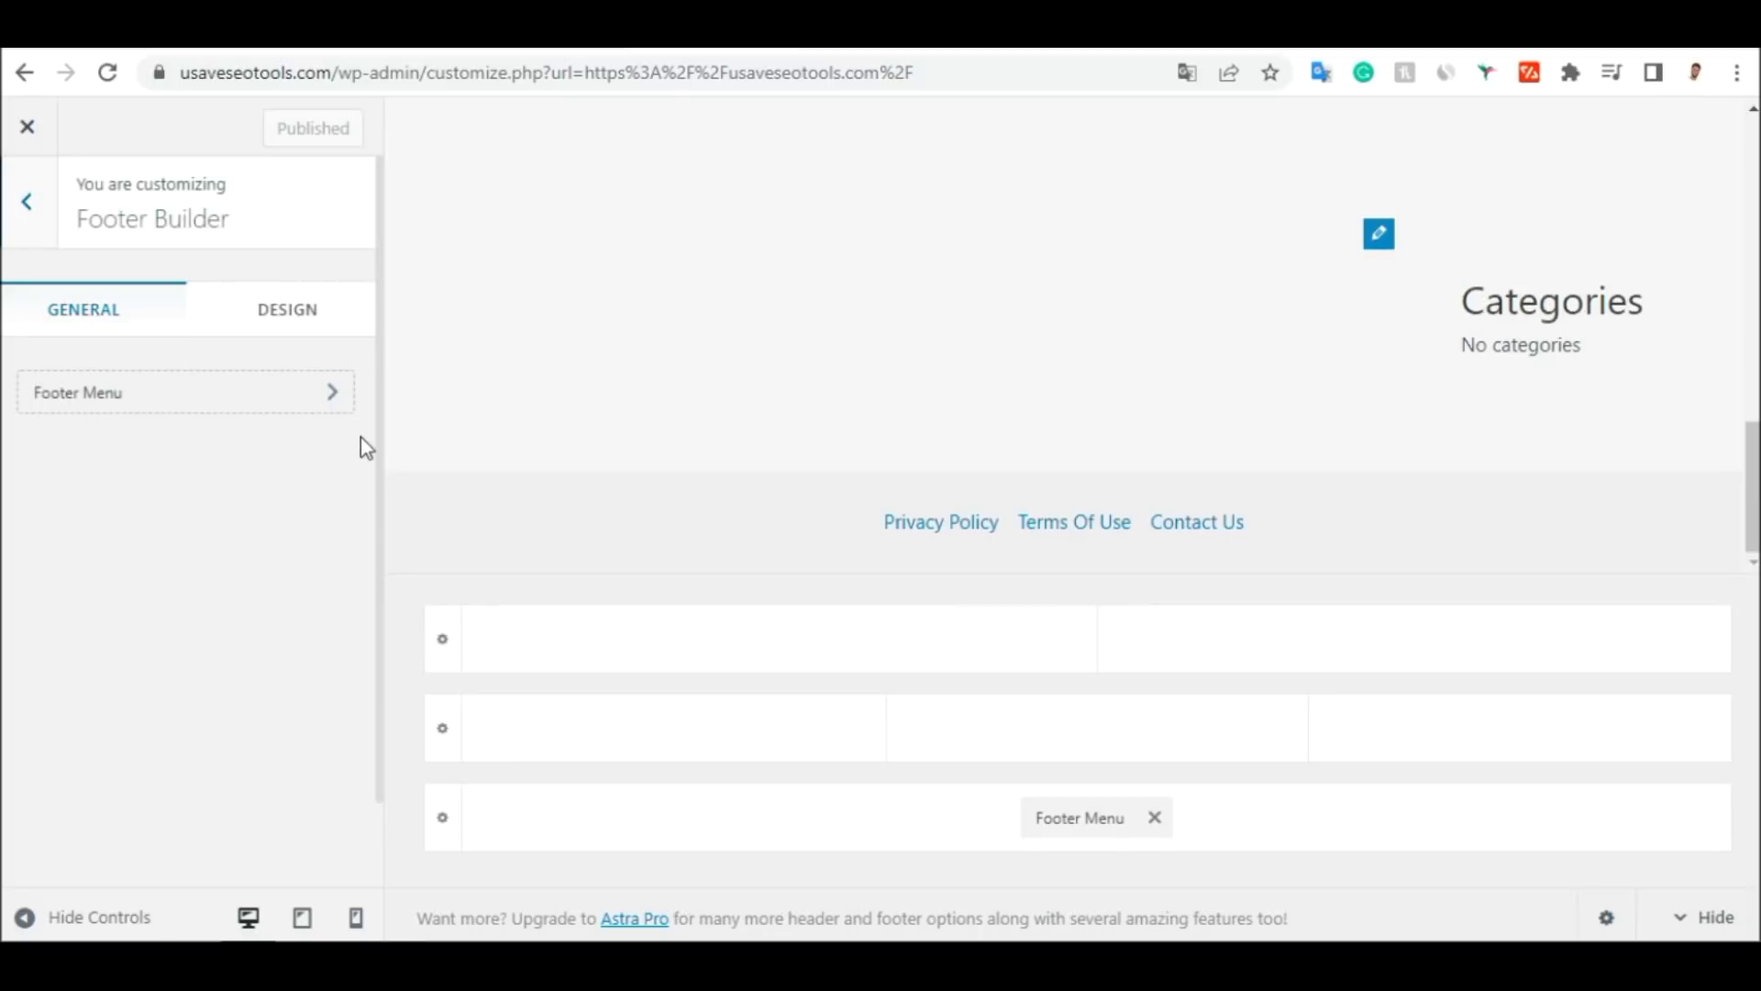
Set the Footer Menu's normal, hover and active background colours to black.
left_click(302, 334)
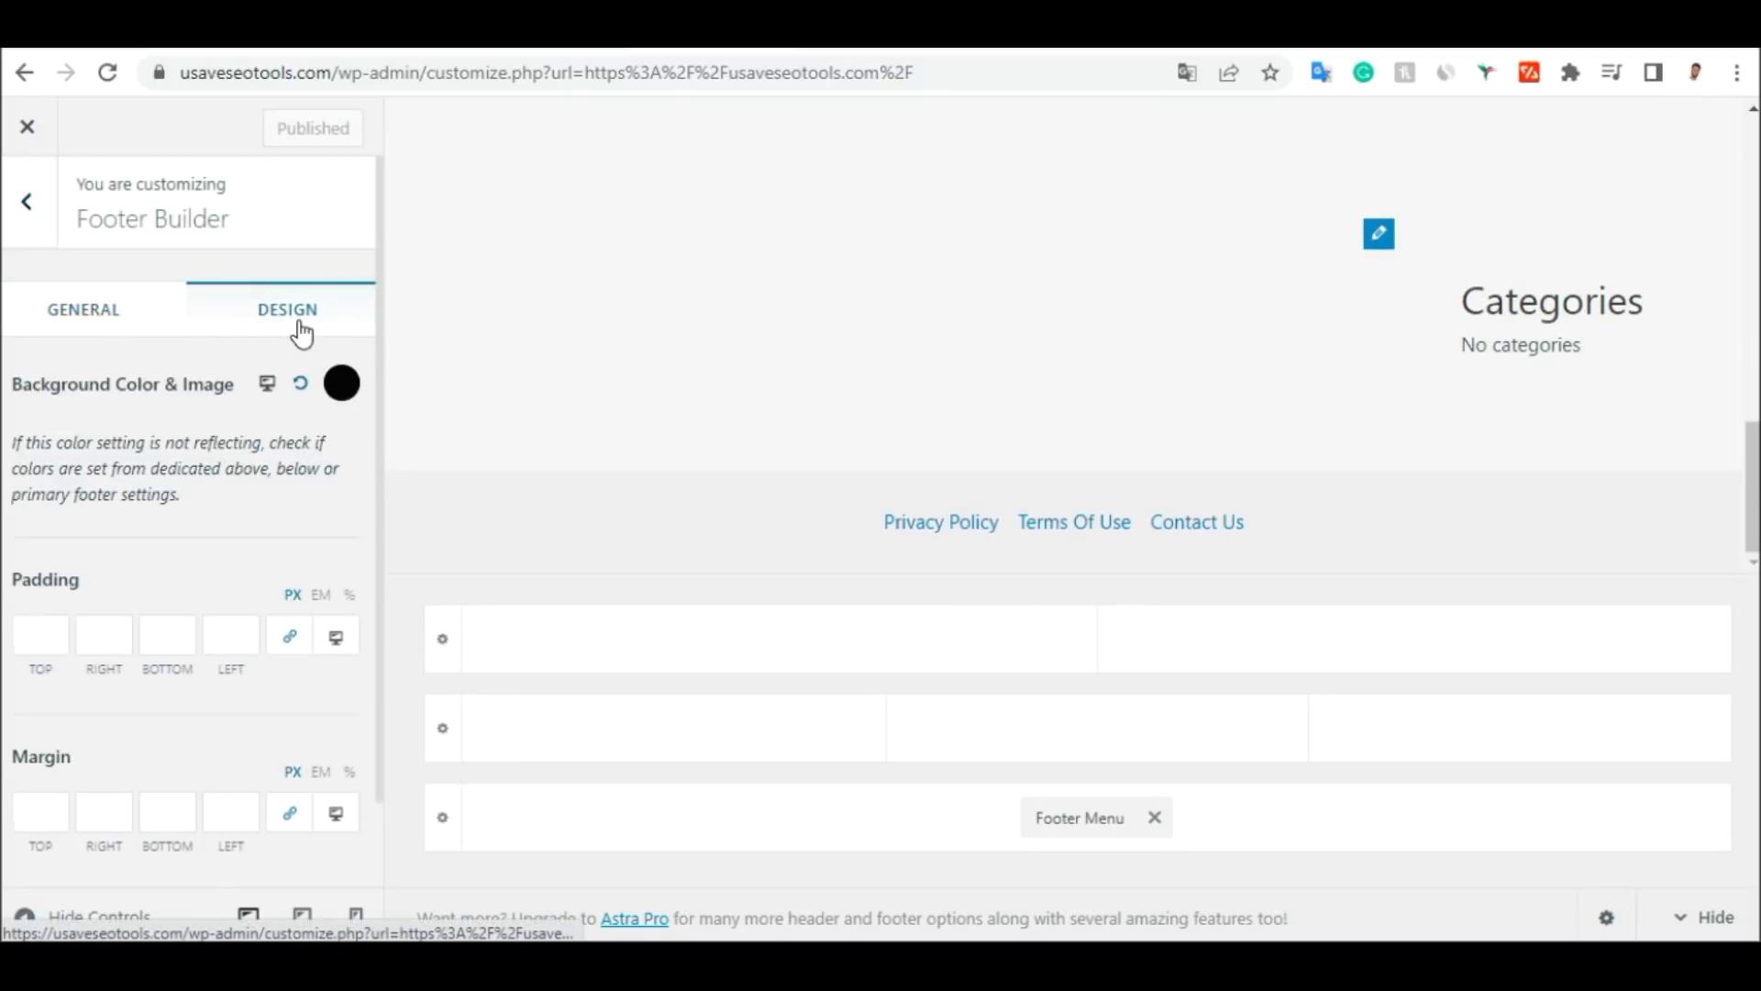
left_click(147, 310)
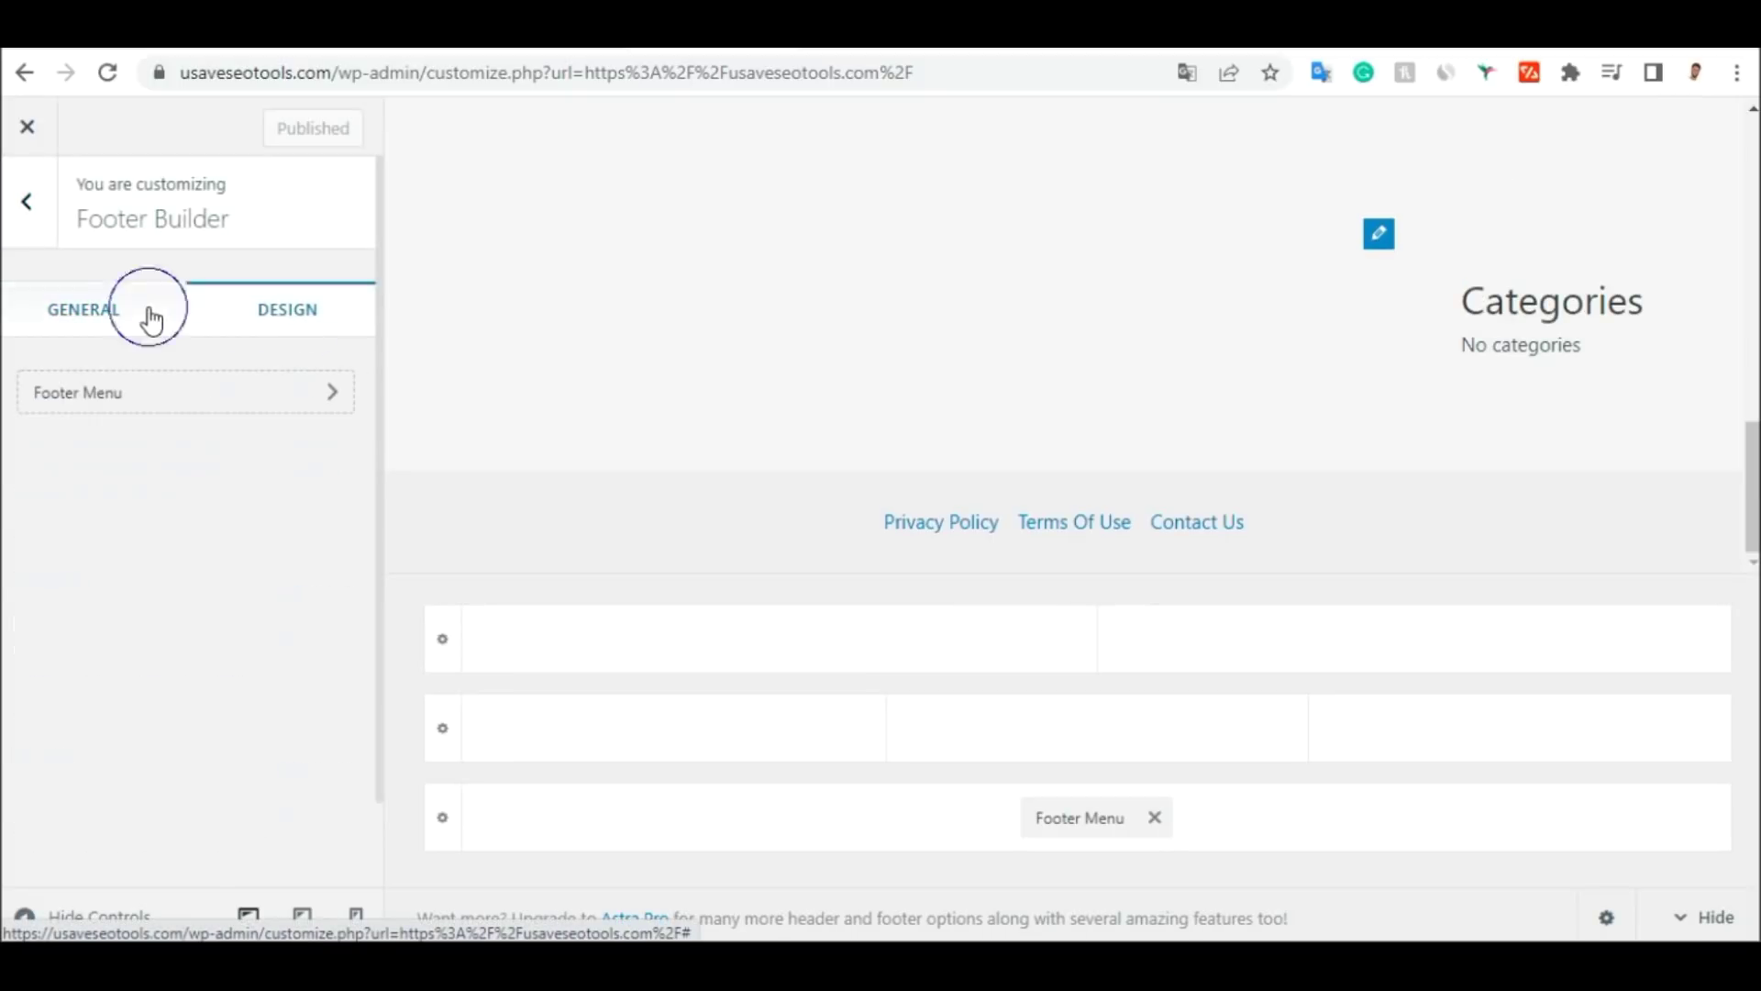
left_click(165, 403)
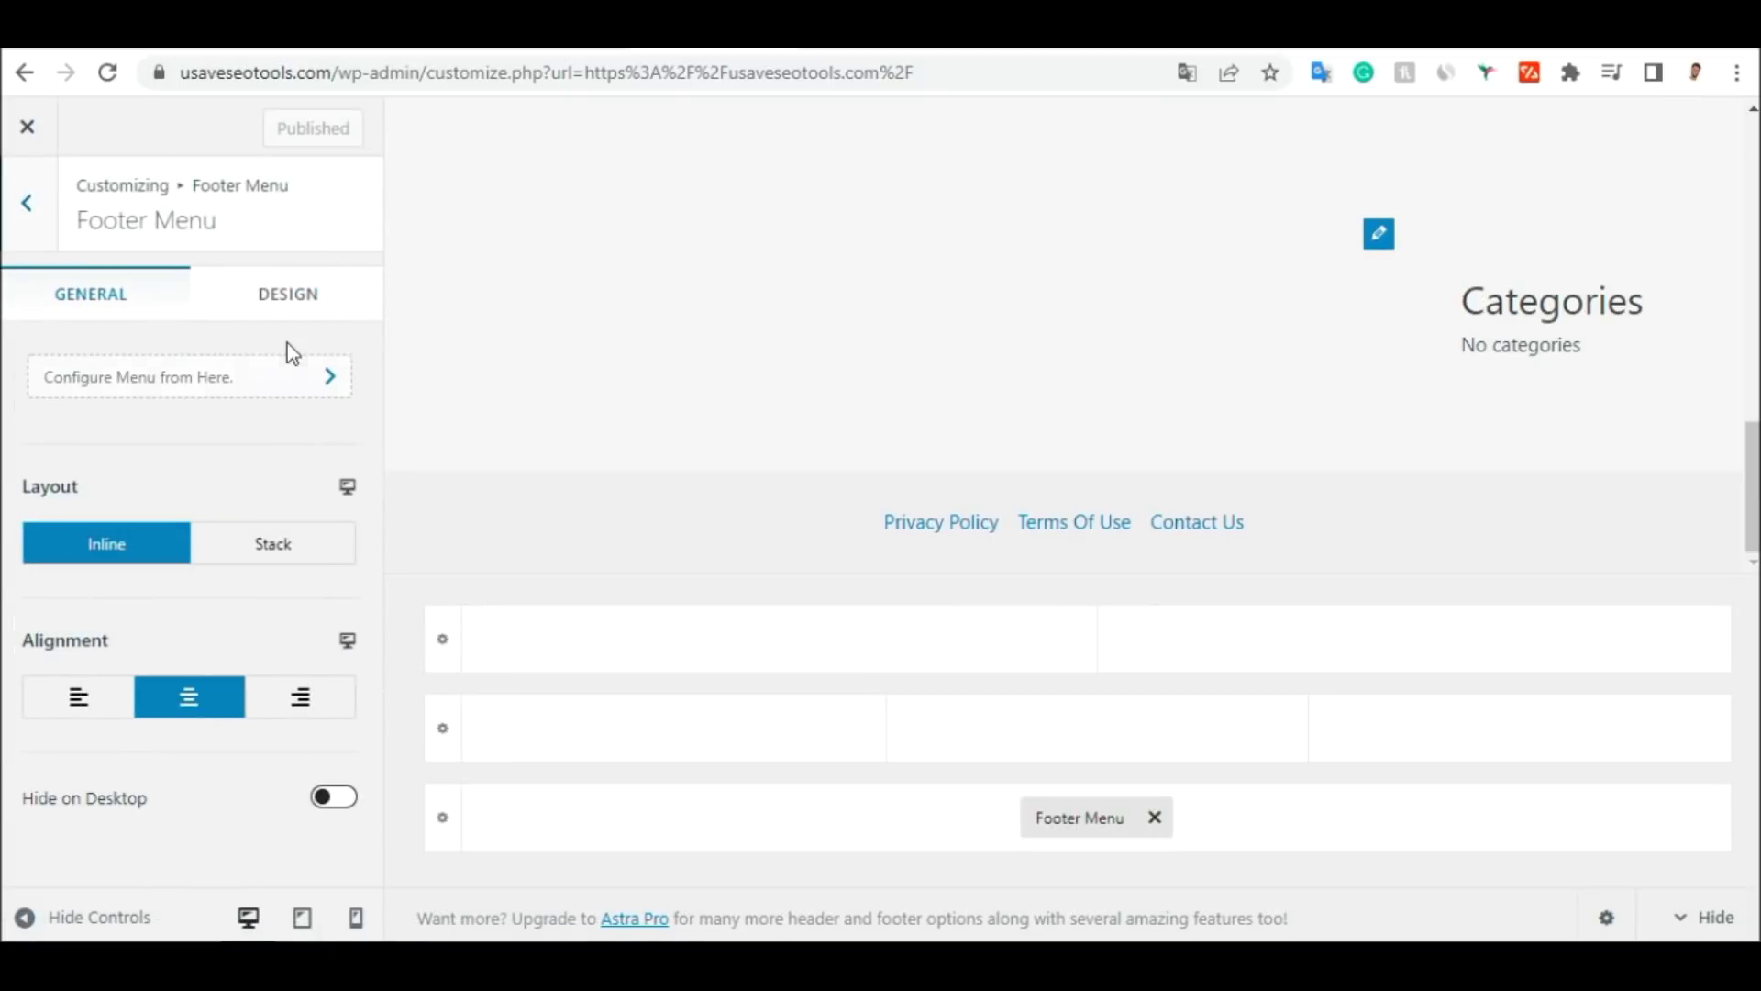
left_click(294, 303)
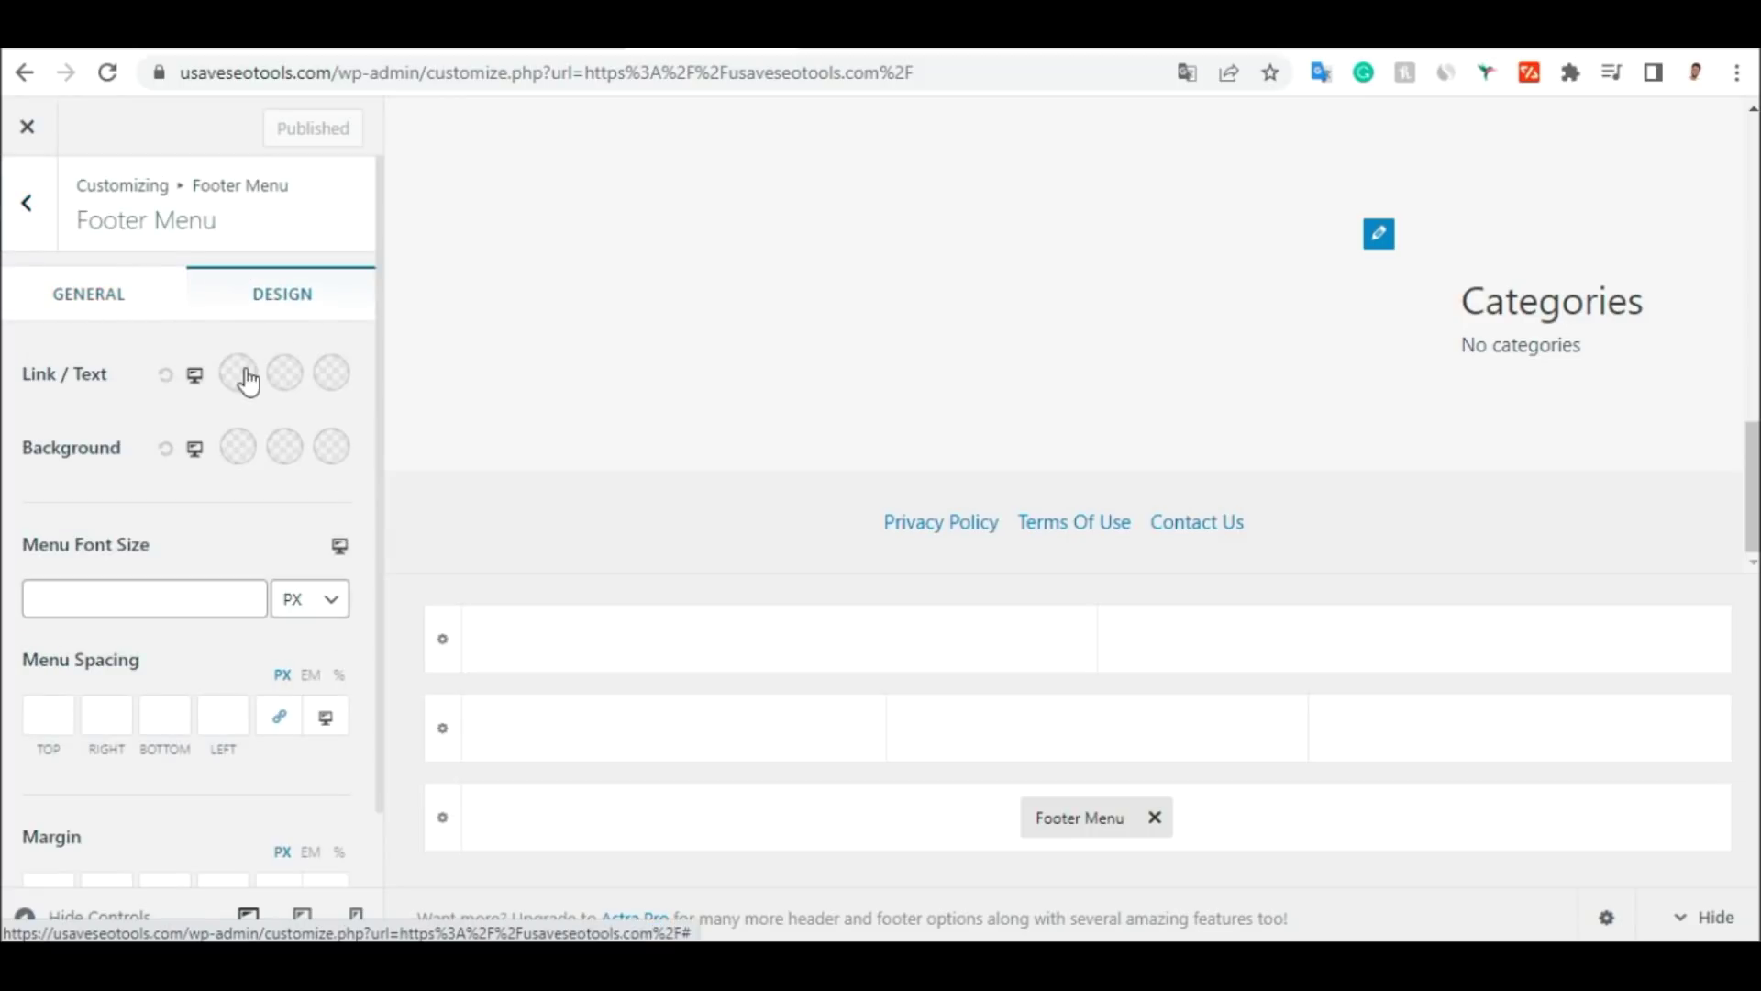
left_click(235, 449)
left_click_drag(151, 665, 174, 862)
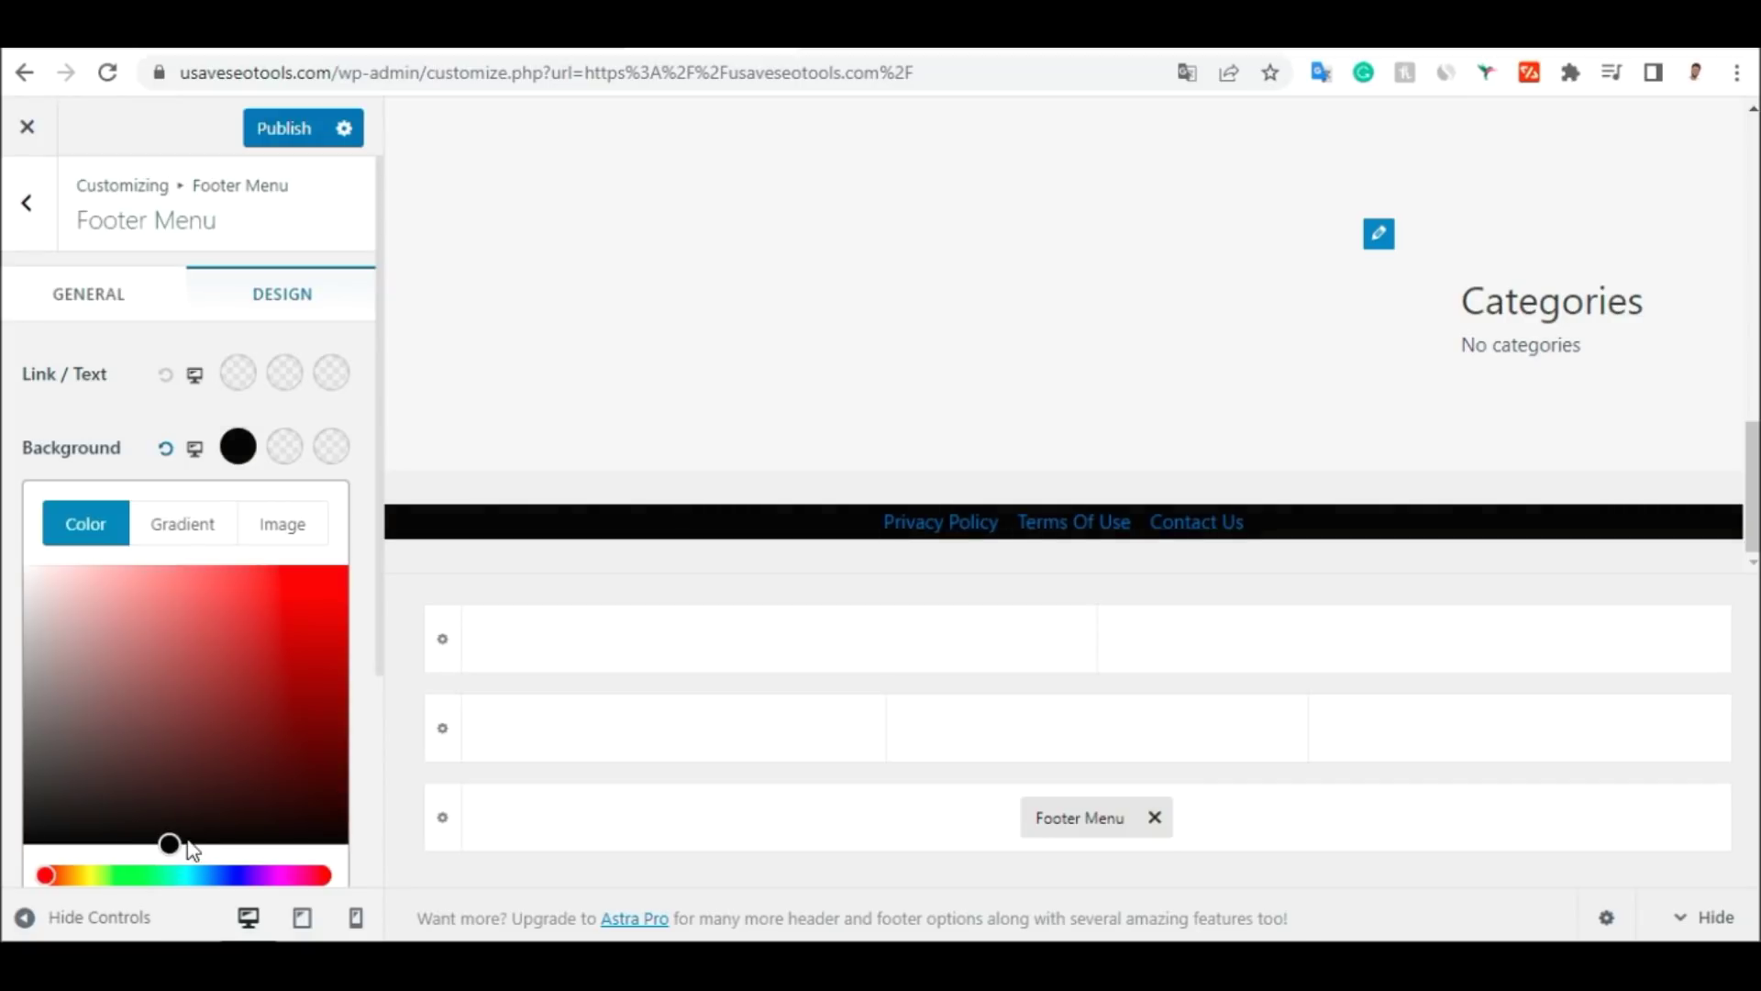
left_click(284, 456)
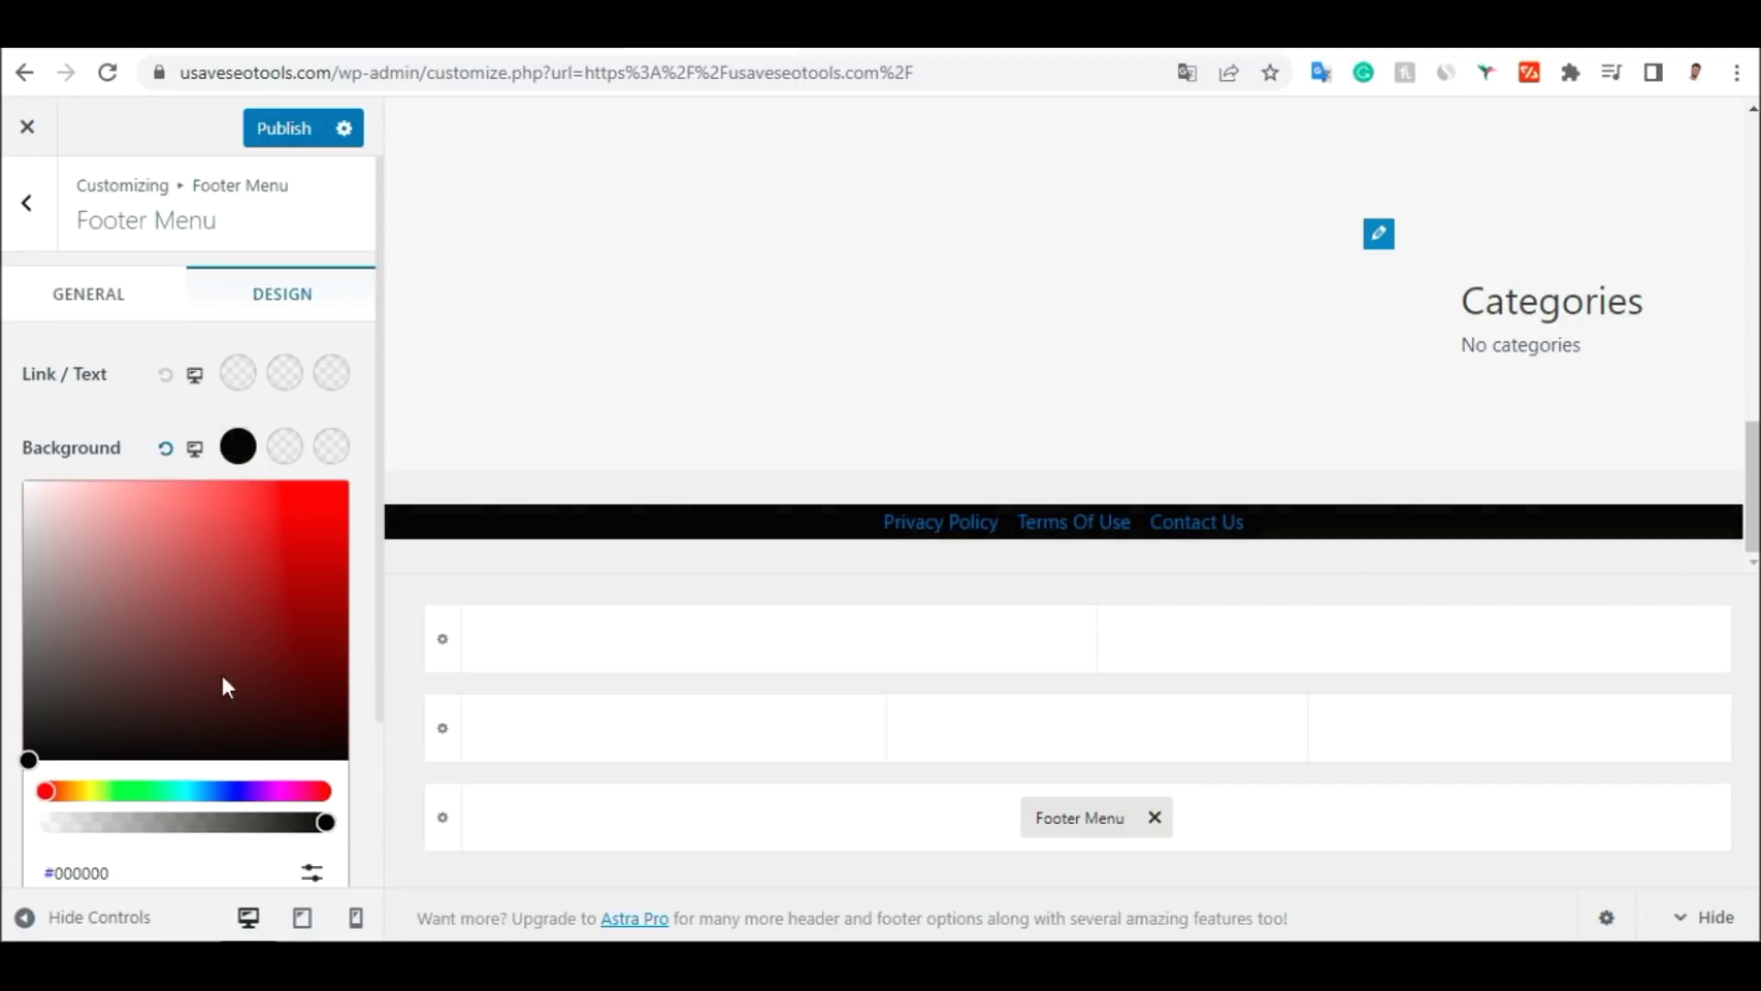
left_click_drag(179, 734, 190, 795)
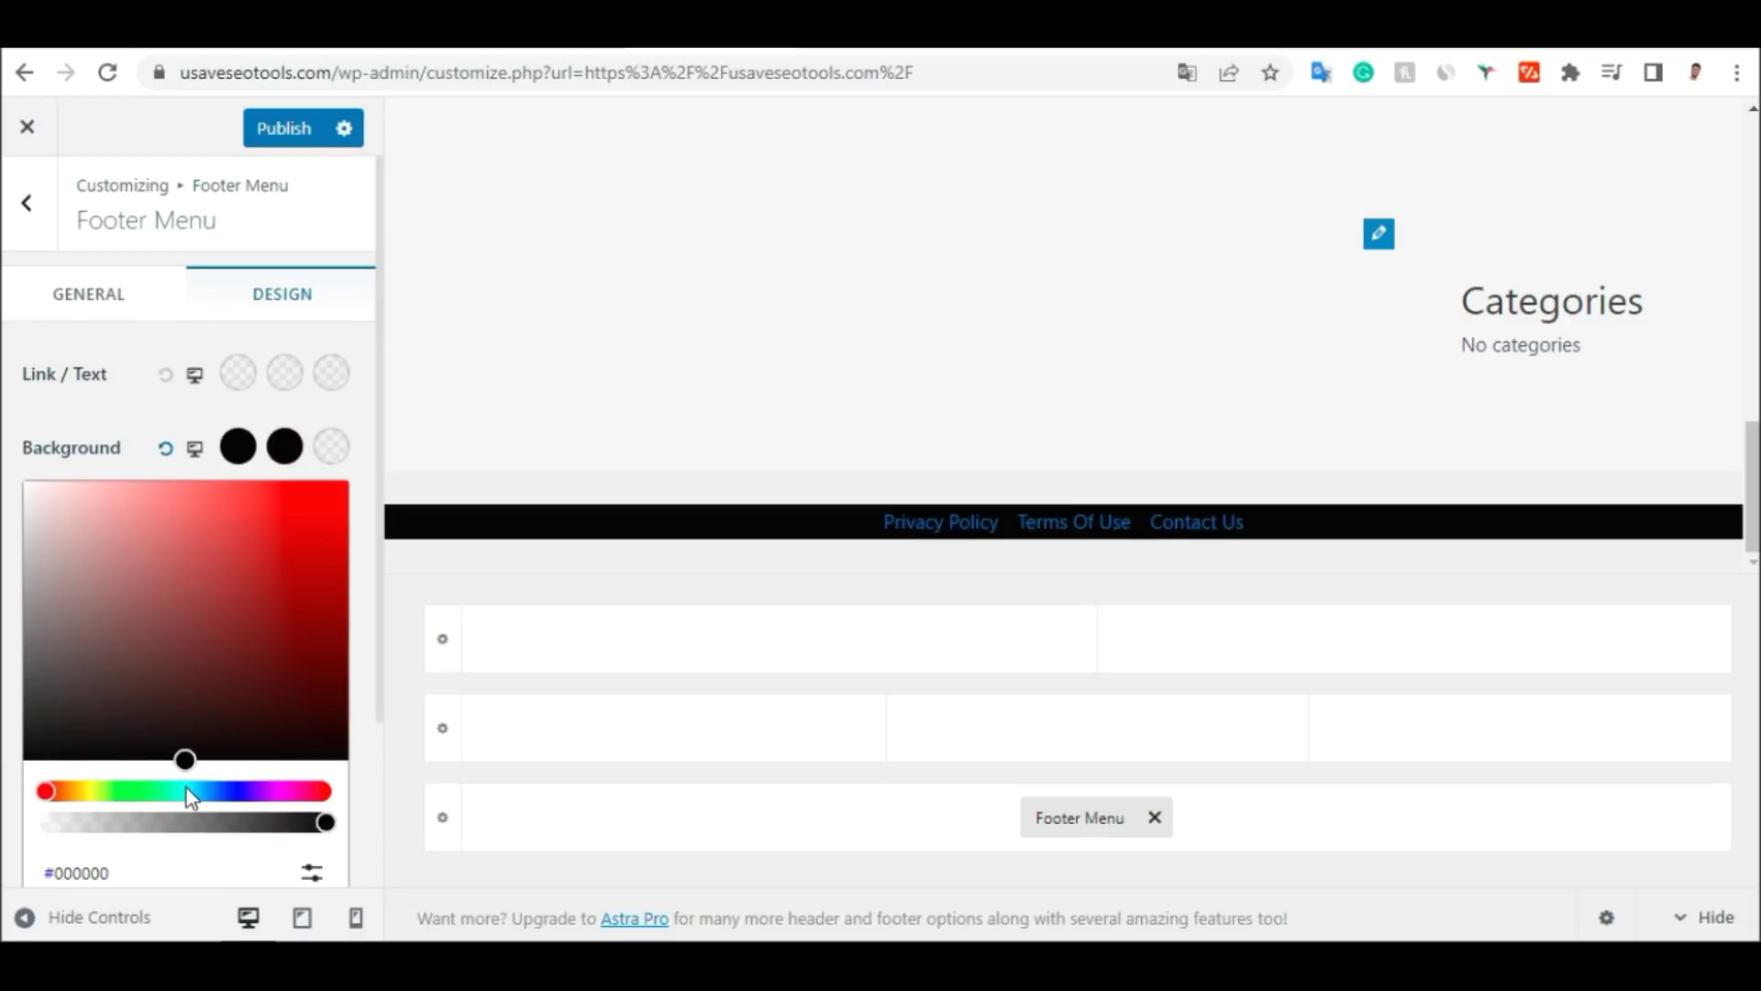
left_click(330, 459)
left_click_drag(268, 716, 274, 794)
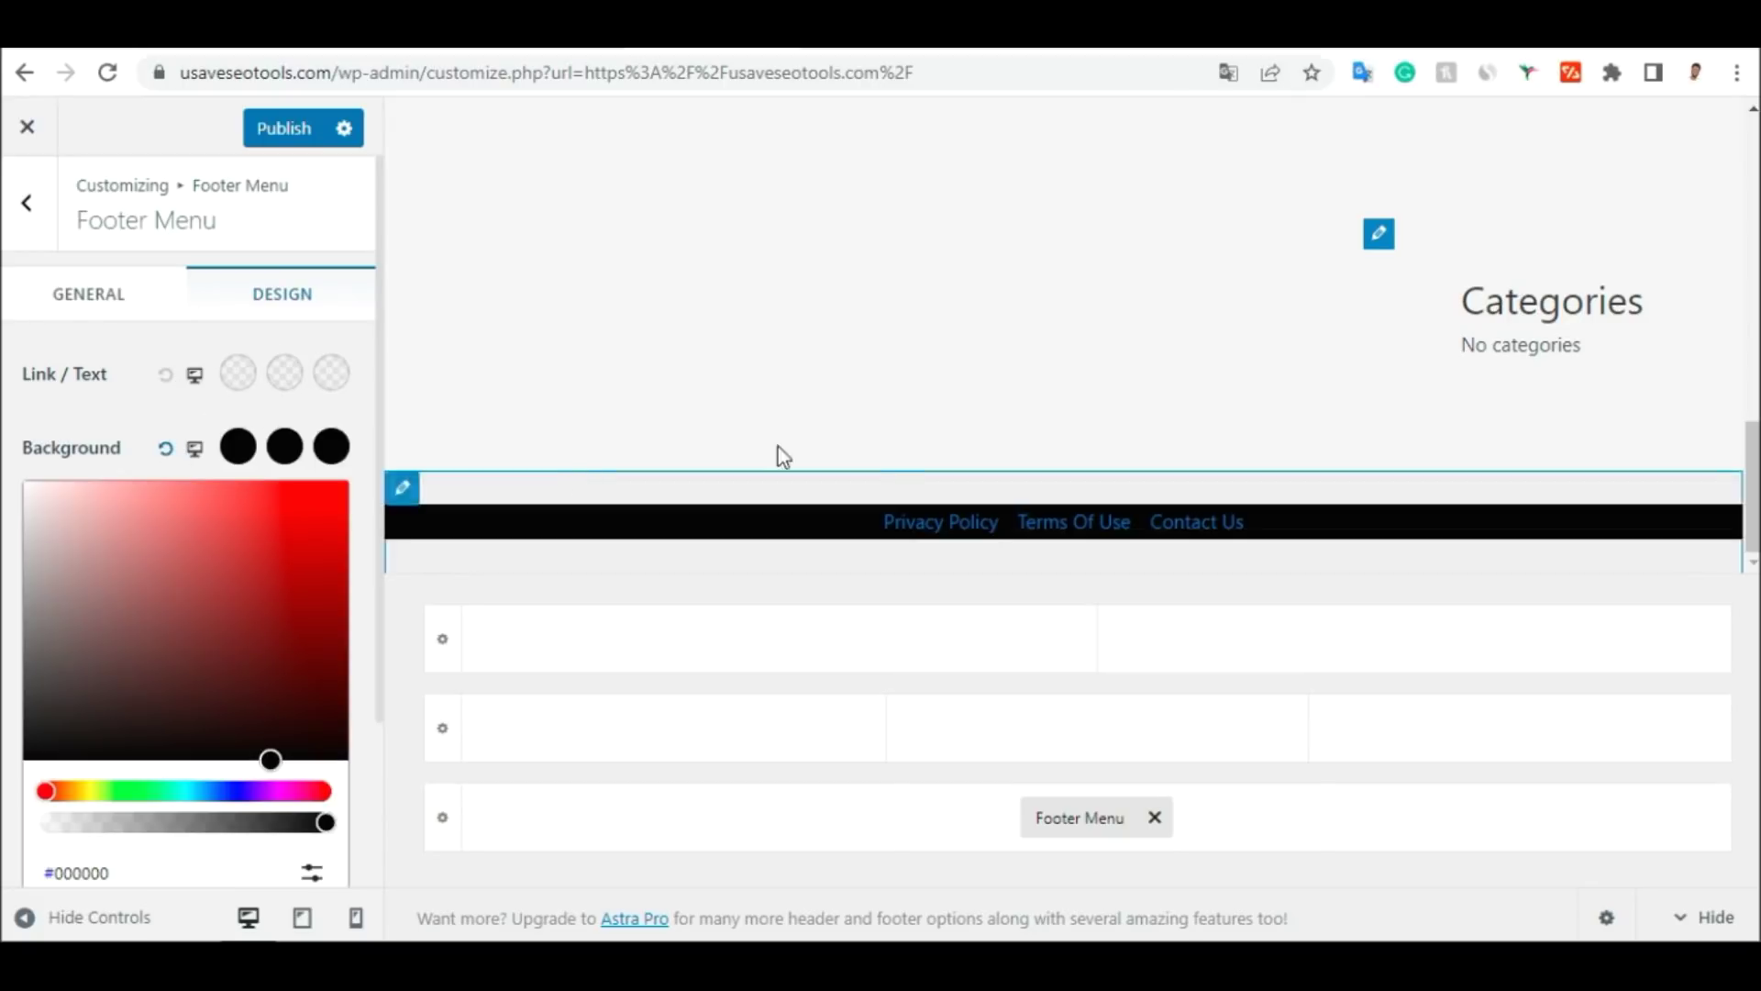
Make the footer menu links white, publish, and exit to the live site.
left_click(246, 376)
mouse_move(188, 609)
left_mouse_down()
mouse_move(39, 392)
mouse_move(13, 409)
left_mouse_up()
left_click(11, 423)
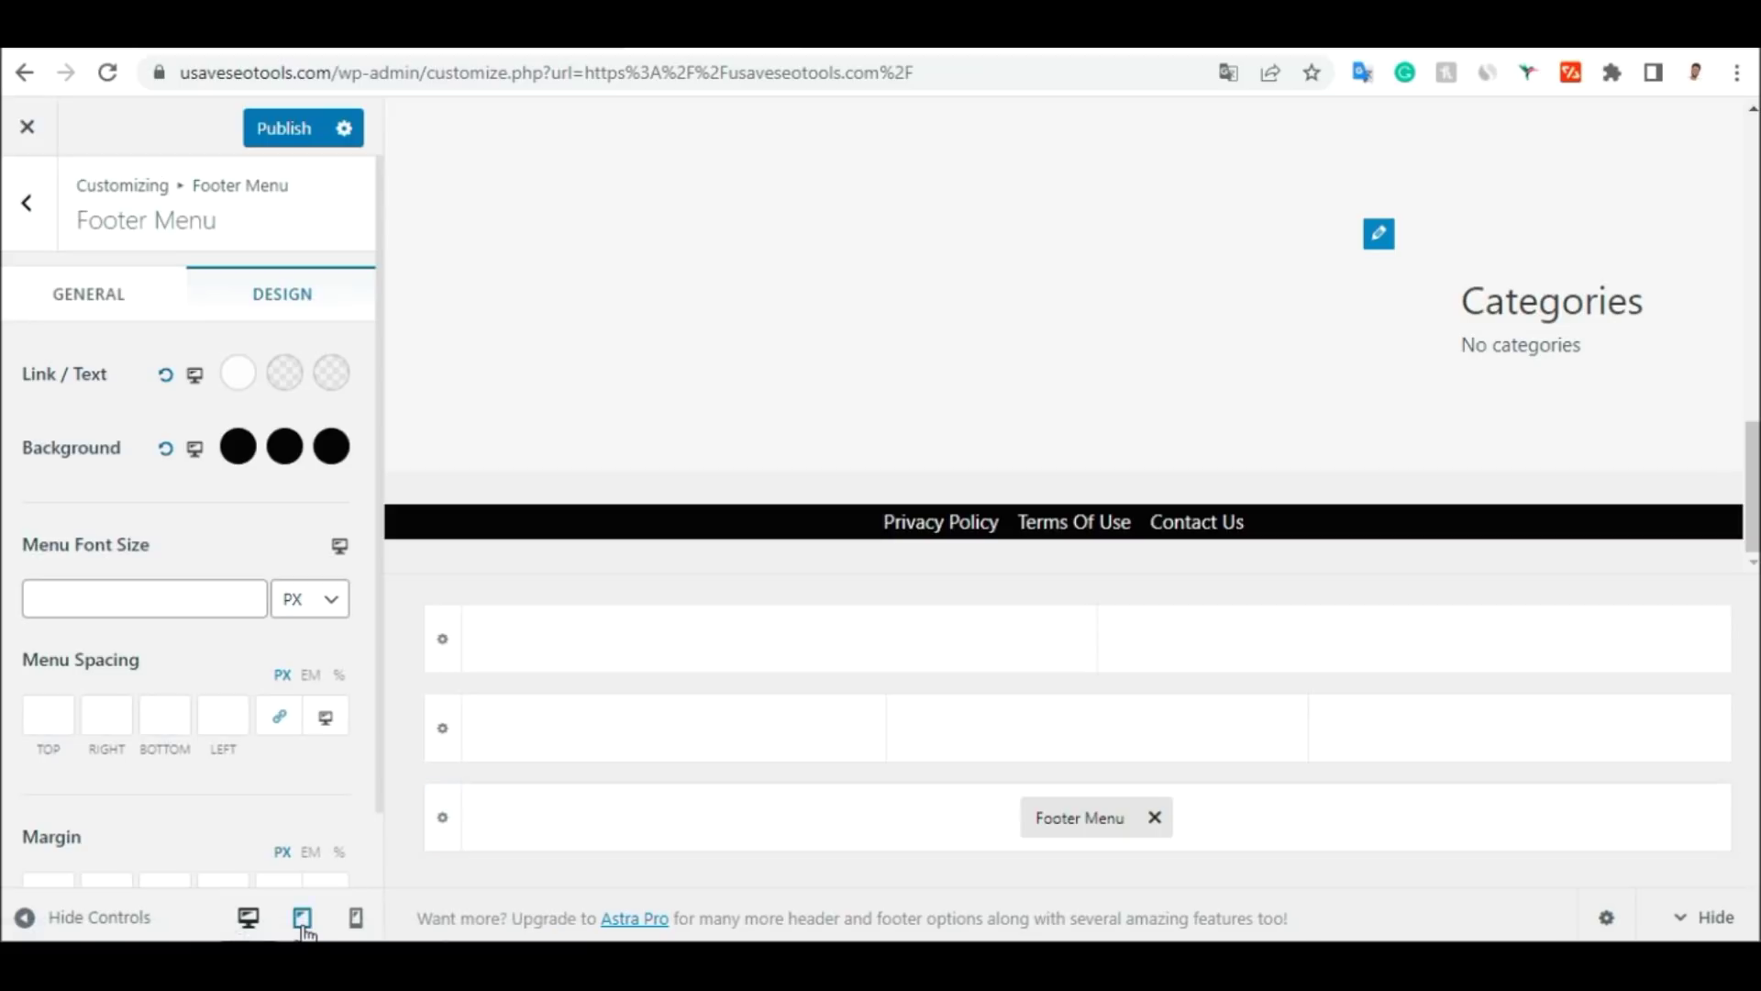
left_click(285, 136)
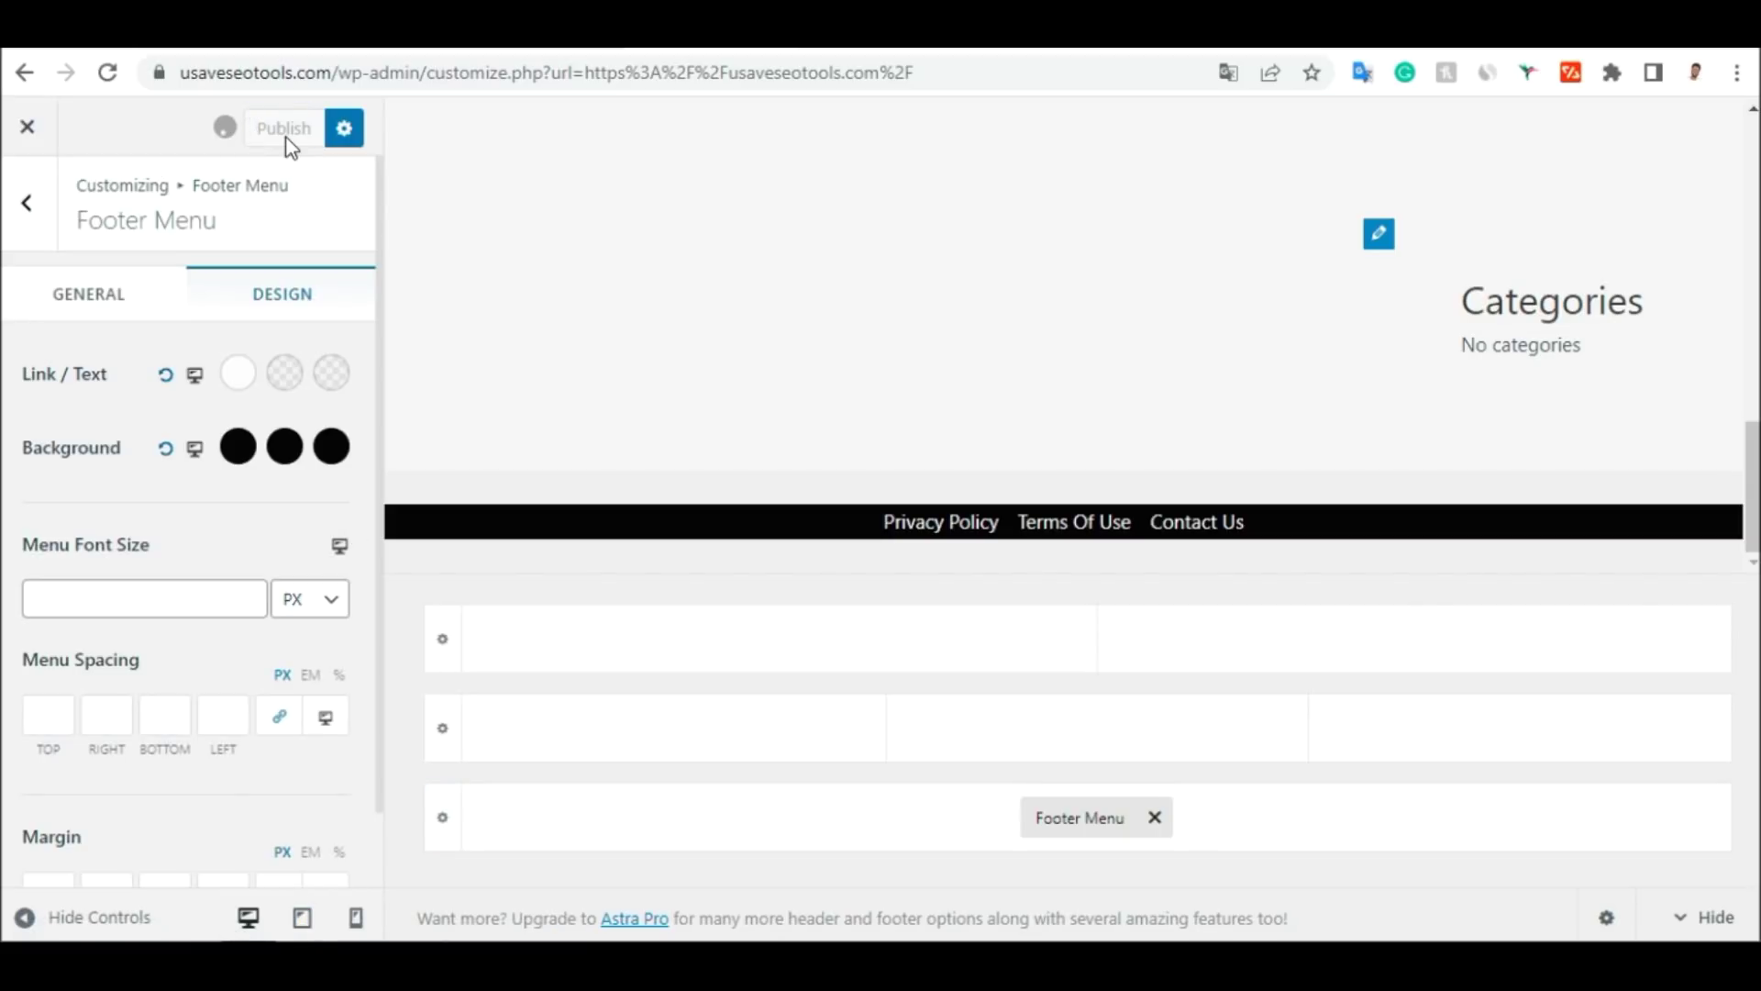
left_click(26, 211)
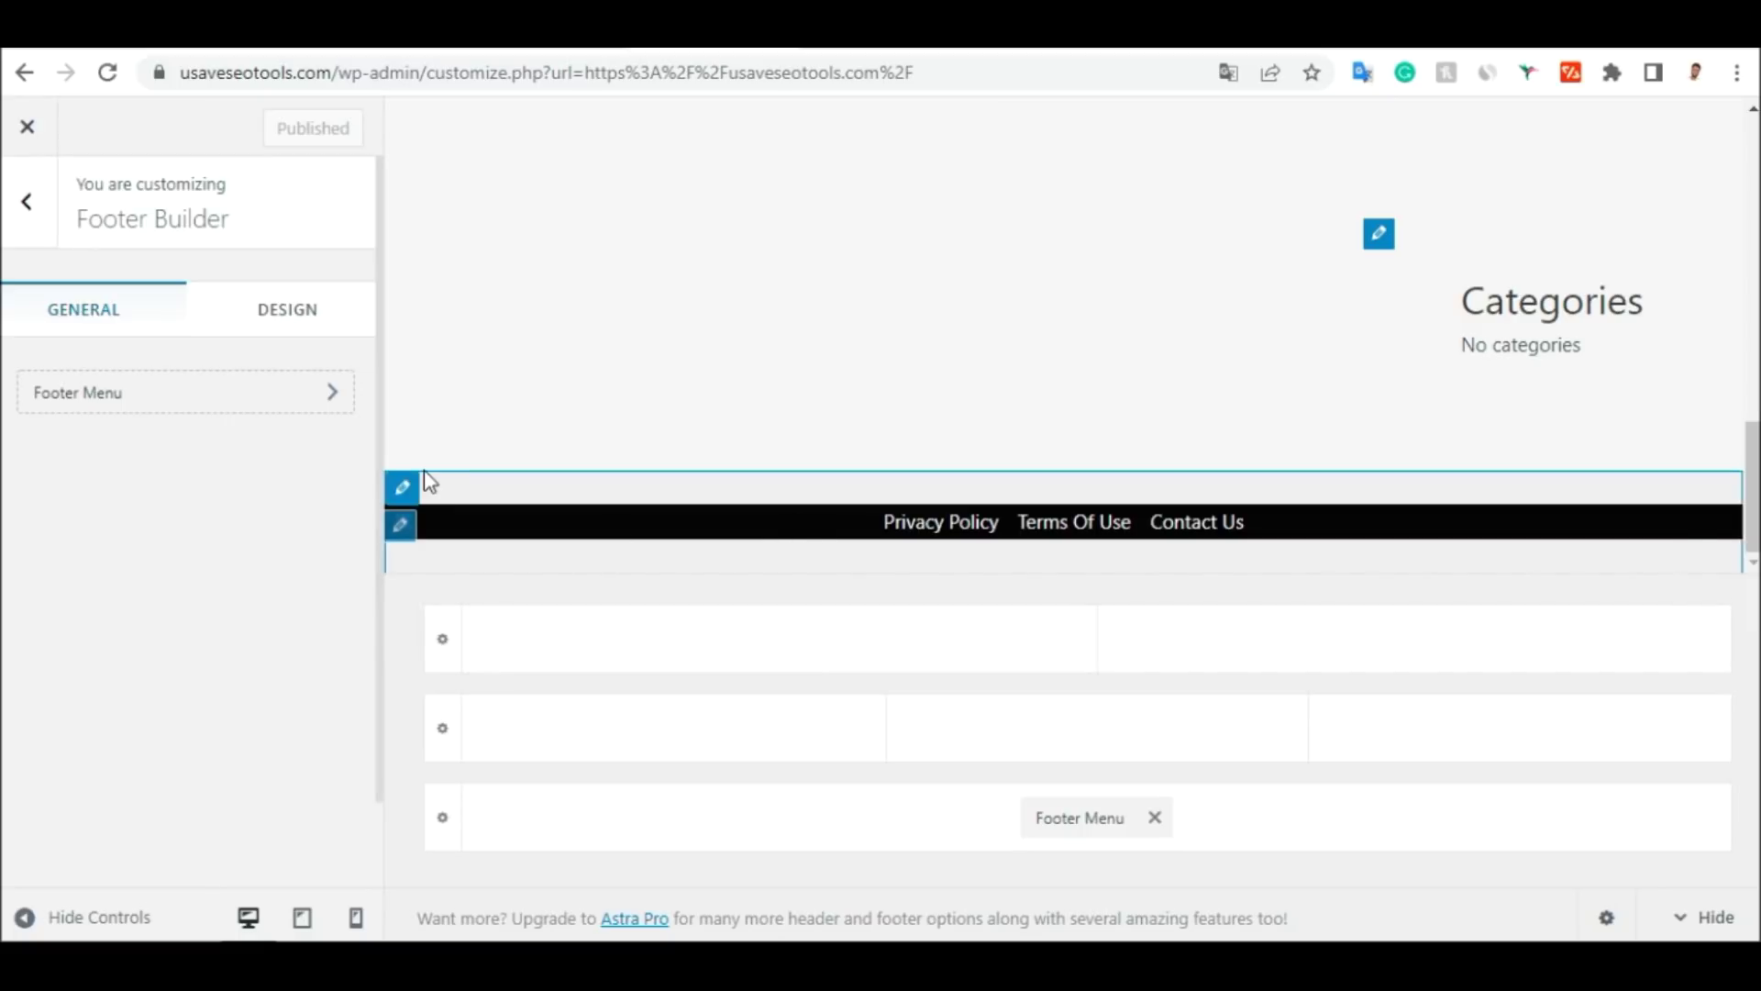
left_click(35, 139)
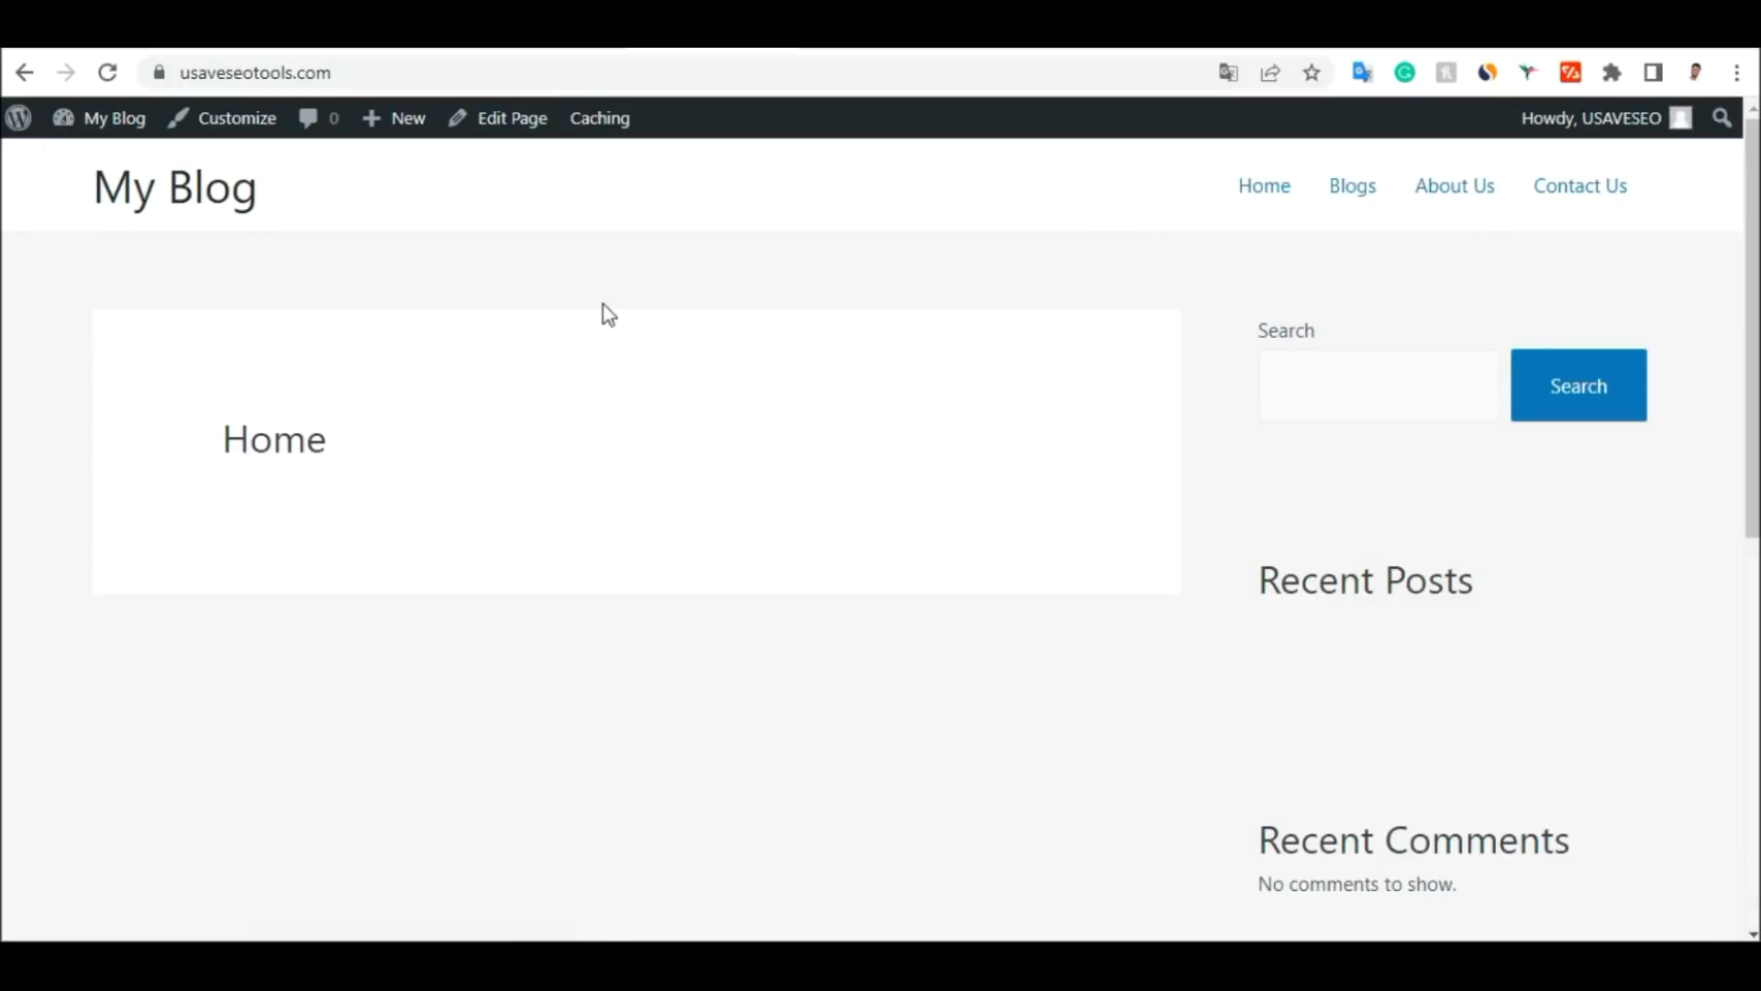
Check the black footer bar with white links on the live home page, then reopen the Customizer.
left_click_drag(1752, 397, 1752, 781)
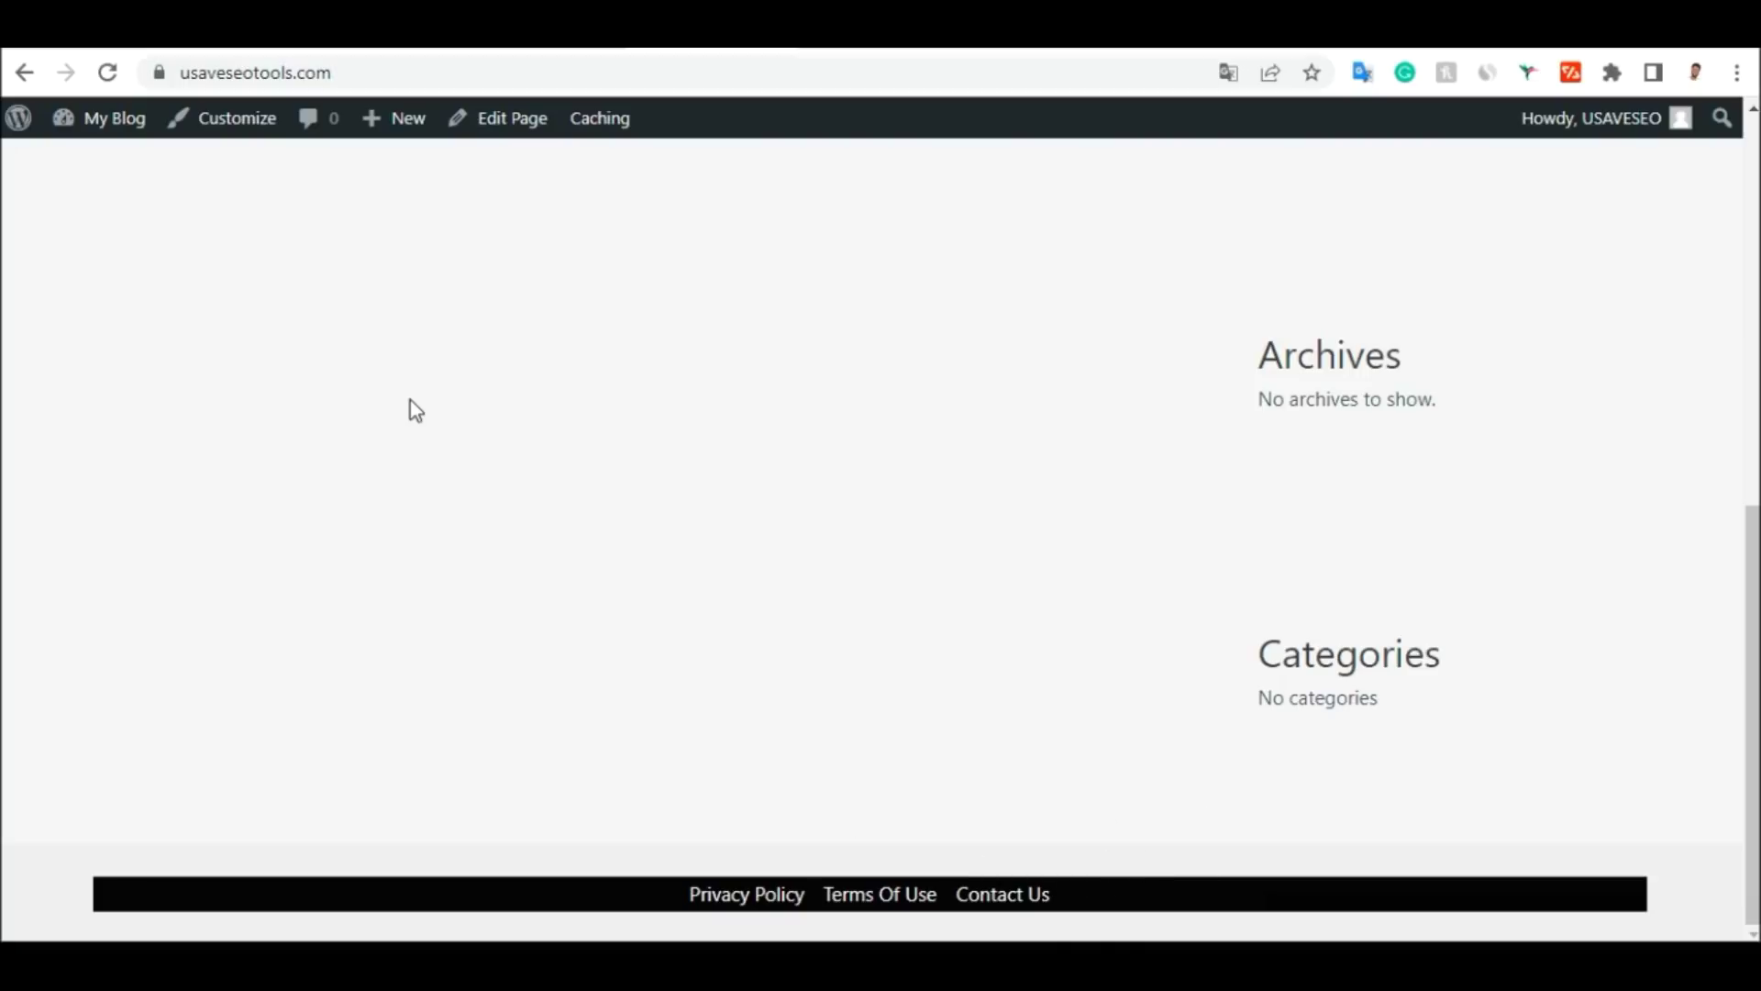
left_click(237, 133)
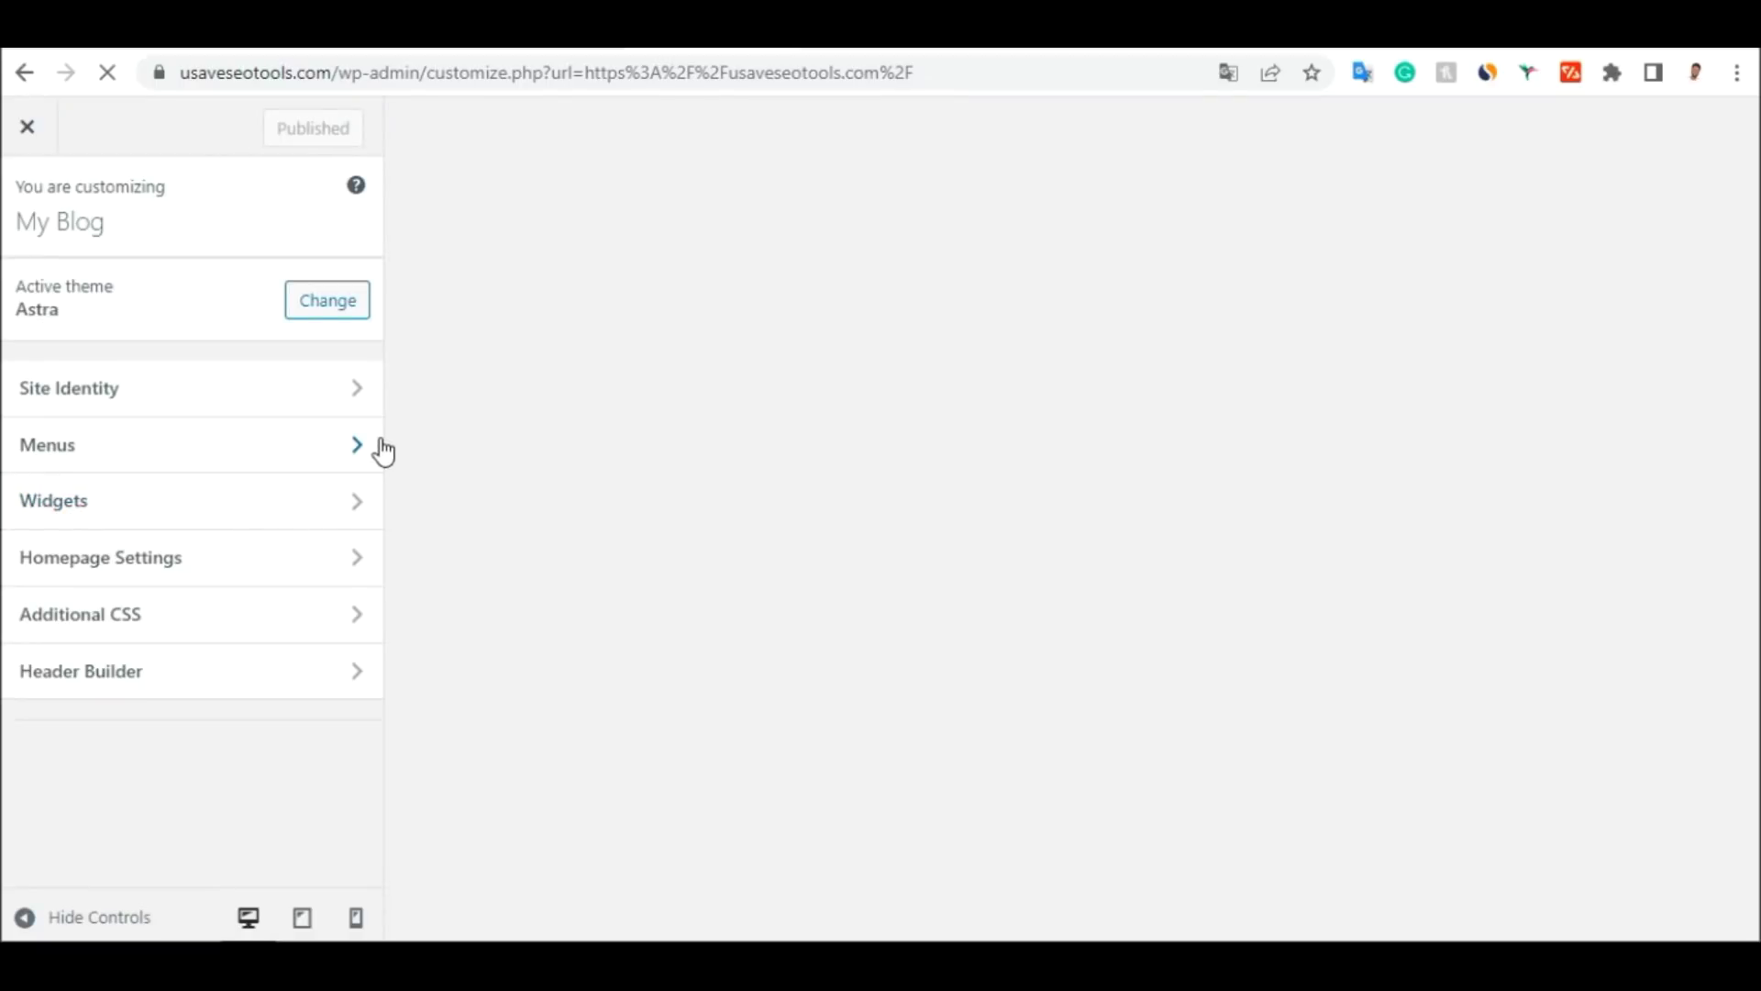
Go from the Menus settings back to the section list and open Footer Builder.
scroll(382, 660, "down", 3)
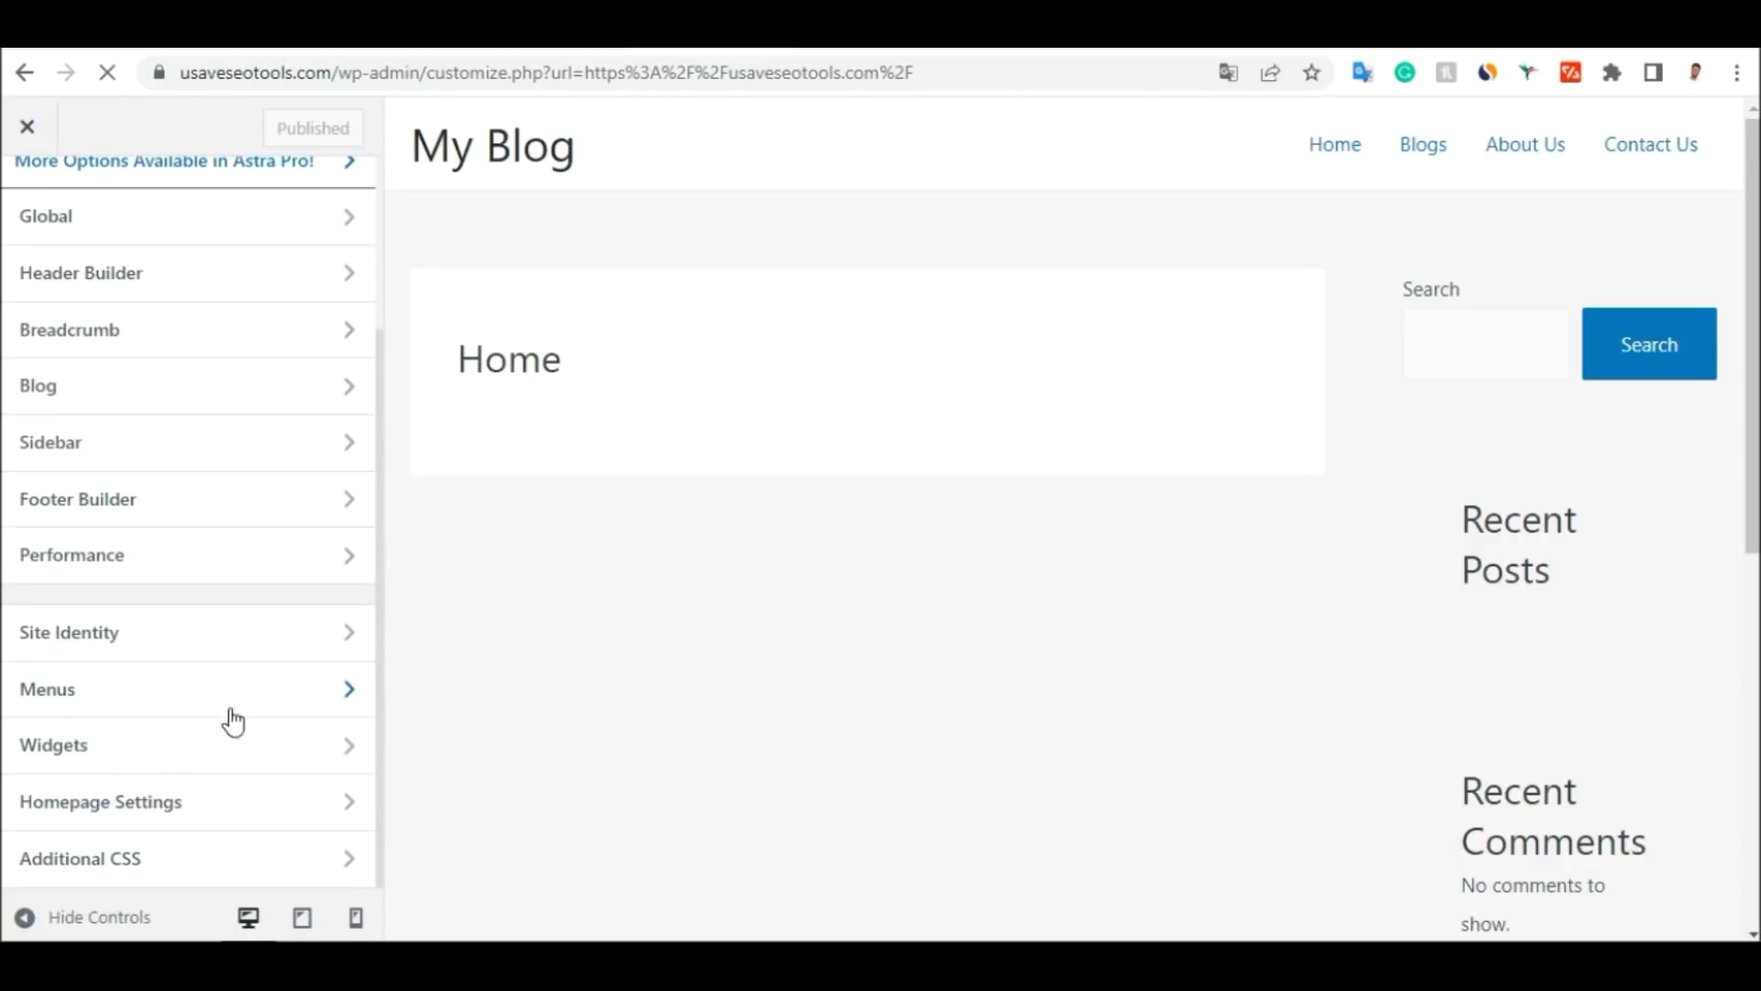
left_click(253, 706)
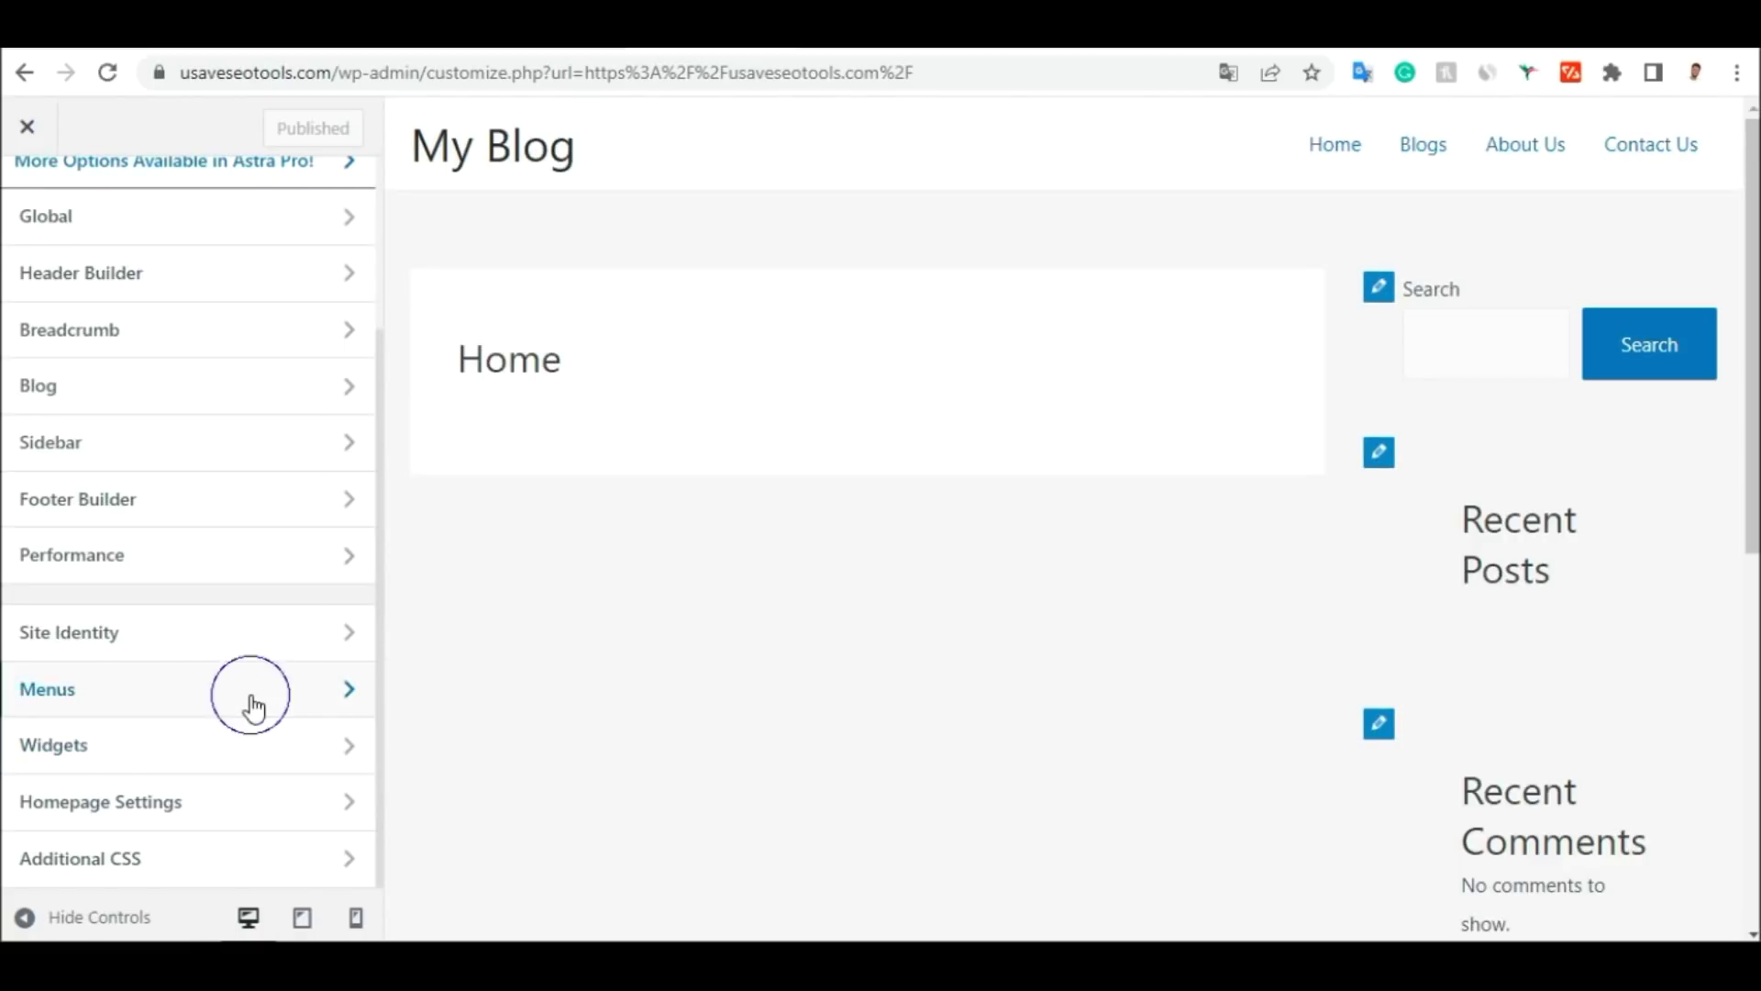
left_click(30, 198)
left_click(335, 505)
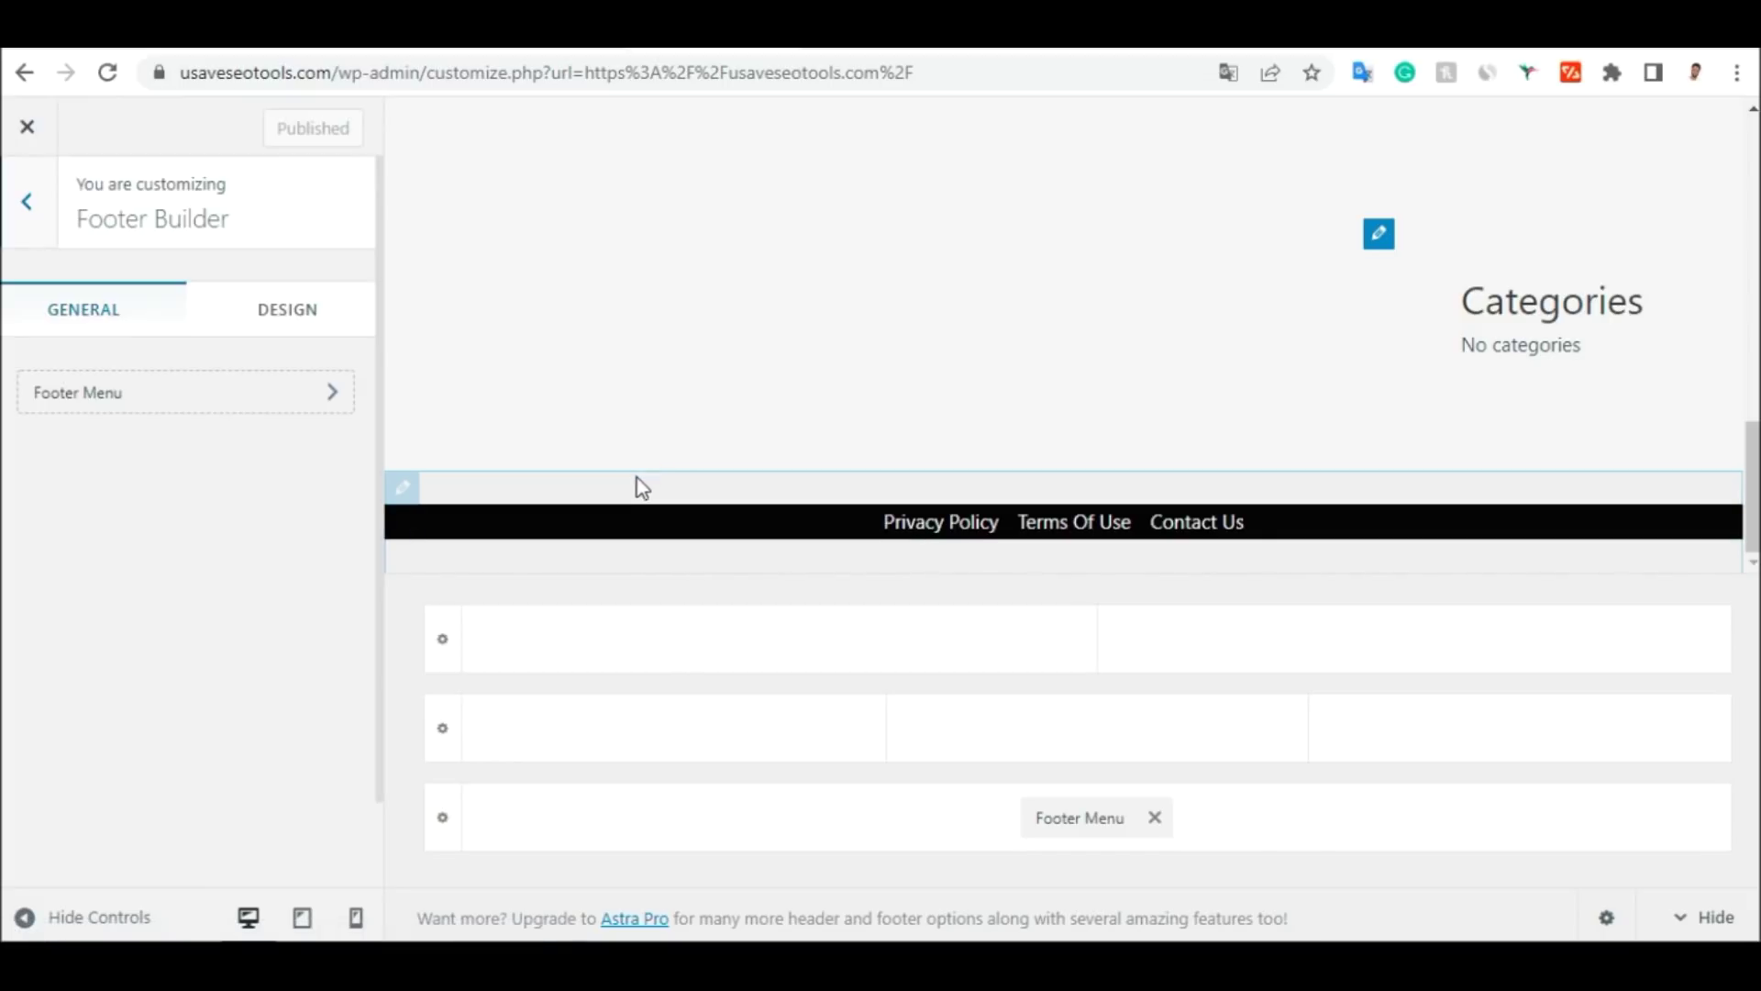
Set the Below Footer row's background colour to black in its Design options.
left_click(403, 488)
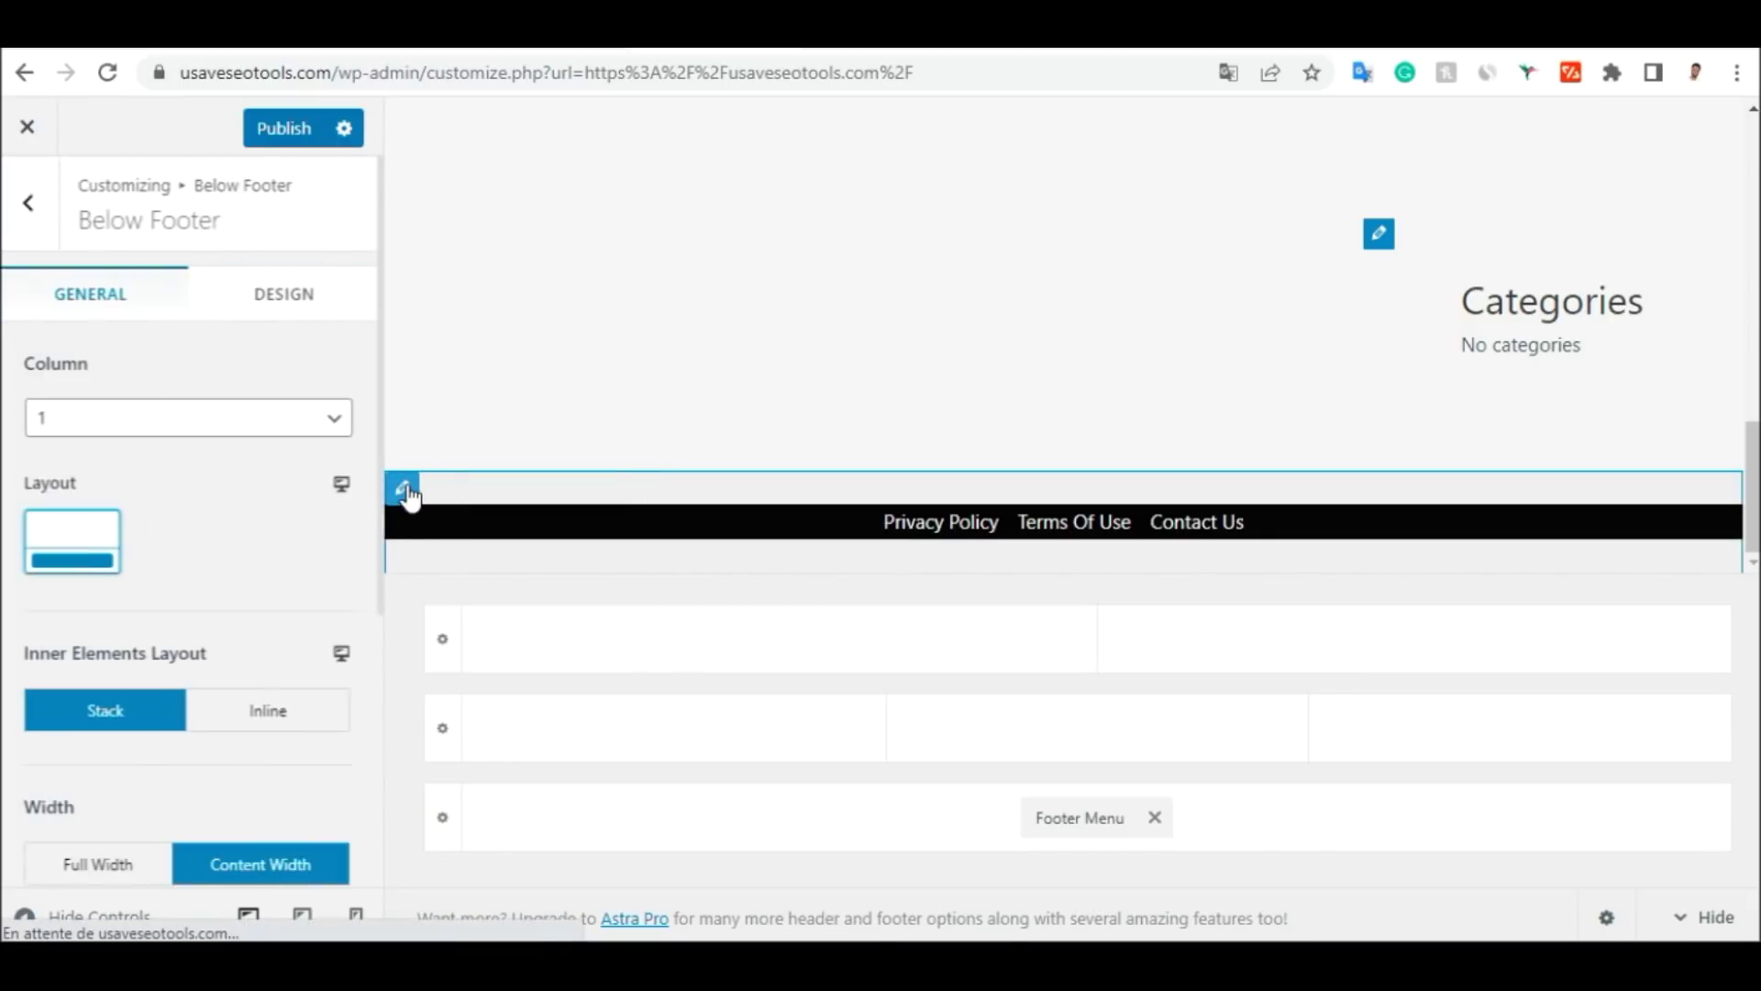
left_click(244, 297)
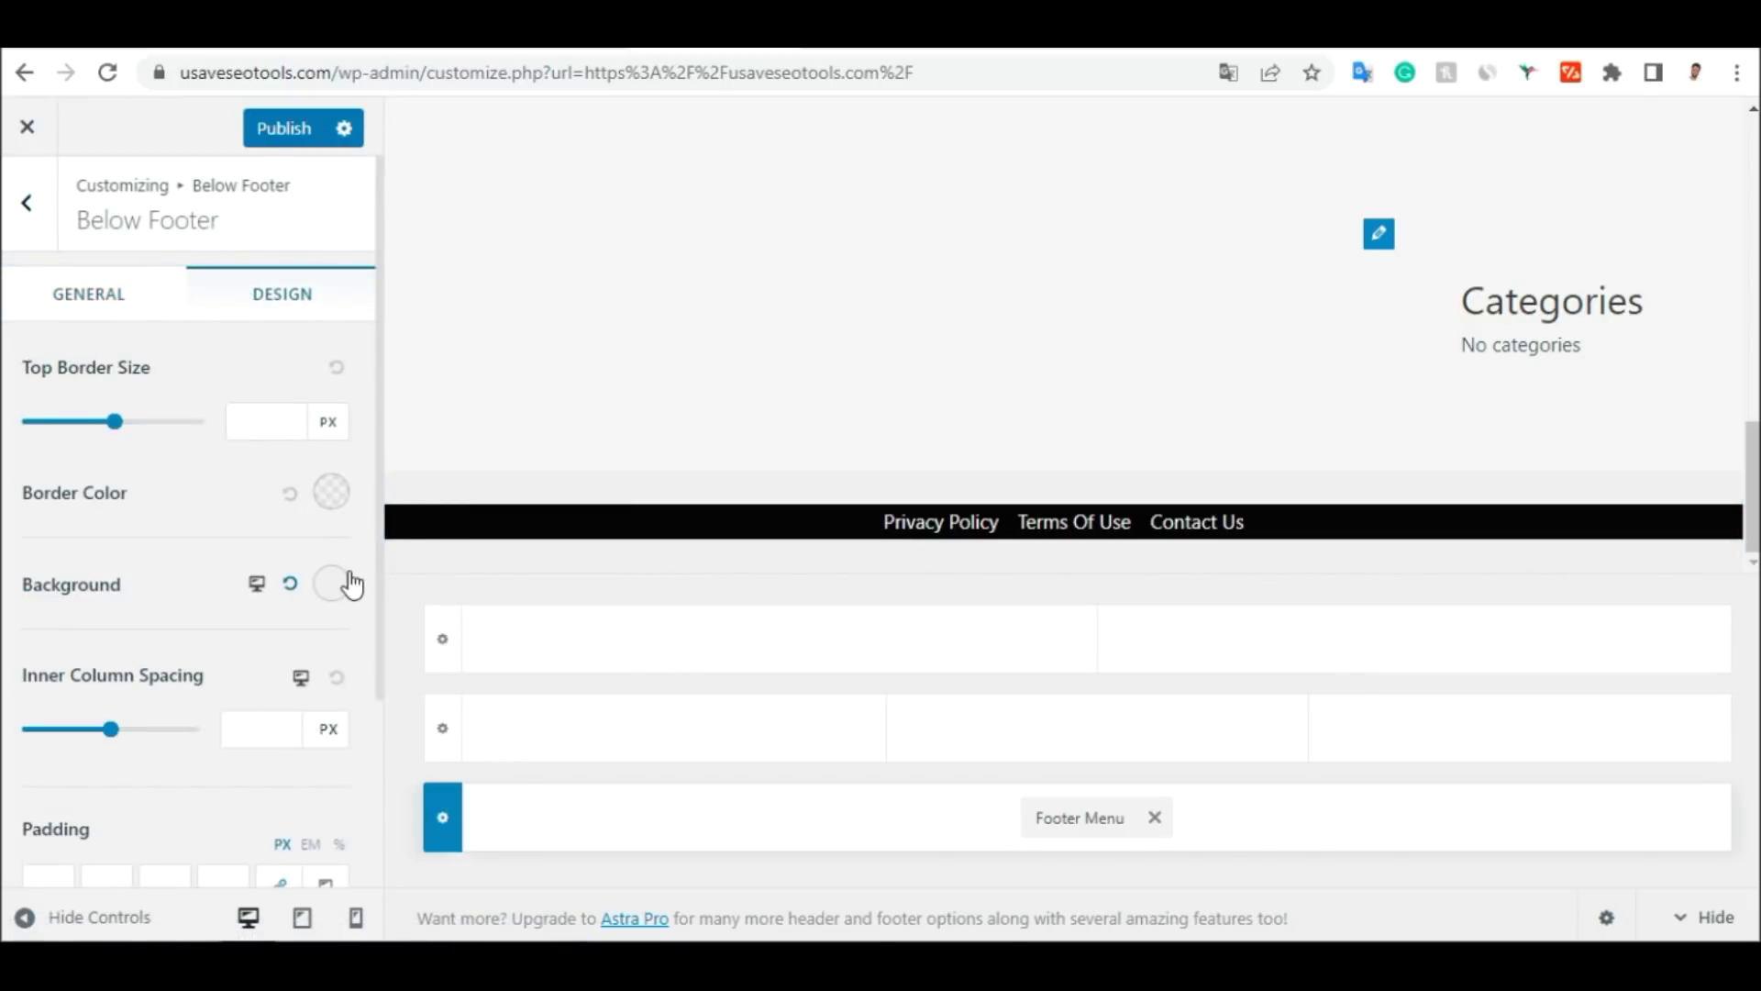
left_click(350, 583)
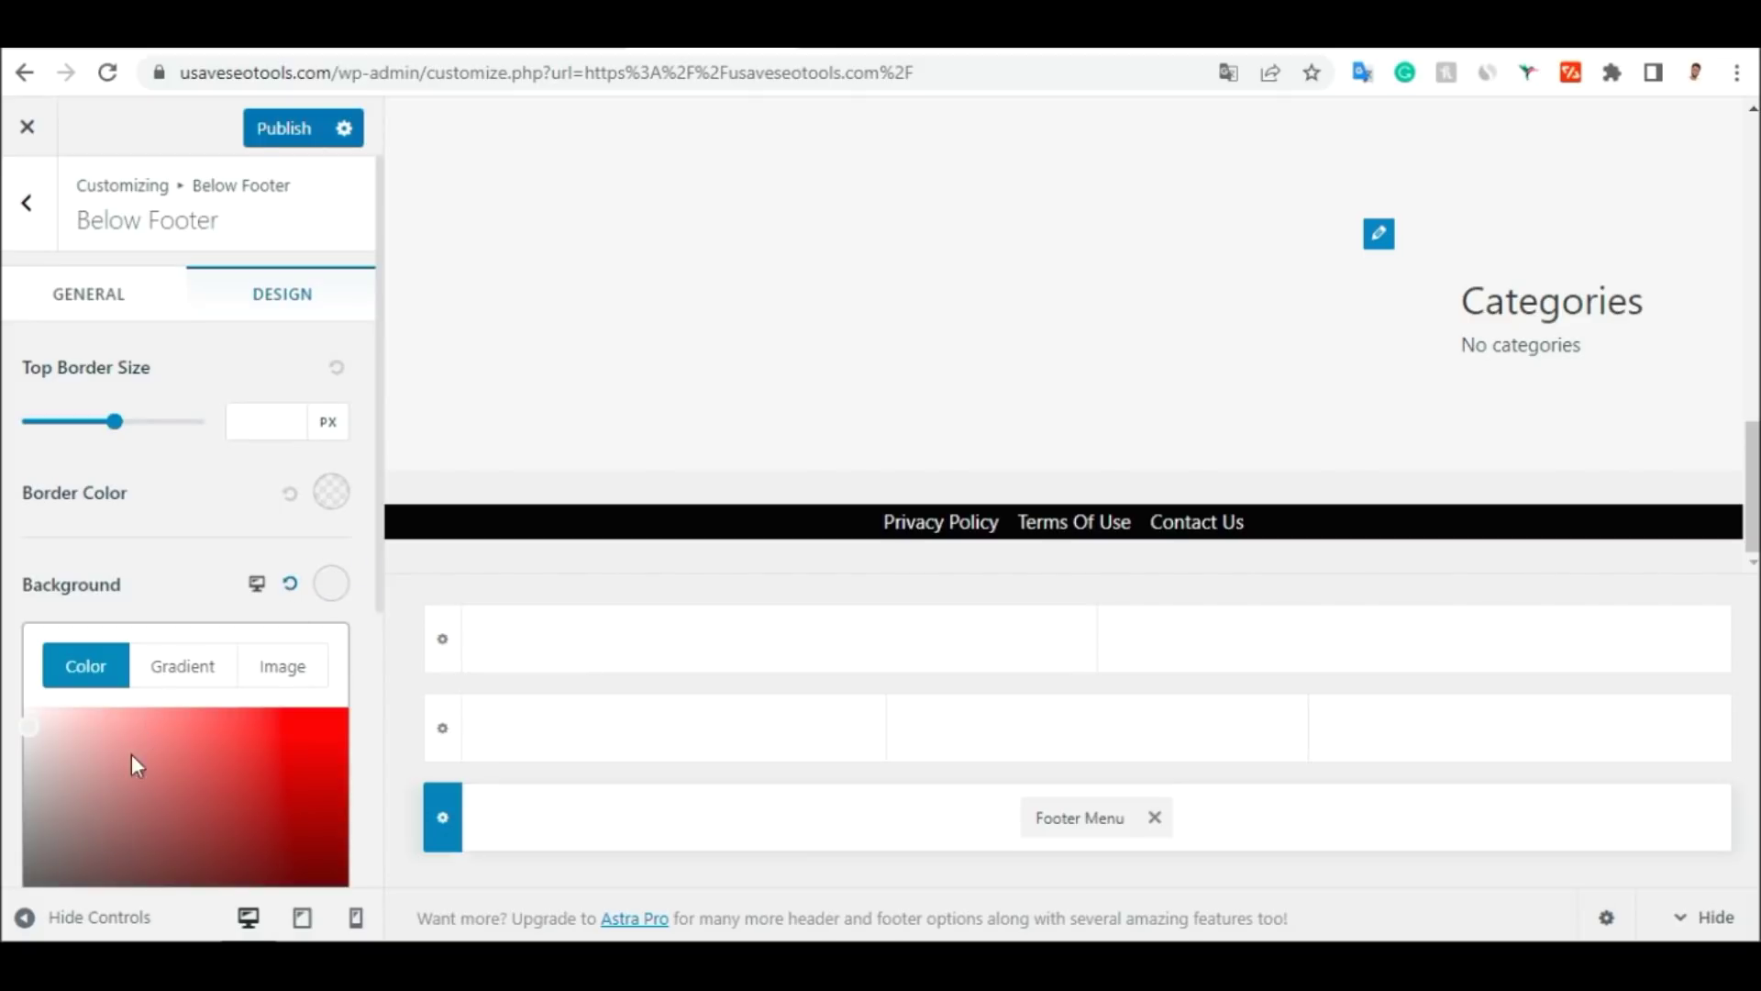
left_click_drag(133, 762, 112, 858)
left_click_drag(147, 936, 170, 936)
left_click(184, 441)
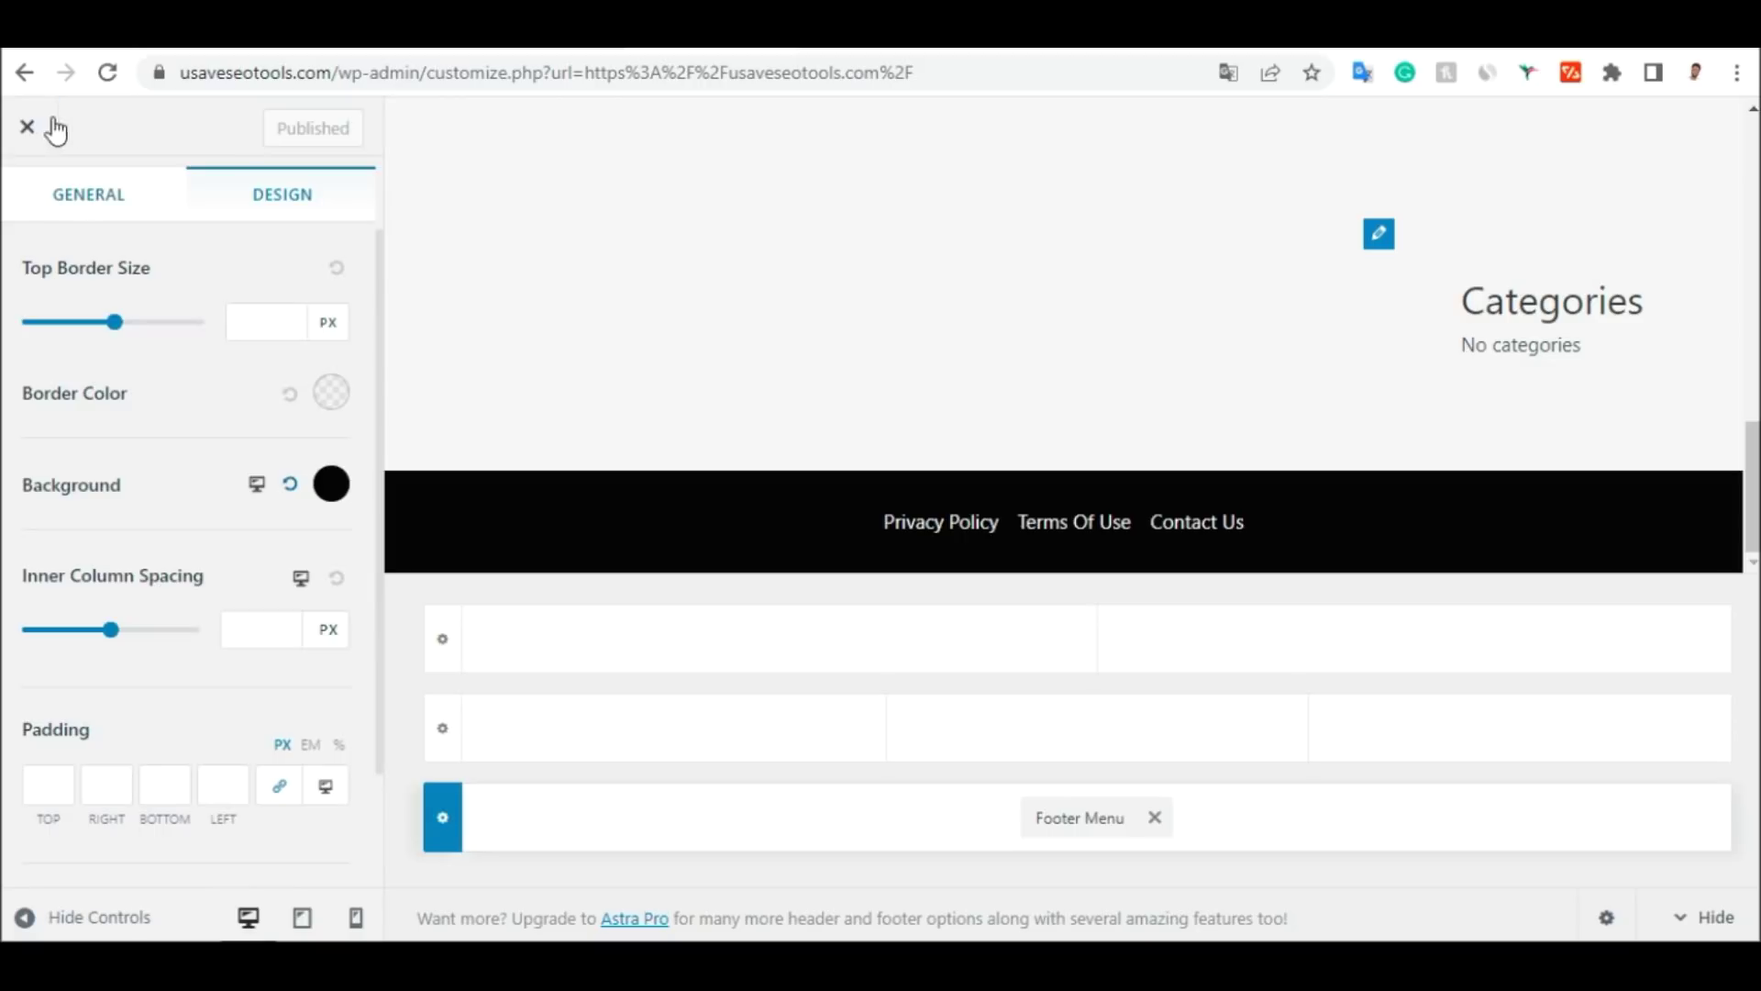
left_click_drag(382, 277, 381, 171)
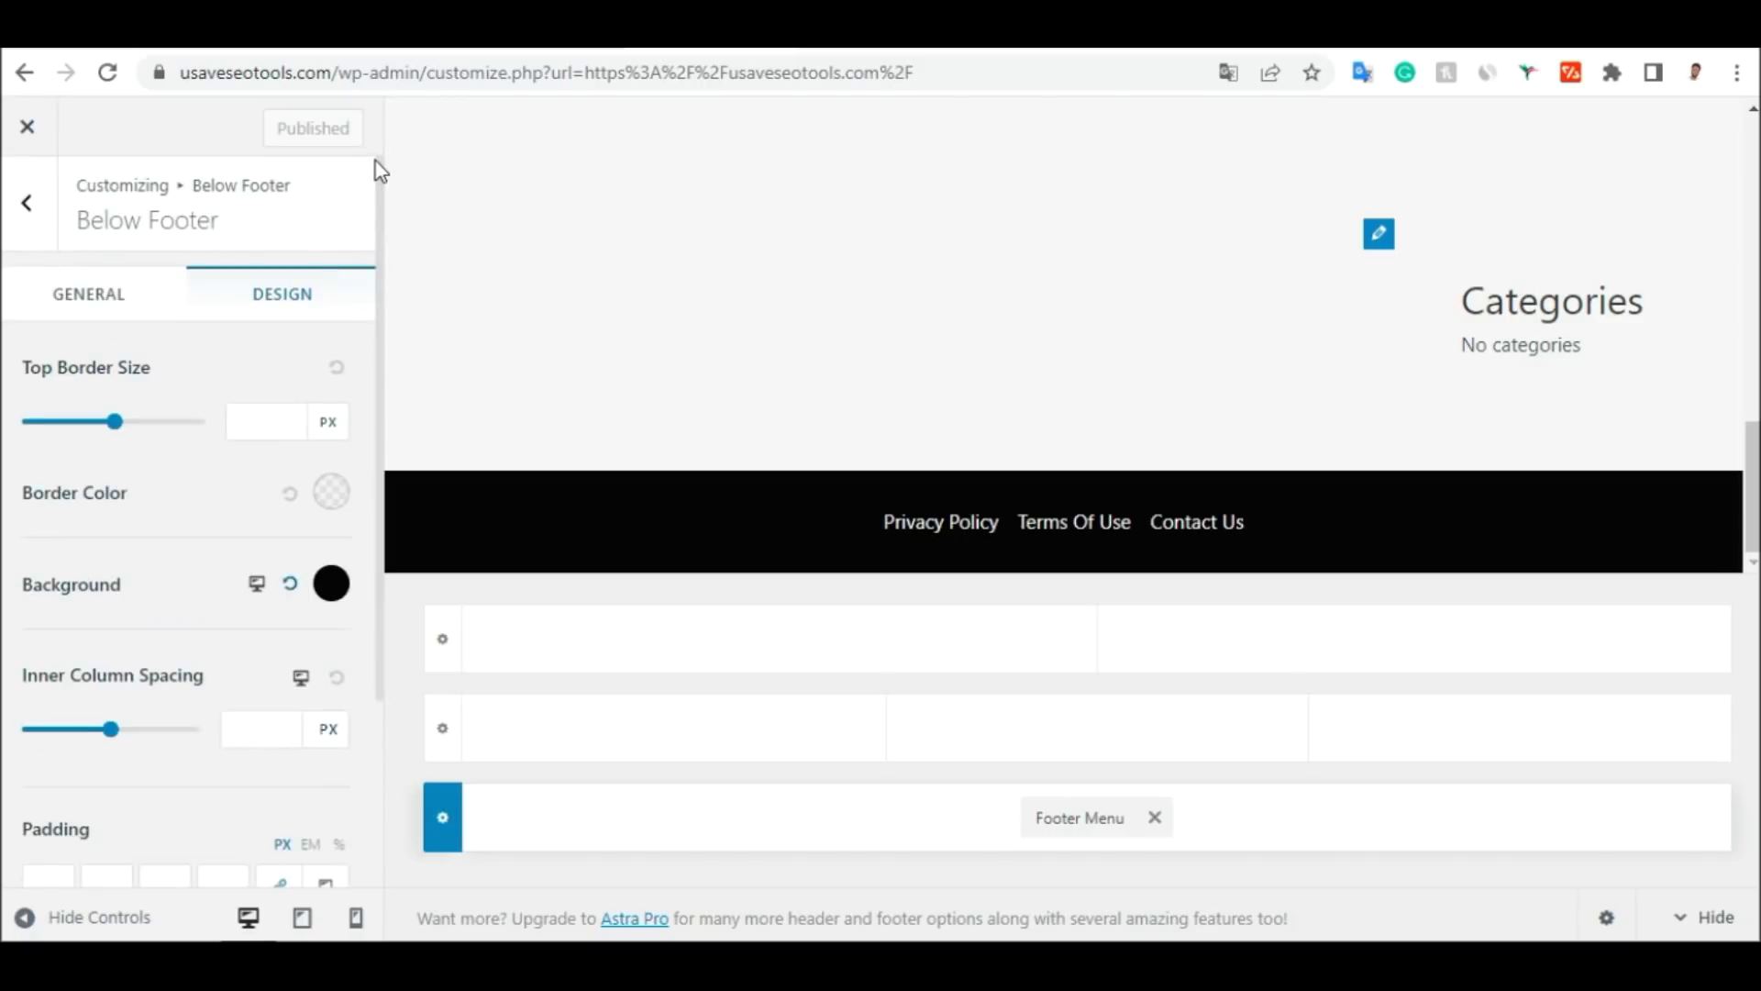
left_click(35, 209)
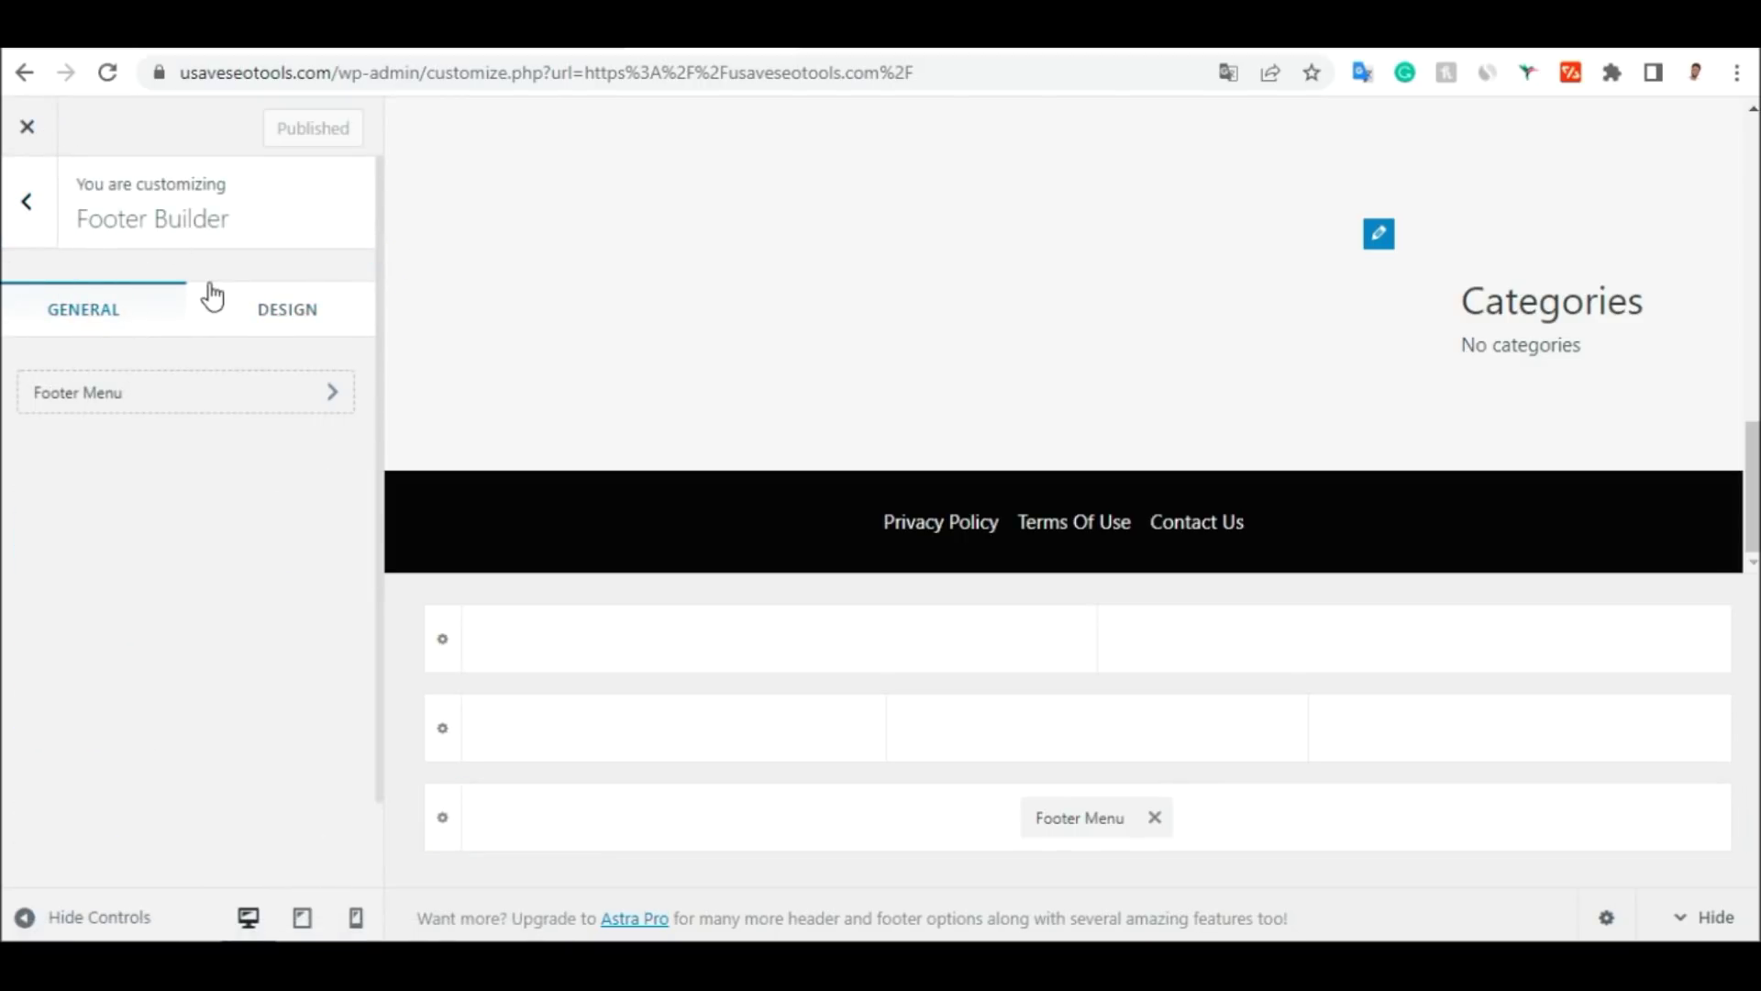
Review the Footer Menu's design and menu location settings, then return to the main section list.
left_click(212, 392)
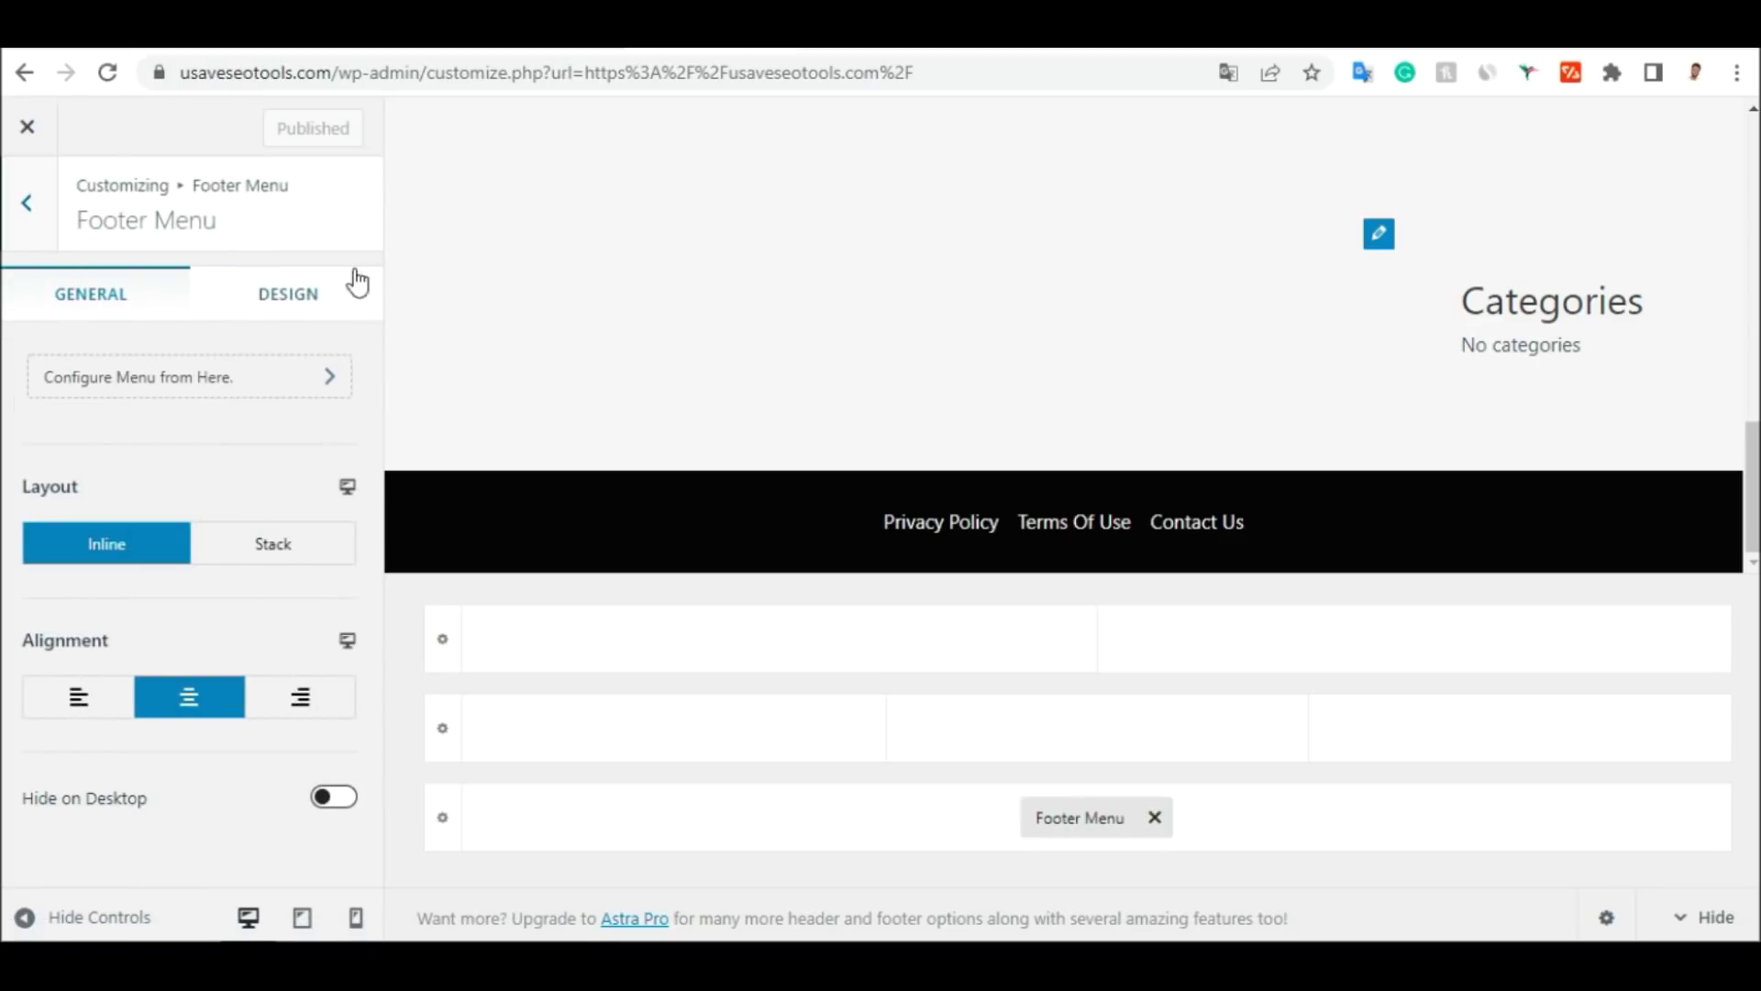
left_click(306, 297)
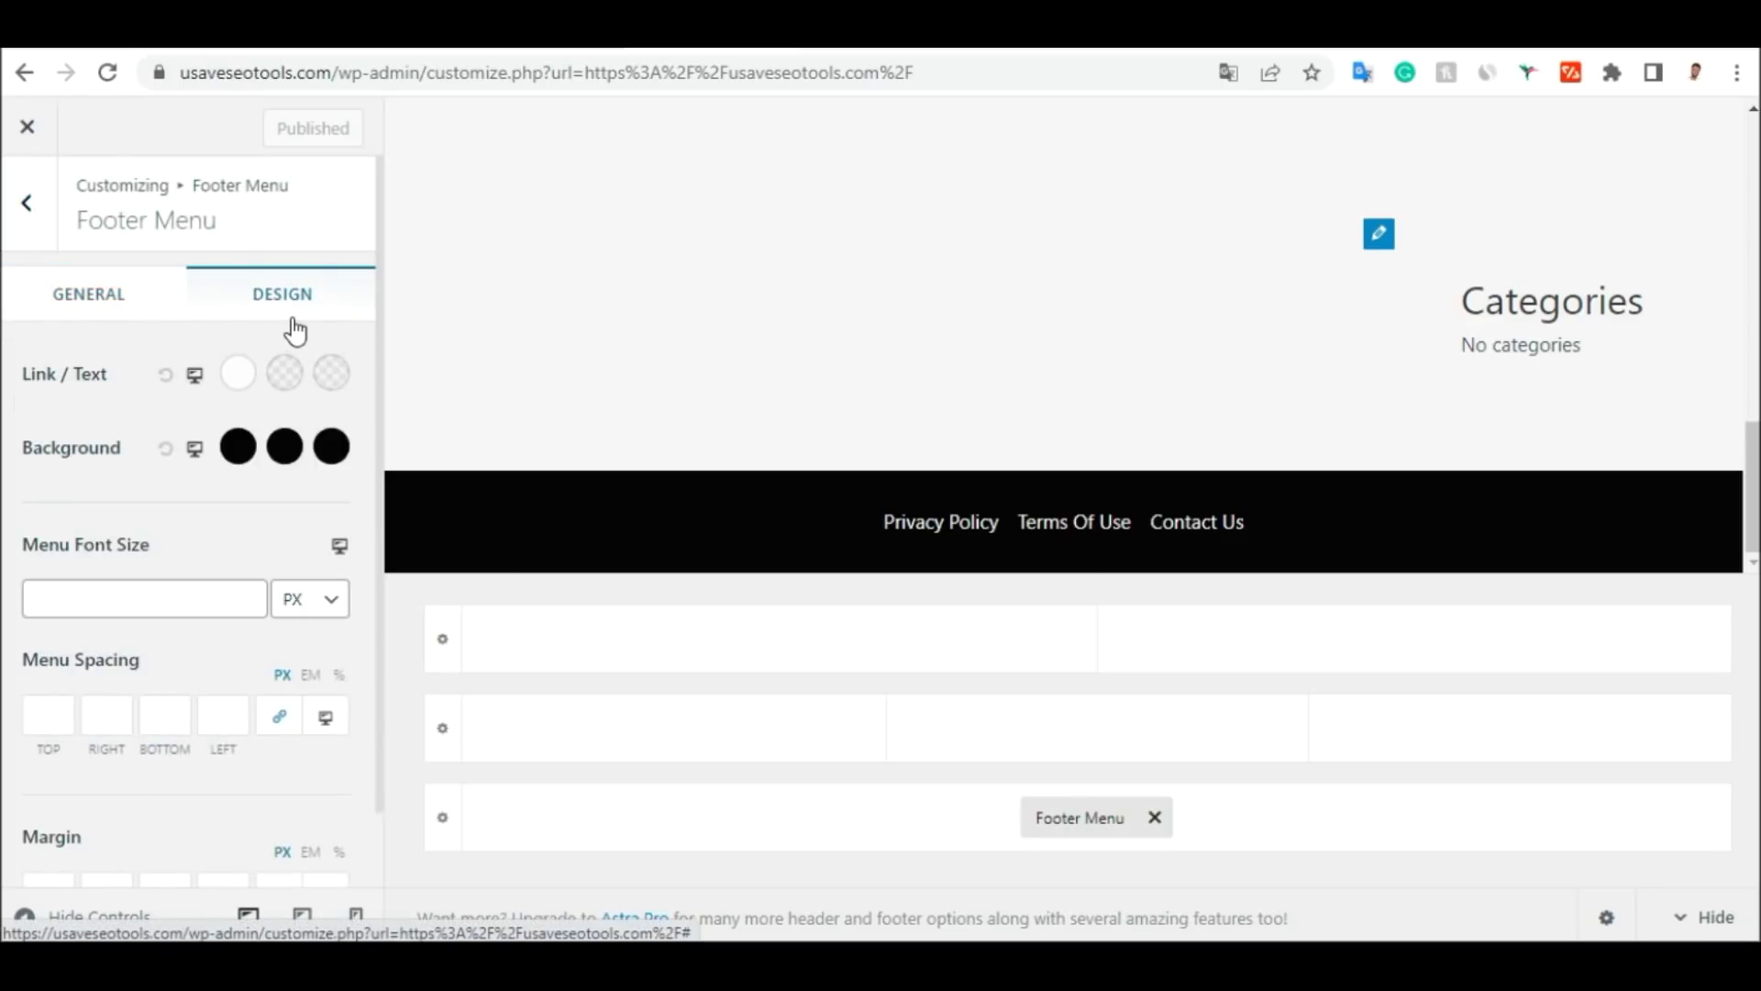
left_click(74, 297)
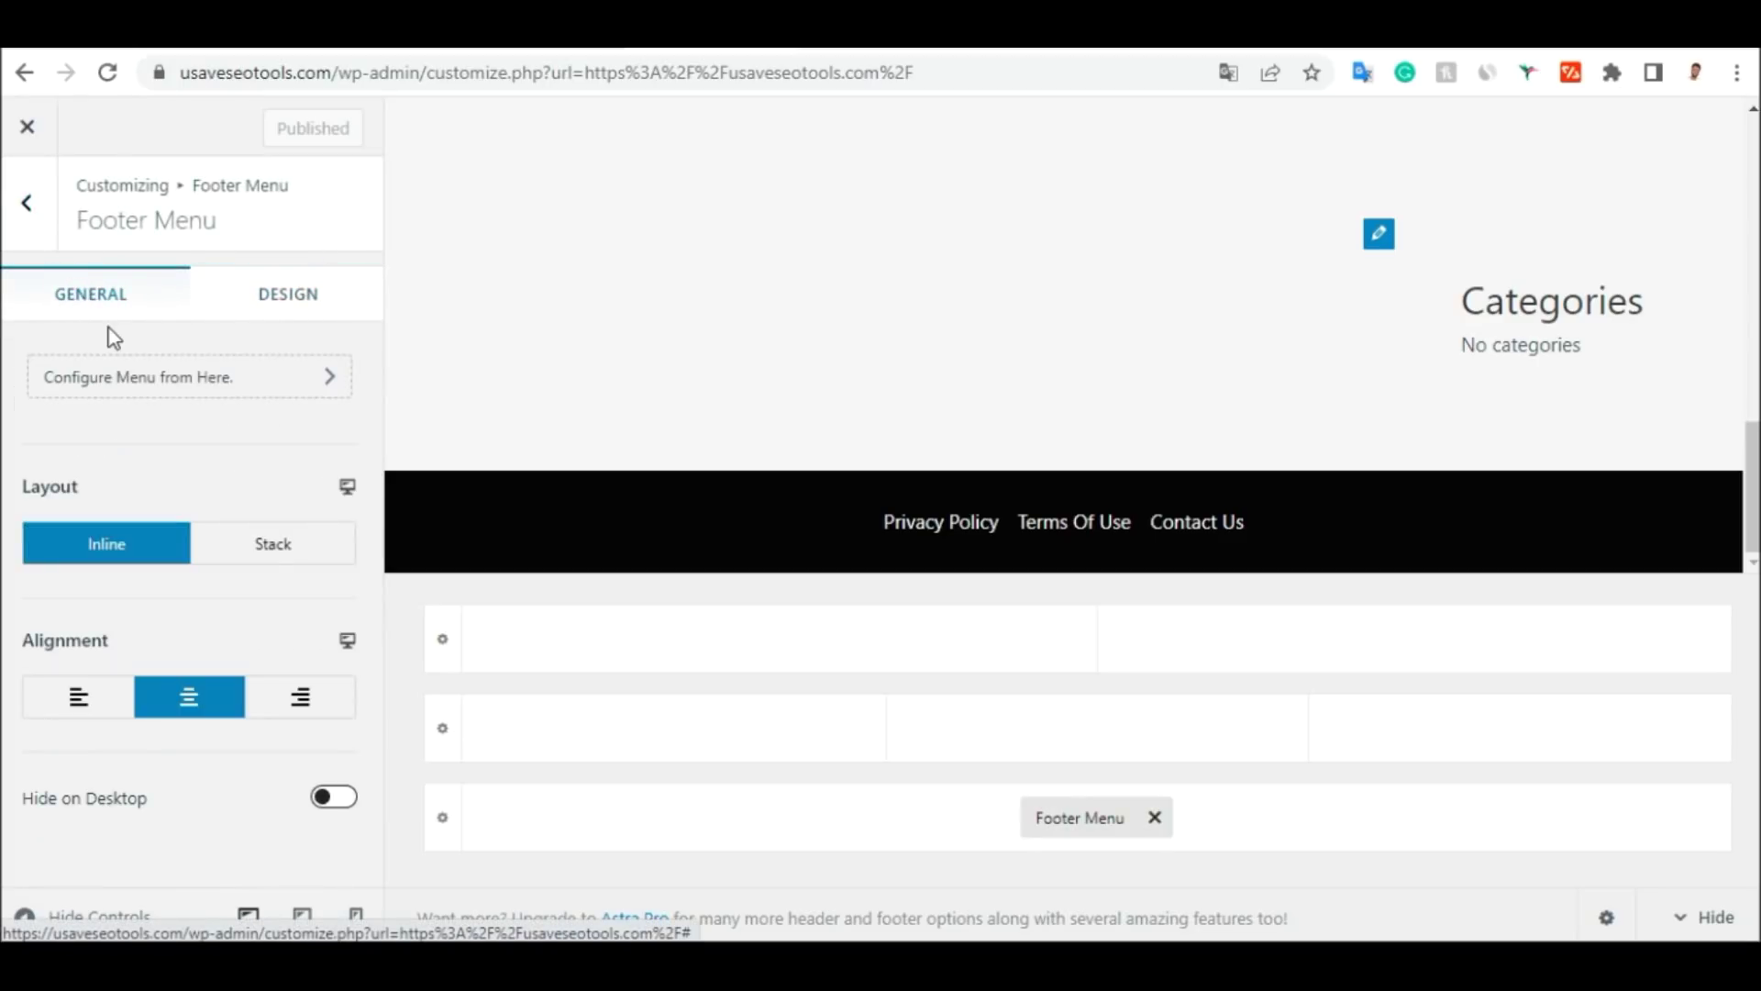
left_click(182, 383)
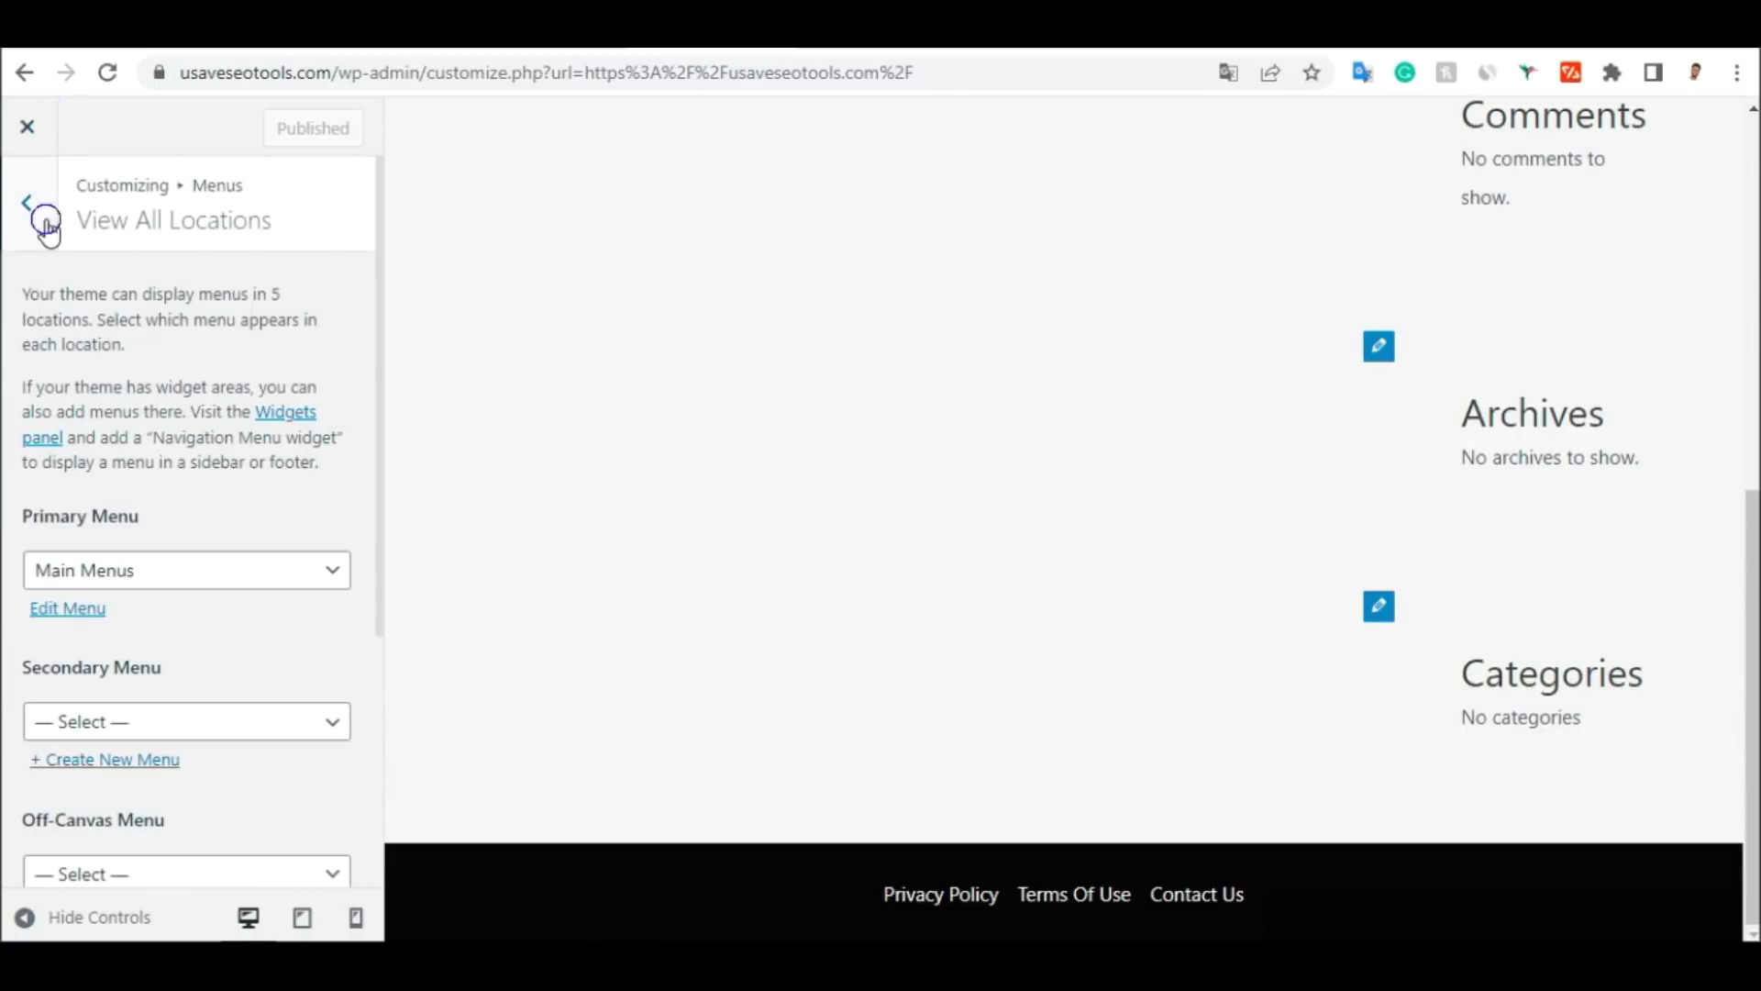
left_click(26, 205)
left_click(24, 206)
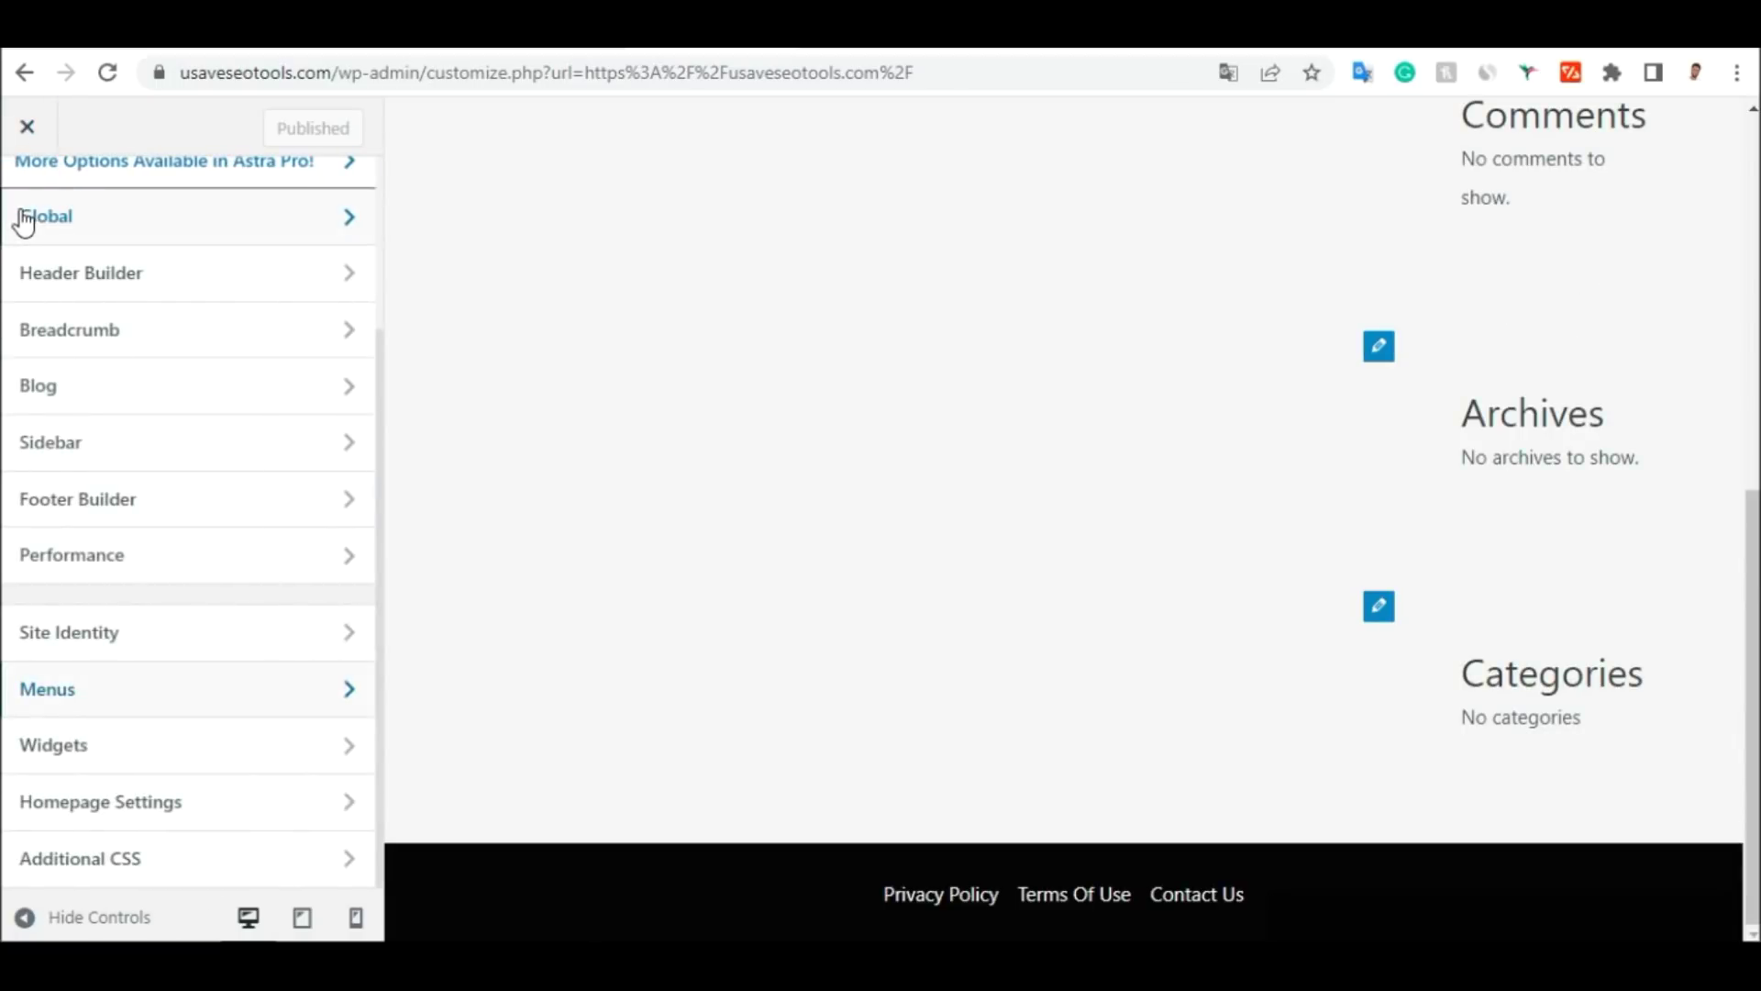
Adjust the Footer Builder background colour, keeping it black, and publish the changes.
left_click(240, 501)
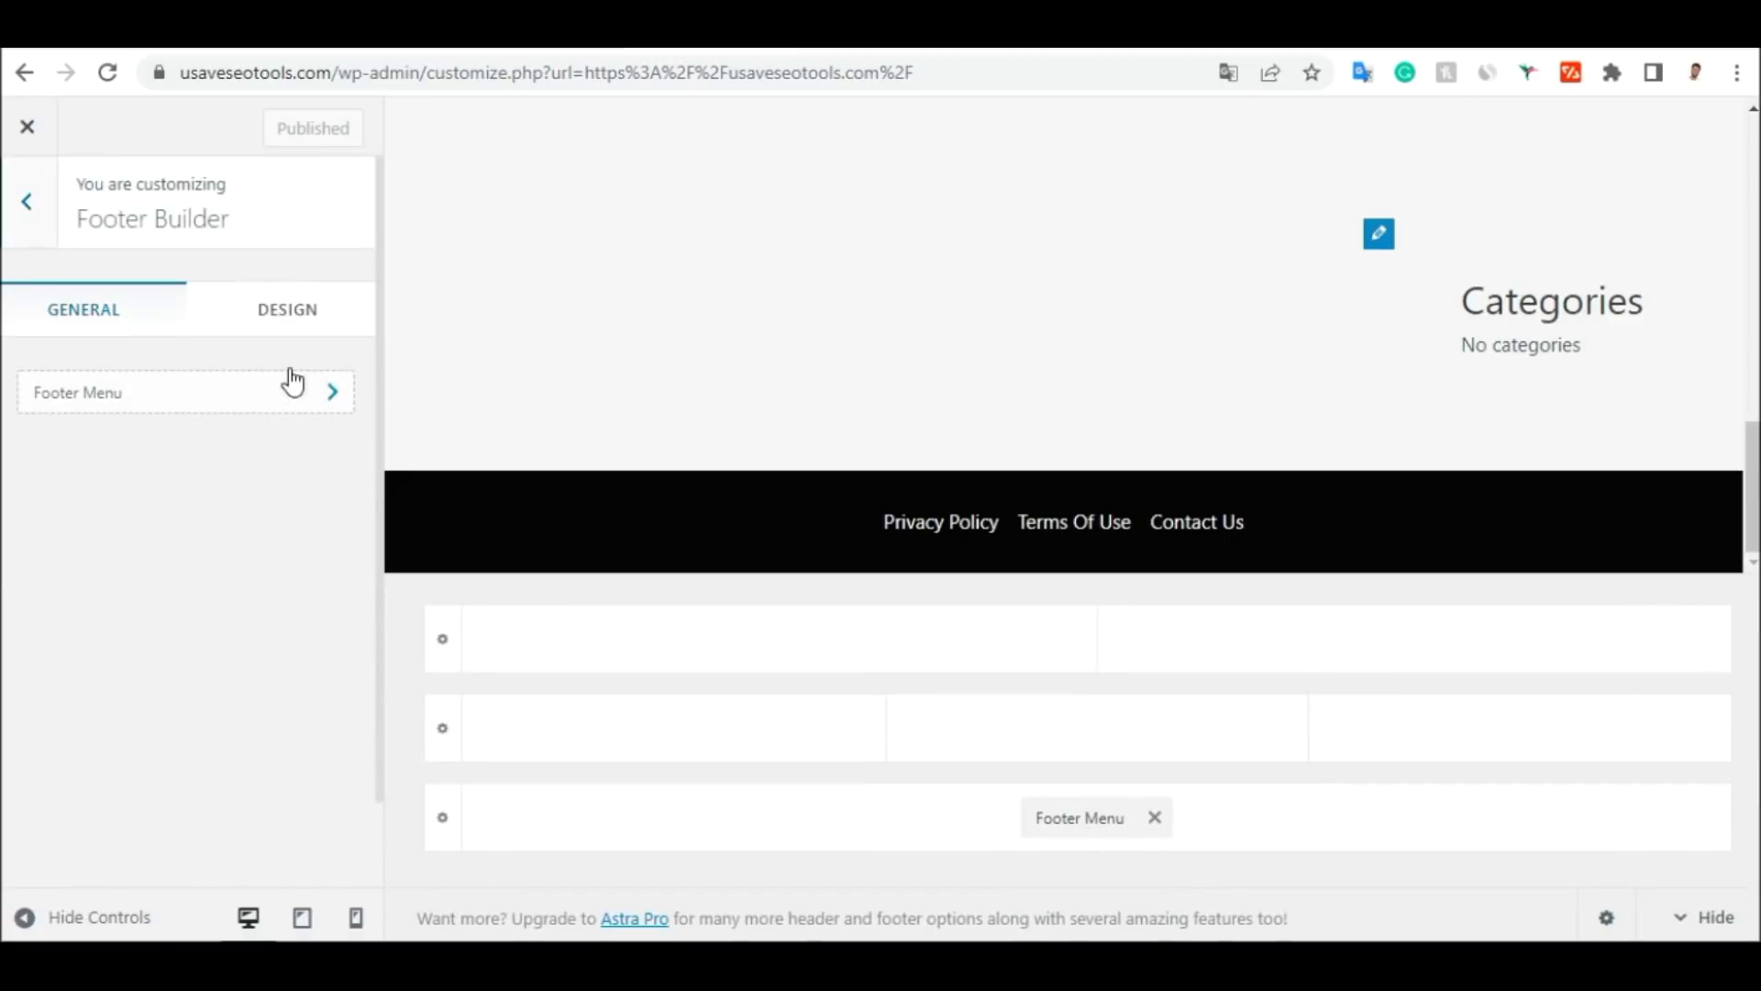
left_click(306, 310)
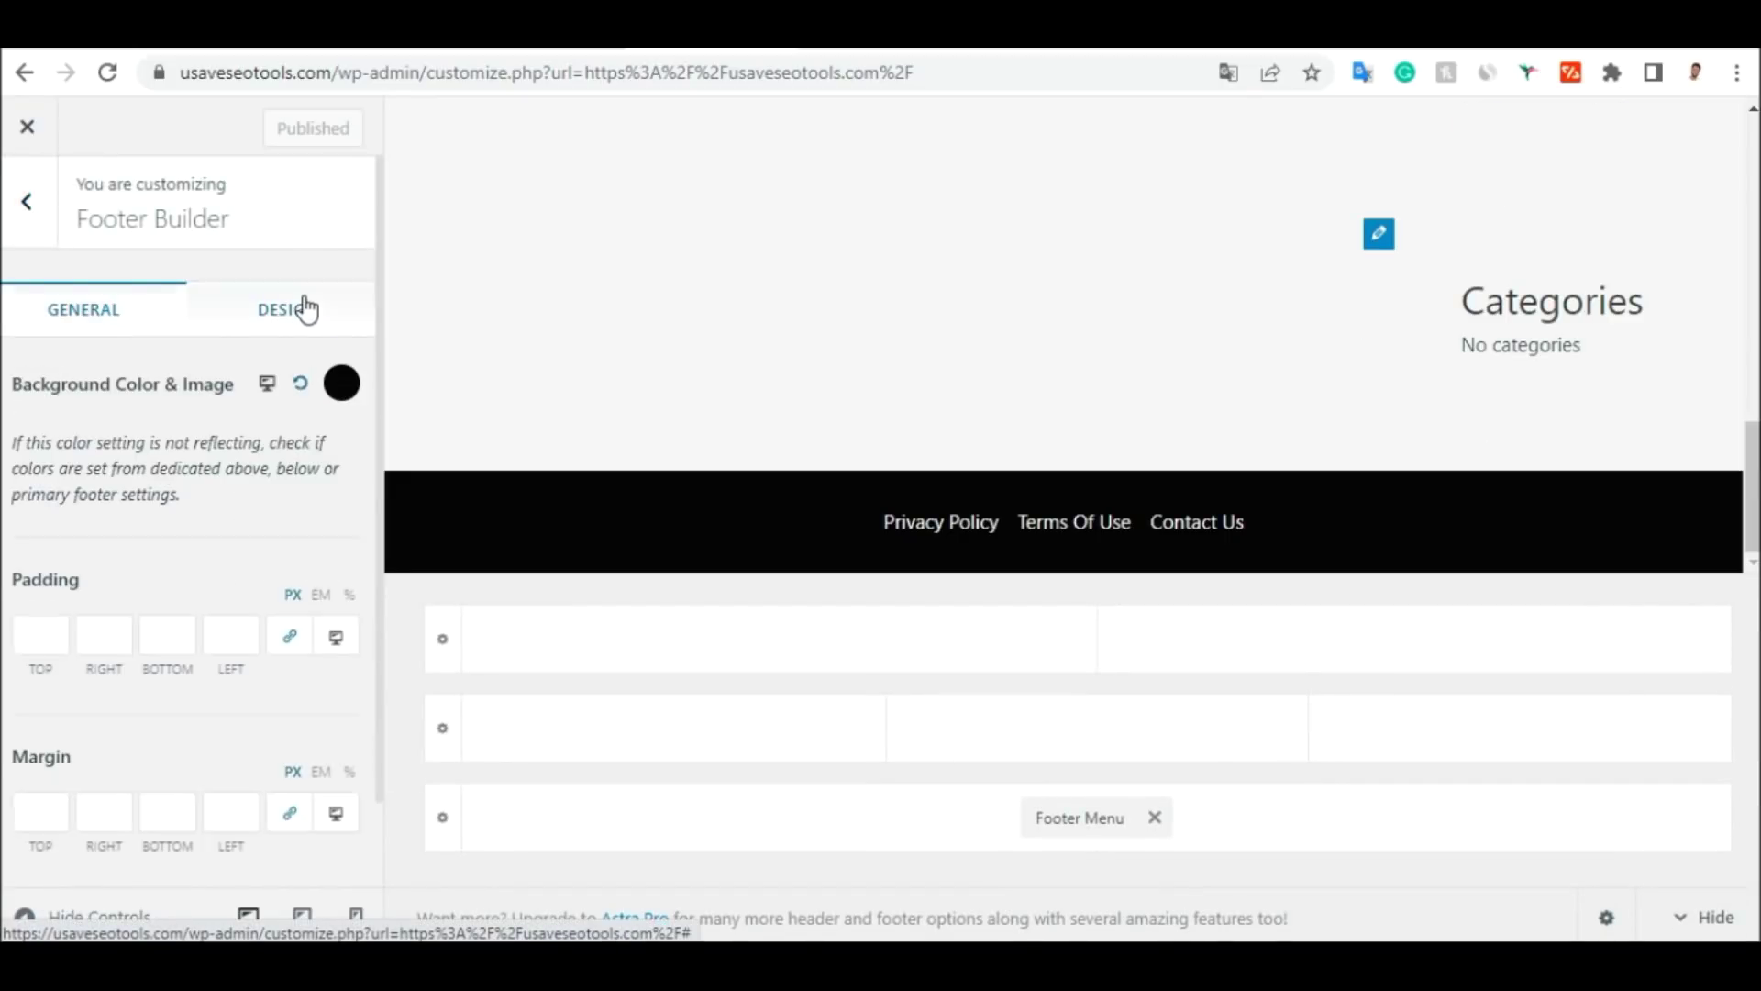
left_click(343, 385)
left_click_drag(224, 614, 128, 877)
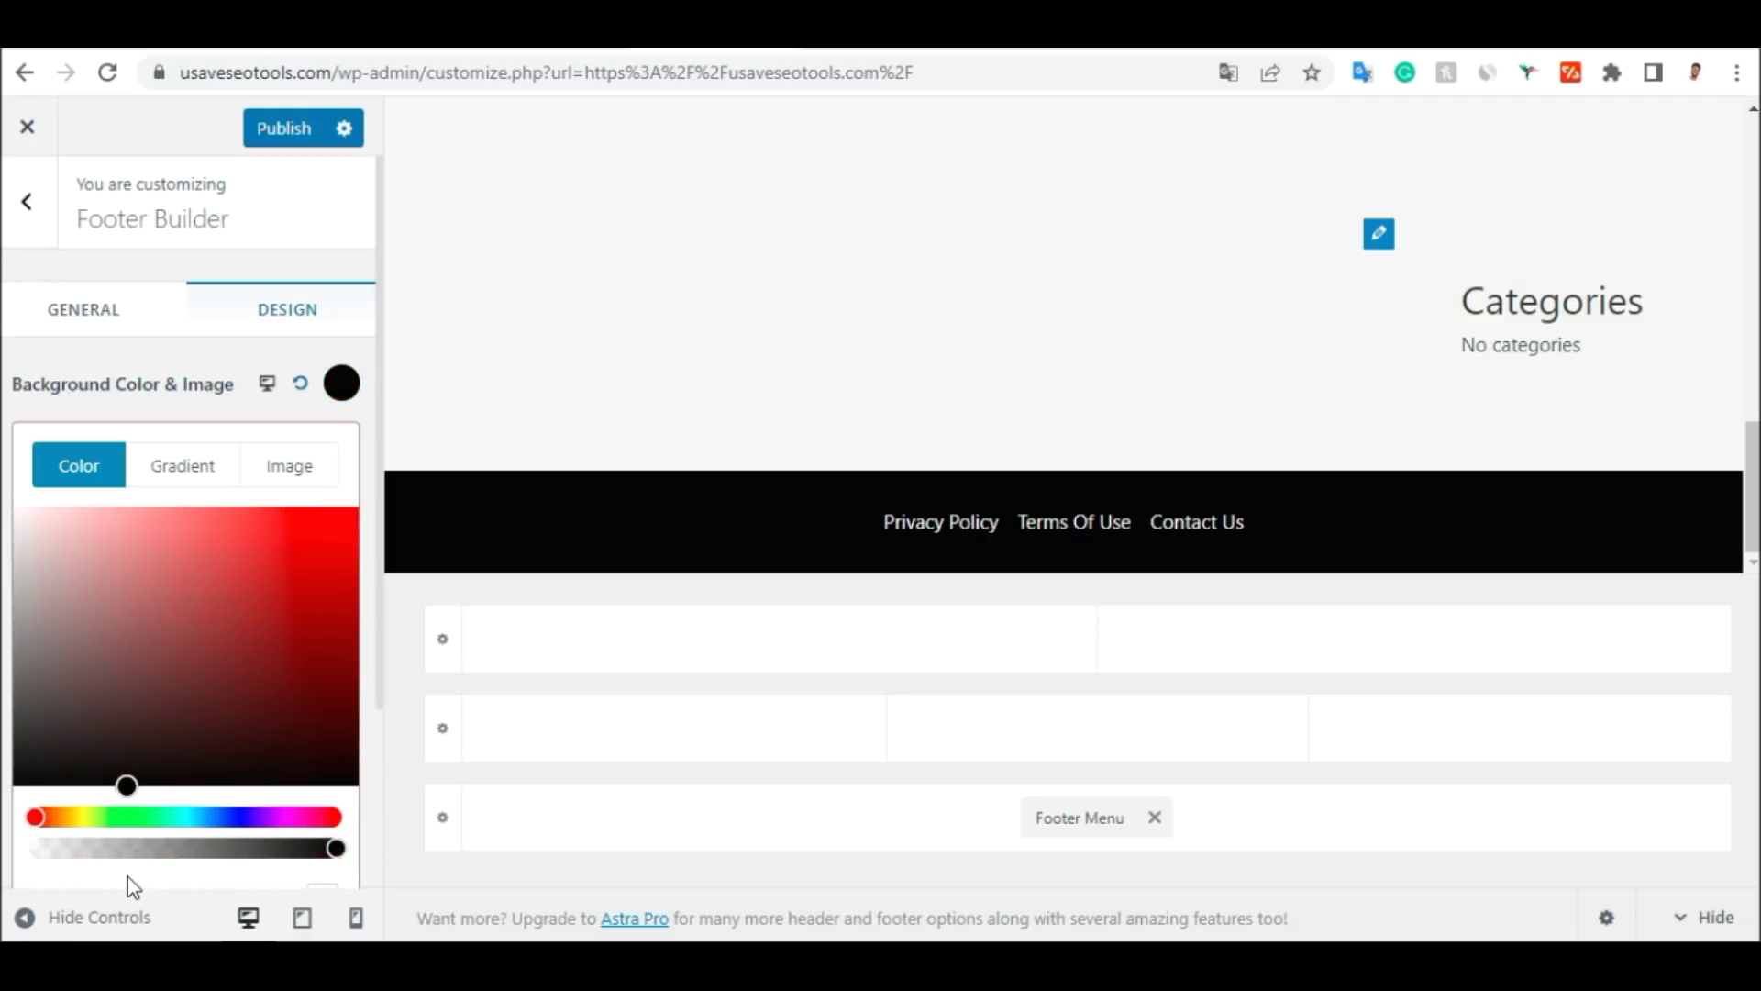
left_click(99, 314)
left_click(268, 314)
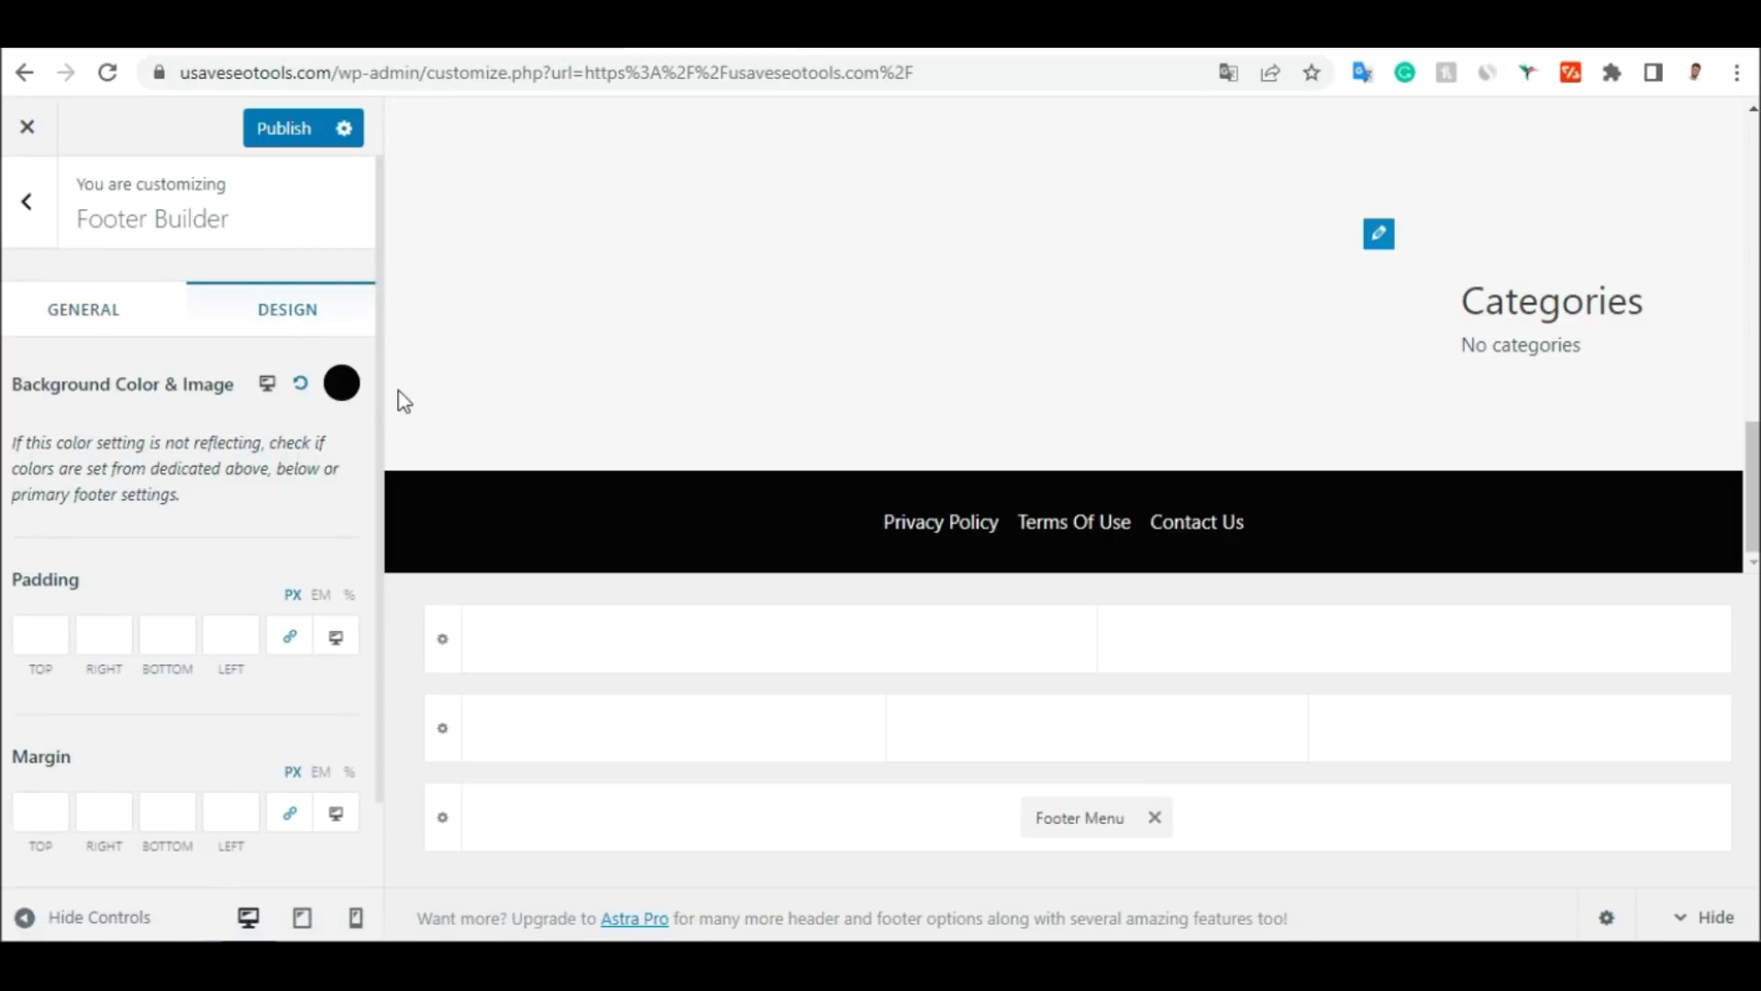
left_click(129, 307)
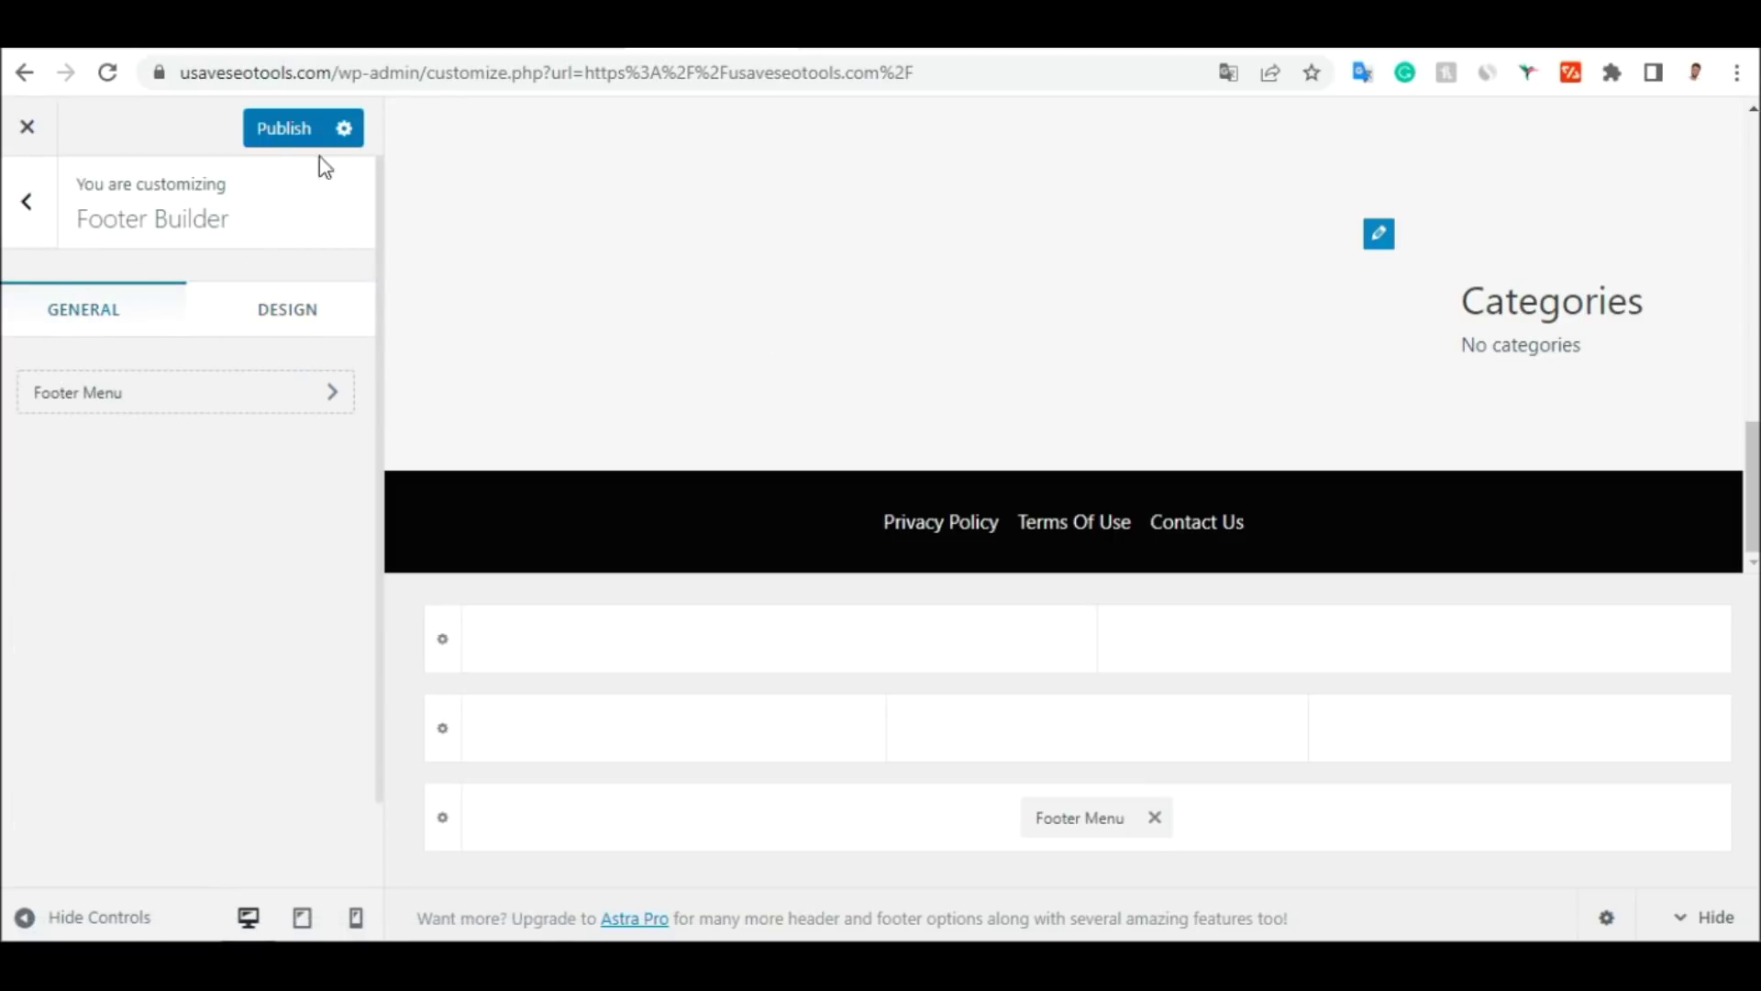
left_click(278, 134)
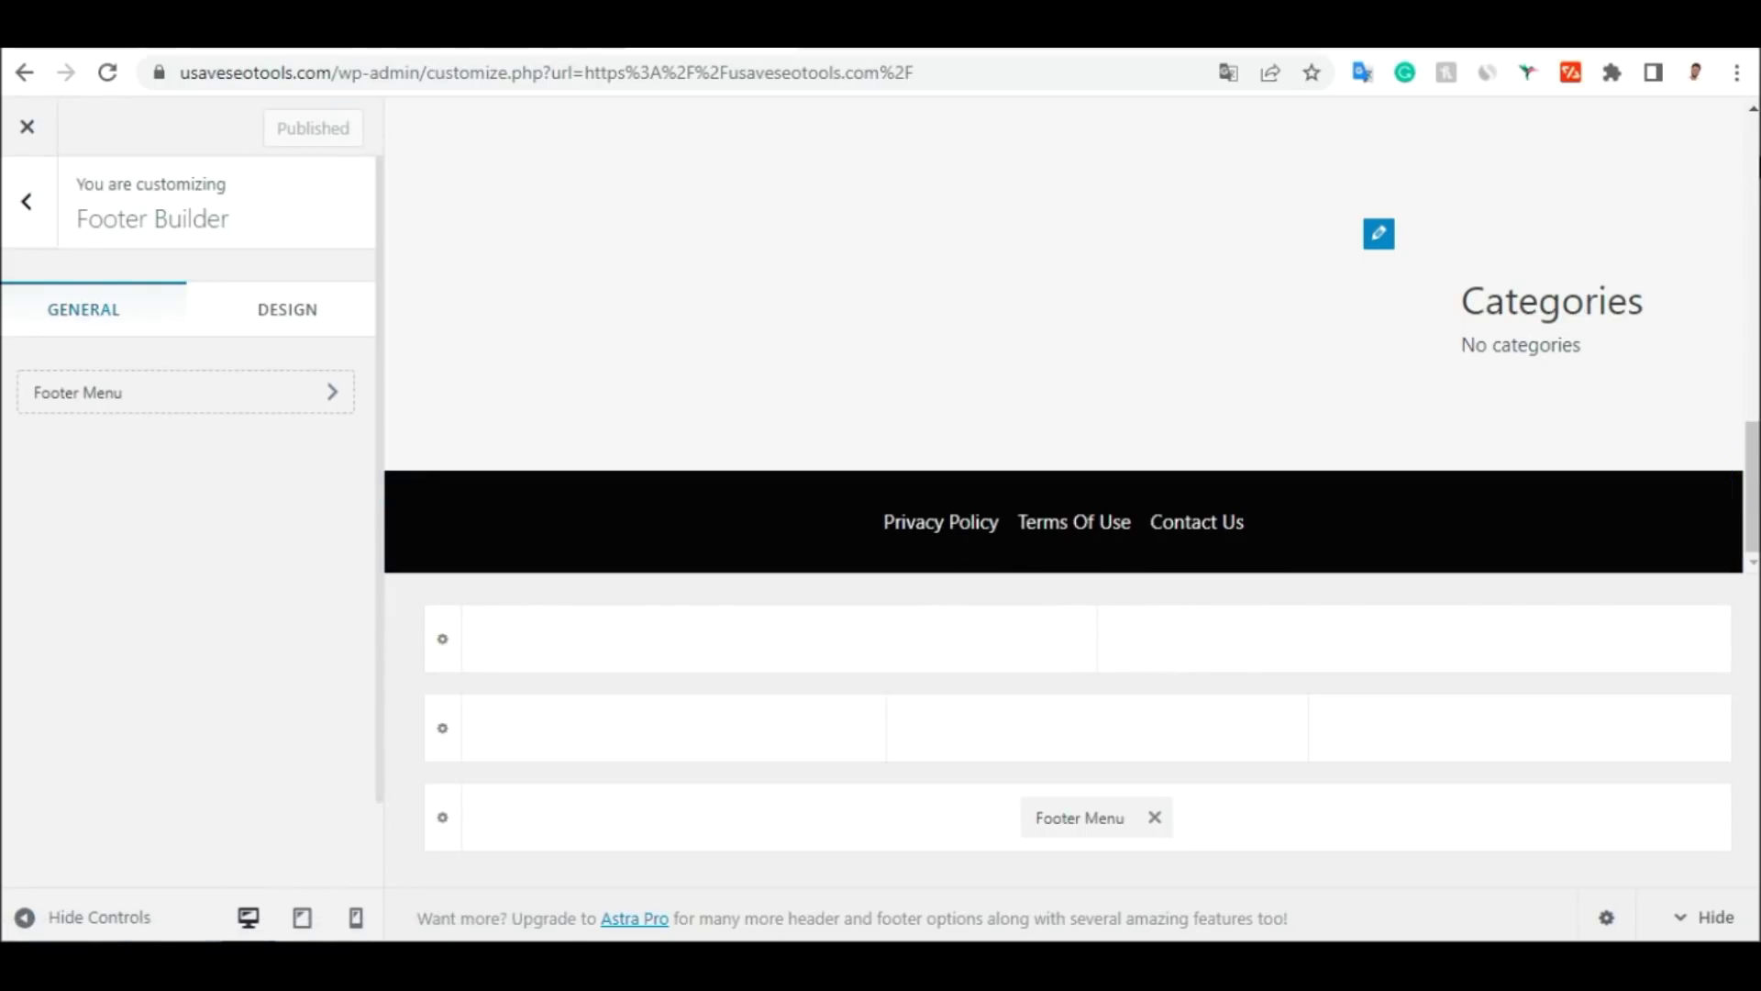
left_click(1752, 165)
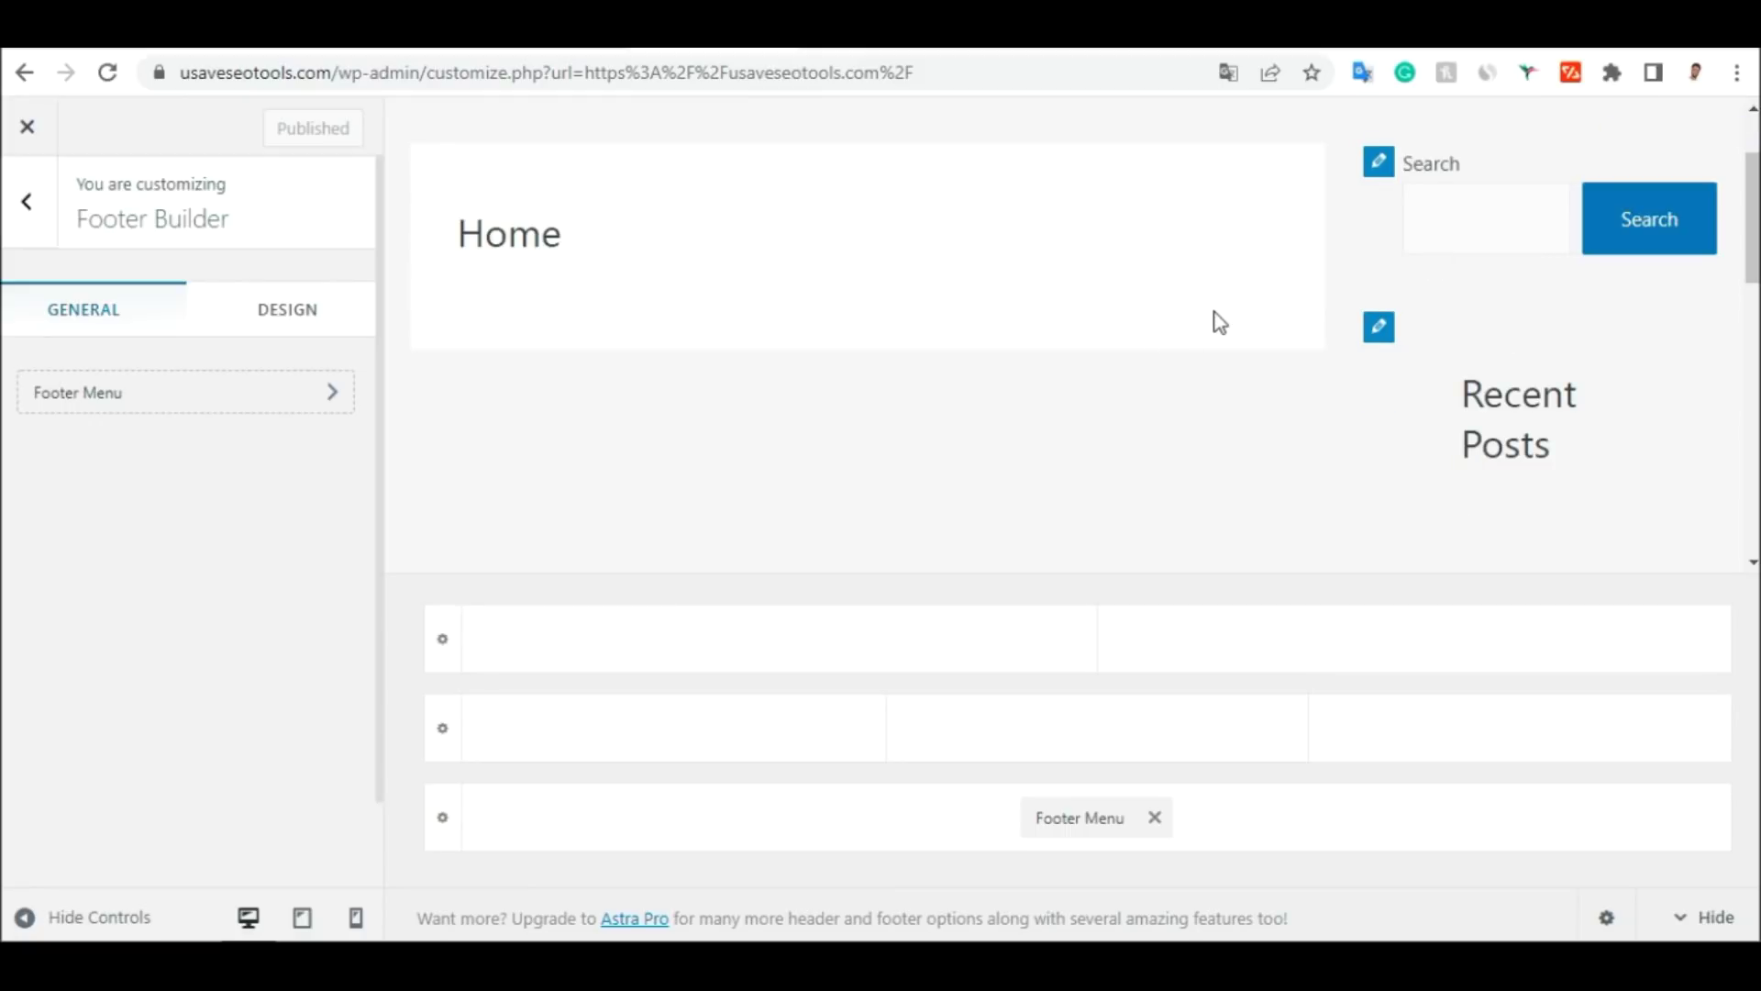
Close the Customizer and go to the My Blog admin Dashboard's Pages list.
left_click(28, 134)
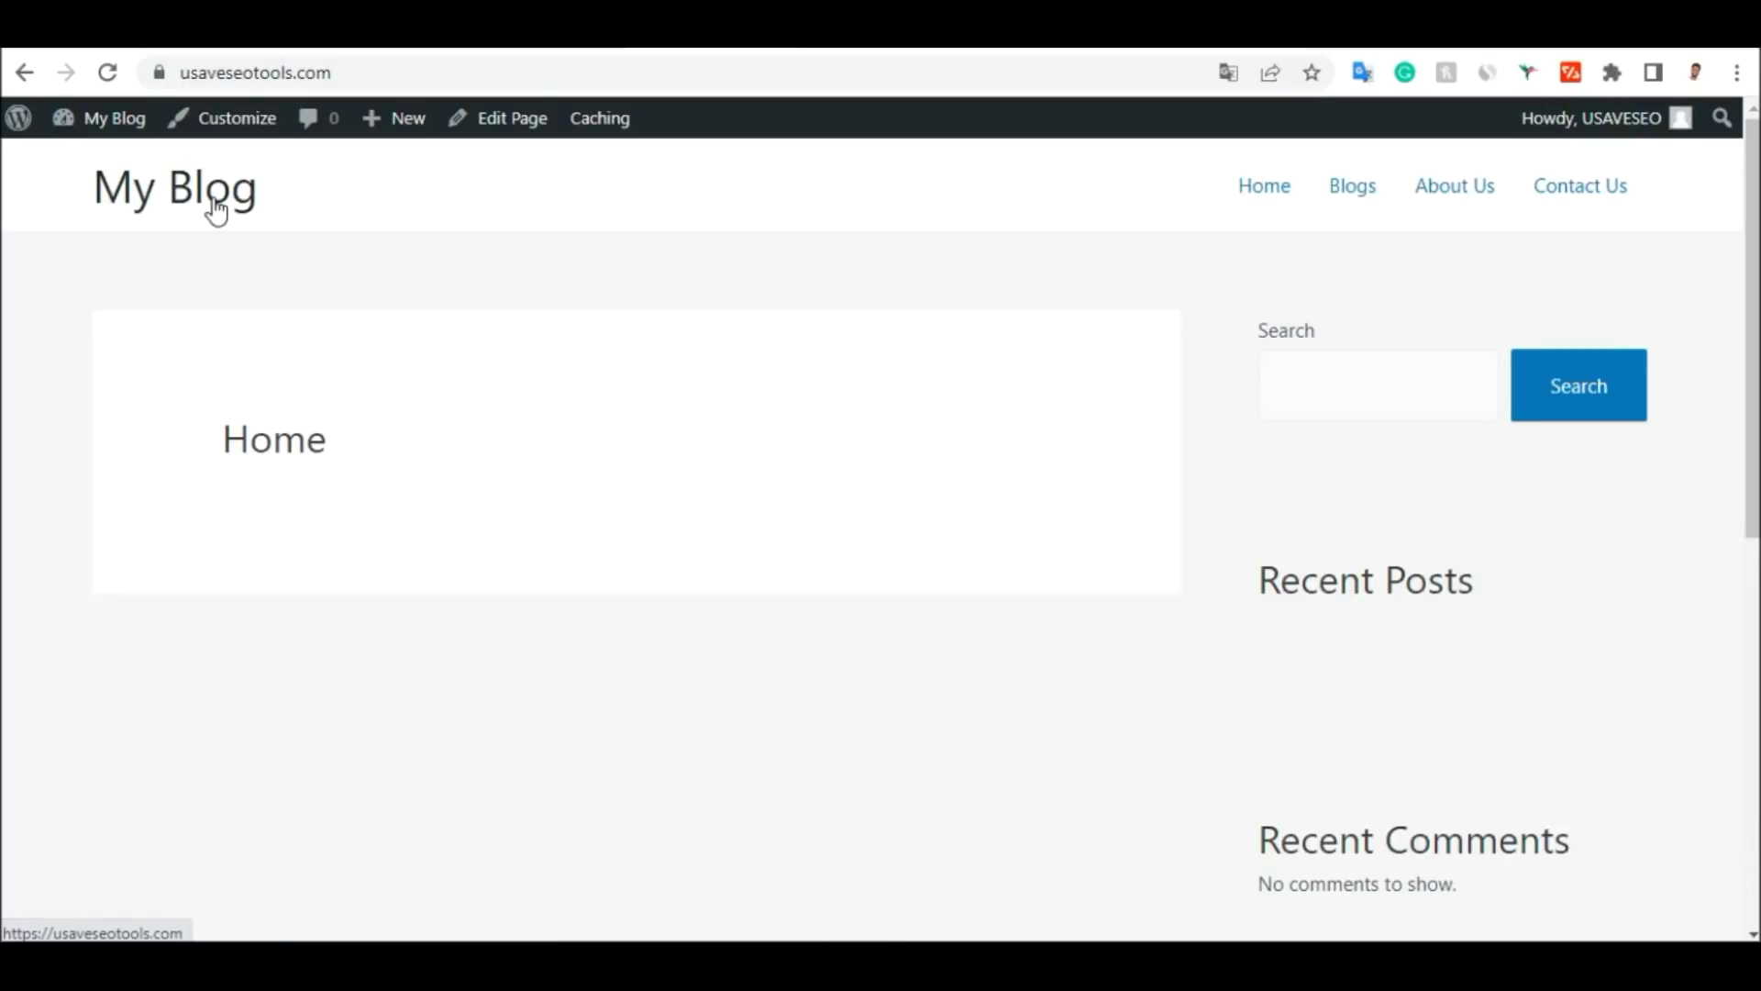
mouse_move(86, 124)
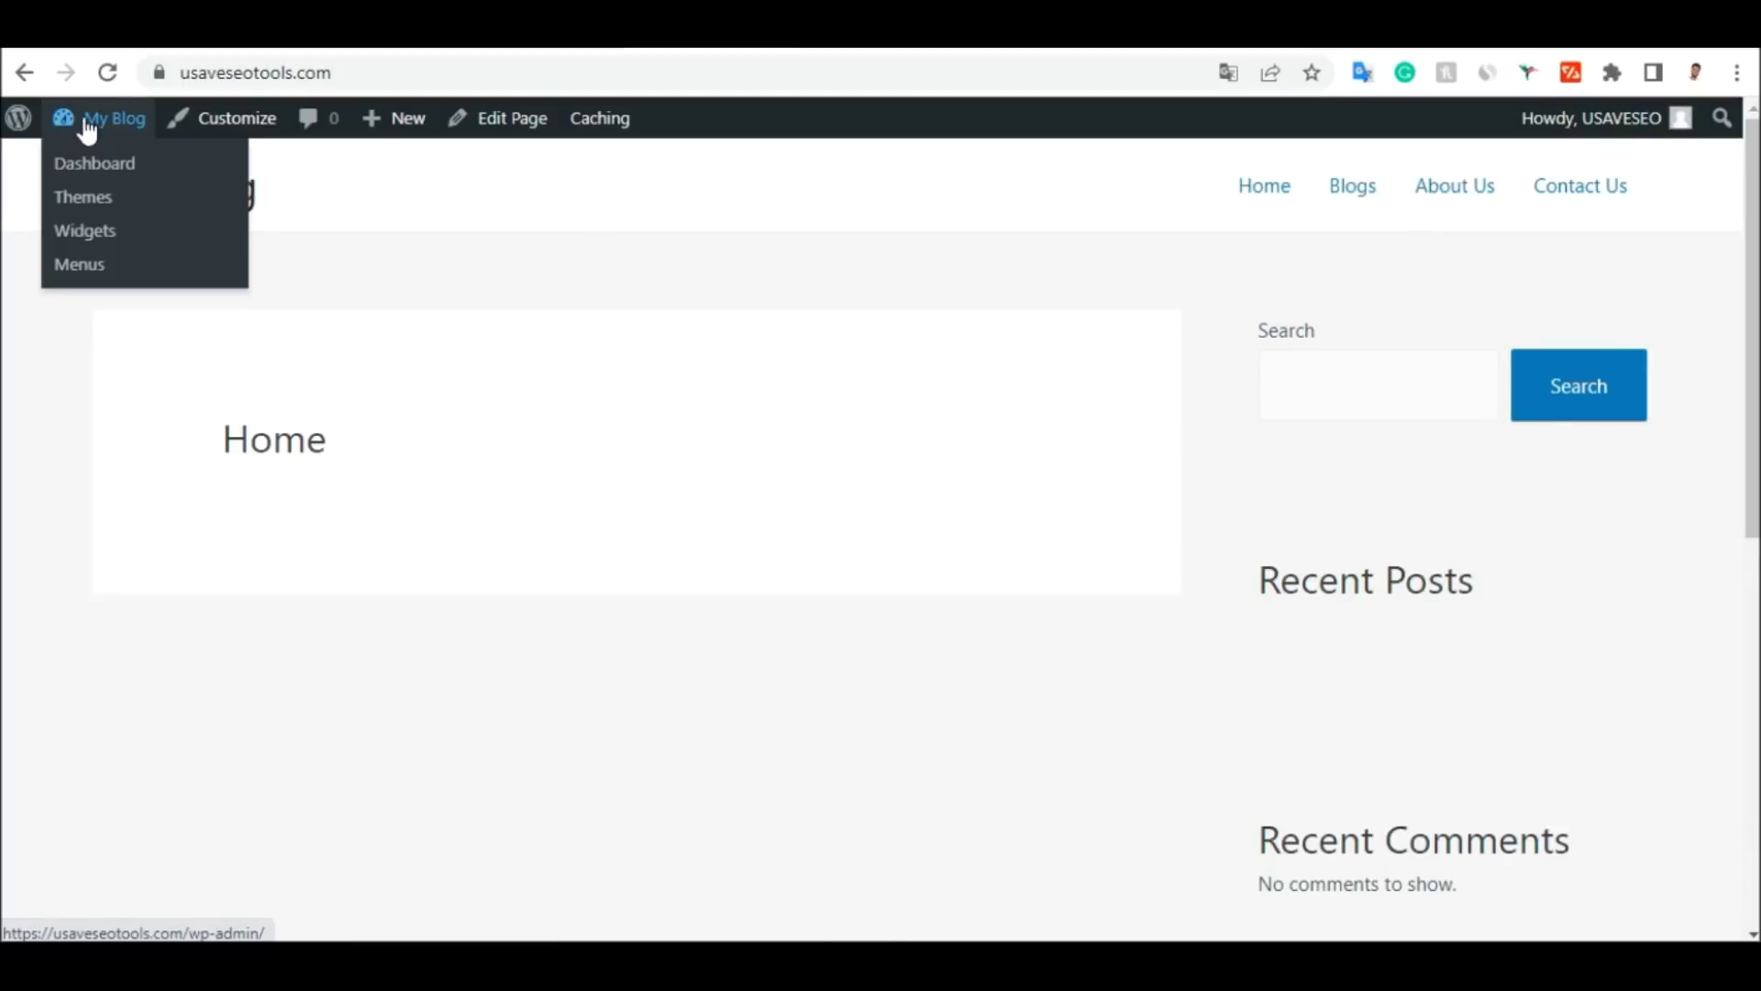
left_click(89, 162)
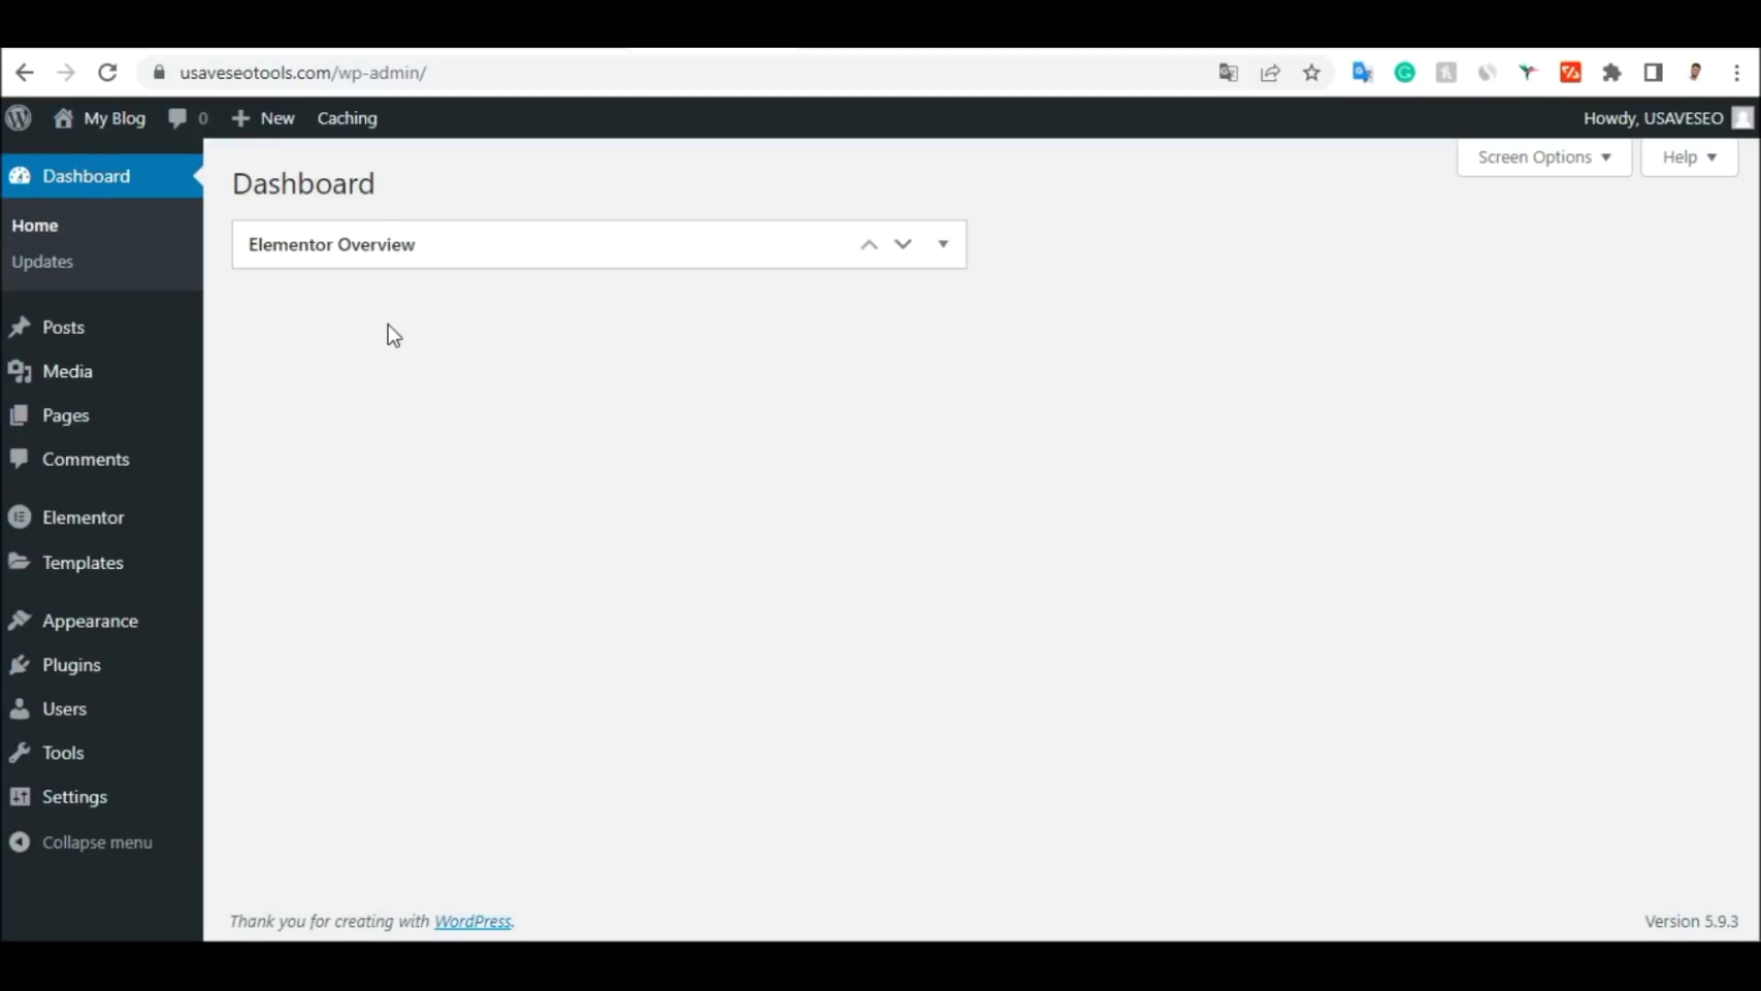
left_click(78, 417)
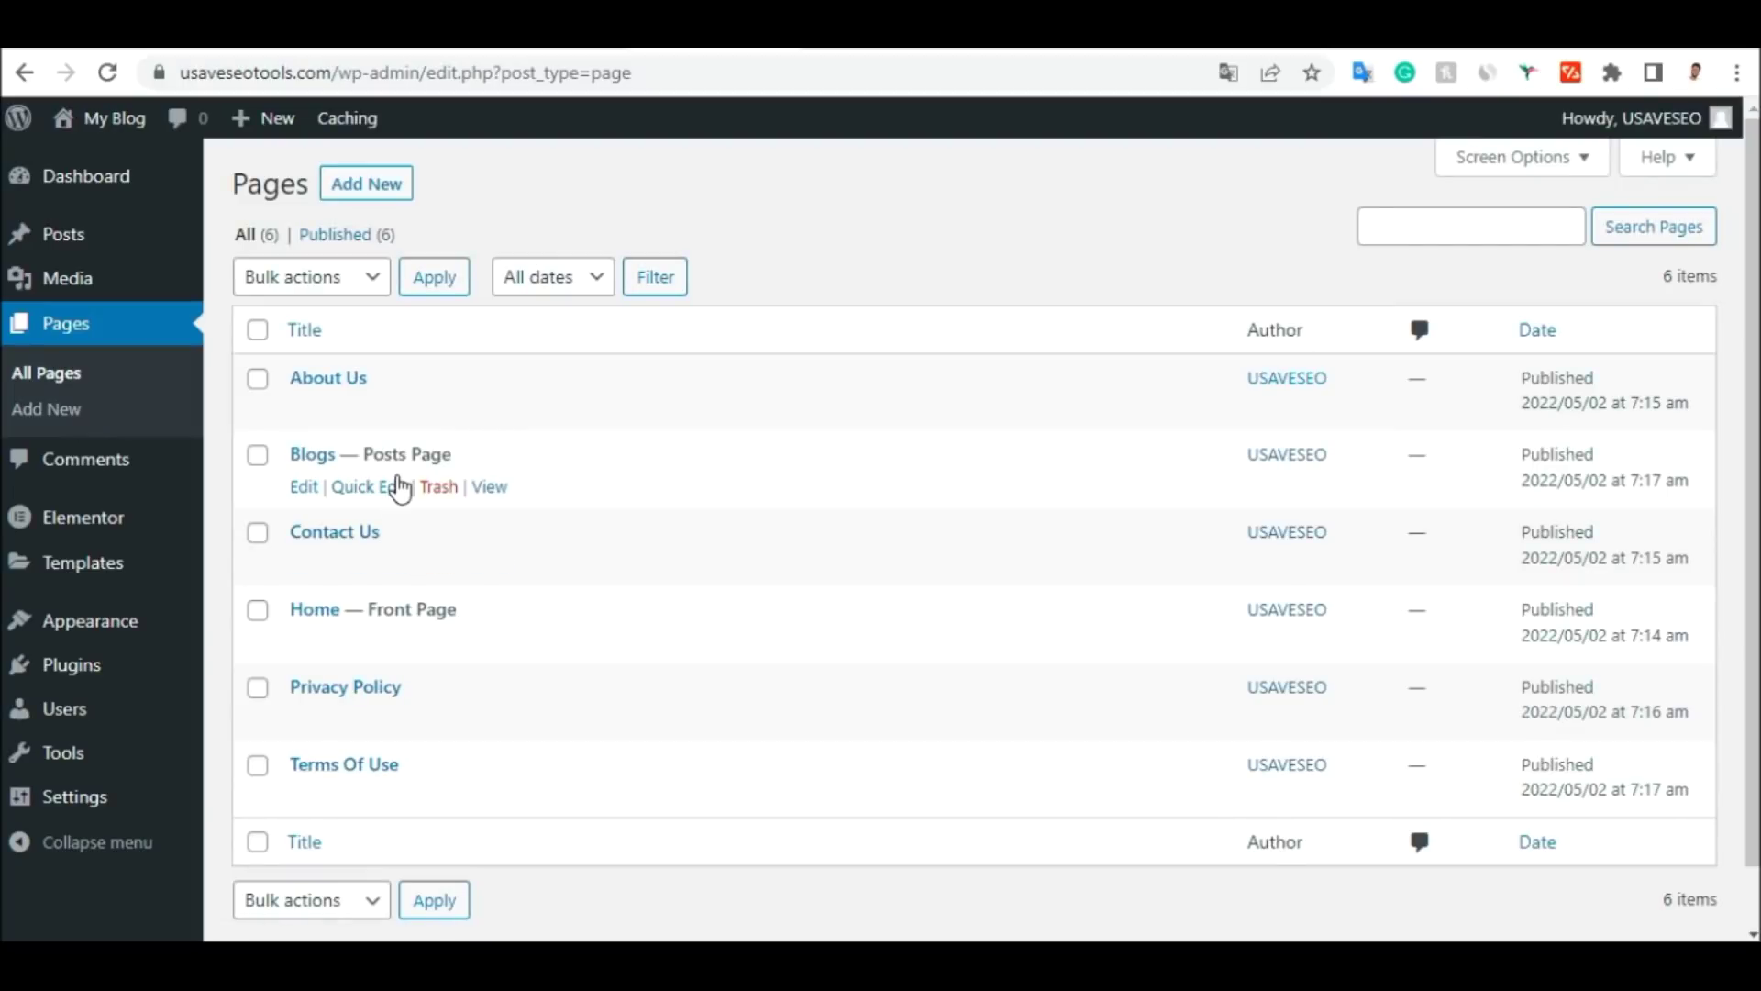
Open the Home — Front Page for editing and launch it in Elementor.
left_click(332, 622)
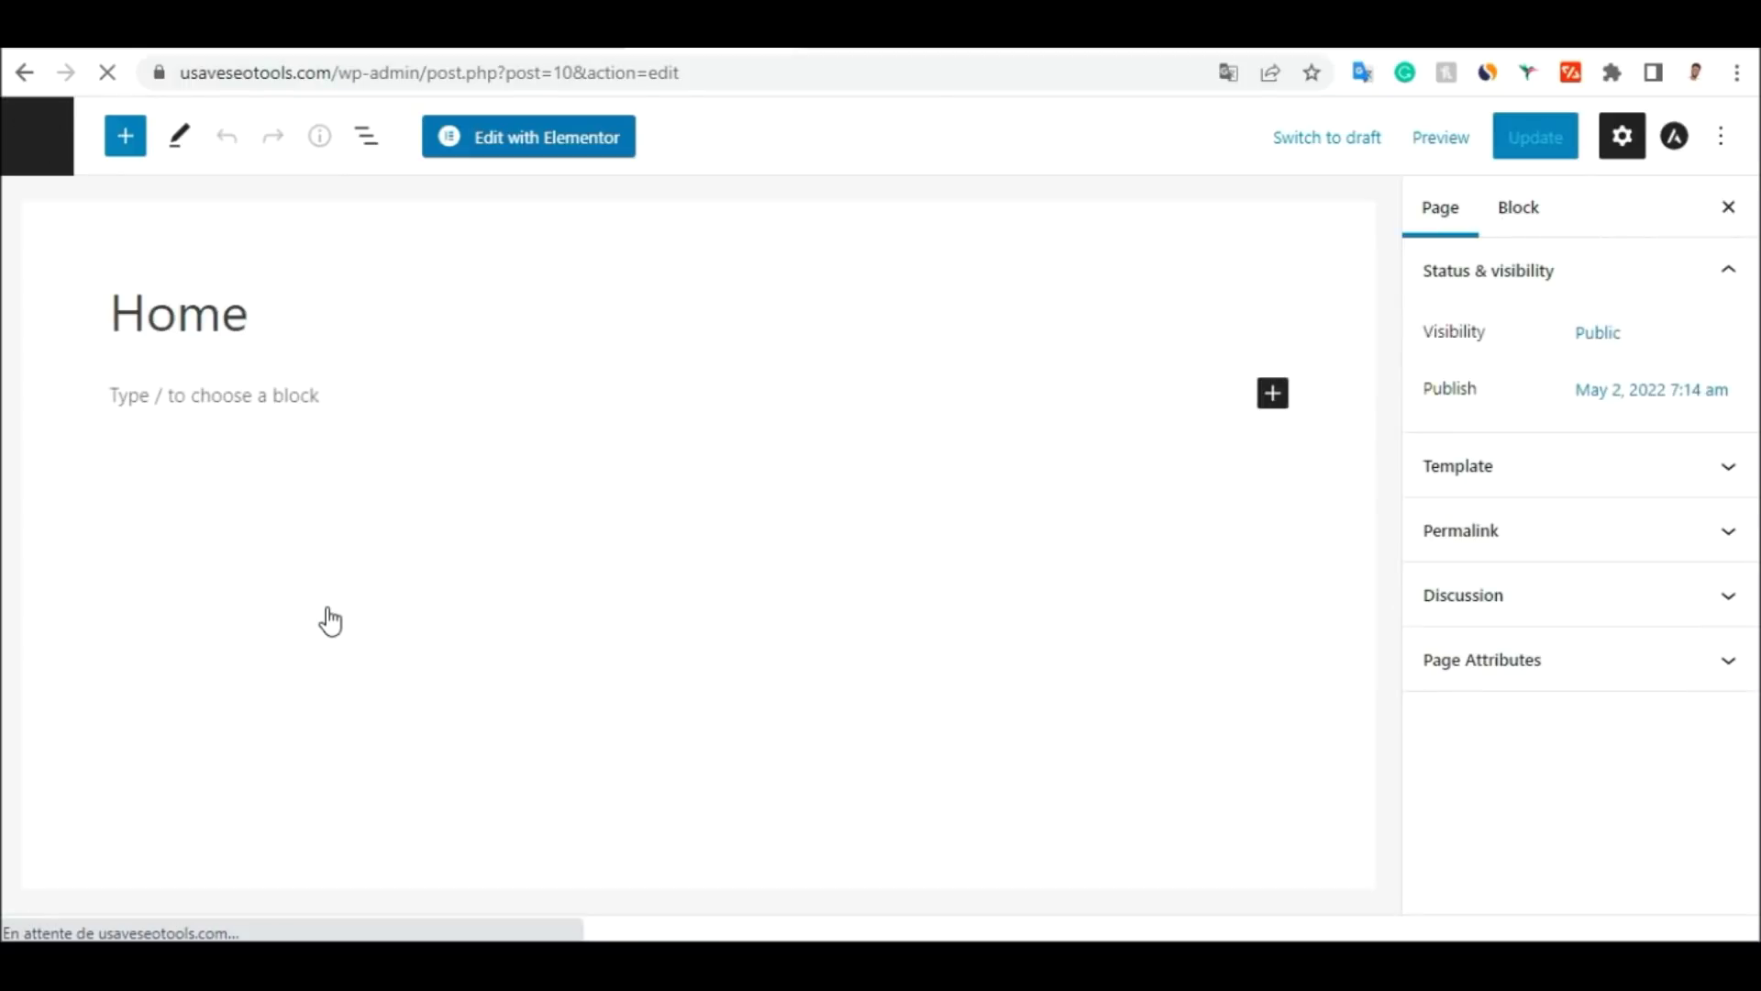
left_click(530, 148)
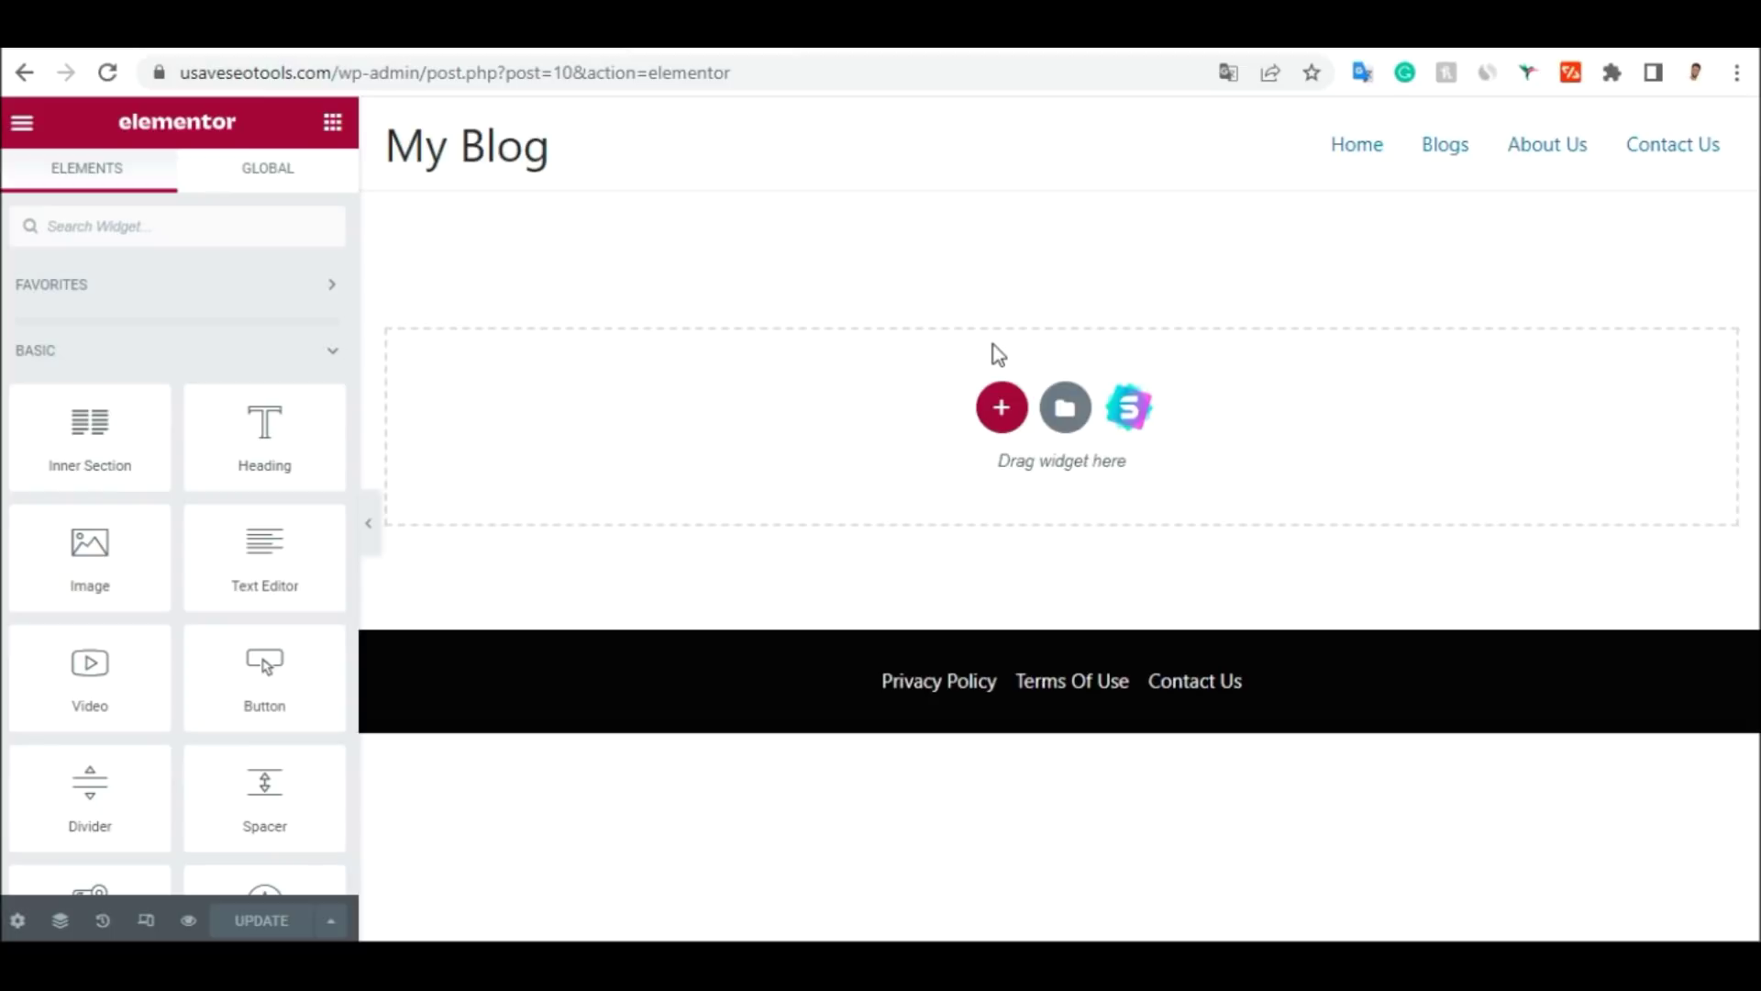
Browse Elementor's template Library, then close it, leaving the page empty.
left_click(1067, 408)
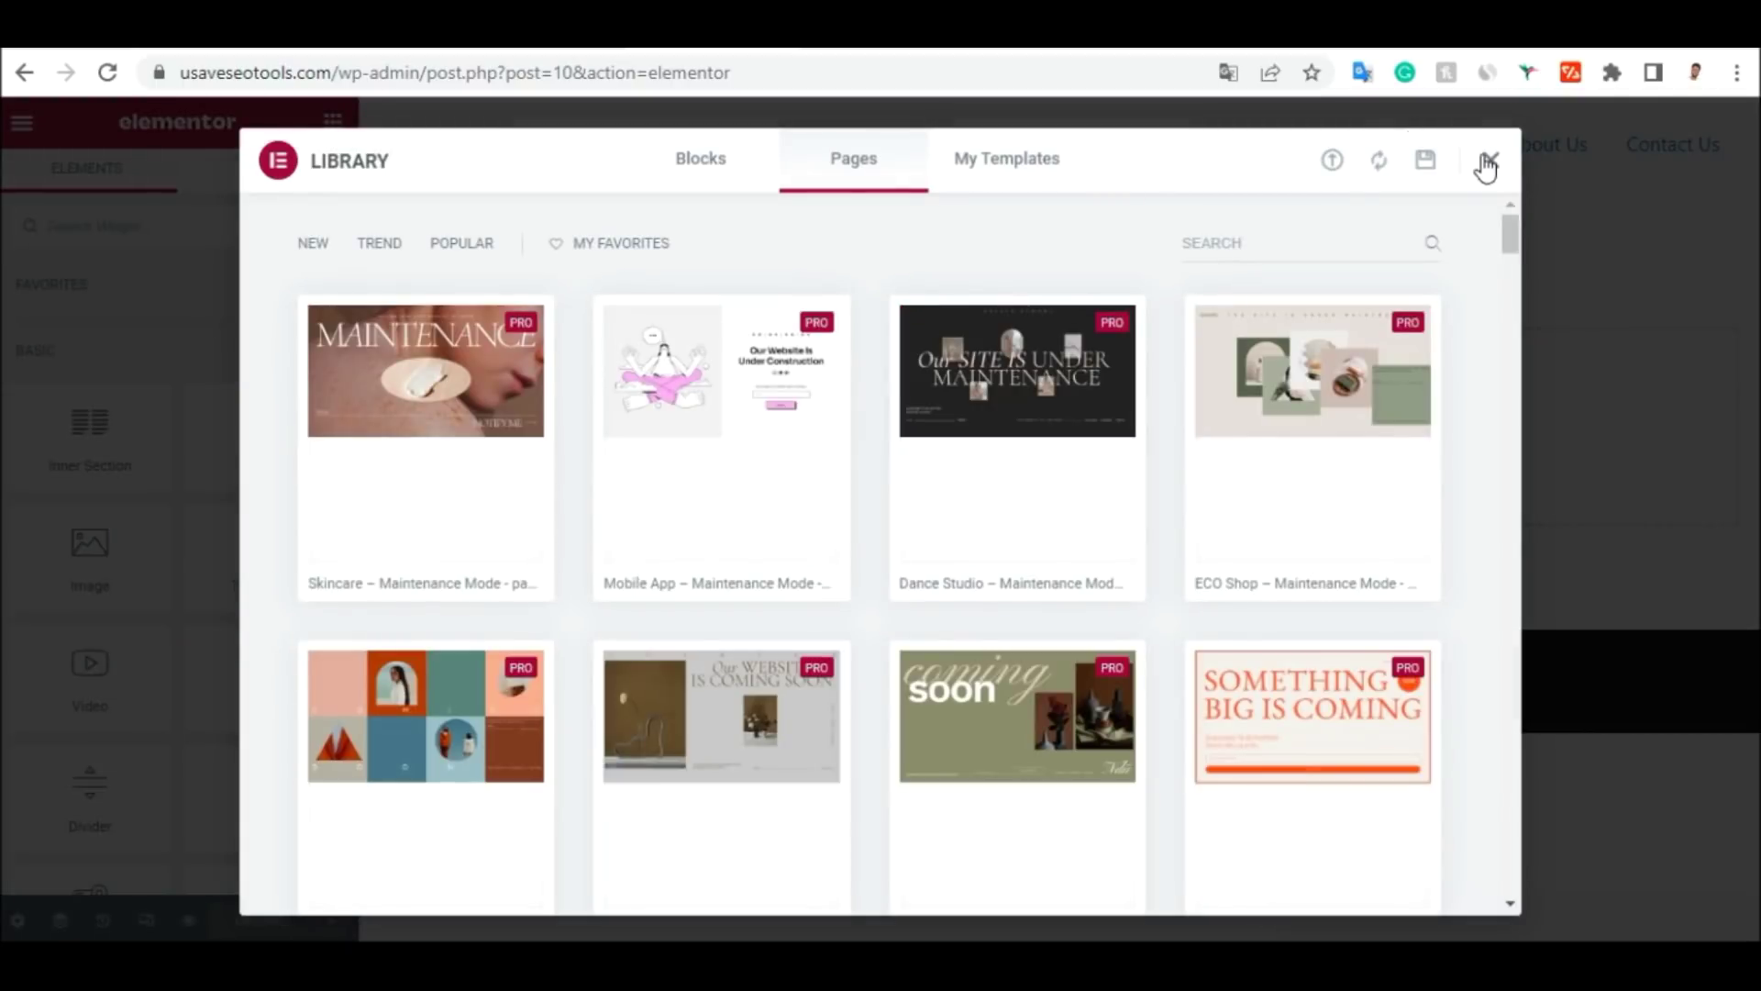
mouse_move(1091, 410)
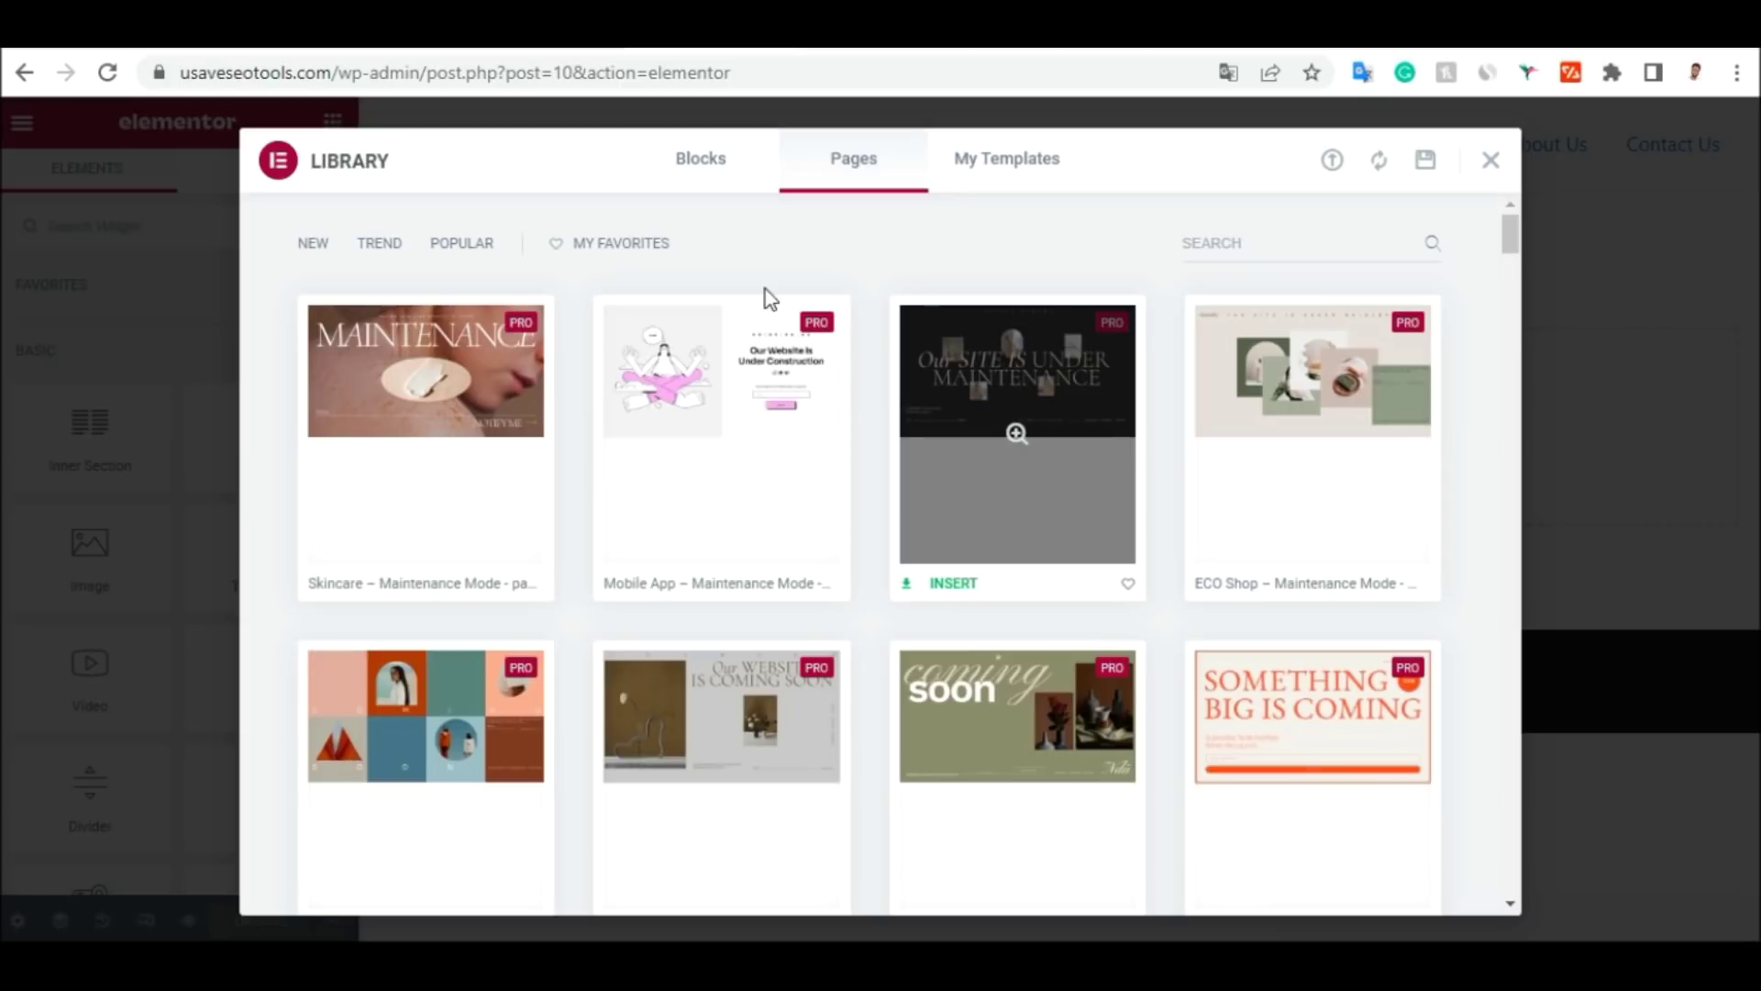
left_click(1490, 162)
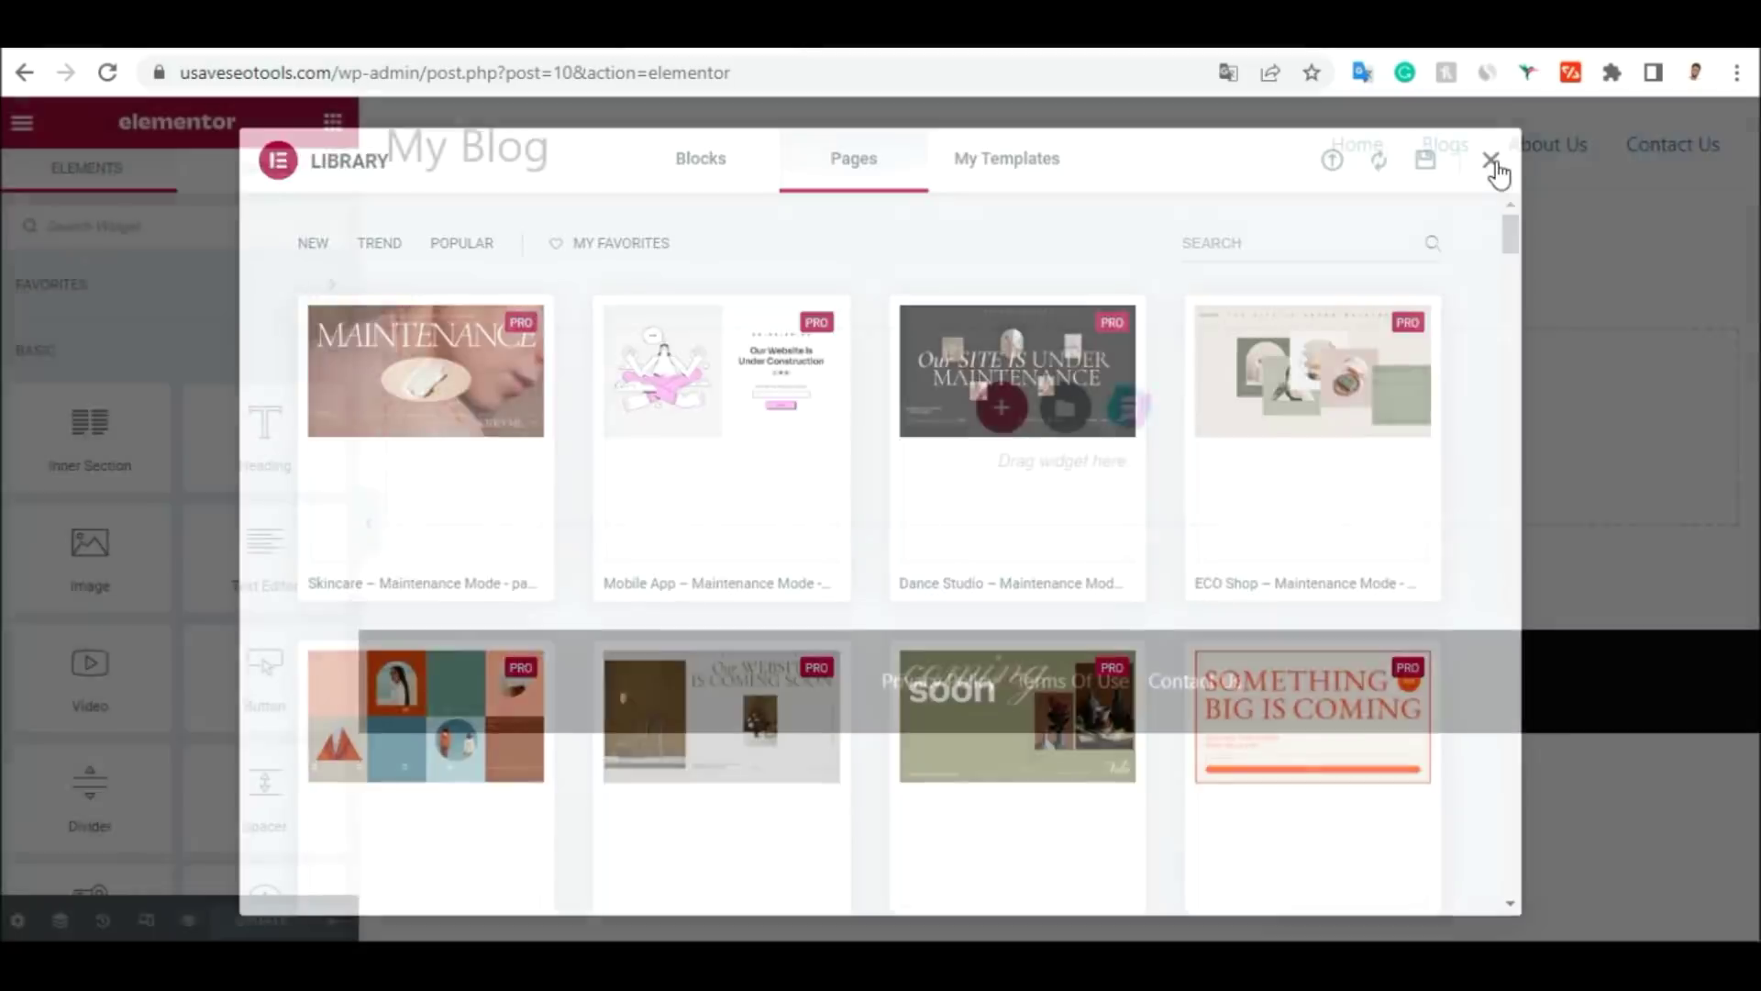
Browse the Starter Templates Pages grid and pick the Outdoor Adventure kit.
left_click(1131, 410)
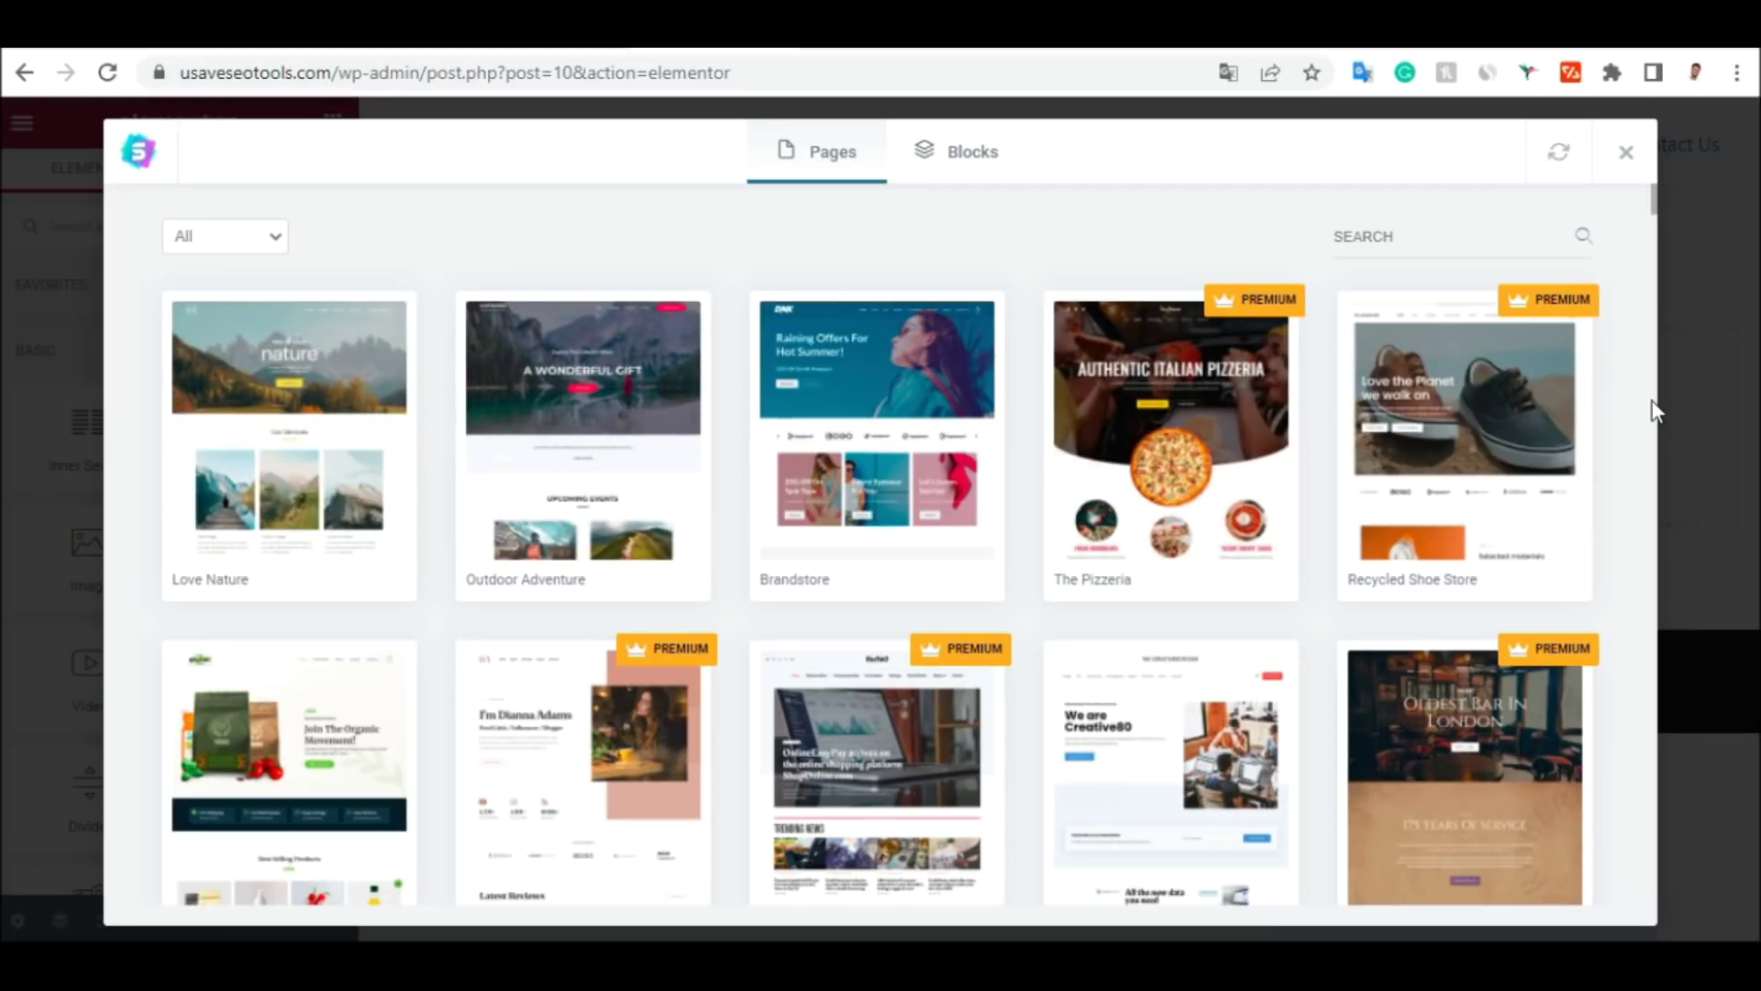
left_click_drag(1653, 213, 1657, 271)
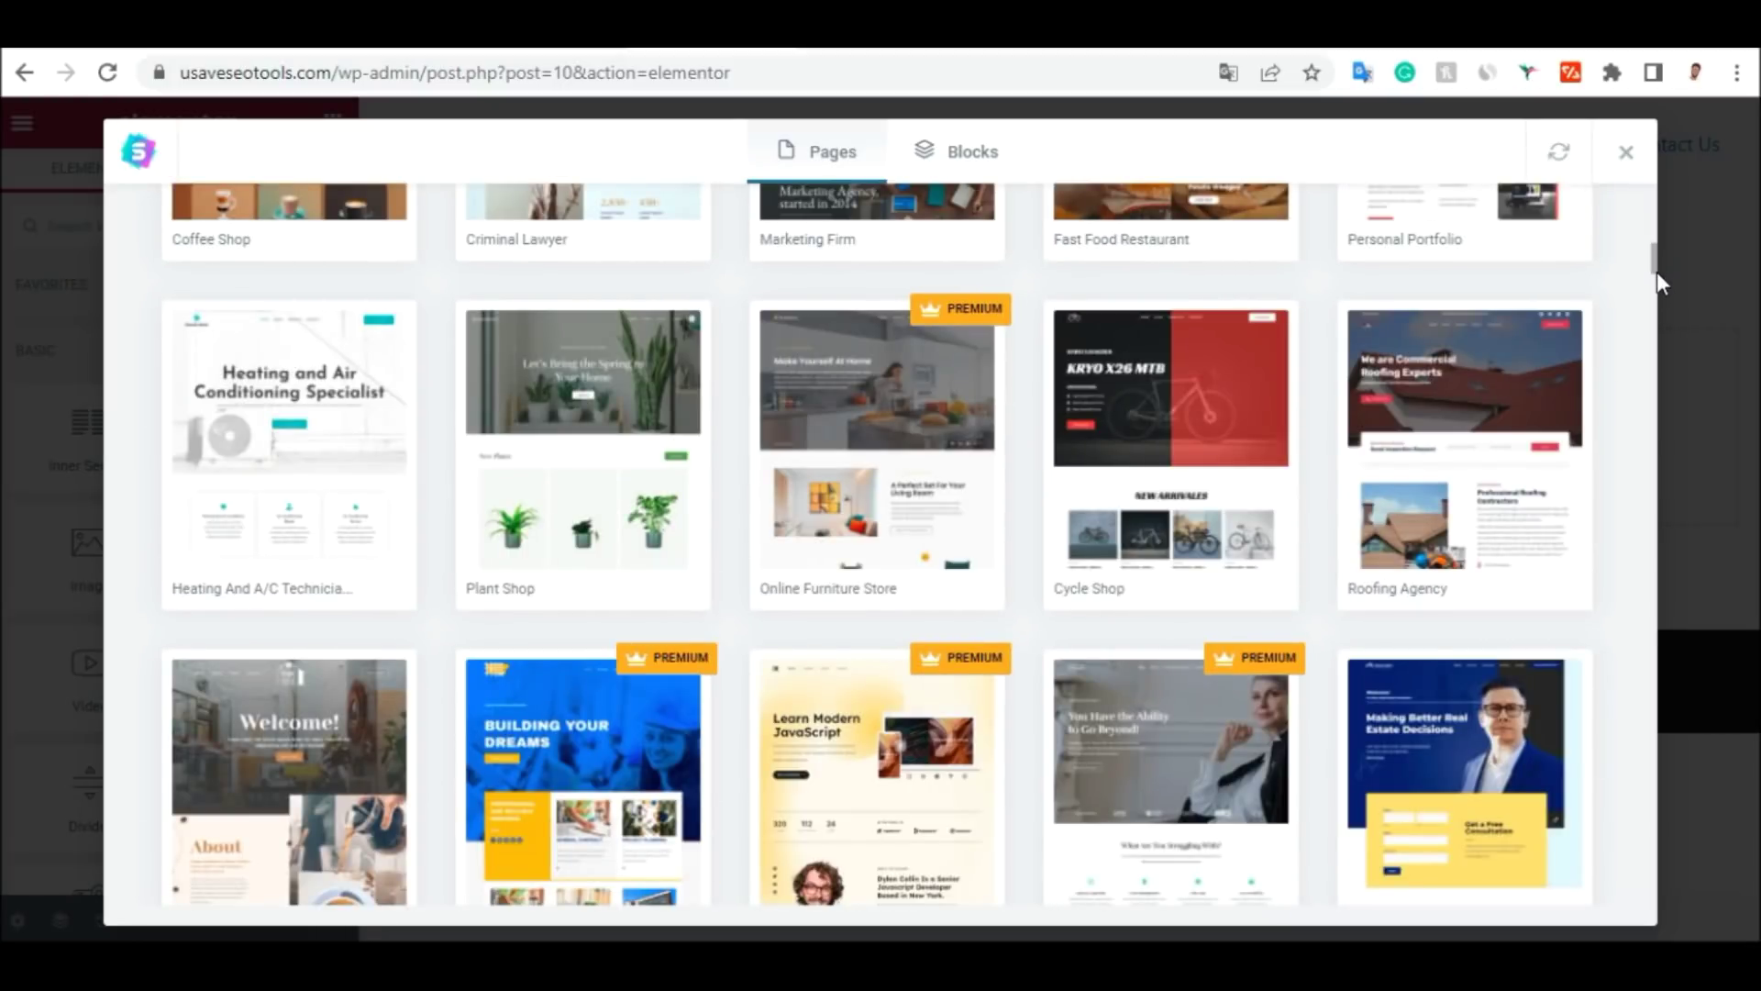
left_click_drag(1657, 271, 1664, 288)
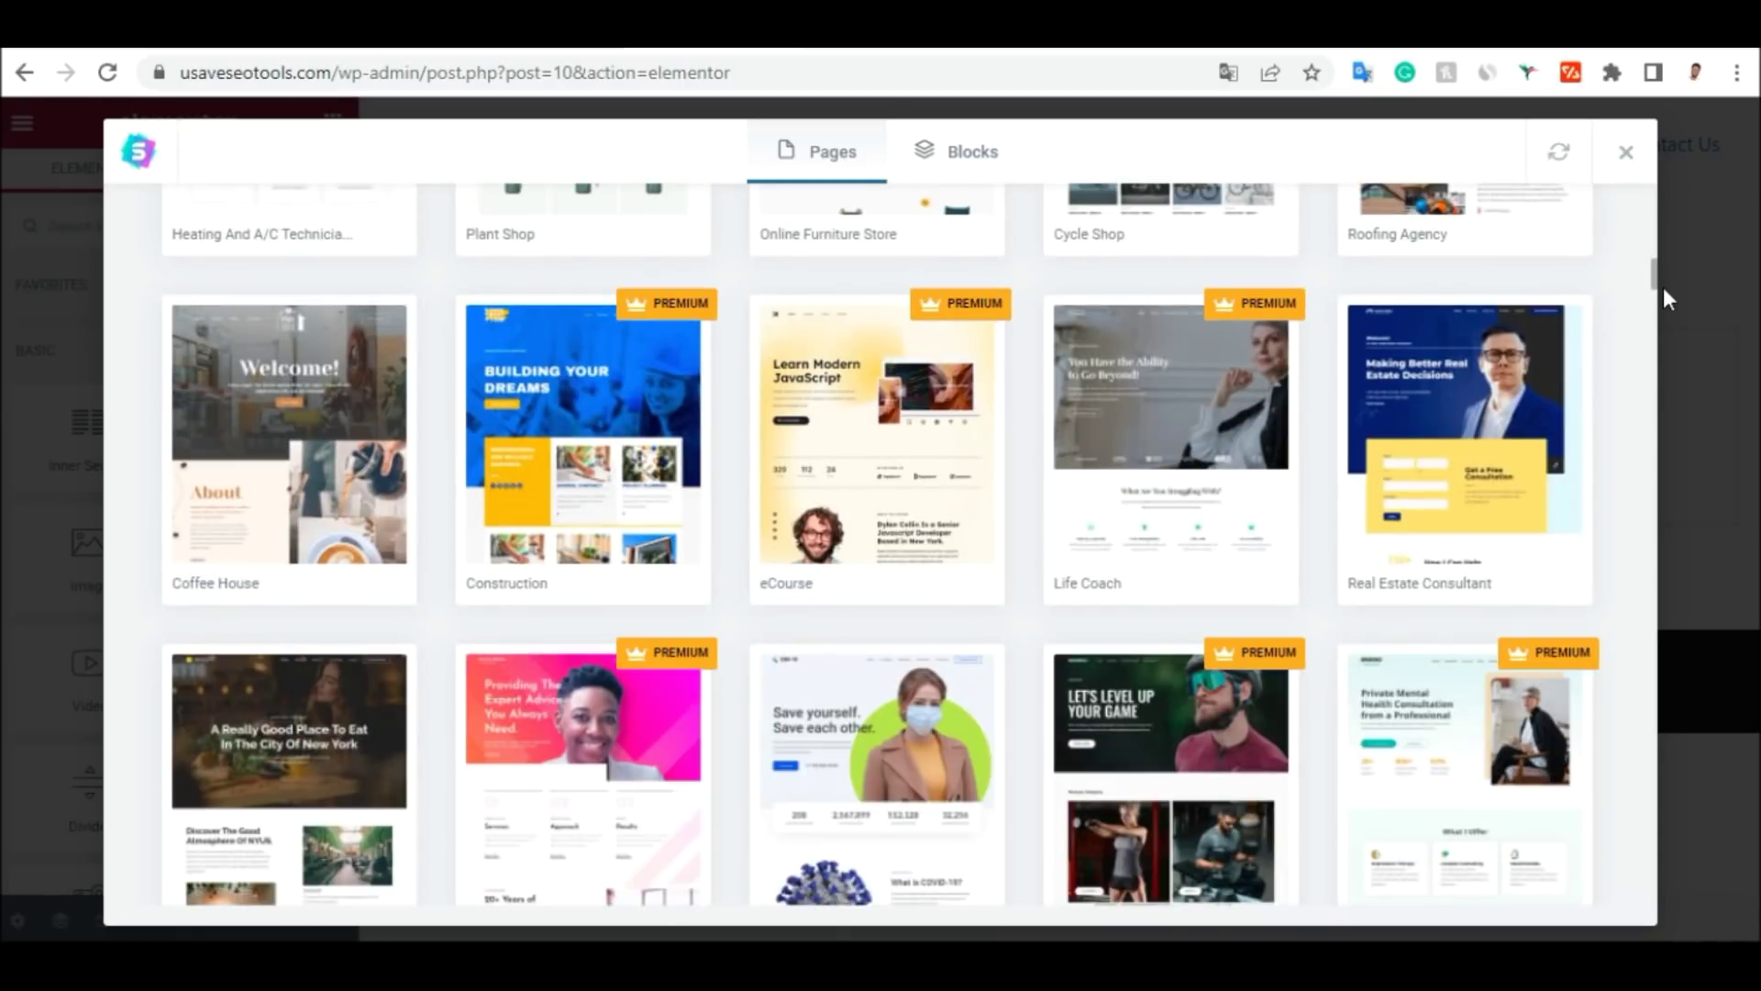
left_click_drag(1664, 288, 1664, 297)
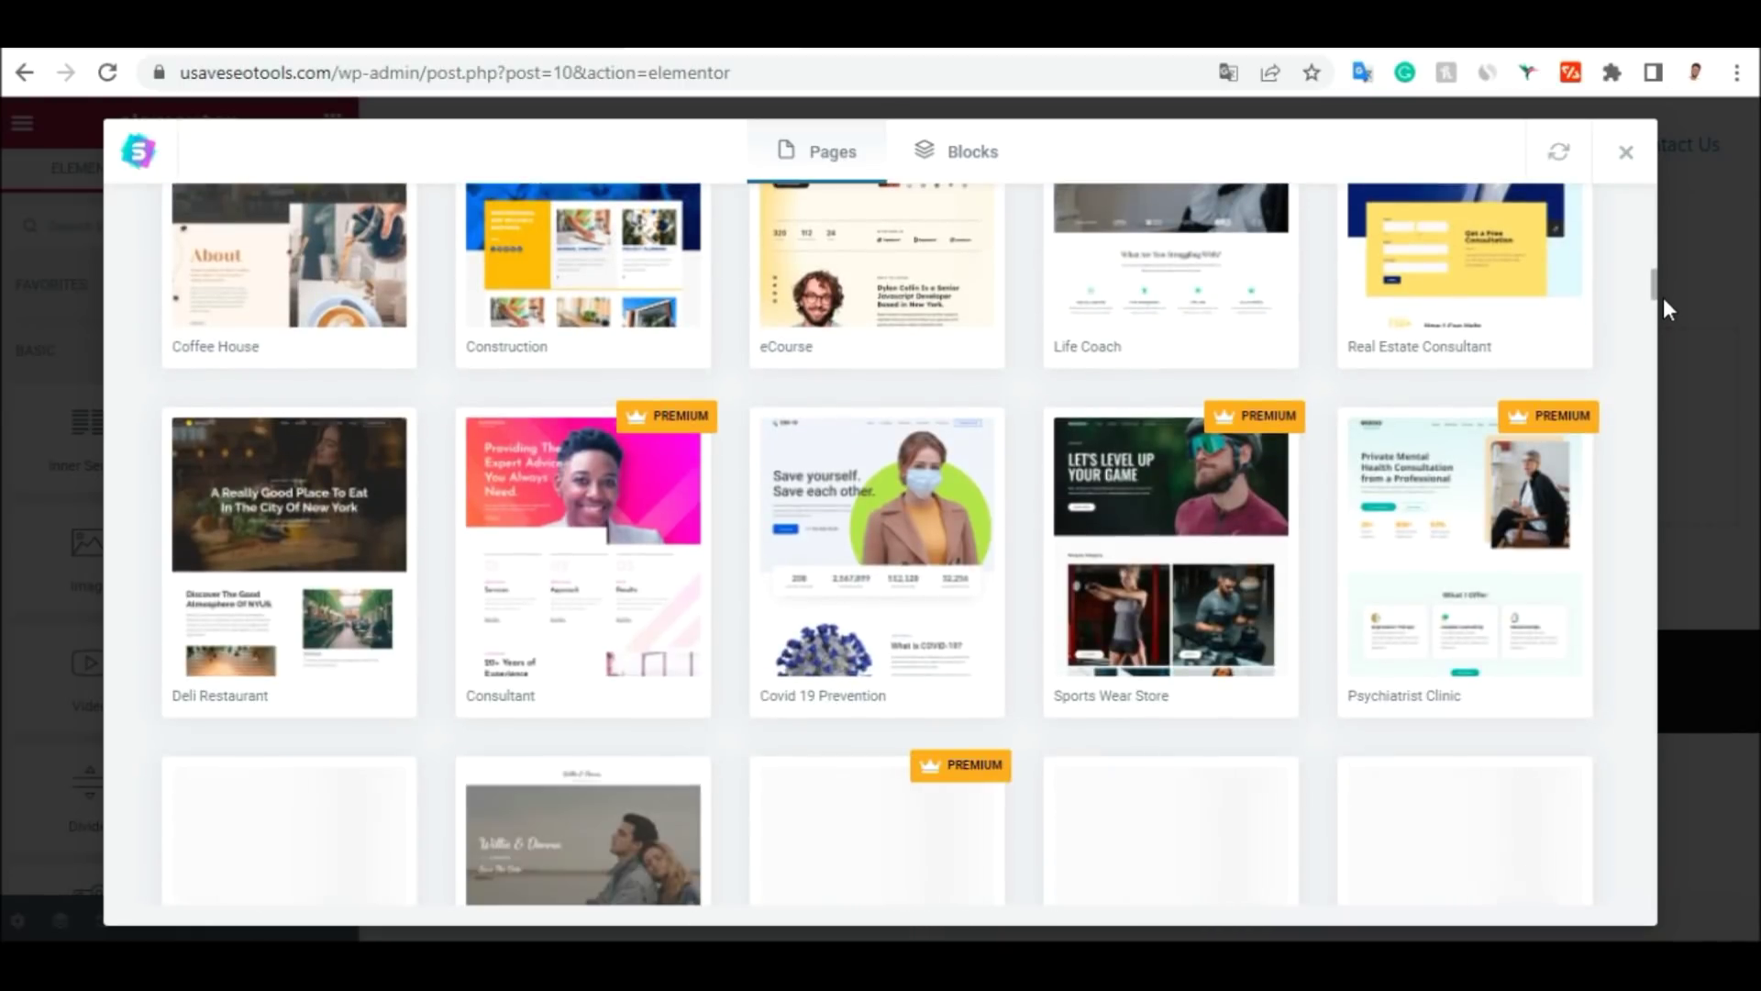
left_click_drag(1664, 297, 1664, 307)
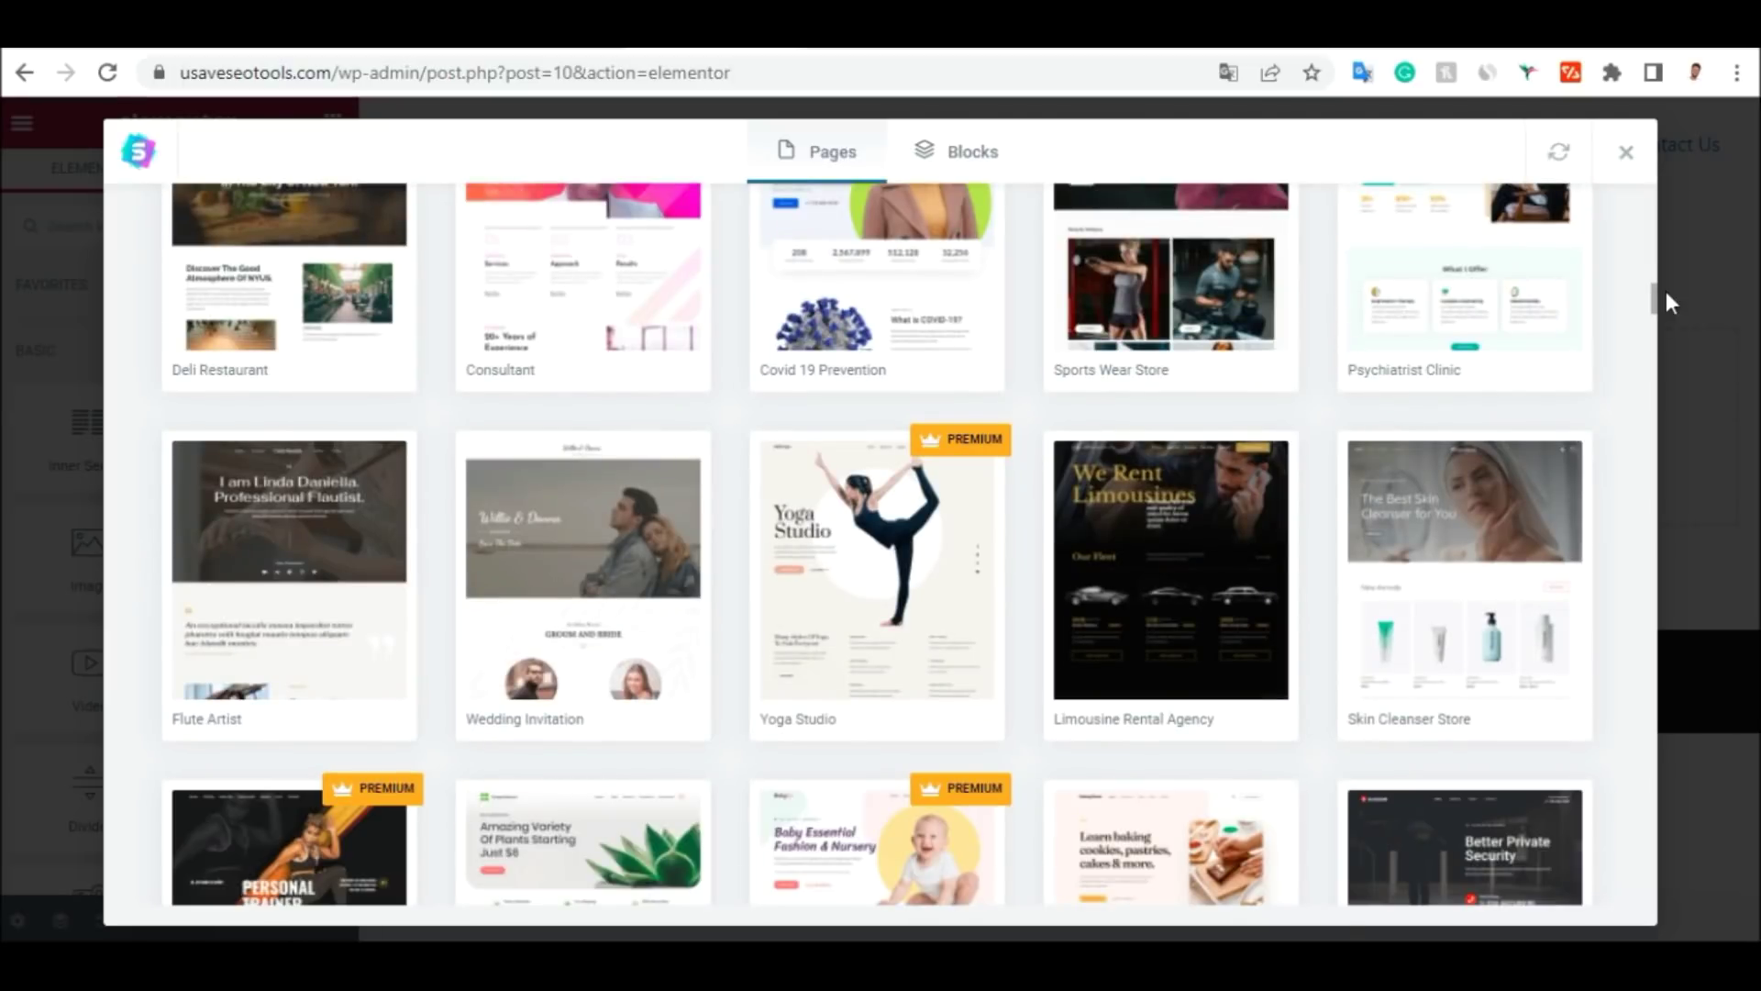
scroll(1664, 202, "up", 8)
scroll(1653, 192, "up", 6)
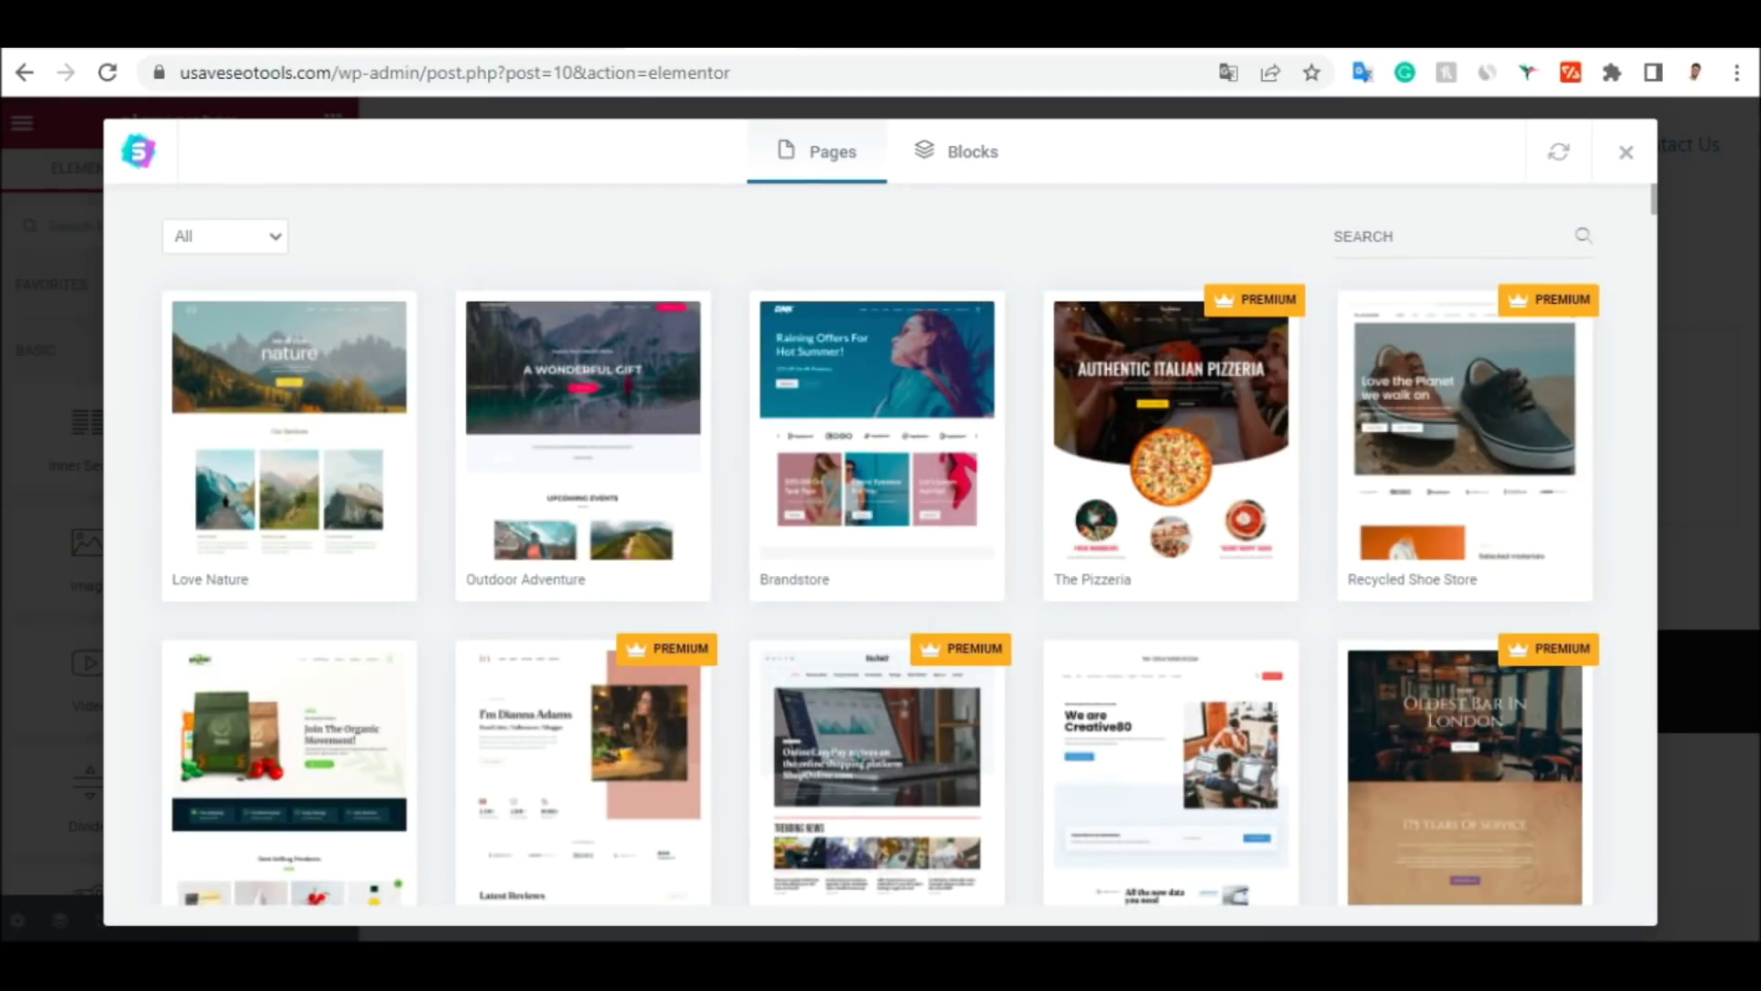
left_click(584, 432)
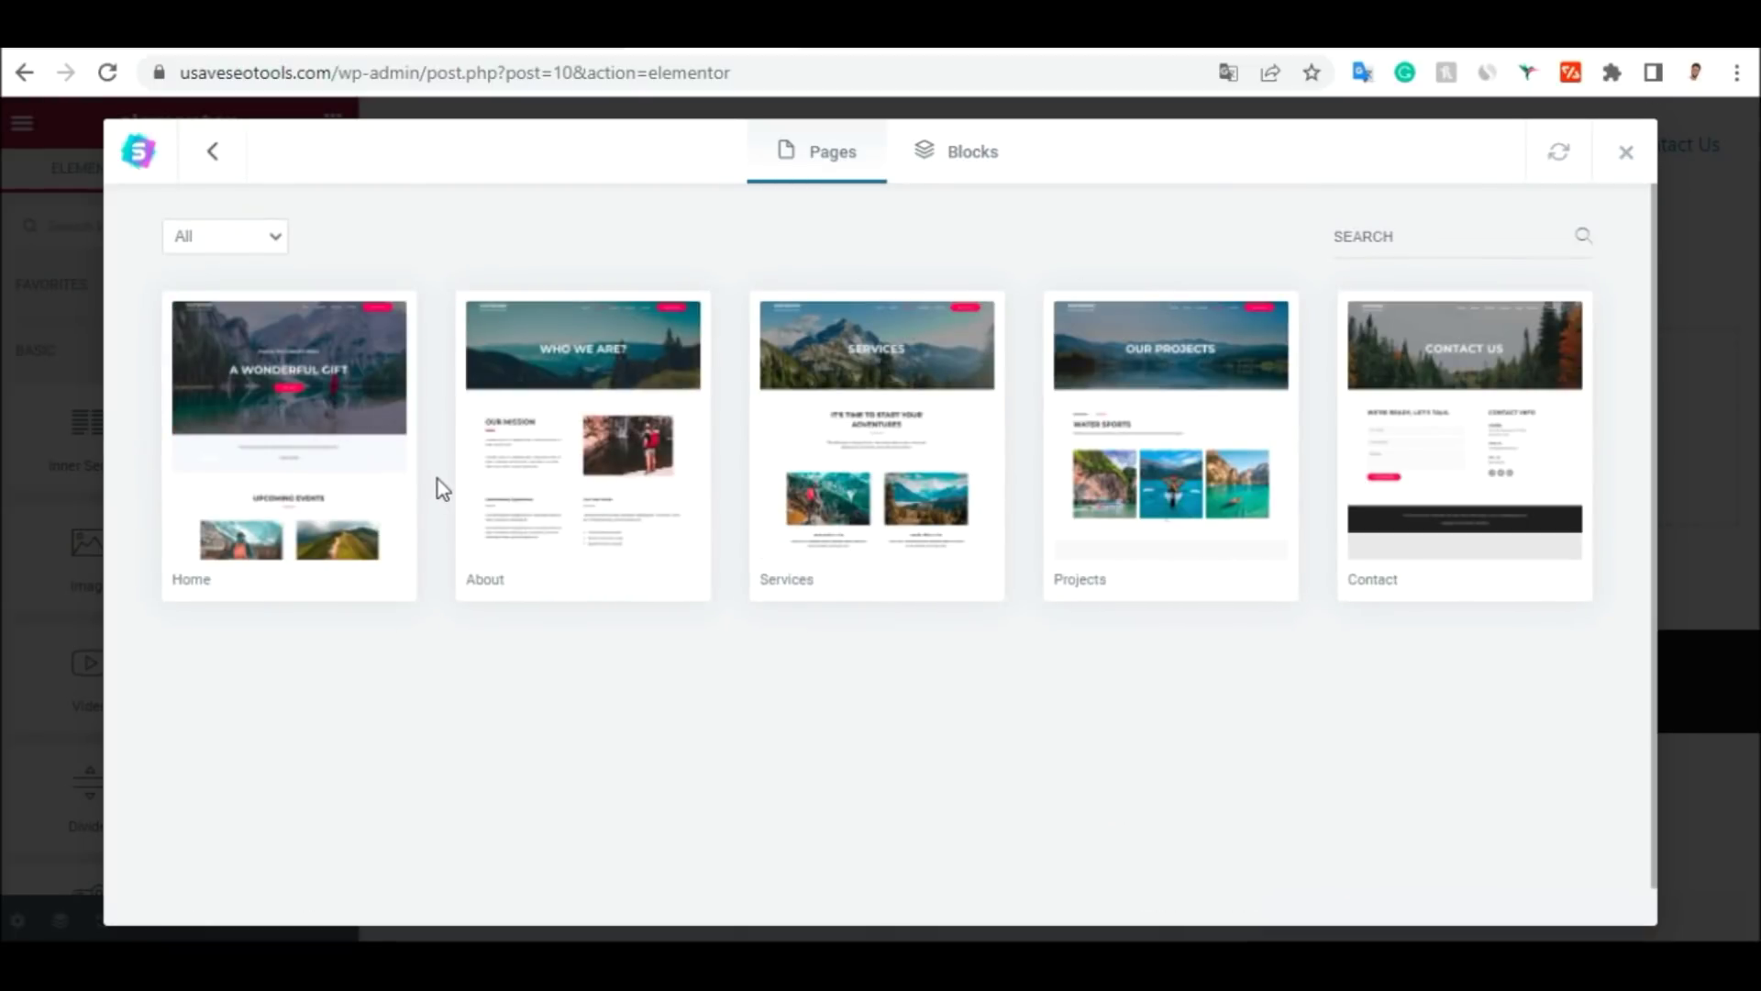
Preview the Outdoor Adventure Home page and import it into the page.
left_click(379, 423)
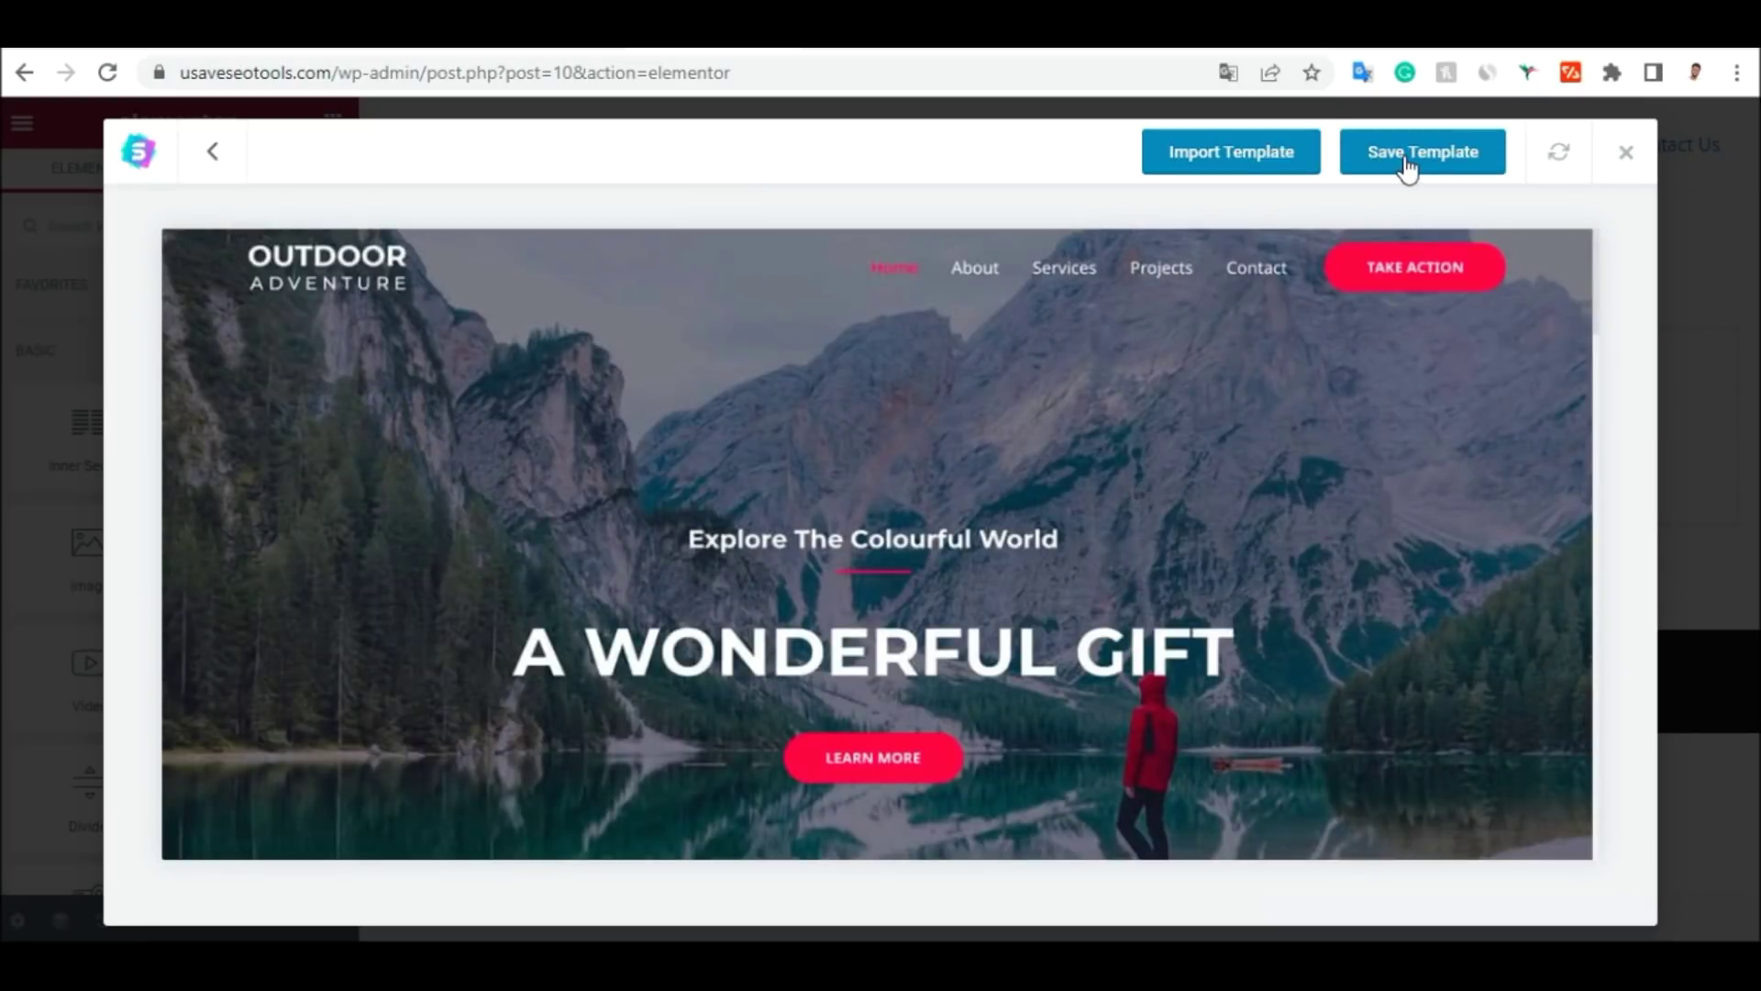
left_click(1230, 158)
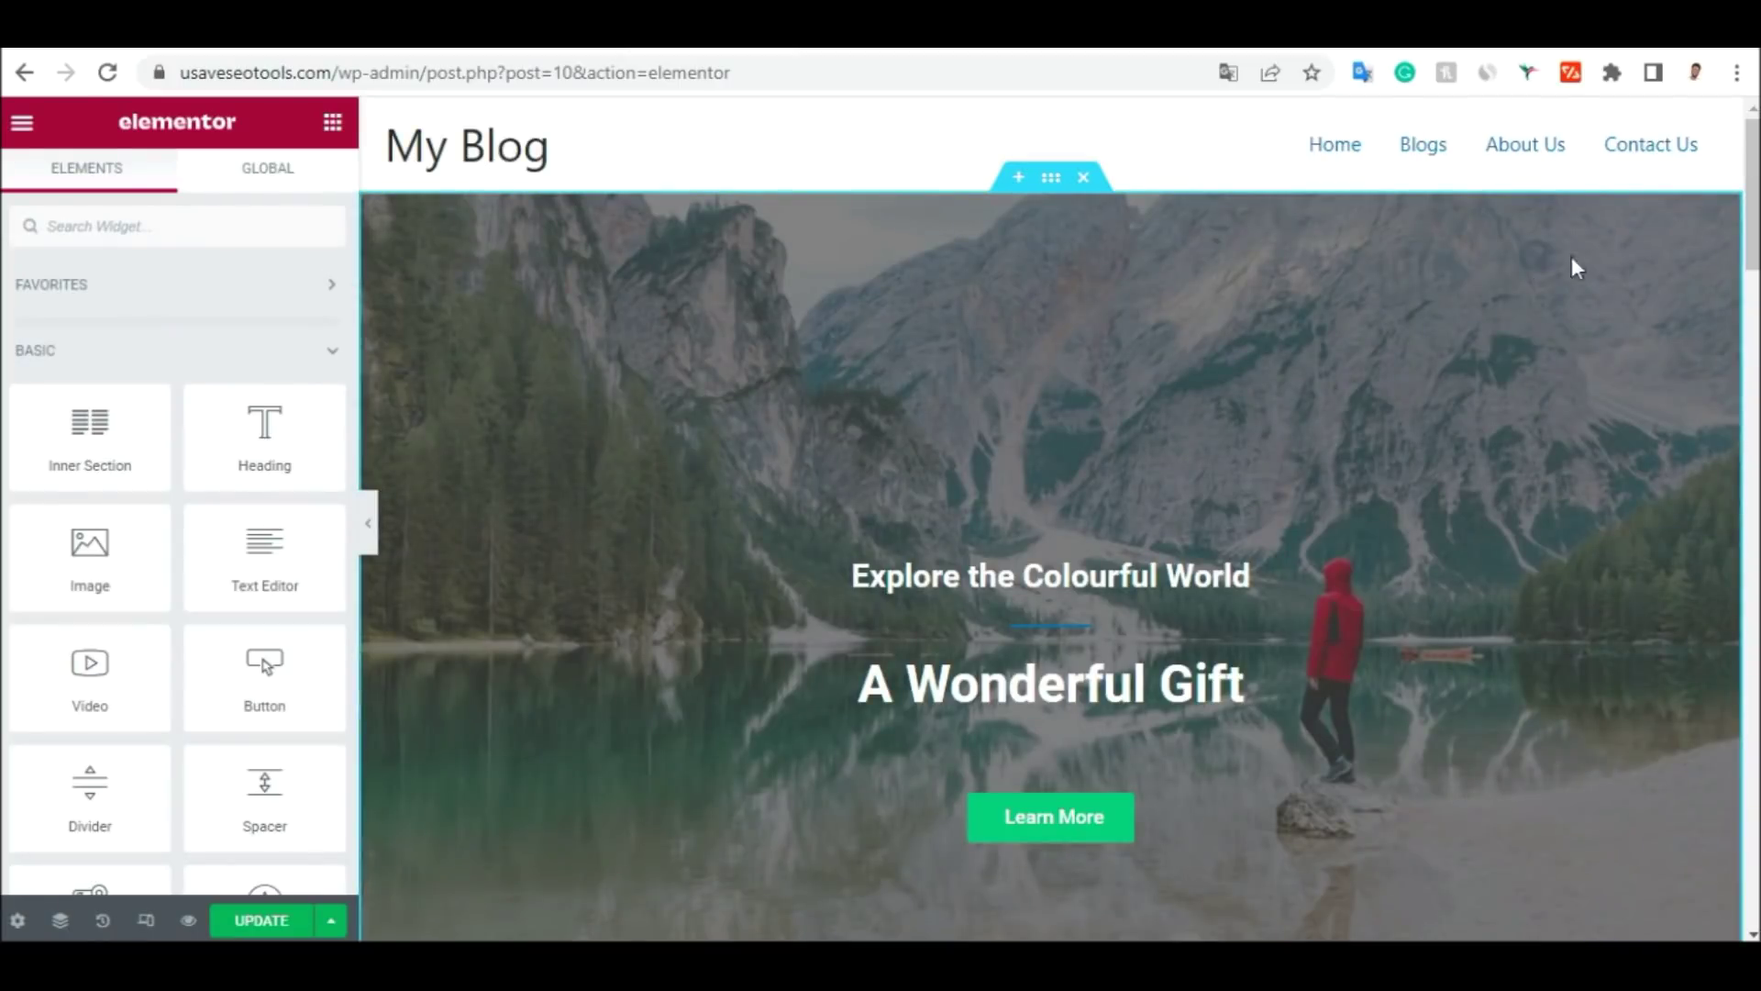
scroll(1733, 188, "down", 1)
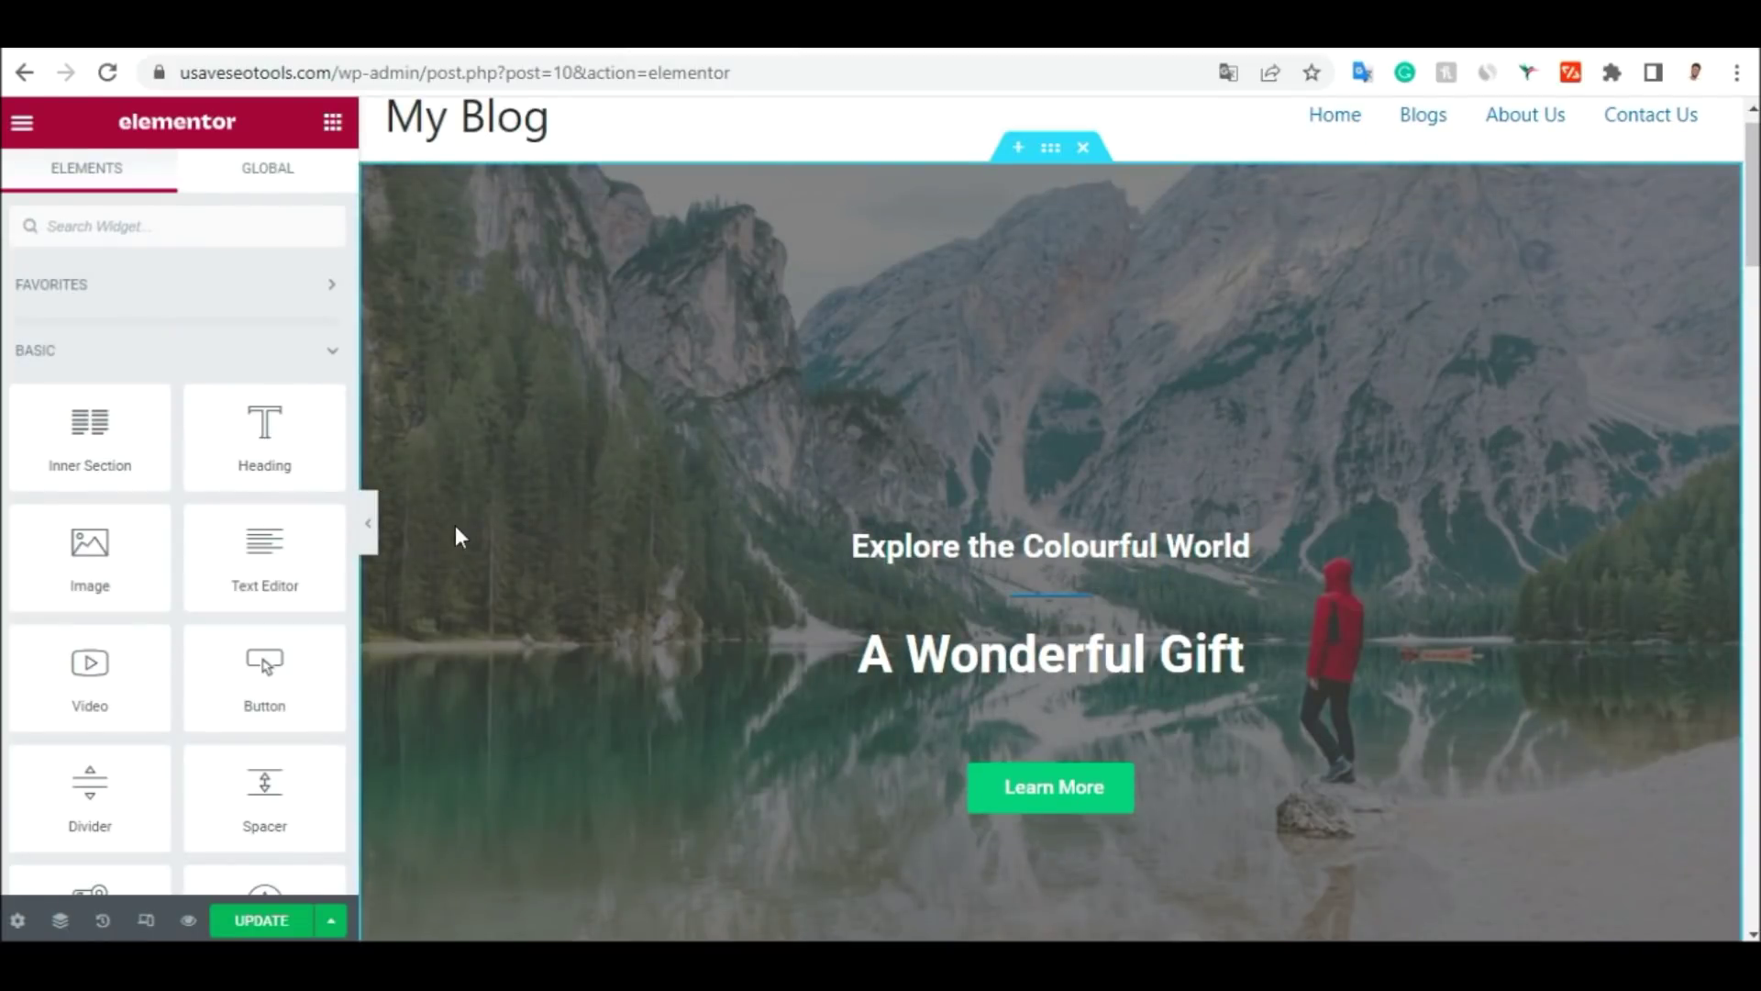
left_click(371, 530)
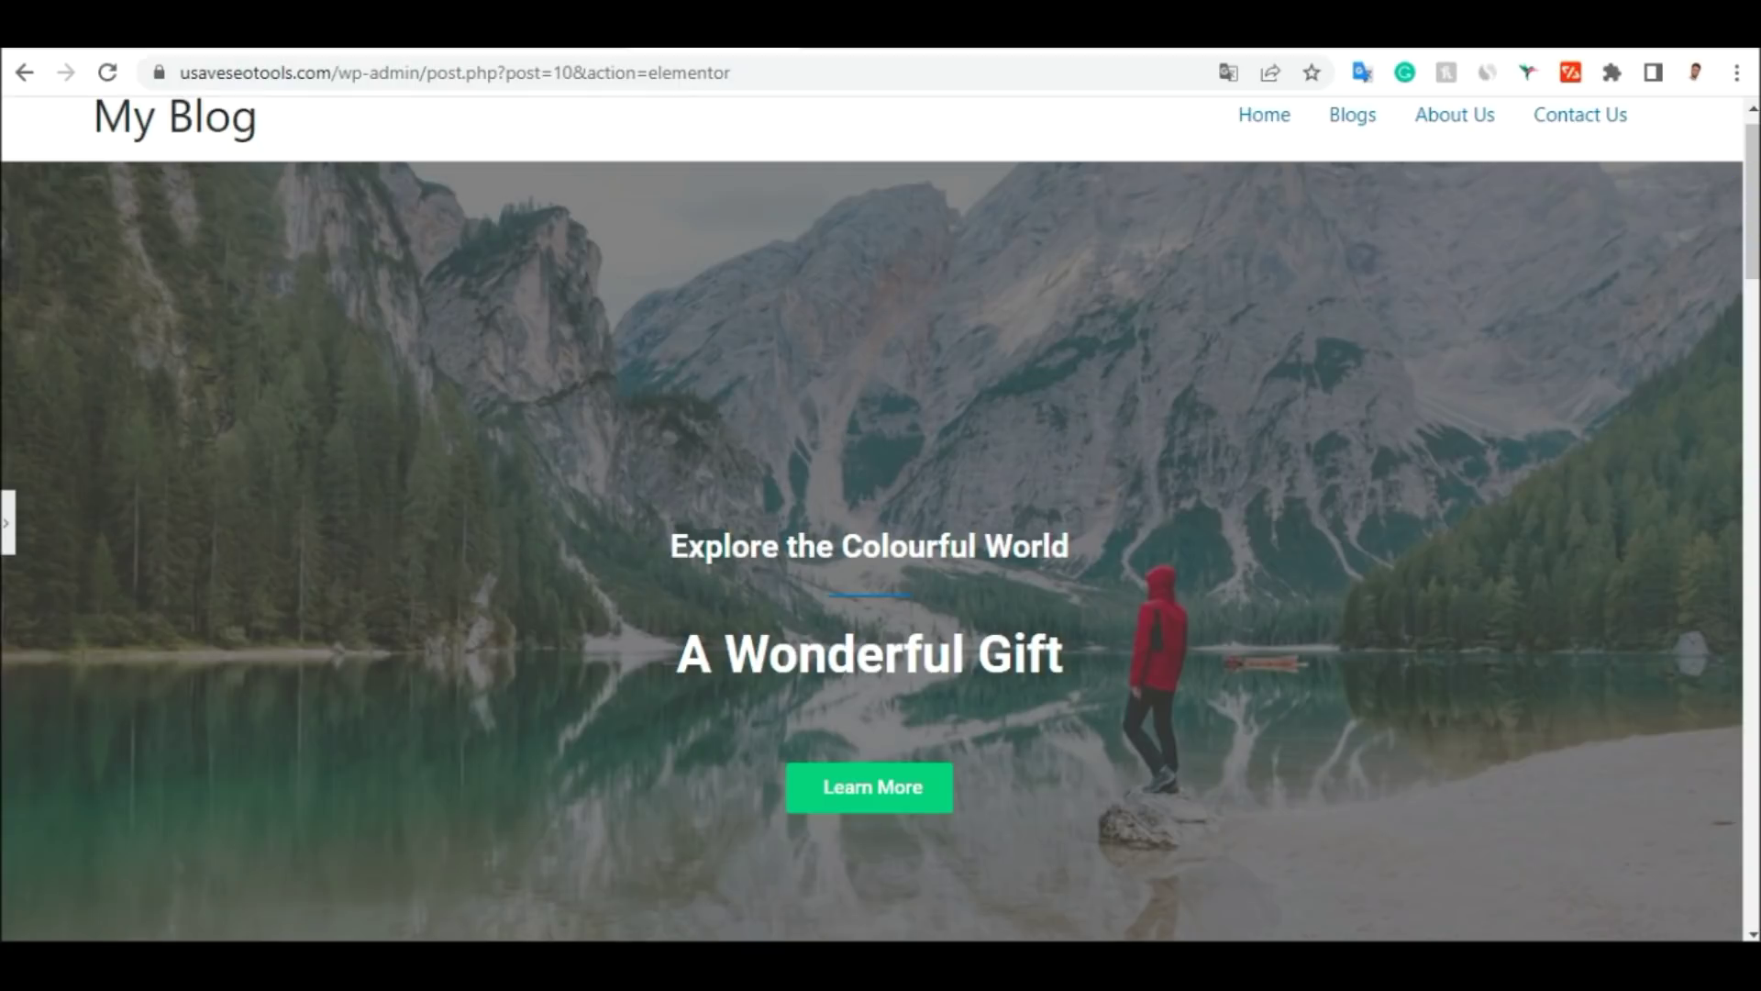
left_click_drag(1753, 234, 1753, 427)
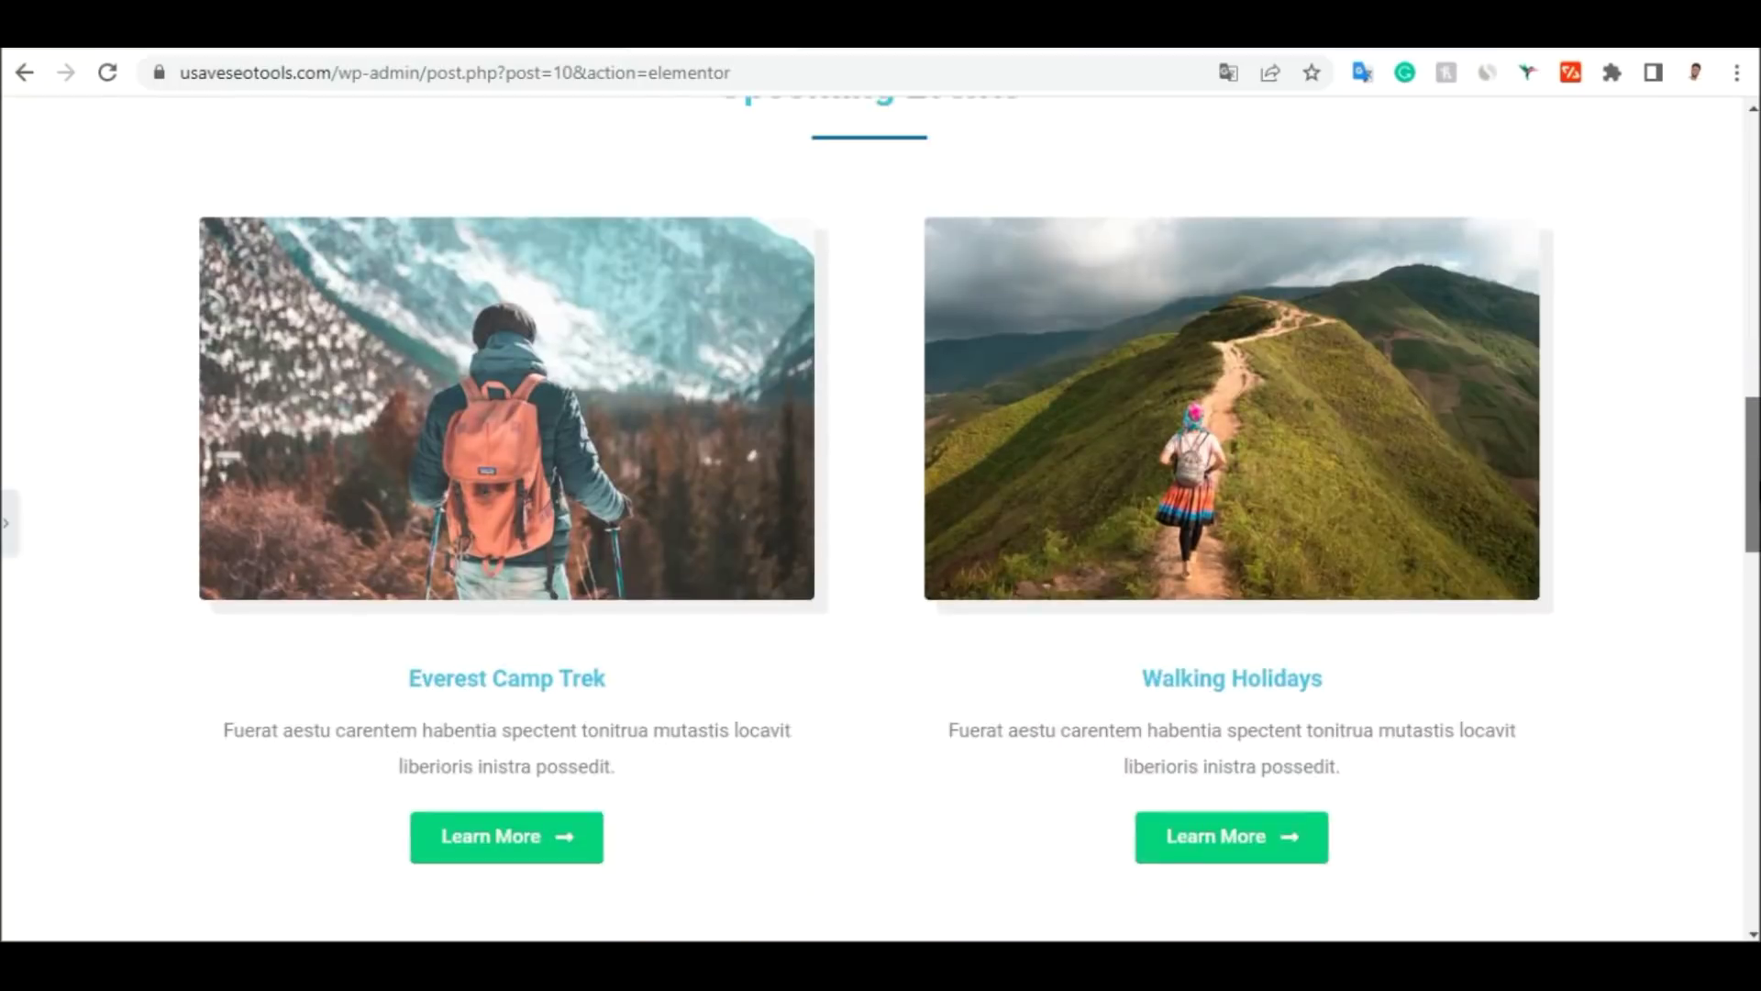
left_click_drag(1753, 441, 1753, 615)
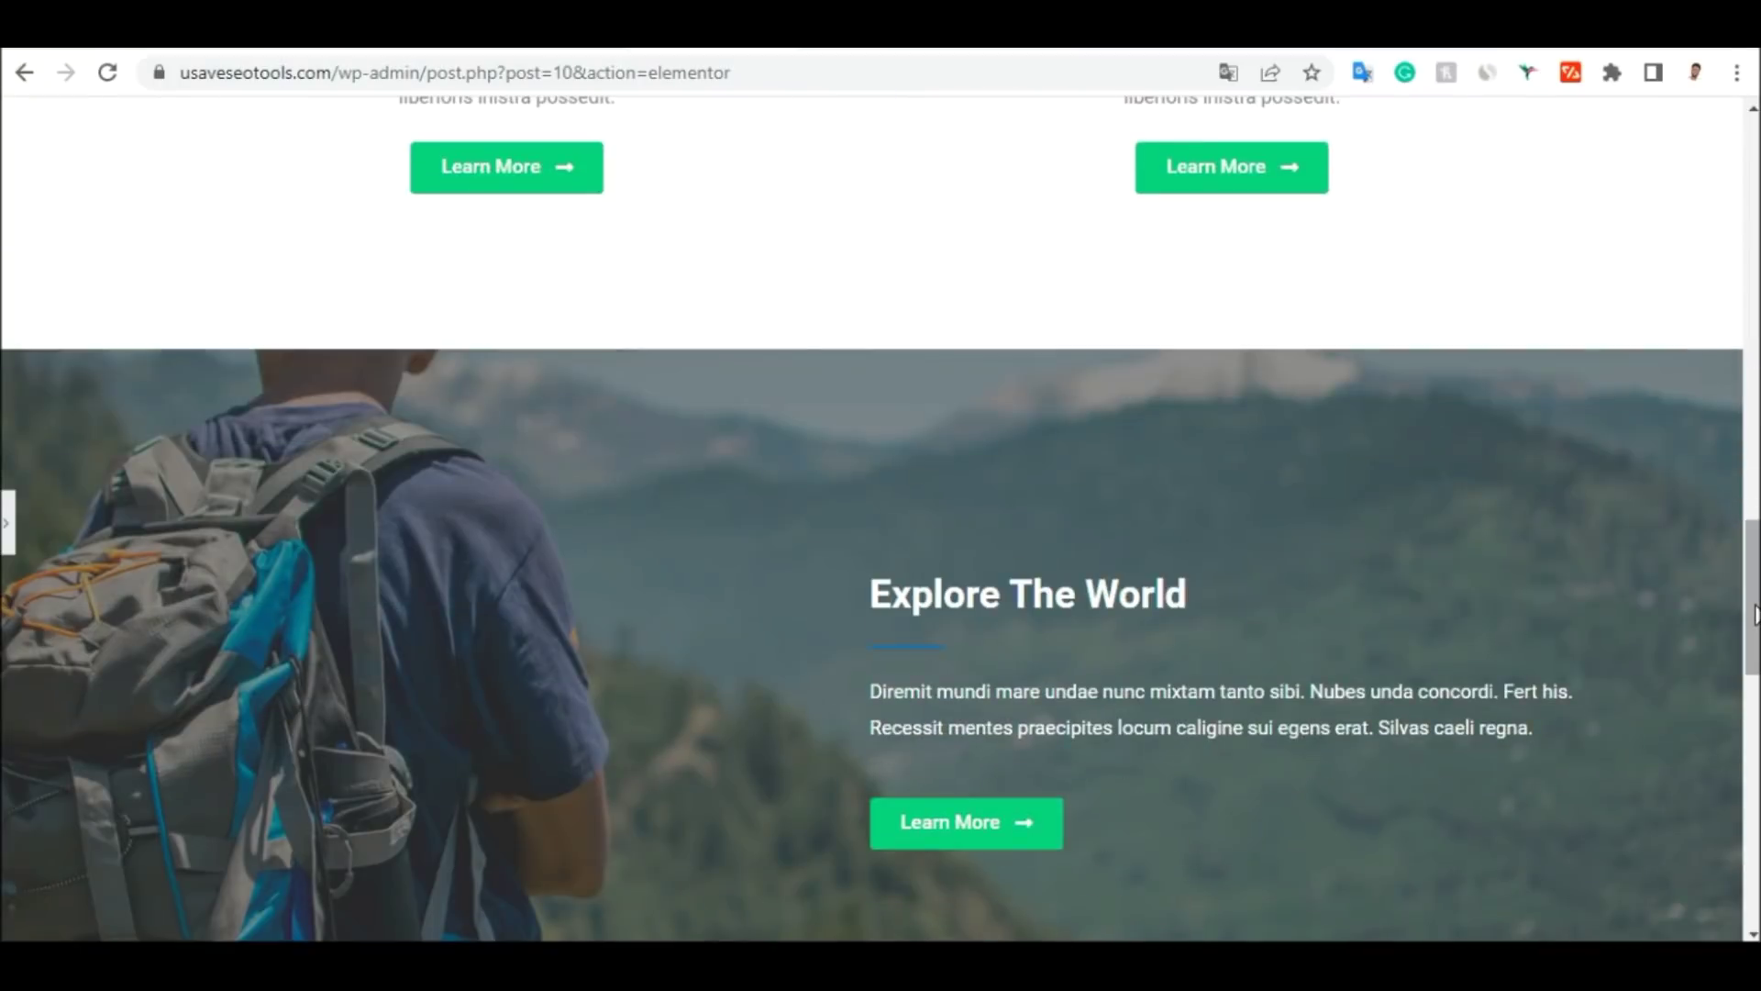
scroll(871, 514, "down", 15)
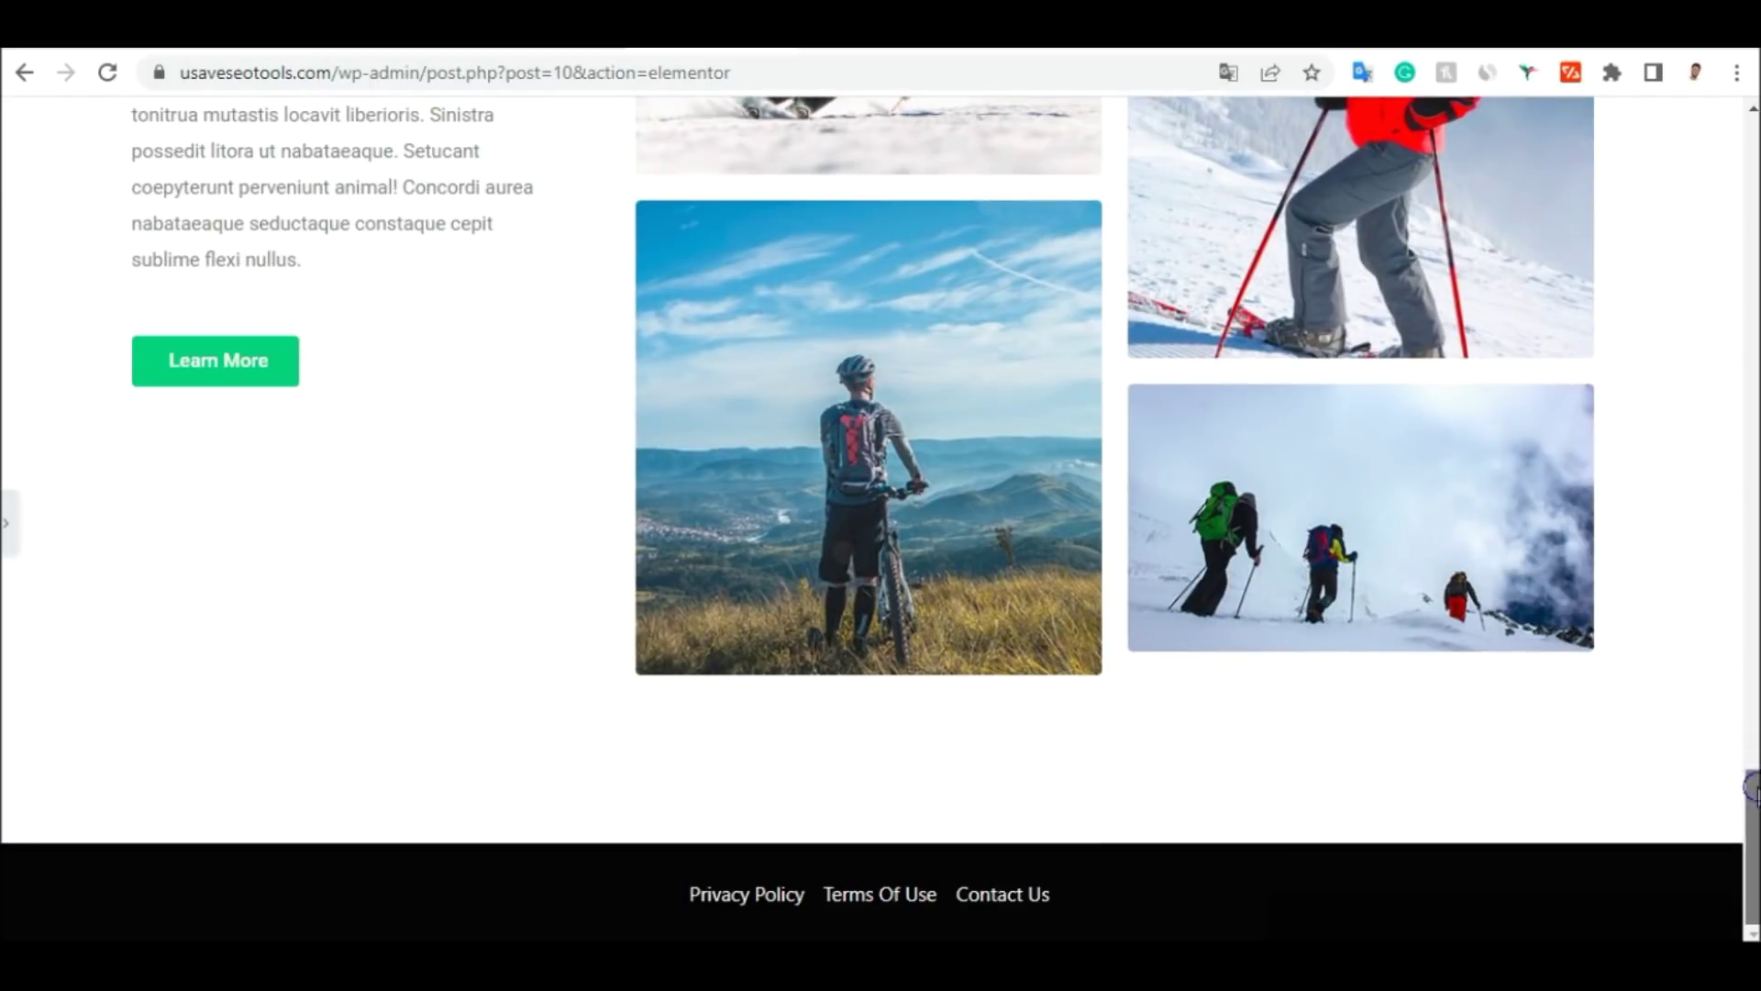
left_click_drag(1755, 807, 1753, 464)
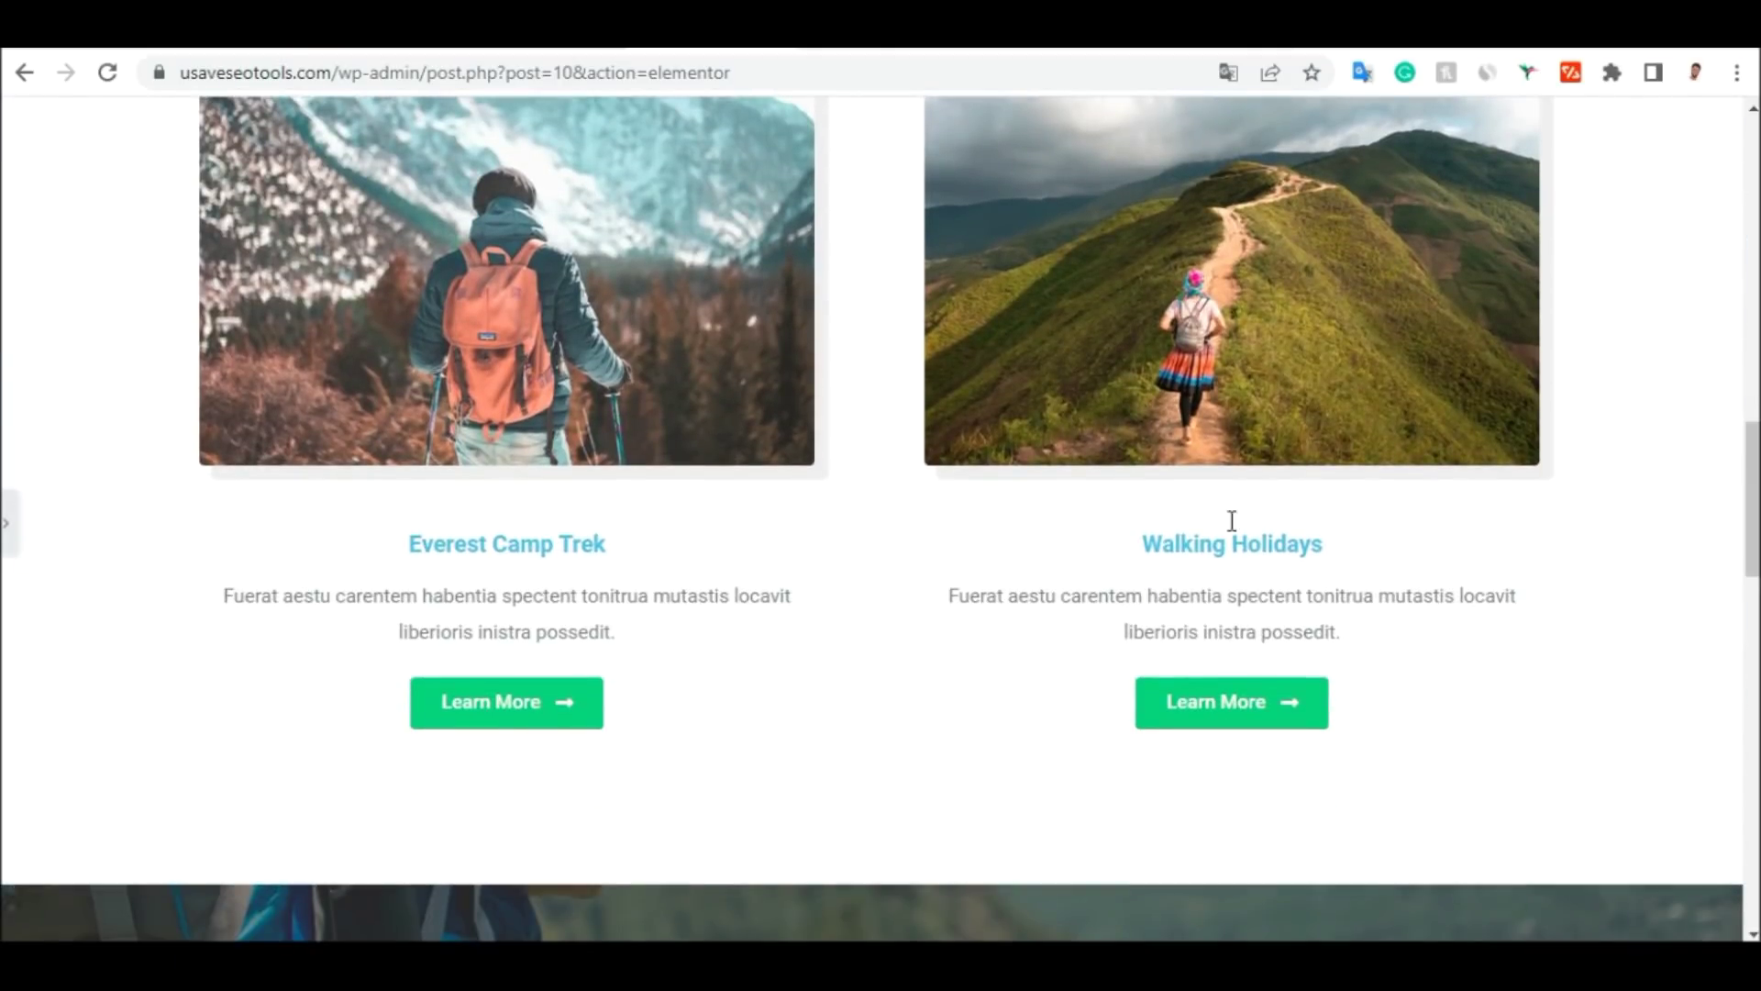
left_click_drag(1756, 470, 1754, 124)
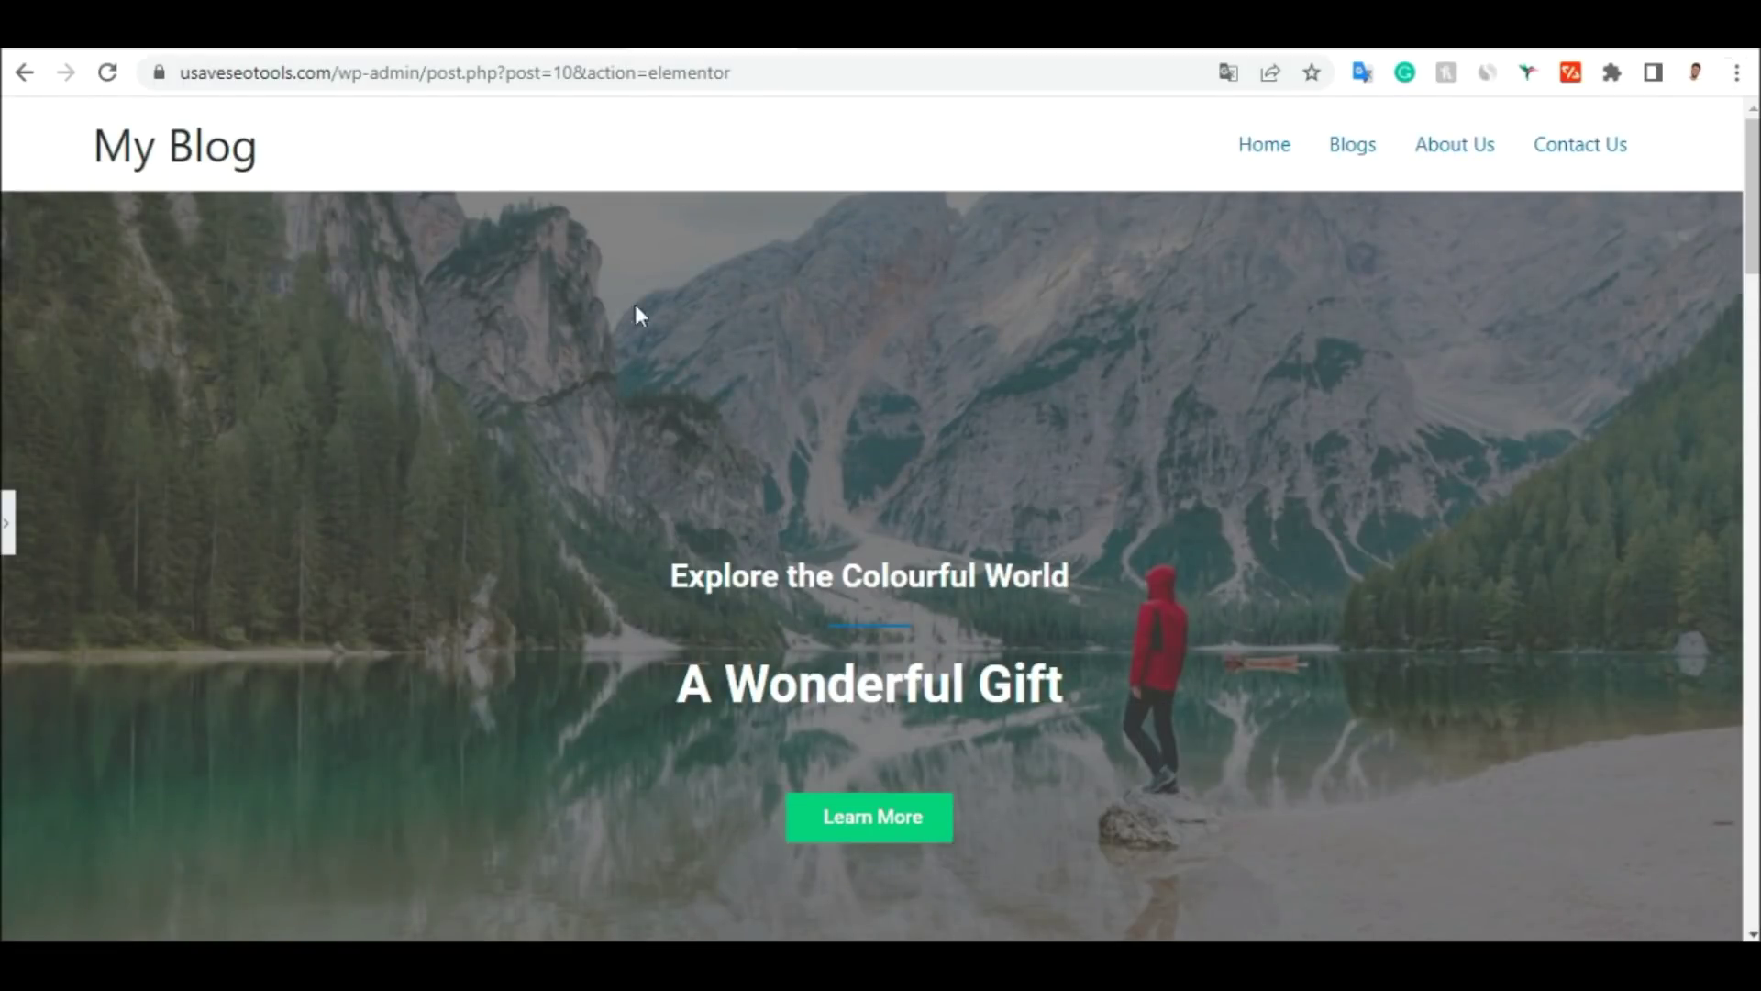
left_click(11, 527)
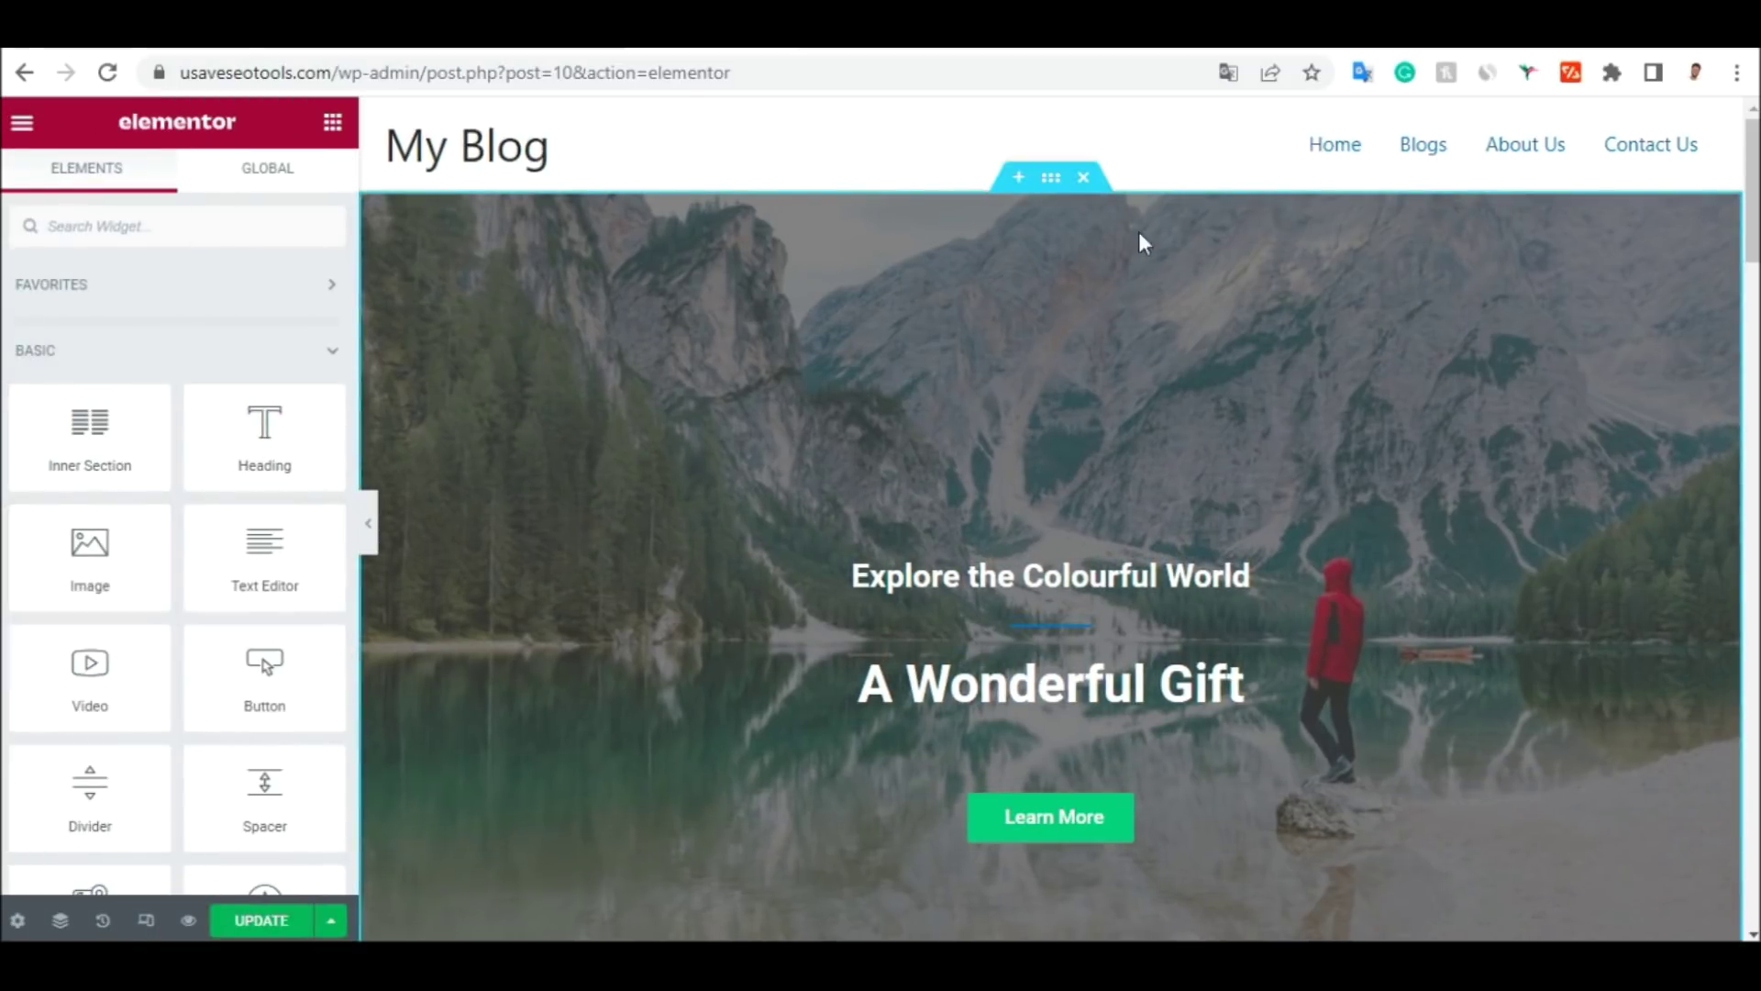
Replace the hero section's background image with the walking-v1.jpg hiker photo.
left_click(1052, 180)
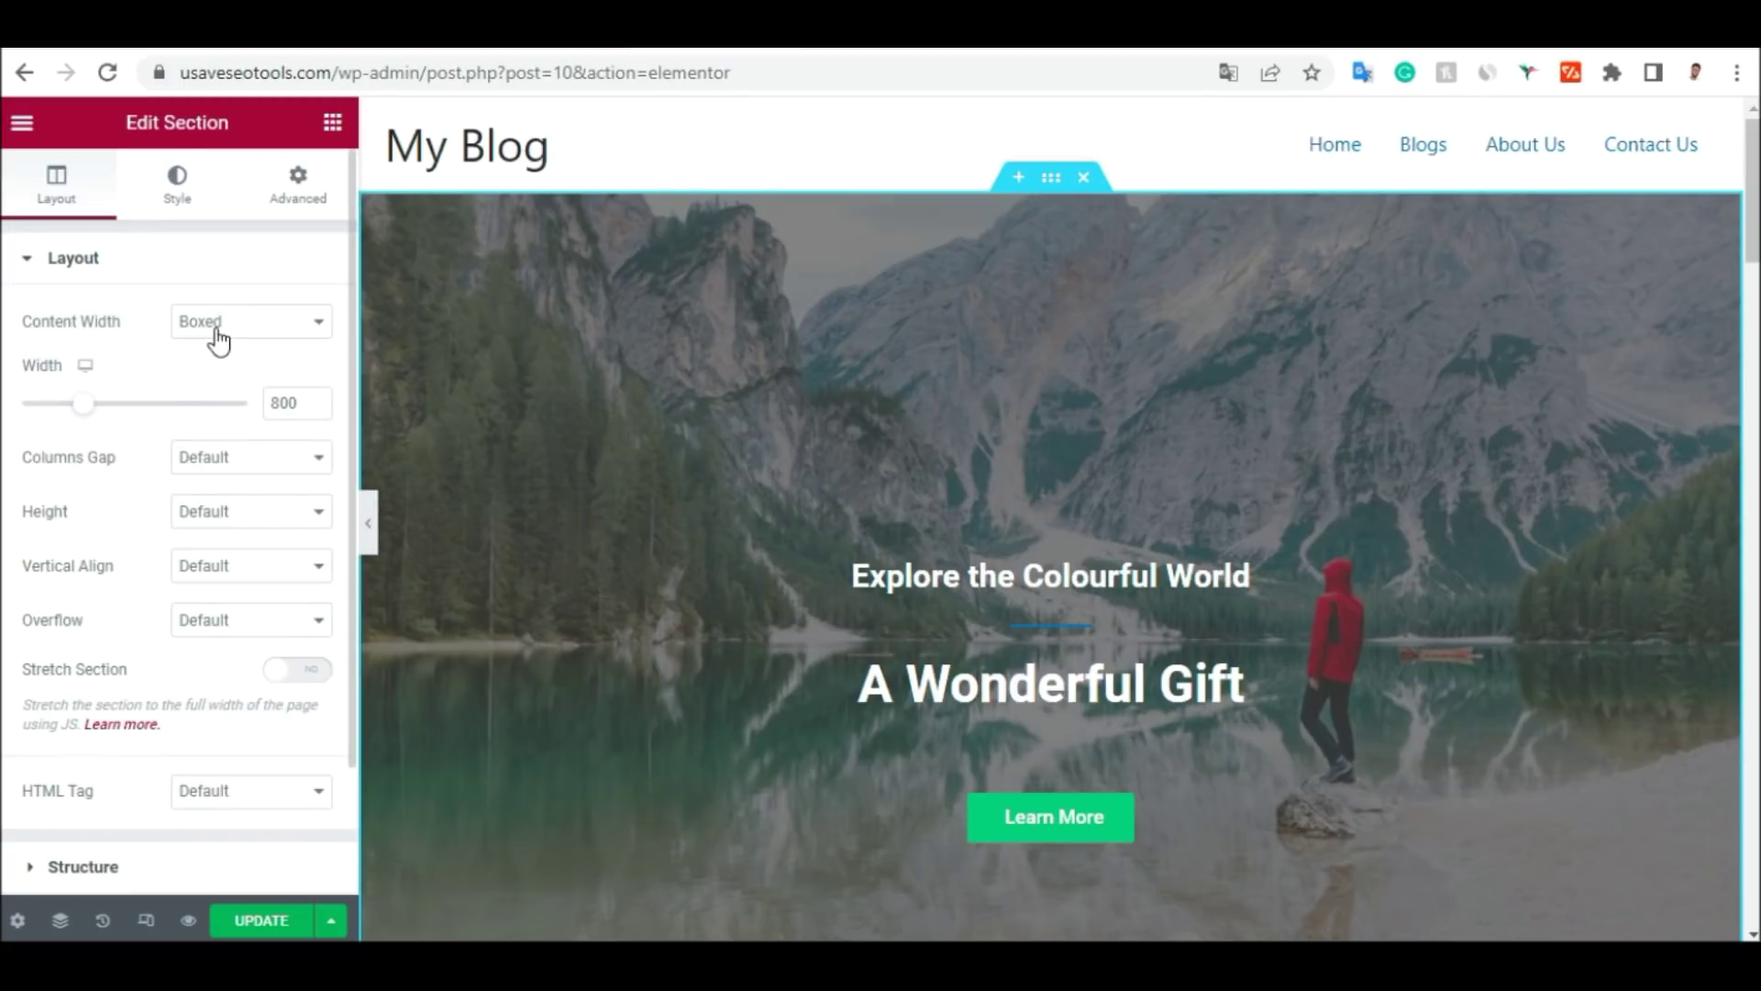
left_click(178, 198)
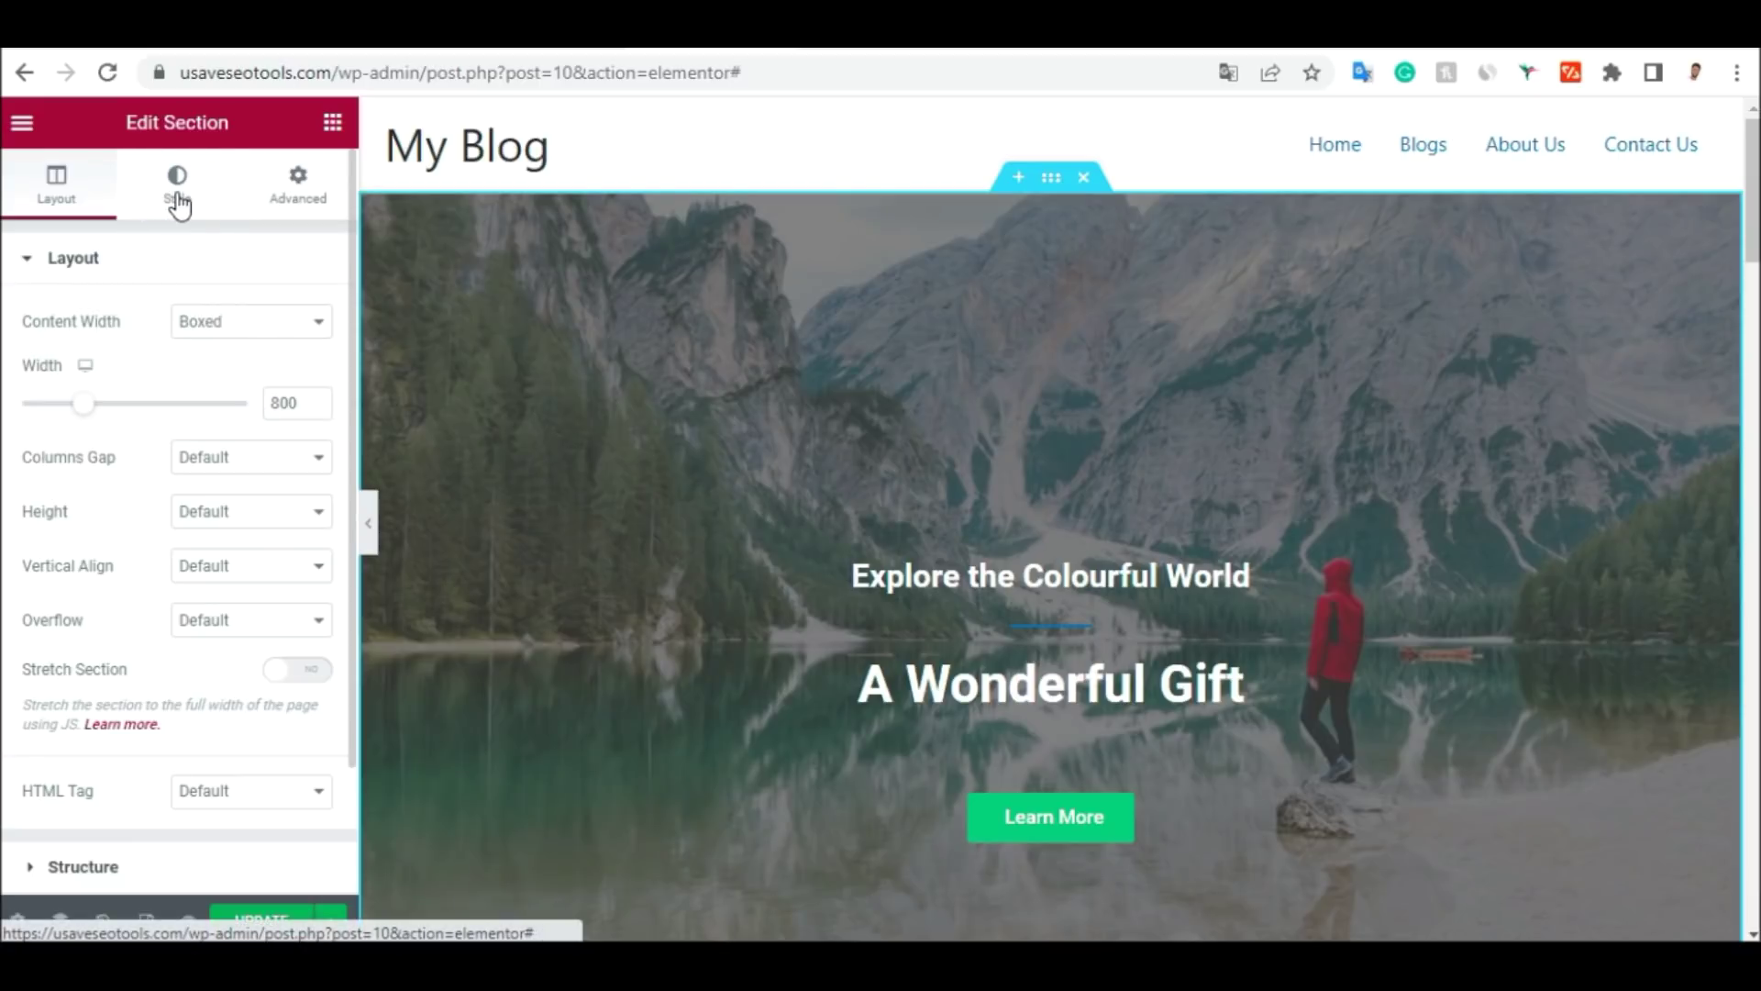
mouse_move(193, 527)
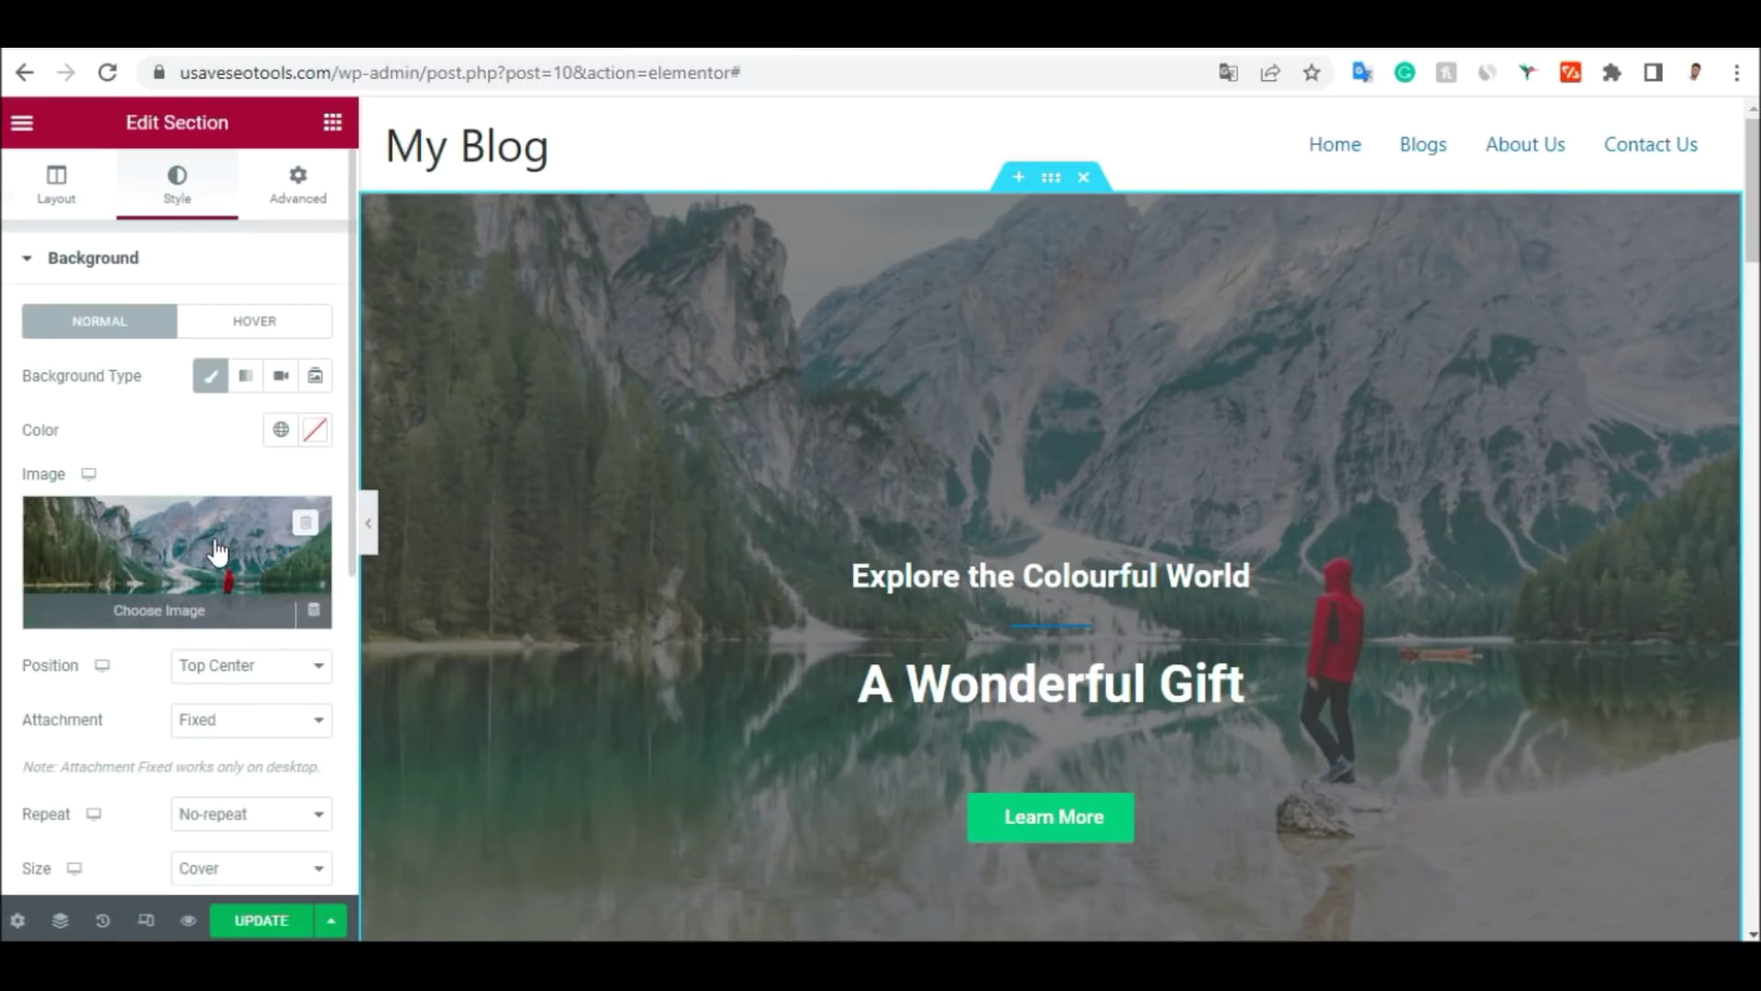
left_click(218, 552)
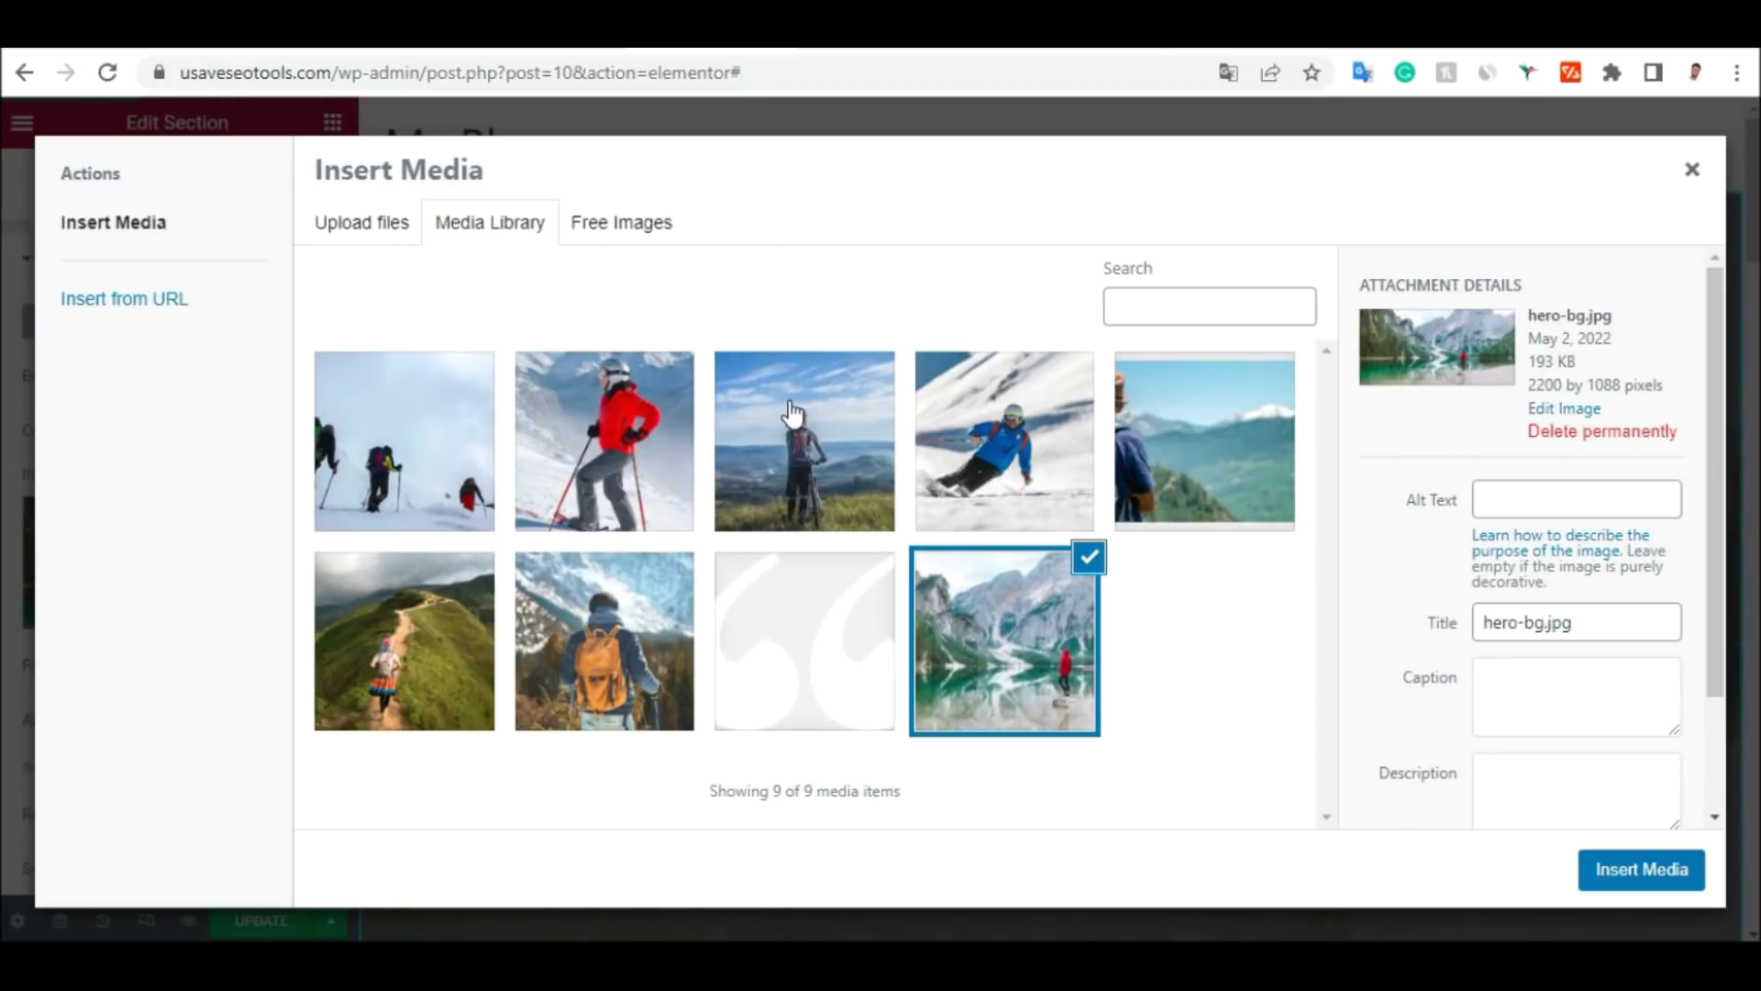
left_click(442, 658)
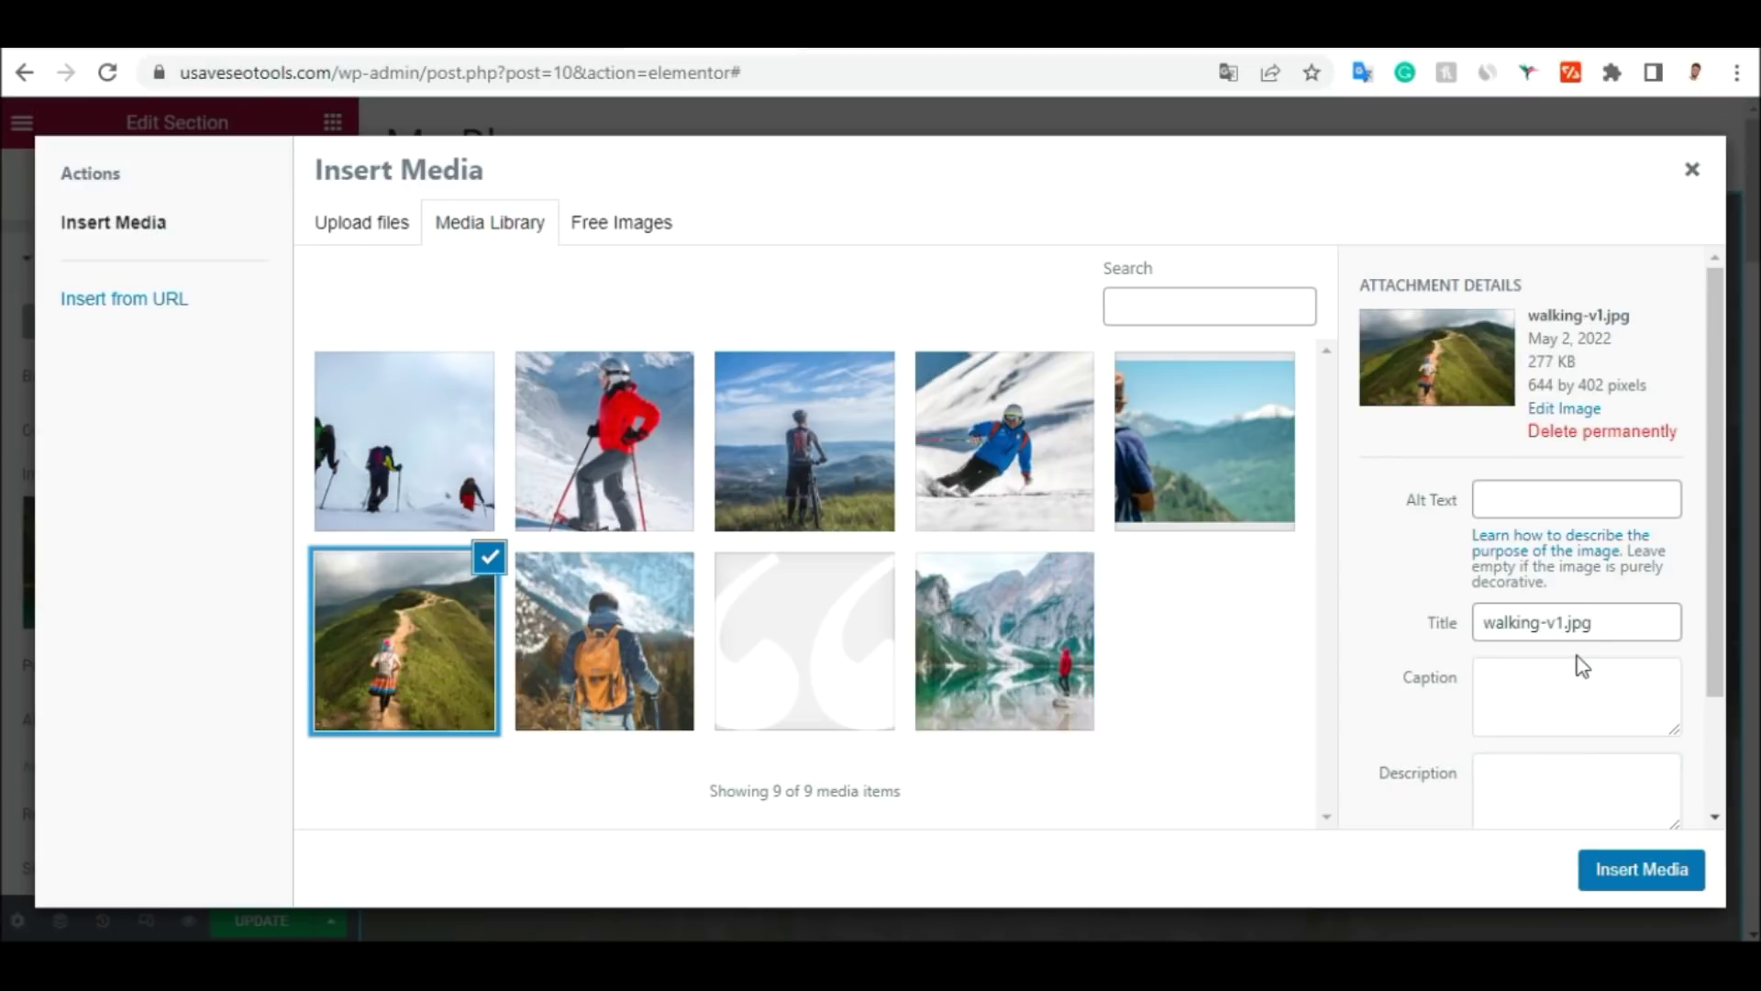
left_click(1638, 873)
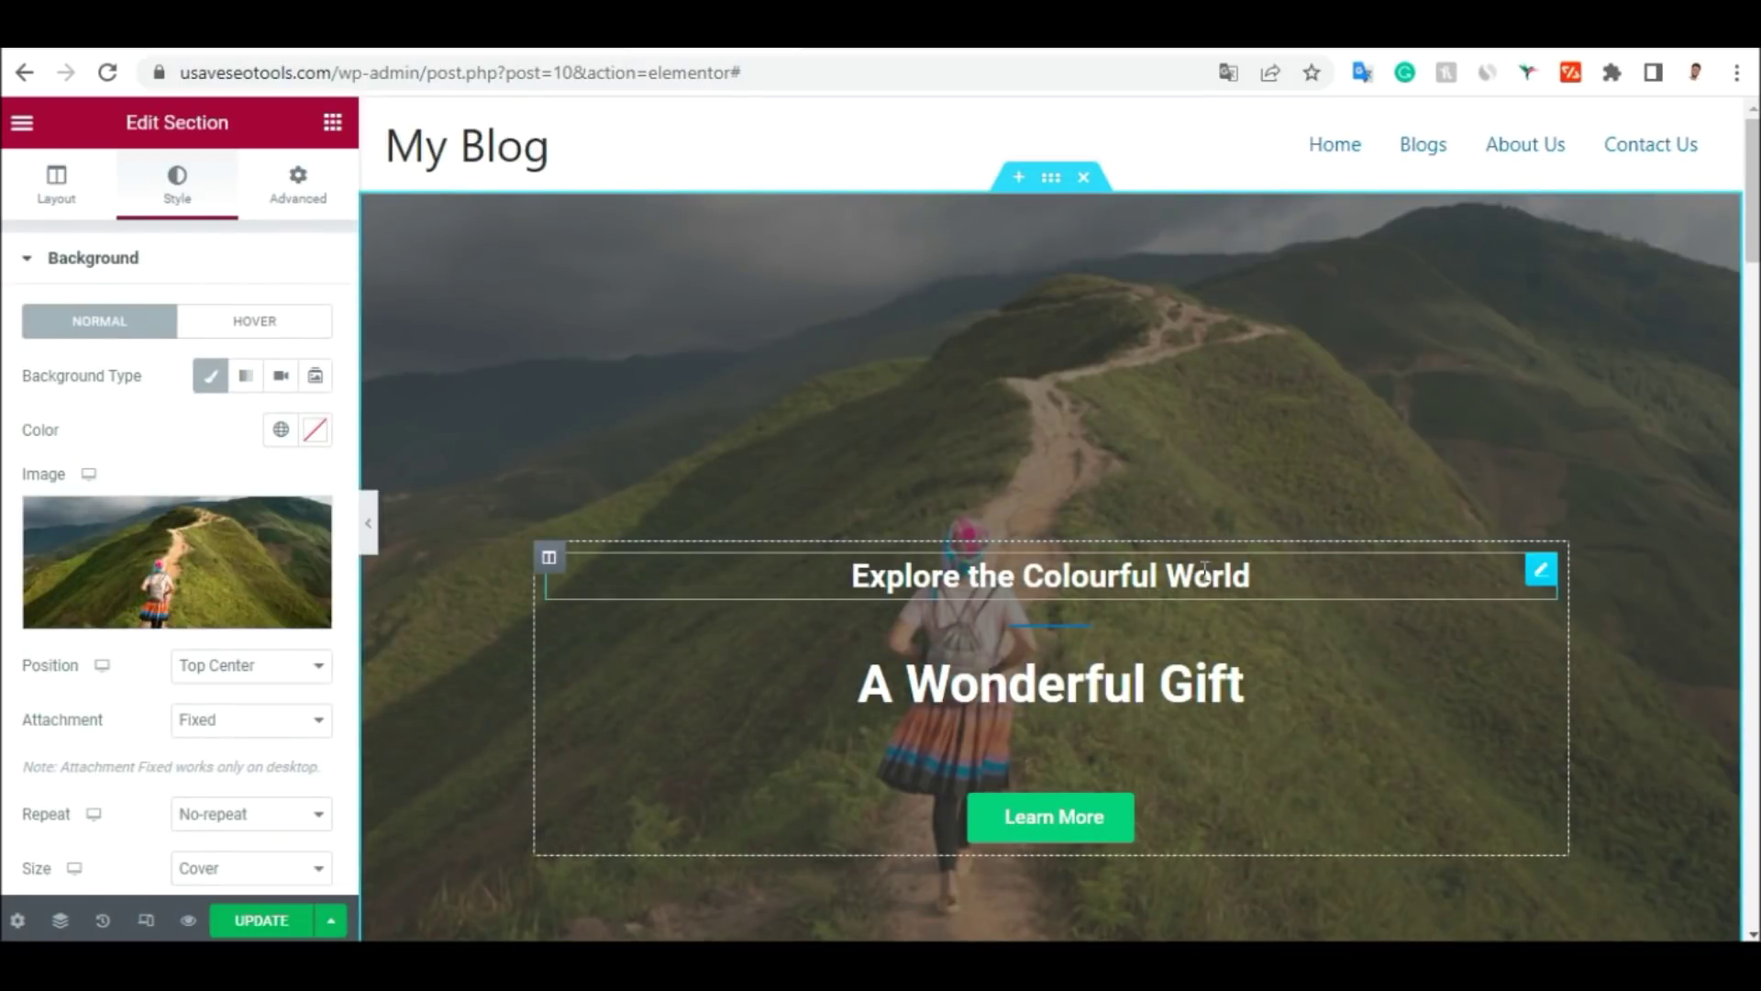
left_click(1038, 576)
Change the small hero heading's text to "Best seo site".
left_click(1038, 577)
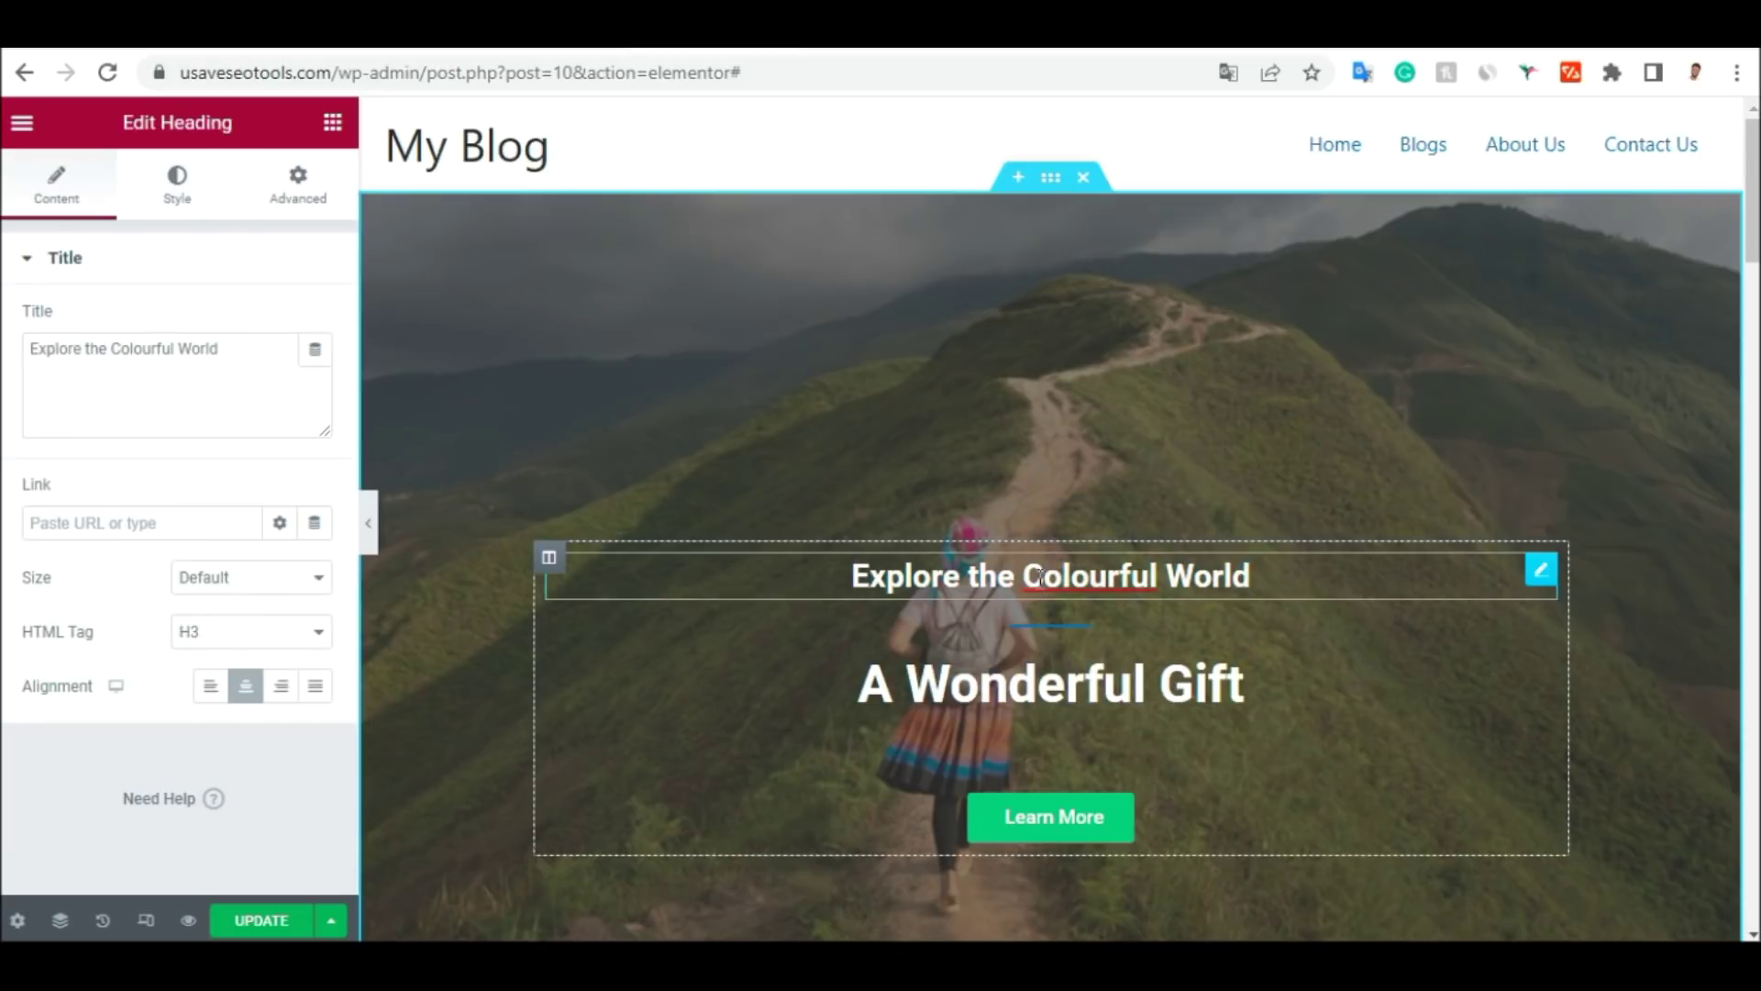
triple_click(1037, 576)
key("BackSpace")
type("n")
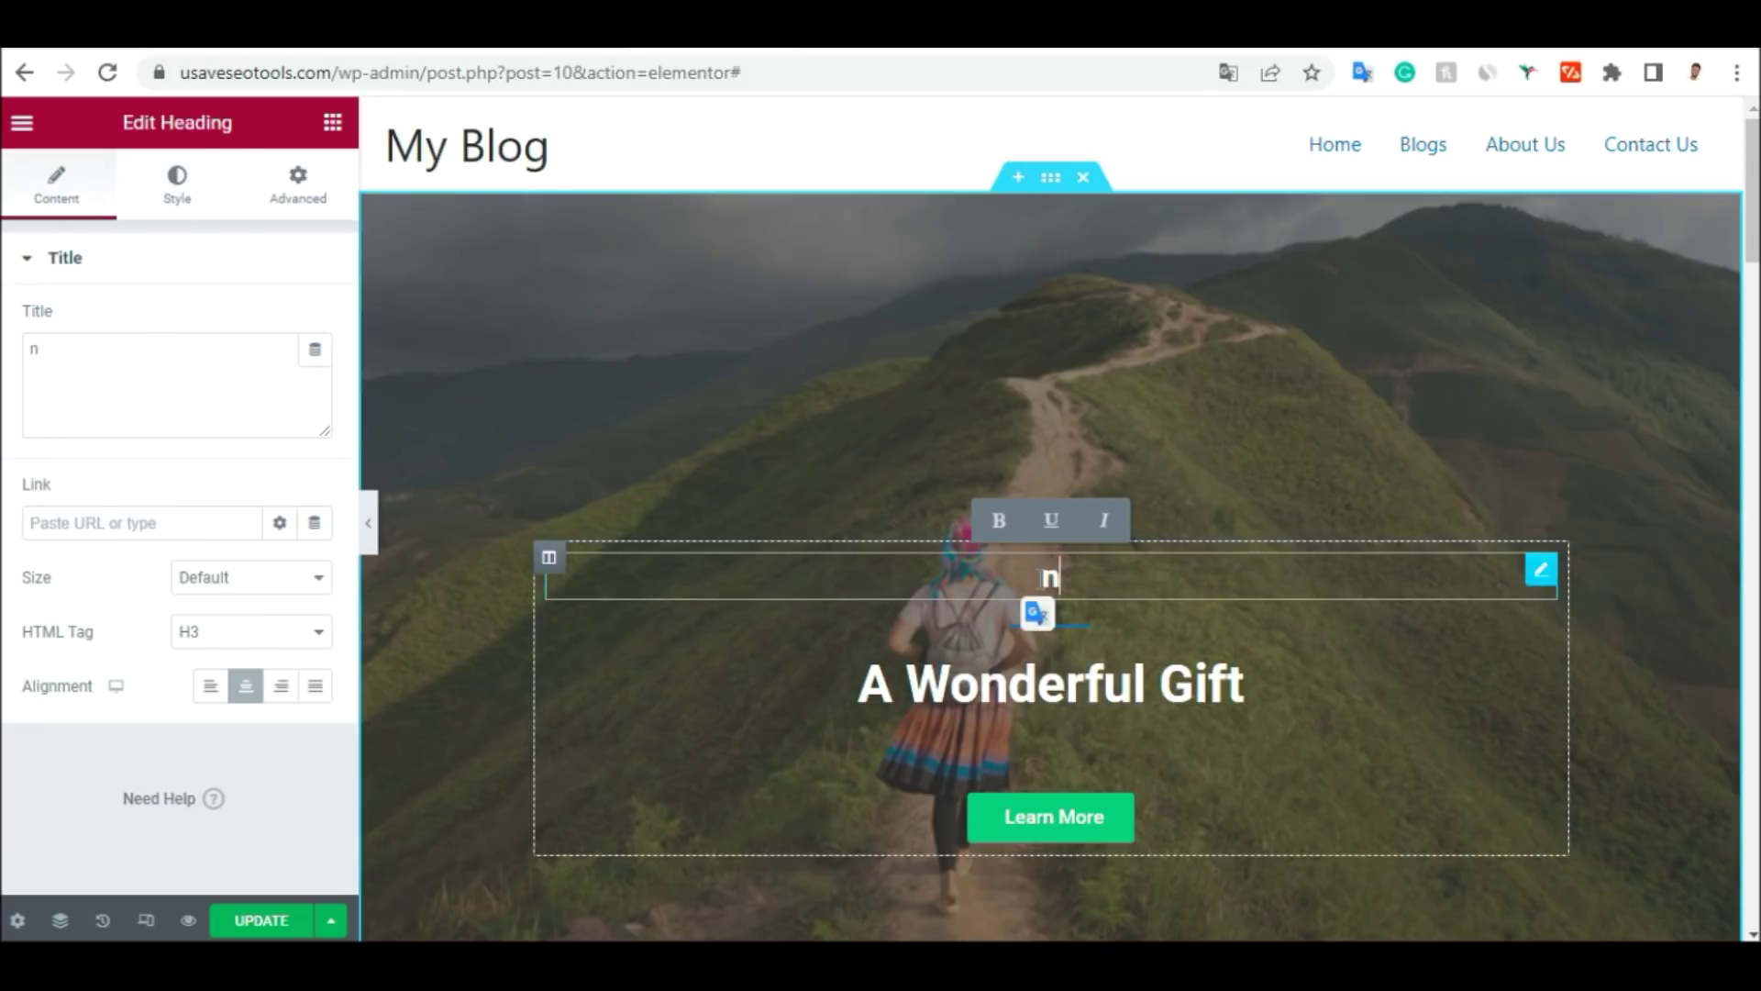
key("BackSpace")
type("B")
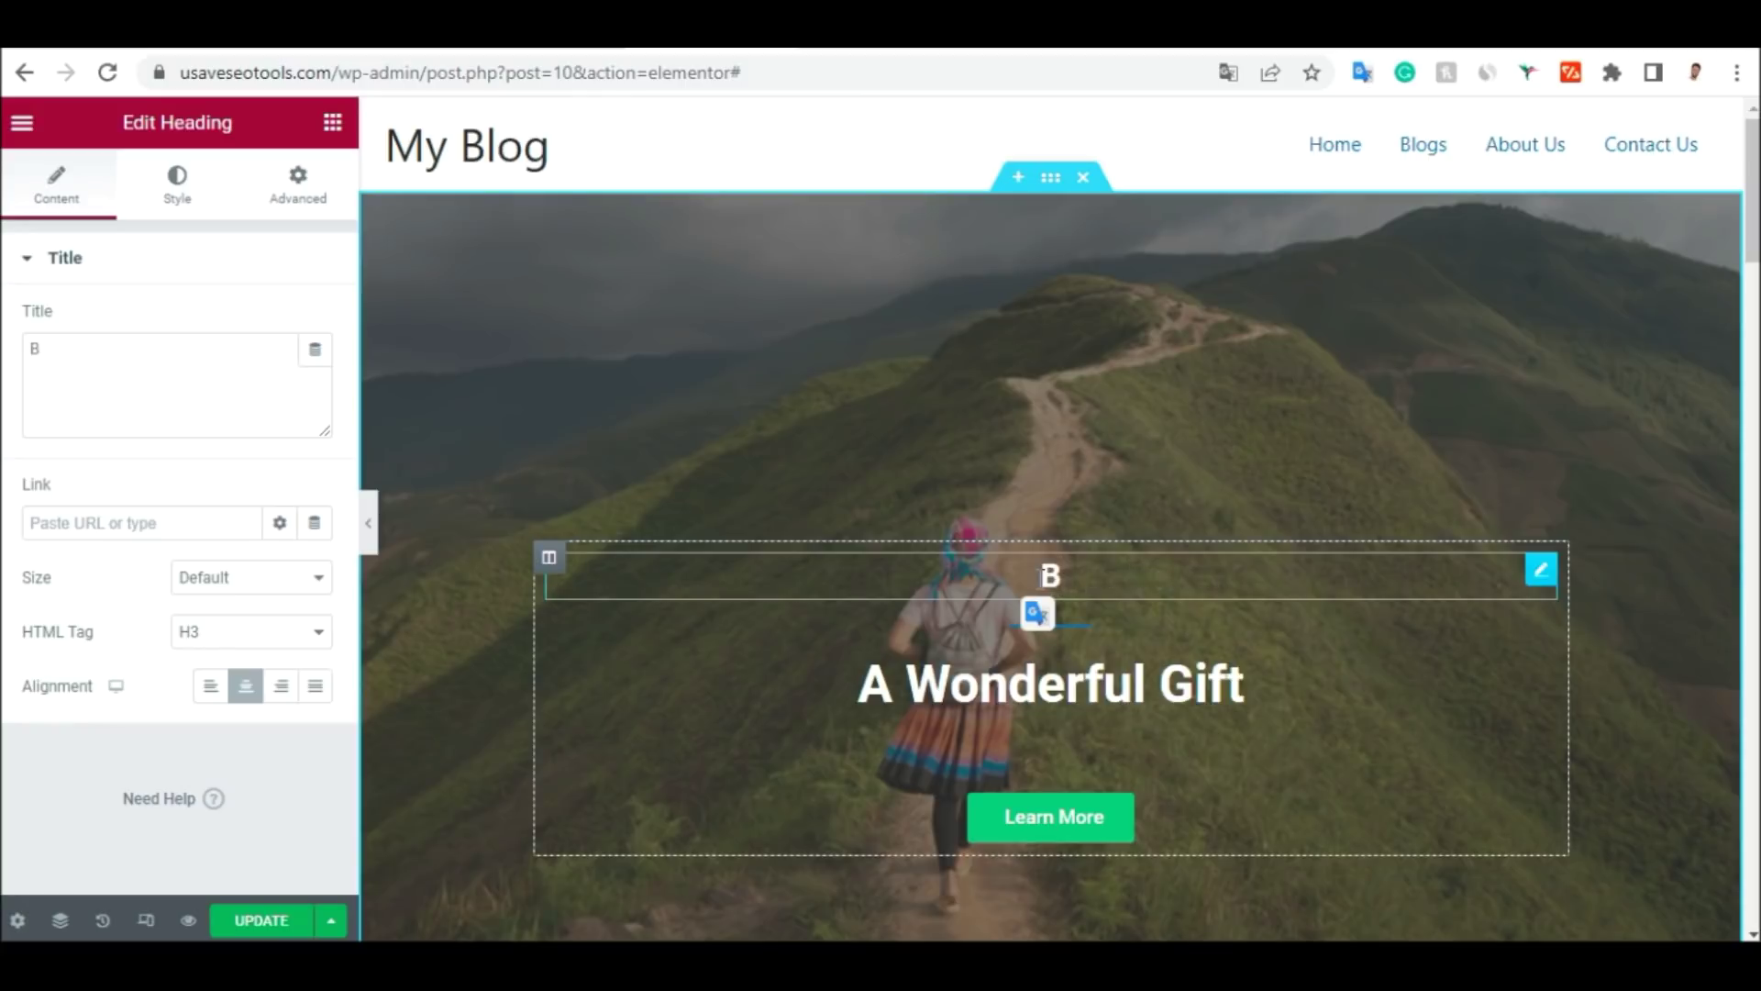
type("est ")
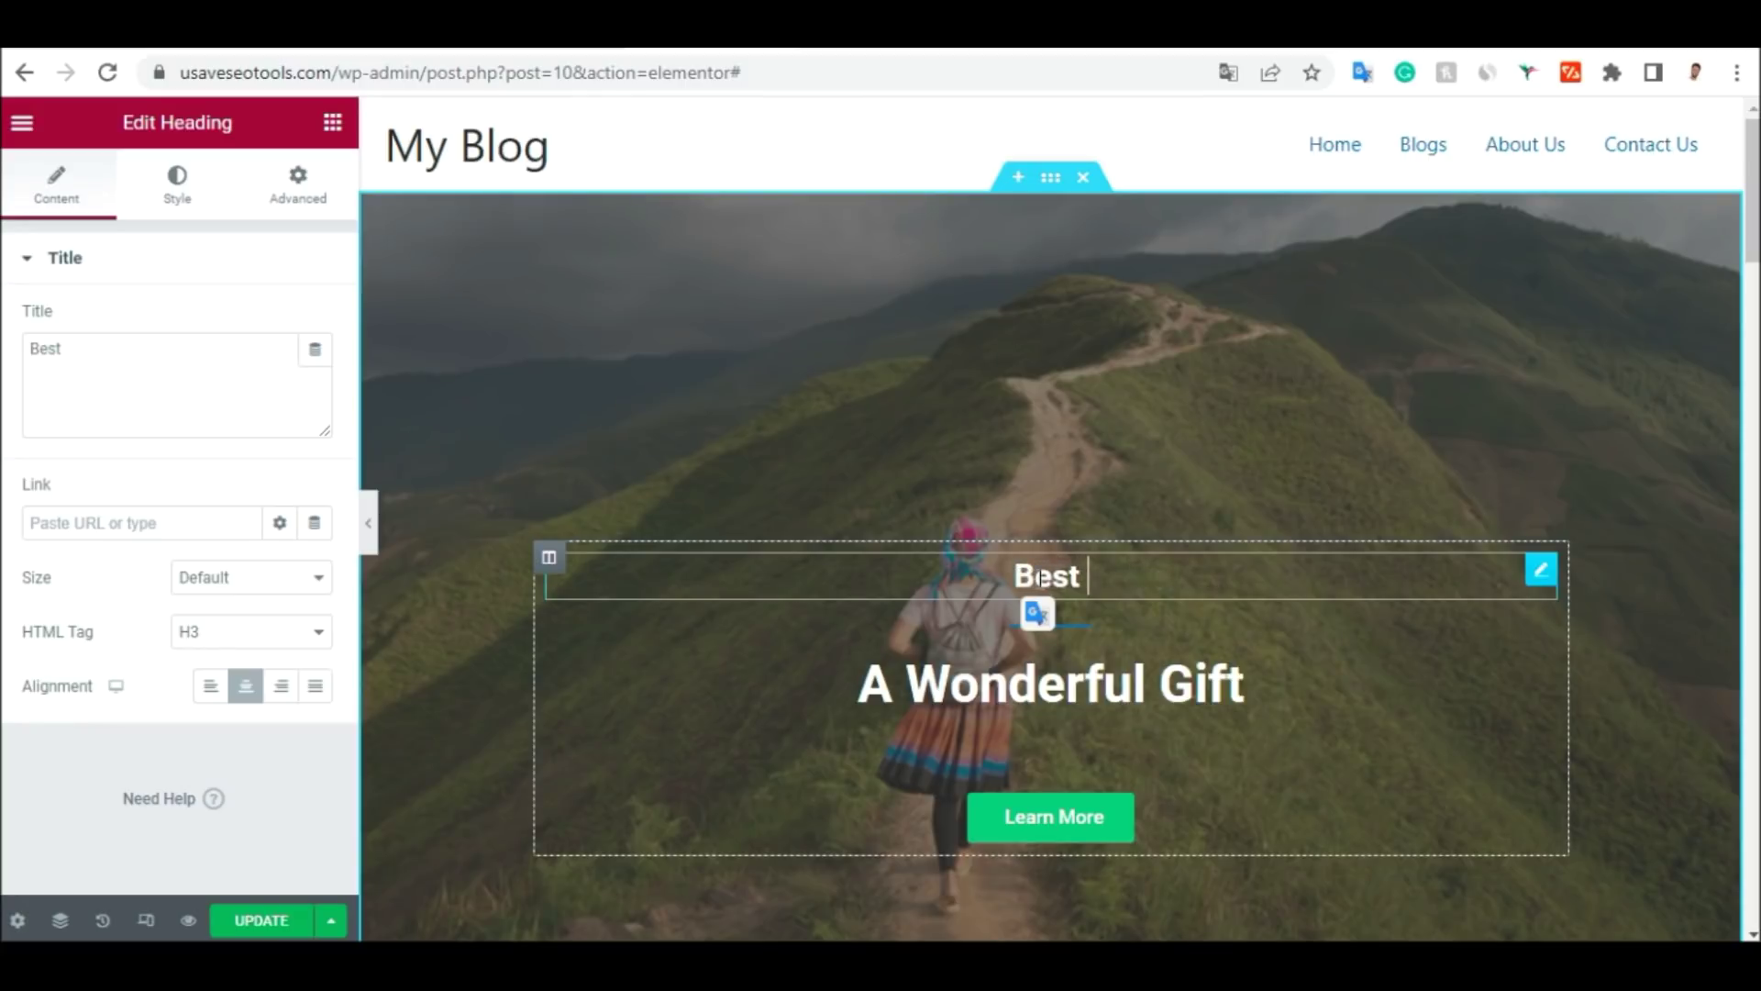
type("eso")
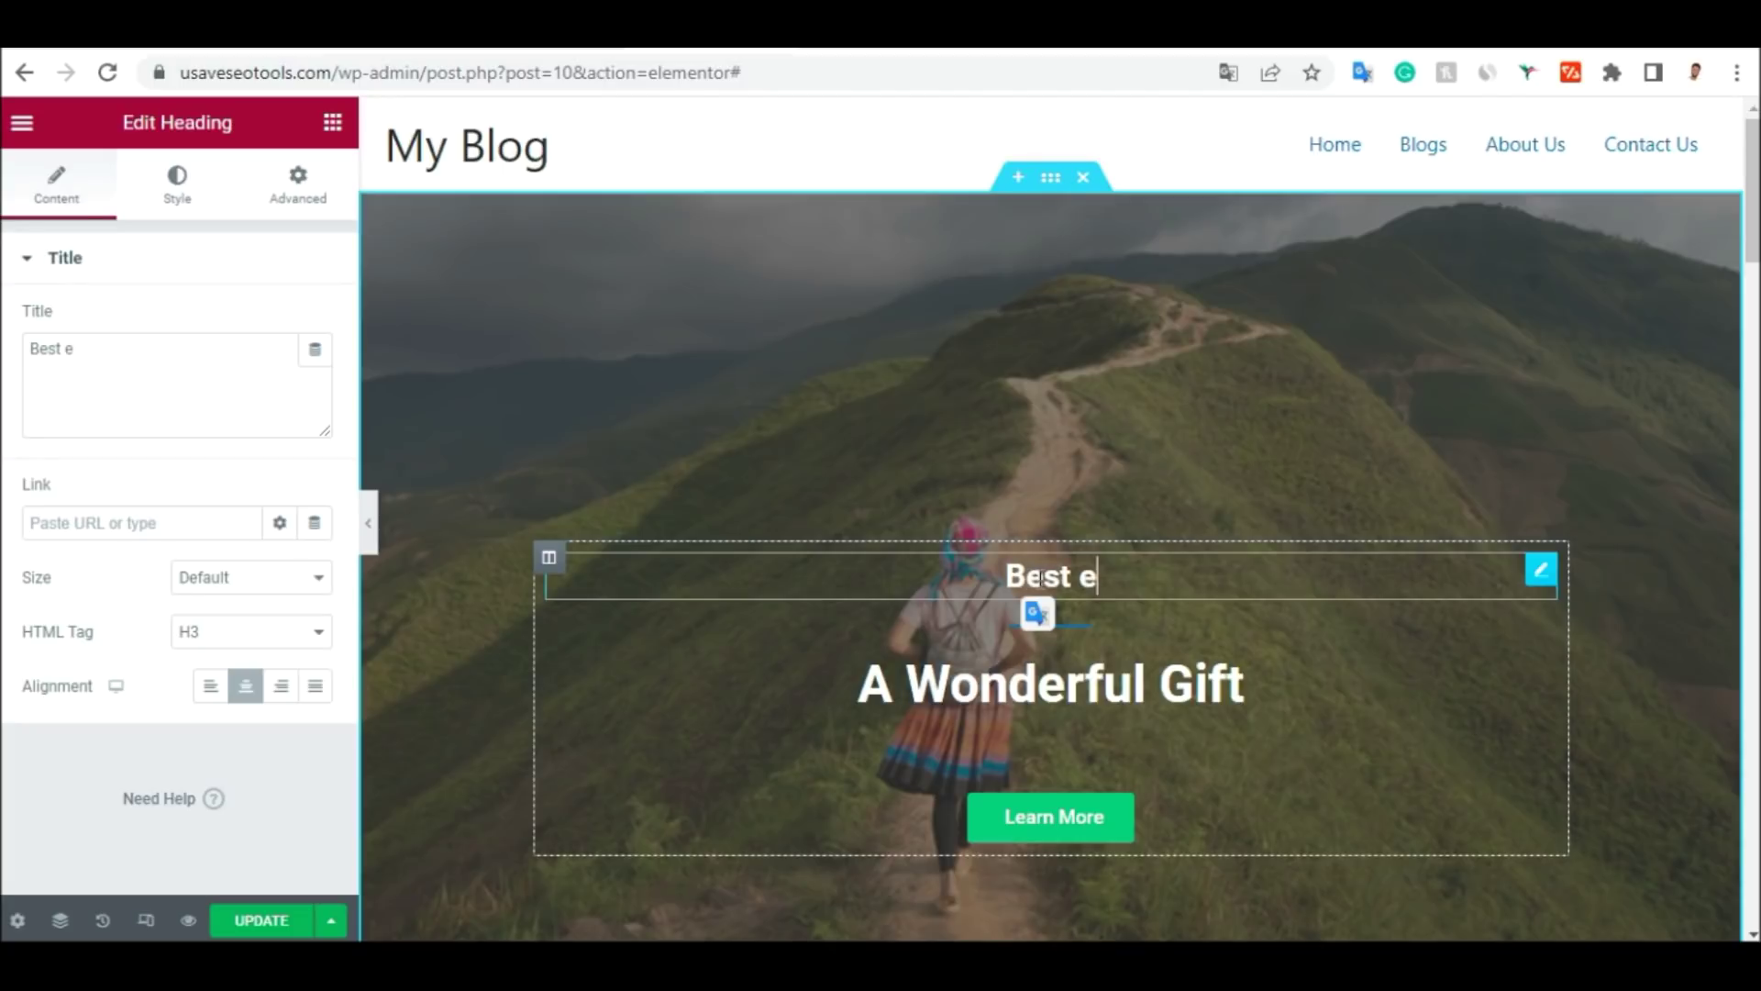
key("BackSpace")
key("BackSpace")
key("BackSpace")
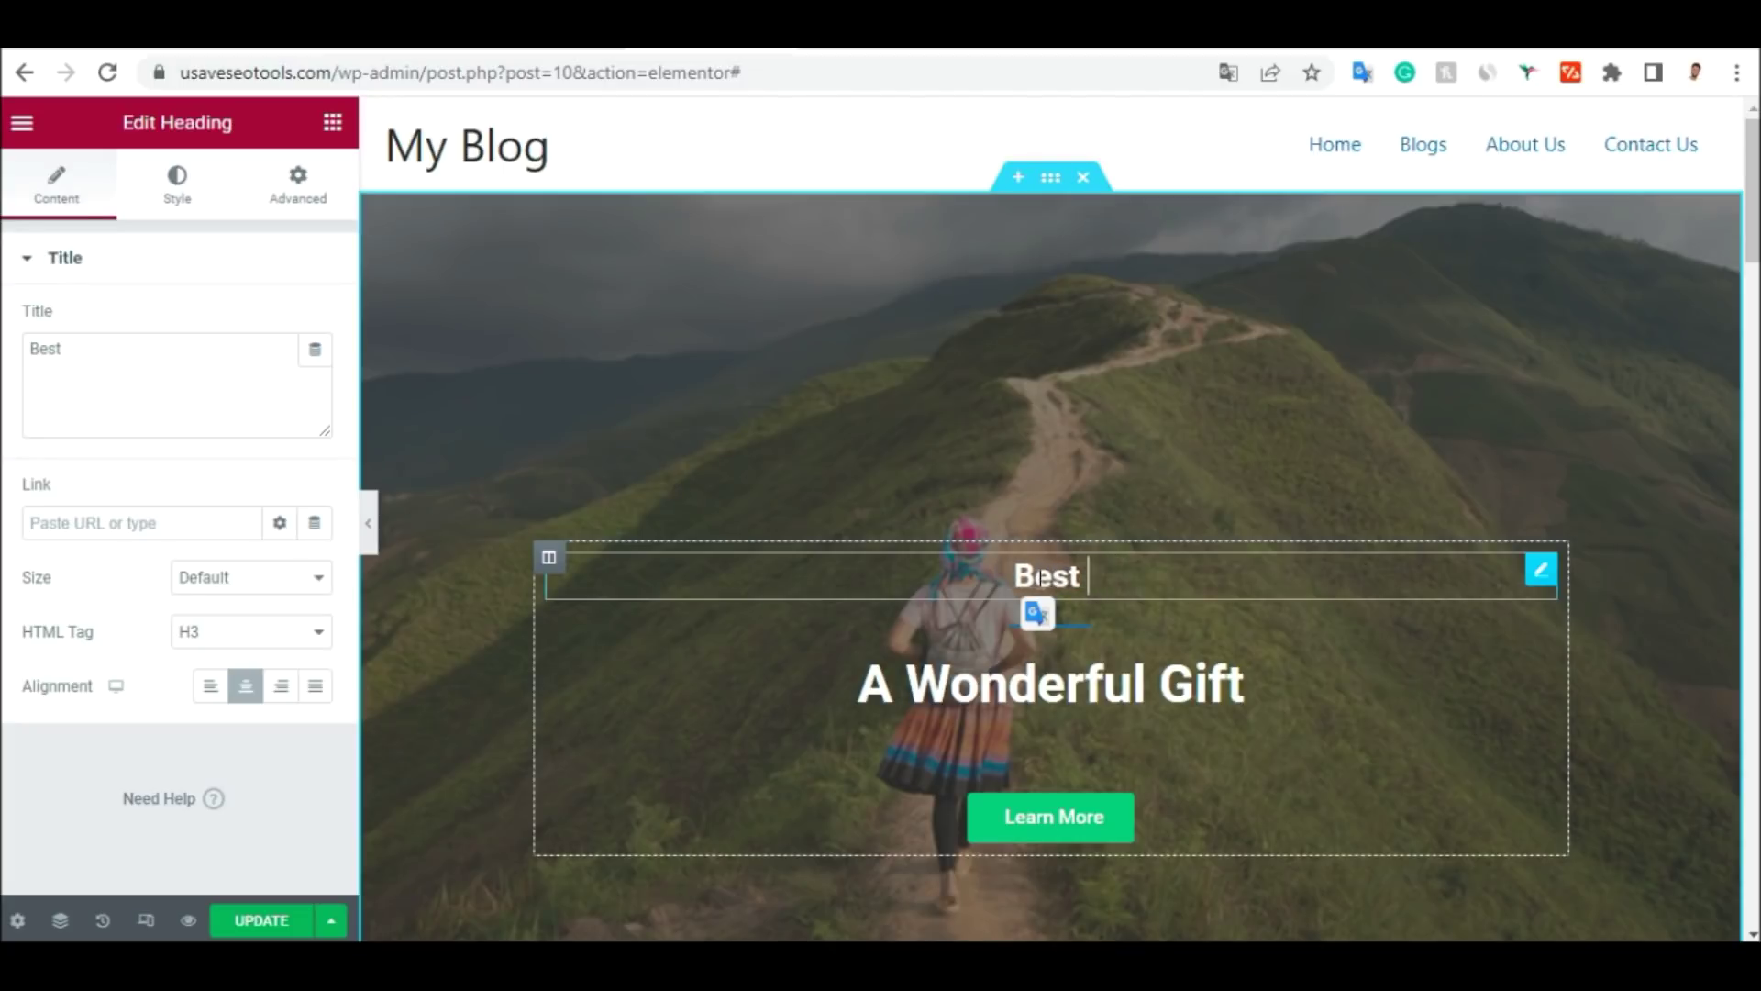
type("seo ")
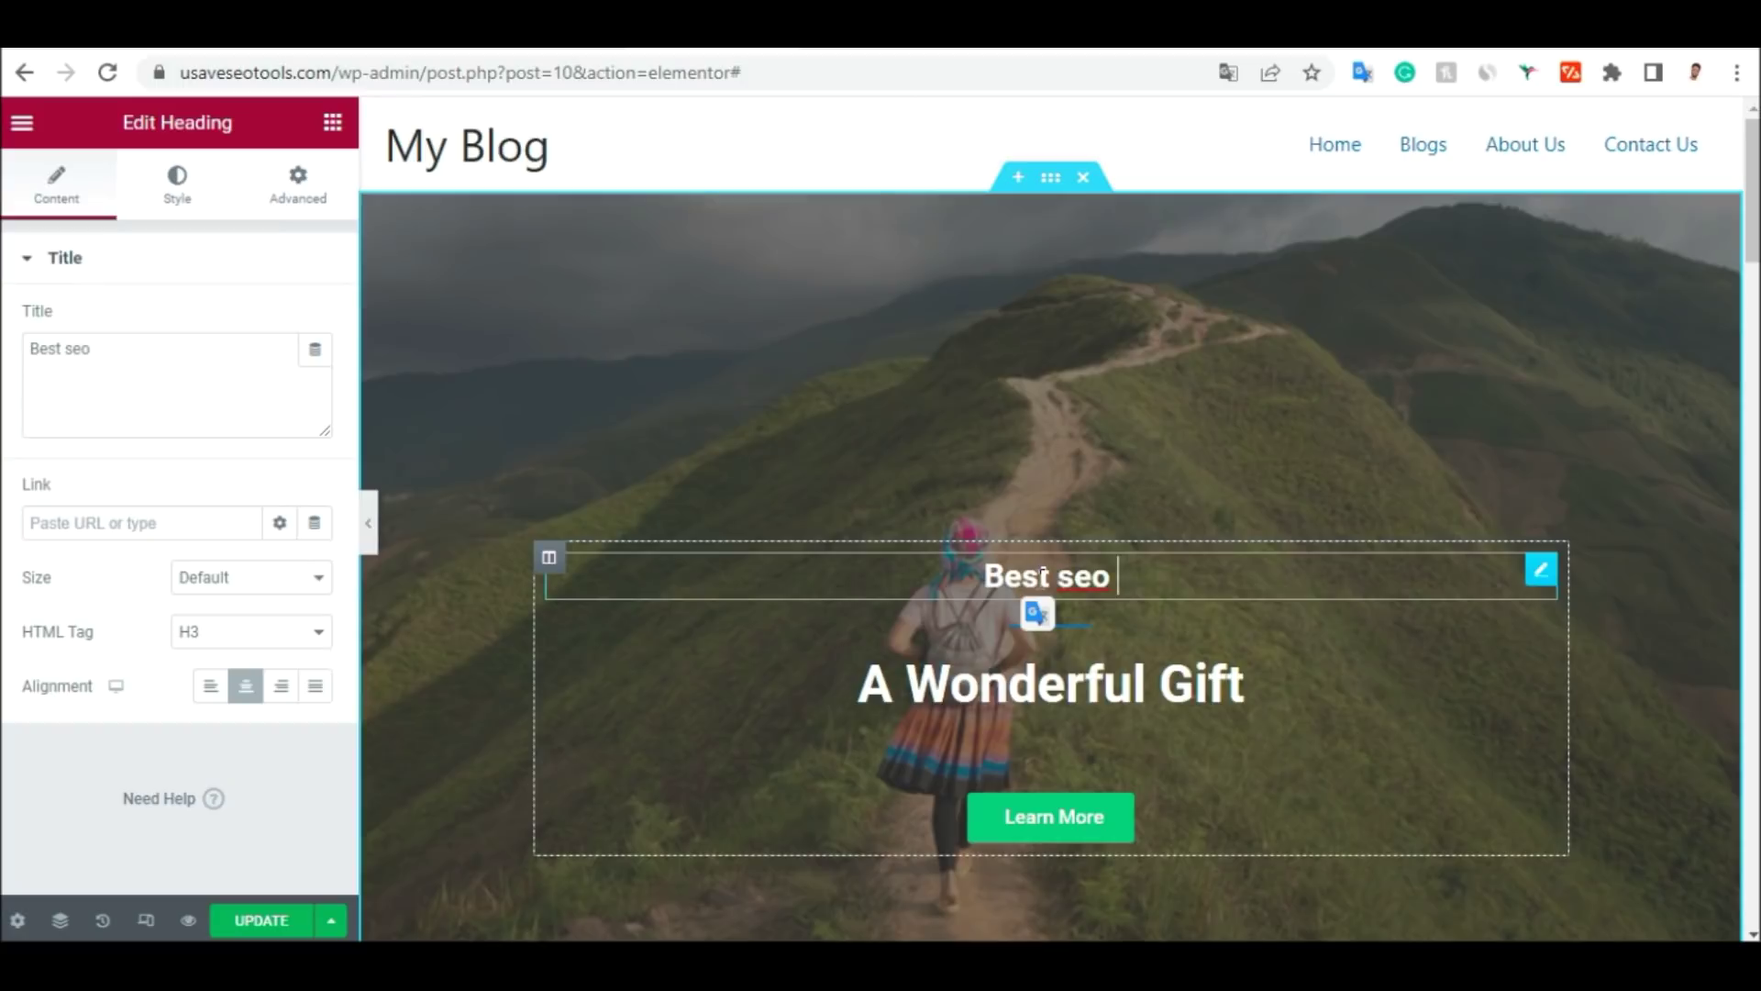
type("site")
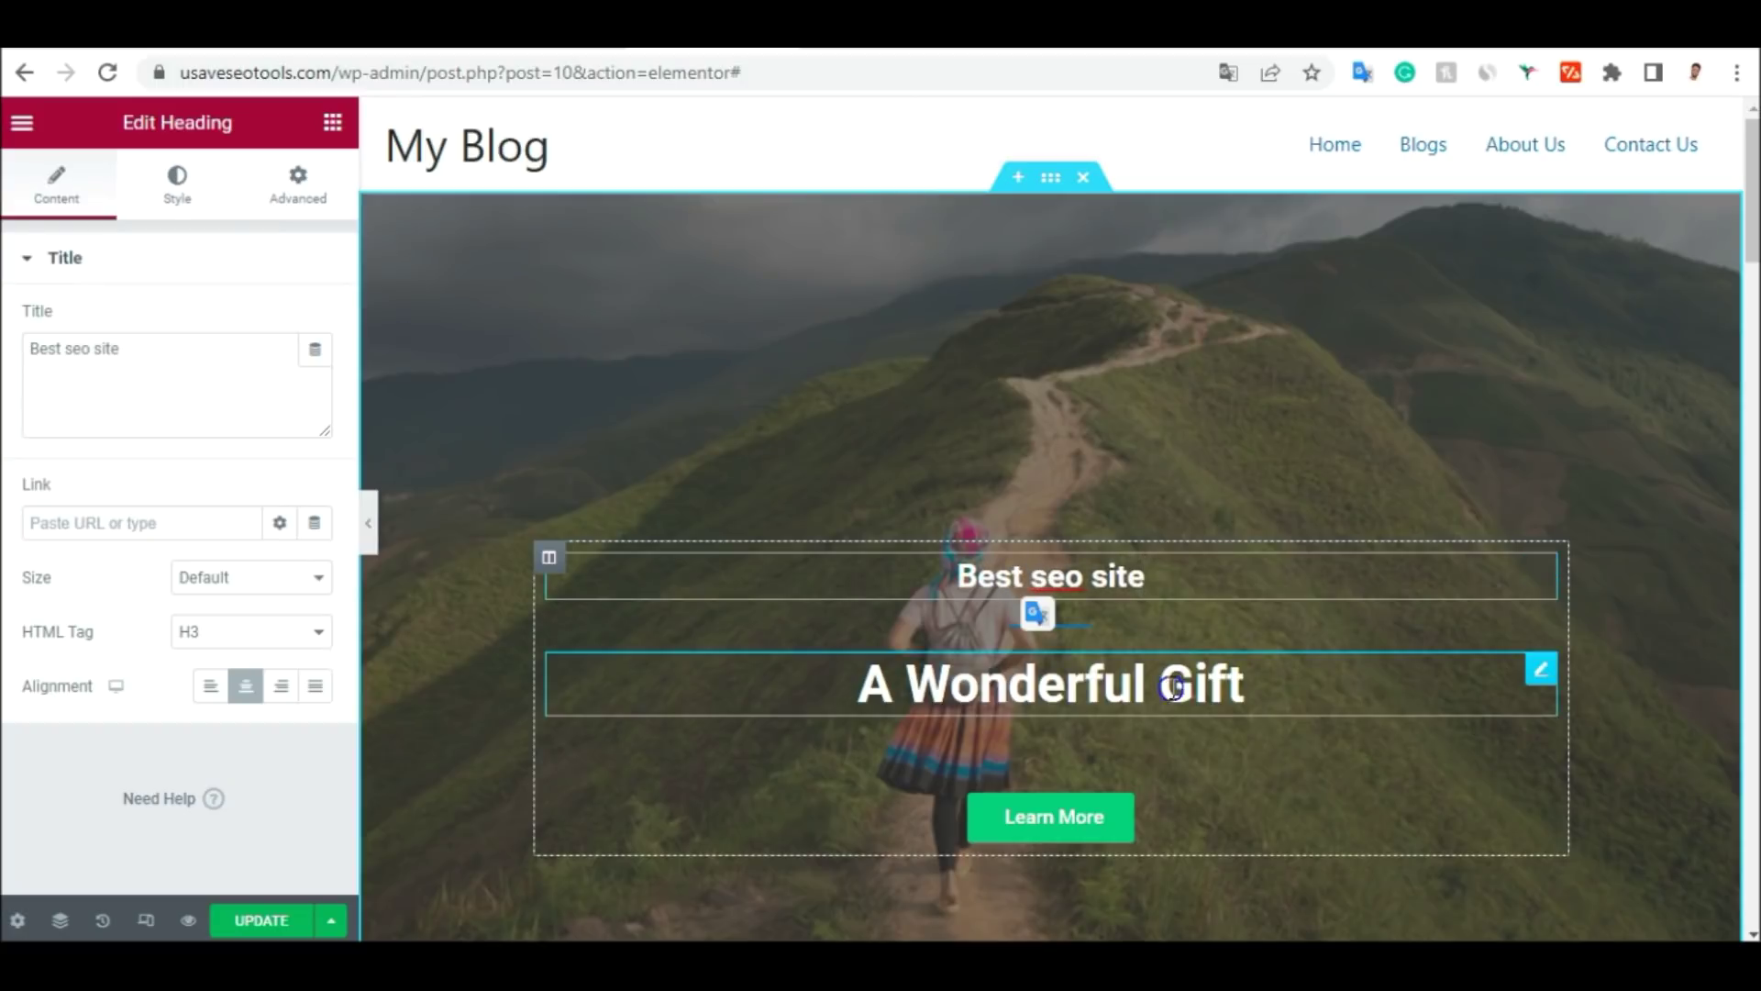
Replace the "A Wonderful Gift" heading with "discover eso tools".
triple_click(1173, 688)
key("BackSpace")
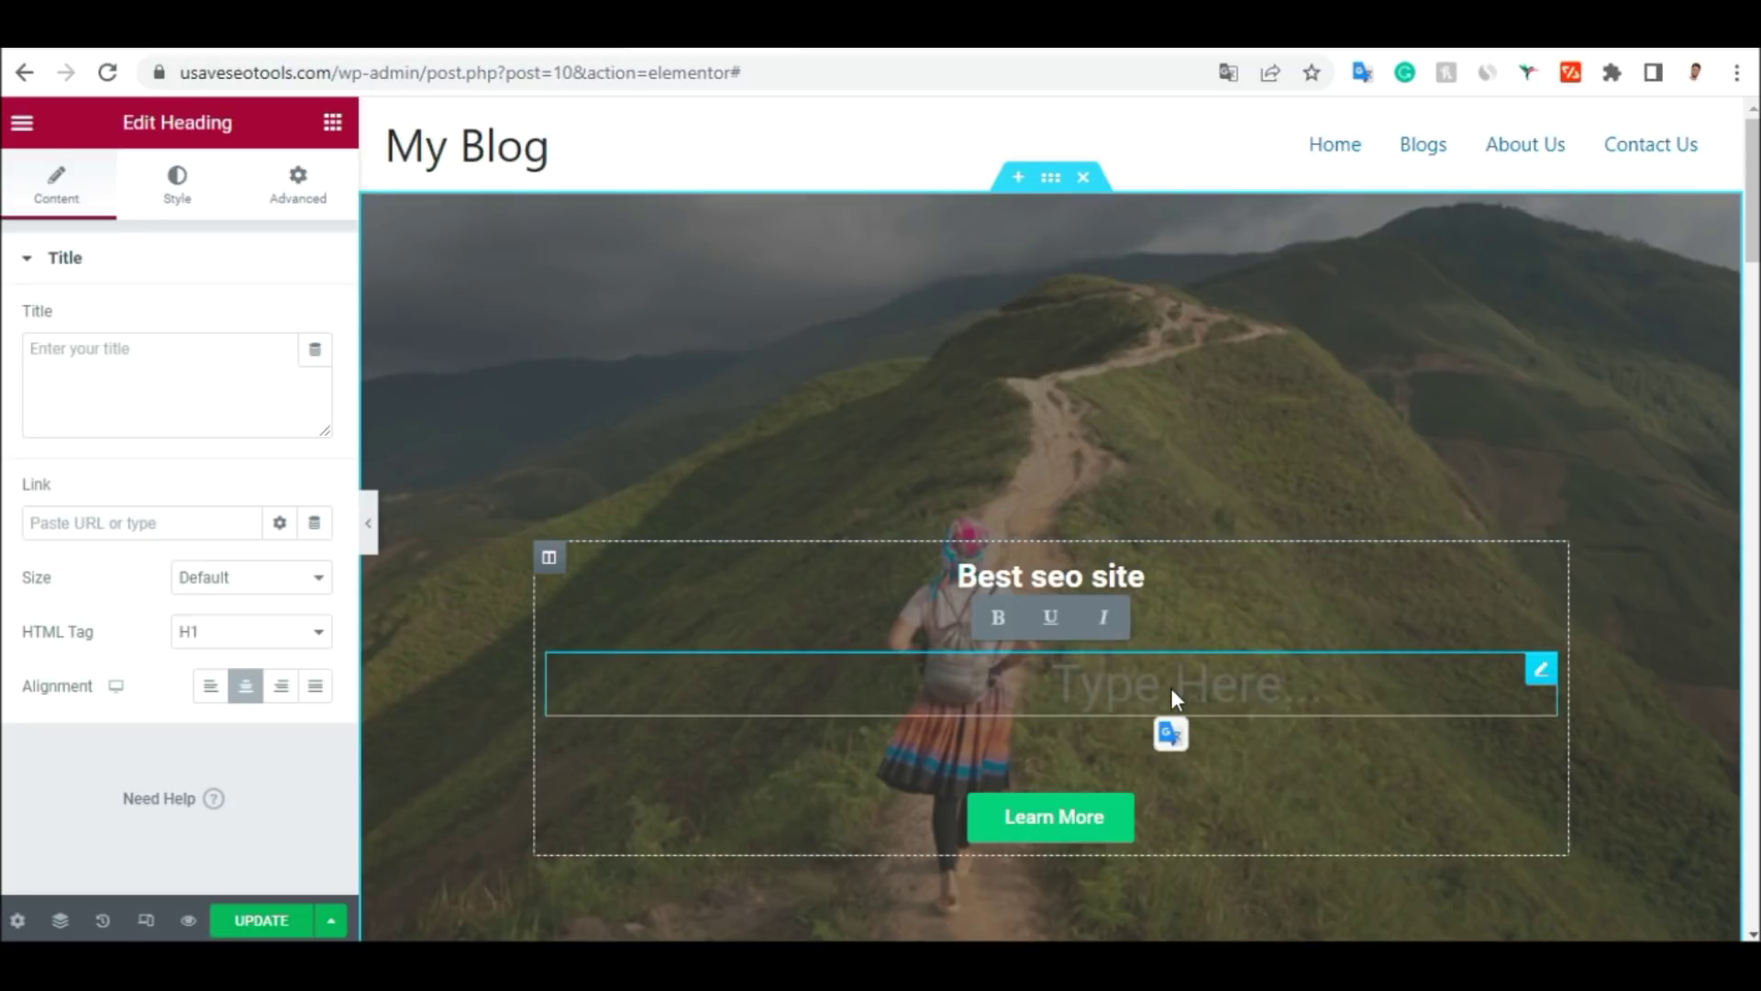
type("dis")
key("BackSpace")
key("BackSpace")
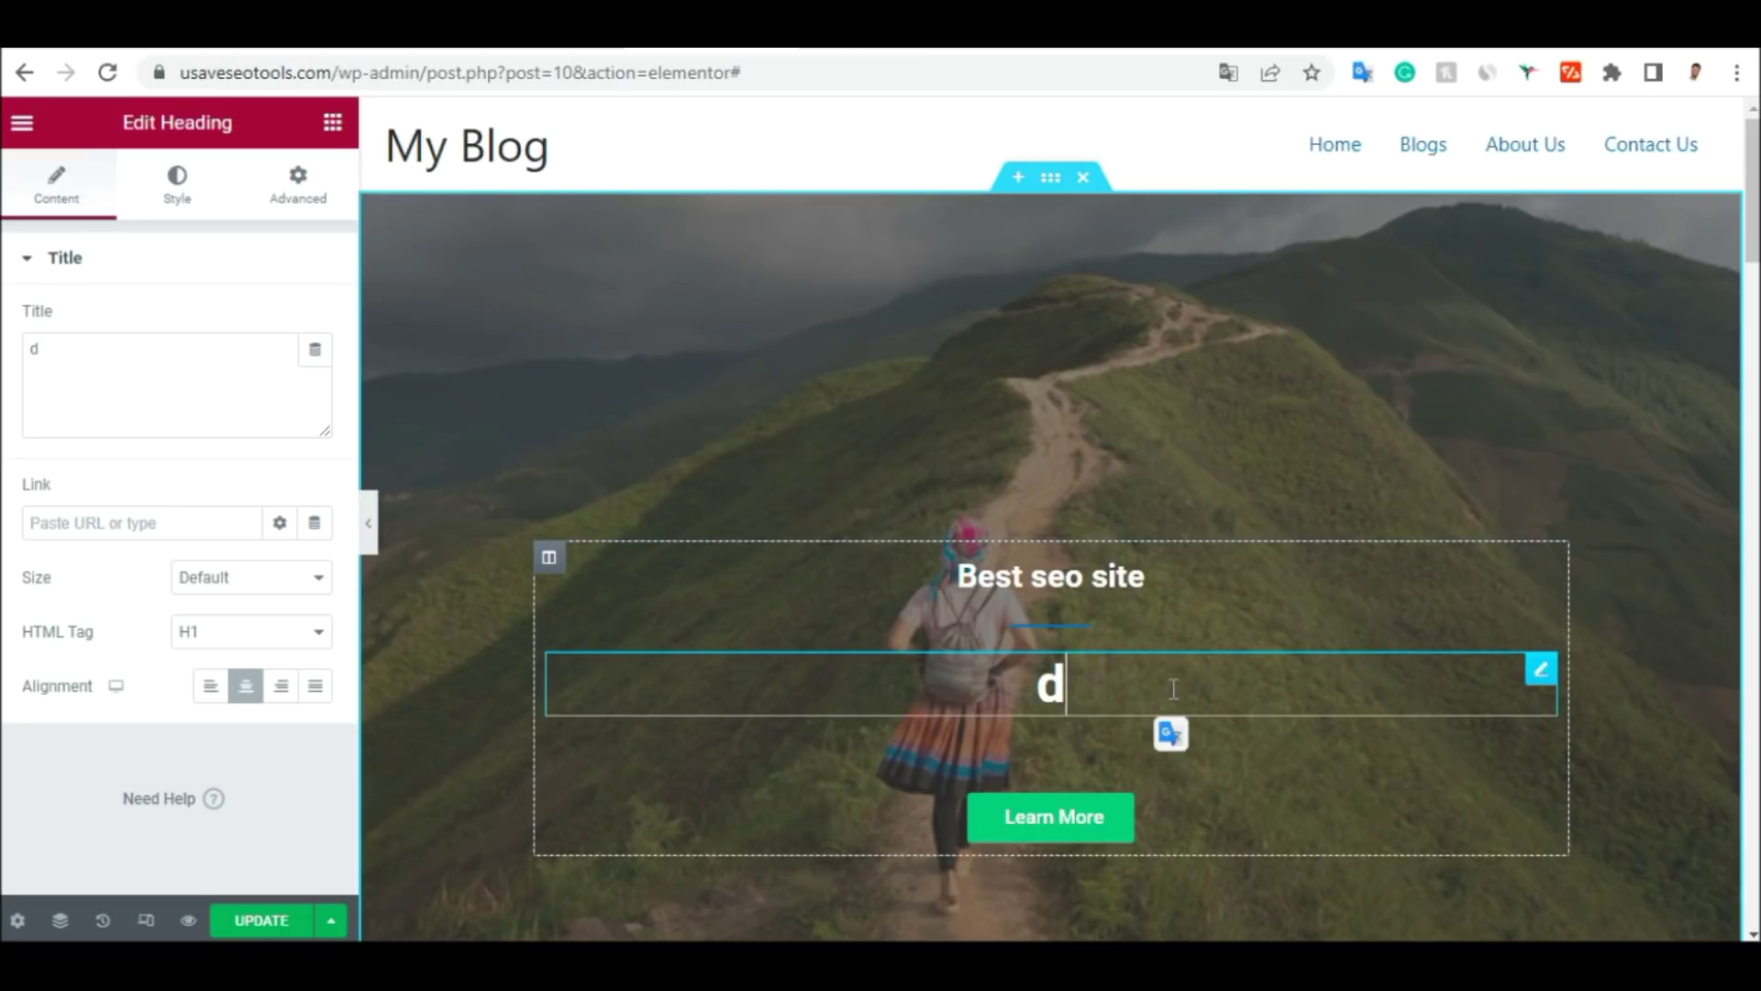
type("isd")
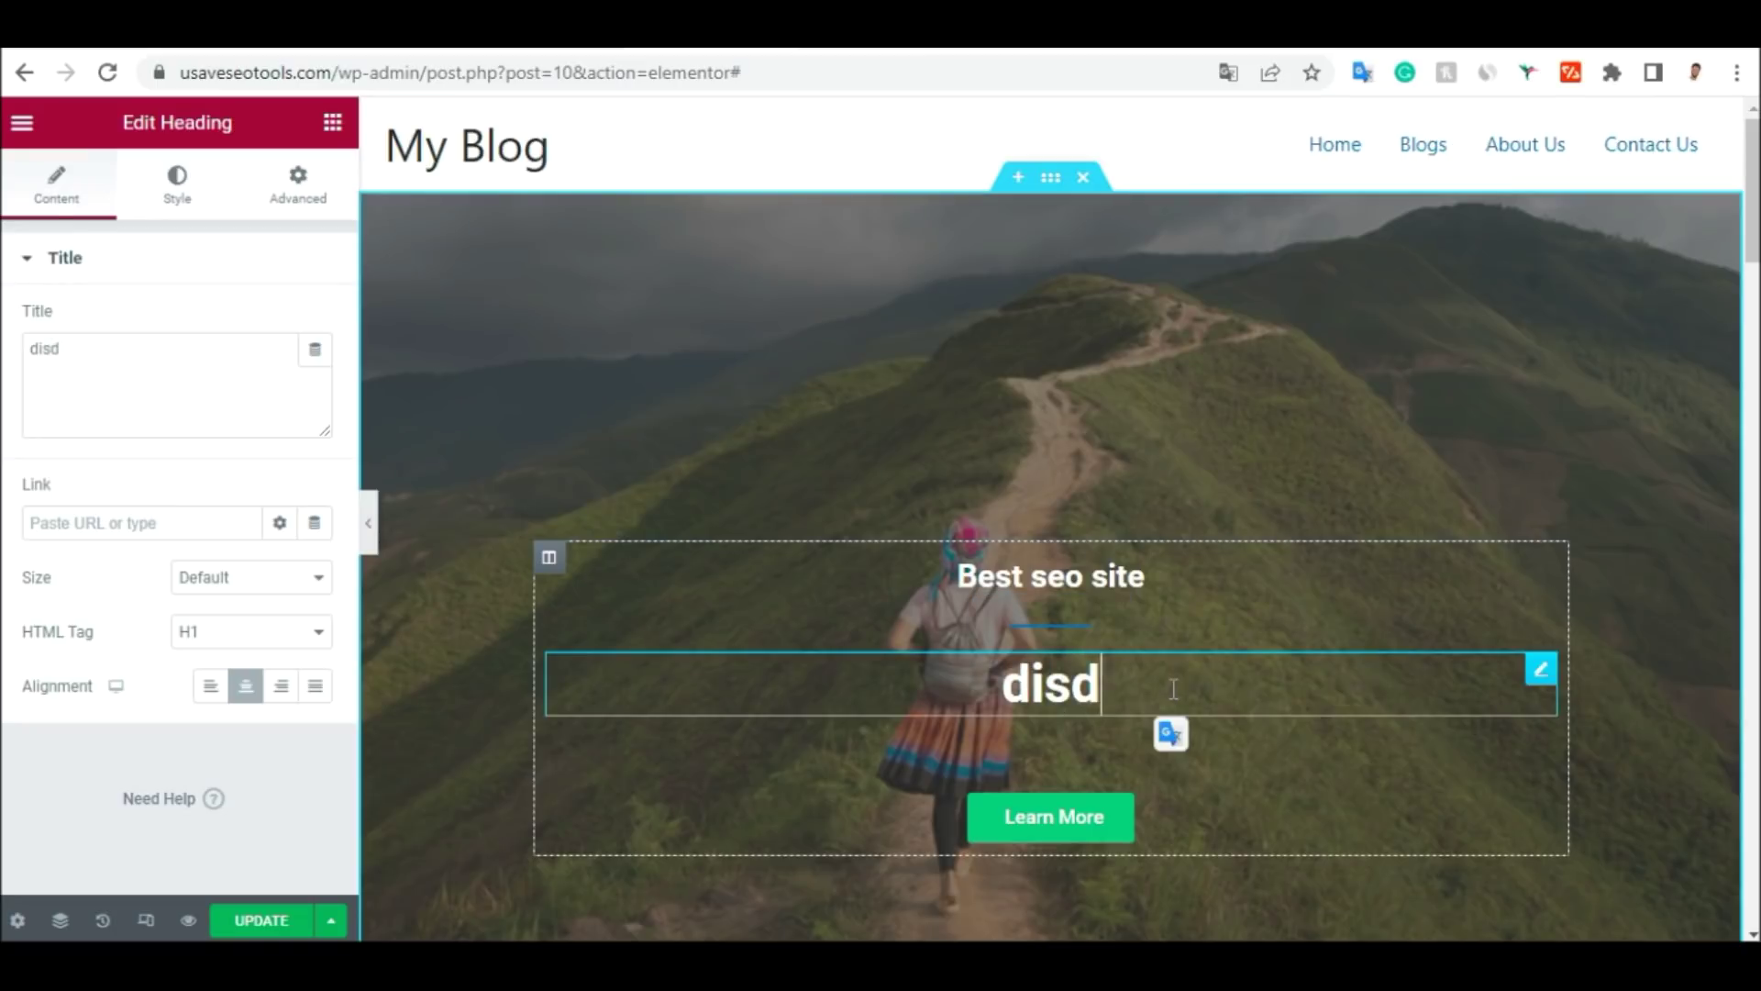
key("BackSpace")
type("cov")
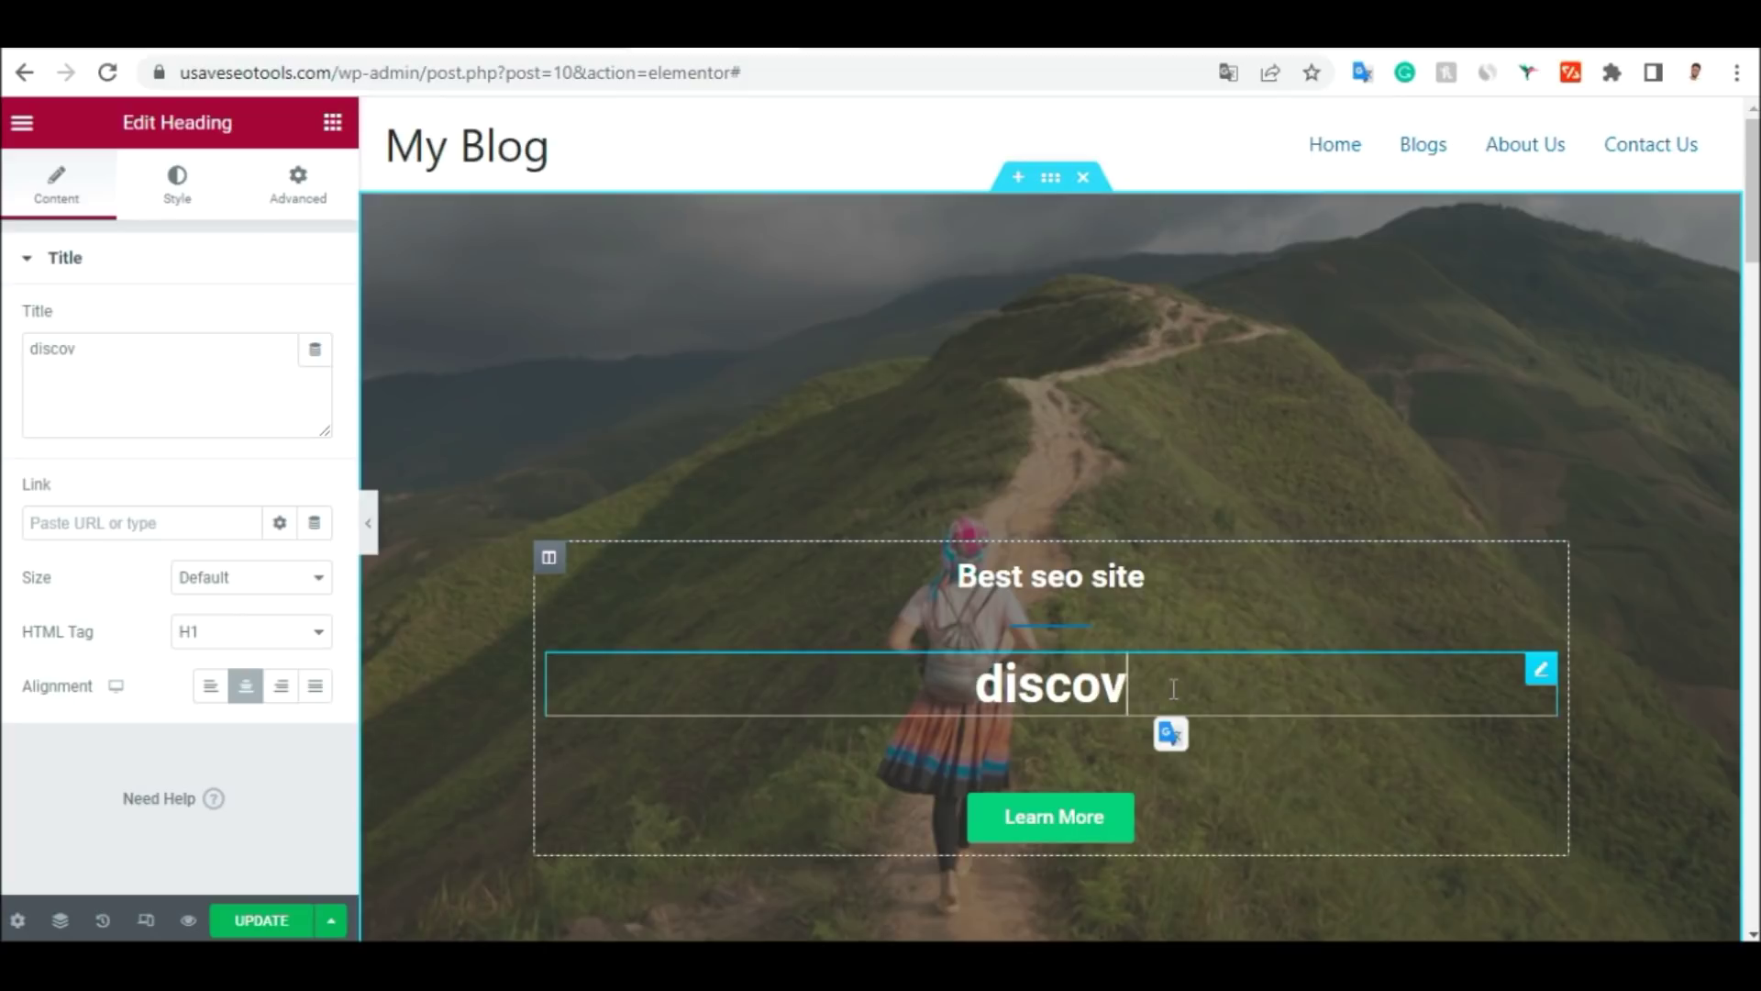
type("er es")
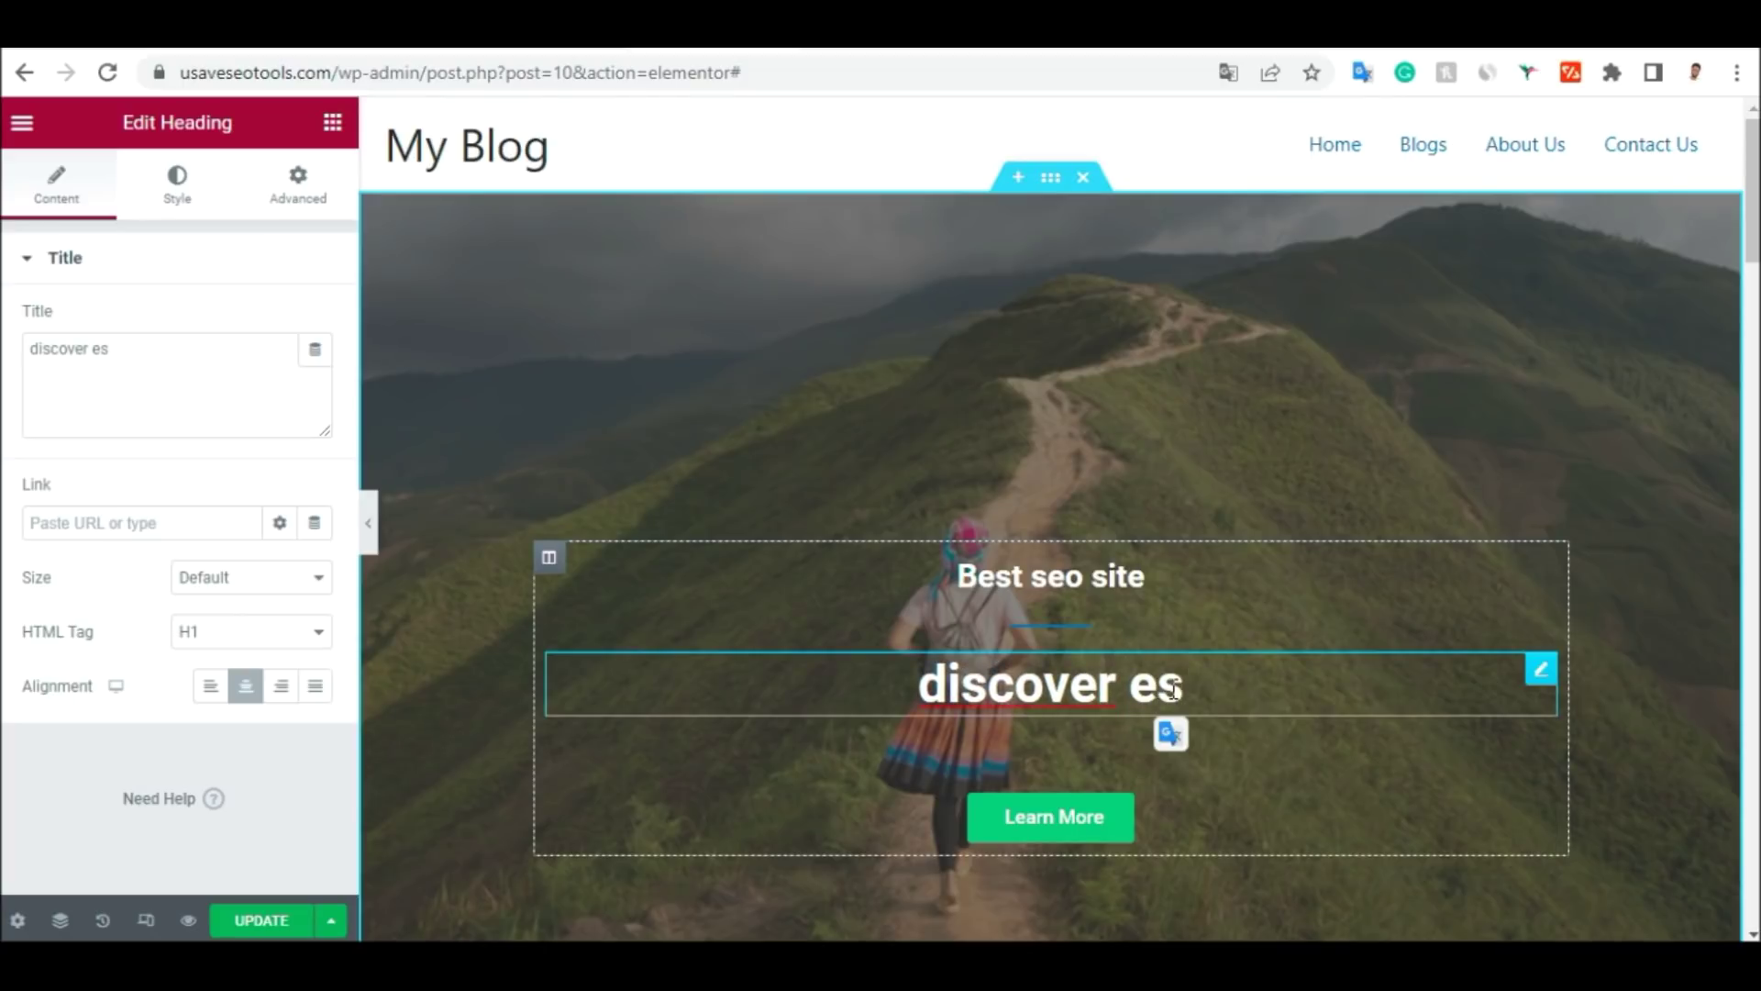
key("BackSpace")
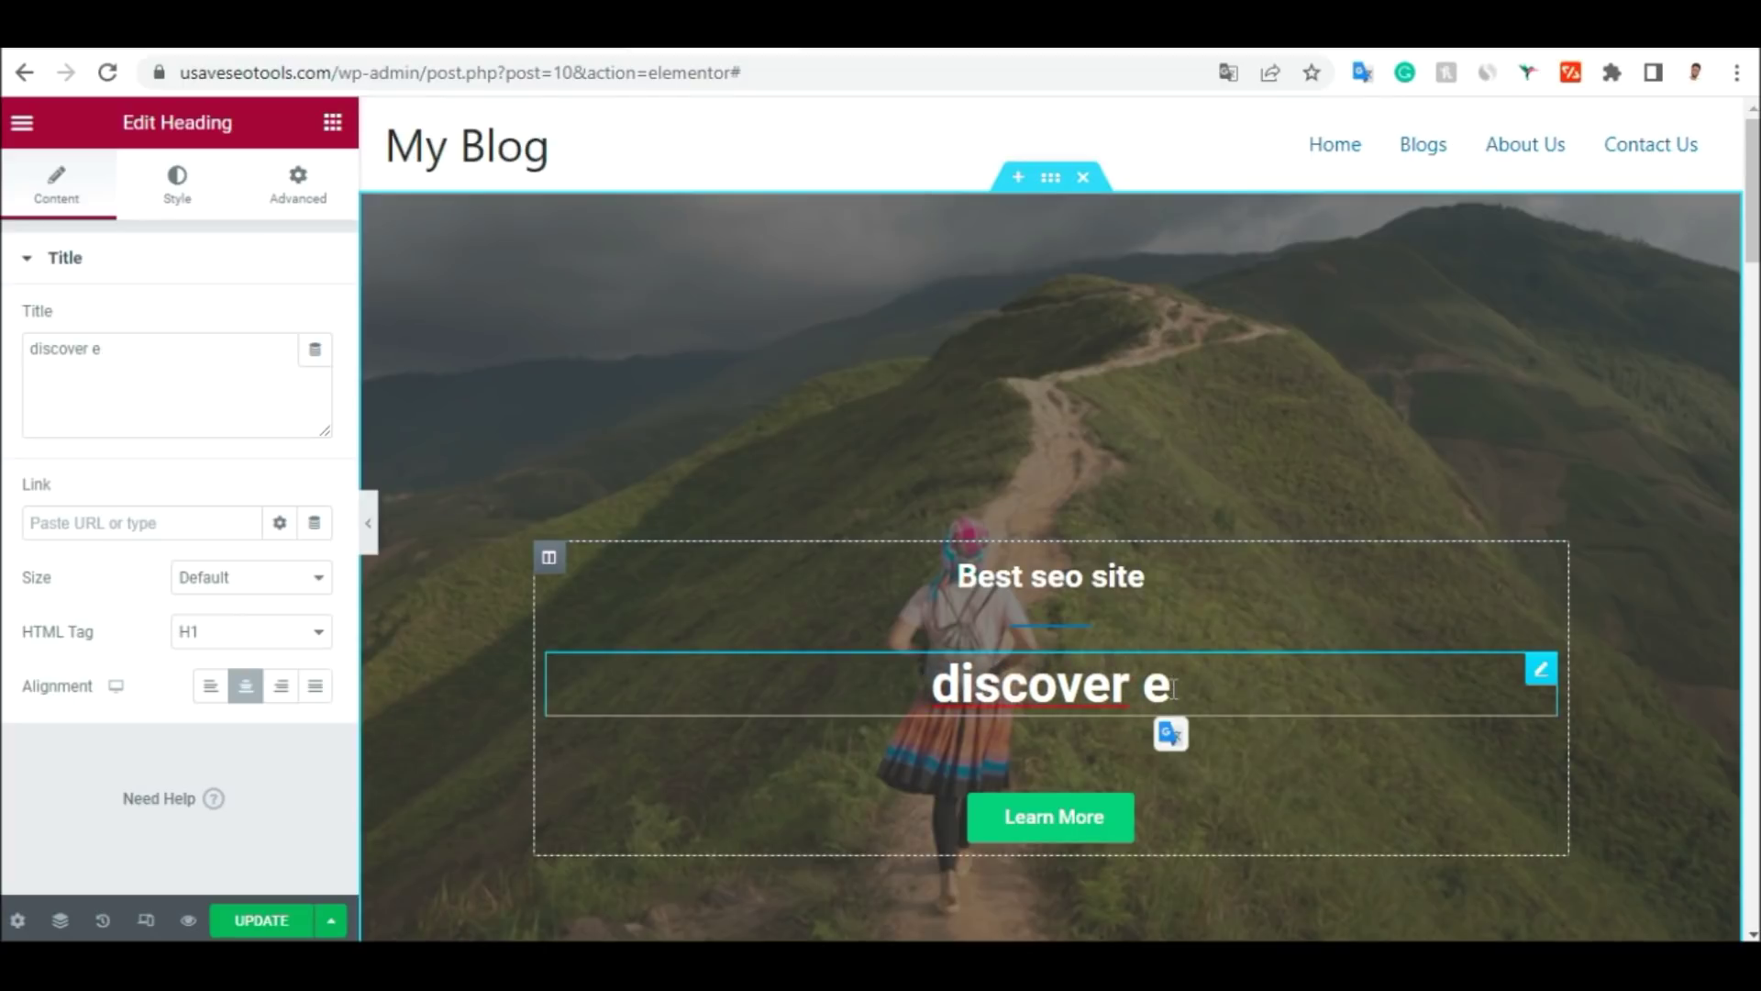
type("so")
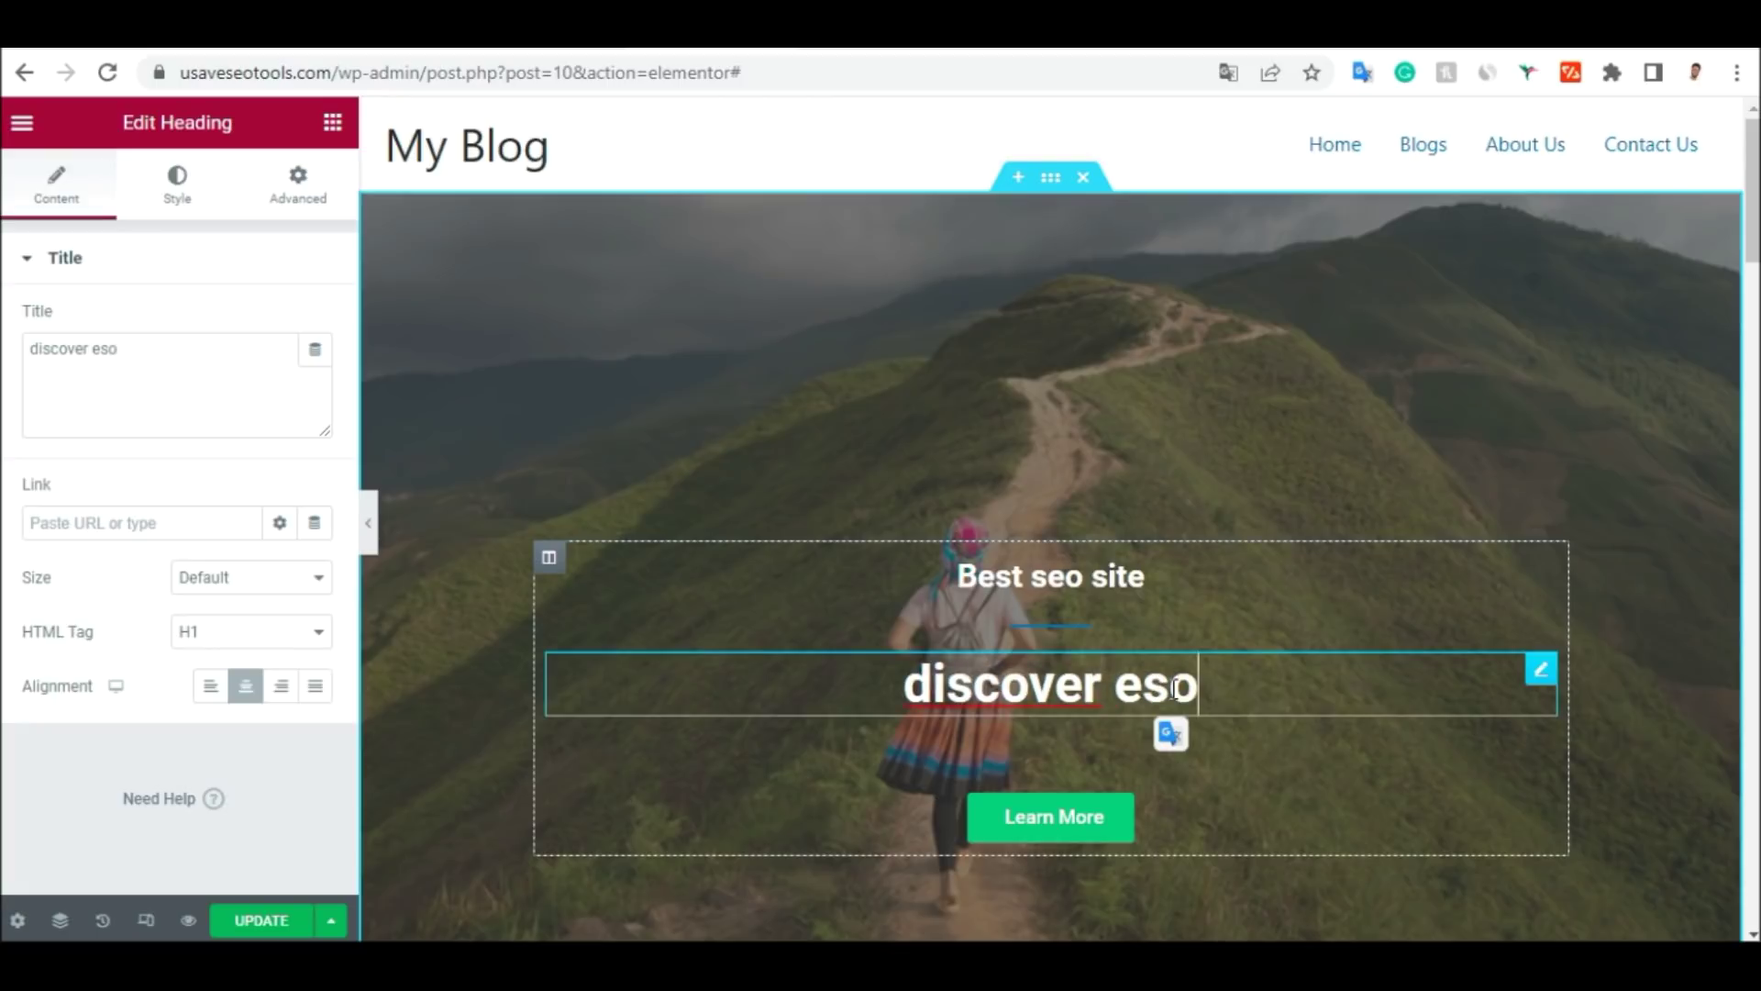
type(" tooll")
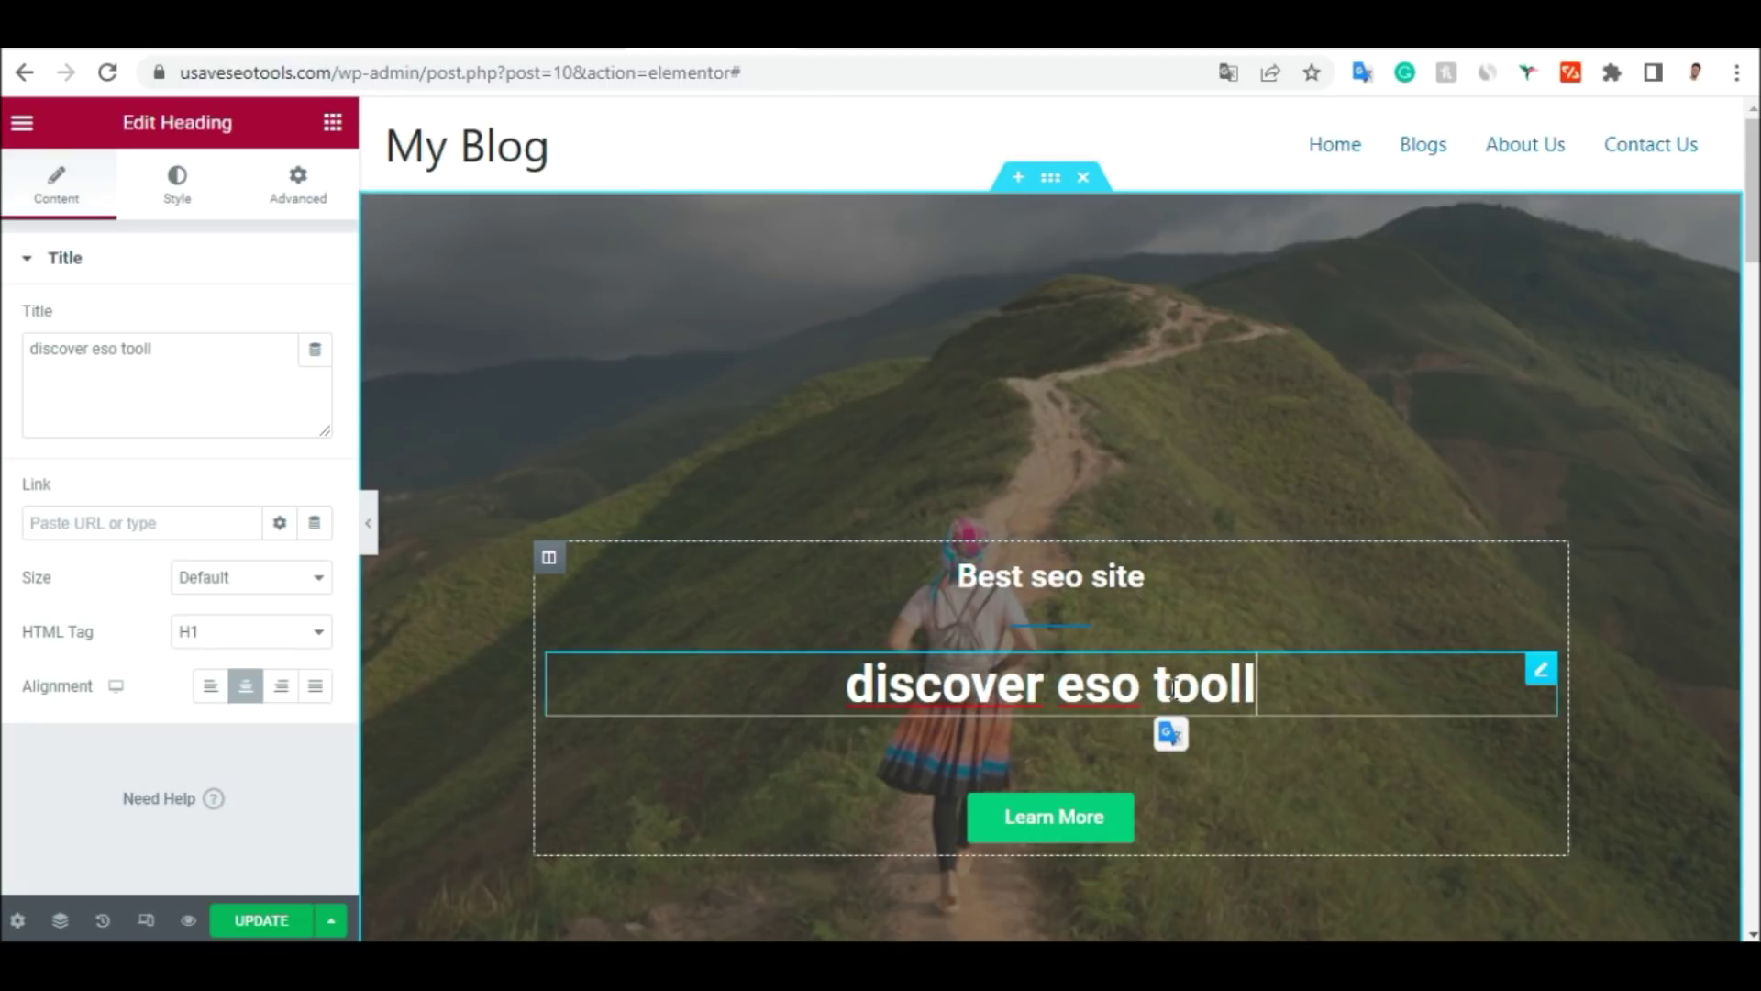
key("BackSpace")
type("s")
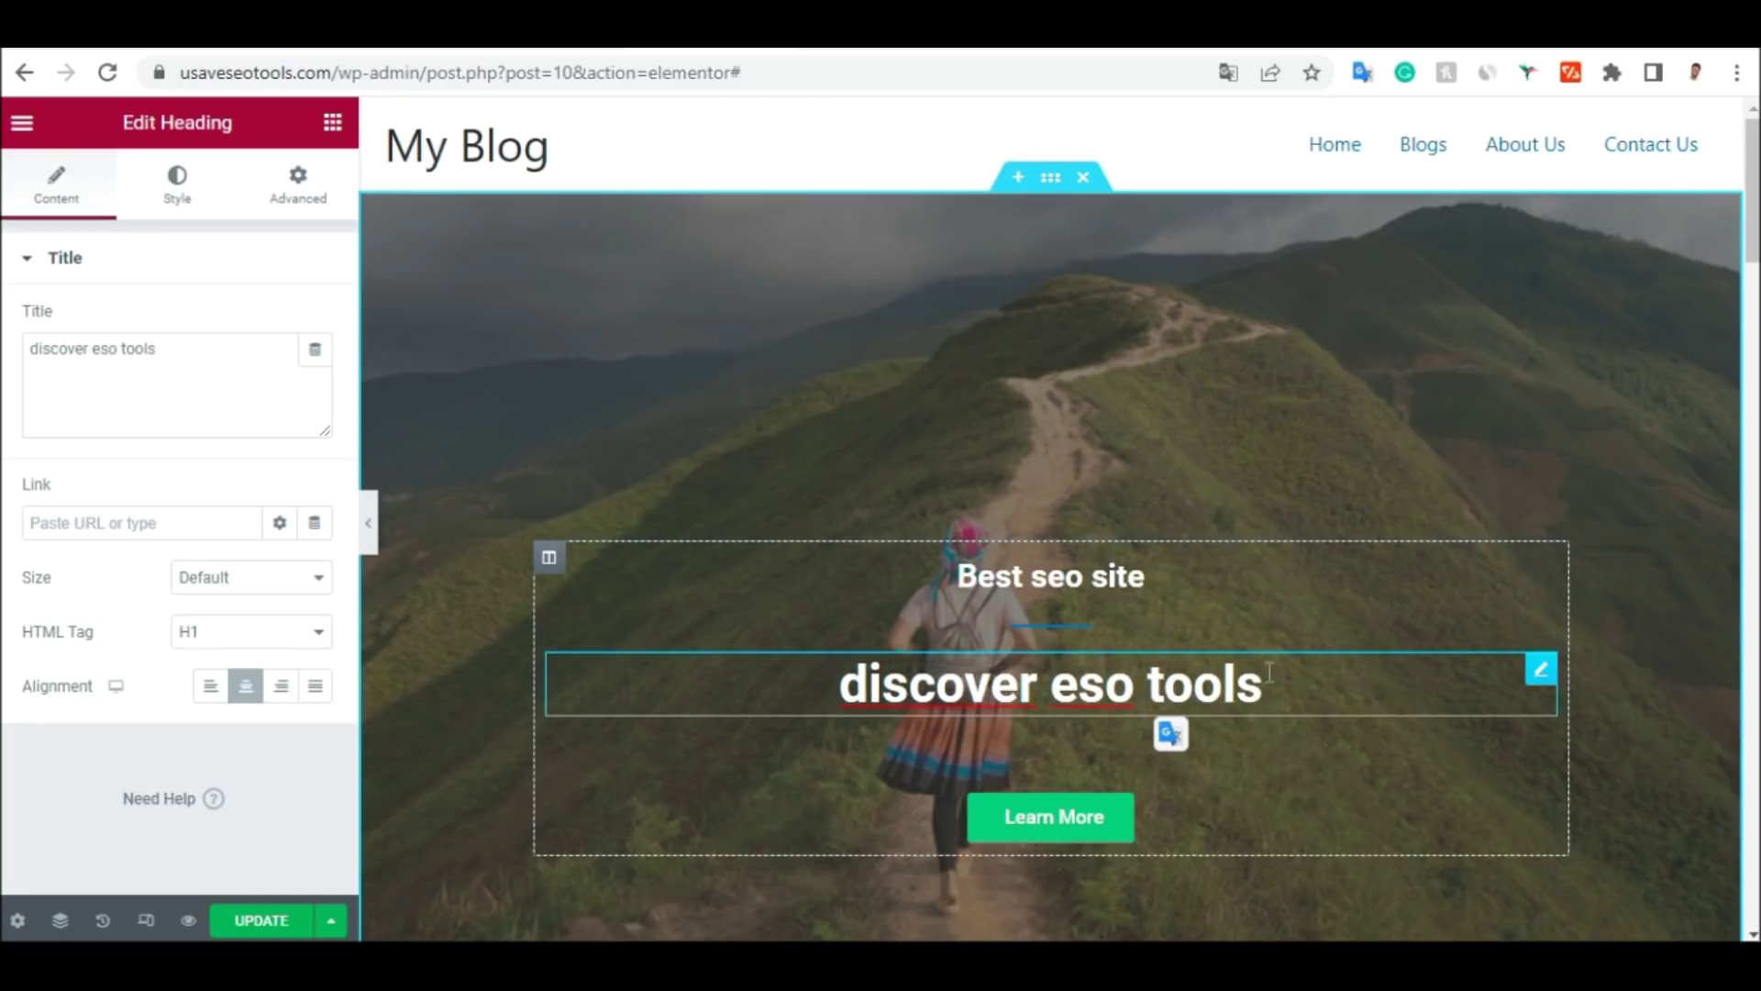
Select the hero button and delete its "Learn More" label text.
left_click(1073, 826)
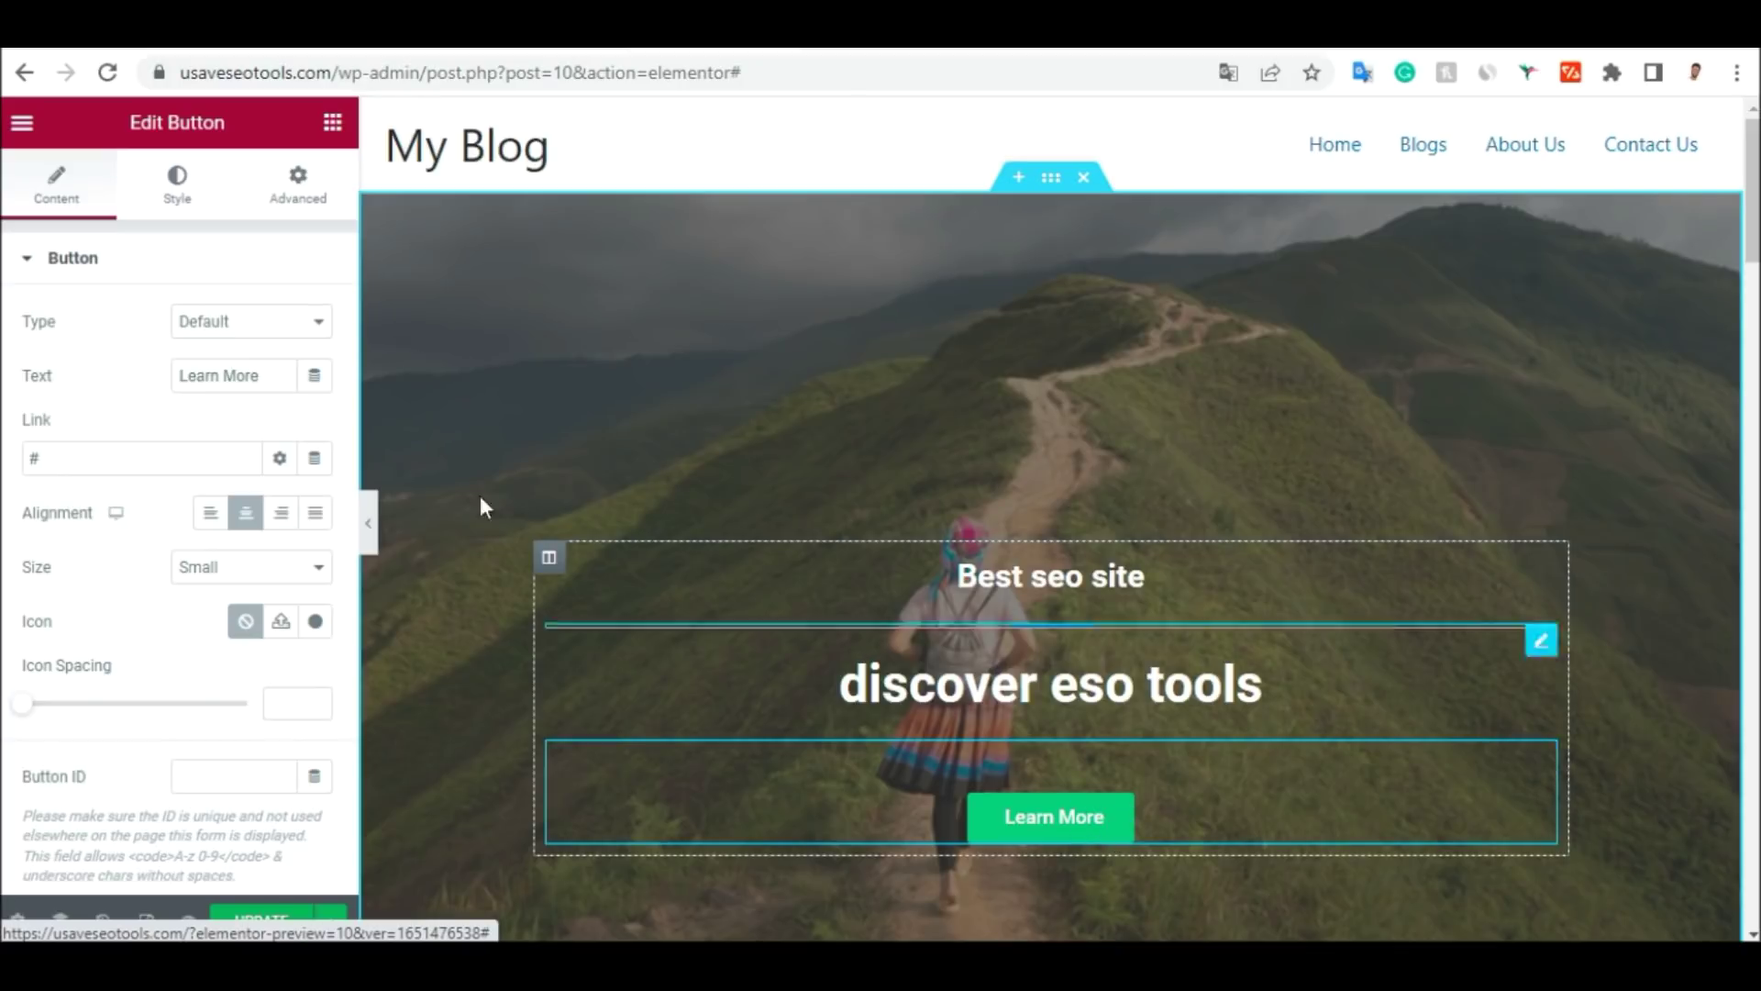
triple_click(259, 378)
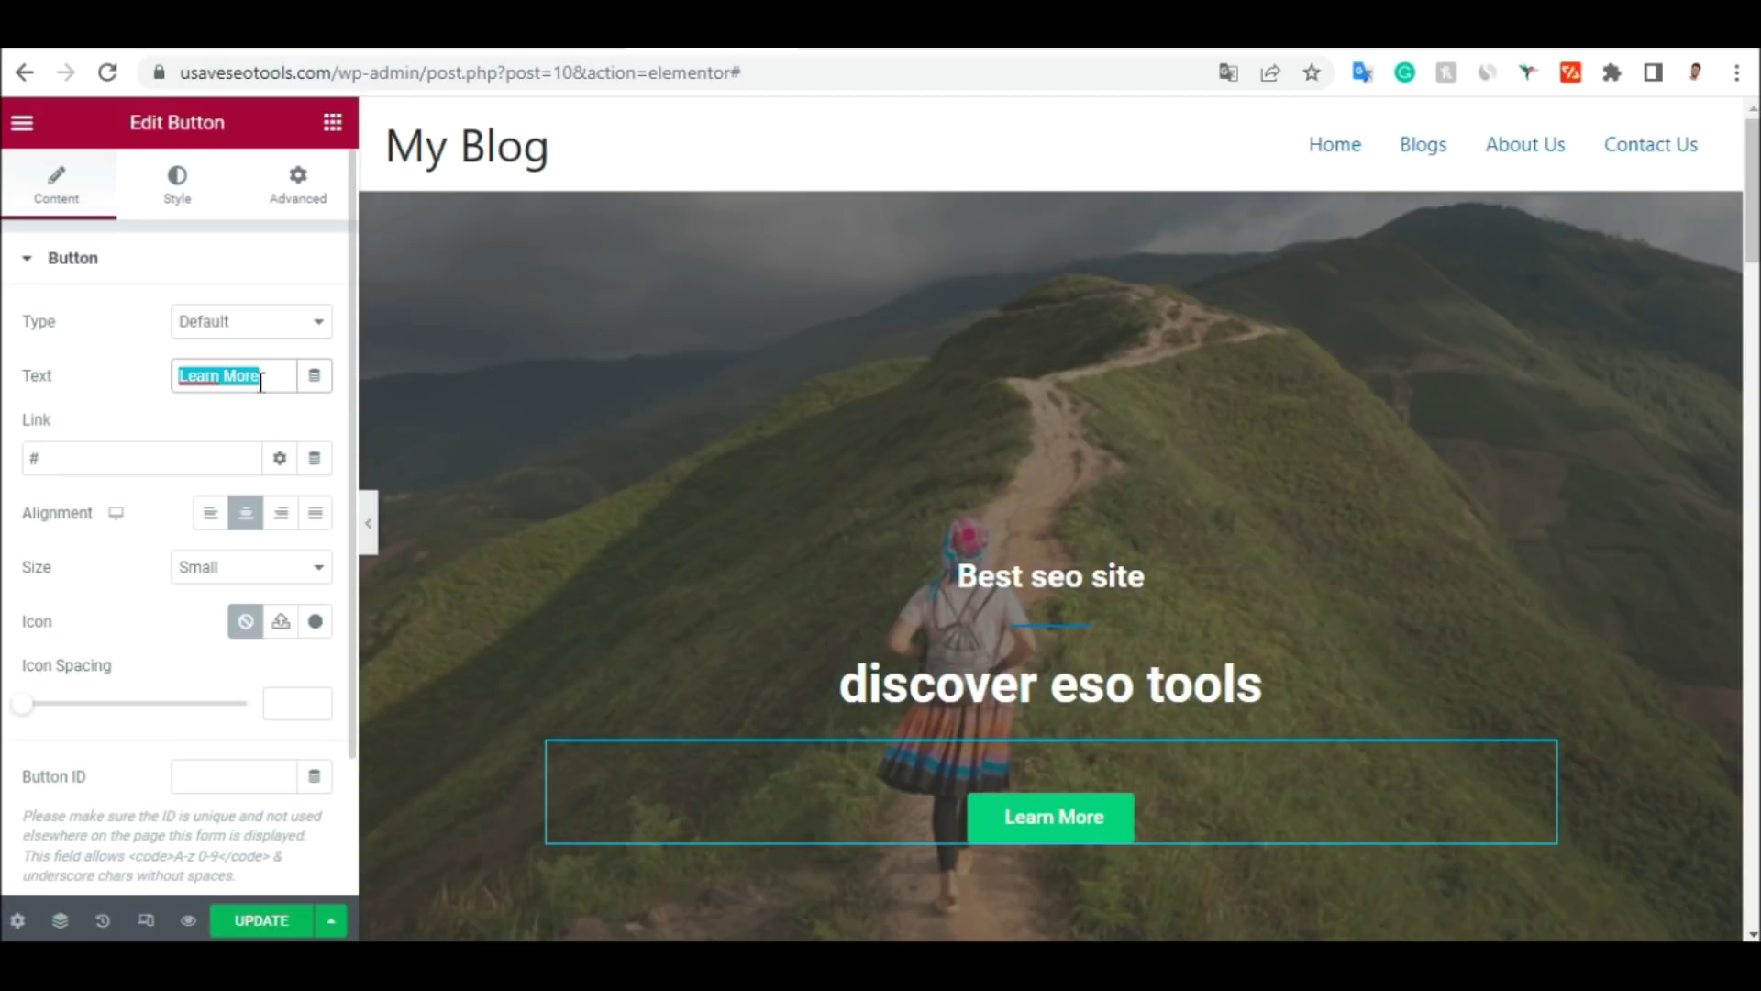
key("BackSpace")
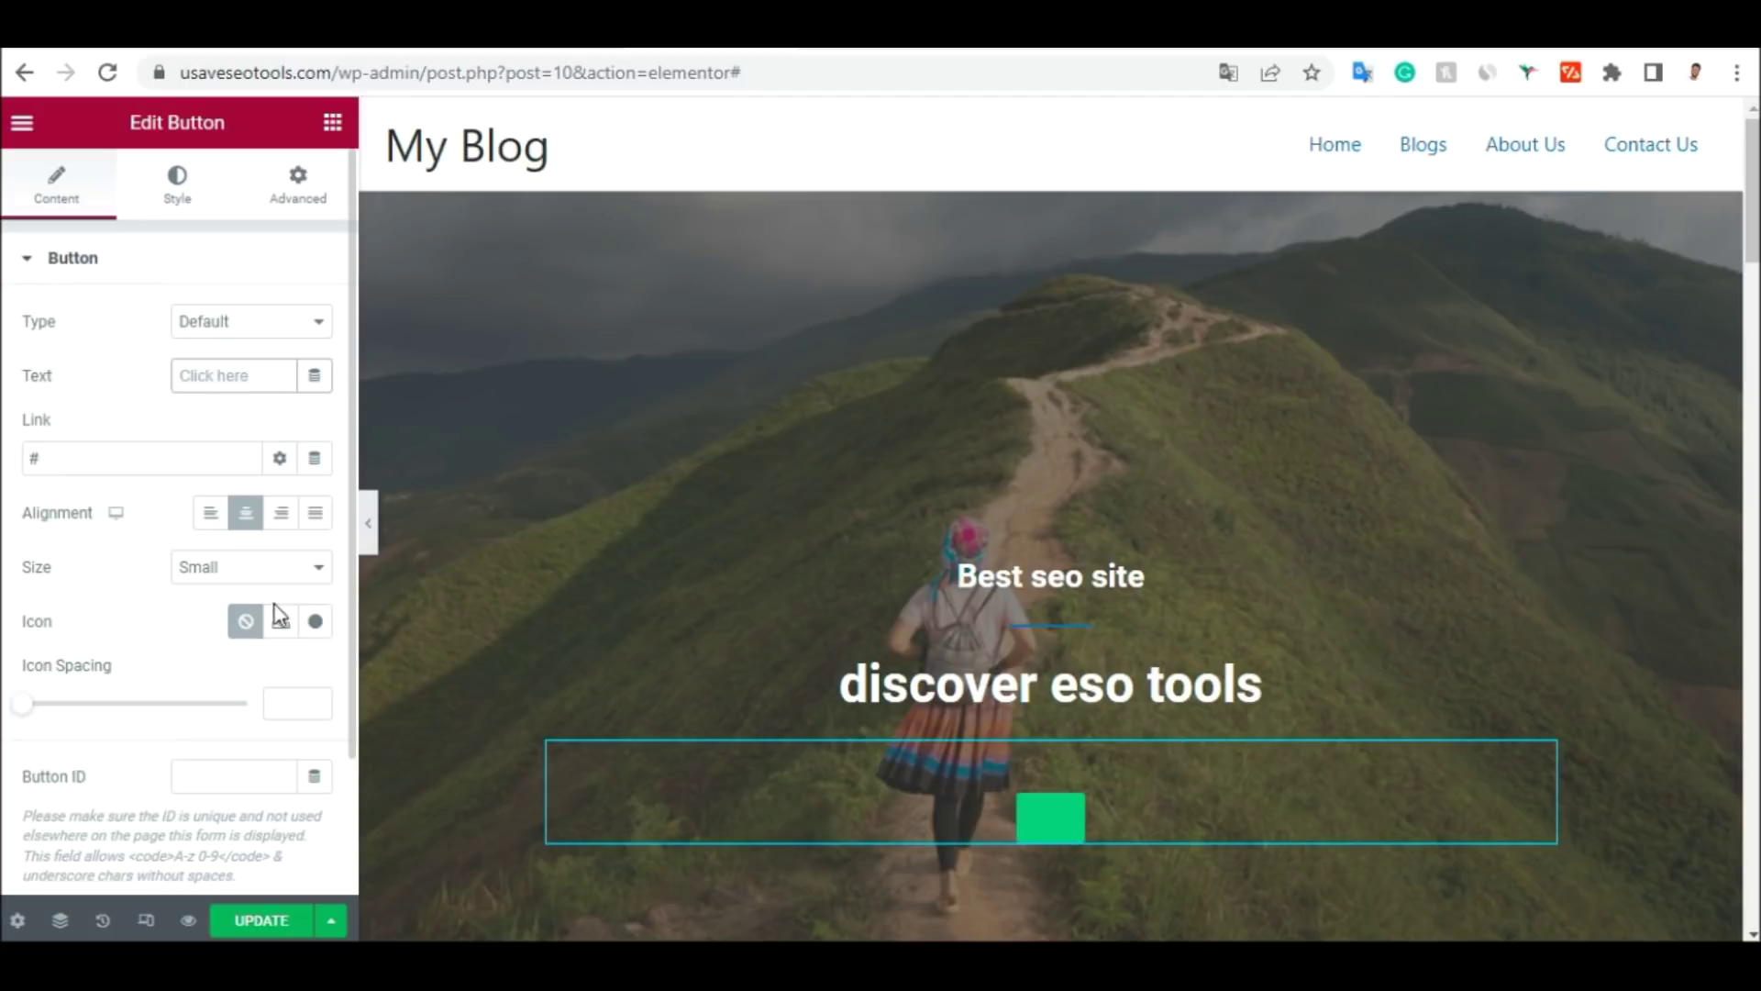
Make the button background fully transparent (#61CE7000) by zeroing the alpha slider.
left_click(174, 212)
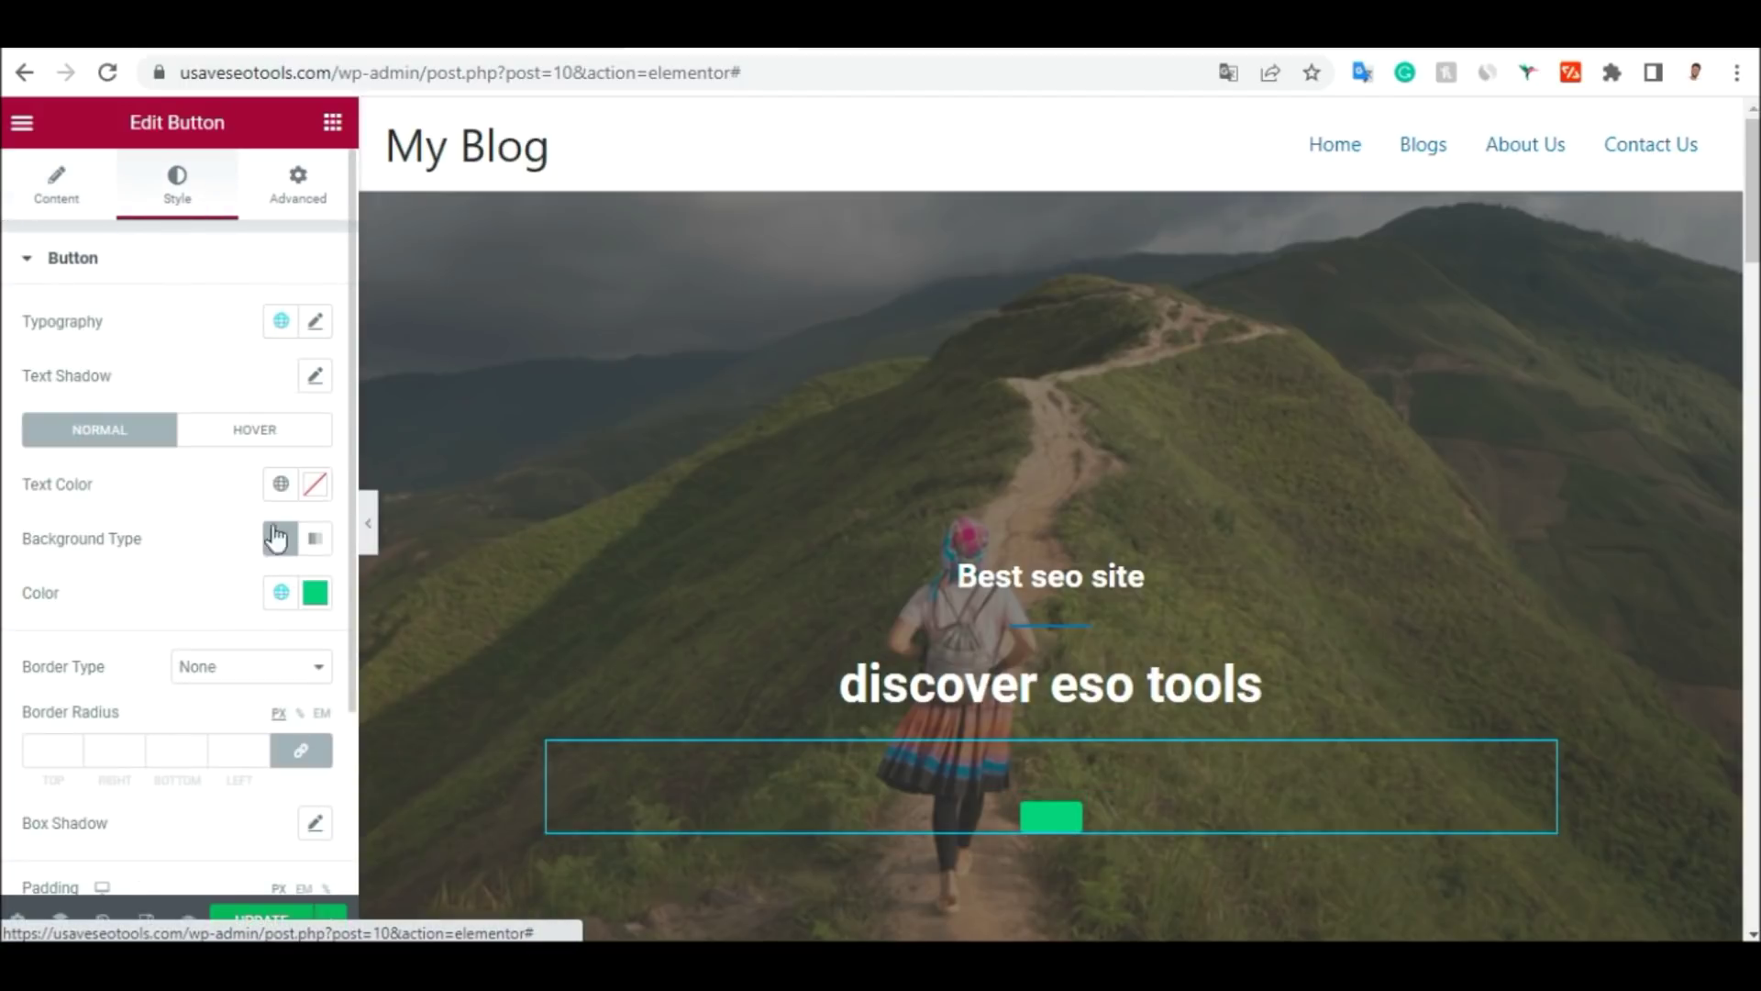
left_click(315, 593)
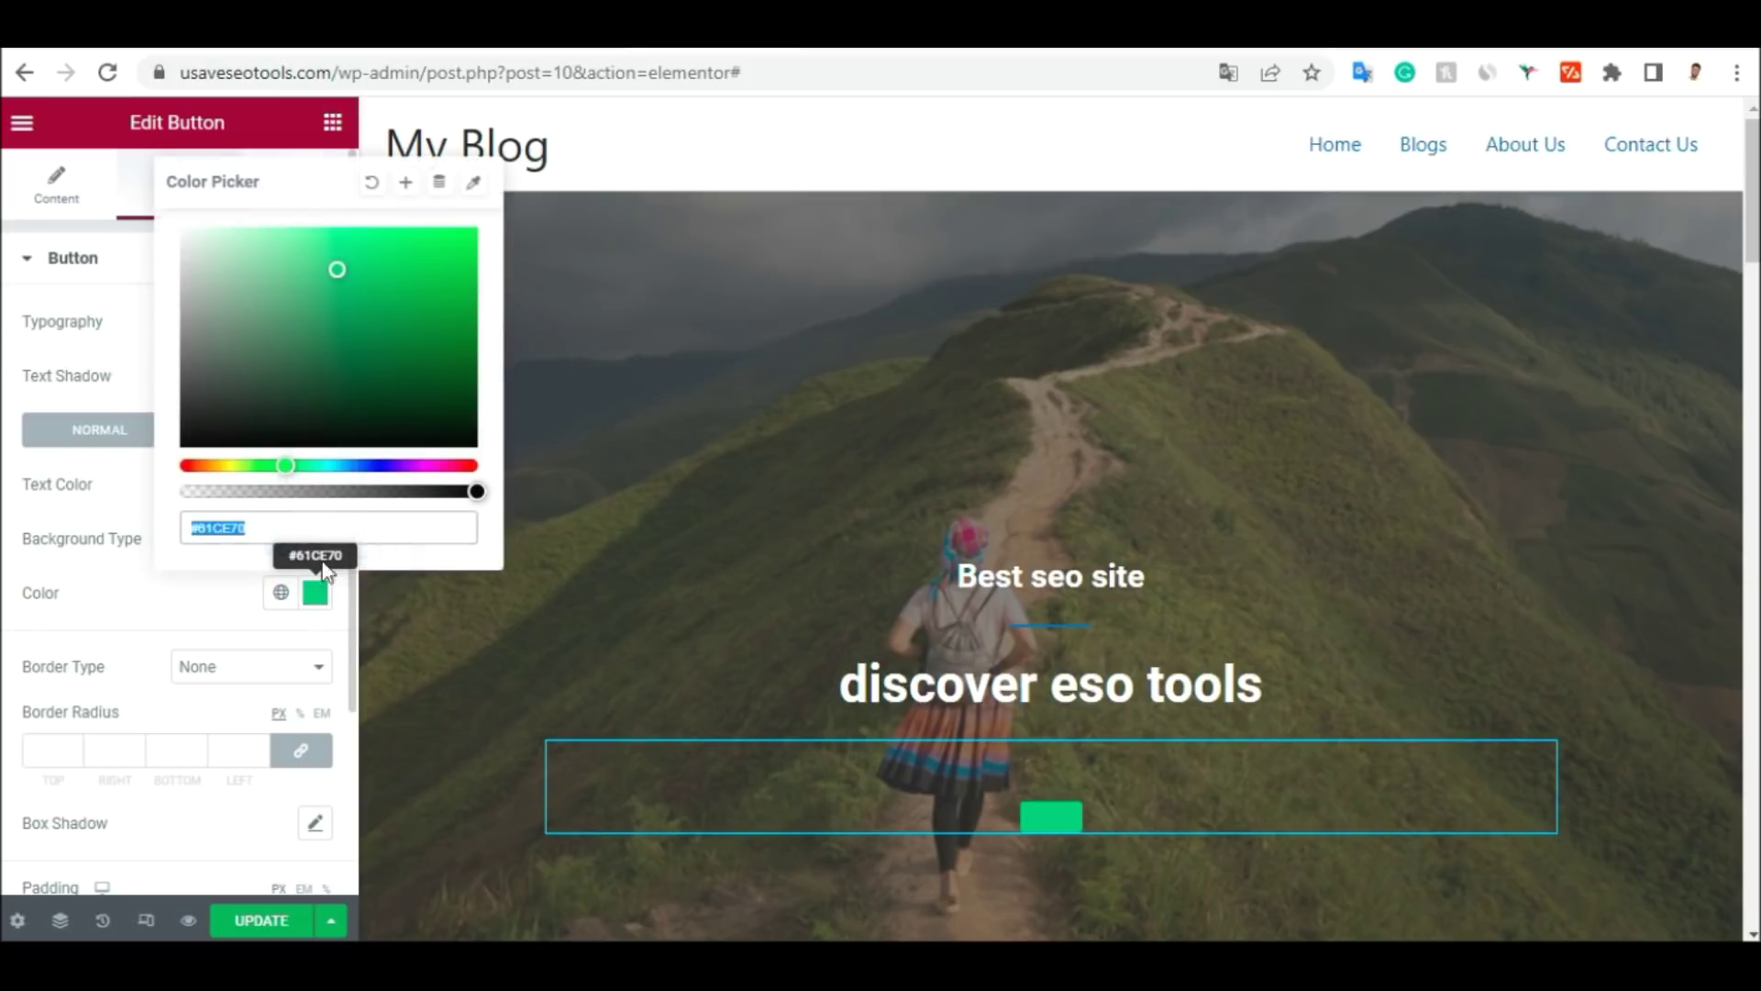
left_click(380, 182)
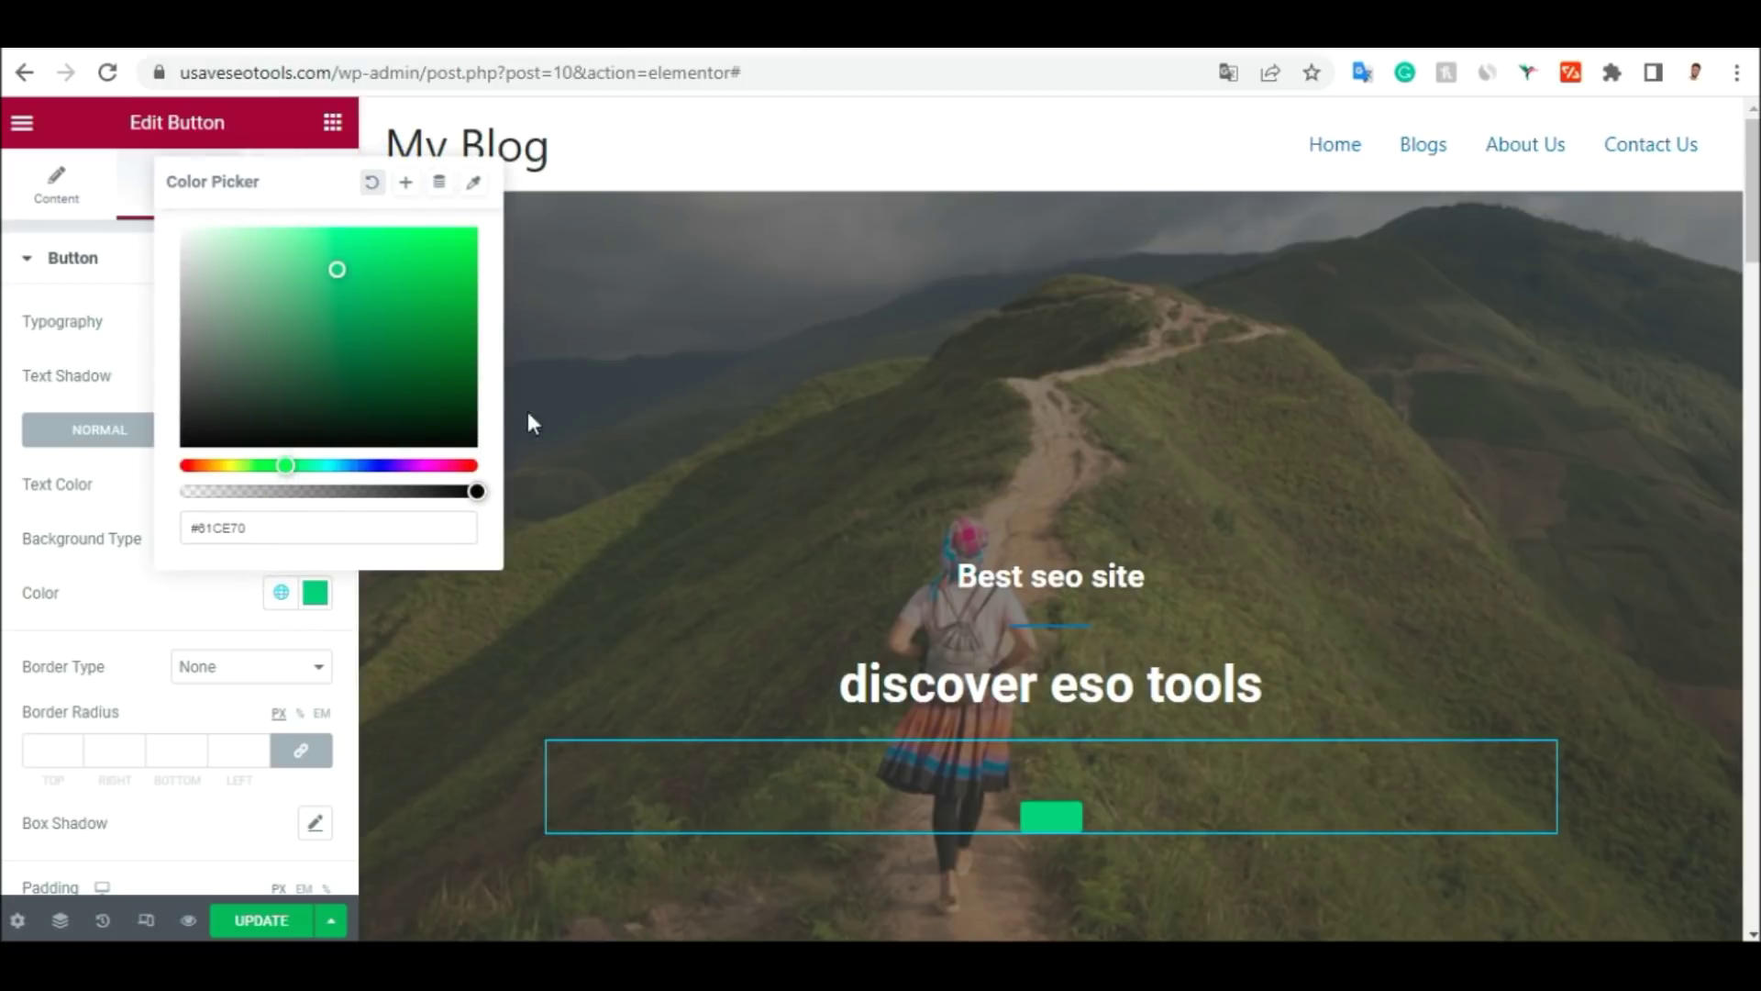
left_click(321, 601)
left_click(317, 601)
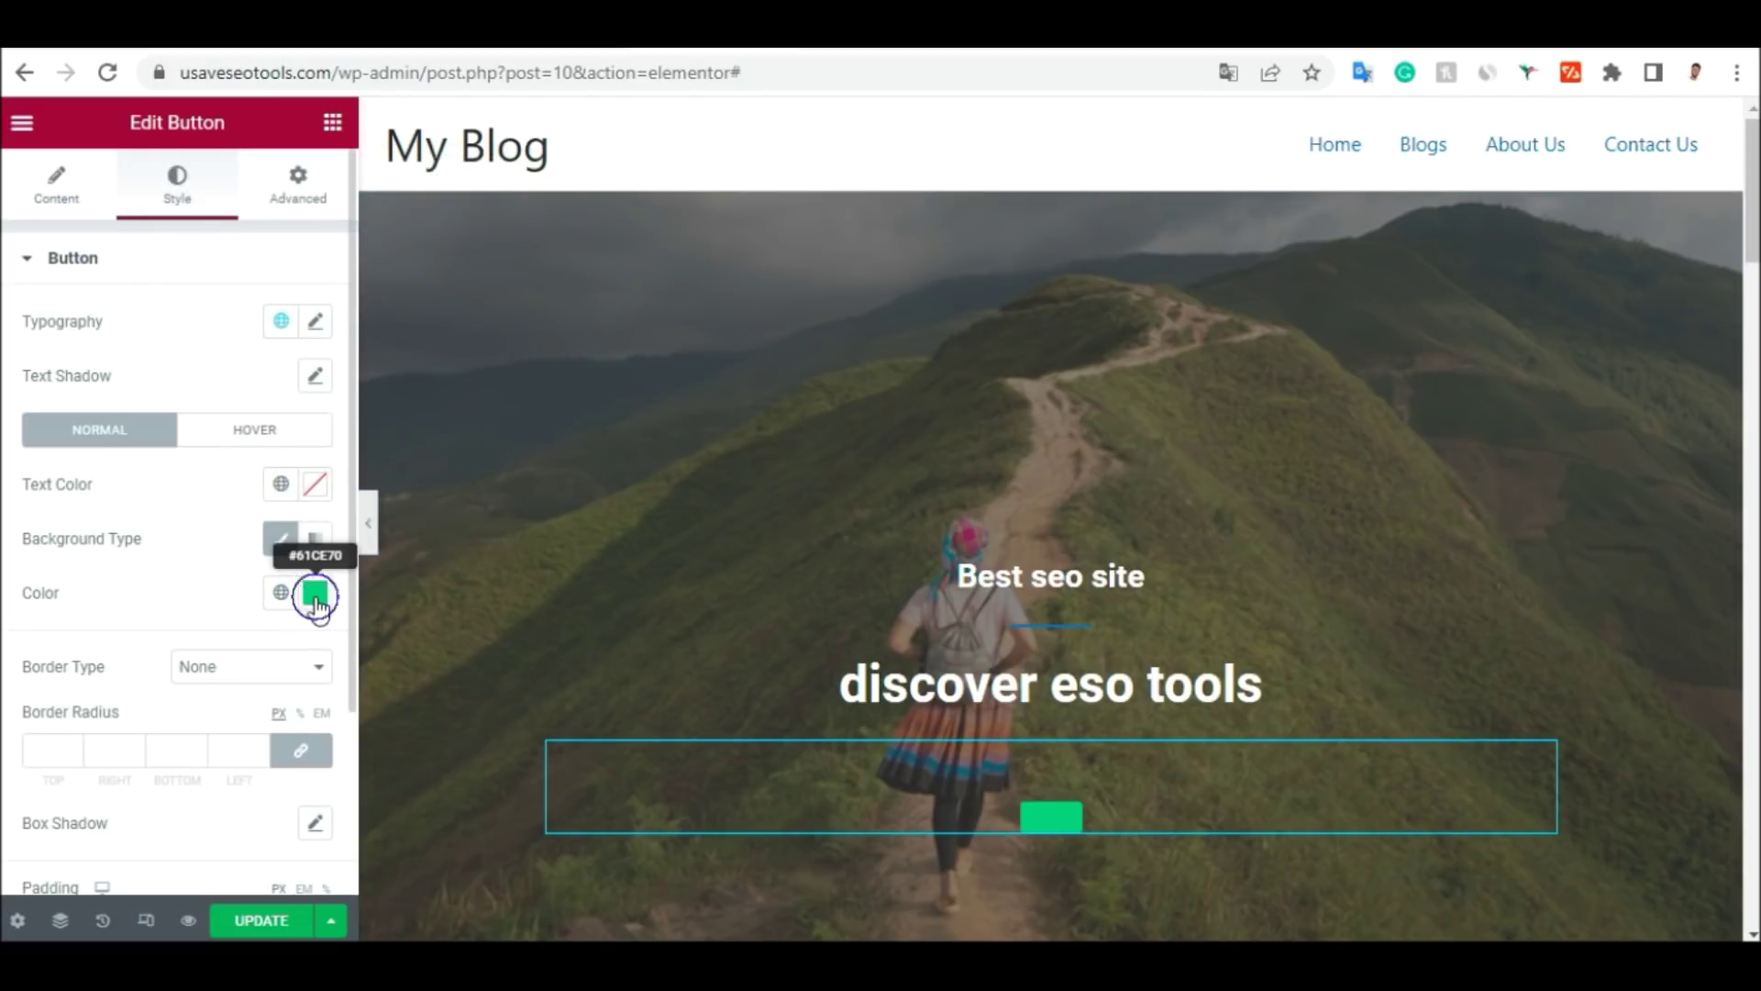
left_click_drag(475, 492, 198, 507)
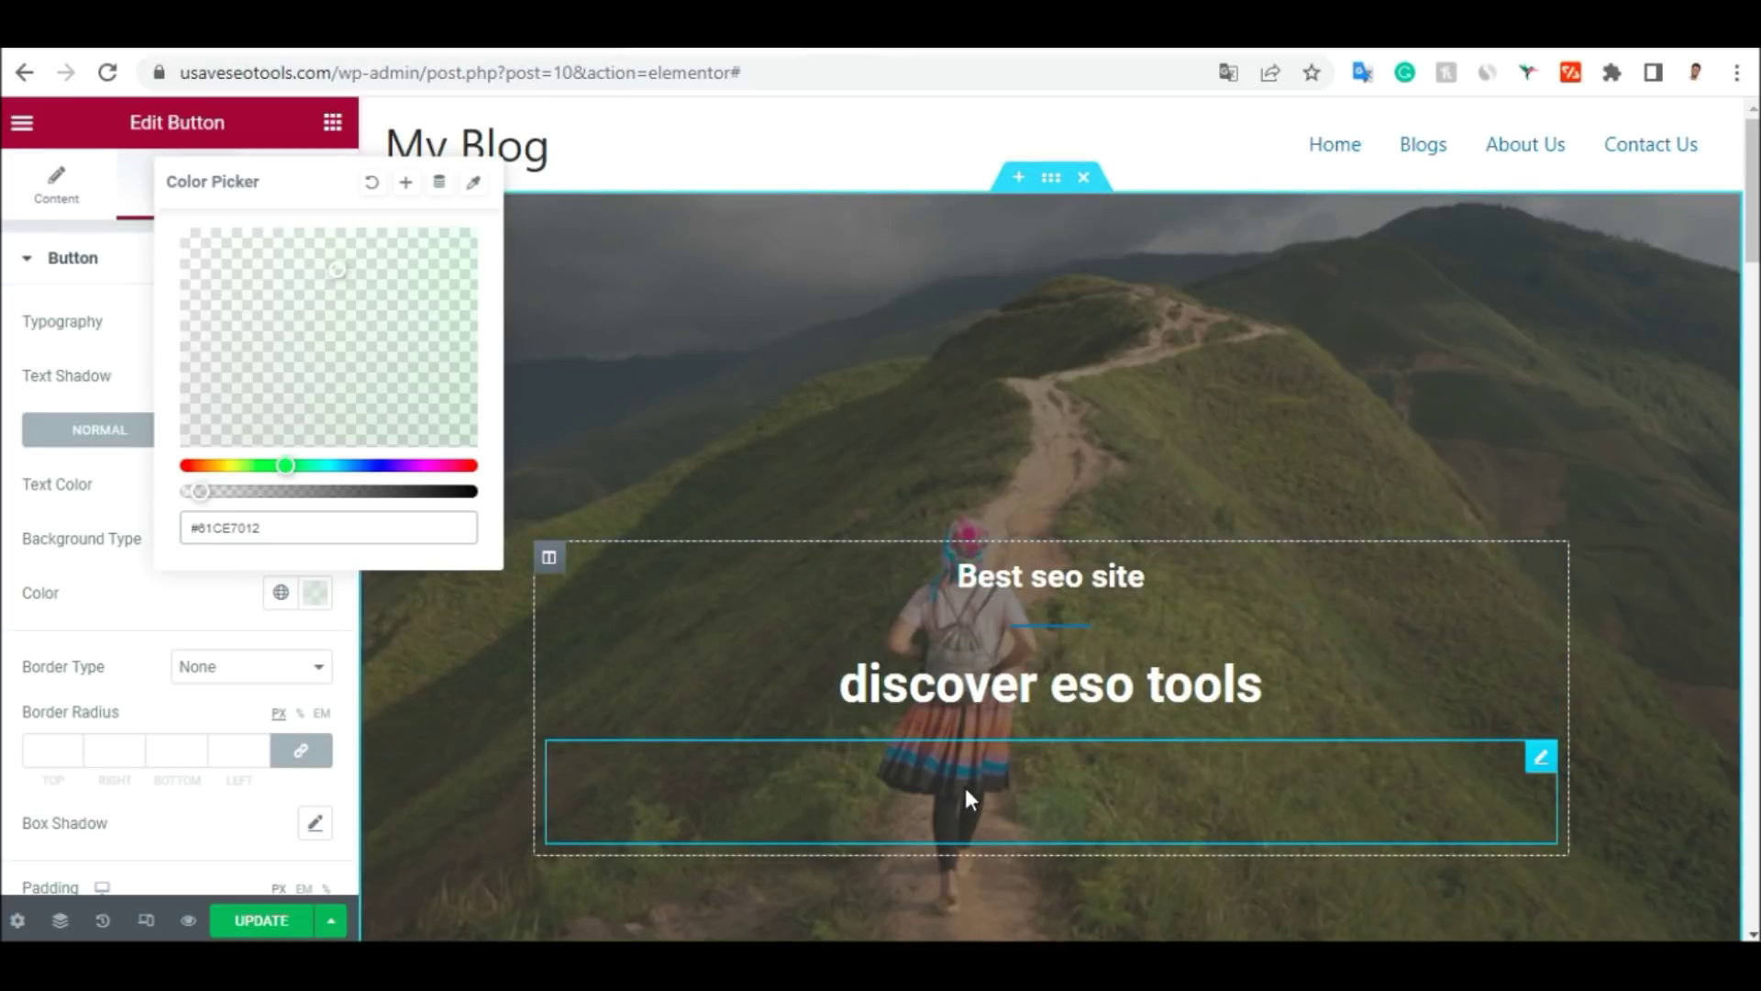
left_click(203, 496)
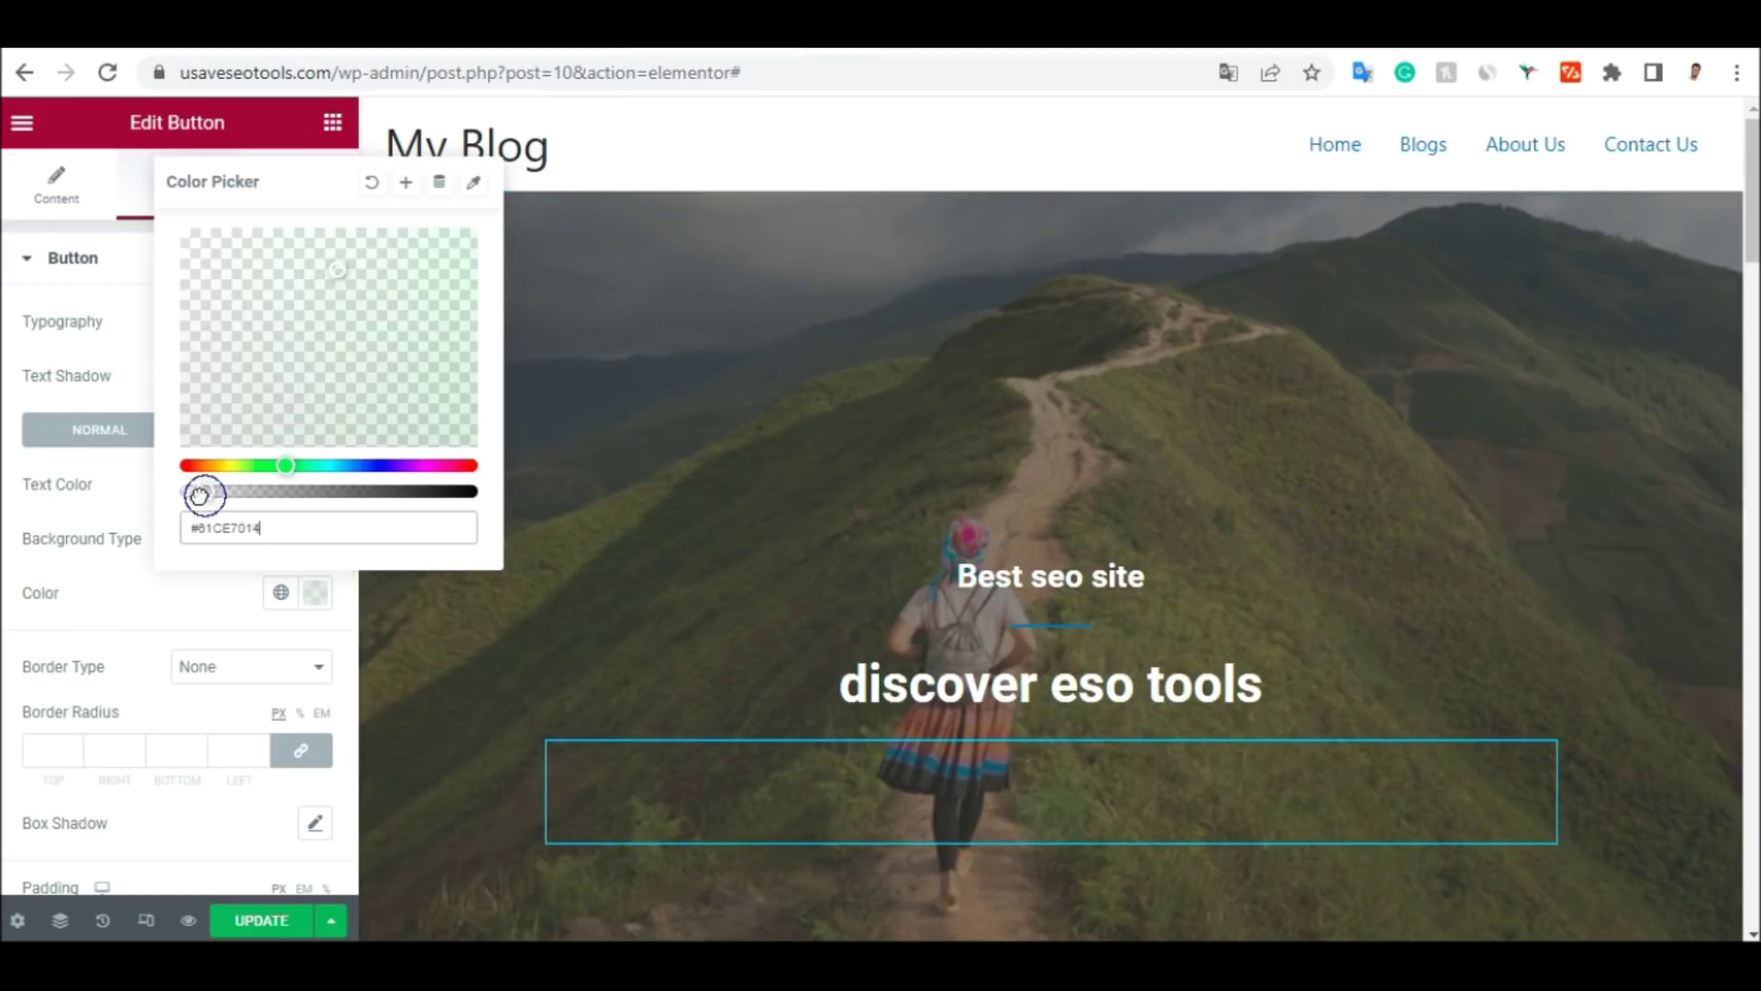
left_click_drag(204, 495, 130, 508)
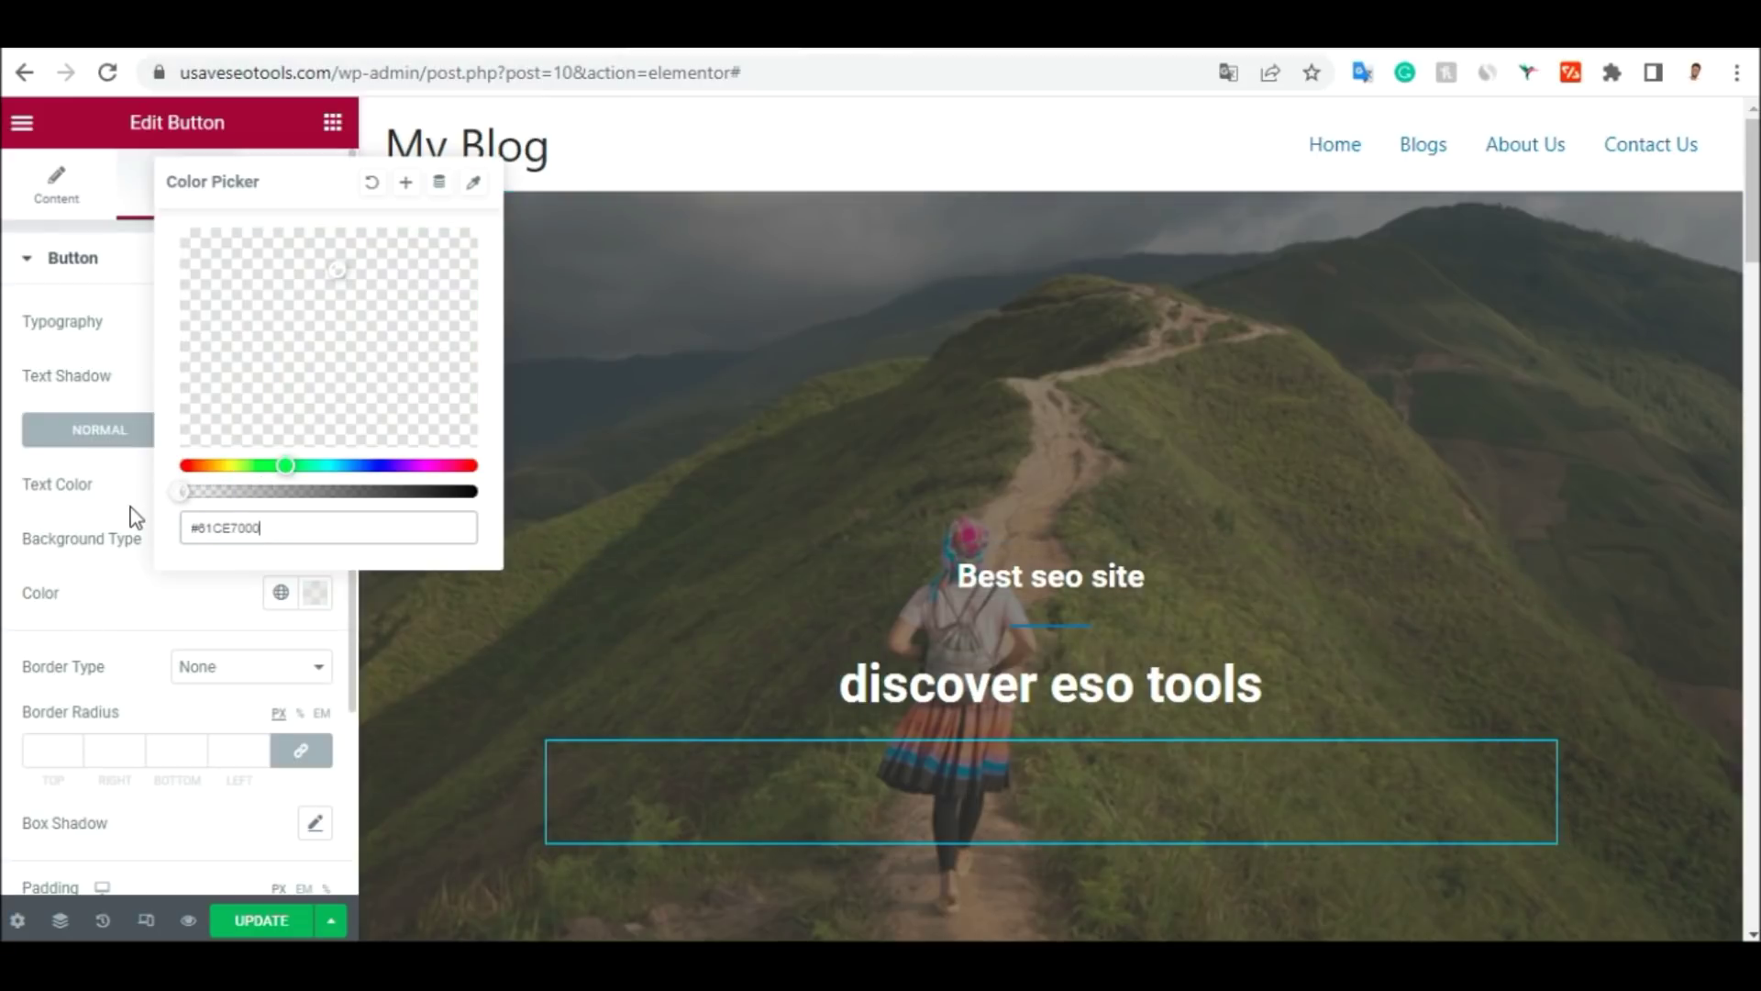
left_click(126, 608)
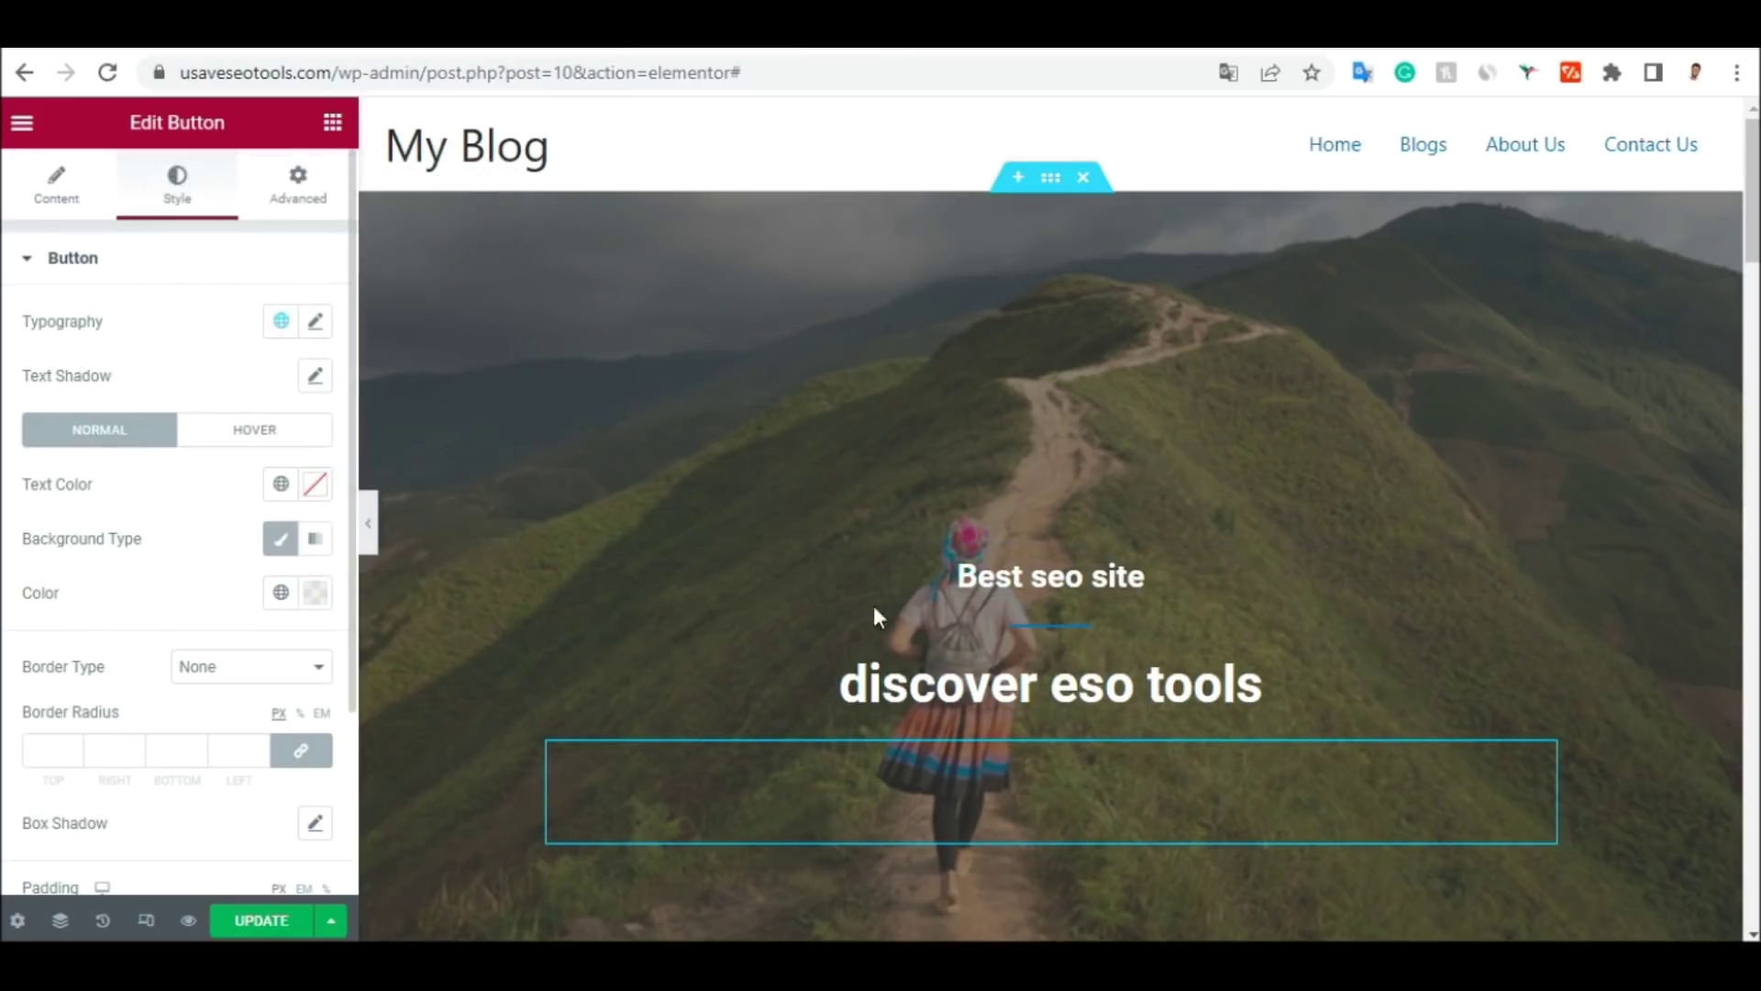
left_click(368, 523)
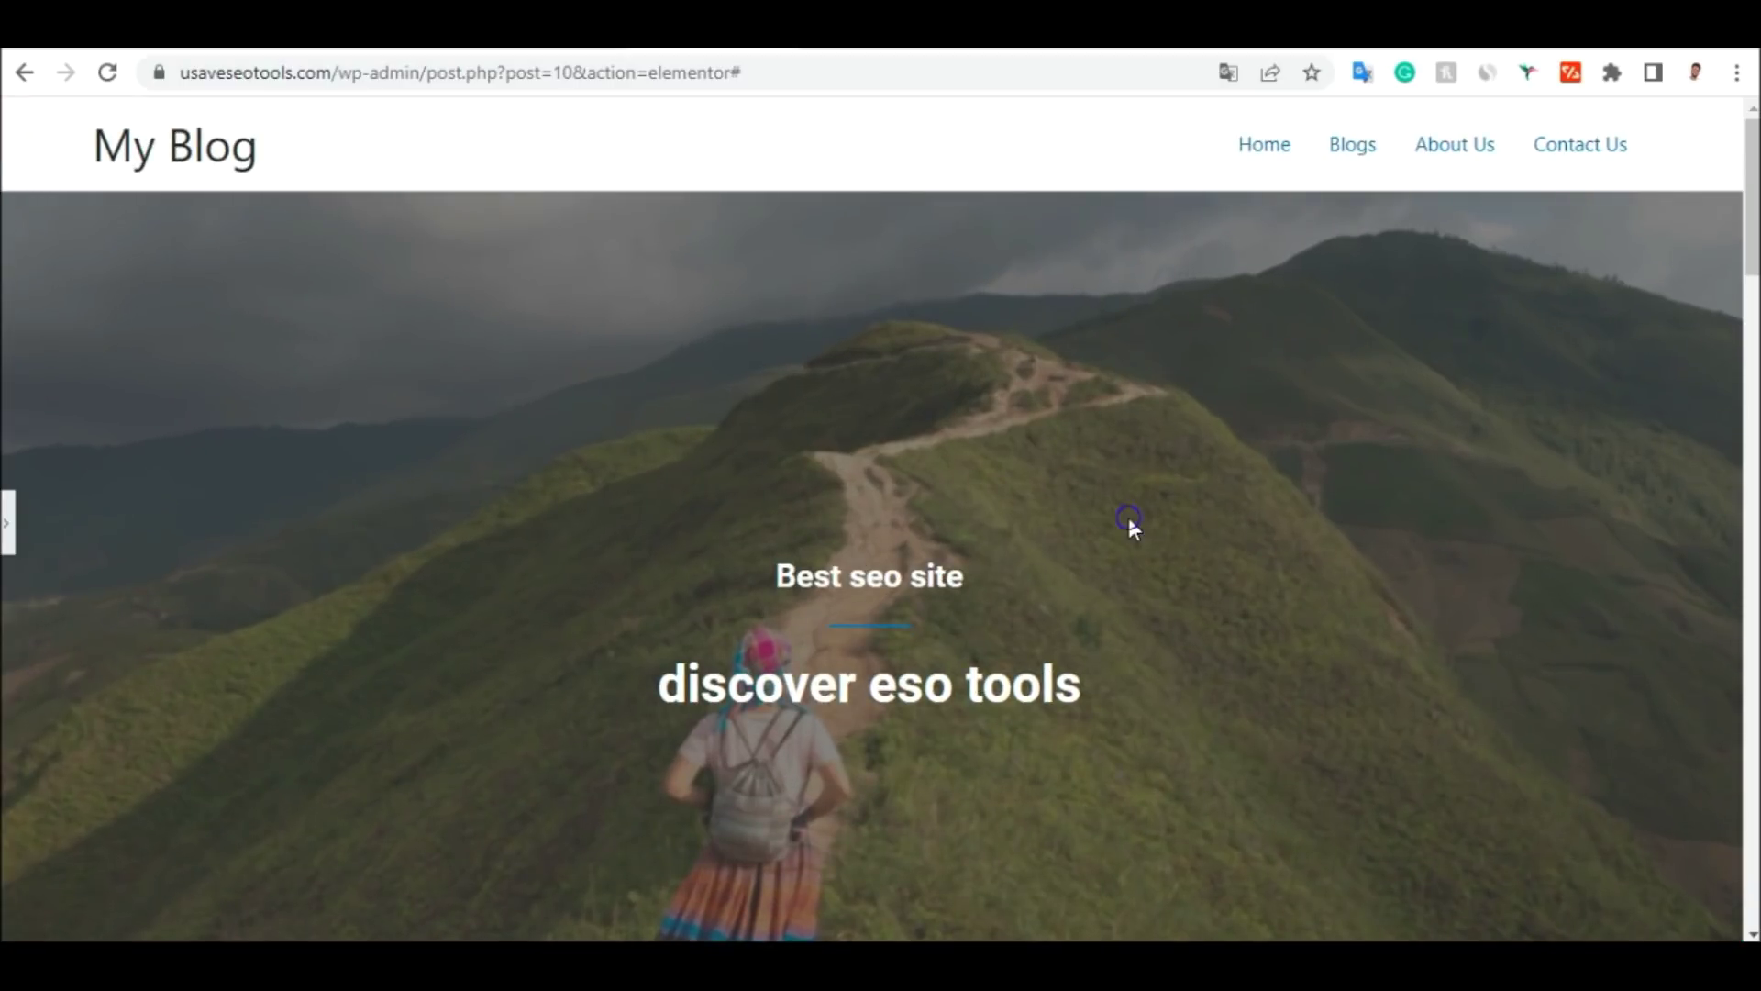
left_click_drag(1753, 197, 1752, 658)
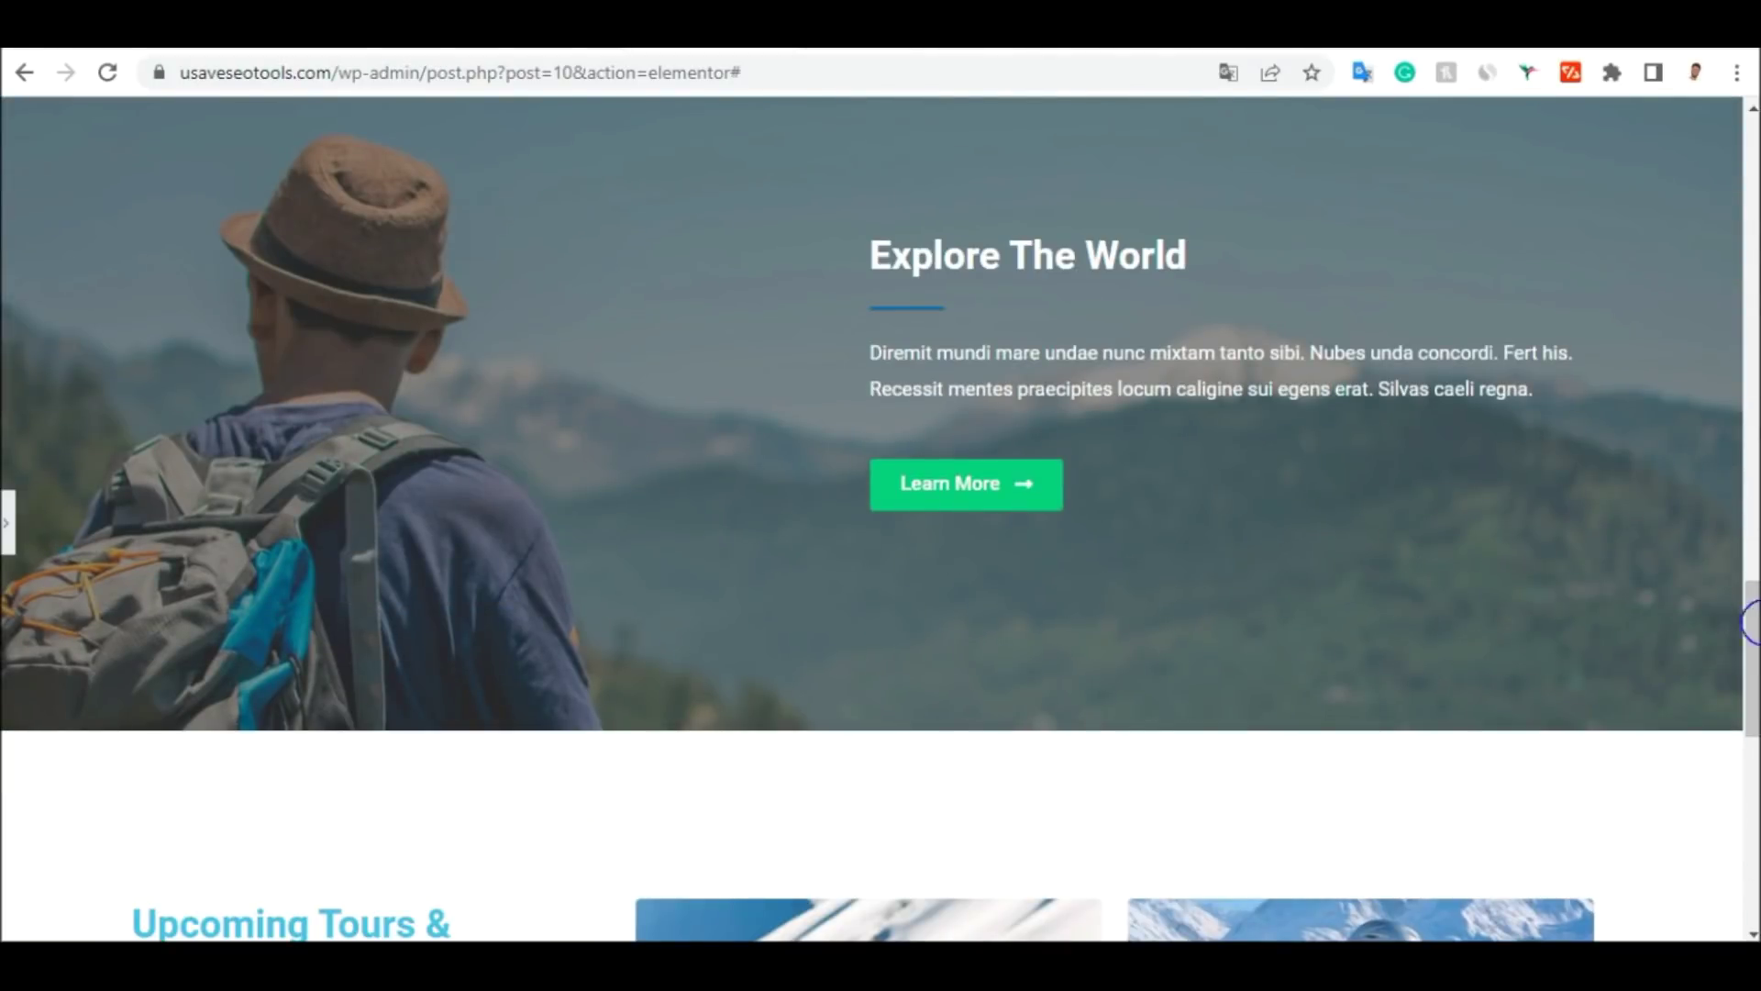
left_click_drag(1752, 606, 1737, 101)
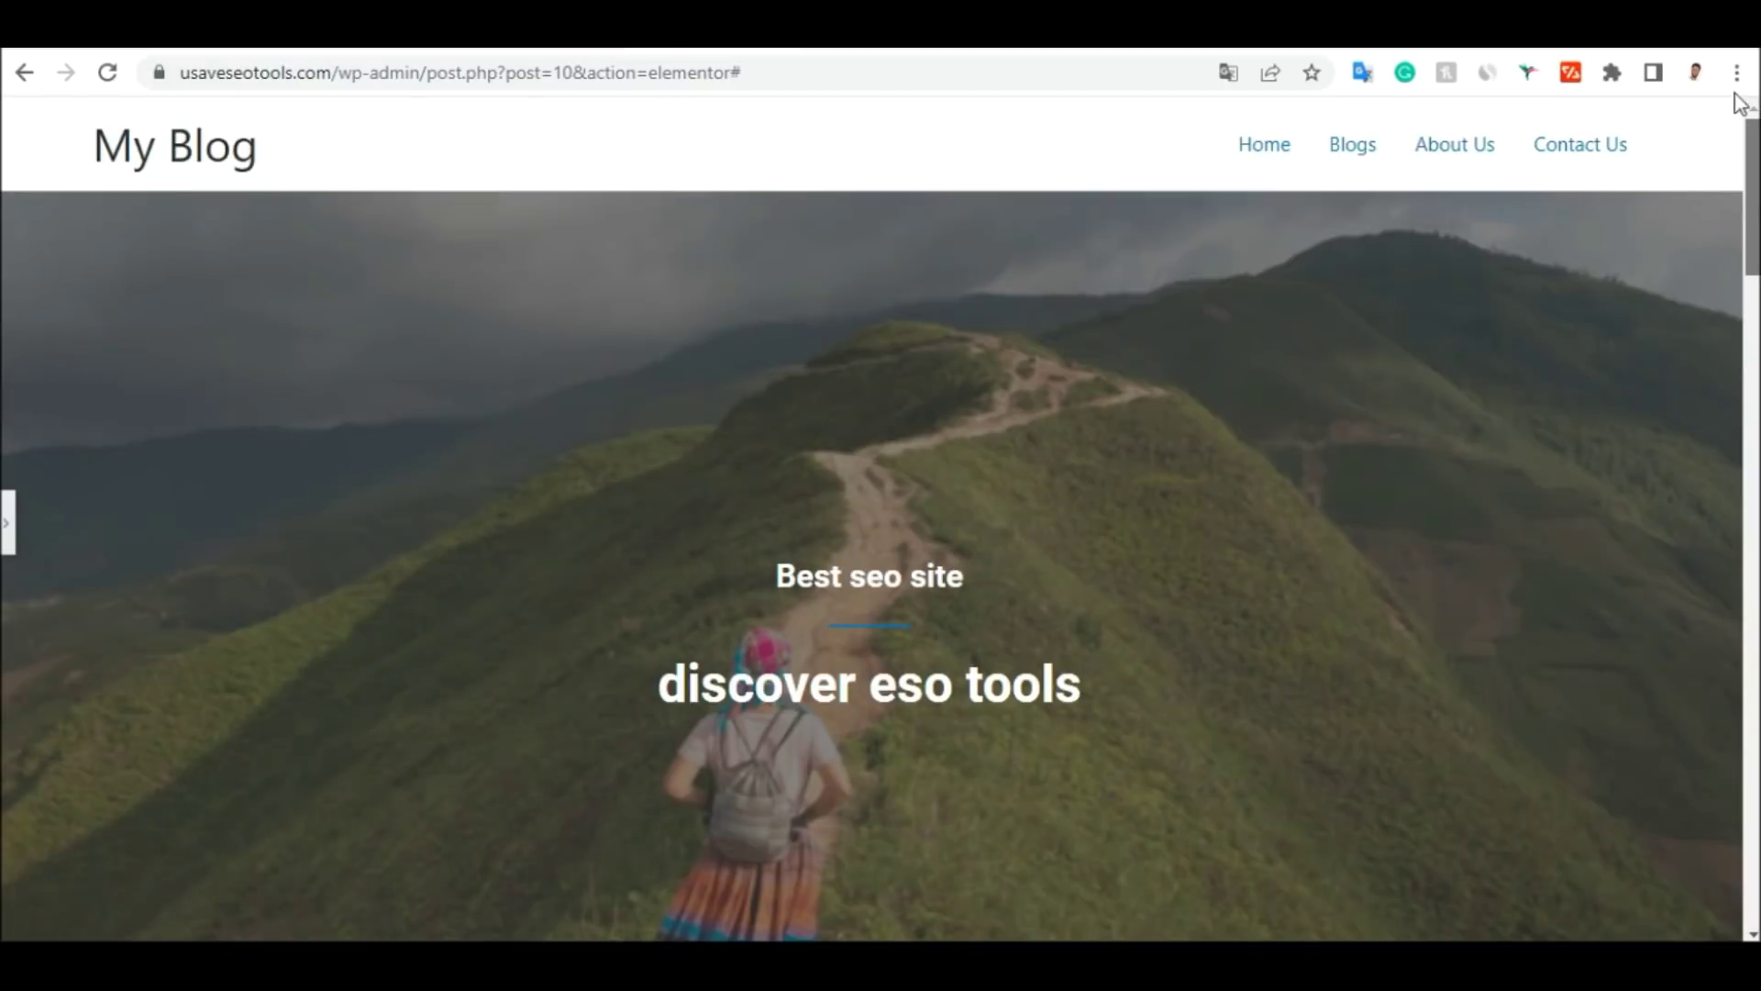
left_click(8, 511)
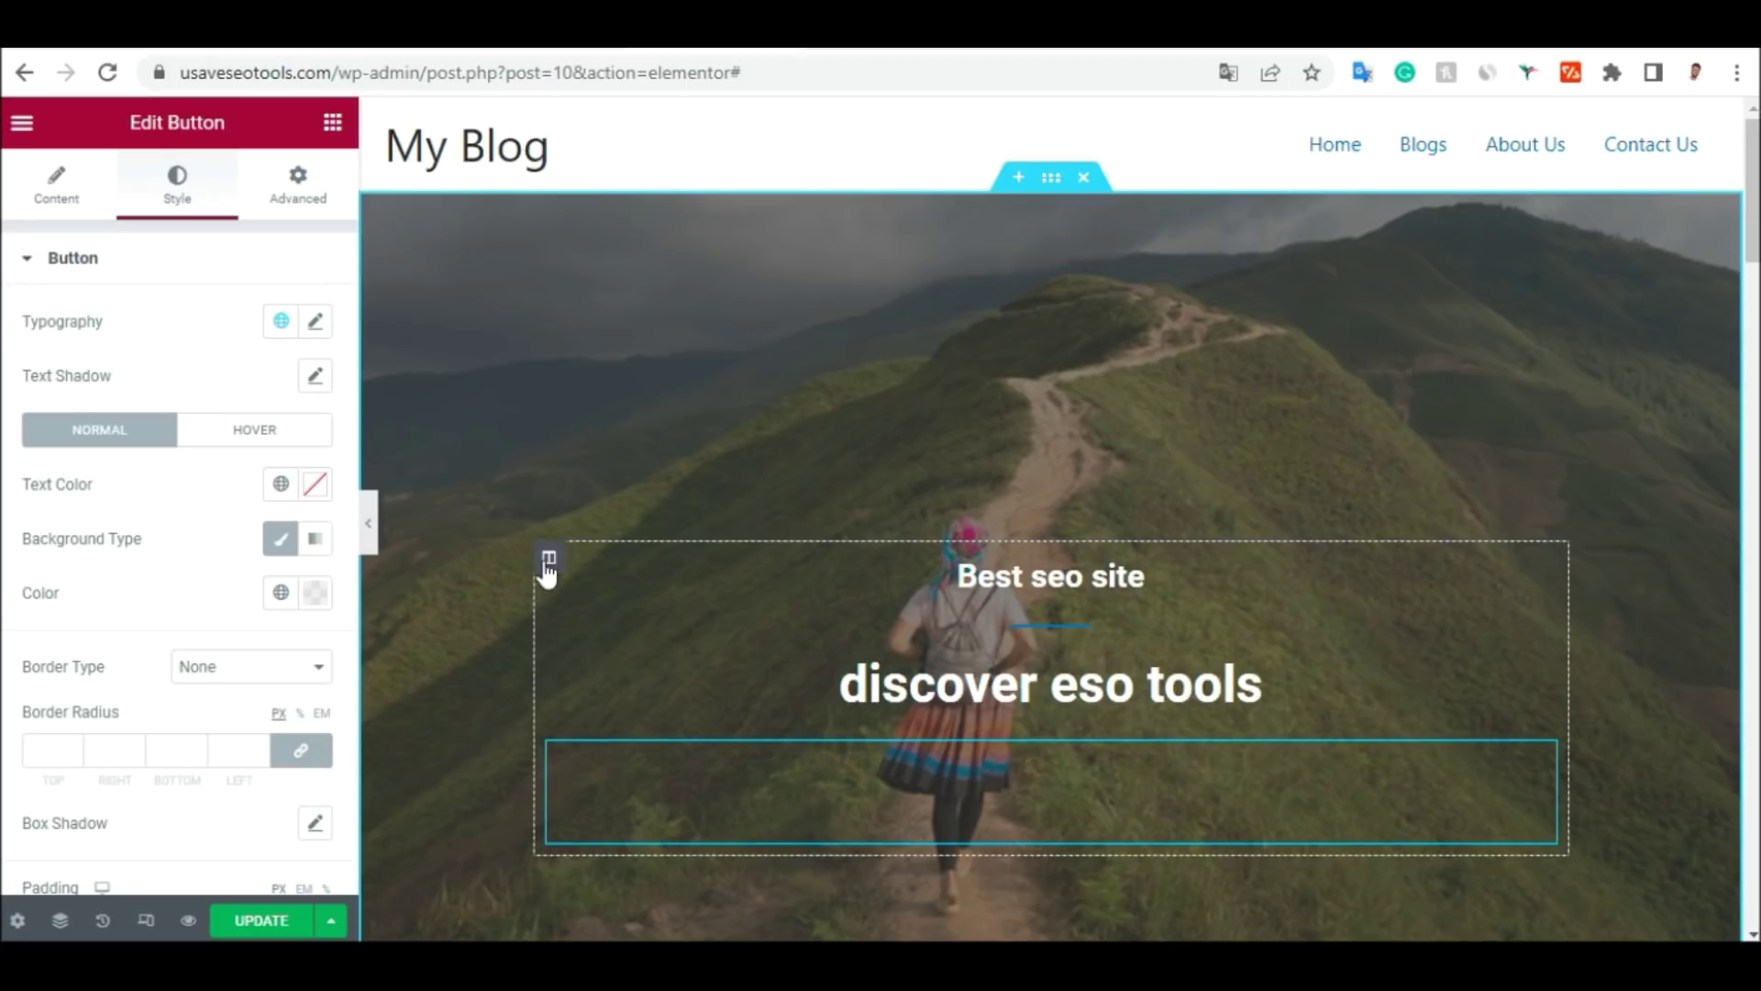
Add a second, empty column beside the hero headings using the column's right-click menu.
right_click(553, 574)
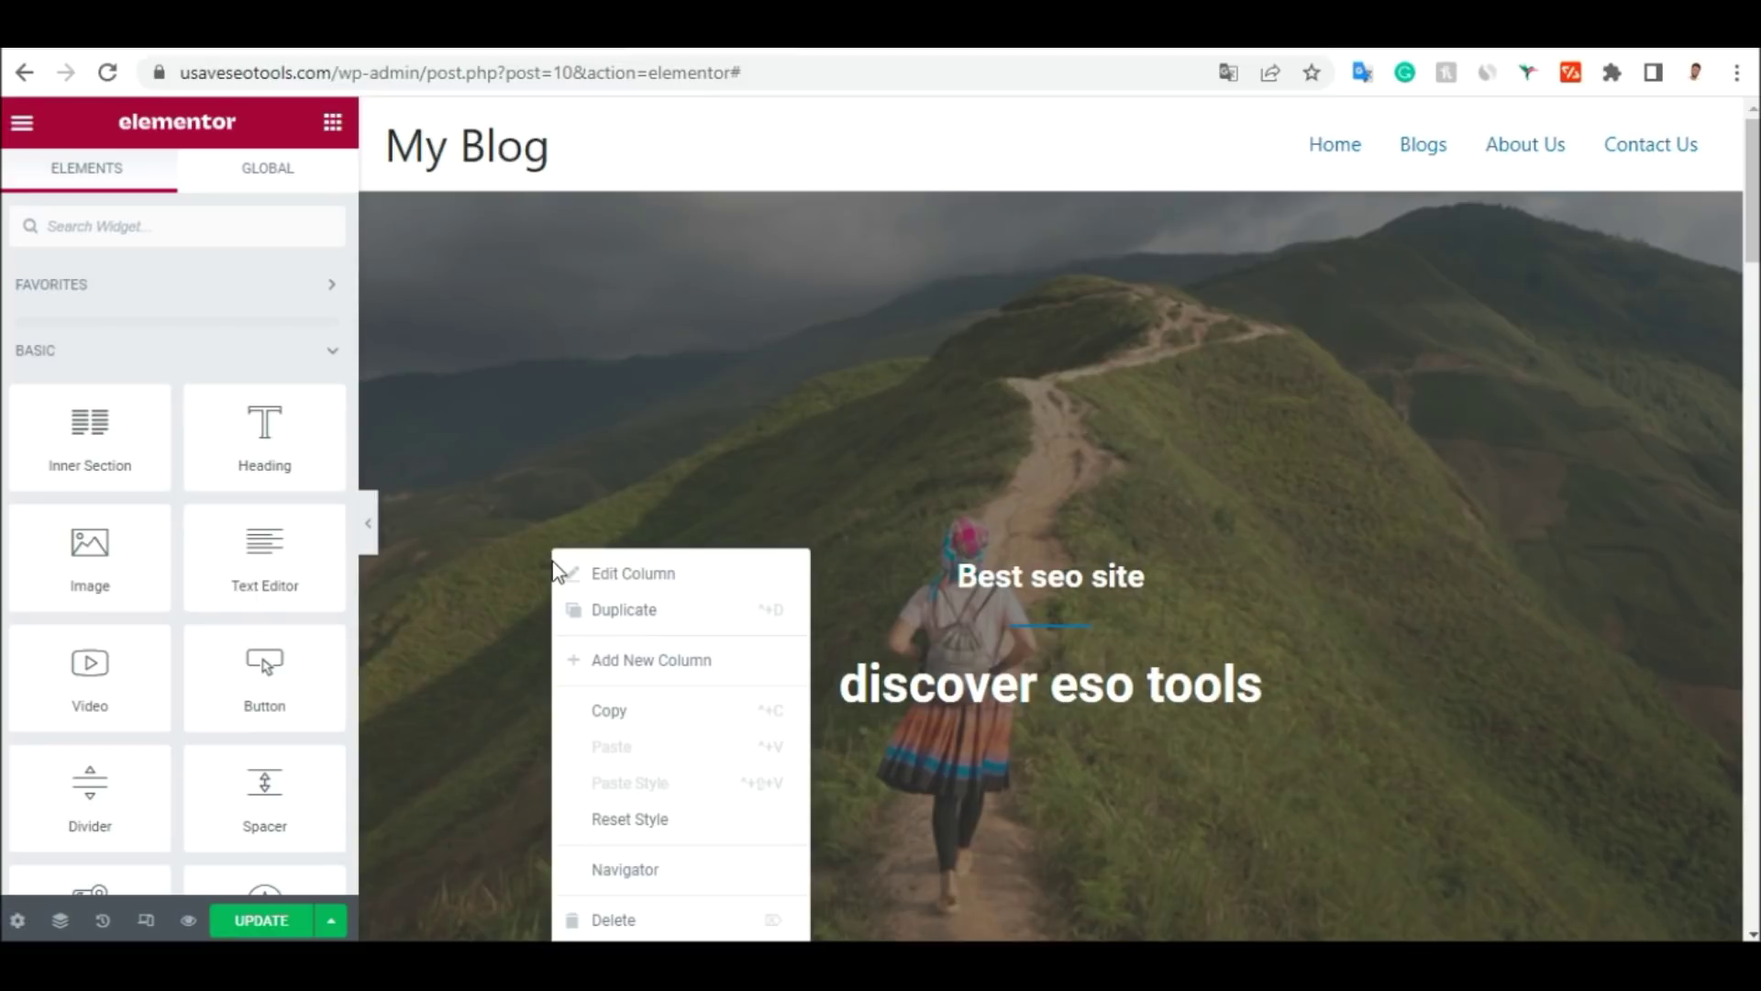
left_click(603, 670)
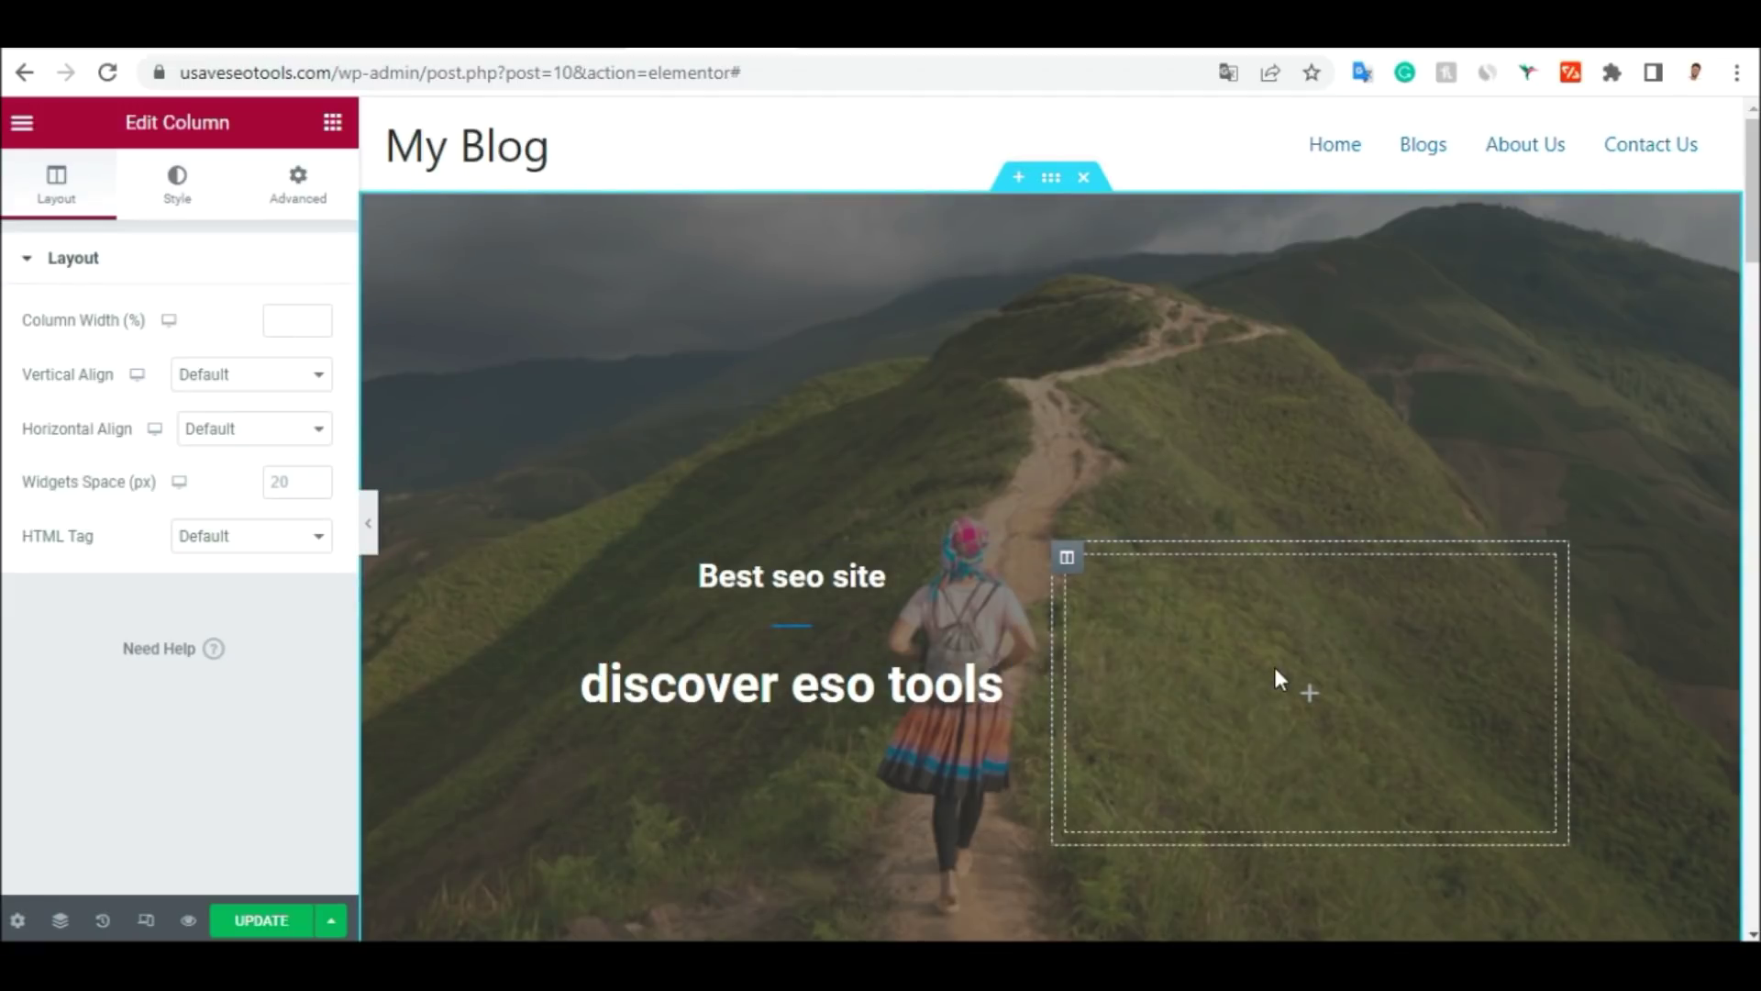
left_click(1312, 697)
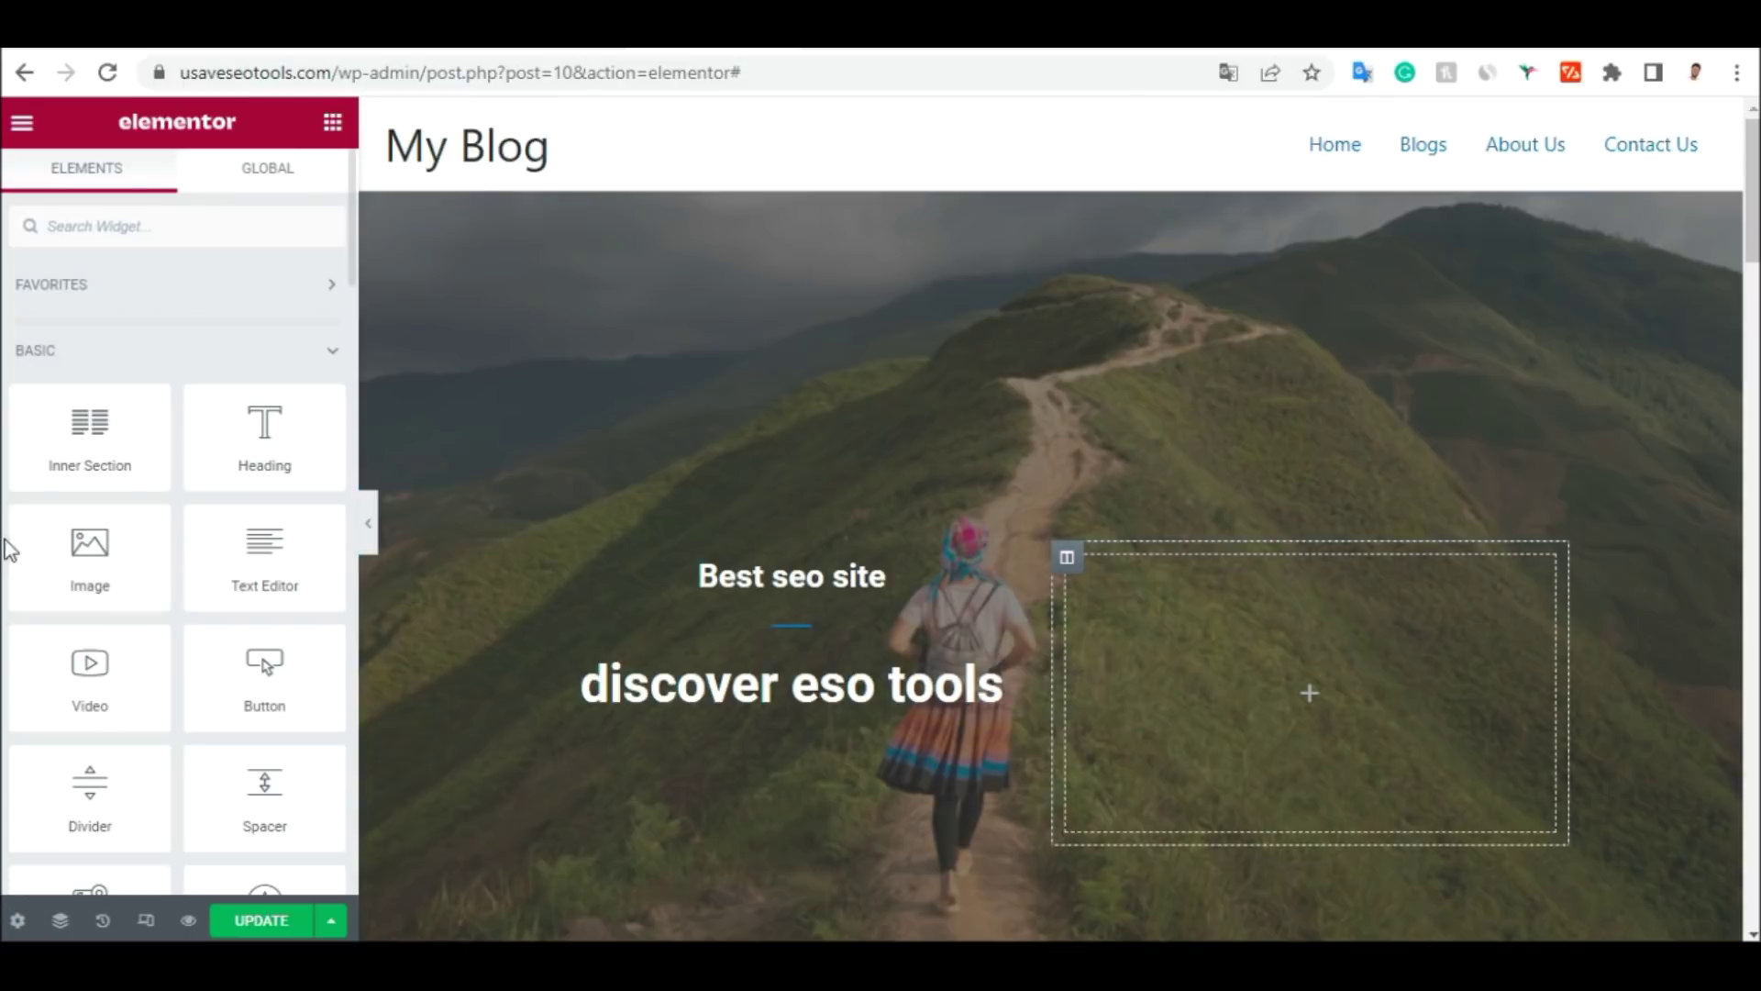
Drop an Image widget into the new column and insert the mountain-lake photo hero-bg.jpg.
left_click_drag(75, 570, 1141, 704)
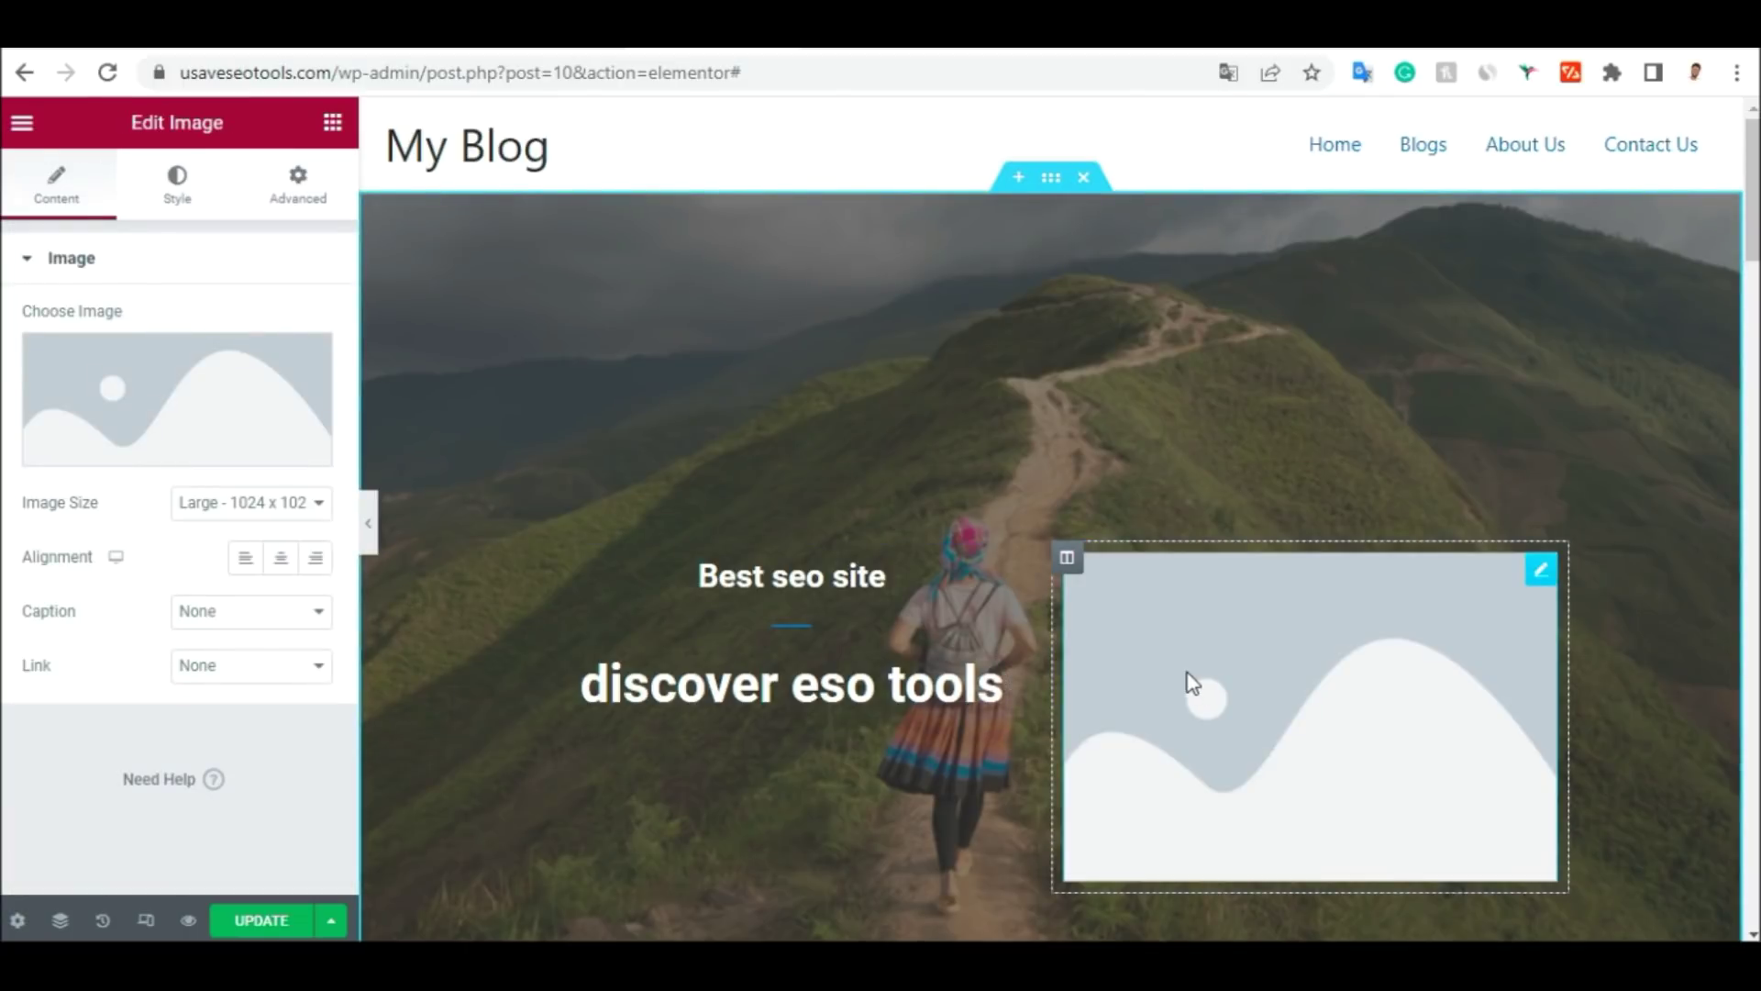
left_click(122, 376)
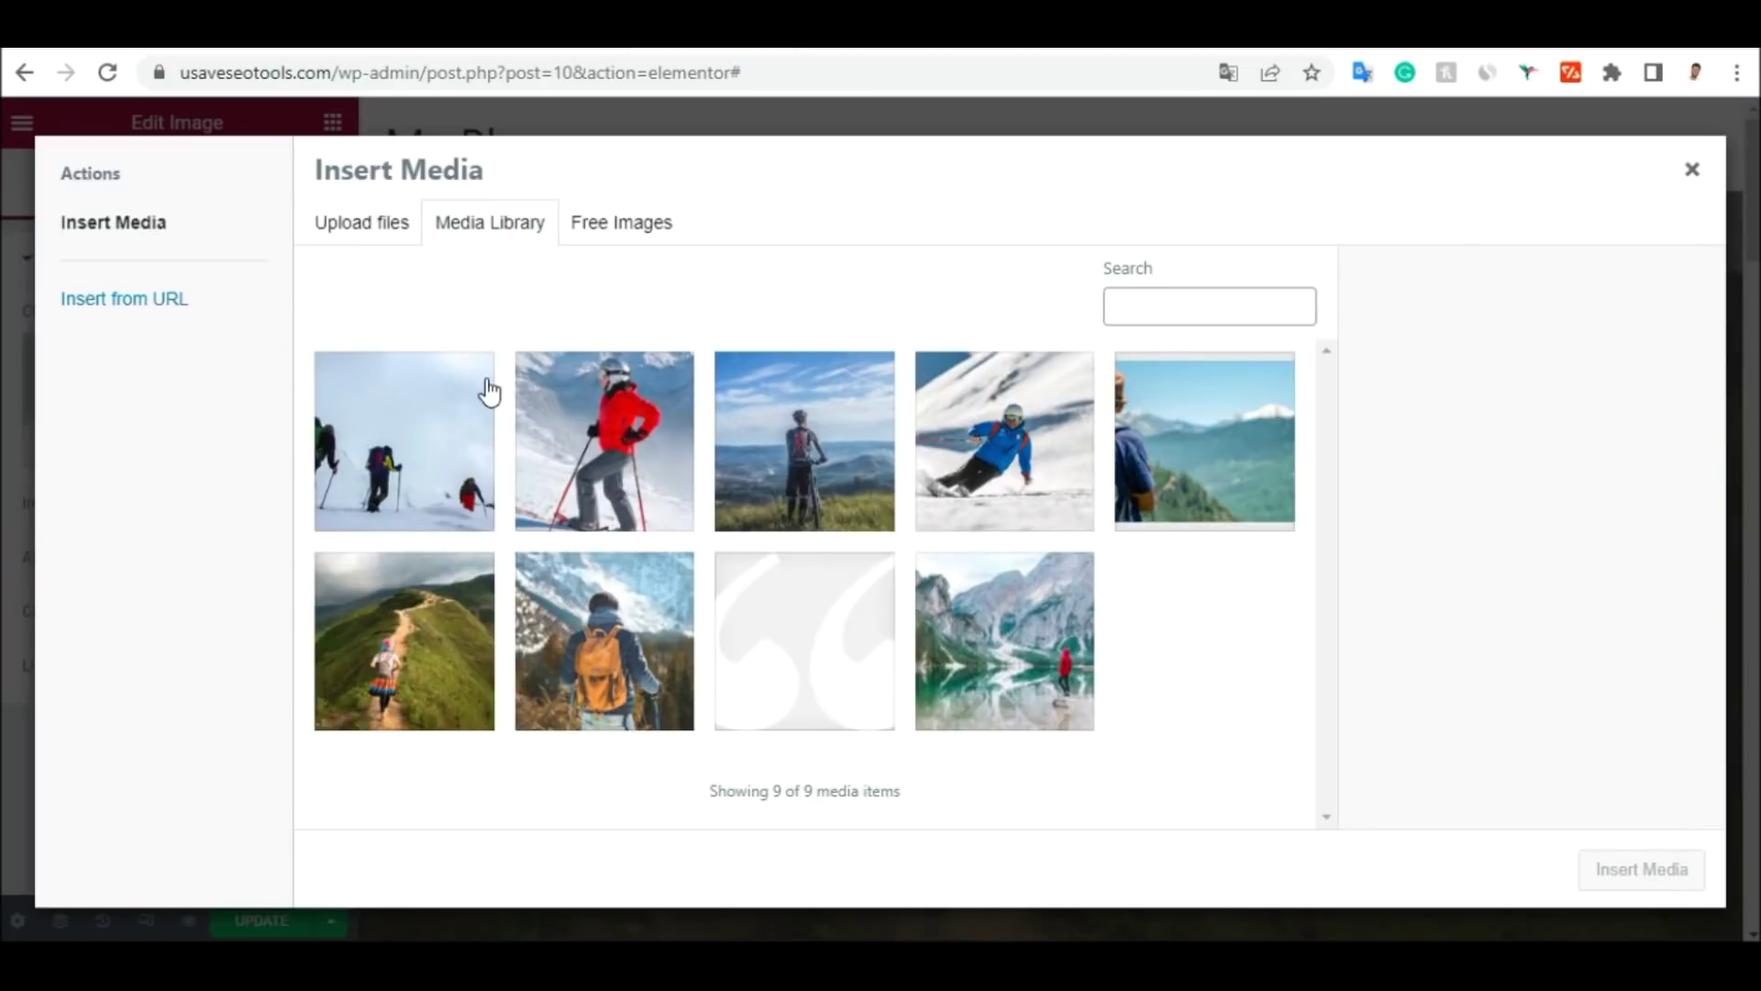
left_click(1031, 656)
left_click(1616, 870)
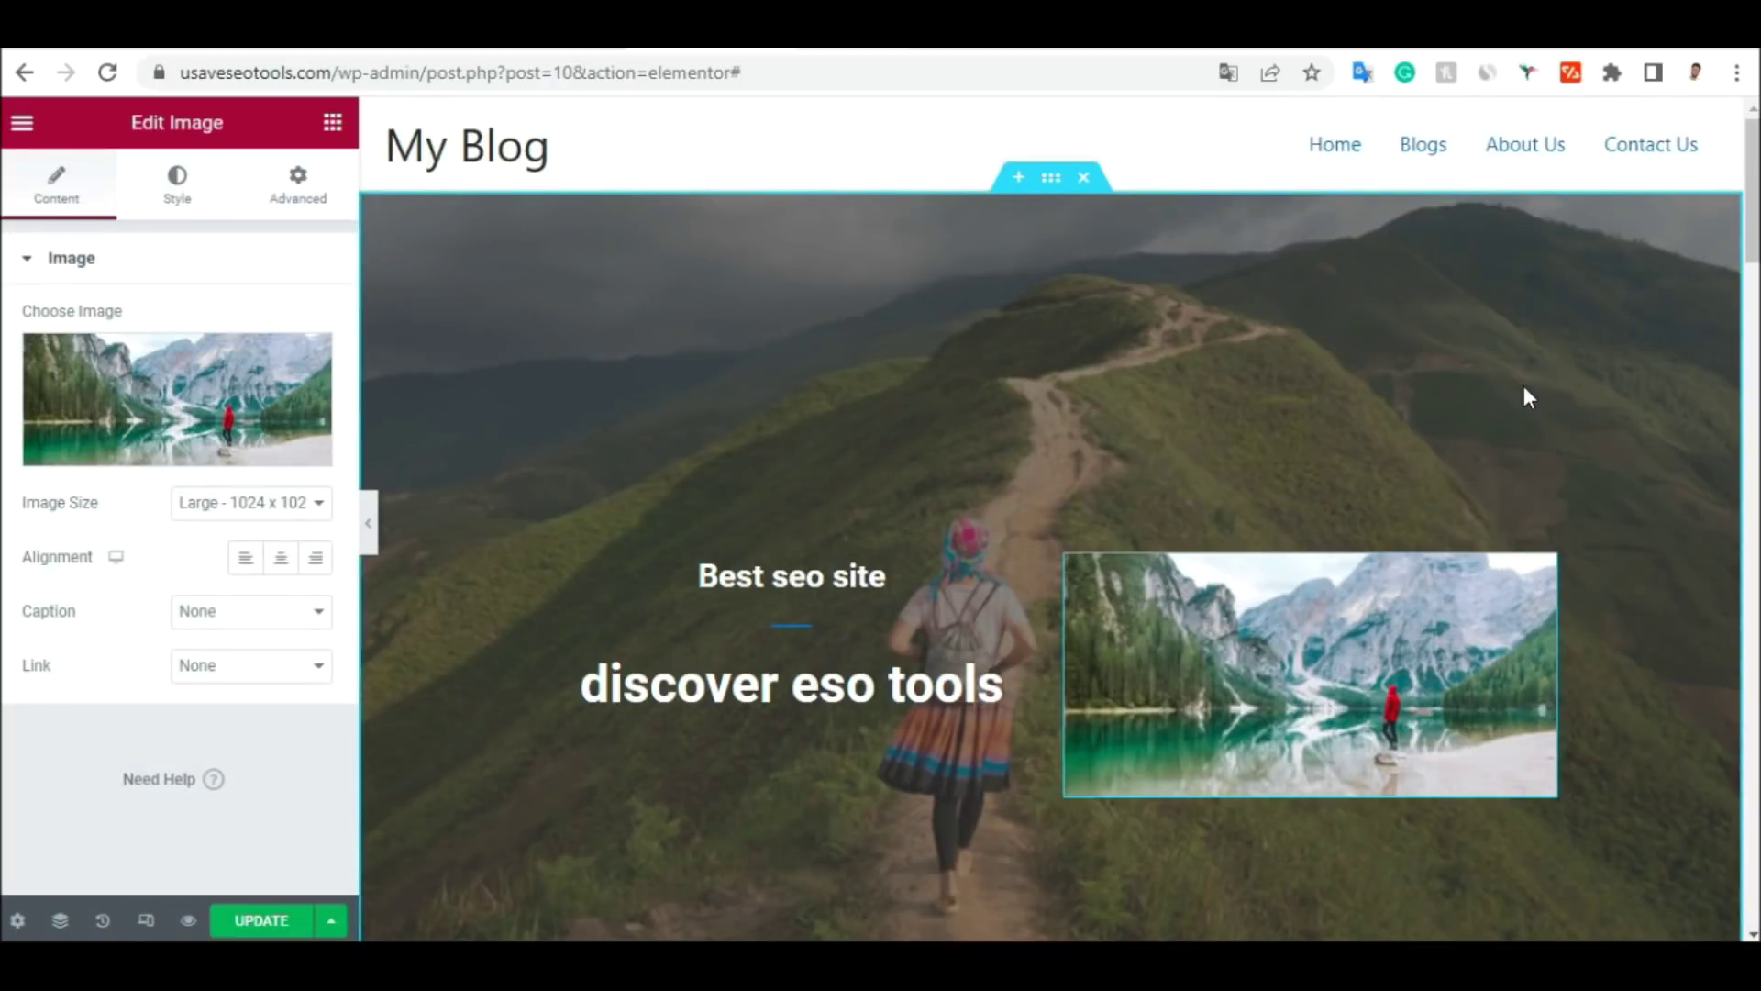
left_click(371, 528)
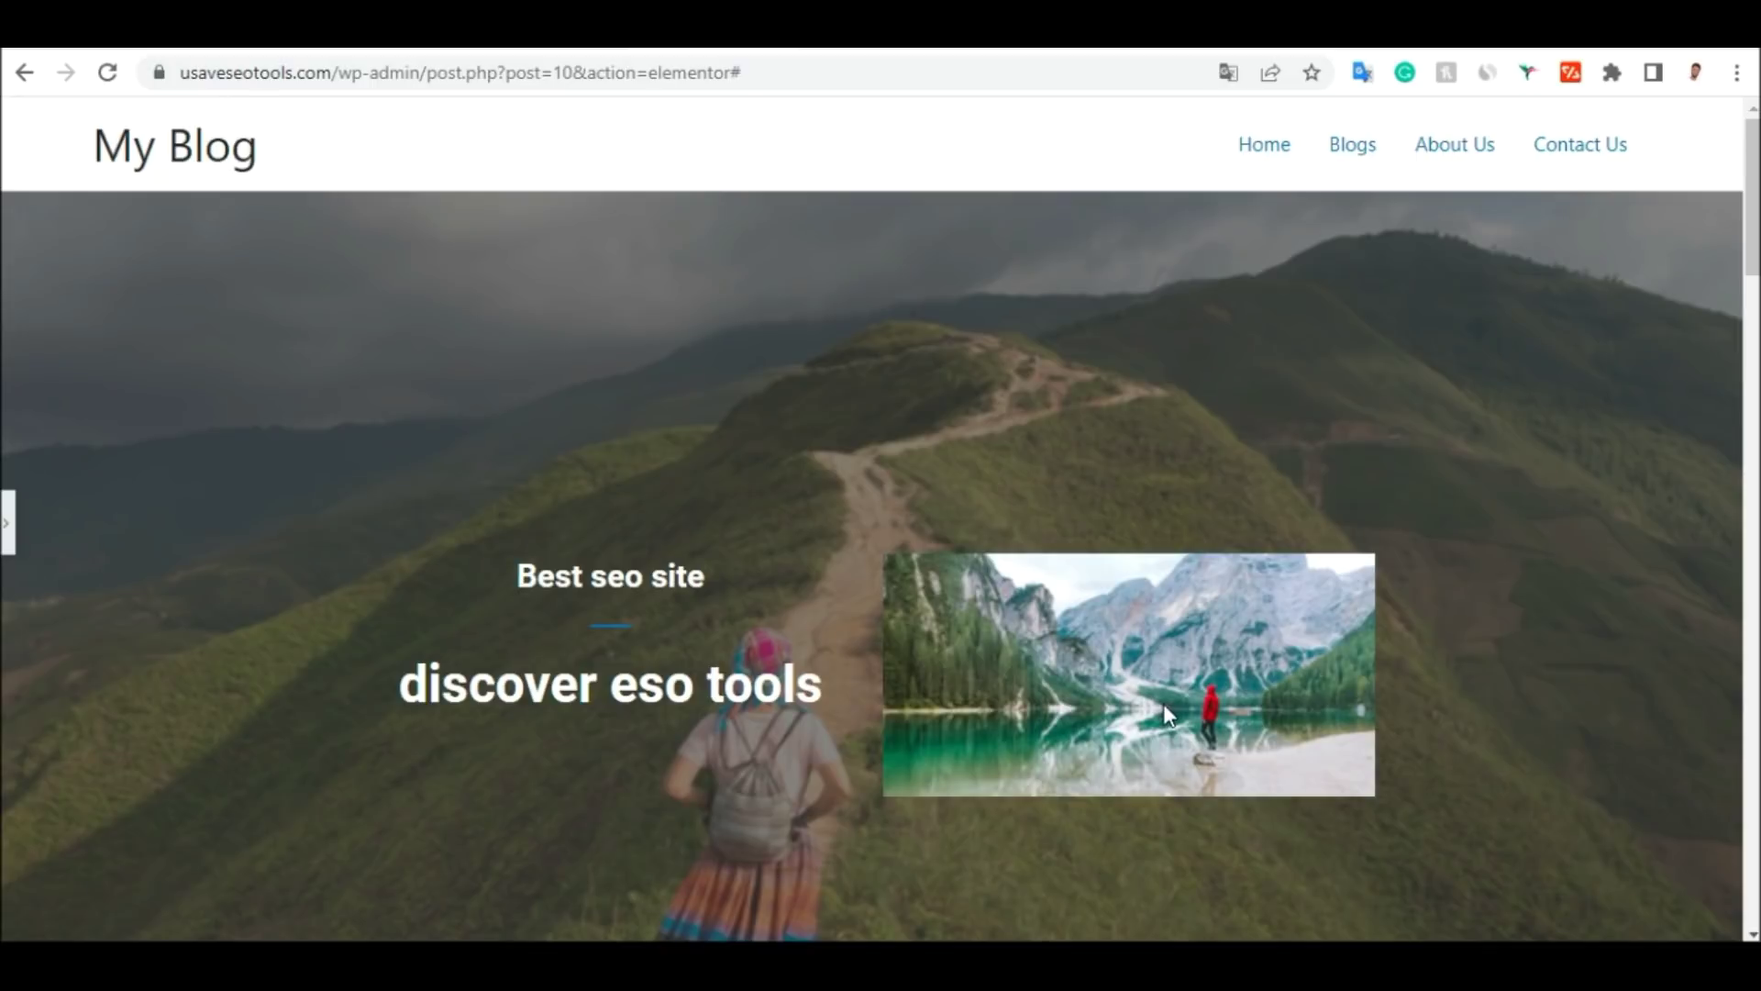
left_click(10, 543)
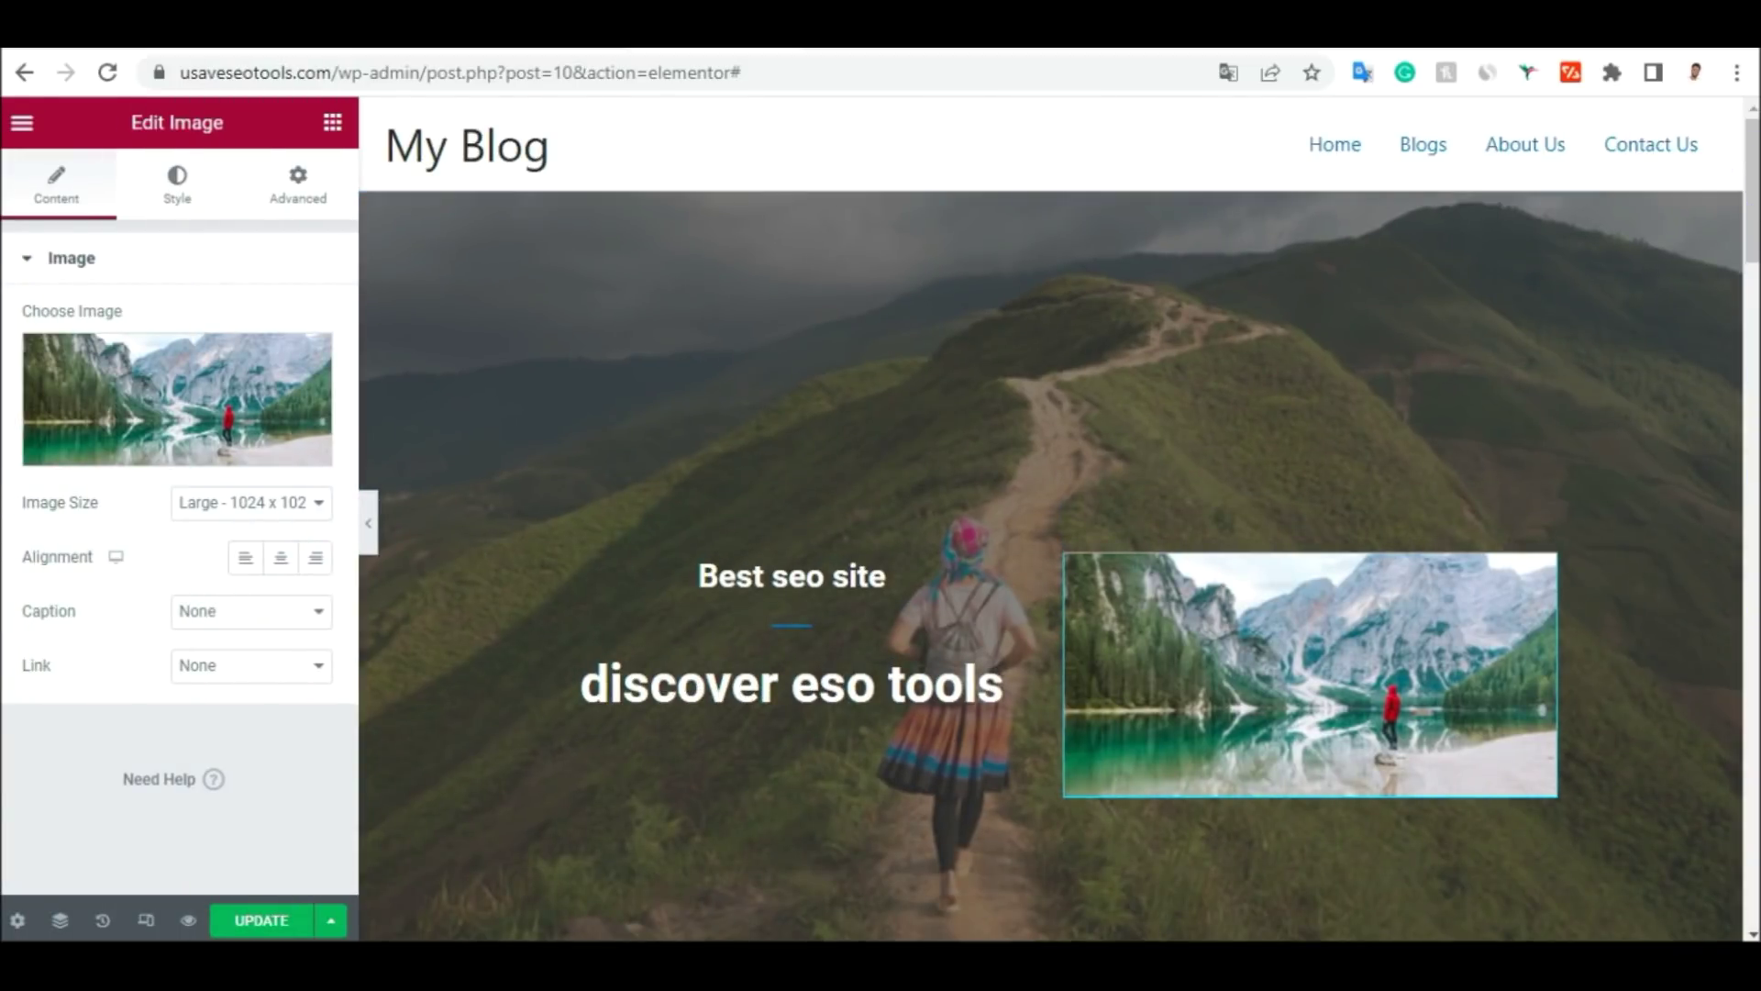
Scroll through the page preview to check the layout, then save the changes with Update.
scroll(1756, 351, "down", 7)
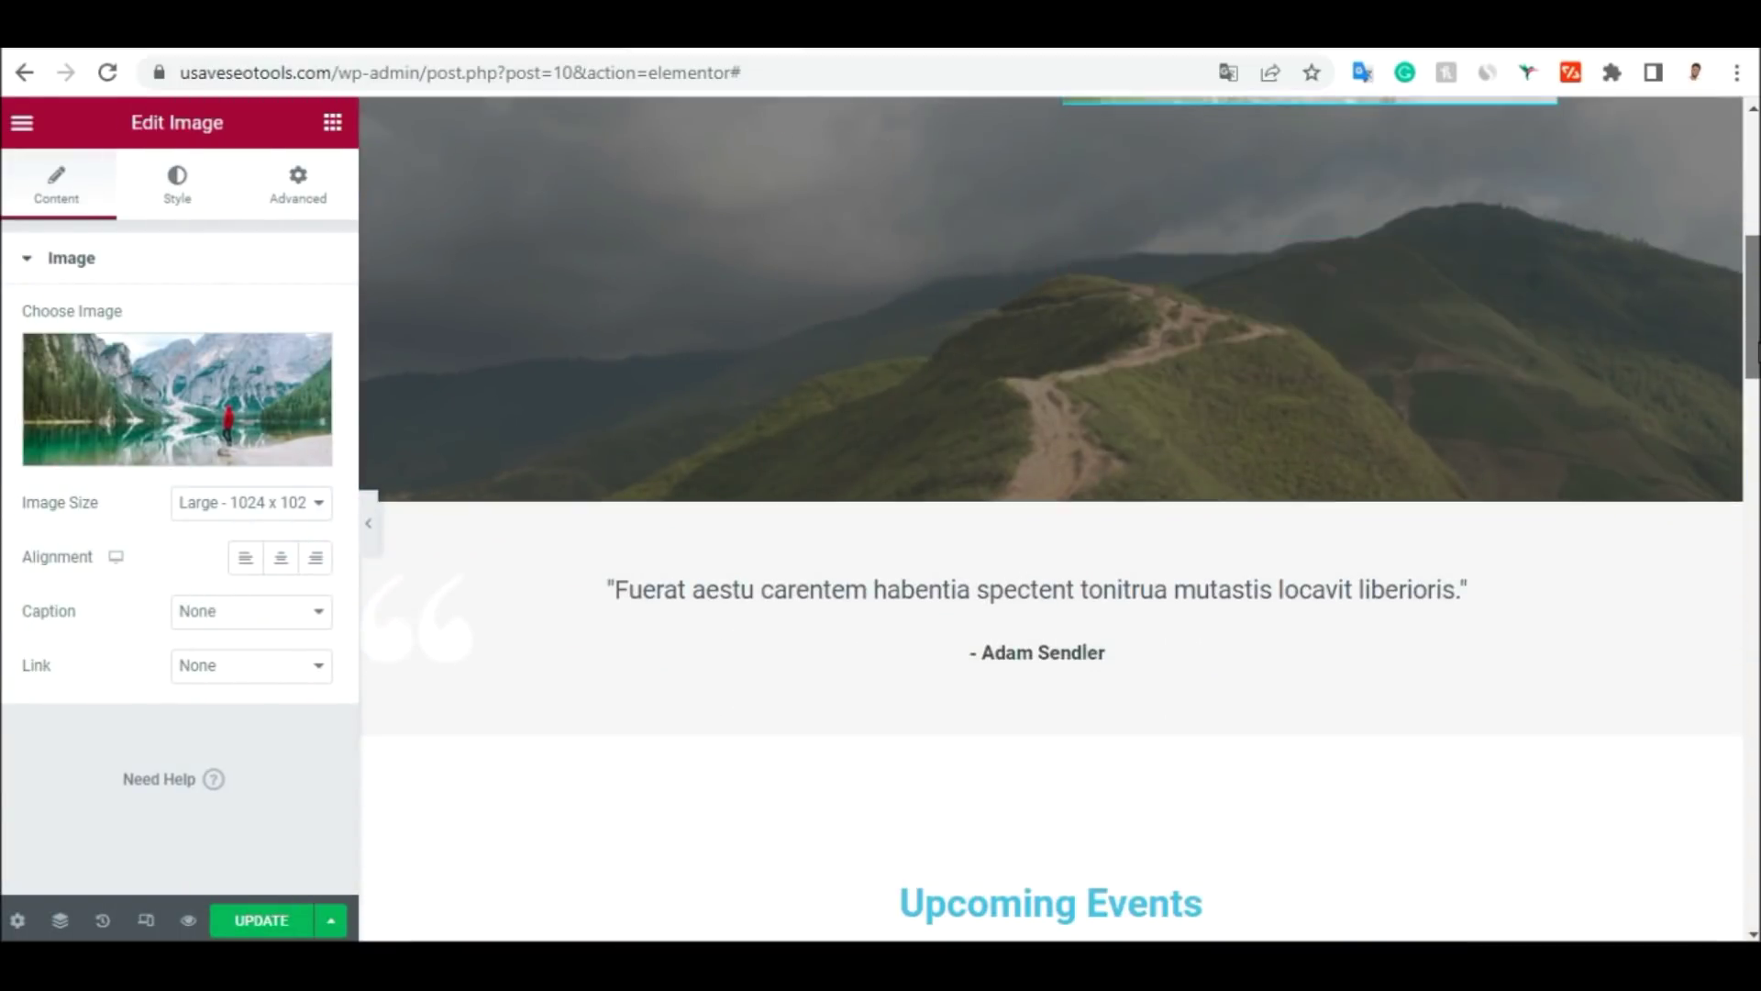
scroll(1756, 351, "up", 3)
scroll(1051, 518, "down", 2)
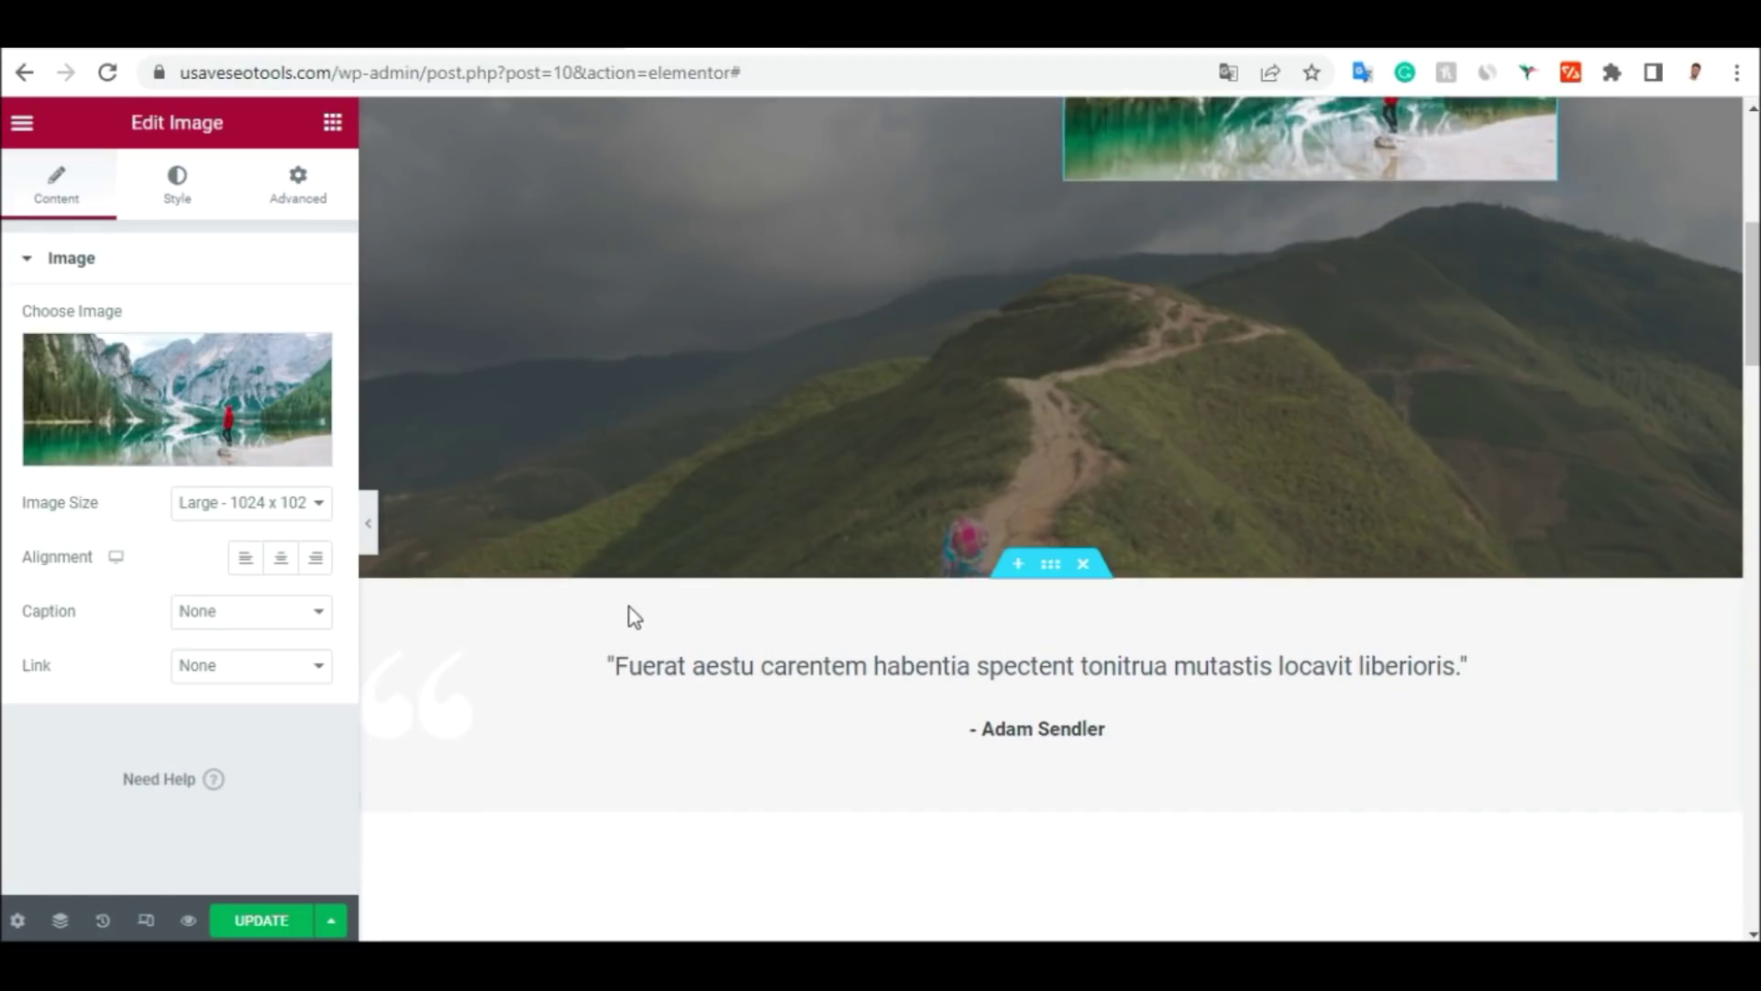
left_click(266, 921)
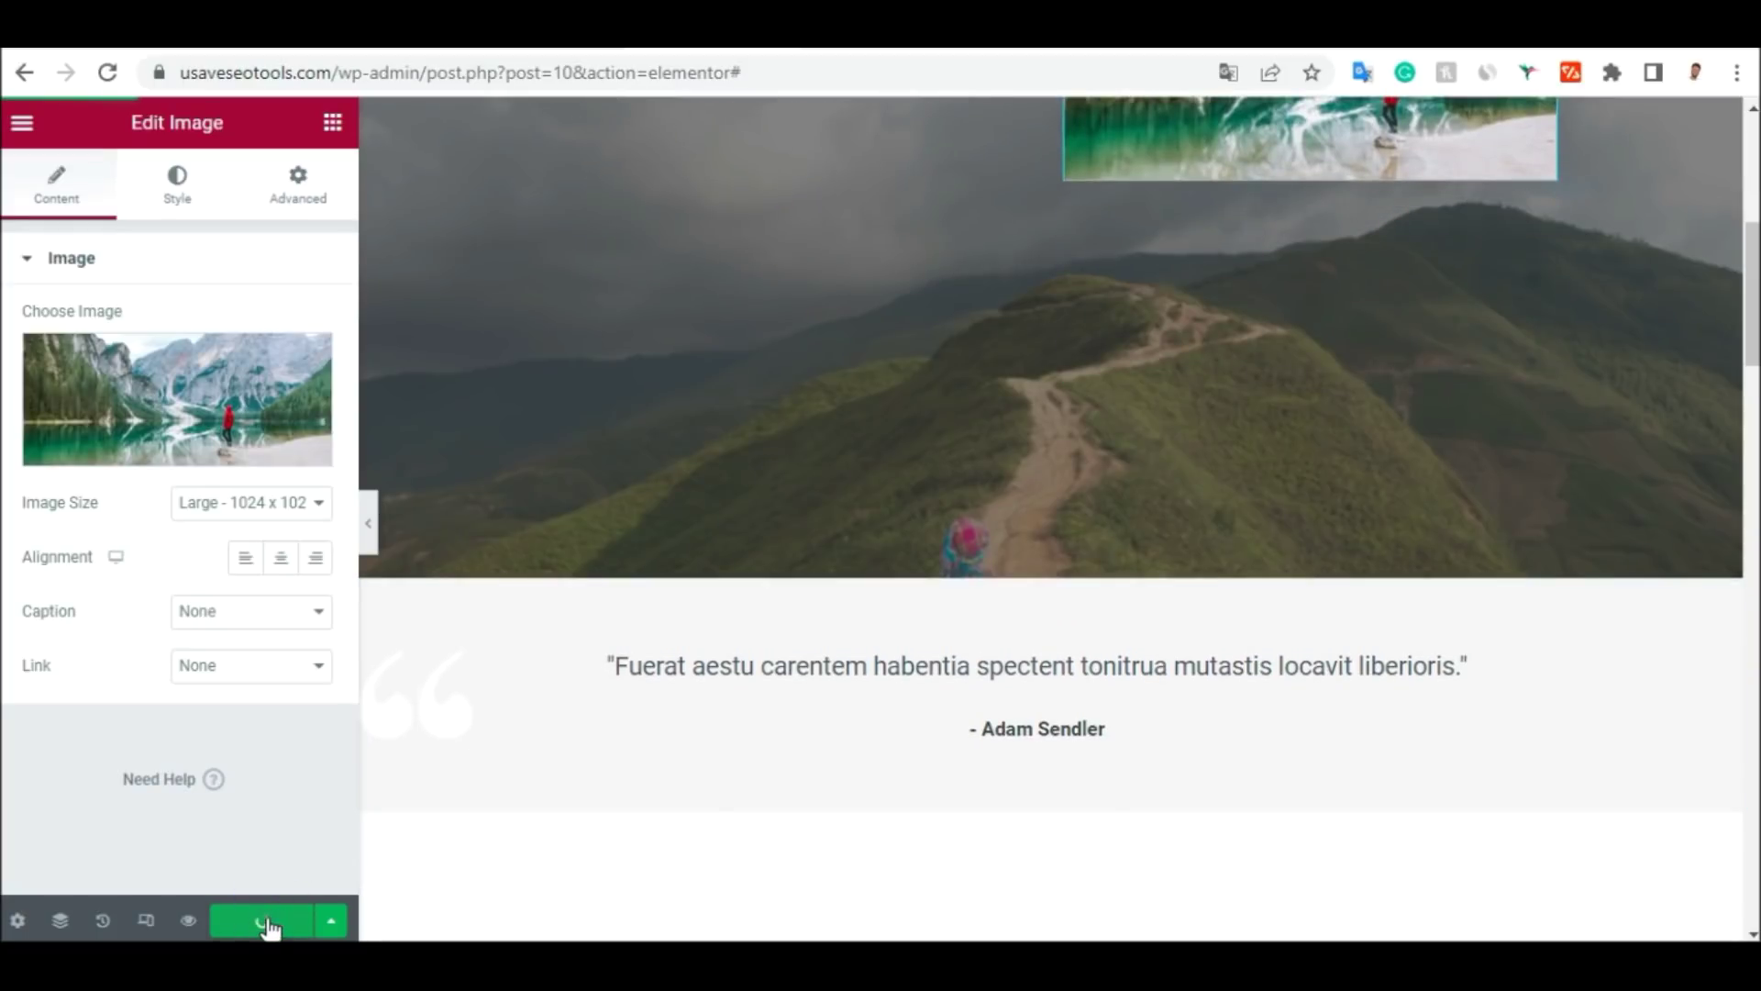
left_click_drag(1753, 294, 1752, 119)
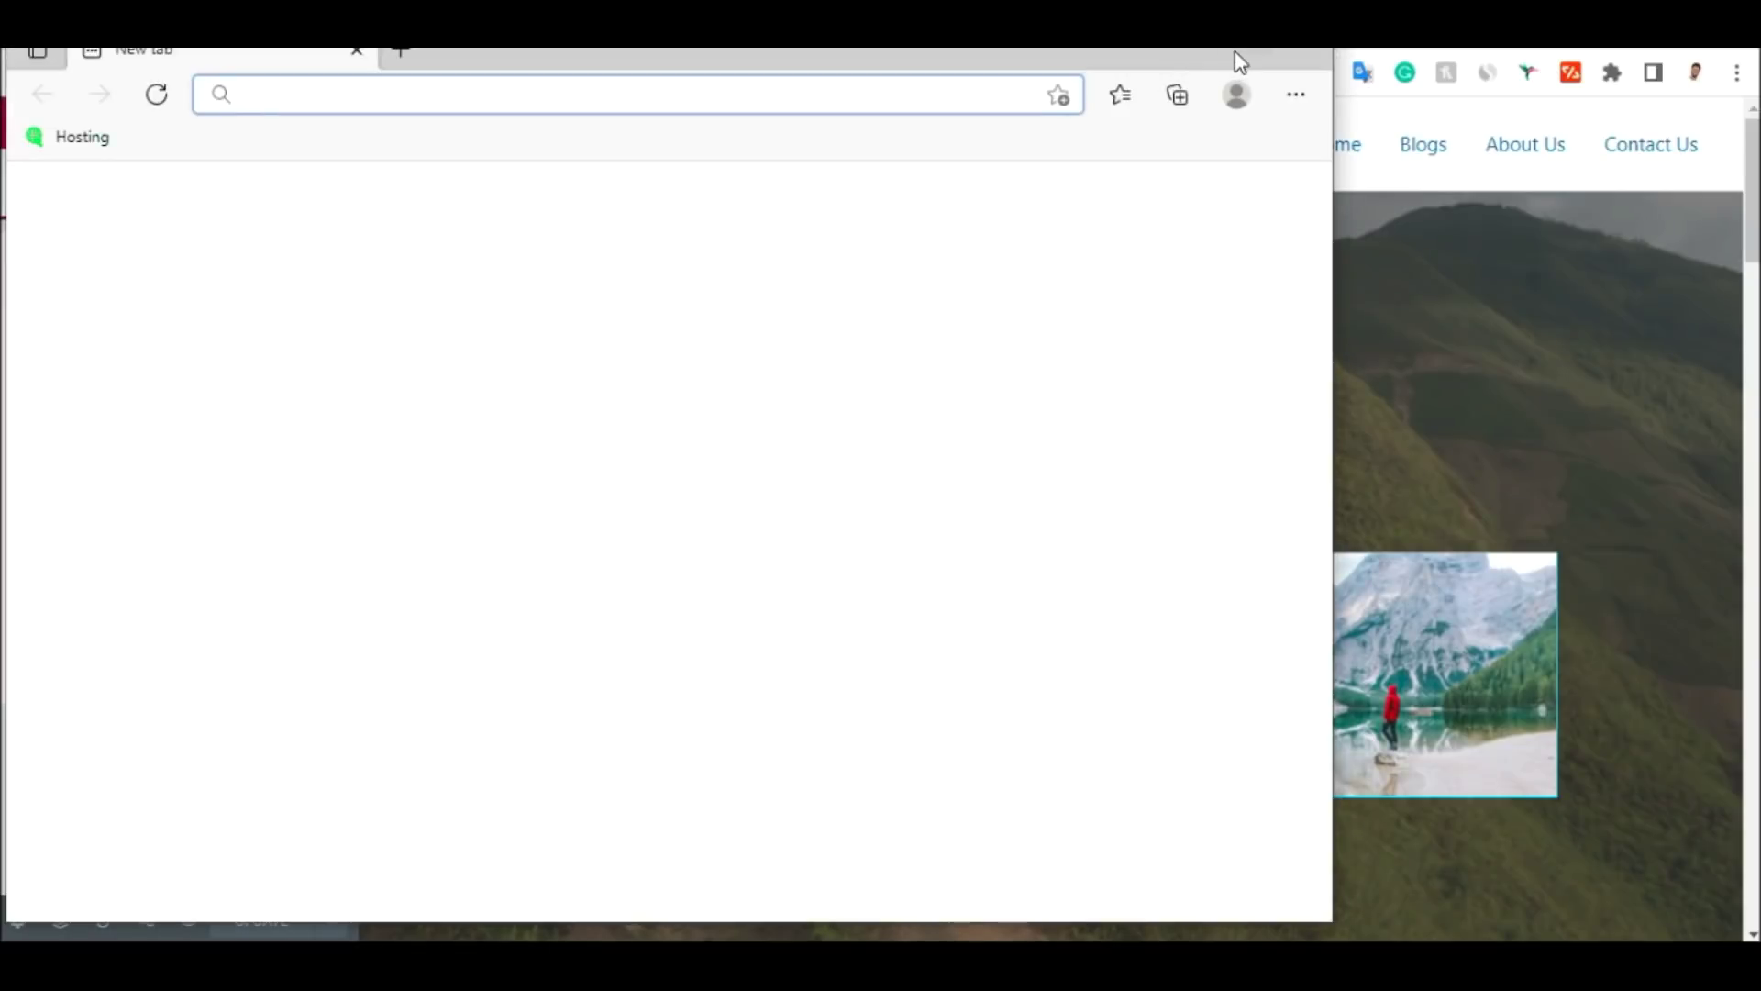
double_click(1235, 51)
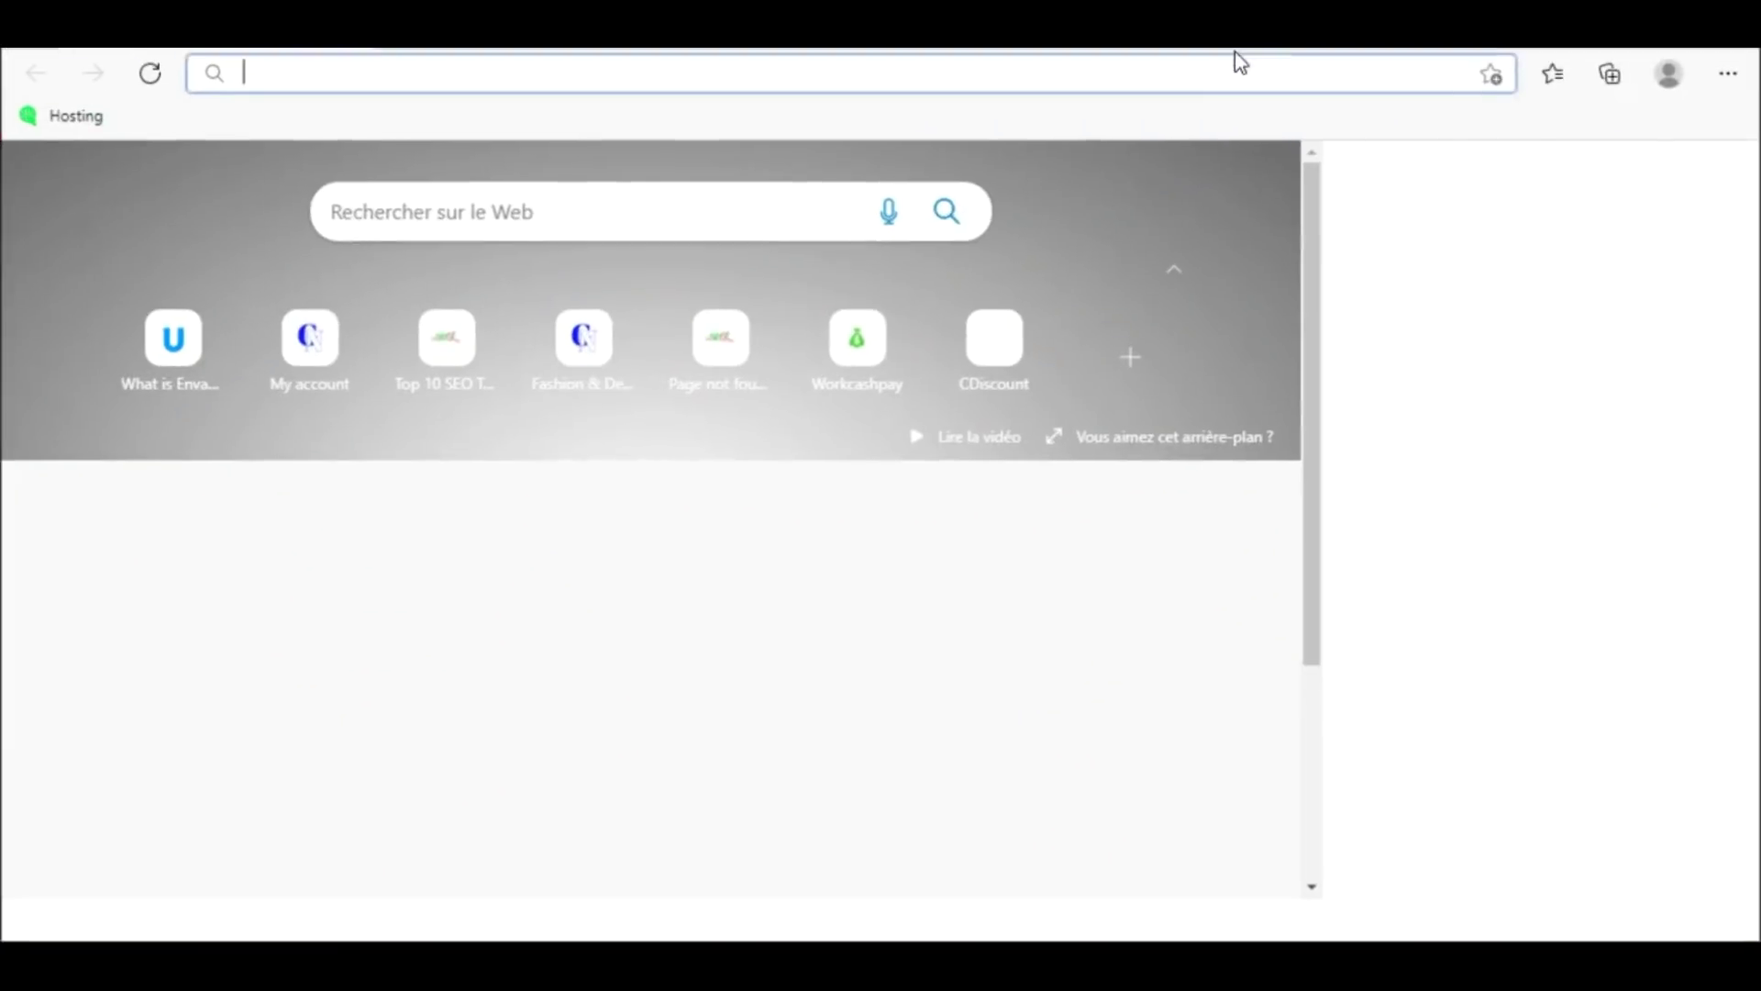
left_click(544, 65)
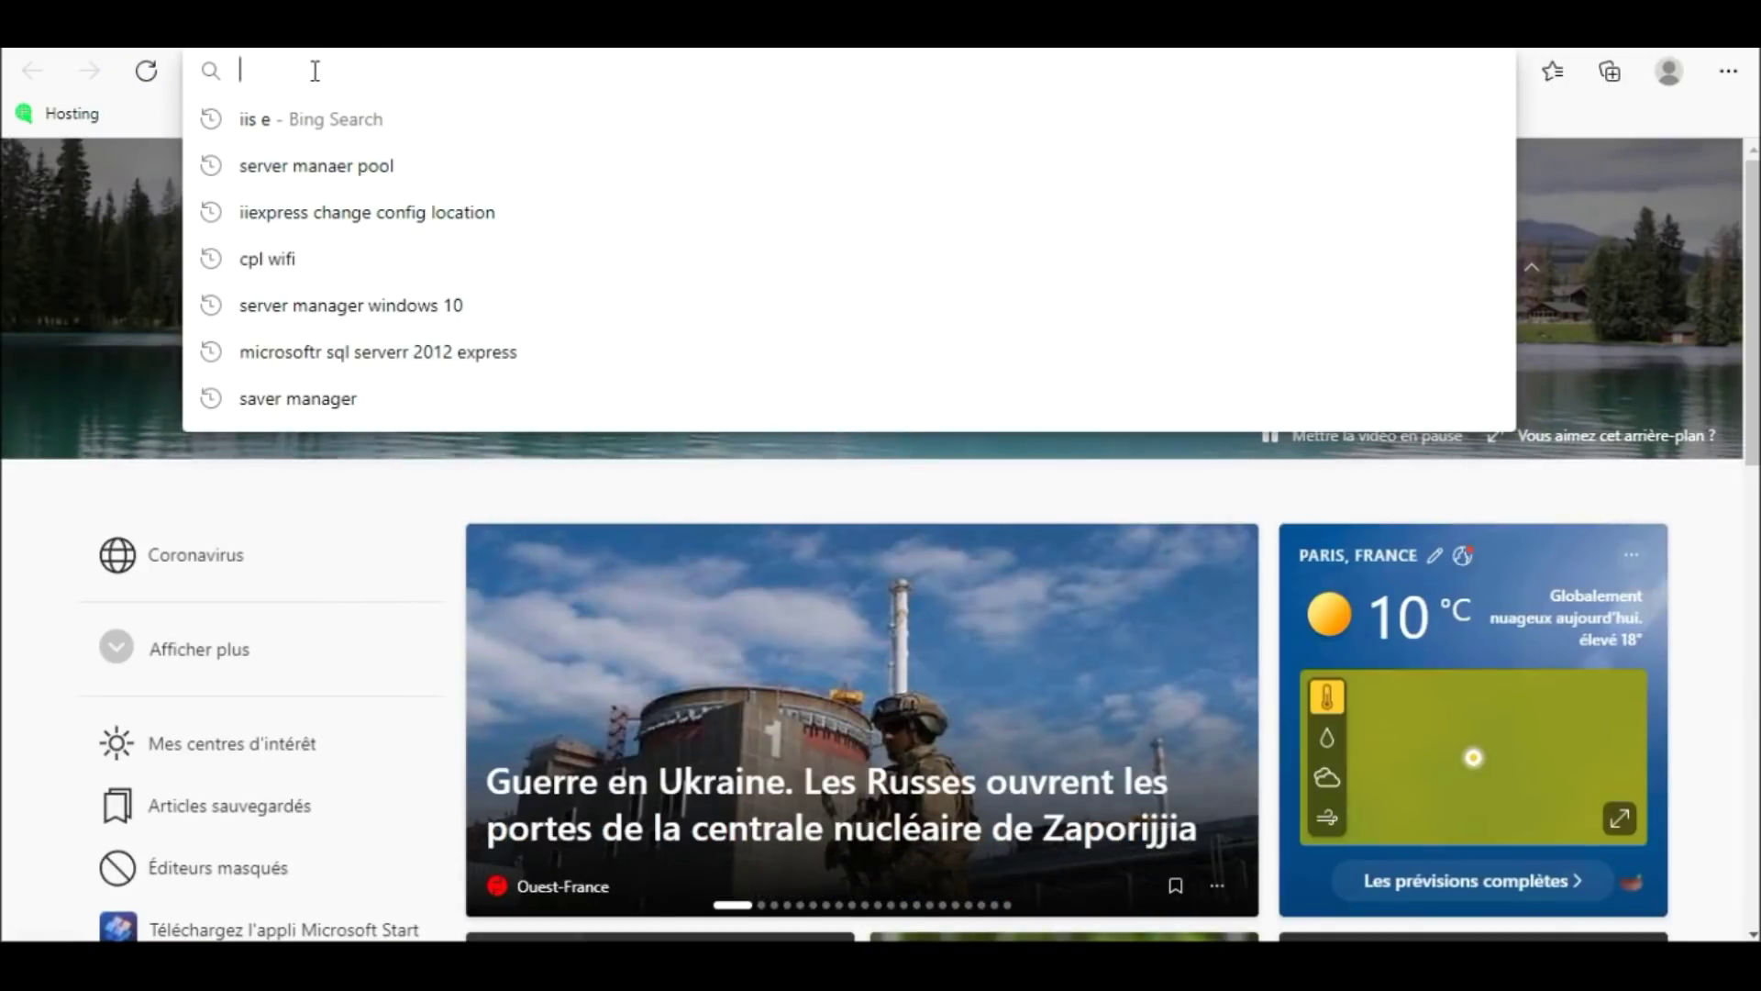
type("usaveseotools.com")
key("Return")
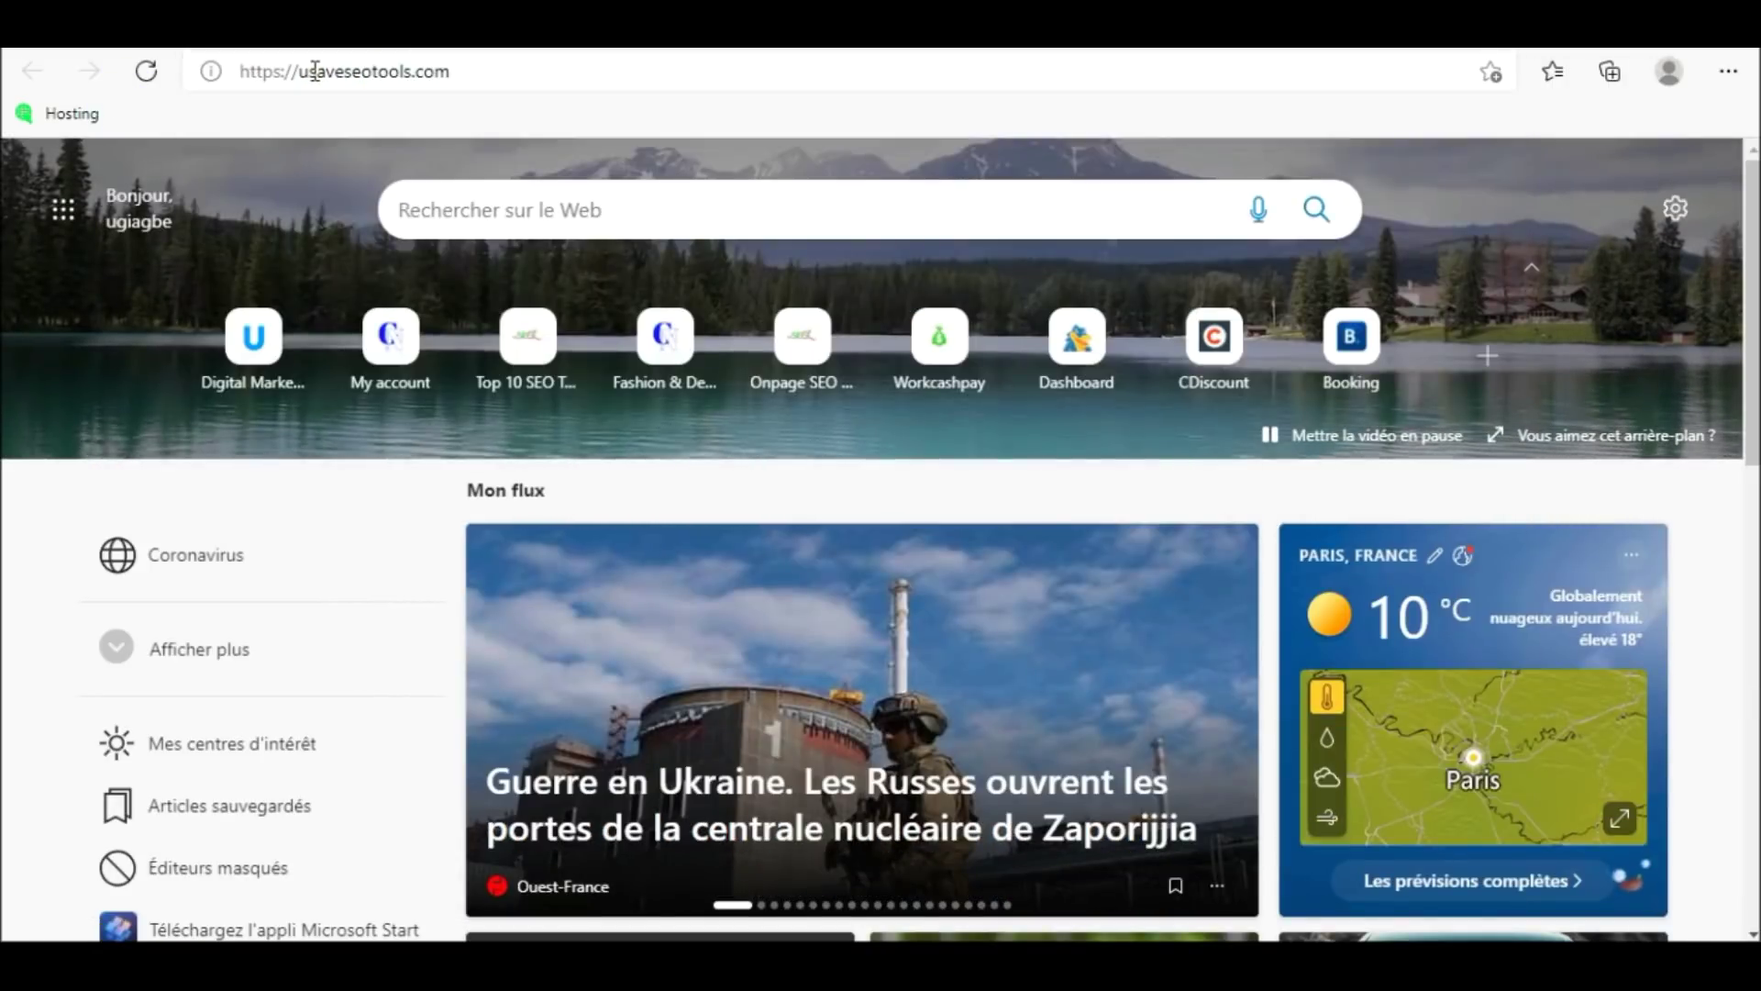
left_click(482, 73)
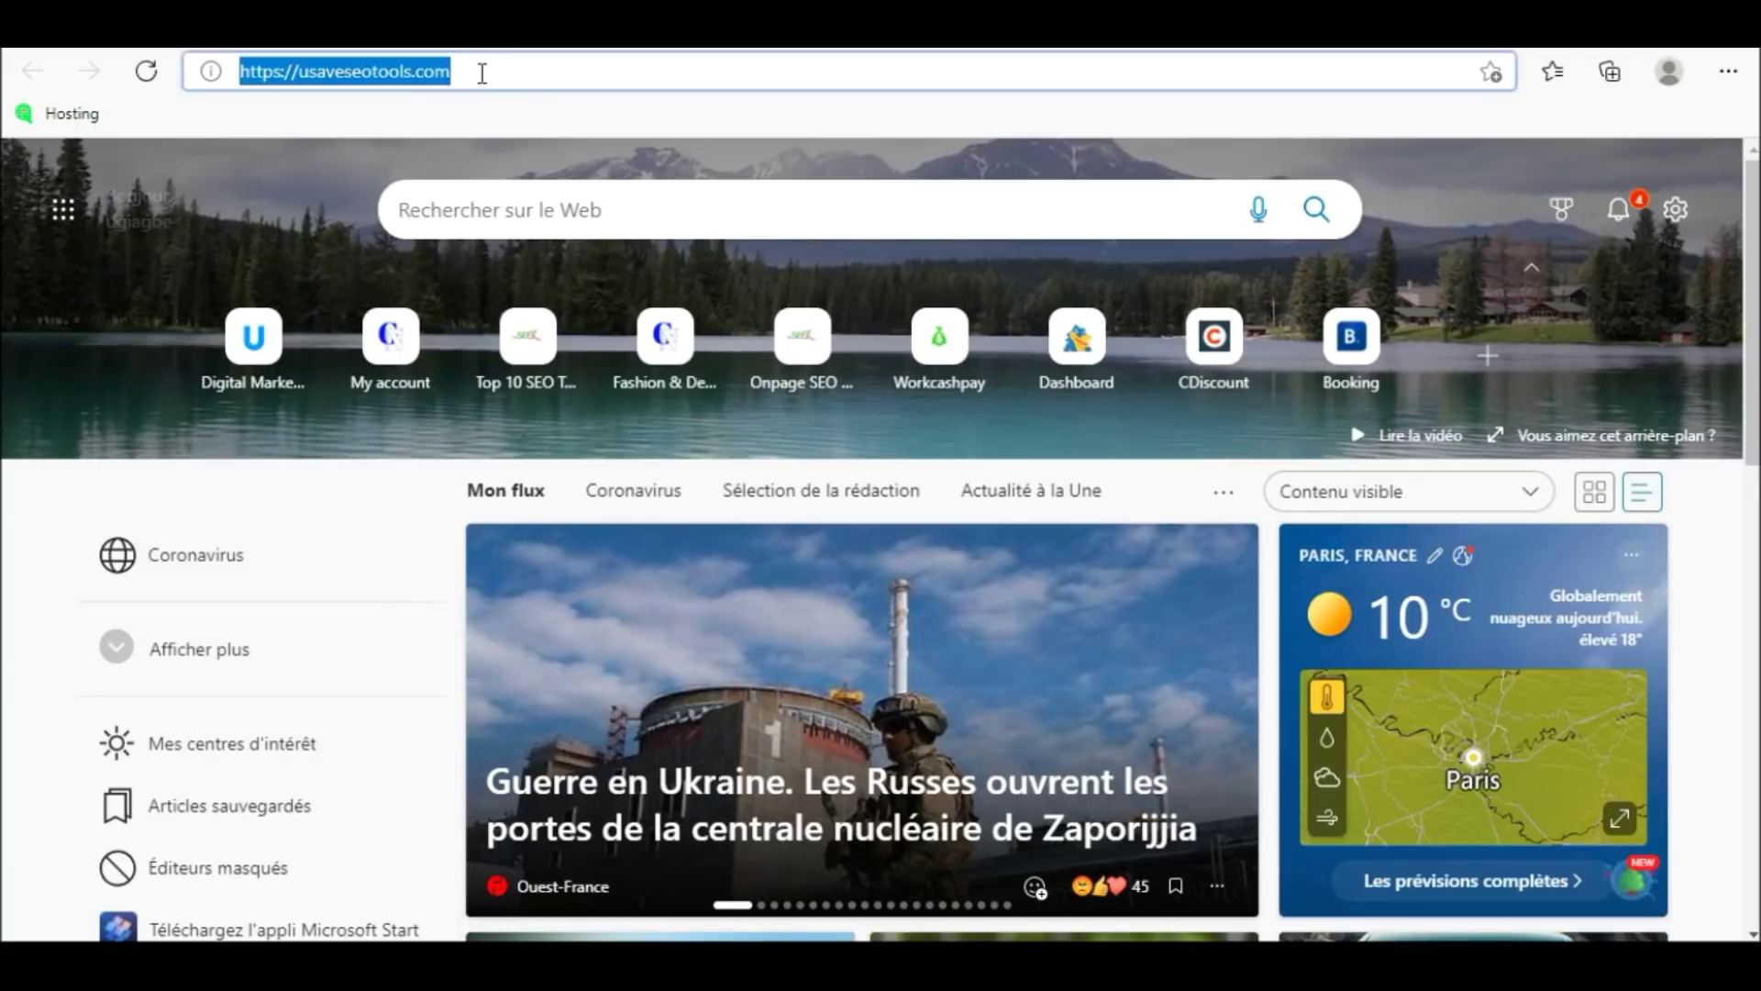
key("Return")
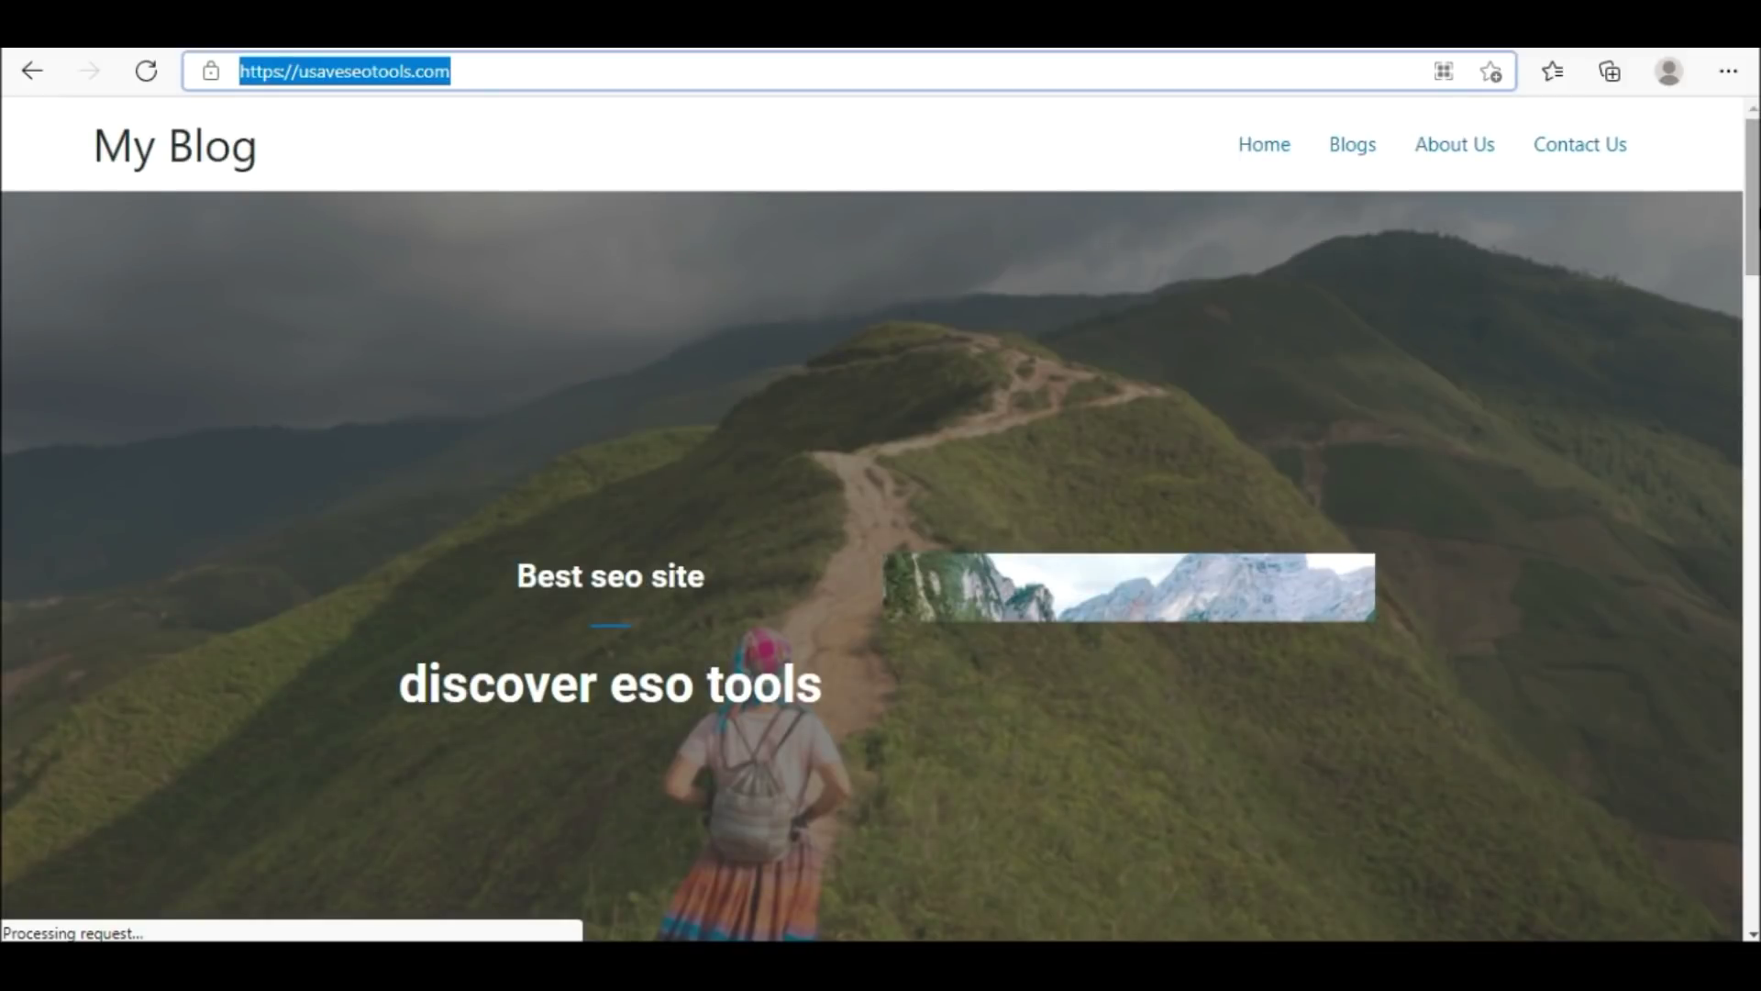
Scroll the live home page, then visit its Blogs, About Us and Contact Us pages.
left_click_drag(1752, 189, 1710, 443)
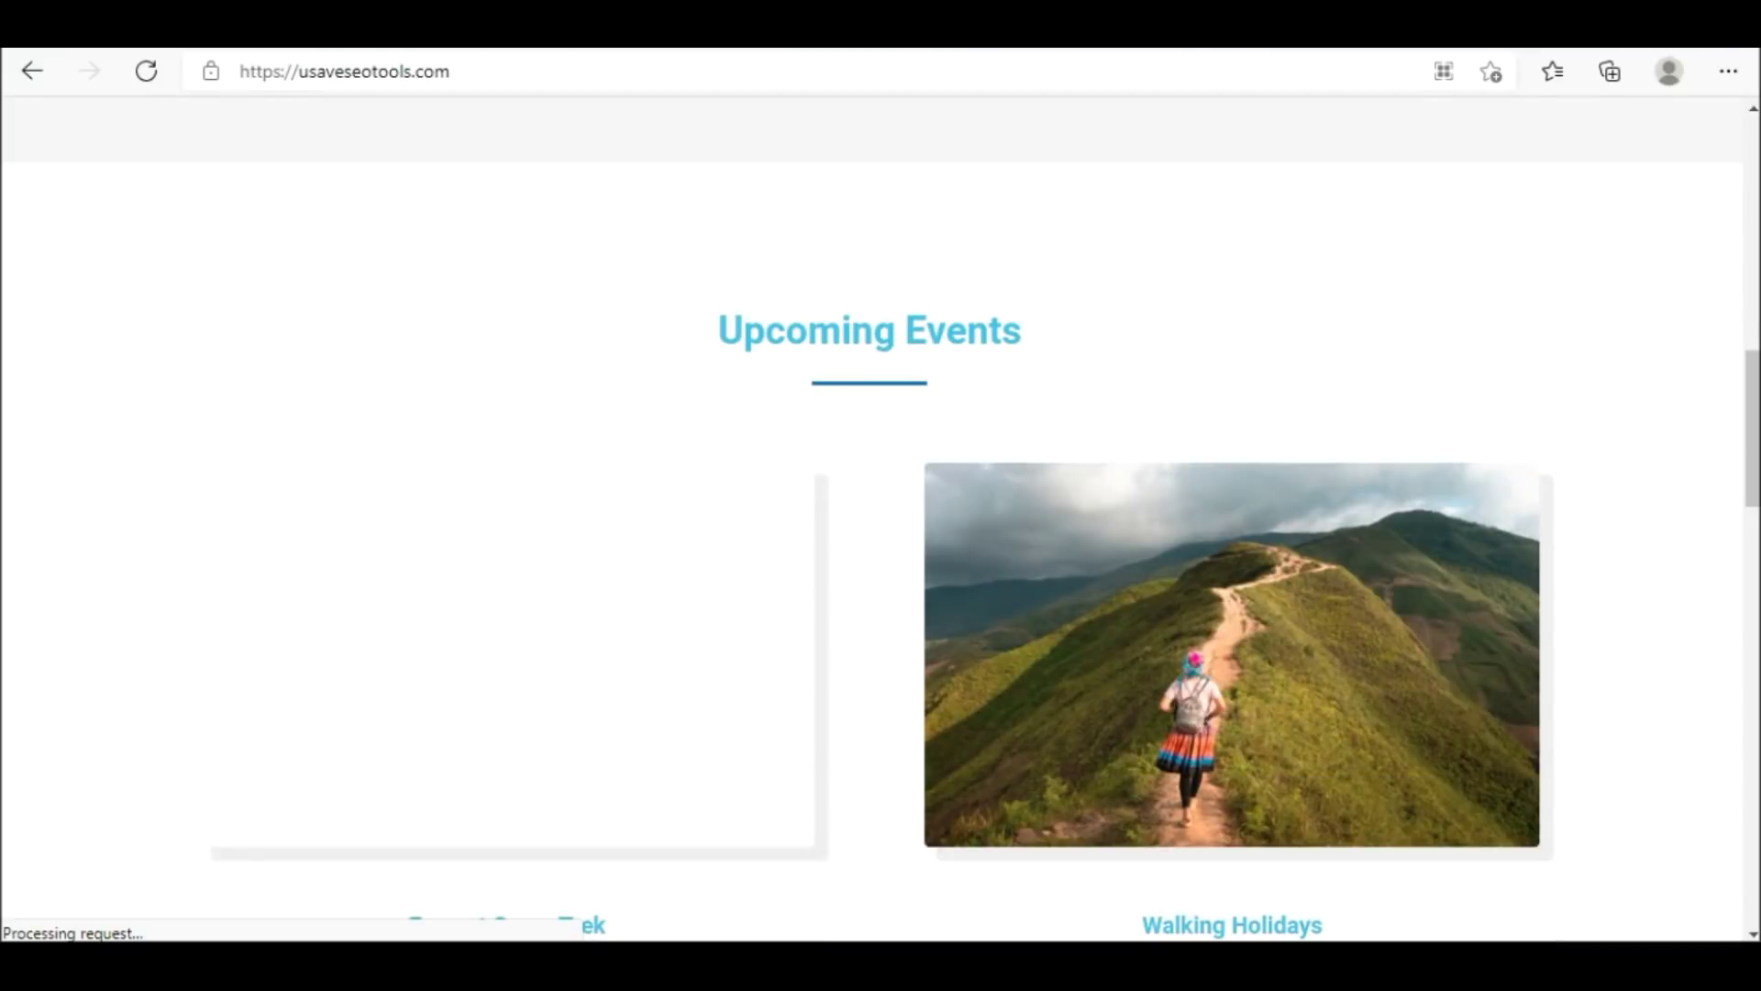
left_click_drag(1754, 332, 1754, 124)
left_click_drag(1754, 211, 1732, 174)
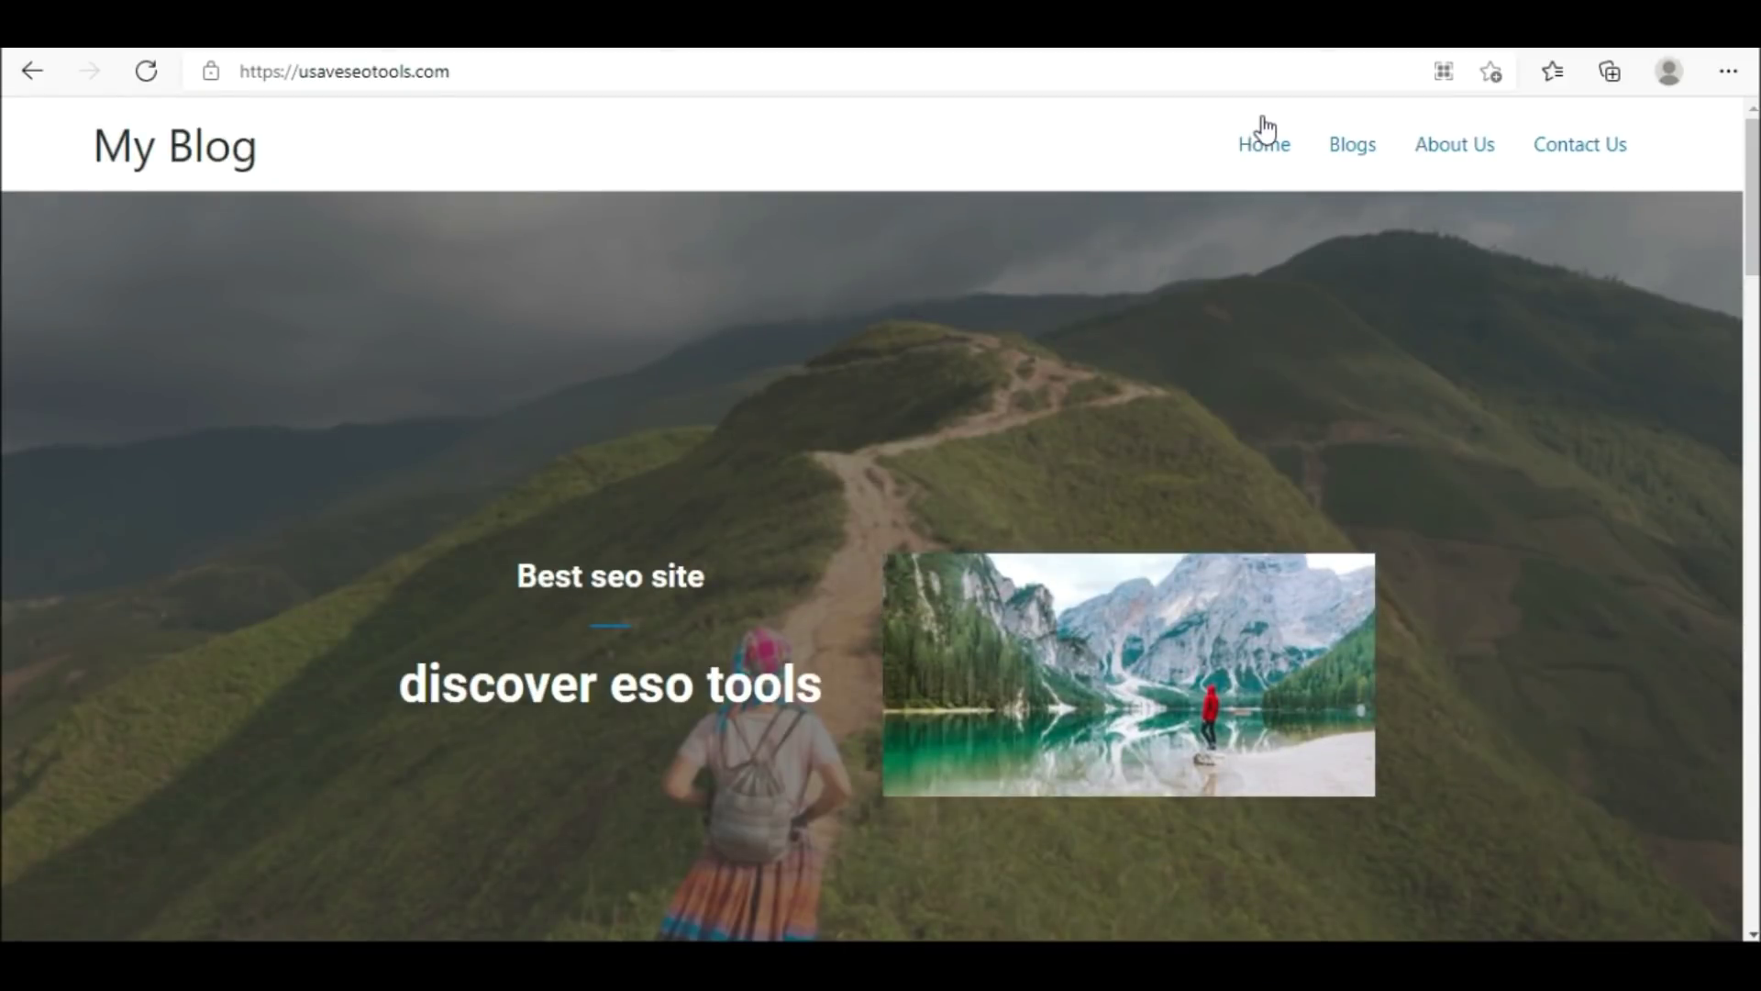
left_click(1355, 156)
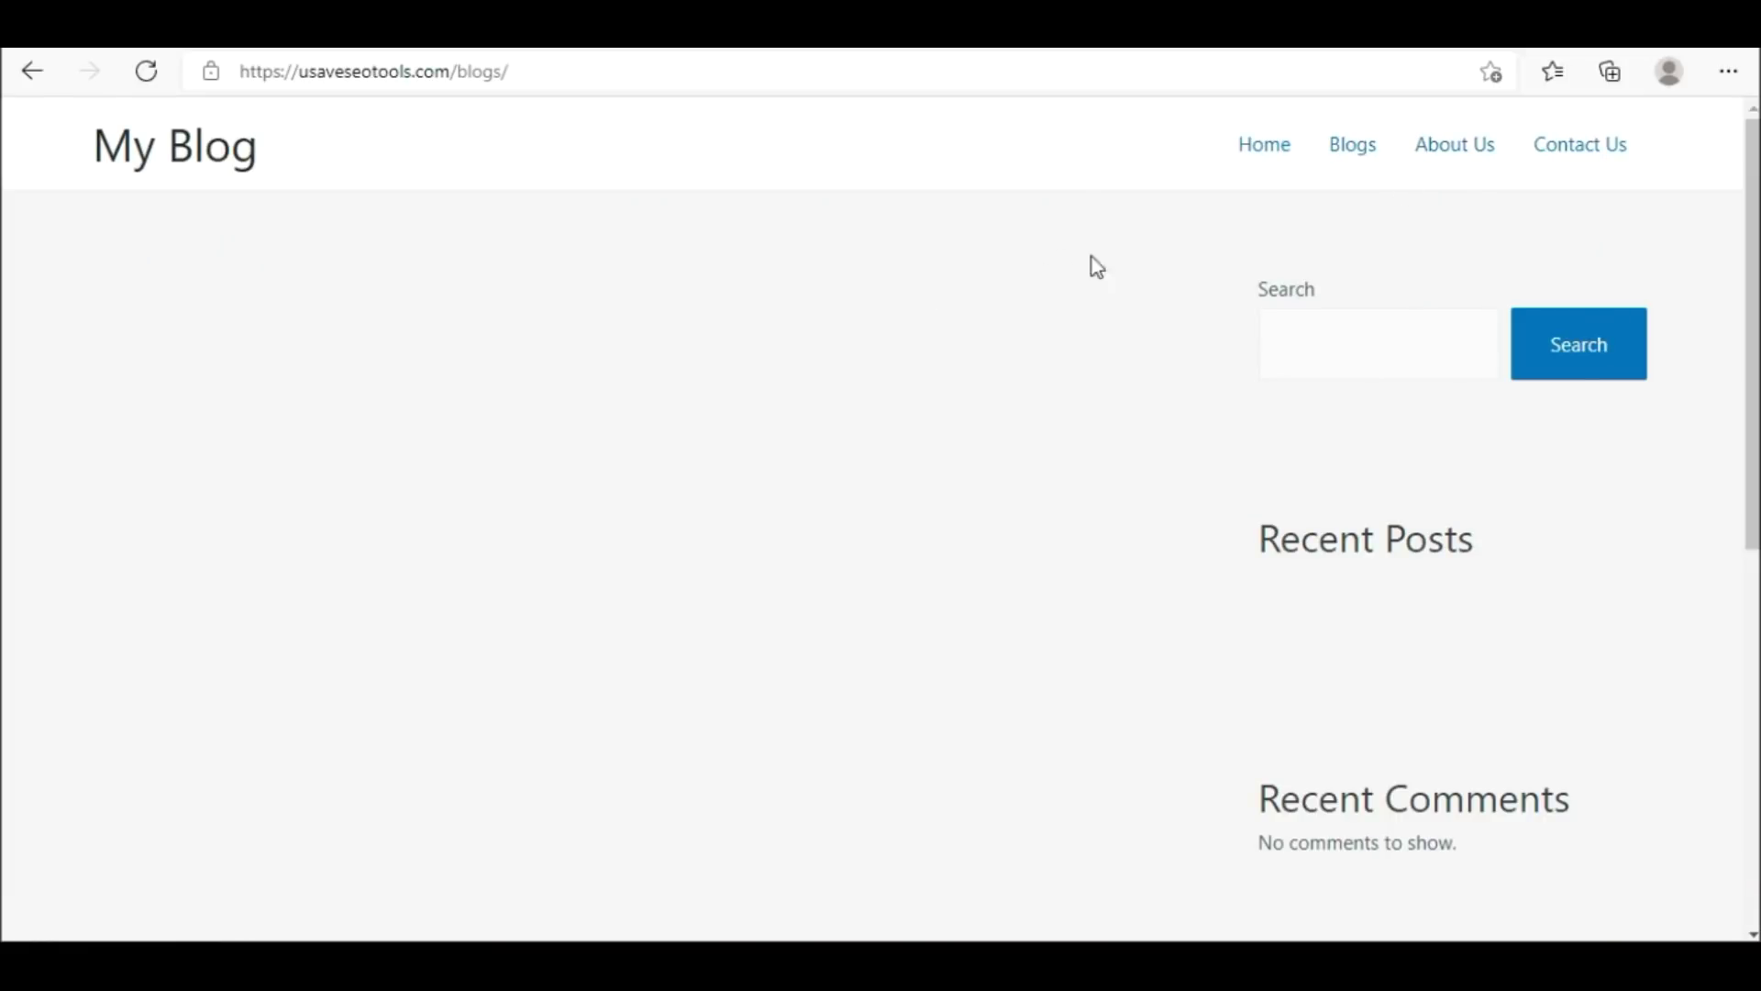
left_click(1465, 165)
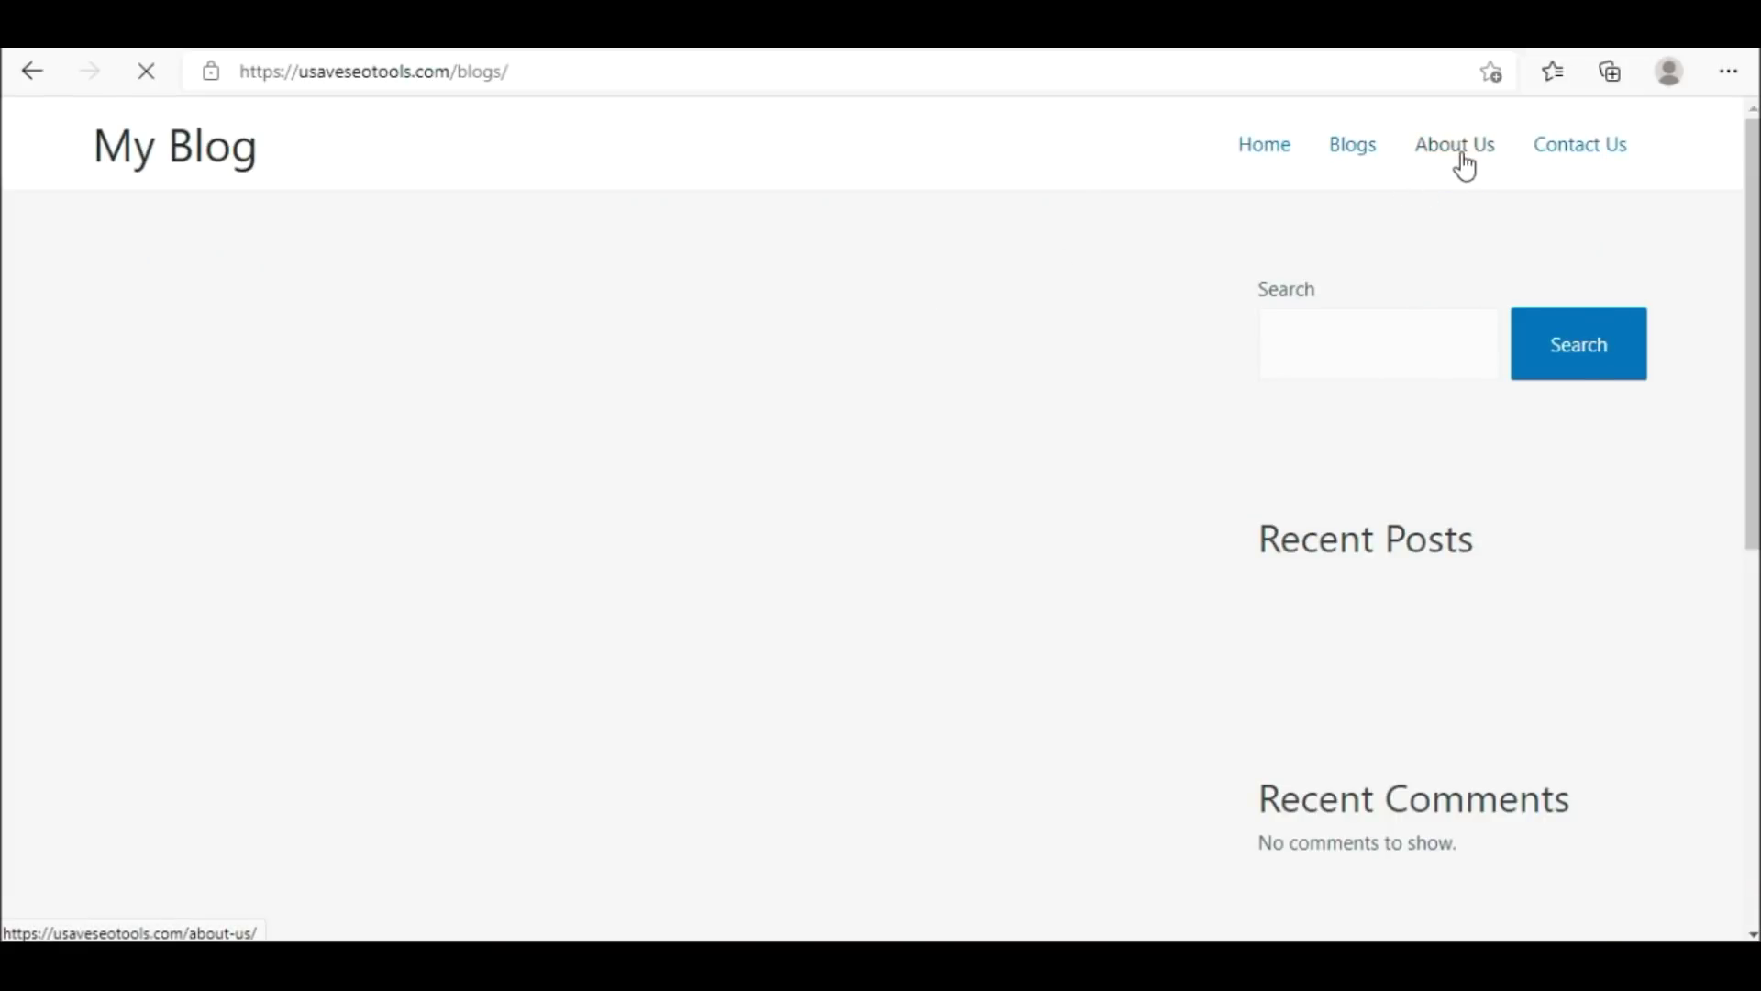
left_click(1578, 163)
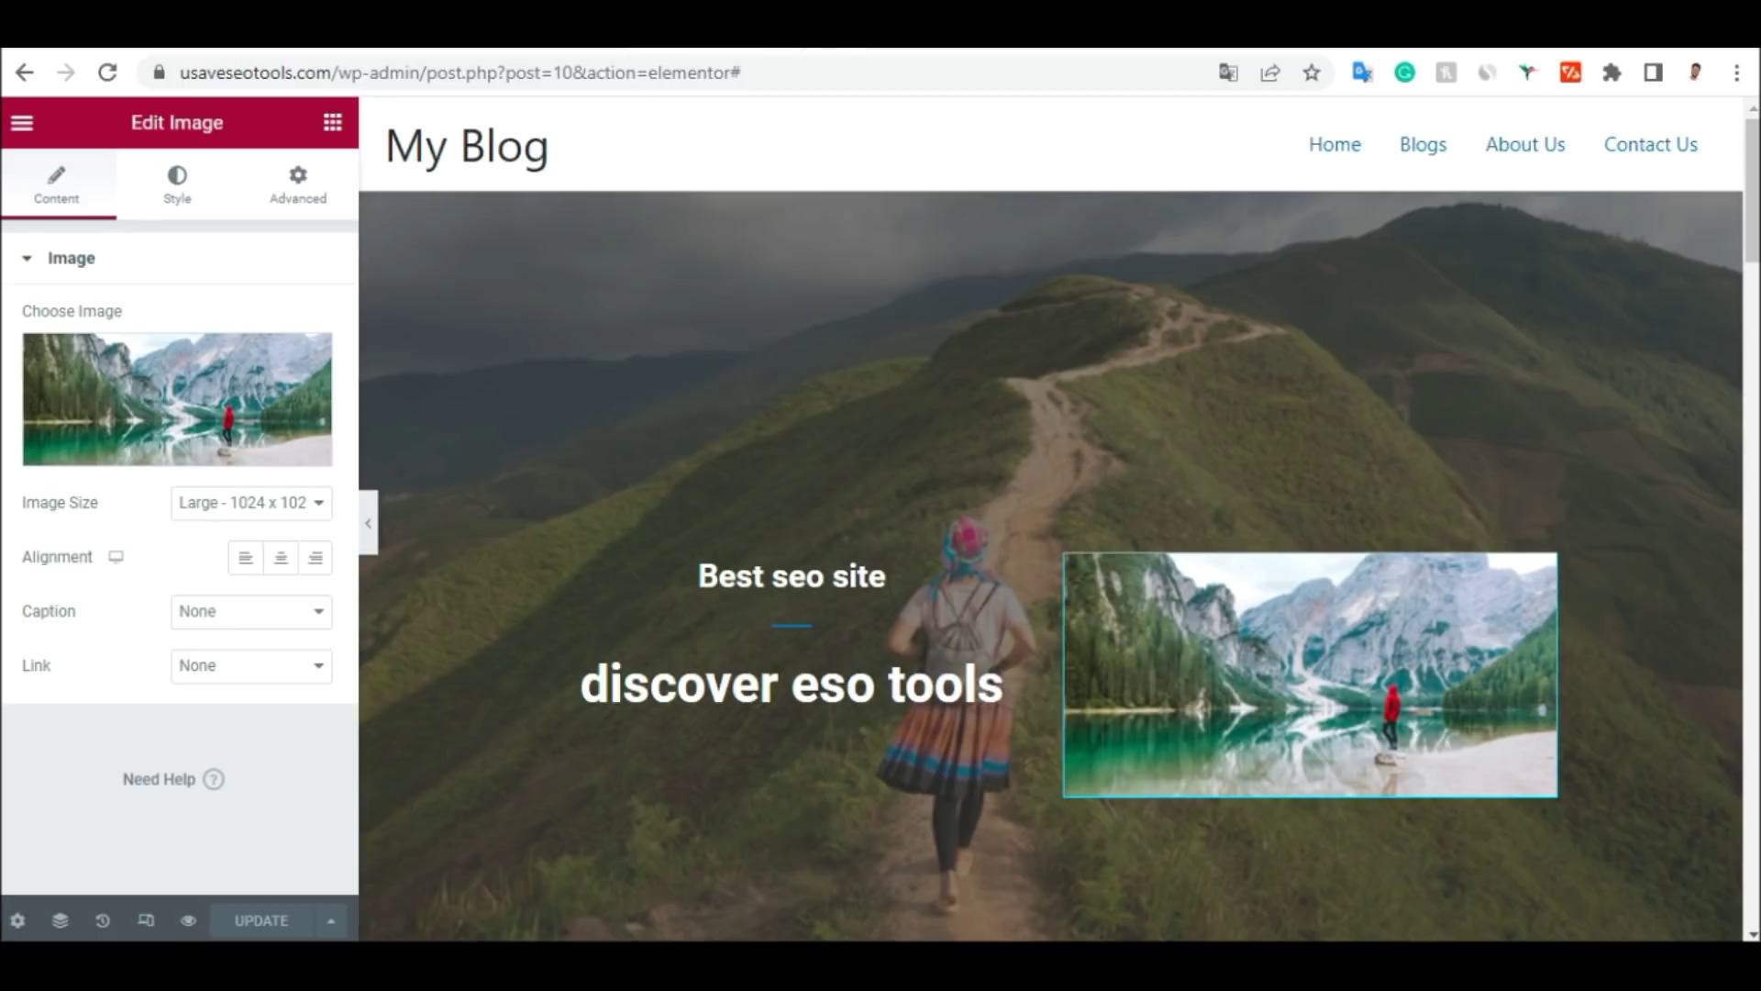
Reload the live site and open the WordPress Customizer from it.
left_click(871, 28)
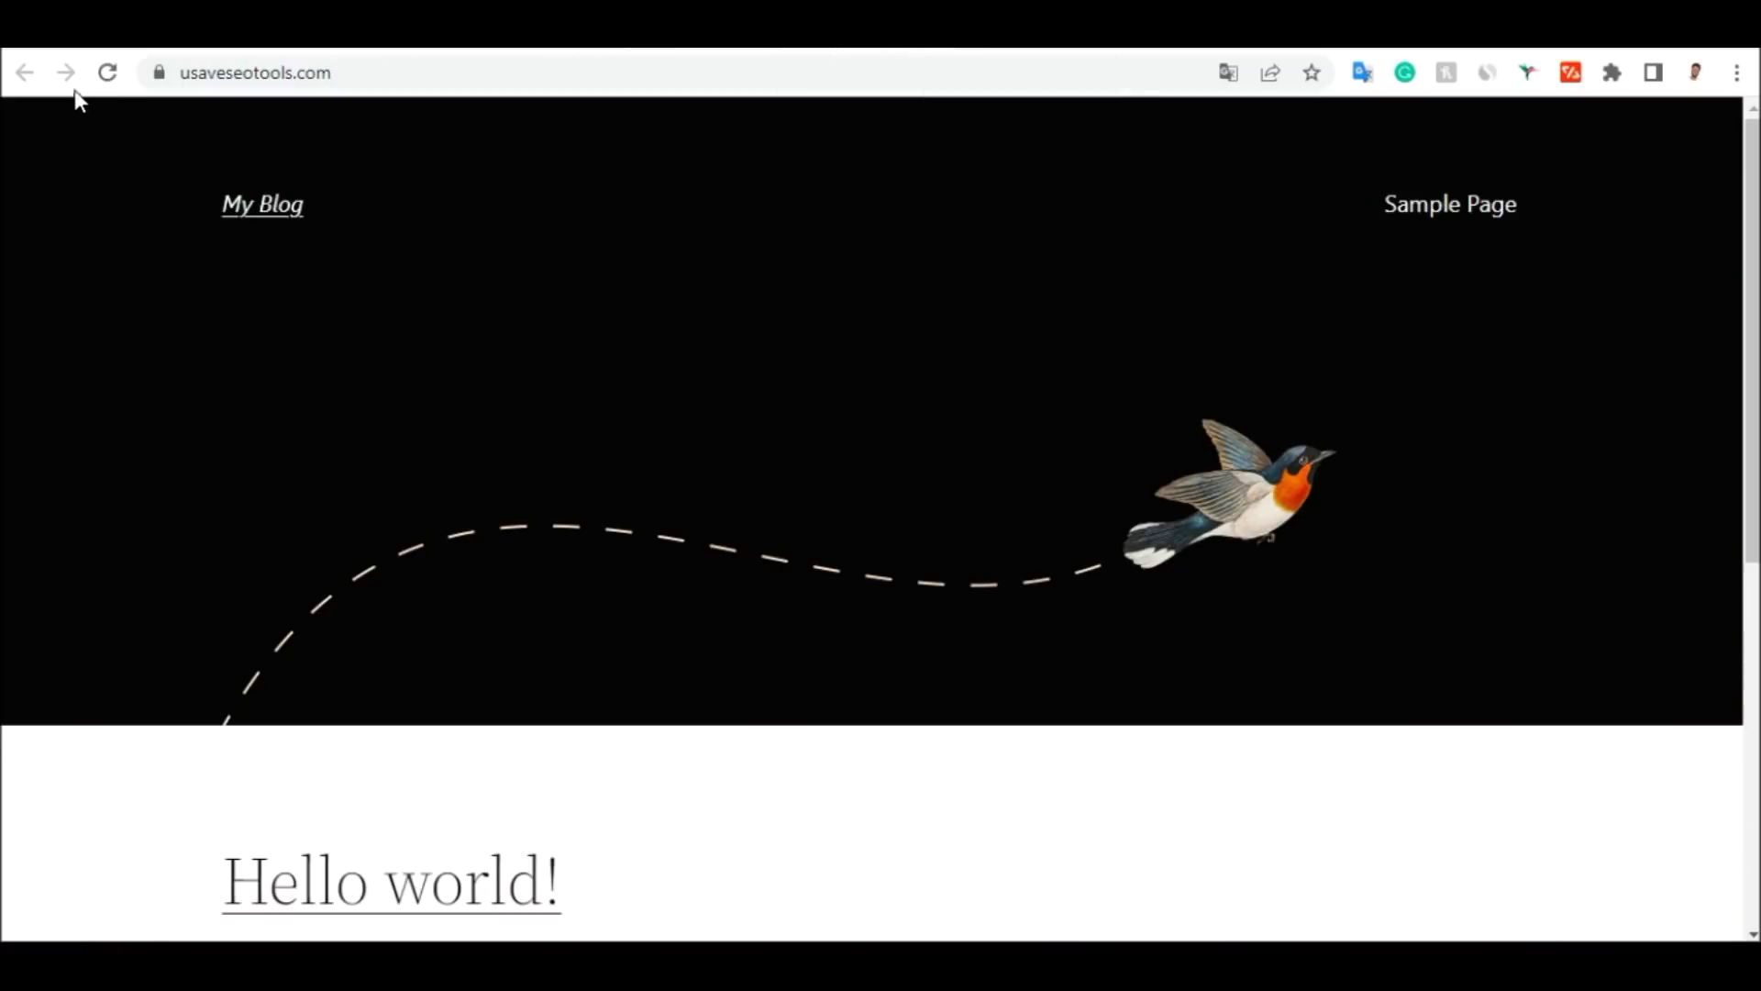
left_click(125, 68)
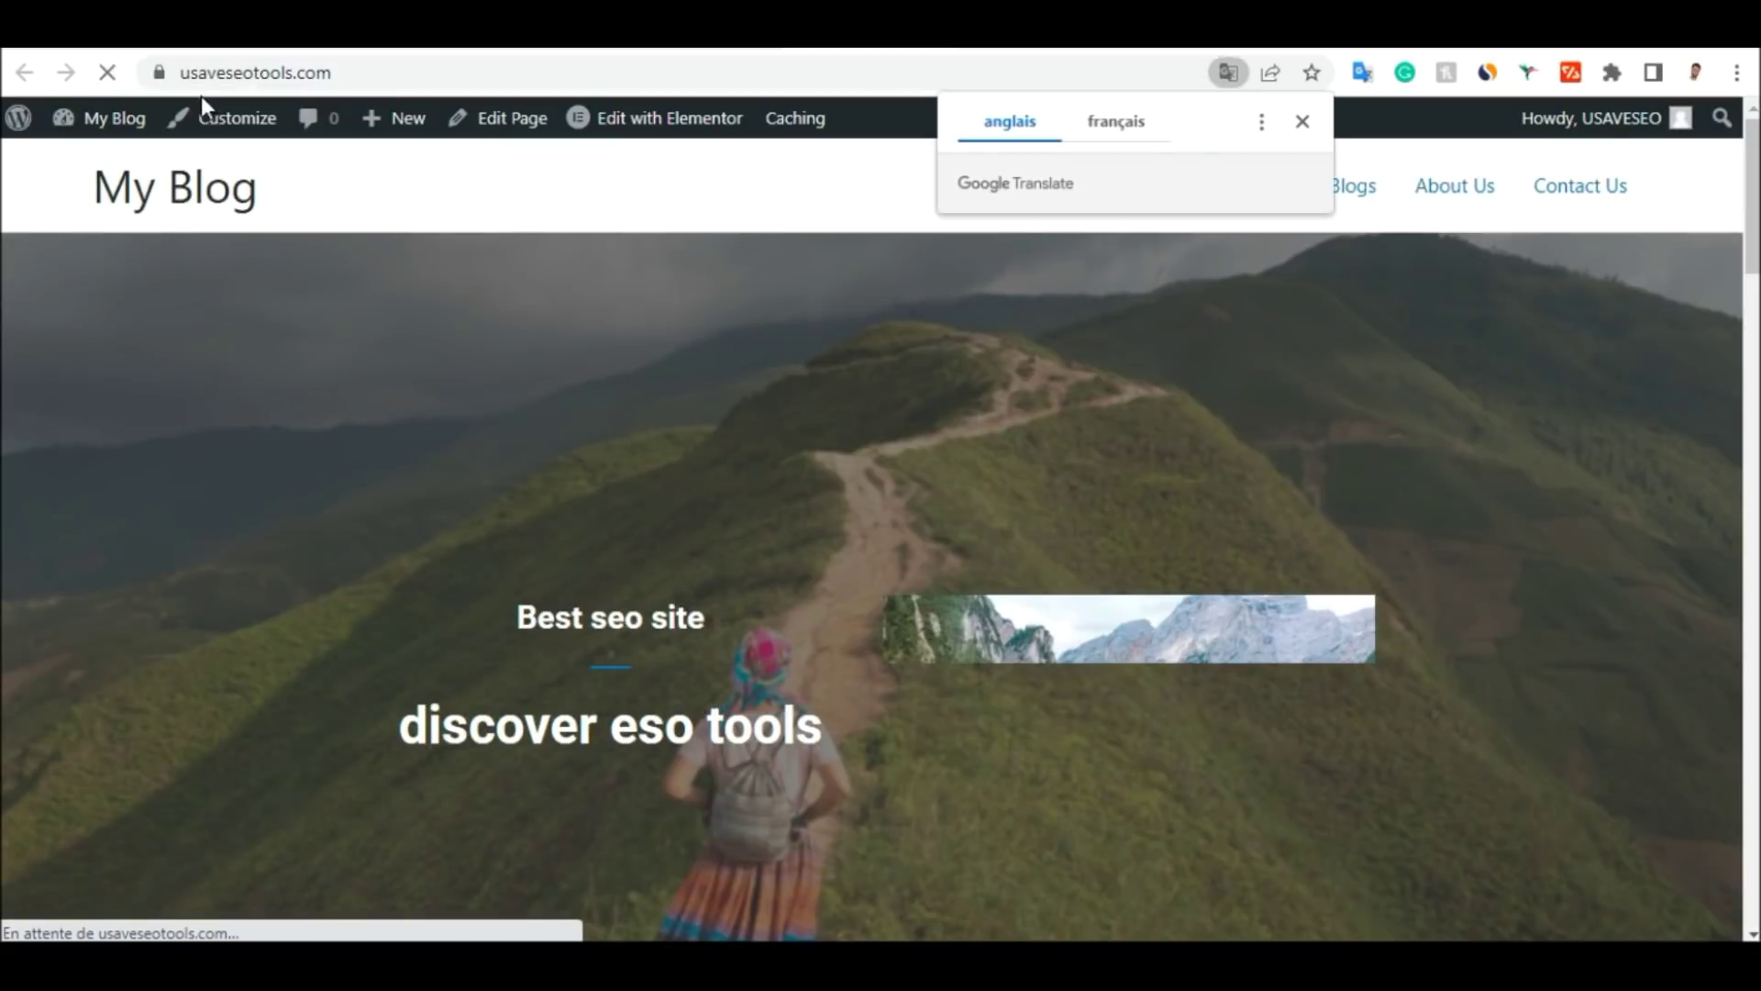
left_click(207, 120)
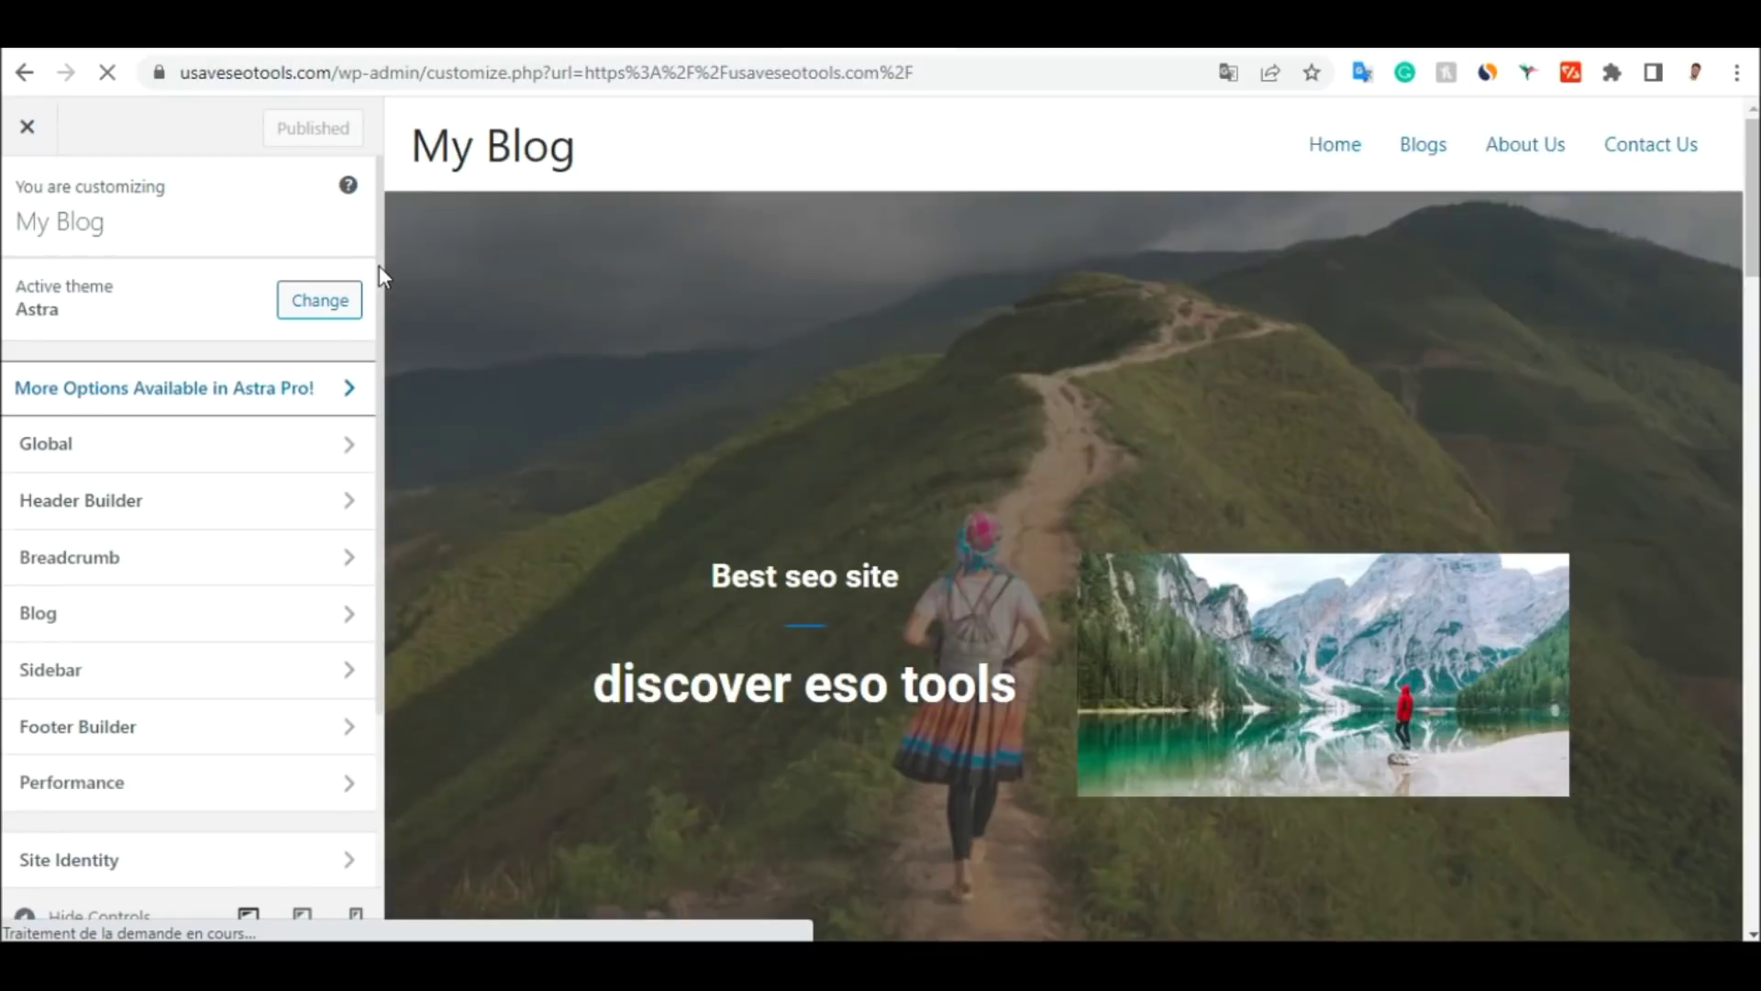
In Site Identity's title and logo settings, start selecting a logo from uploaded files.
left_click_drag(378, 266, 378, 373)
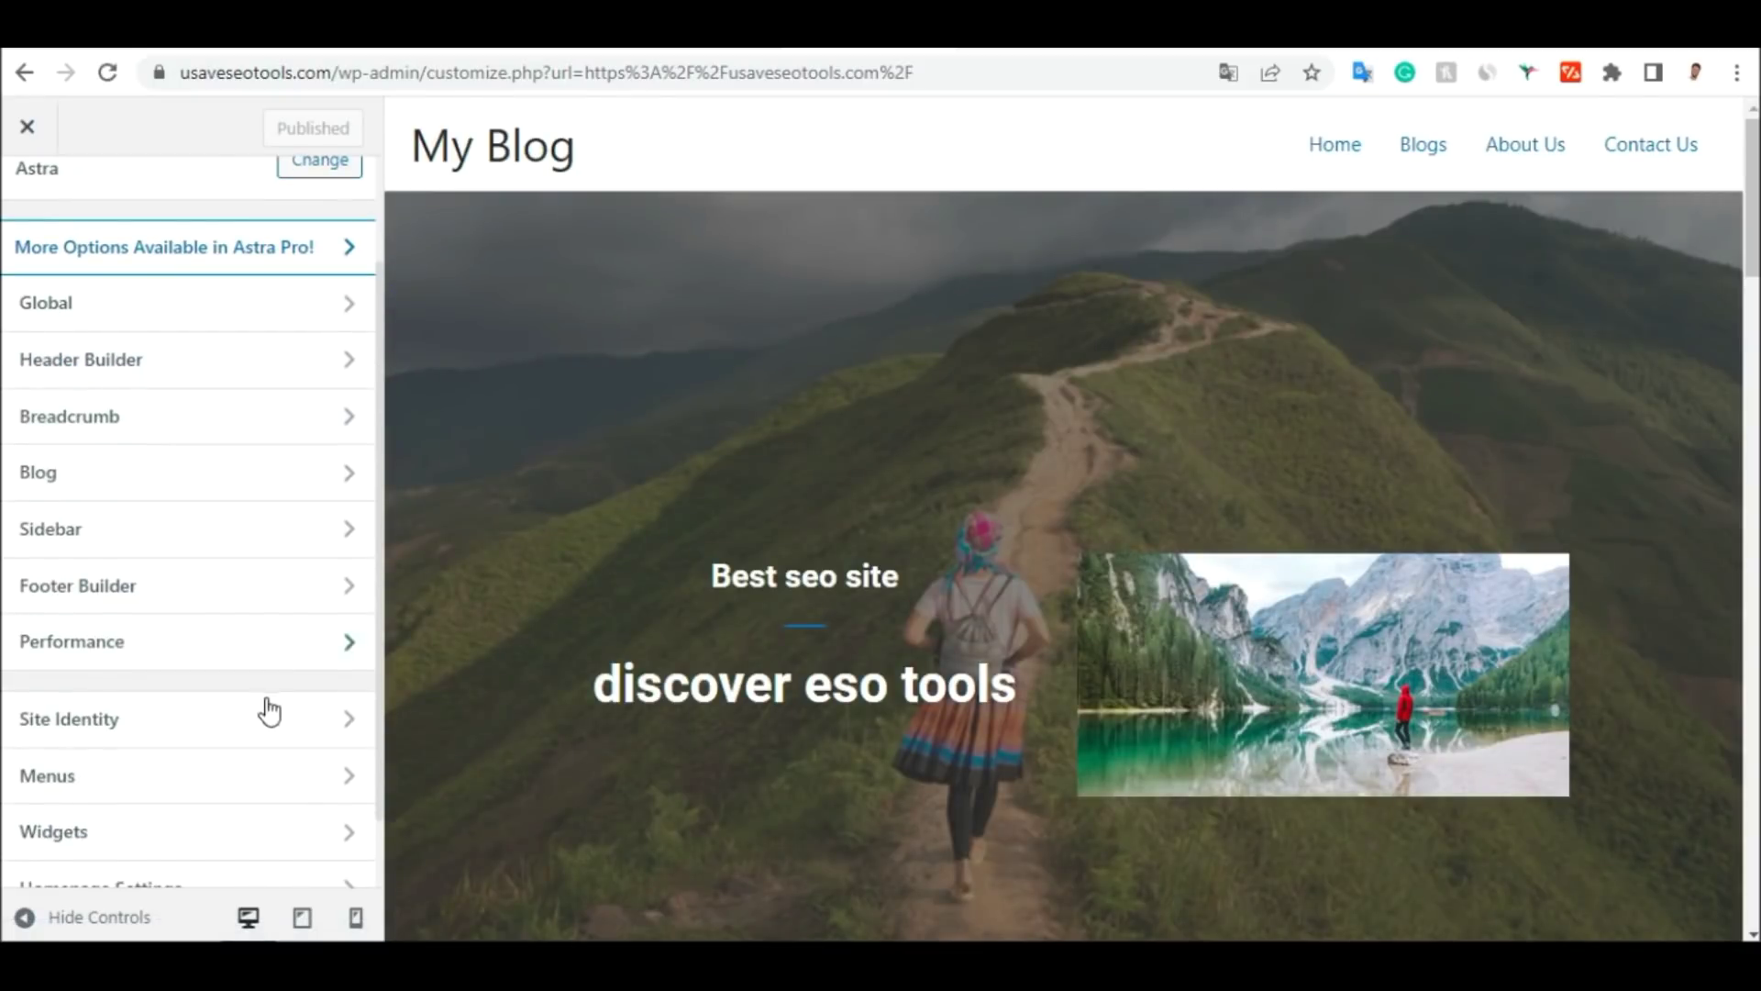
left_click(226, 725)
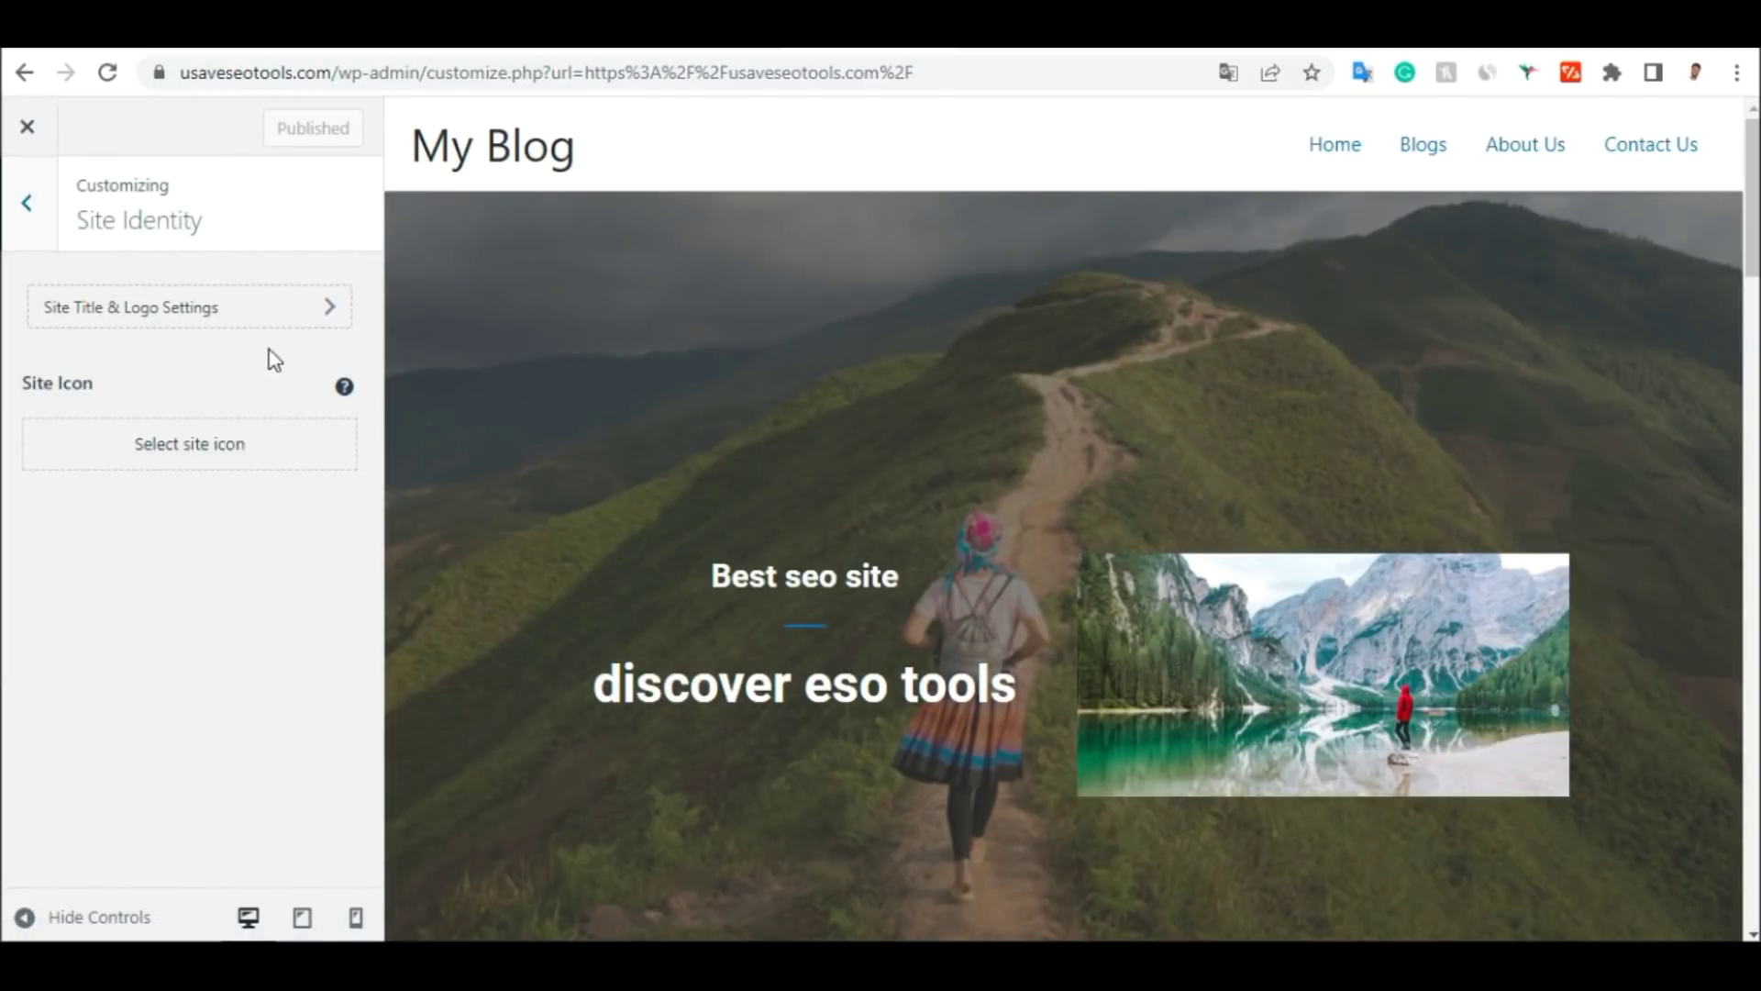
left_click(218, 316)
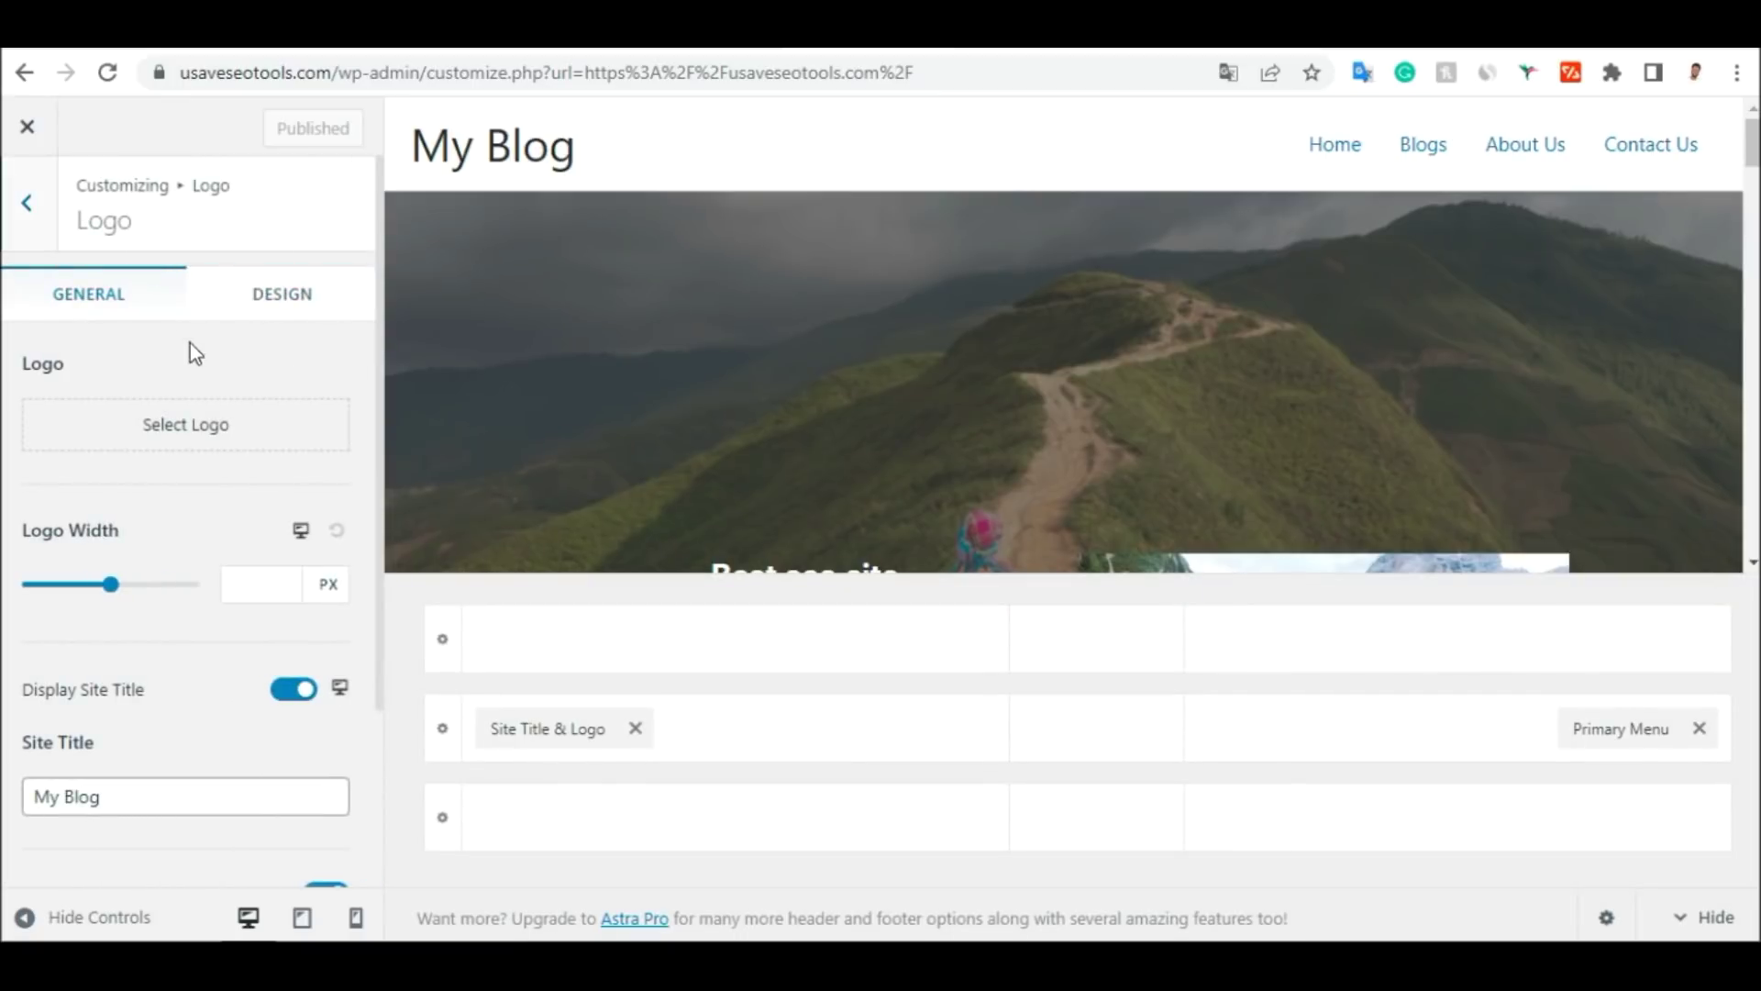
left_click(243, 422)
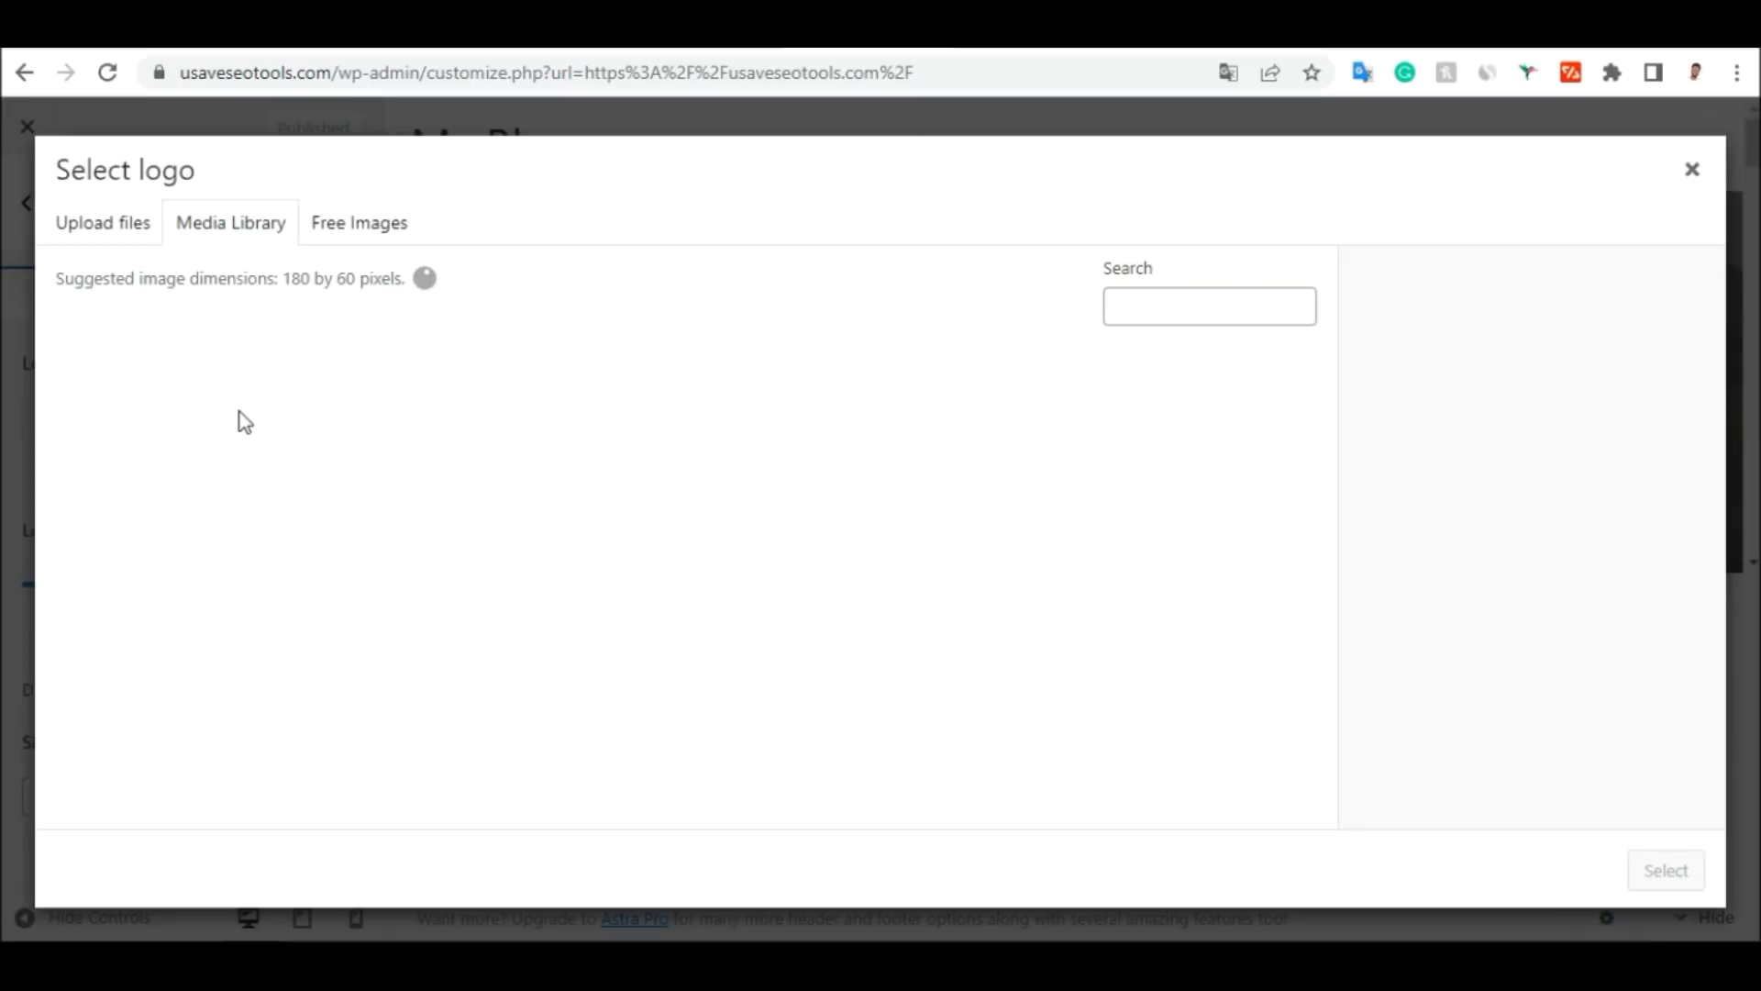
left_click(101, 225)
Upload all four PNG files from the Usaveseotools folder to the media library.
left_click(926, 562)
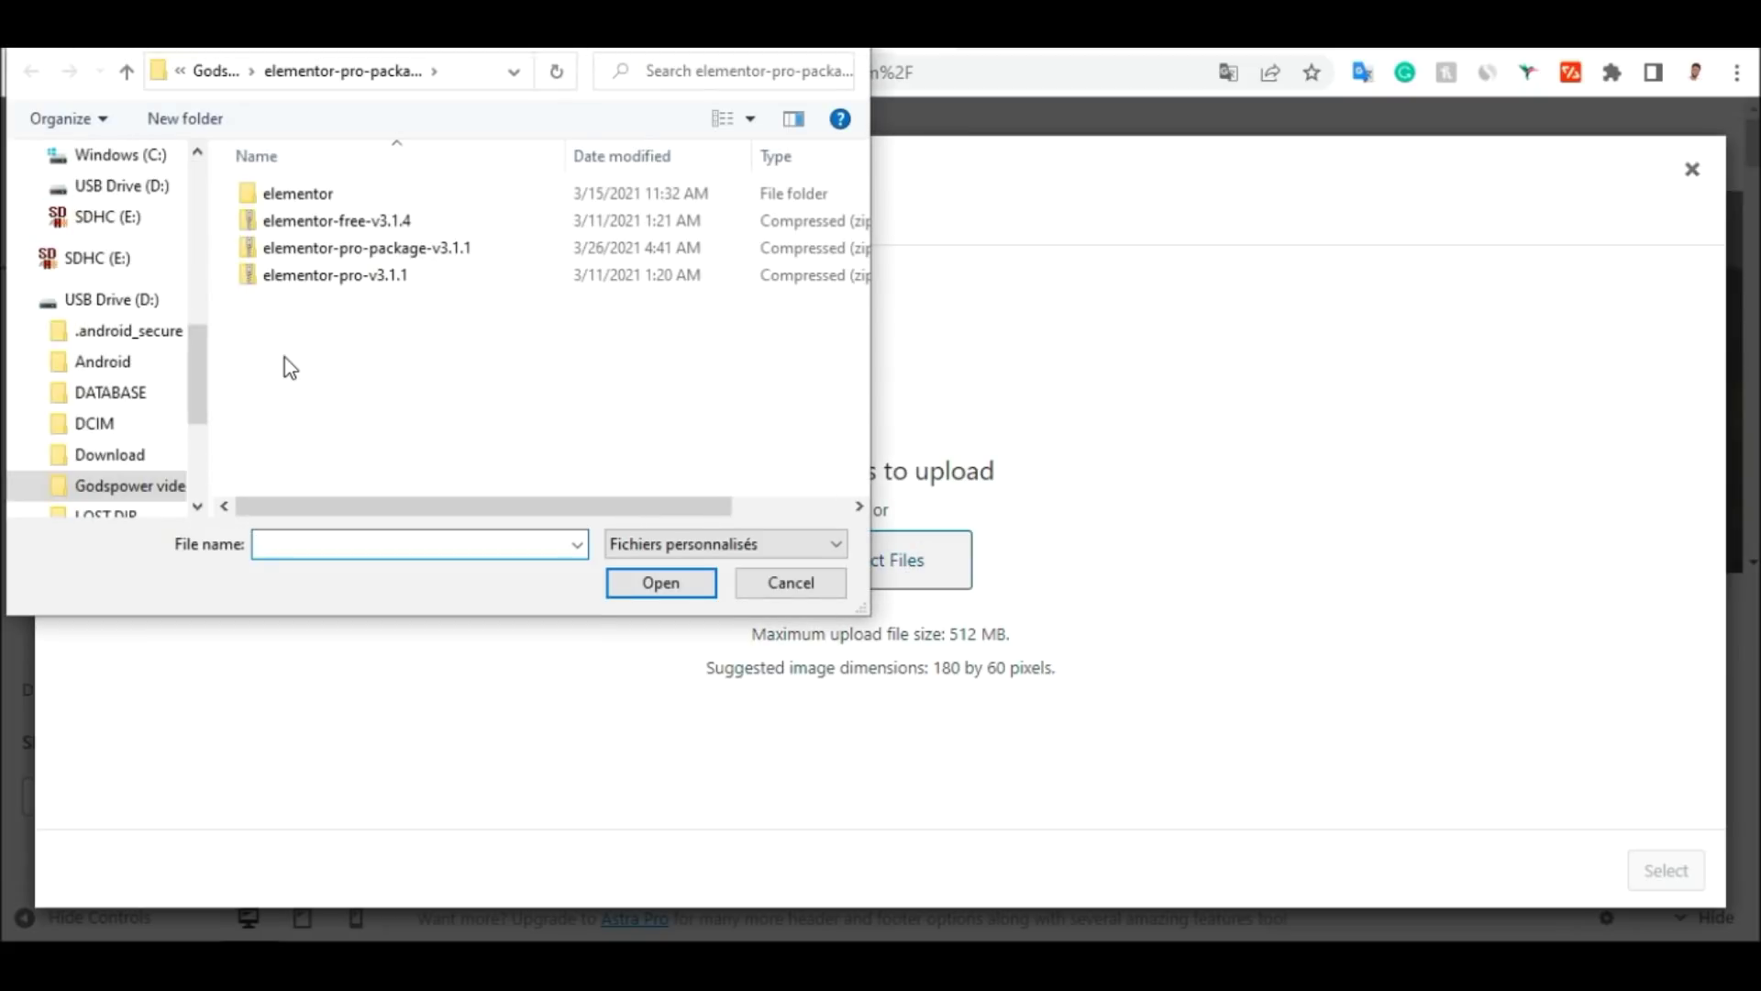
left_click_drag(211, 336, 206, 425)
left_click(146, 442)
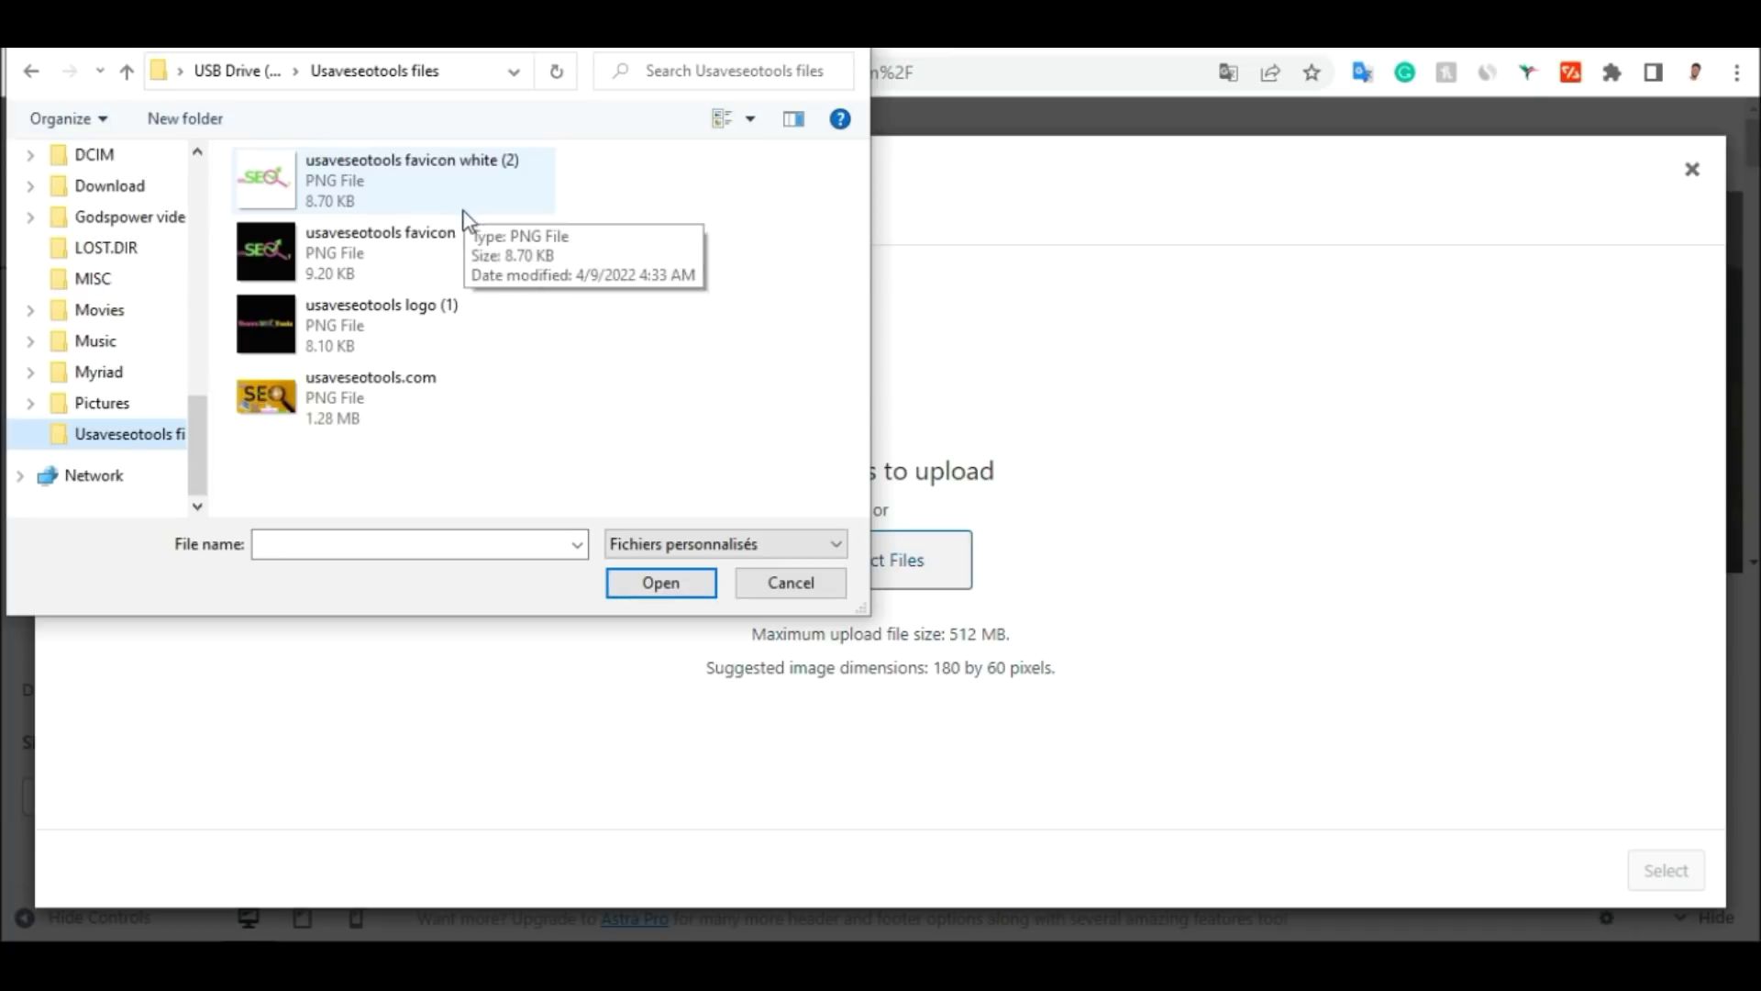
left_click(447, 319)
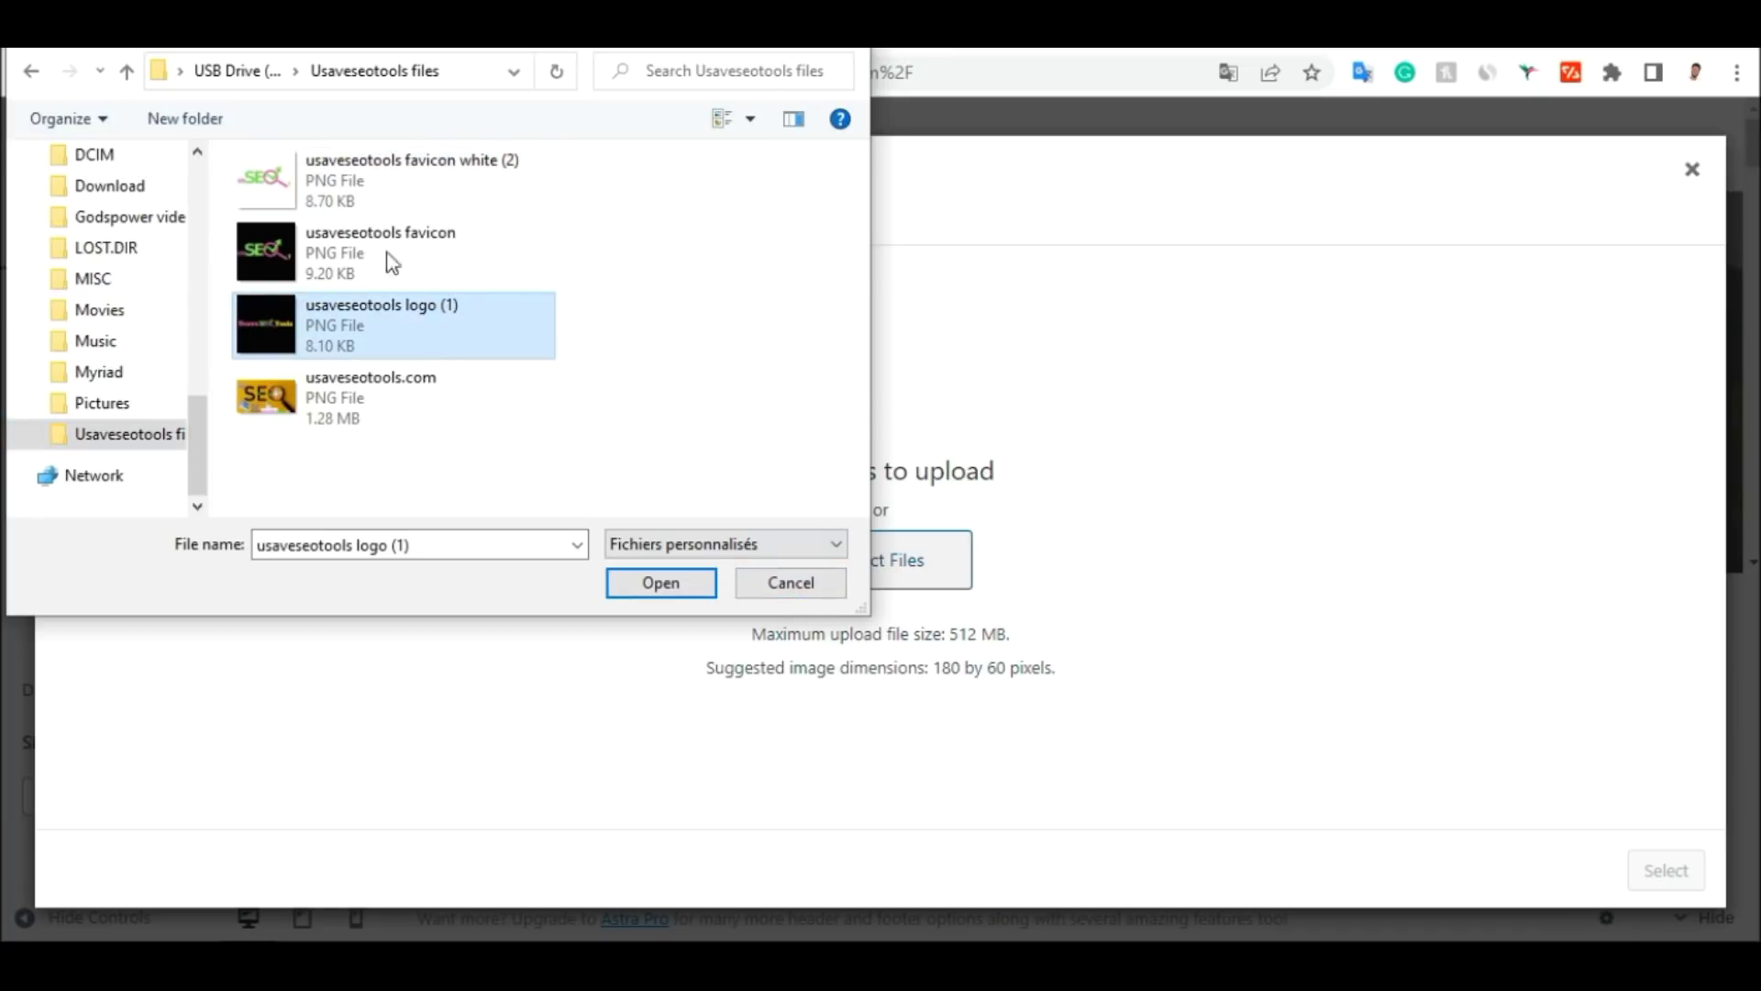
left_click(229, 160)
left_click(487, 431, "shift")
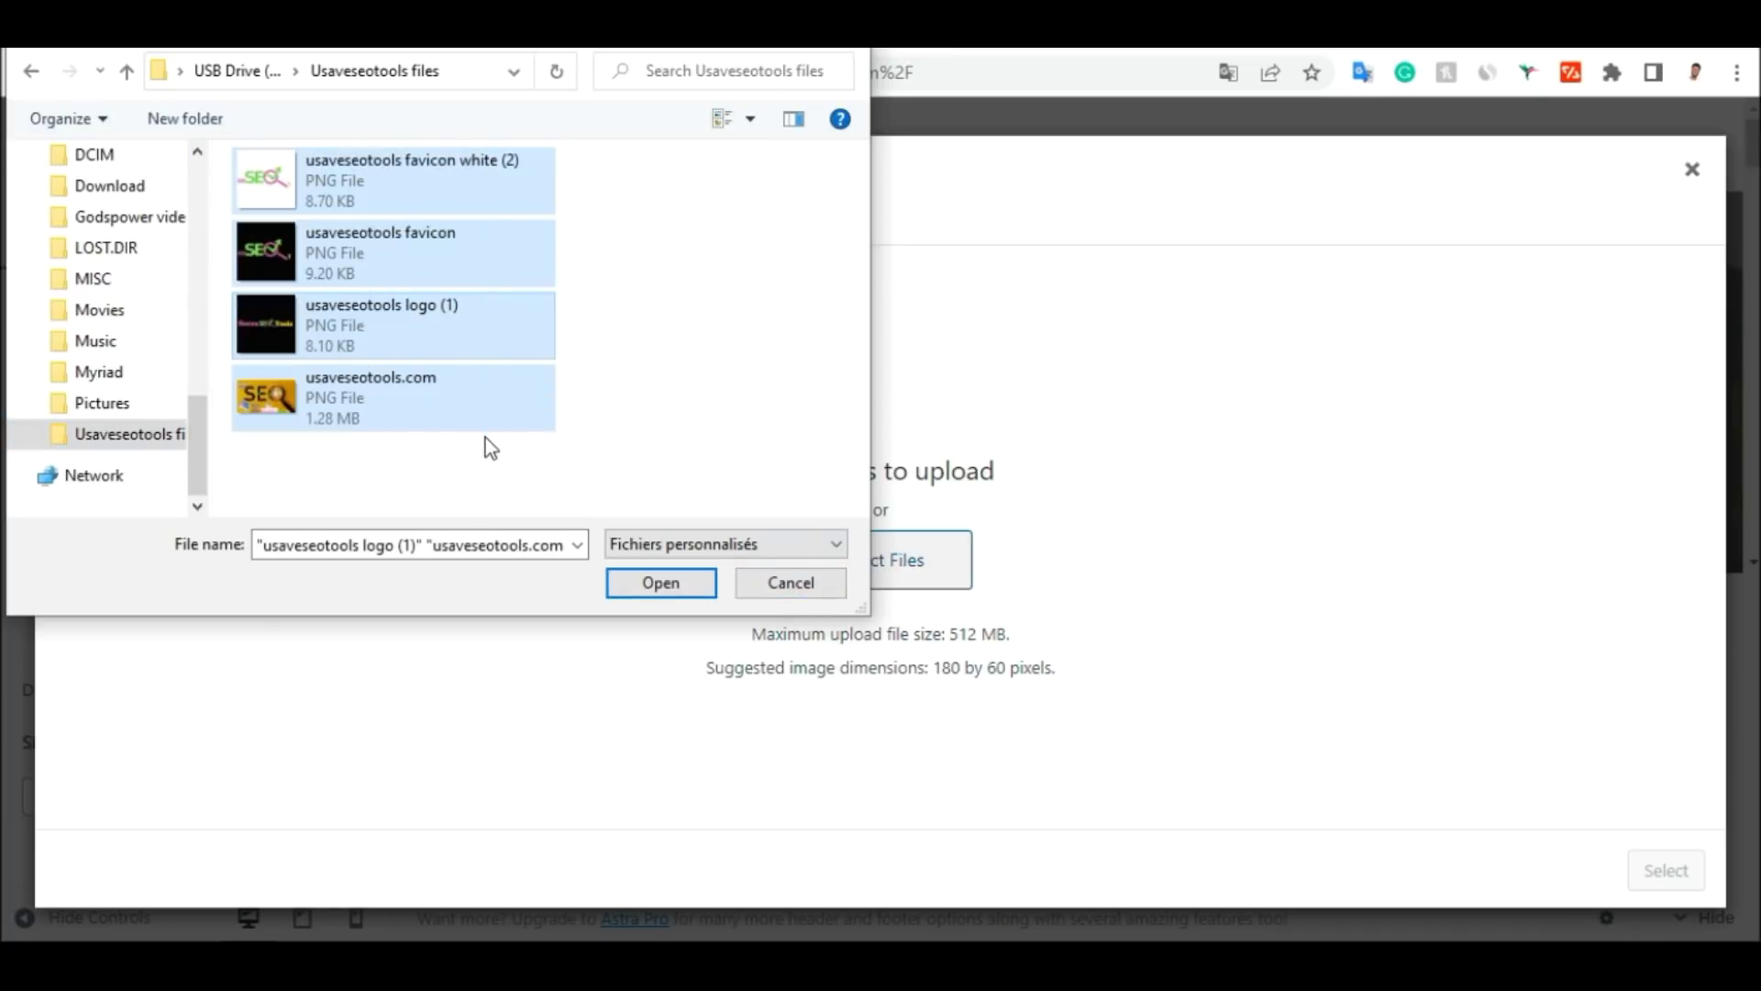
left_click(711, 583)
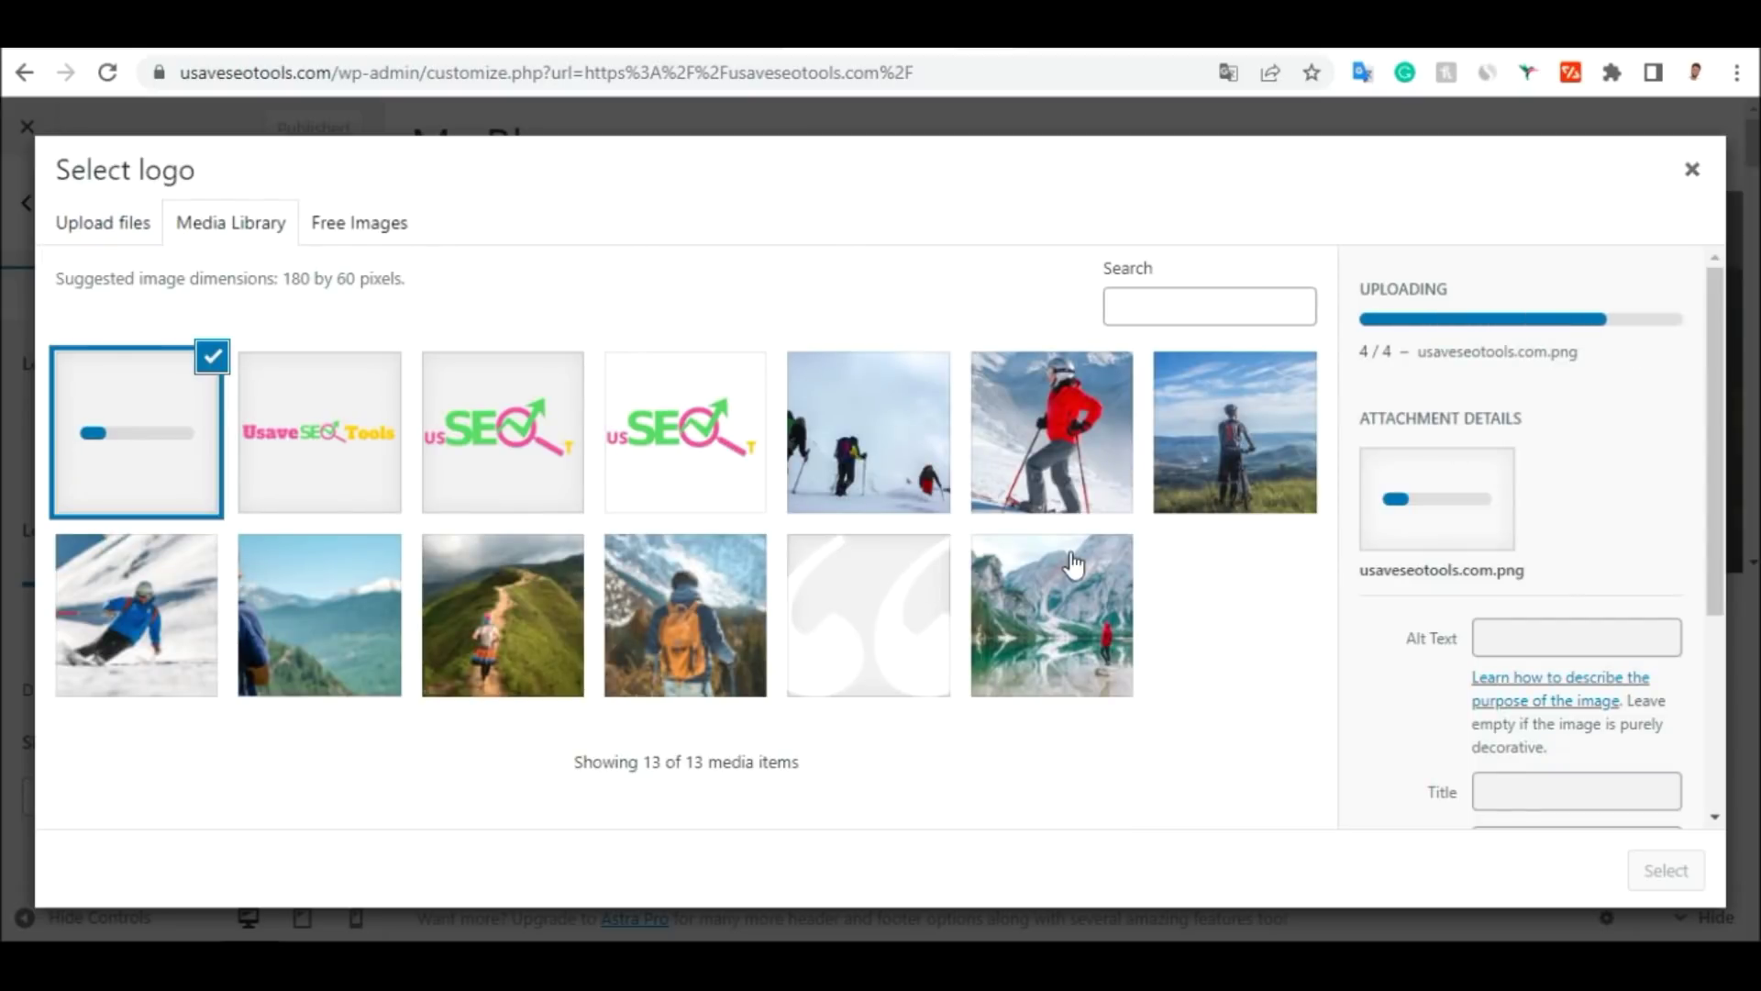
Choose the UsaveSEO Tools image as the logo and apply the crop.
left_click(369, 450)
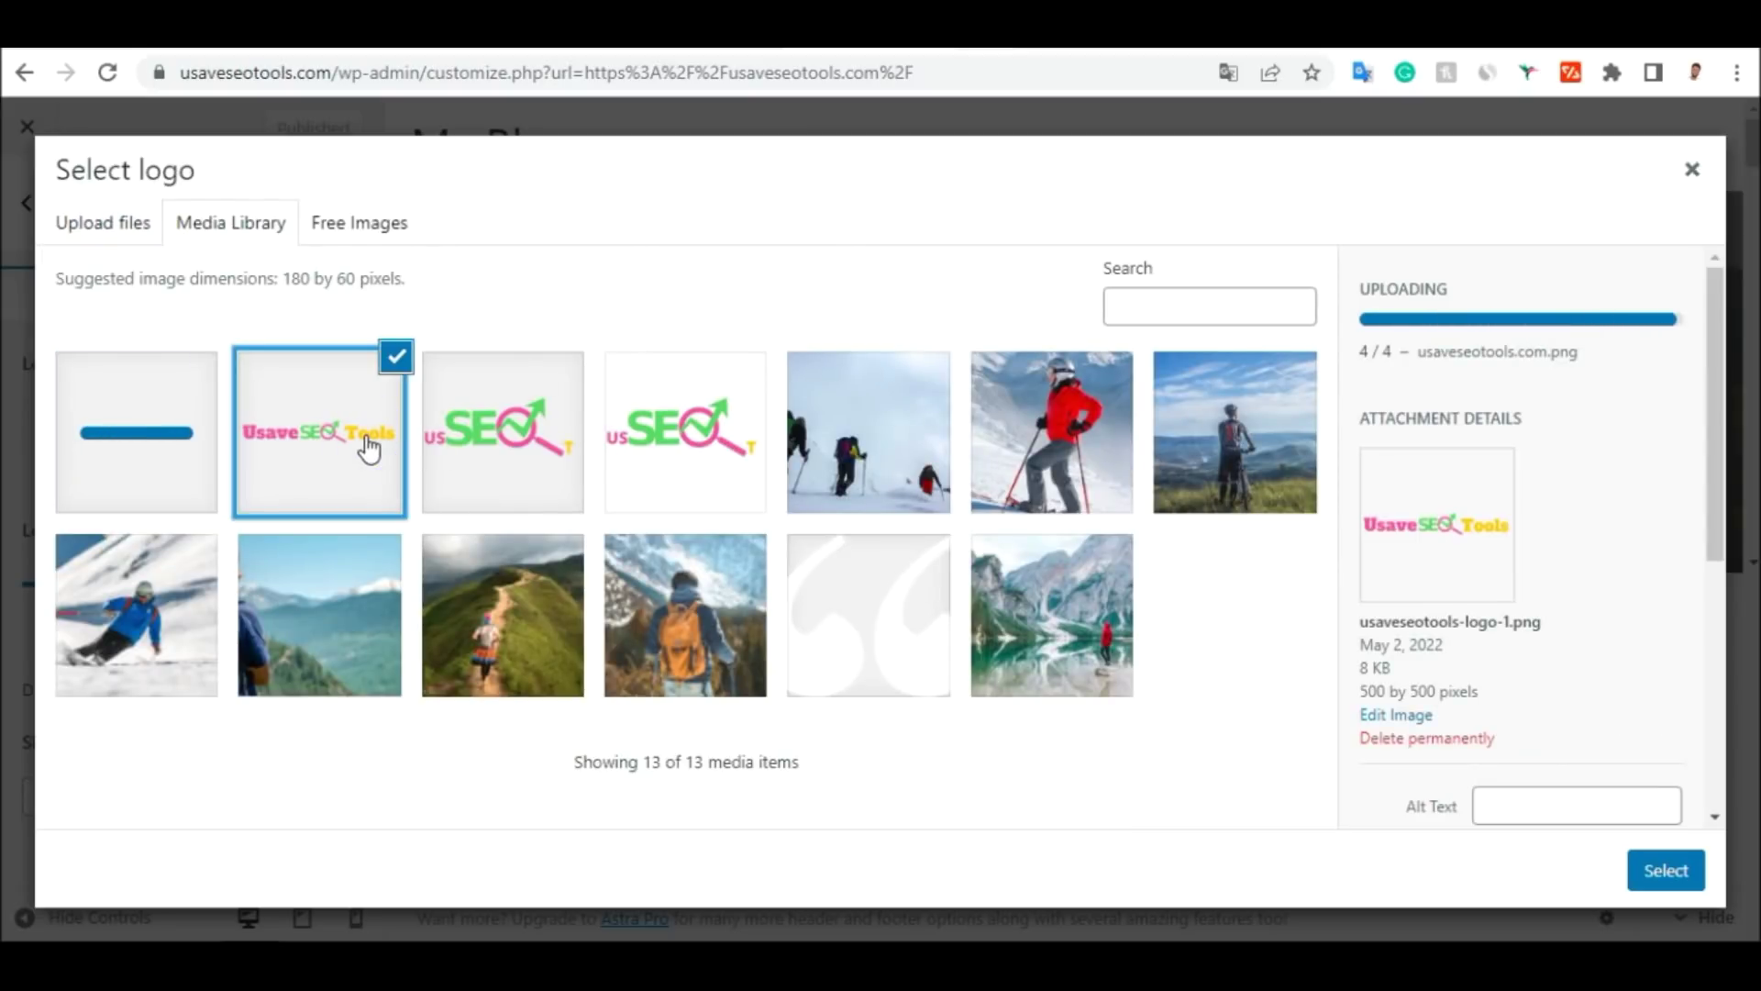
left_click(1665, 871)
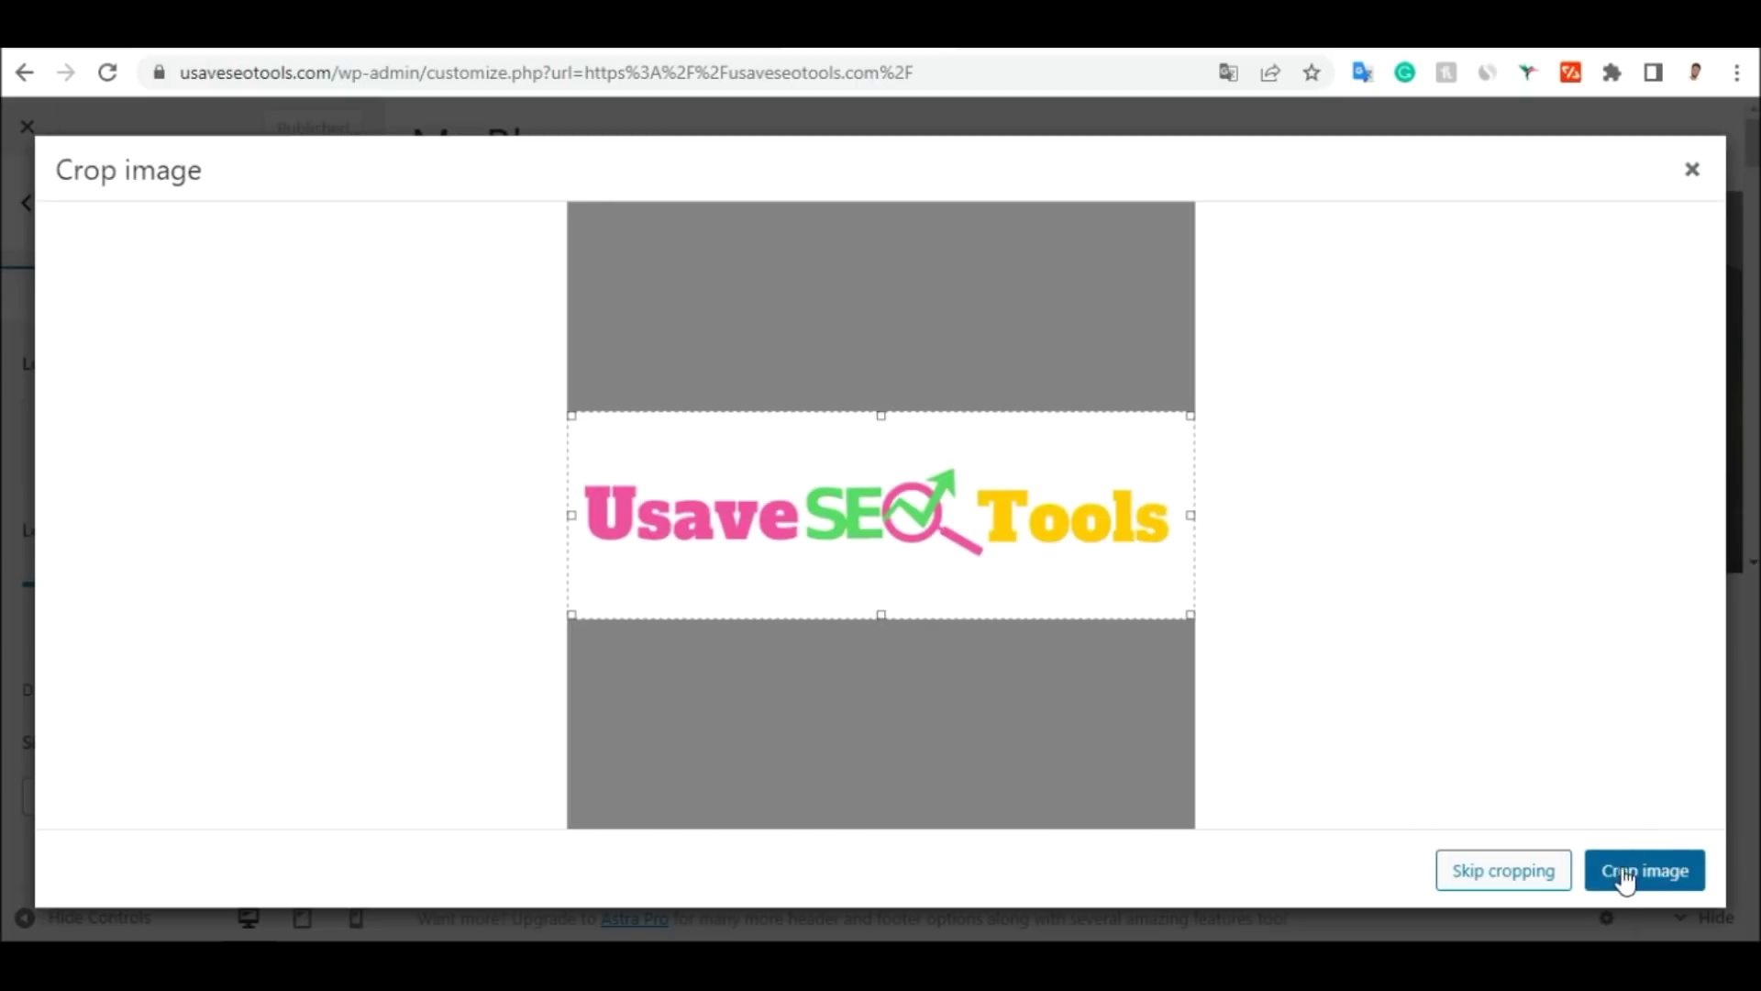
left_click(1625, 879)
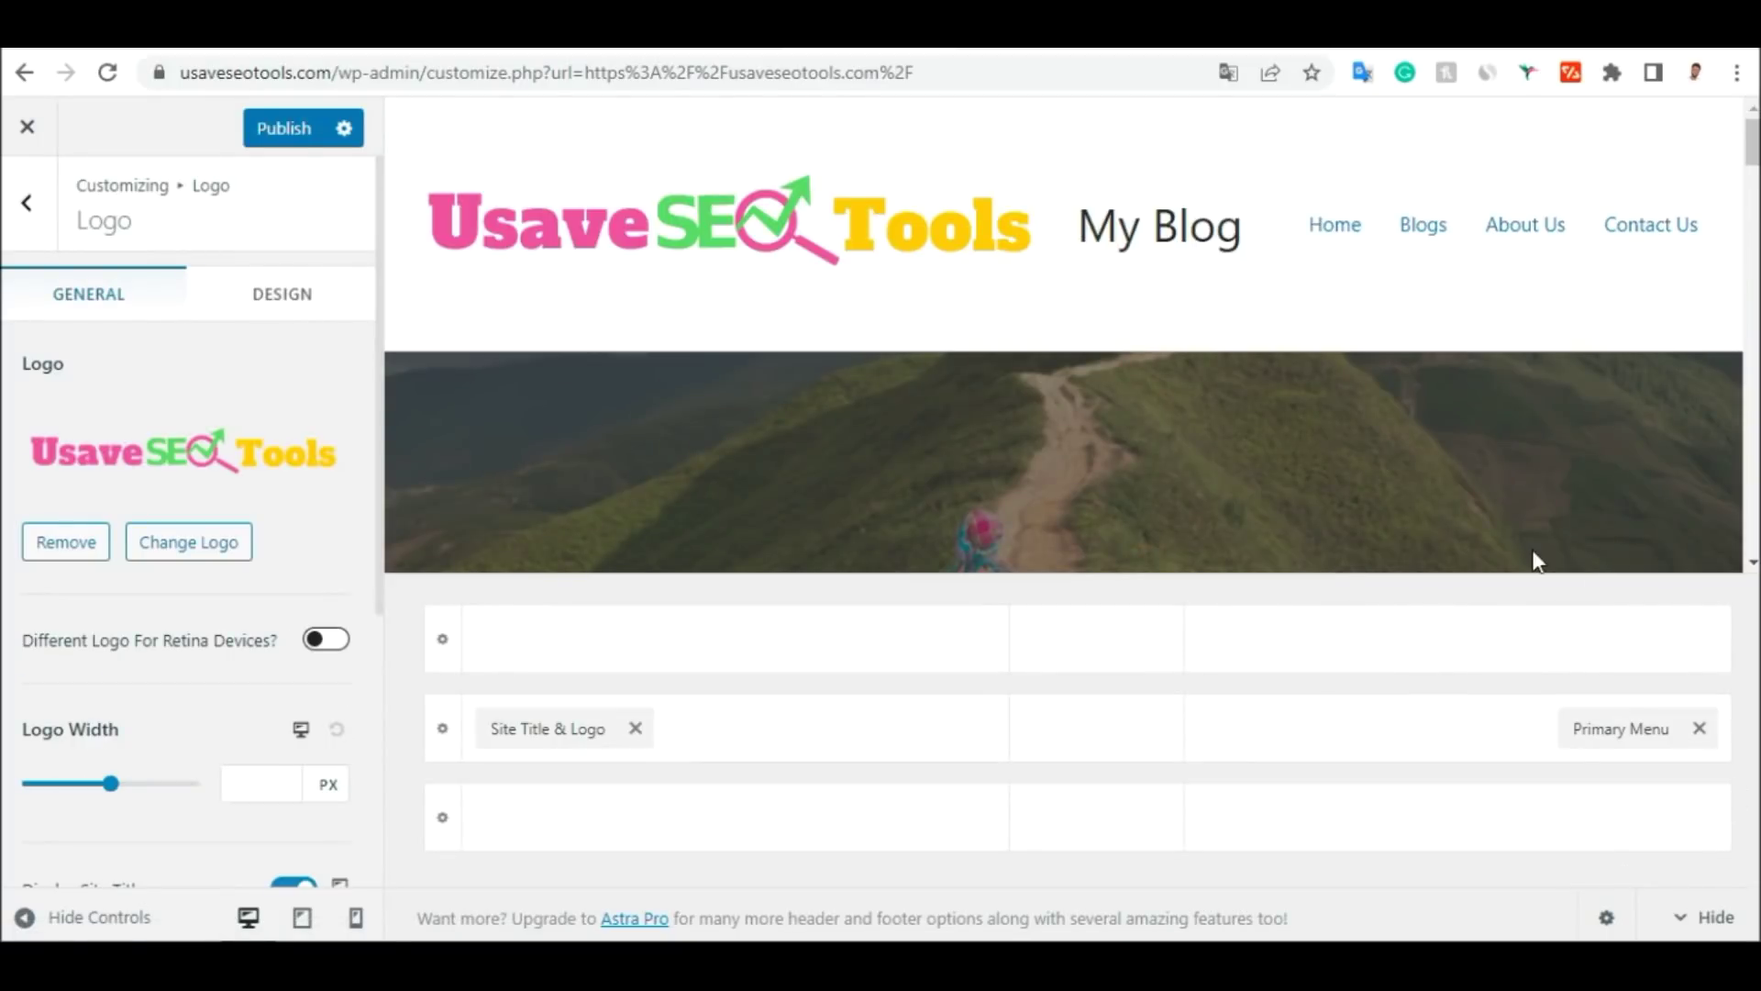
Set the logo width to 149 px, hide the My Blog site title, and publish.
left_click_drag(108, 785, 74, 789)
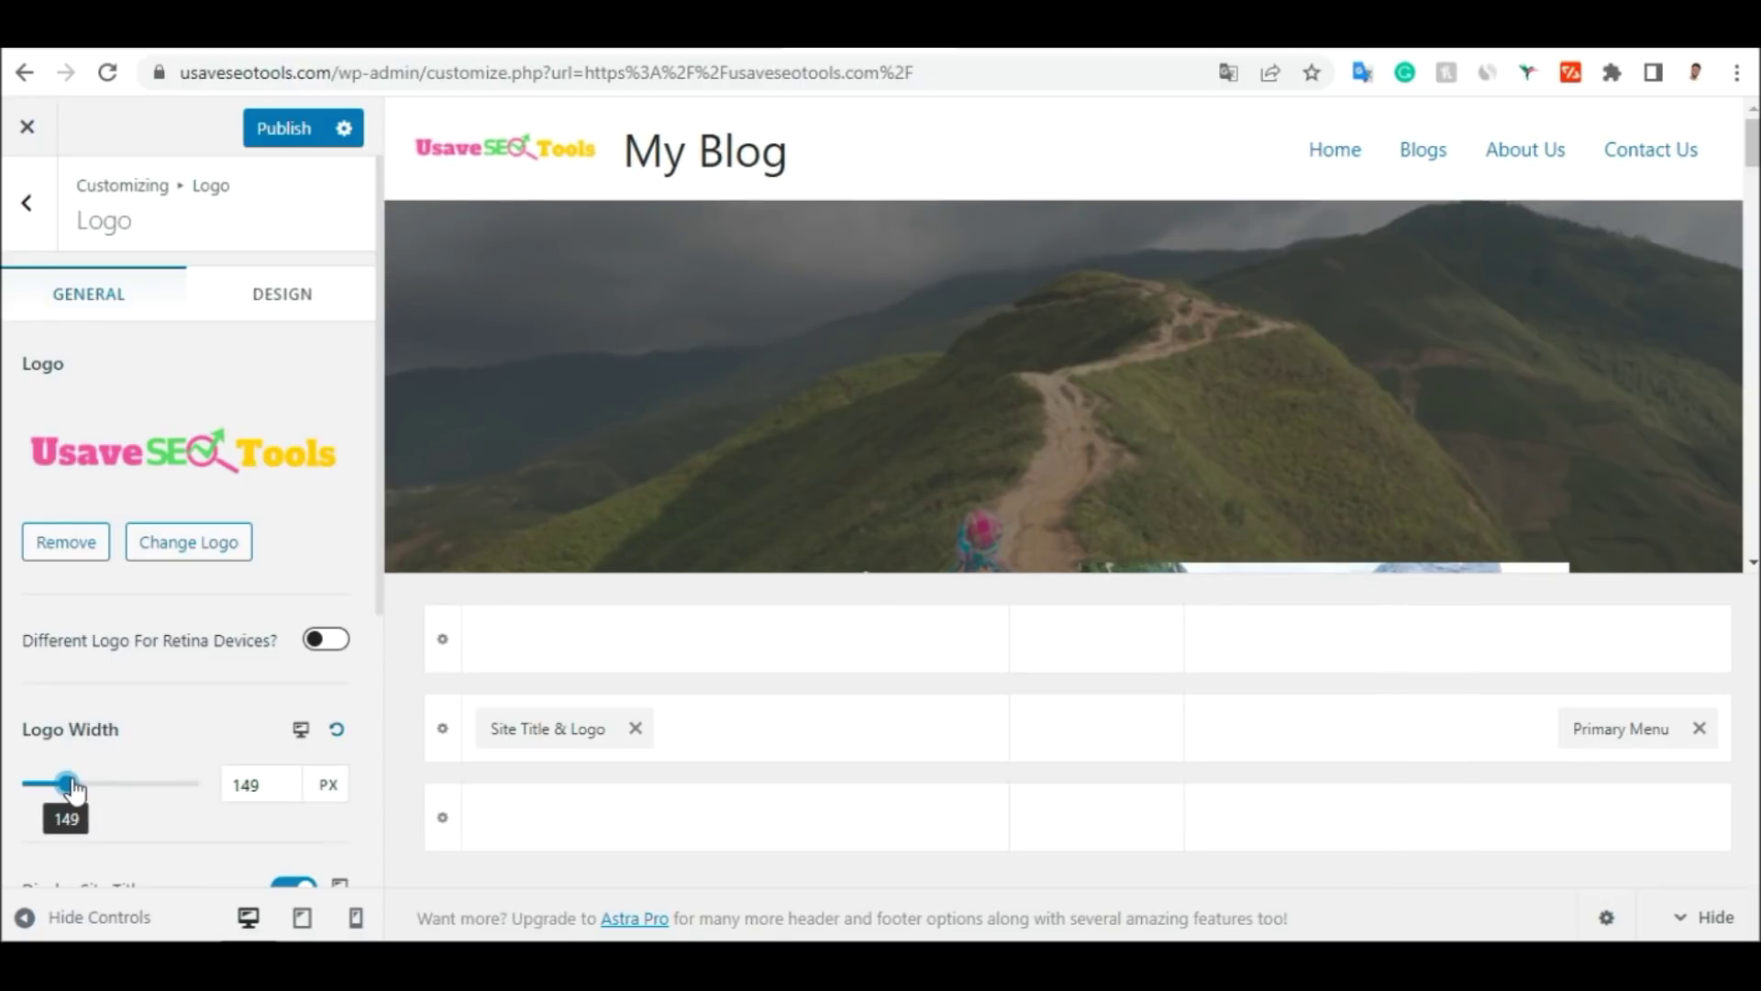
left_click_drag(380, 371, 382, 586)
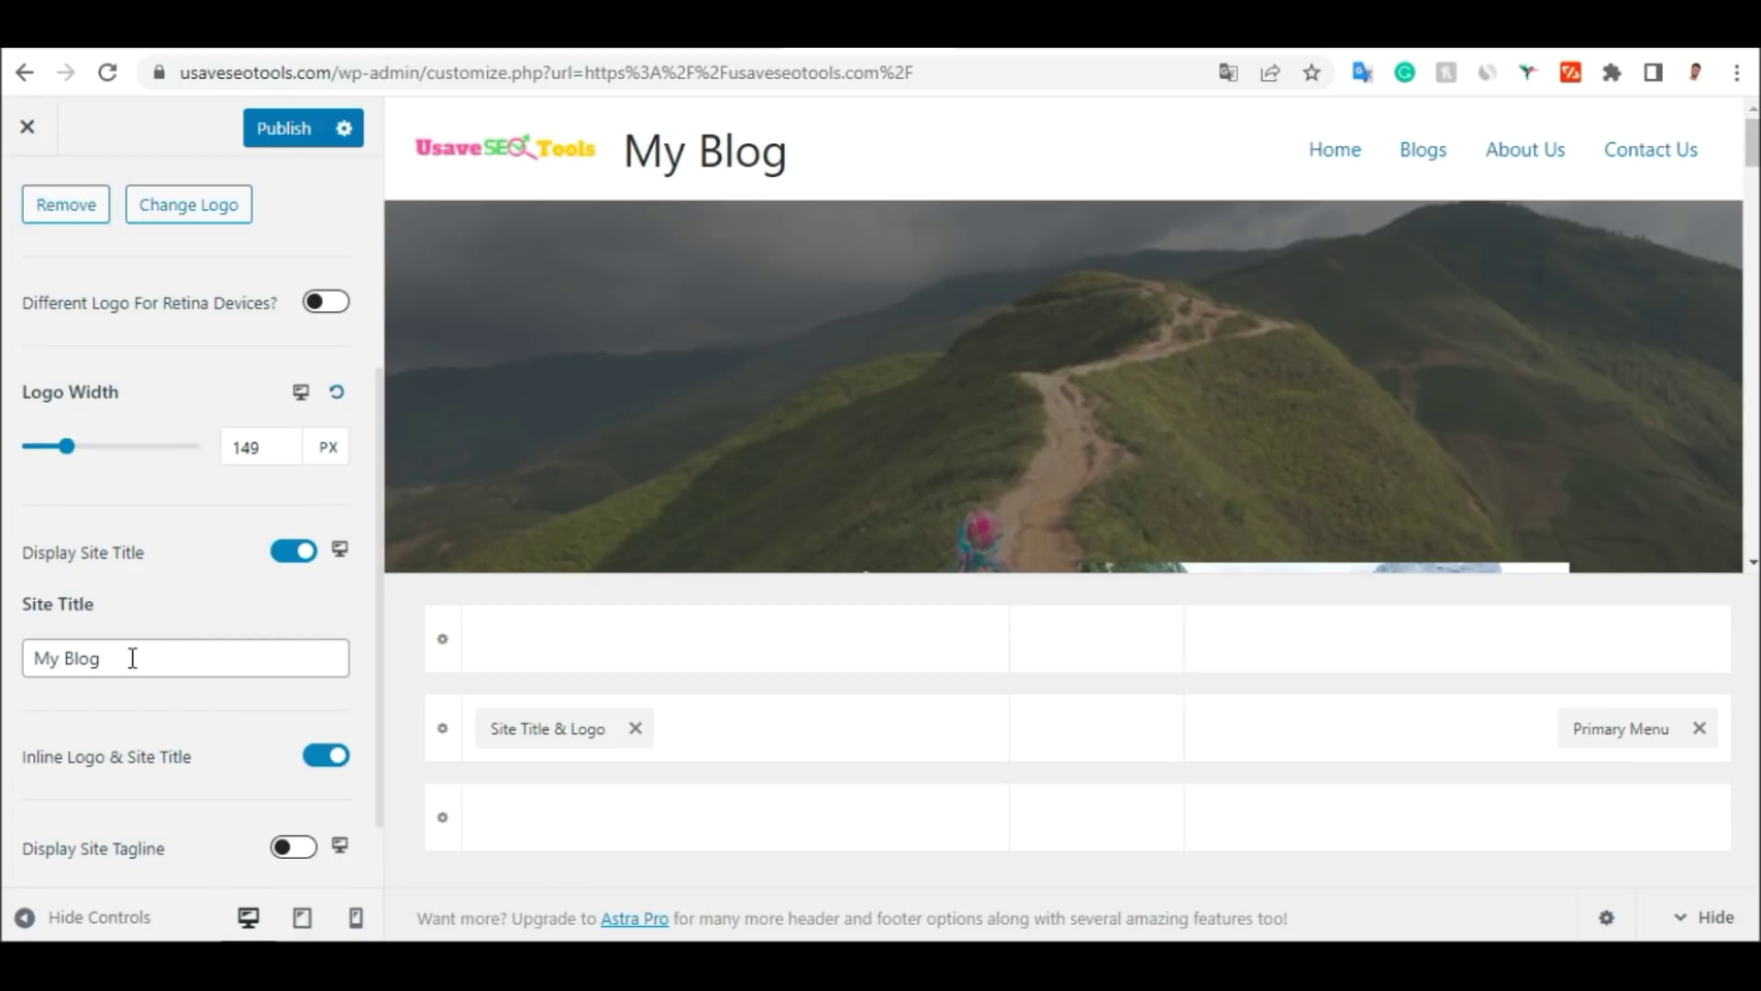
left_click(312, 555)
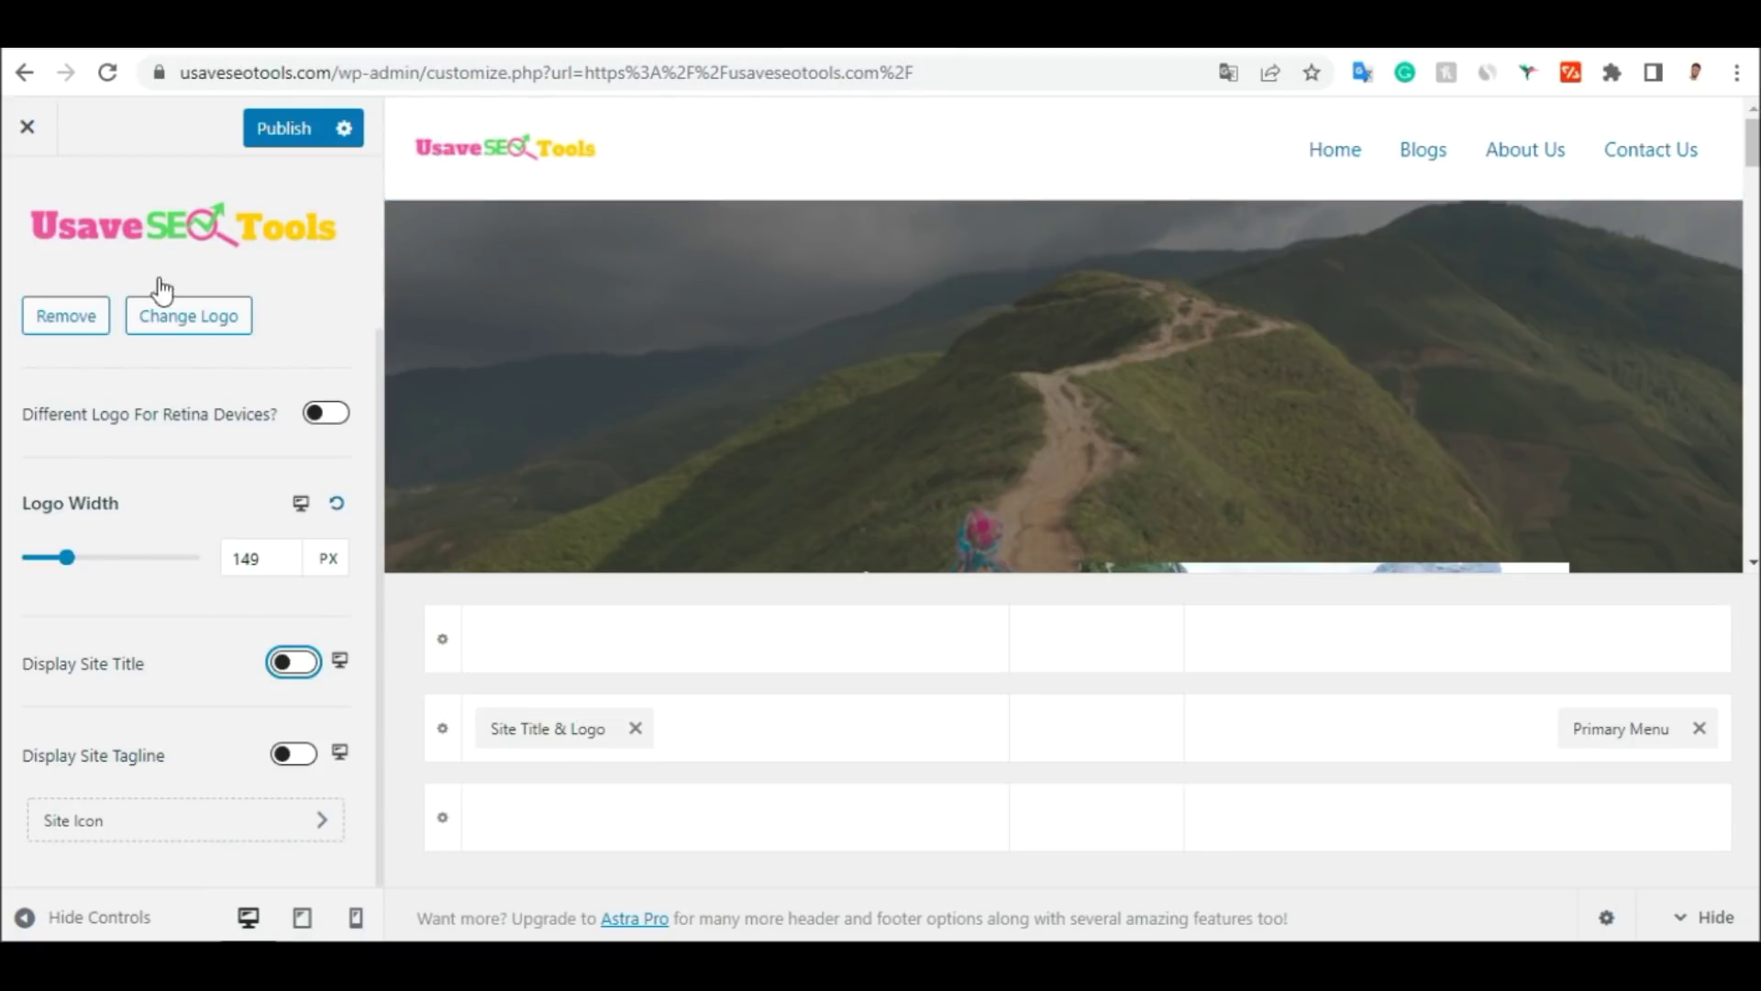
left_click(382, 389)
left_click(165, 825)
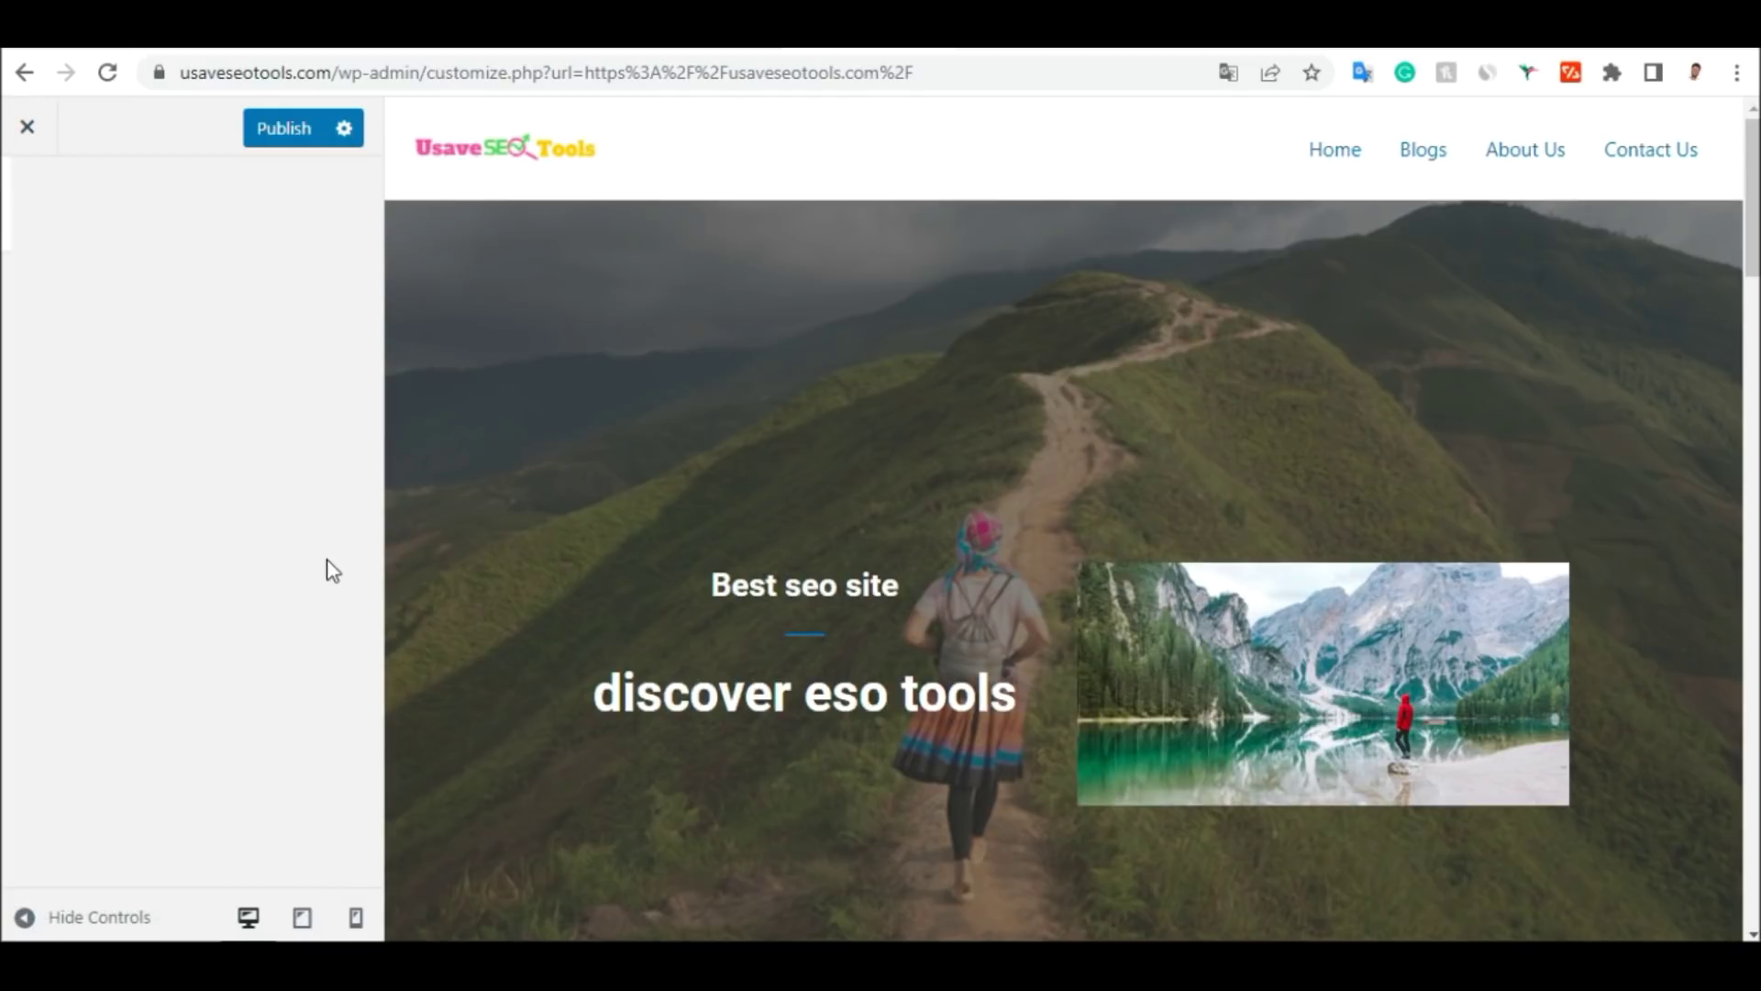
left_click(271, 128)
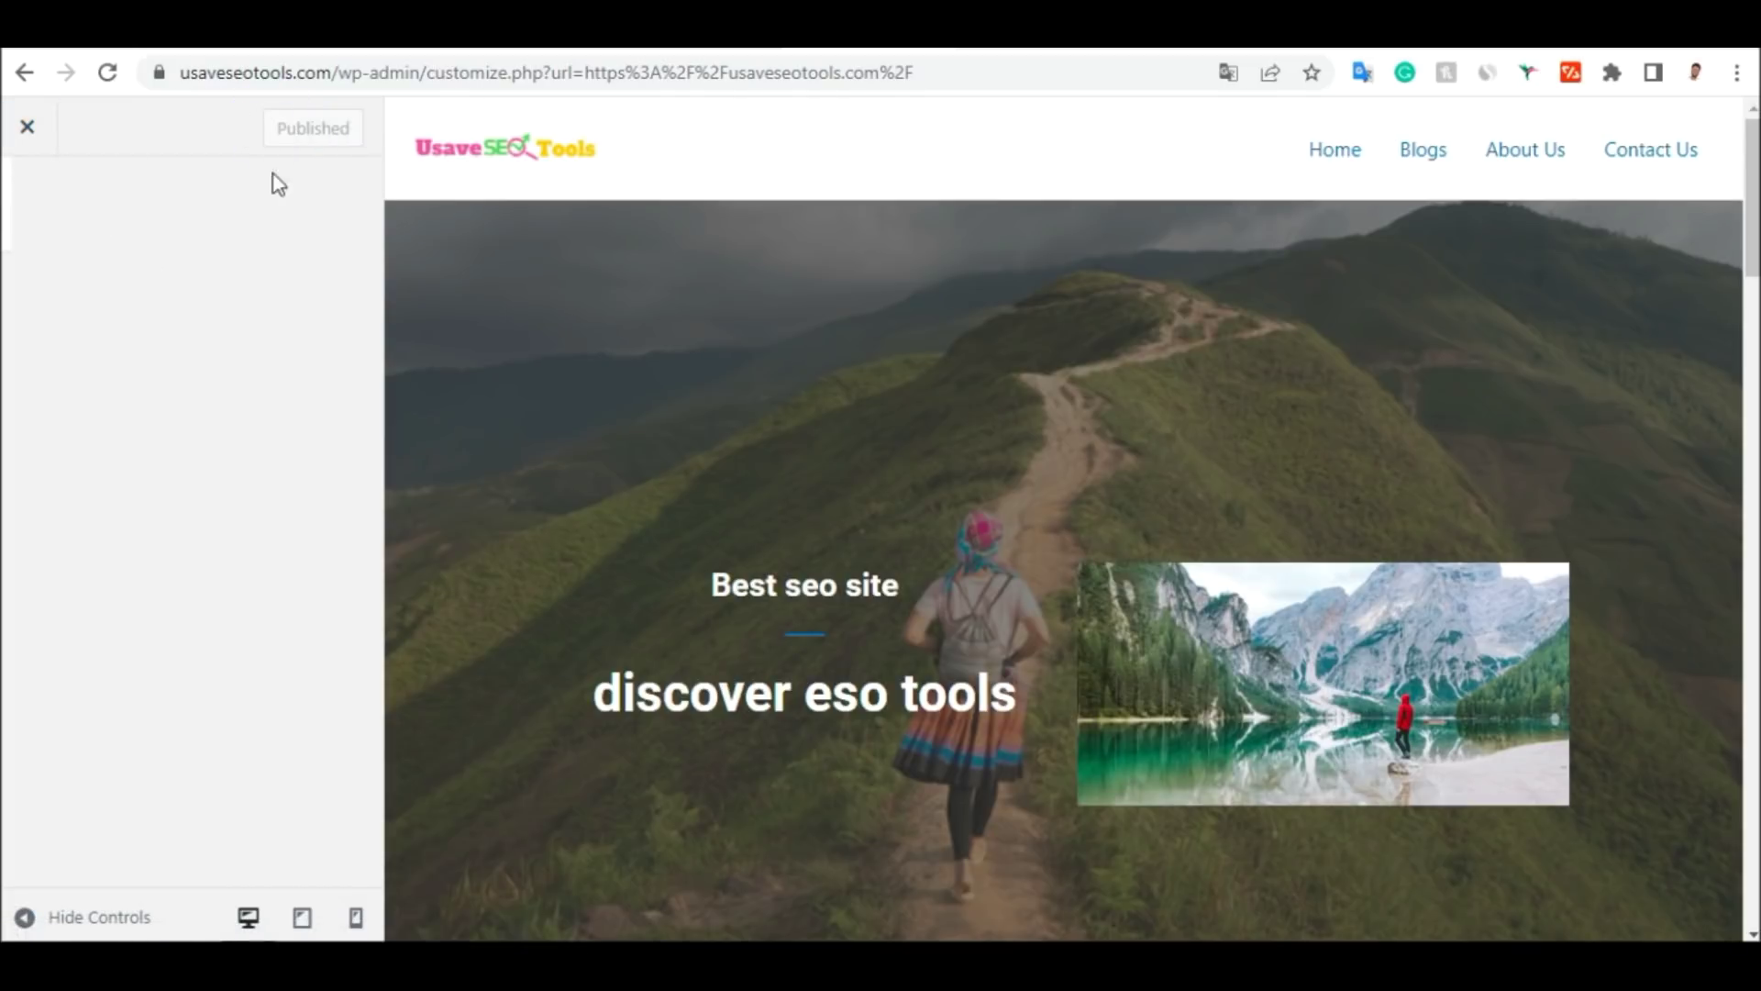
left_click(22, 149)
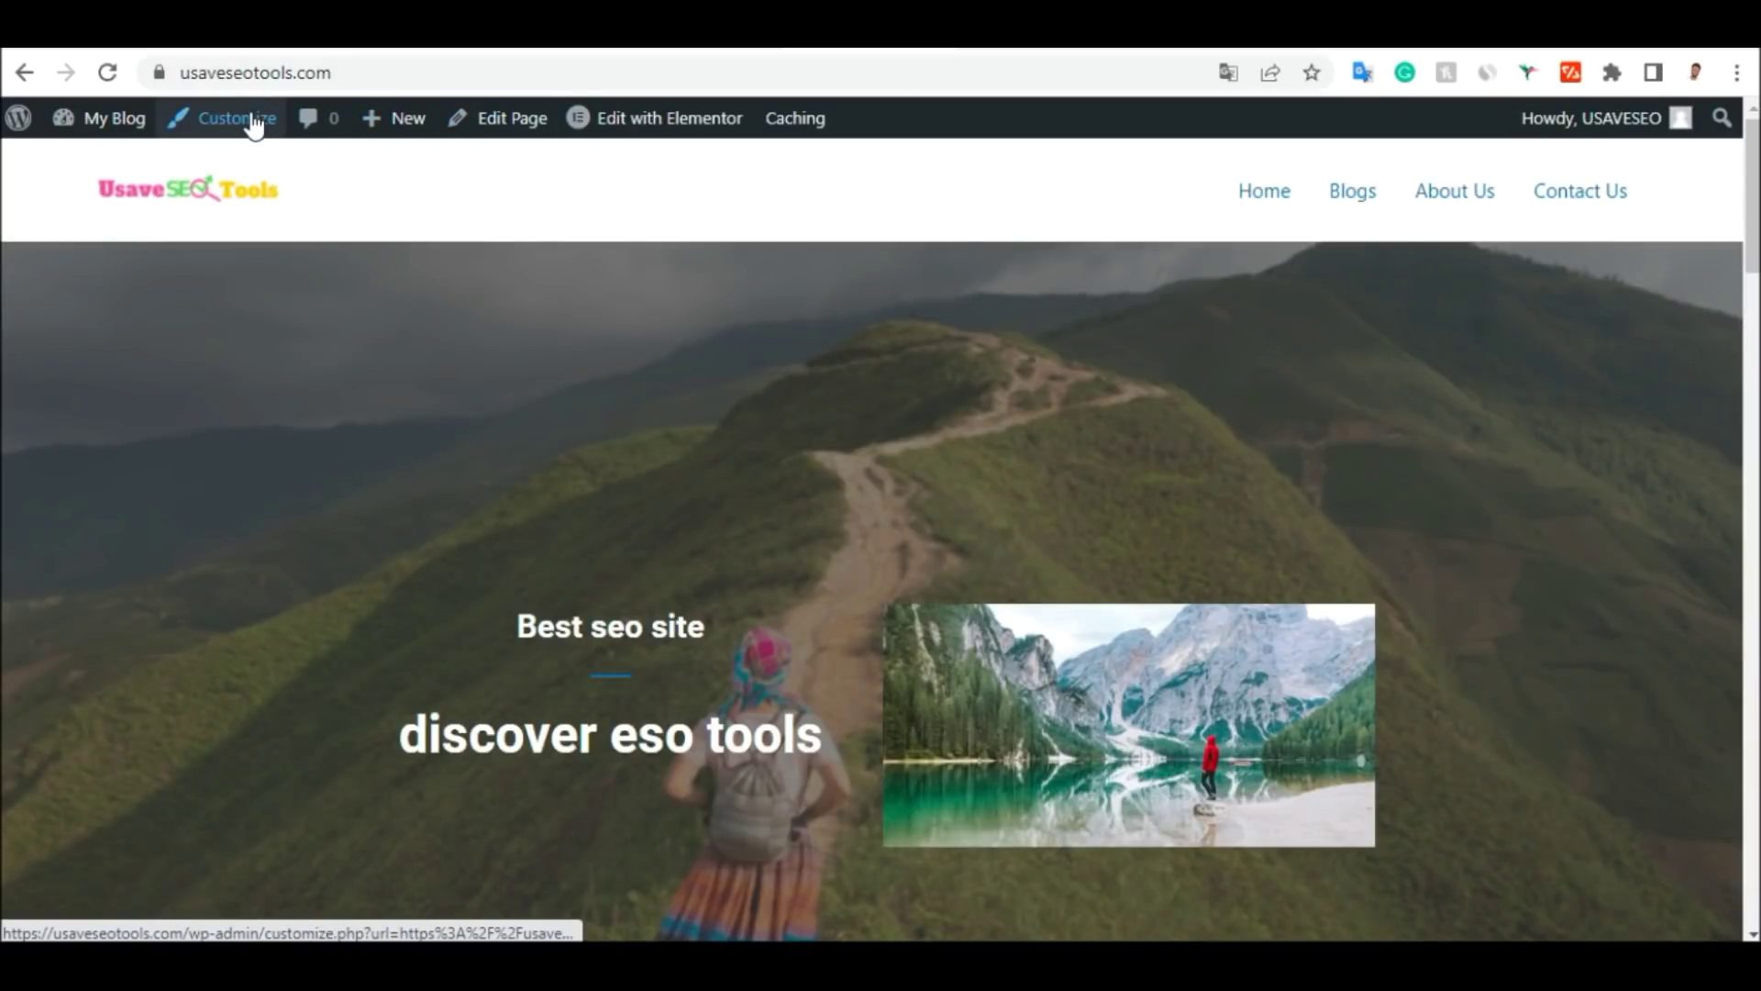
Set the usSEO favicon image as the cropped site icon and publish it.
left_click(254, 129)
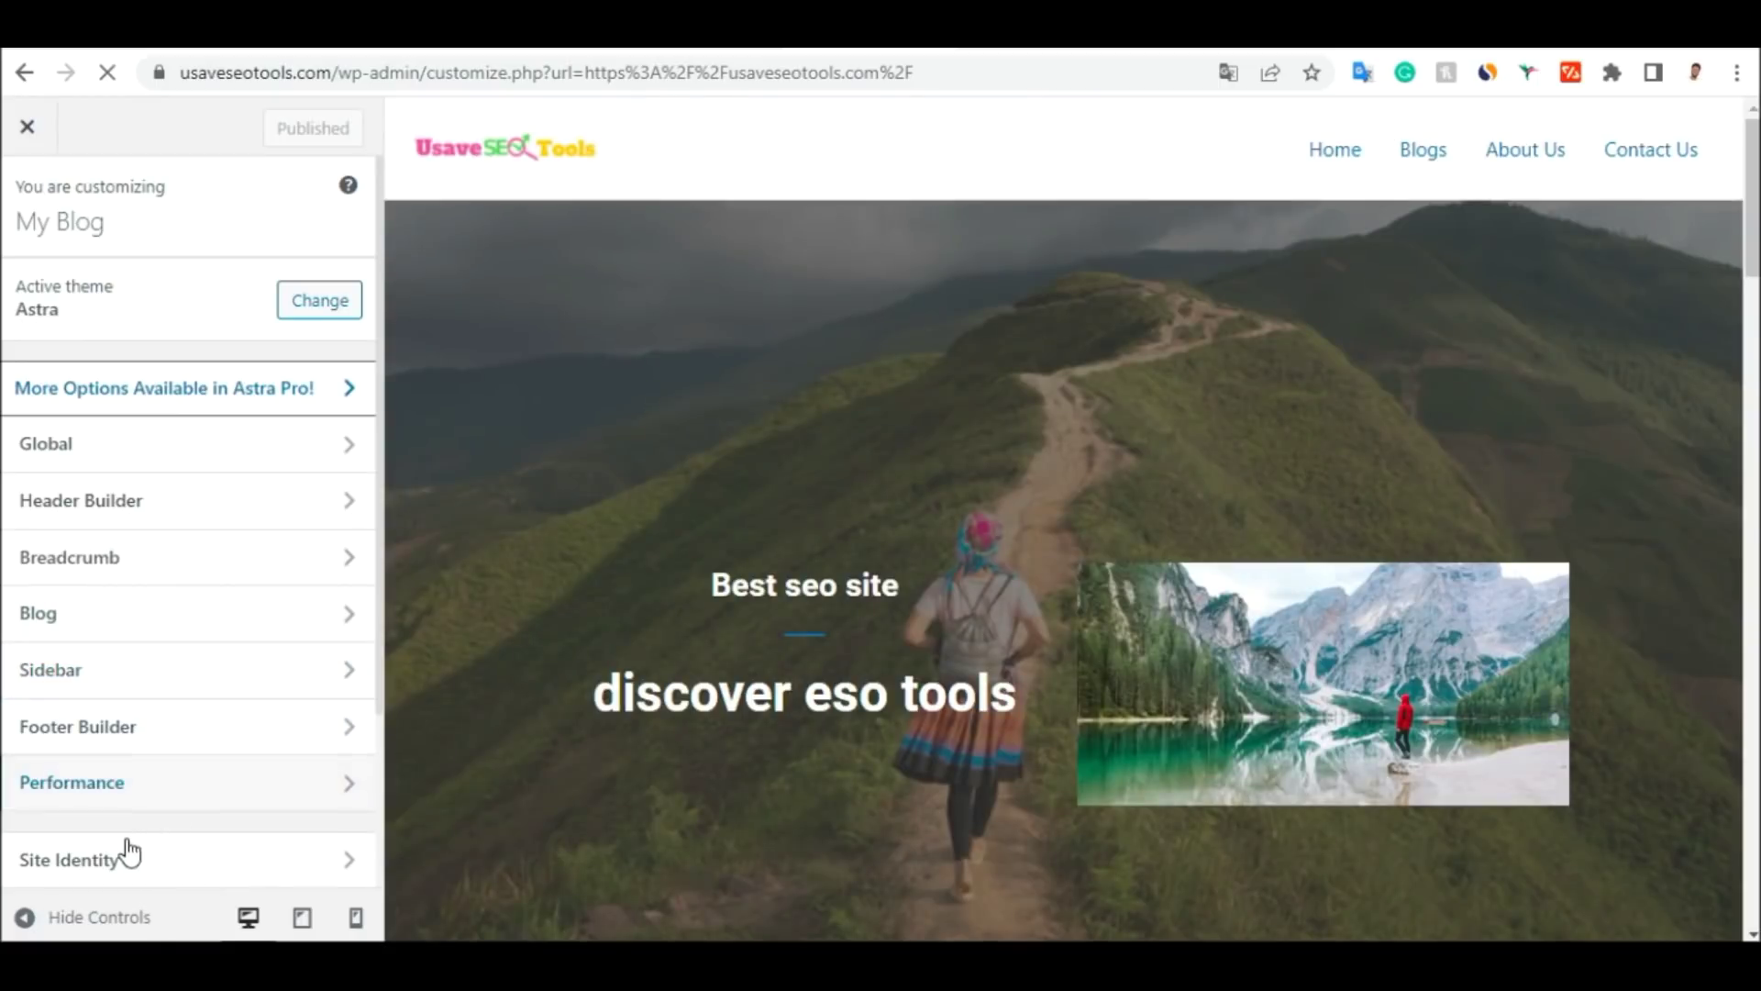
left_click(129, 862)
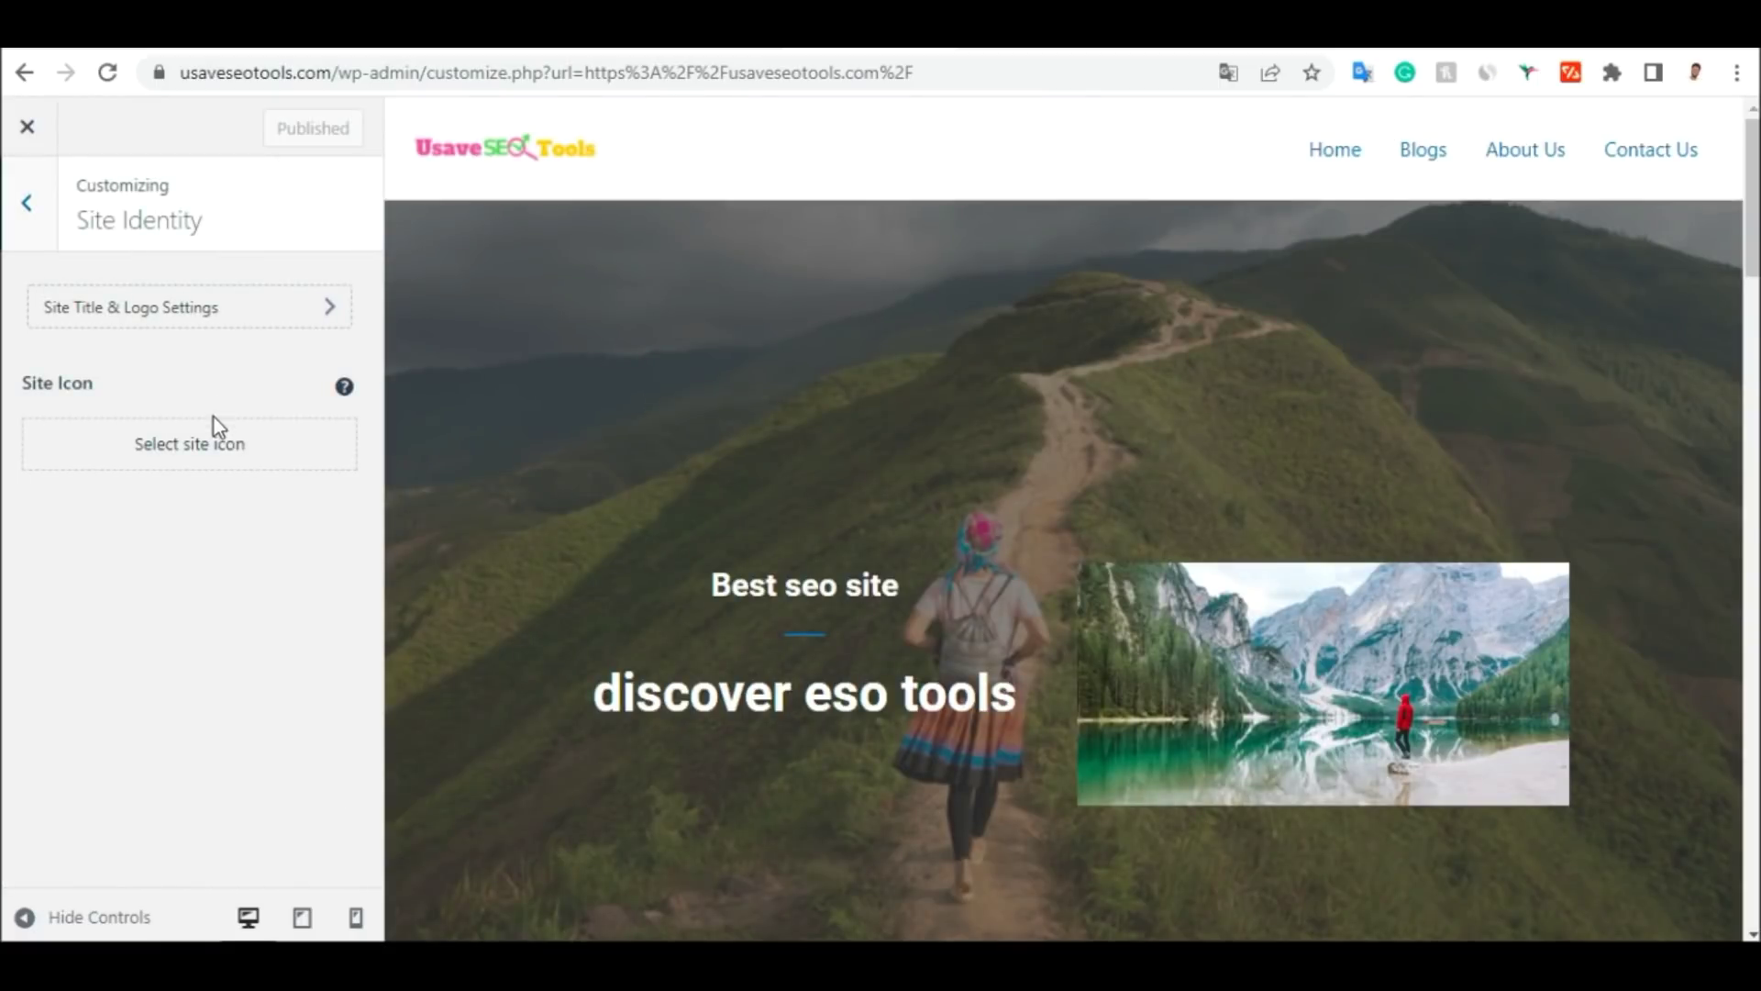
left_click(202, 444)
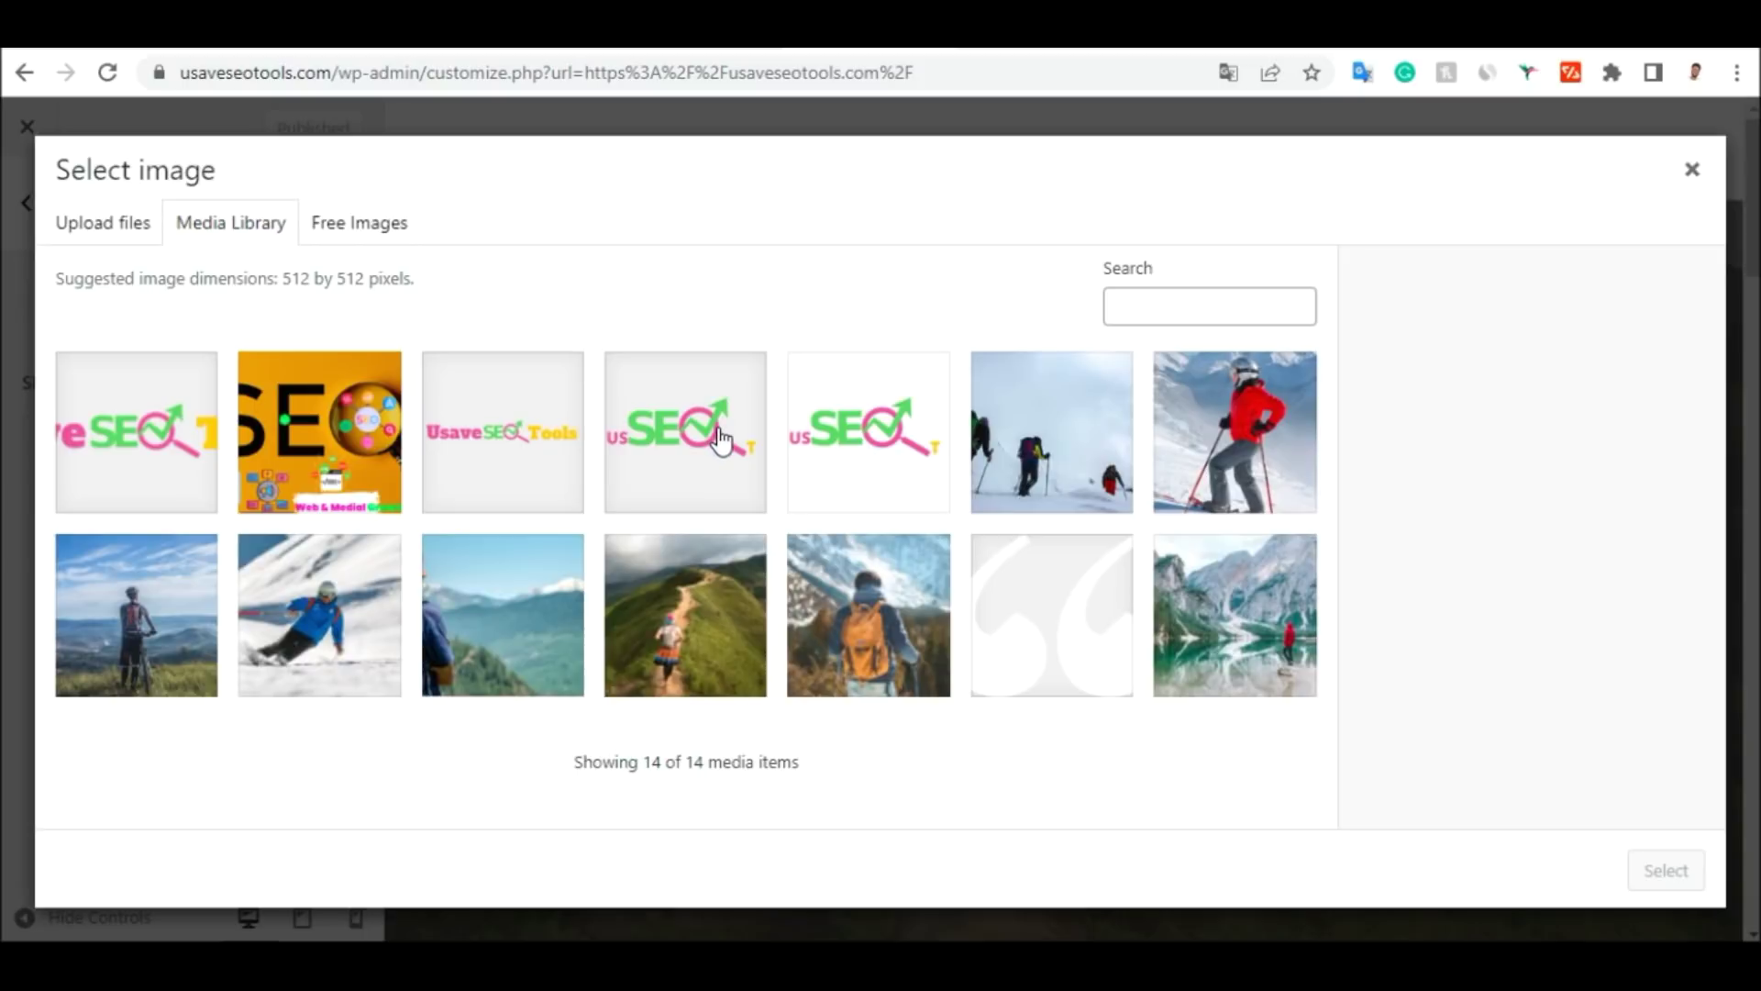
left_click(847, 446)
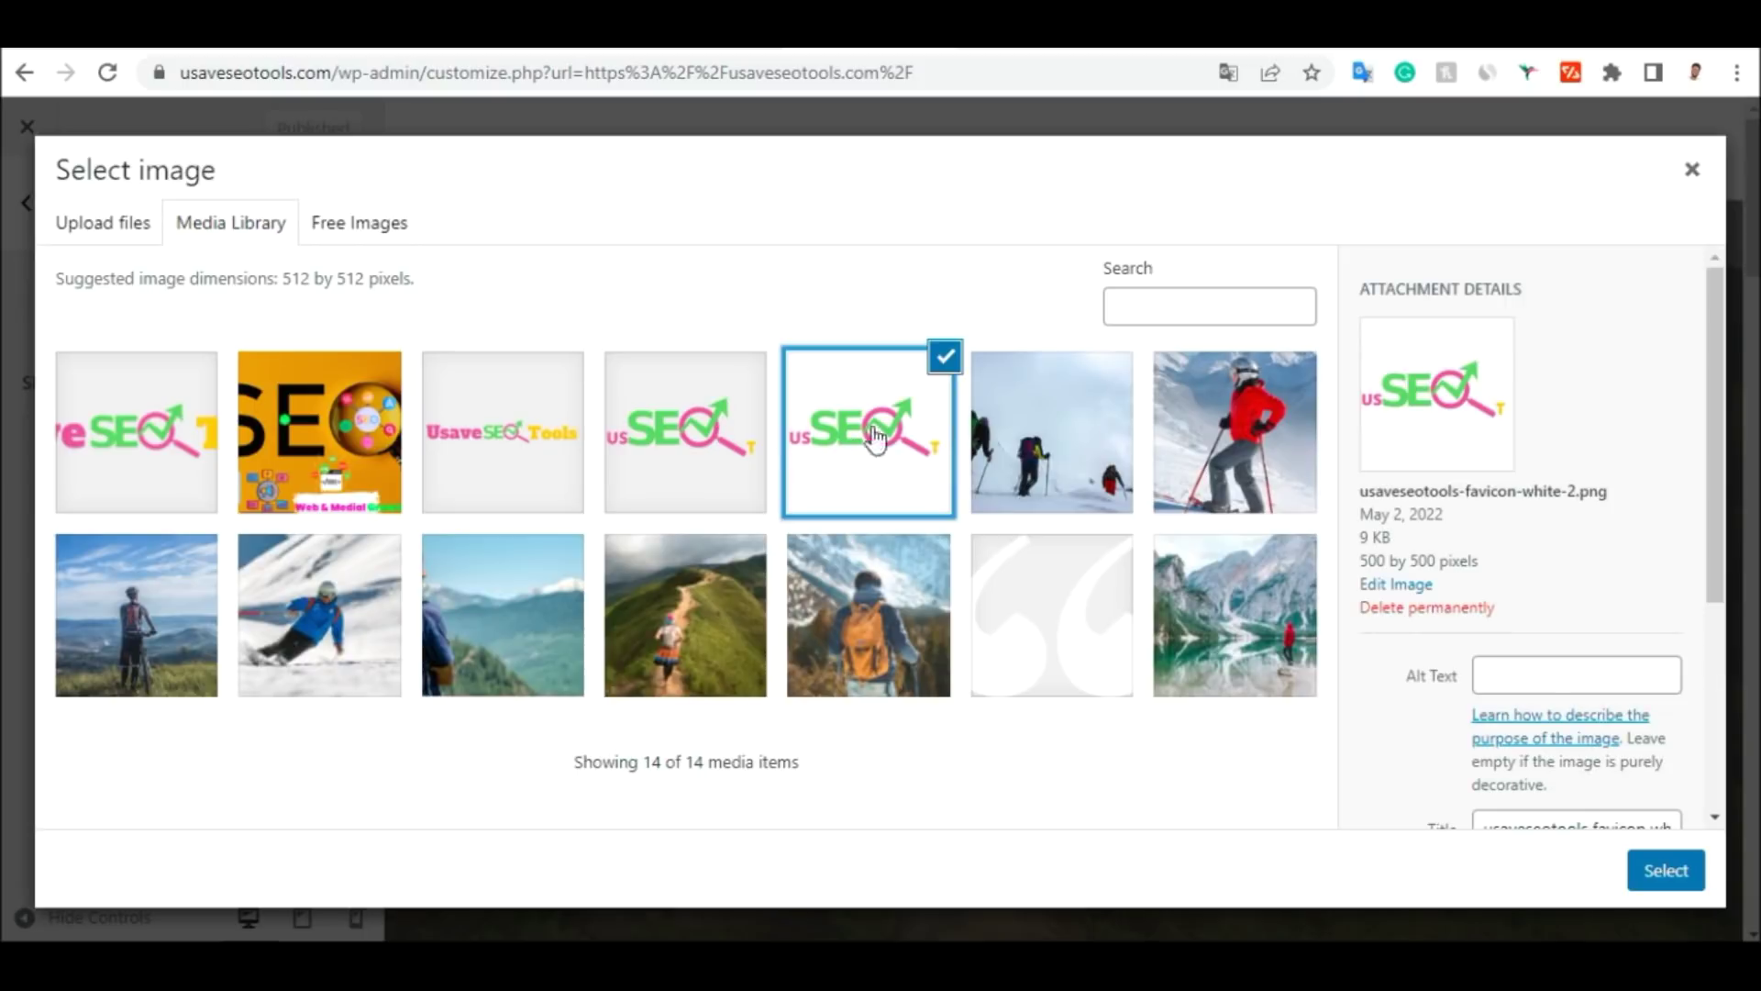
left_click(1659, 873)
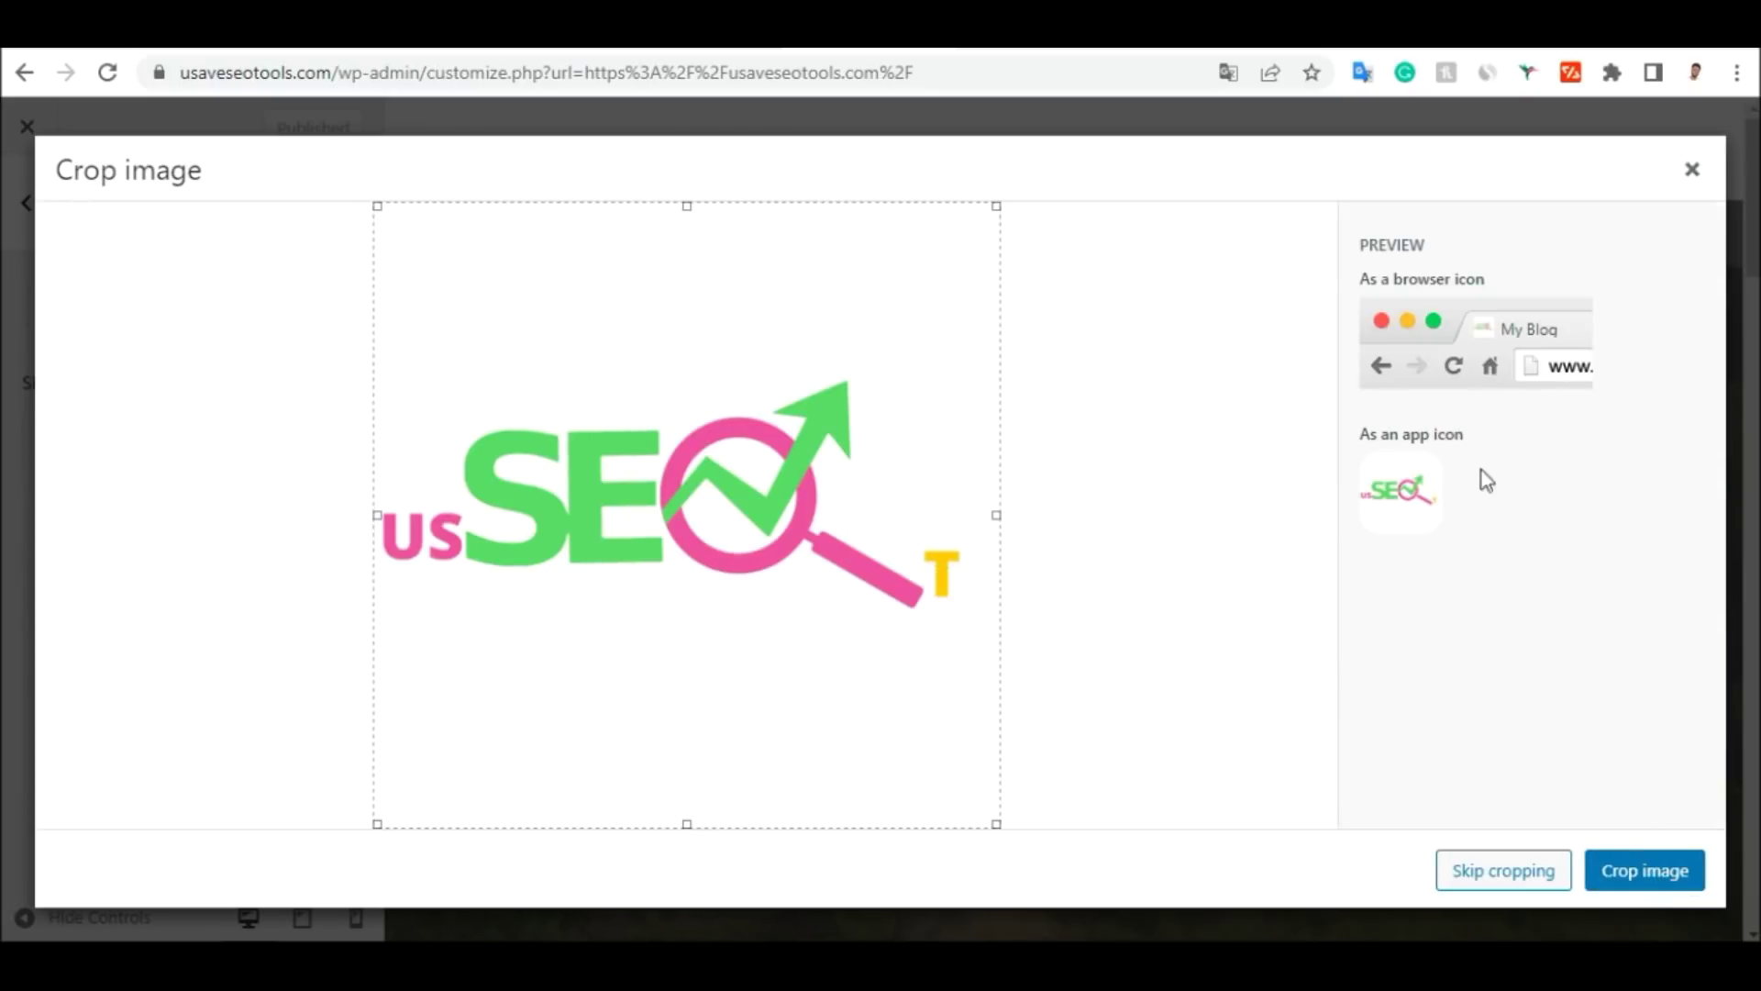
left_click(1618, 884)
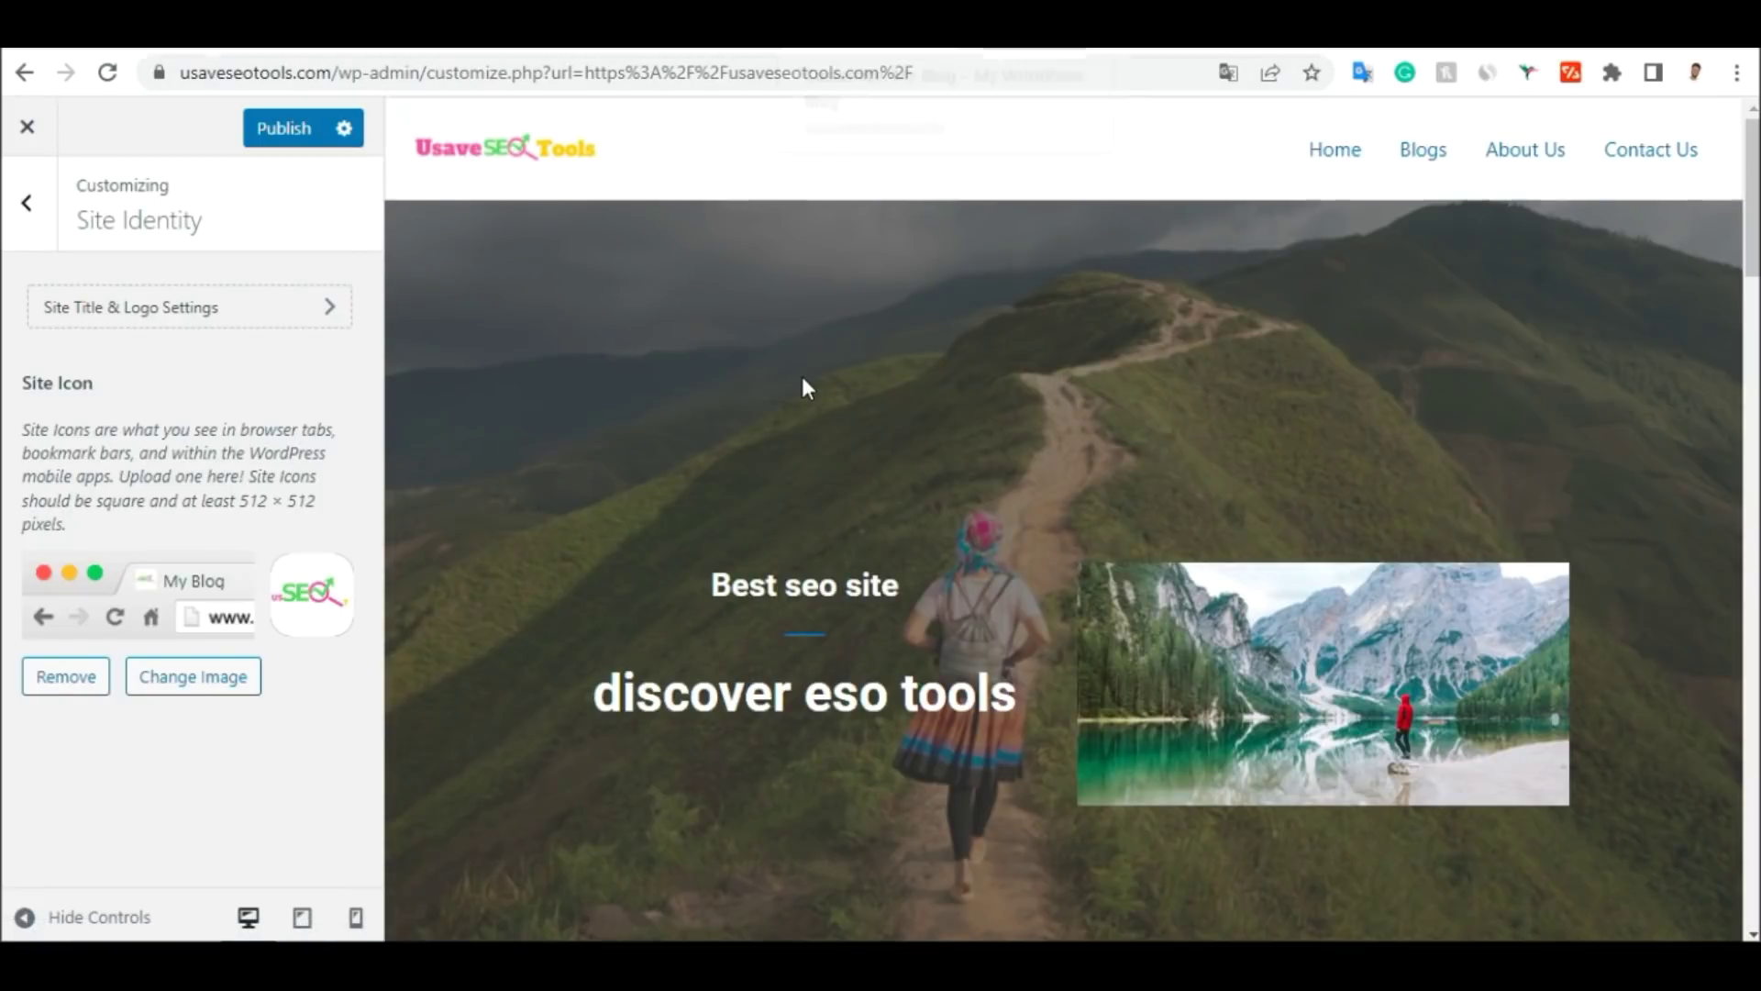
left_click(290, 135)
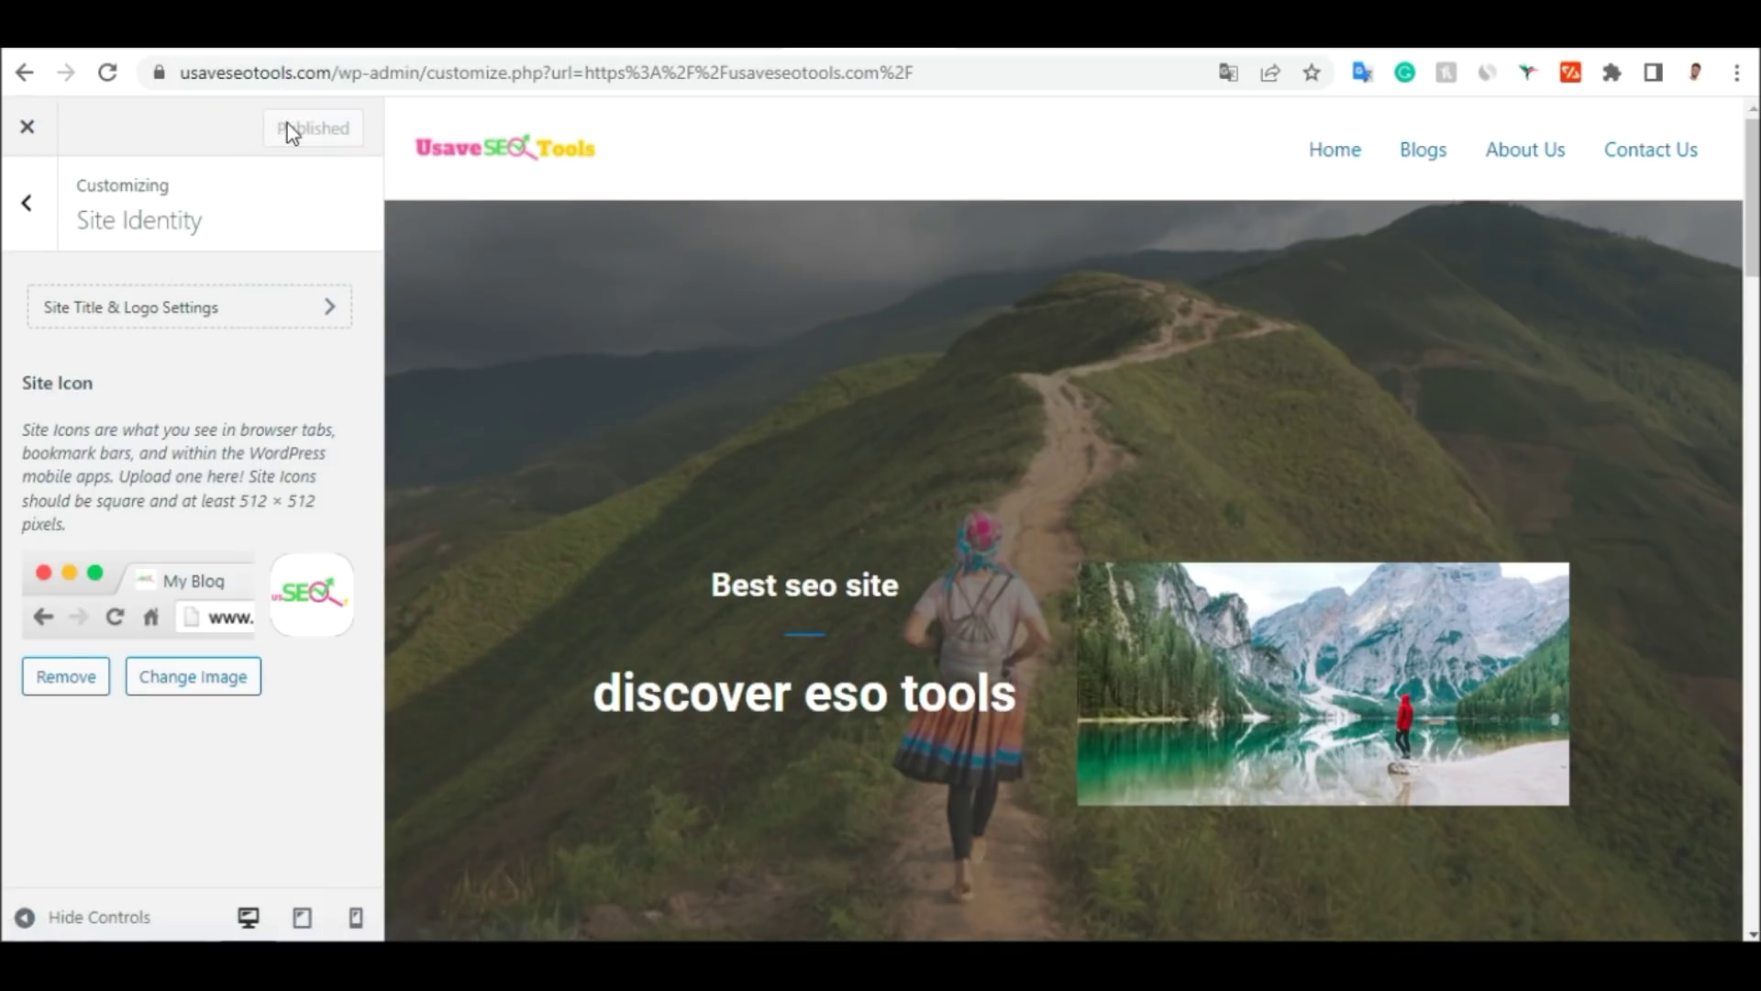
Reload the live site to see the new logo and scroll through the home page.
left_click(19, 203)
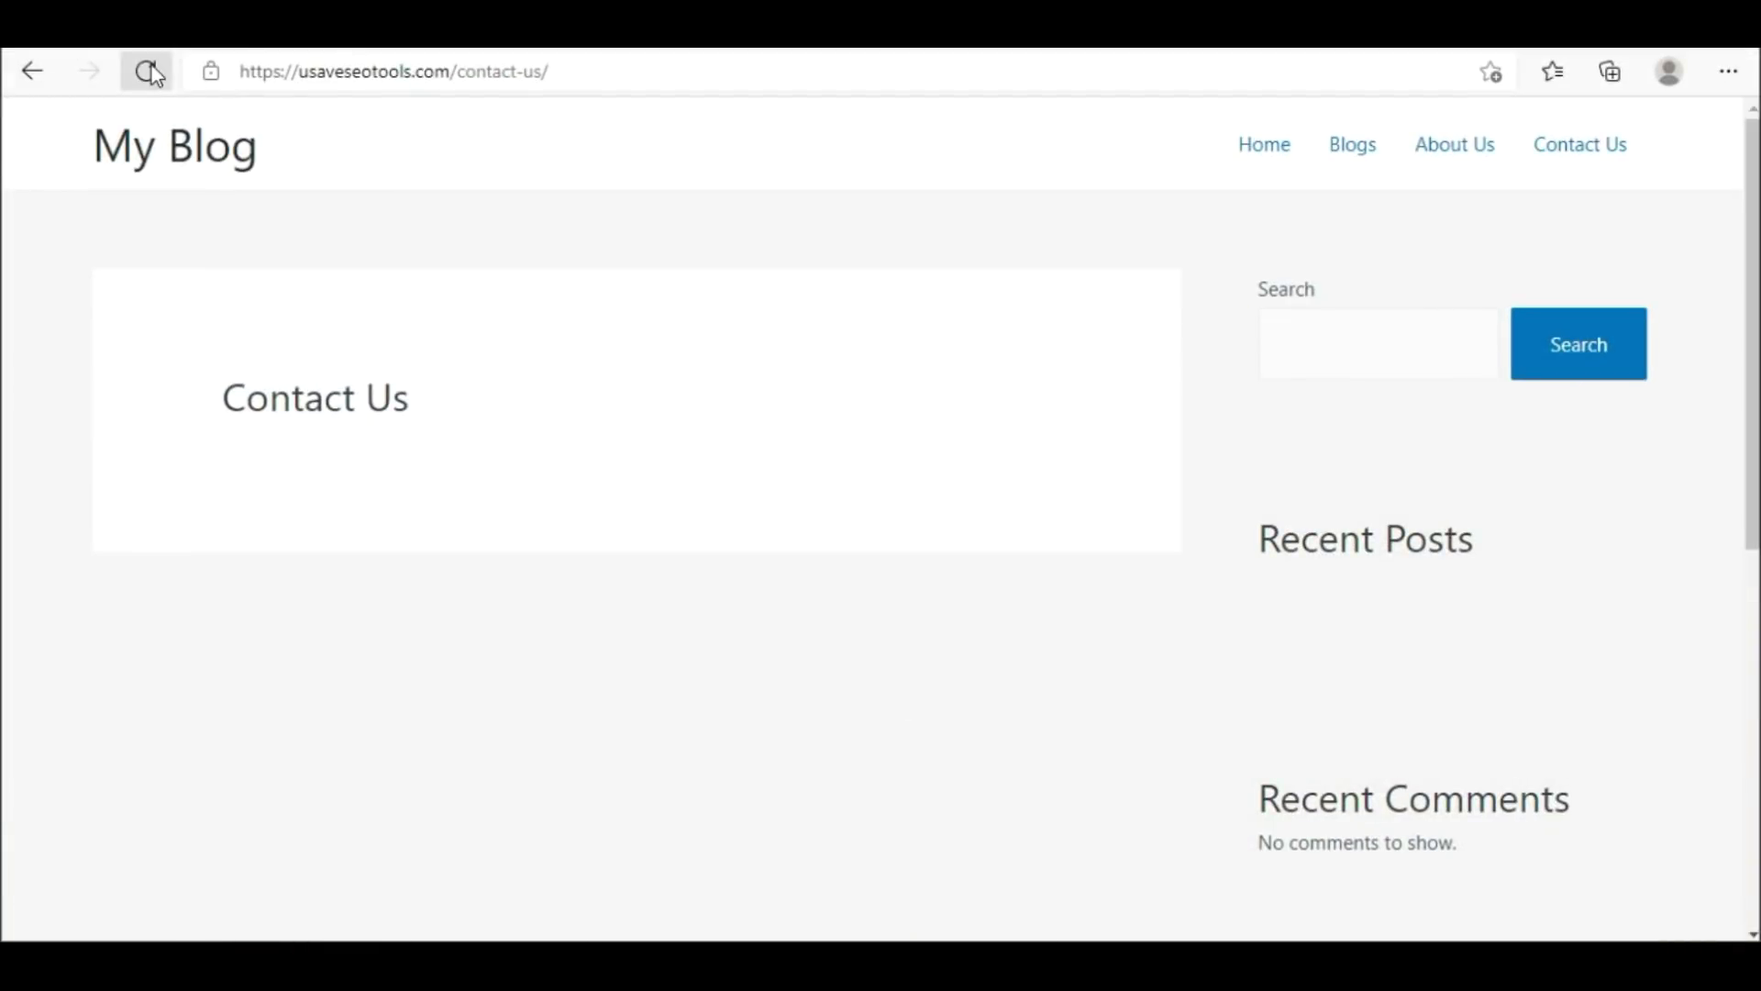
left_click(151, 72)
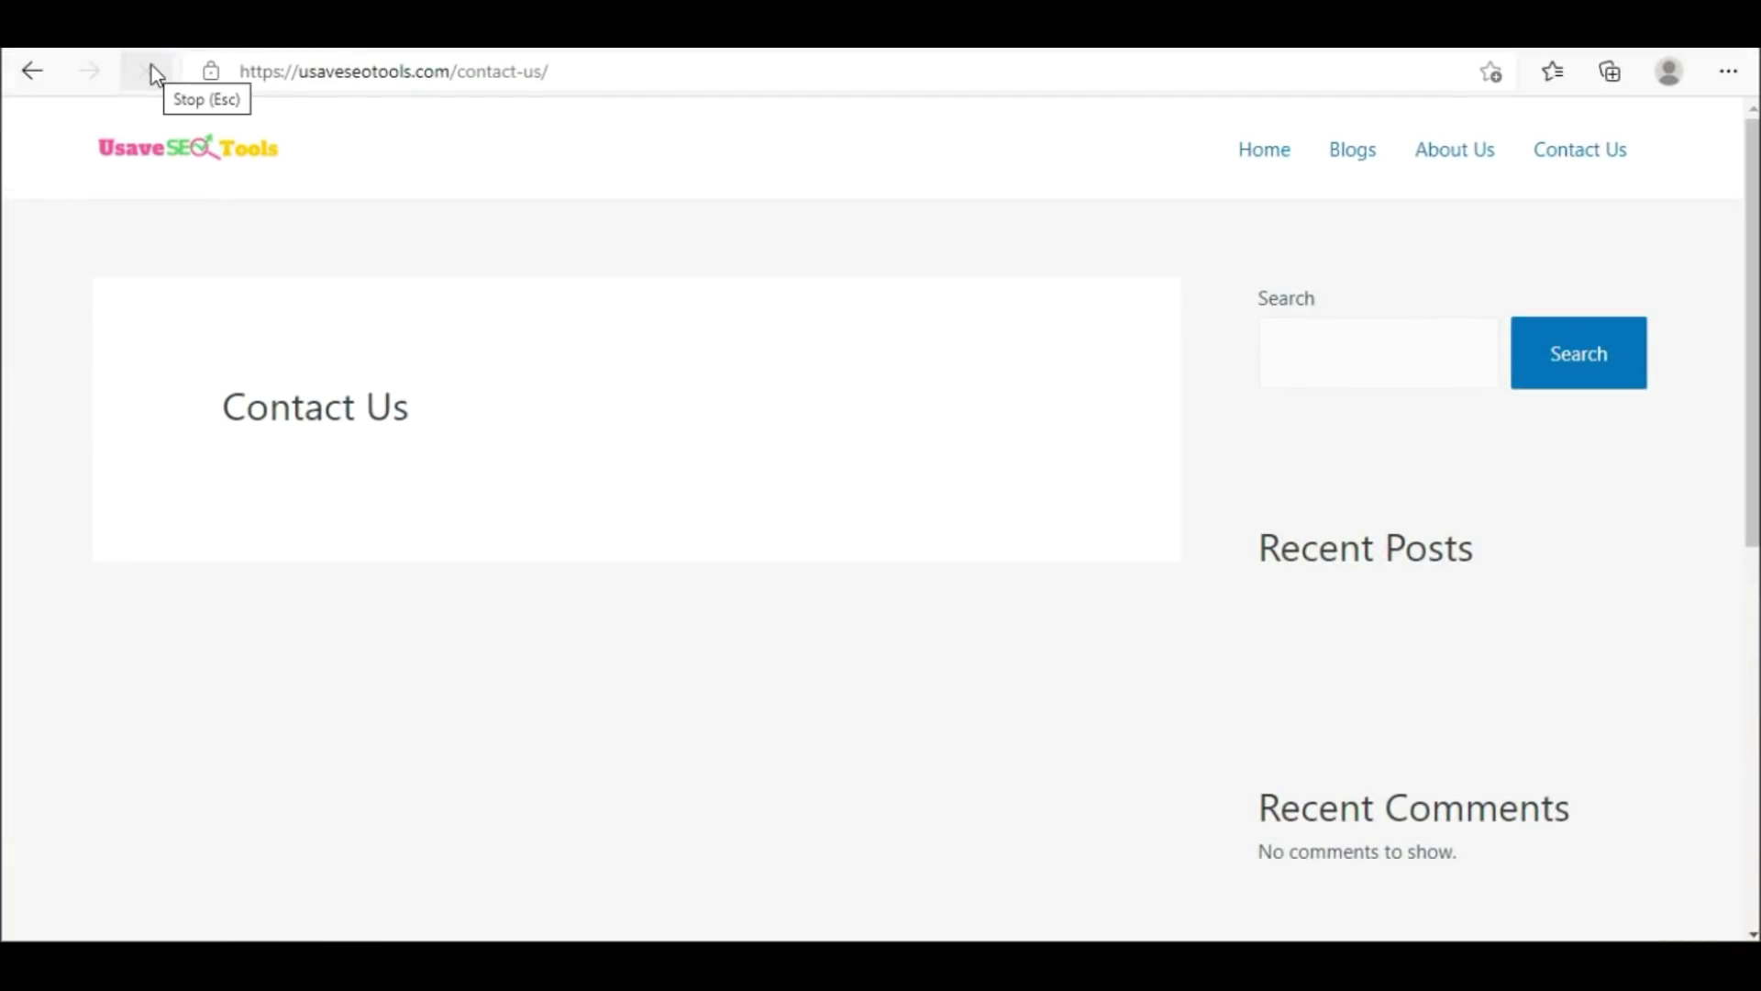
left_click(1270, 150)
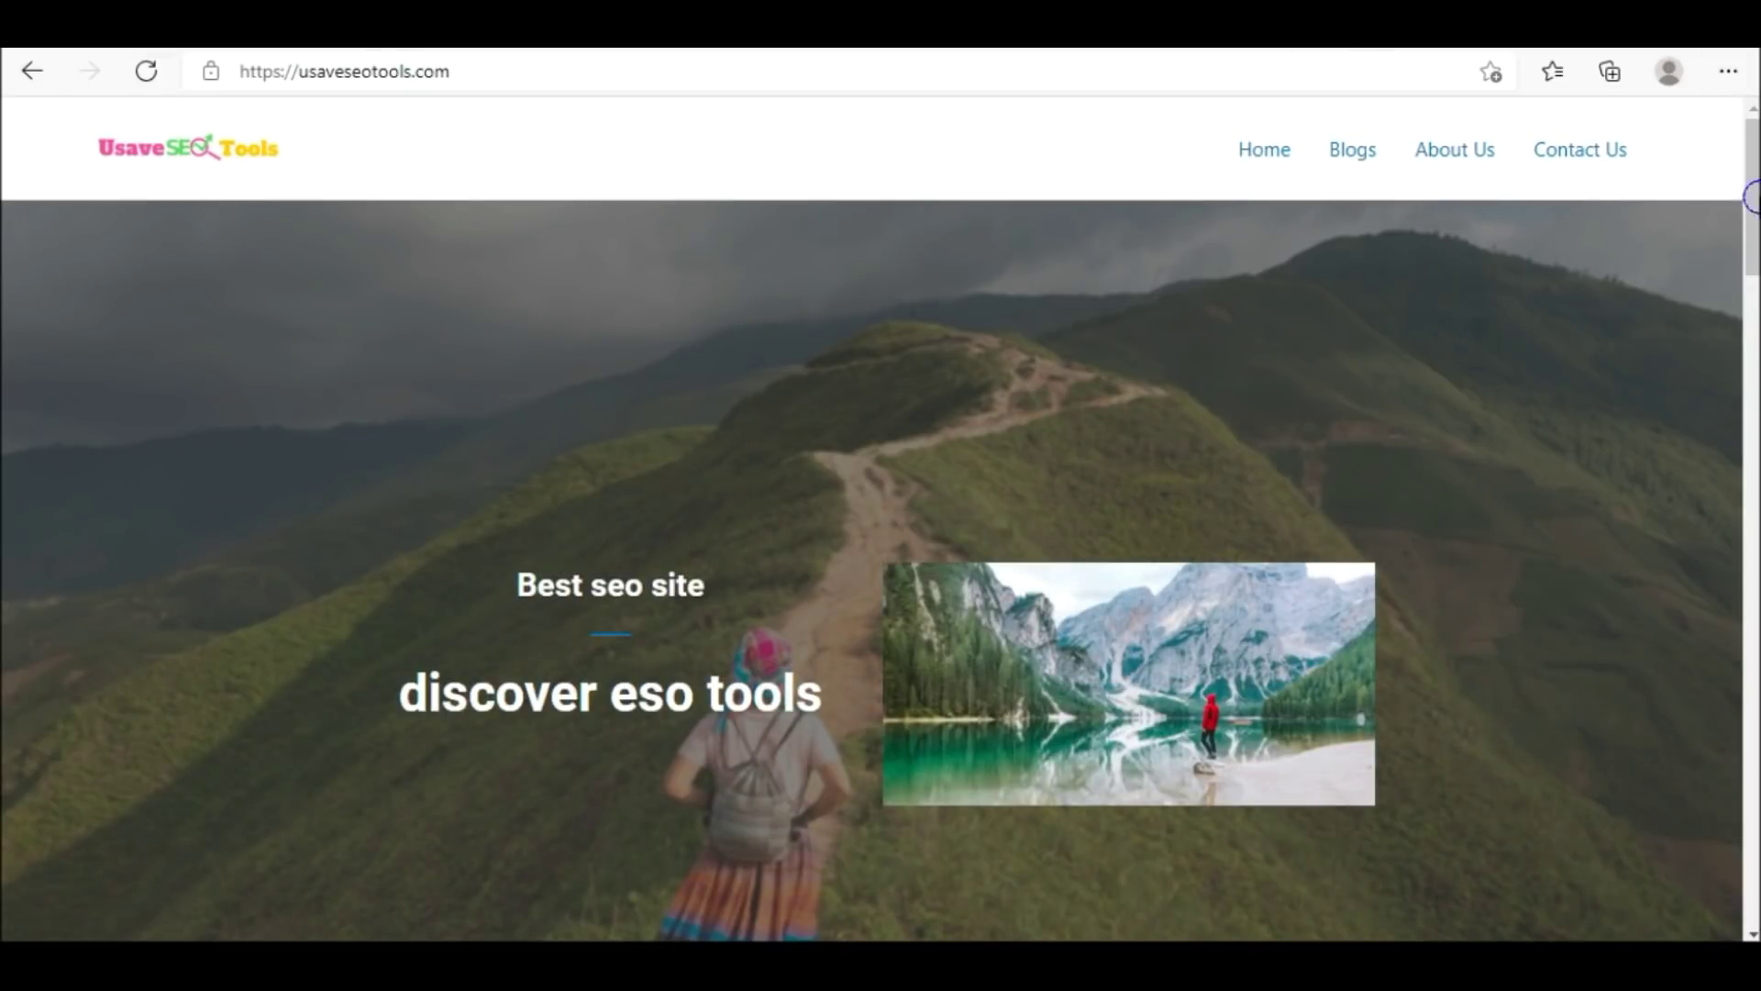
scroll(872, 517, "down", 15)
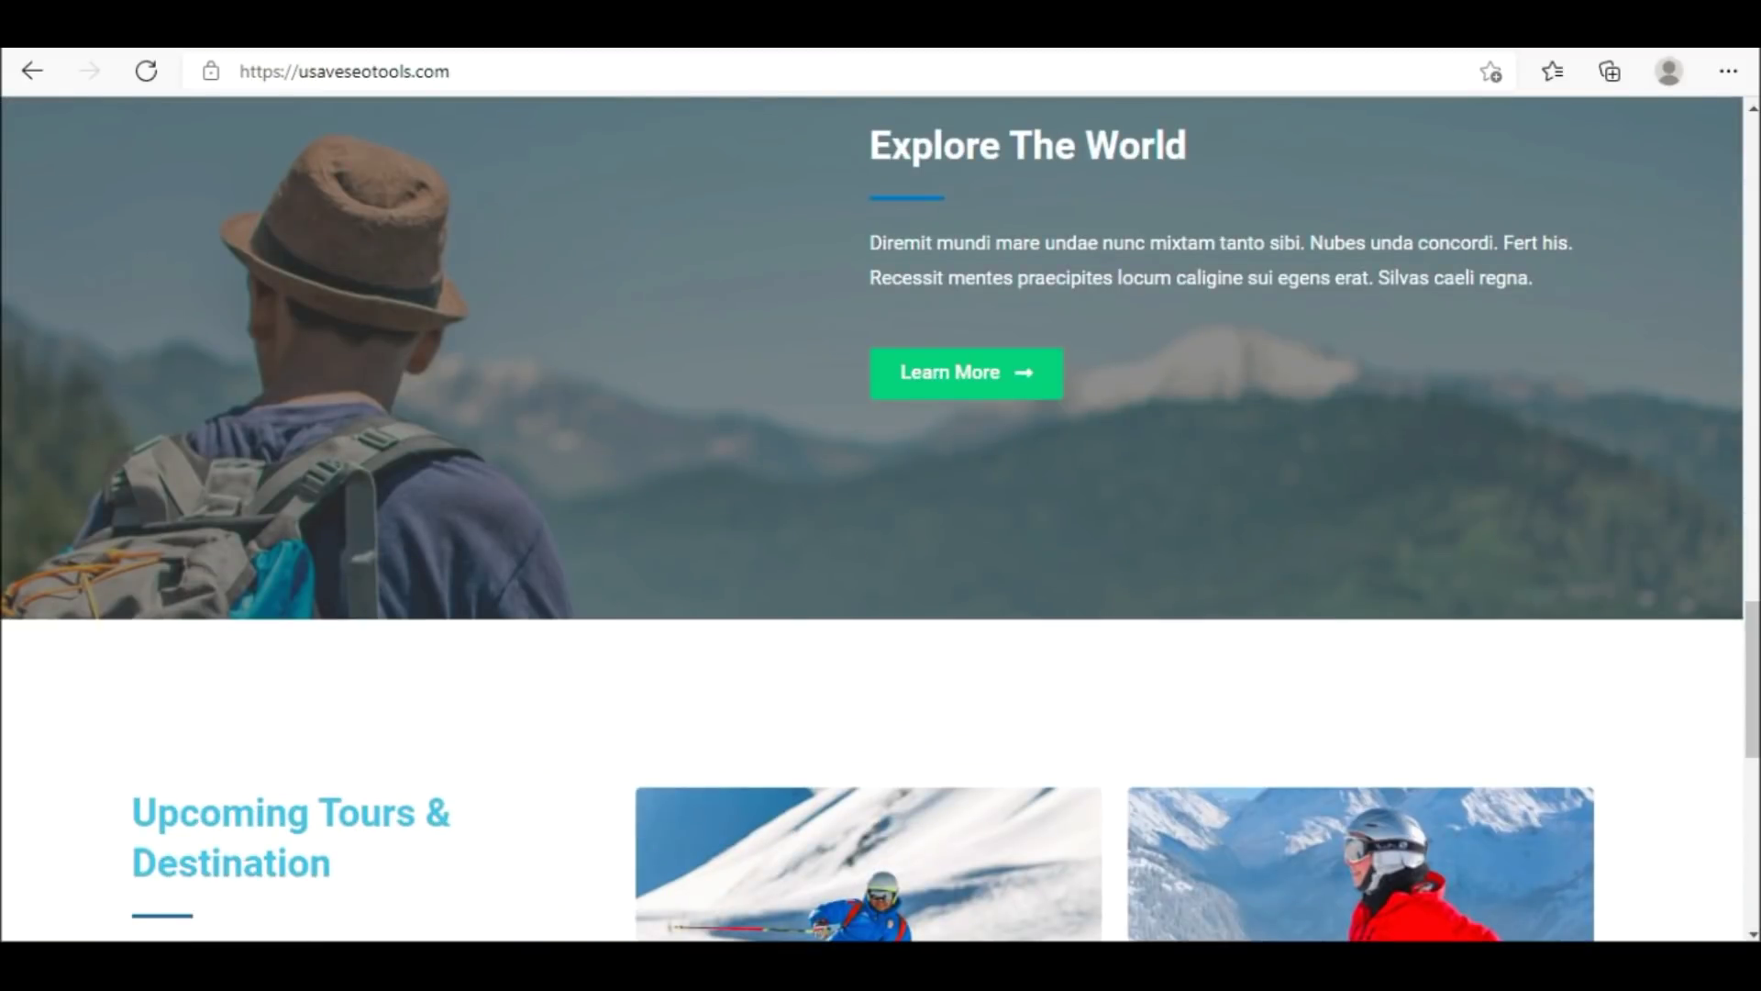
left_click_drag(1754, 697, 1755, 213)
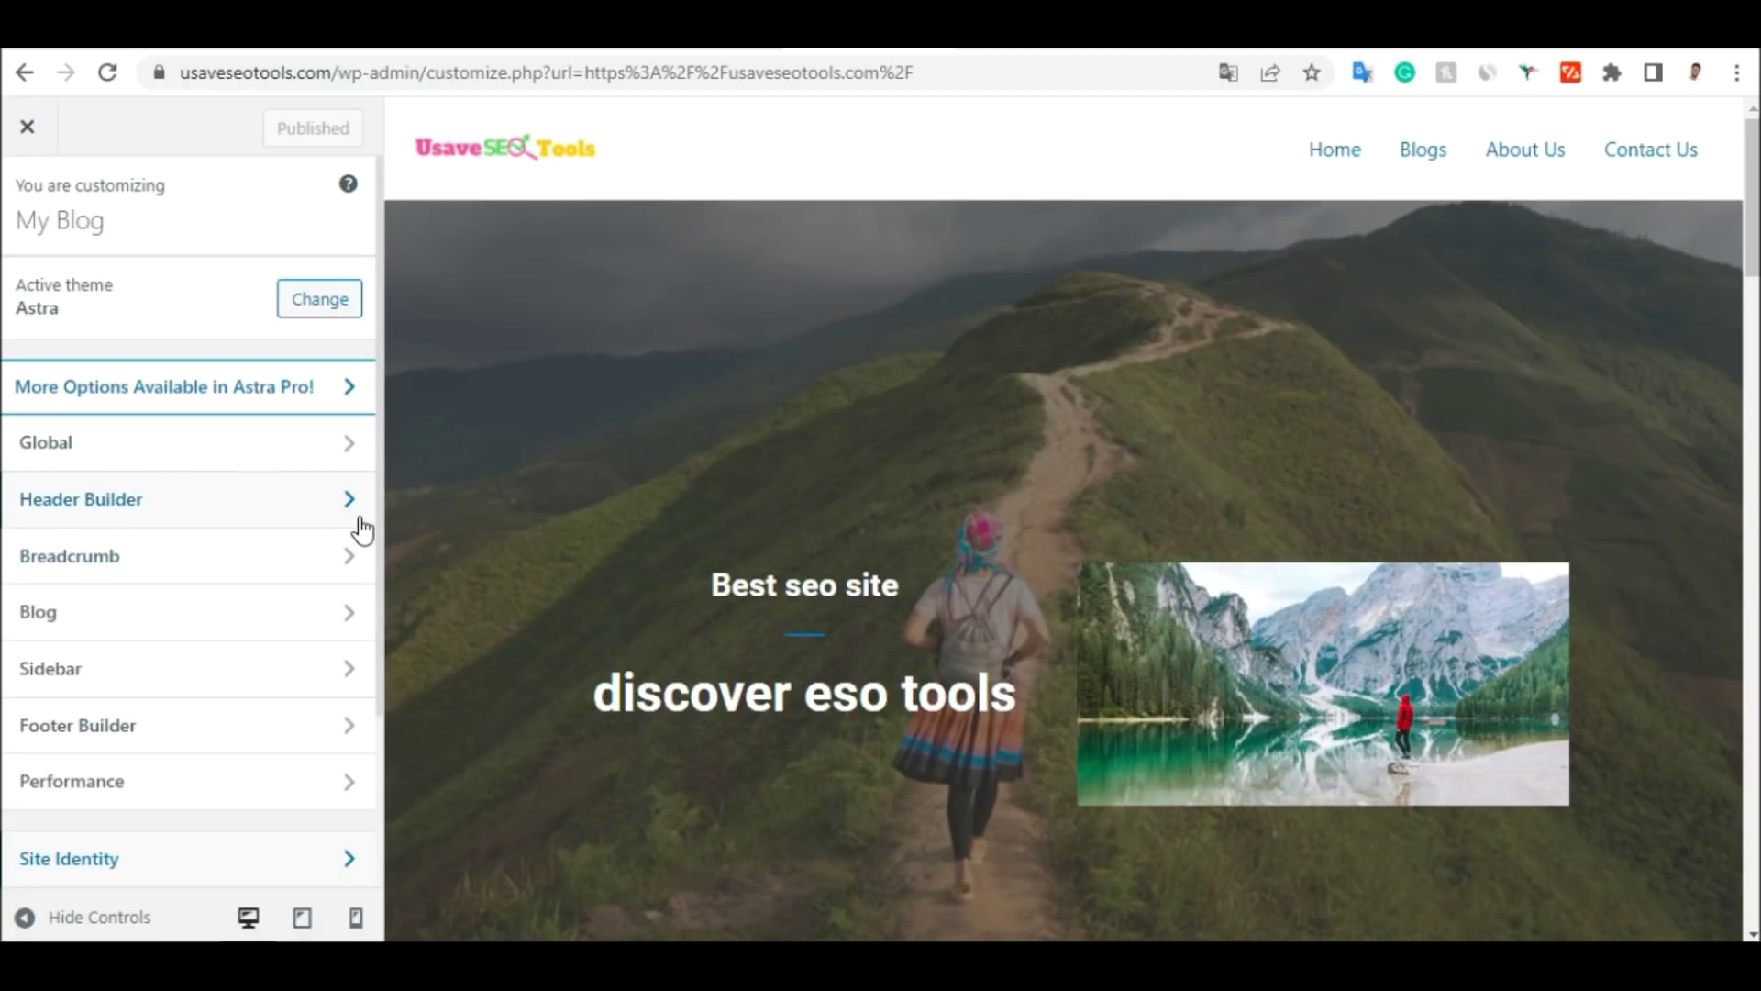
Look at the Site Identity settings, then return to the main Customizer list.
left_click_drag(380, 413, 382, 666)
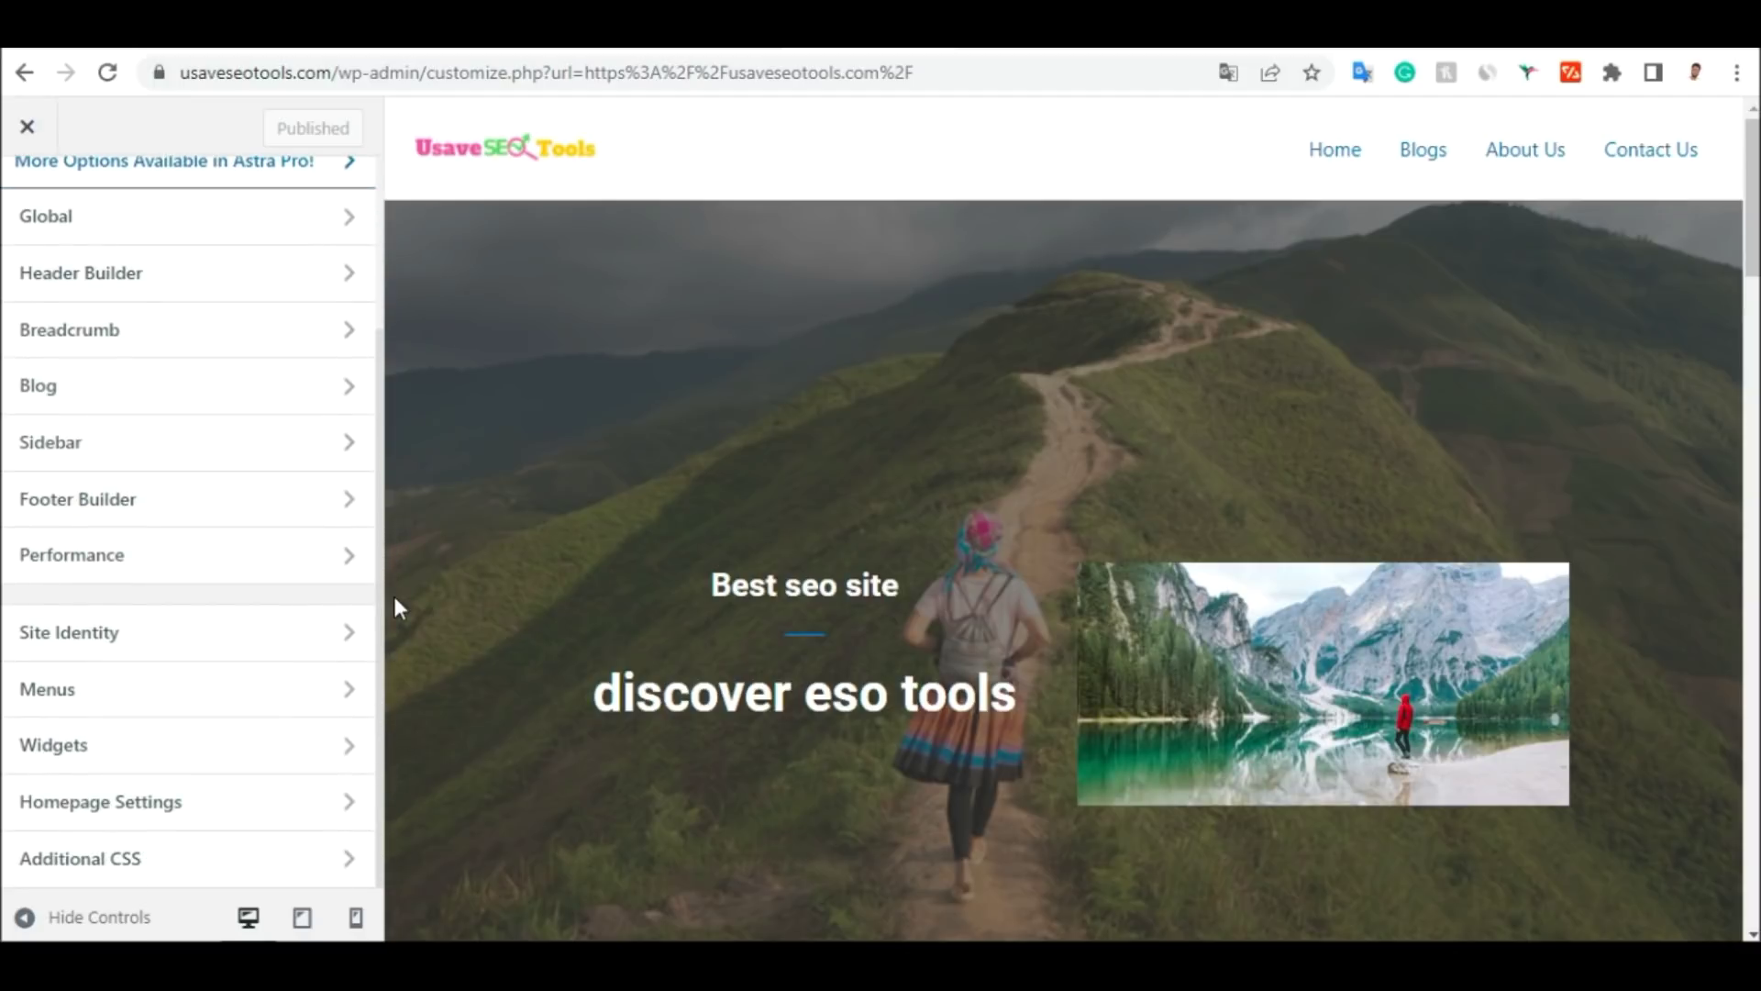
left_click(246, 642)
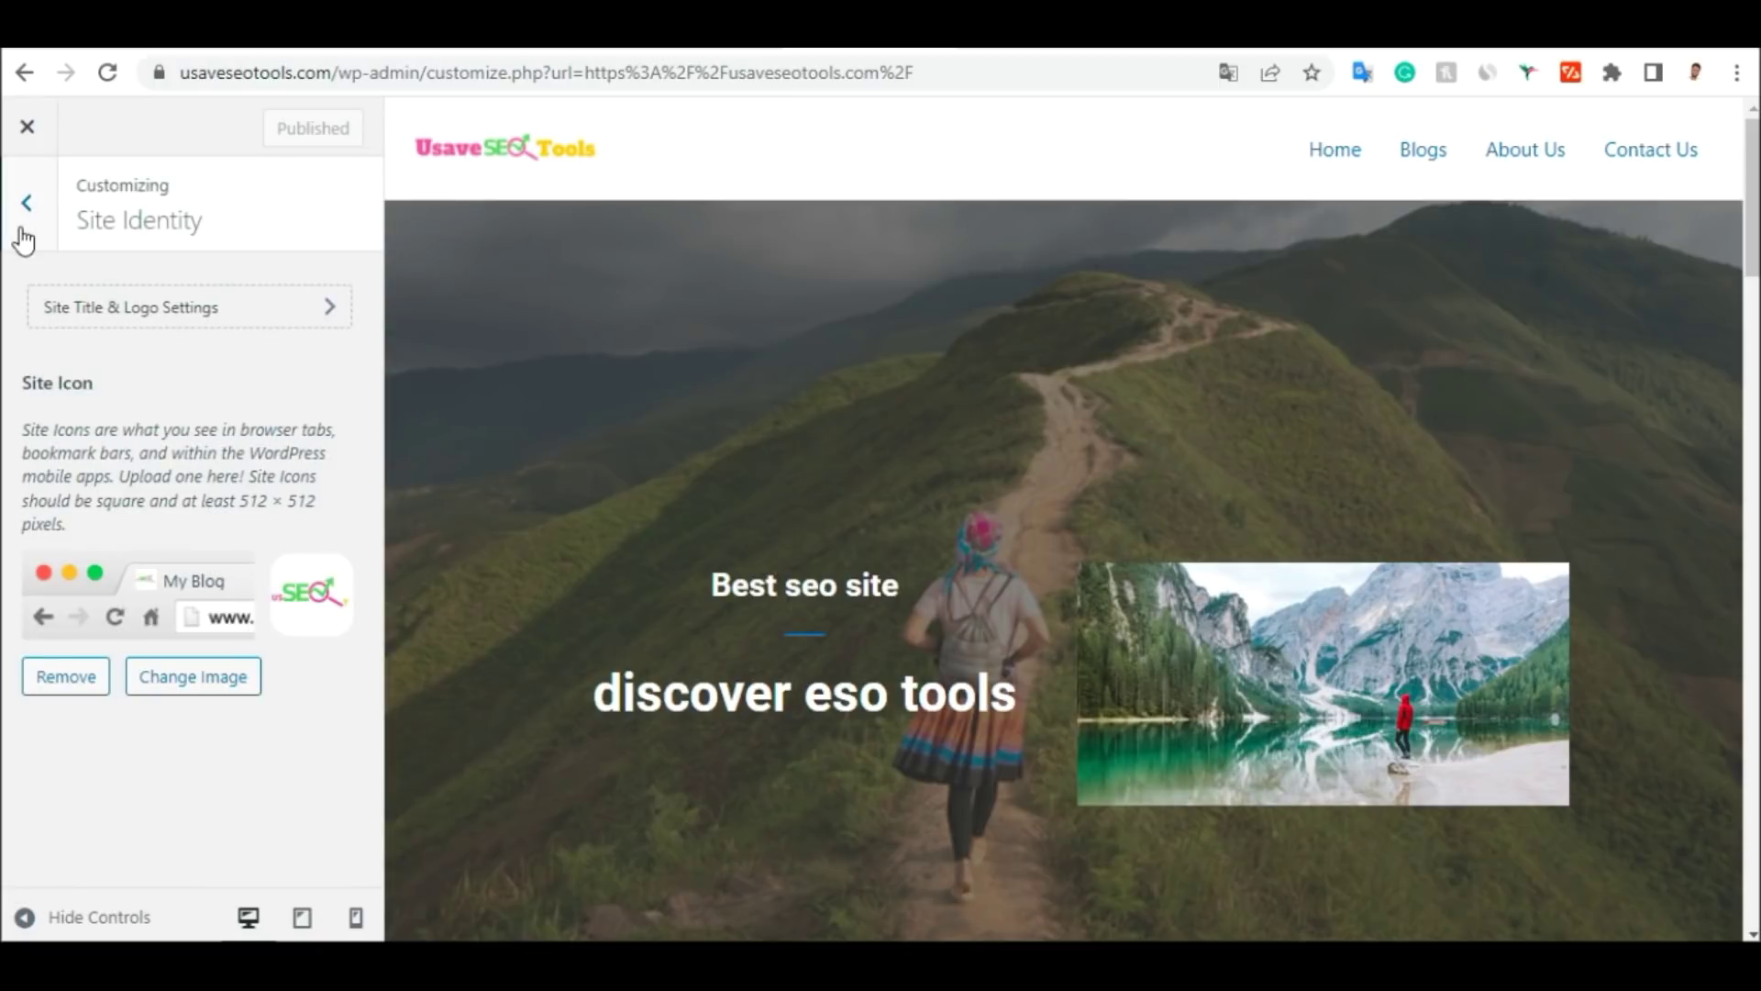
left_click(22, 235)
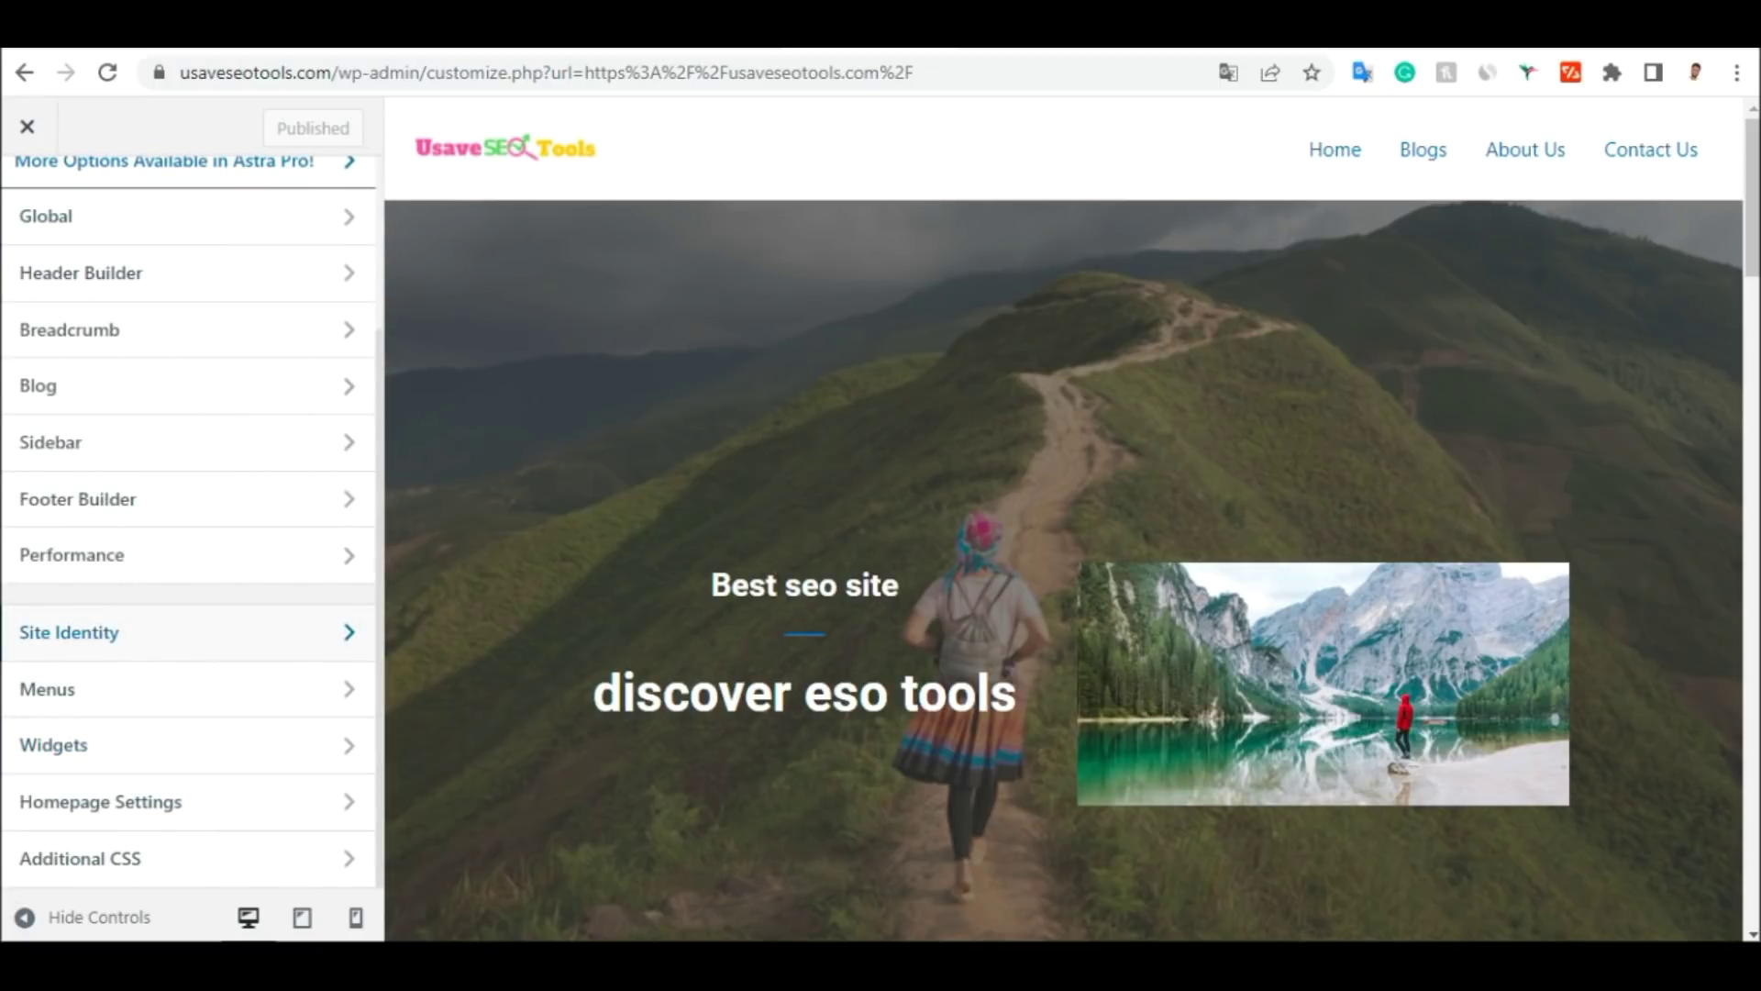
left_click(1620, 911)
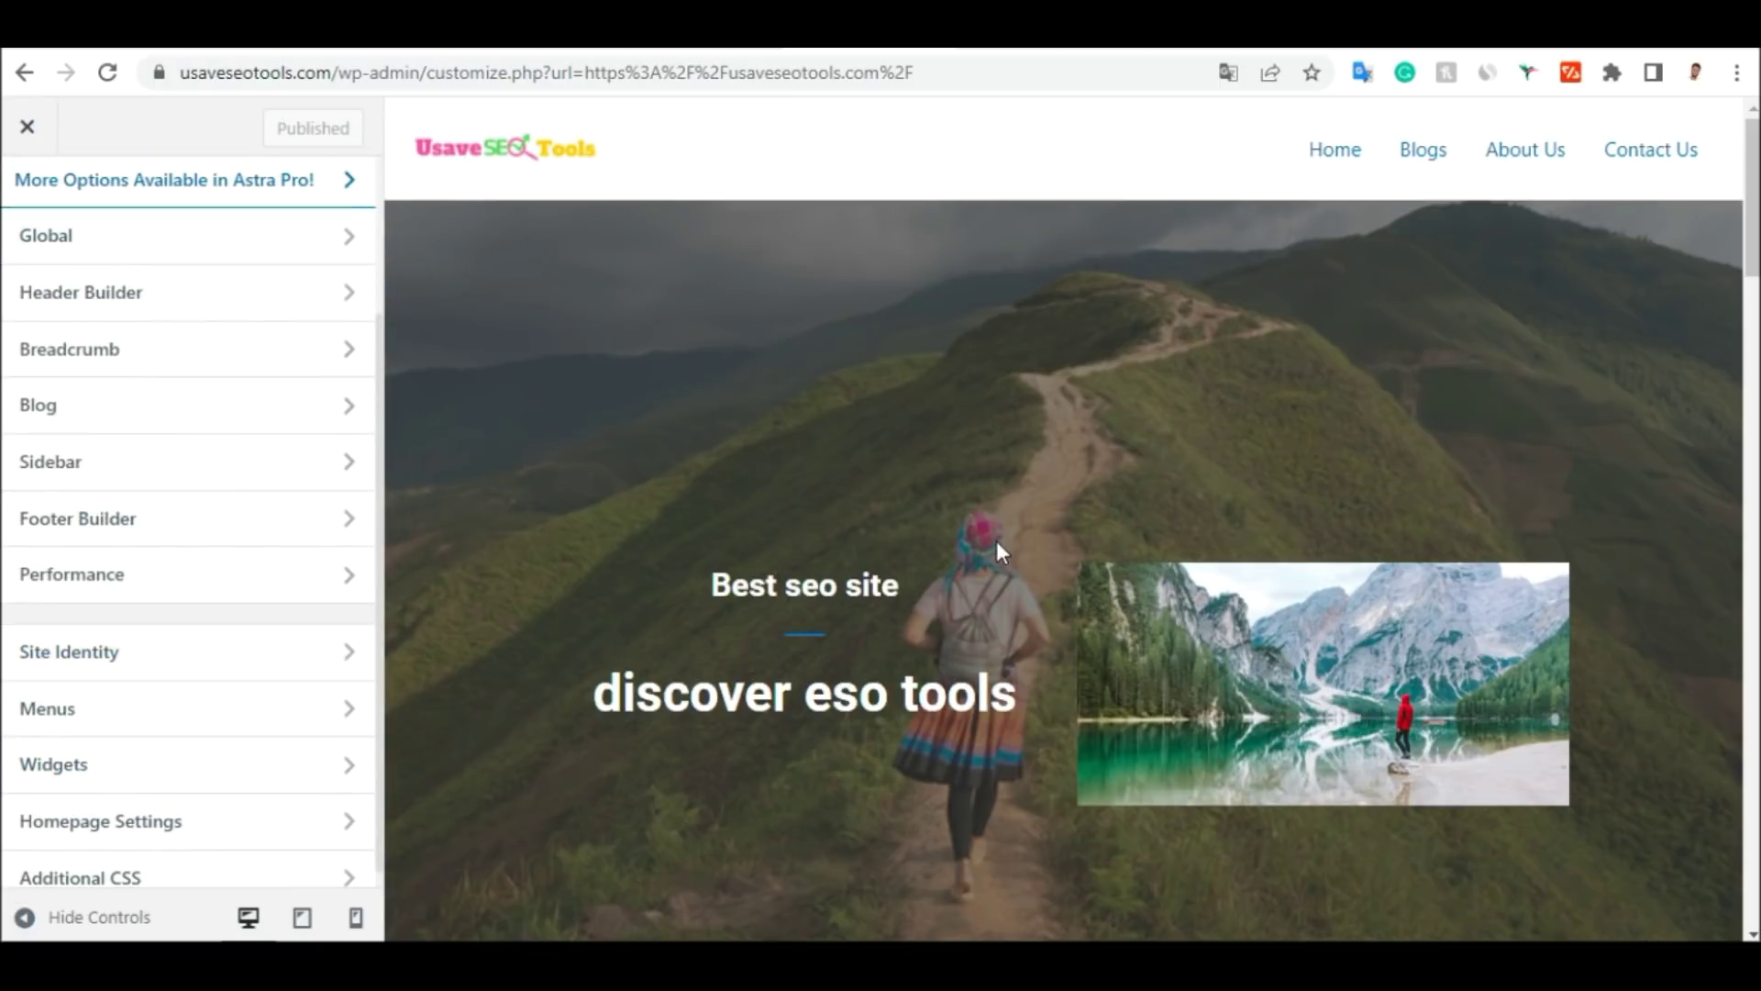
Go into the Global theme settings and reach the Buttons options.
left_click(237, 240)
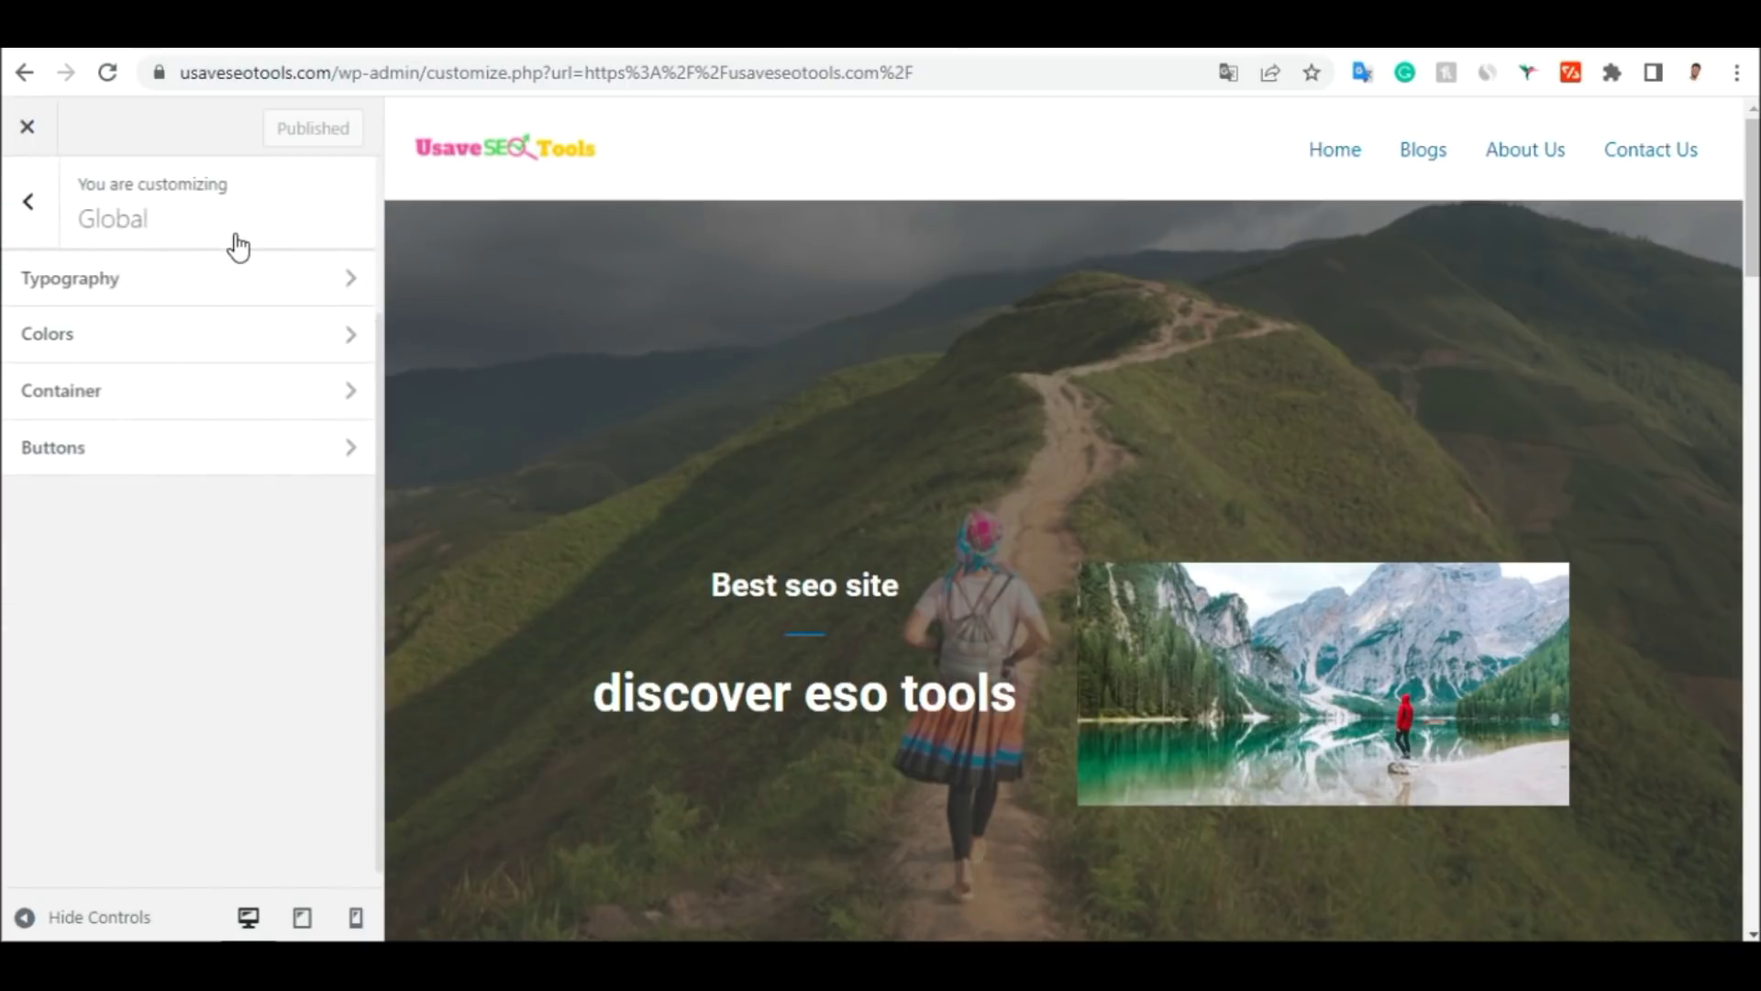
left_click(221, 289)
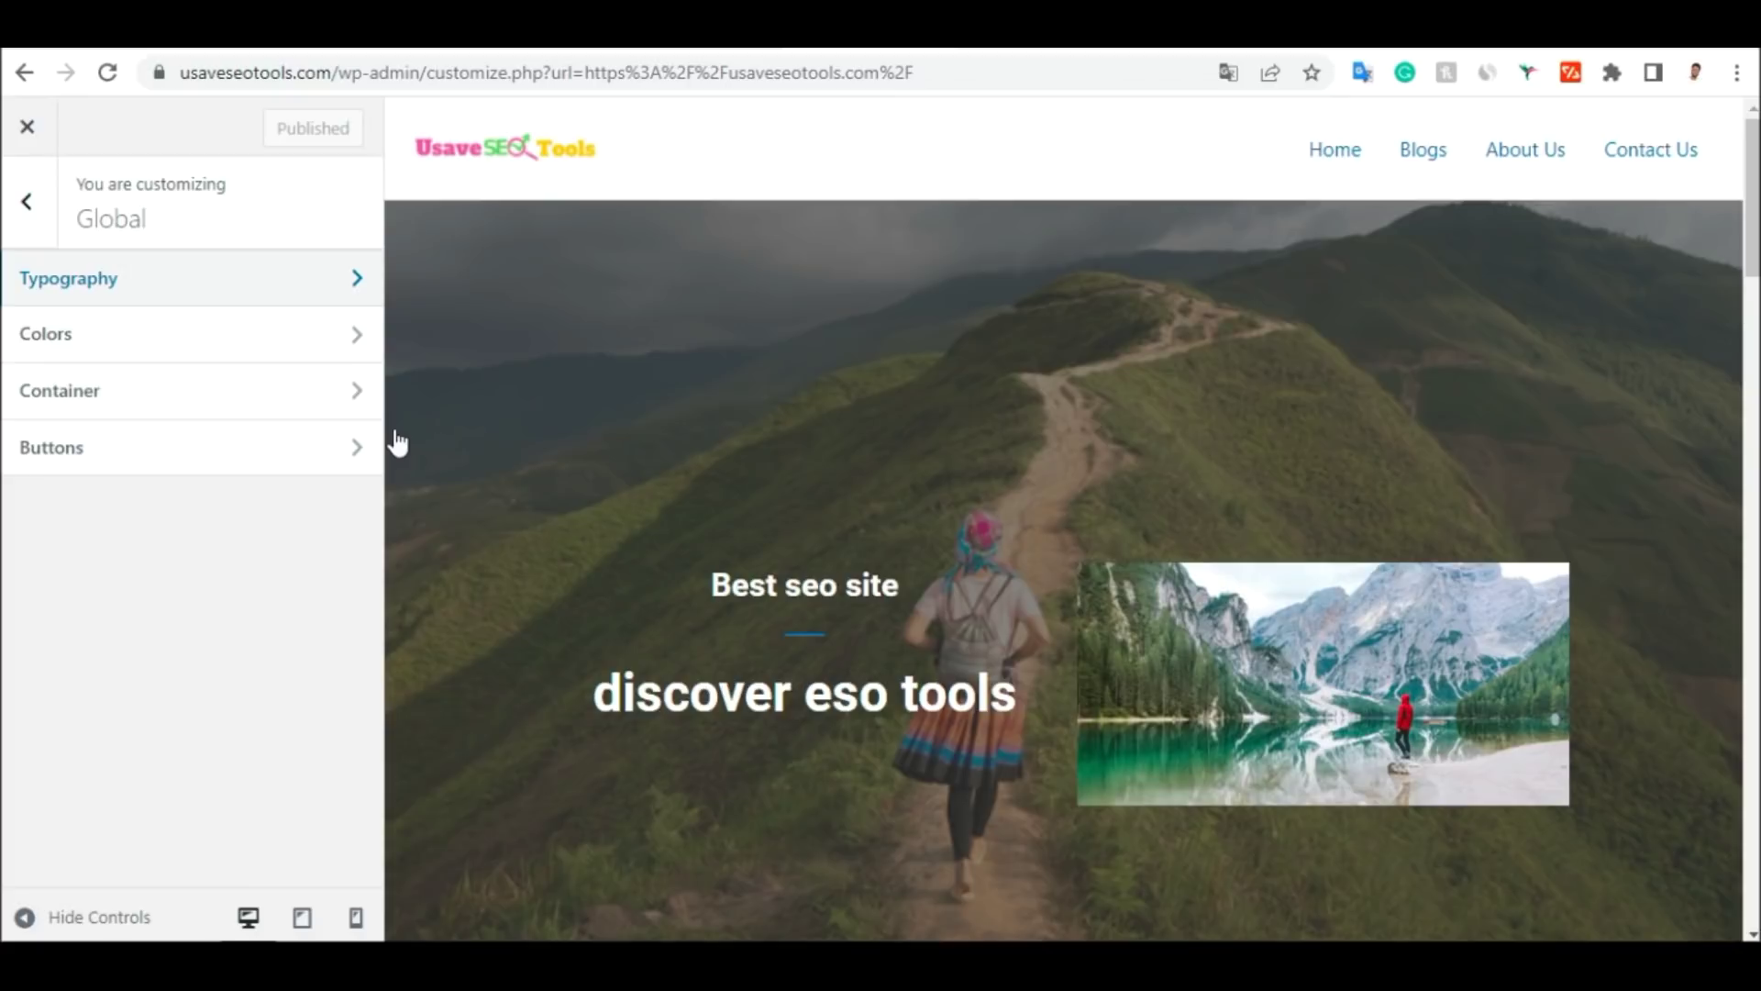
left_click(164, 340)
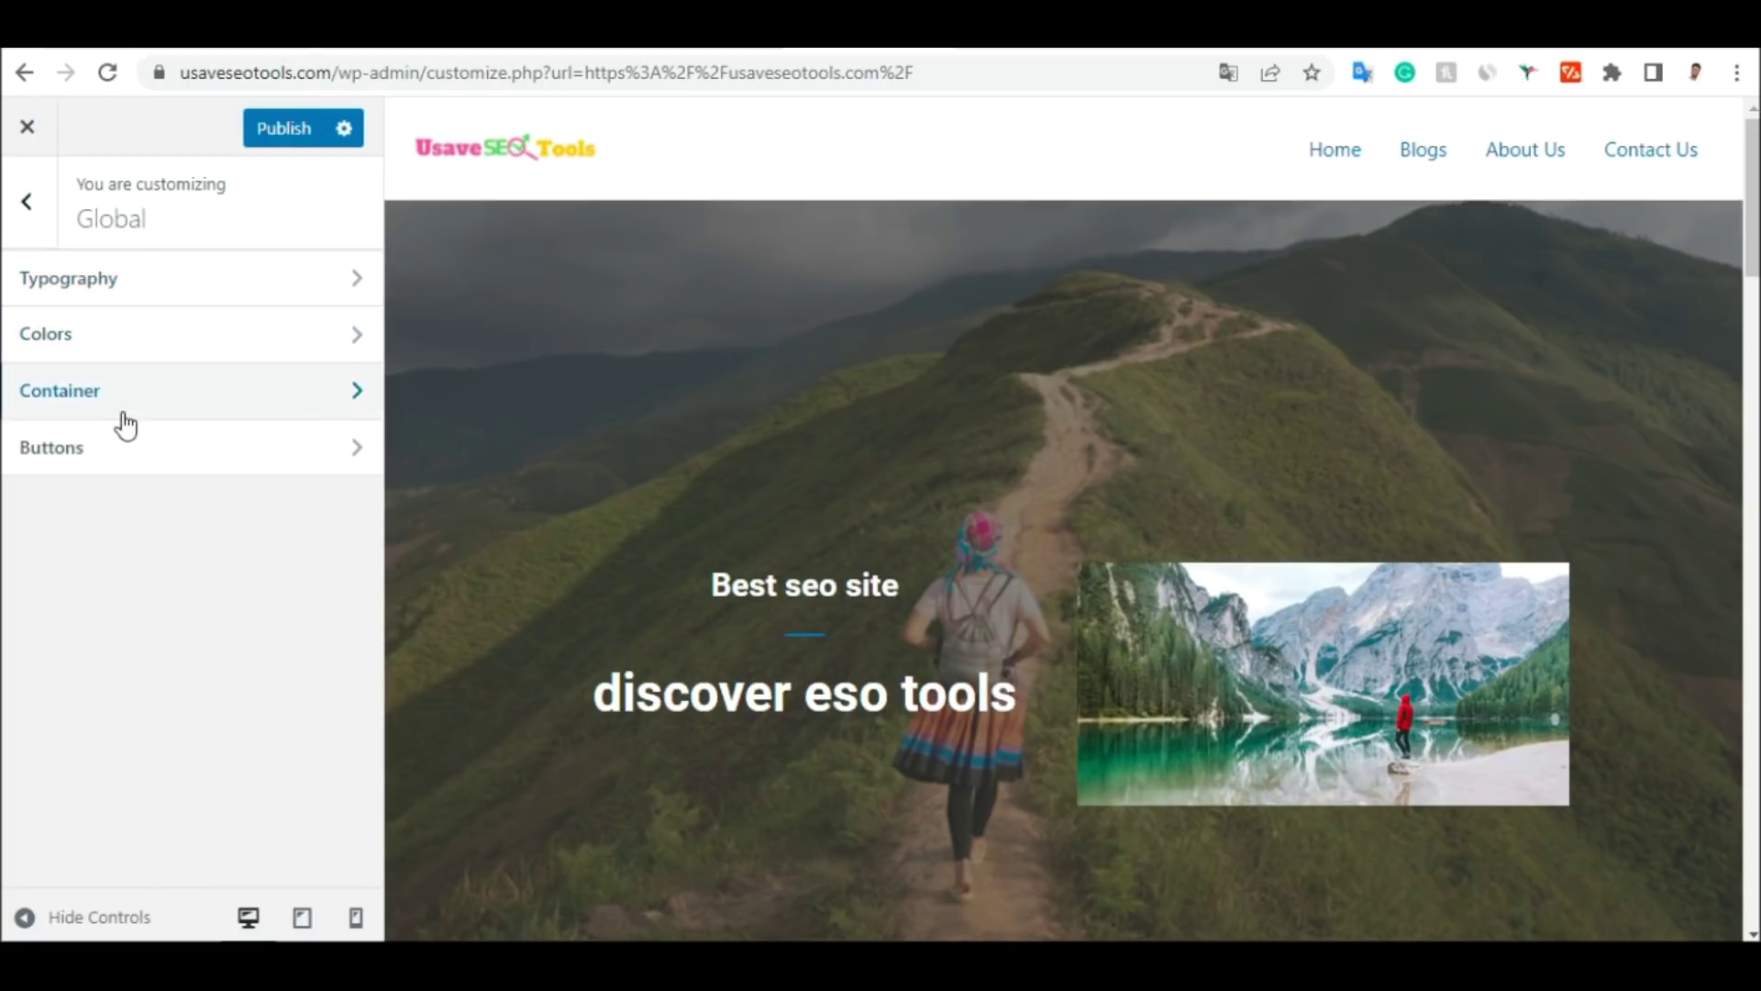
left_click(101, 454)
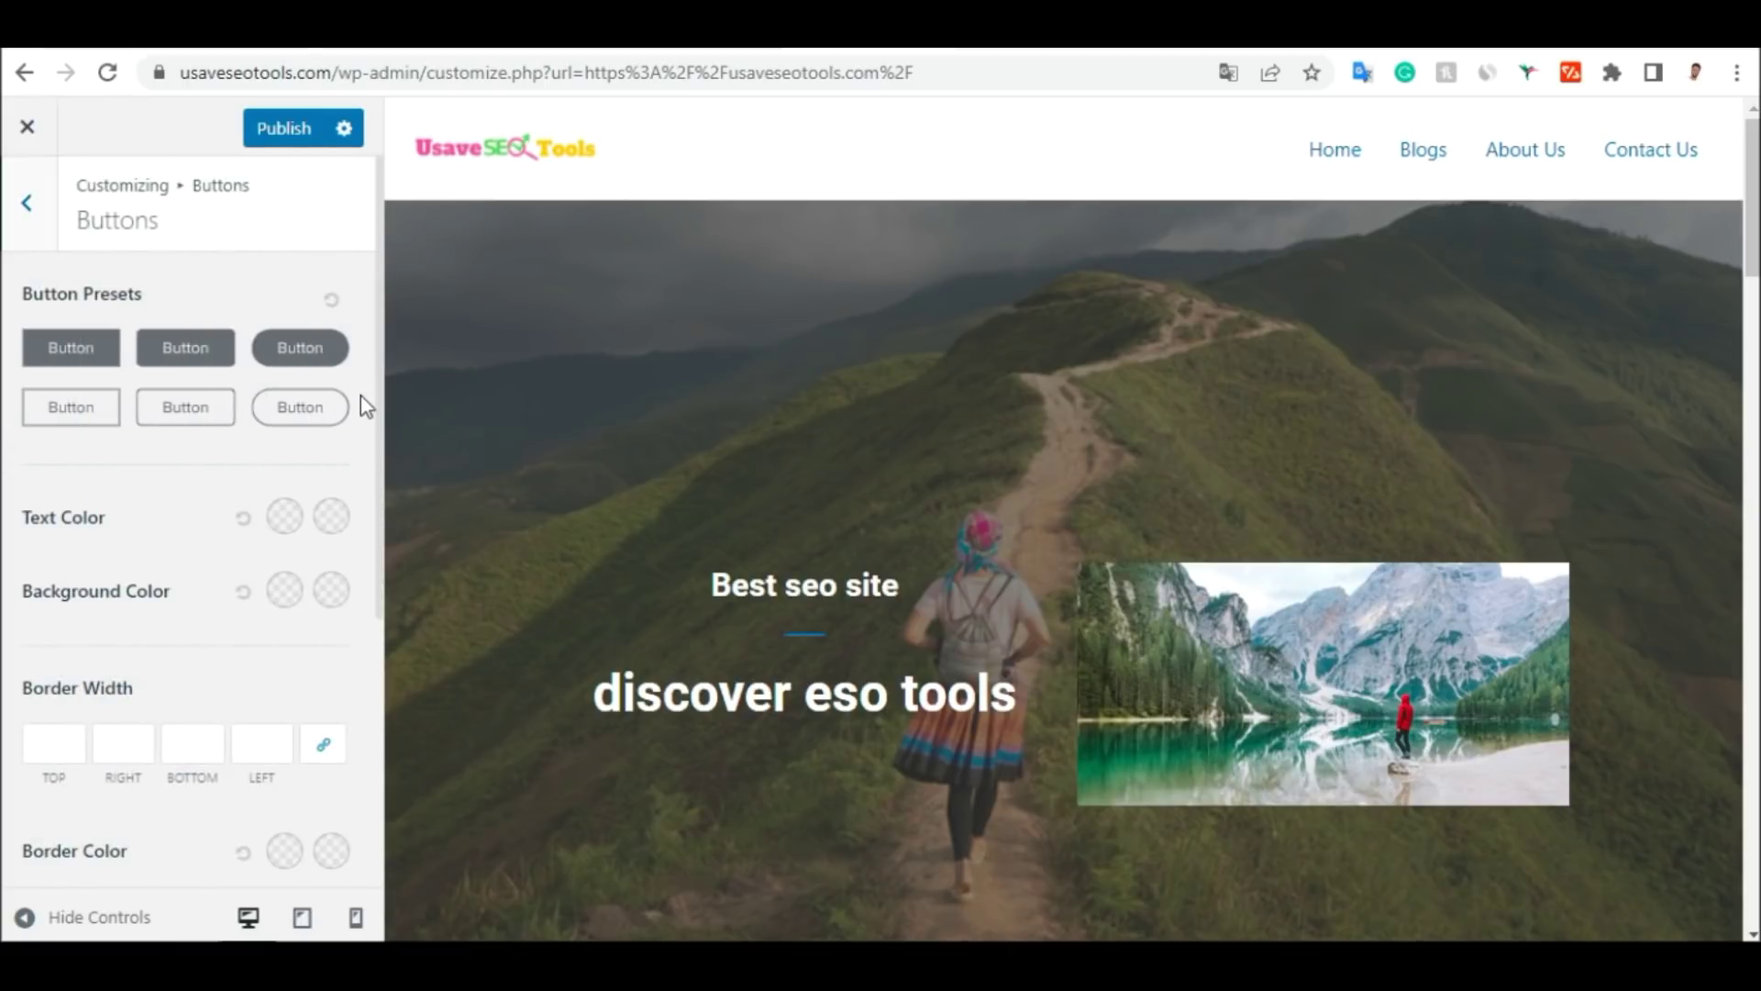
Try the outline button presets, then apply the rounded filled preset.
left_click_drag(378, 357, 392, 303)
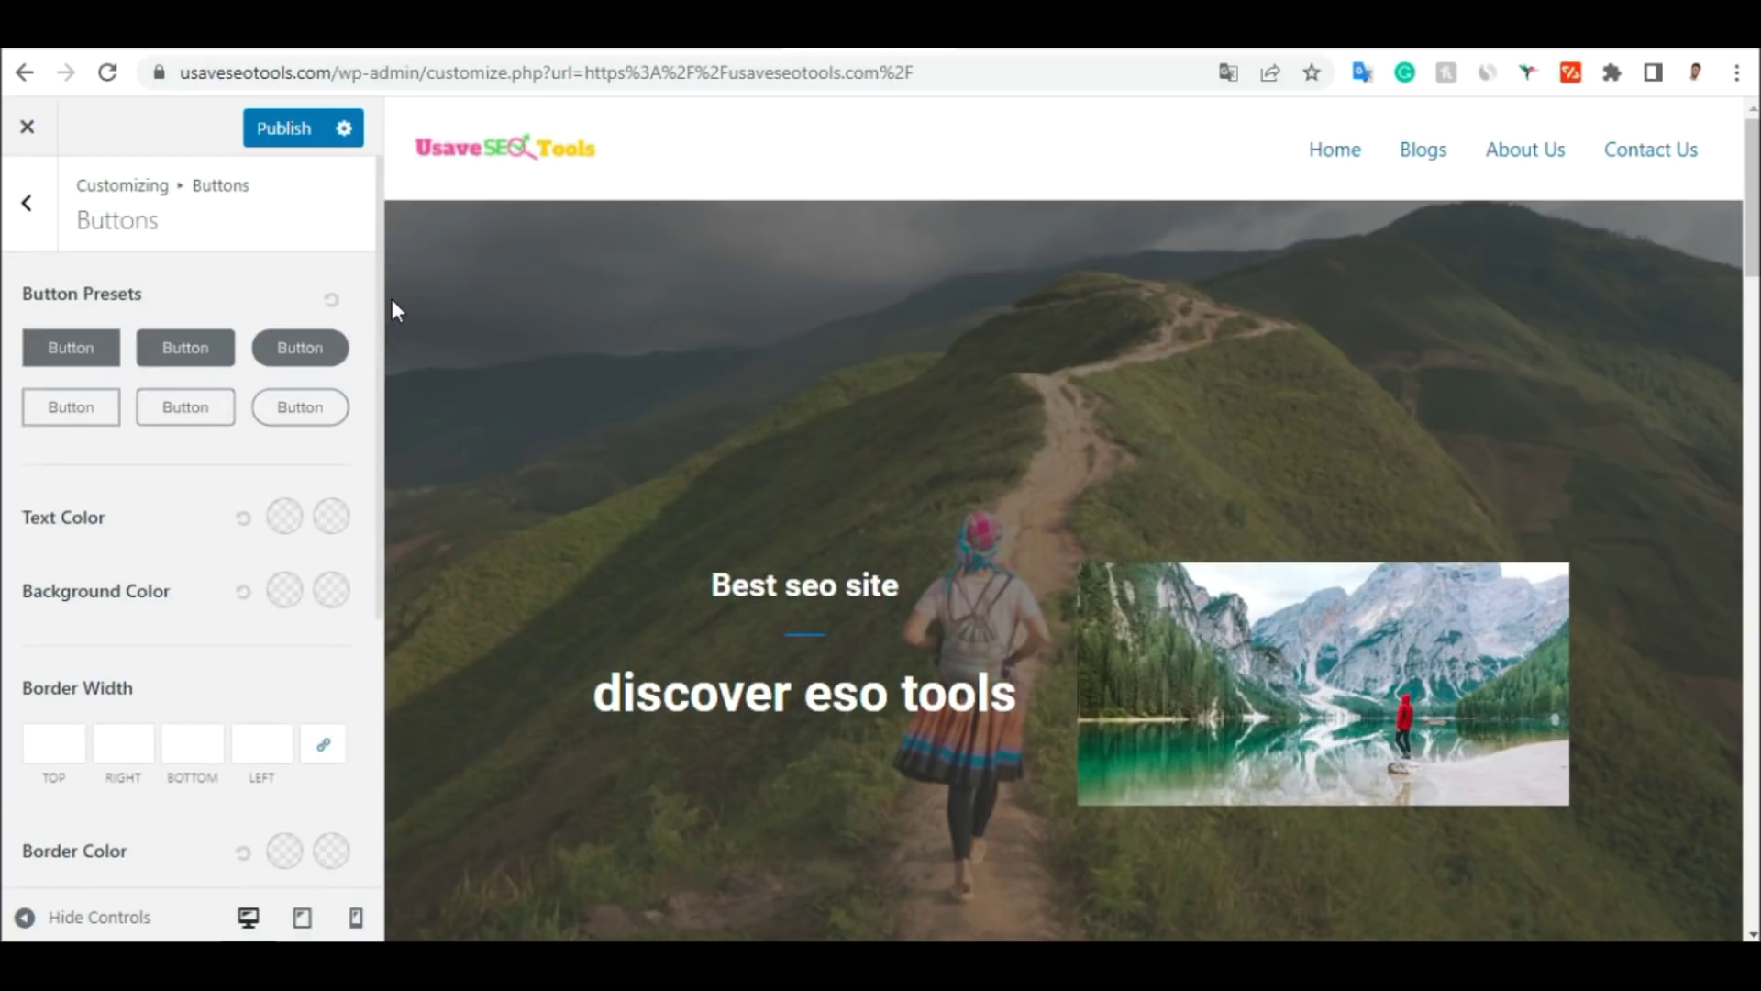
left_click(294, 405)
left_click(225, 407)
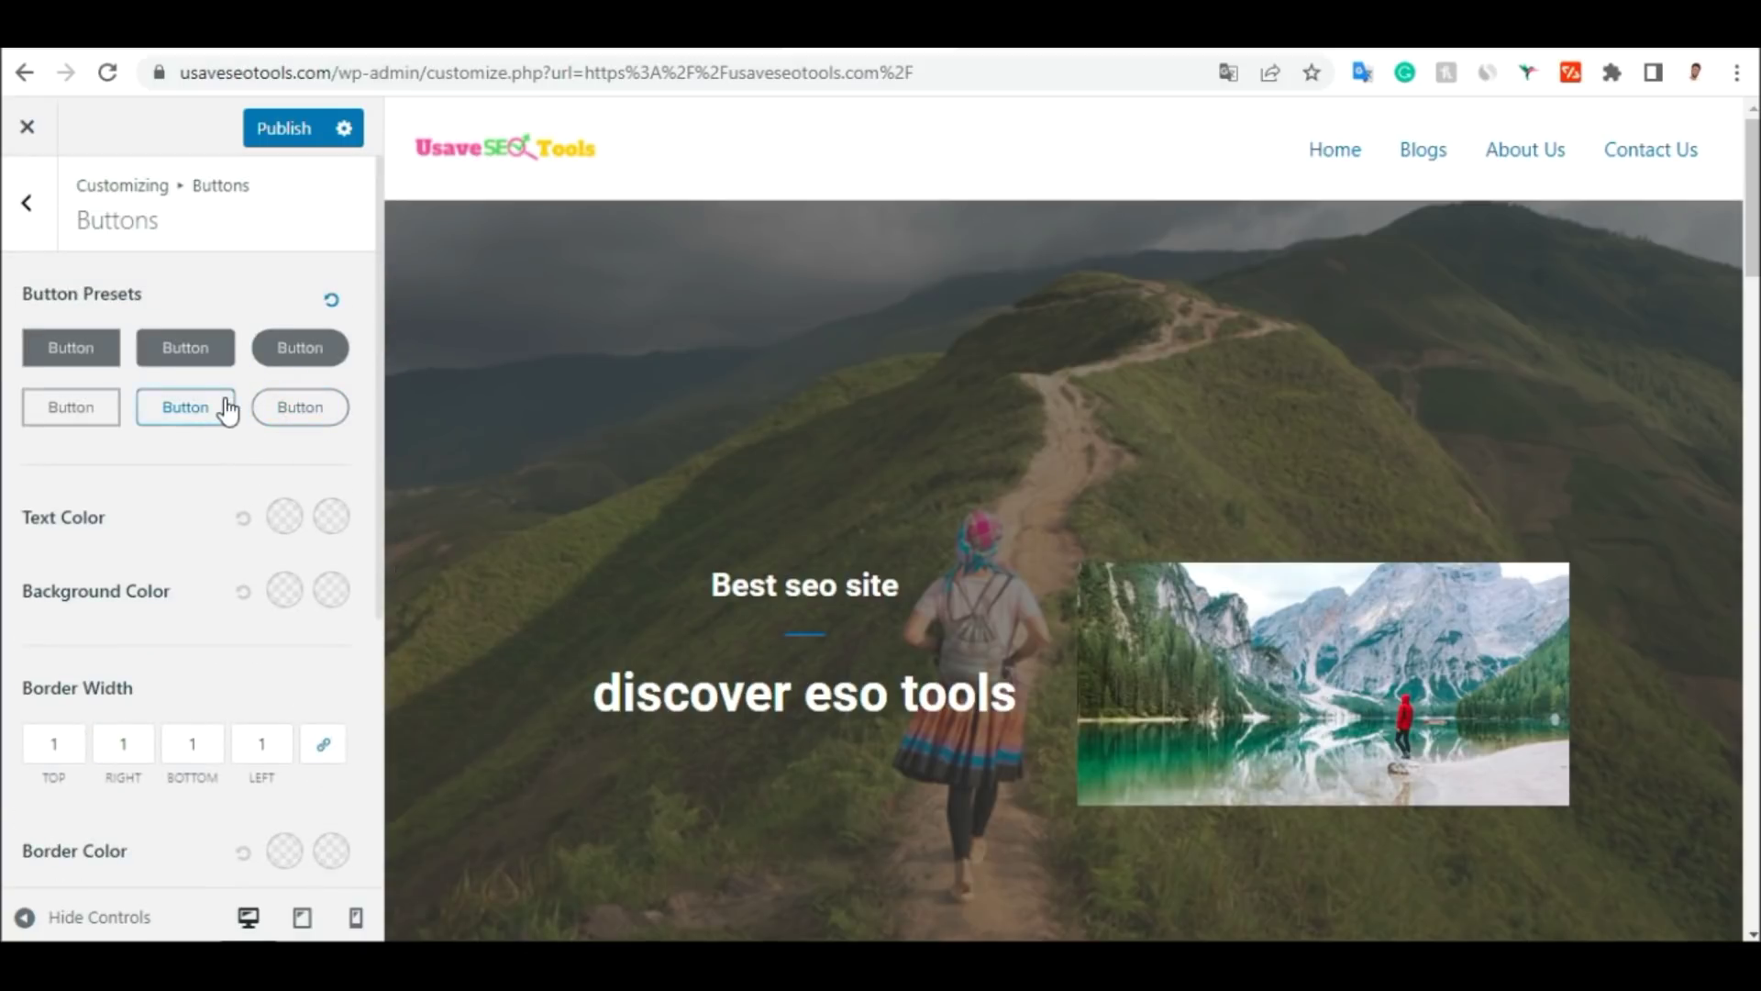
left_click(109, 409)
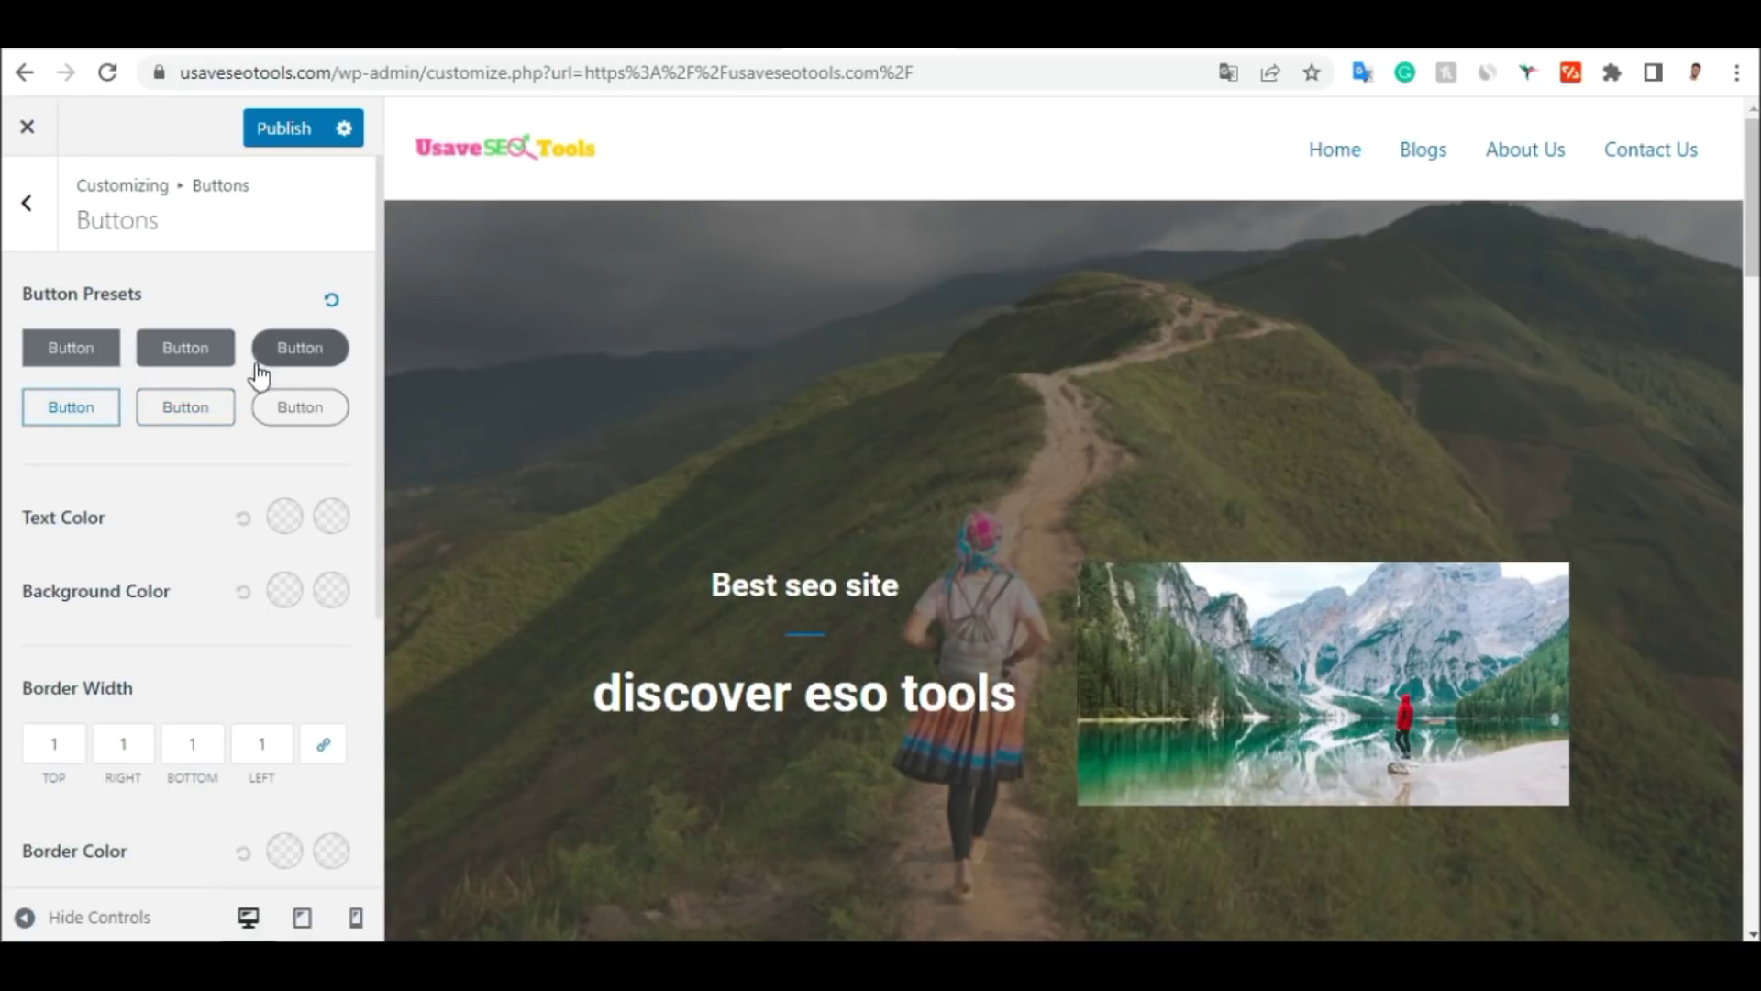
left_click(304, 358)
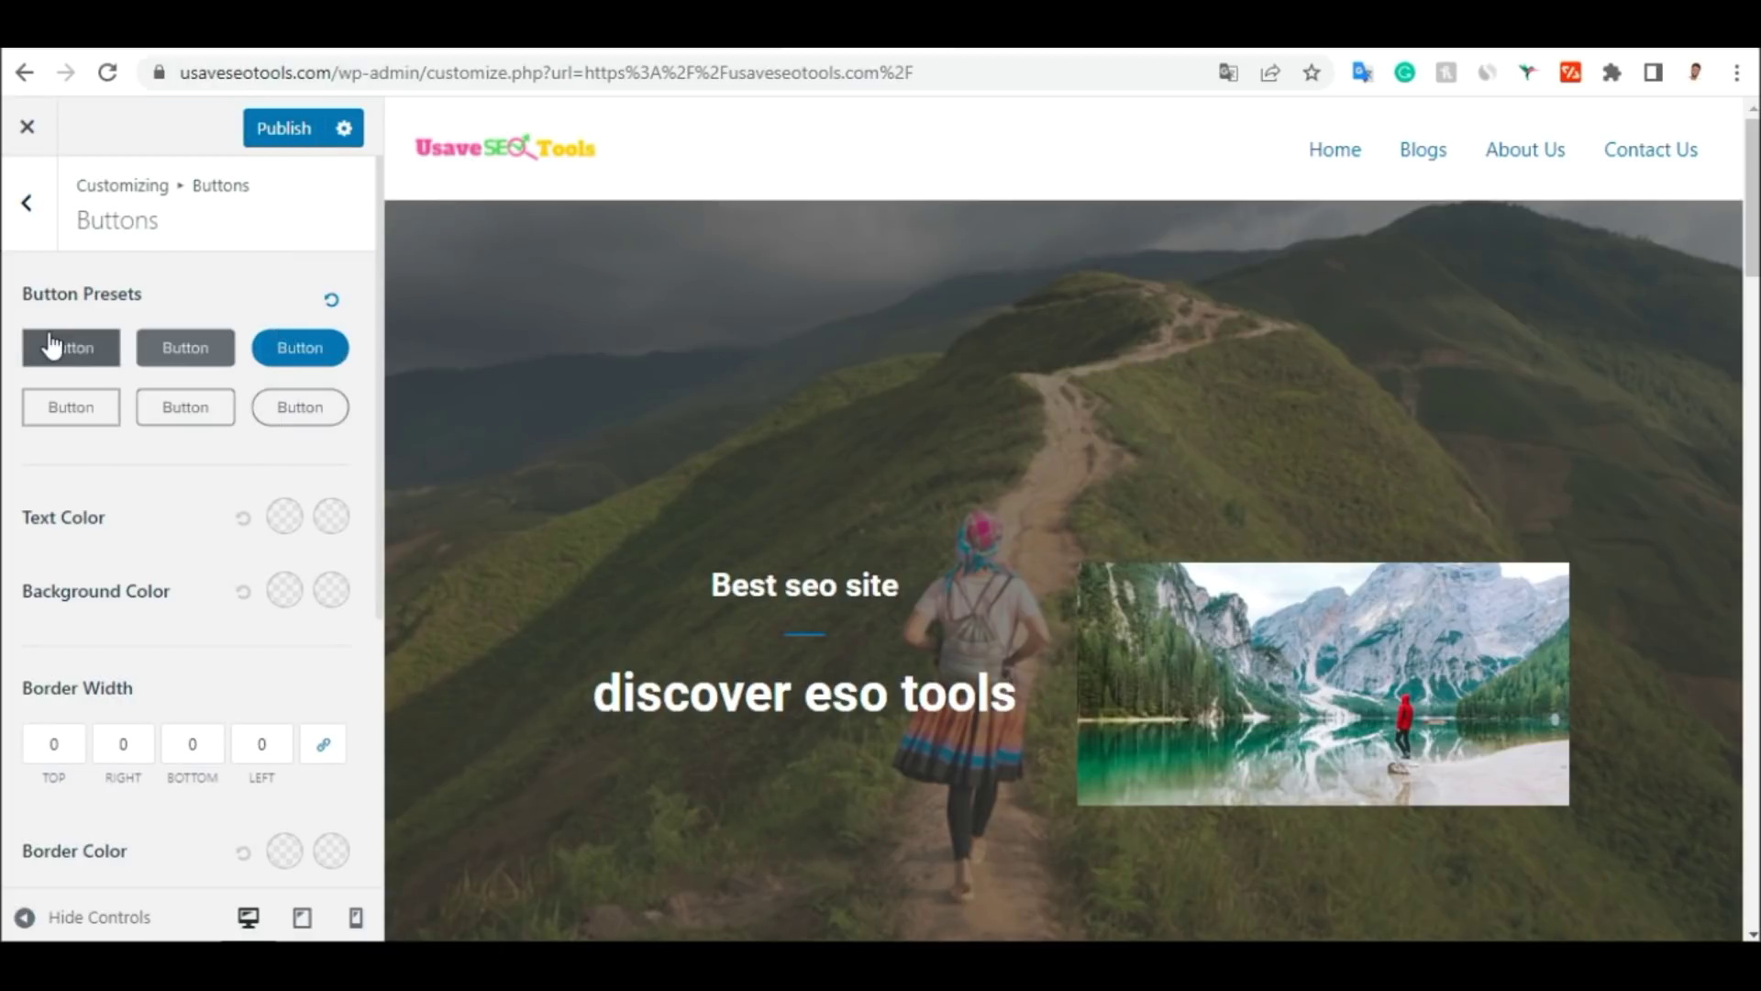
Review the global Container layout settings.
left_click(40, 224)
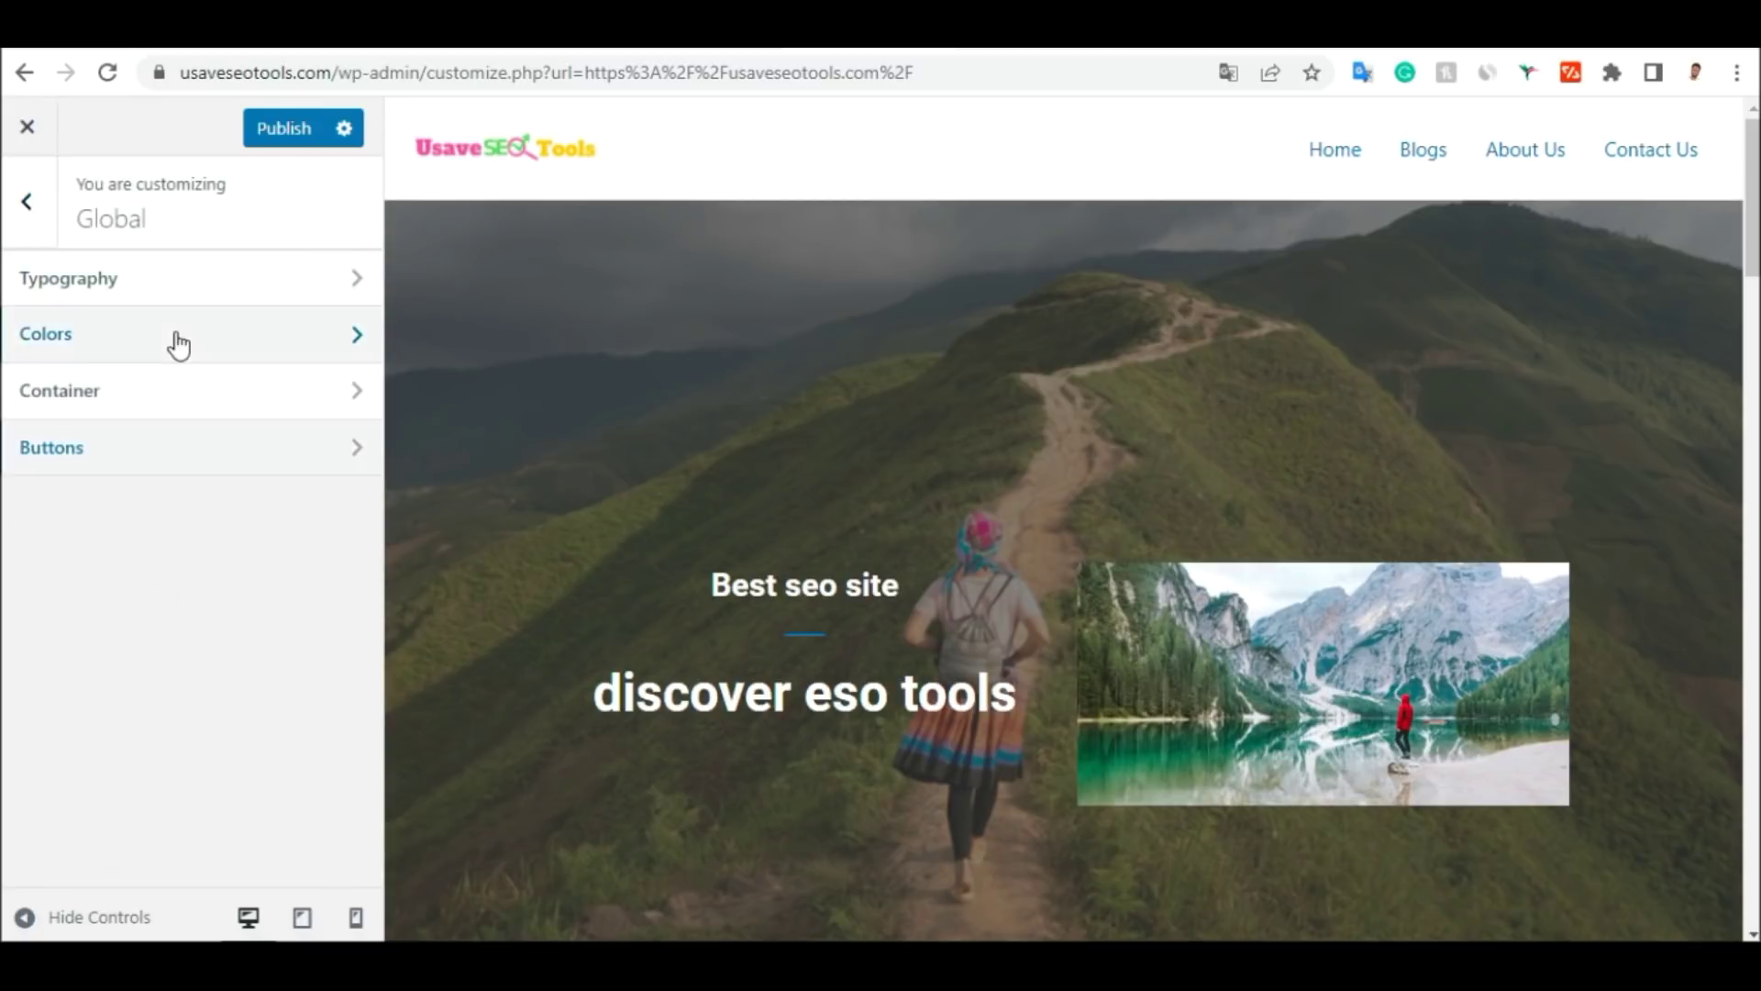
left_click(140, 401)
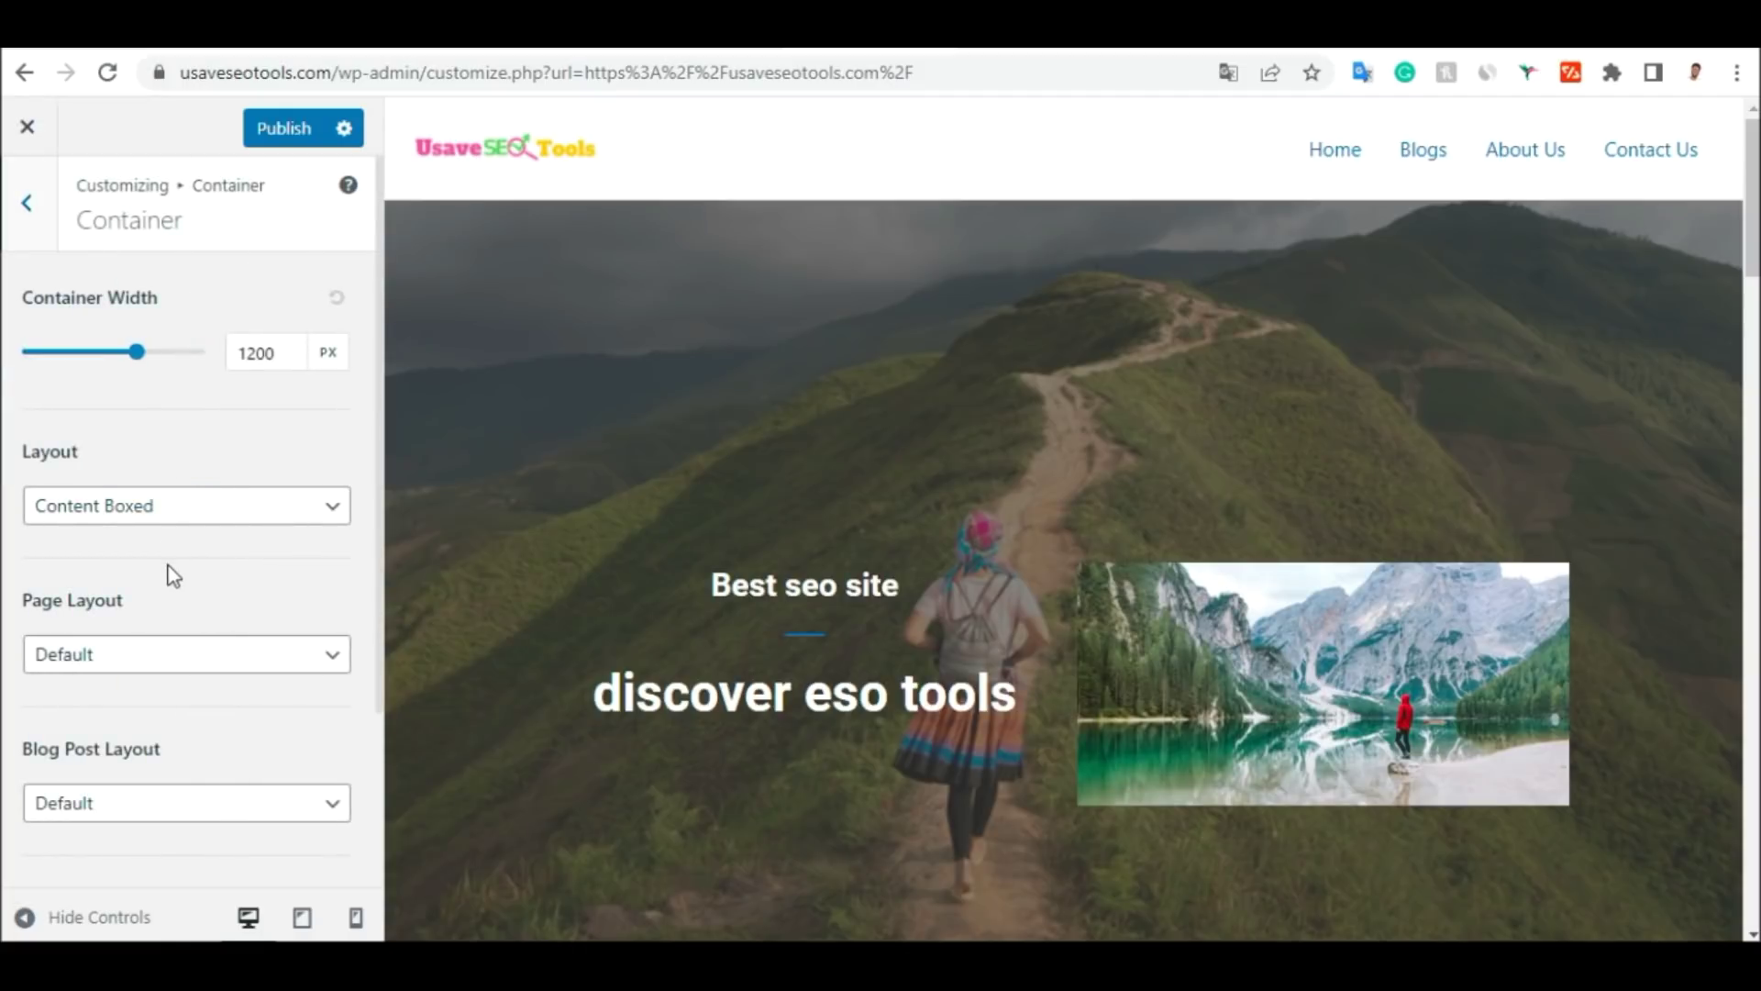
scroll(378, 454, "down", 1)
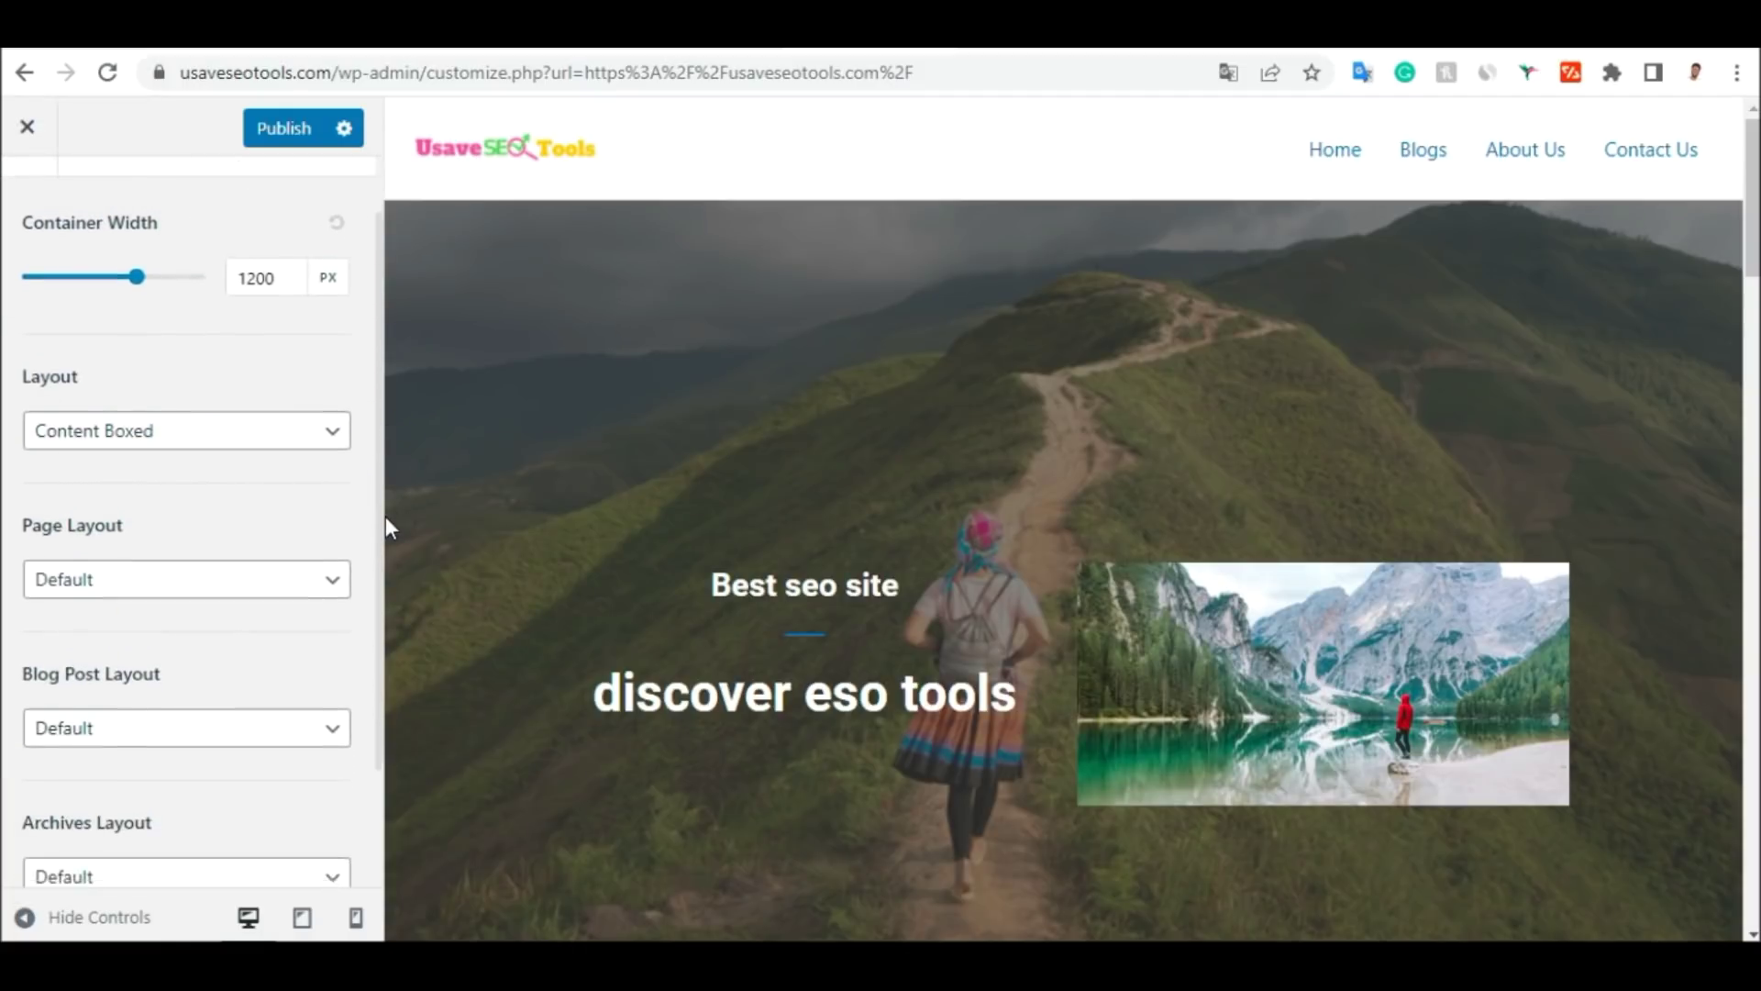
left_click_drag(379, 543, 372, 681)
left_click_drag(373, 766, 386, 363)
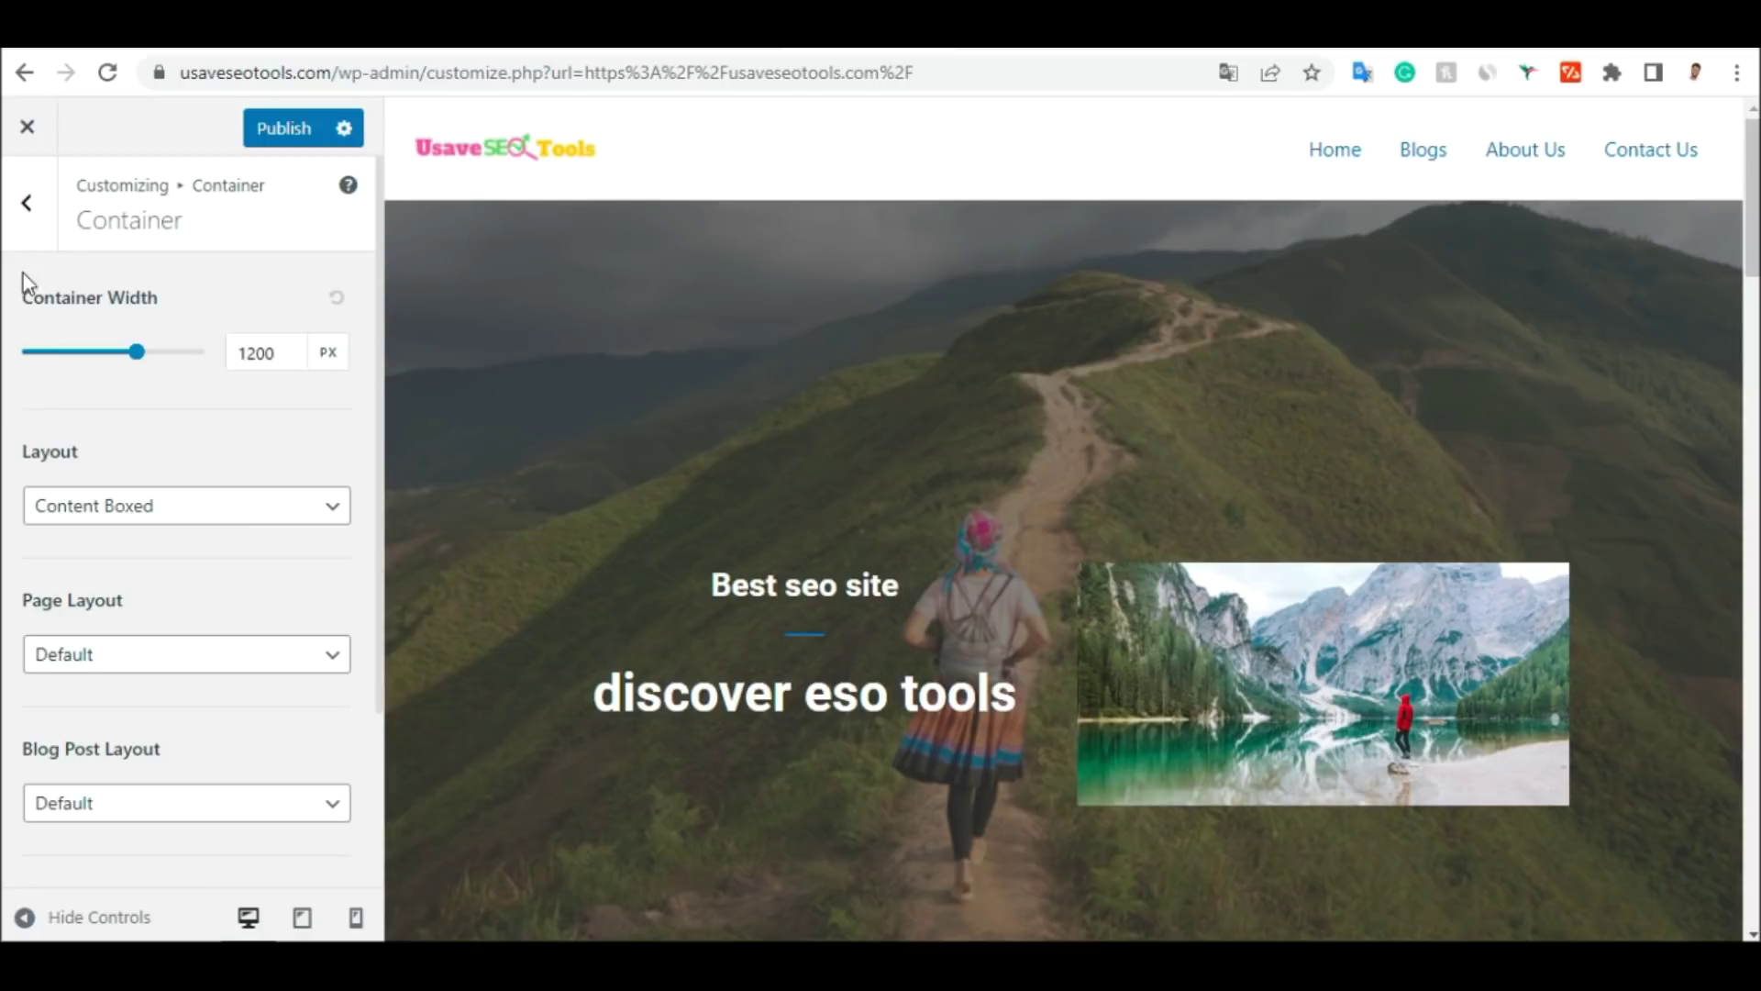
Review the global Colors settings and return to the Global list.
left_click(28, 204)
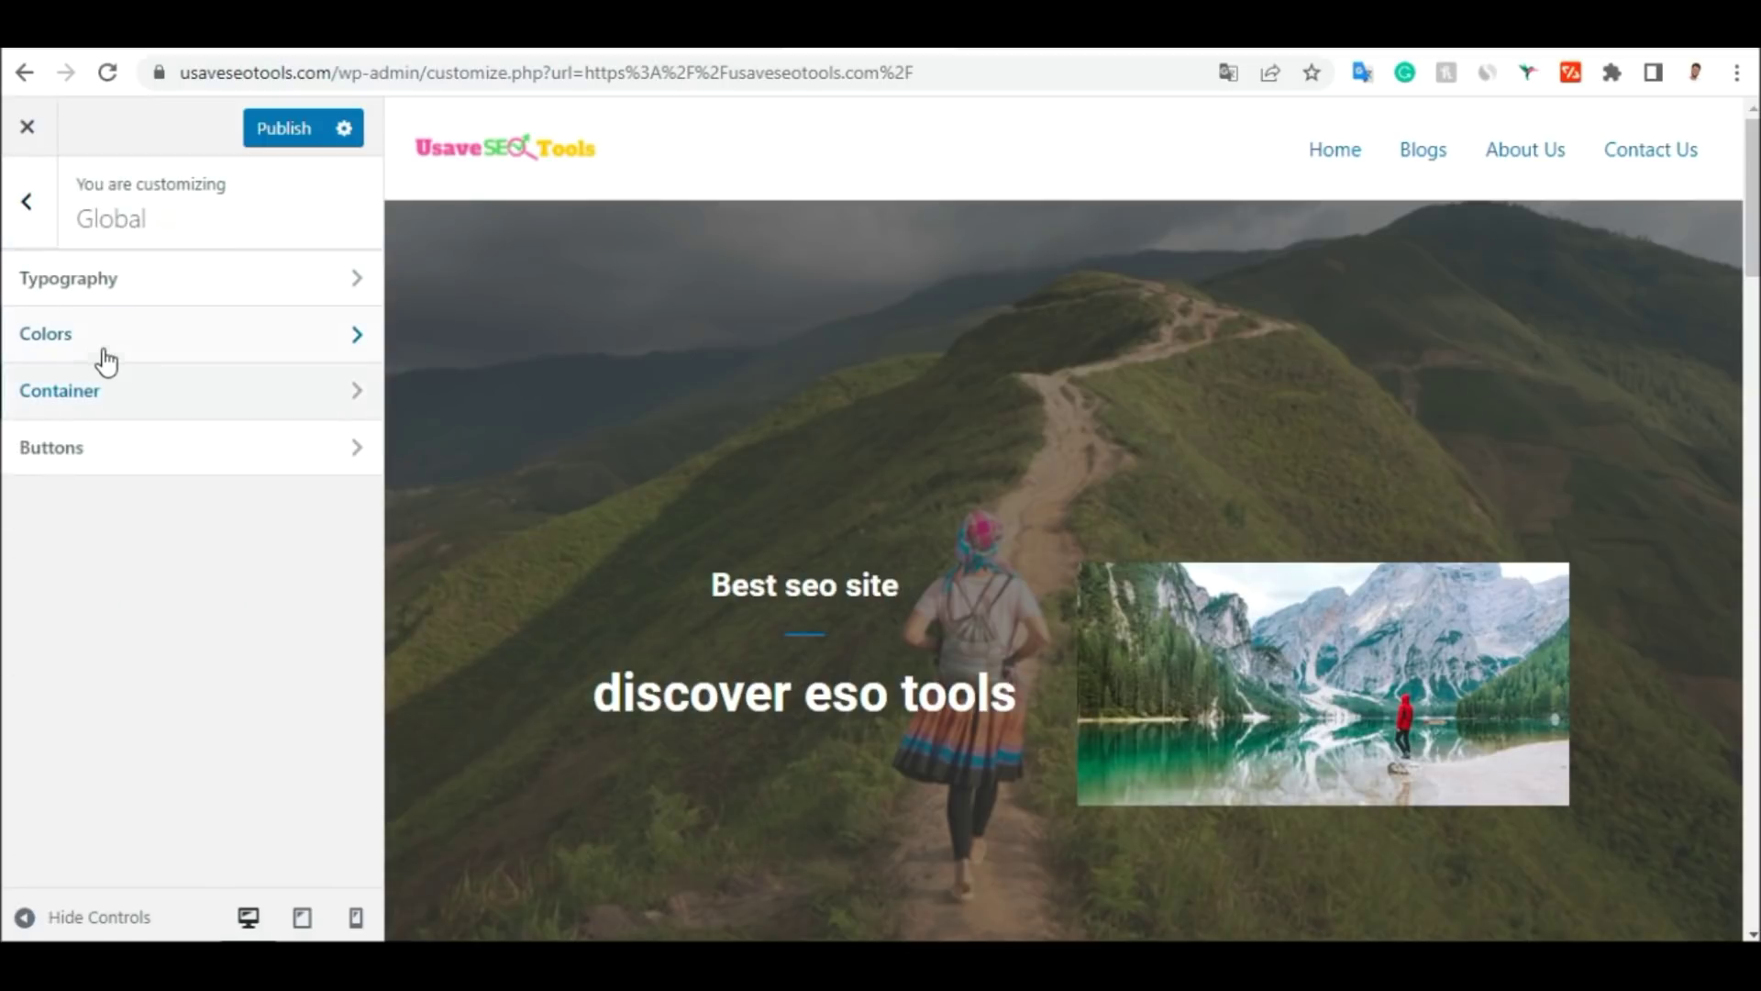
left_click(119, 358)
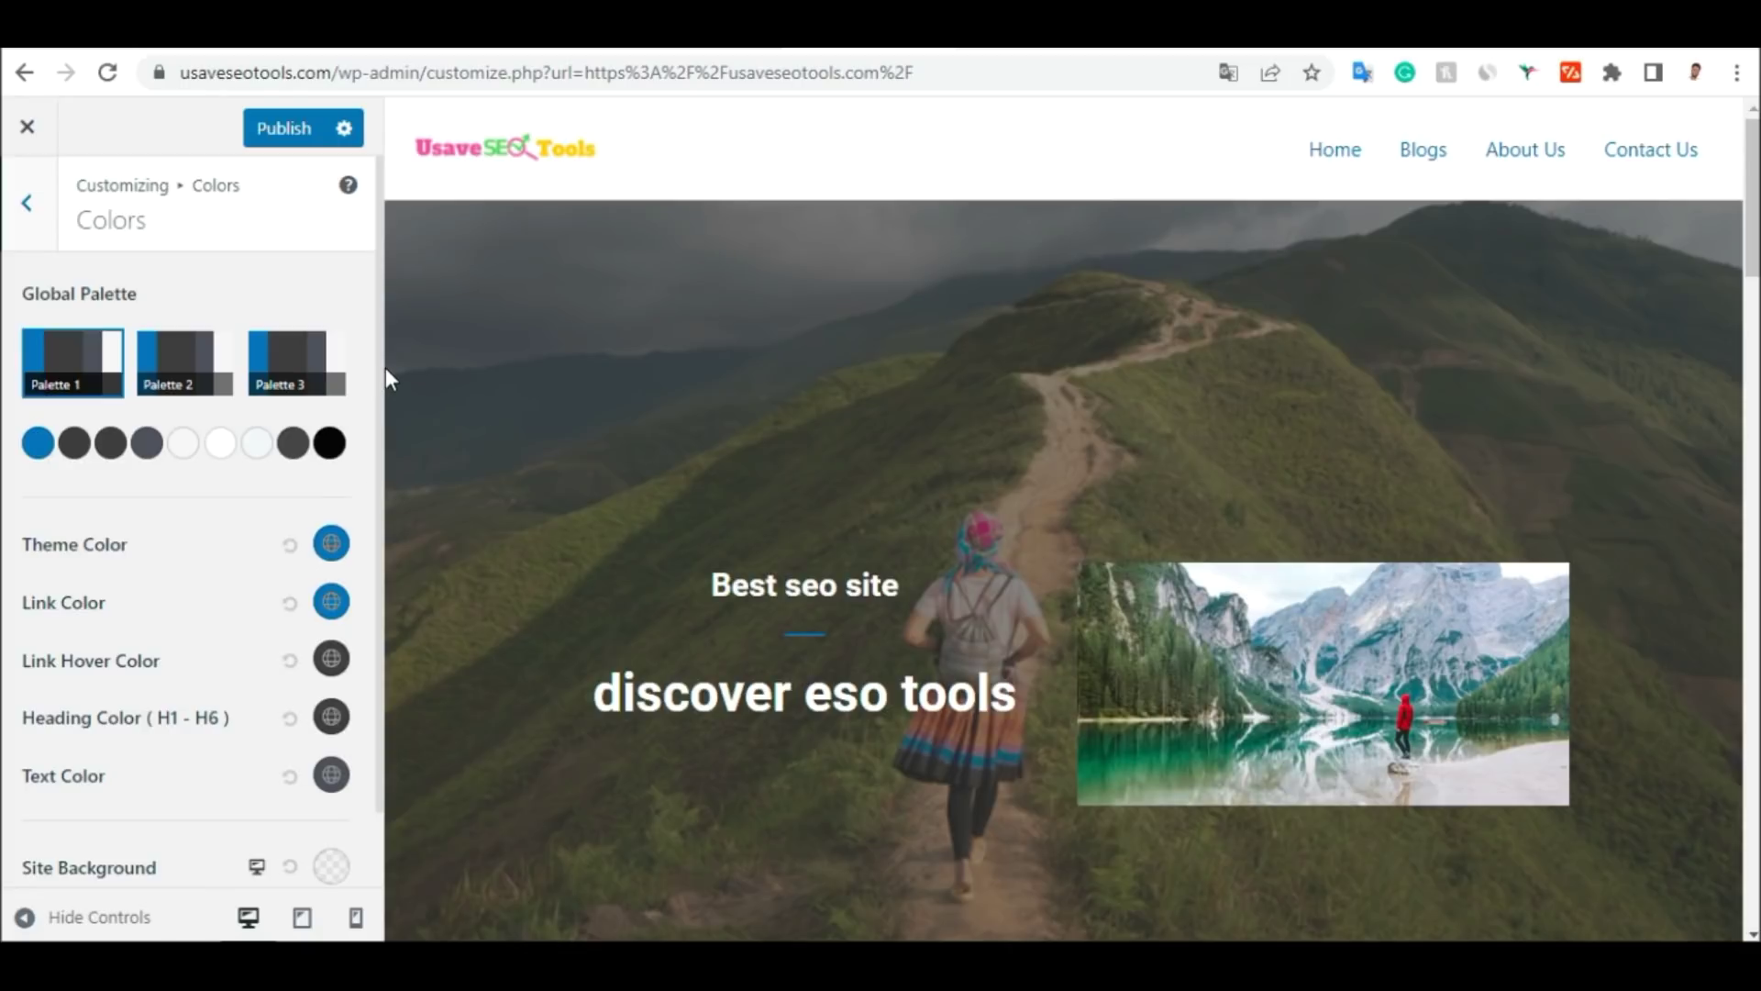
scroll(378, 409, "down", 1)
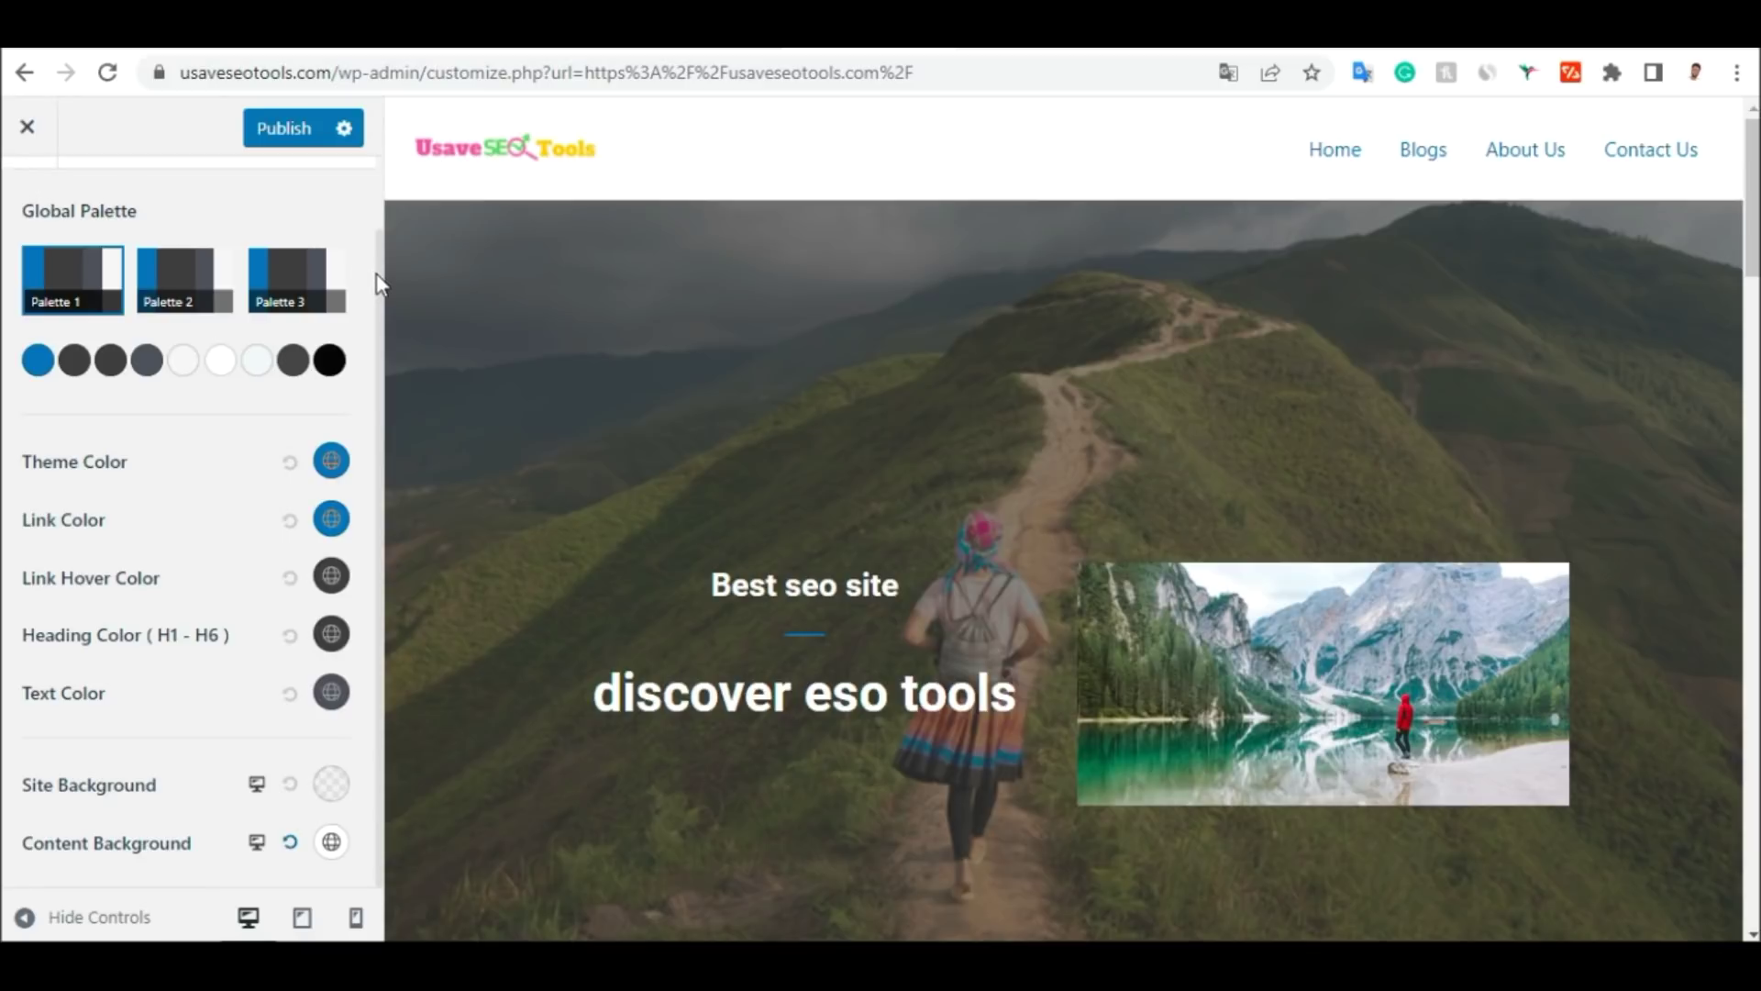
left_click_drag(380, 278, 378, 131)
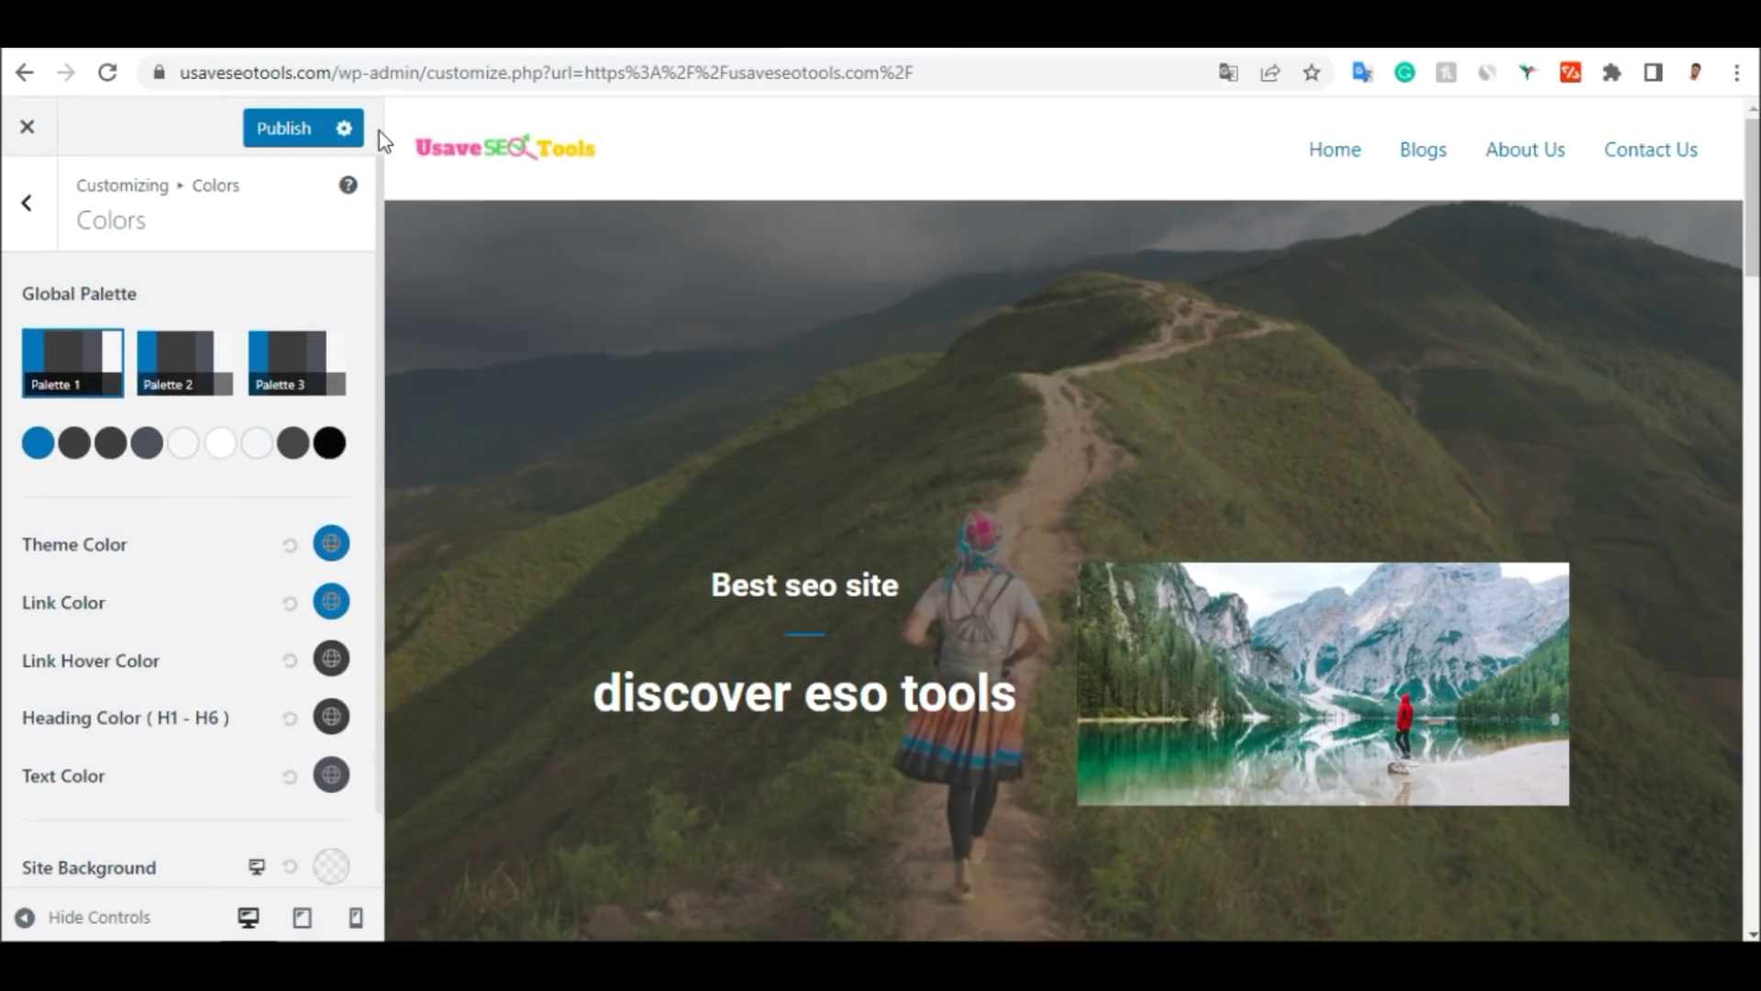
left_click(36, 203)
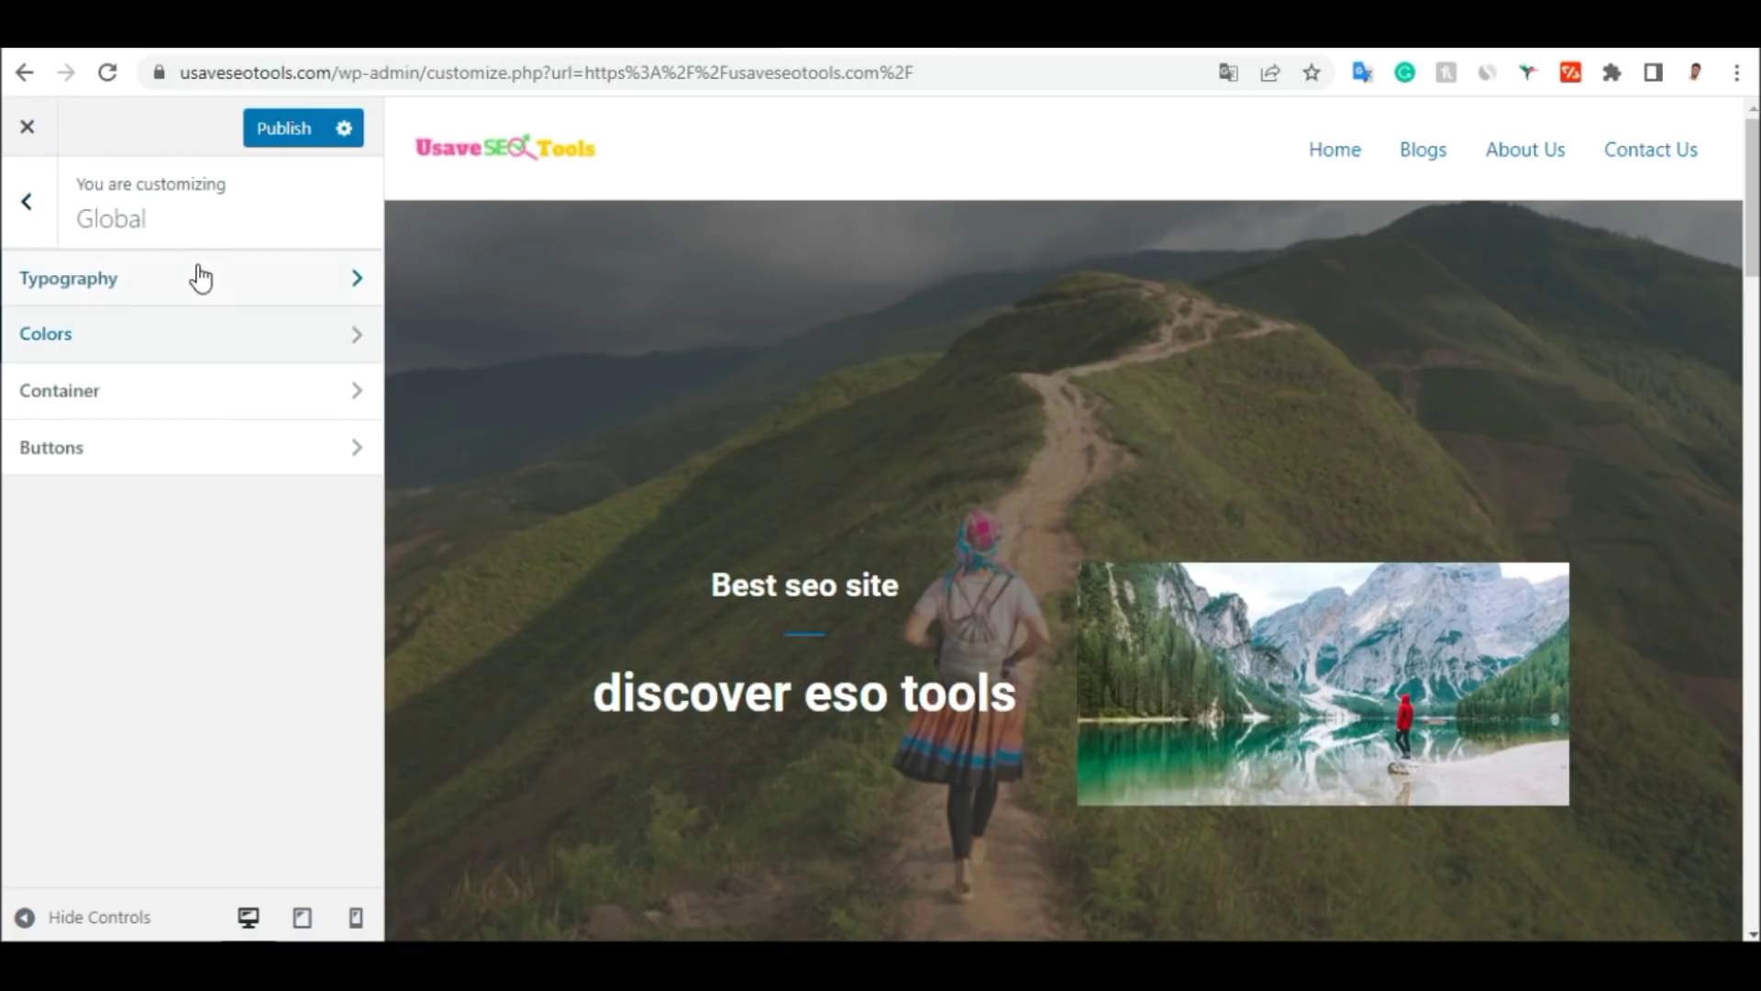
Leave the frozen Customizer via 'Quitter la page' and edit the home page with Elementor.
left_click(200, 277)
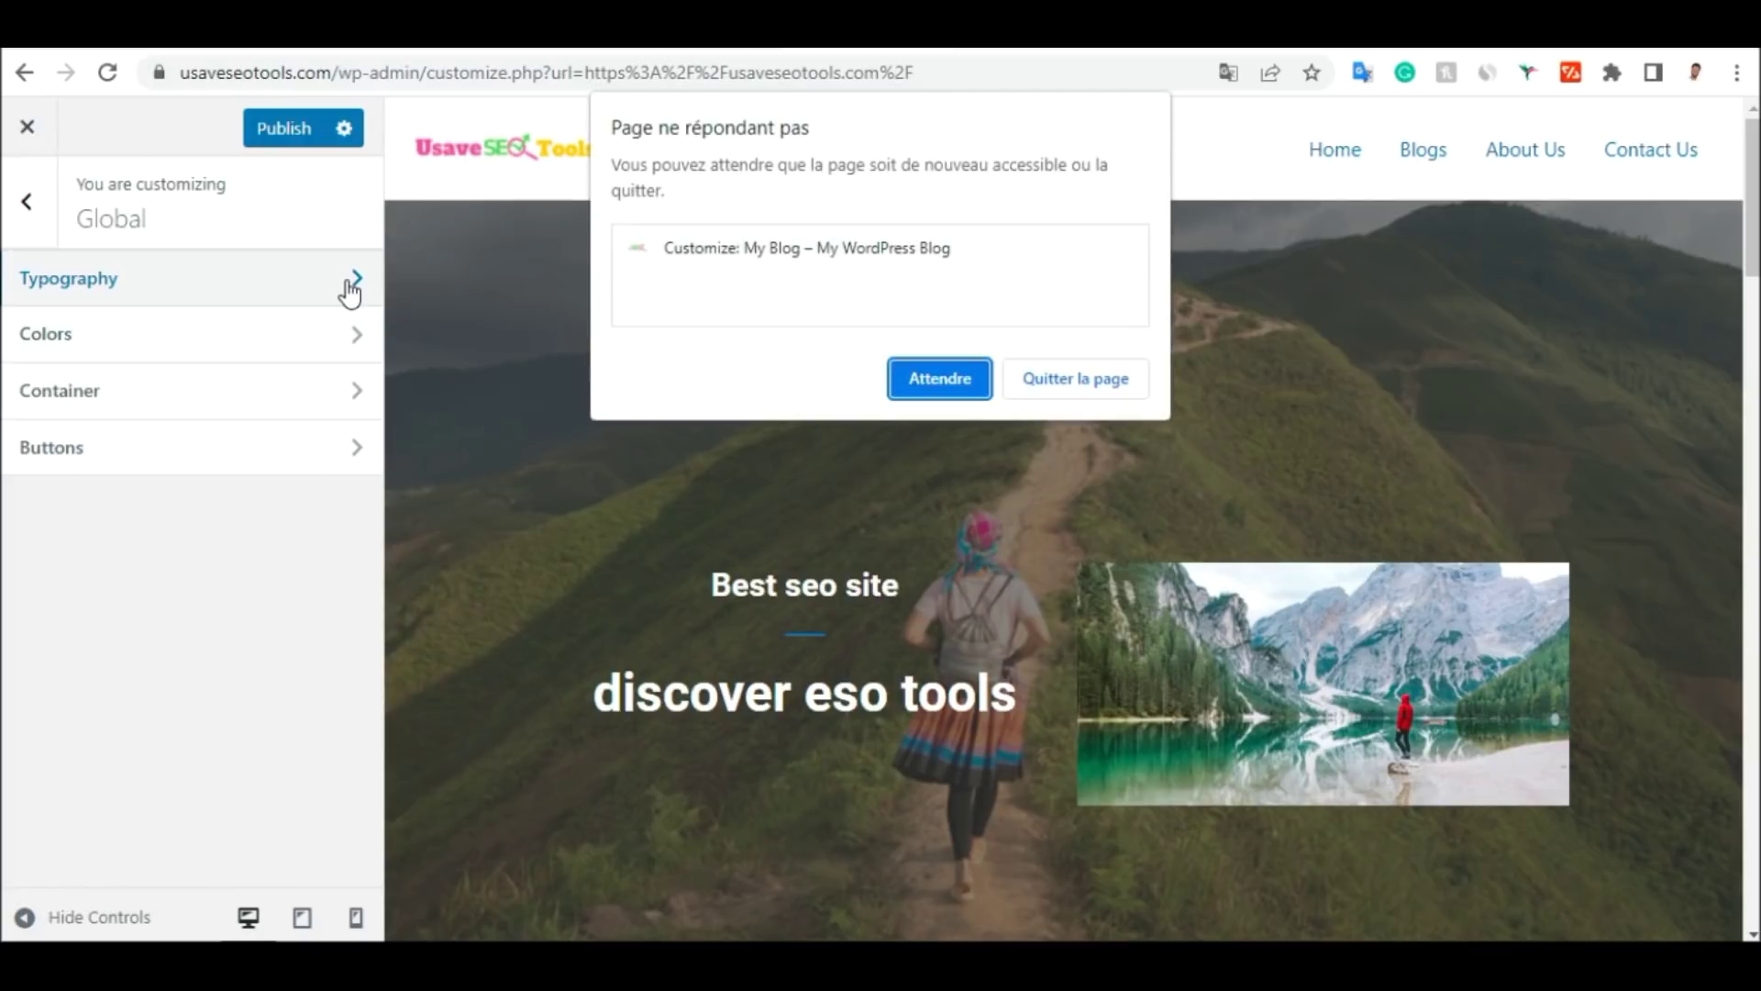
left_click(1048, 381)
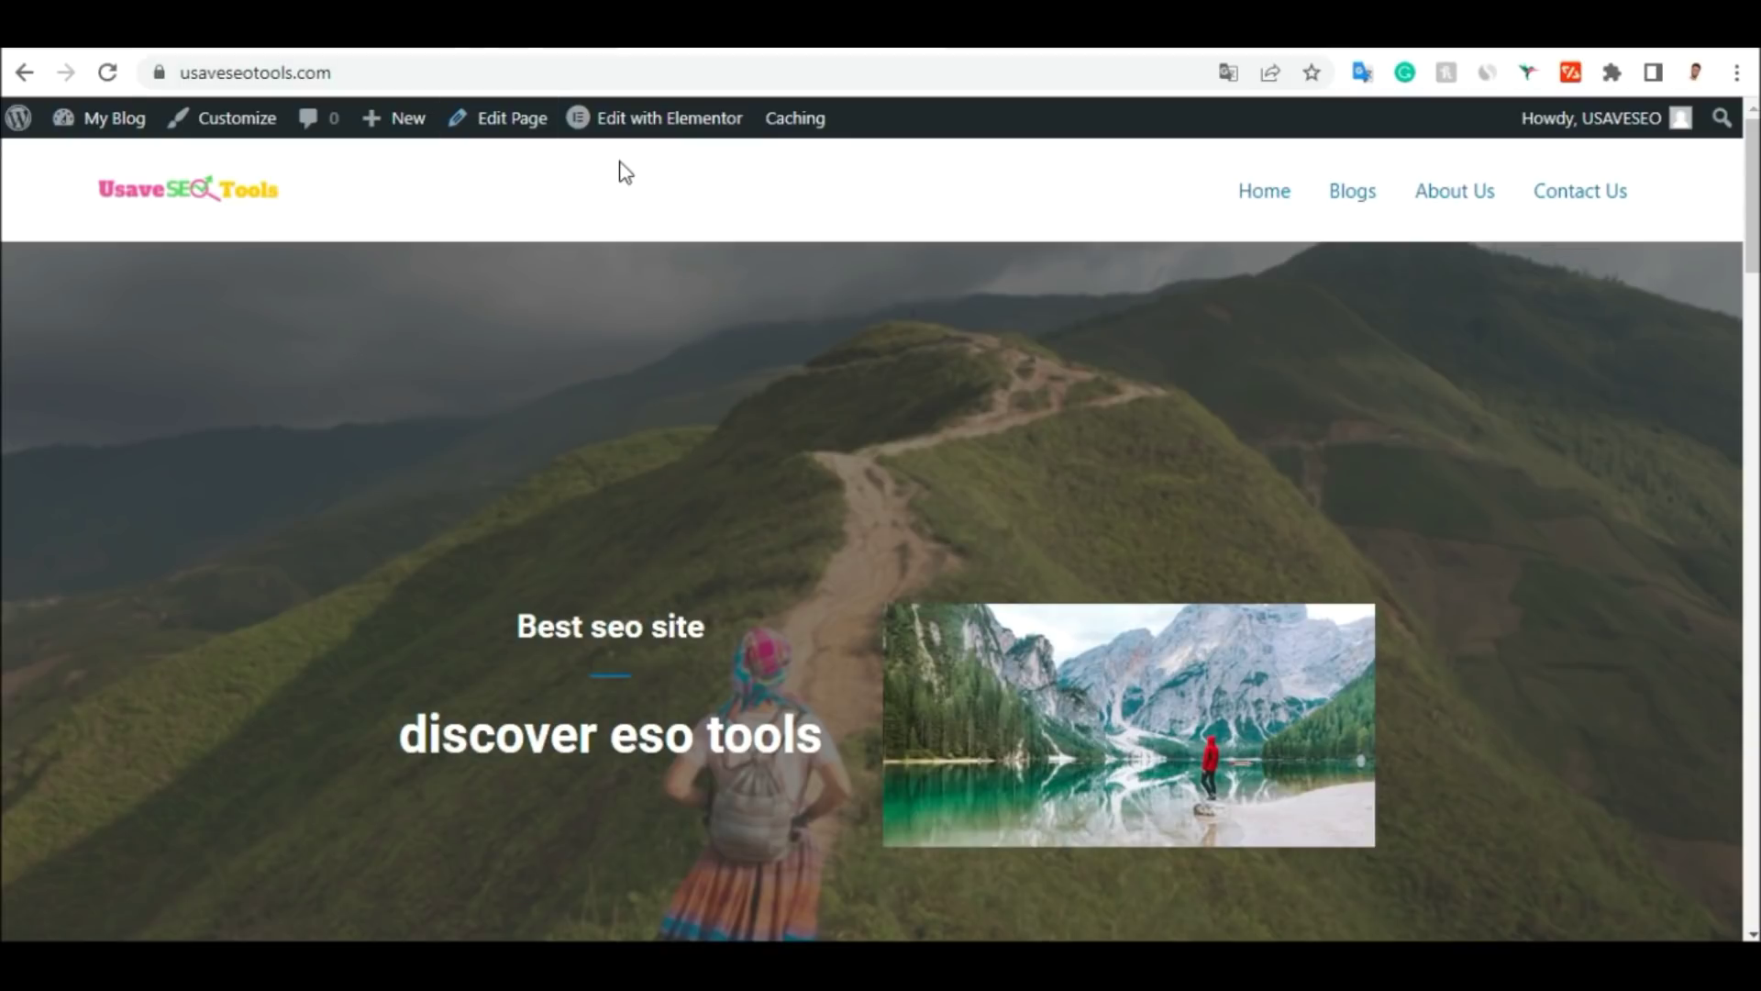
mouse_move(650, 119)
left_click(651, 126)
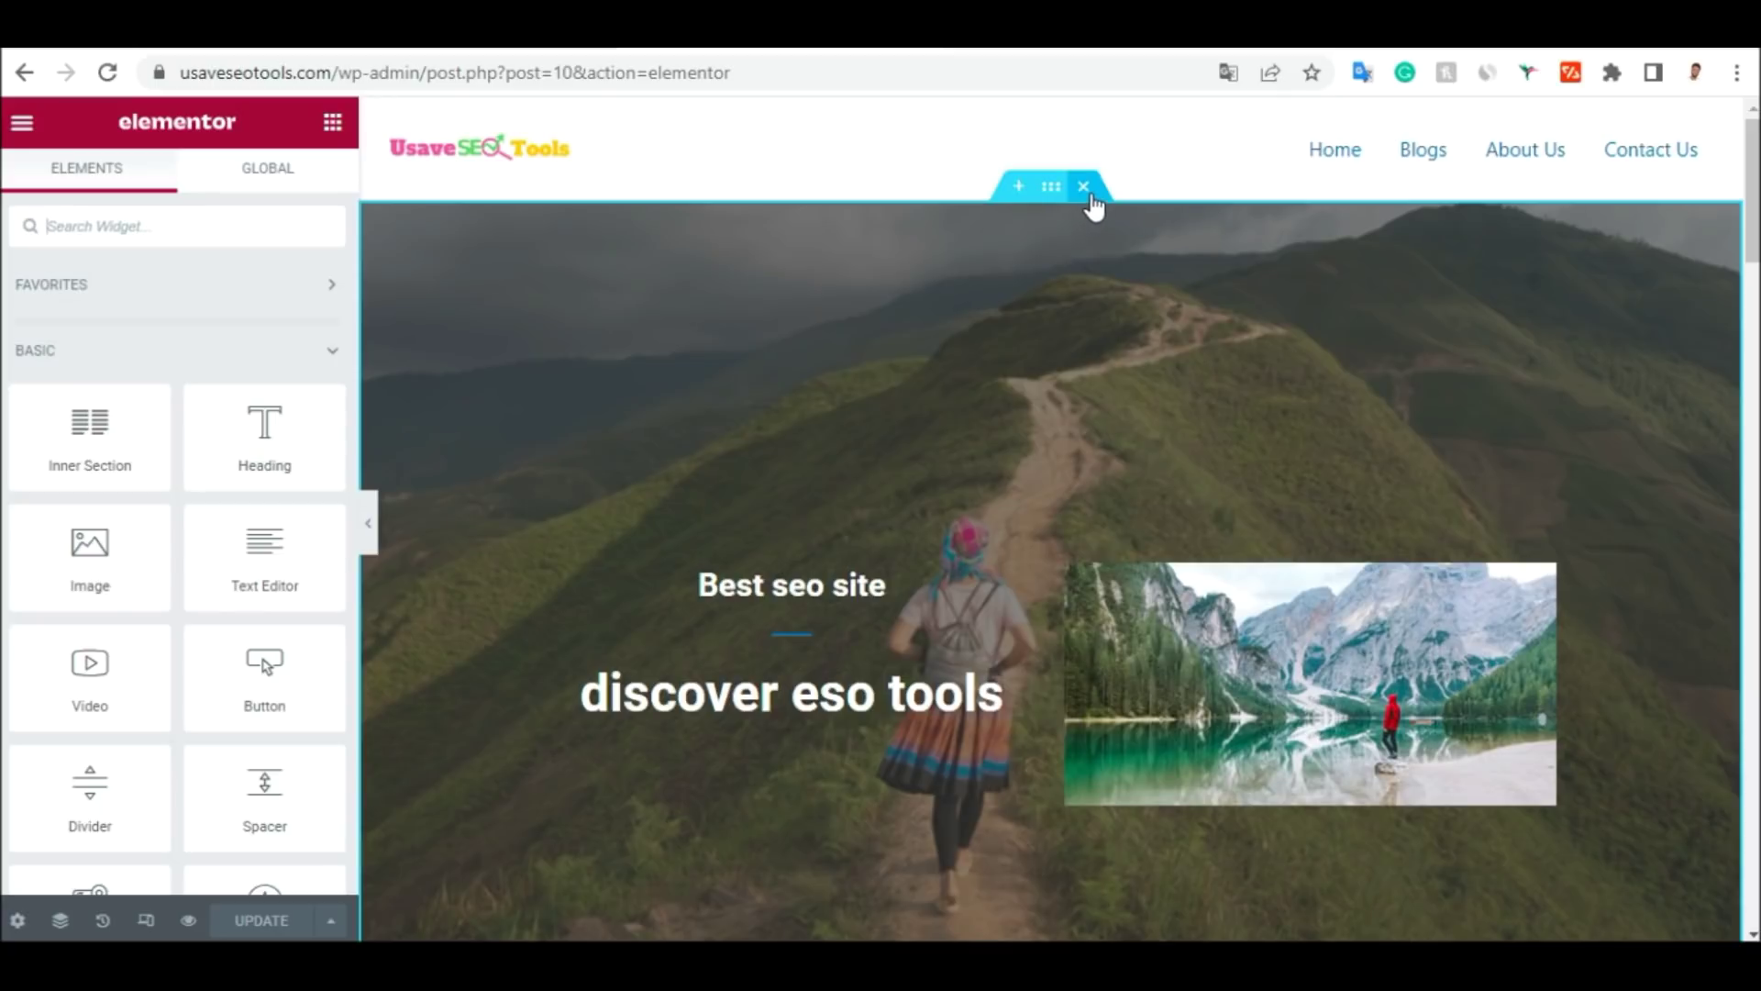
Delete the Explore The World section and save the page.
left_click_drag(1752, 225, 1354, 529)
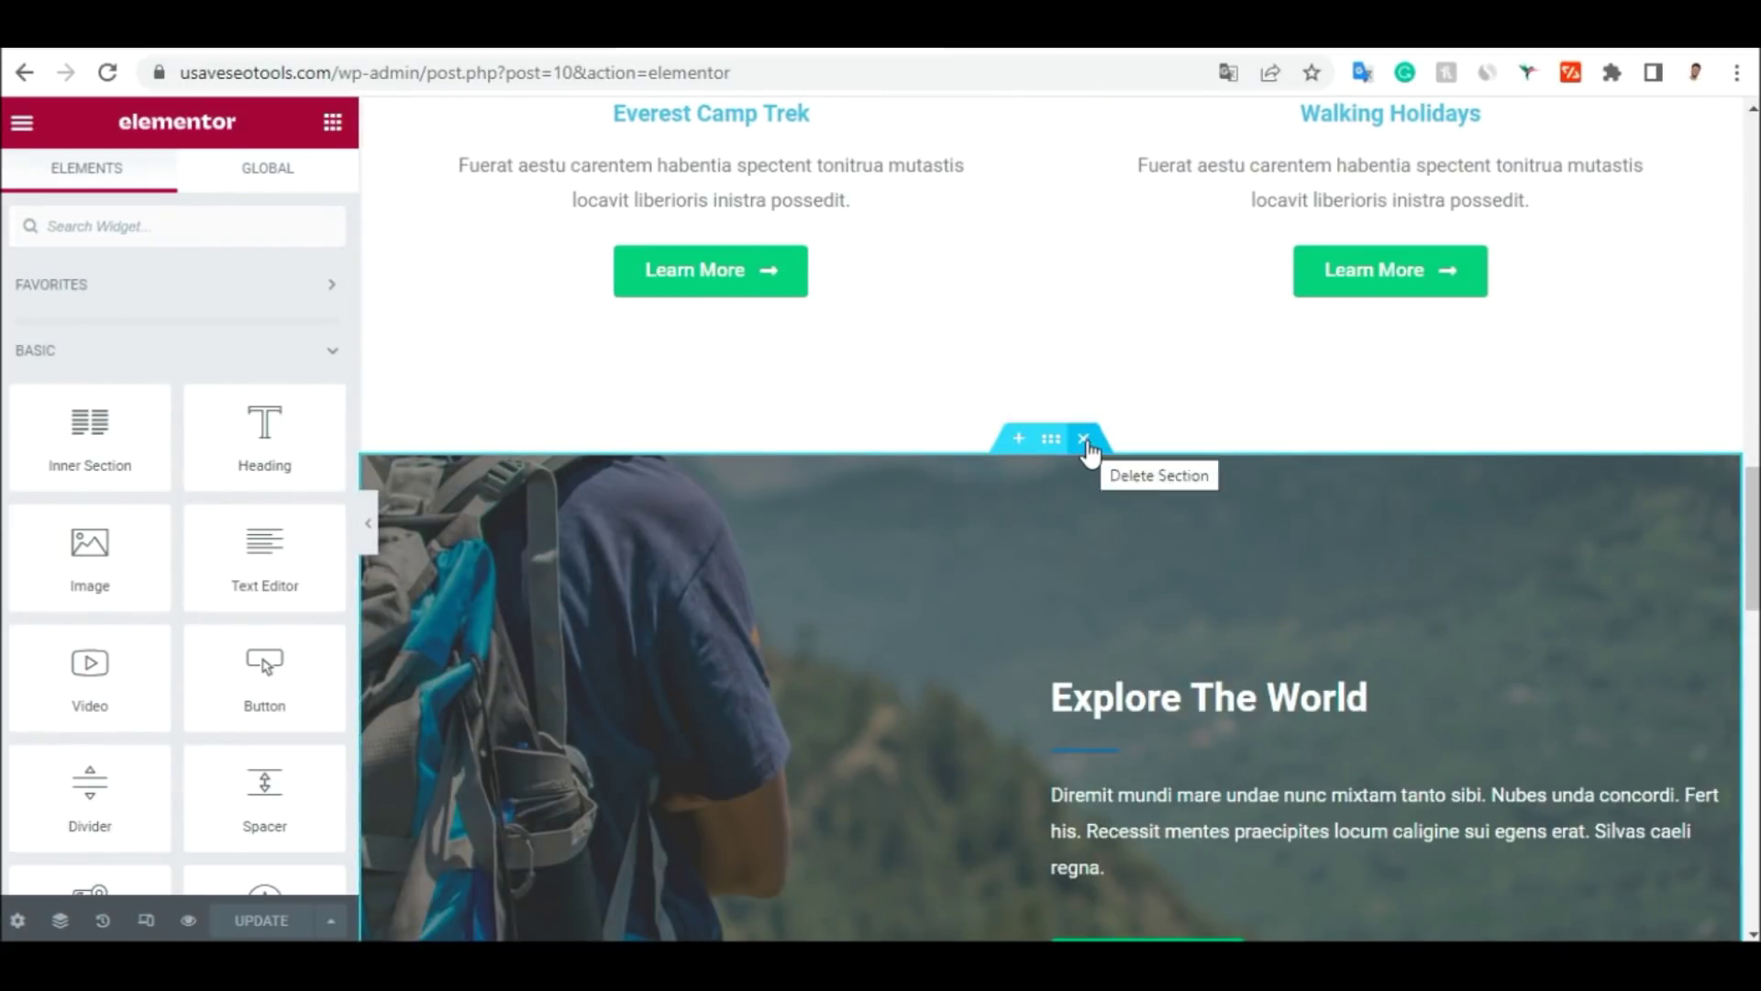
left_click(1084, 438)
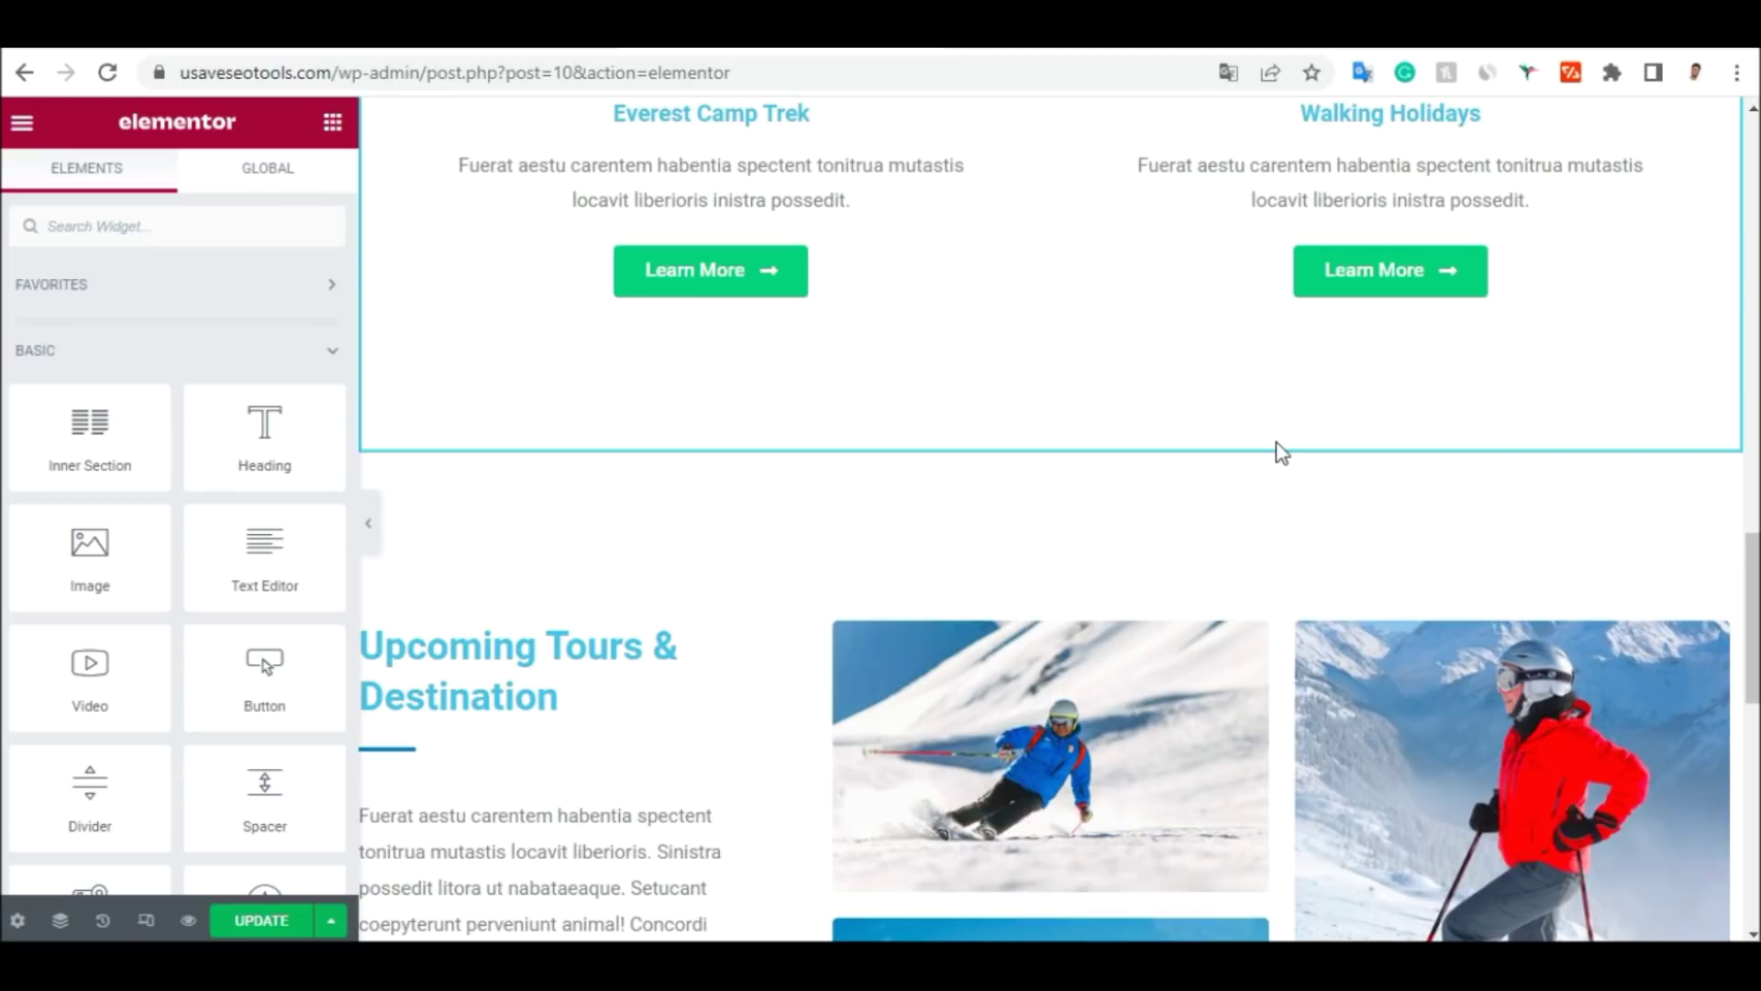
left_click(261, 926)
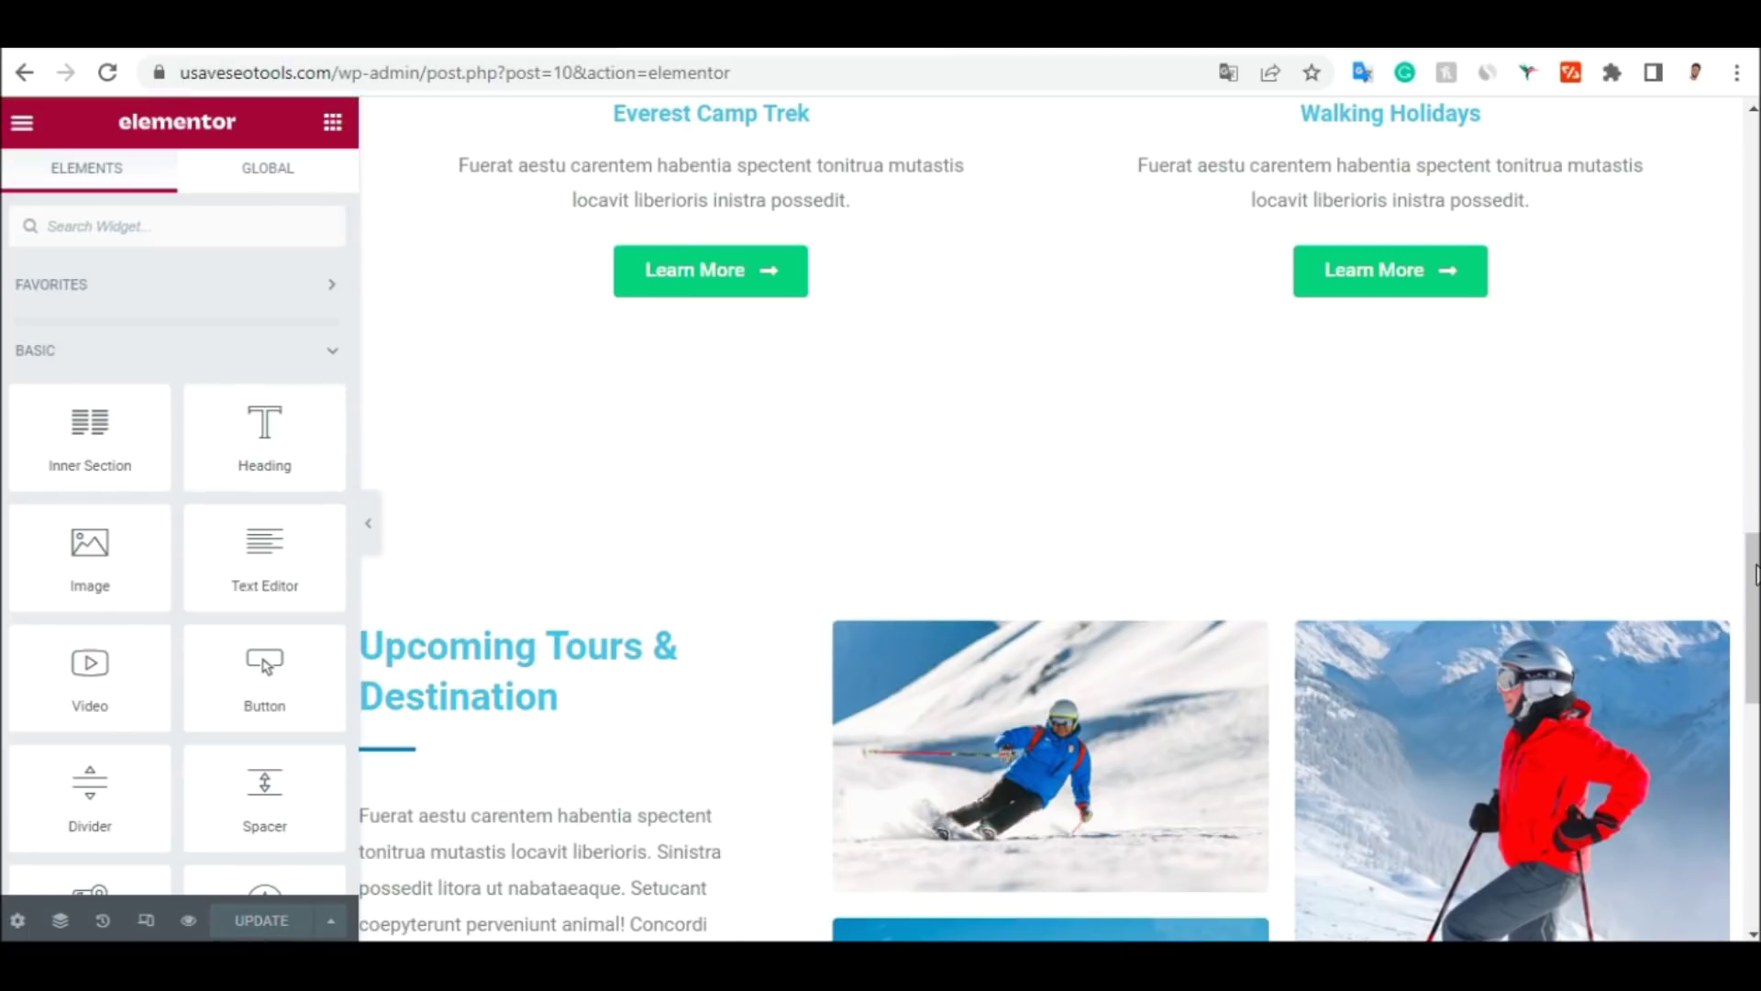
Delete the downhill skier image from the Upcoming Tours gallery.
scroll(1755, 574, "down", 3)
left_click(1109, 576)
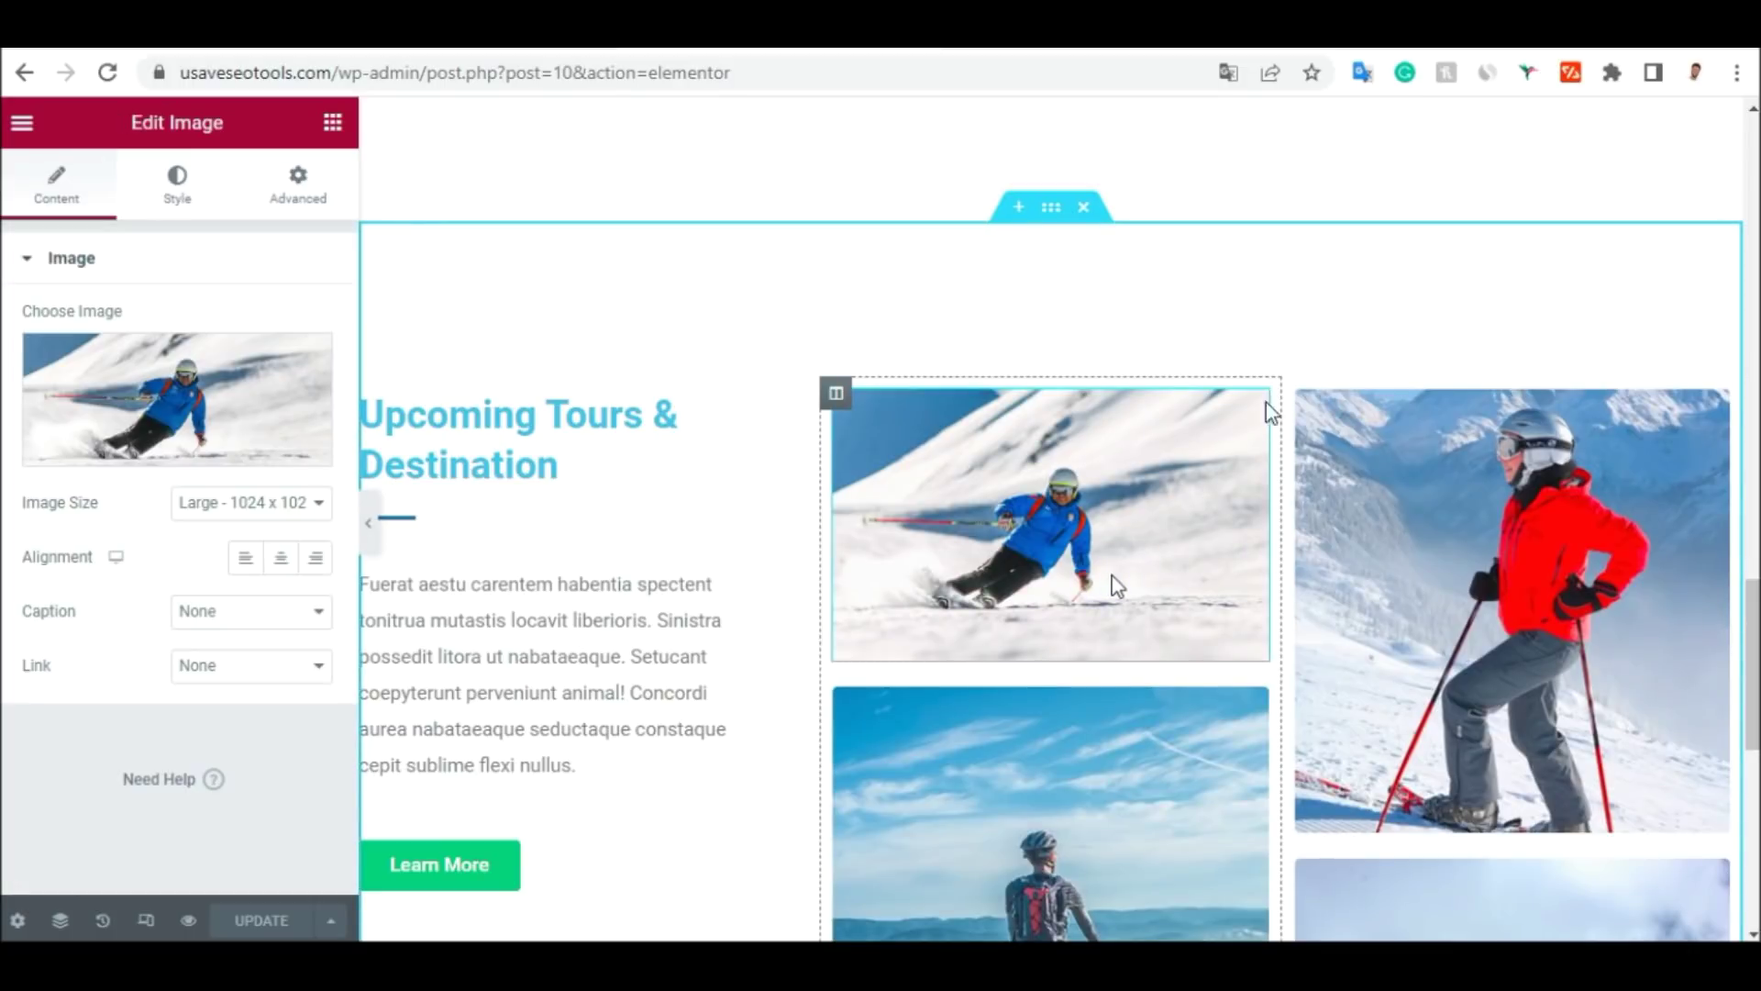
right_click(1262, 409)
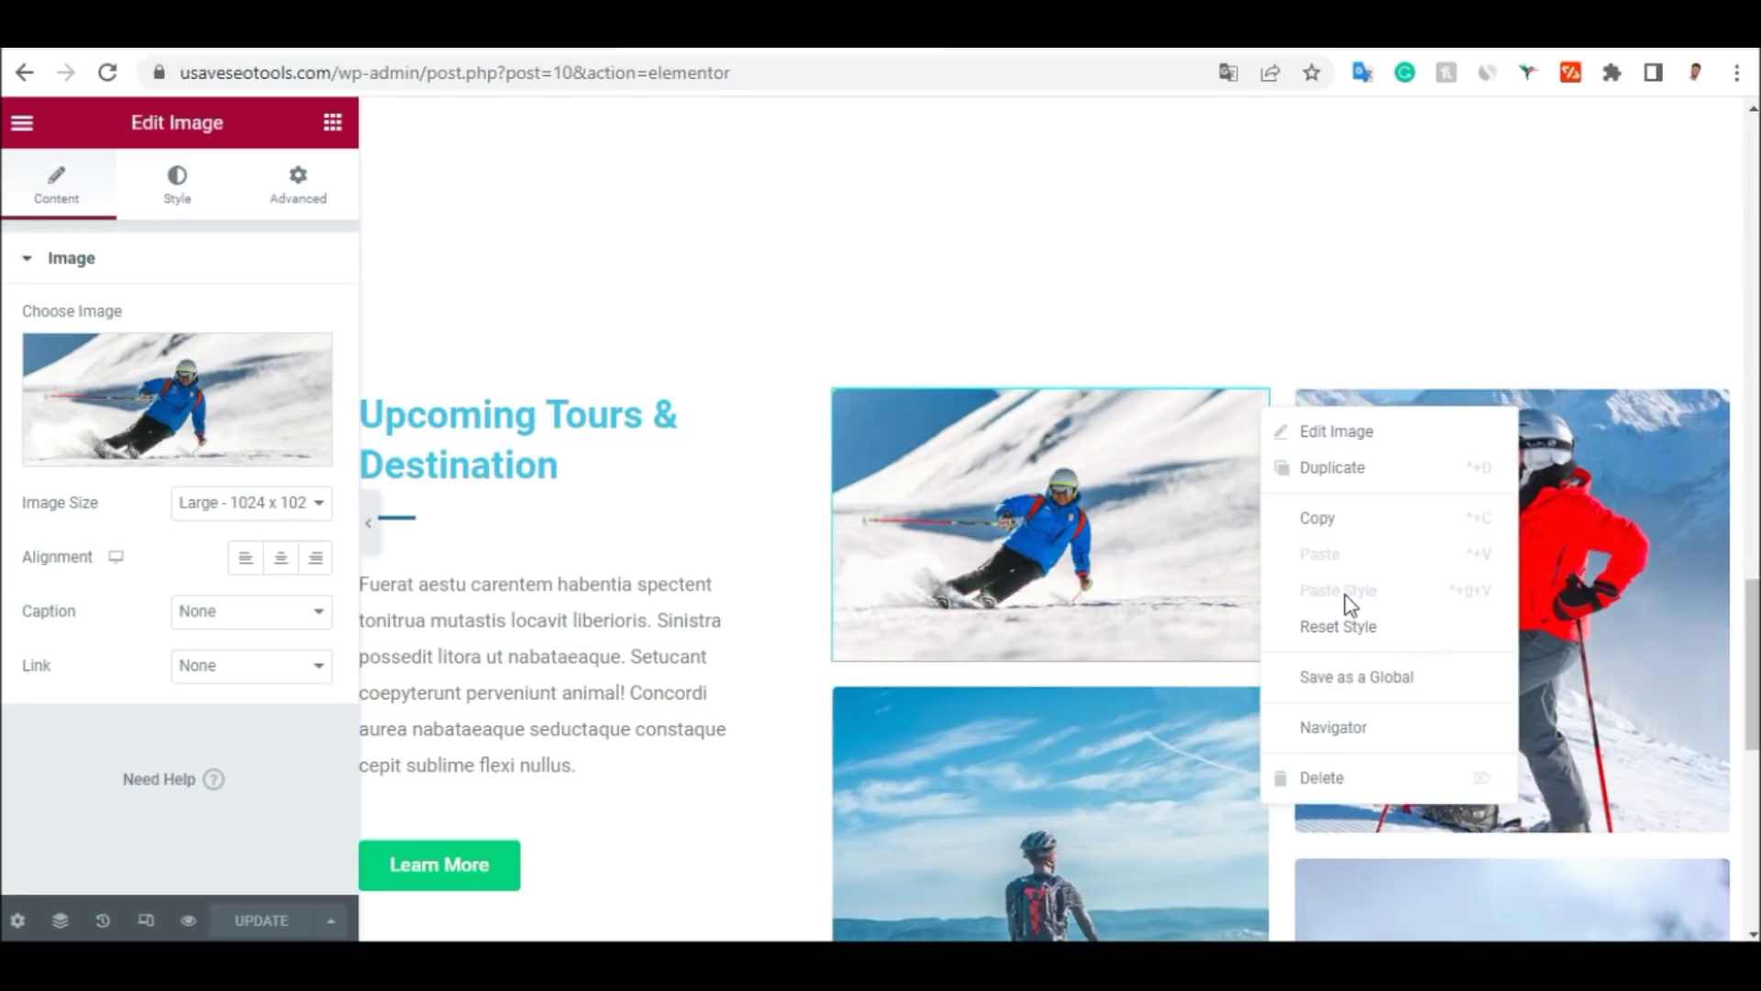
left_click(1324, 778)
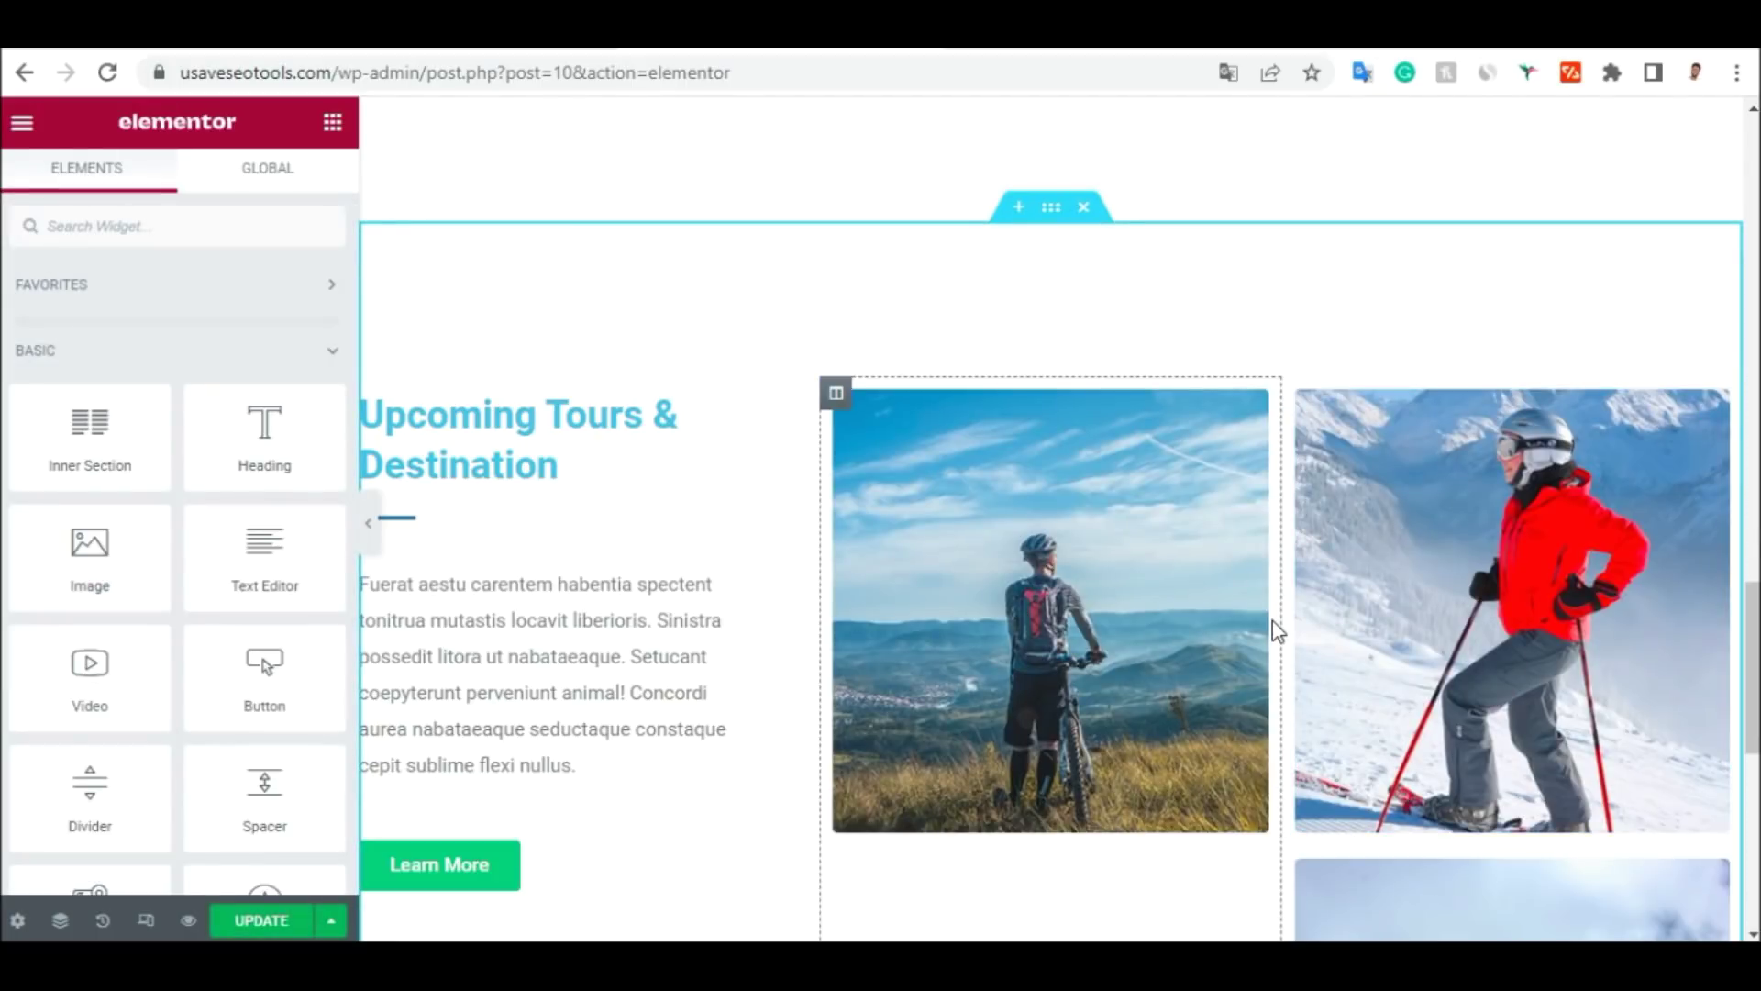
mouse_move(1247, 471)
right_click(1263, 414)
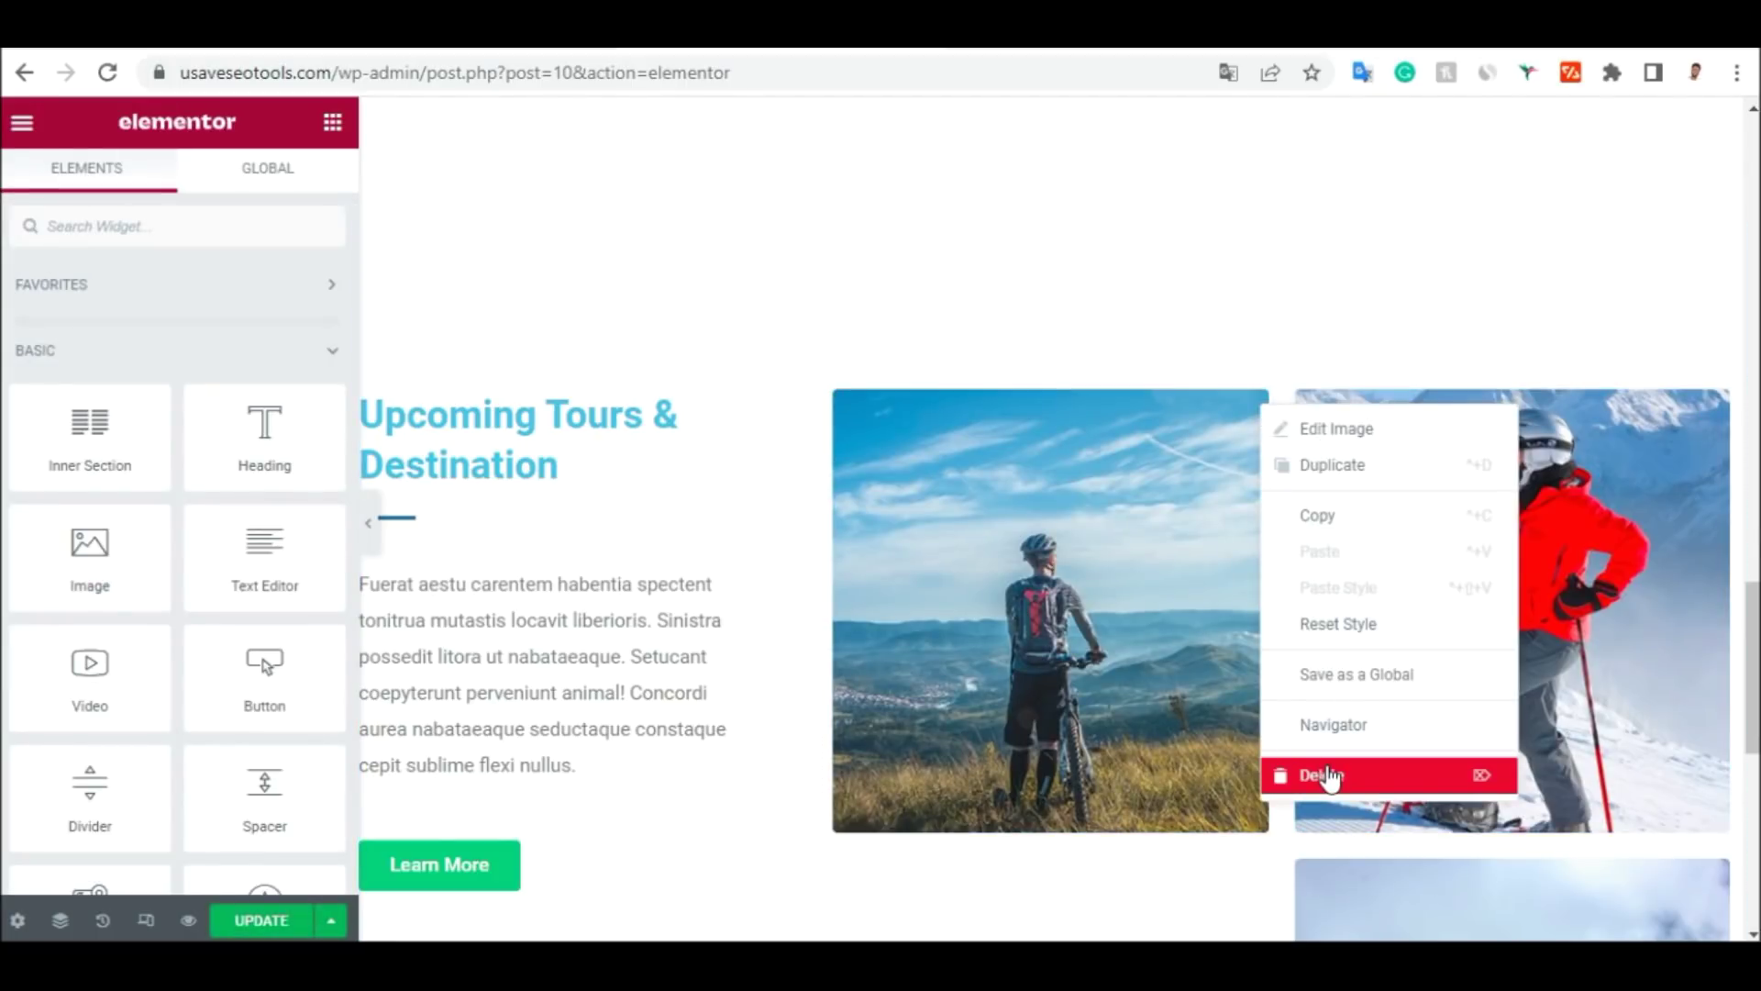
left_click(1516, 174)
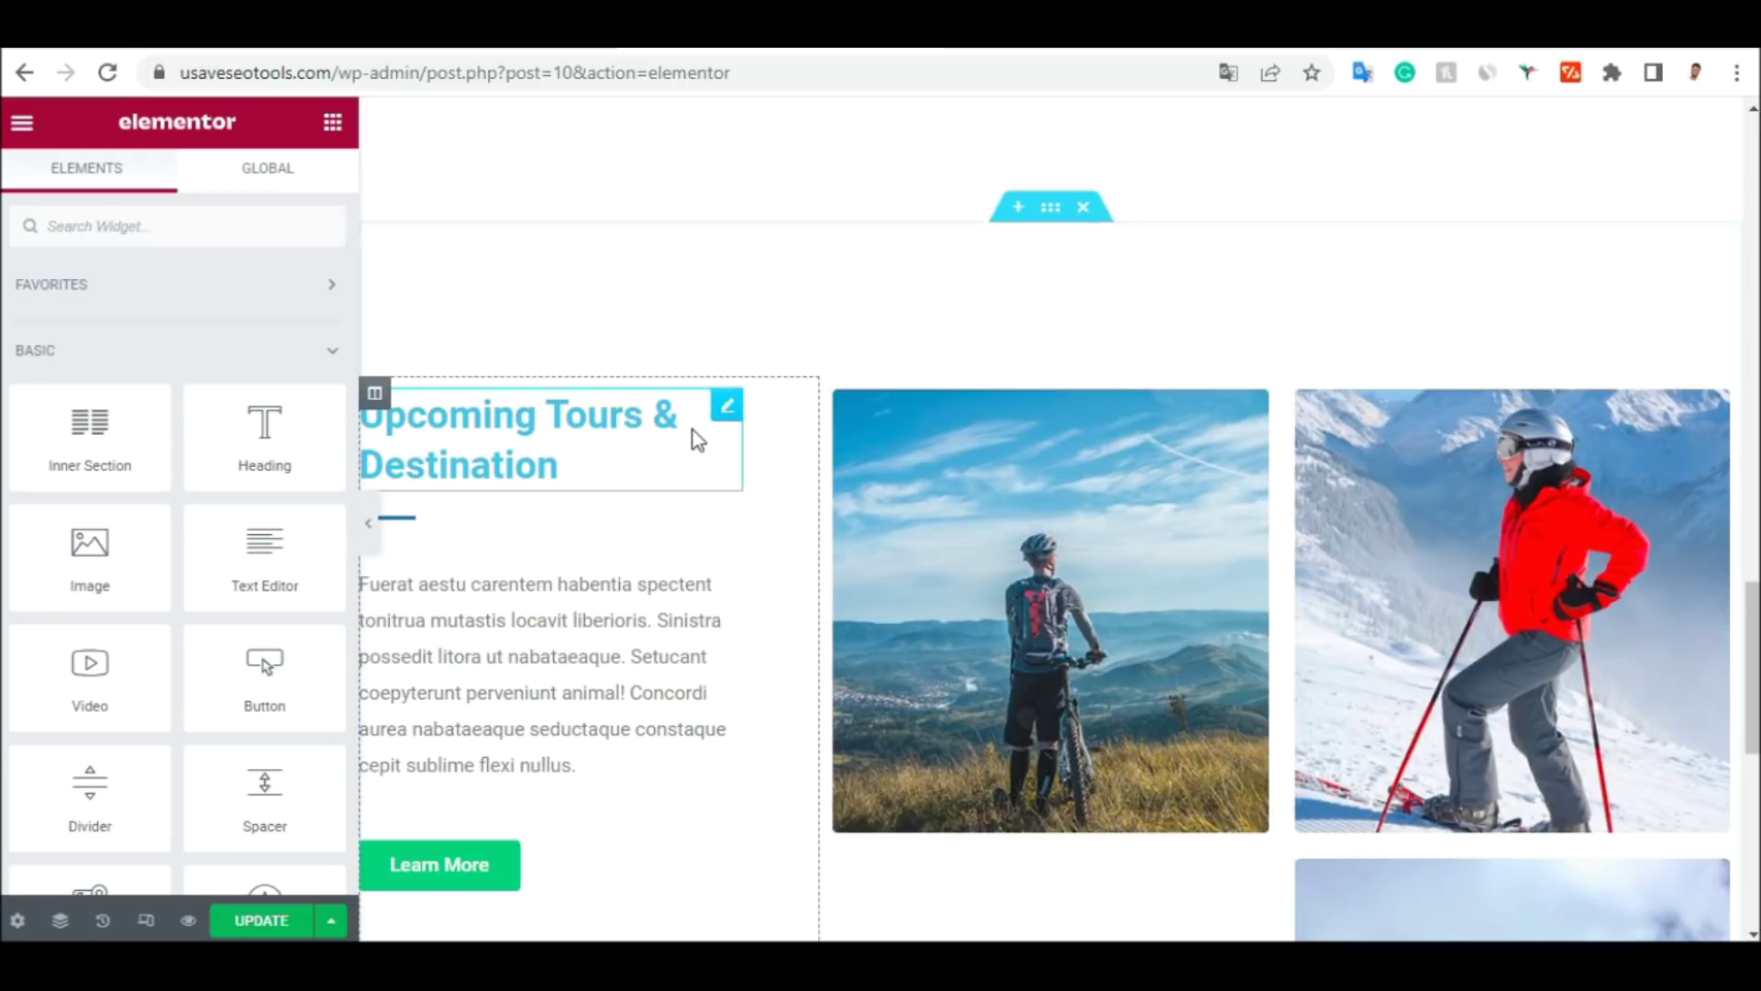
left_click(486, 725)
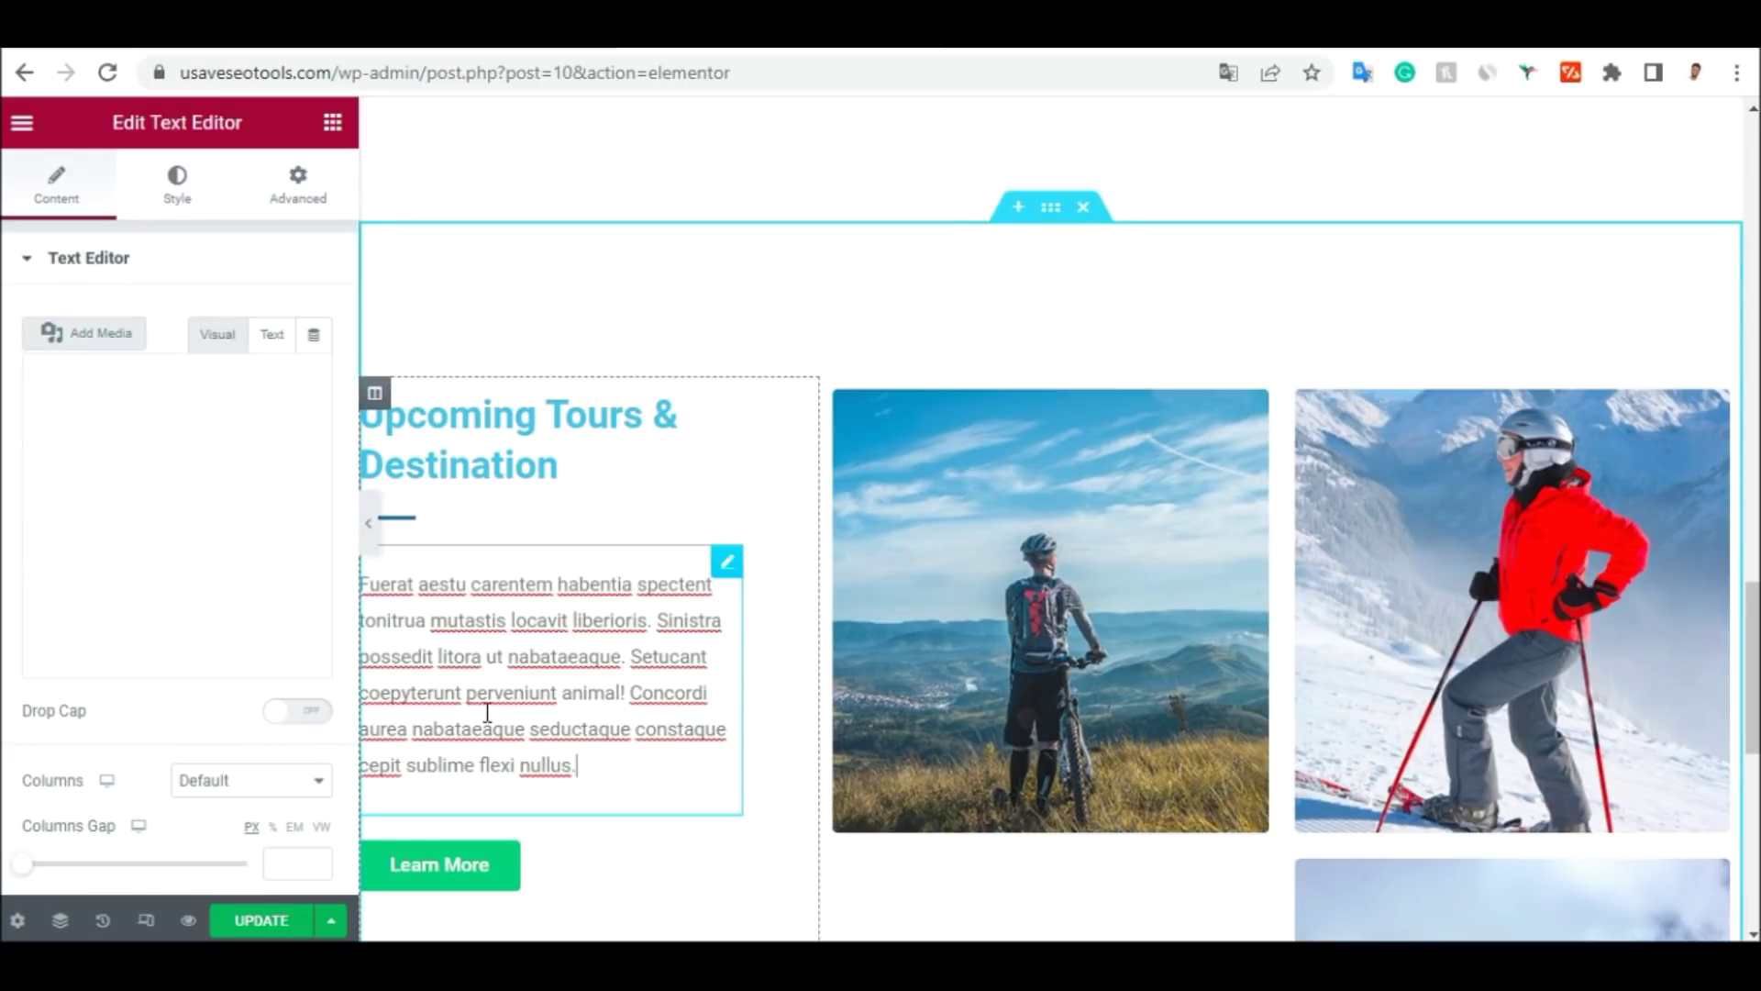
Trim the tours description to 'F constaque cepit sublime flexi nullus.' and save.
left_click_drag(285, 787, 27, 392)
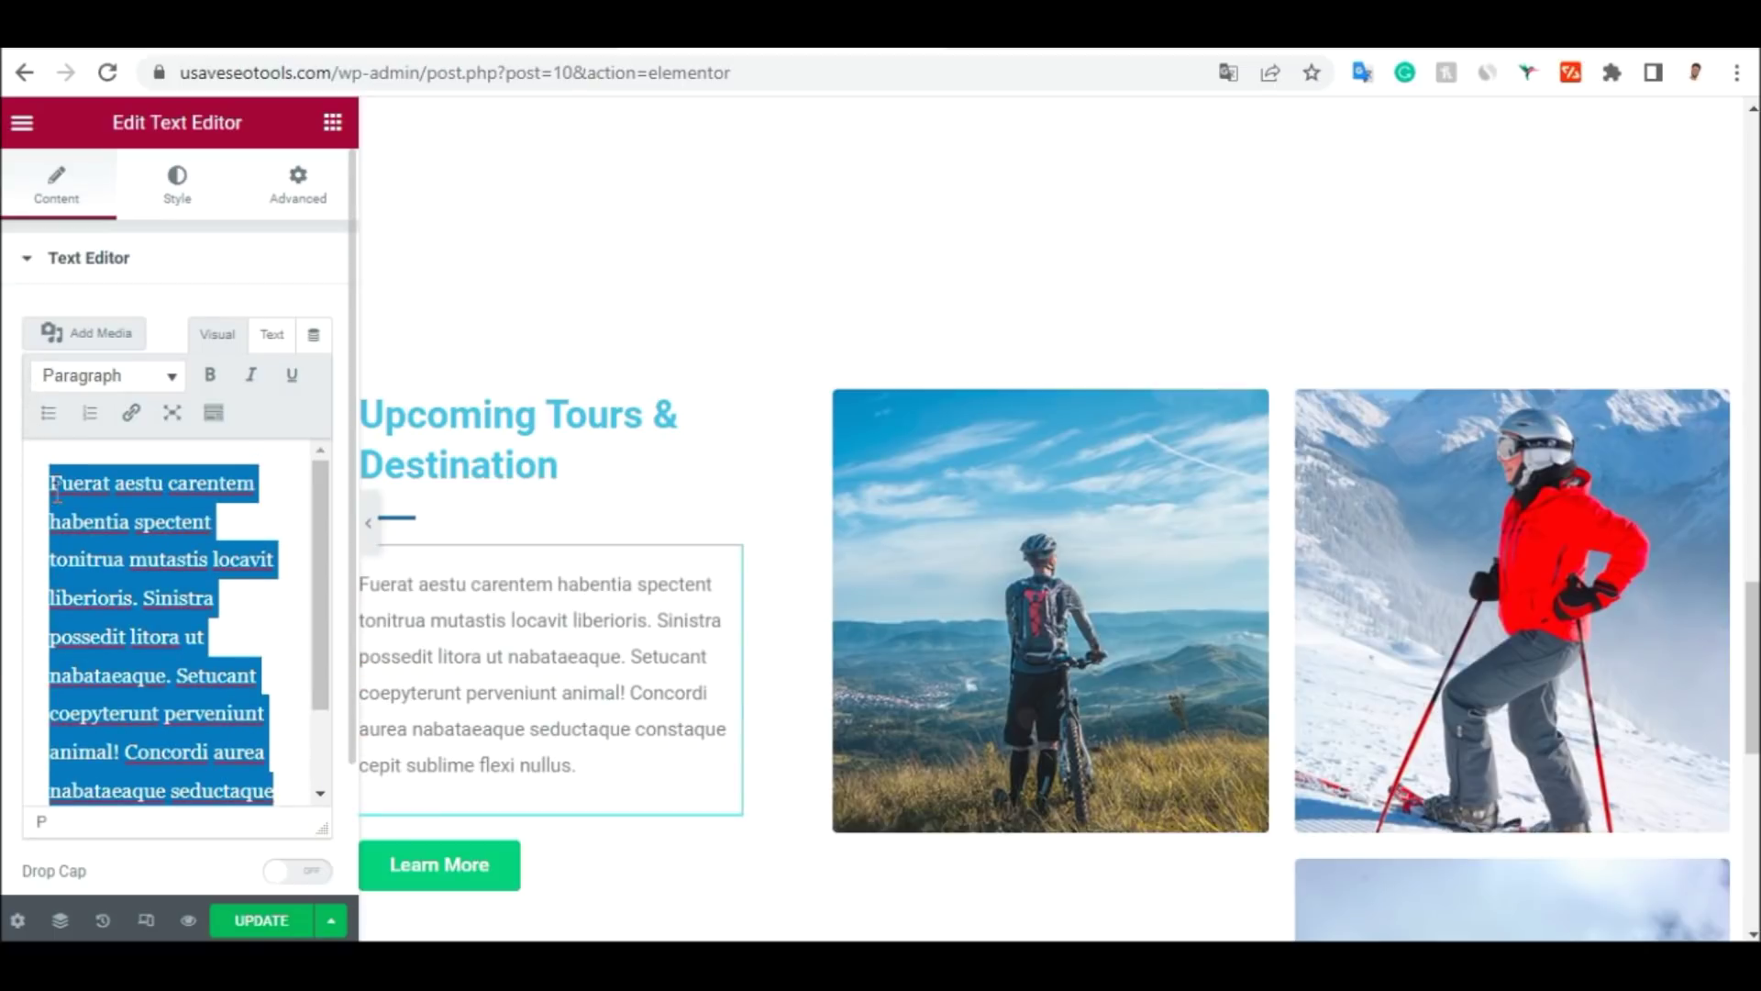
key("BackSpace")
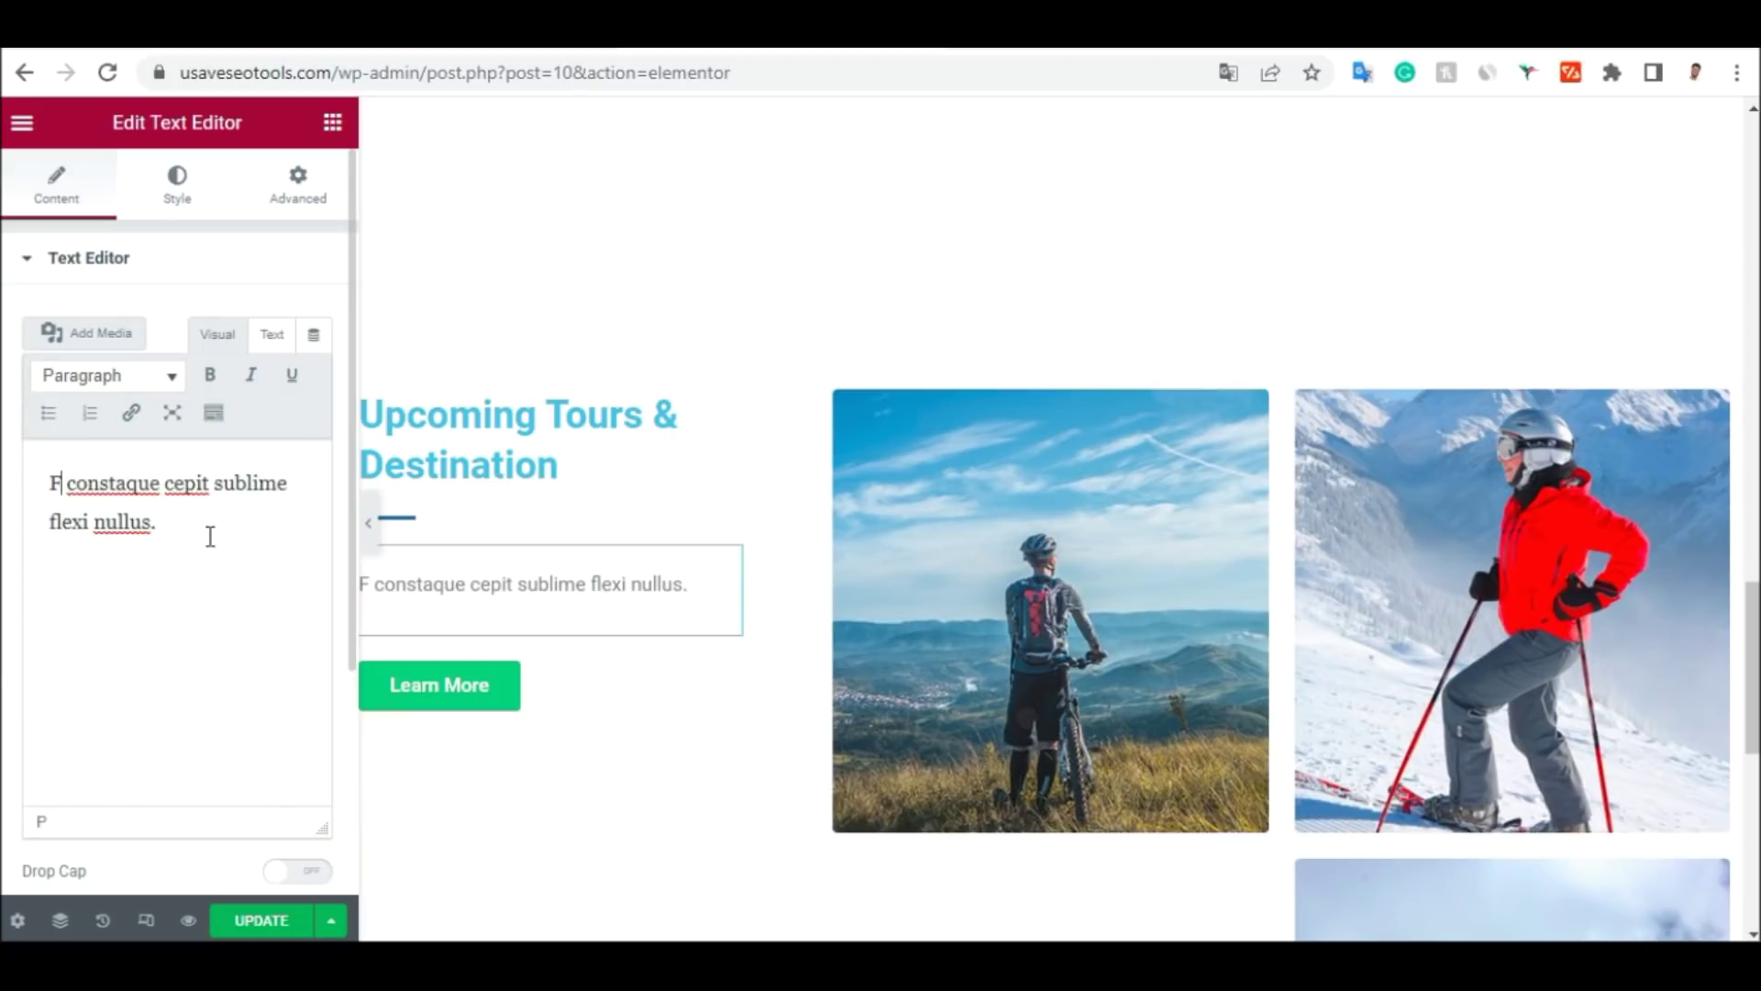
left_click(270, 921)
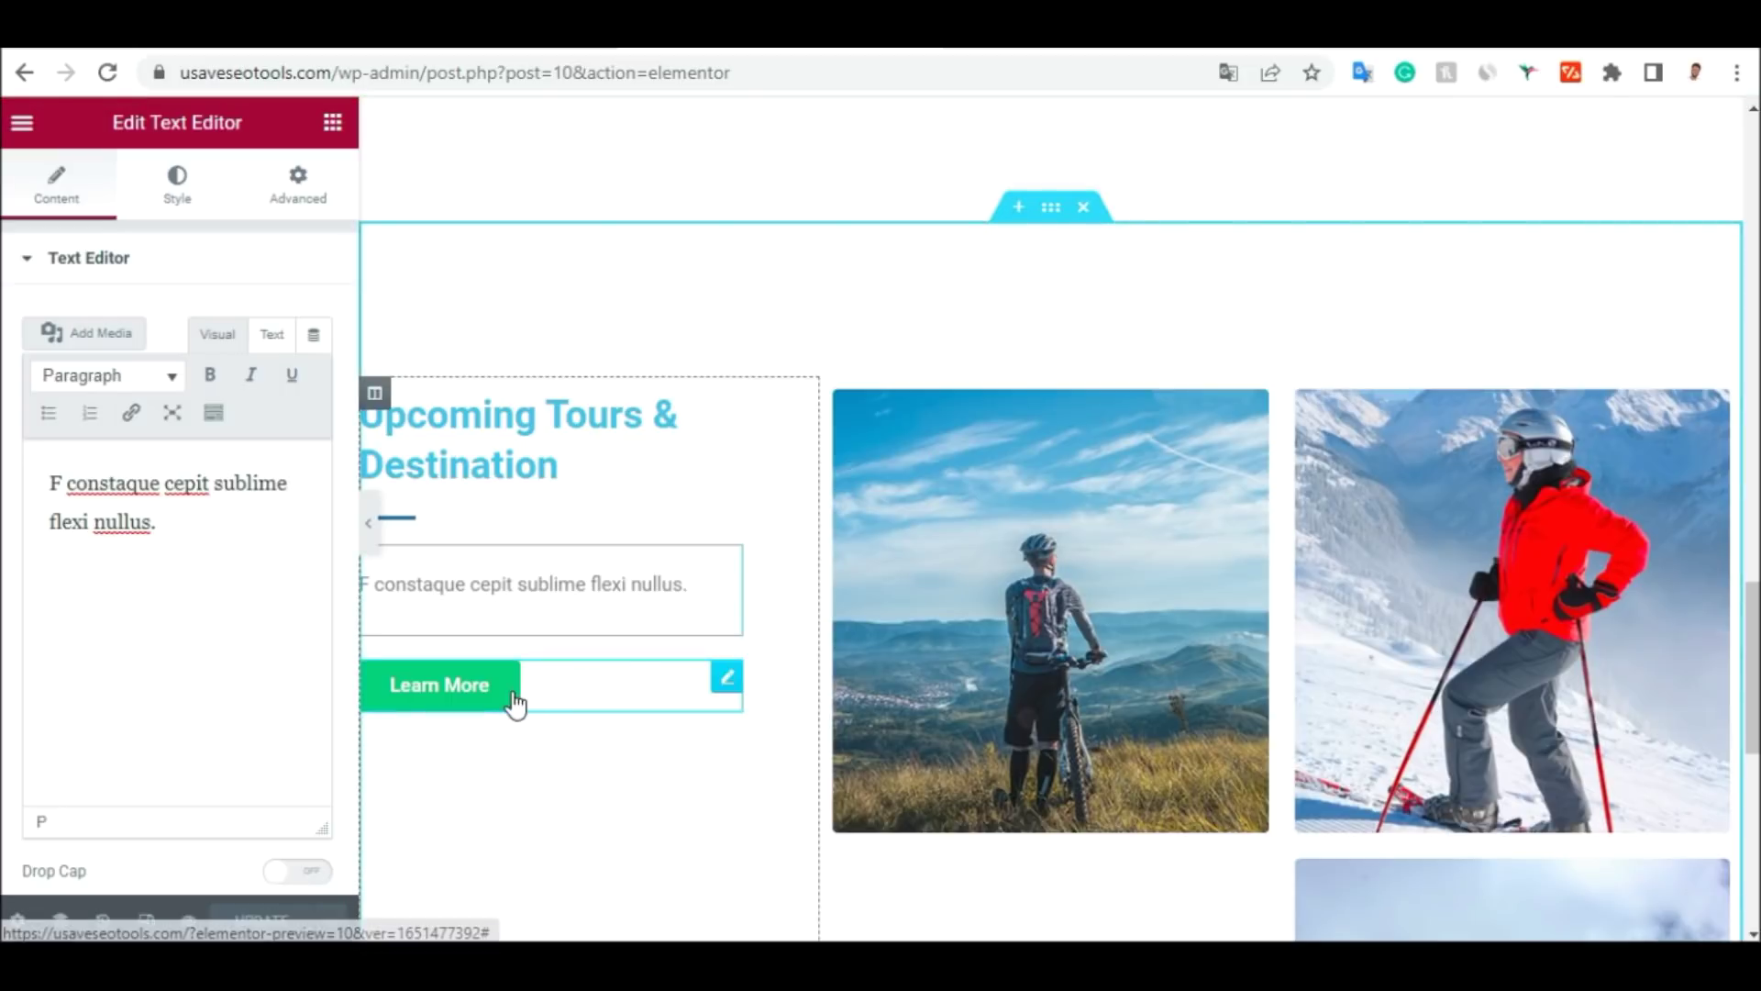
Give the Learn More button background the global Theme Color 1 blue.
left_click(730, 679)
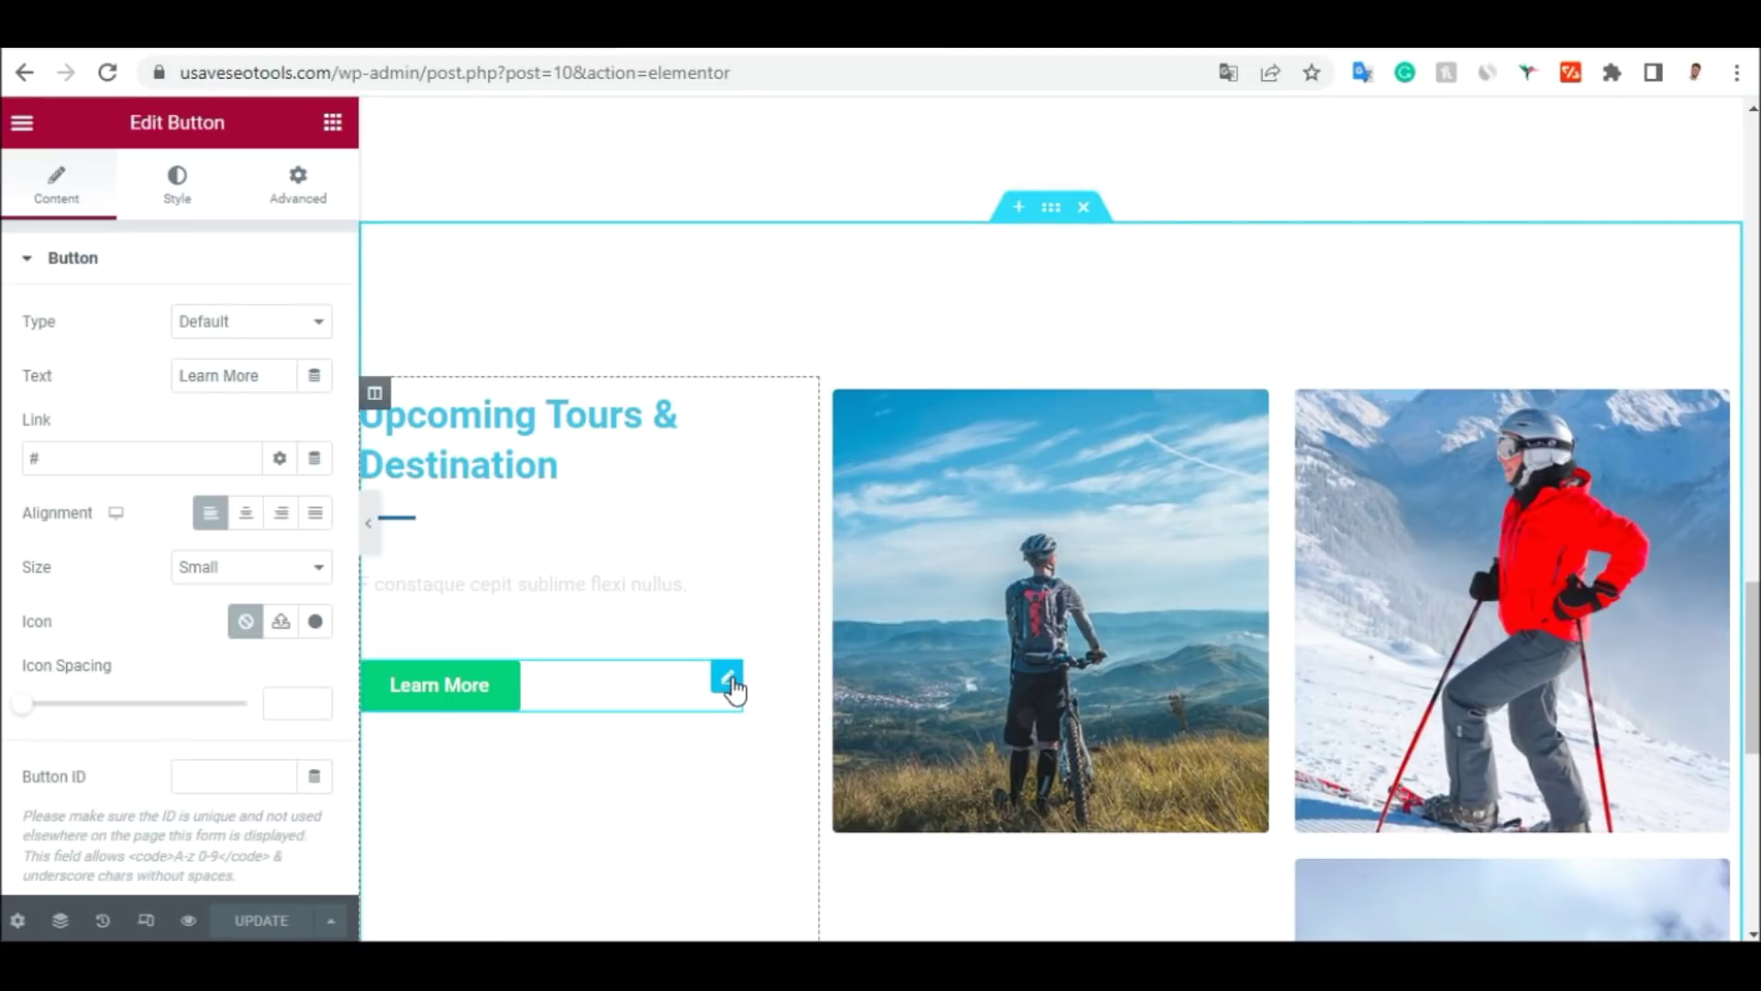
left_click(177, 209)
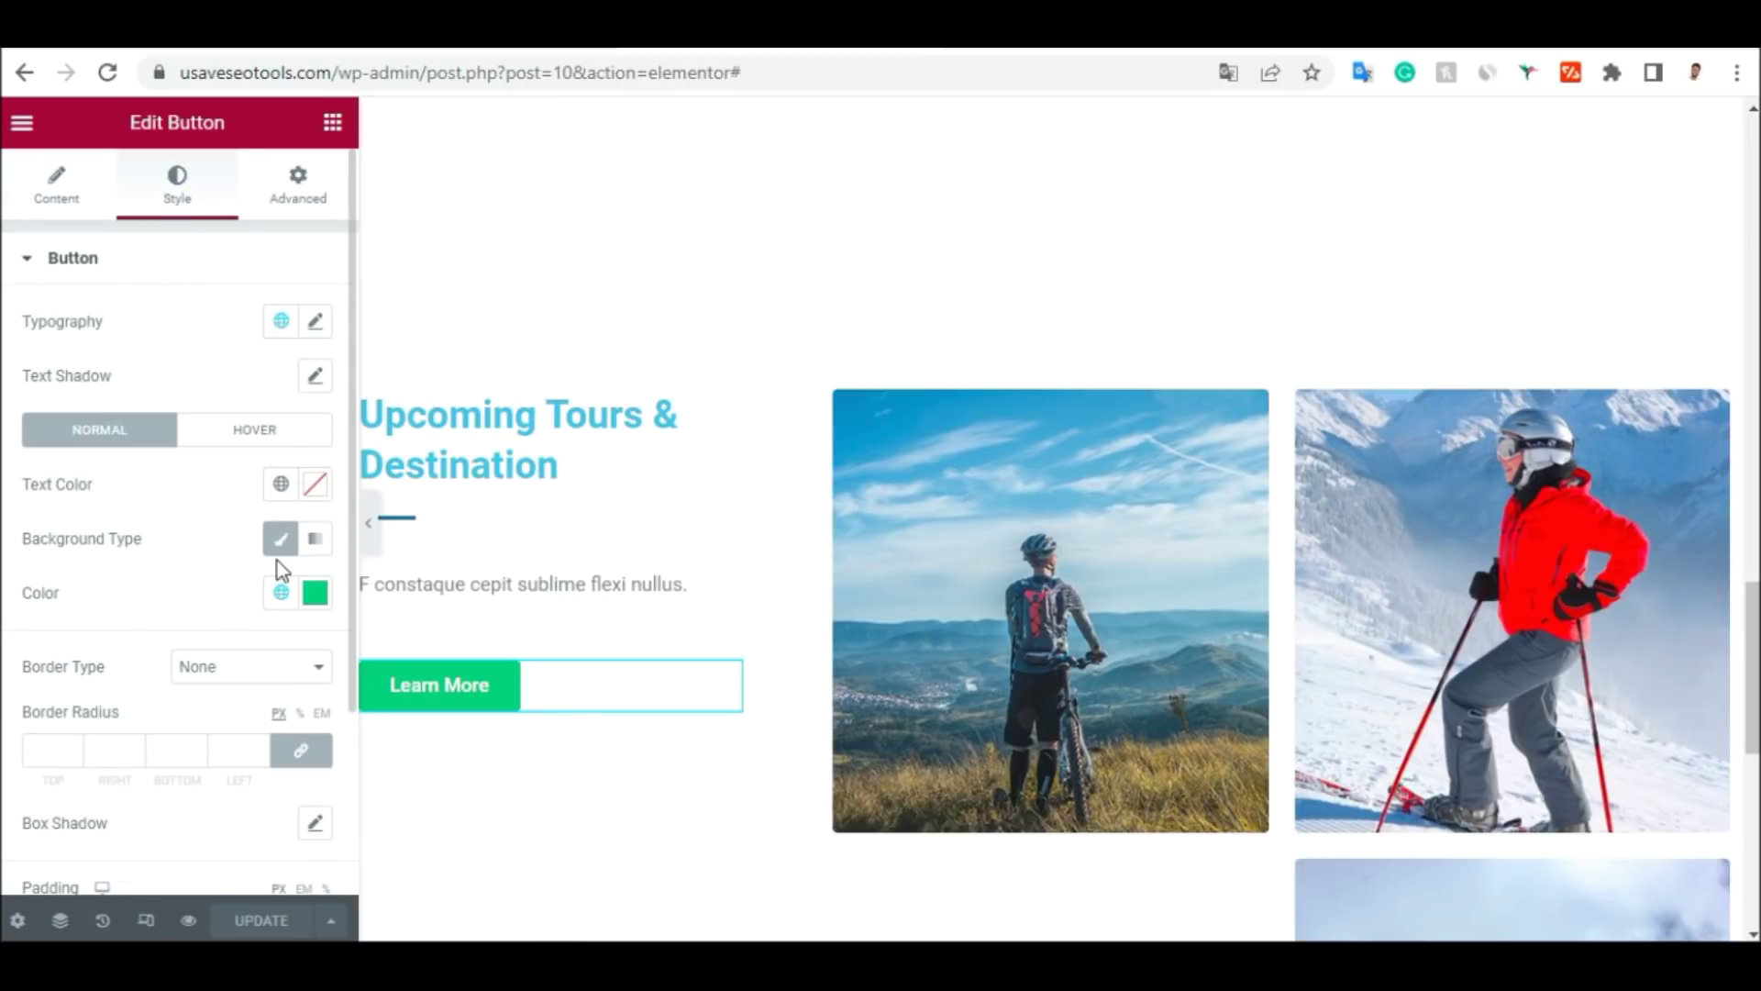
left_click(282, 593)
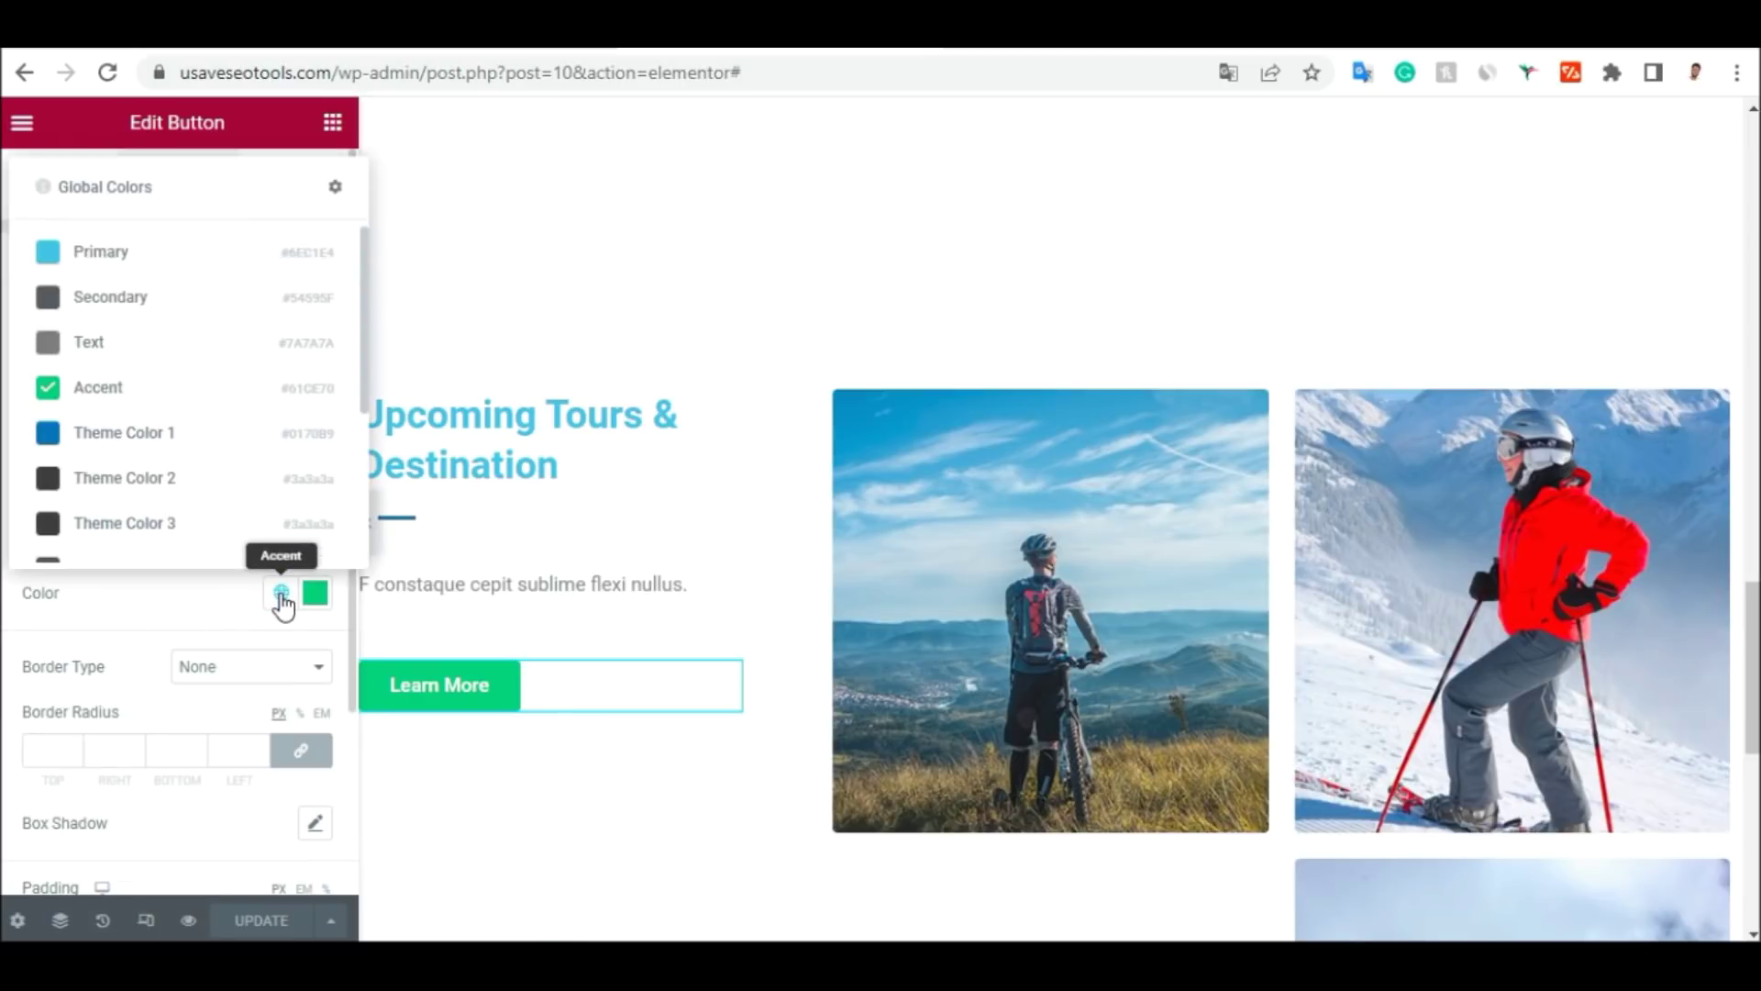
left_click(152, 435)
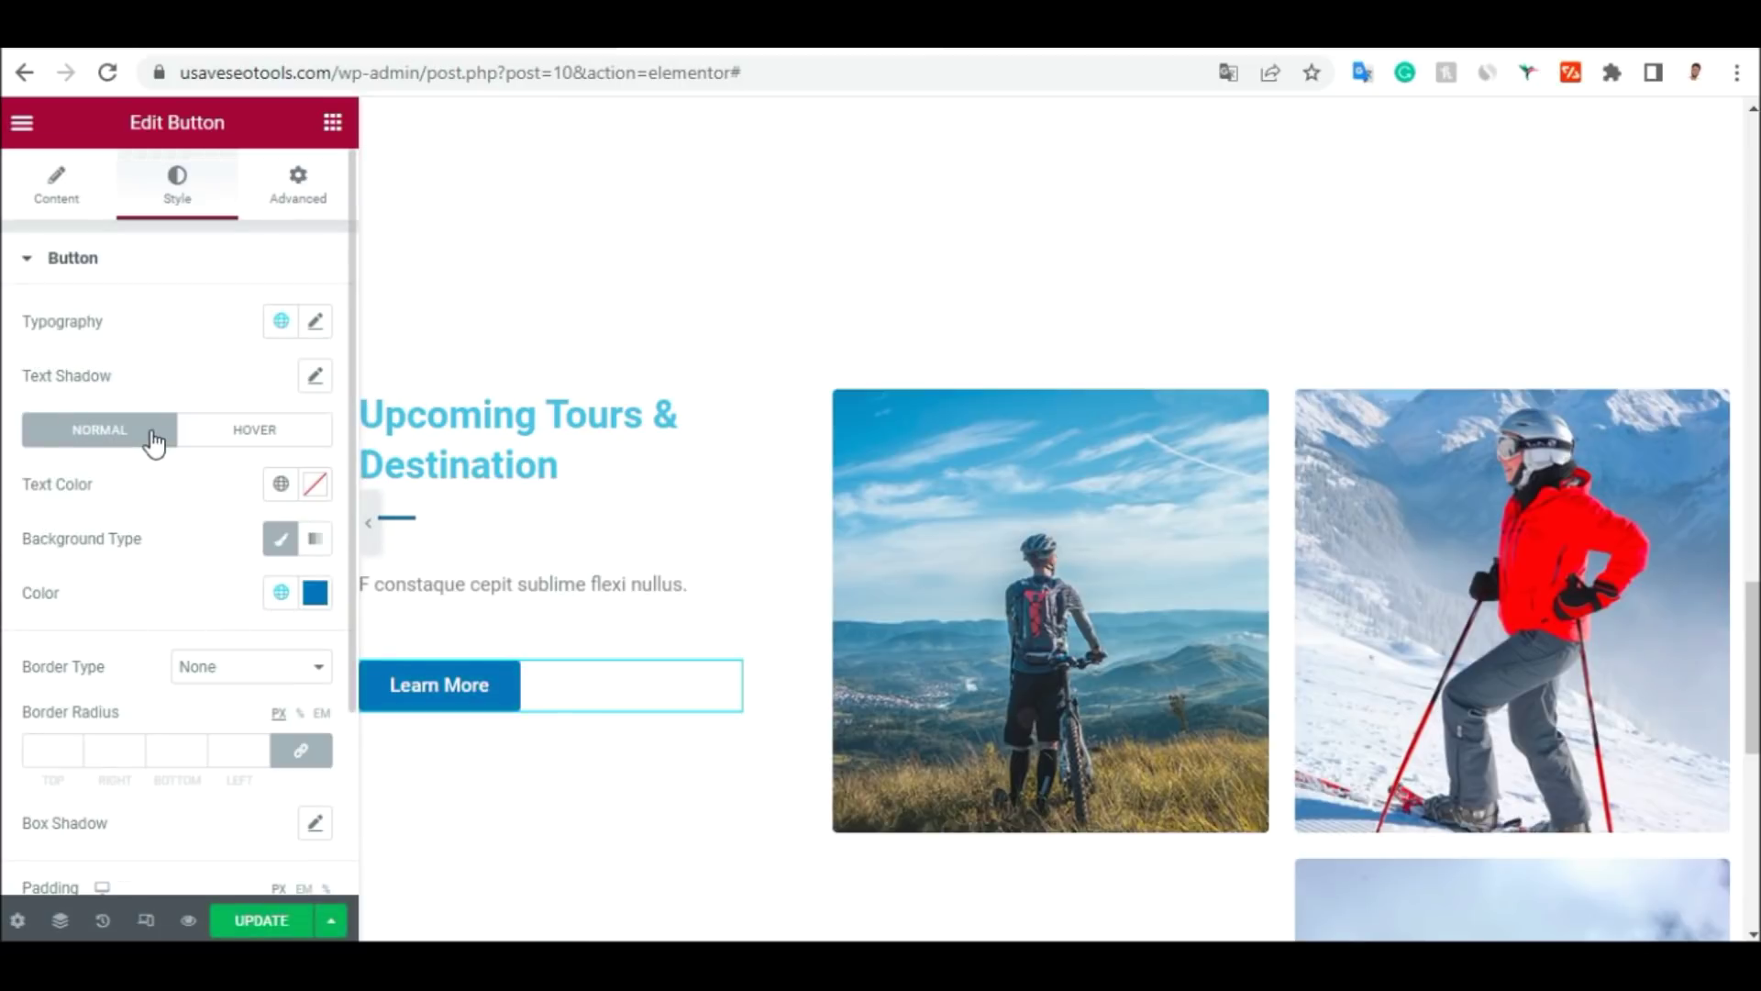
Change the button's normal background to a custom bright red #FF1100.
left_click(287, 595)
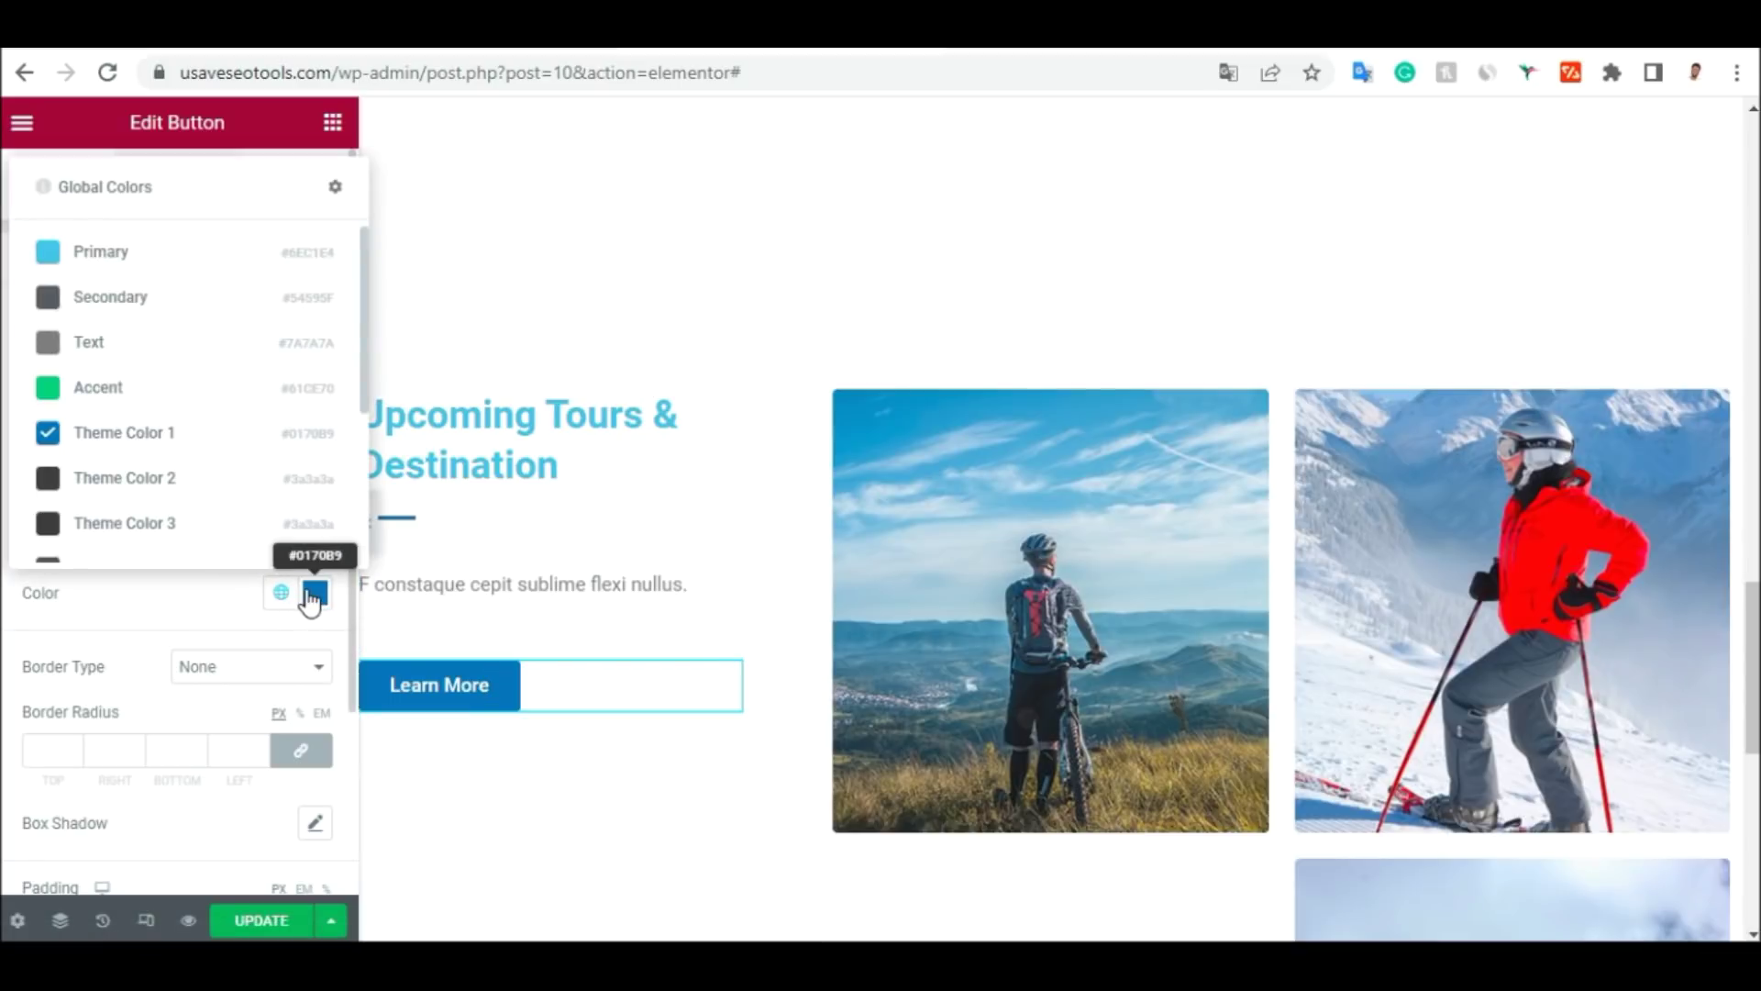
scroll(361, 366, "down", 3)
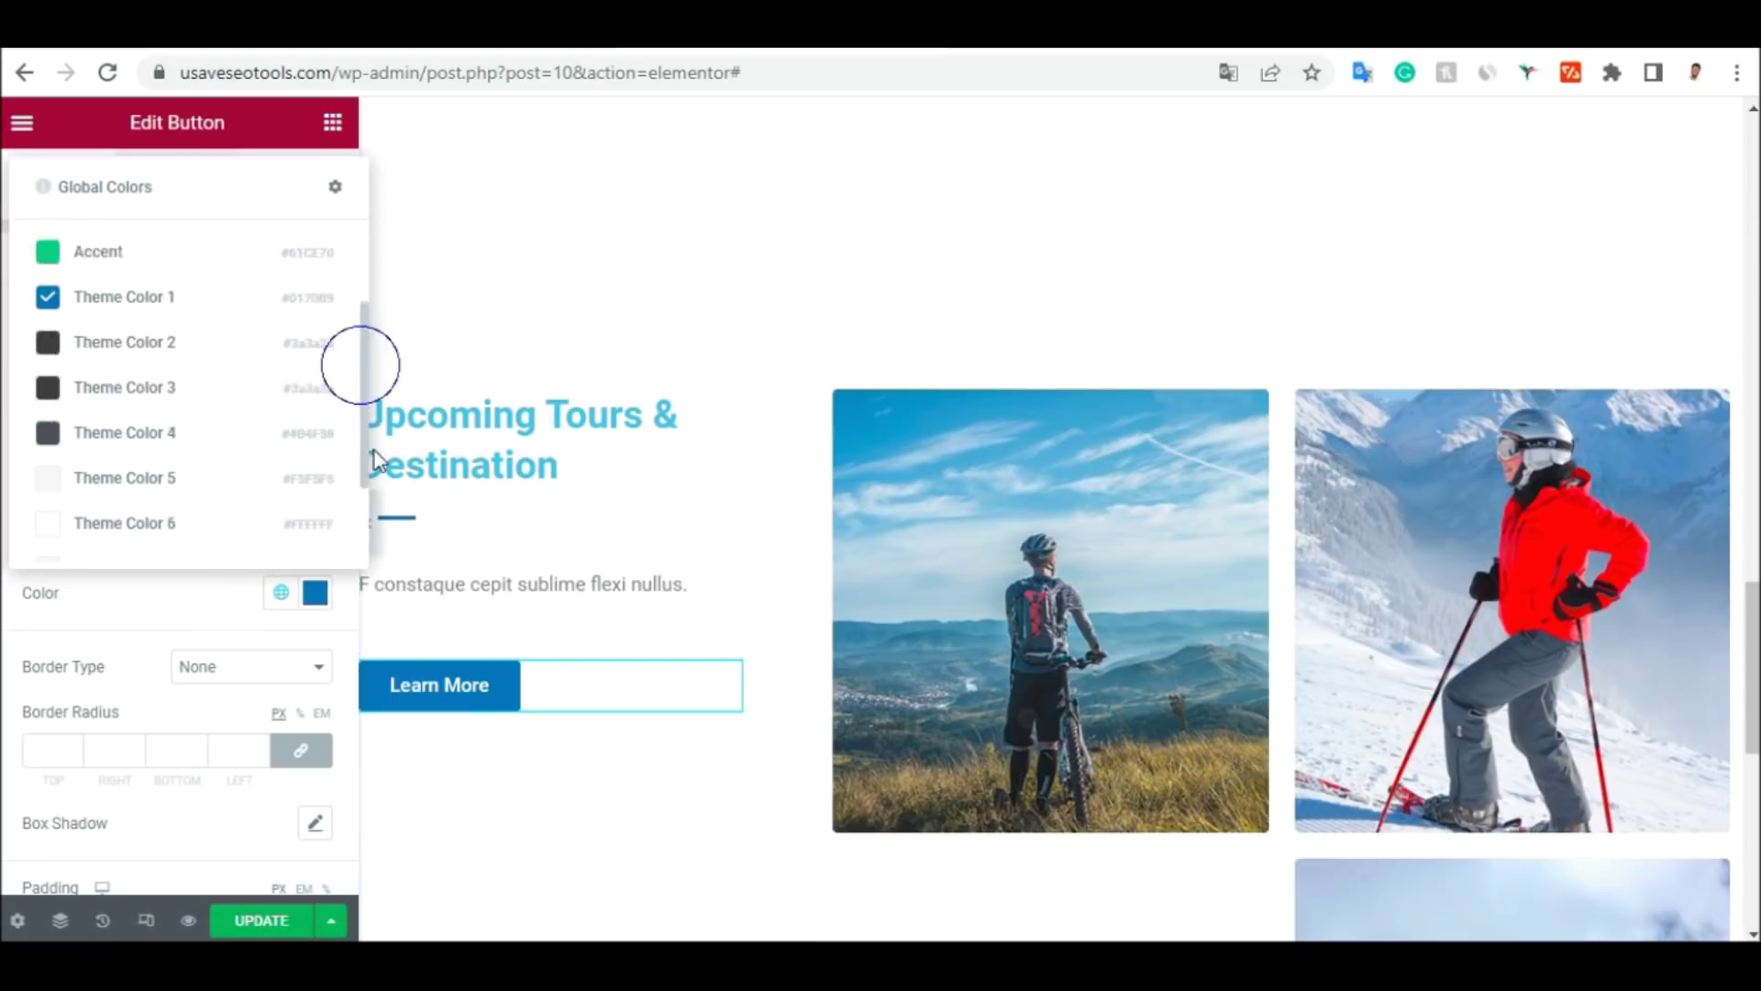
scroll(365, 422, "up", 3)
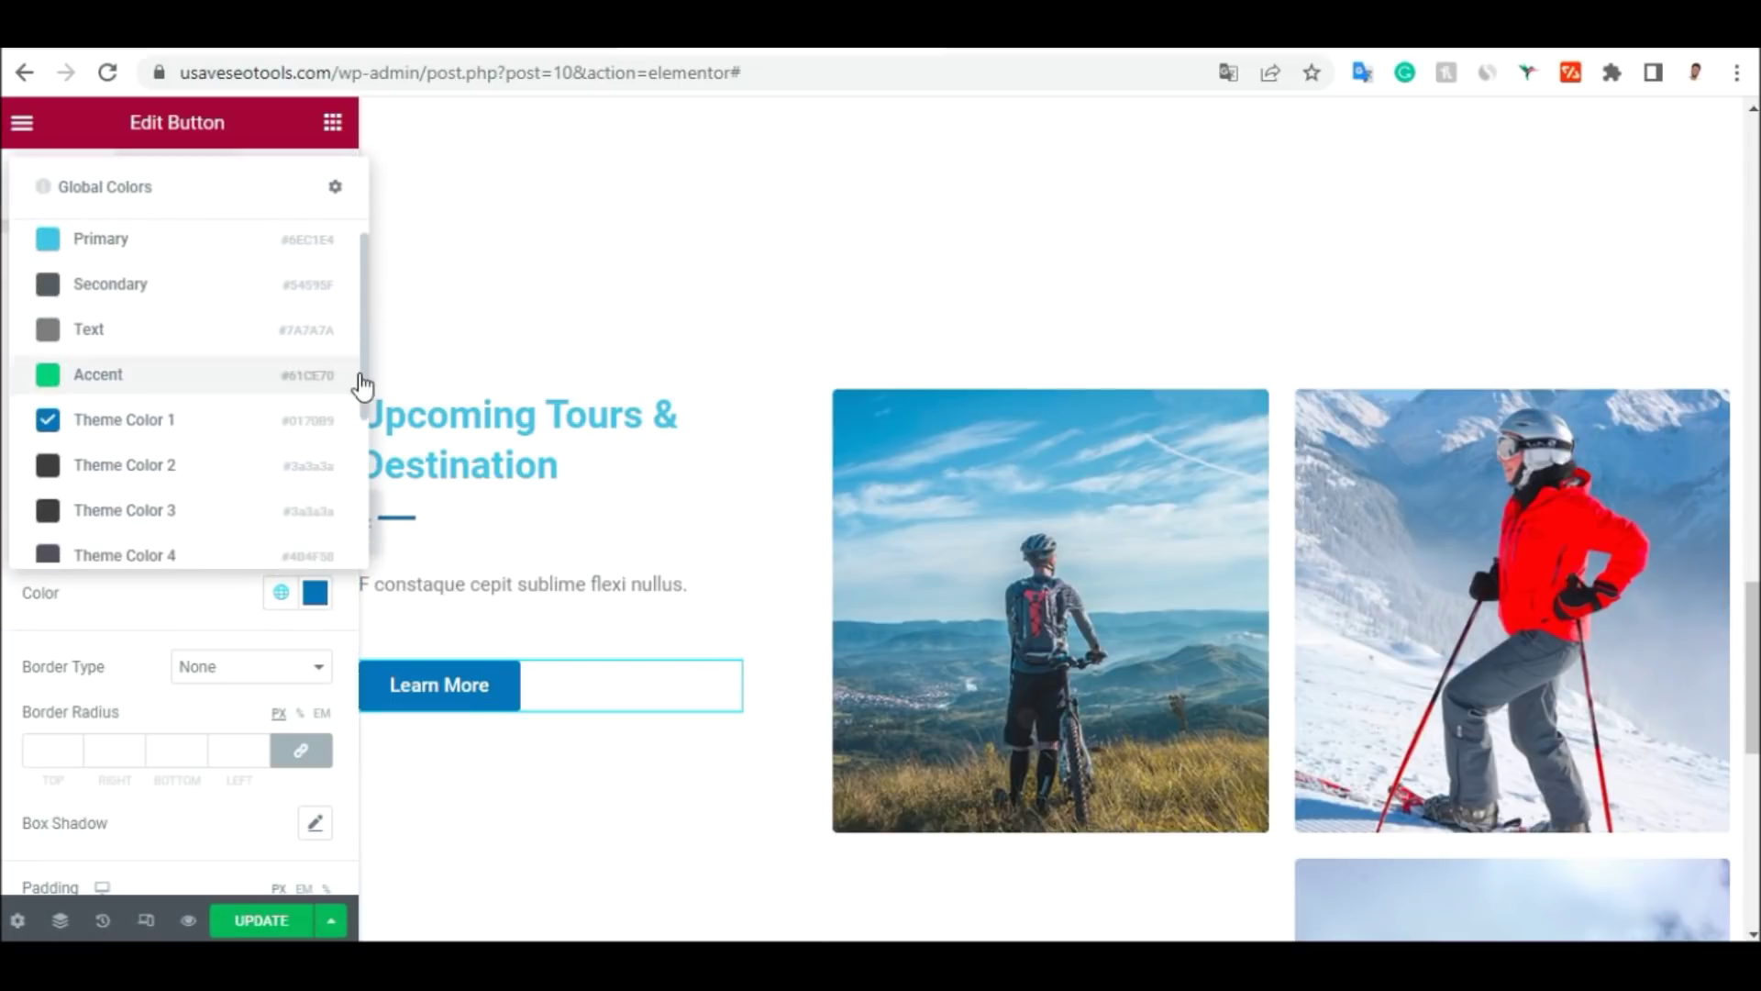
left_click(315, 595)
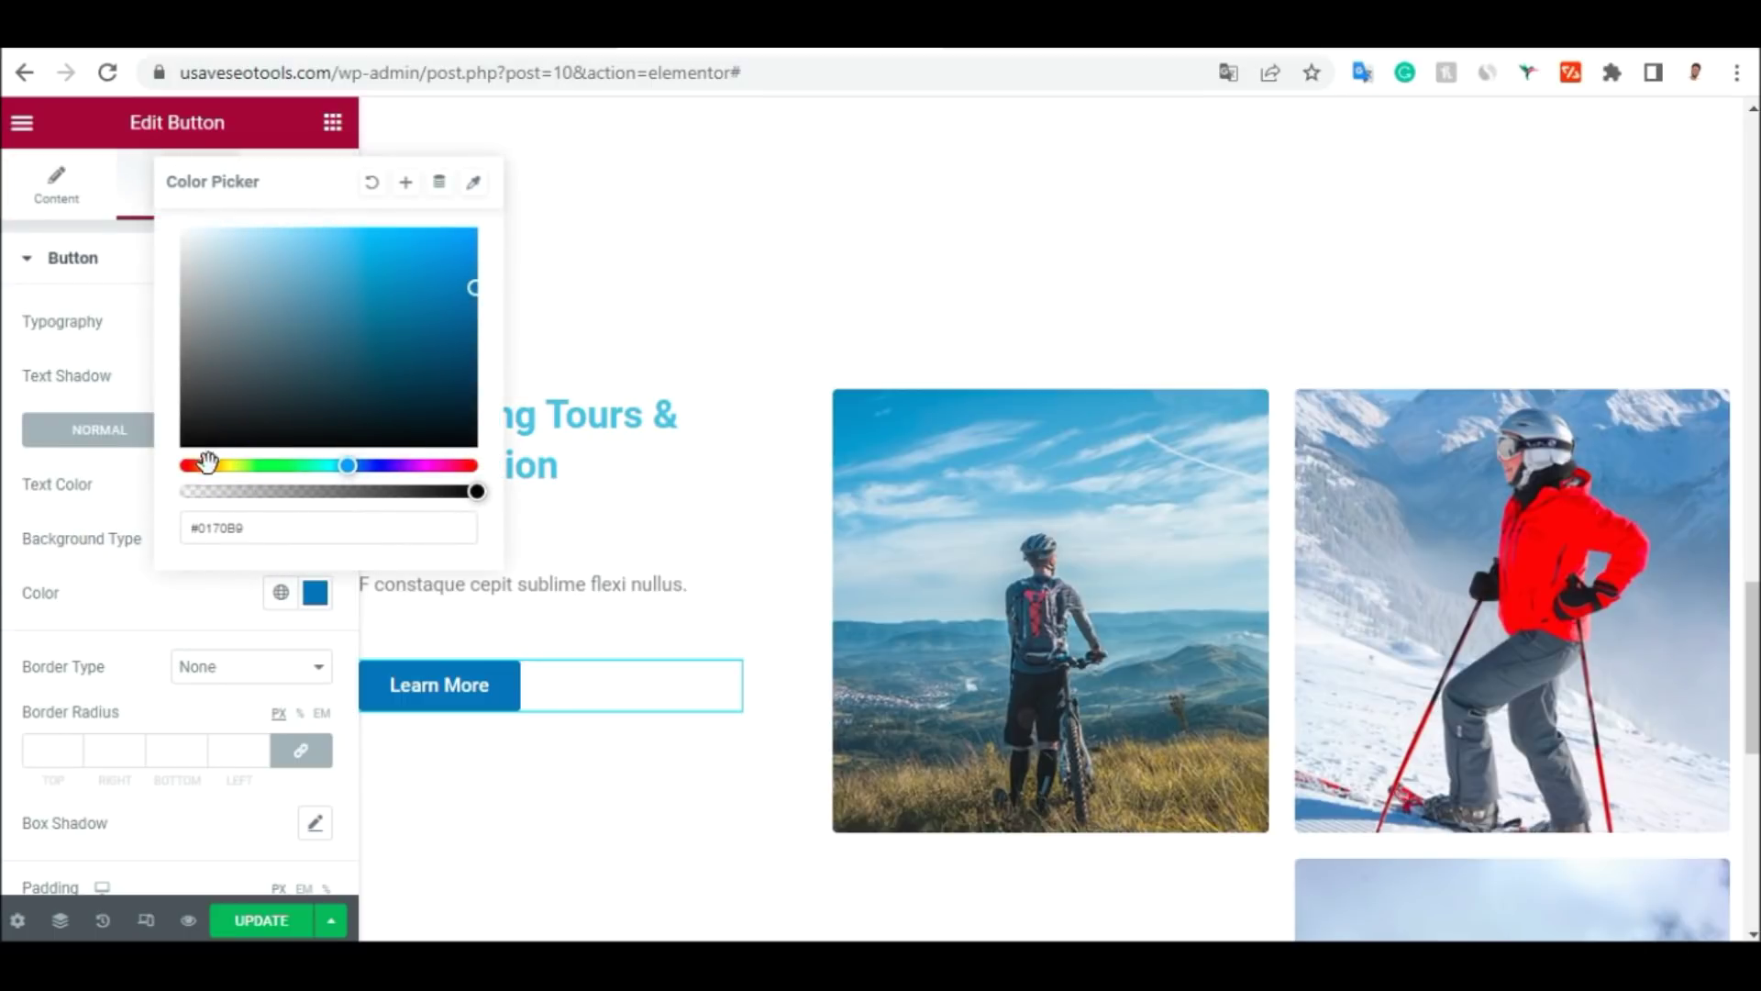
left_click_drag(209, 462, 183, 466)
left_click_drag(414, 303, 503, 196)
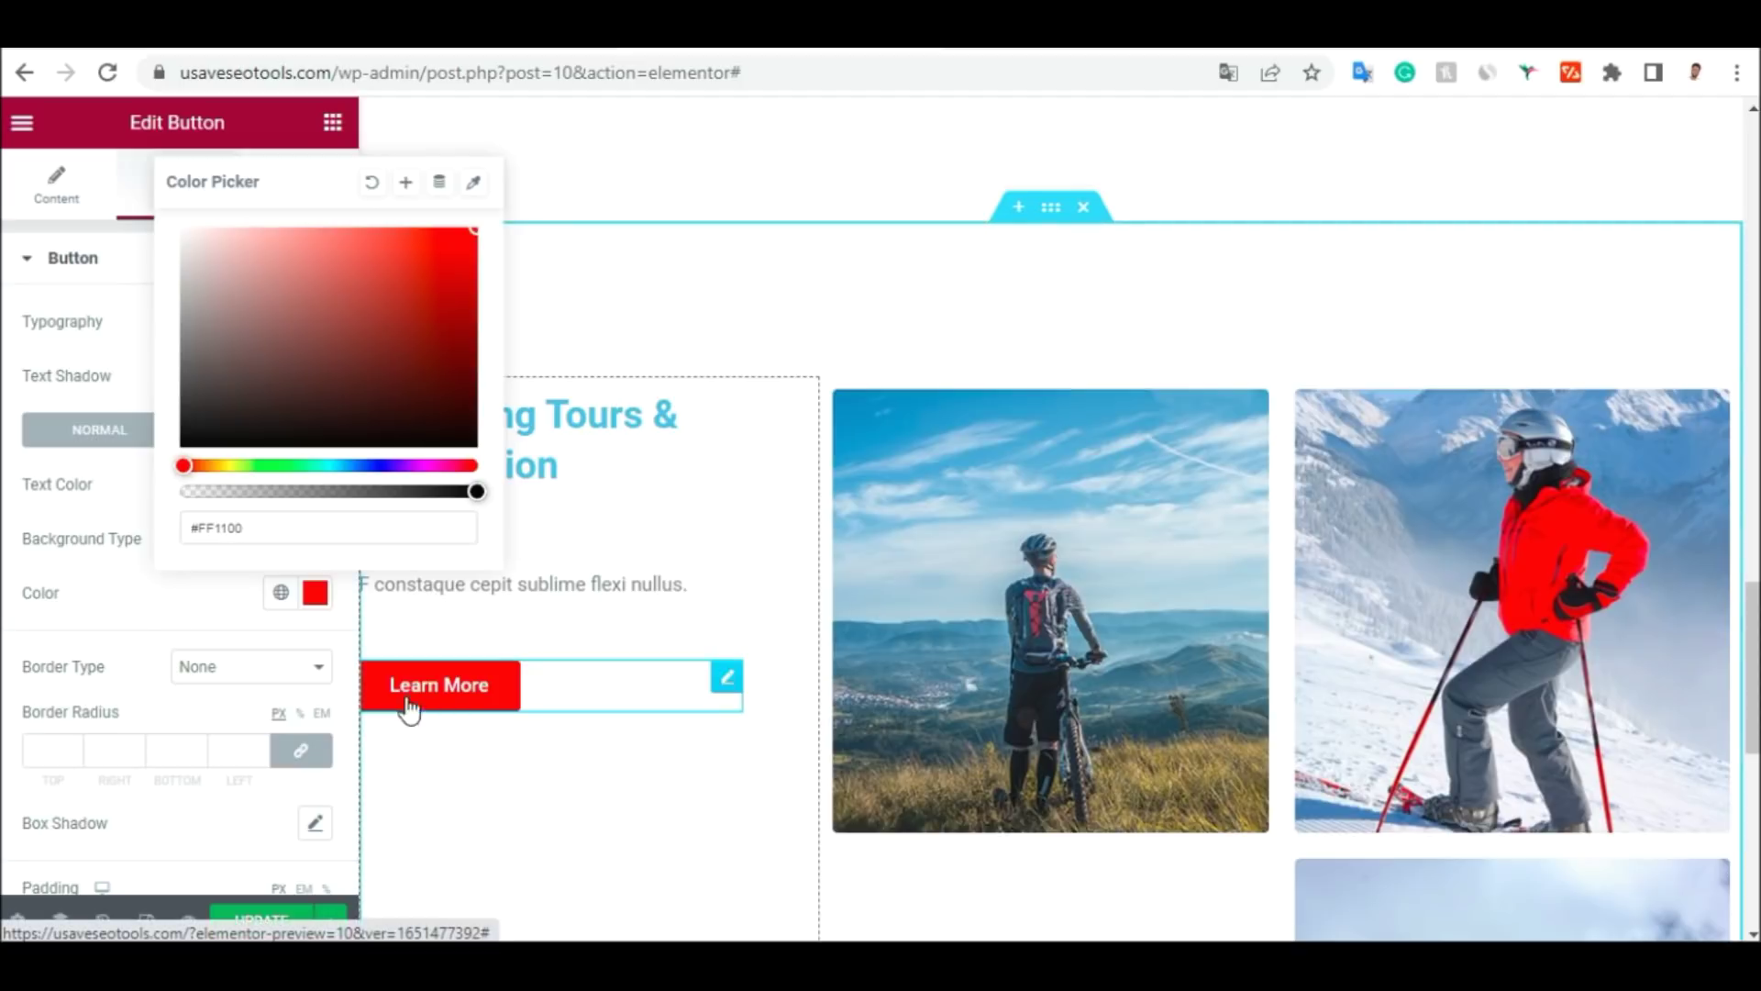
left_click(151, 604)
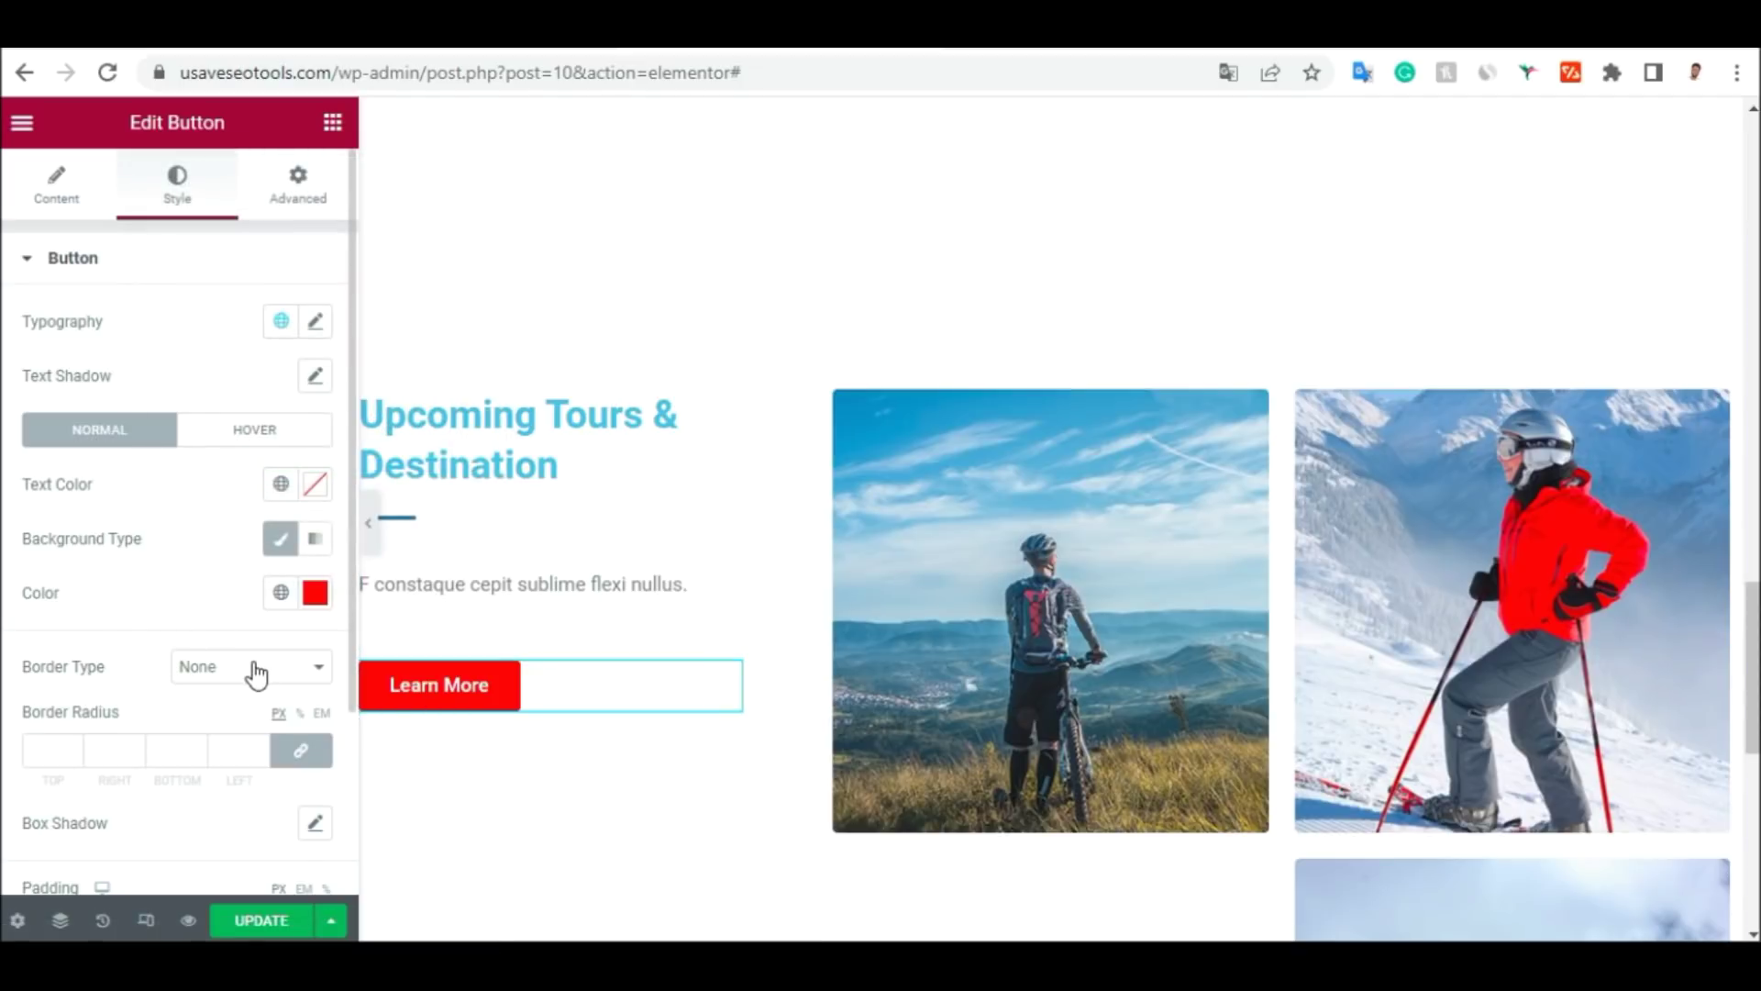
left_click(267, 438)
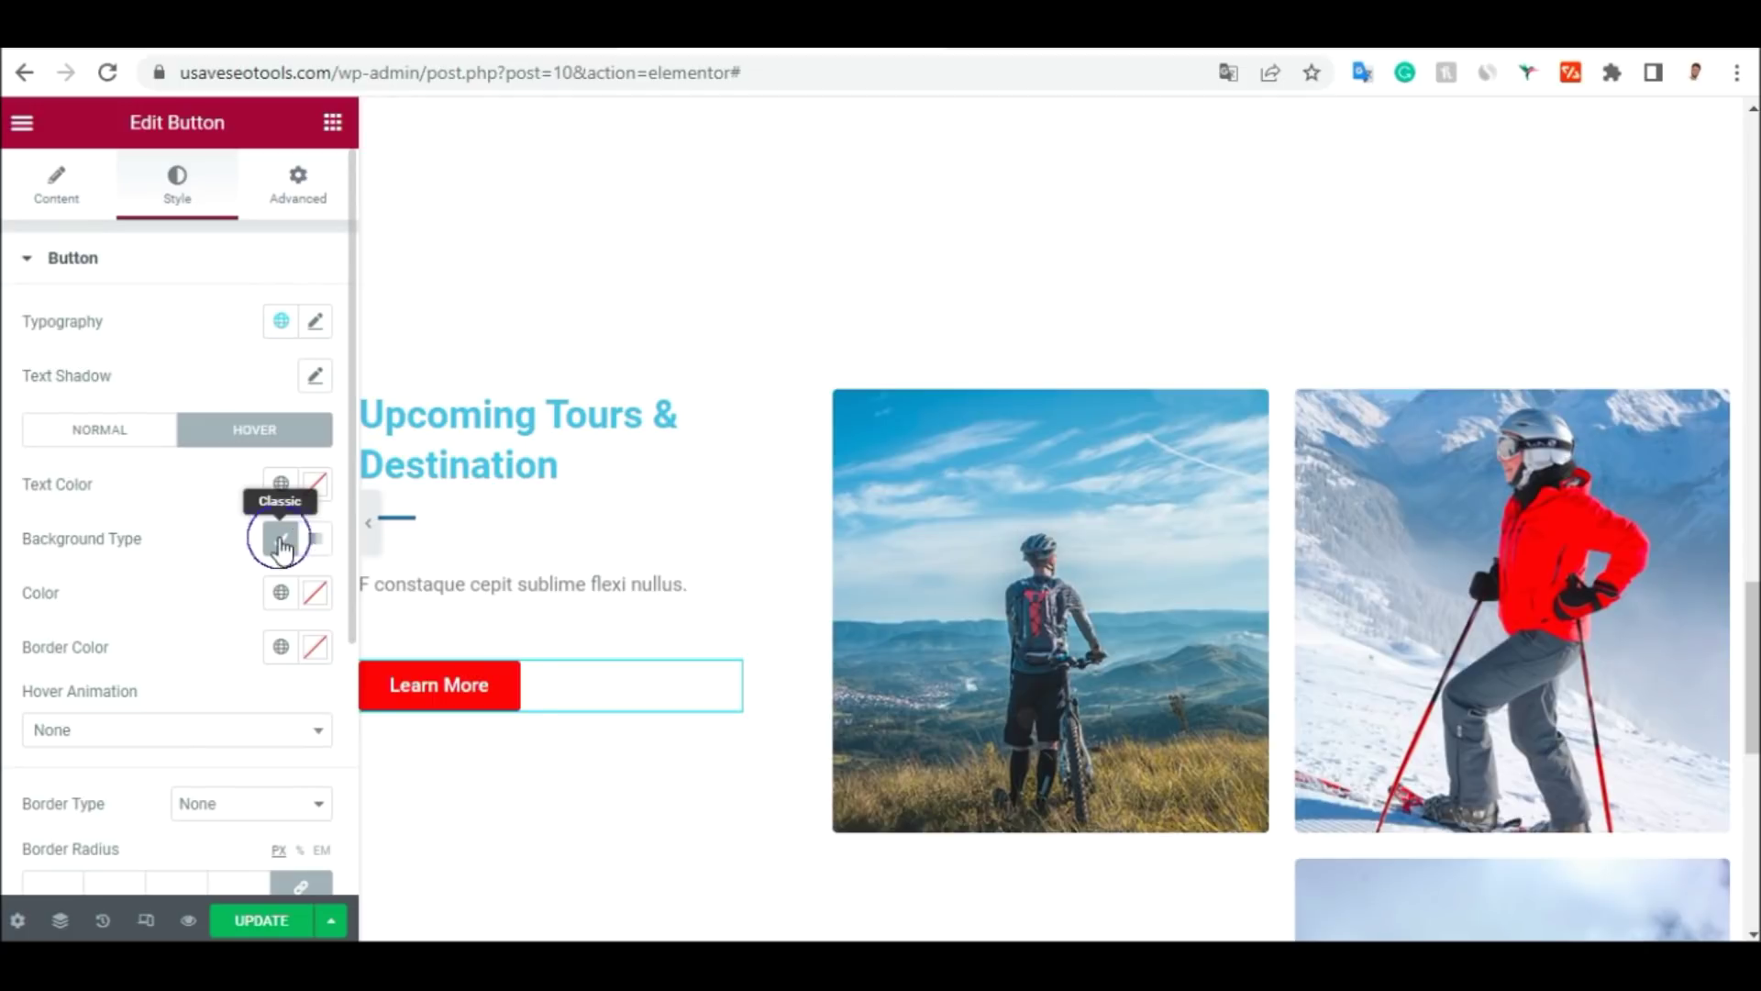
left_click(281, 548)
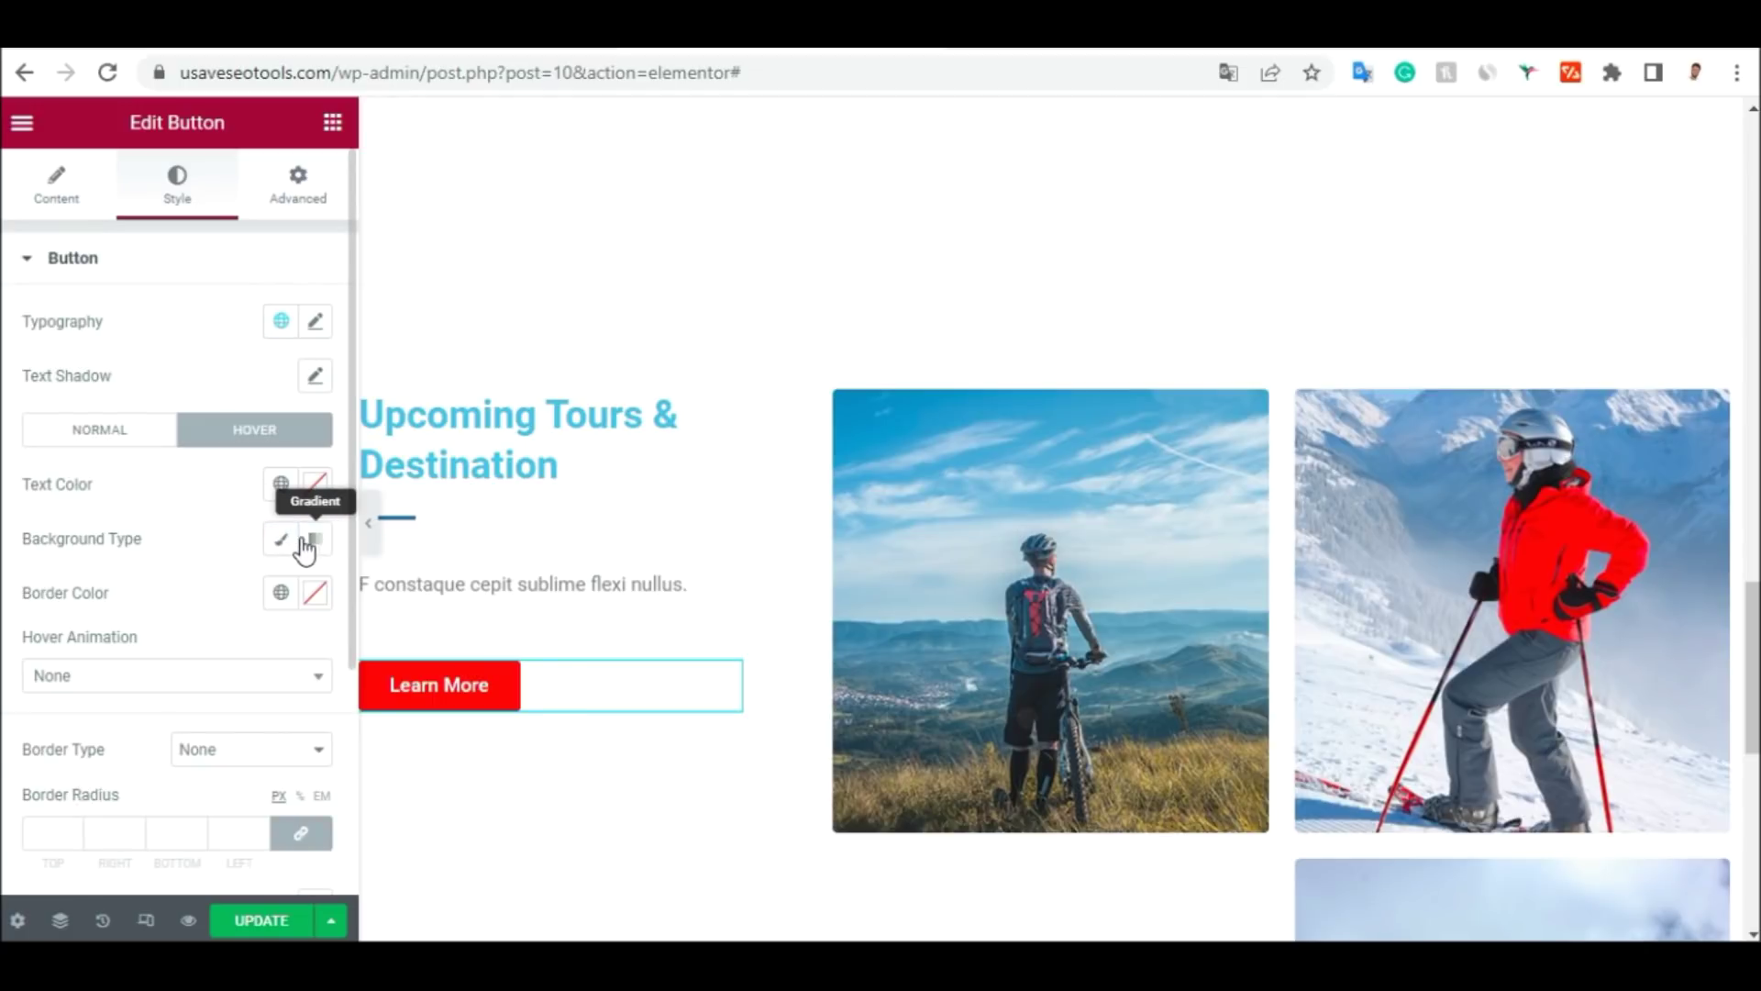
Make the button's hover background a solid Classic fill in the green Accent colour #61CE70.
left_click(282, 543)
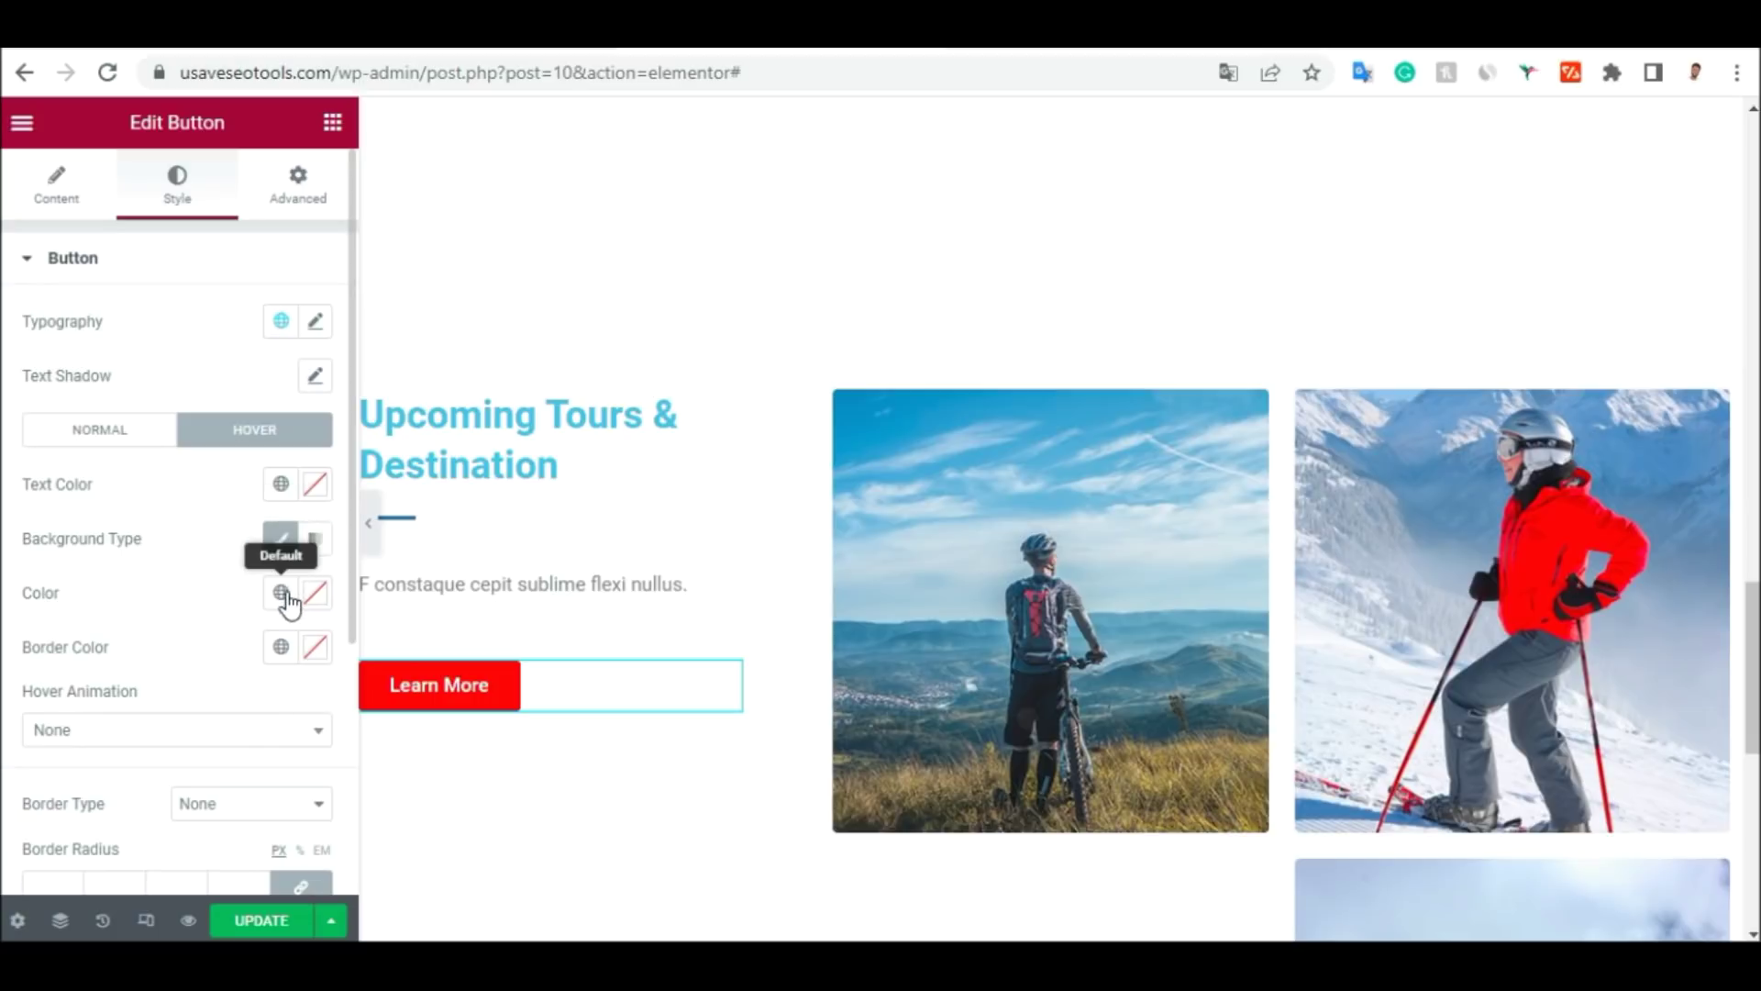
left_click(315, 541)
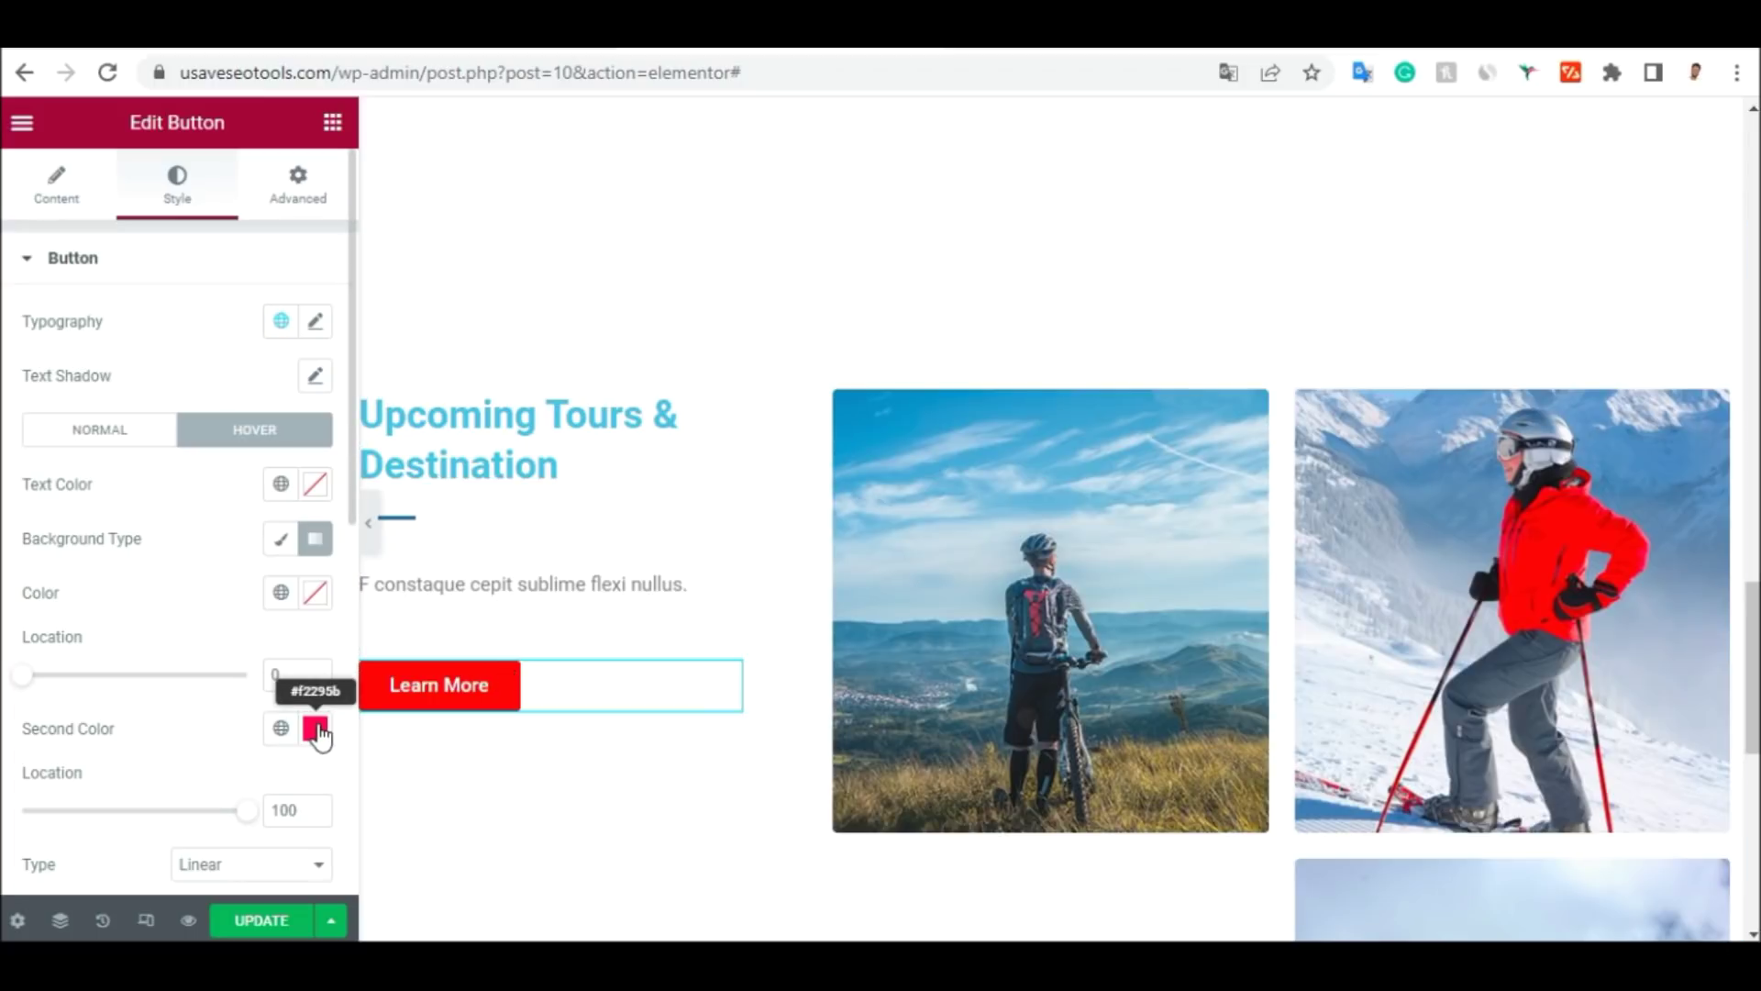
left_click(283, 594)
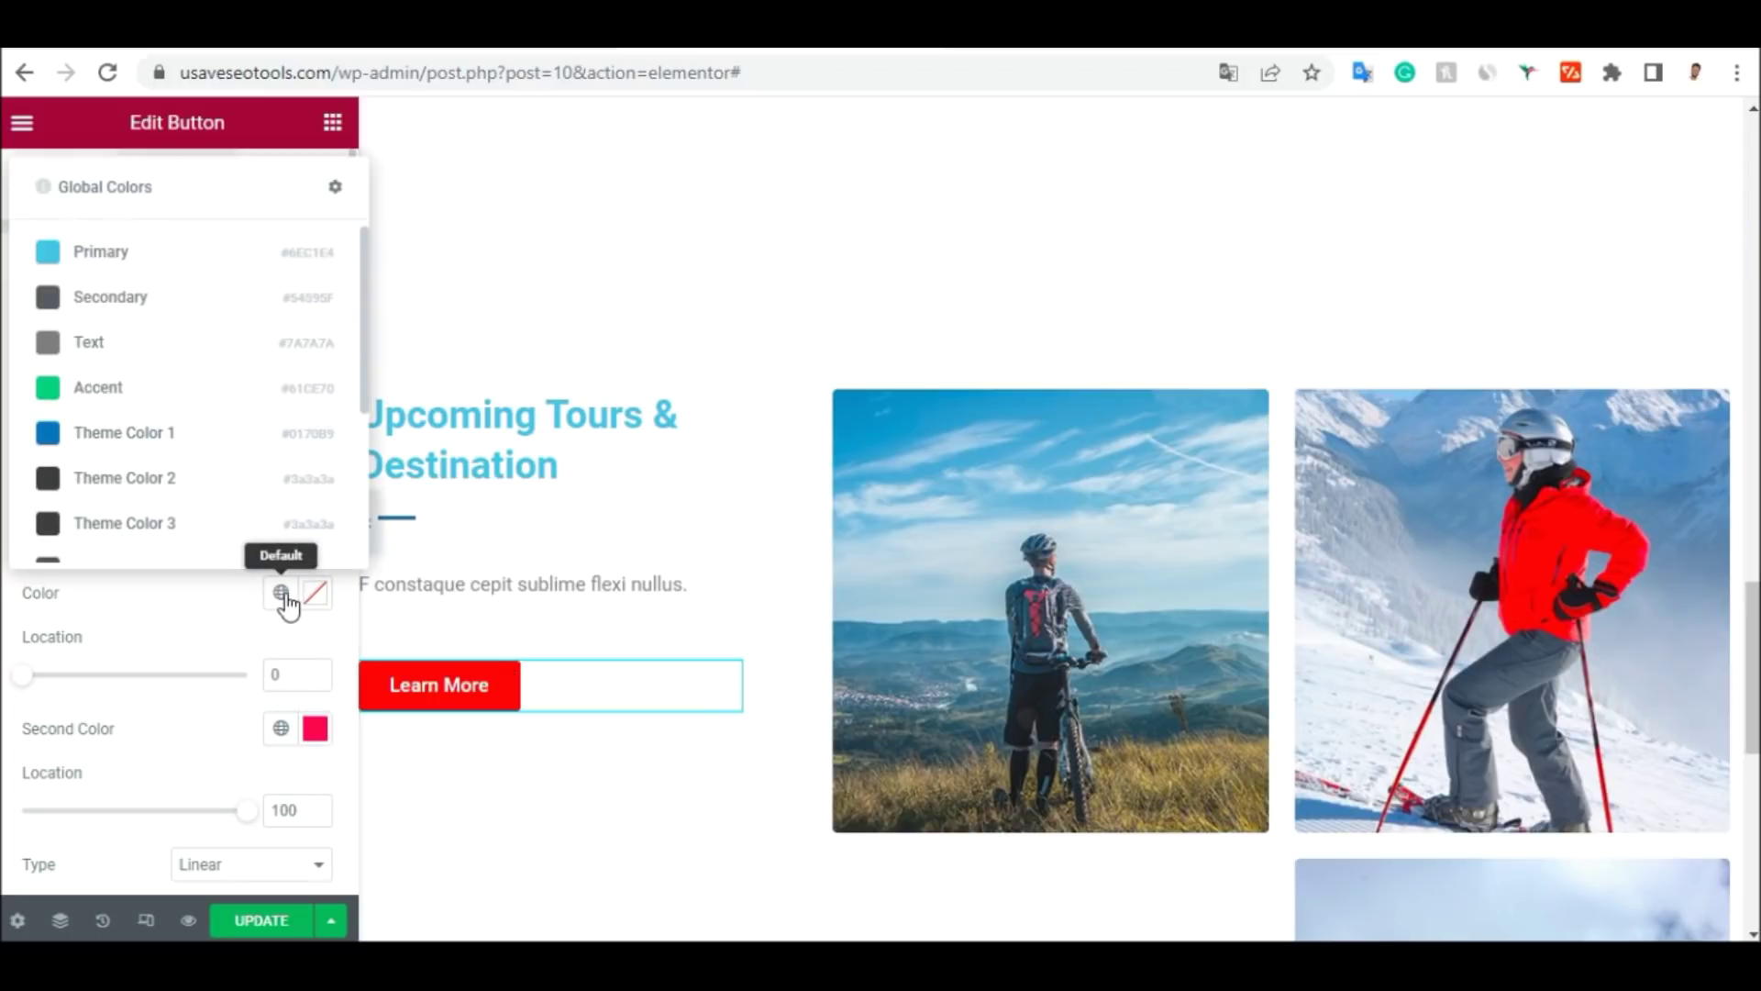
left_click(184, 389)
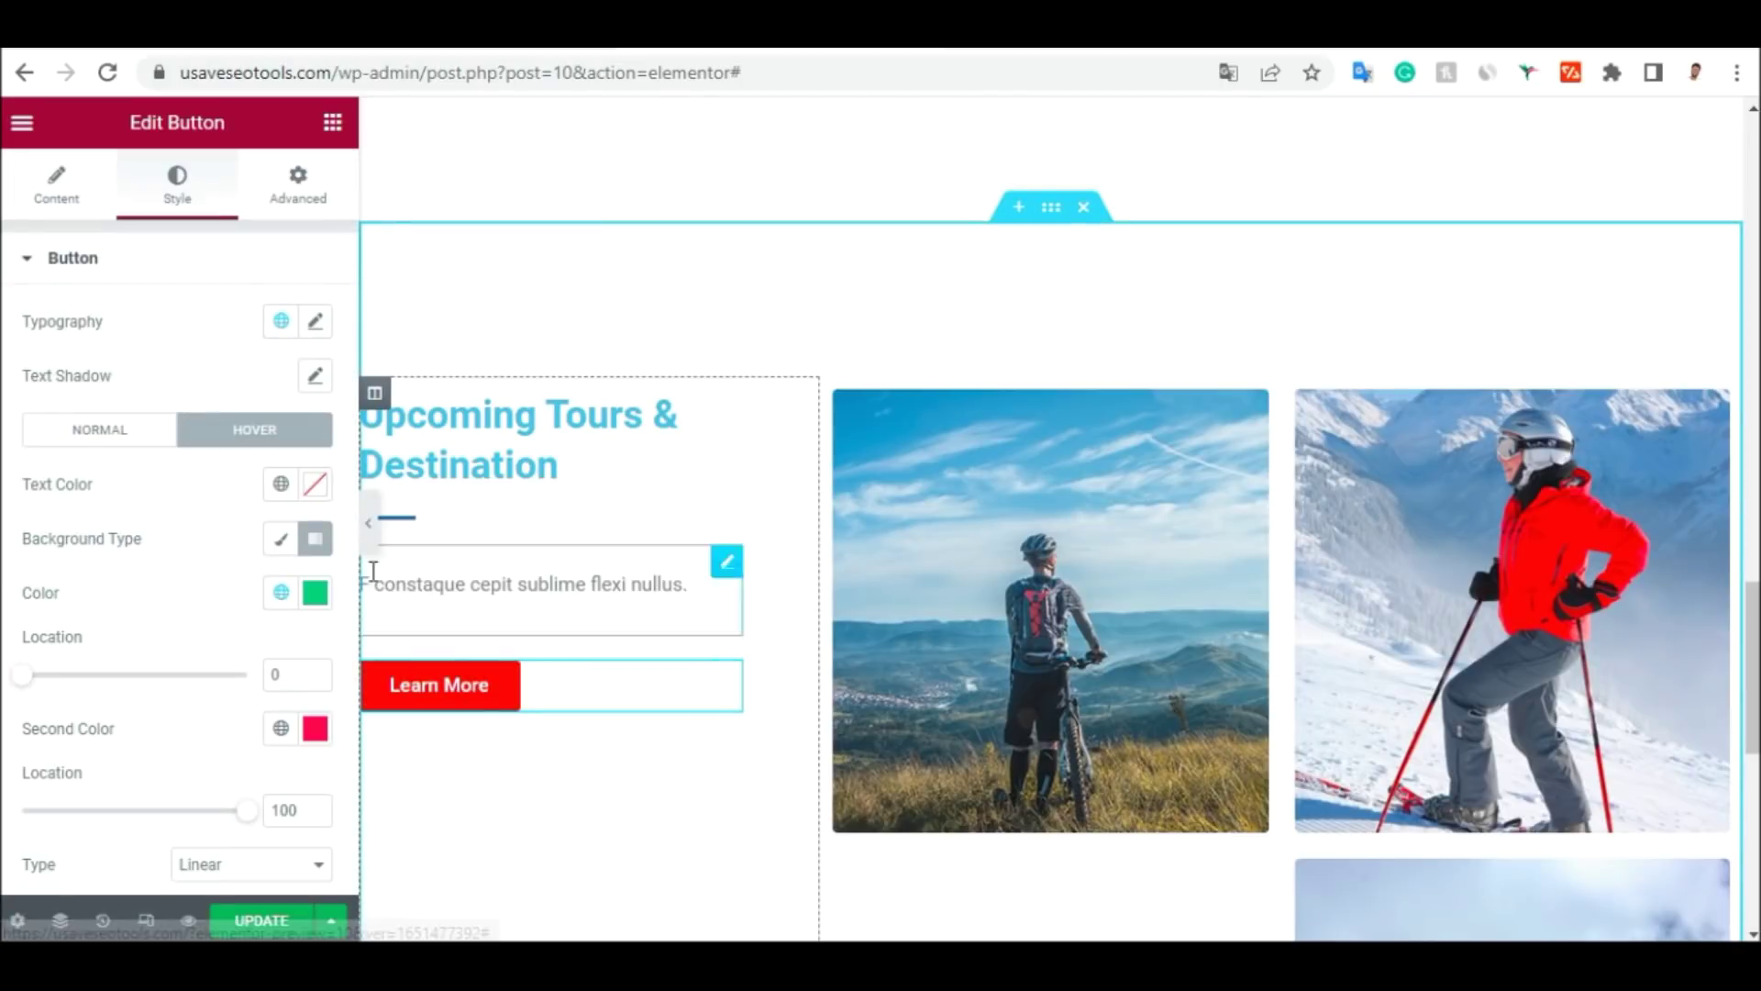
left_click(282, 542)
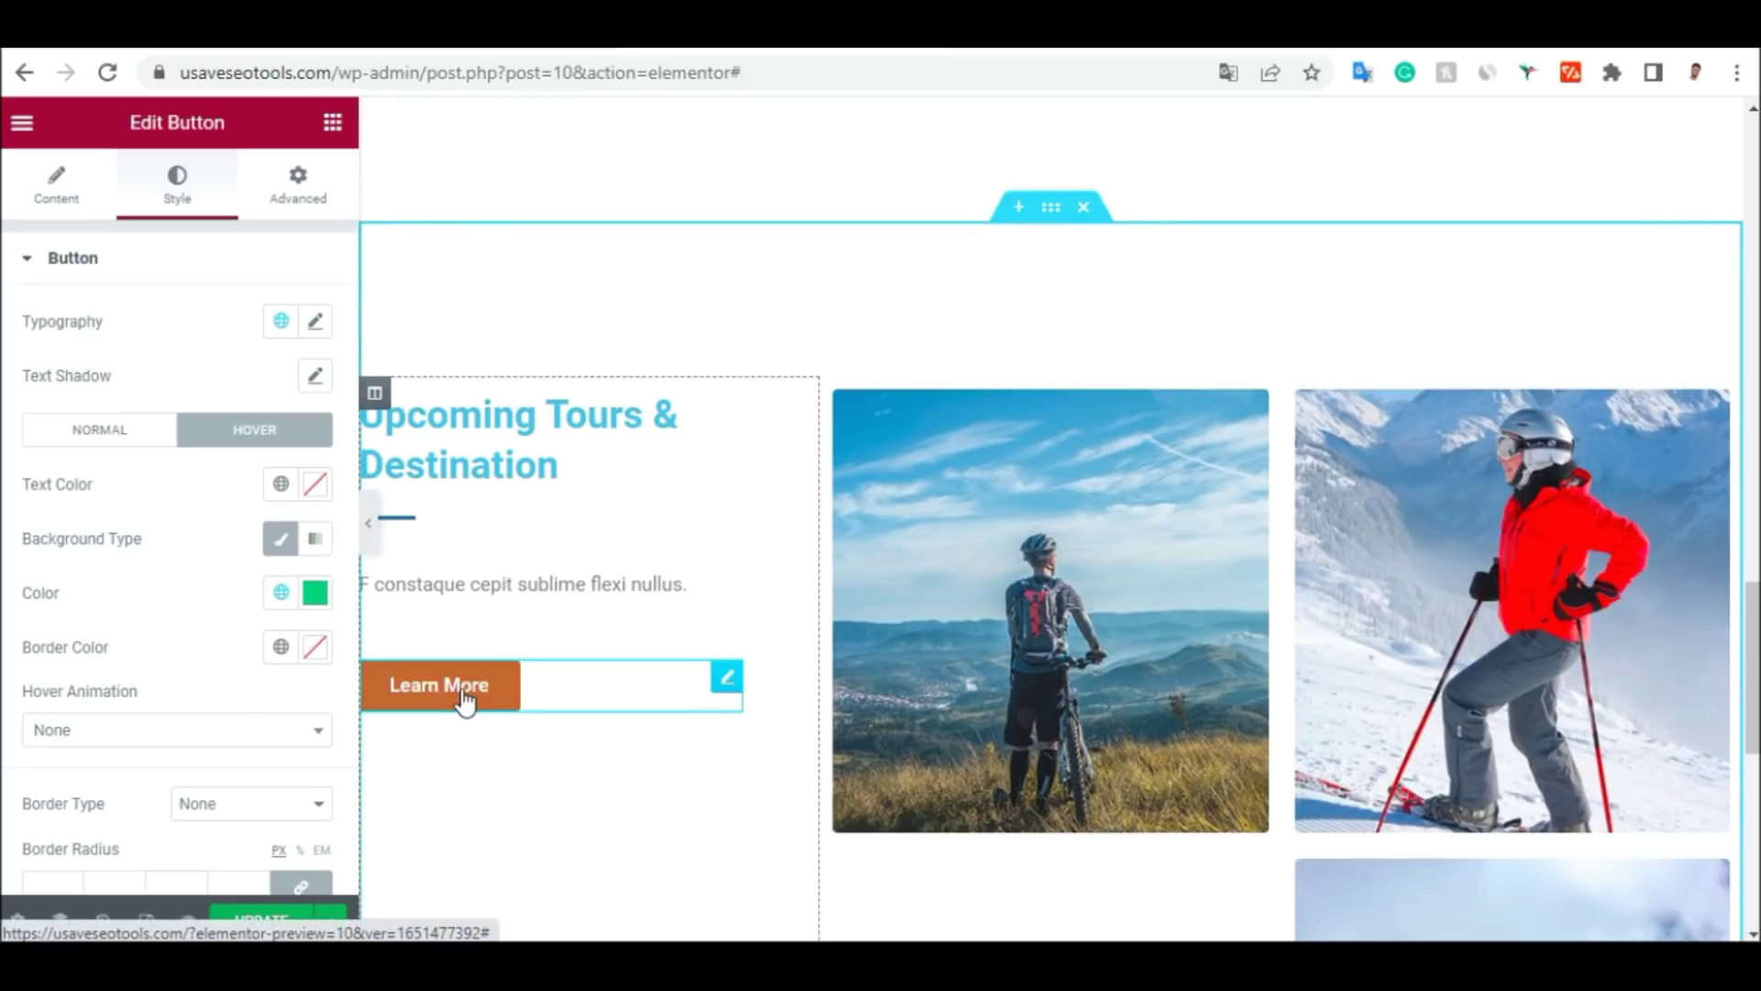
Set the Learn More hover animation to Pulse instead of Grow and preview it.
left_click(294, 734)
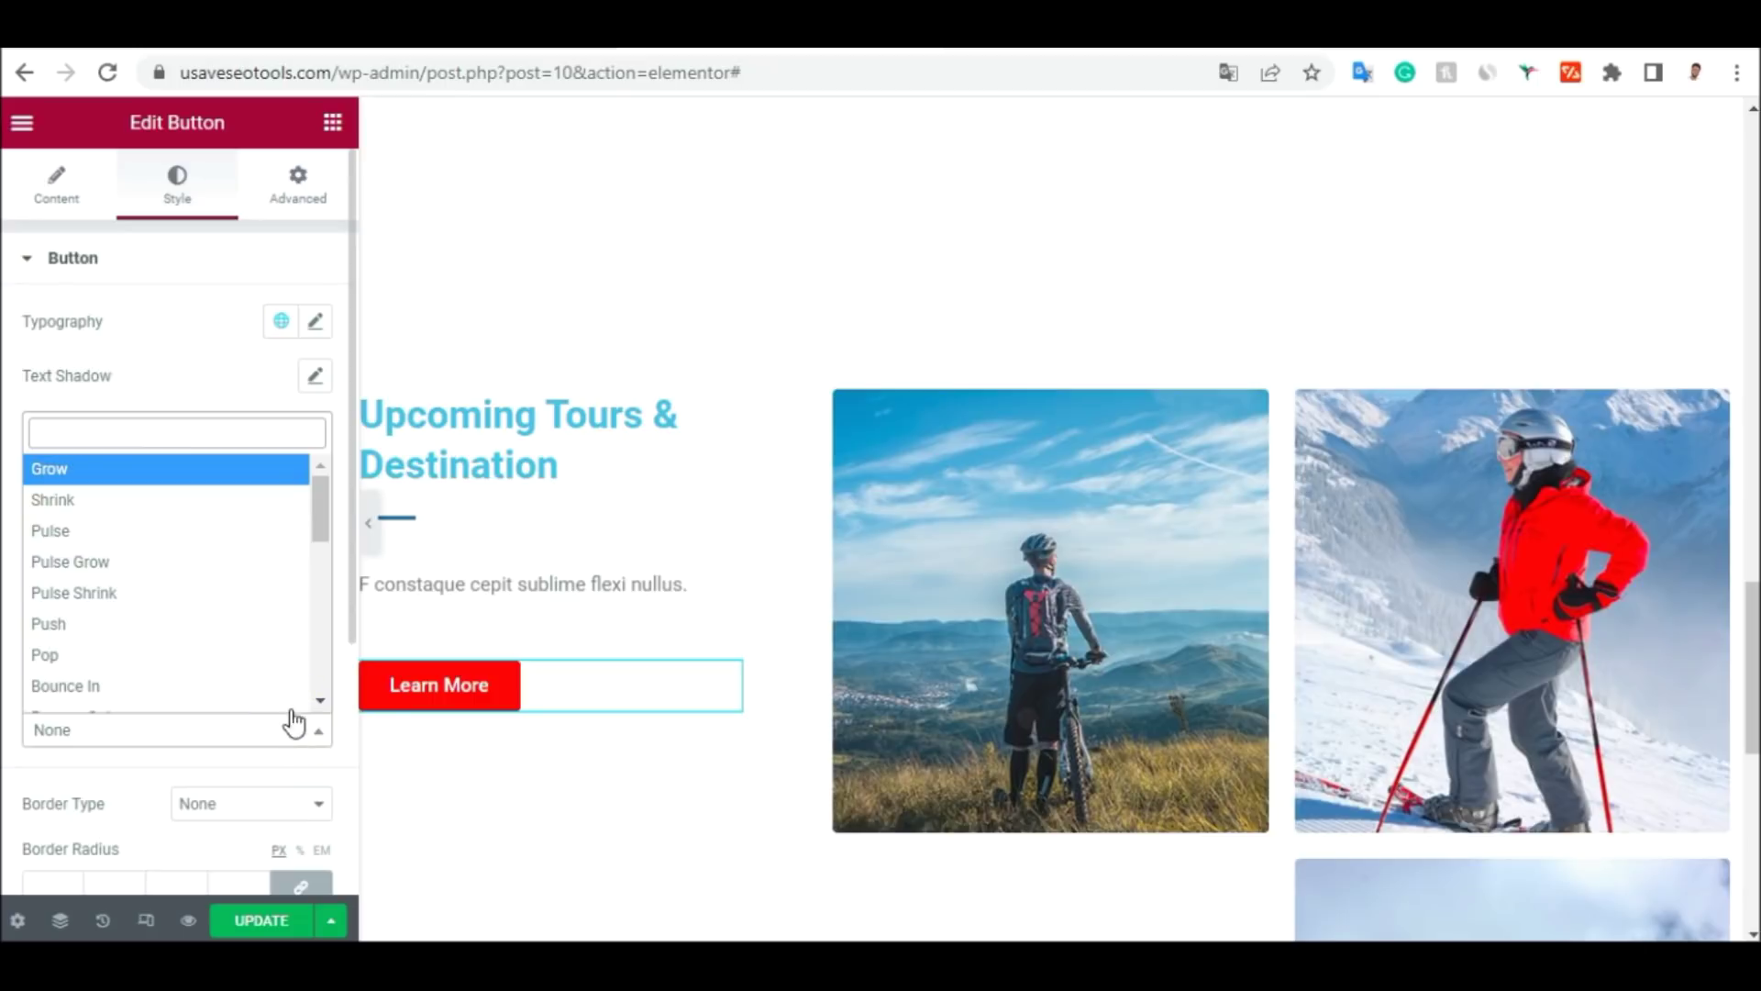
left_click(253, 486)
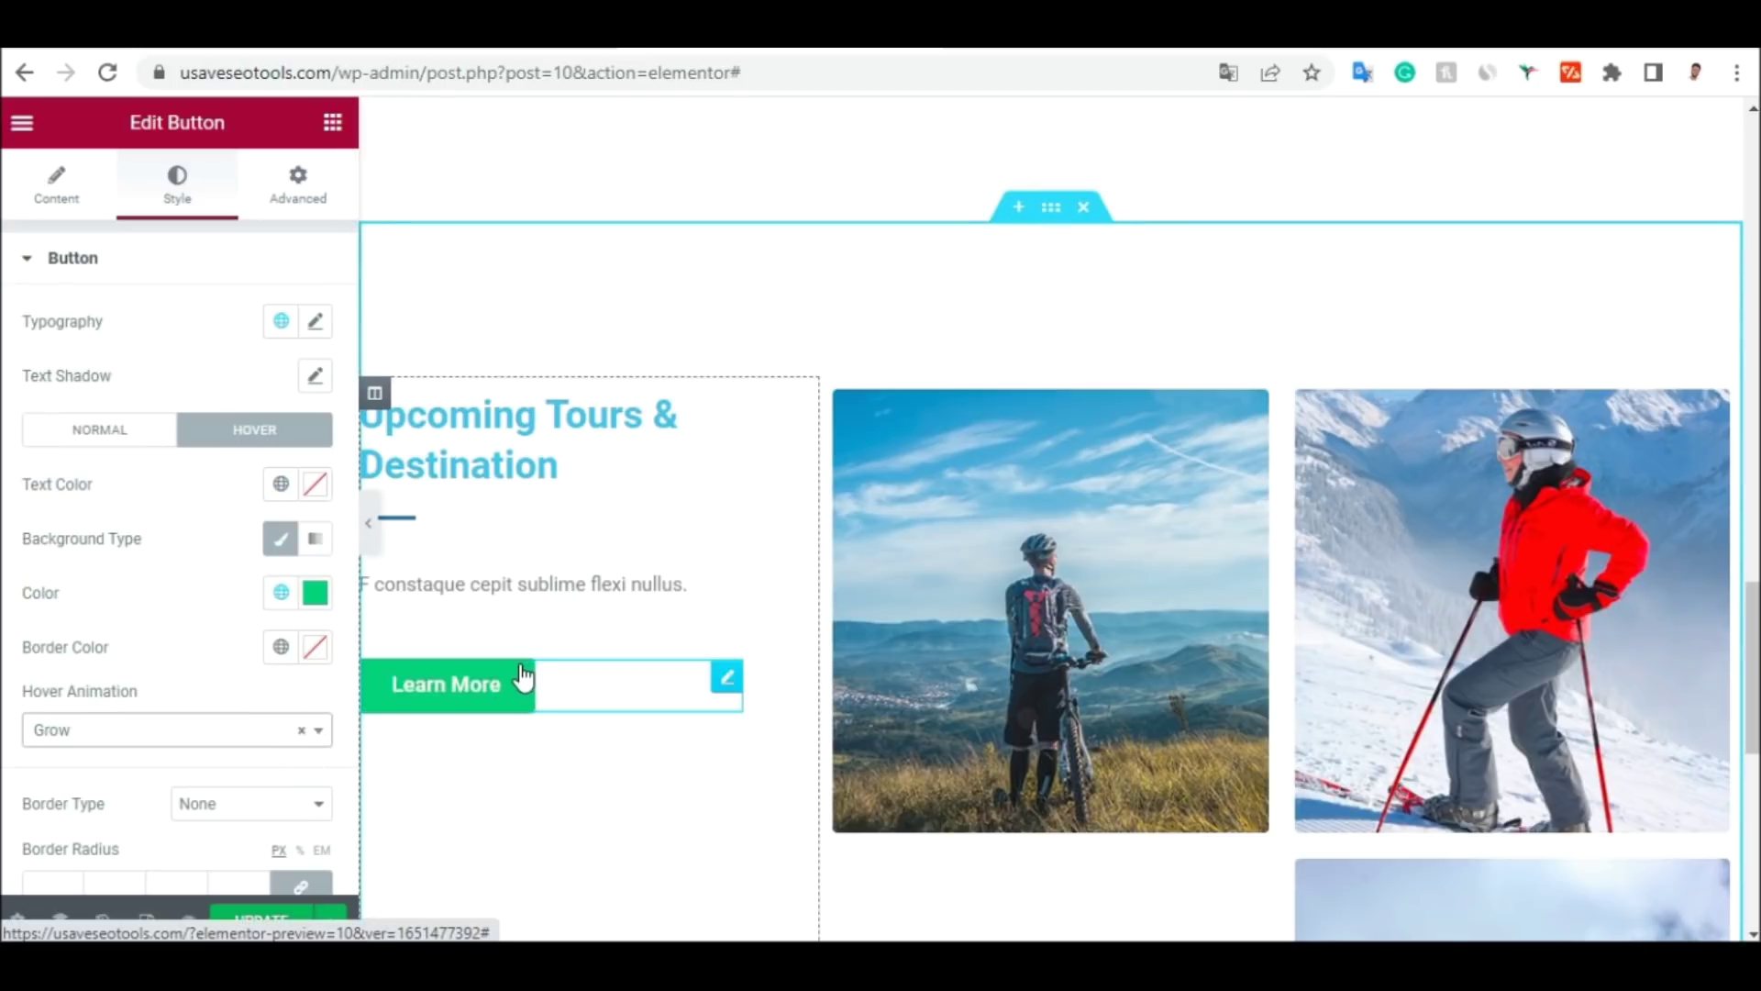
left_click(229, 748)
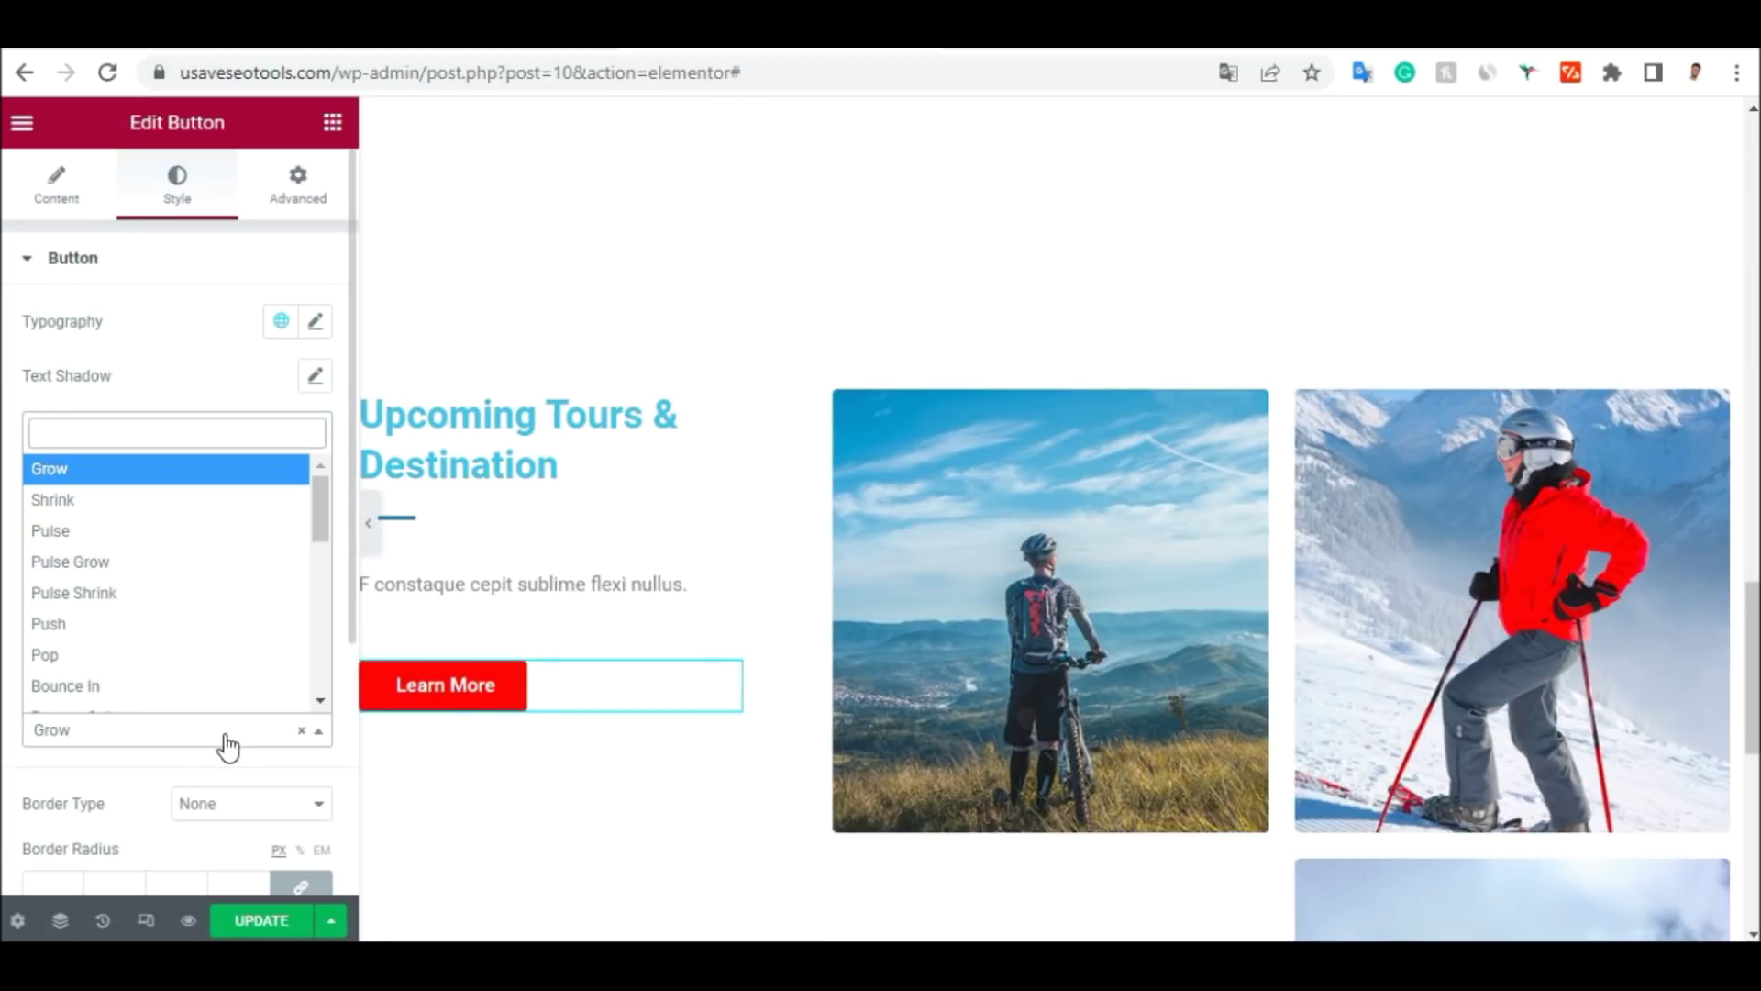
left_click(227, 531)
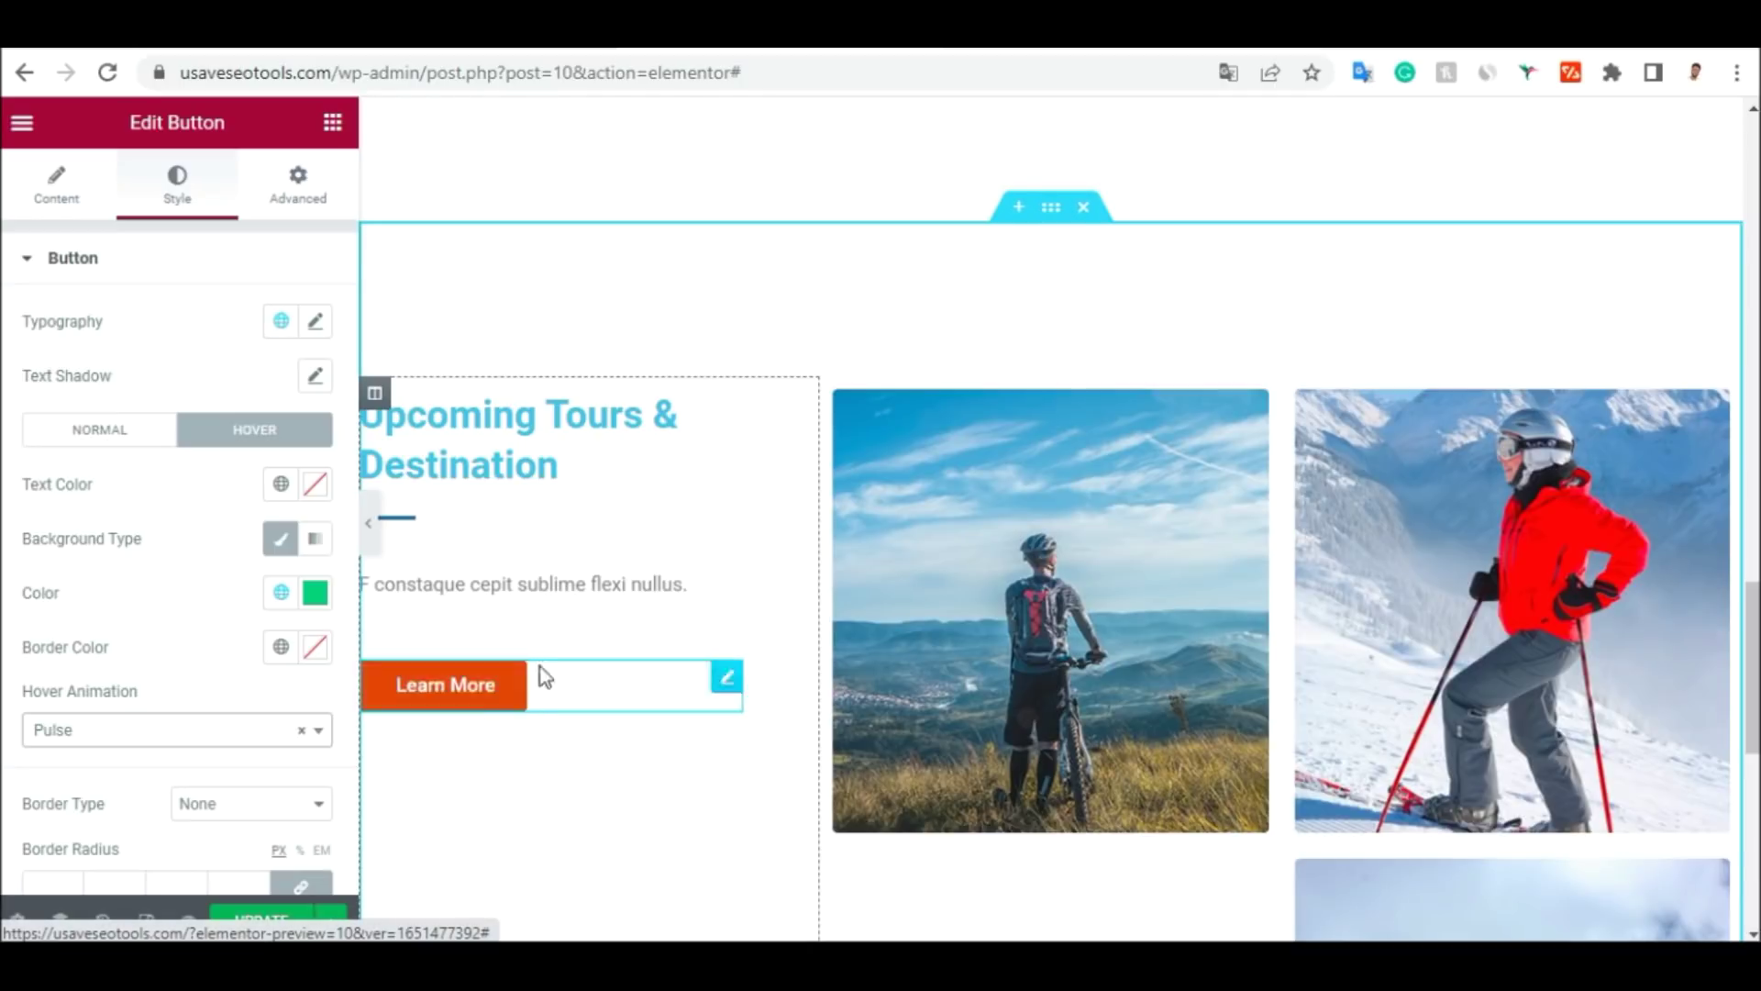
left_click(370, 524)
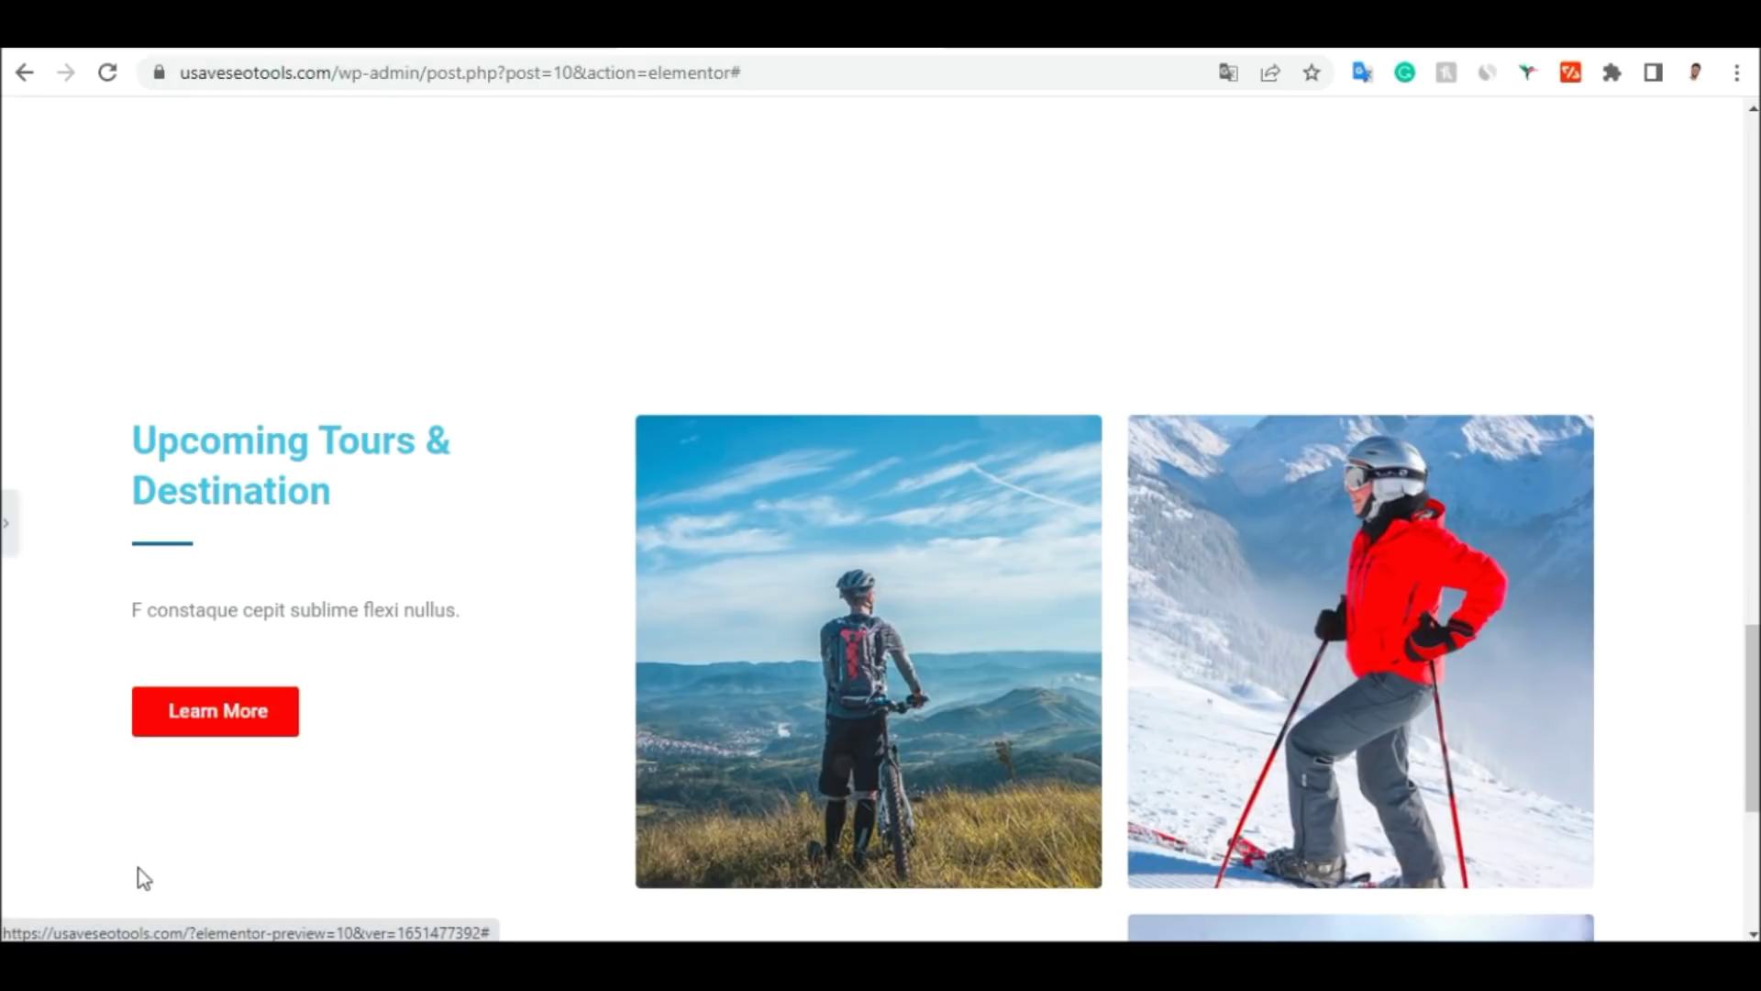
left_click(11, 530)
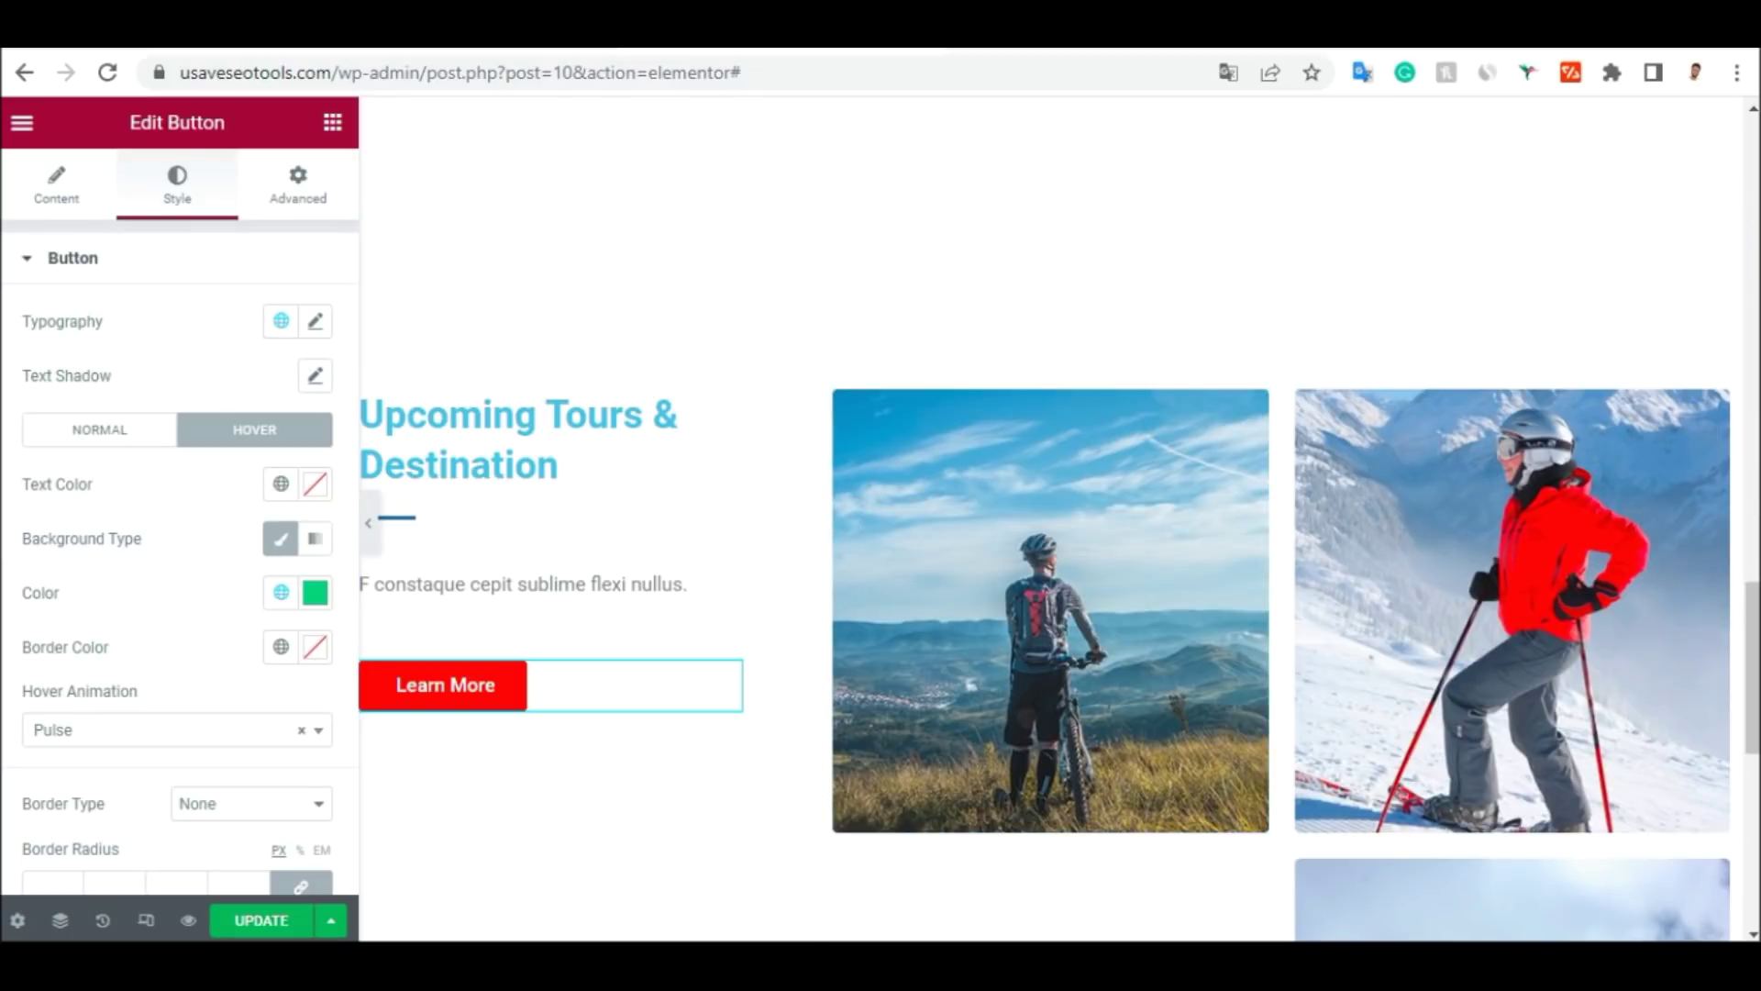
left_click_drag(1750, 660, 1732, 183)
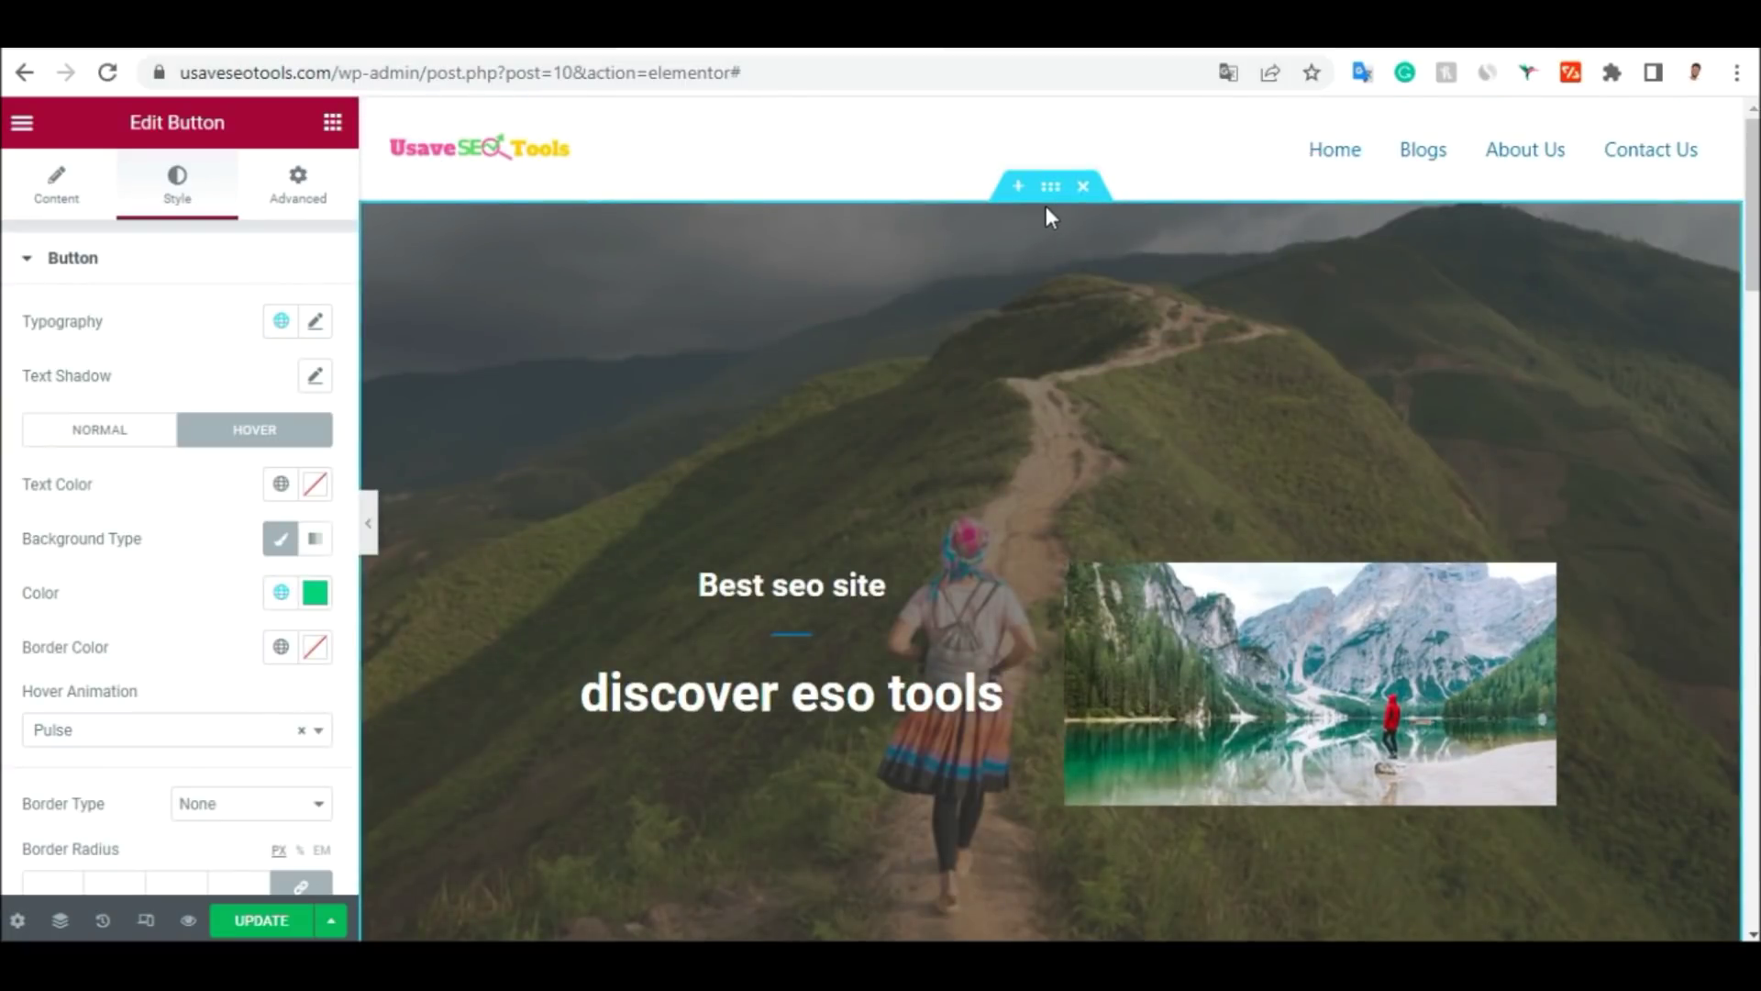
Select the hero section and open its Shape Divider style settings.
left_click(1052, 191)
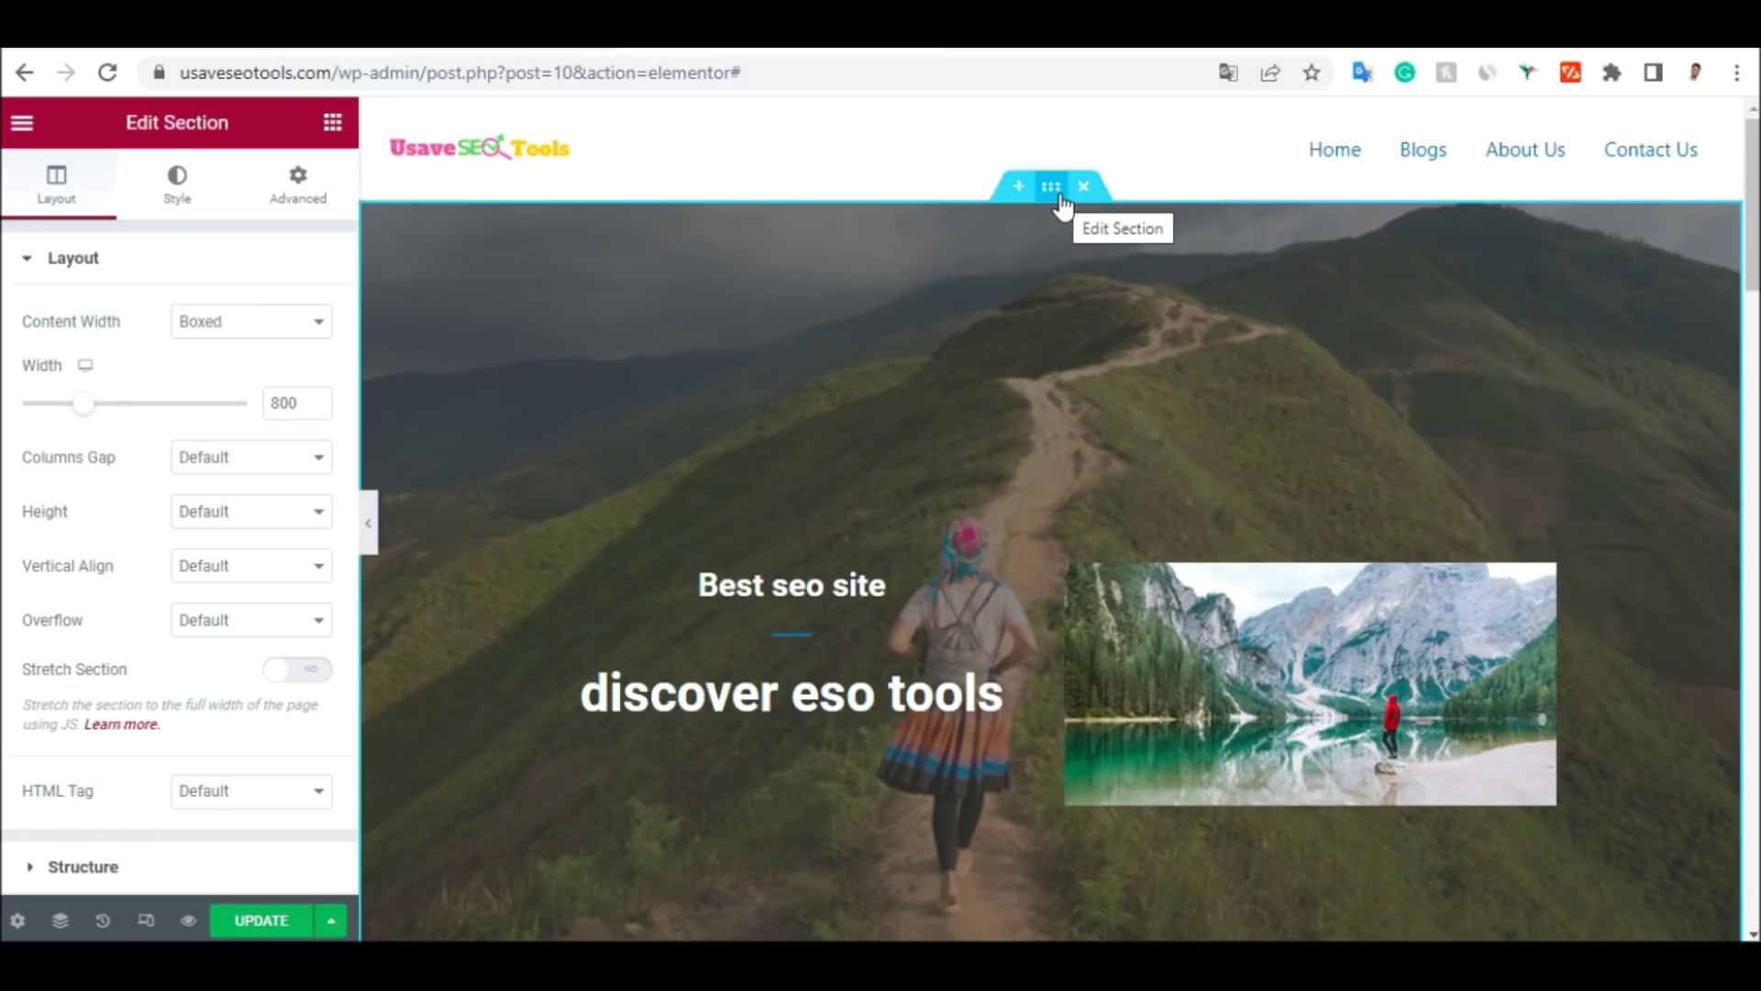
left_click(186, 192)
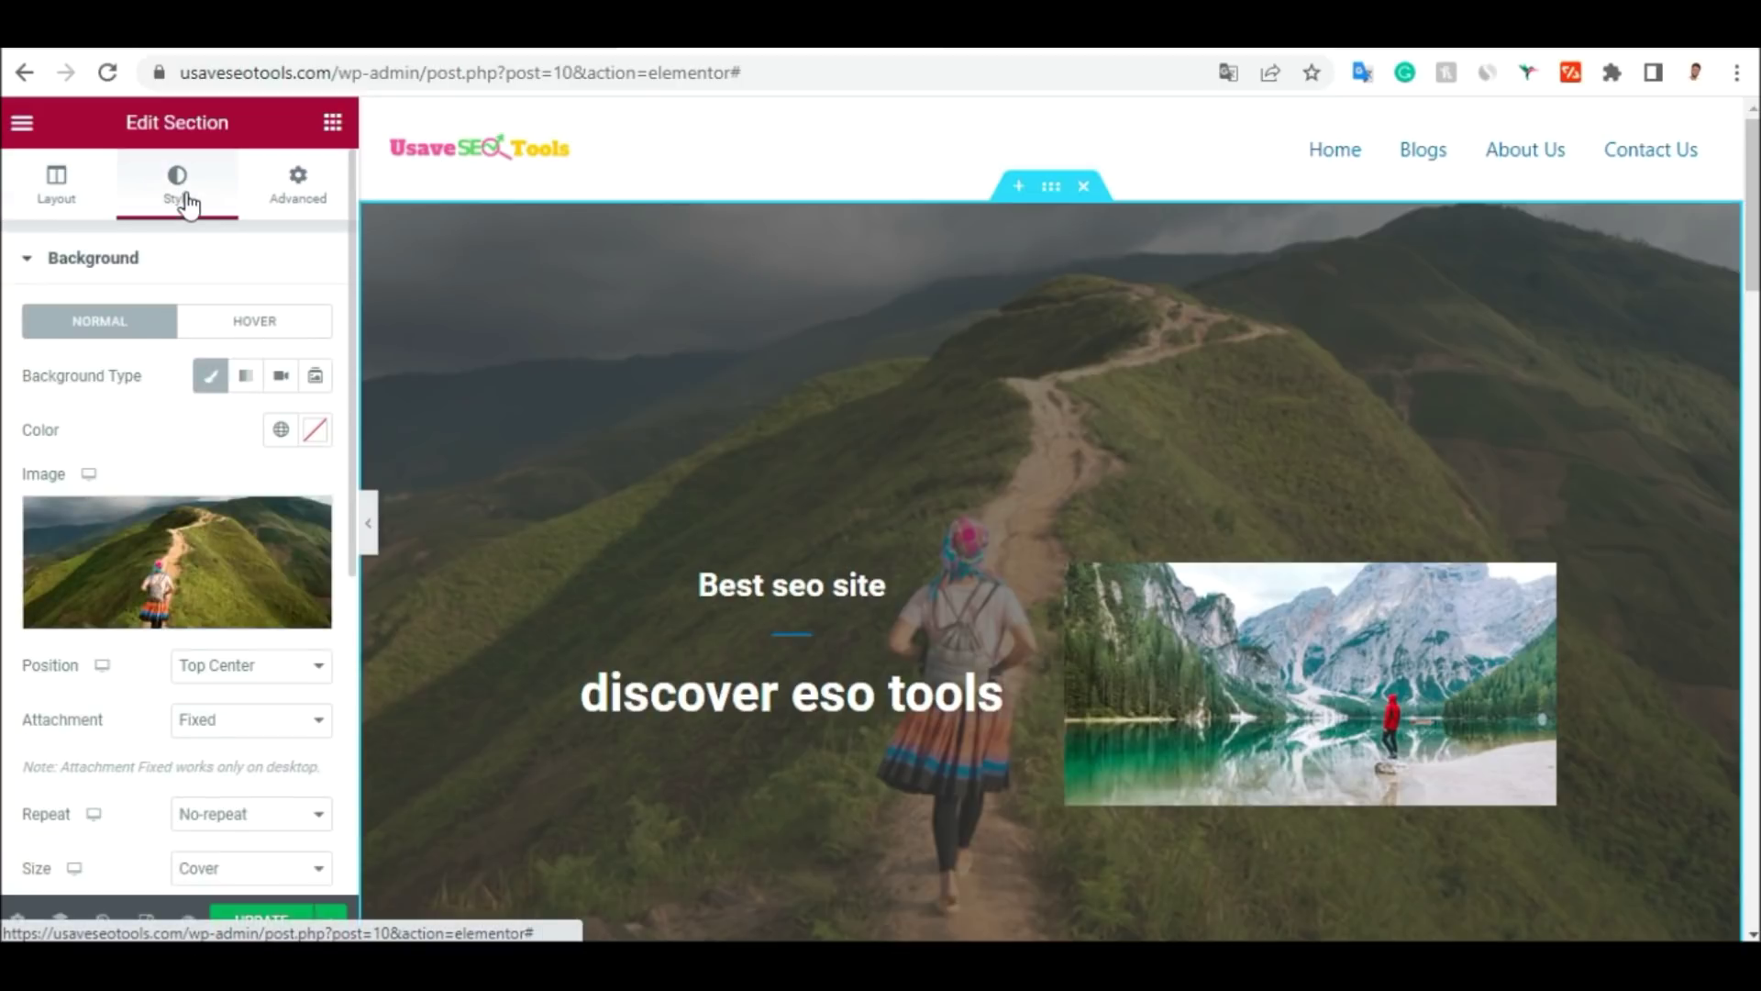
left_click(28, 264)
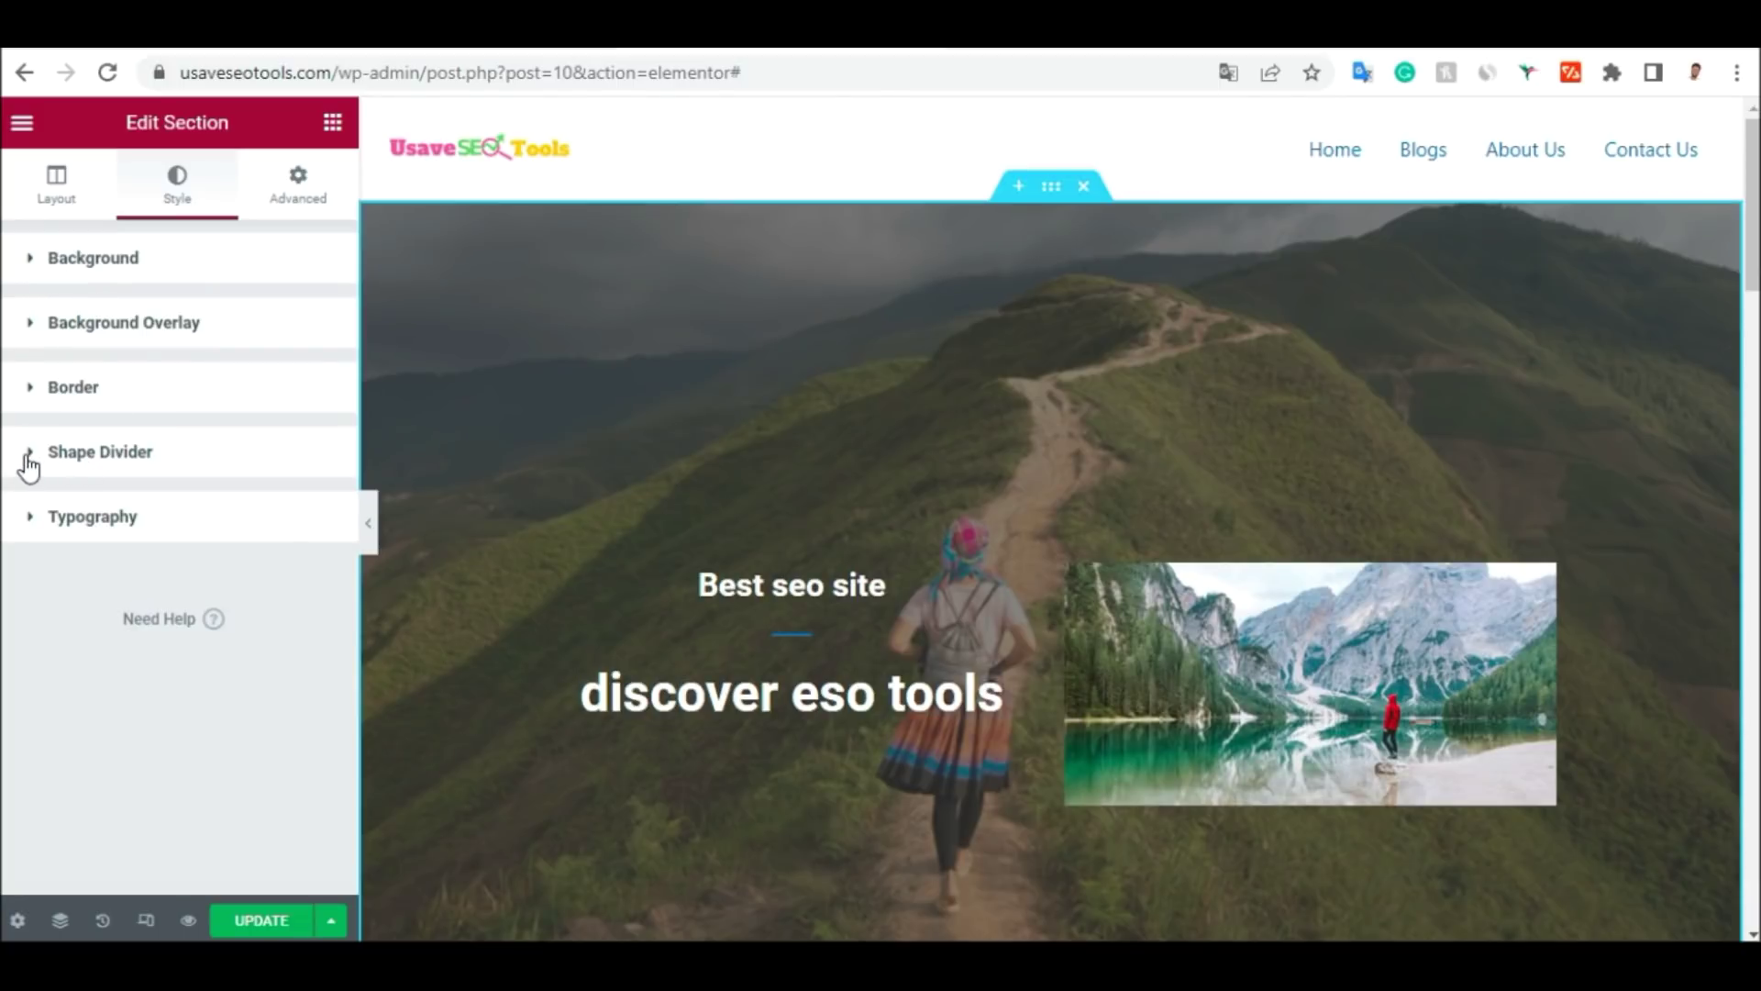
left_click(29, 464)
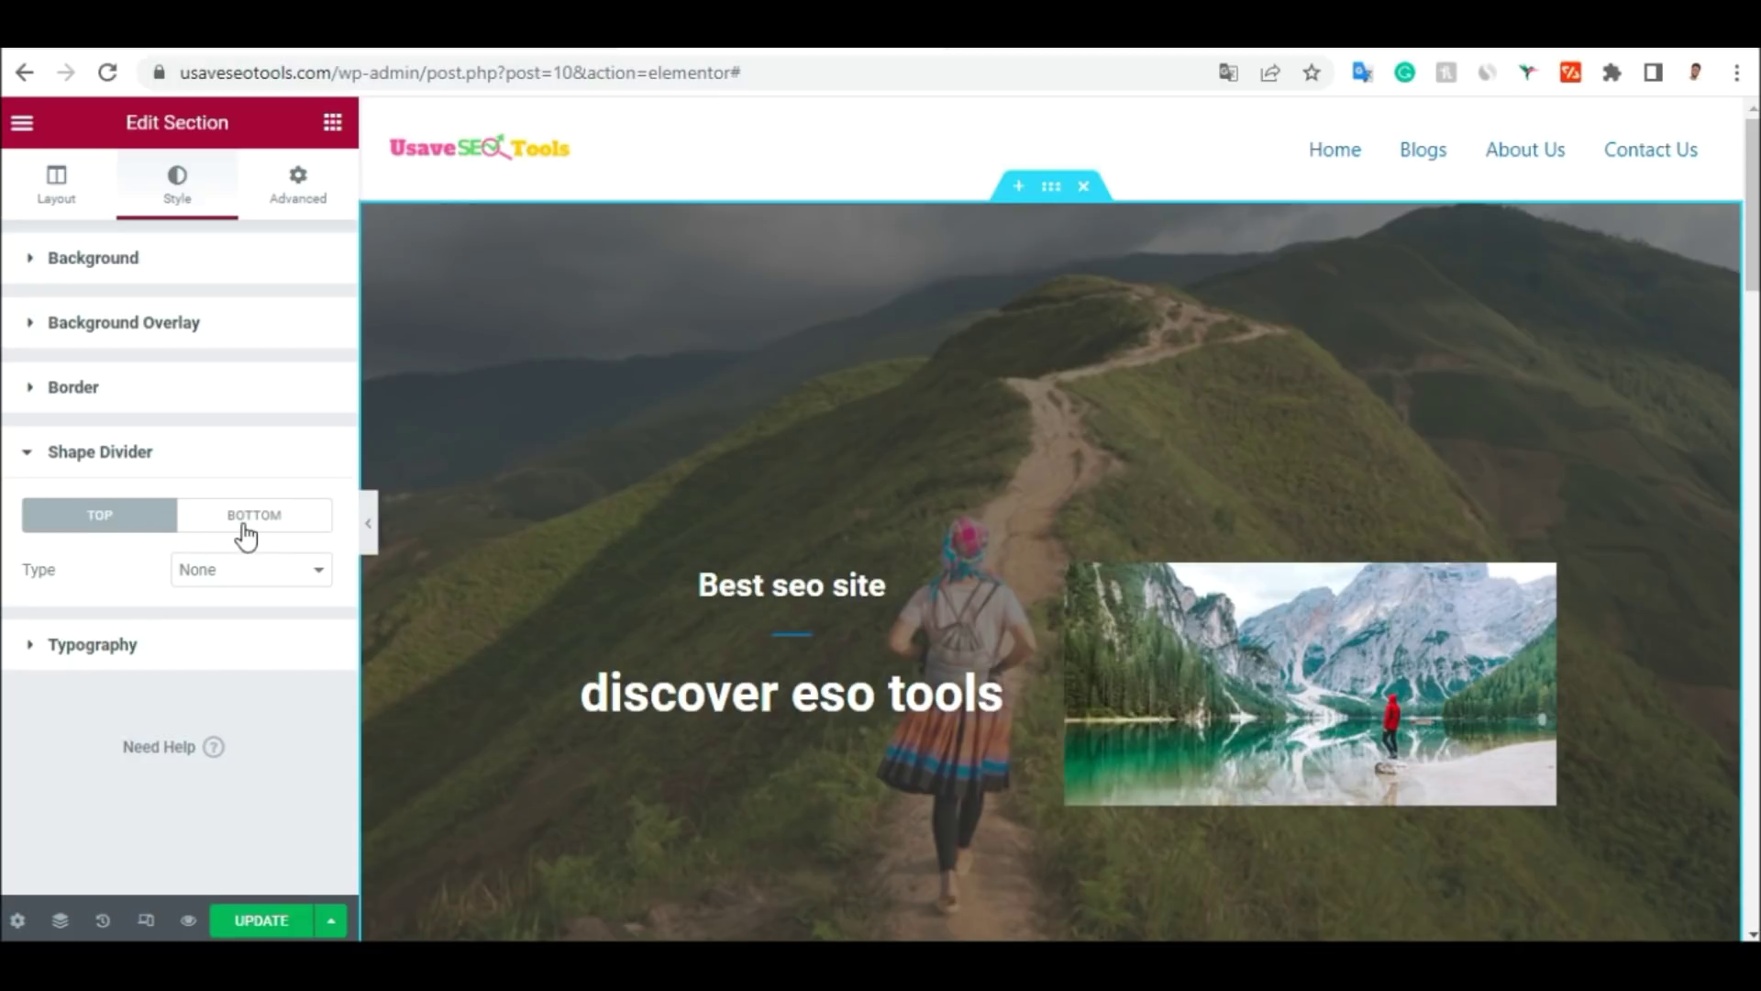
Set the hero's top divider to Waves after trying Mountains and Drops, then save.
left_click(238, 570)
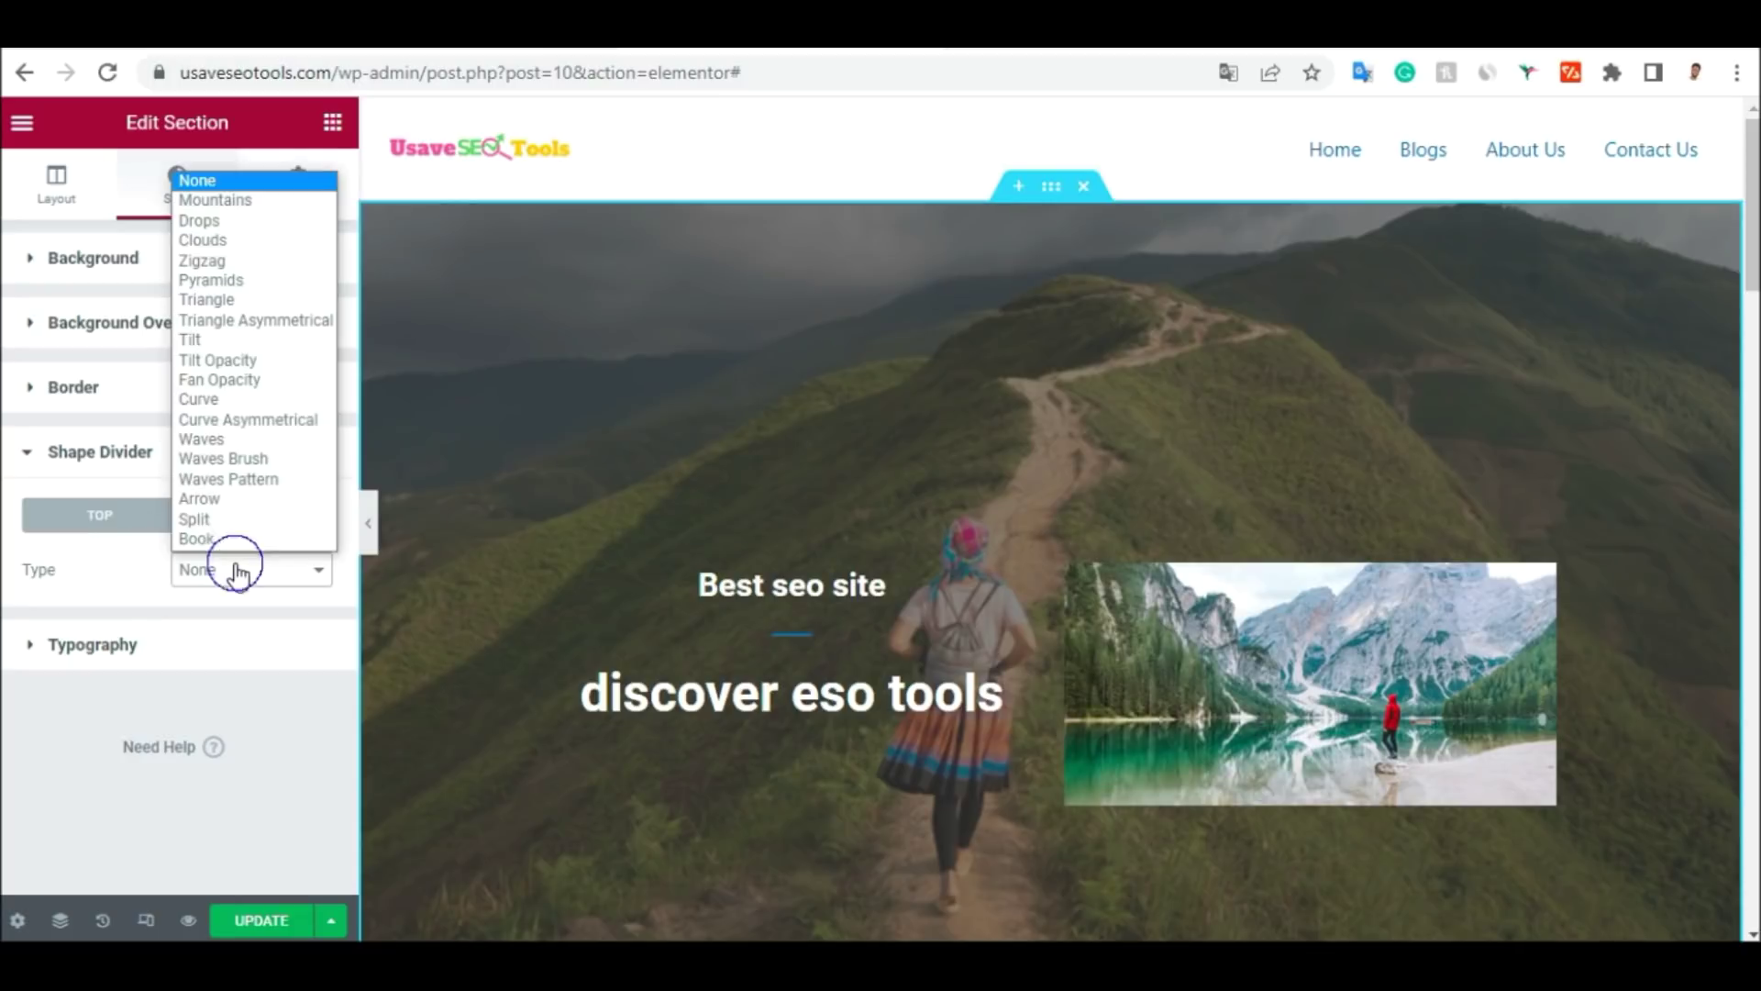
left_click(240, 199)
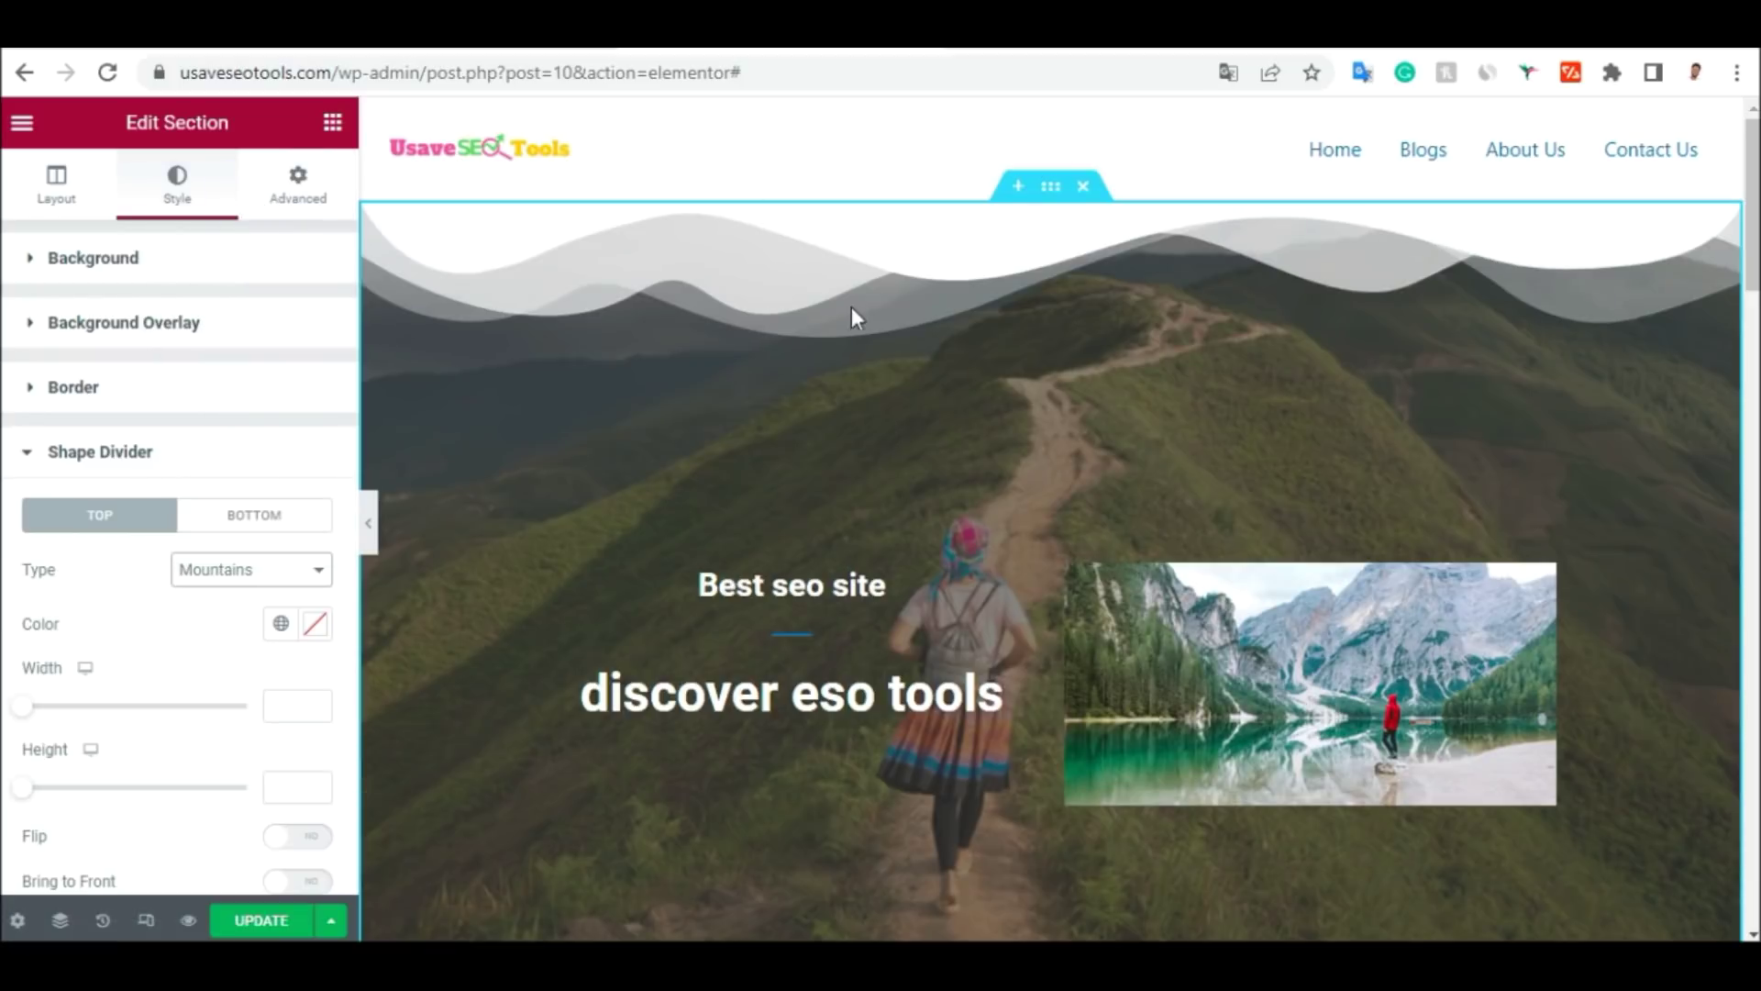
left_click(196, 578)
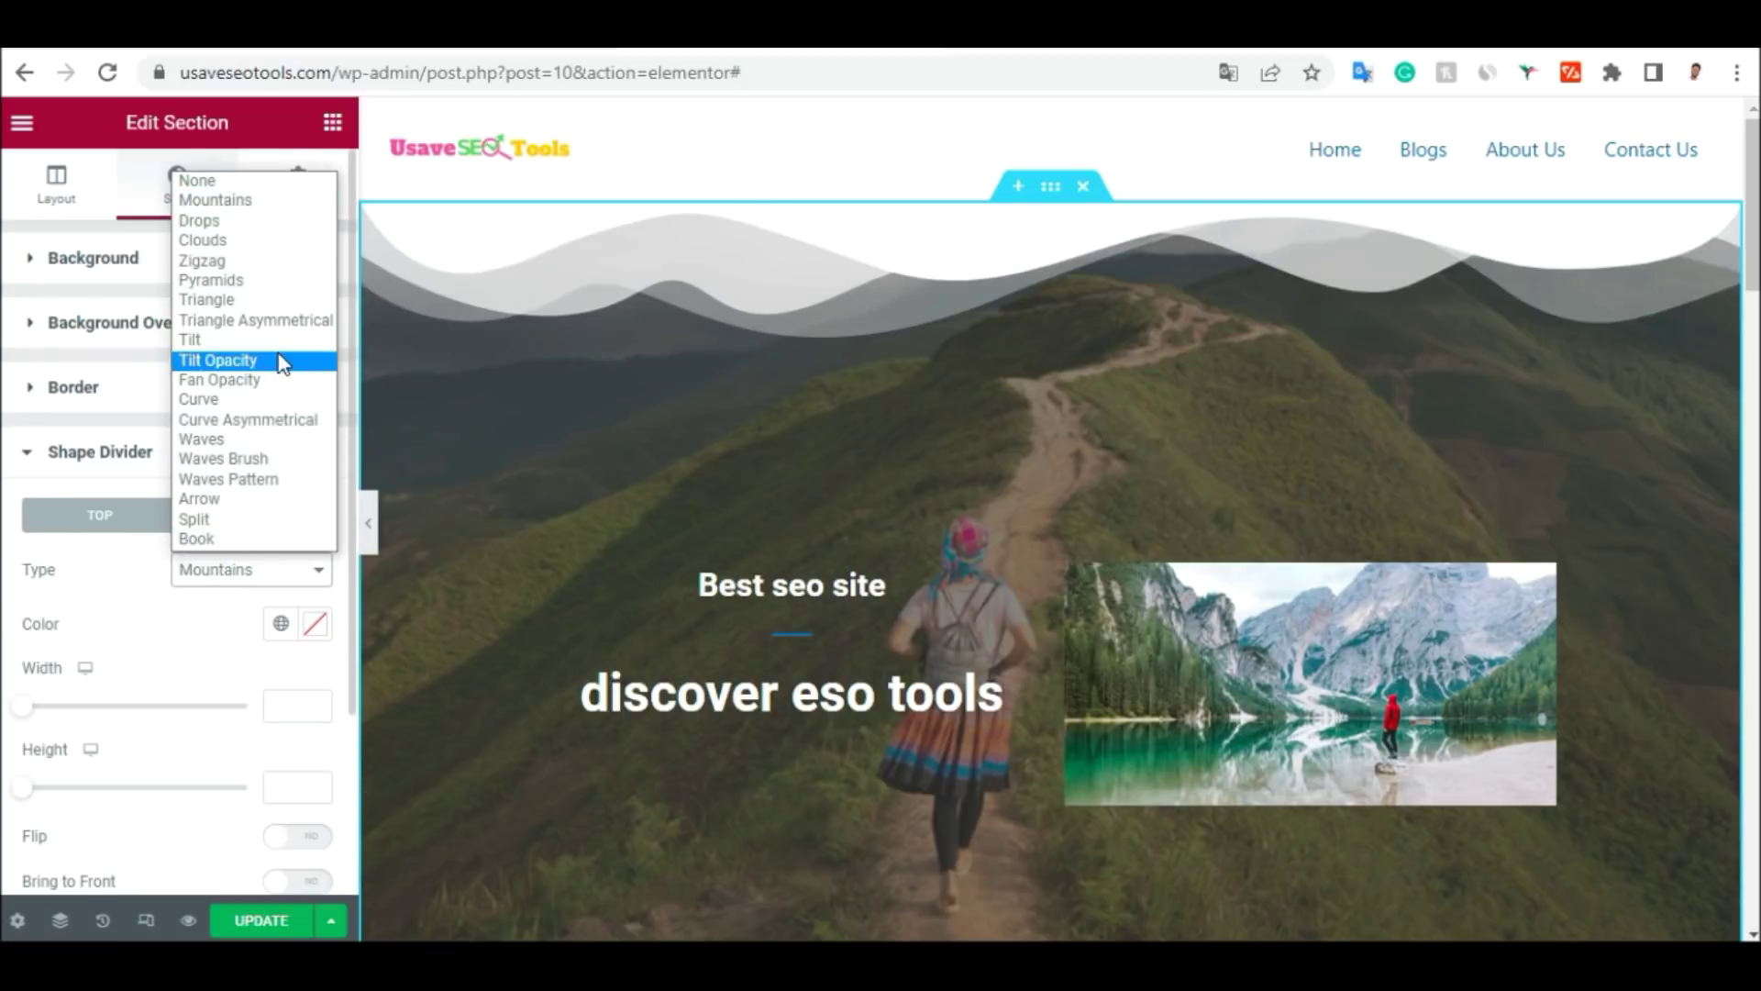
left_click(239, 220)
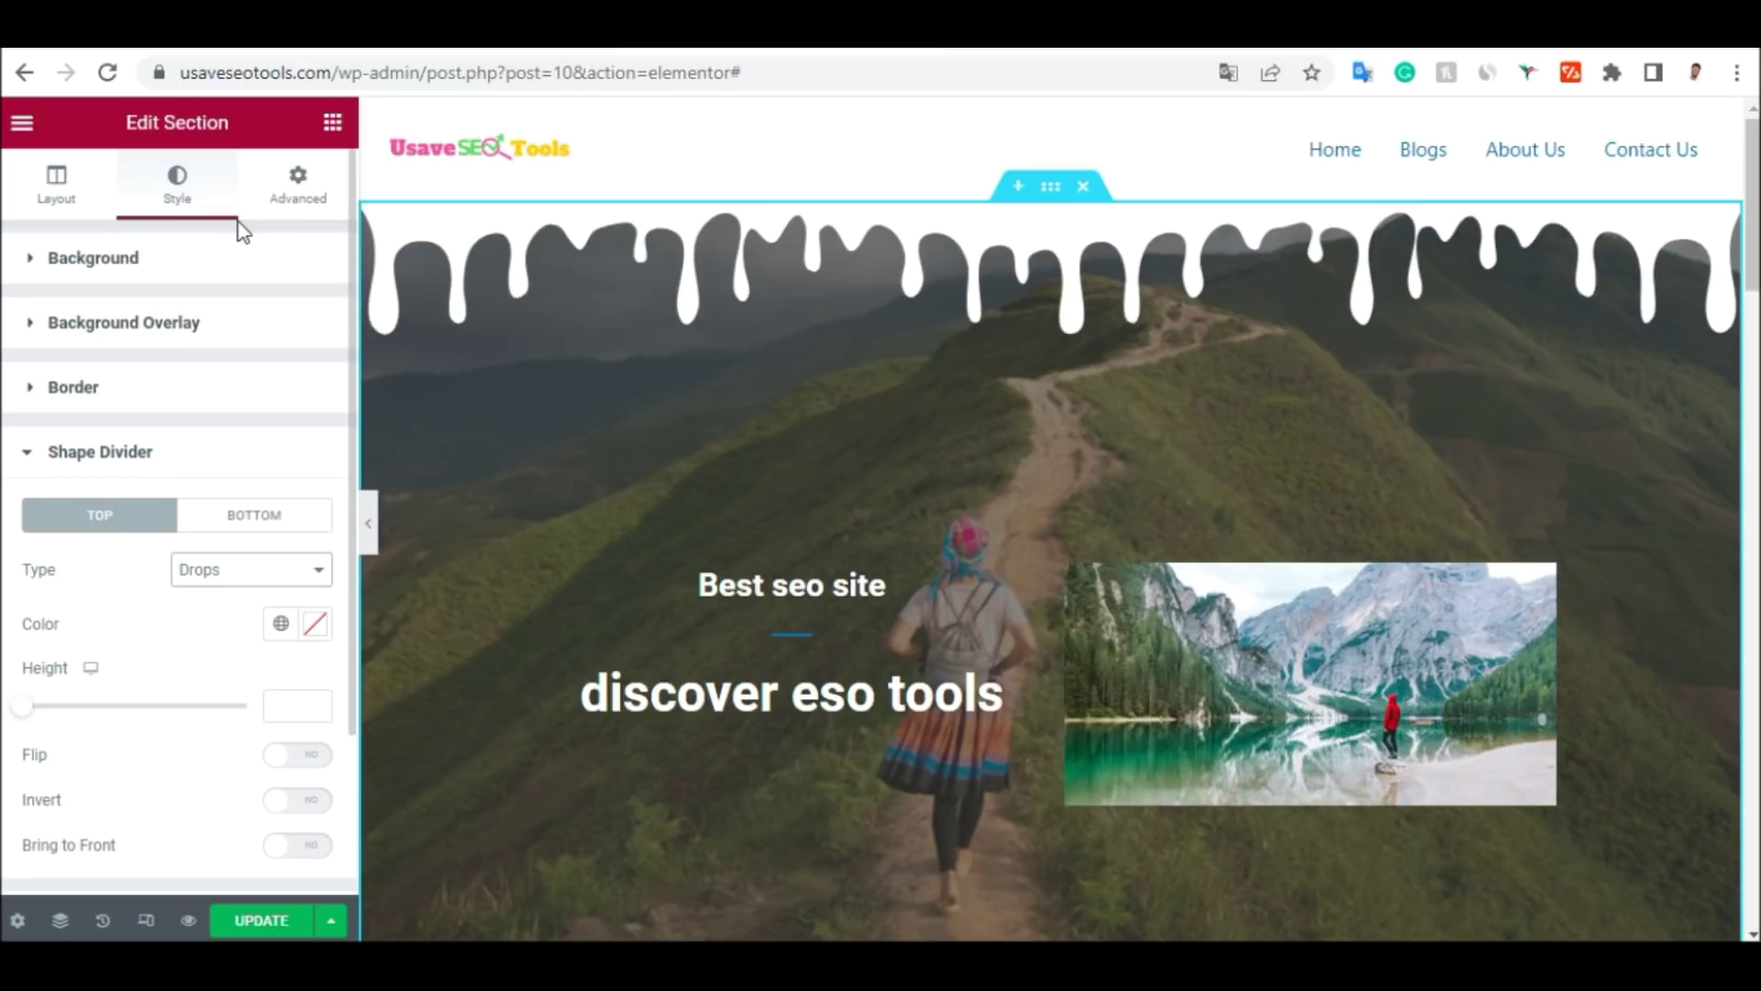
left_click(255, 576)
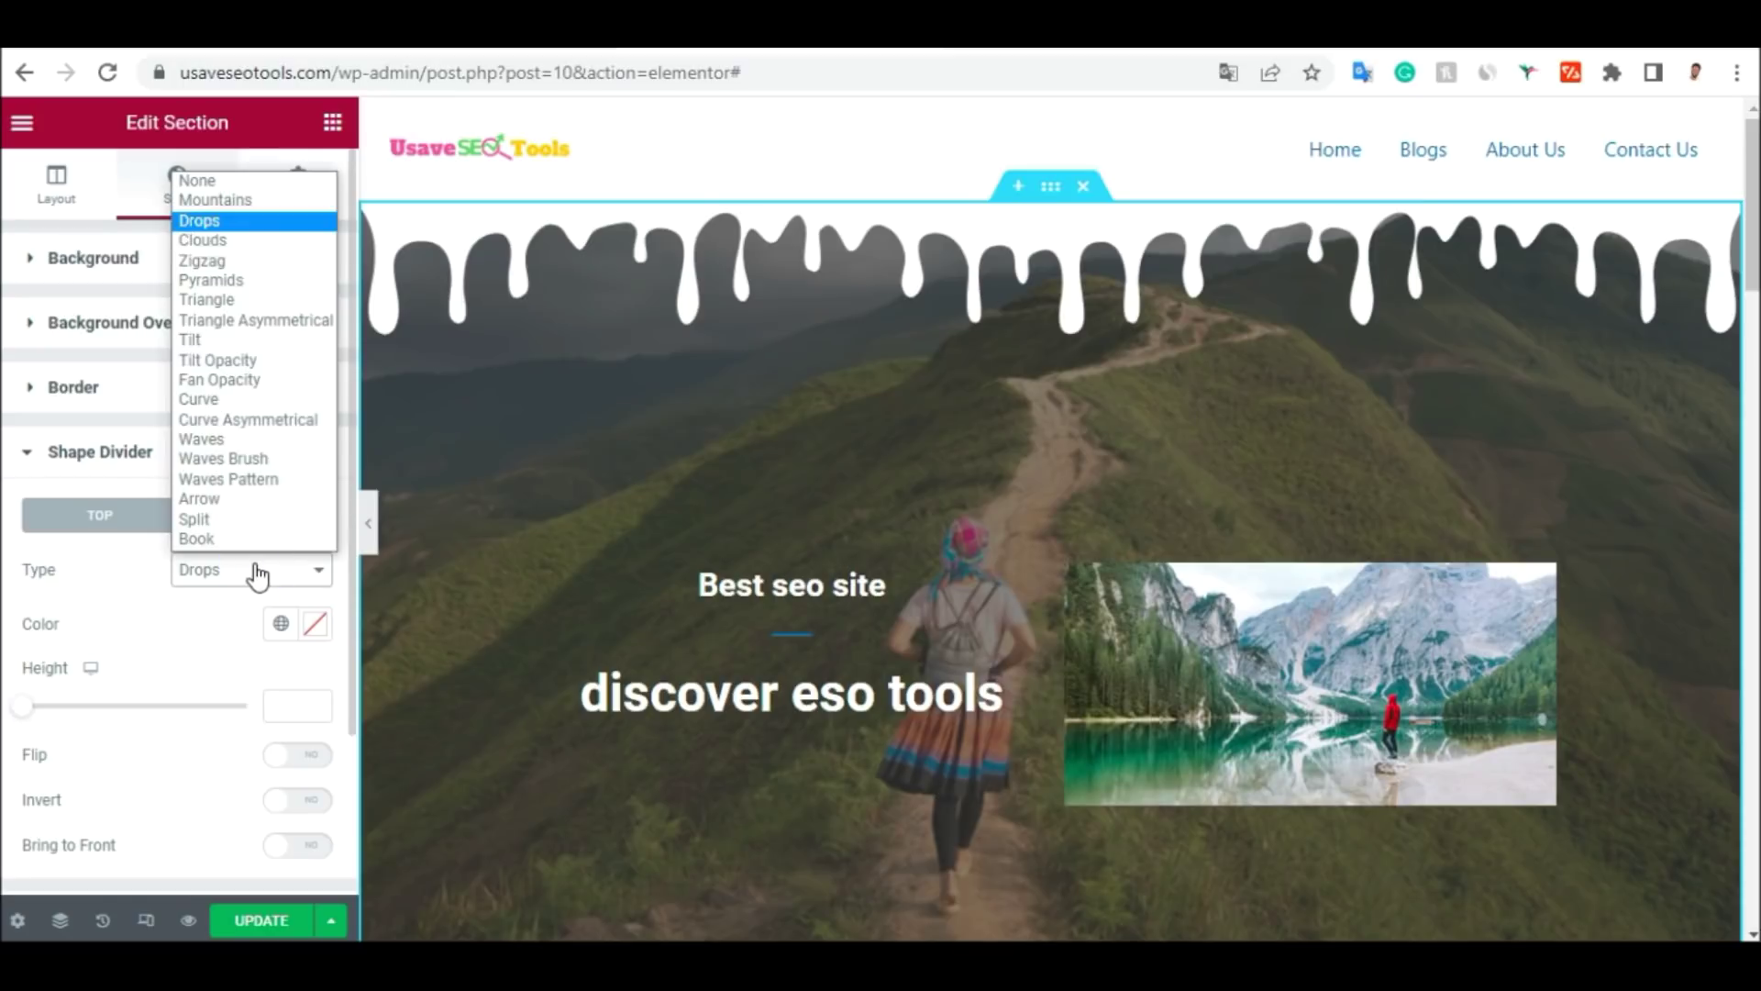
left_click(240, 439)
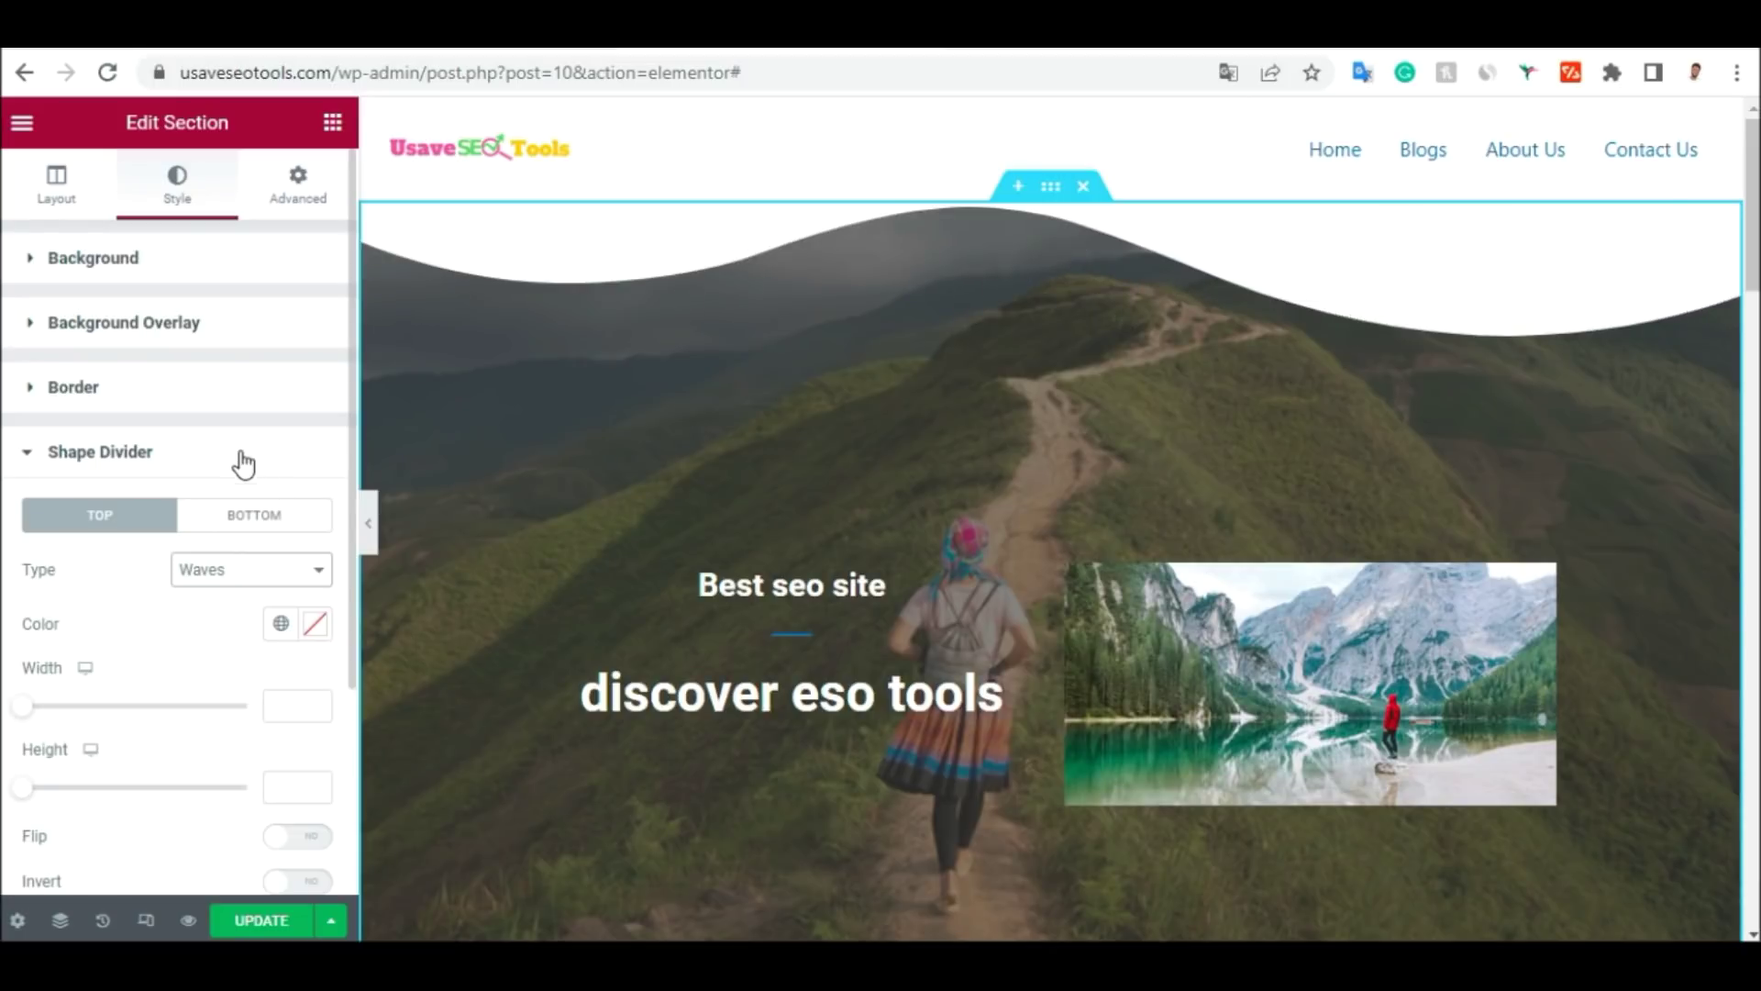
left_click(282, 921)
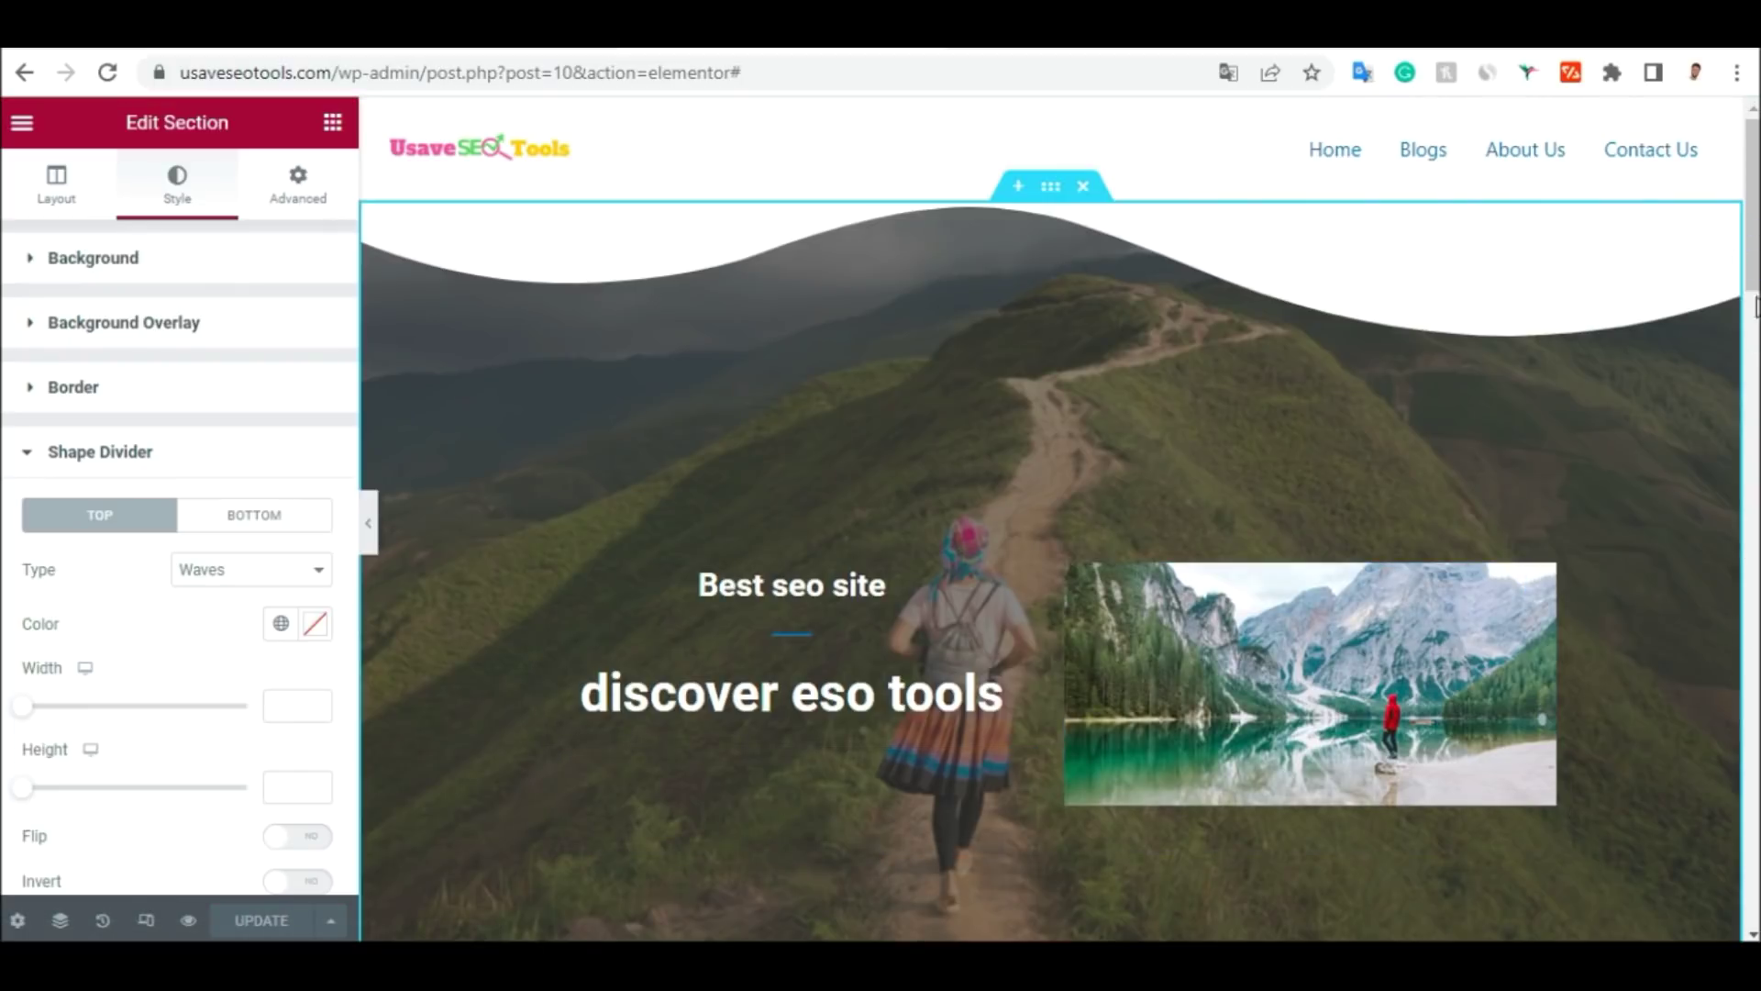
left_click_drag(1752, 275, 1752, 656)
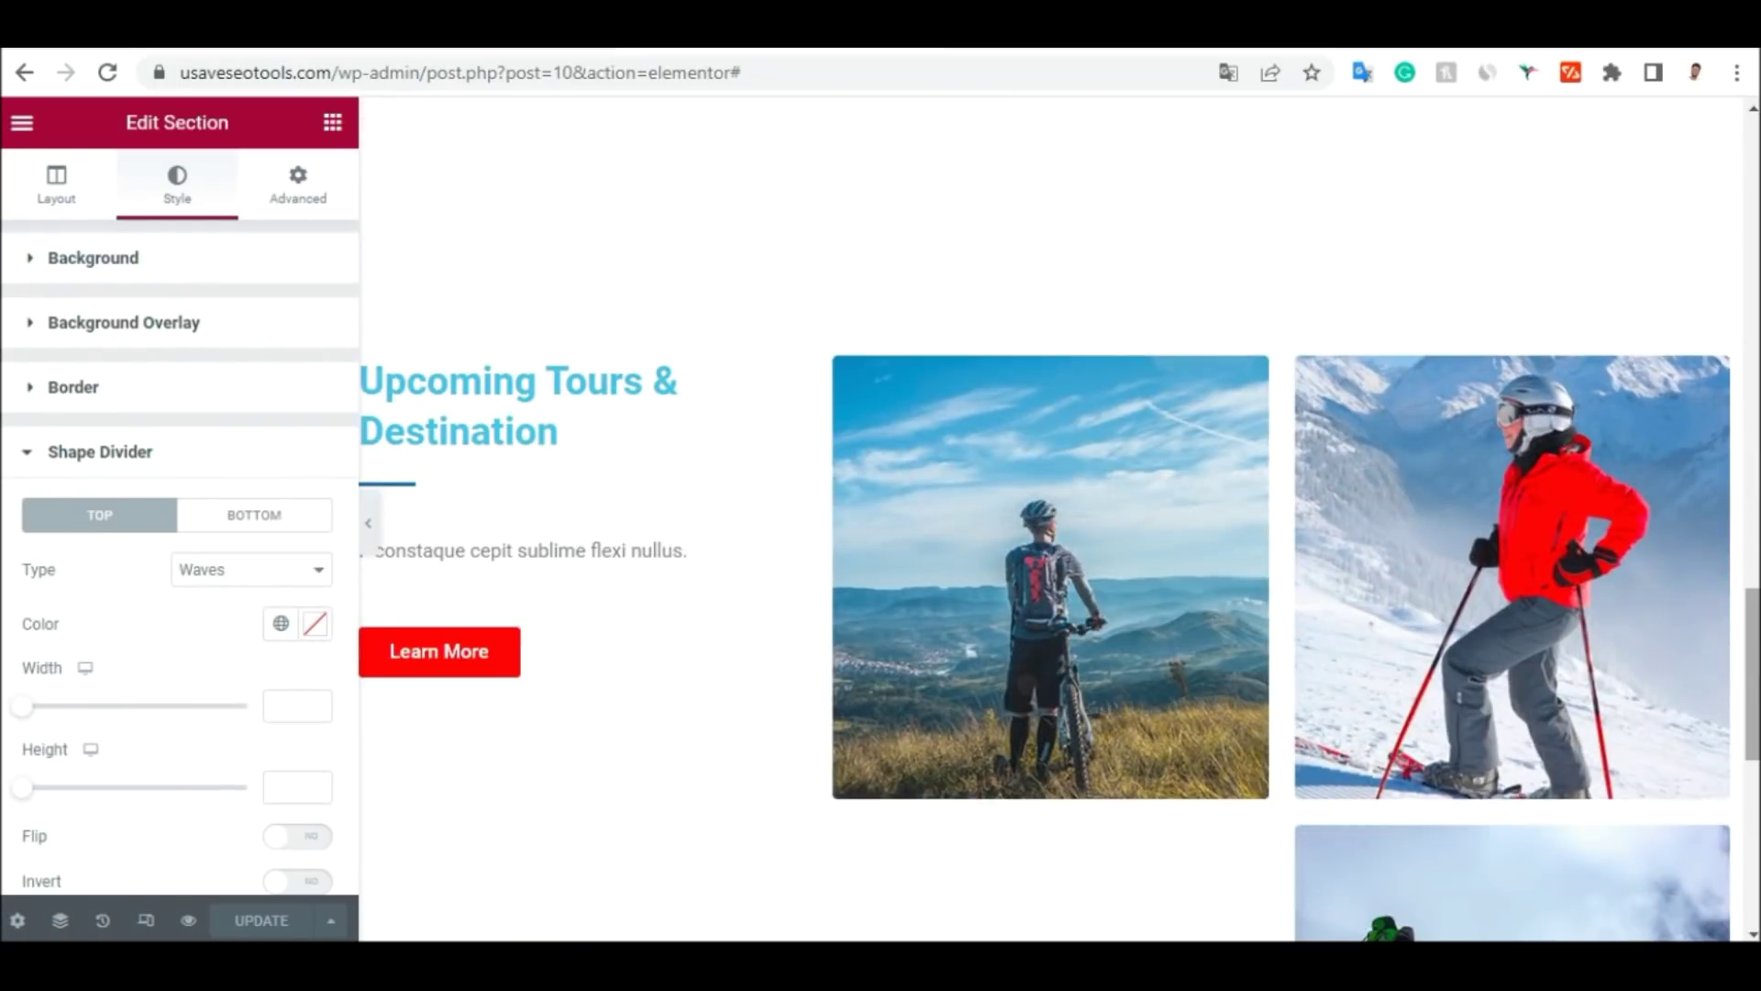
scroll(1734, 618, "down", 5)
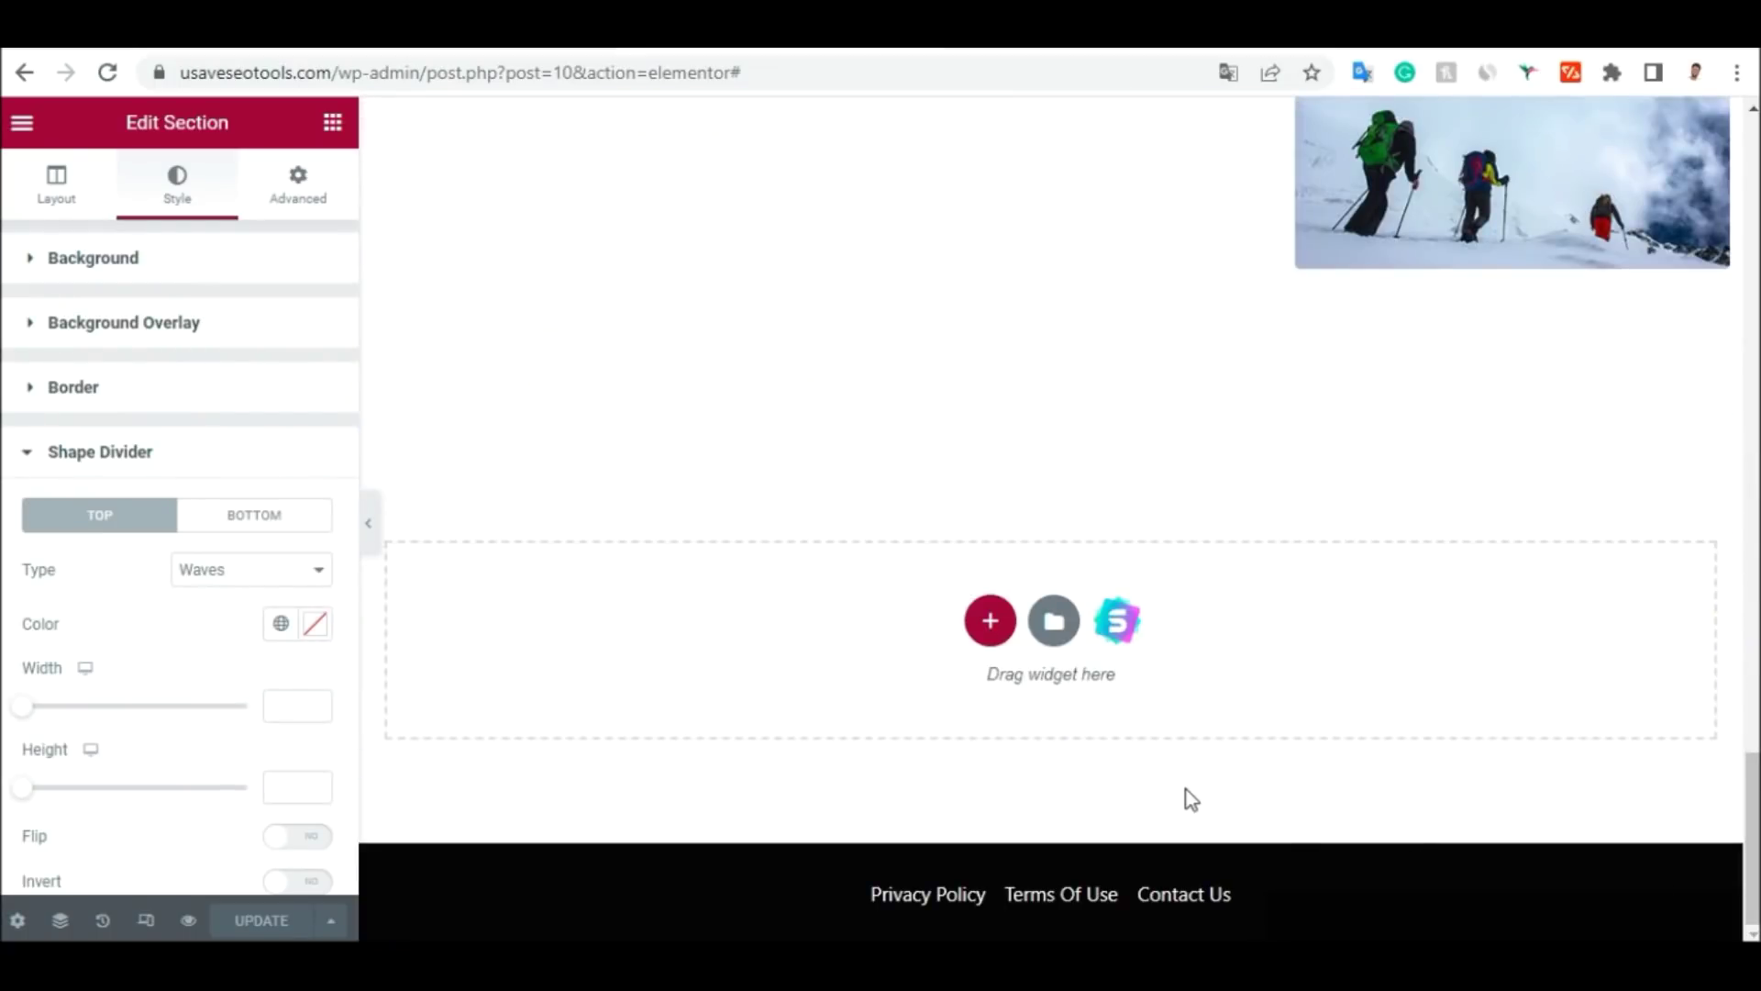
left_click(1372, 335)
left_click_drag(1752, 806, 1752, 749)
left_click(1160, 690)
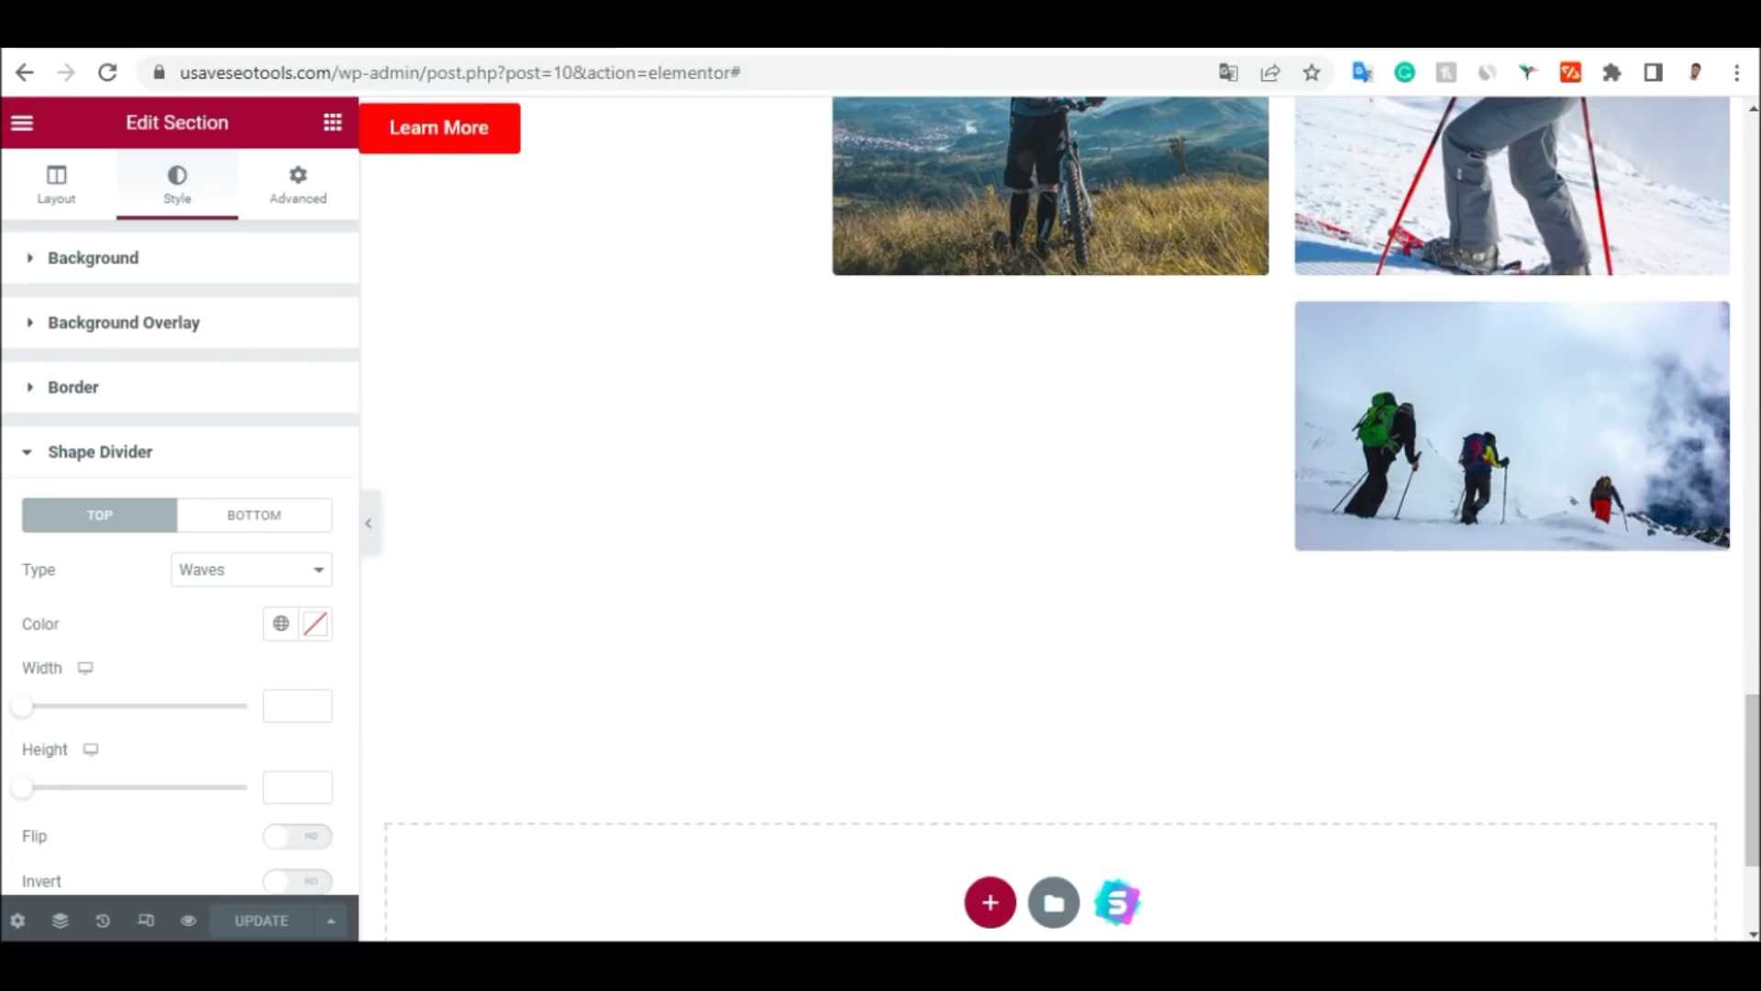
left_click_drag(1754, 725, 1754, 592)
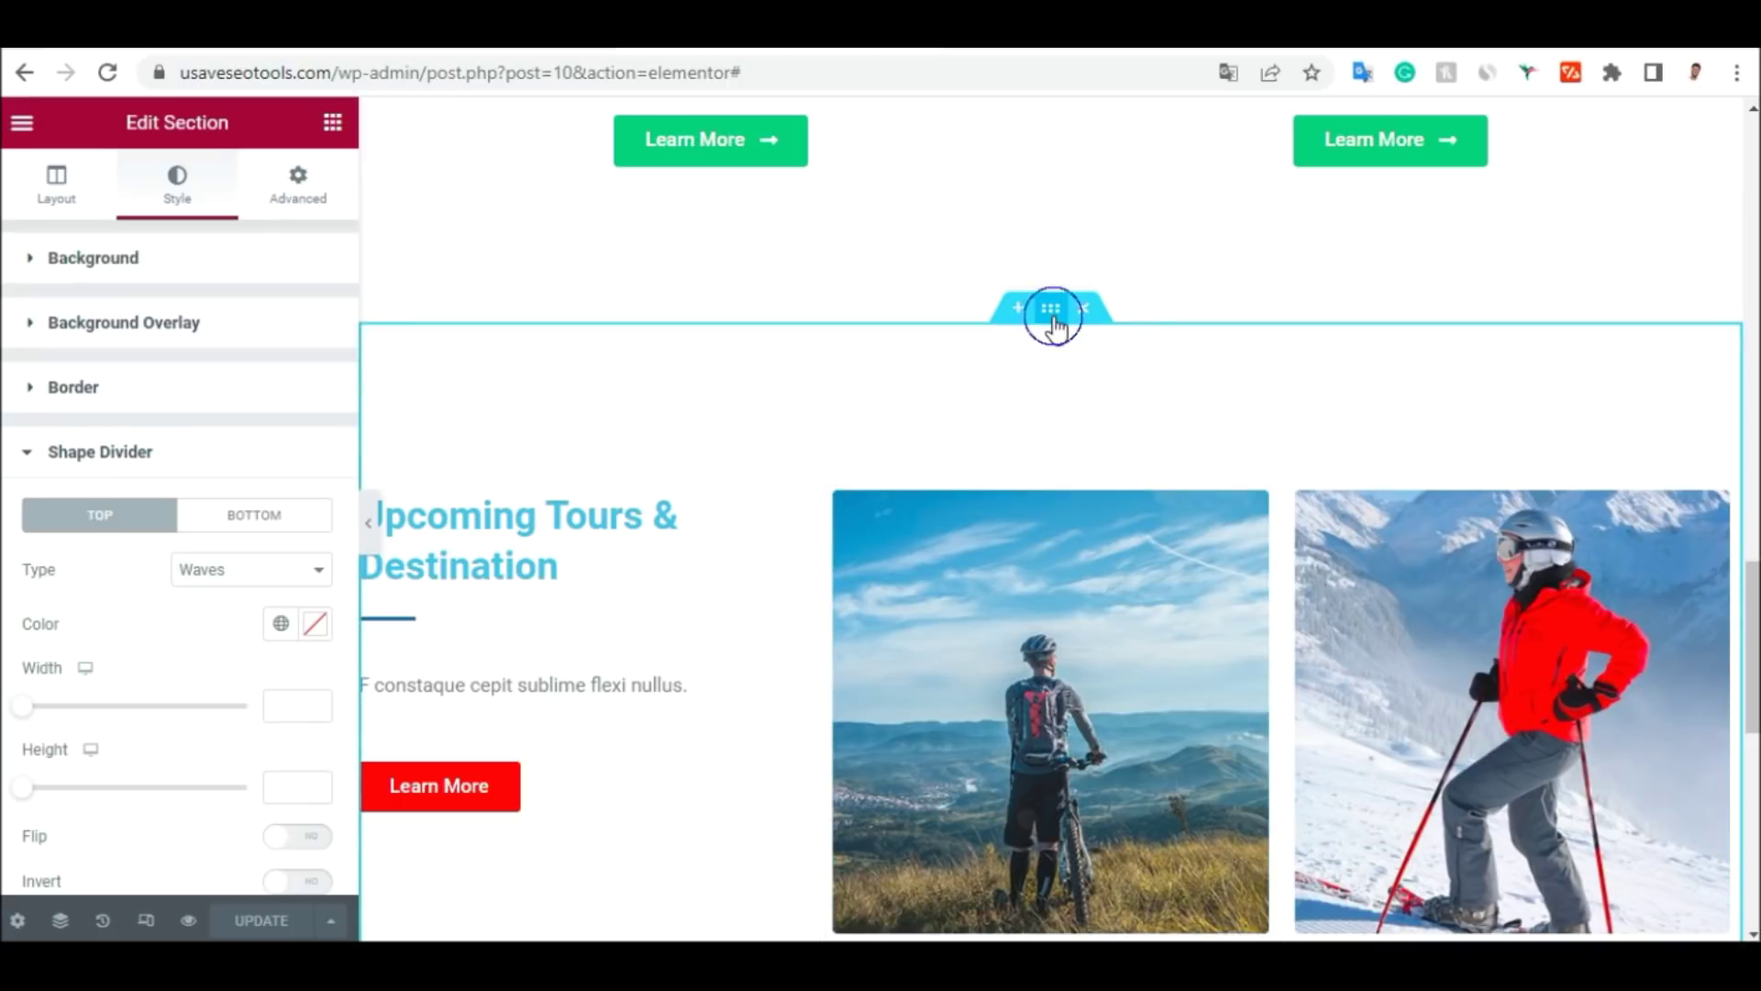
left_click(1053, 316)
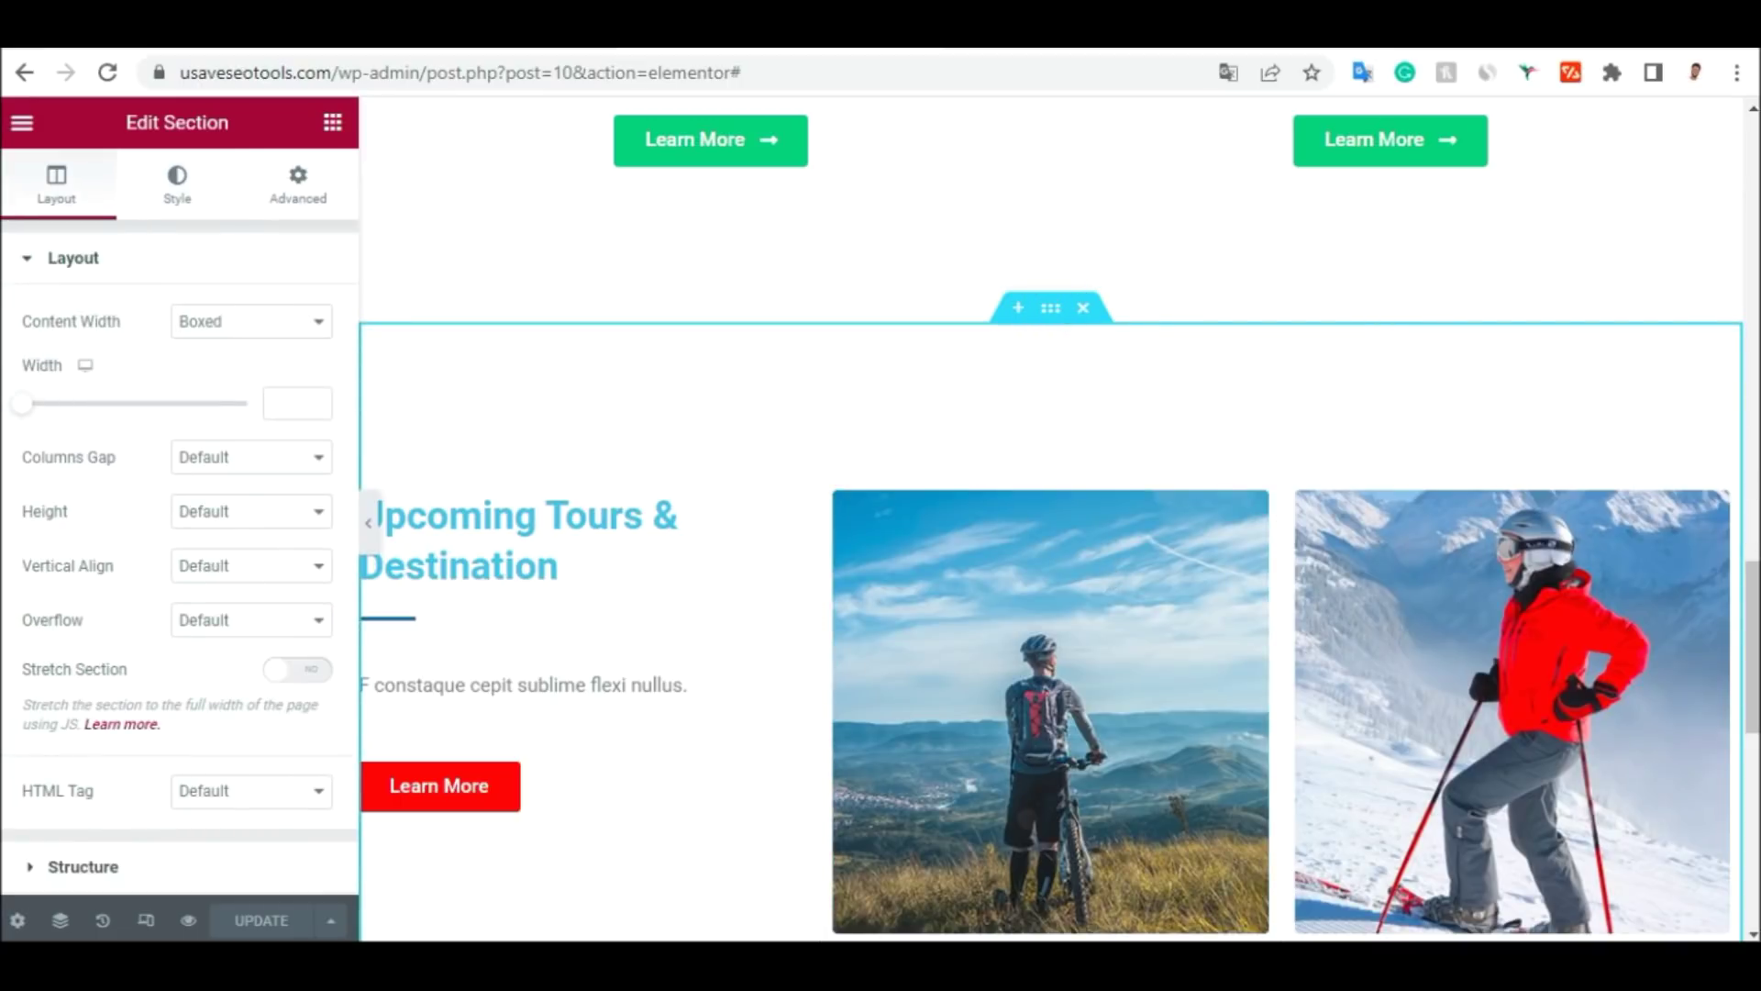
Give the Upcoming Tours section a Mountains top shape divider.
left_click(188, 195)
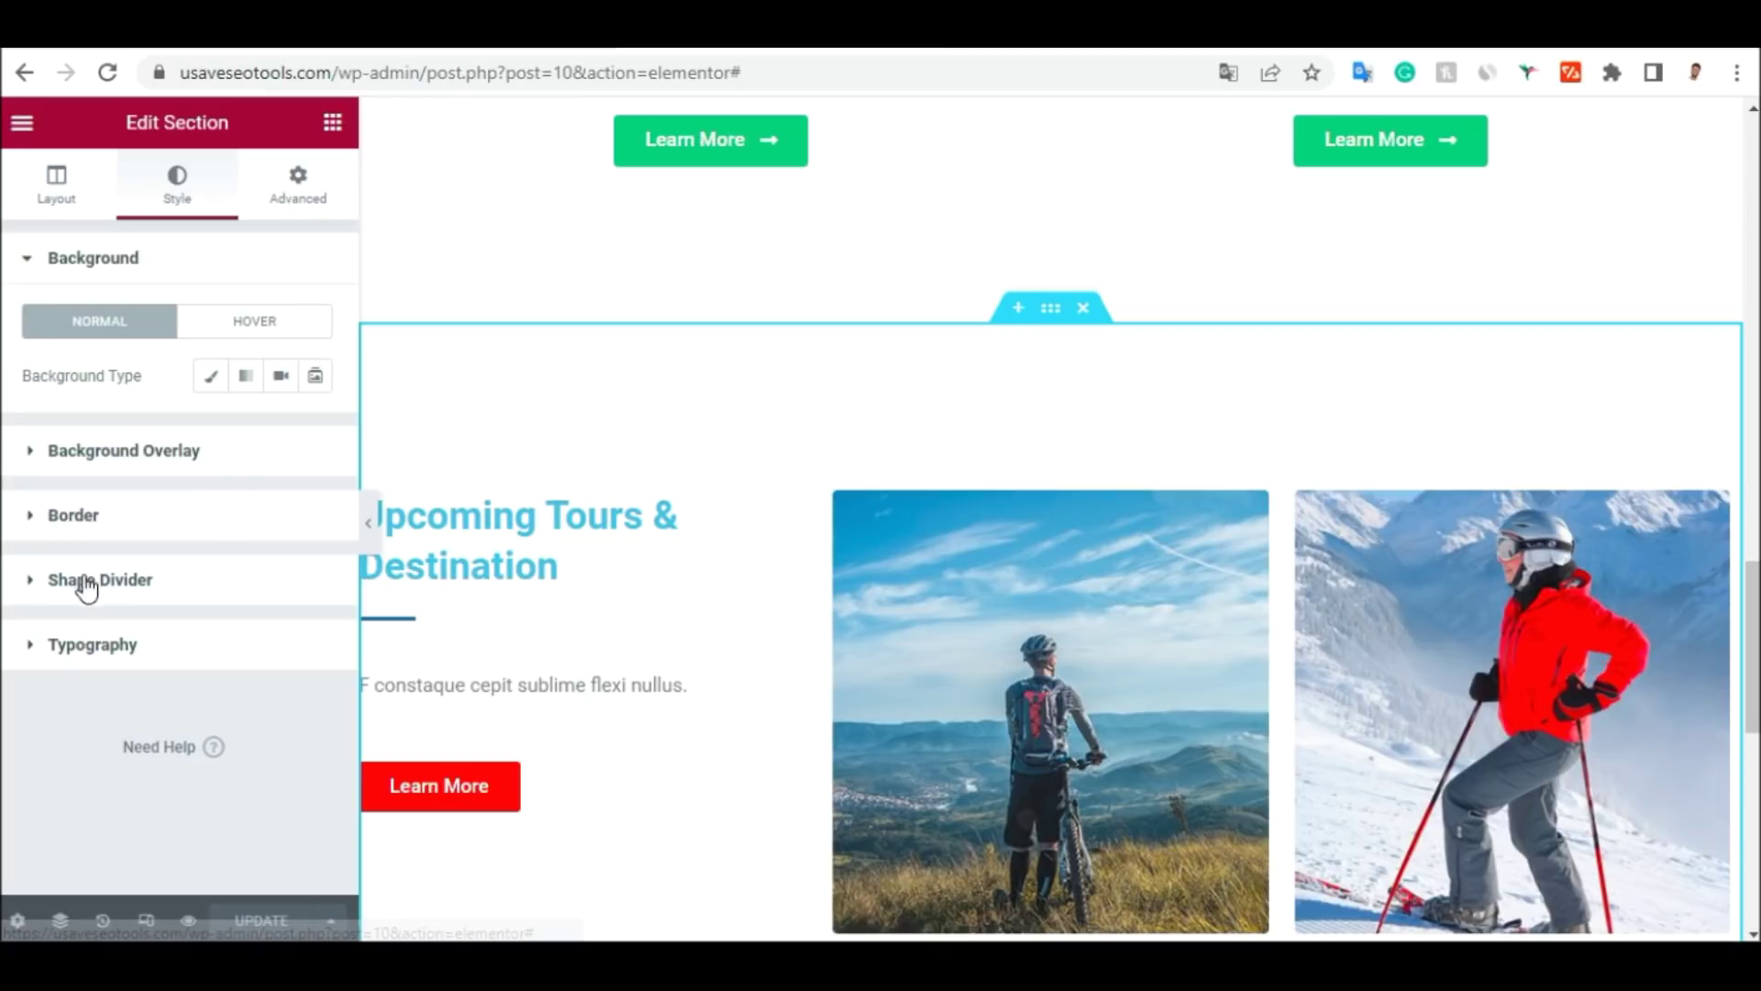
left_click(38, 582)
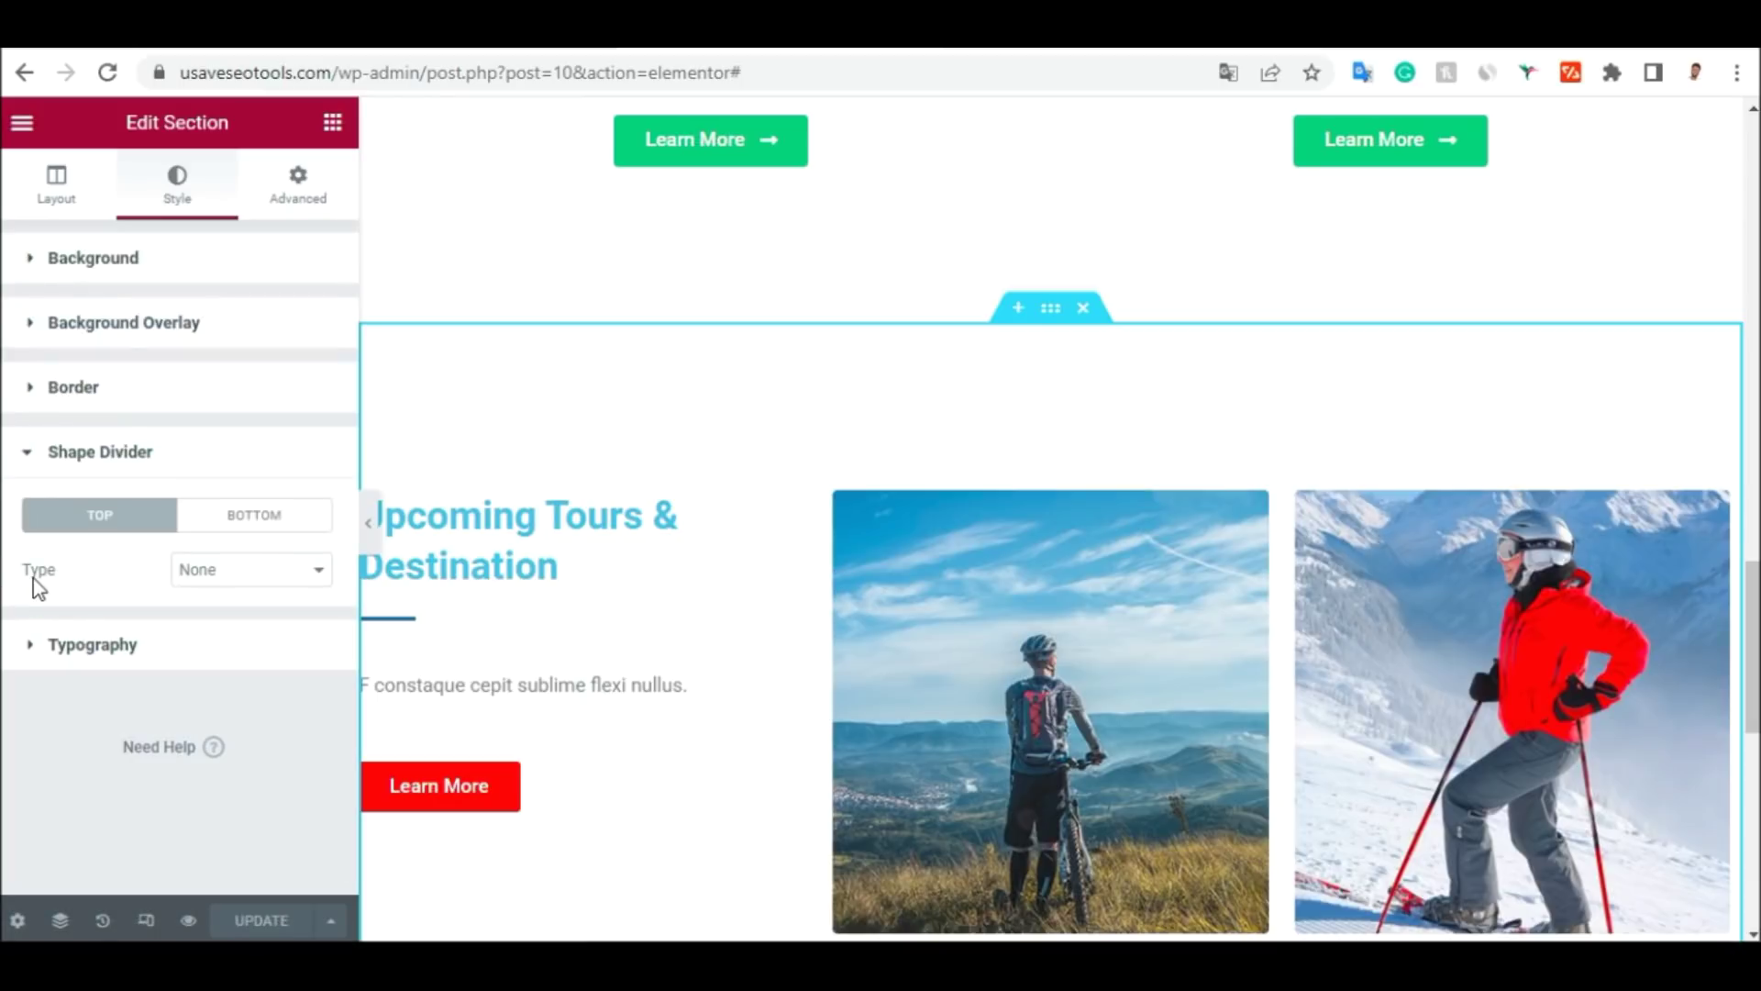
left_click(231, 575)
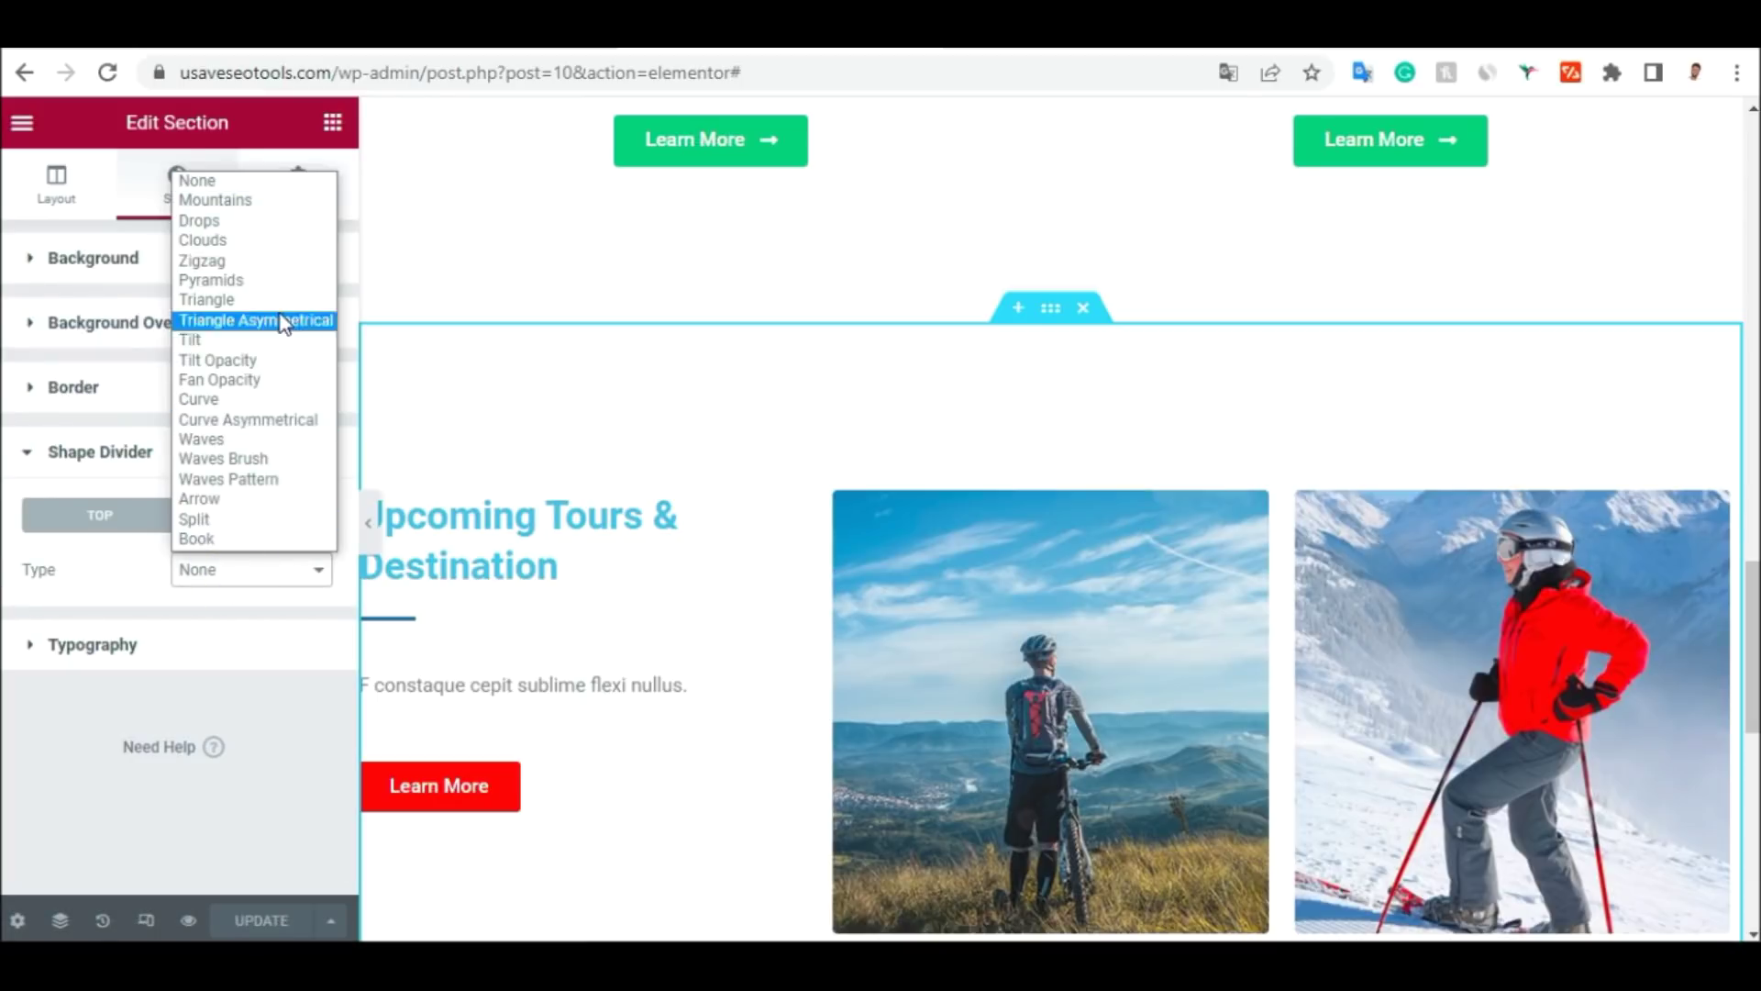
left_click(251, 202)
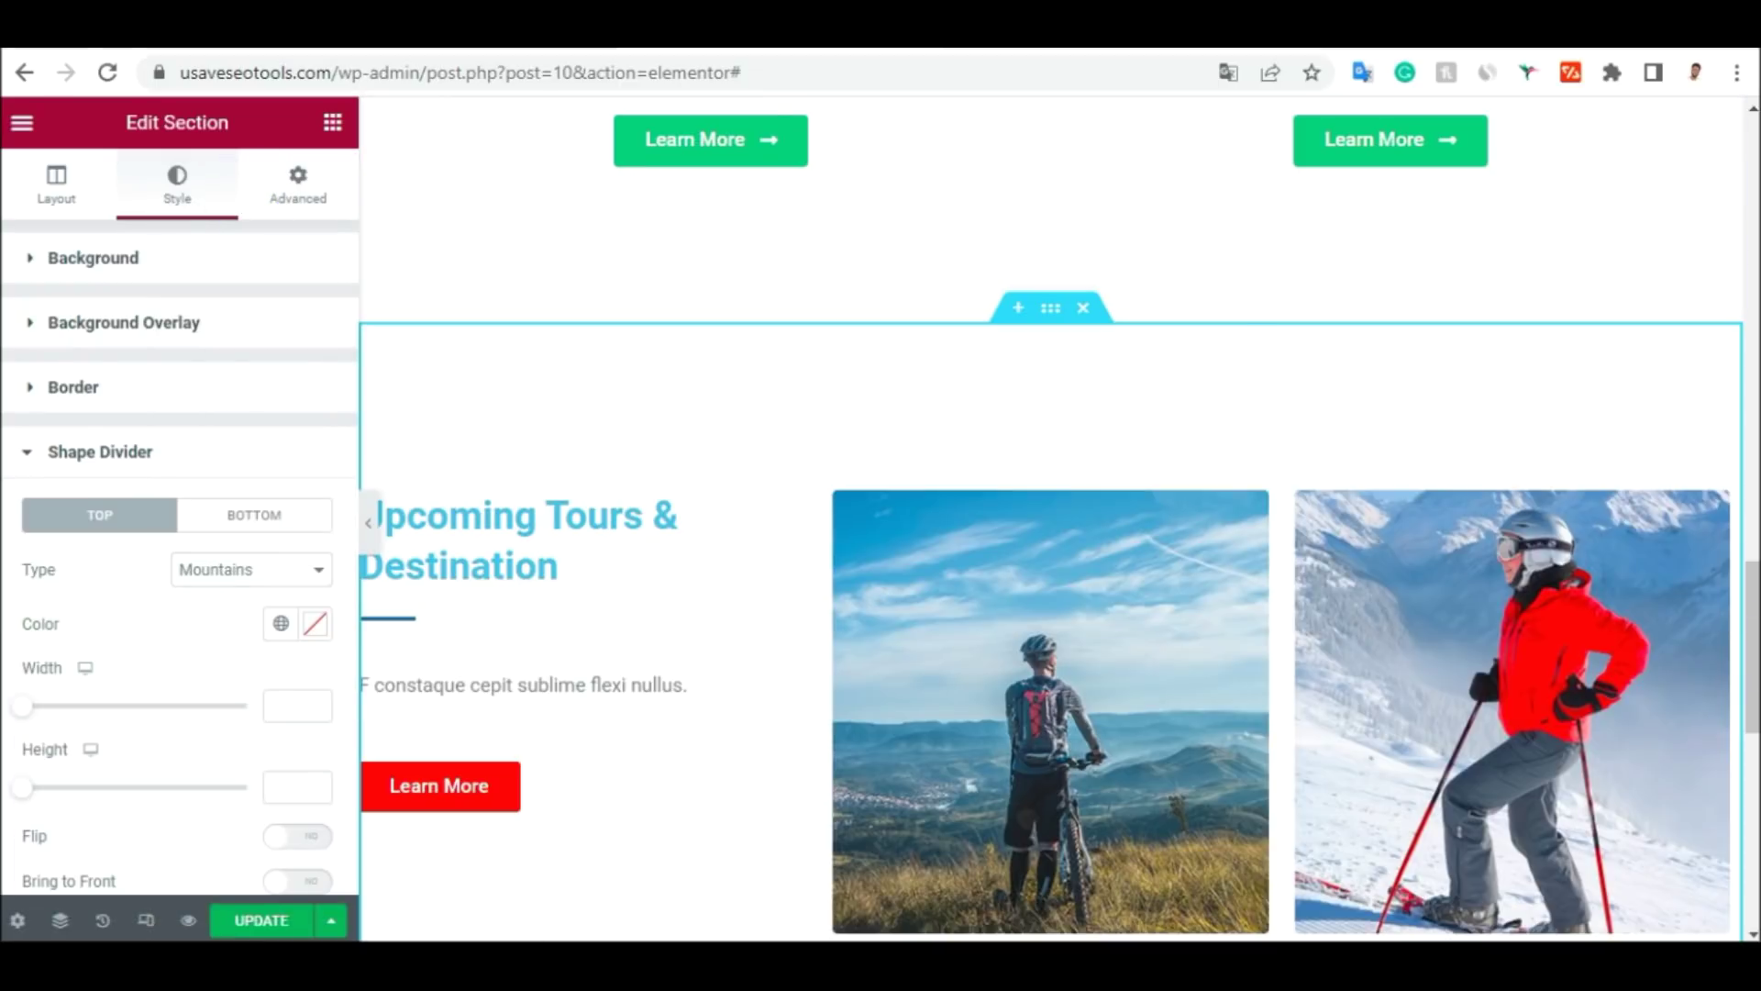
Colour the mountains divider blue #201AD7 and save the page.
left_click(283, 626)
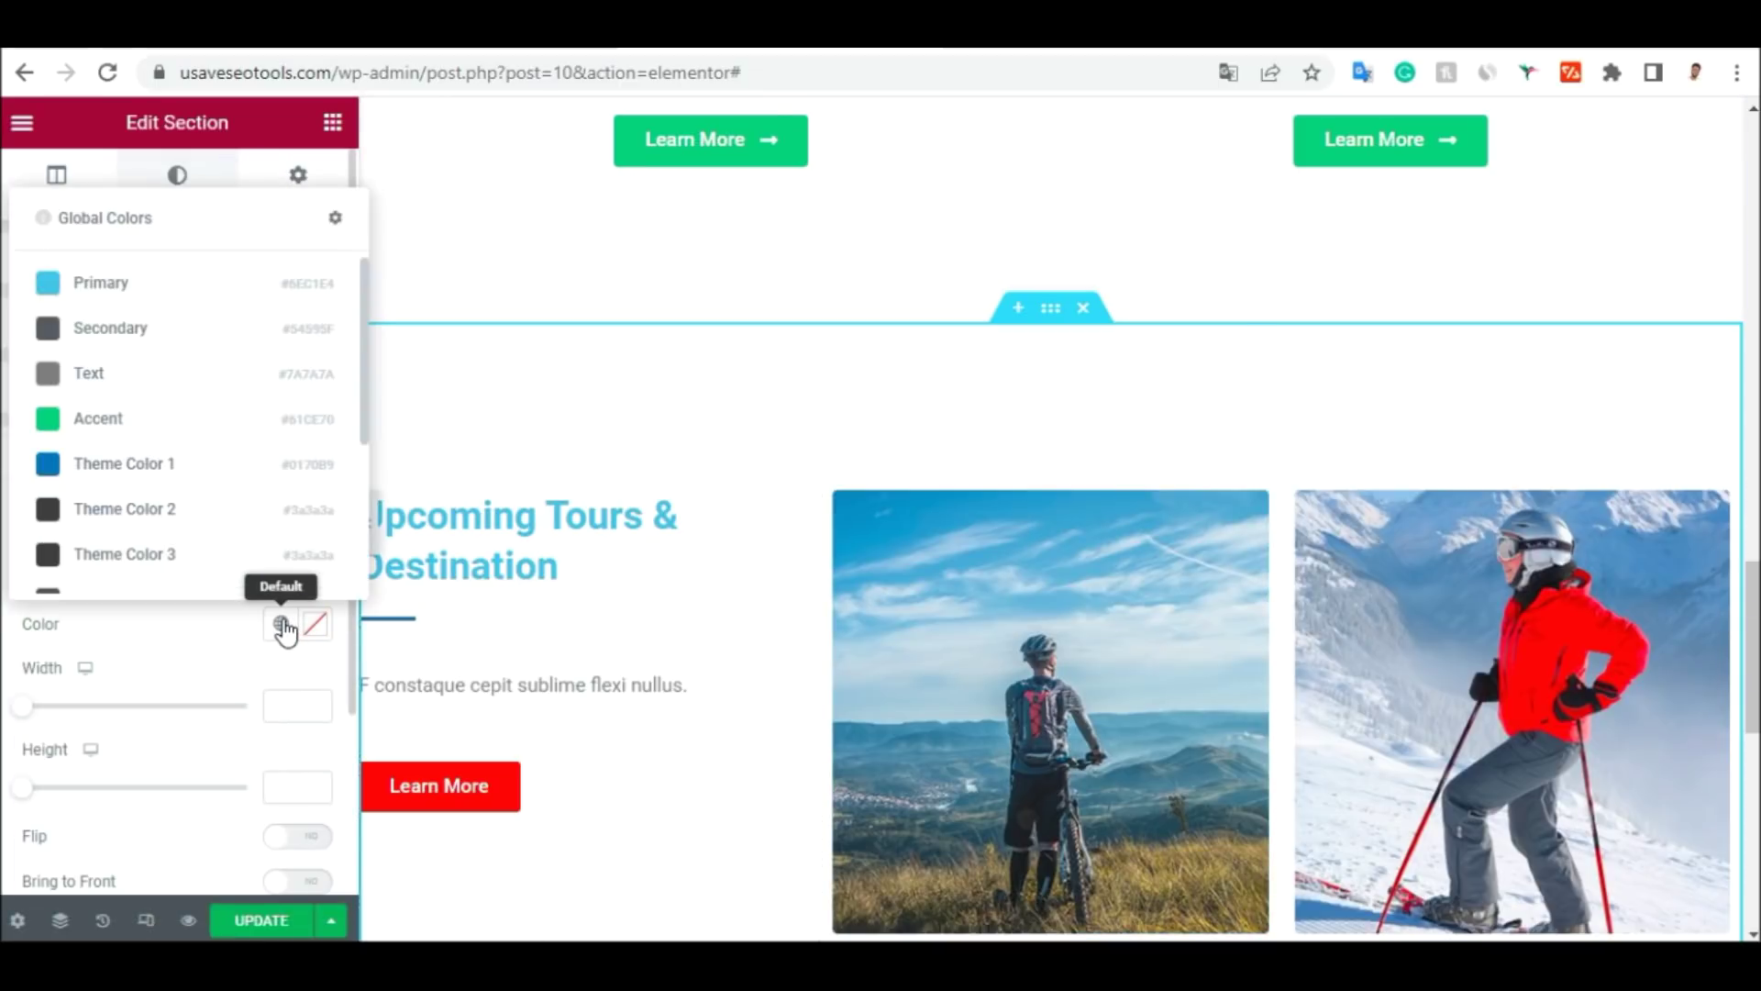
left_click(236, 550)
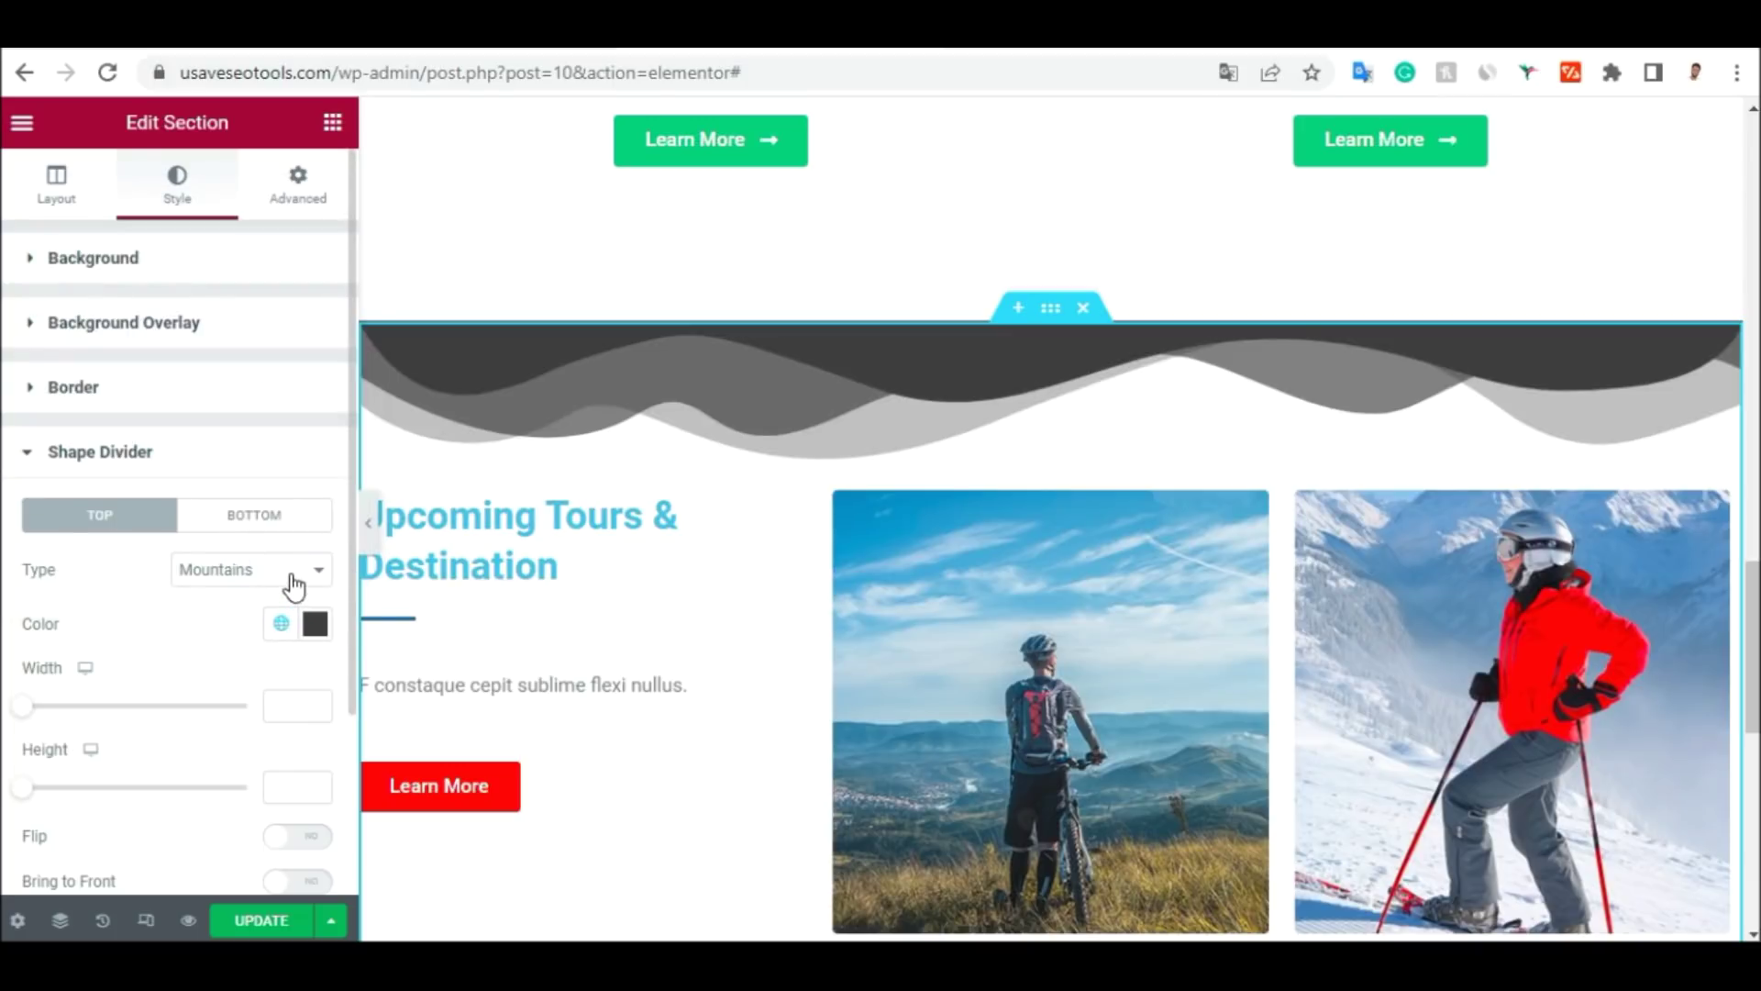
left_click(315, 624)
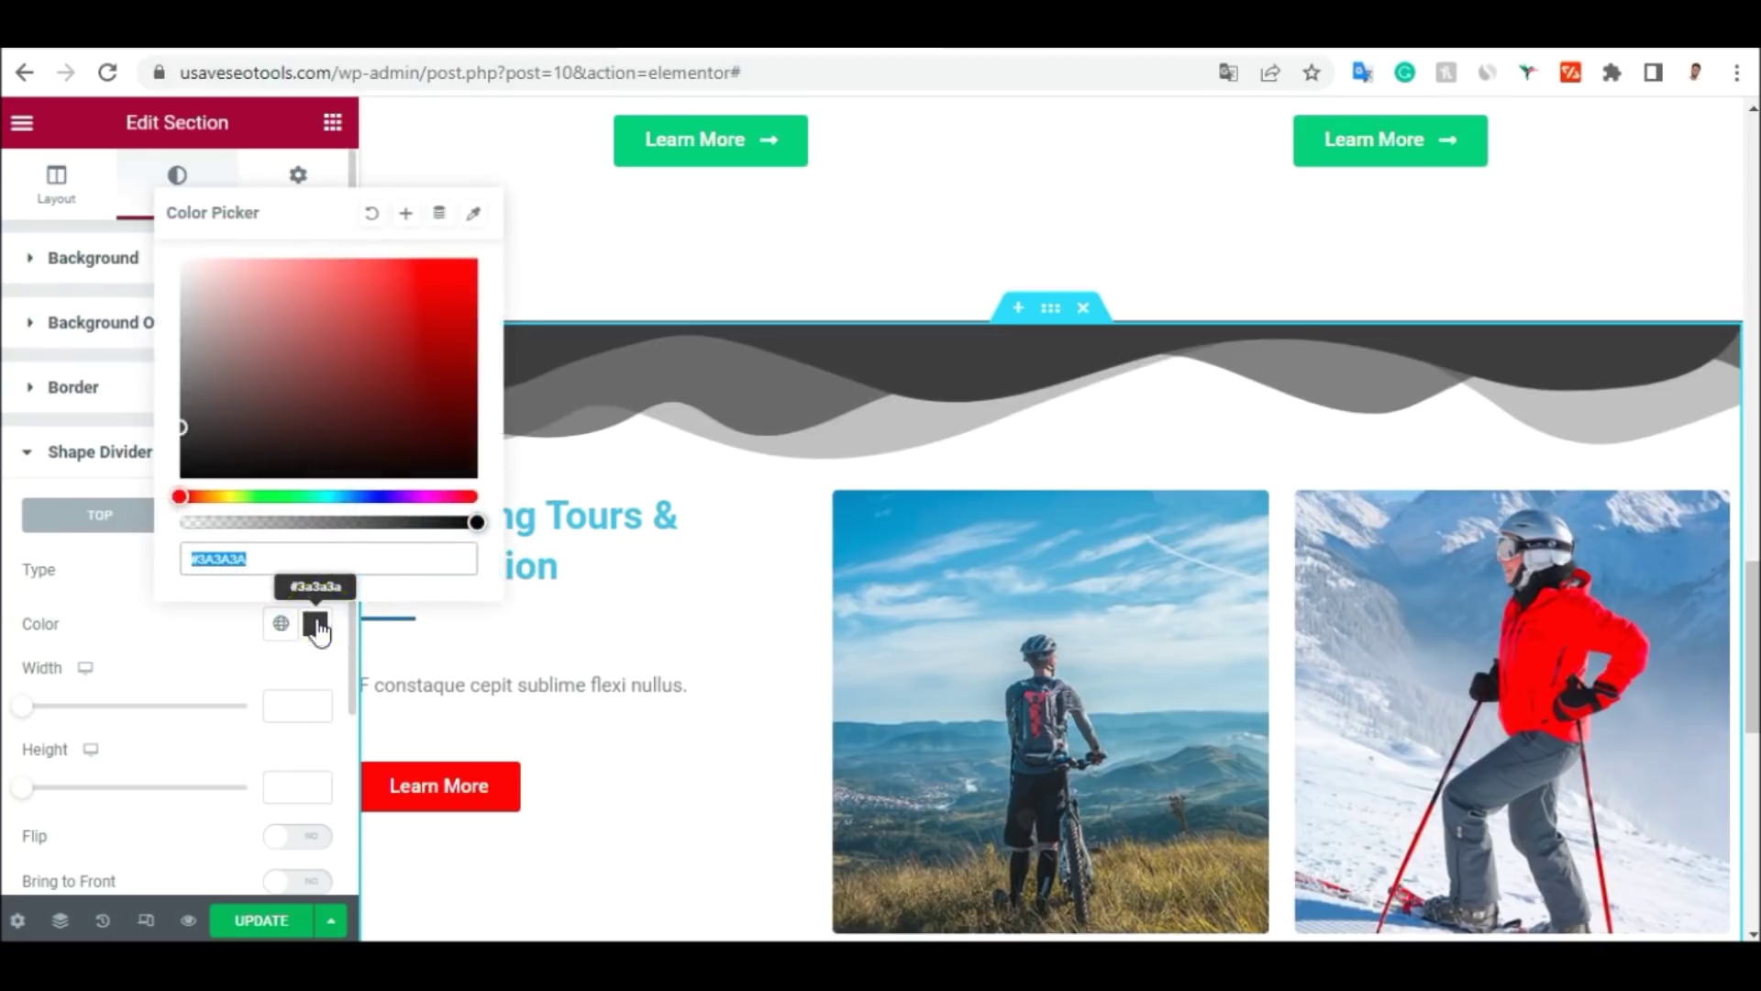
left_click_drag(354, 497, 378, 498)
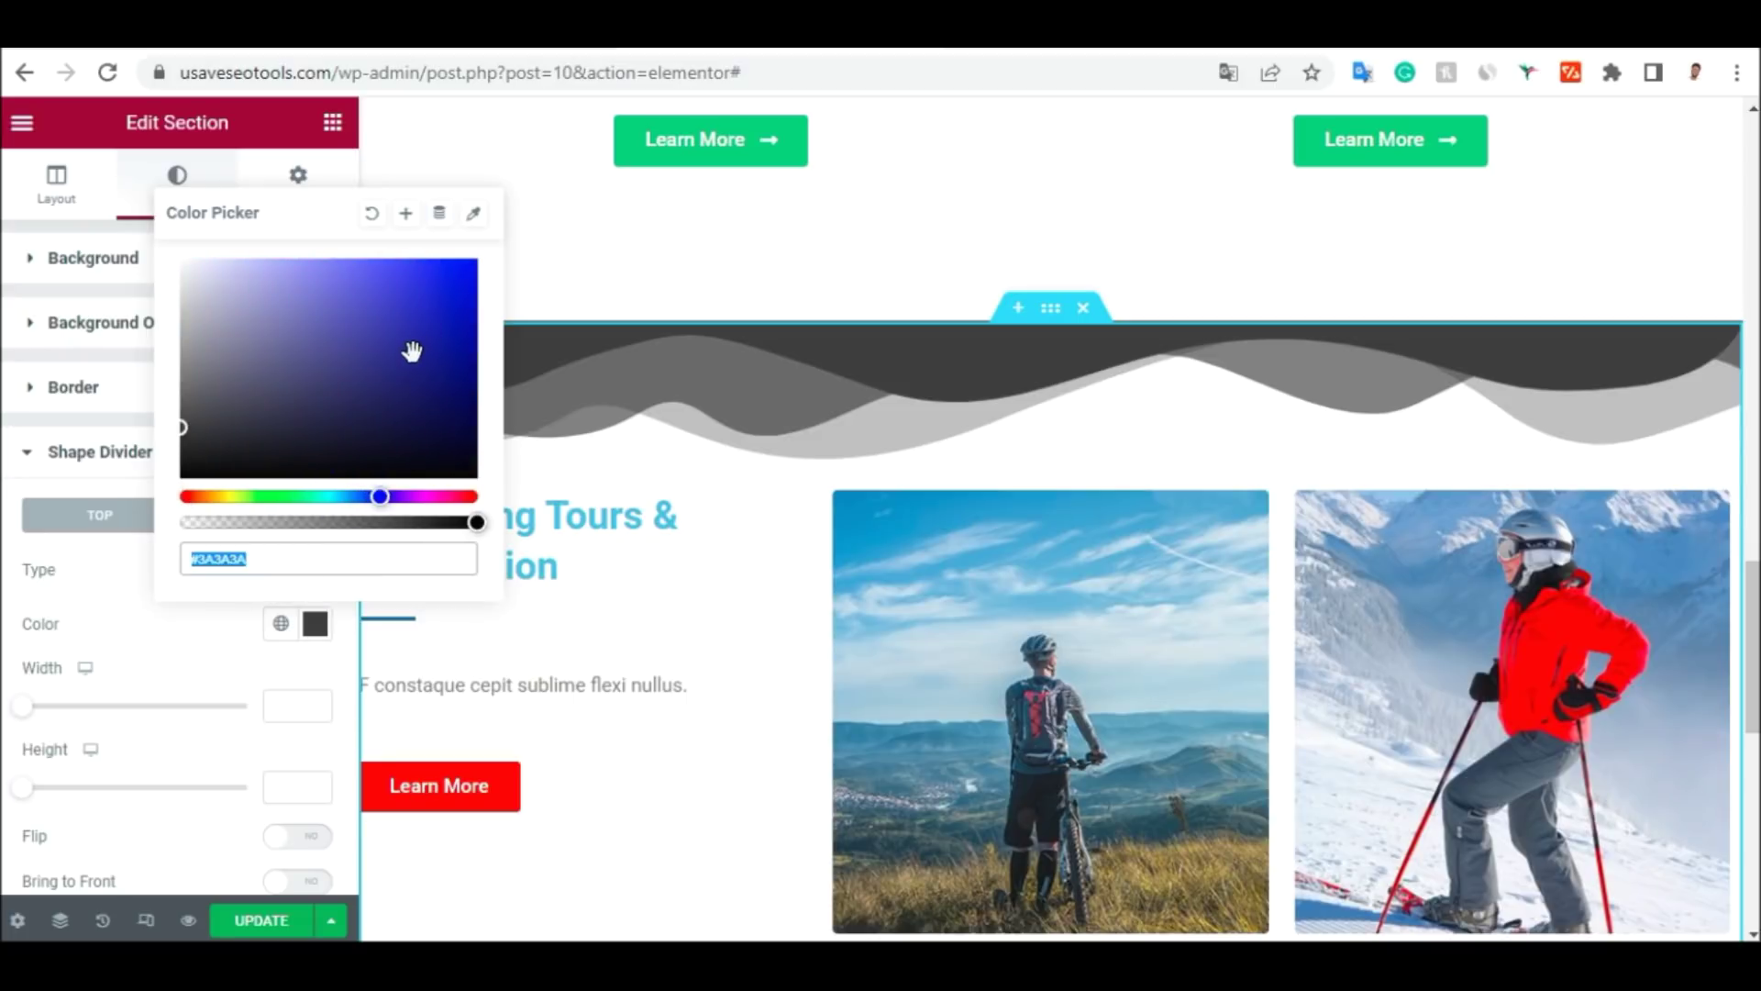
left_click(442, 292)
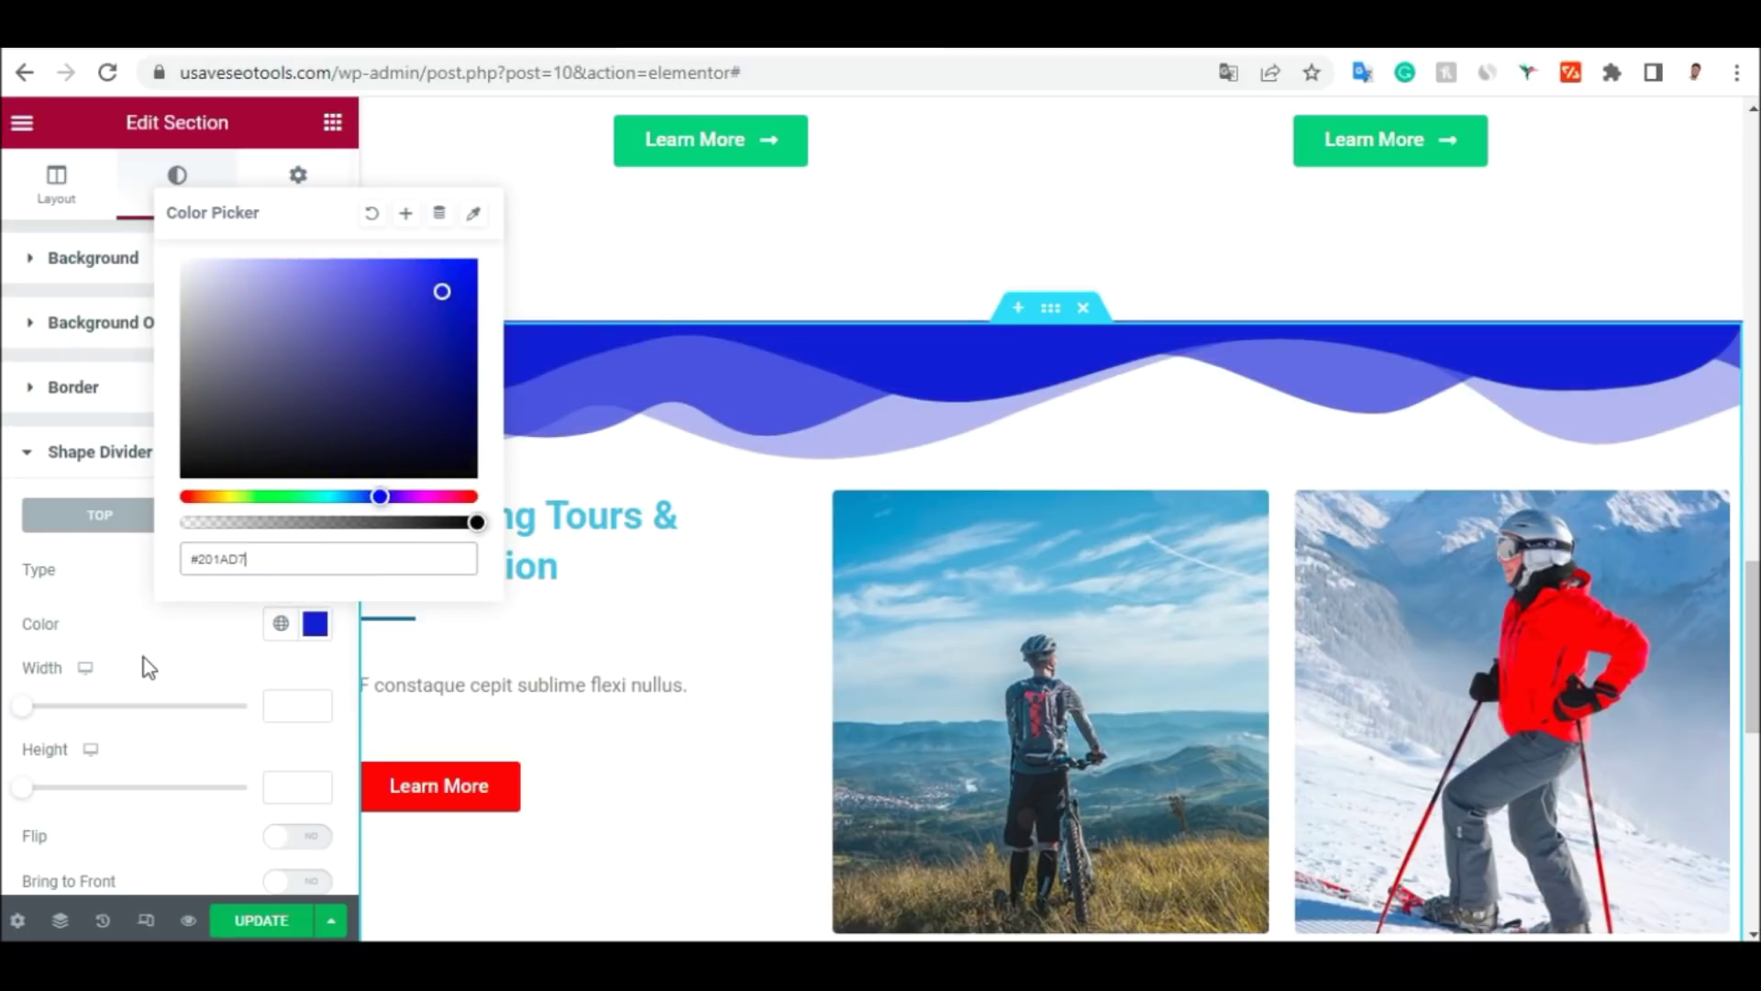
left_click(134, 625)
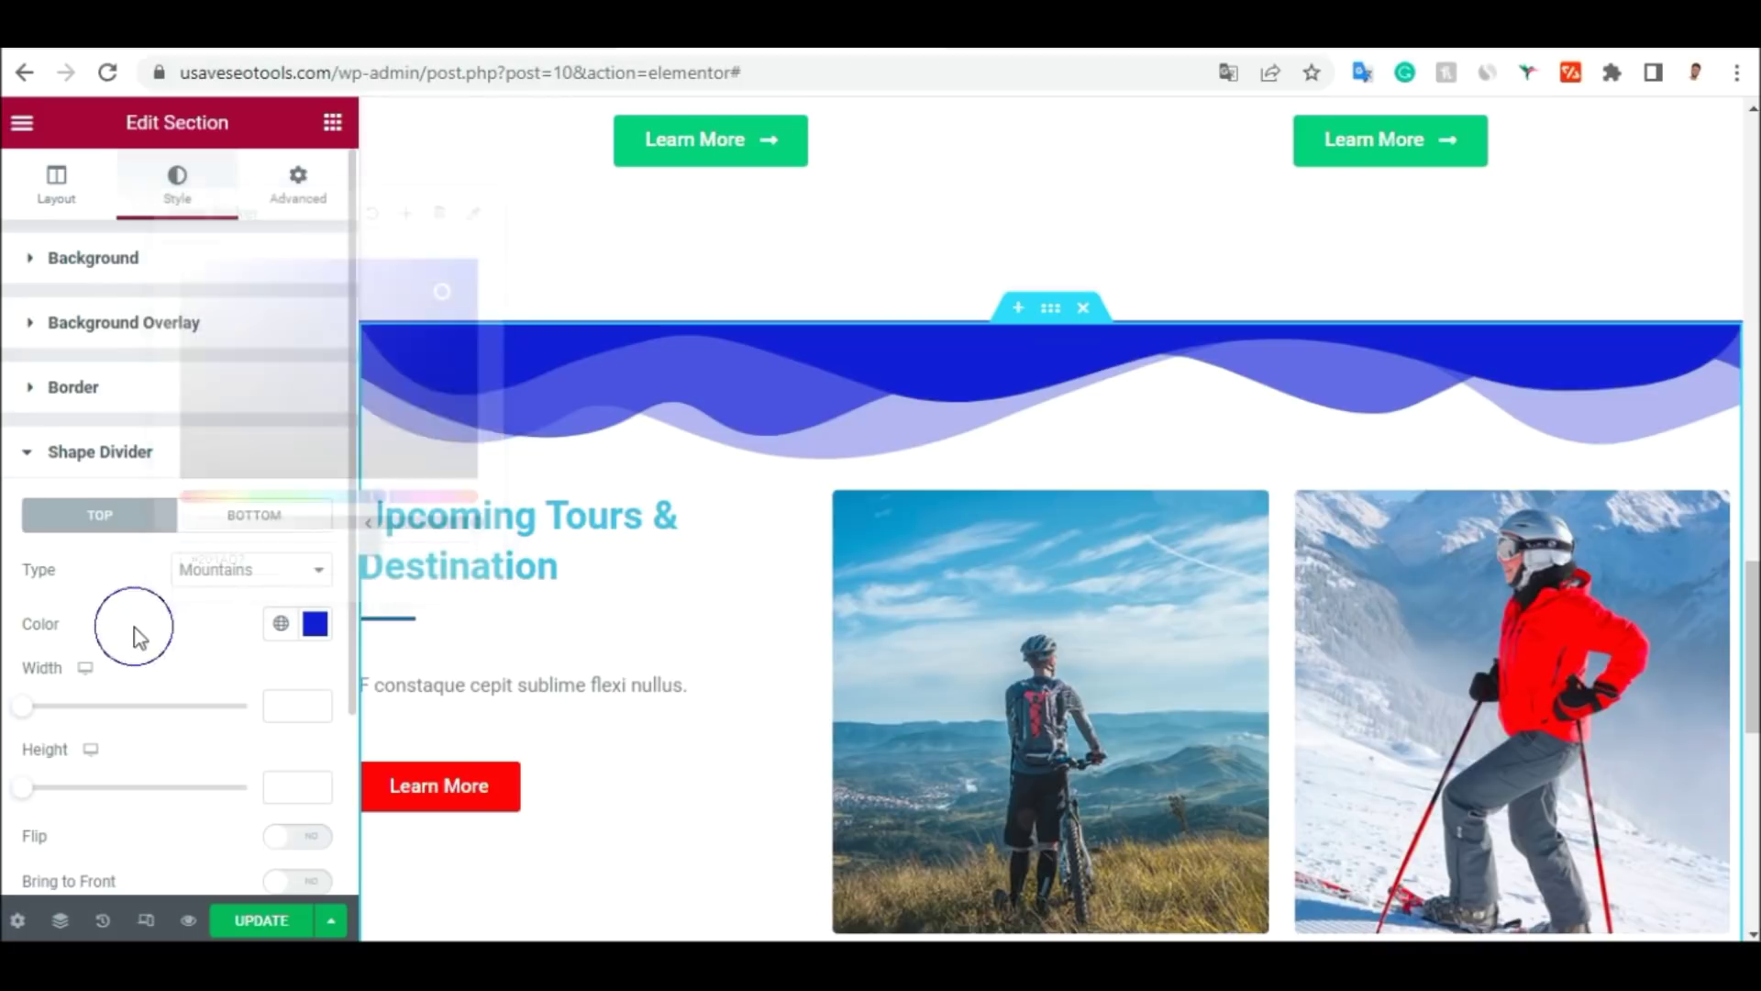
left_click(250, 925)
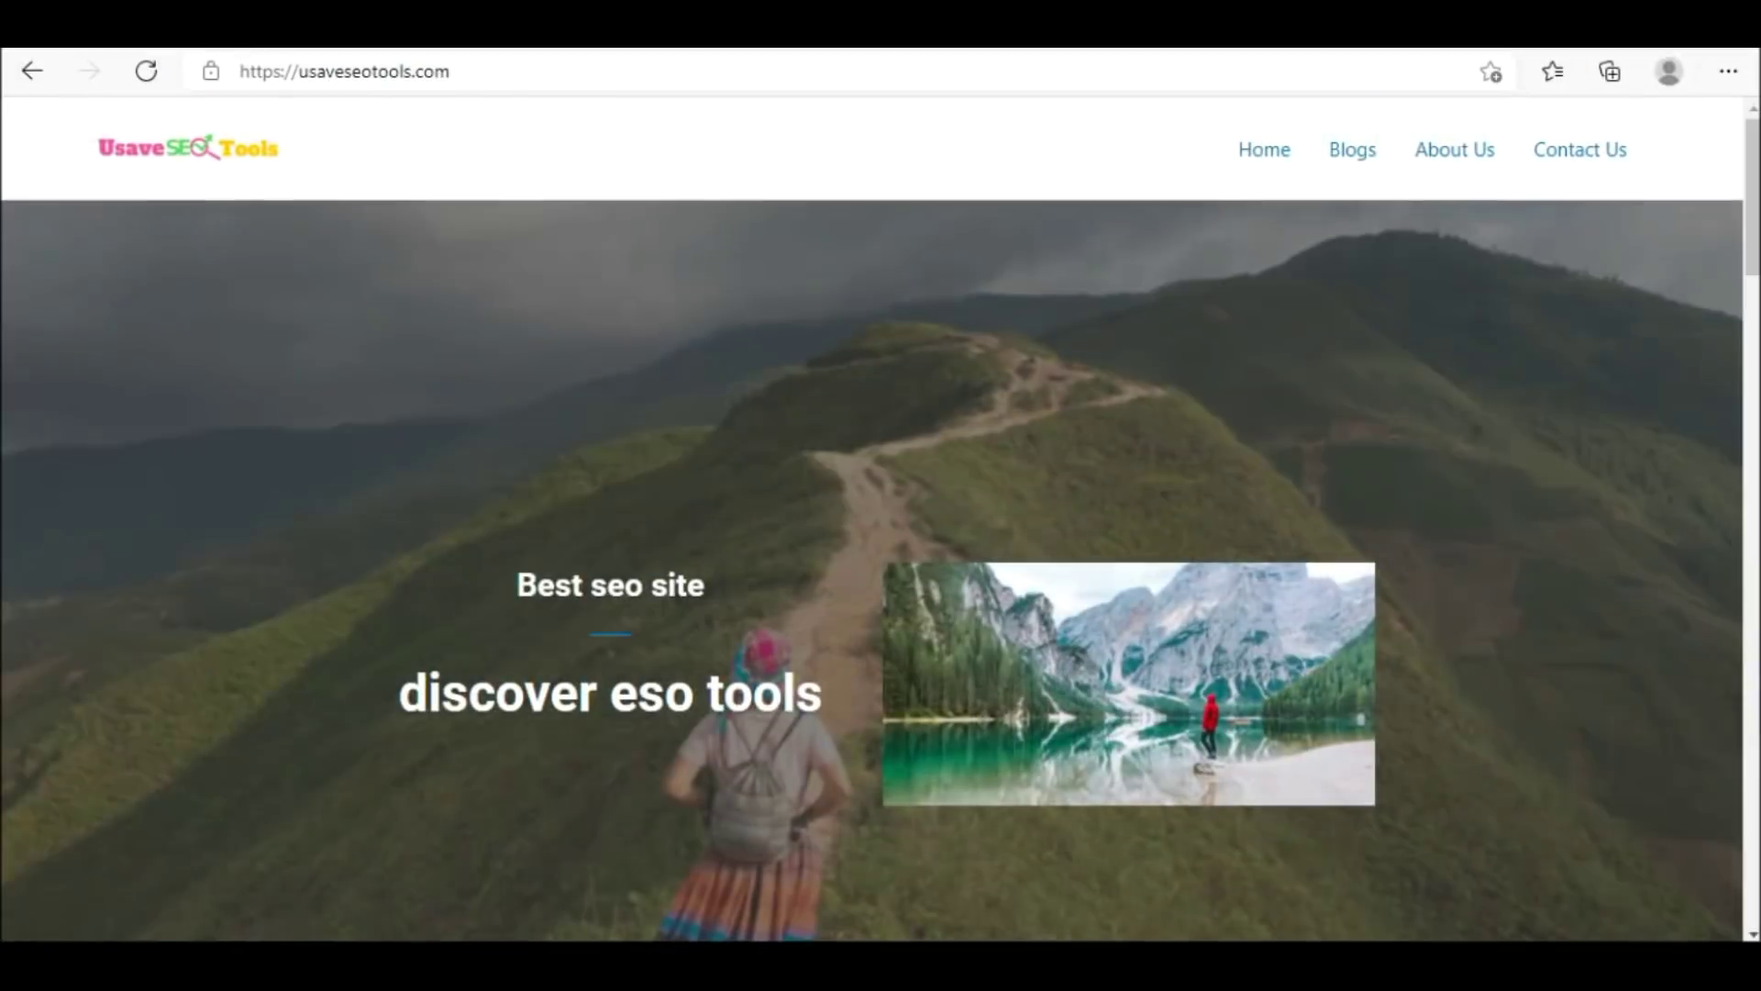
Reload the live homepage in Edge and scroll to check the wave and mountain dividers and footer.
left_click(147, 70)
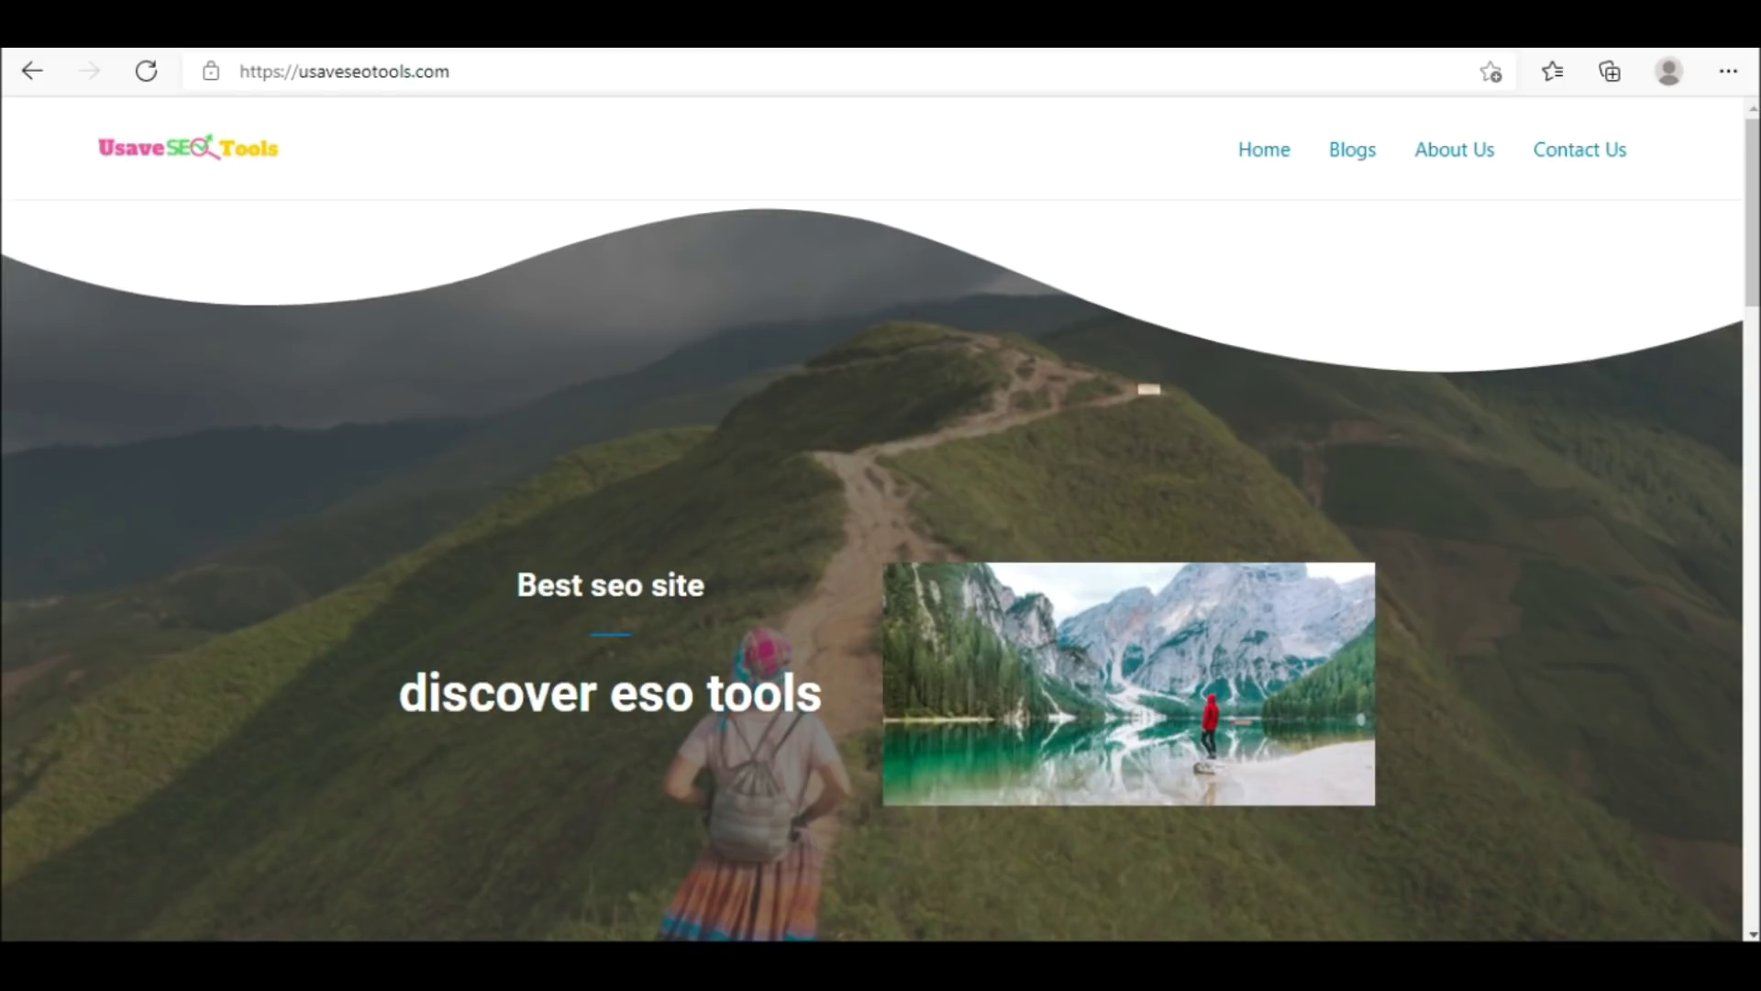
scroll(1525, 593, "down", 15)
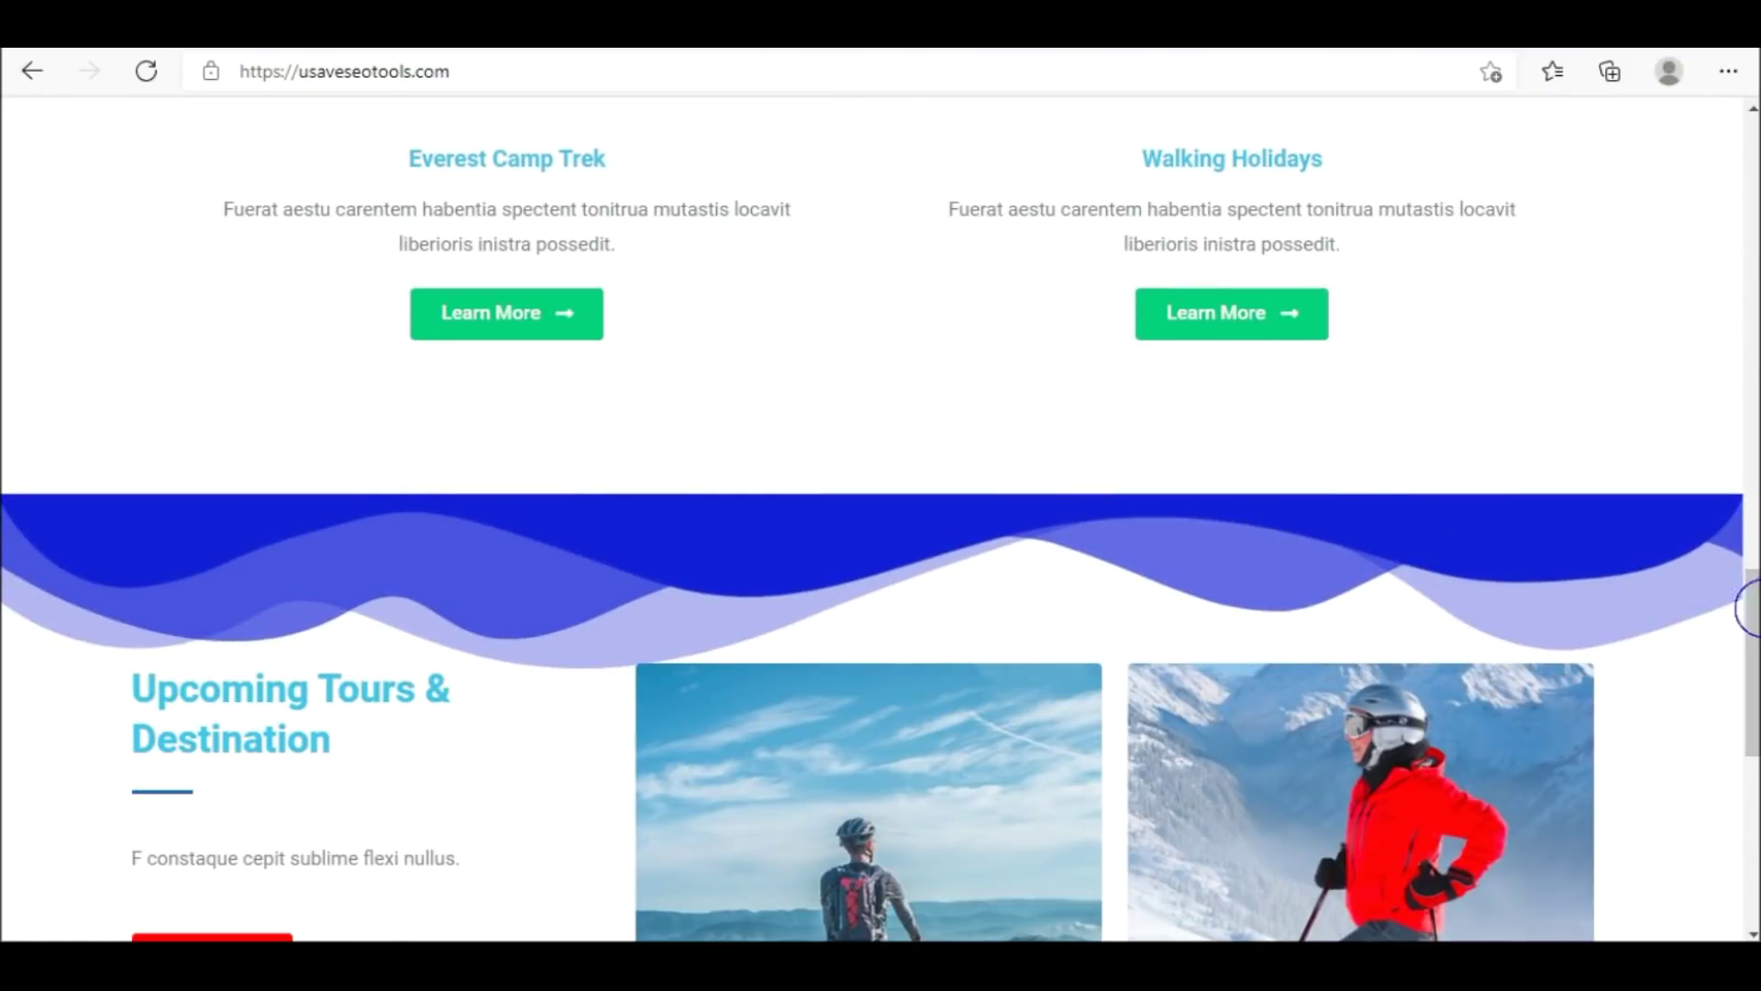
scroll(1738, 688, "down", 8)
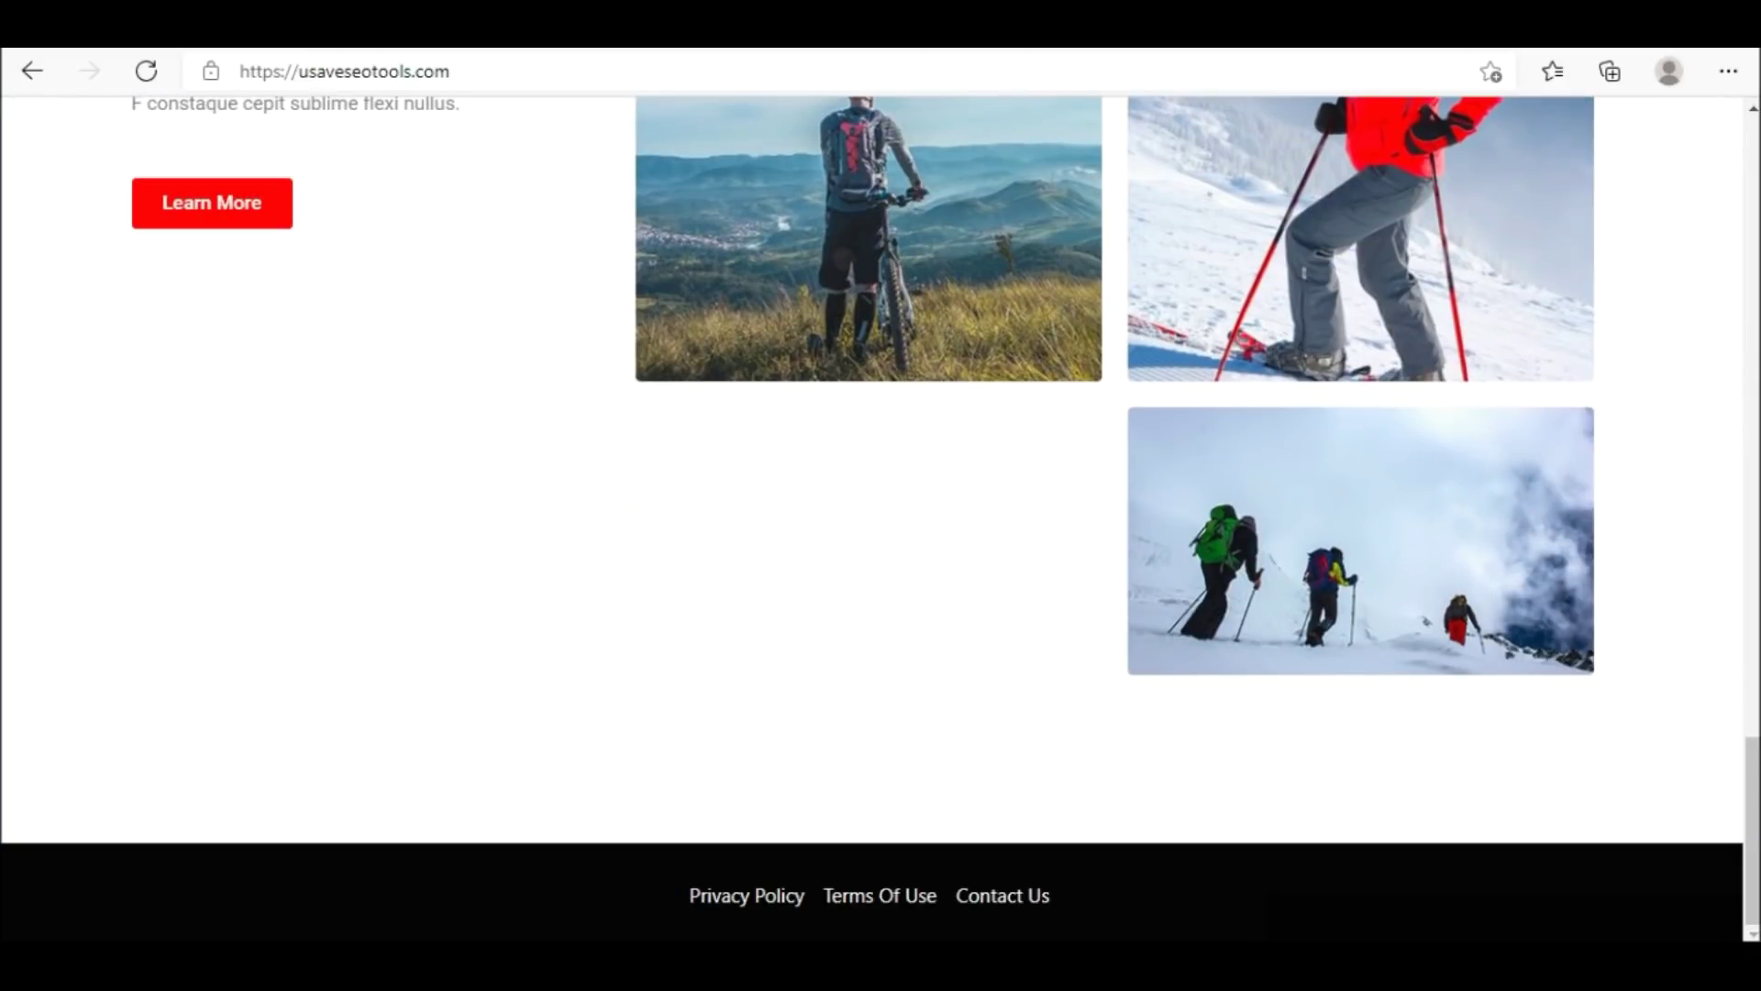
left_click_drag(1752, 758, 1754, 97)
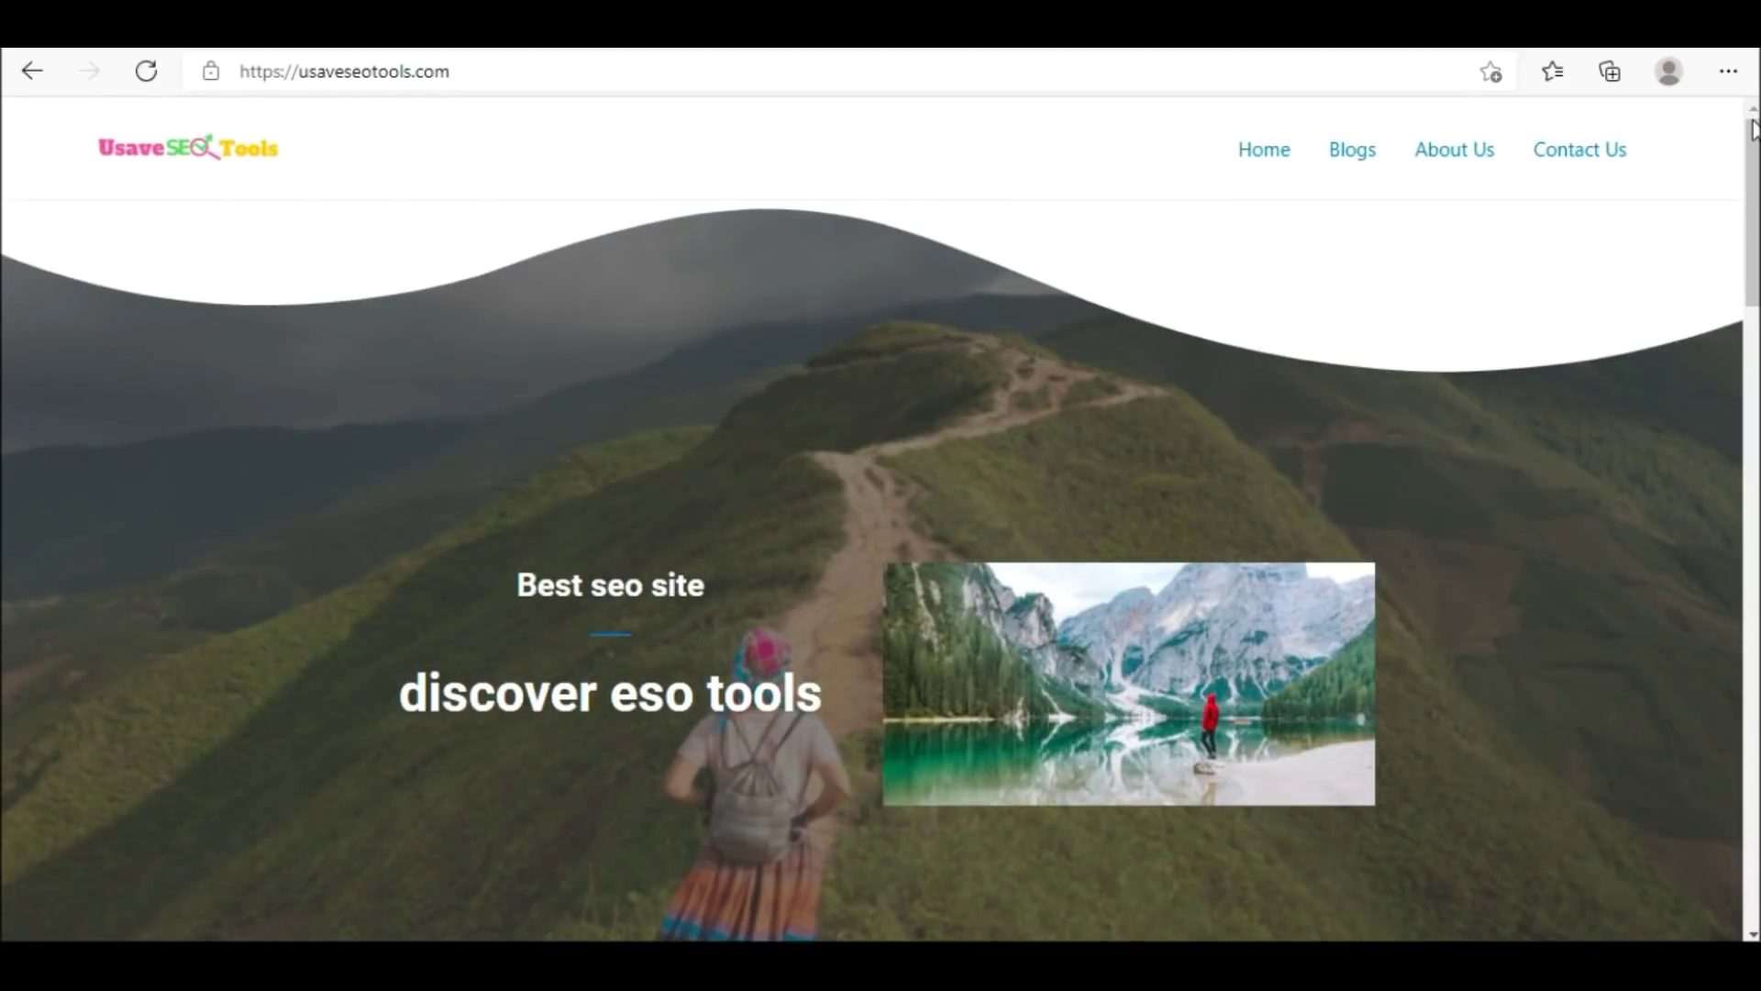
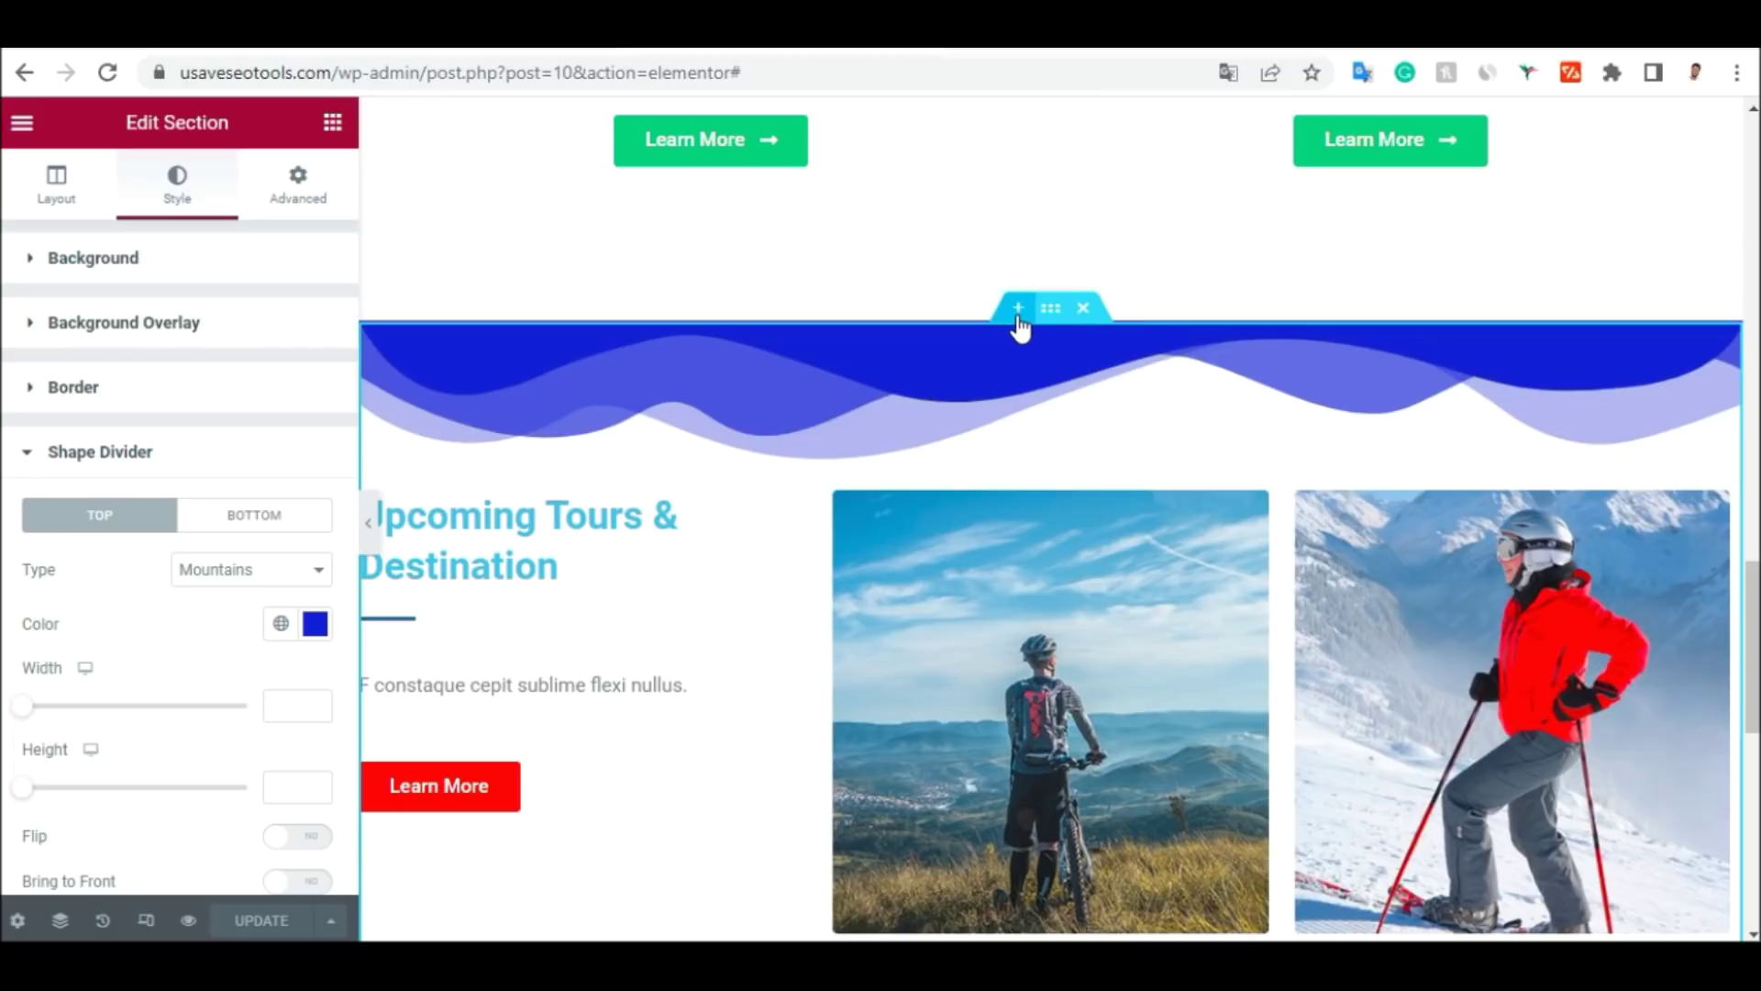
Insert a three-column section above the wave section and drop an Image widget into column one.
left_click(1019, 312)
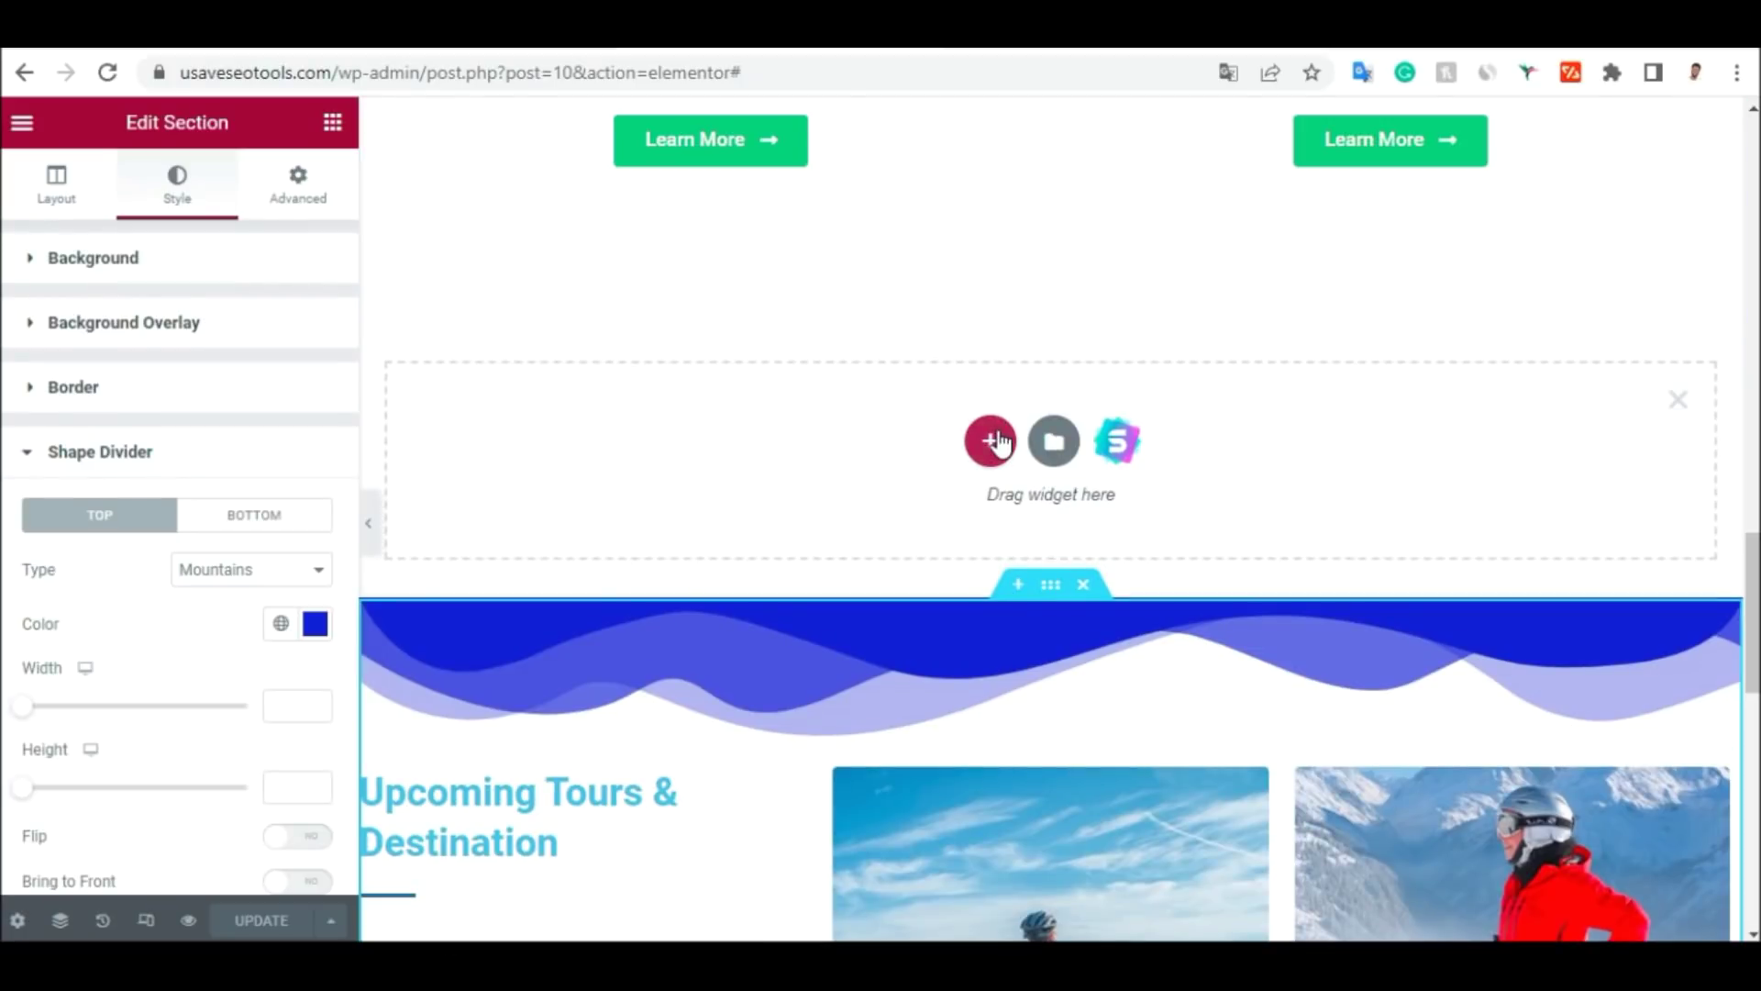
left_click(992, 442)
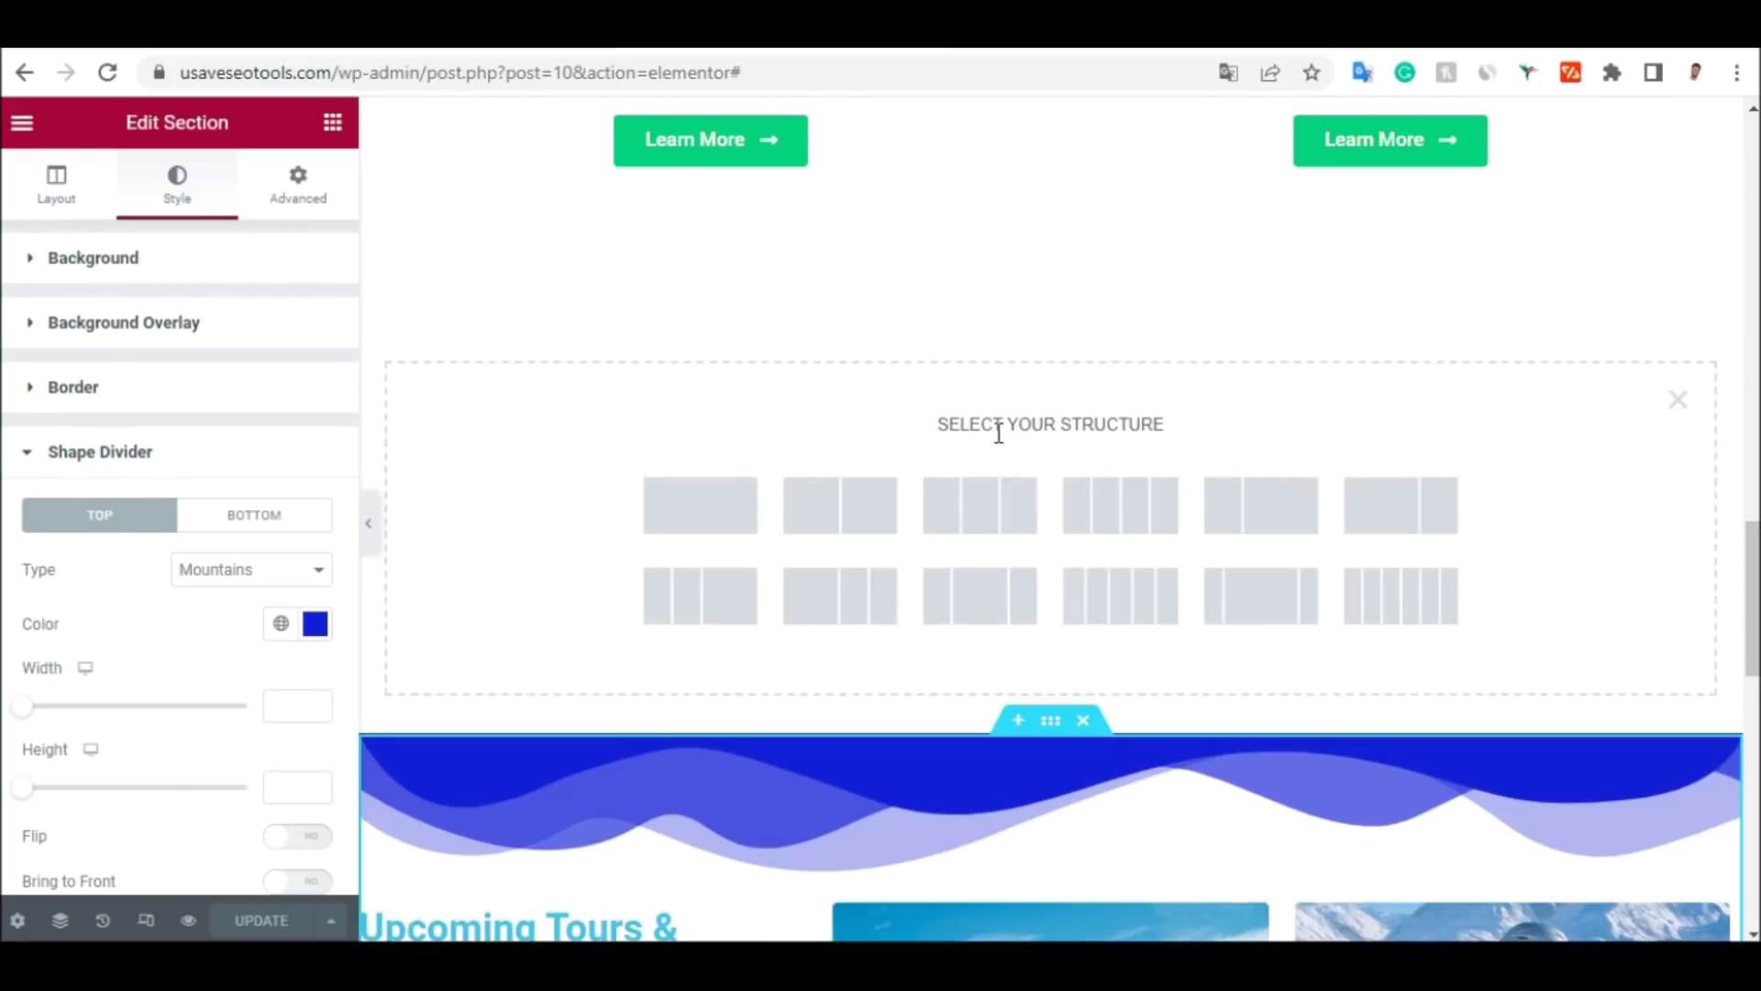
left_click(1011, 514)
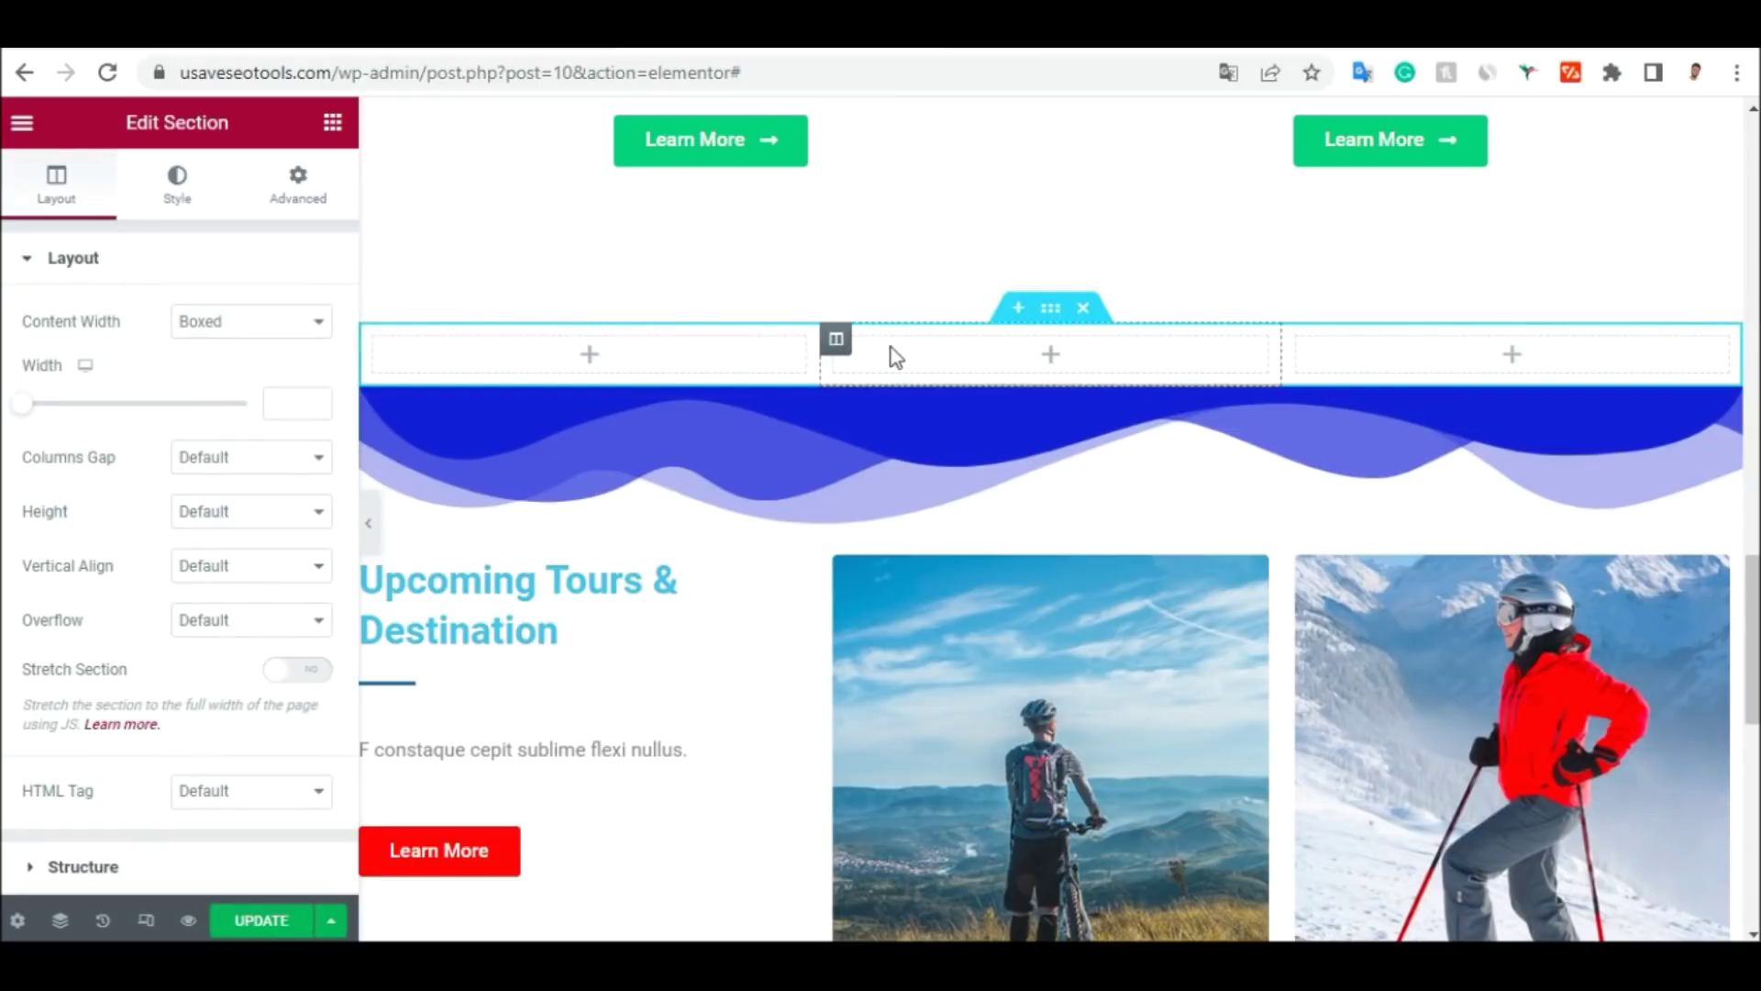
left_click(661, 359)
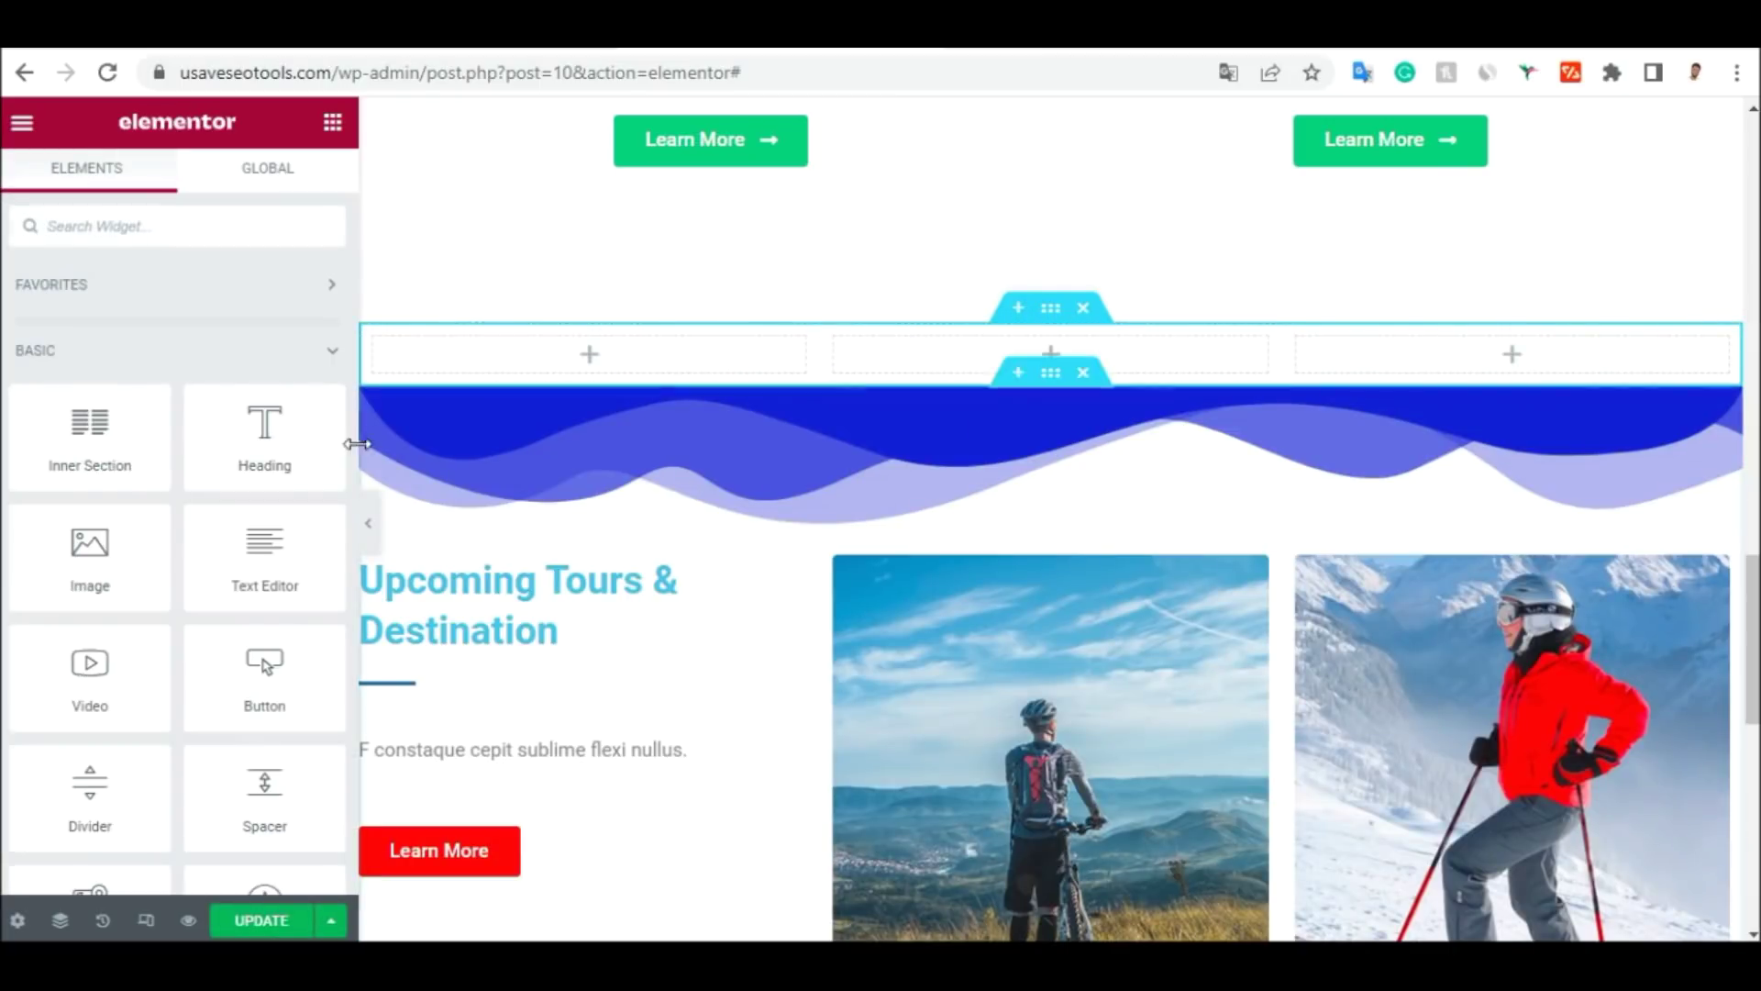
left_click_drag(107, 543, 609, 350)
mouse_move(294, 390)
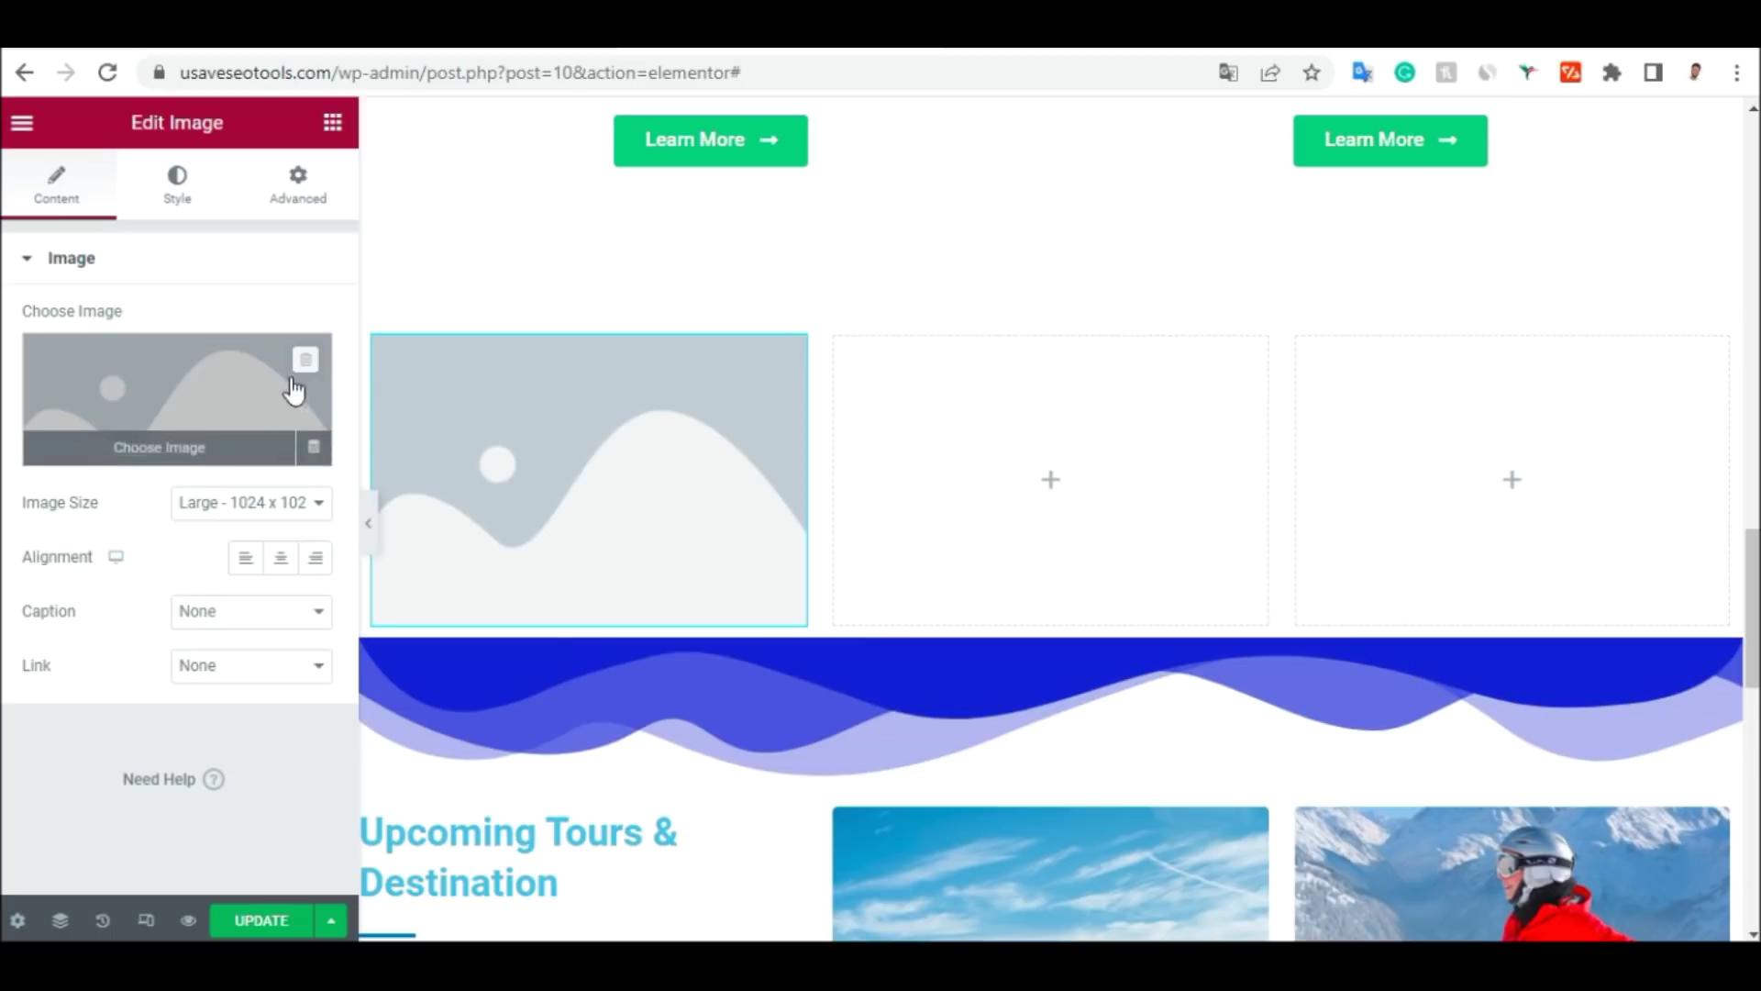
Add a Button to the middle column, delete it, and drop a Video widget there instead.
left_click(1046, 491)
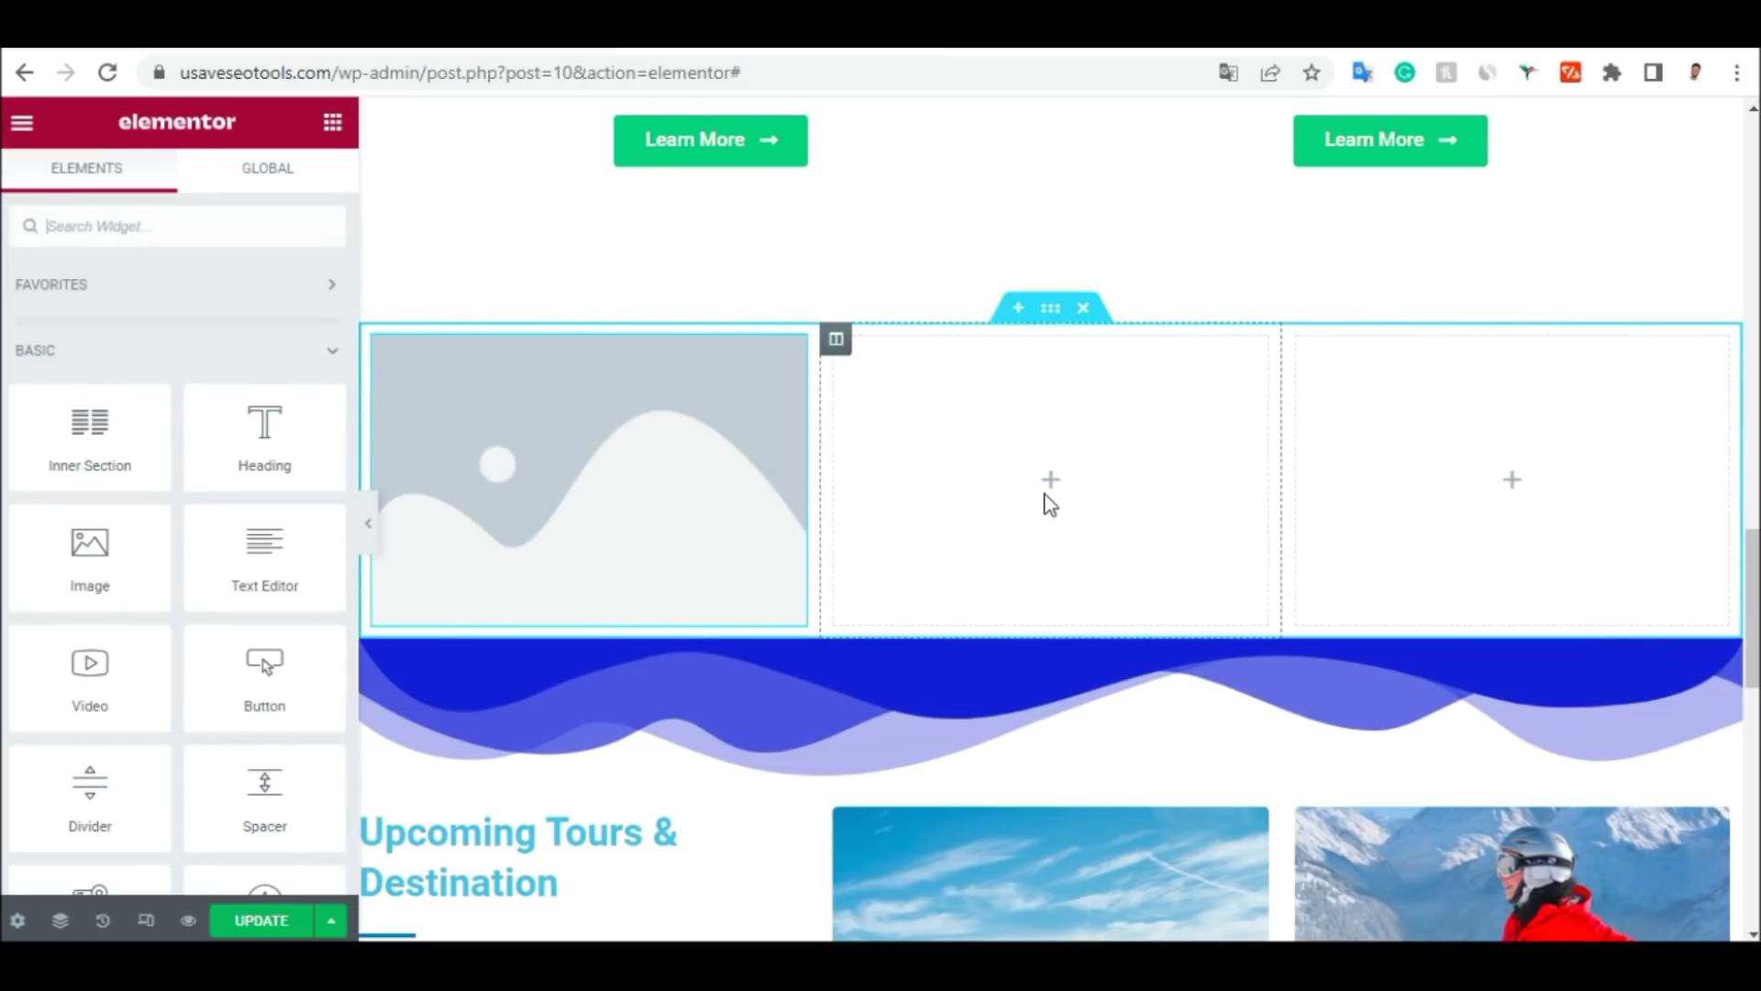
left_click_drag(292, 676, 1037, 440)
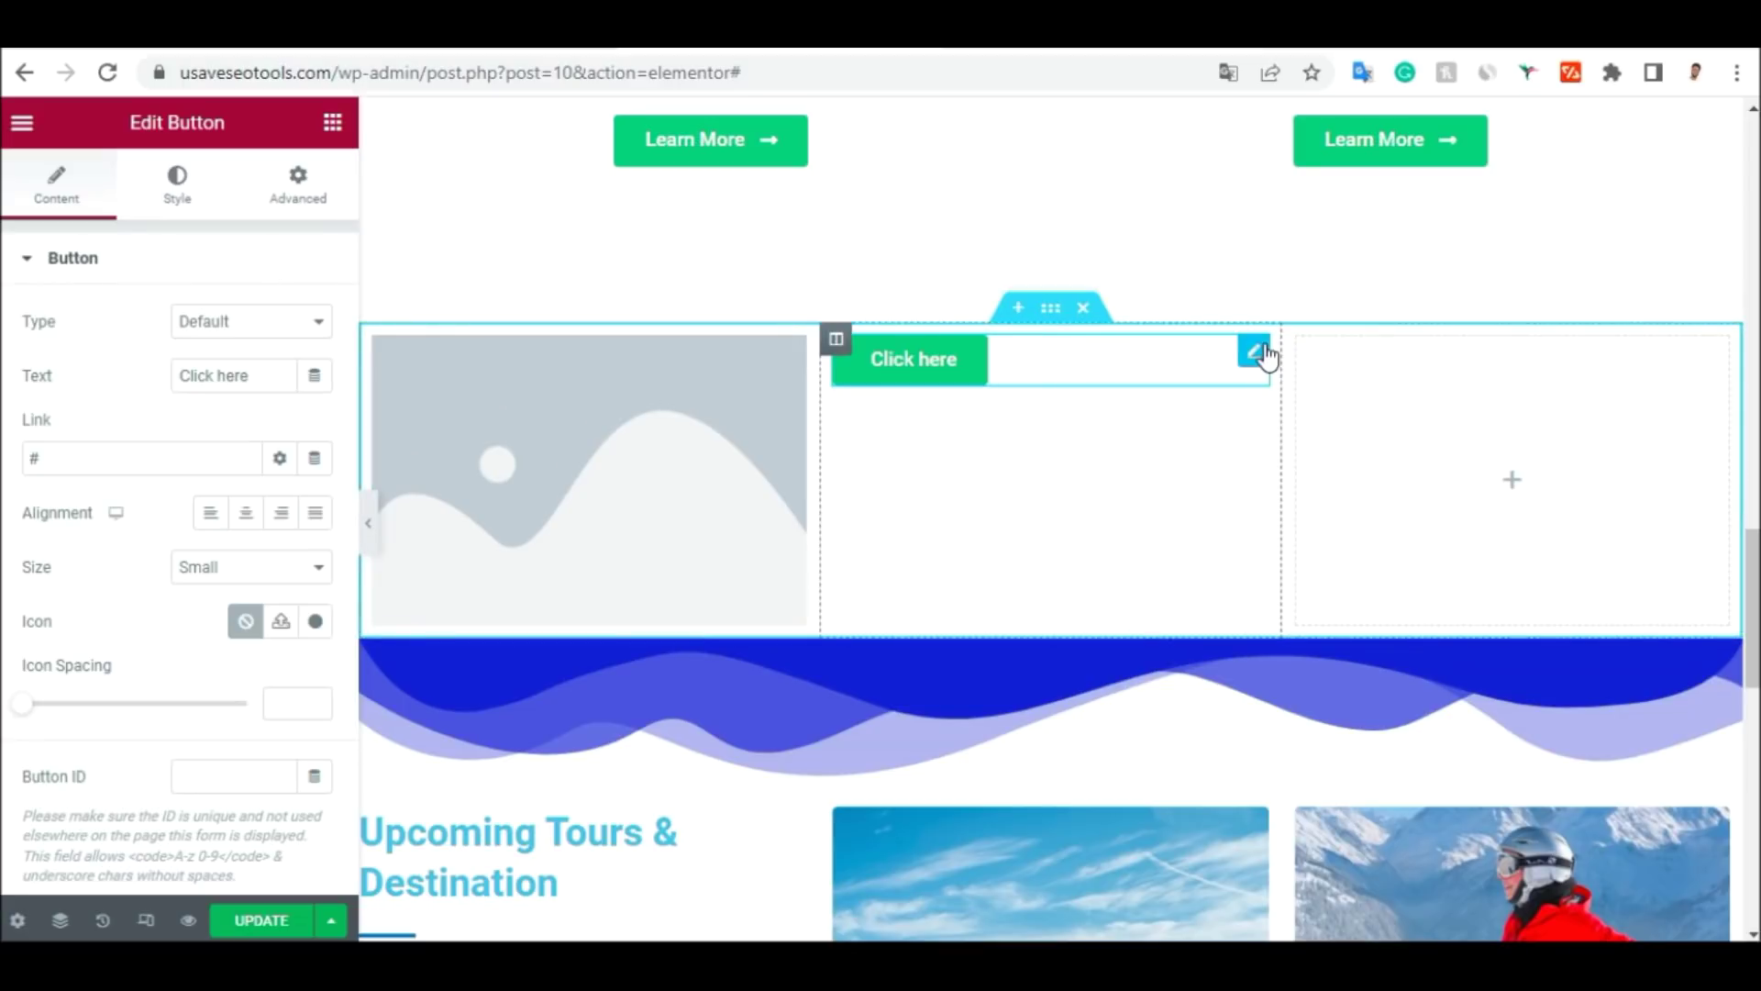
right_click(1266, 355)
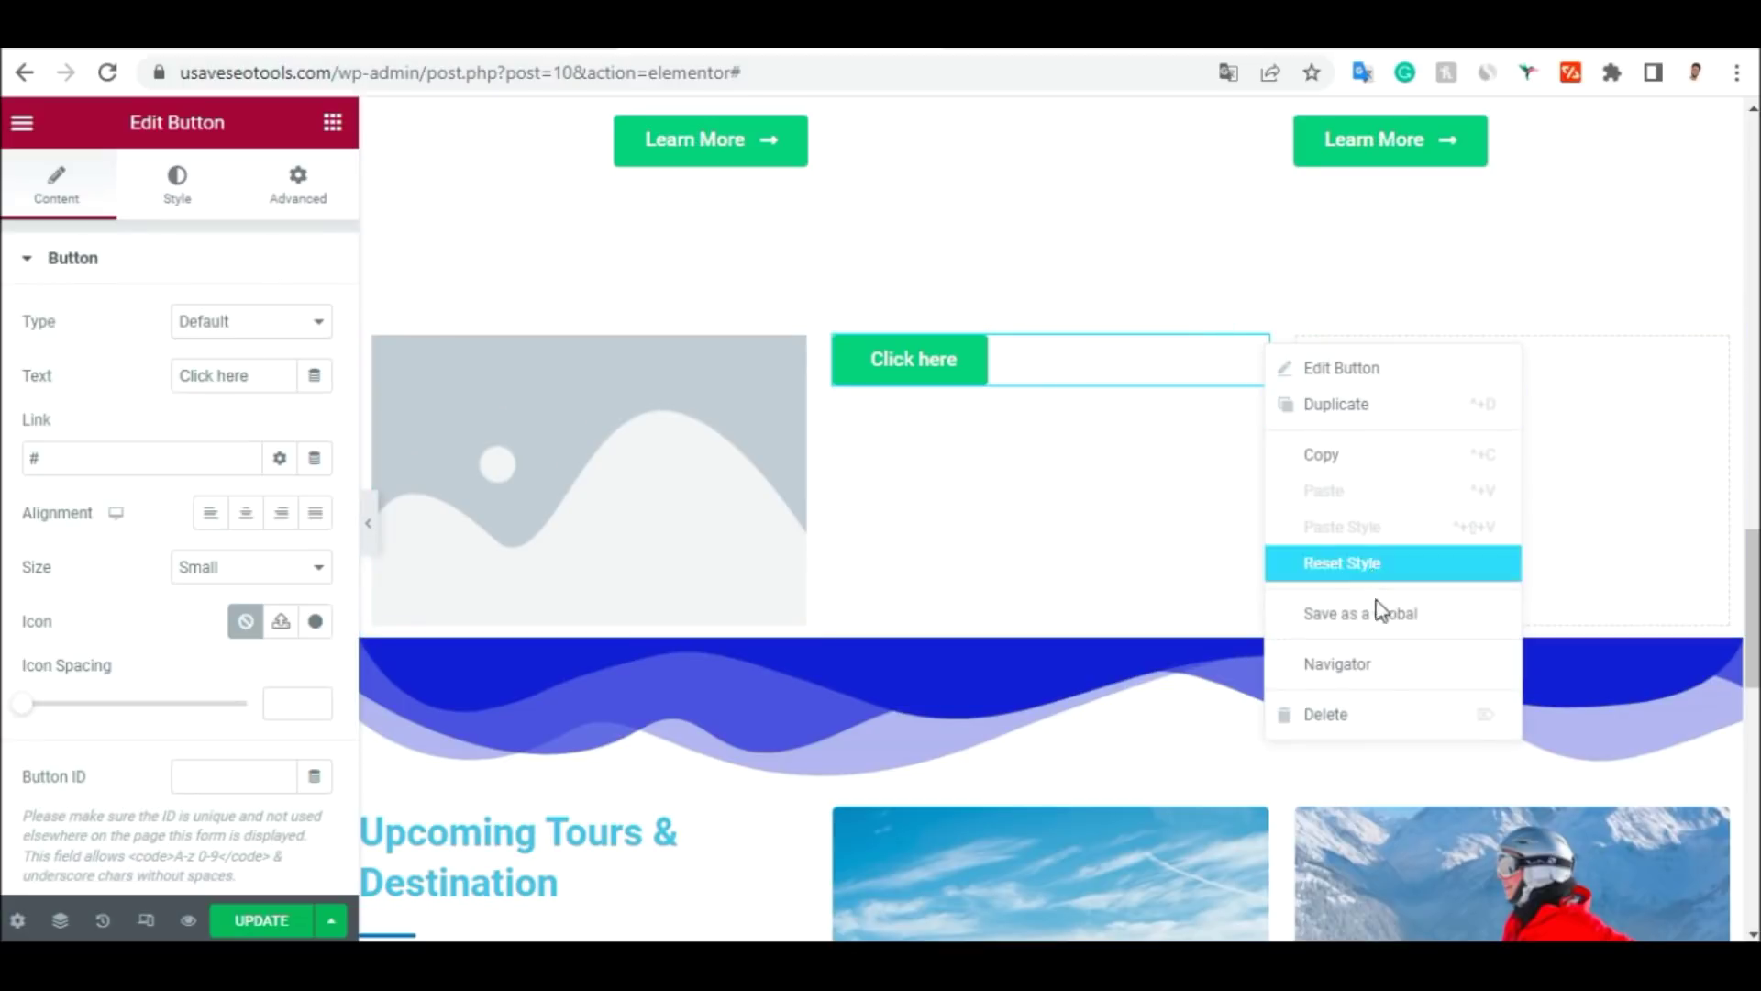
left_click(1326, 720)
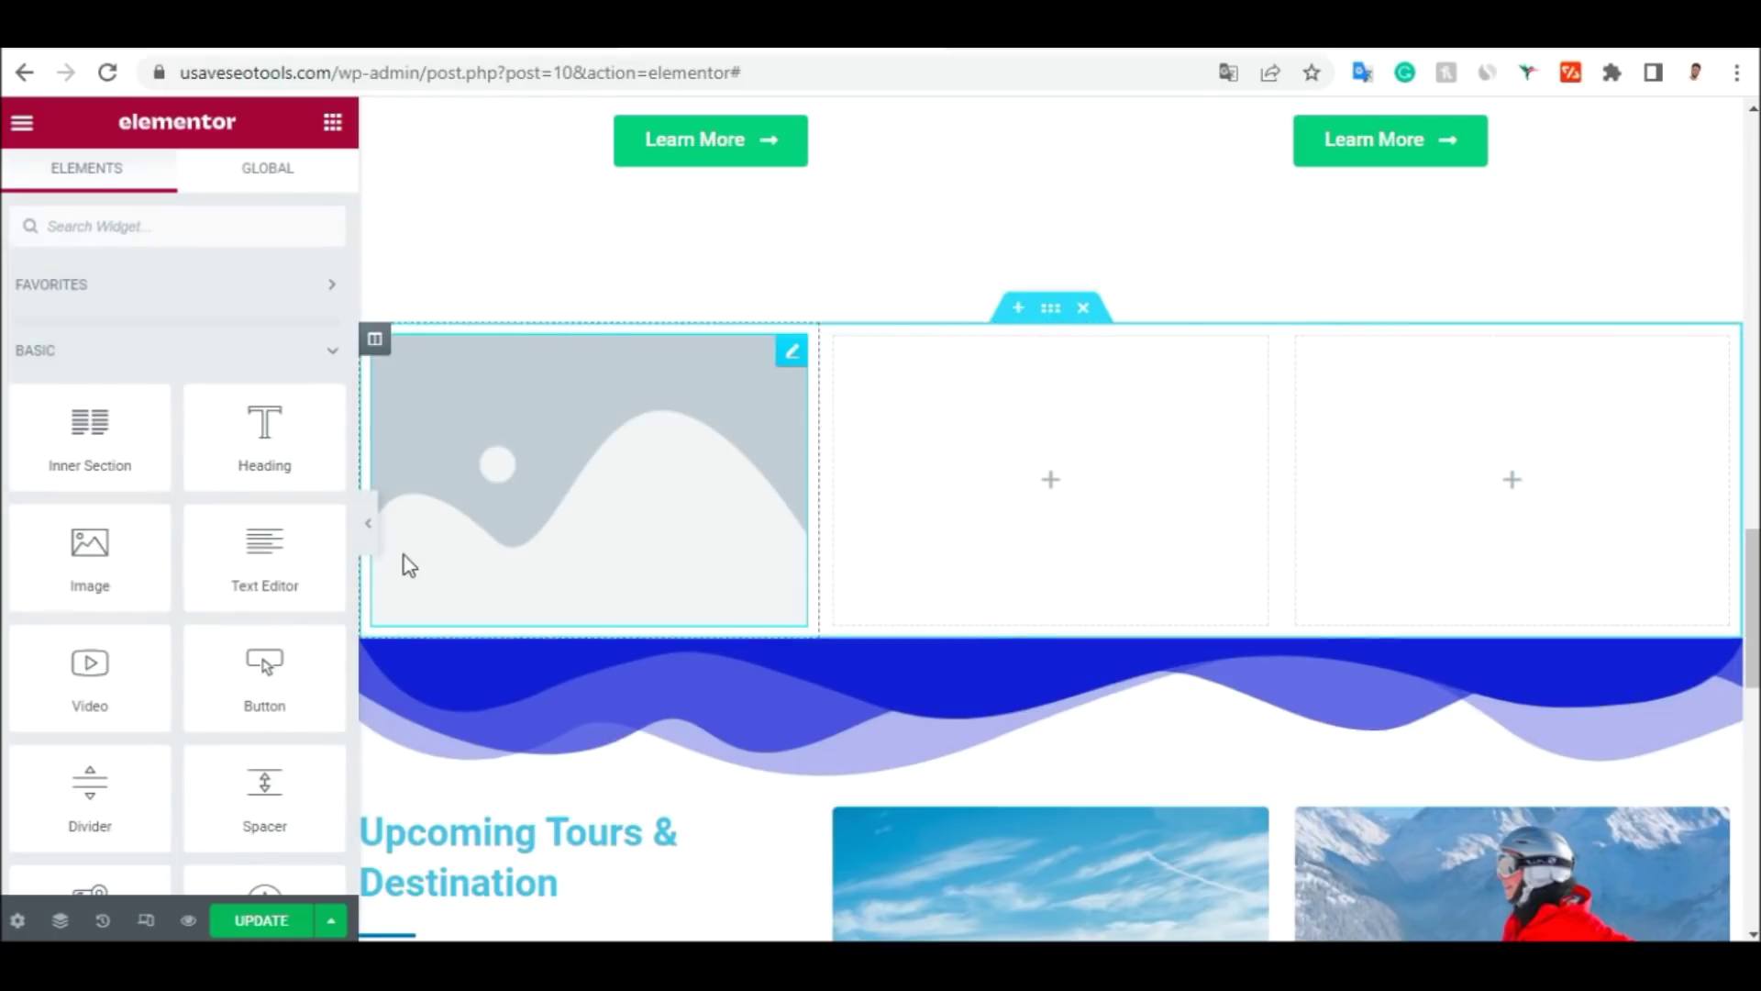
left_click_drag(112, 638, 1025, 486)
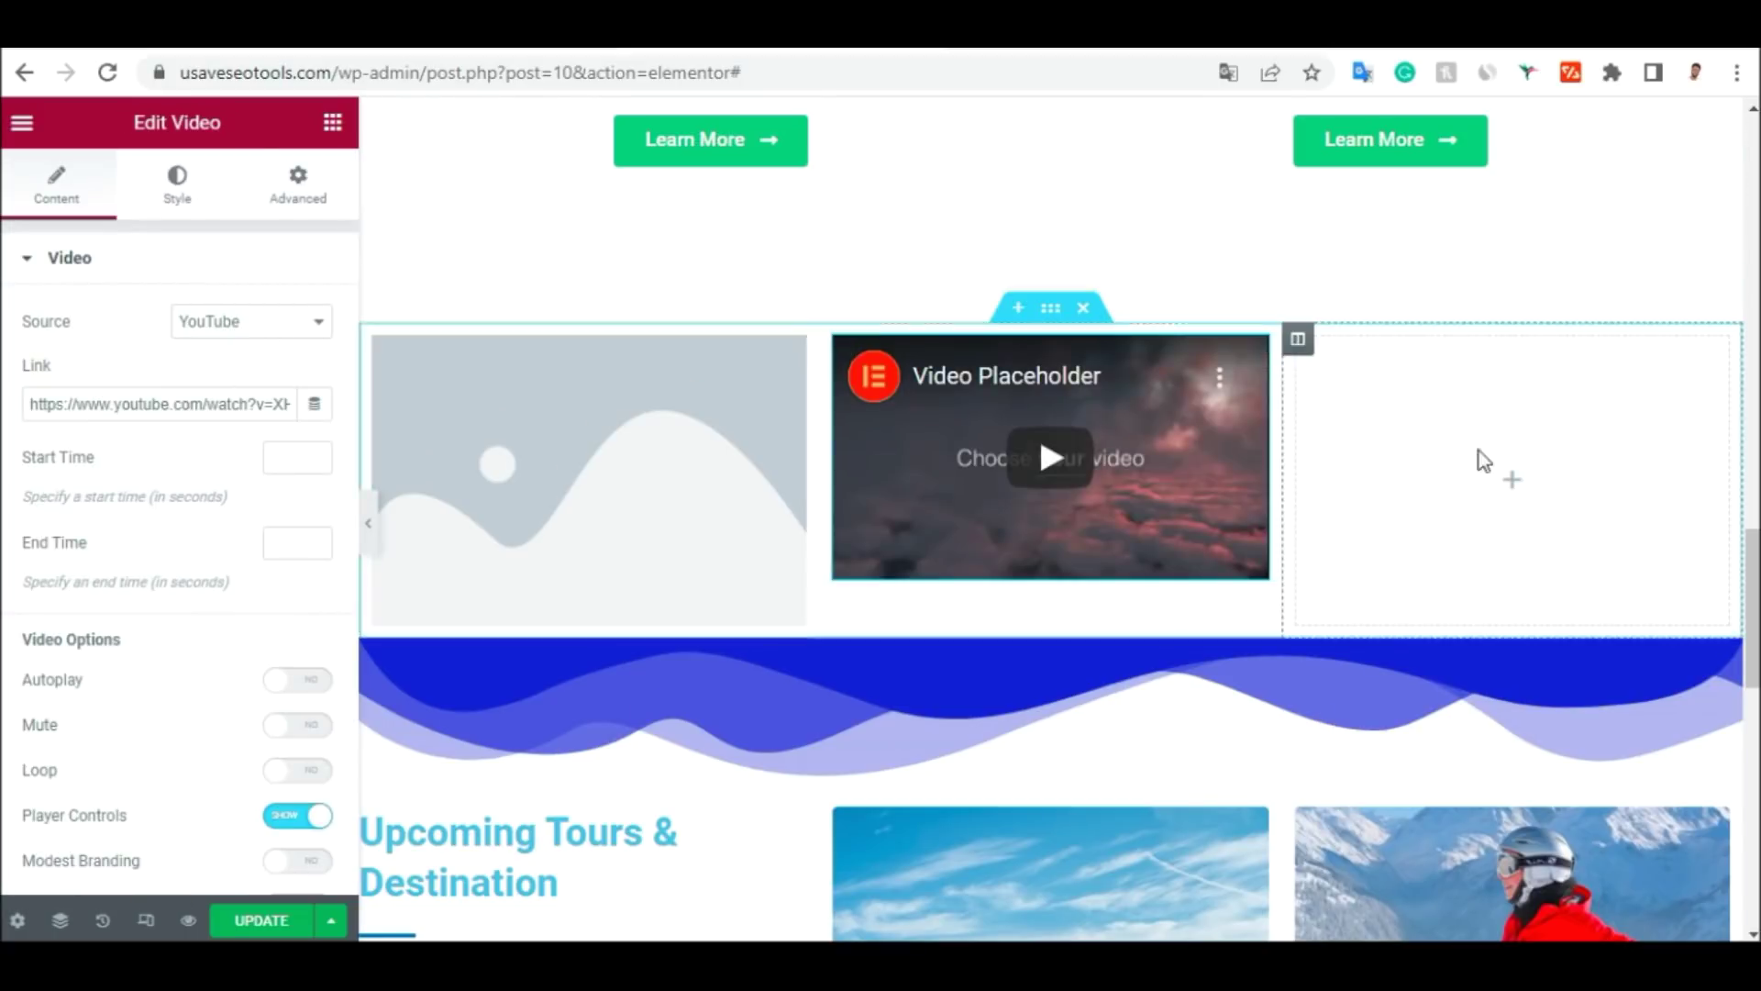
Drop a Gallery widget into the right column.
left_click(1514, 481)
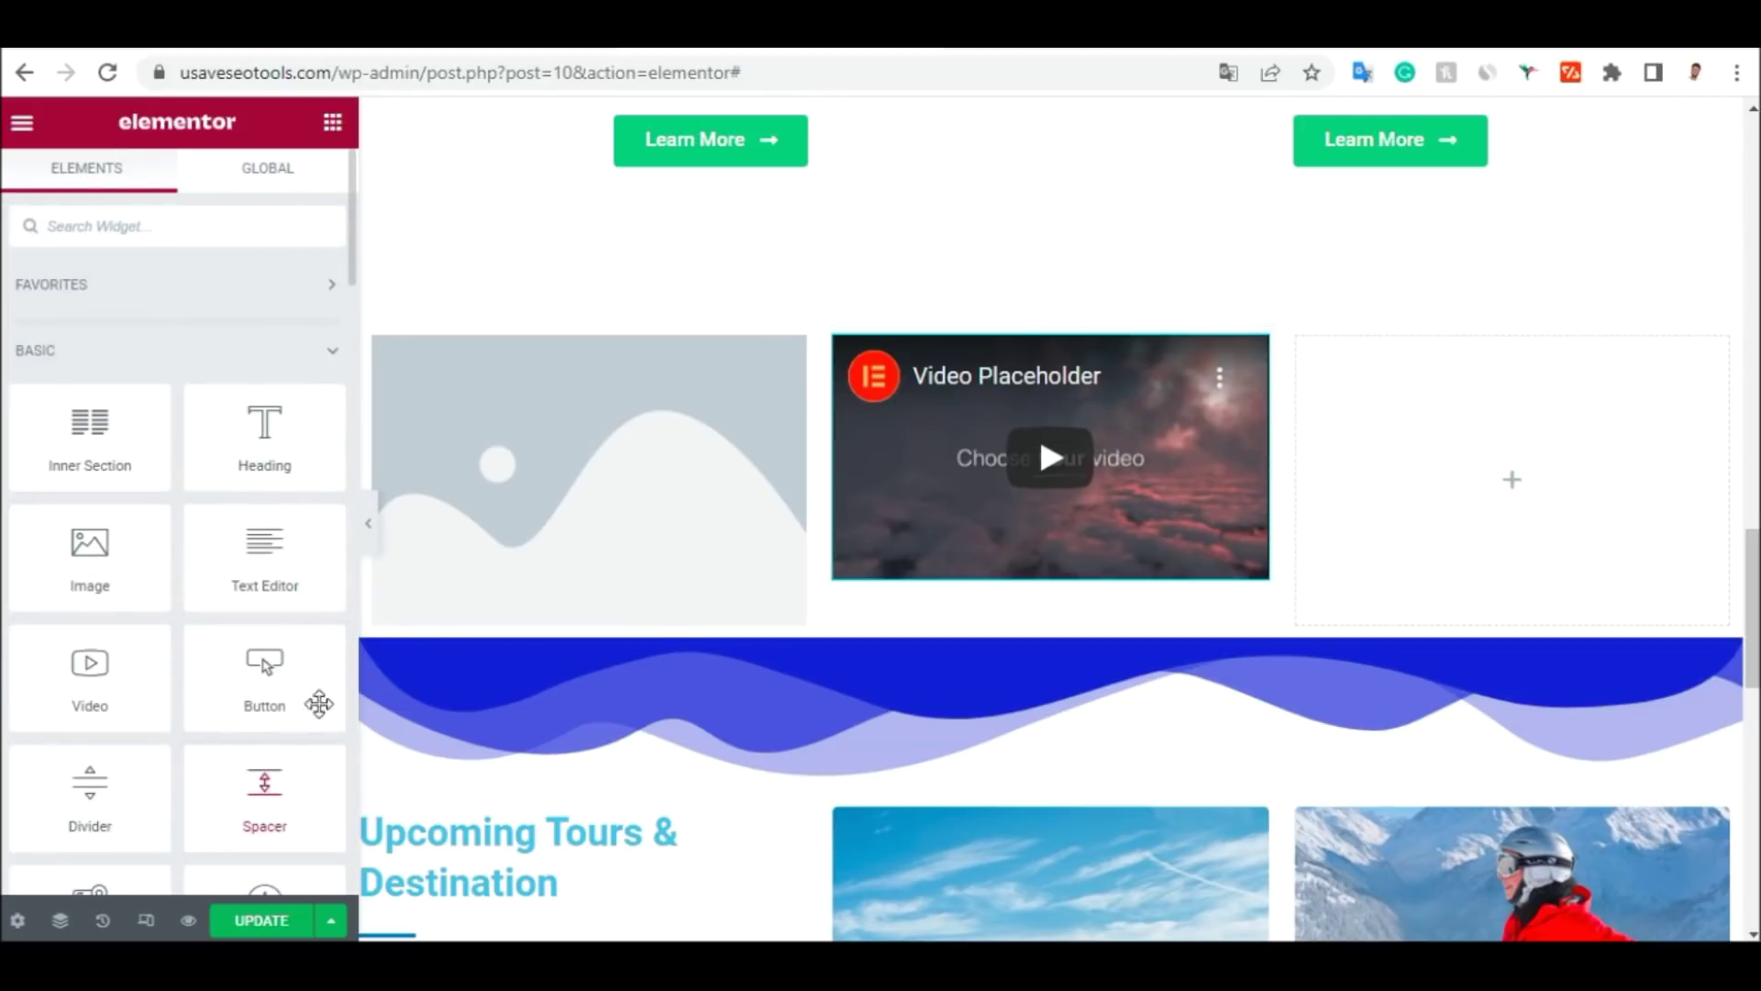
left_click(349, 249)
left_click_drag(349, 250, 360, 365)
left_click_drag(90, 549, 1422, 515)
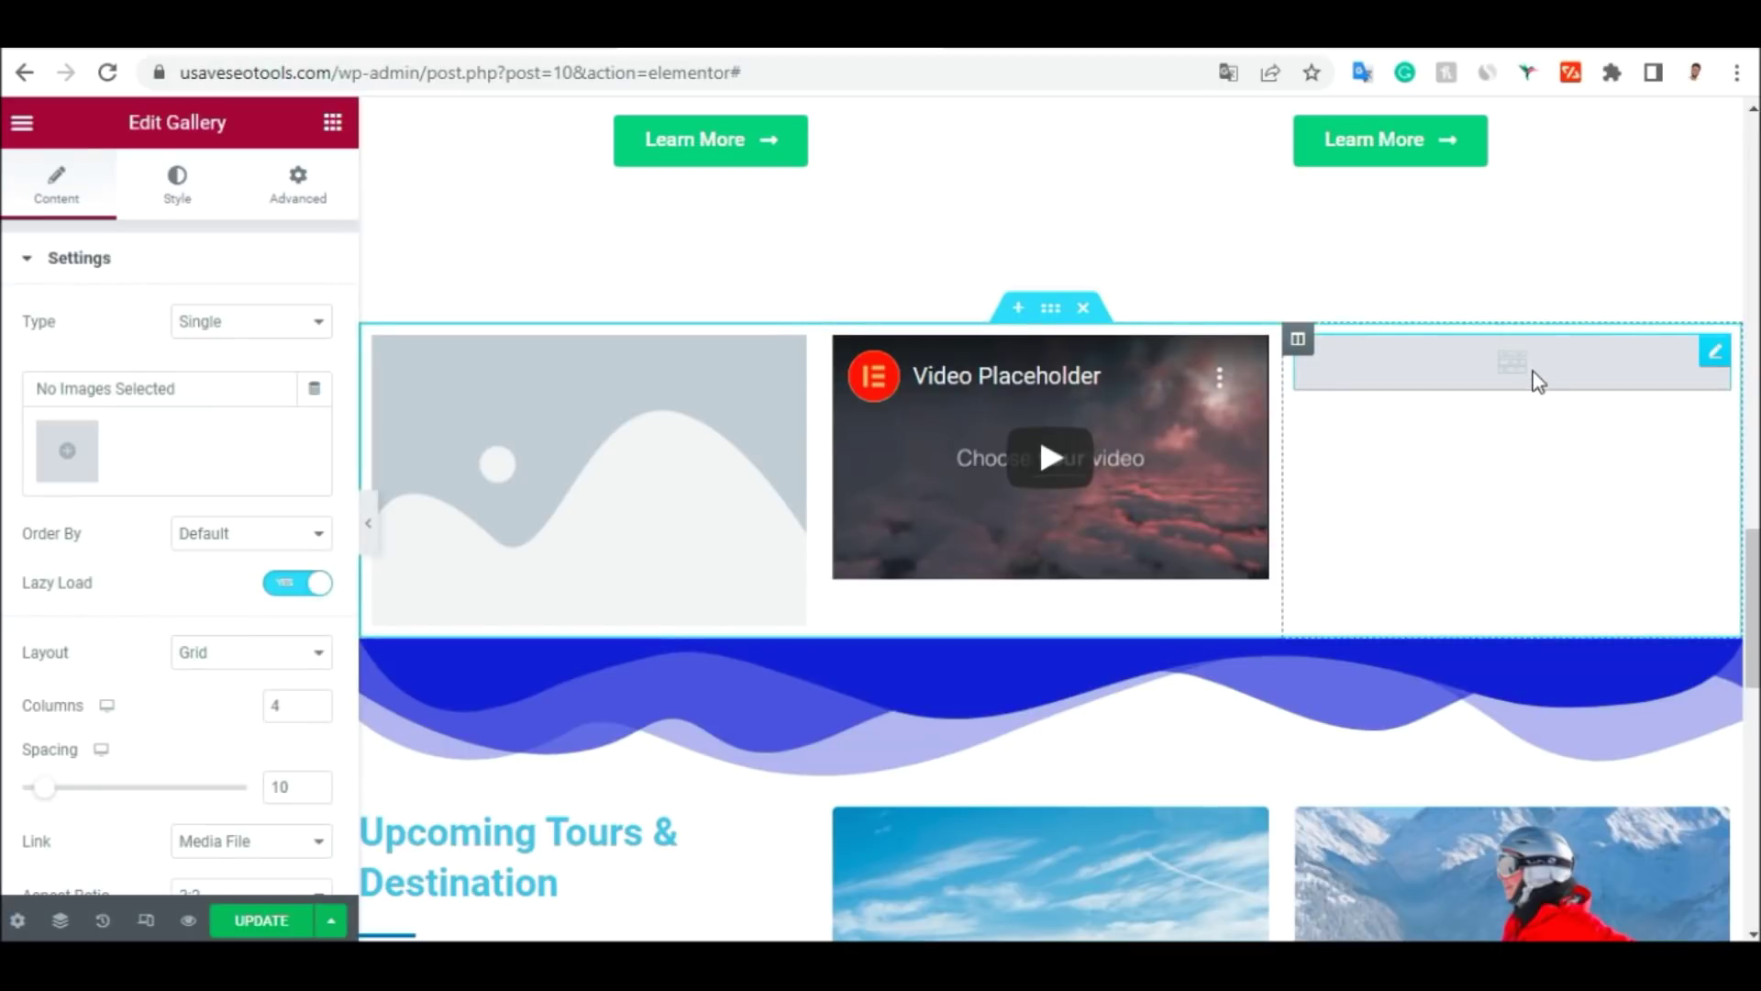
Build the gallery from the skier, cyclist and snow-hikers photos, insert it, and save the page.
left_click(74, 447)
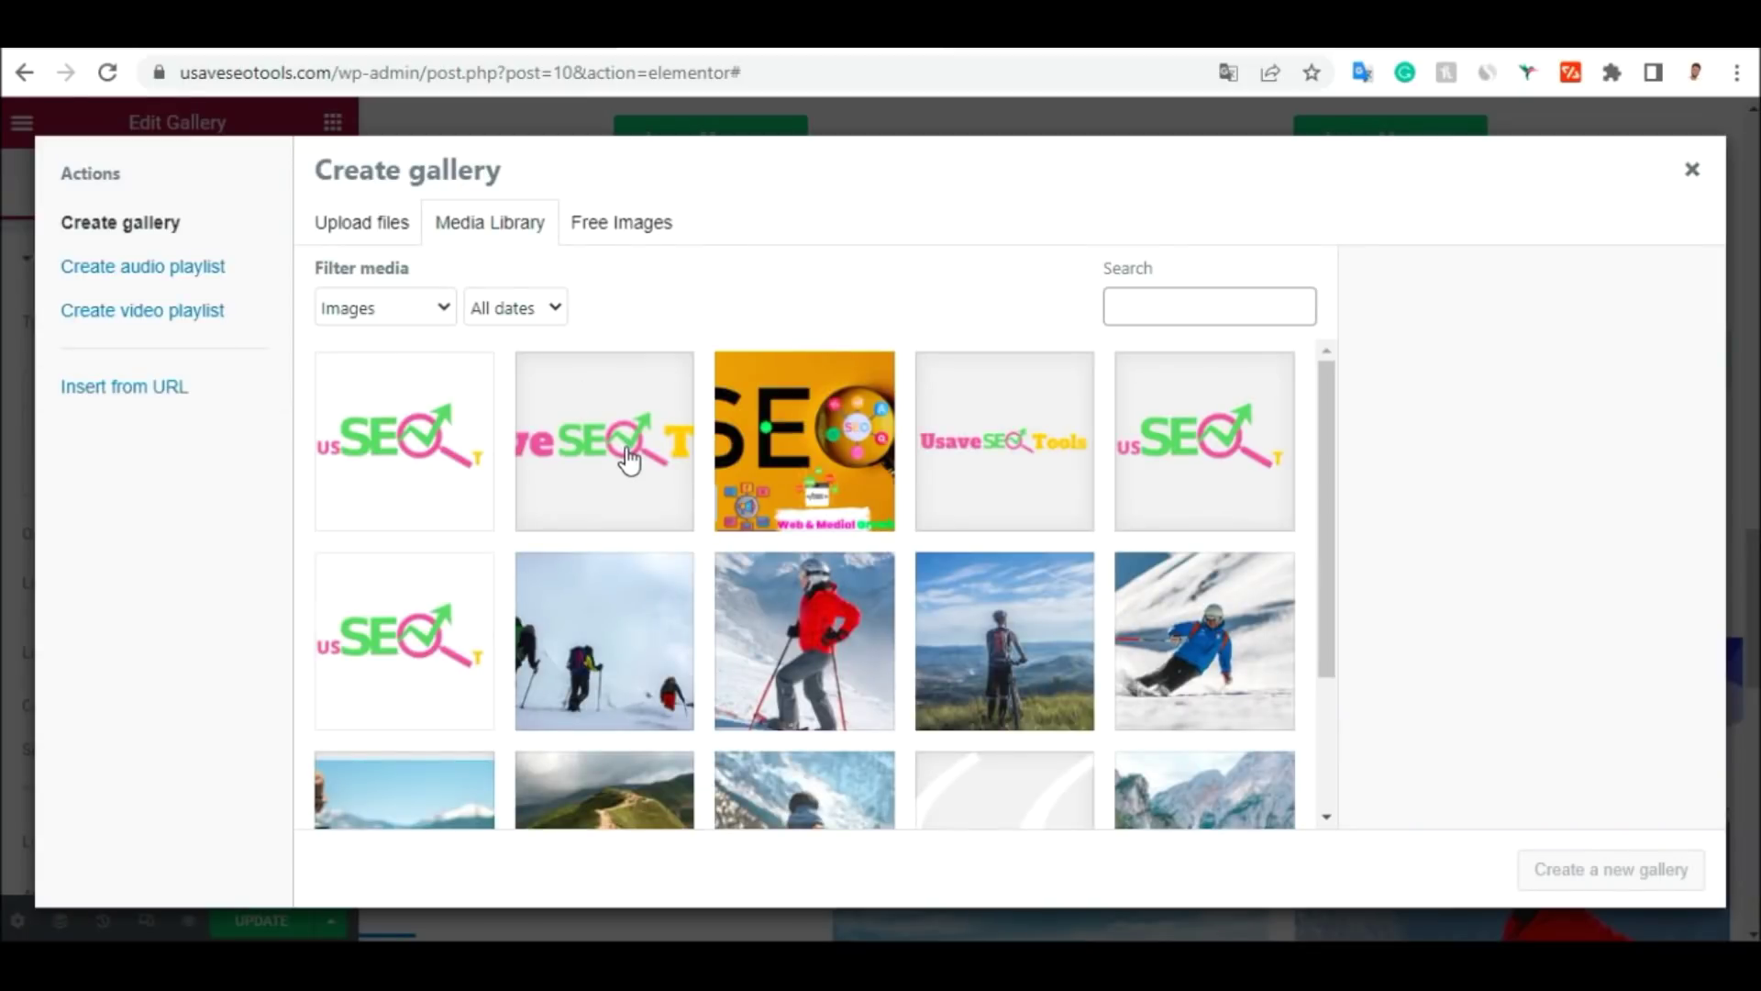
left_click(771, 684)
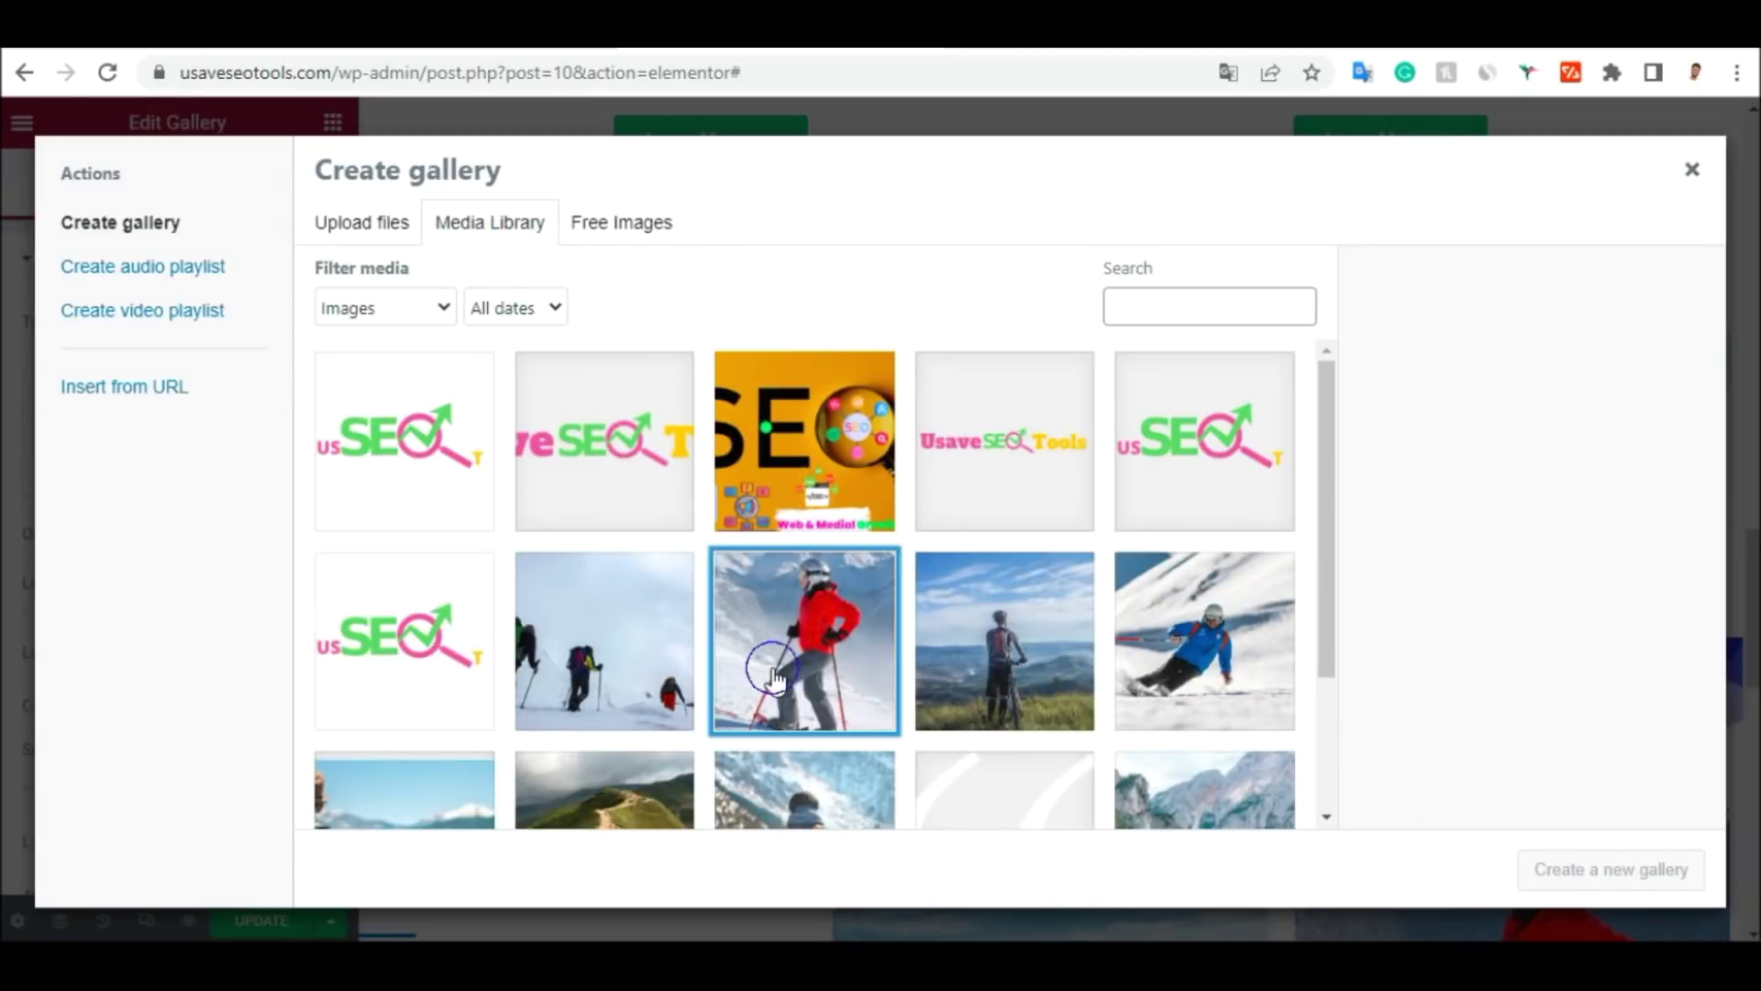
left_click(1005, 660)
left_click(653, 687)
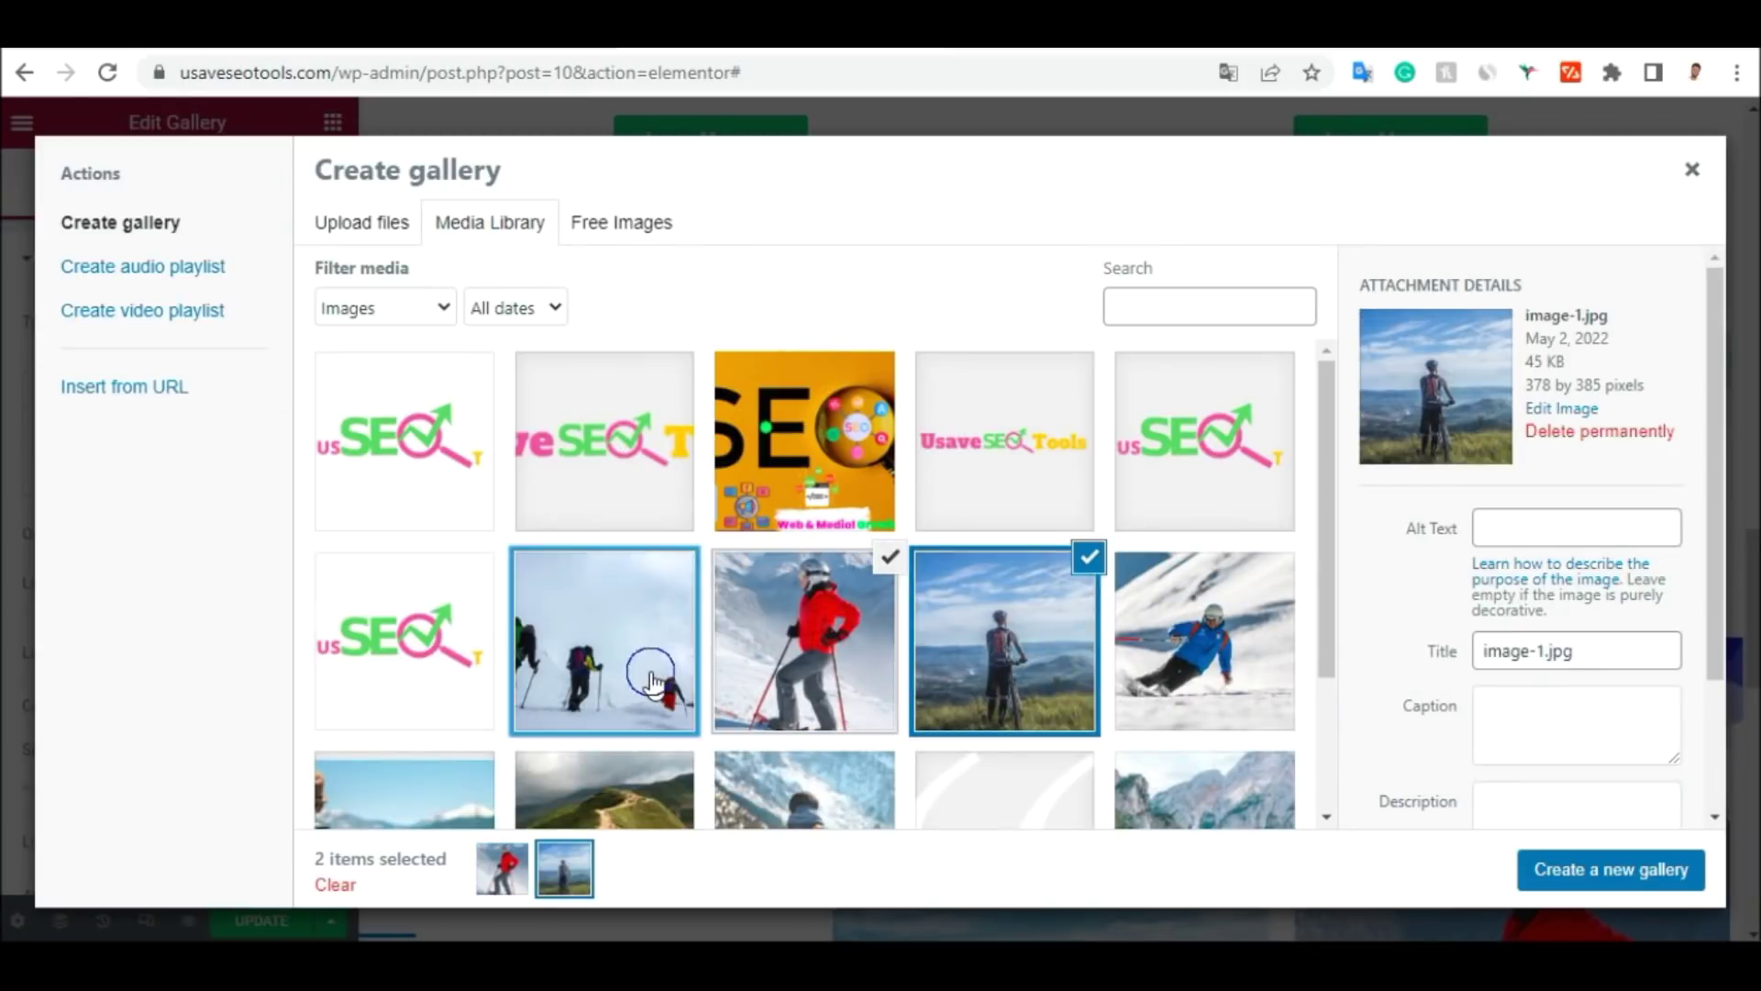
left_click(1602, 879)
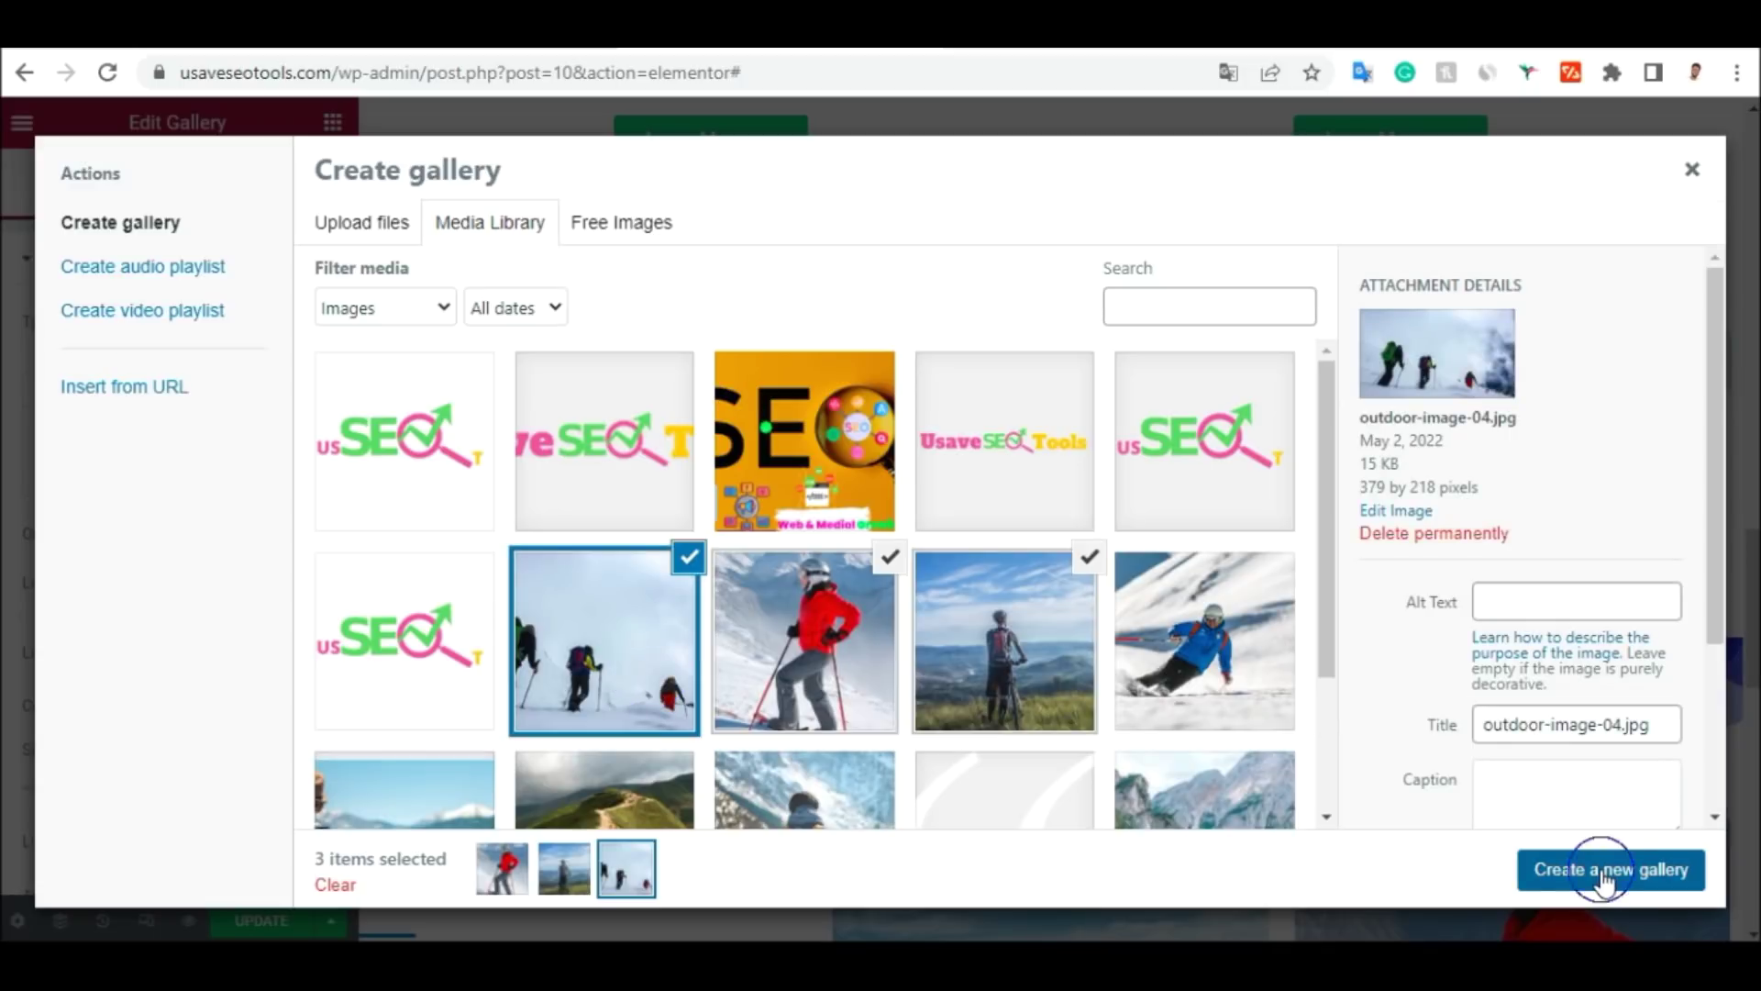
left_click(1658, 868)
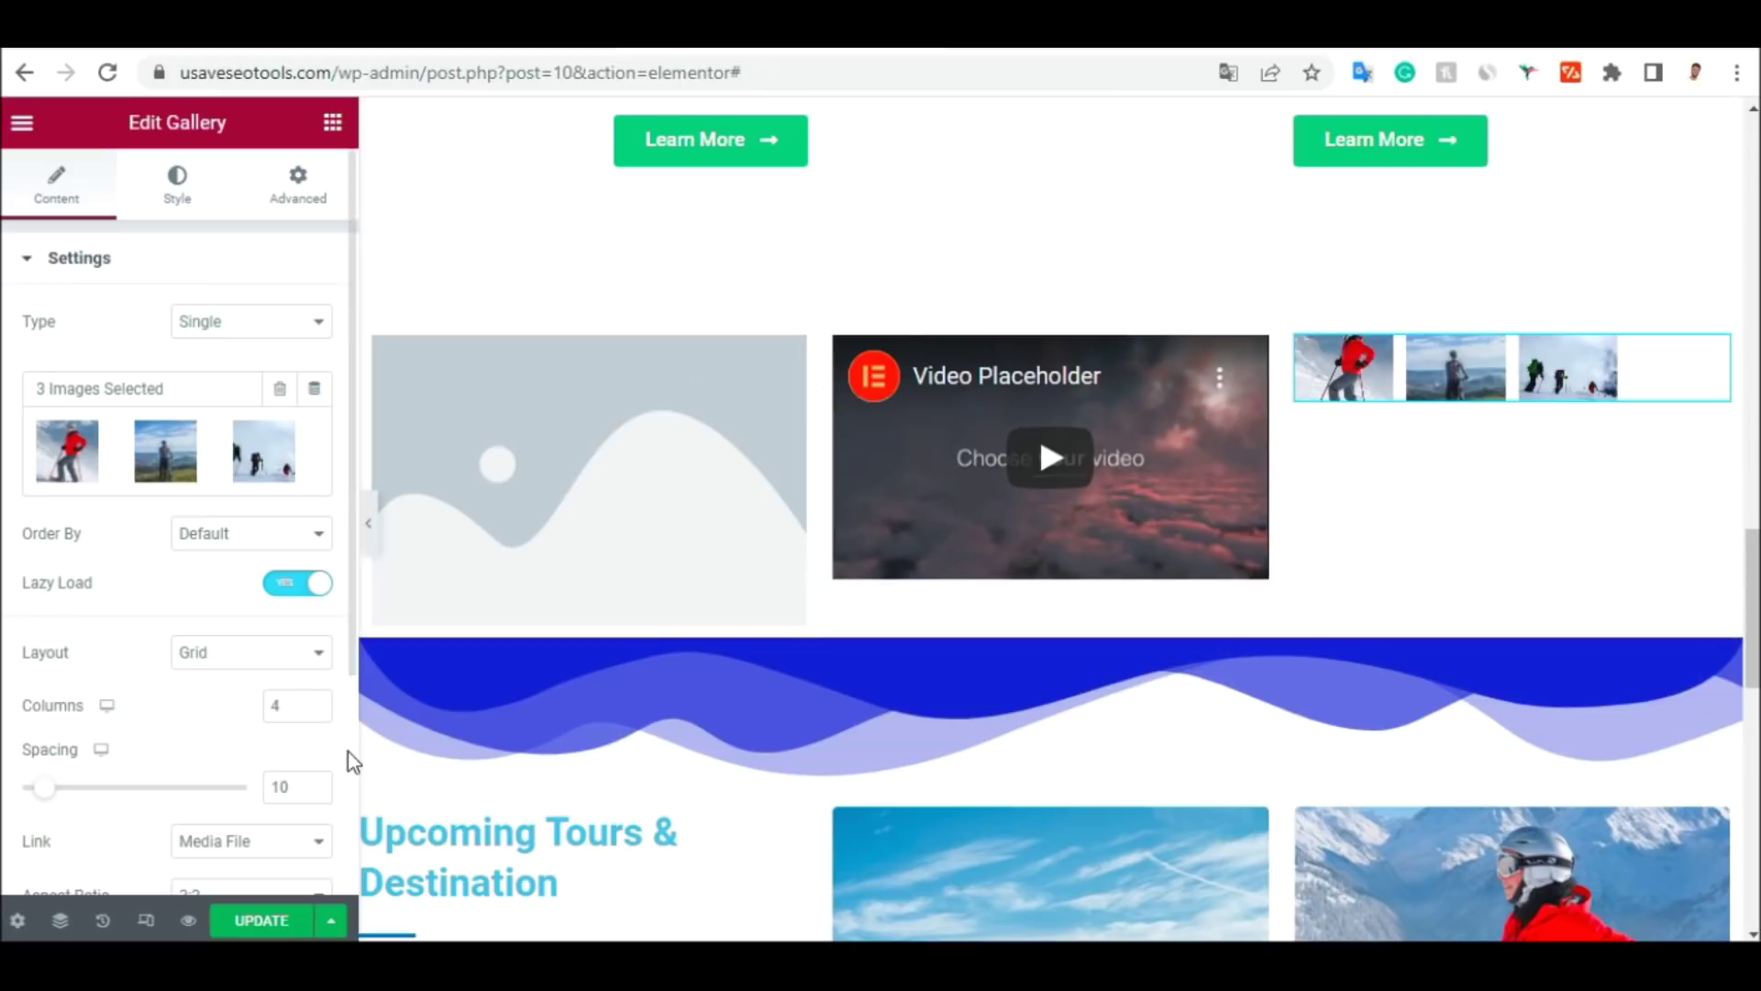
left_click(266, 923)
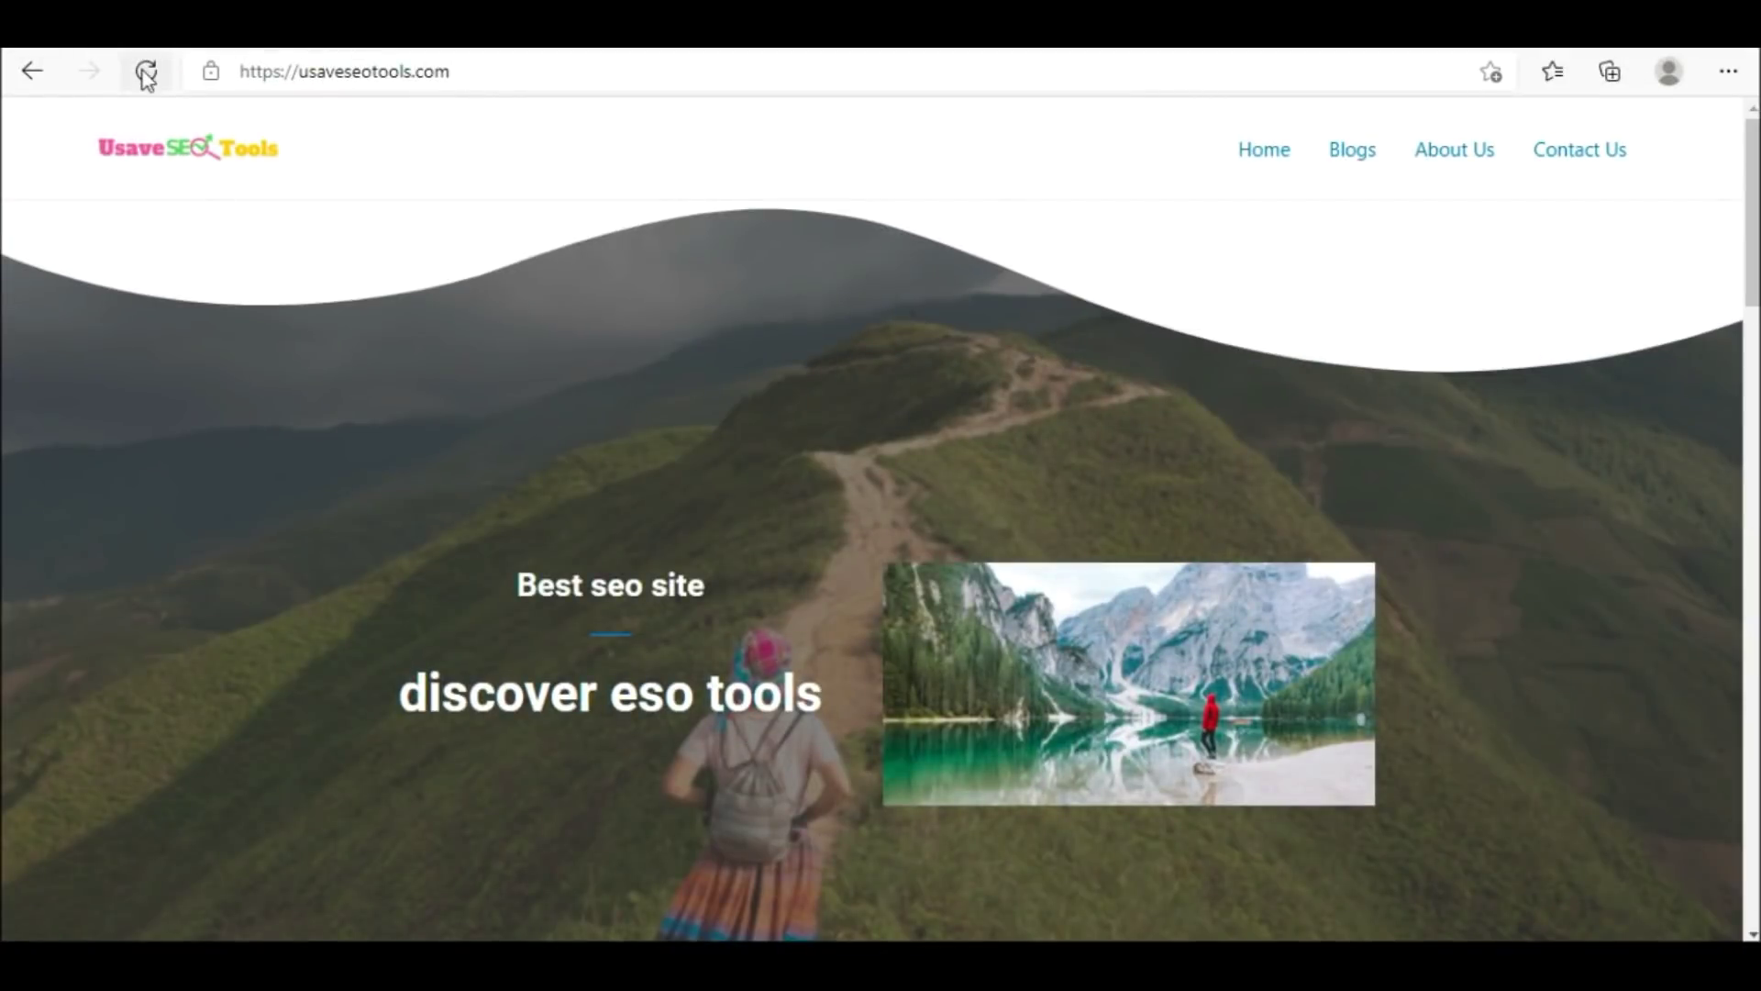
Reload the live homepage in Edge, scroll through the new section, then leave the editor.
left_click(146, 70)
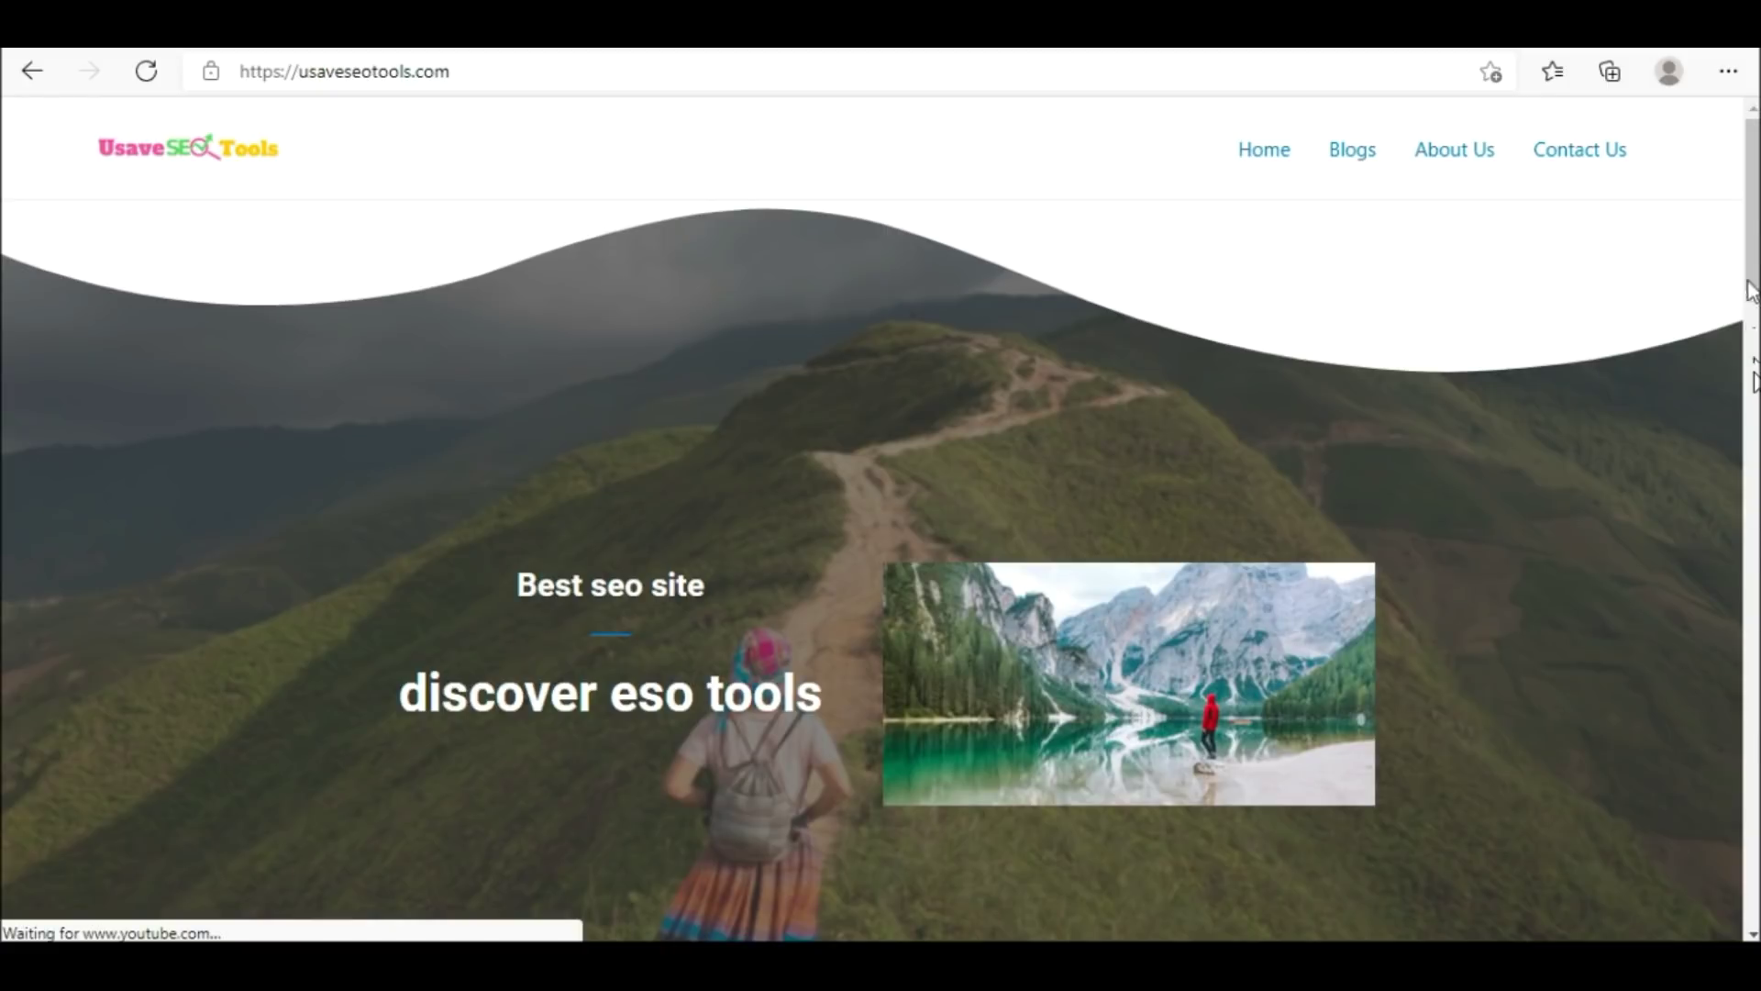
left_click_drag(1752, 275, 1747, 725)
left_click_drag(1750, 649, 1751, 543)
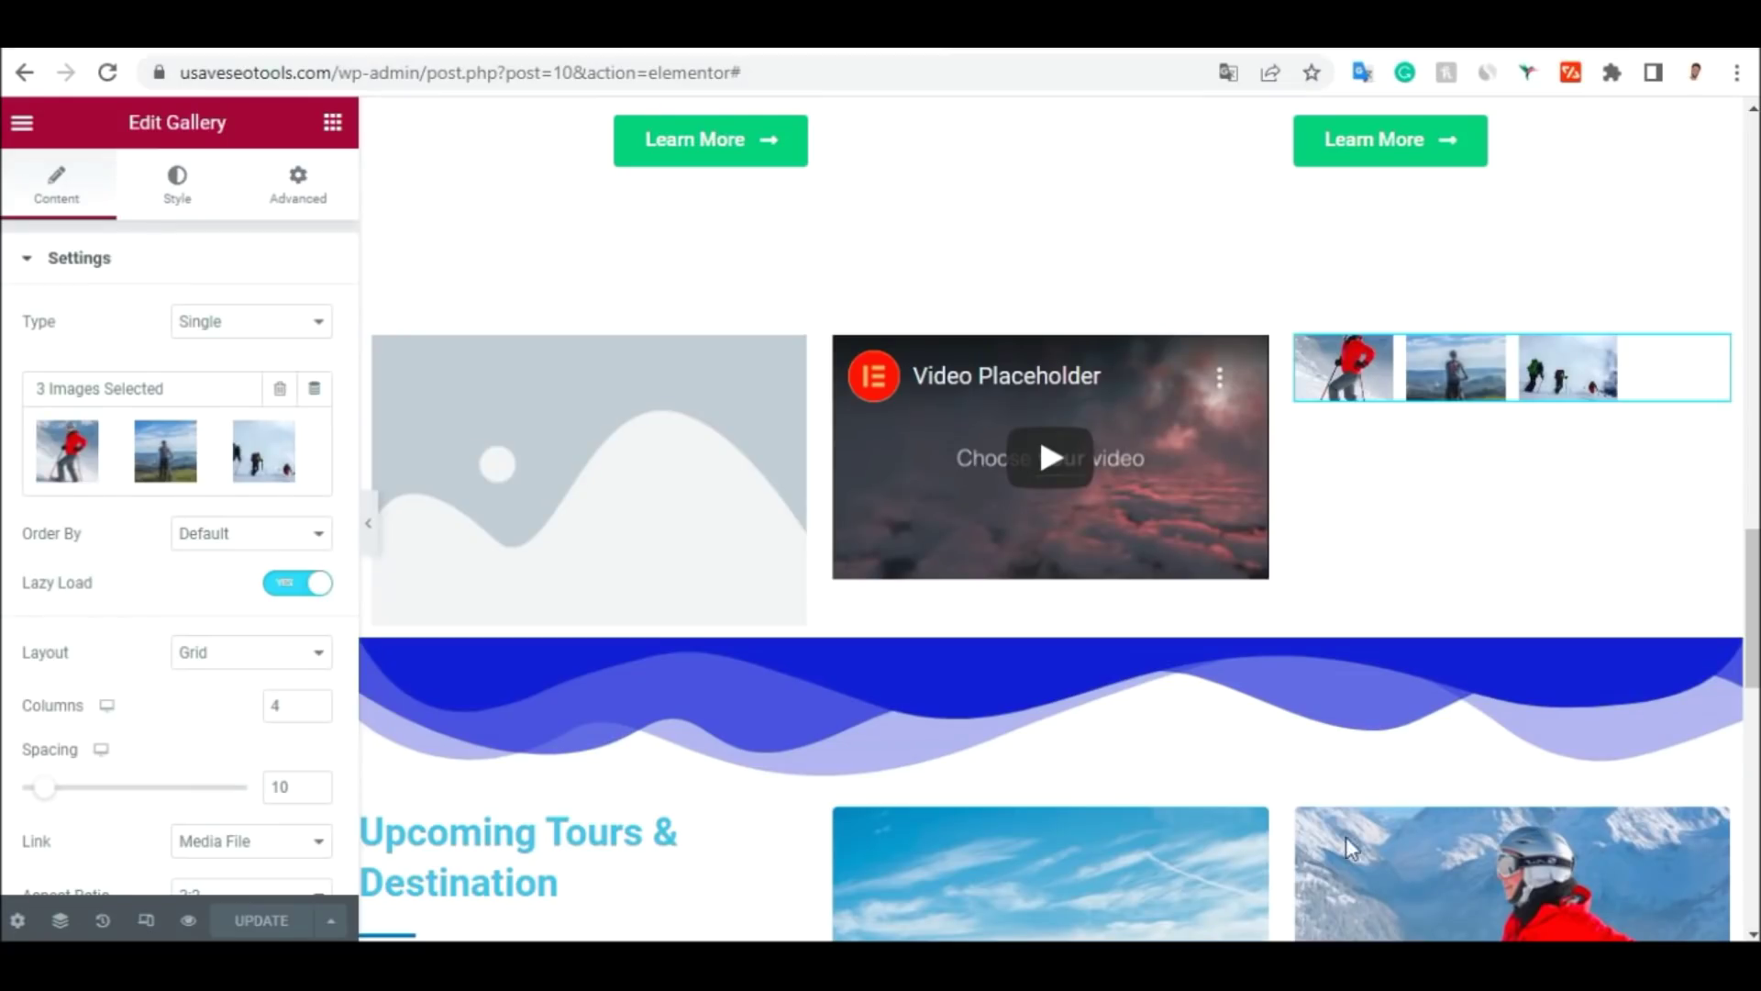
left_click_drag(1752, 608, 1753, 197)
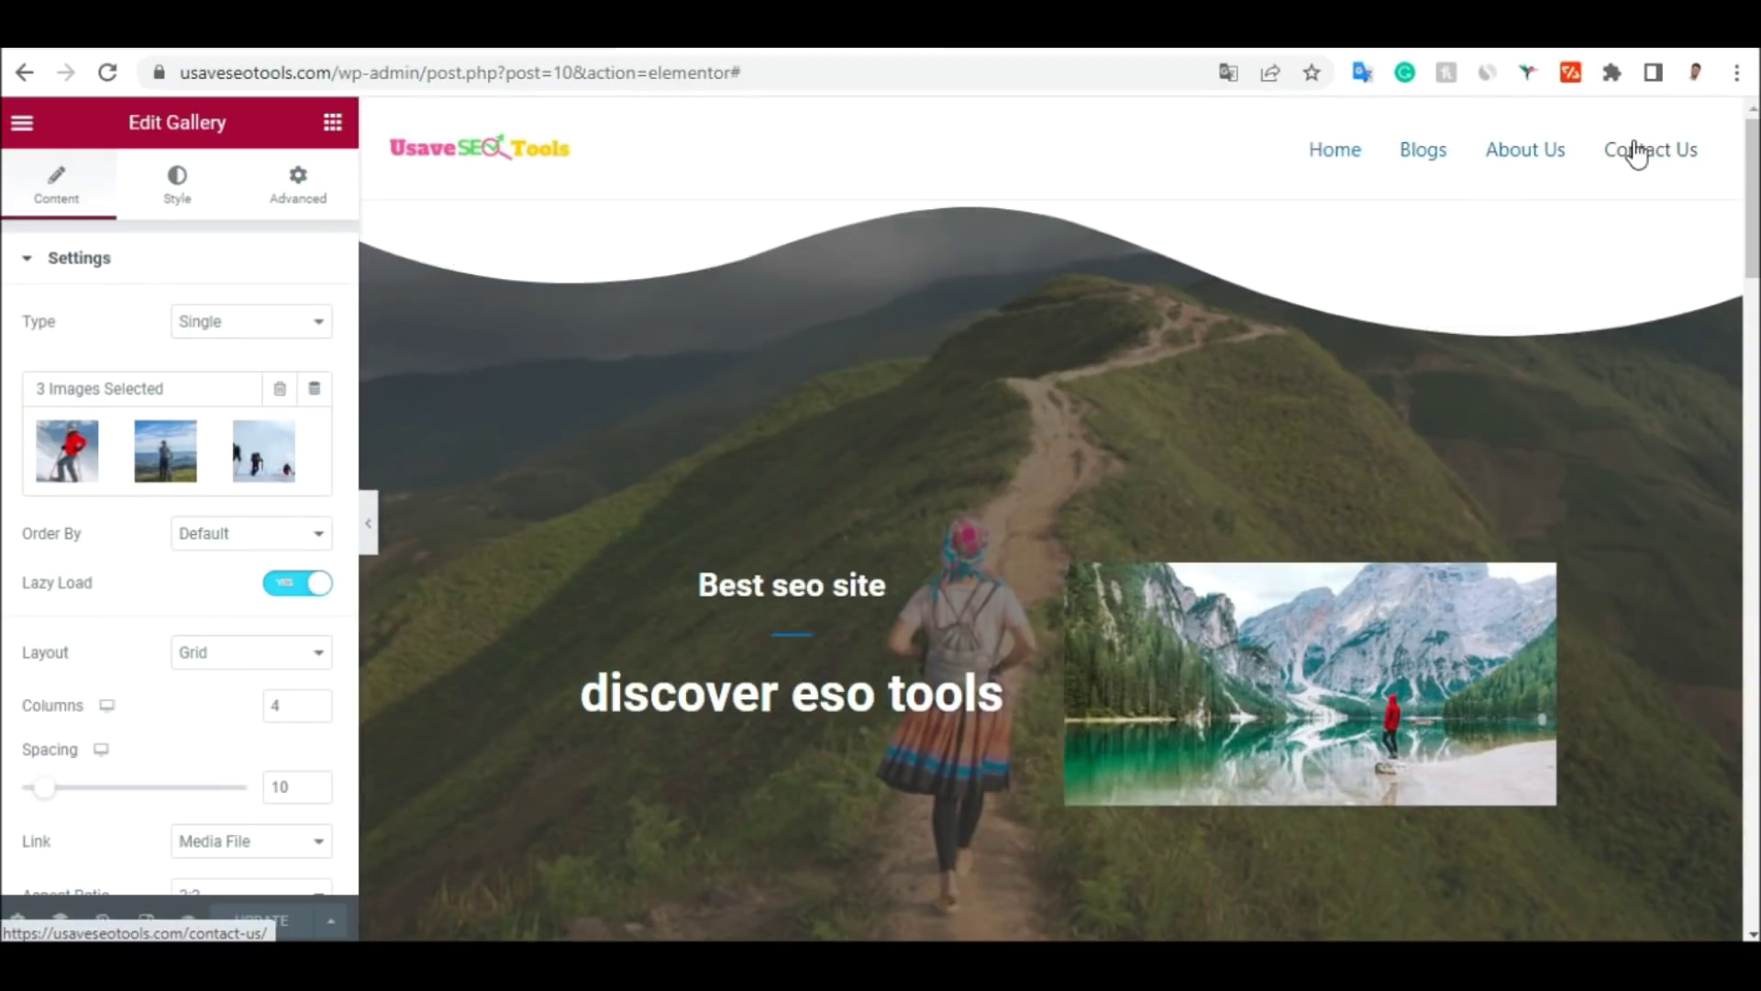
left_click(24, 81)
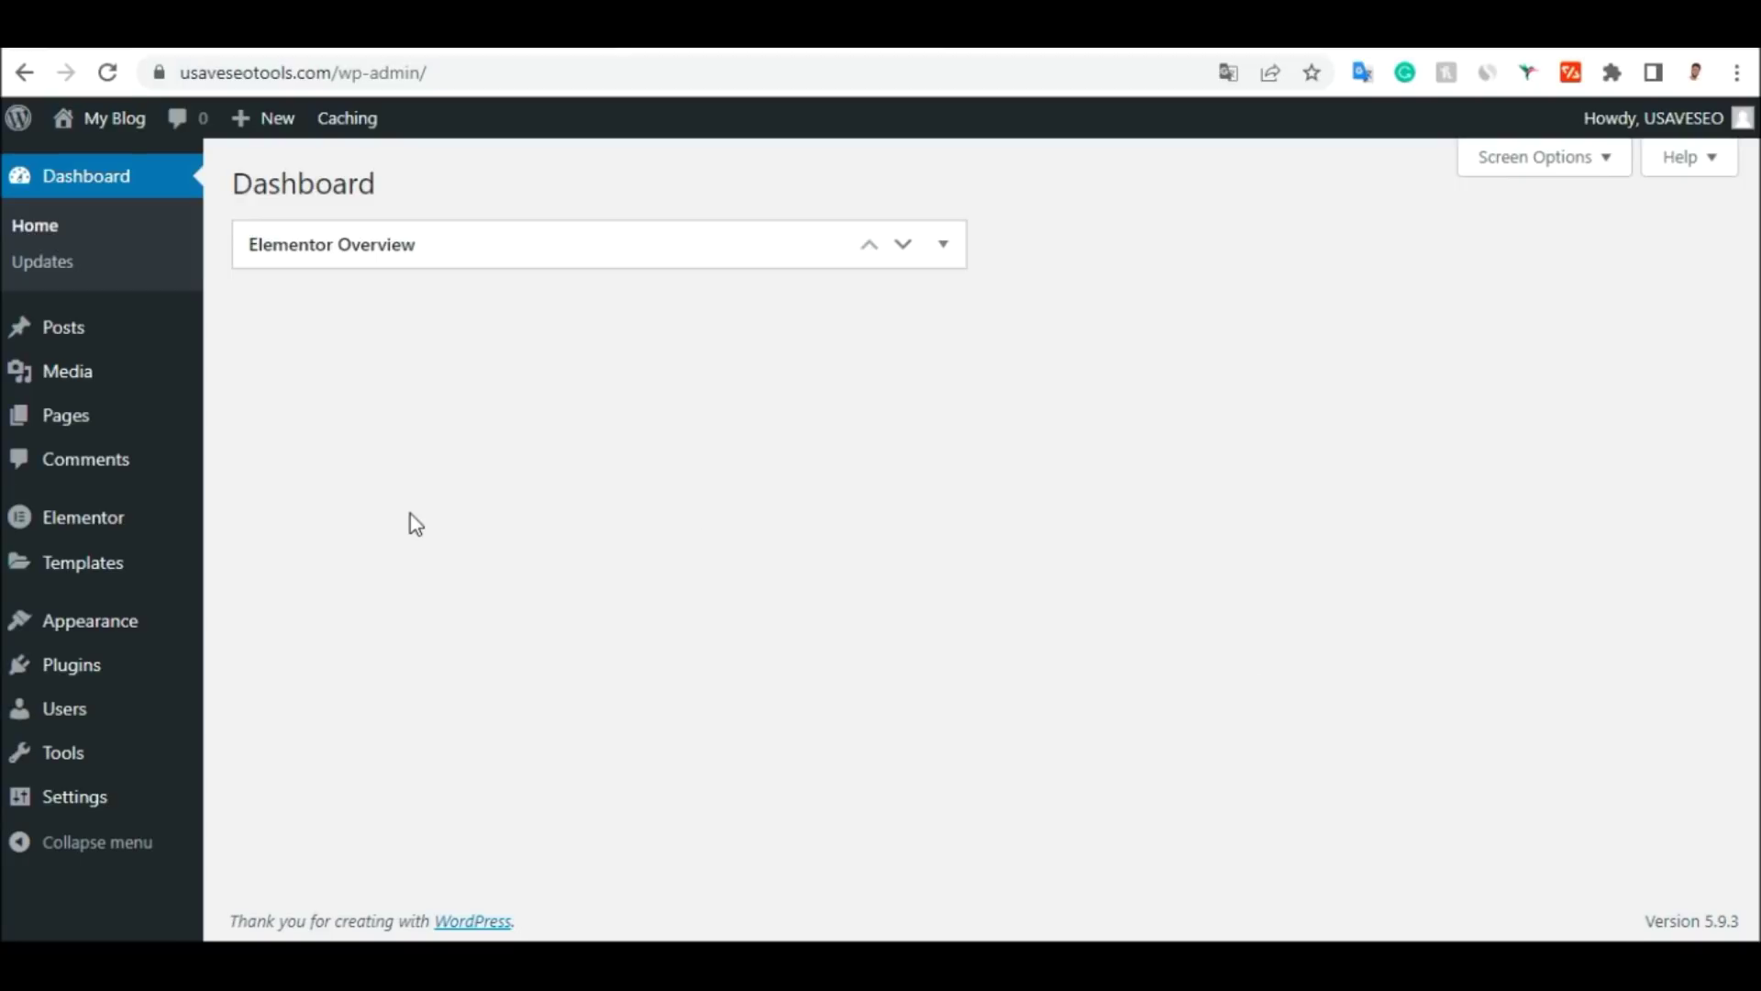
Search the plugin directory for 'forms'.
mouse_move(103, 666)
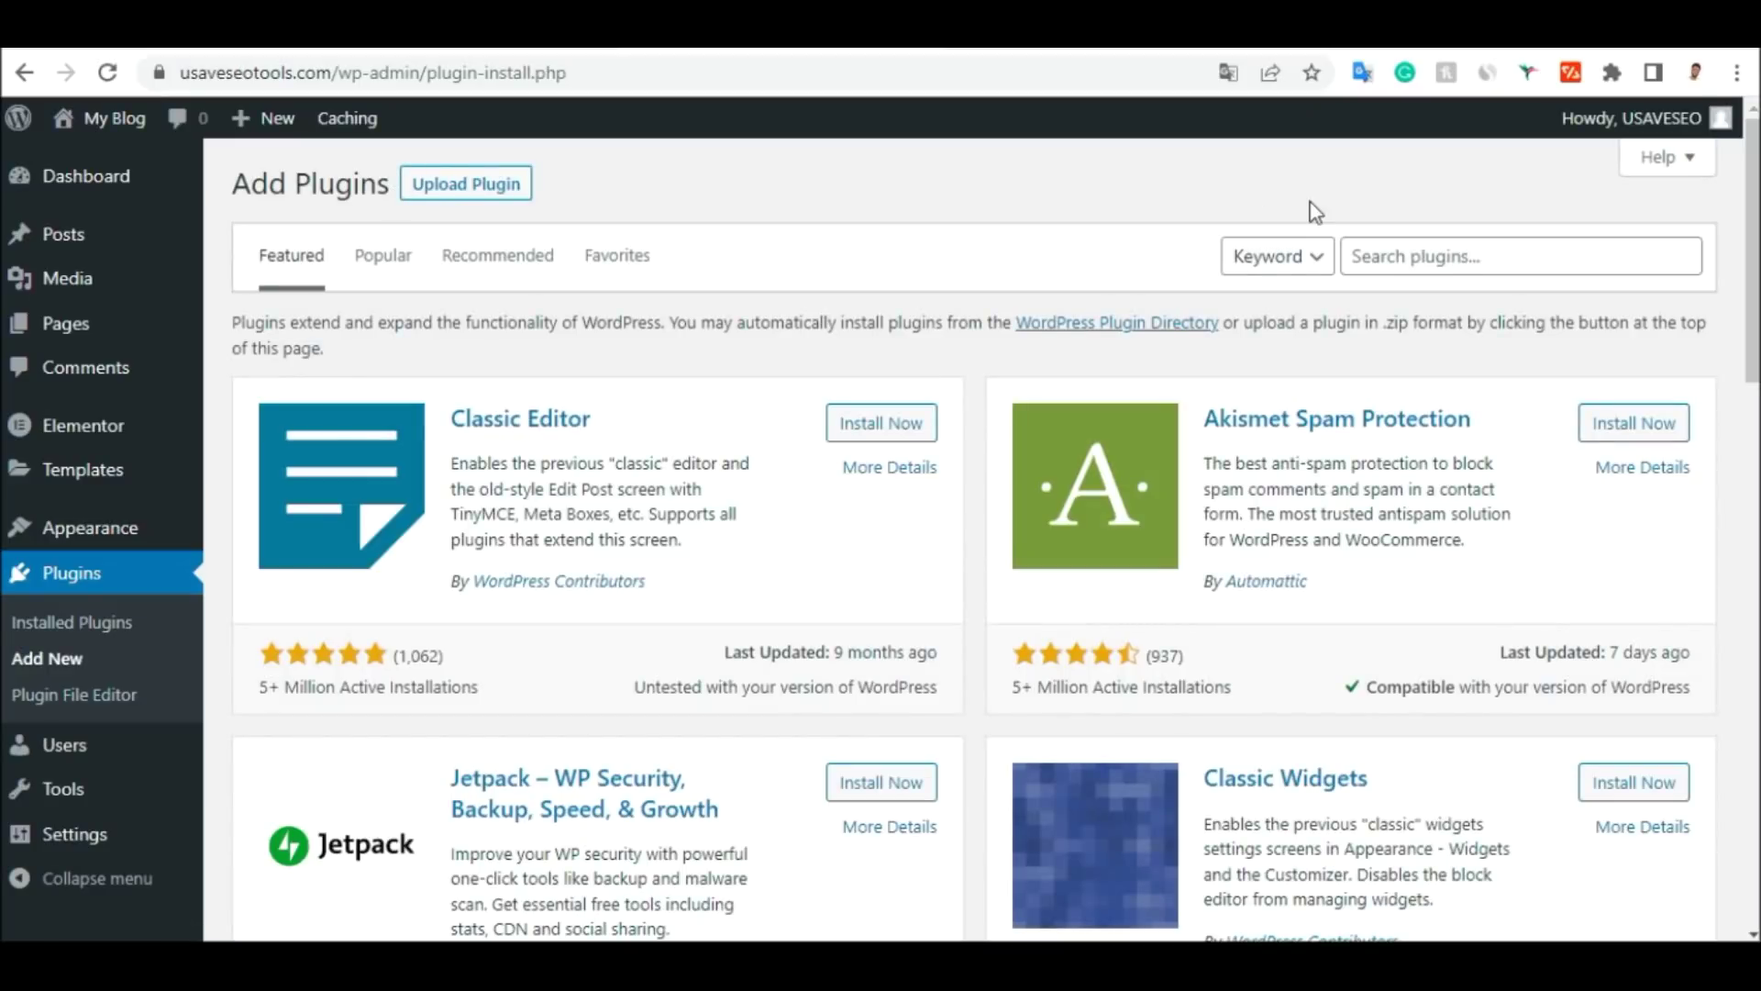
left_click(1402, 263)
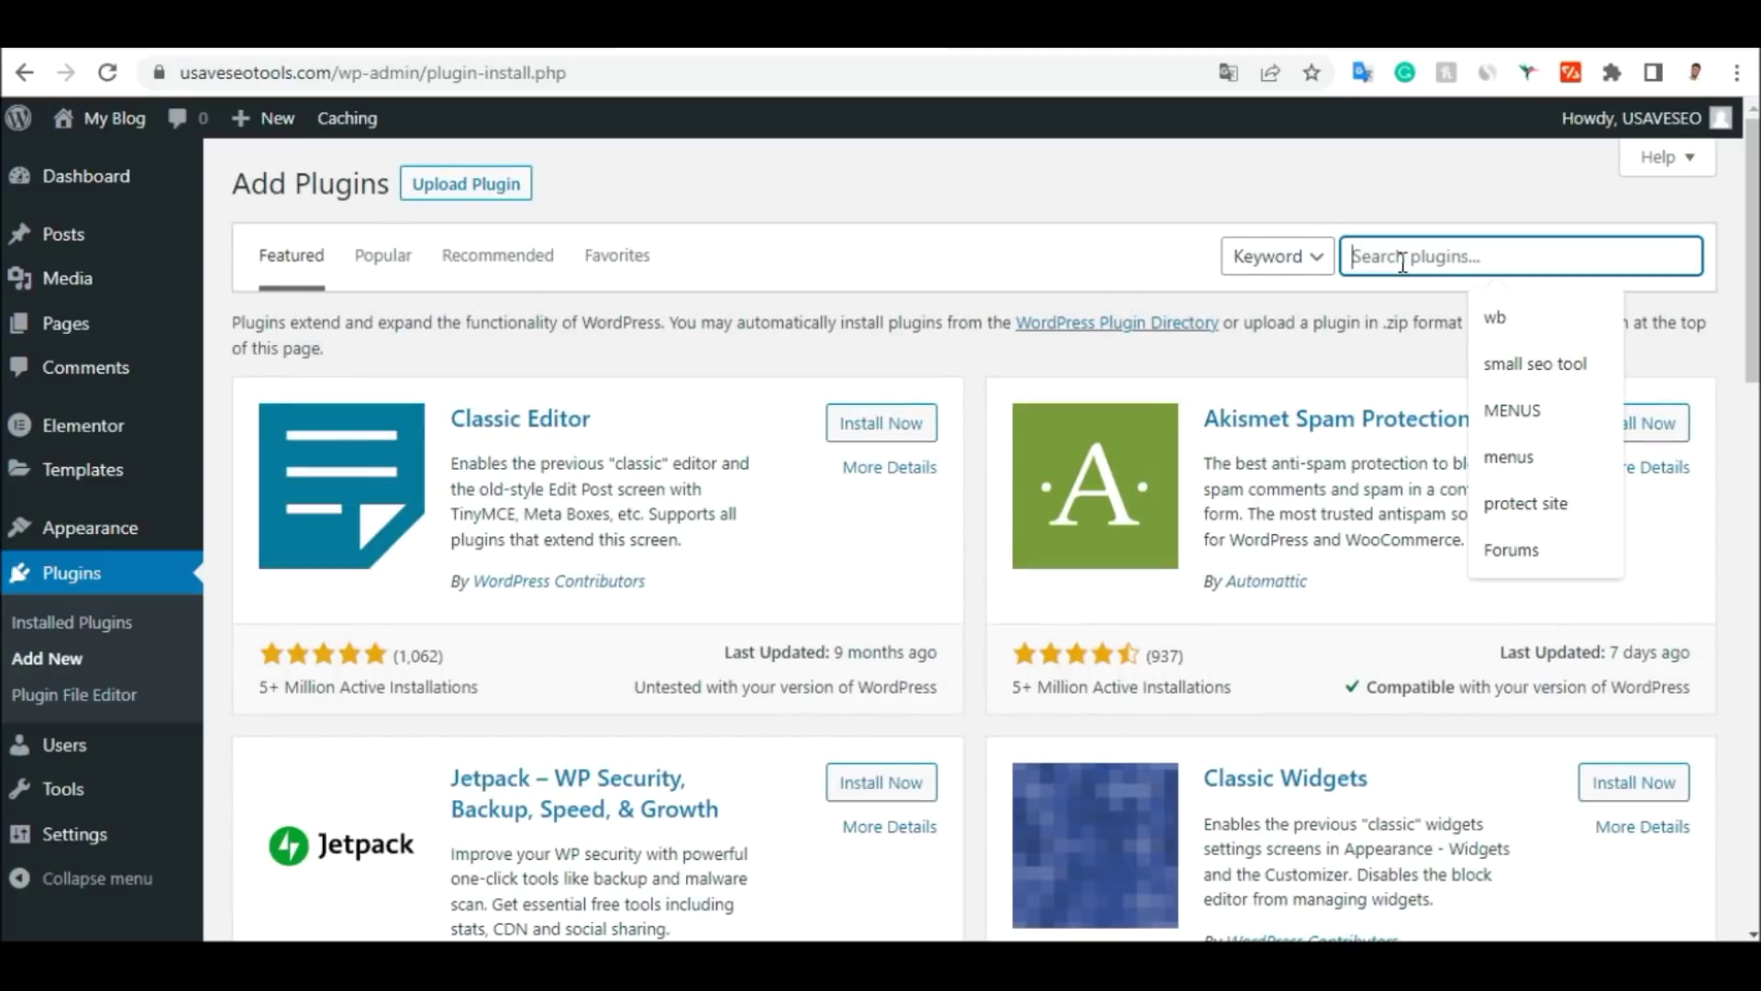
type("wpfor")
key("BackSpace")
key("BackSpace")
key("BackSpace")
key("BackSpace")
key("BackSpace")
type("form")
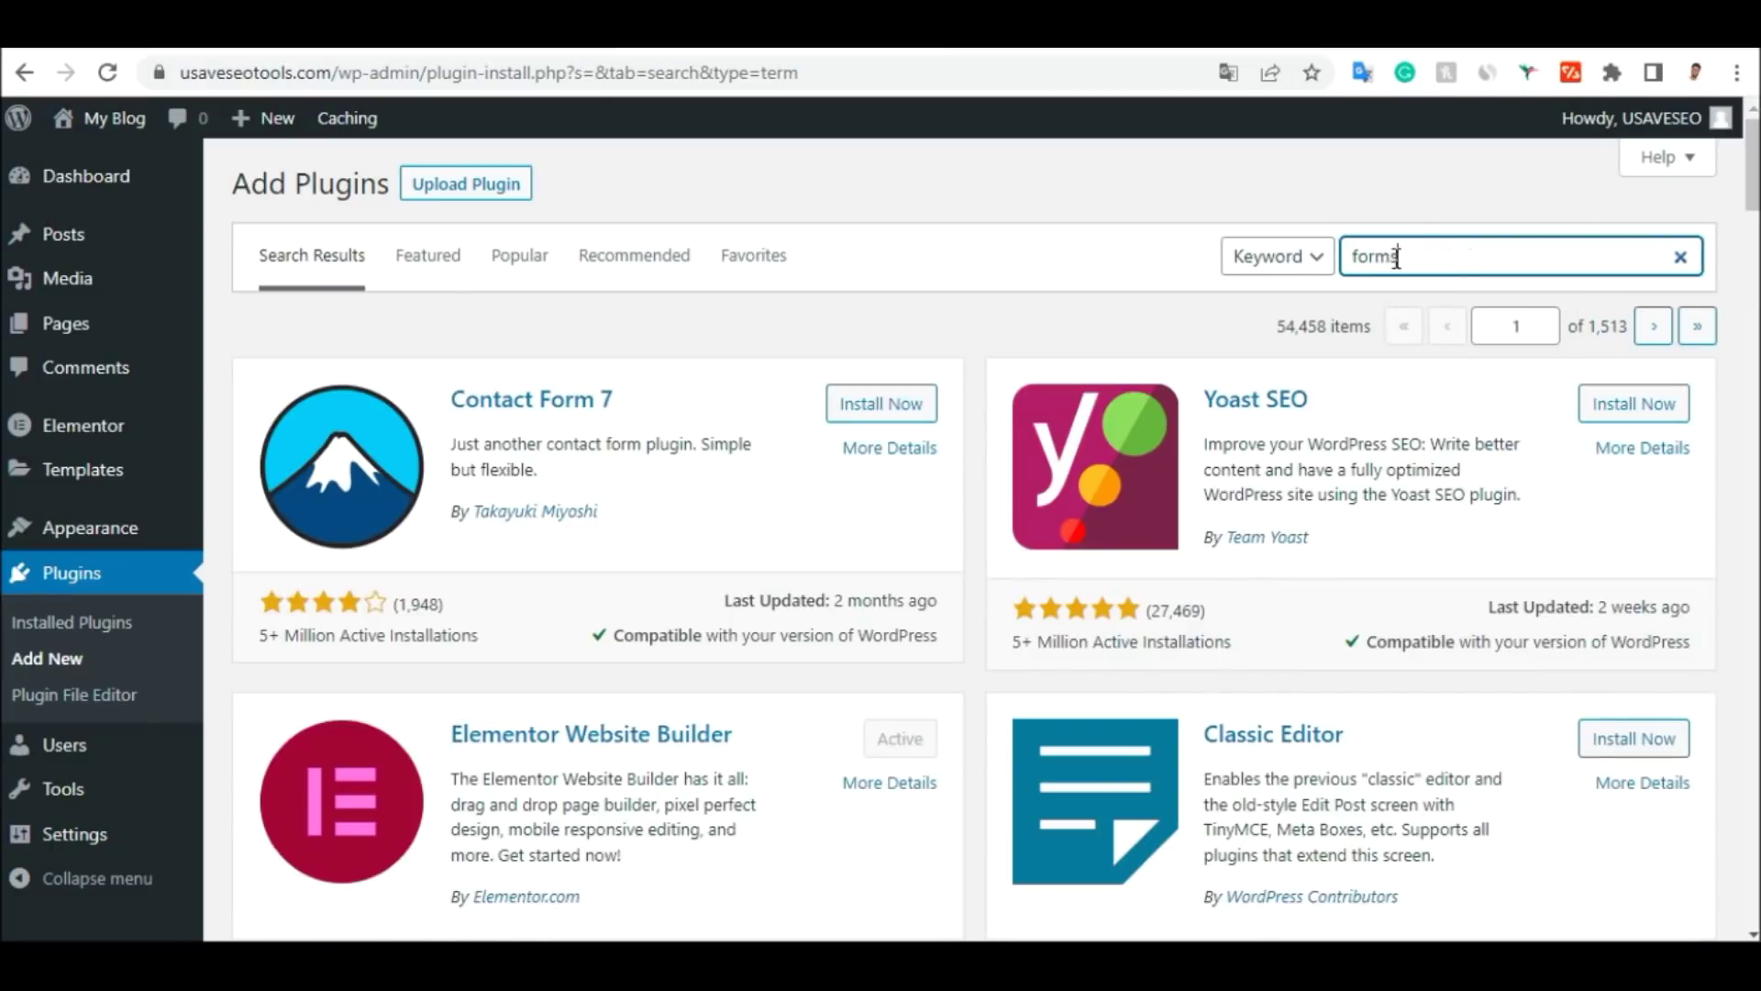
type("s")
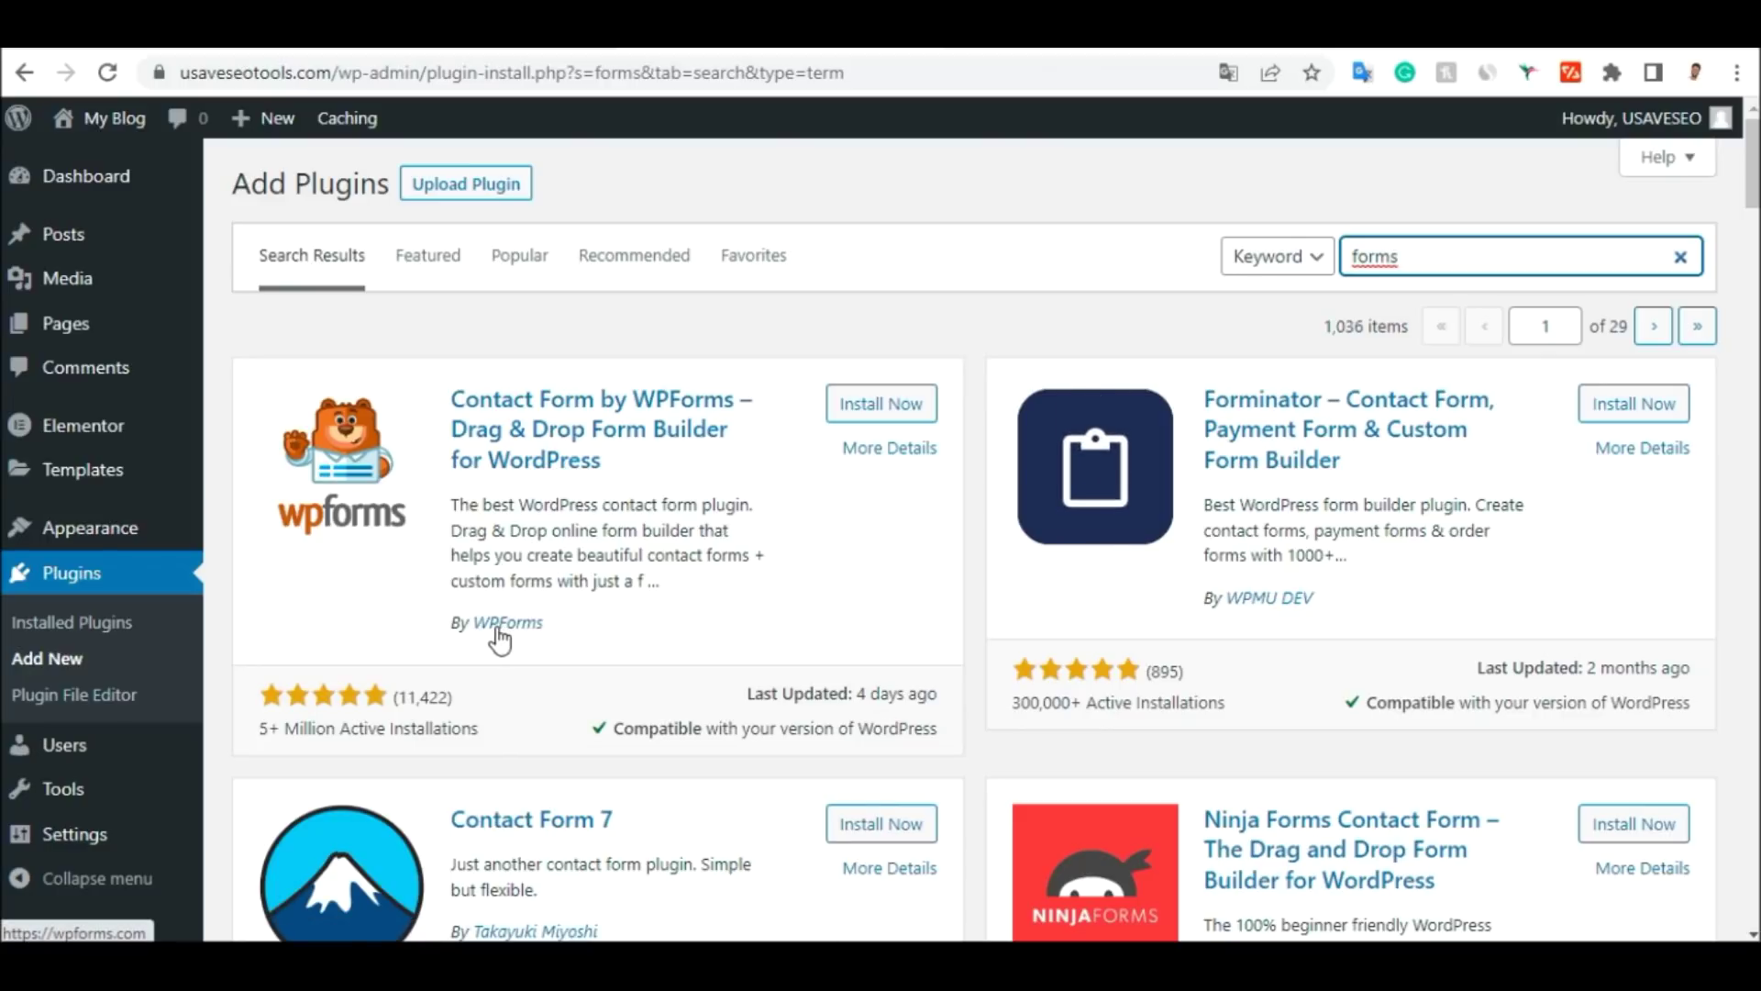
Install and activate Contact Form by WPForms.
left_click(872, 401)
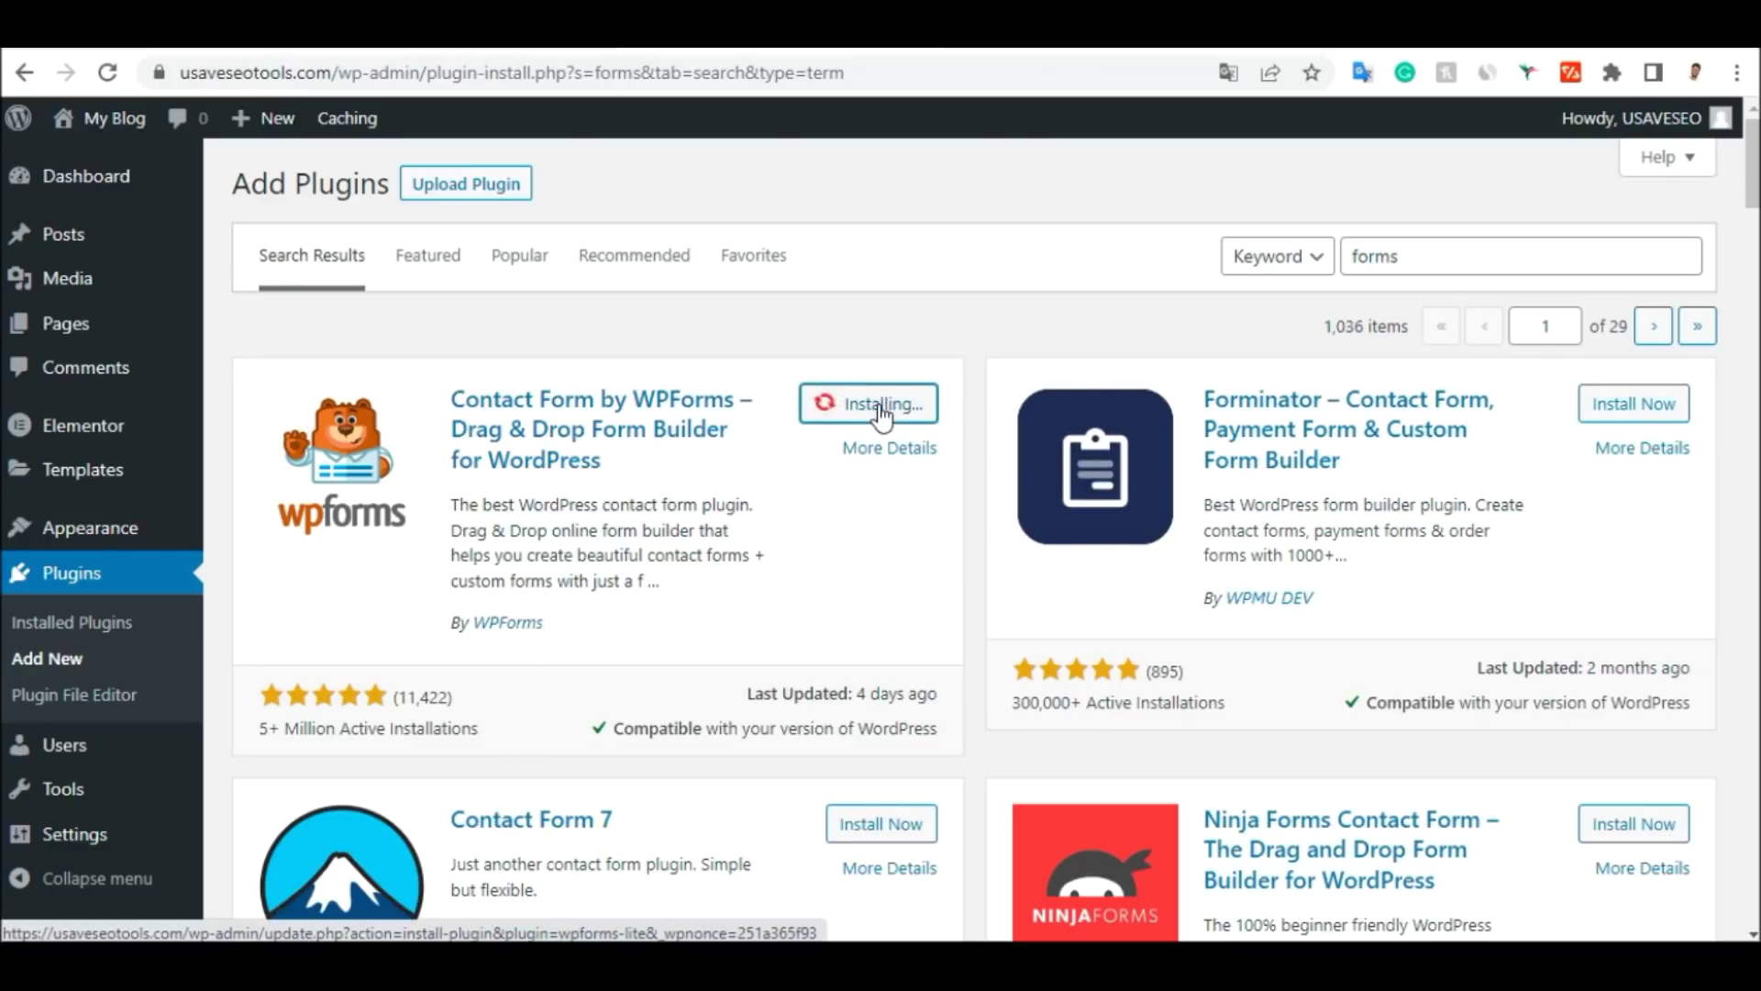
left_click_drag(878, 403, 912, 399)
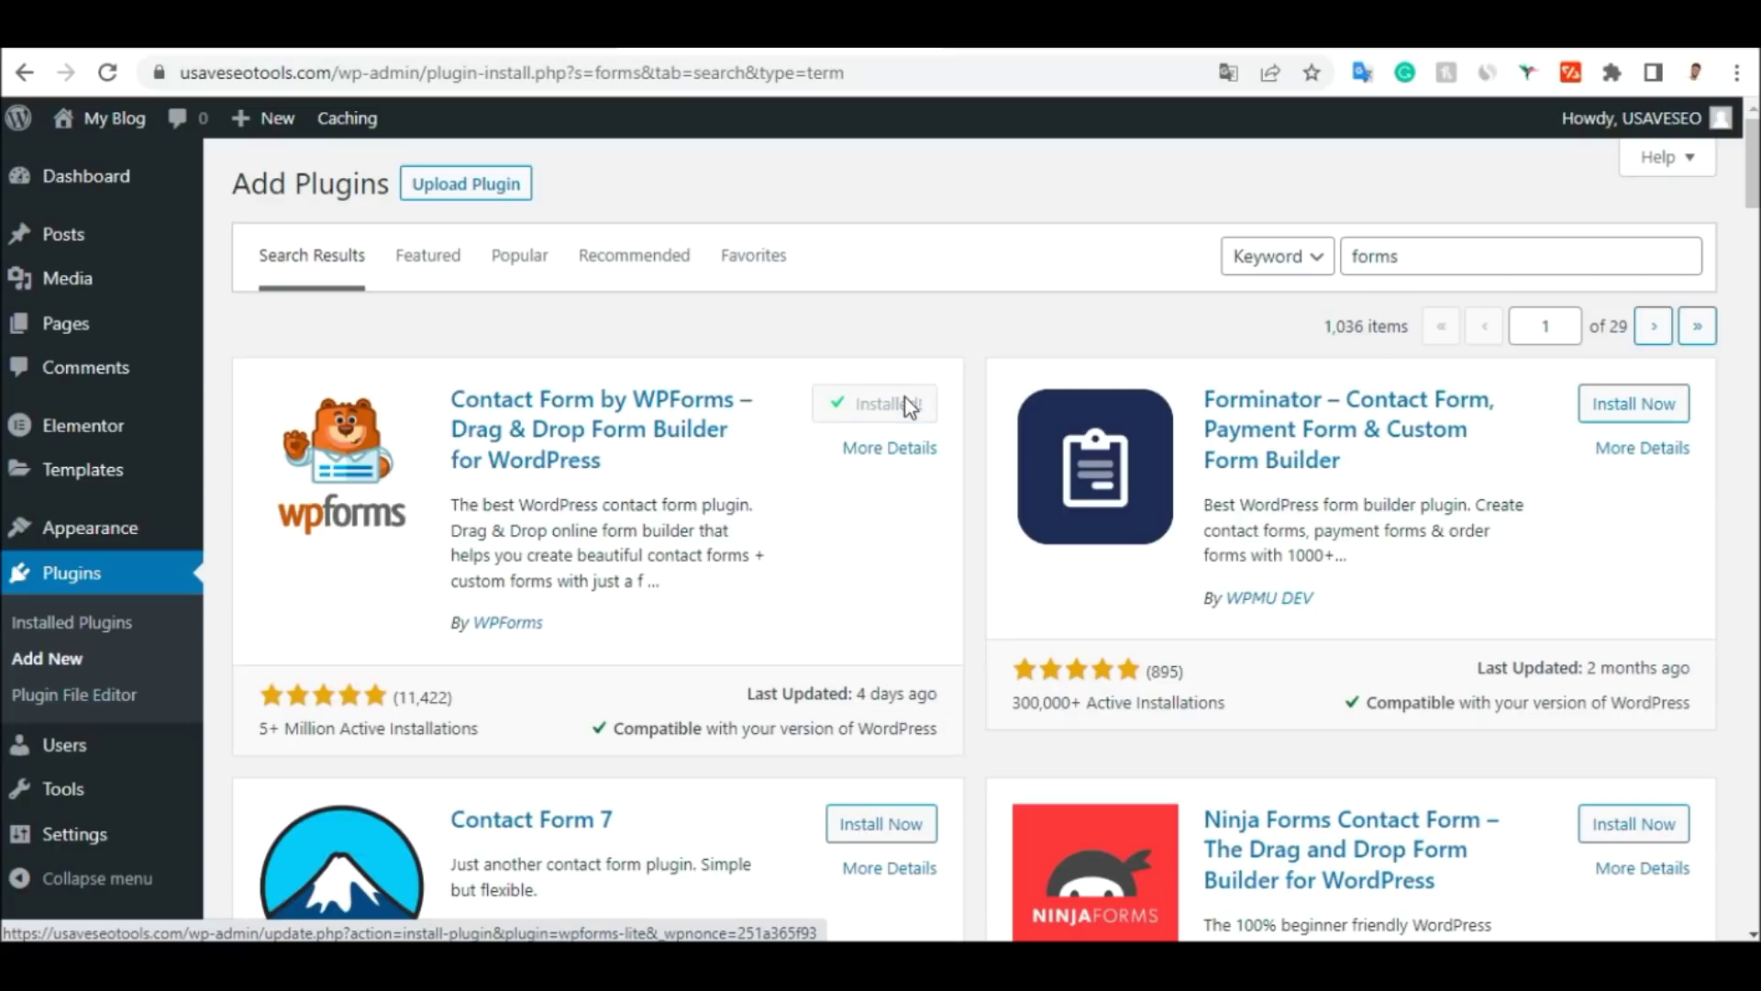
left_click(893, 408)
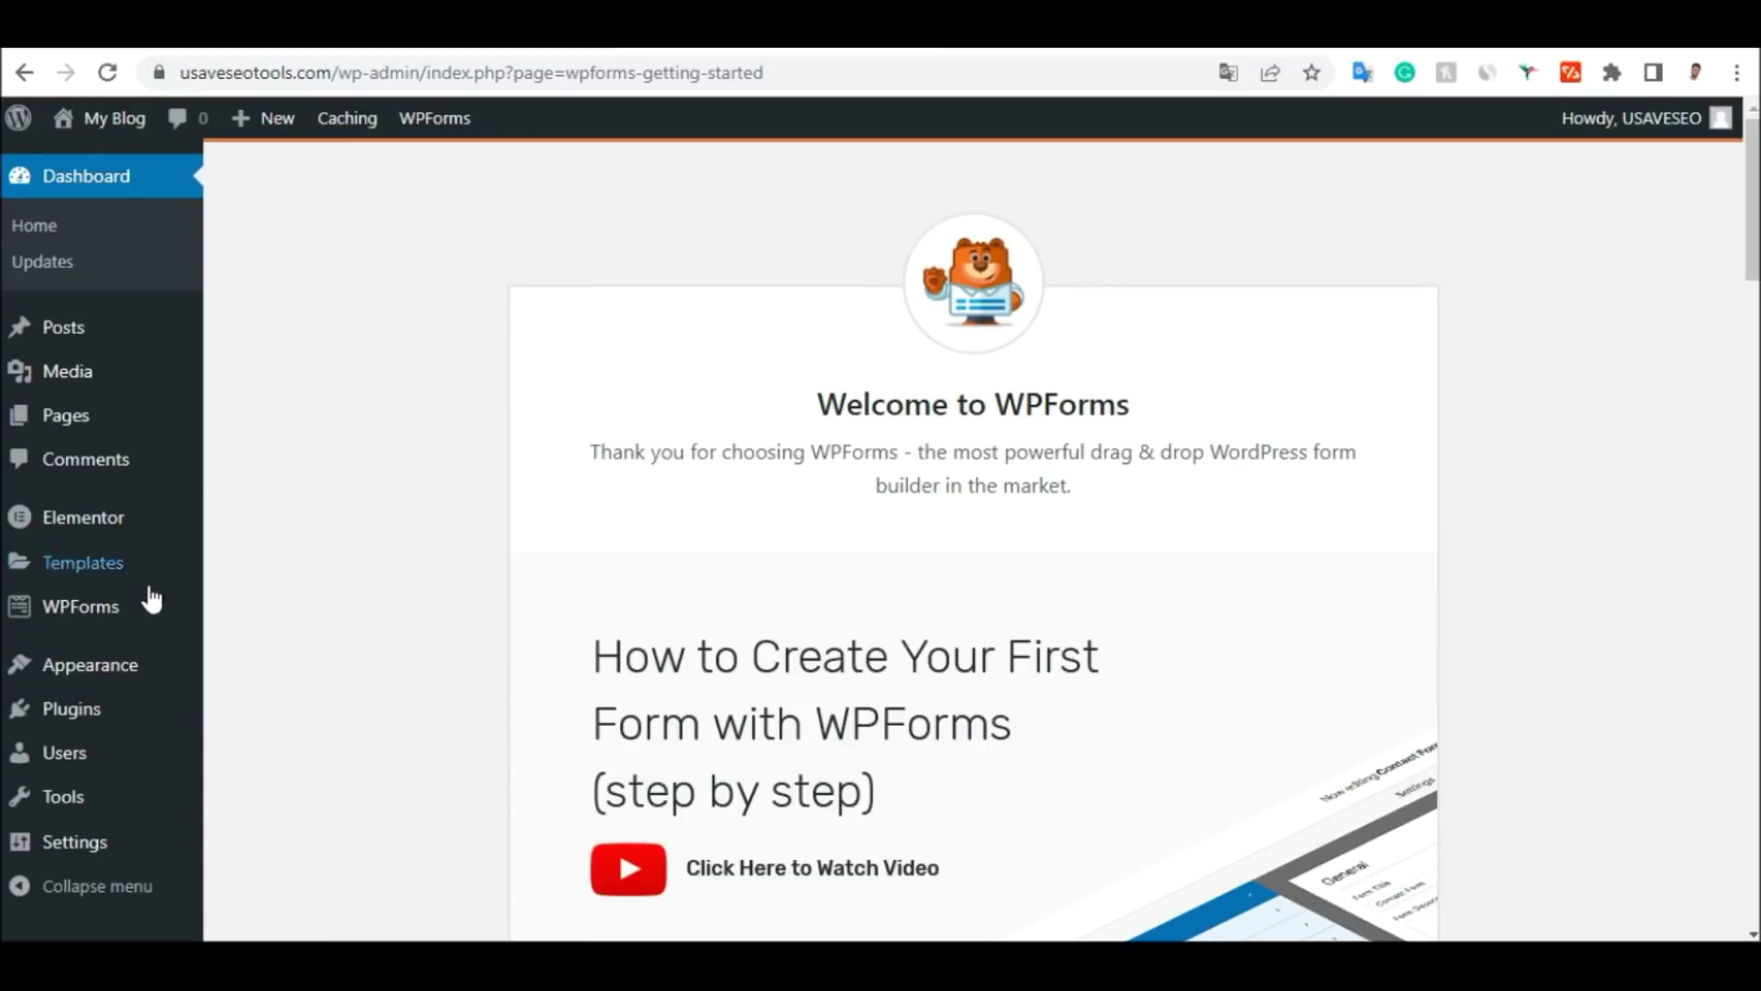
Create a new WPForms form from the Blank Form template.
mouse_move(118, 611)
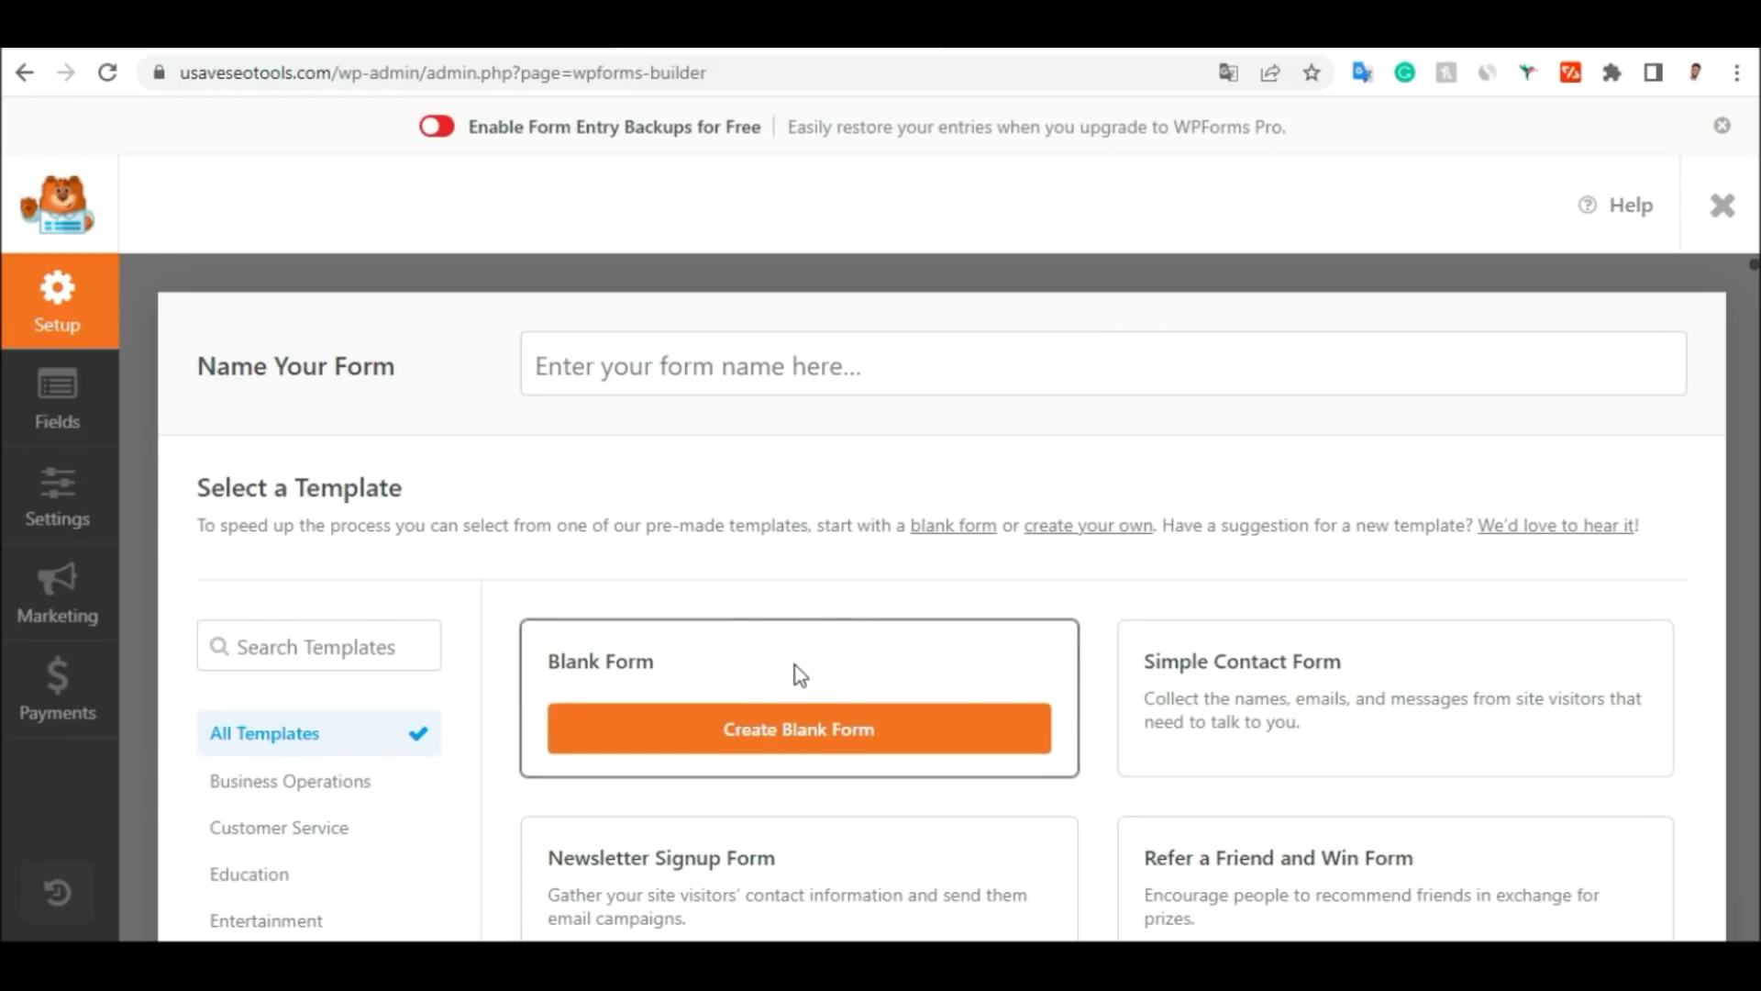
left_click(867, 734)
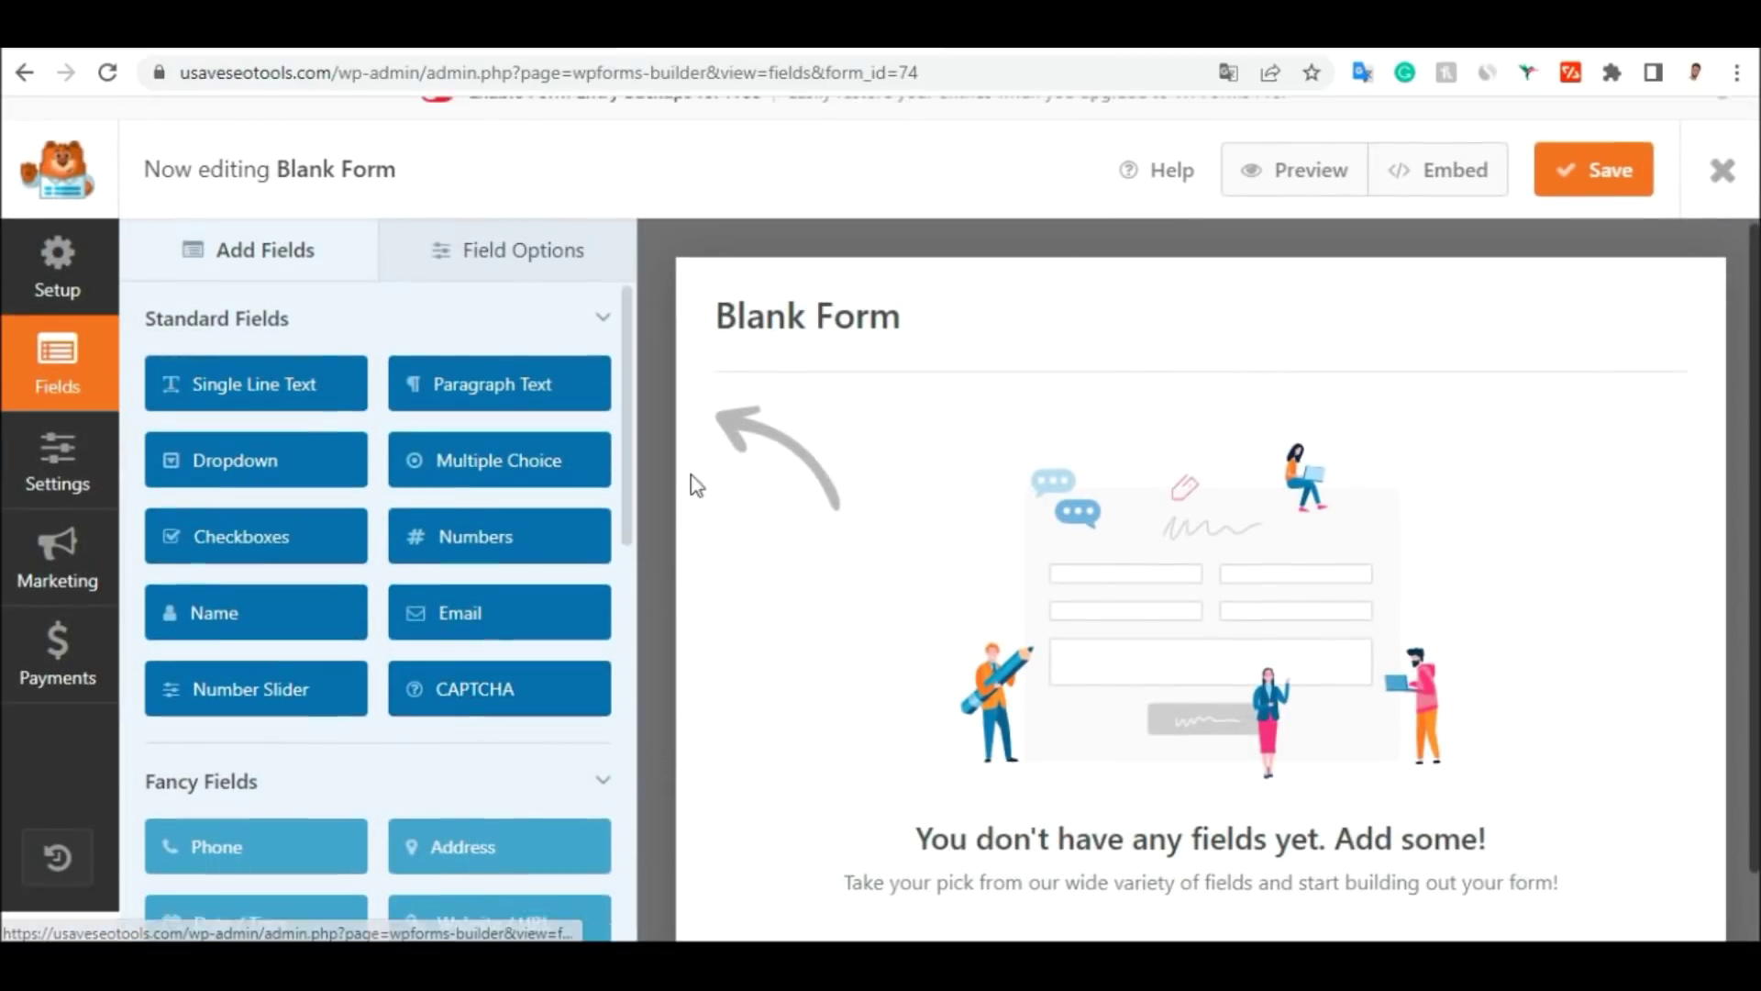
Add Name and Email fields to the empty form.
mouse_move(631, 433)
left_mouse_down()
mouse_move(648, 553)
mouse_move(636, 452)
left_mouse_up()
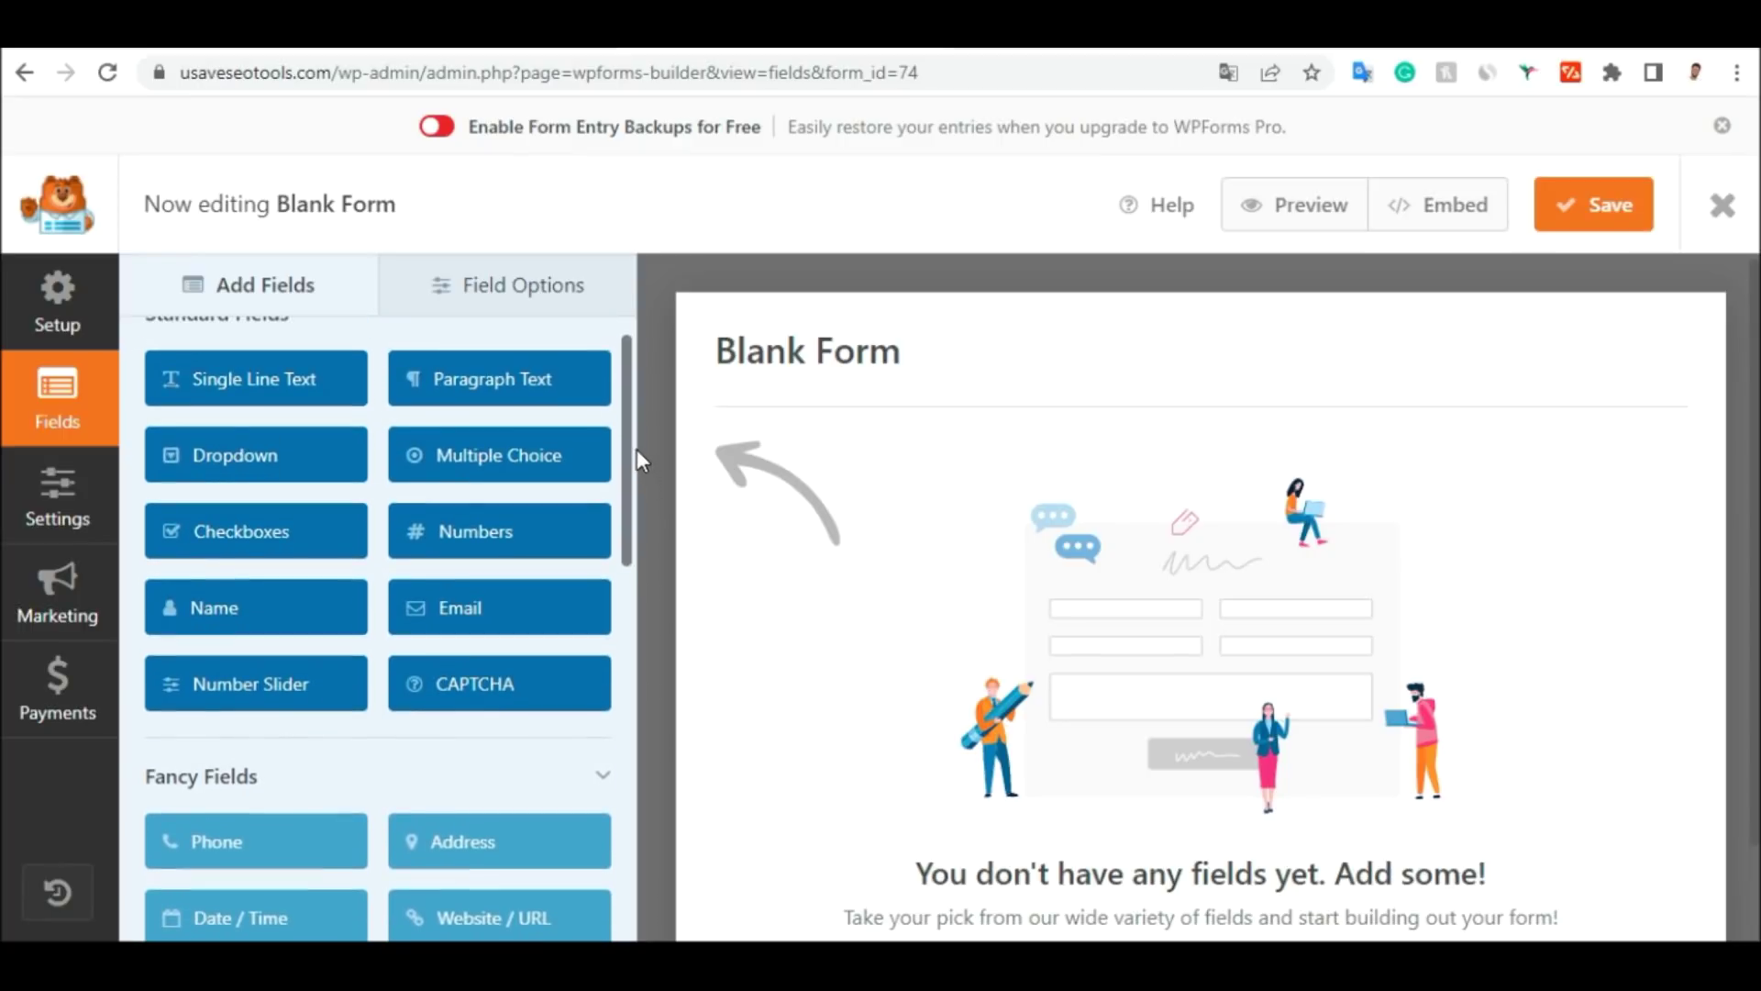
left_click_drag(286, 619, 993, 518)
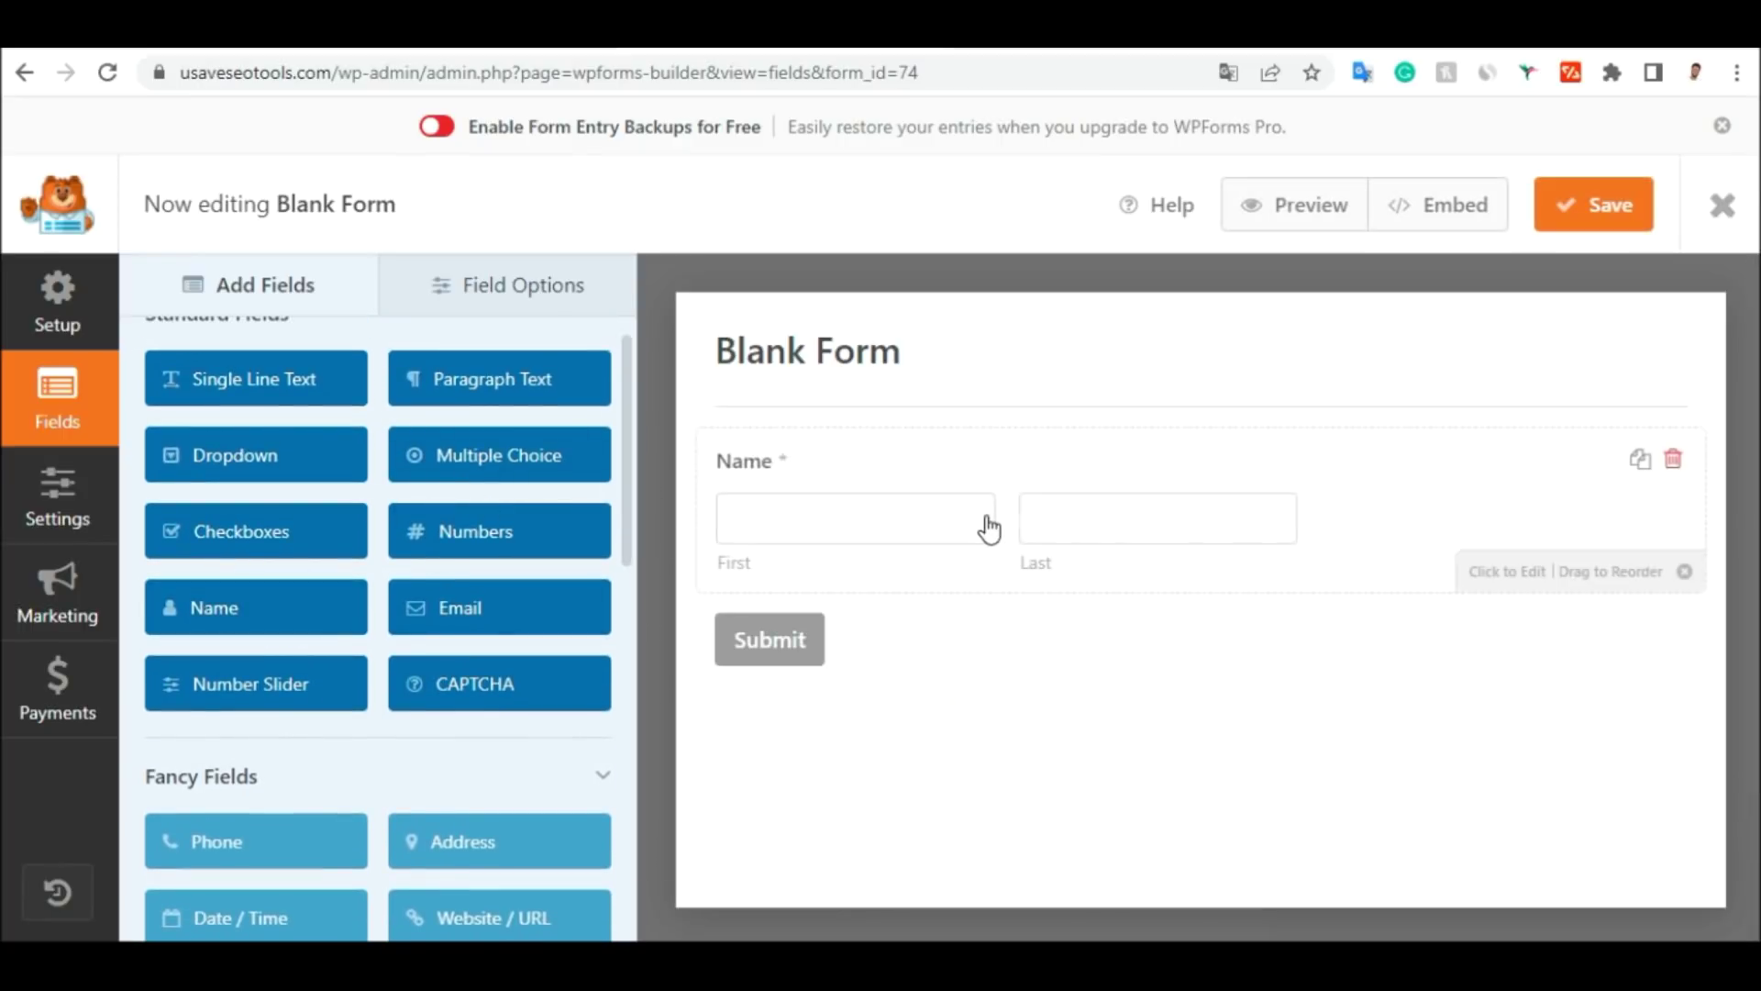
left_click_drag(466, 601, 819, 637)
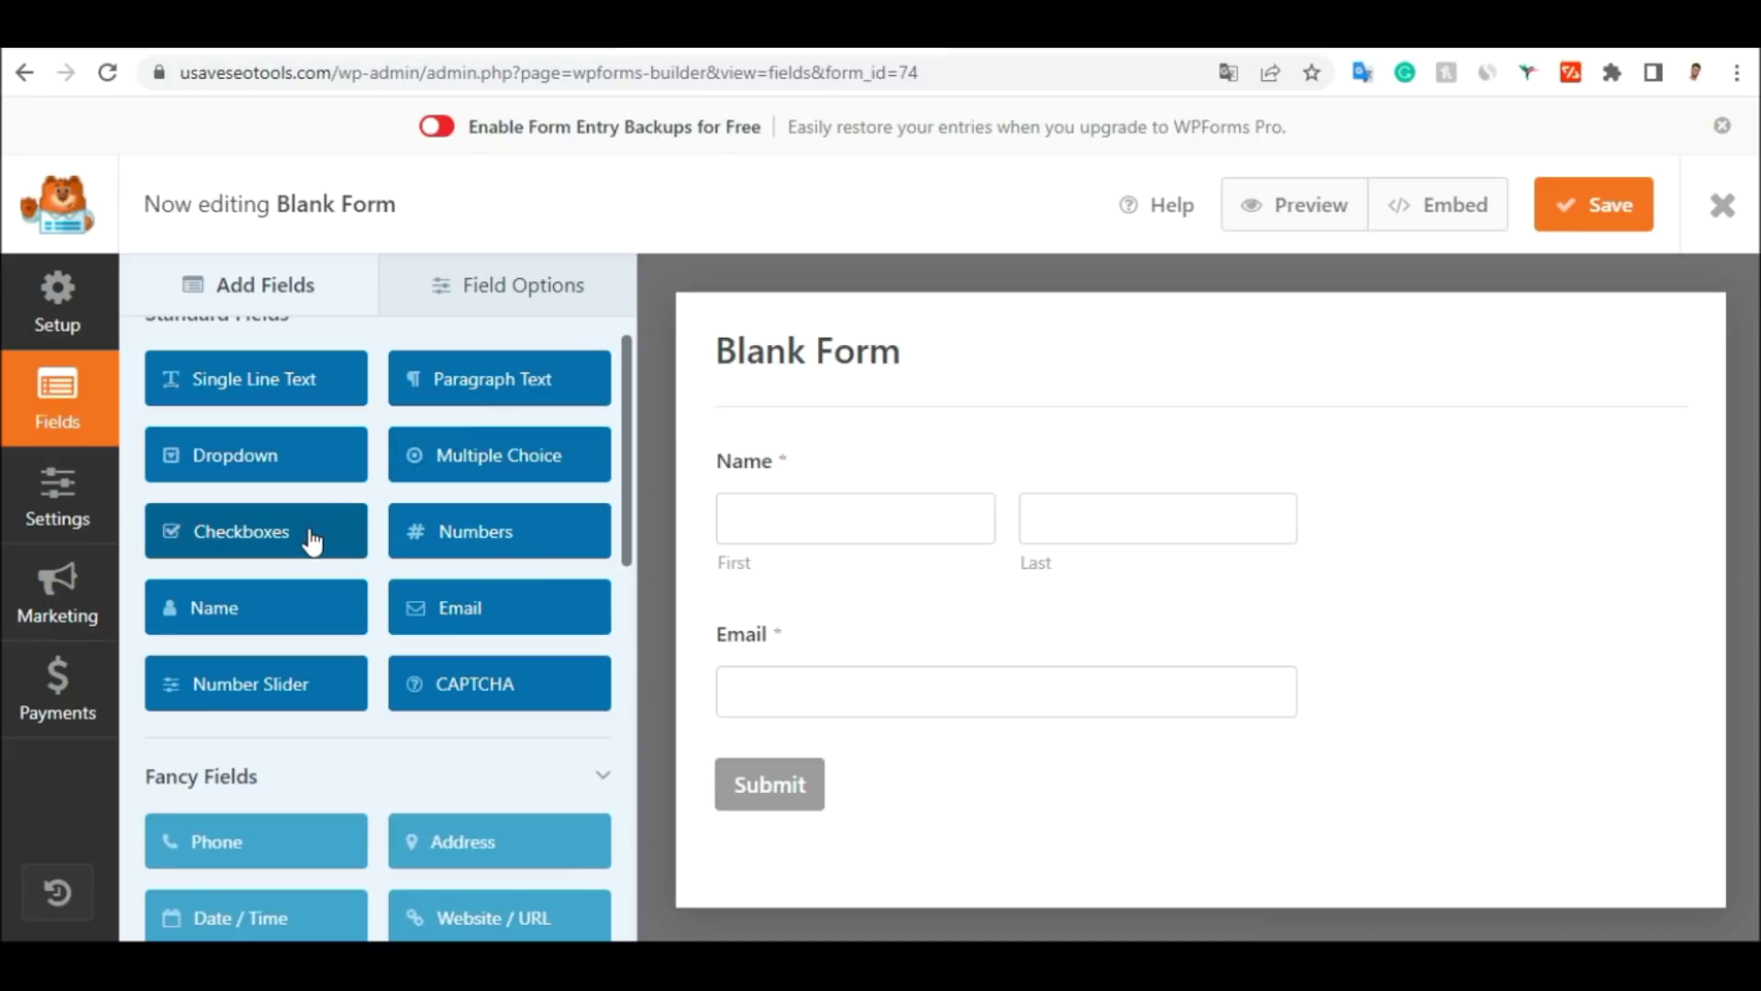
Add a Checkboxes field, delete it, and add a Single Line Text field below Email.
left_click_drag(313, 541, 821, 789)
left_click_drag(278, 547, 866, 774)
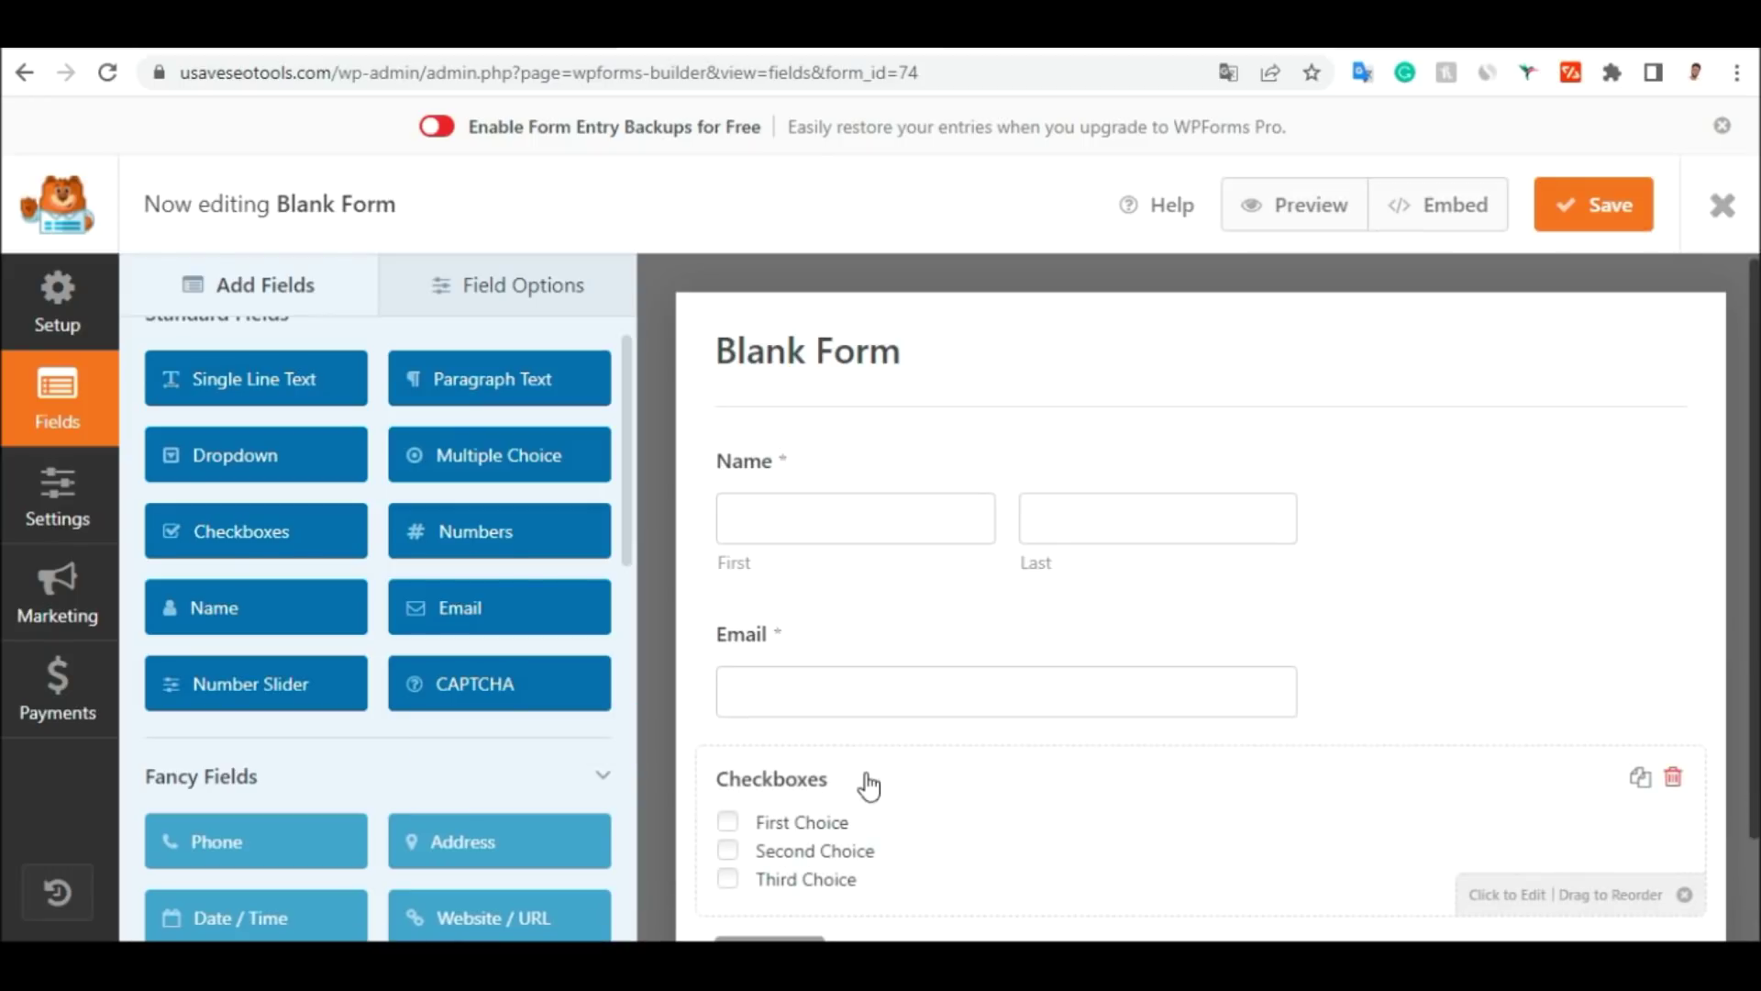
left_click(1672, 778)
left_click(835, 612)
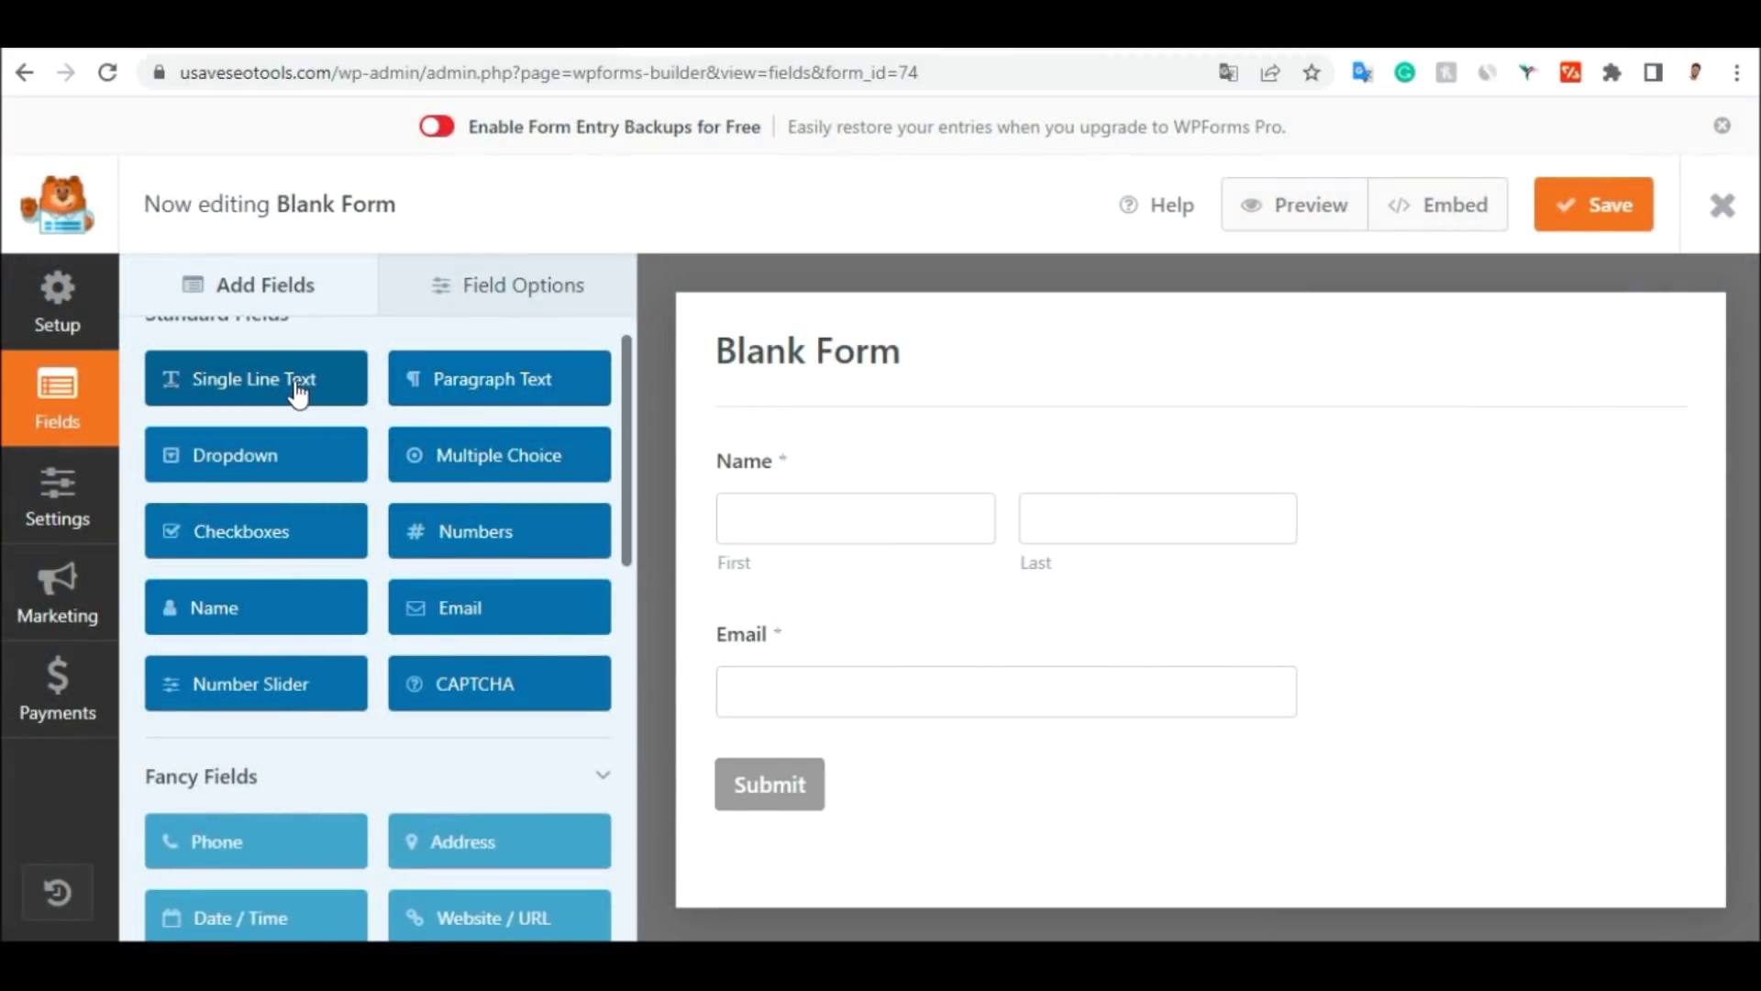
left_click_drag(296, 389, 824, 795)
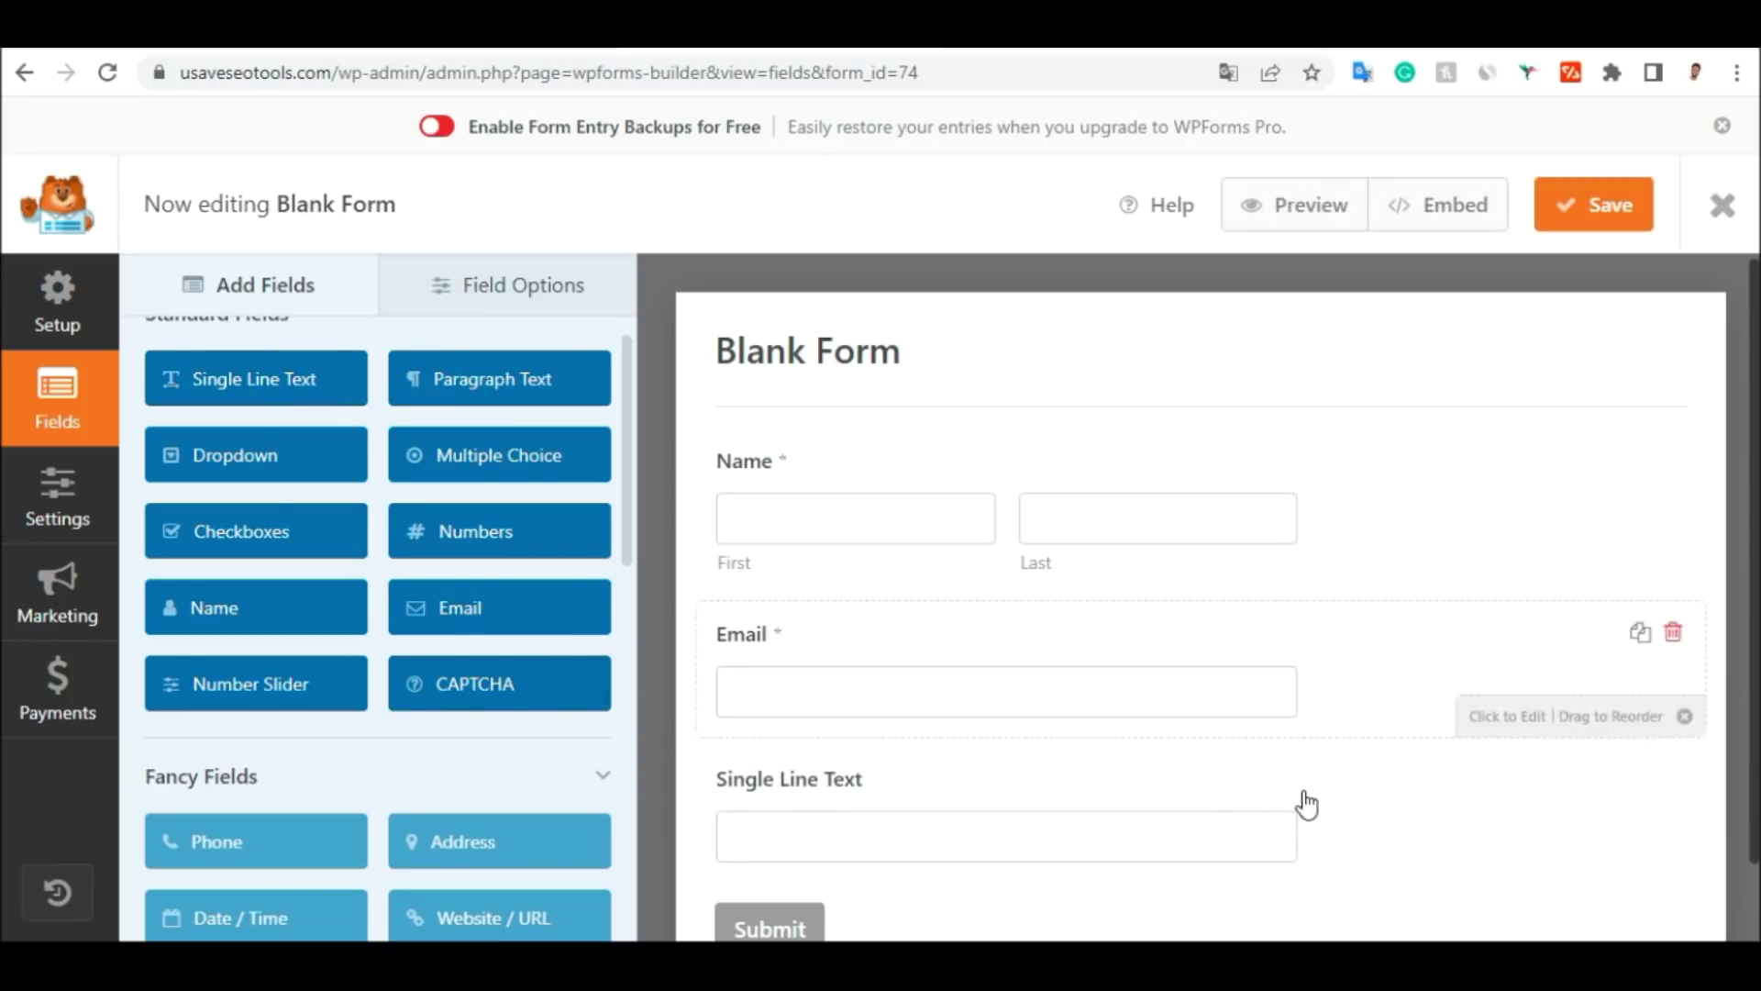
left_click(915, 851)
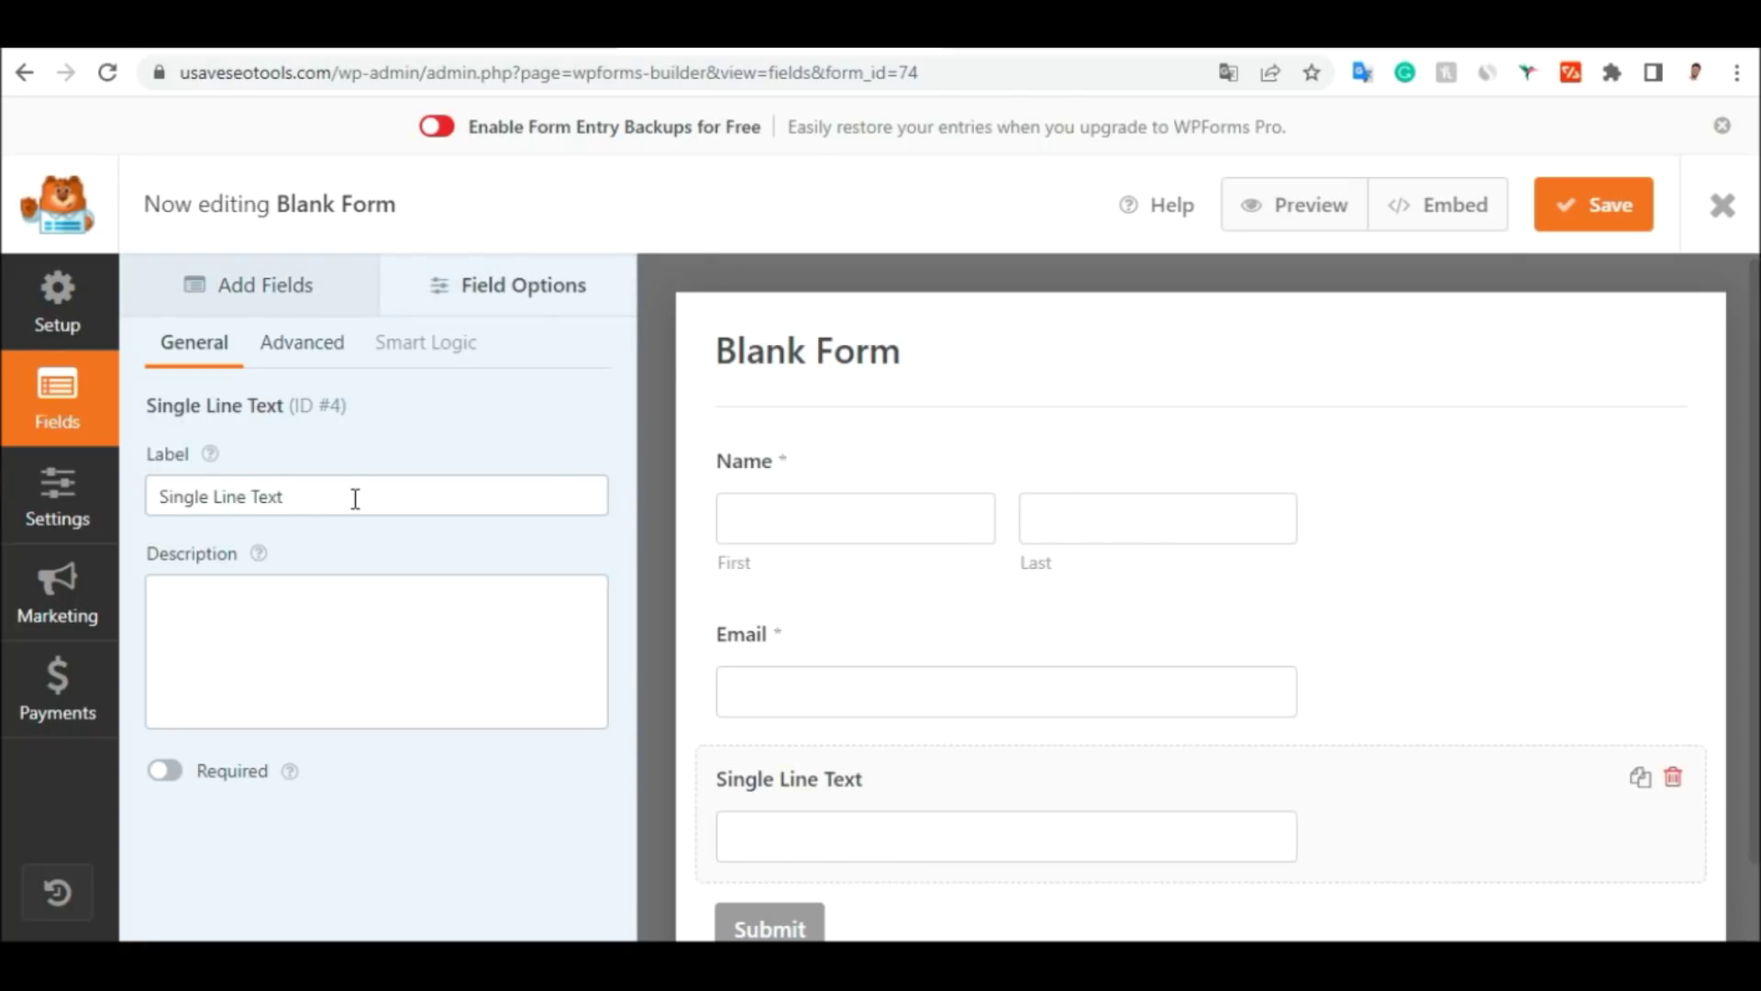
Relabel the Single Line Text field 'messages' and mark it required.
left_click(745, 834)
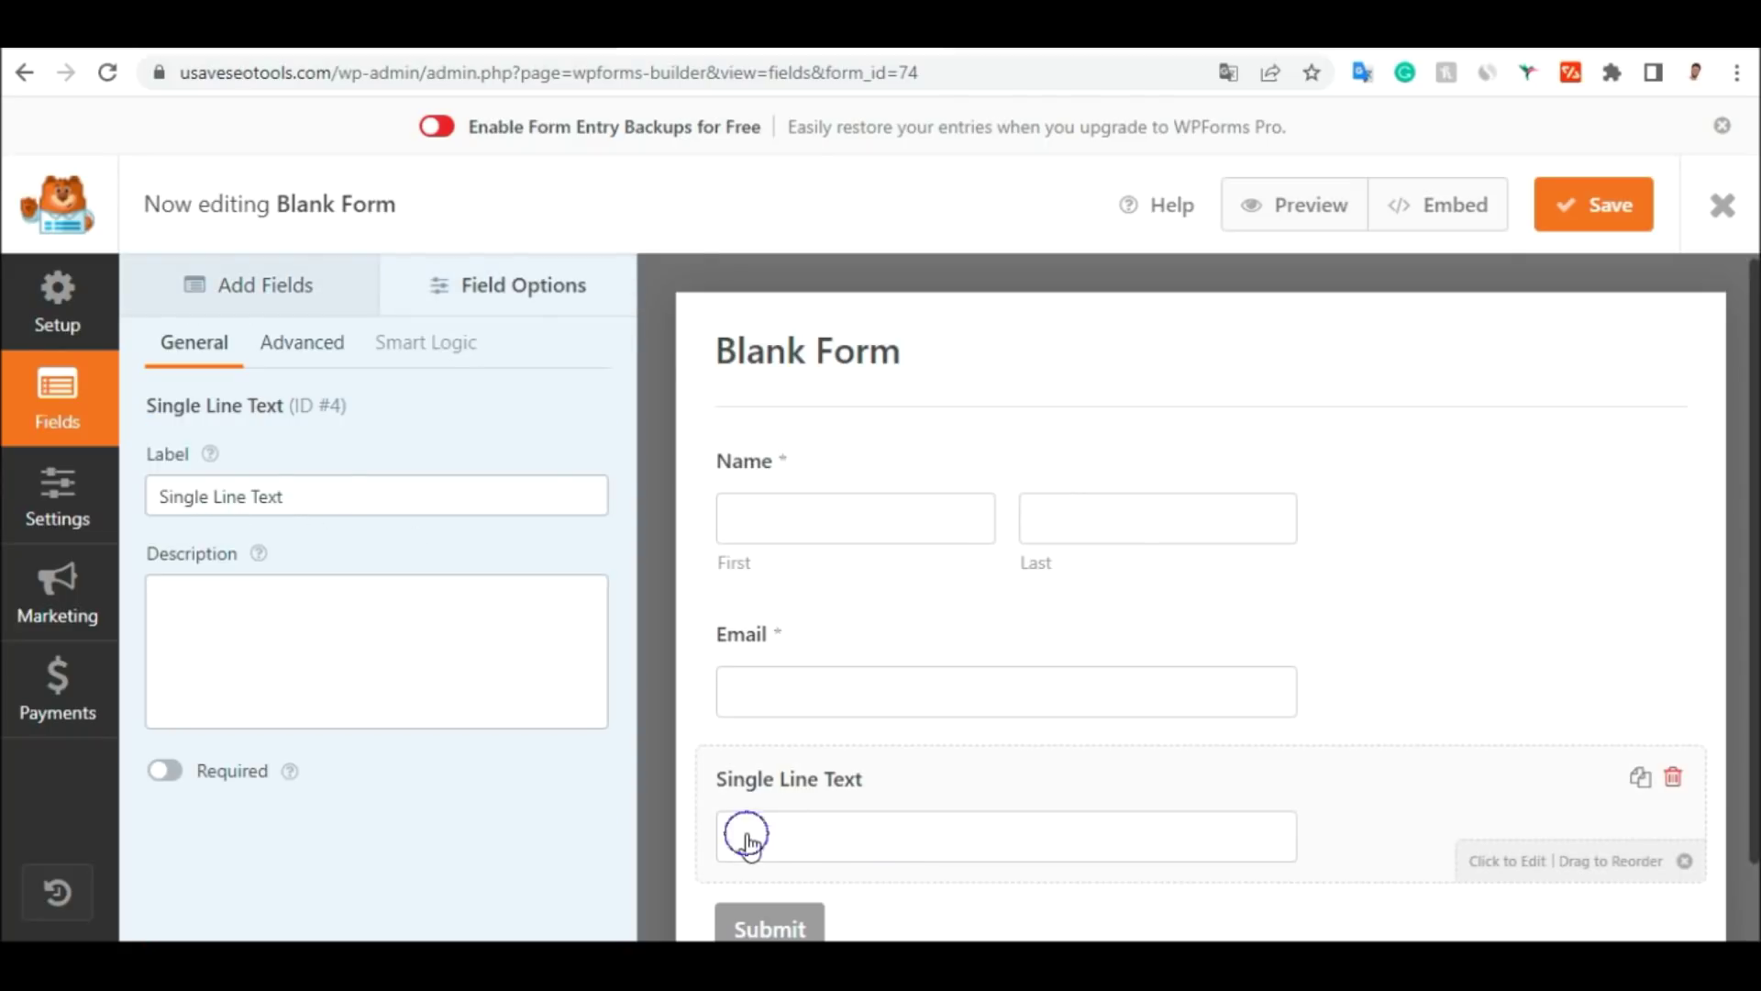
left_click(786, 826)
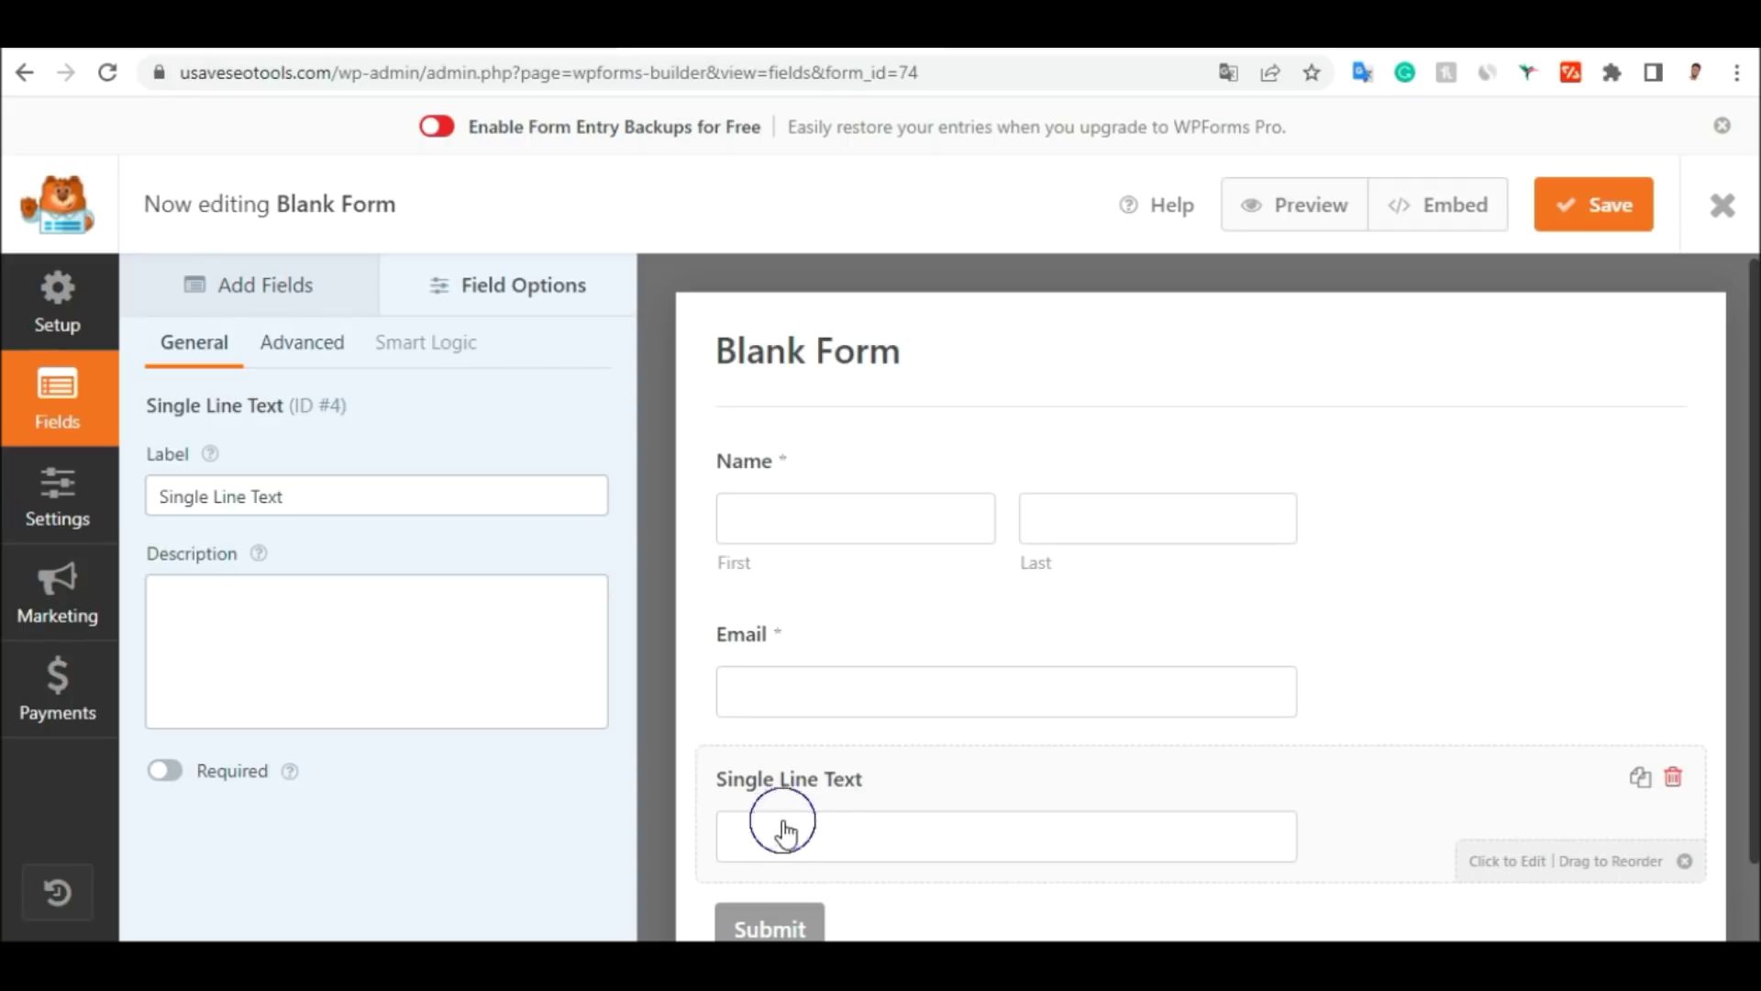
triple_click(273, 495)
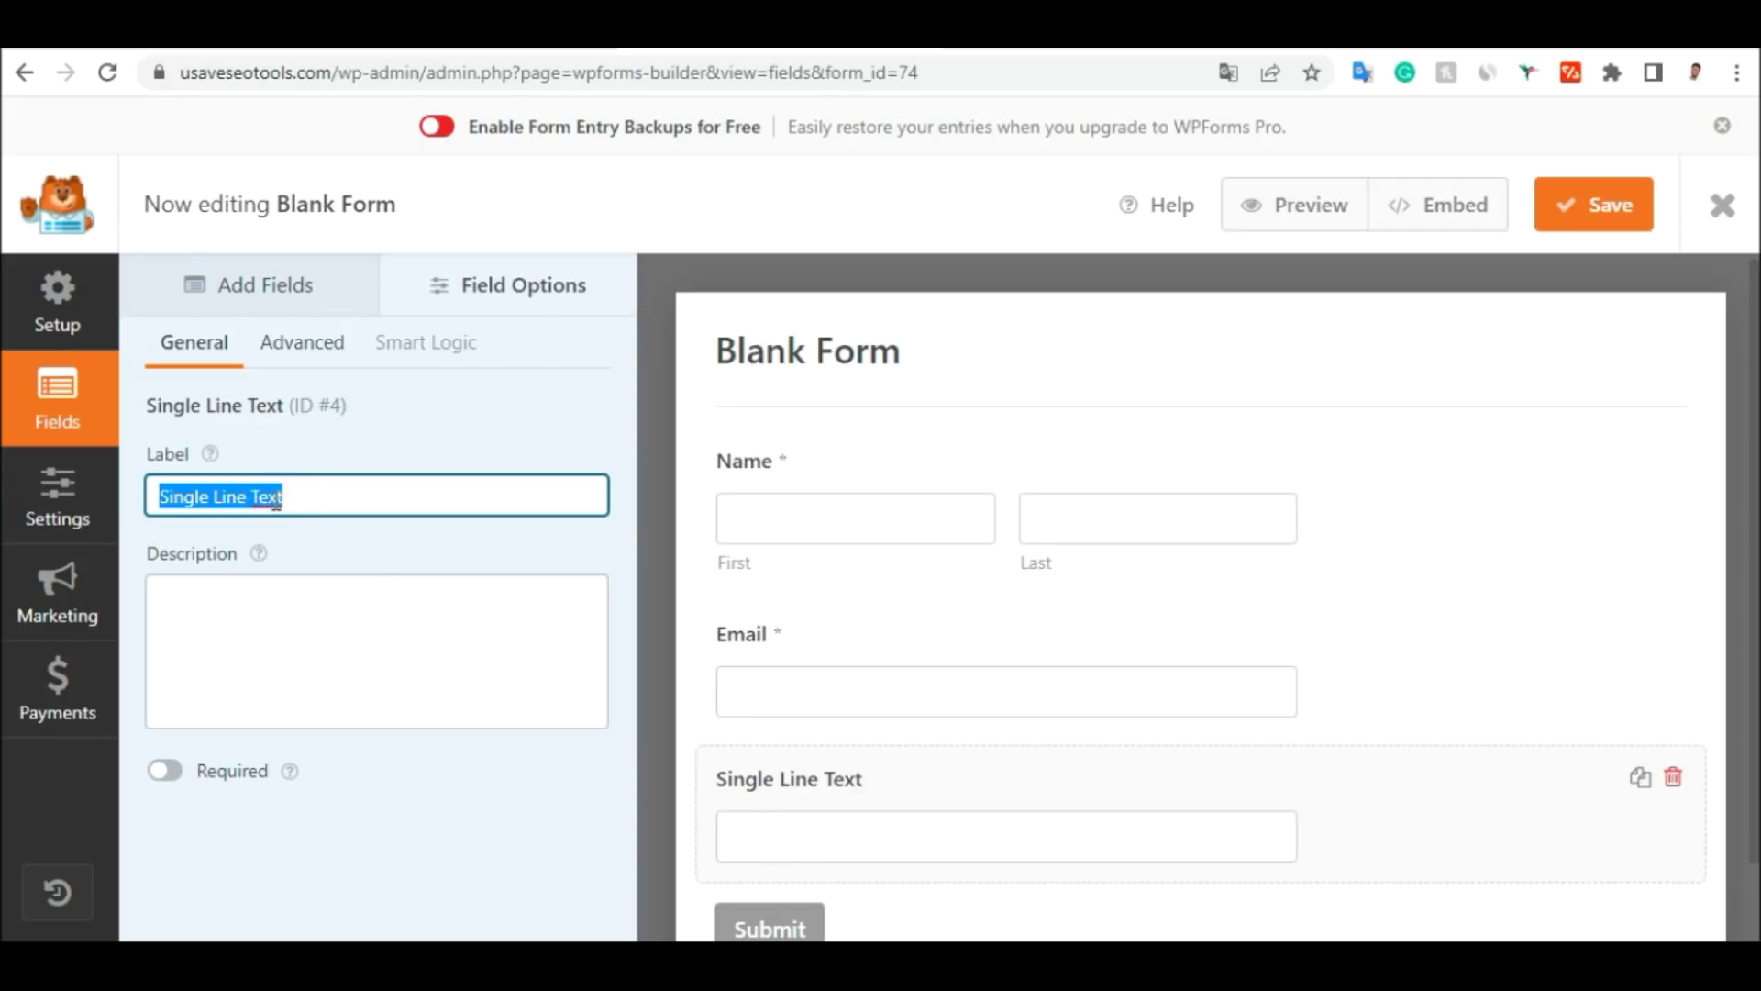
key("BackSpace")
type("me")
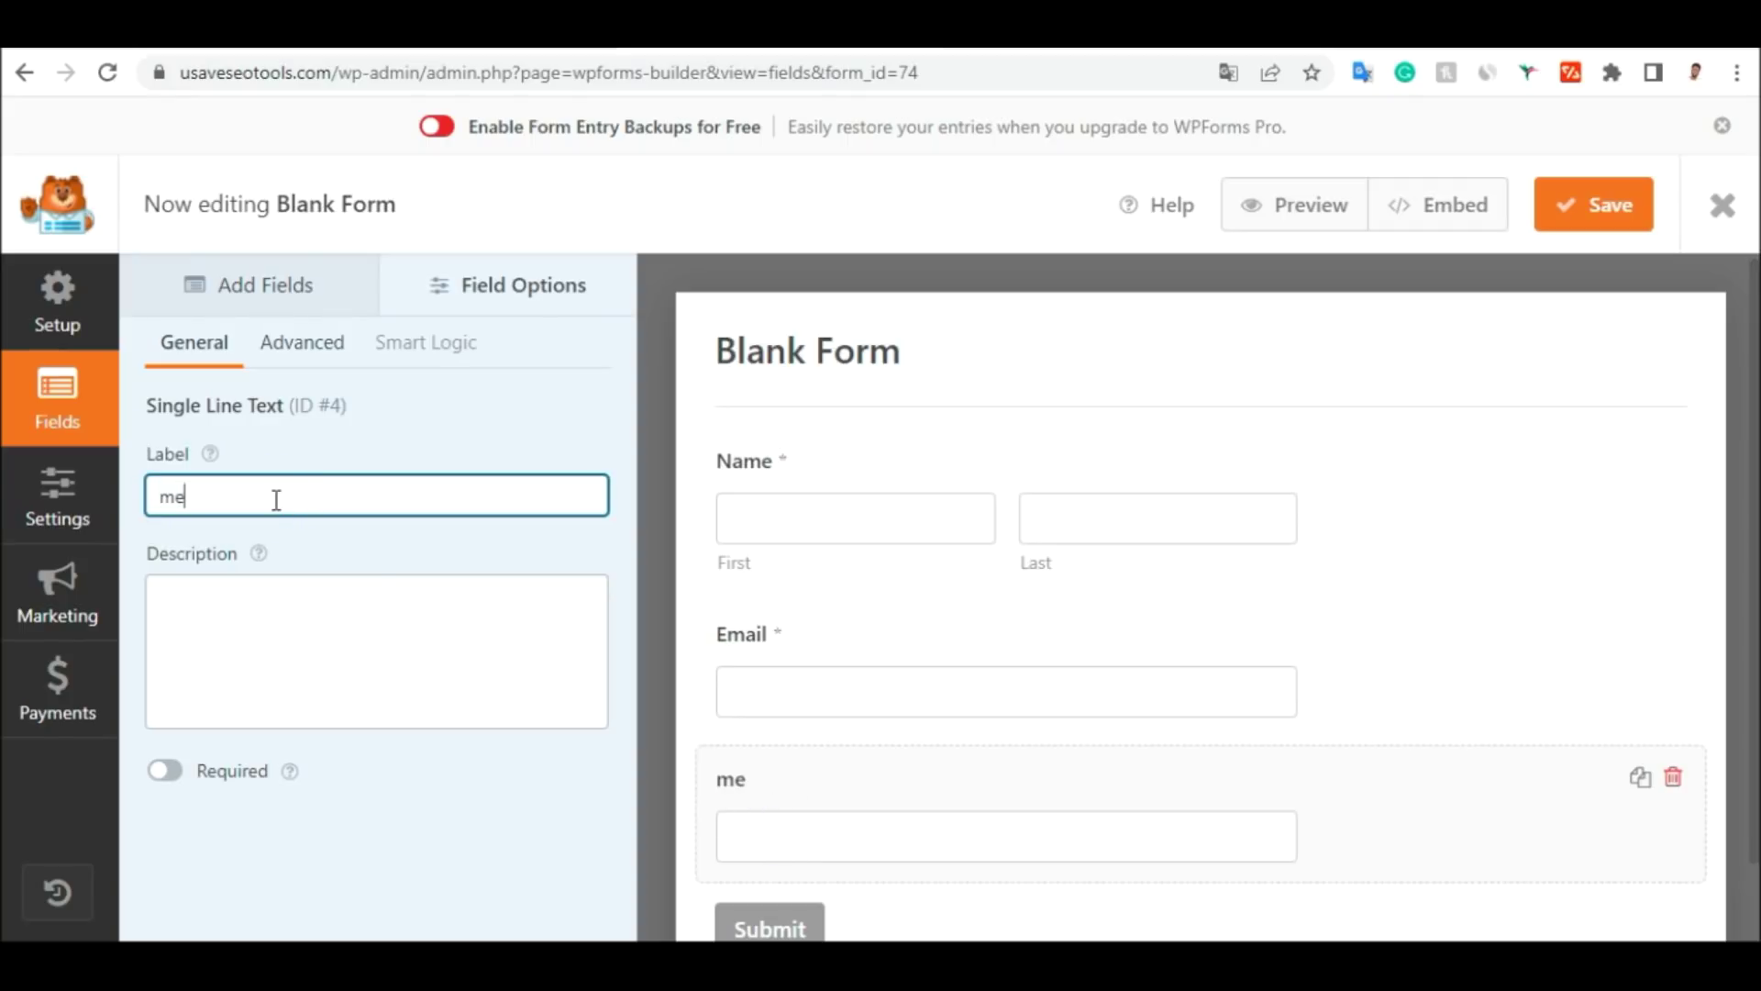
type("ssages")
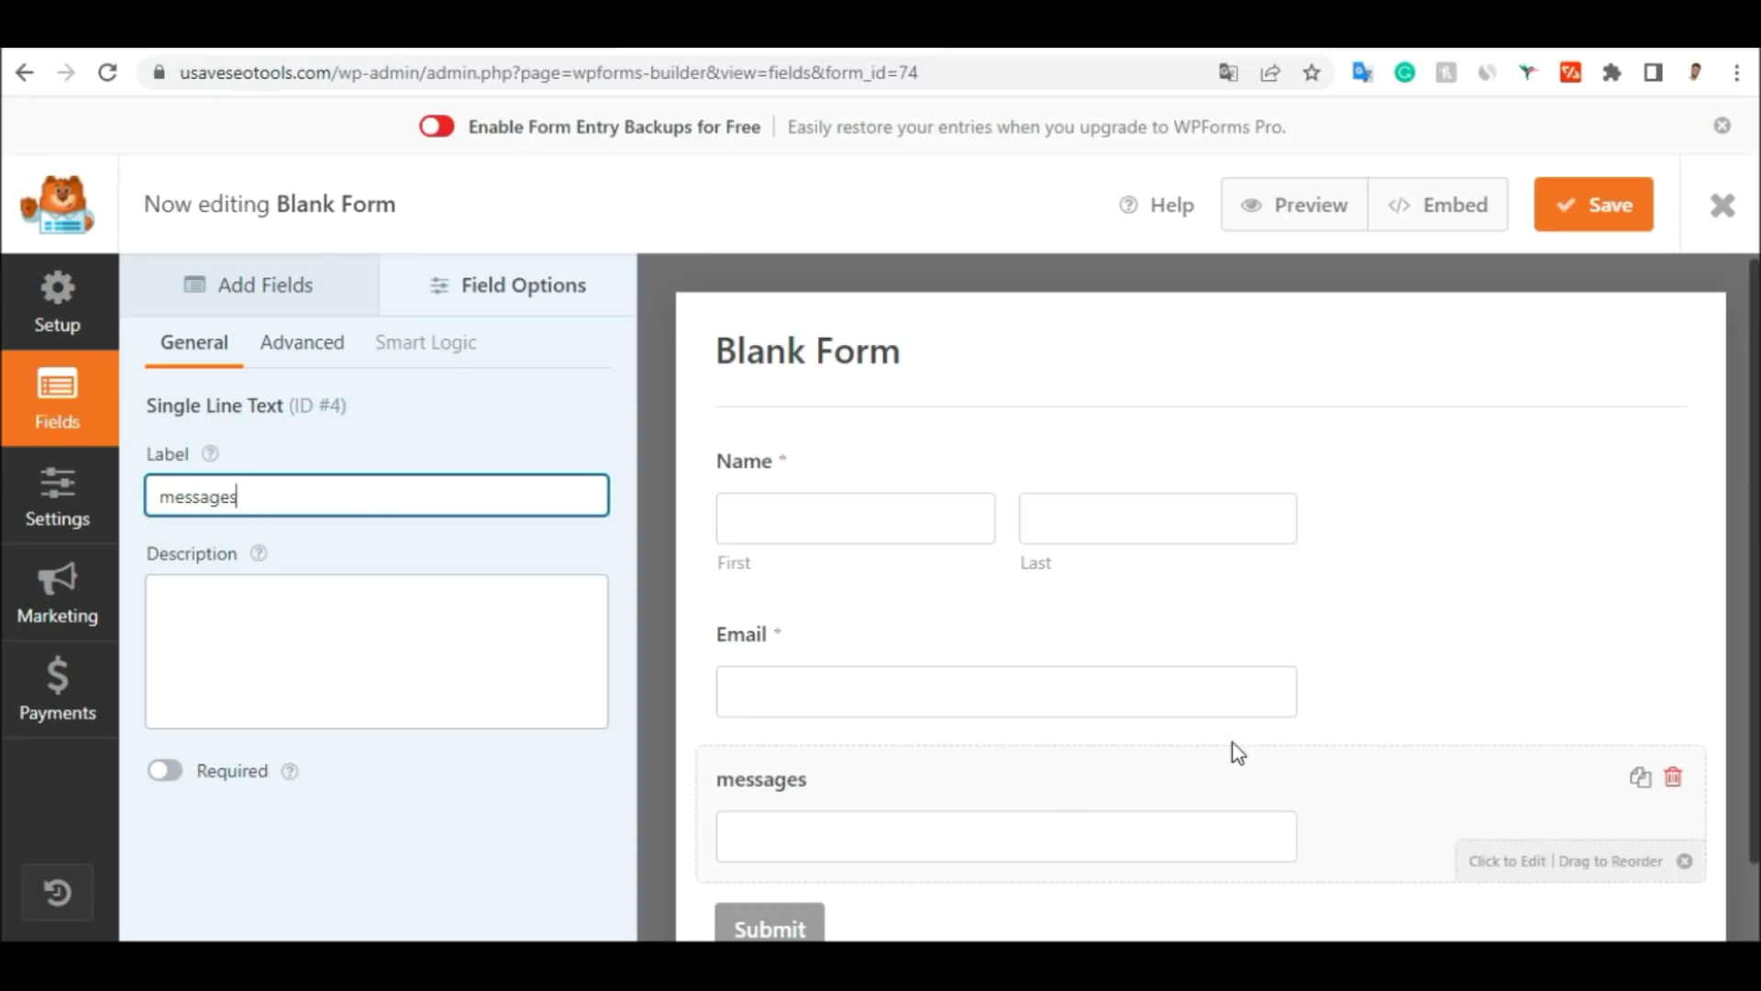
left_click(160, 776)
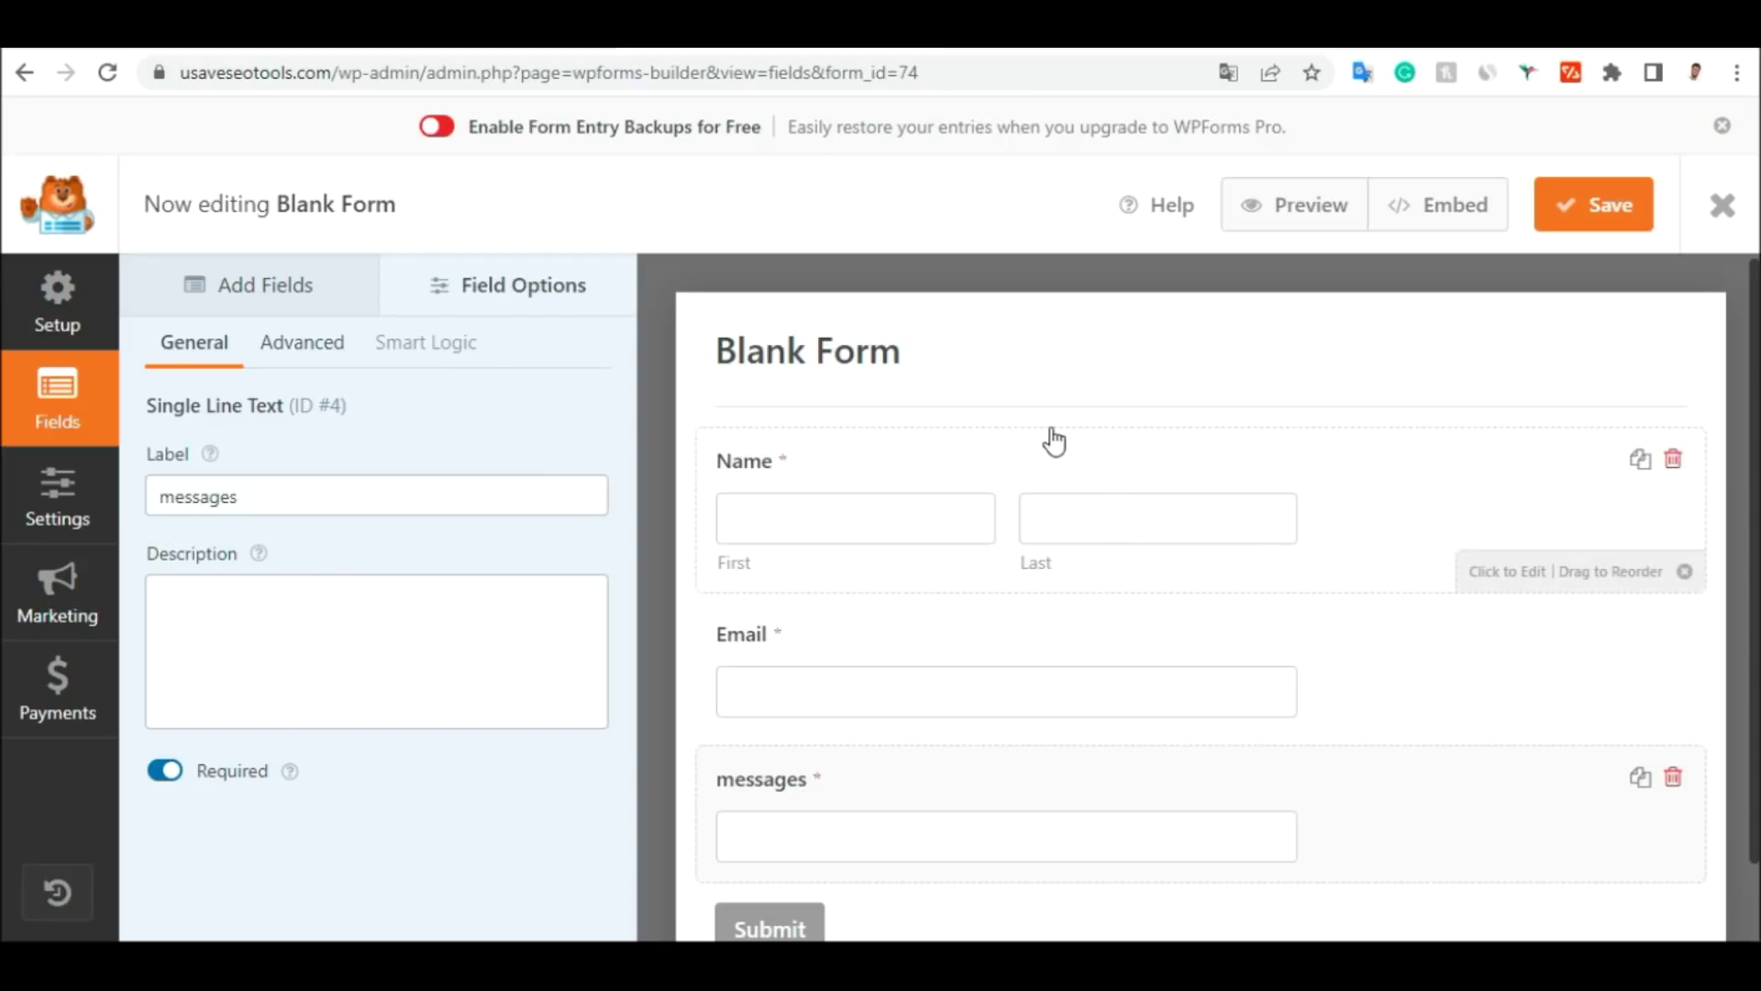
Open the Name field's Advanced options and its conditional logic setting.
left_click(883, 471)
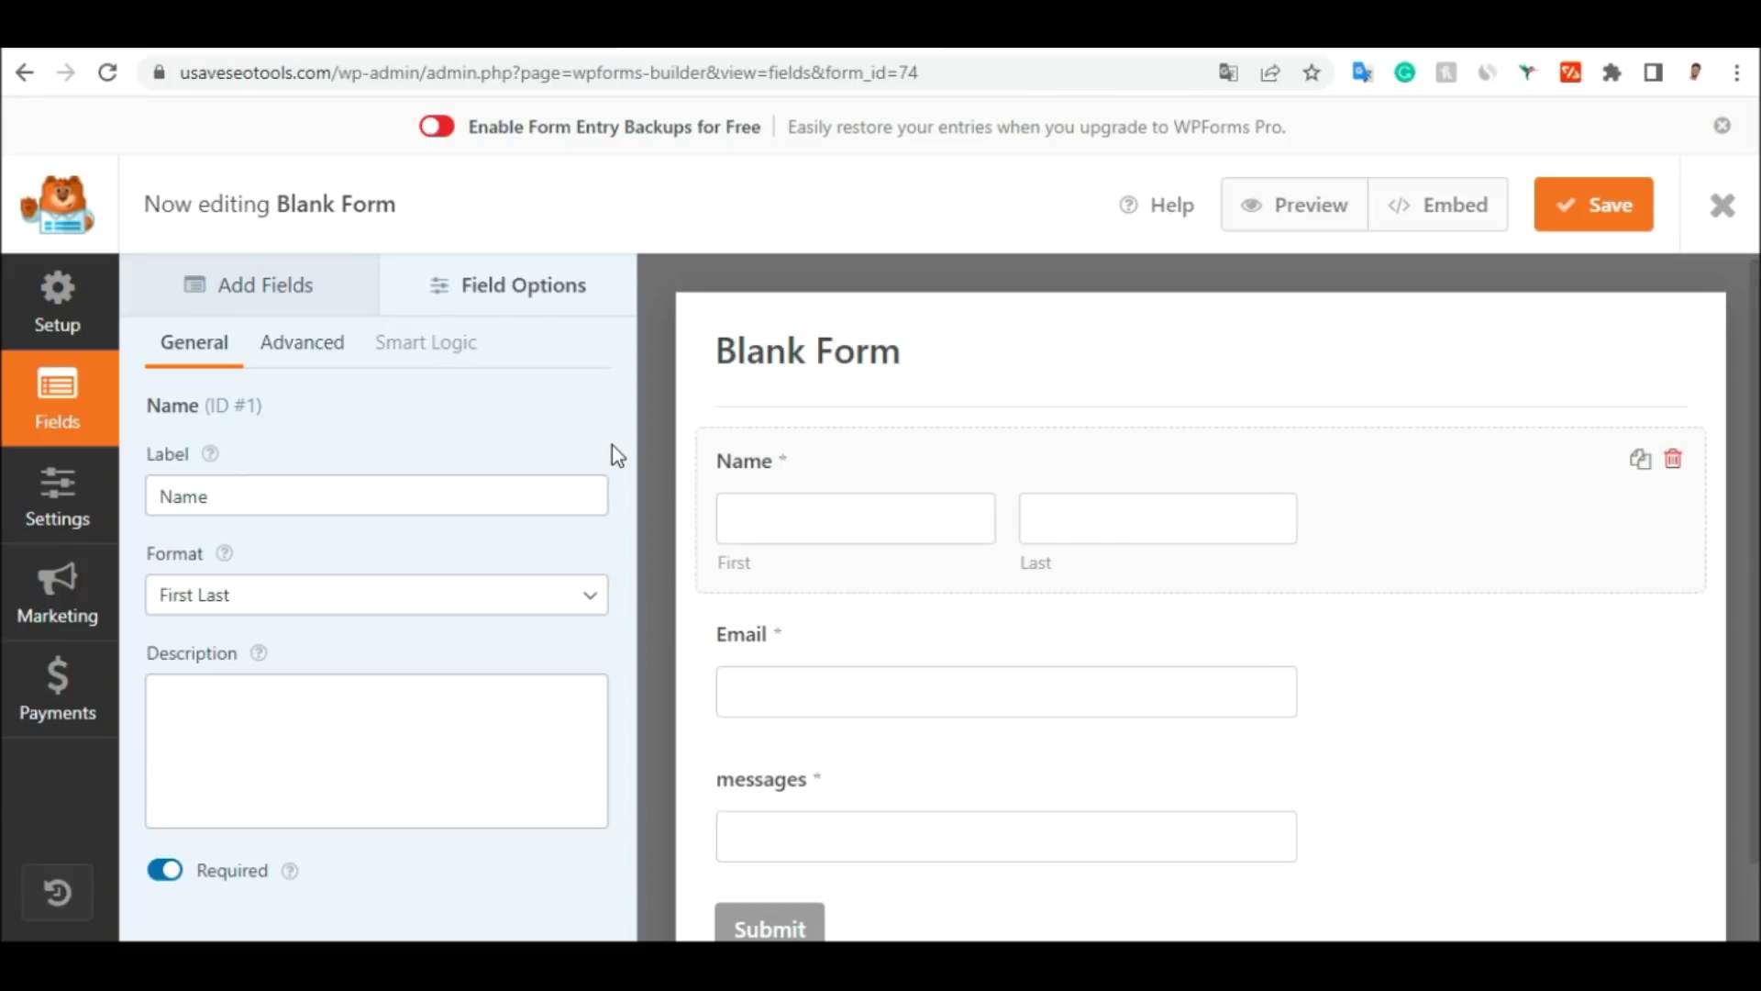
left_click(305, 350)
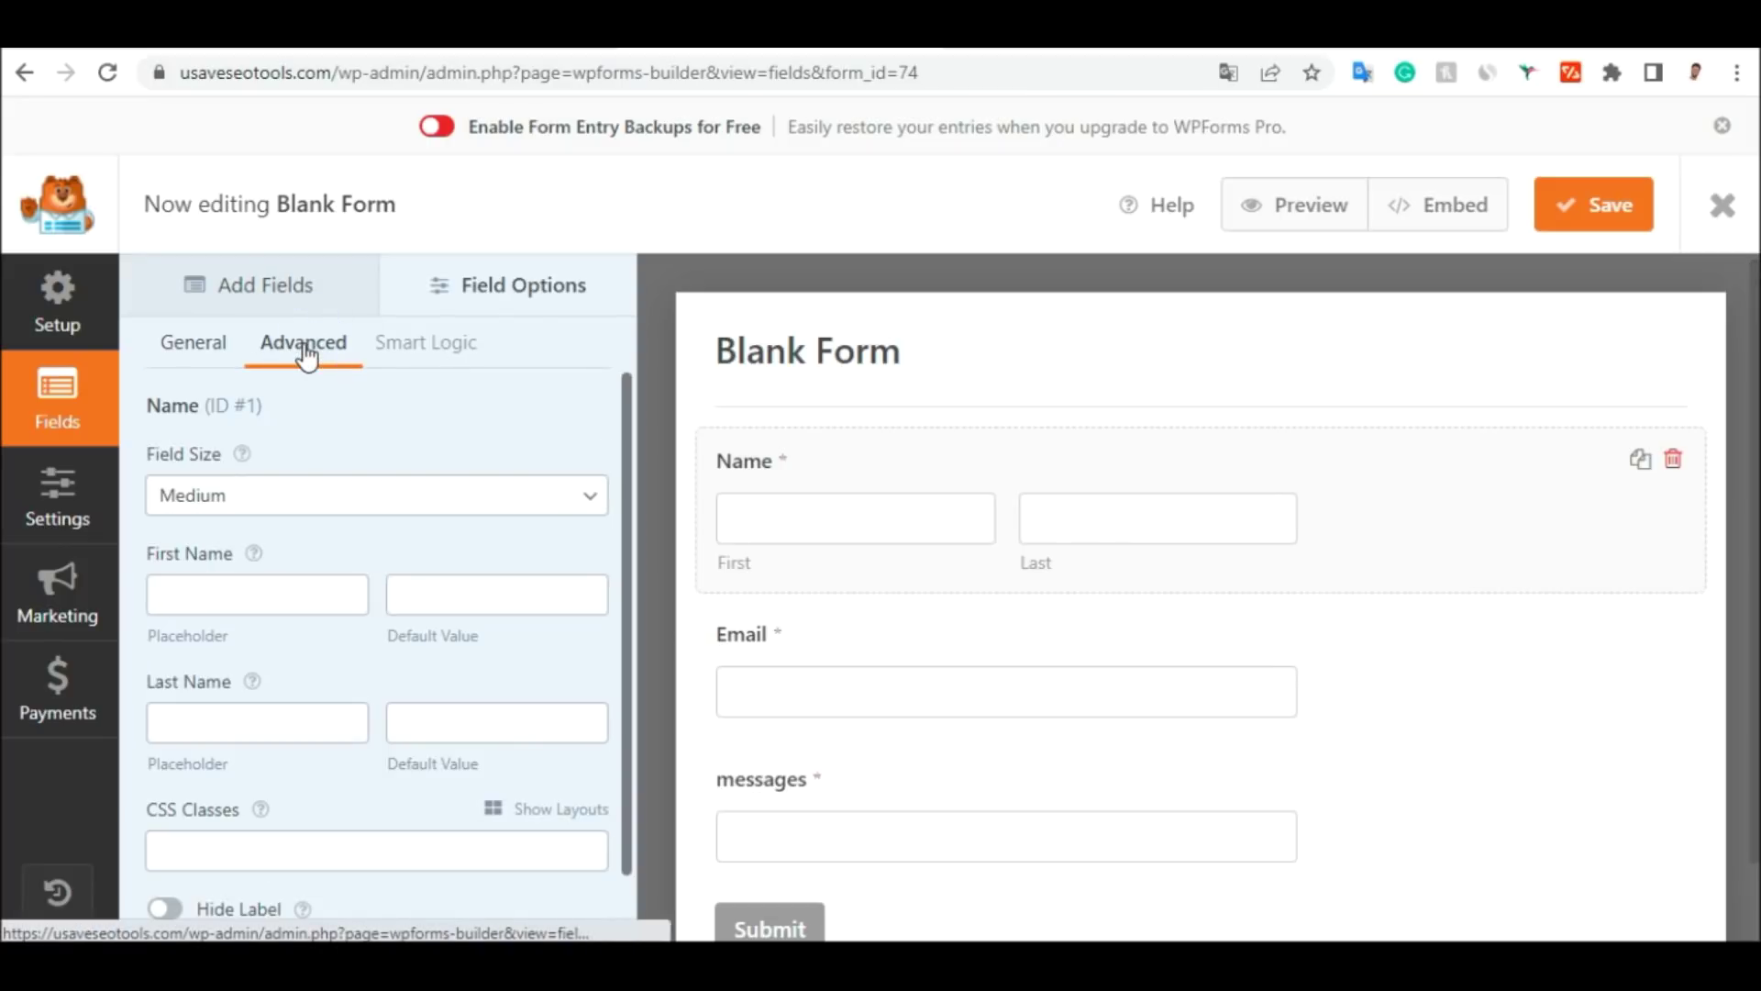
left_click(454, 347)
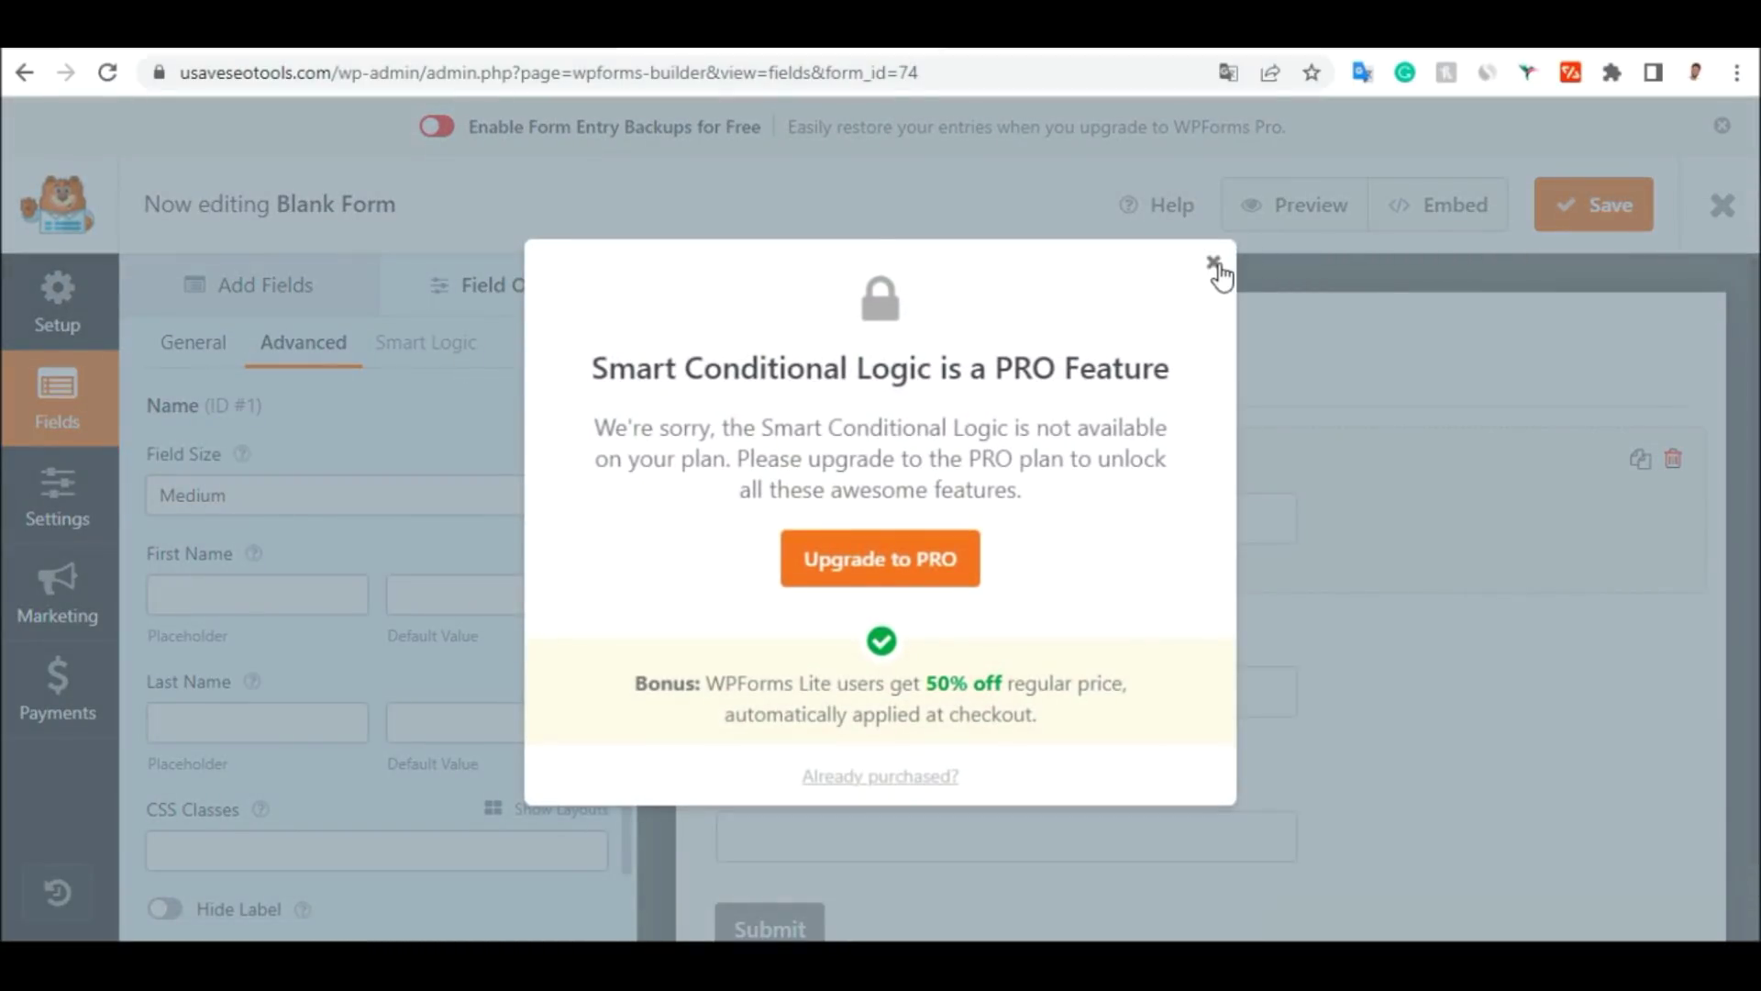
Close the PRO notice and switch the Name format to Simple, then back to First Last.
left_click(1216, 266)
left_click(205, 354)
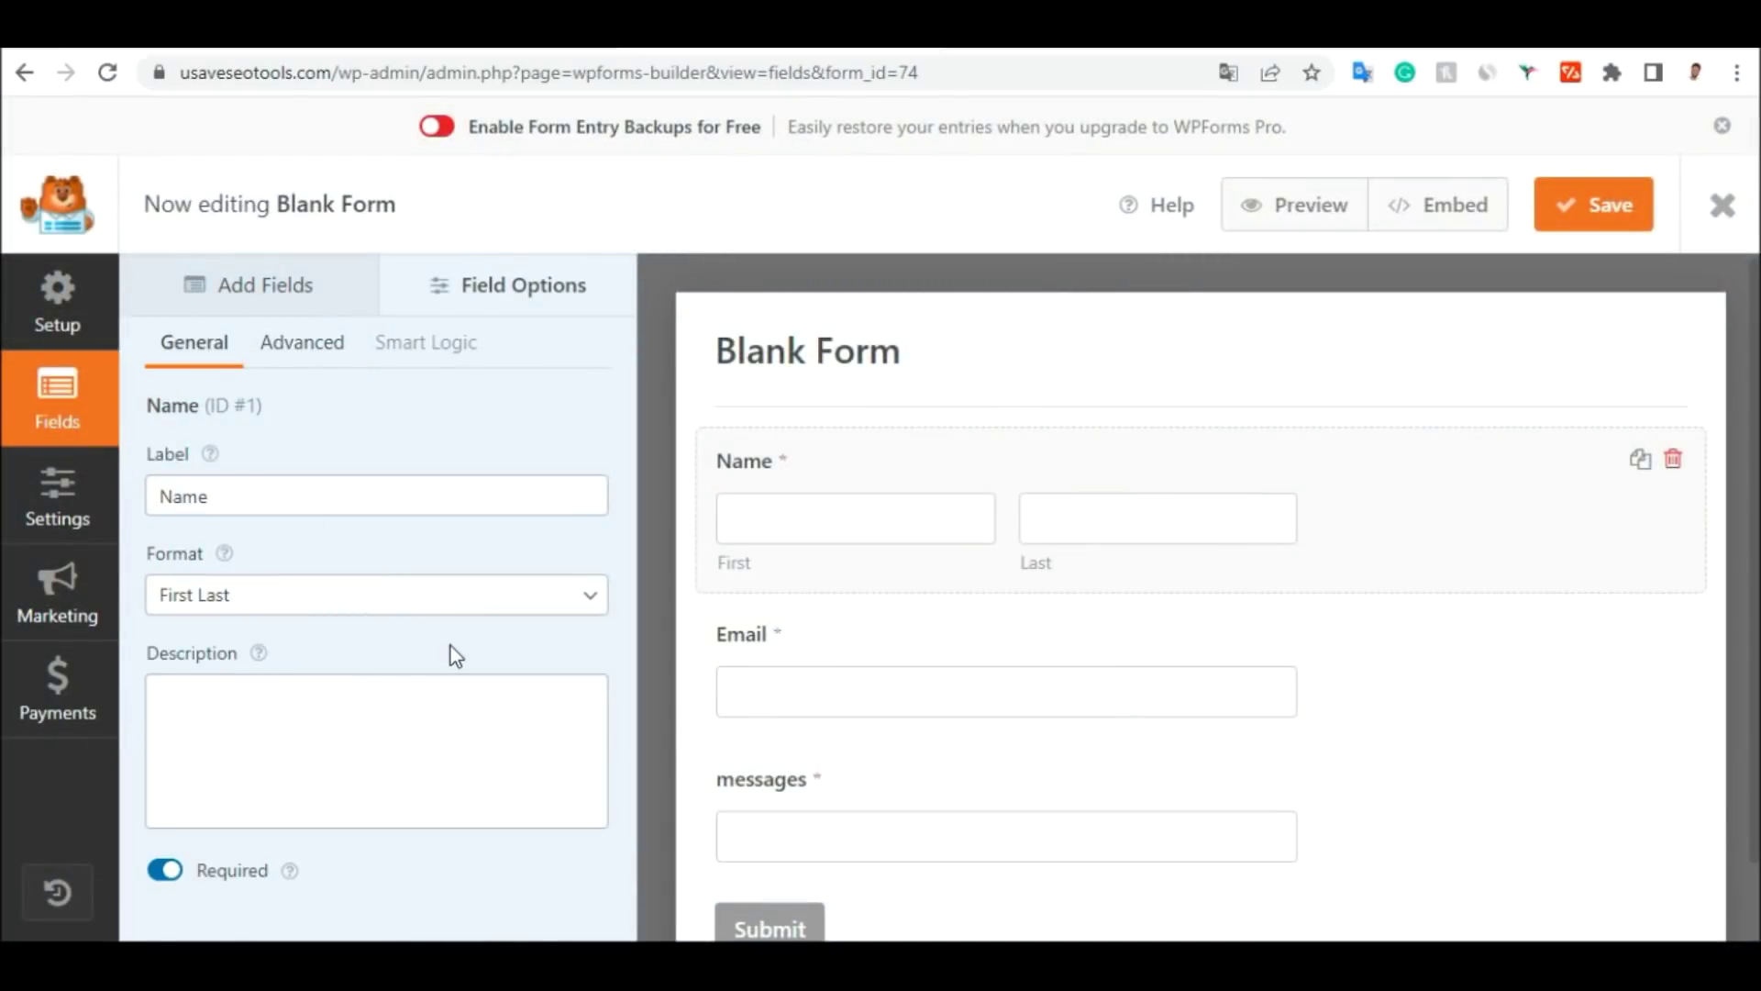
left_click(246, 496)
left_click(243, 603)
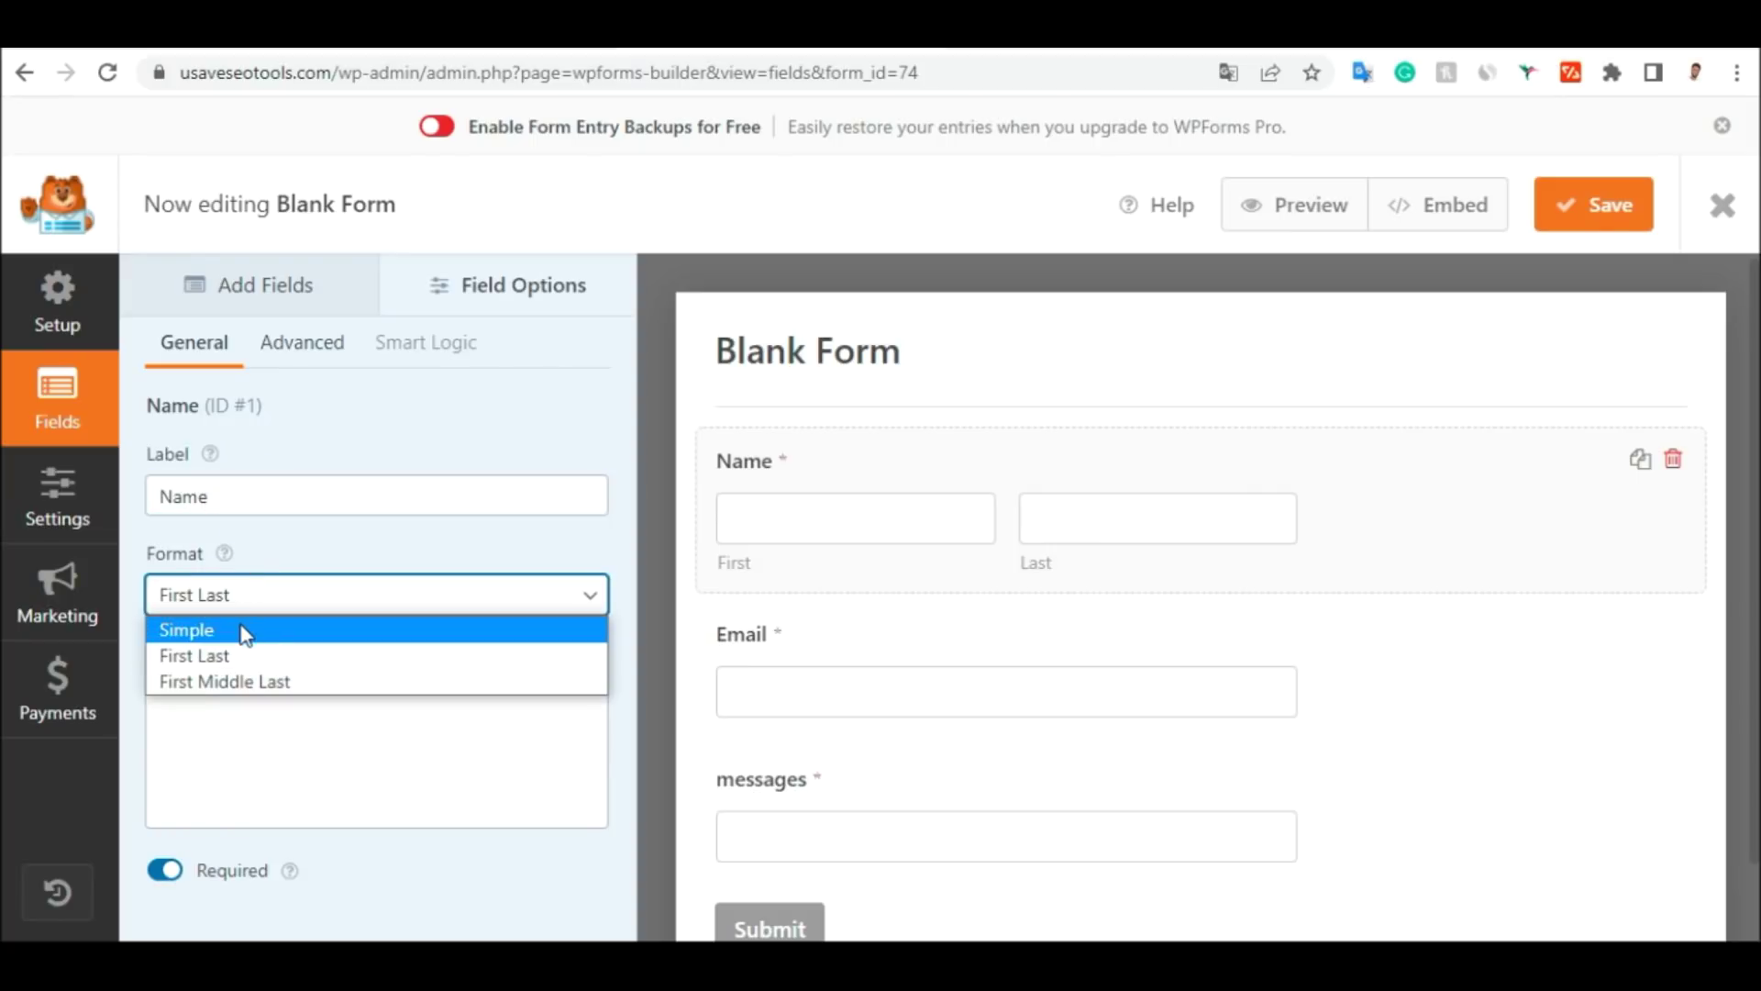
left_click(246, 630)
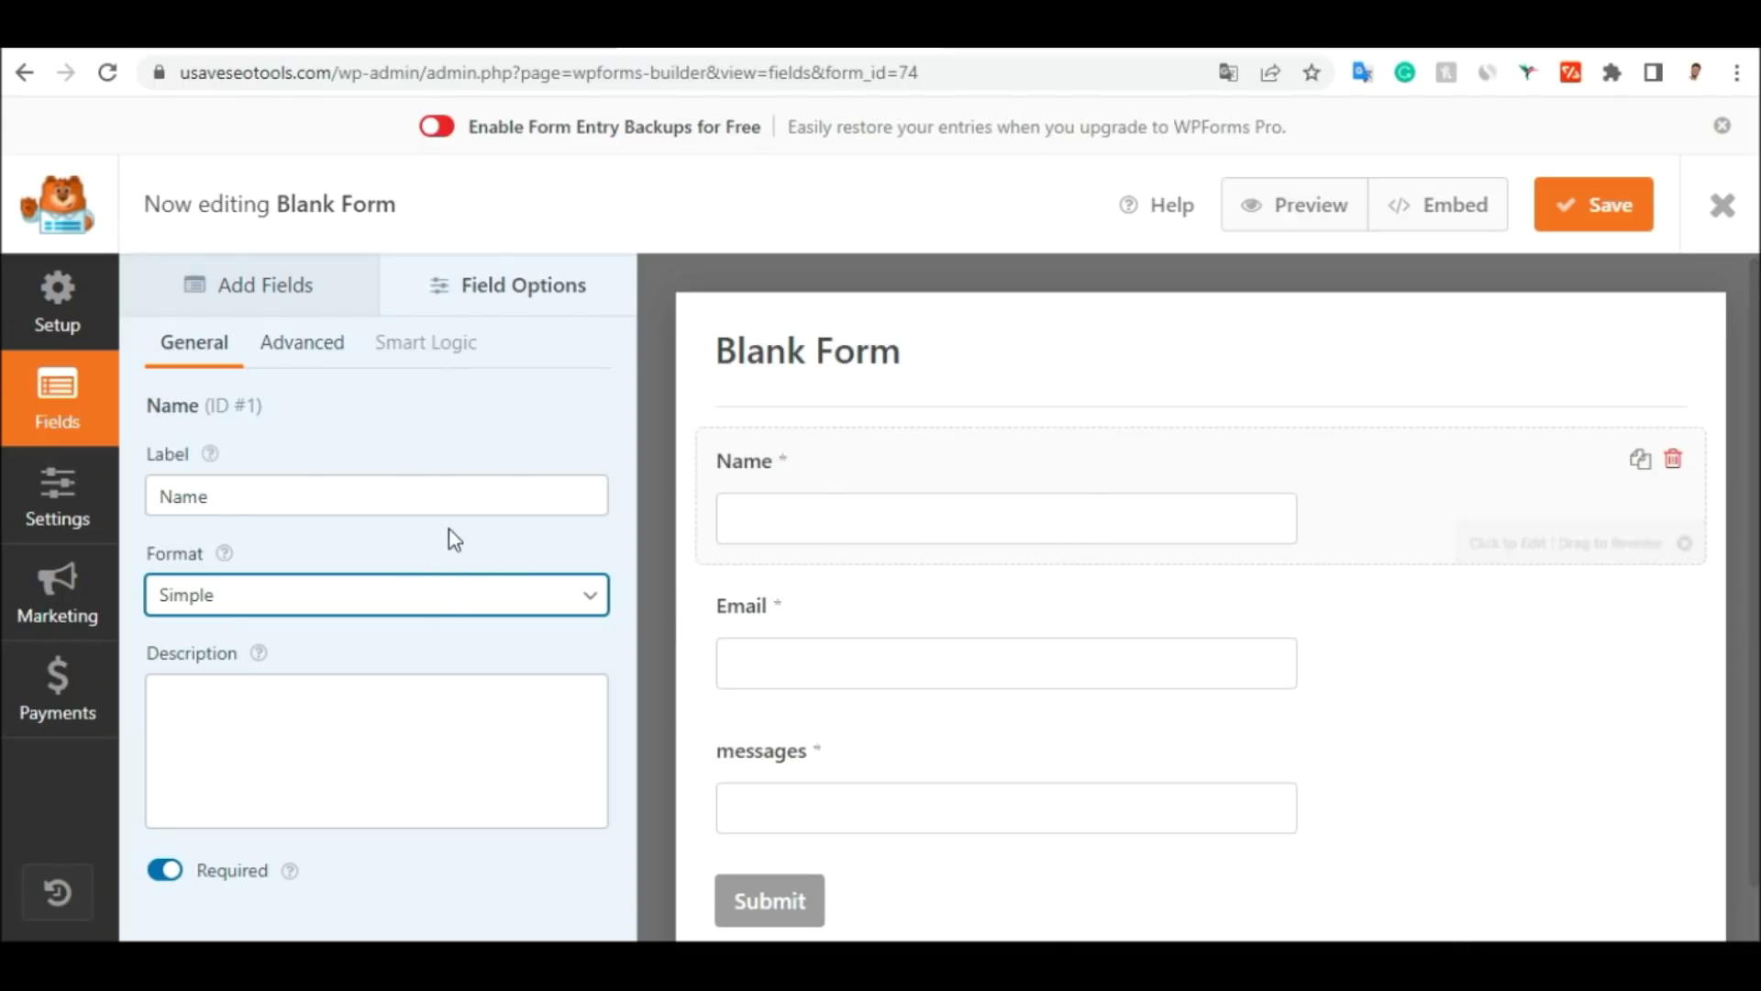
left_click(440, 596)
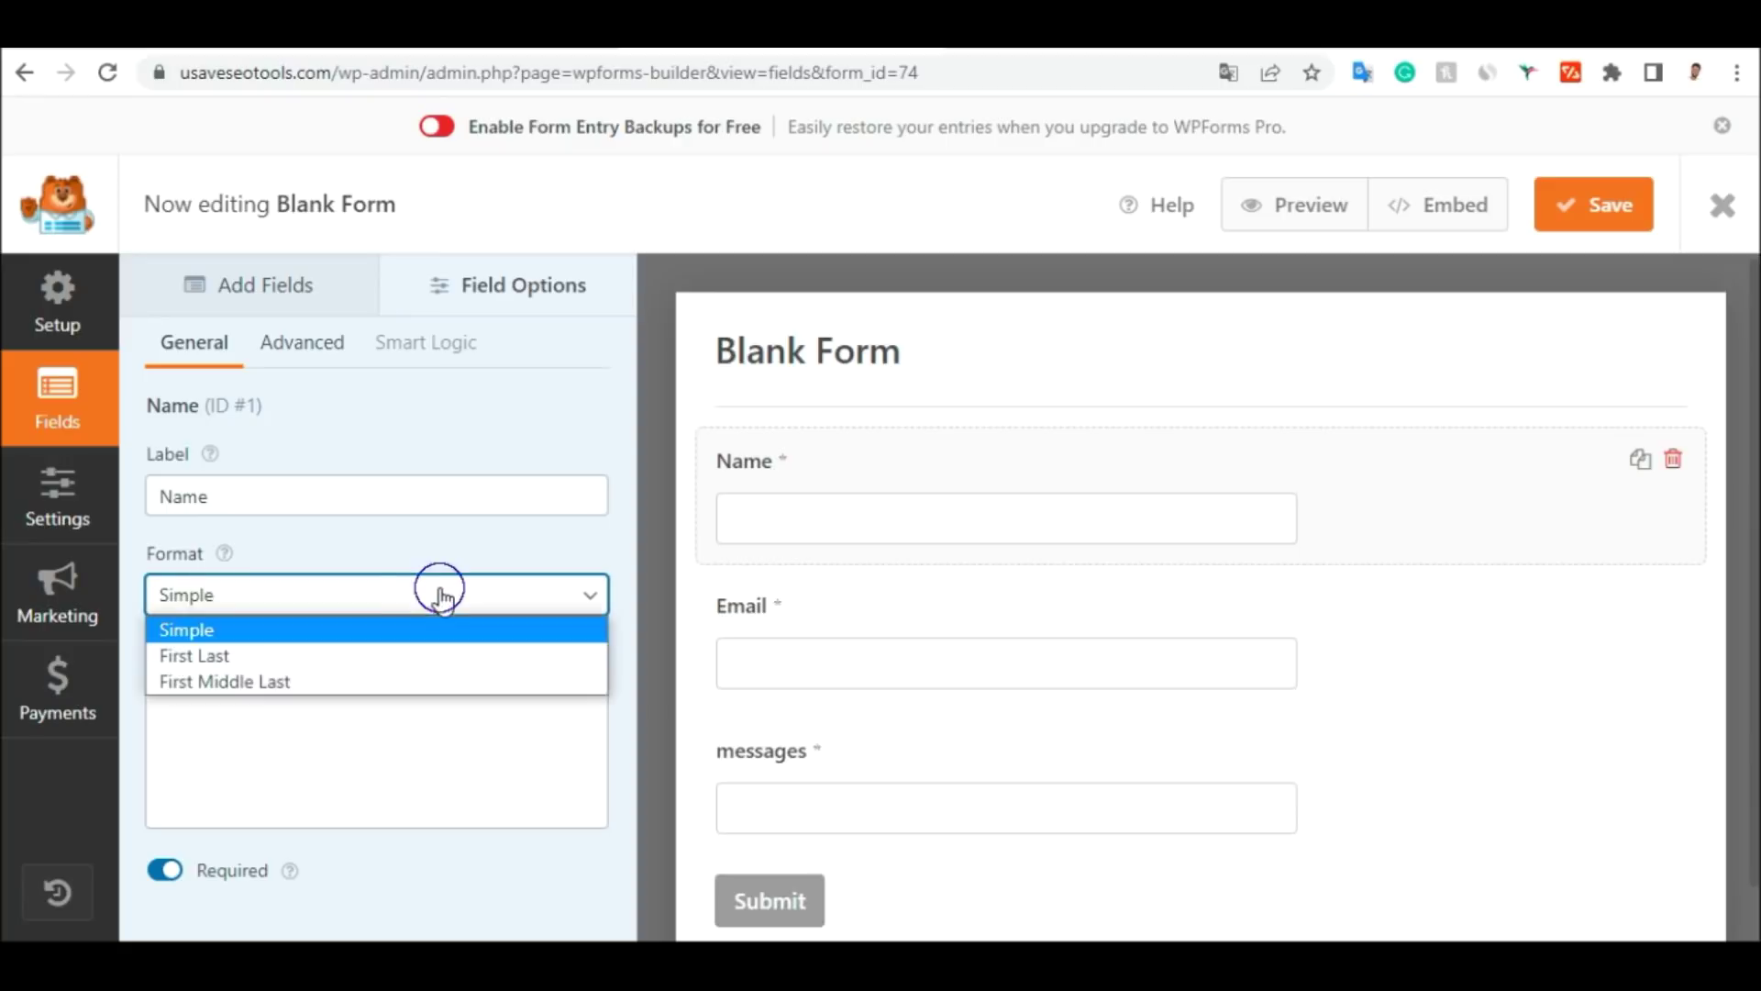
left_click(375, 656)
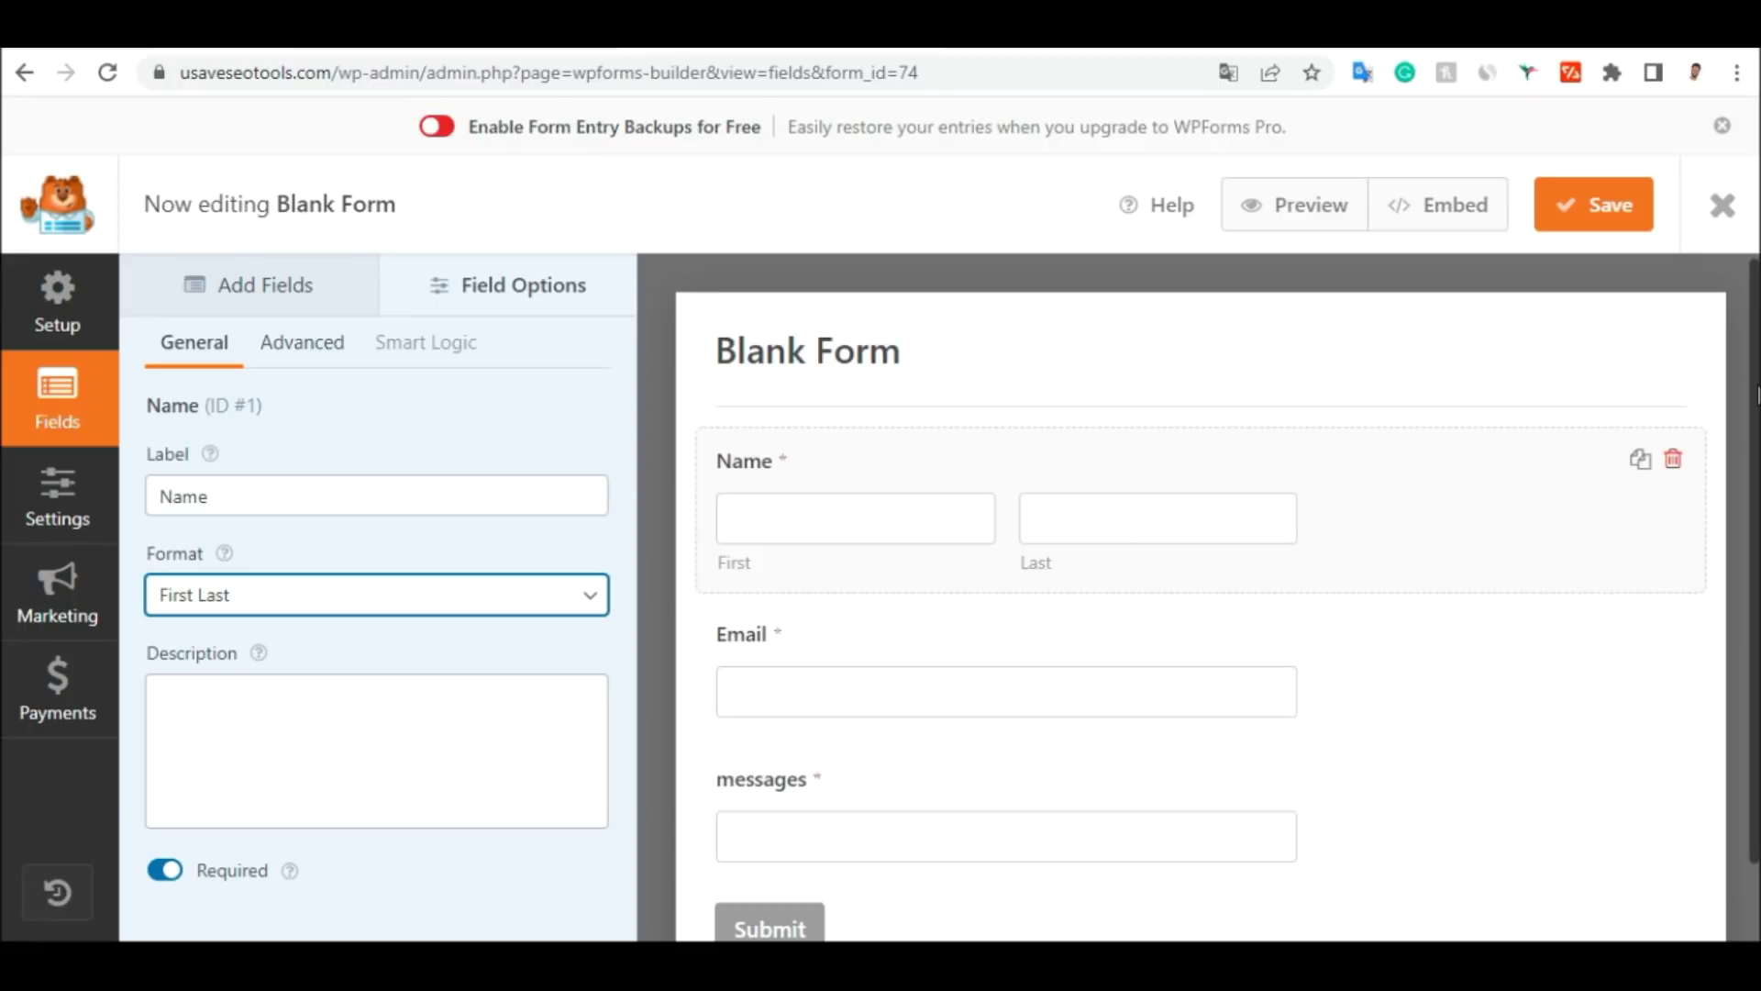
Open the Email field's settings, then return to the Name field's settings.
left_click_drag(1757, 394, 1757, 452)
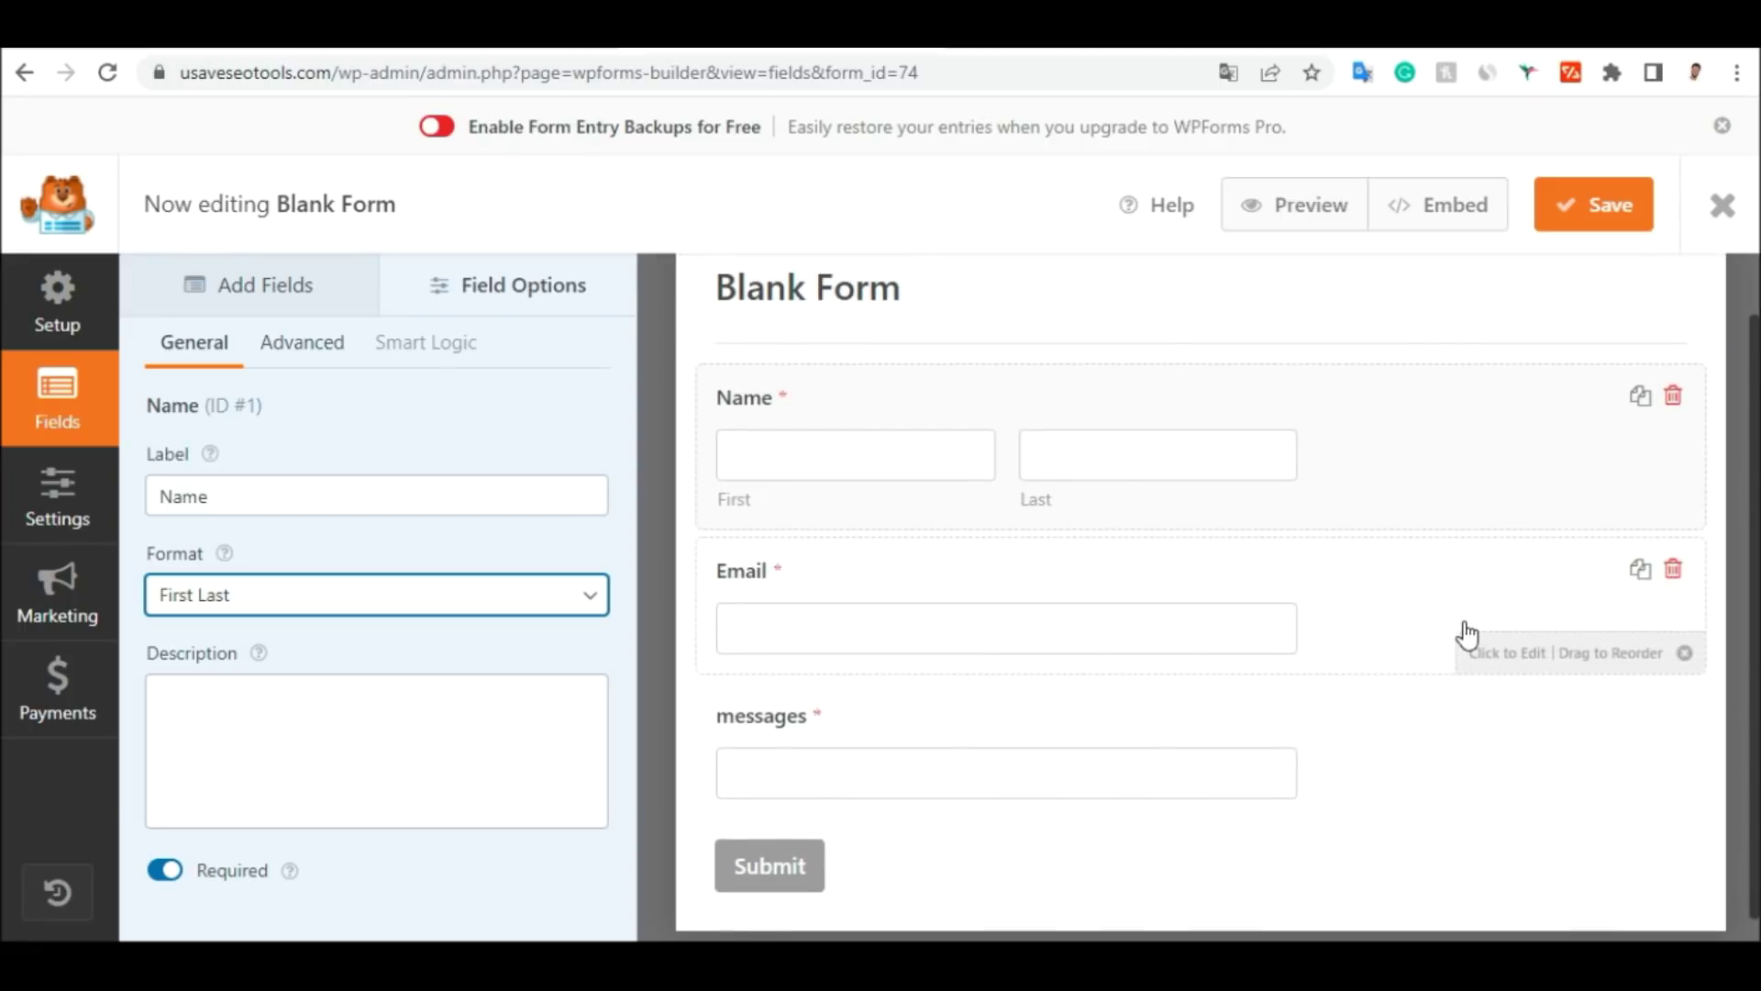
left_click(1303, 603)
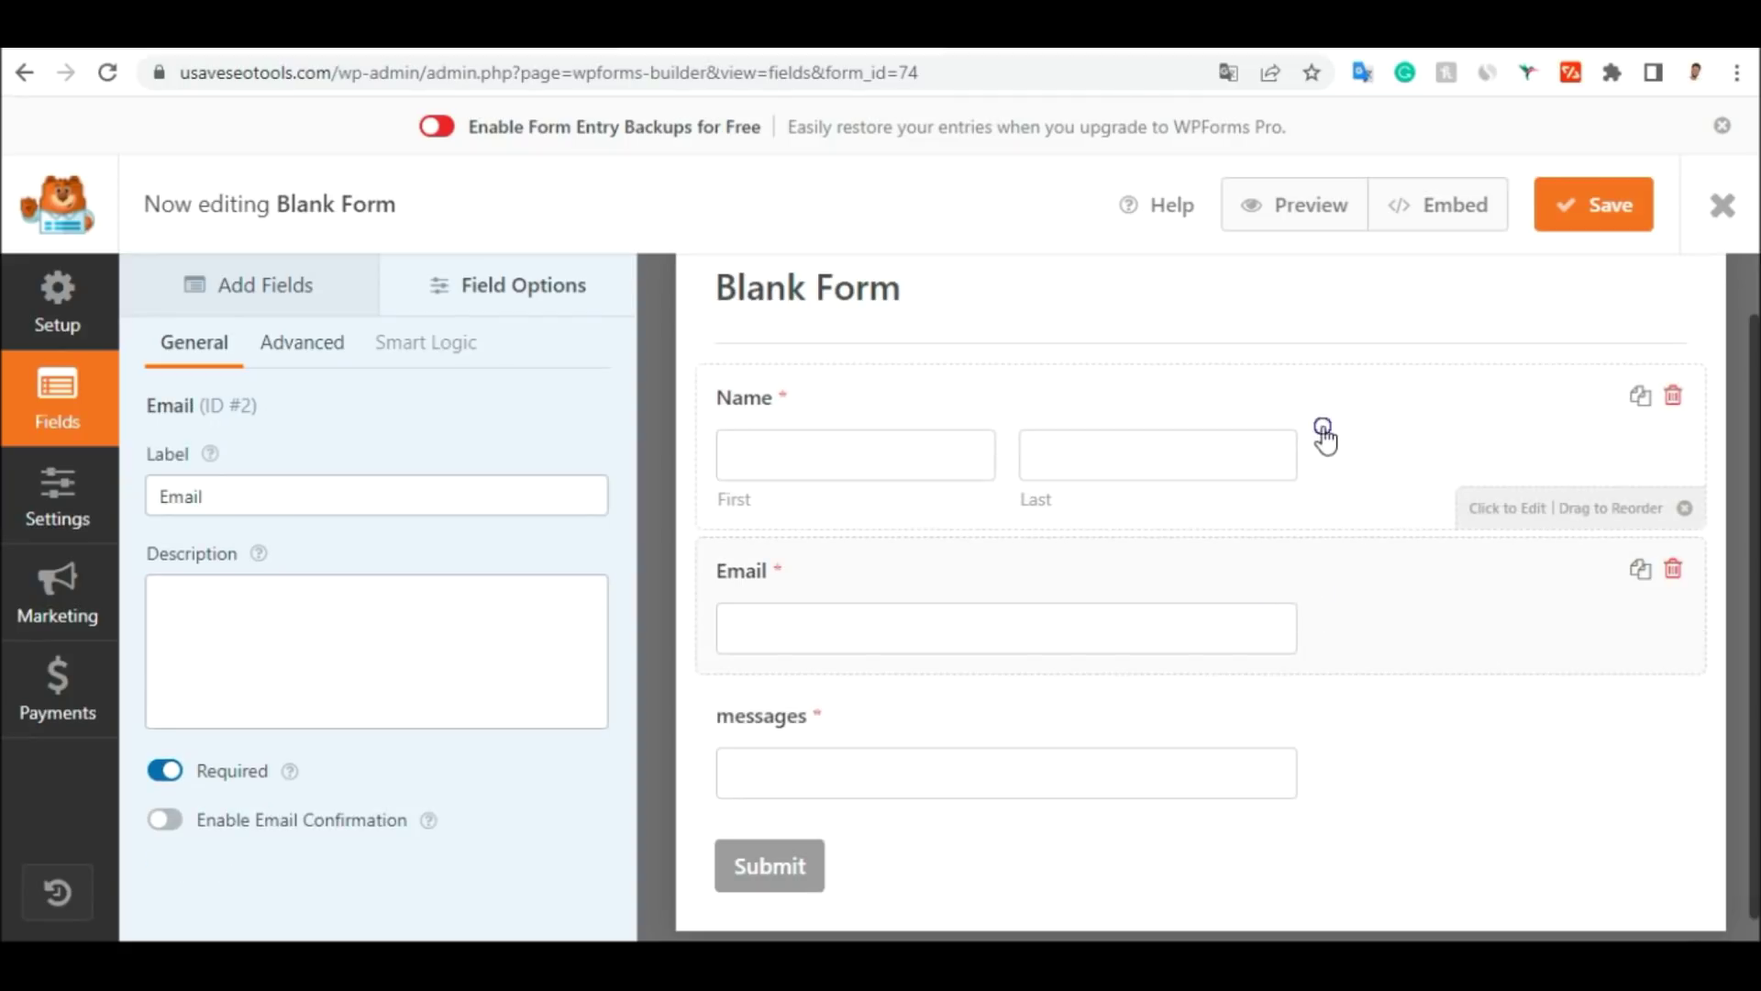
left_click(1324, 428)
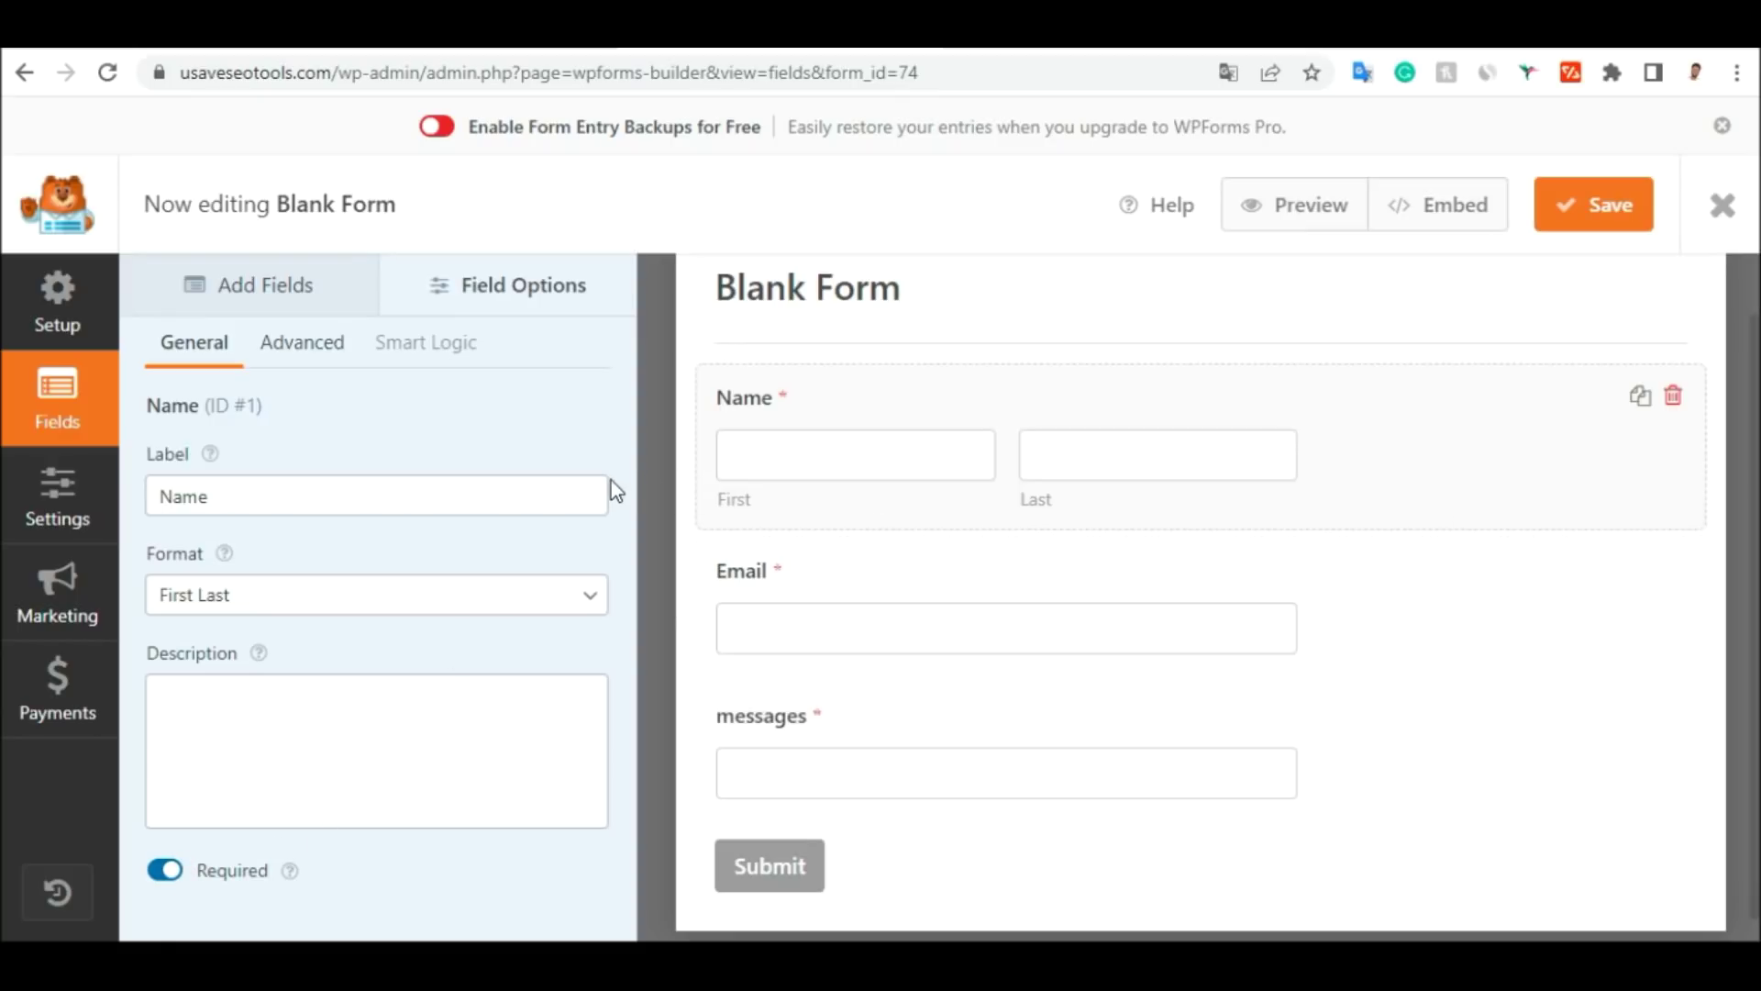
Toggle the Name field's hide label and hide sublabels options on and back off.
left_click(332, 365)
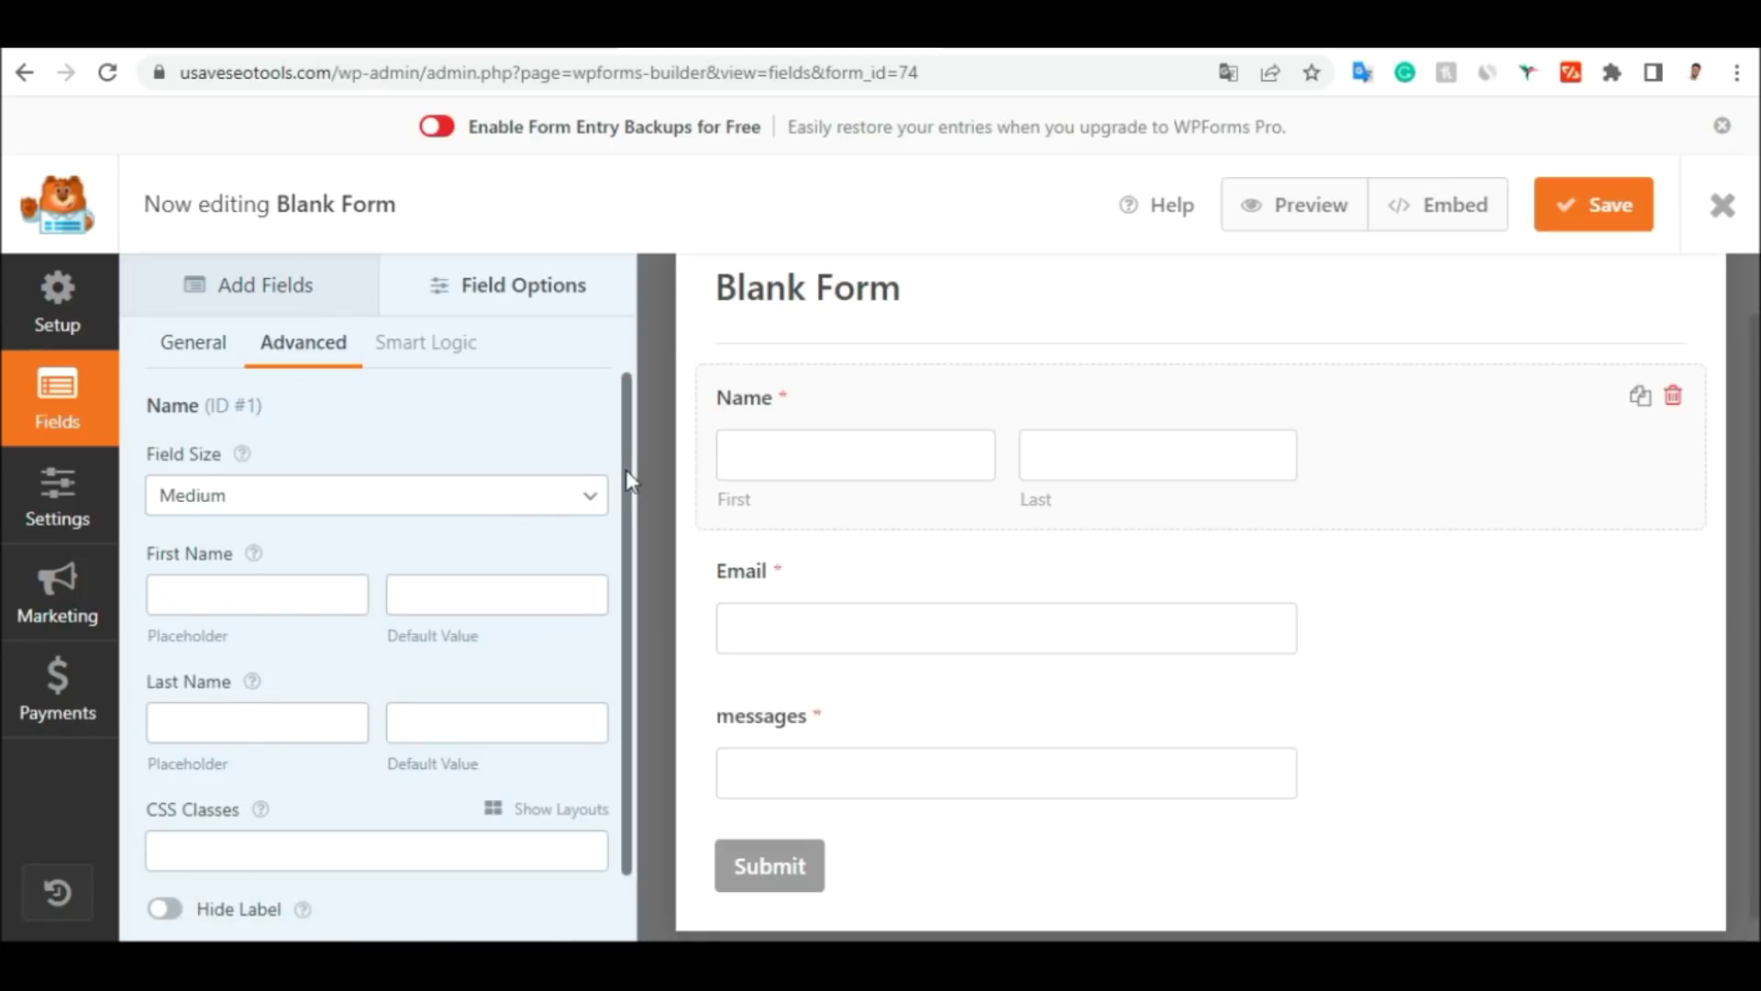
scroll(626, 461, "down", 1)
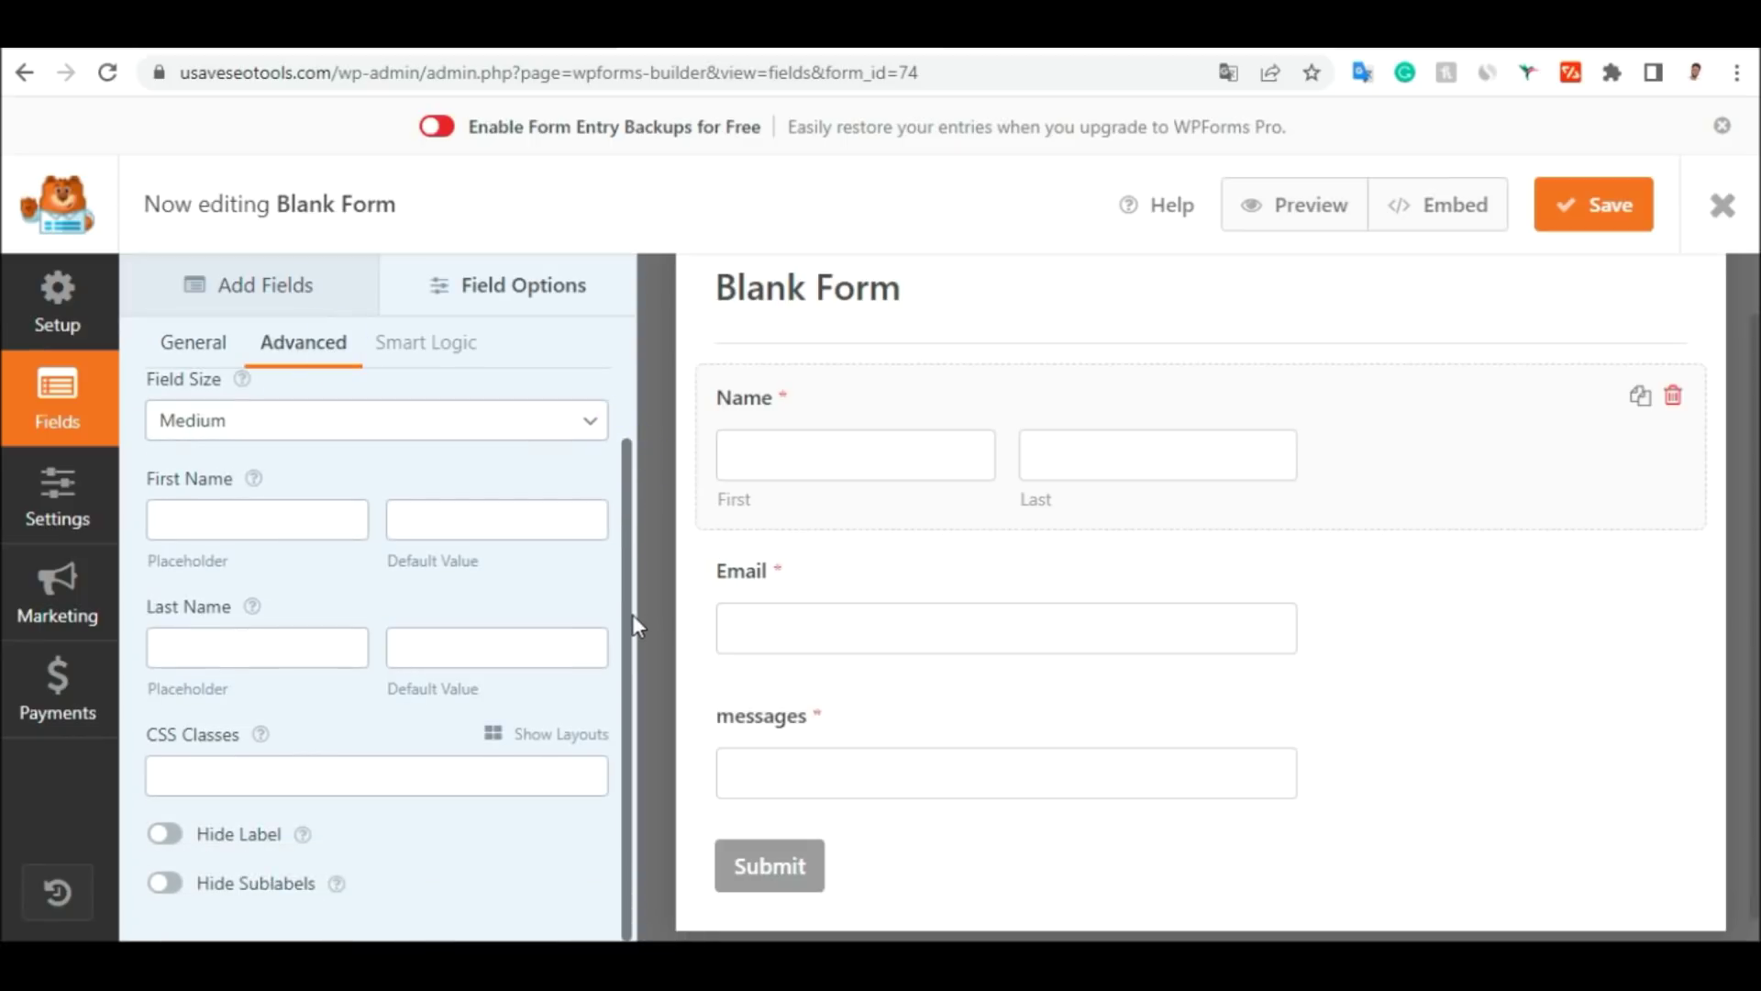
left_click(163, 837)
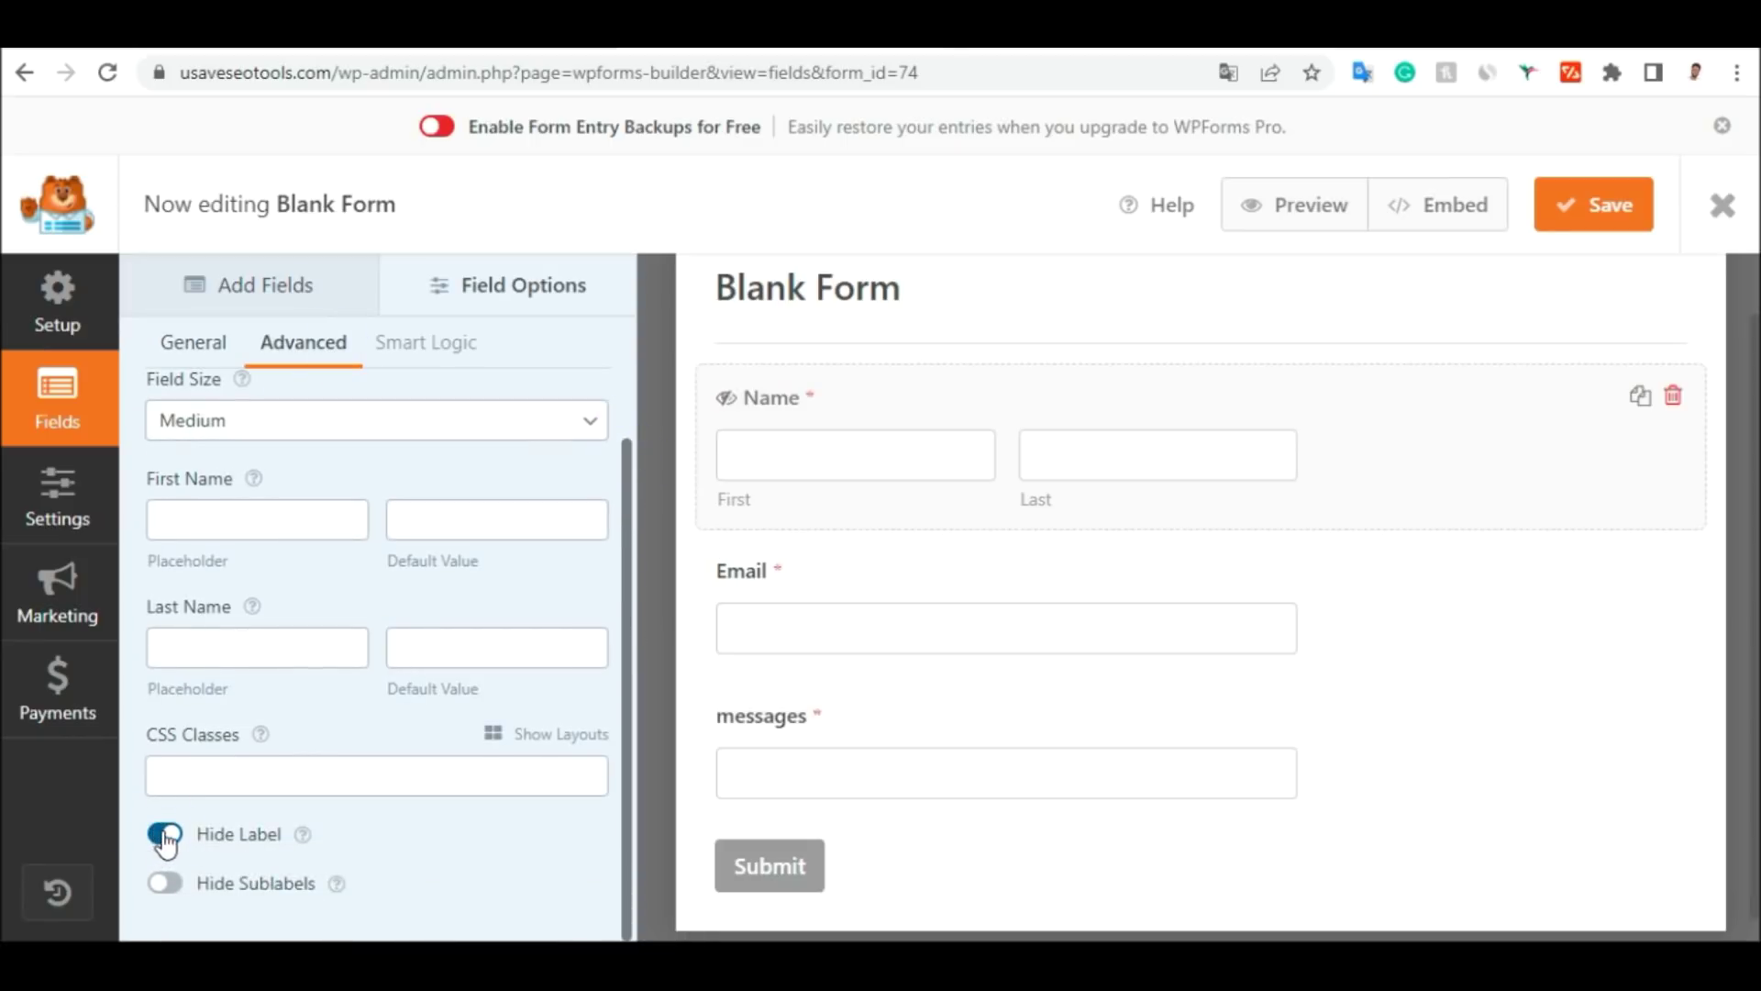
left_click(163, 835)
left_click(163, 885)
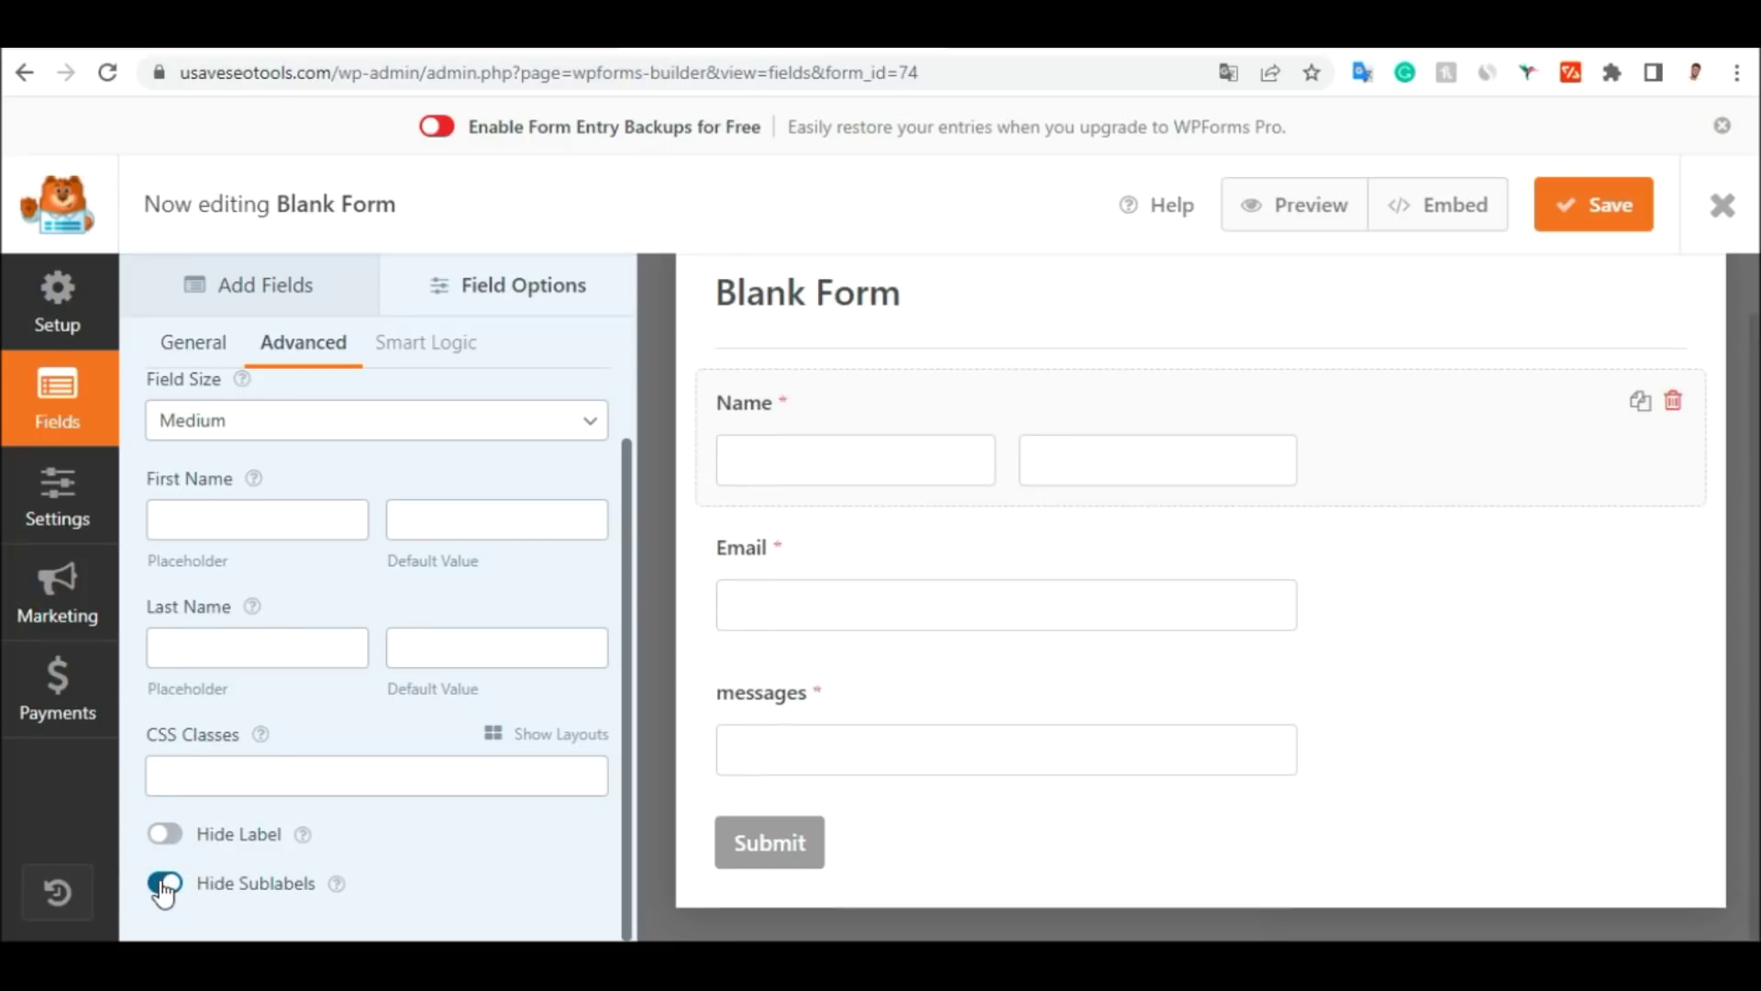
left_click(164, 885)
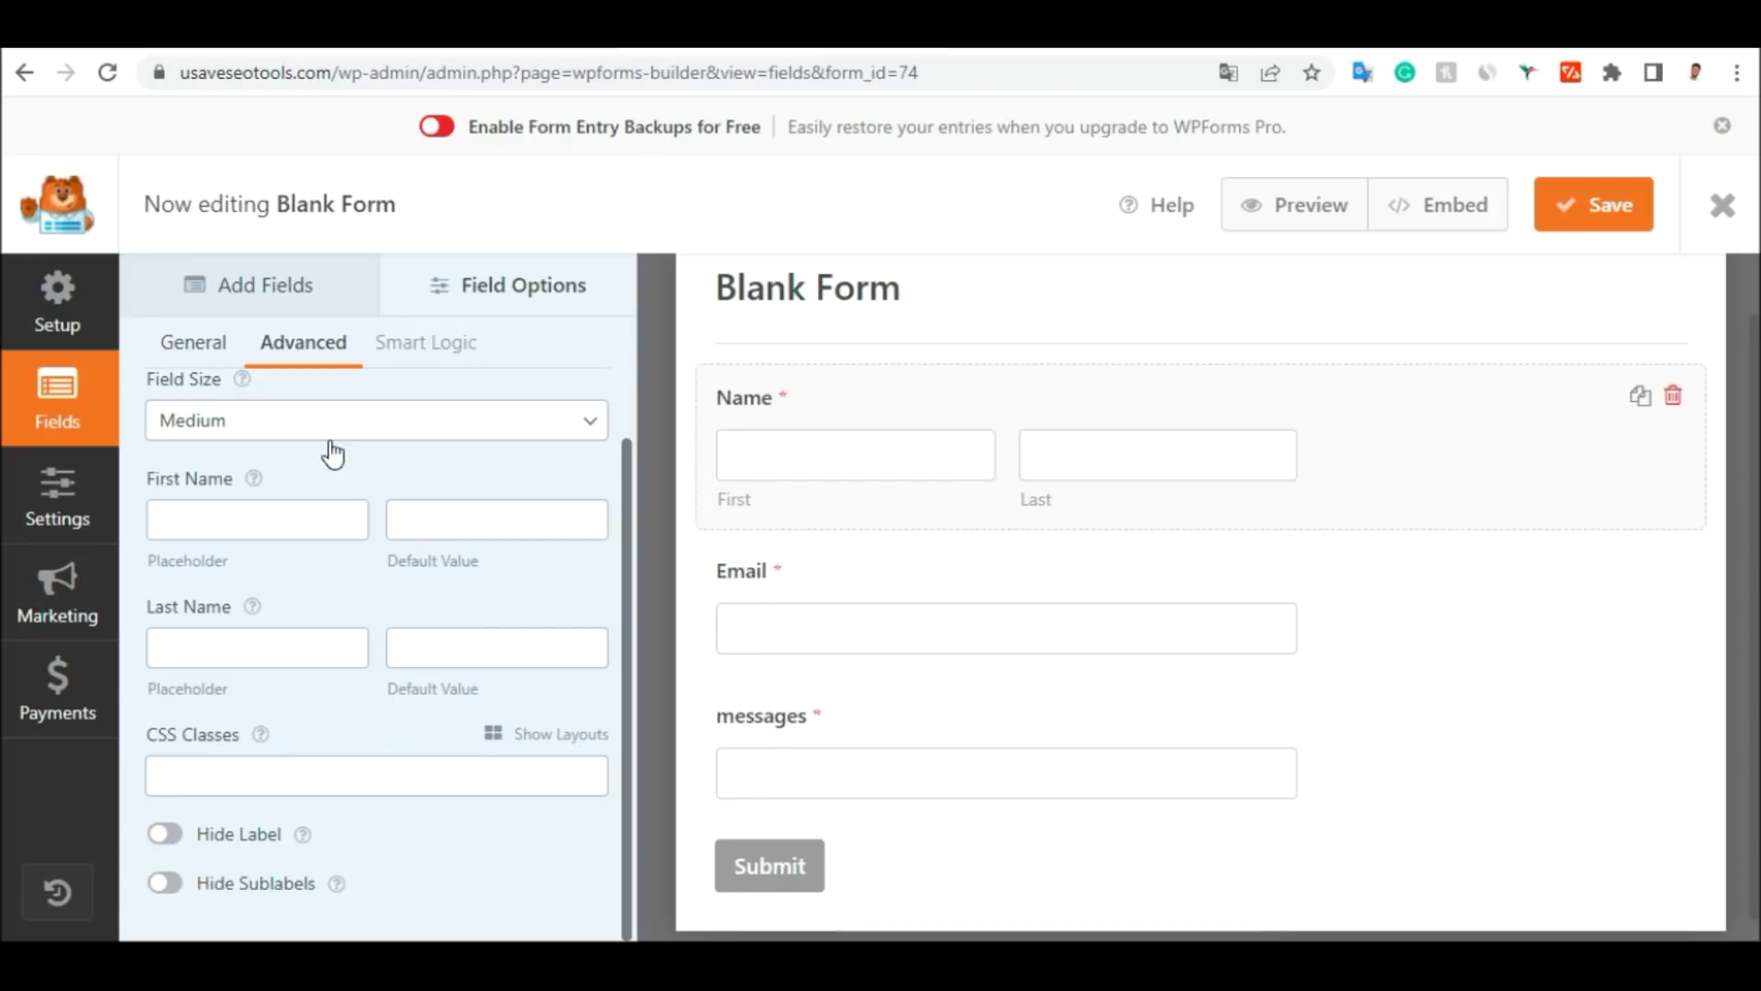
Return to the Add Fields list and save the form.
left_click(182, 353)
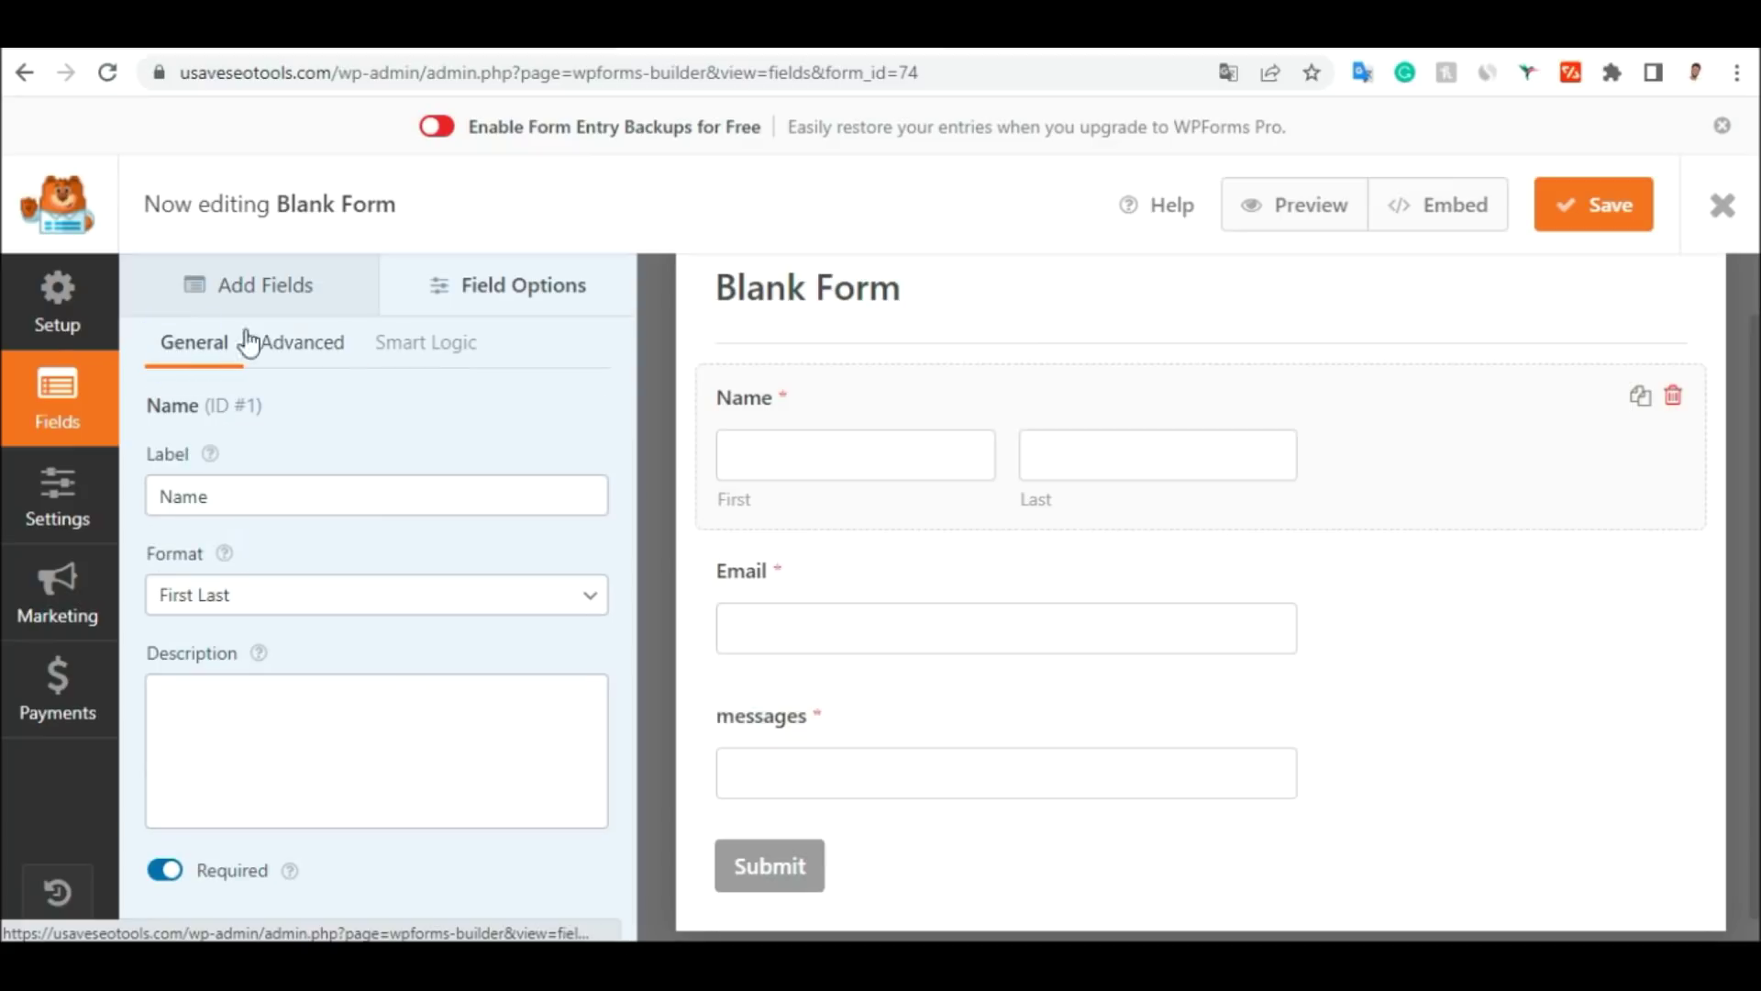
left_click(294, 287)
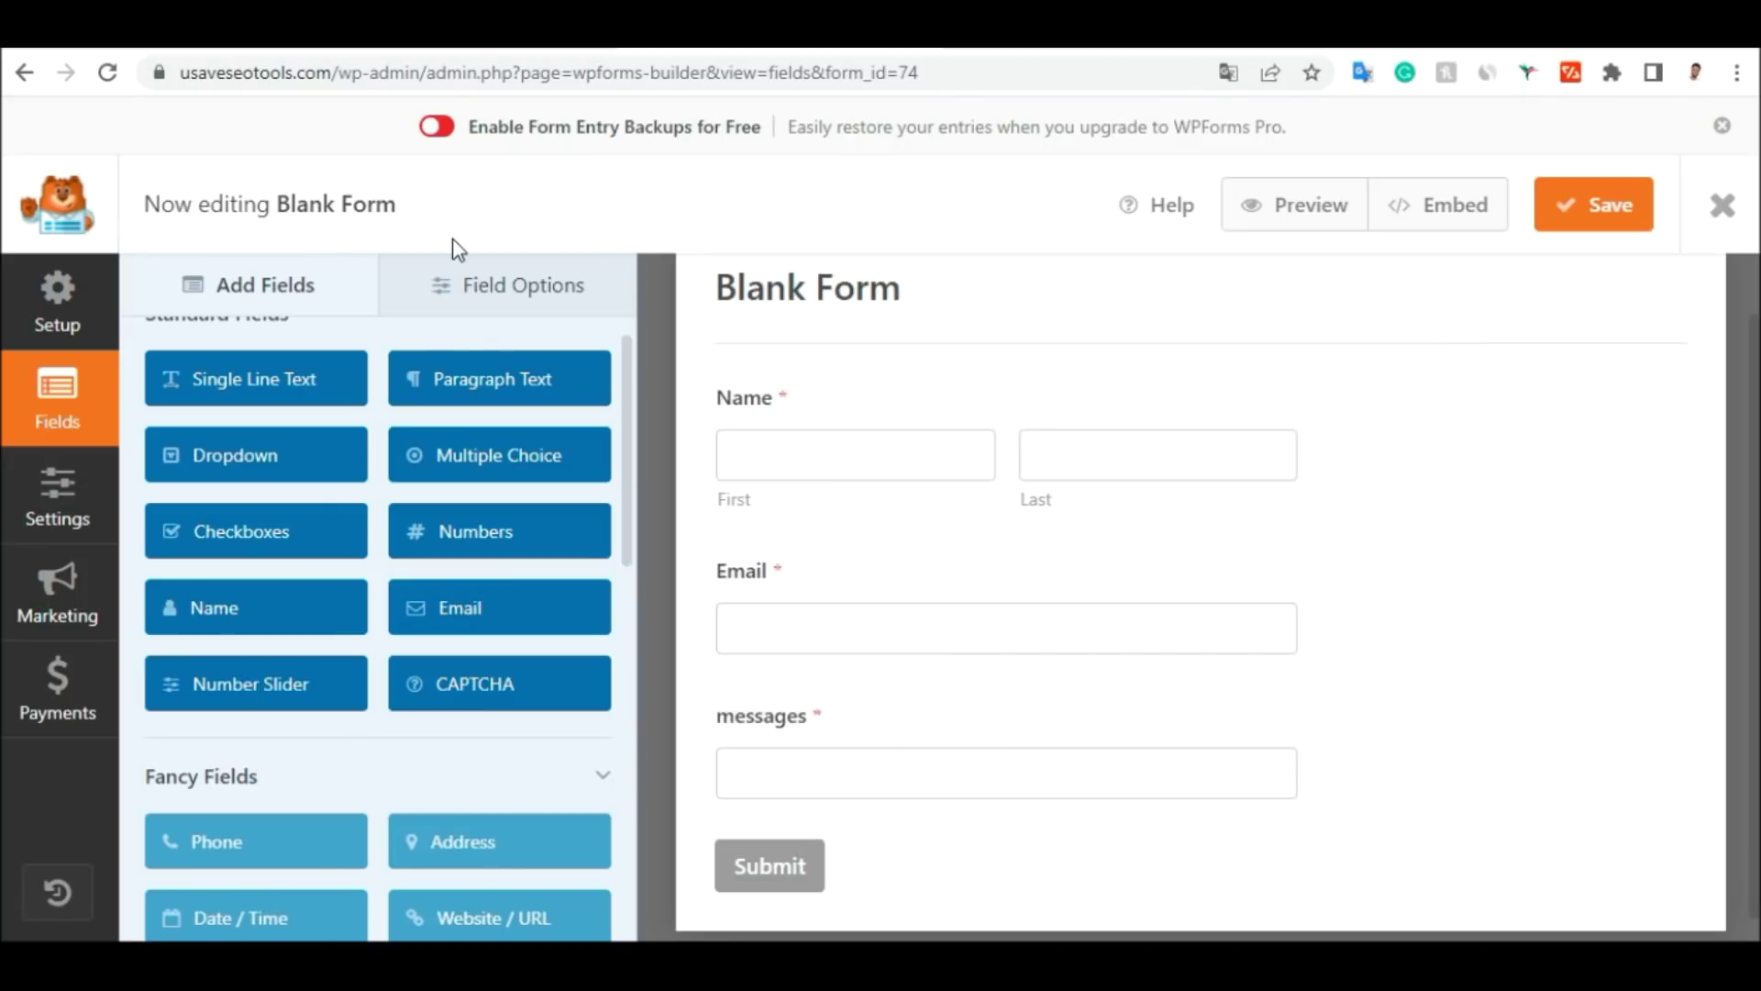
left_click(1612, 211)
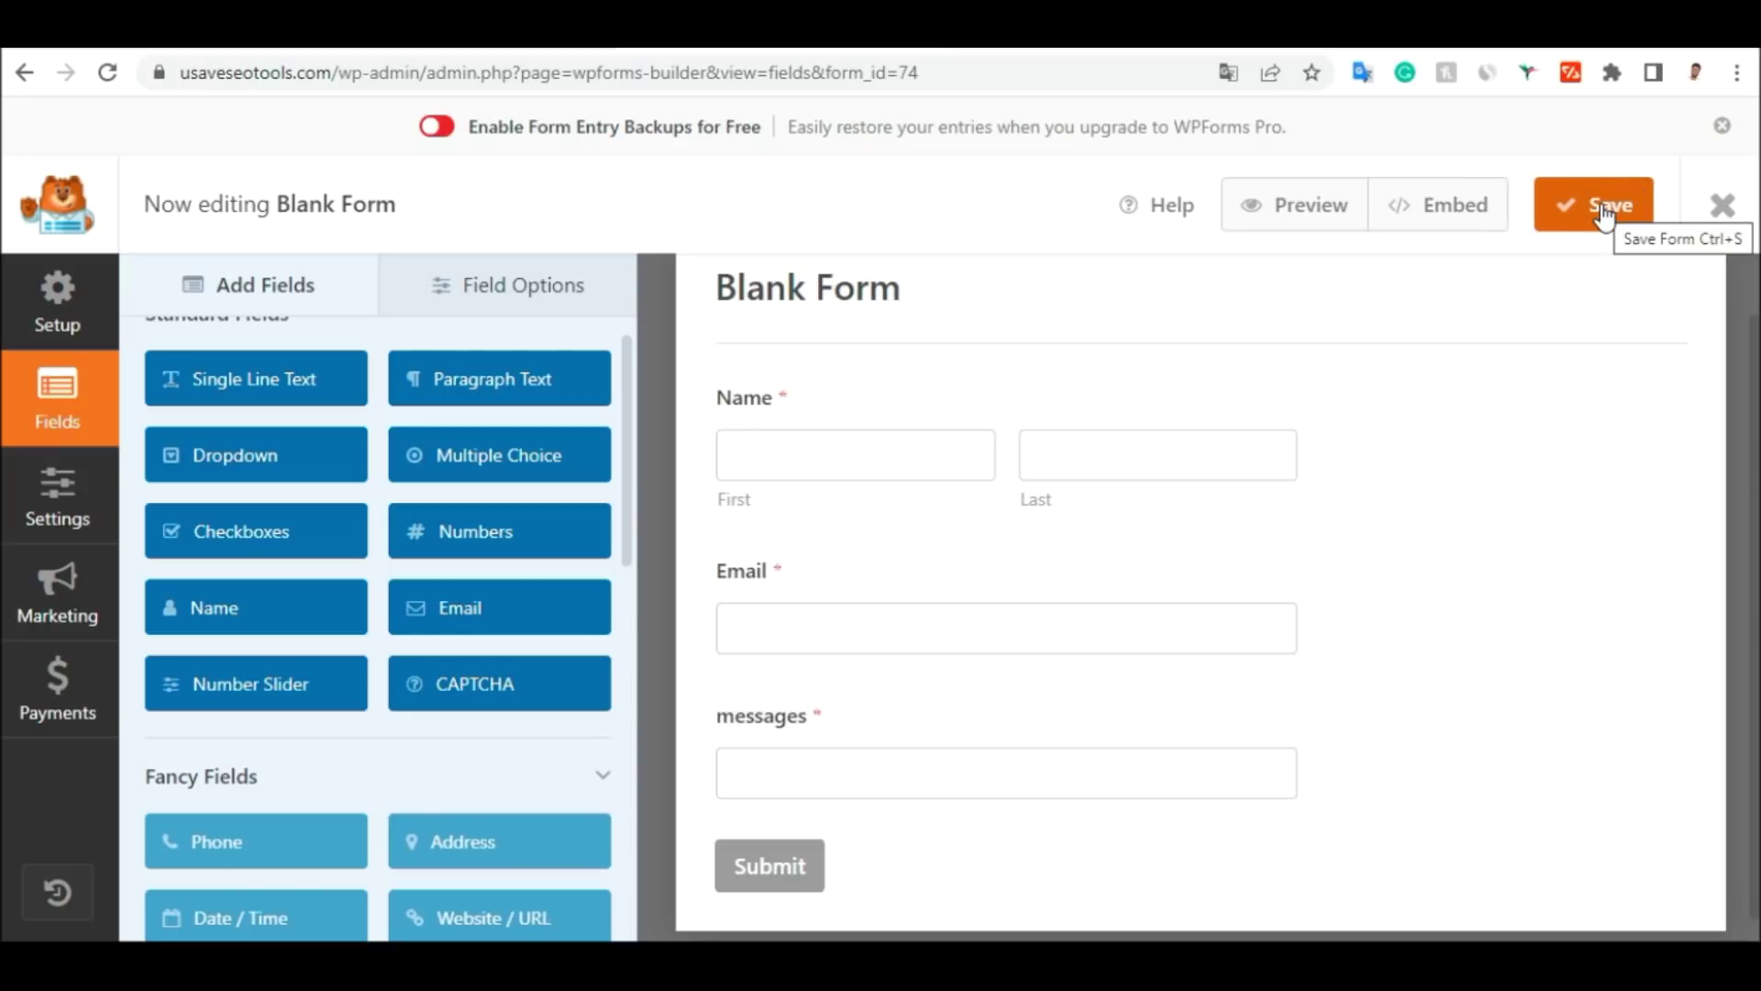
Save the form again and navigate back to the WPForms overview.
left_click(1603, 215)
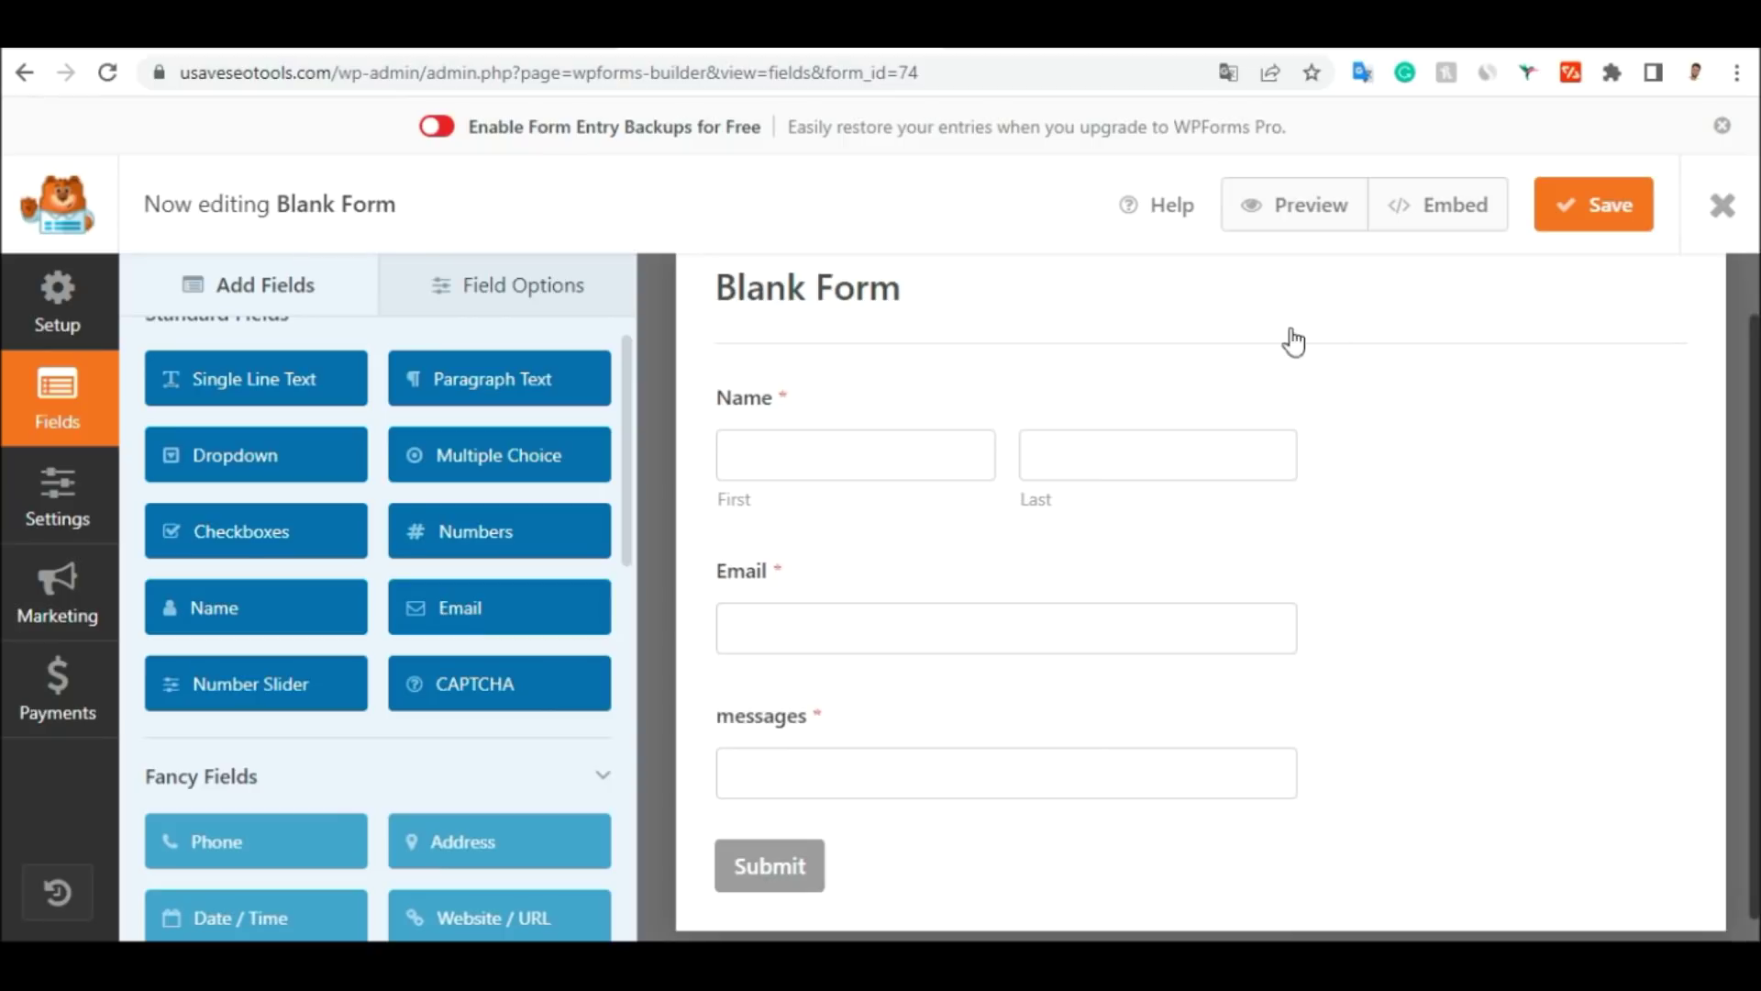
left_click(25, 72)
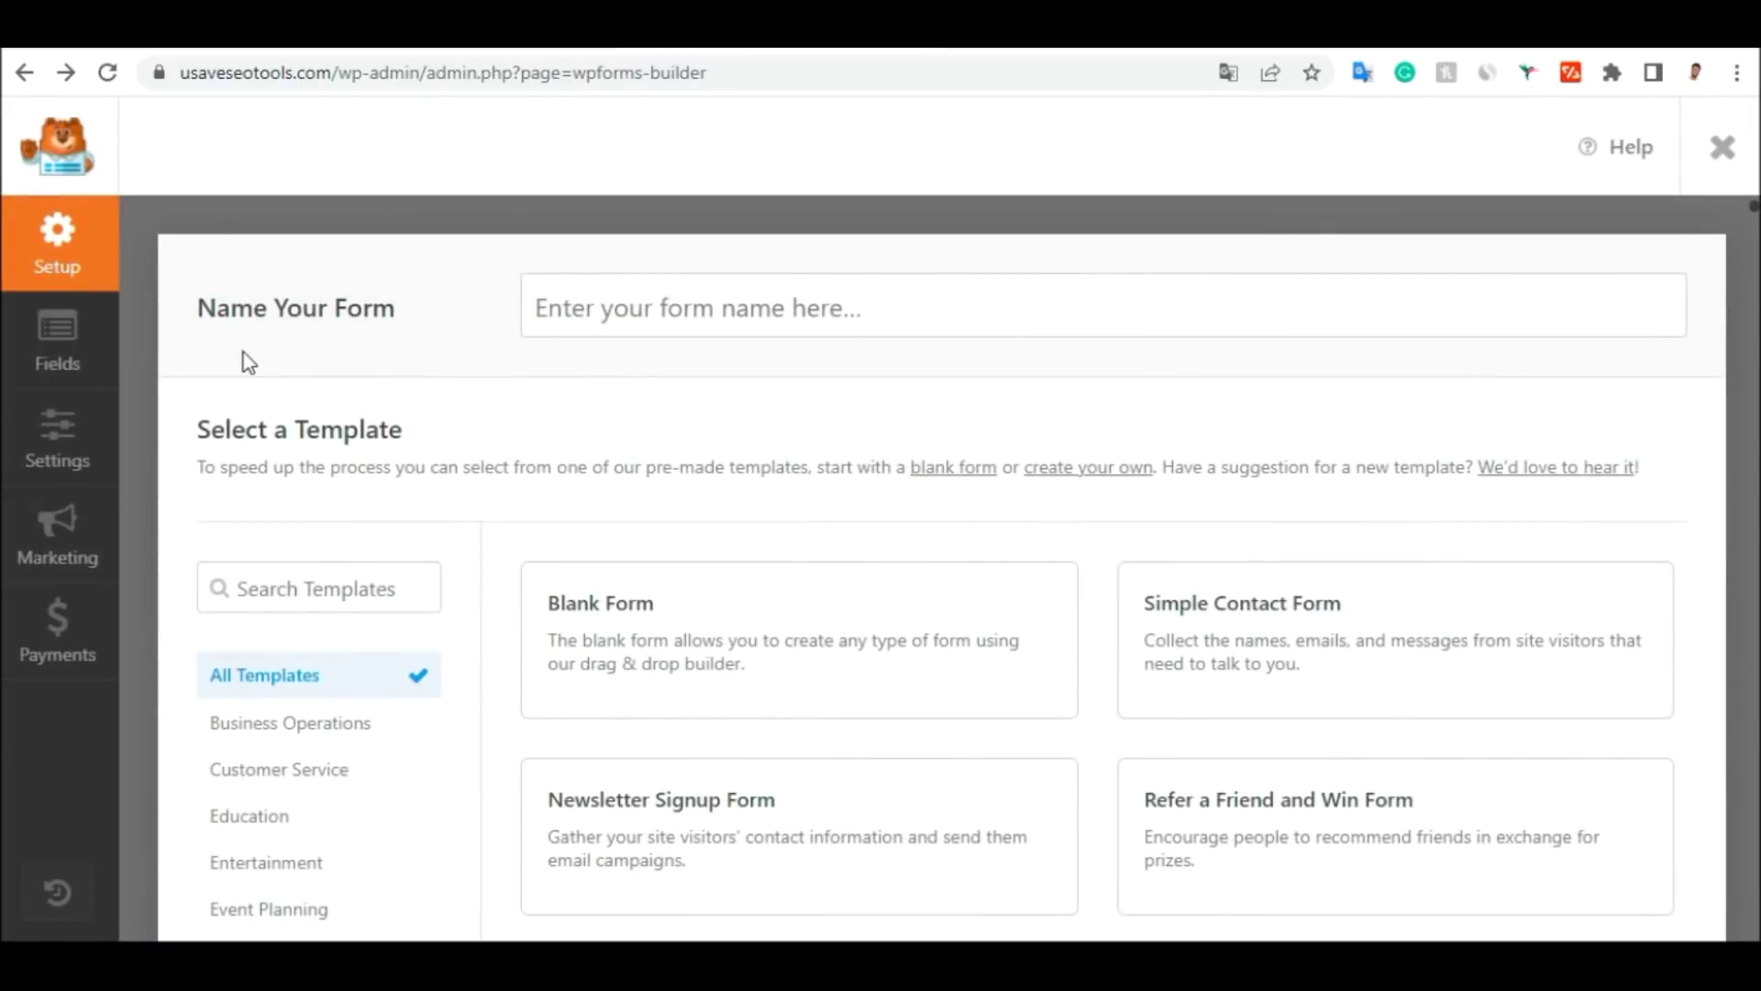
left_click(24, 73)
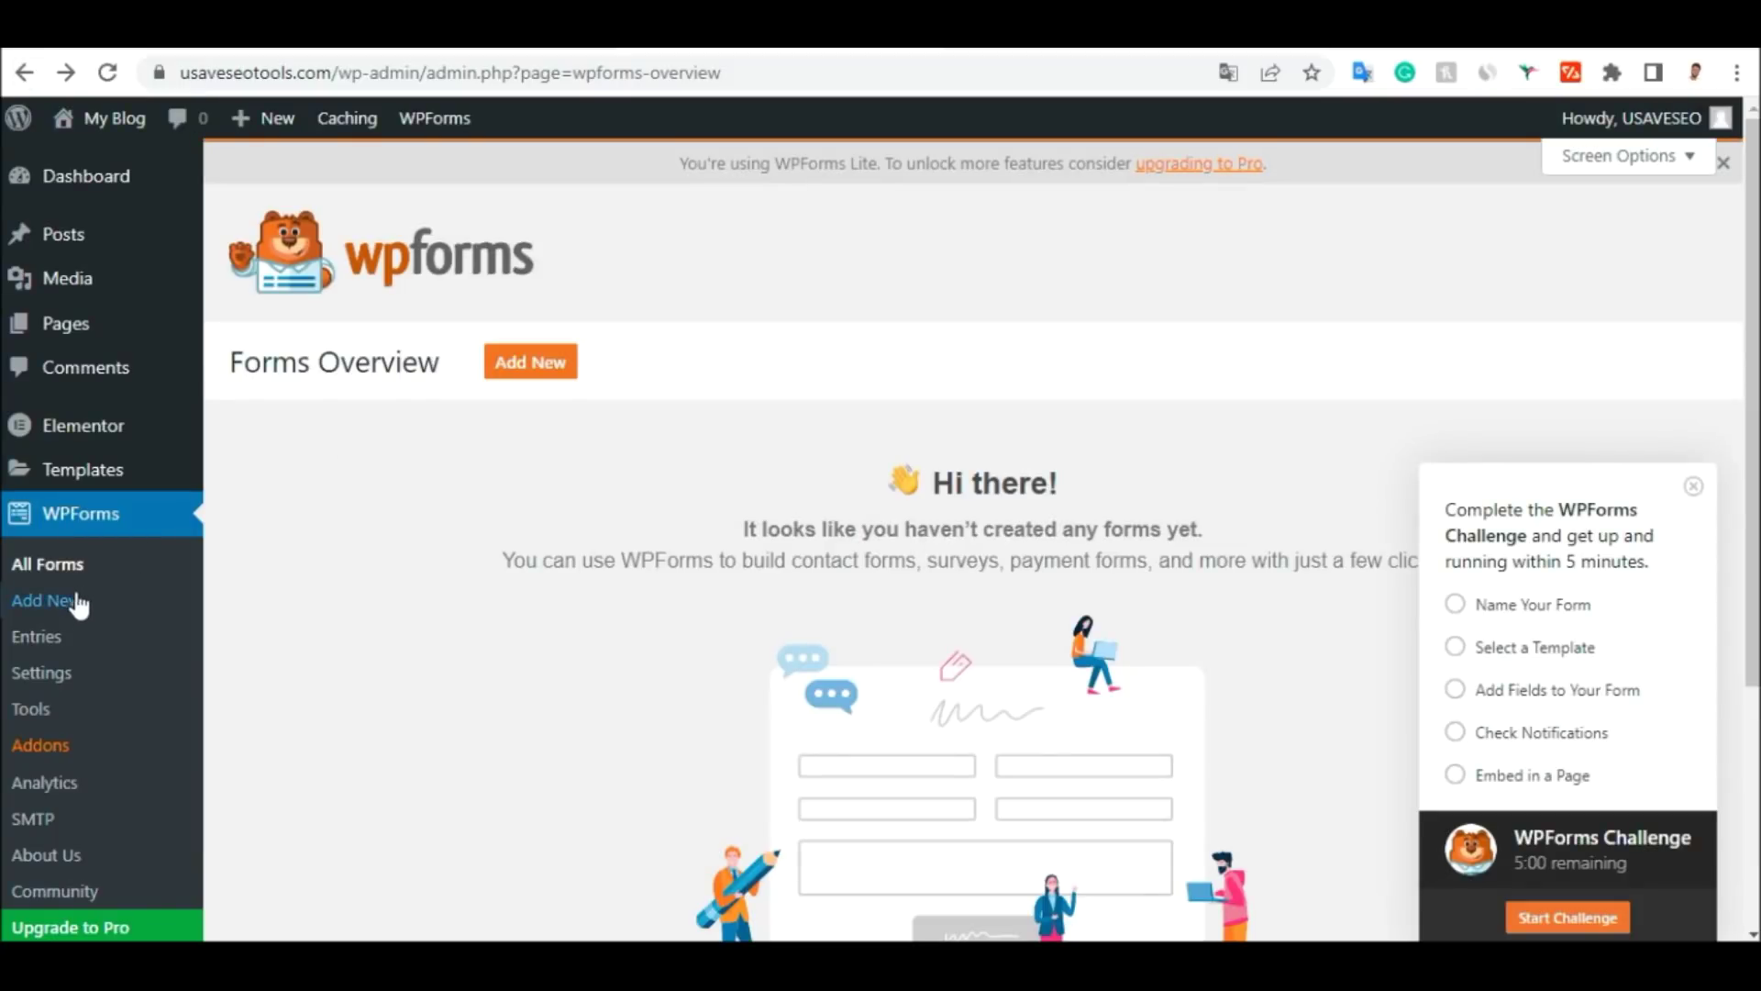
left_click(76, 605)
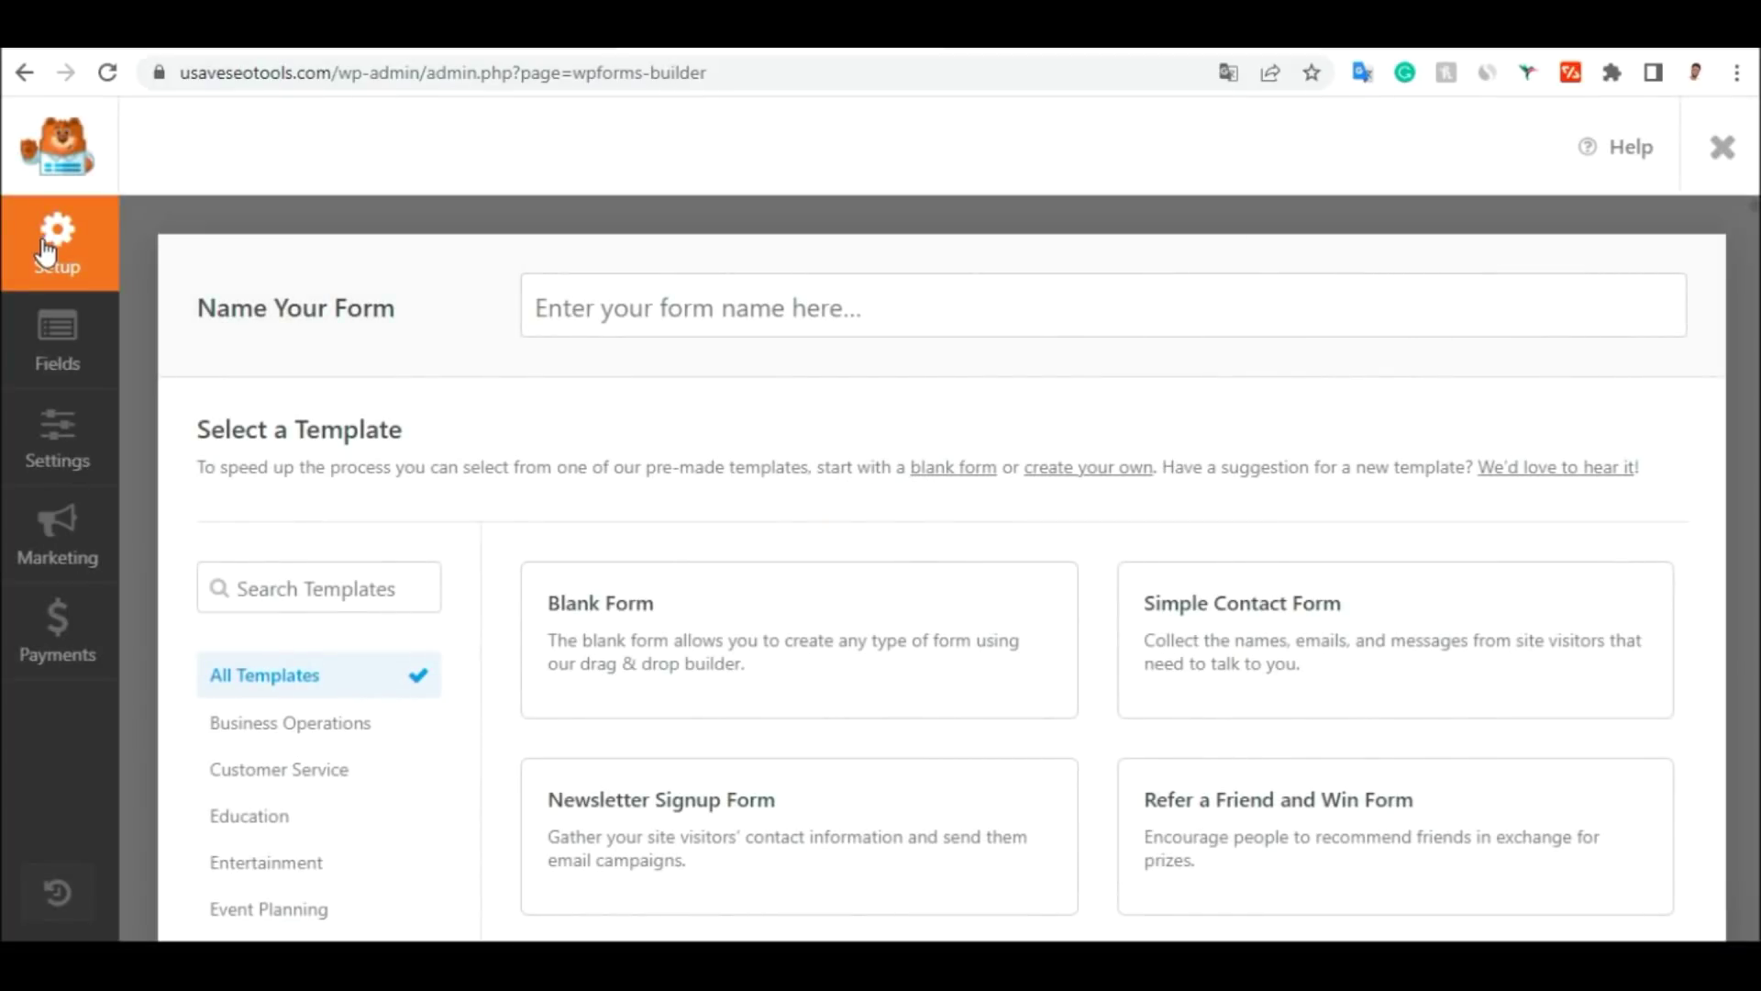
left_click(24, 72)
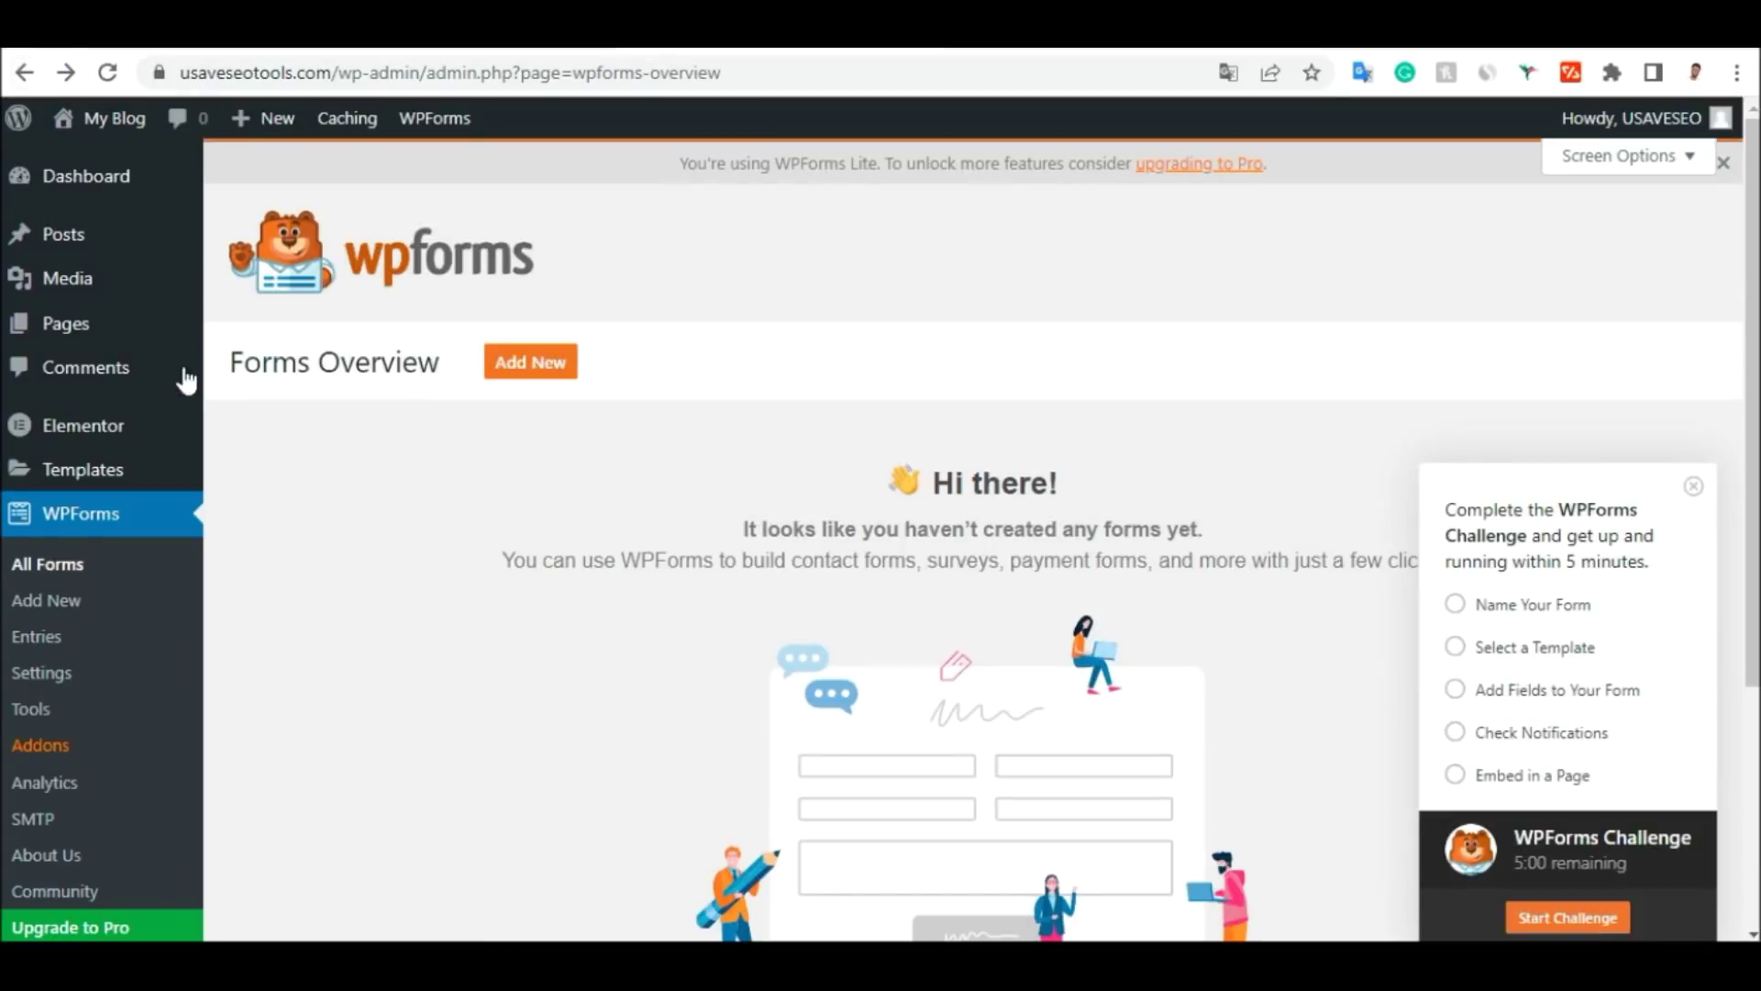
Open All Forms, dismiss the entry storage notice, and edit the Blank Form (id 74).
left_click(55, 576)
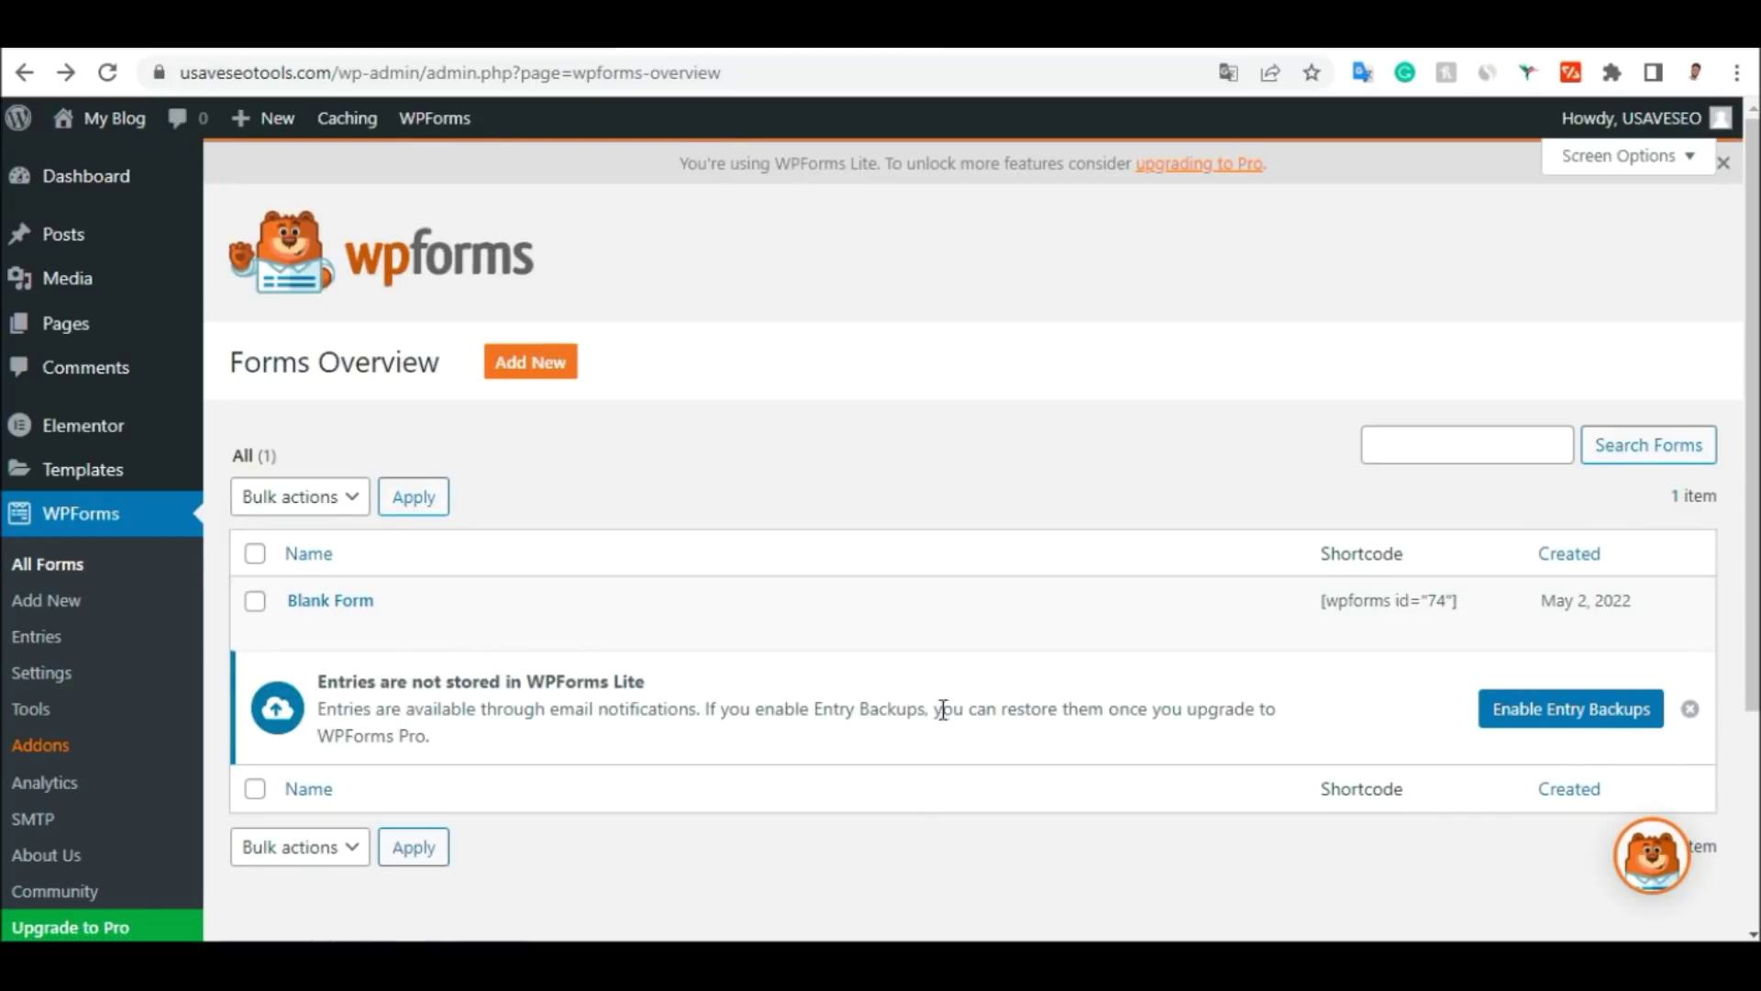
left_click(1690, 709)
mouse_move(1171, 597)
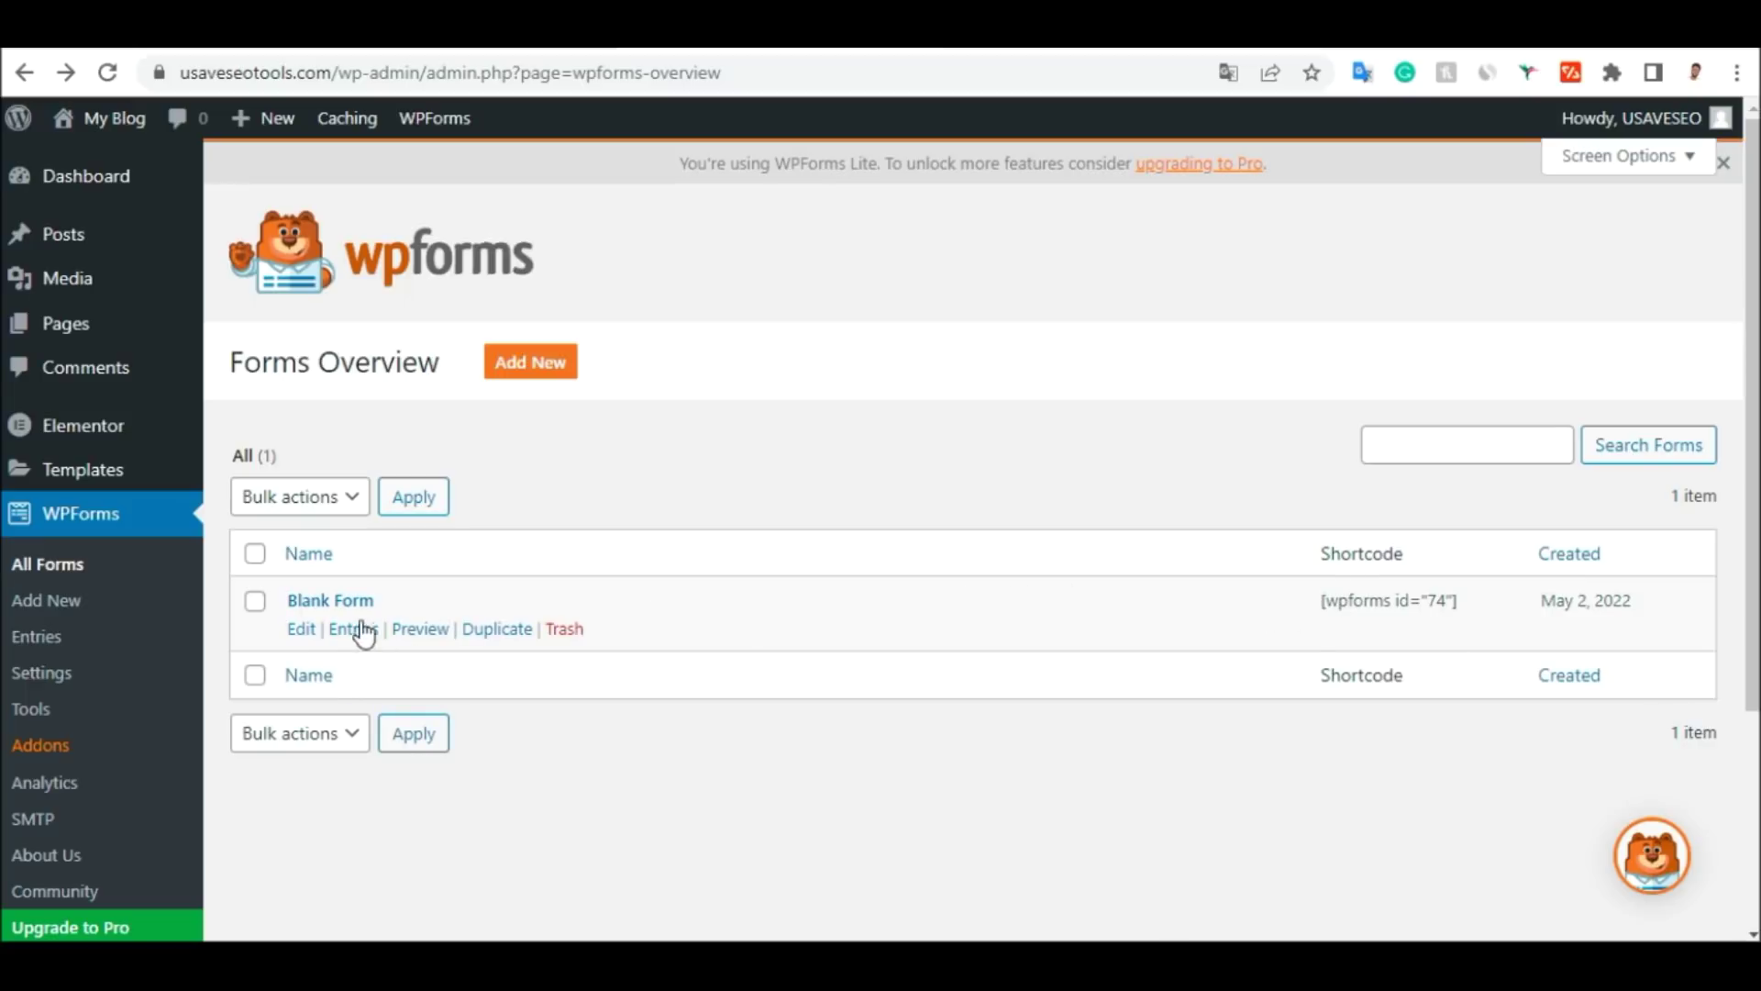
left_click(304, 634)
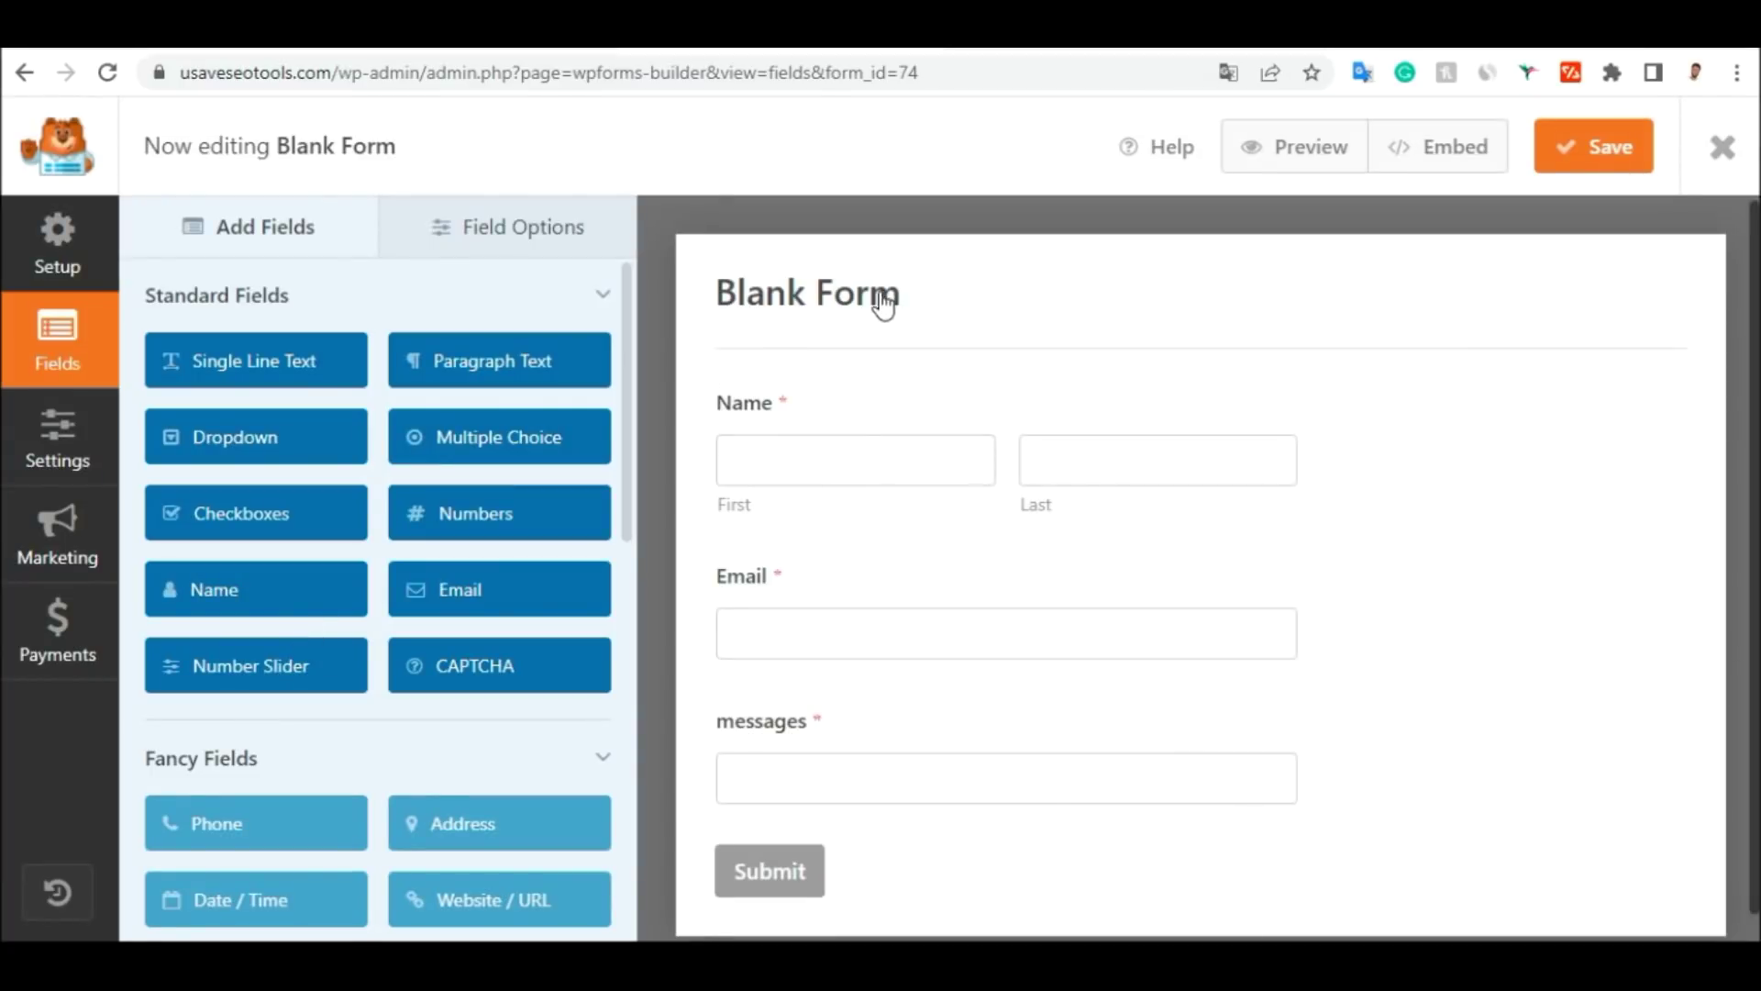
Rename the form to 'Contact' in its General settings.
left_click(879, 299)
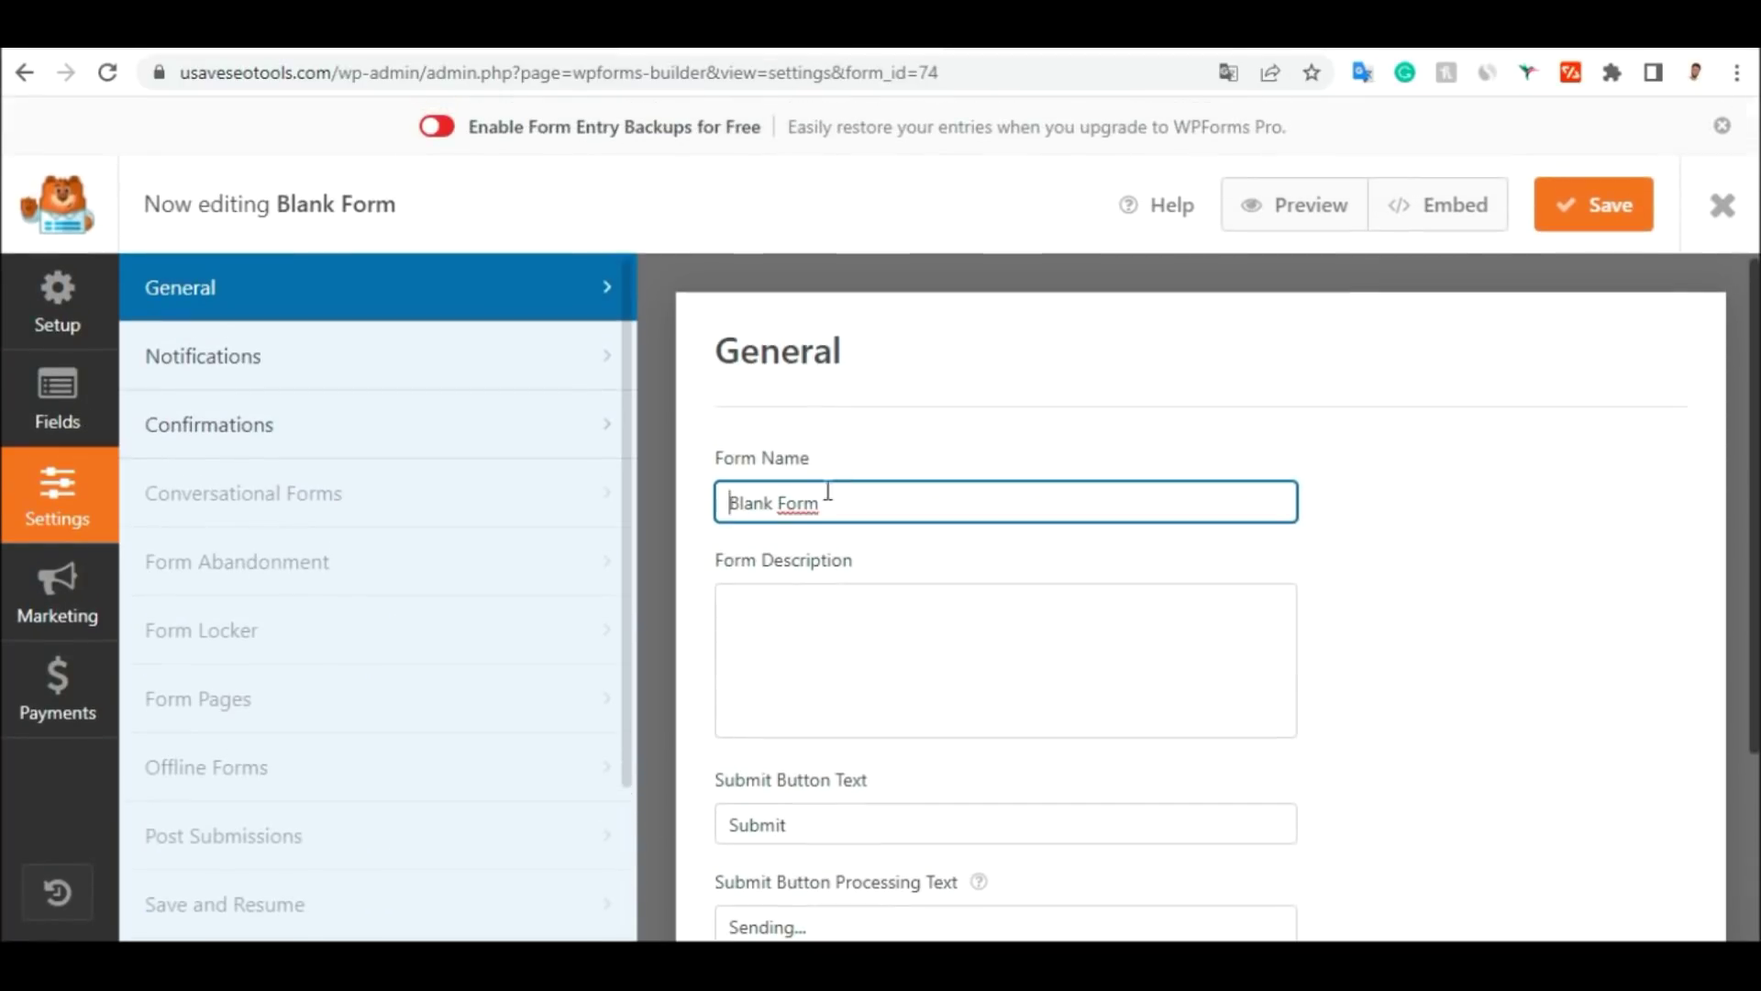
triple_click(824, 501)
key("BackSpace")
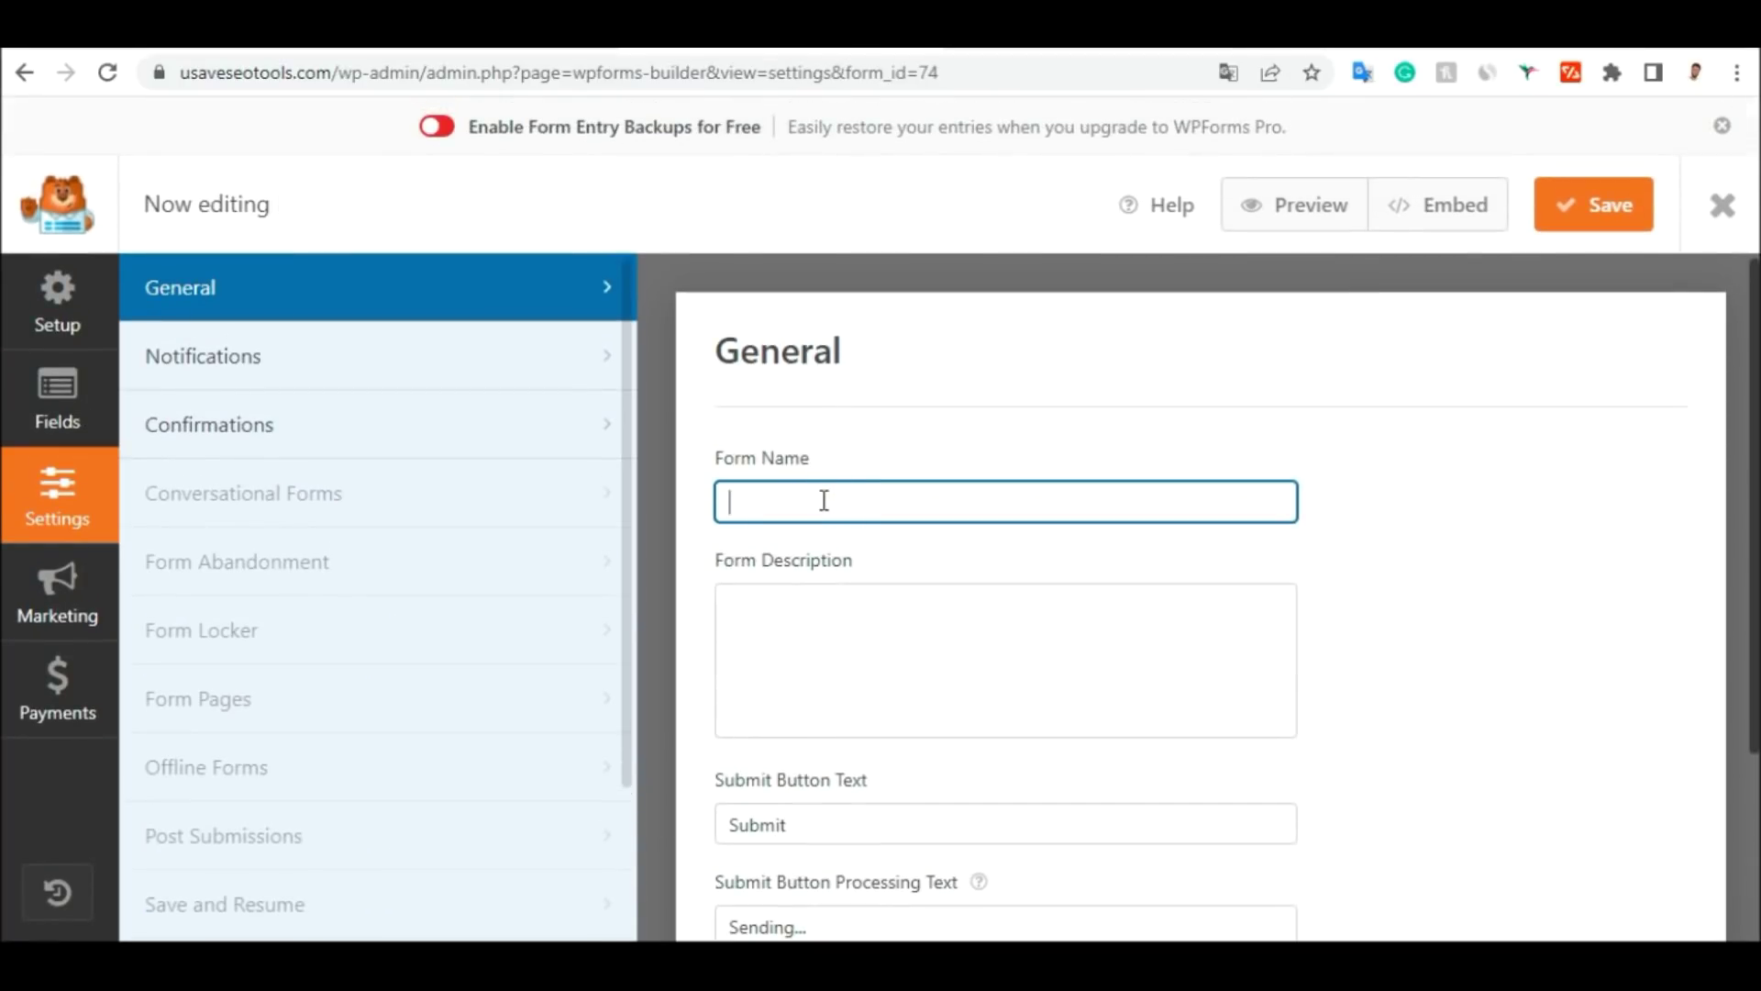
type("C")
type("ontact")
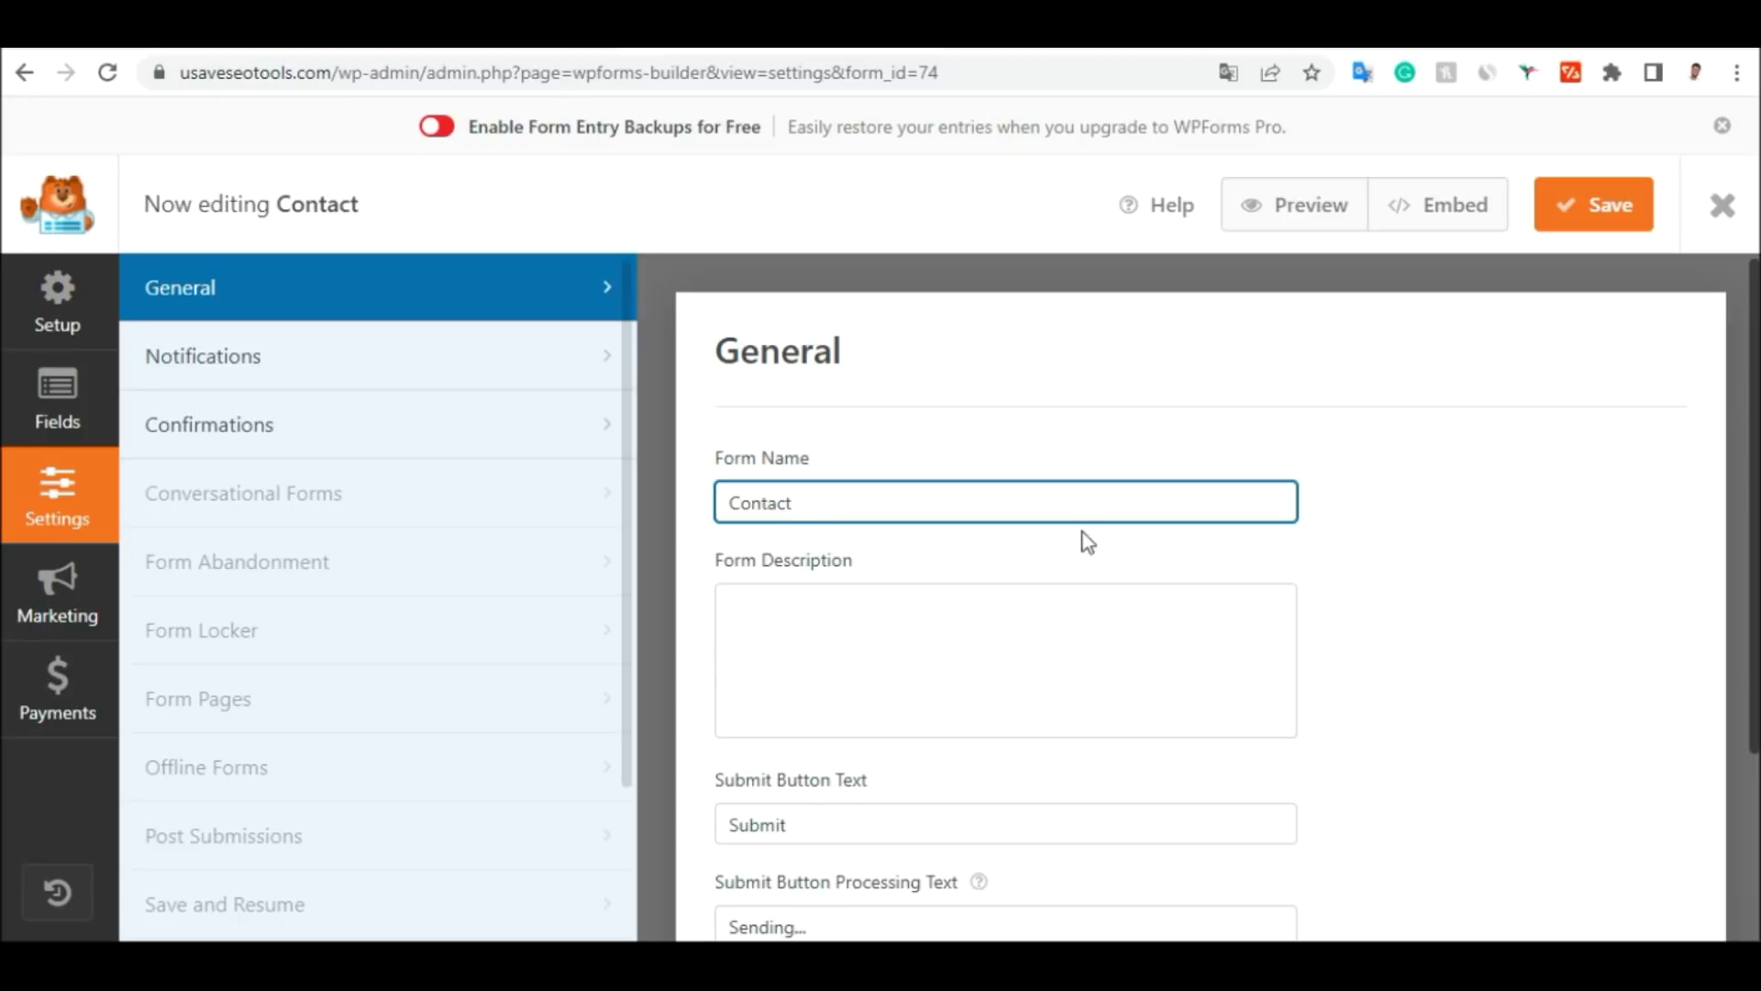
Change the submit button text to 'Send', save the form, and return to Forms Overview.
left_click(797, 828)
key("BackSpace")
key("BackSpace")
key("BackSpace")
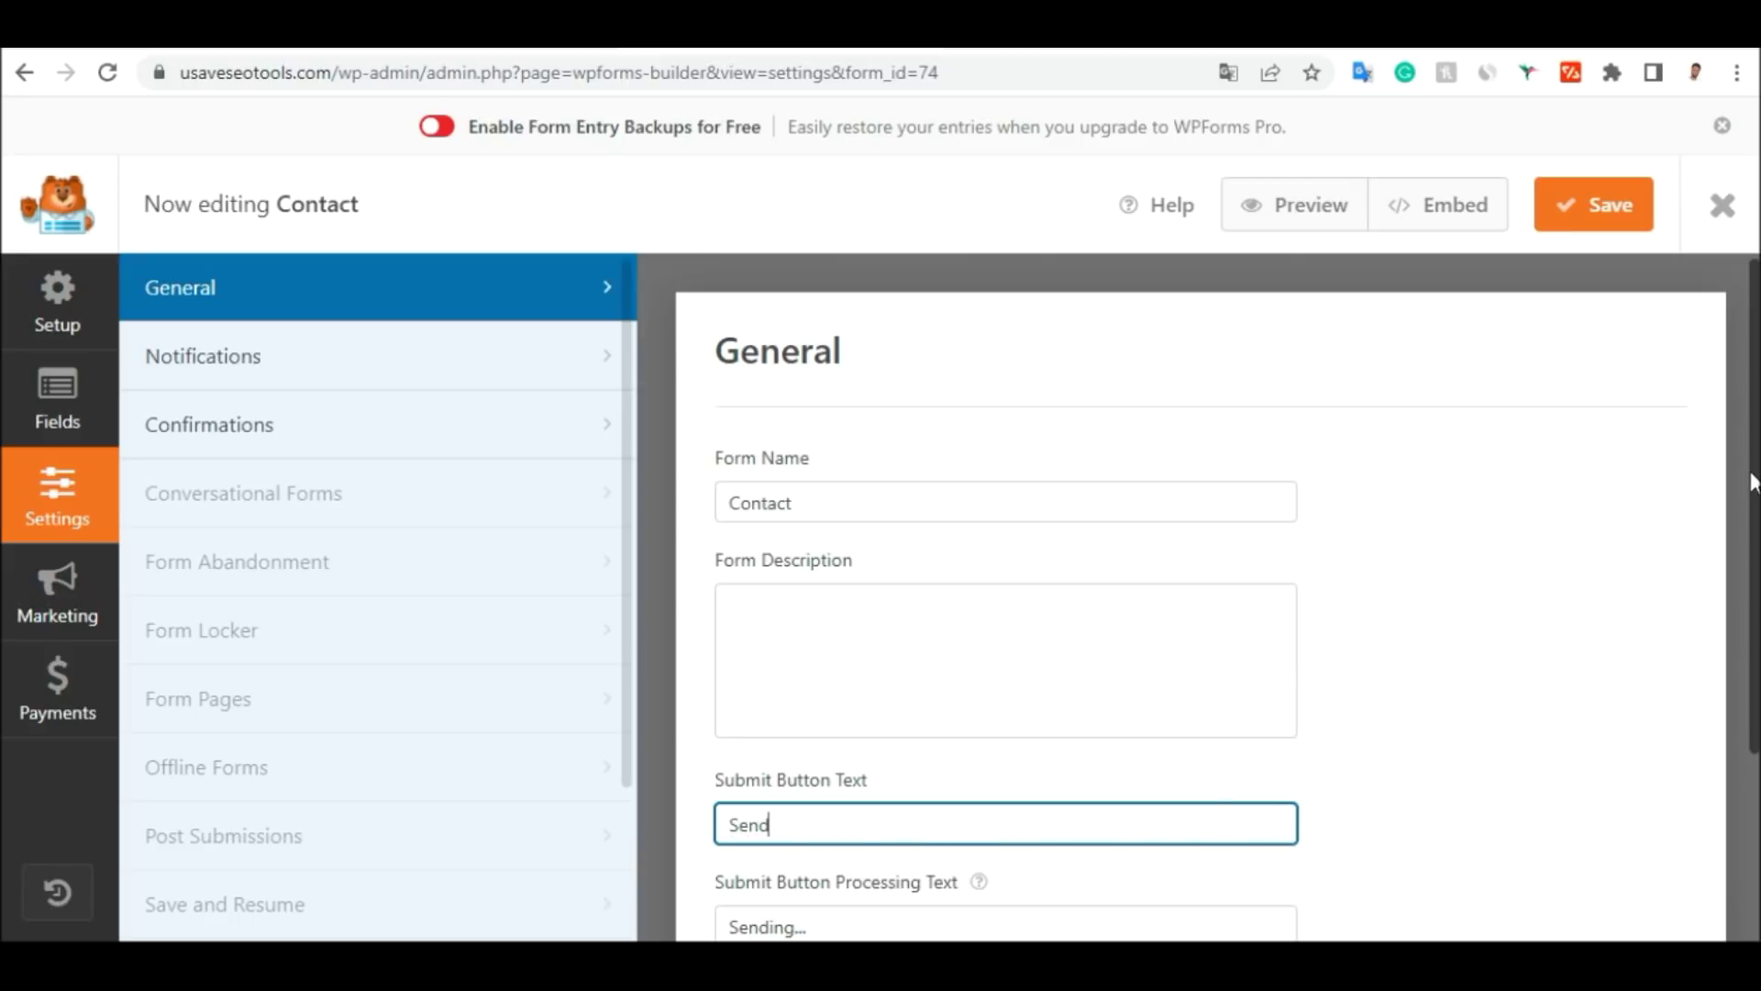
left_click_drag(1756, 476, 1756, 573)
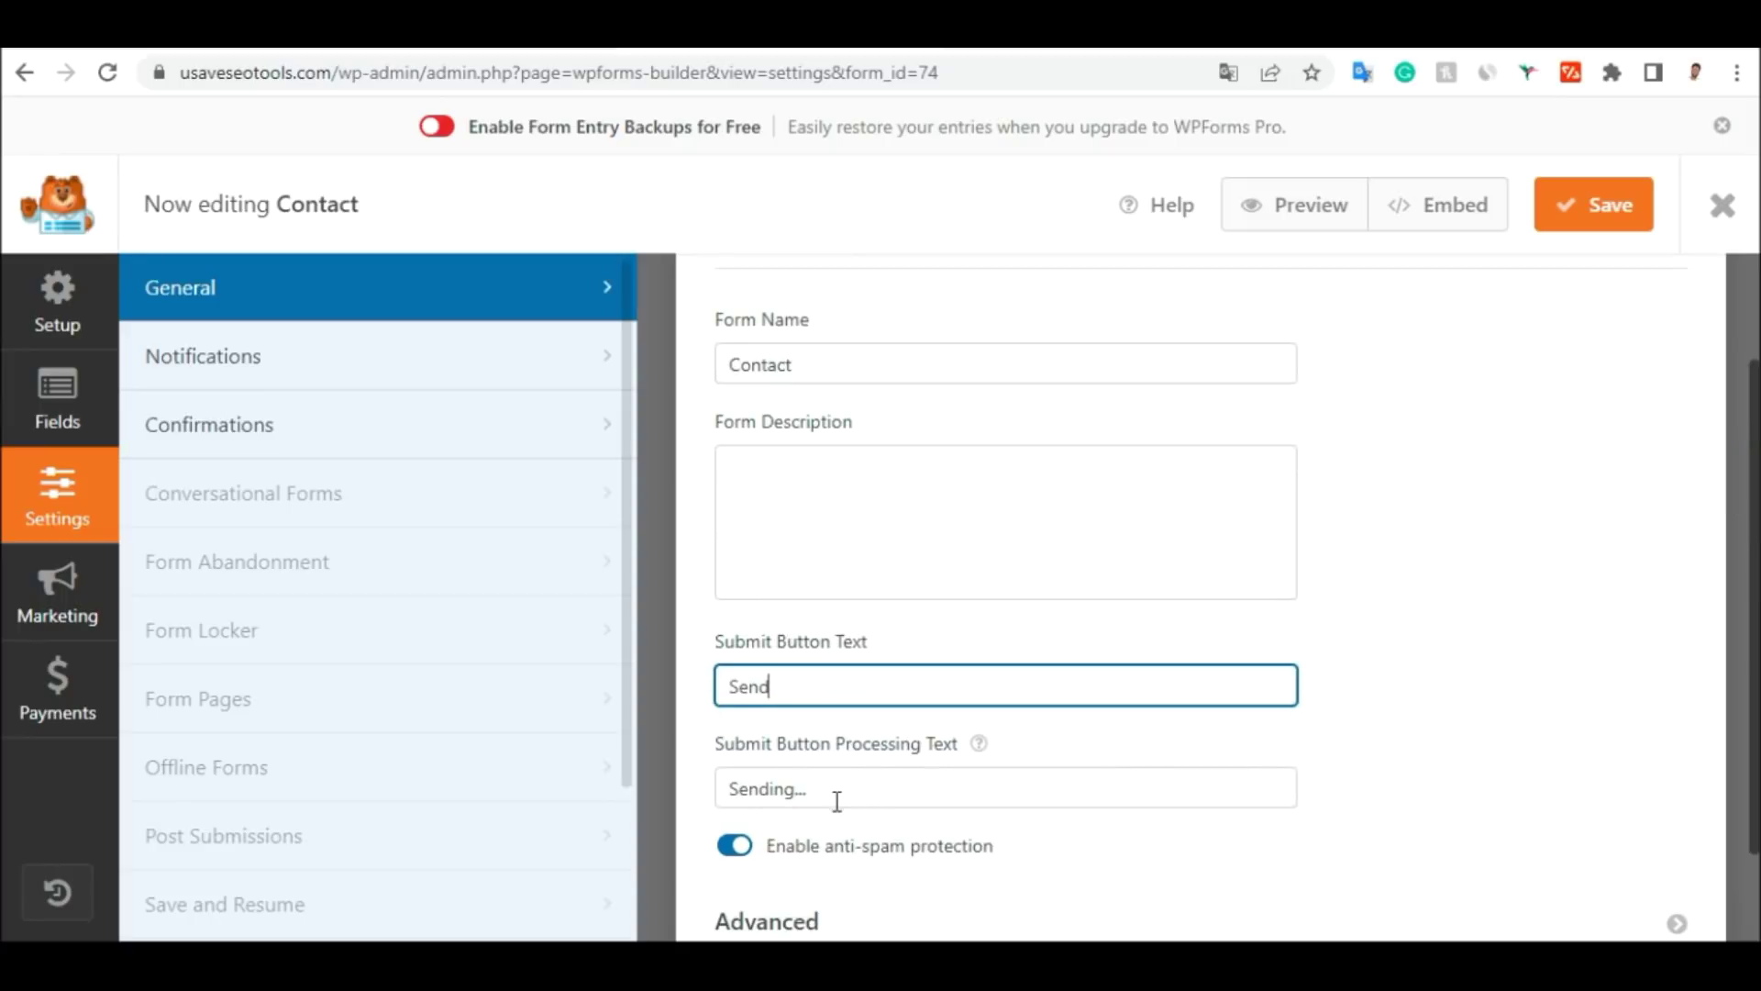
left_click(1600, 211)
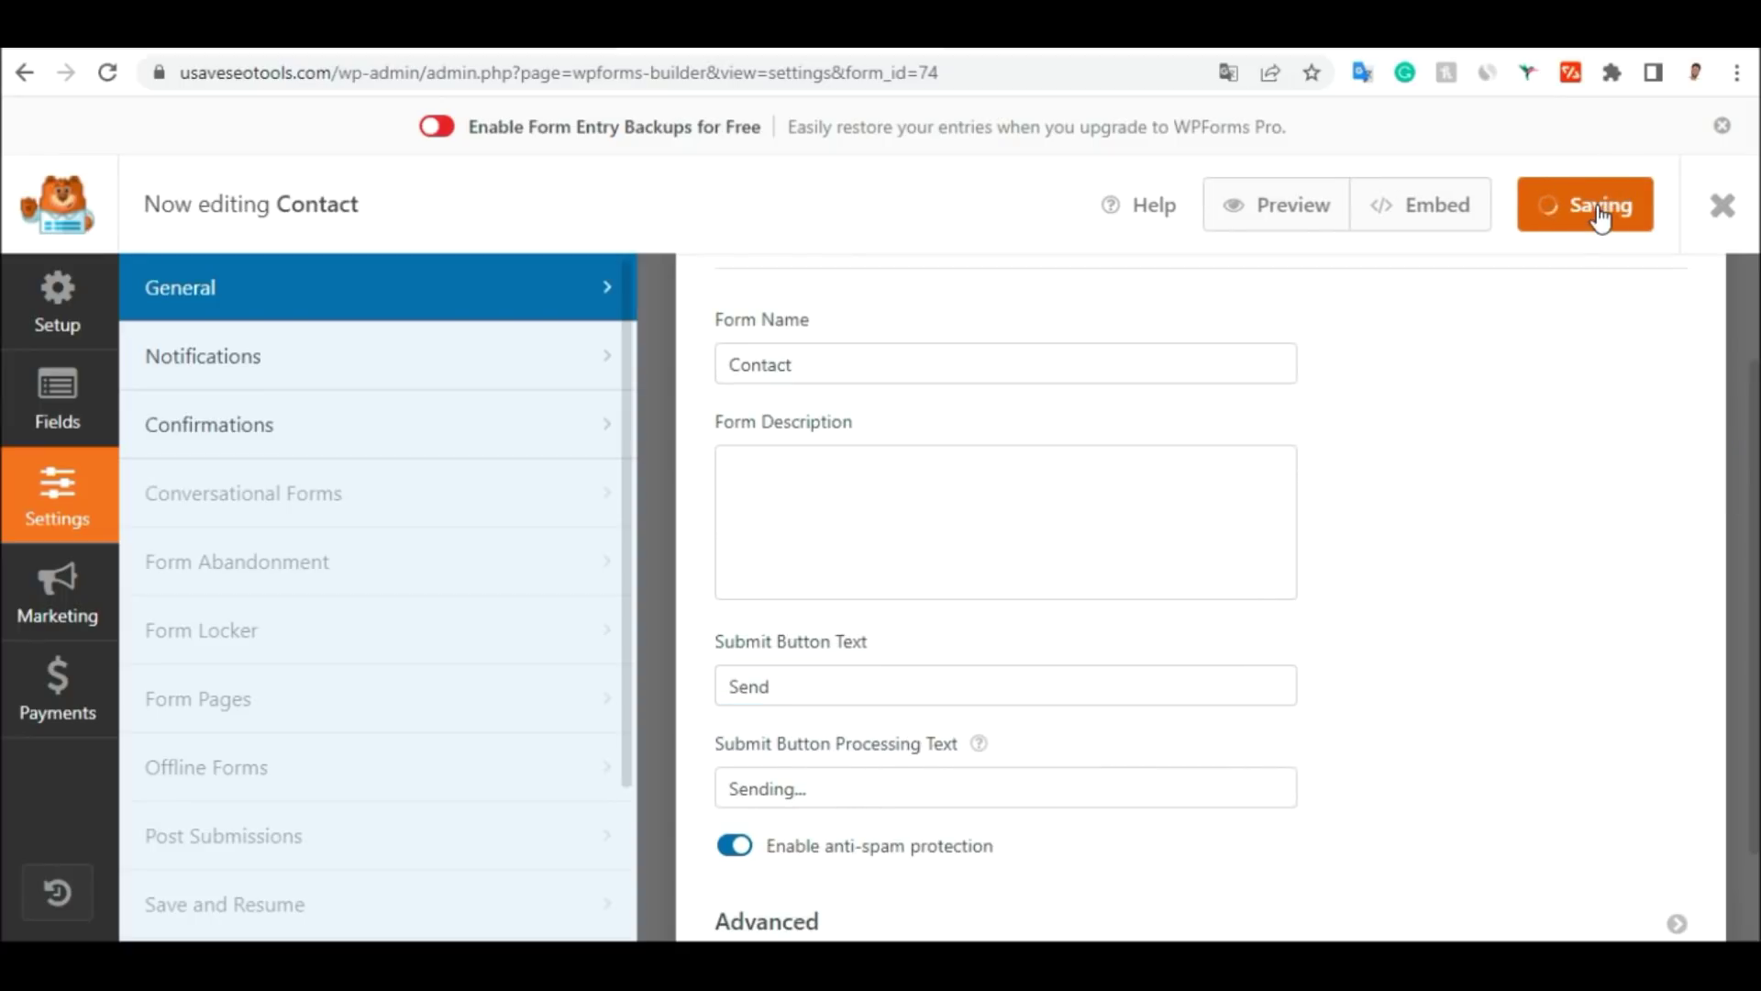
left_click(1601, 213)
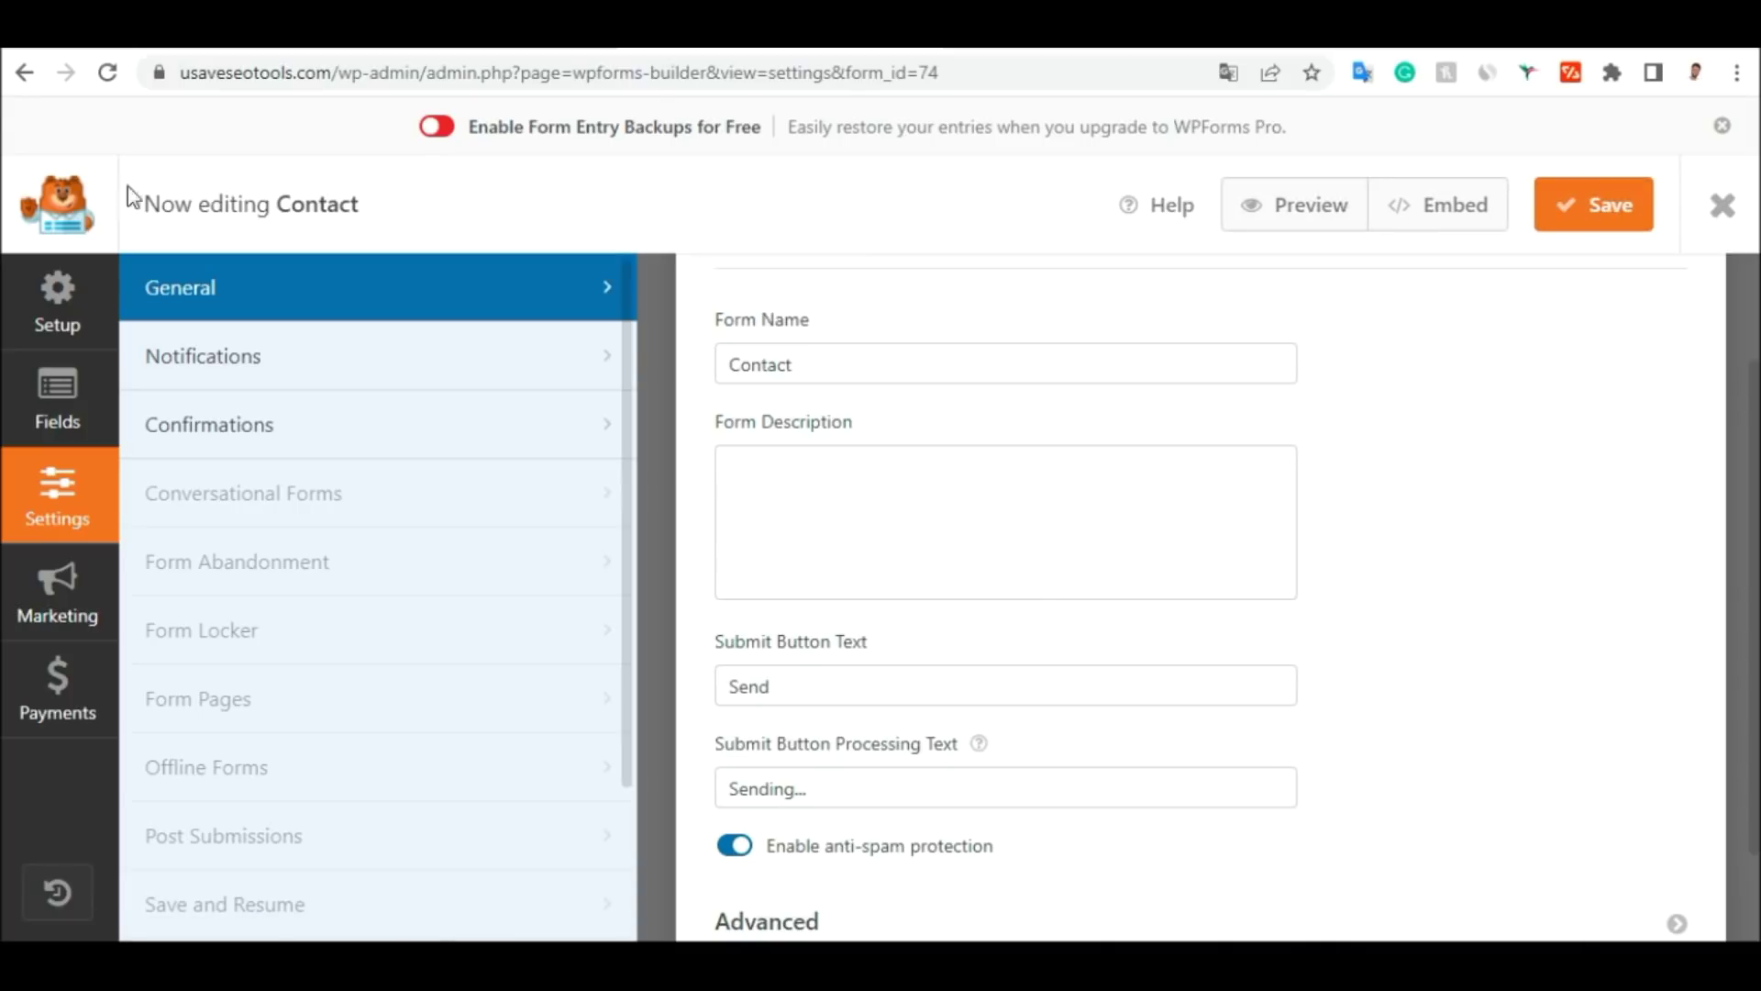
left_click(23, 75)
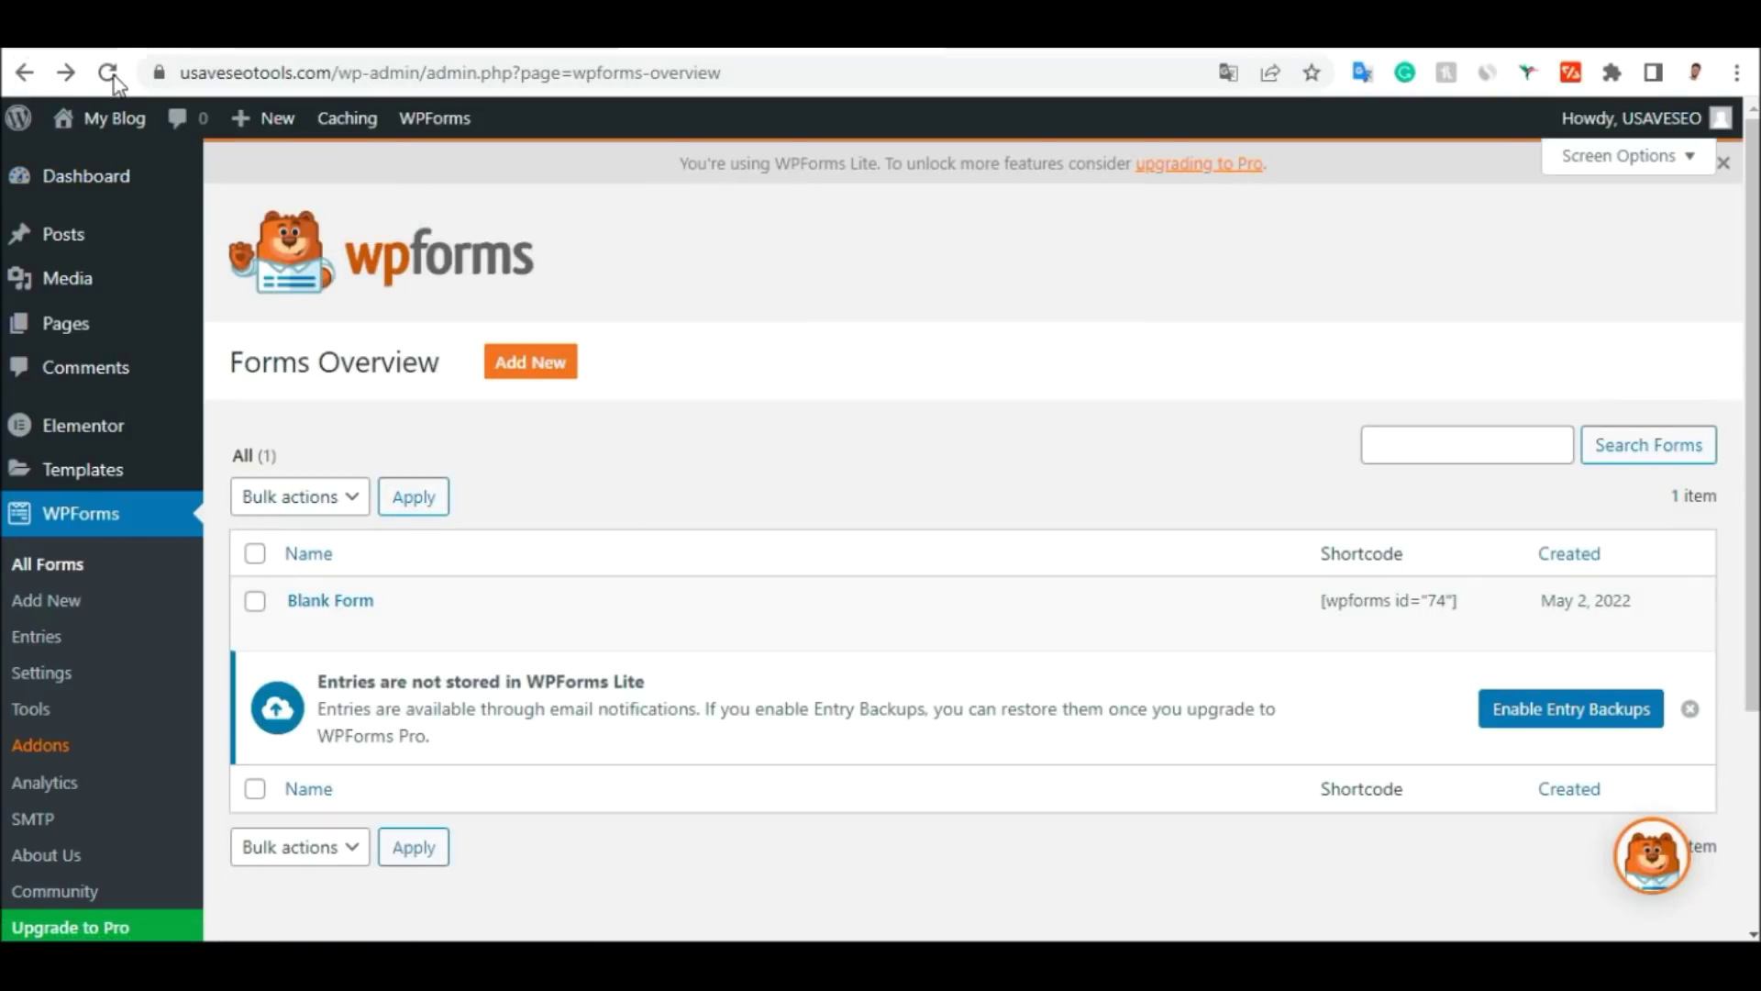
Reload the forms list and copy the Contact form's shortcode [wpforms id="74"].
left_click(107, 72)
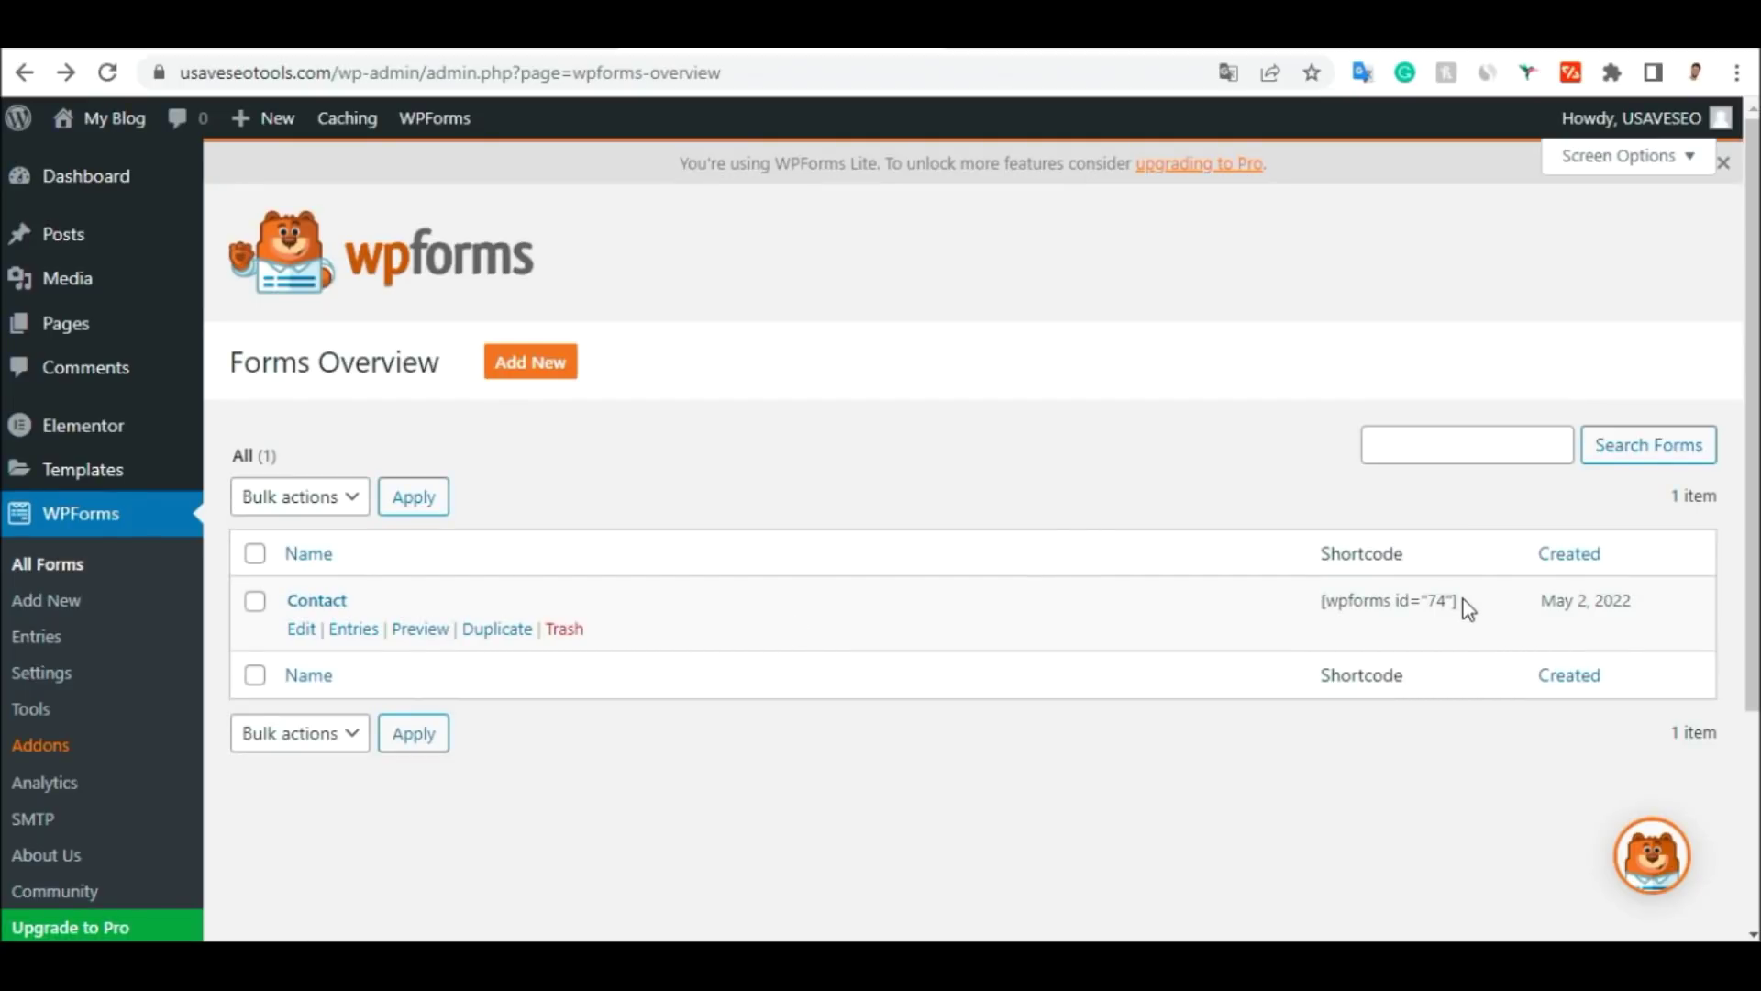
left_click_drag(1461, 598, 1322, 601)
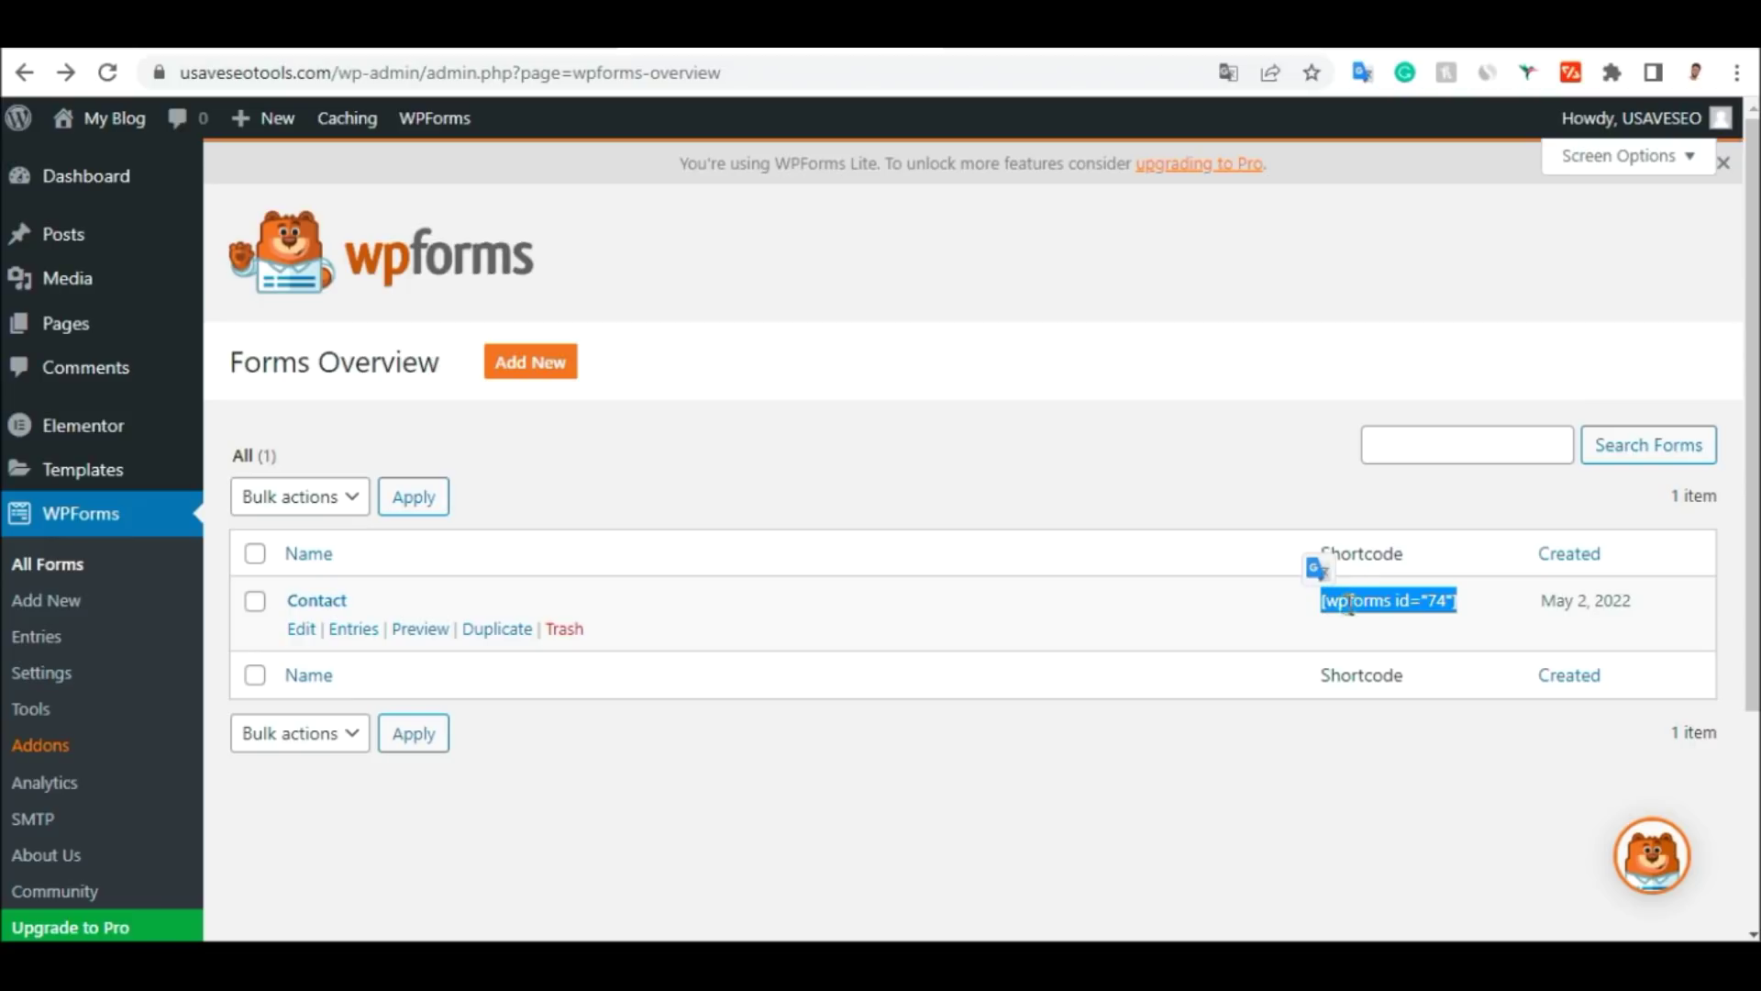
right_click(1350, 603)
left_click(1384, 625)
left_click_drag(1461, 597, 1367, 605)
right_click(1367, 603)
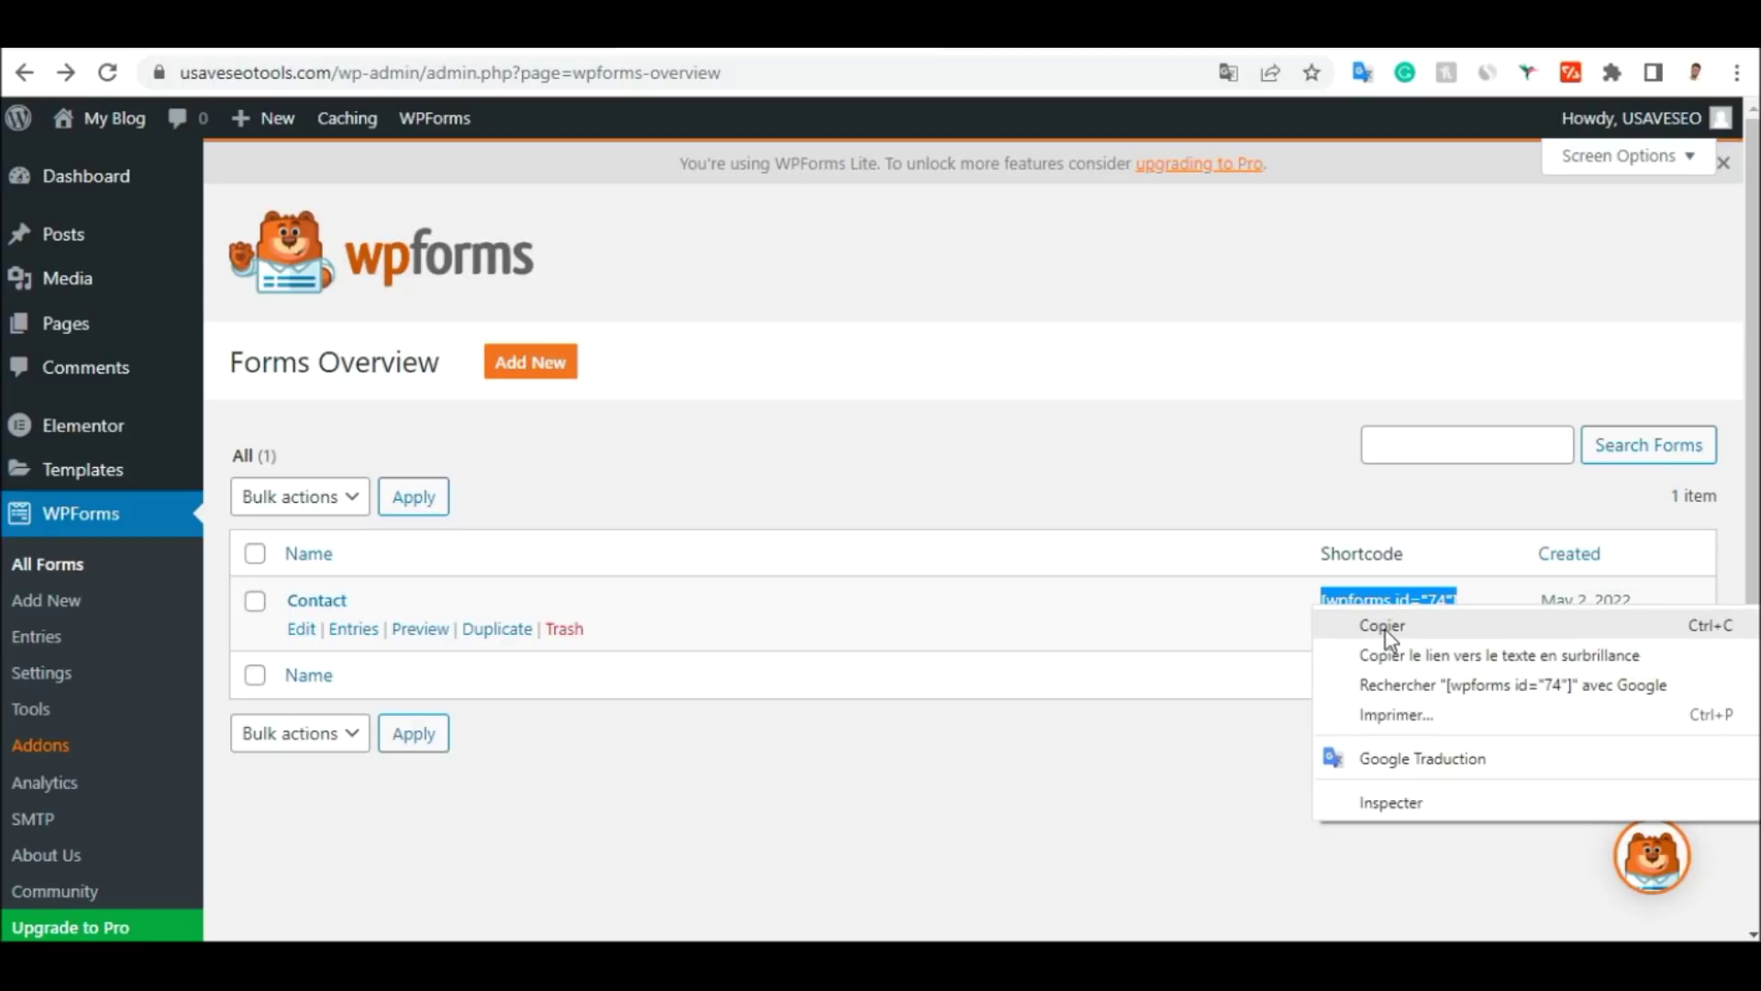
left_click(1394, 627)
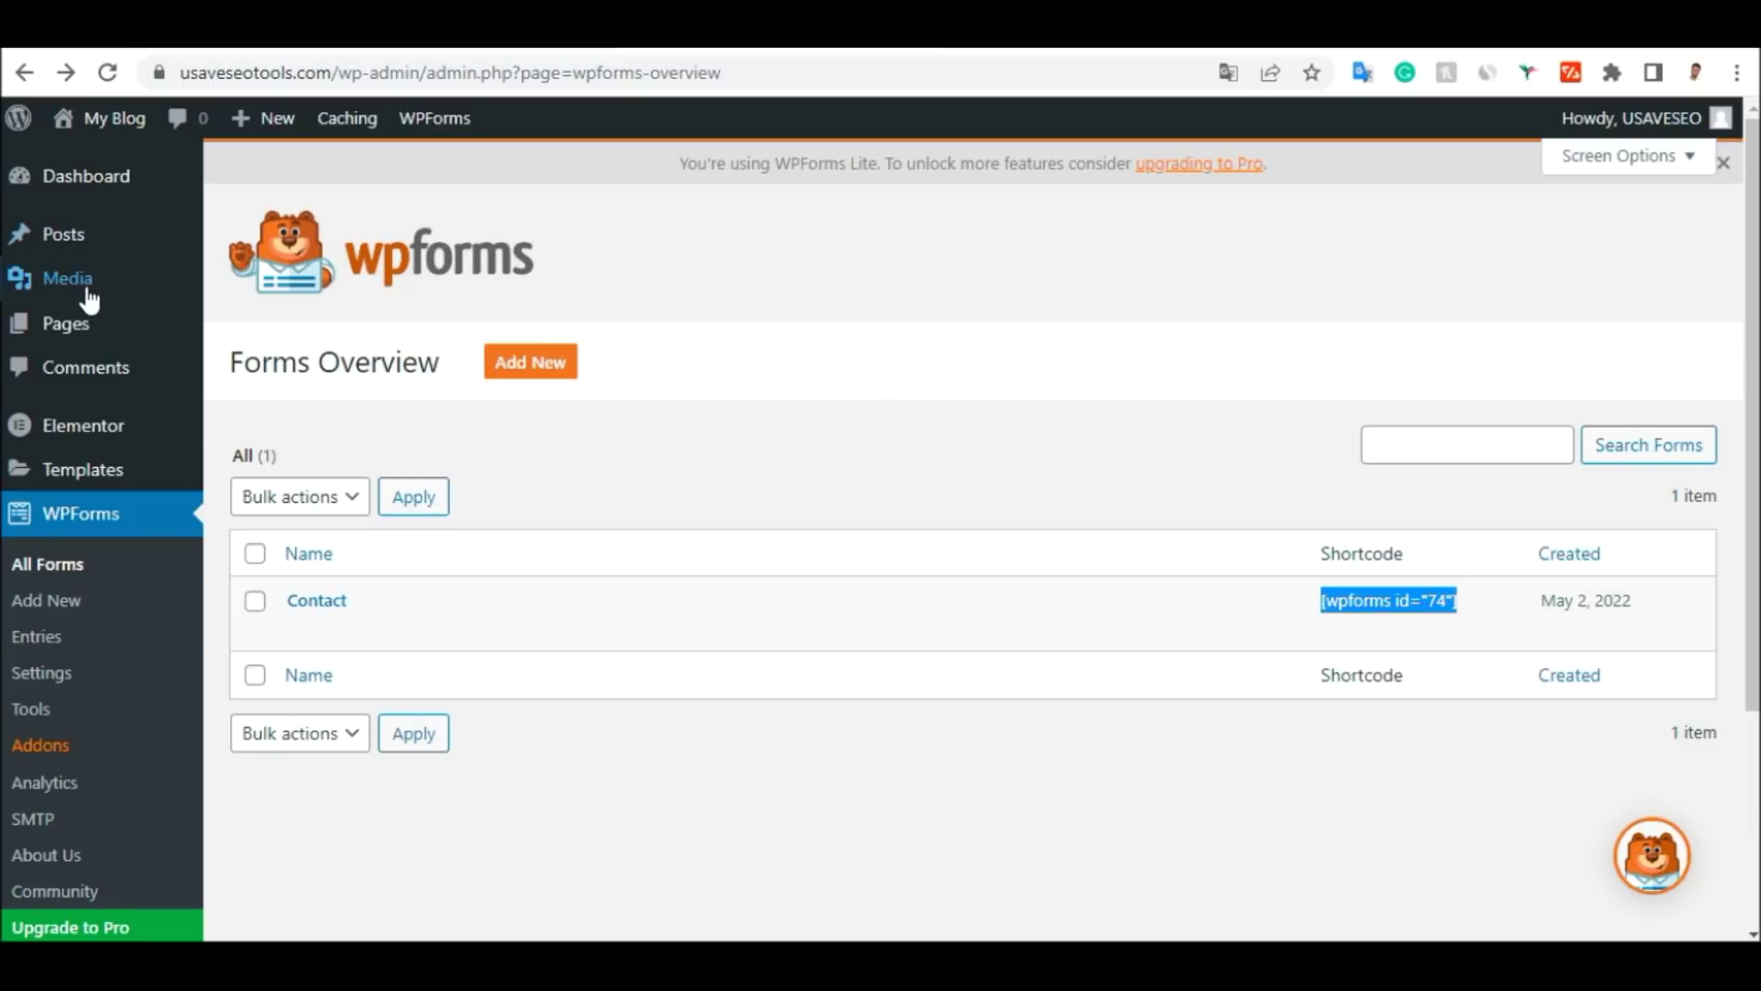
left_click(81, 324)
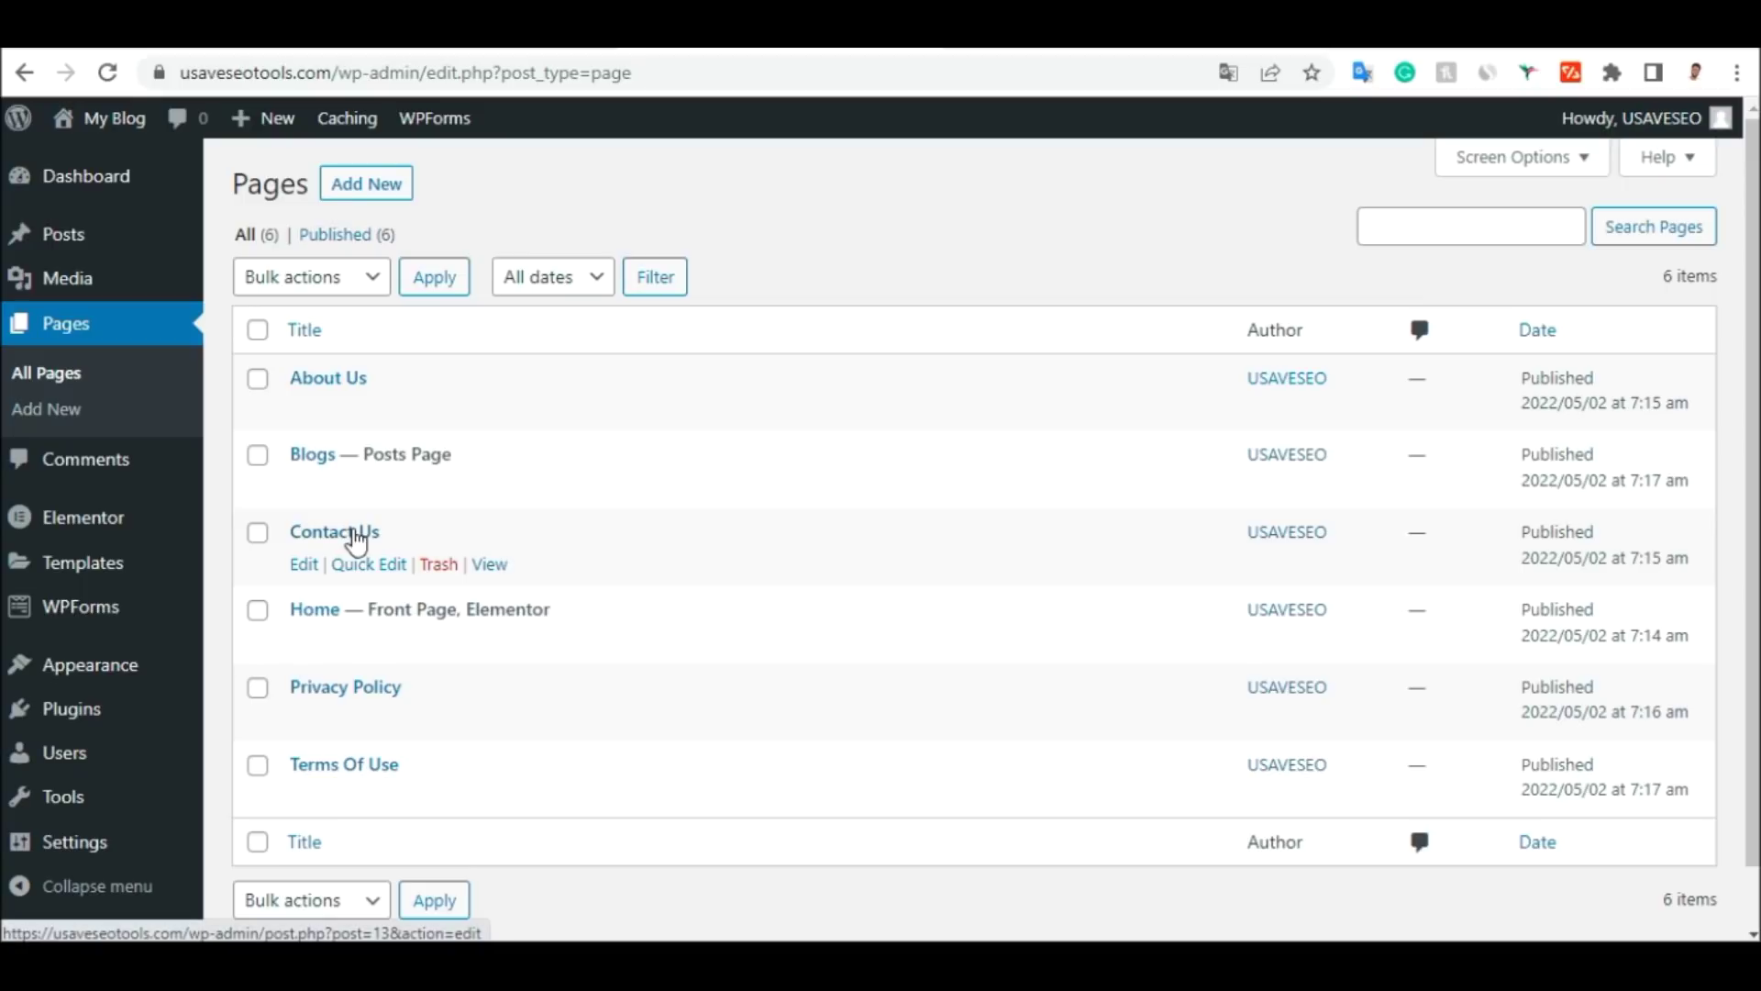
Open the Contact Us page and launch it in the Elementor editor.
left_click(319, 540)
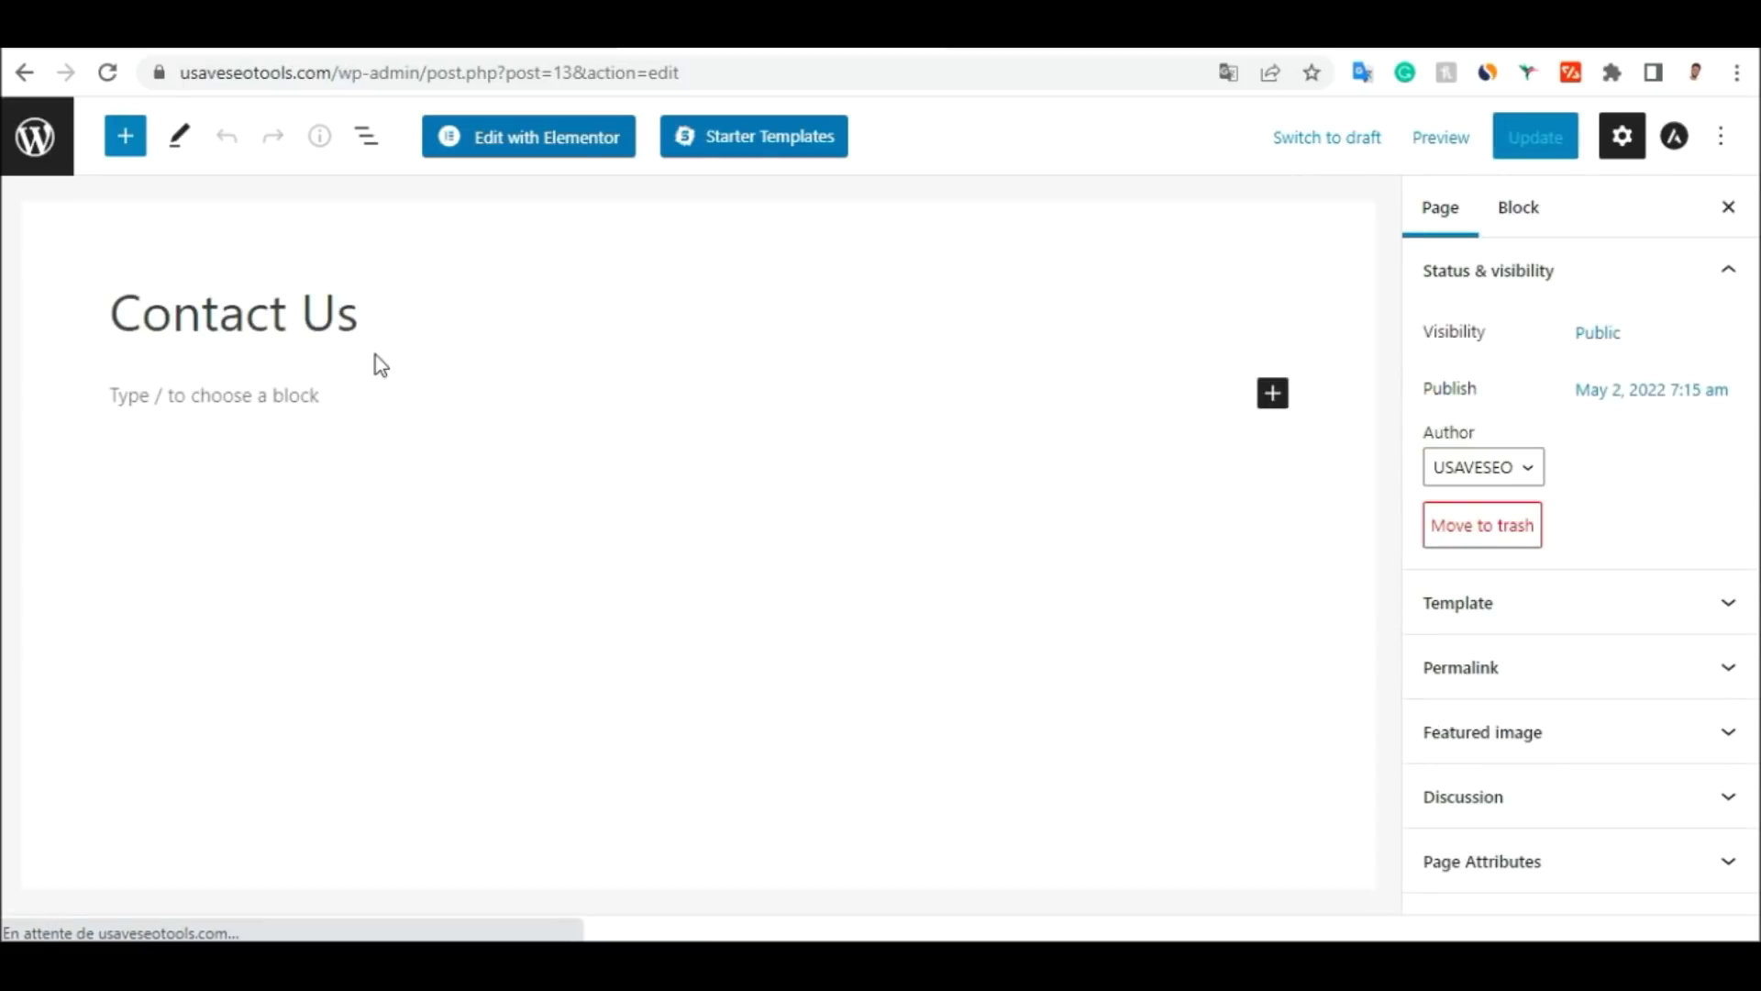
left_click(535, 144)
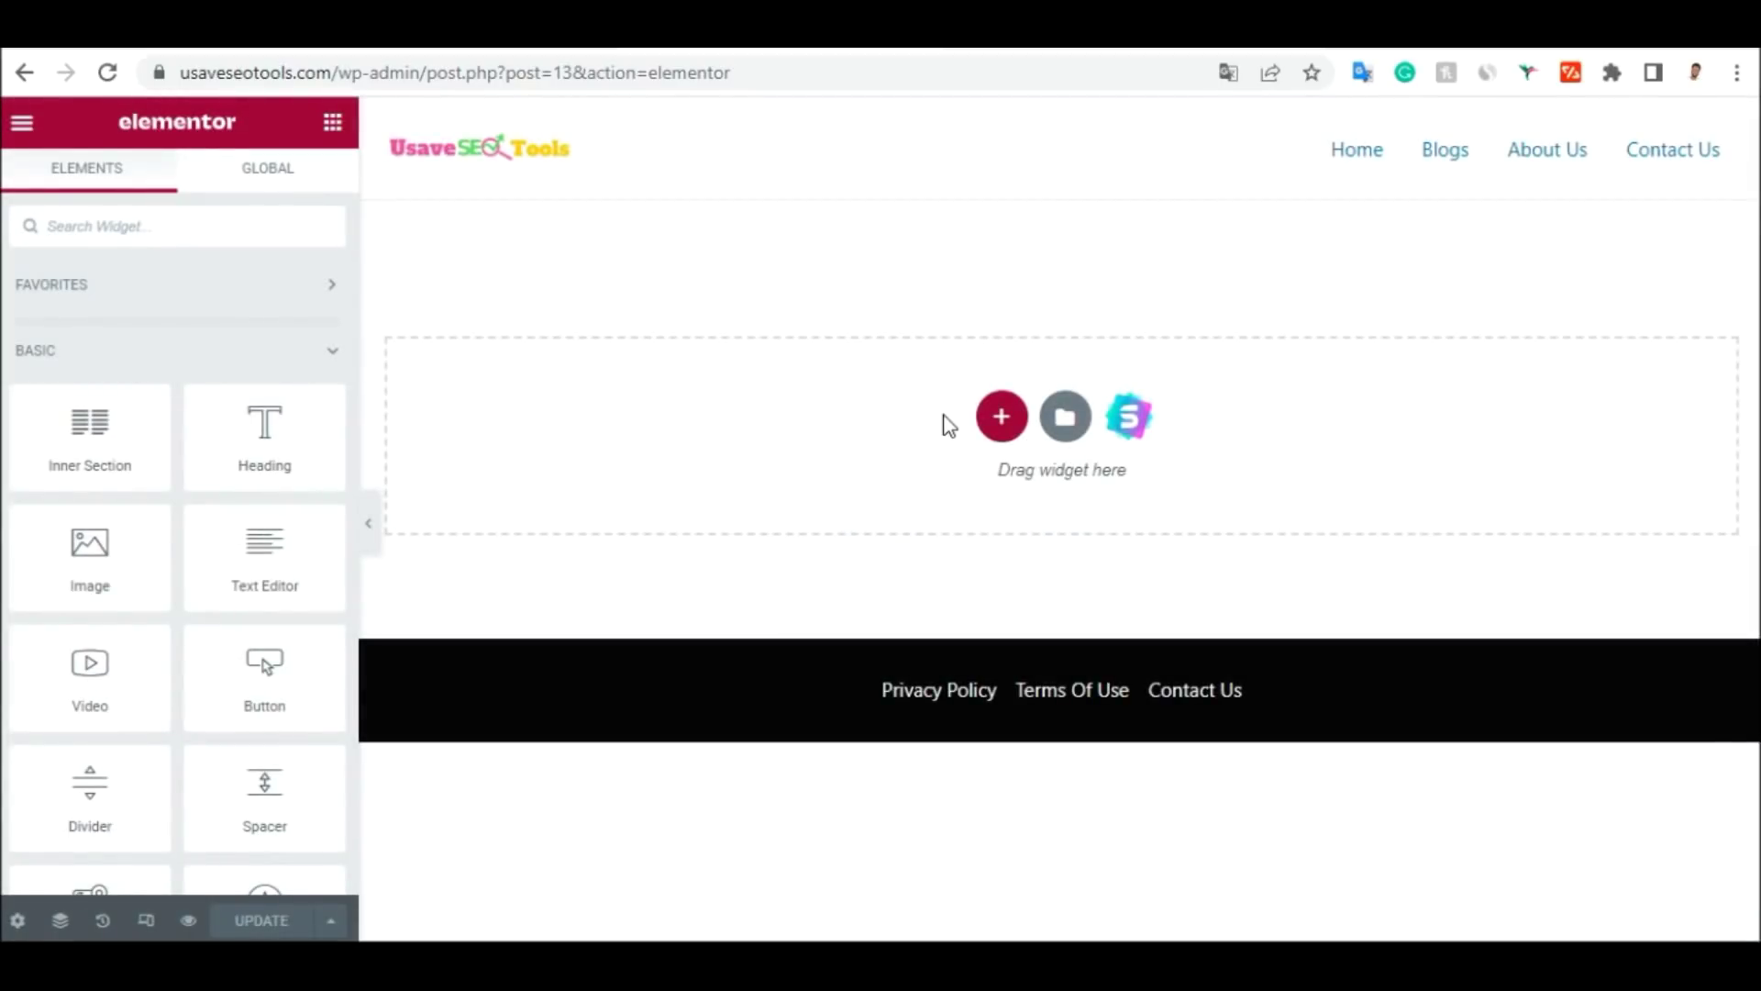
Add a single-column, full-width section with no column gap.
left_click(1000, 420)
left_click(749, 493)
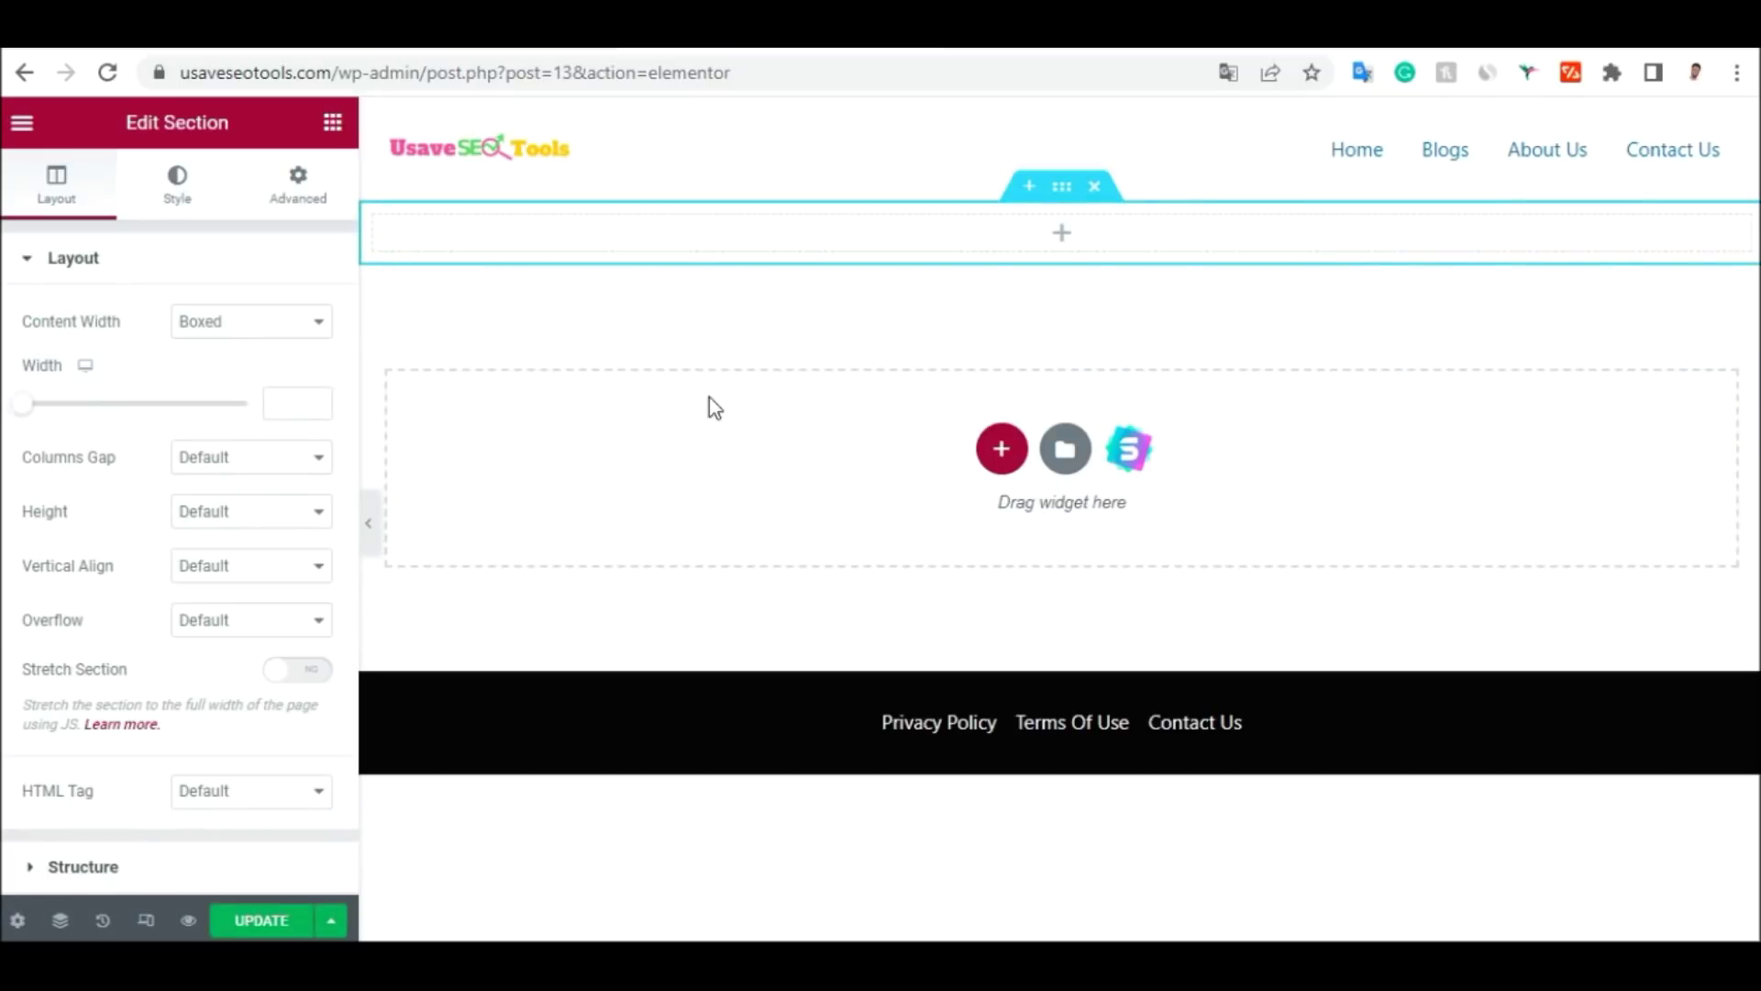
left_click(261, 320)
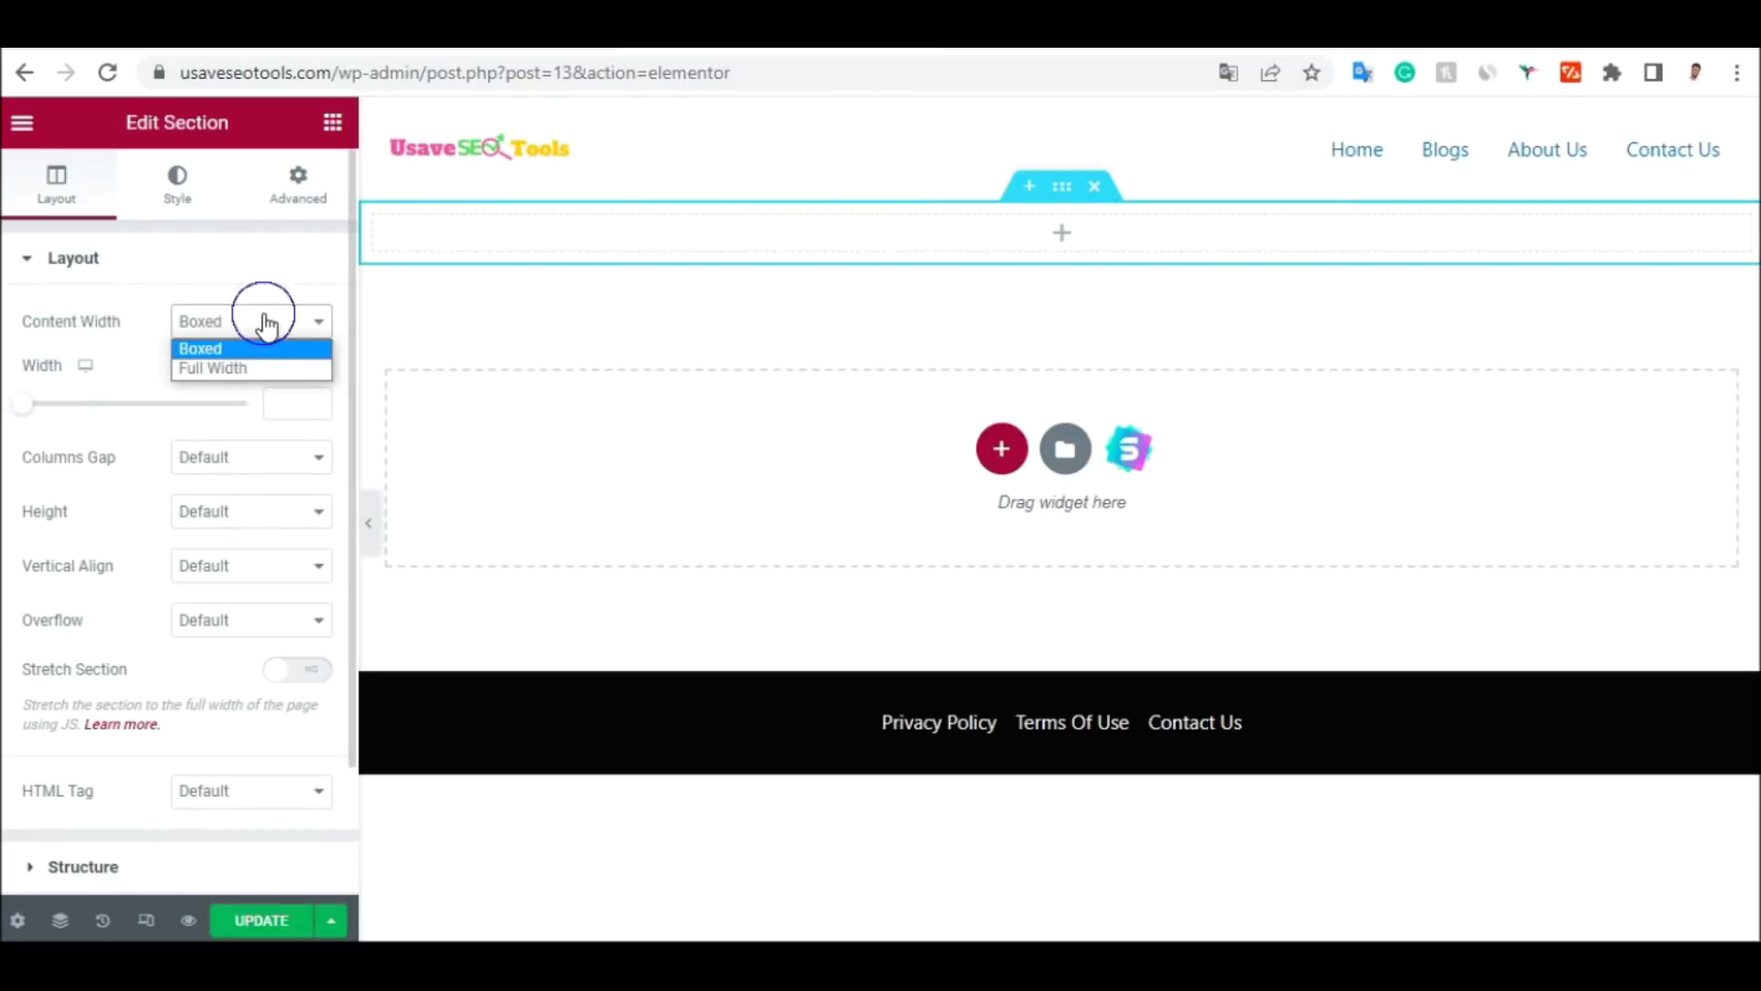
left_click(253, 369)
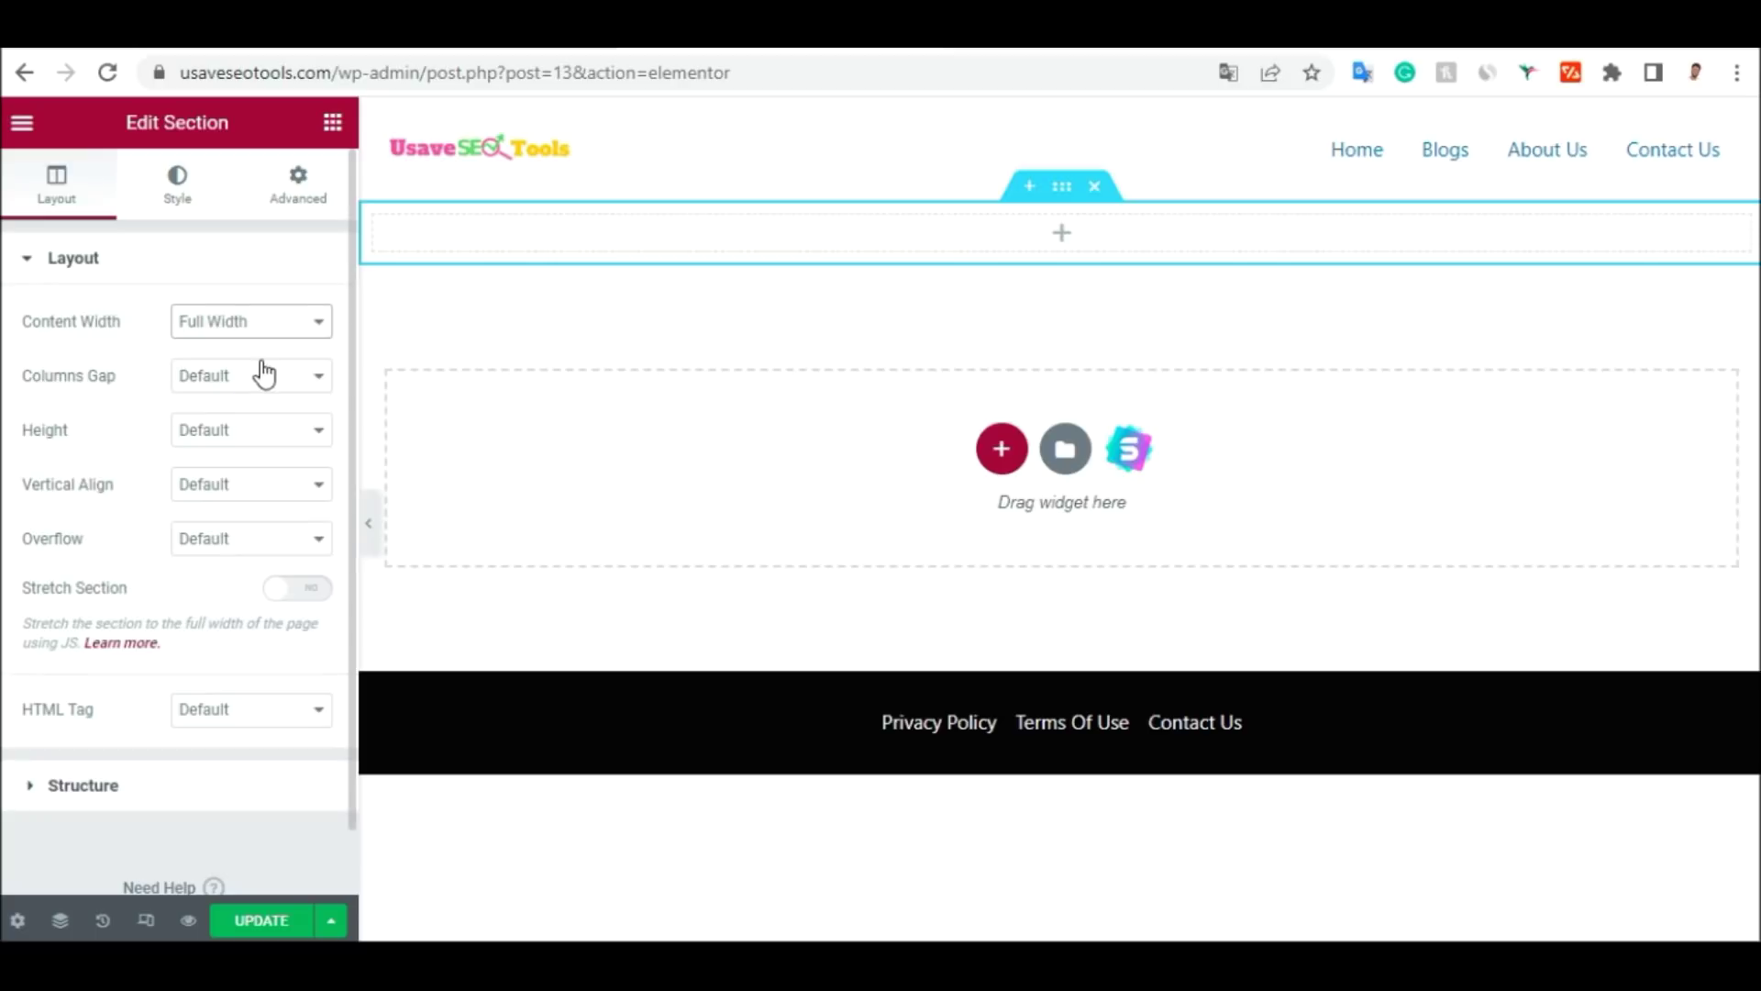
left_click(256, 376)
left_click(244, 423)
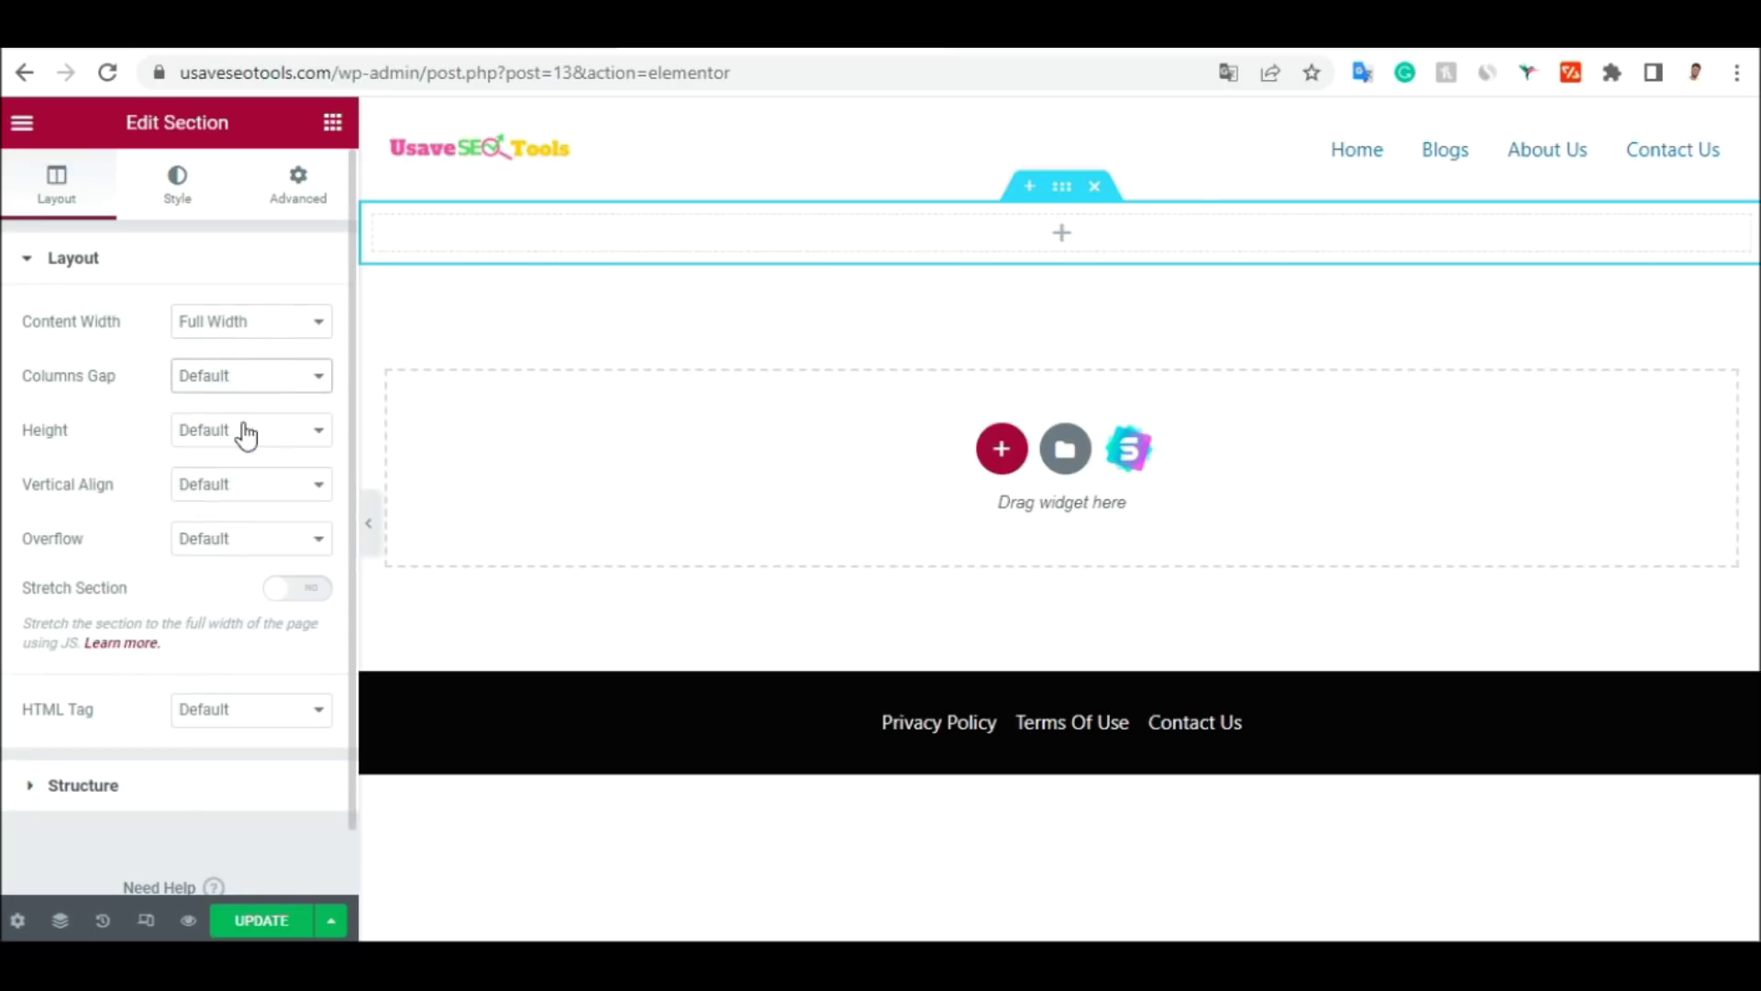
left_click(333, 125)
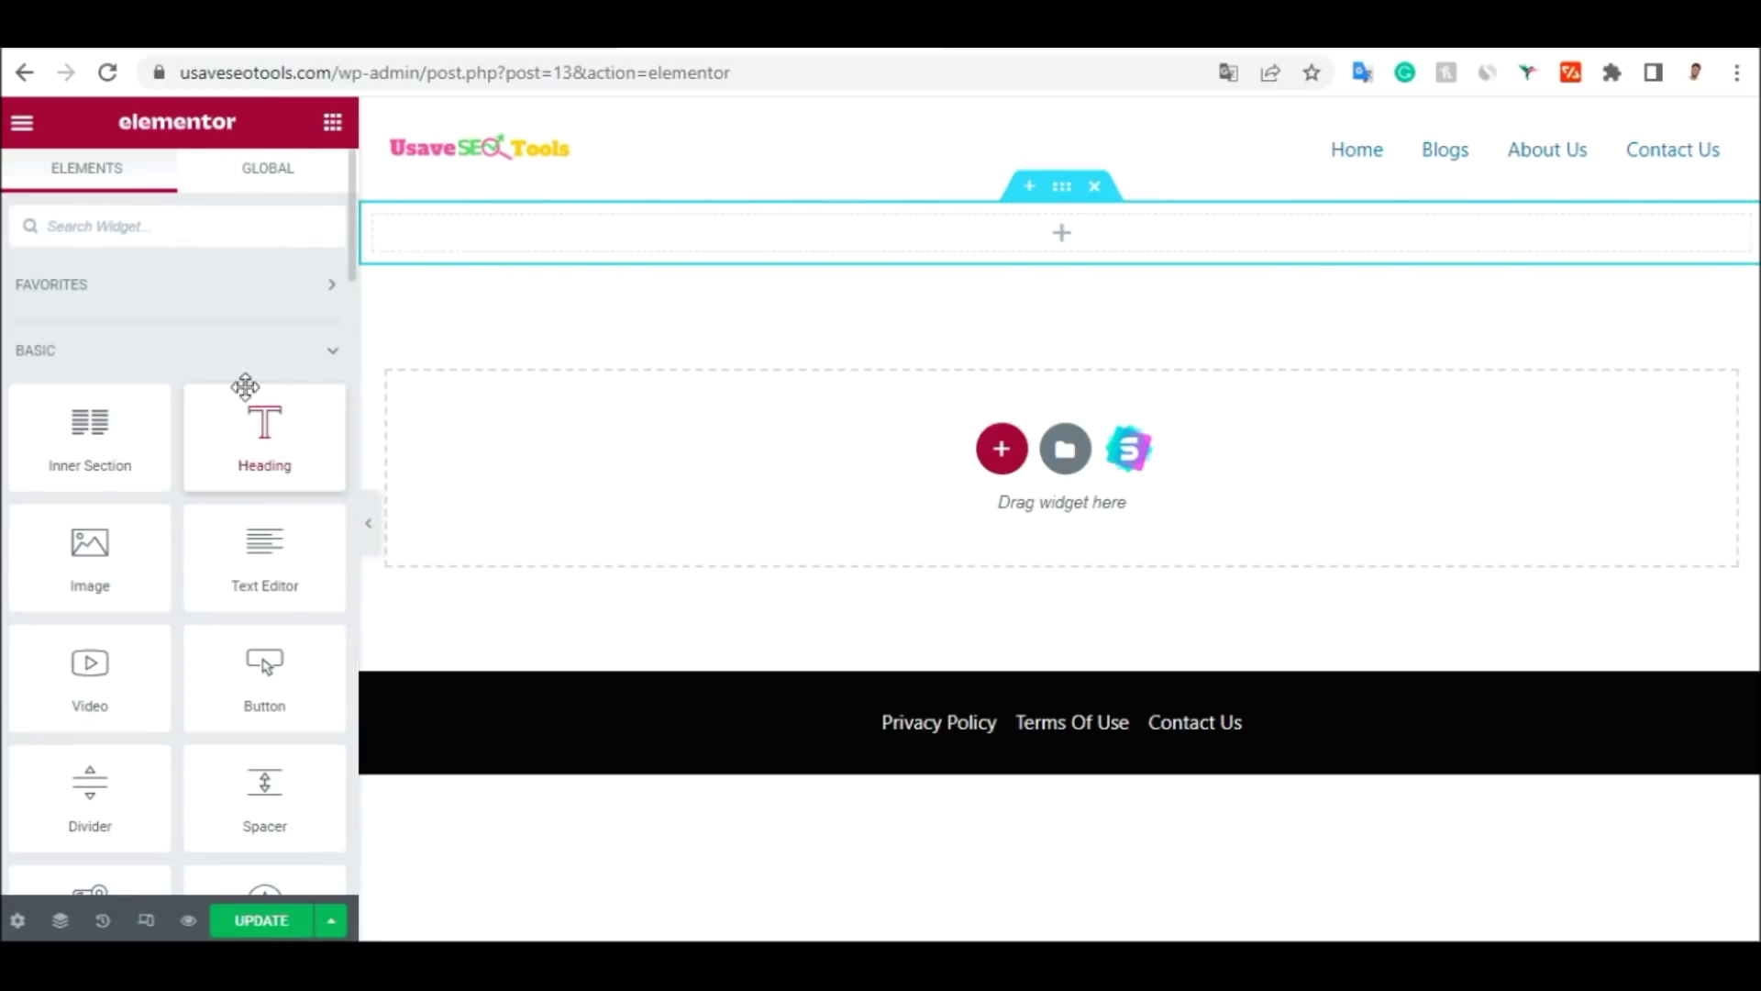
Place a Shortcode widget in the section and paste [wpforms id="74"] into it.
left_click(172, 221)
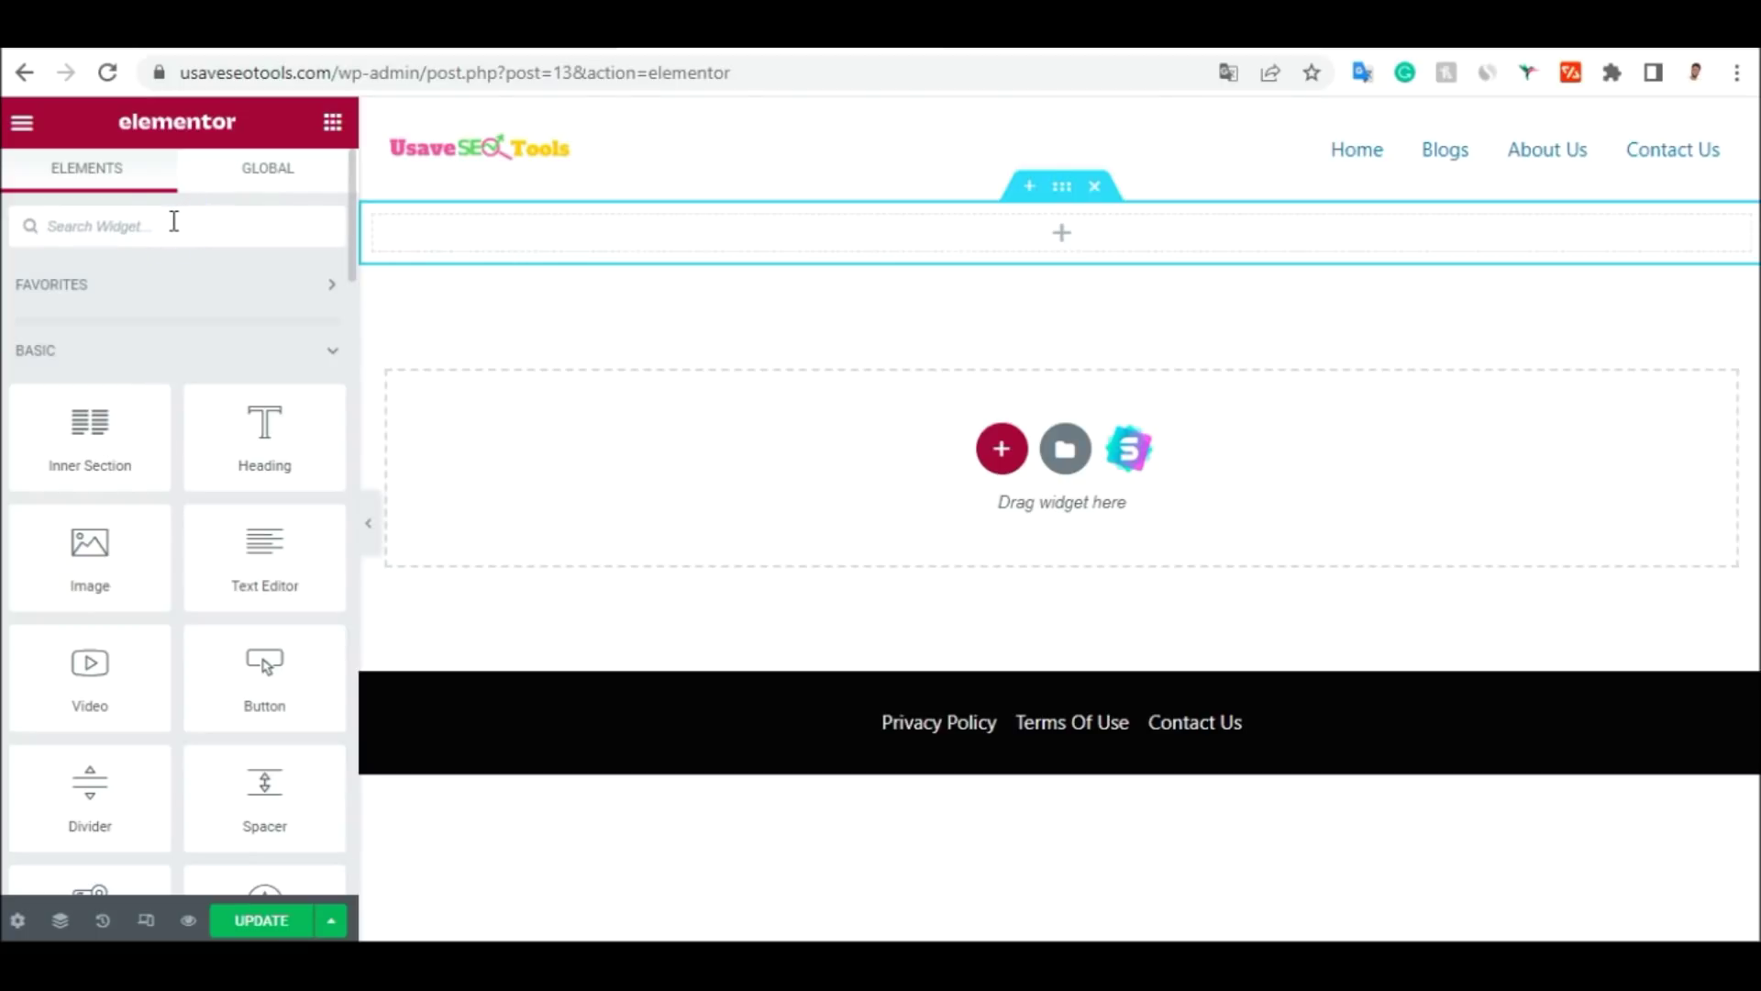
type("sh")
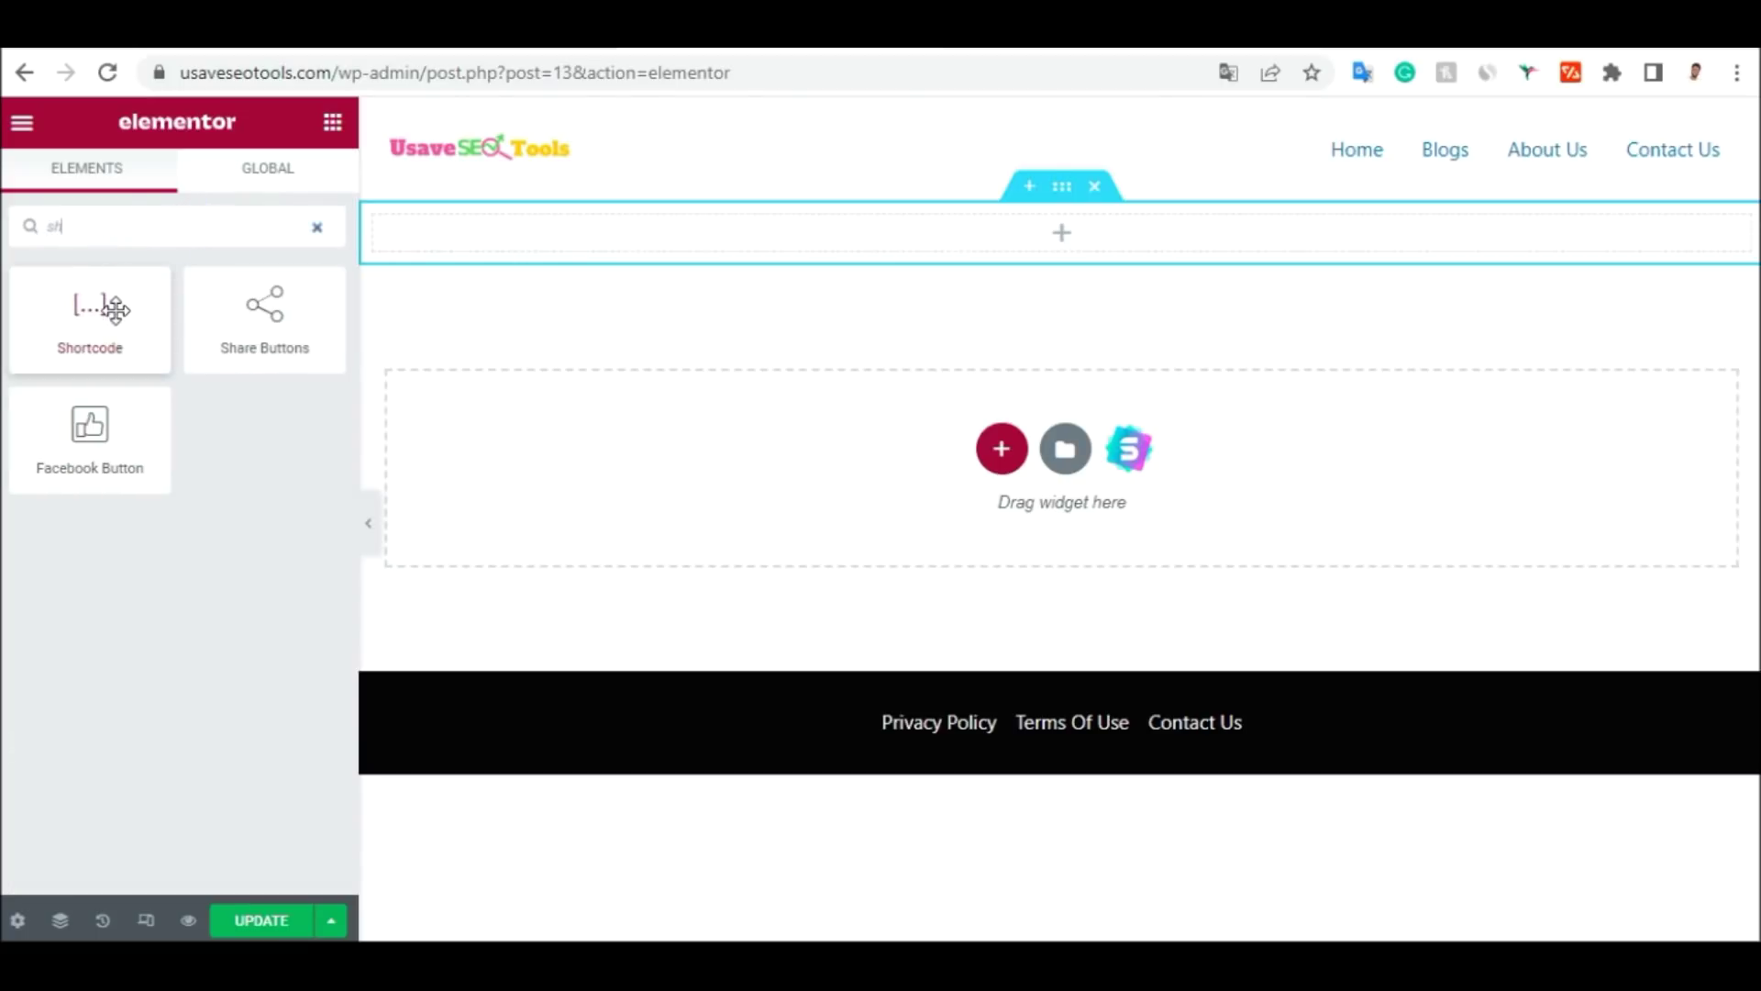
left_click_drag(115, 310, 911, 239)
left_click(111, 416)
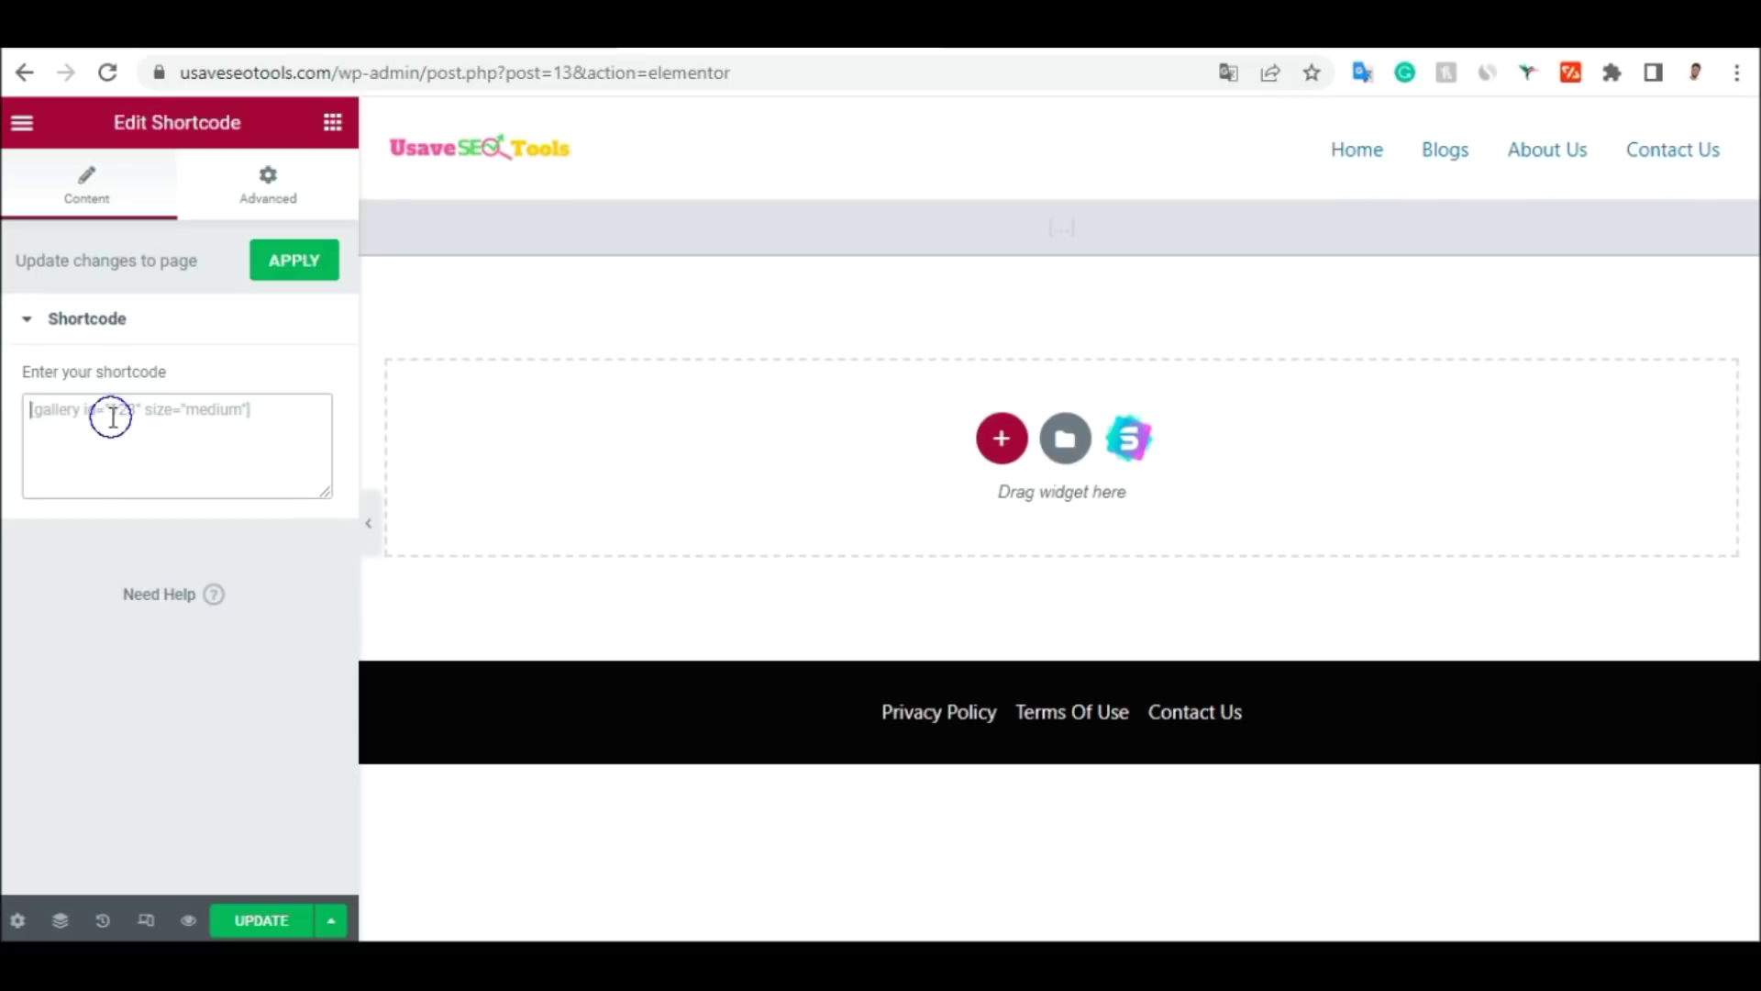
right_click(113, 418)
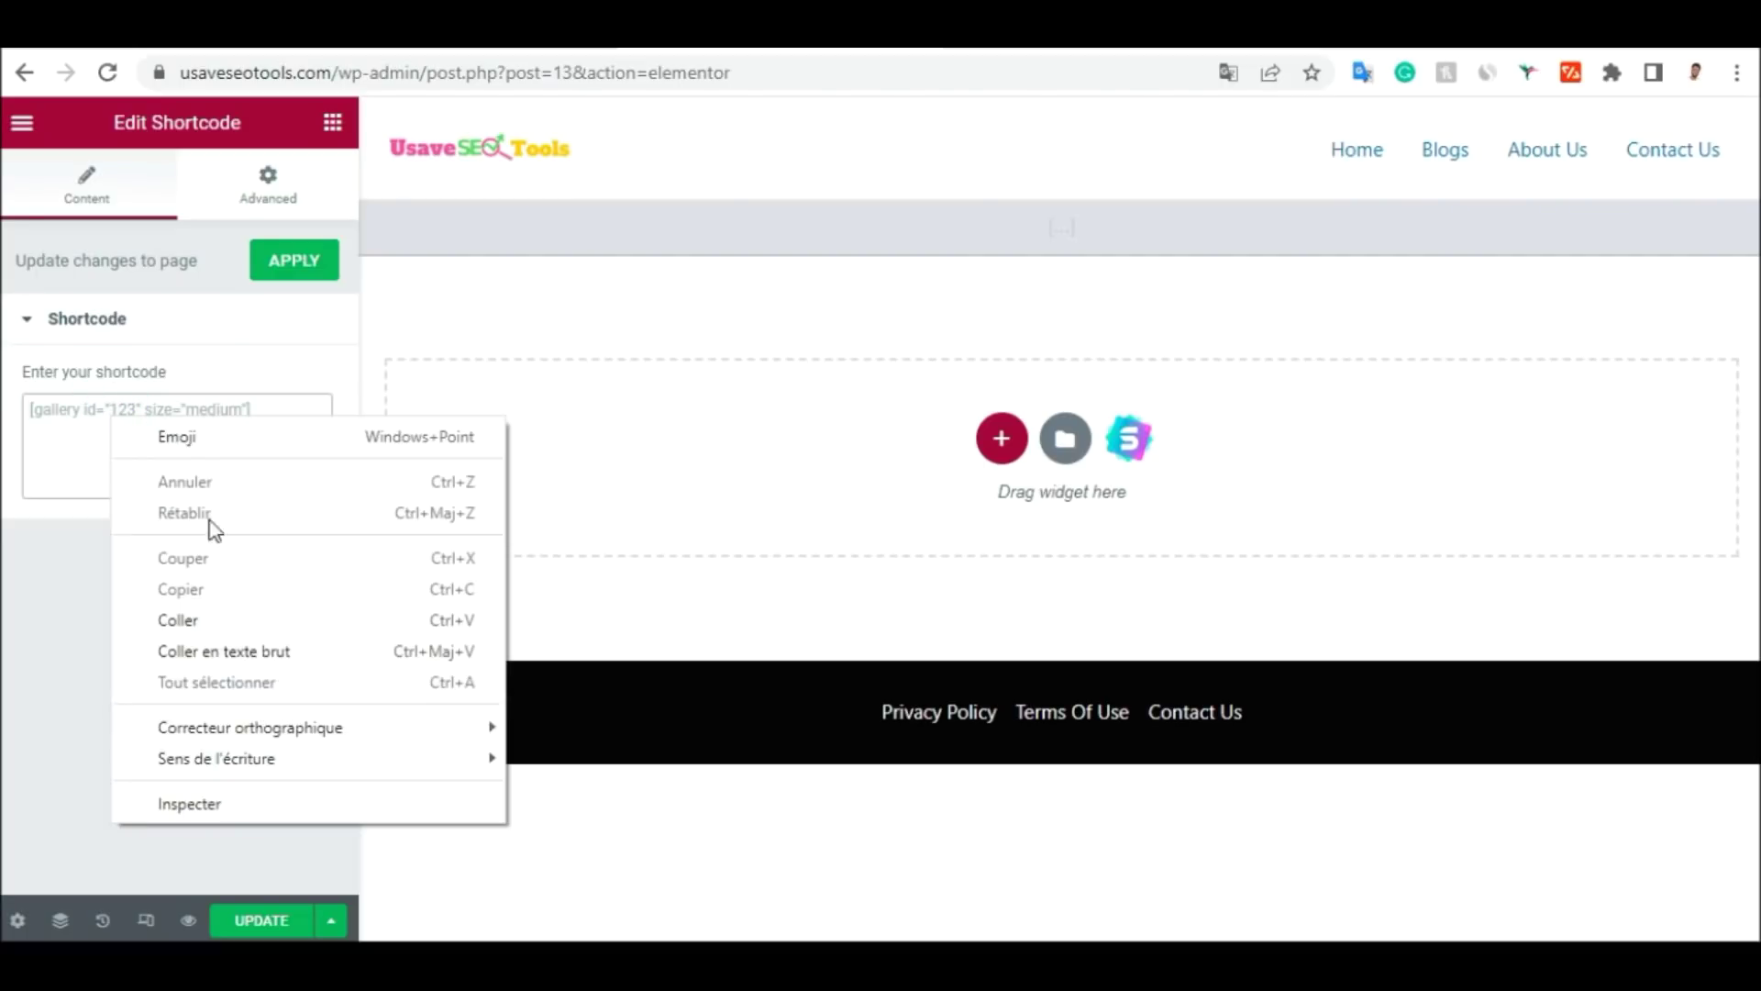
left_click(195, 612)
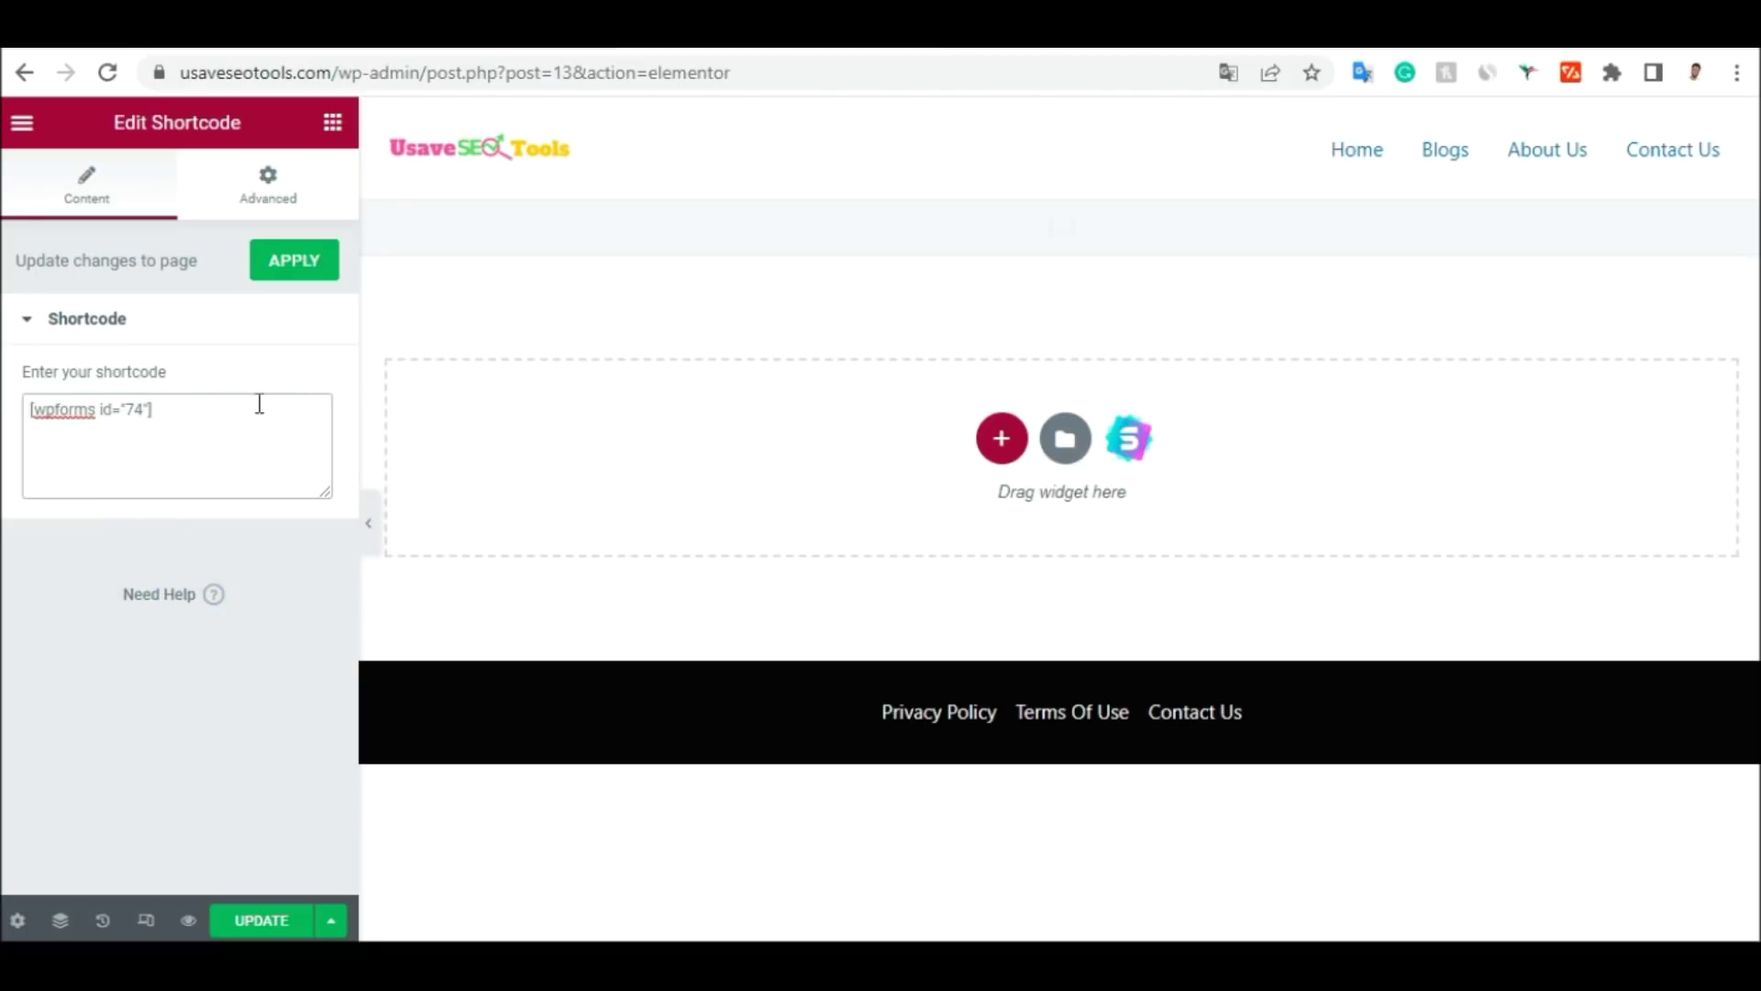
left_click(826, 307)
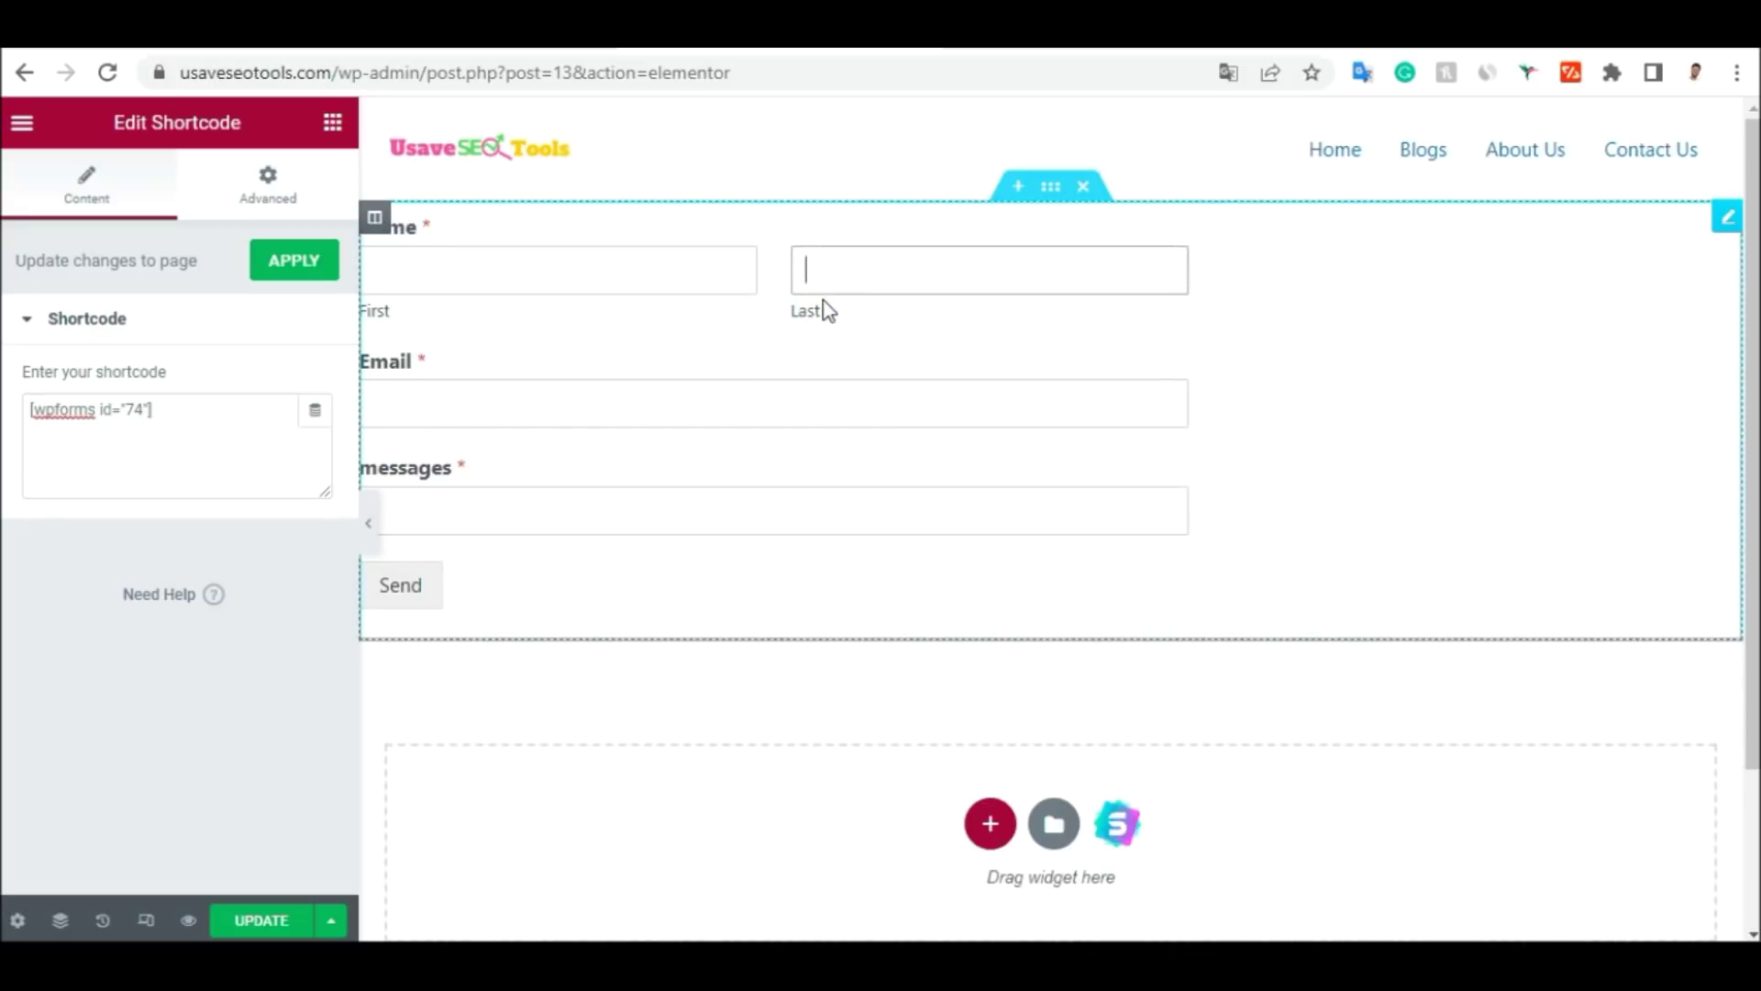
left_click(940, 404)
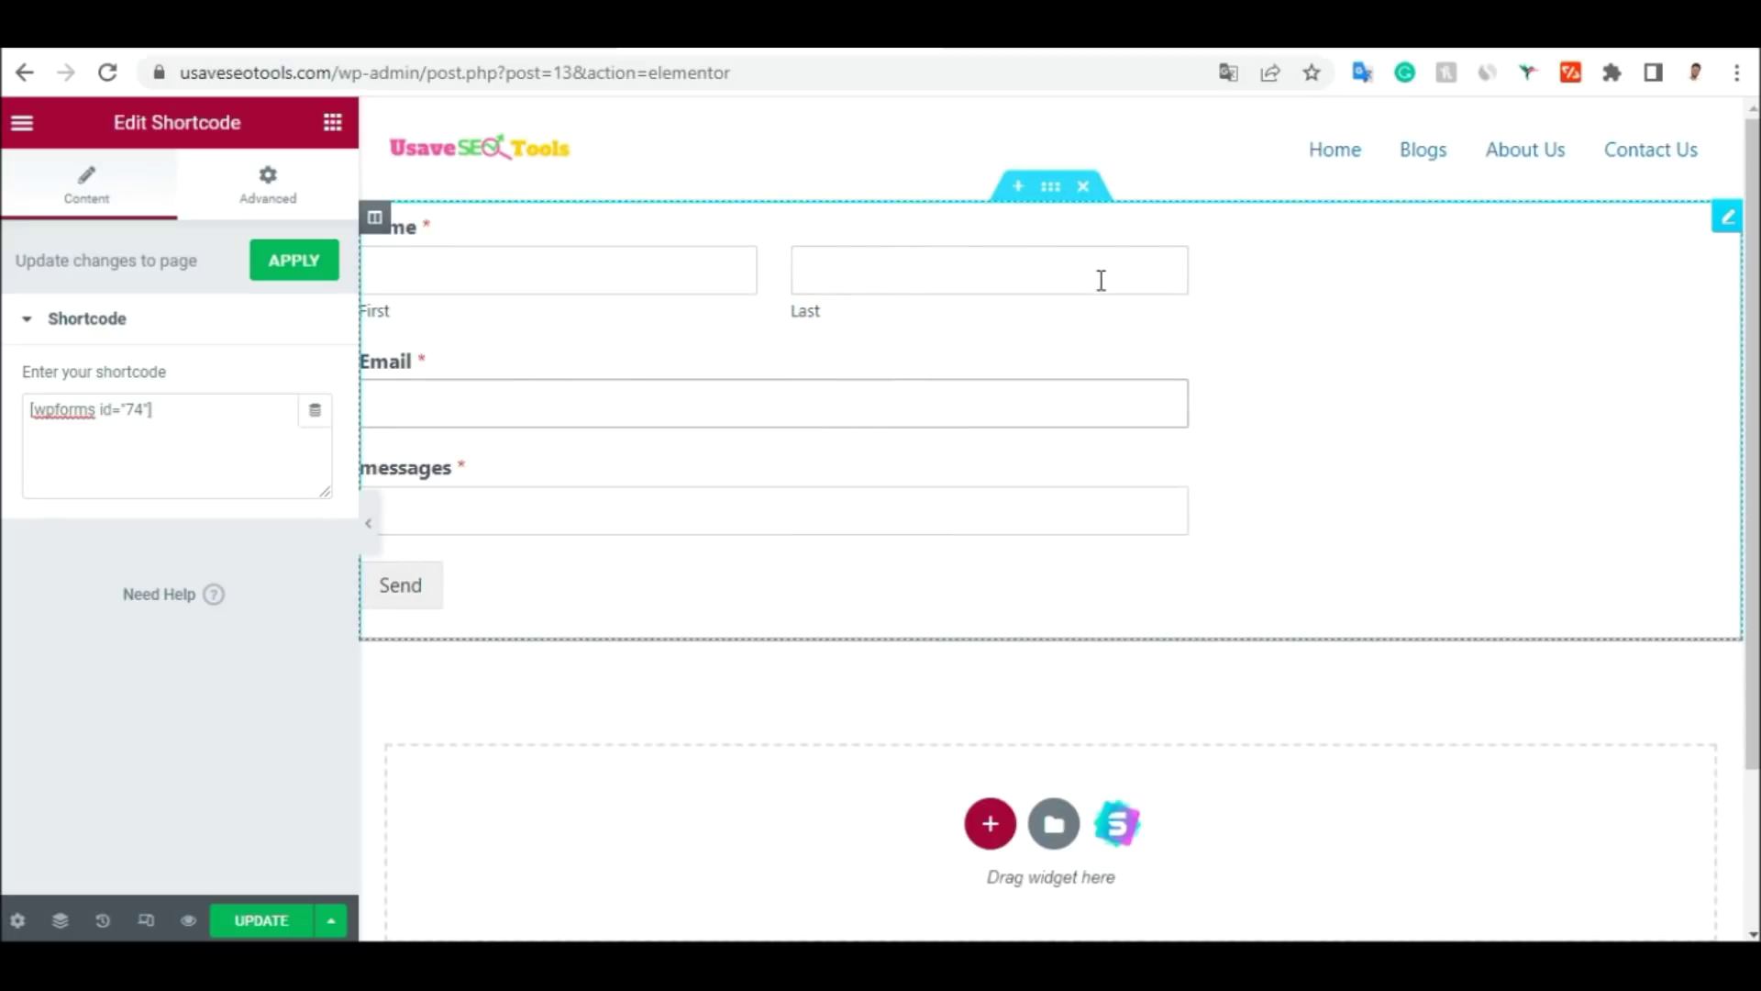
left_click(1052, 189)
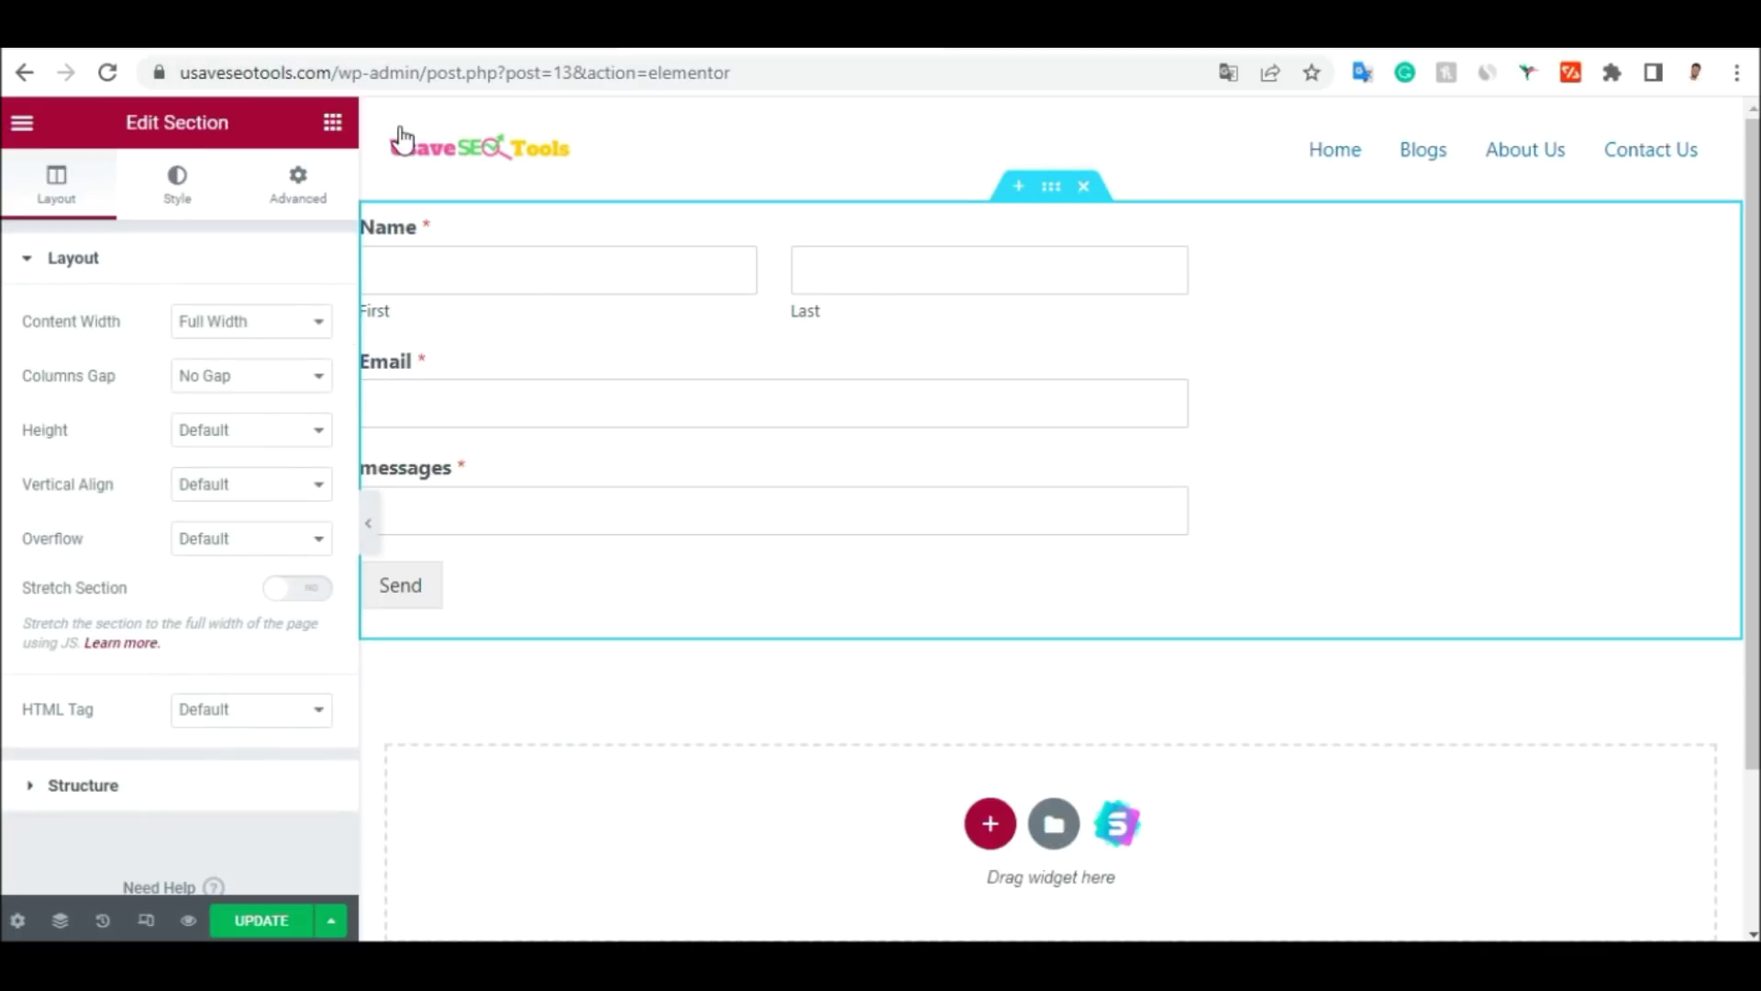
Give the section a Classic background in the global Accent green colour.
left_click(177, 211)
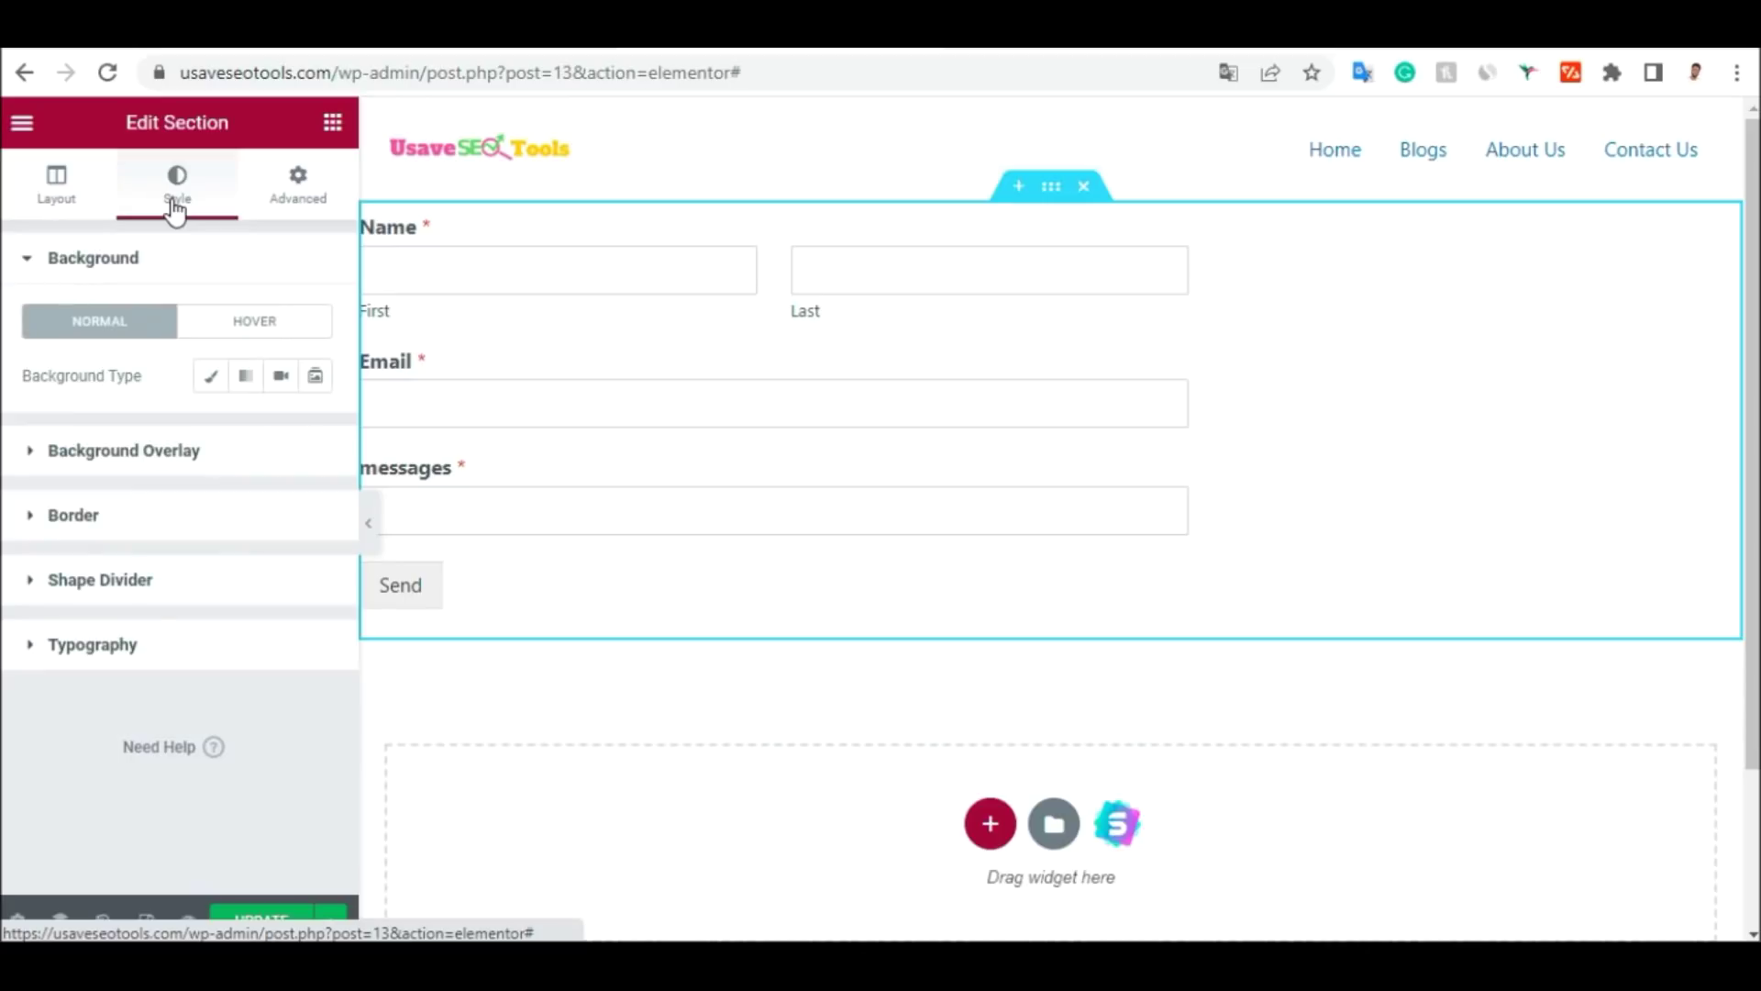
left_click(217, 381)
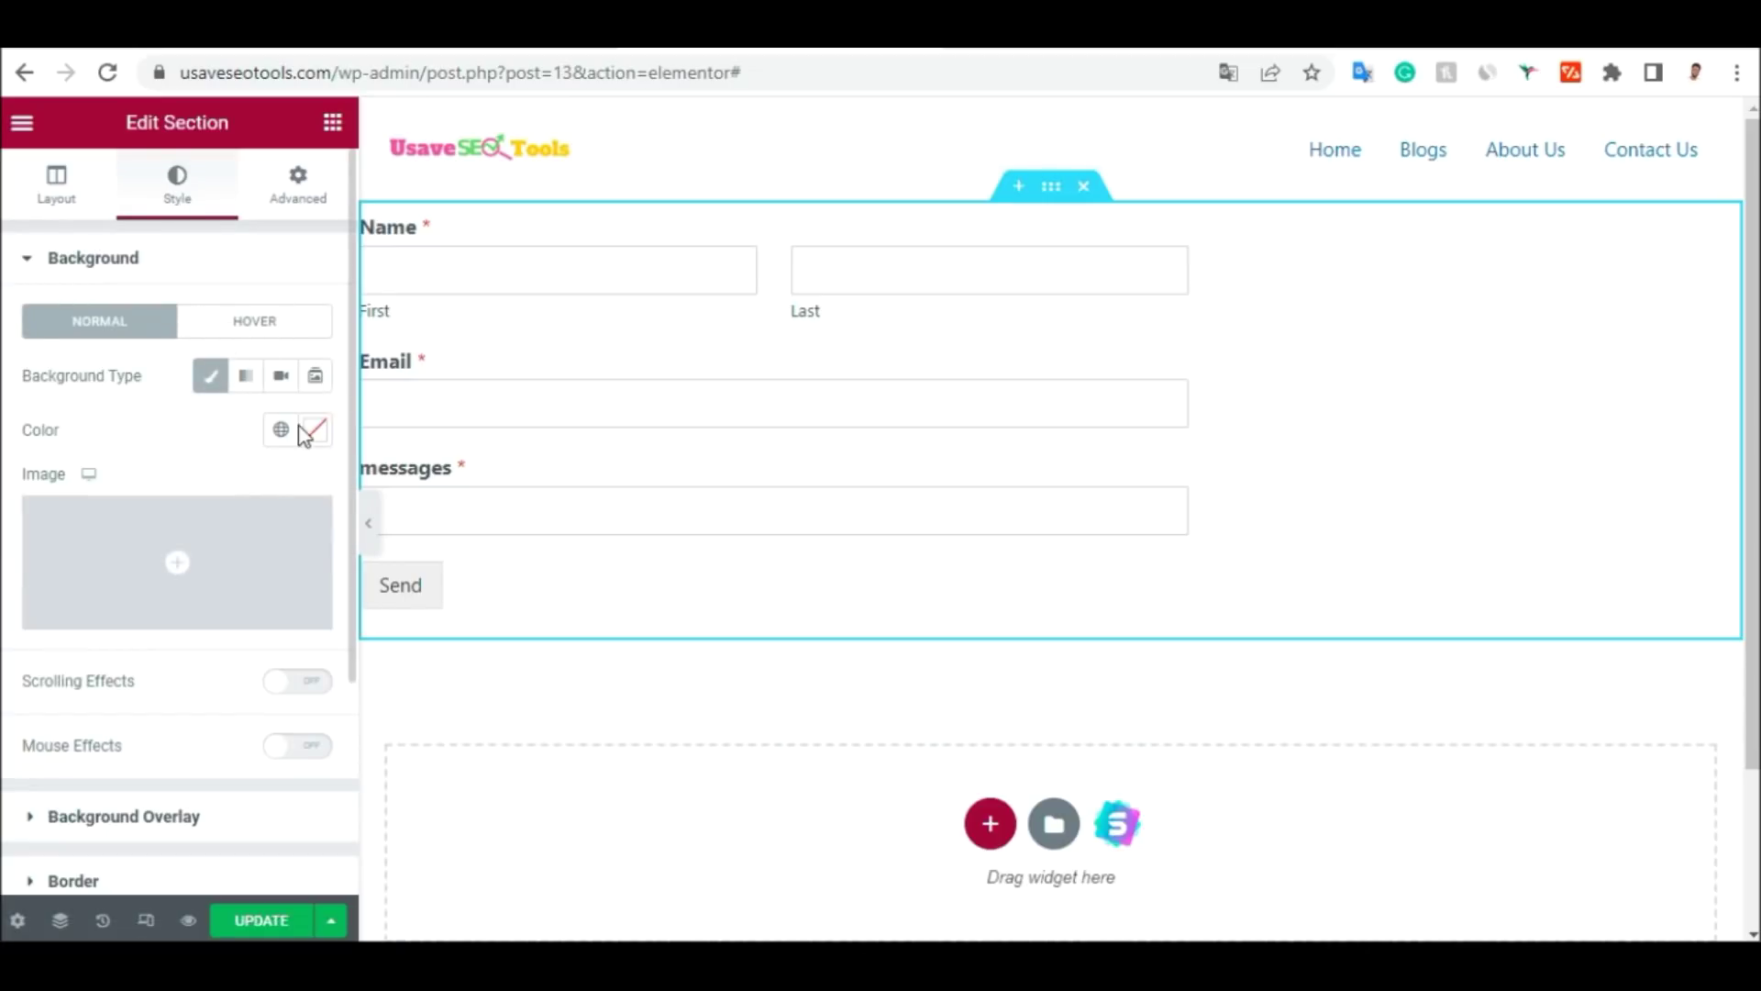
left_click(279, 433)
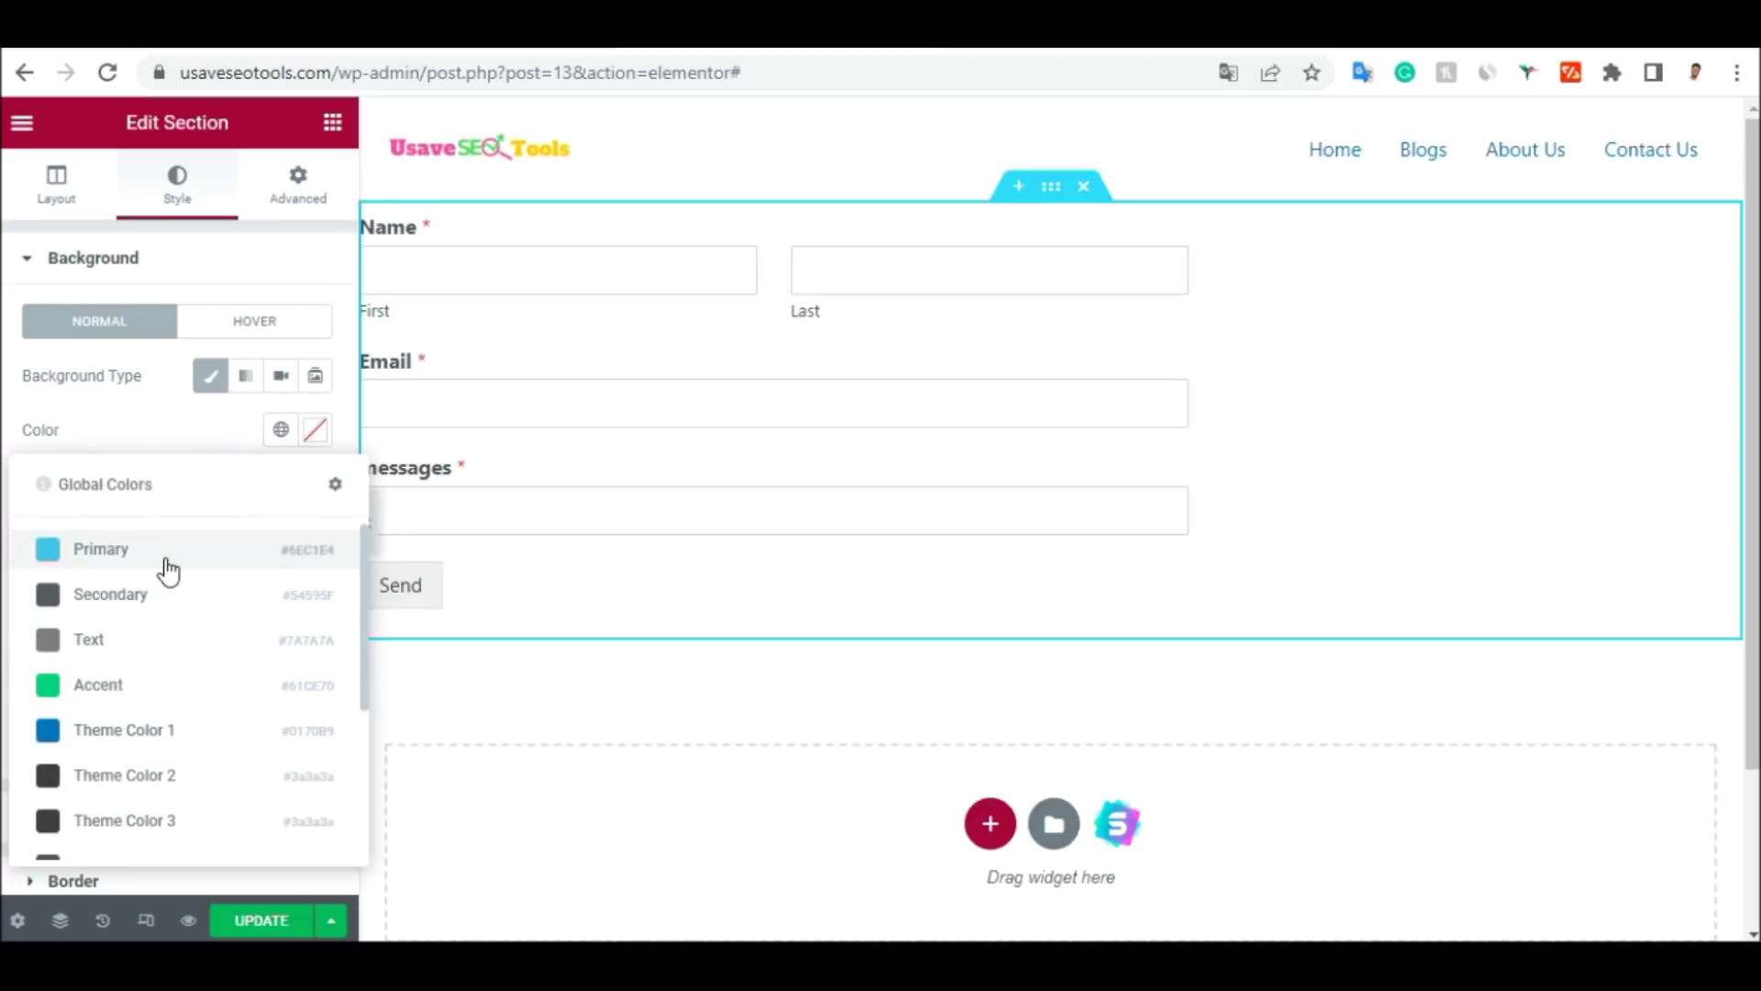
left_click(110, 594)
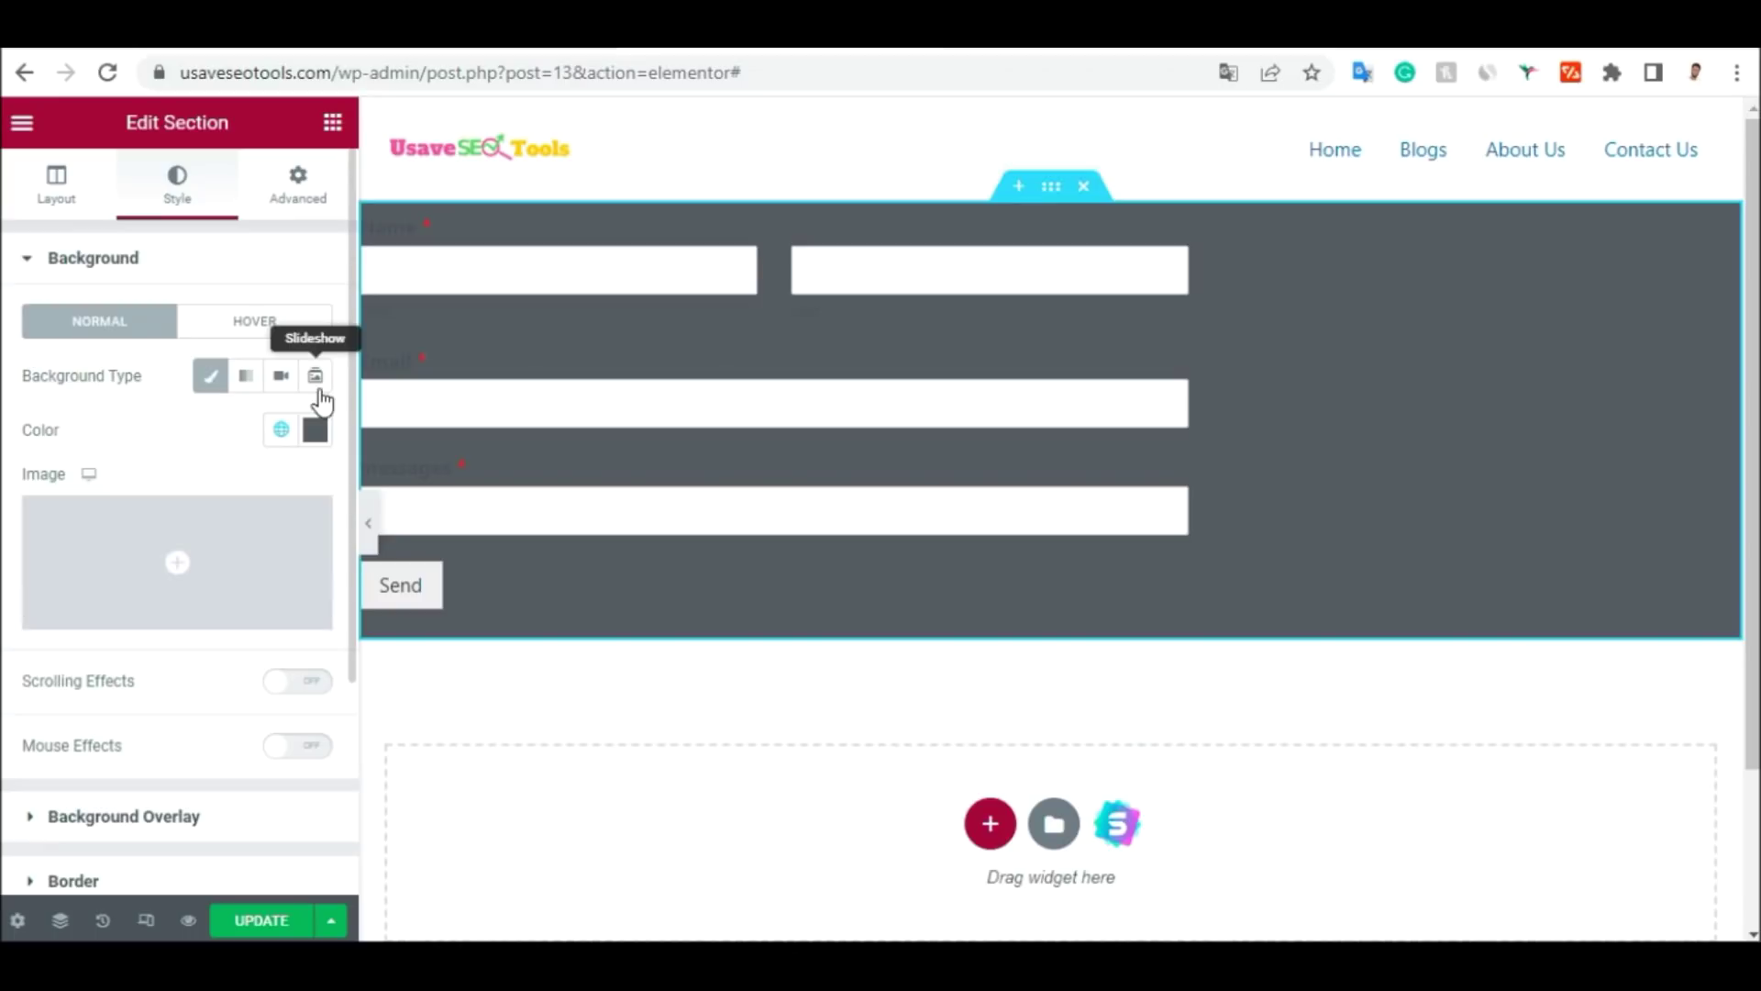
left_click(280, 430)
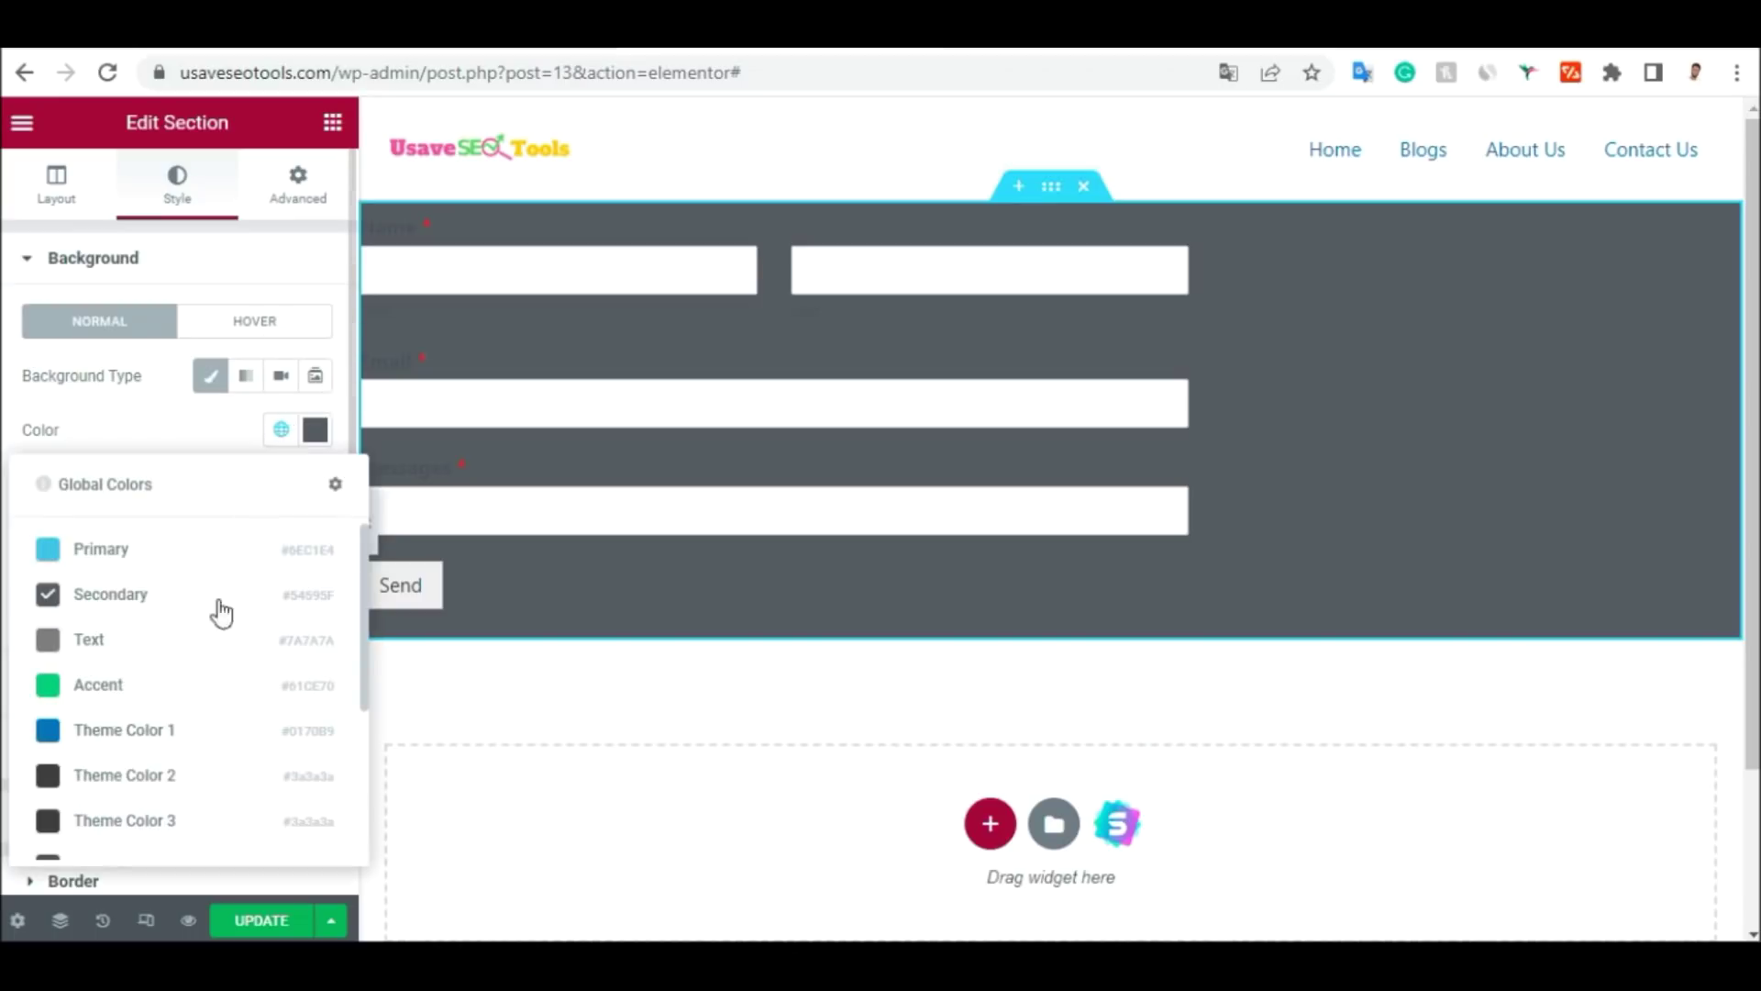
left_click(183, 688)
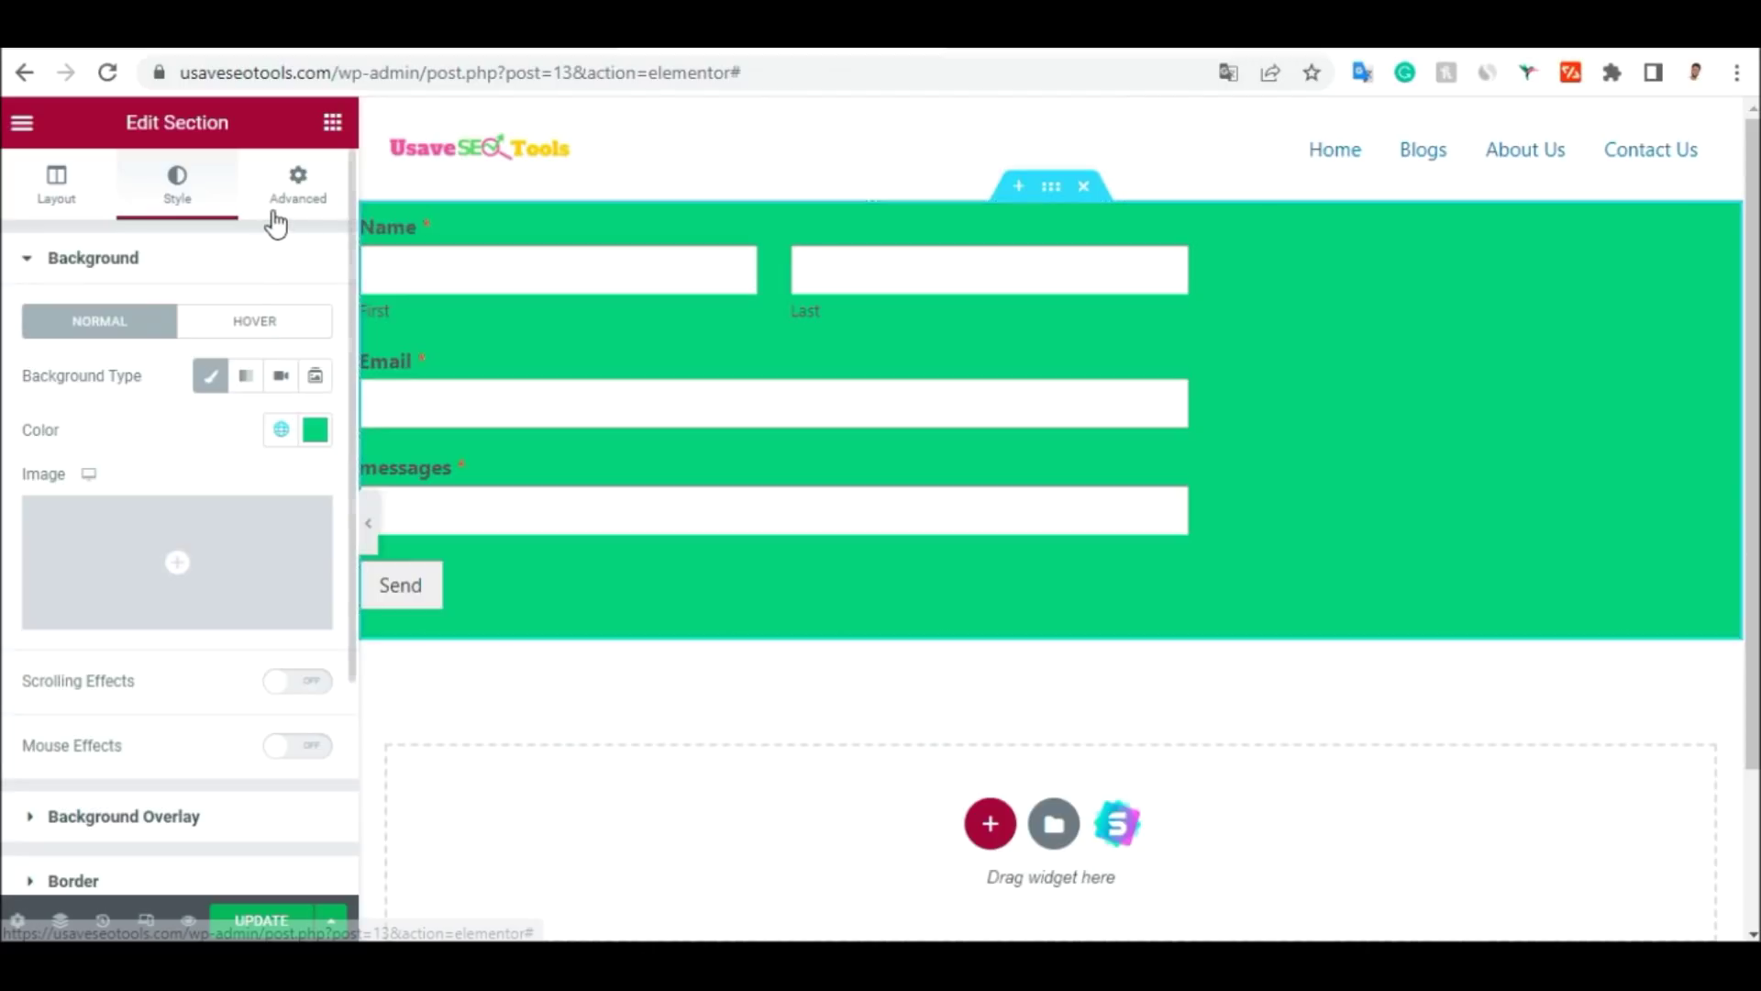
Review the section's layout and margin/padding settings.
left_click(73, 209)
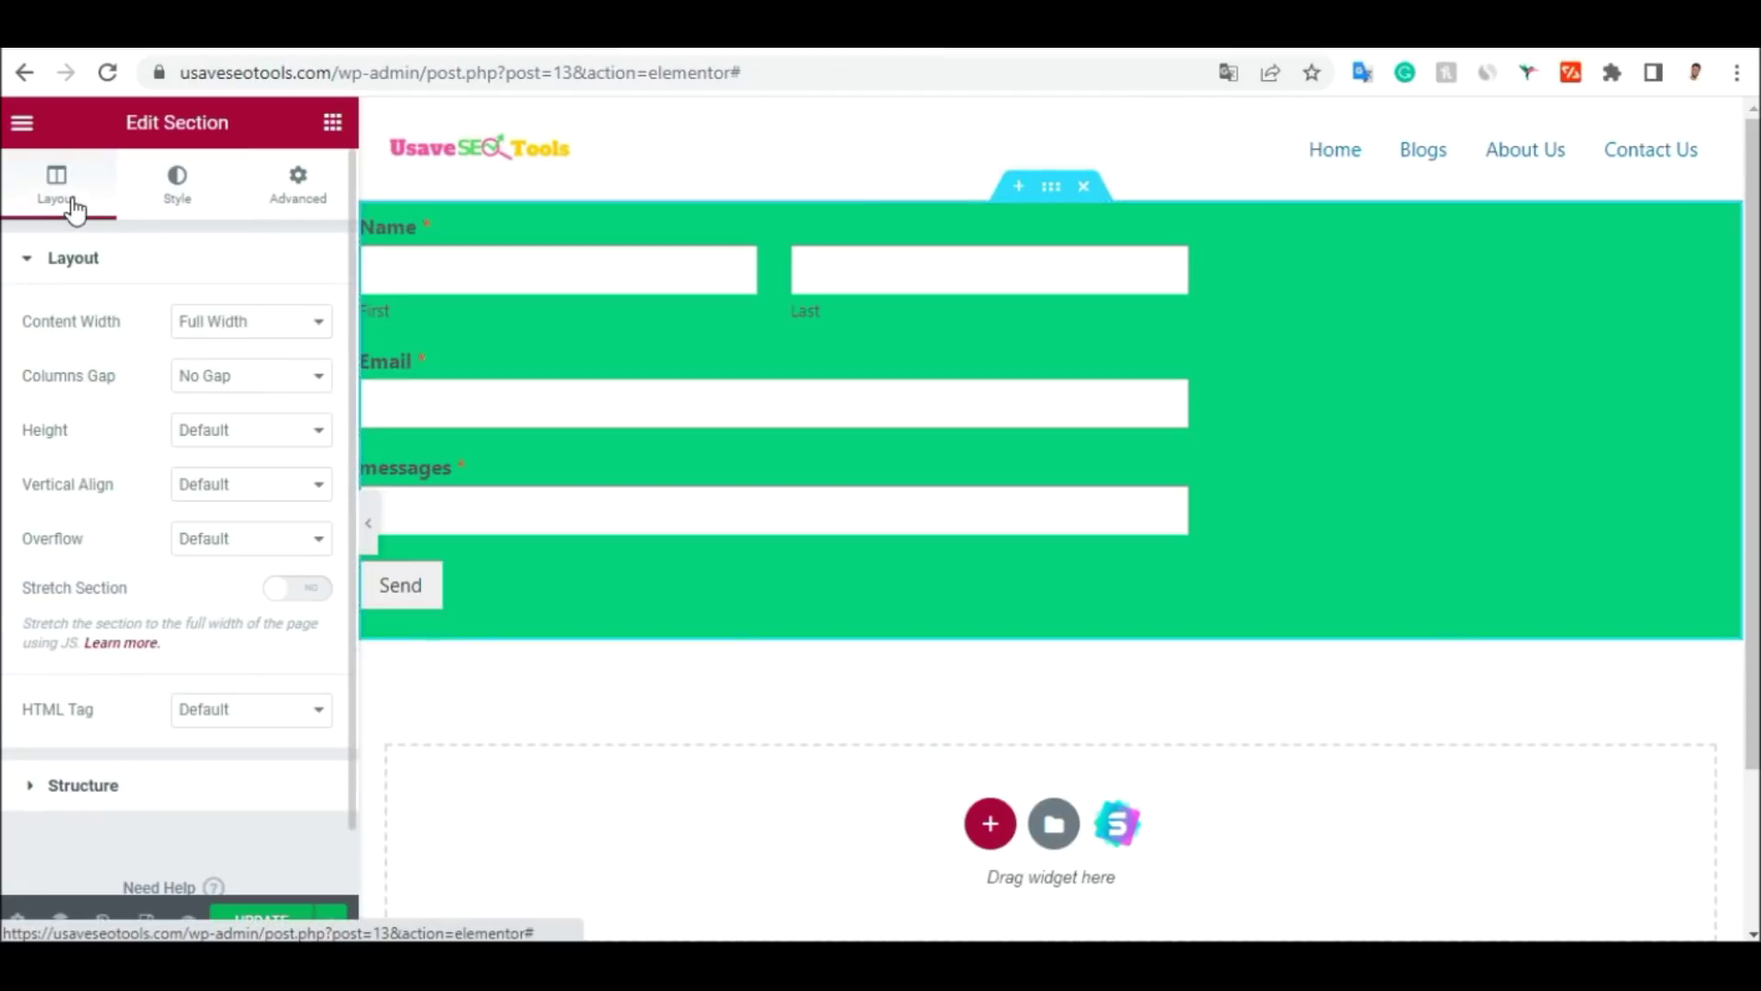
left_click(305, 198)
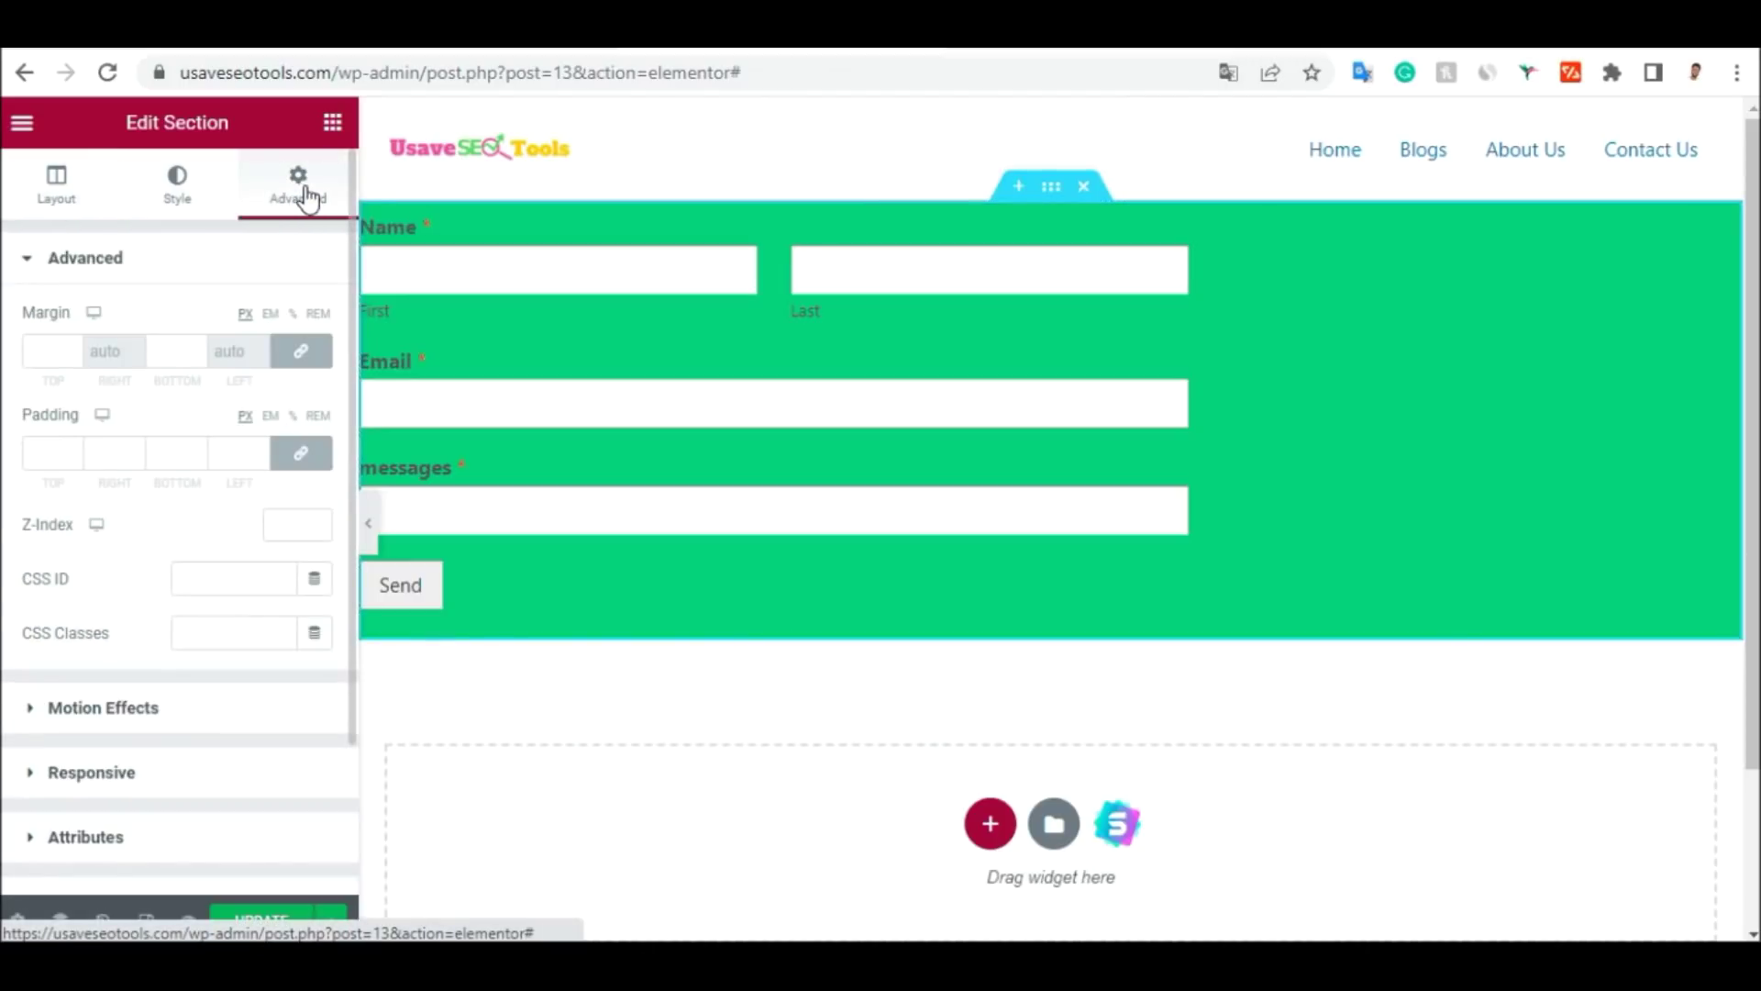
left_click(1056, 188)
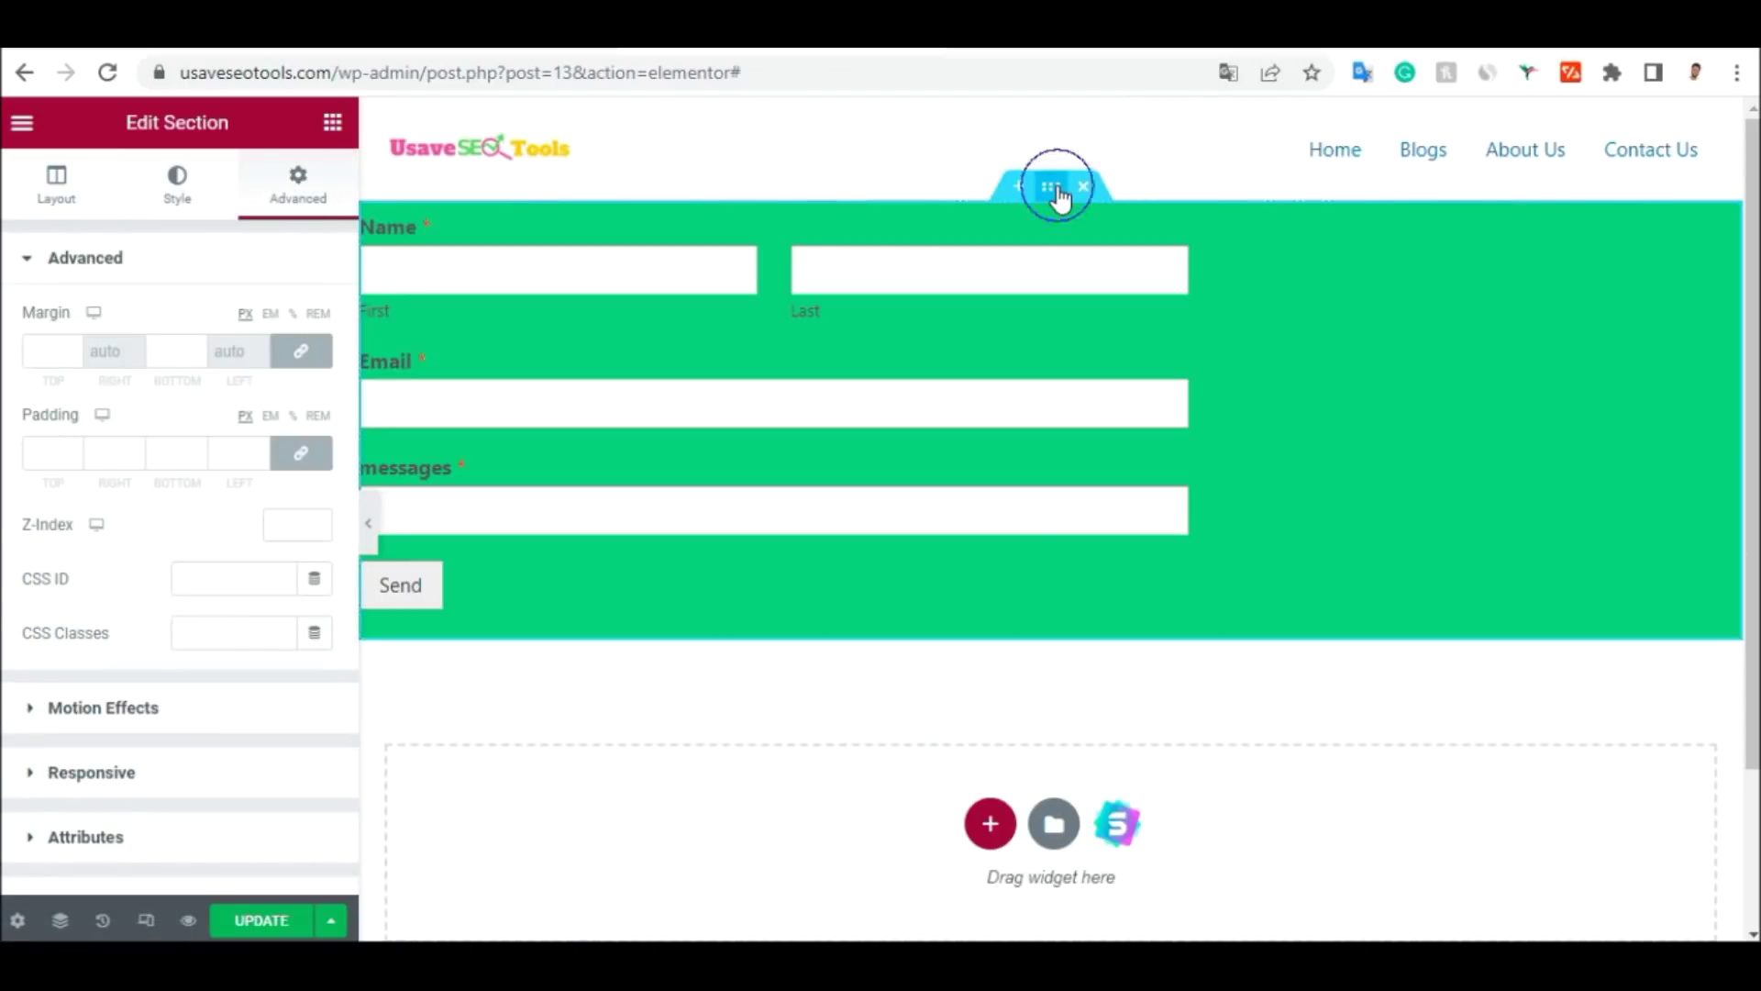
left_click(57, 193)
Set the section's Content Width to Boxed with a width of 961.
left_click(250, 323)
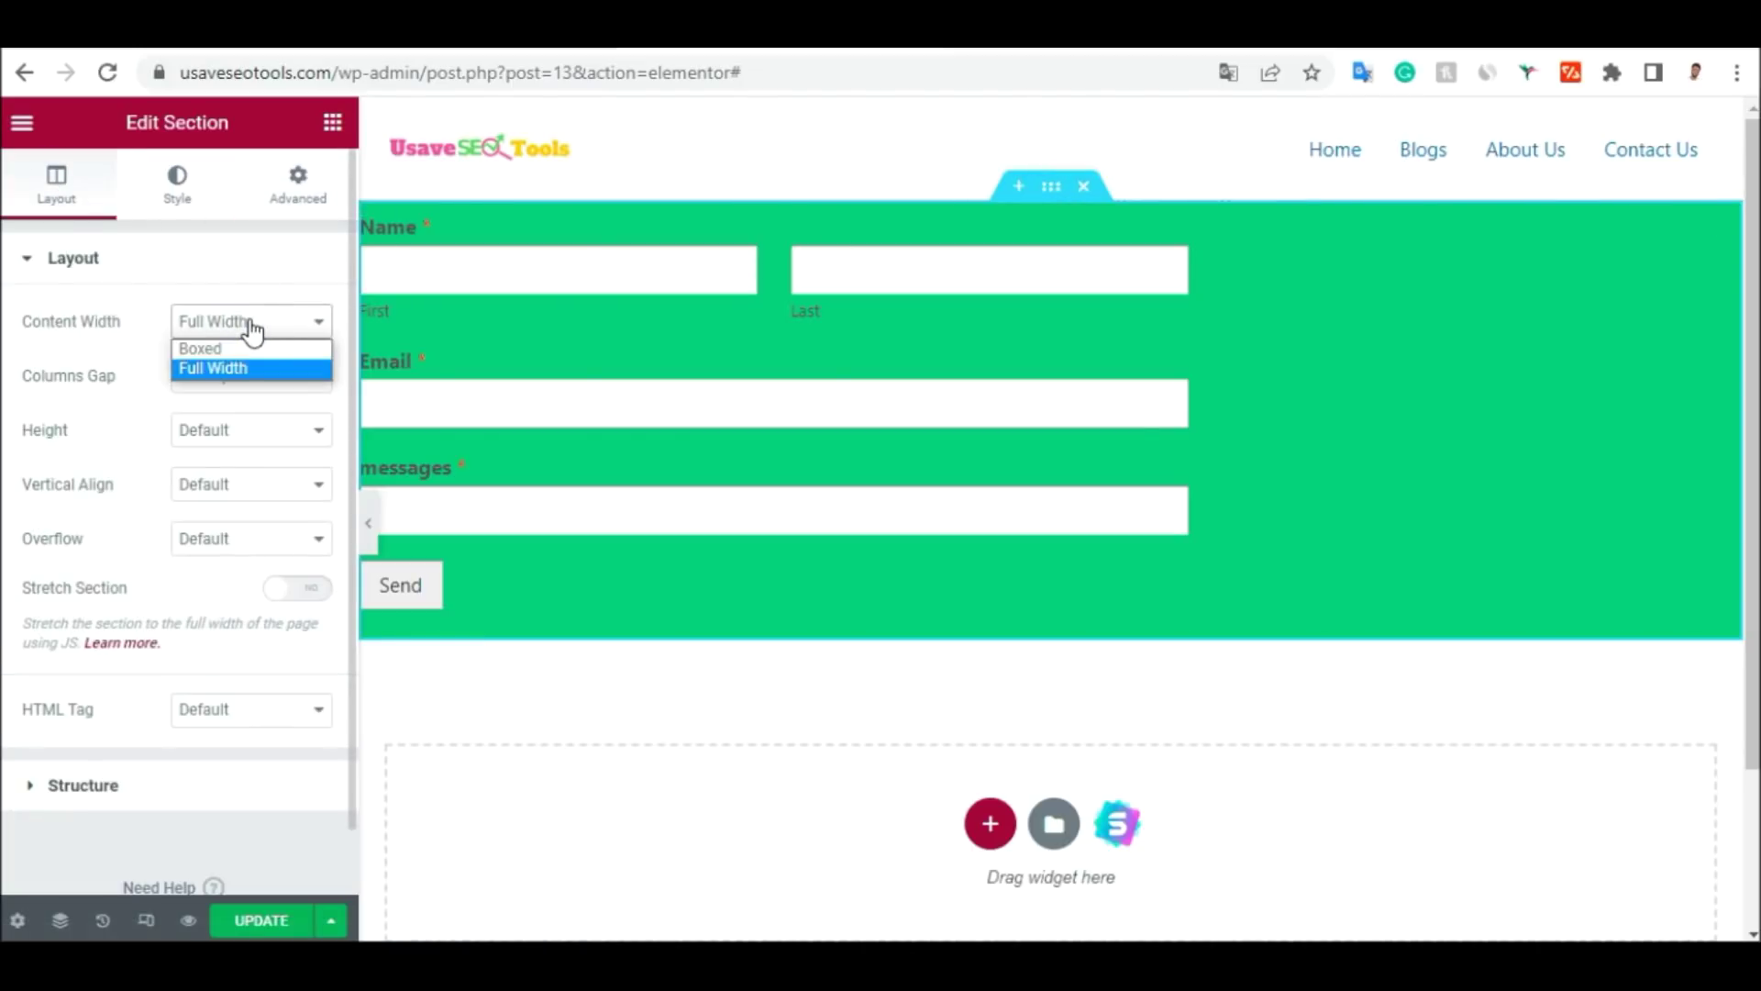
left_click(249, 347)
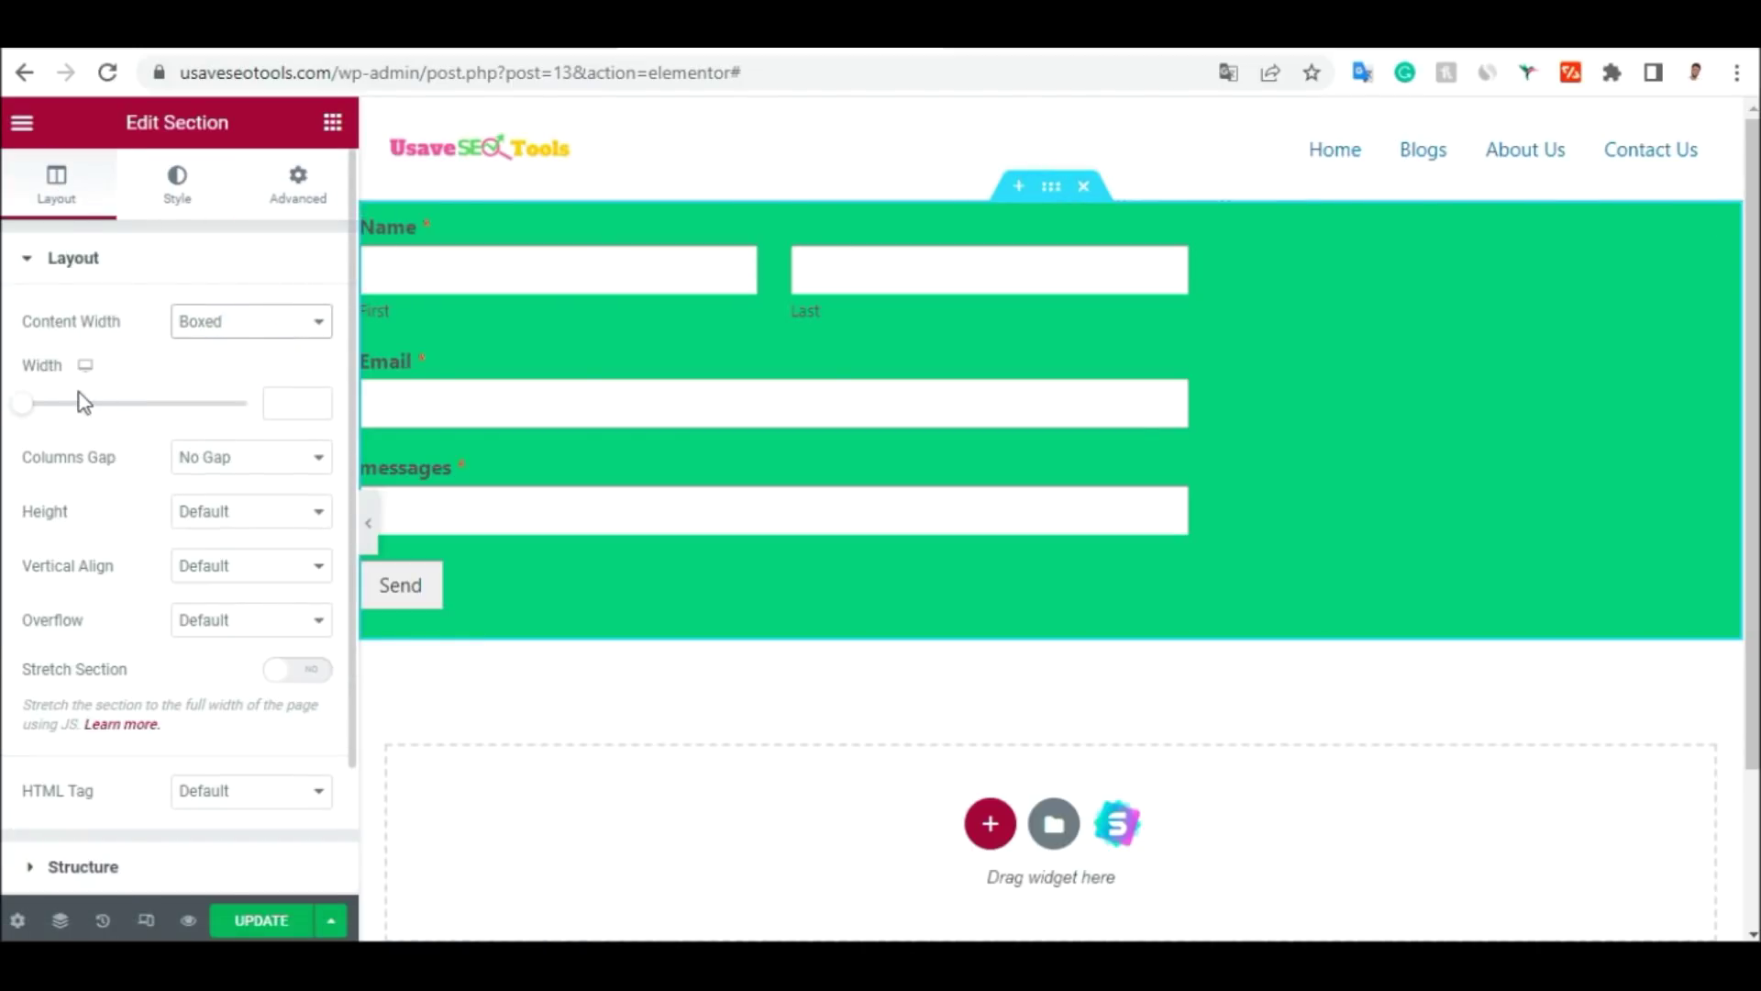
left_click_drag(22, 403, 120, 415)
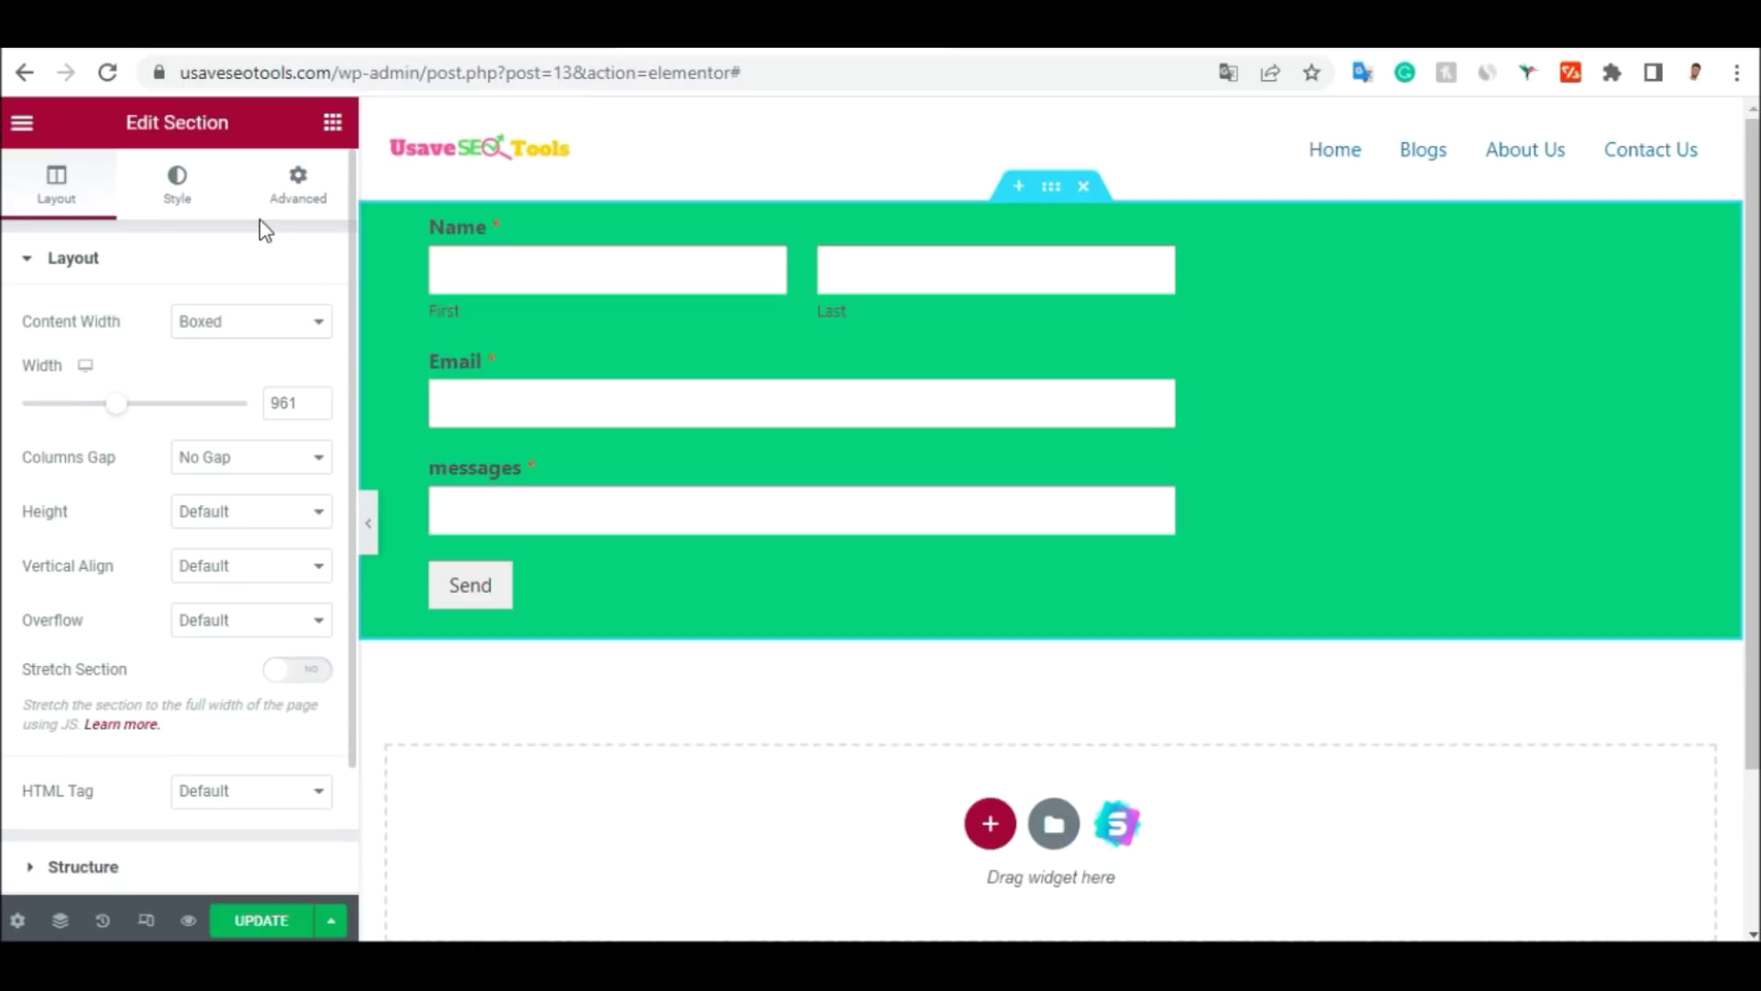
left_click(177, 194)
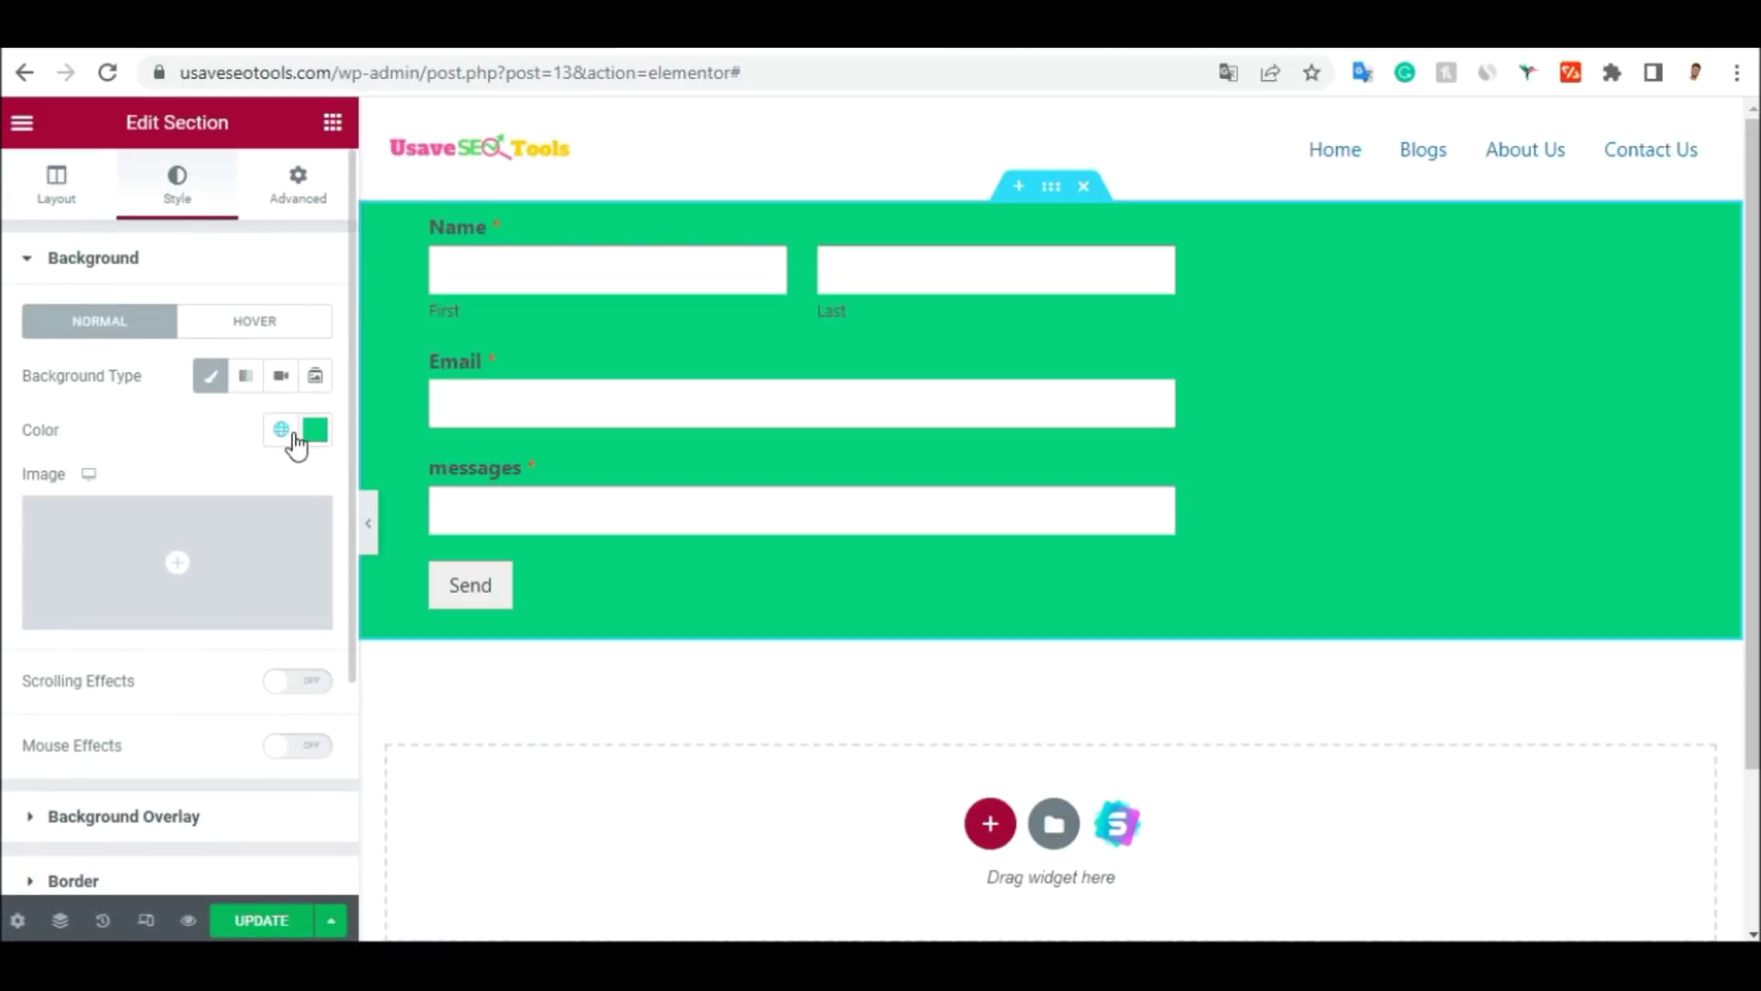
Set the section's typography text colour to global Theme Color 3 and update the page.
left_click_drag(350, 337, 356, 601)
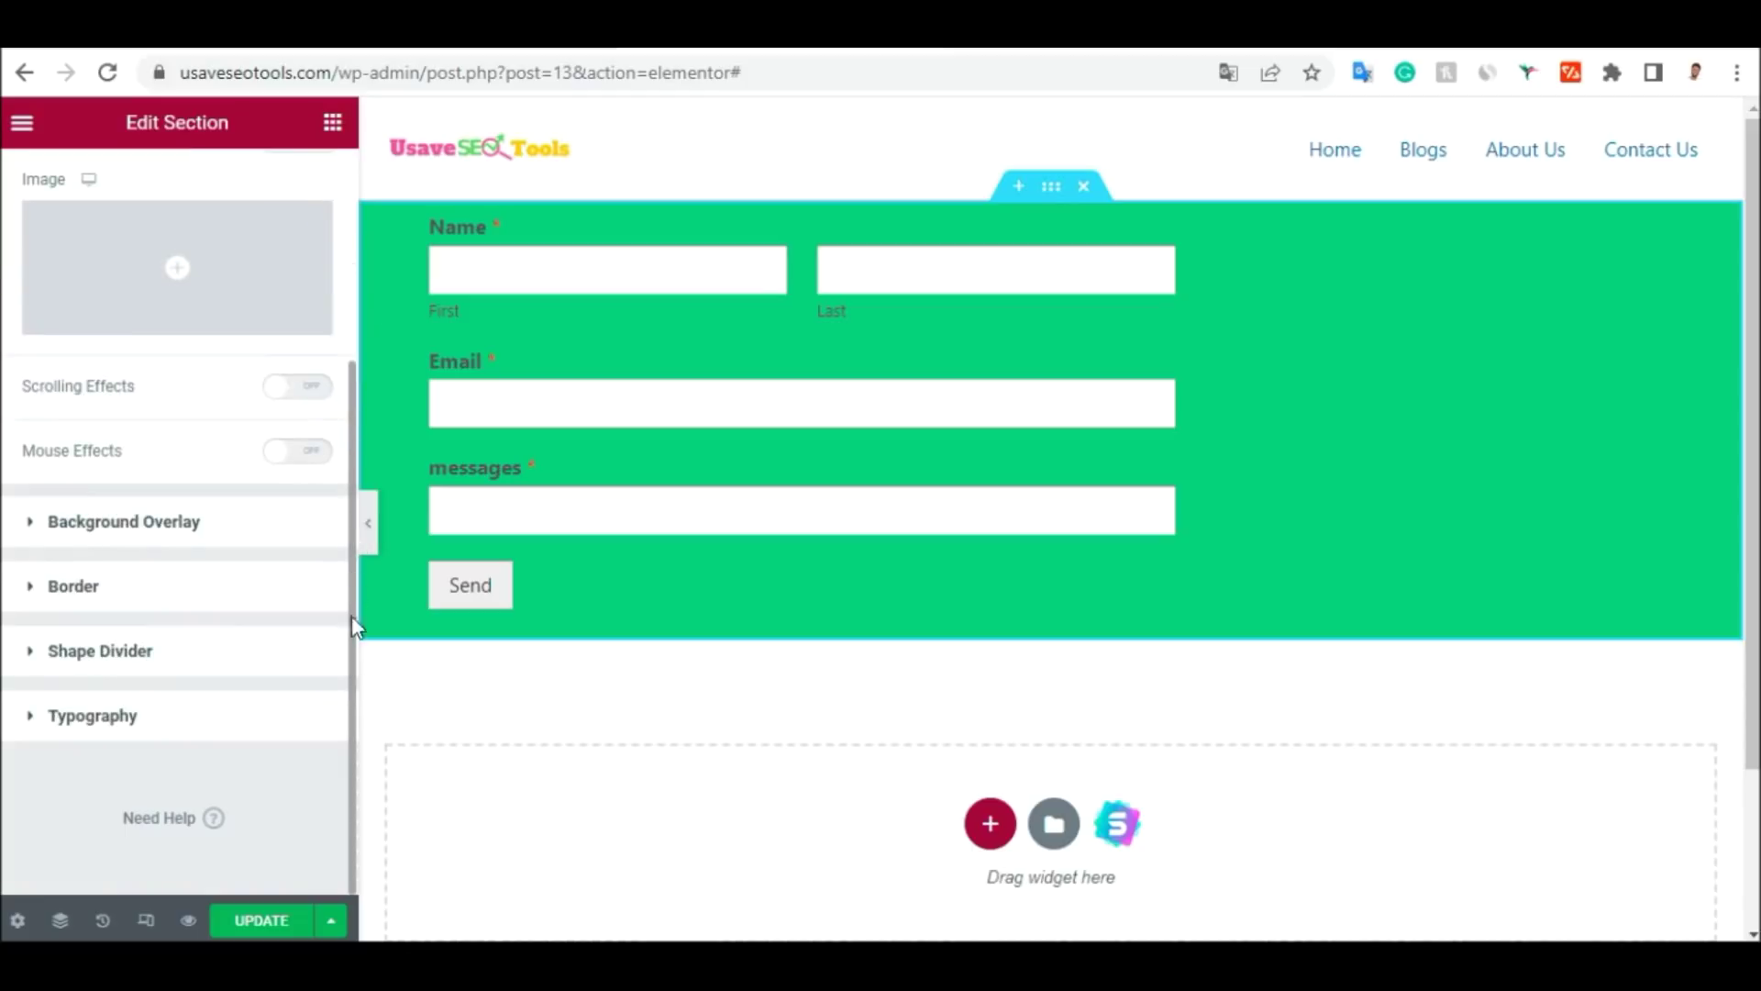
left_click(28, 715)
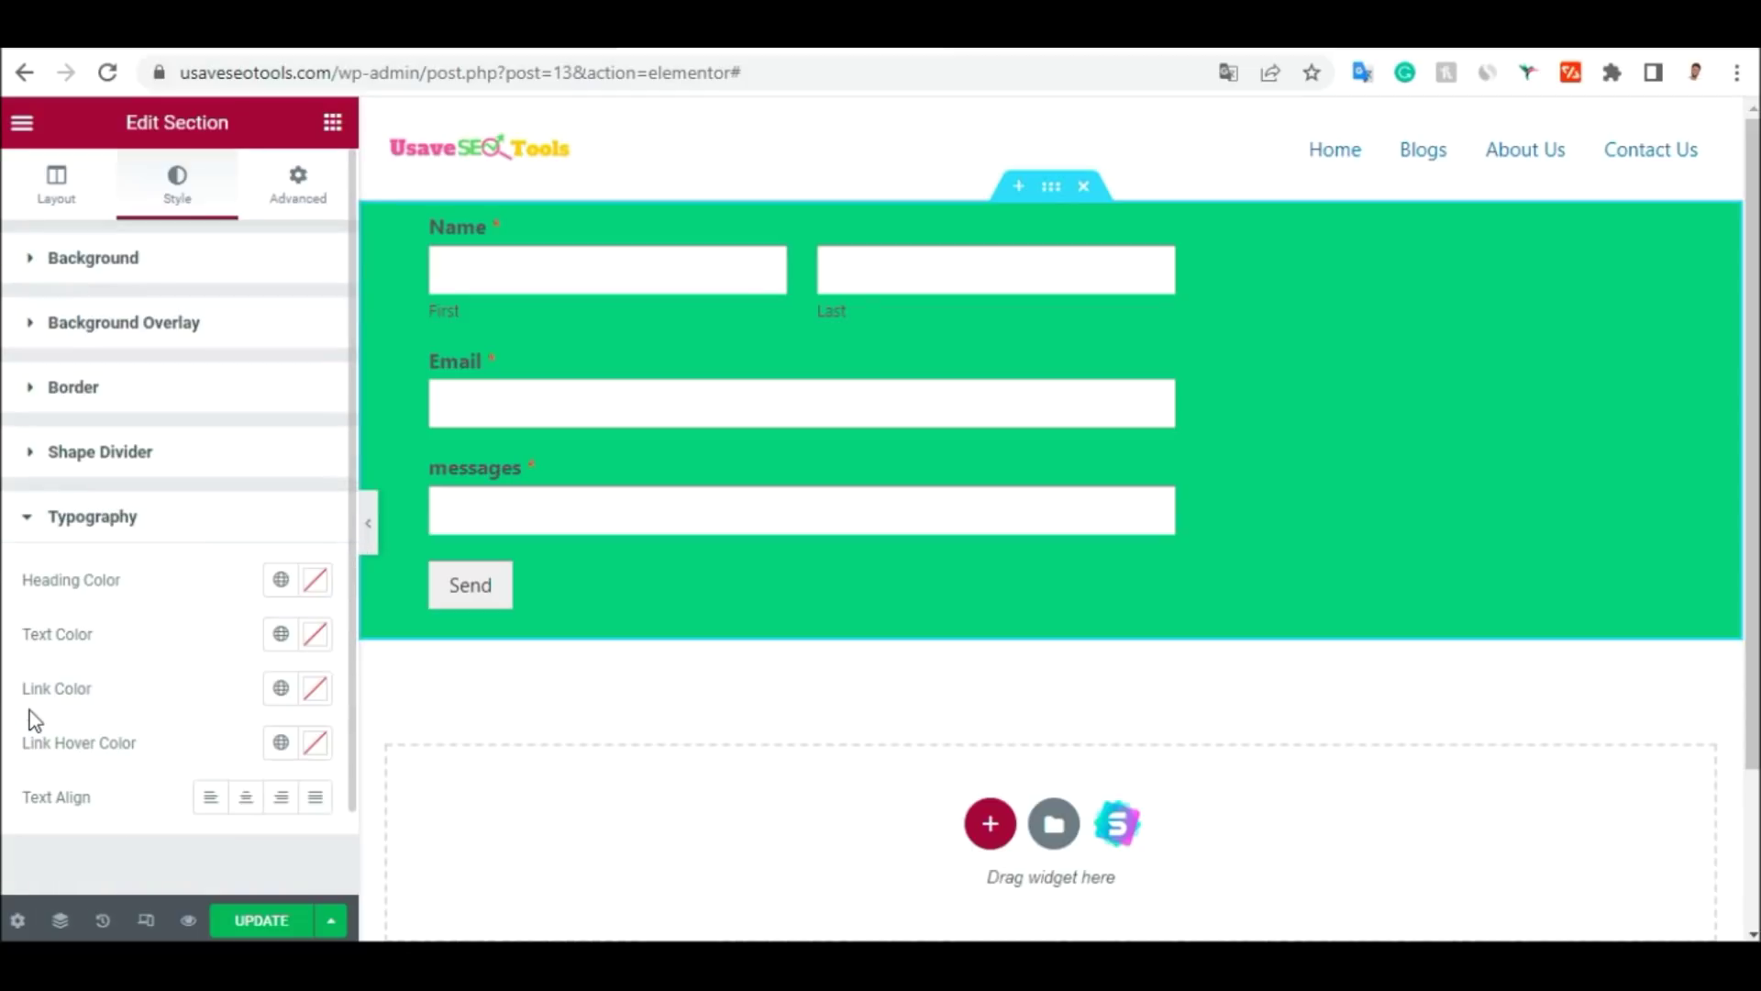
left_click(281, 633)
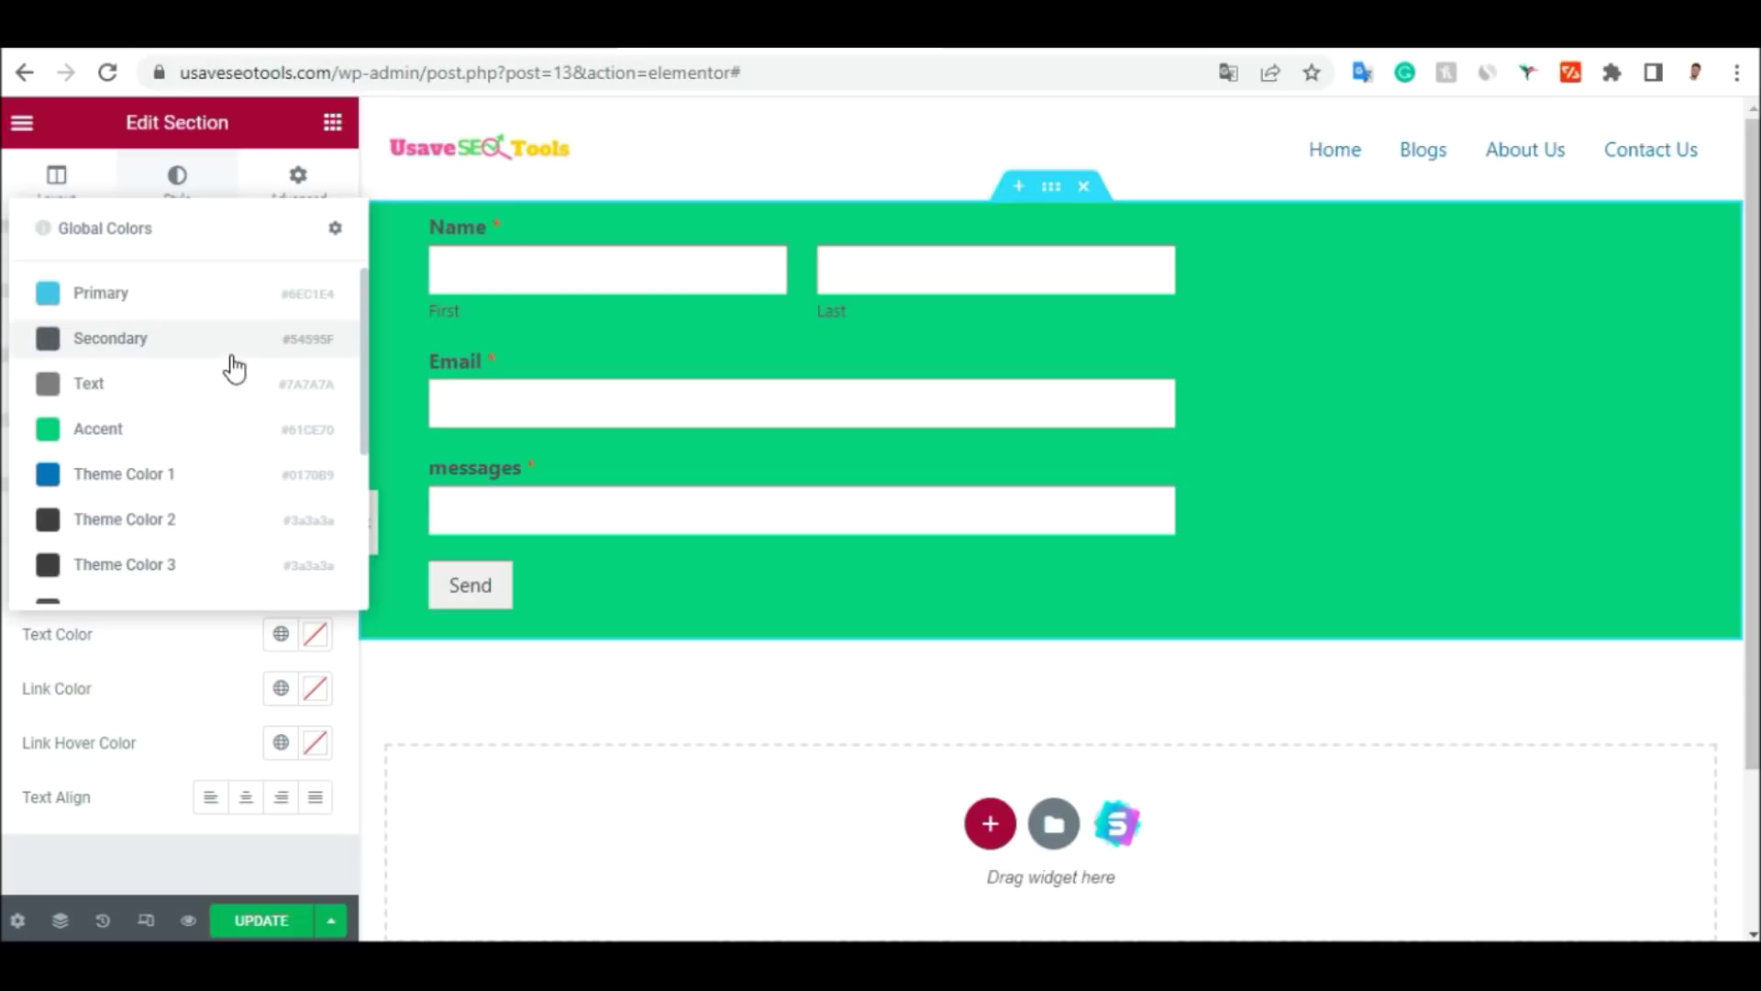
left_click(230, 310)
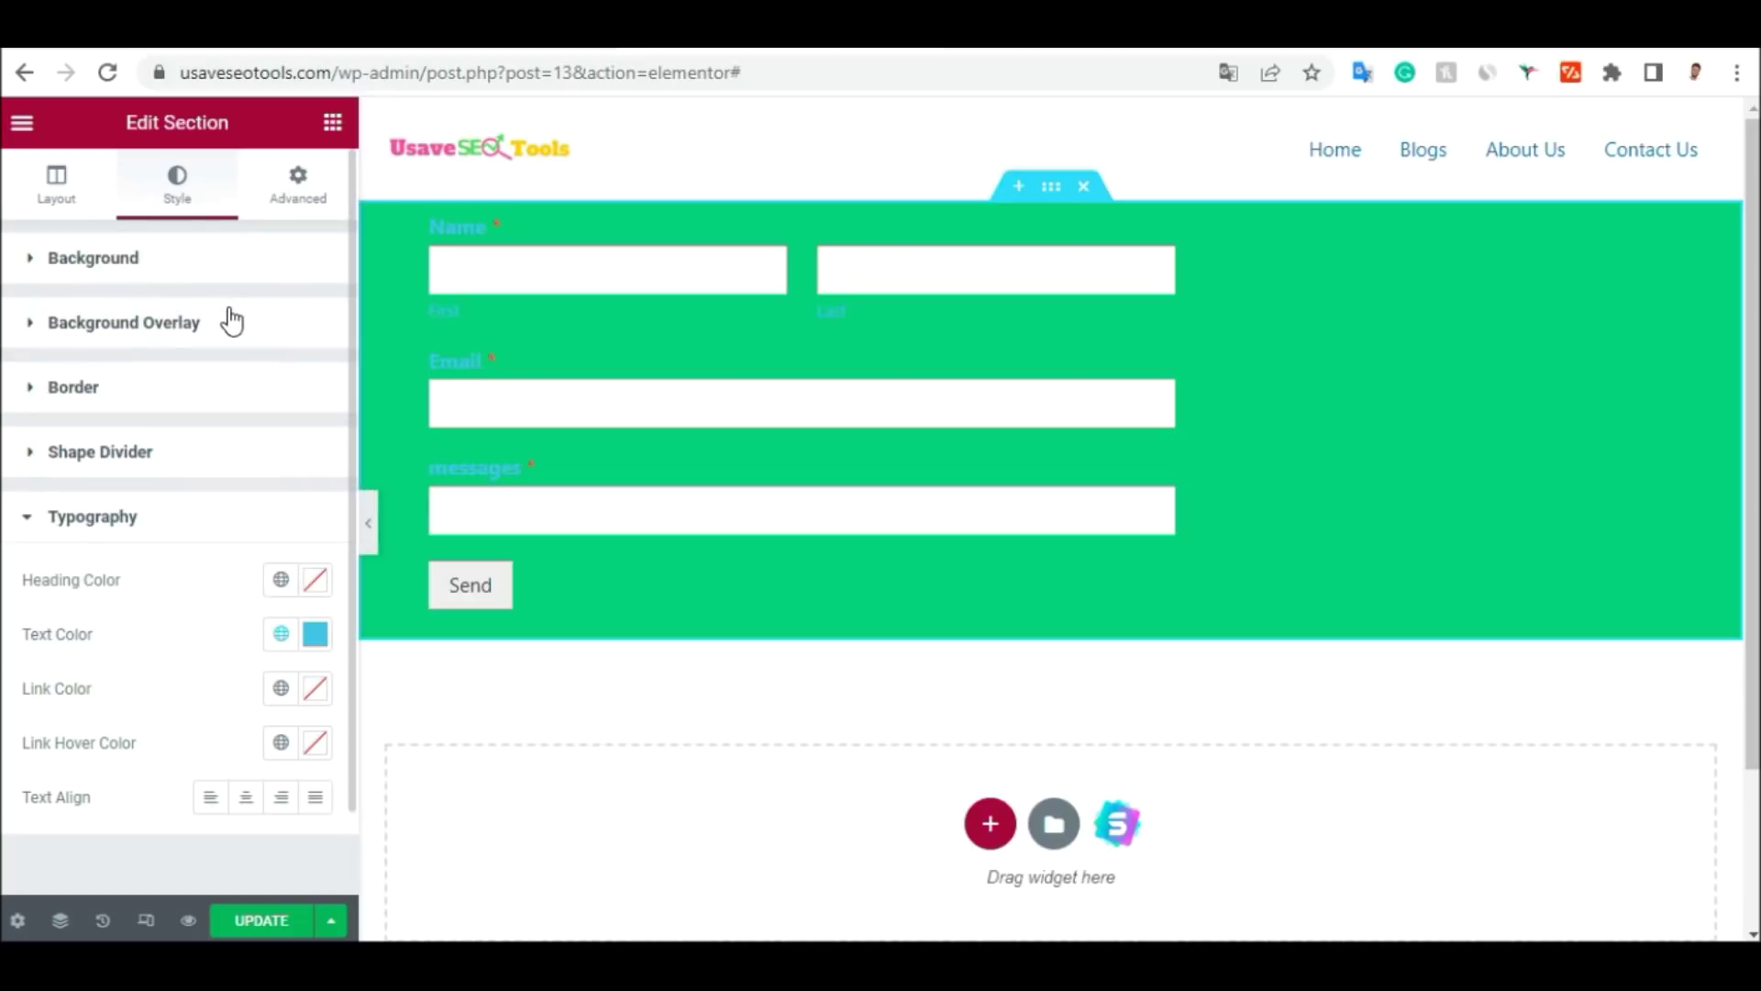
left_click(280, 641)
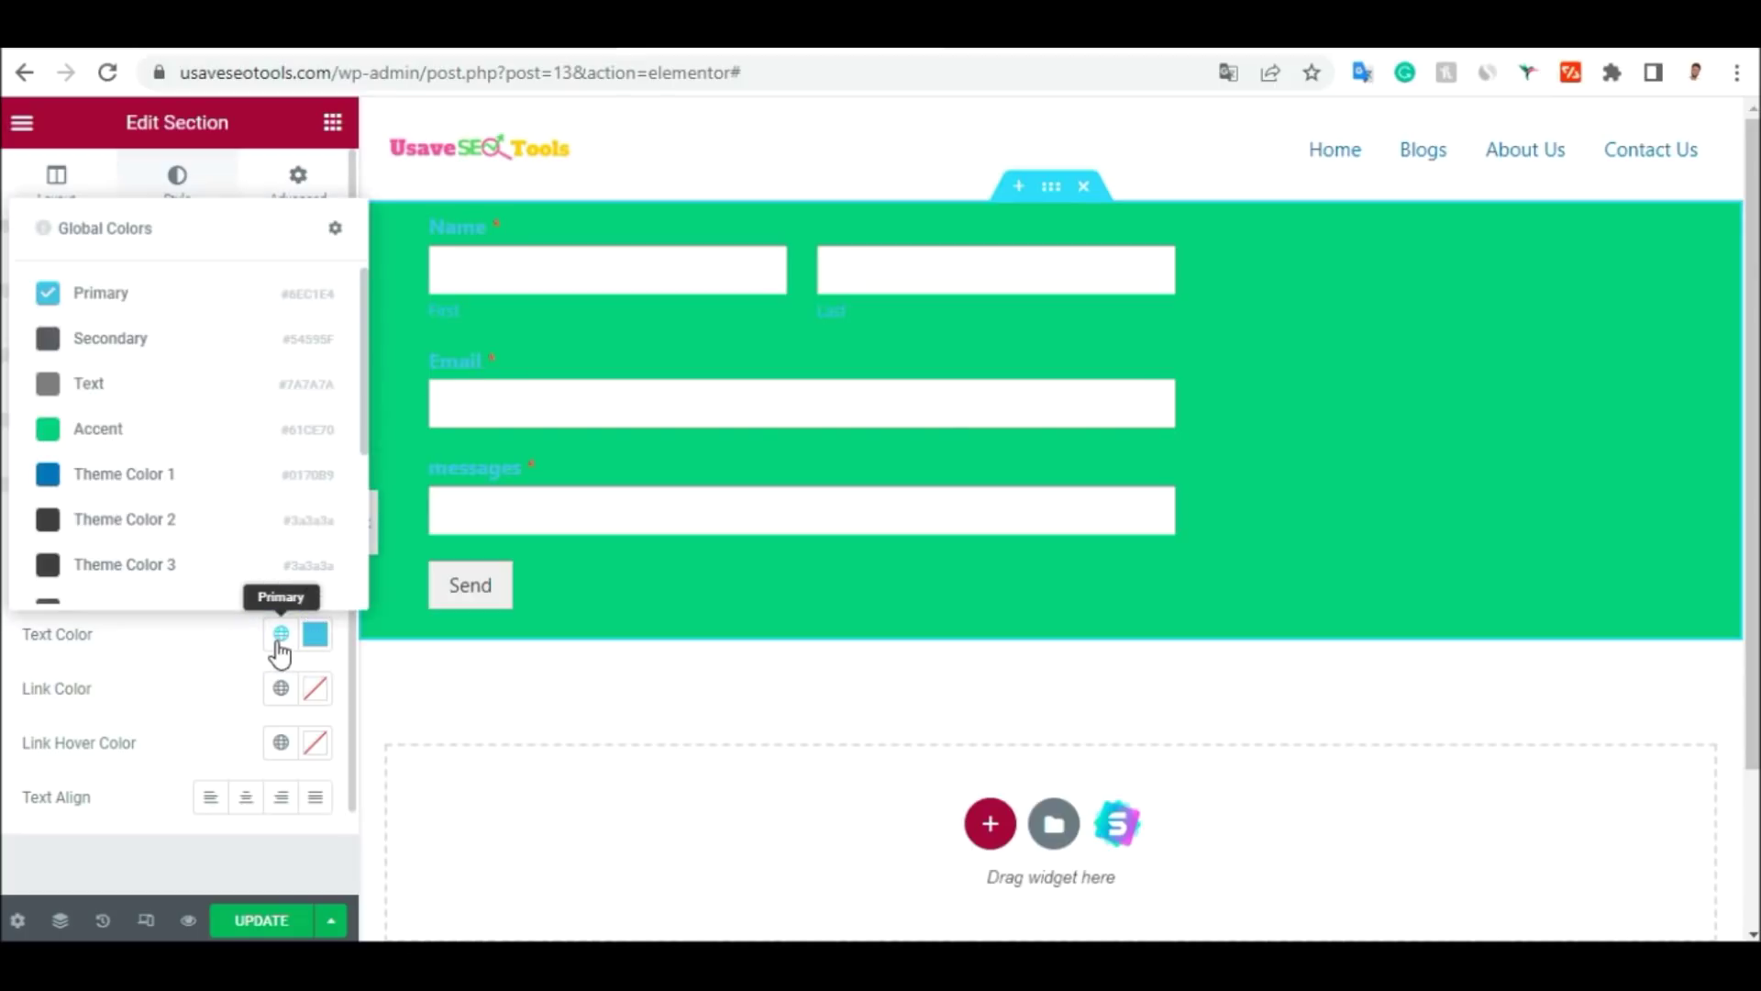
left_click(287, 561)
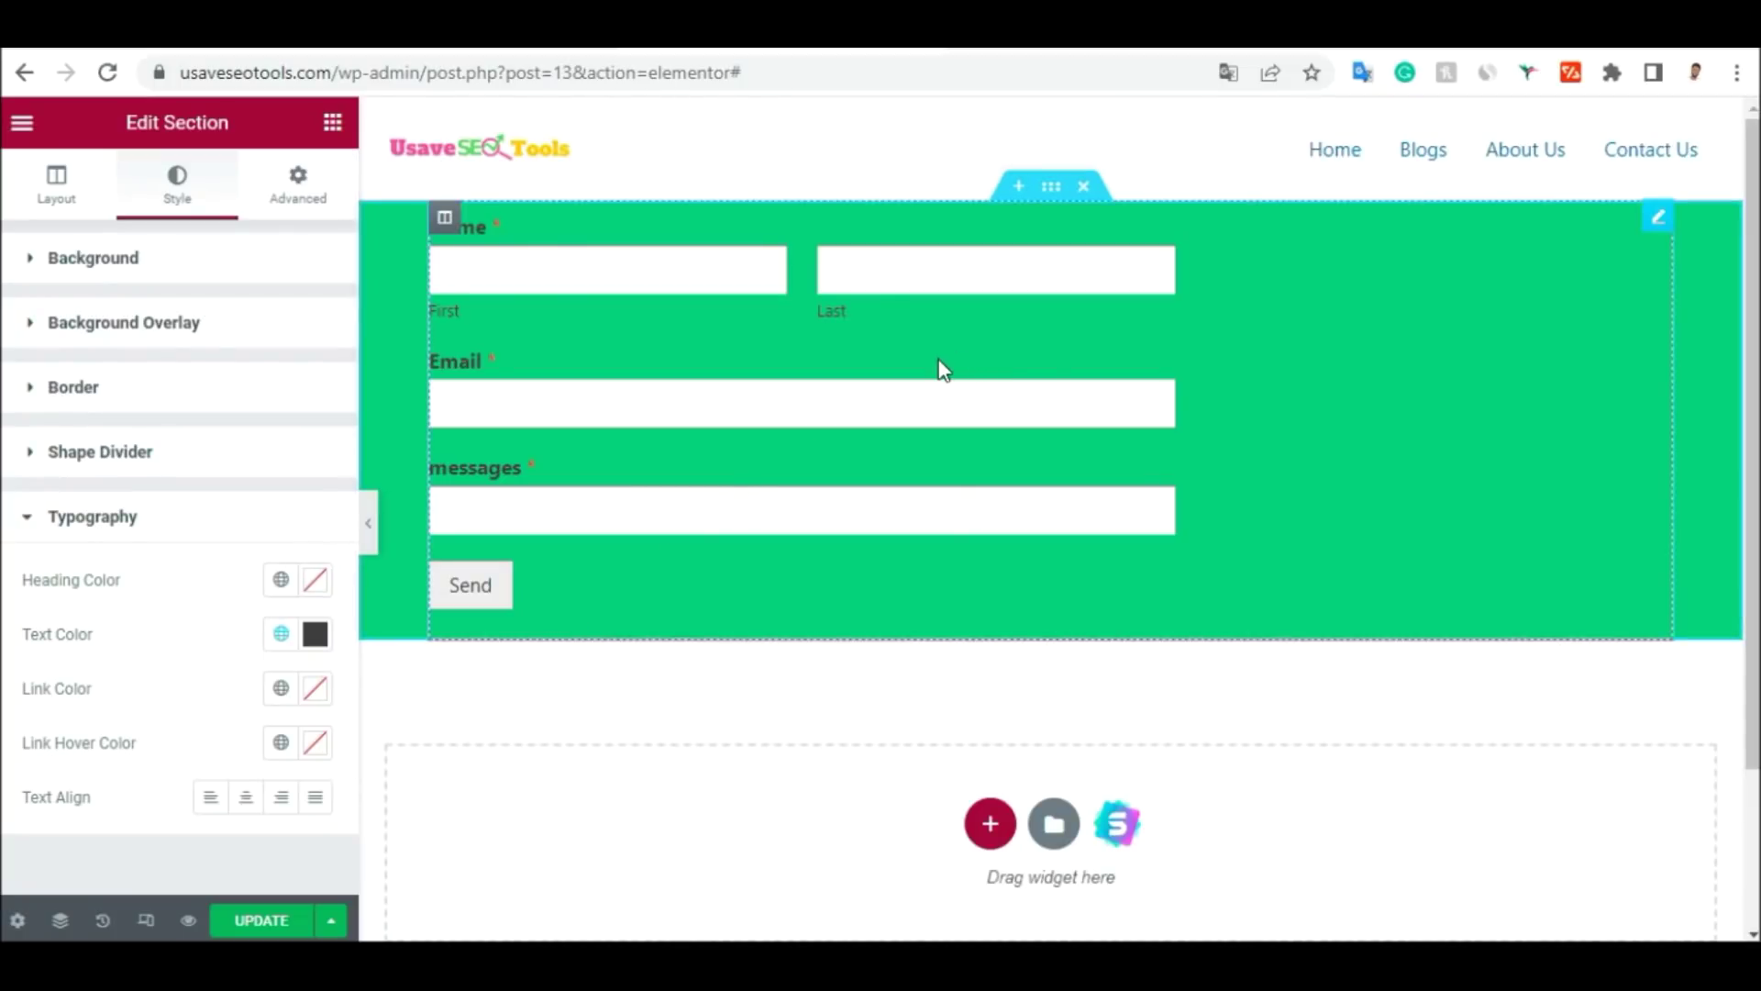
left_click(263, 922)
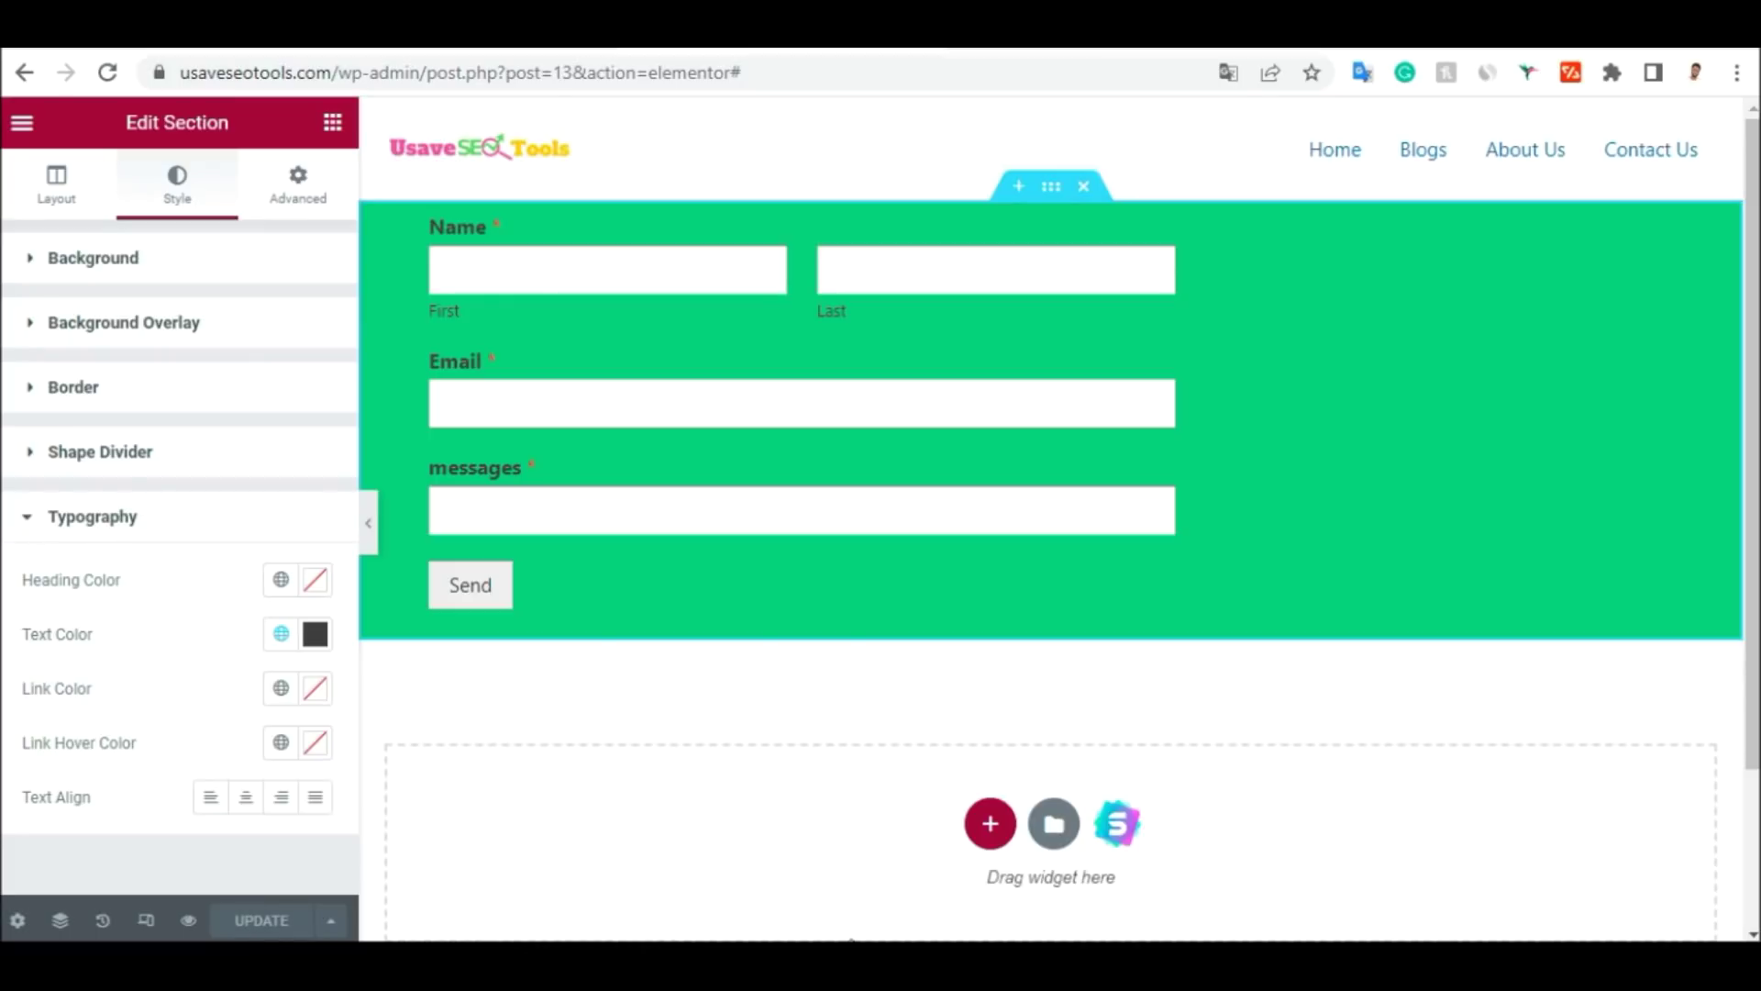
View the live Contact Us page and try its First and Last name fields.
left_click(719, 839)
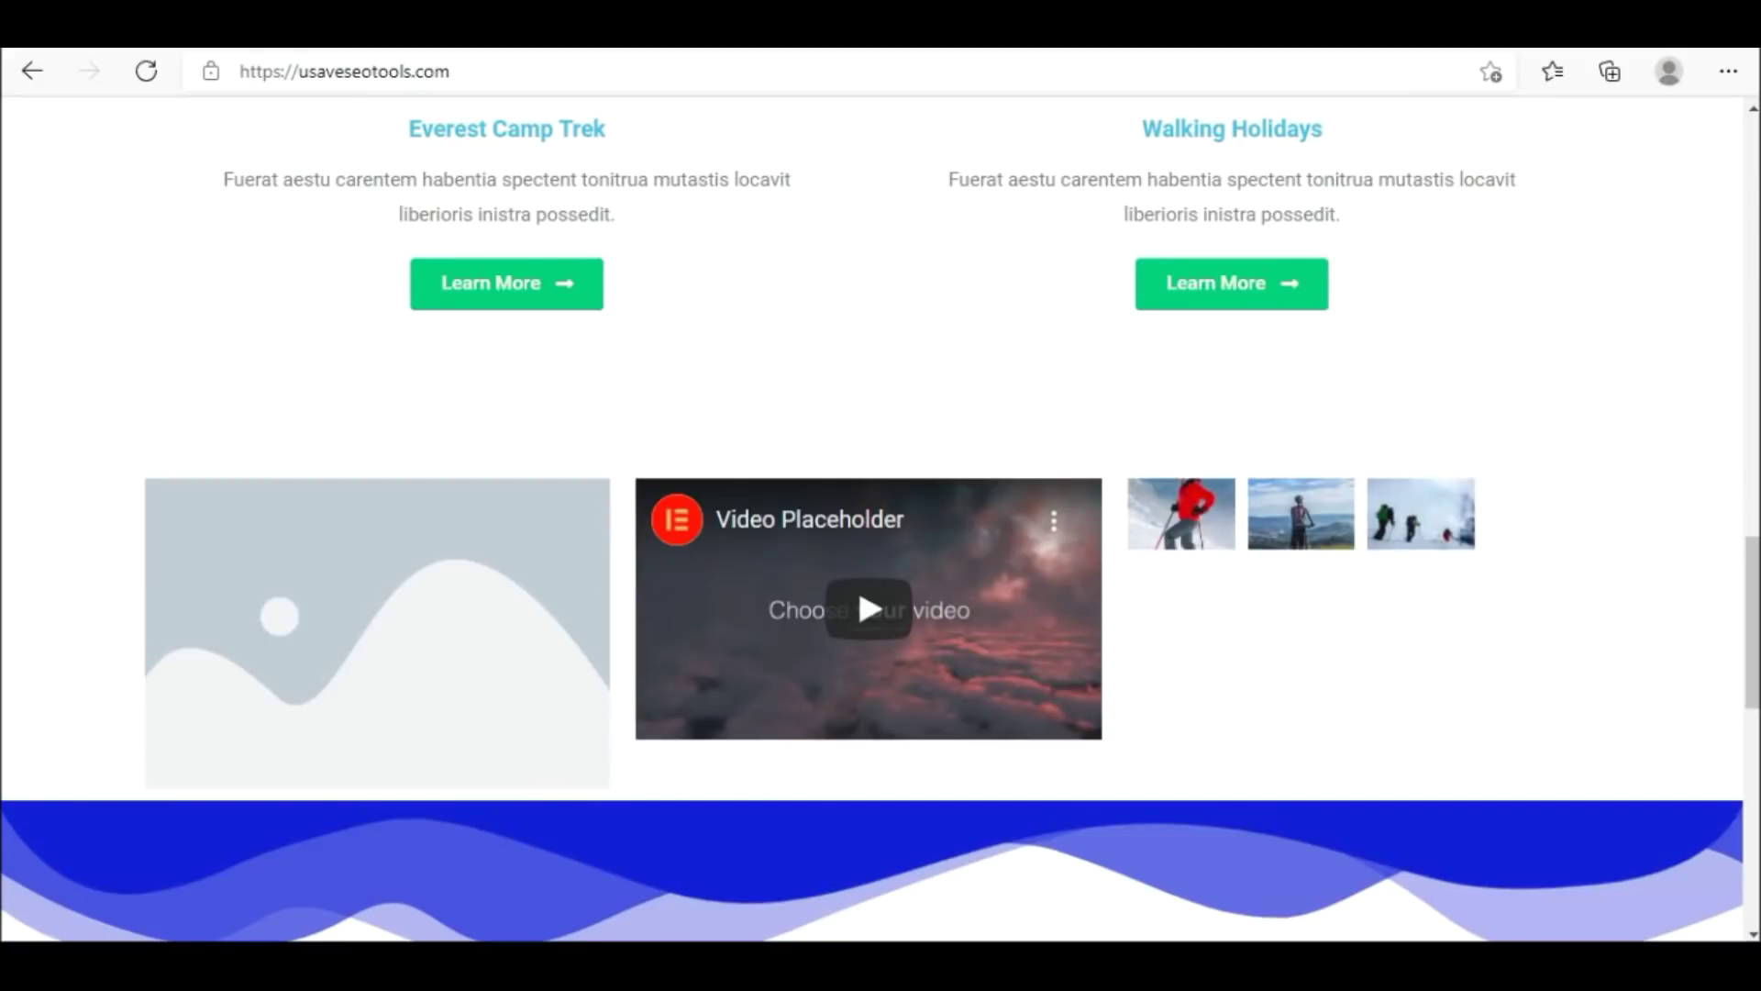
left_click_drag(1752, 569, 1741, 114)
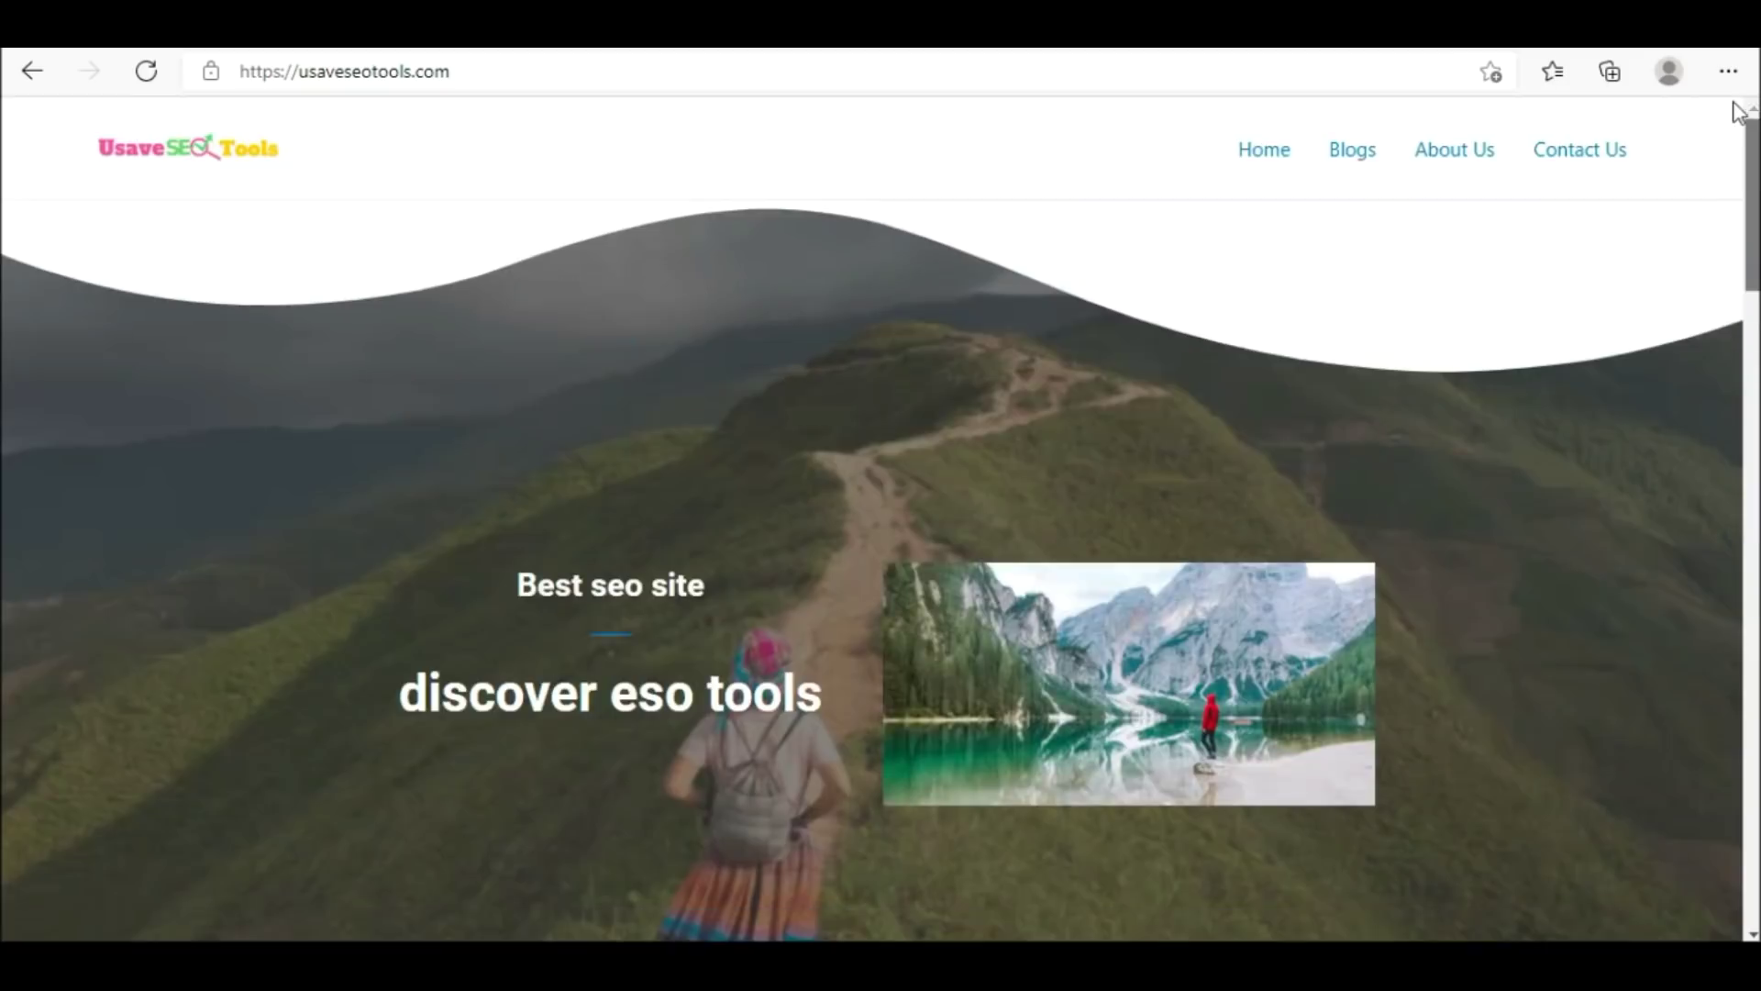
left_click(1596, 167)
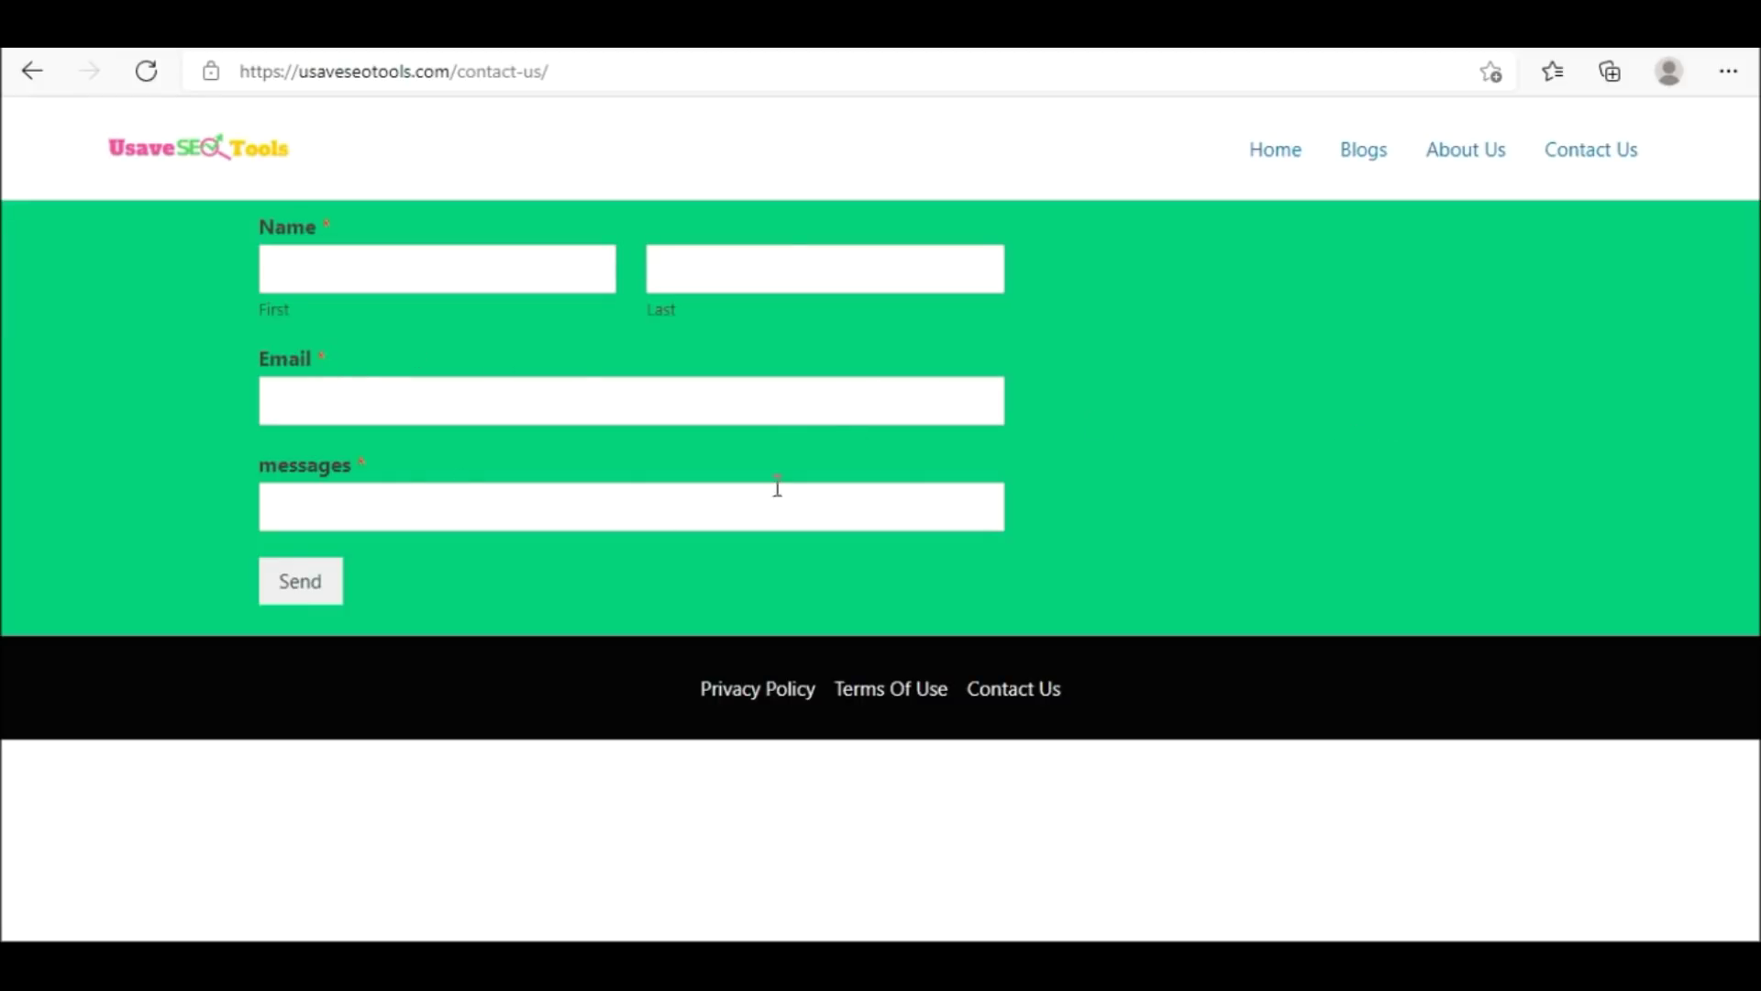
left_click(354, 269)
left_click(753, 315)
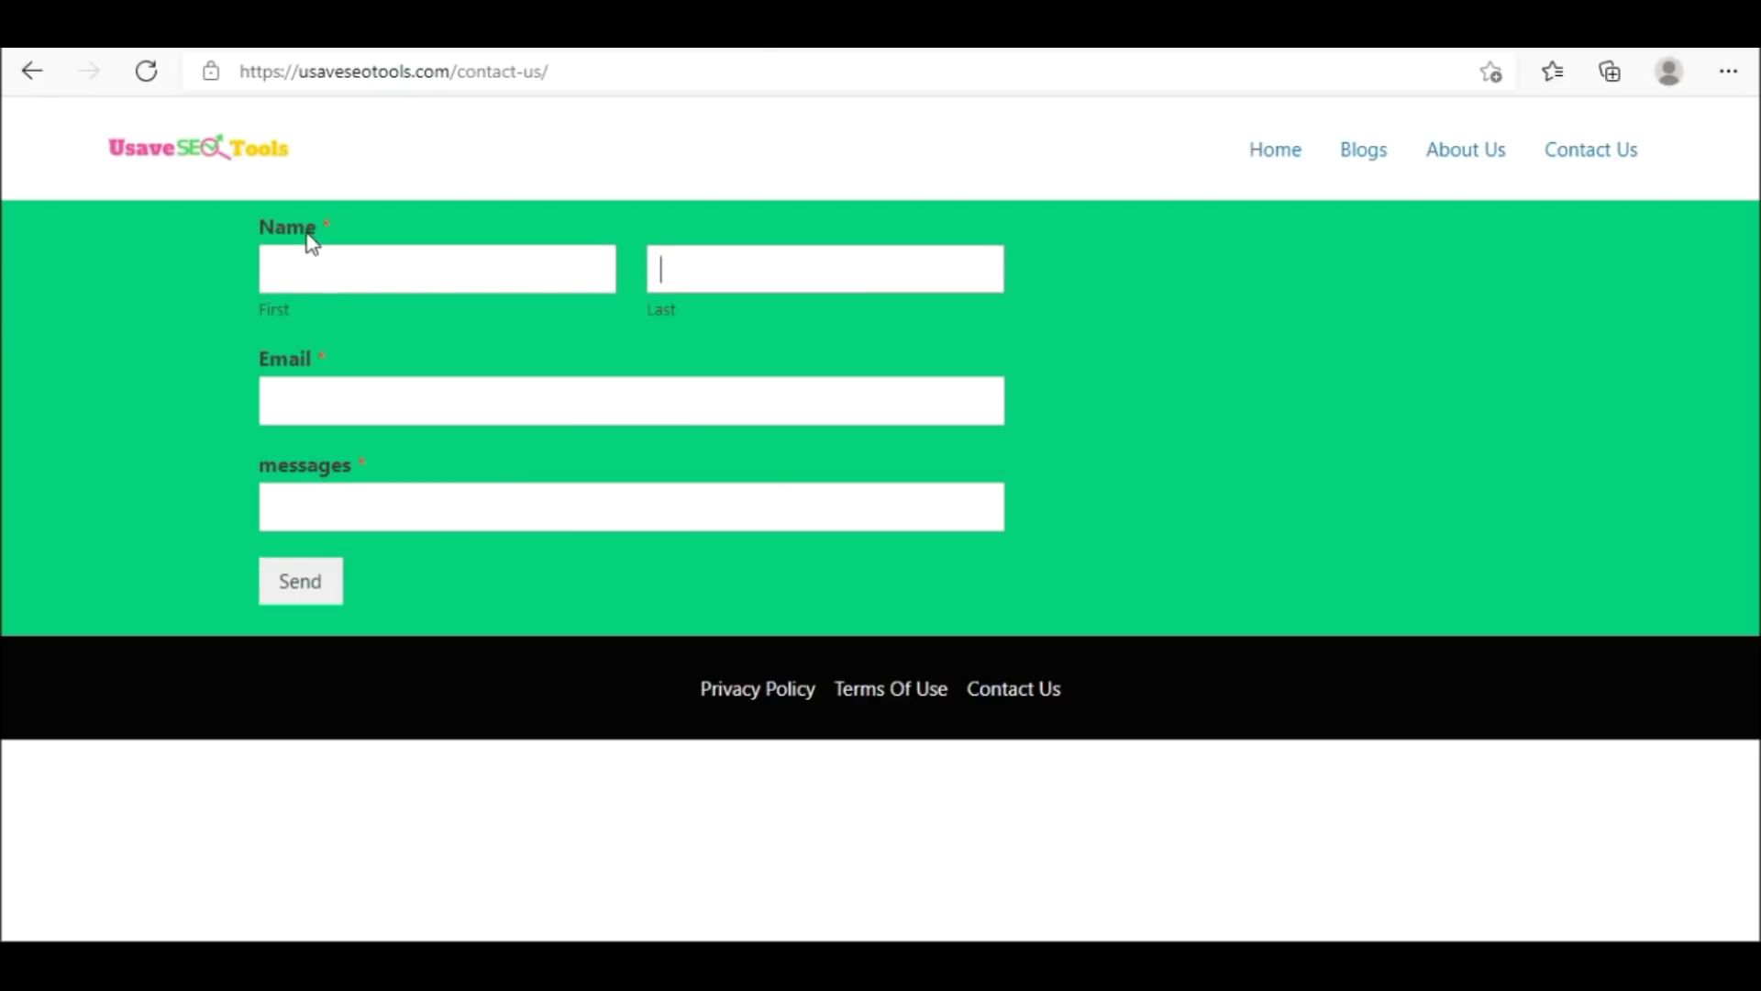
Open the live Blogs page from the home page and reload it.
left_click(223, 154)
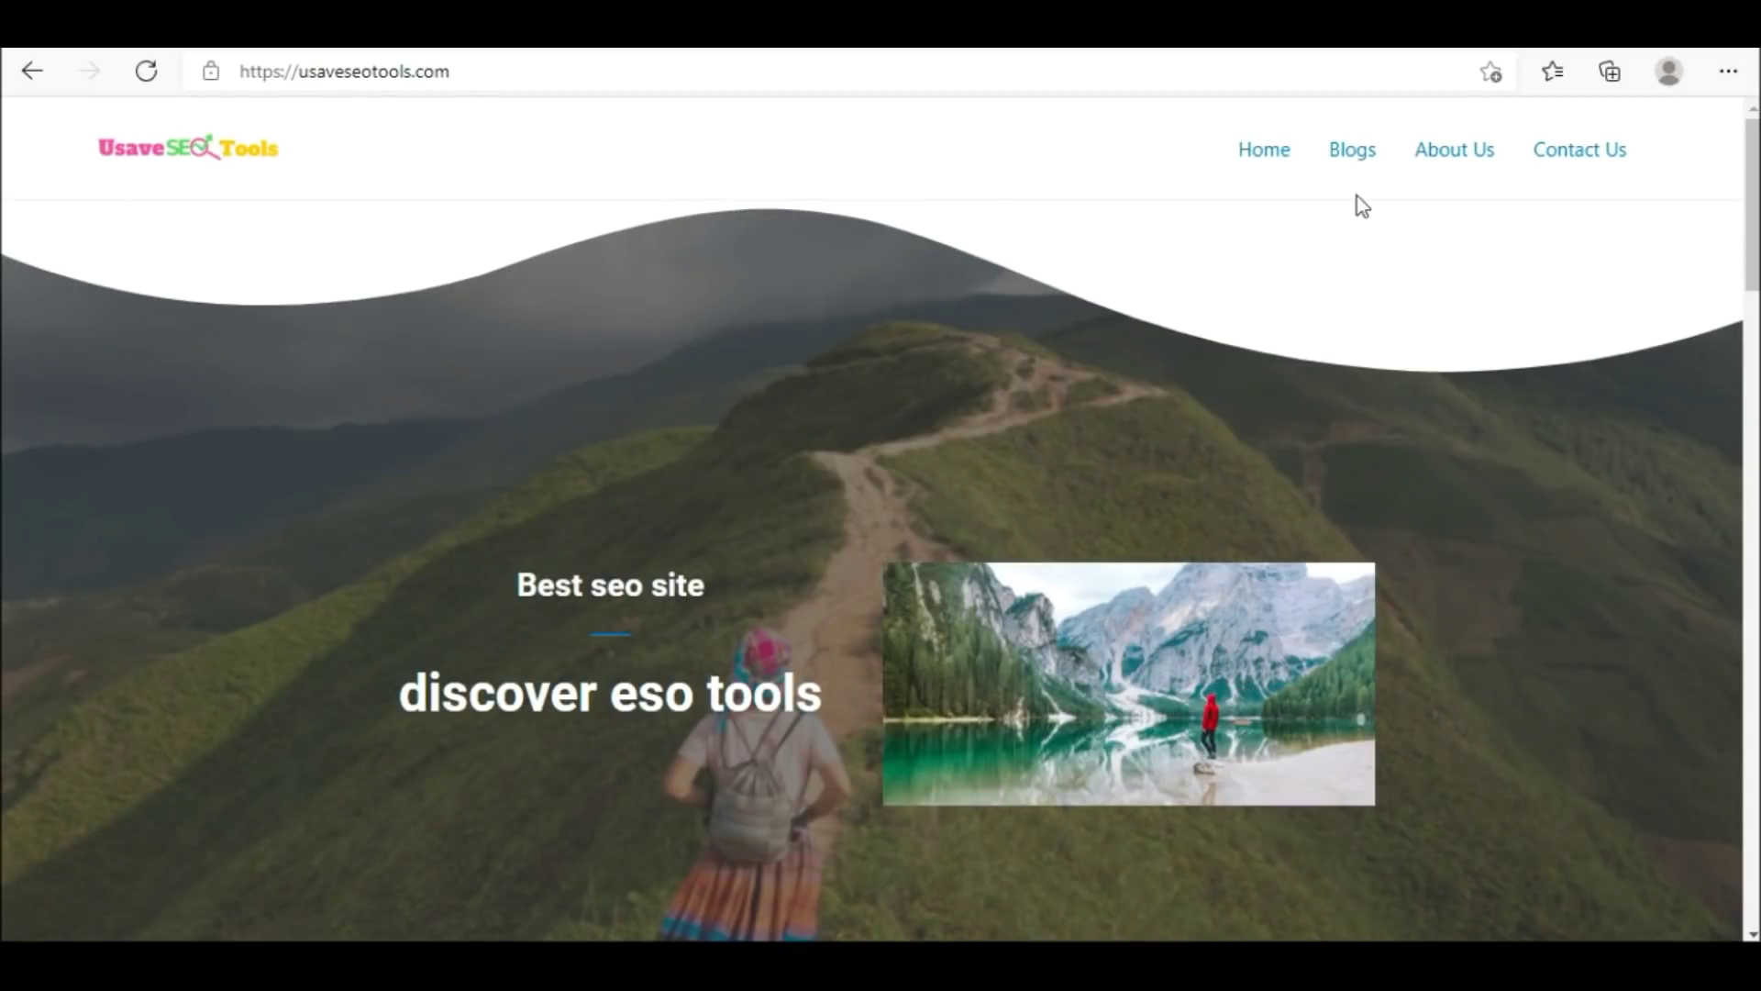
left_click(1346, 175)
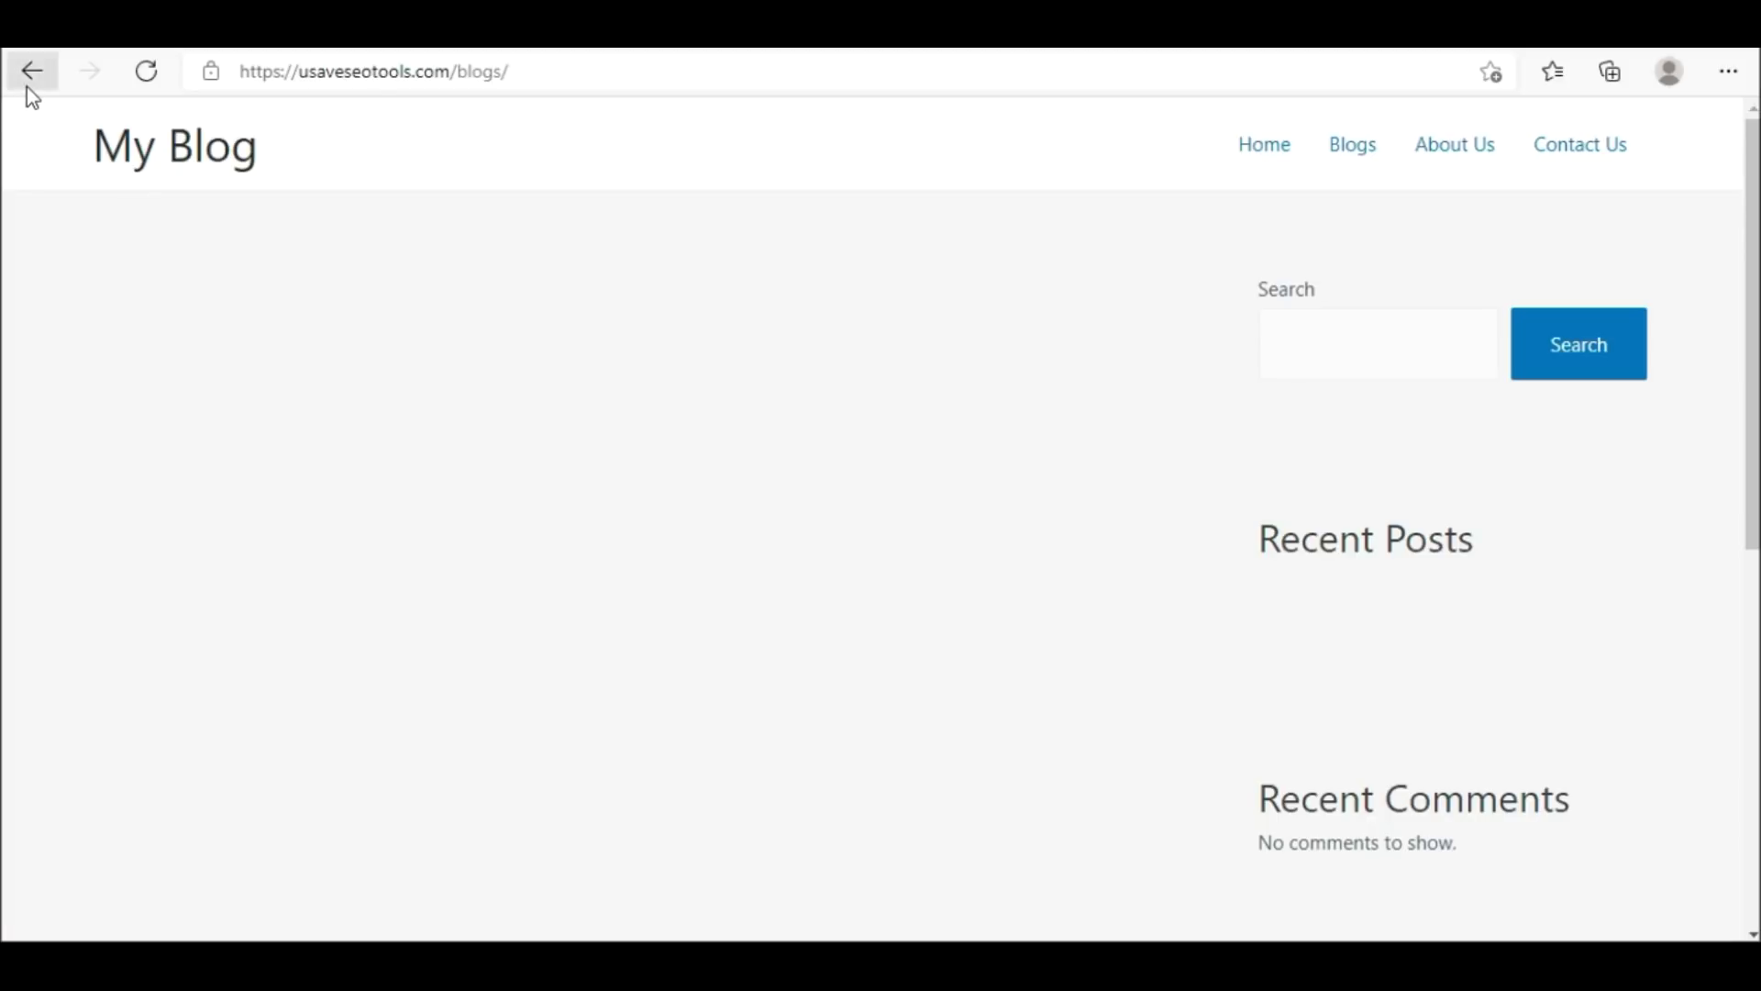
left_click(148, 72)
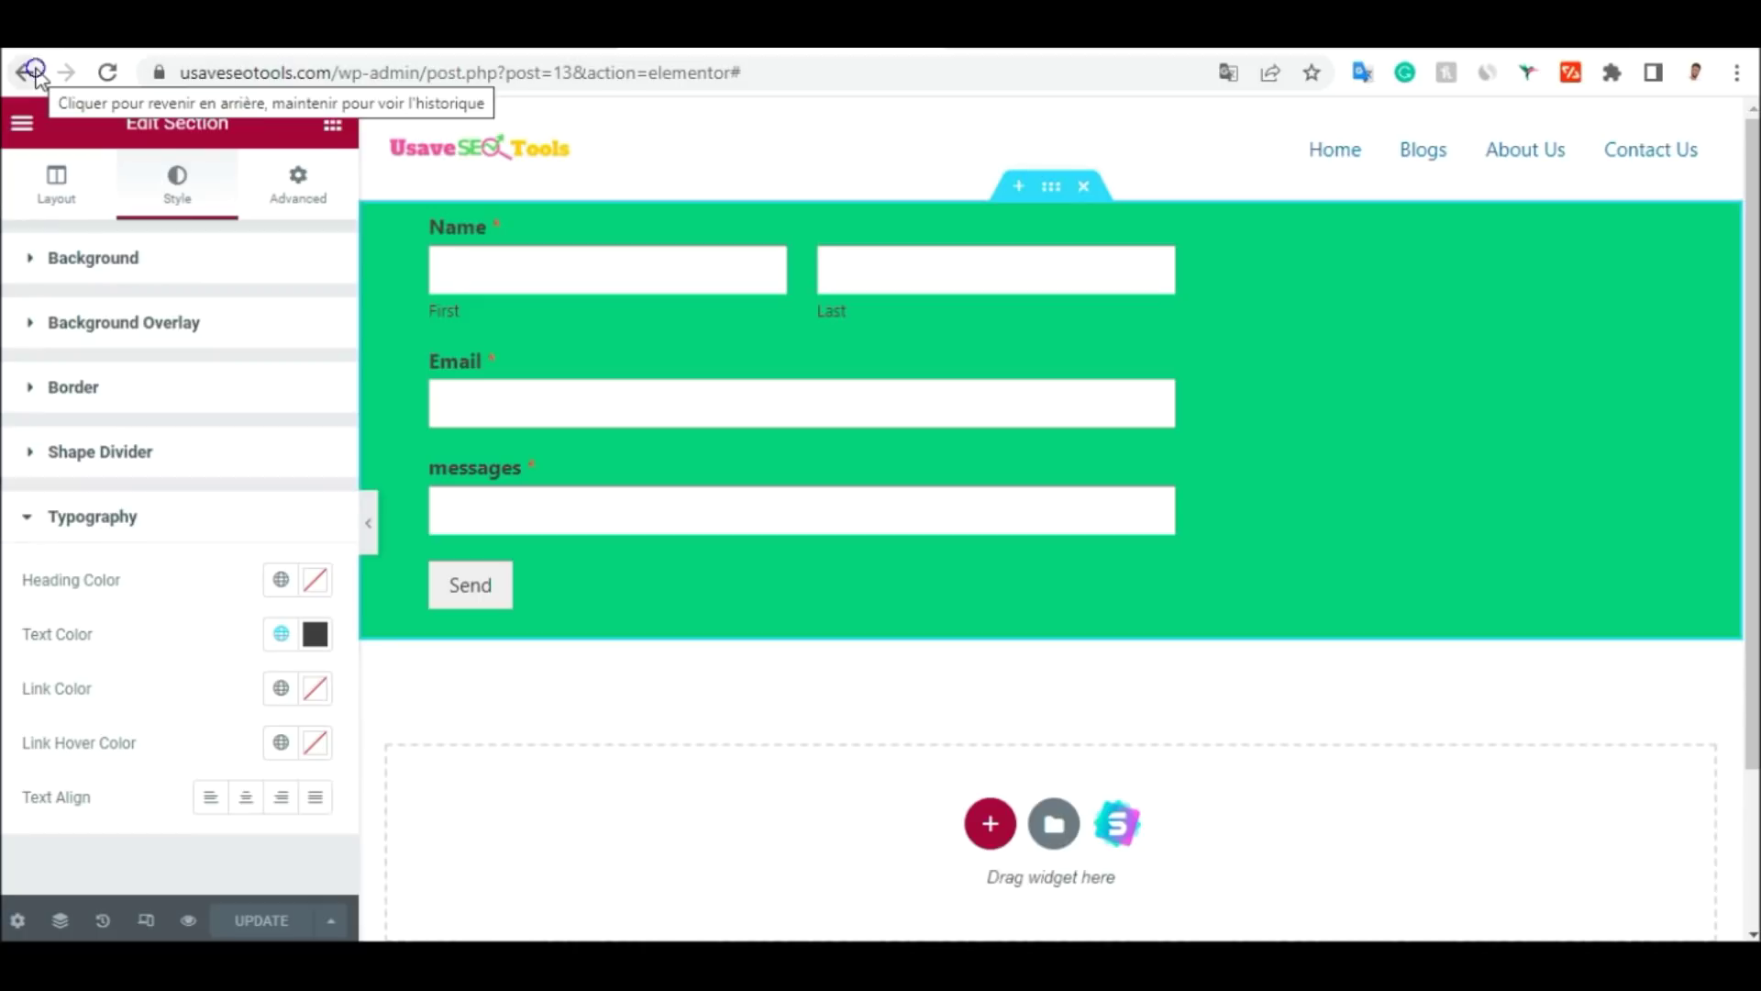
left_click(25, 72)
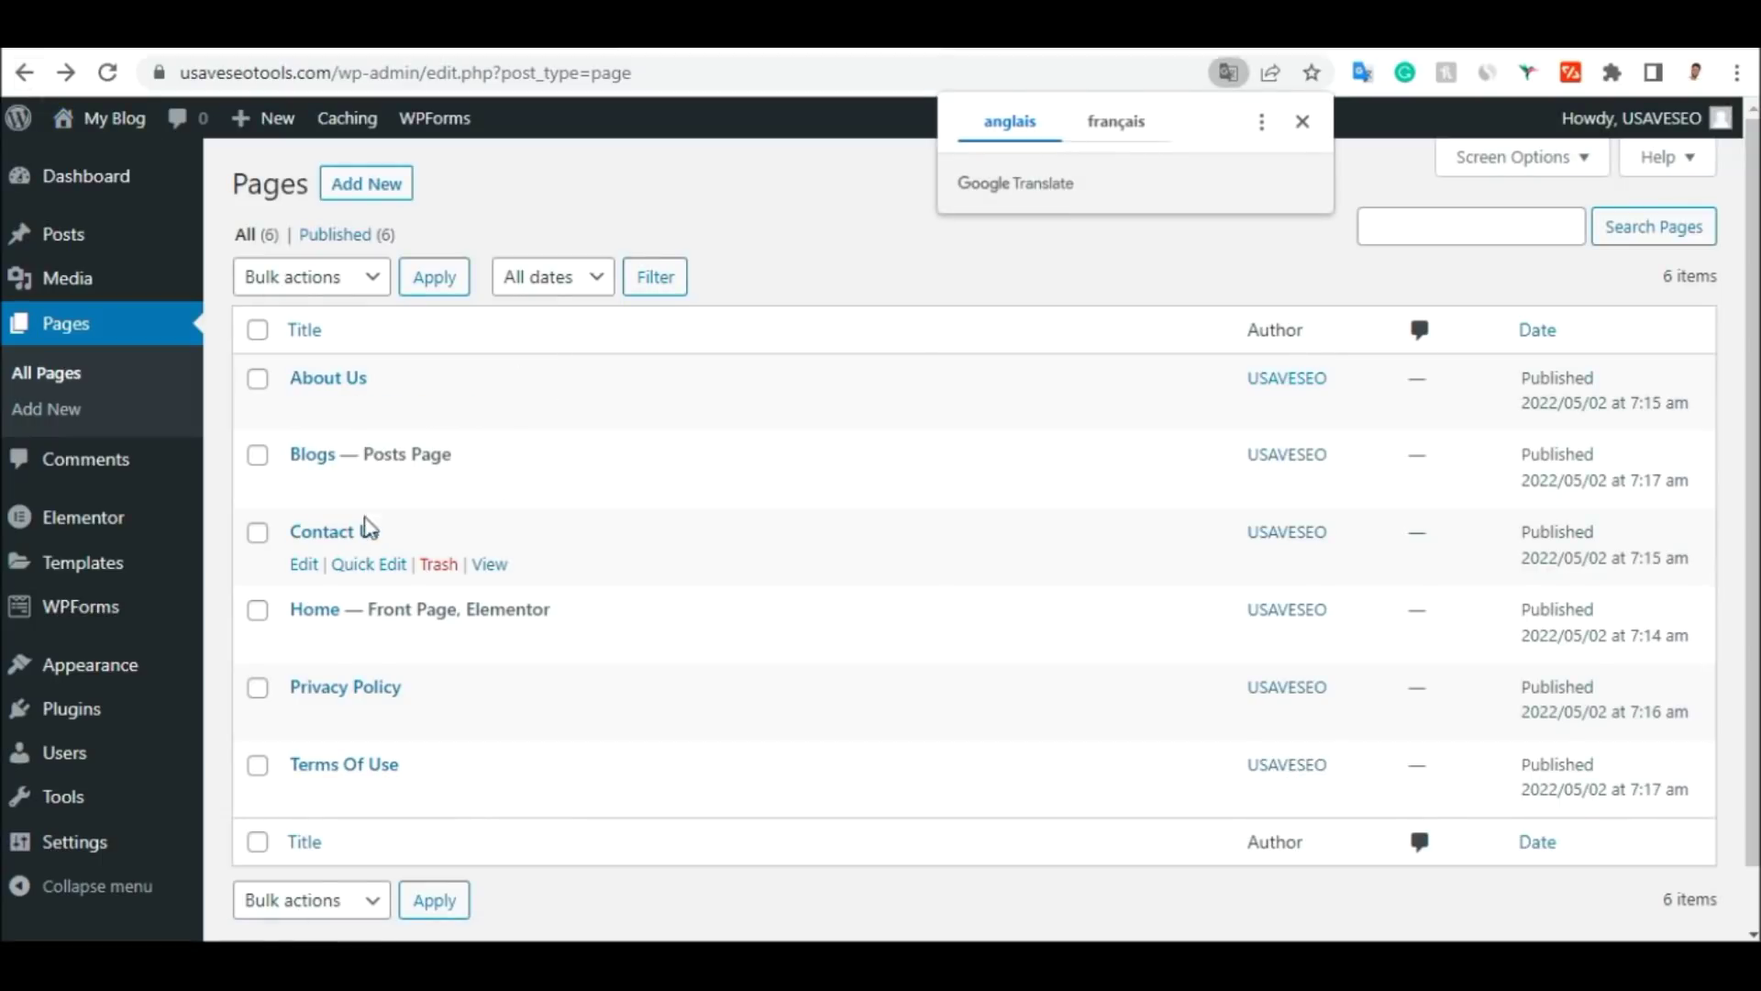
Go to the Posts list and start a new post.
left_click(78, 246)
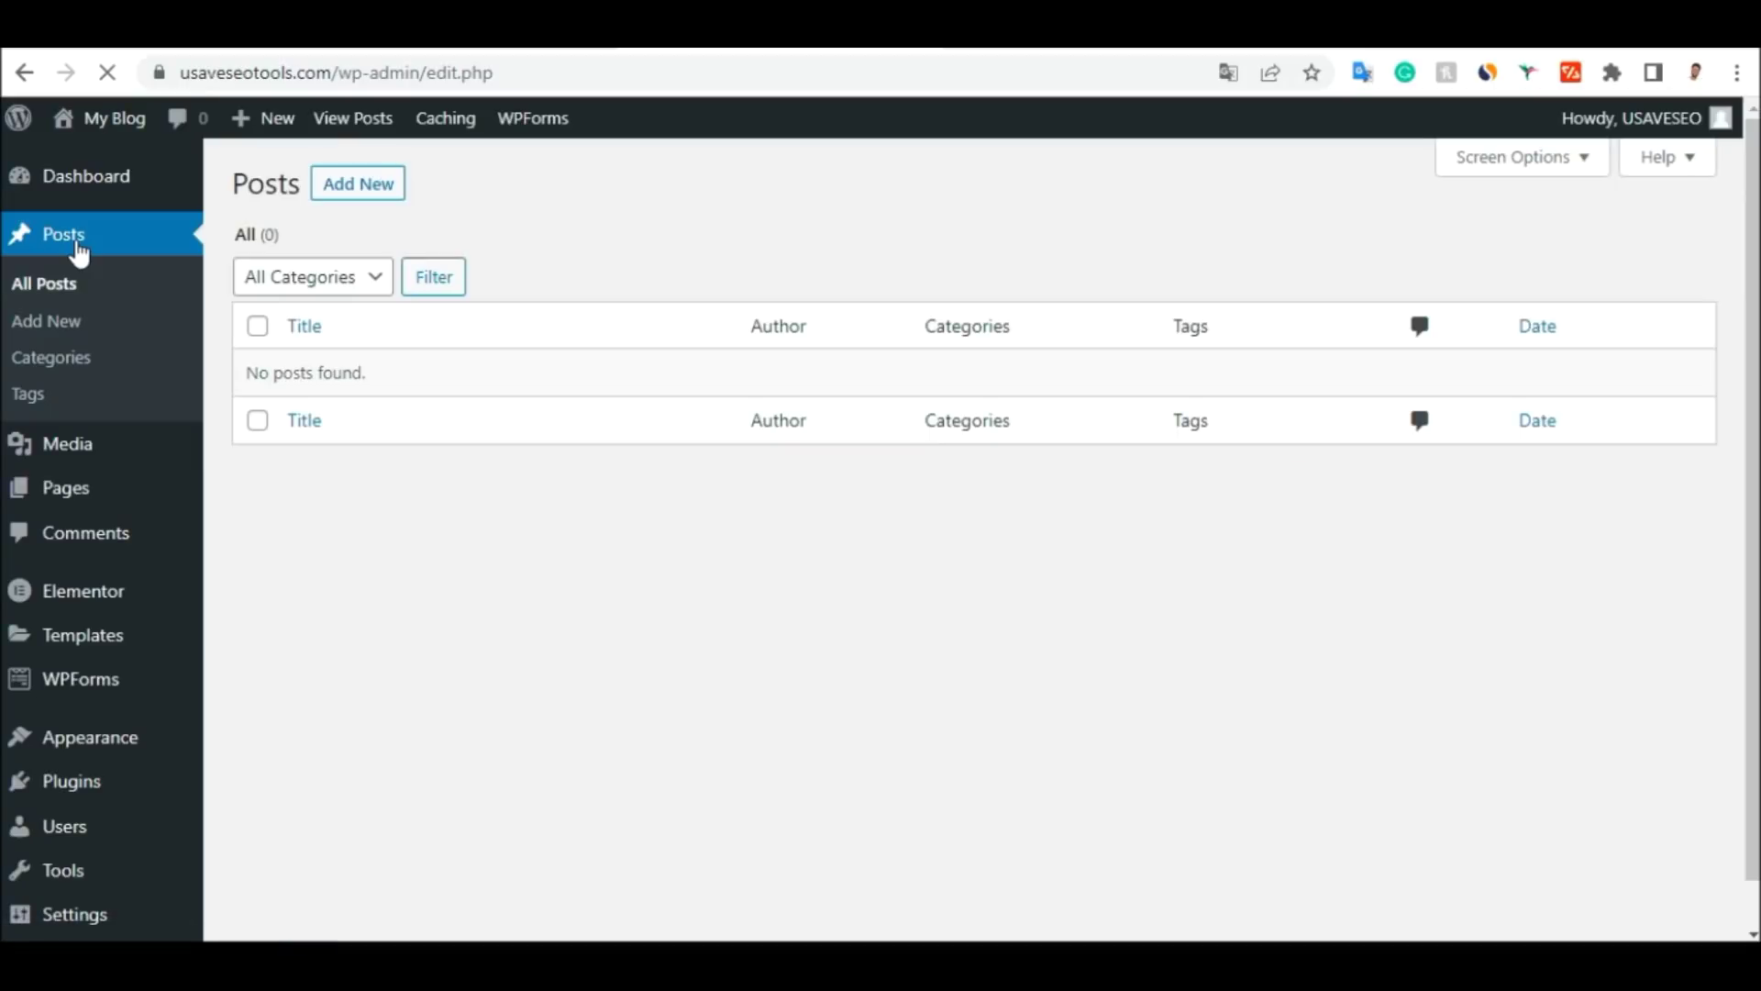
left_click(357, 196)
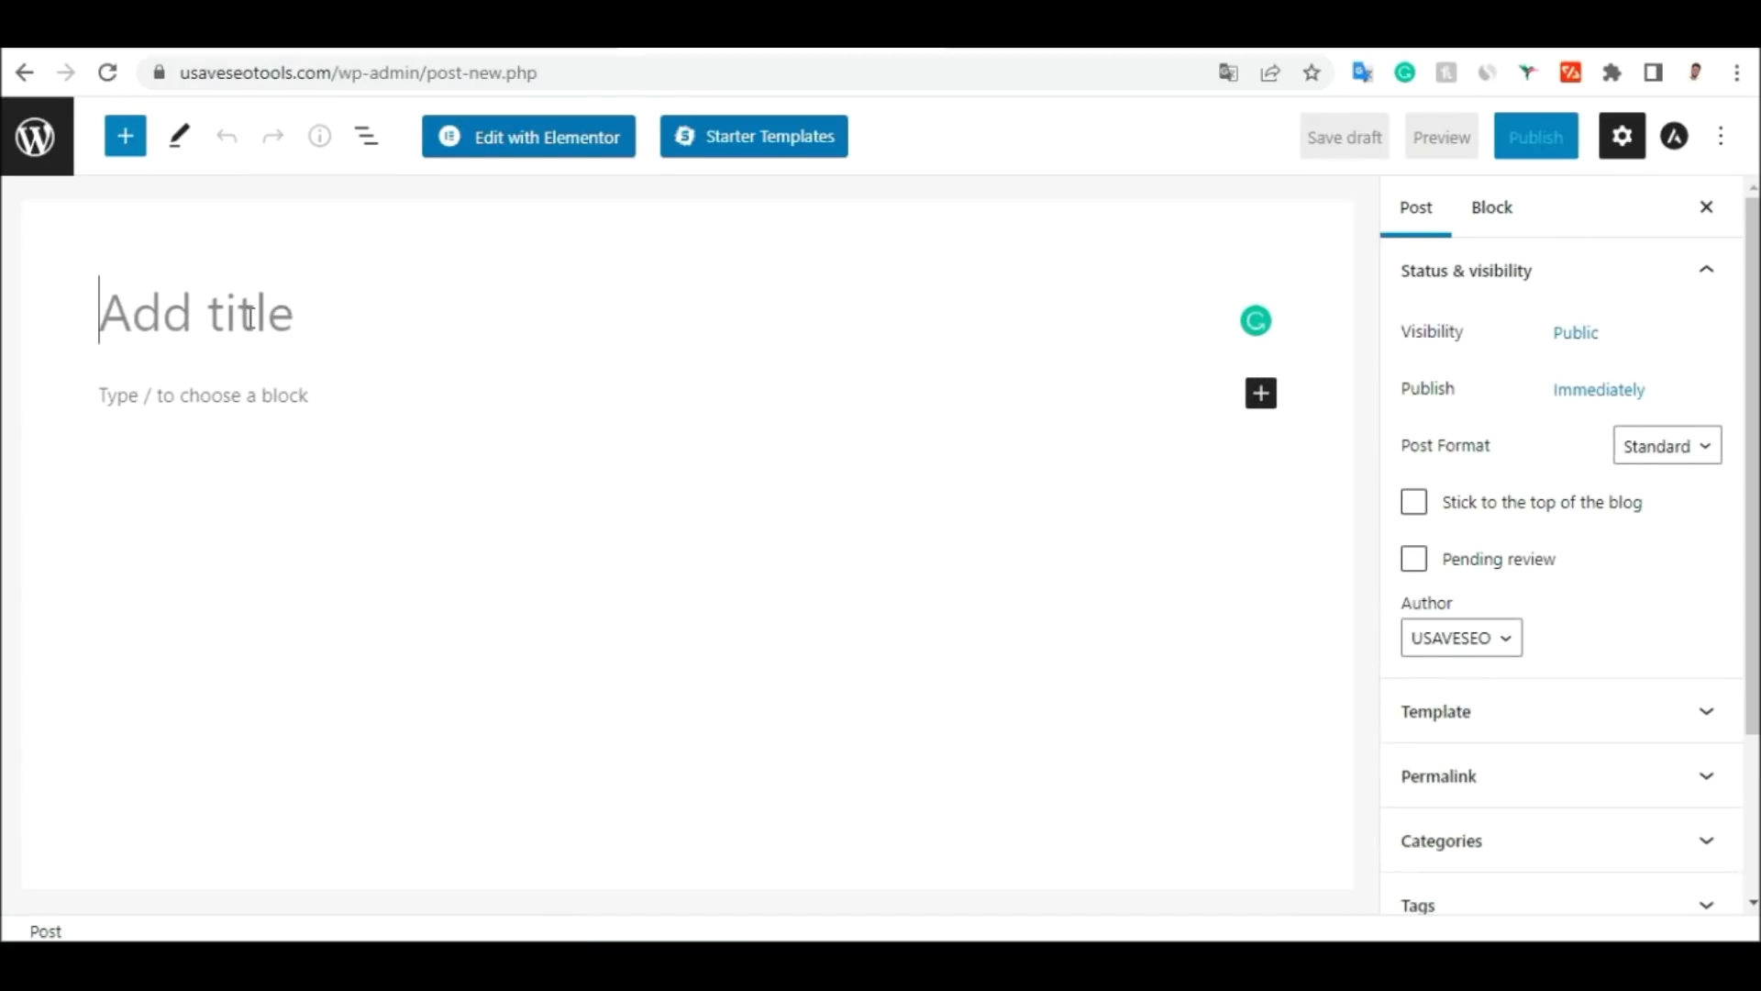
Enter the post title 'How to make money online fast', correcting the typos.
type("how ")
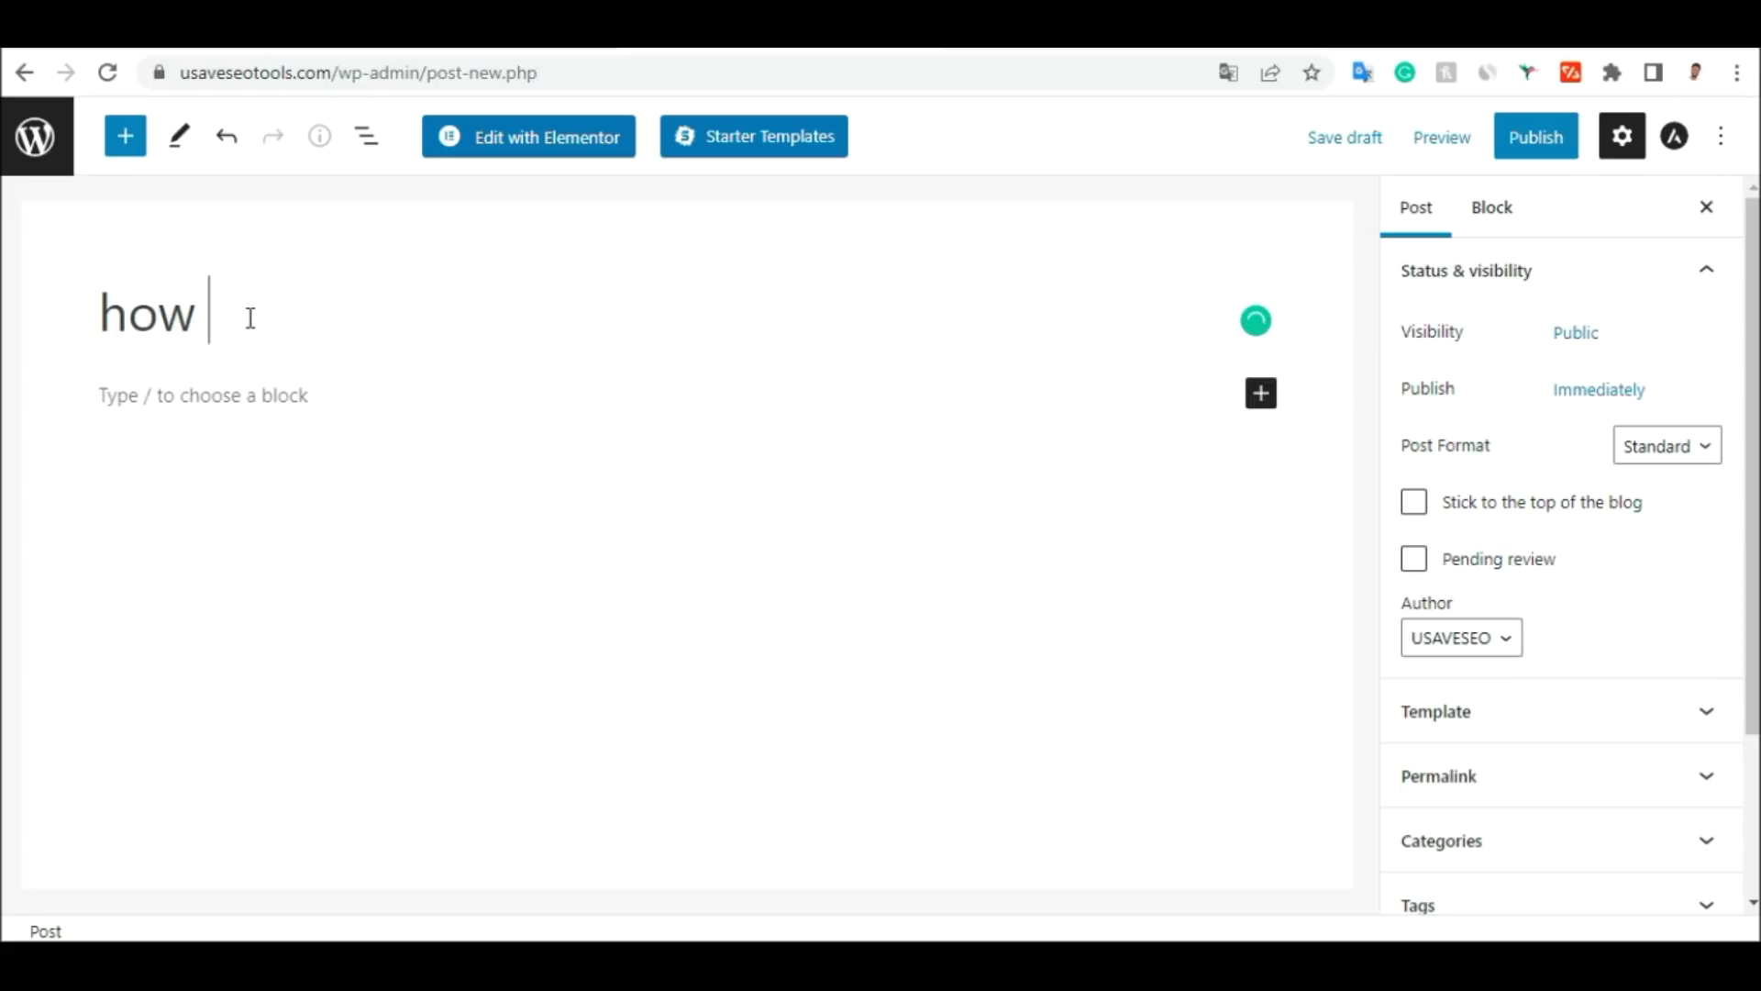
type("to loste")
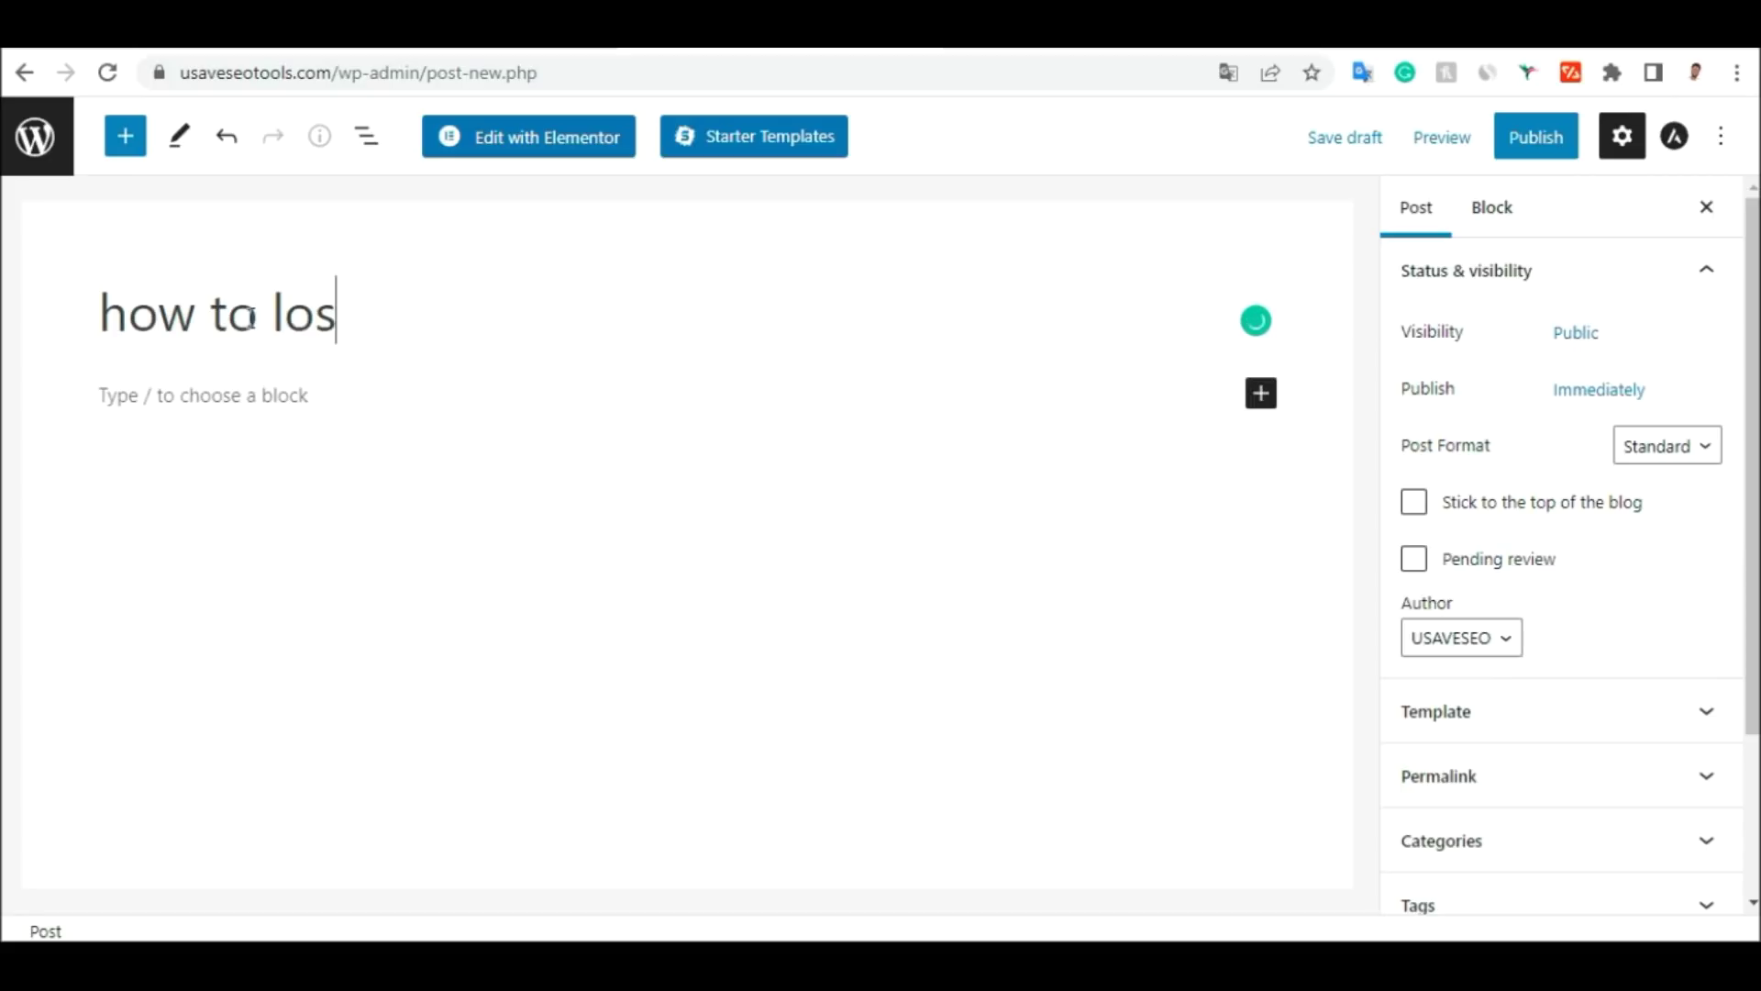
key("BackSpace")
key("BackSpace")
type("we")
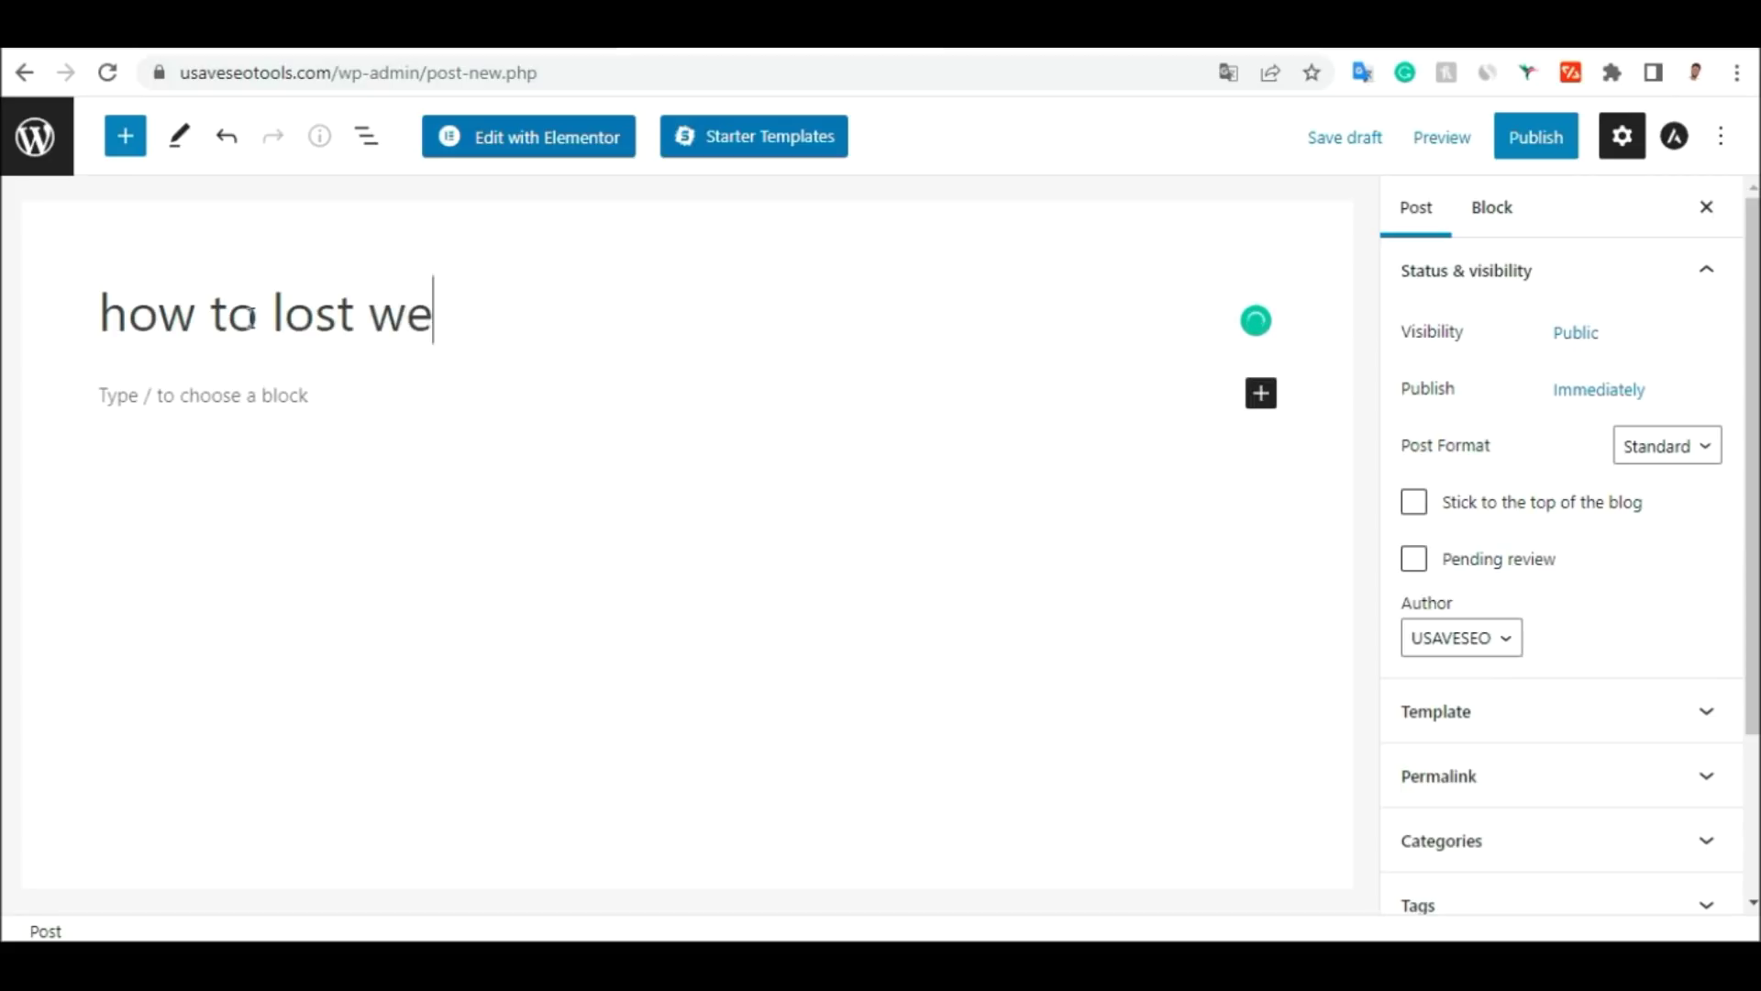
key("BackSpace")
key("BackSpace")
key("BackSpace")
key("BackSpace")
key("BackSpace")
key("BackSpace")
key("BackSpace")
key("BackSpace")
key("BackSpace")
key("BackSpace")
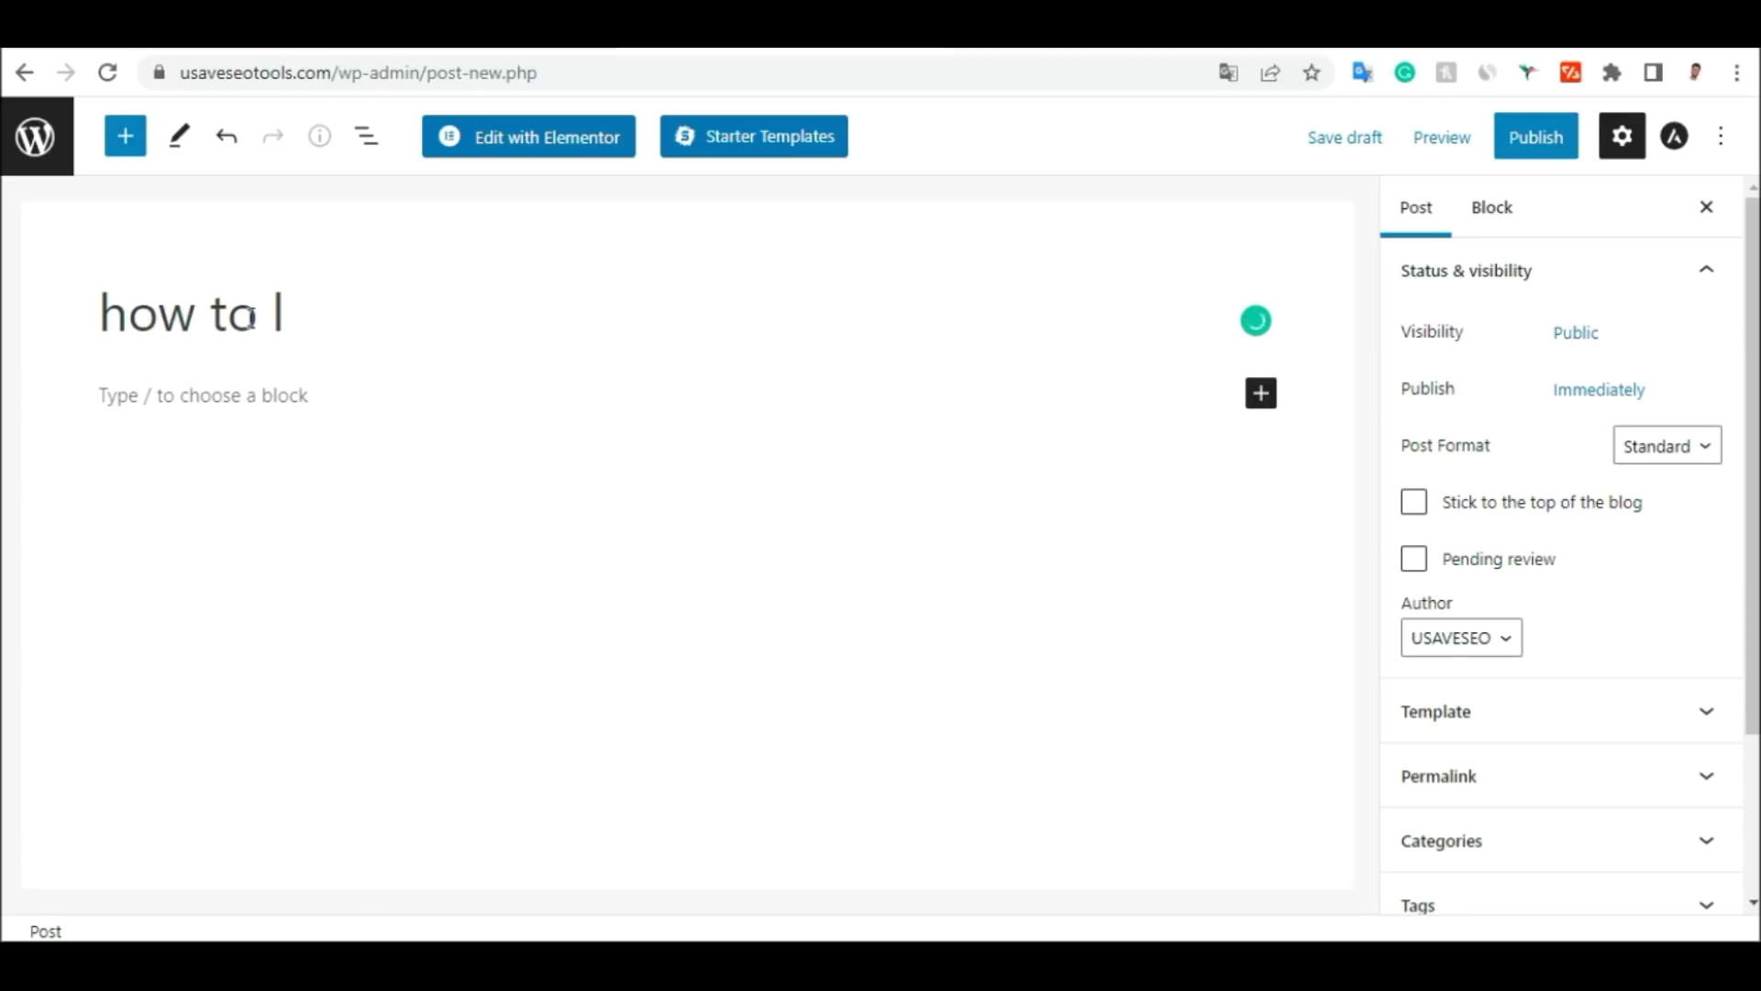
type("mak")
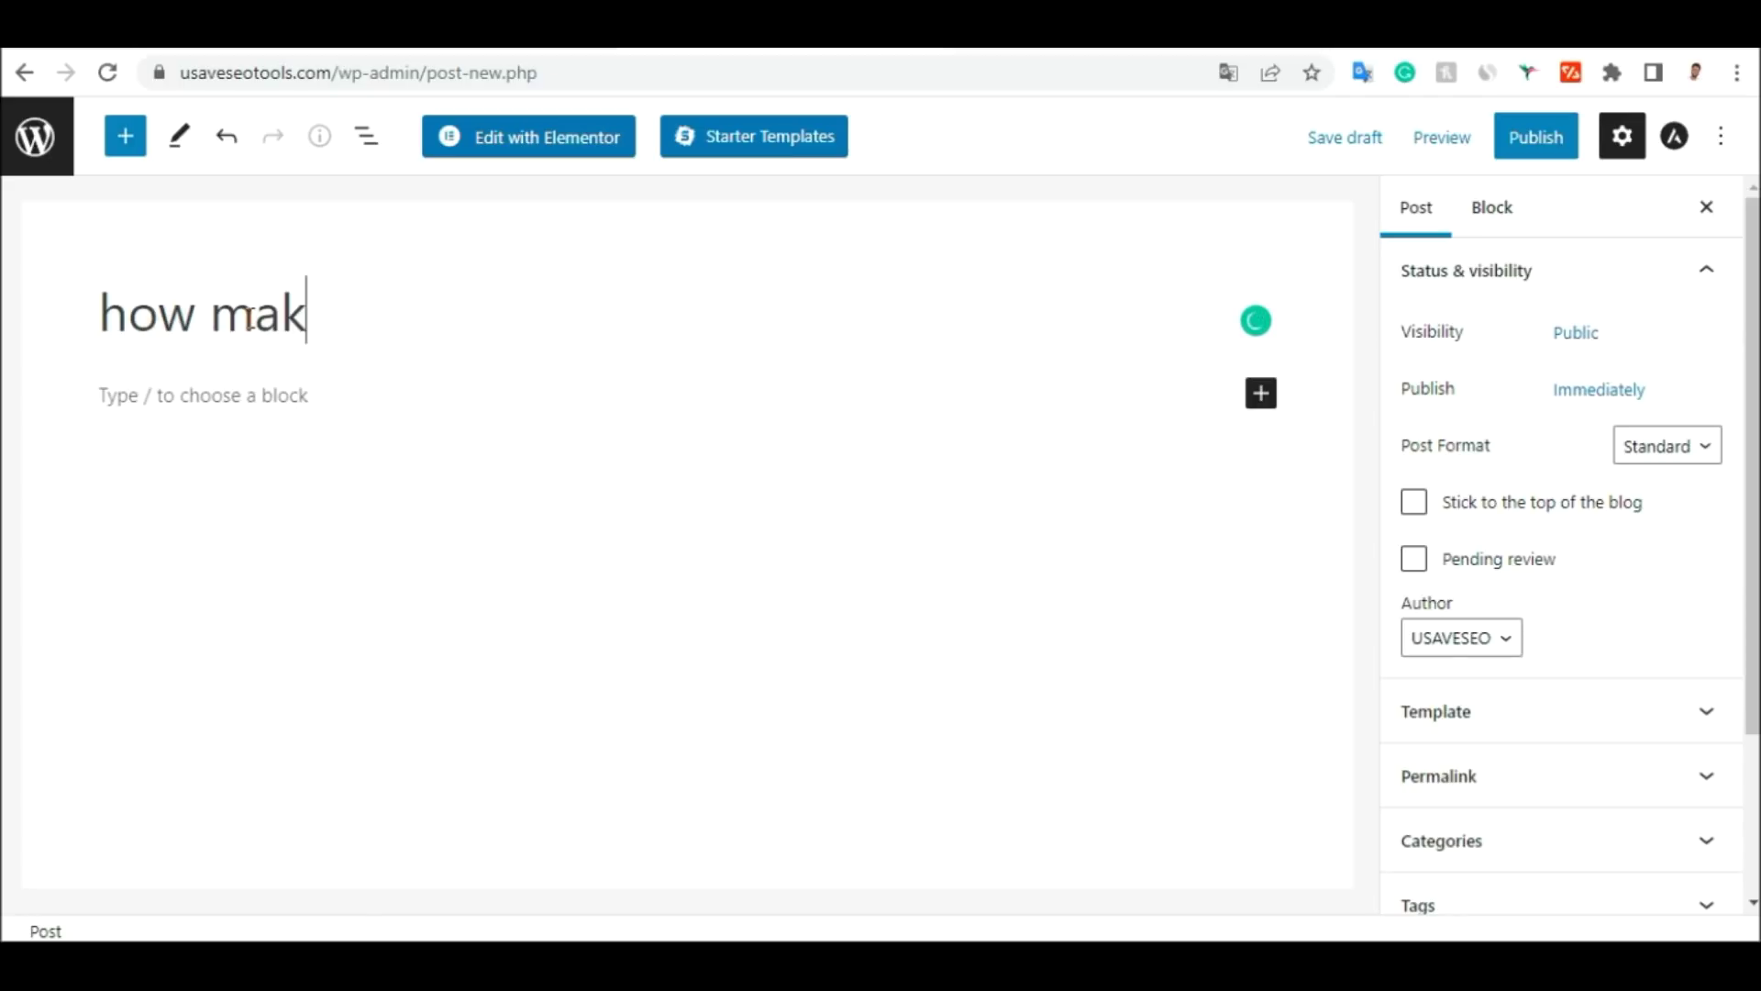
type("e money o")
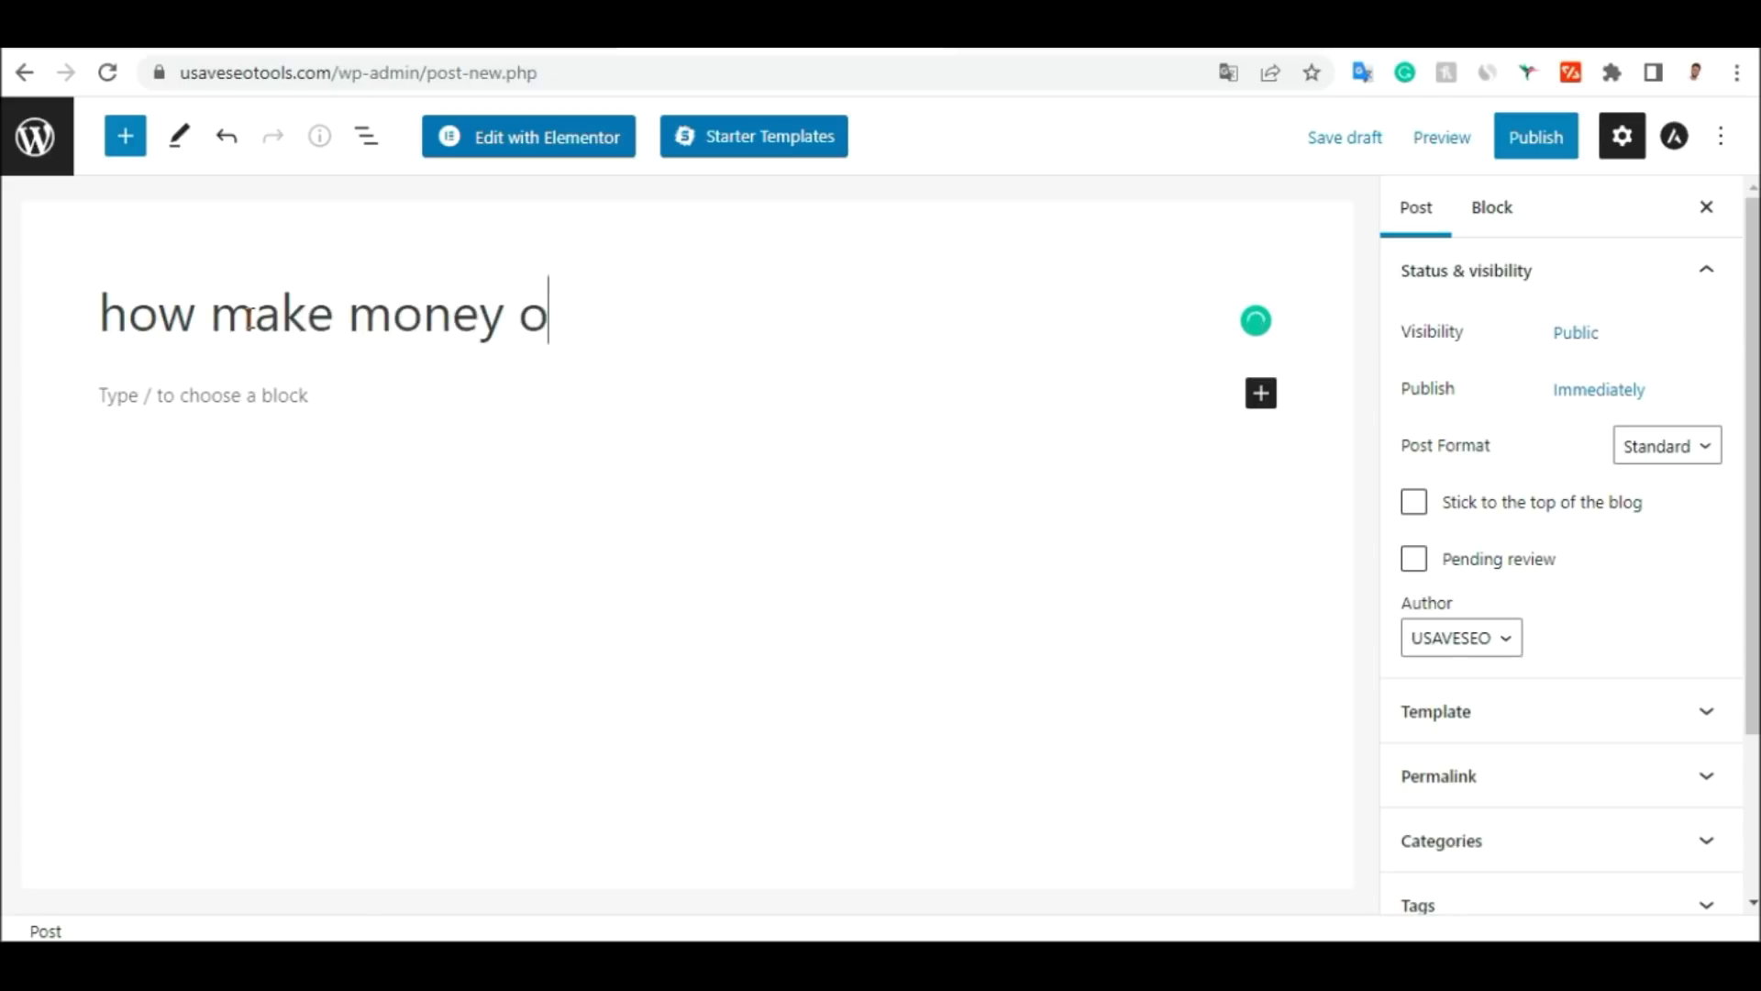
type("nline ff")
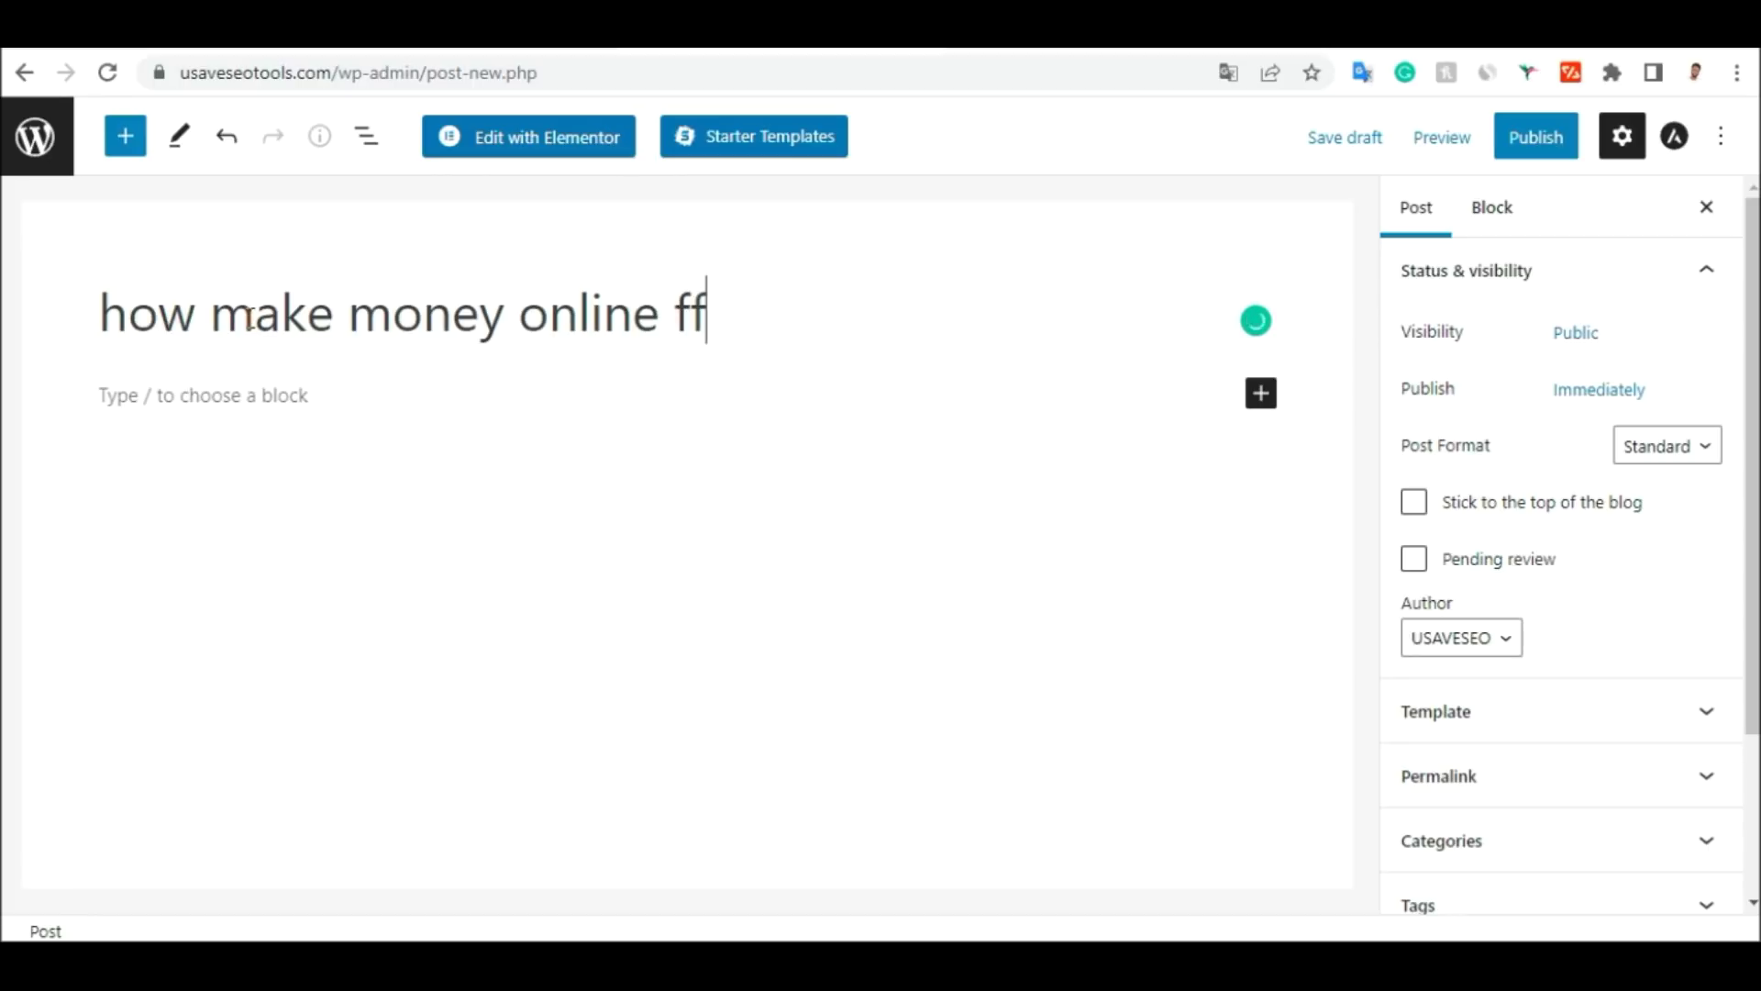
key("BackSpace")
type("ast")
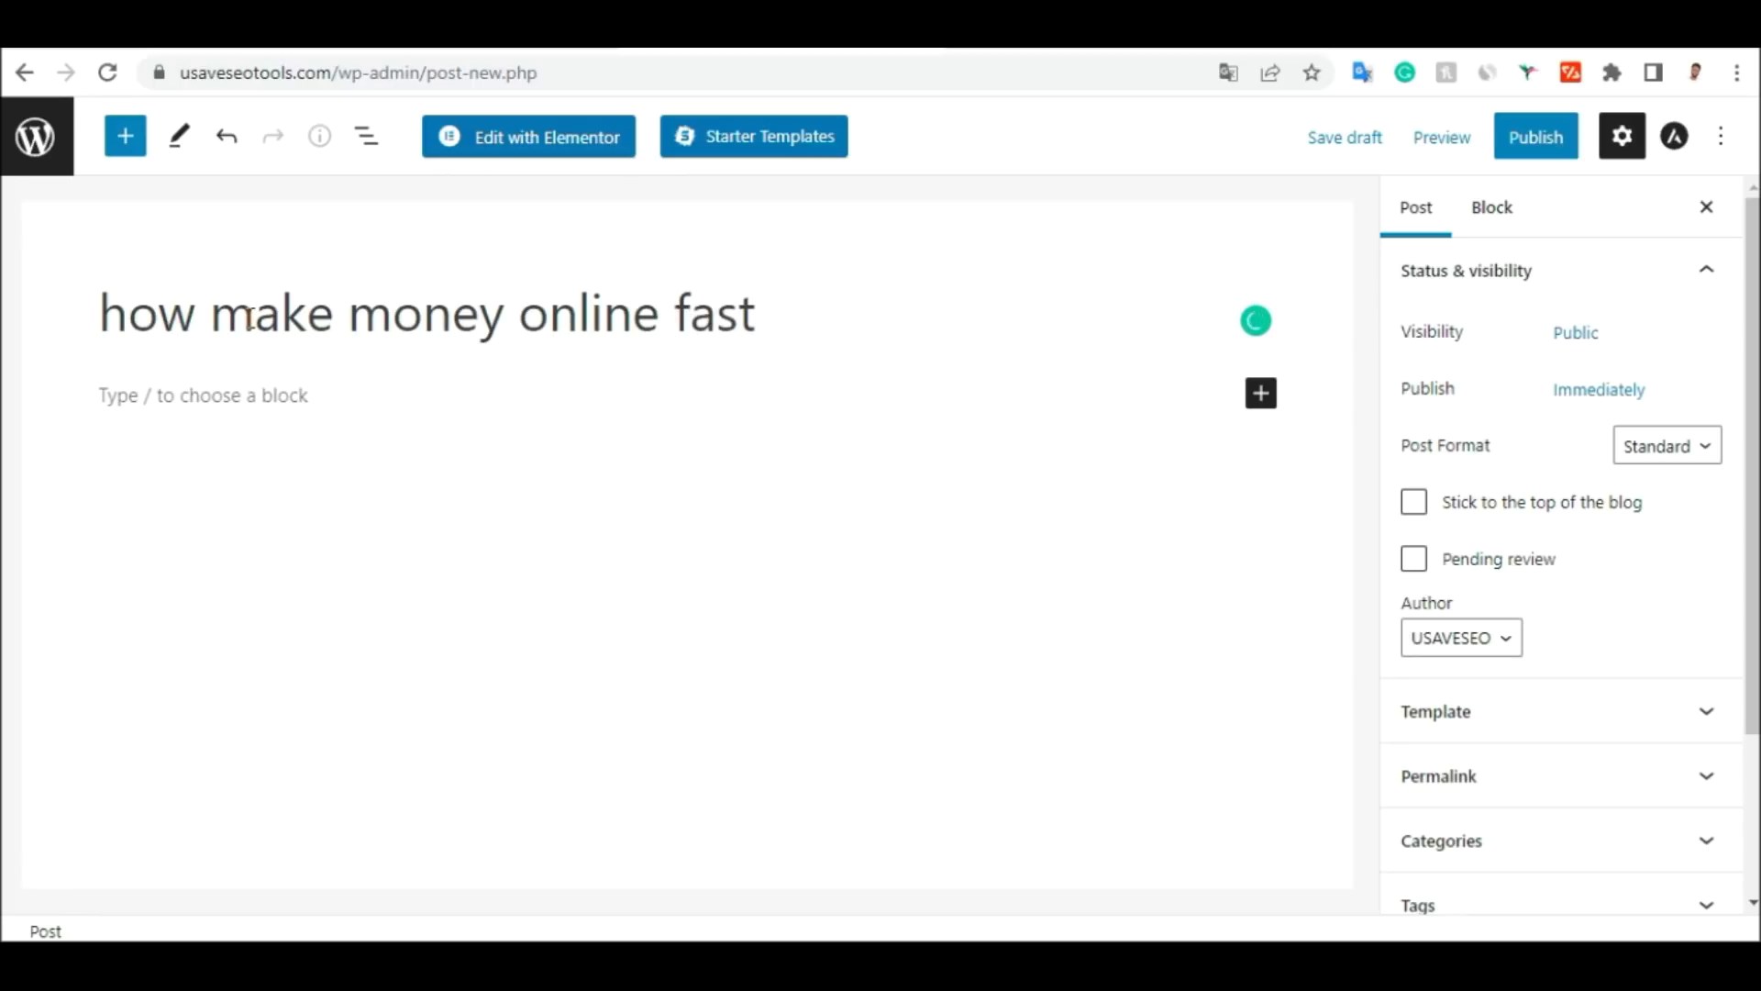
left_click(196, 316)
type("t")
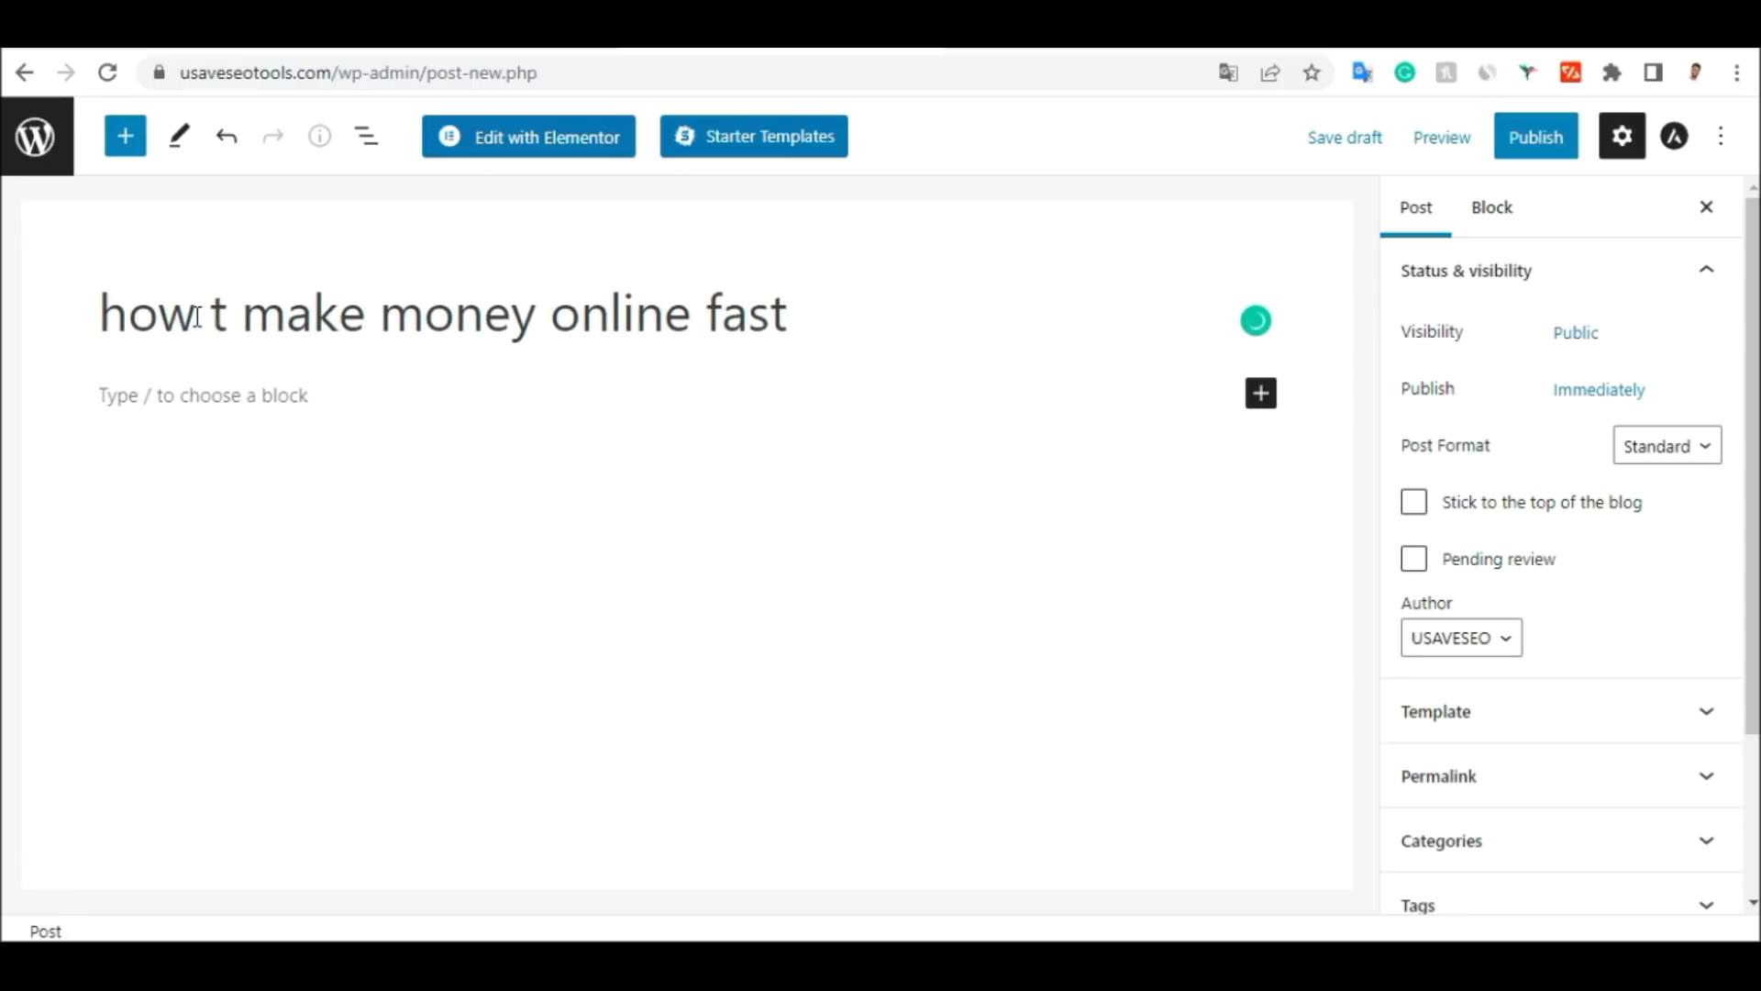
type("o")
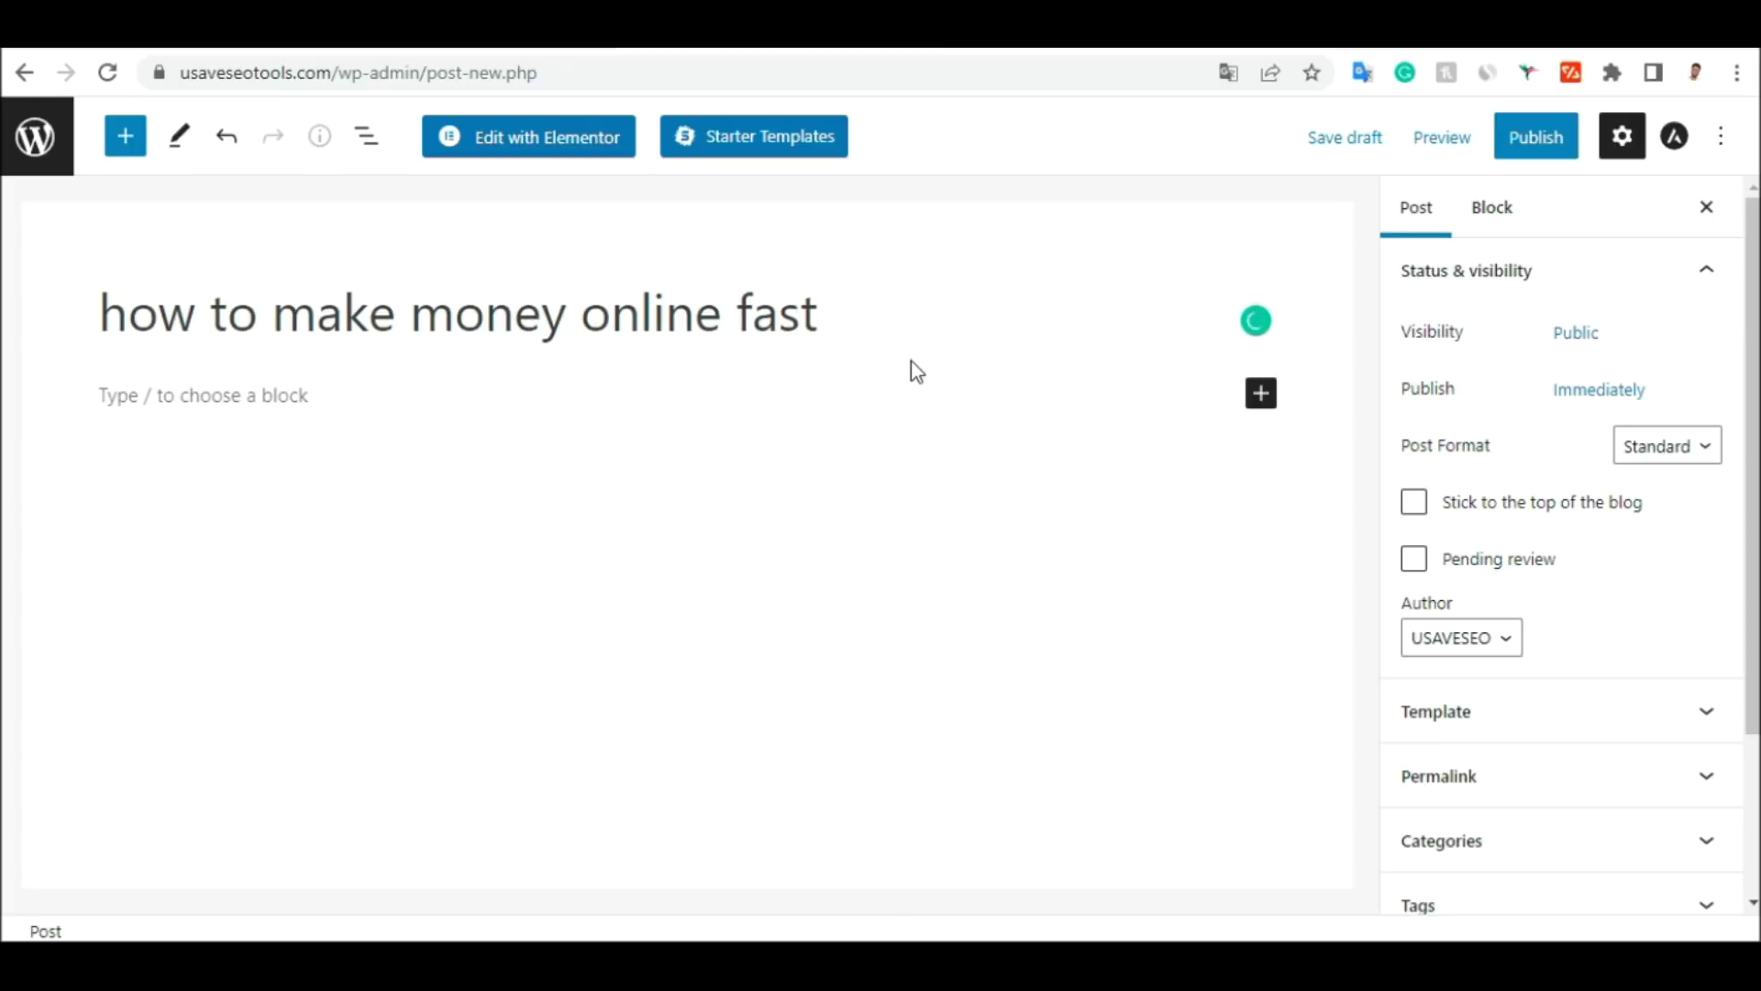
left_click(128, 310)
key("BackSpace")
type("H")
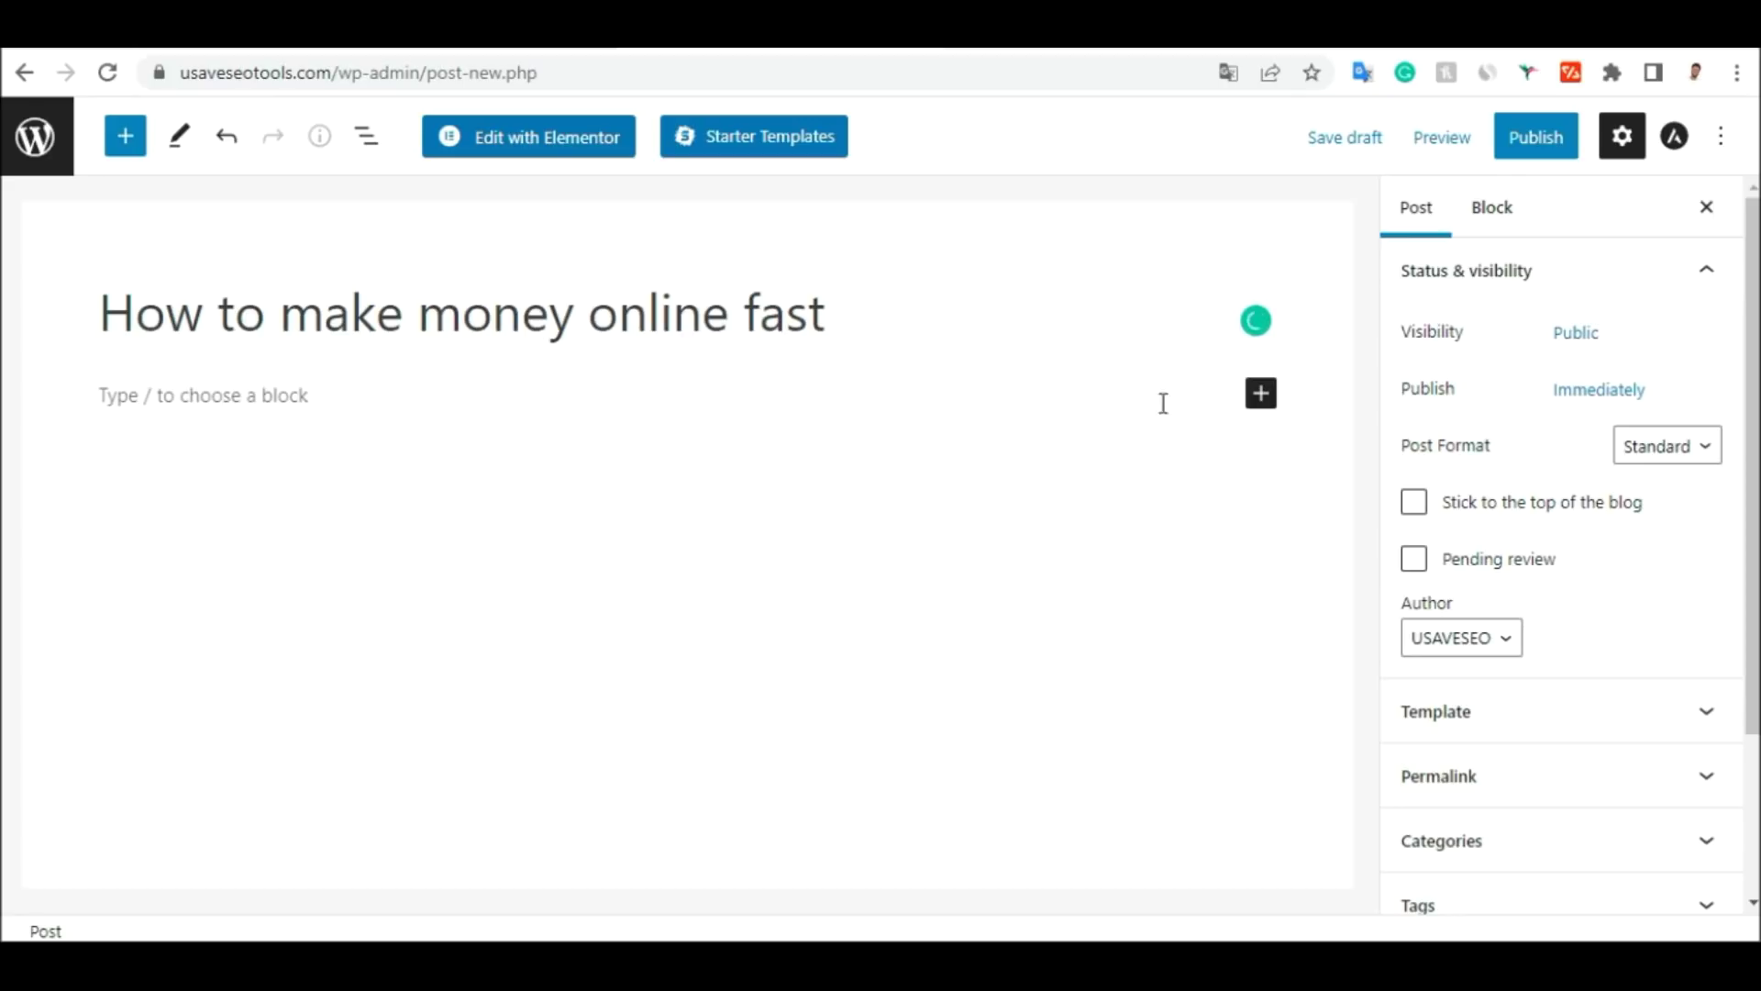
Publish the post, then begin choosing its featured image.
left_click(1542, 147)
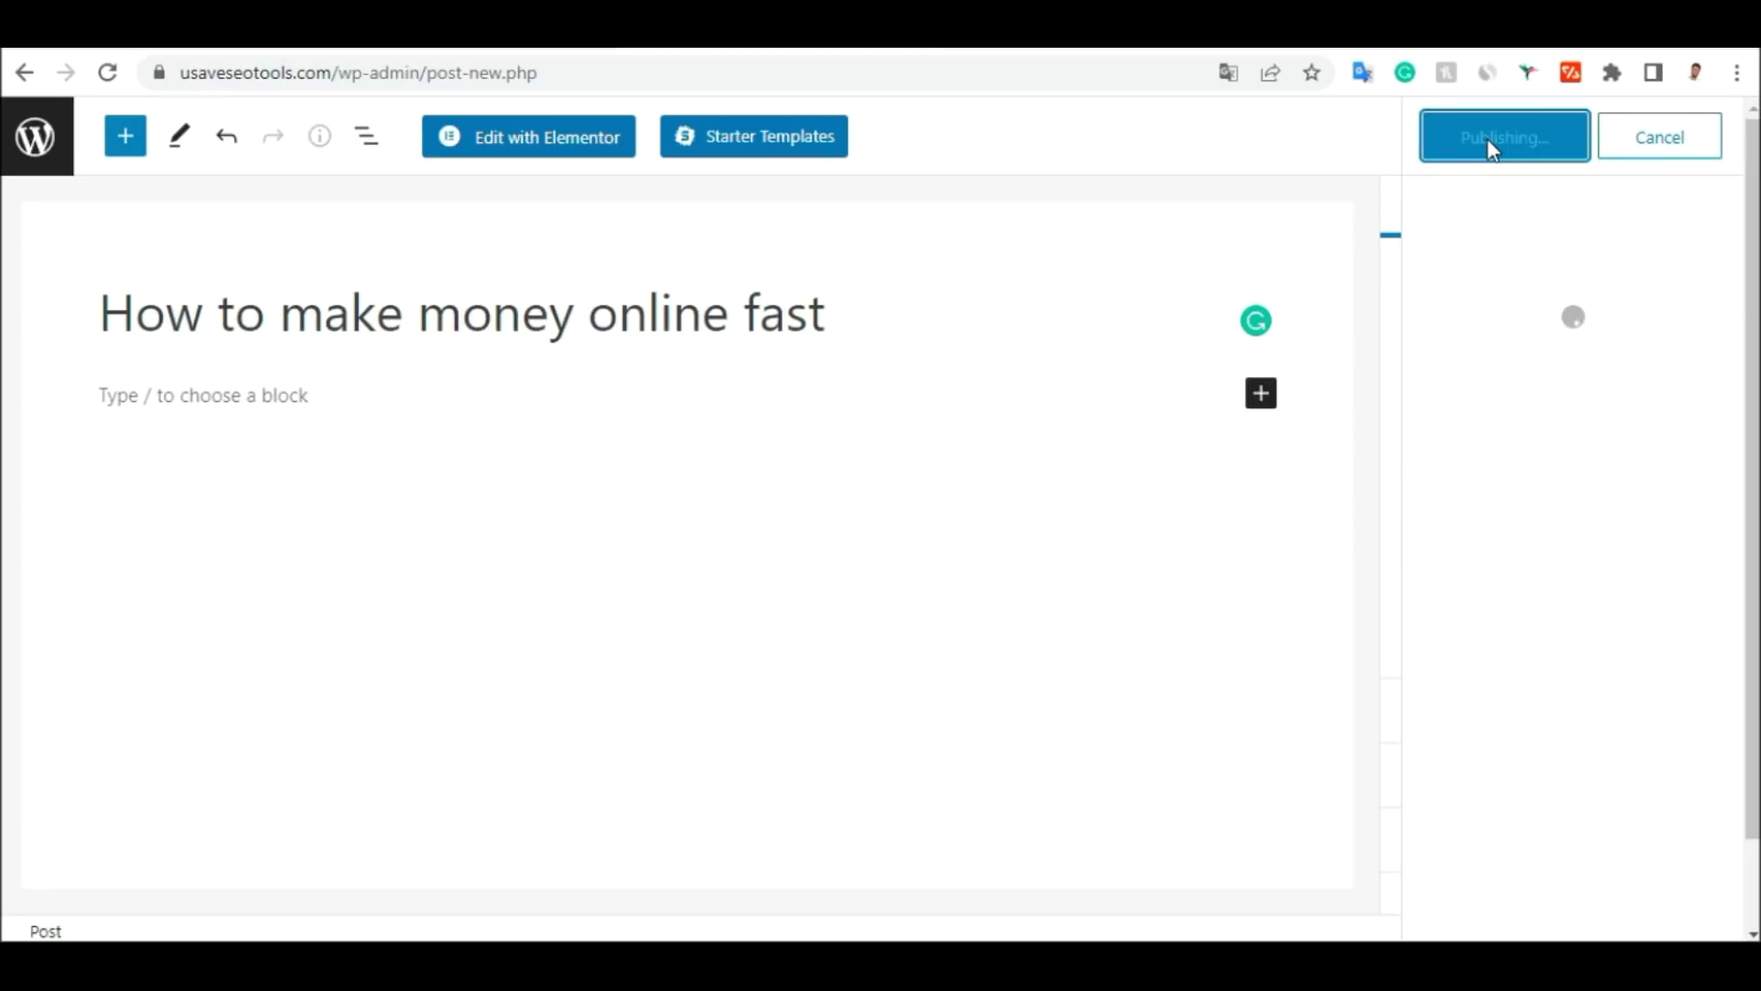
left_click(1318, 203)
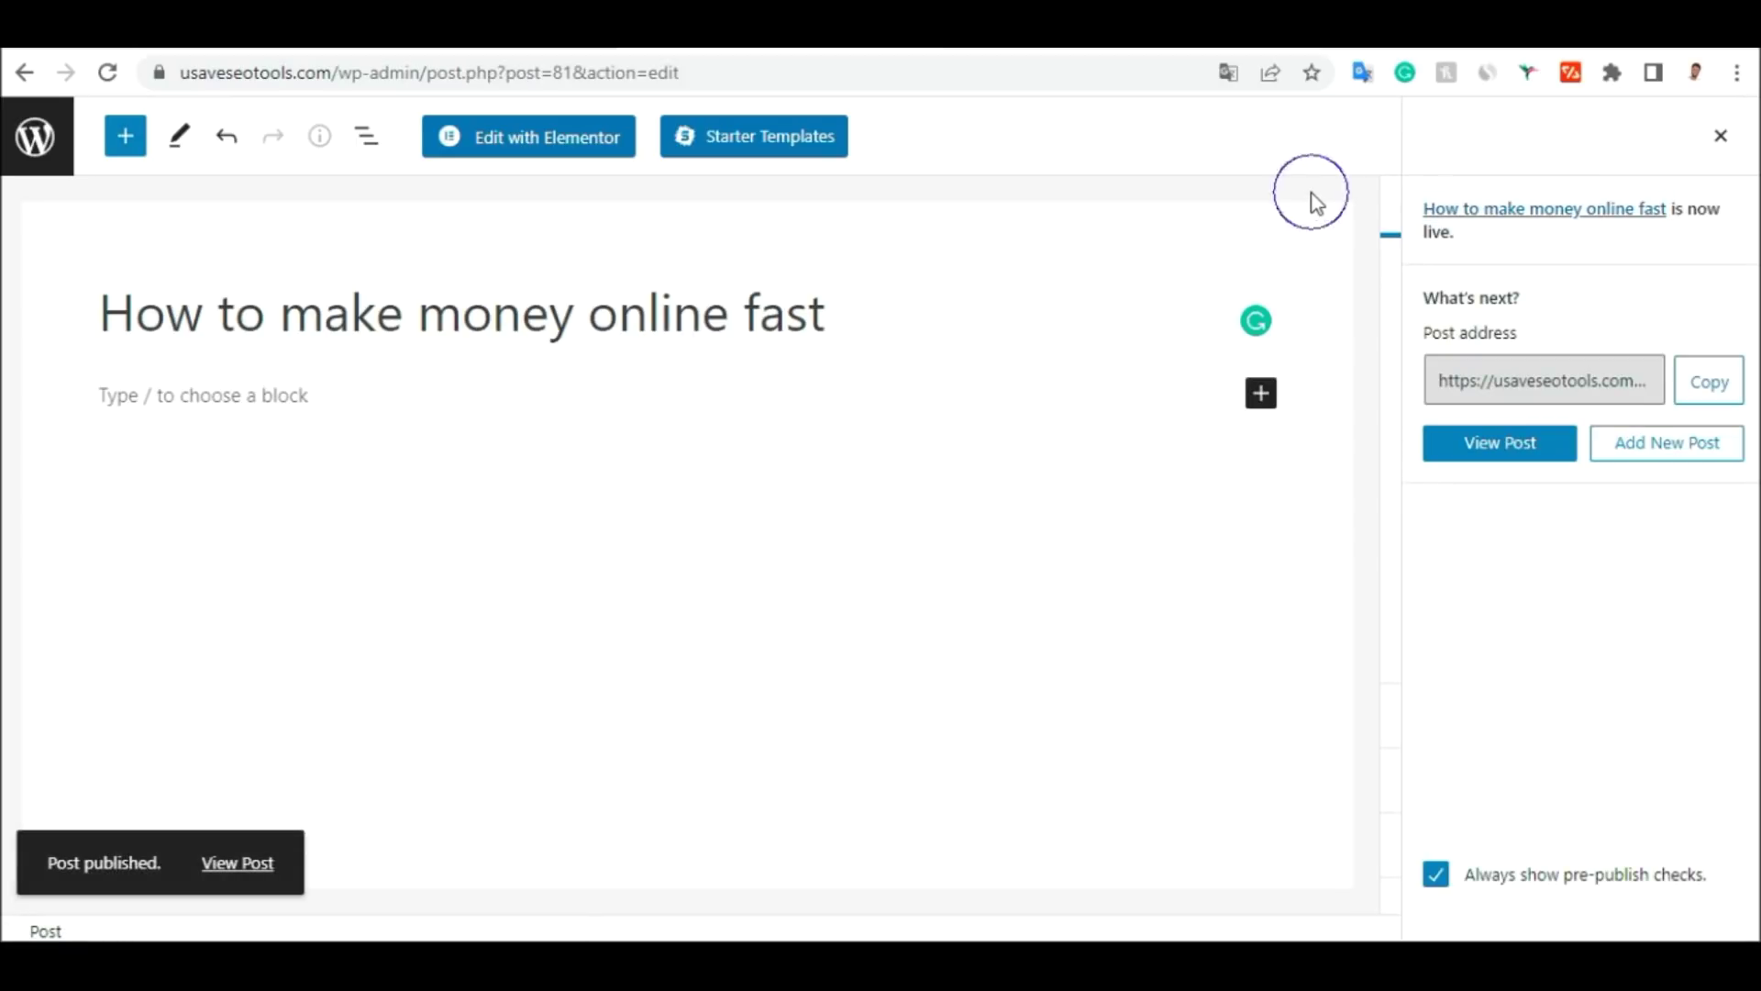
left_click(1721, 137)
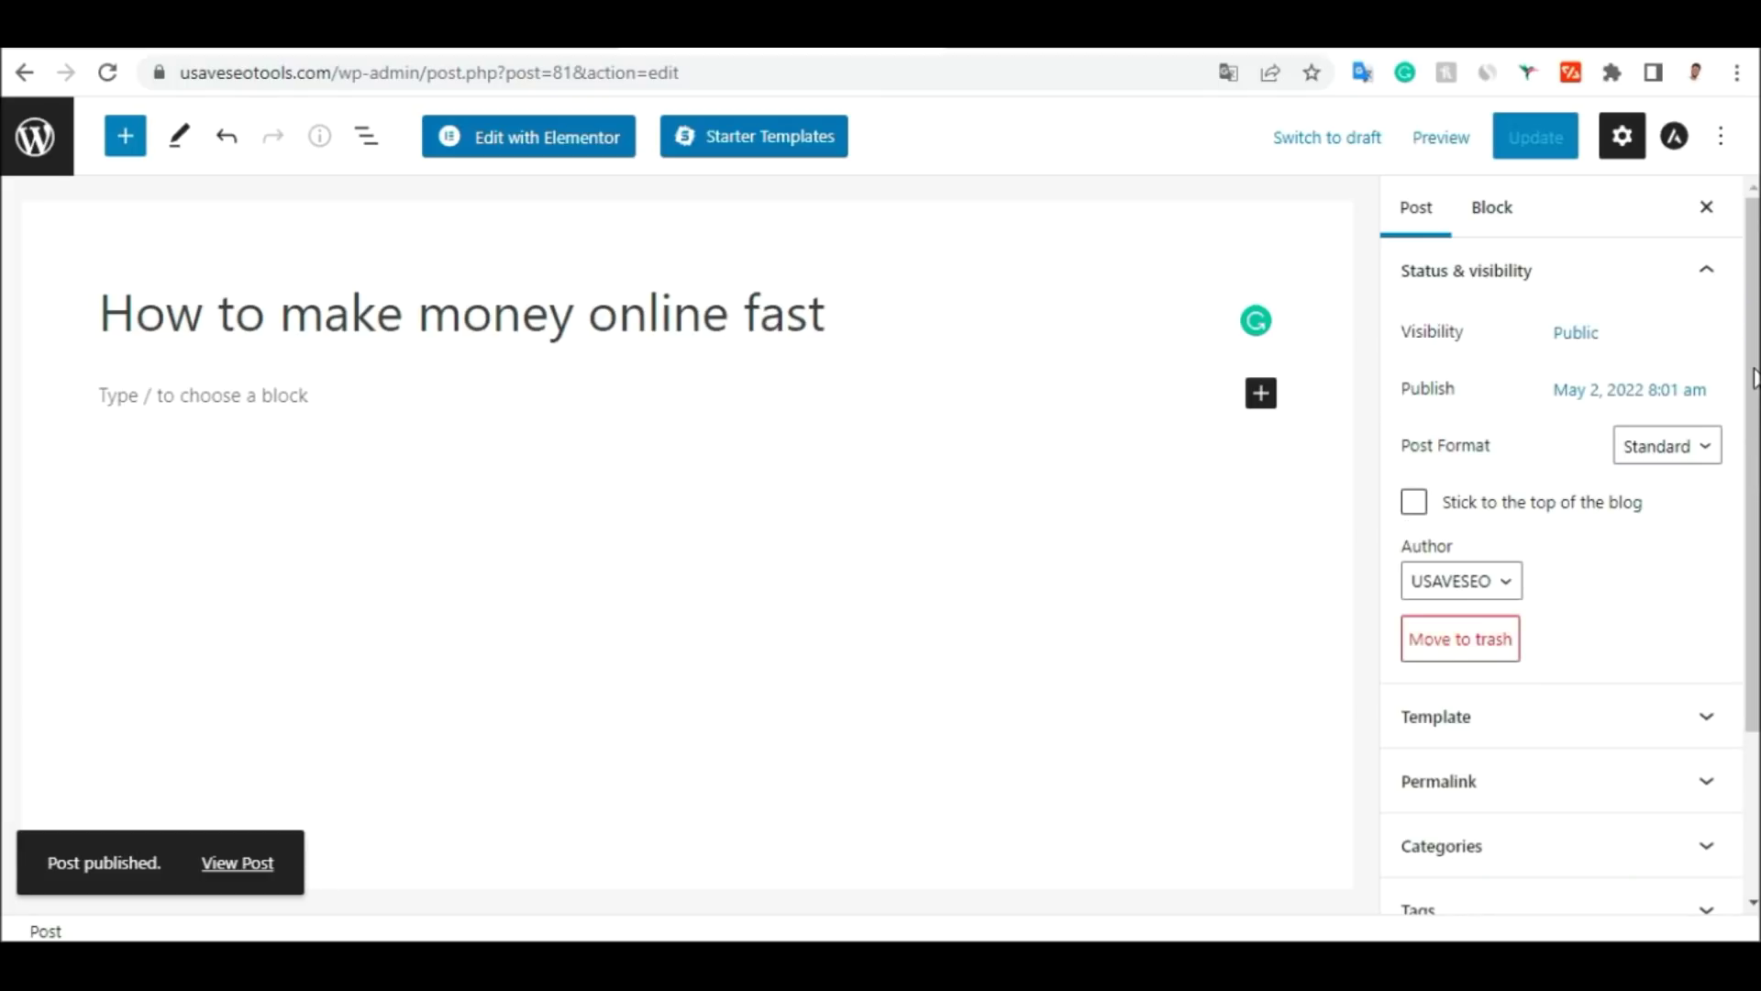
scroll(1747, 377, "down", 3)
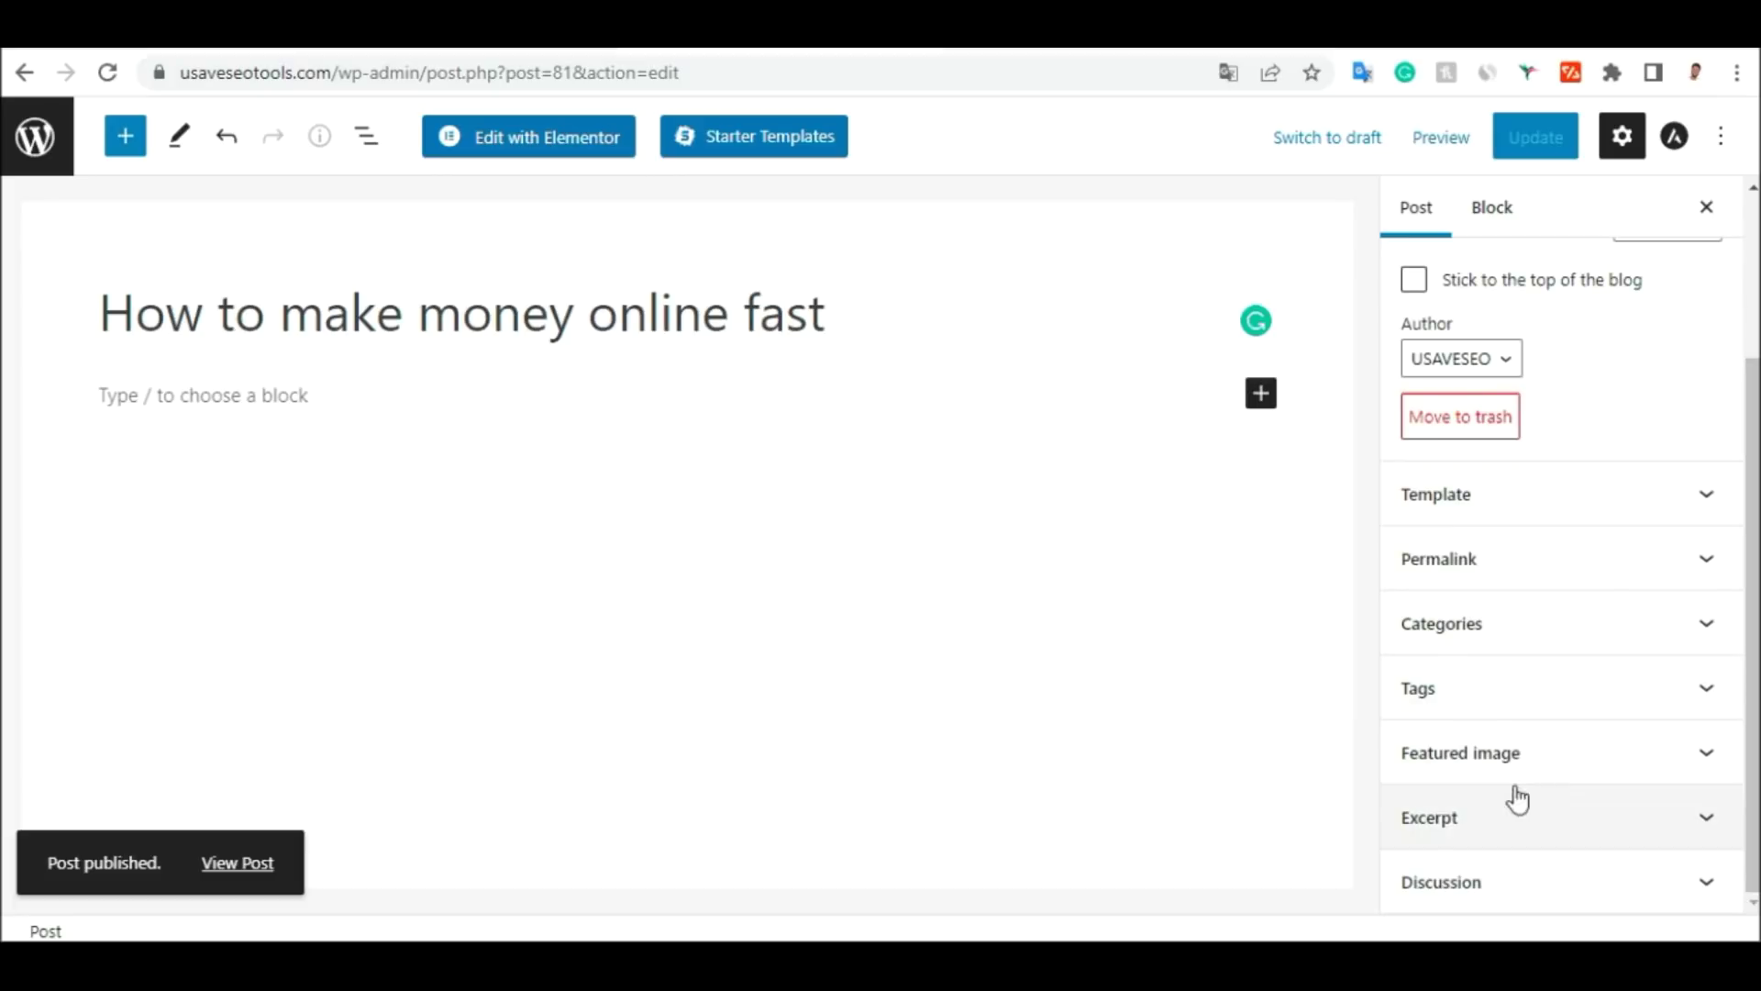
left_click(1601, 754)
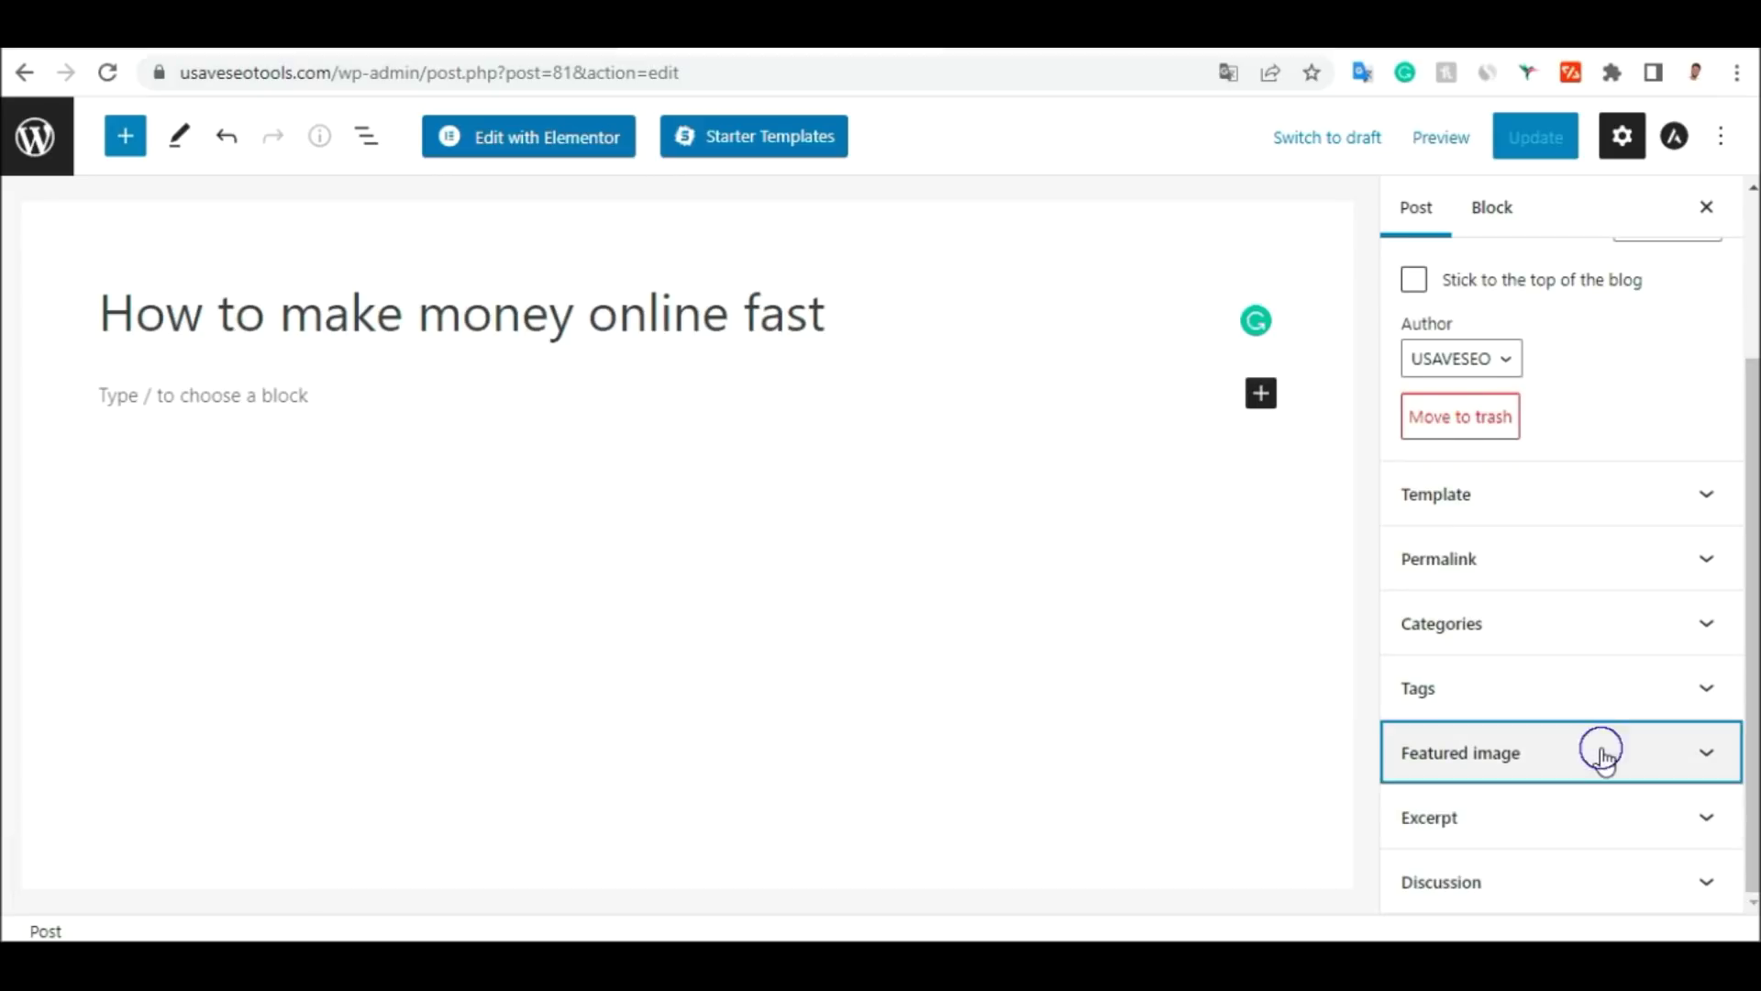
left_click(1553, 794)
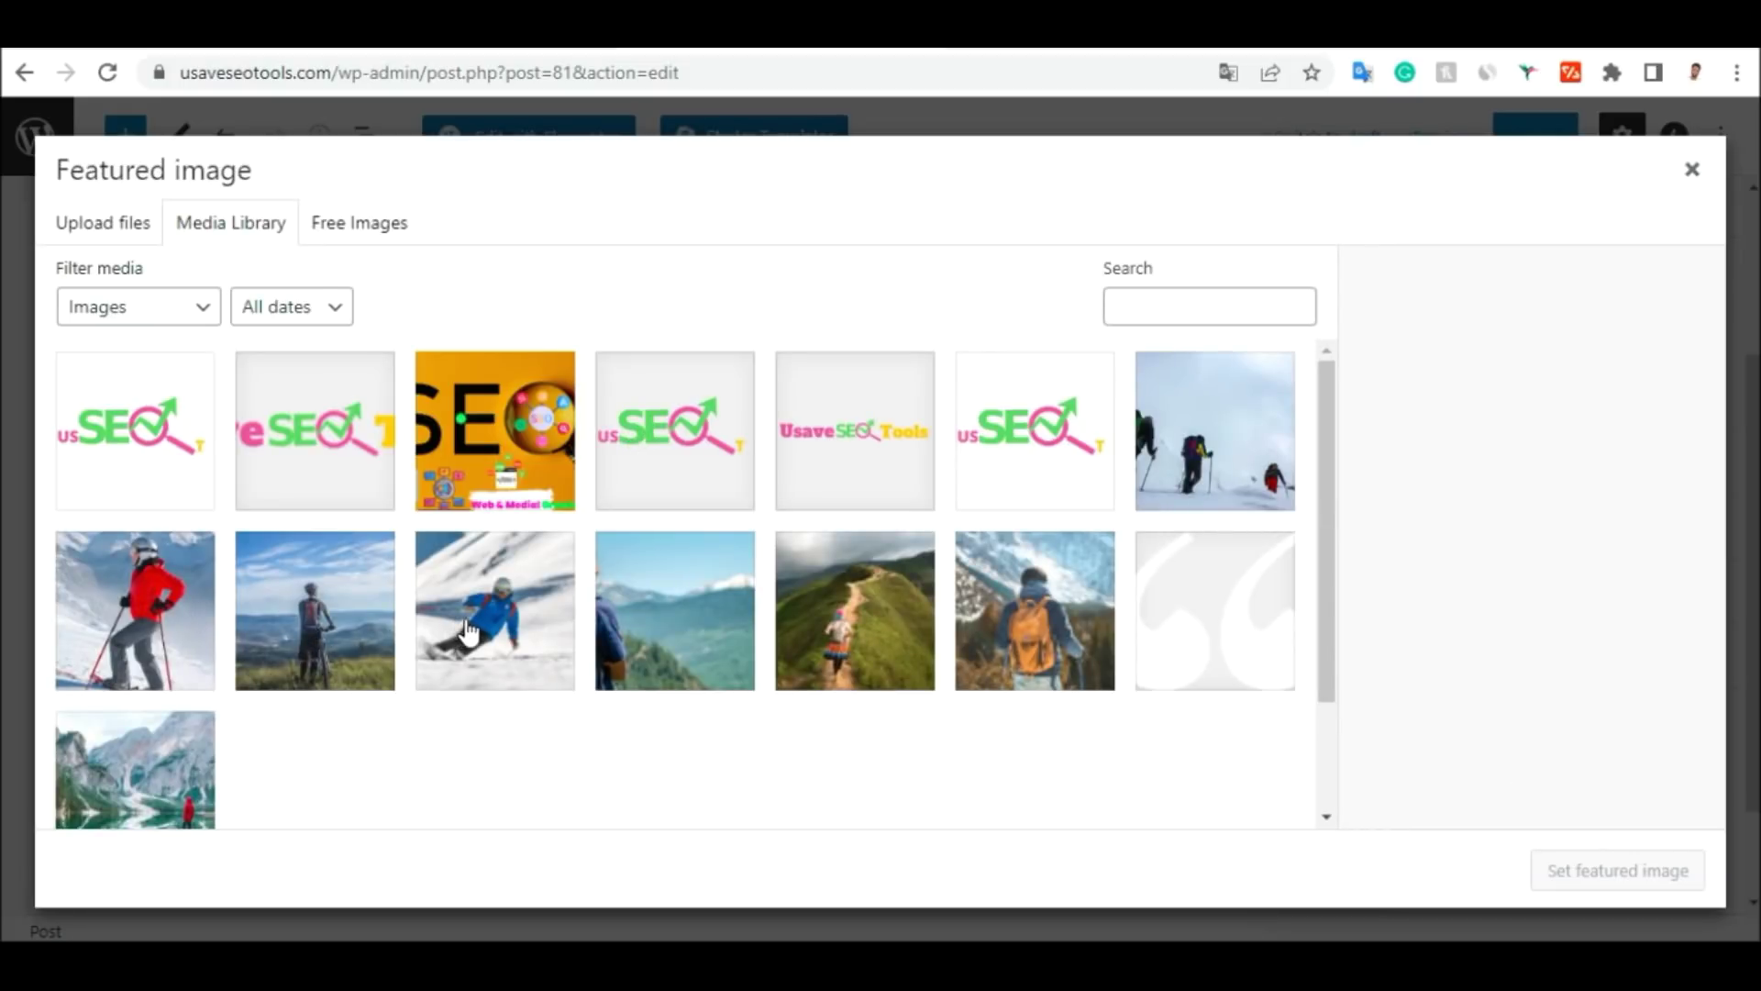
Make the snowy hikers photo the post's featured image and update the post.
left_click(1189, 479)
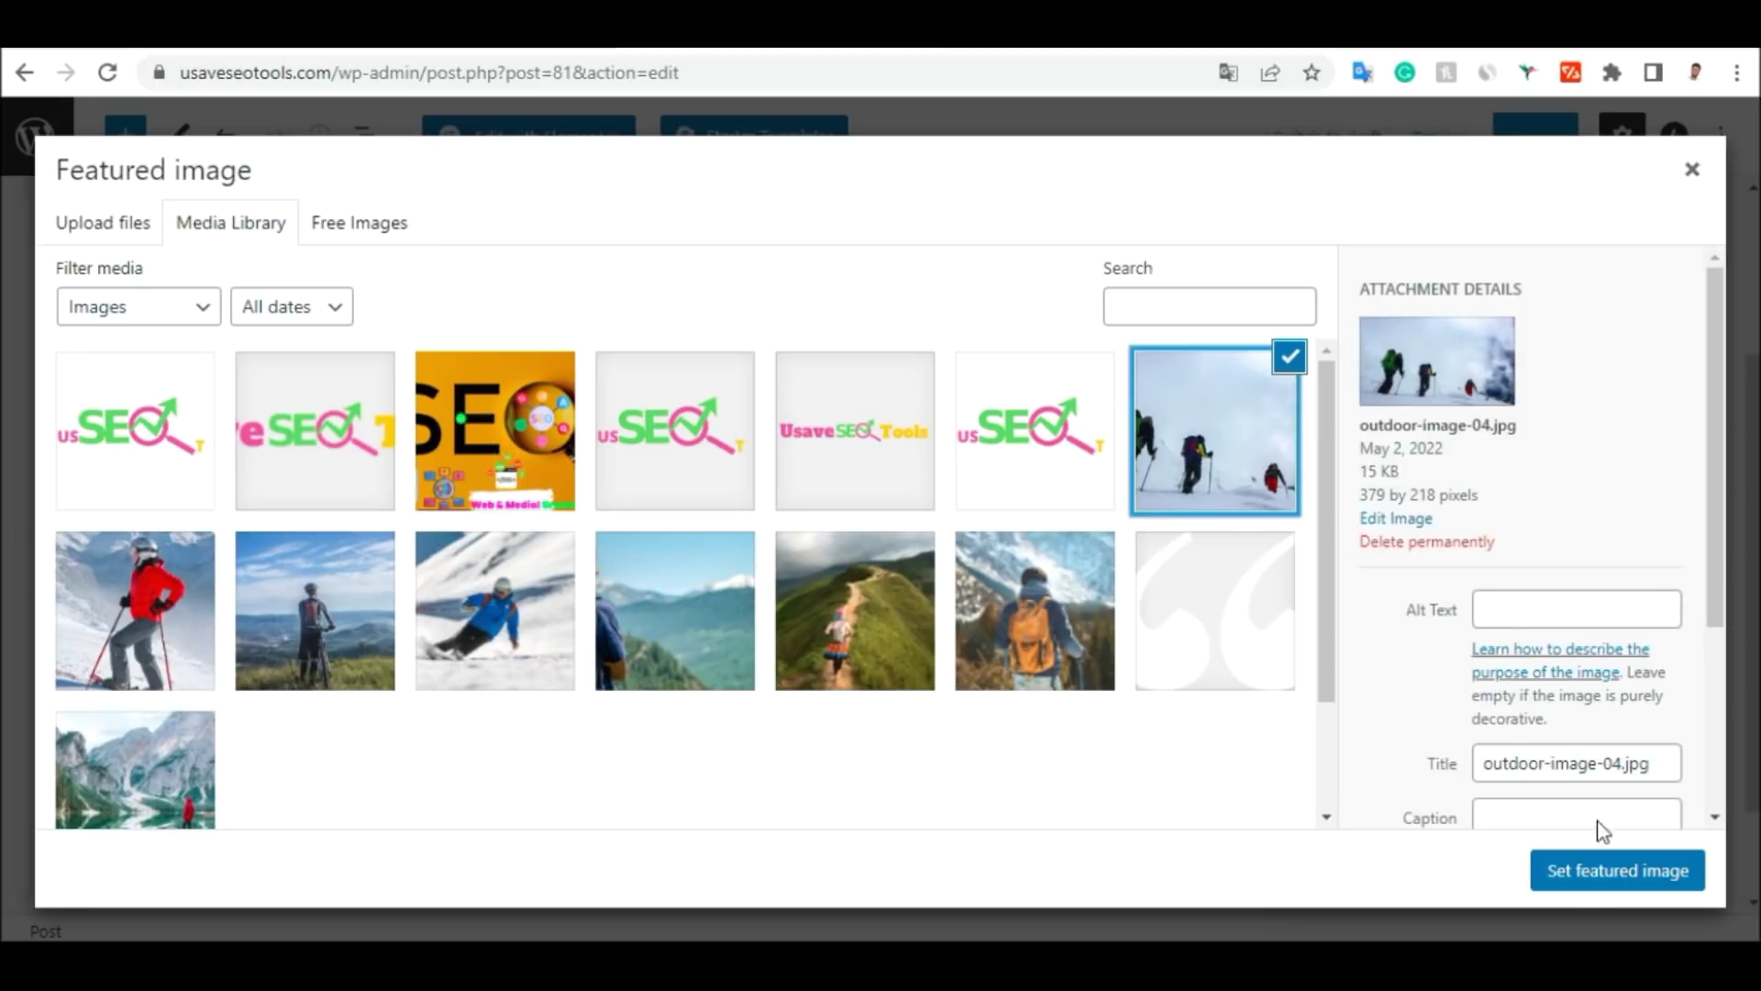
left_click(1584, 876)
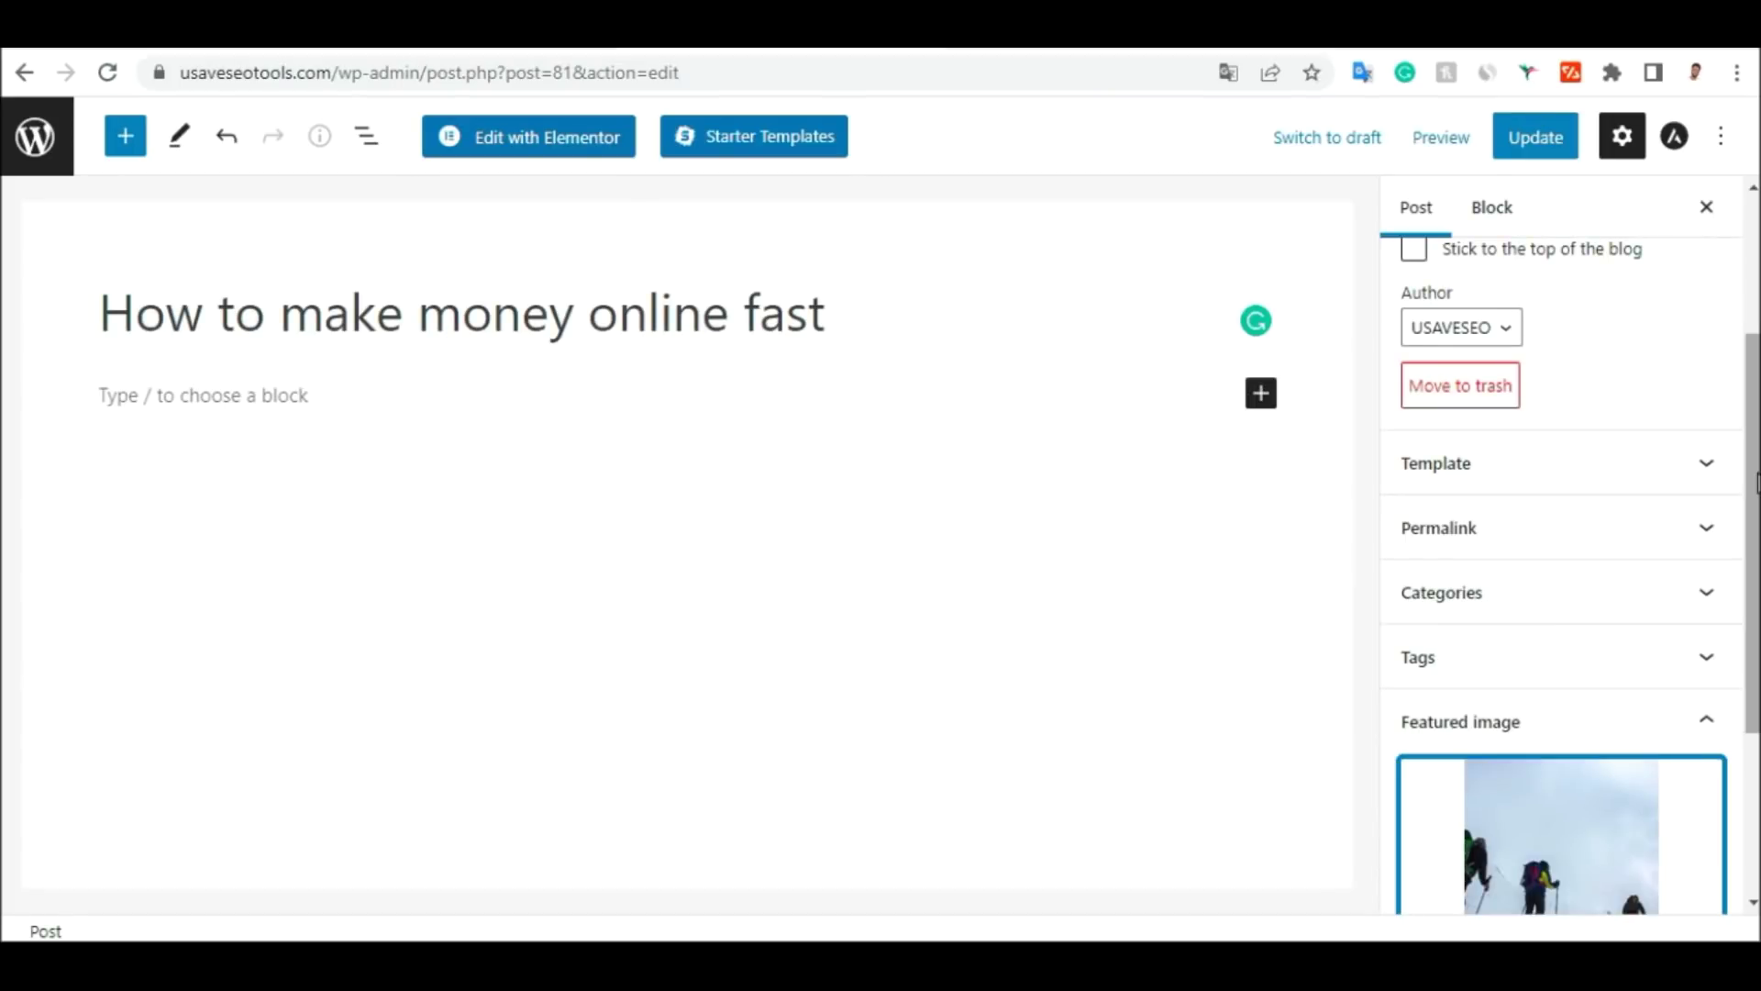
left_click(1529, 158)
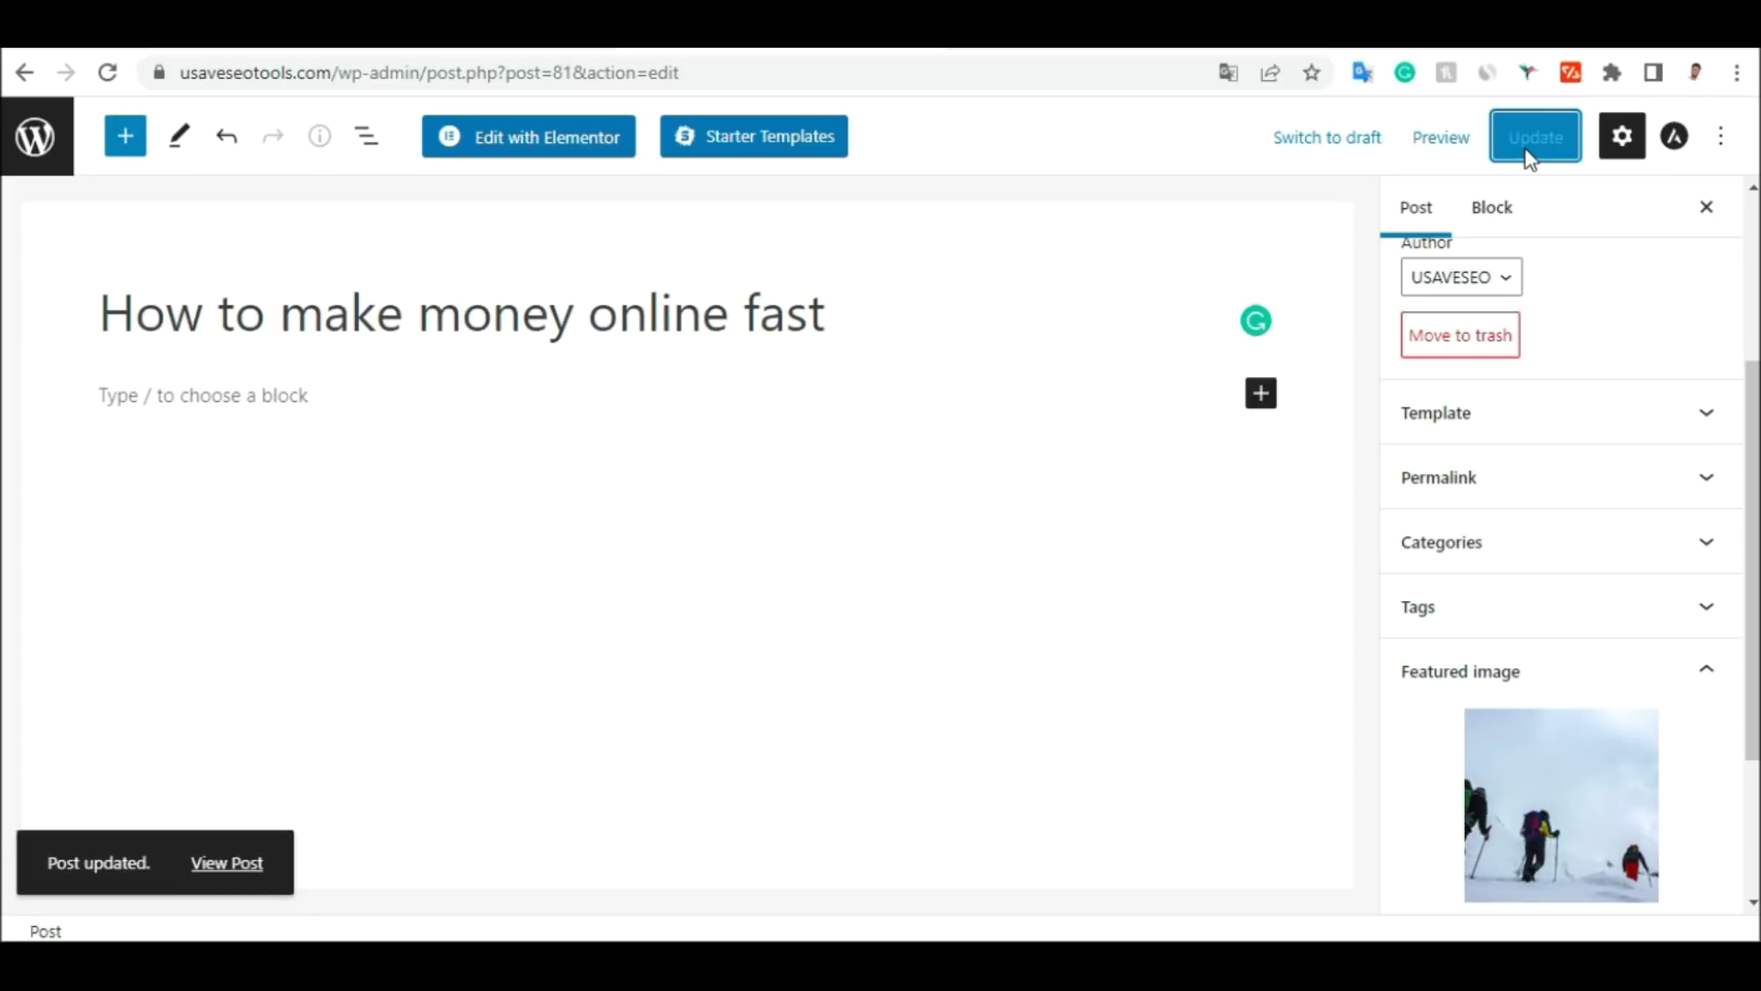
left_click(249, 390)
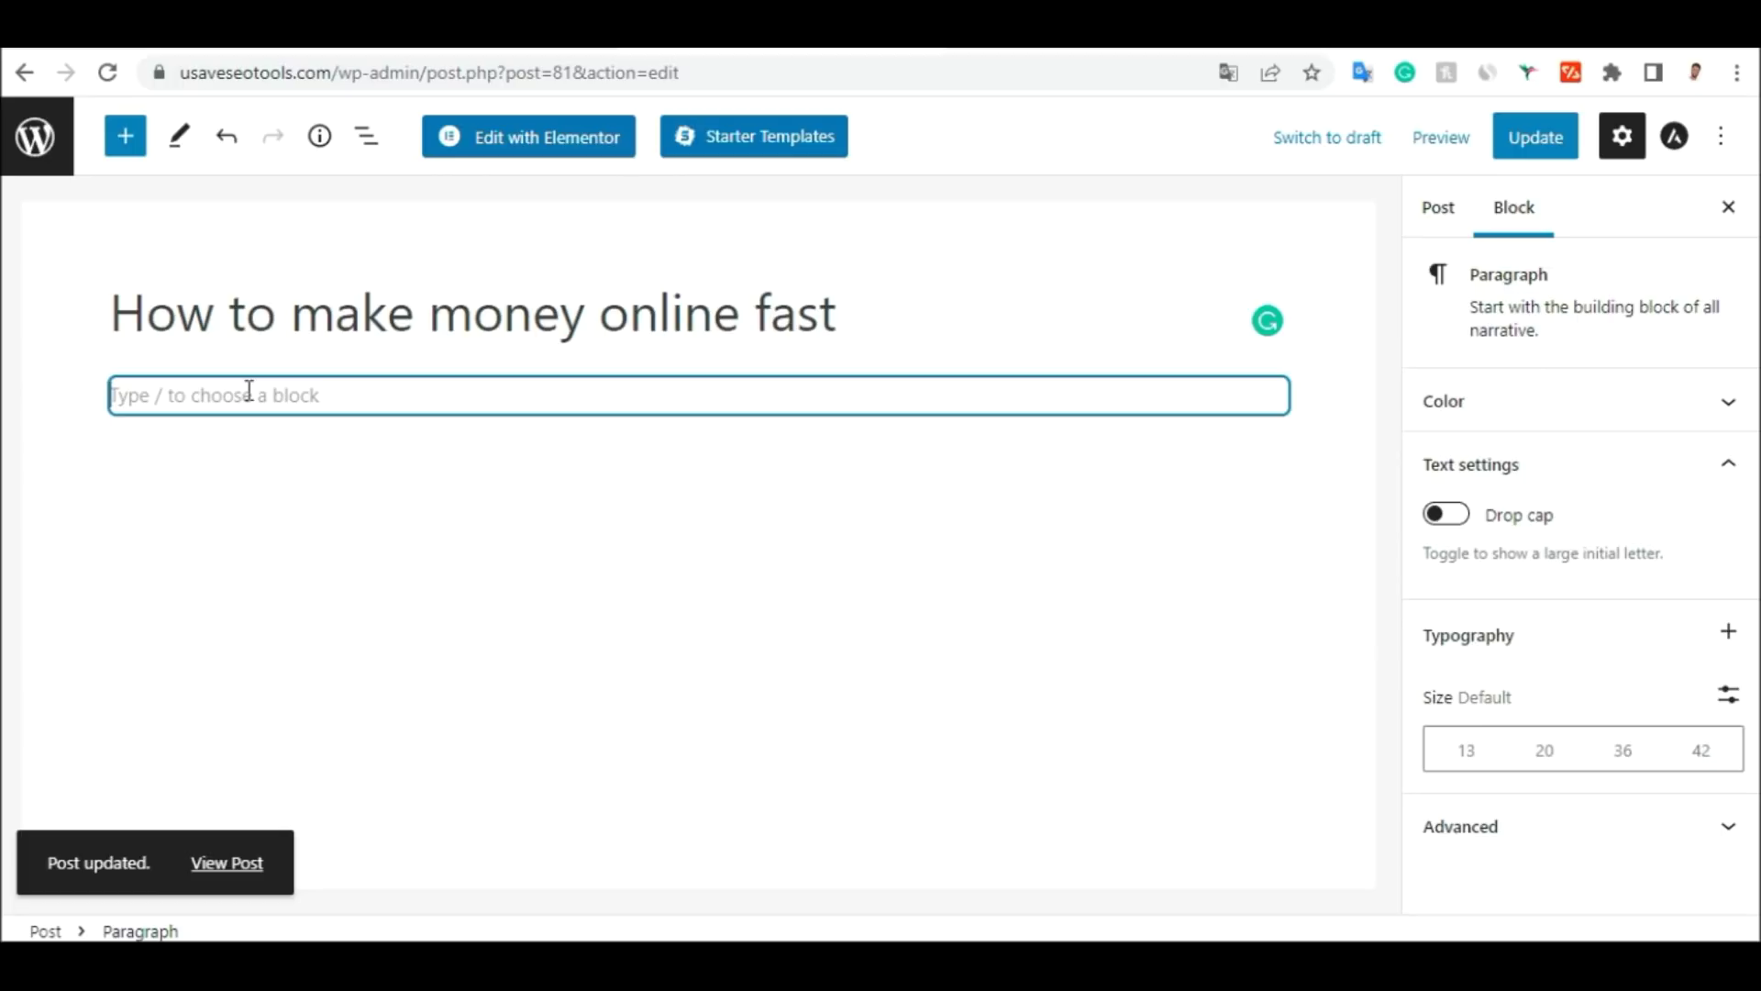
Paste the earning-up-to-$100-a-day paragraph, fix 'instagc' to 'instance', and update the post.
type("LE")
key("BackSpace")
key("BackSpace")
key("BackSpace")
left_click(1135, 720)
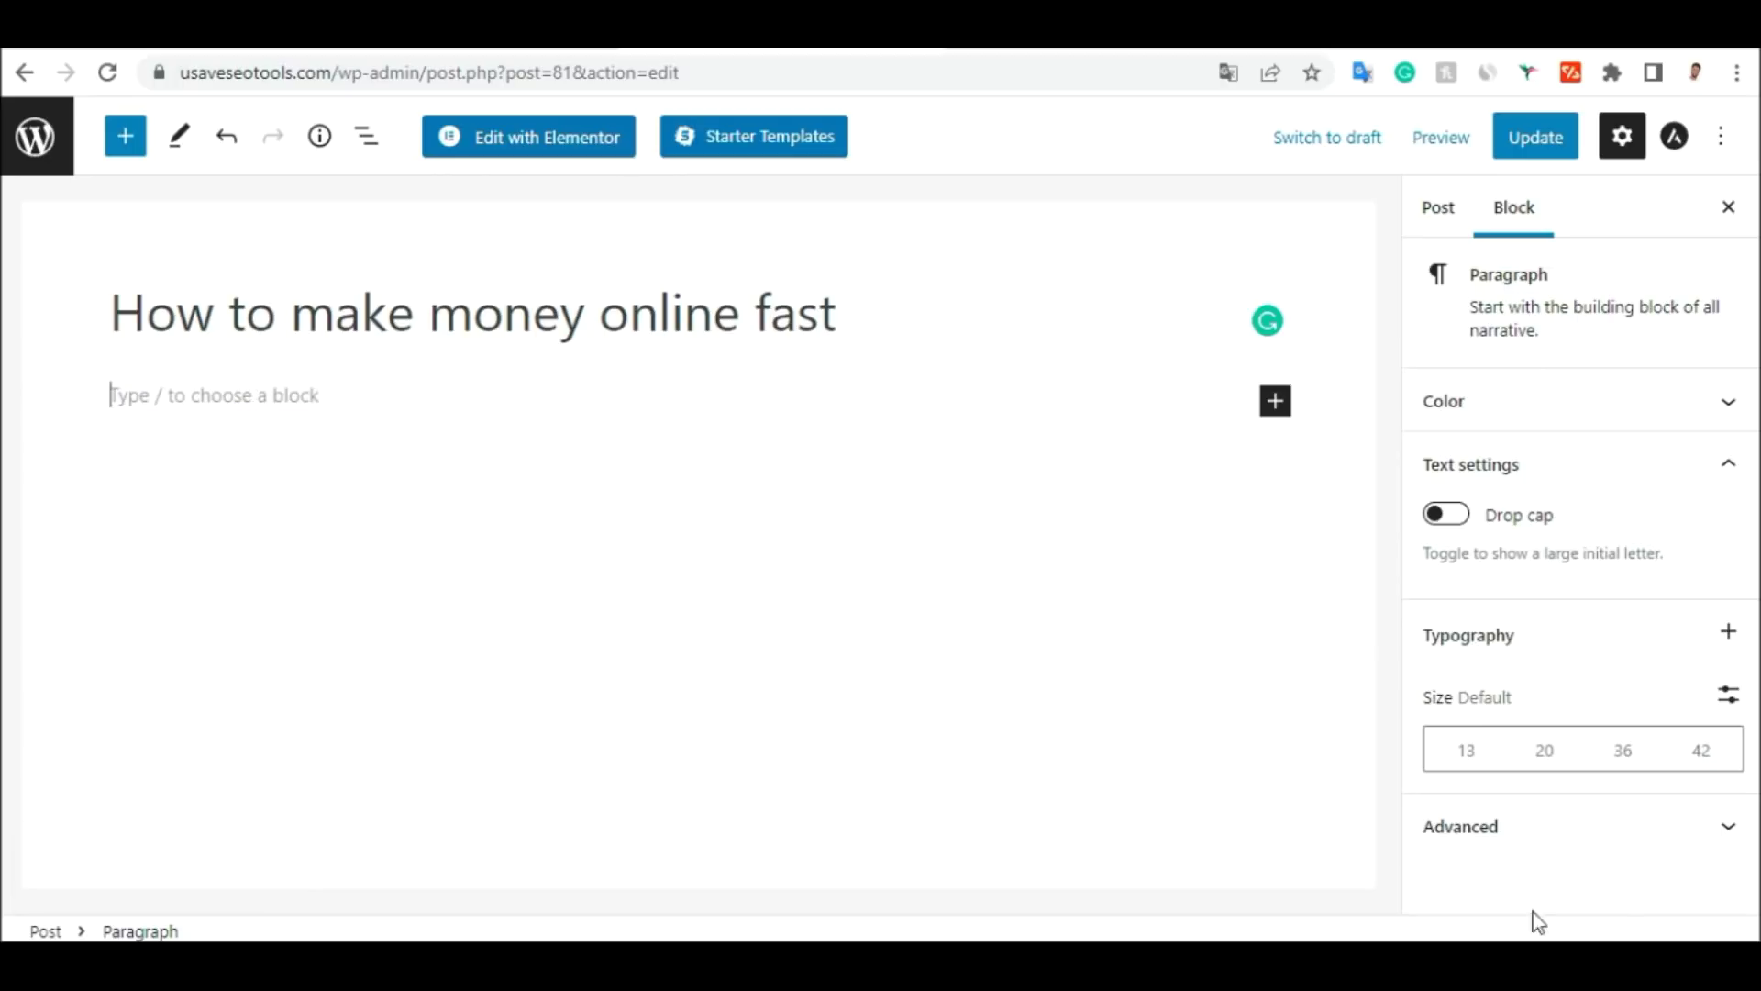
type("The best part is that instagc is a very simple site to understand and working there is very good because you can complete any task in just a couple of minutes and it depend on how long you spend on the task that how you can have the chance to earn more money with instgc and you can earn up $100 a day, but it will require more times in a day to make that type of amount every single day.")
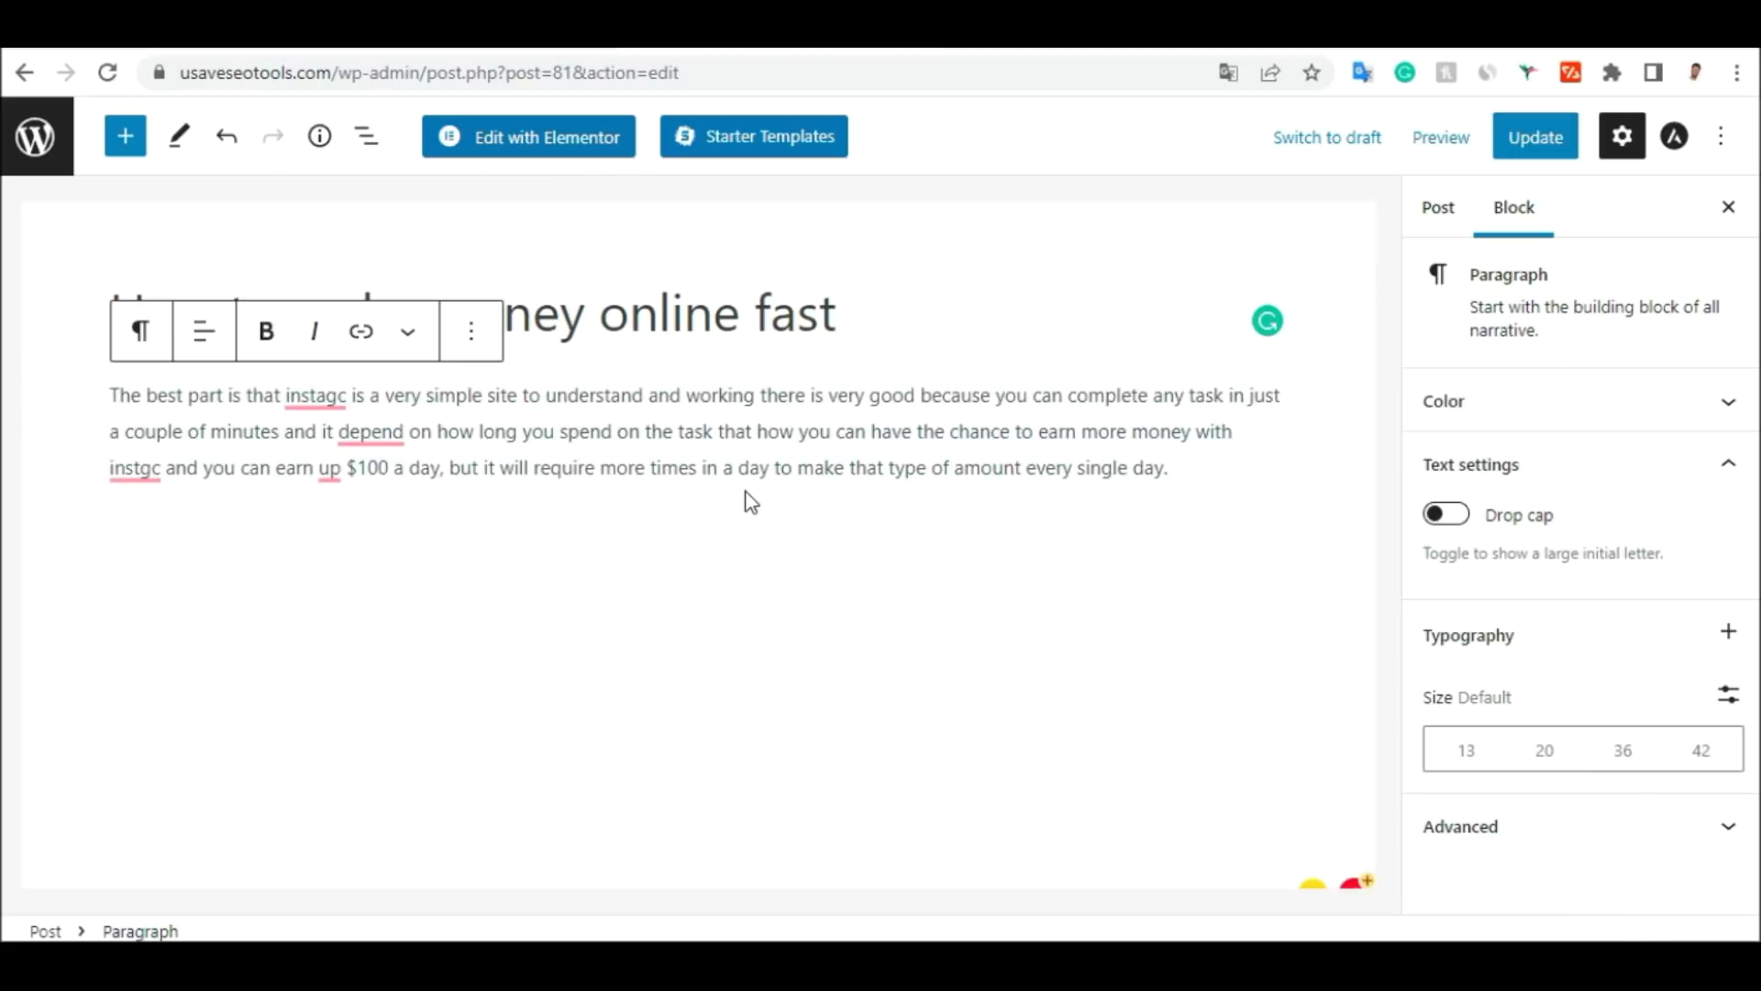
left_click(312, 395)
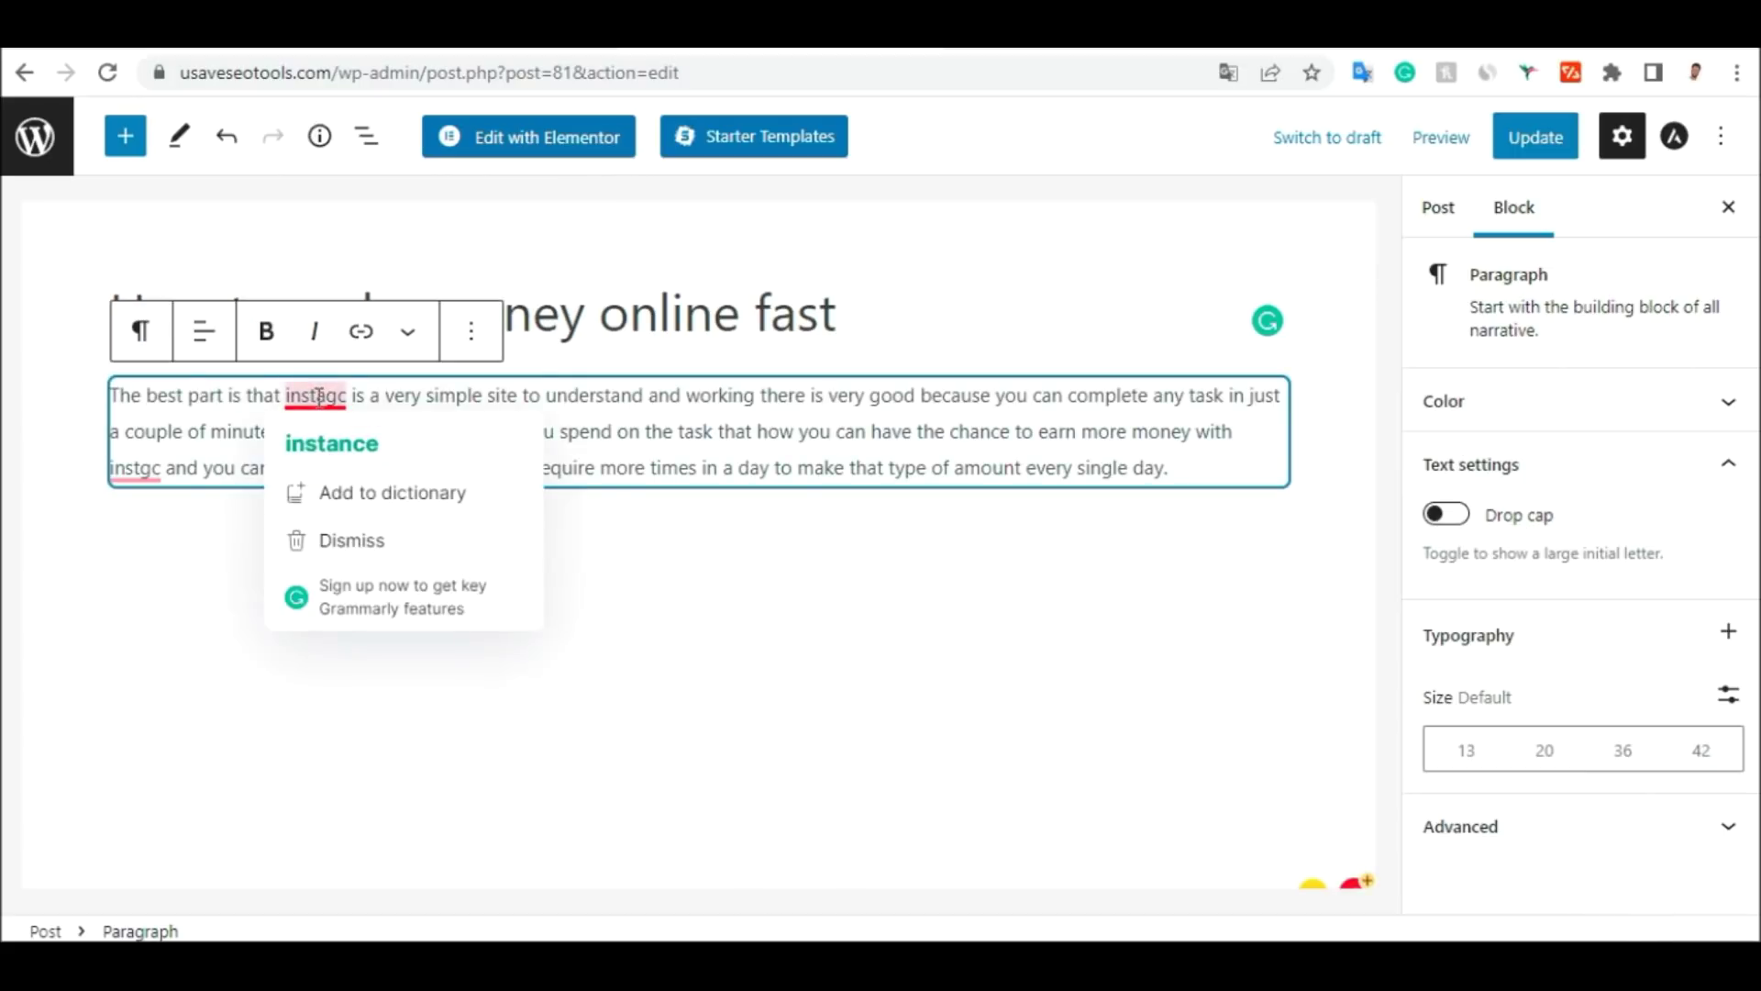
left_click(344, 466)
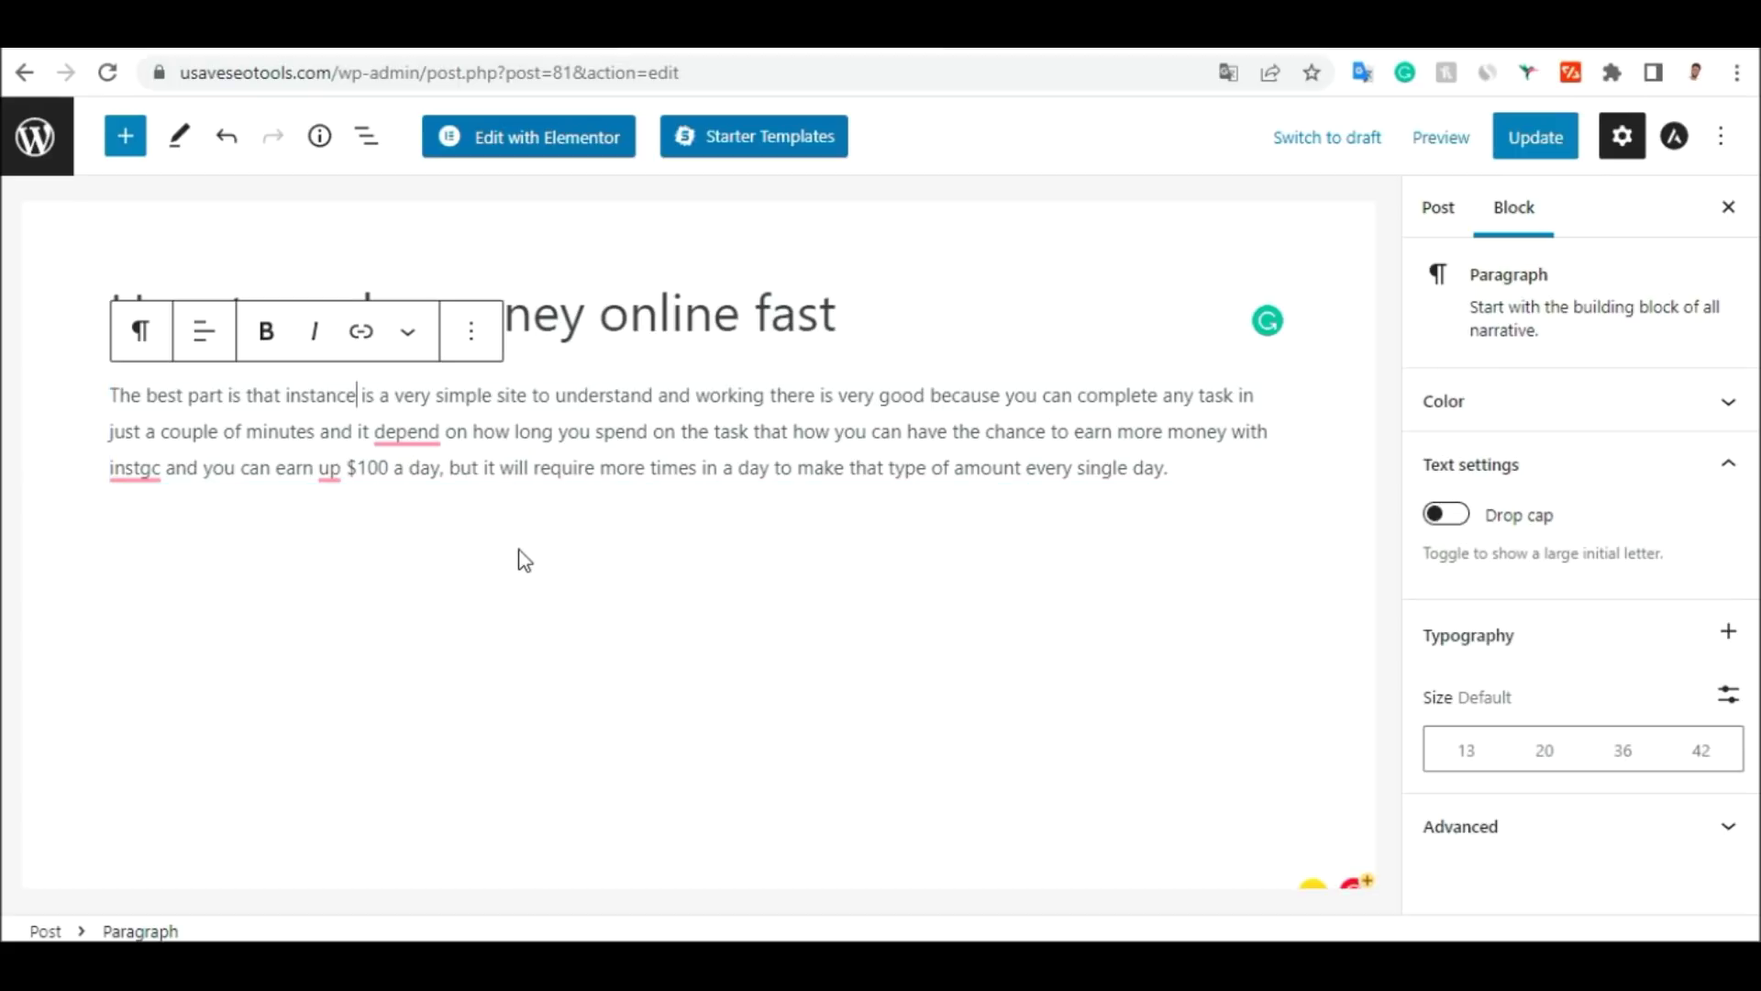
left_click(1533, 137)
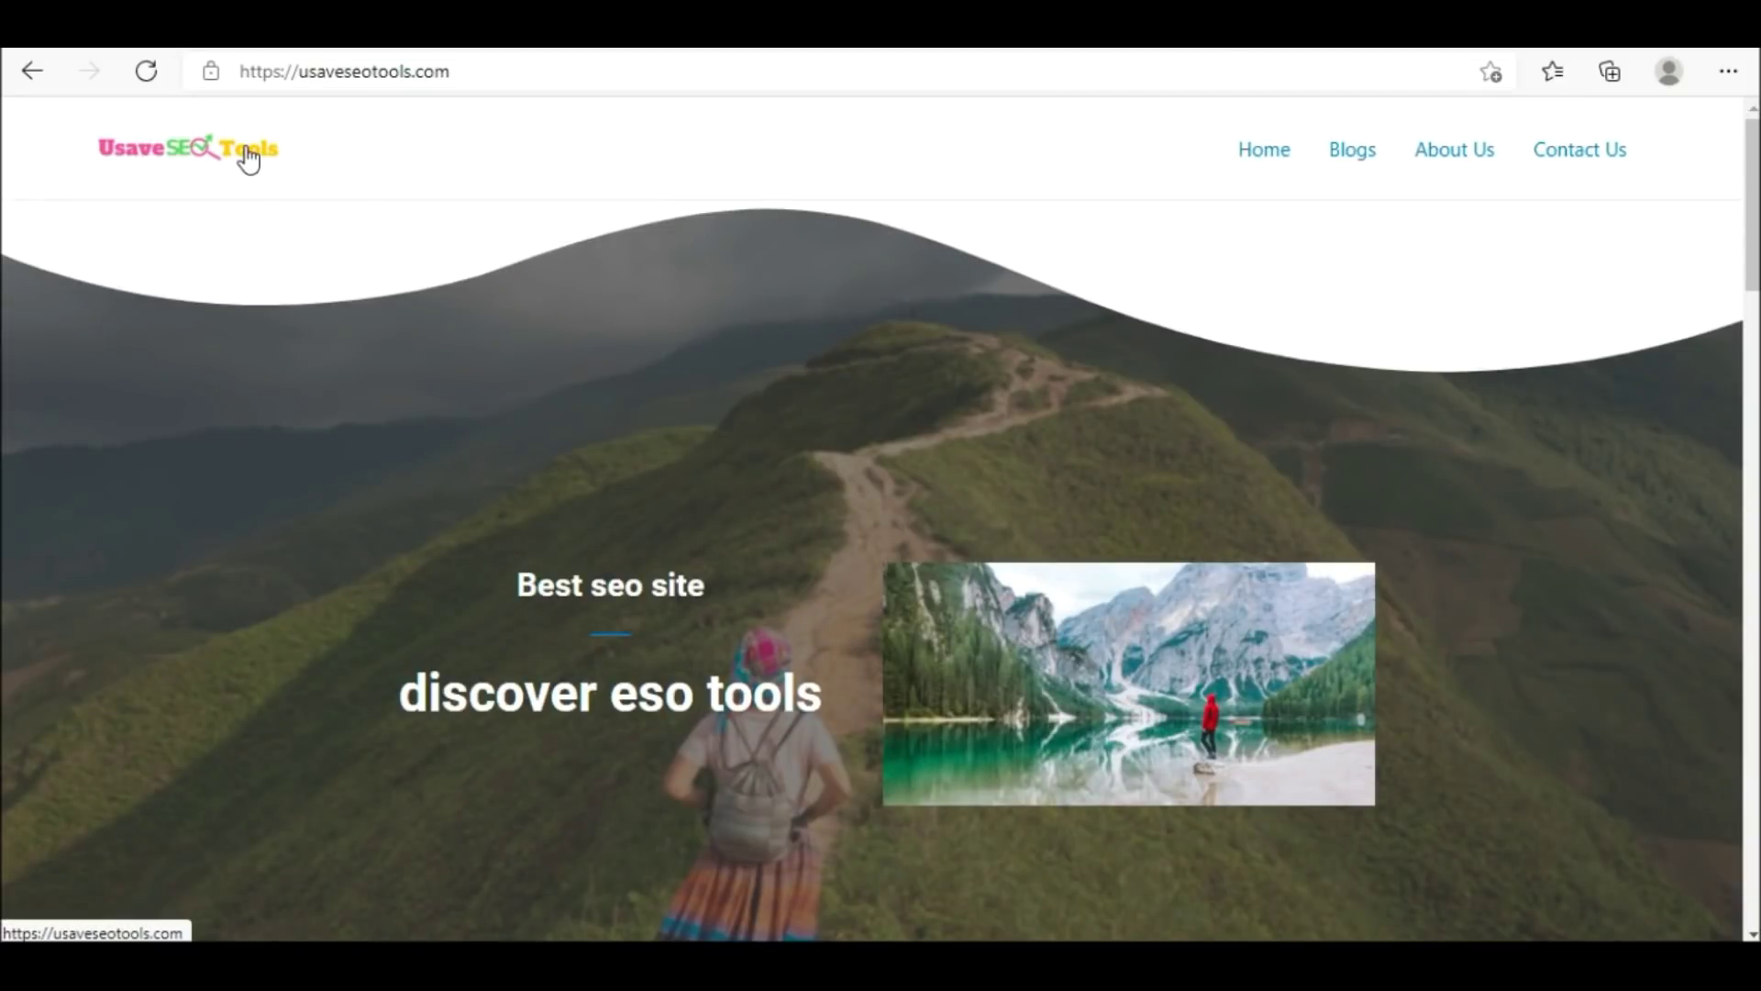
Reload the live Blogs page, scroll its listing, and open 'How to make money online fast'.
left_click(1367, 160)
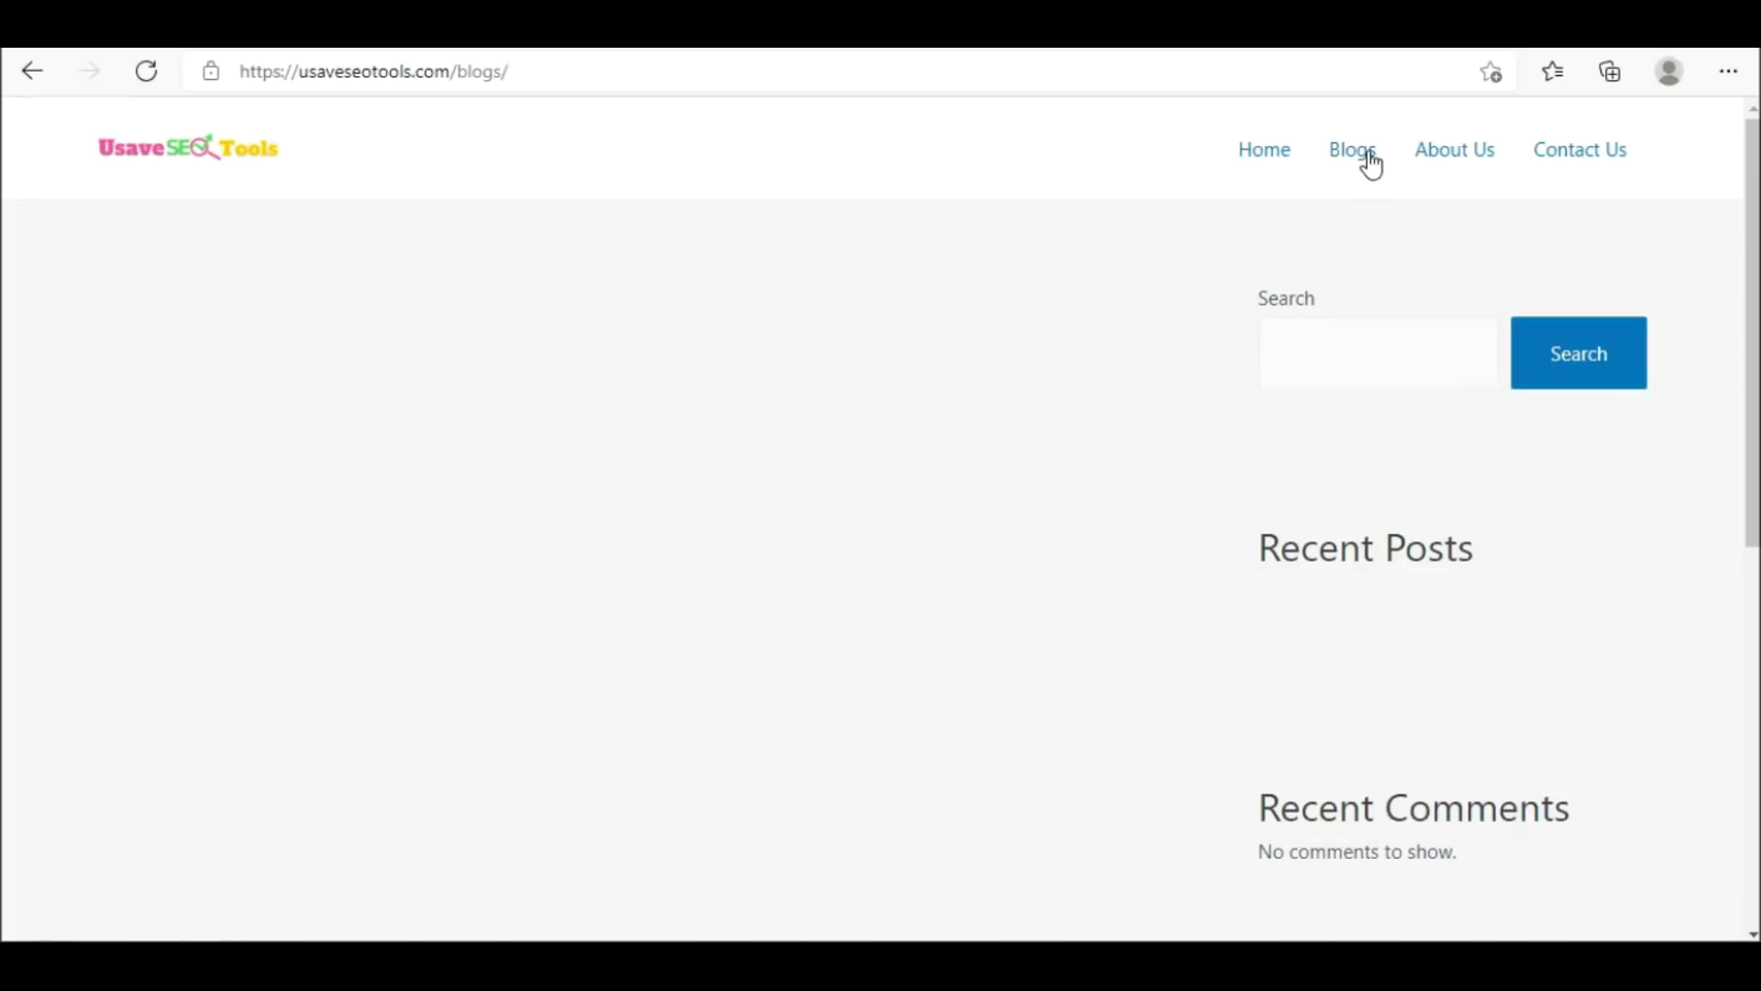
left_click(145, 71)
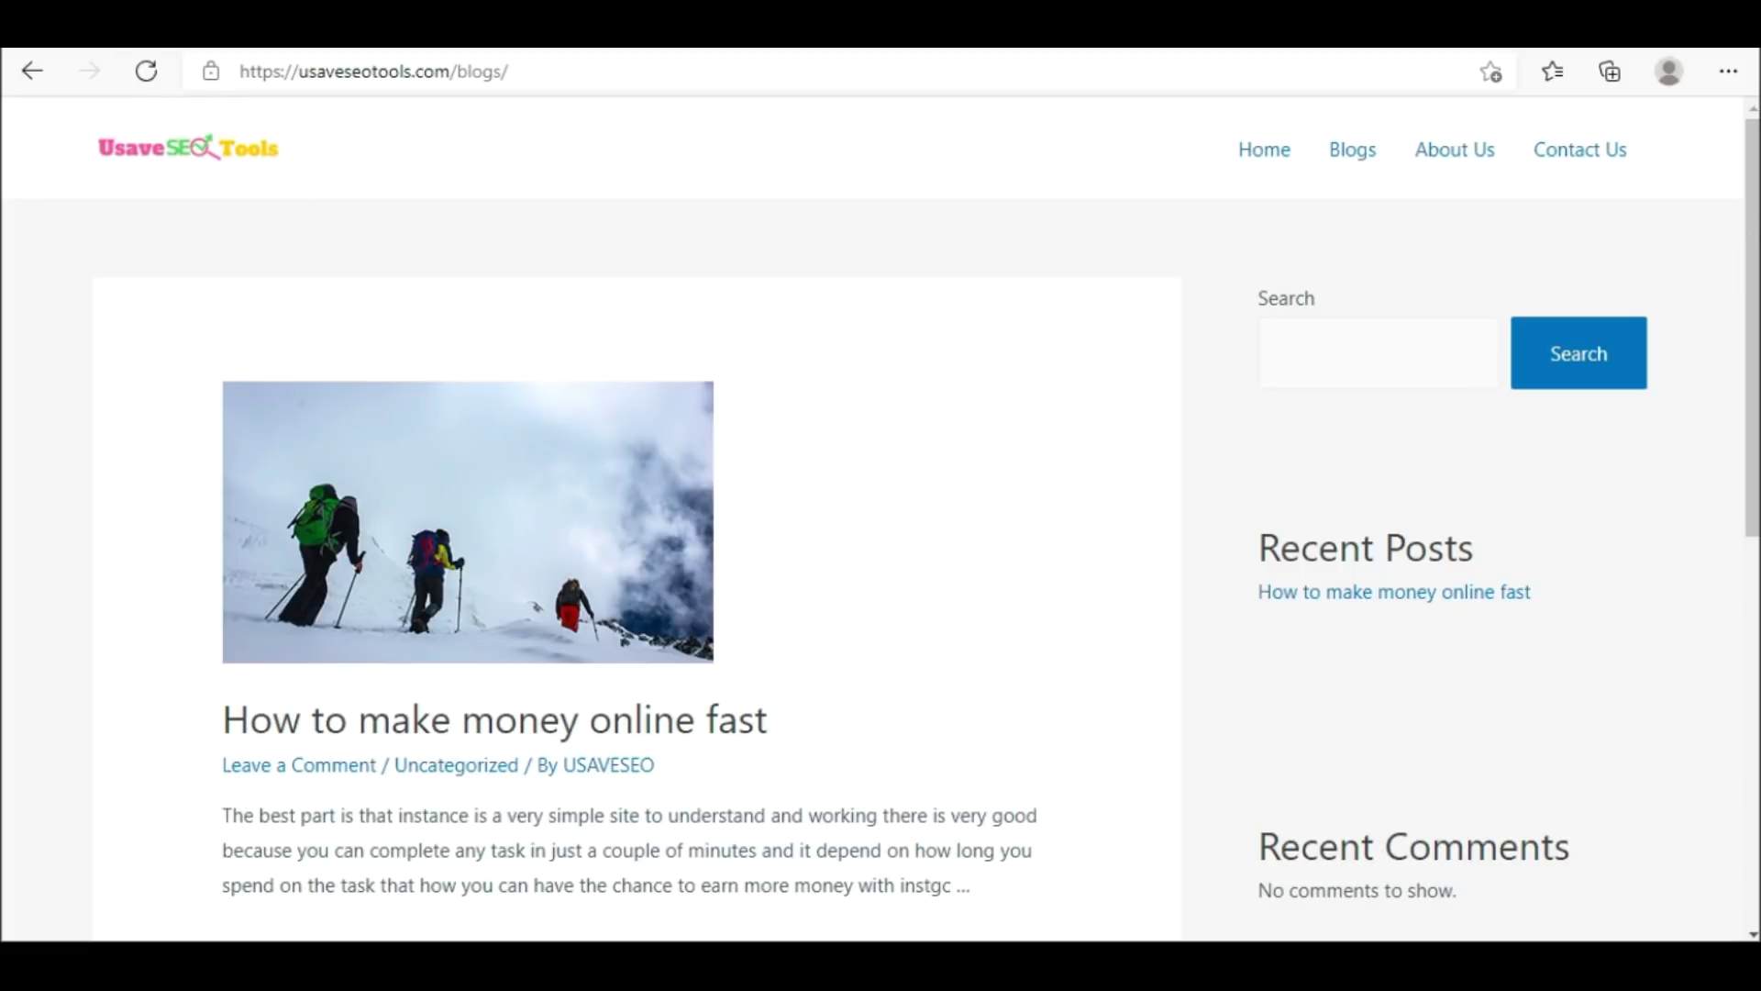
scroll(1751, 213, "down", 3)
scroll(1750, 213, "up", 3)
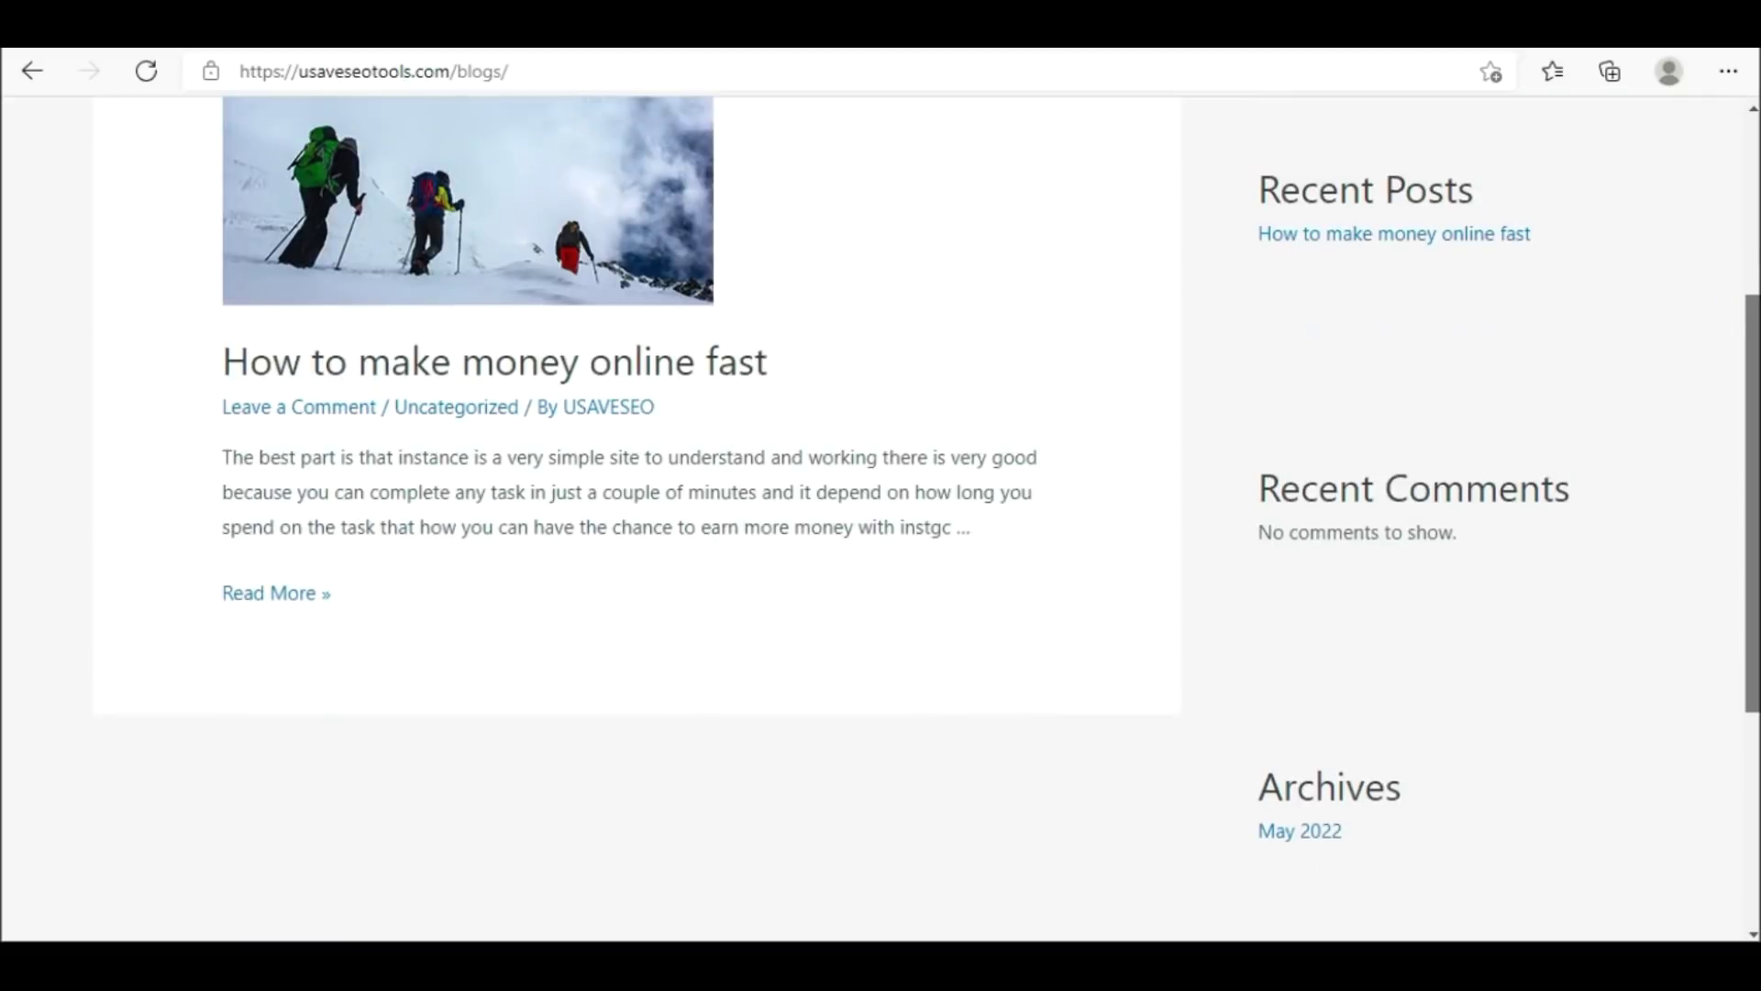
scroll(1750, 213, "down", 4)
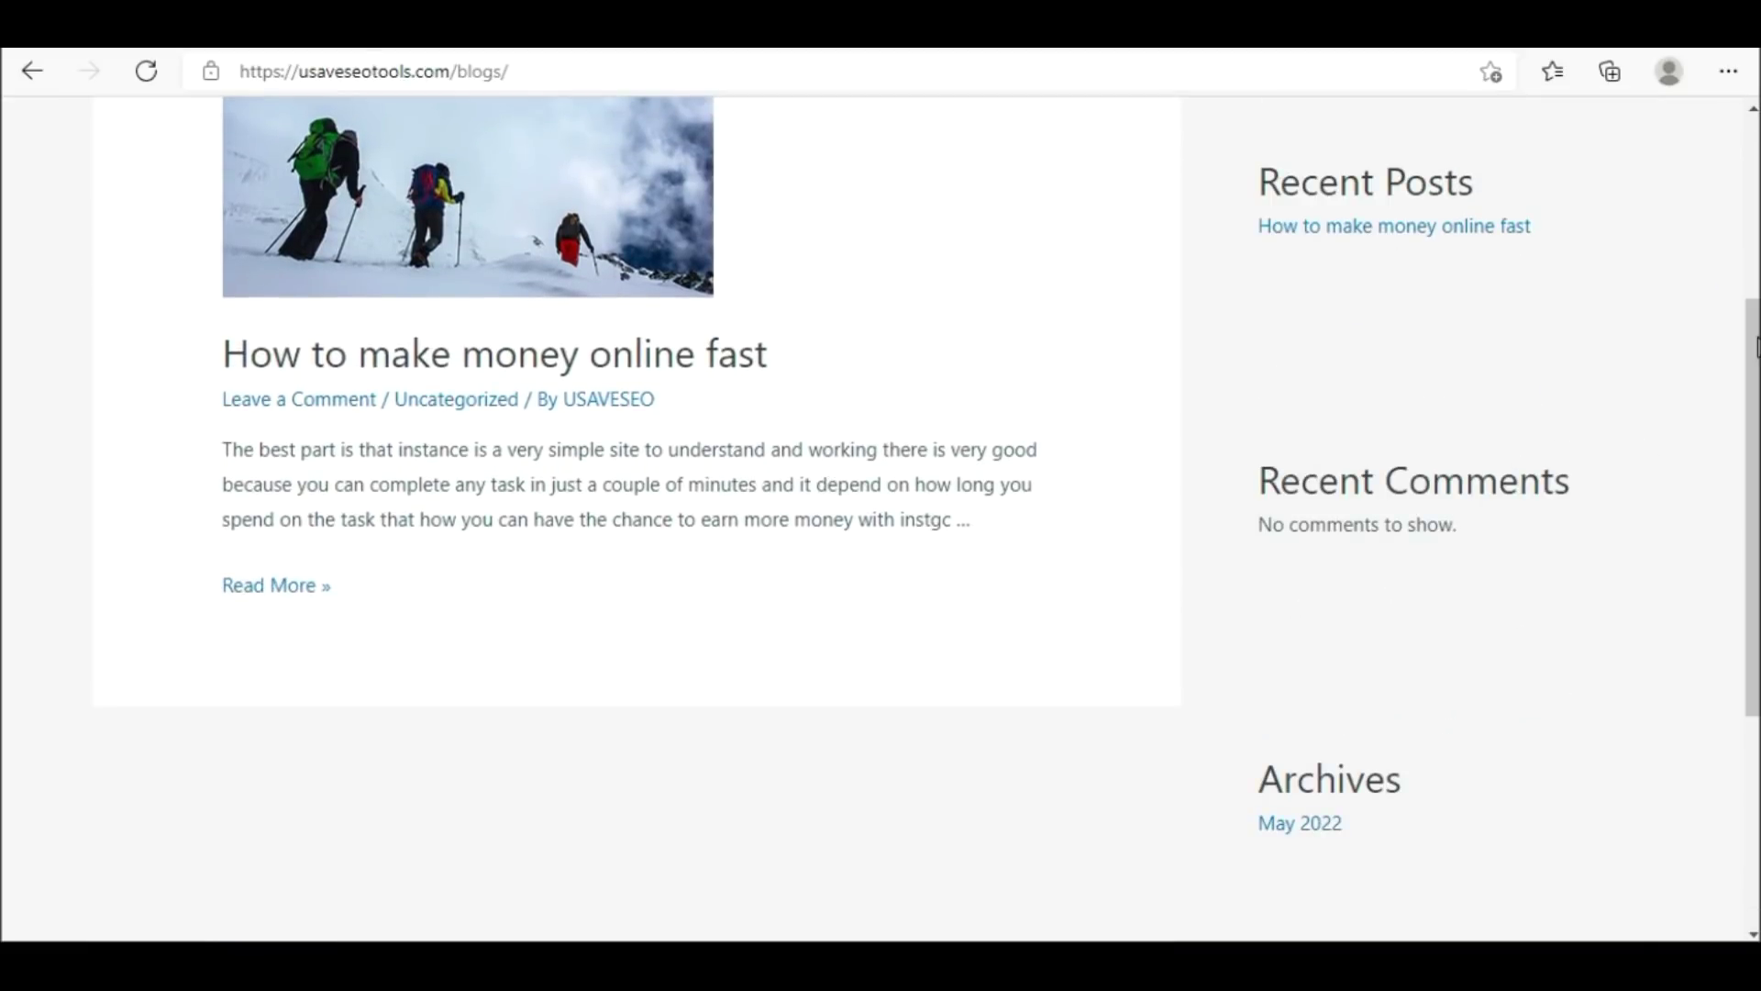
scroll(1754, 347, "up", 4)
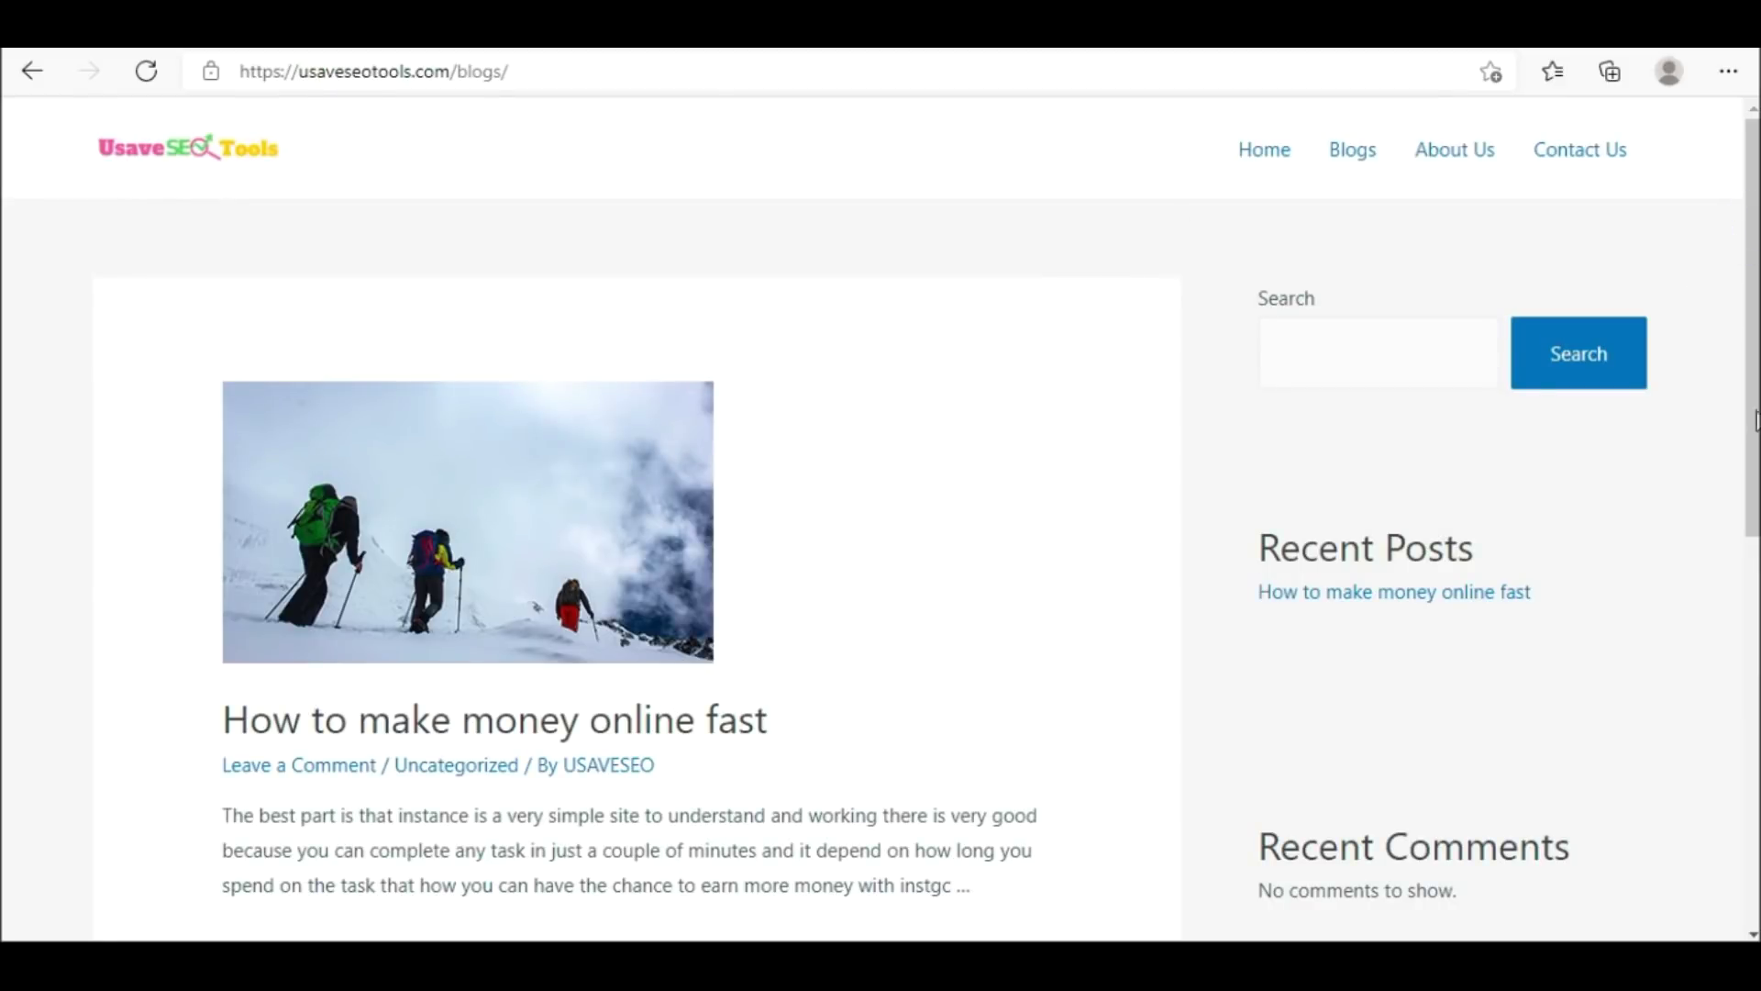
scroll(1754, 413, "down", 4)
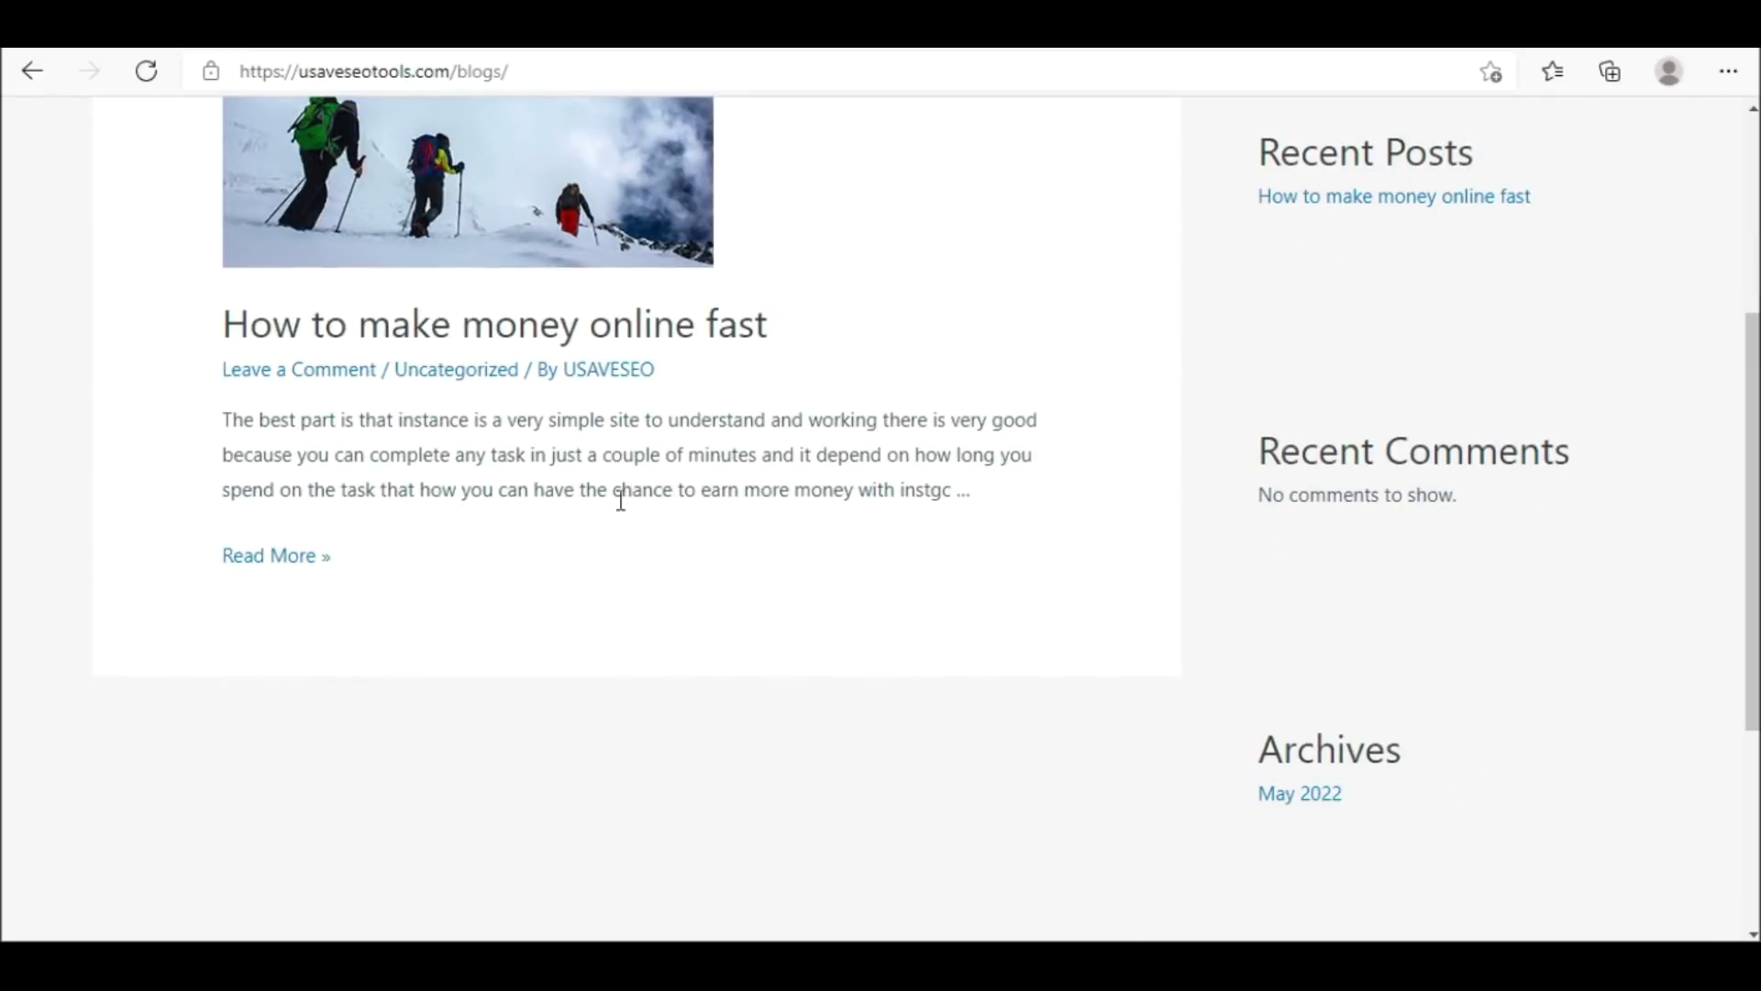
left_click(290, 558)
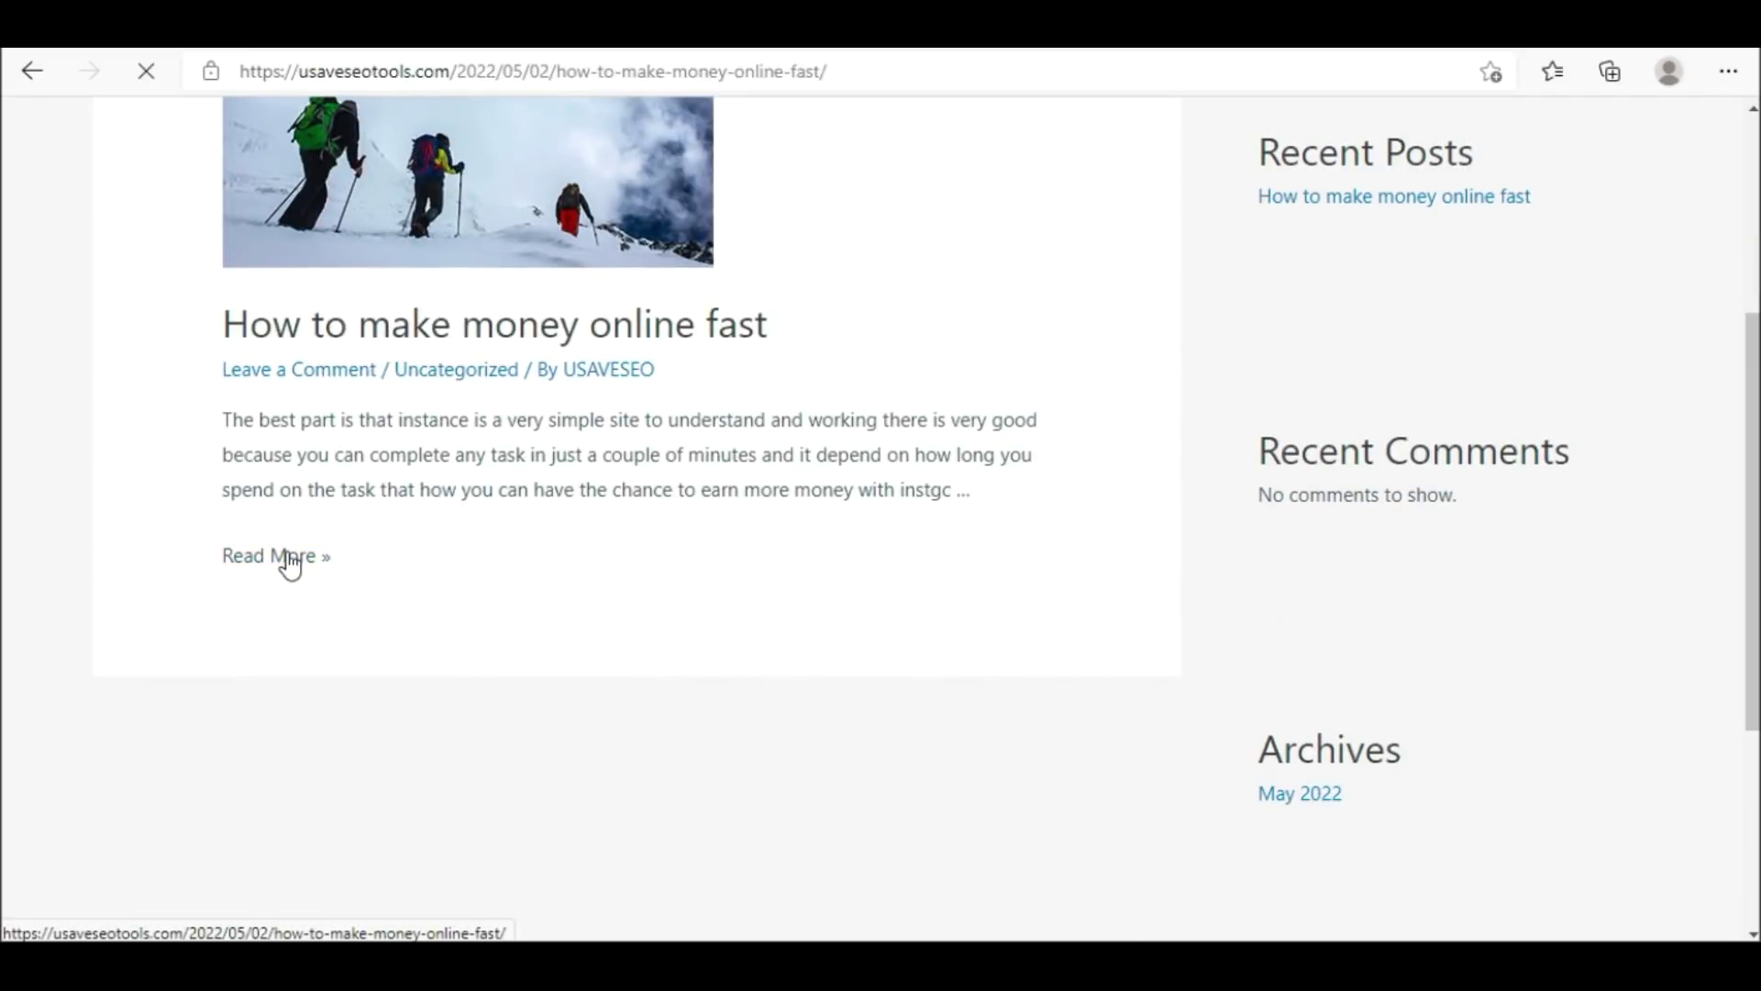
Scroll through the live post down to its comment box and back to the top.
left_click_drag(1756, 218, 1663, 515)
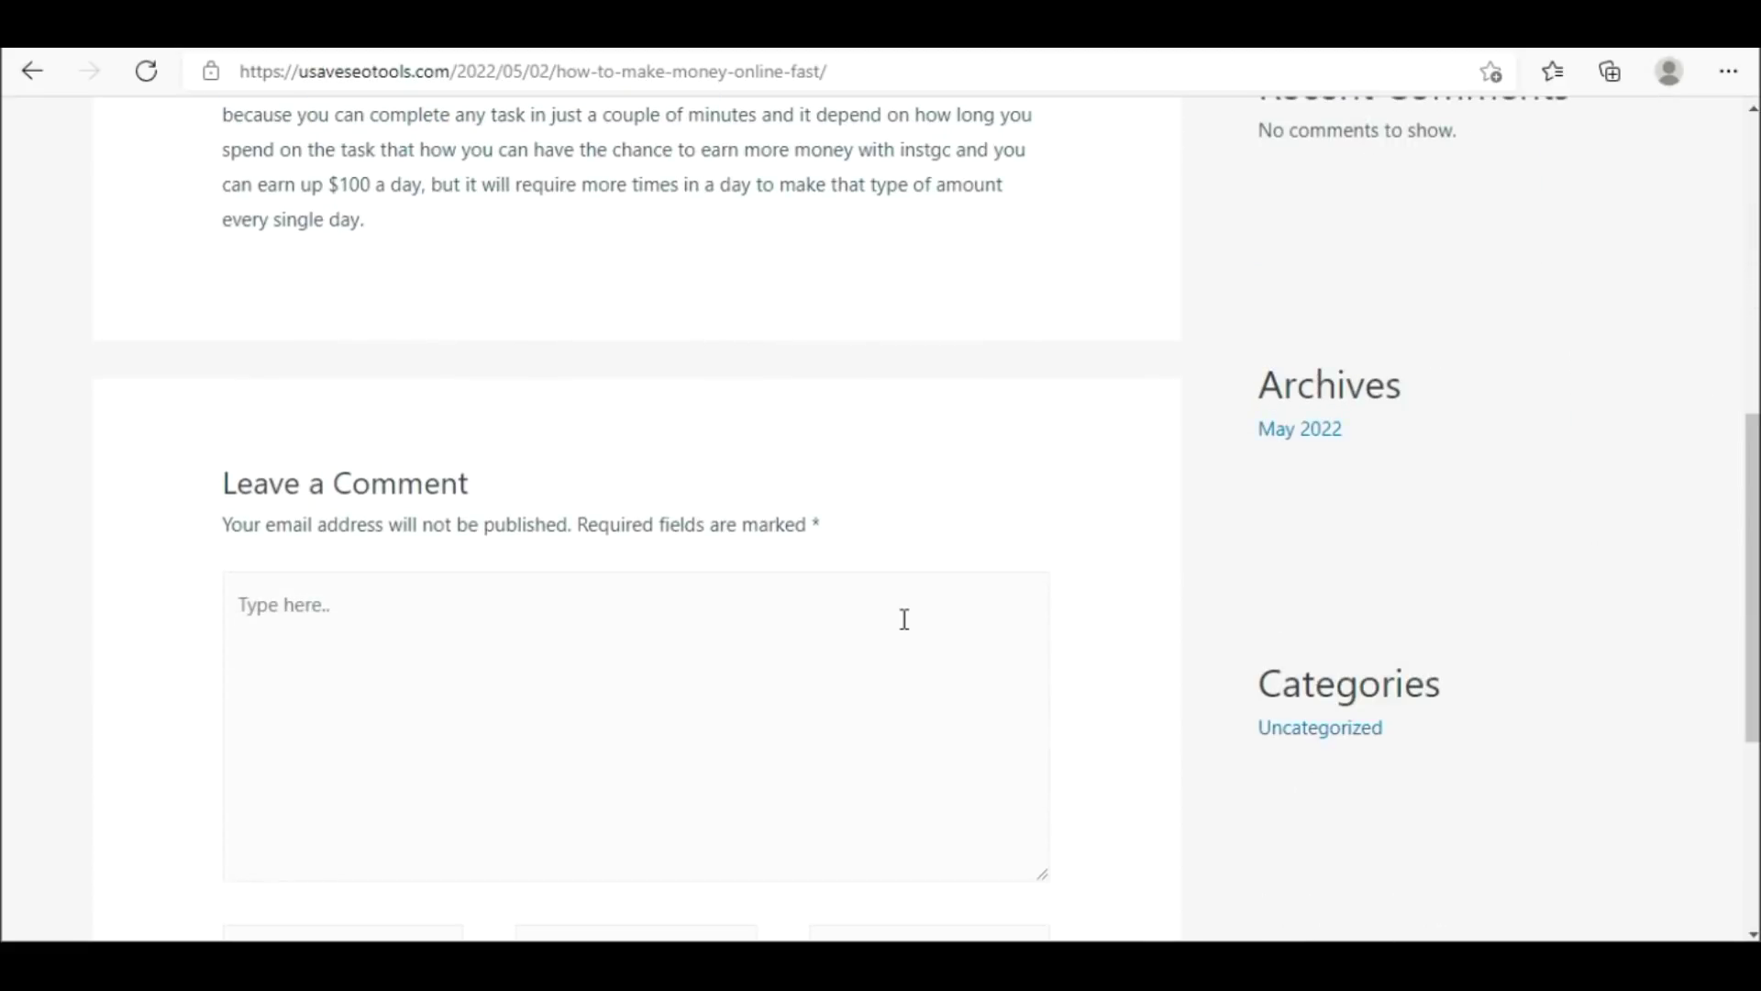
left_click(424, 626)
left_click_drag(1749, 495, 1710, 708)
key("Home")
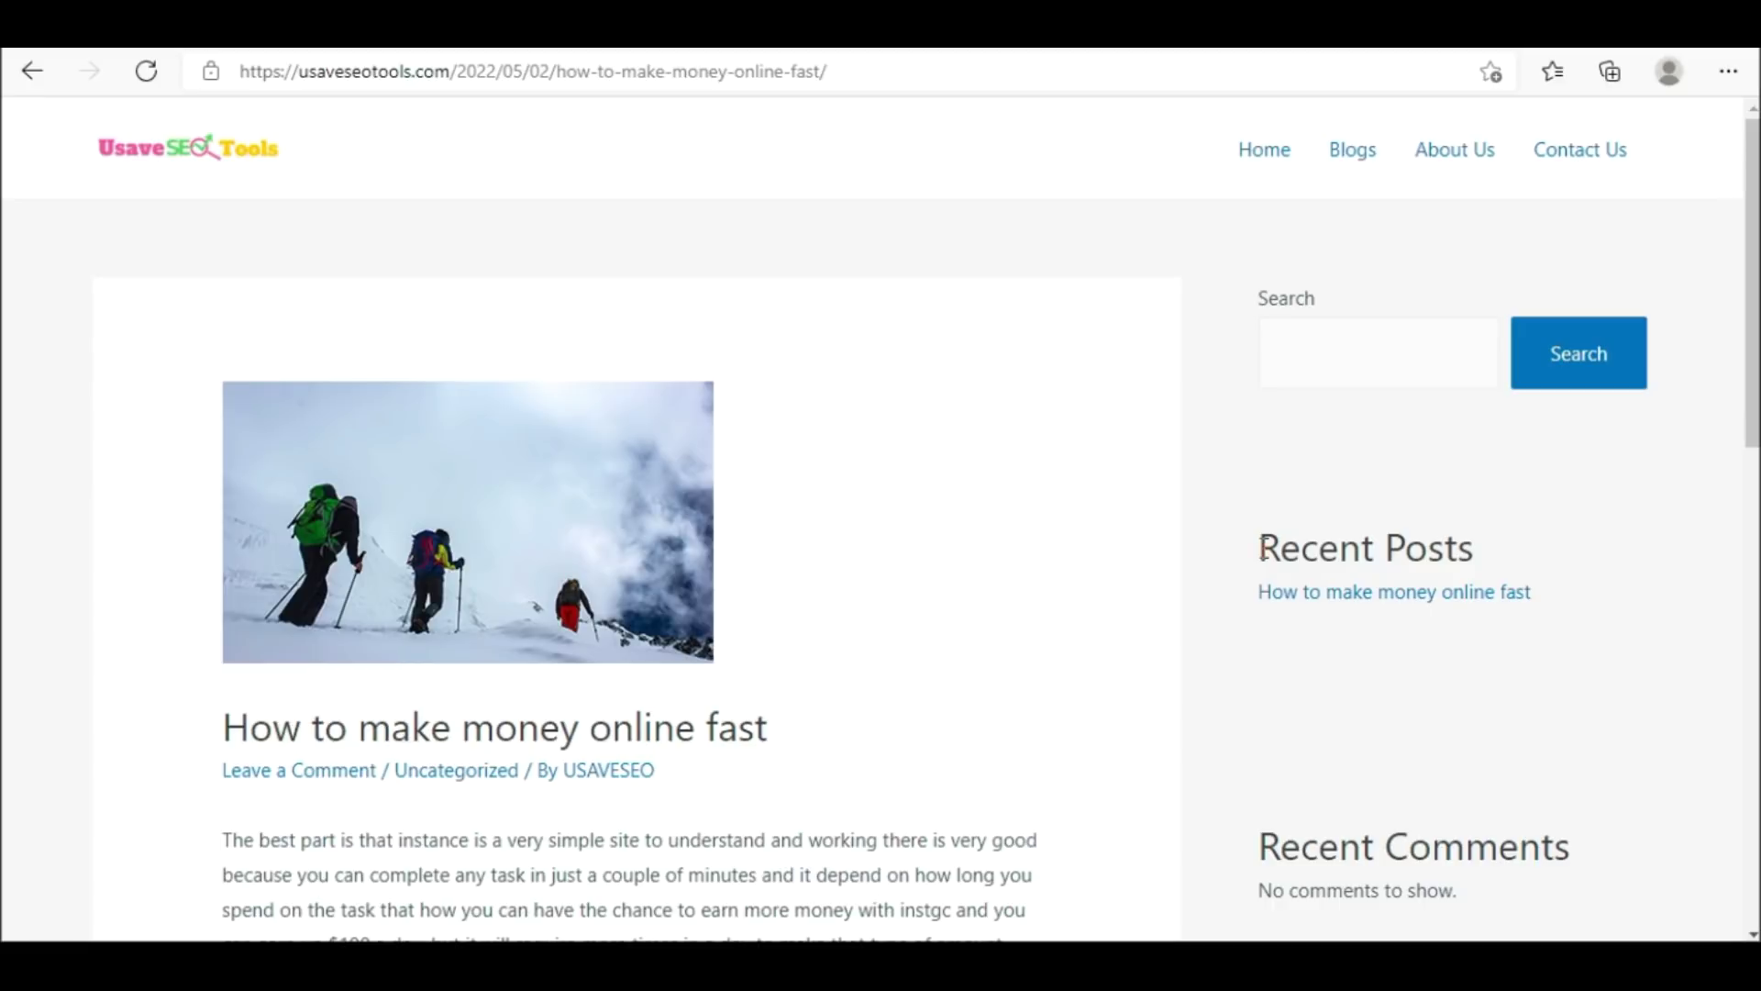
Reload the Home page, then check the Blogs, About Us and Contact Us pages.
left_click(1249, 154)
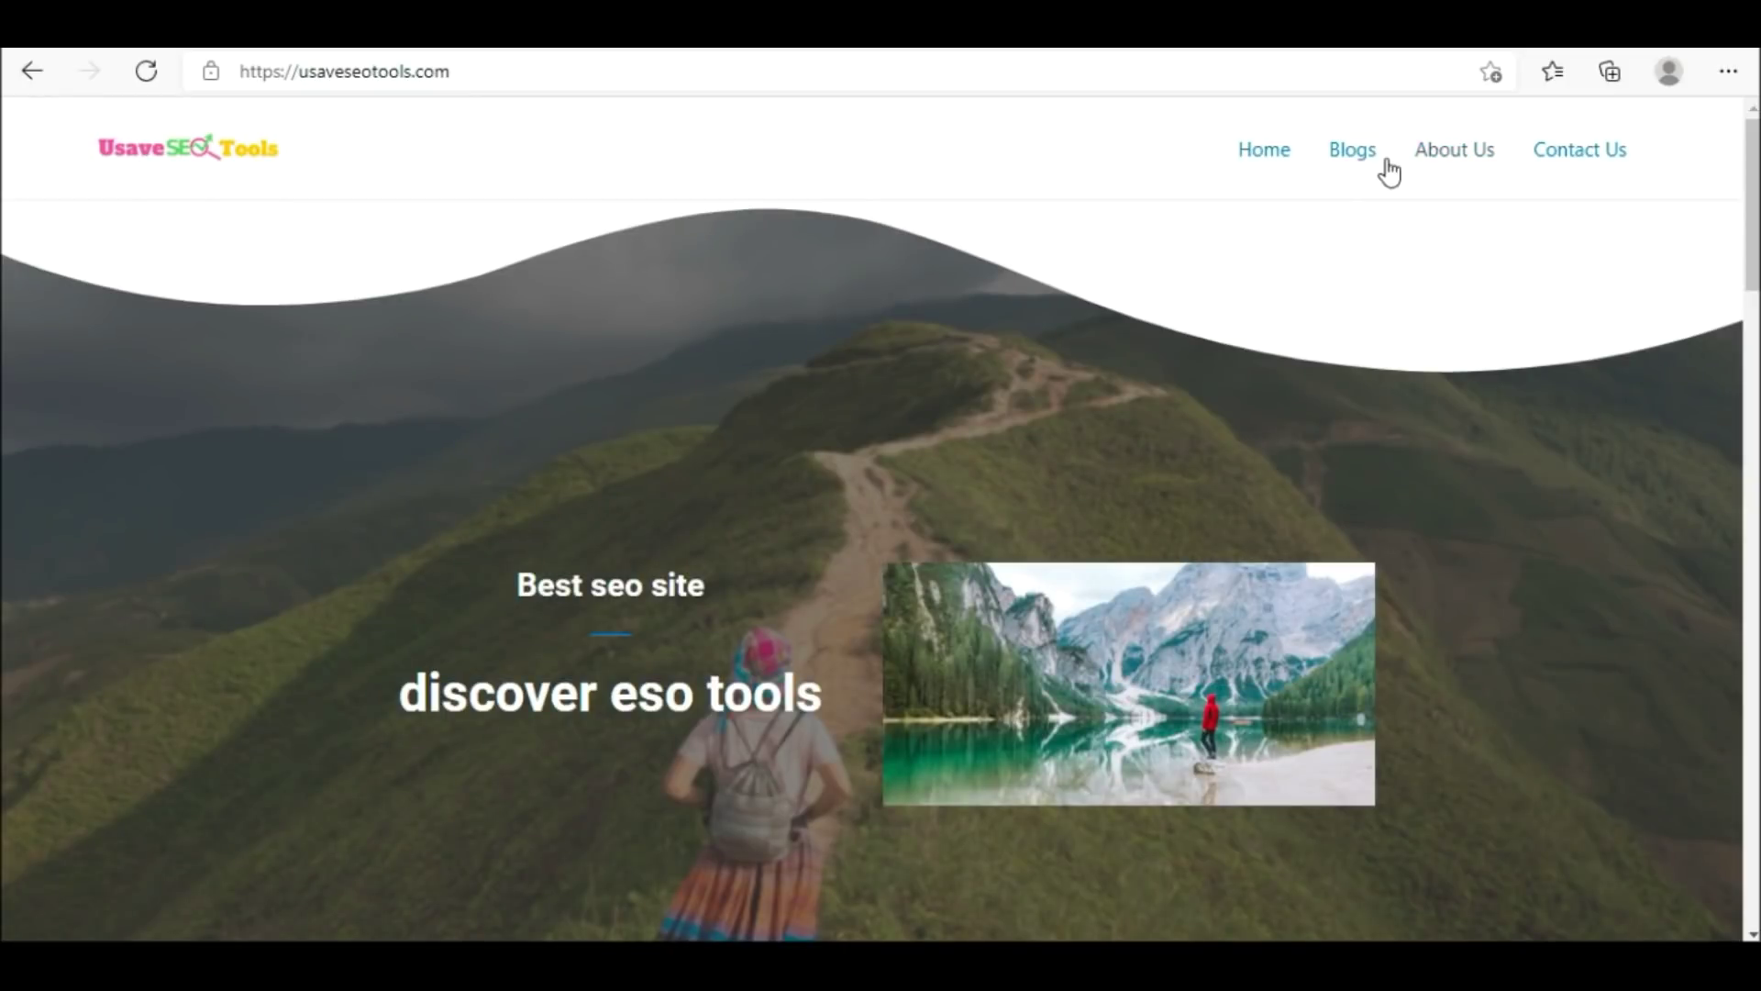
left_click(1291, 163)
left_click(1358, 160)
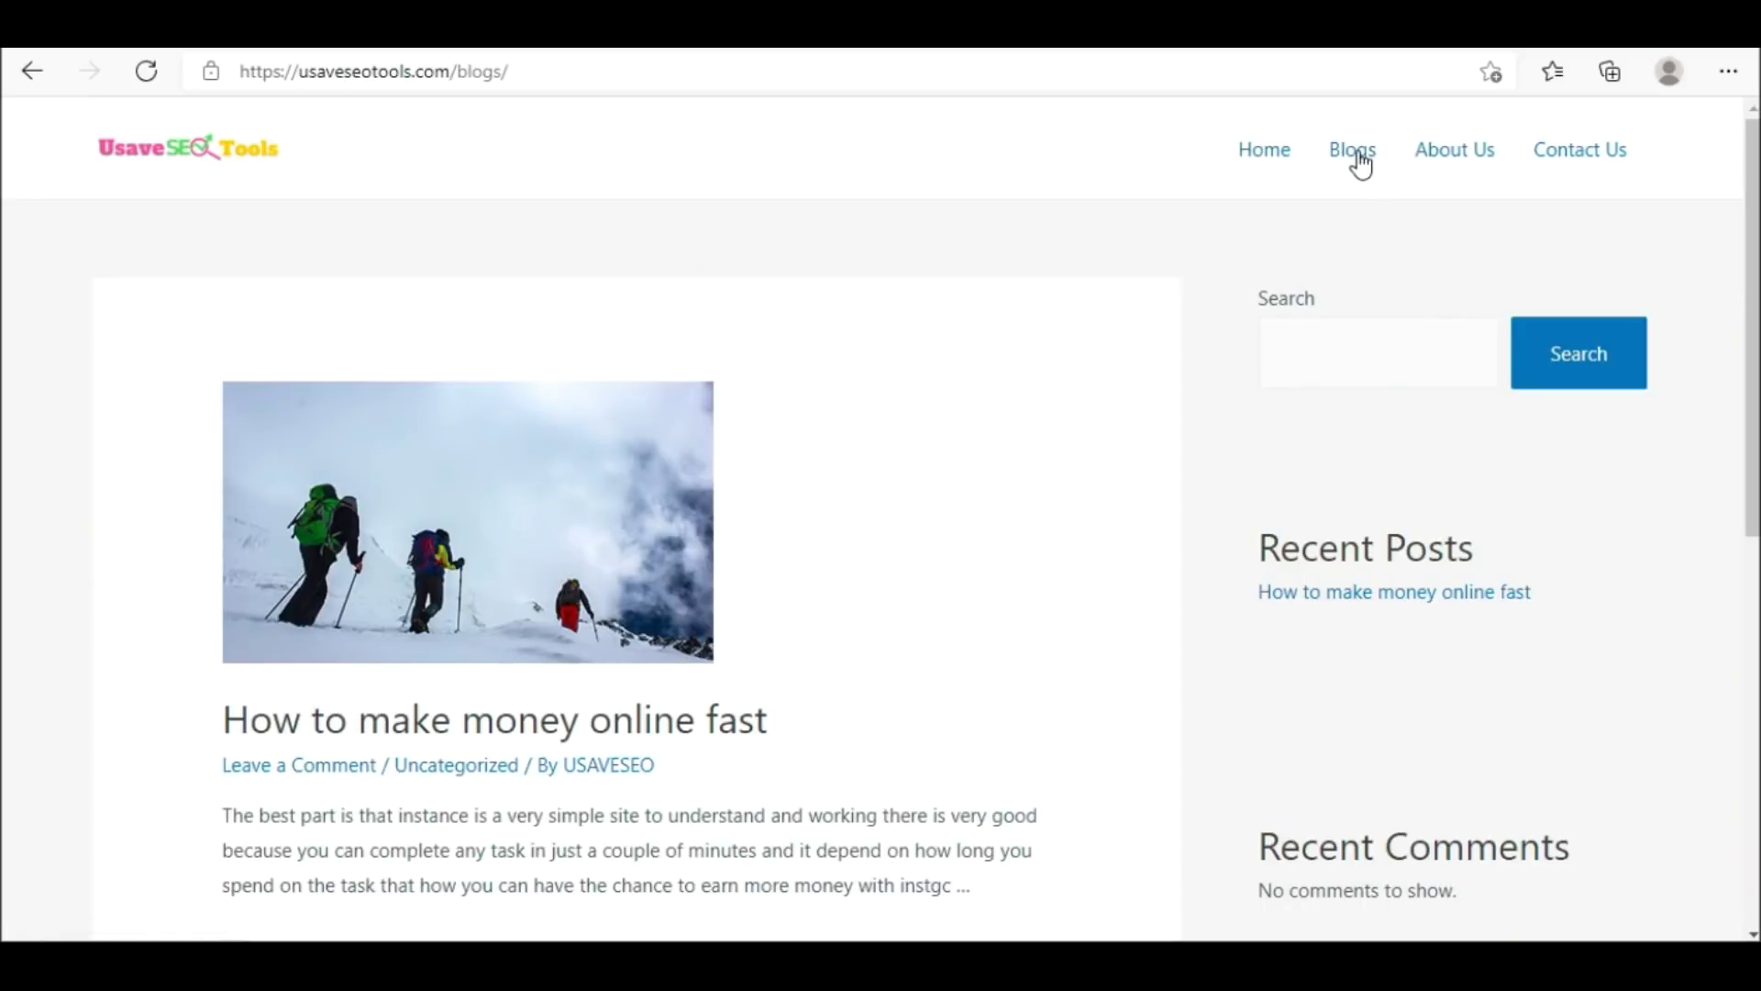
left_click(1468, 154)
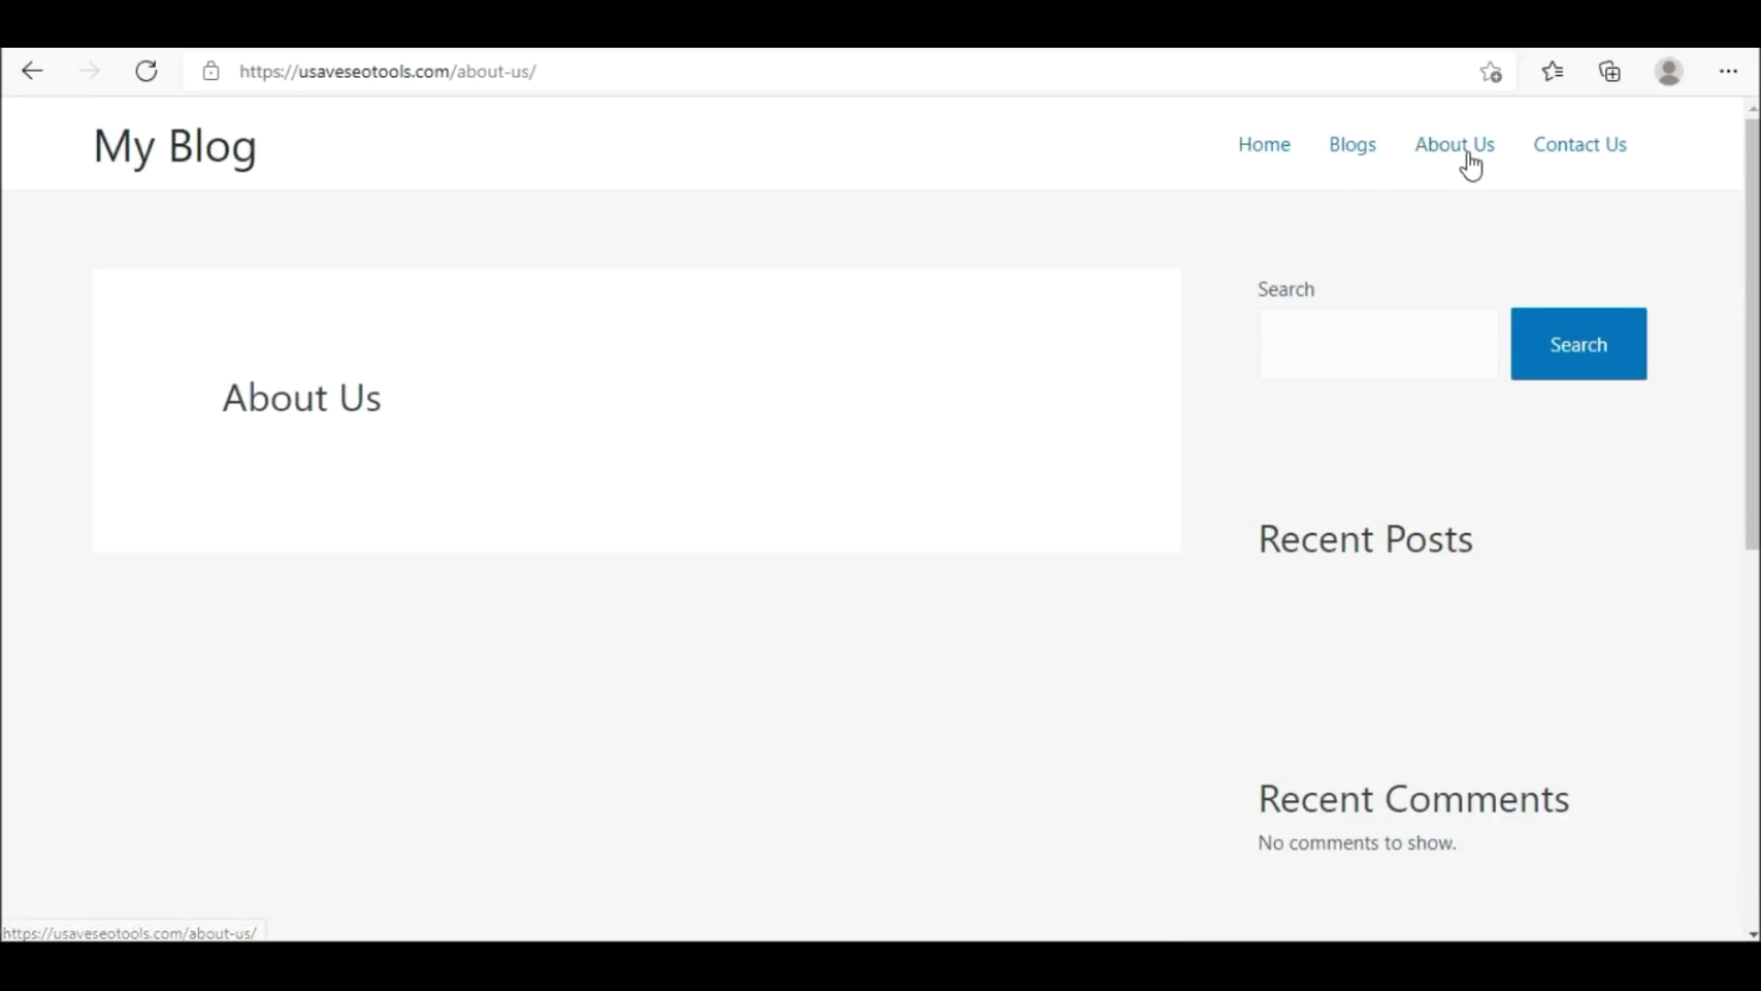
left_click(1584, 162)
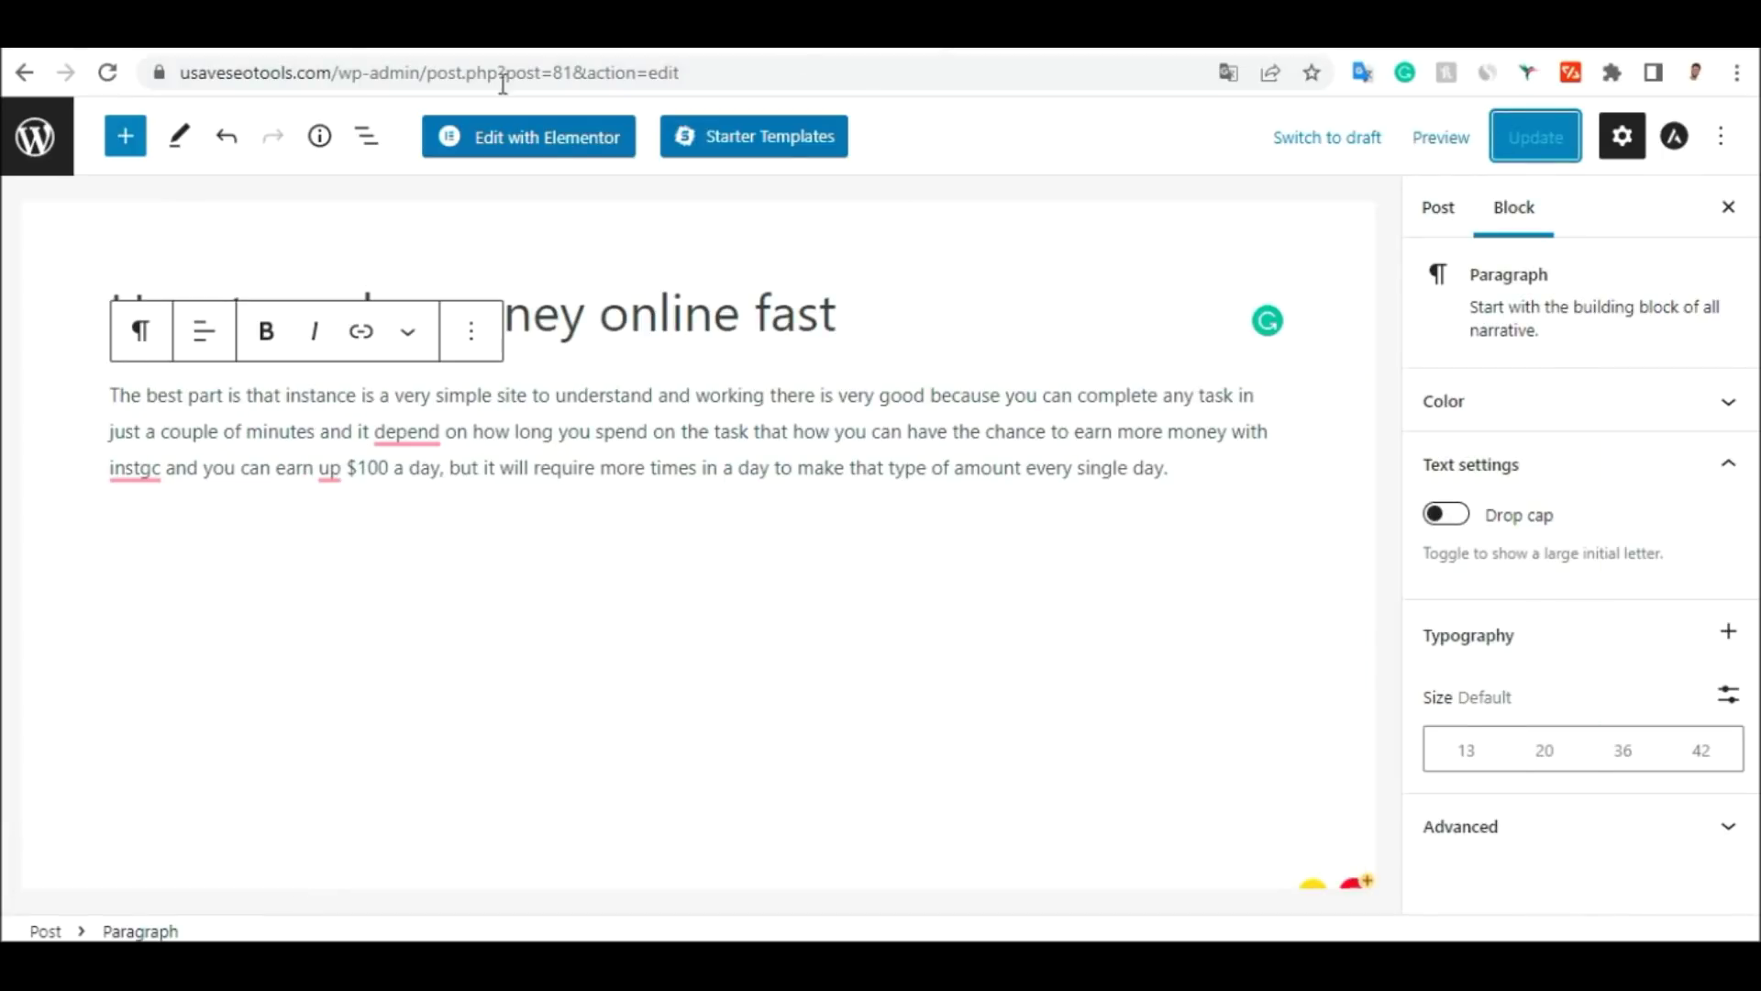
Open the About Us page in the editor from the Pages list.
left_click(32, 137)
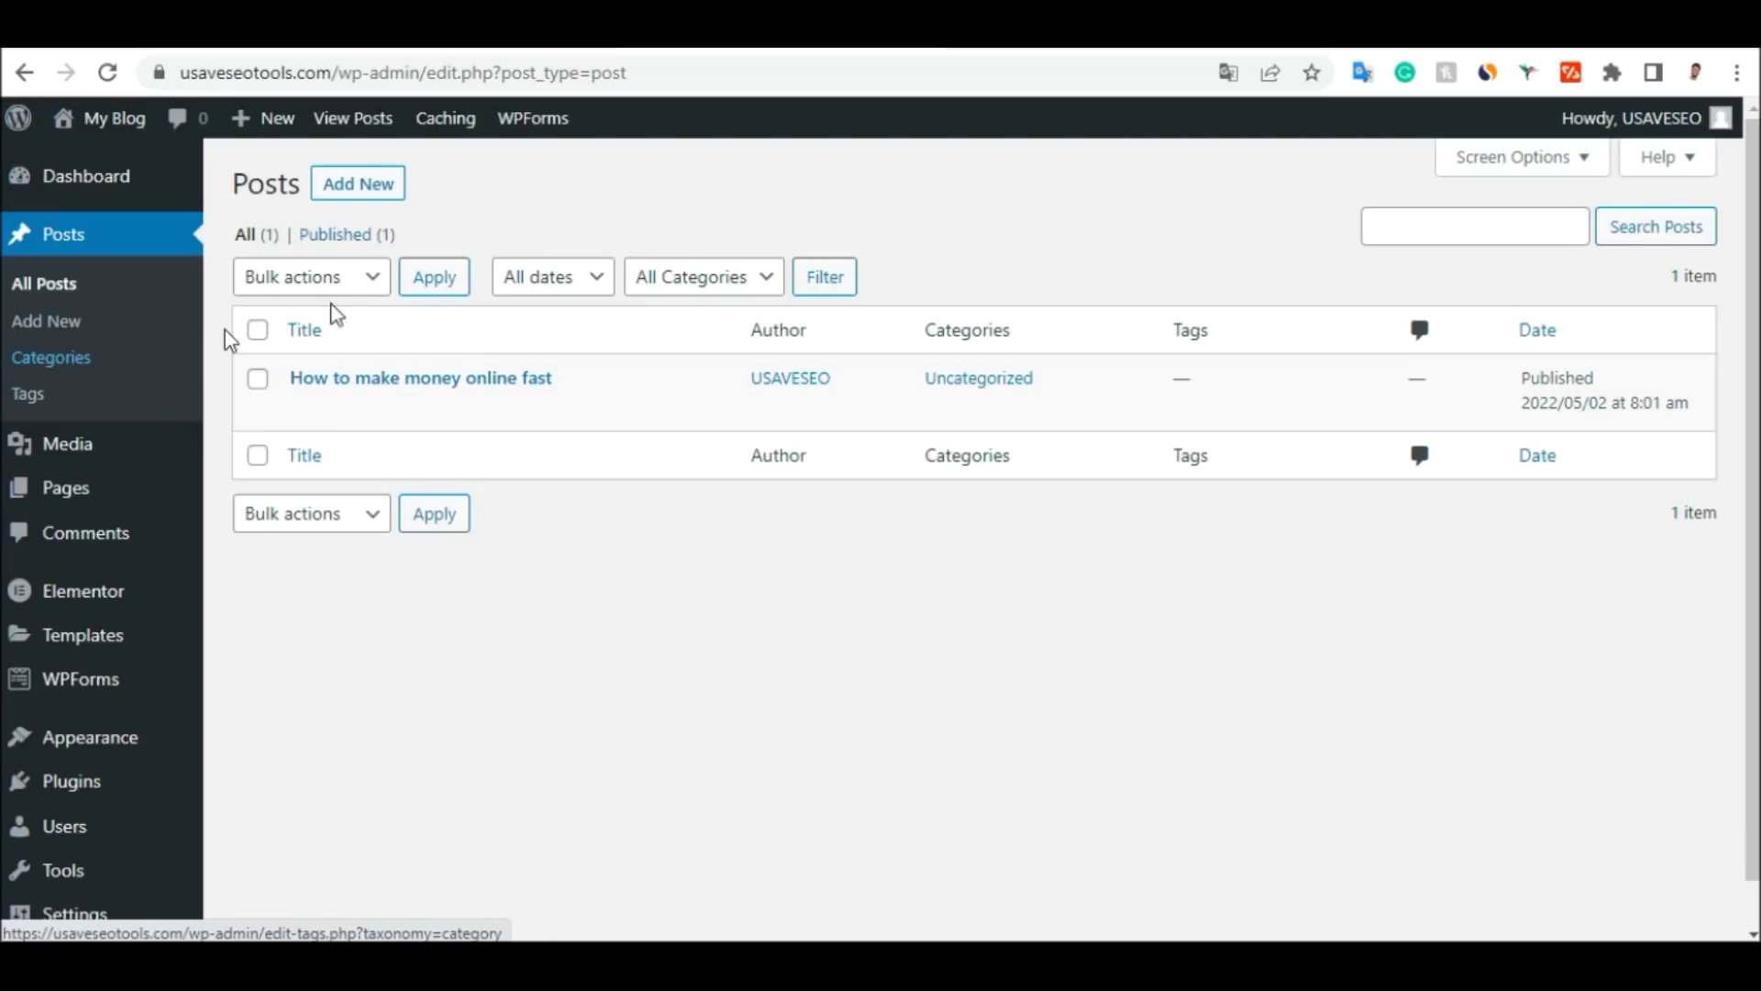
left_click(69, 510)
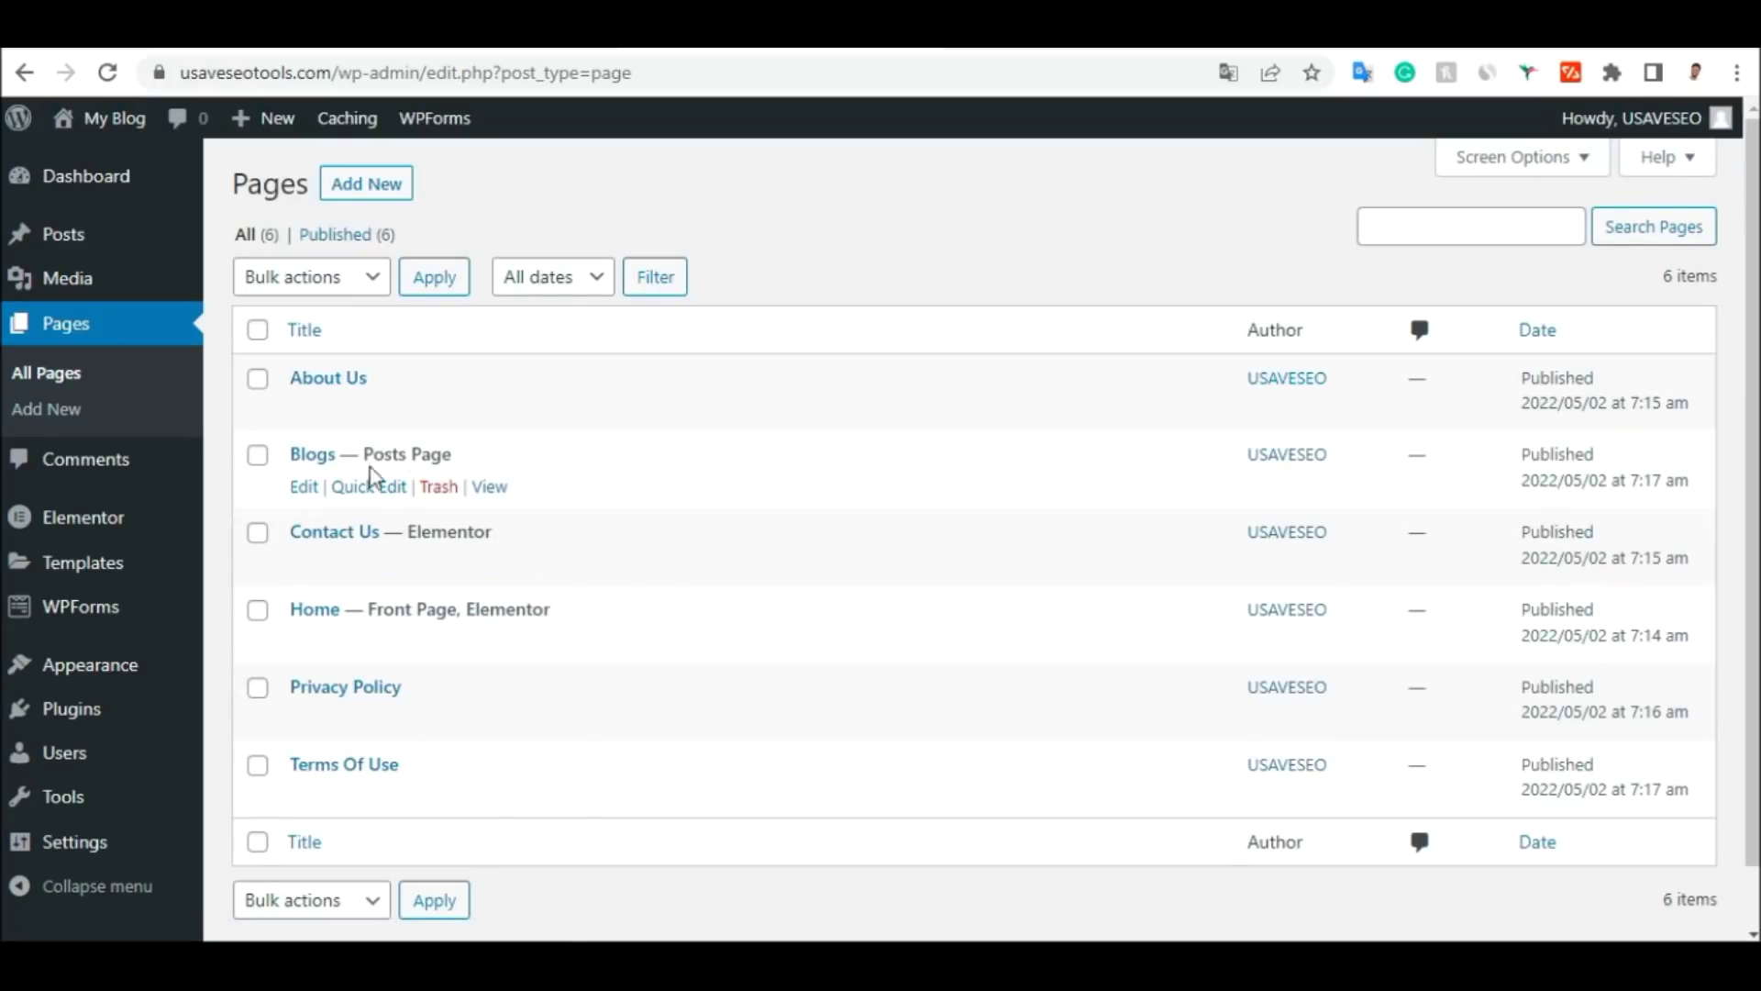
left_click(336, 380)
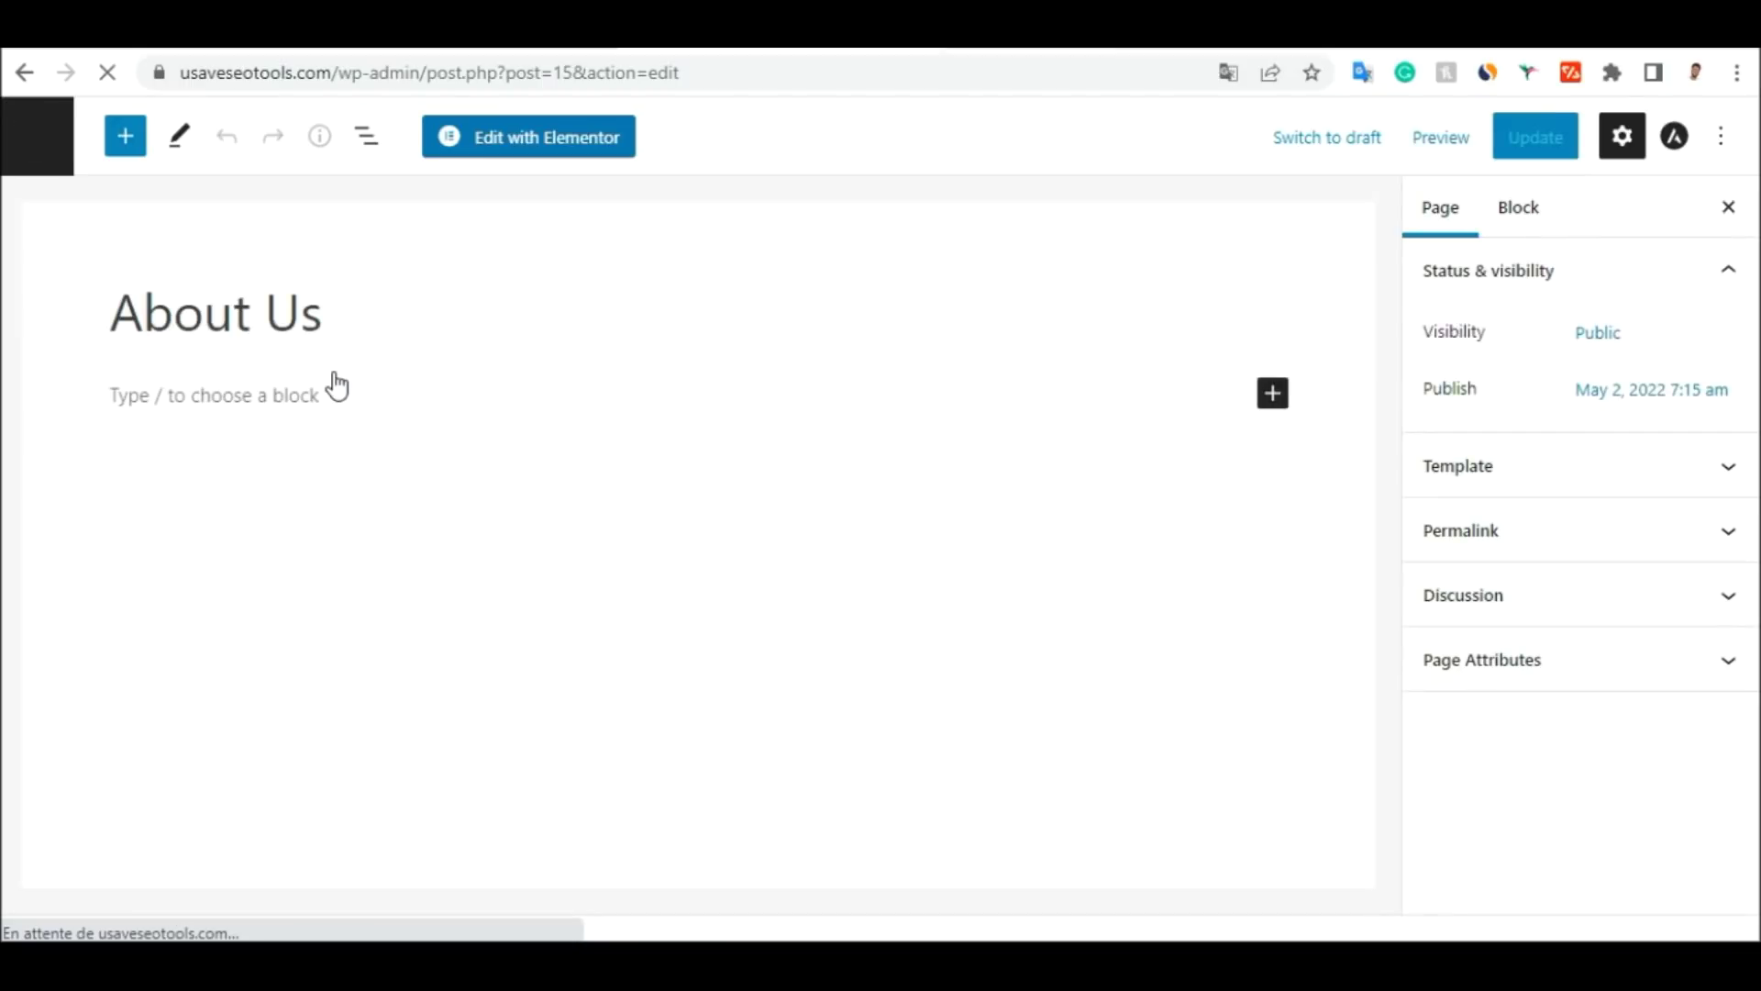
Paste the six-years-working-online paragraph into the empty block and update the page.
left_click(271, 413)
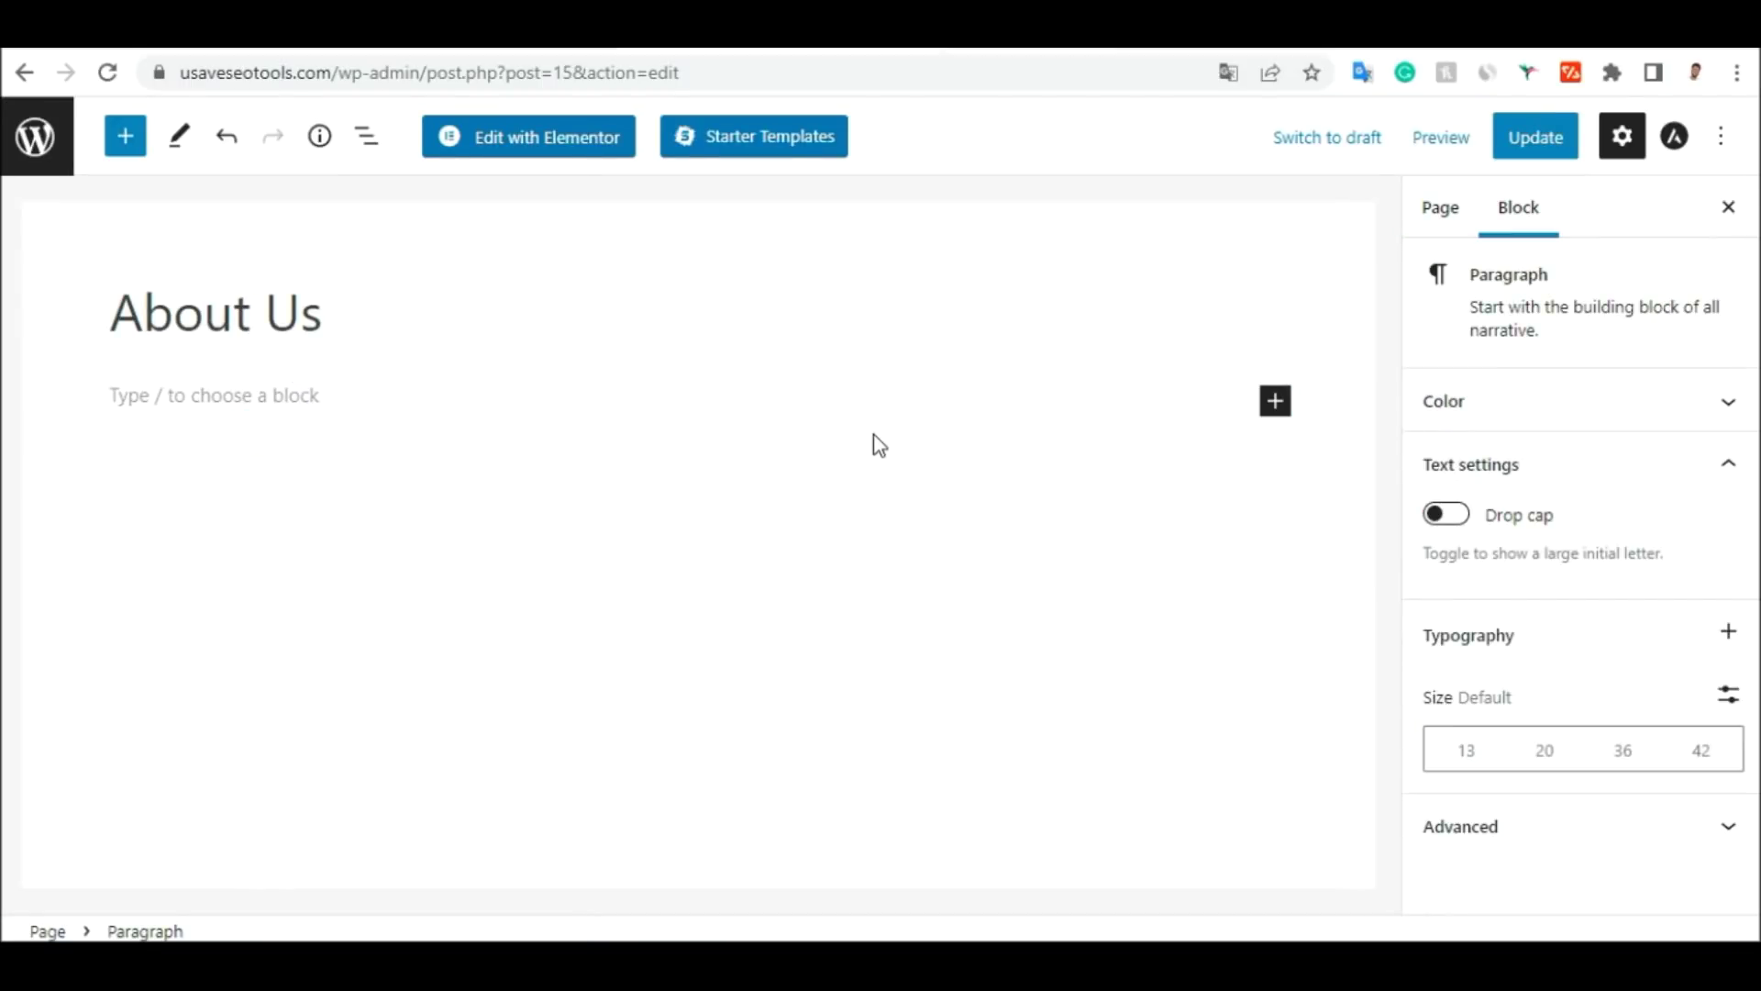
left_click(1626, 908)
left_click(204, 393)
right_click(204, 391)
left_click(288, 594)
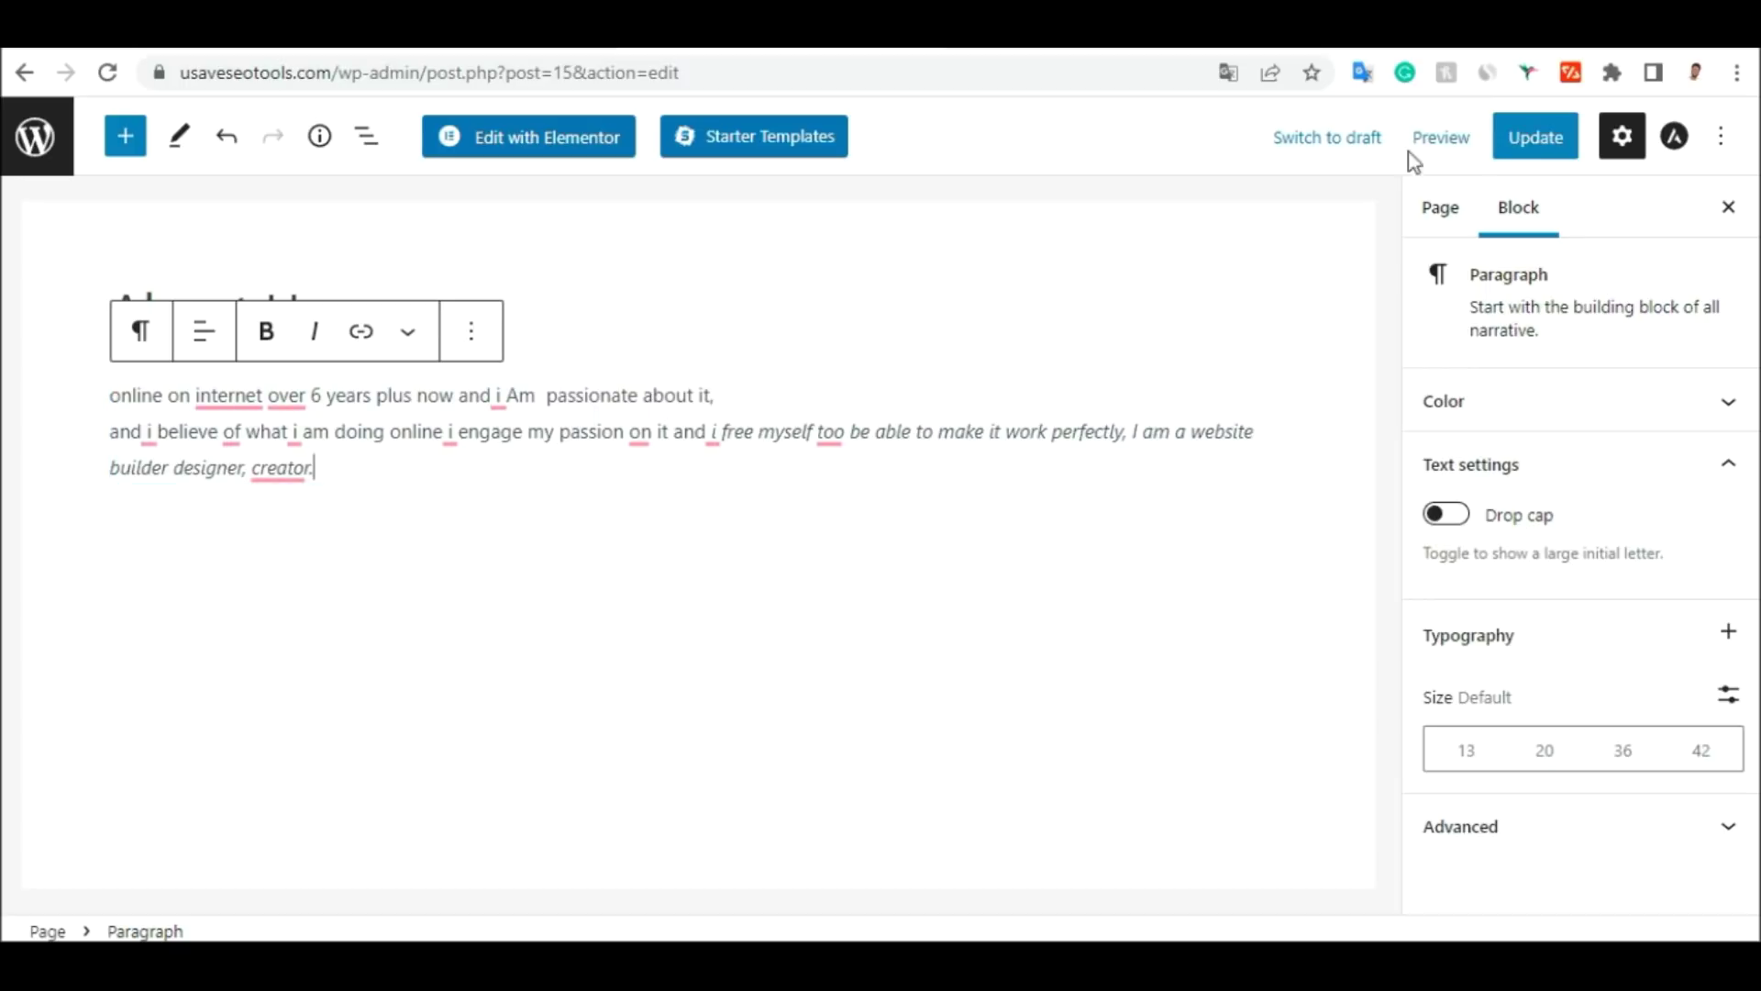
left_click(1525, 140)
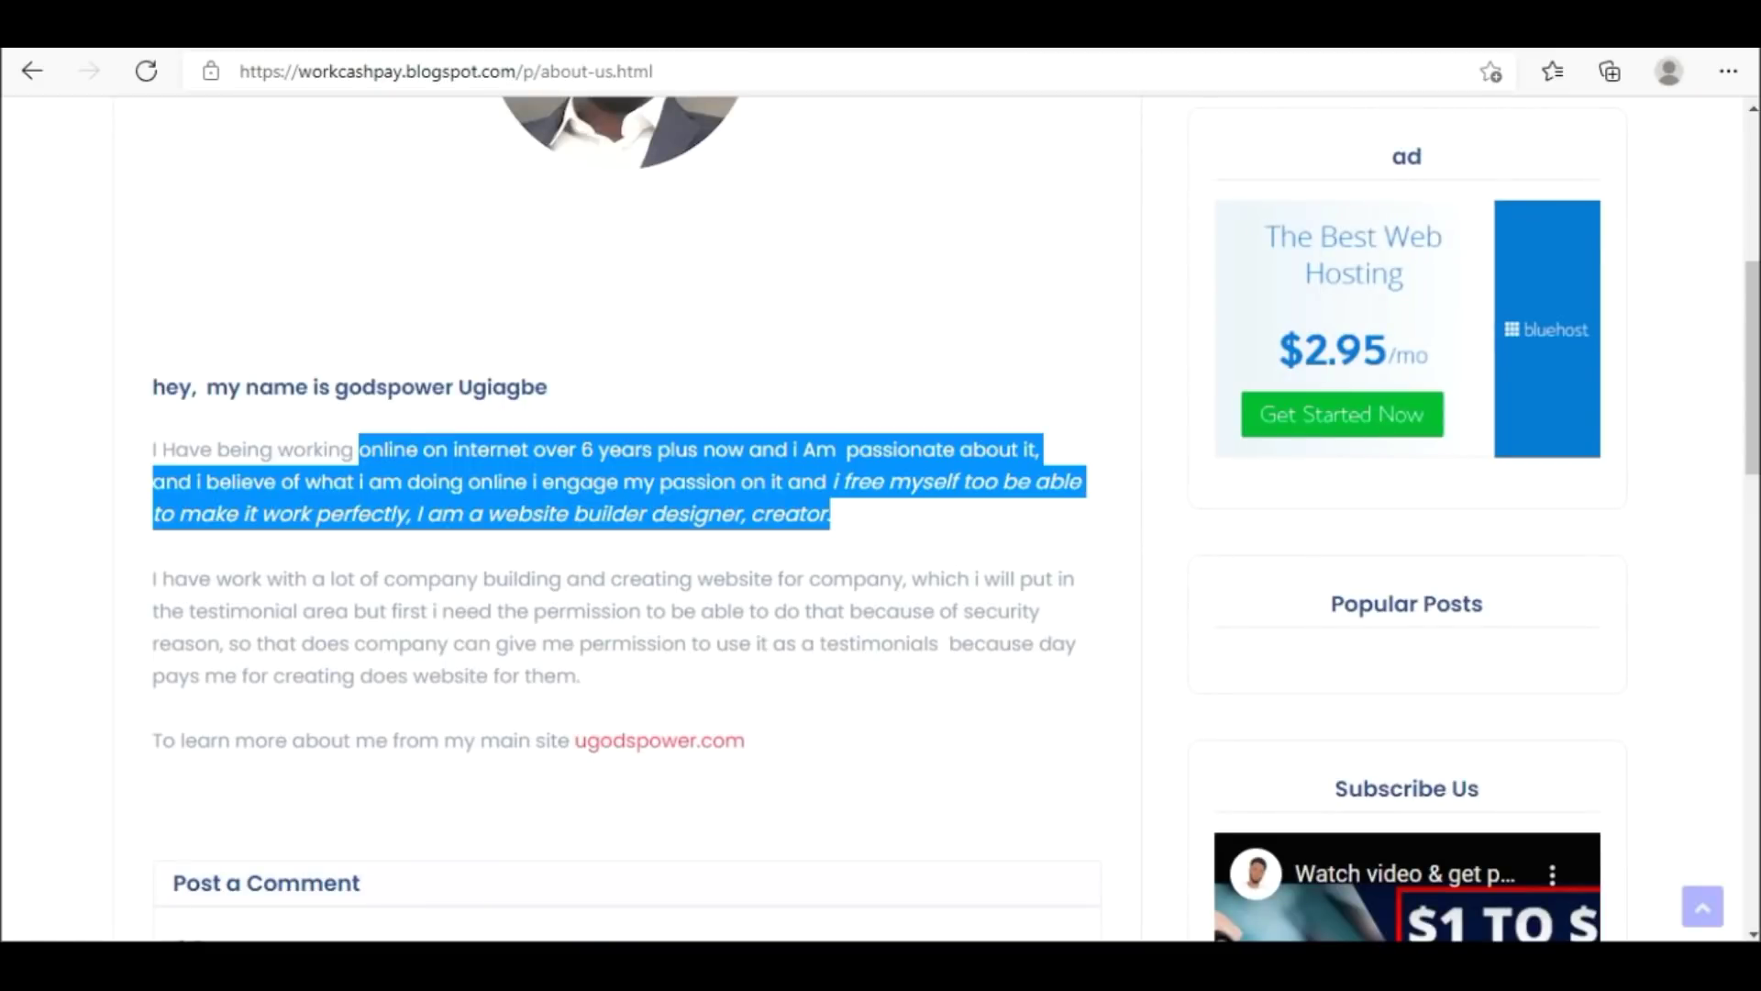
On the live site, reload About Us to show the new paragraph.
key("ctrl+Tab")
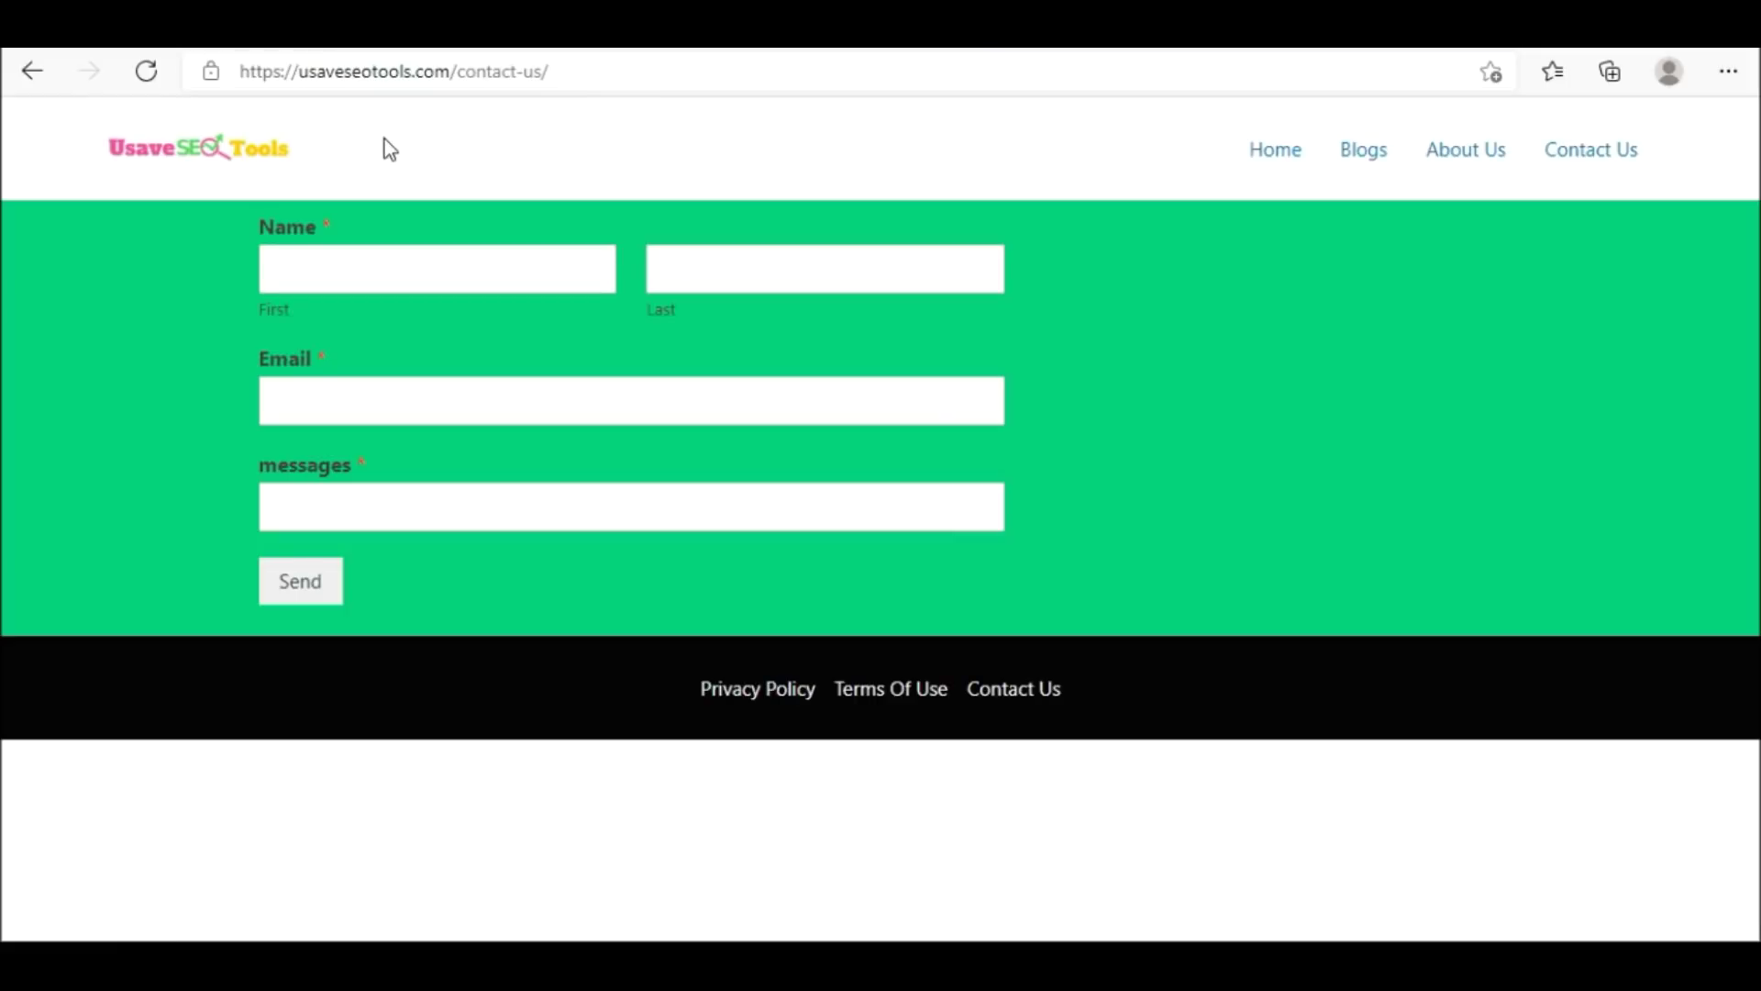
left_click(241, 154)
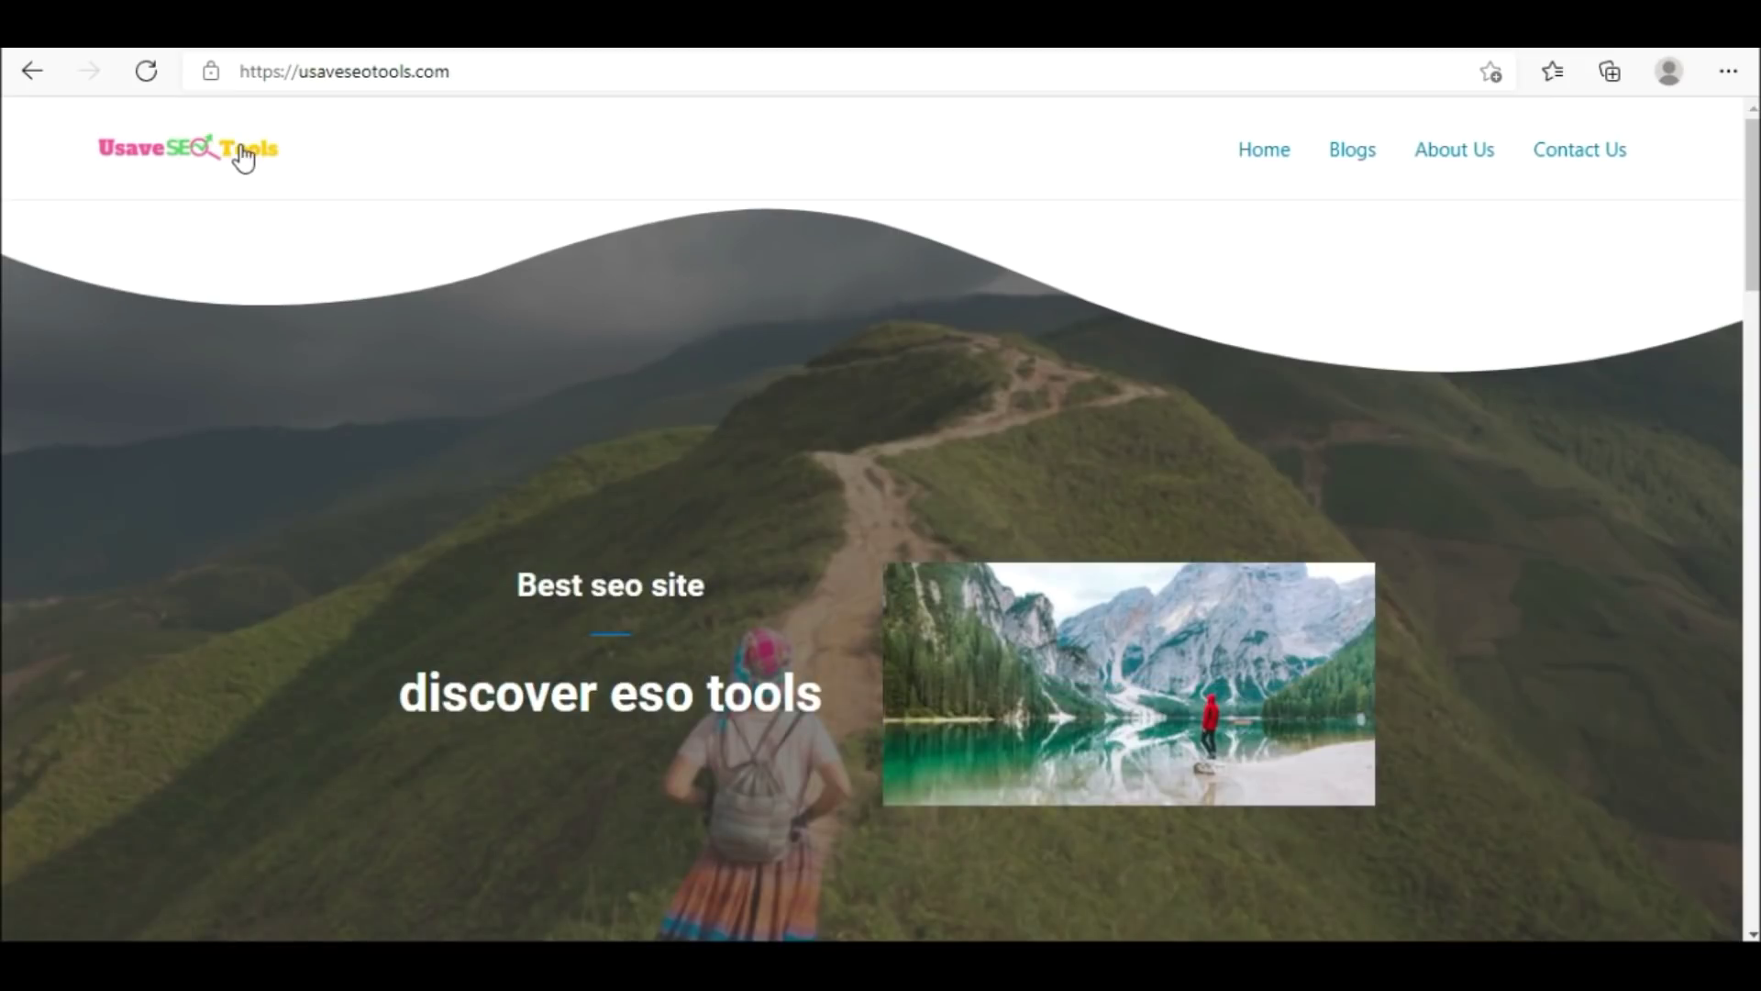
left_click(1587, 162)
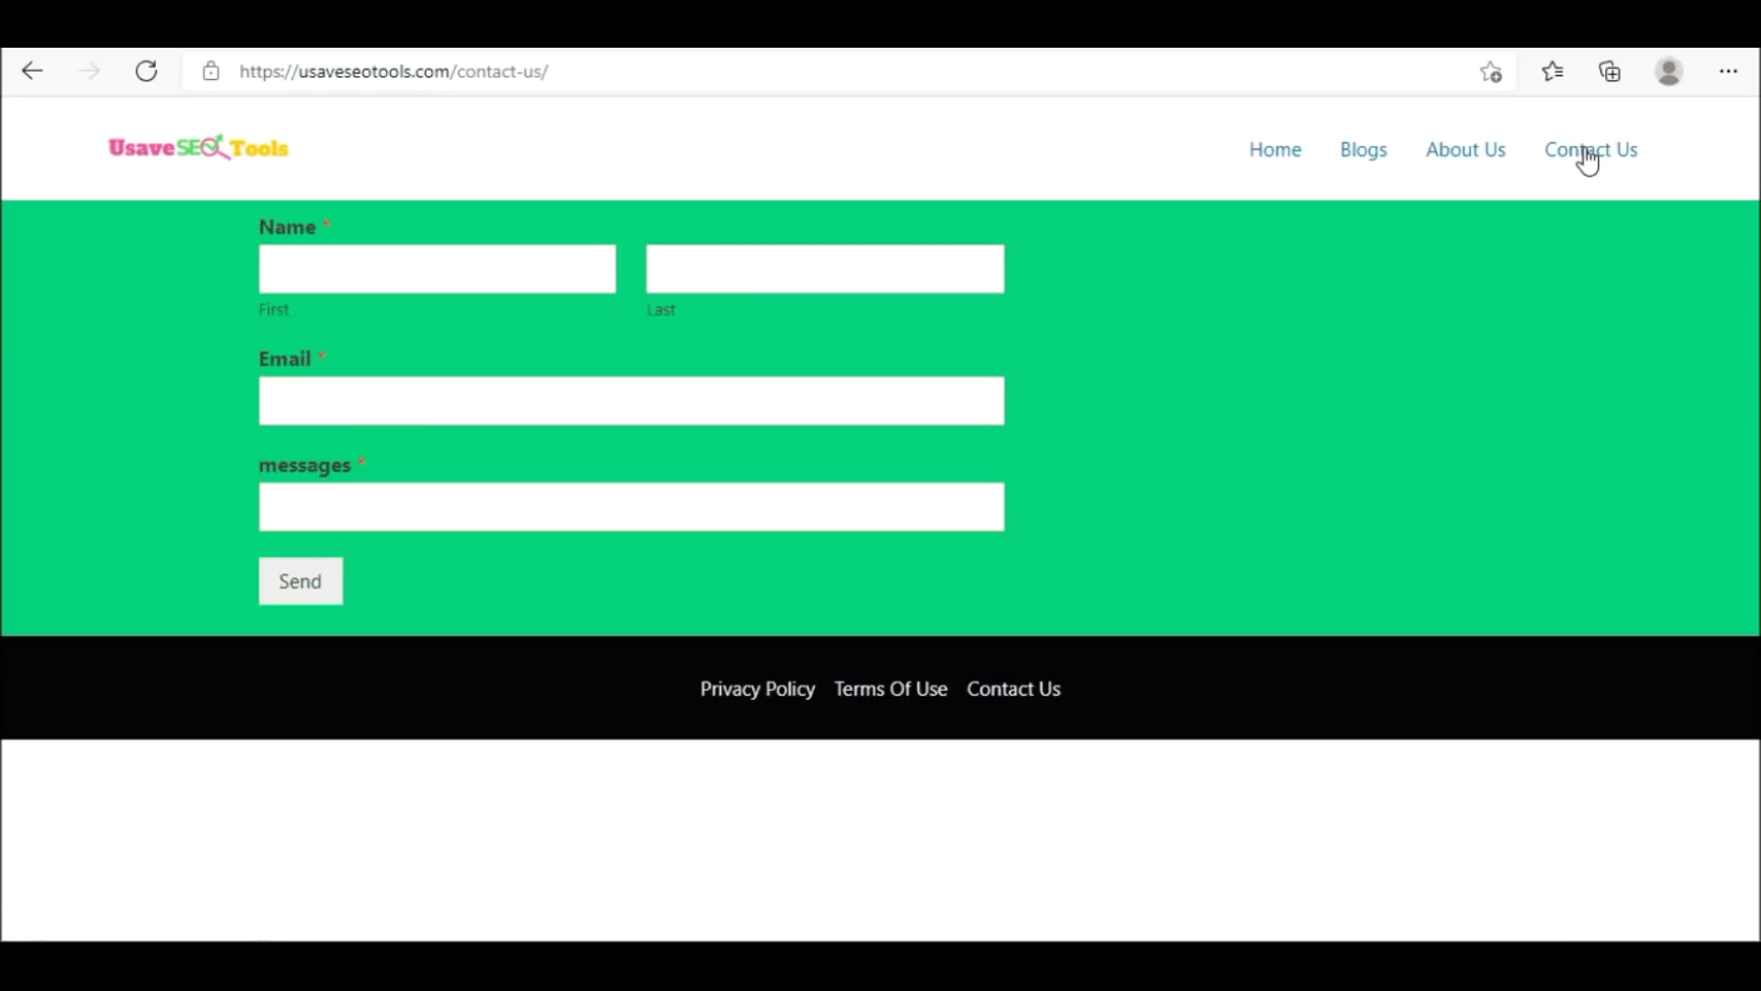
left_click(1490, 160)
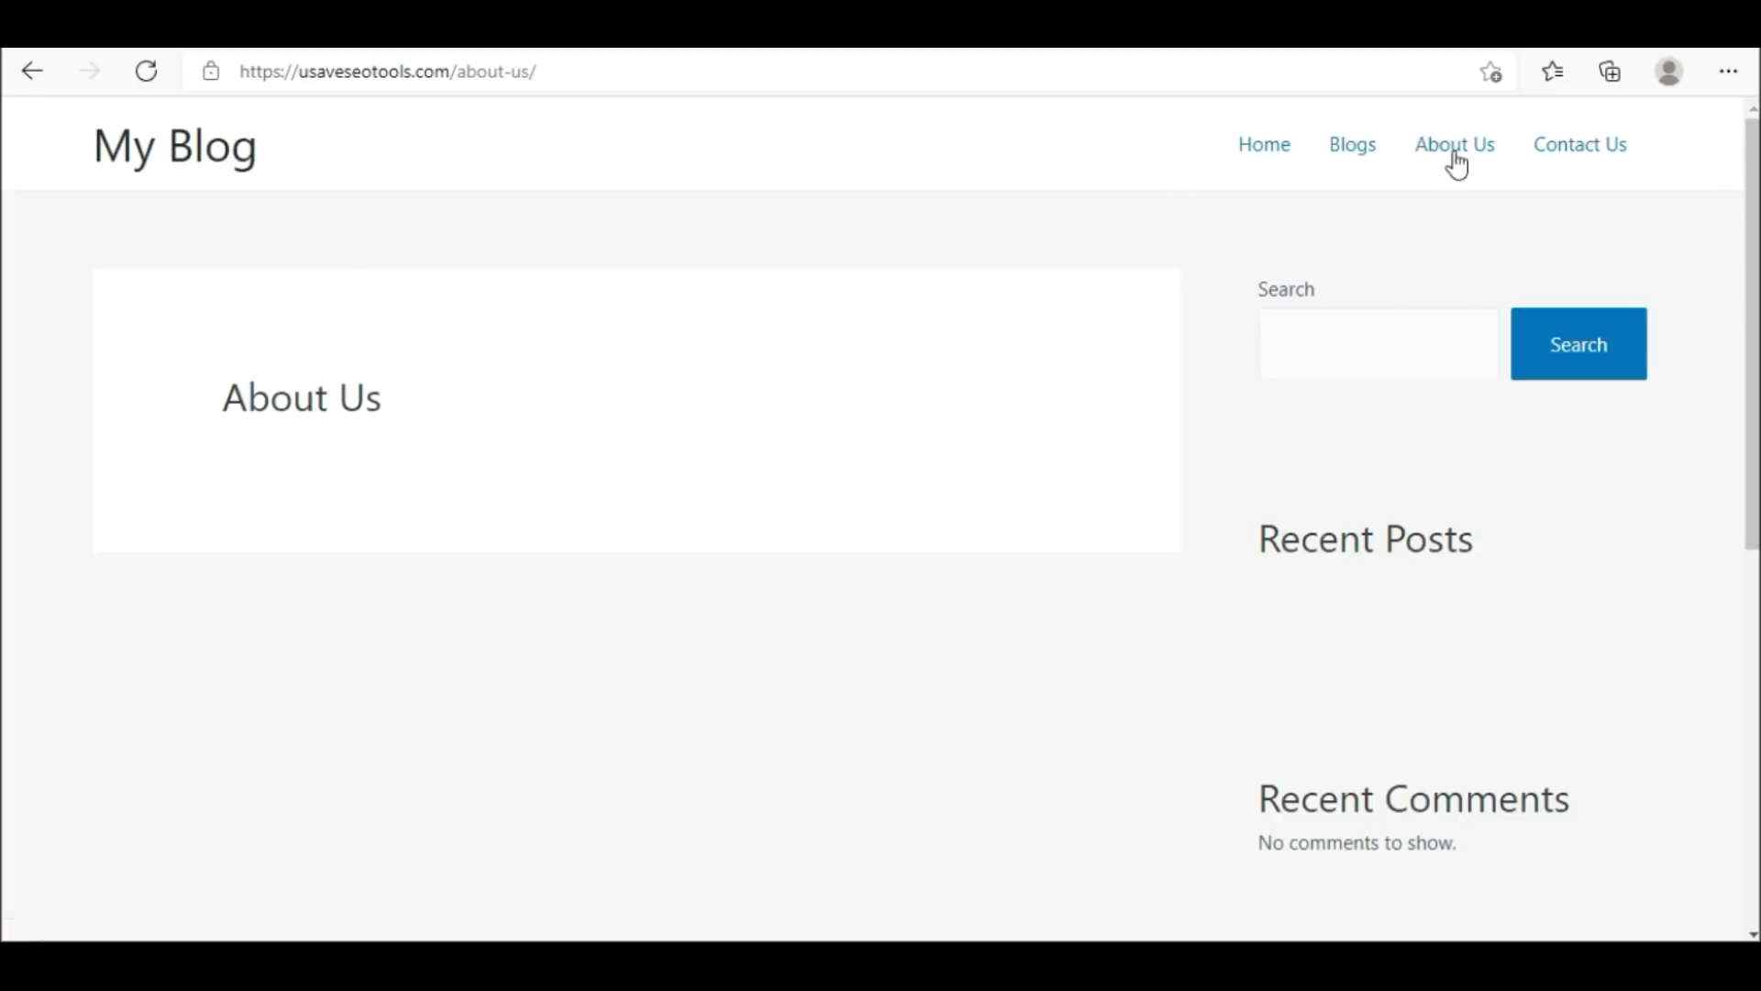
left_click(157, 79)
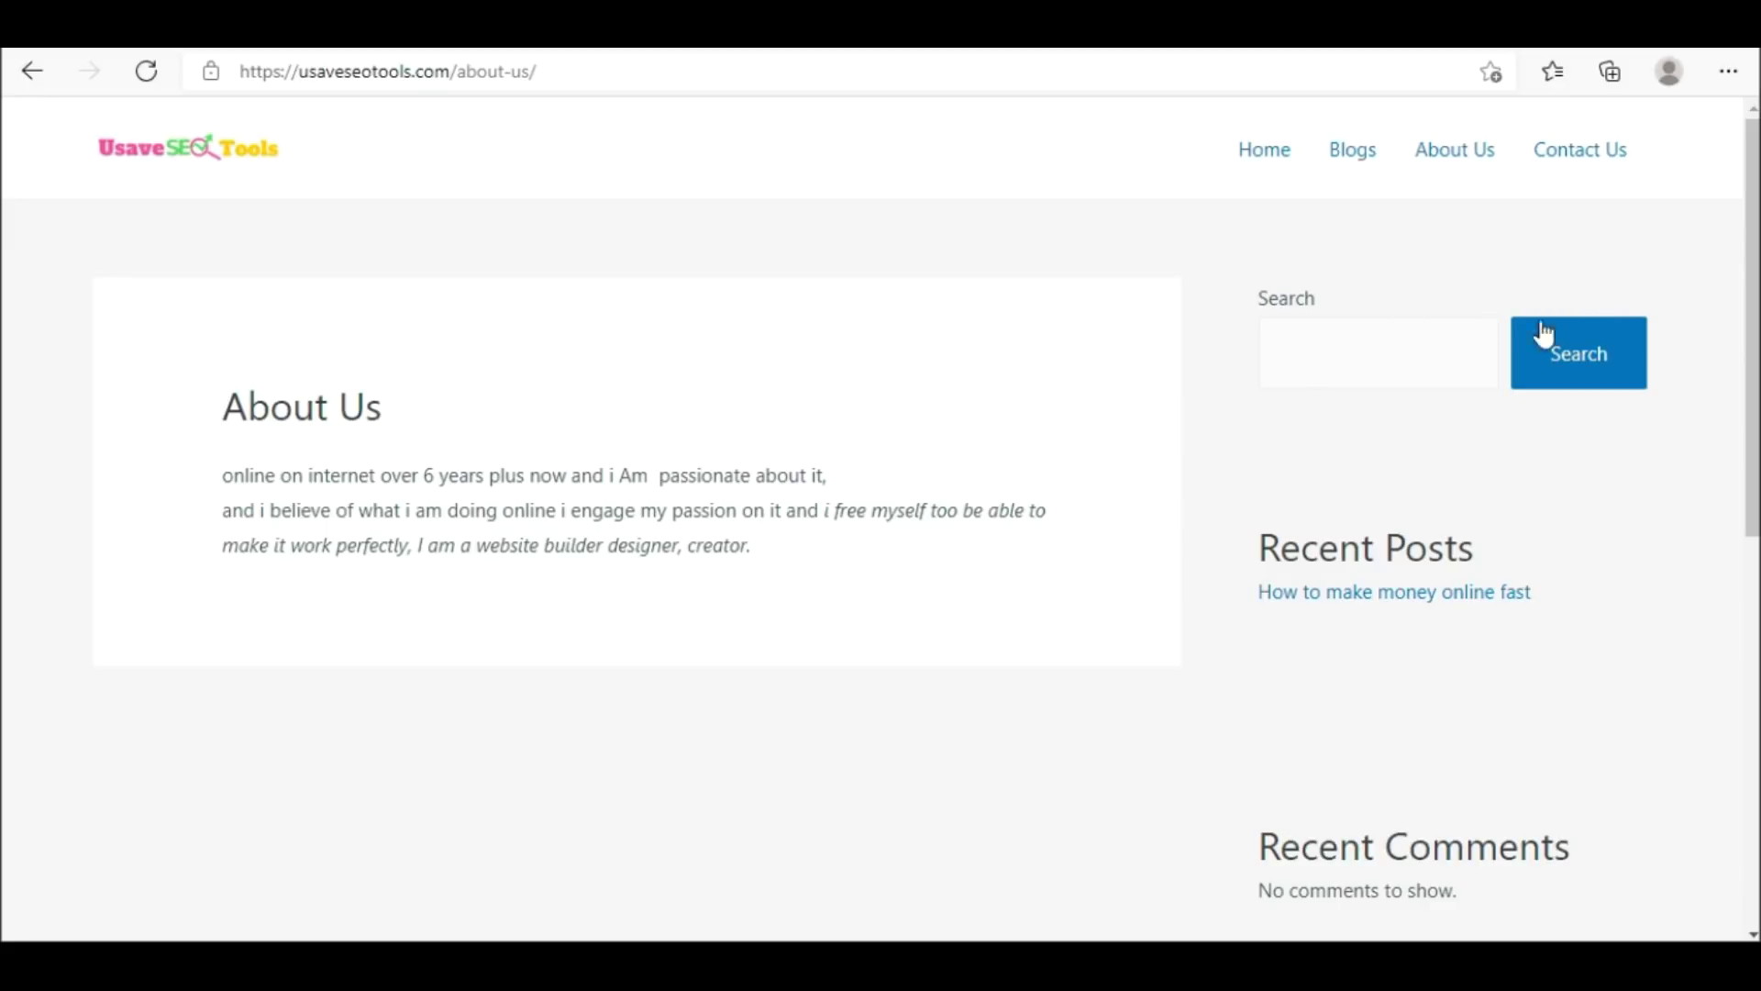
mouse_move(1745, 269)
left_mouse_down()
mouse_move(1722, 468)
mouse_move(1745, 266)
left_mouse_up()
Check that Home, Blogs, About Us and Contact Us all load.
left_click(1264, 157)
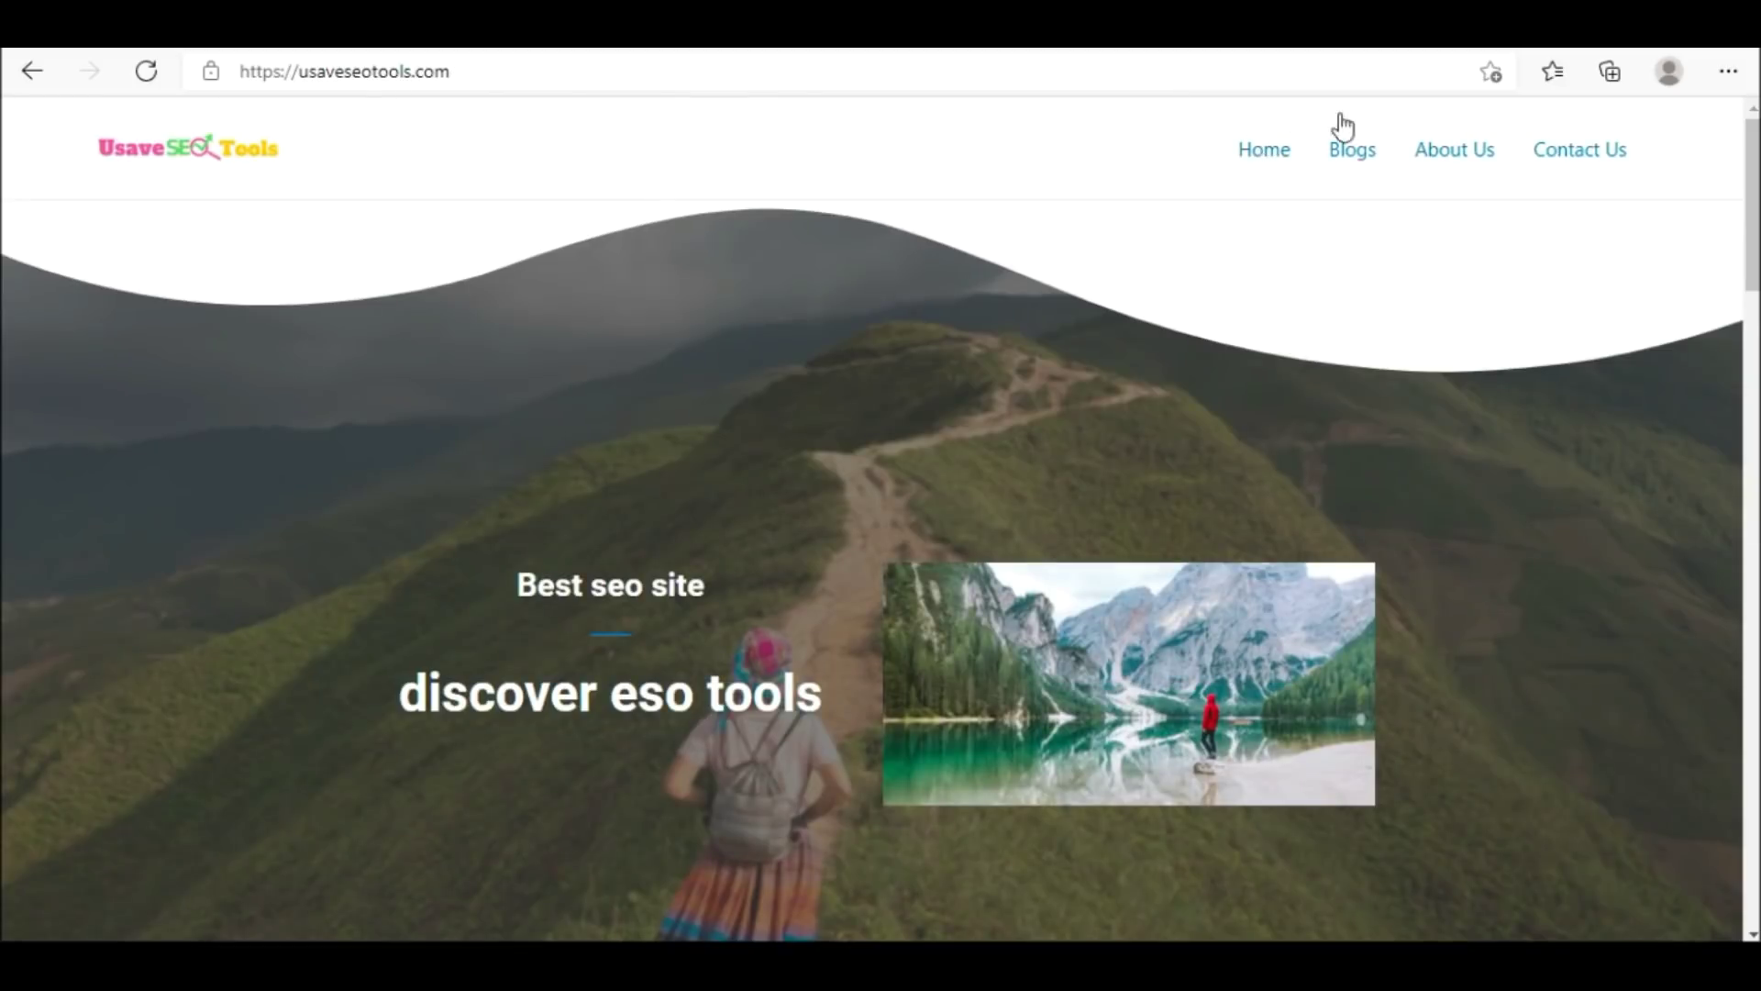
left_click(1348, 149)
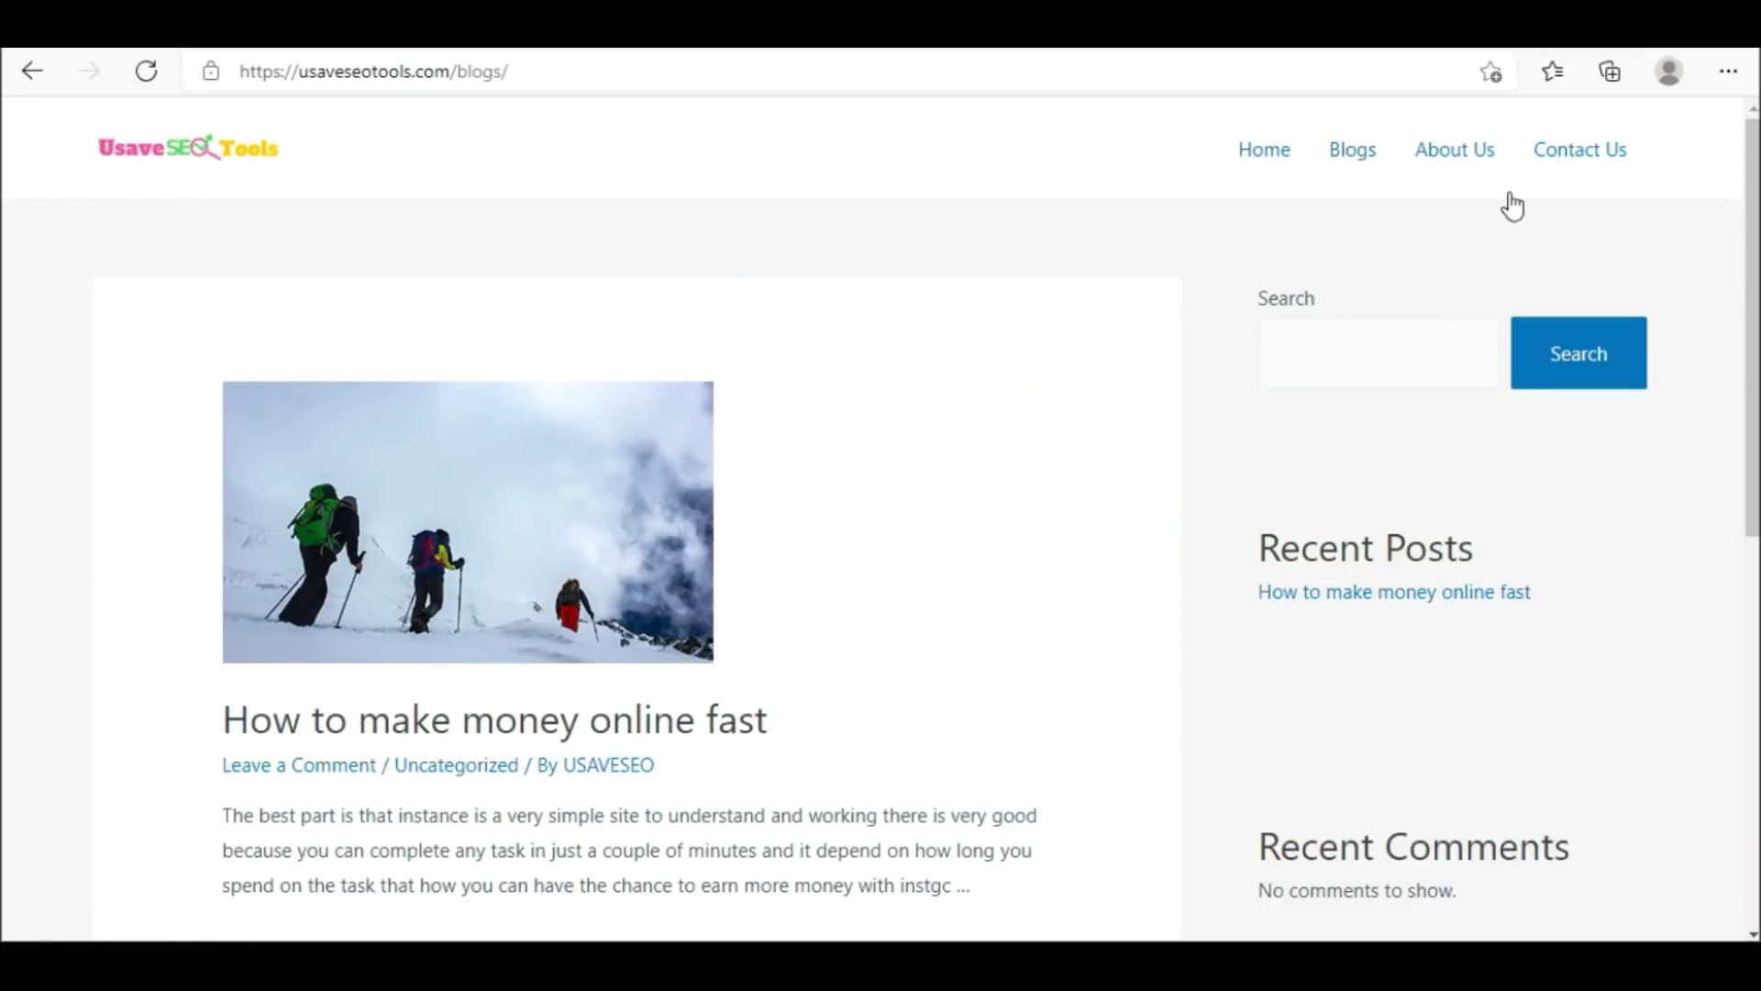
left_click(1457, 158)
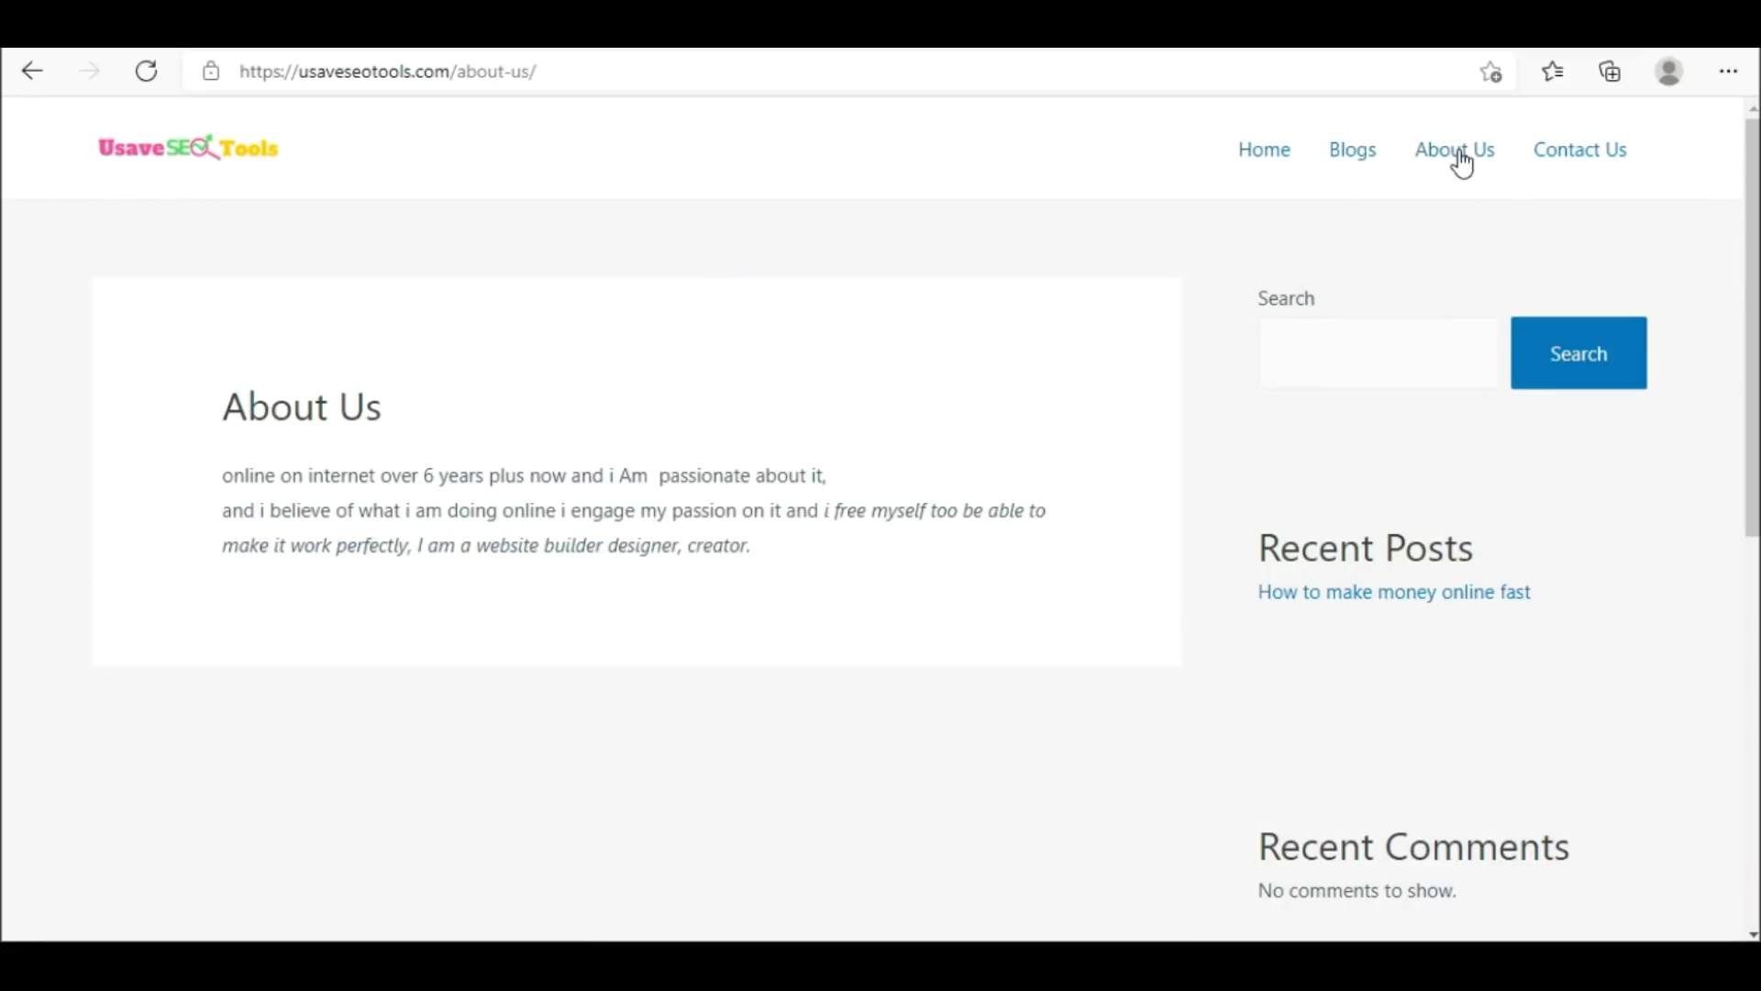
left_click(1605, 165)
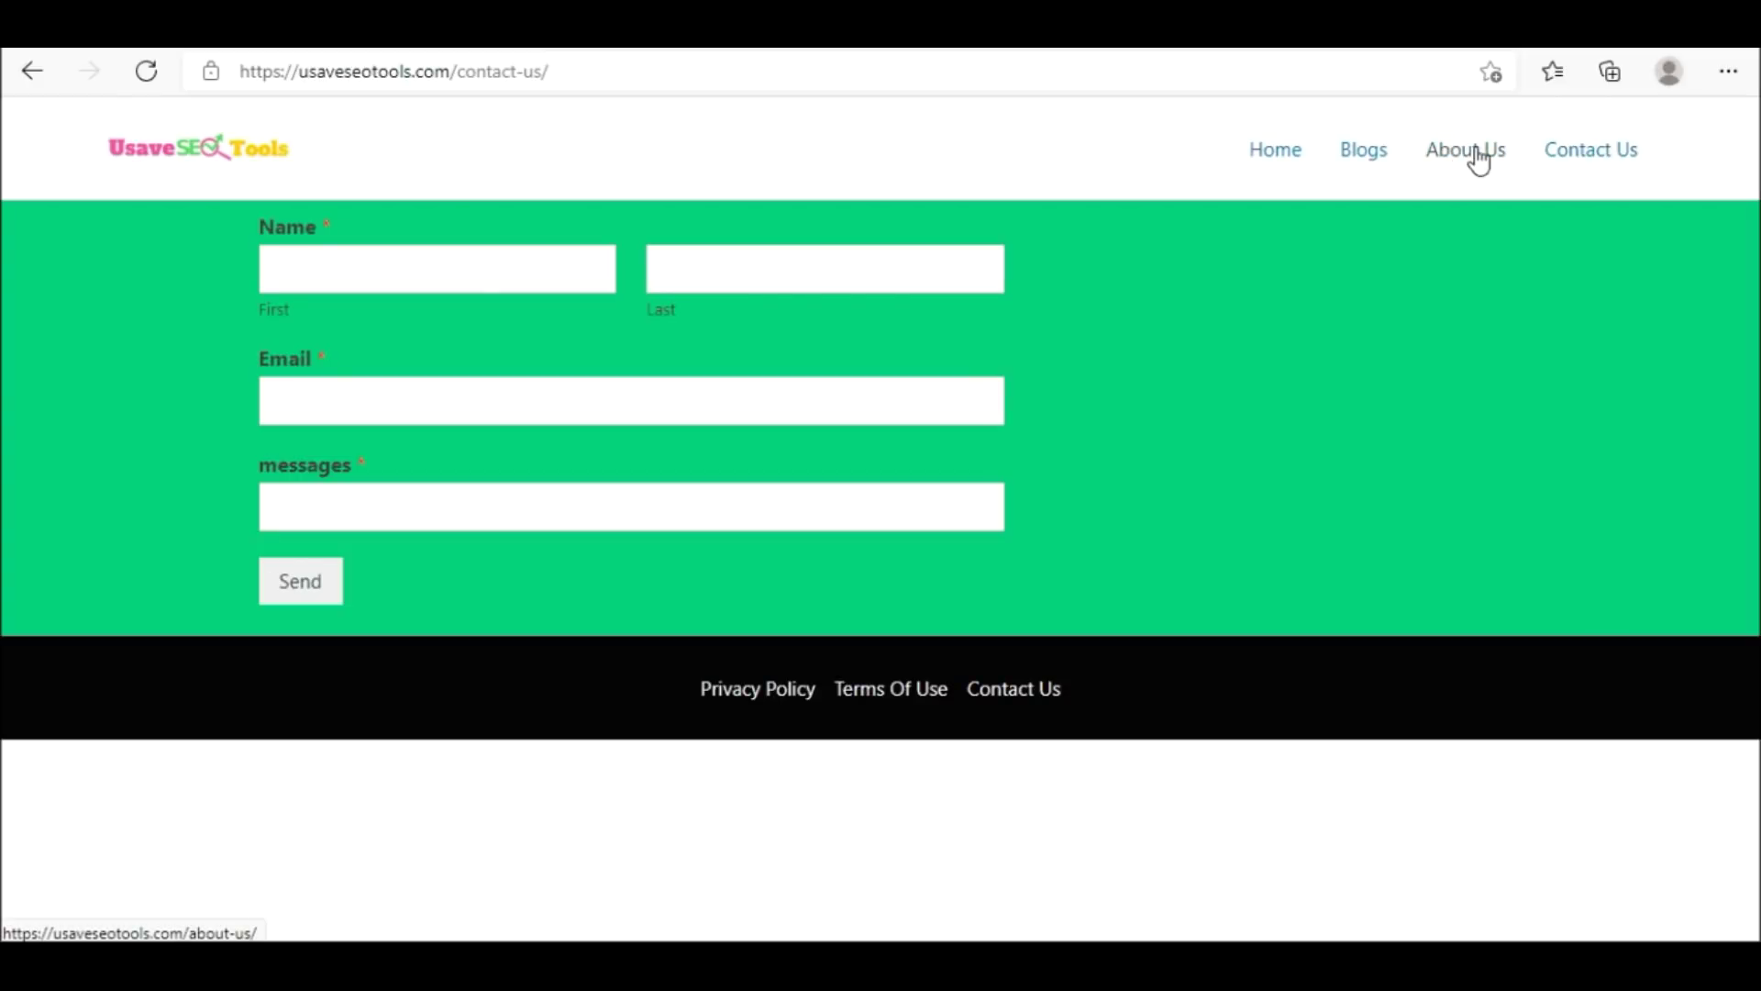
left_click(1459, 156)
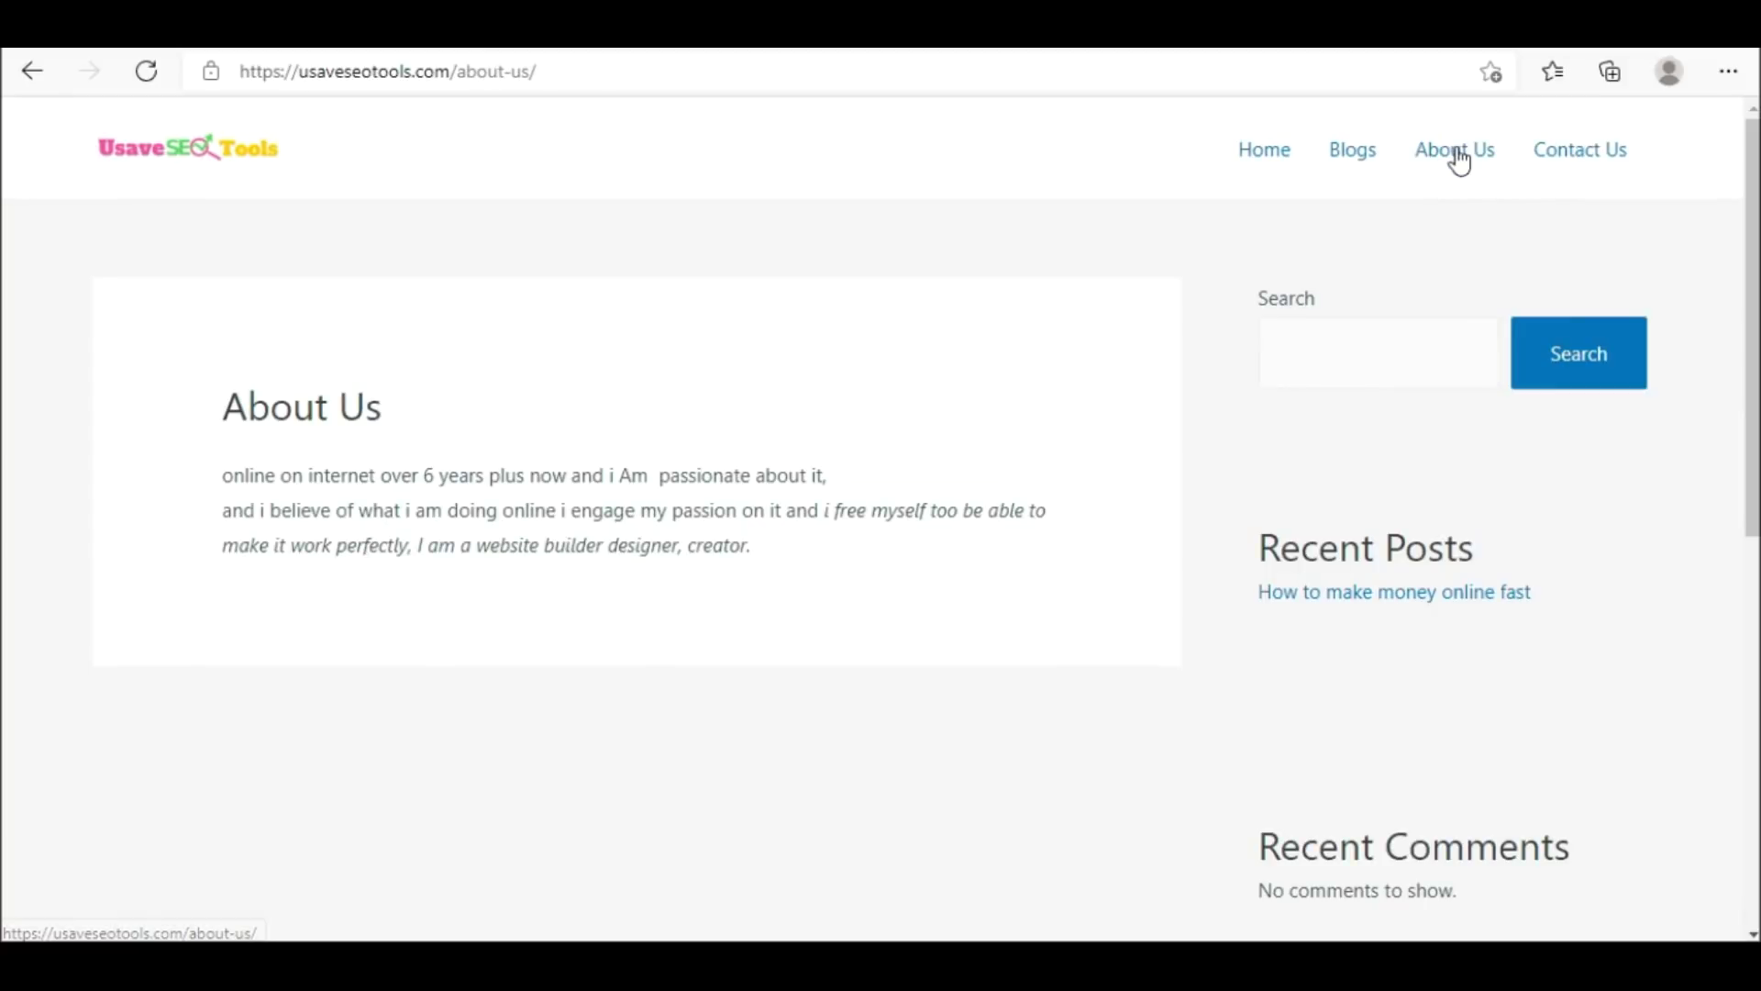
left_click(1353, 157)
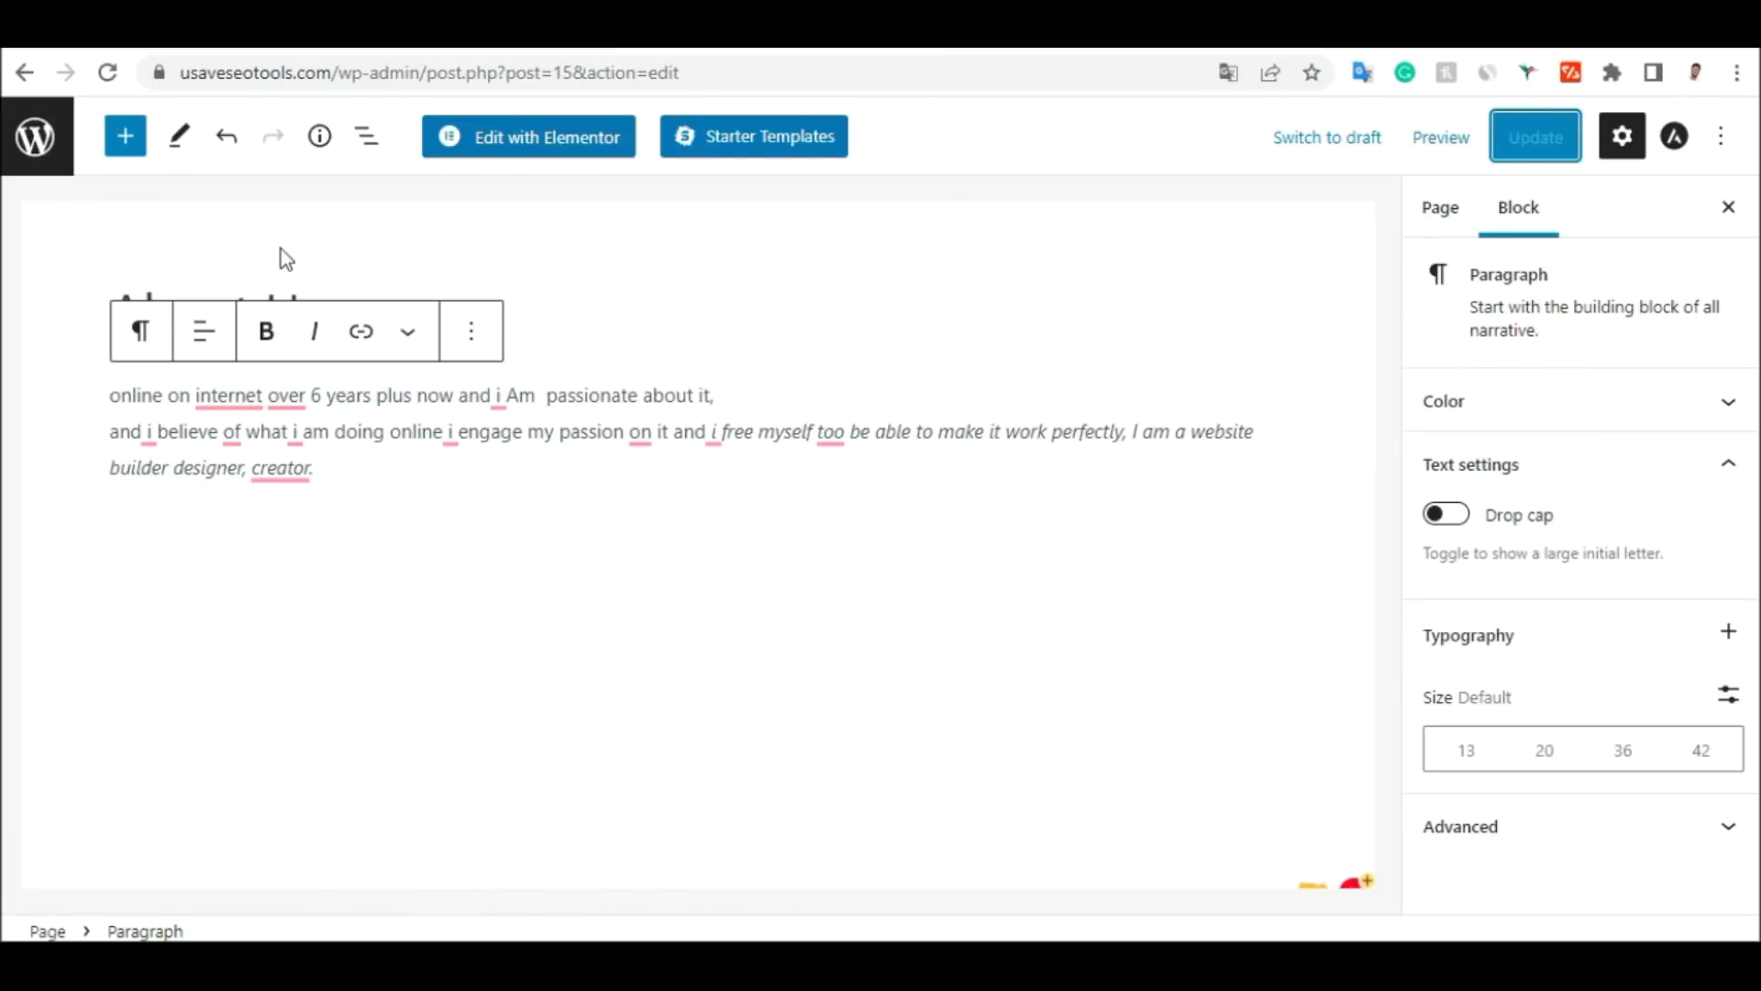
left_click(723, 246)
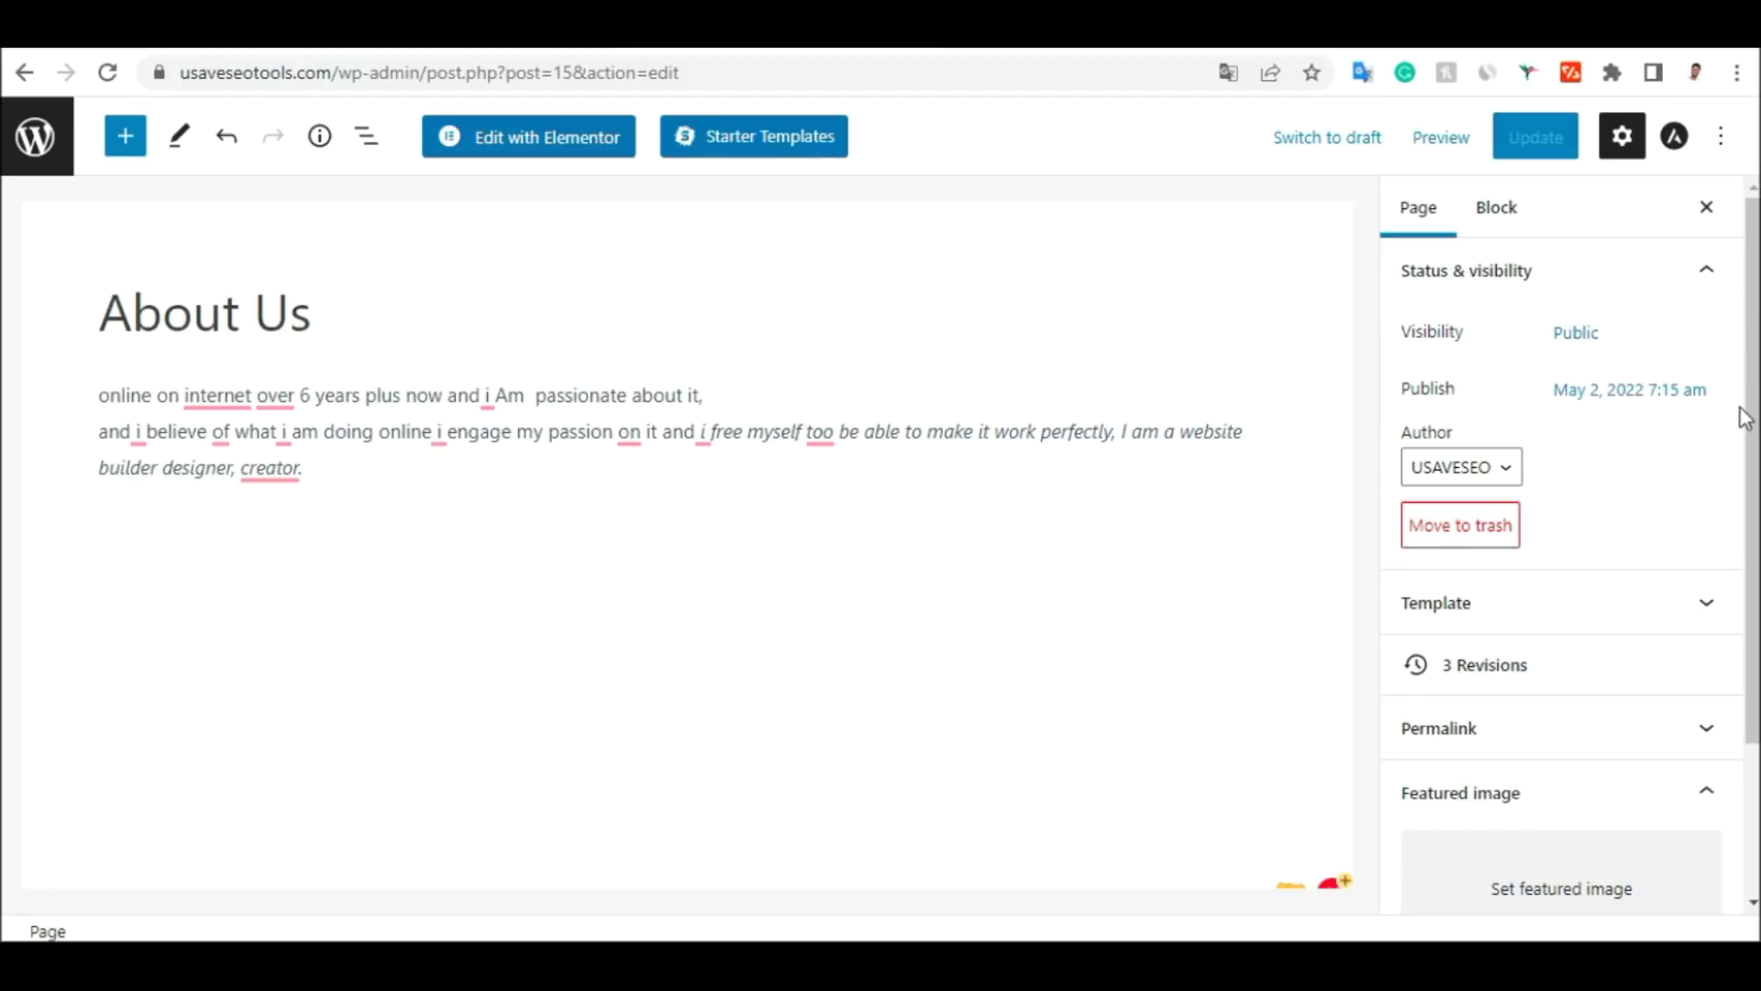
scroll(1754, 376, "down", 2)
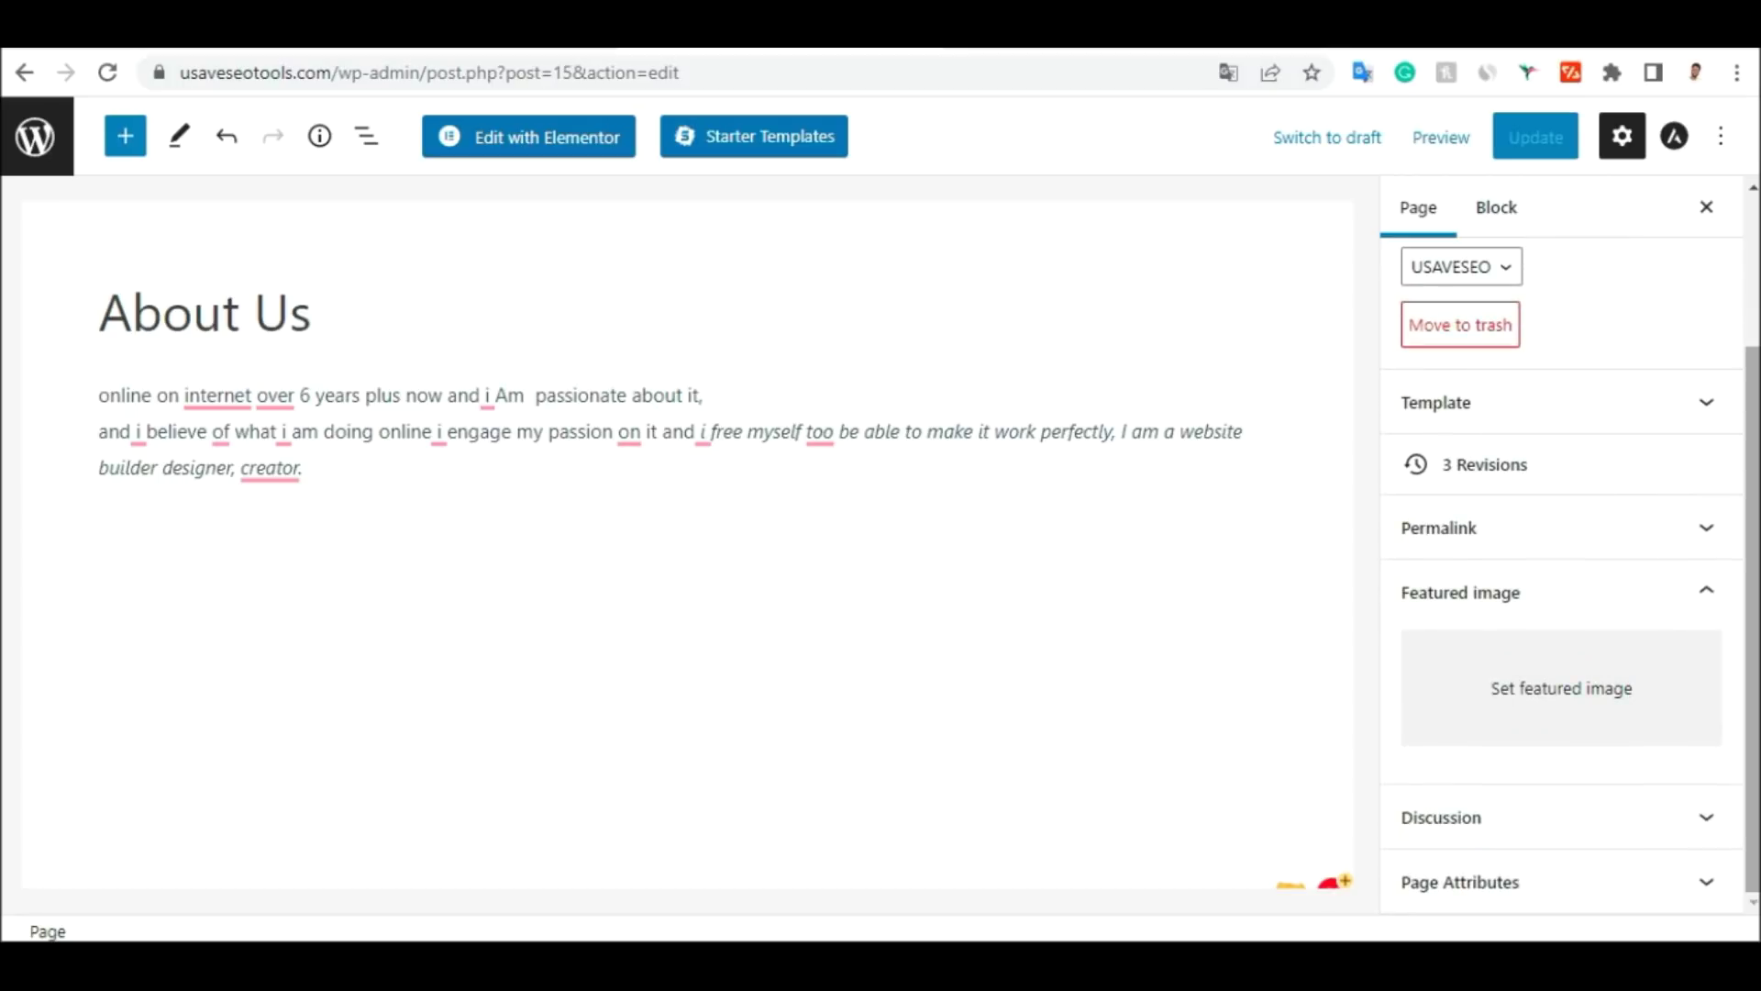
Switch the About Us template to Elementor Full Width and update the page.
left_click(1708, 403)
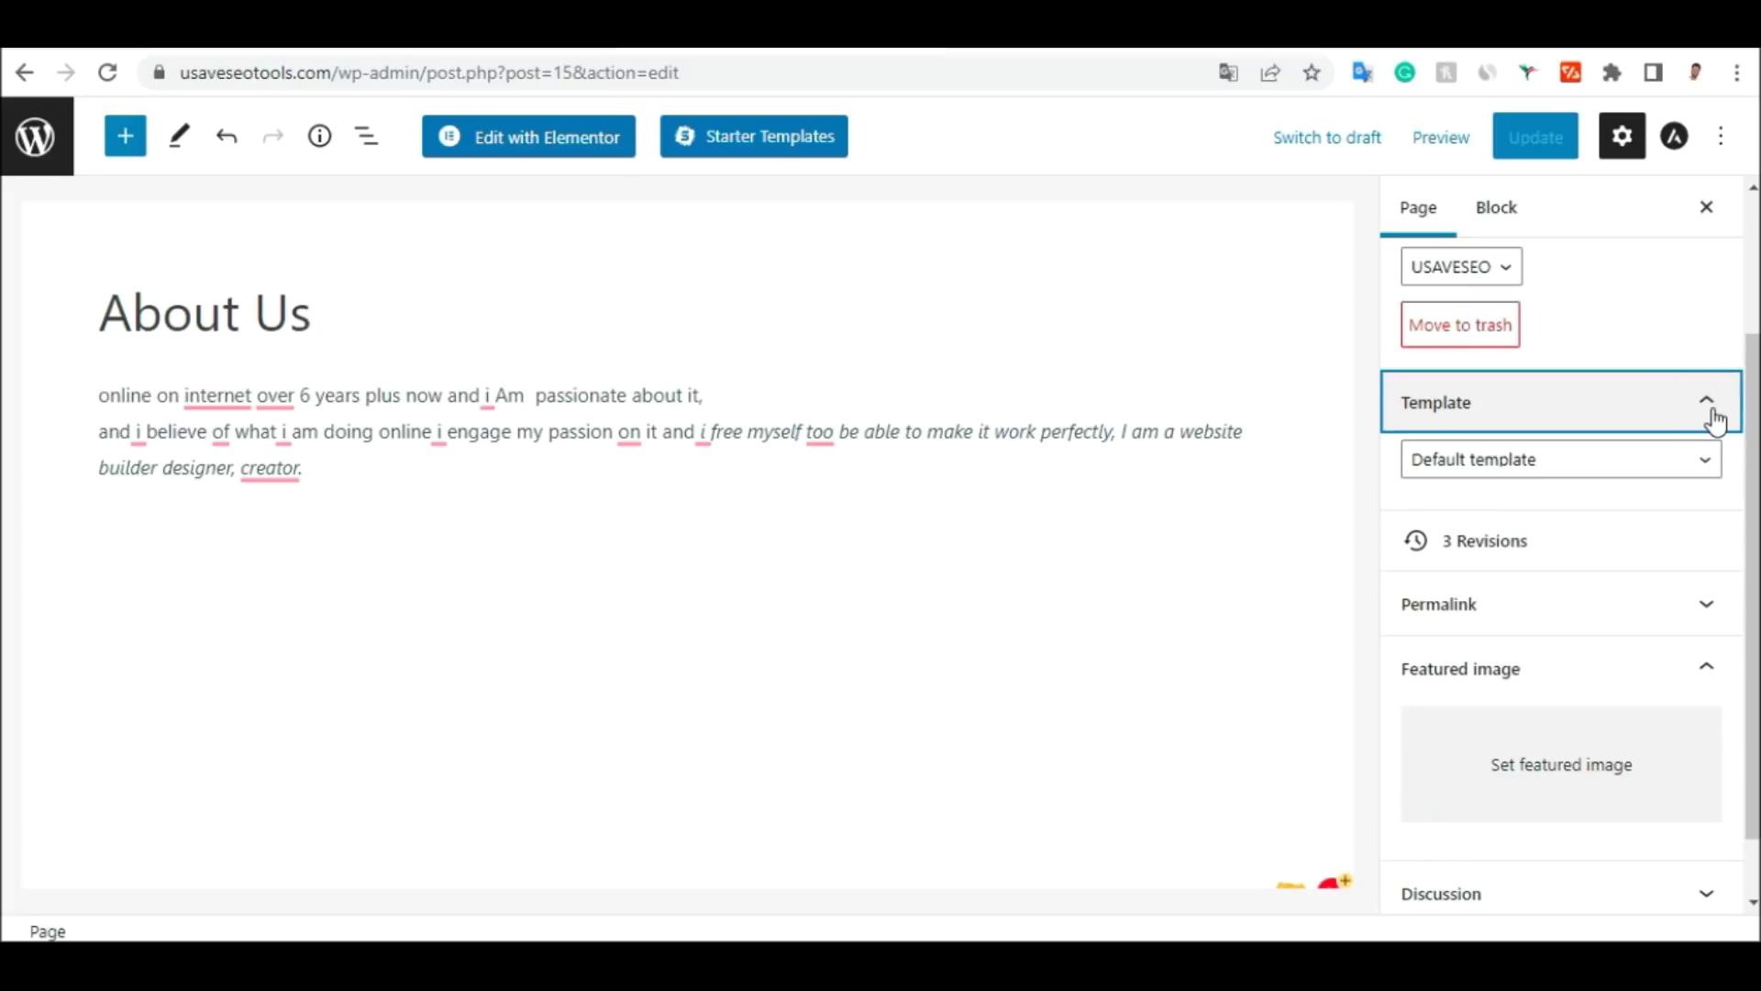
left_click(1654, 463)
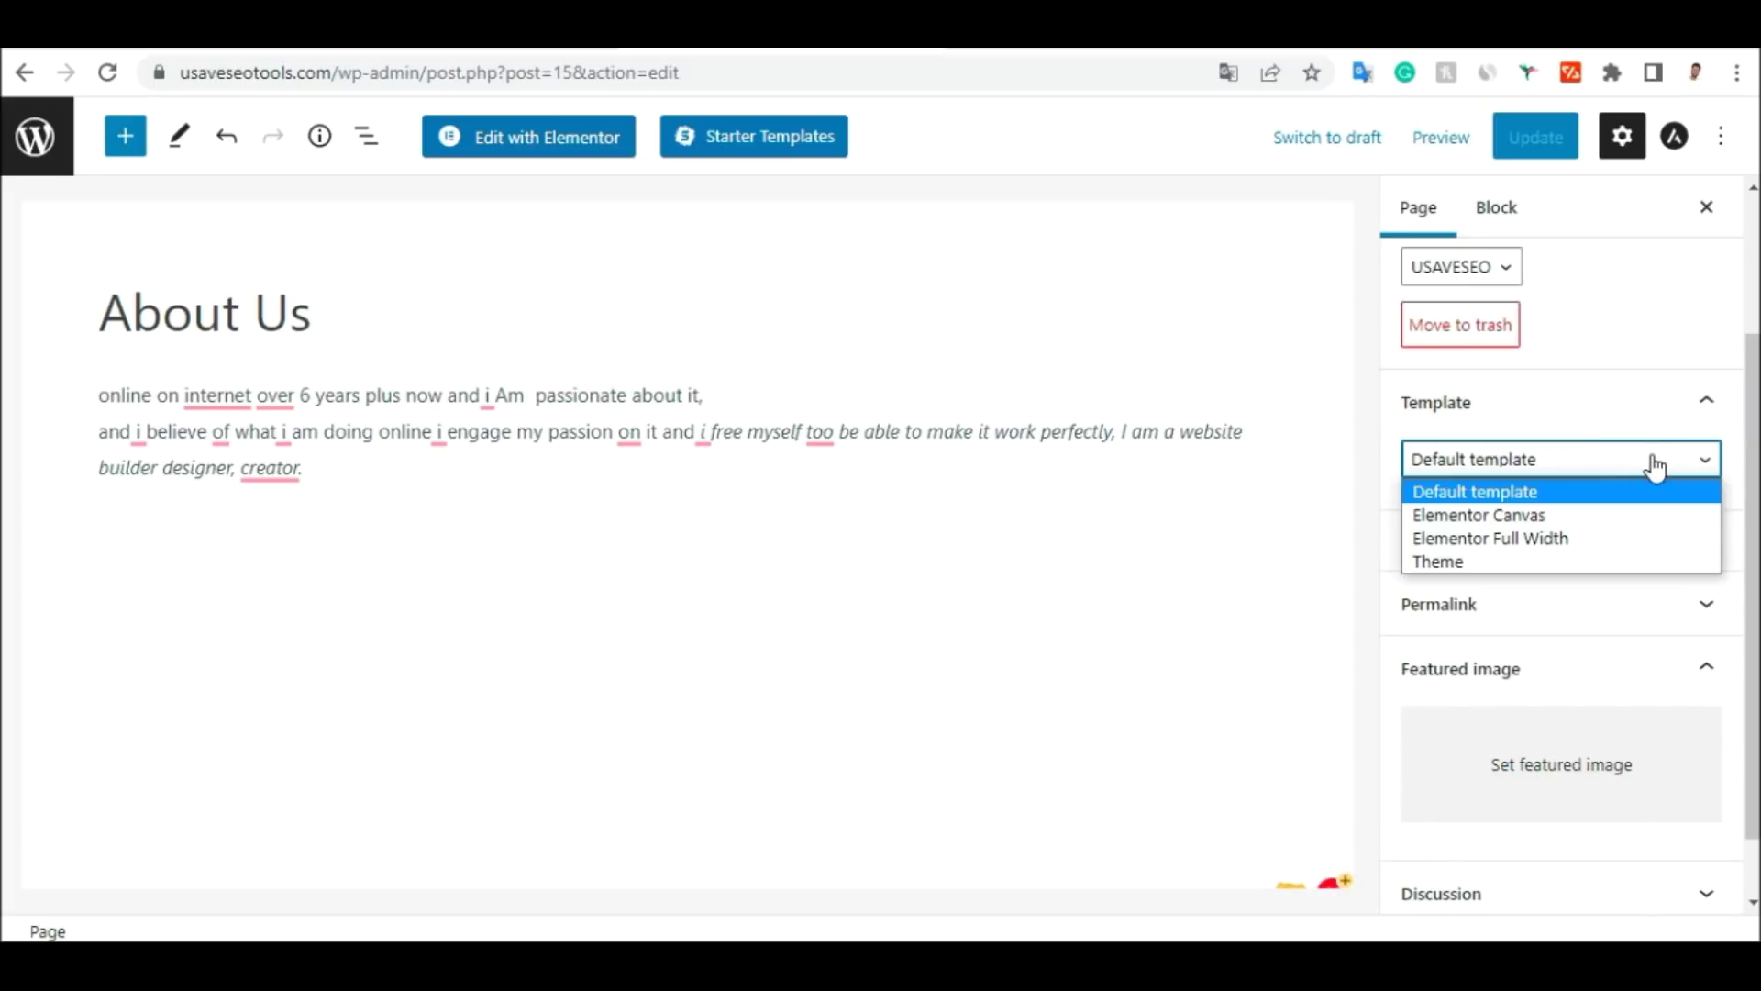
left_click(1565, 541)
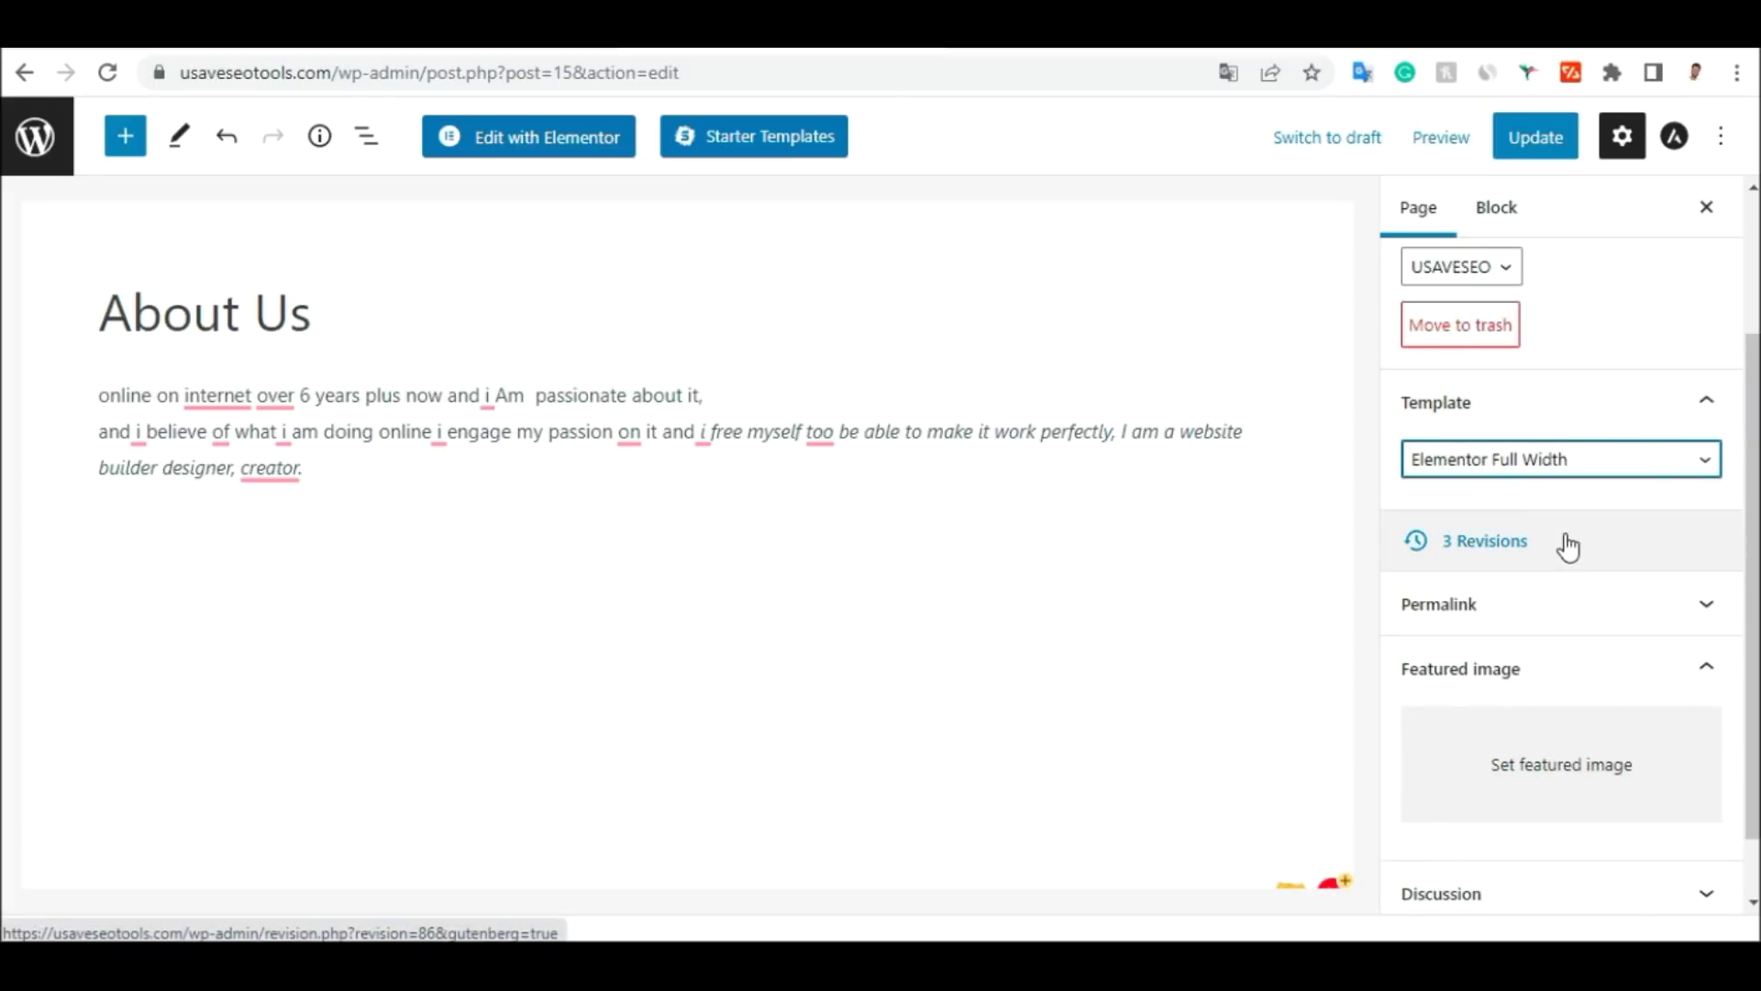
left_click(1550, 146)
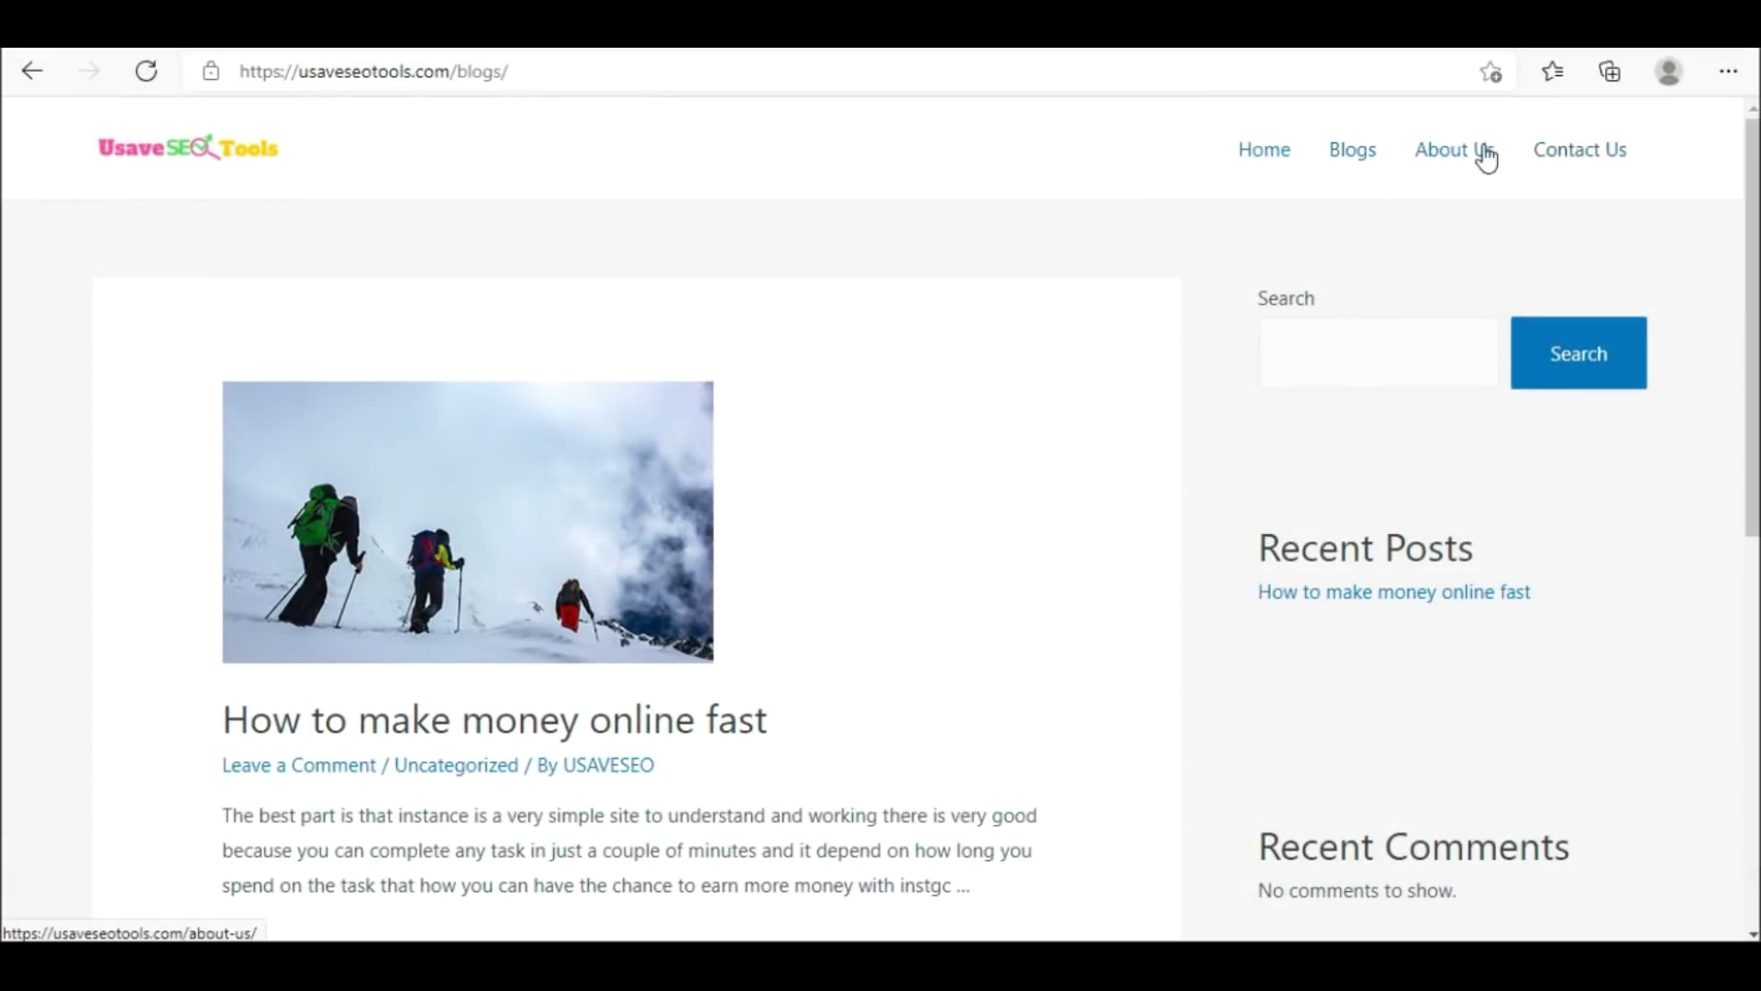
Reload the live About Us page to see the full-width layout, then return to the editor.
left_click(1460, 166)
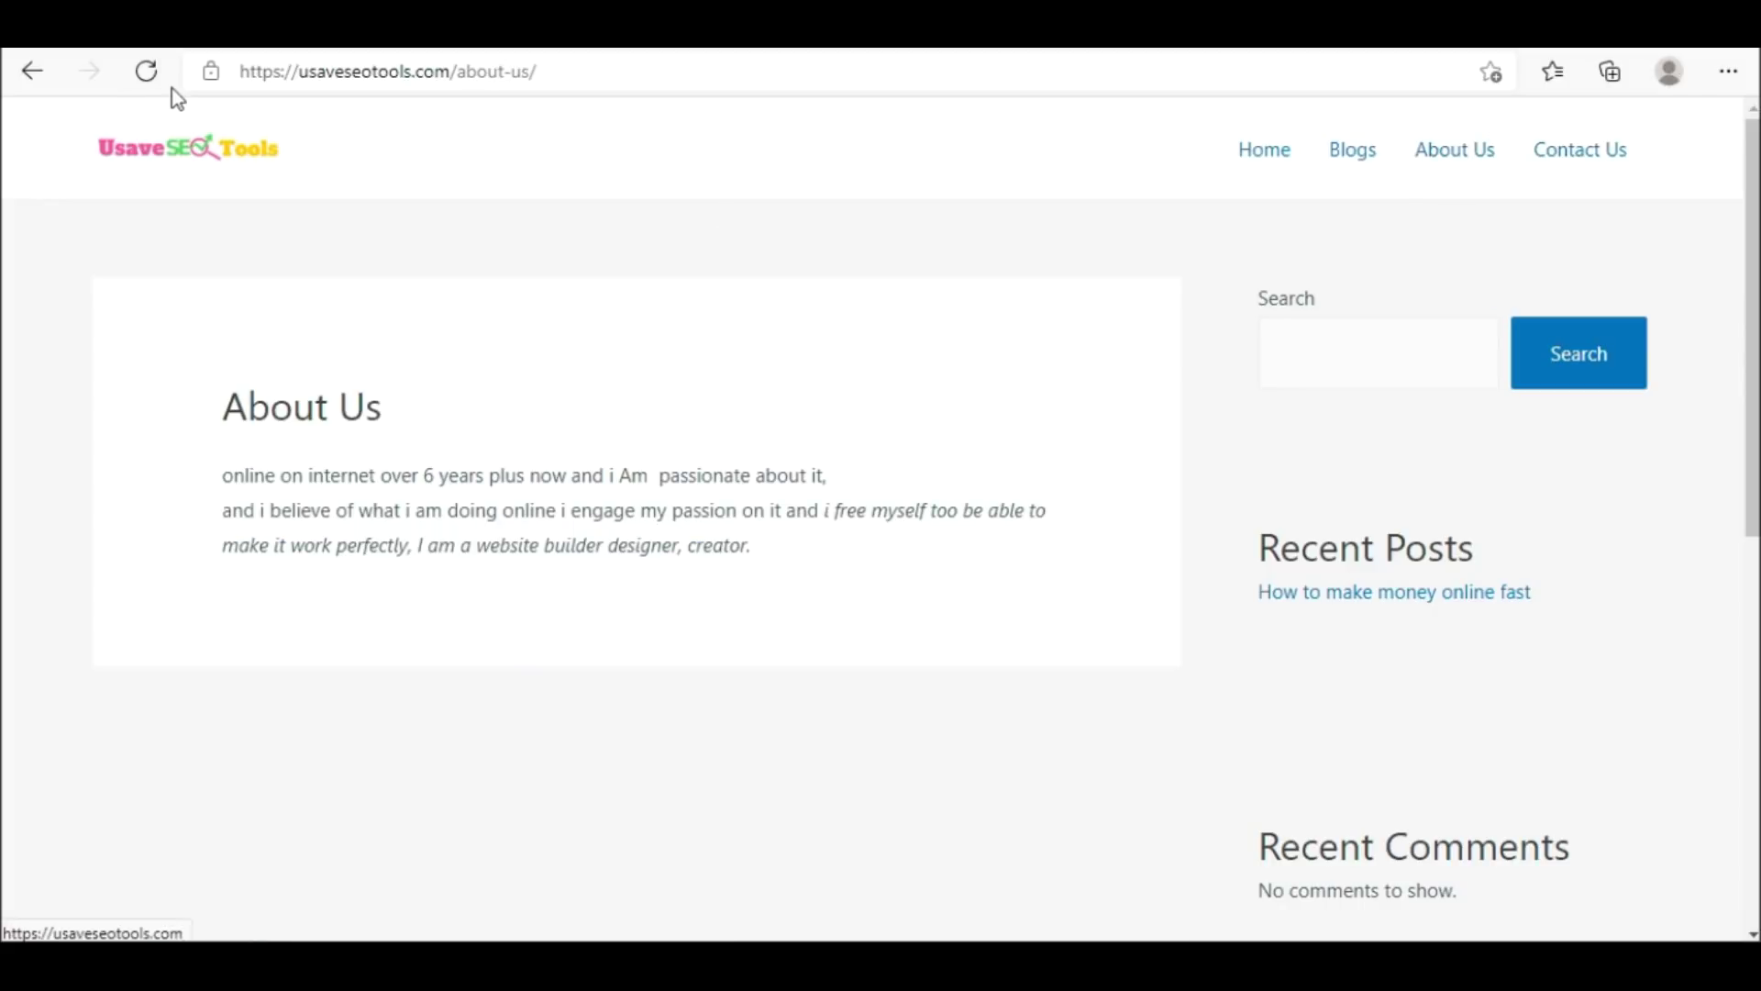
left_click(147, 71)
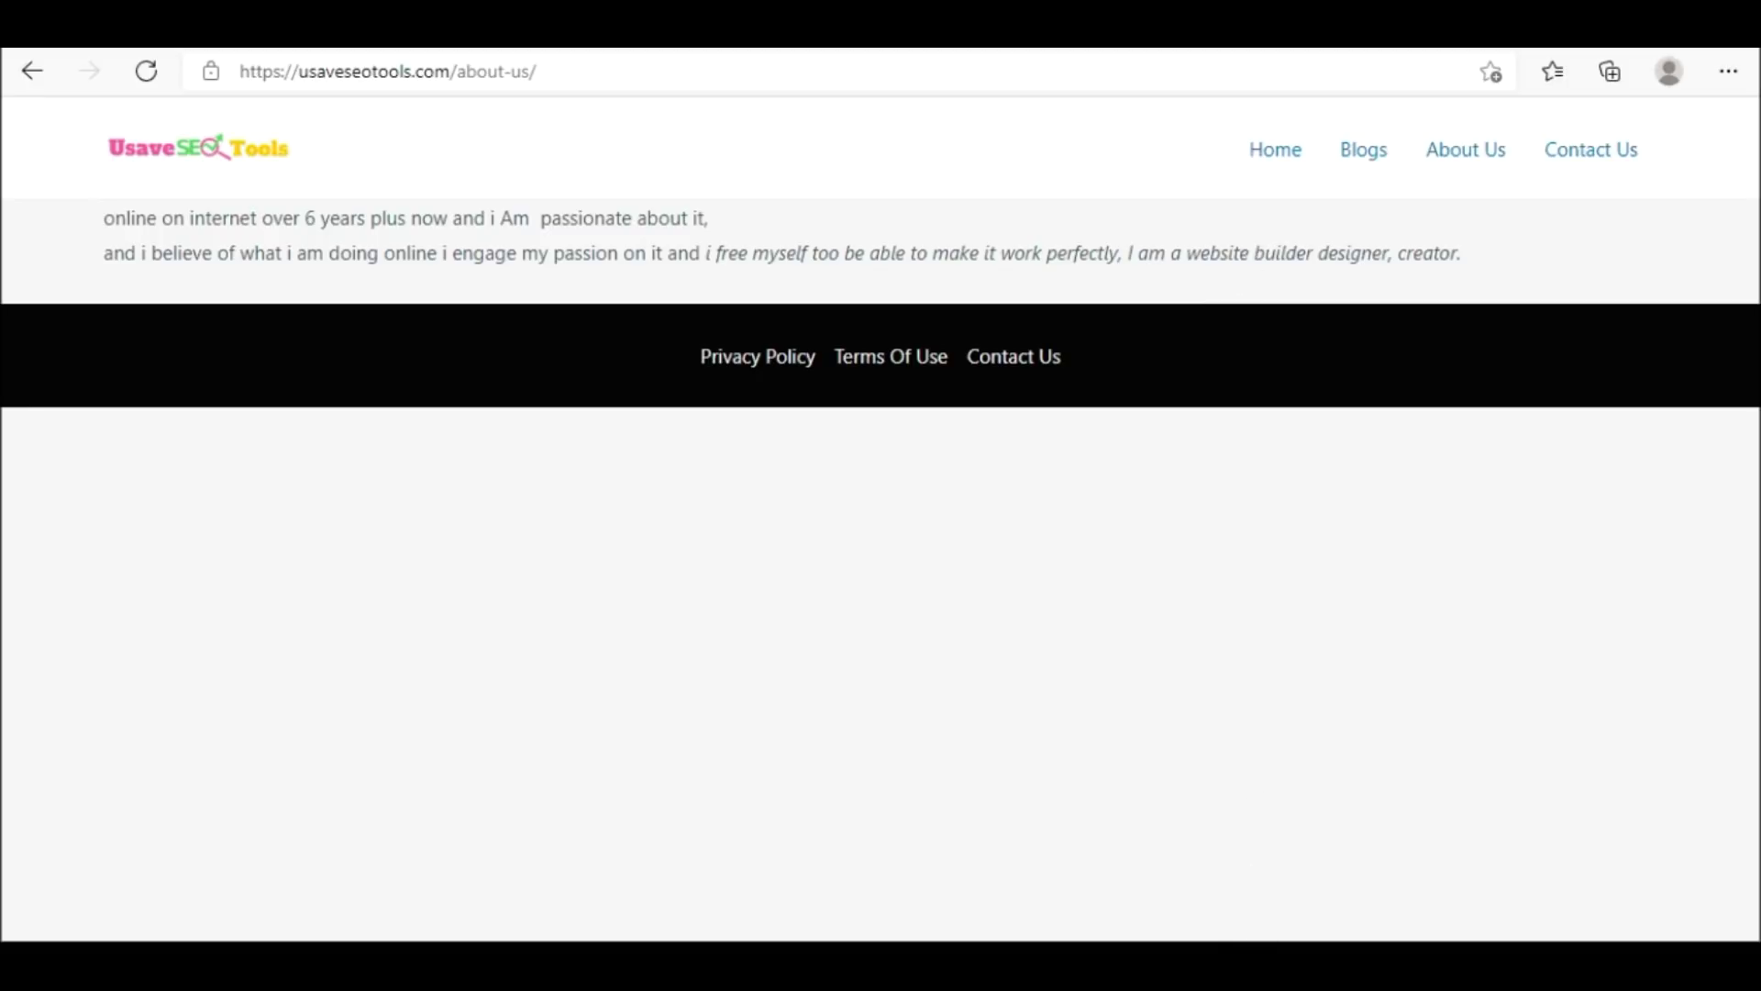
mouse_move(1113, 963)
left_click(1137, 927)
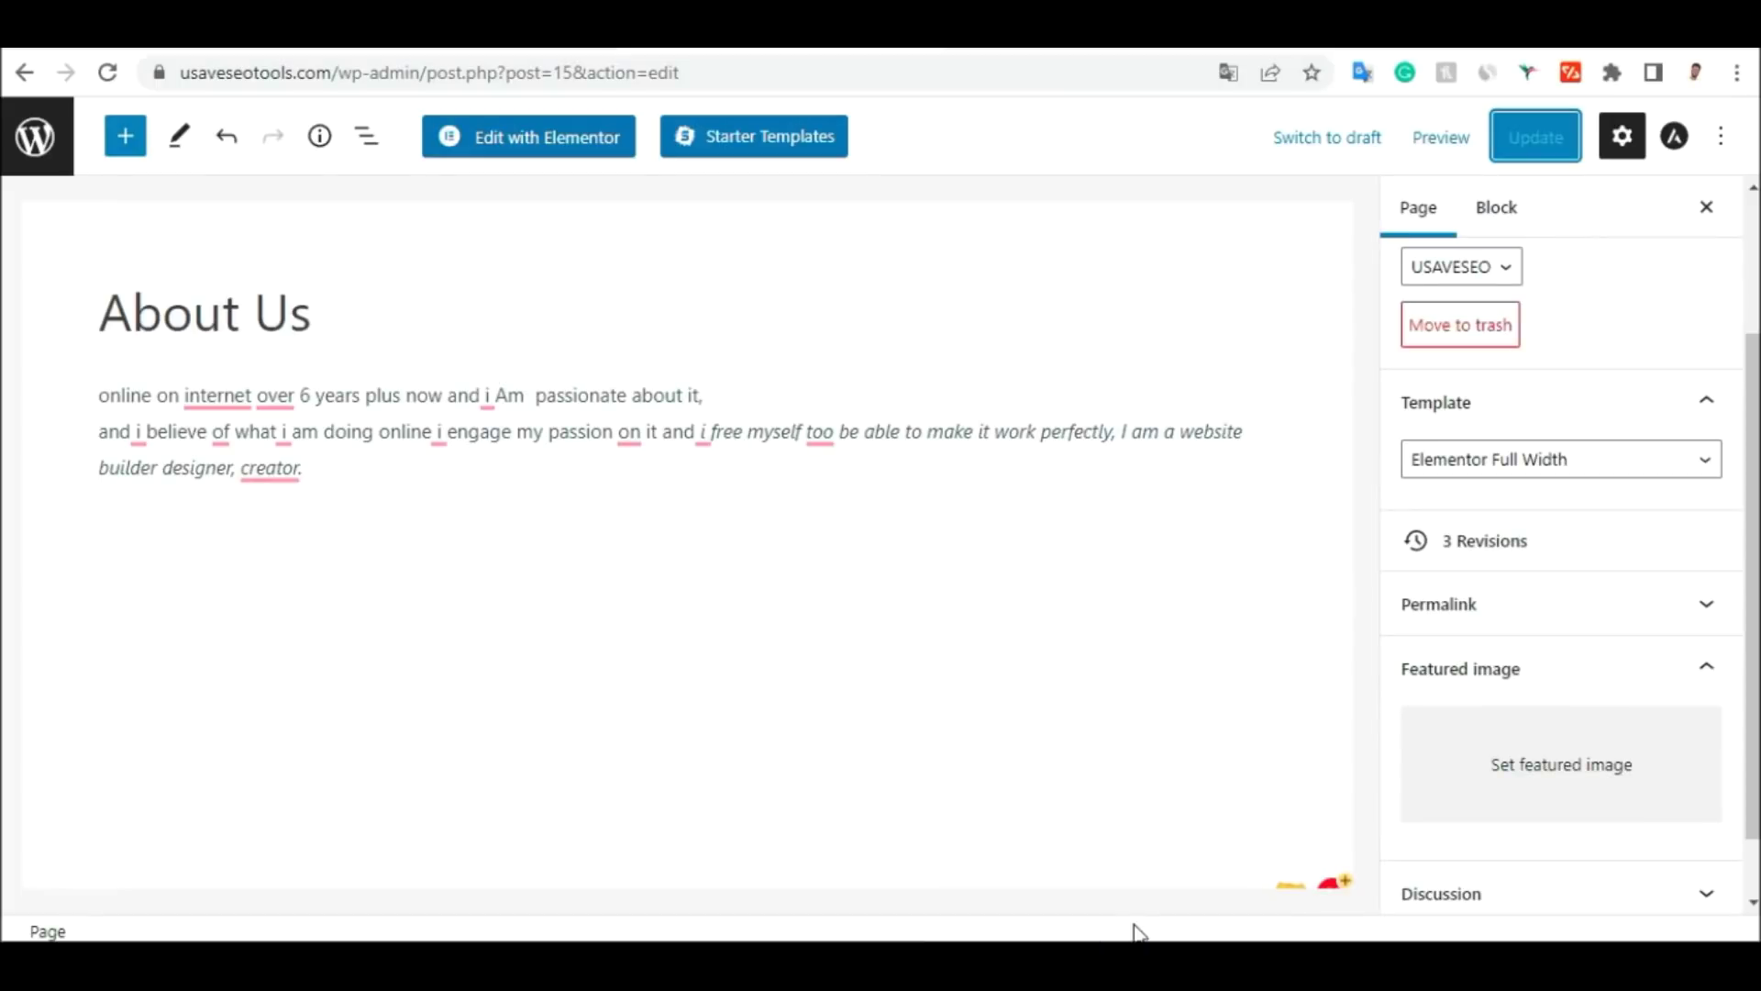
Leave the template on Elementor Full Width and bring up the Astra Settings page elements.
left_click(1635, 456)
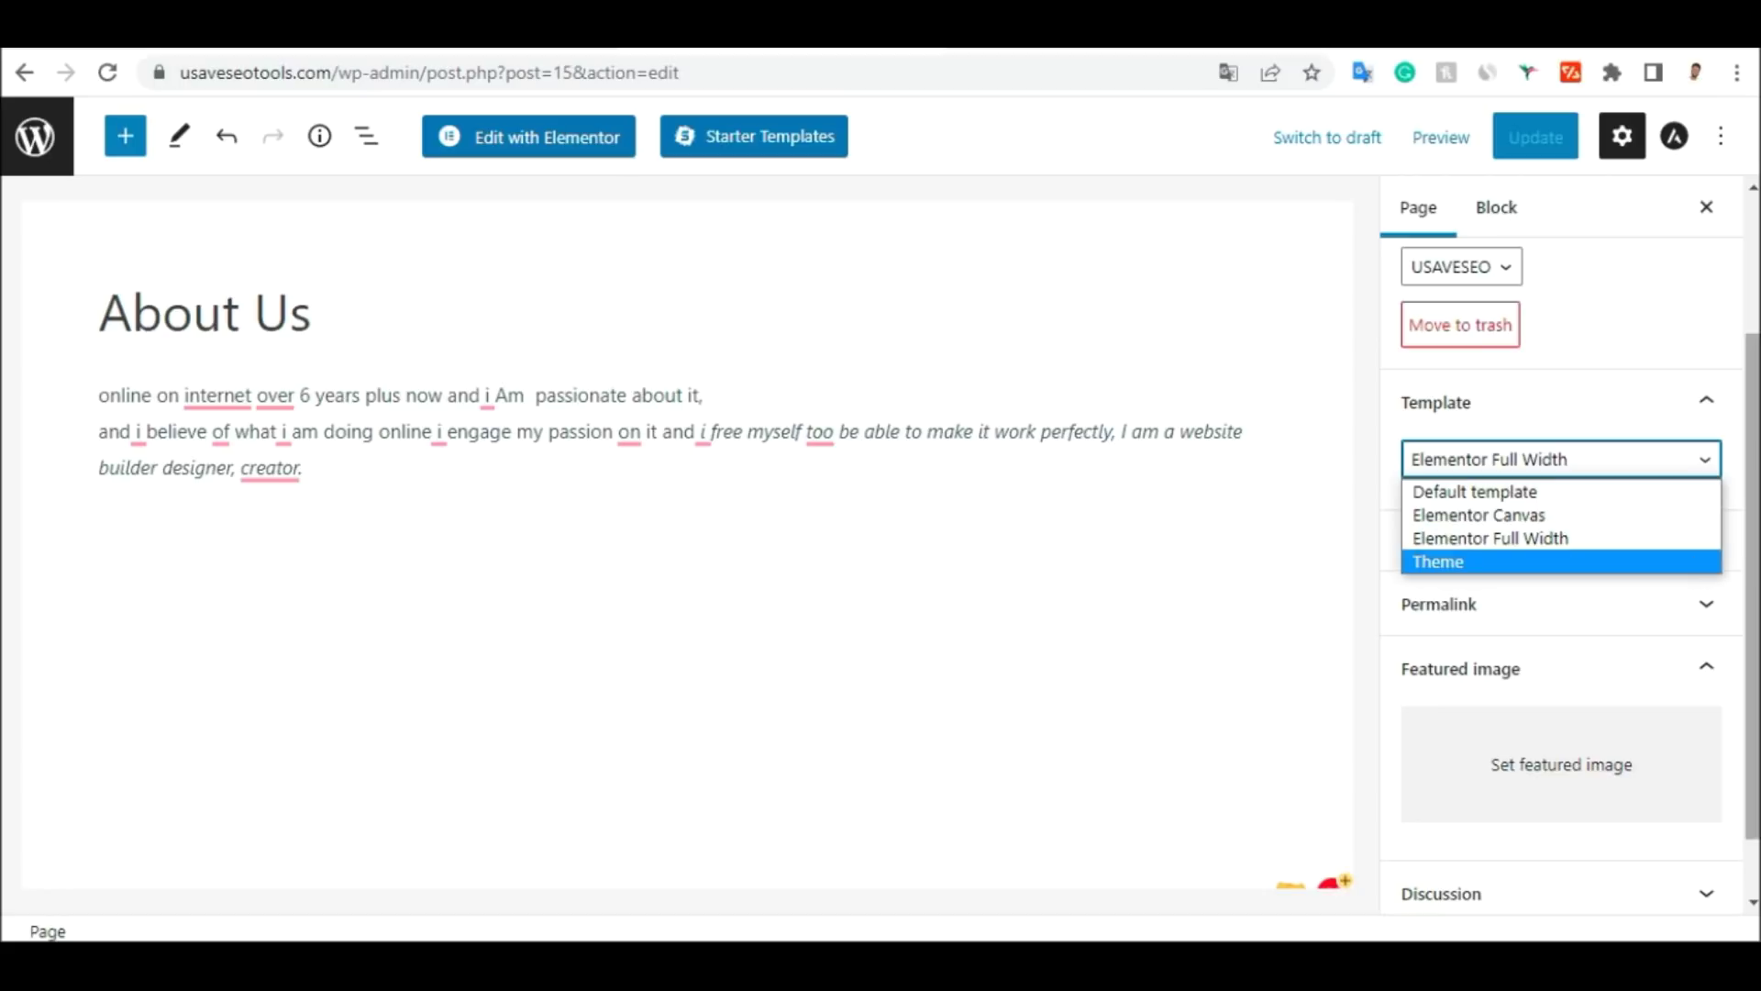
key("Escape")
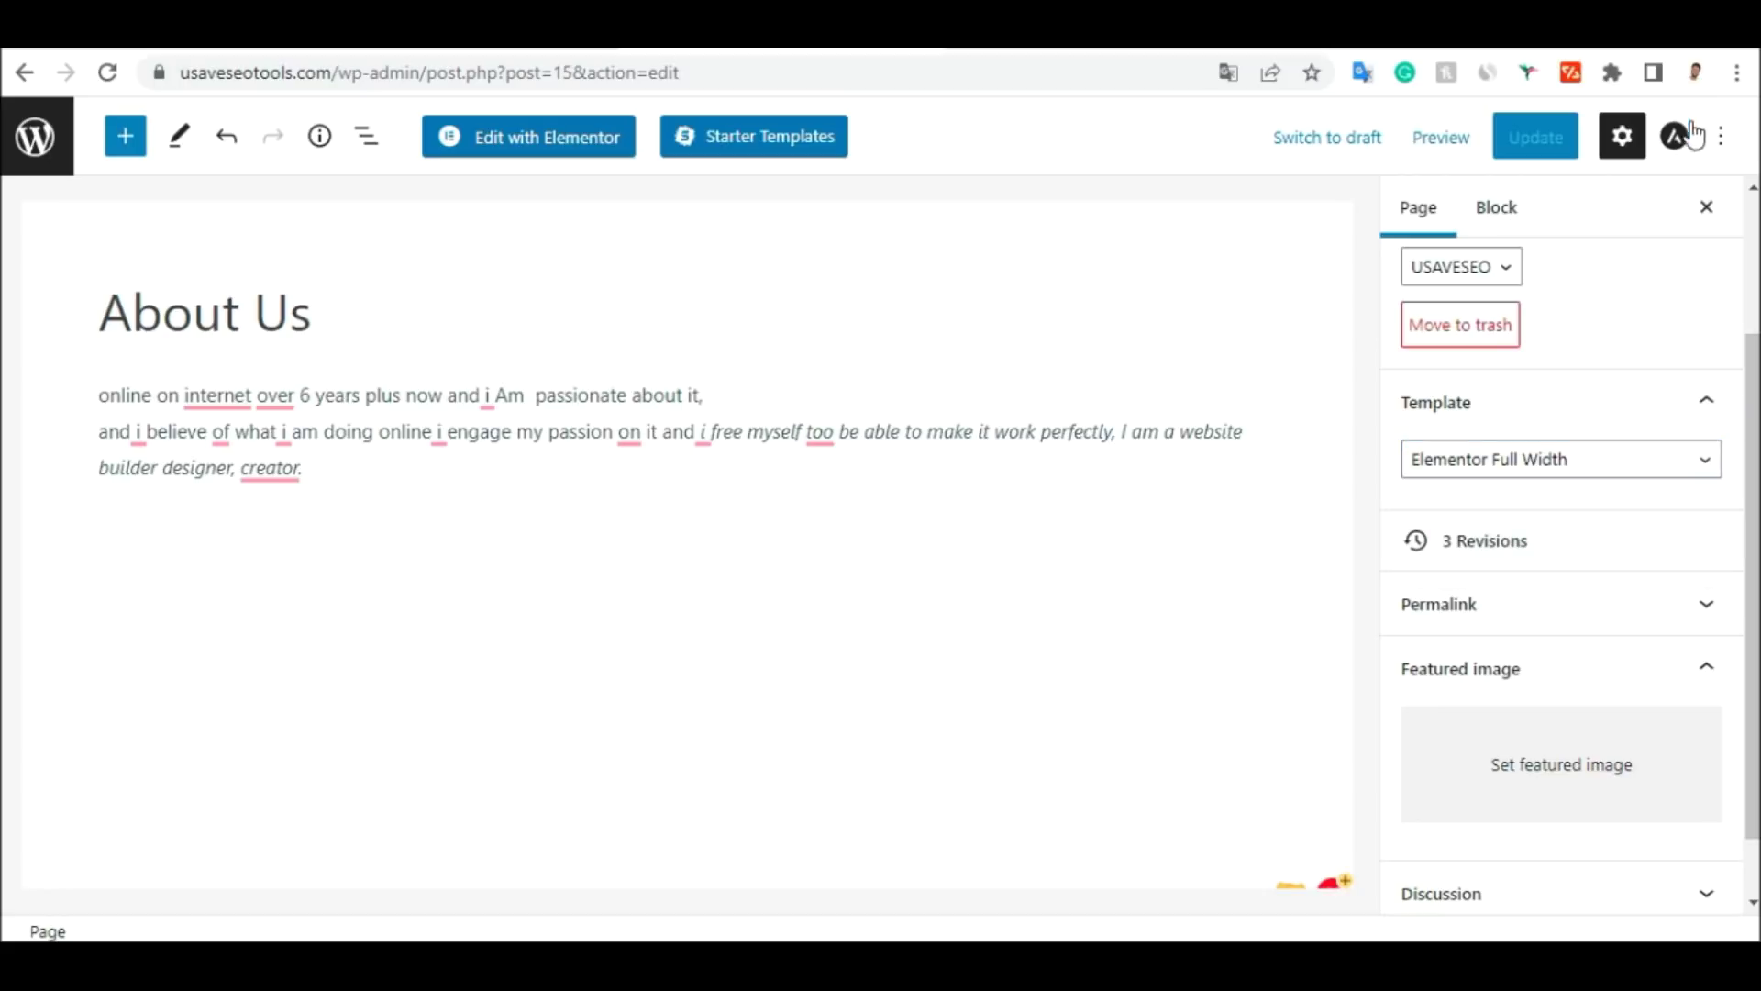
left_click(1675, 138)
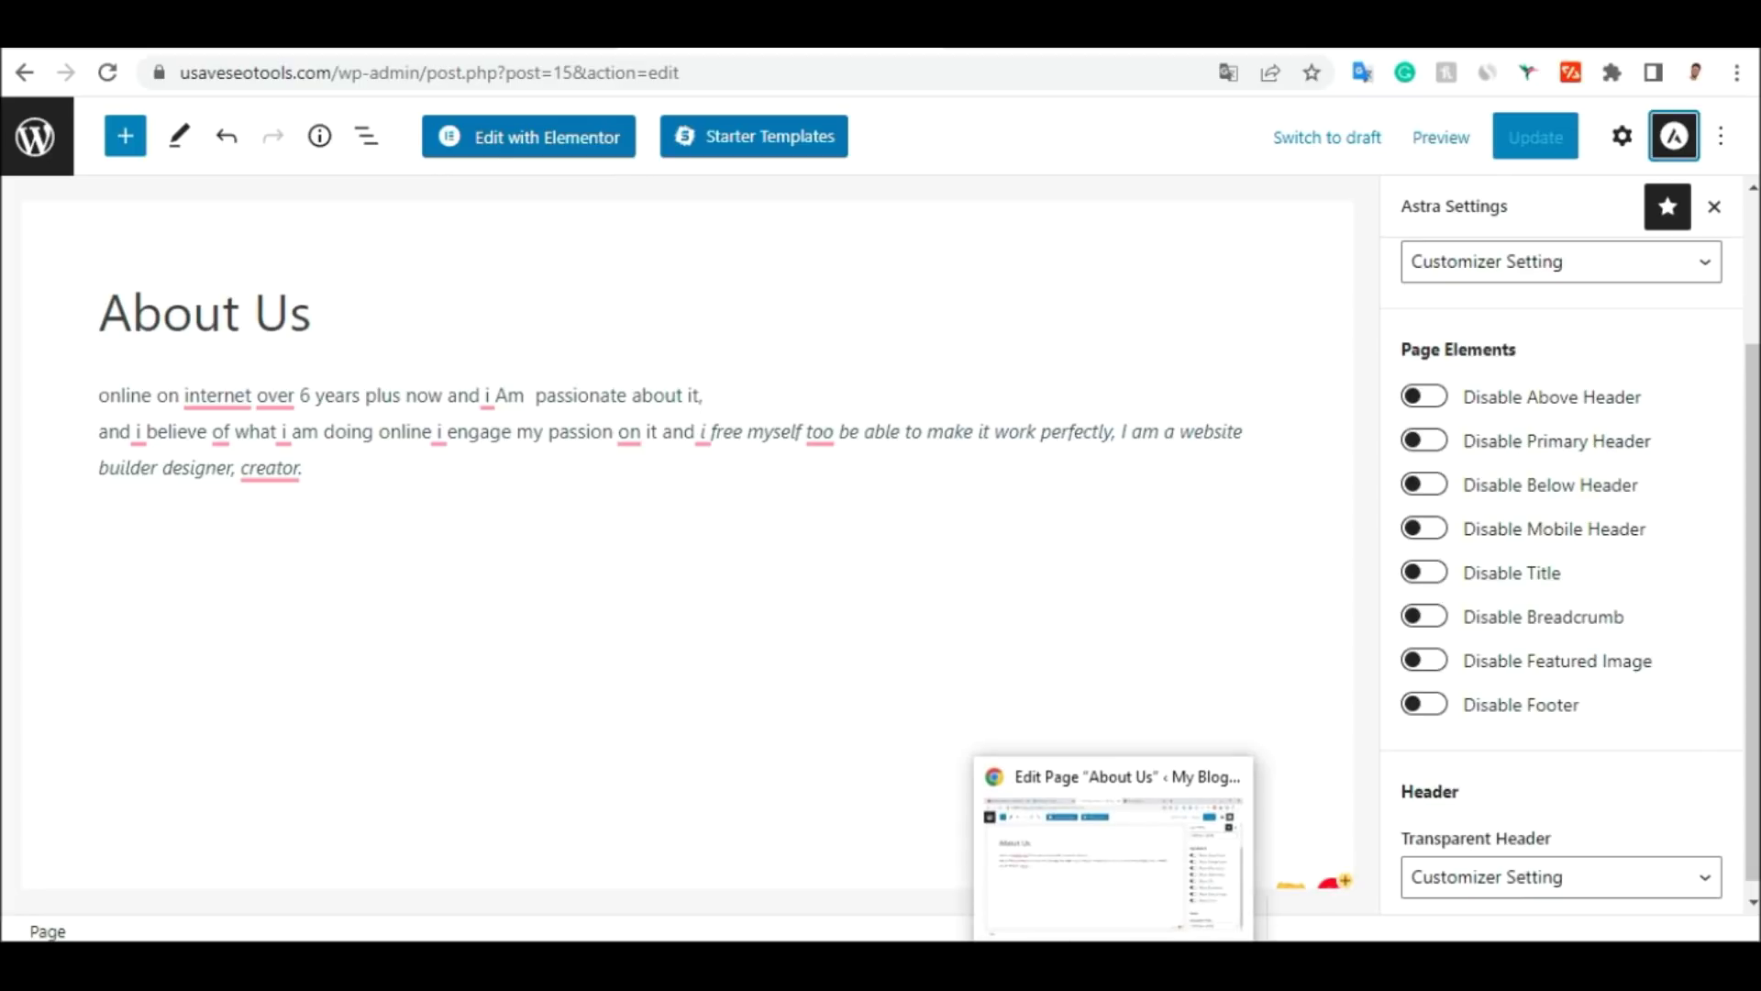
After viewing the live page, revert About Us to the Default template and update it.
left_click(718, 954)
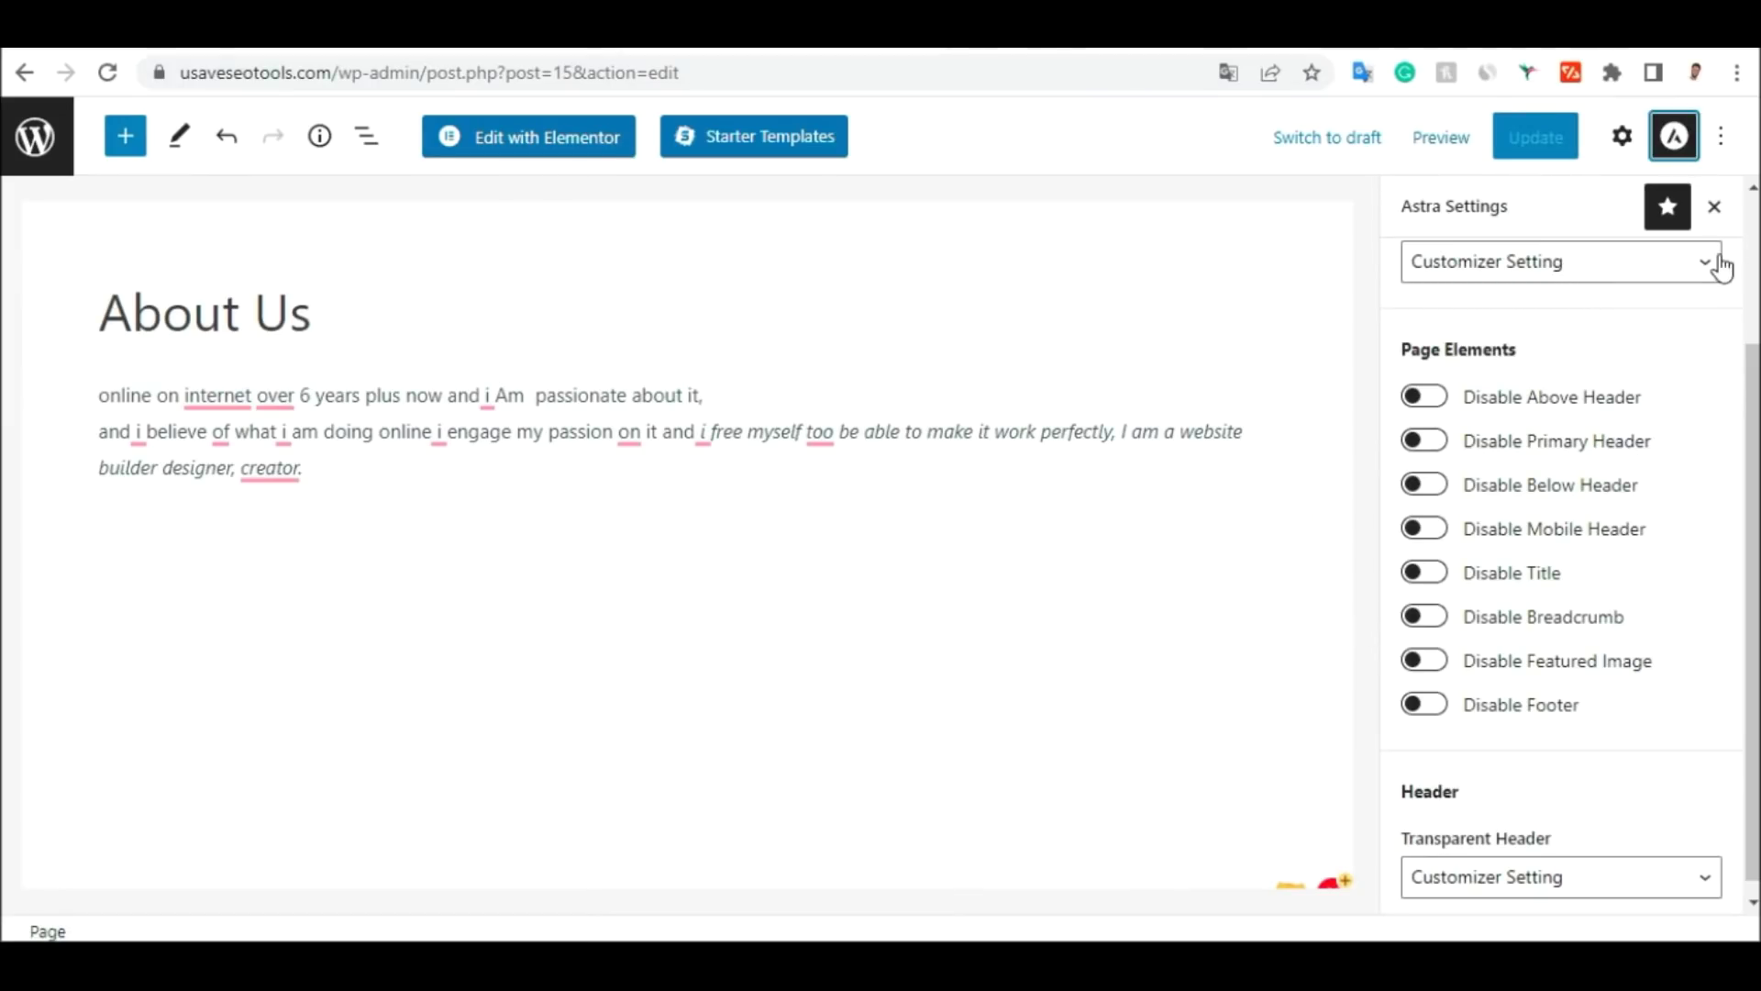
left_click_drag(1752, 367, 1750, 229)
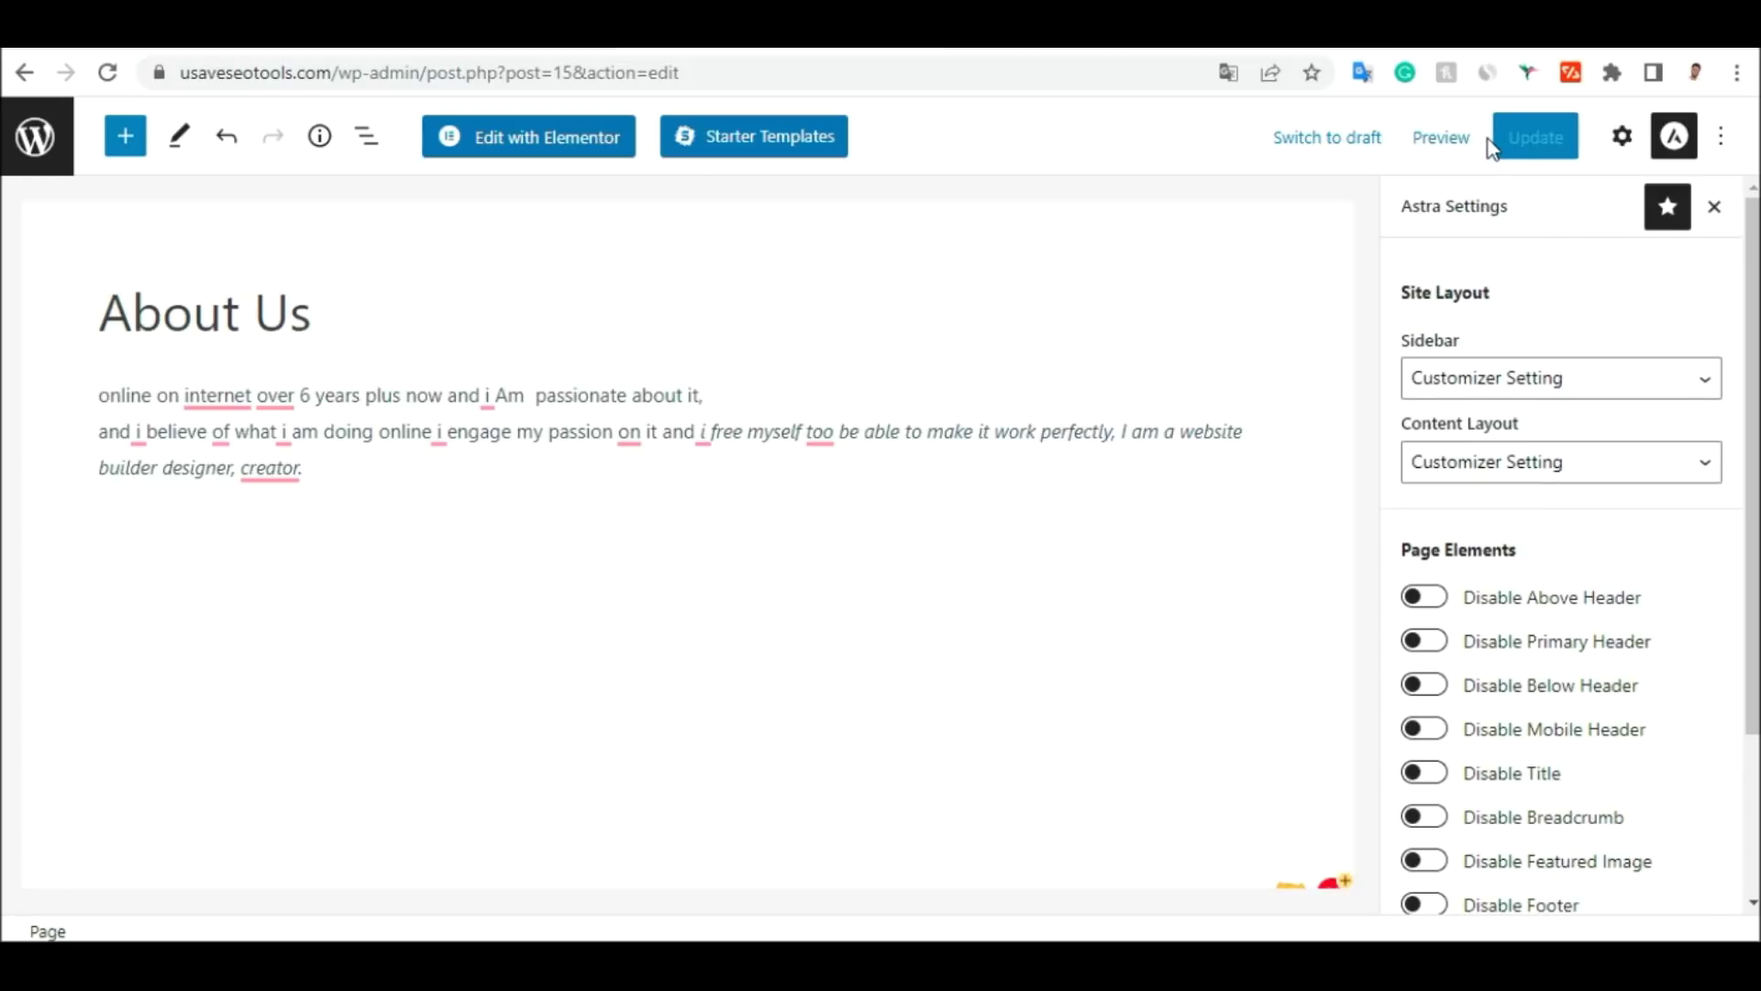
left_click(1623, 137)
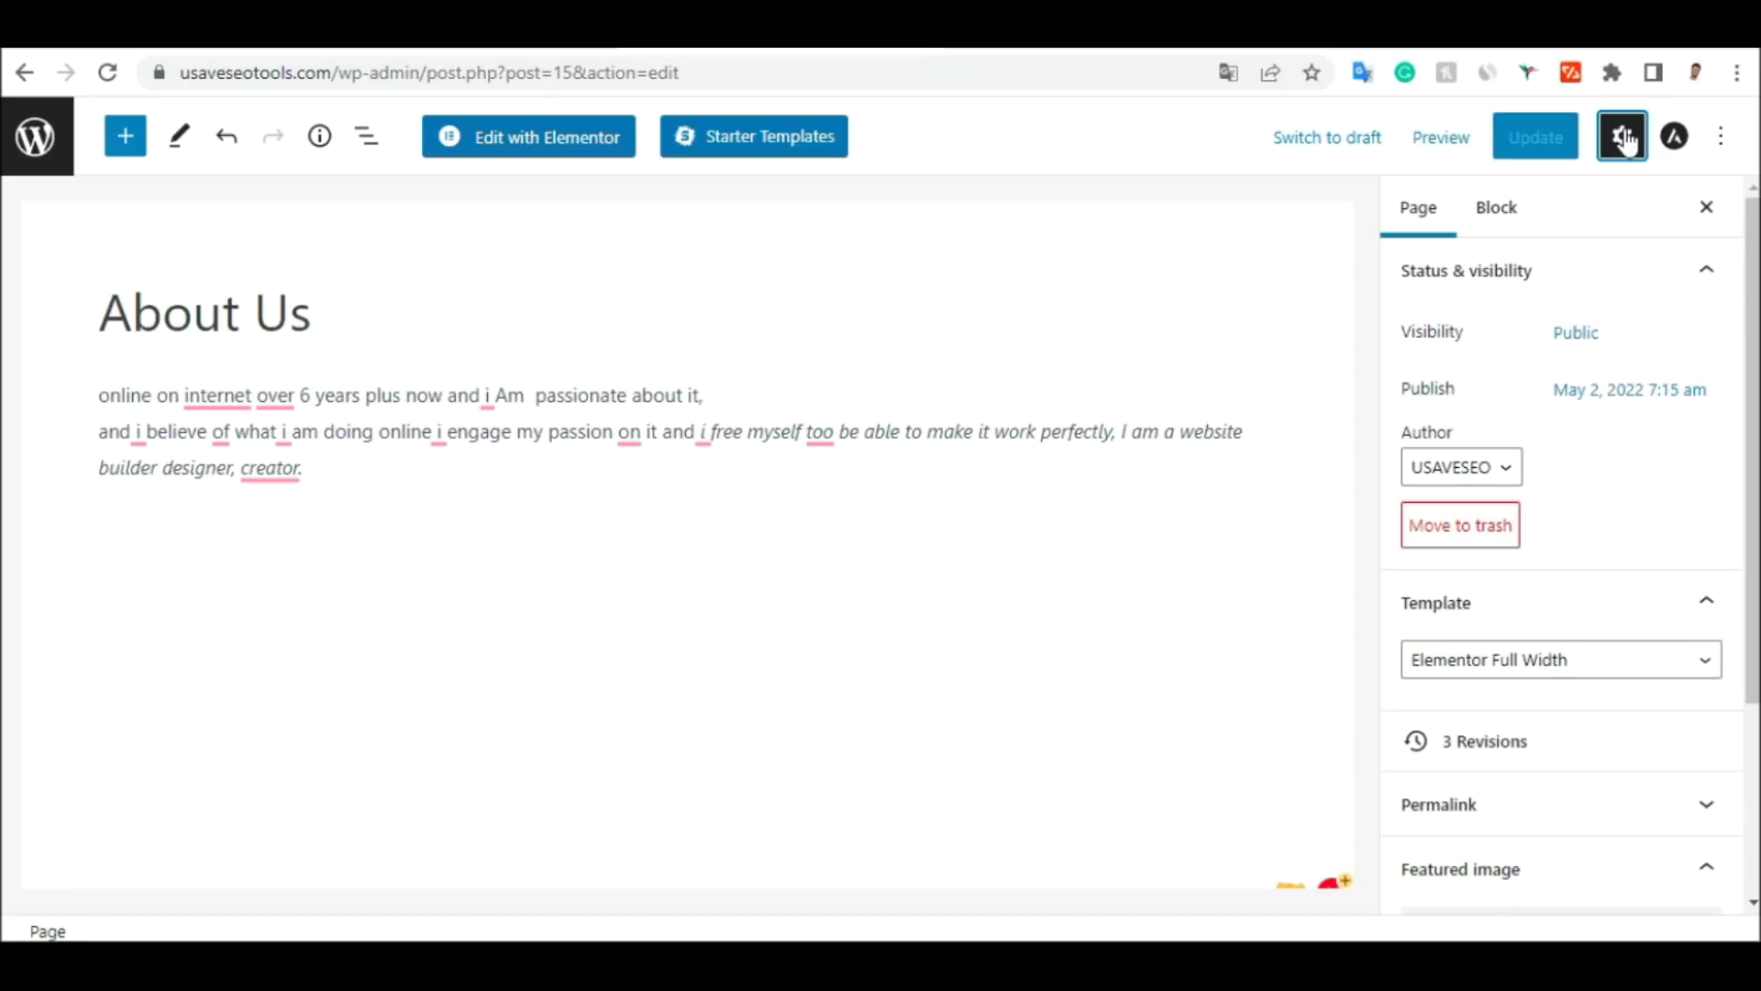
left_click(1607, 659)
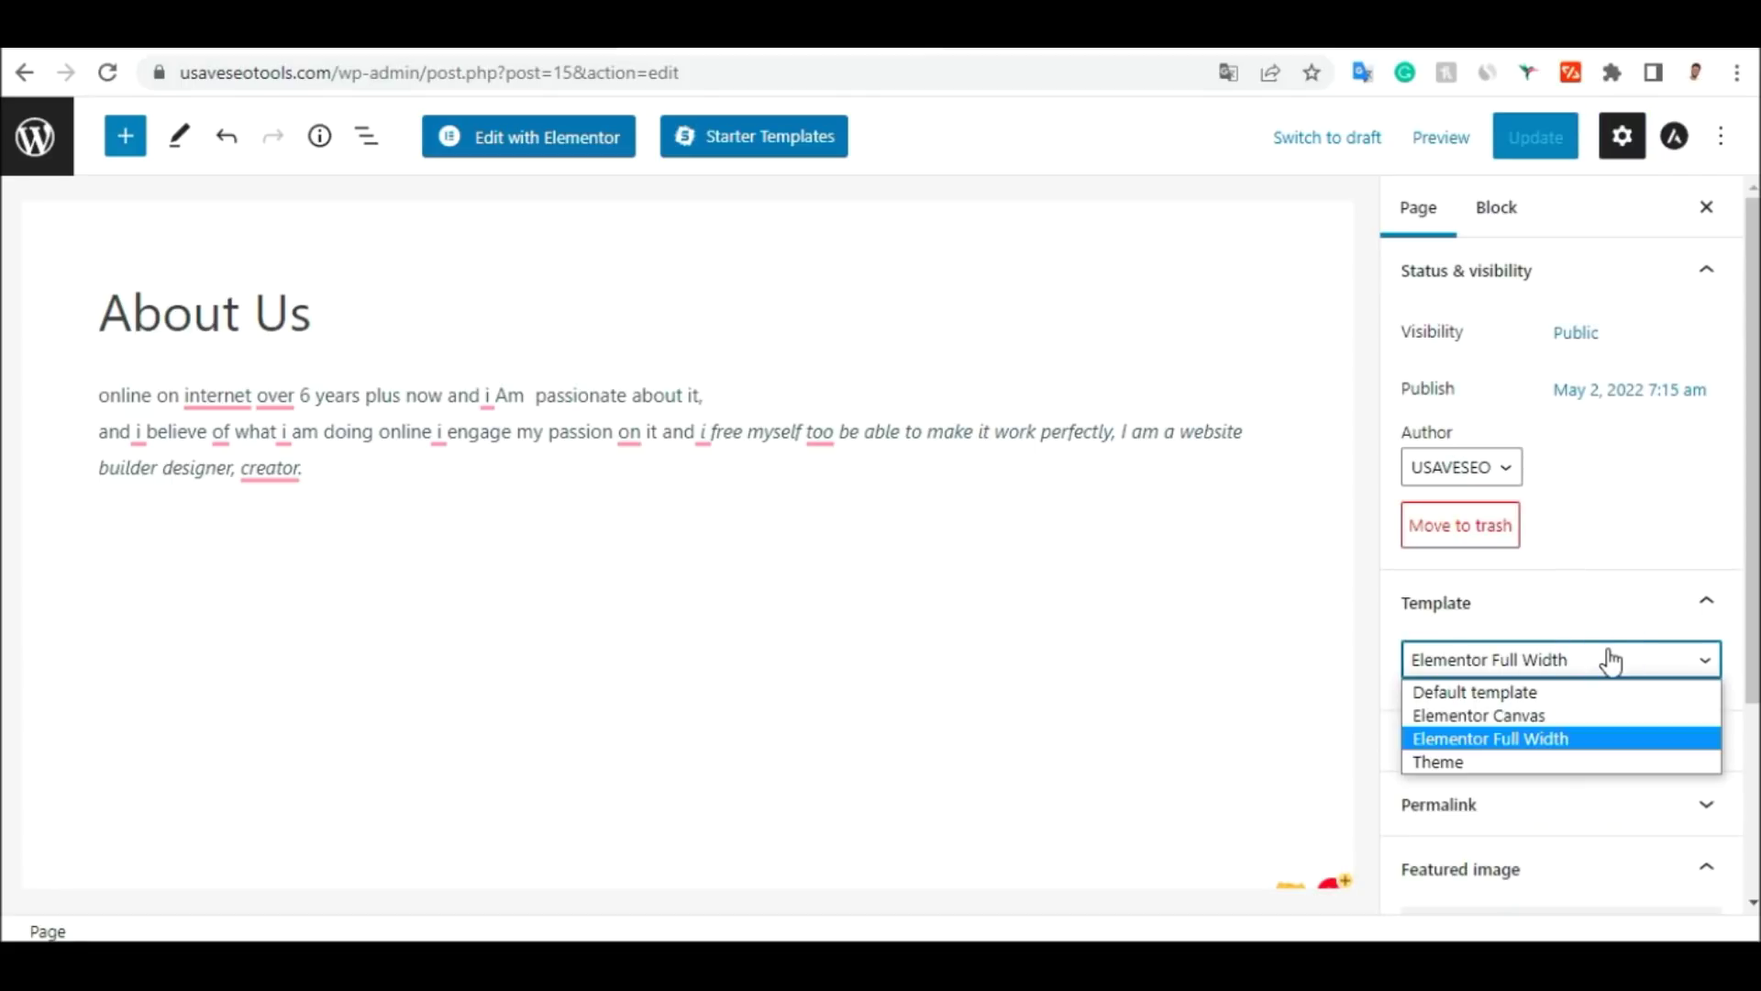
left_click(1528, 691)
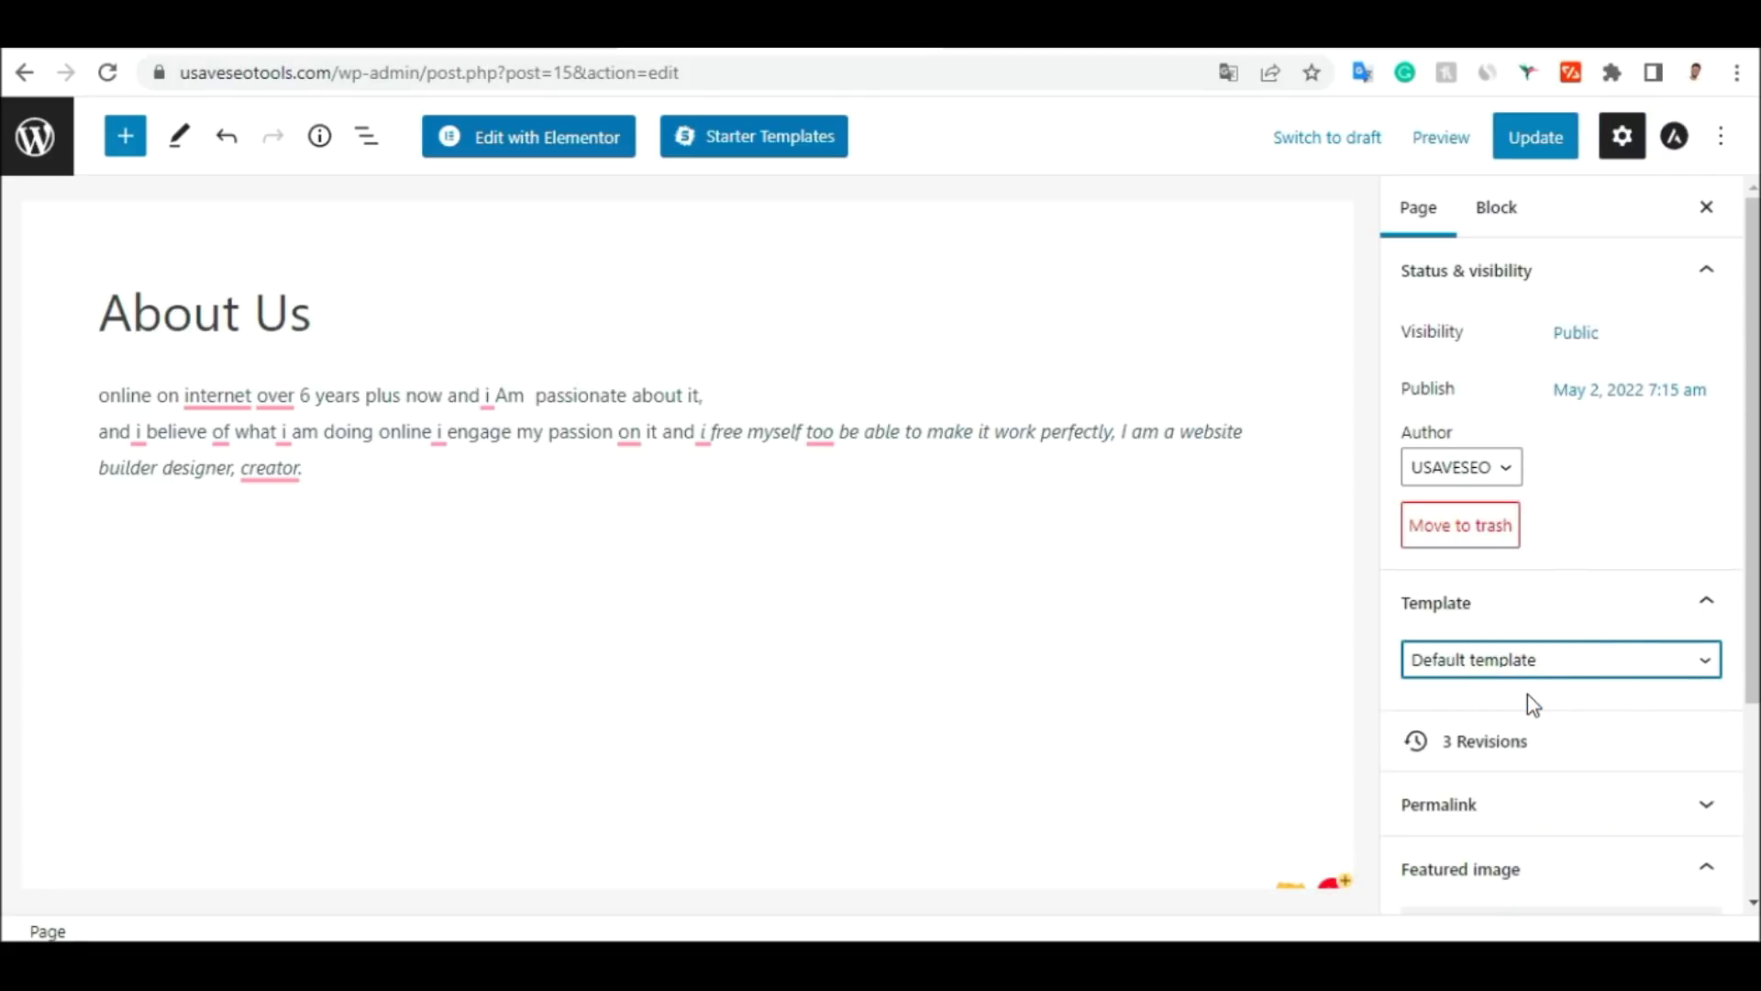
left_click(1534, 147)
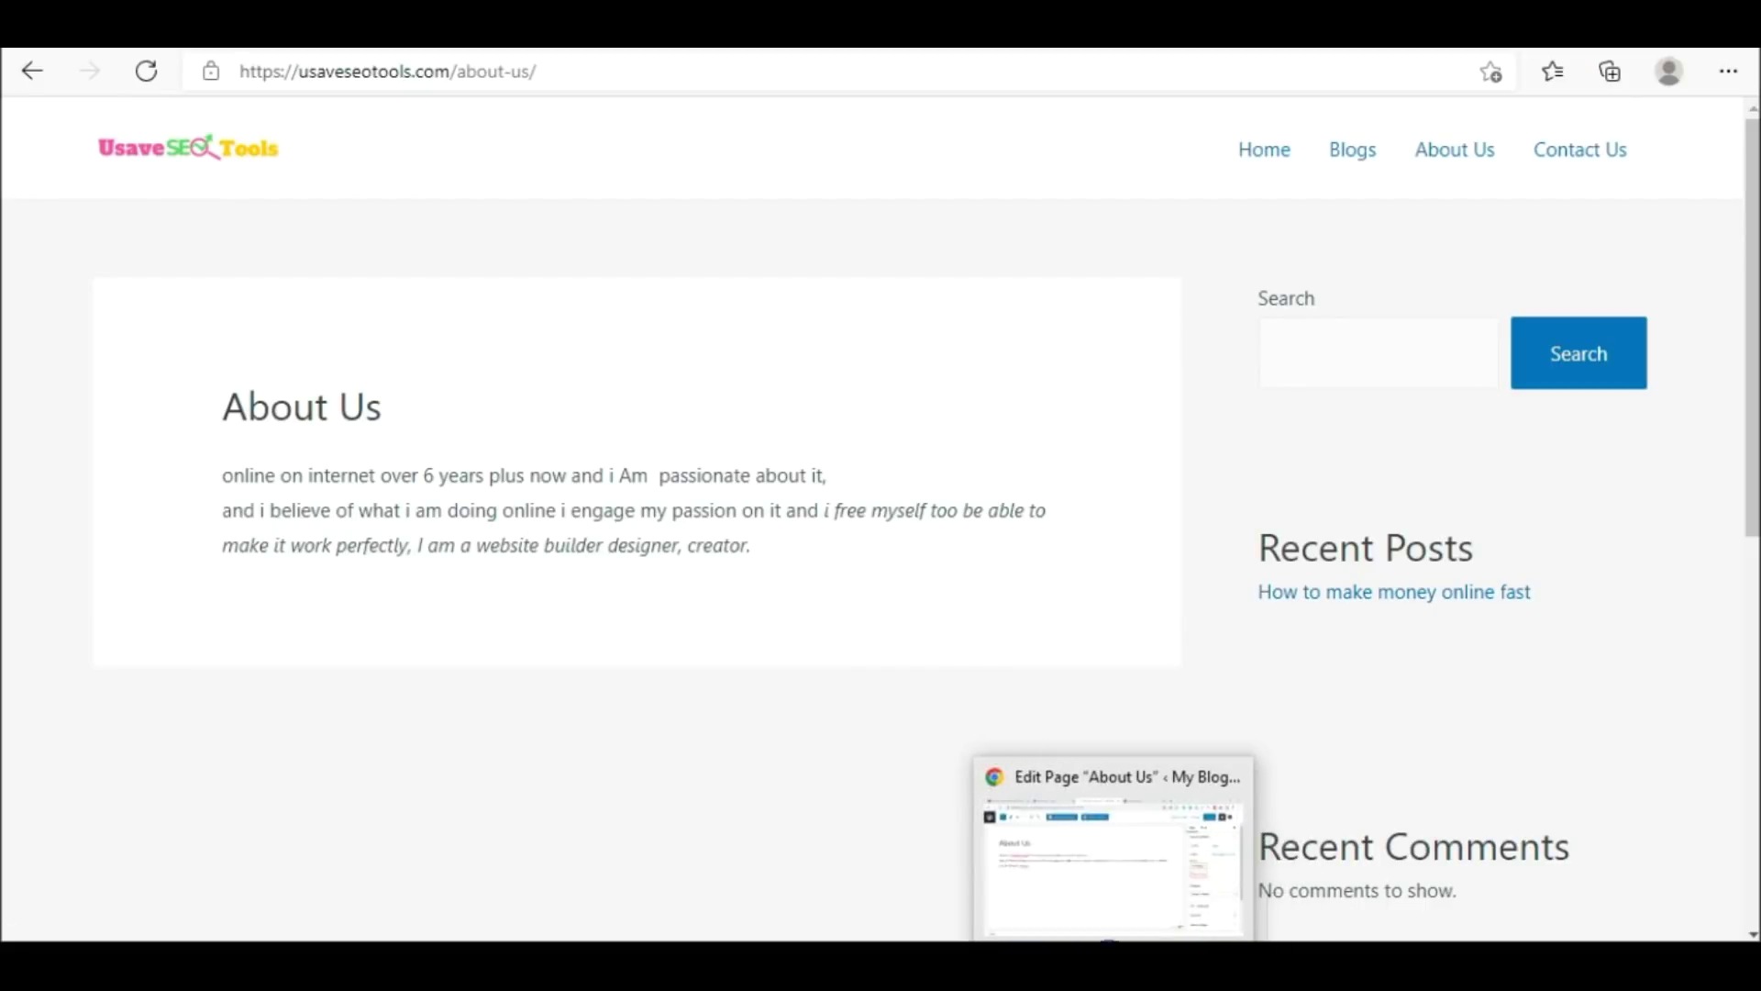
left_click(1115, 775)
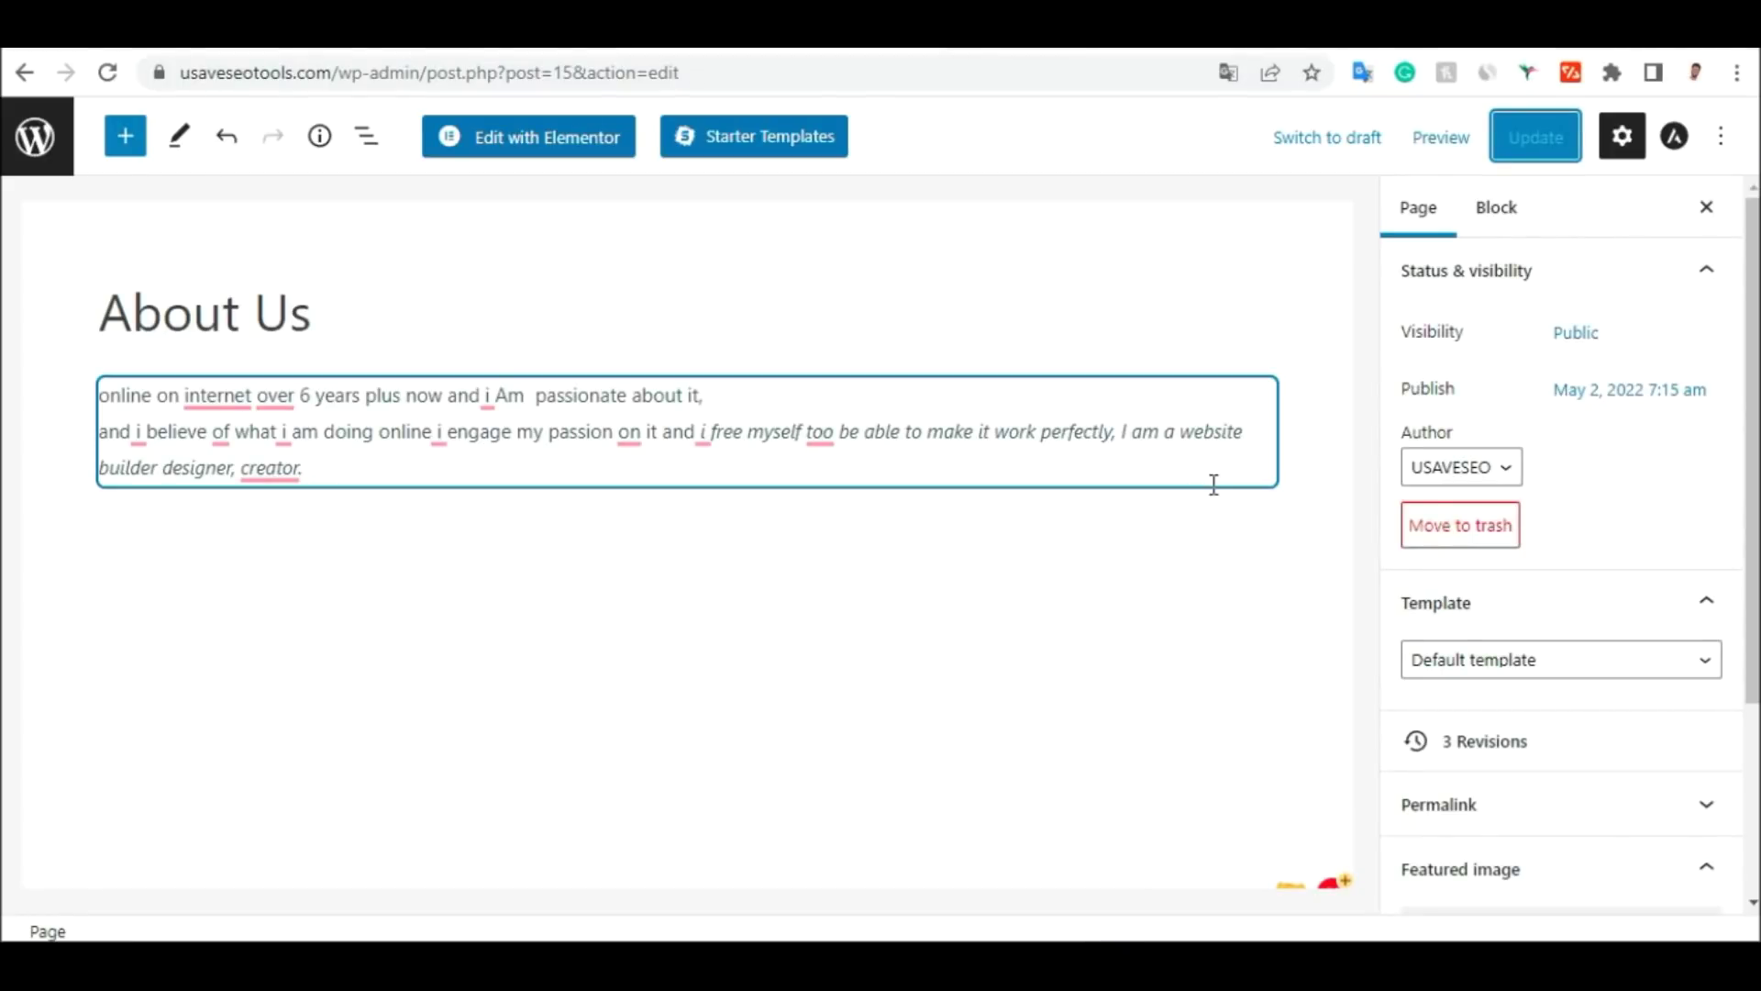
In Astra Settings, give About Us No Sidebar and a Boxed content layout, then update the page.
left_click(1677, 139)
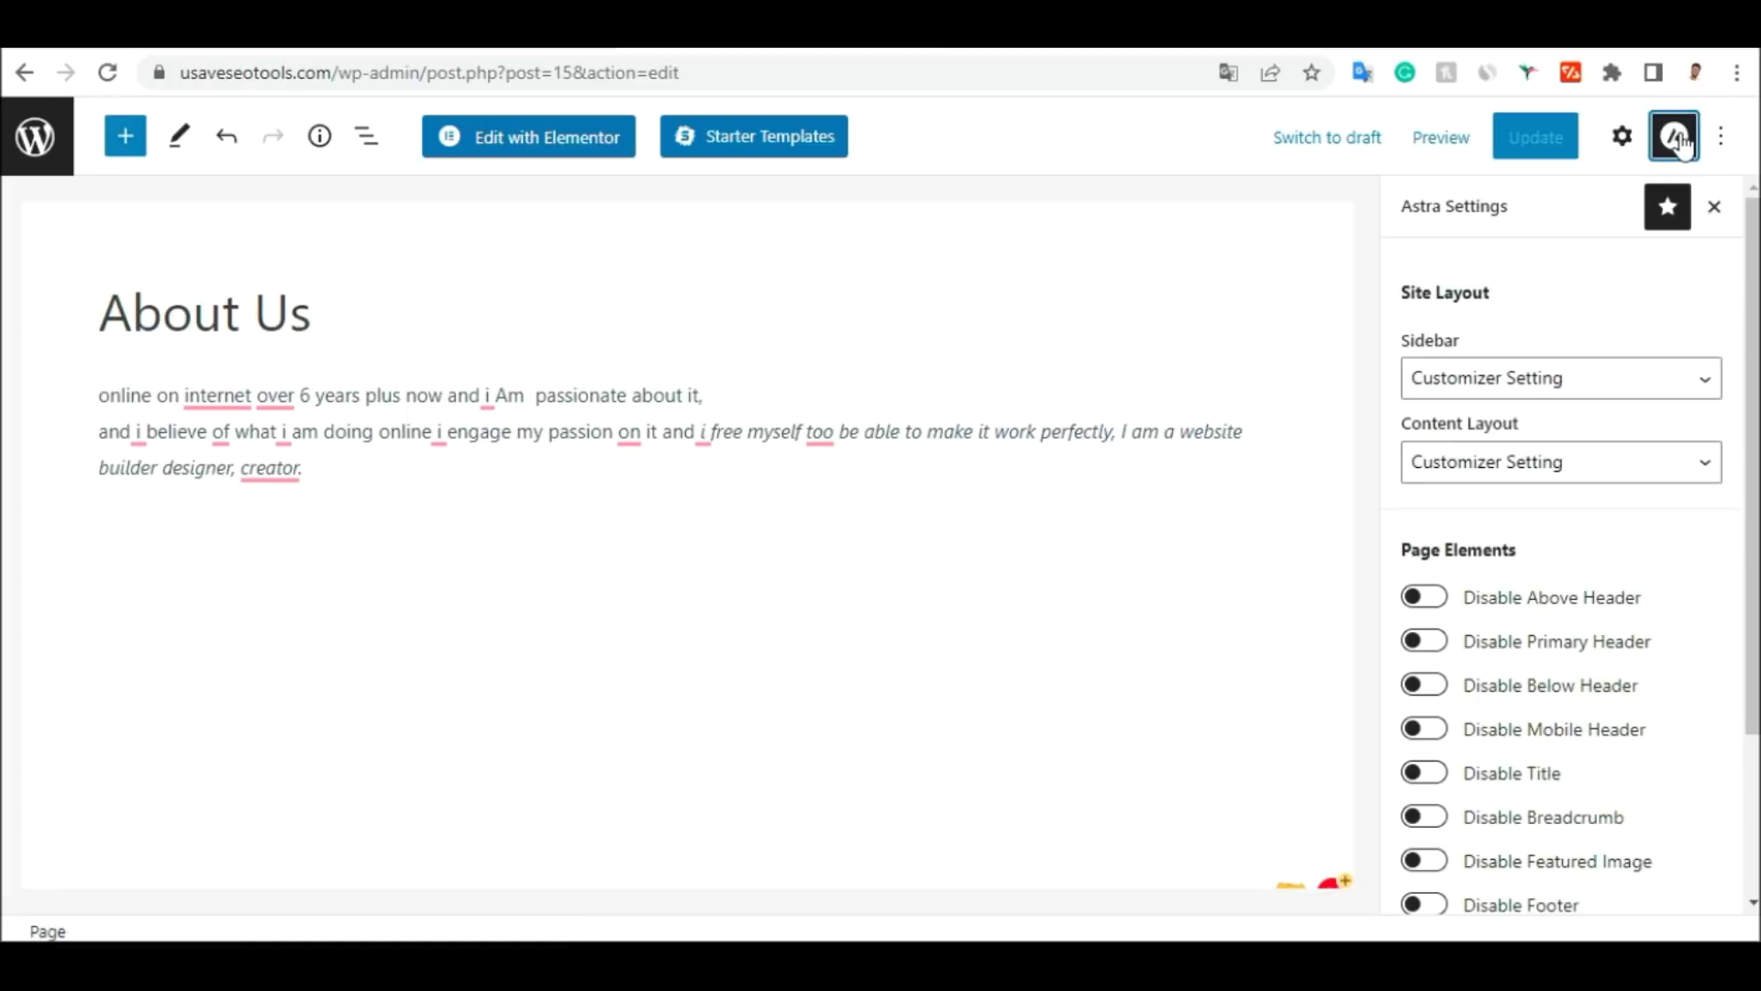
left_click(1631, 390)
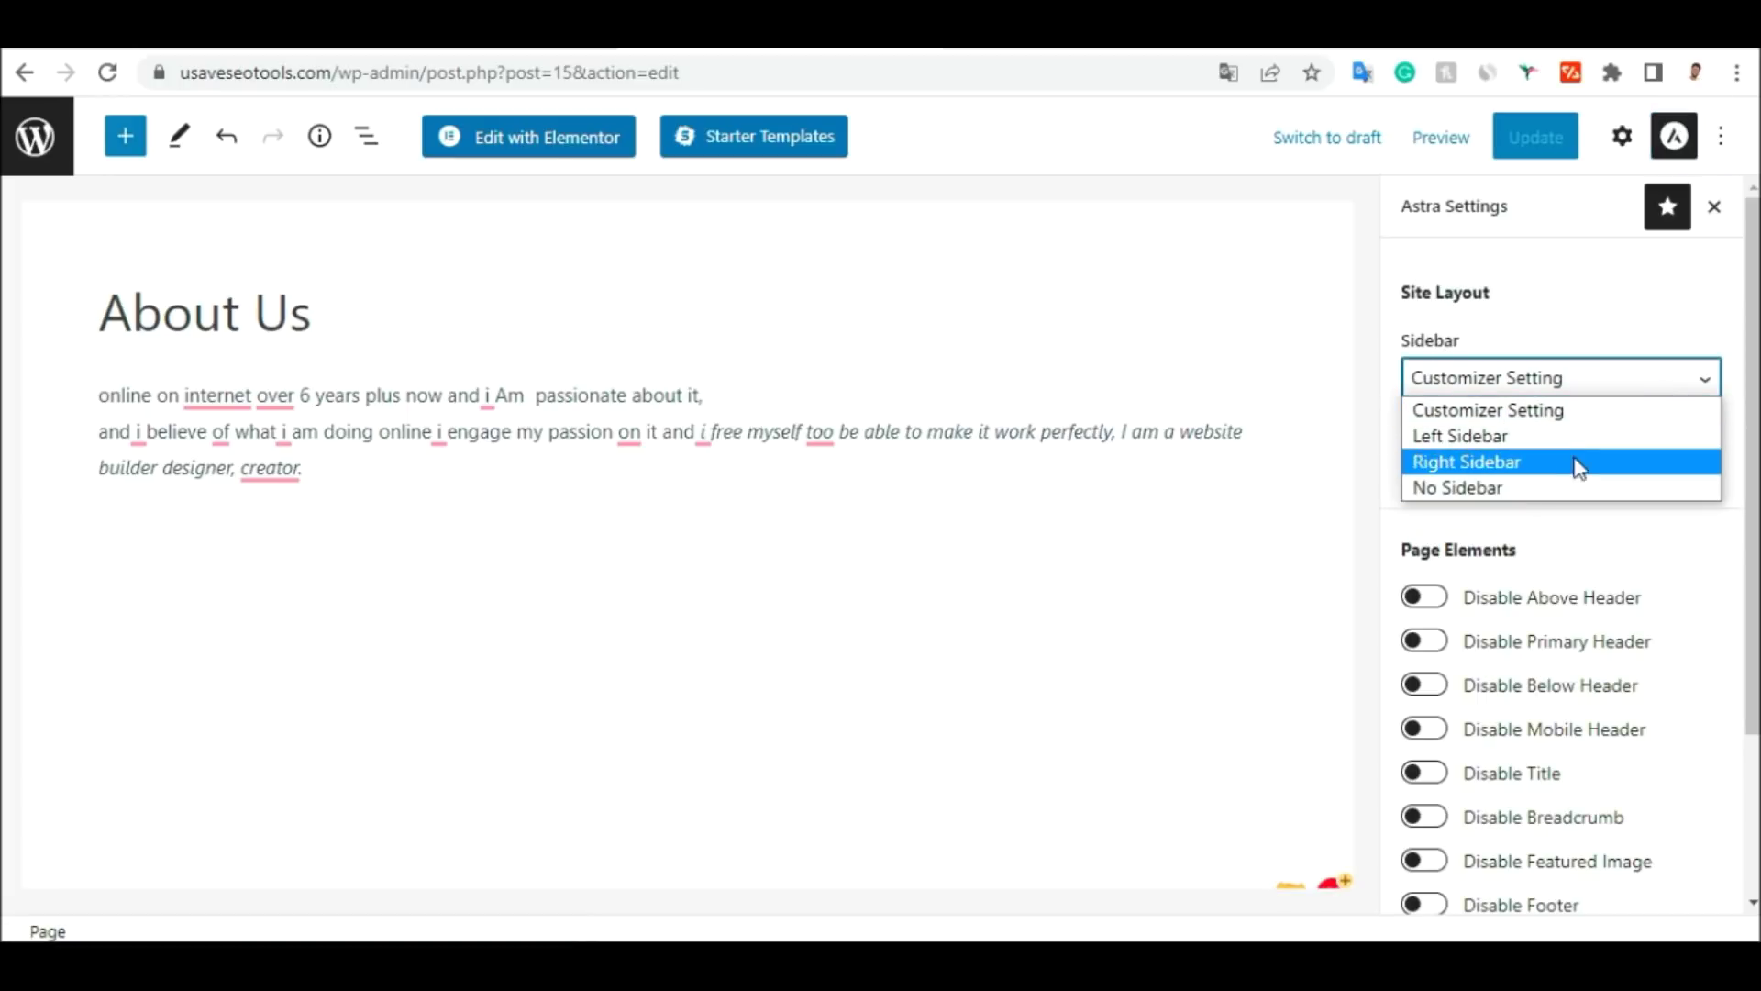
left_click(1535, 496)
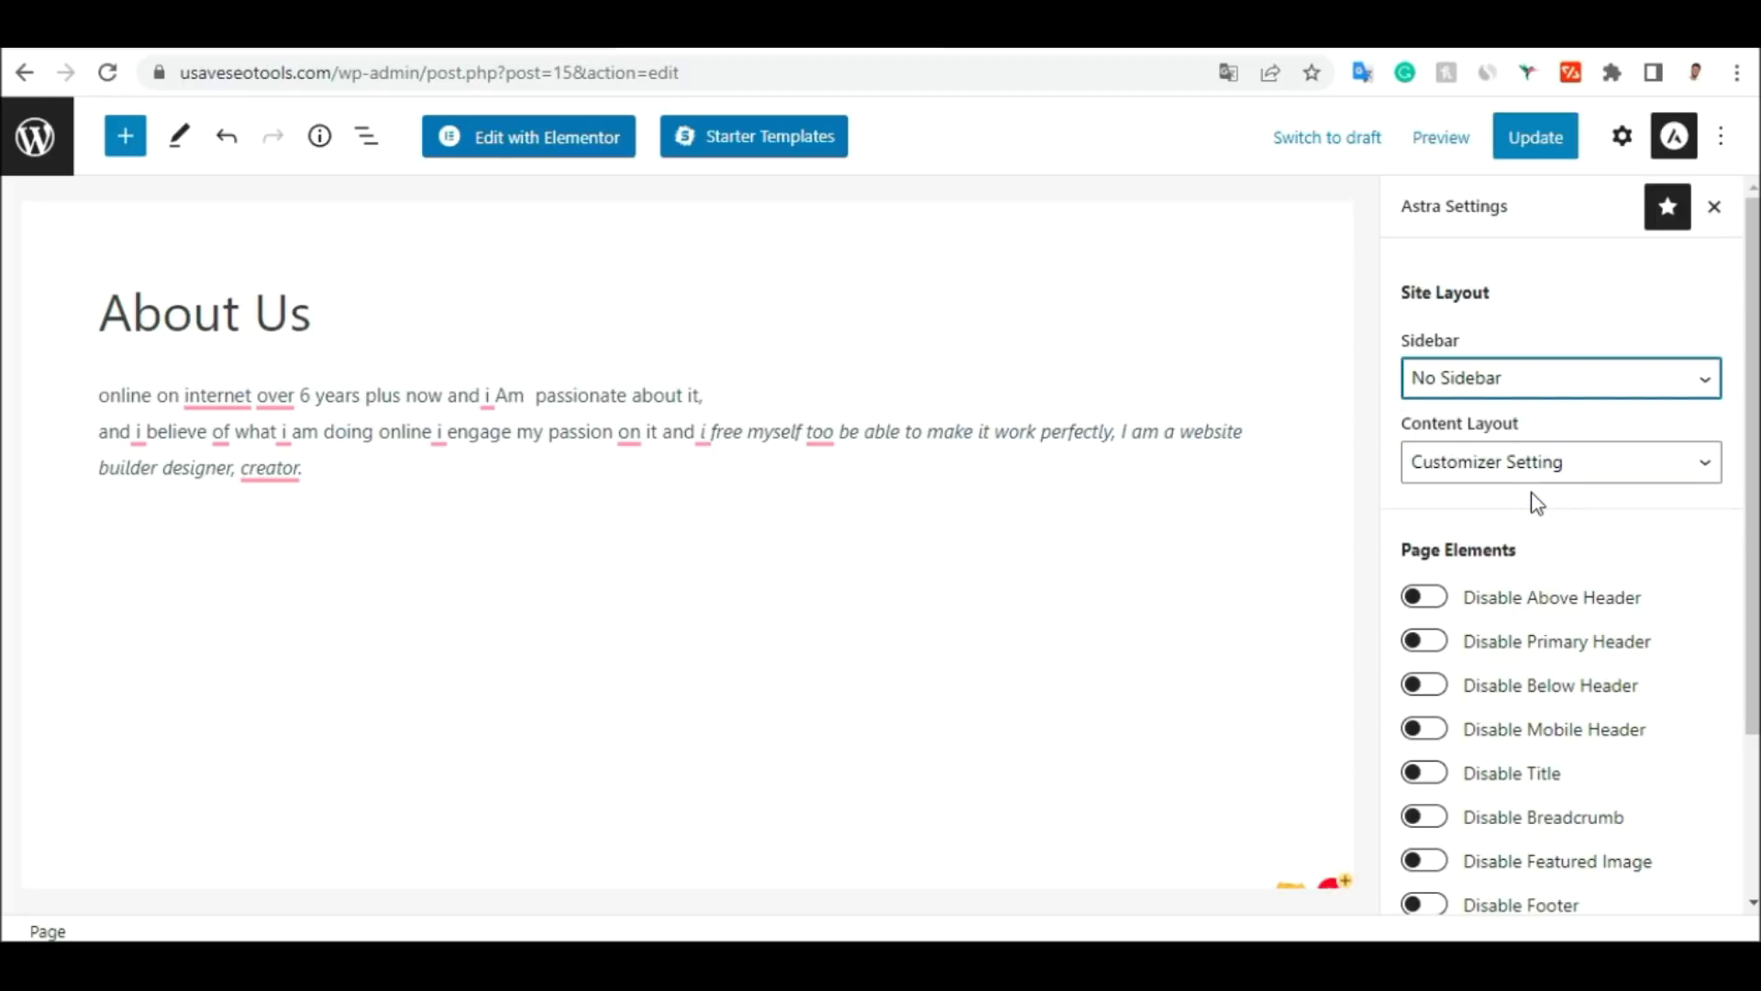
left_click(1601, 481)
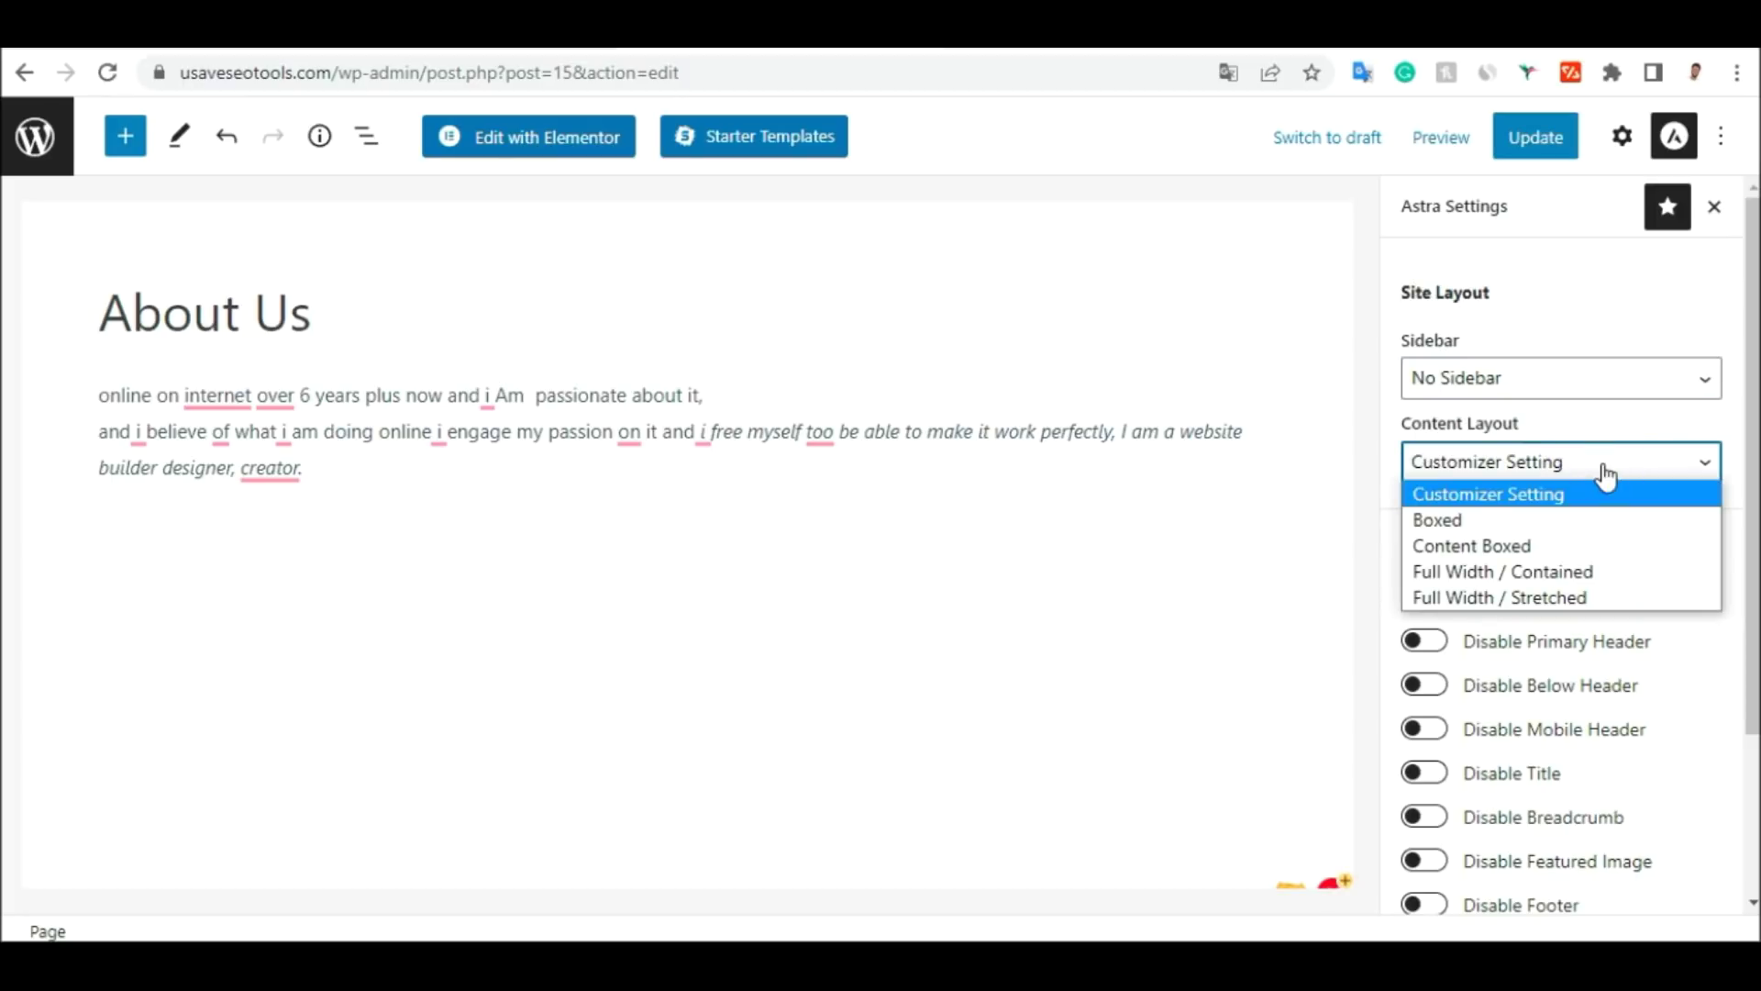
left_click(1488, 523)
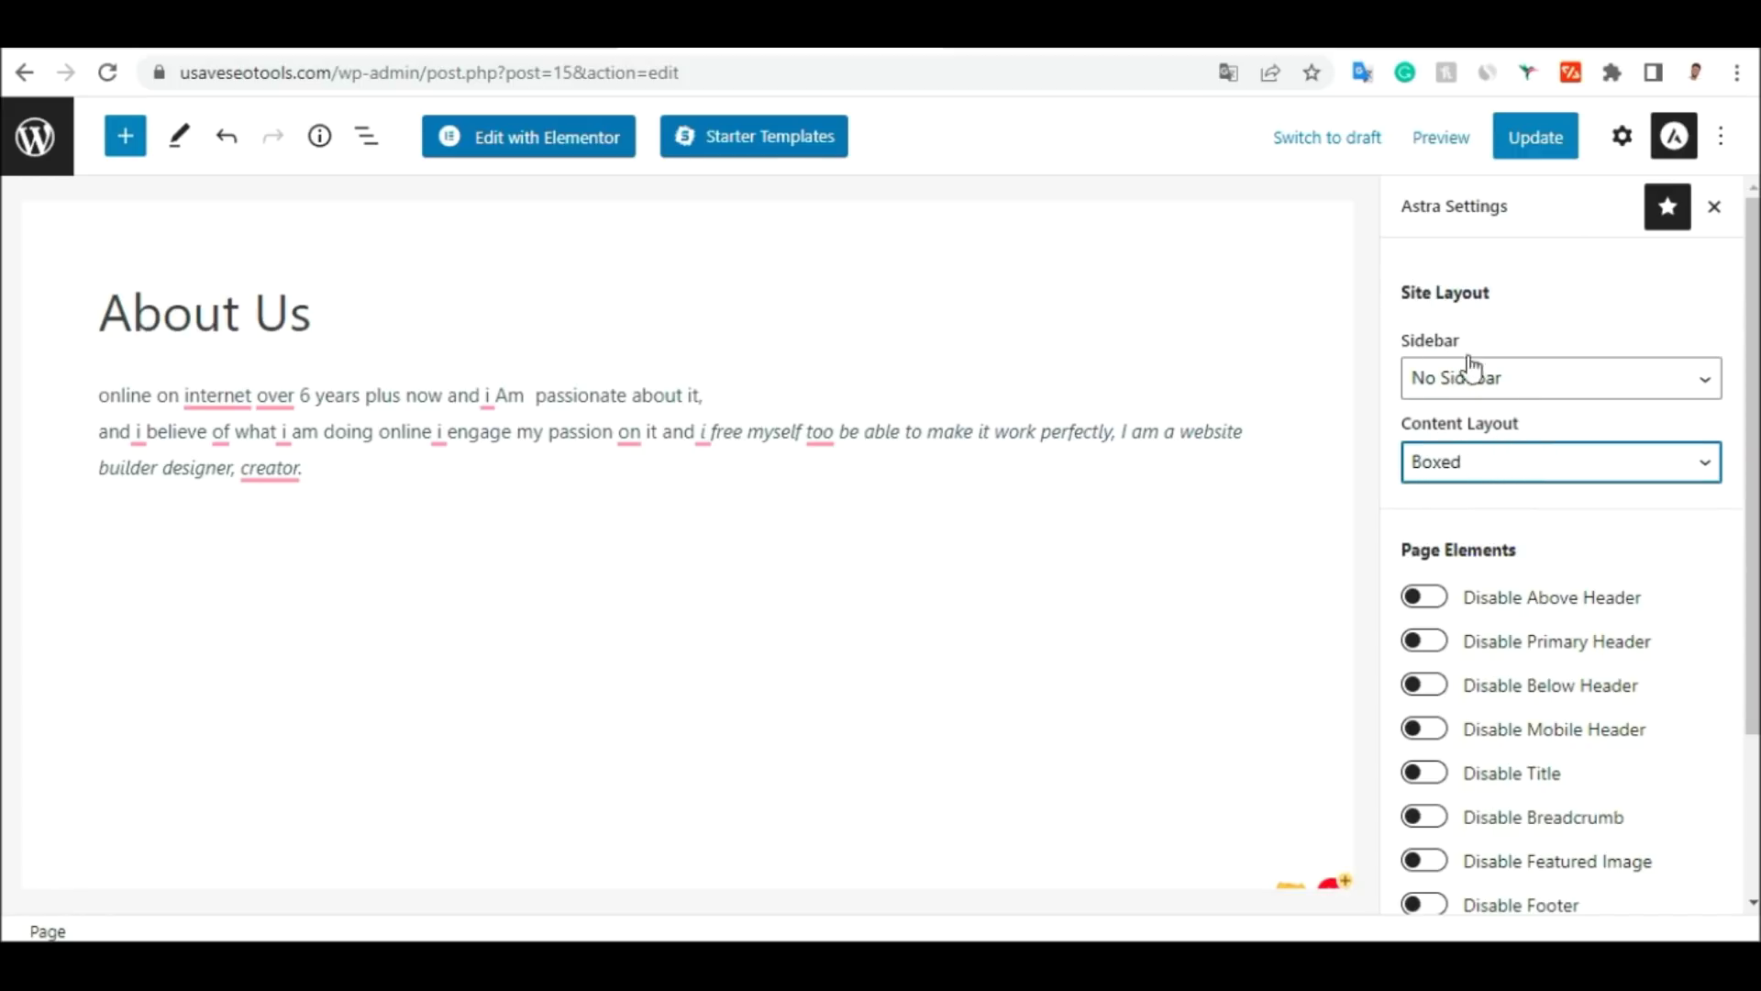
left_click(1539, 138)
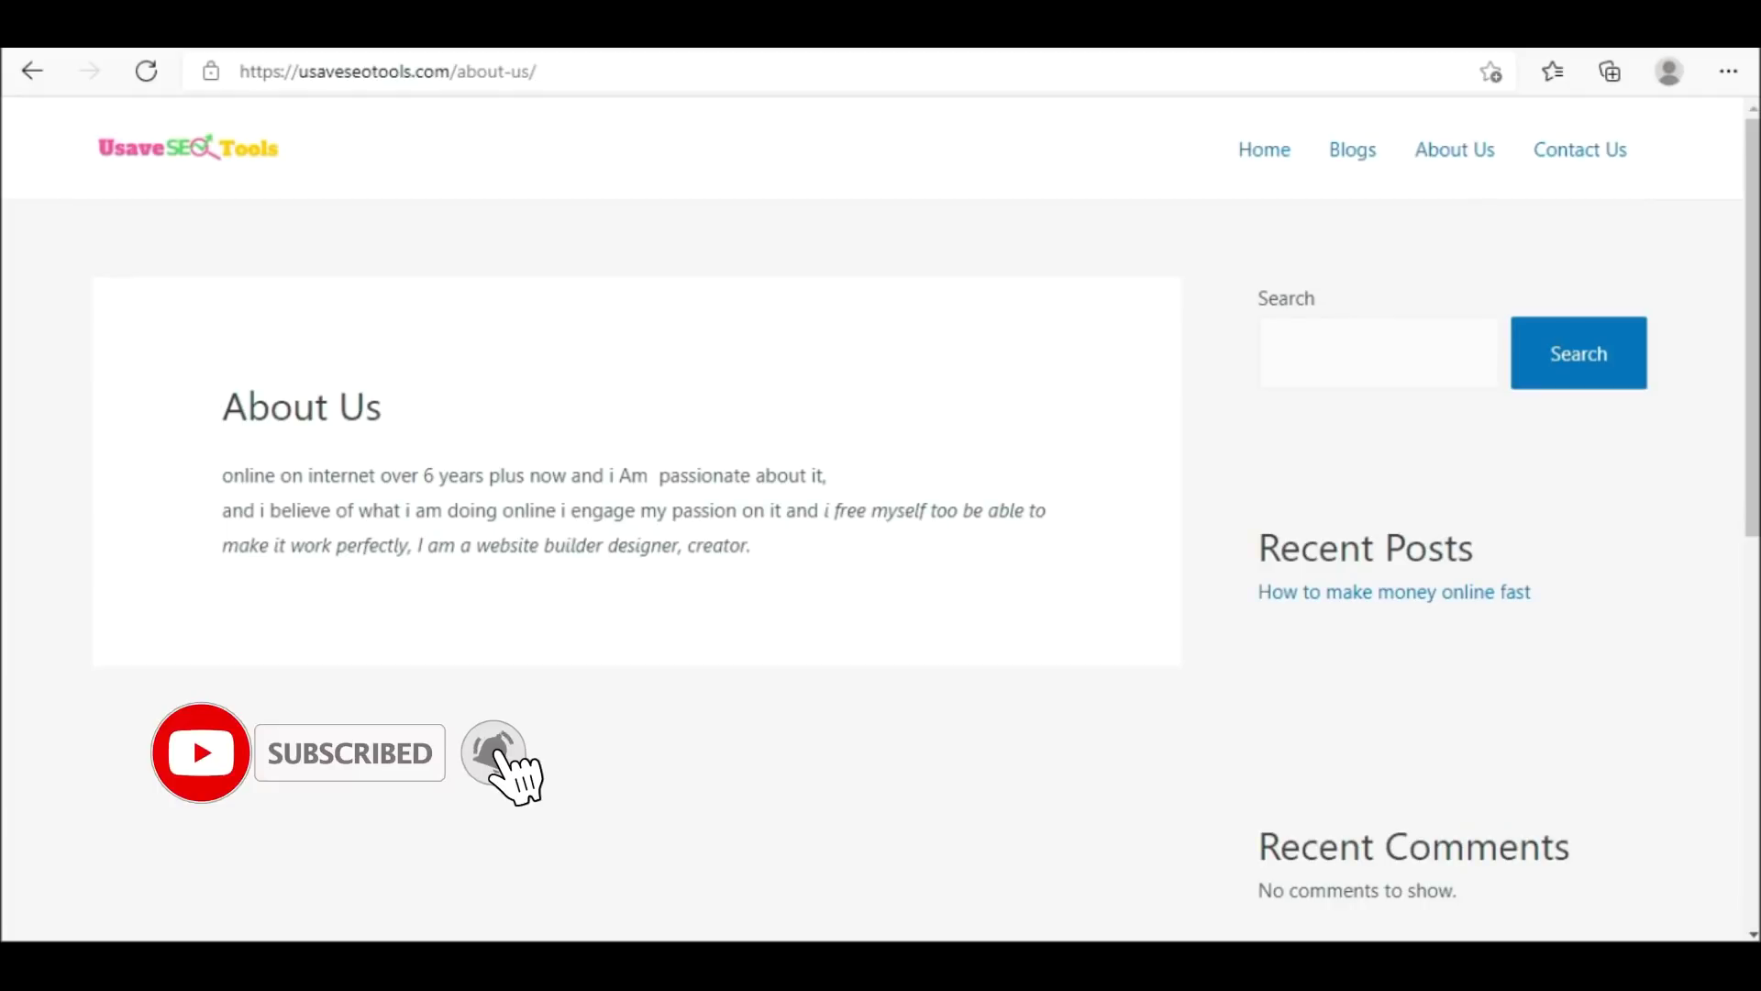
Reload the live About Us page in Edge several times to check the new layout.
left_click(147, 71)
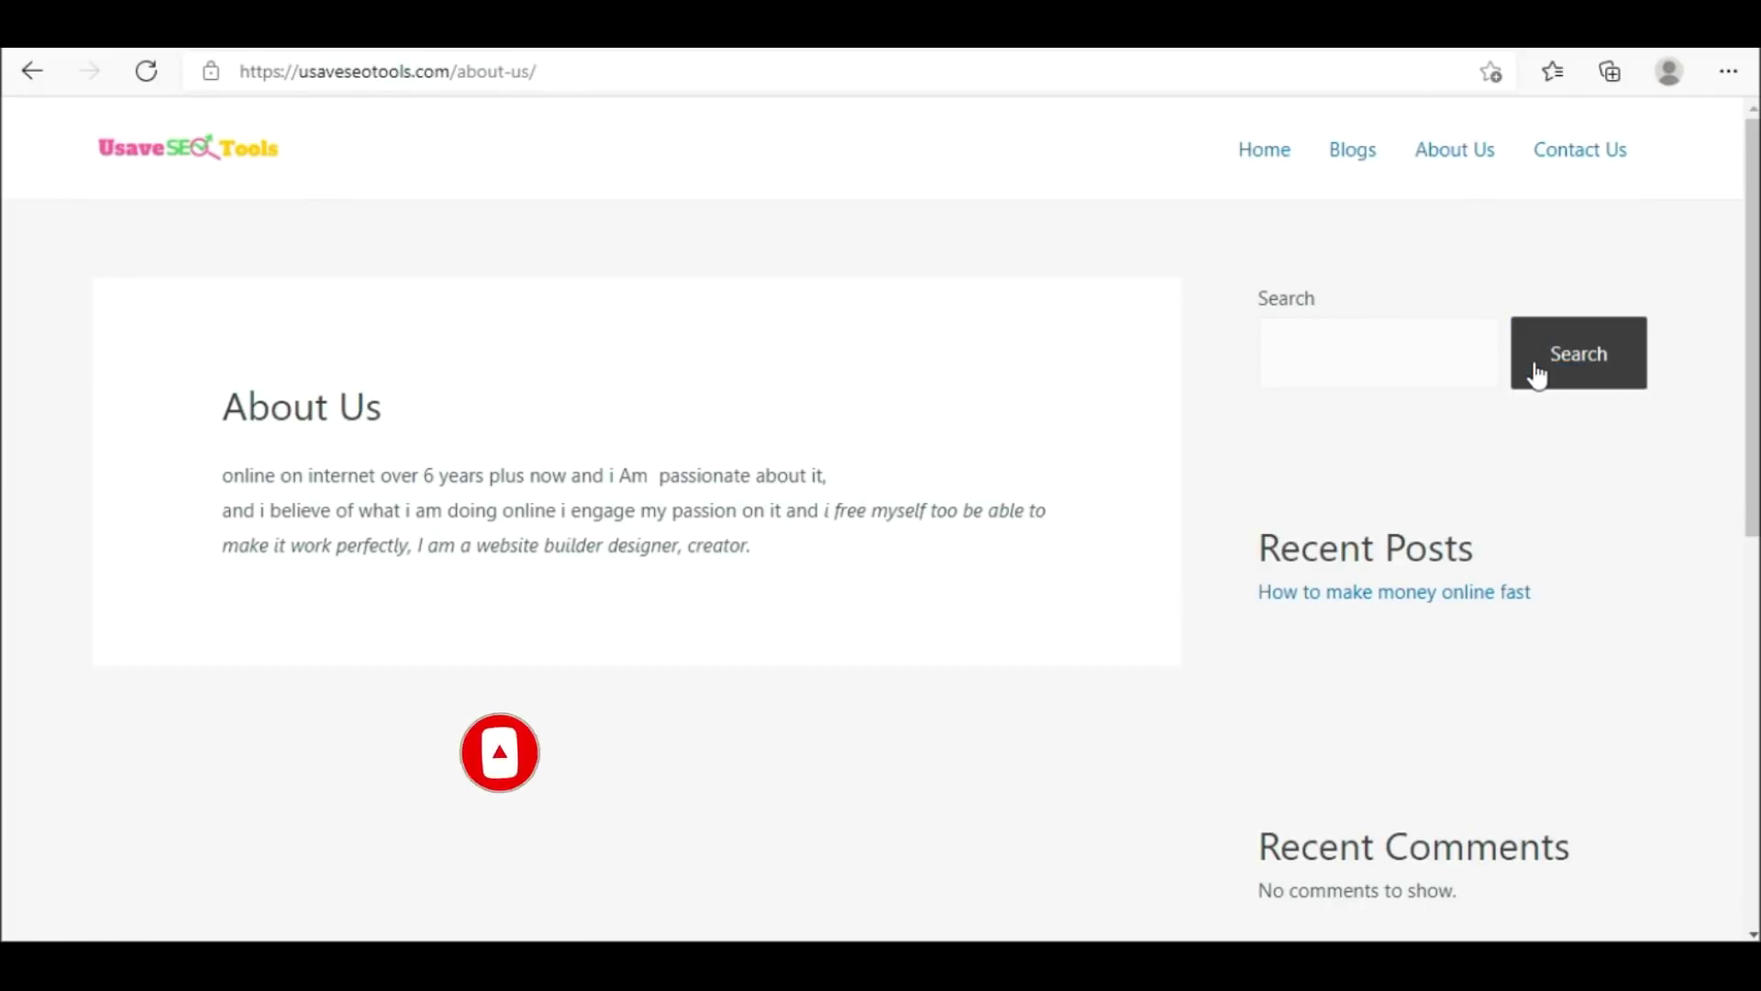
left_click(146, 71)
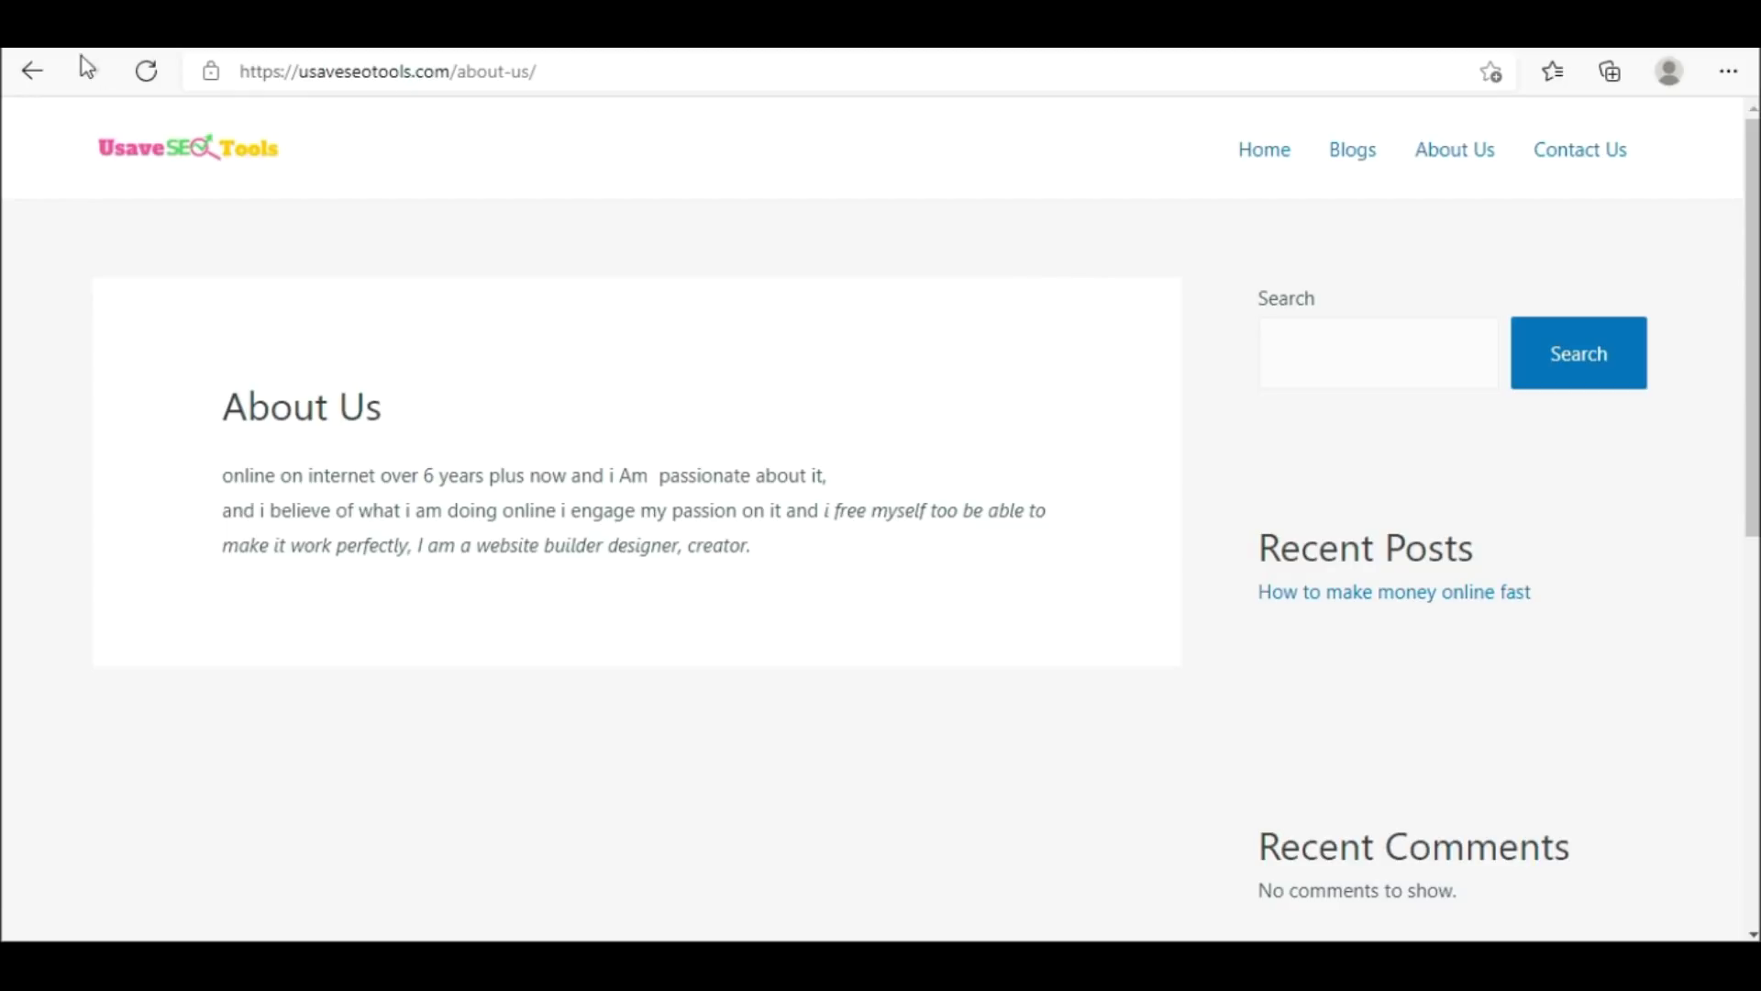
left_click(154, 75)
left_click(156, 75)
left_click(226, 71)
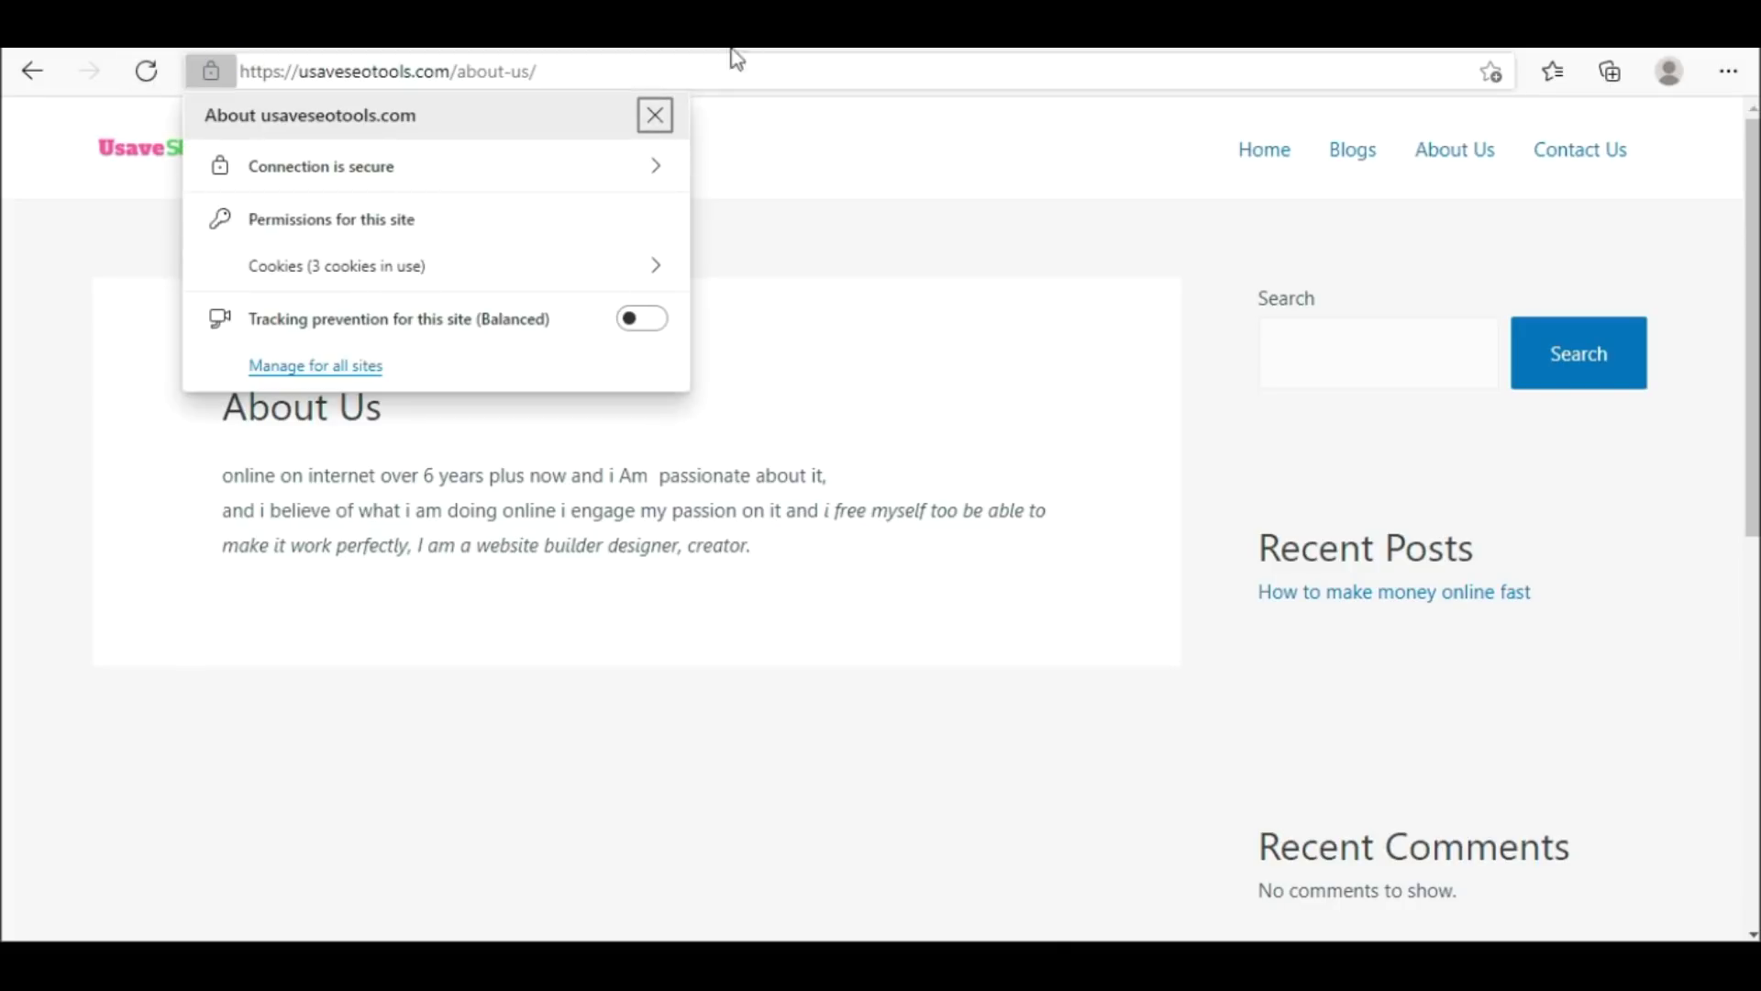
Load the site's home page in a new tab, then open and reload About Us.
key("ctrl+t")
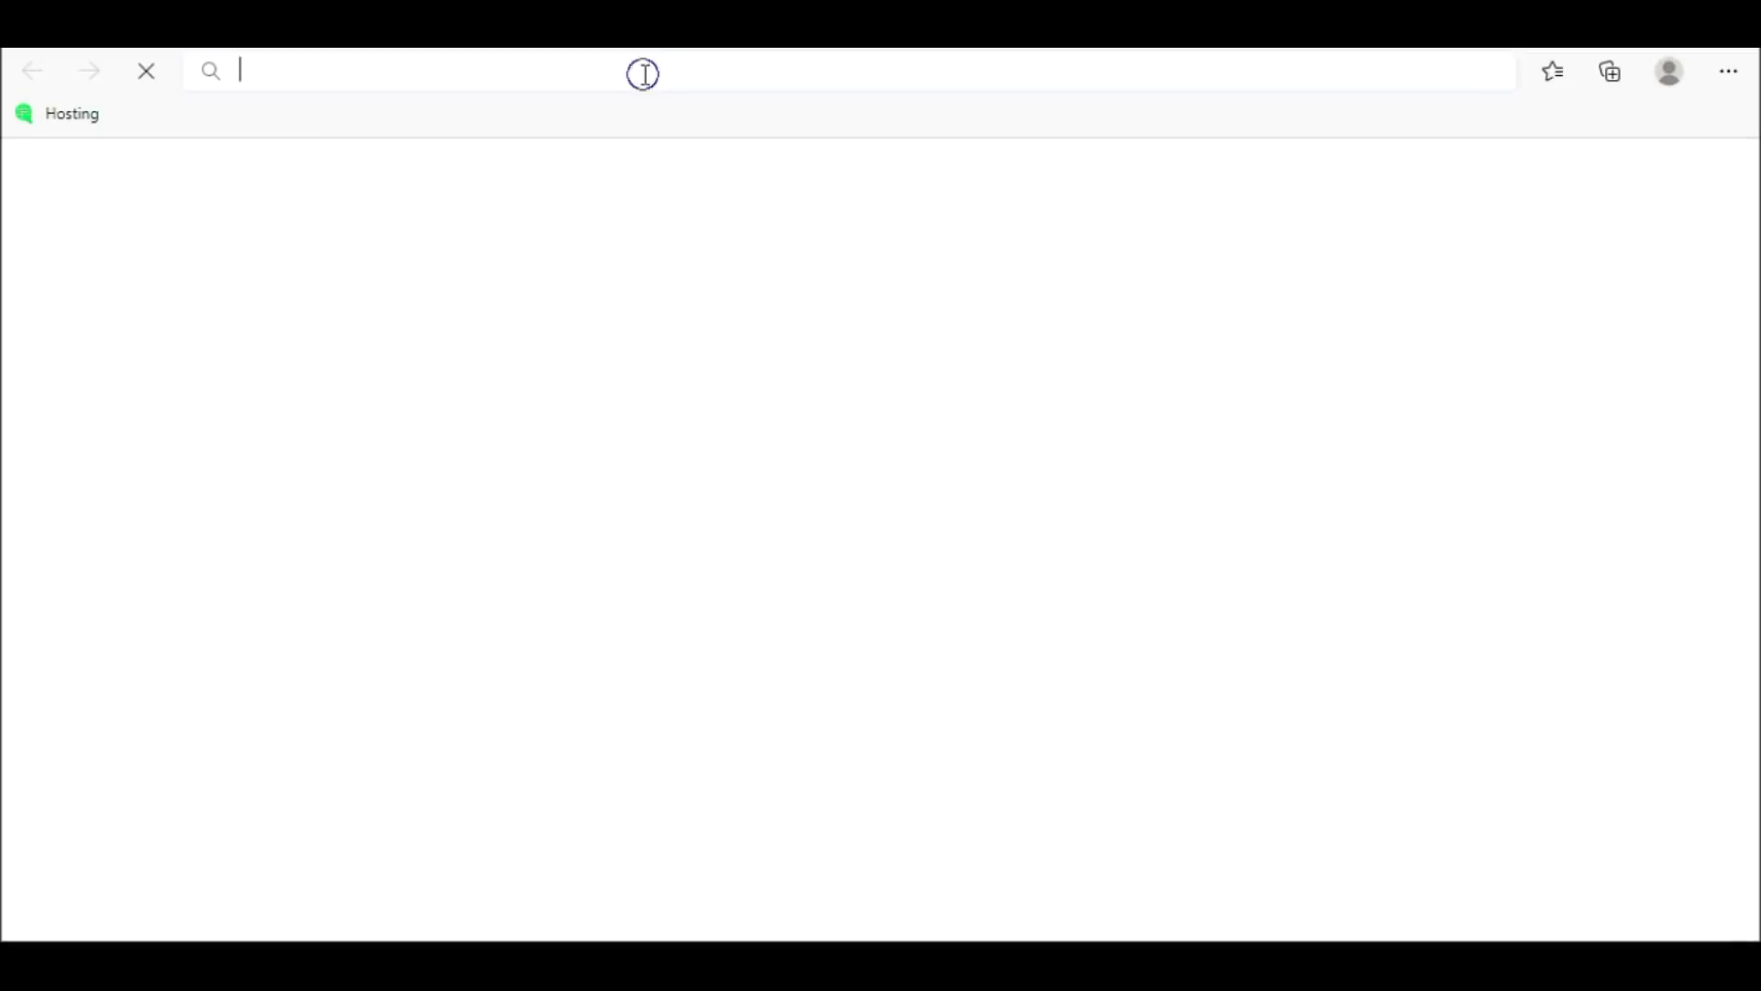
left_click(646, 74)
type("usaveseotools.com")
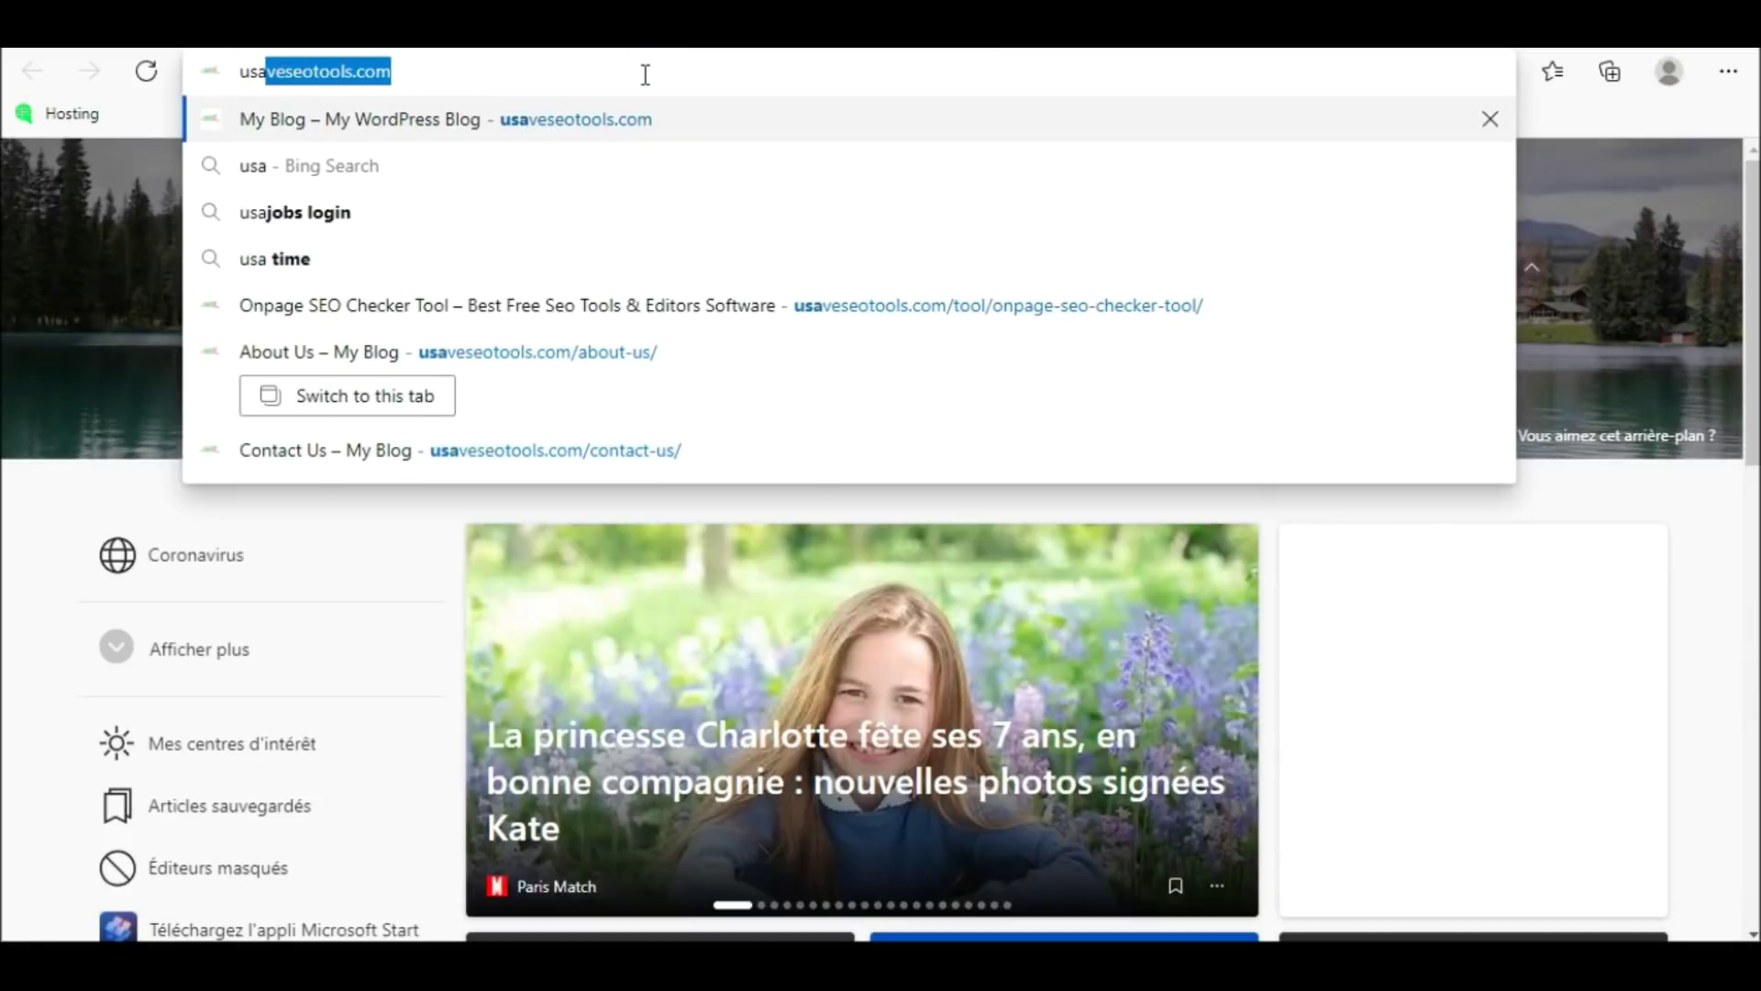
key("Return")
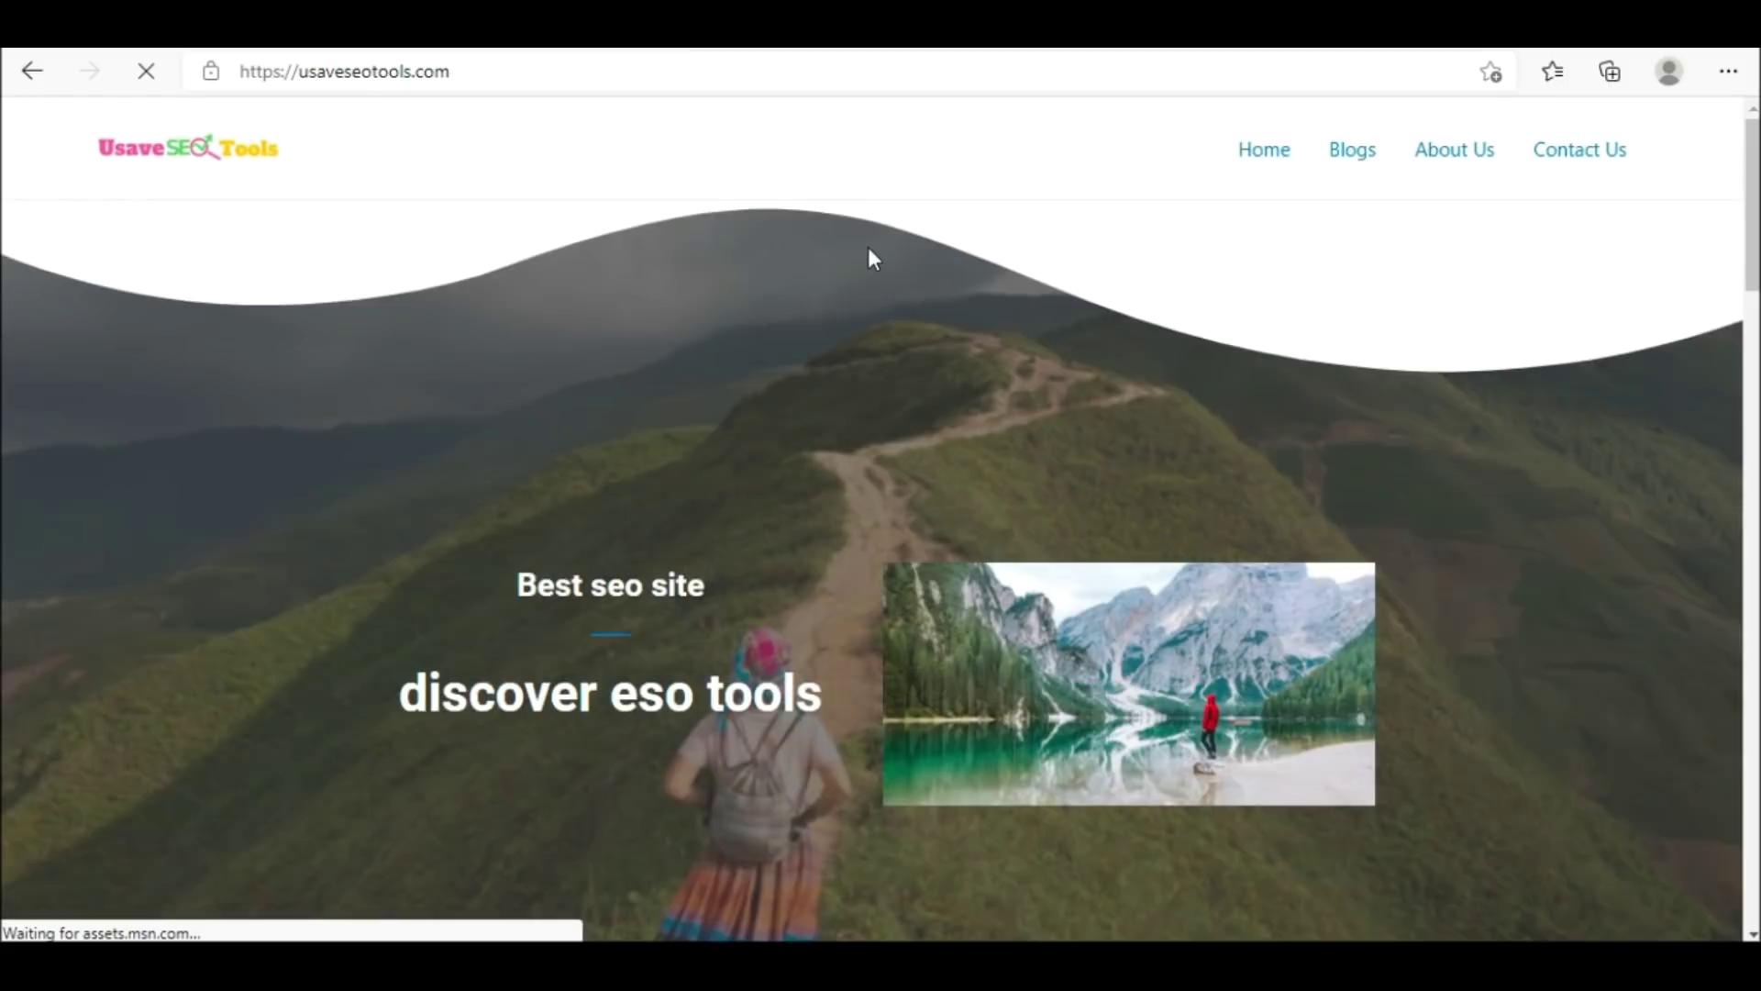
left_click(1485, 156)
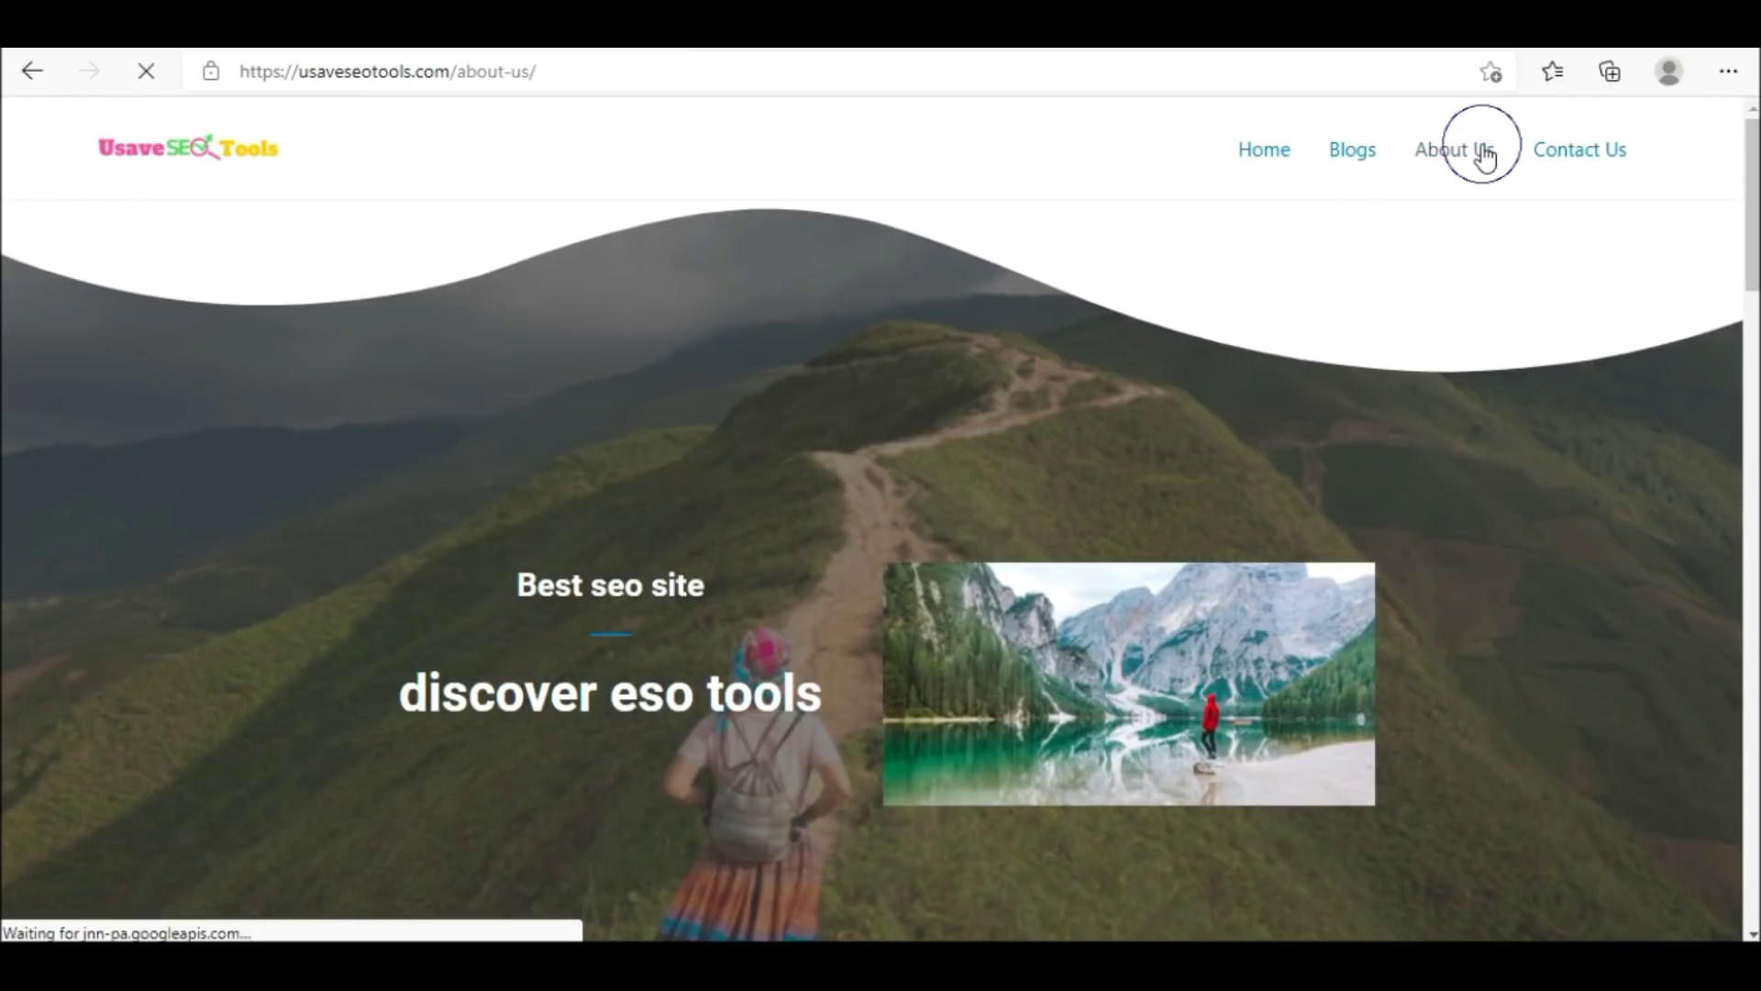
left_click(154, 72)
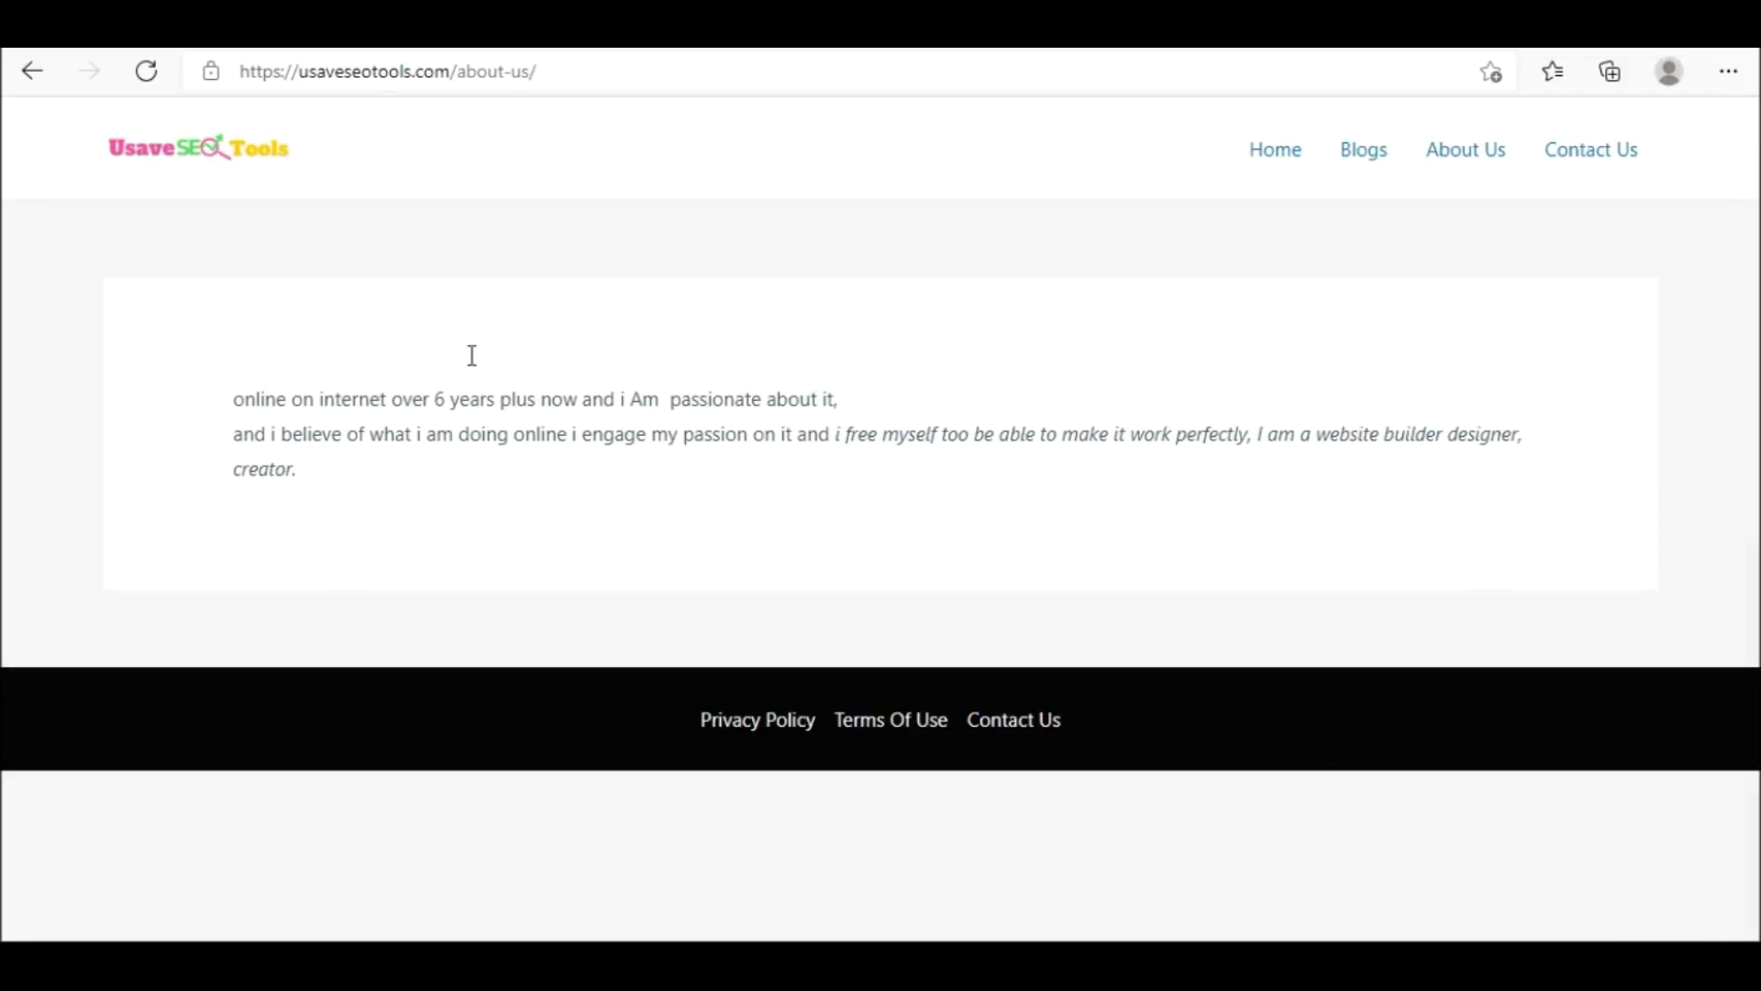
left_click(1494, 160)
Inspect the boxed About Us paragraph, then switch to the logged-in Chrome window.
left_click_drag(300, 477, 190, 372)
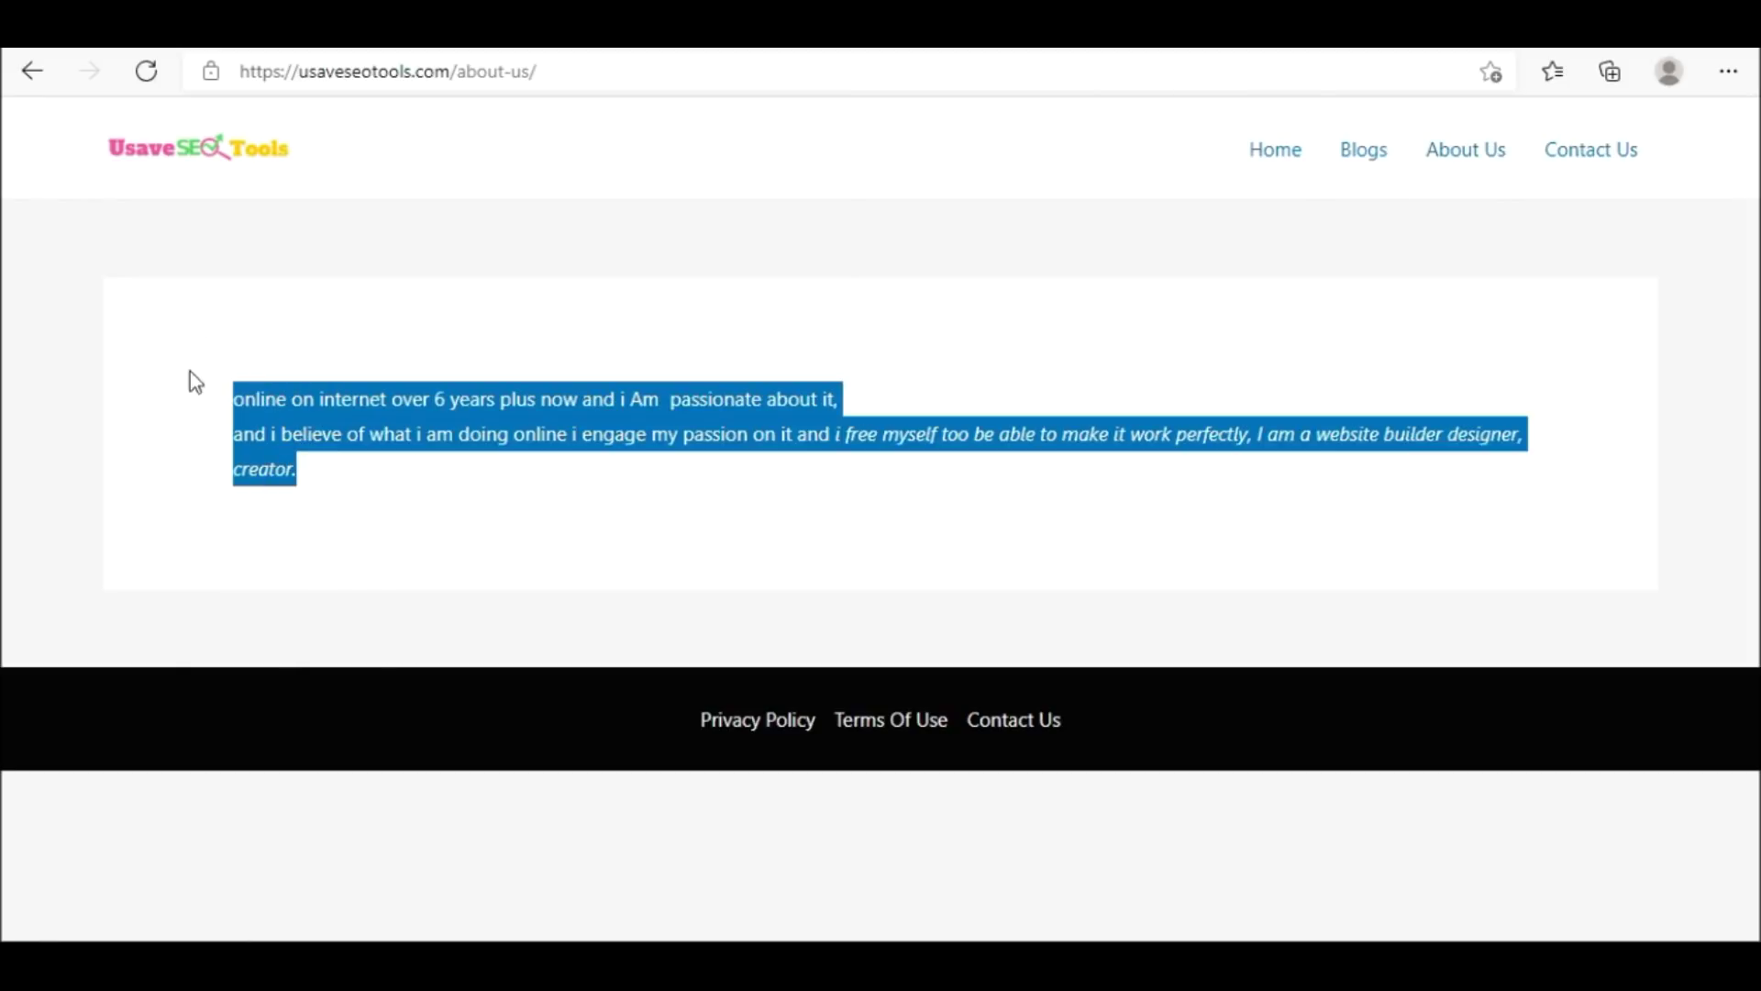
left_click(342, 361)
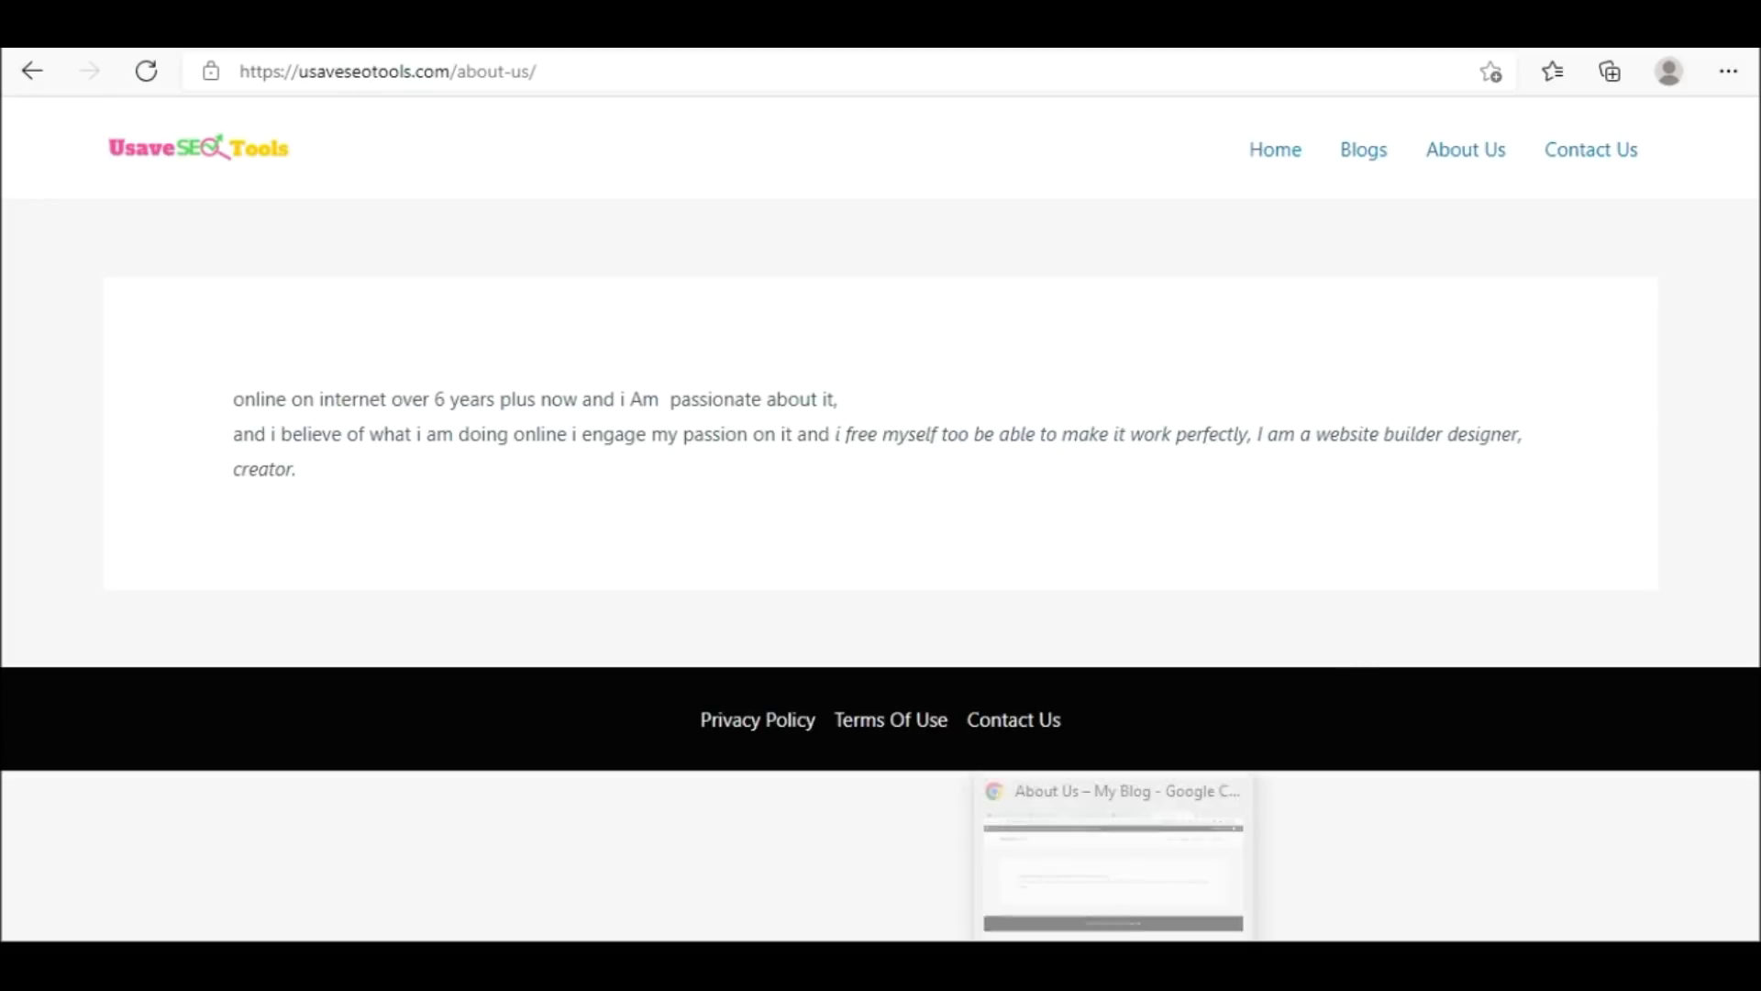
key("alt+Tab")
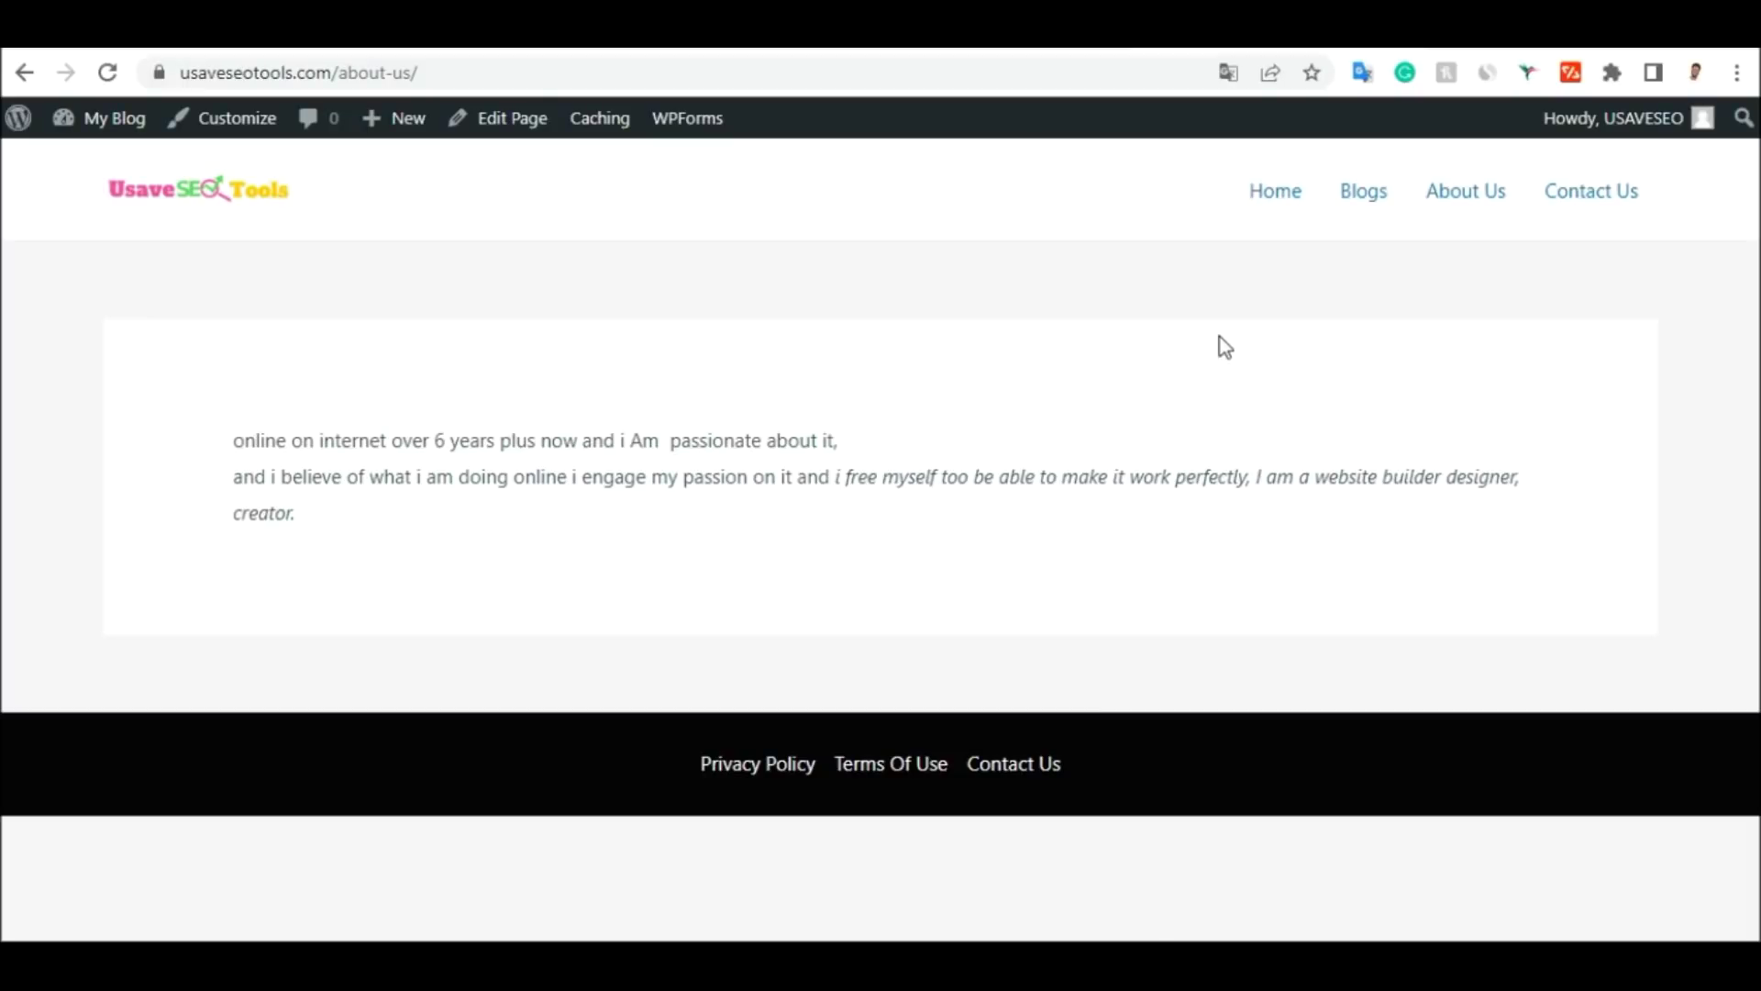
View the live Blogs page, then go to the admin Dashboard via My Blog.
left_click(1376, 192)
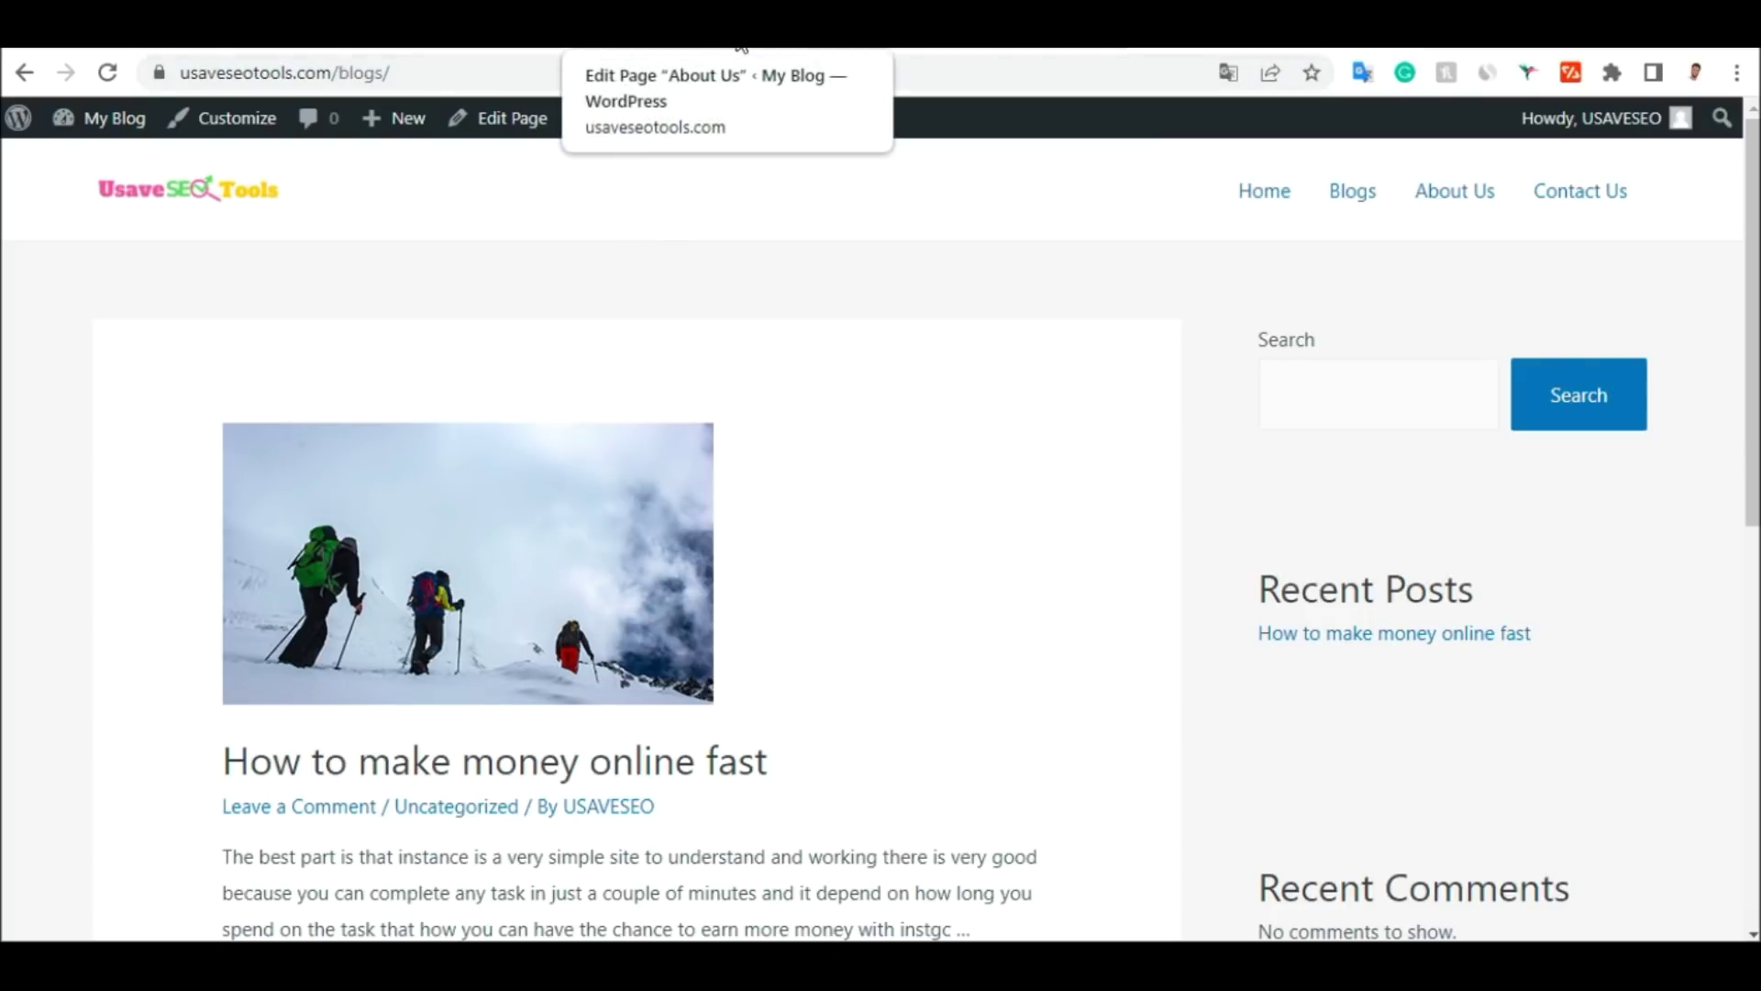
mouse_move(99, 134)
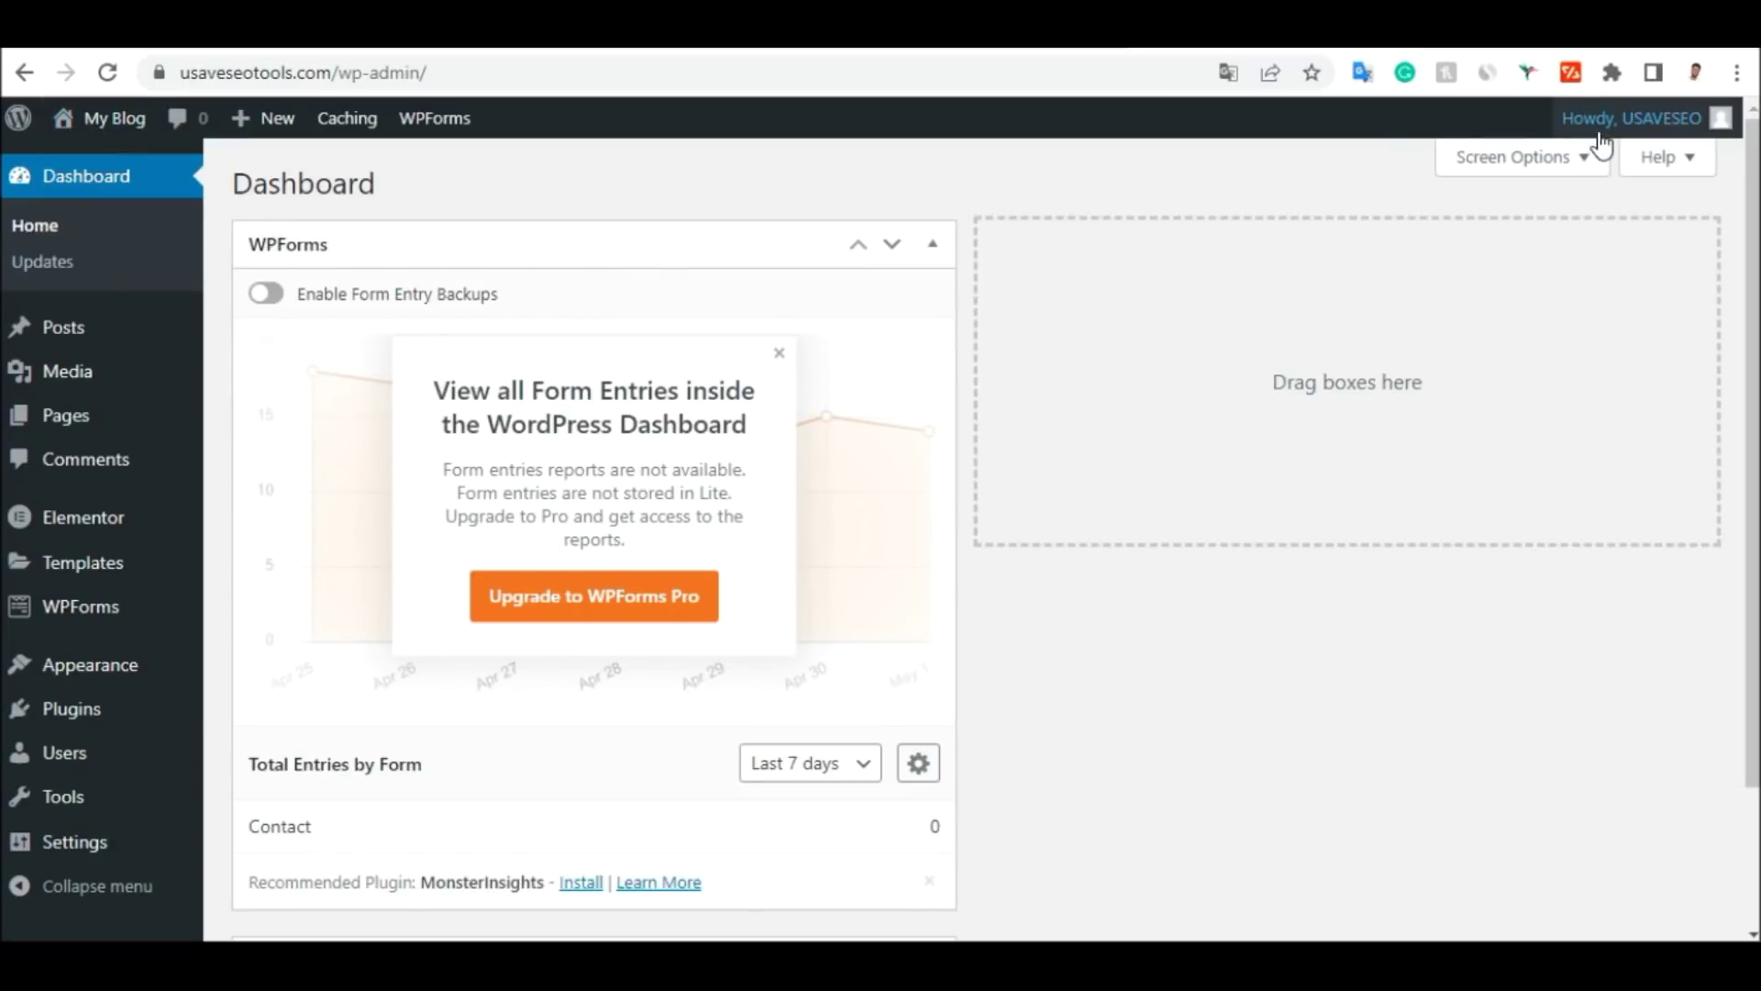
Hide the Elementor Overview and WPForms dashboard widgets, then open the Blogs page for editing.
left_click(1591, 162)
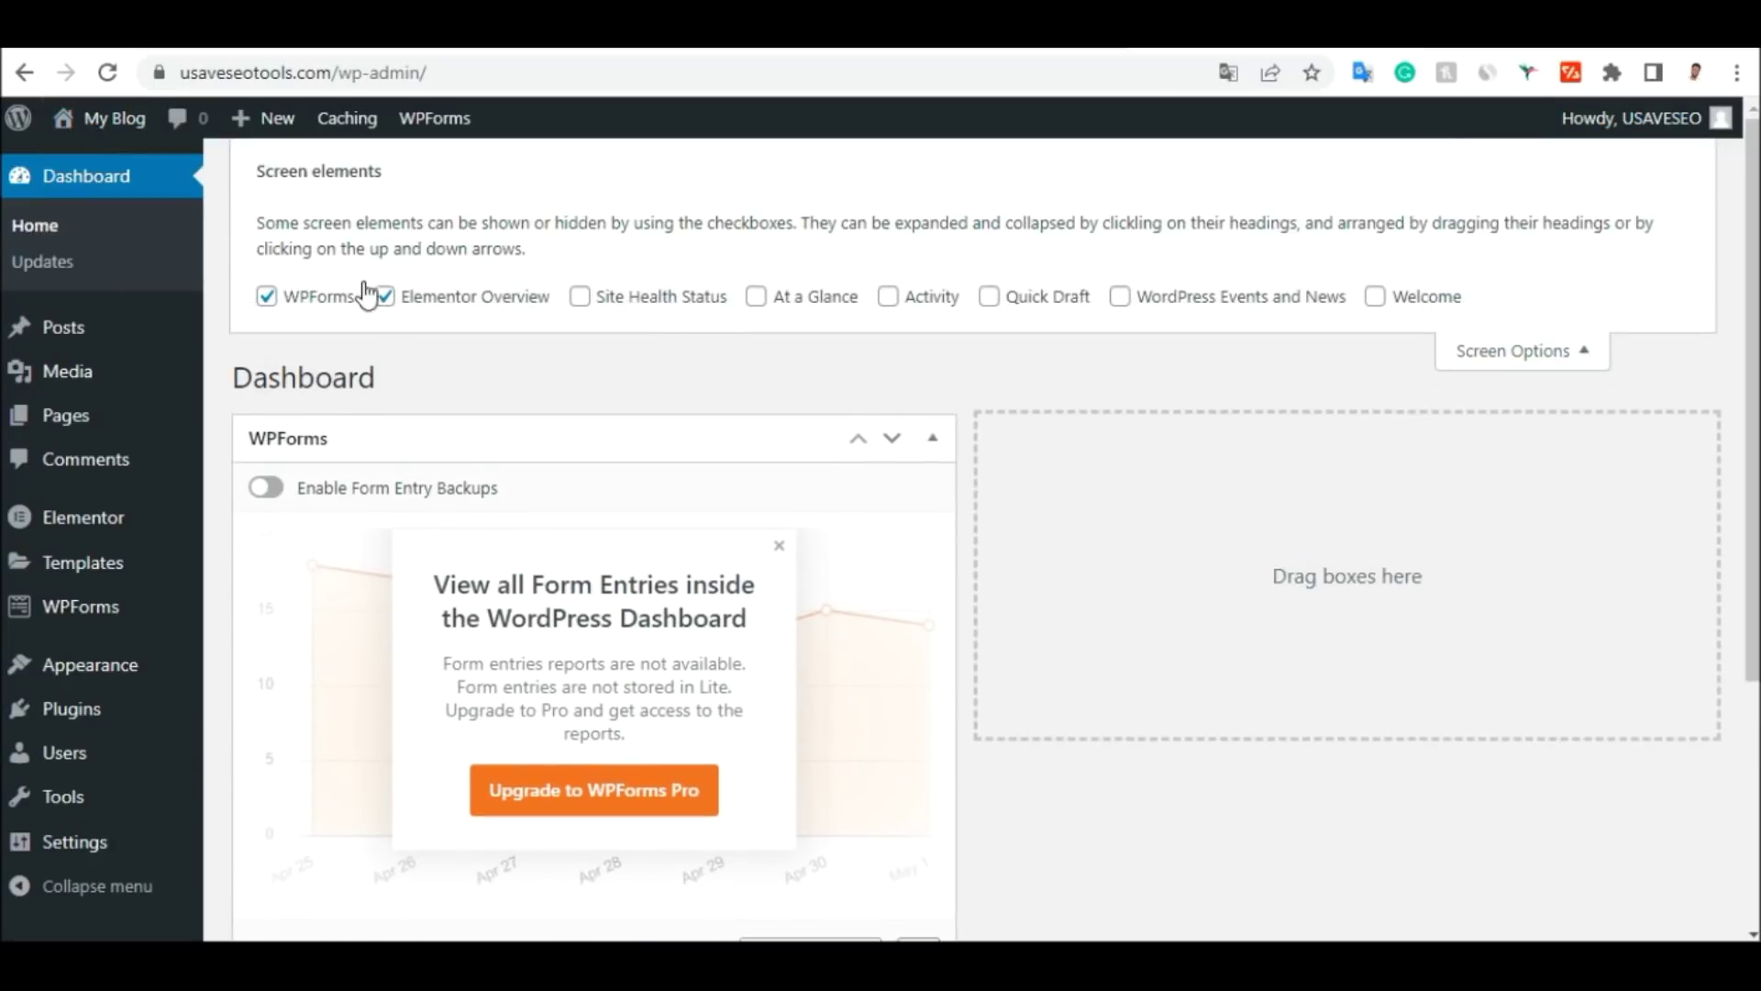
left_click(386, 297)
left_click(266, 296)
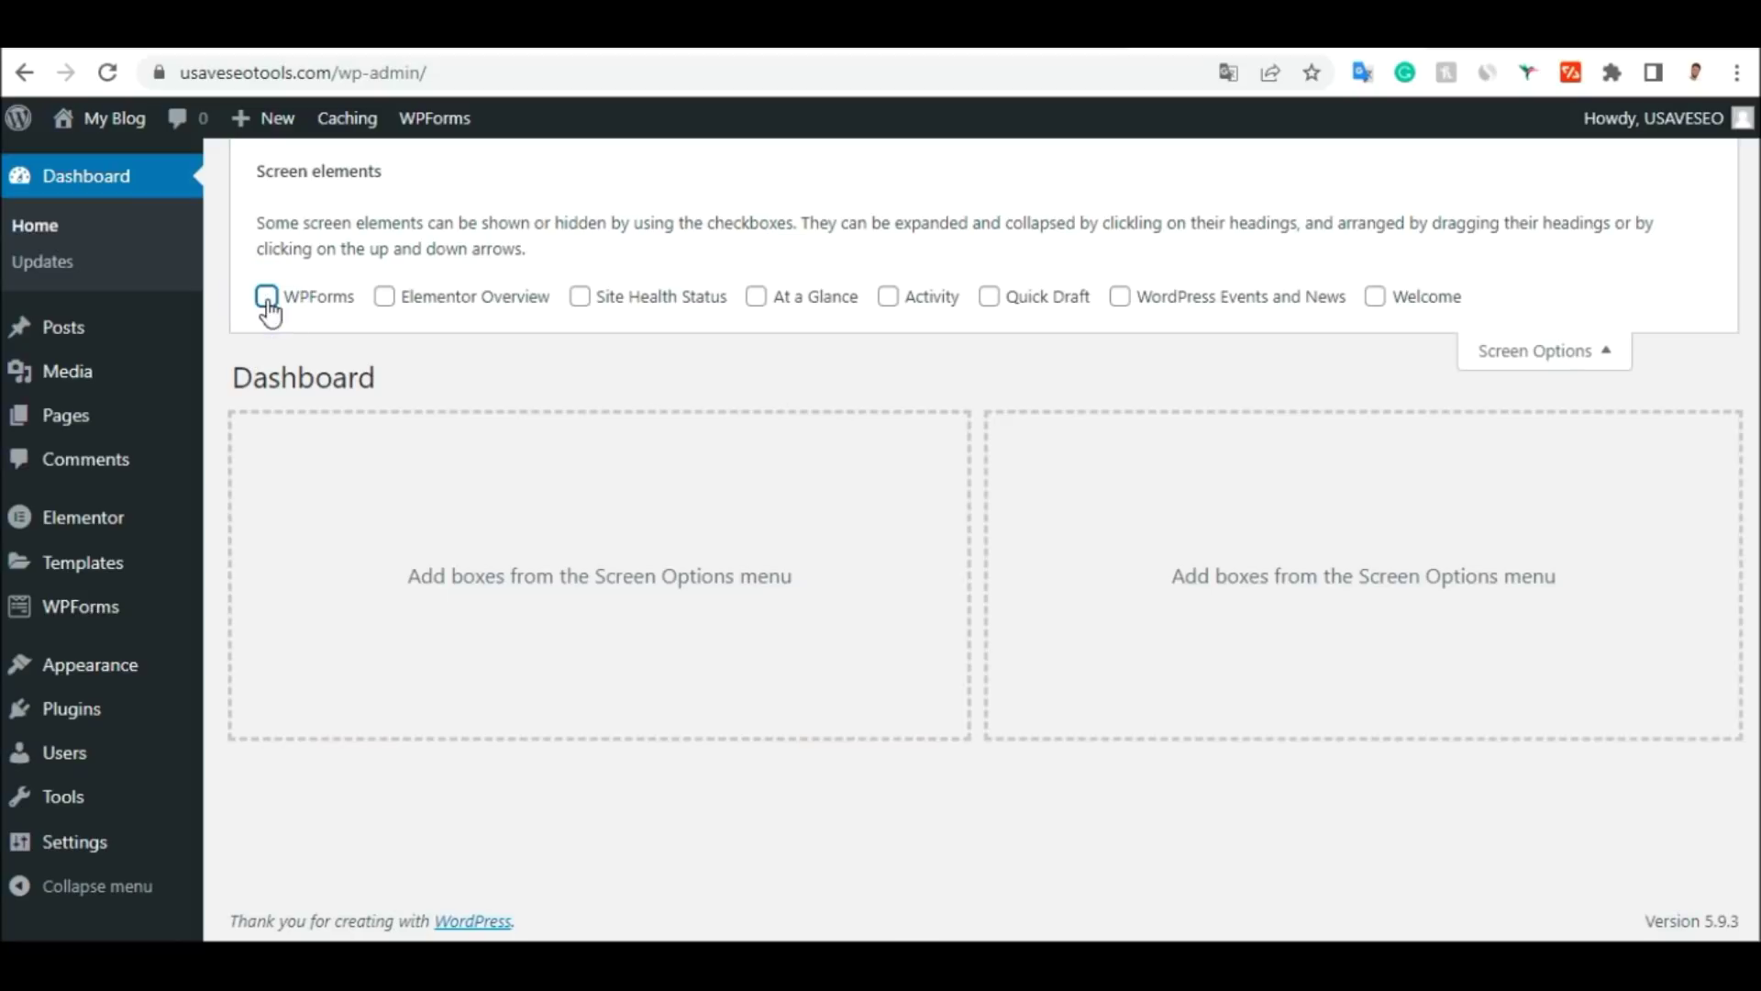
left_click(1608, 366)
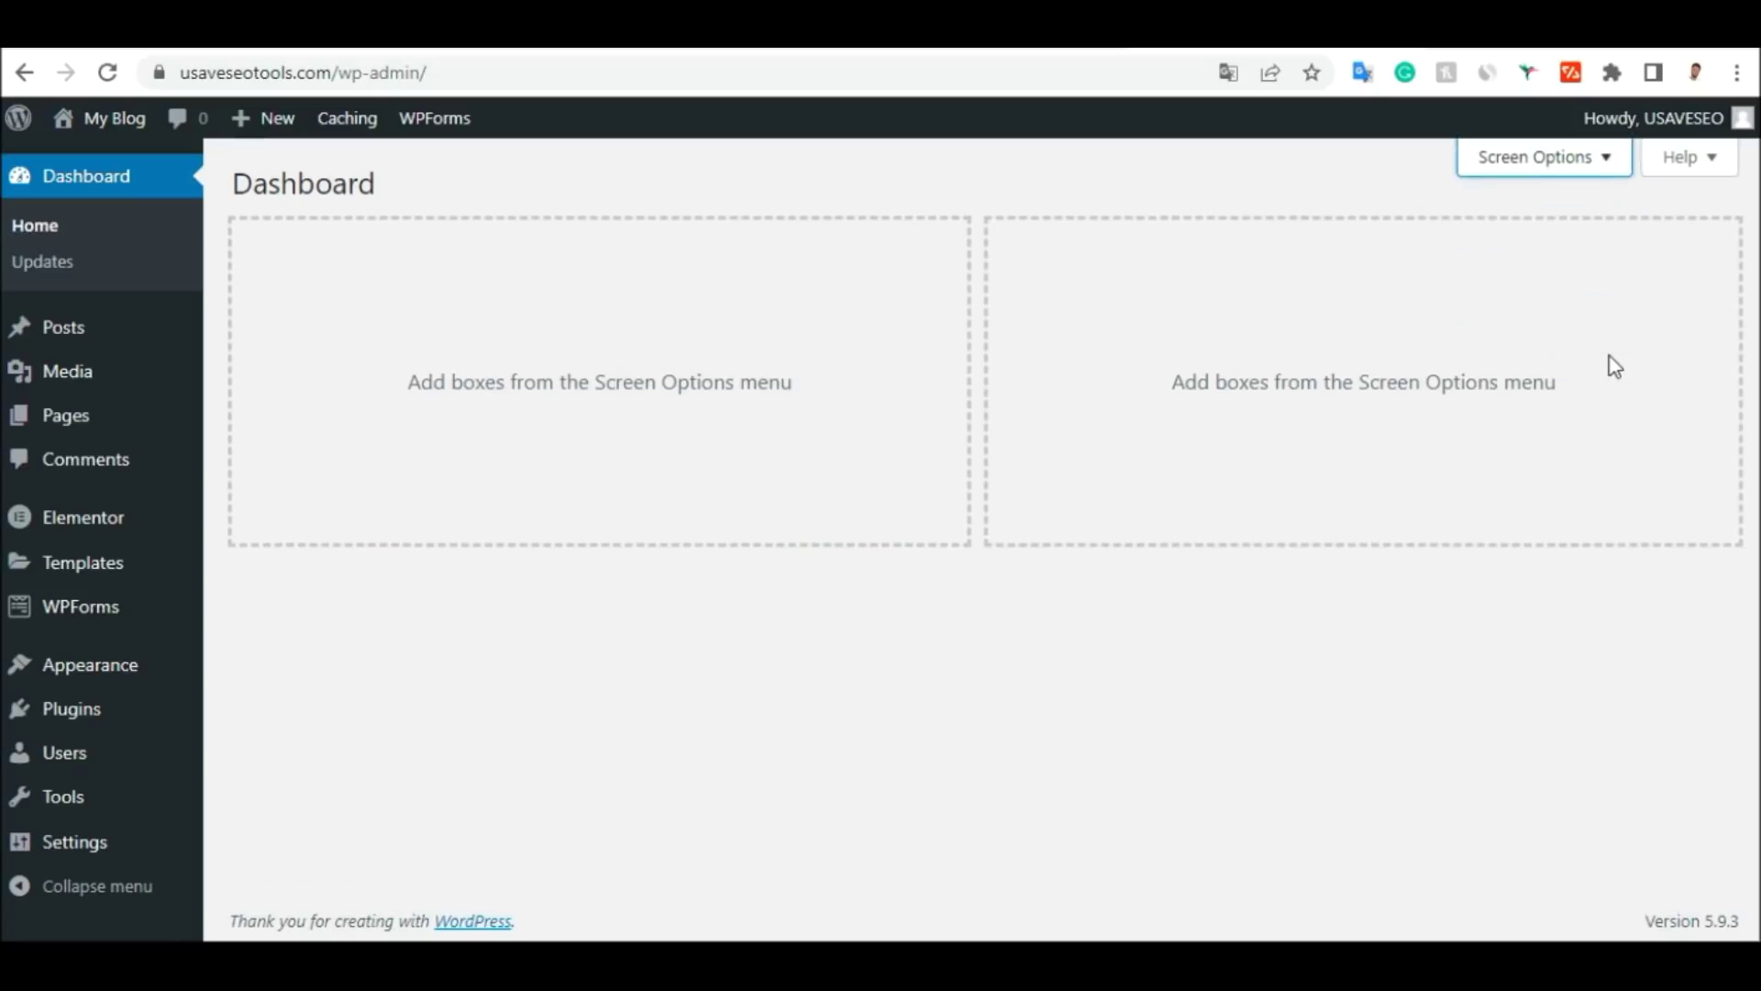
left_click(70, 425)
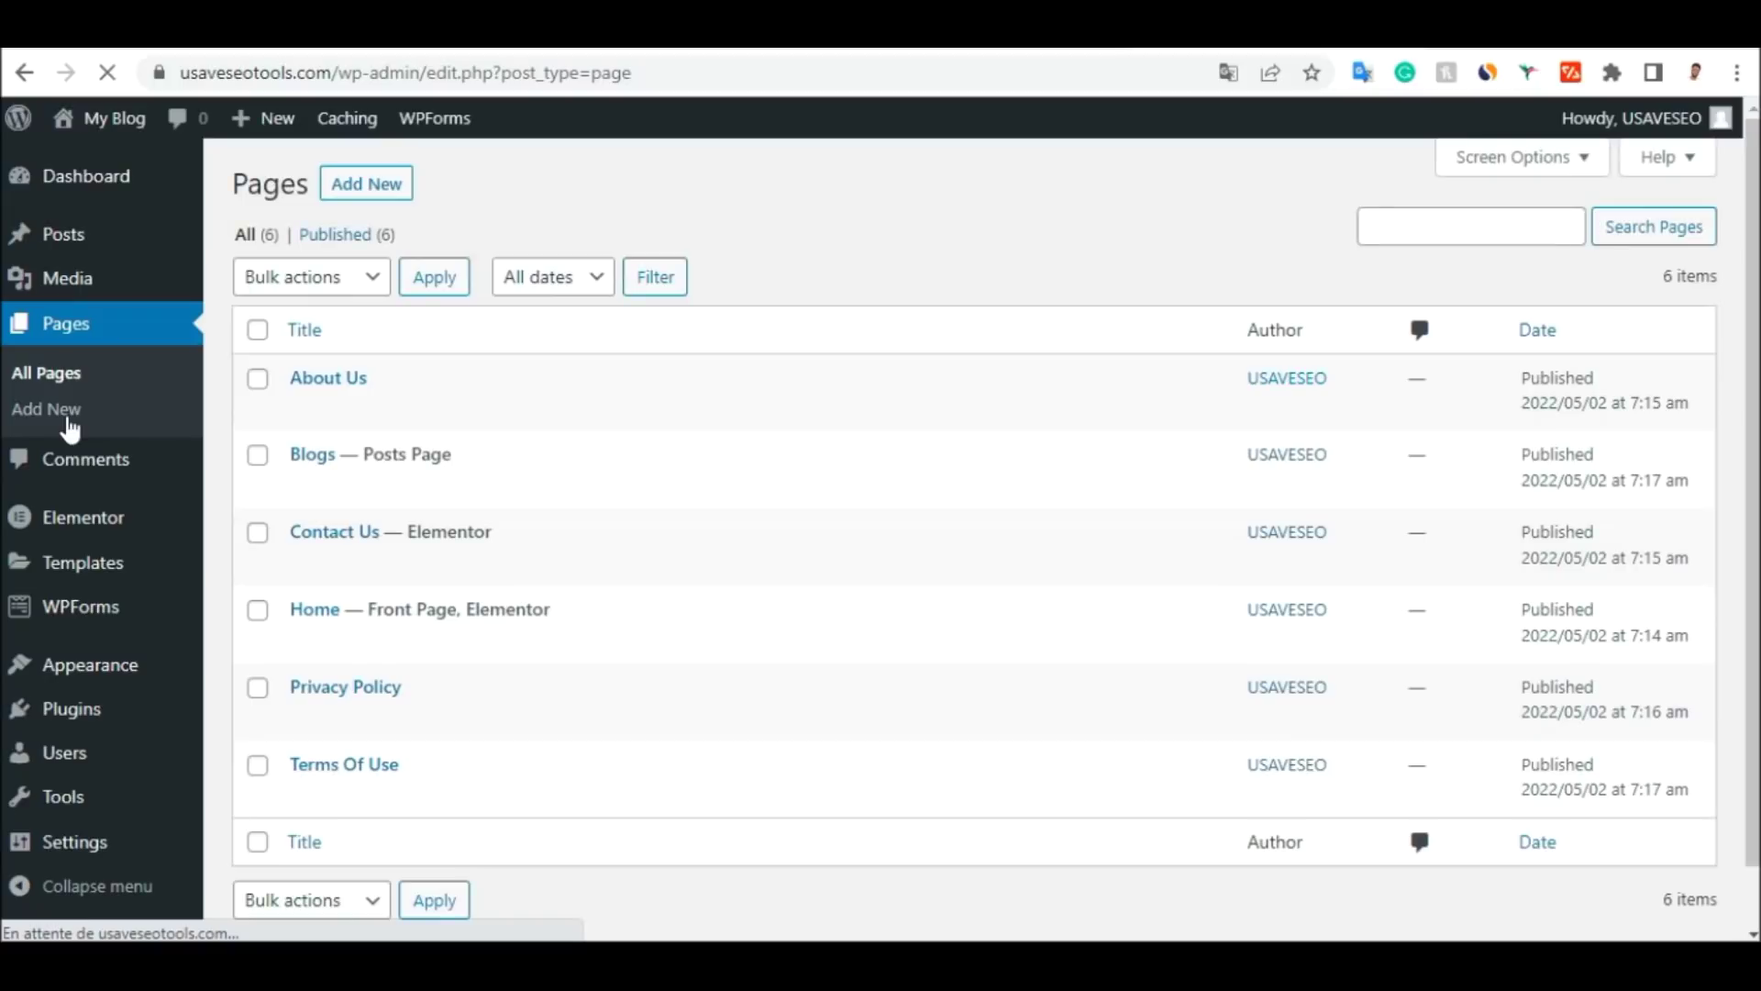
left_click(310, 463)
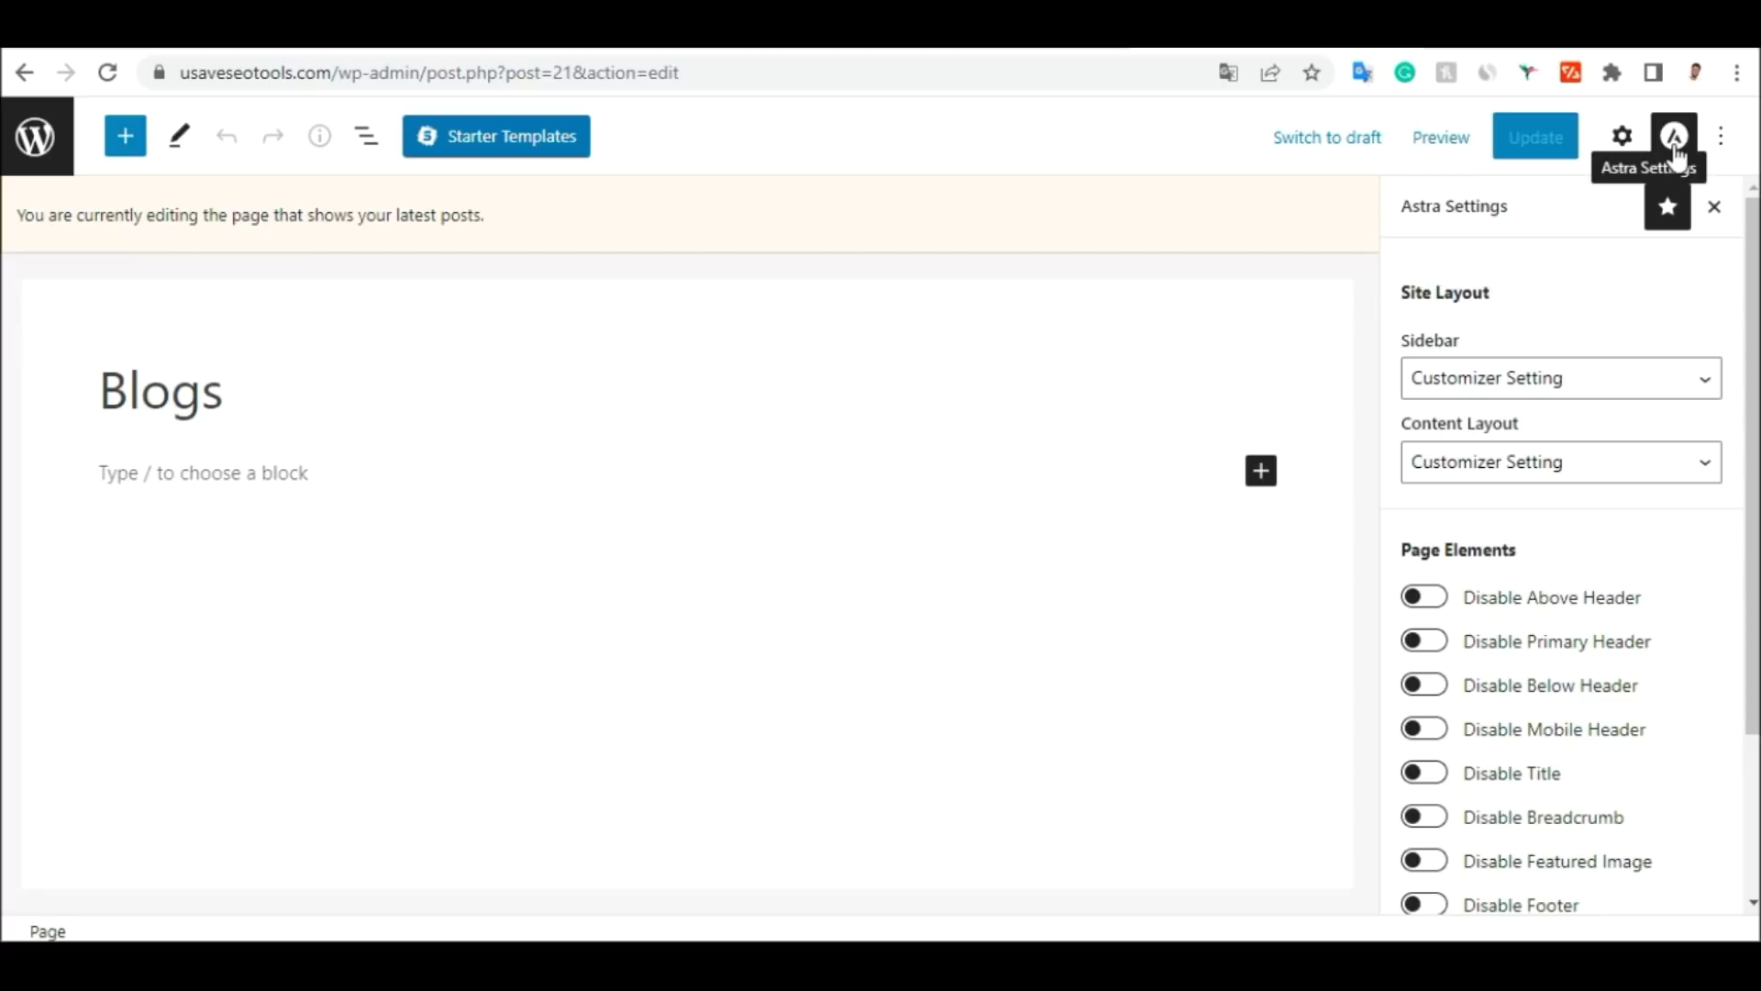
Set the Blogs page to No Sidebar with a Boxed content layout in Astra Settings.
left_click(1600, 385)
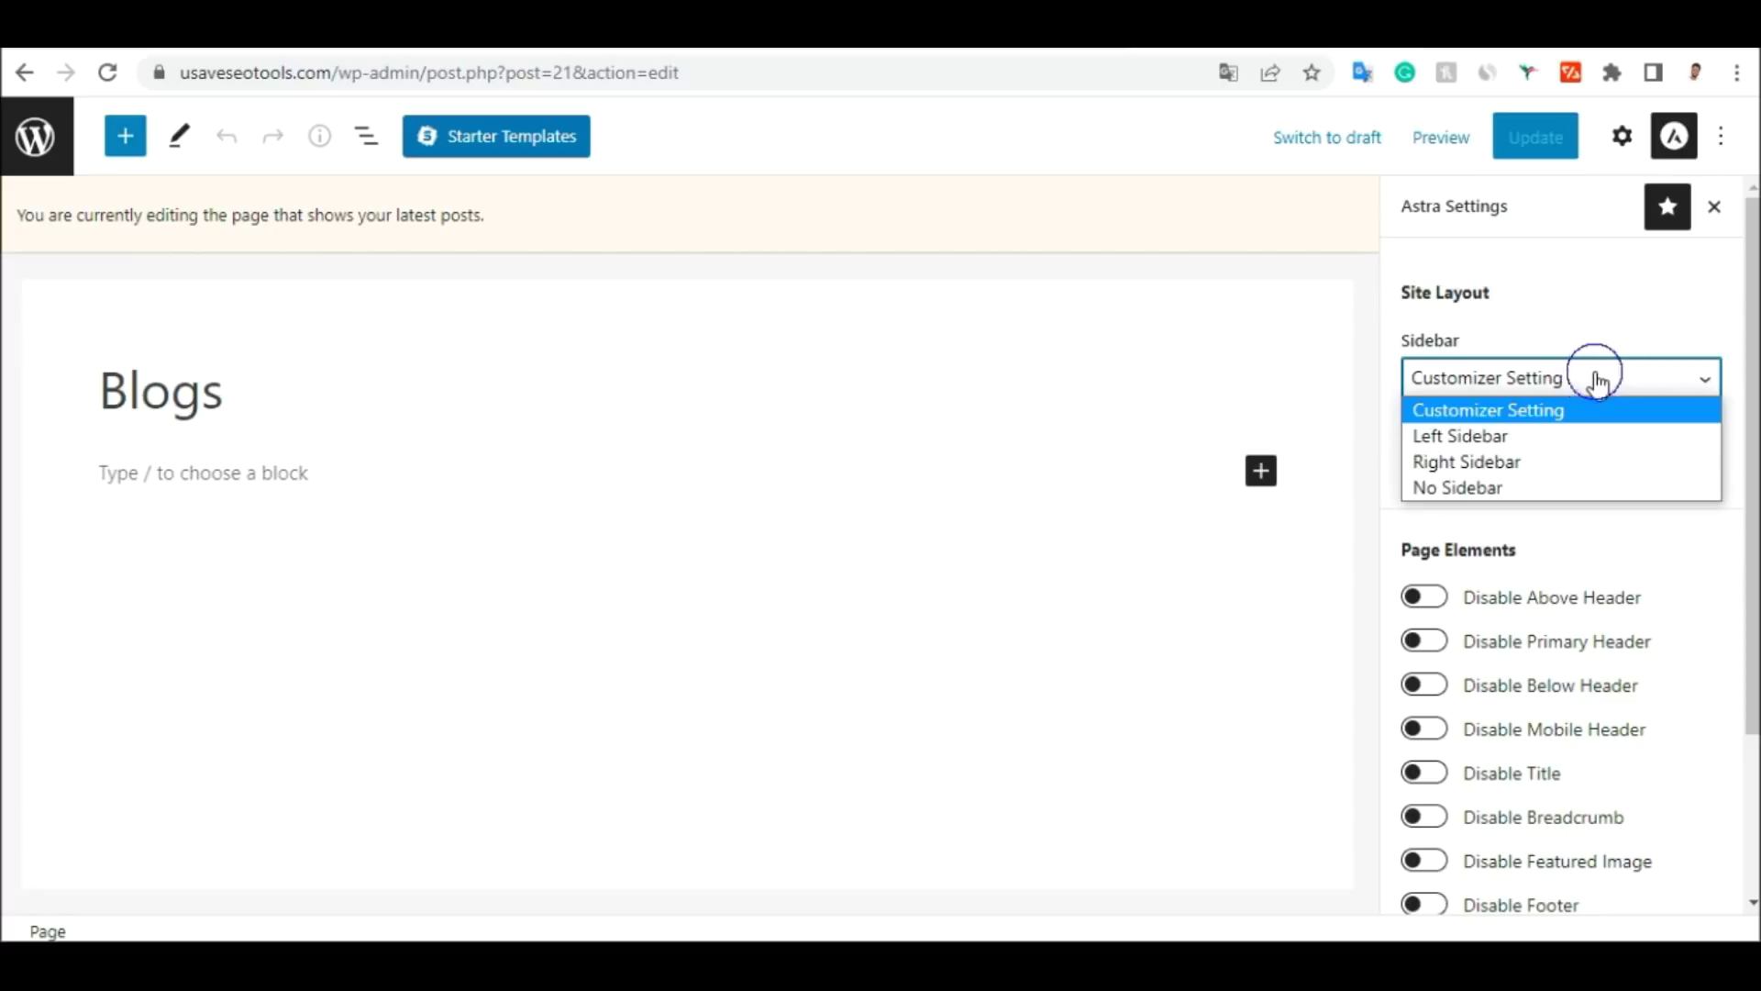
left_click(1481, 488)
left_click(1541, 465)
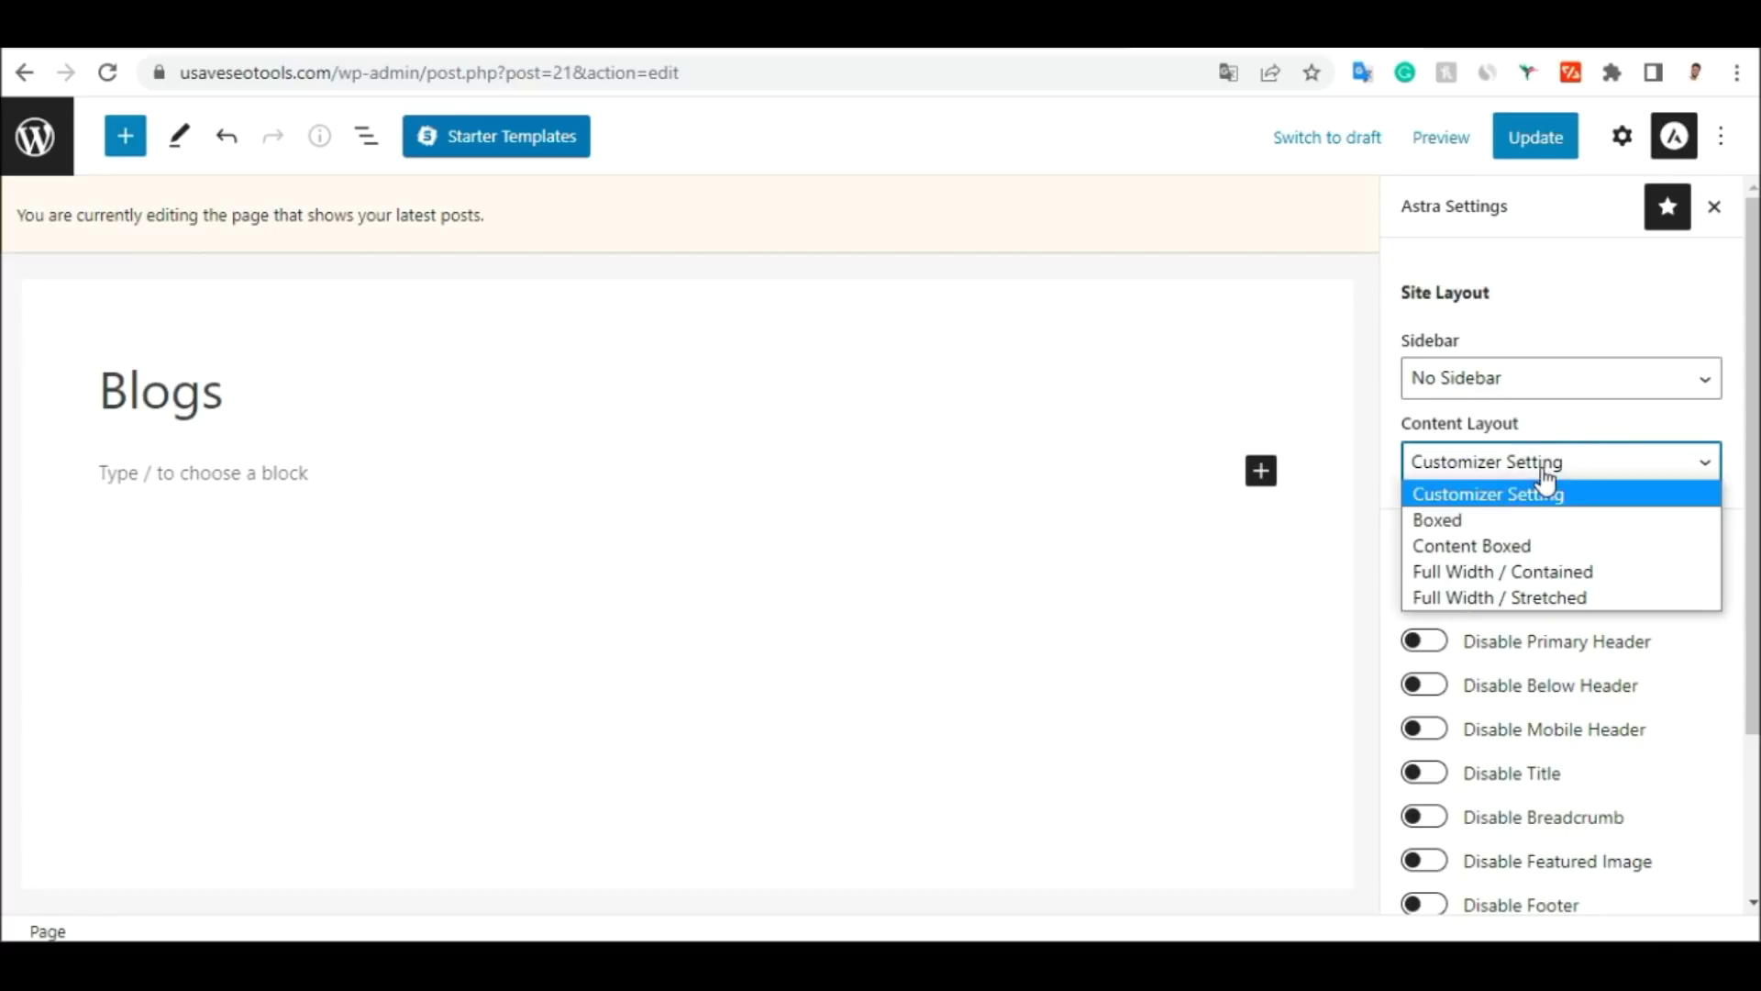
left_click(1473, 521)
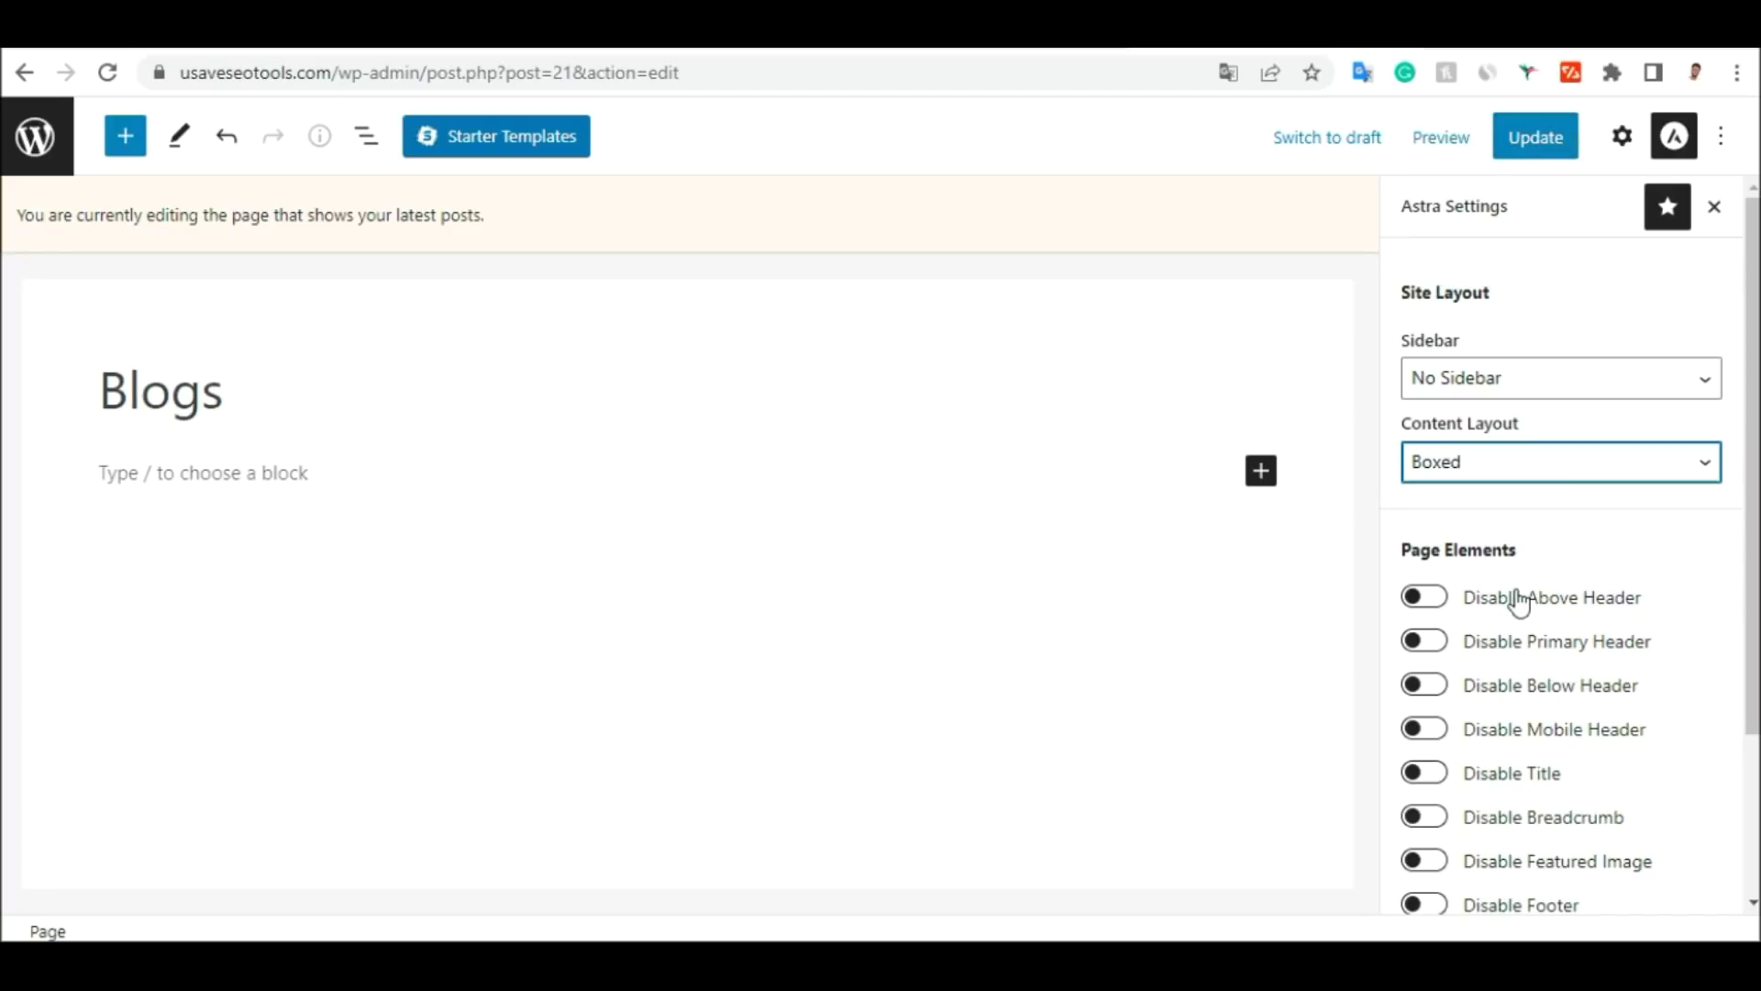
Disable the Blogs page title, update the page, and preview it in a new tab.
left_click(1428, 773)
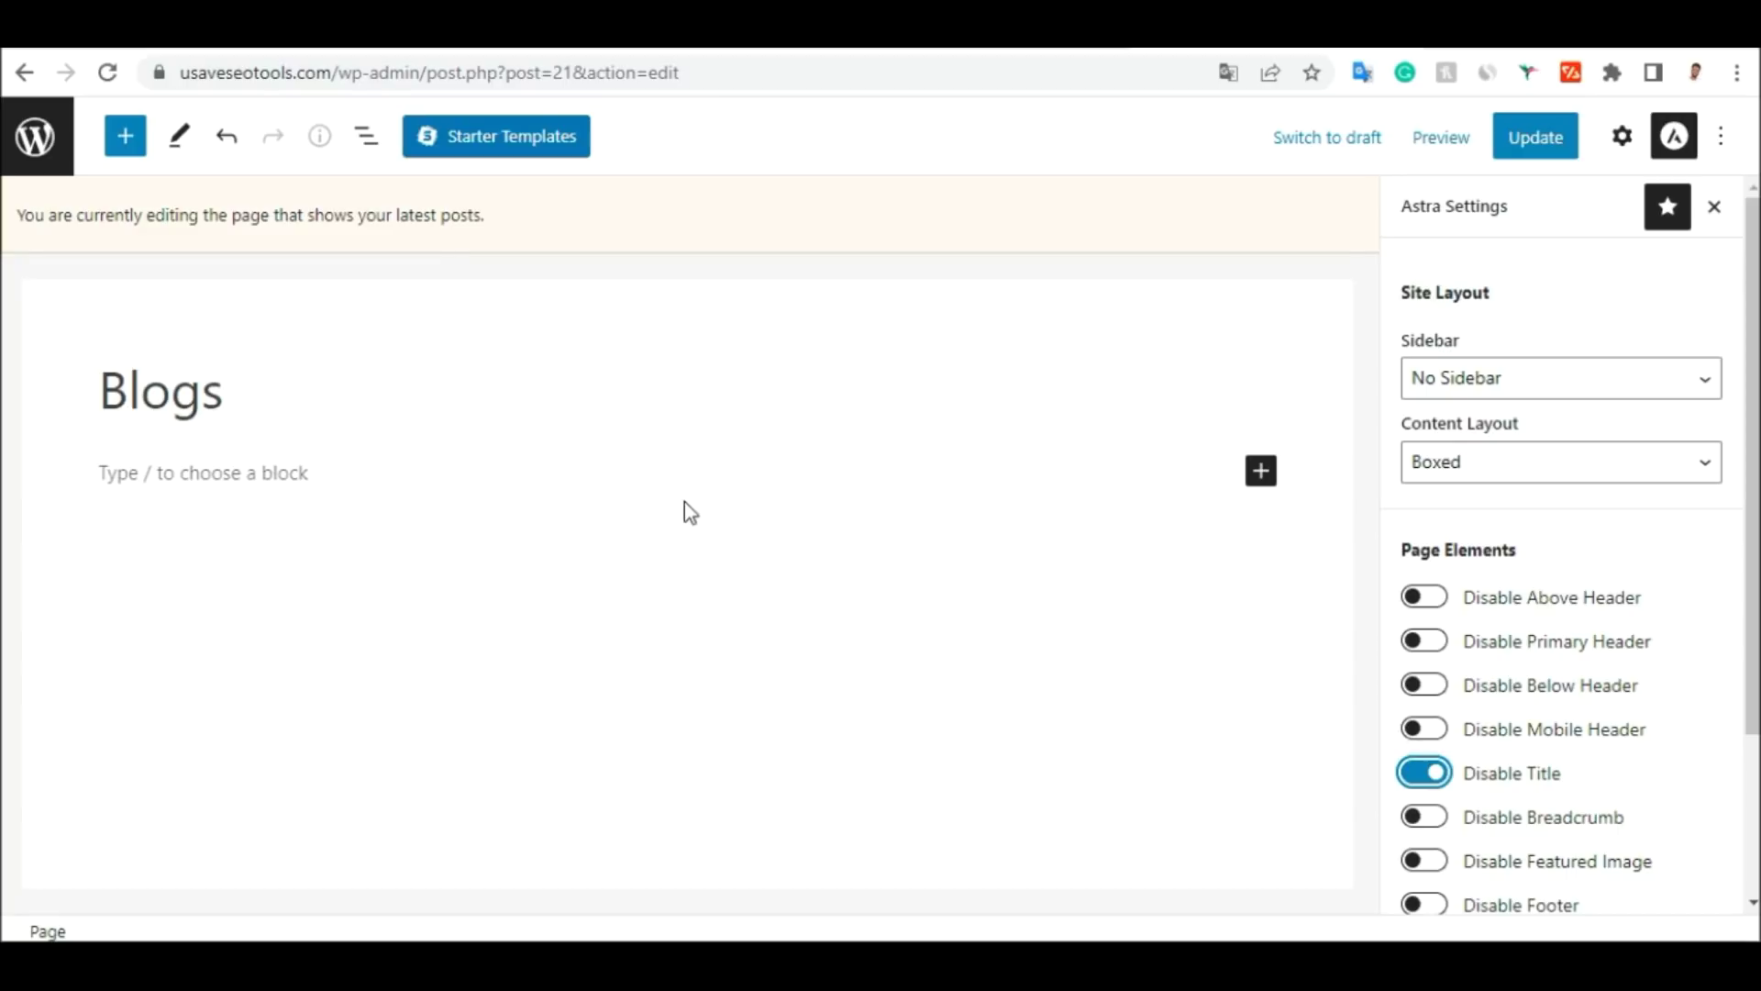
left_click(1540, 137)
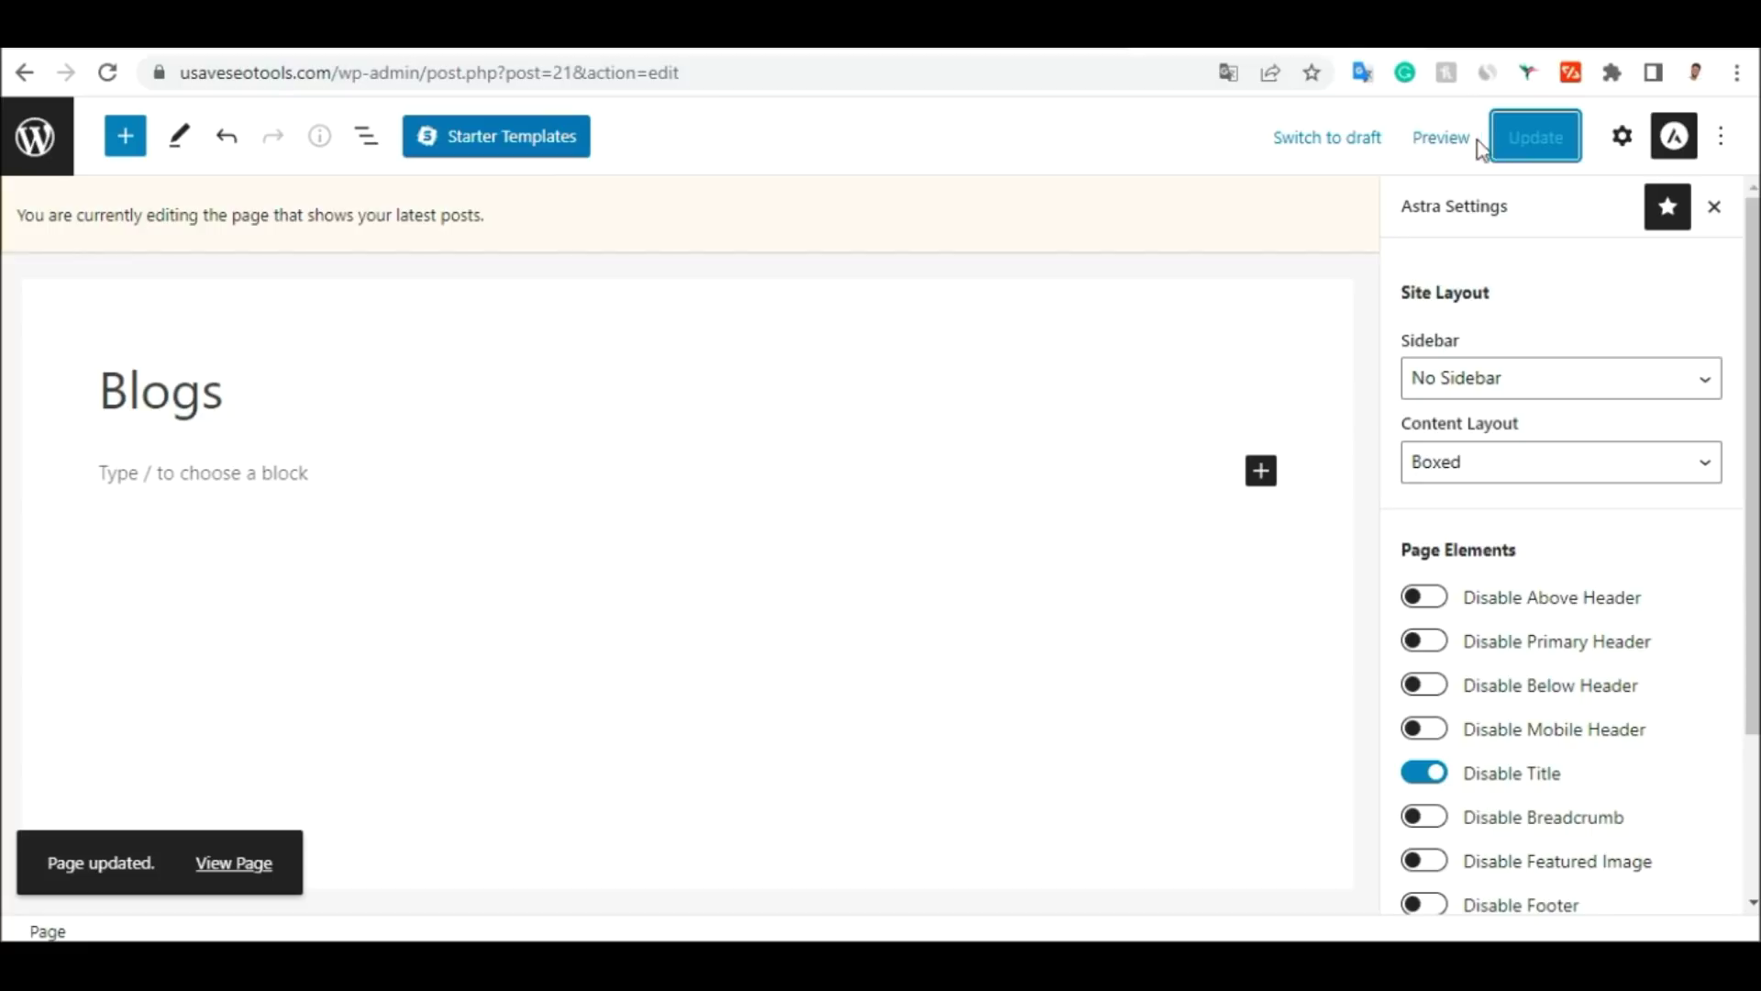
left_click(1444, 146)
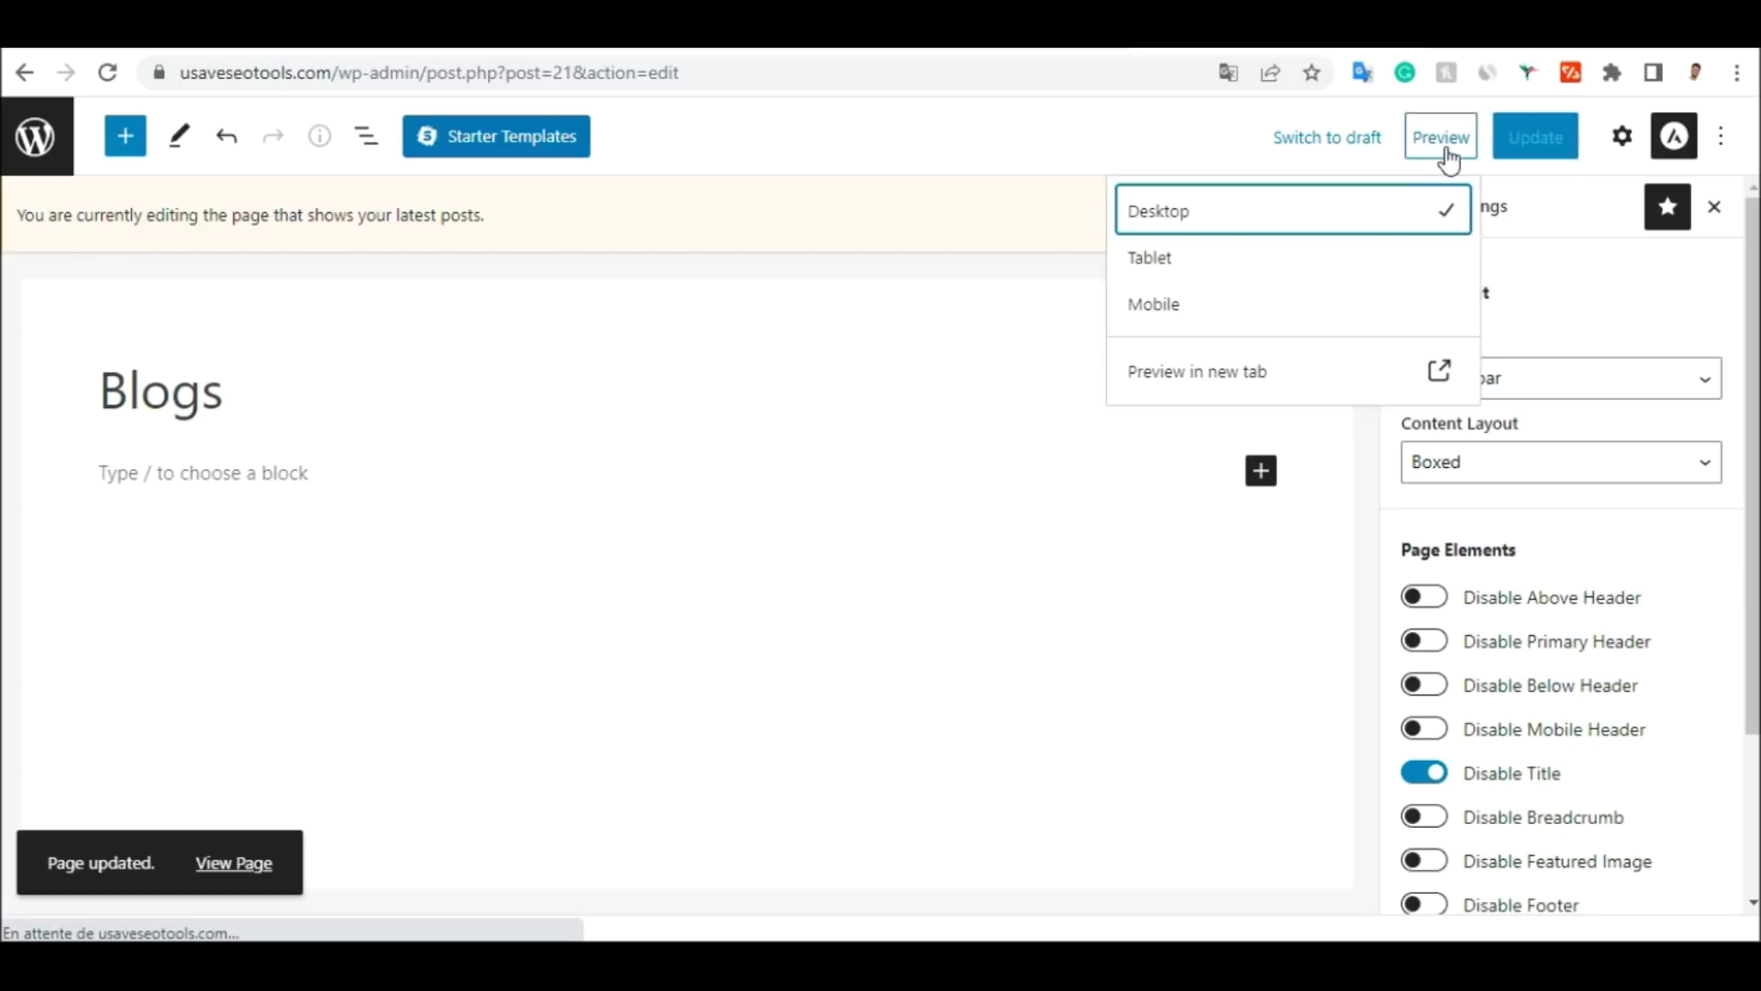
left_click(1440, 374)
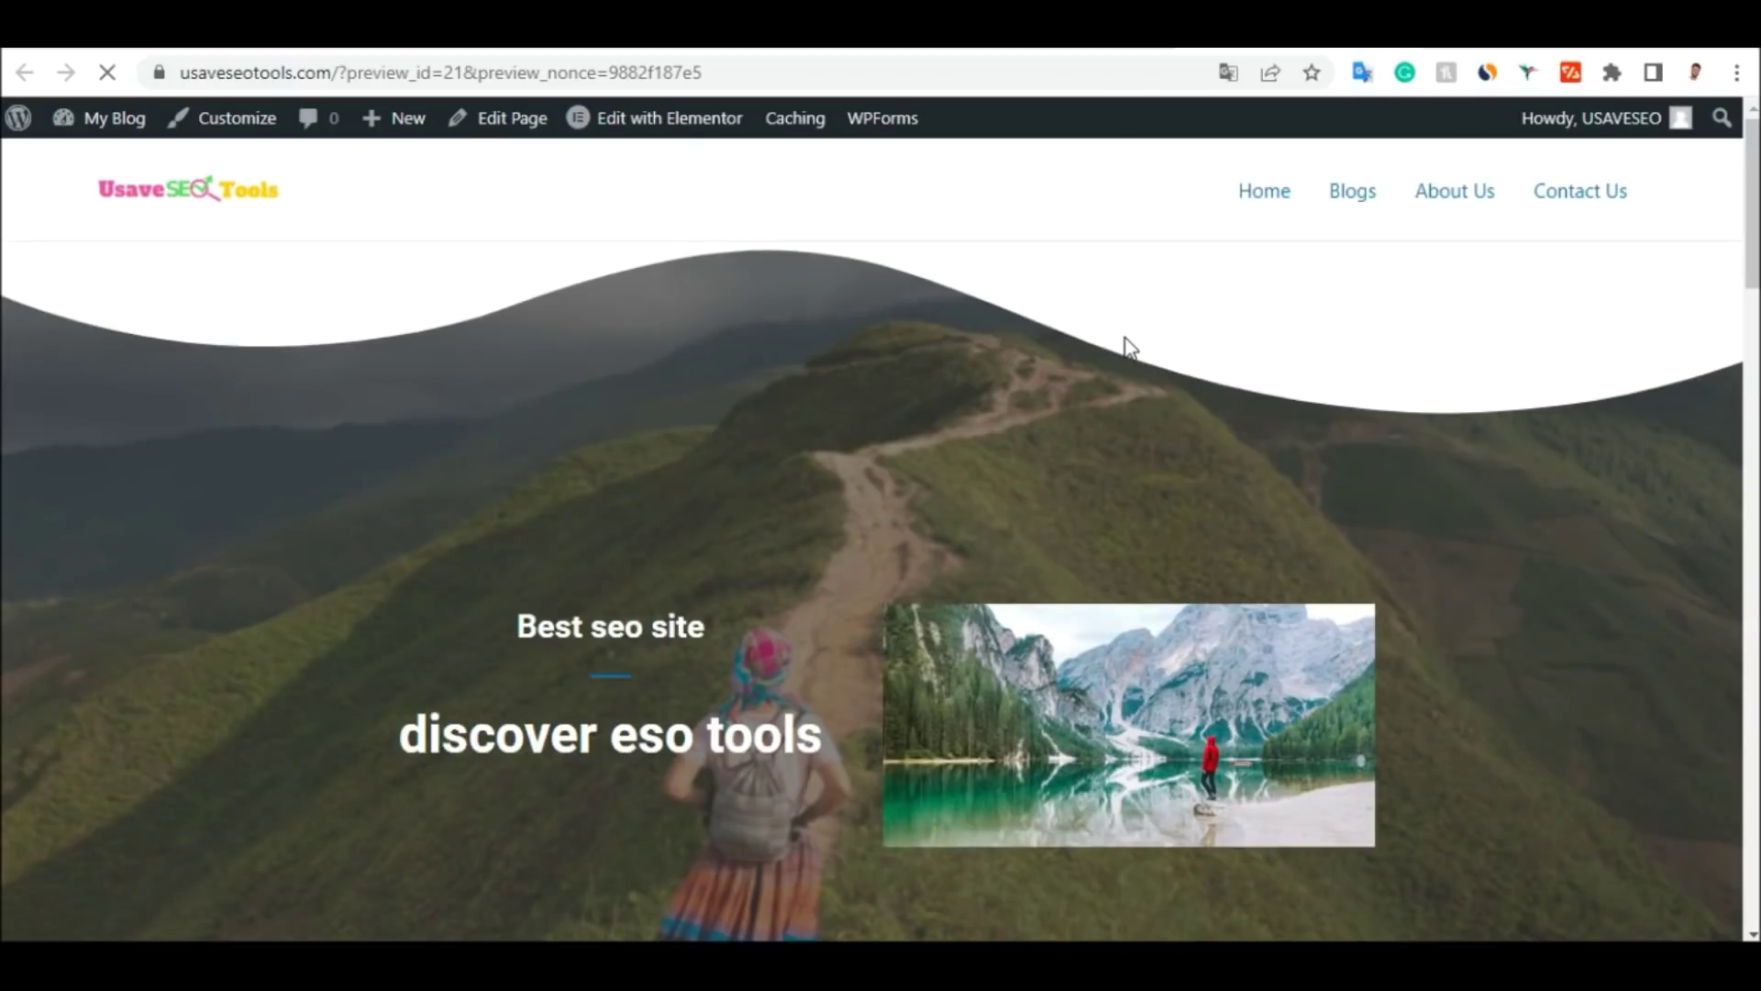
Open the live Blogs page and reload it three times to check the changes.
left_click(1358, 201)
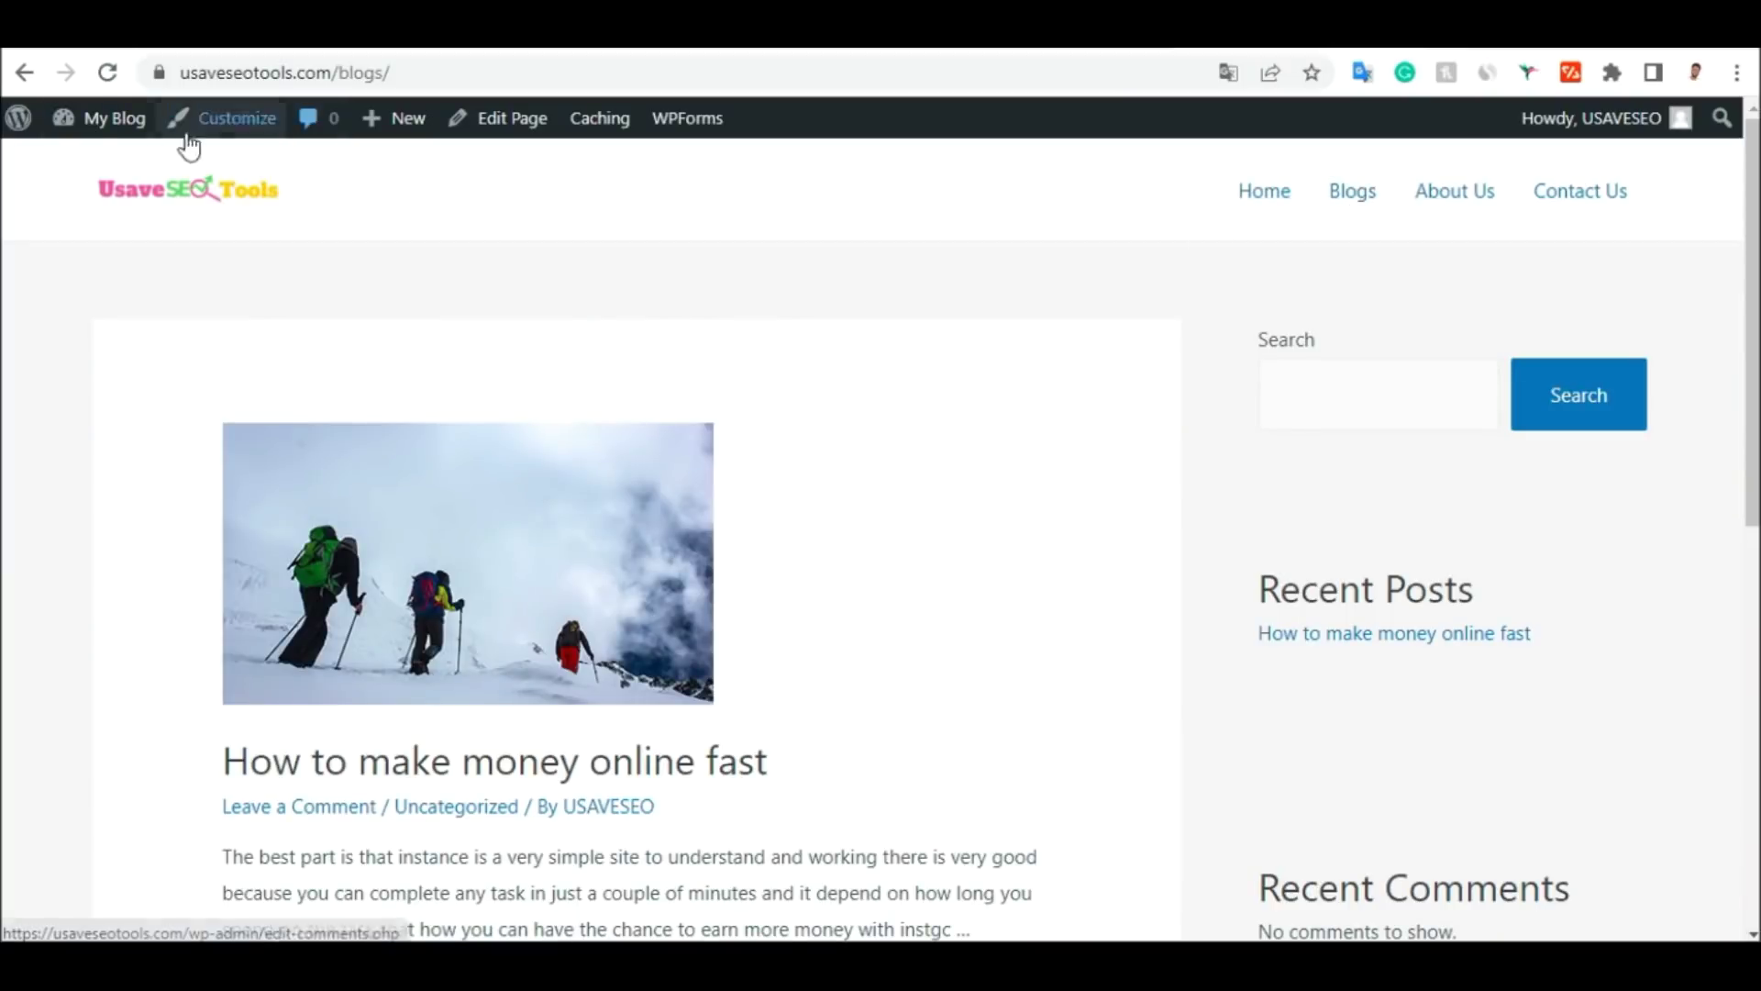
left_click(108, 72)
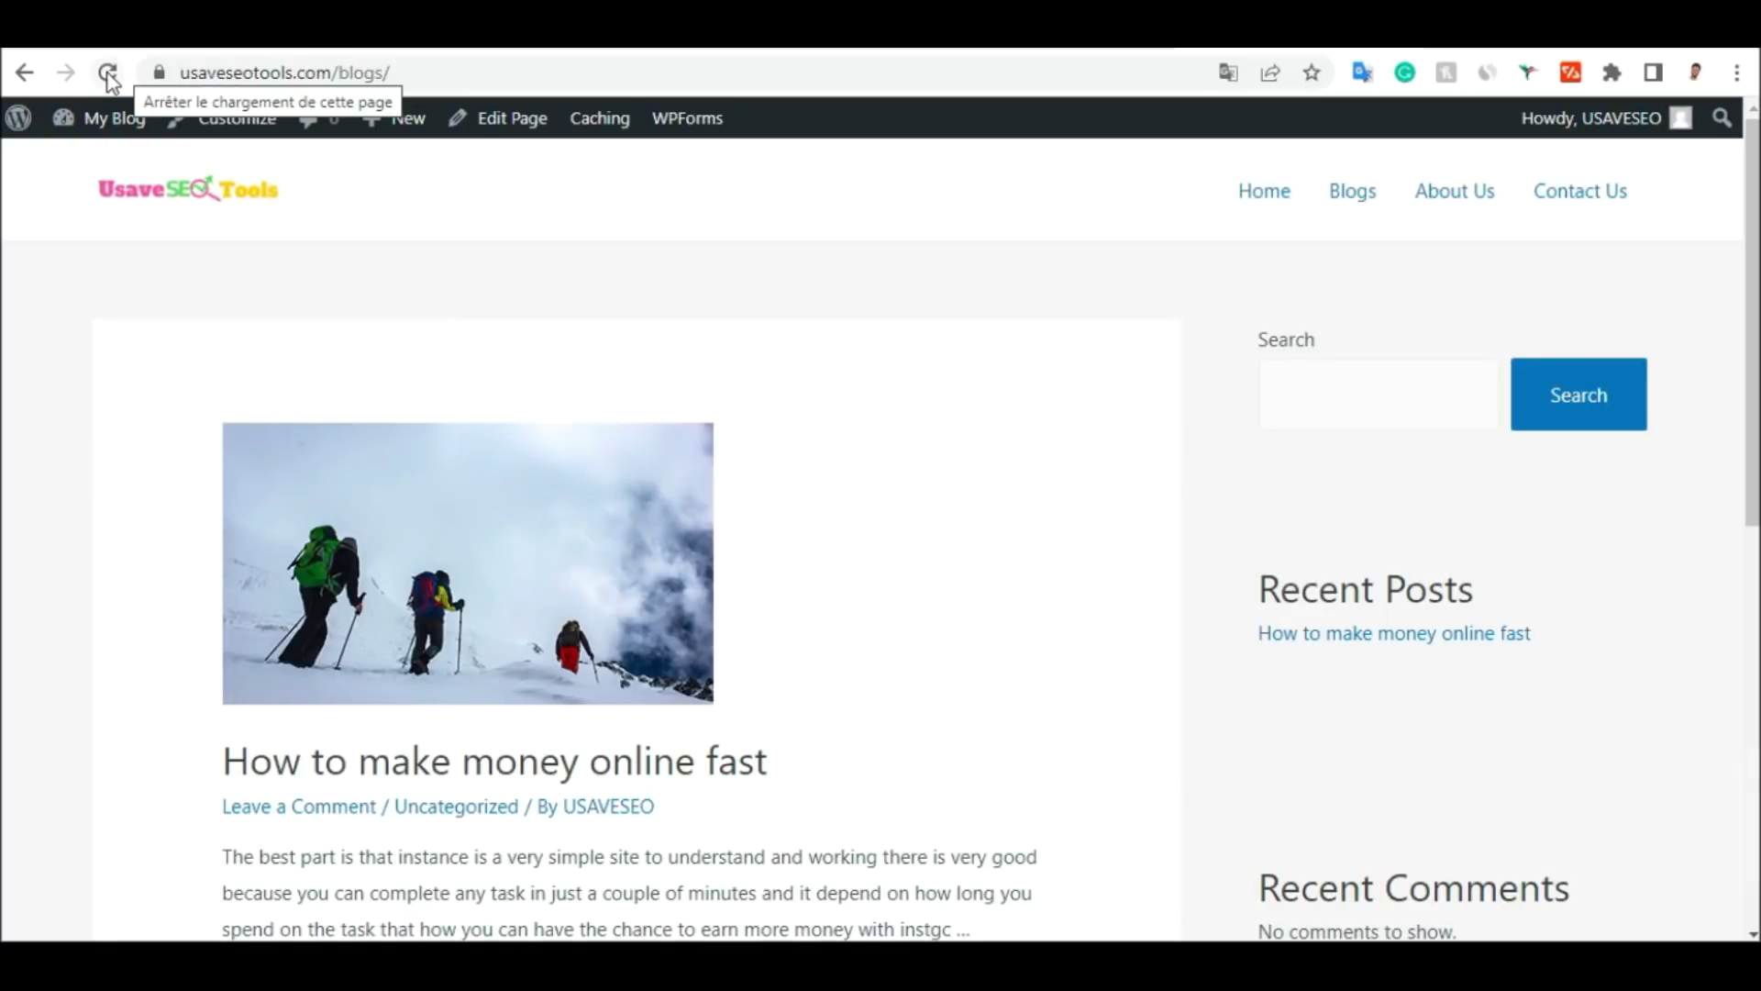
left_click(109, 75)
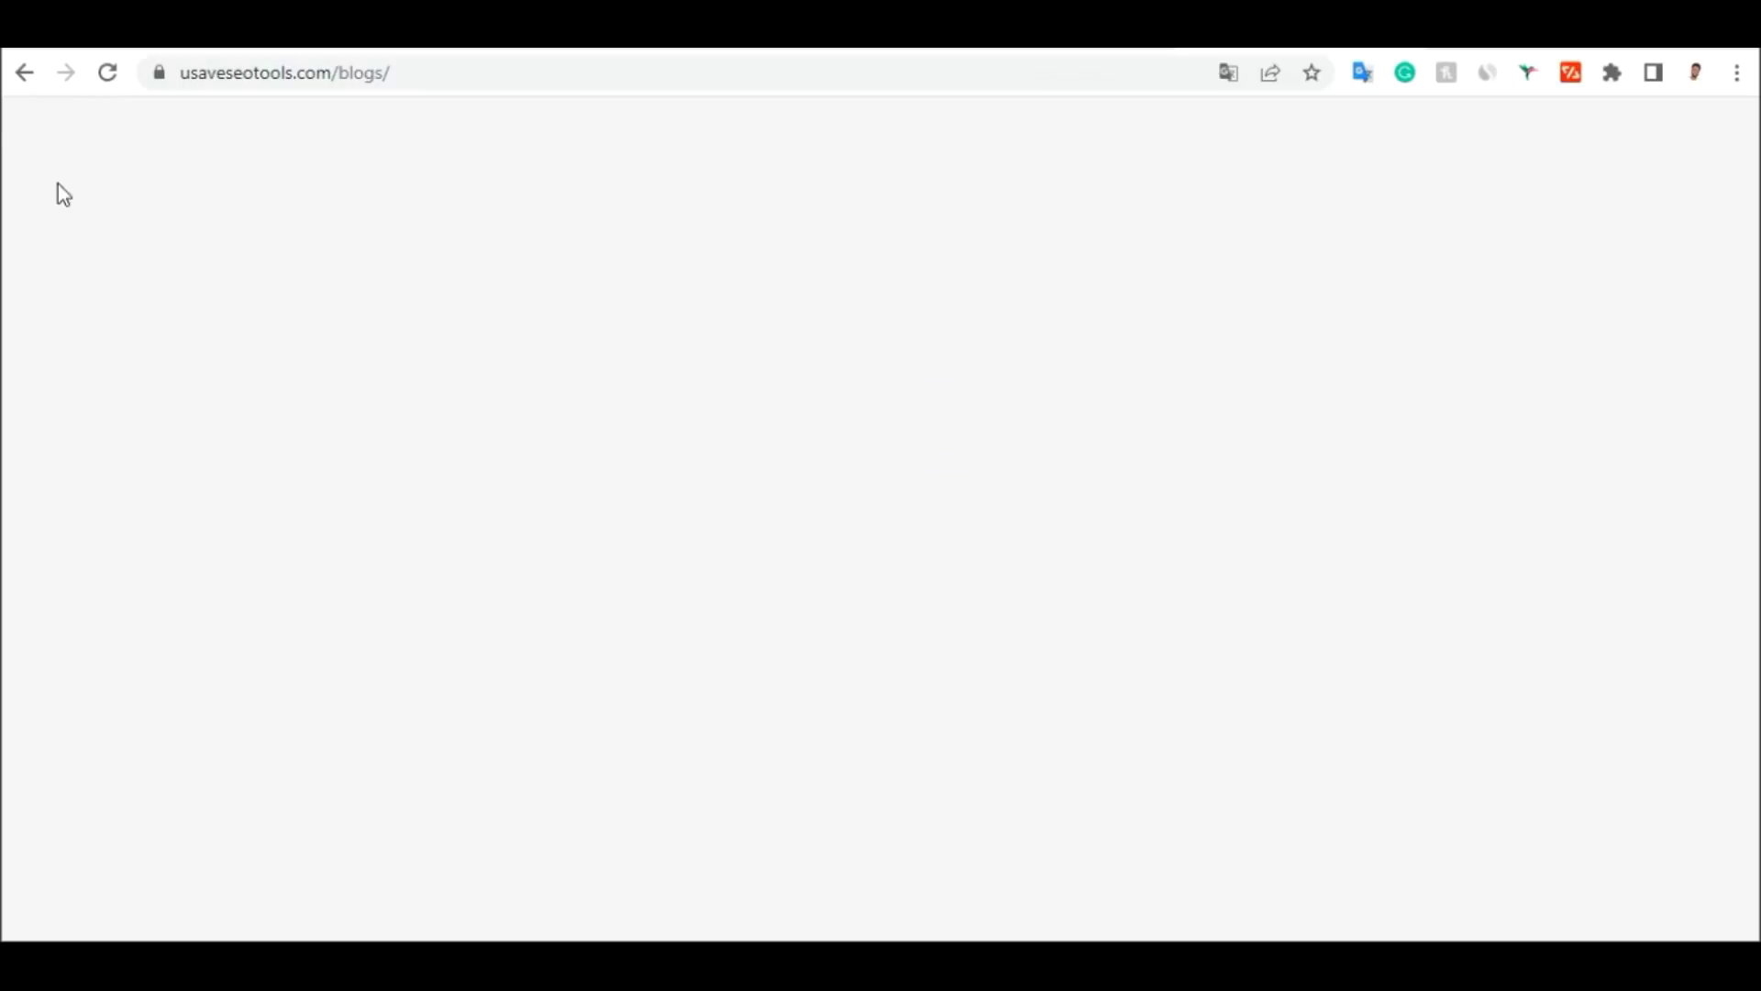
left_click(108, 77)
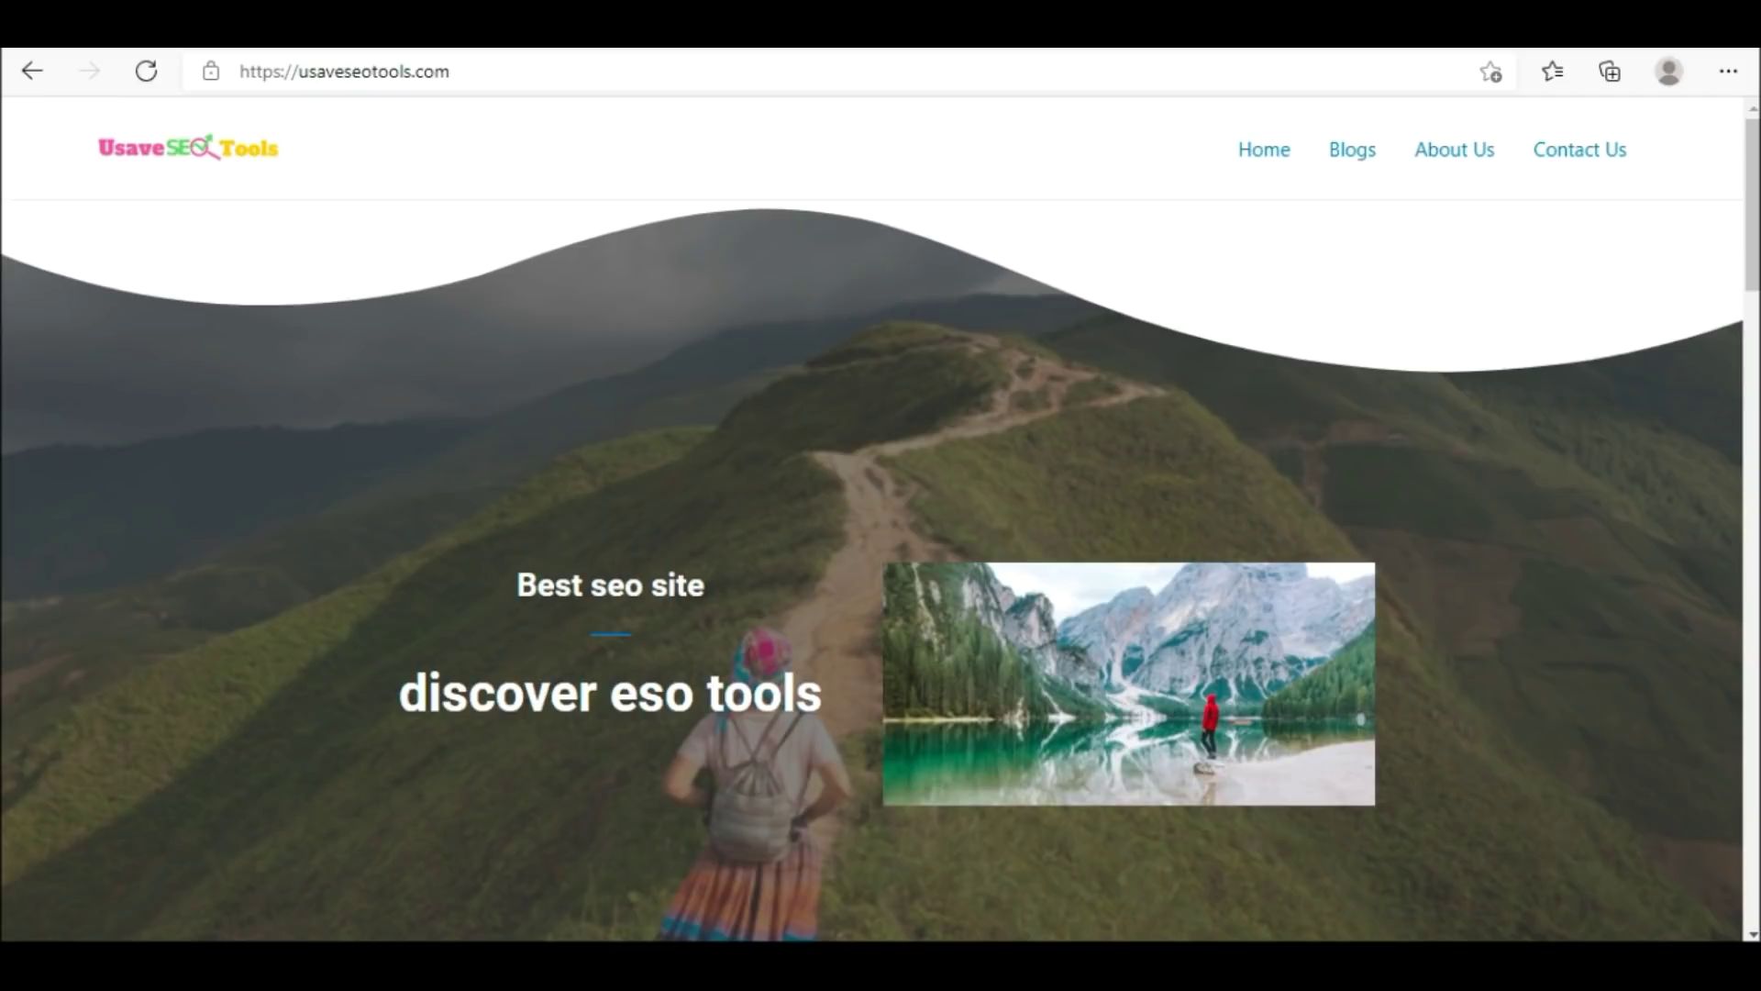
Return to the logged-in Chrome window and go to the admin Dashboard.
left_click(1169, 853)
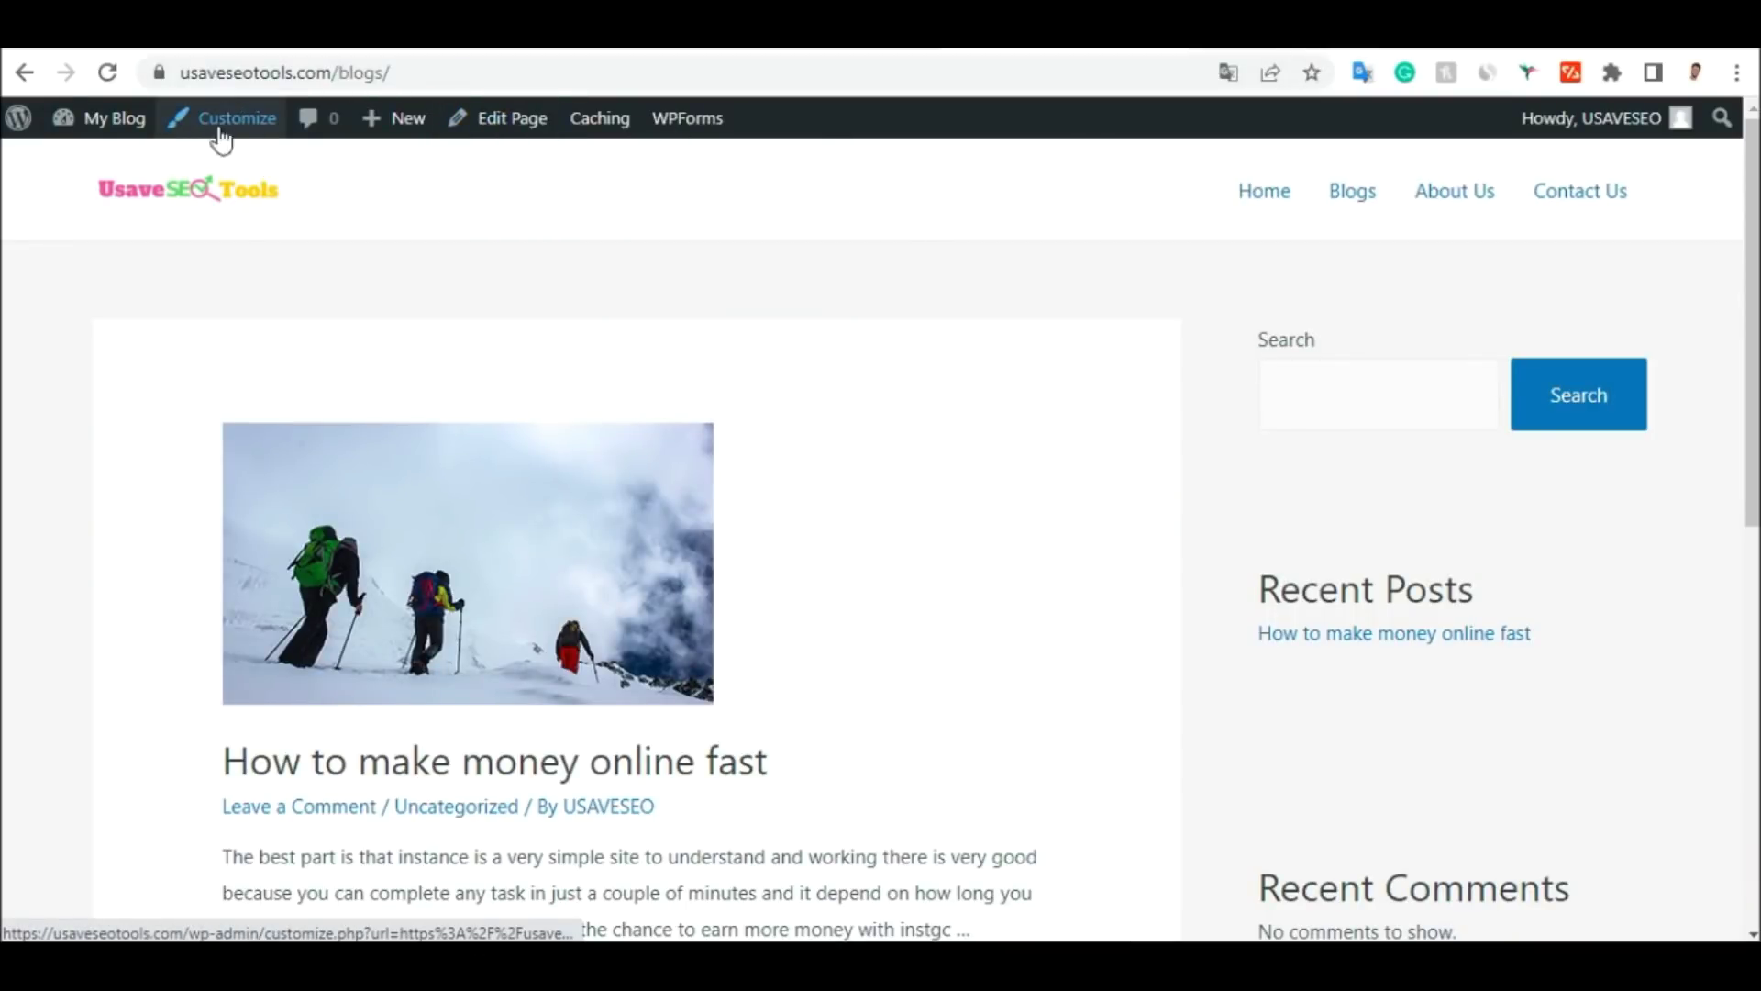
mouse_move(100, 133)
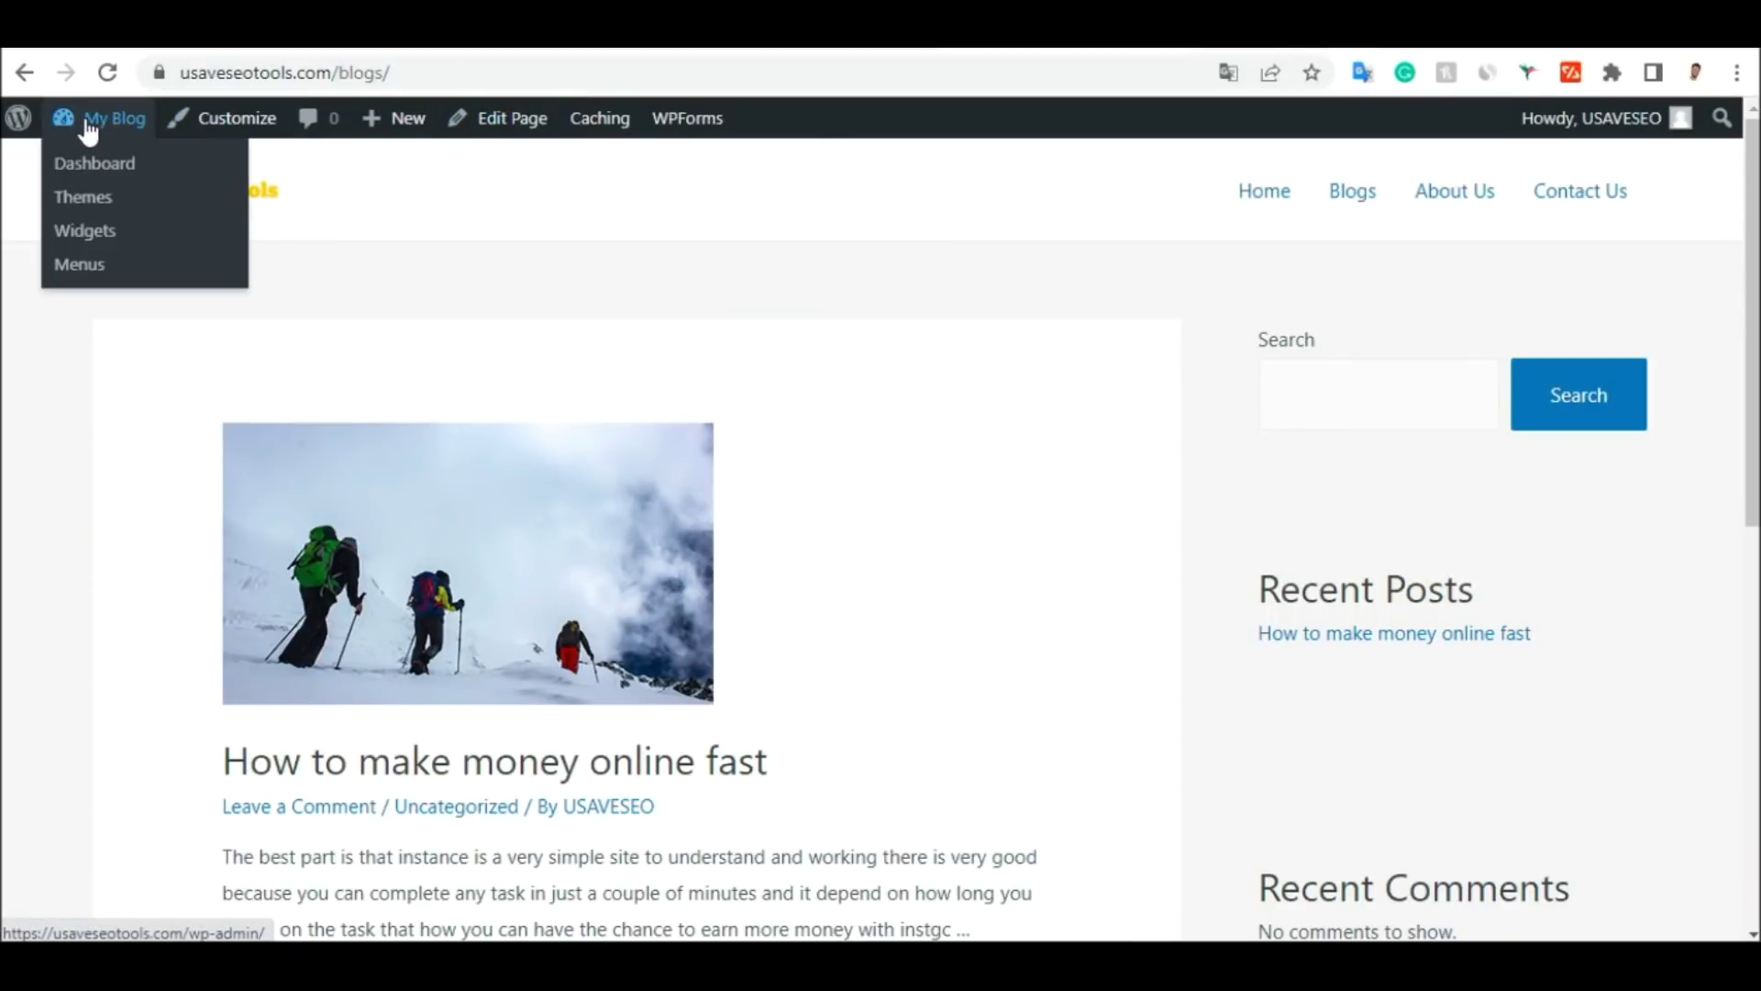
left_click(84, 173)
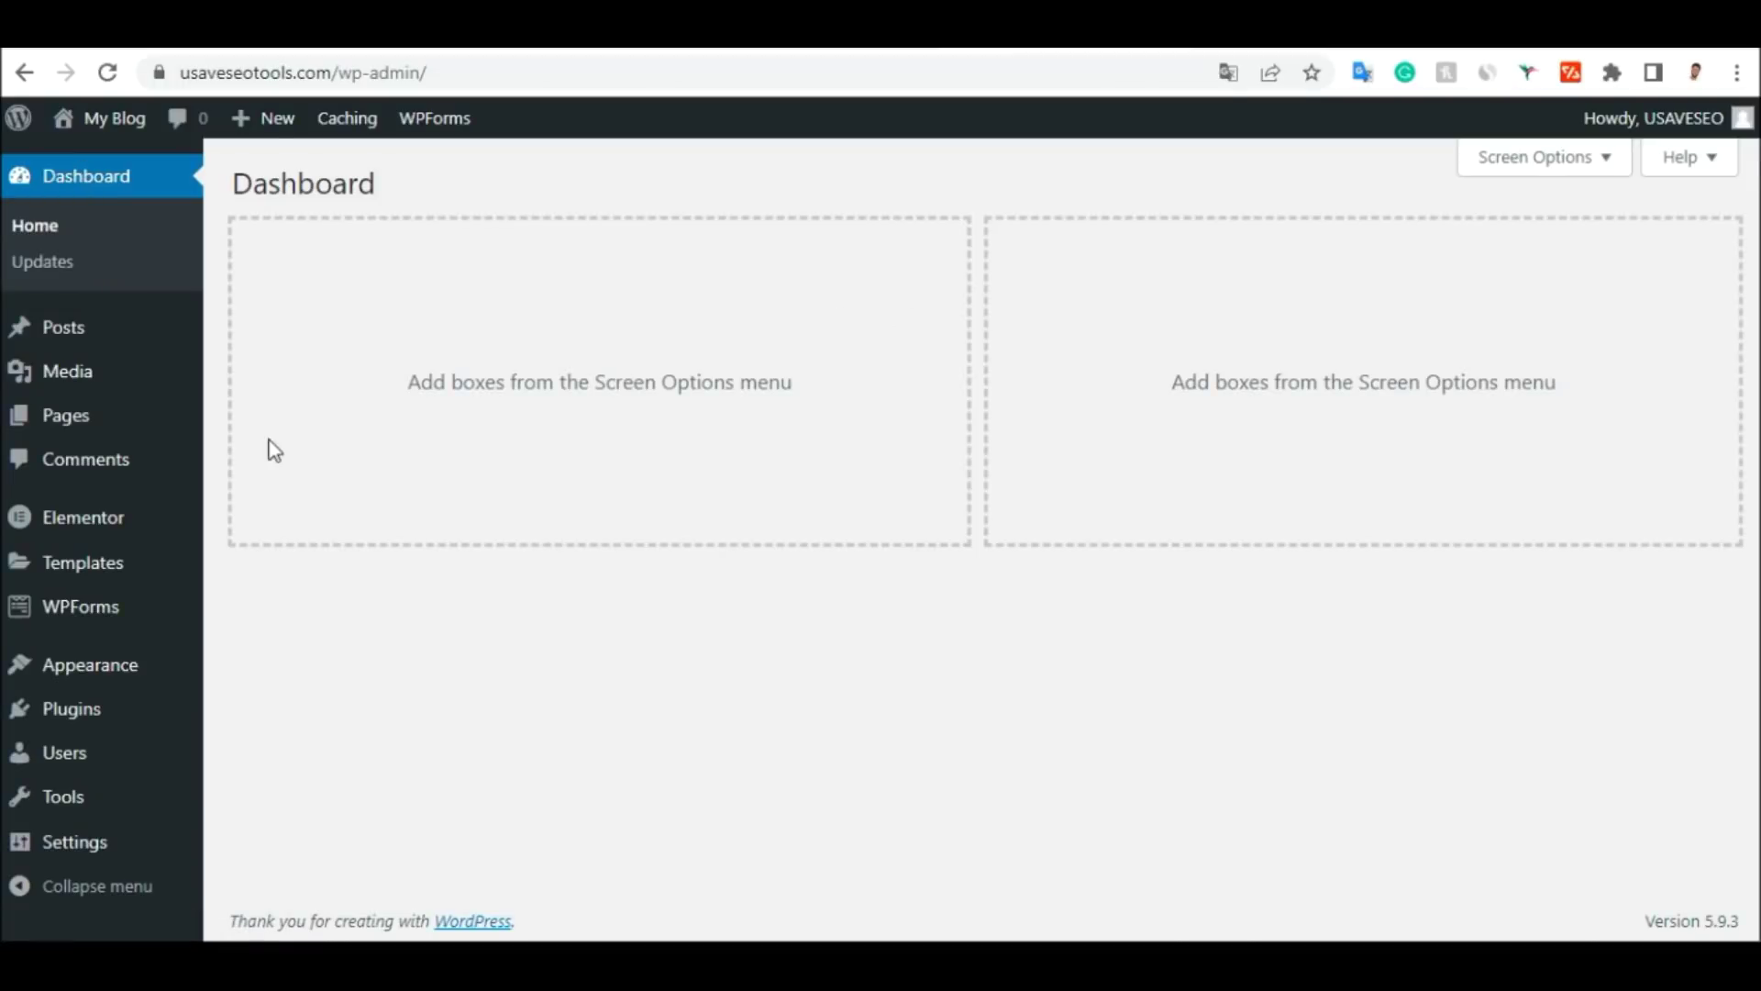
Reopen the Blogs page from Pages, switch on Disable Title, and update it.
mouse_move(37, 426)
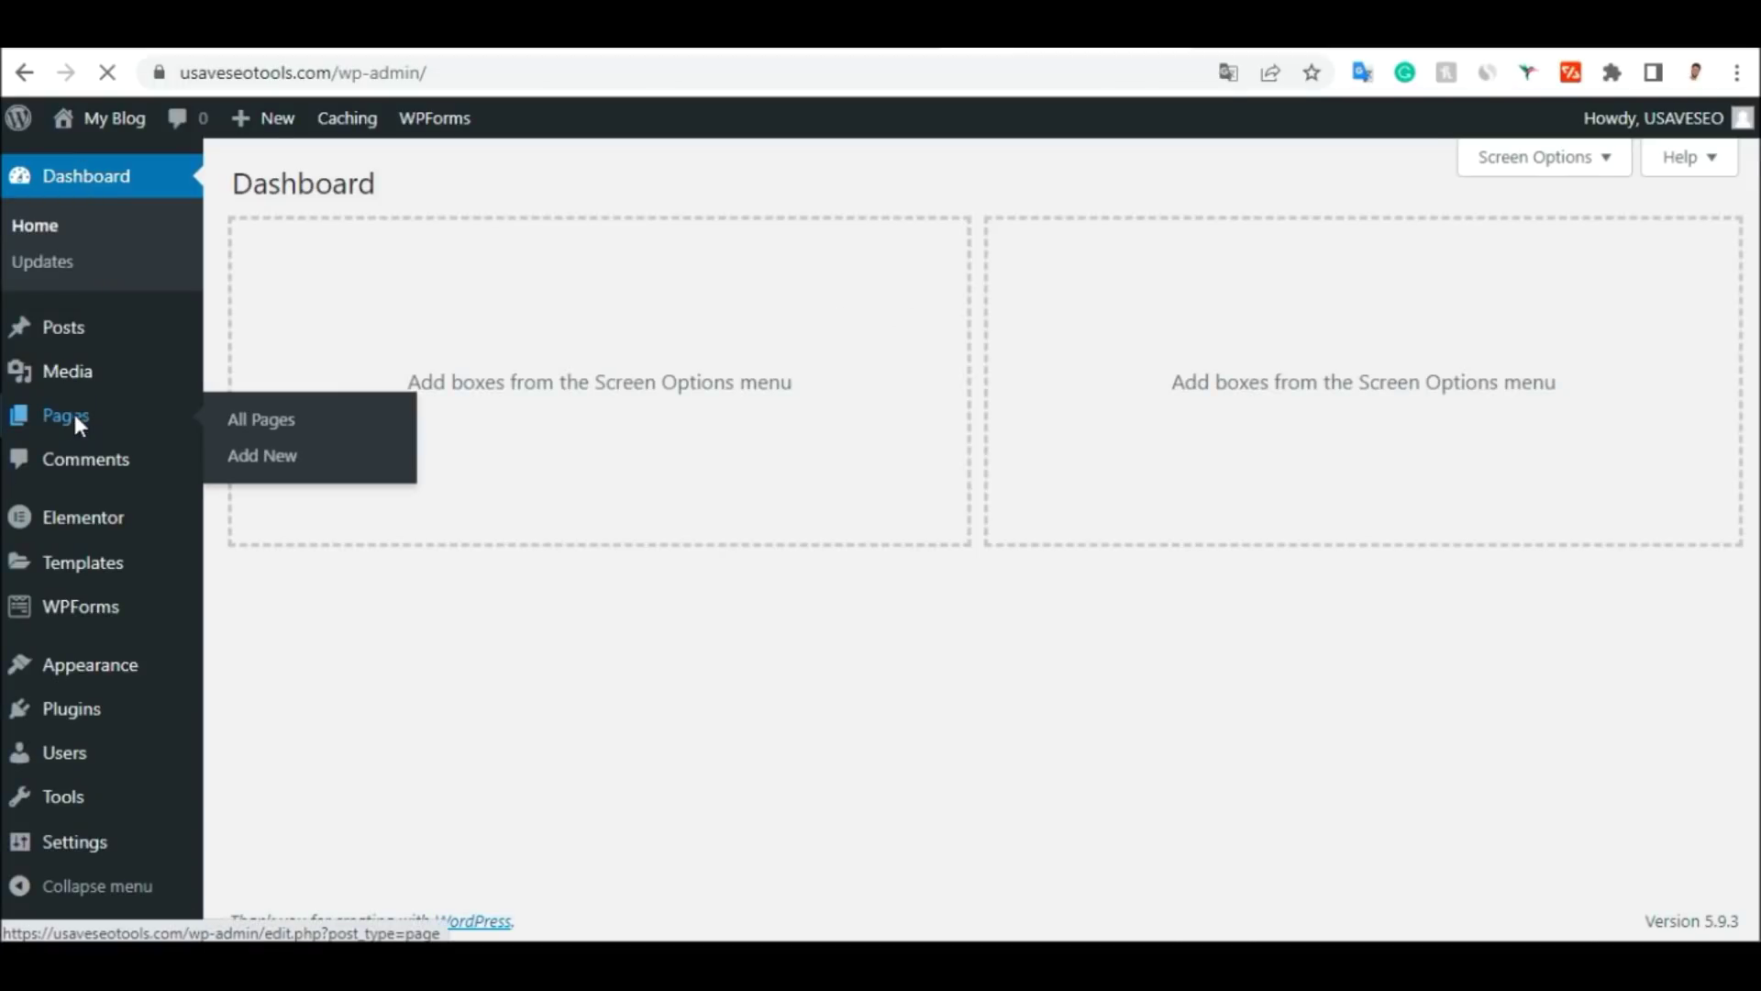
left_click(77, 420)
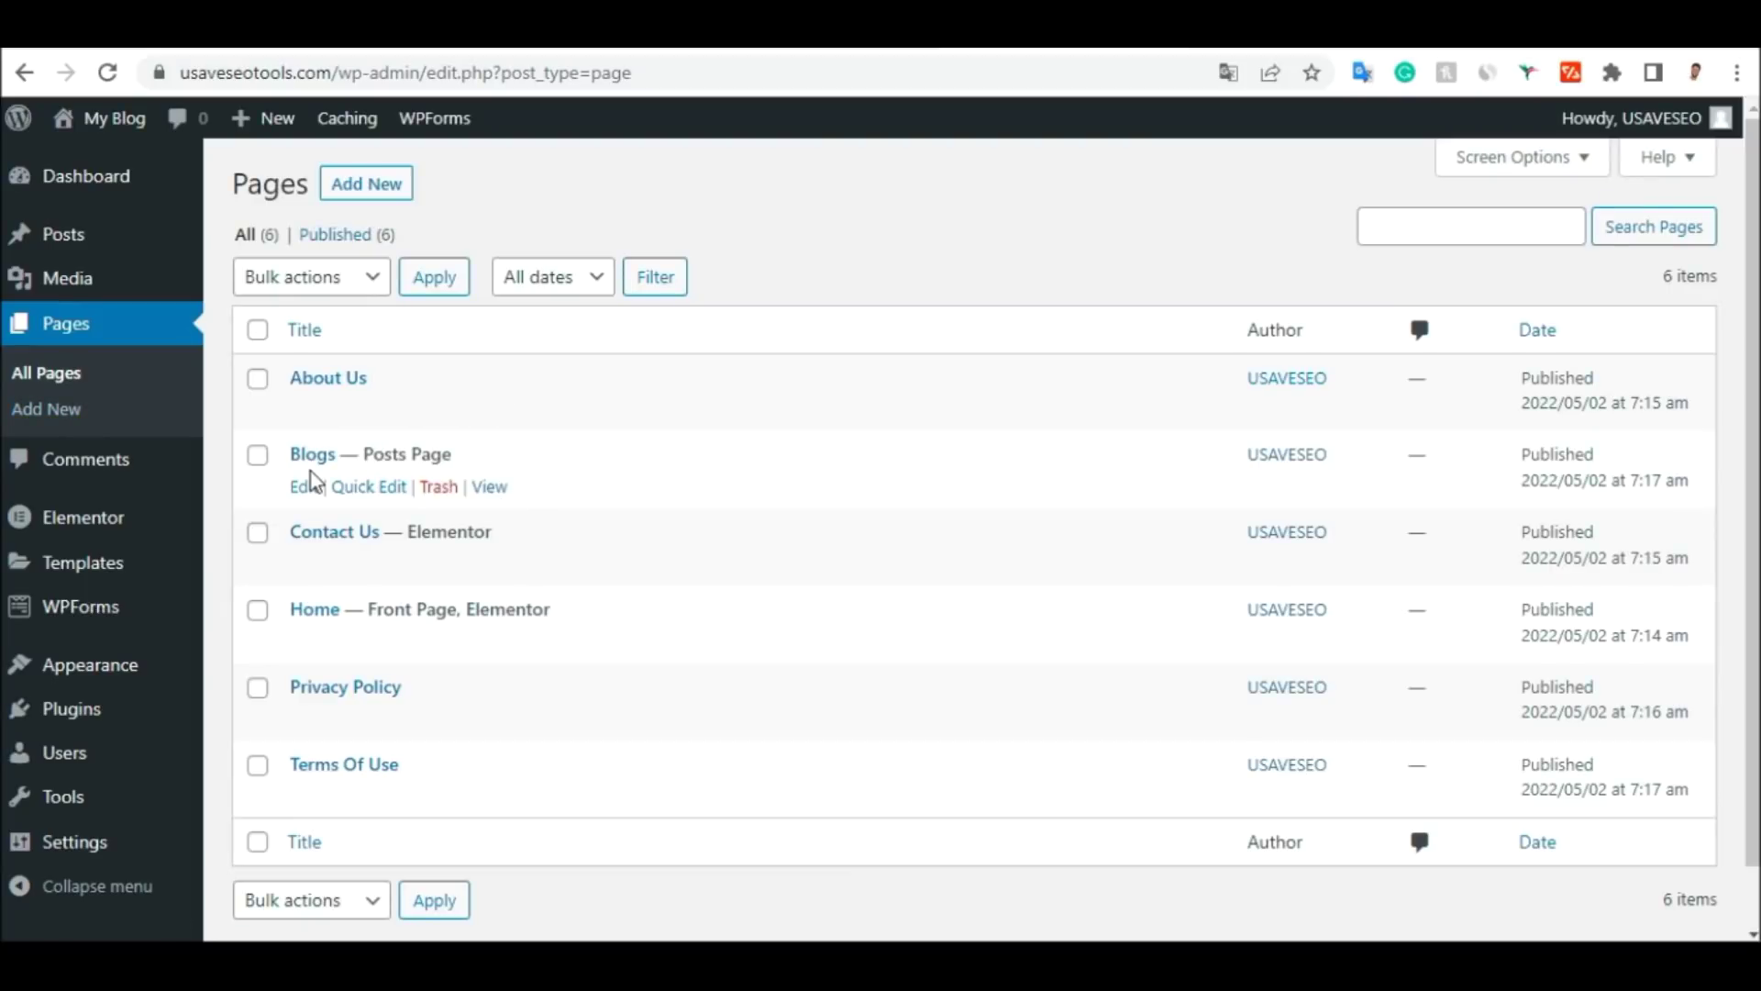
left_click(314, 459)
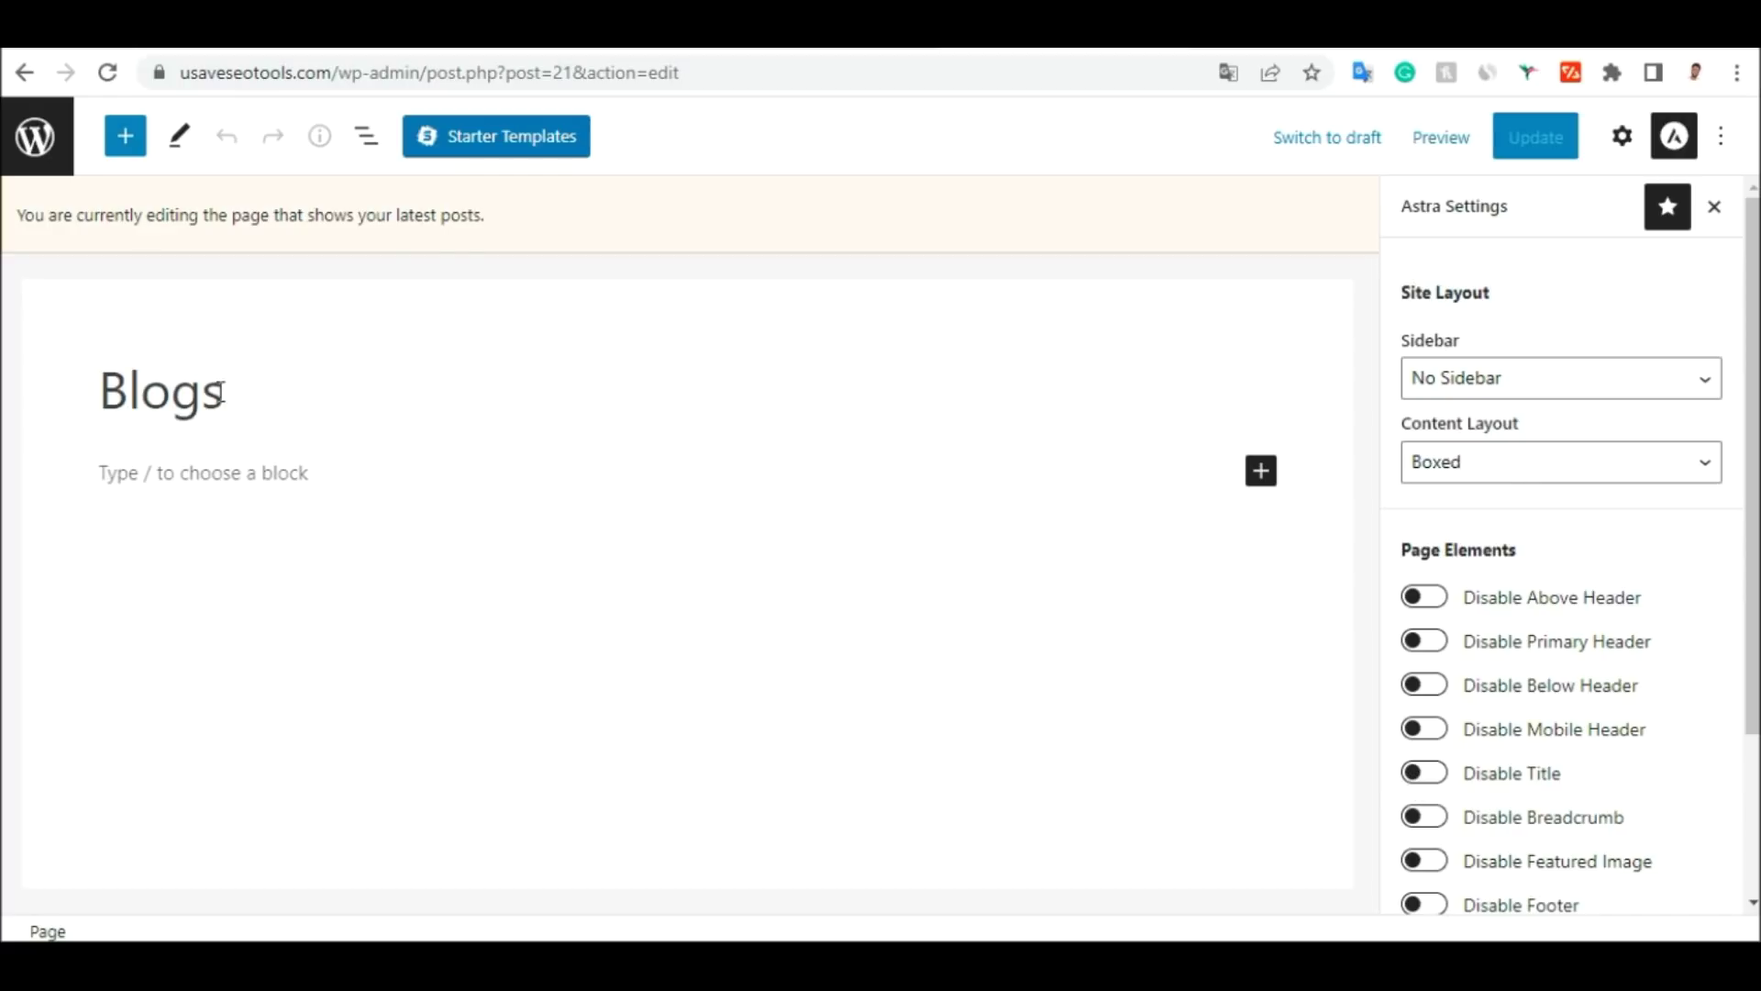
left_click_drag(231, 401, 97, 396)
left_click(1053, 601)
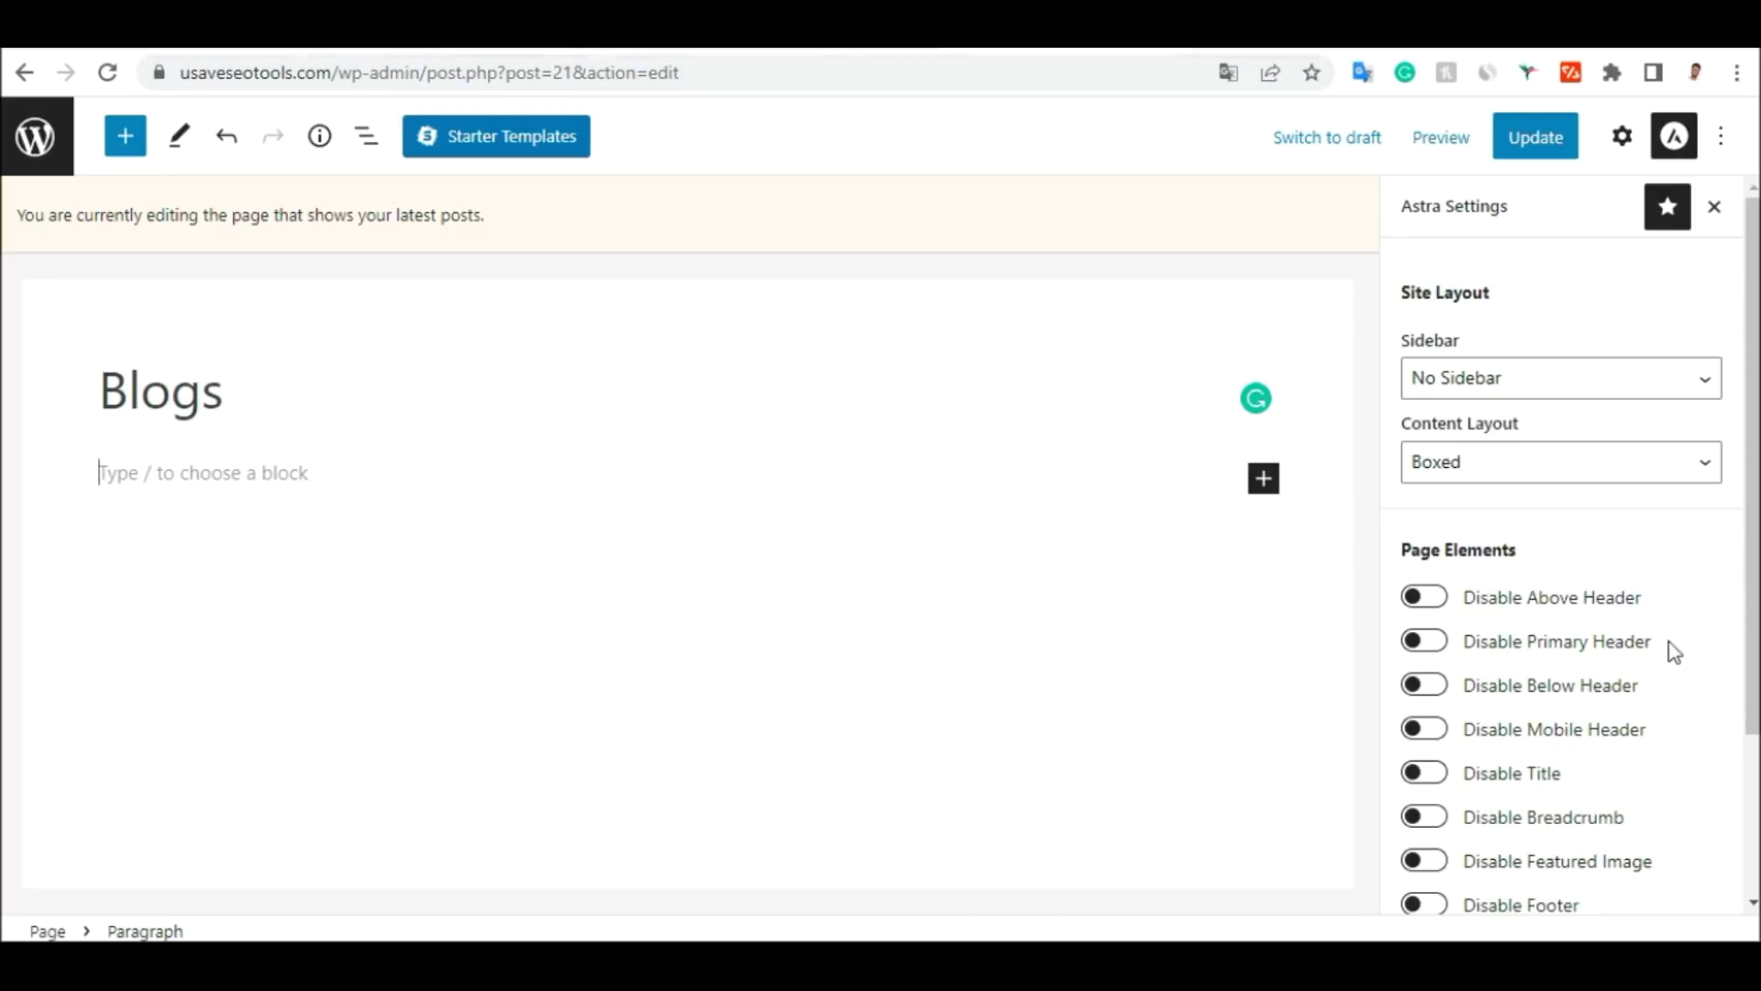
left_click(1428, 775)
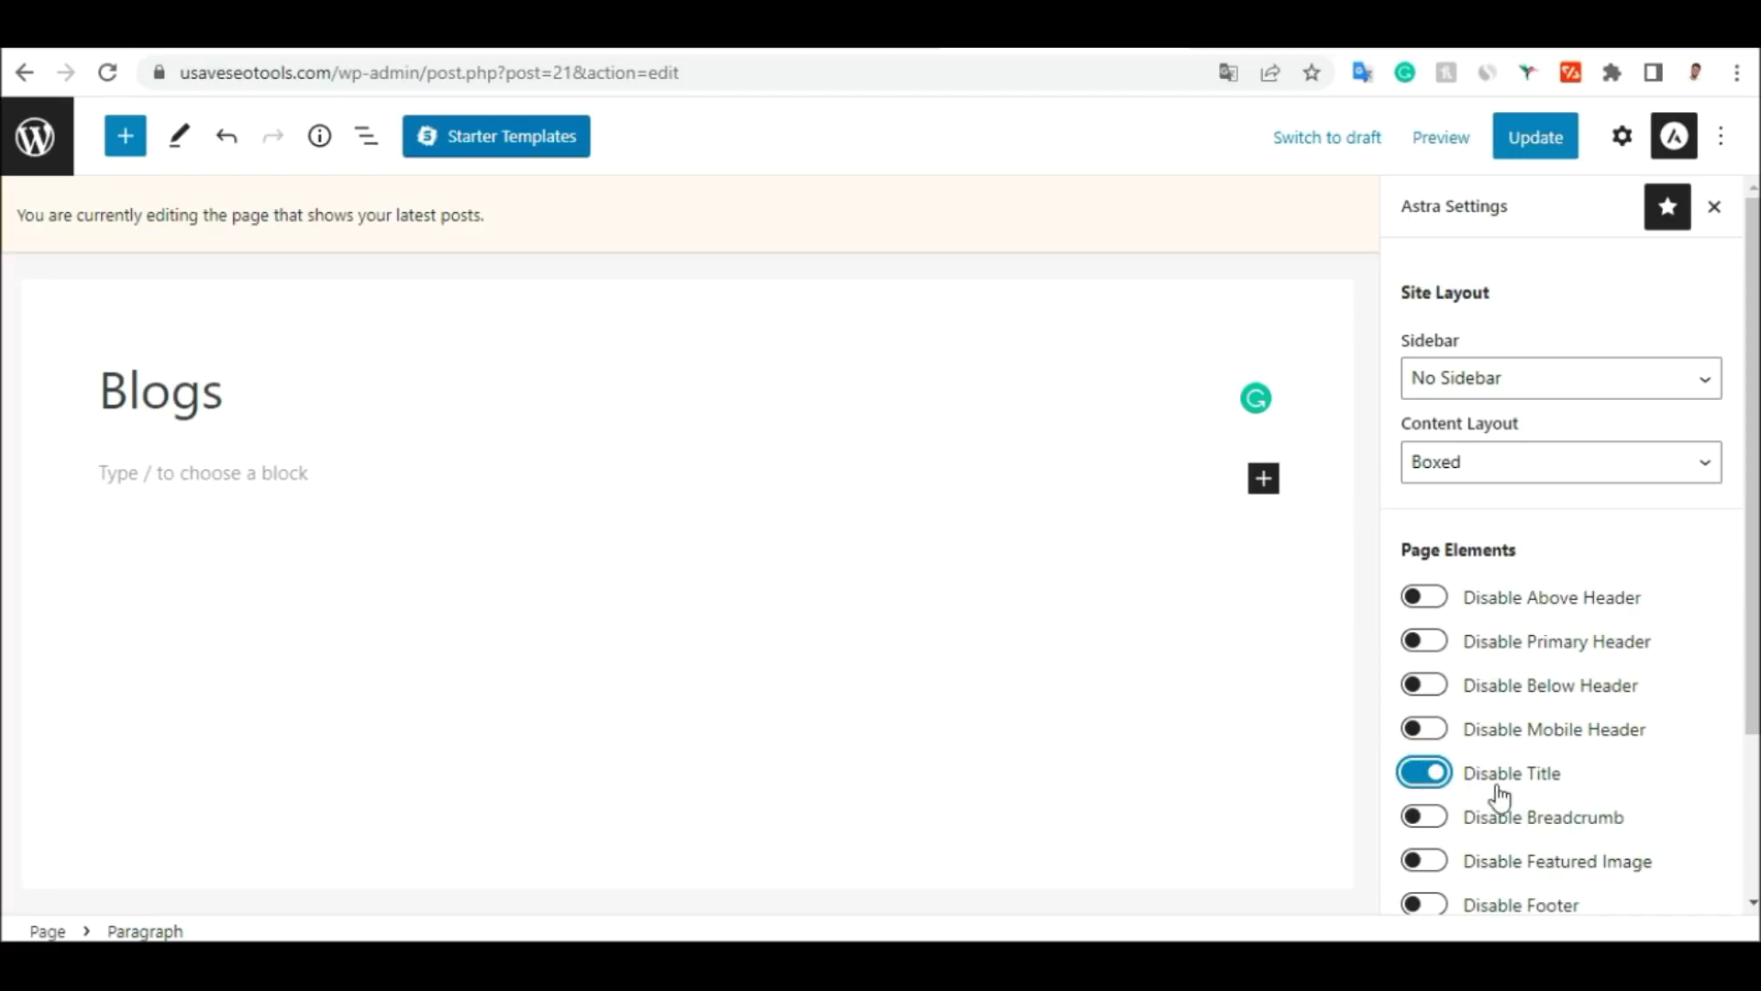
left_click(1538, 145)
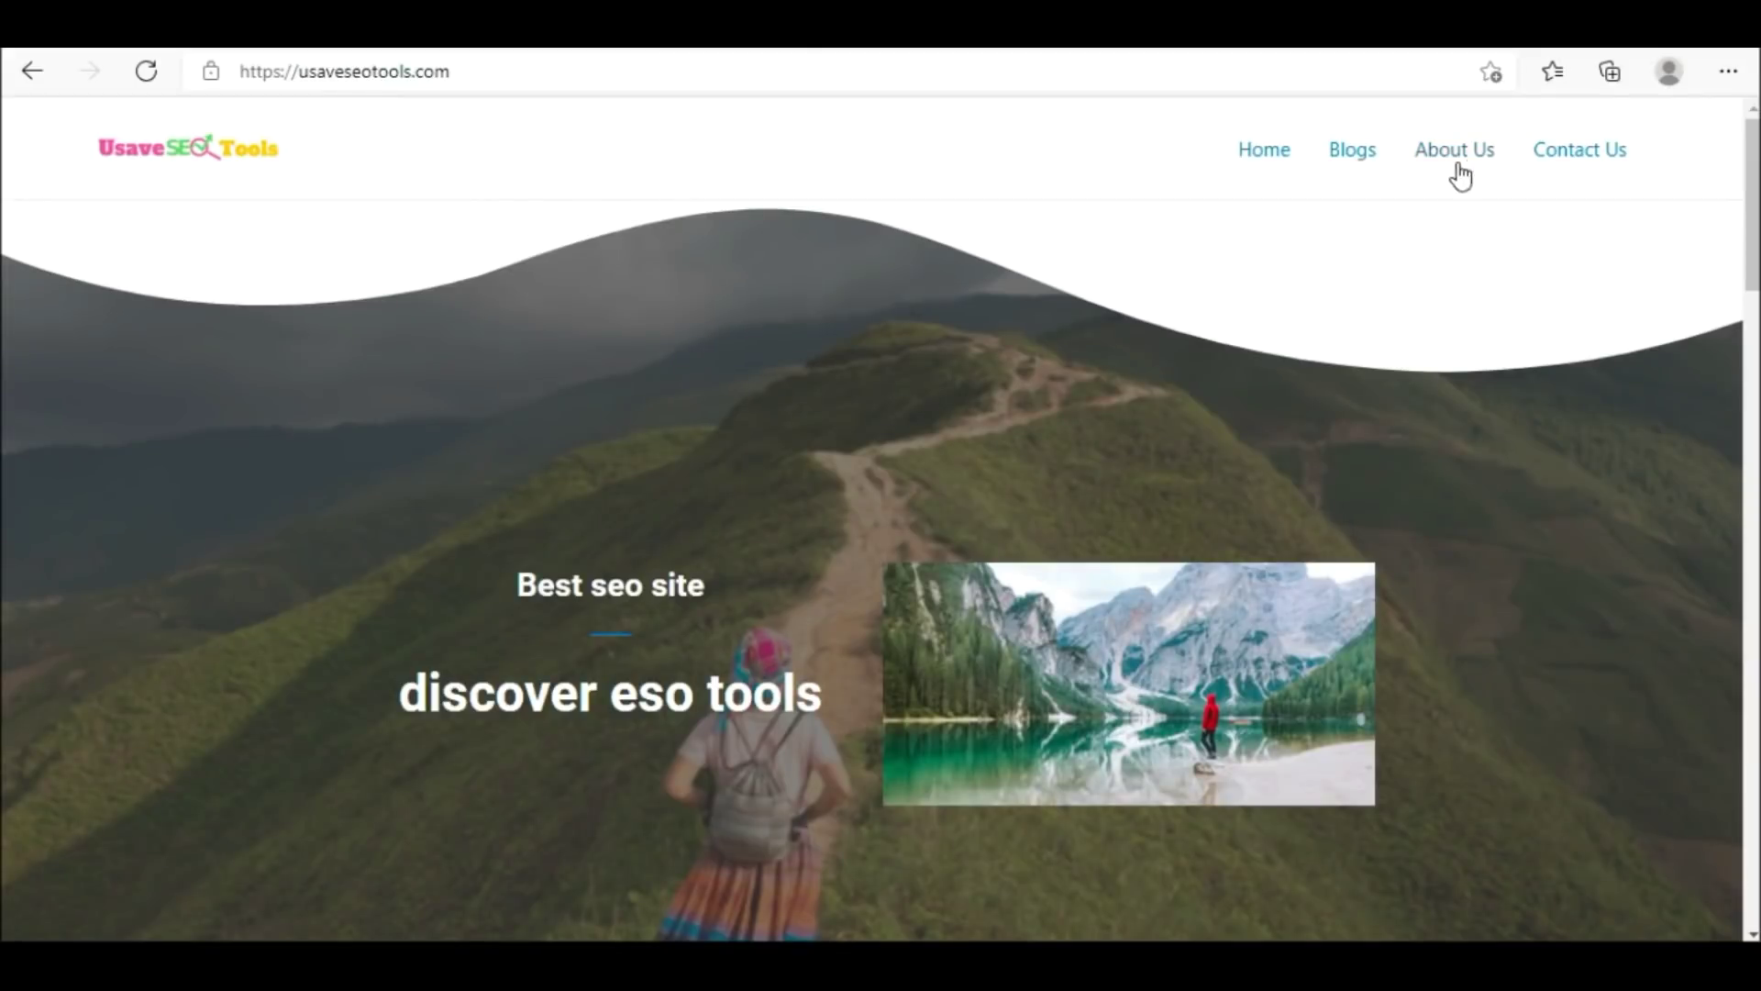
Check the live Blogs, About Us, Contact Us, Home, Blogs, then Contact Us pages.
left_click(1355, 152)
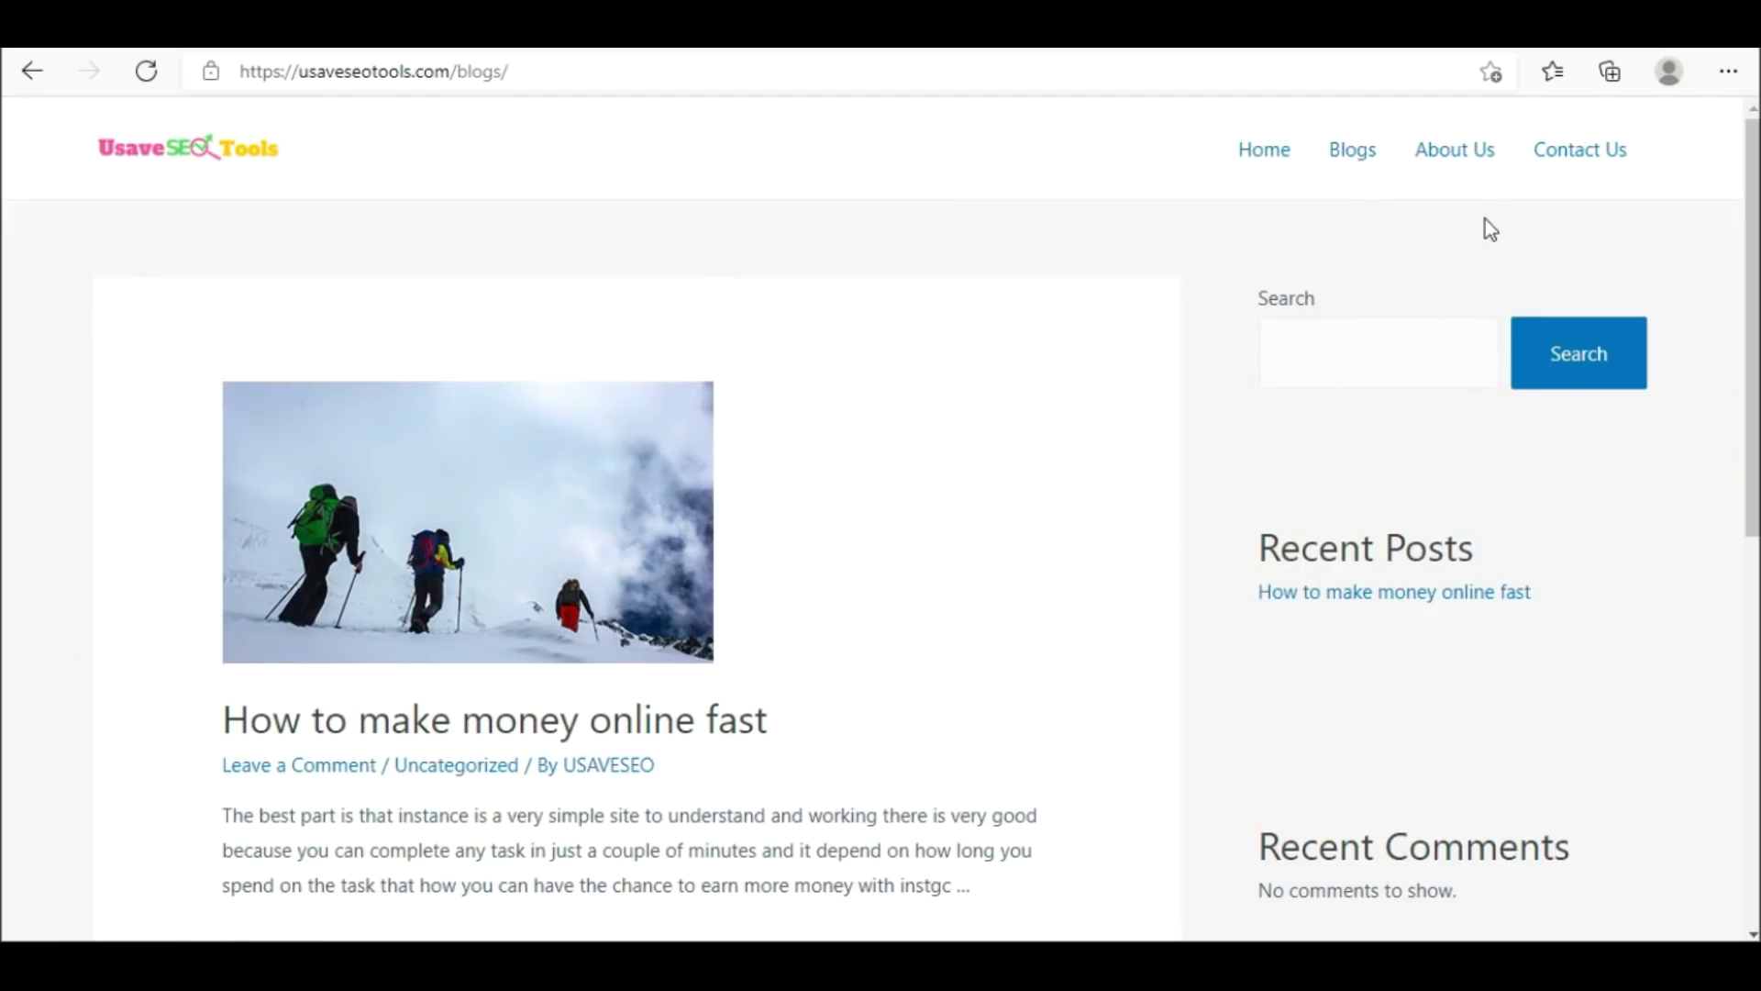
left_click(1460, 149)
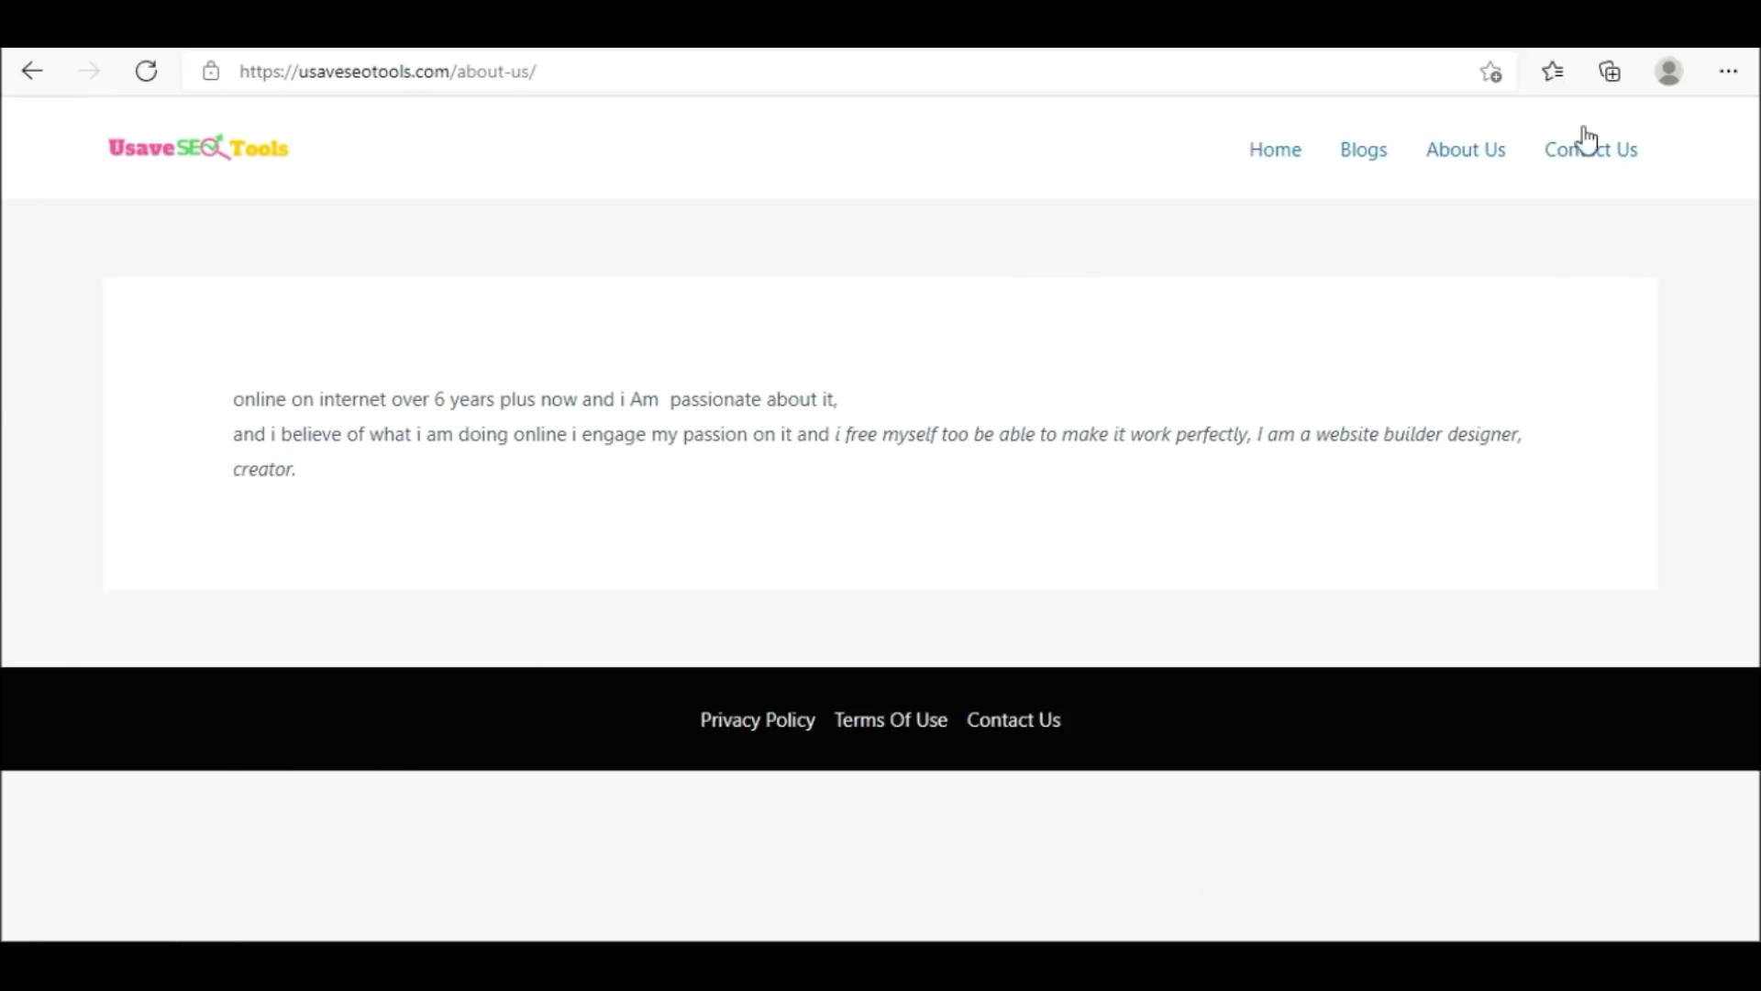
left_click(1585, 157)
left_click(1276, 161)
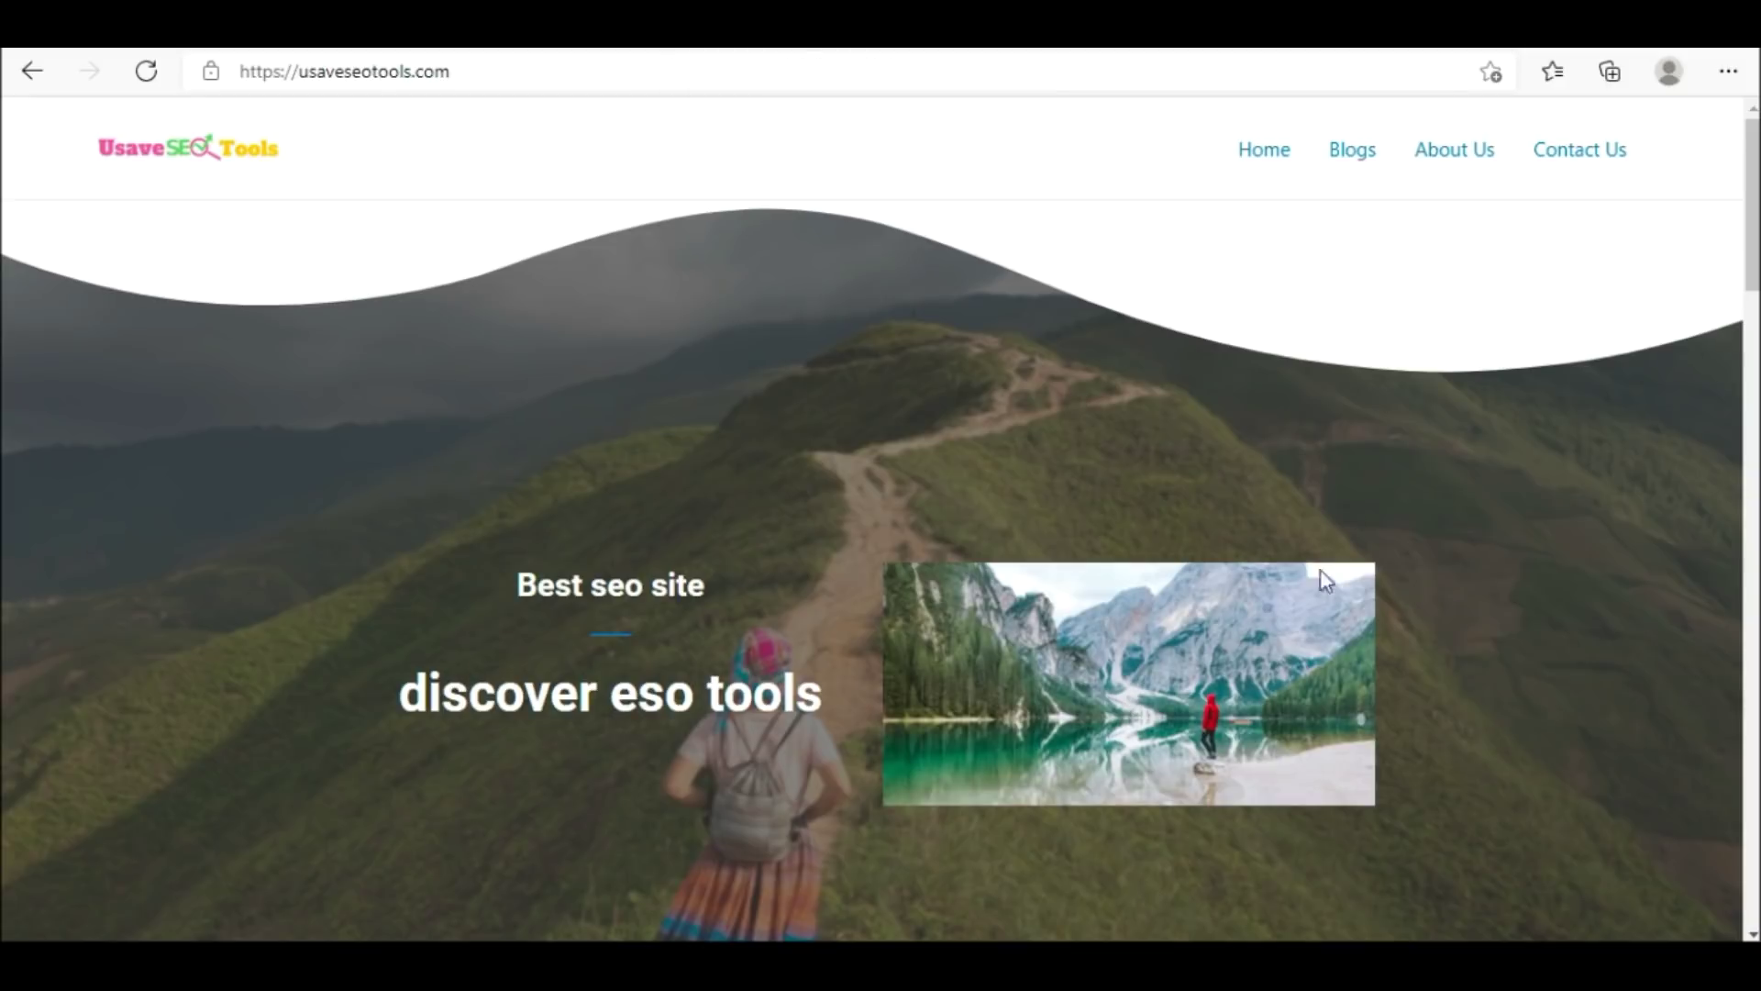
left_click(1357, 158)
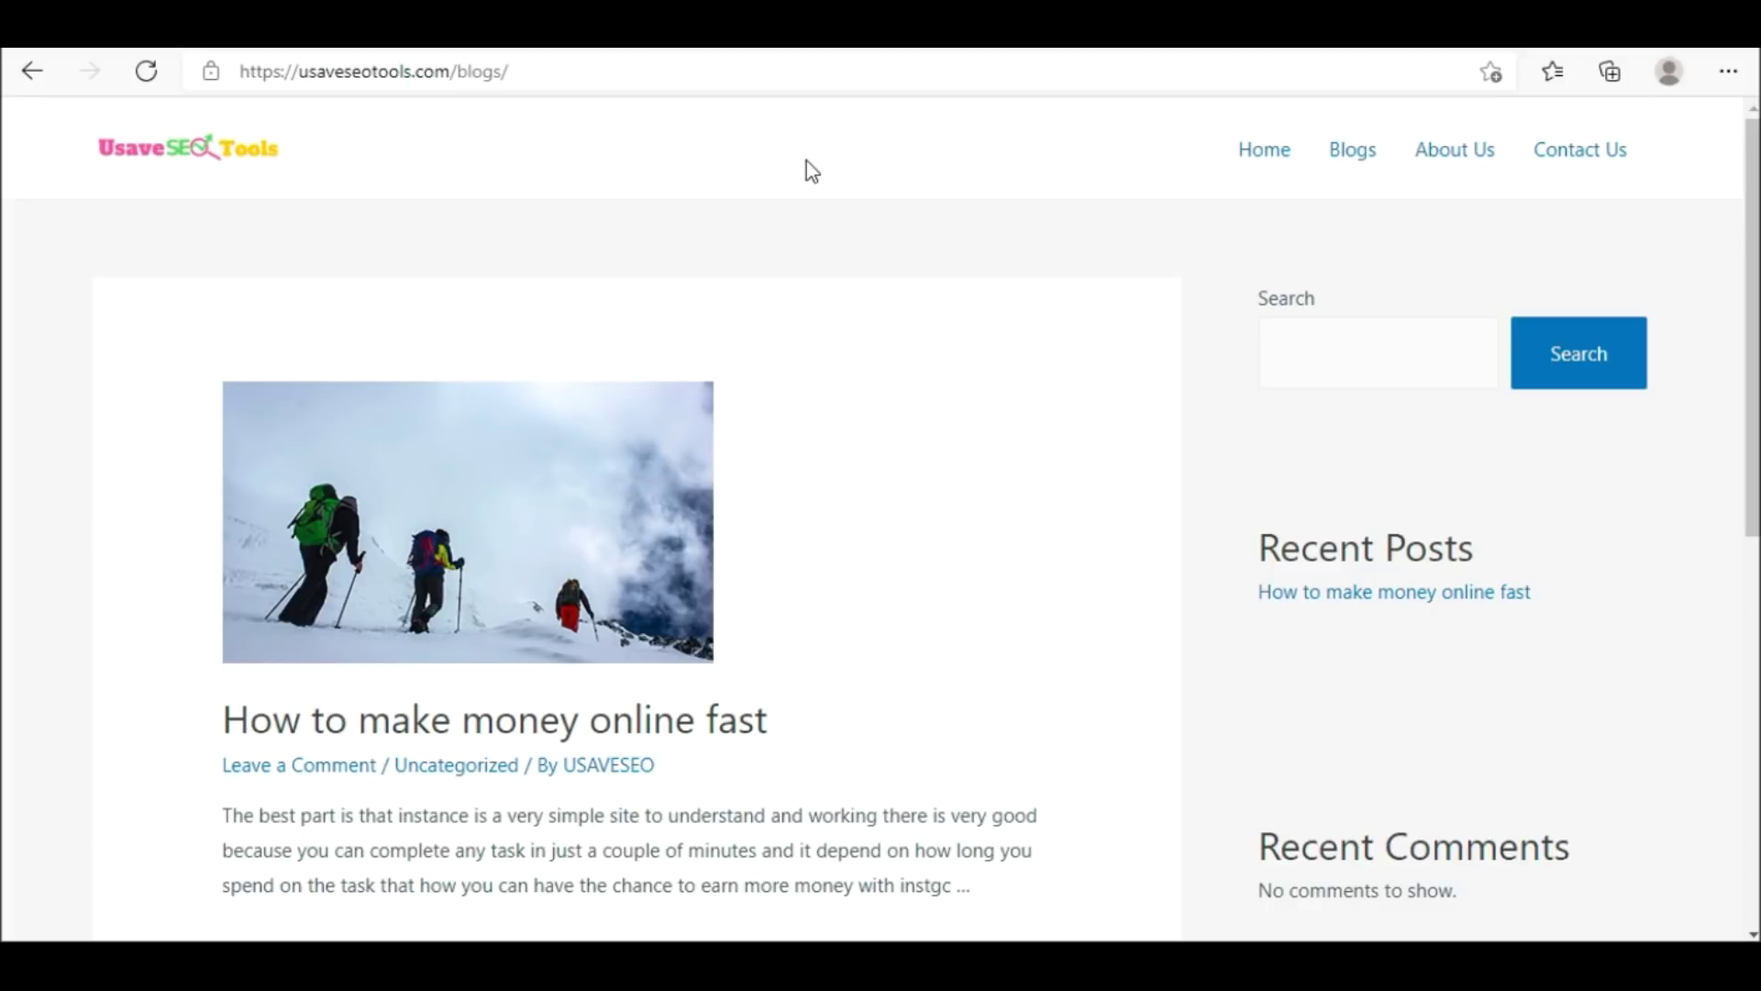
left_click(1575, 159)
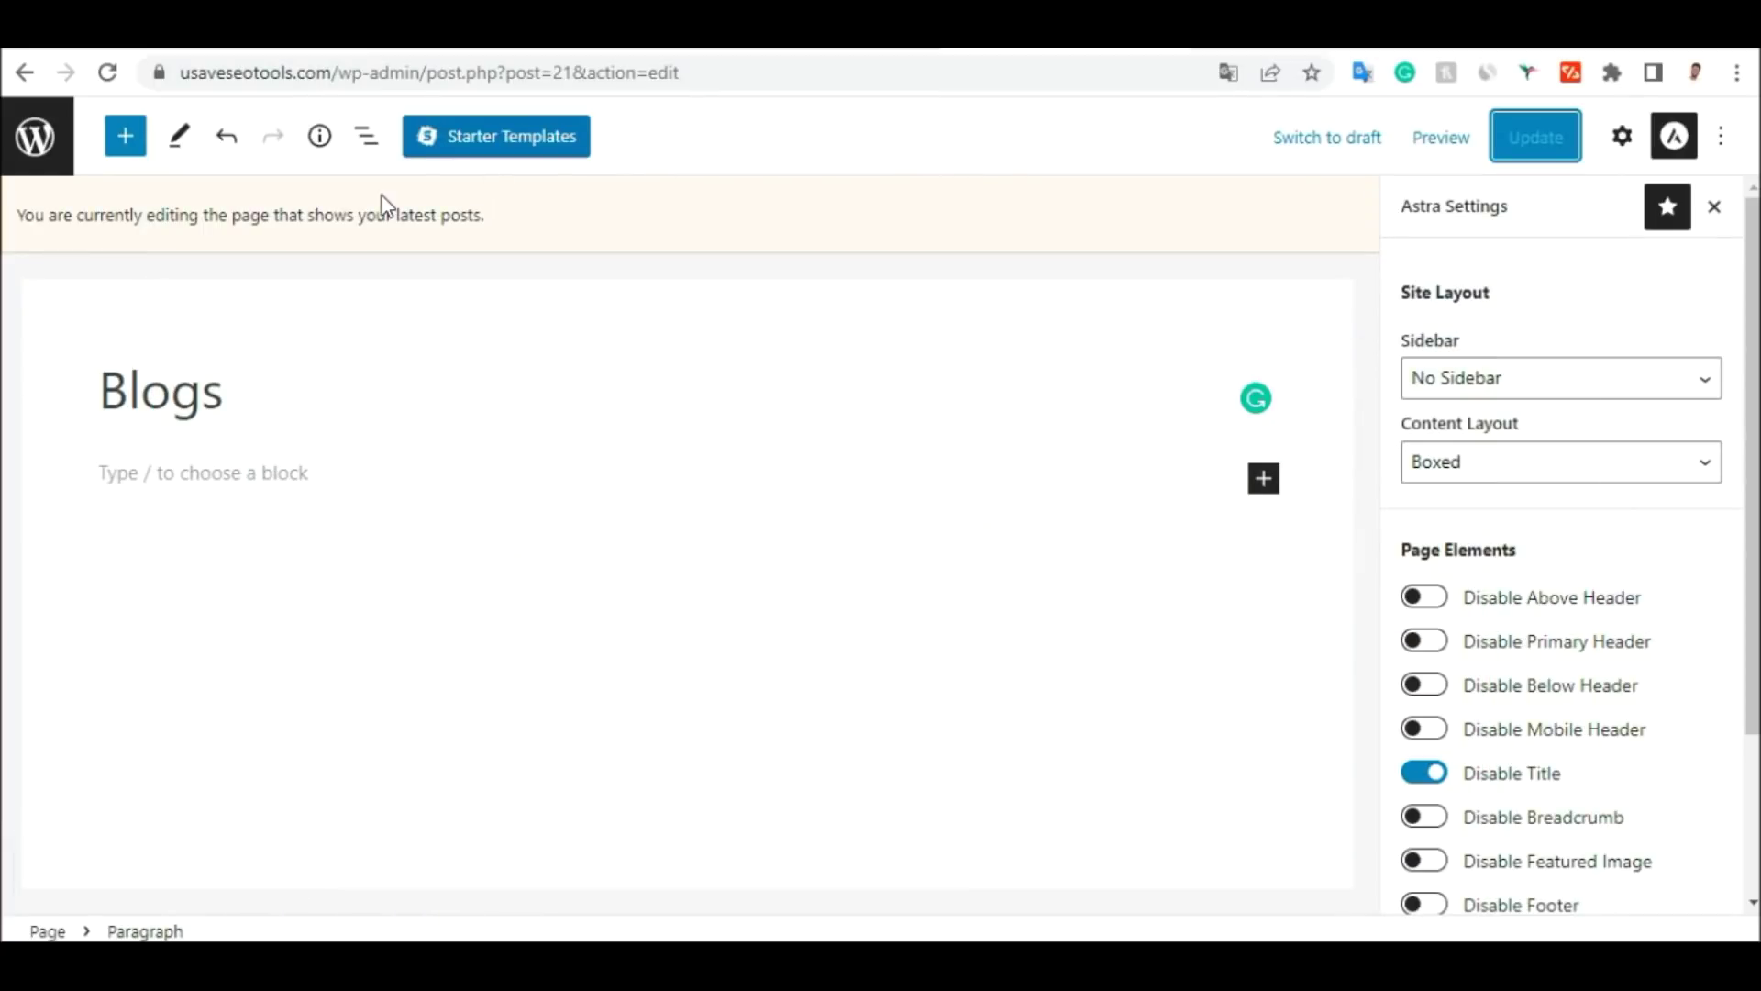
Switch permalinks to the Post name structure /%postname%/ and save the settings.
left_click(32, 136)
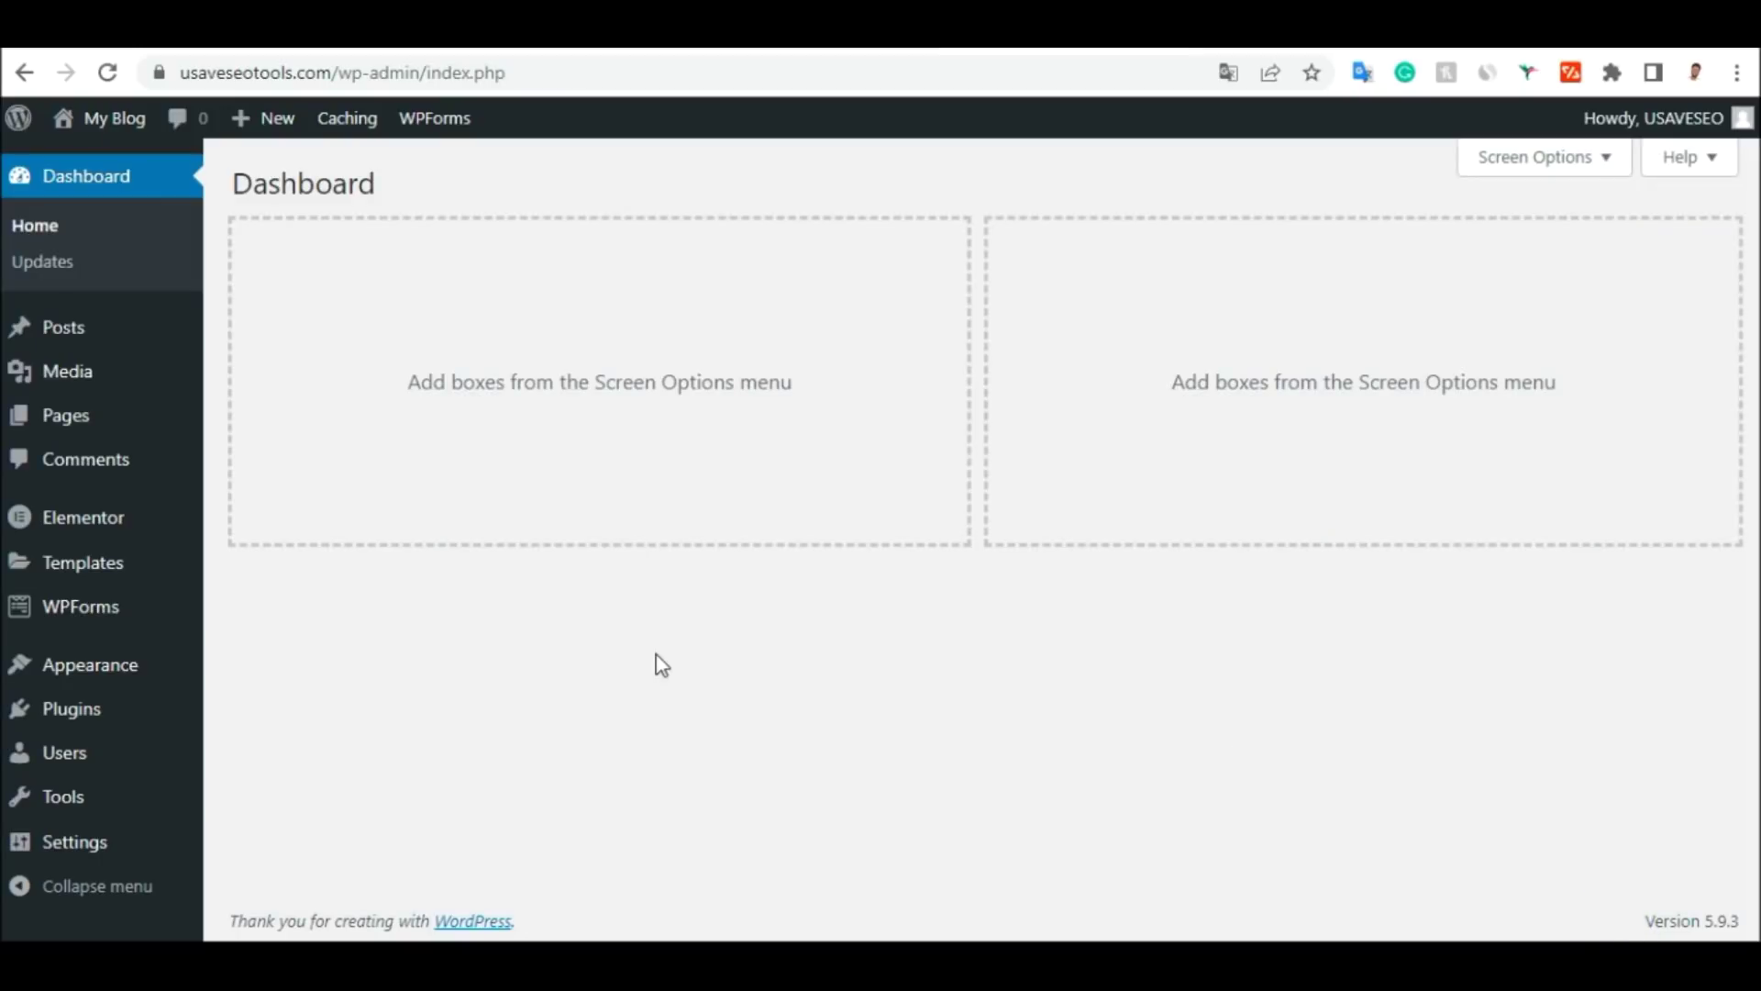
left_click(476, 578)
mouse_move(69, 846)
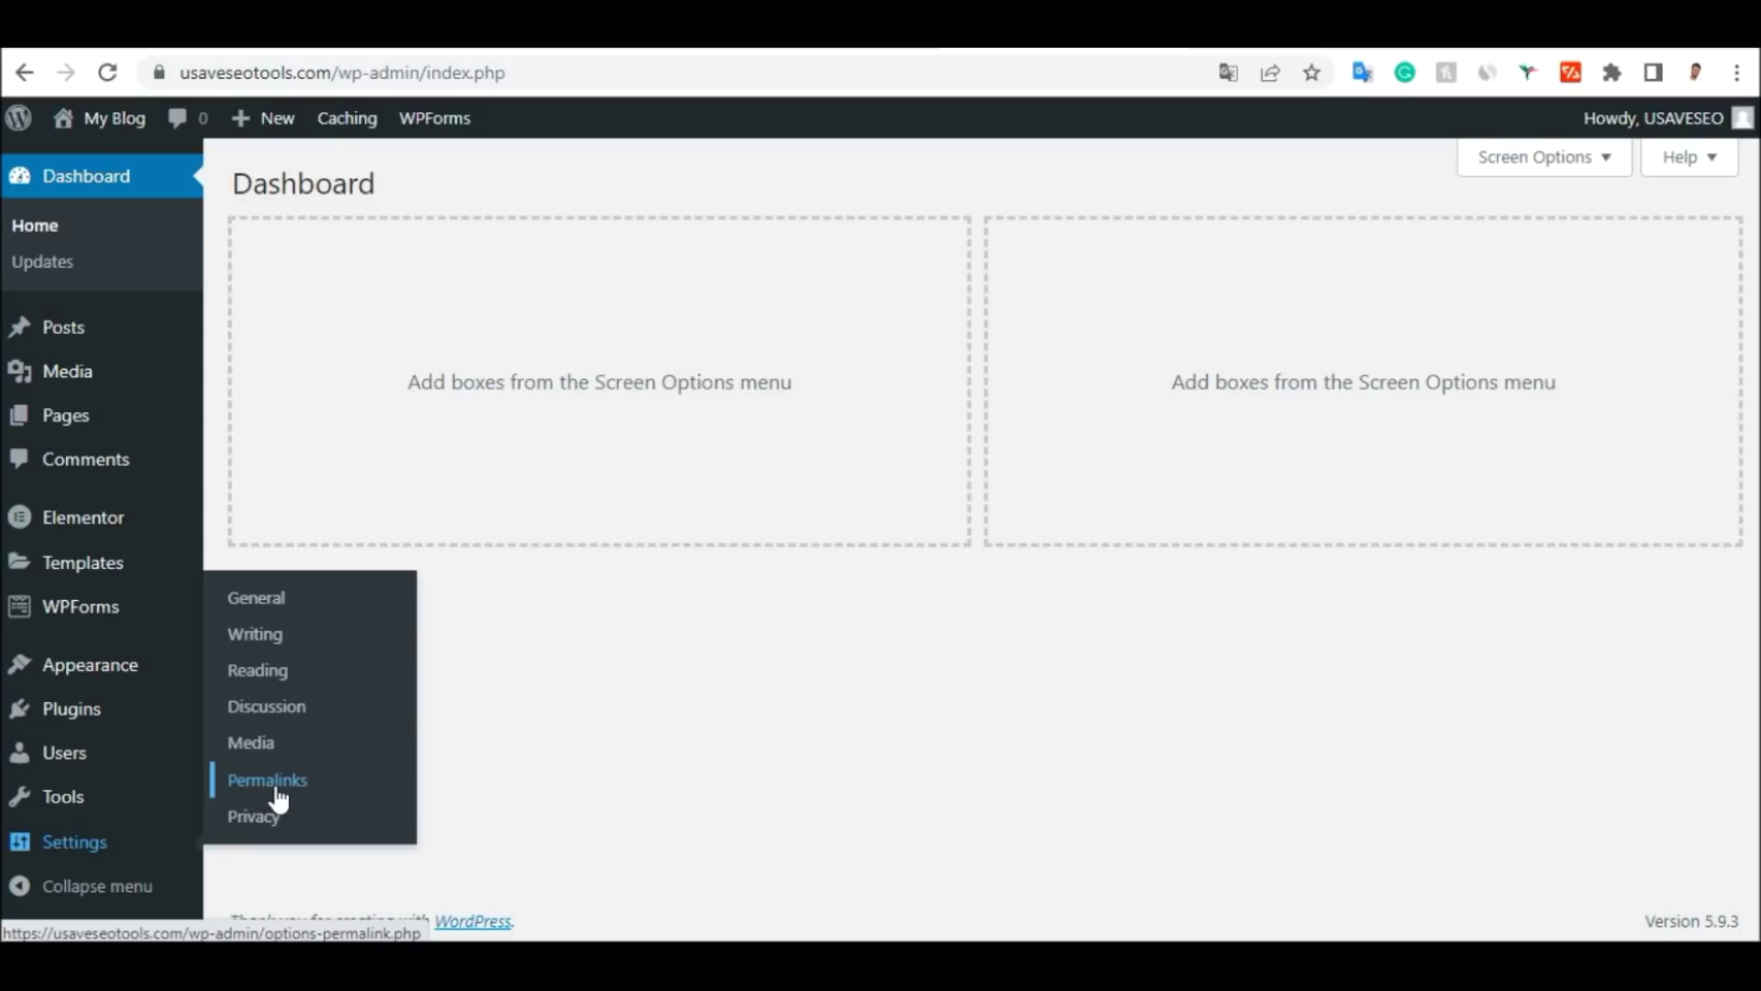
left_click(270, 781)
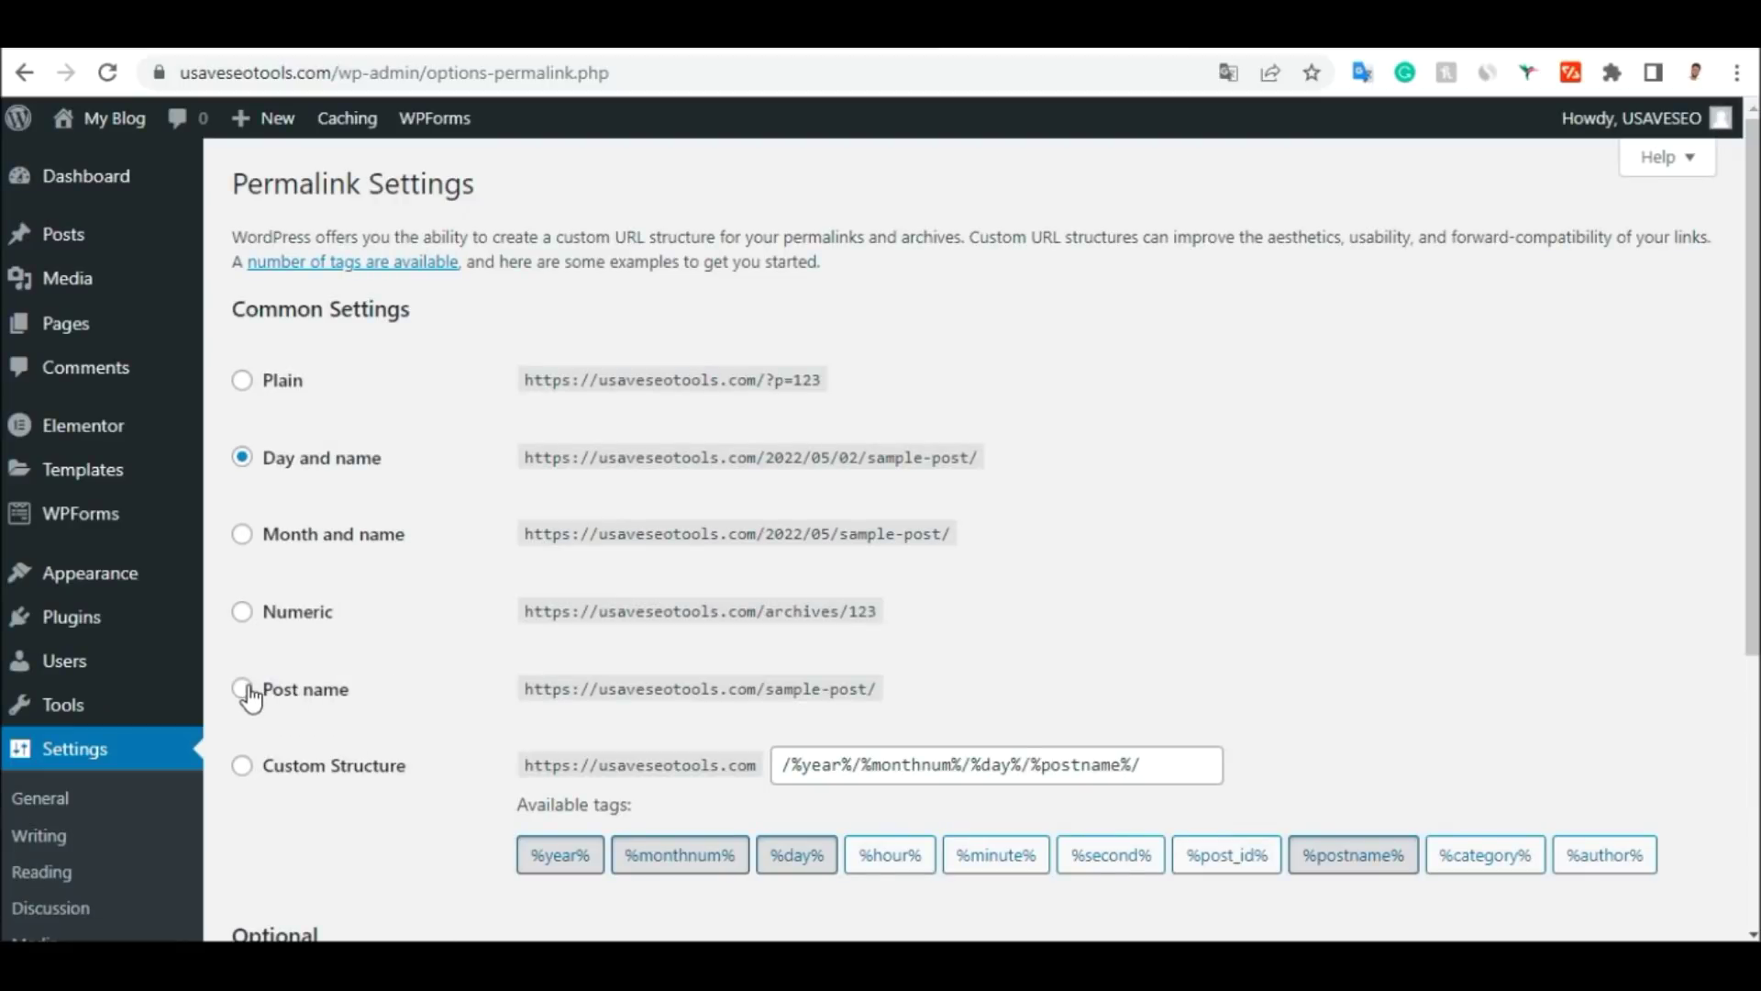
left_click(244, 690)
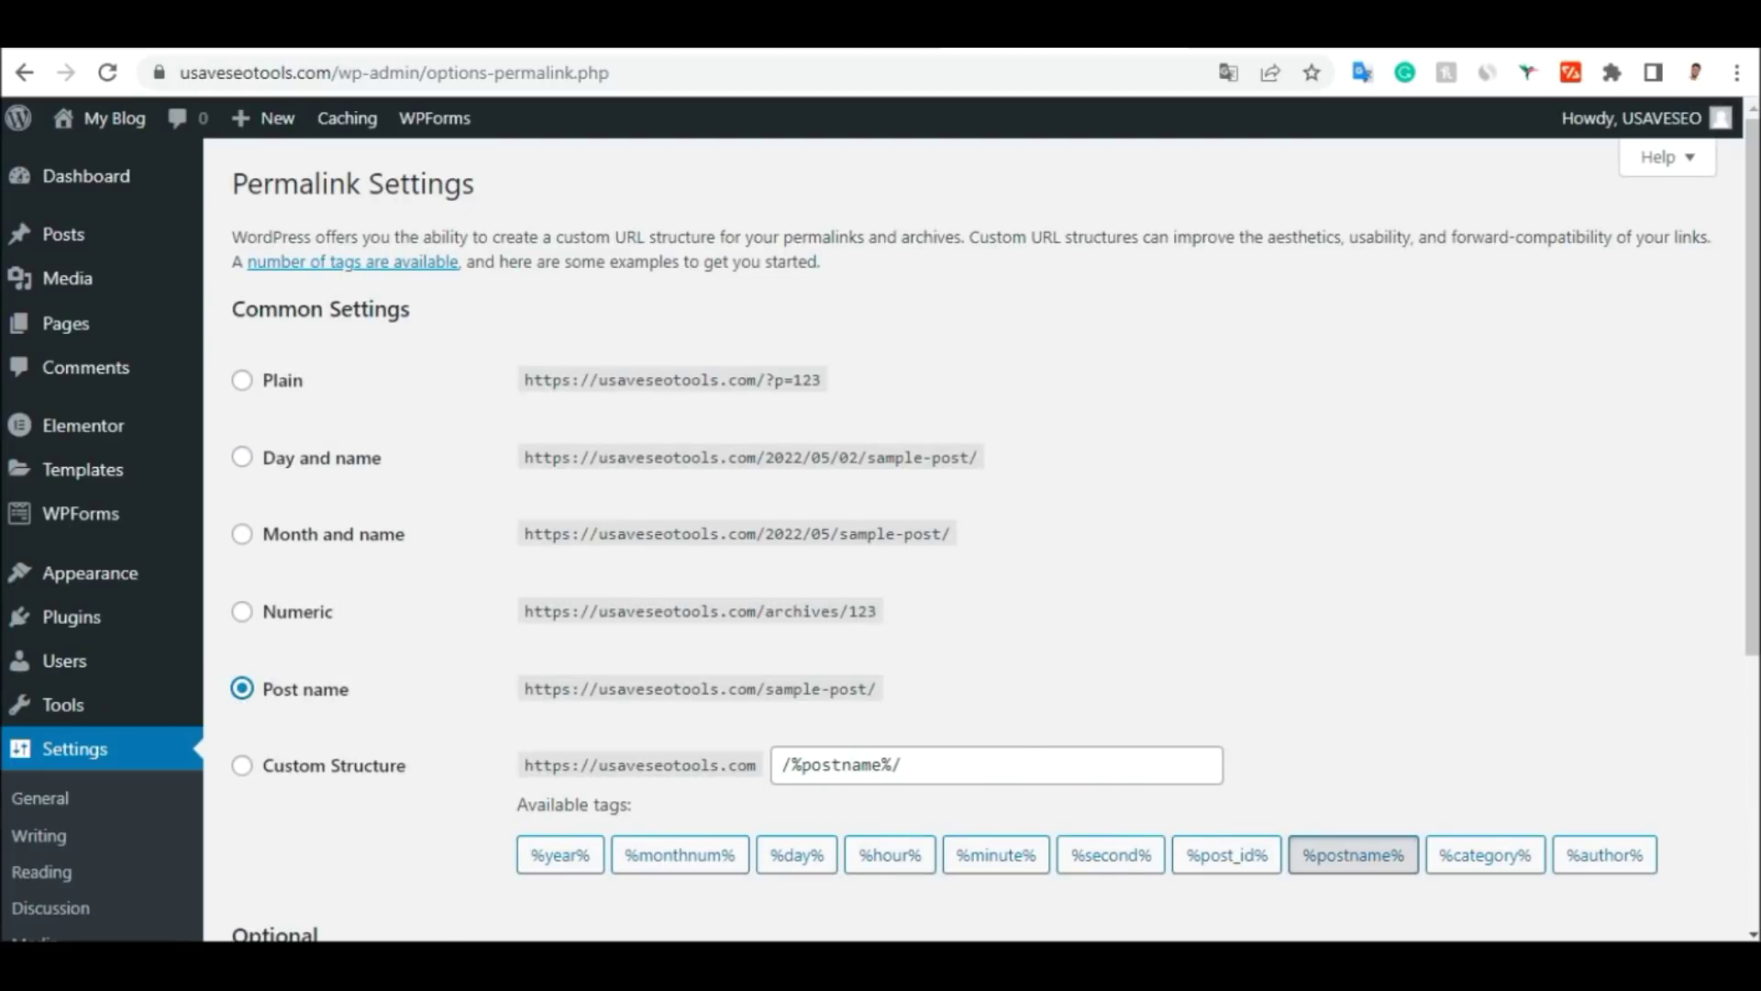
left_click(1741, 373)
scroll(1739, 477, "down", 5)
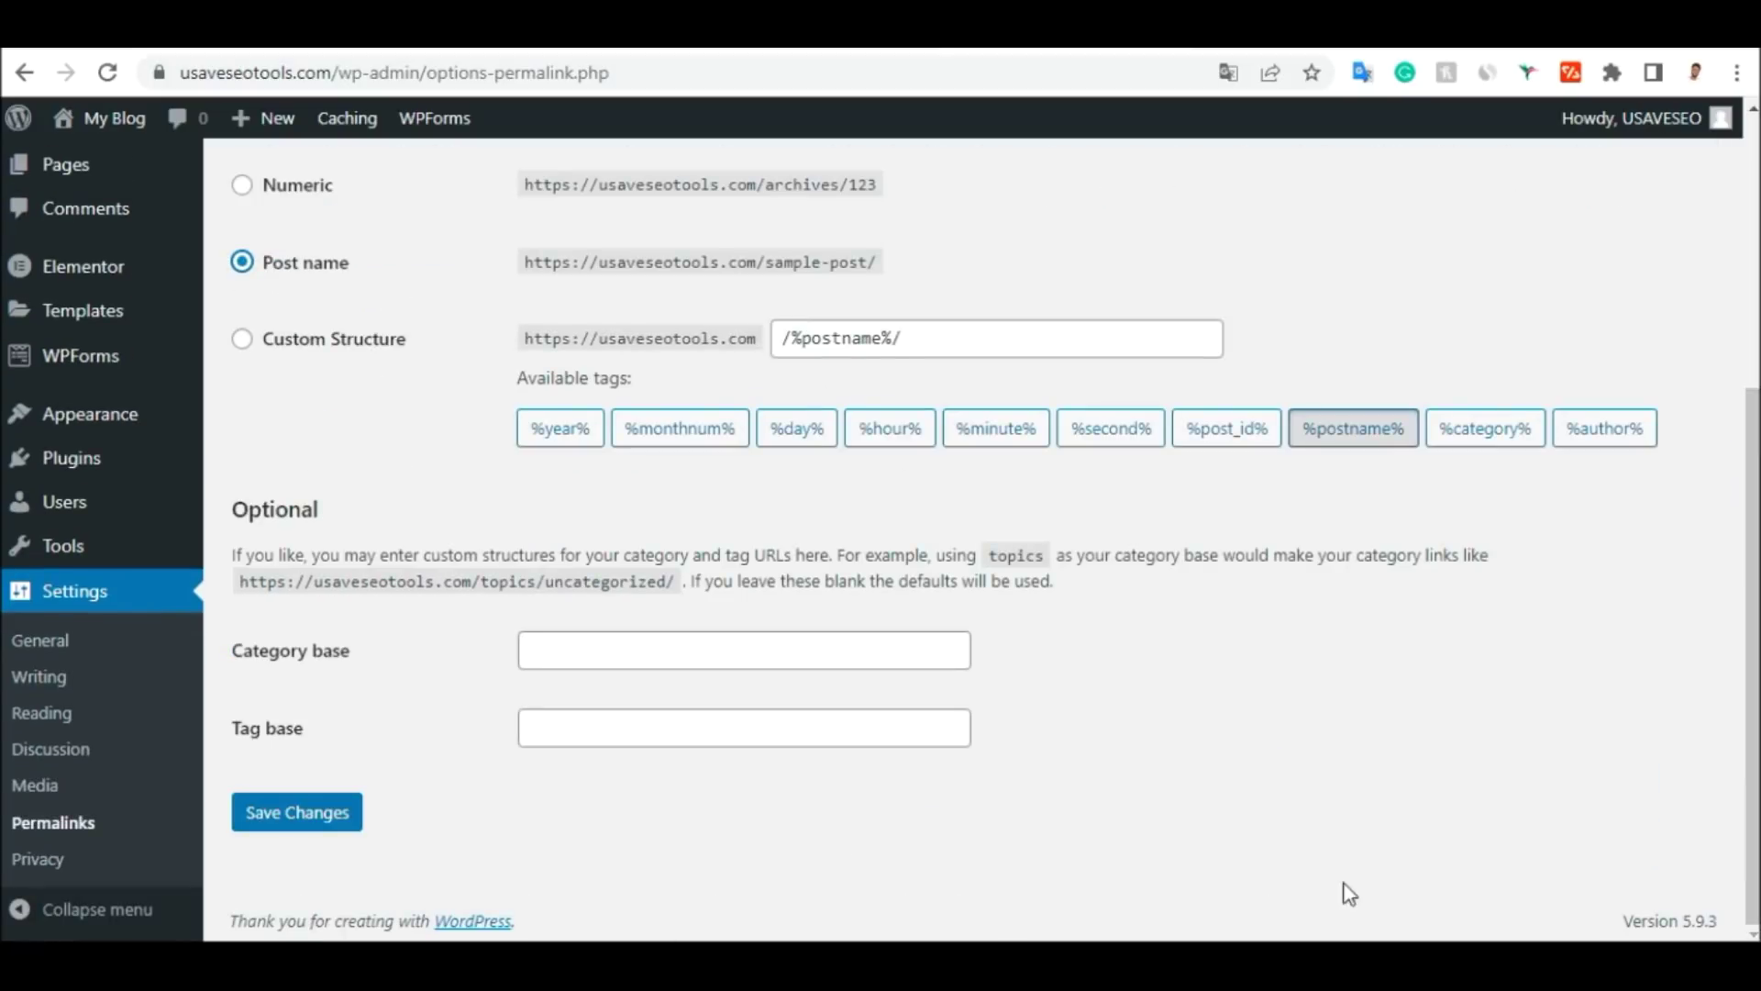
left_click(306, 827)
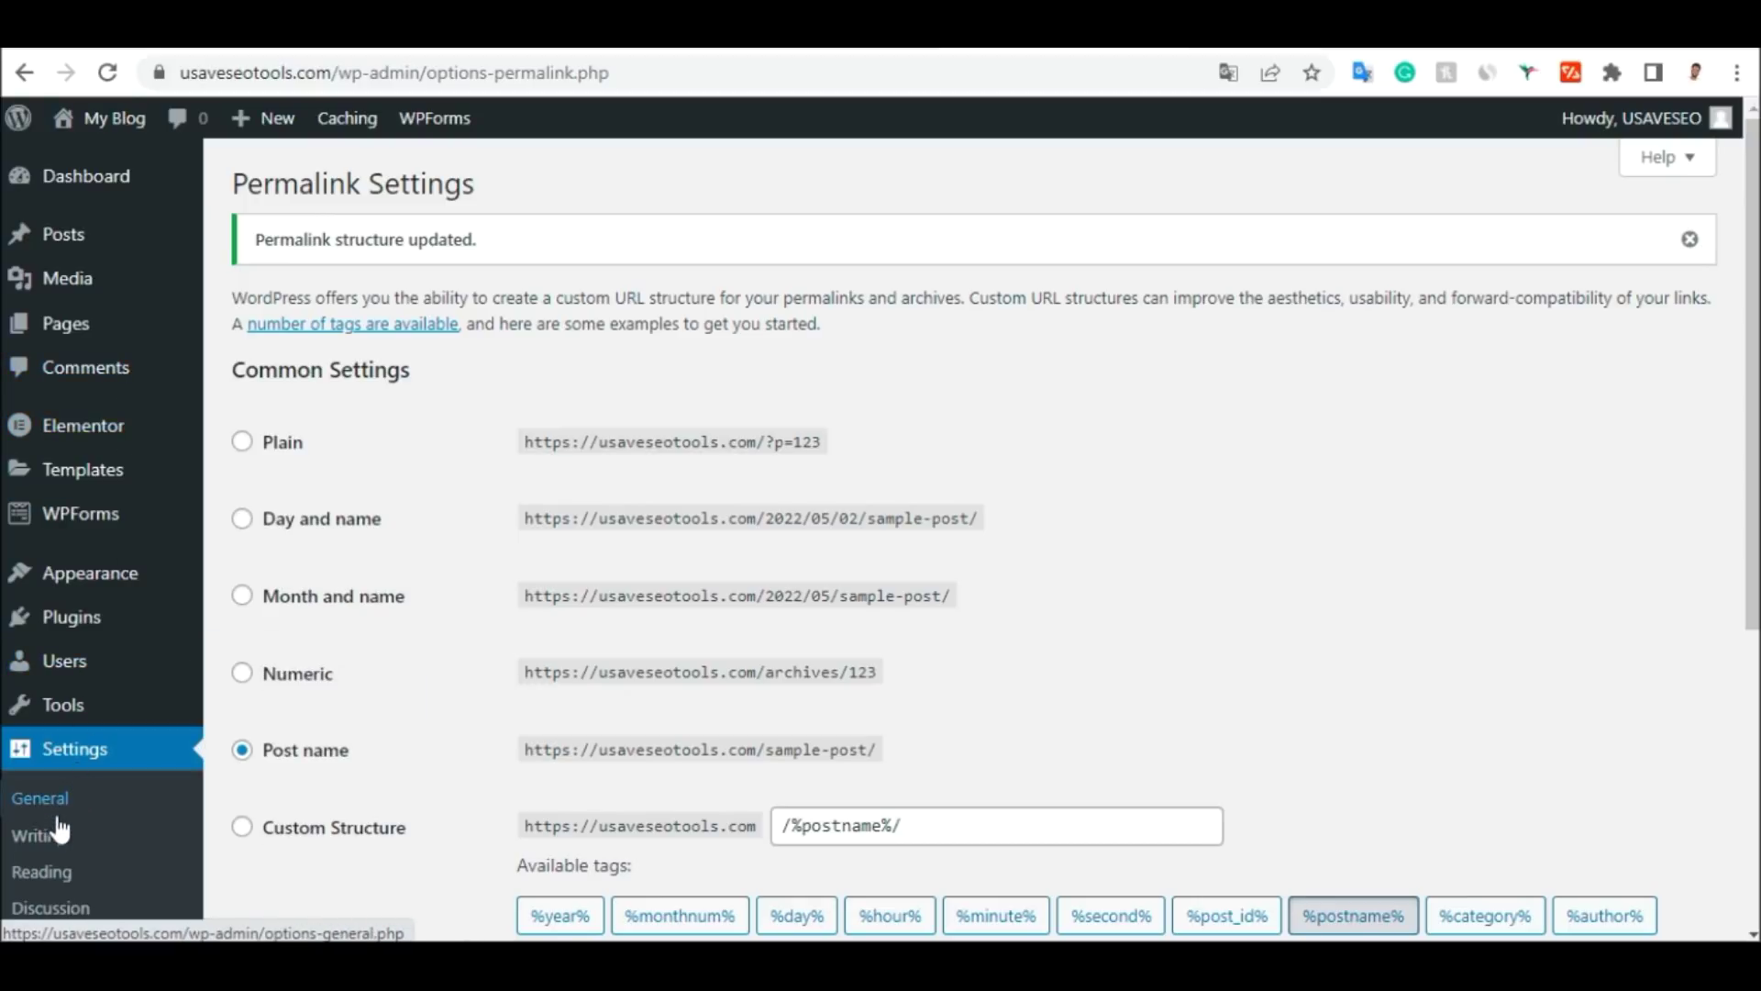
Look through the Writing, Reading, Discussion and Media settings, ending on General Settings.
left_click(52, 848)
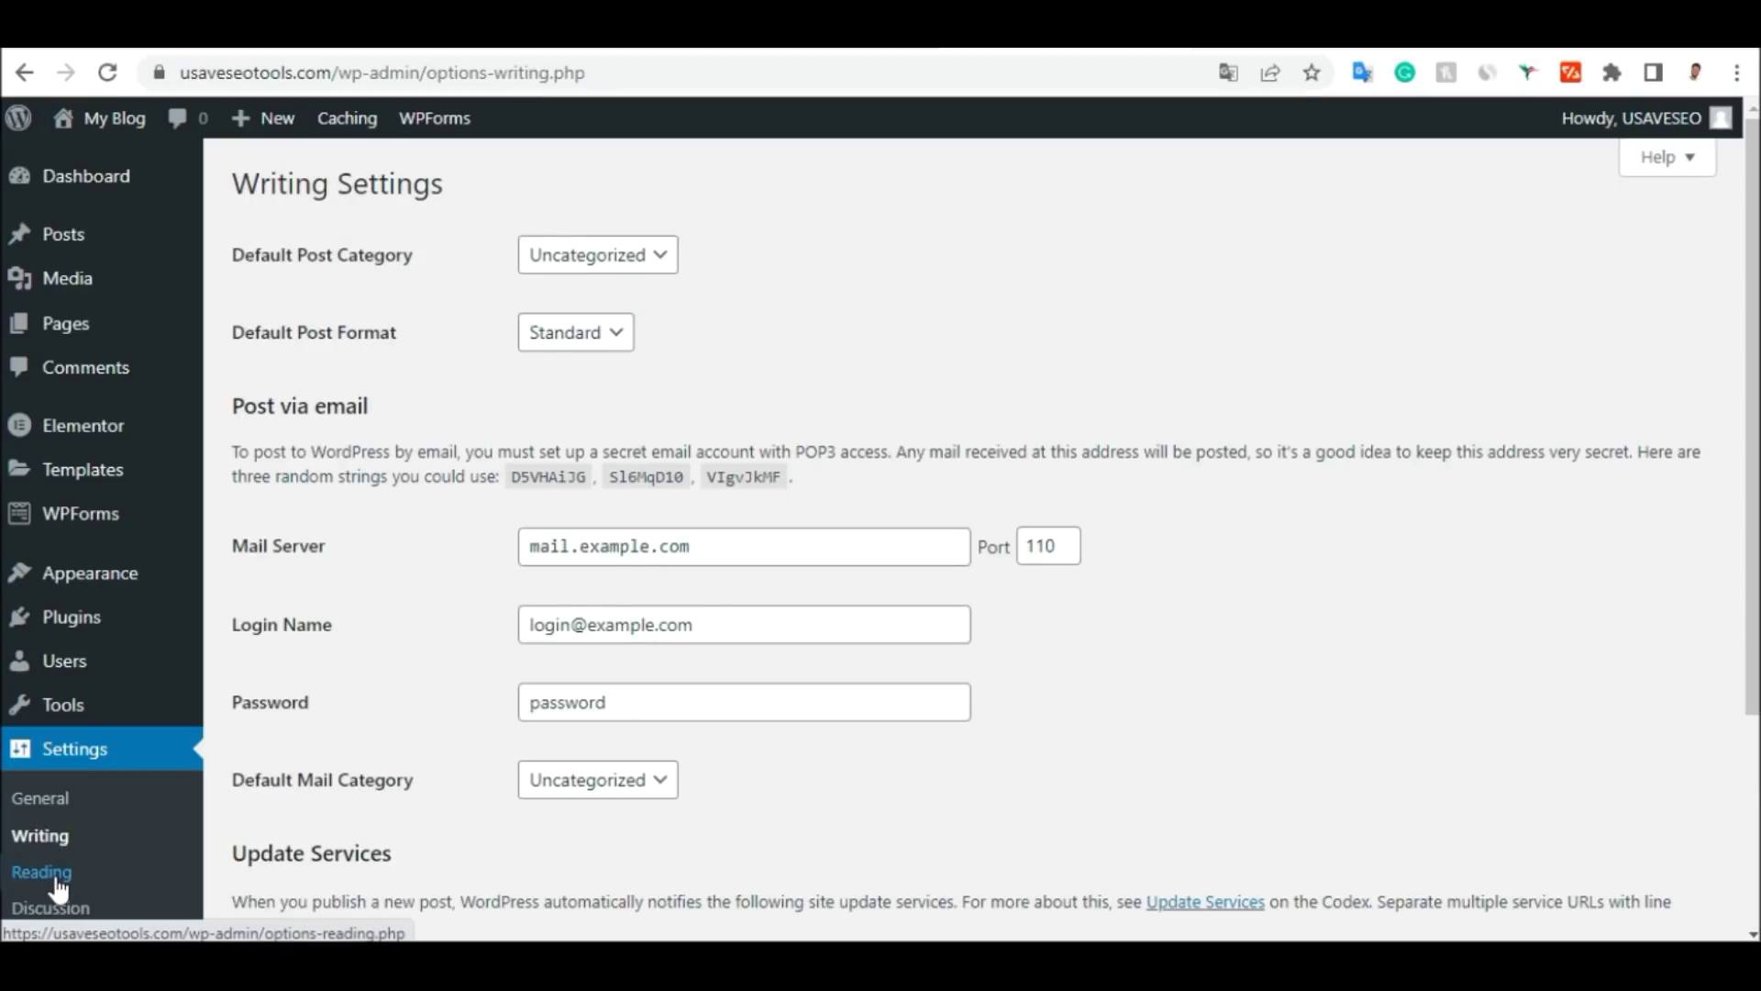
left_click(55, 879)
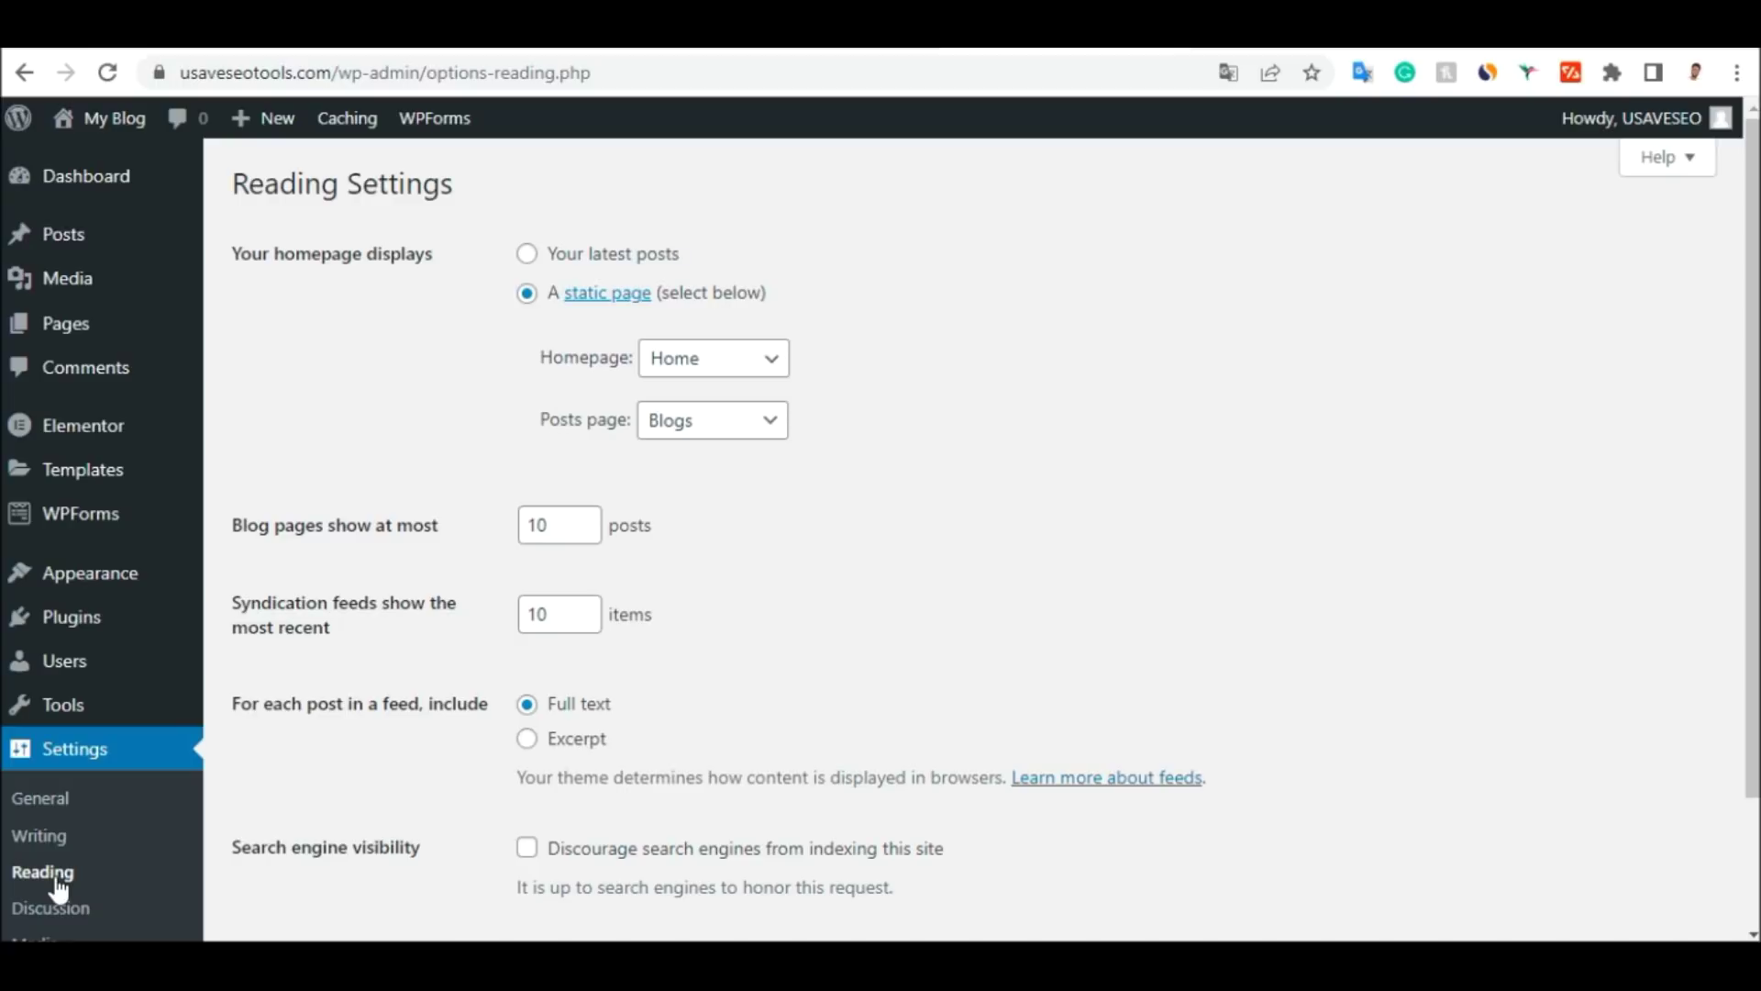
left_click(51, 807)
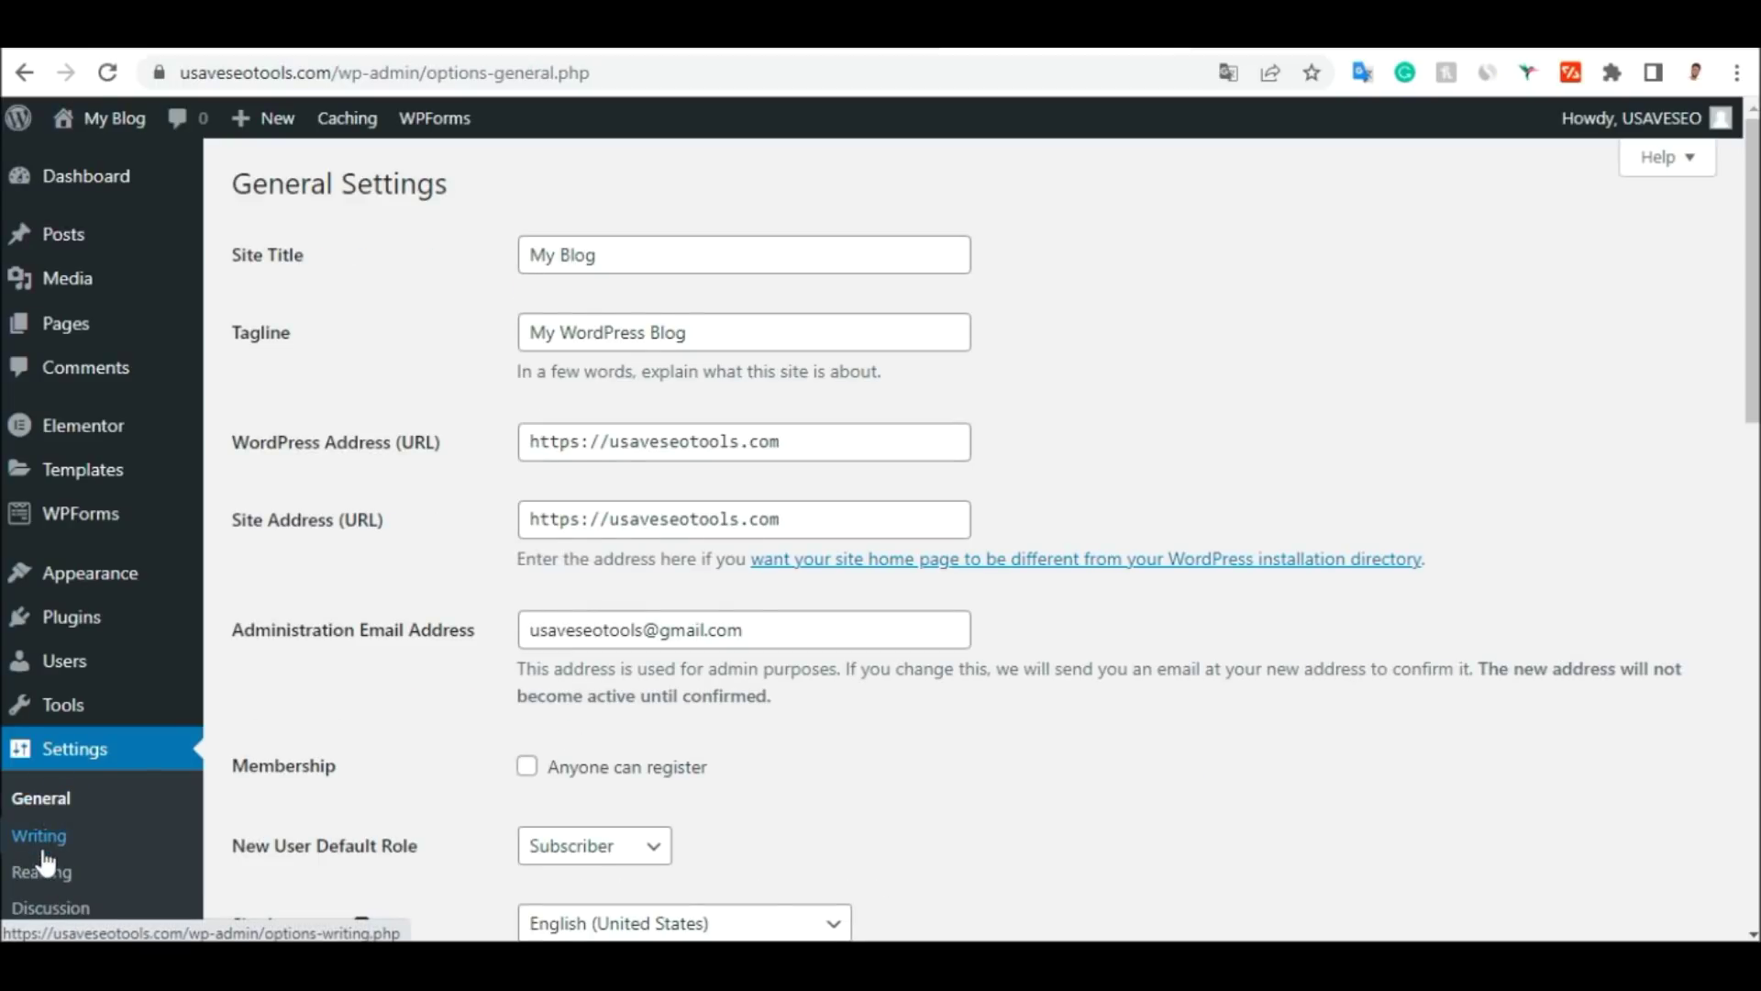
left_click(48, 911)
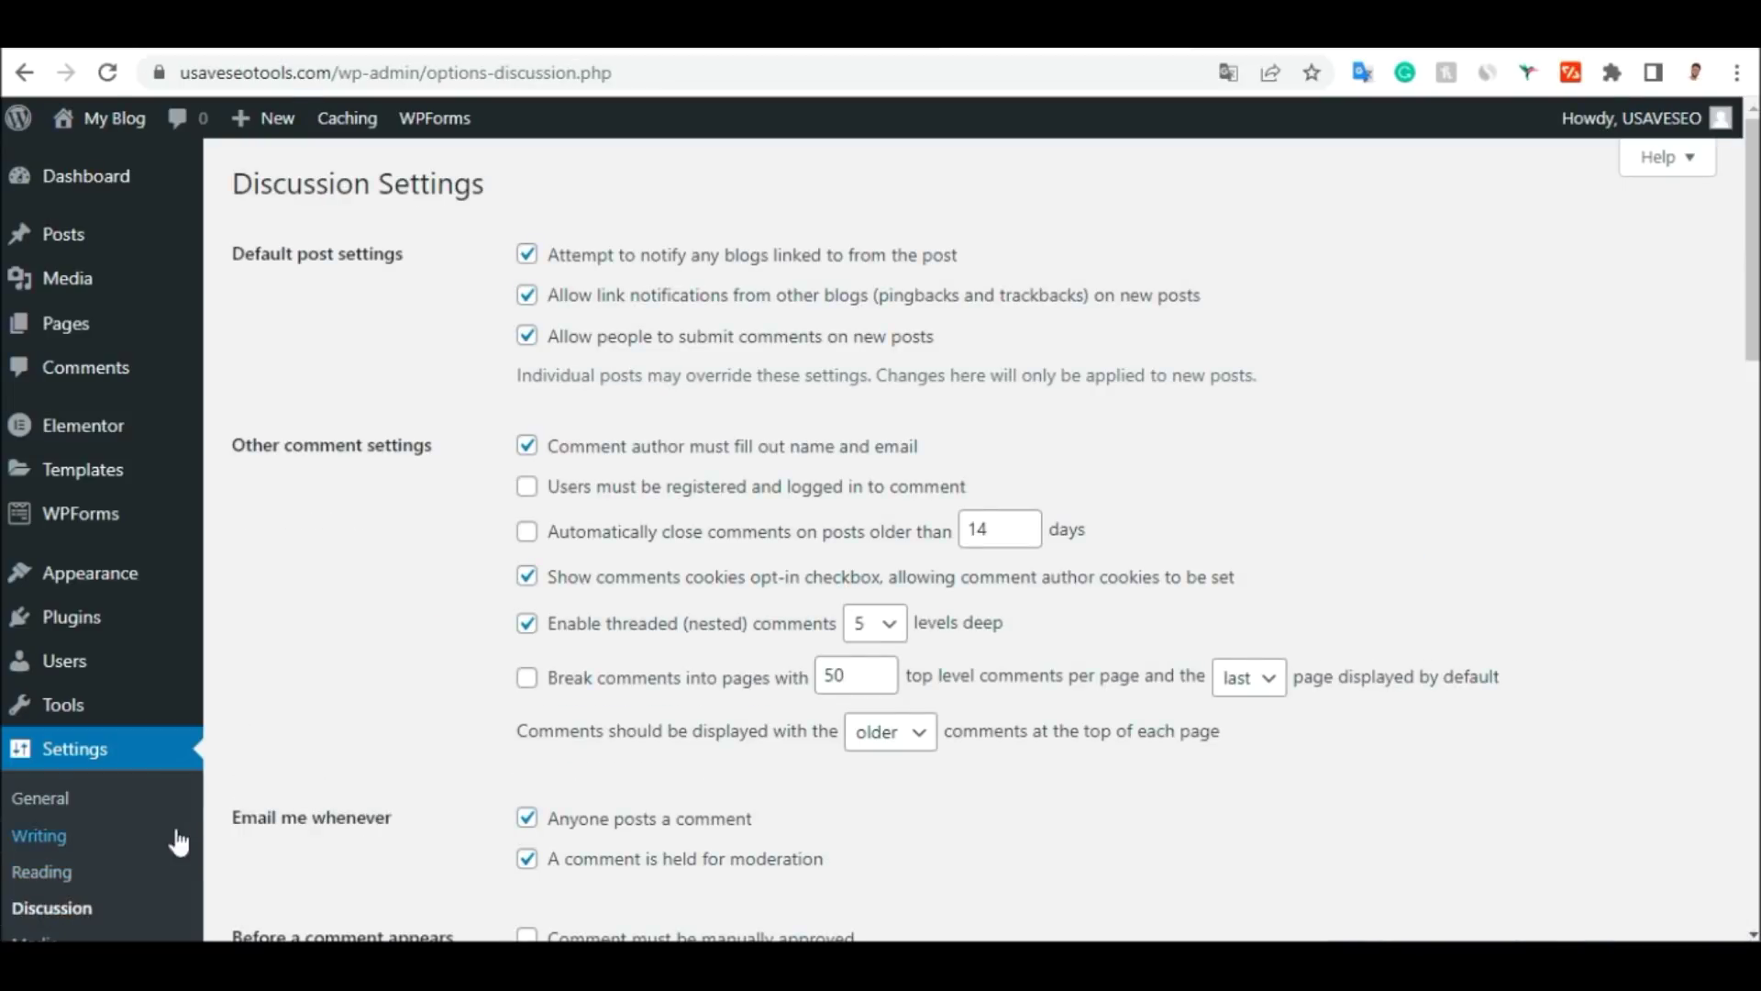
left_click(68, 877)
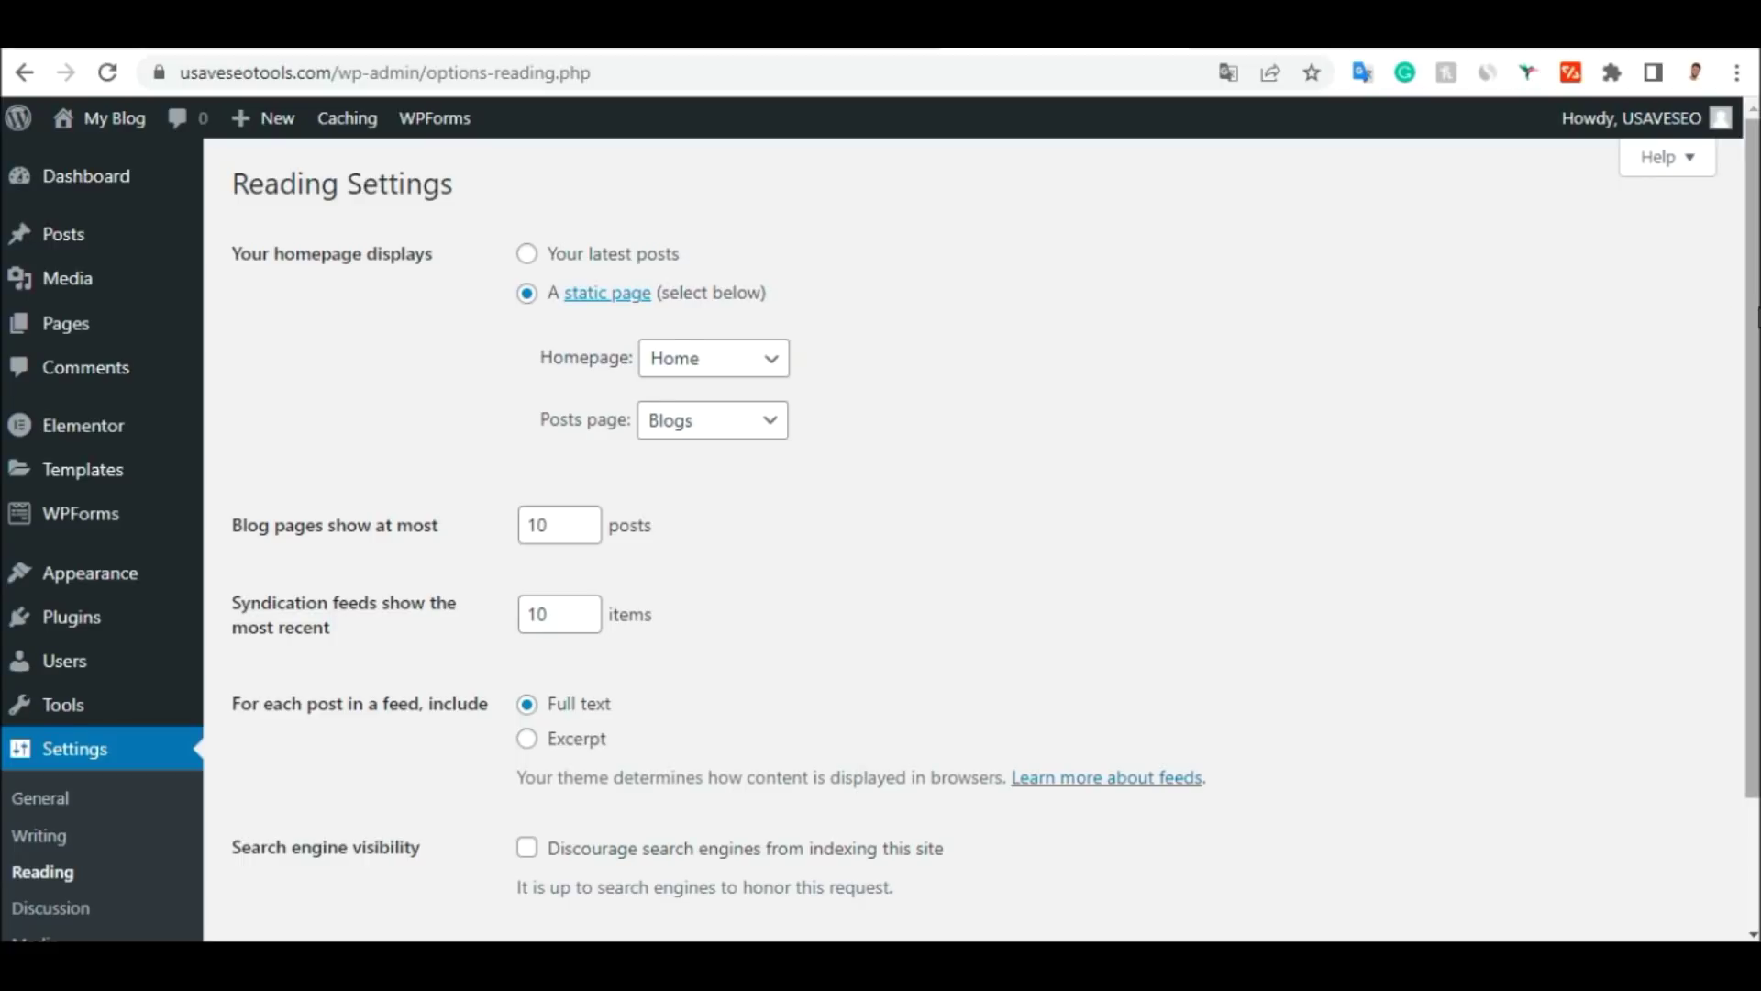
scroll(1748, 459, "down", 1)
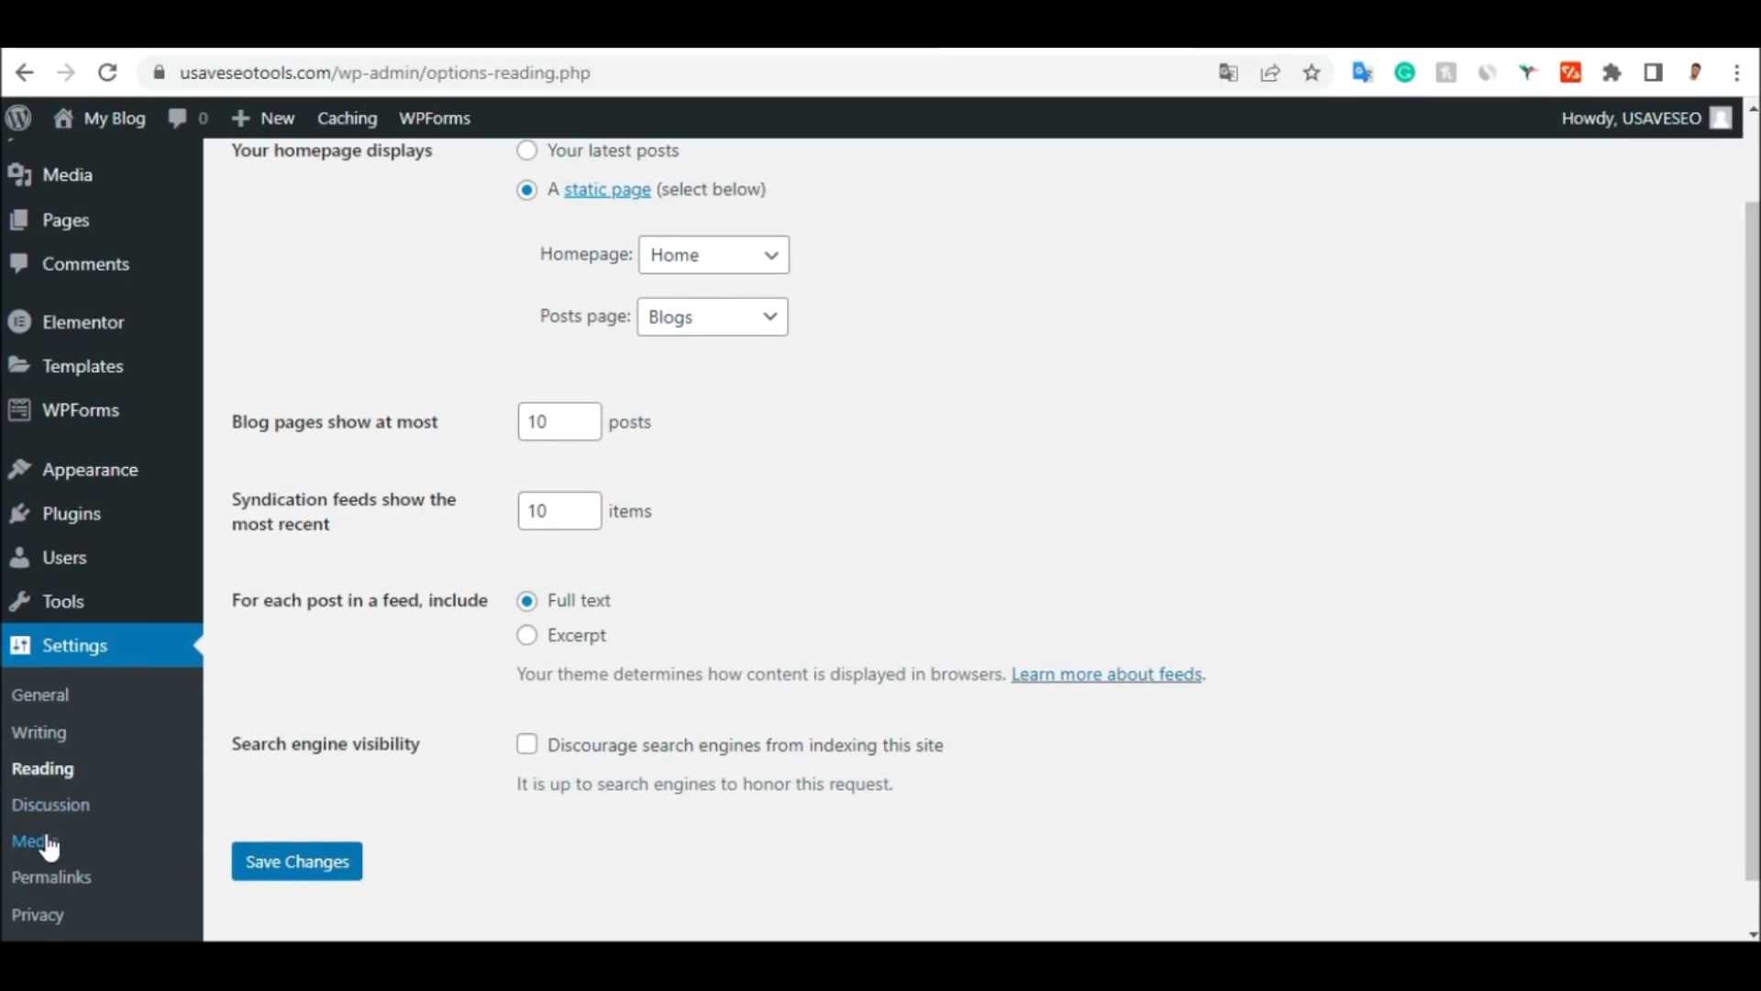
left_click(42, 842)
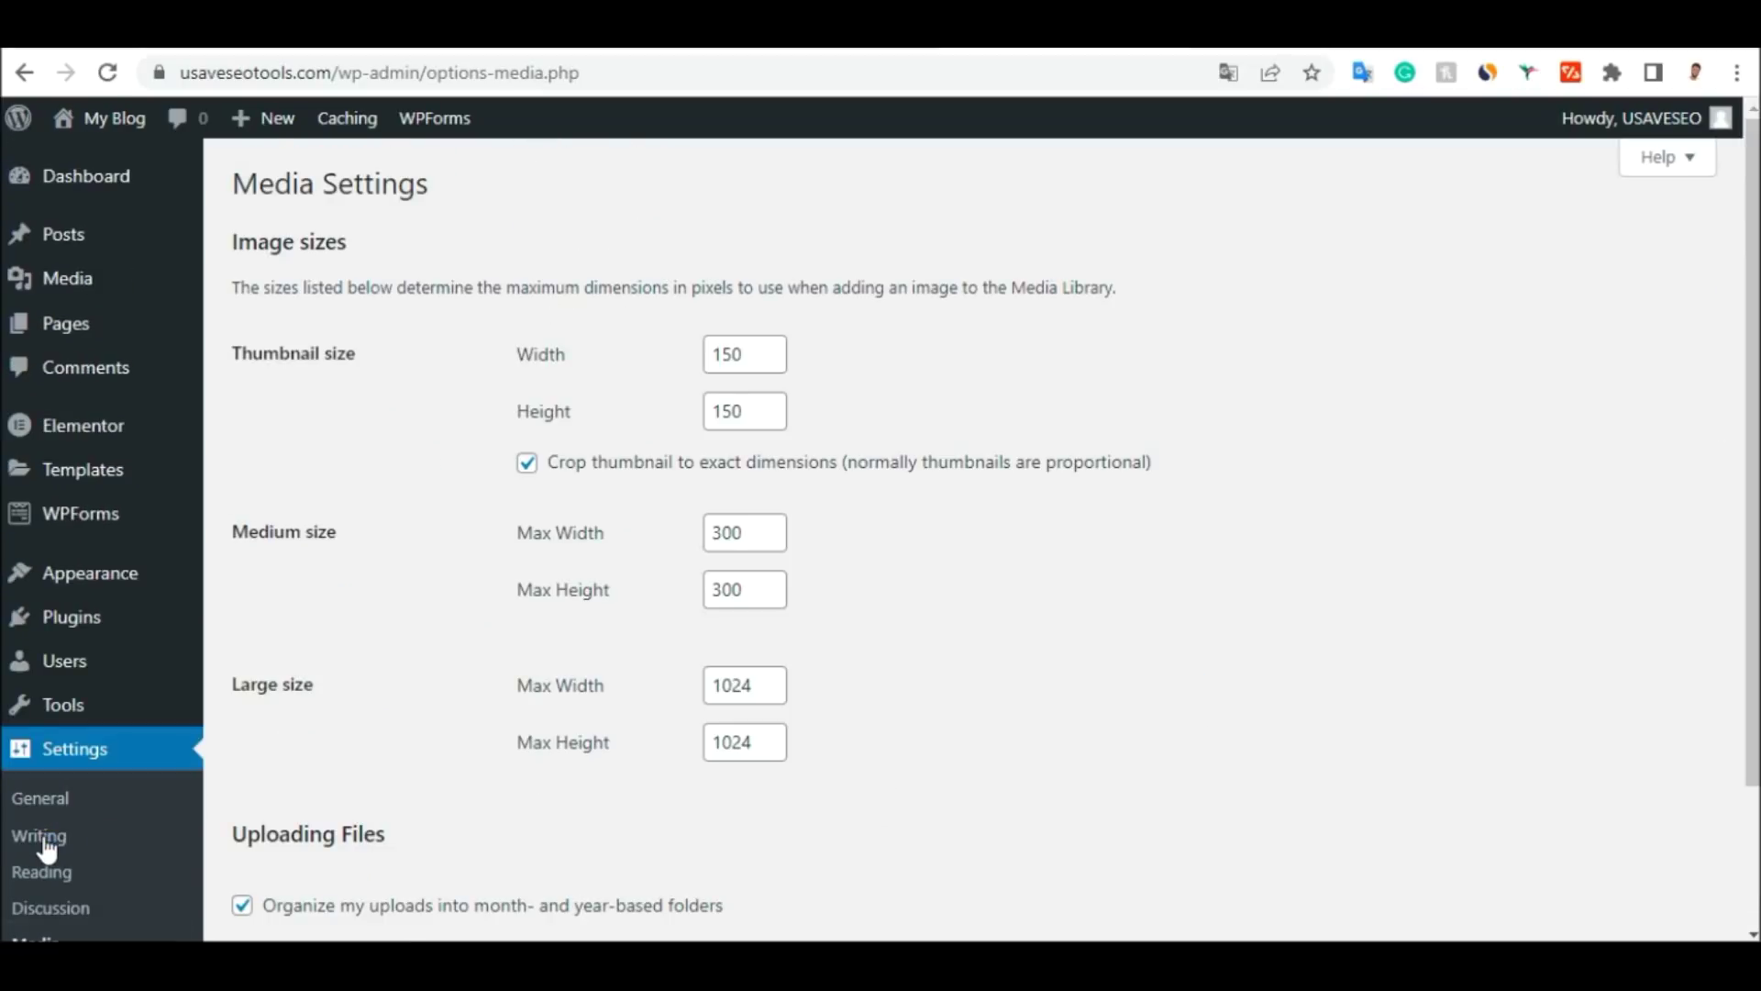
left_click(39, 809)
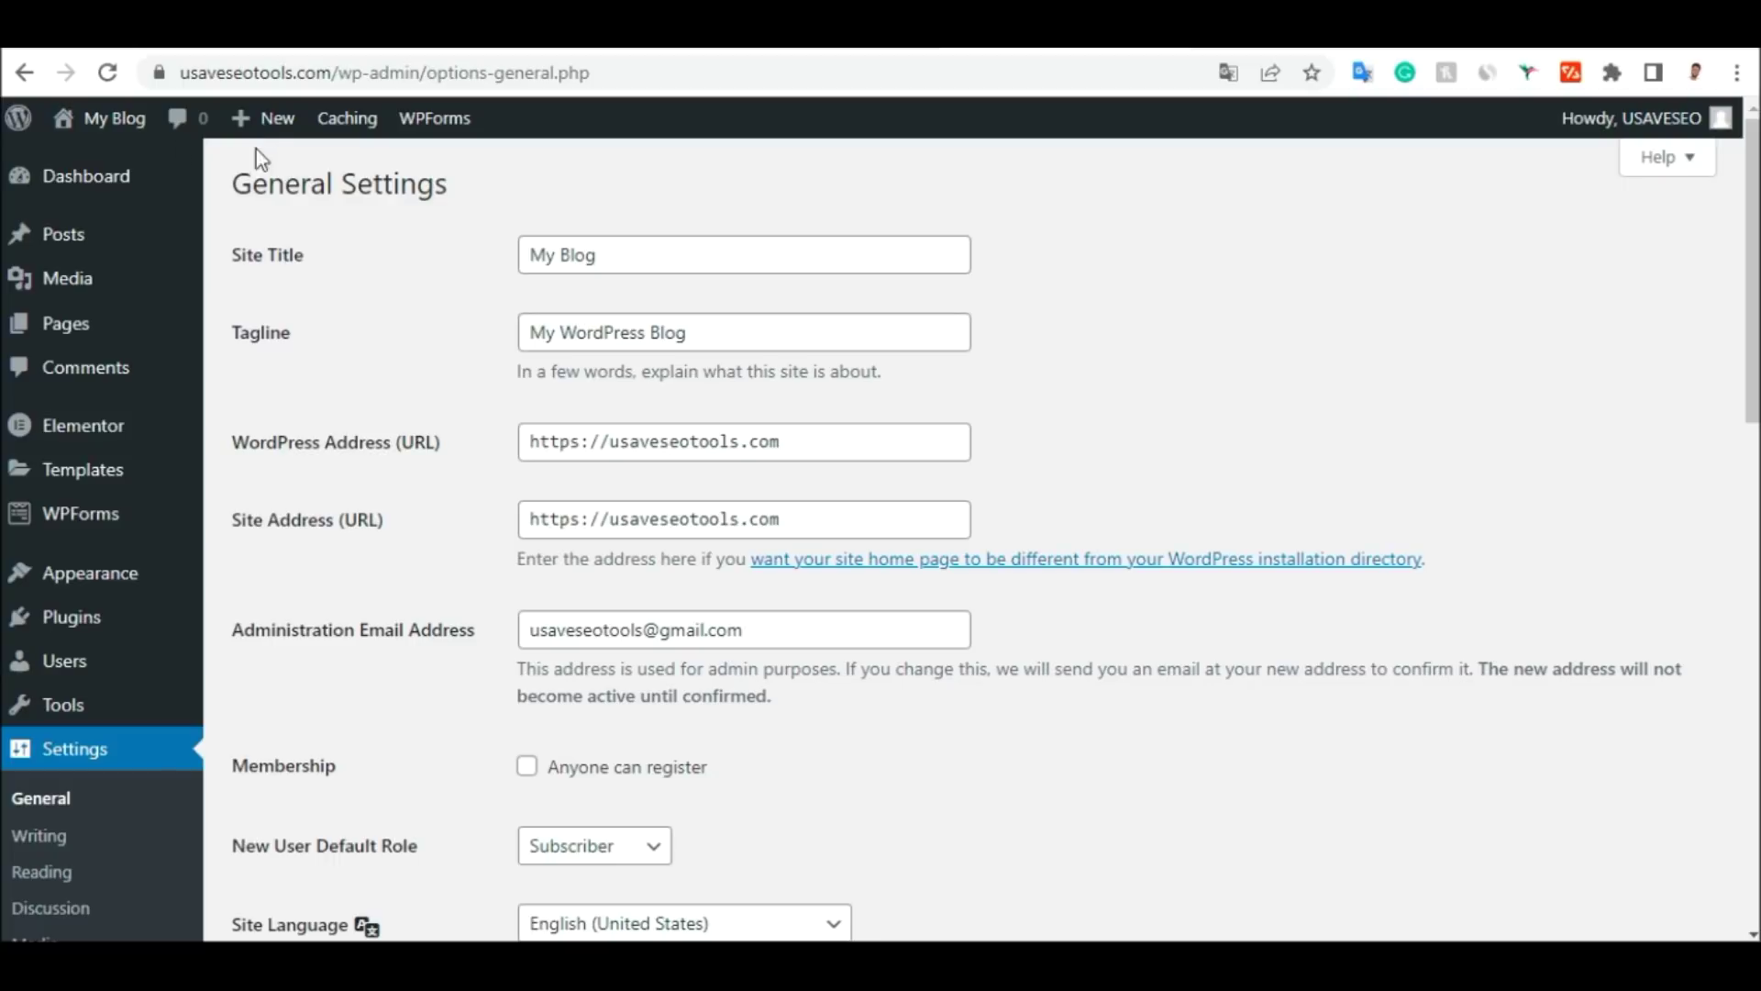
Change the site title to 'Best Free Seo Tools & Editors Software'.
double_click(623, 265)
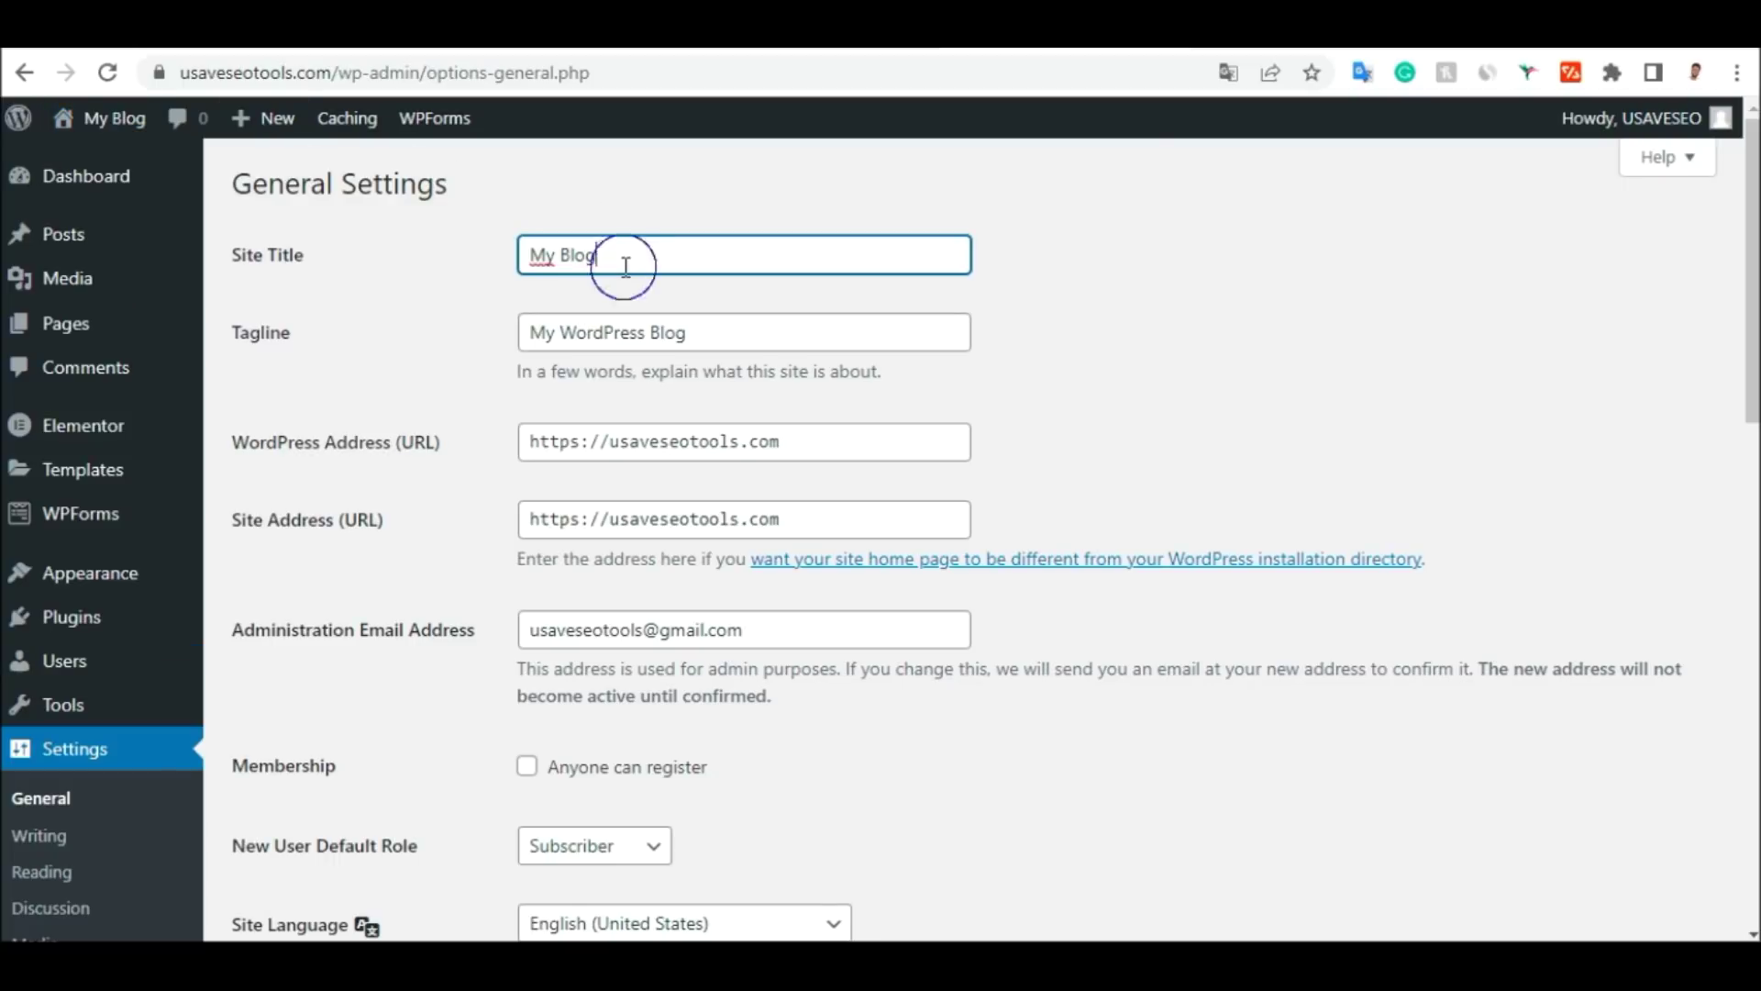
key("BackSpace")
key("BackSpace")
key("BackSpace")
key("BackSpace")
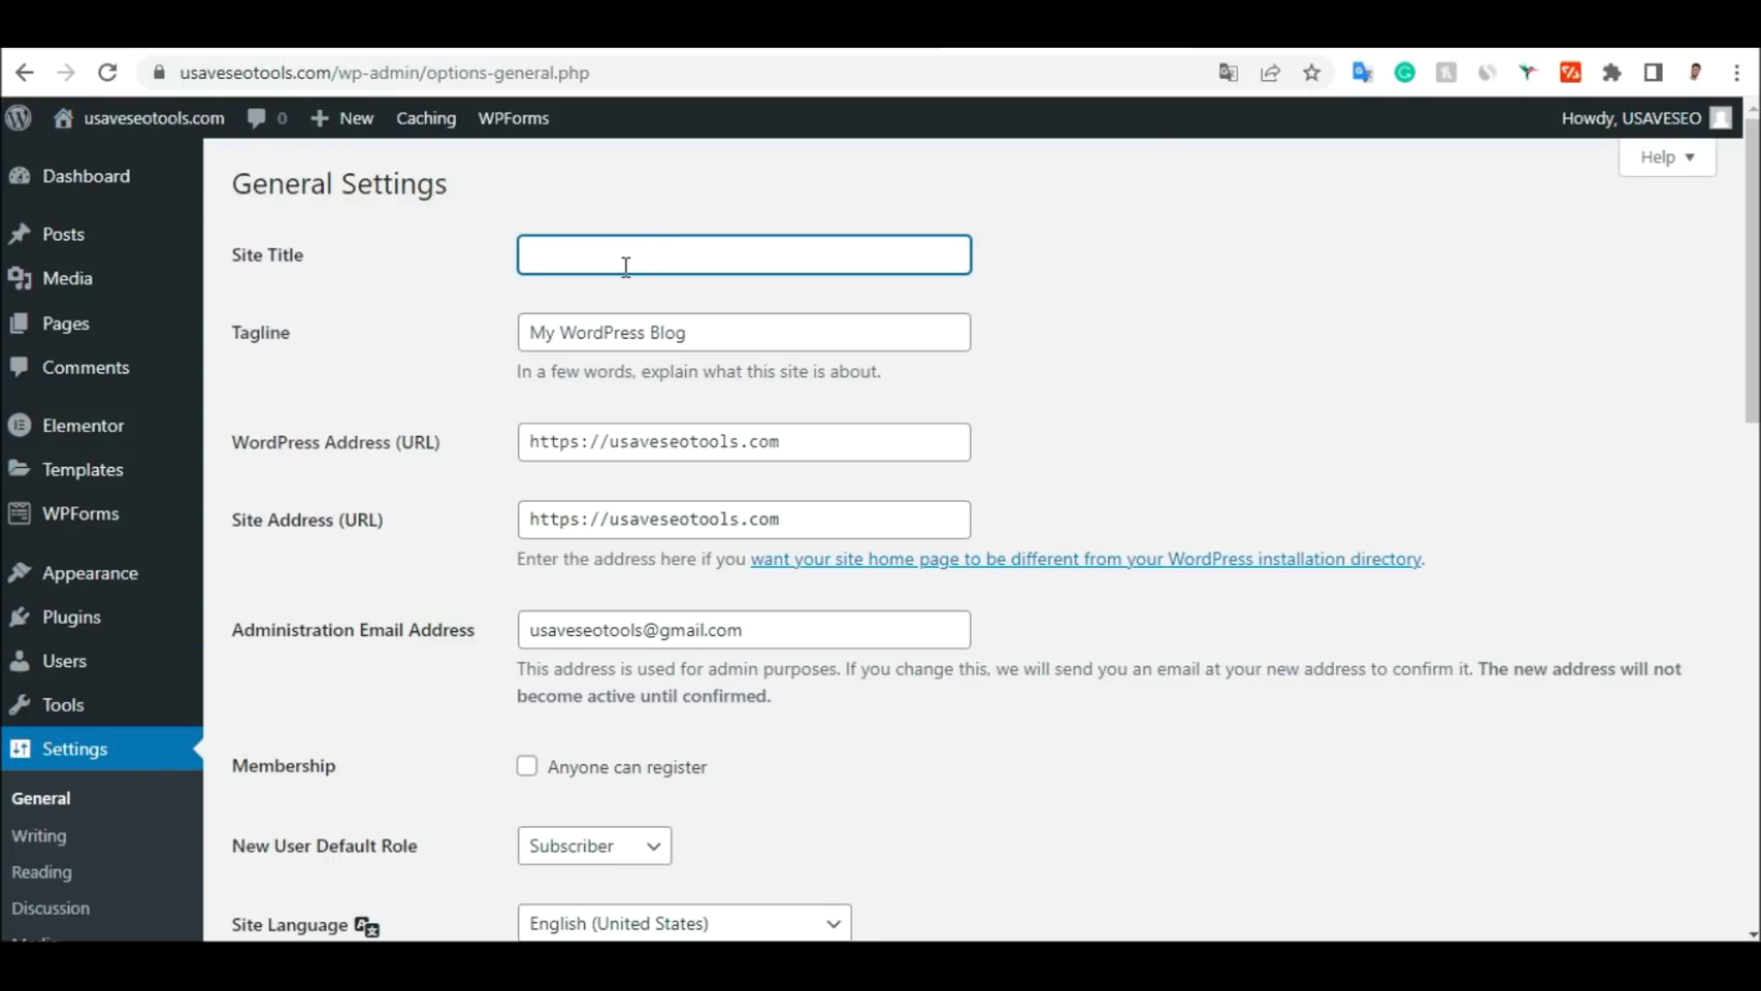
type("B")
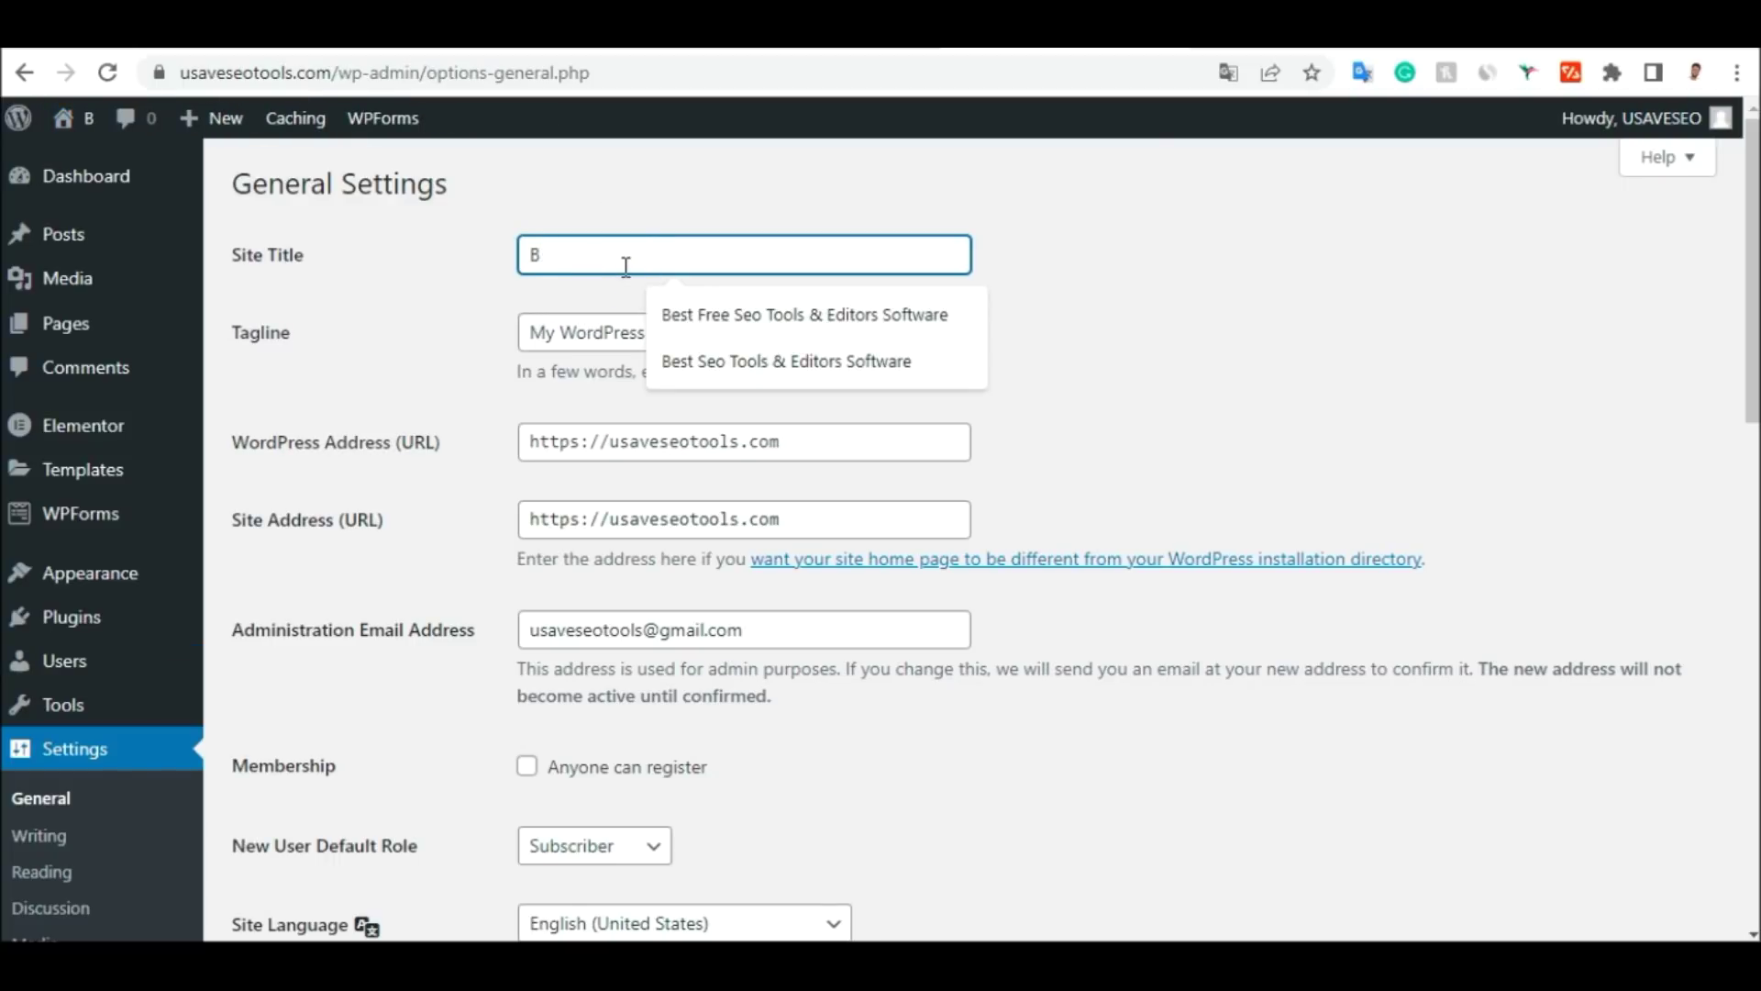
left_click(922, 317)
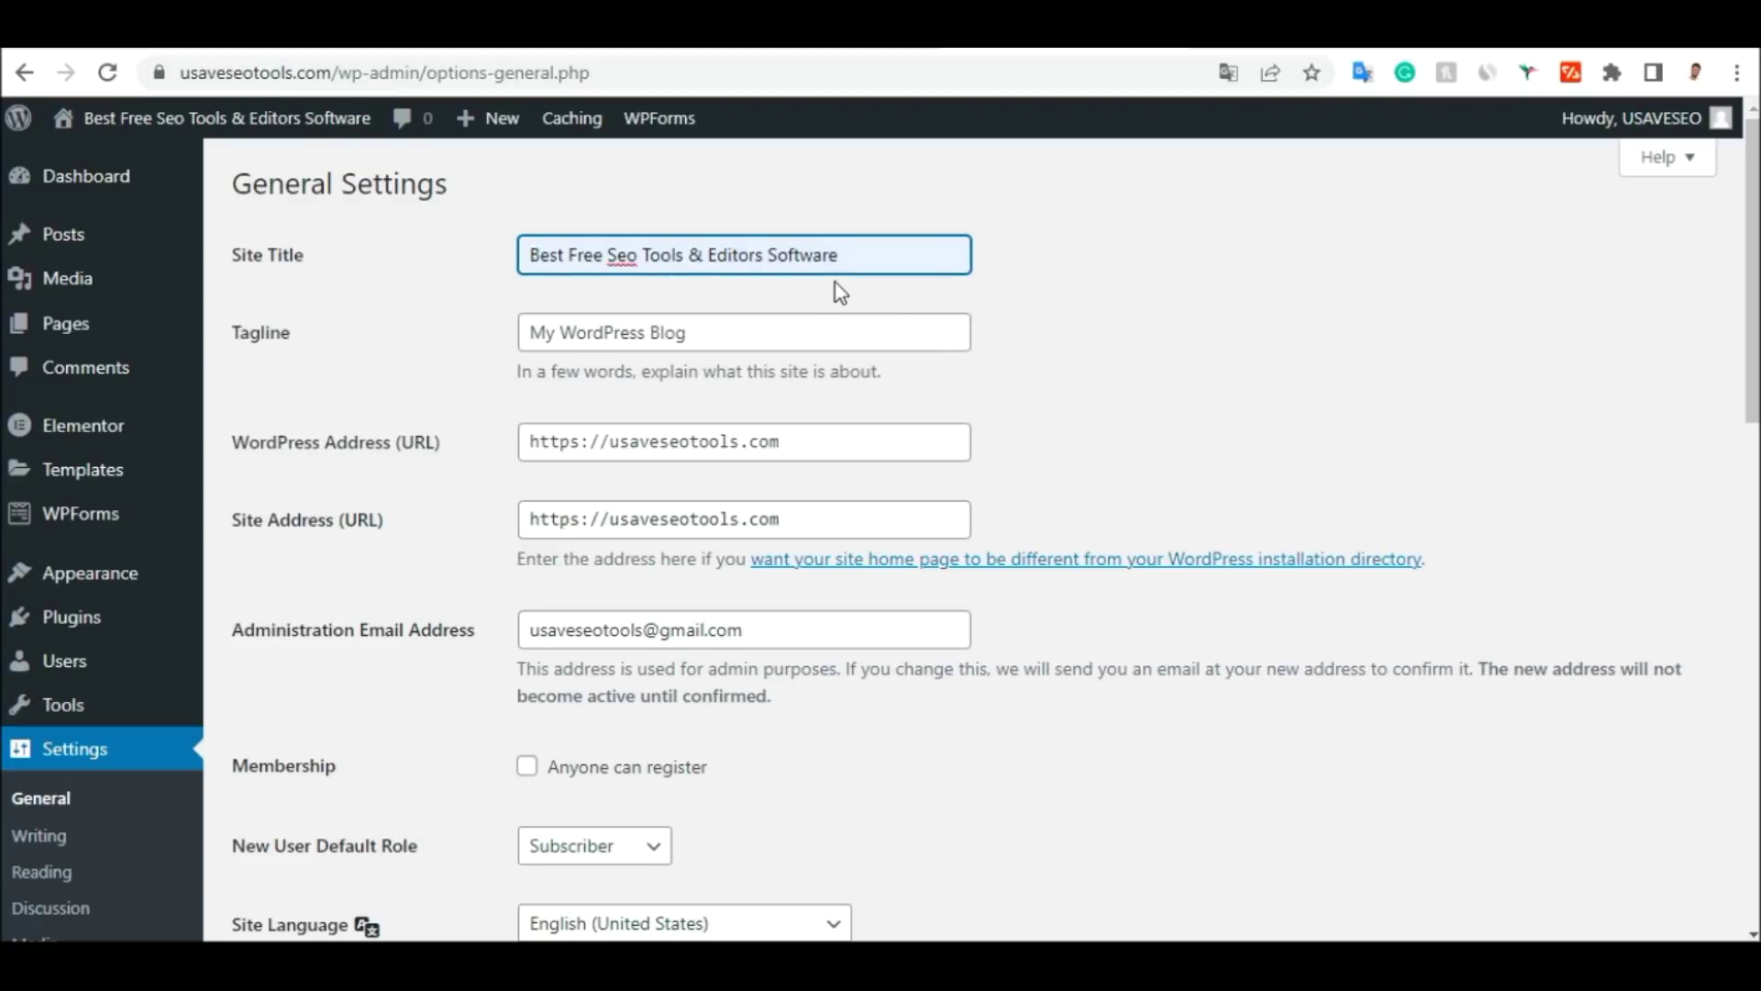
Replace the tagline with 'We talk about best seo tools' and save the settings.
triple_click(639, 338)
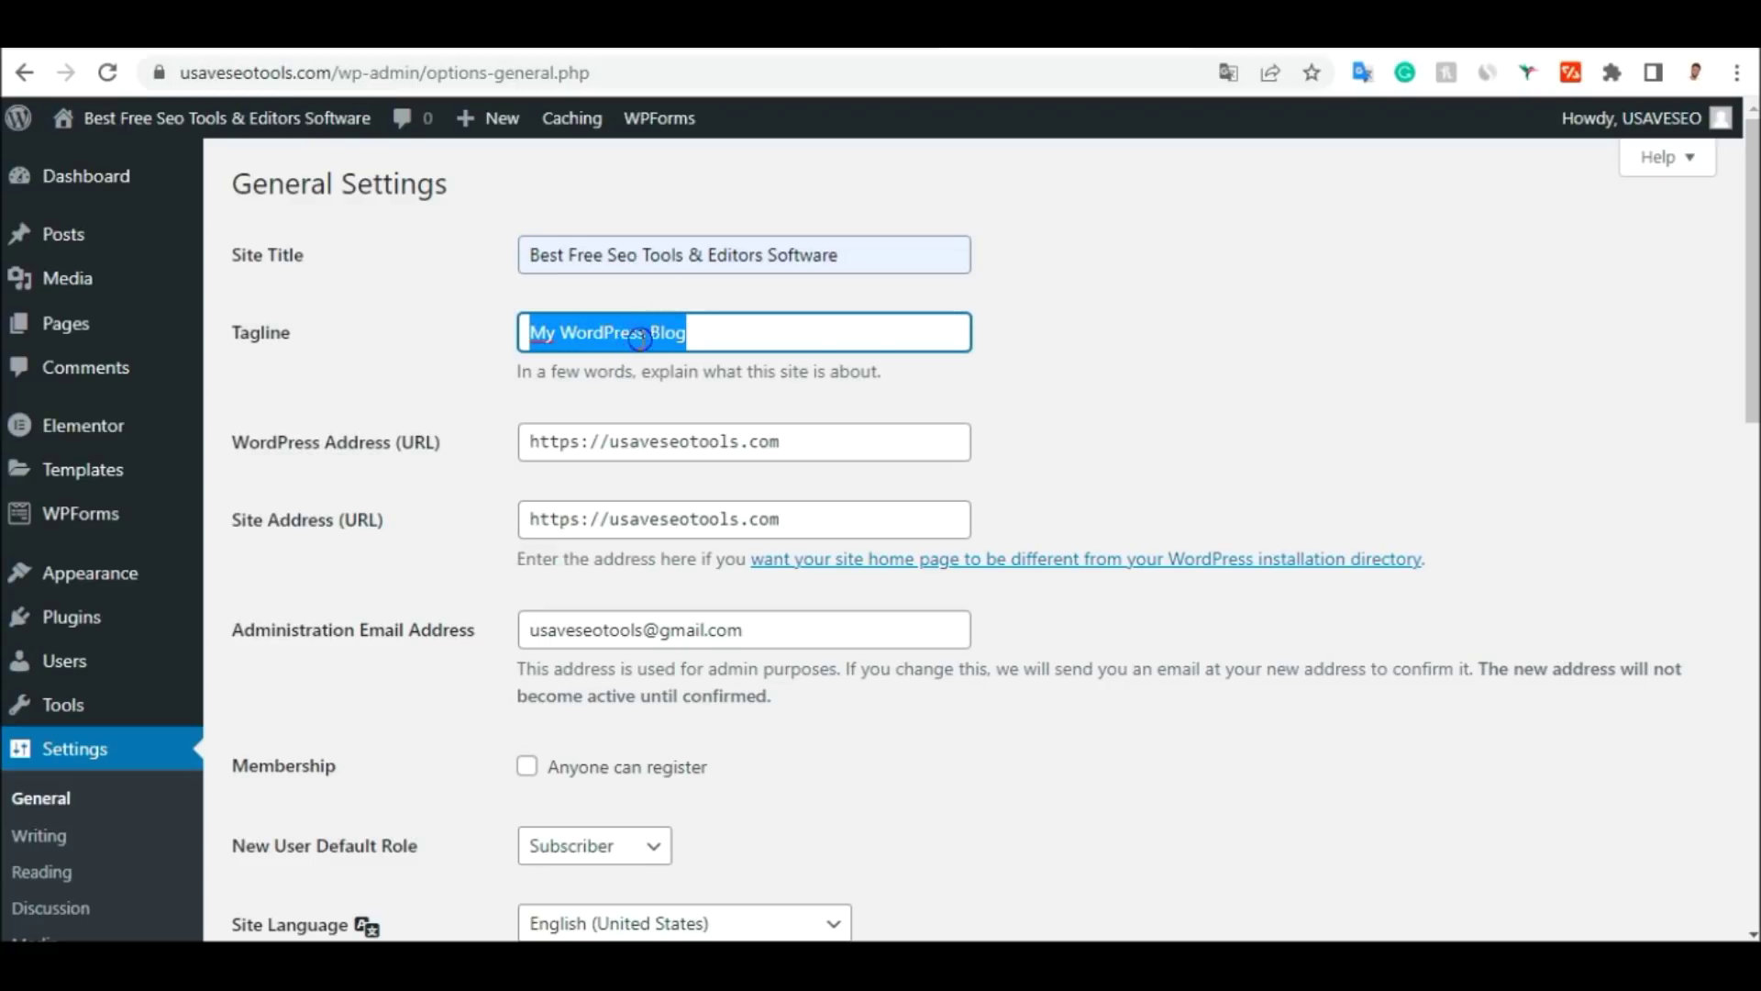
key("BackSpace")
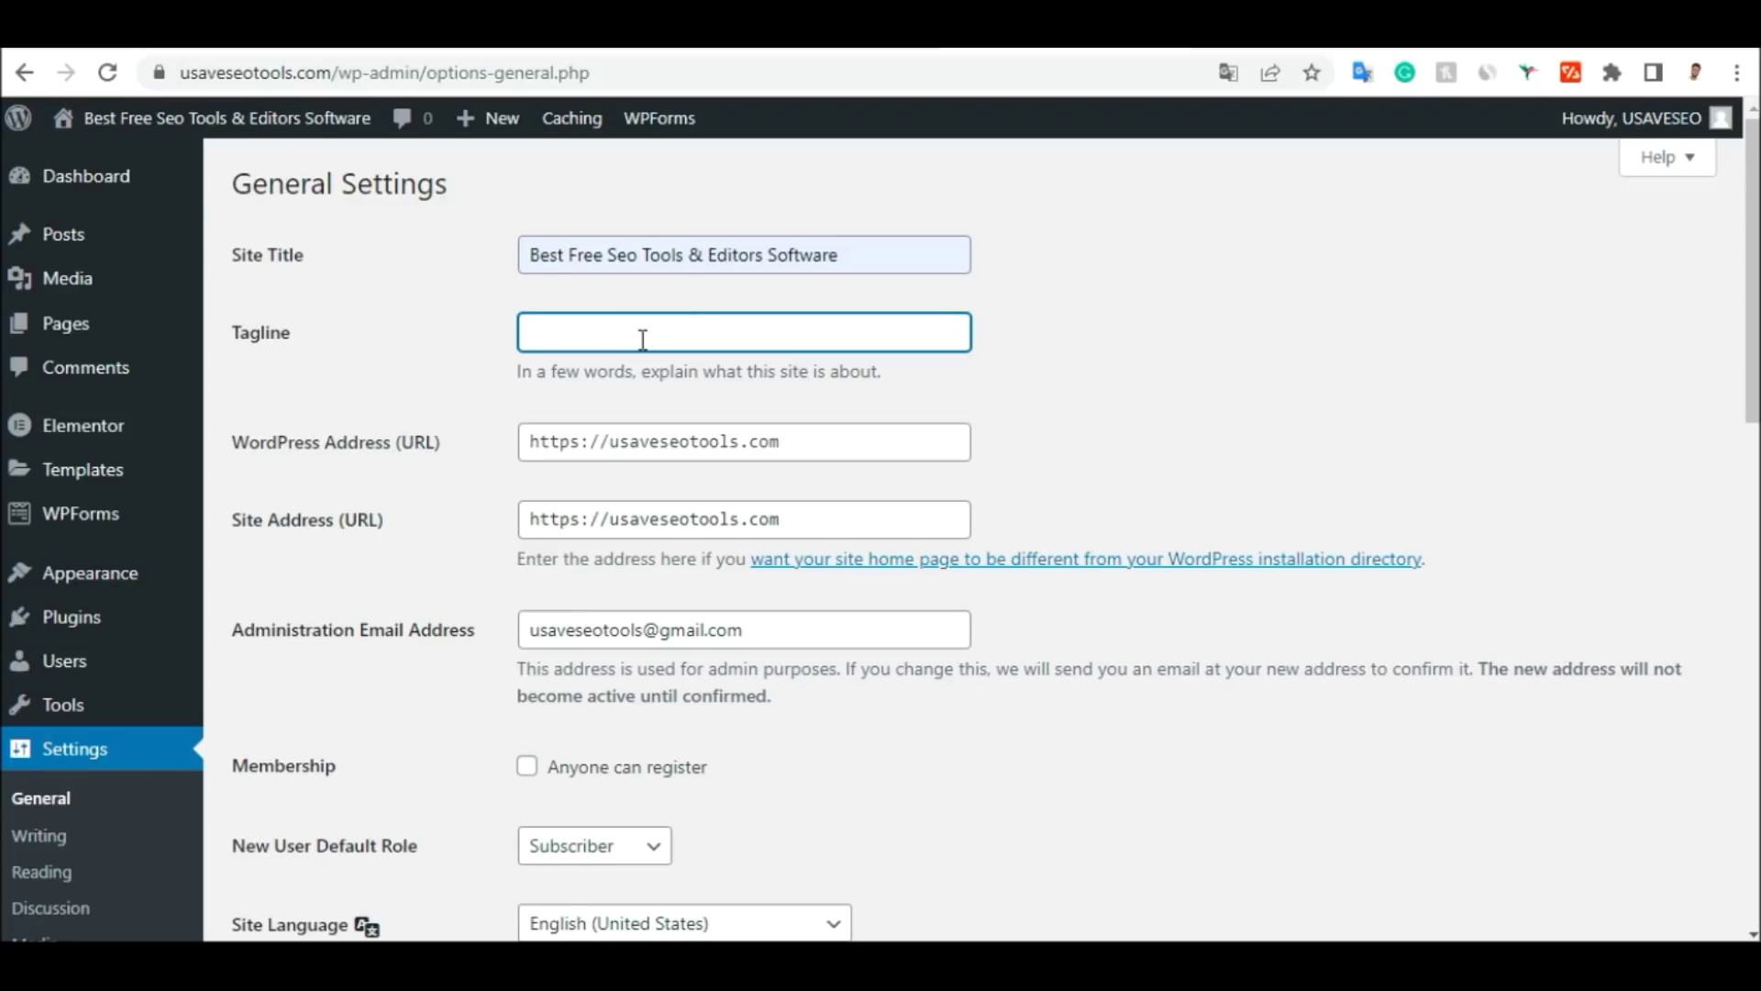
type("Here yoou n")
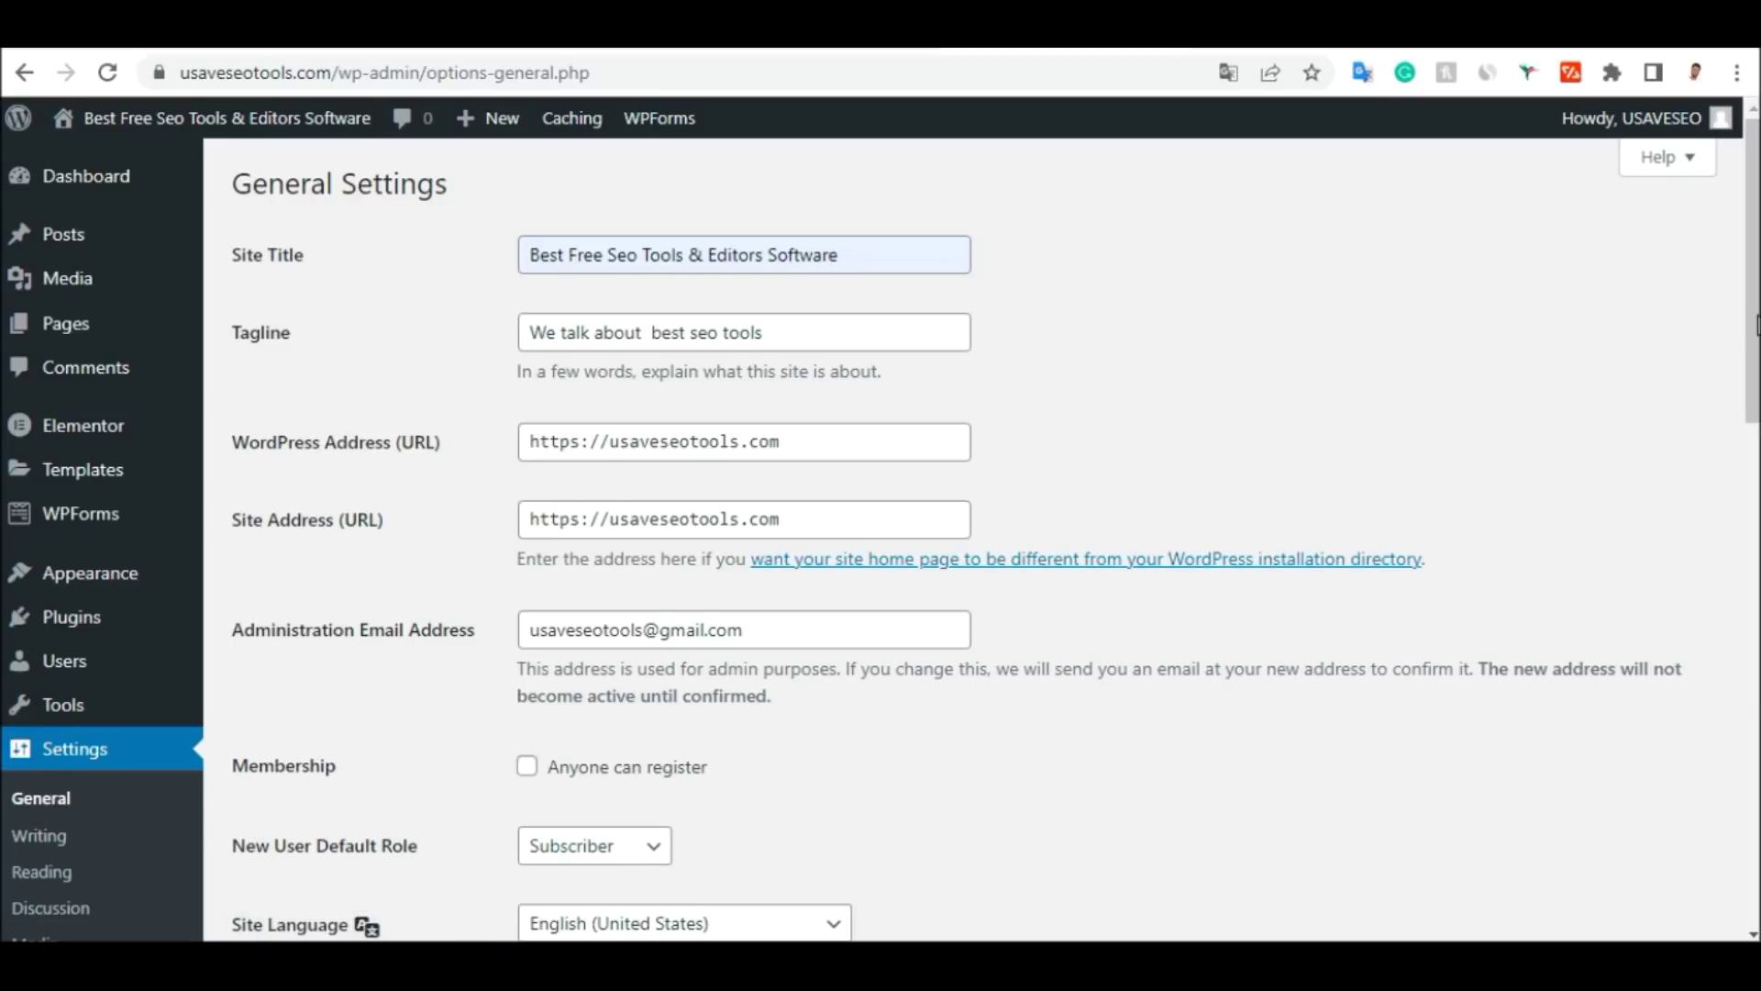
left_click_drag(1754, 326, 1454, 621)
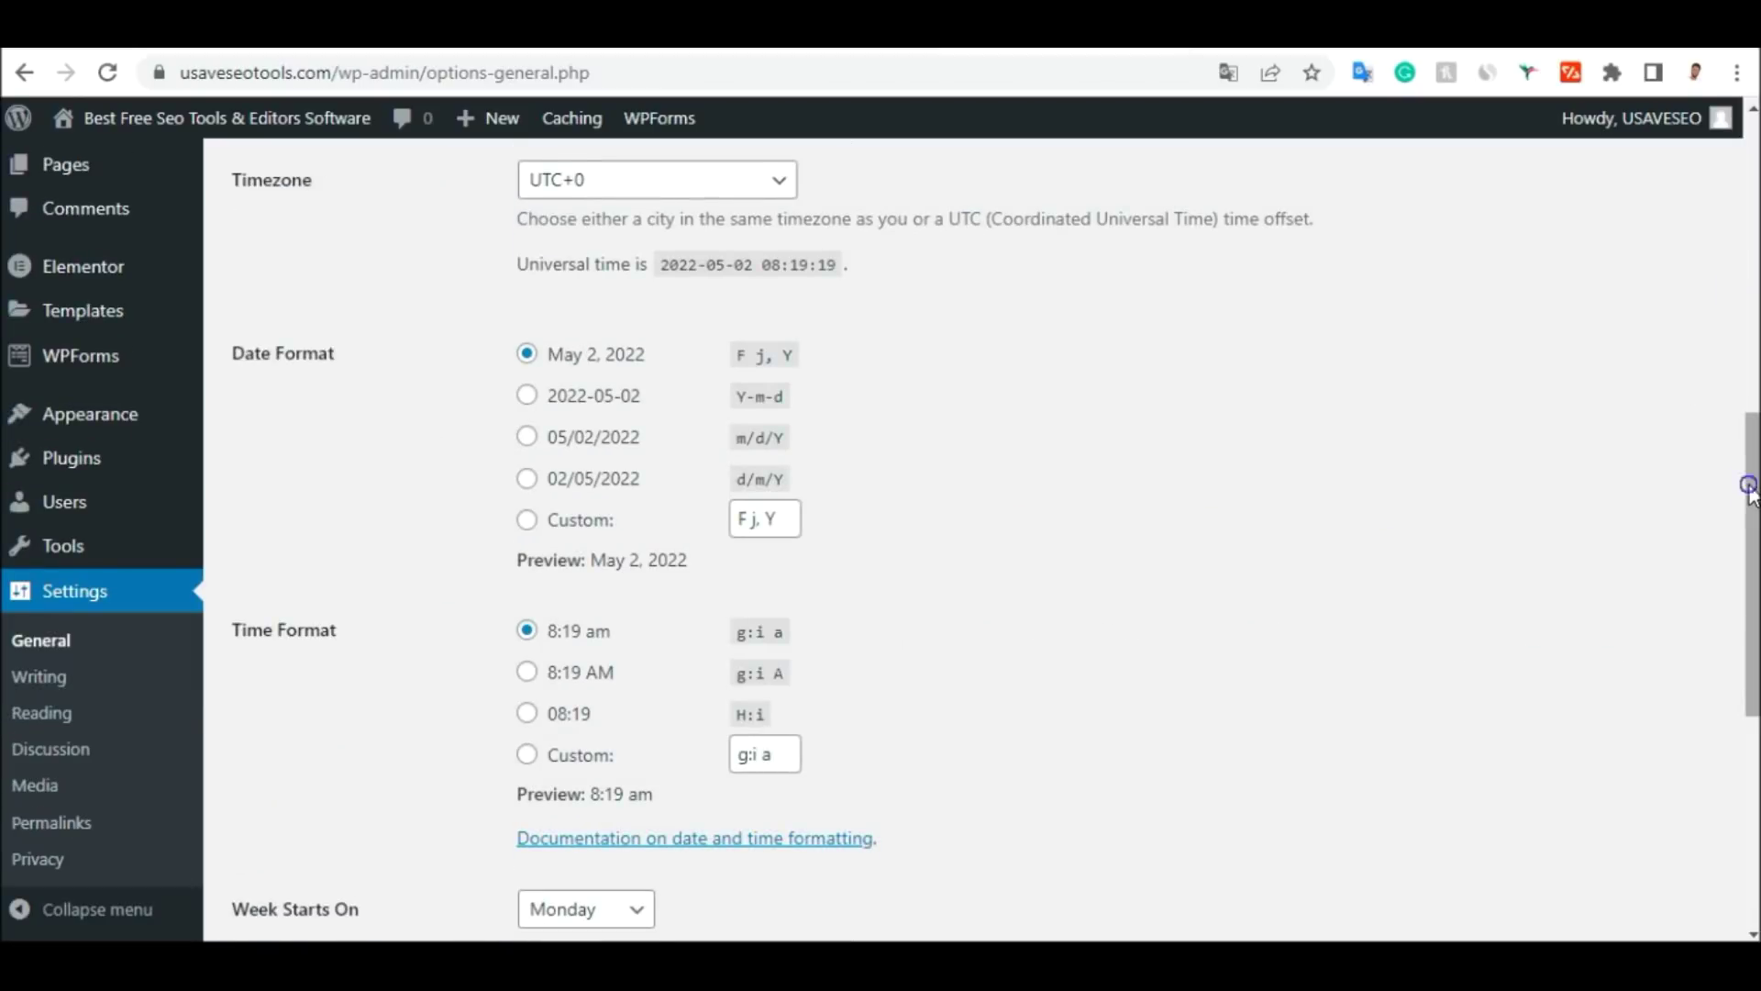
left_click_drag(1749, 486, 1714, 755)
left_click(306, 812)
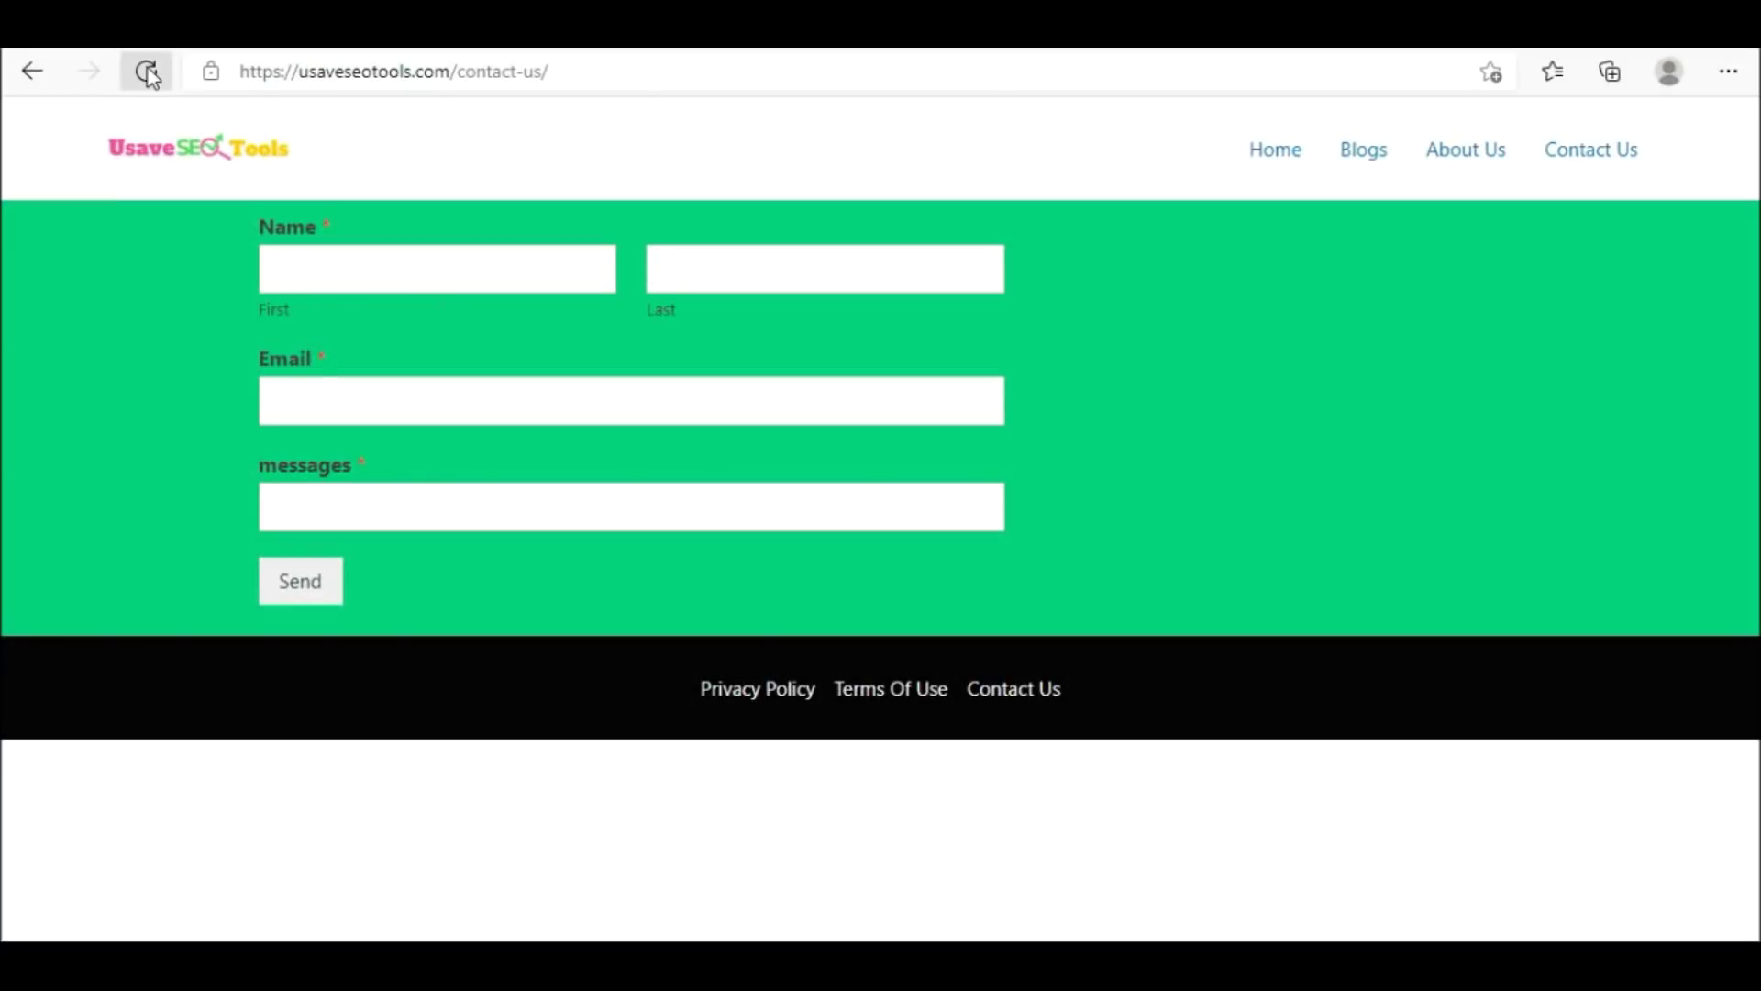
Reload the live site and its home page in Edge to check the new title and tagline.
left_click(147, 73)
left_click(219, 159)
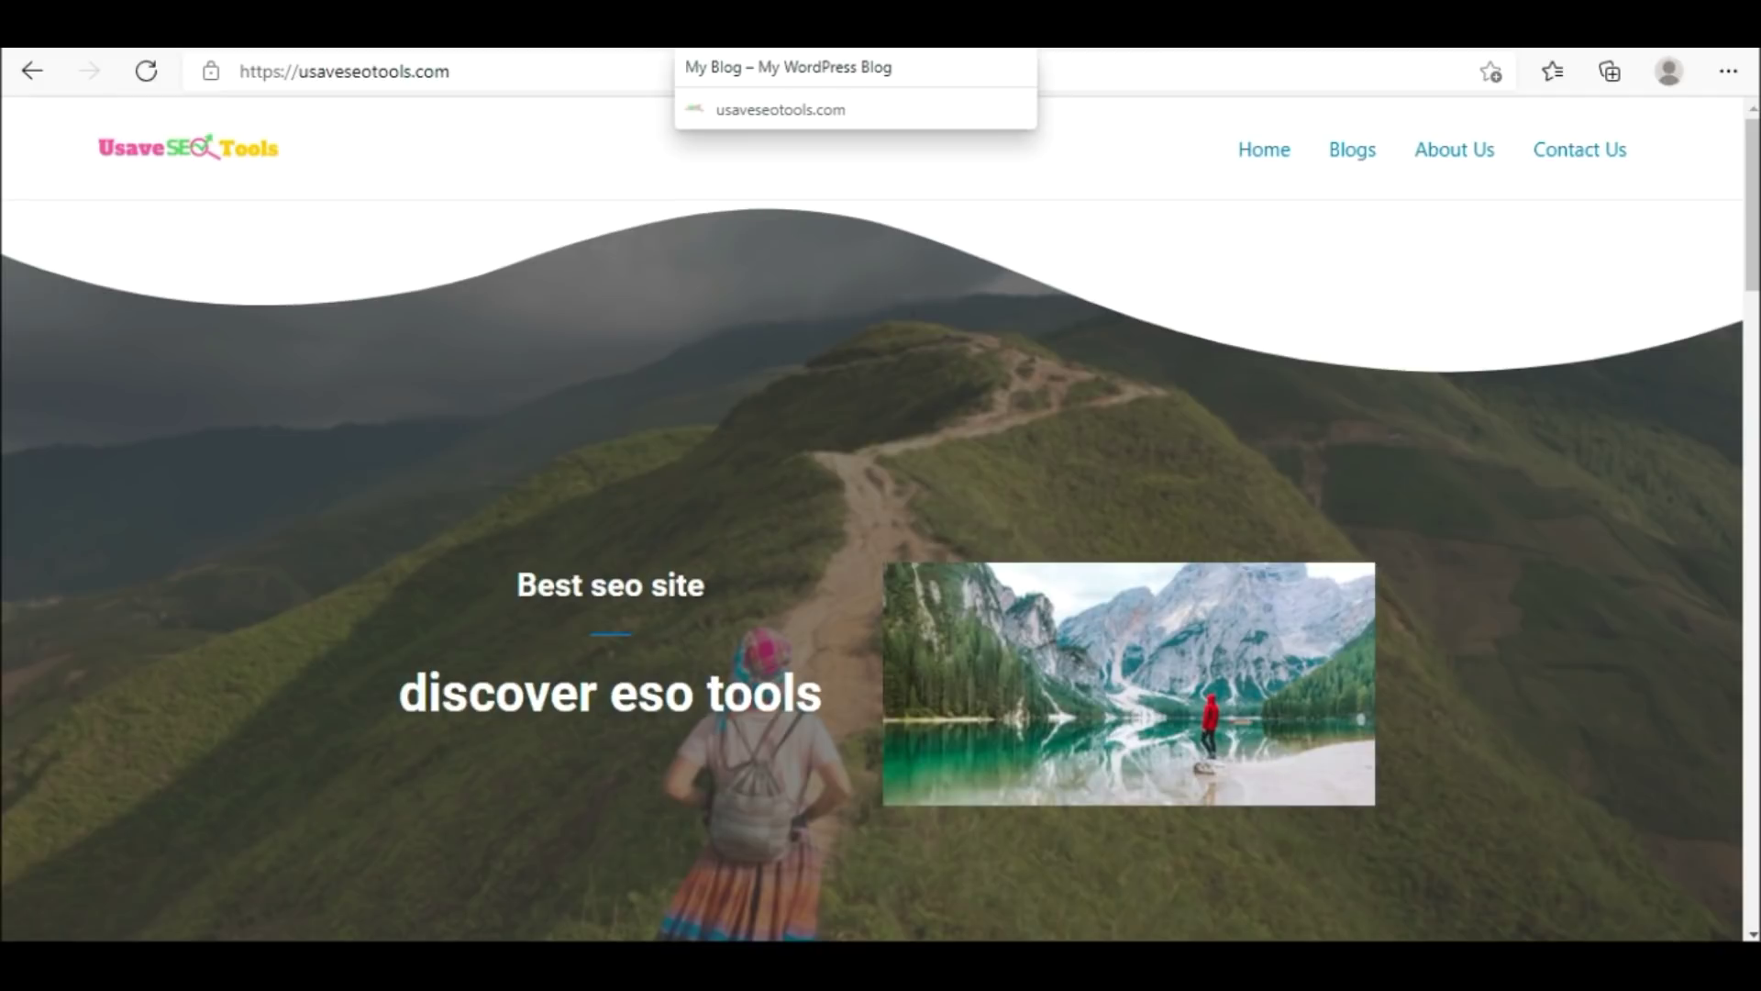
left_click(145, 72)
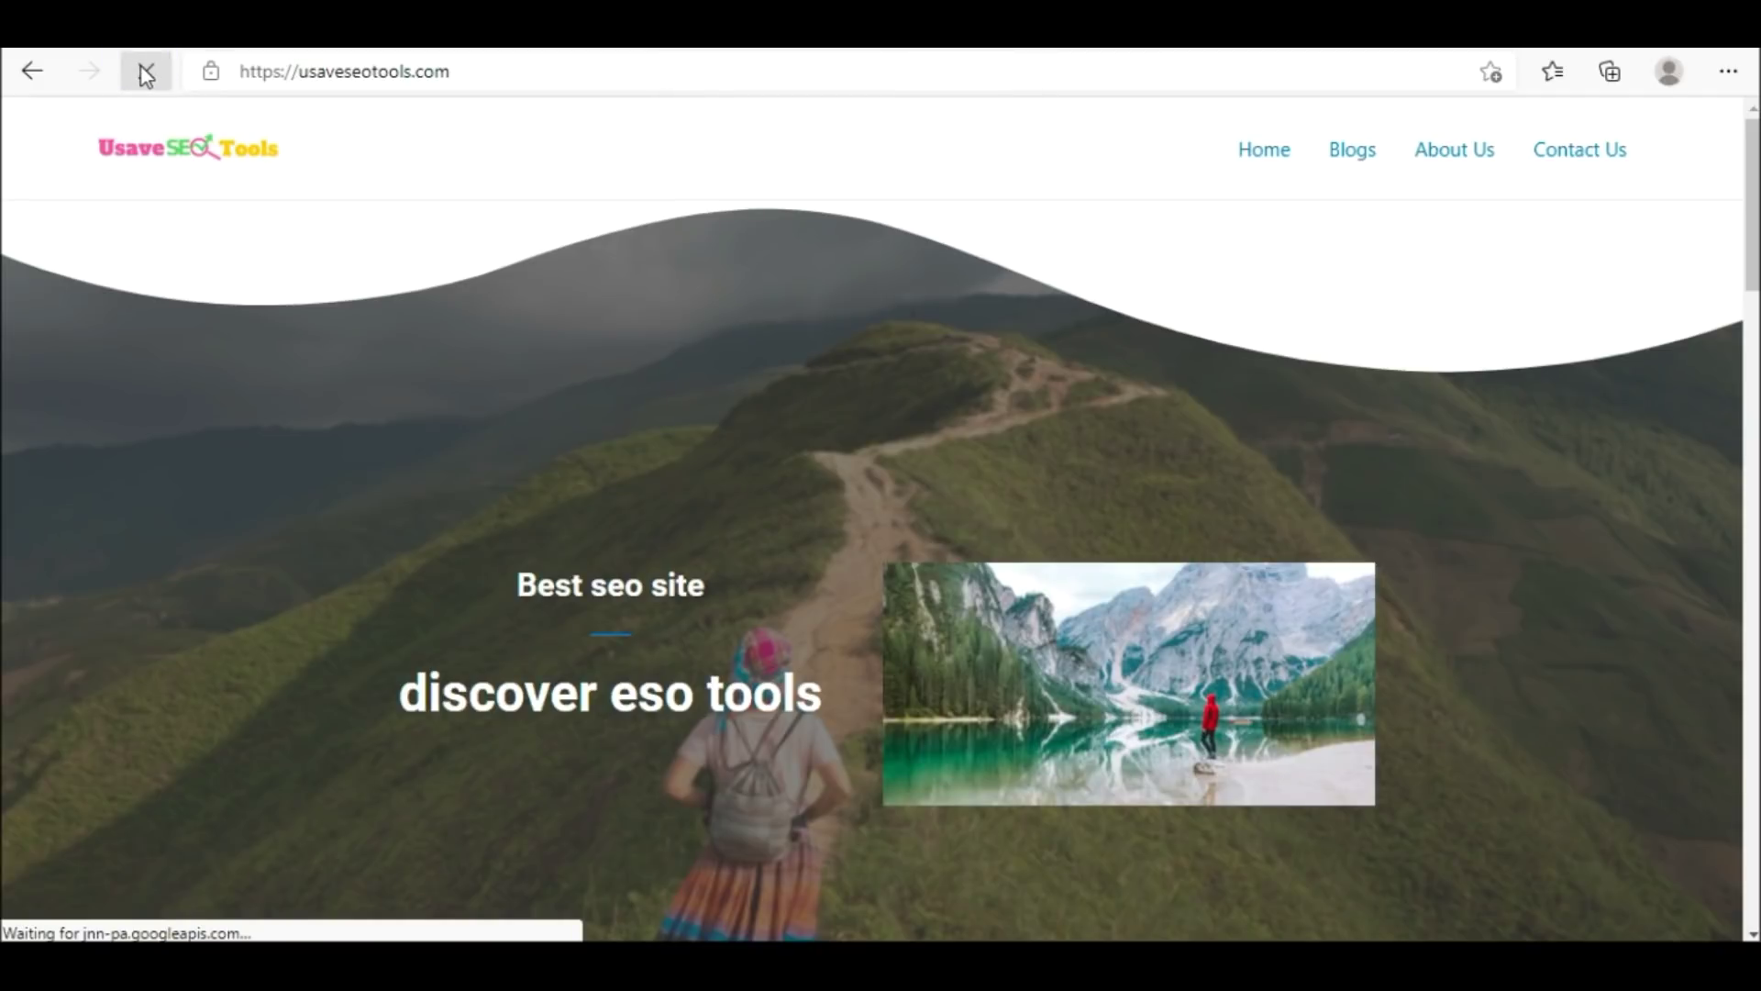
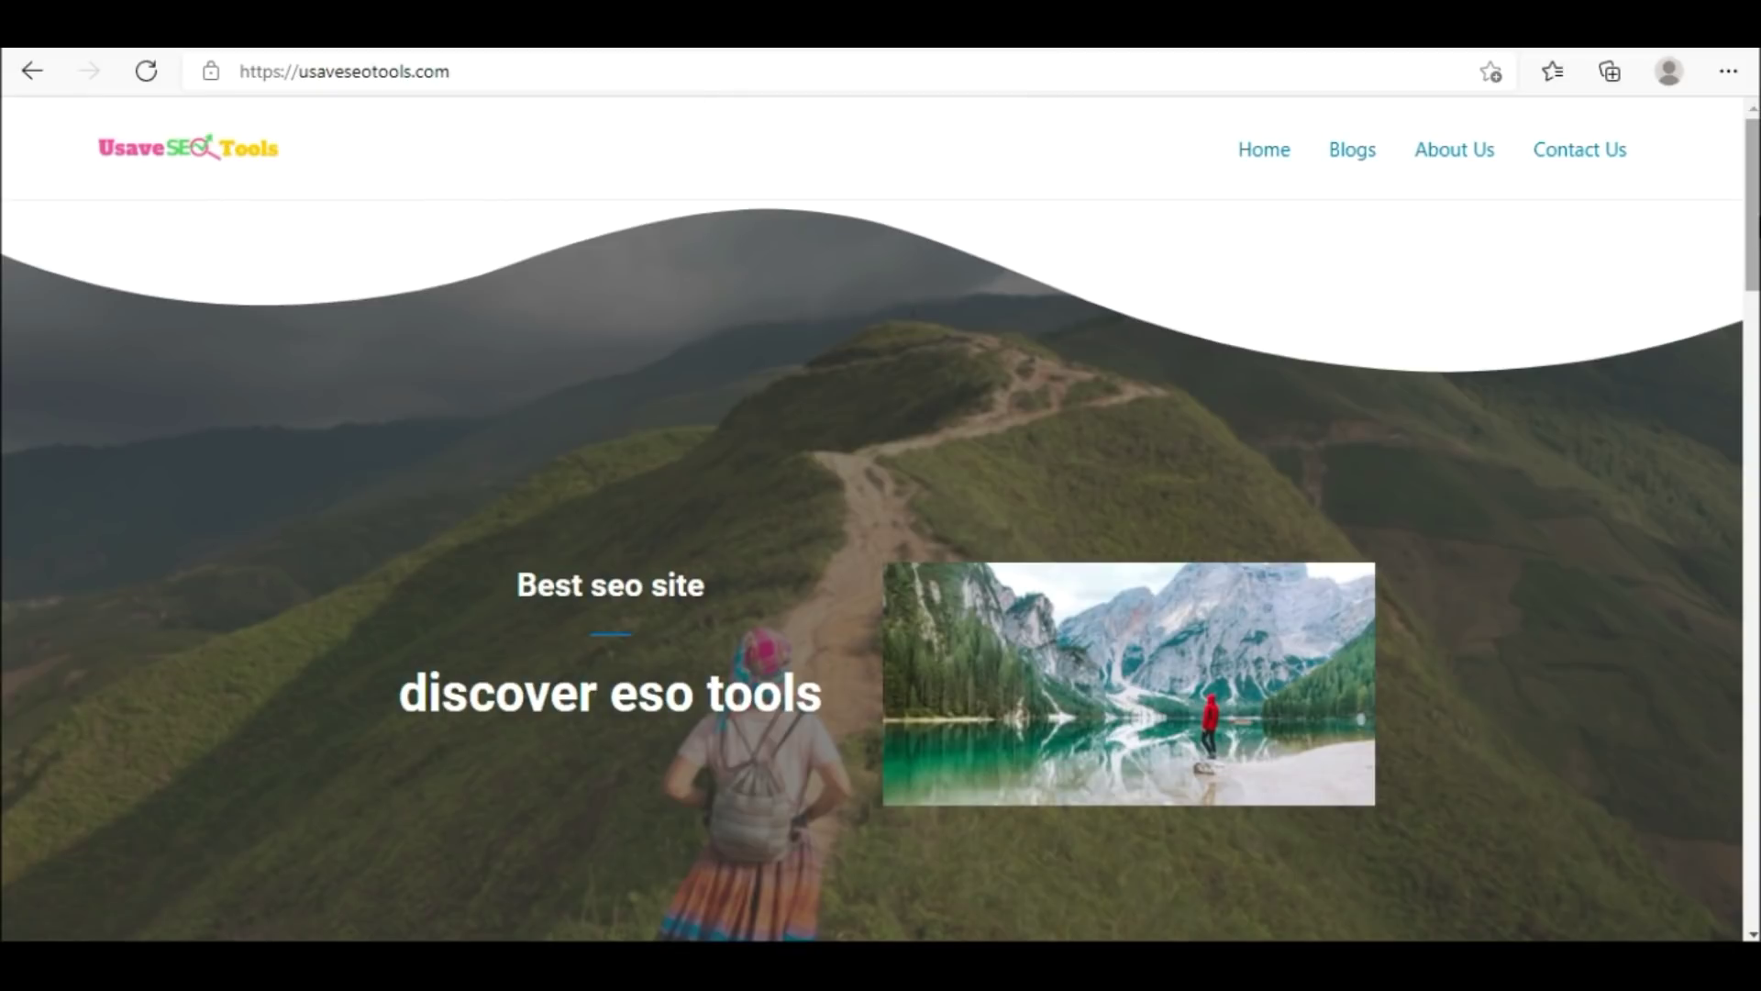
Browse the live site's Blogs, About Us and Contact Us pages, then return to the home page.
left_click_drag(1756, 245, 1714, 857)
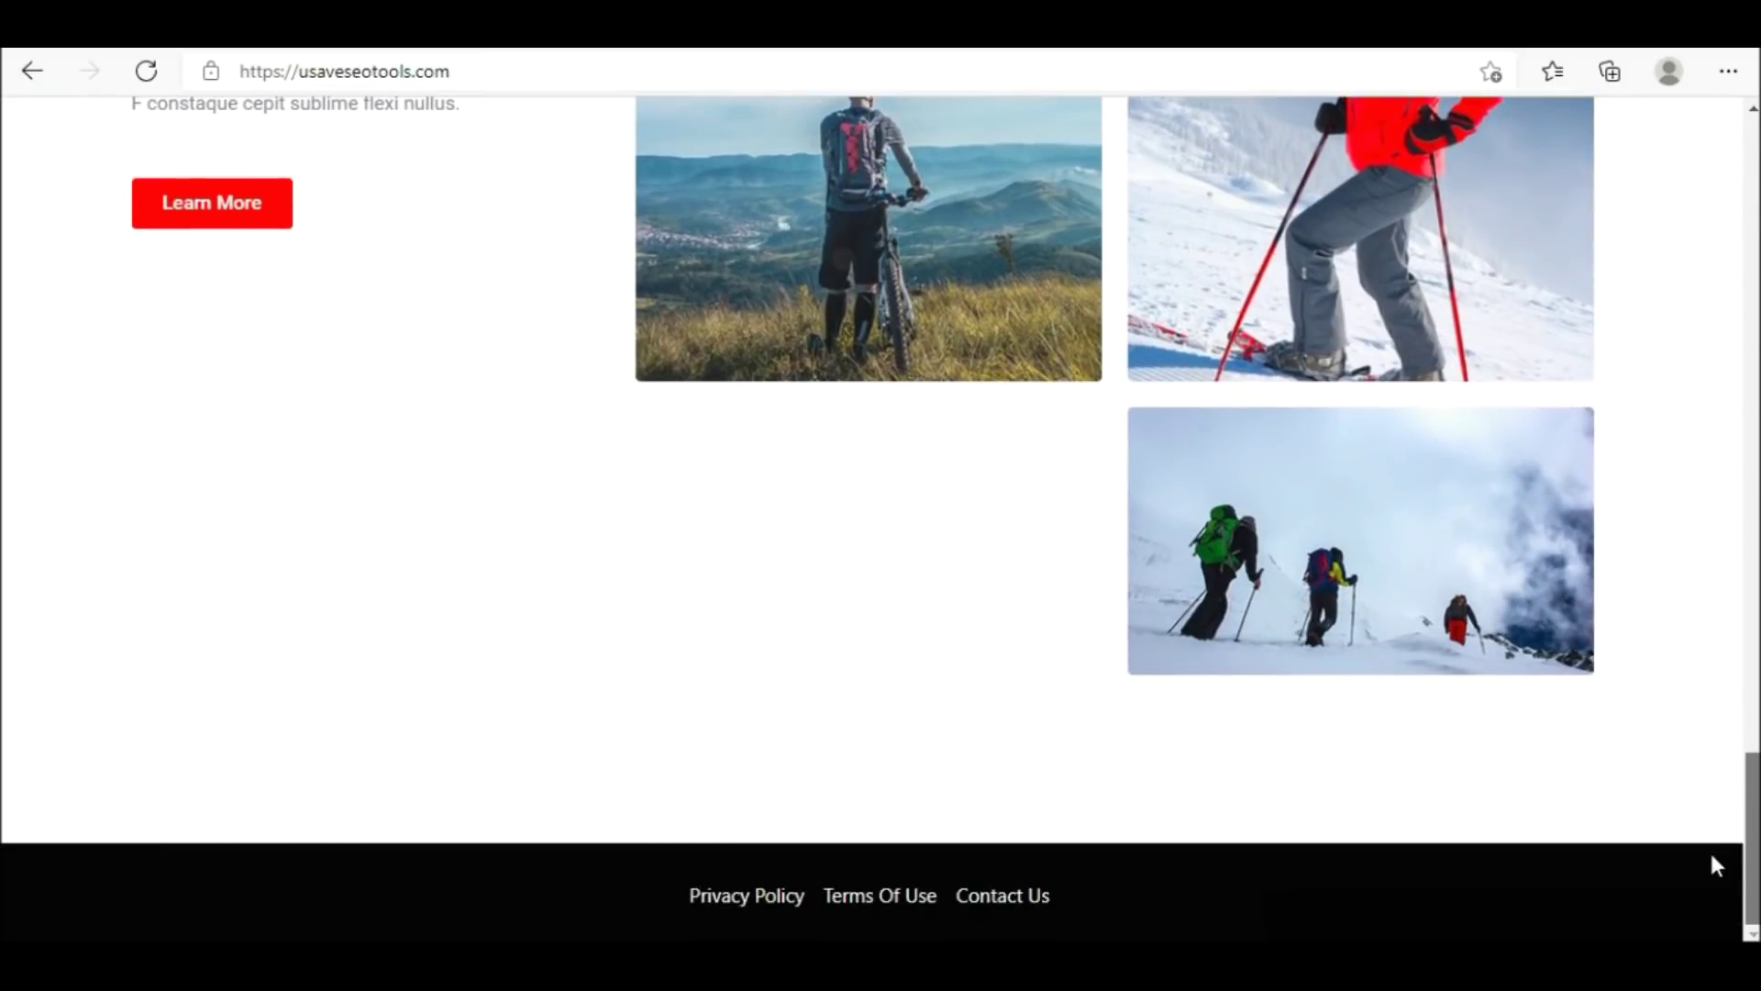
left_click_drag(1714, 938, 1754, 128)
left_click(1358, 144)
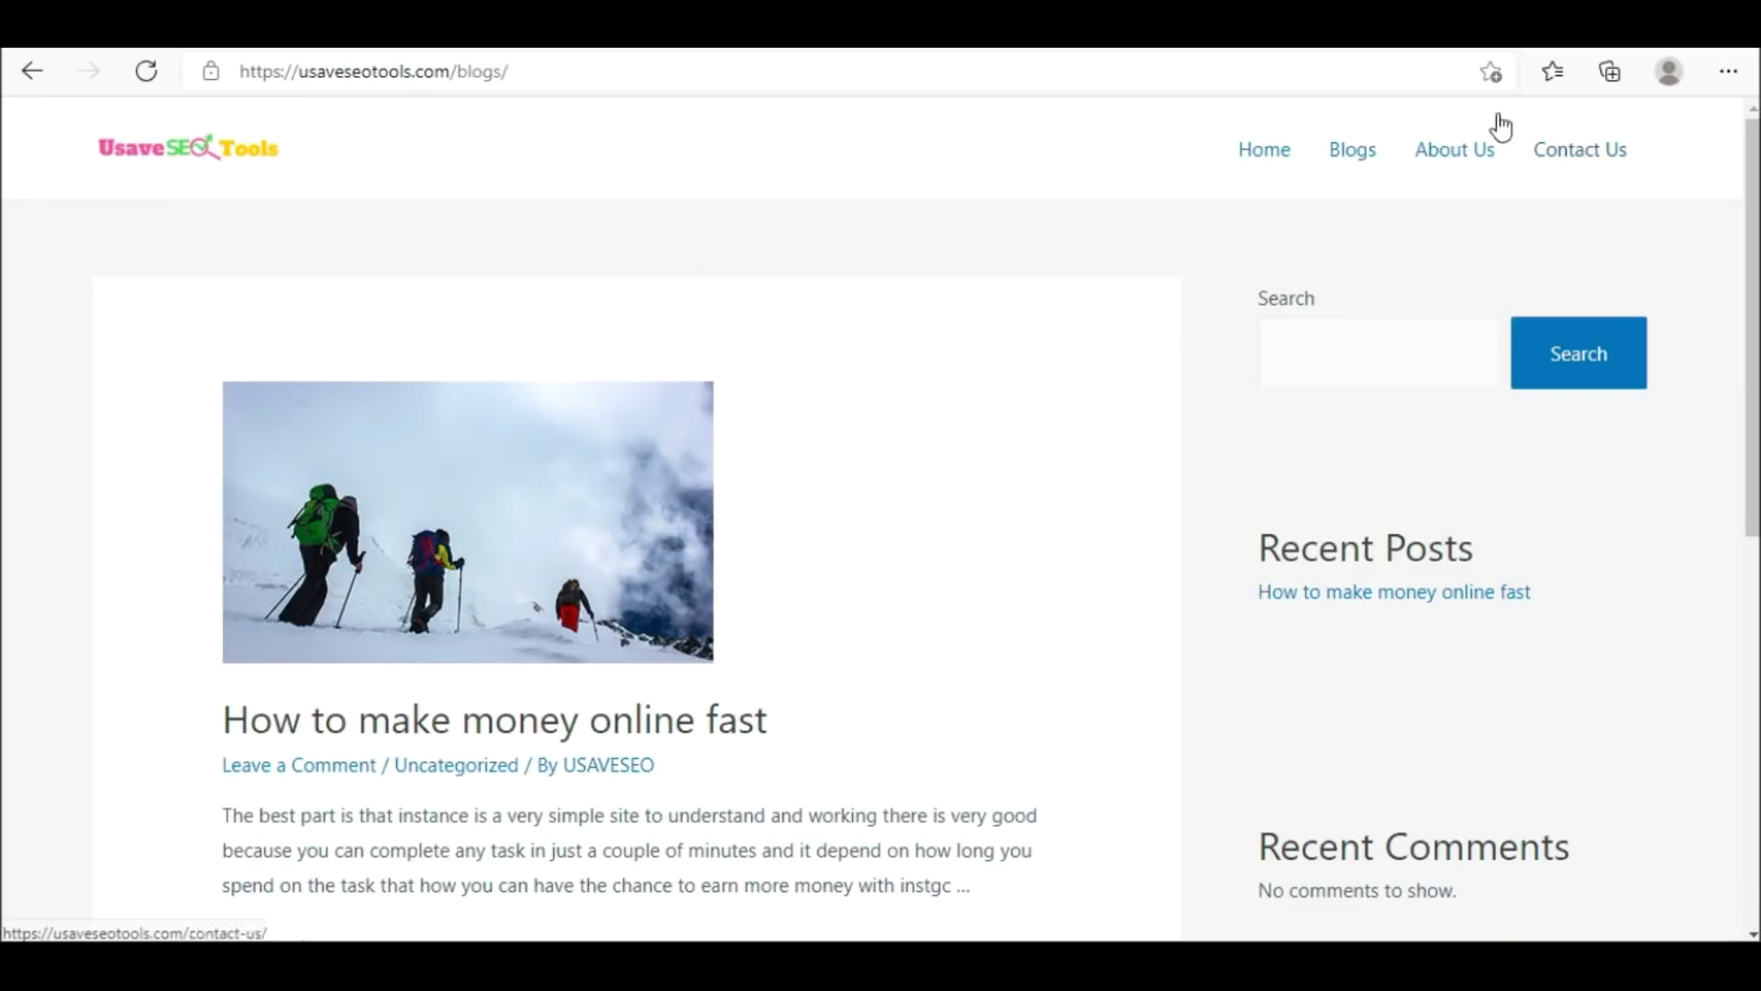
left_click(1457, 160)
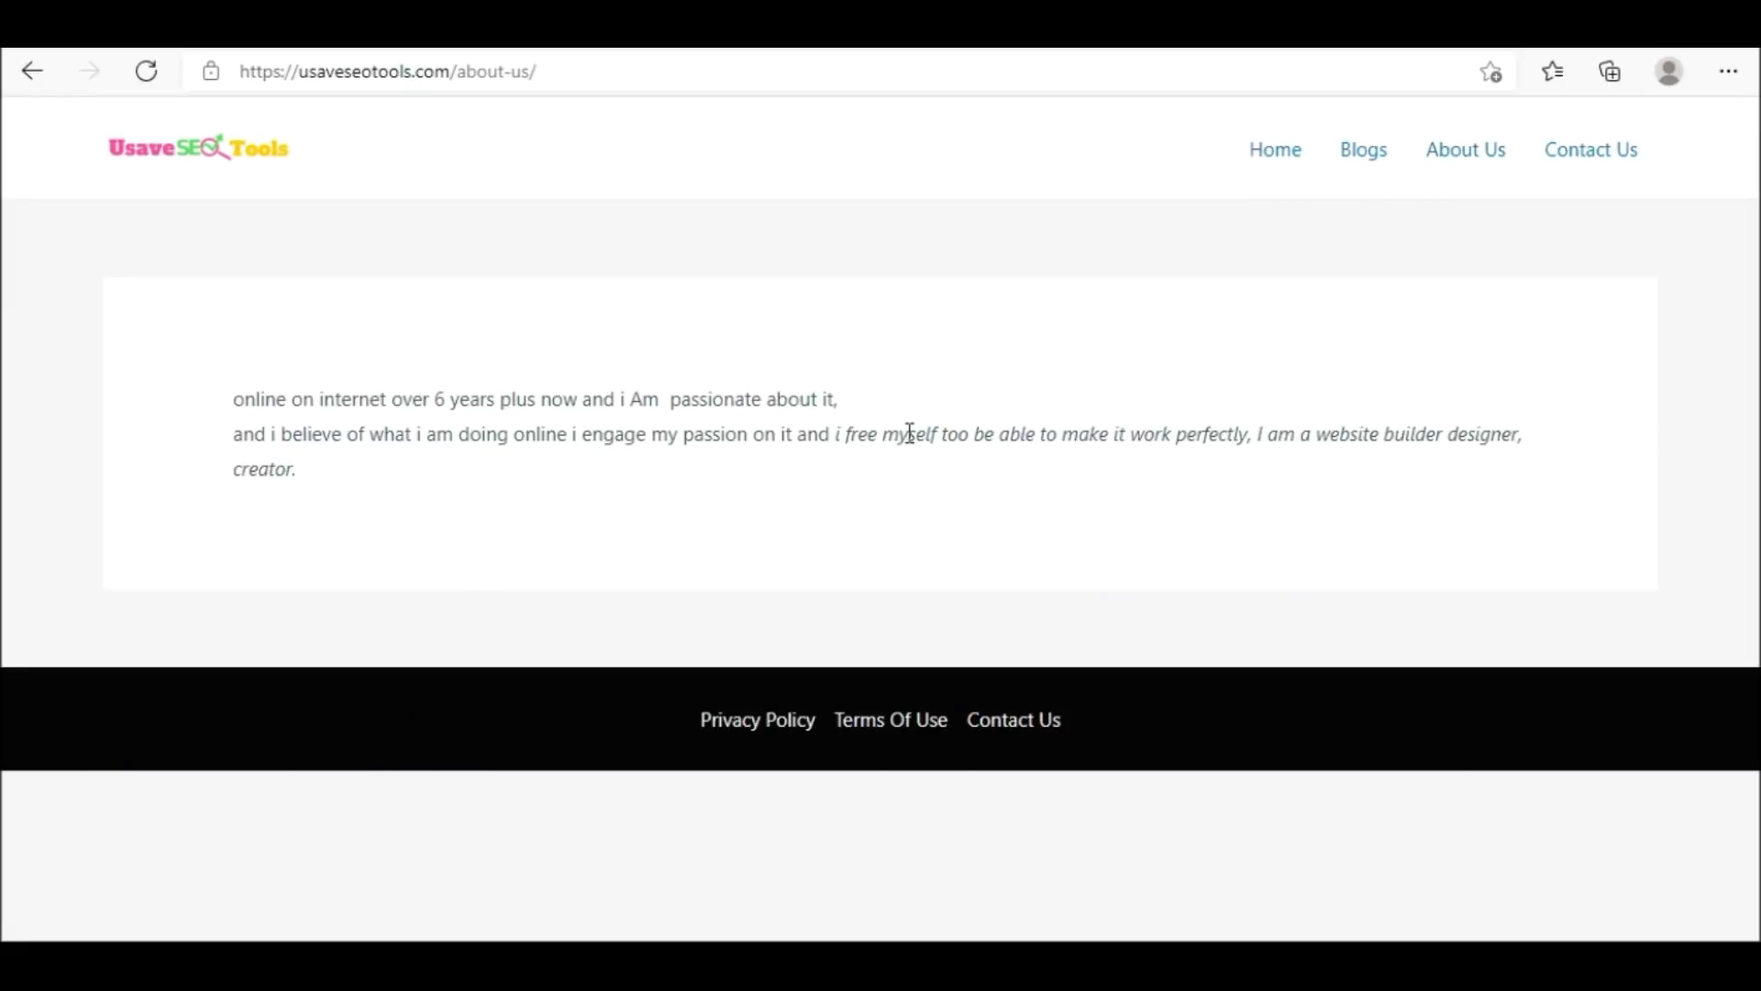
left_click(1630, 161)
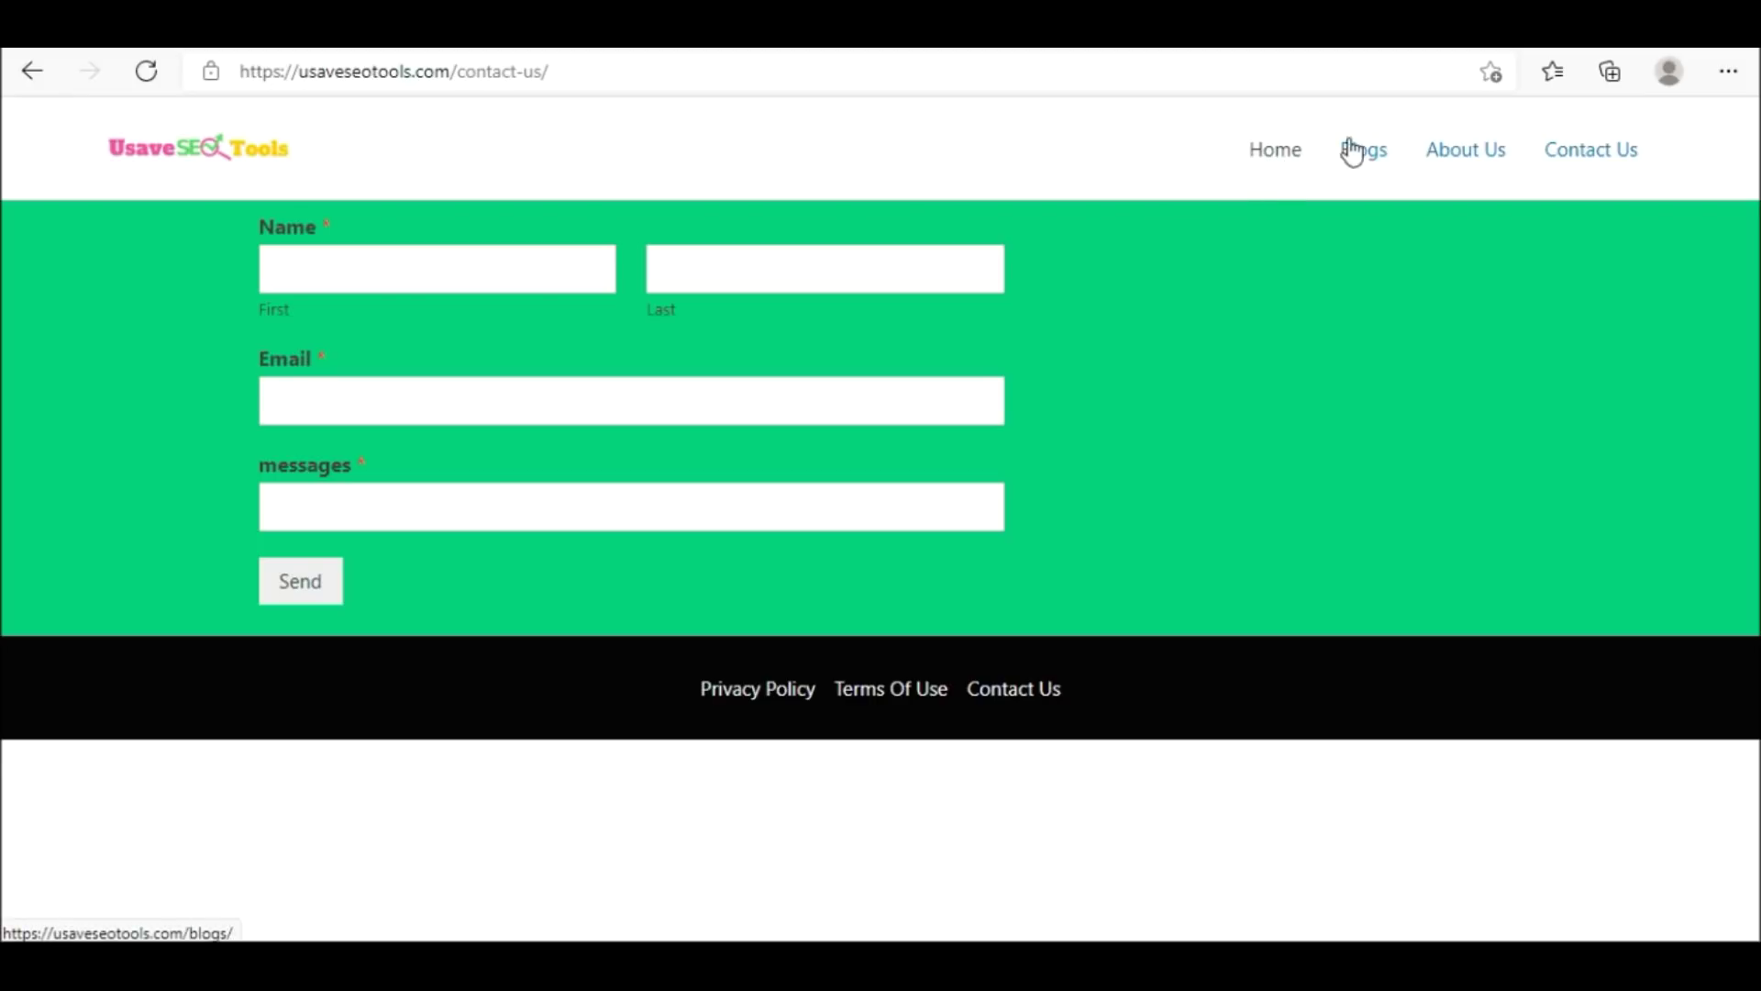
left_click(1275, 157)
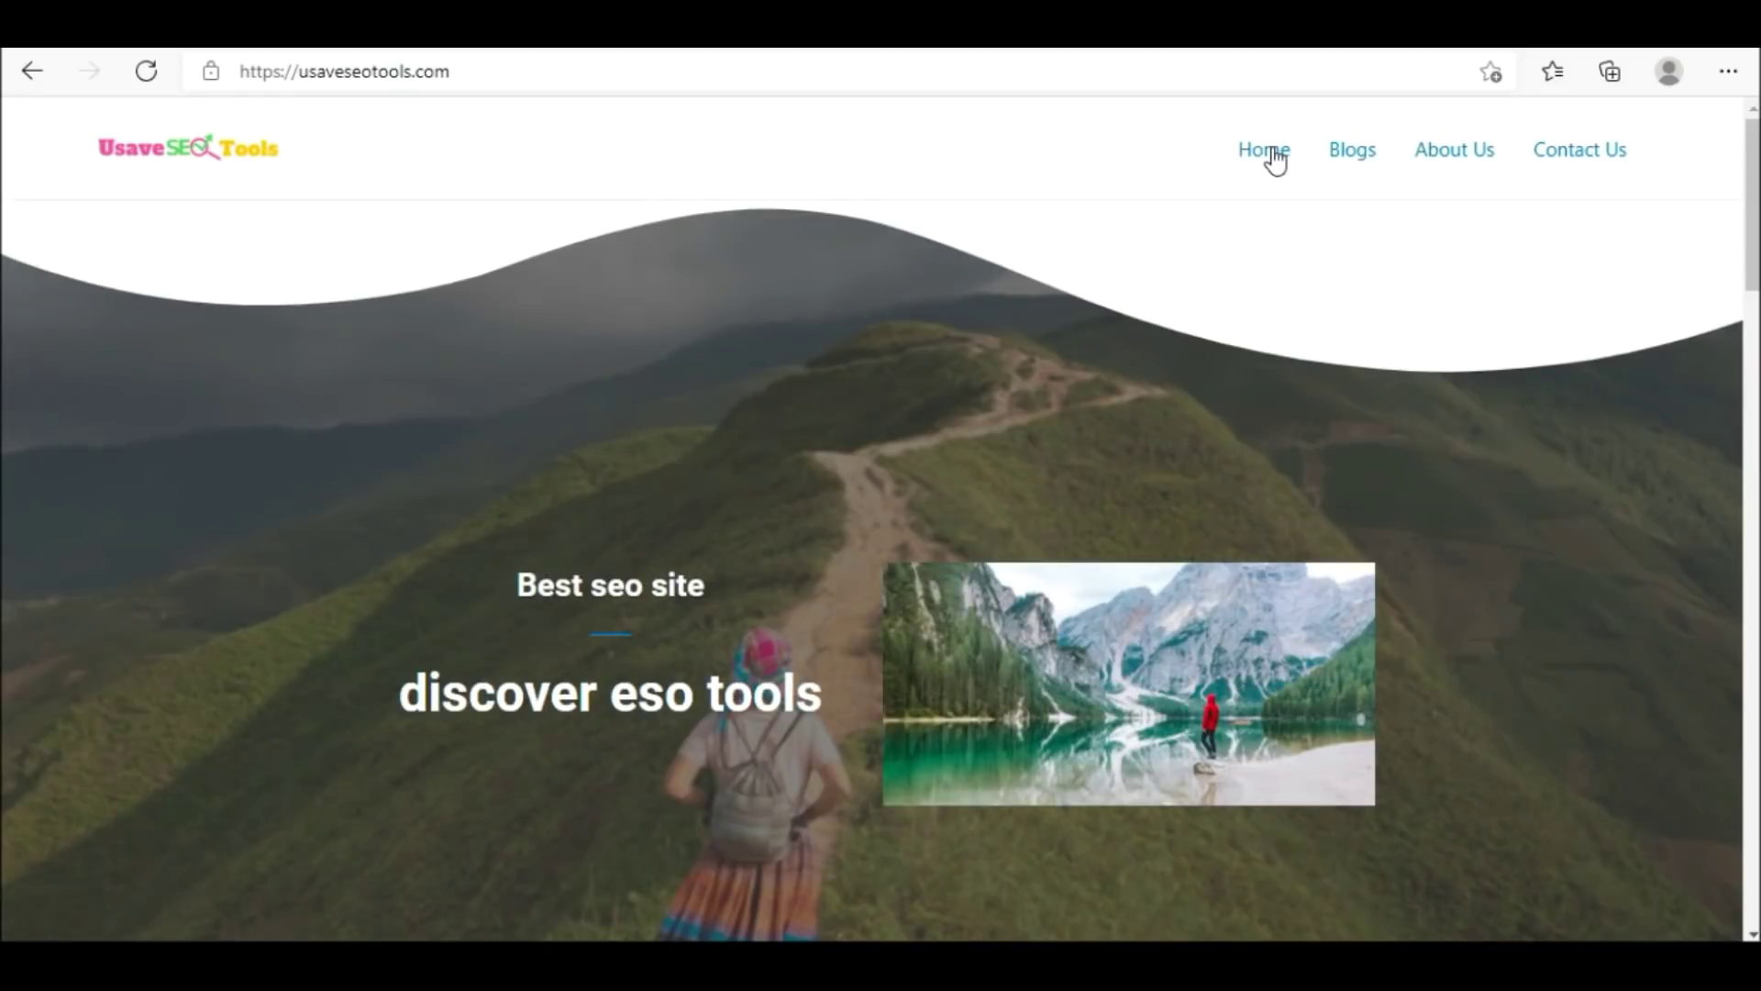
mouse_move(1752, 202)
left_mouse_down()
mouse_move(1752, 224)
mouse_move(1753, 202)
left_mouse_up()
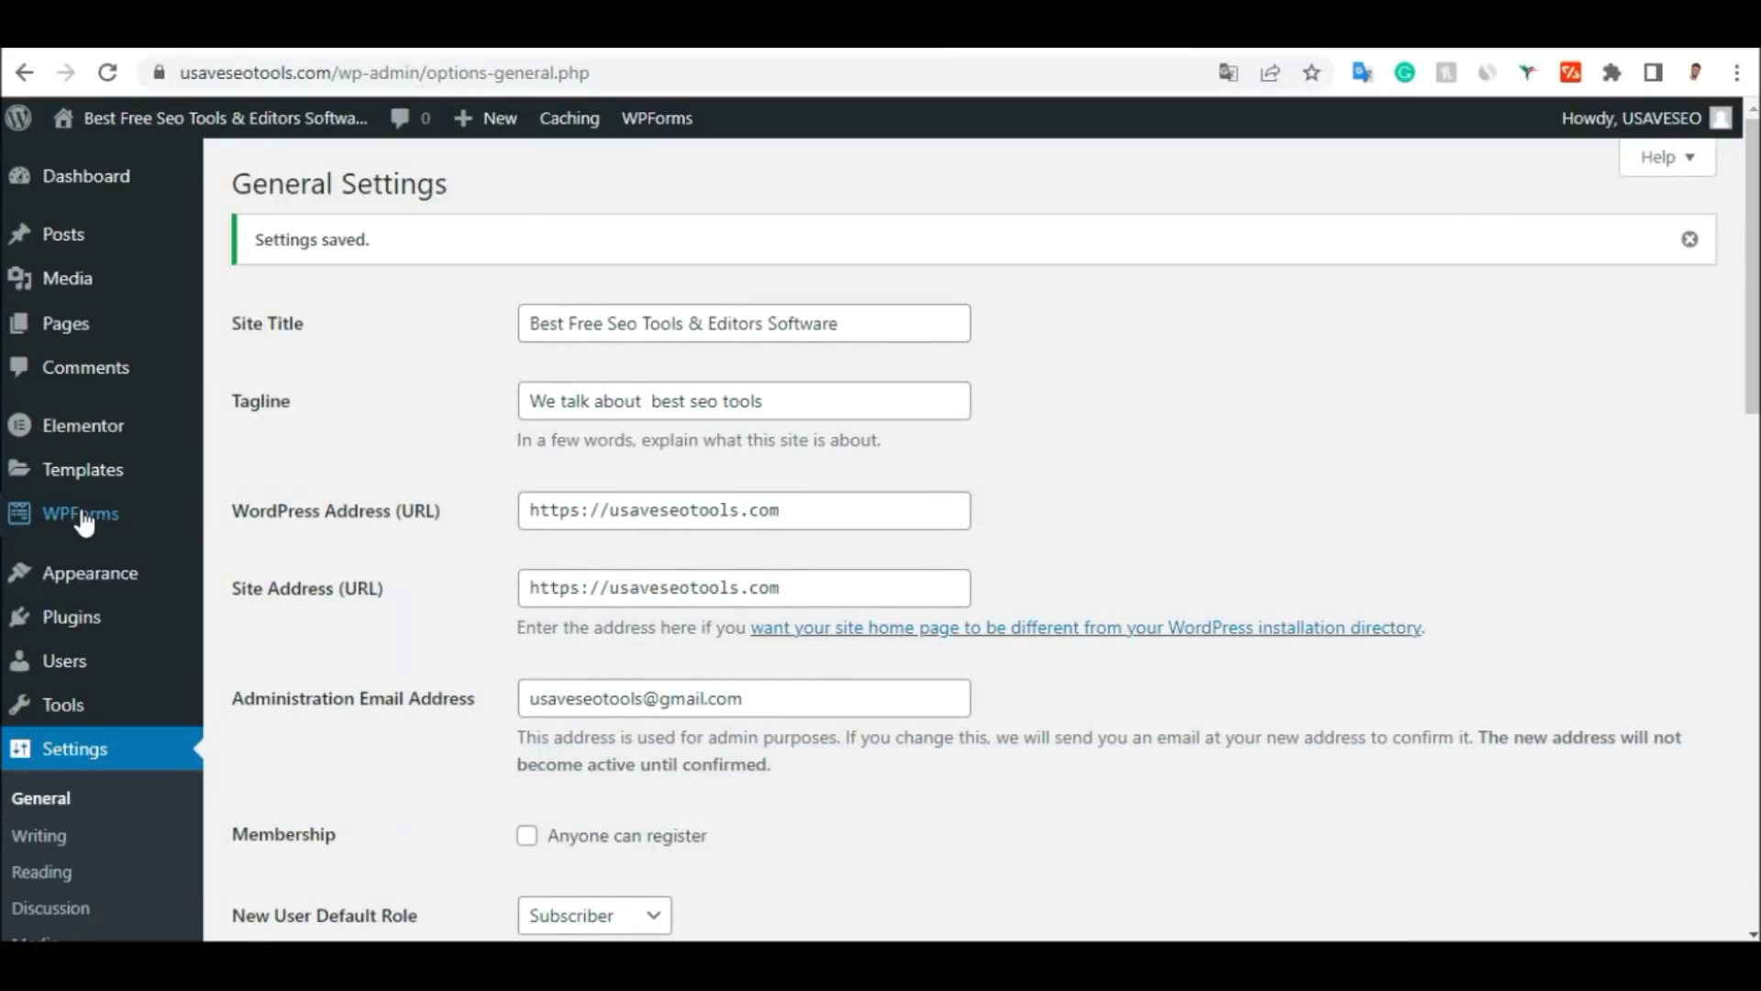
Open the Home page from the Pages list in Elementor.
left_click(67, 335)
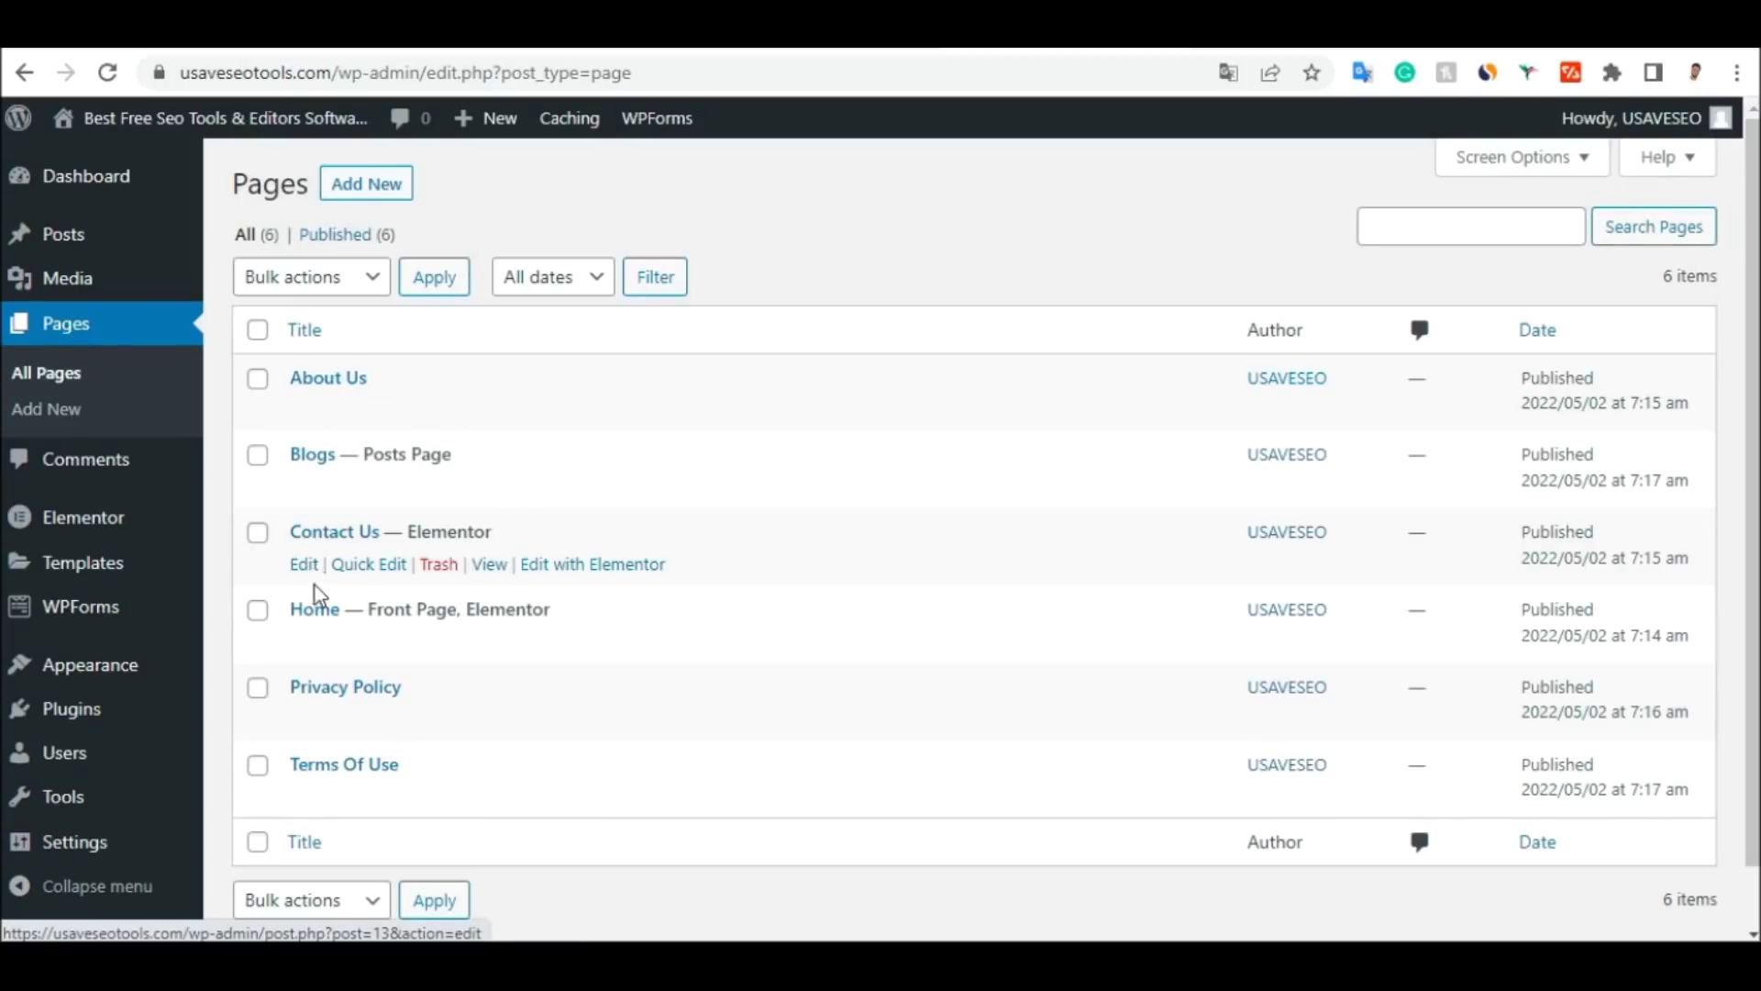
left_click(314, 610)
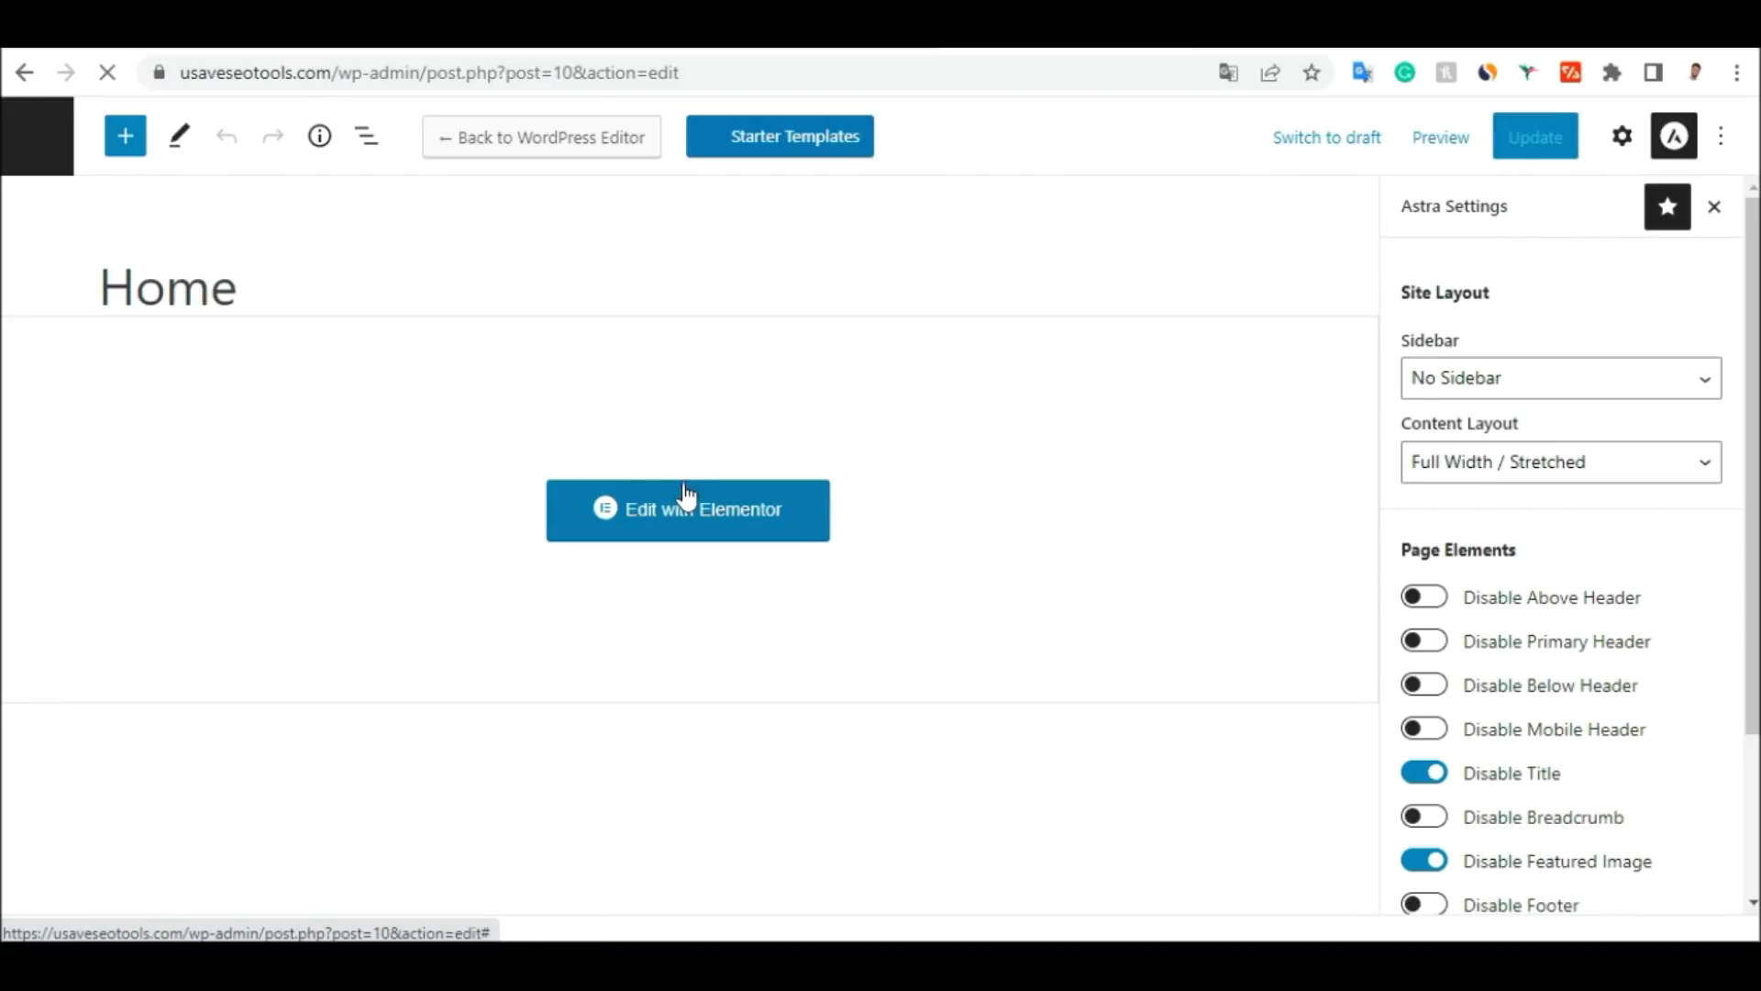
left_click(676, 514)
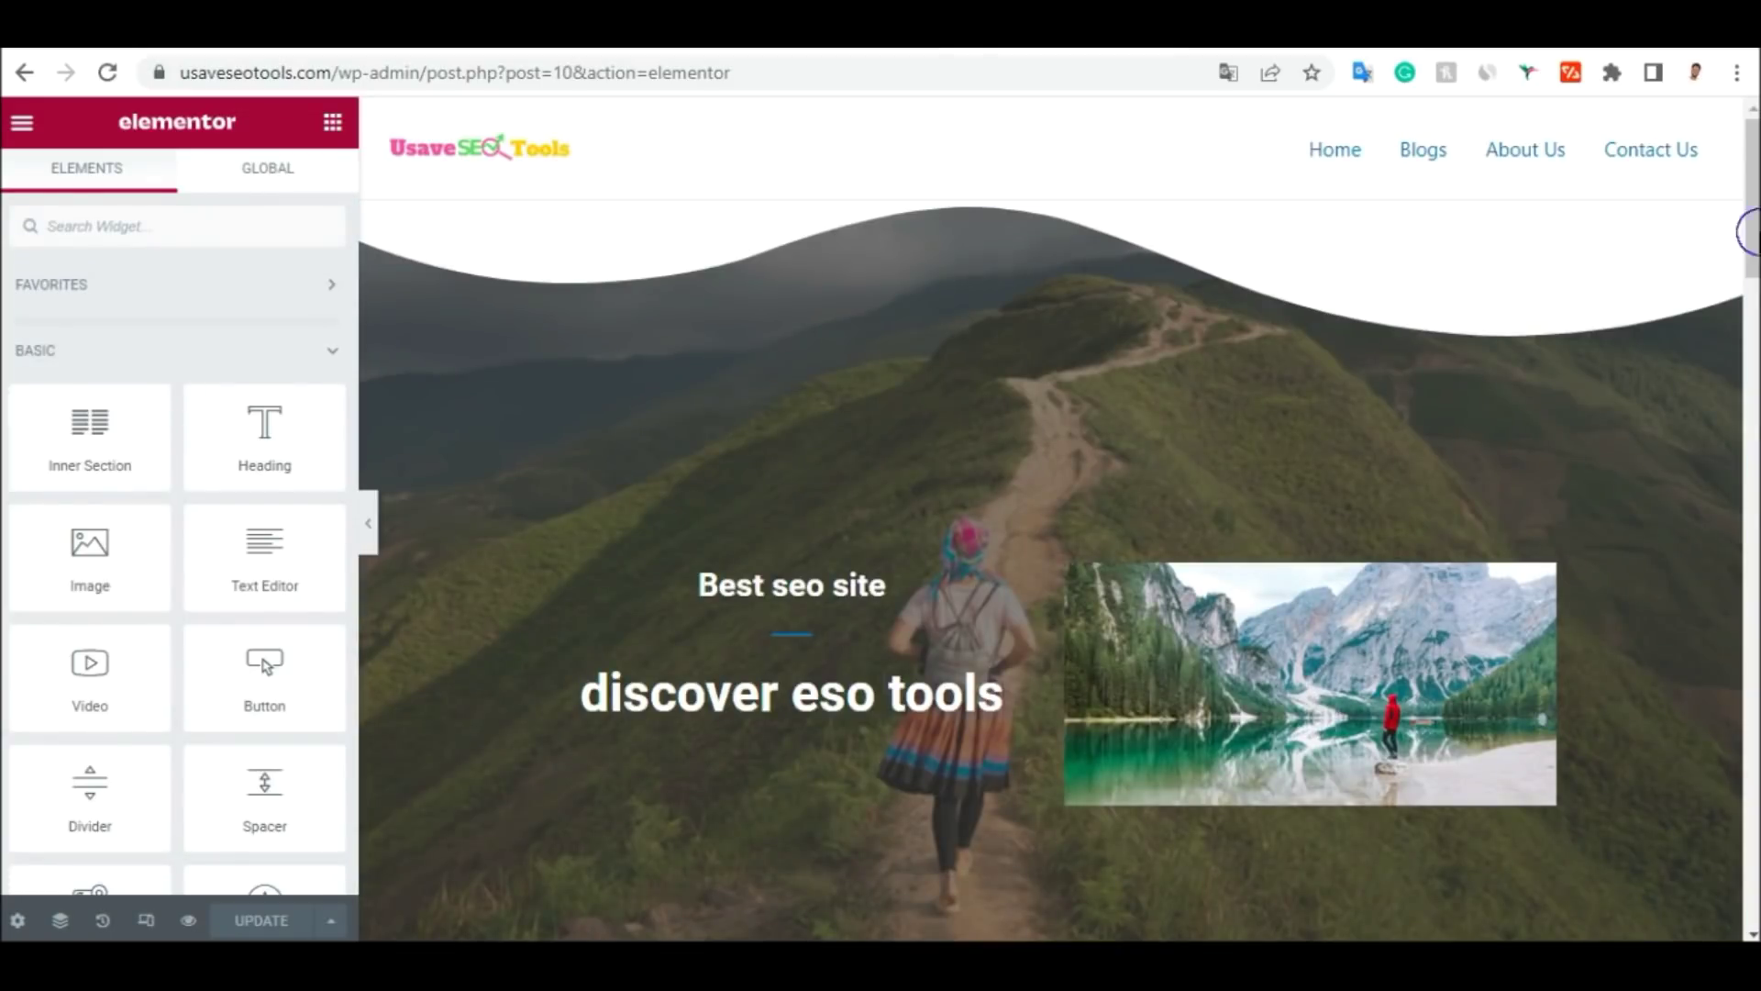
Insert an empty section above Upcoming Events and select the quote testimonial for editing.
scroll(1750, 231, "down", 10)
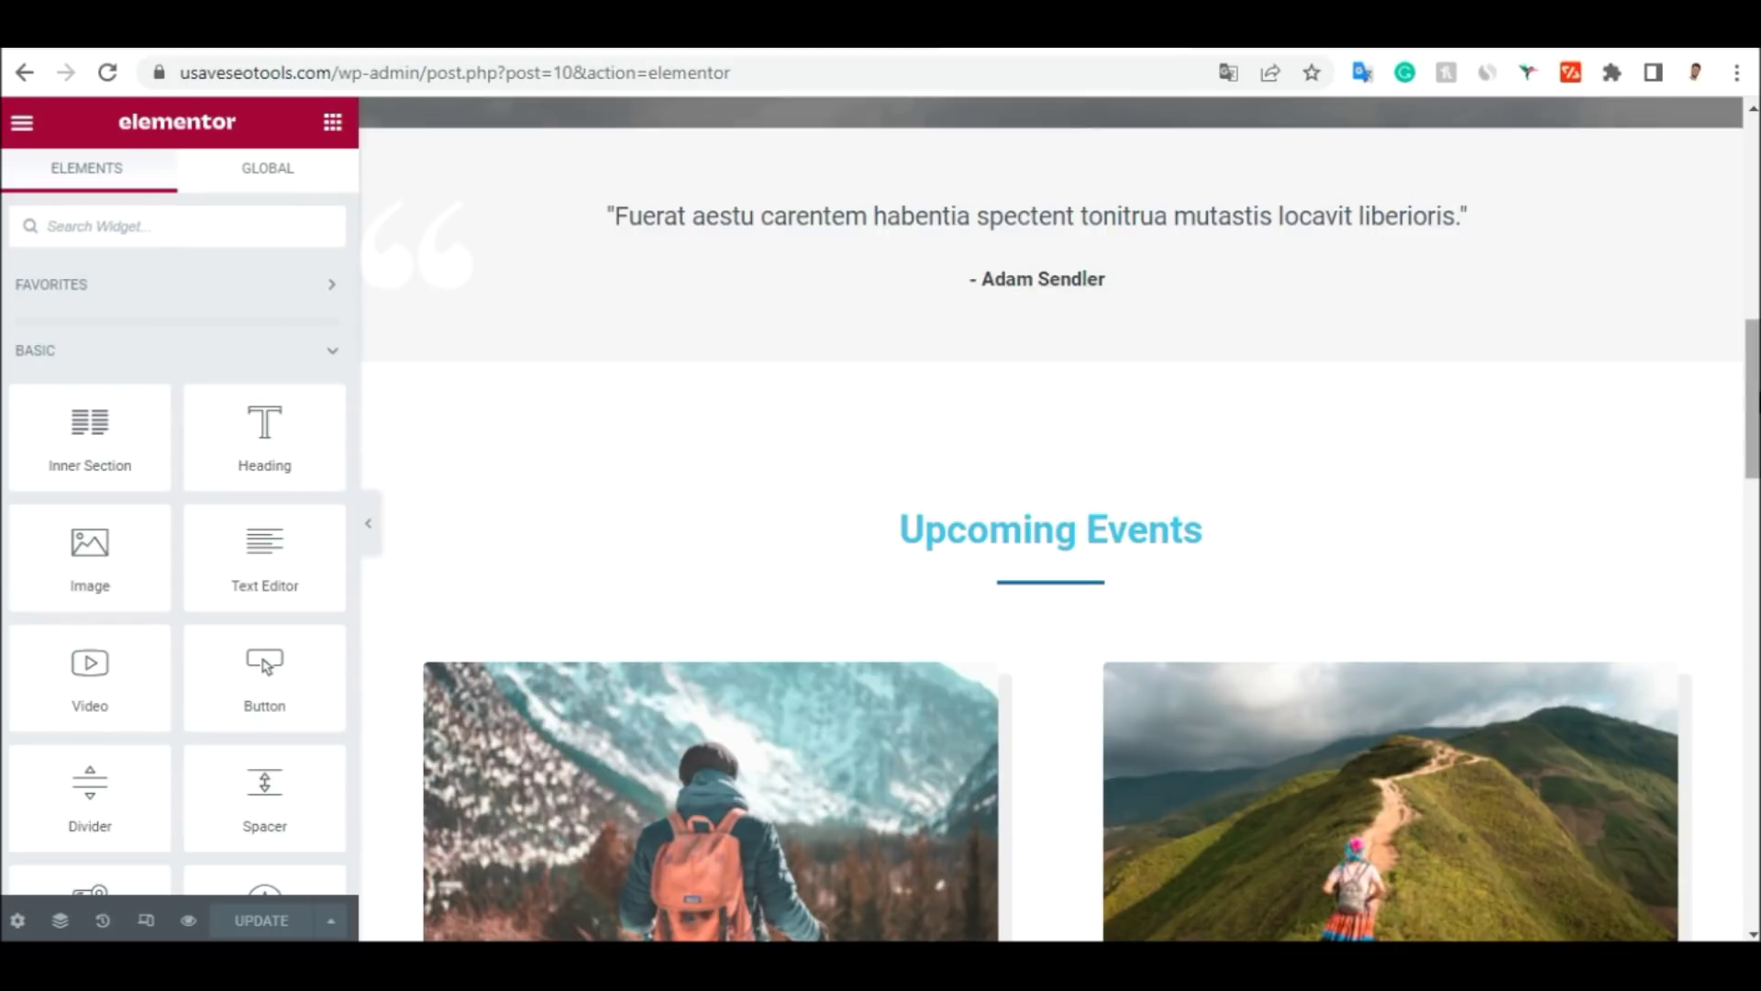
scroll(1051, 517, "down", 1)
scroll(1051, 518, "up", 2)
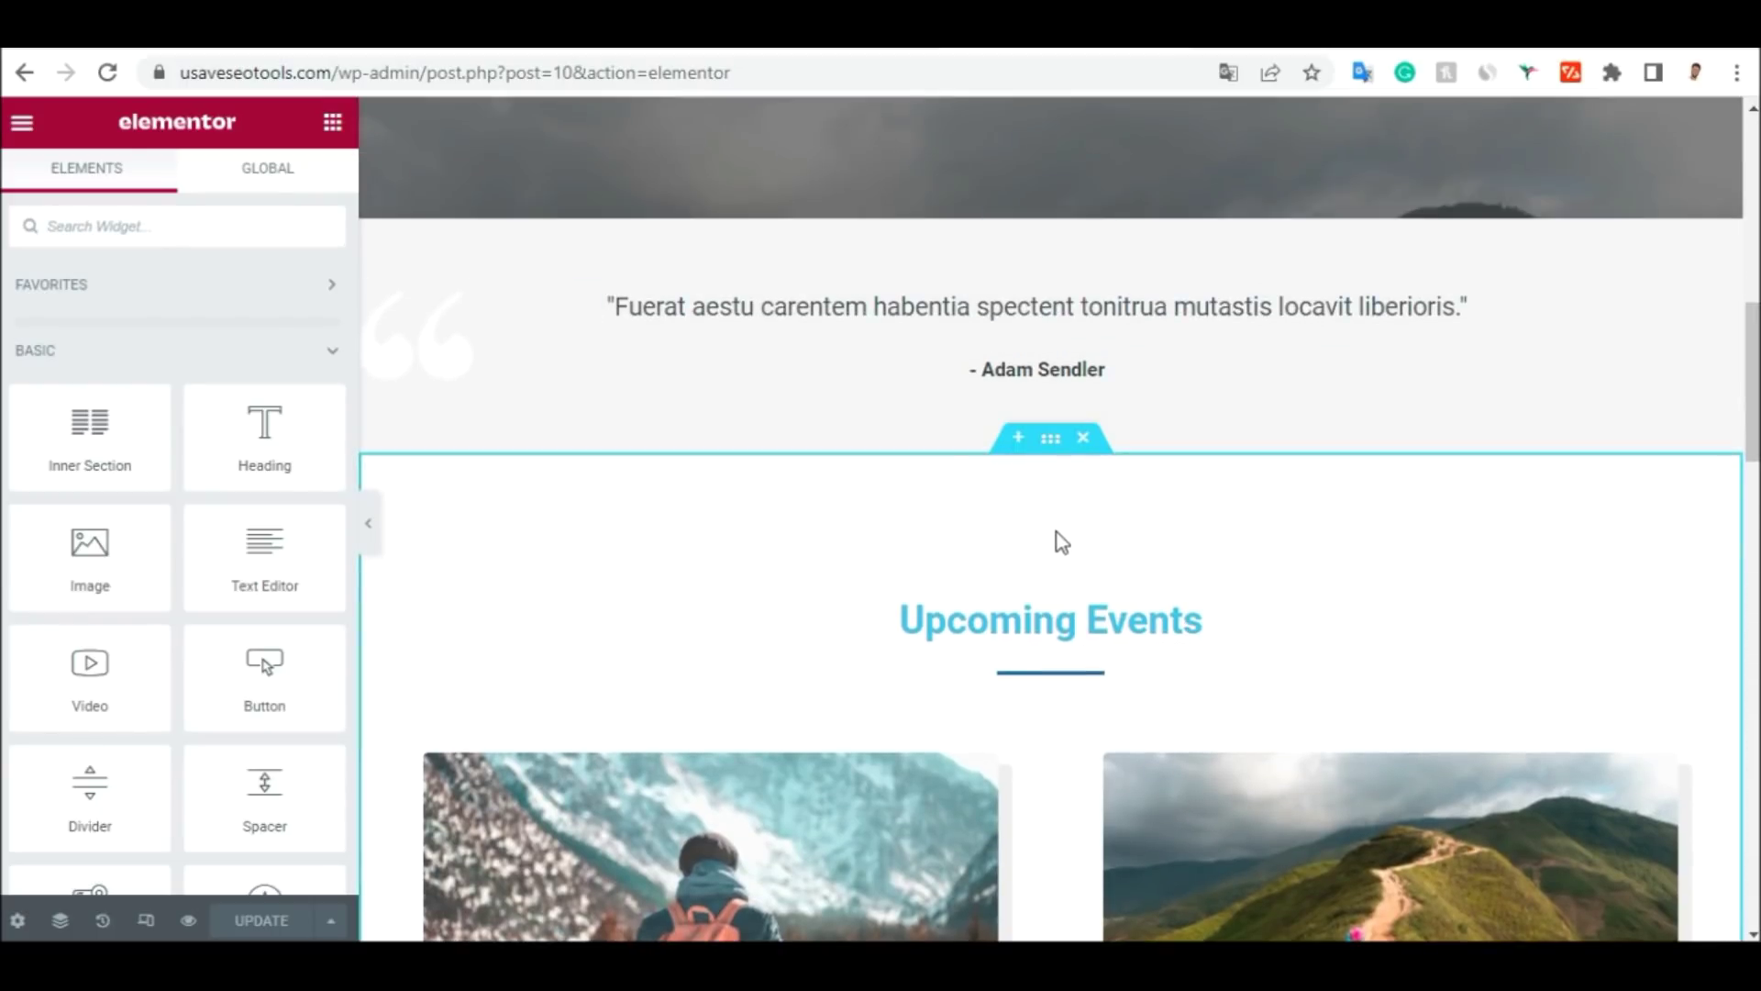
left_click(1020, 440)
left_click(1116, 376)
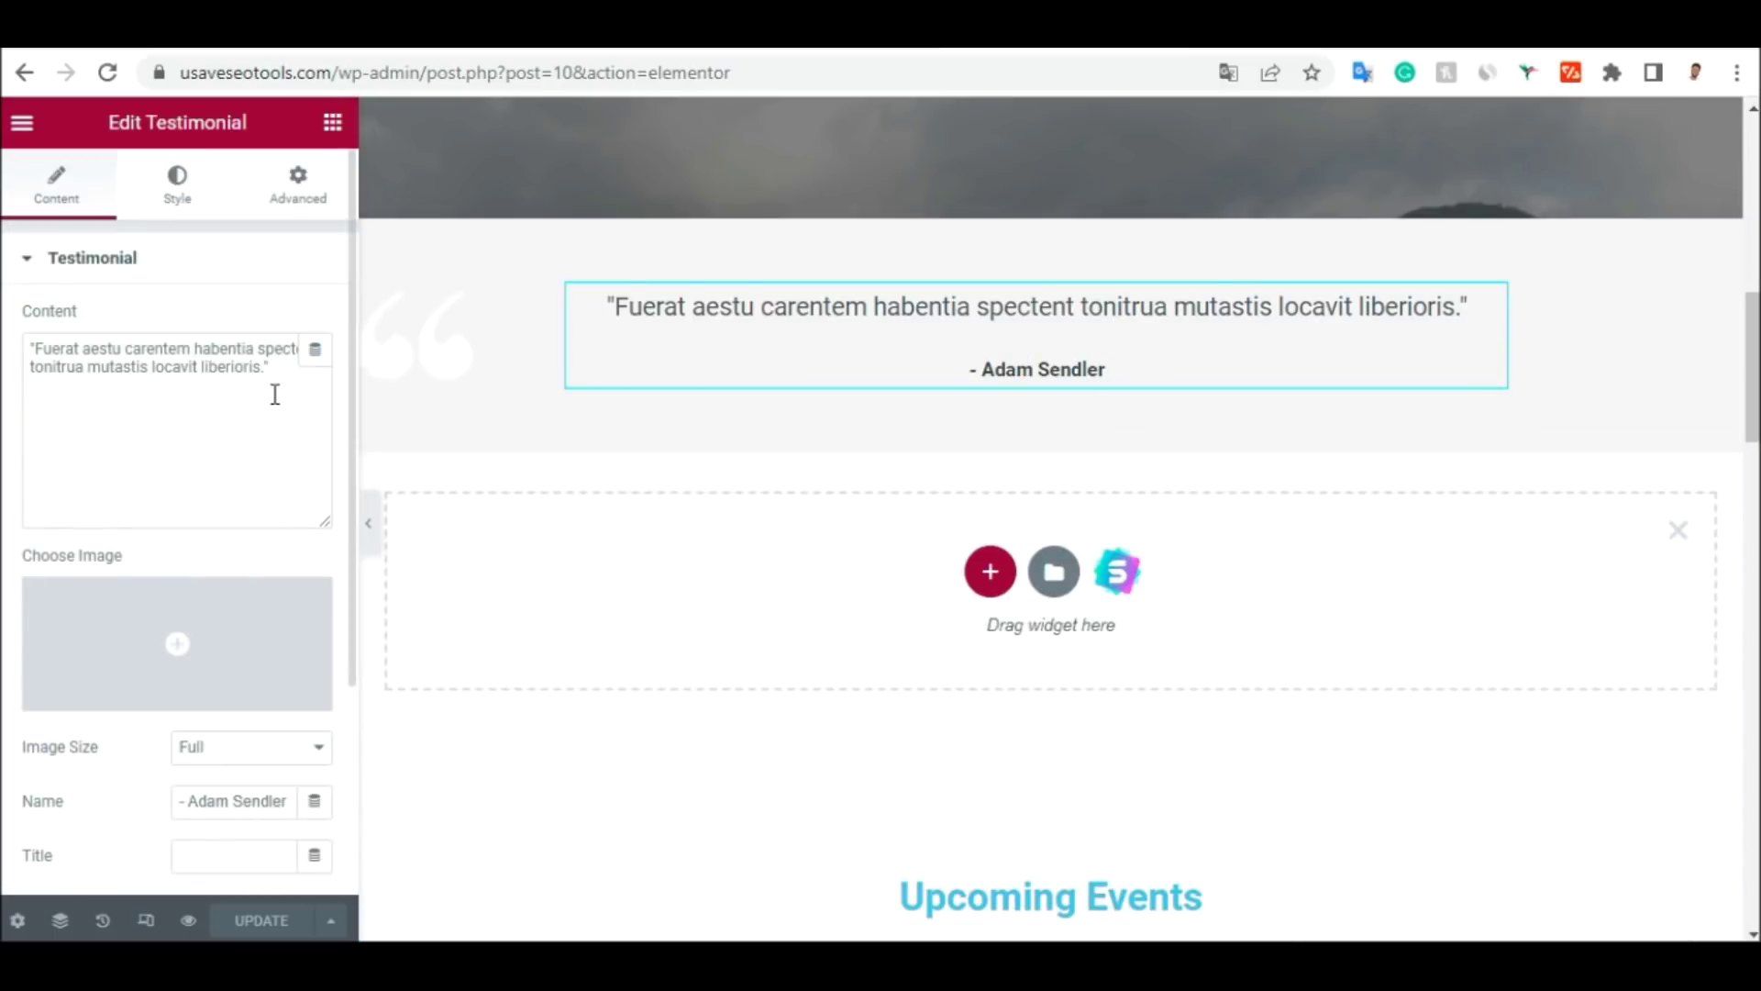
Replace the Latin testimonial quote with 'Get our best seo toos blogs' and delete its name line.
triple_click(267, 382)
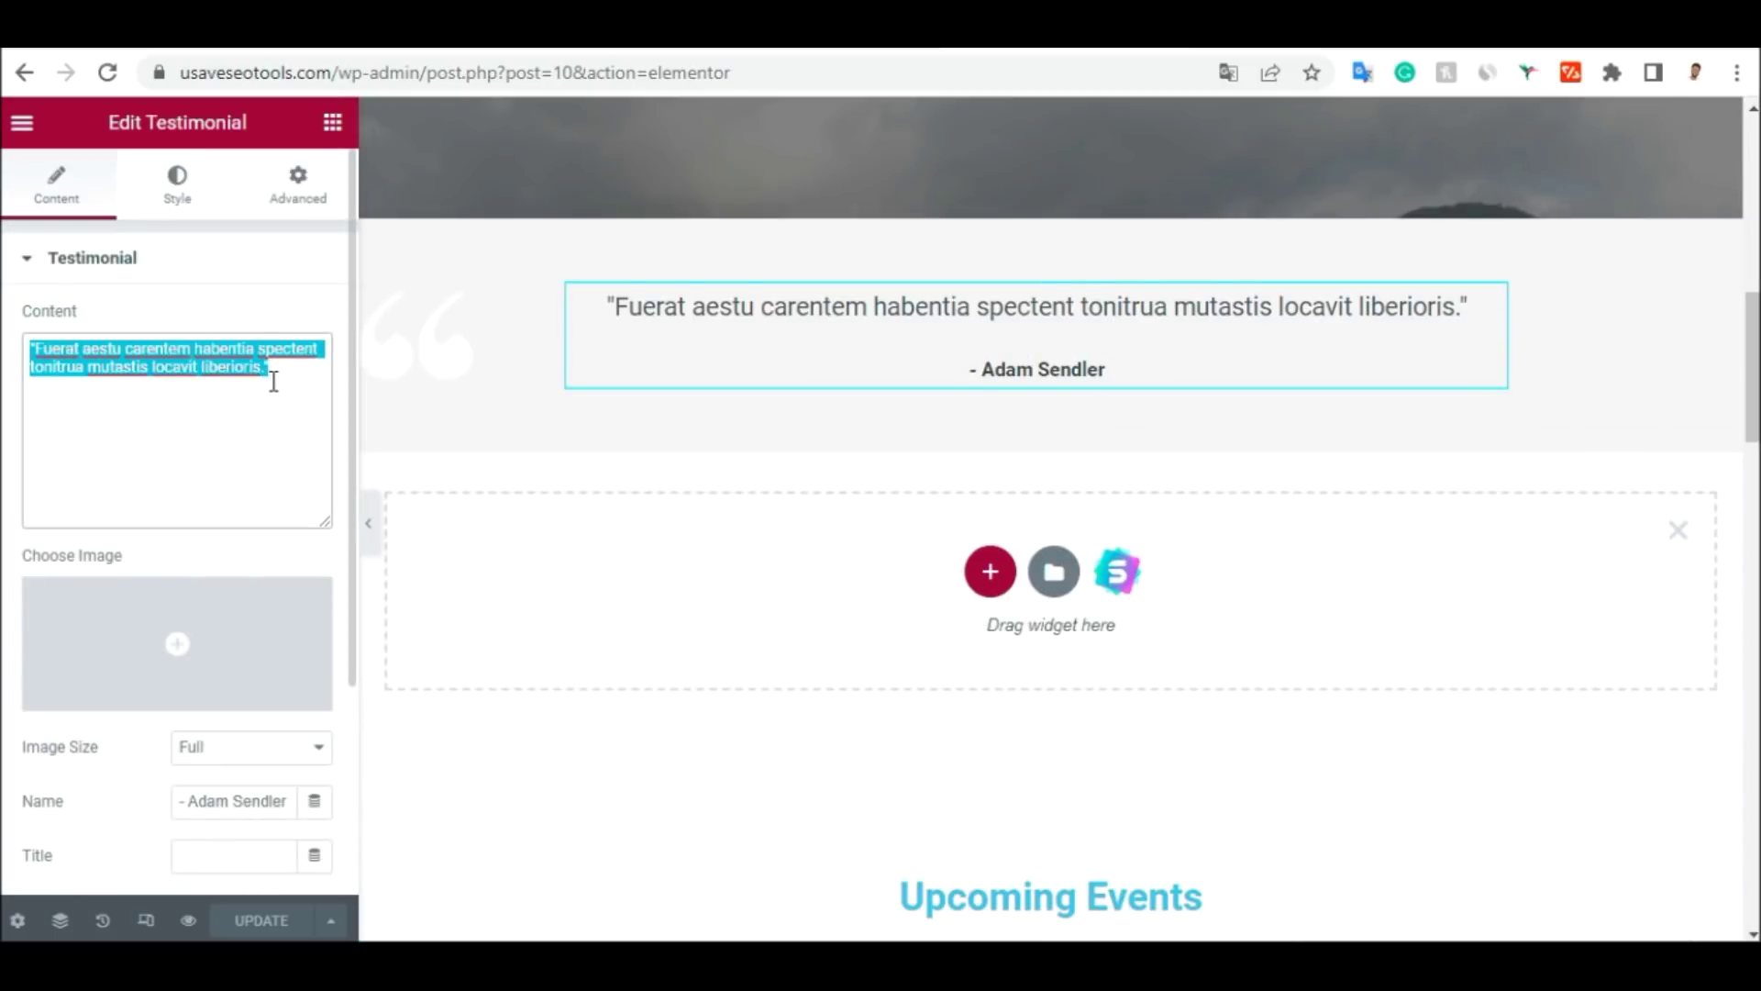
key("BackSpace")
type("bee")
key("BackSpace")
key("BackSpace")
key("BackSpace")
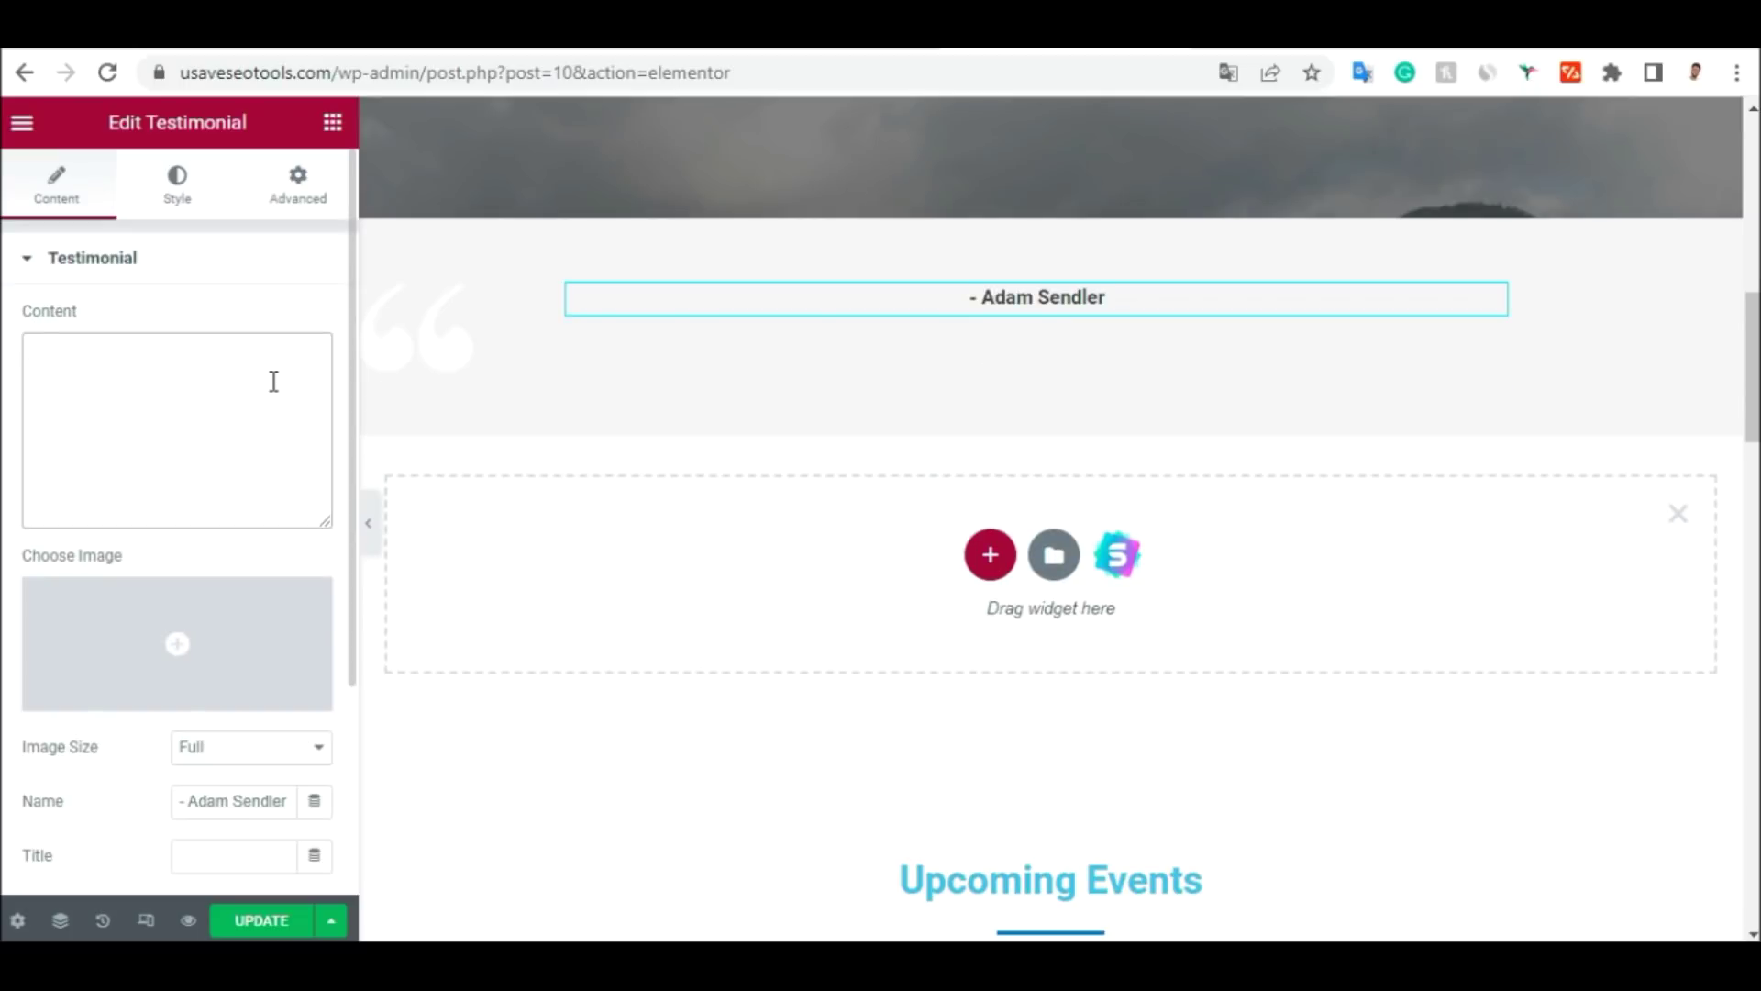
type("GET OUR BEST BLOST")
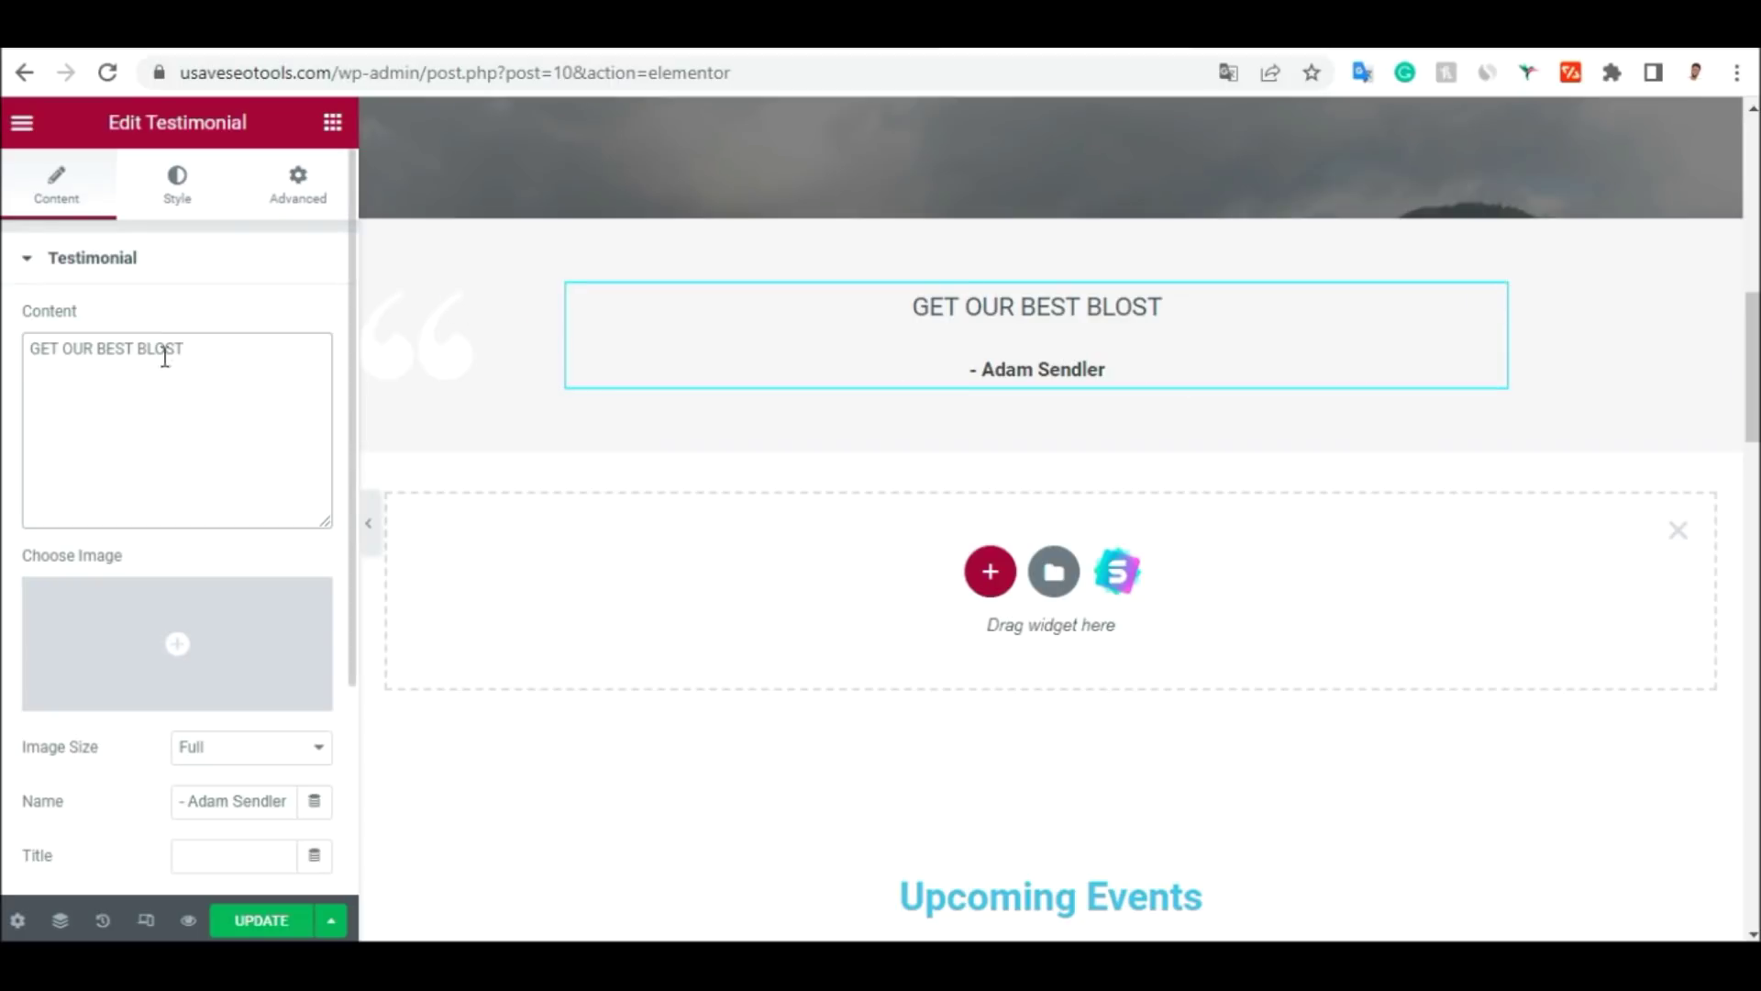
key("BackSpace")
key("BackSpace")
key("BackSpace")
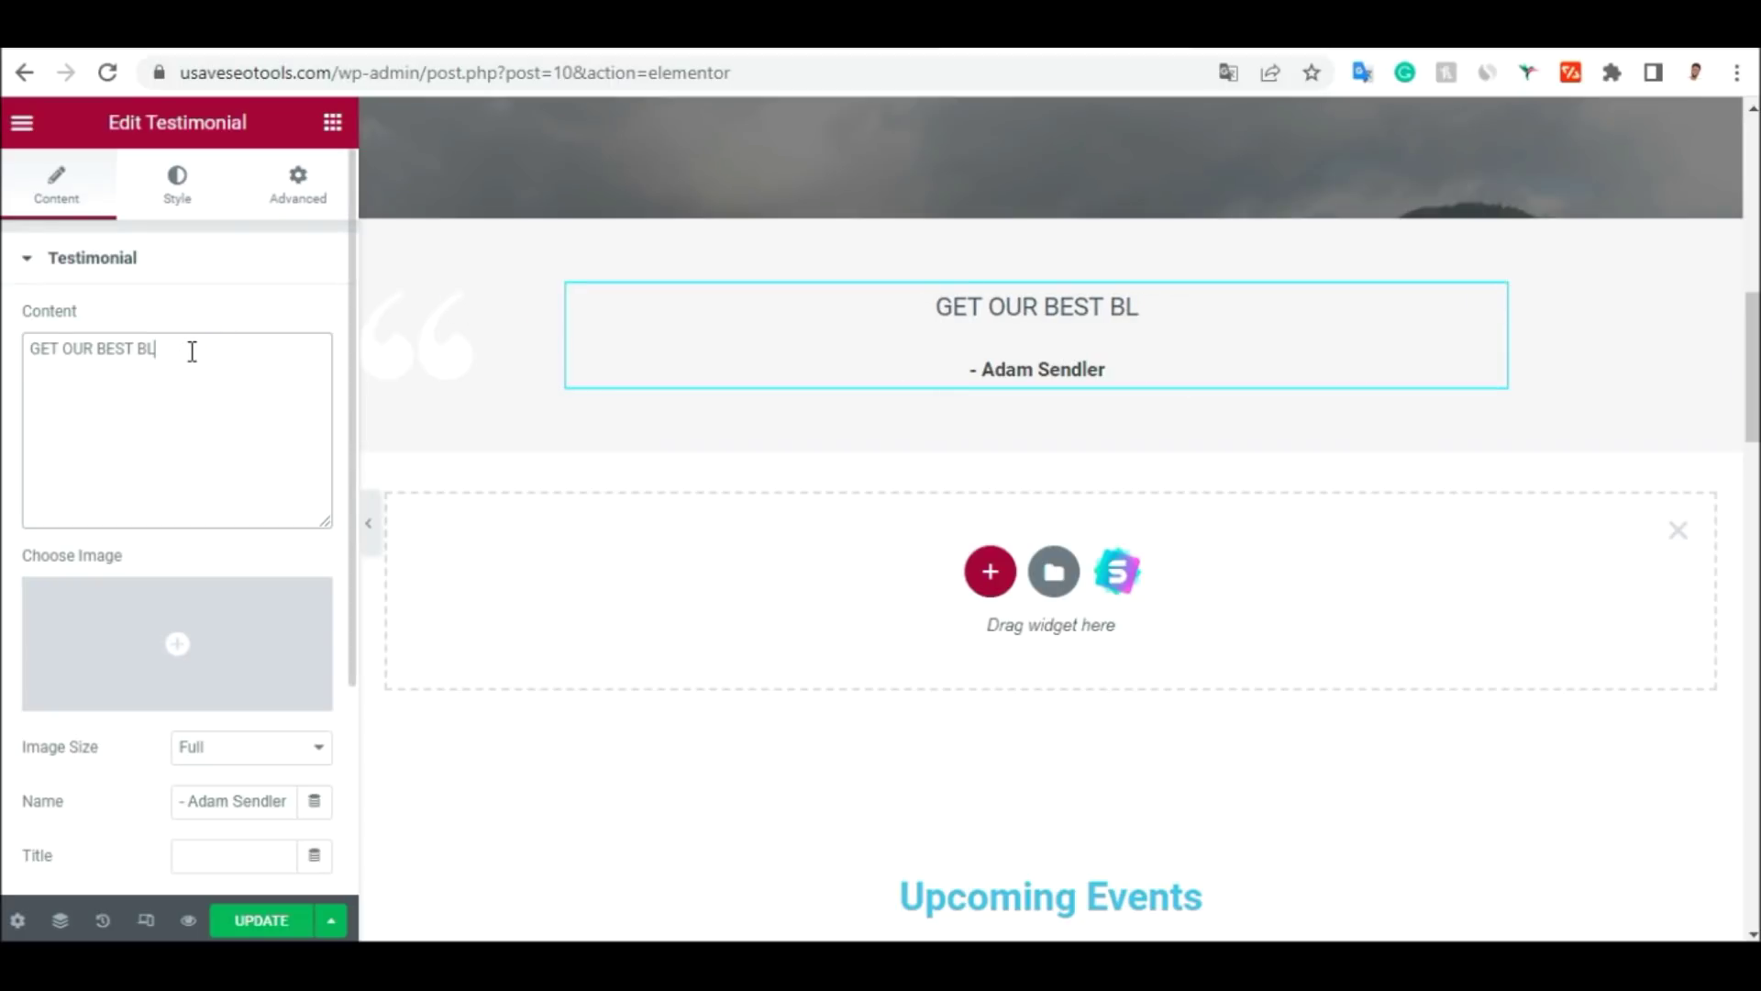
key("BackSpace")
key("BackSpace")
key("BackSpace")
key("BackSpace")
key("BackSpace")
key("BackSpace")
key("BackSpace")
key("BackSpace")
key("BackSpace")
key("BackSpace")
key("BackSpace")
key("BackSpace")
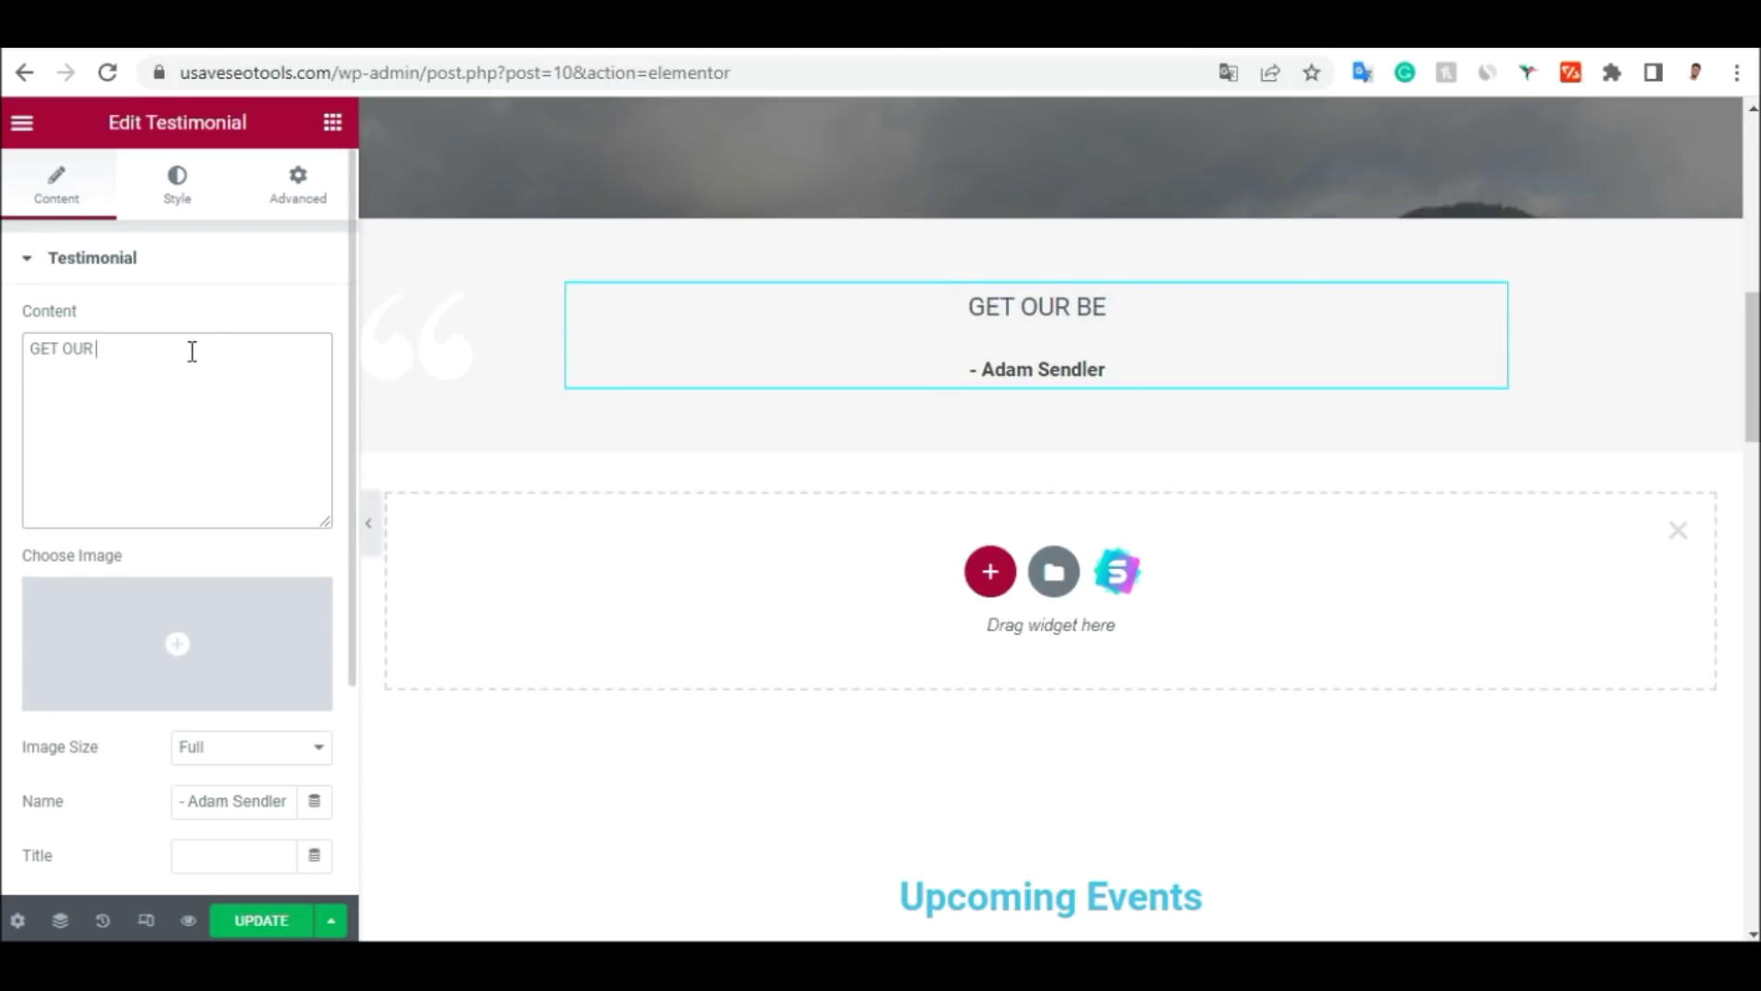
key("BackSpace")
key("BackSpace")
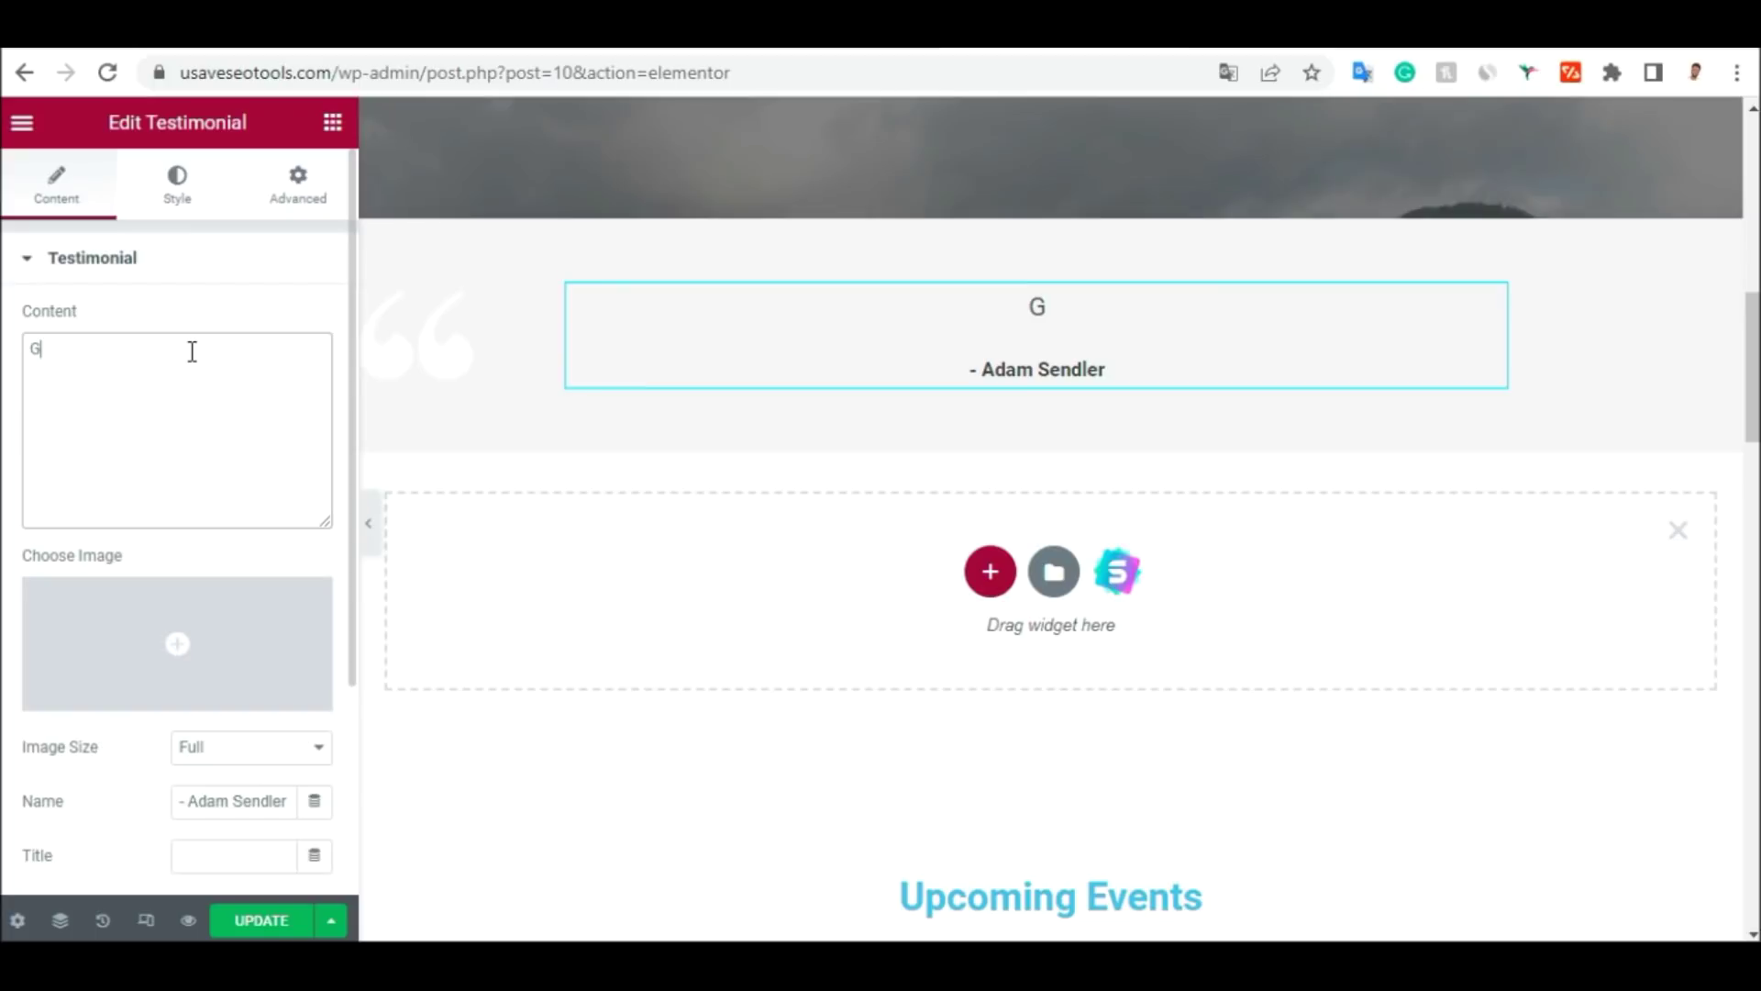
type("et our best ")
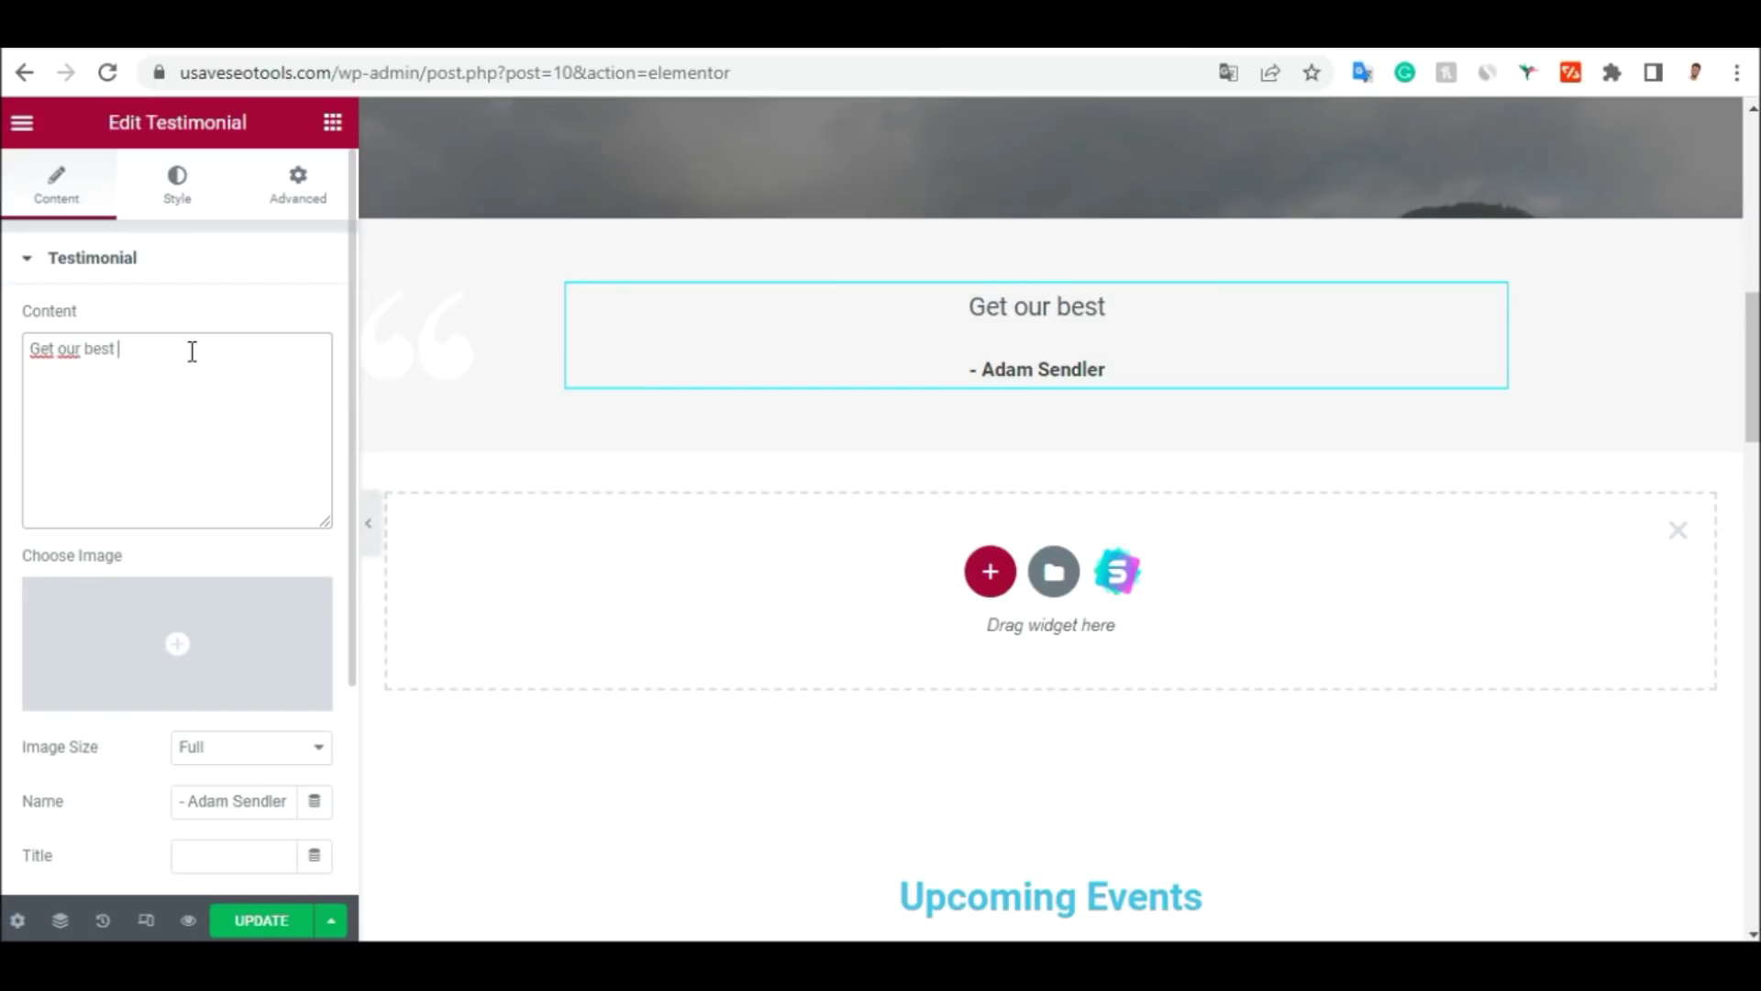
type("eseo")
key("BackSpace")
key("BackSpace")
key("BackSpace")
key("BackSpace")
type("seo")
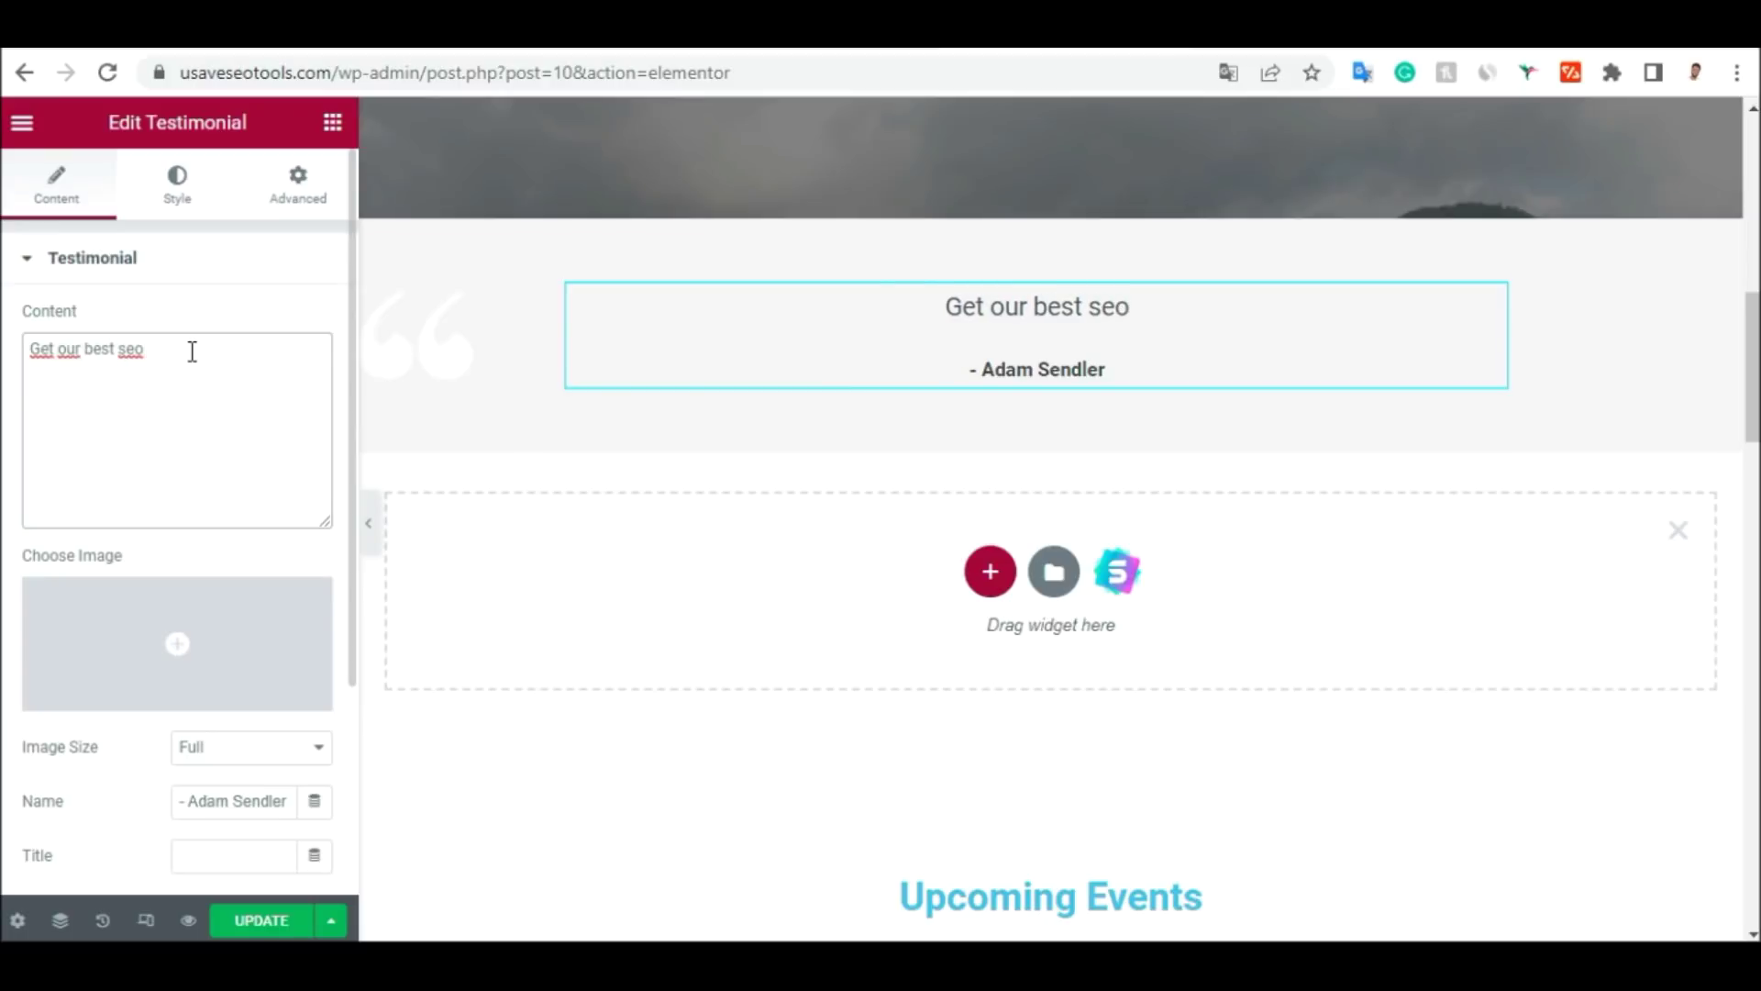
type(" toos")
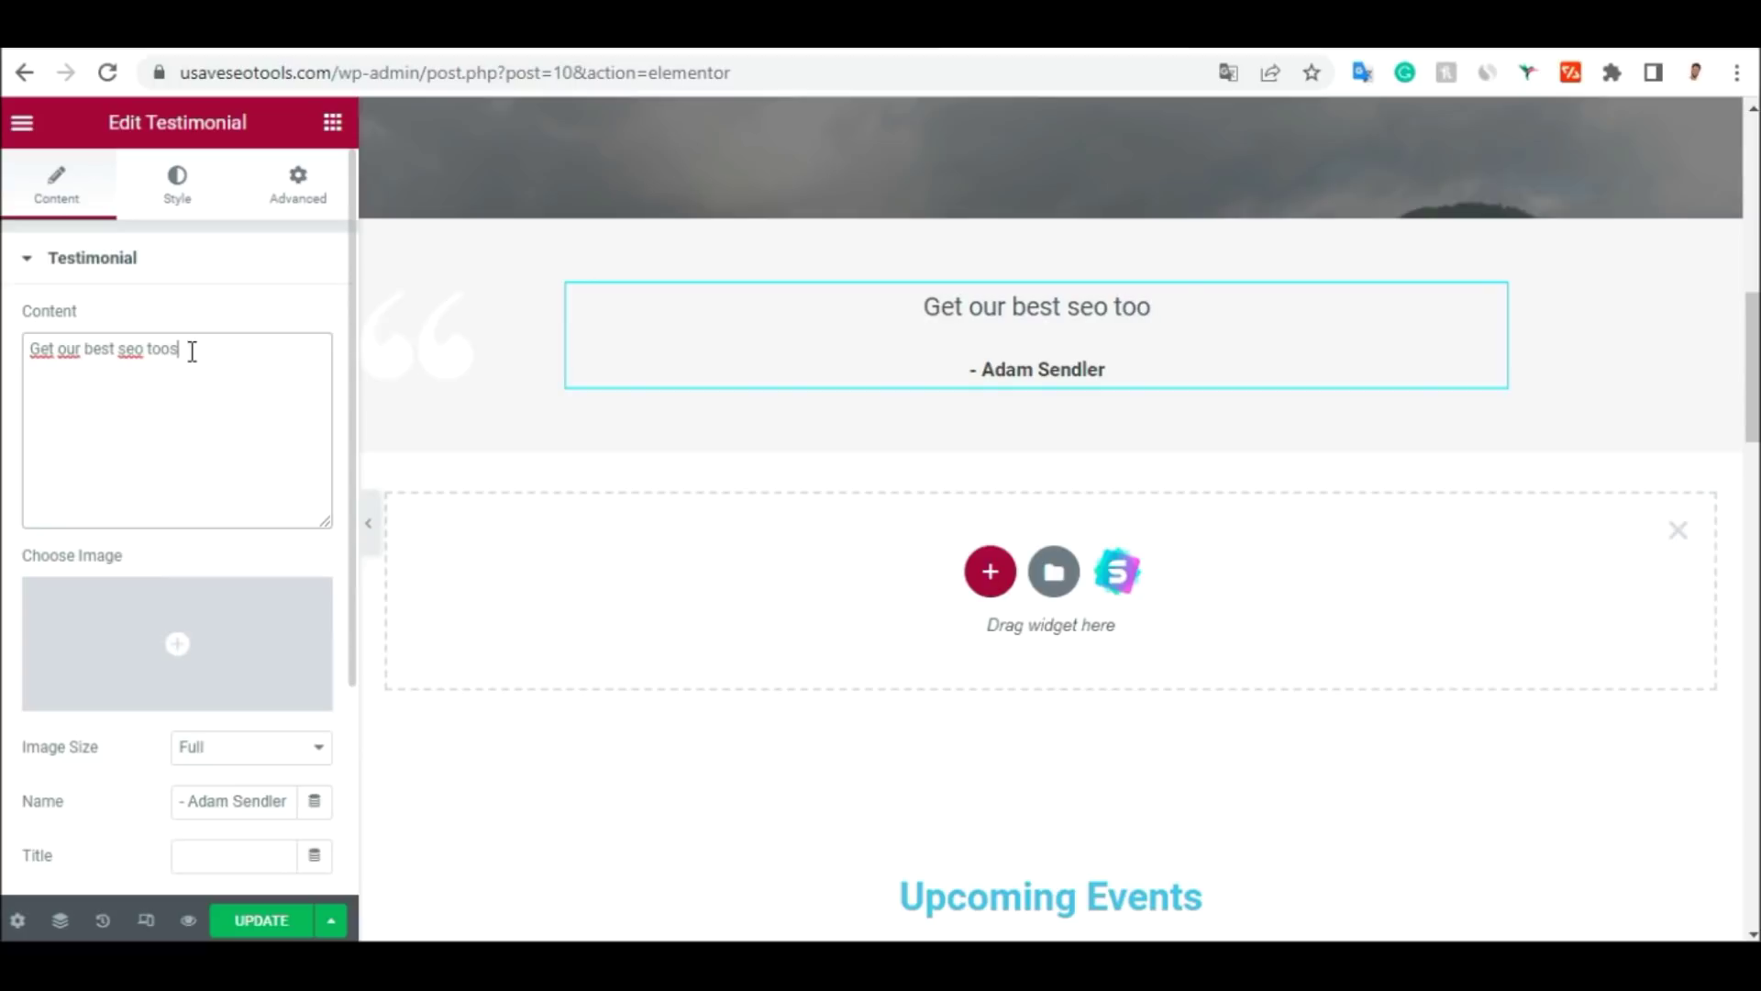
type(" blo")
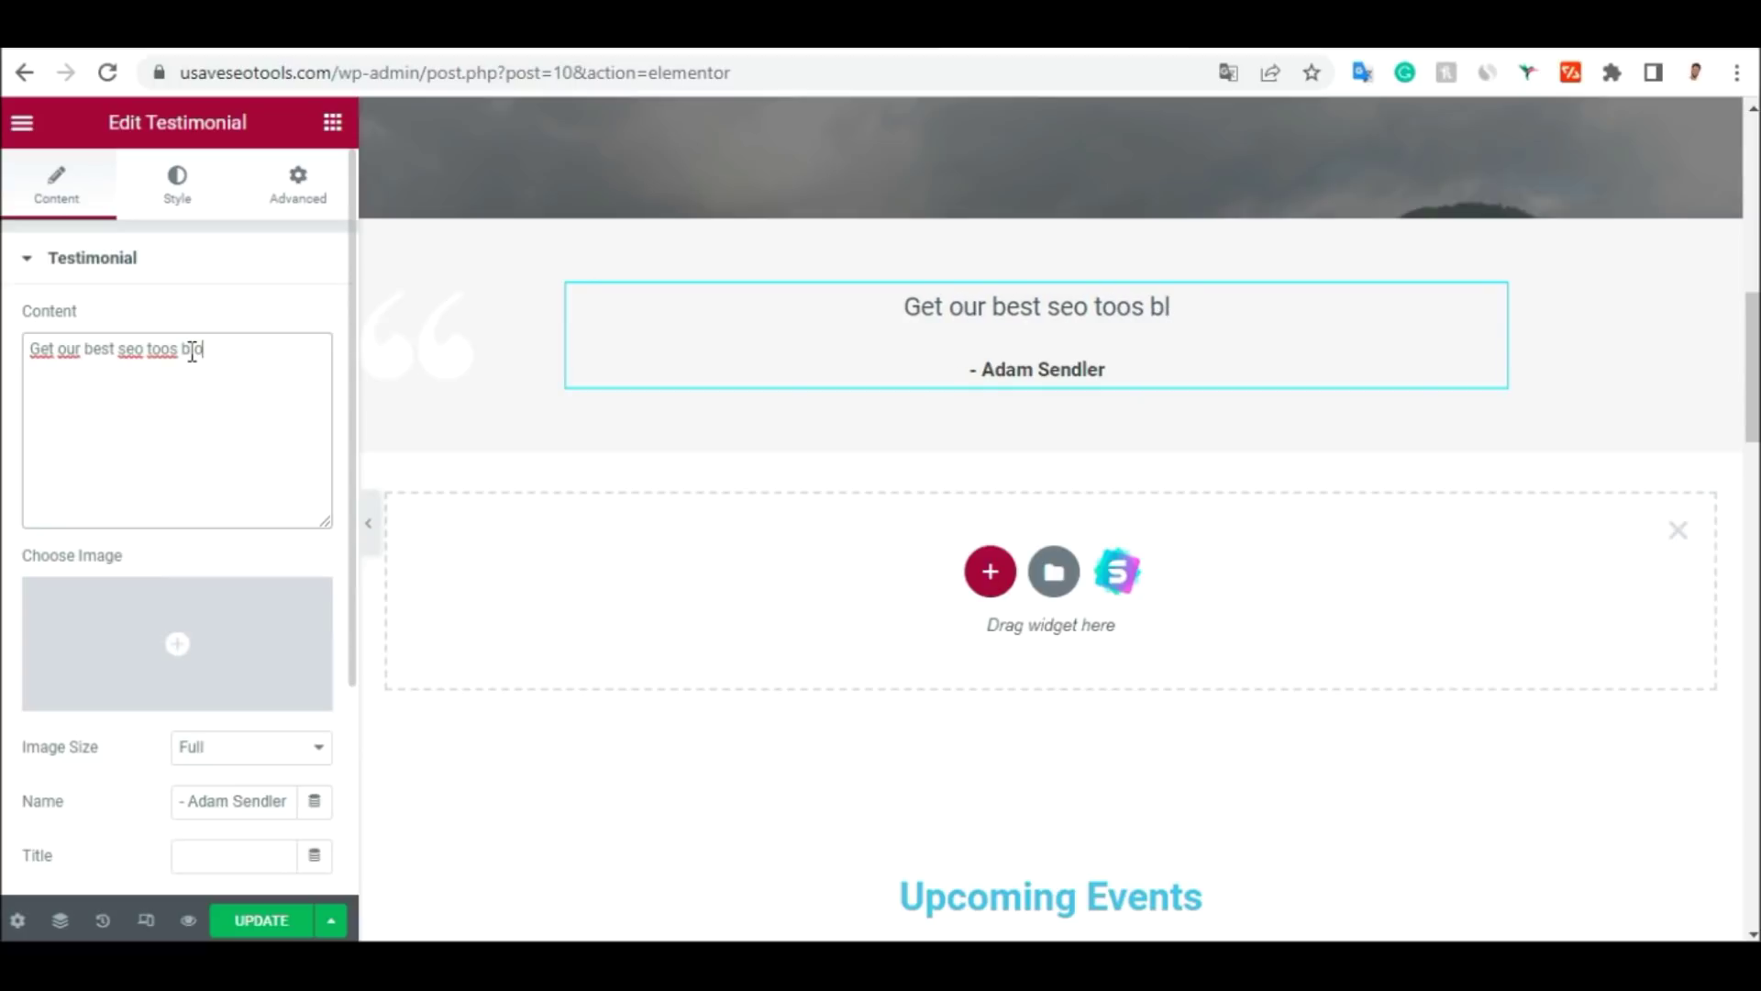
type("gs")
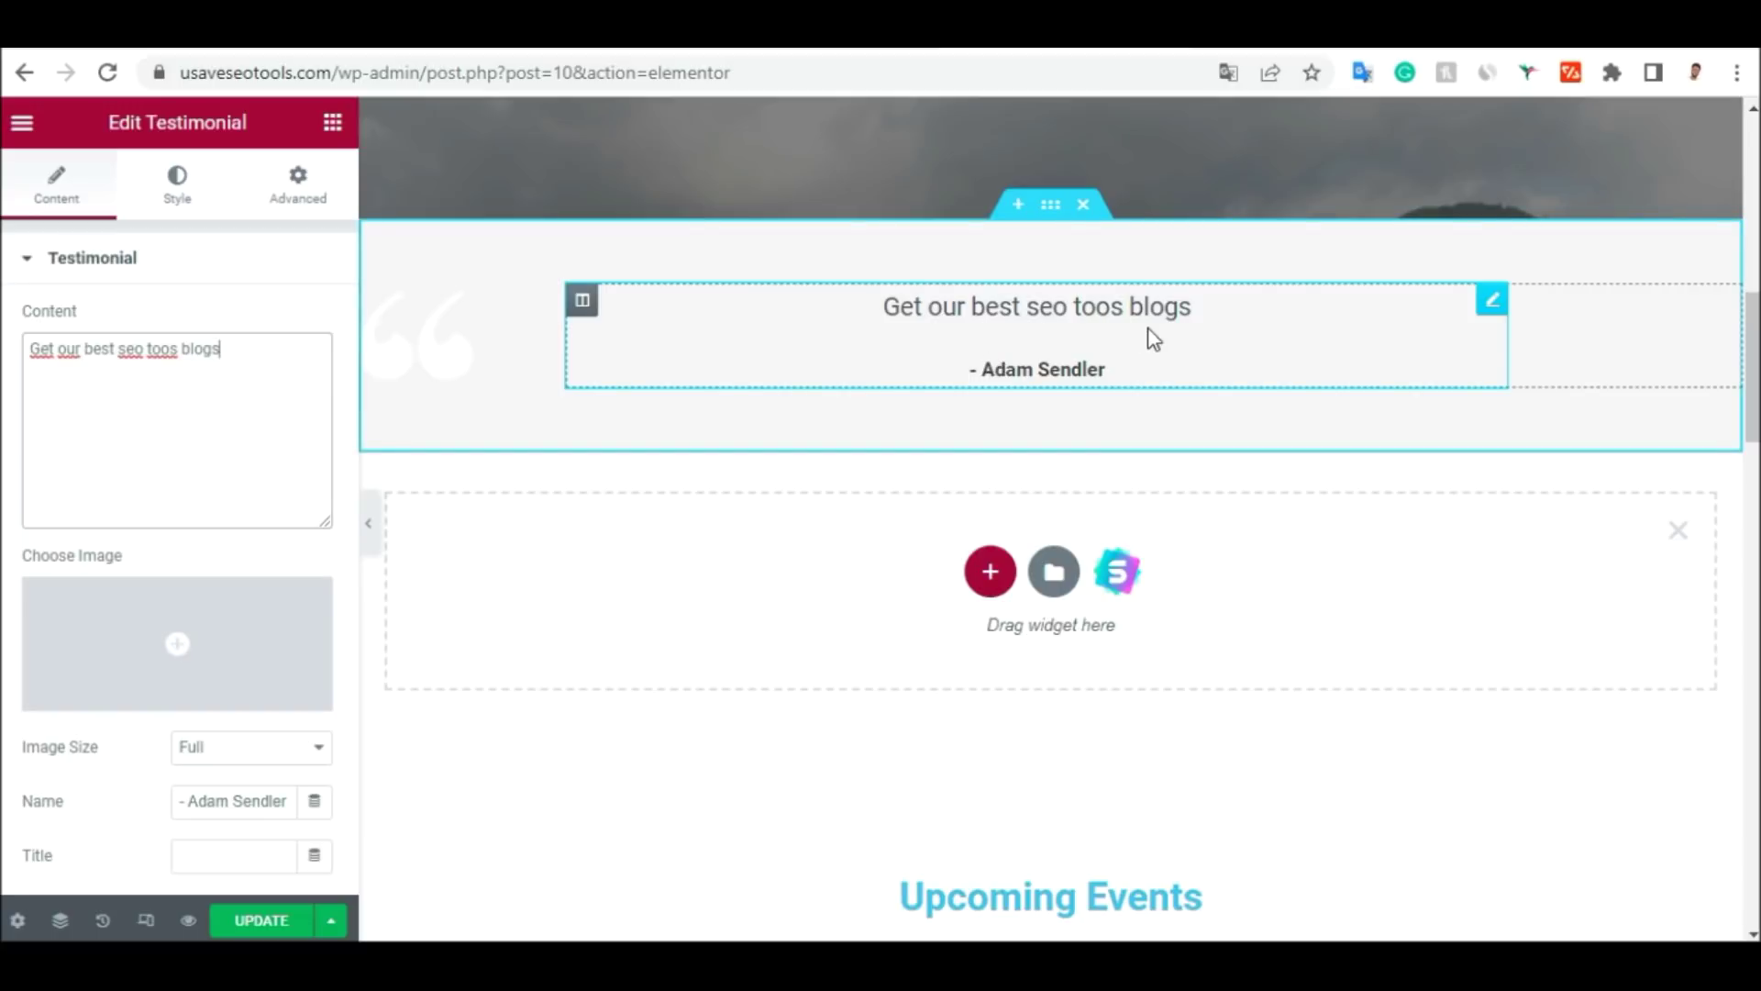
triple_click(998, 367)
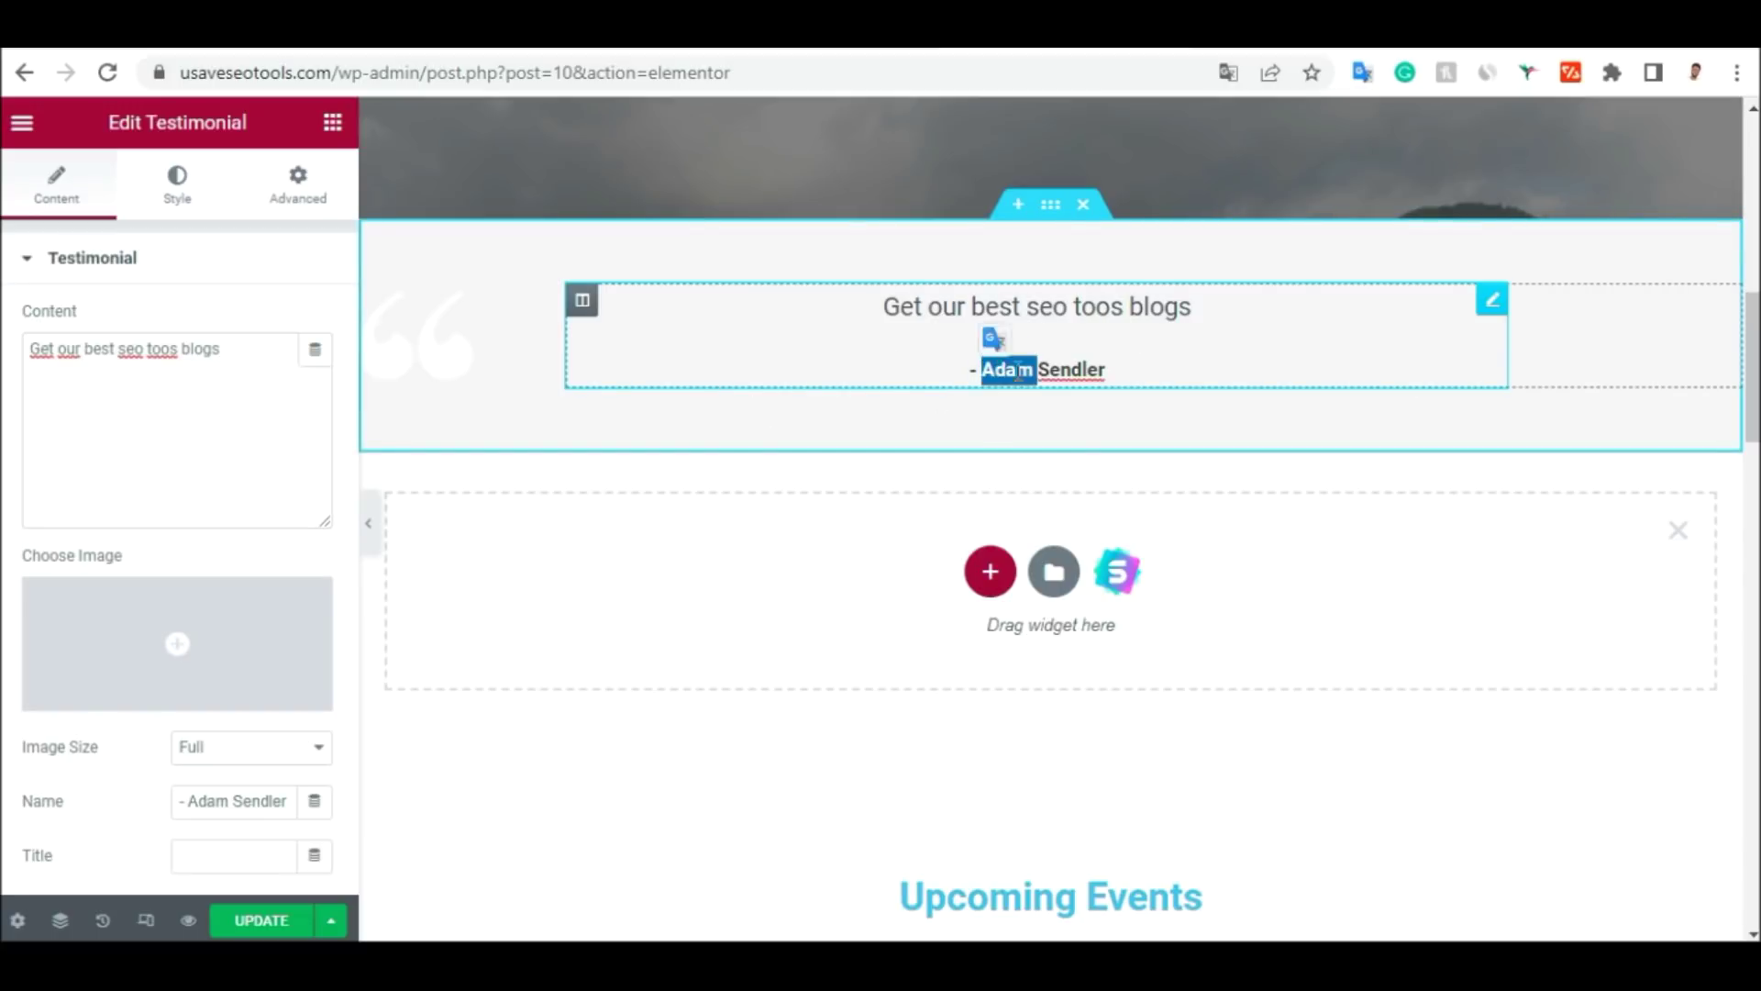
key("BackSpace")
Add a new full-width section below the quote.
left_click(990, 571)
left_click(740, 617)
left_click(239, 321)
left_click(239, 368)
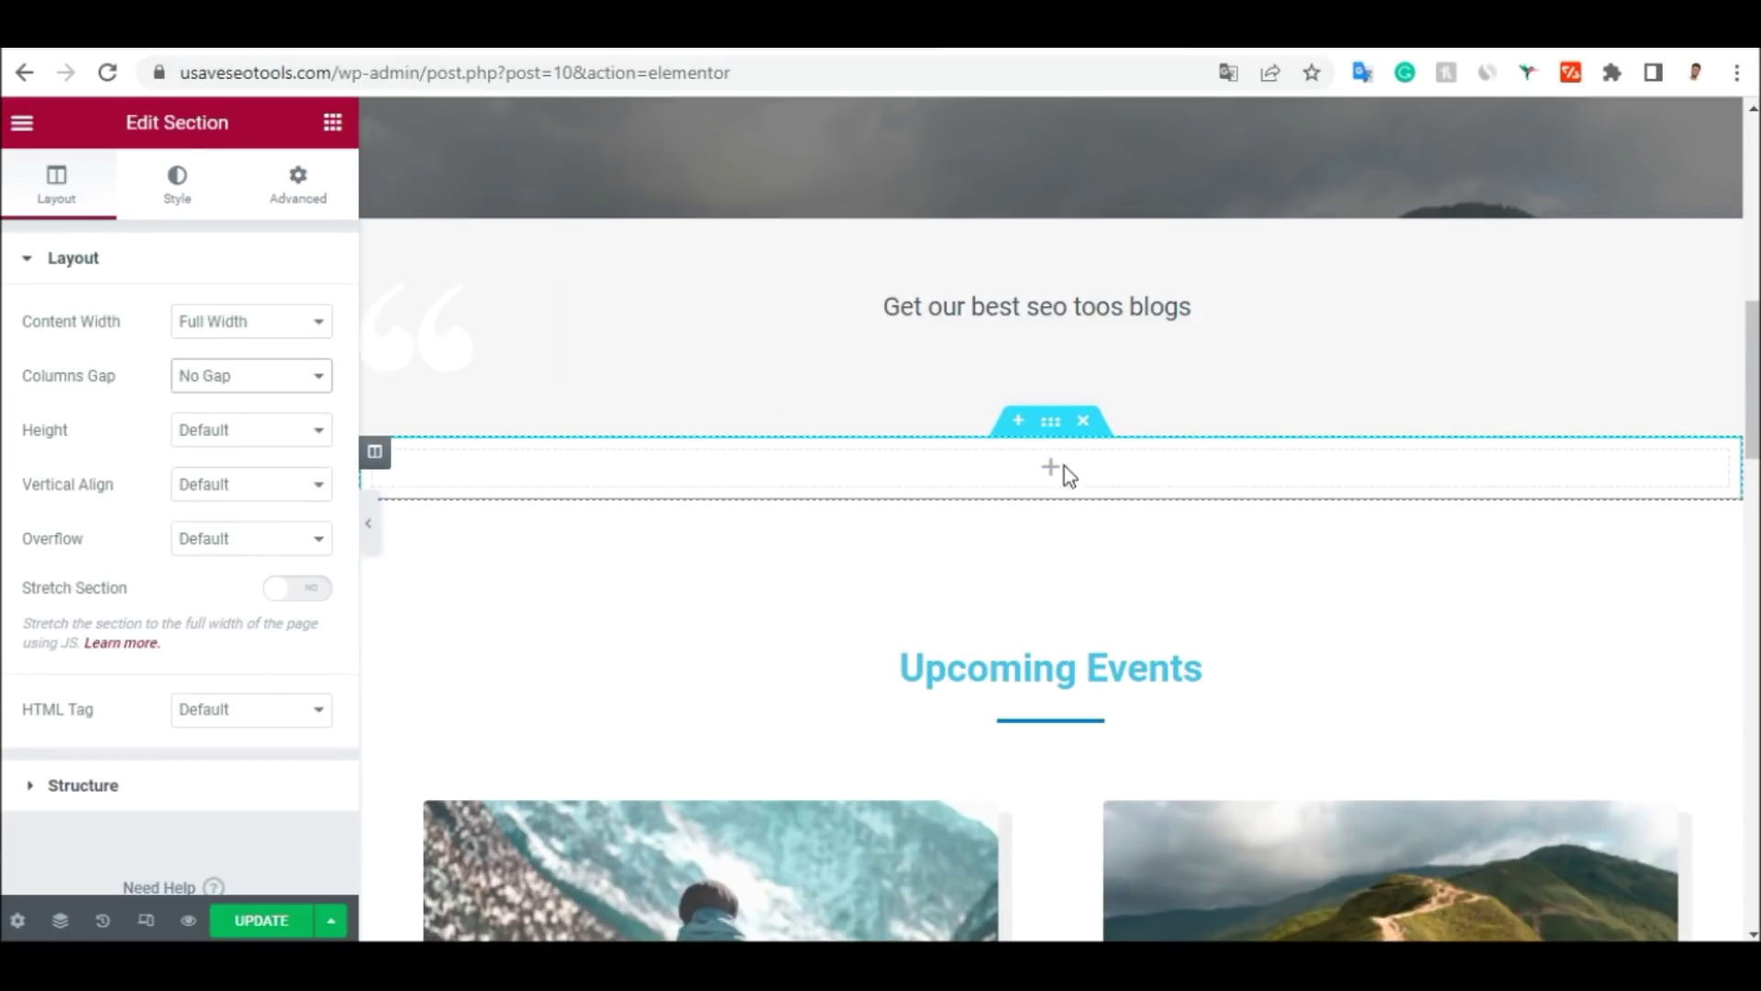
Place an Archive Posts widget, found by searching 'blog', and switch it to the Full Content skin.
left_click(1057, 467)
left_click(184, 226)
type("blog")
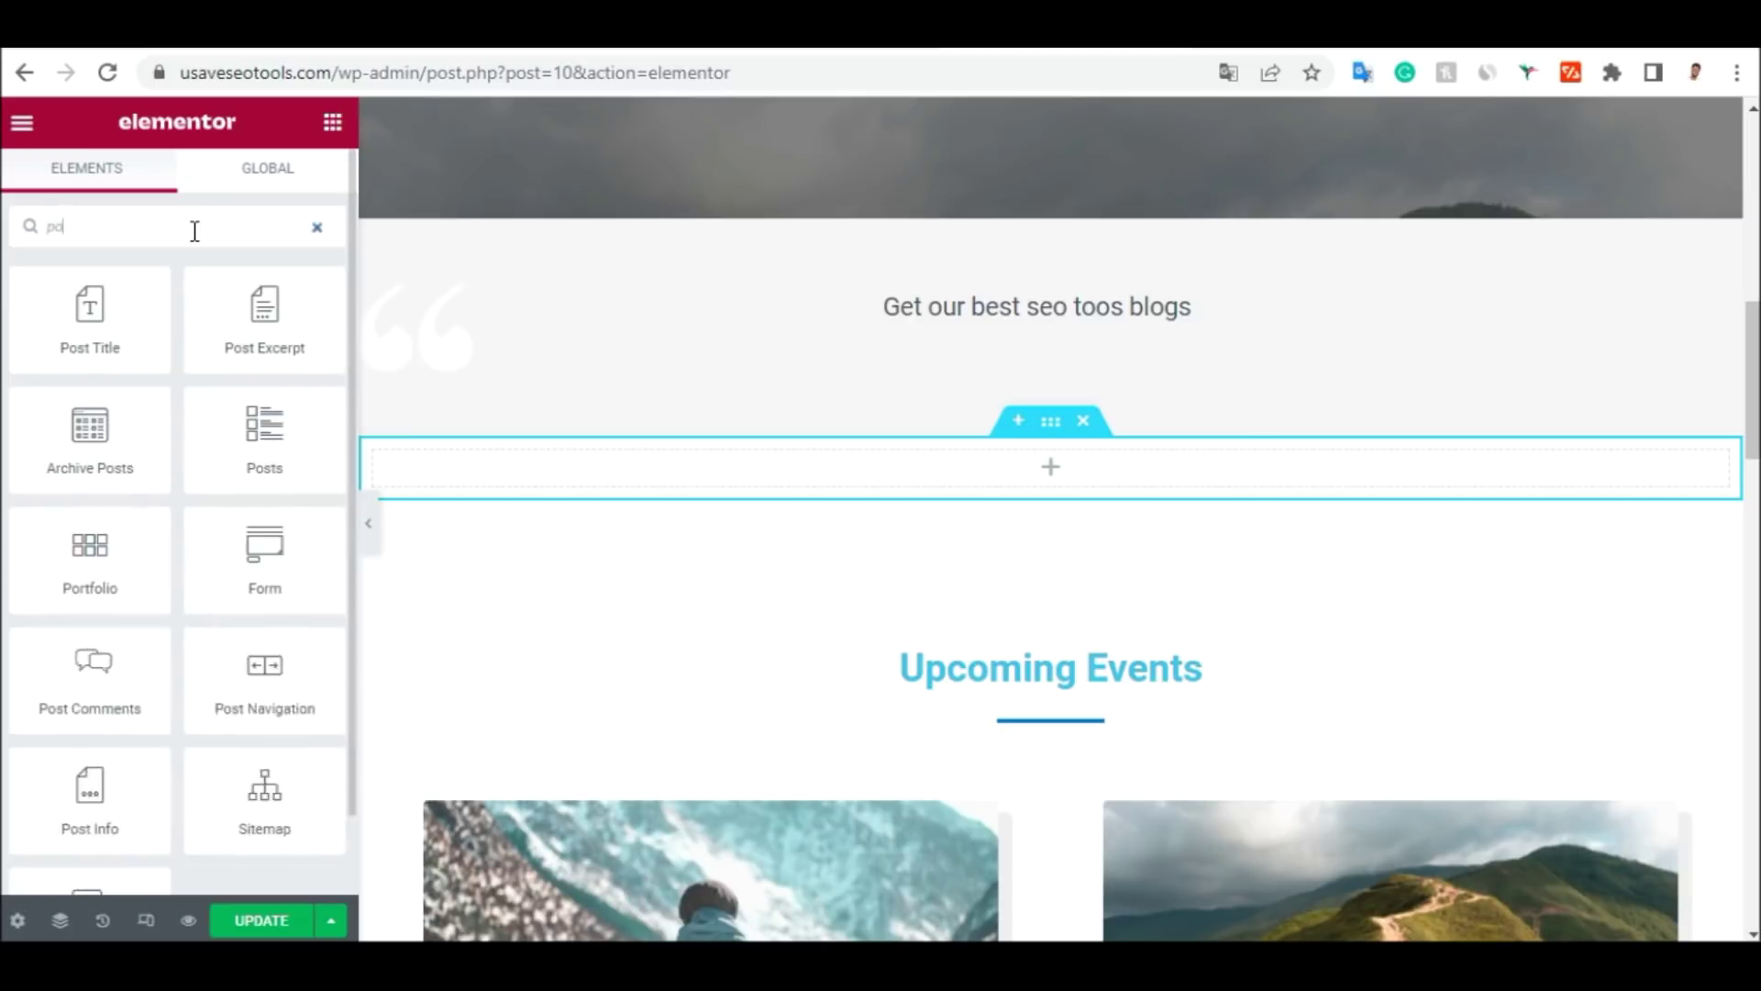
left_click_drag(86, 429, 670, 467)
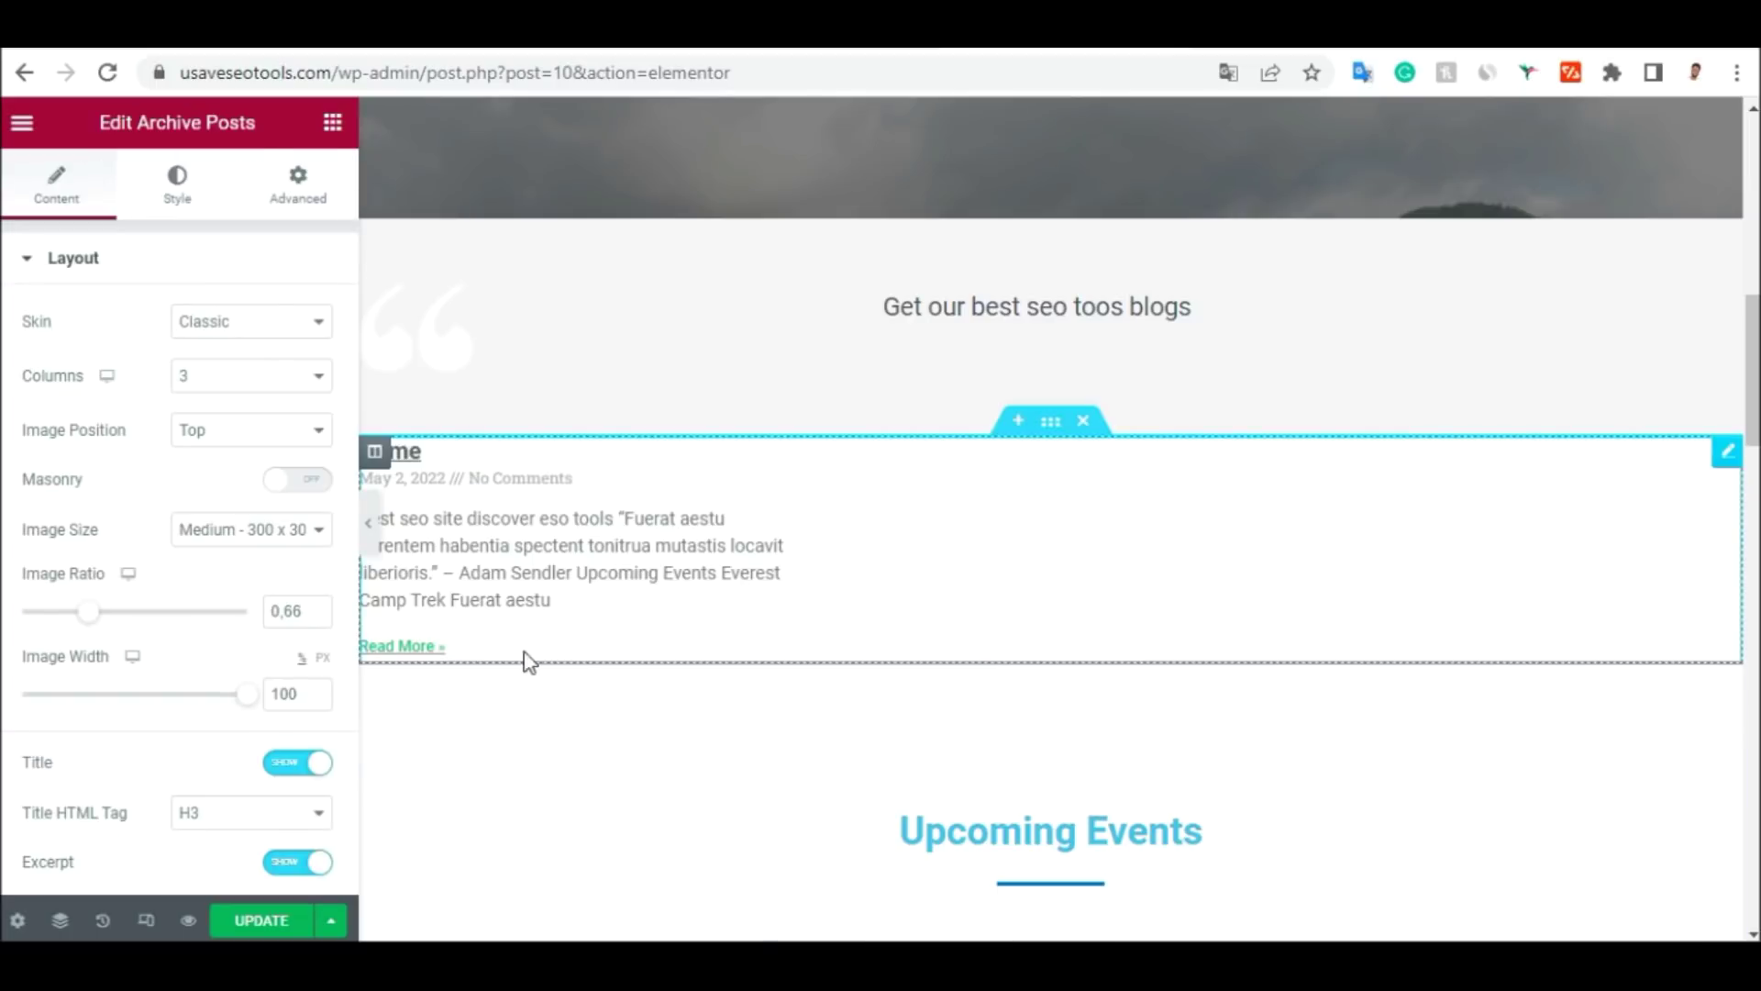
left_click(252, 321)
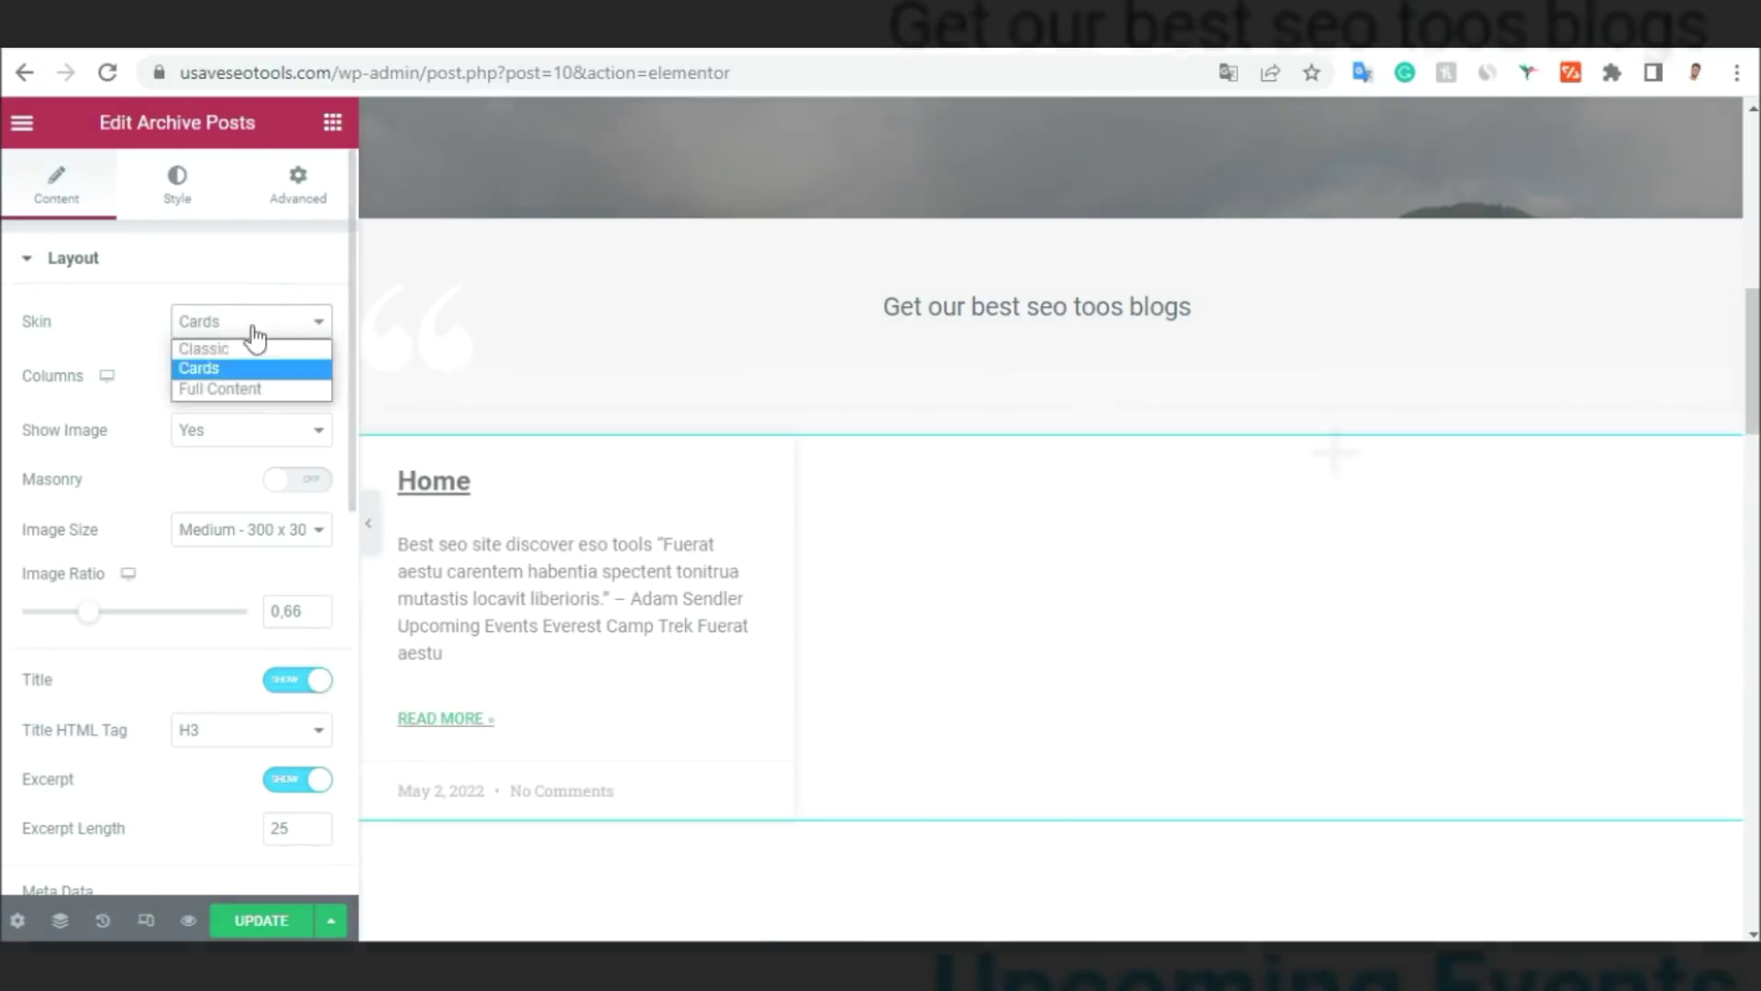
left_click(234, 386)
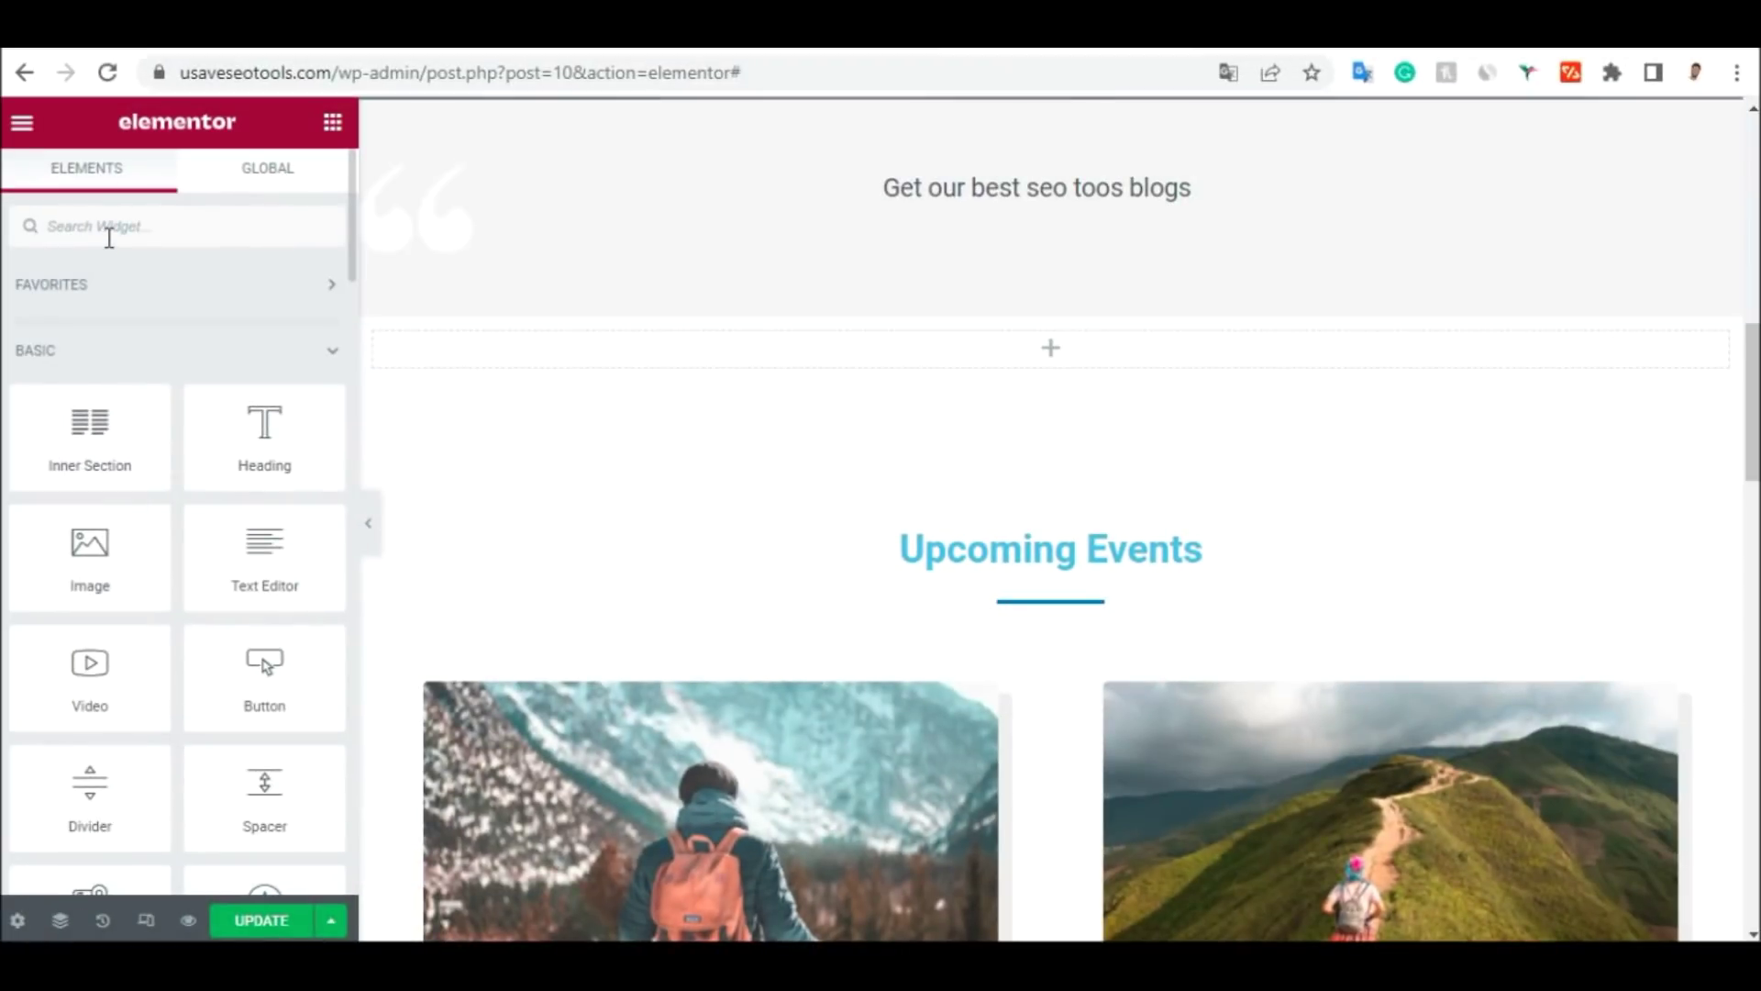
Search the widget list for 'post'.
left_click(109, 236)
left_click(109, 237)
type("pop")
key("BackSpace")
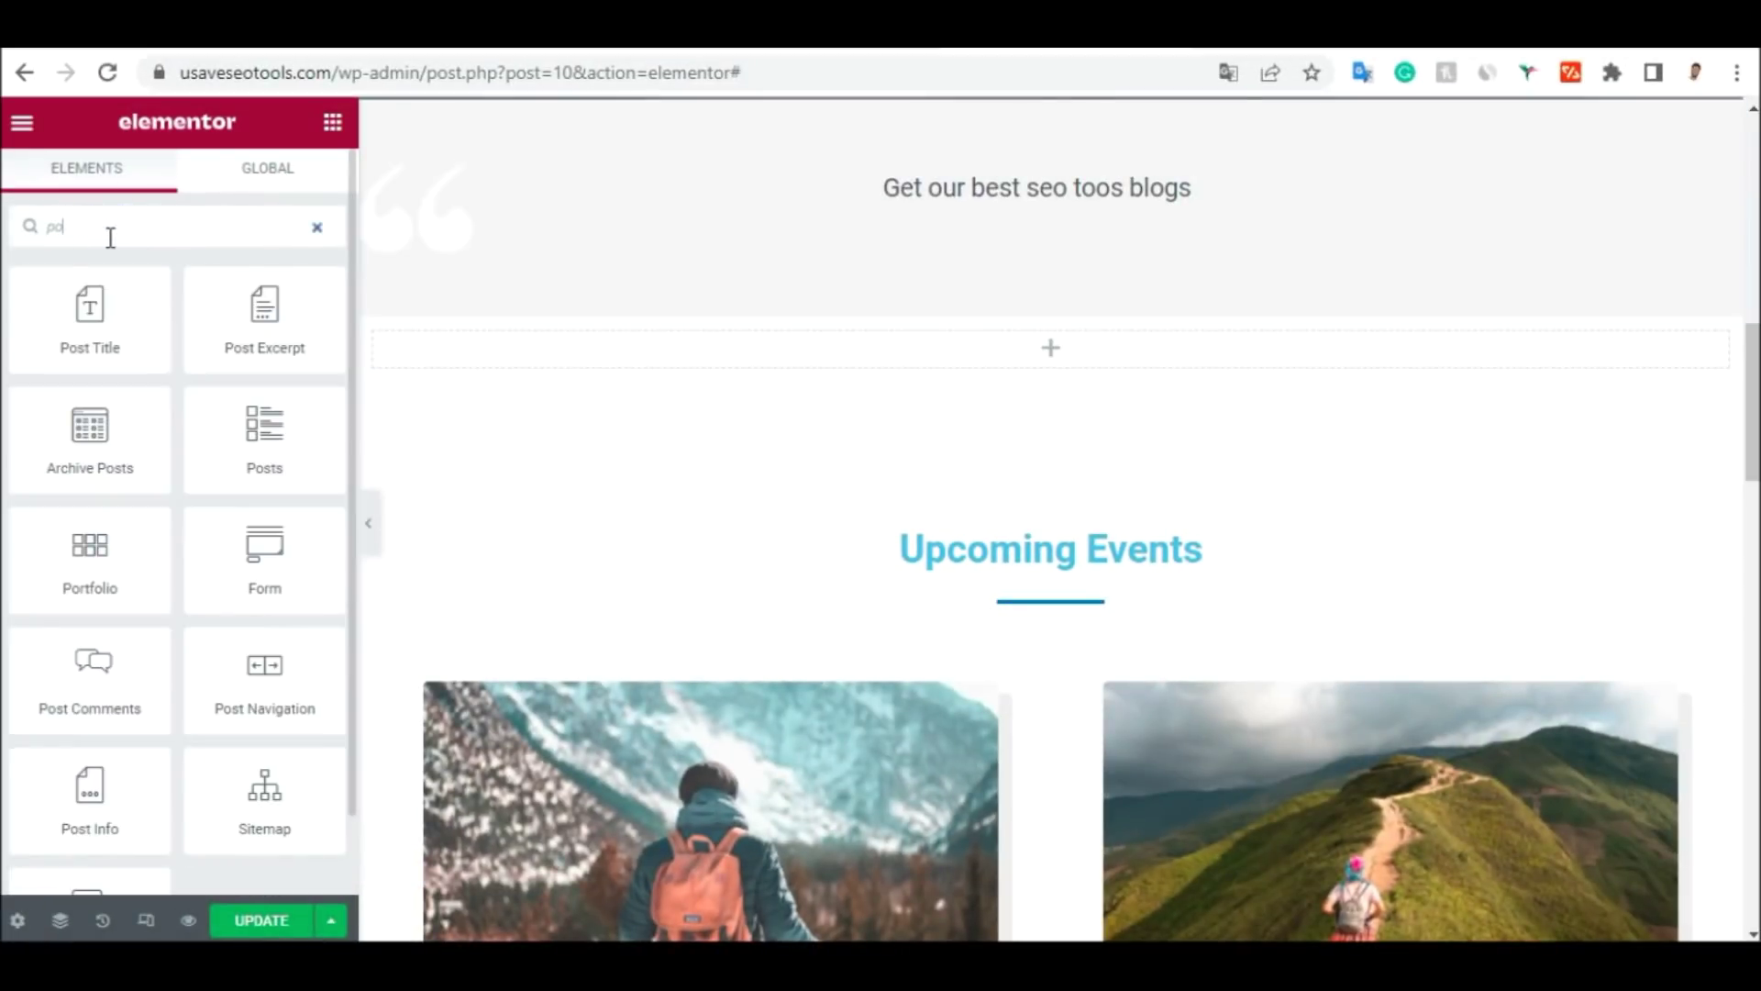
type("st")
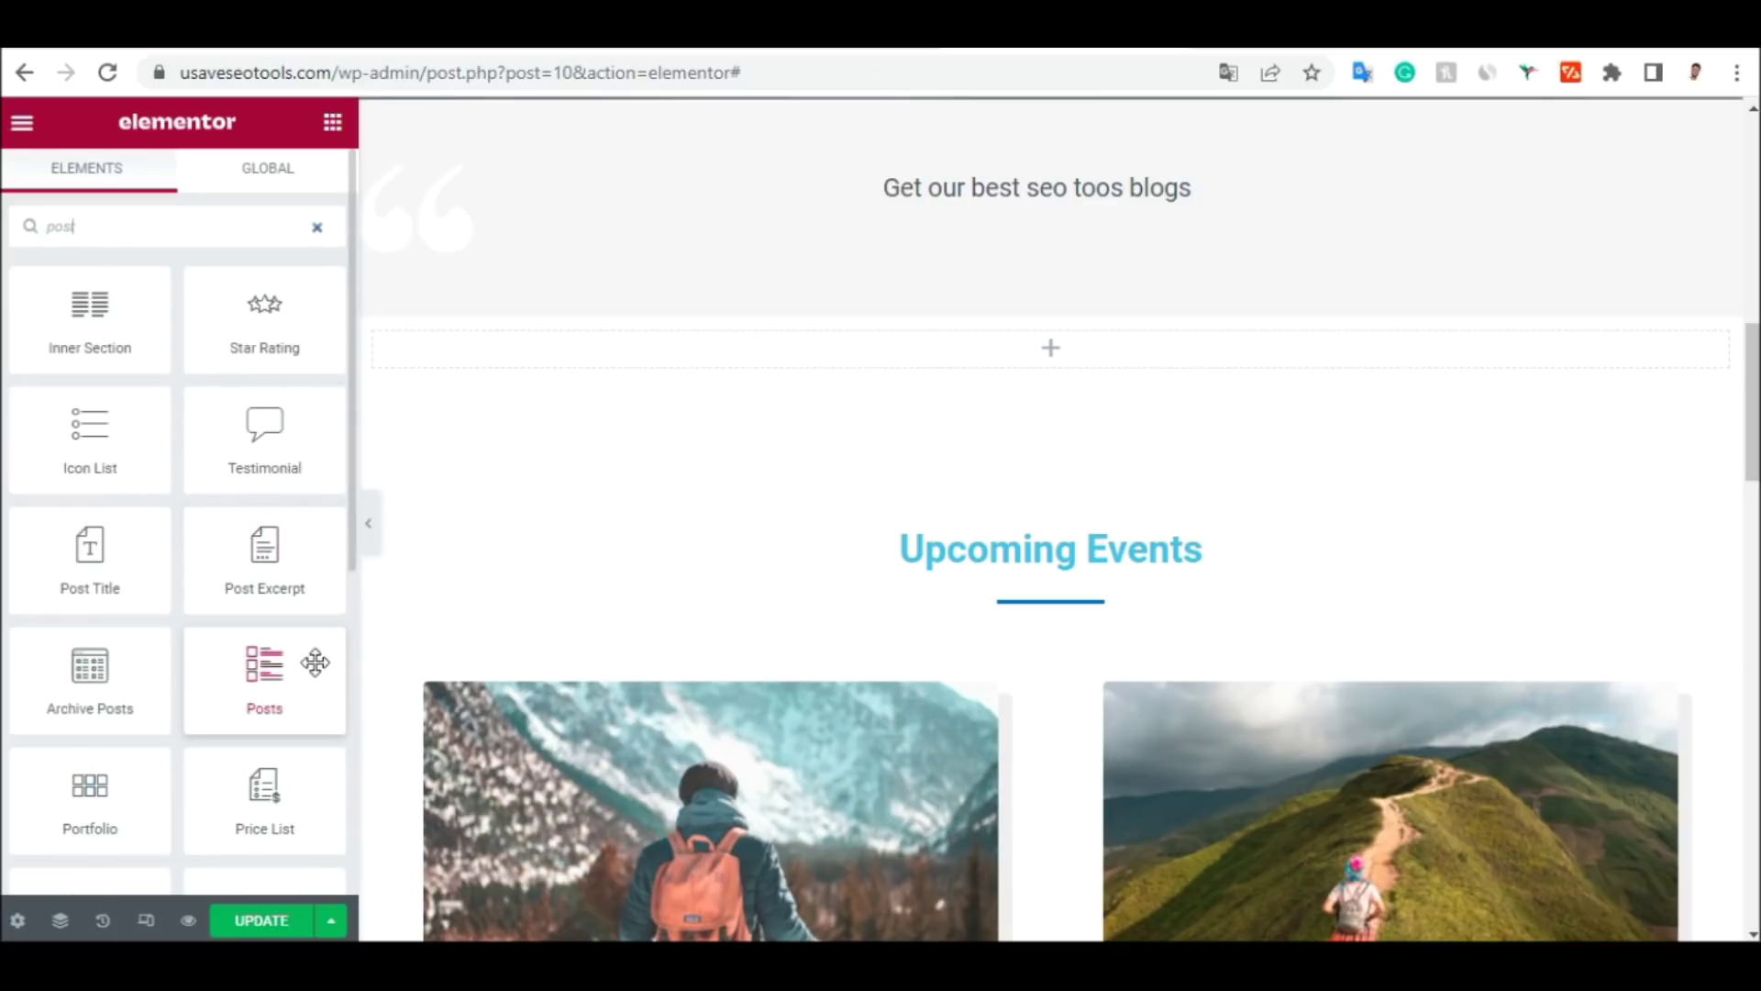
Place a Posts widget below the blogs band with the Cards skin and 3 columns.
left_click_drag(299, 704, 712, 358)
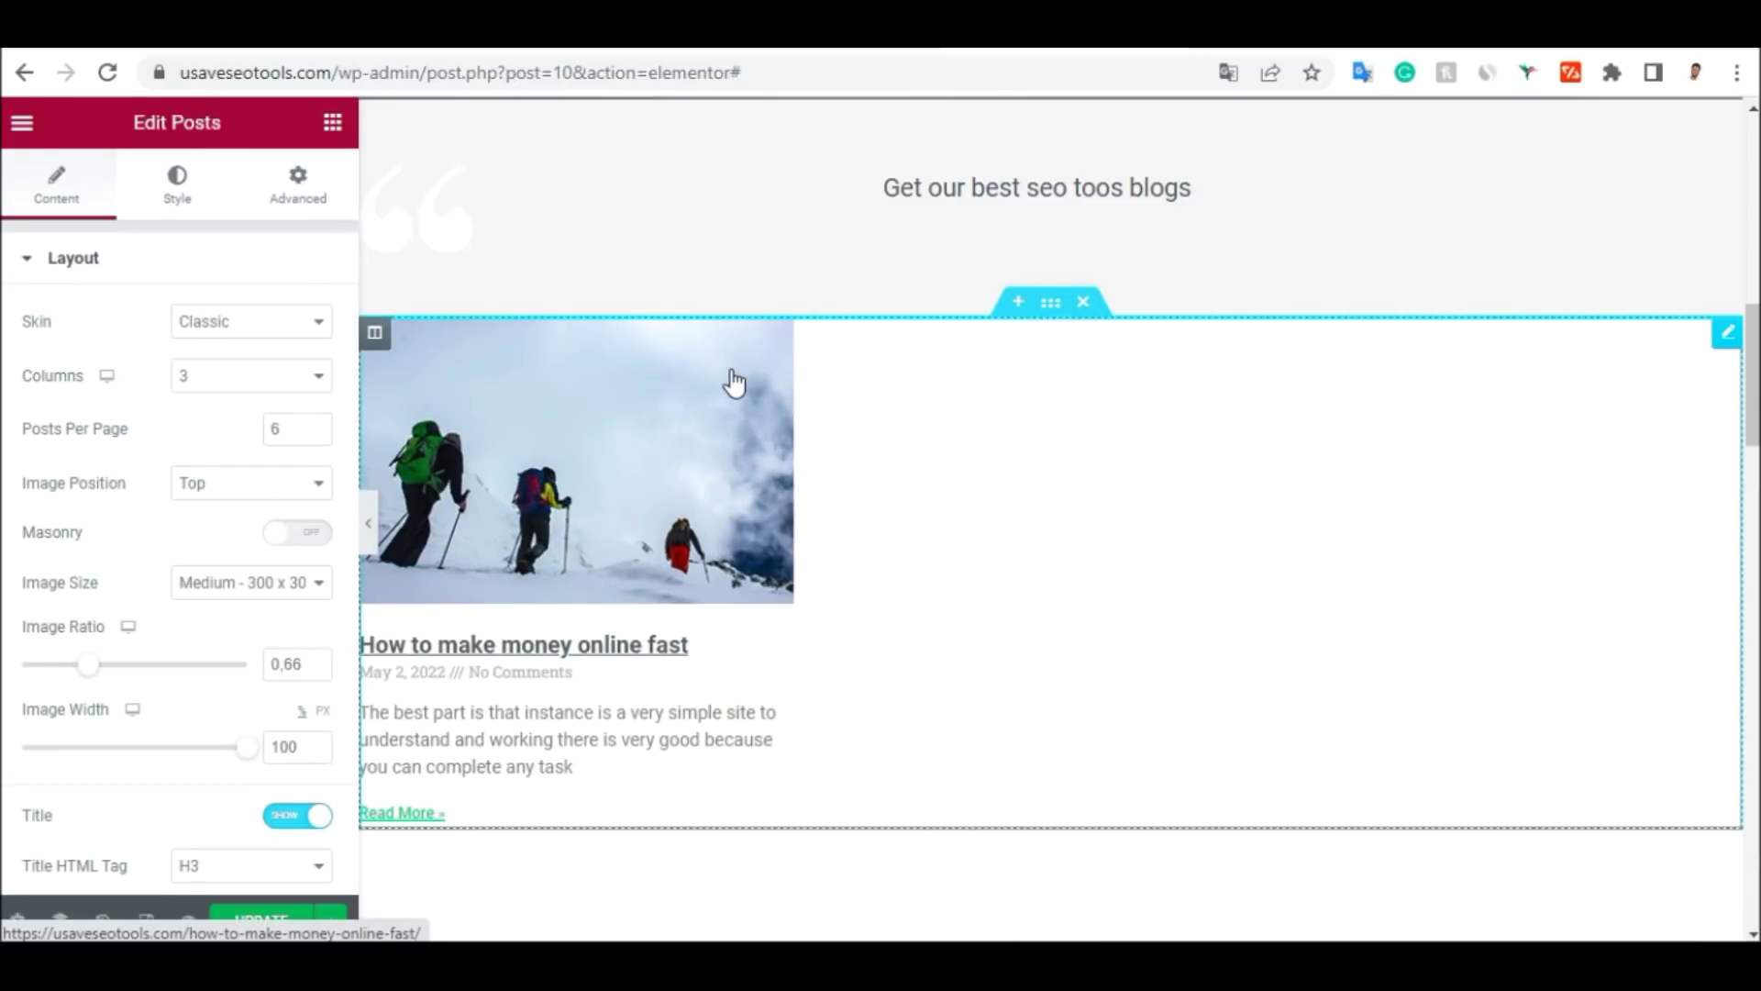
left_click(268, 323)
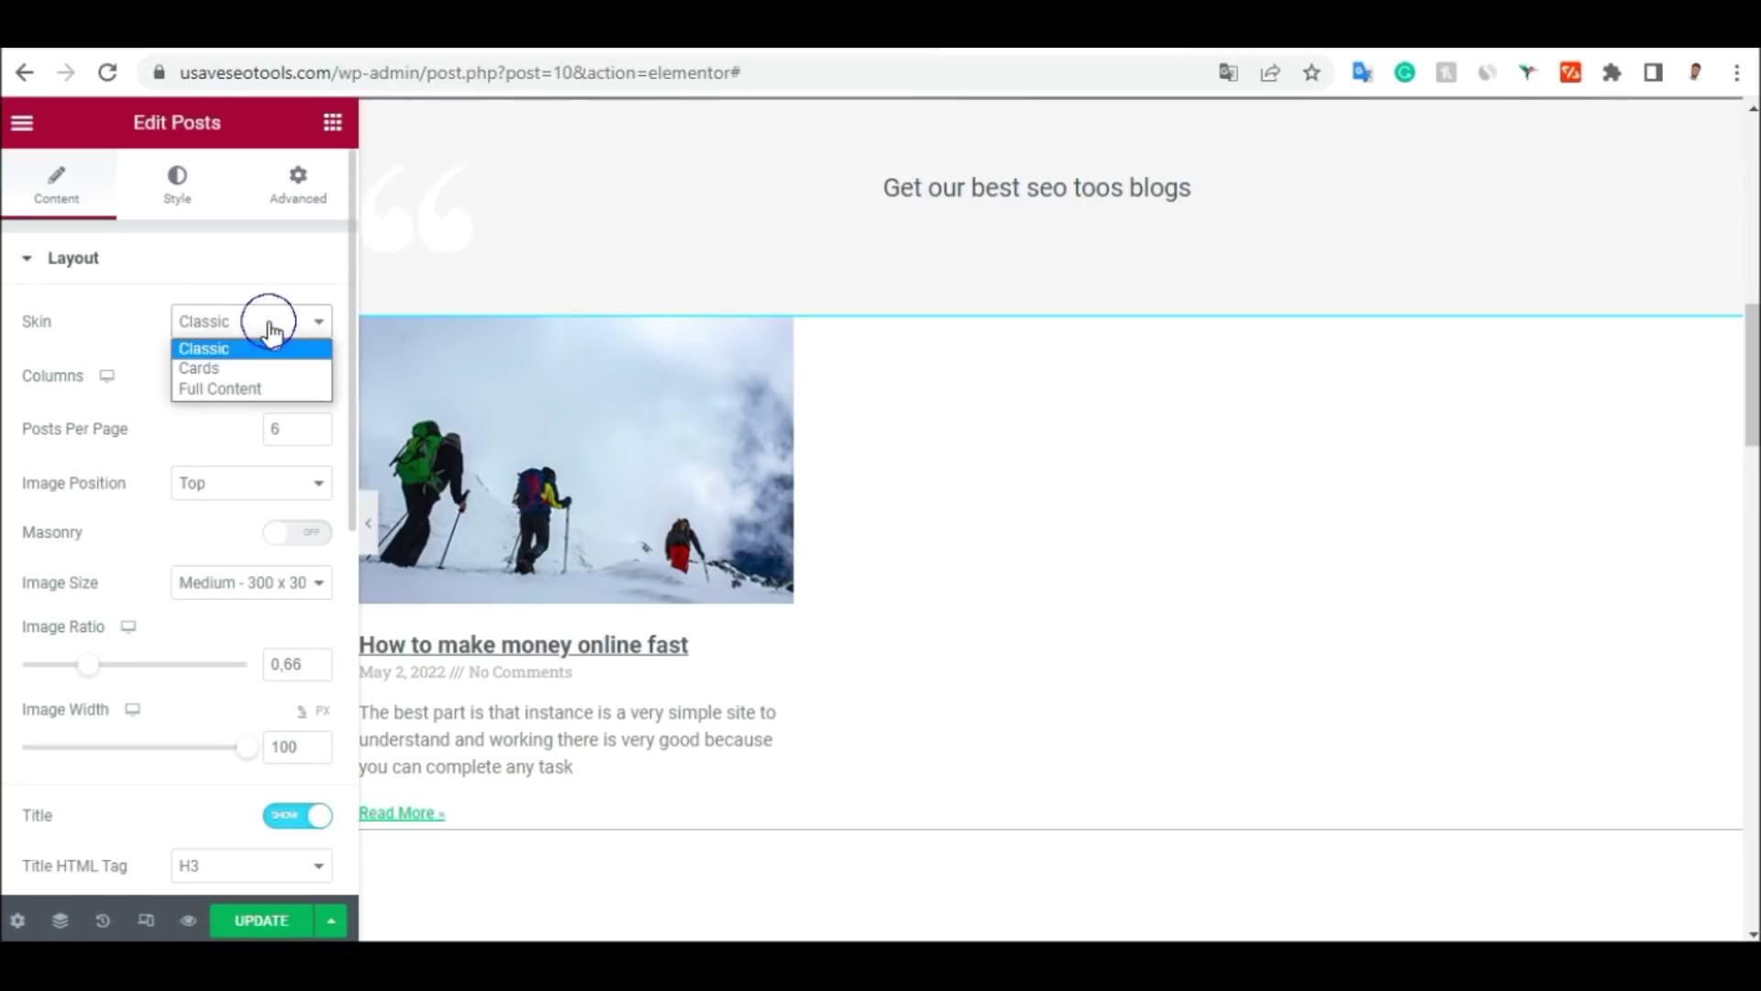
left_click(222, 364)
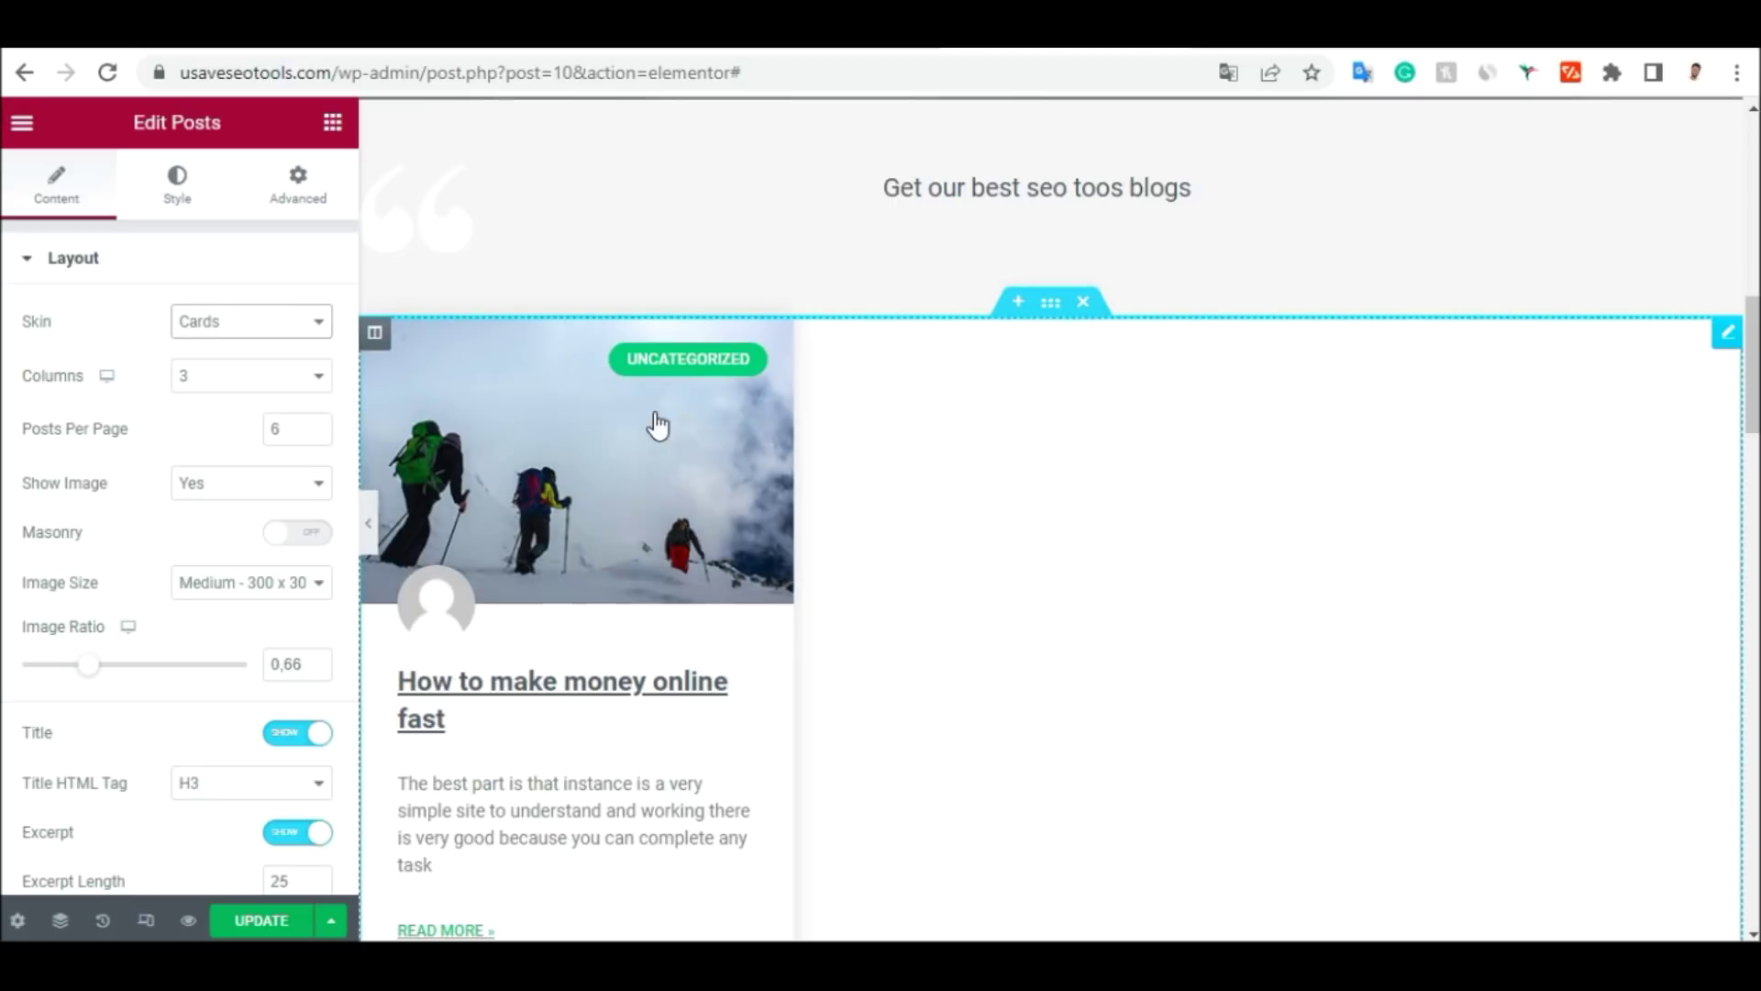
left_click(320, 376)
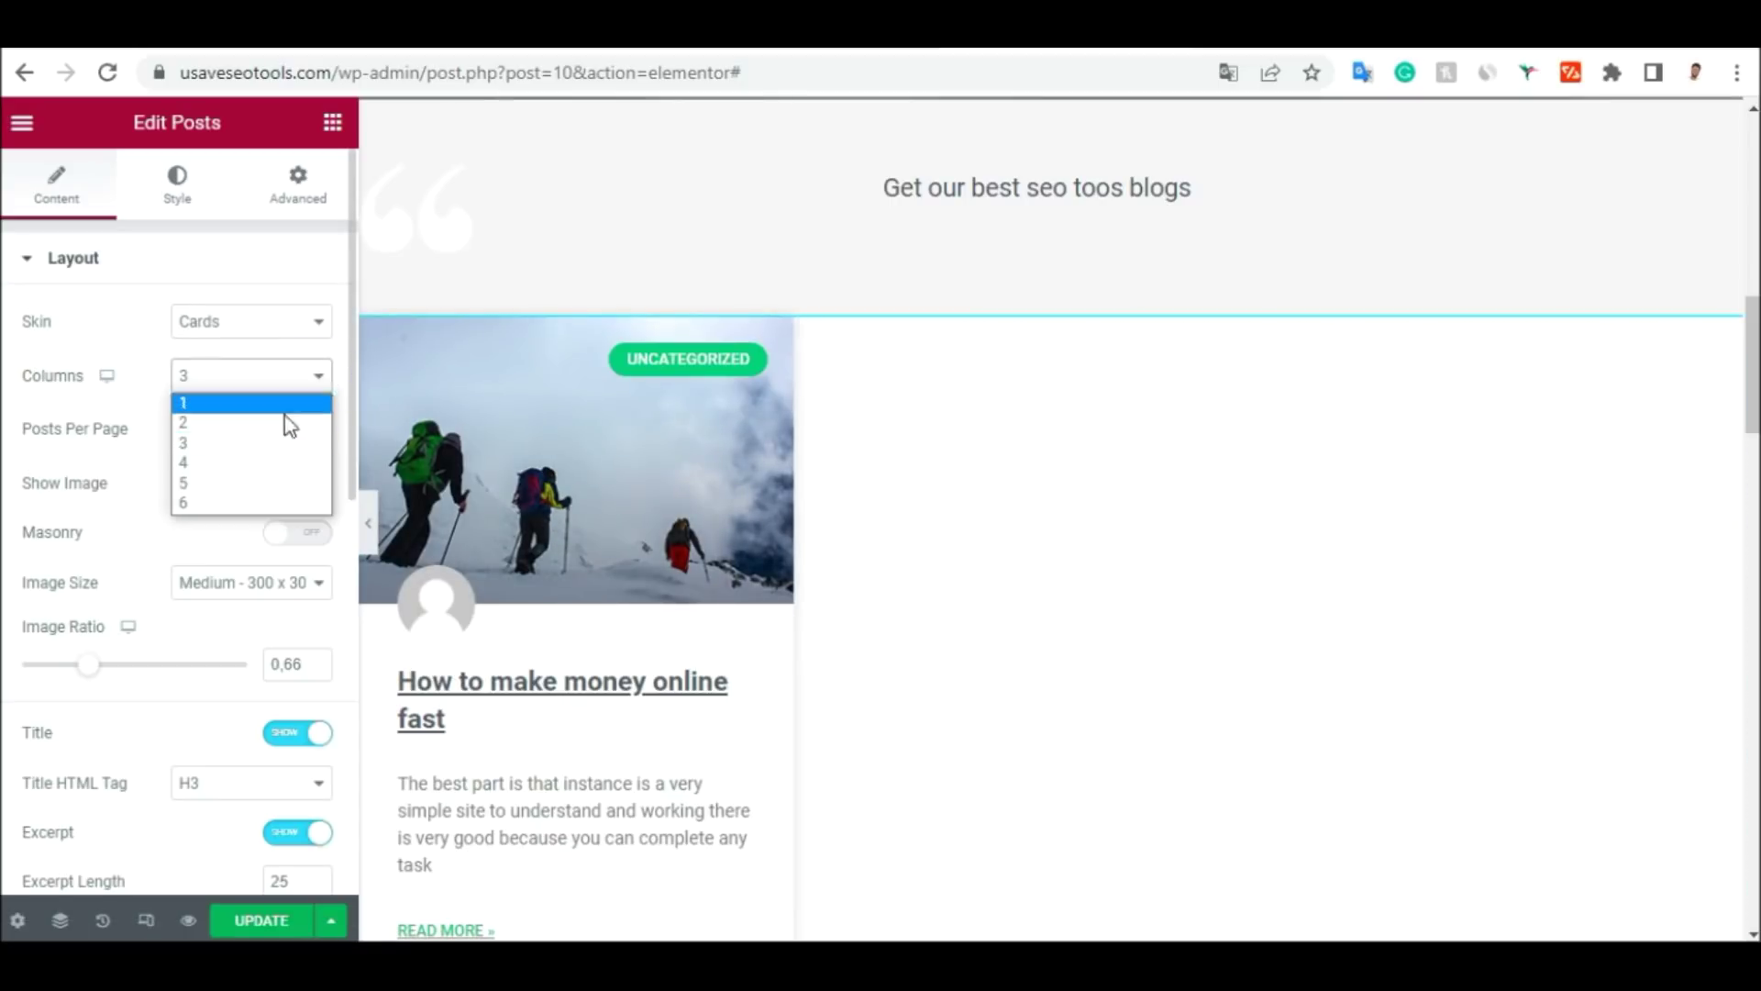
left_click(257, 450)
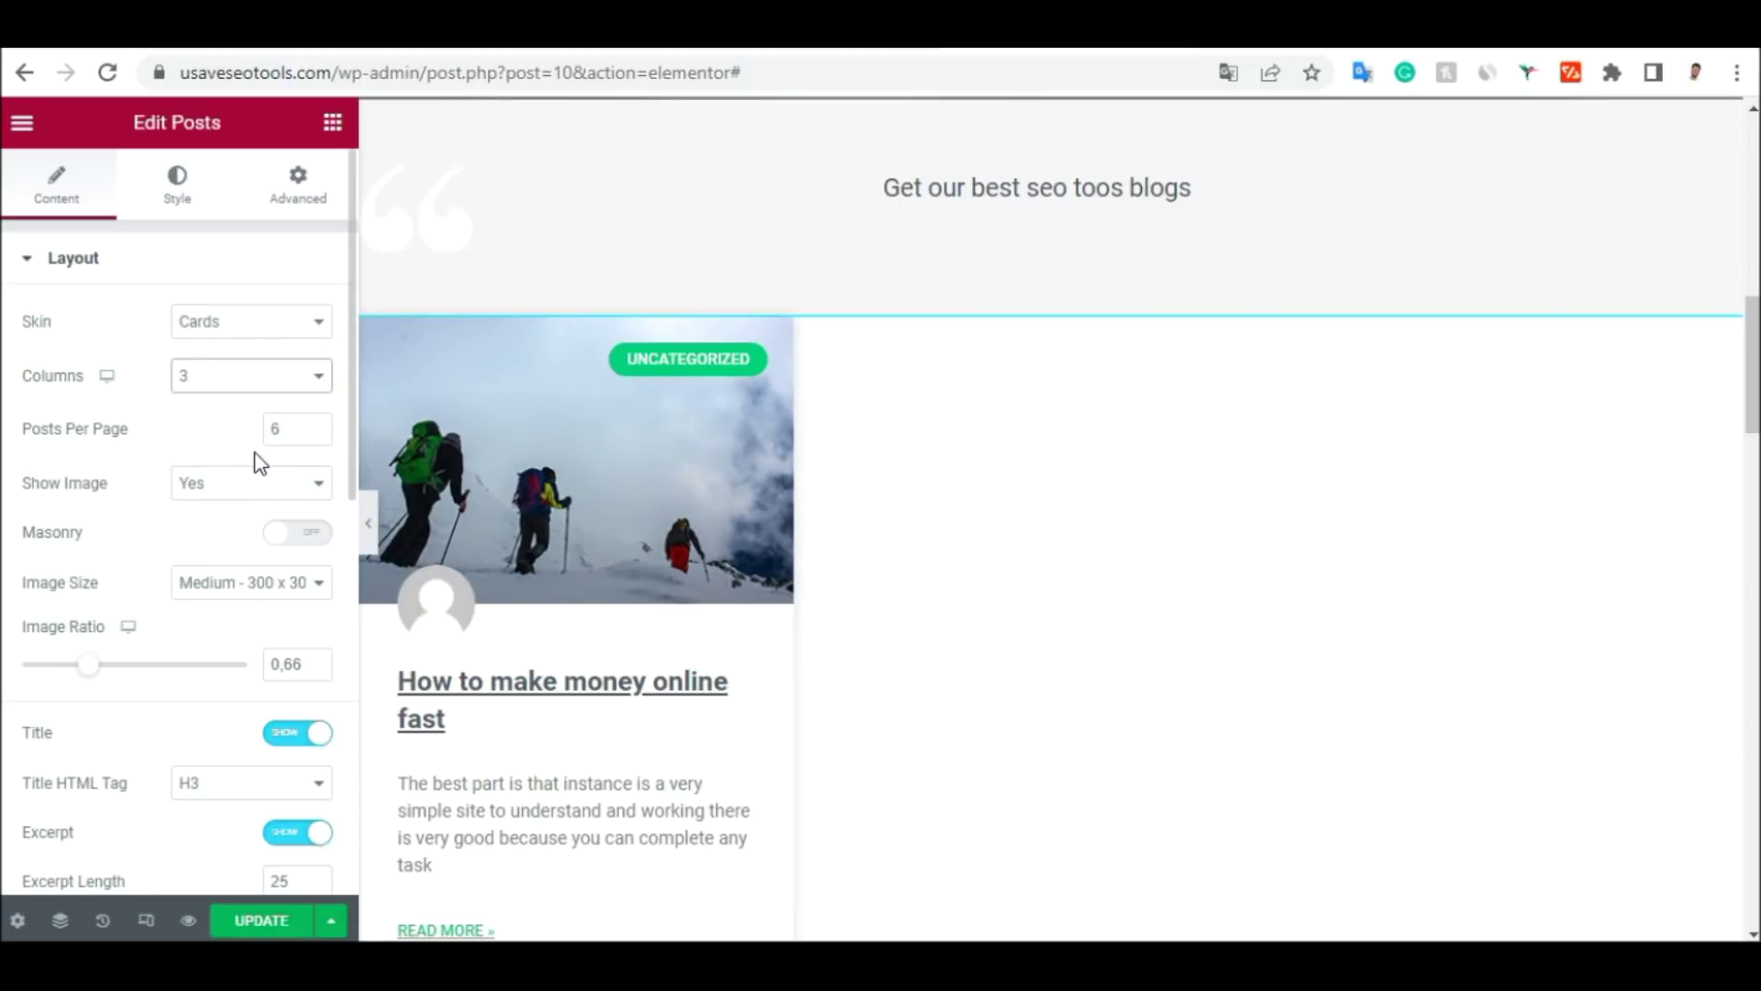
left_click(276, 383)
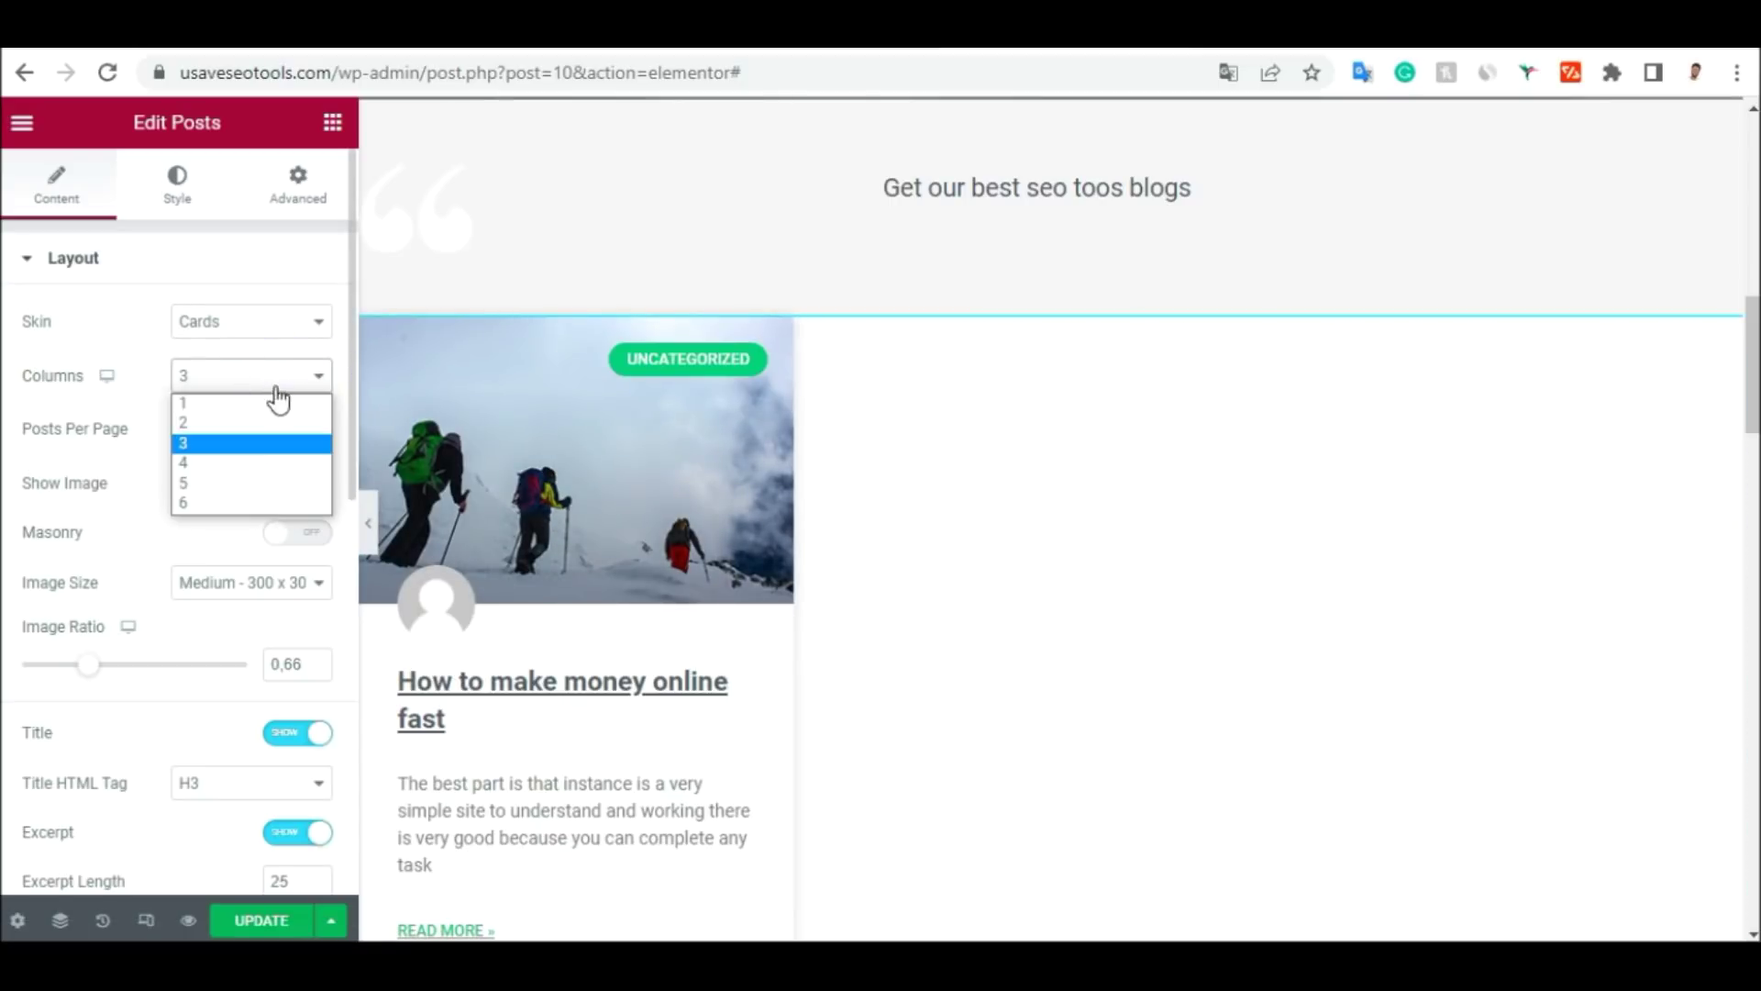
left_click(229, 463)
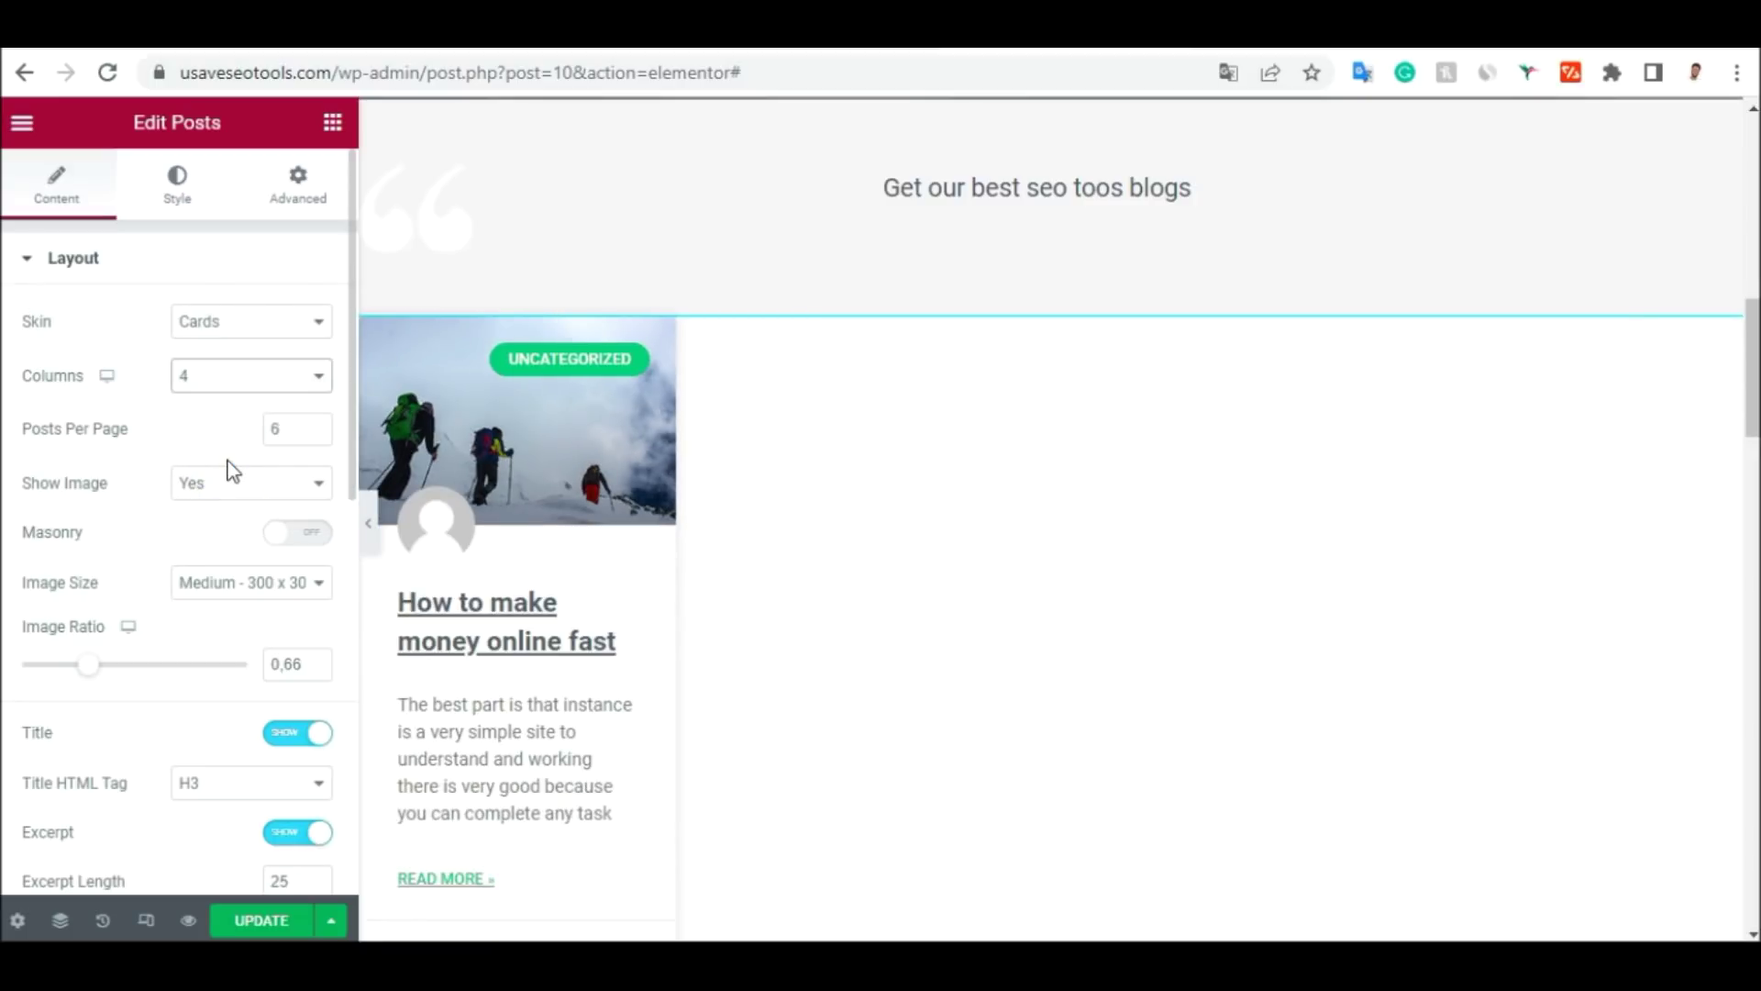
left_click(308, 379)
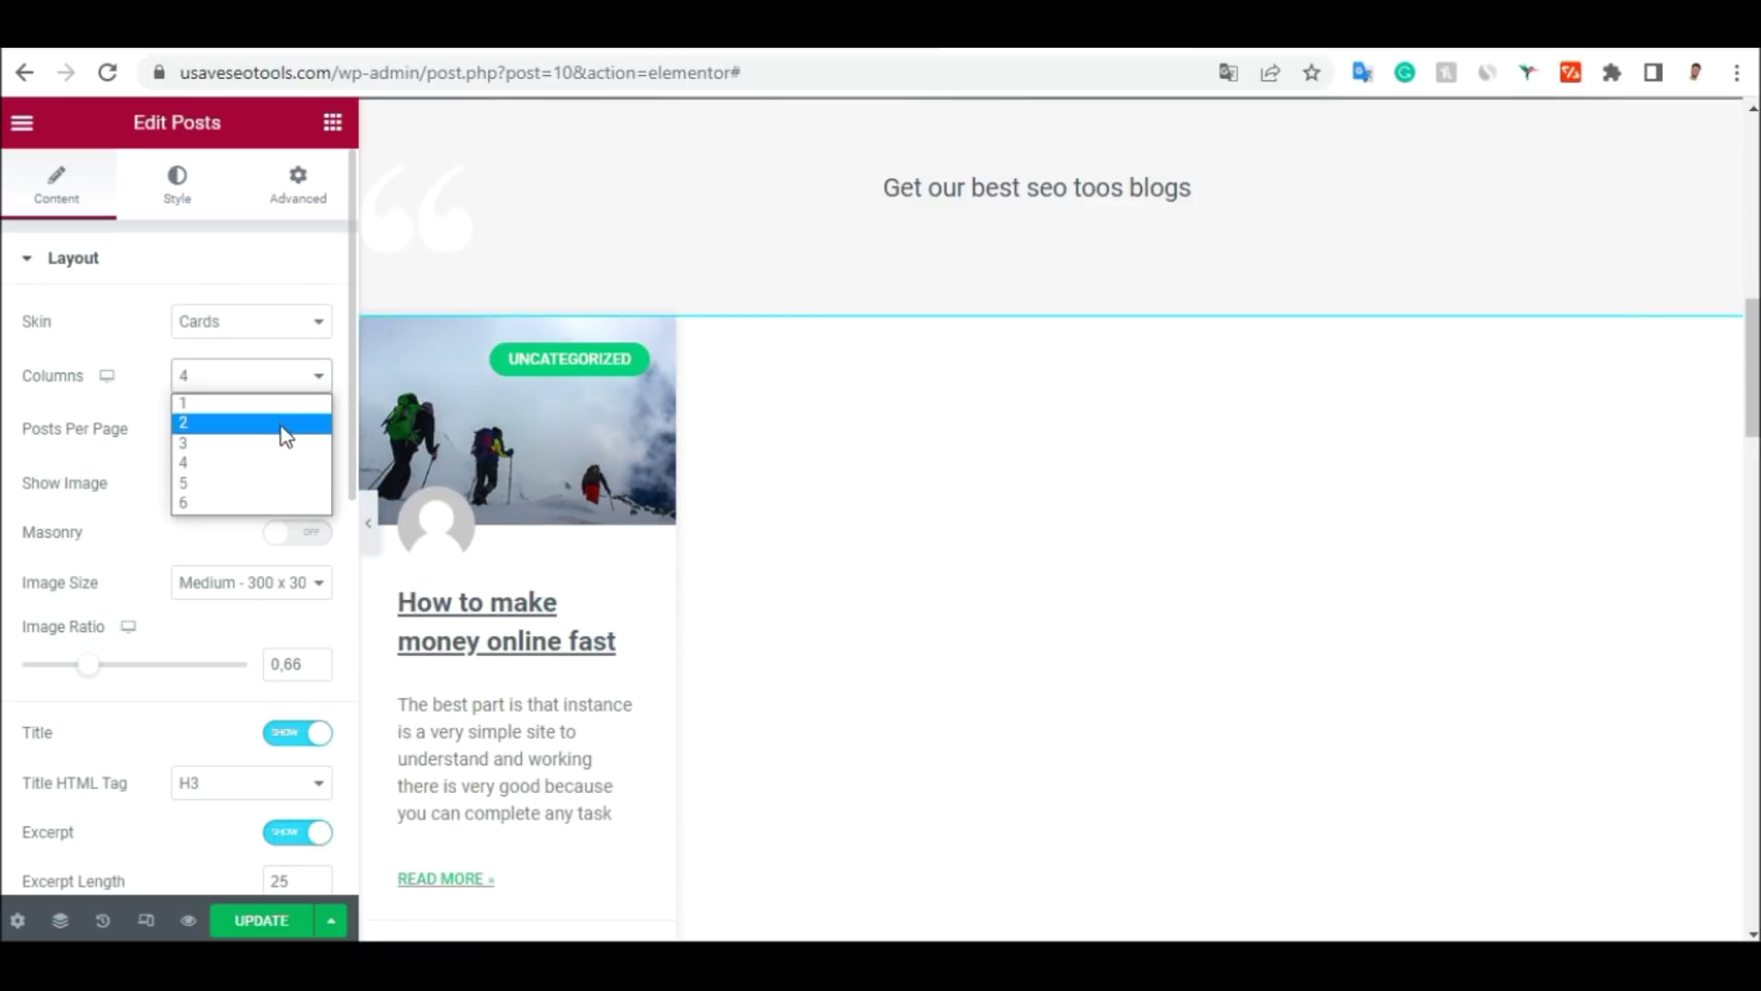
left_click(264, 443)
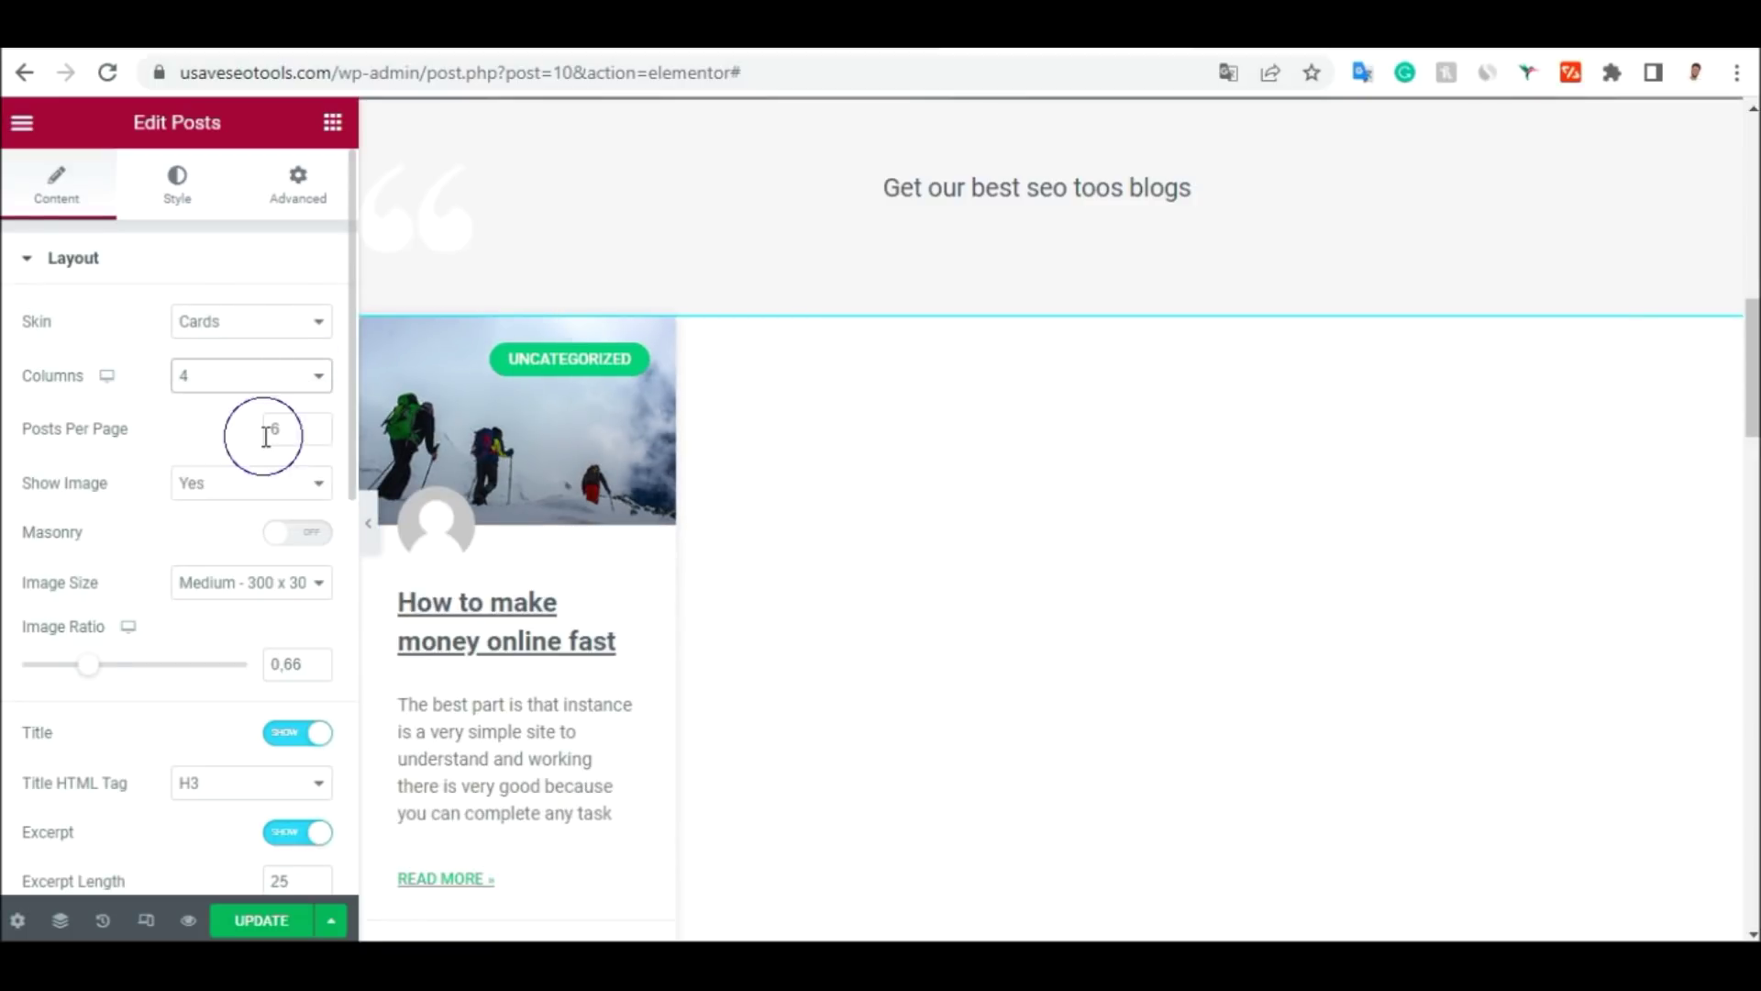
Keep post images shown, hide the category badge and author avatar, and preview the page.
left_click(230, 492)
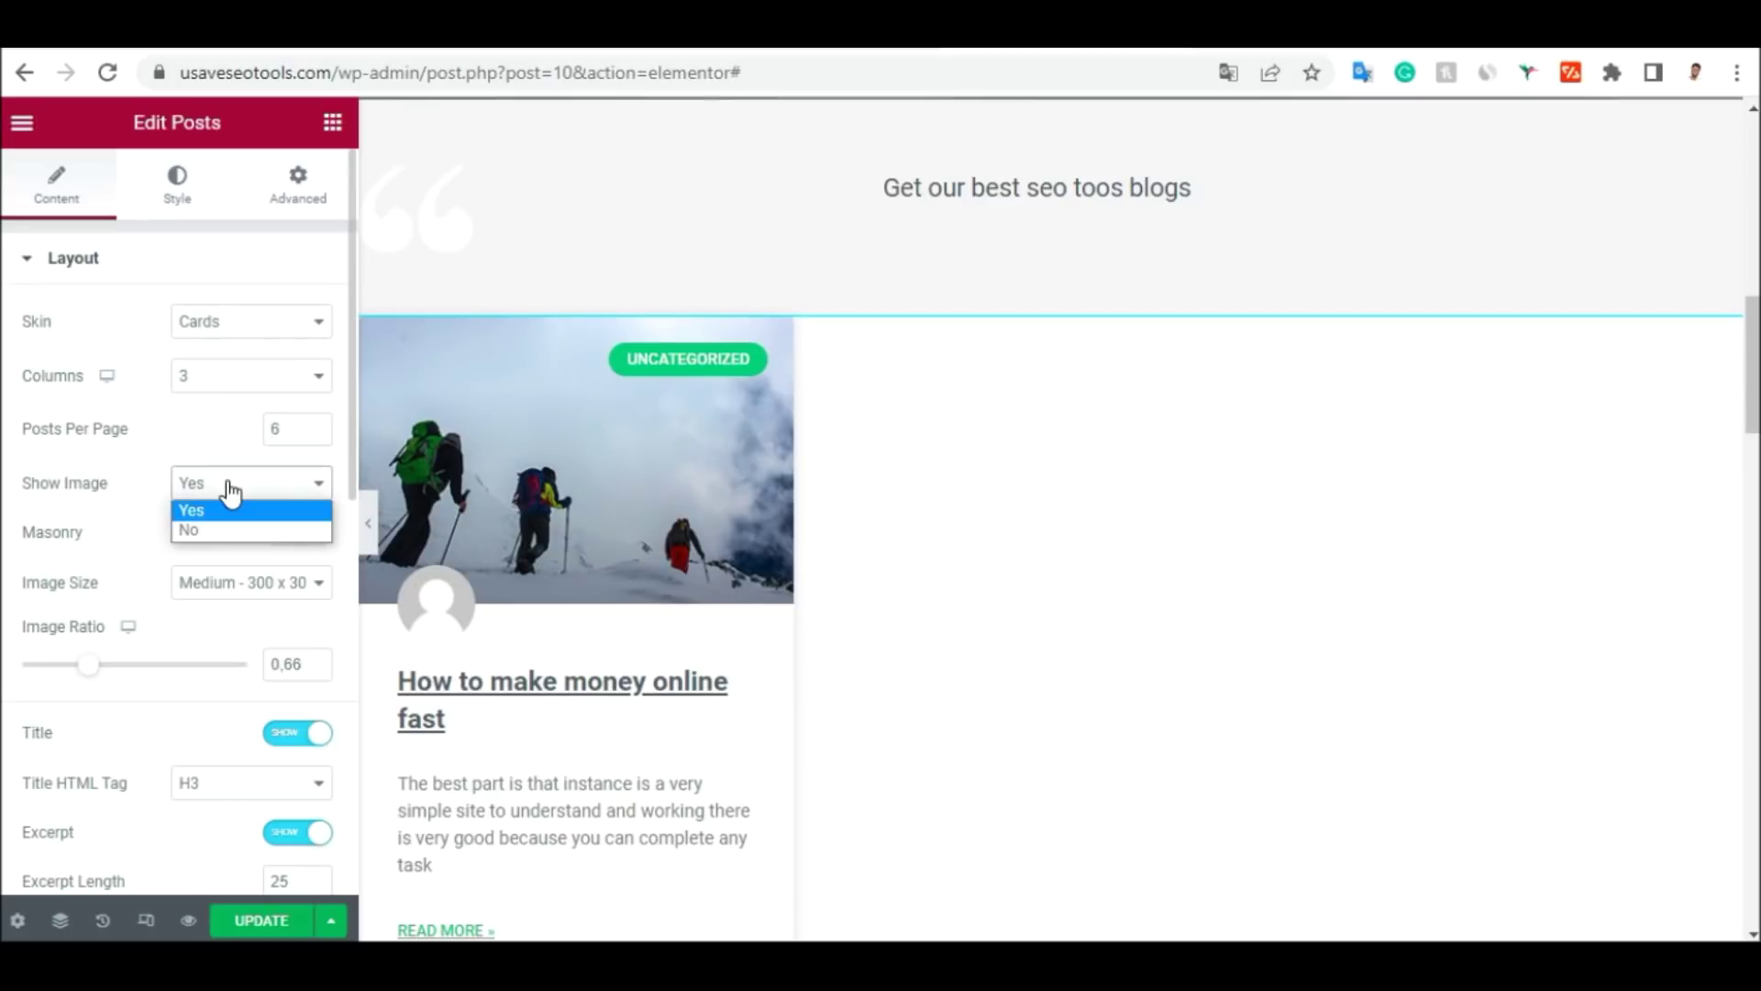
left_click(152, 513)
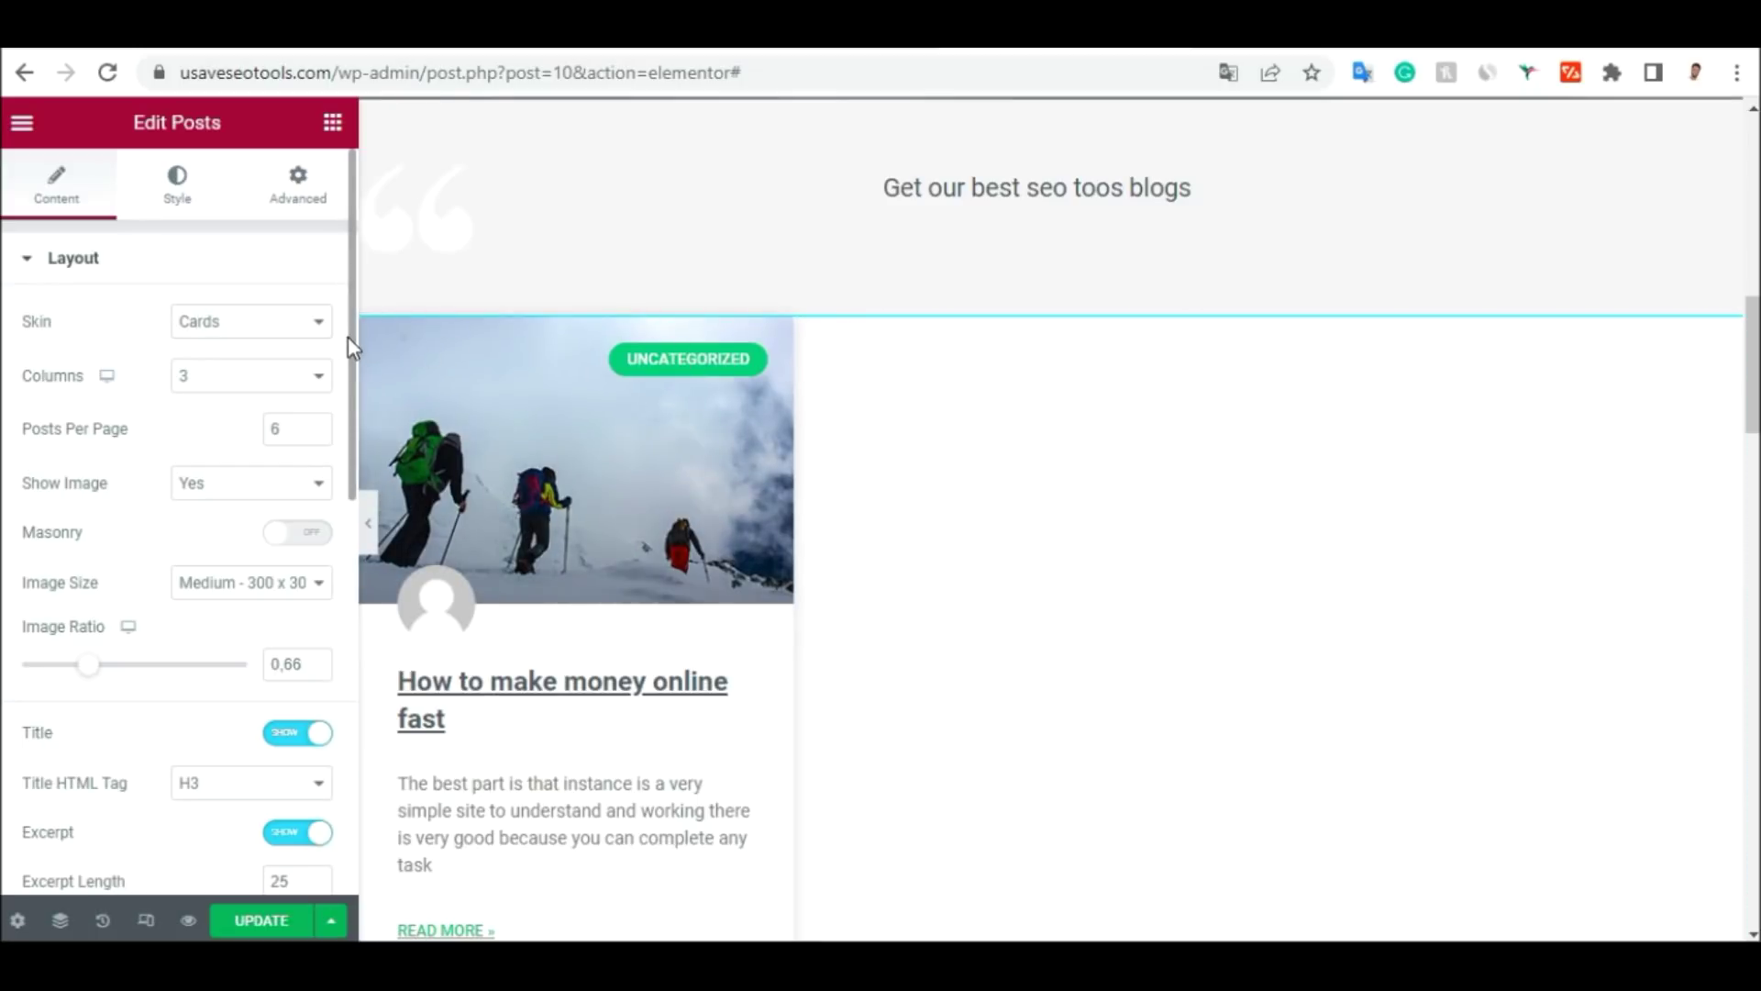
left_click_drag(351, 342, 340, 651)
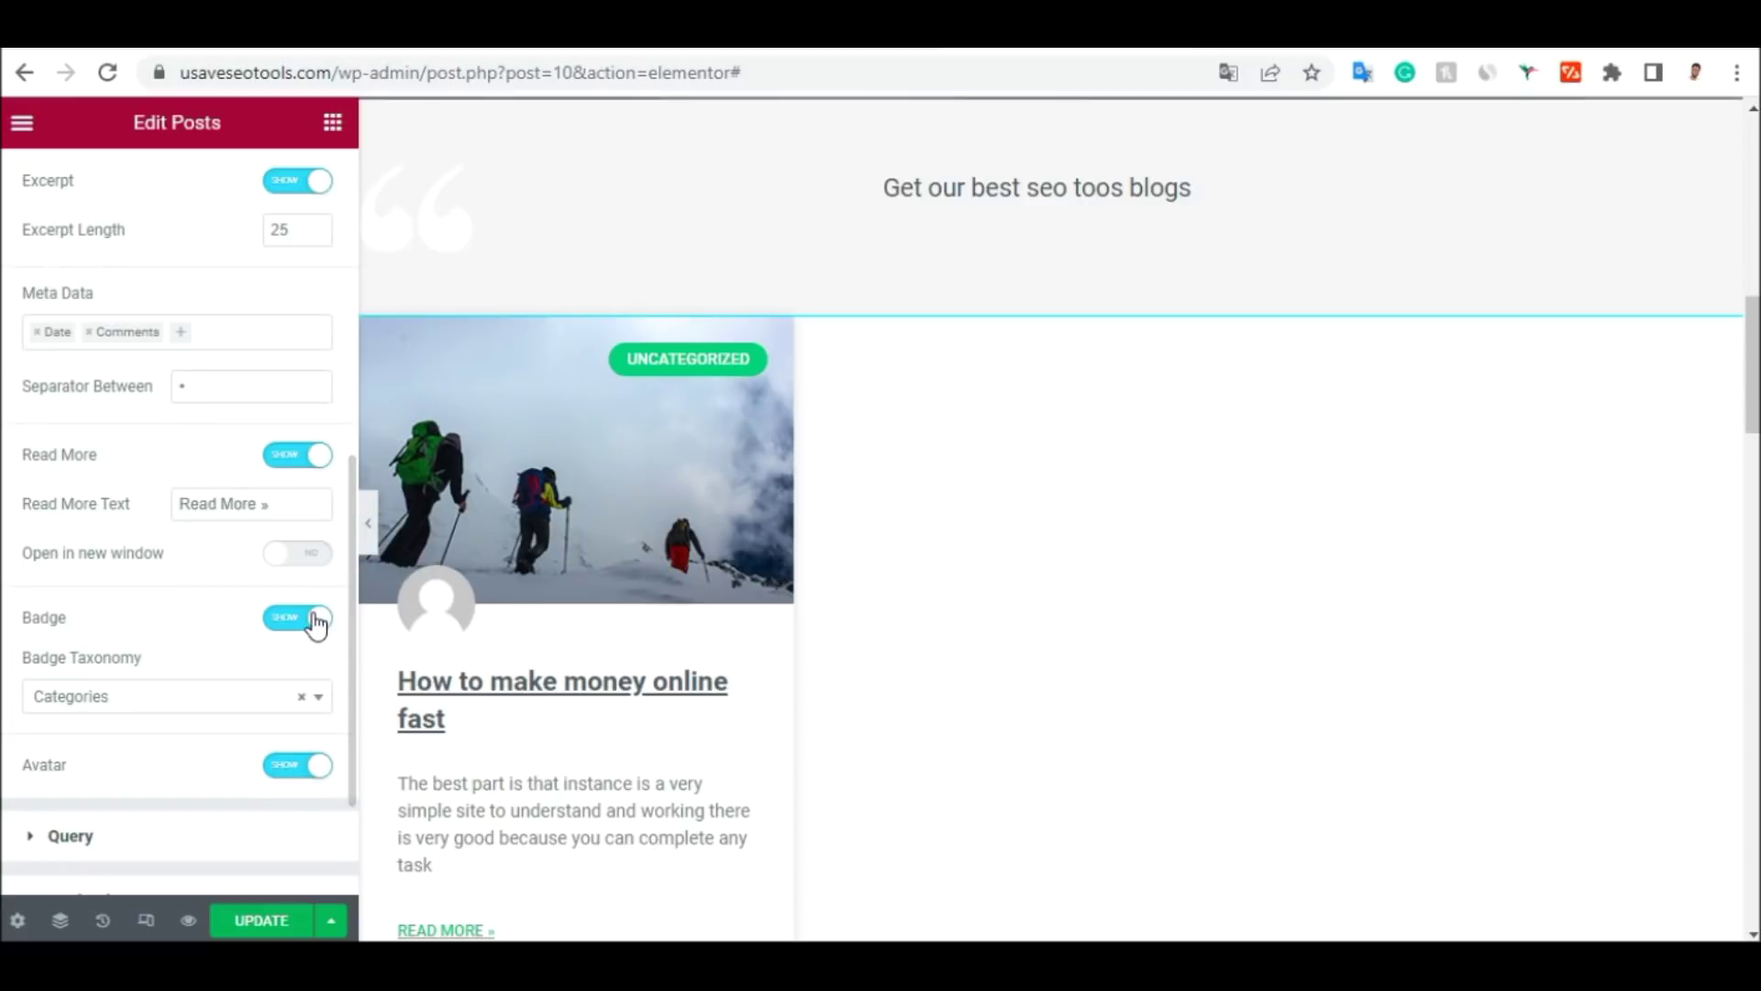
left_click(312, 621)
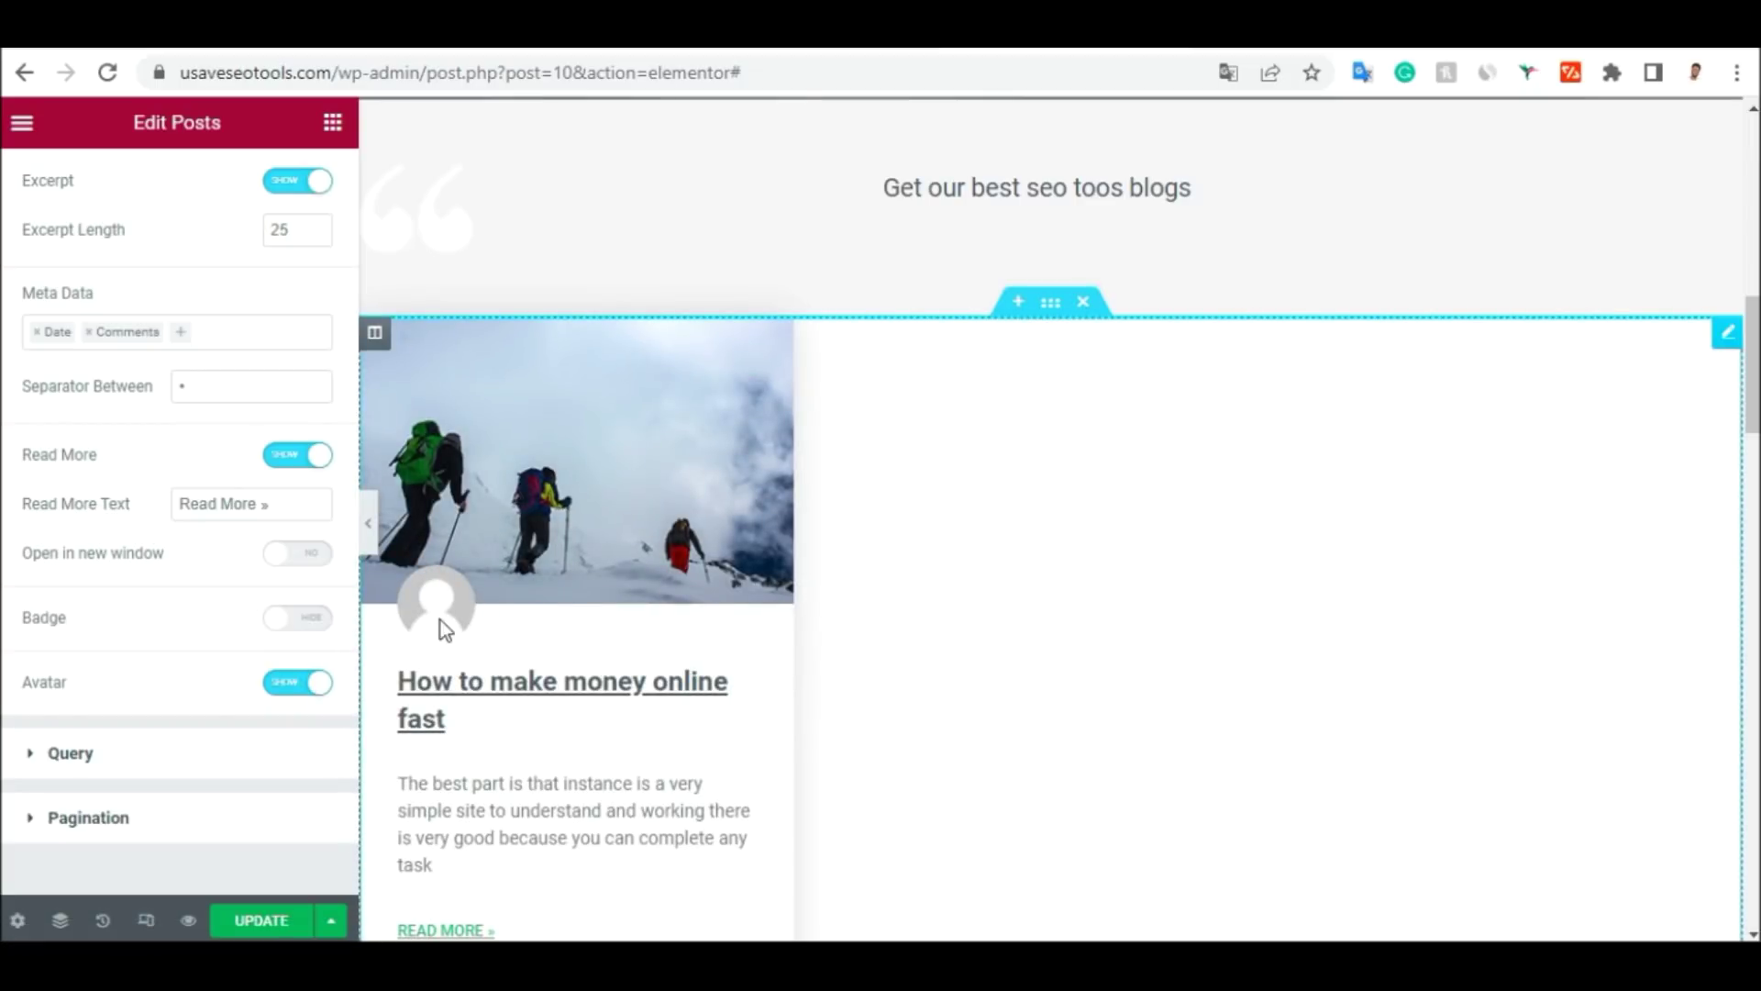
left_click(319, 694)
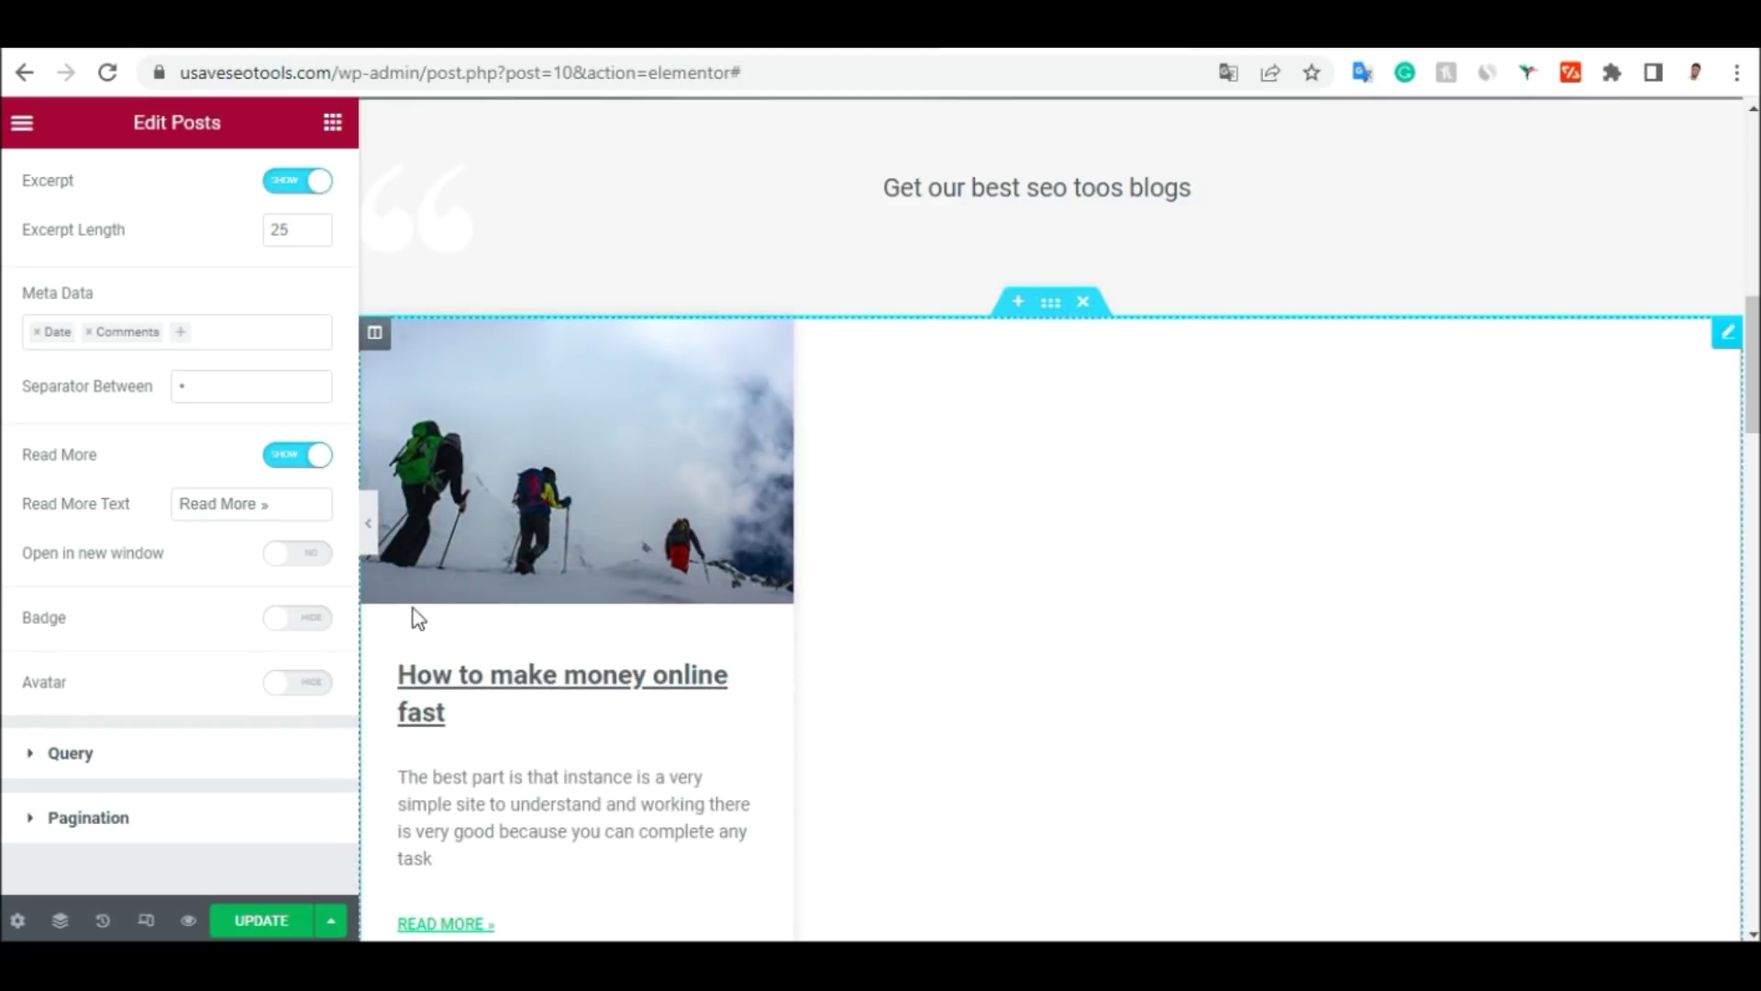
left_click(368, 532)
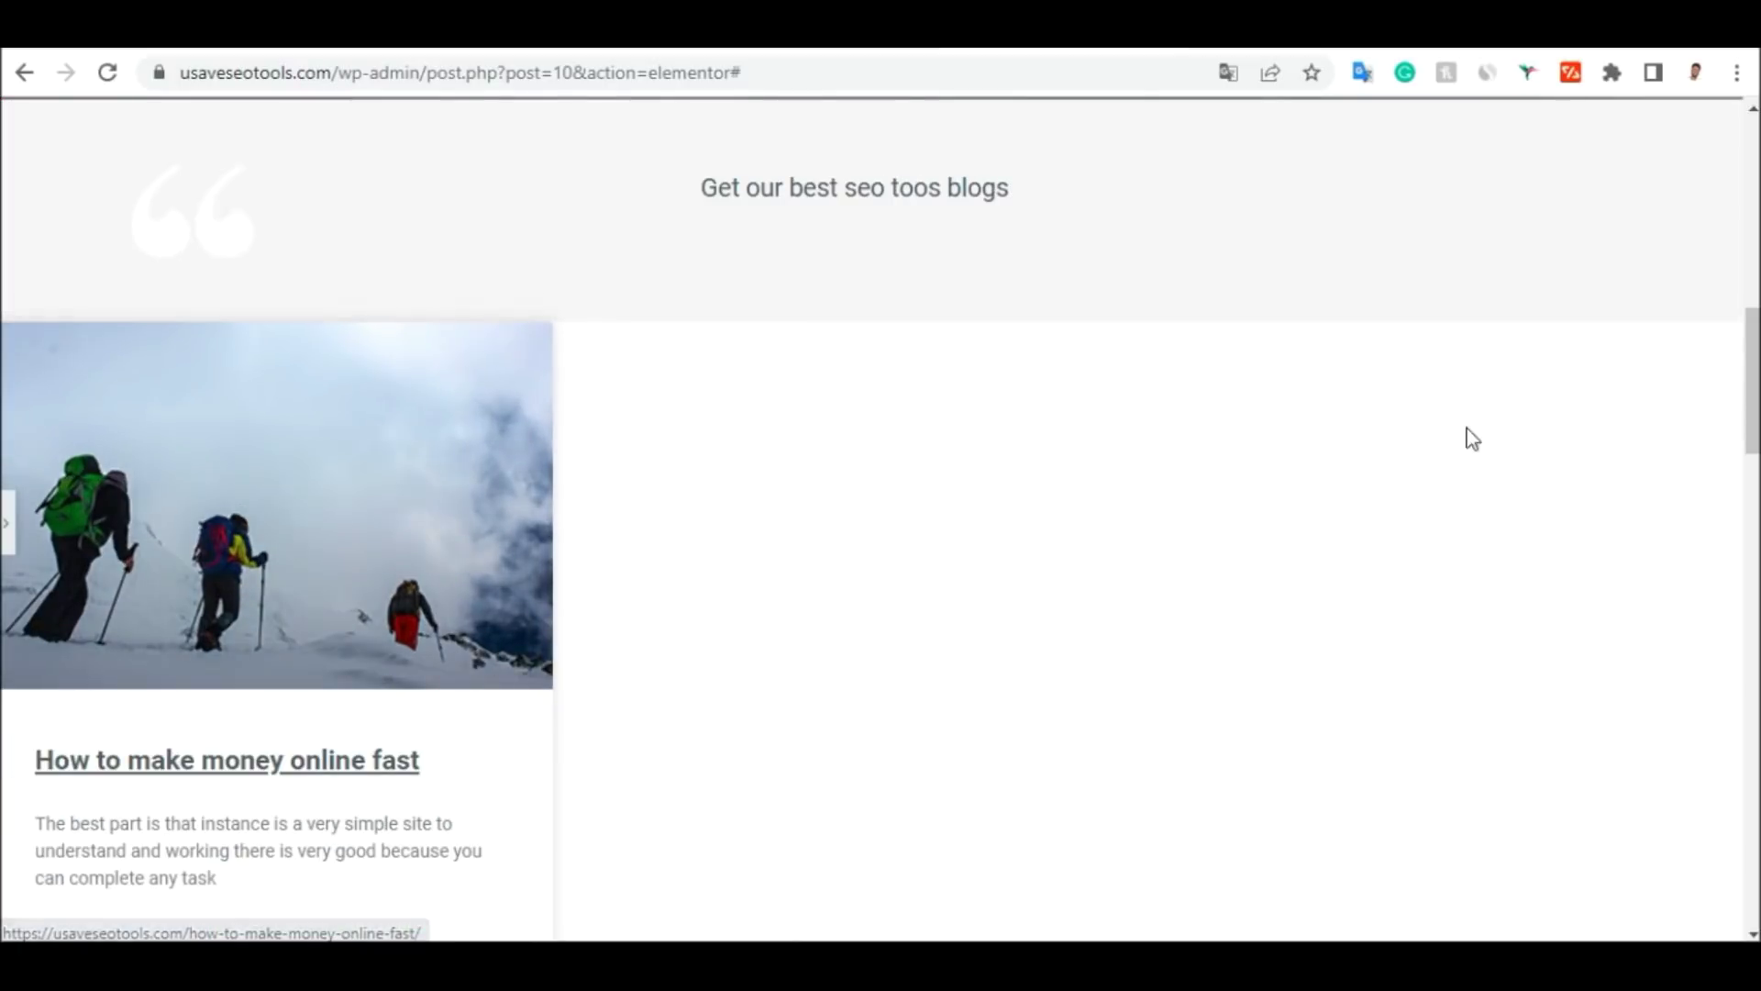
left_click_drag(1751, 410, 1751, 372)
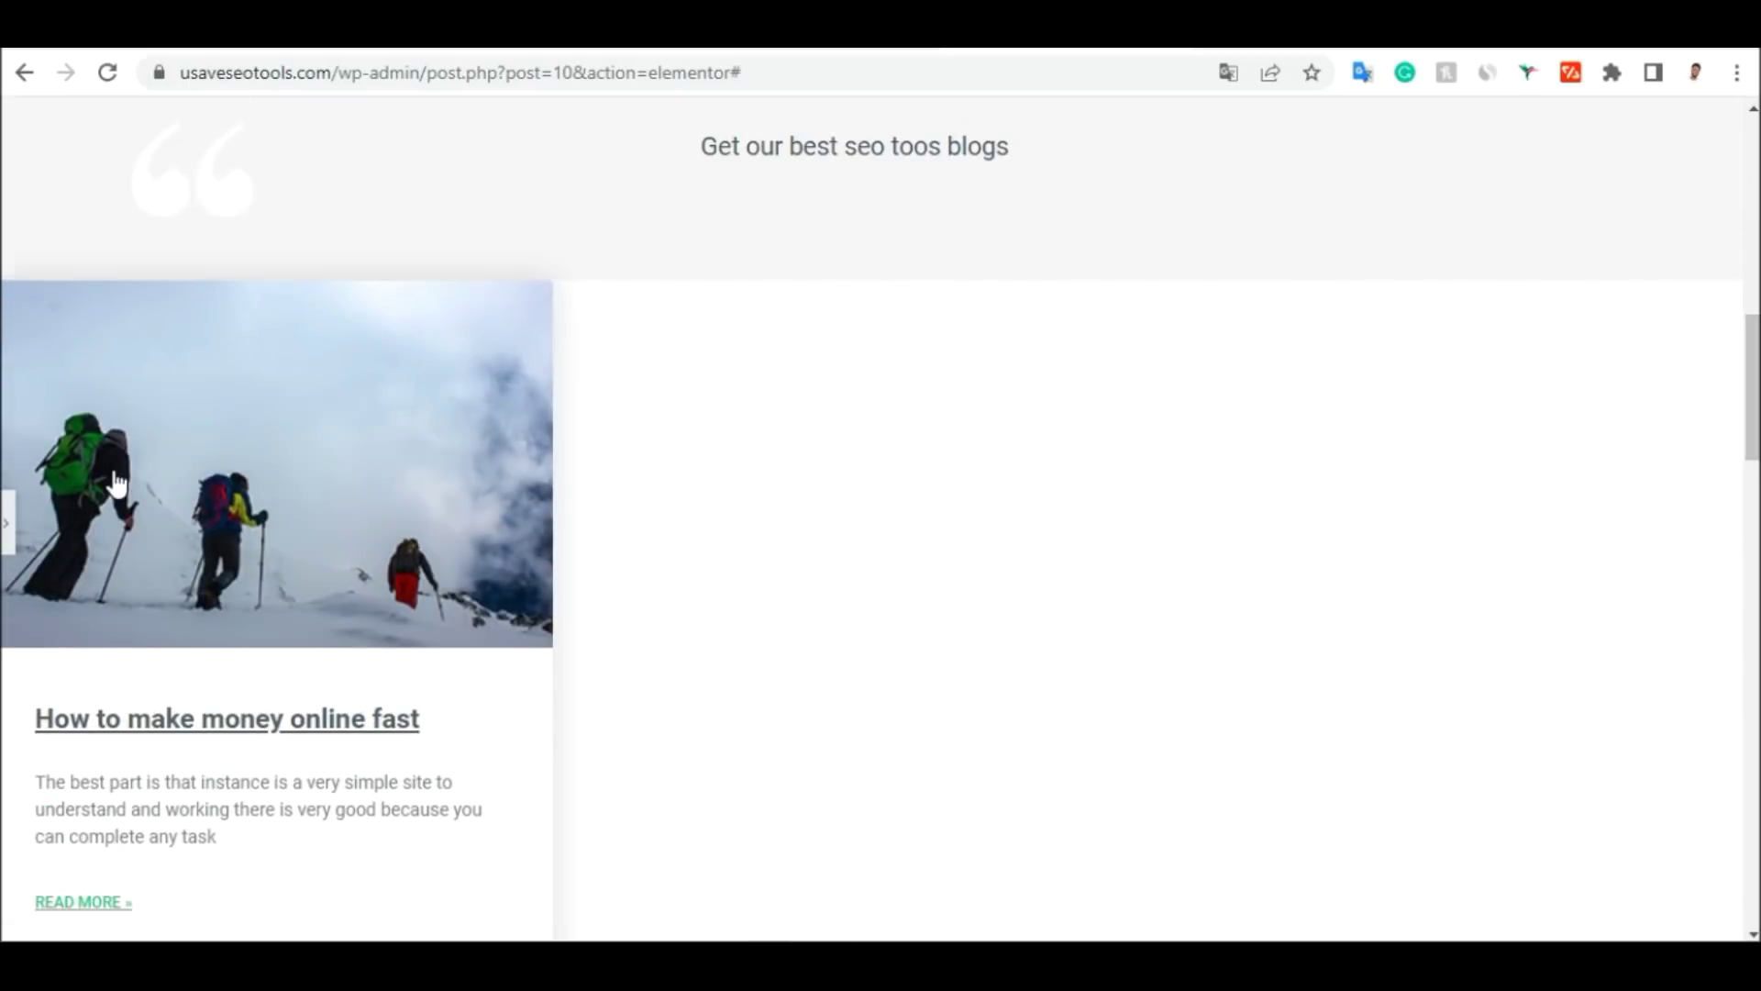
left_click(9, 522)
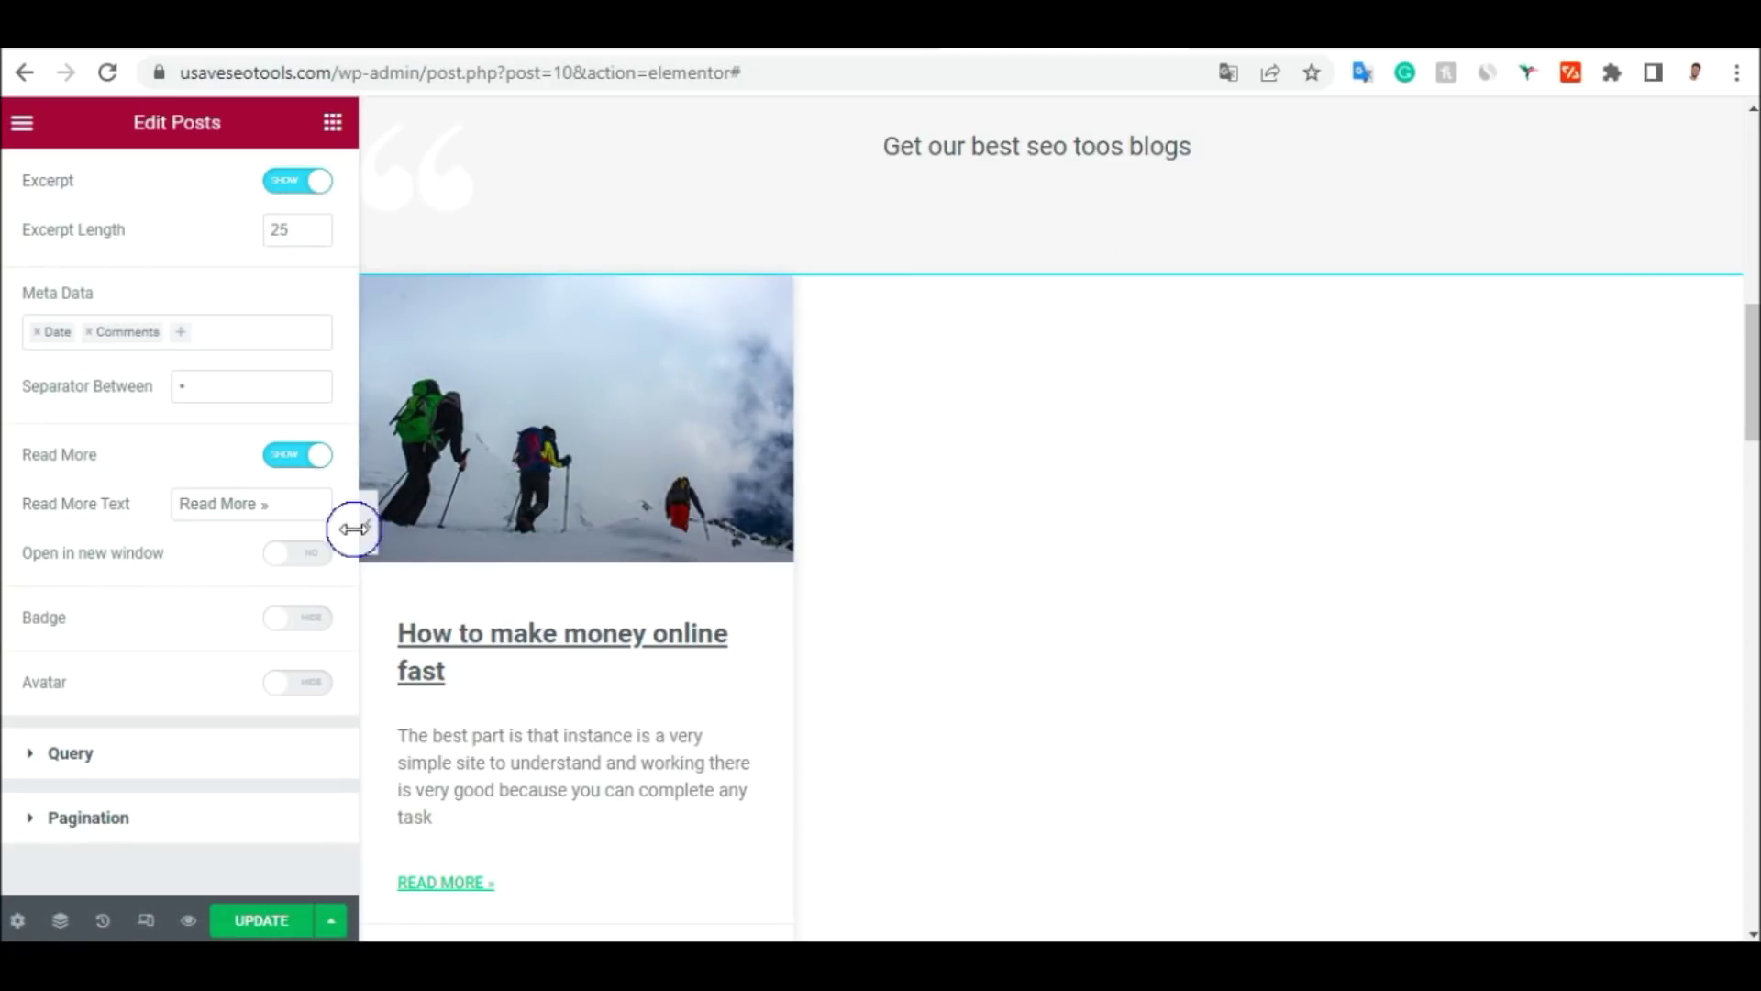
left_click_drag(349, 534, 341, 241)
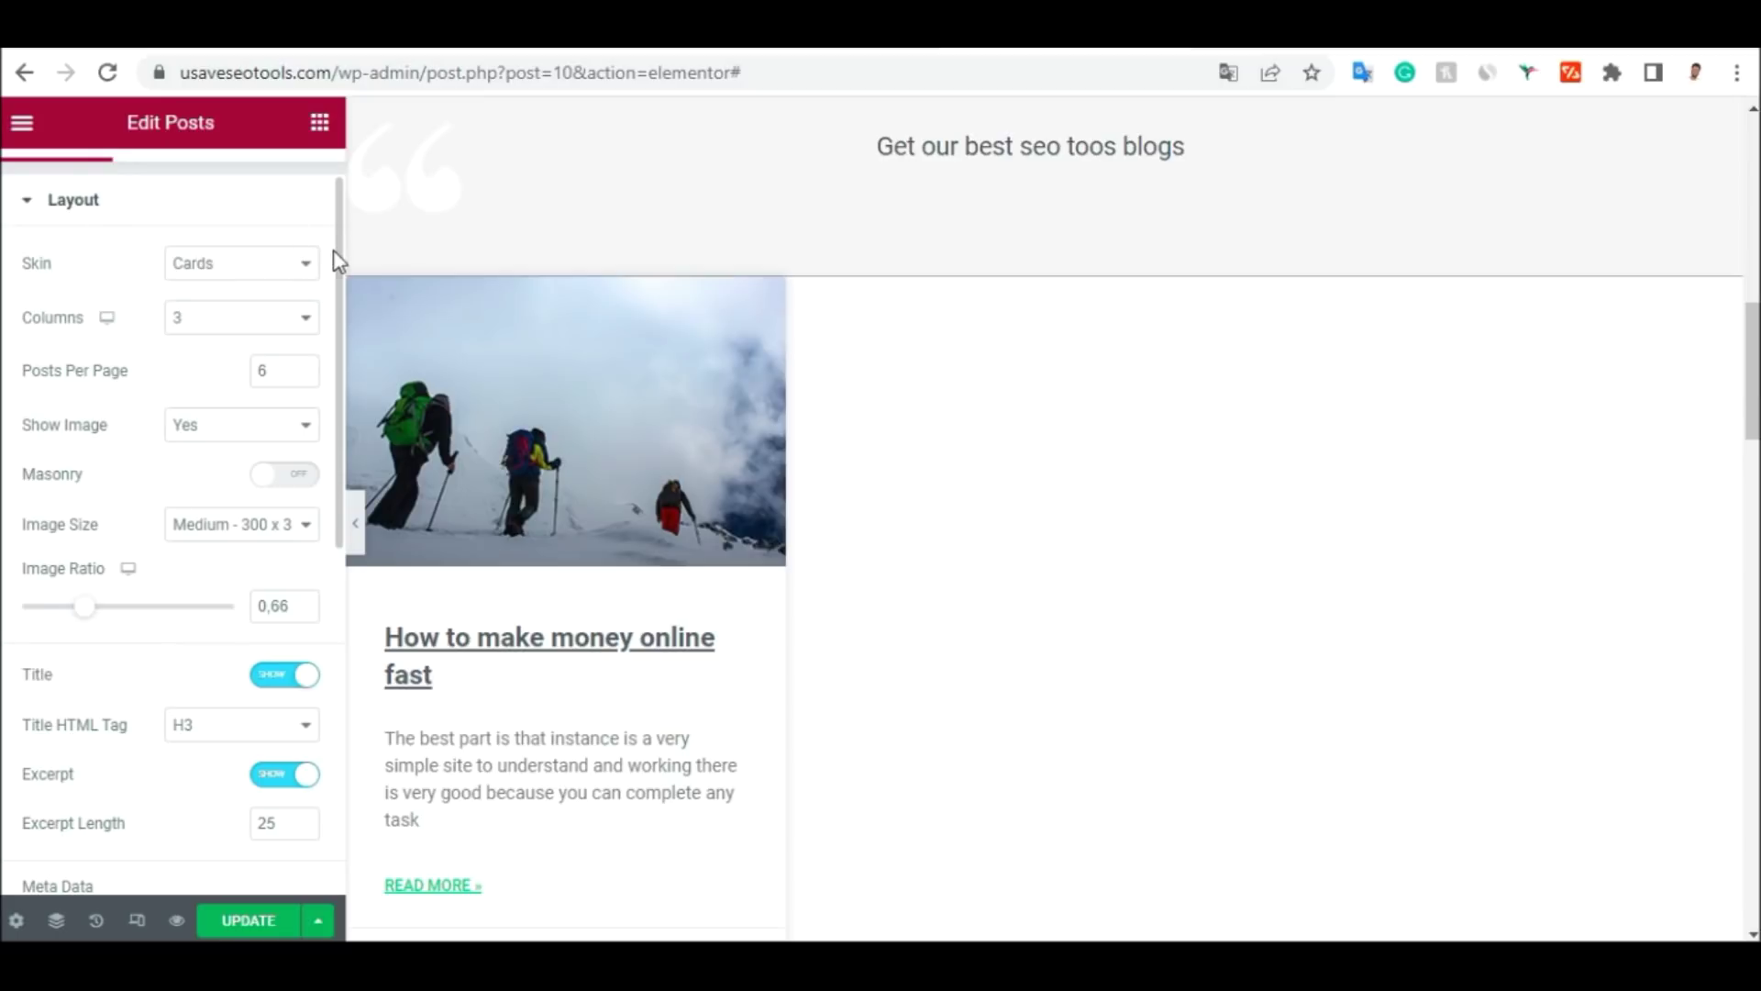
left_click_drag(339, 267, 343, 191)
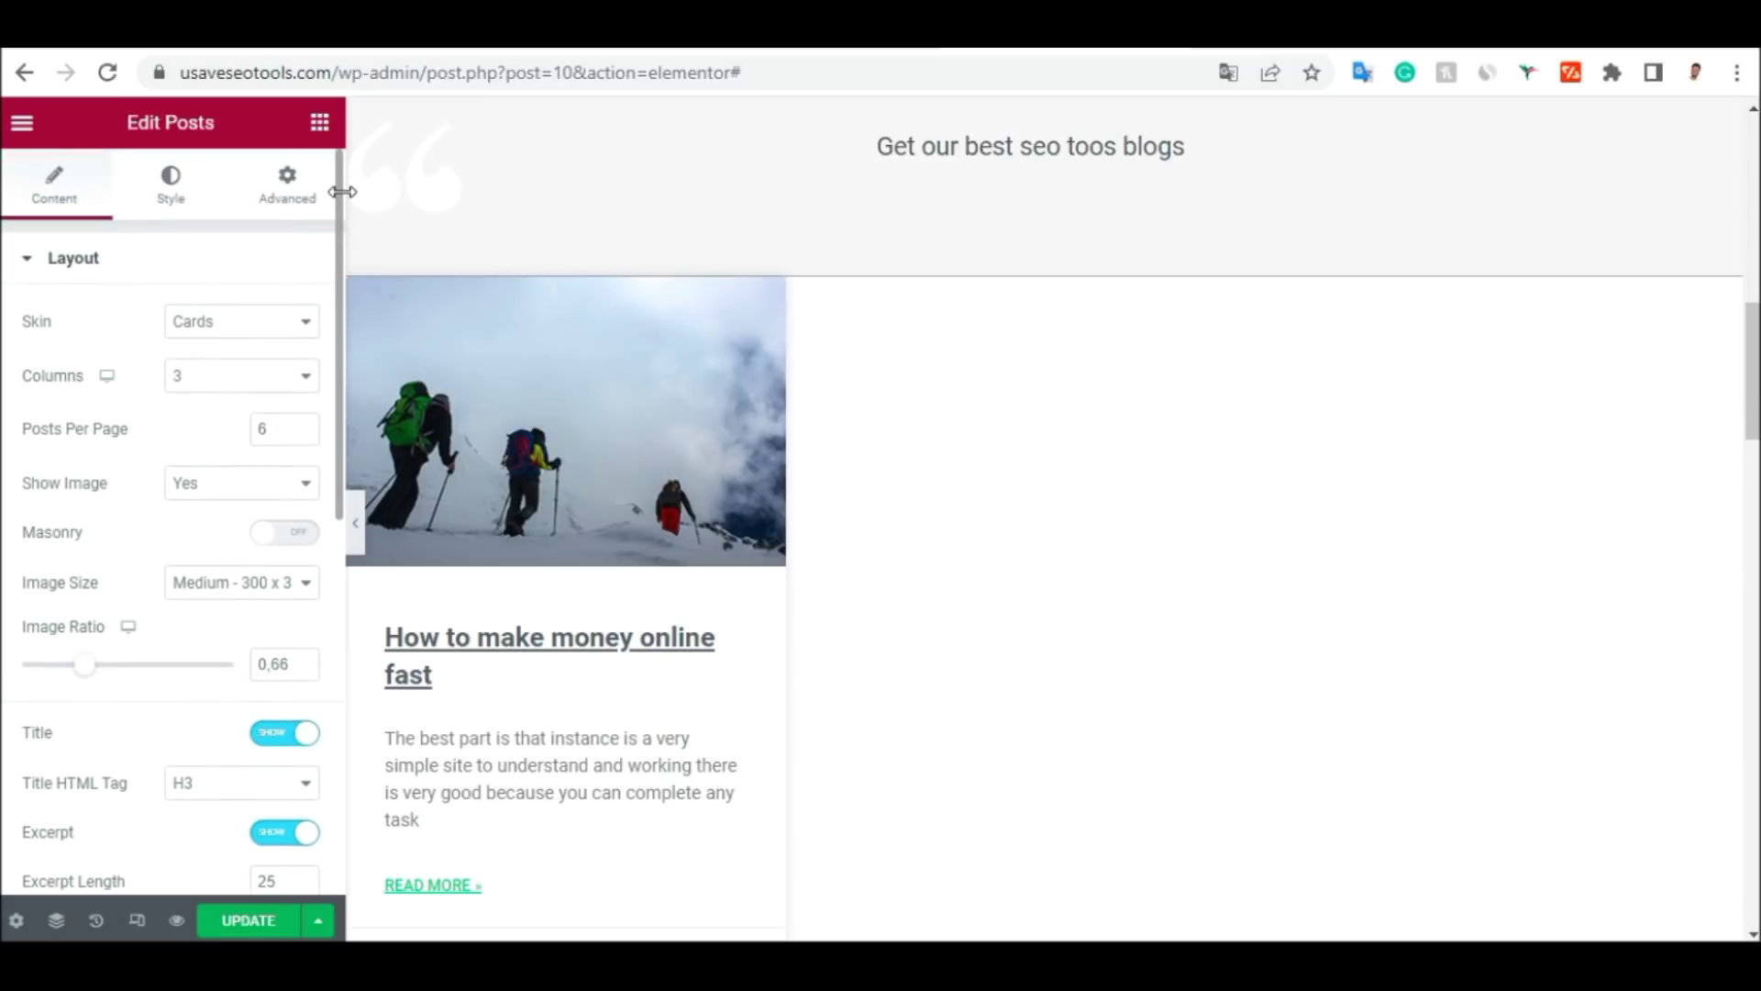
Center-align the post card title, excerpt and Read More link, then preview the page.
left_click(176, 207)
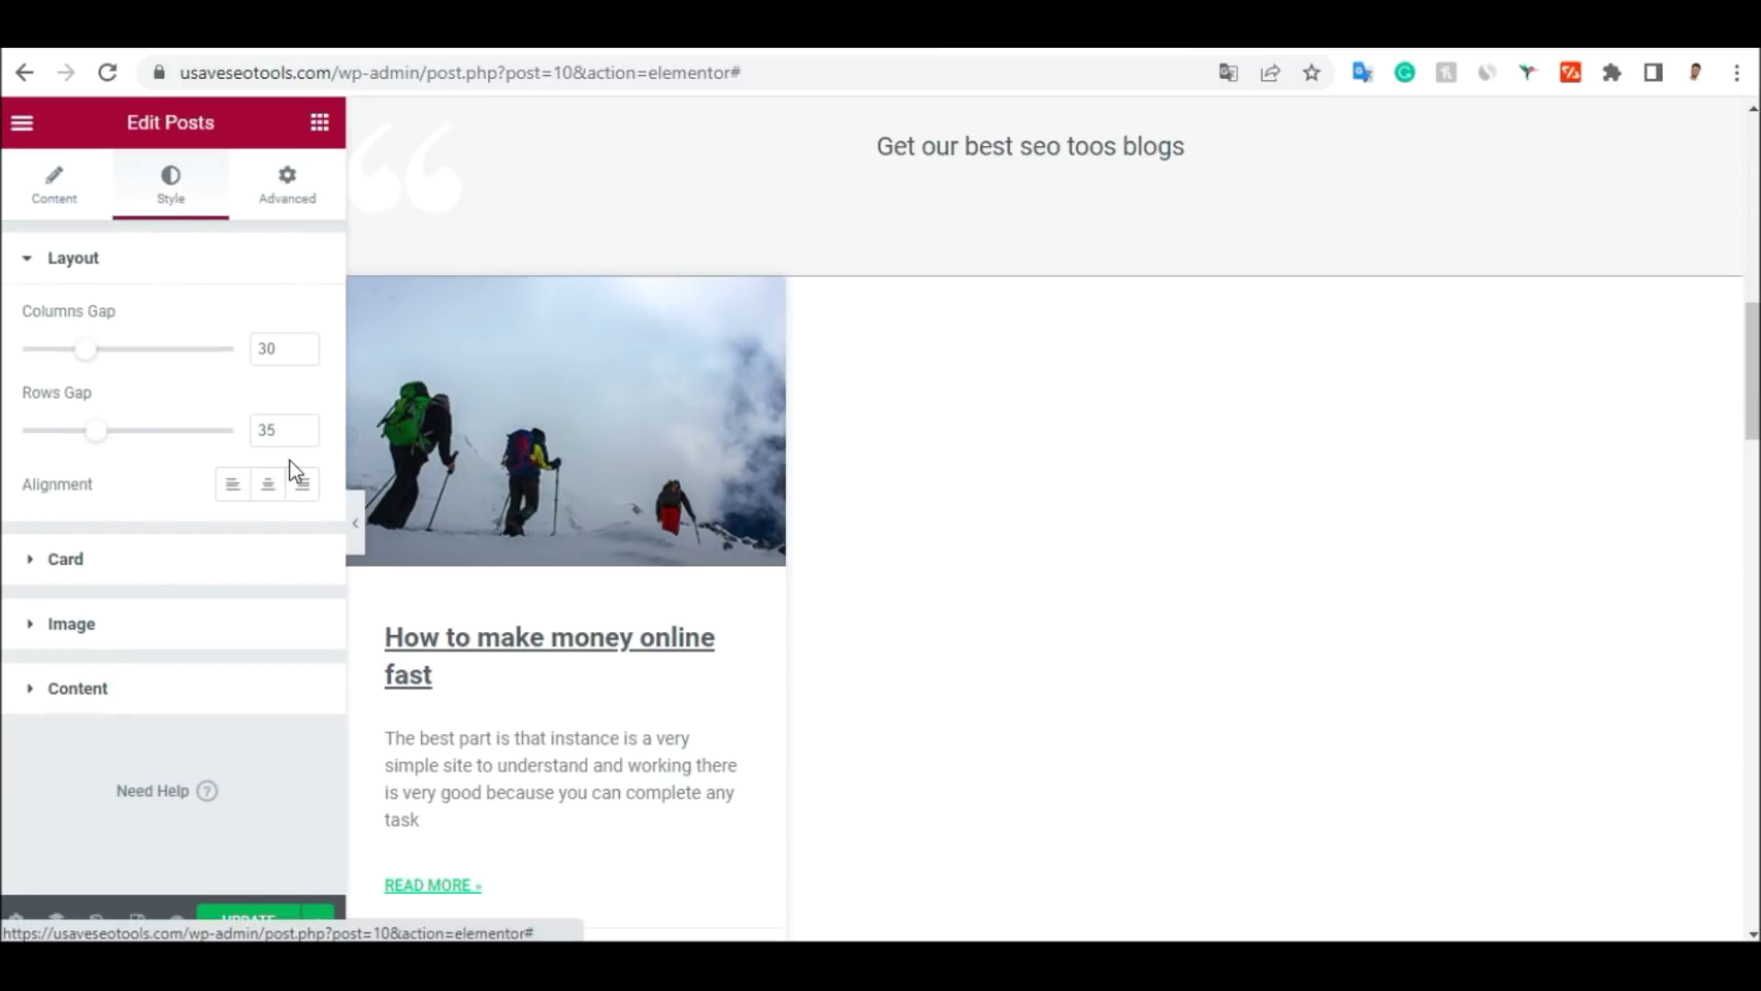
left_click(265, 488)
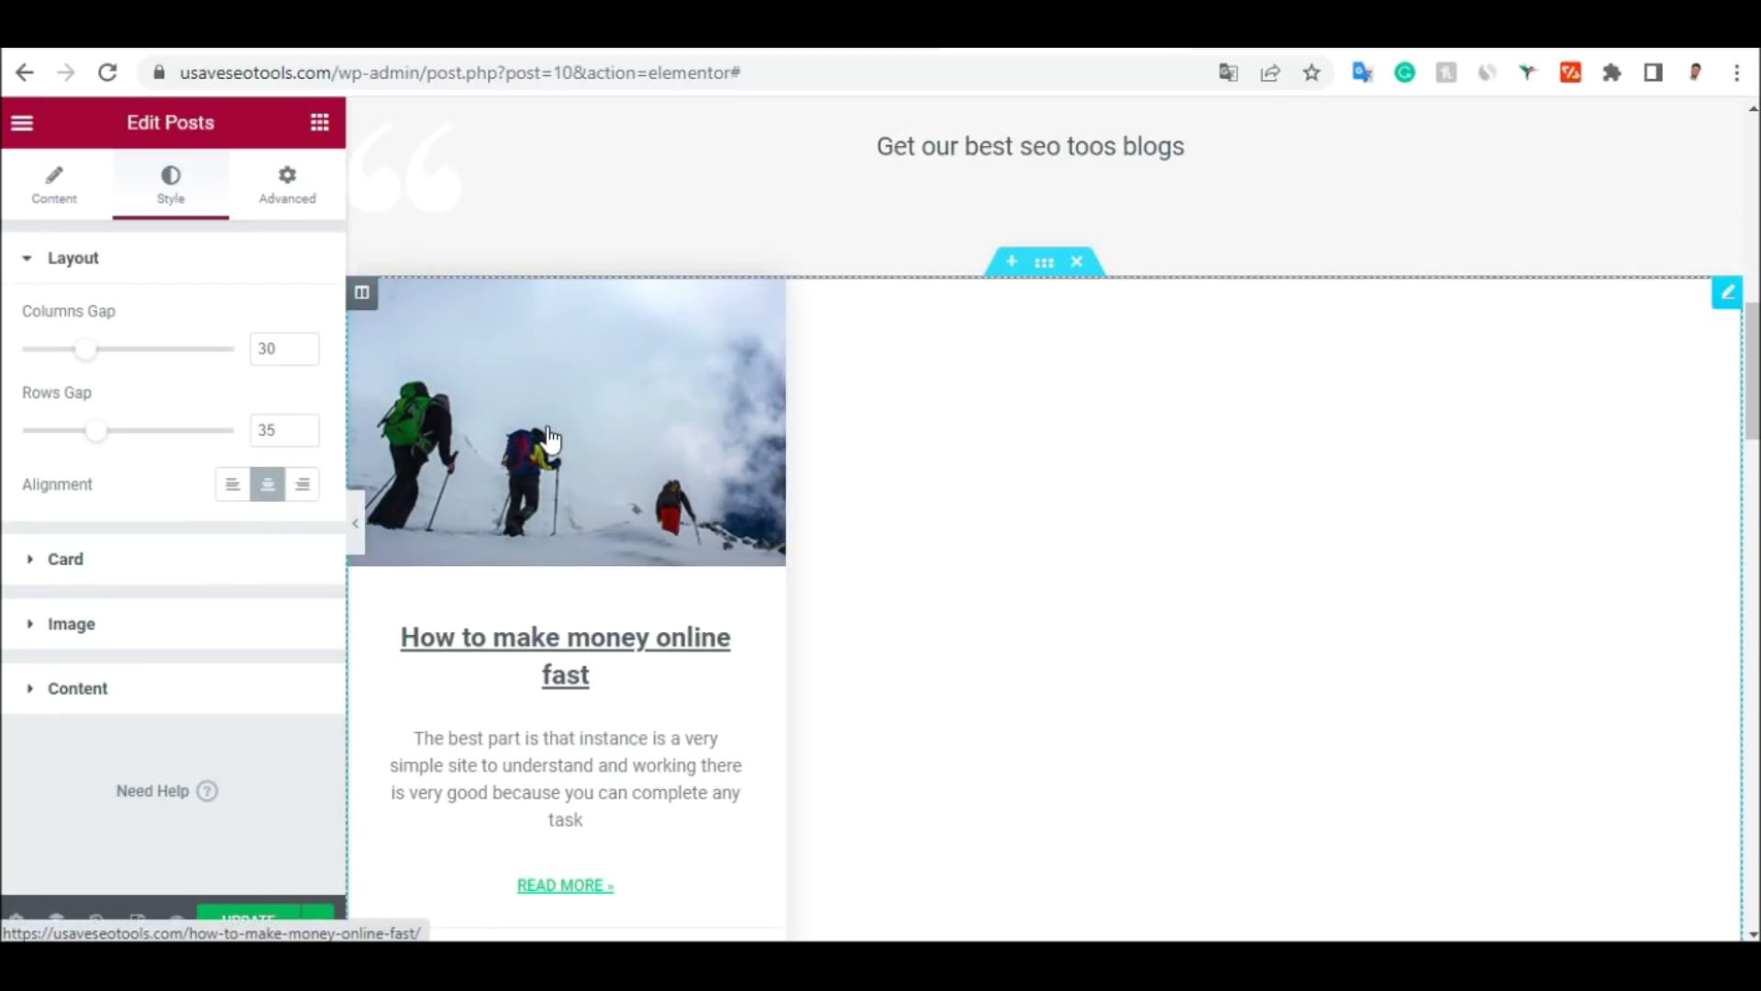
left_click(356, 542)
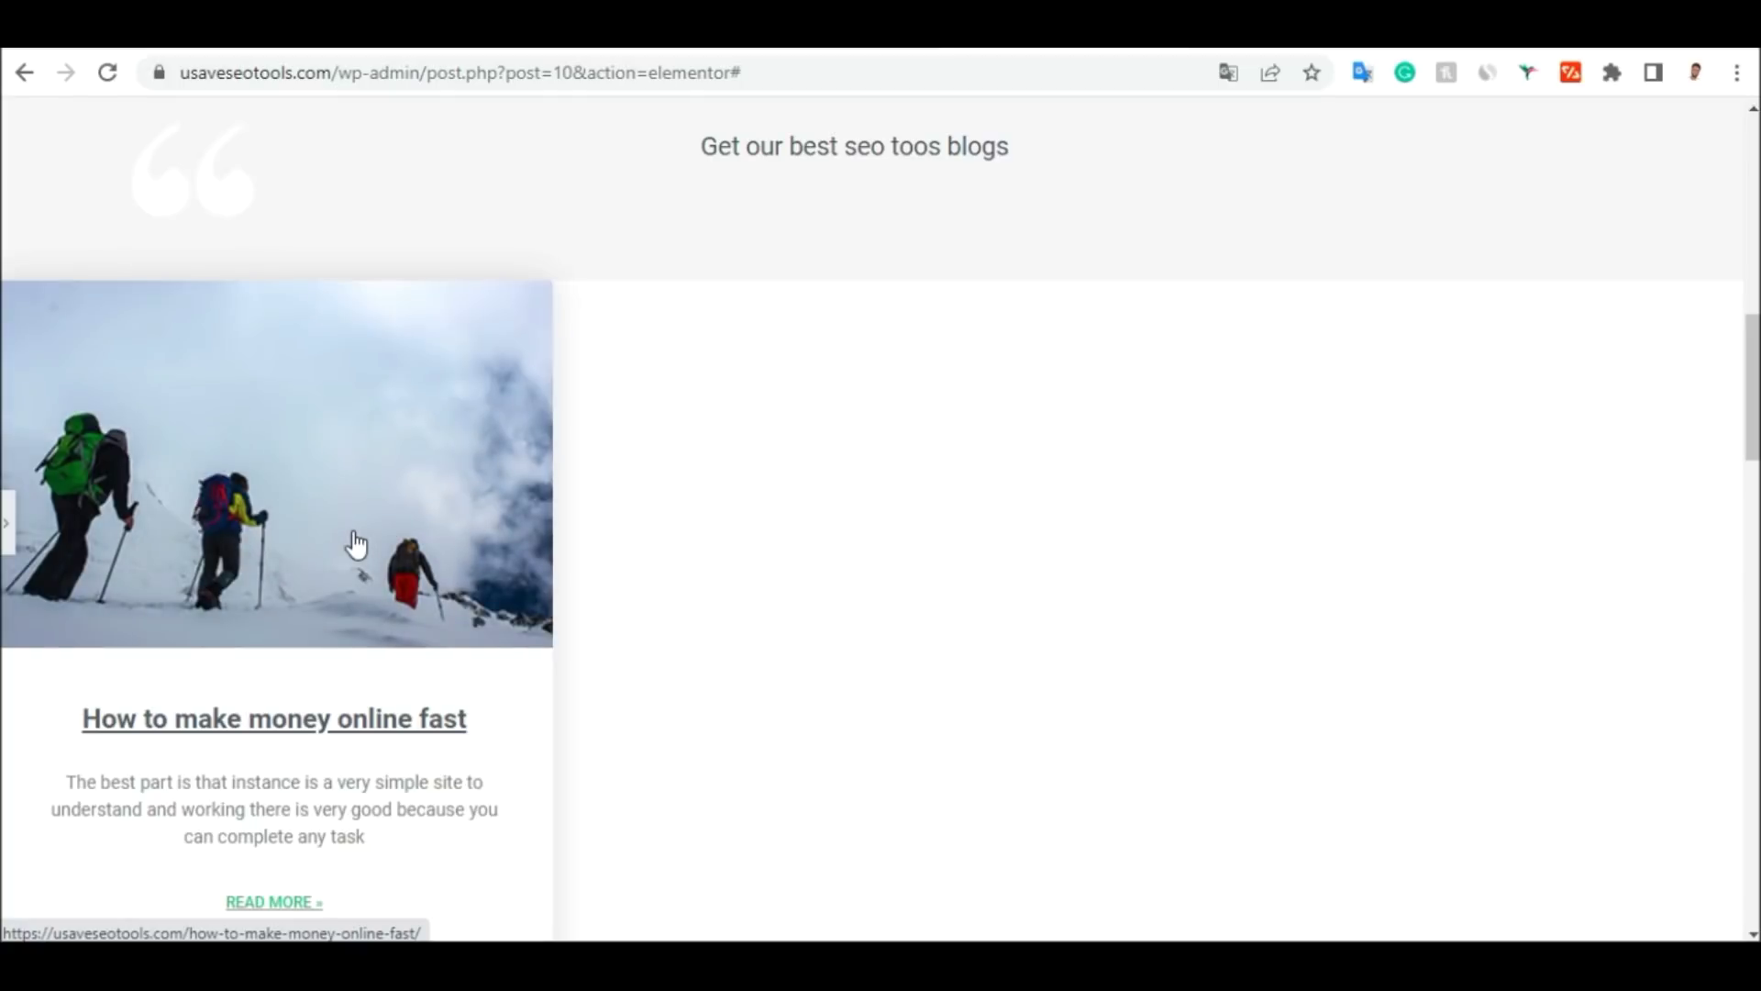
left_click(1746, 396)
scroll(1757, 463, "down", 3)
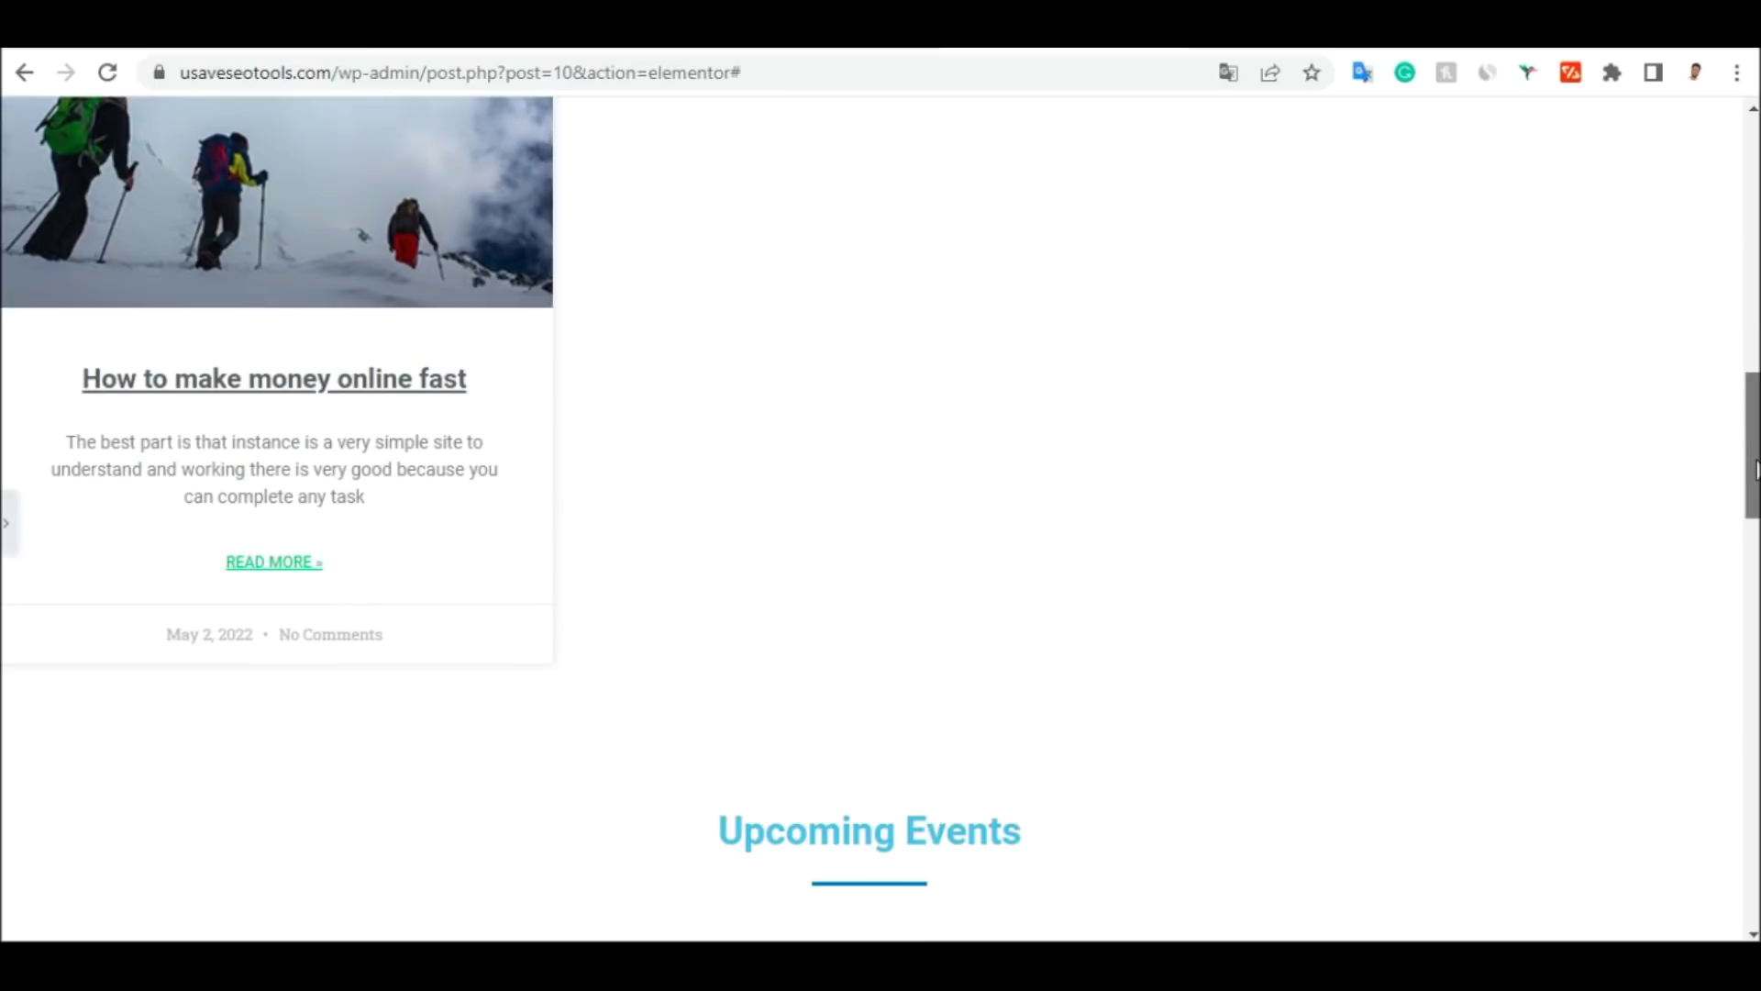
scroll(1756, 470, "up", 5)
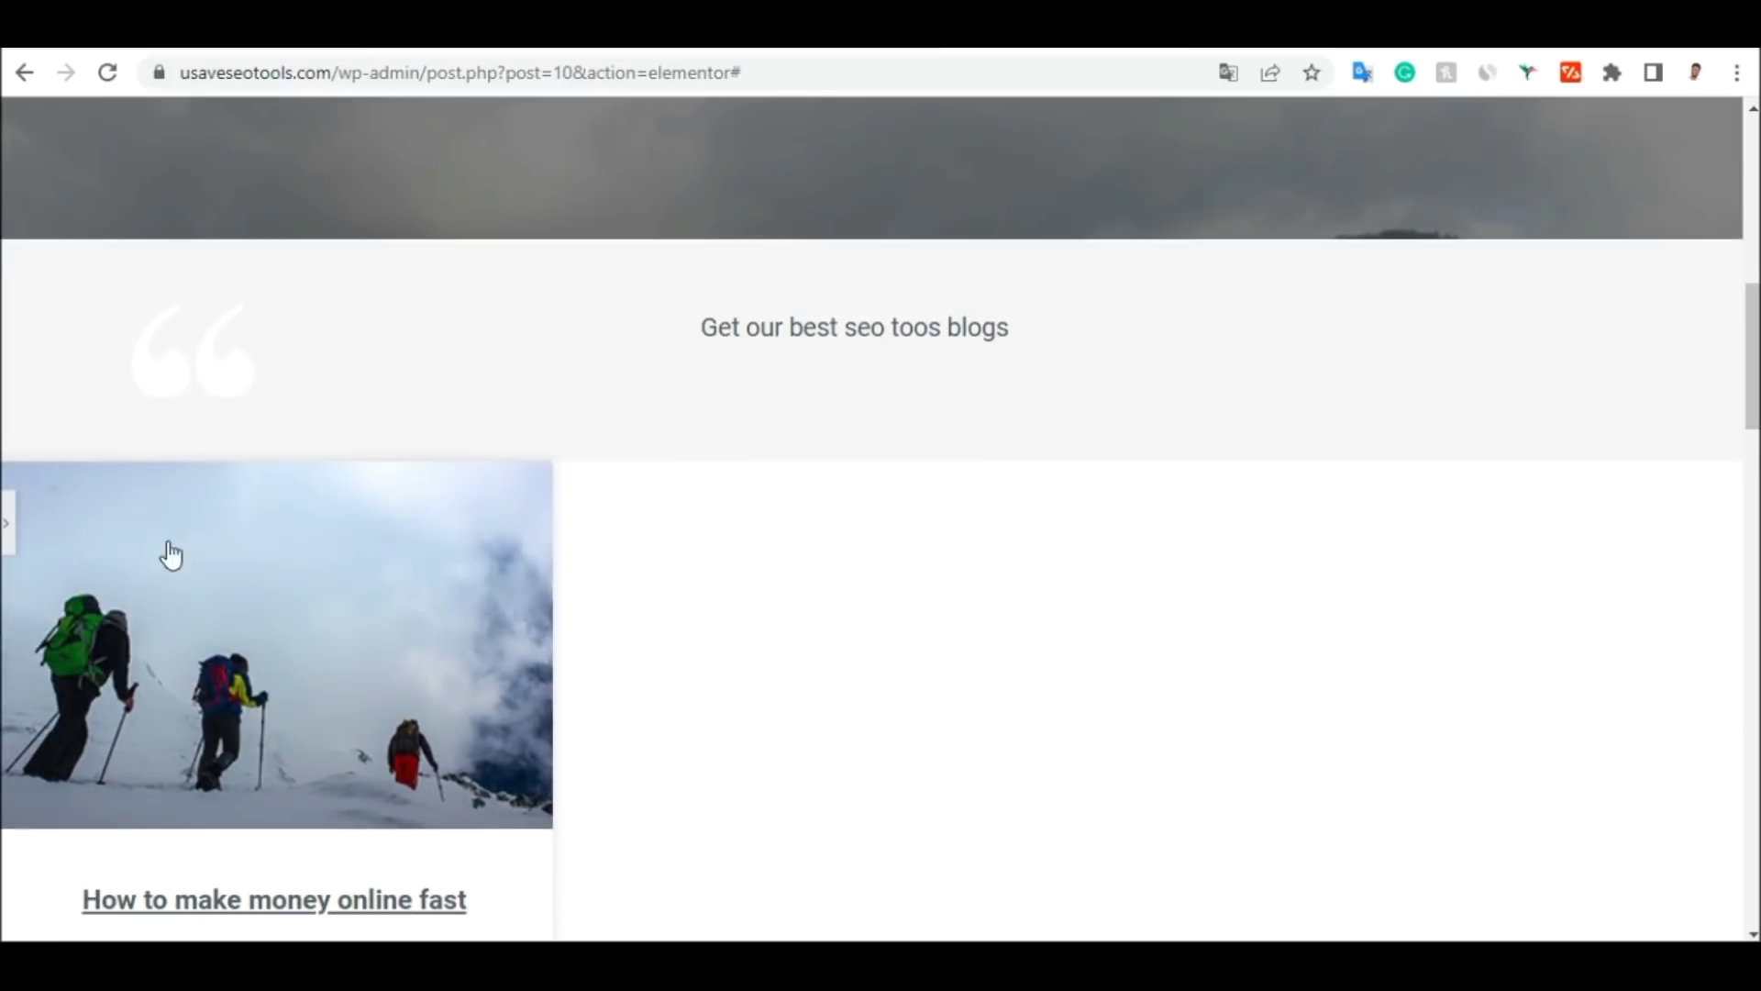
Save the Home page changes with UPDATE.
left_click(9, 530)
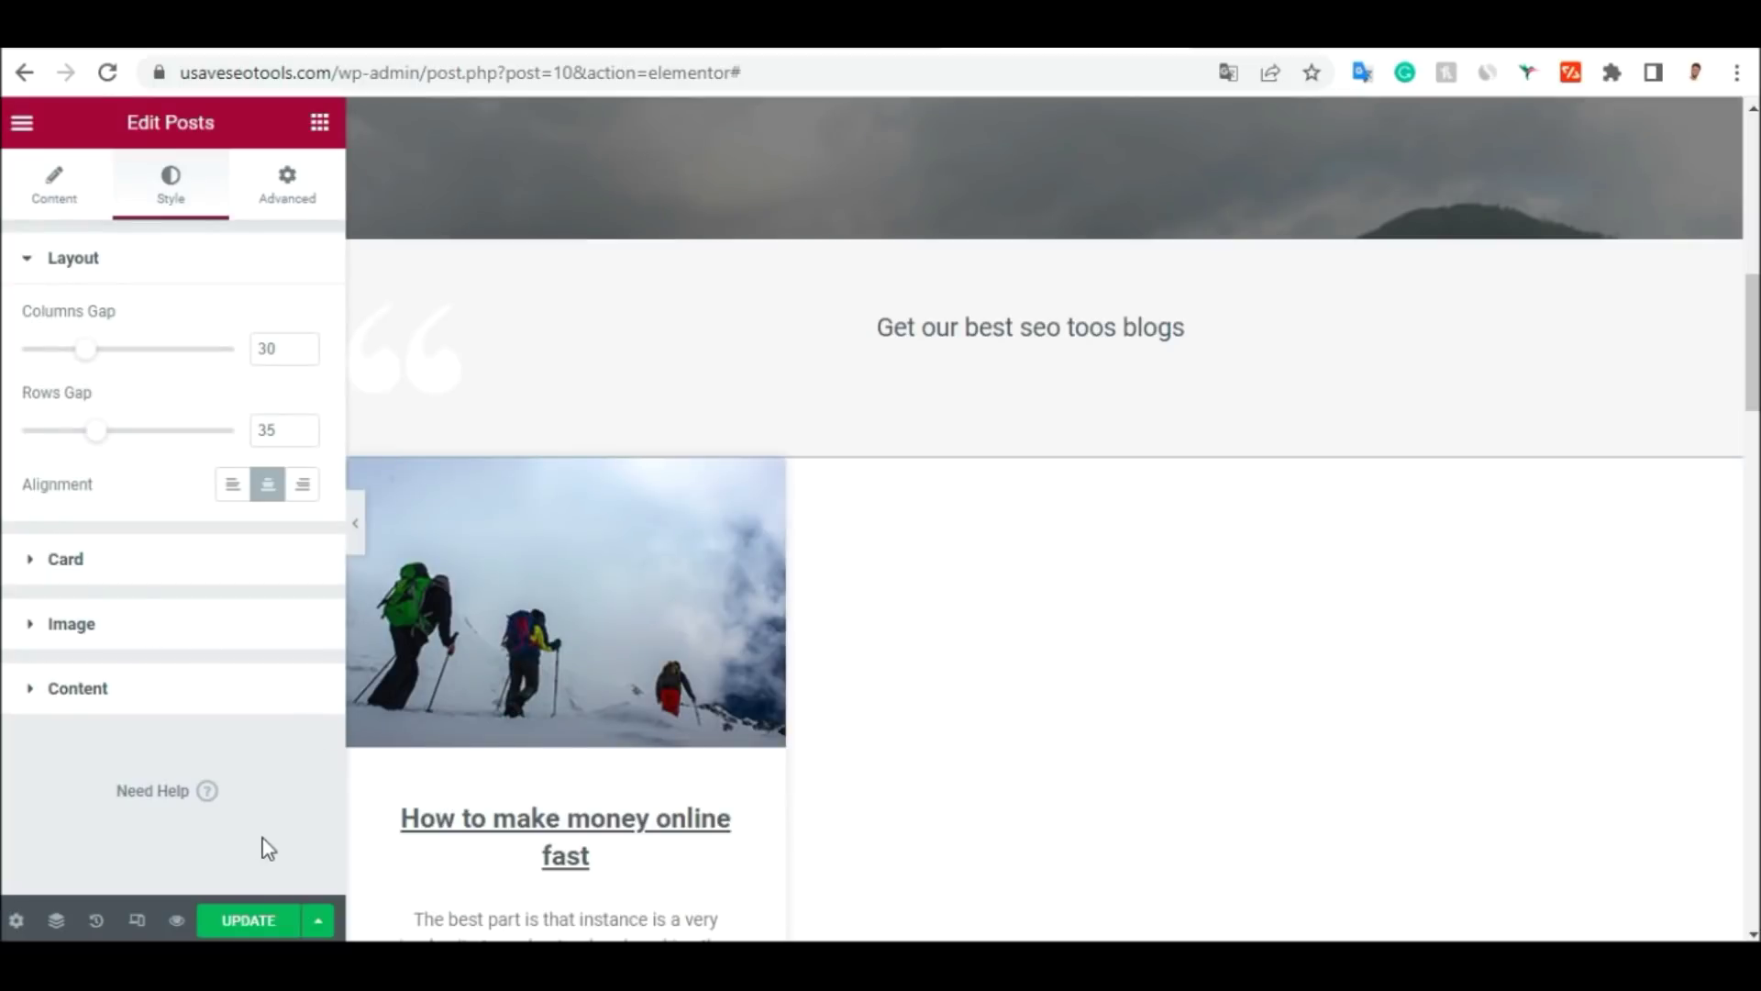
left_click(249, 921)
left_click(59, 196)
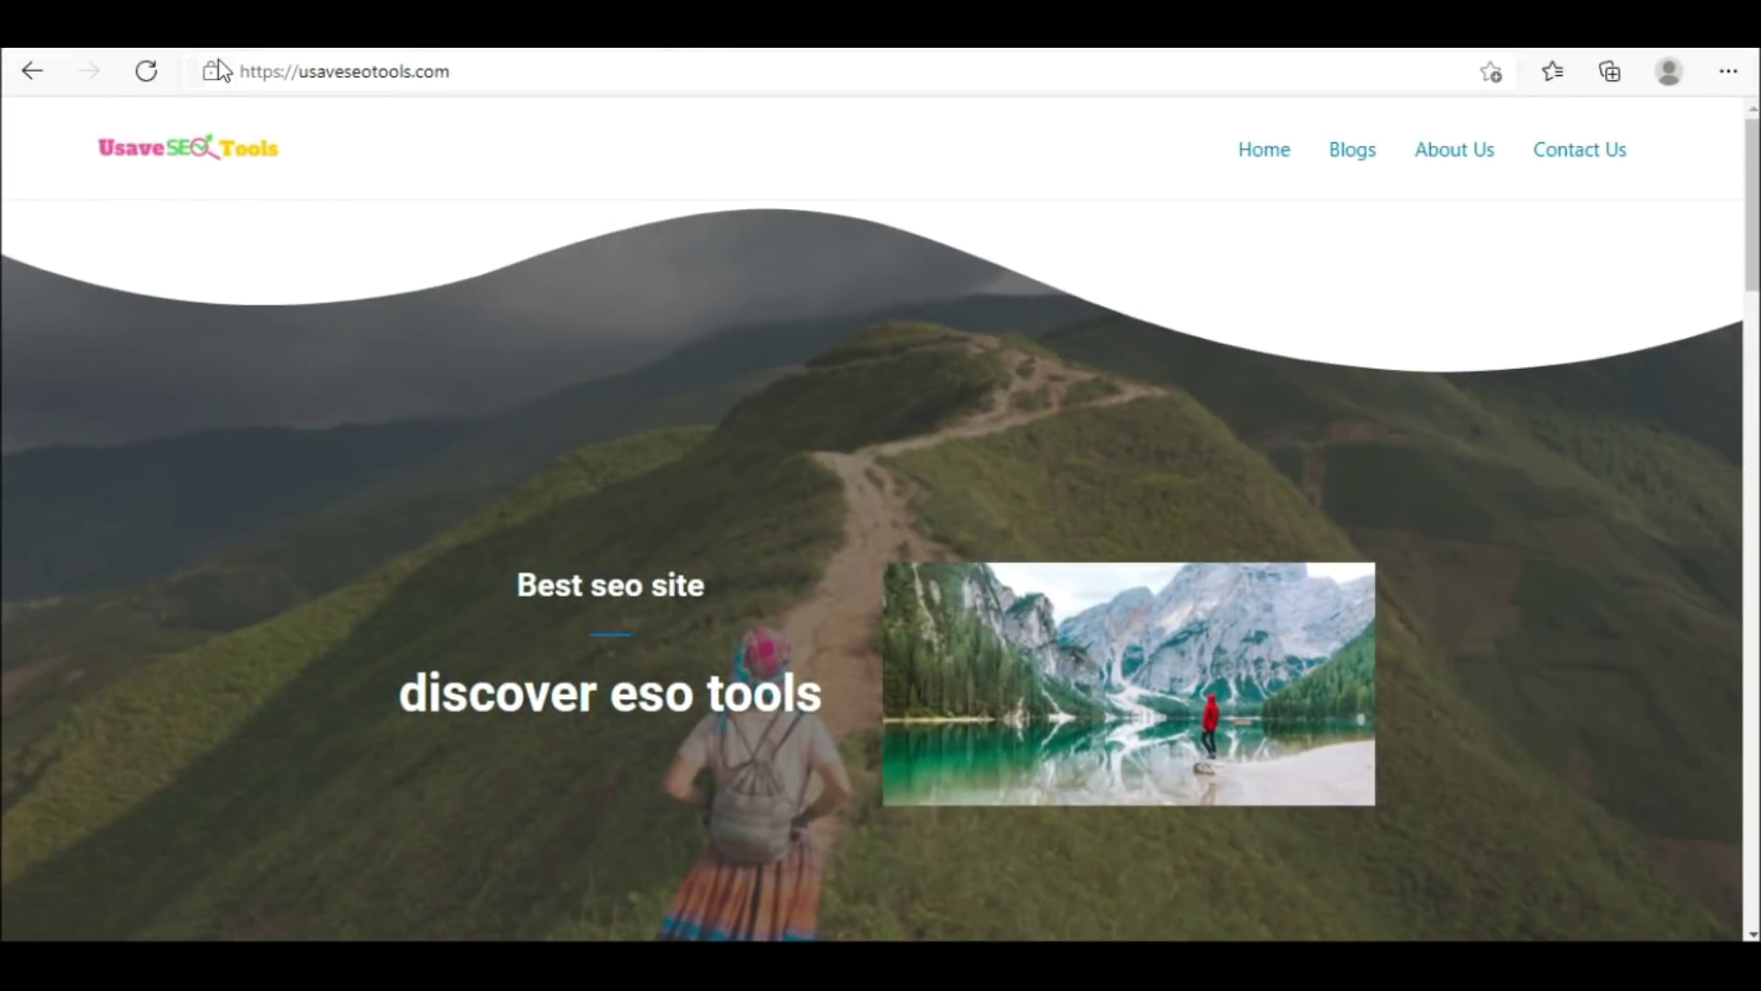
Reload the live homepage and open the 'How to make money online fast' post via Read More.
left_click(147, 71)
left_click_drag(1752, 233, 1721, 444)
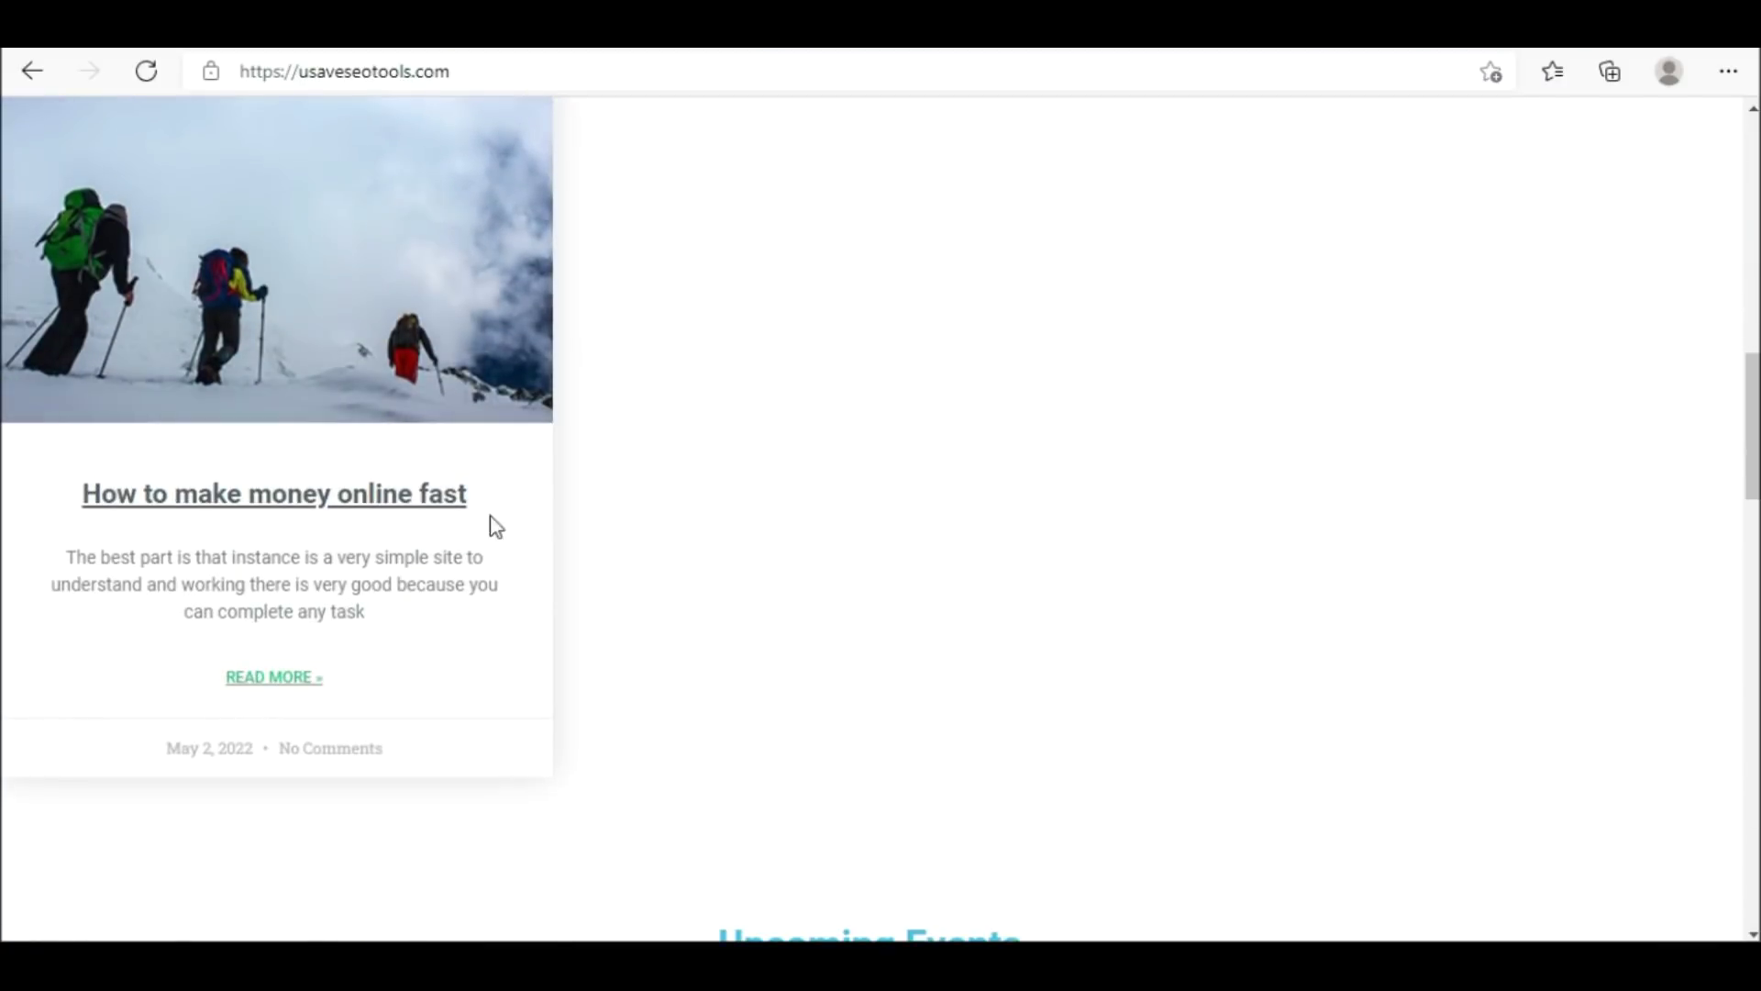
left_click_drag(1753, 431, 1754, 396)
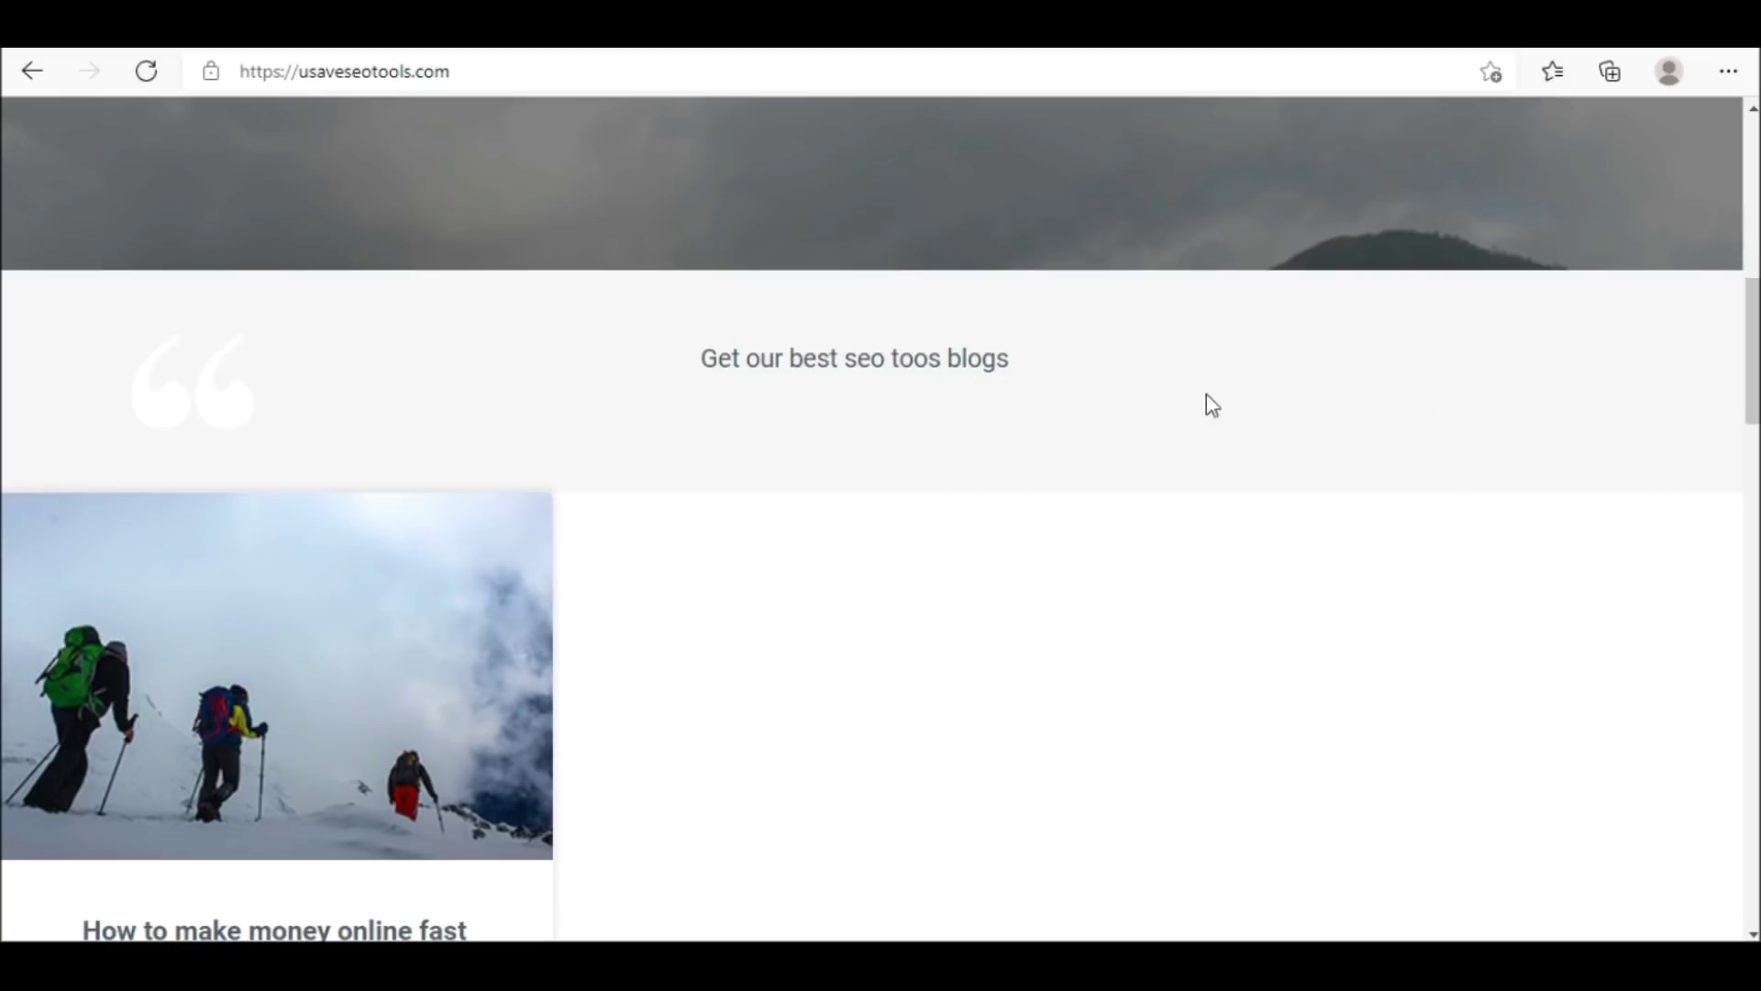
left_click_drag(1754, 394, 1756, 417)
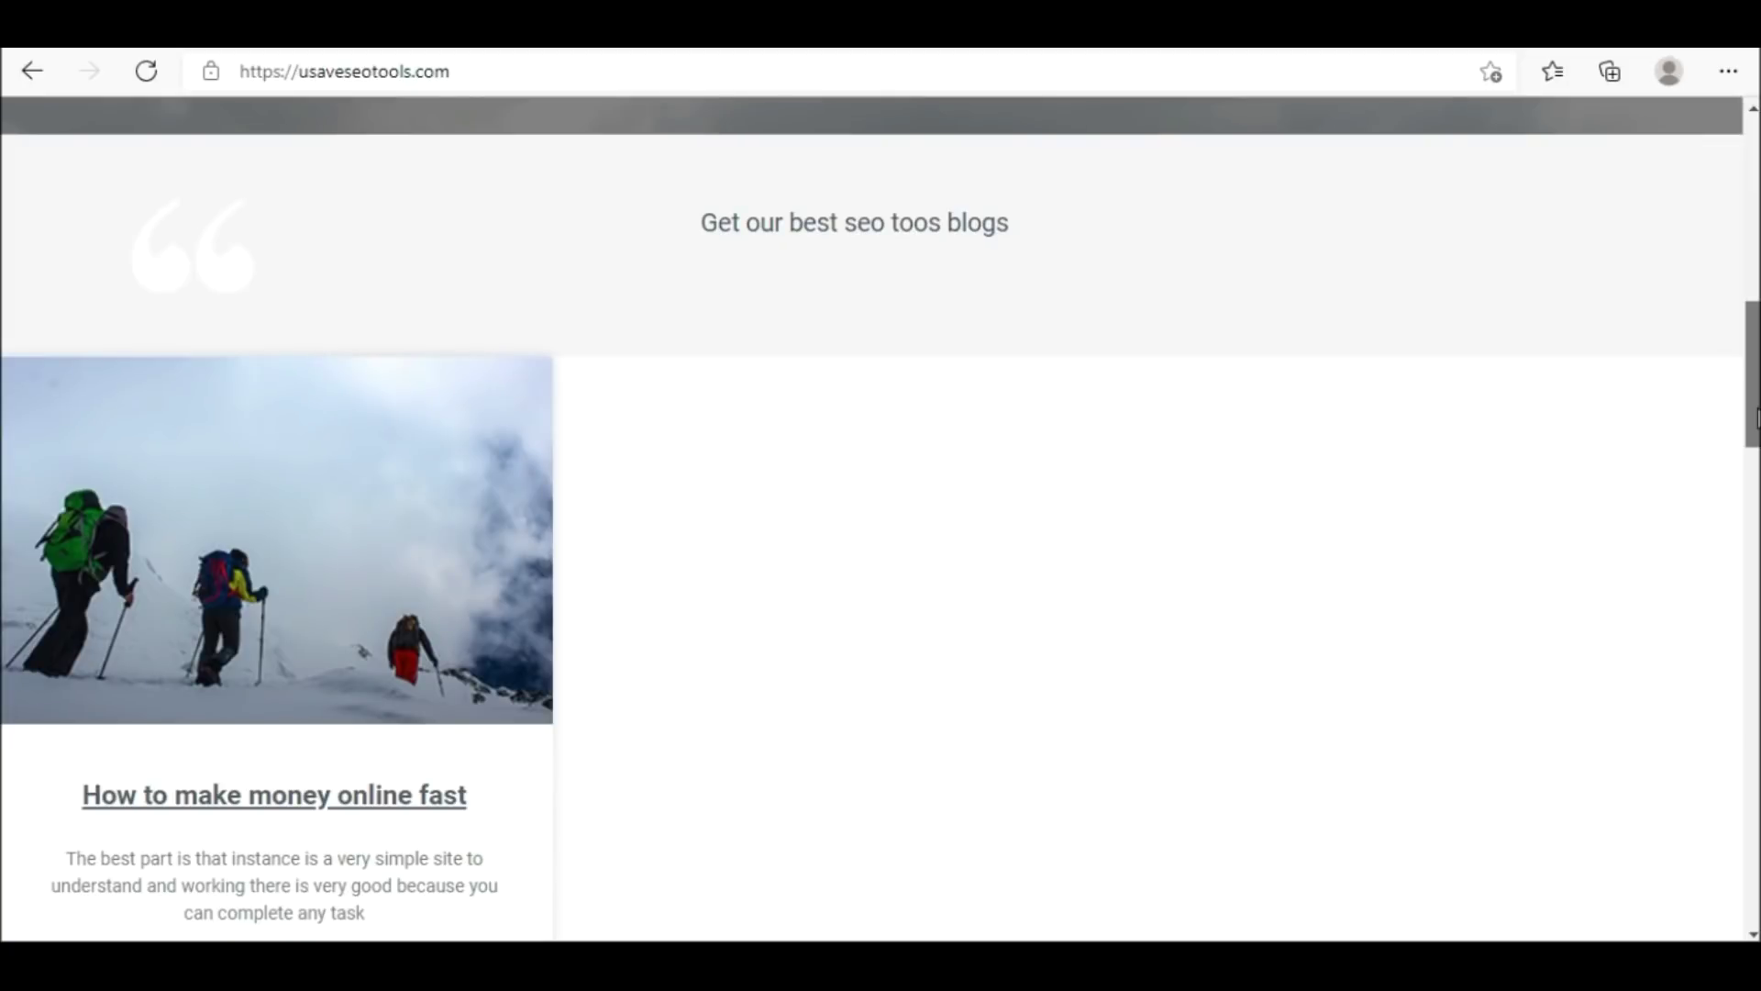
left_click_drag(1756, 417, 1752, 497)
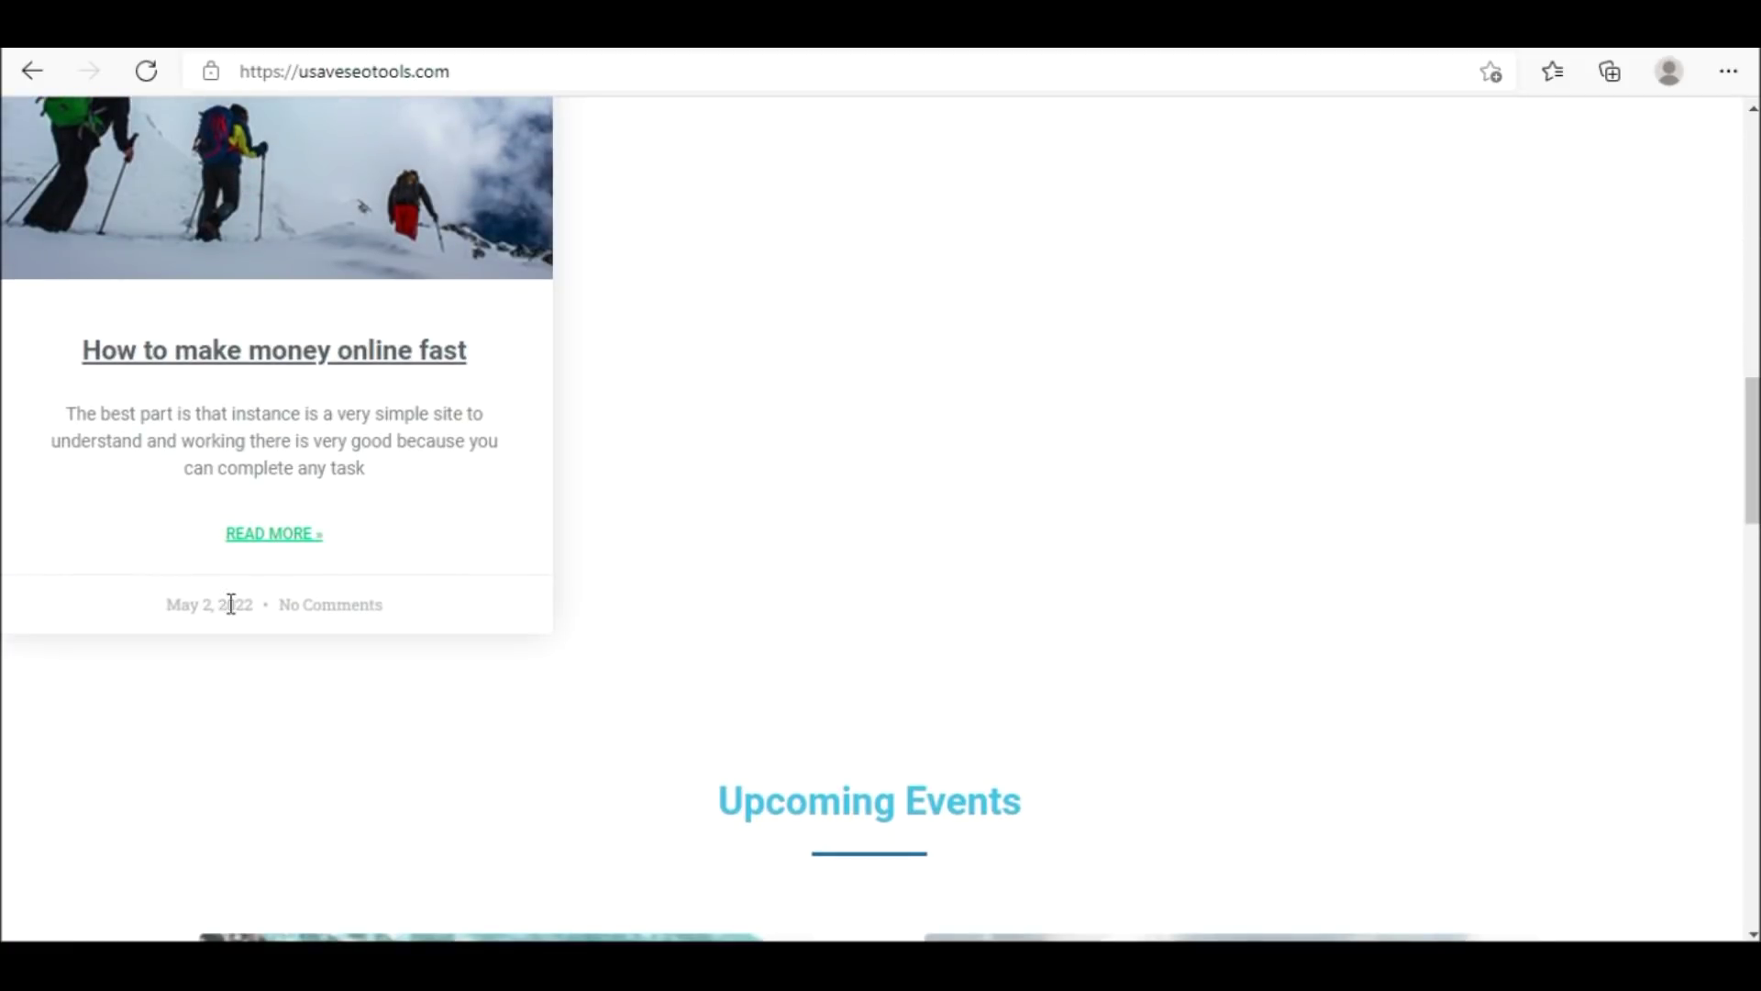
left_click(271, 545)
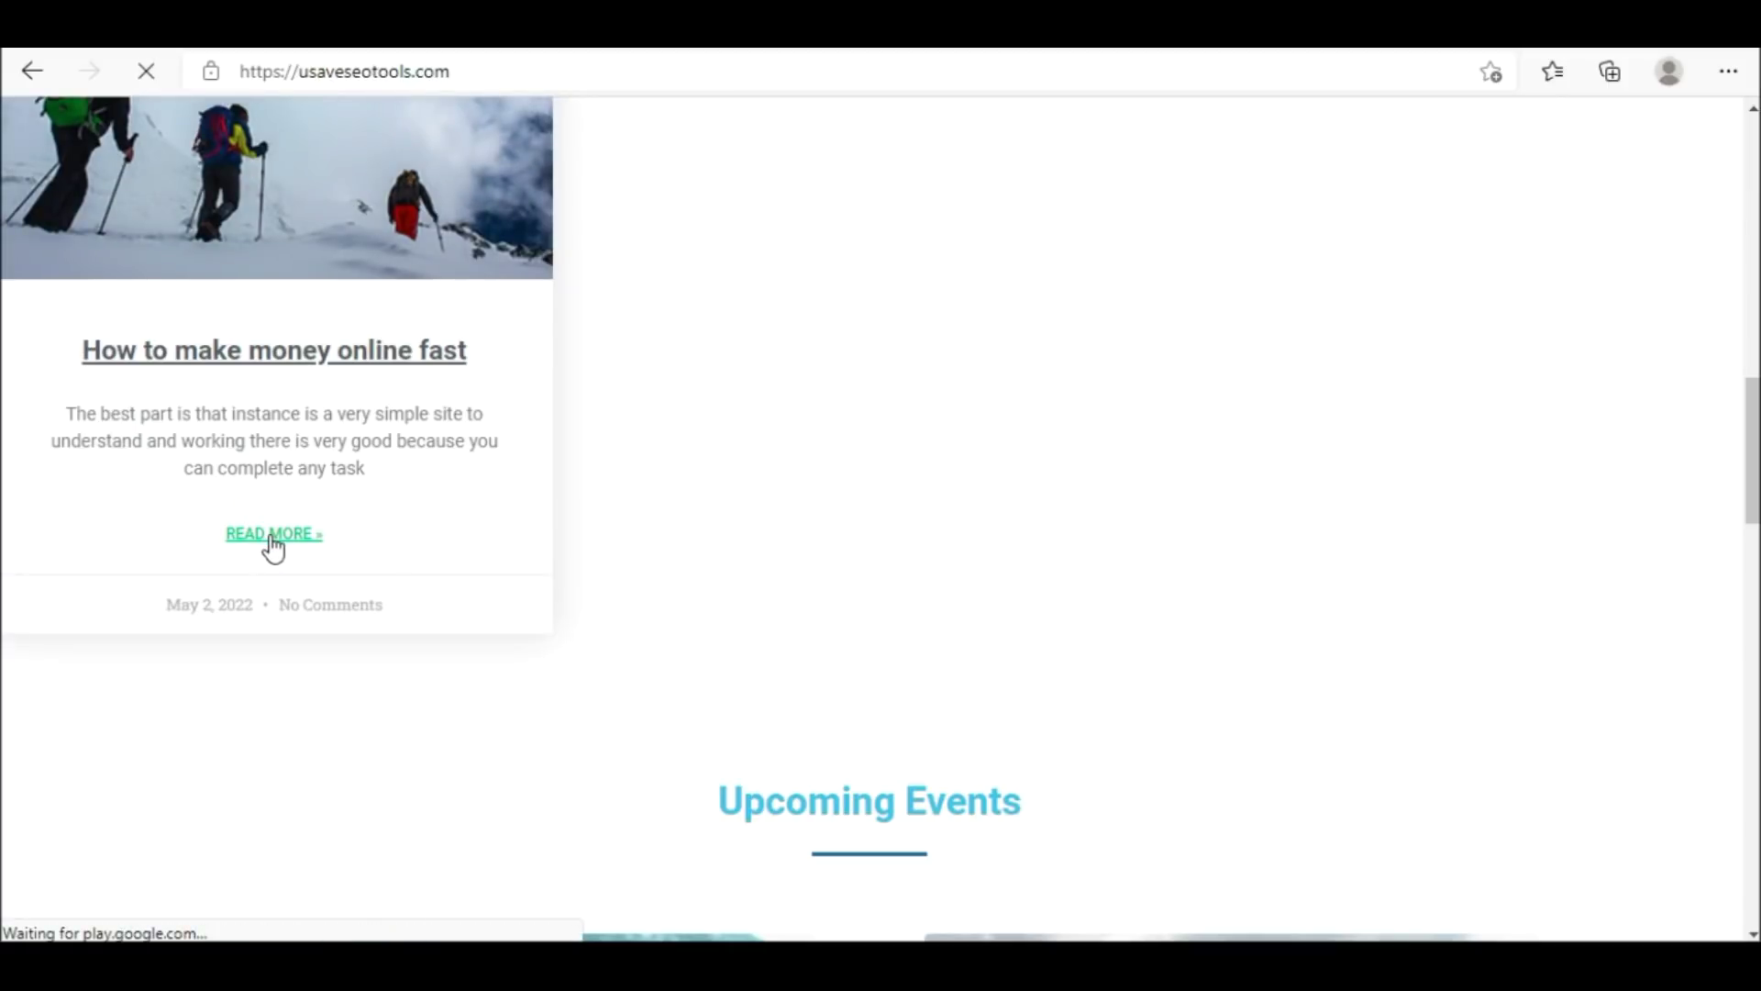
left_click_drag(1754, 200, 1755, 272)
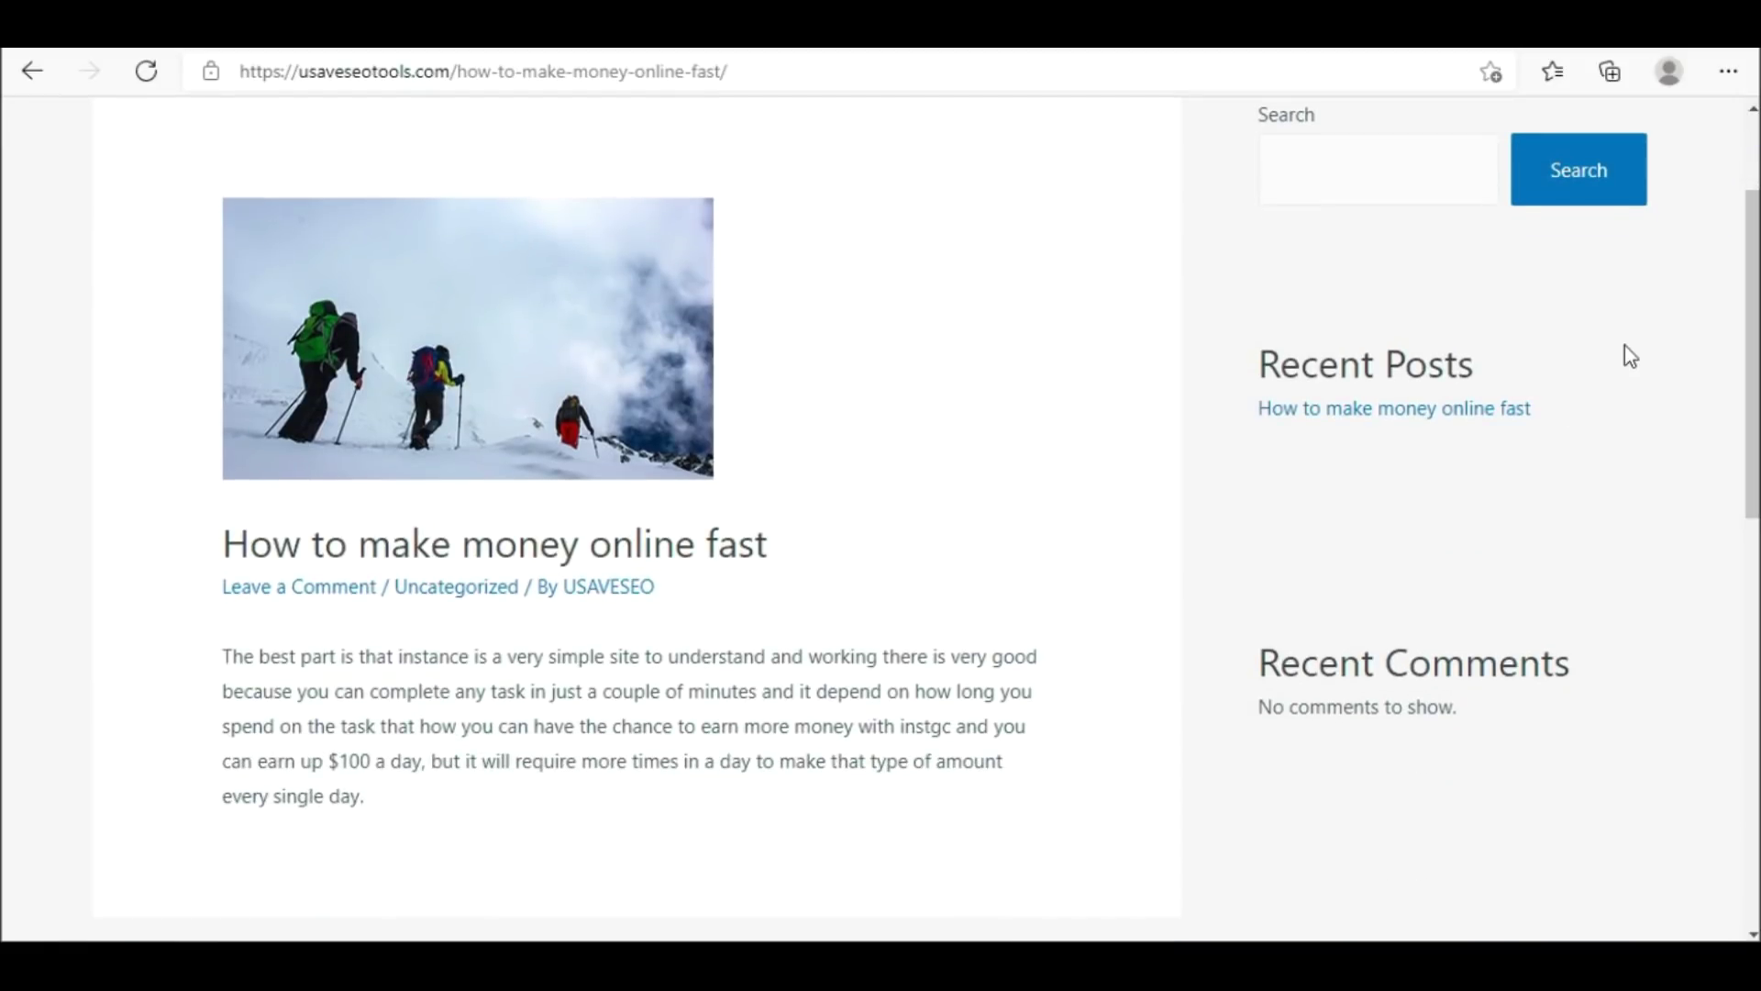
scroll(1732, 362, "up", 2)
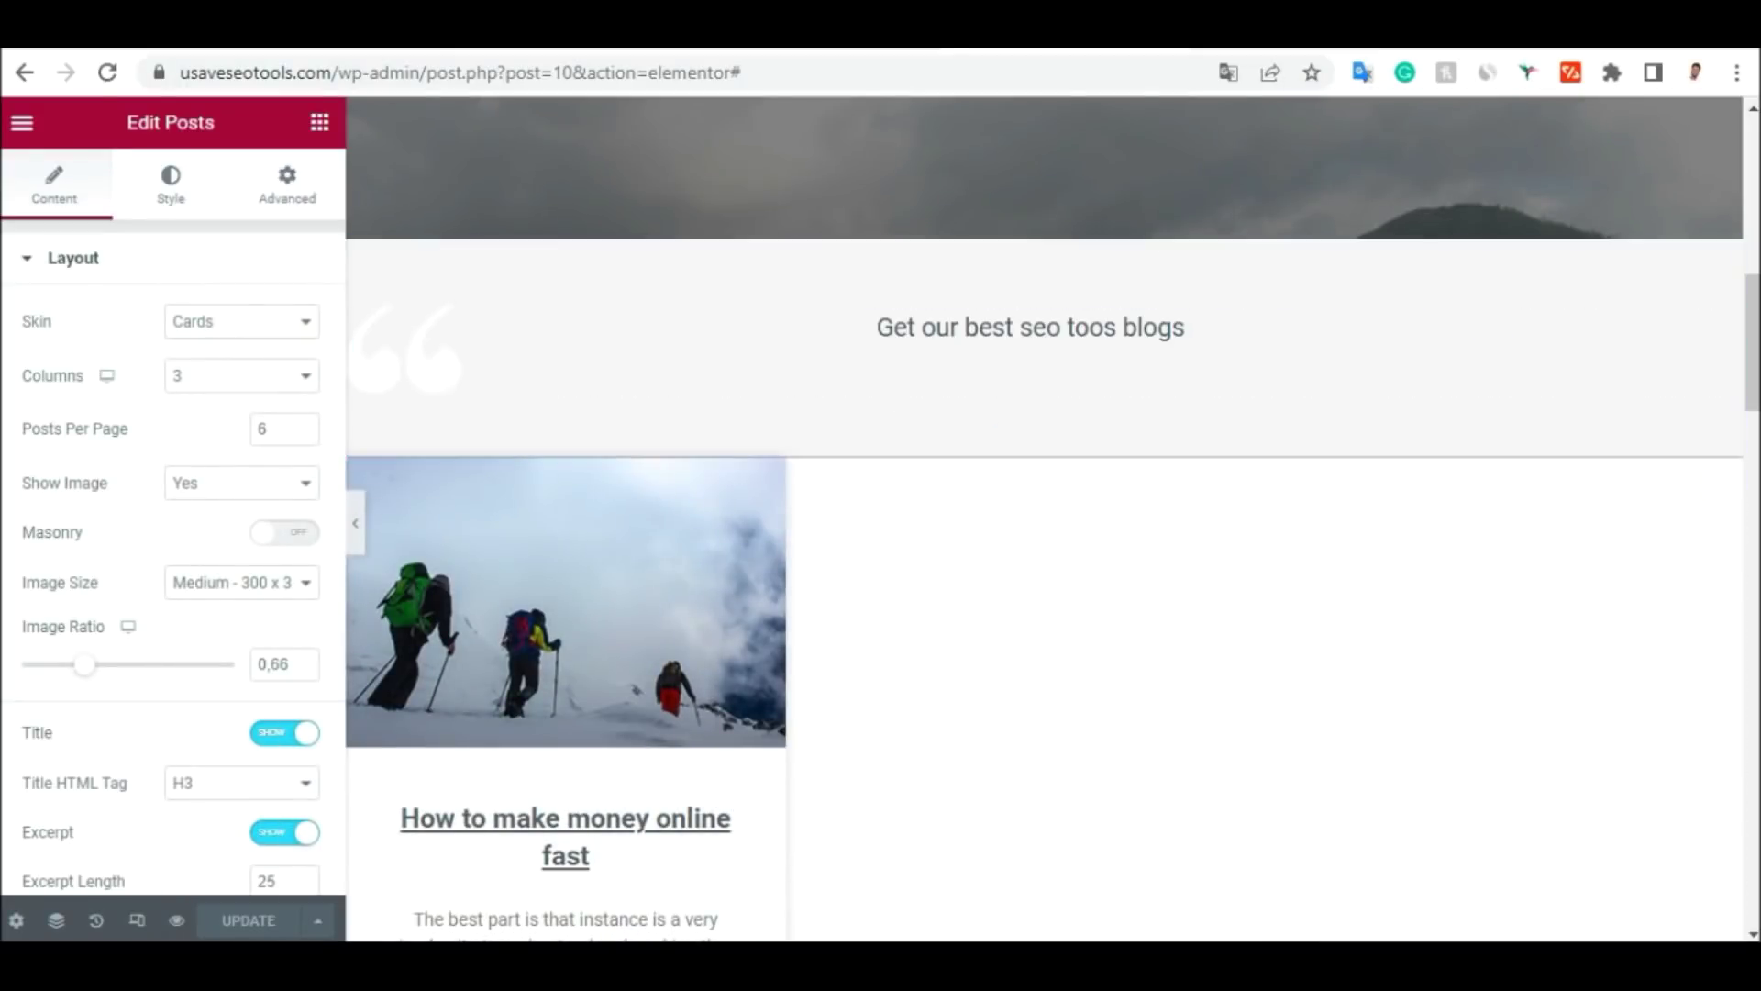
Go back from Elementor to the admin Pages list and open Posts > Categories.
left_click(26, 73)
left_click(26, 72)
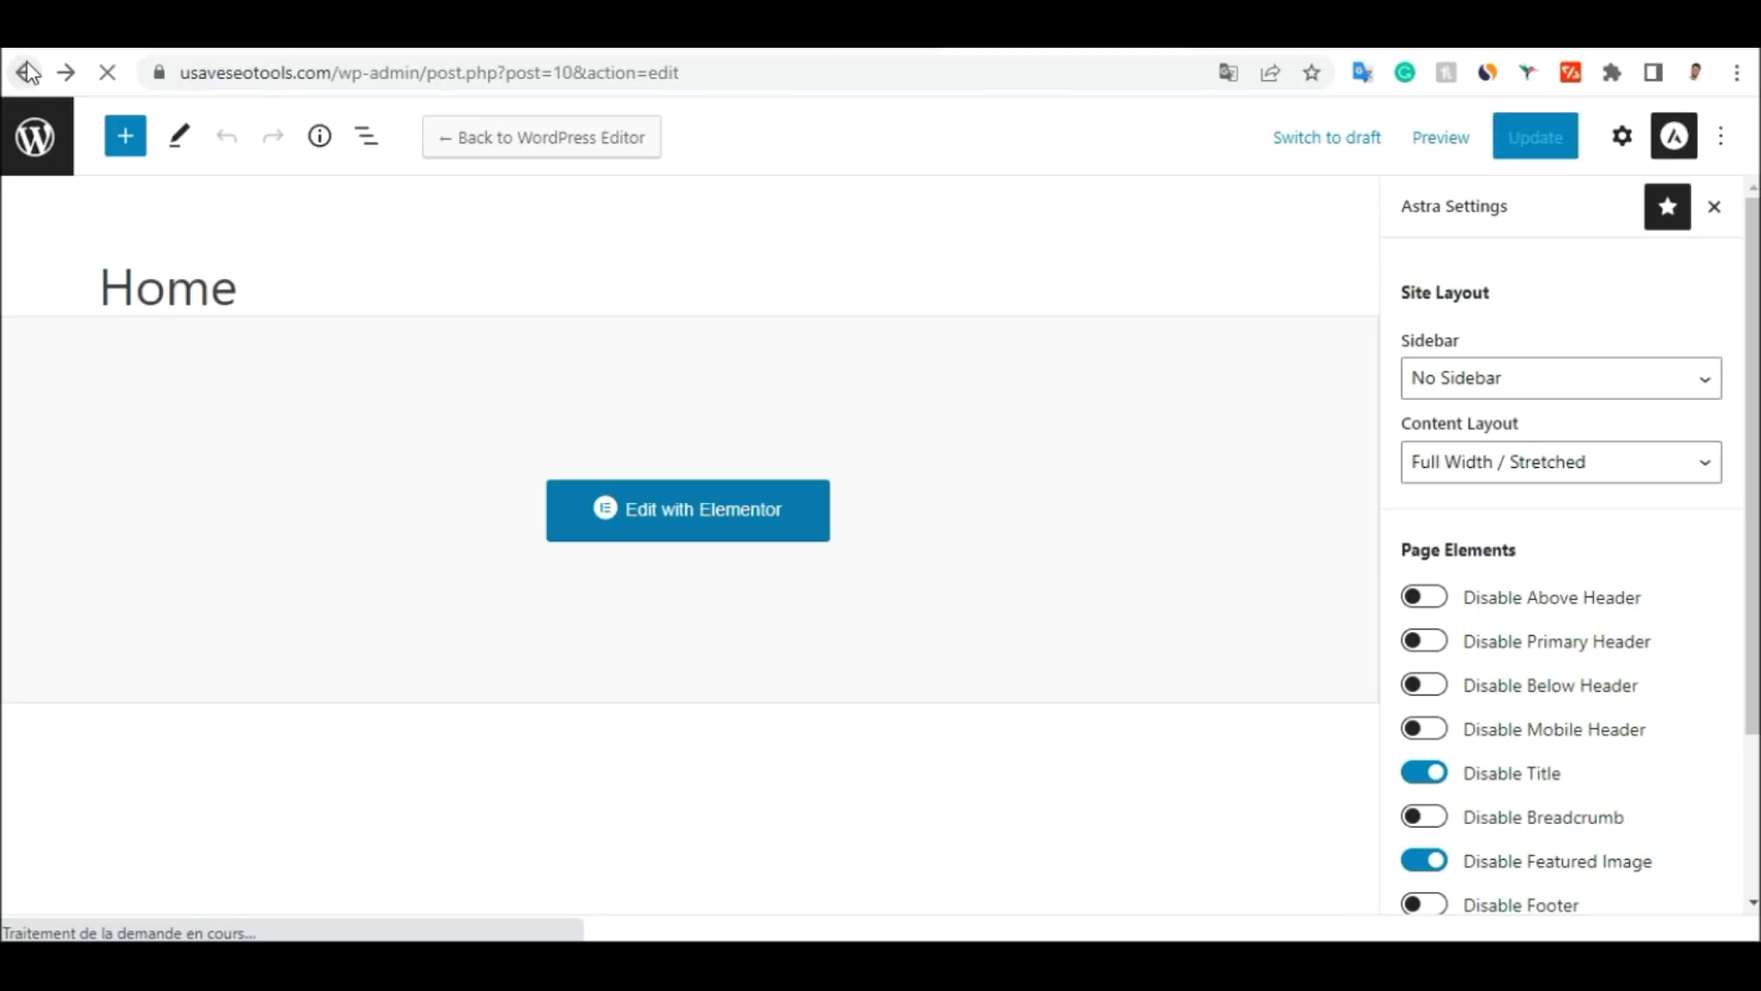
left_click(25, 72)
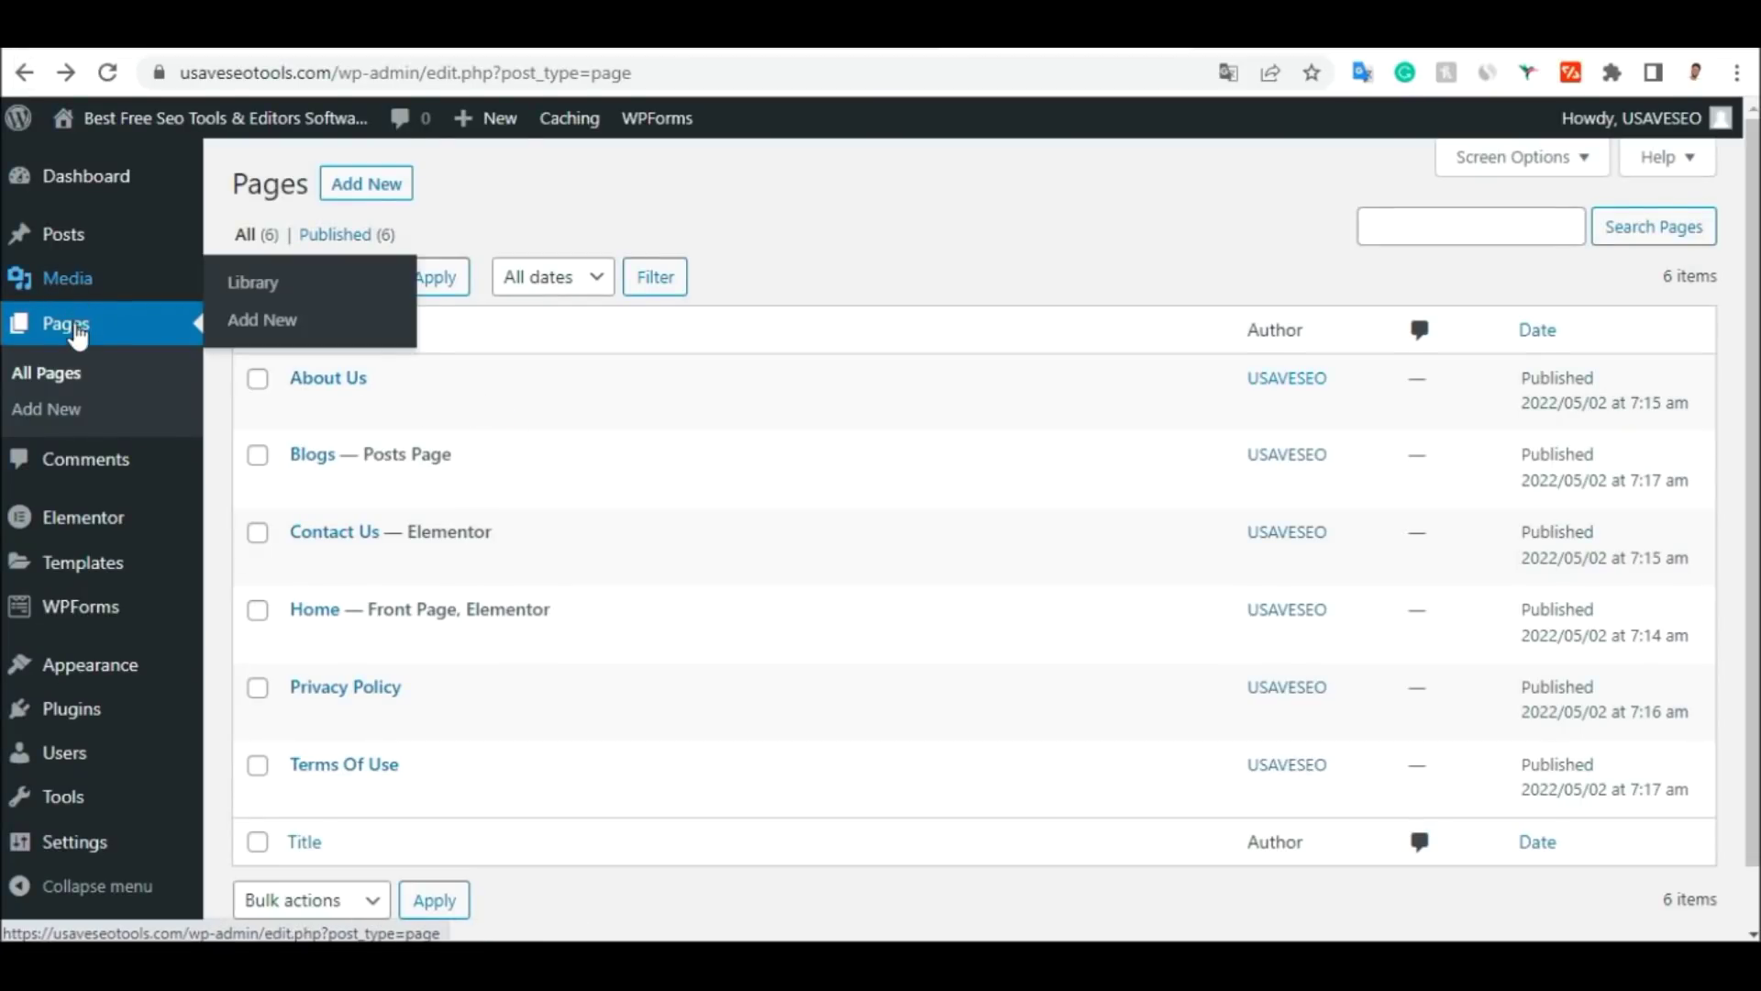
mouse_move(80, 253)
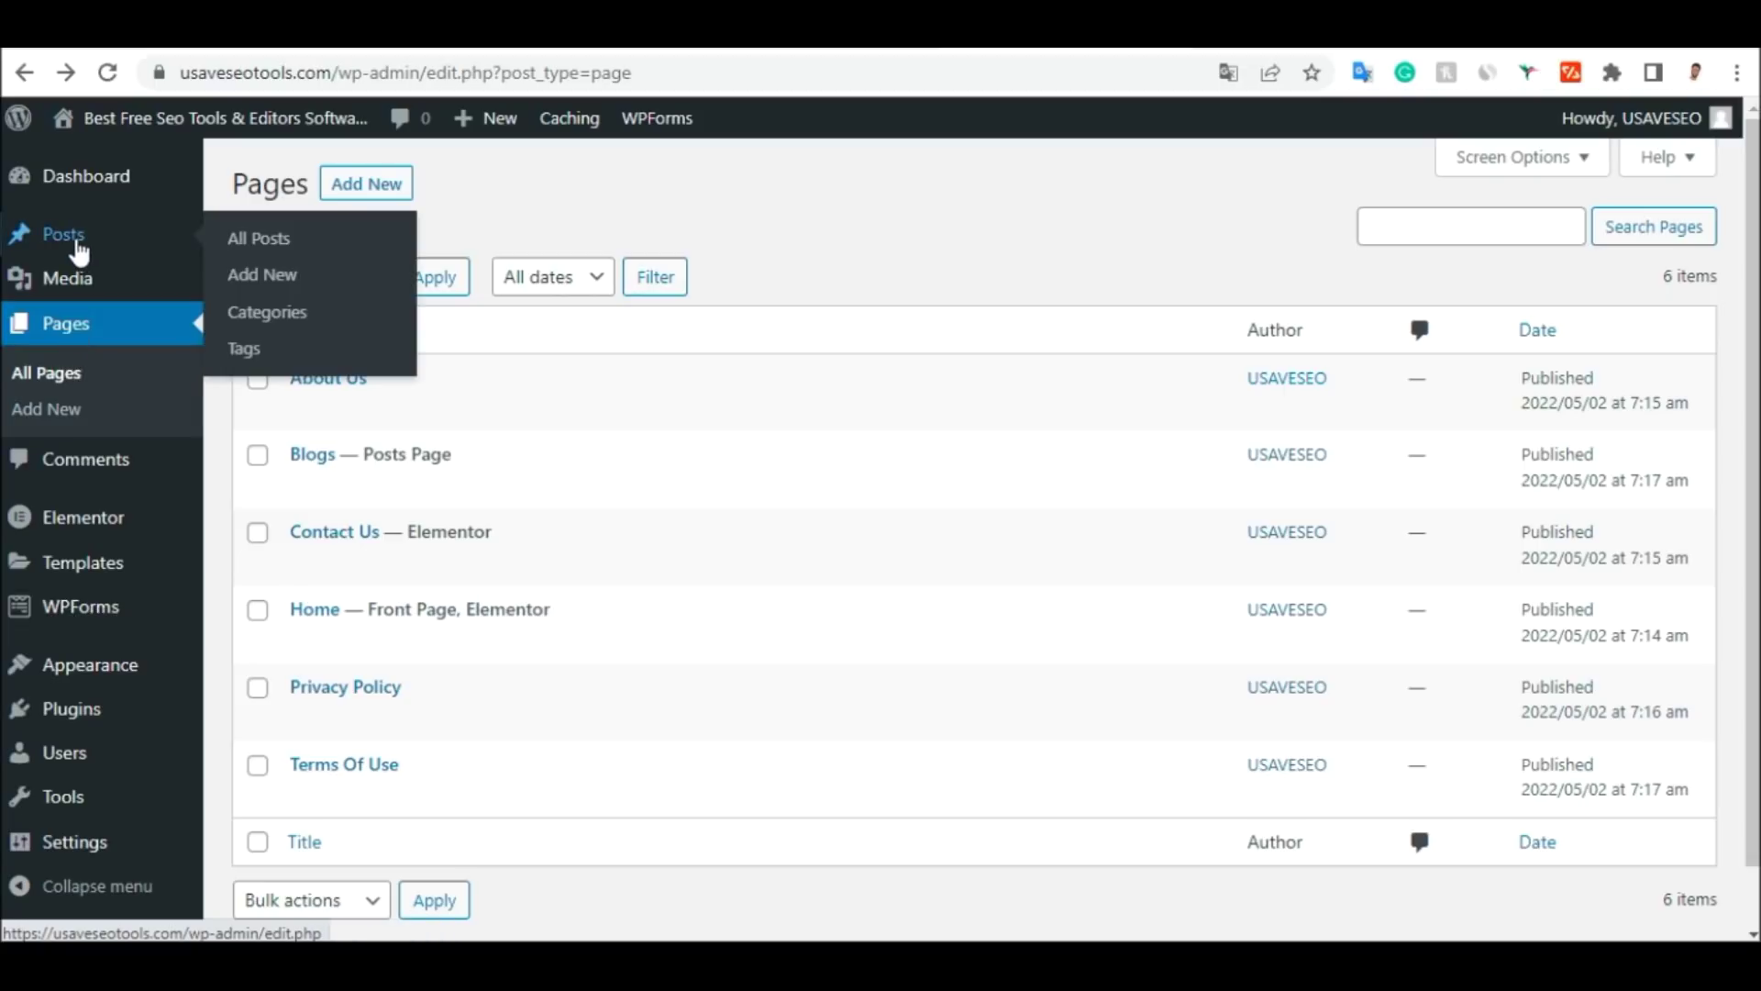
left_click(280, 313)
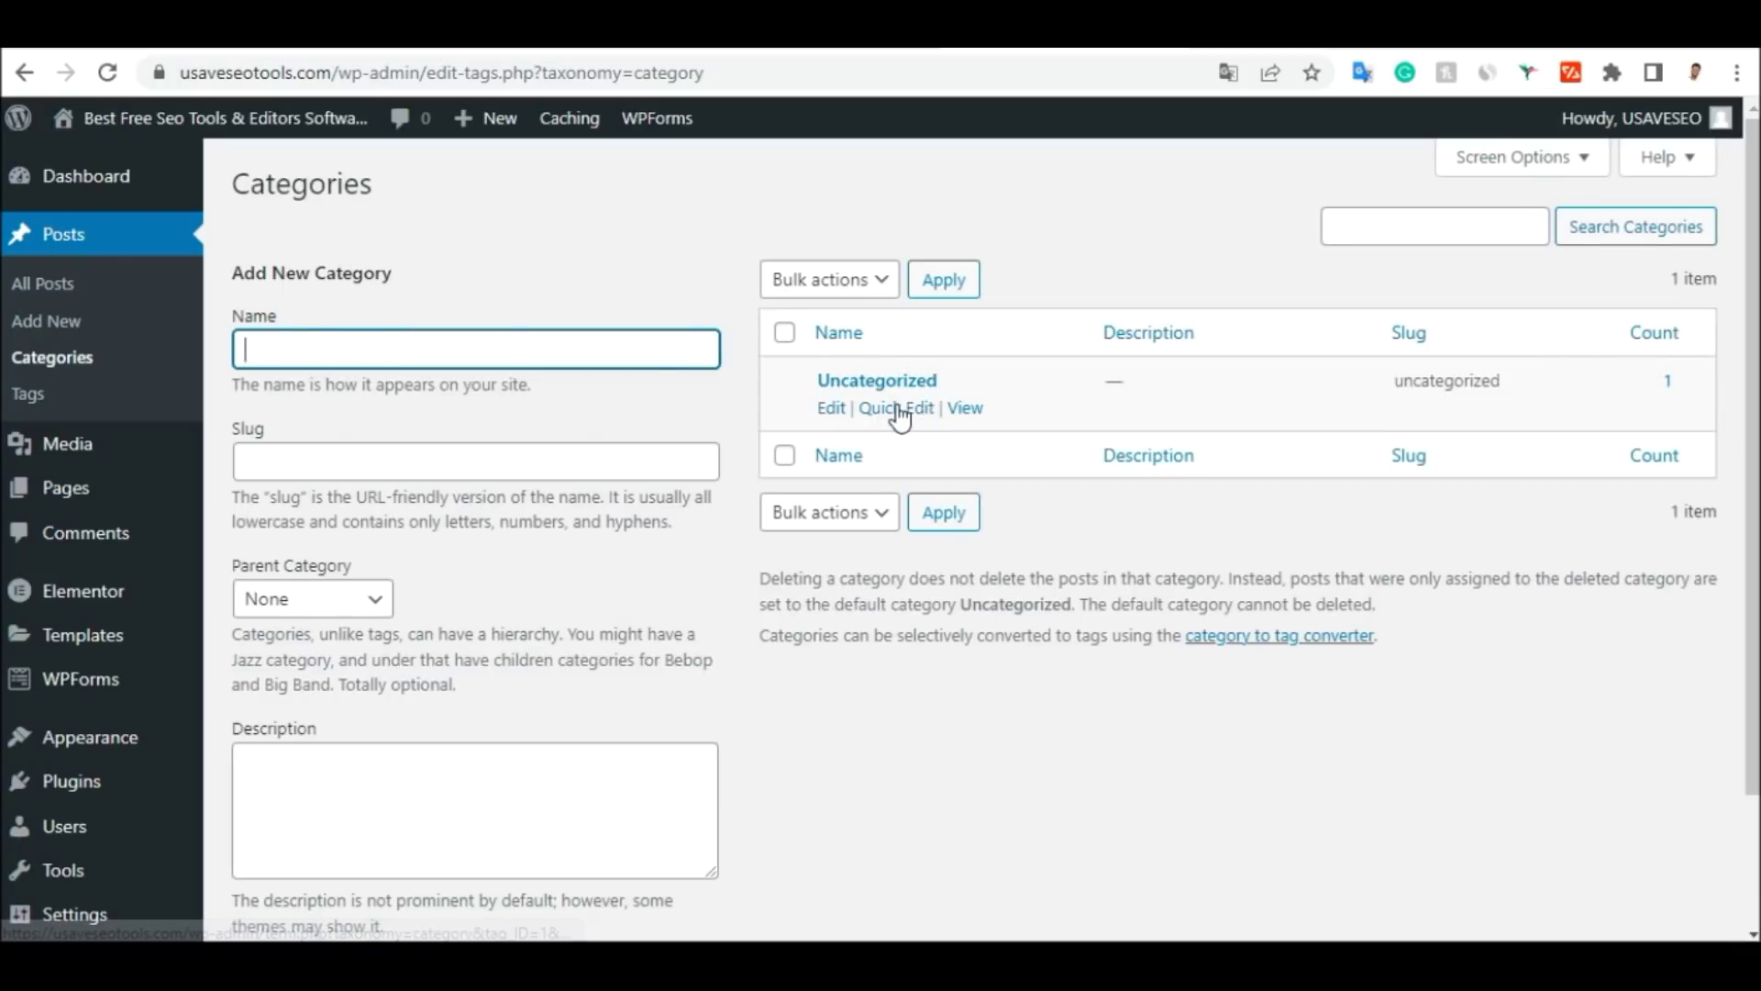
Quick-edit the Uncategorized category, renaming it to 'Trending post'.
left_click(897, 408)
key("BackSpace")
key("BackSpace")
key("BackSpace")
key("BackSpace")
key("BackSpace")
key("BackSpace")
key("BackSpace")
key("BackSpace")
key("BackSpace")
key("BackSpace")
key("BackSpace")
key("BackSpace")
key("BackSpace")
type("po")
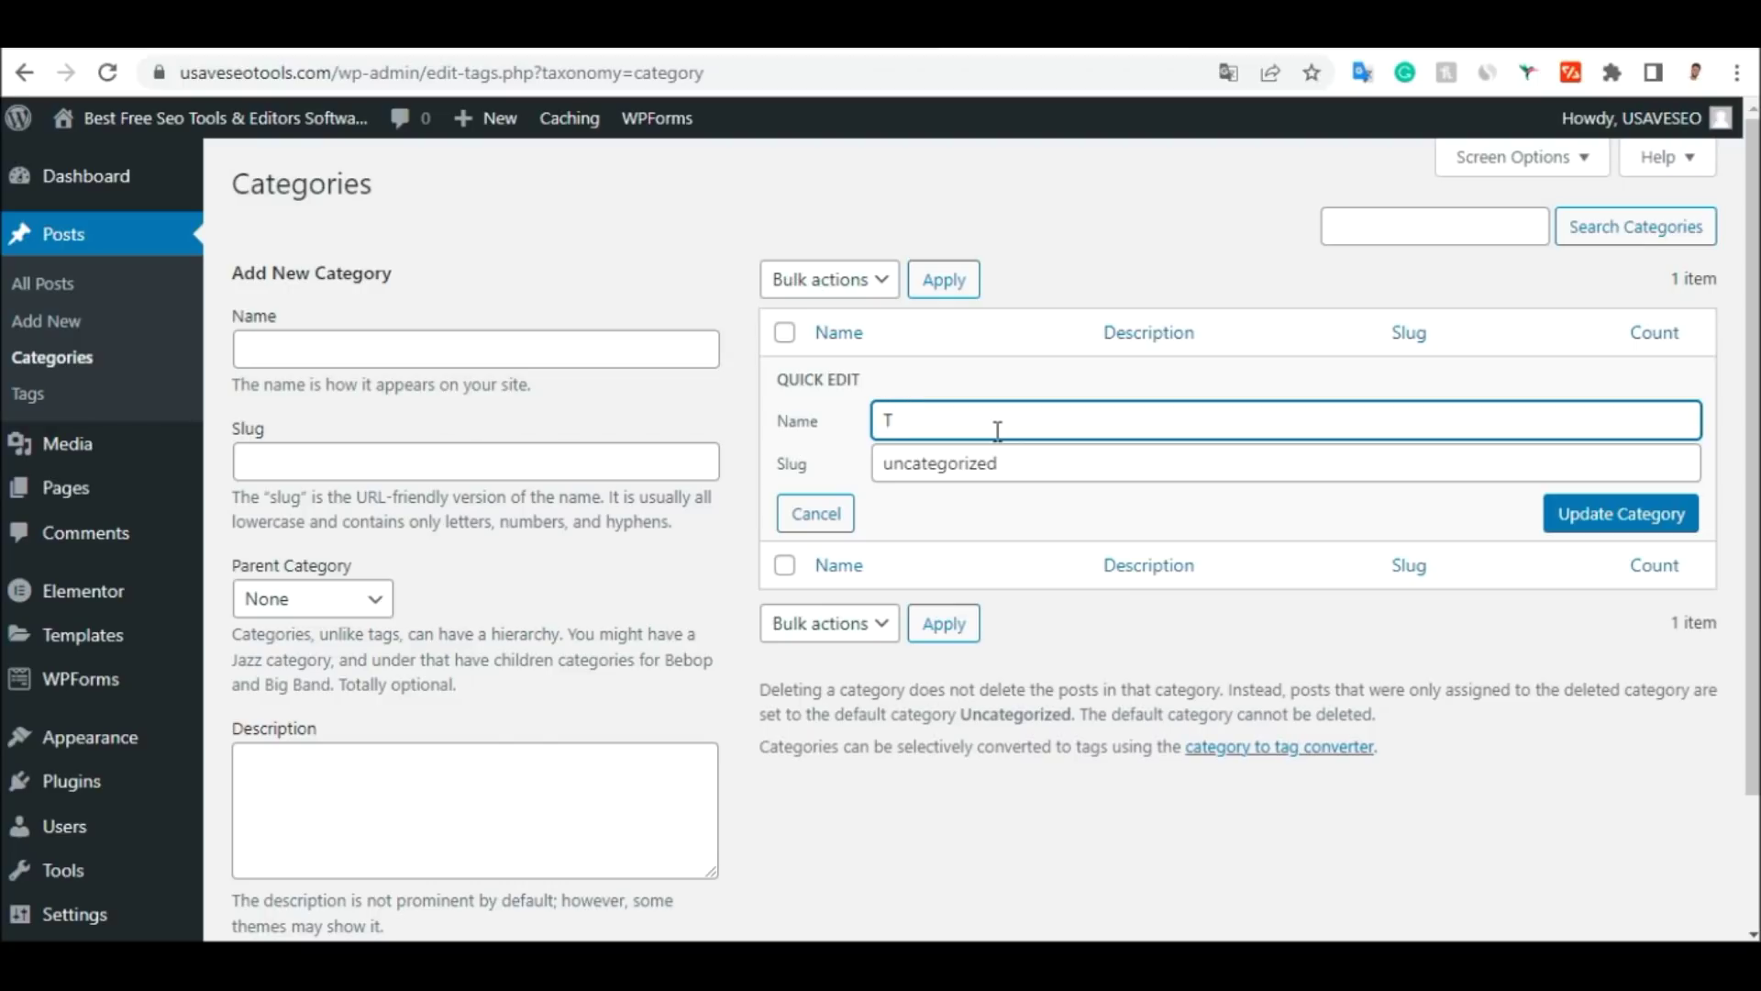
type("ng post")
left_click(1606, 521)
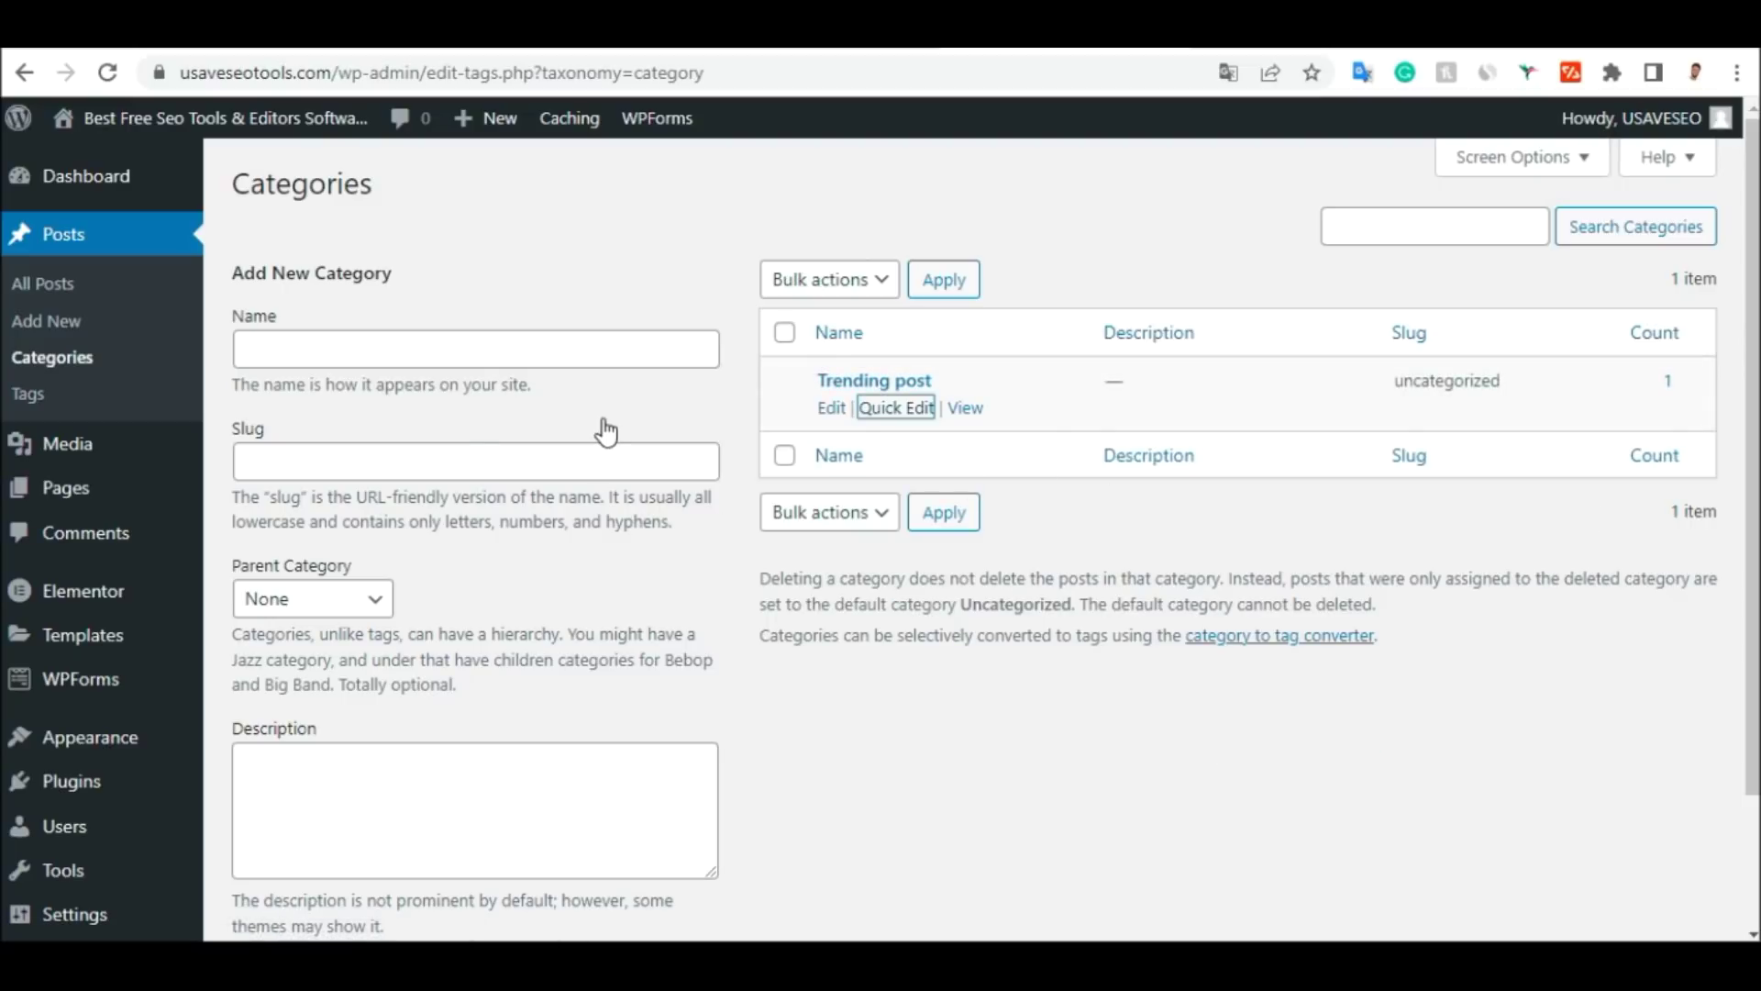
left_click(323, 352)
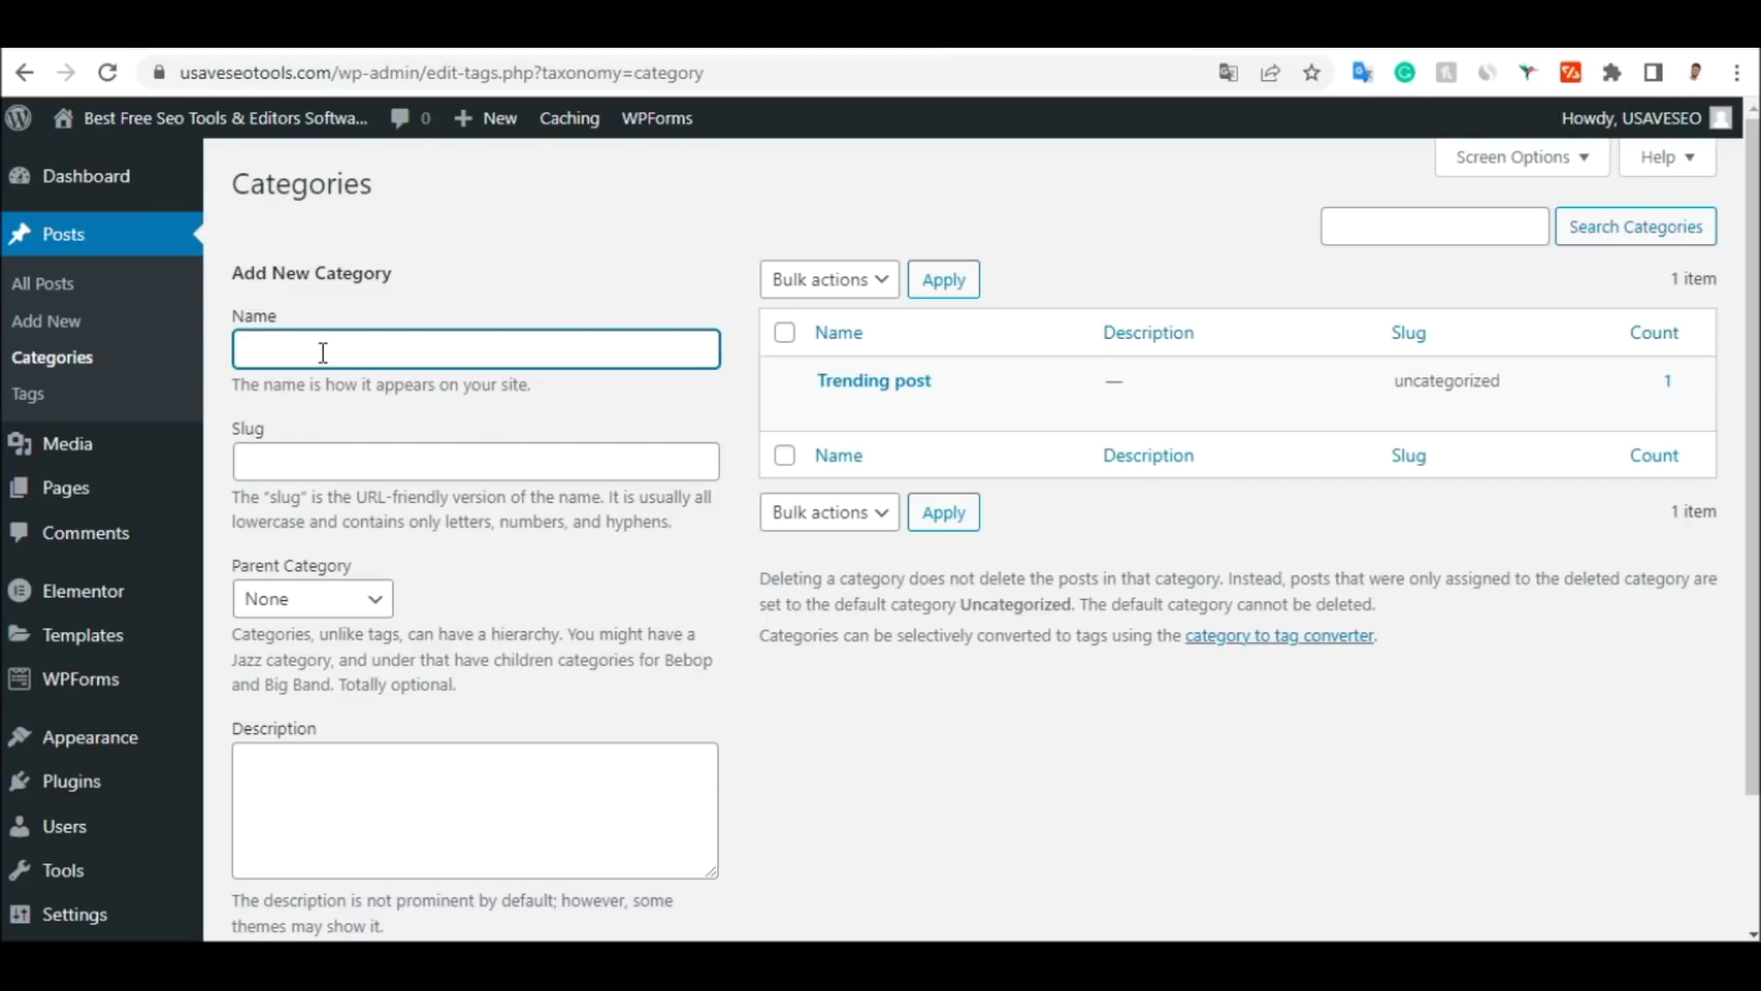
Add the new category 'Earn money online for free'.
type("n money onli")
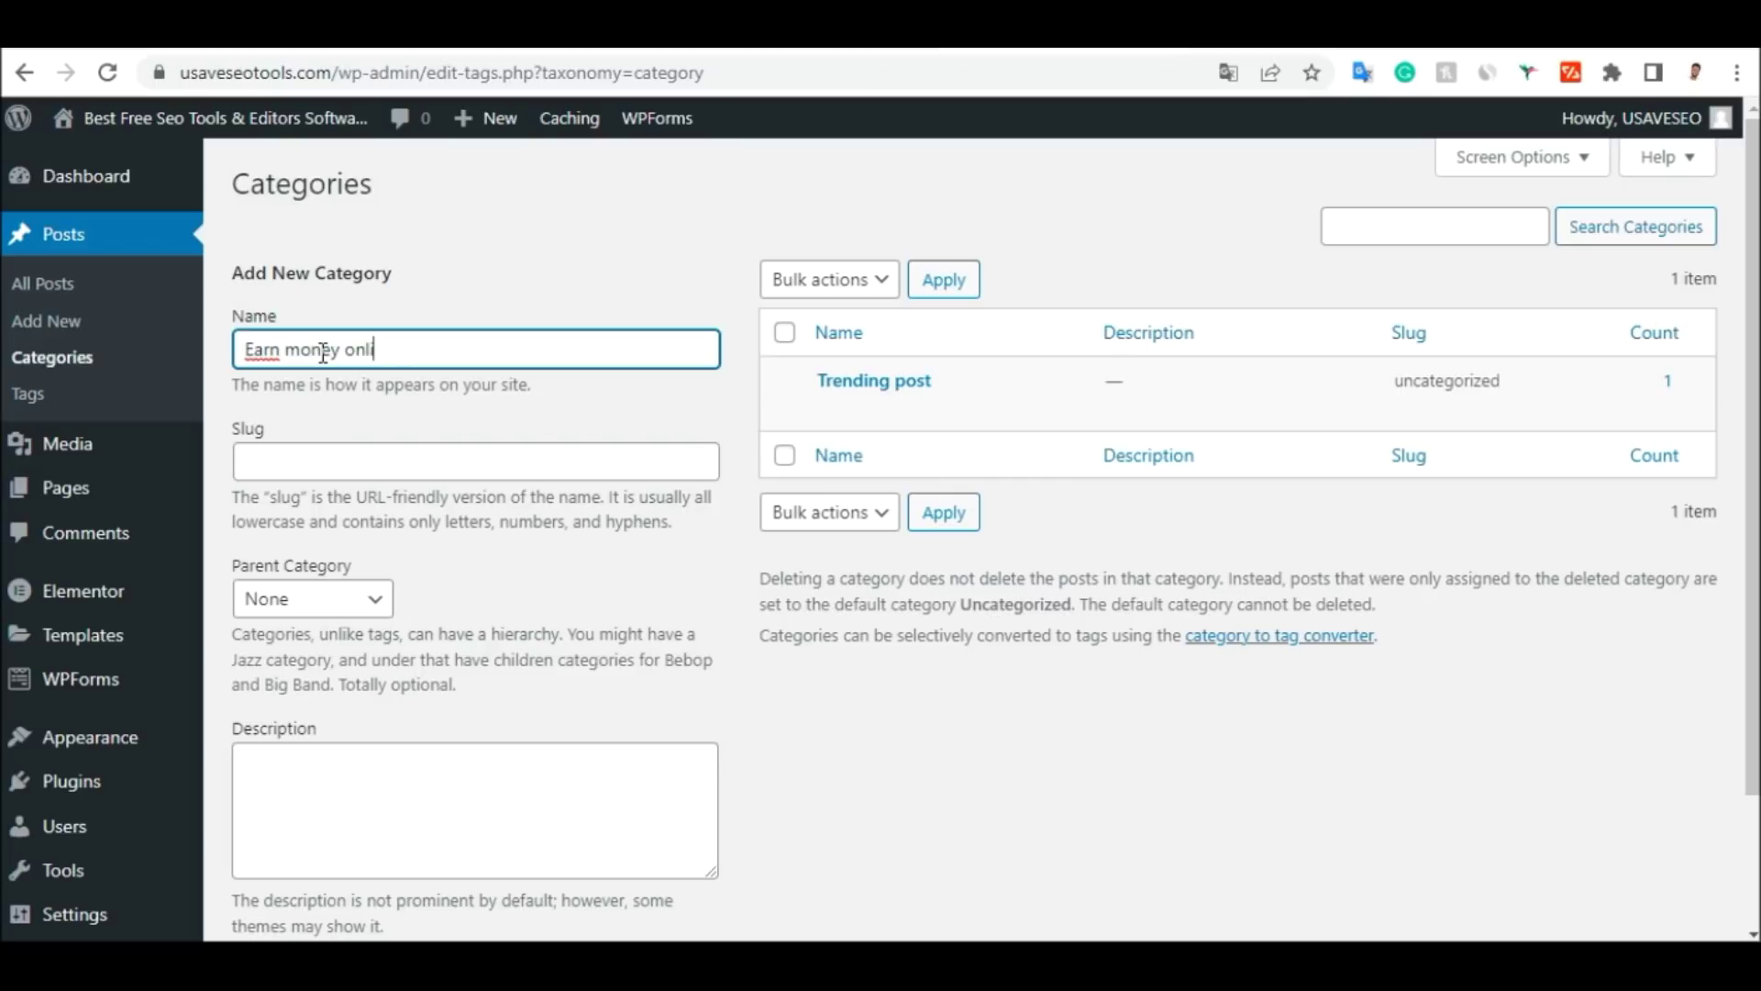
type("ne for free")
scroll(1722, 670, "down", 2)
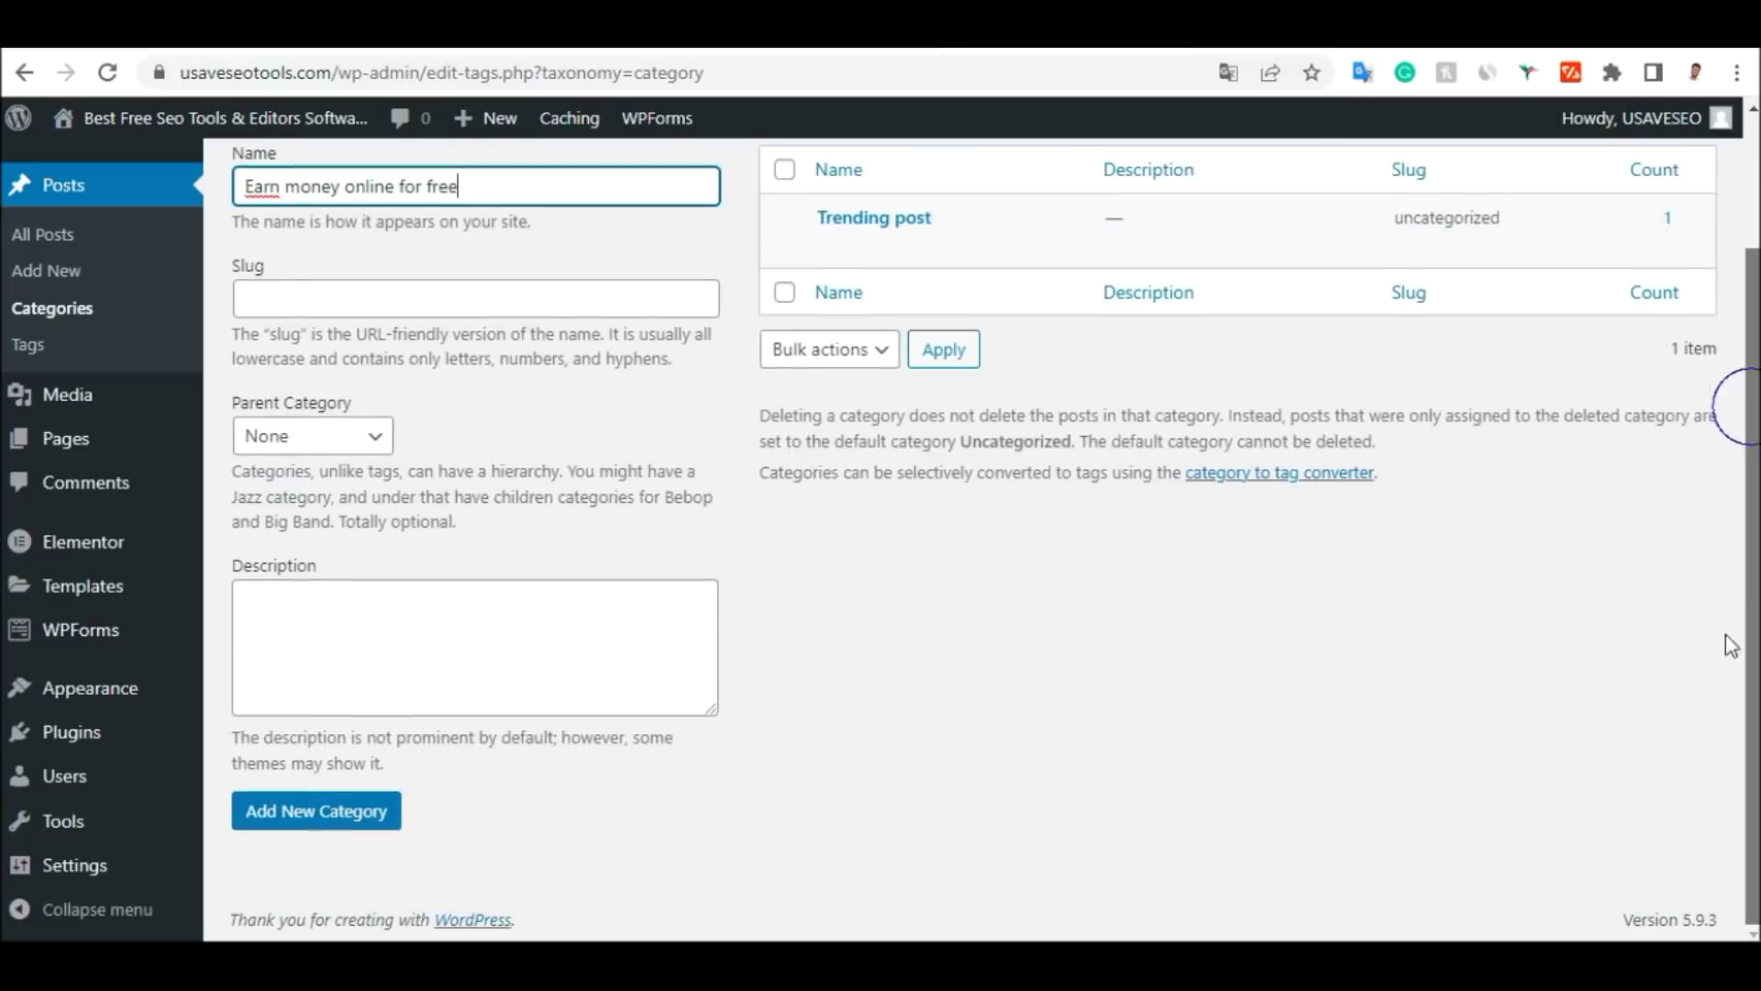
left_click(310, 821)
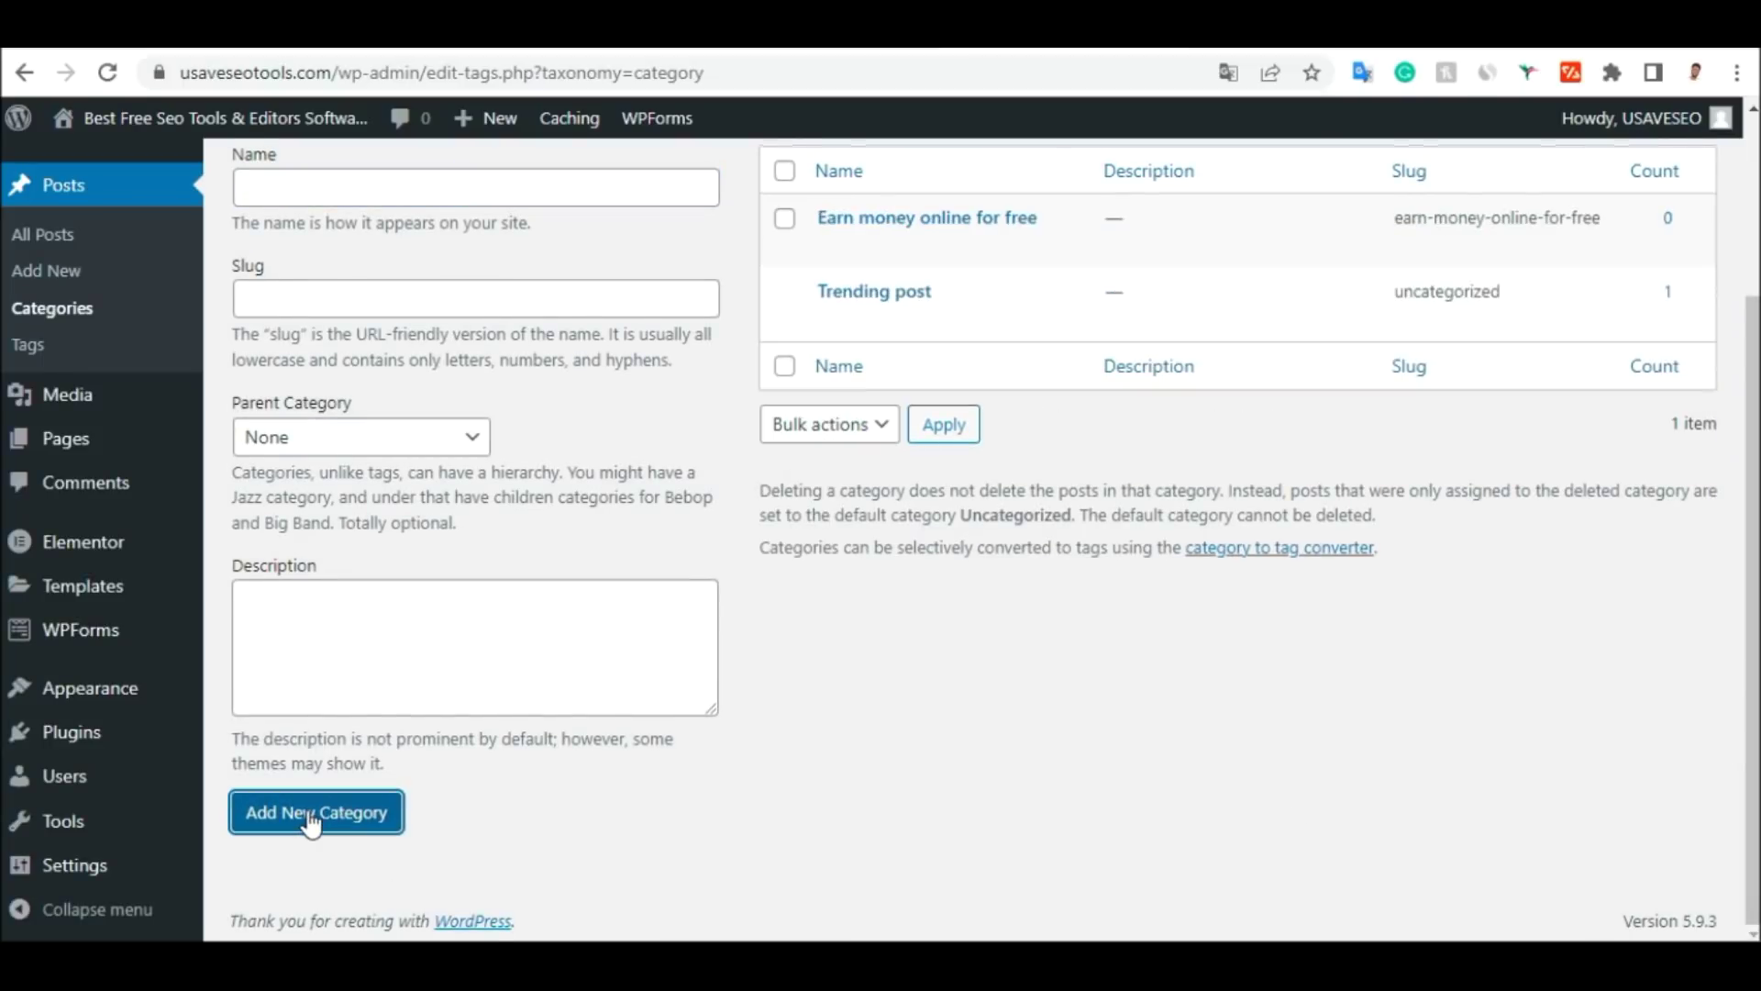
Open Quick Edit for the post in the All Posts list.
mouse_move(966, 240)
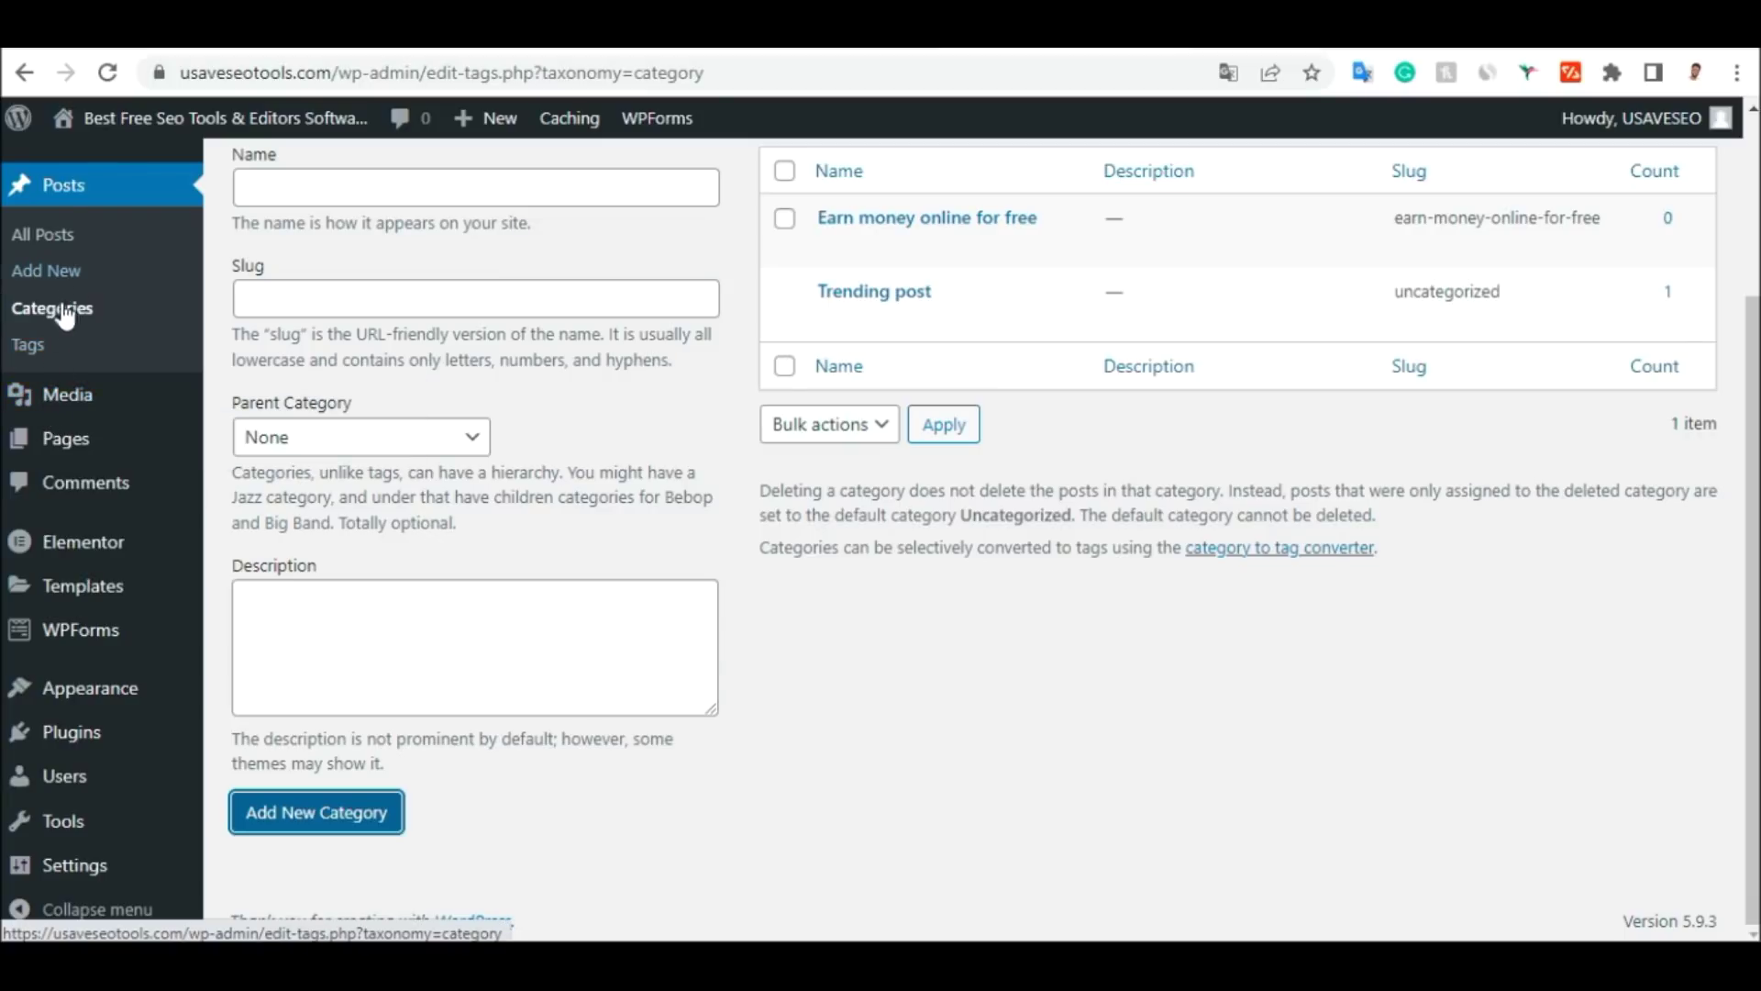
left_click(55, 249)
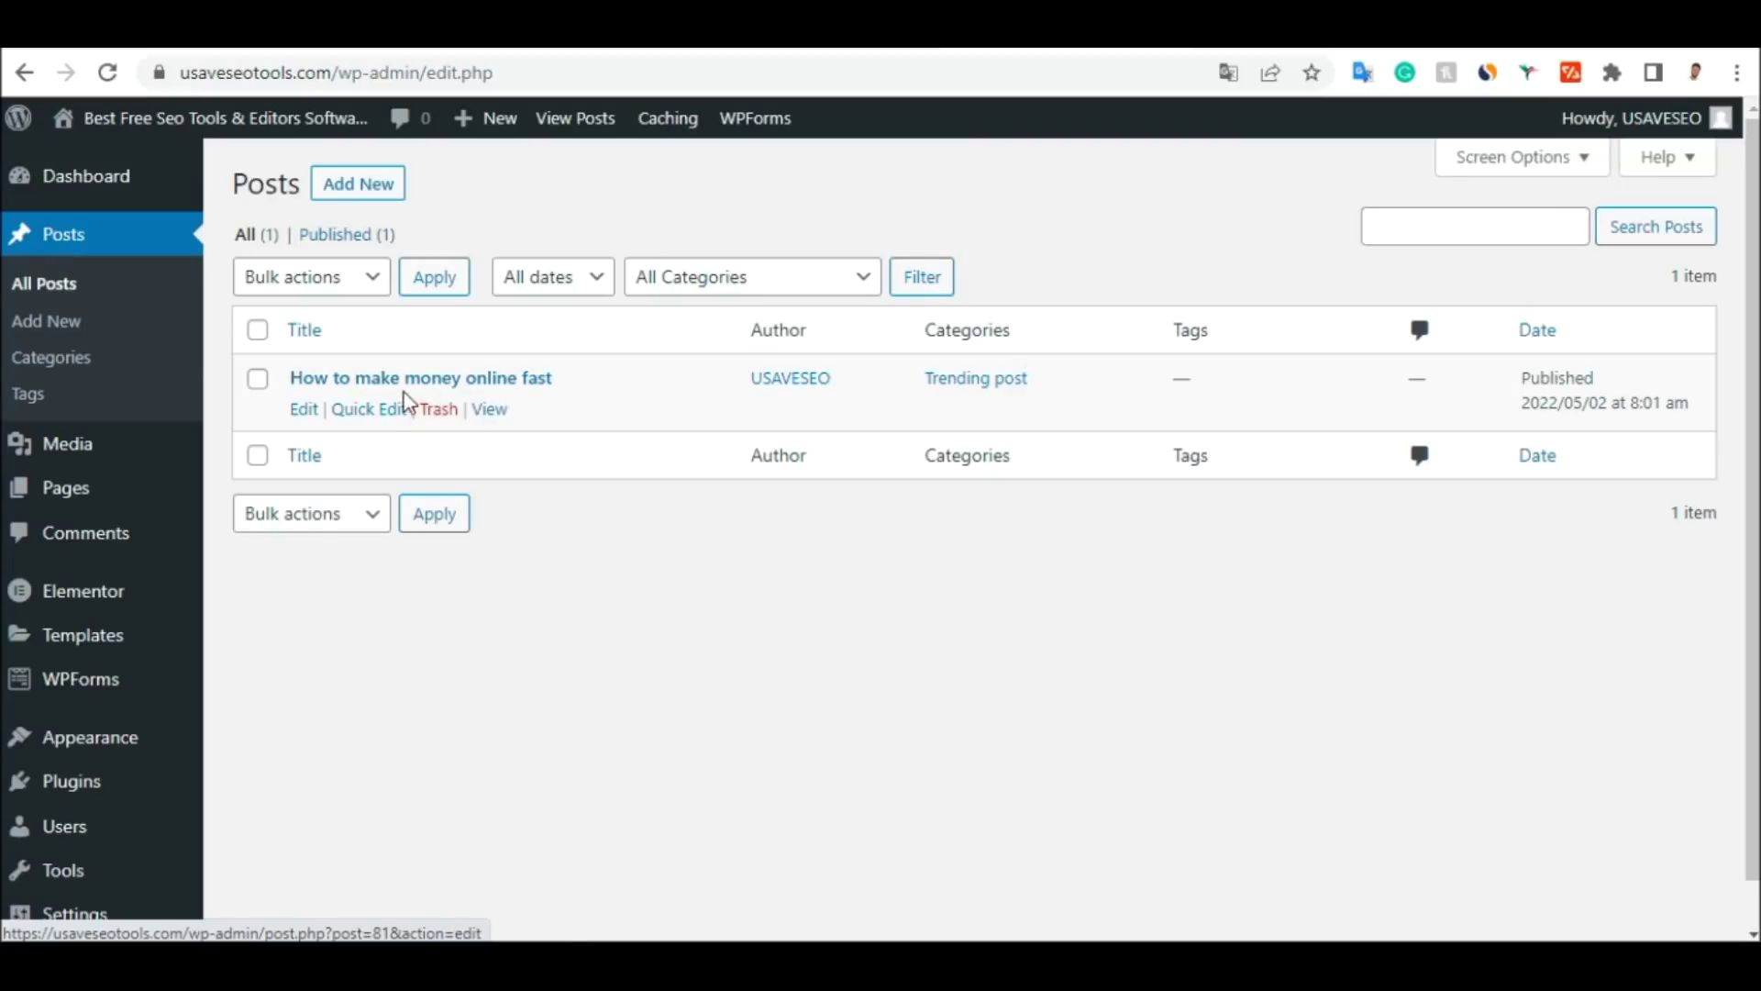
left_click(376, 410)
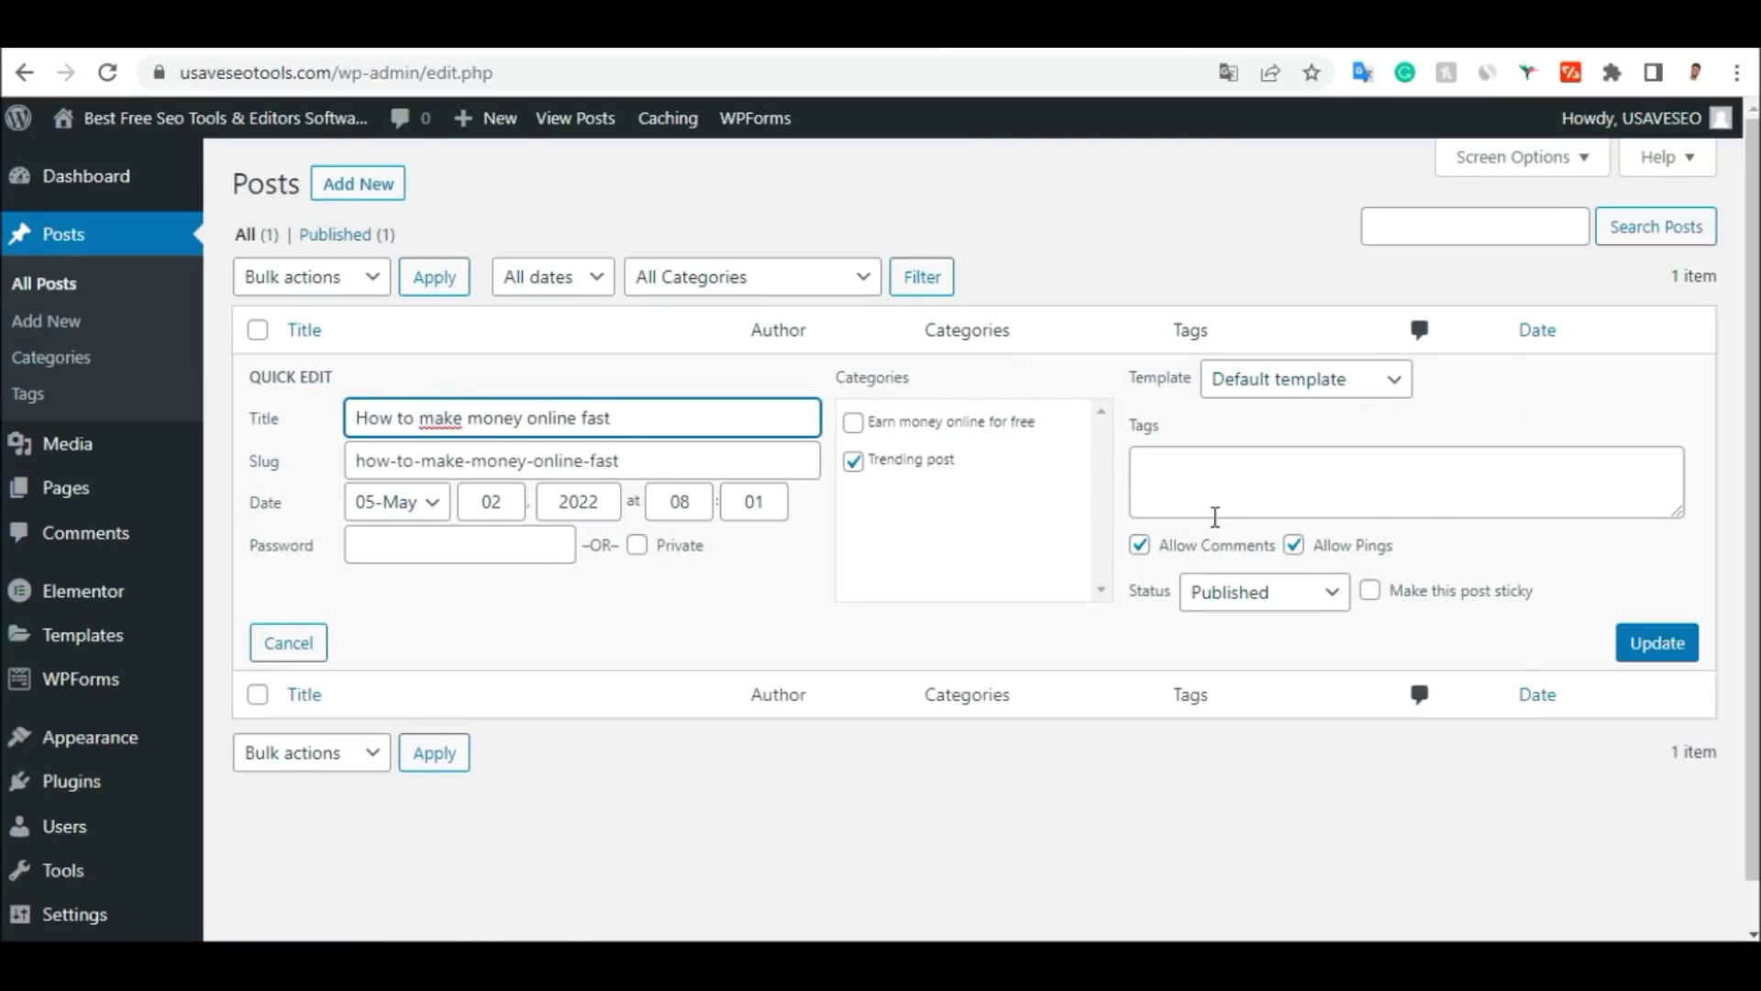
Tick 'Earn money online for free' on How to make money online fast and update it.
left_click(854, 424)
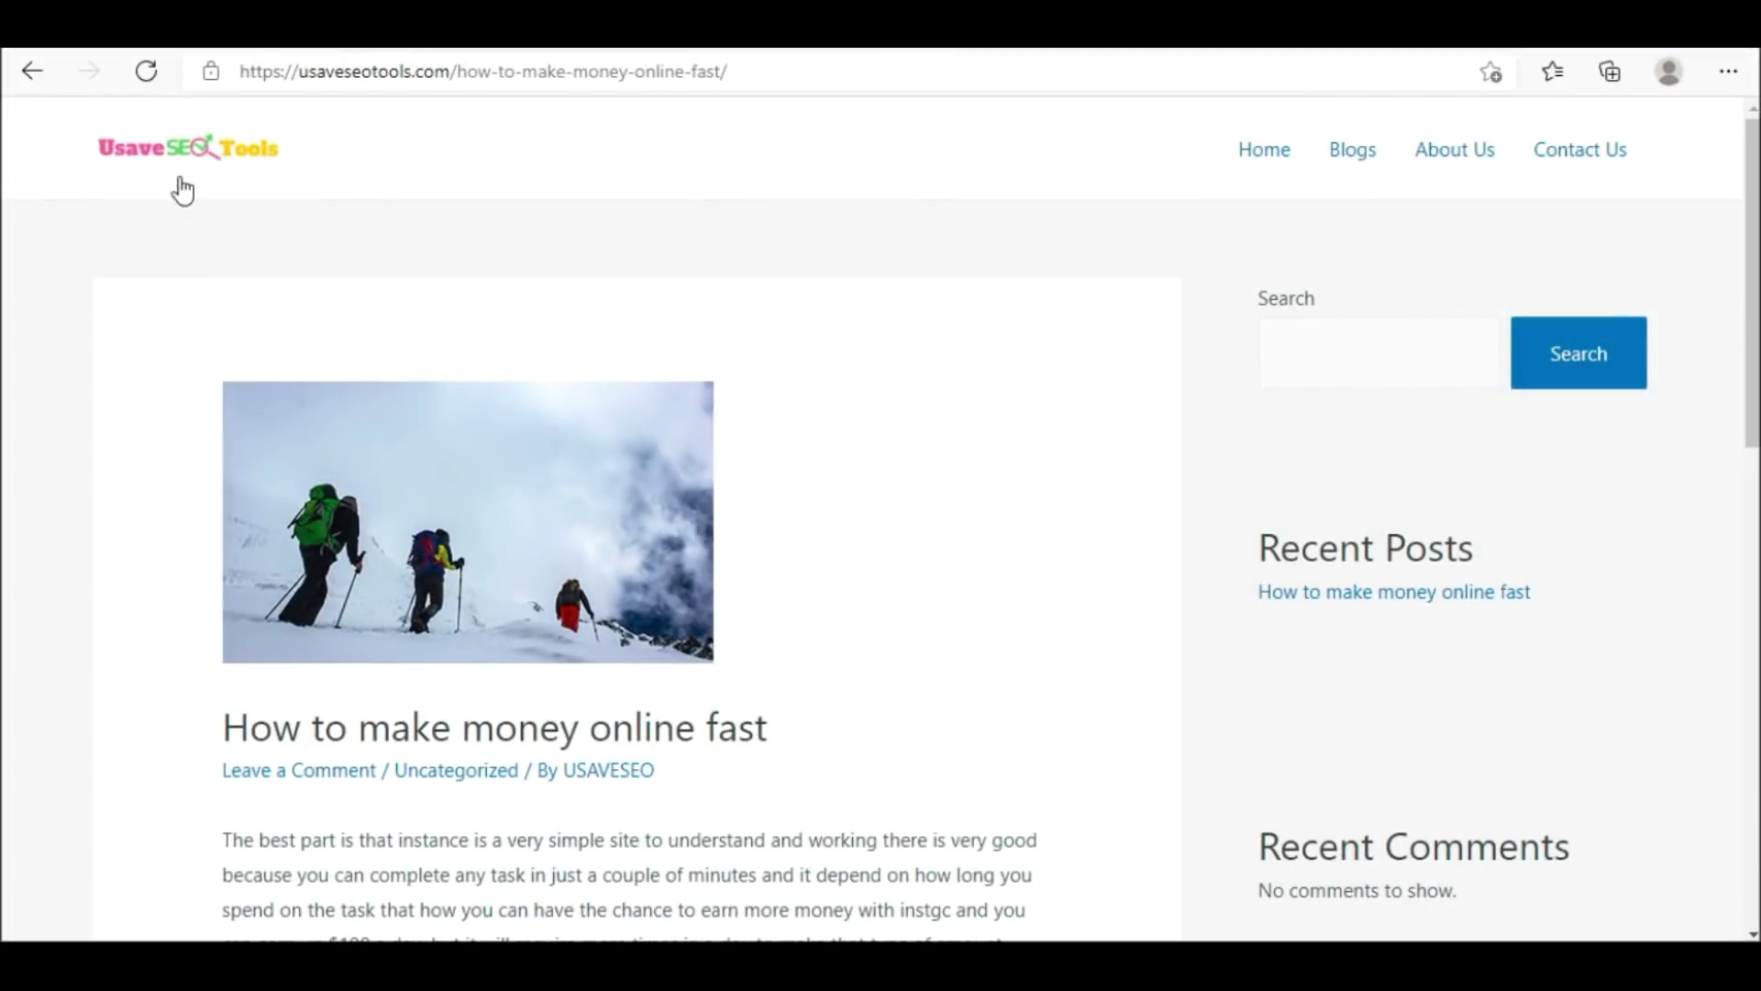
Reload the live post to check both categories, then open the 'Earn money online for free' archive.
left_click(145, 73)
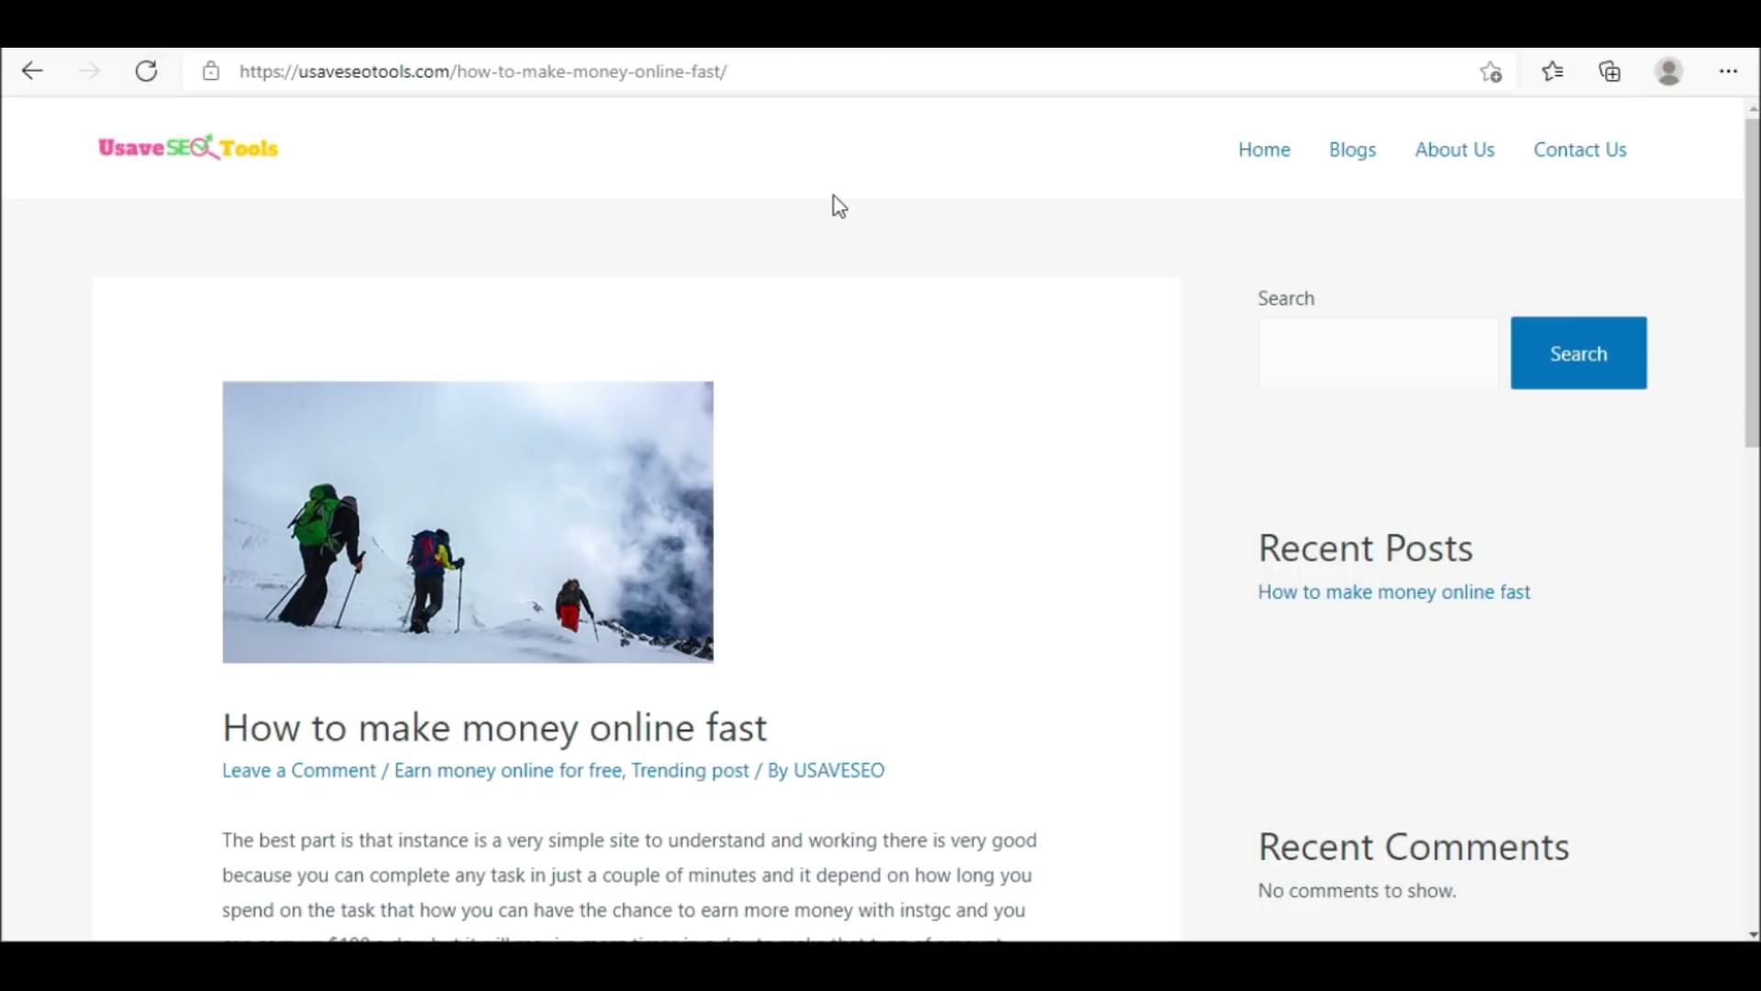
left_click(146, 75)
left_click_drag(1758, 369, 1747, 780)
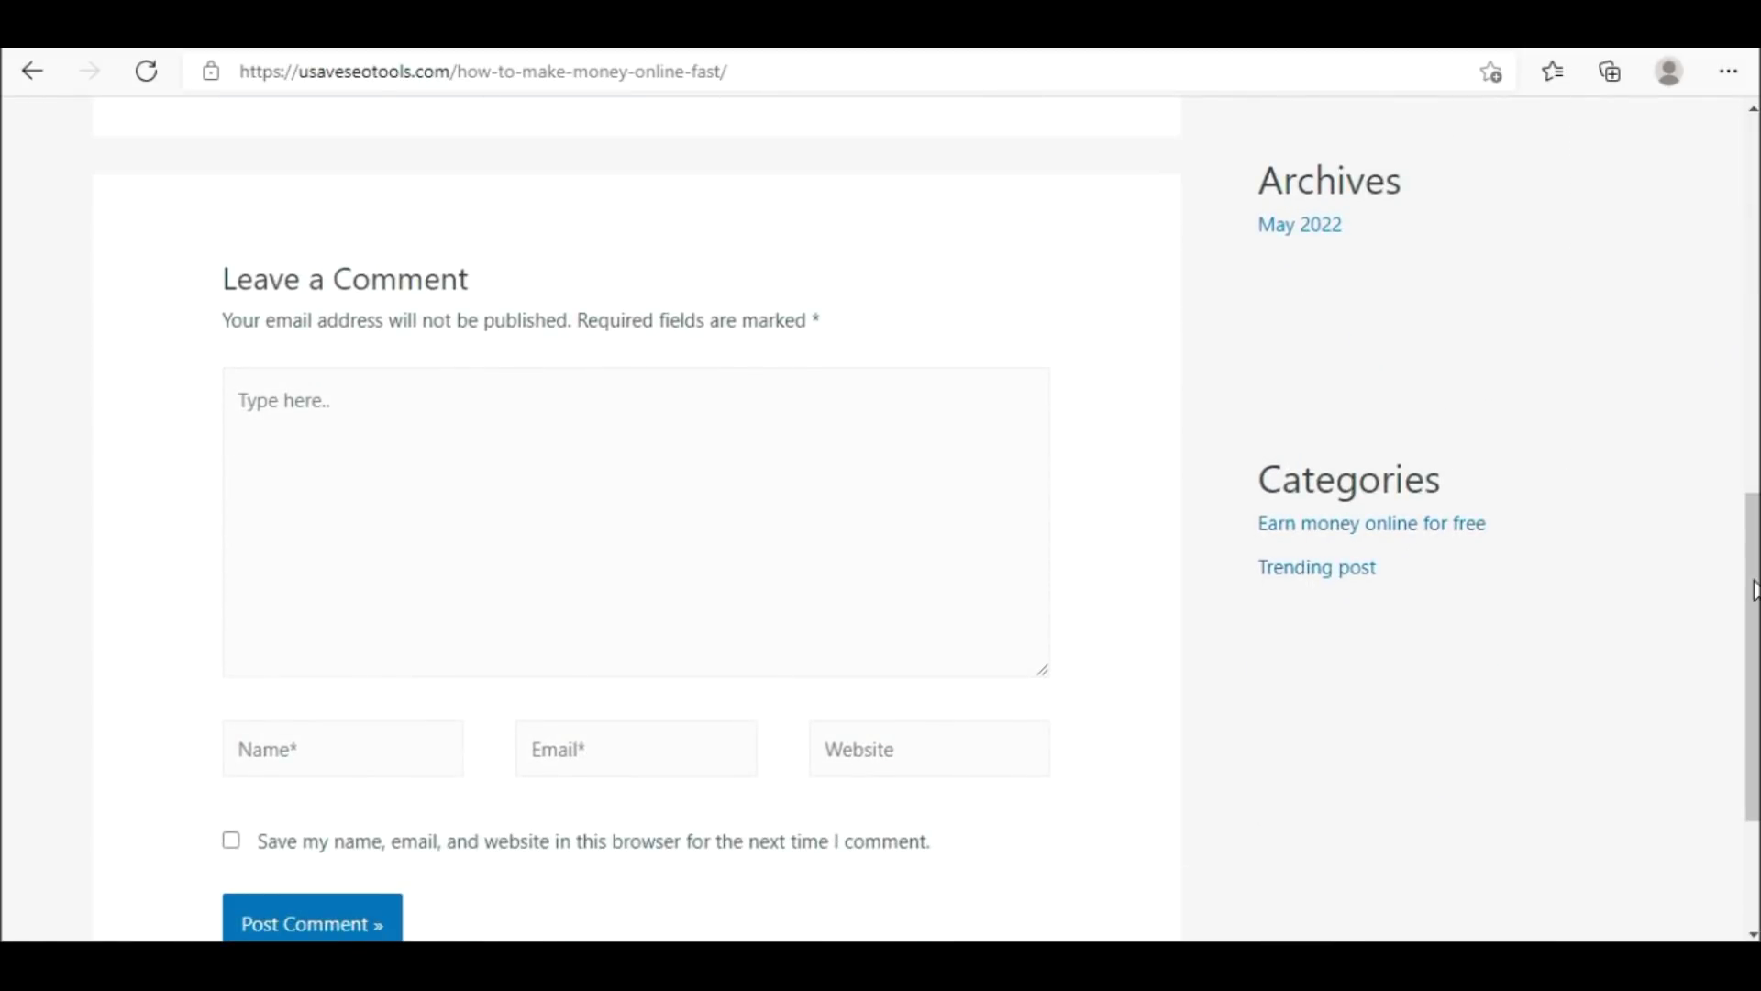
left_click_drag(1754, 590, 1754, 211)
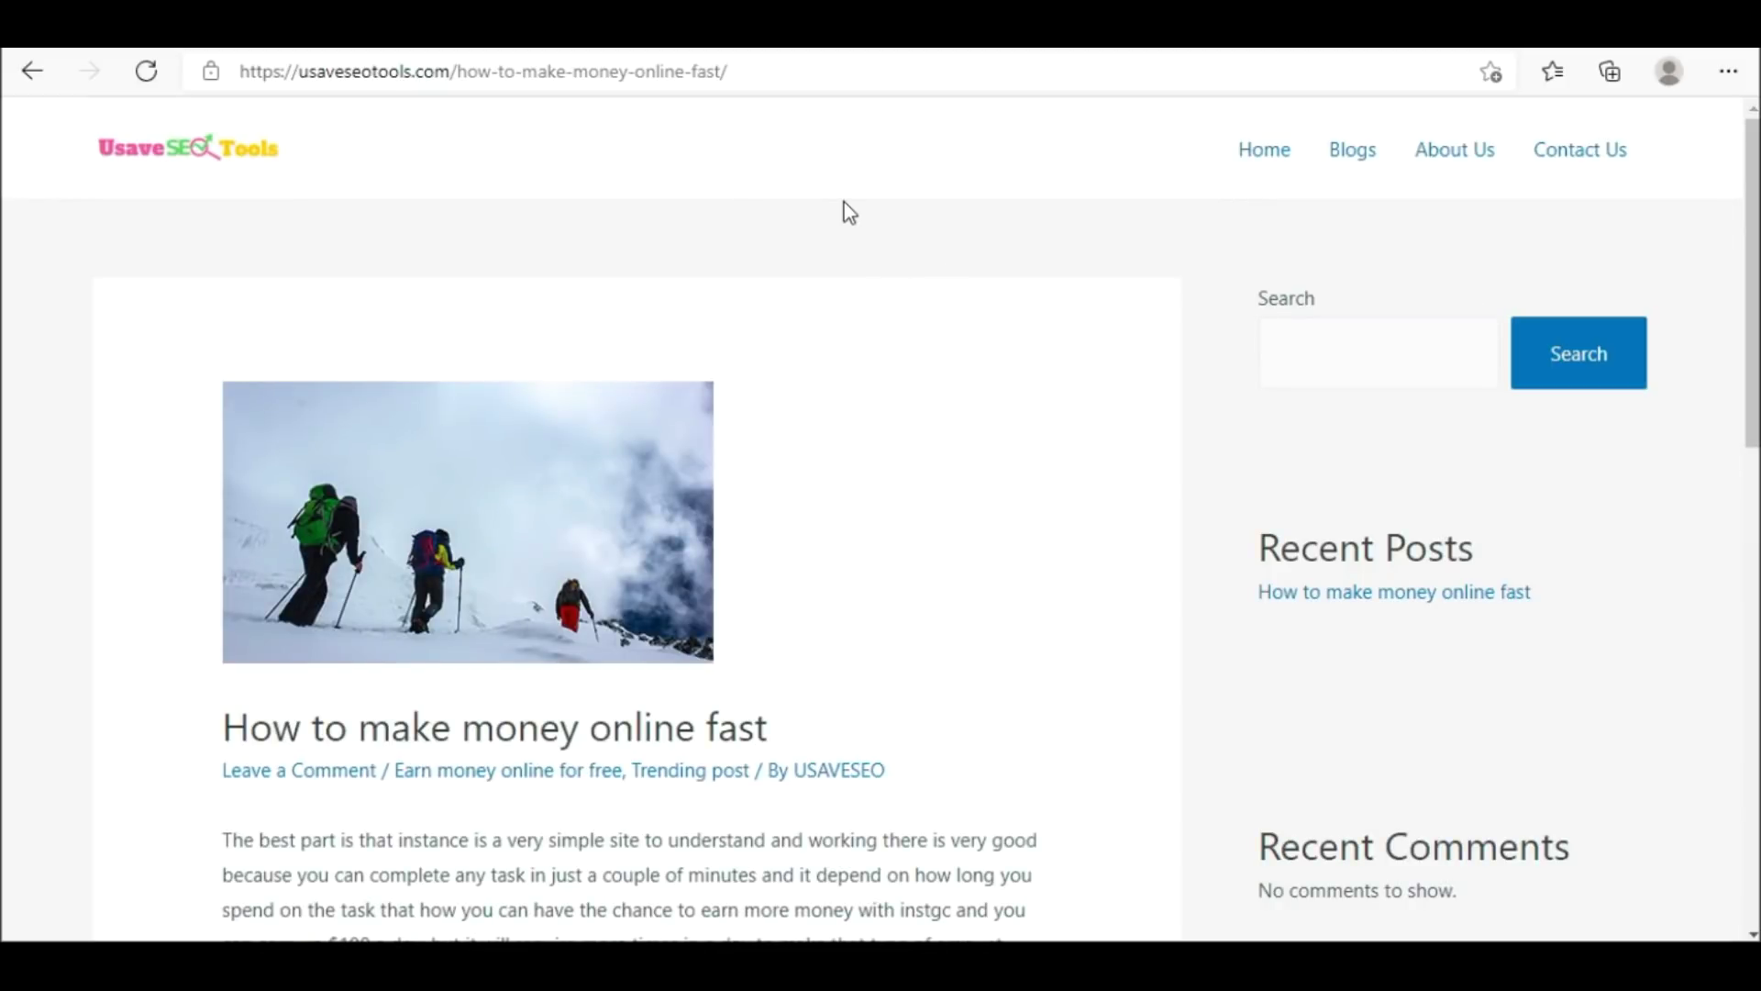
left_click_drag(1752, 225, 1746, 568)
left_click(1376, 690)
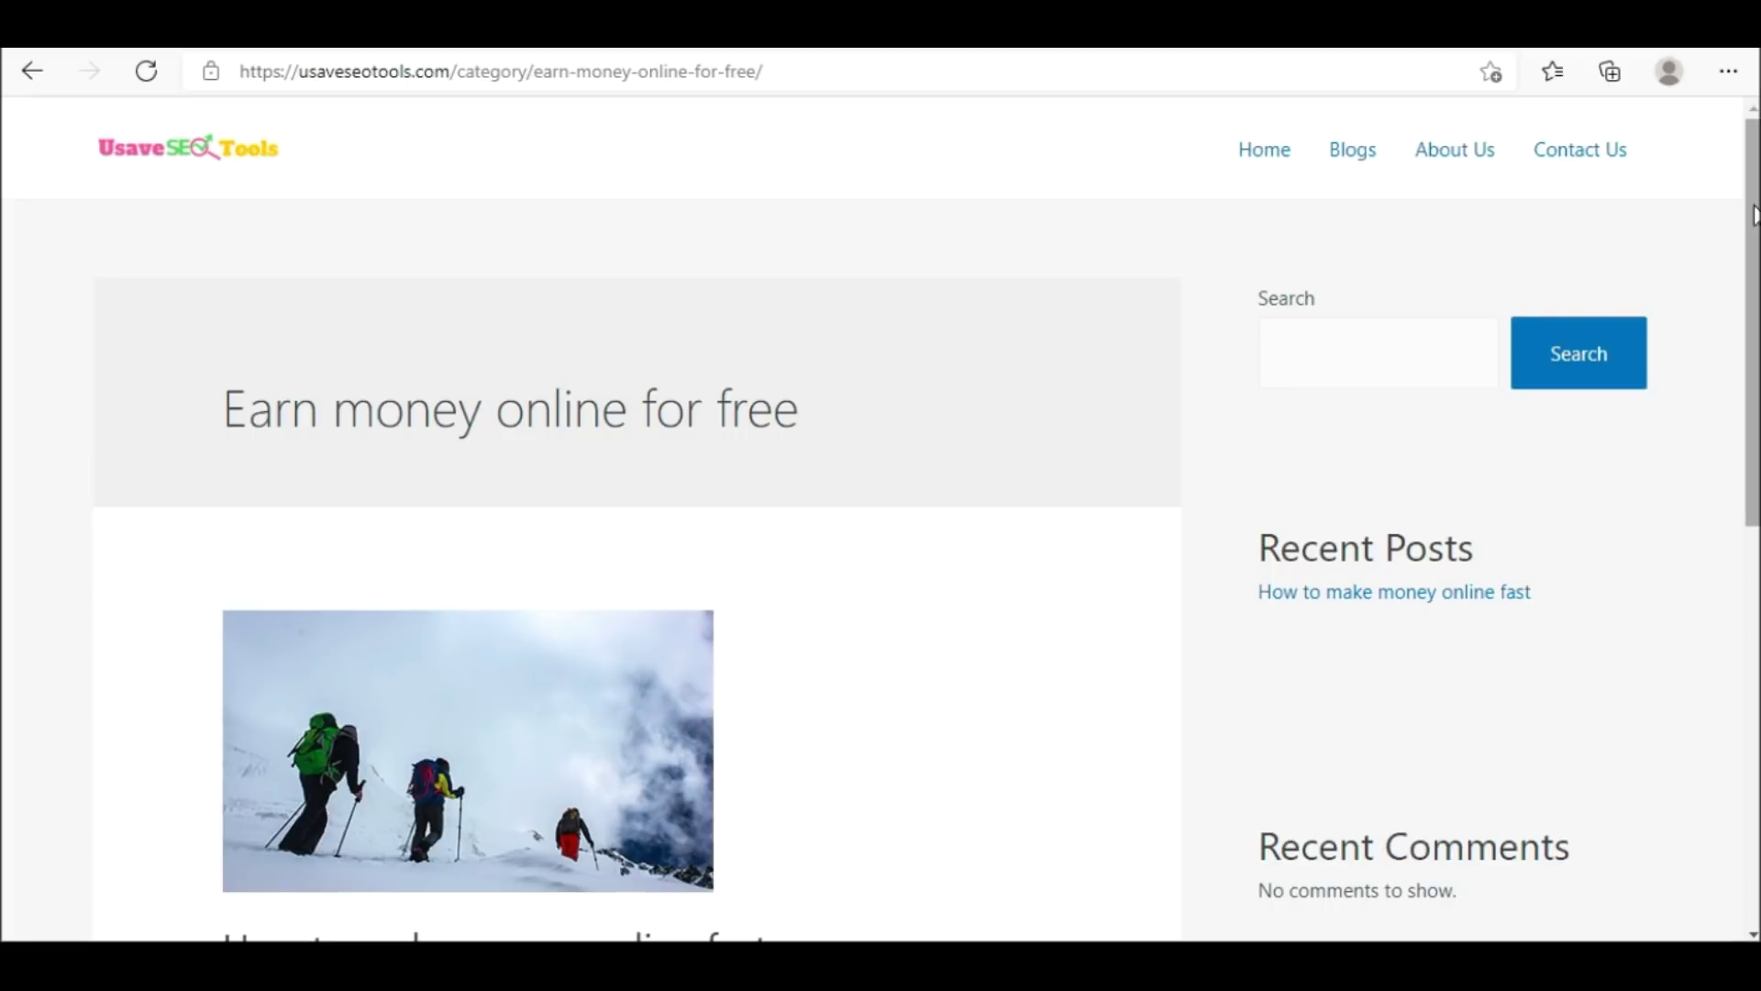
Scroll the category archive, then go to the site's home page and scroll through it.
scroll(1752, 211, "down", 5)
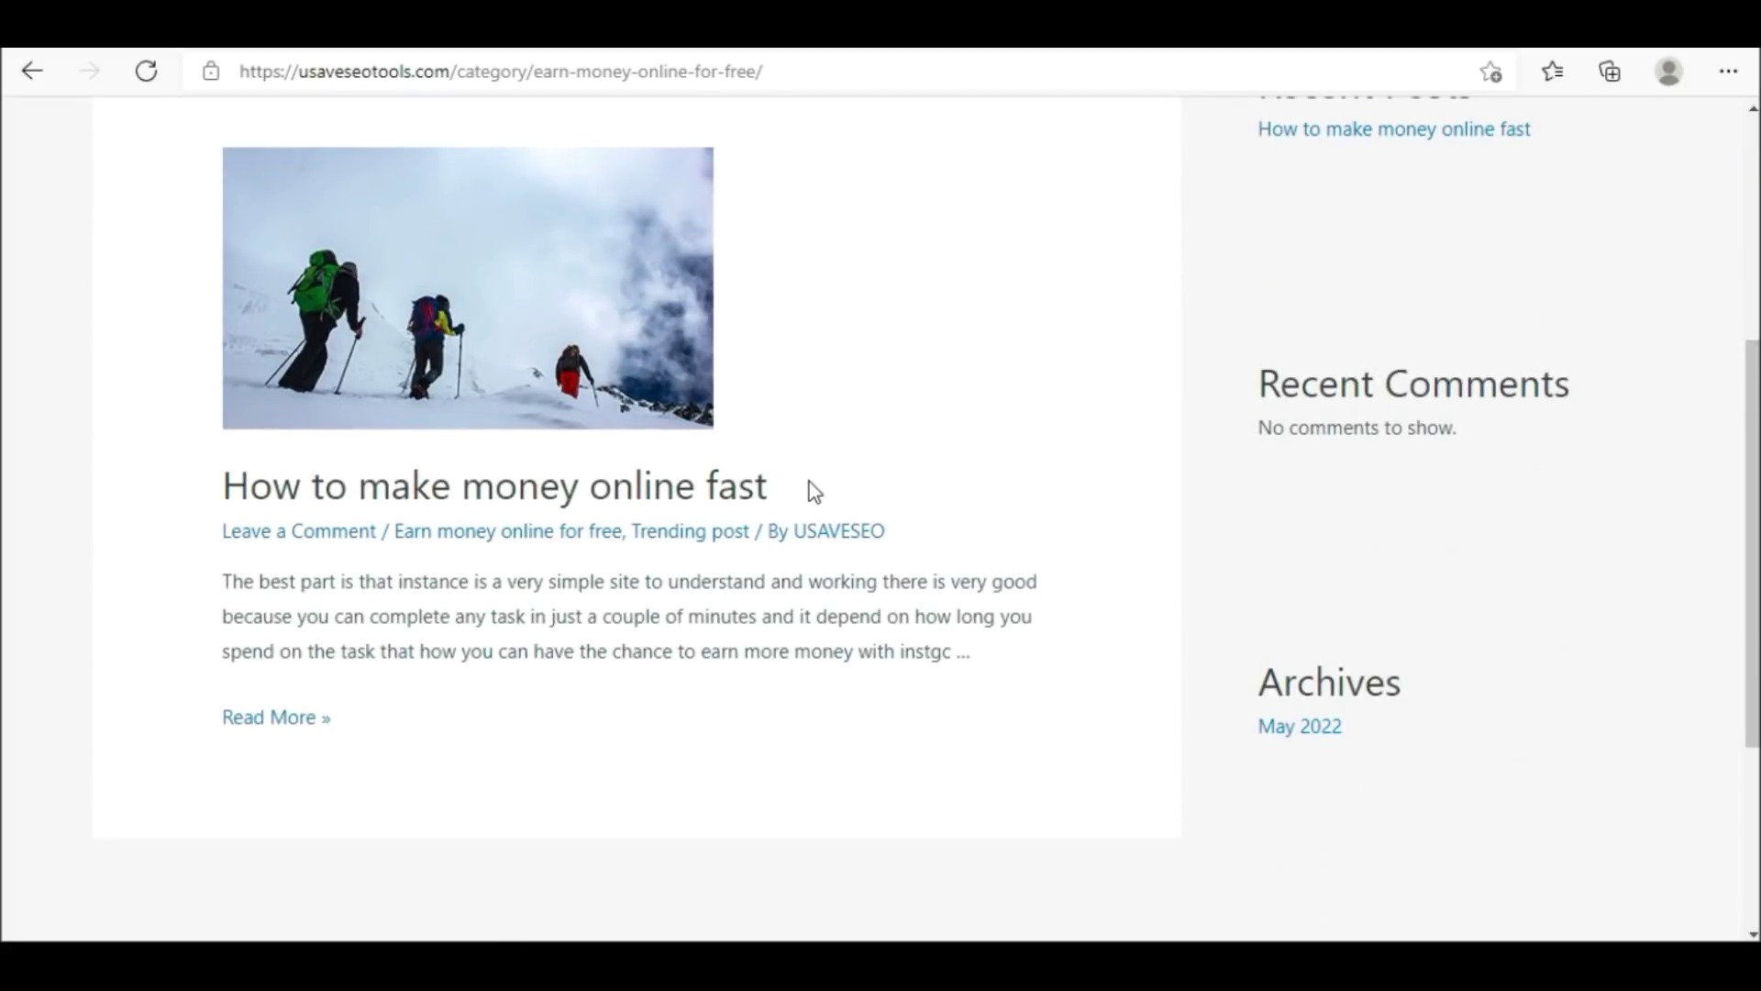
scroll(1753, 541, "up", 5)
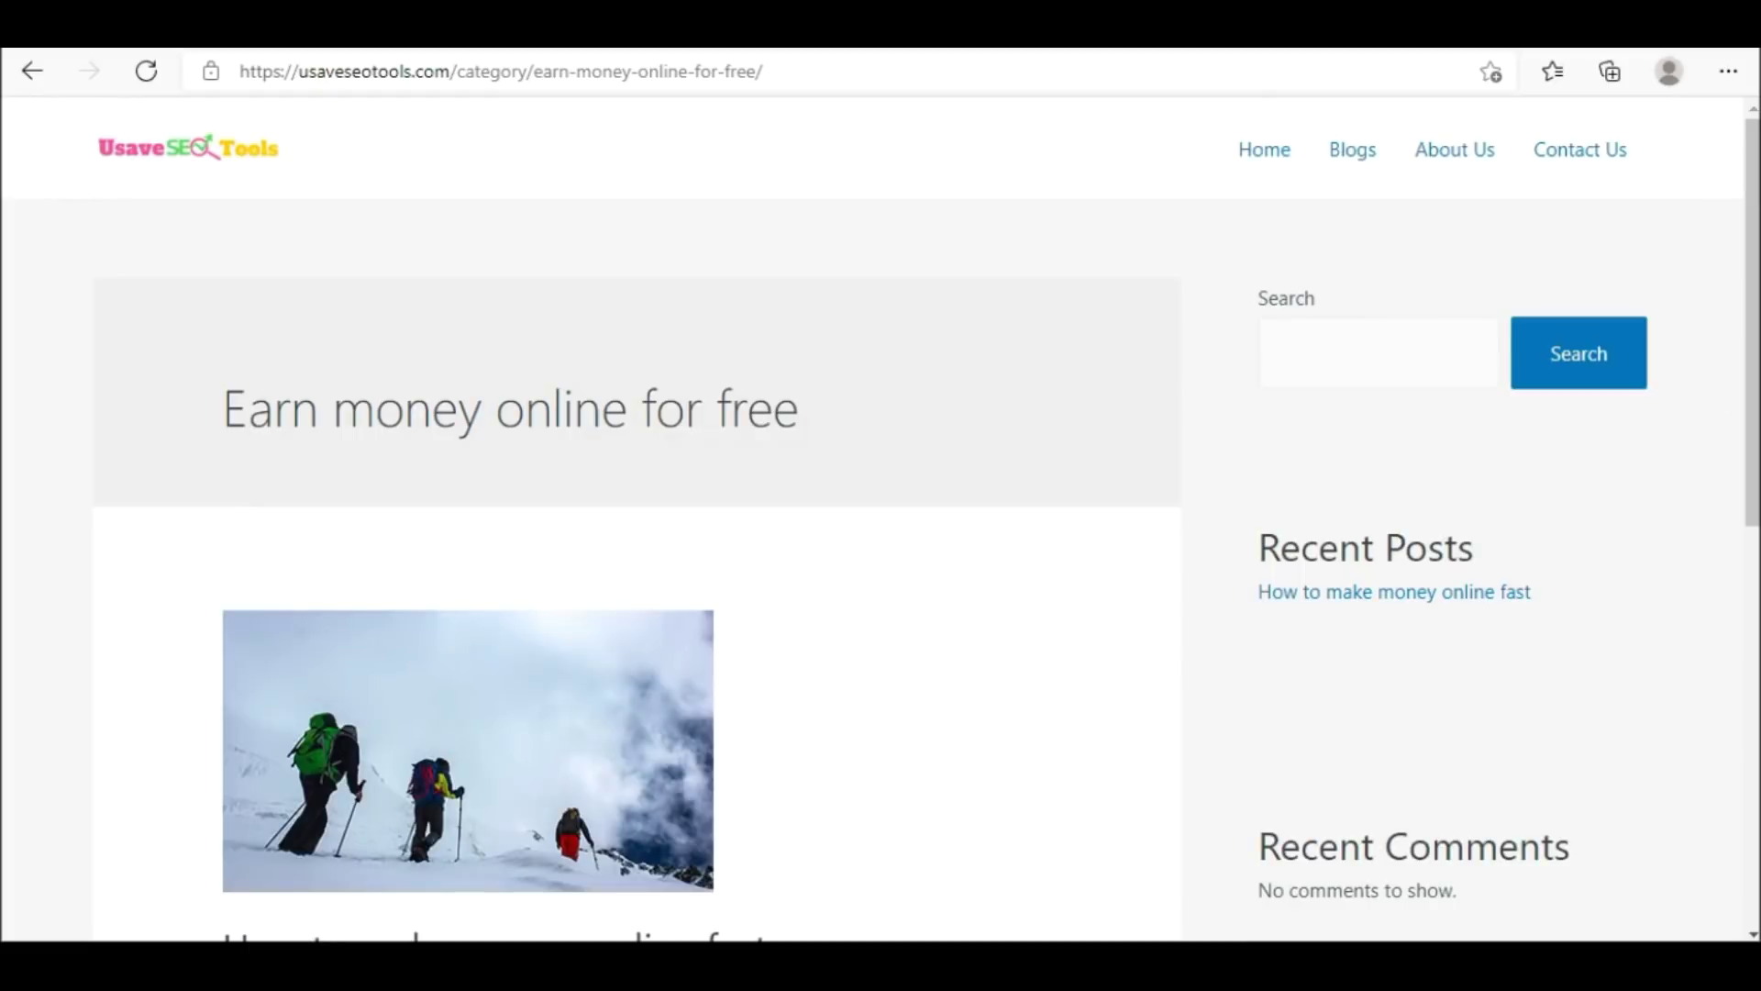
left_click(1259, 160)
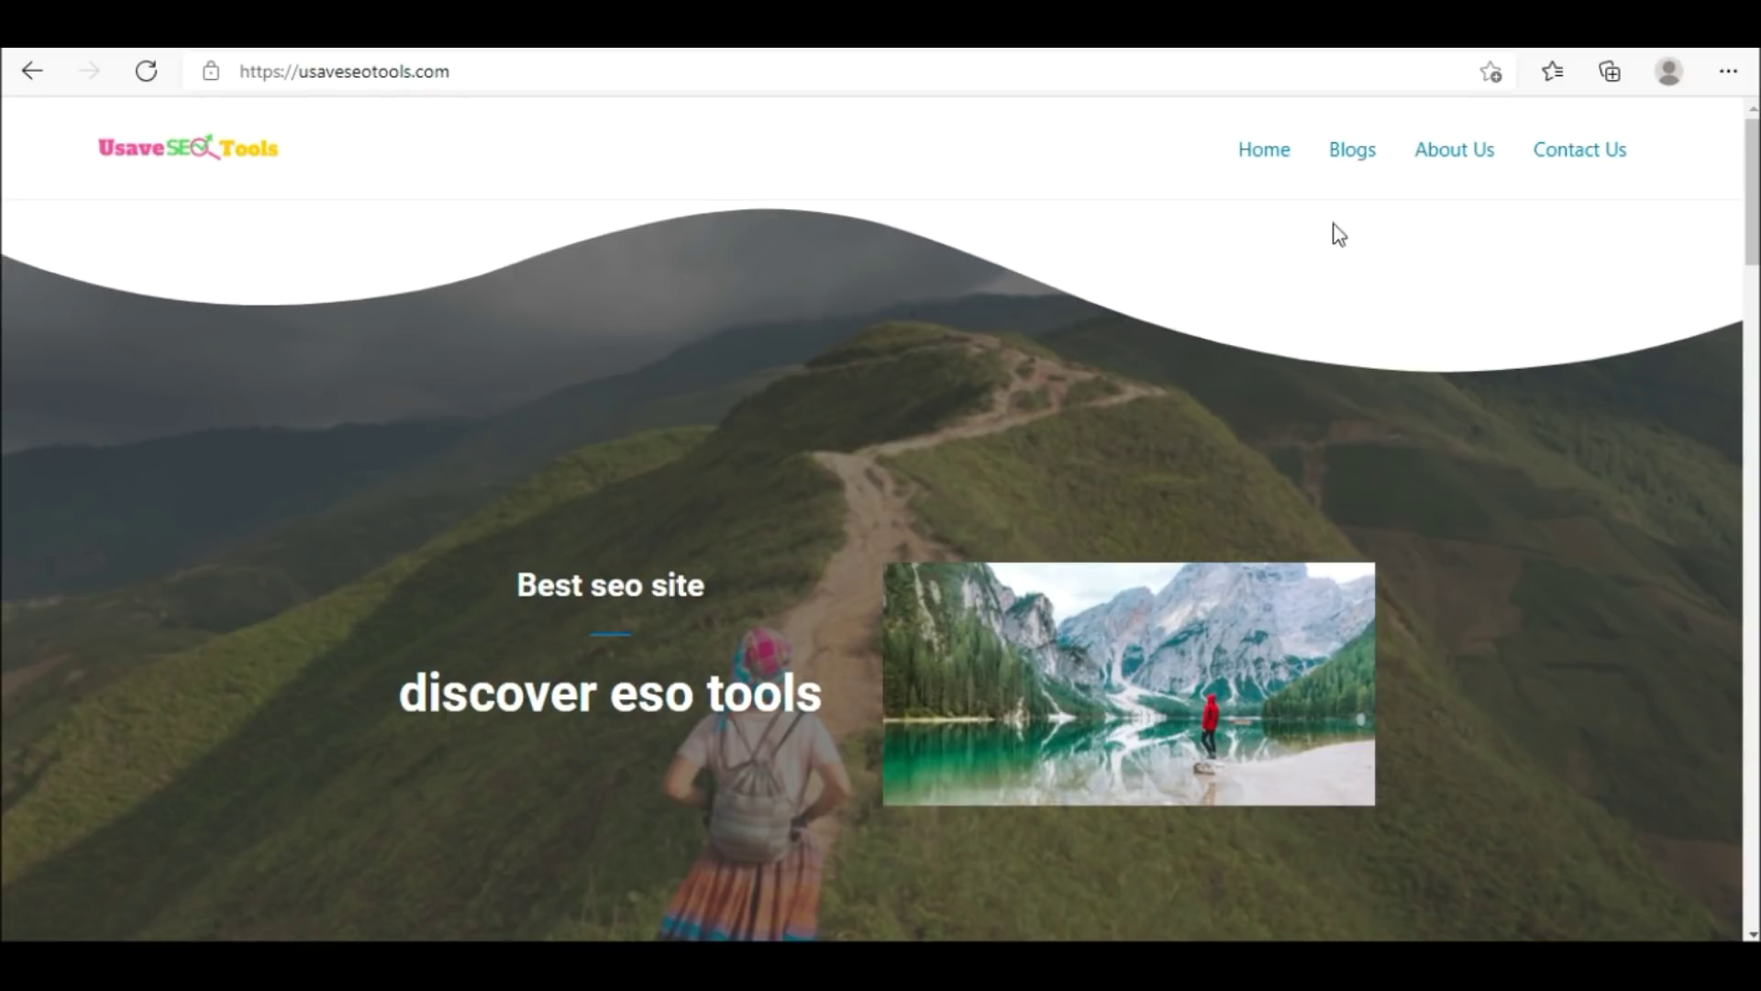
left_click_drag(1752, 186, 1742, 433)
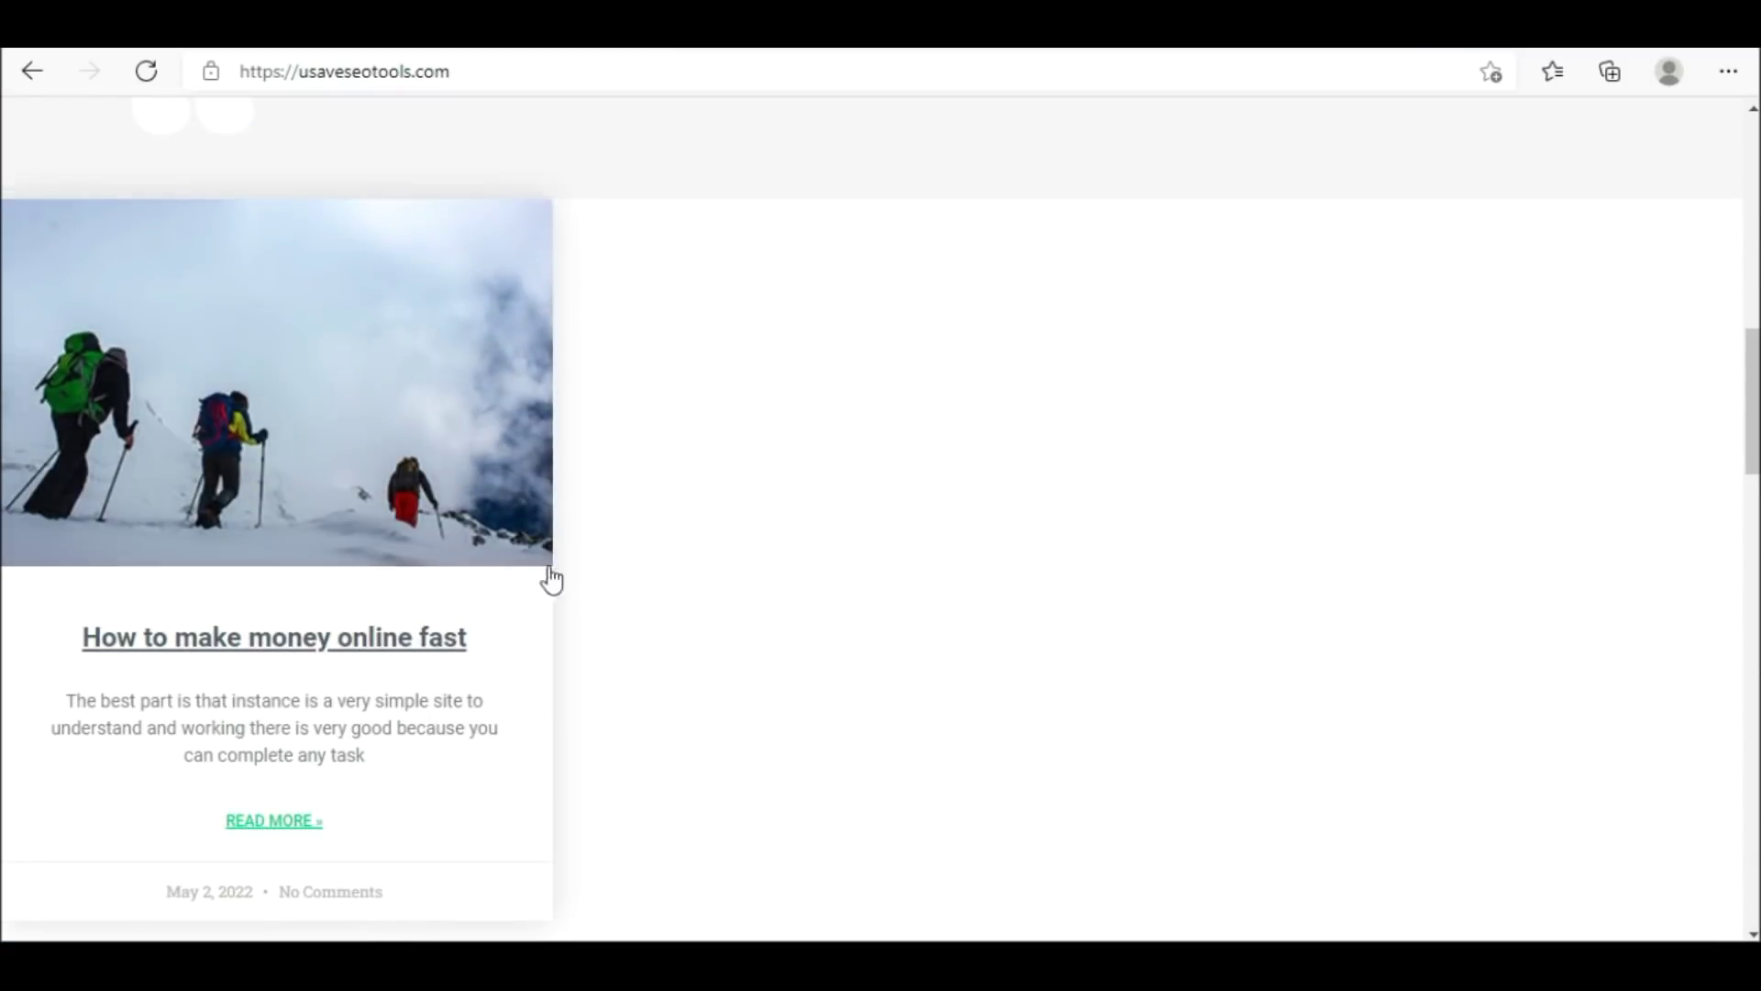
left_click_drag(1739, 404, 1751, 189)
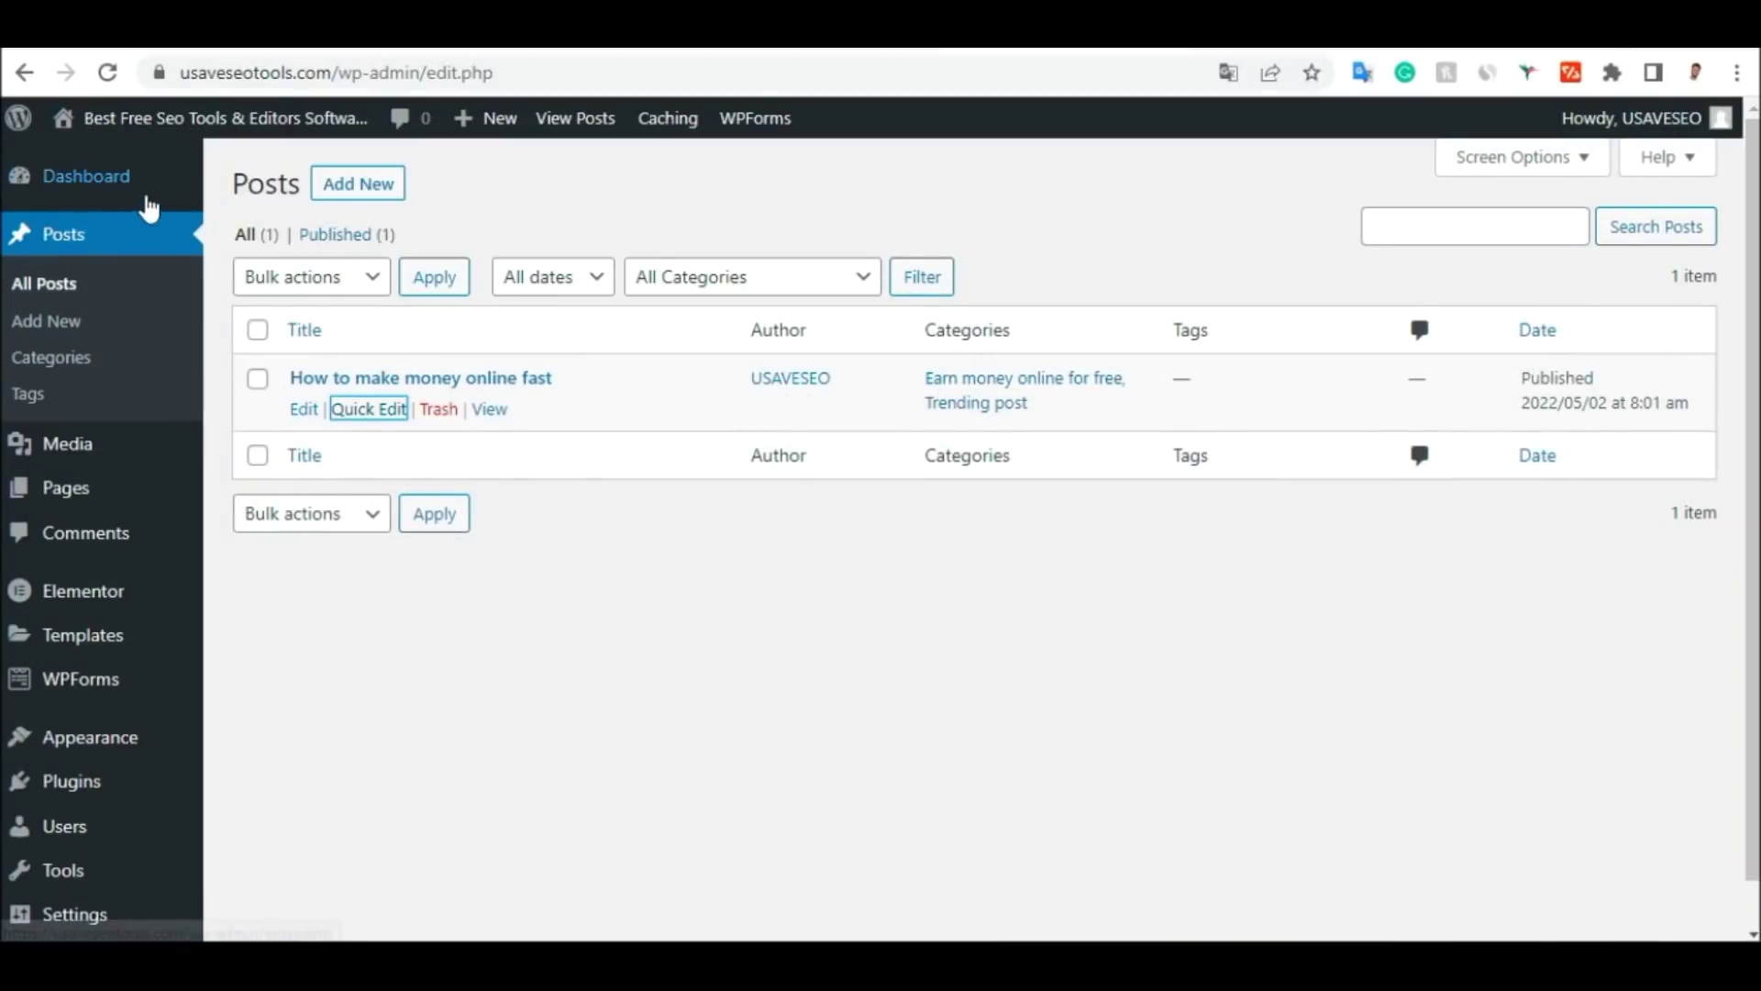
Open the WordPress dashboard, then load the Impact login page at app.impact.com in a new tab.
left_click(128, 179)
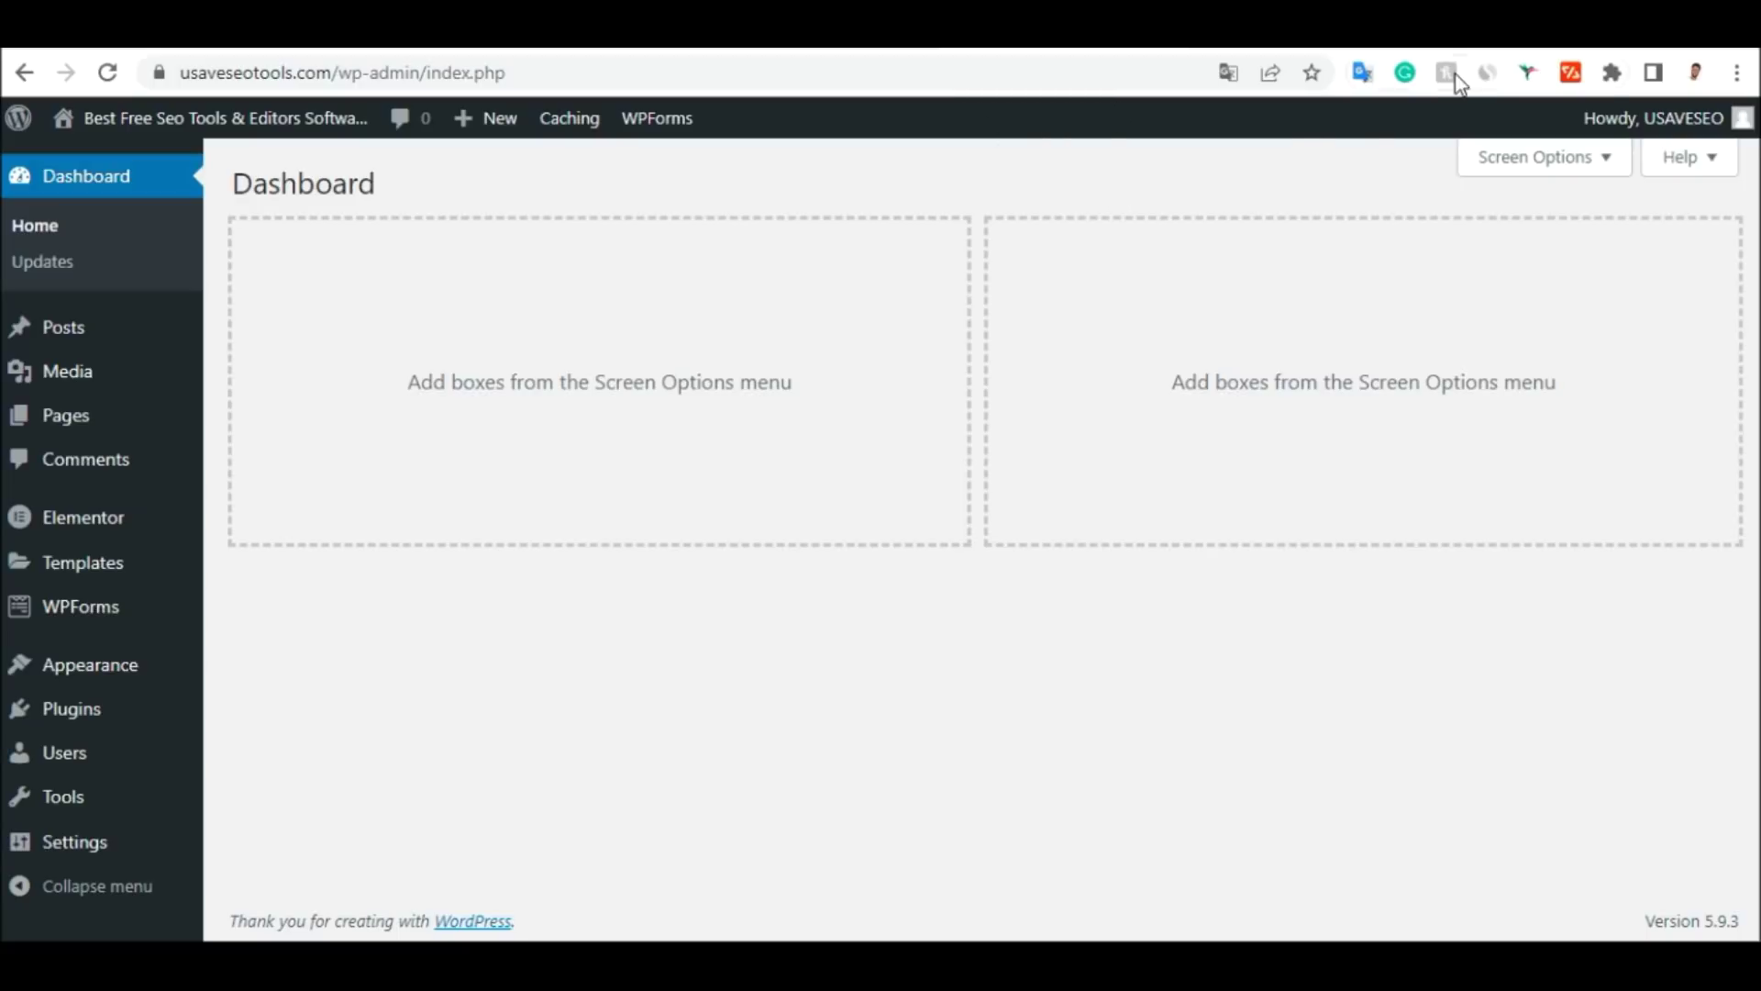
key("ctrl+t")
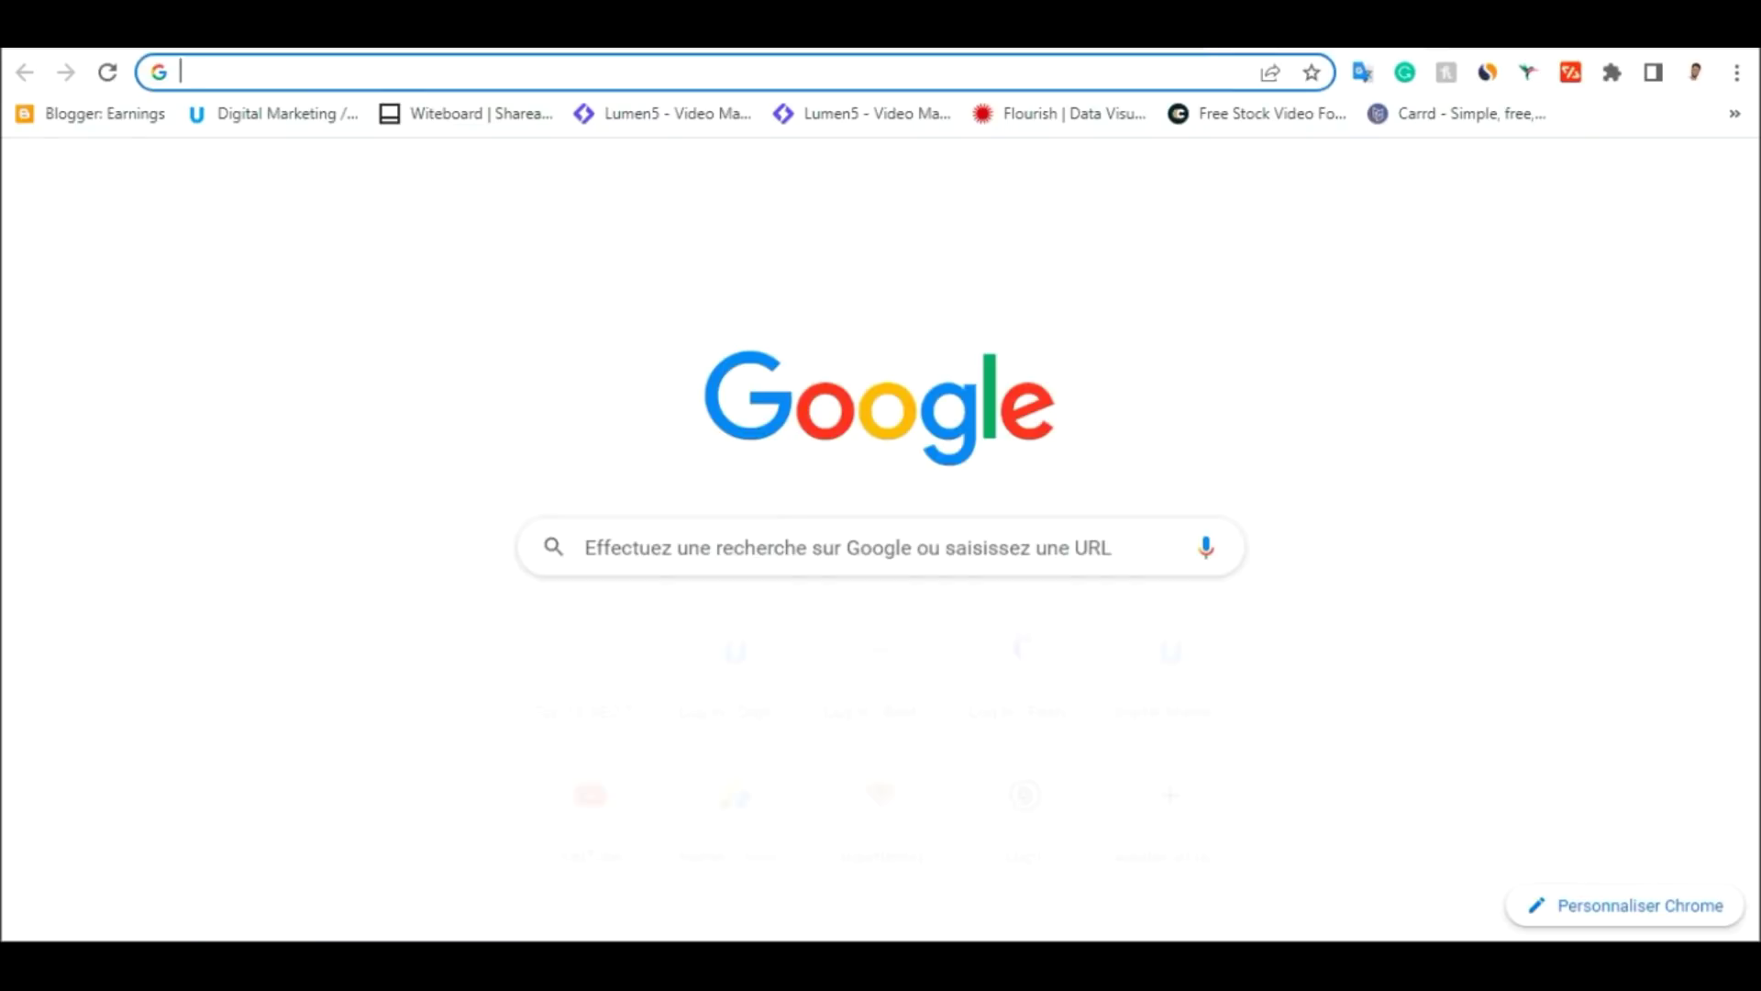
left_click(823, 67)
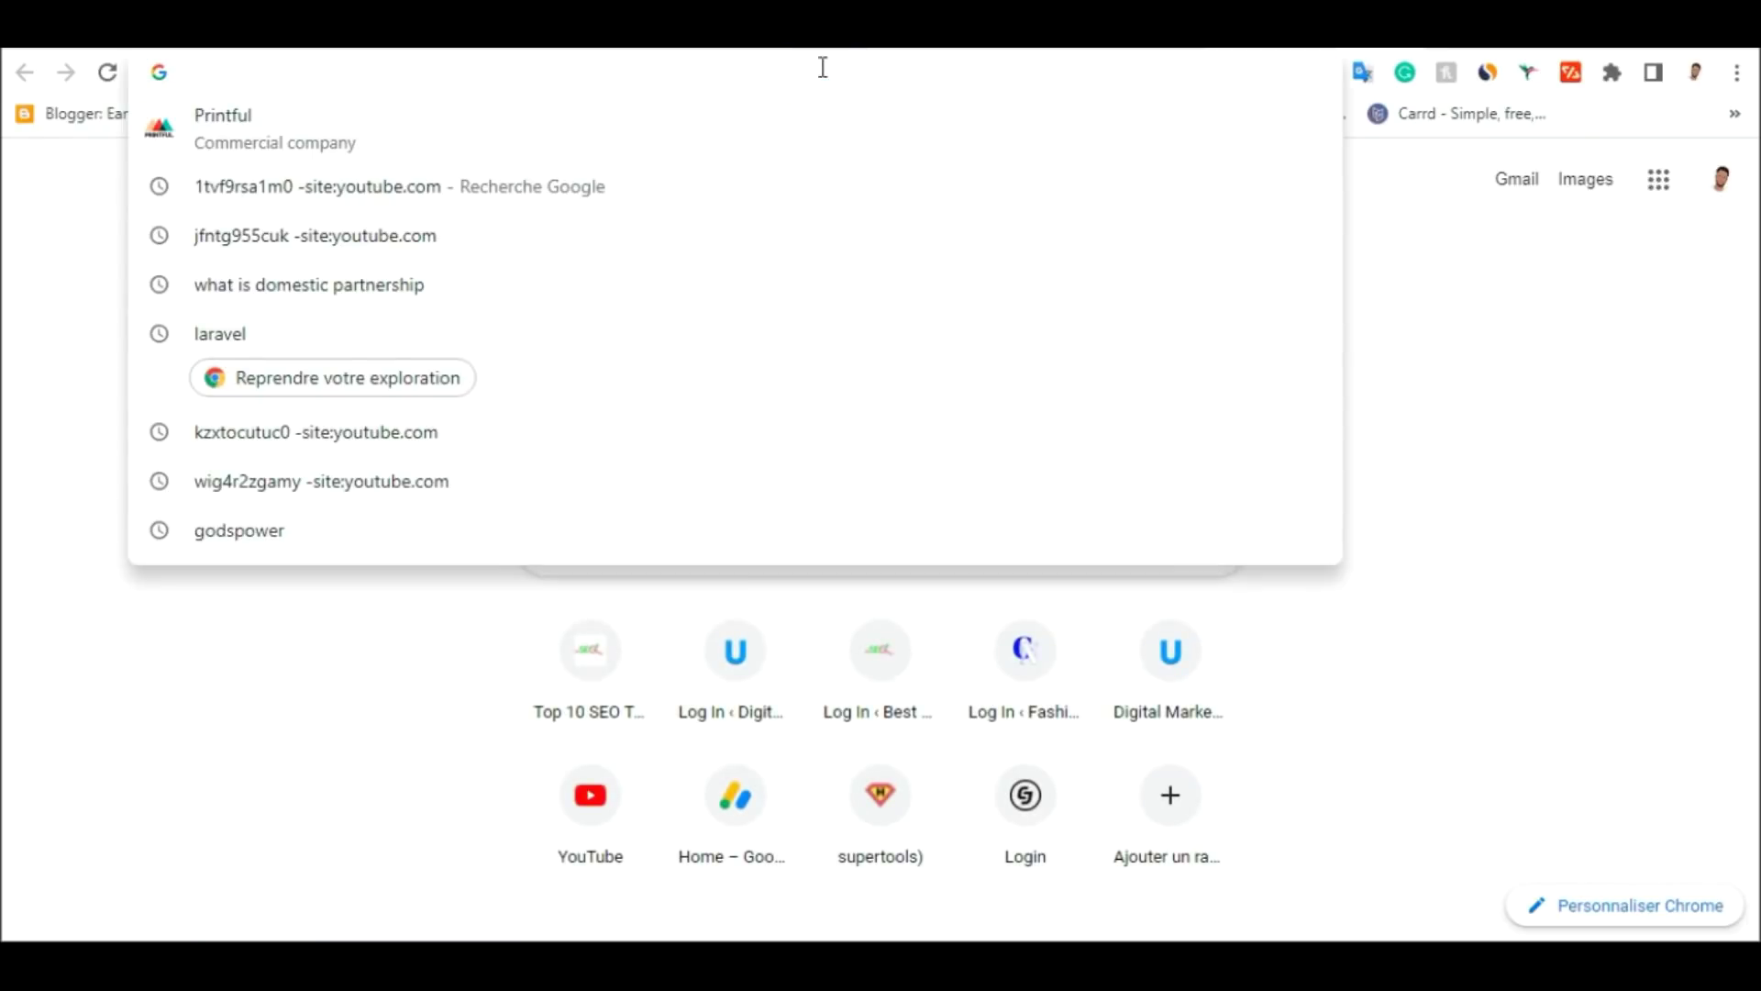
type("mi")
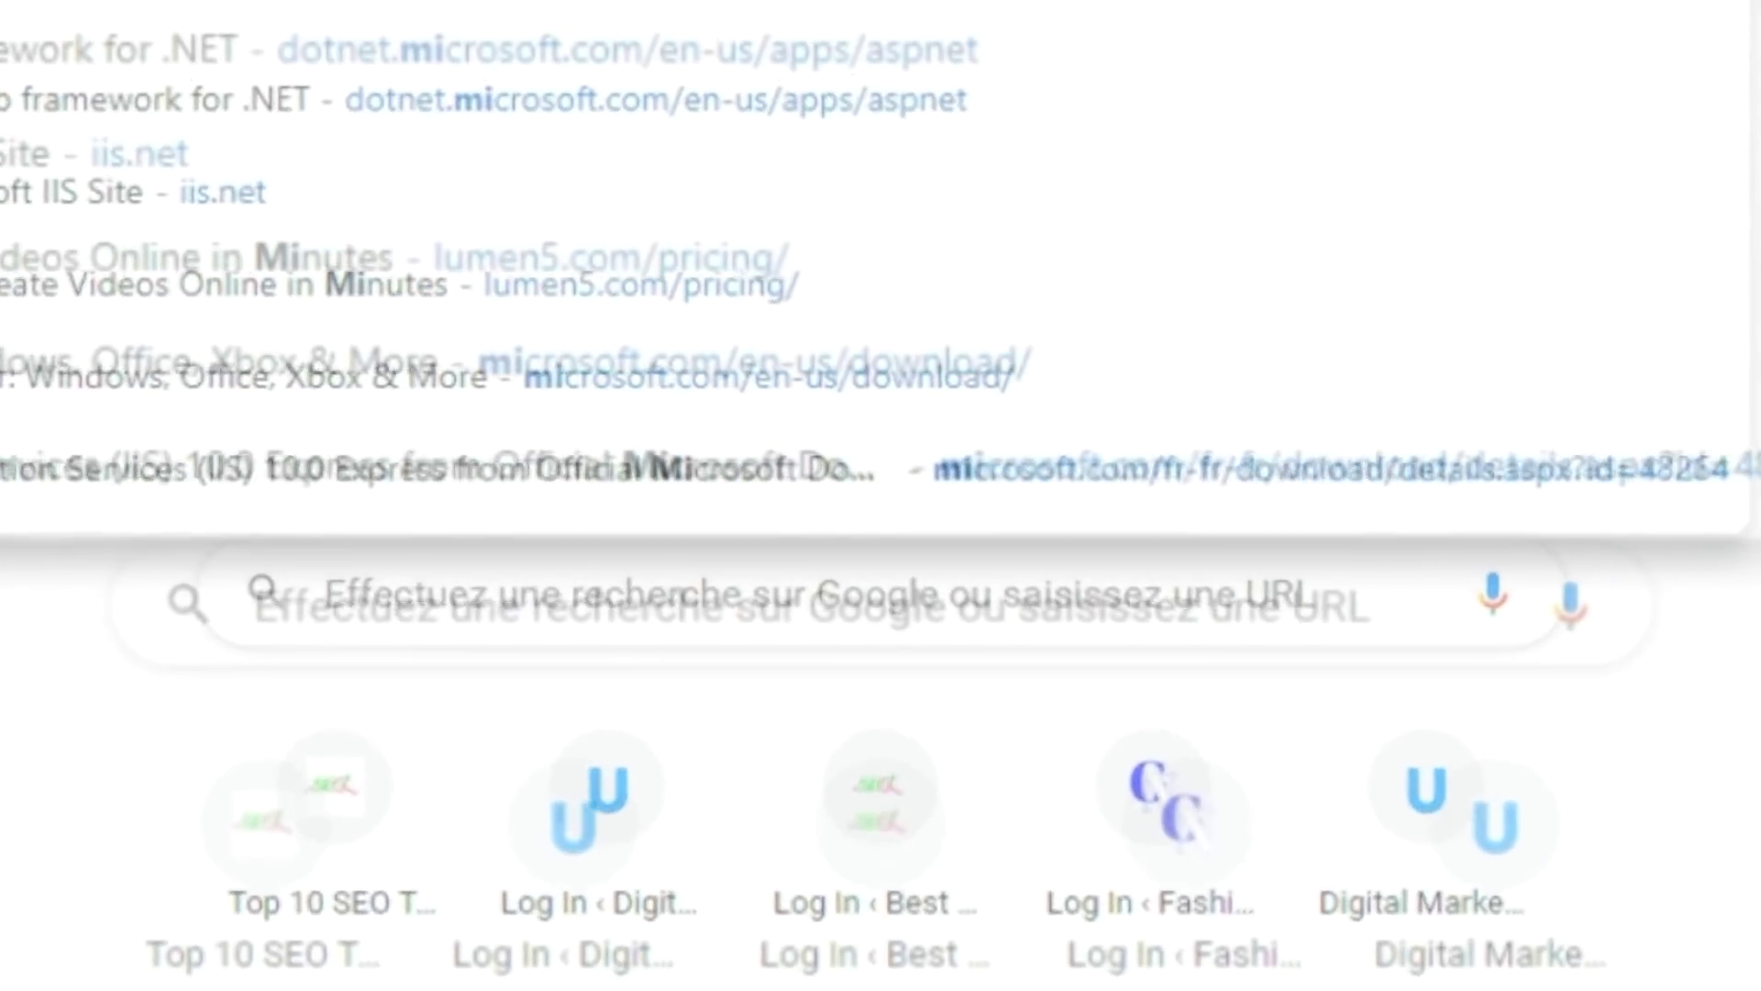
key("Escape")
type("im")
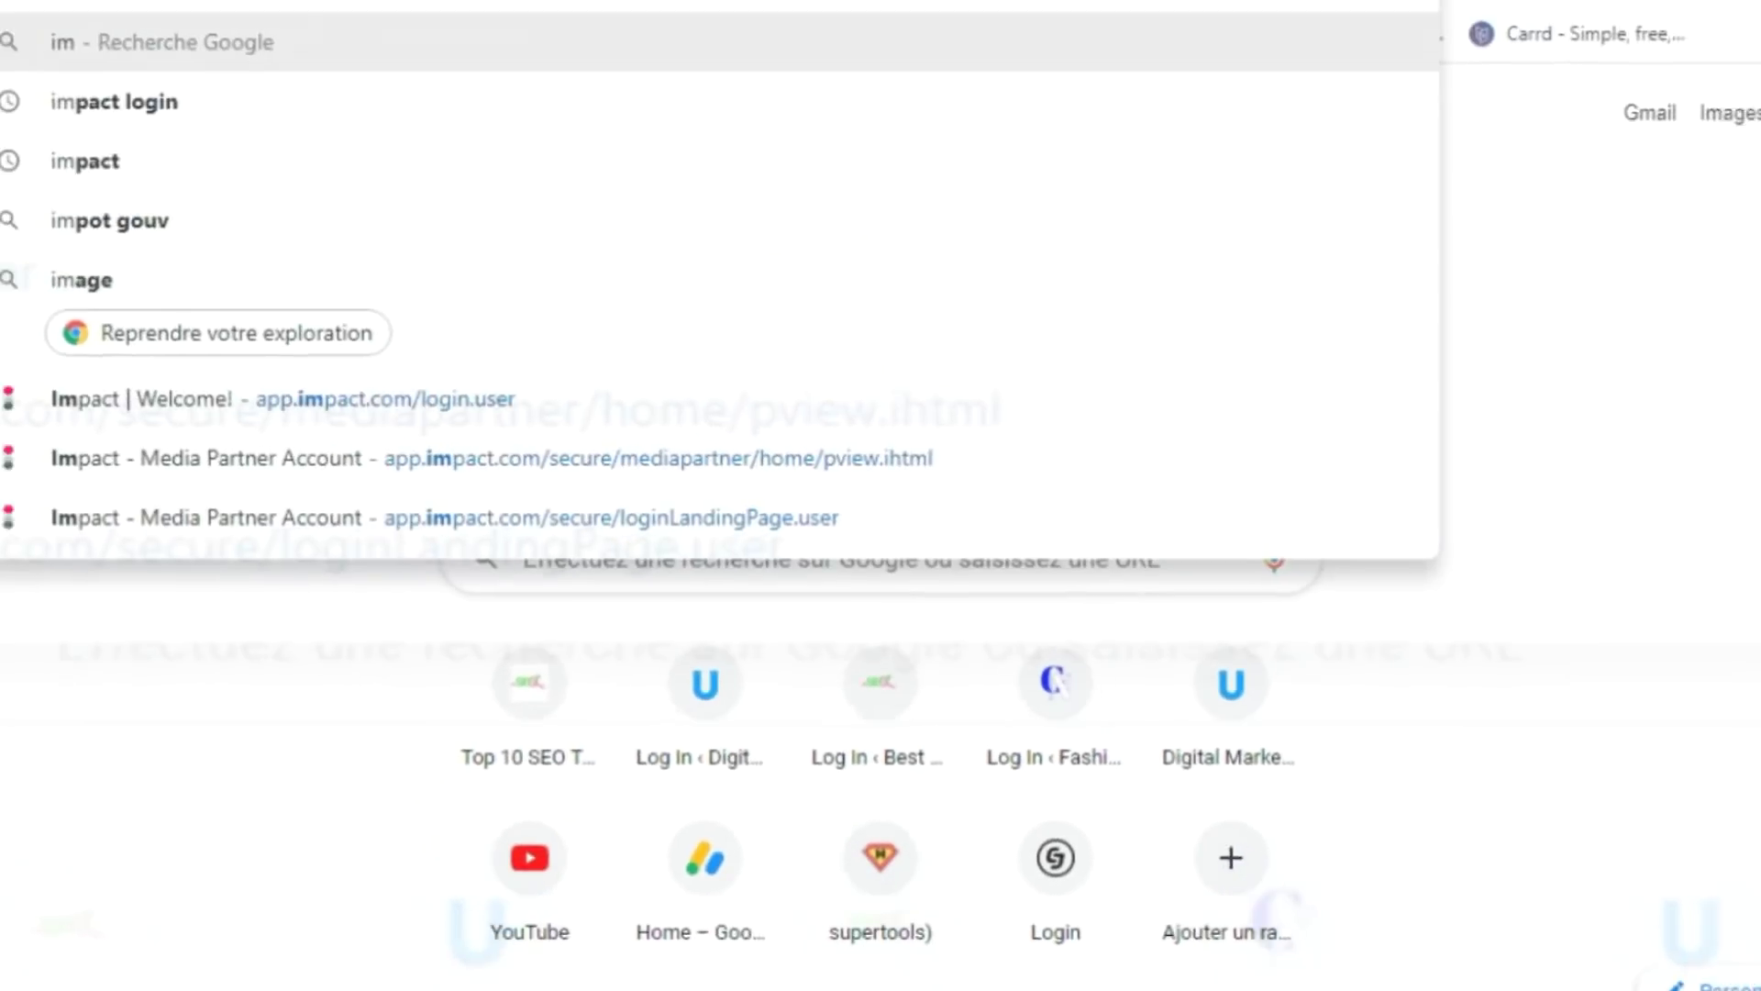
left_click(548, 415)
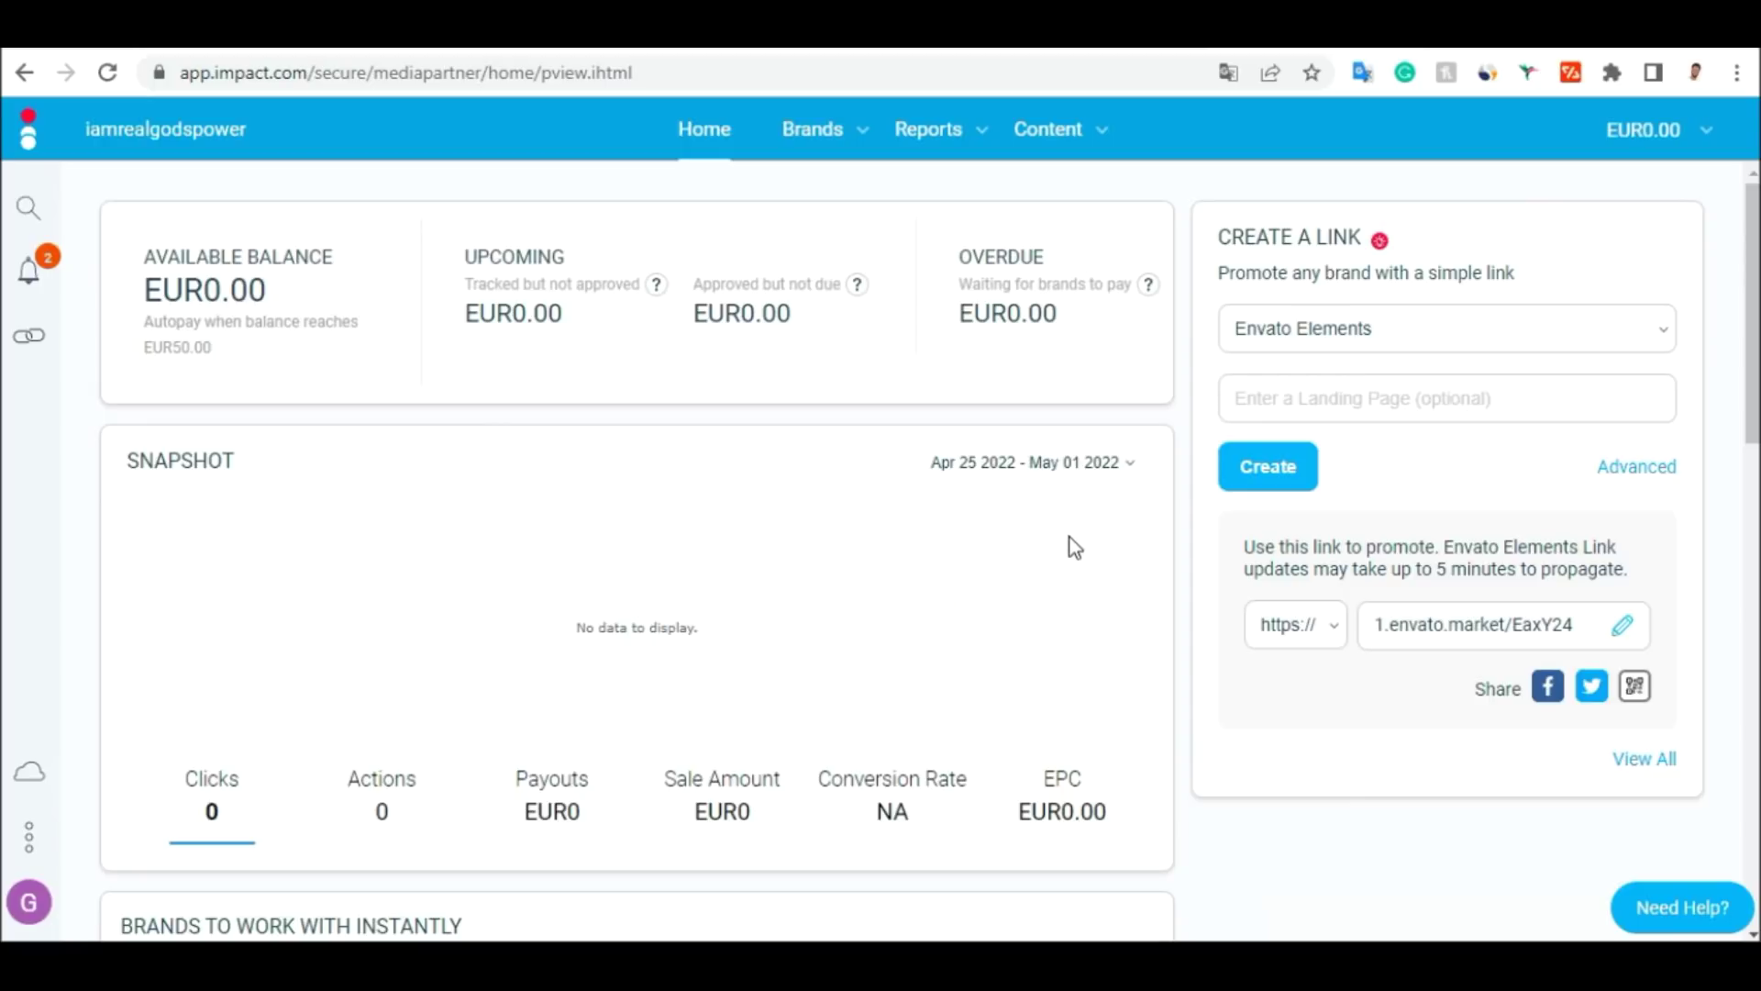
Scroll through the Impact partner dashboard and its Find New Brands list, then back to the top.
left_click_drag(1752, 284, 1754, 594)
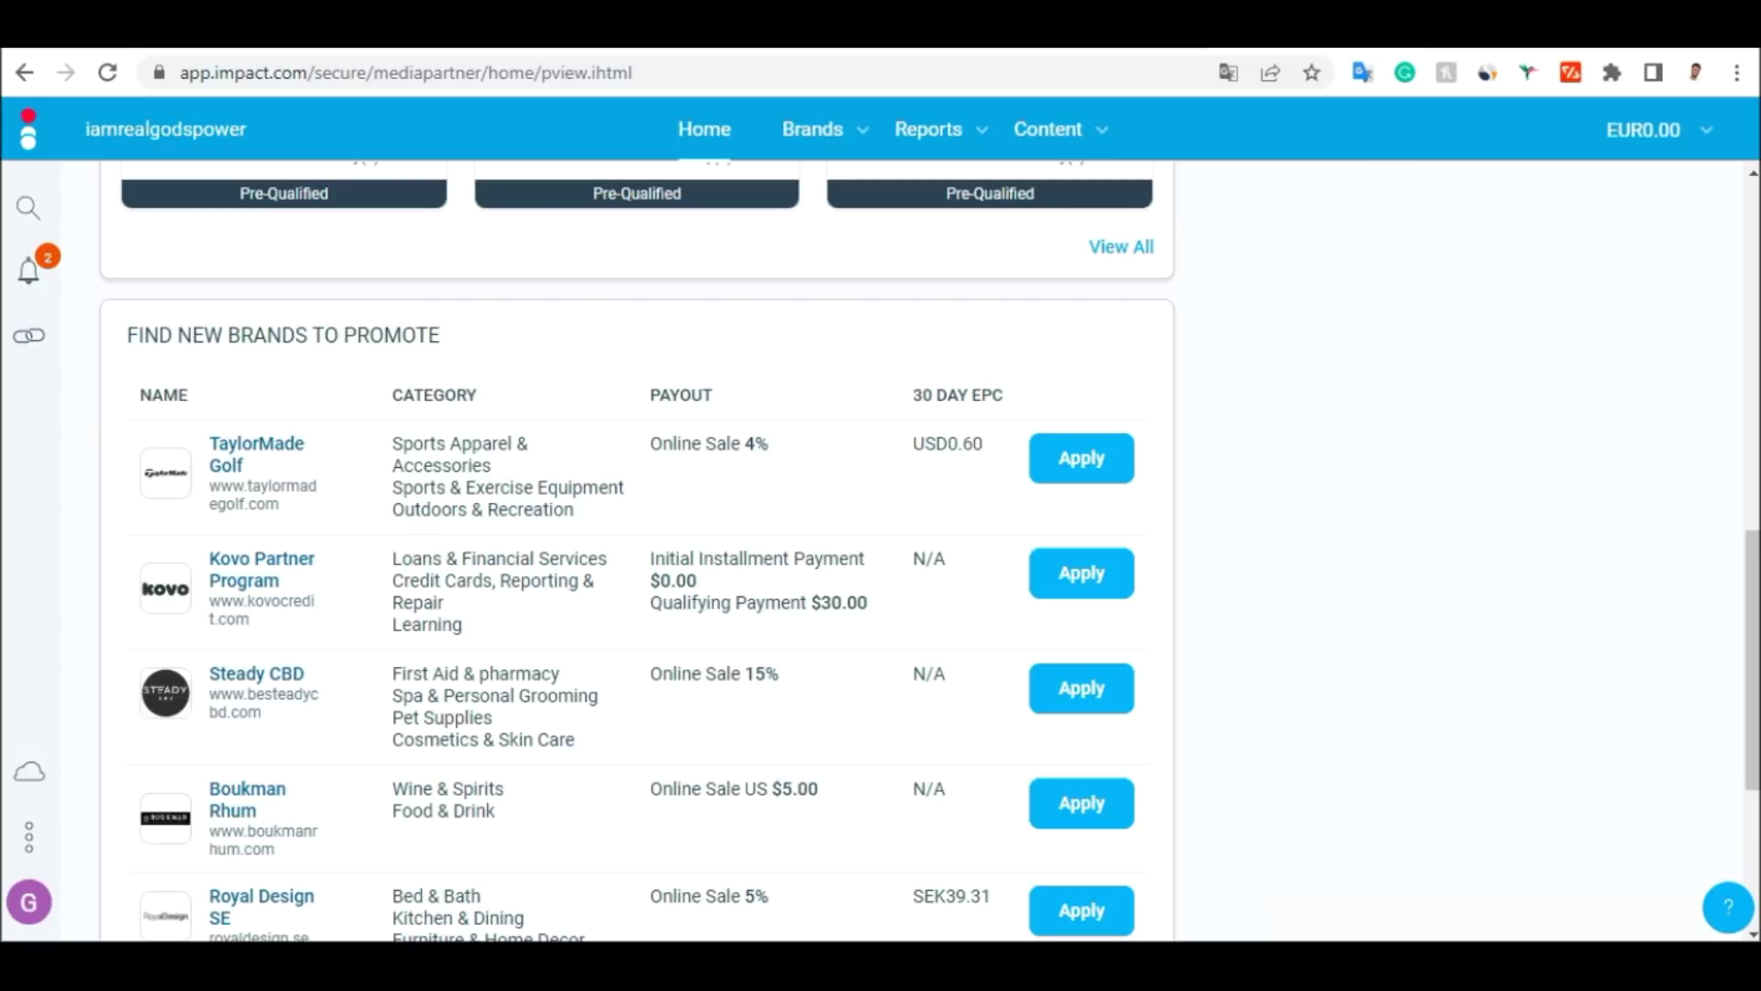
scroll(1752, 559, "down", 4)
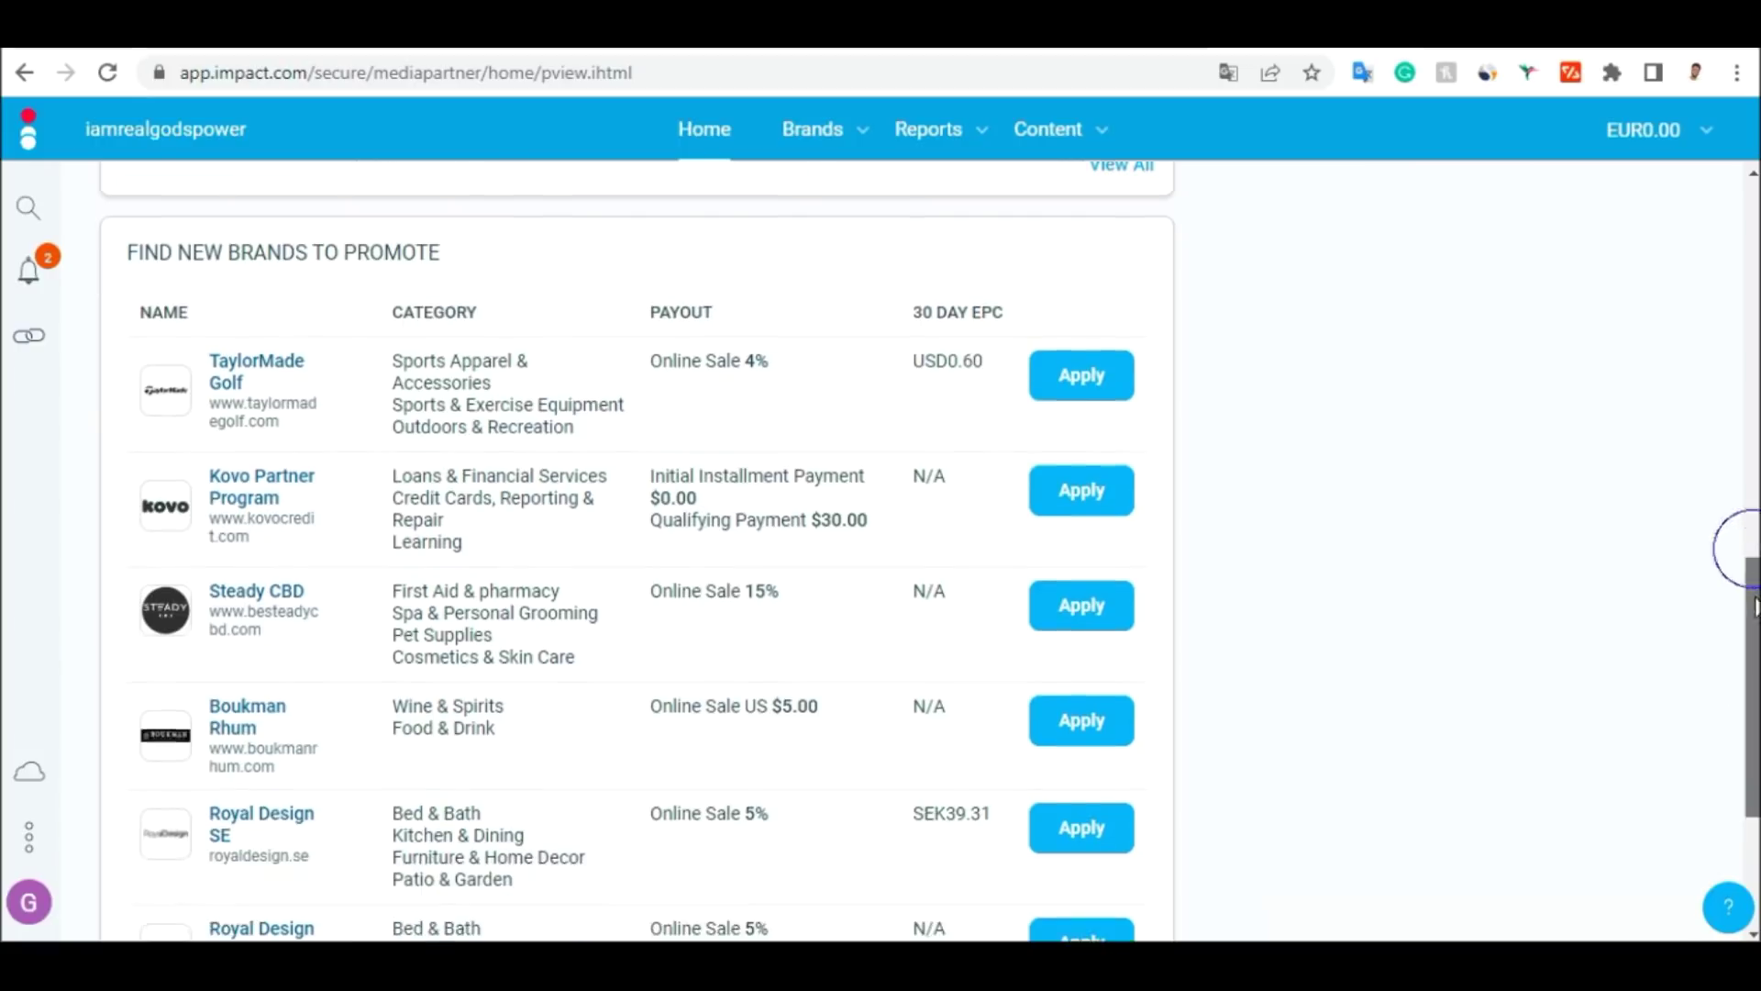
scroll(1753, 559, "up", 3)
left_click_drag(1752, 560, 1748, 173)
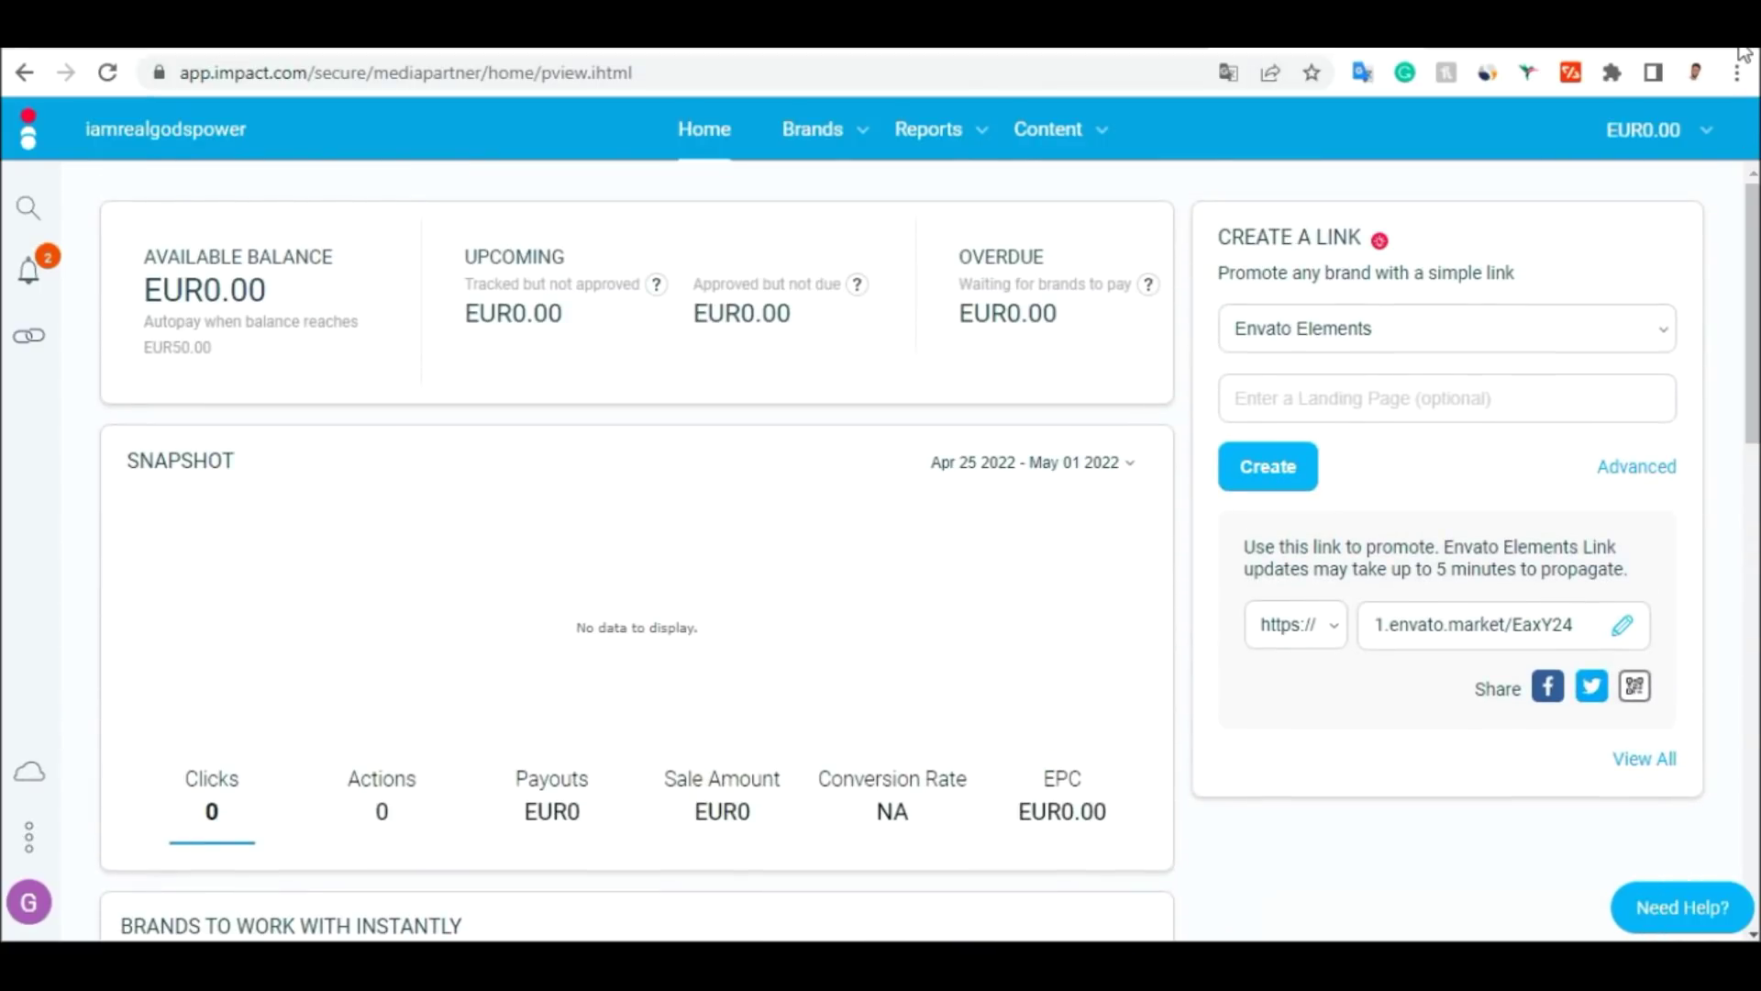
Open Brands > Find Brands and scroll through the marketplace of featured brands.
left_click(804, 136)
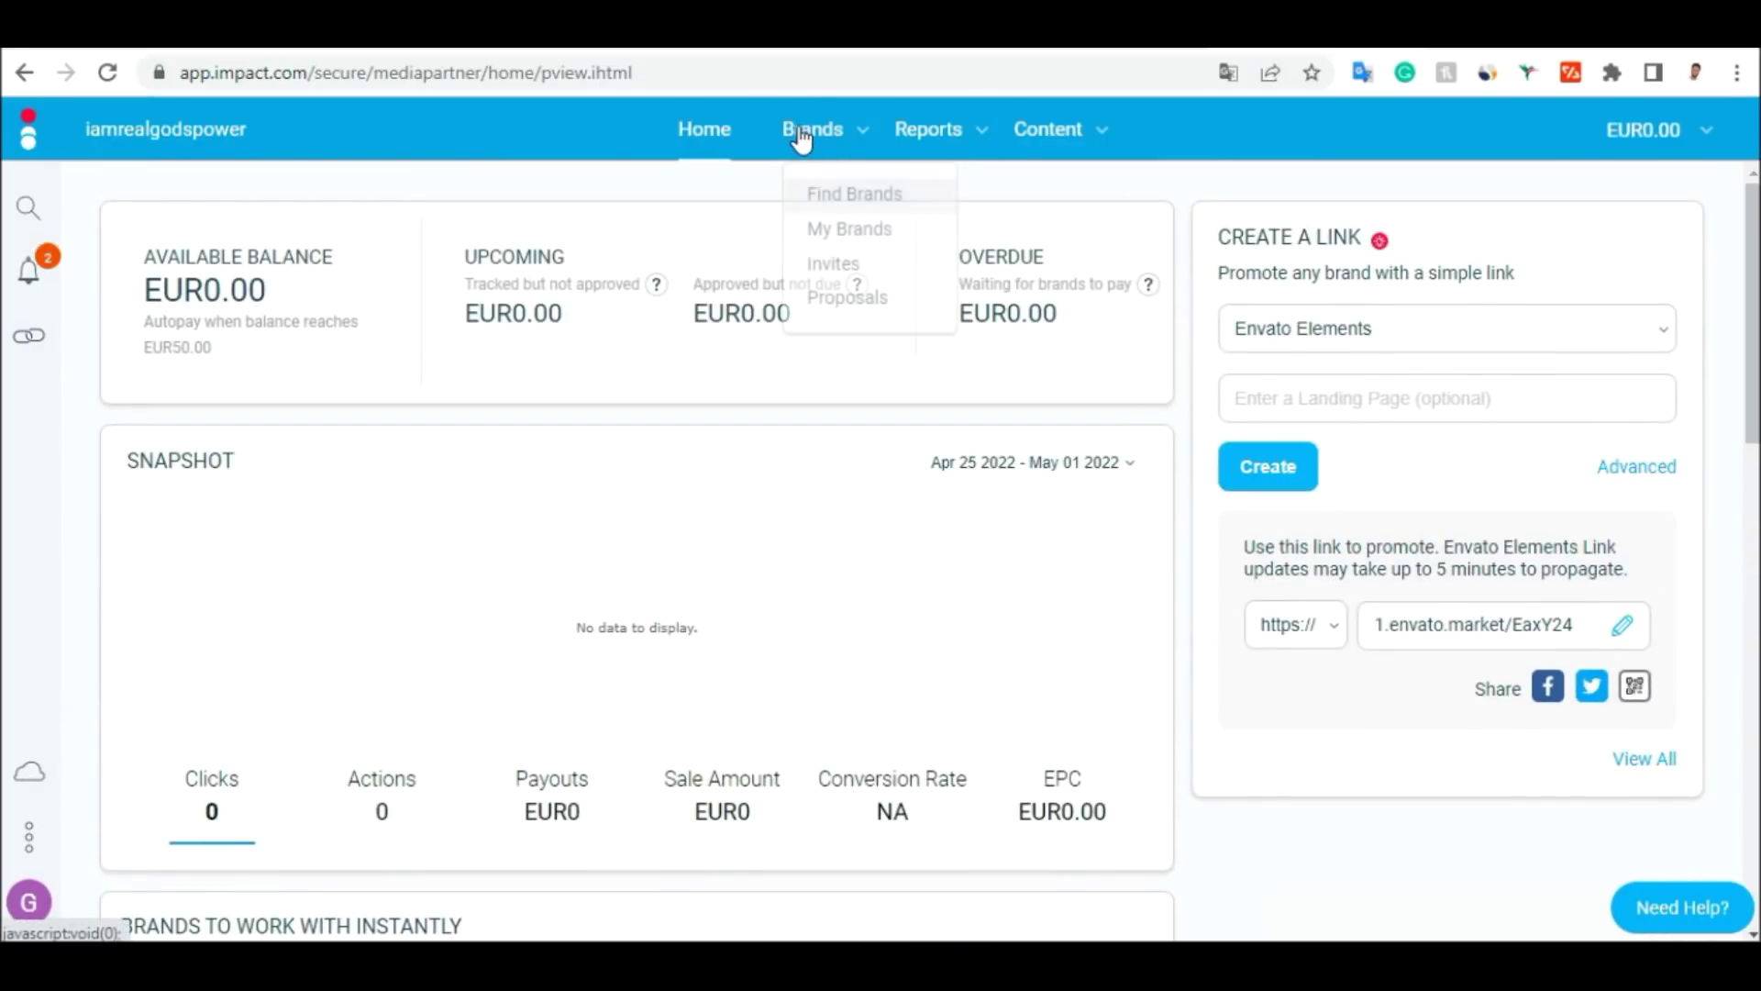
left_click(855, 195)
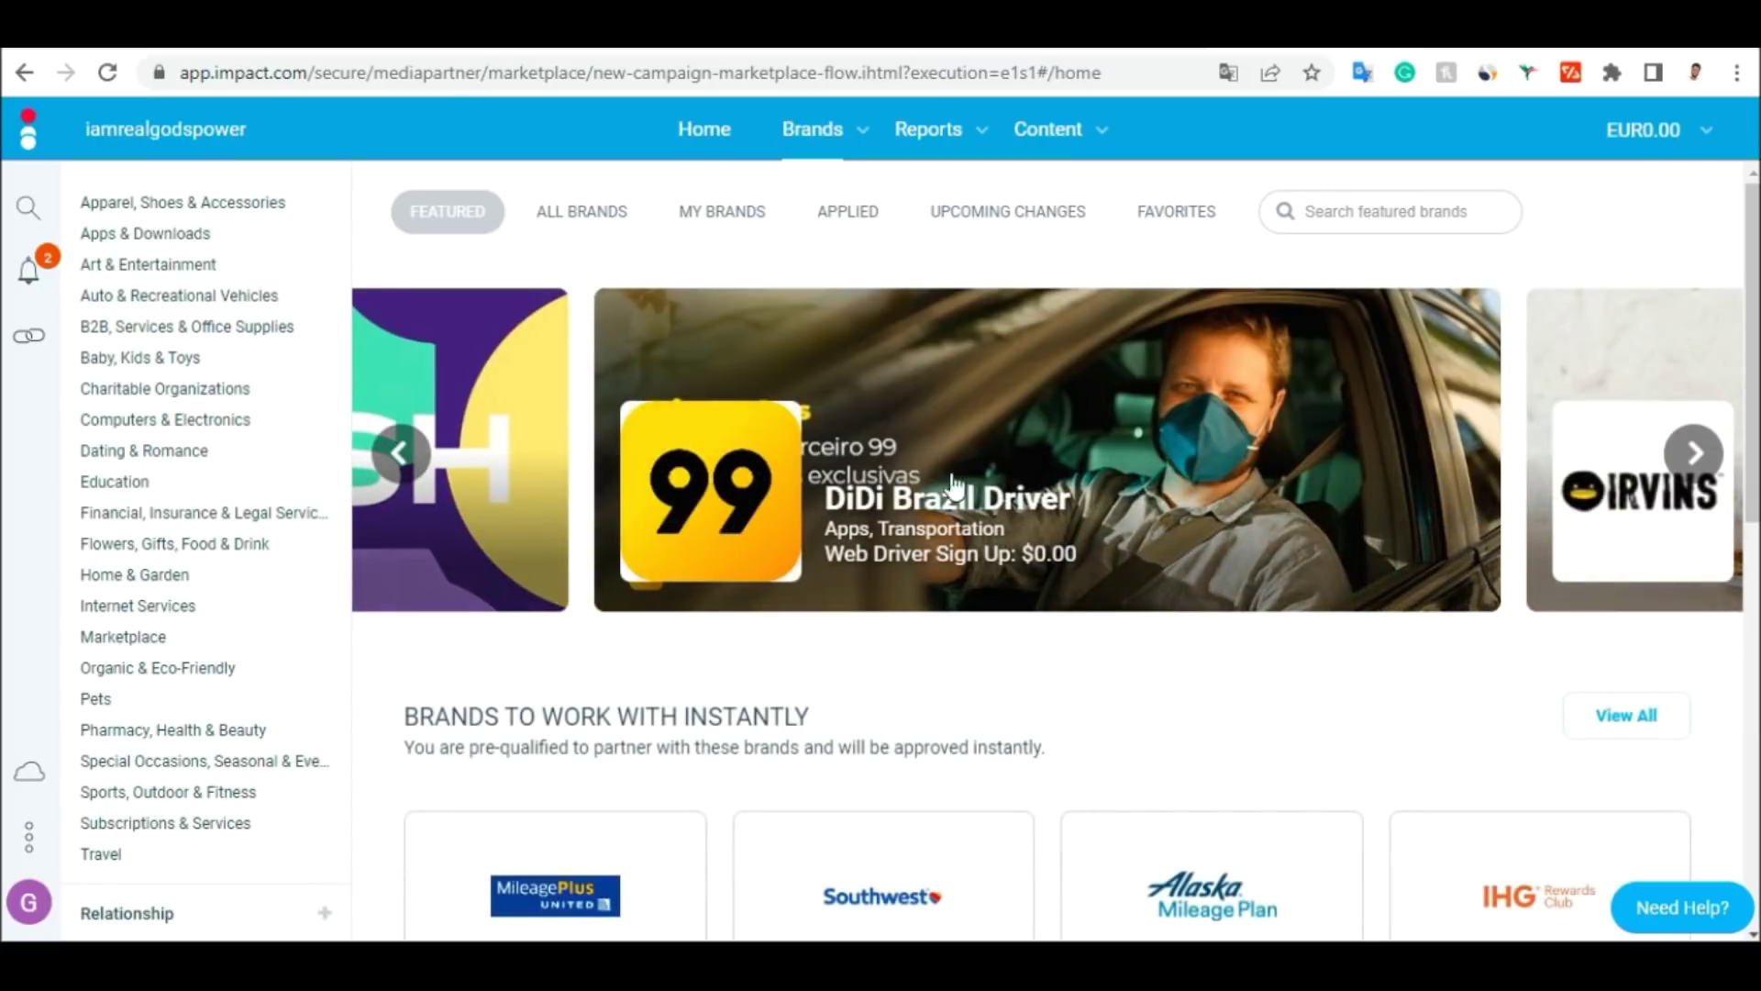
left_click_drag(1754, 312, 1719, 770)
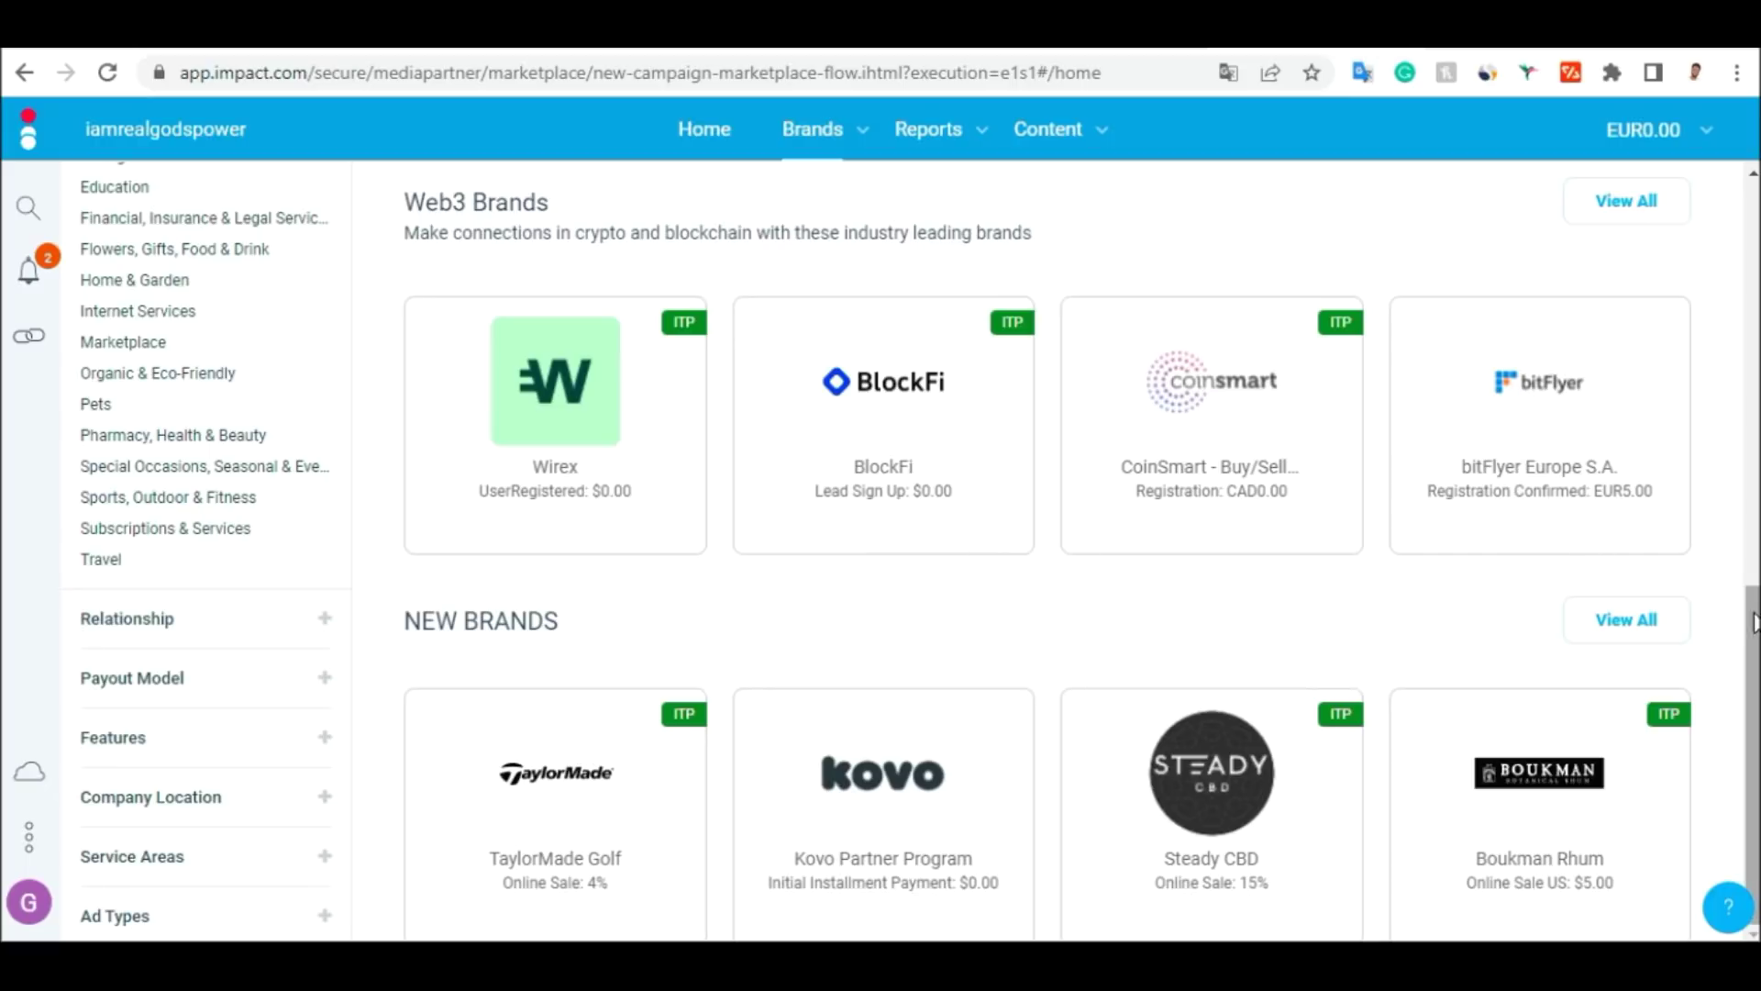
left_click_drag(1748, 628, 1754, 225)
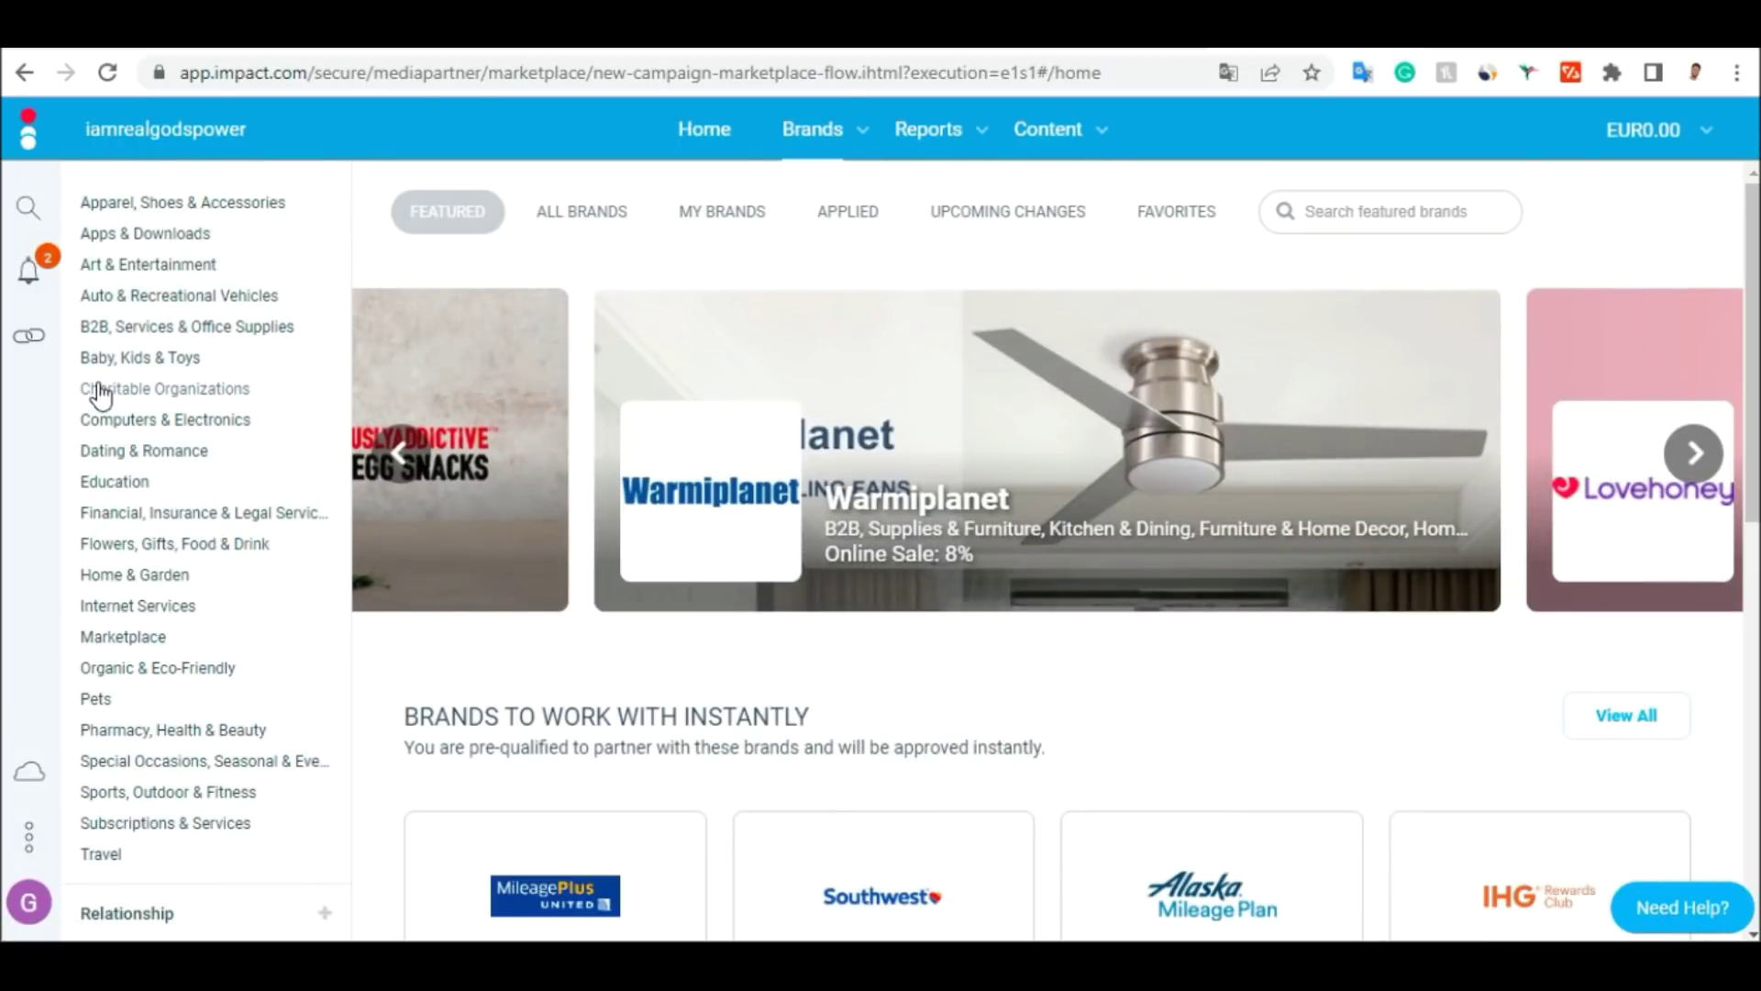
Filter All Brands to the Art & Entertainment category, listing 180 brands.
left_click(201, 268)
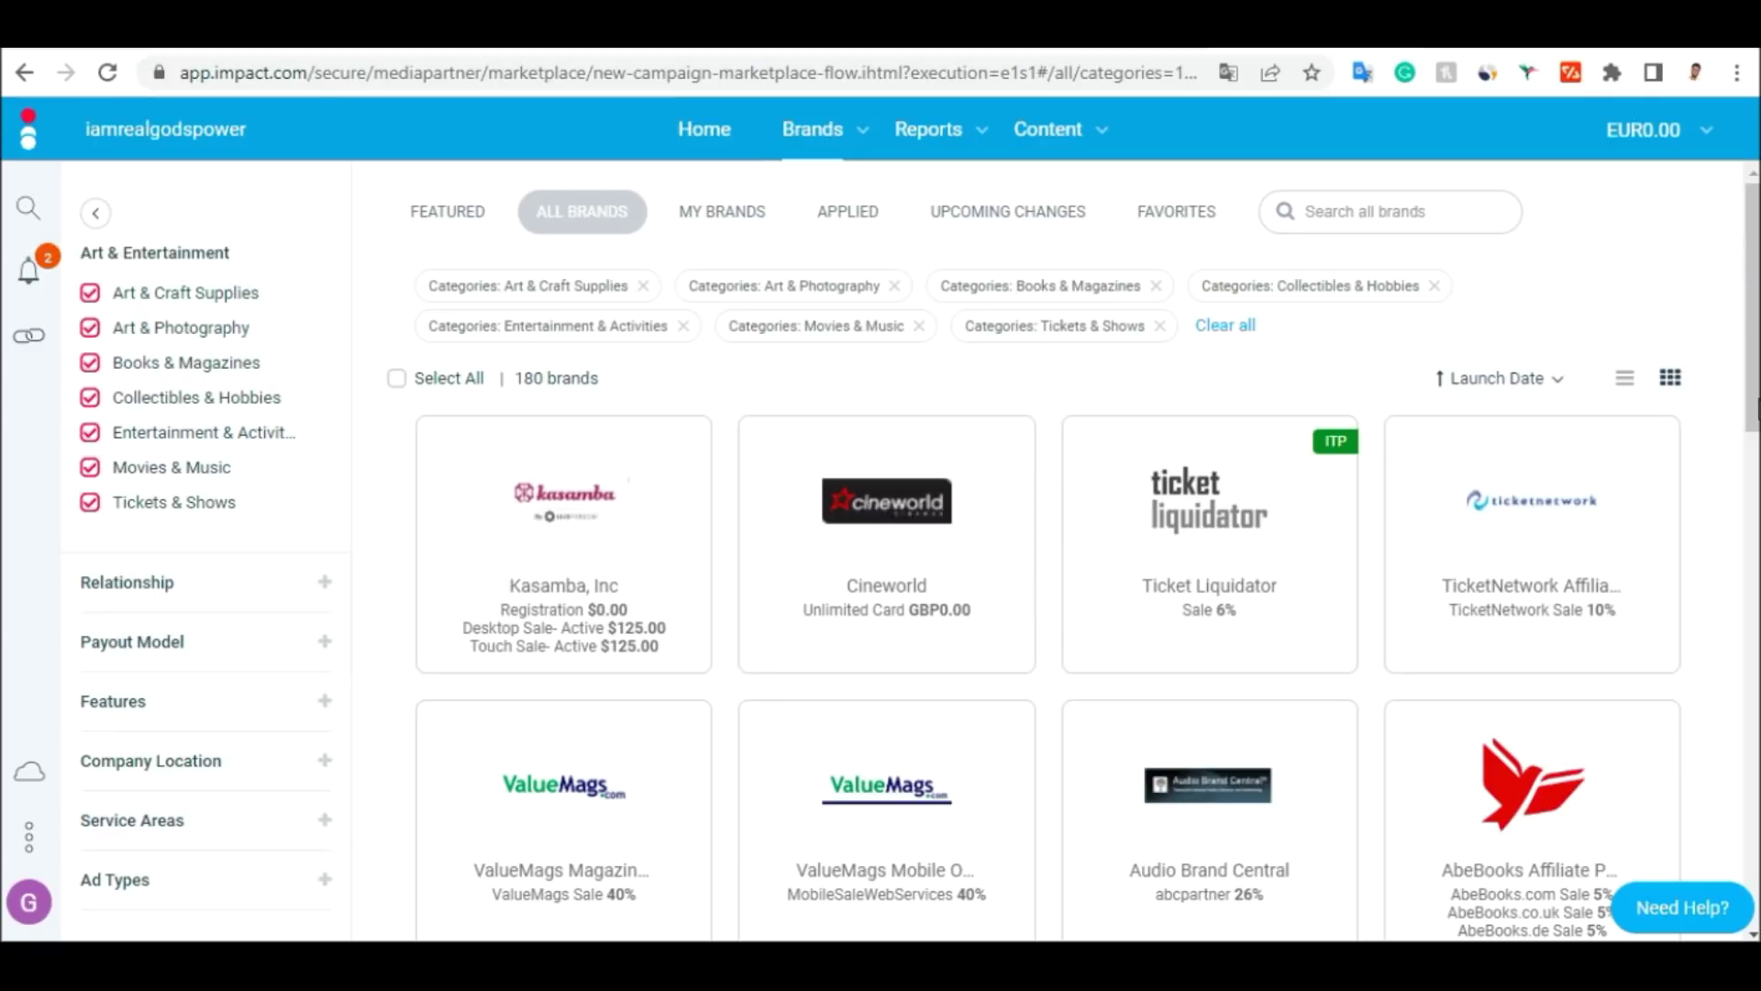
left_click_drag(1750, 367, 1751, 576)
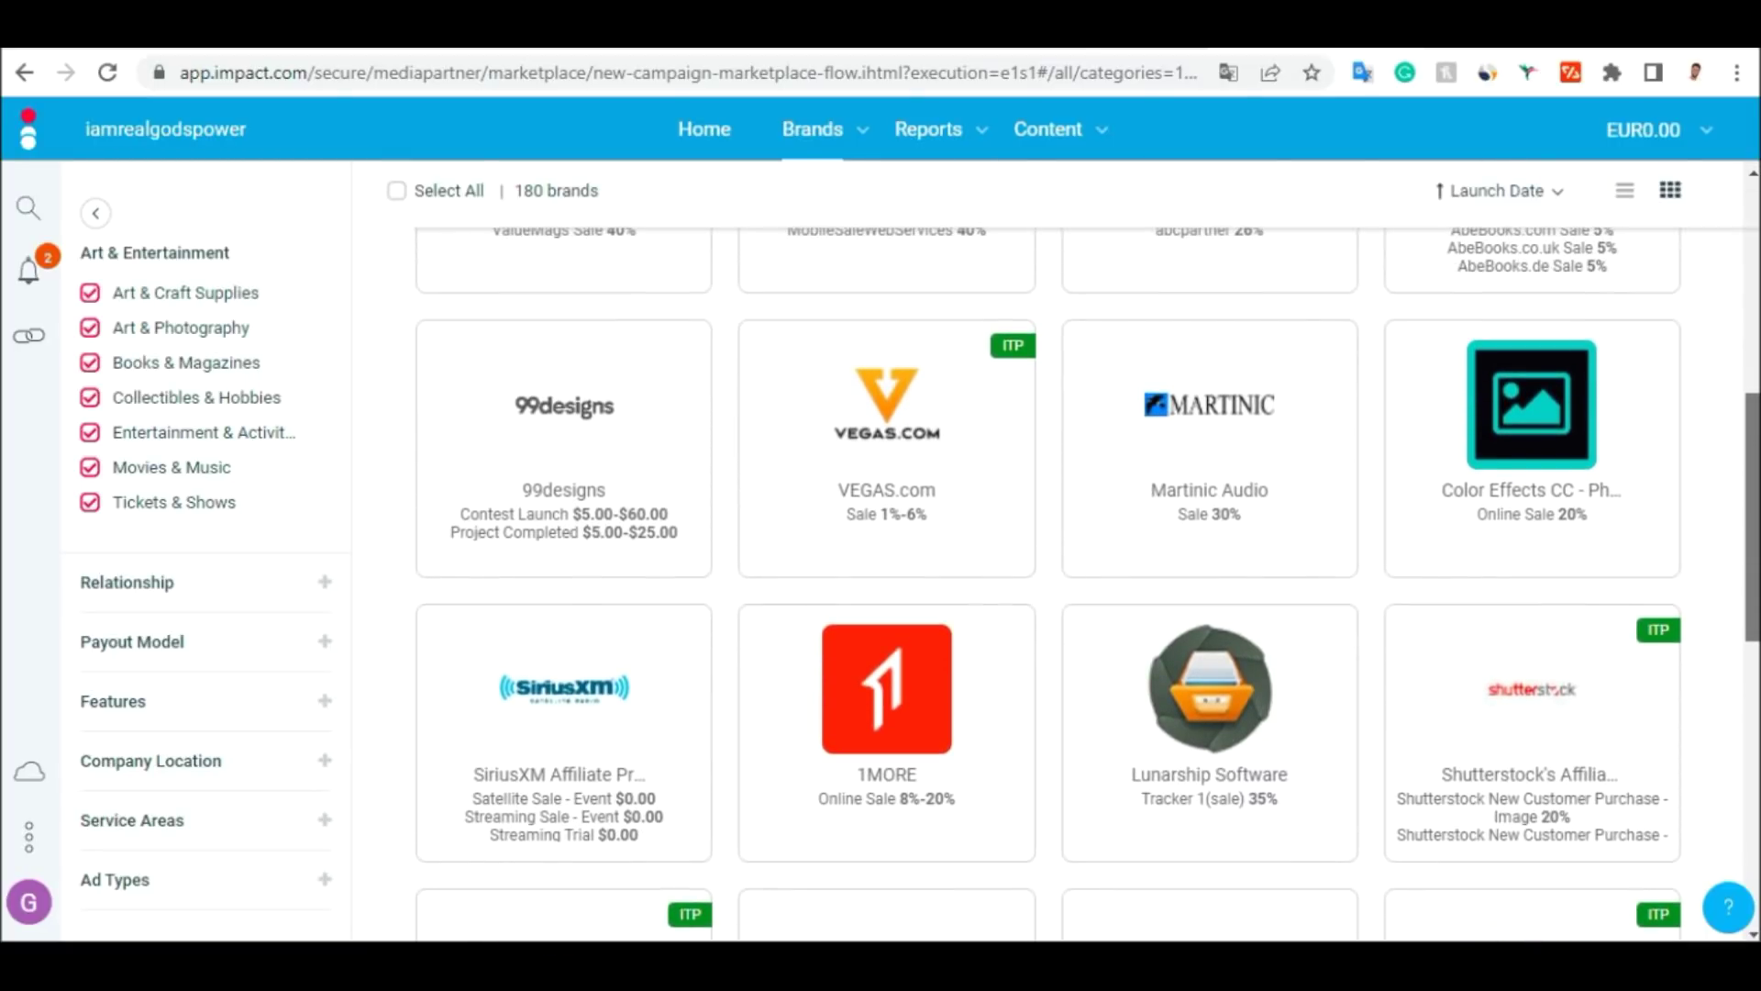
left_click_drag(1750, 576, 1750, 363)
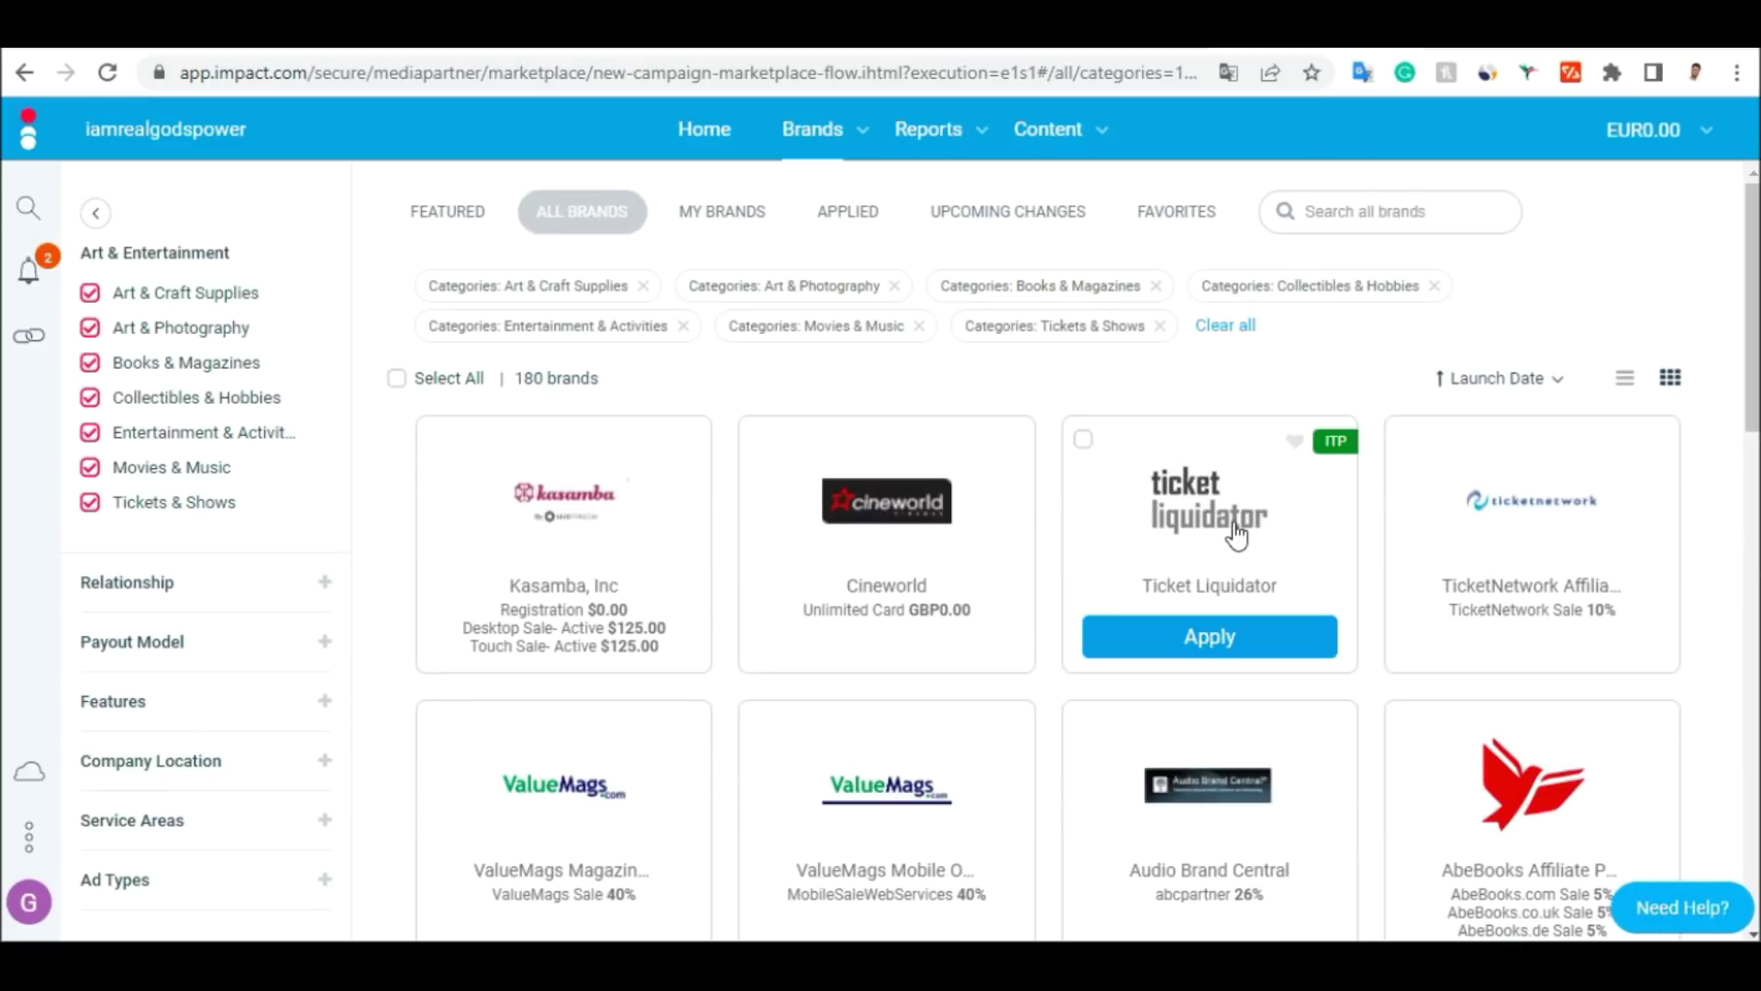
Review Ticket Liquidator's application terms, close without applying, and return to the Impact home page.
left_click(1211, 637)
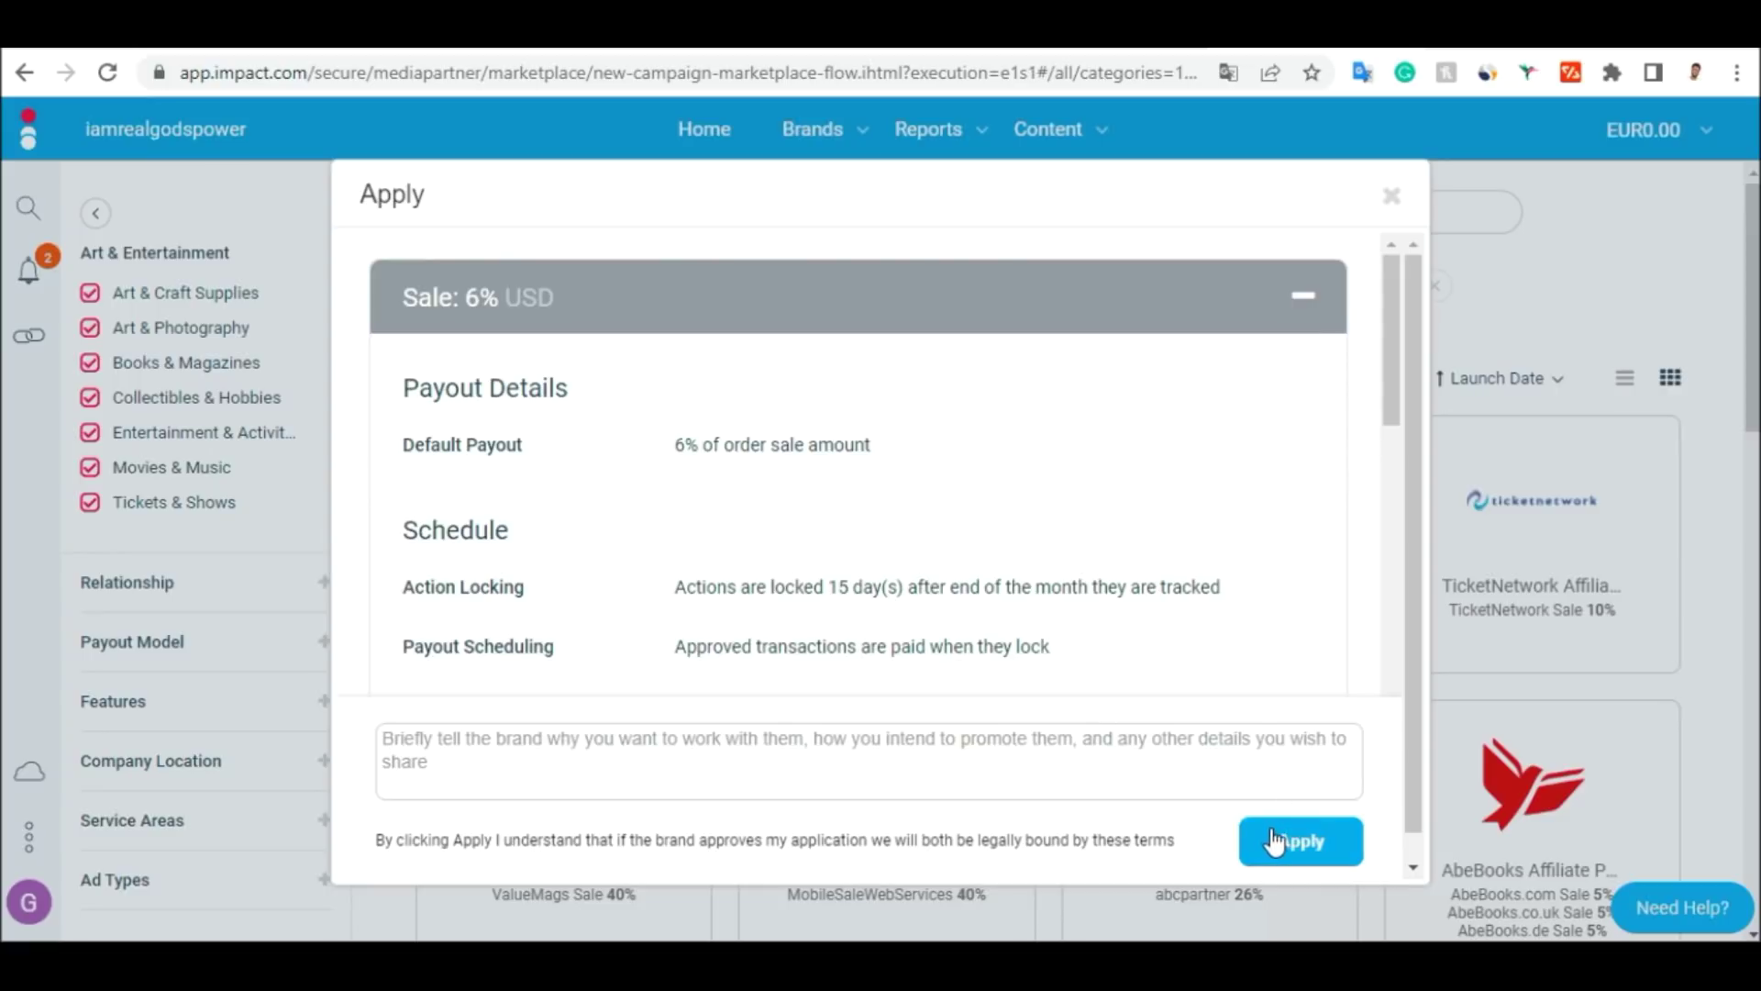
left_click(1391, 197)
mouse_move(1327, 427)
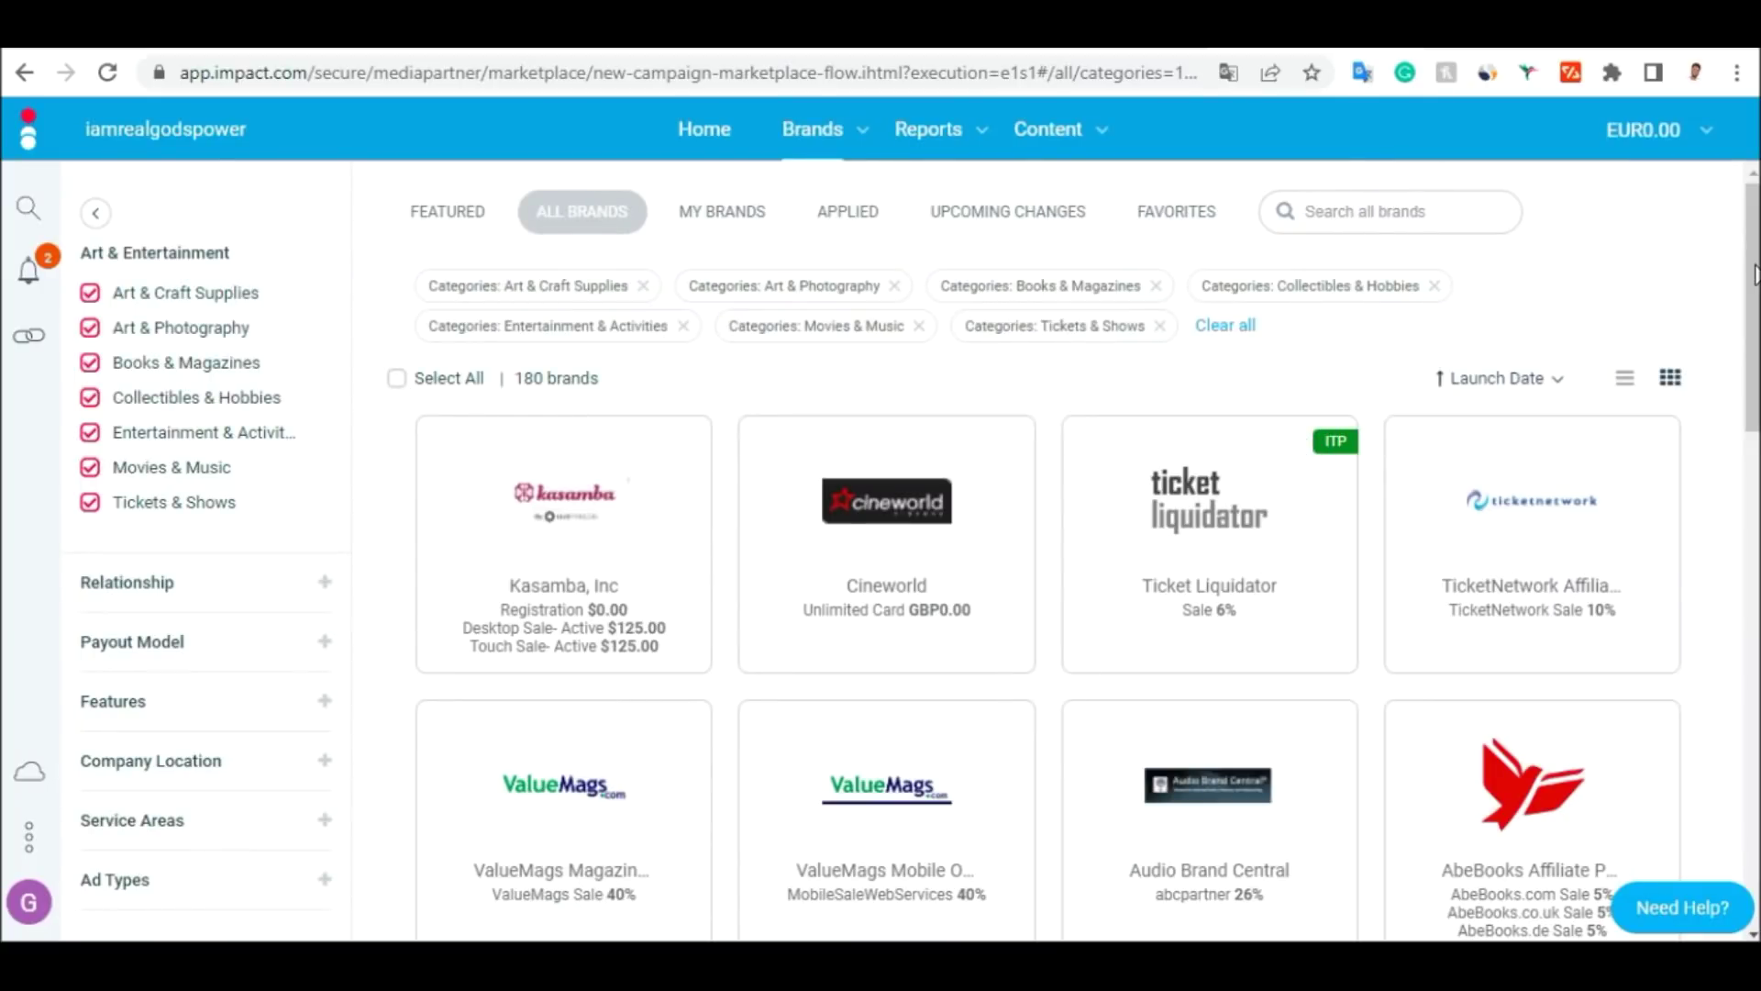
left_click(710, 133)
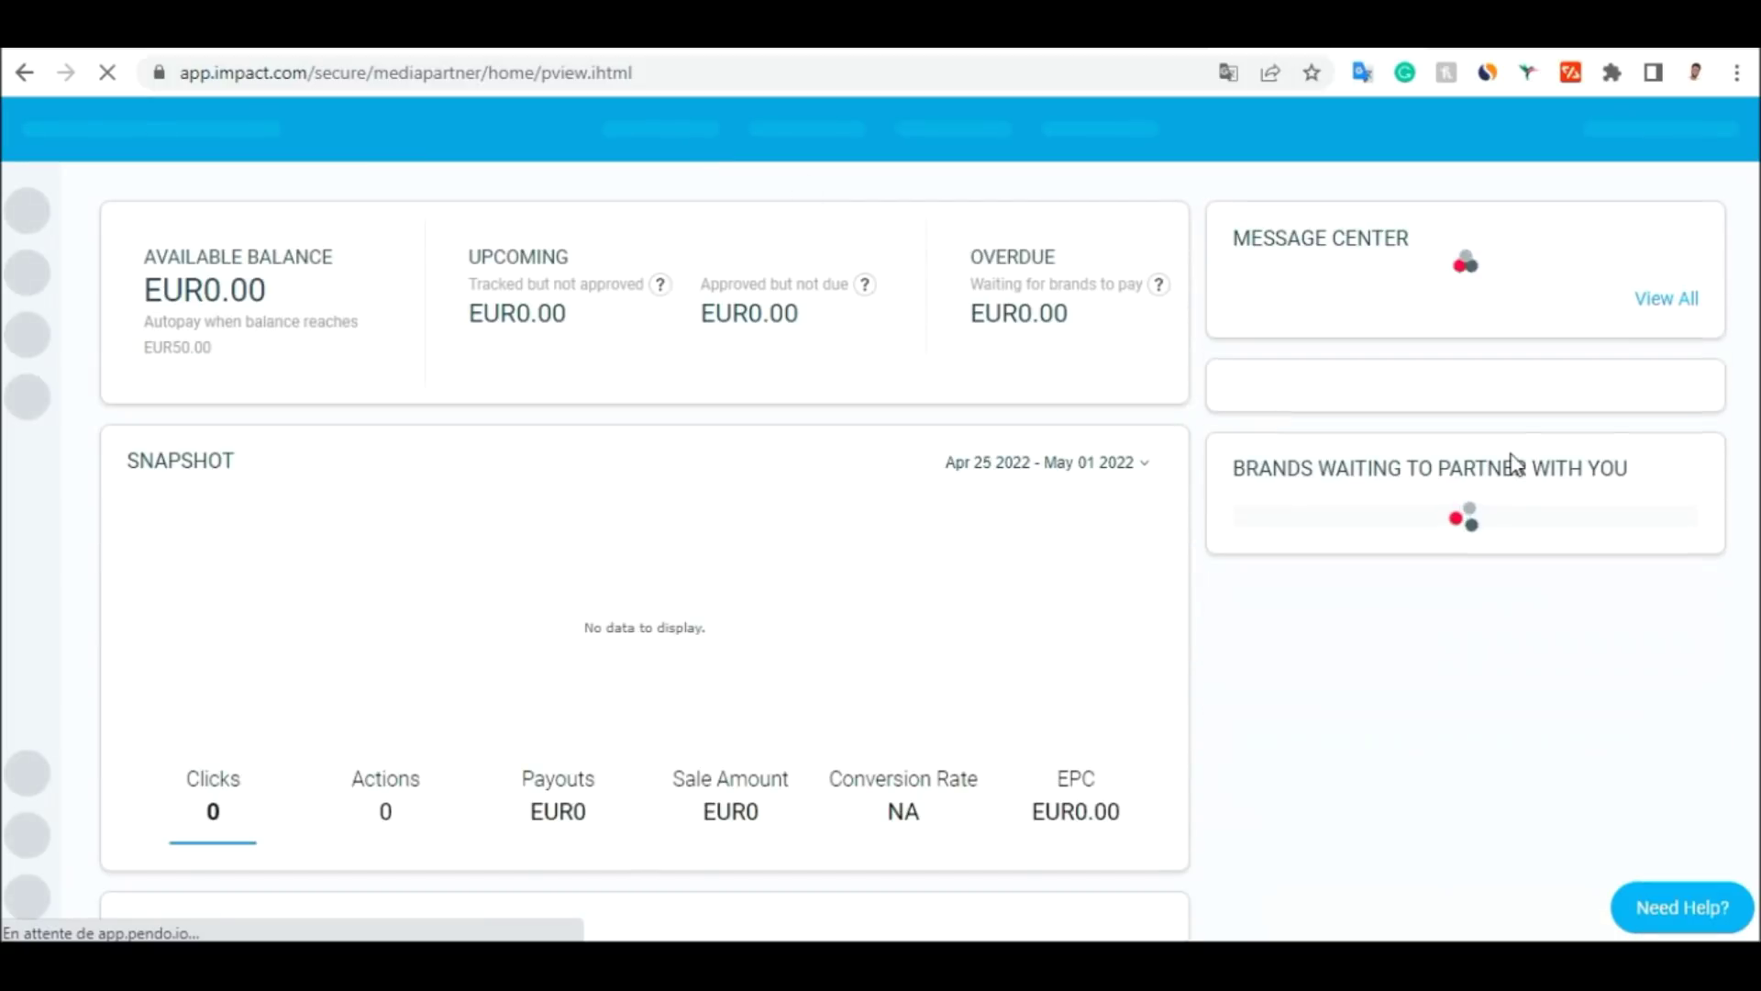
Create an Envato Market link and copy its short link 1.envato.market/5bqBKL.
left_click(1471, 329)
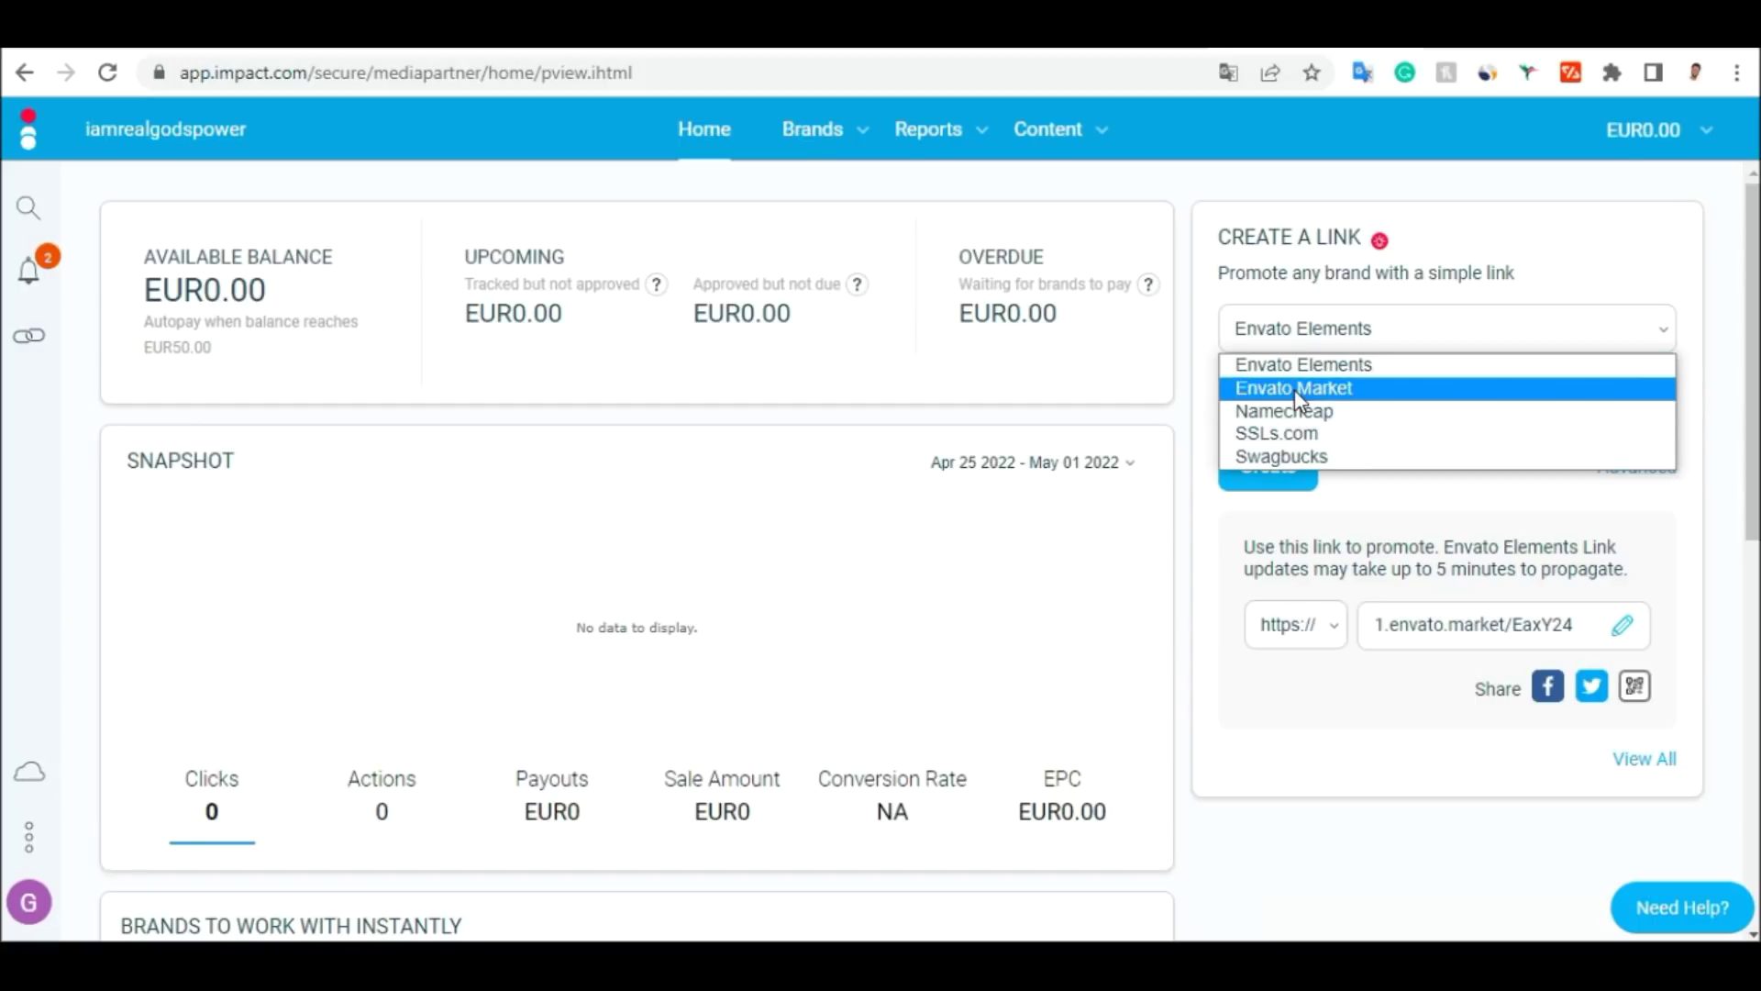
left_click(1296, 393)
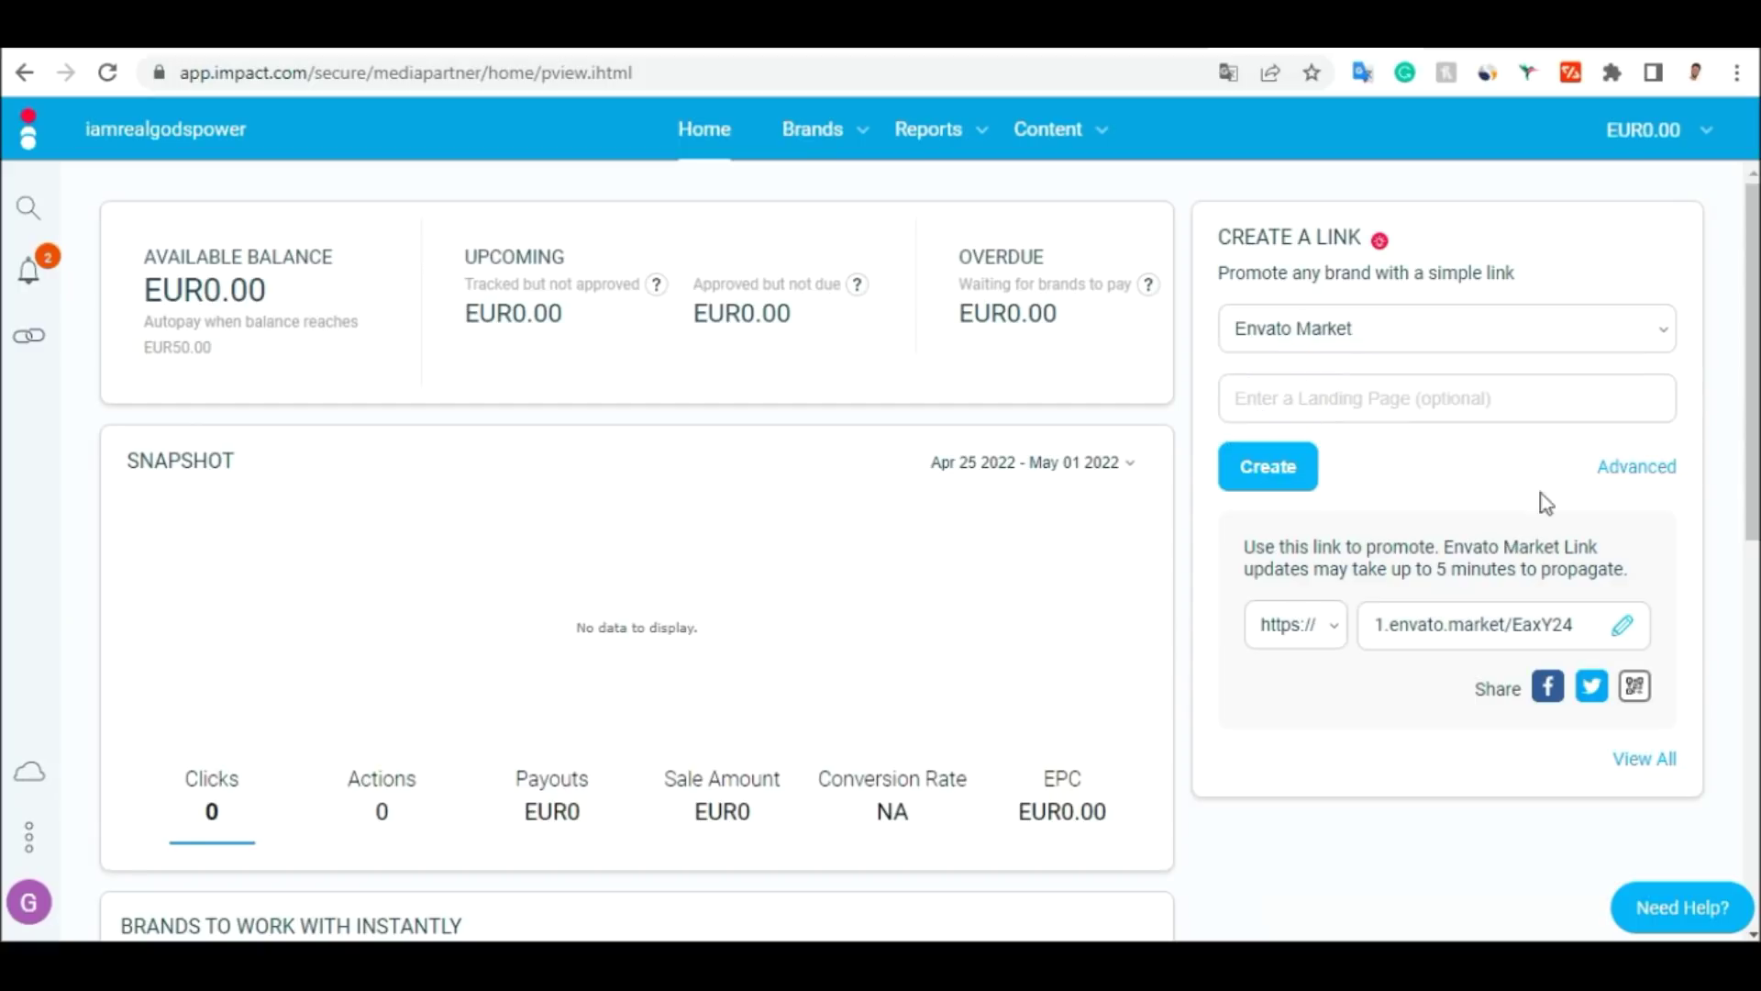
left_click(1621, 625)
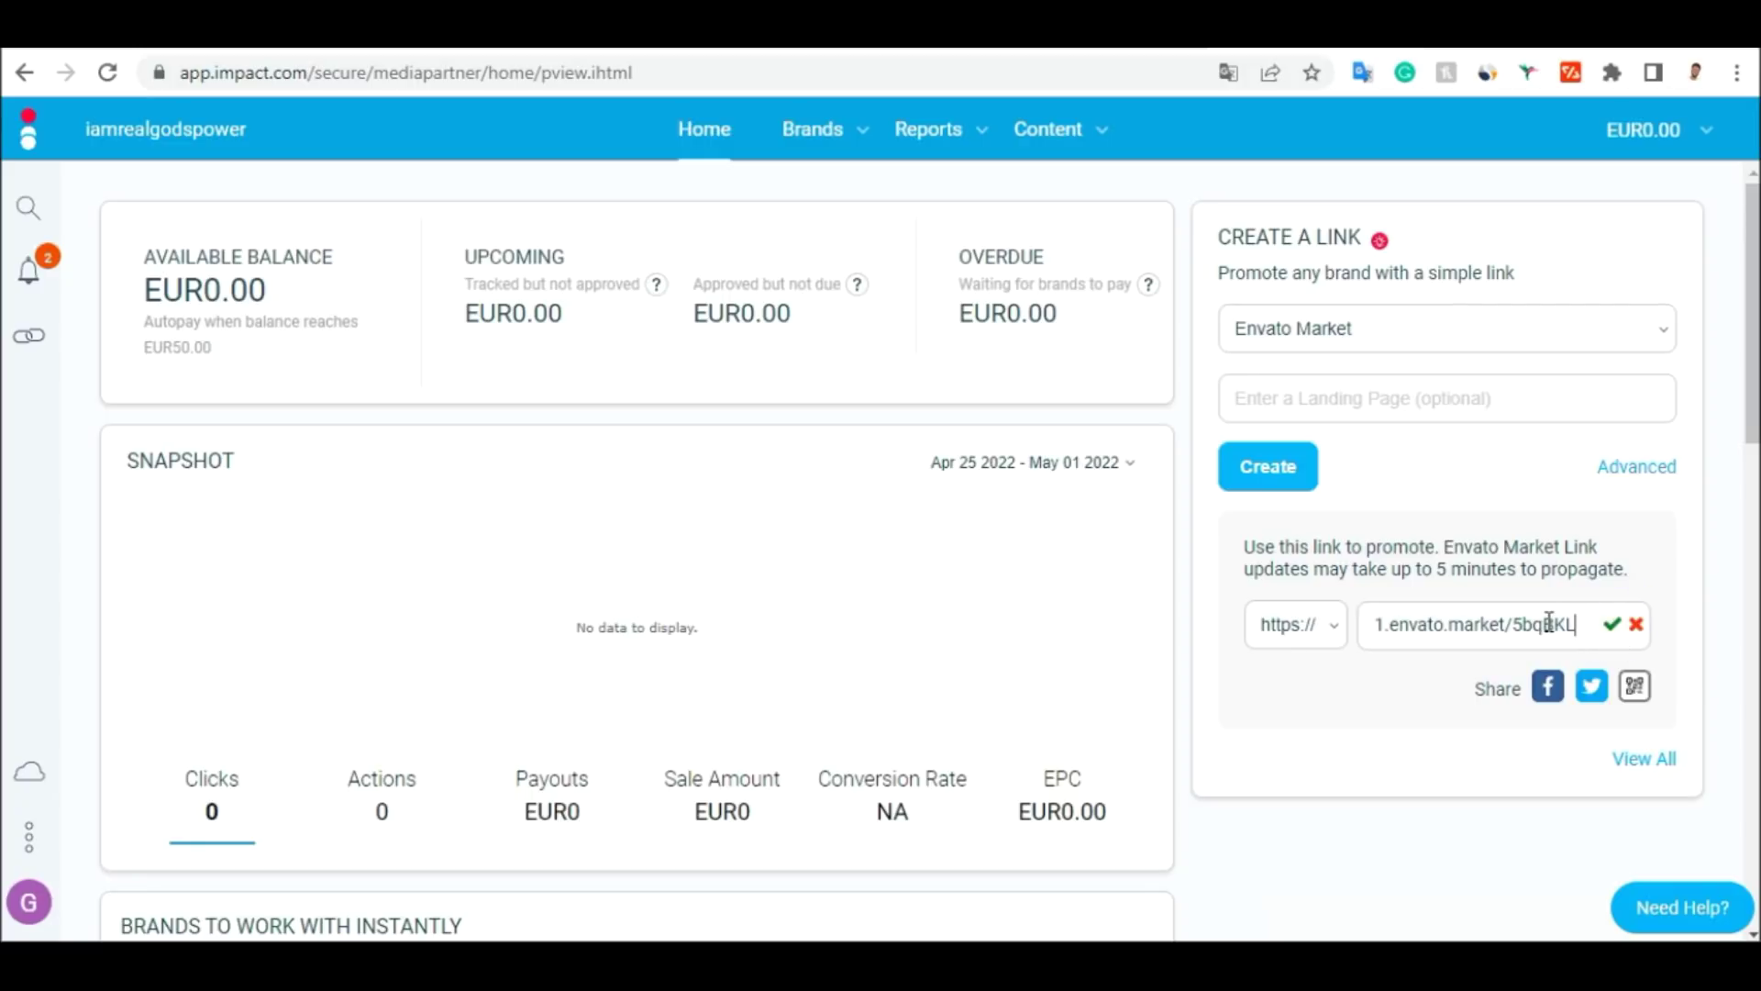
triple_click(1549, 624)
key("ctrl+c")
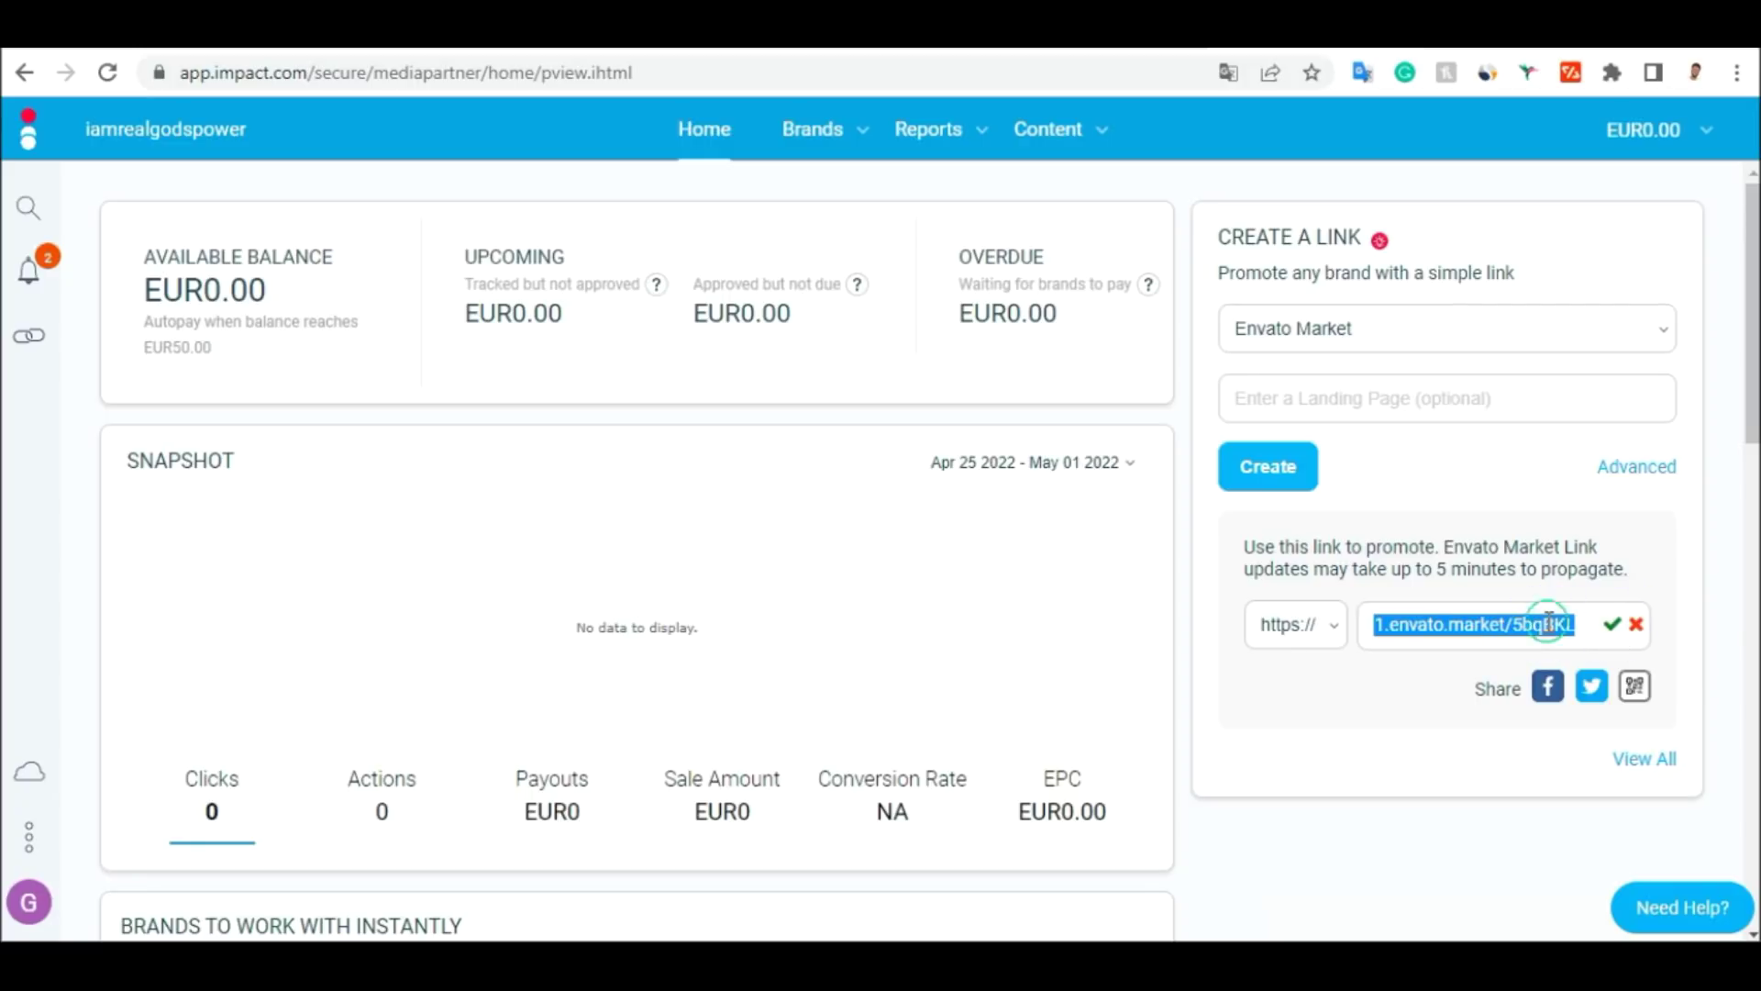
right_click(1549, 624)
left_click(1395, 286)
Return to the blog tab and open the WordPress admin Posts list.
key("ctrl+Tab")
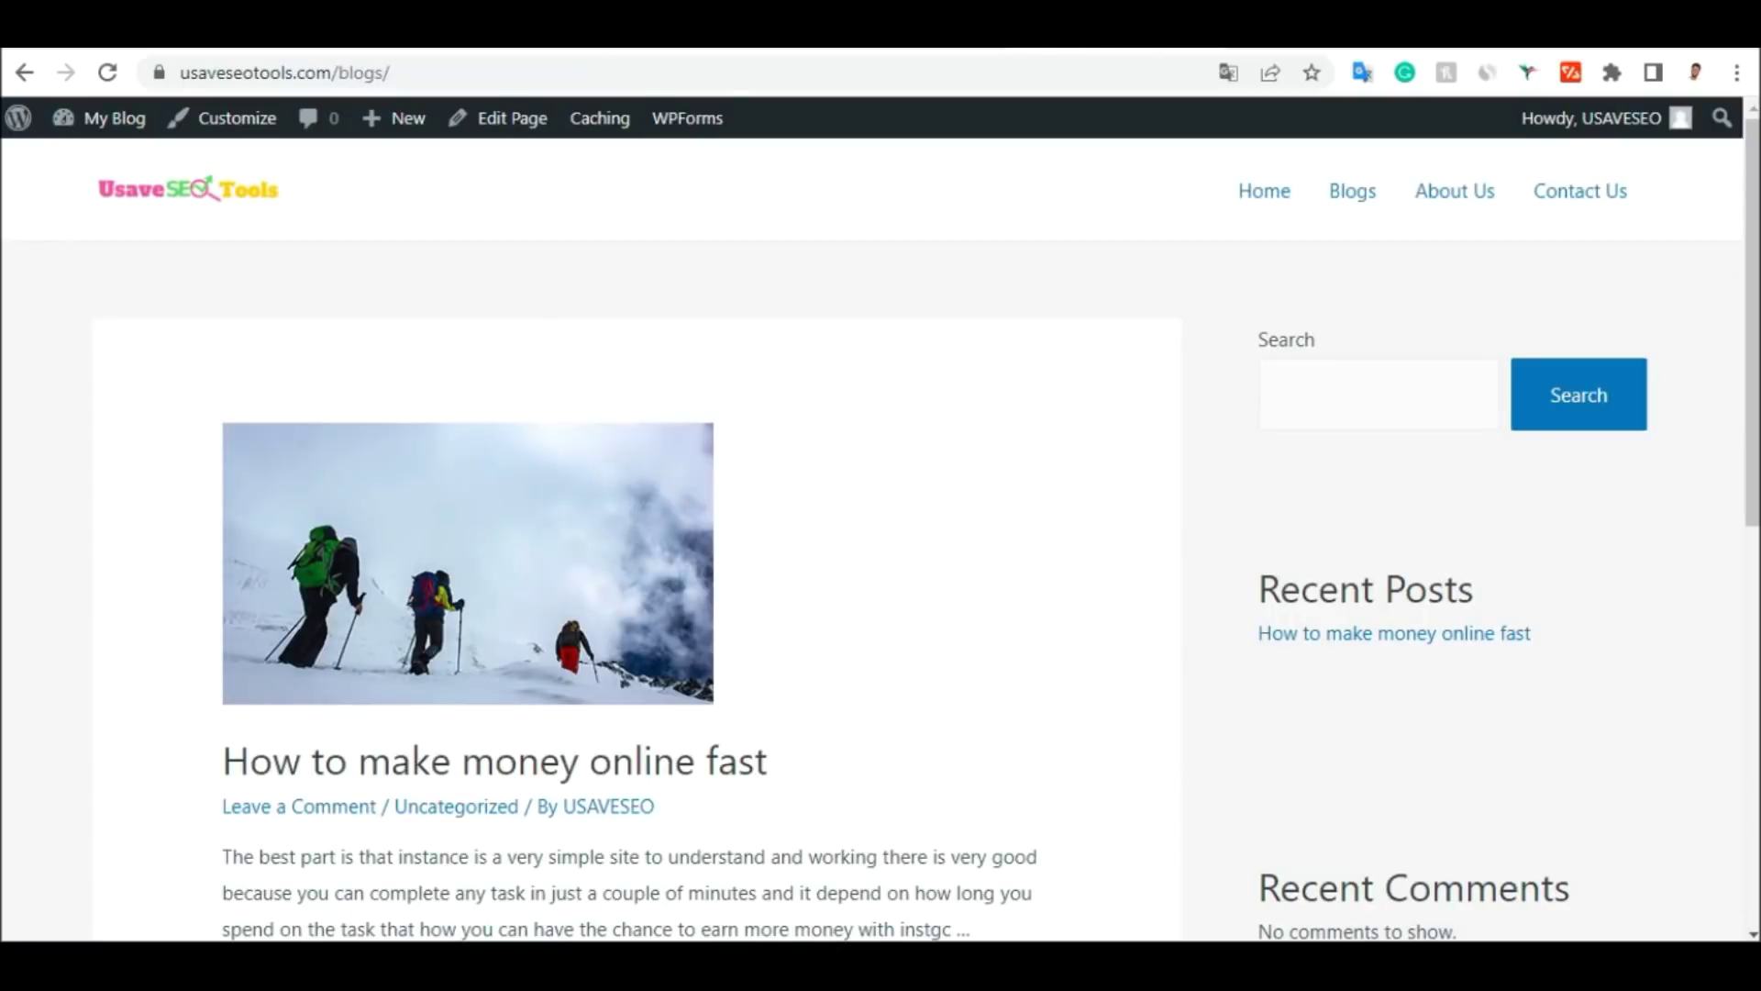
left_click(125, 129)
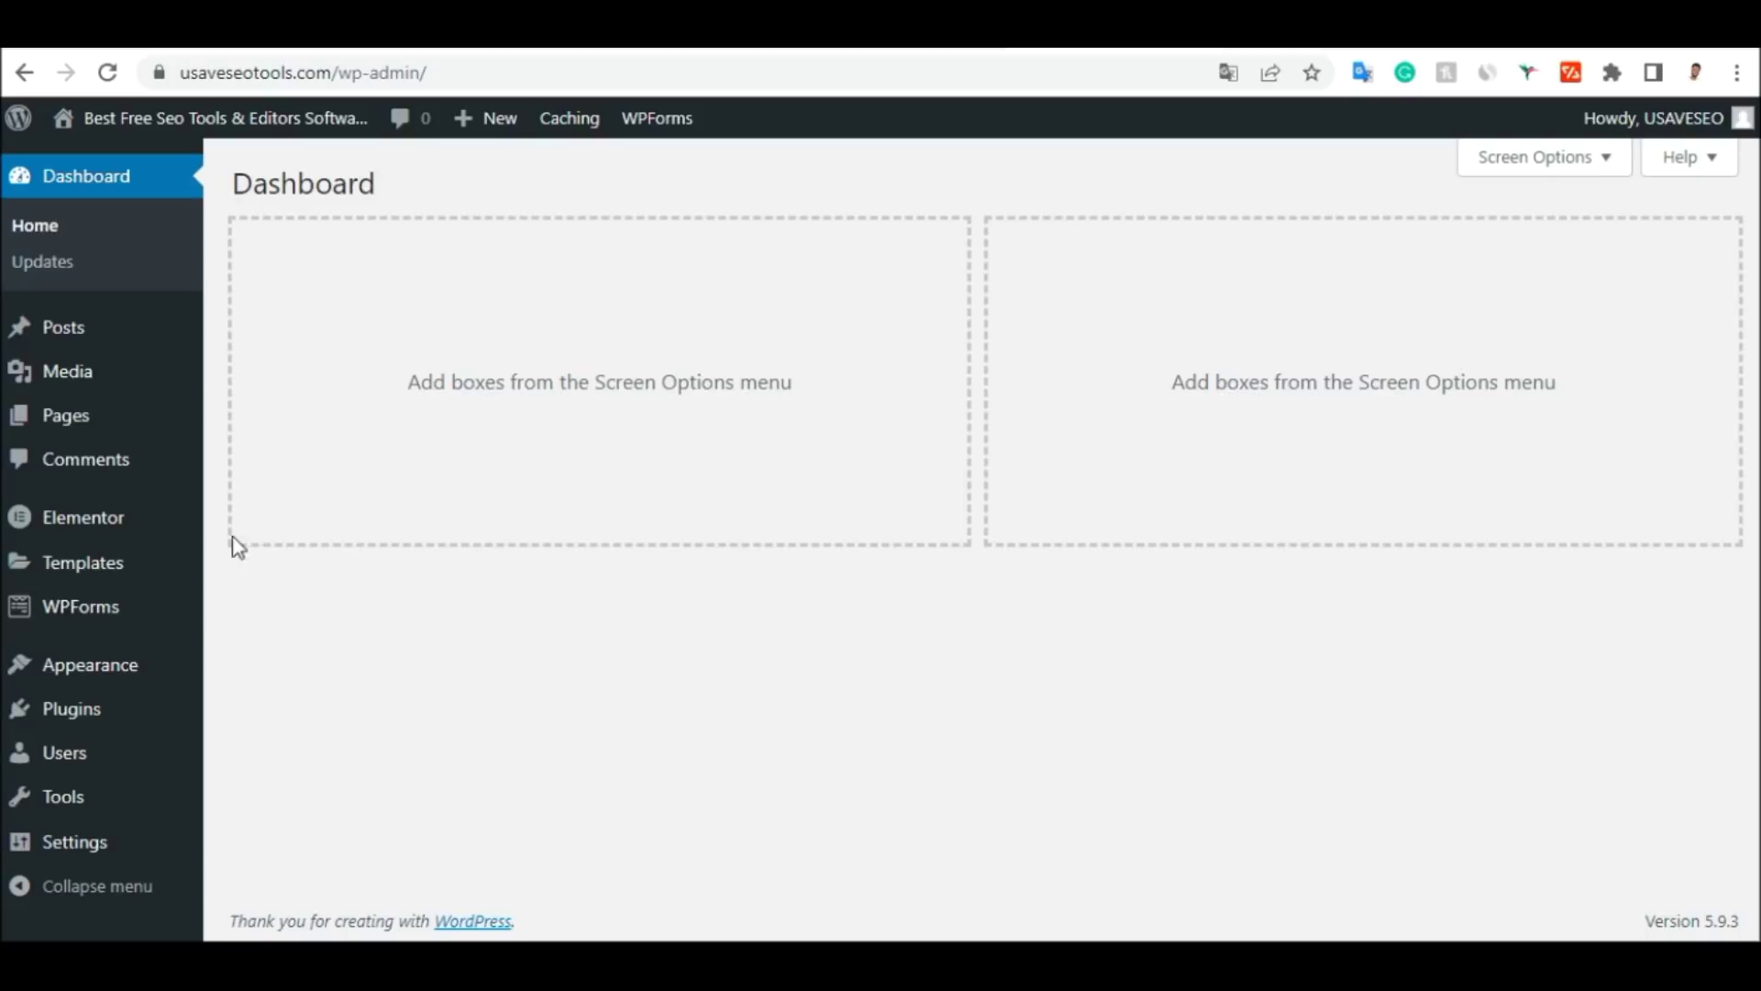
left_click(69, 340)
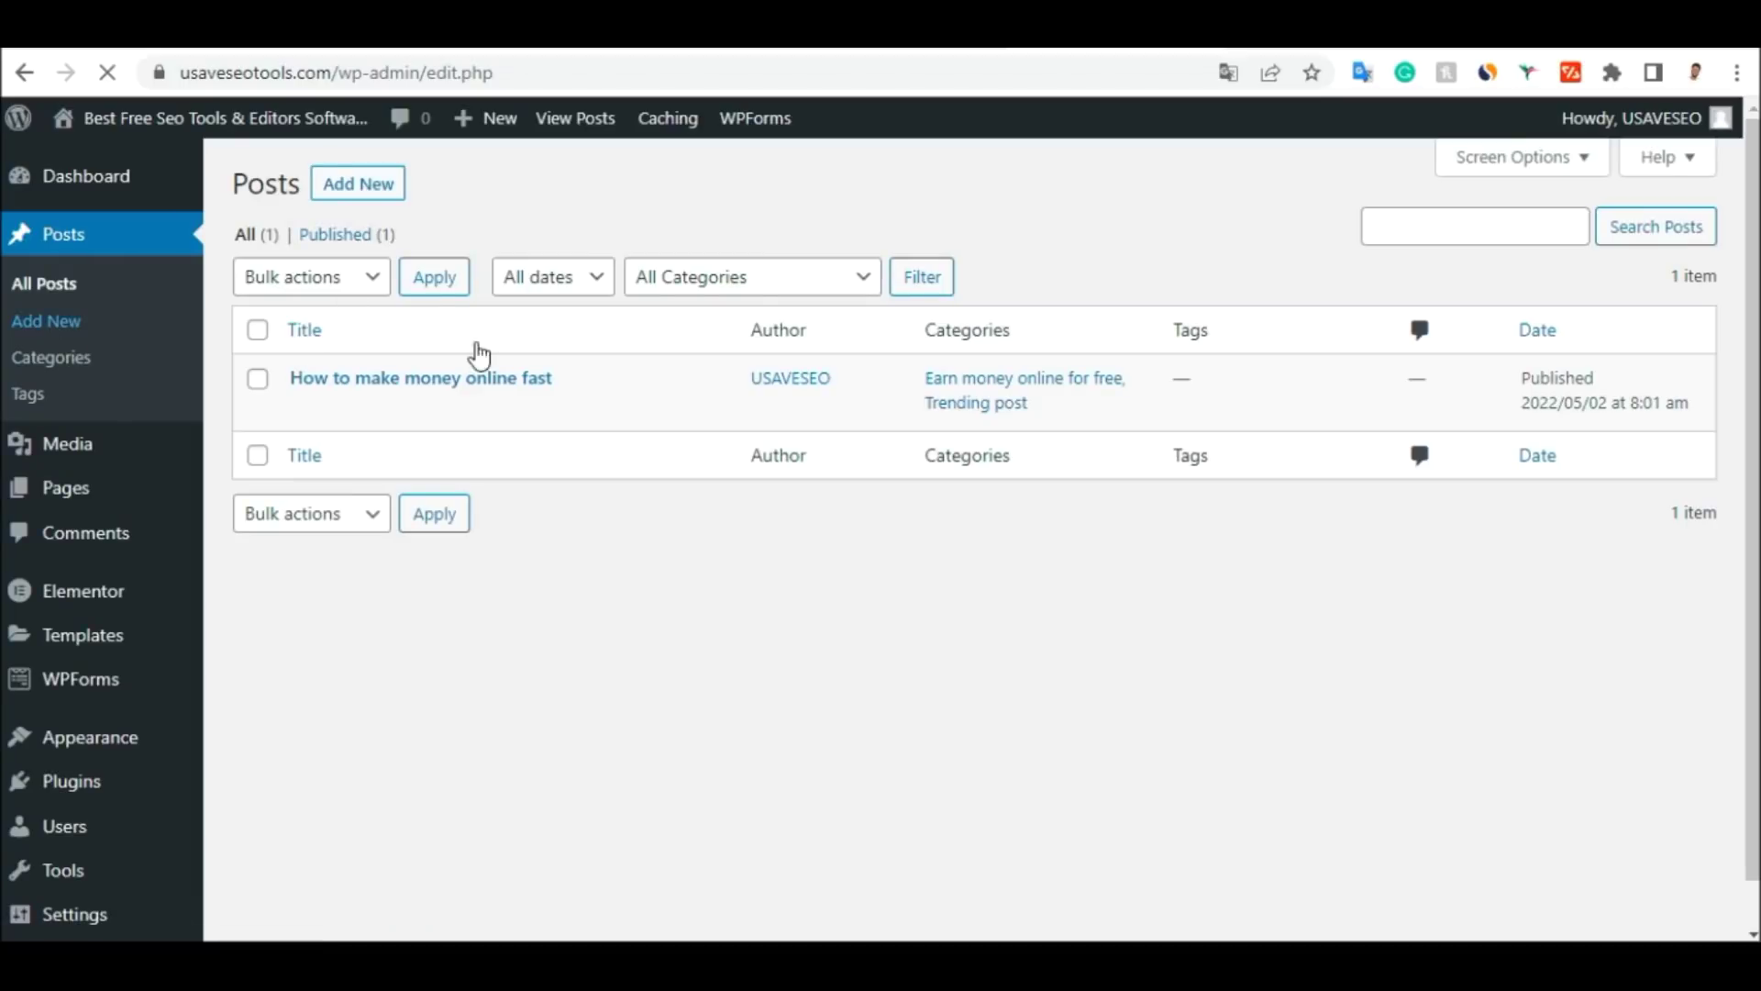
In How to make money online fast, link 'single day.' to the Envato affiliate URL, opening in a new tab.
left_click(486, 389)
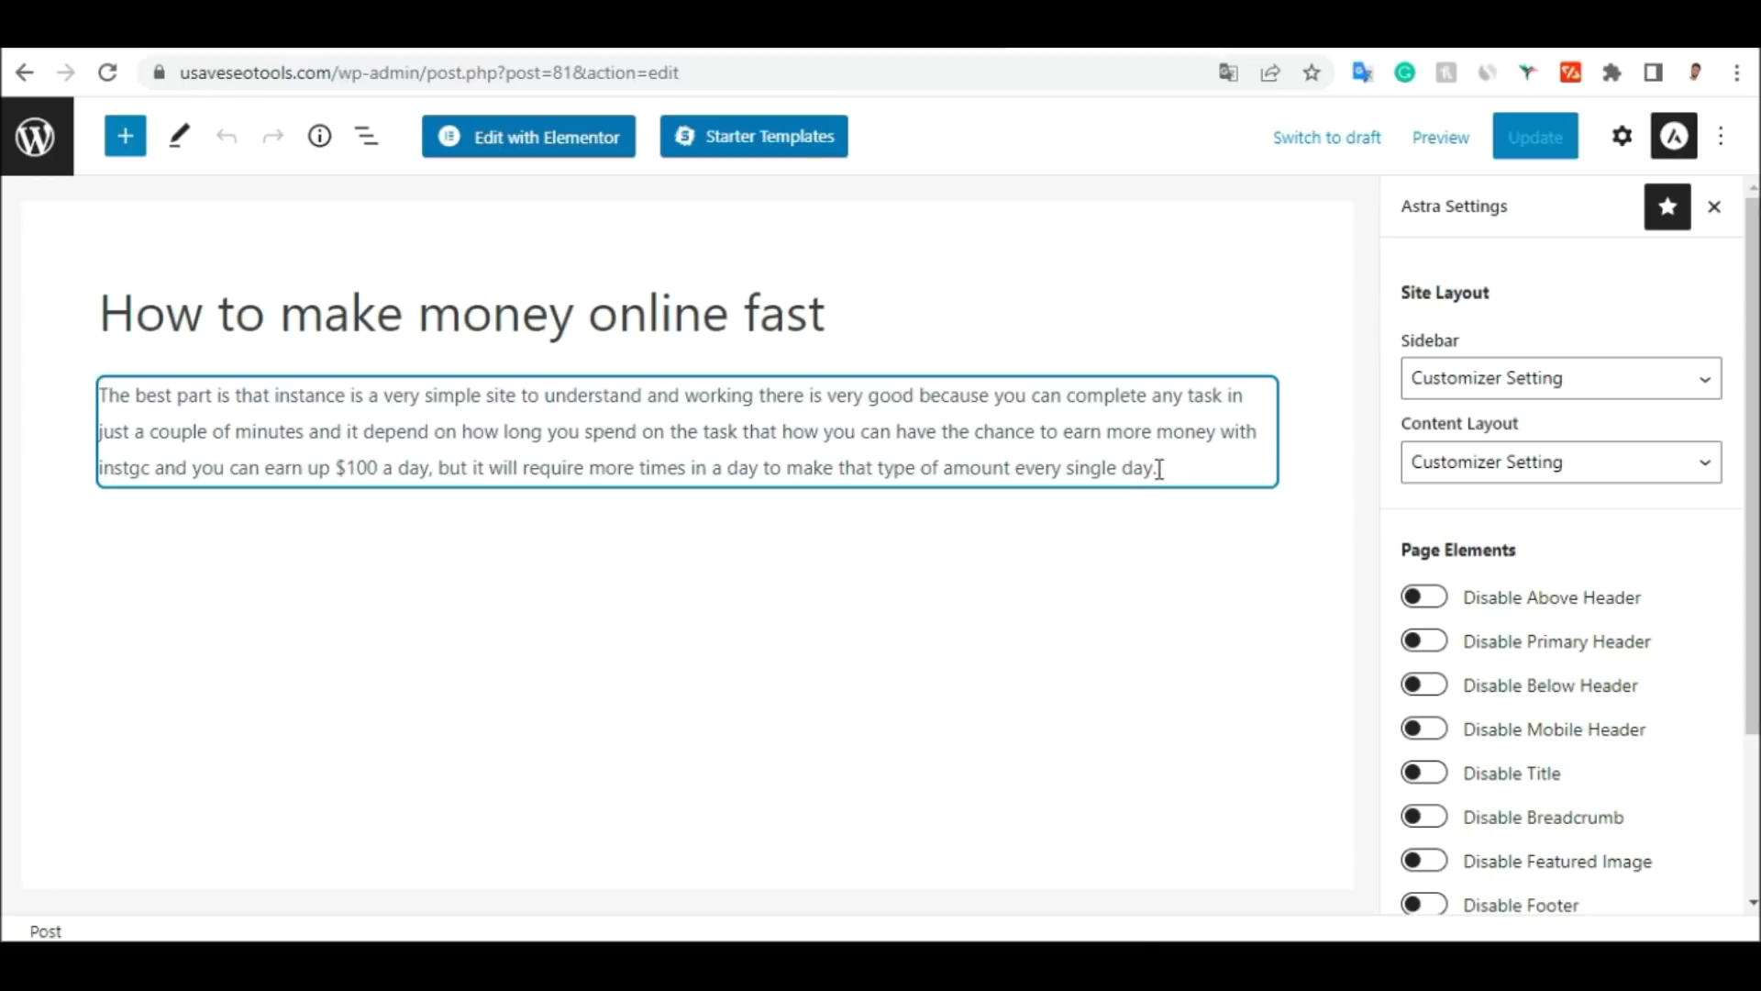
left_click_drag(1158, 467, 1066, 469)
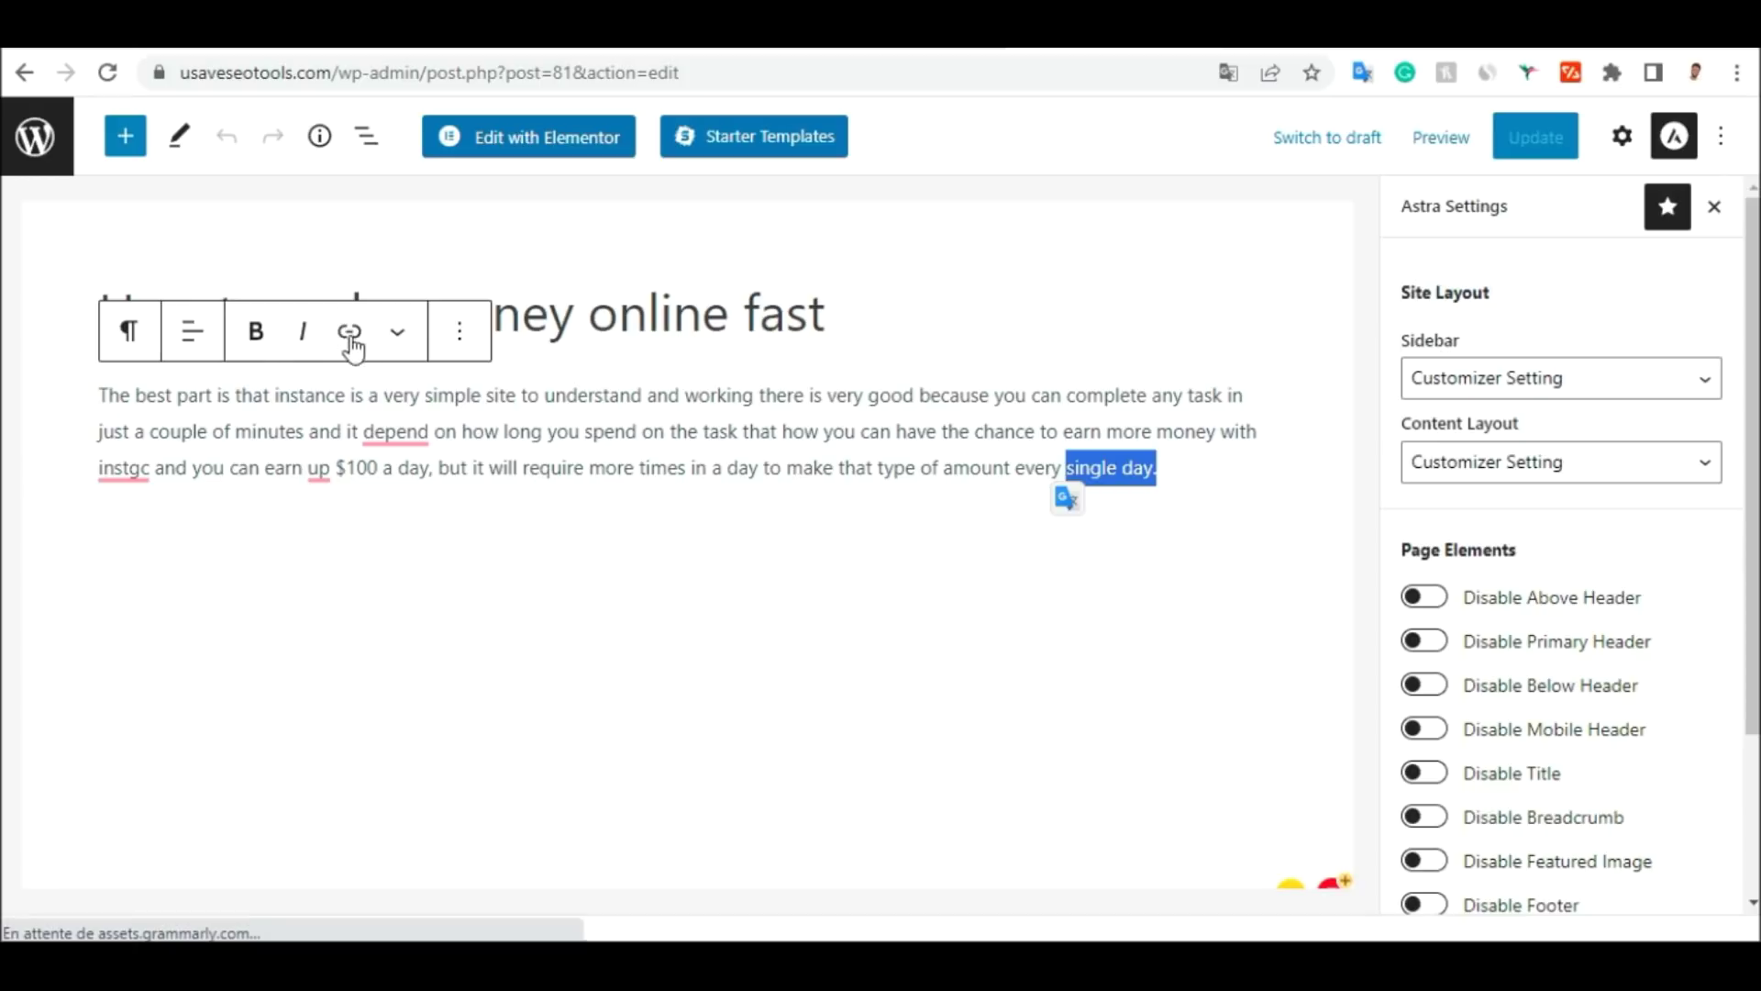
left_click(357, 341)
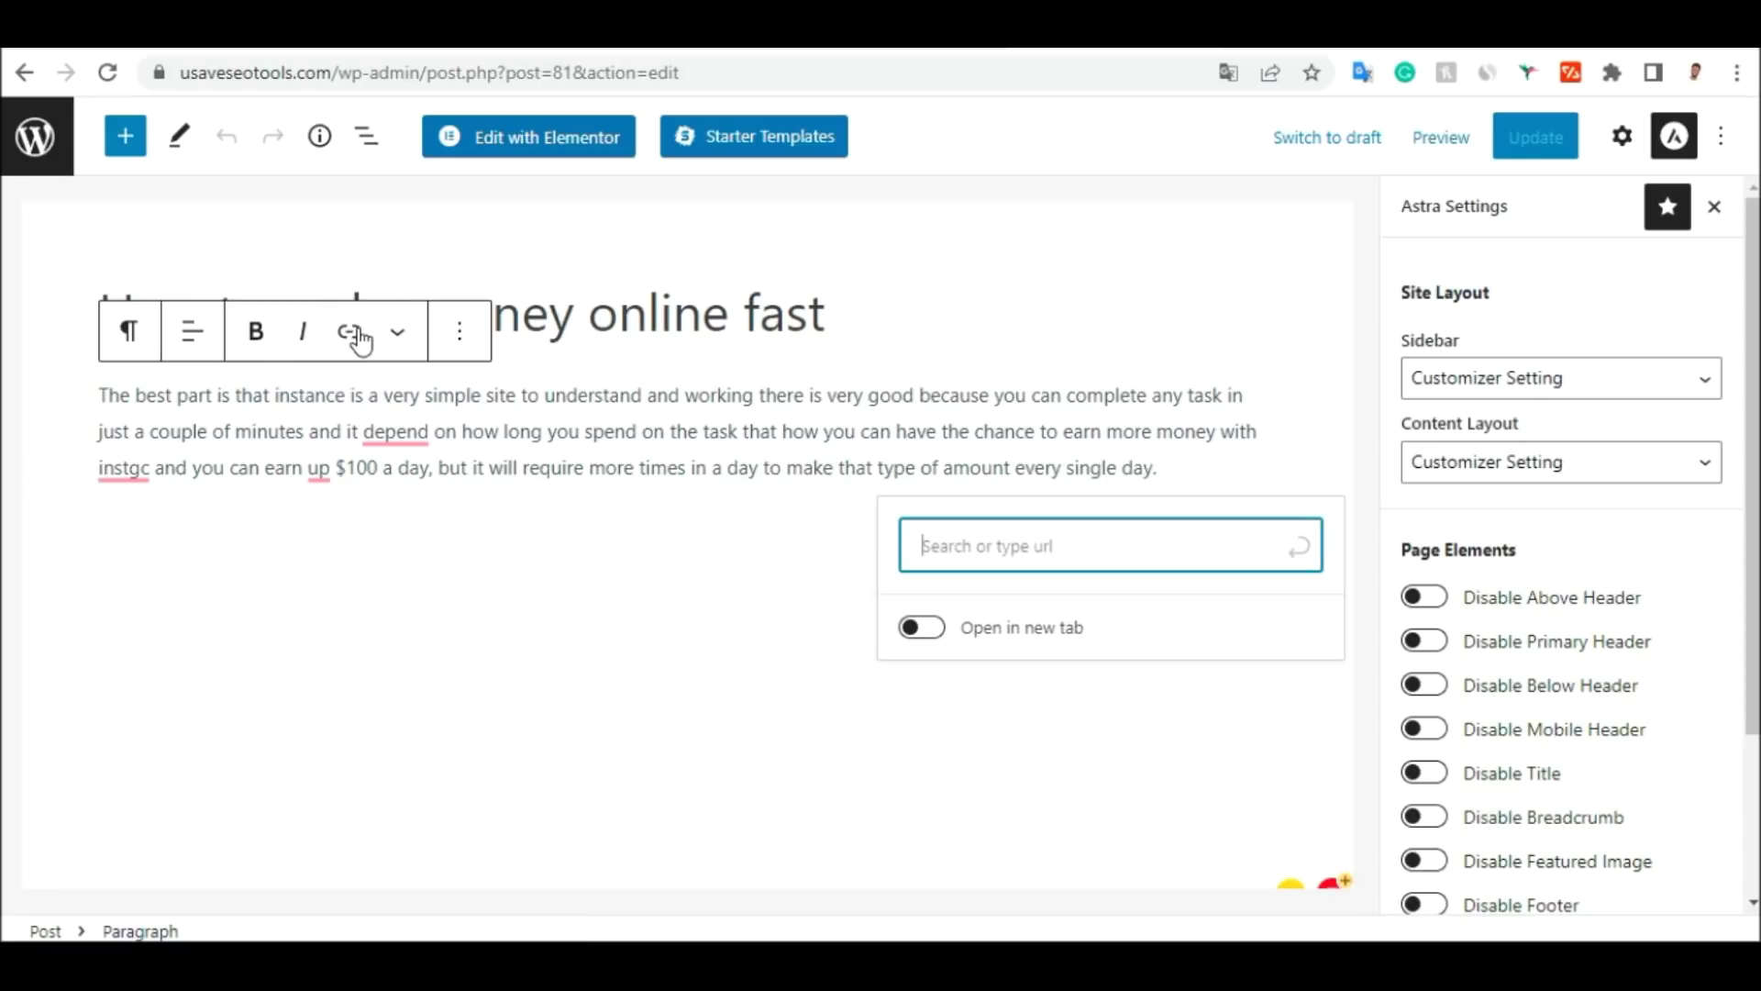
right_click(946, 547)
left_click(1024, 345)
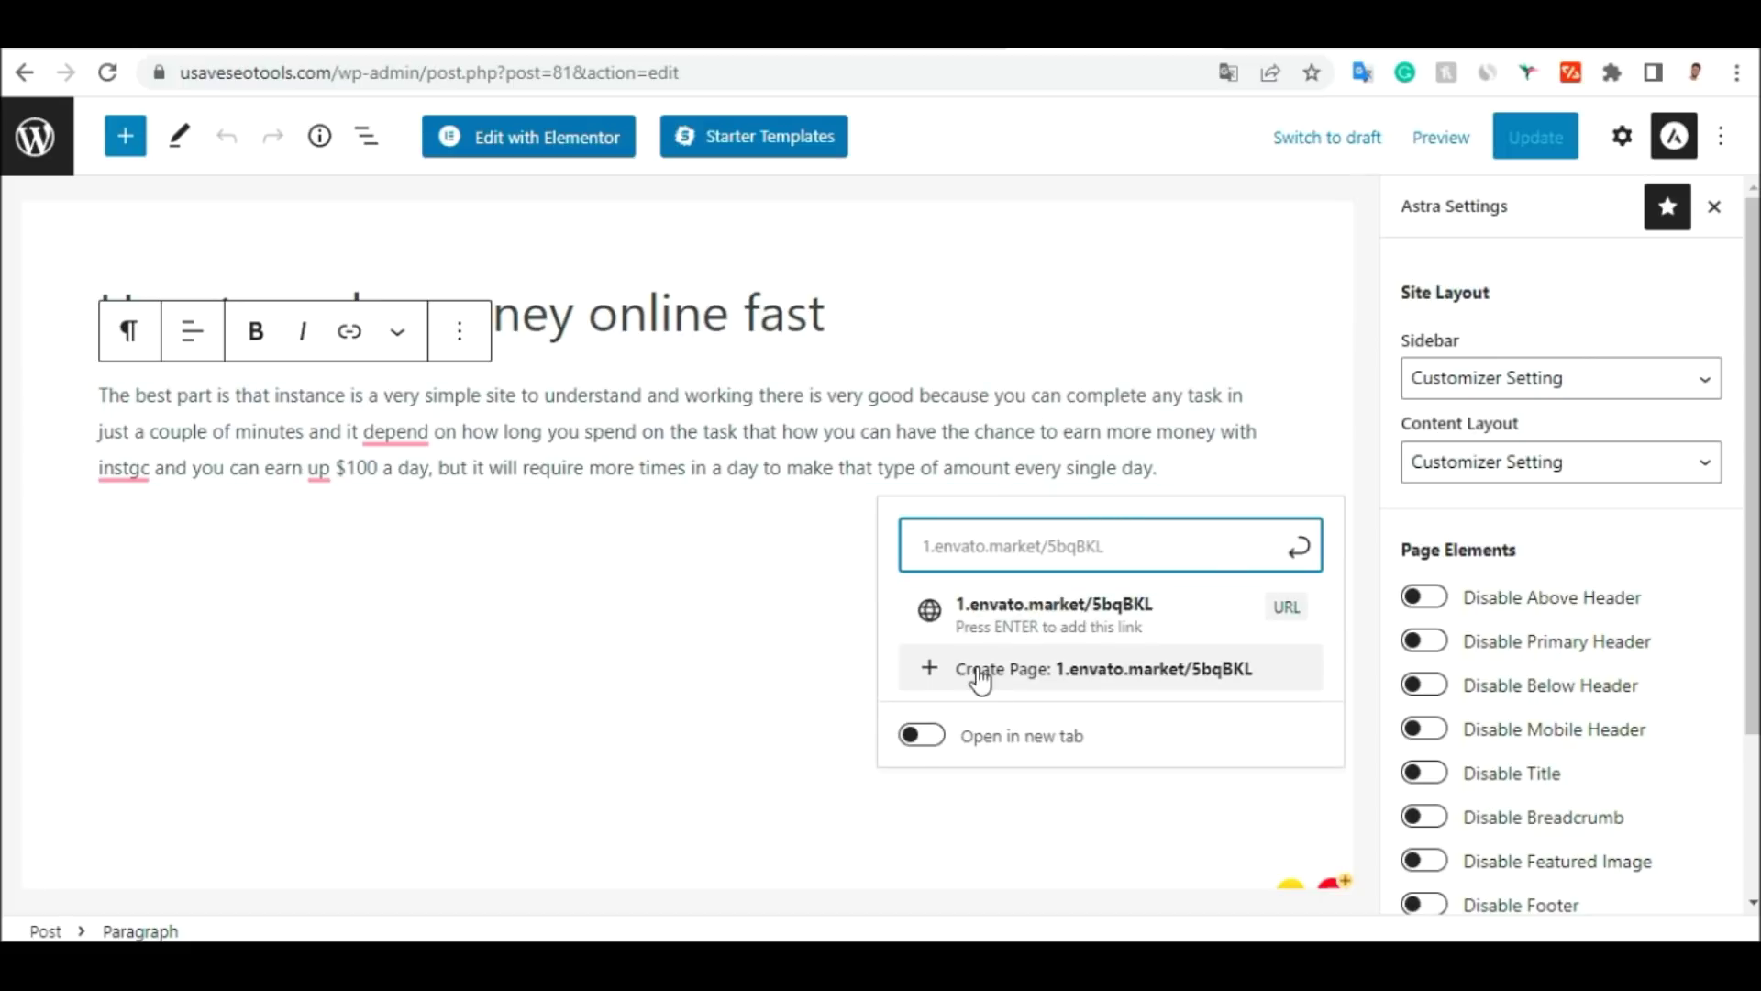
left_click(915, 735)
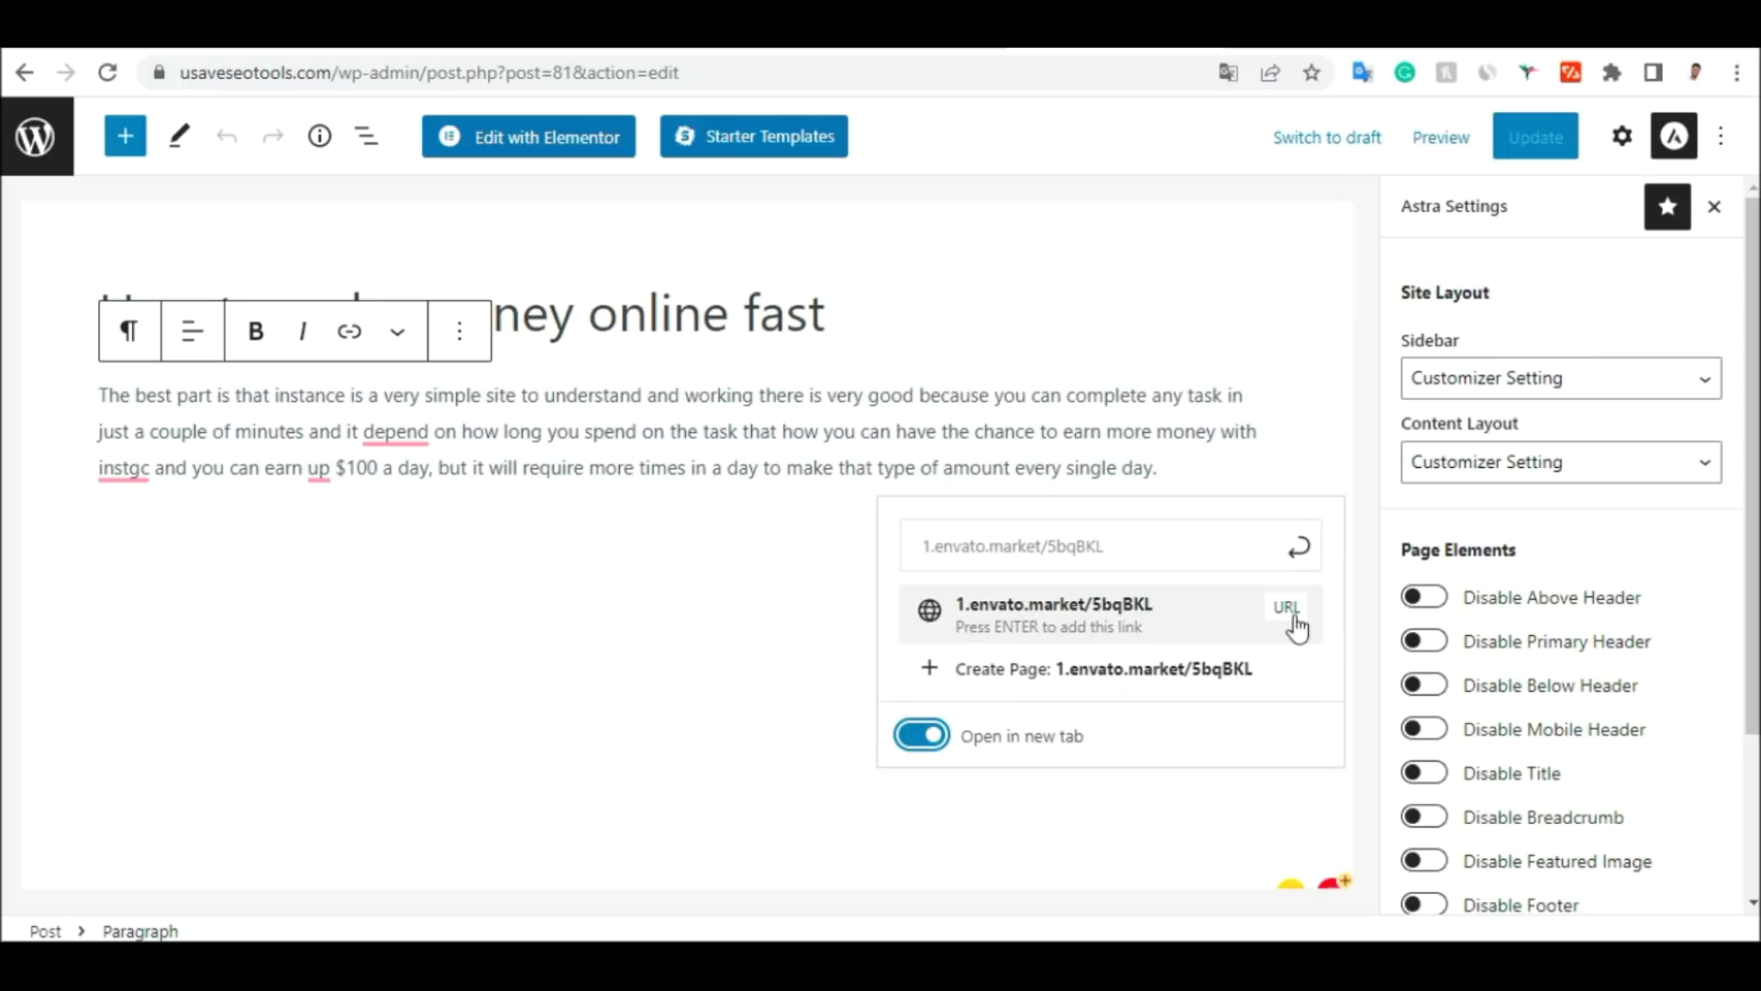
left_click(1296, 551)
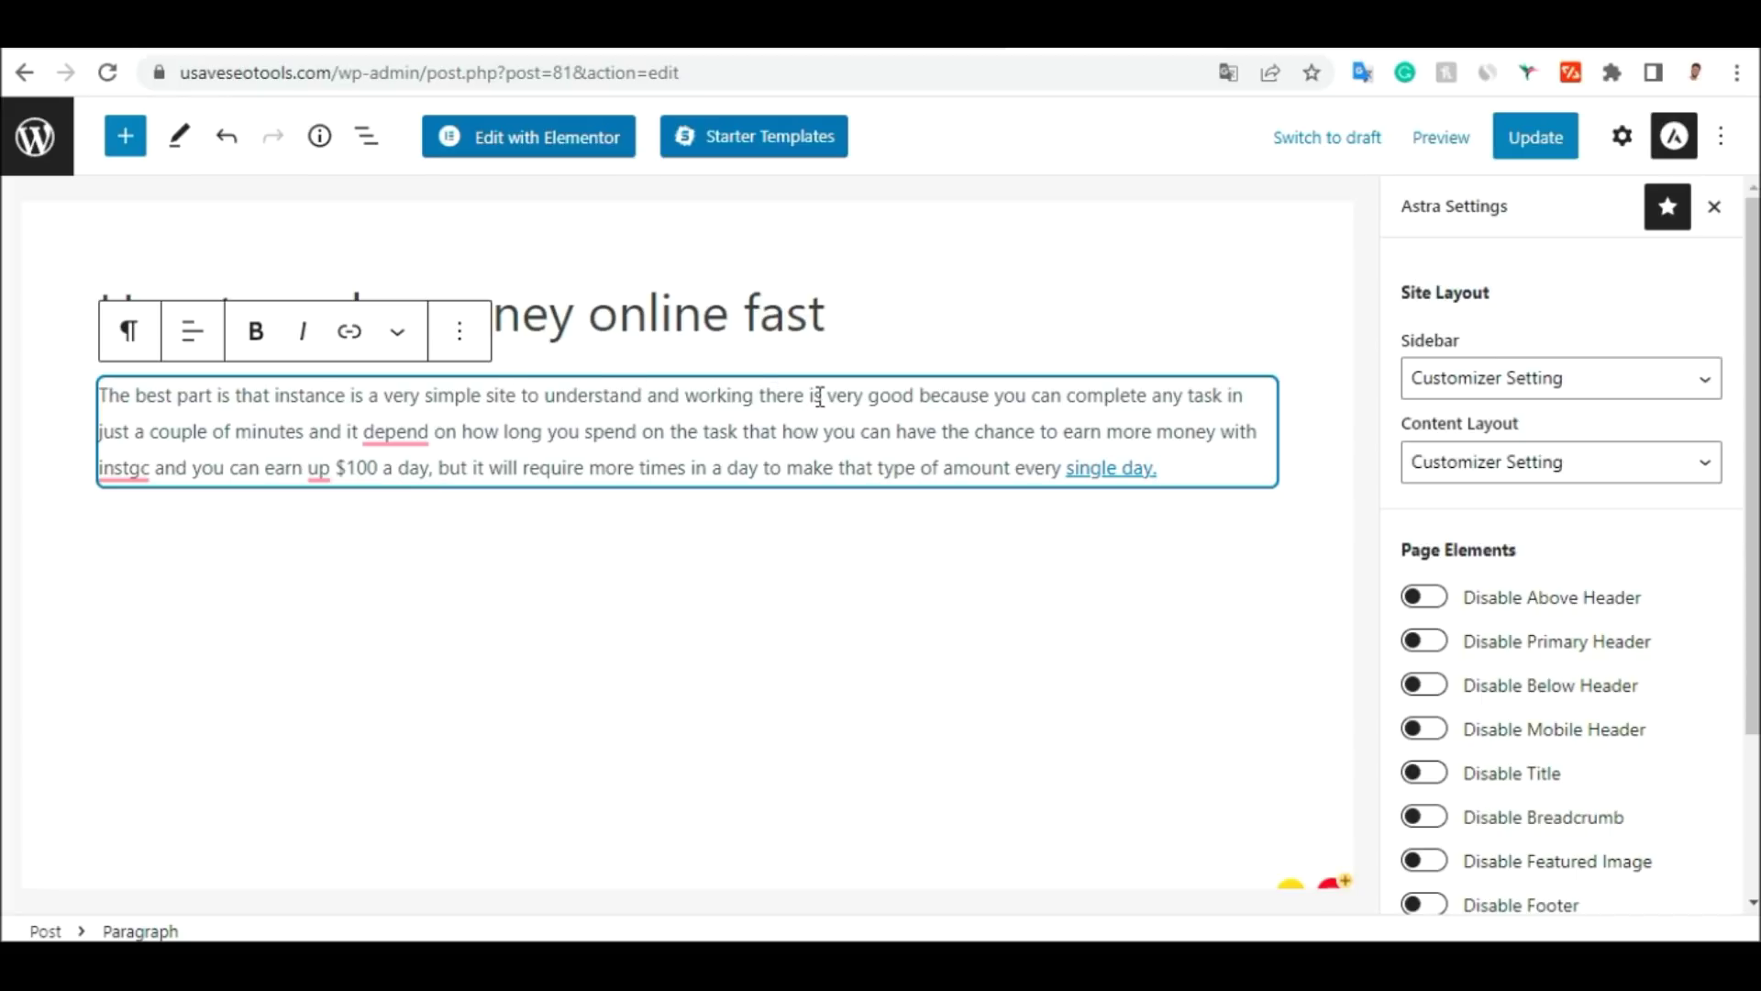
left_click_drag(382, 467, 269, 472)
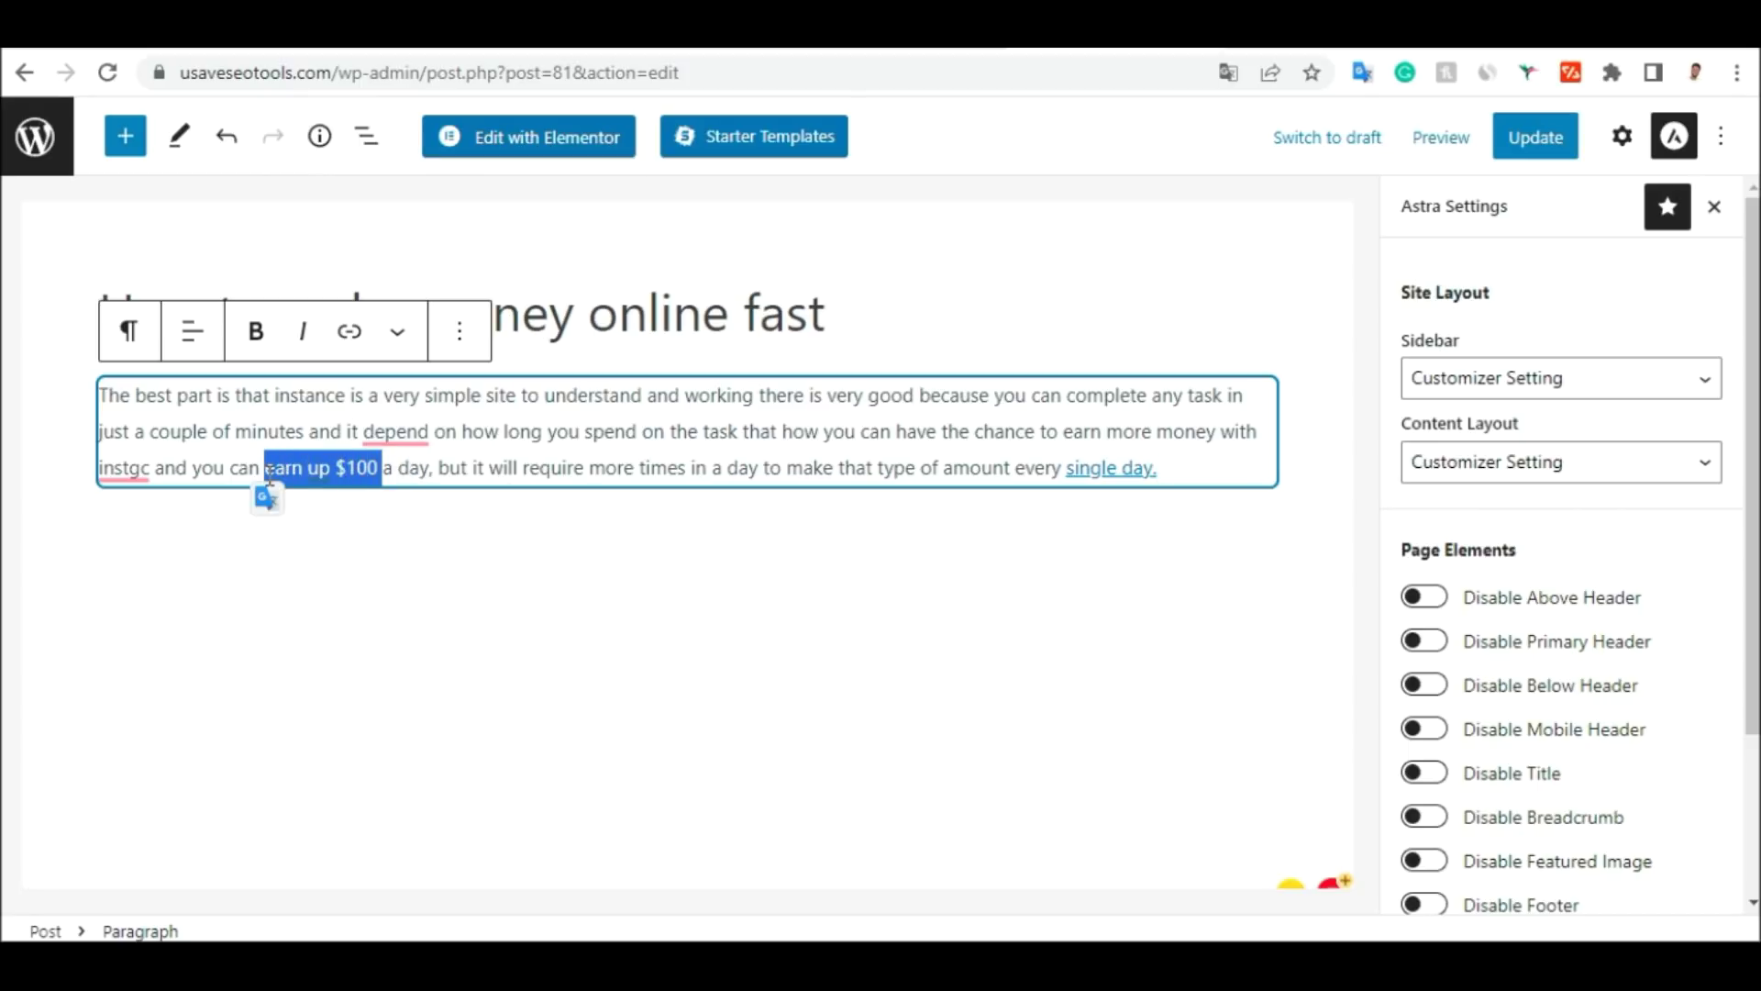
Link 'earn up $100' to the pasted Envato affiliate URL, opening in a new tab, and update the post.
left_click(348, 332)
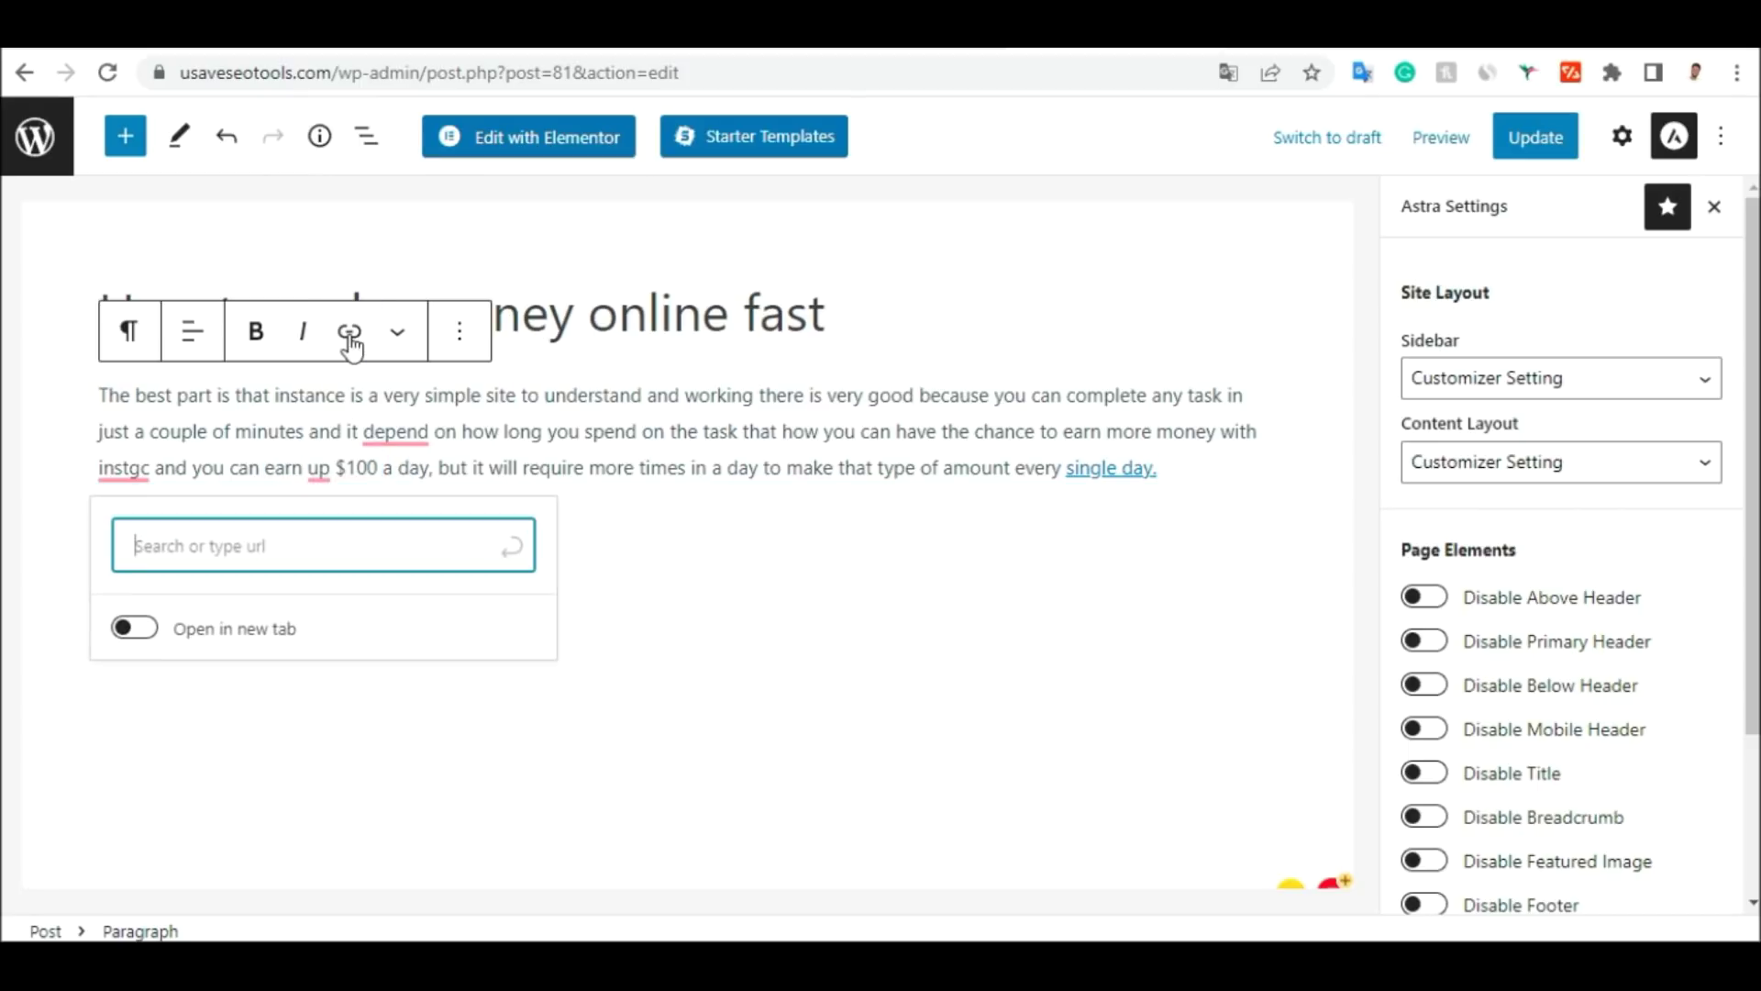
right_click(266, 547)
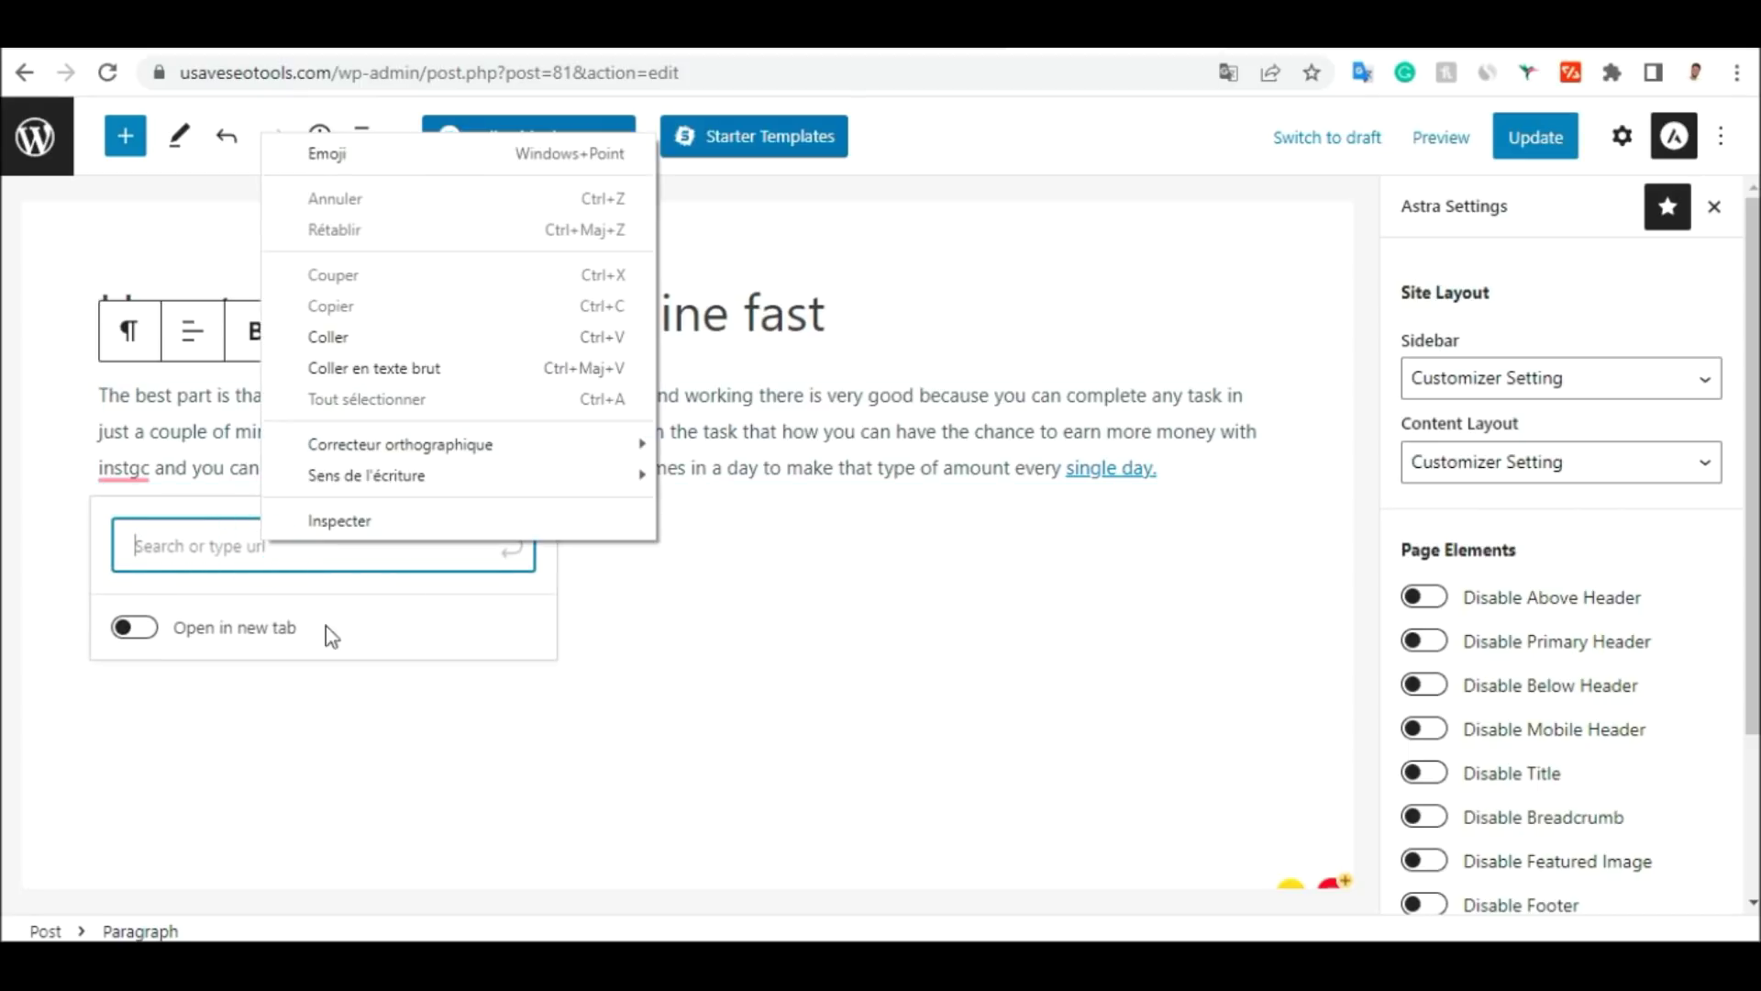
left_click(347, 337)
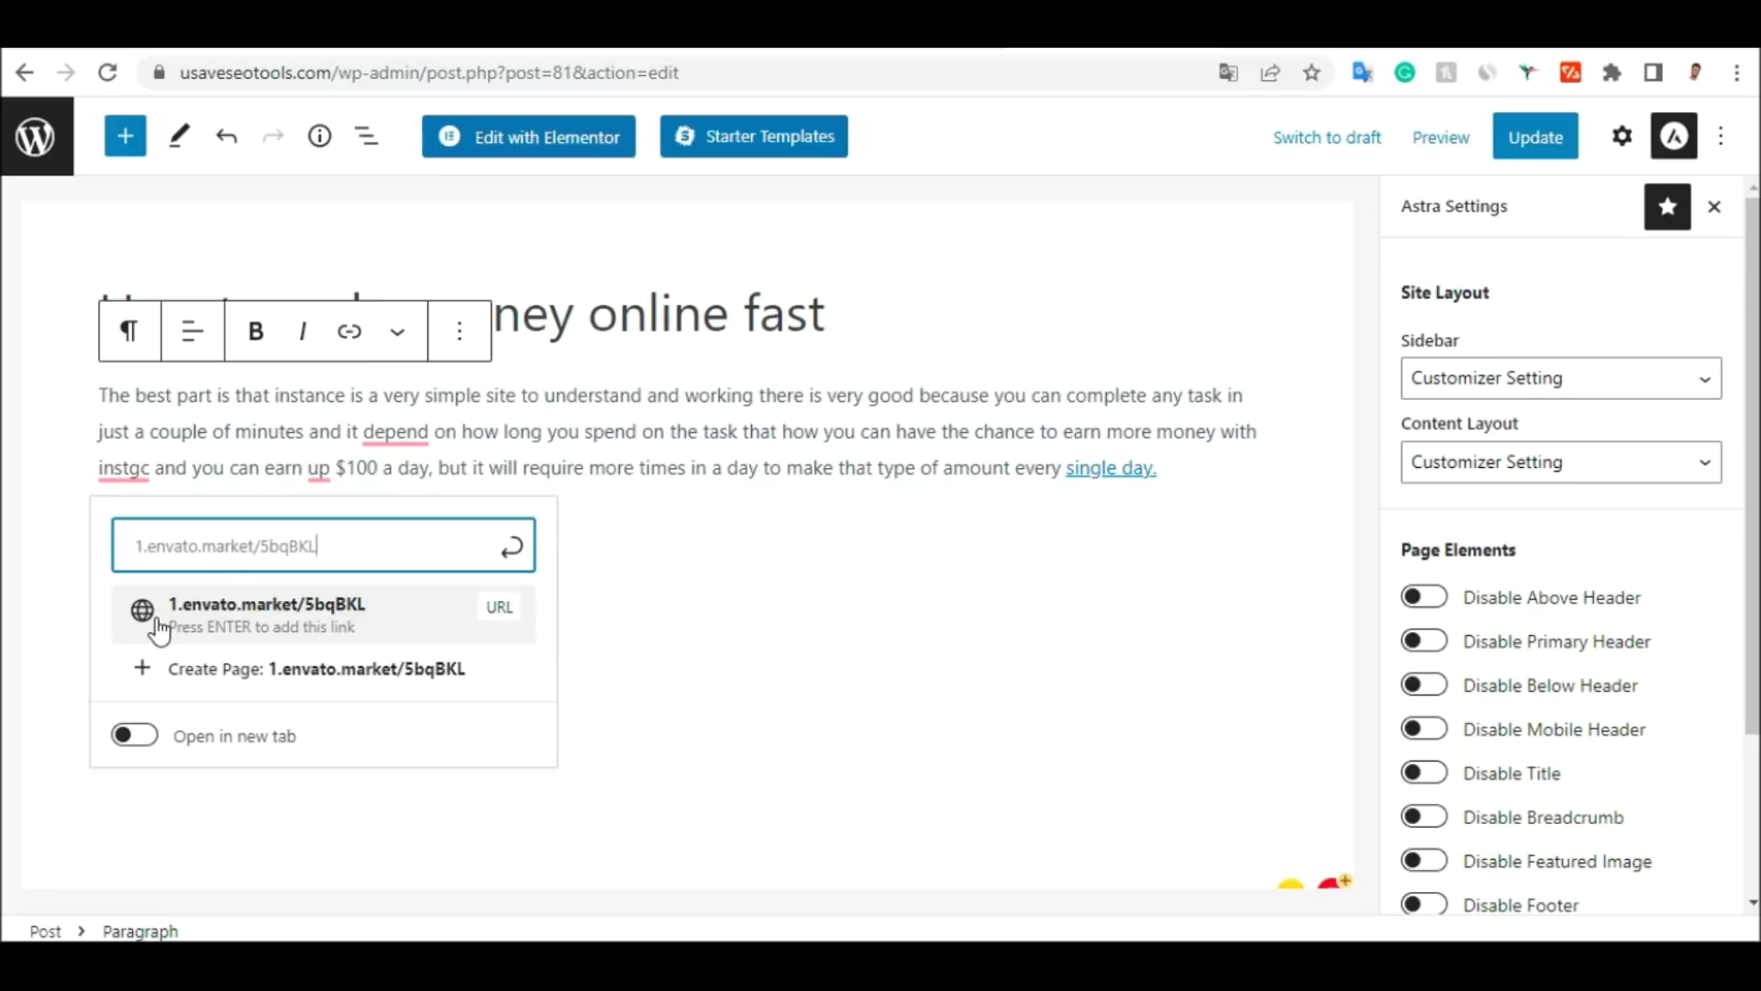
left_click(139, 735)
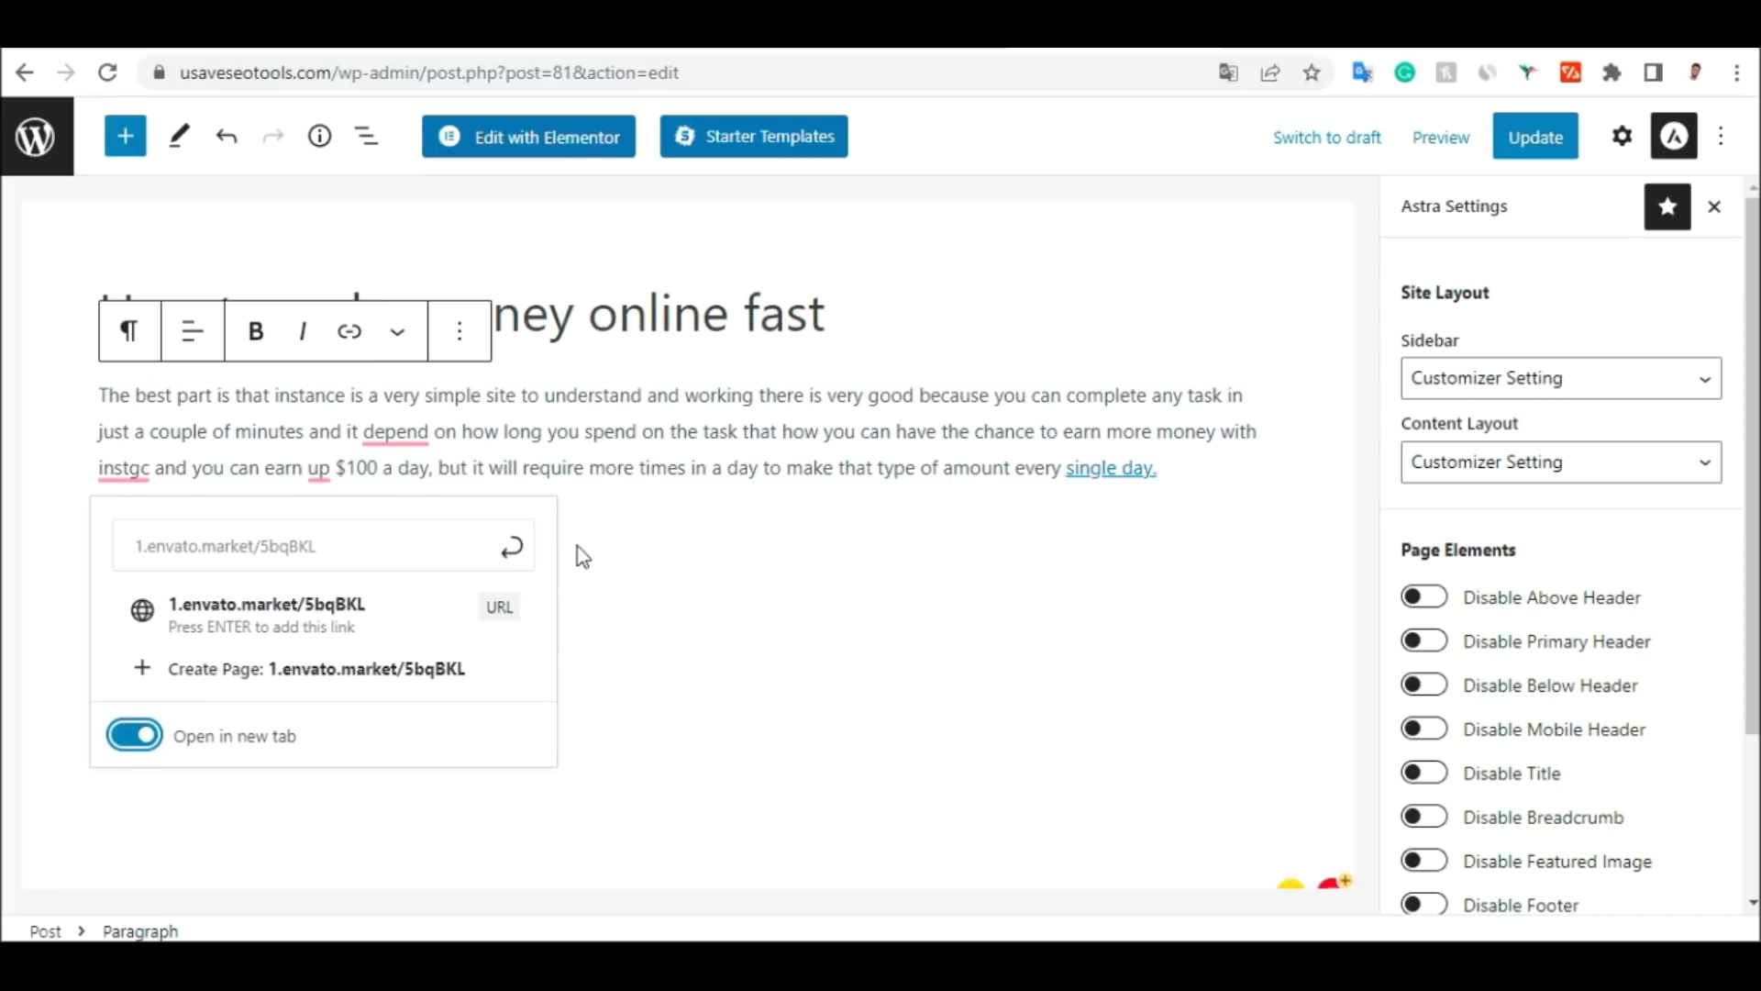
left_click(512, 550)
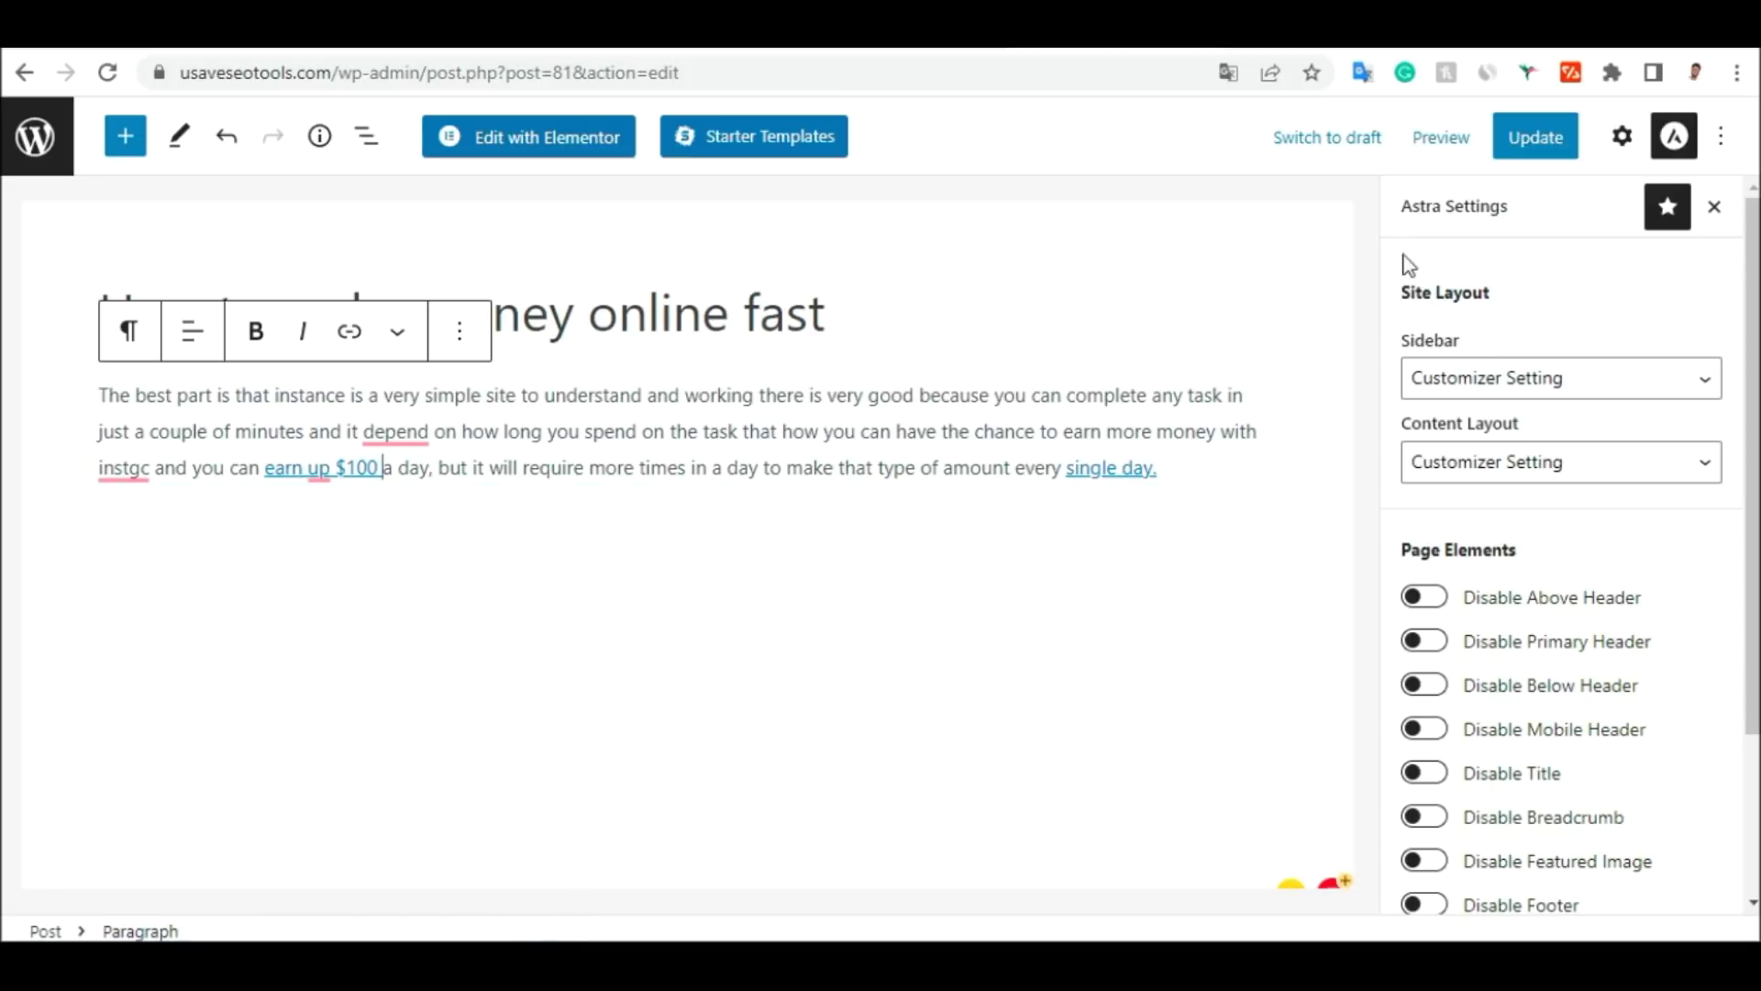
left_click(1543, 139)
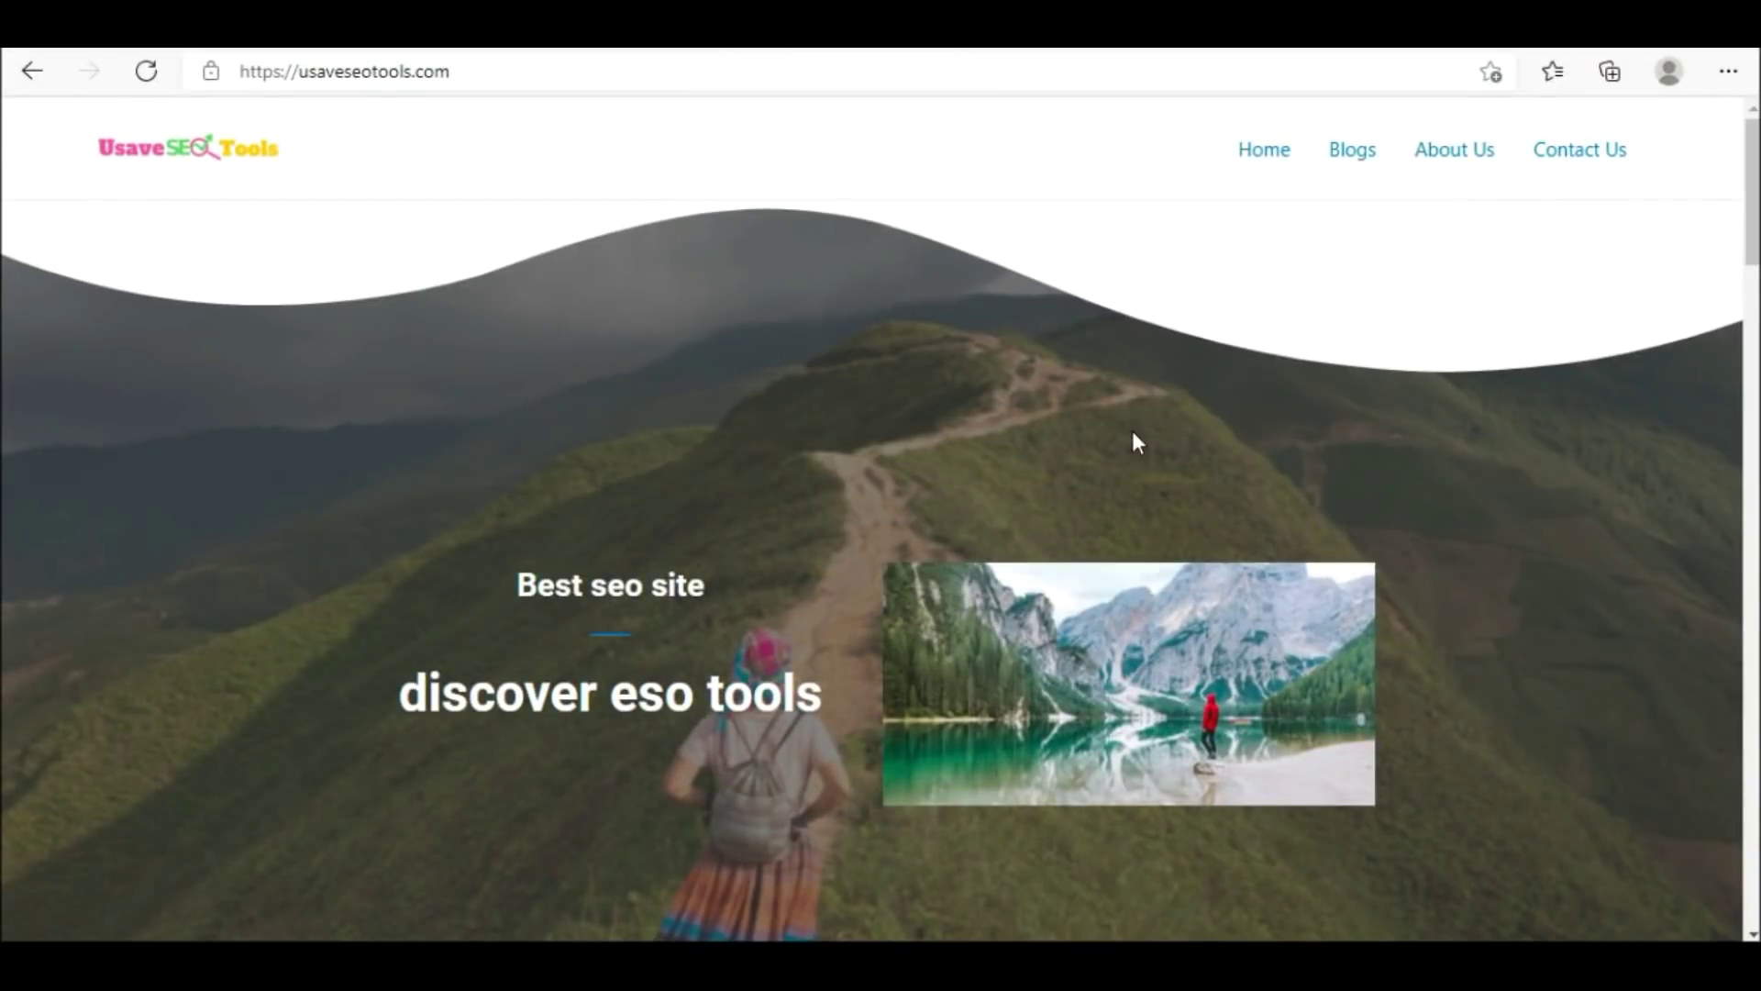
left_click(1354, 154)
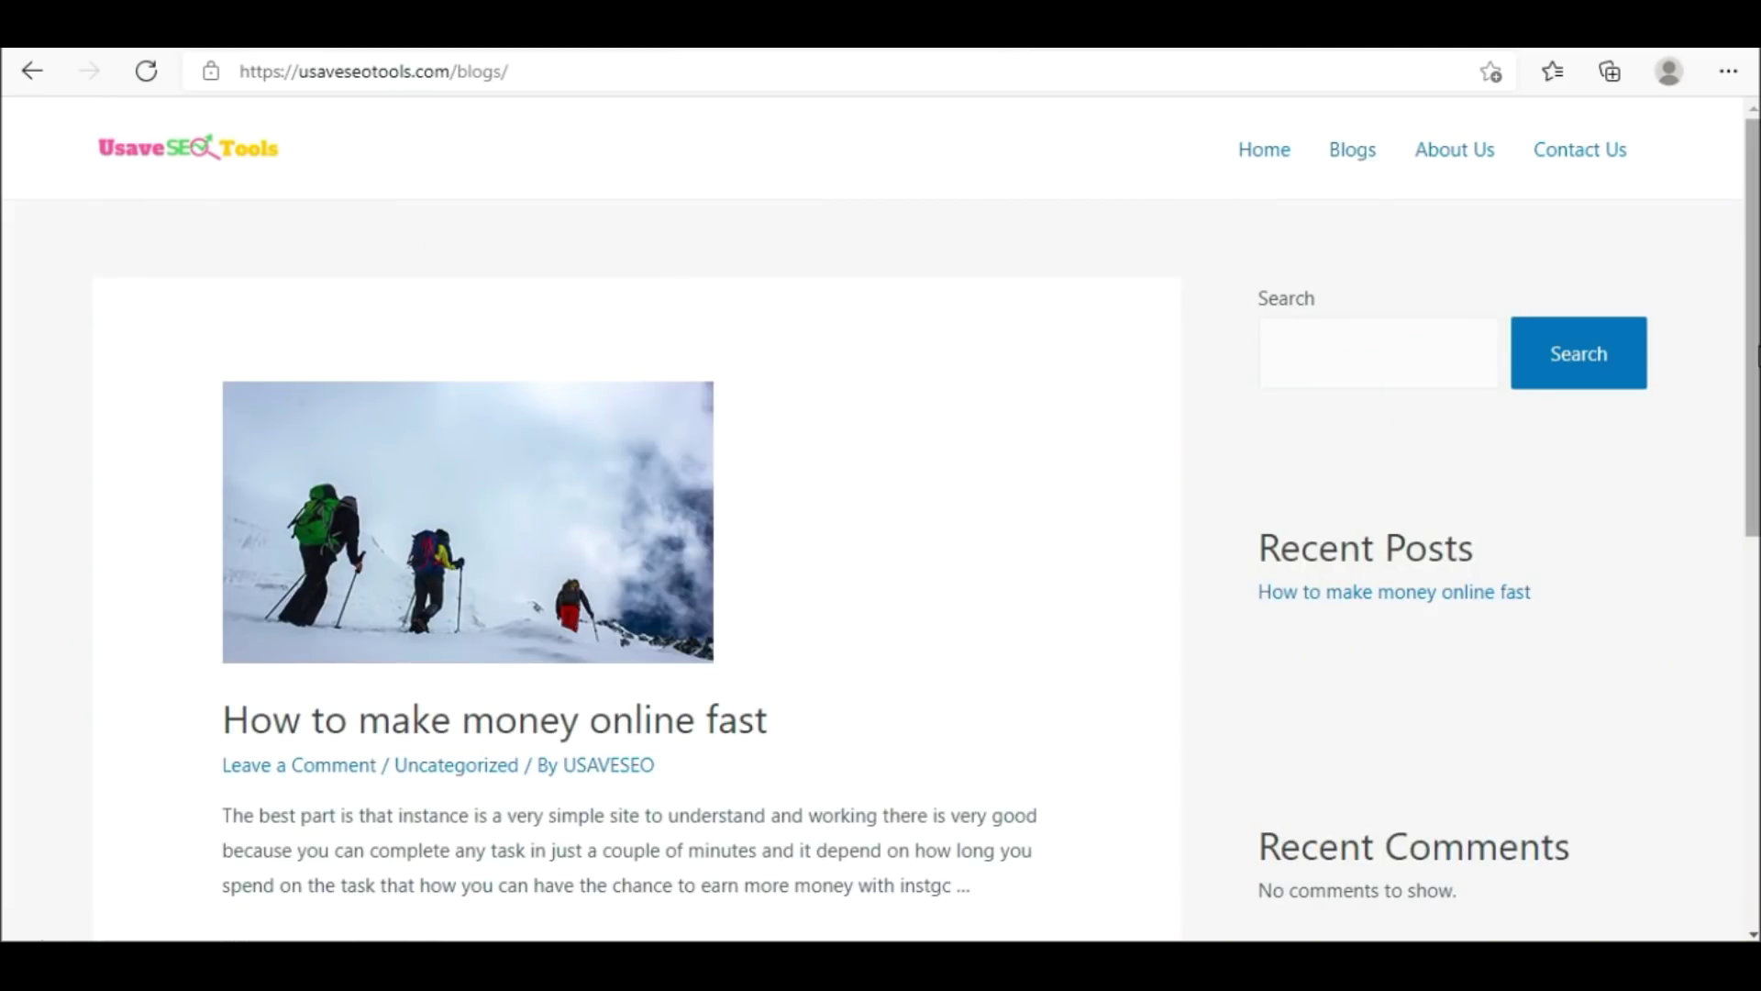
Open the live 'How to make money online fast' post from Blogs and reload to confirm 'earn up $100' and 'single day.' are links.
scroll(1730, 346, "down", 5)
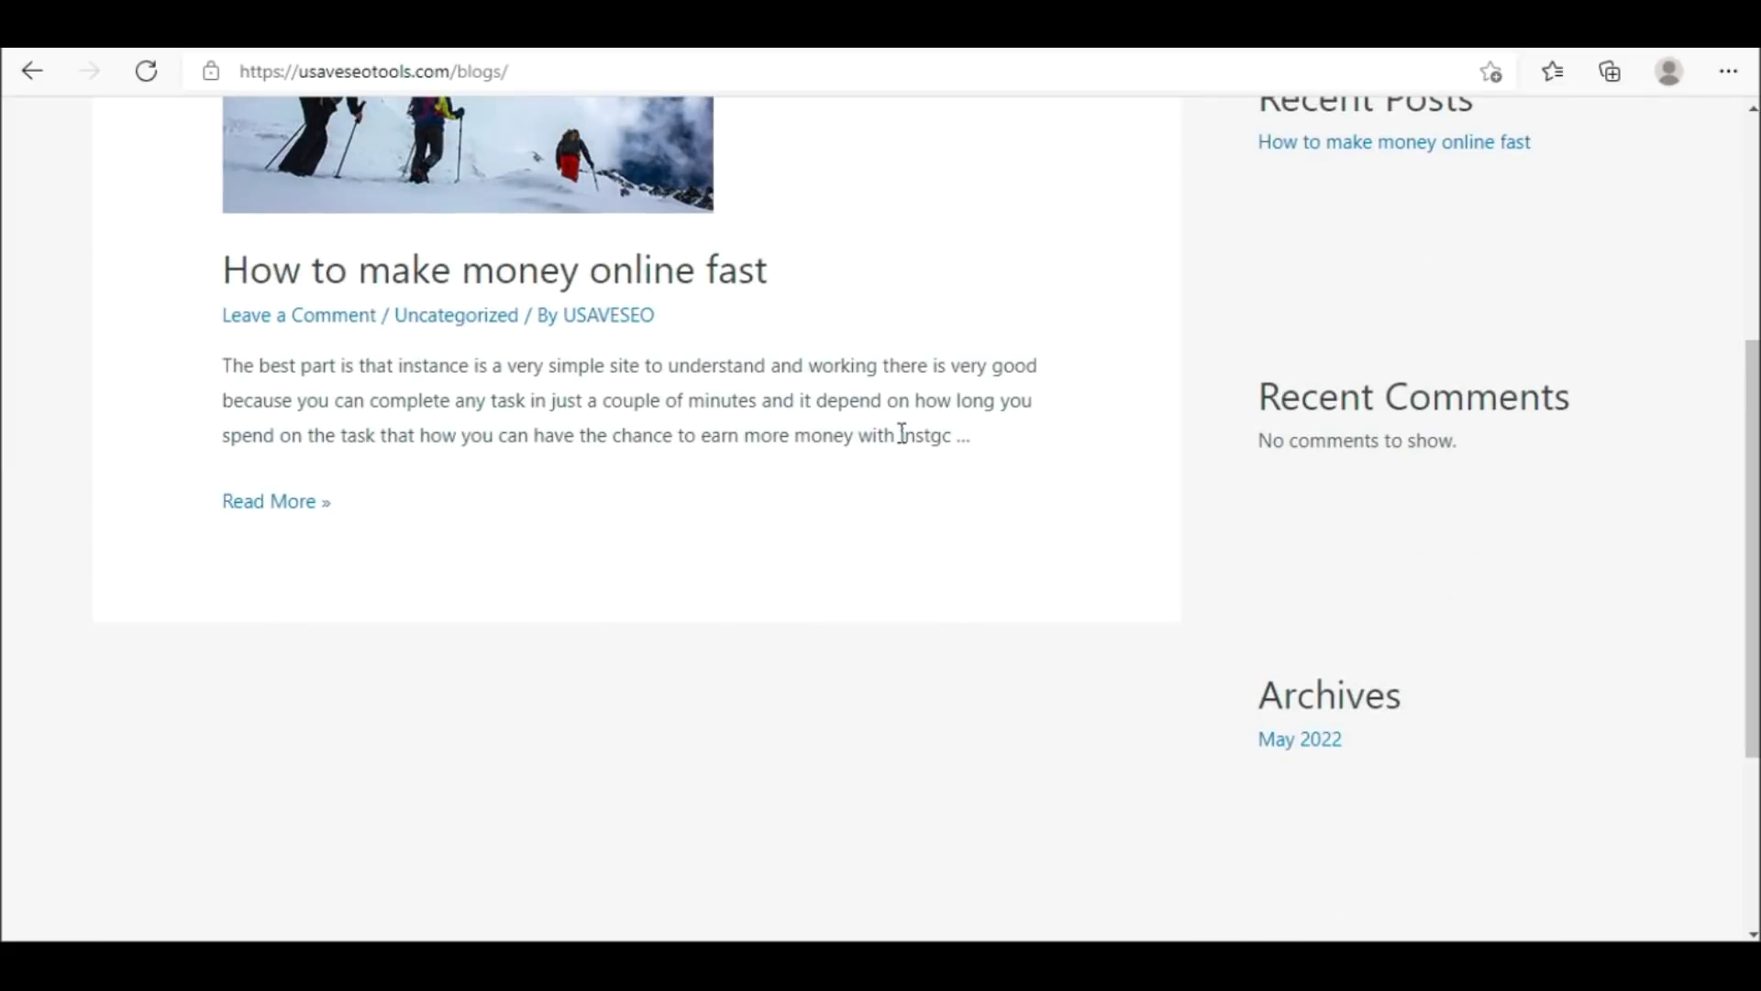
left_click(271, 503)
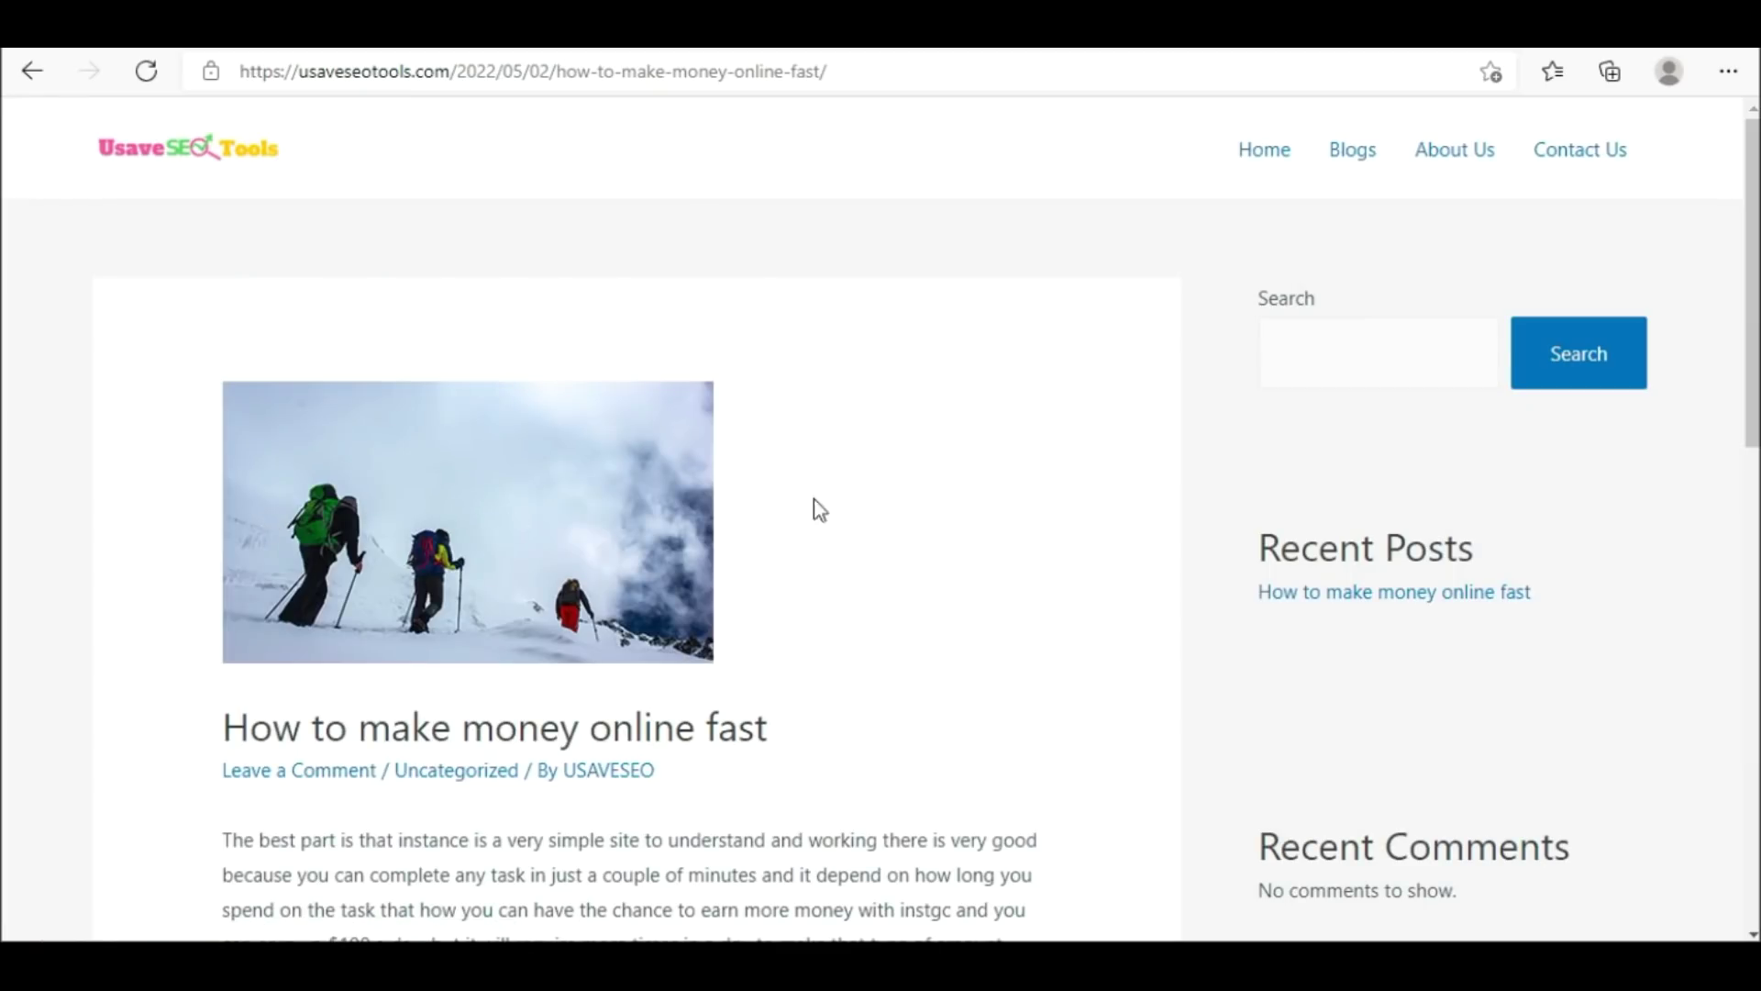
left_click_drag(1750, 250, 1755, 454)
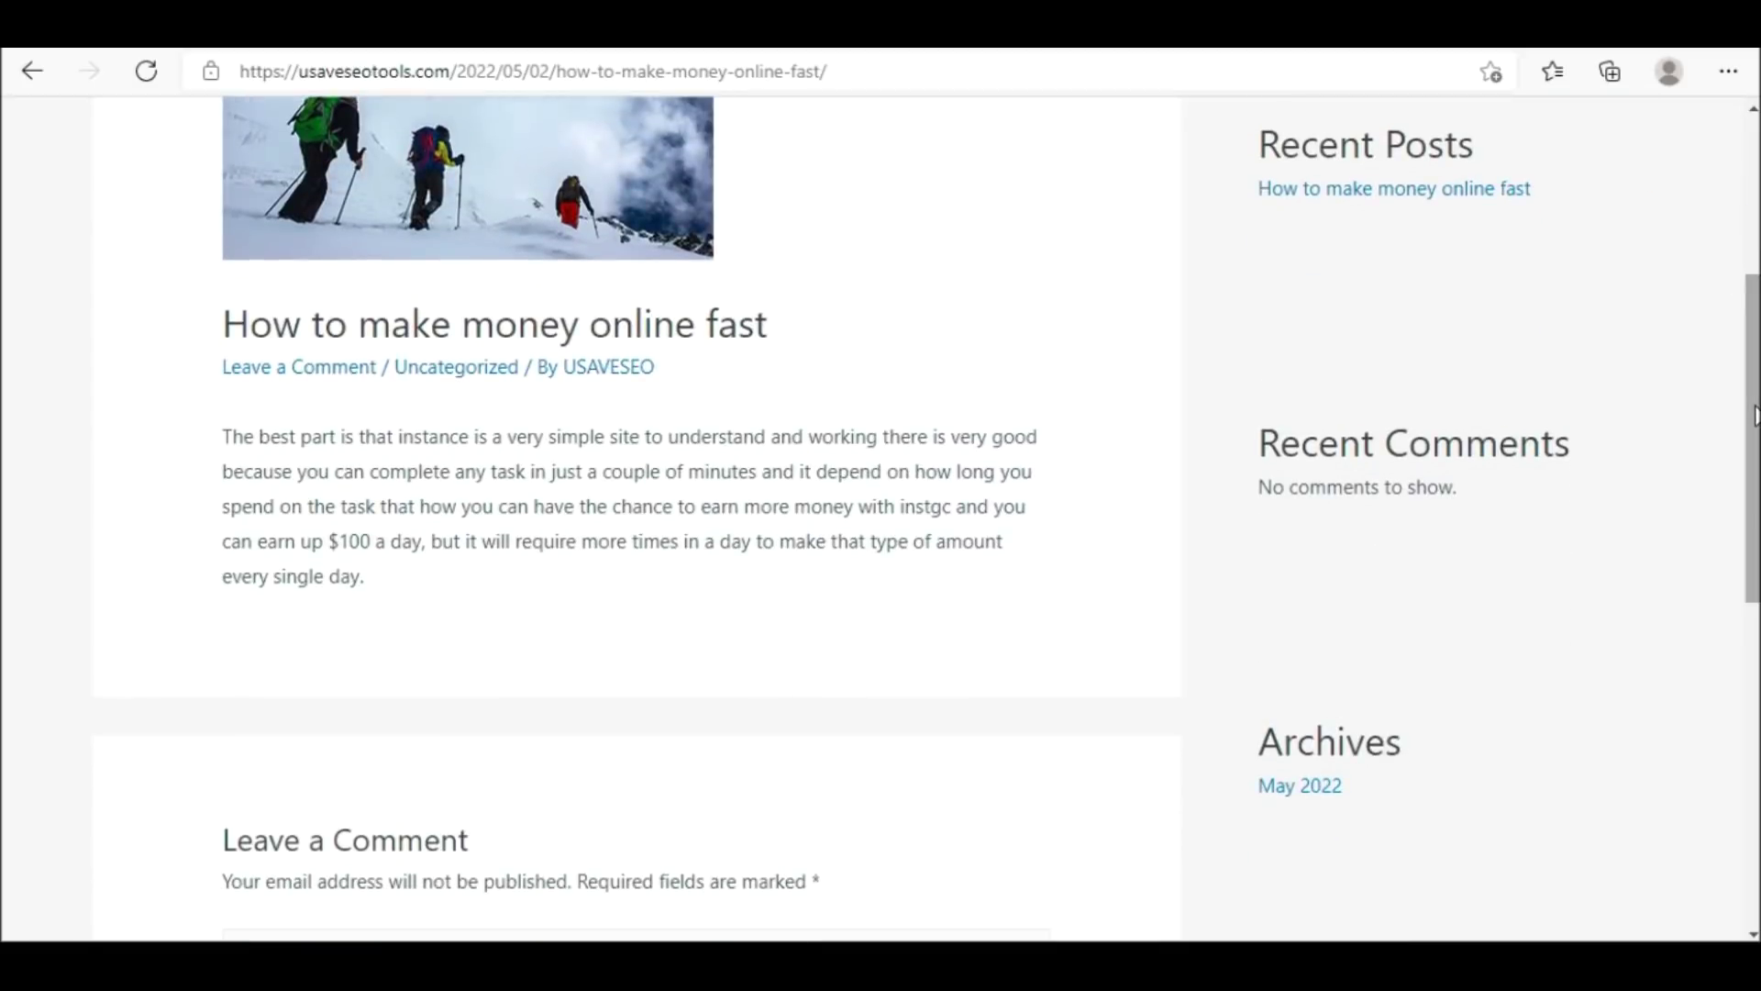
left_click(147, 71)
left_click(1367, 156)
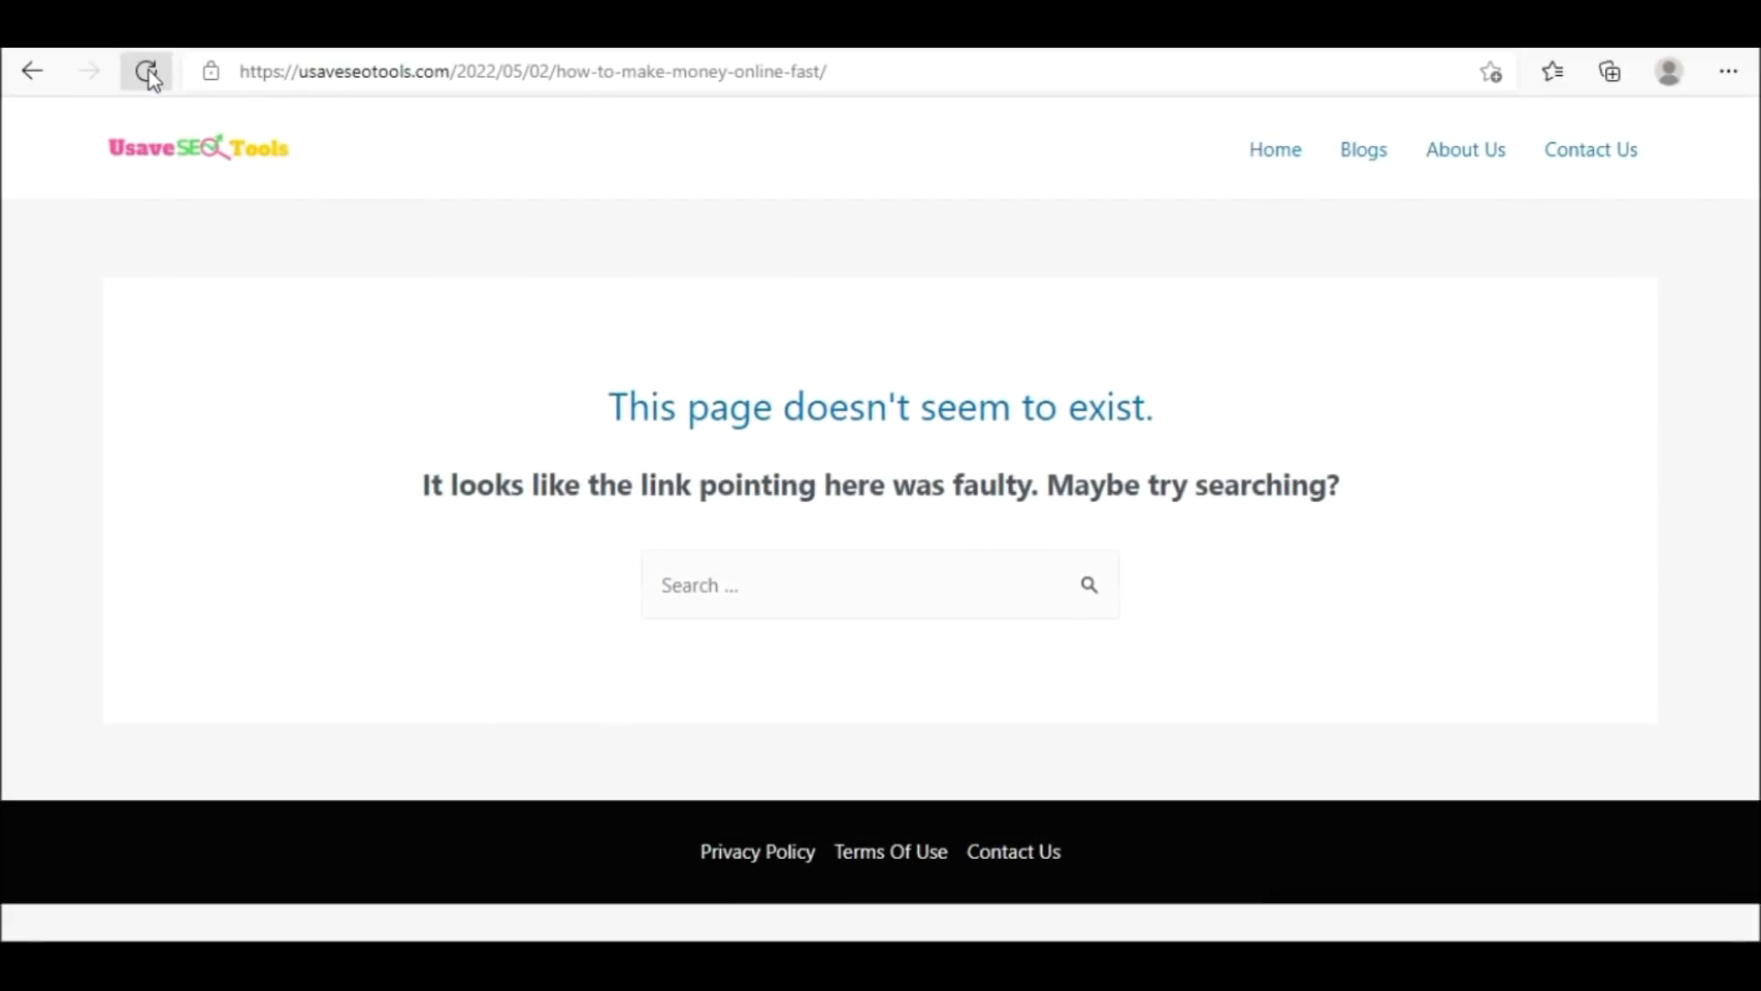
left_click(149, 73)
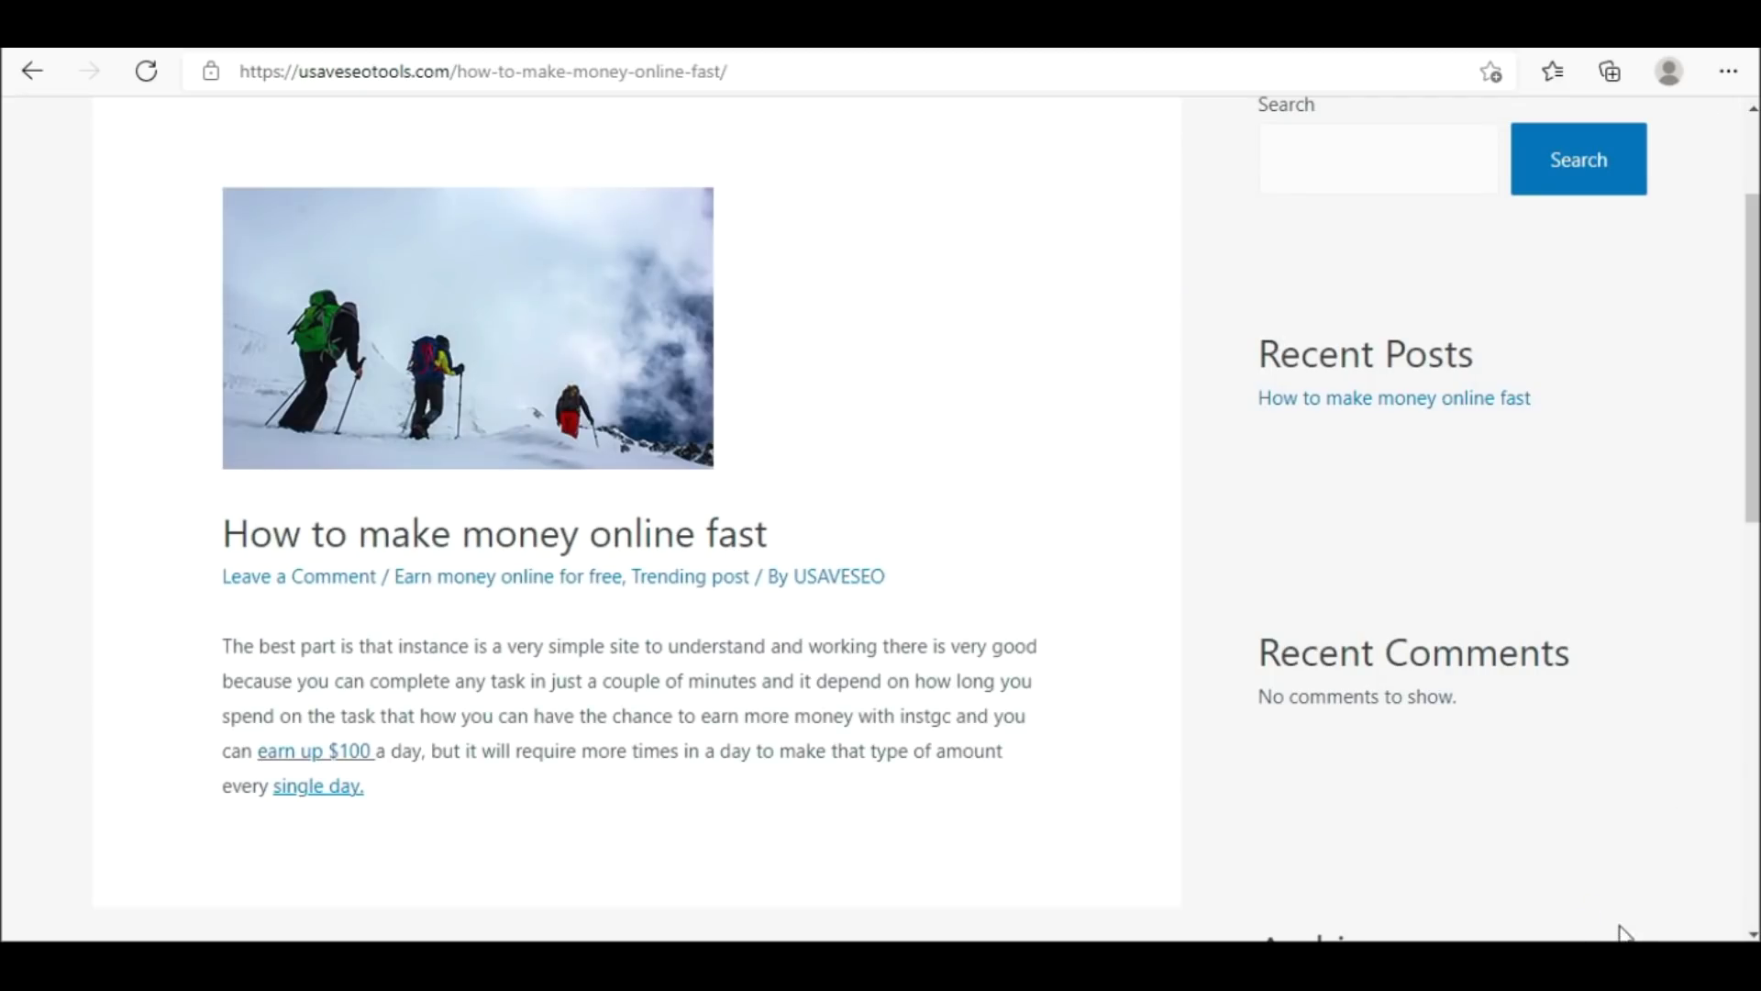
left_click_drag(1752, 495, 1753, 643)
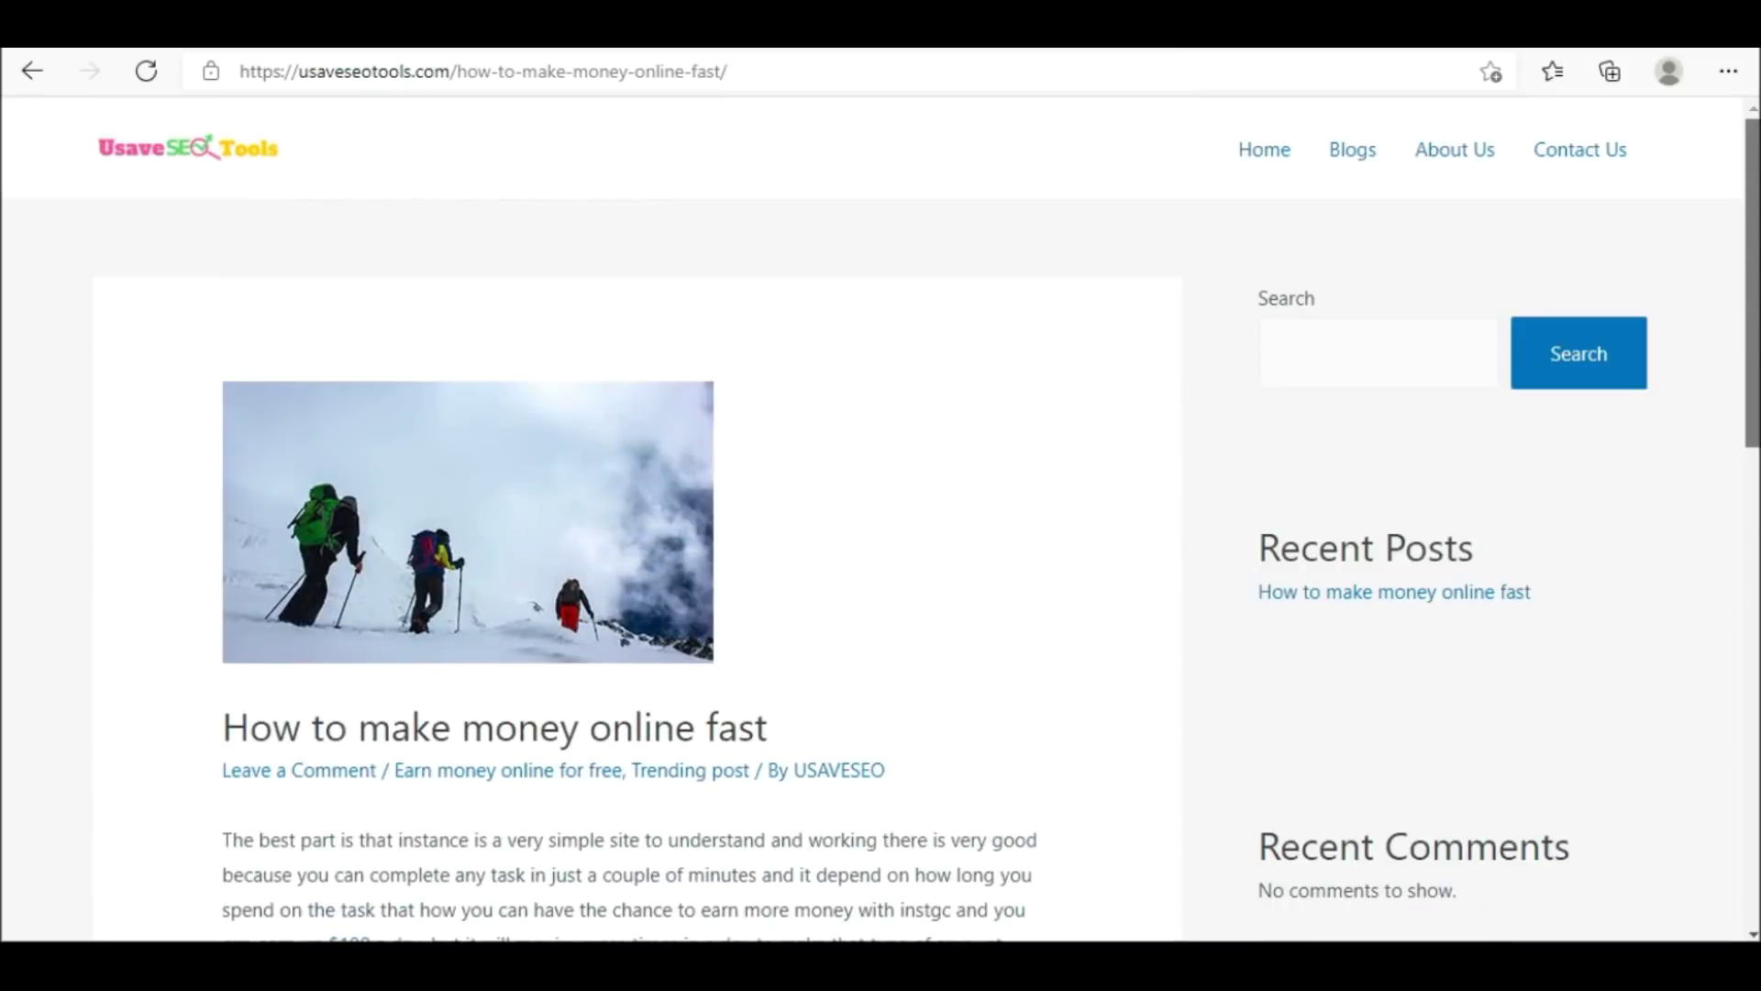
scroll(1673, 580, "down", 8)
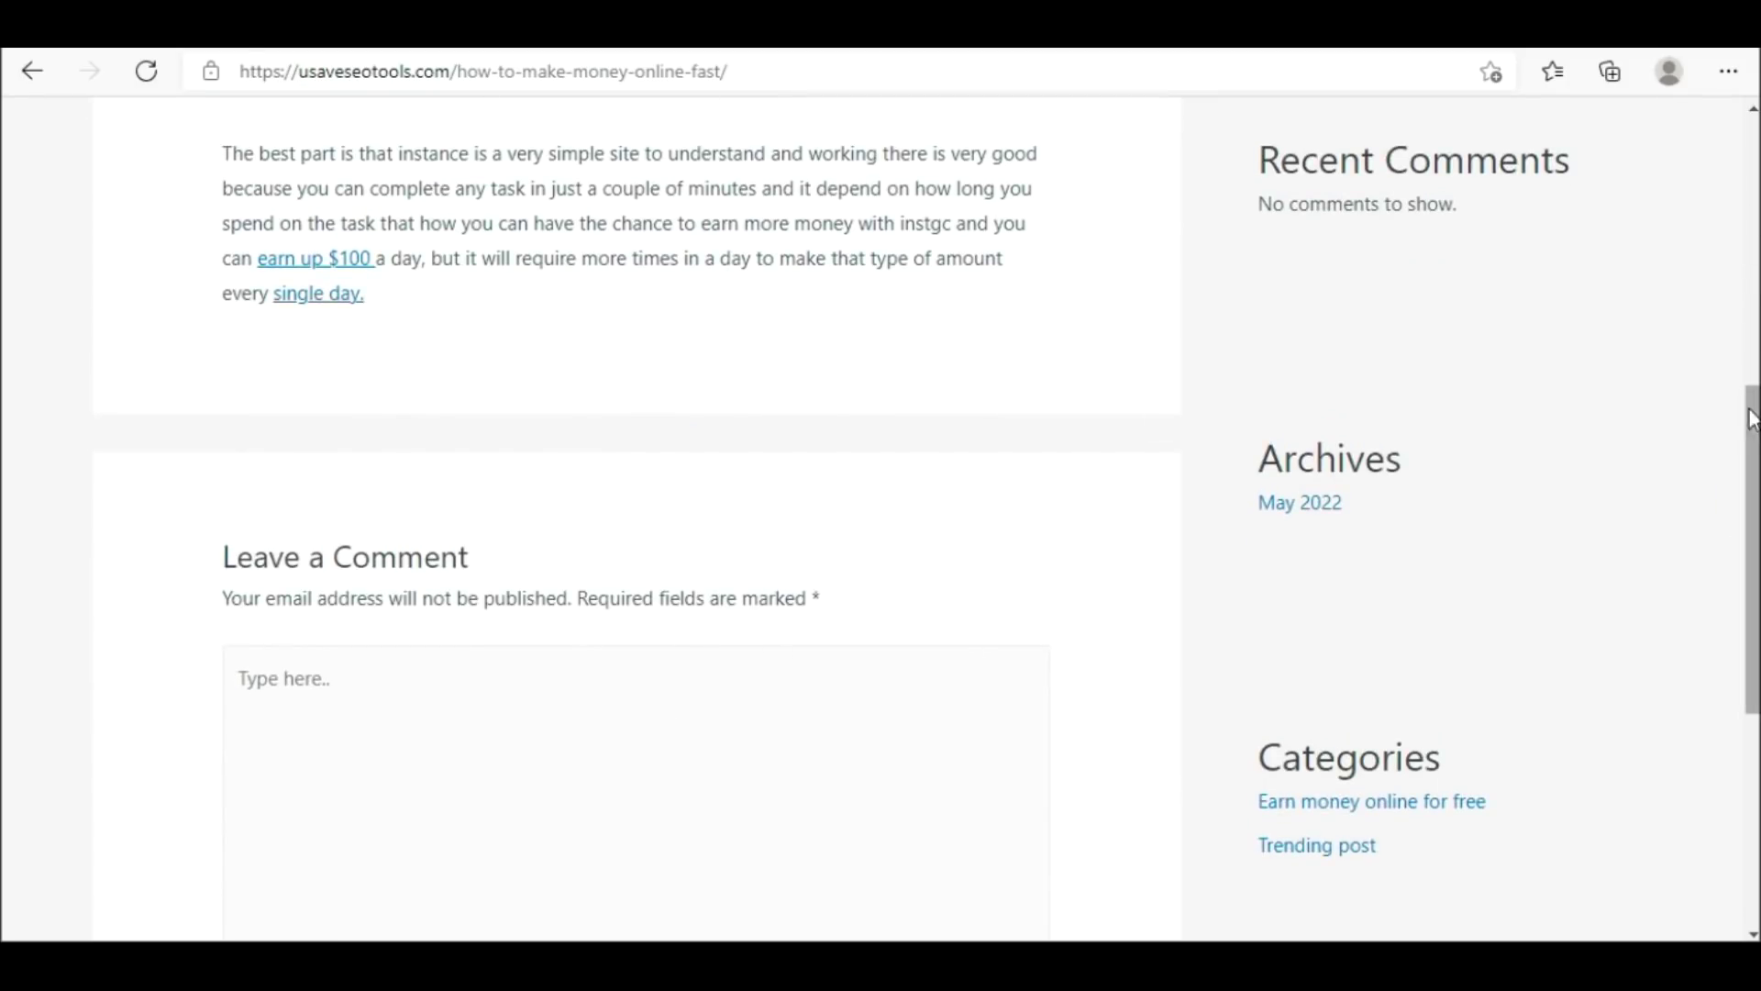
left_click_drag(1749, 404, 1737, 284)
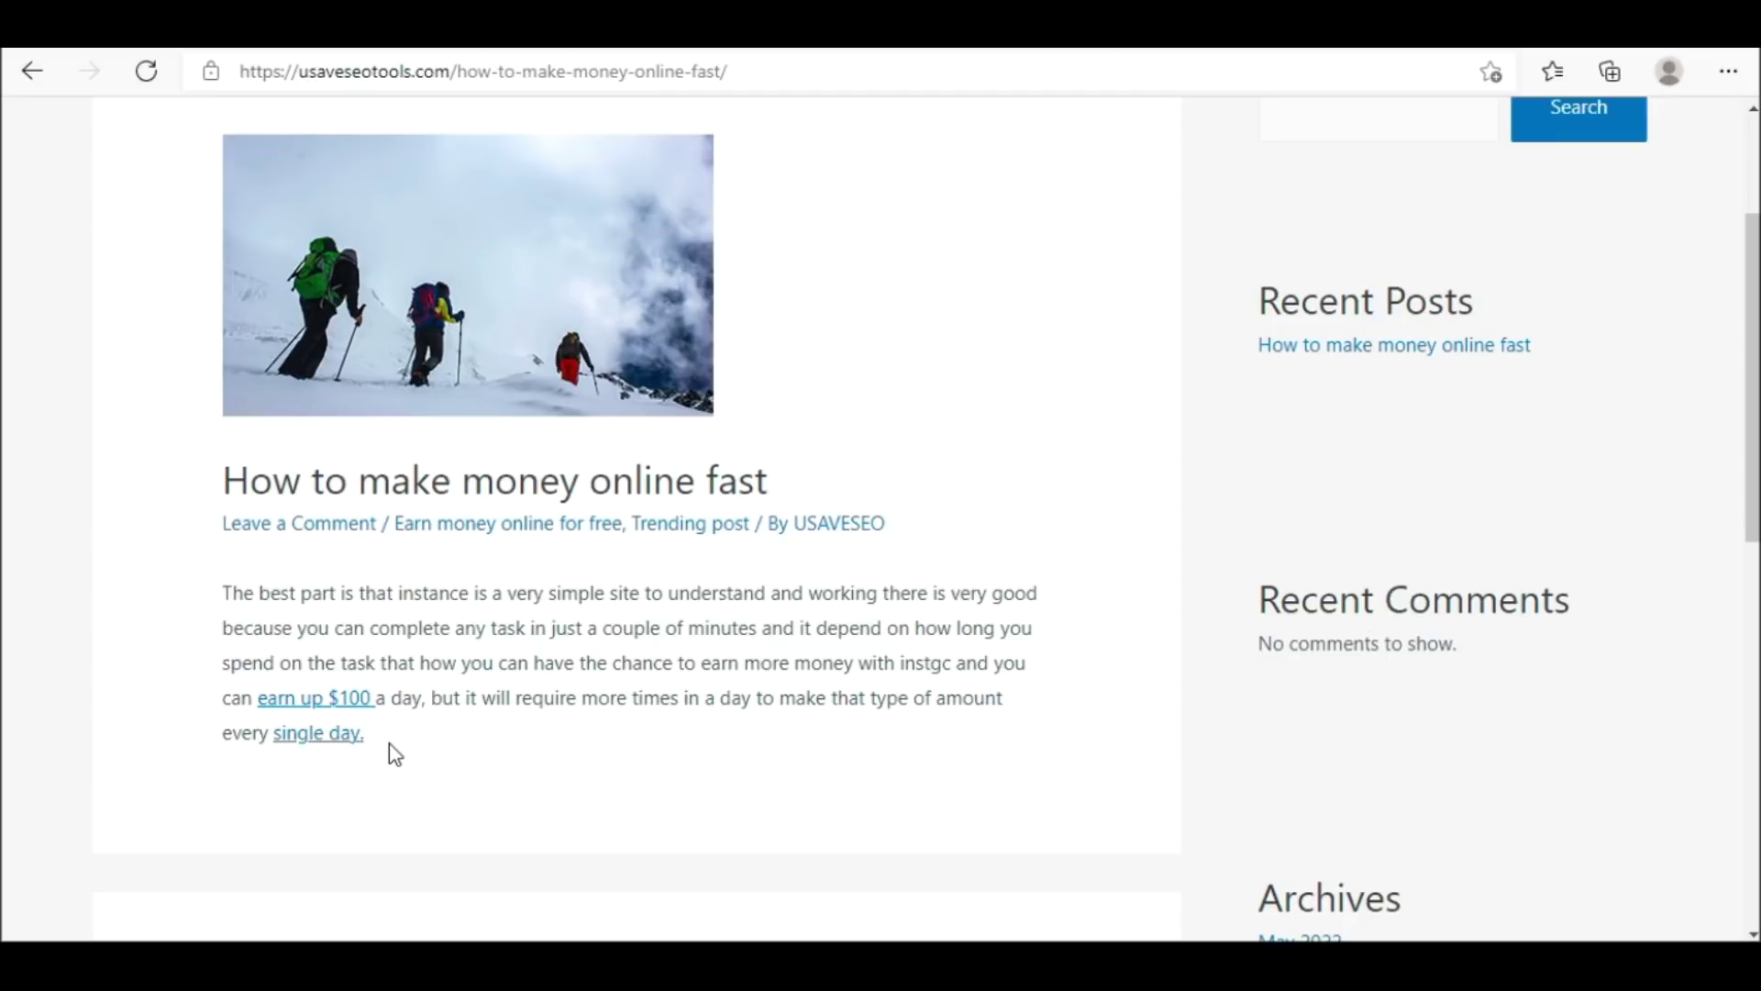
Follow the 'earn up $100' affiliate link to ThemeForest's WordPress themes listing, then start a blank new tab.
left_click(308, 703)
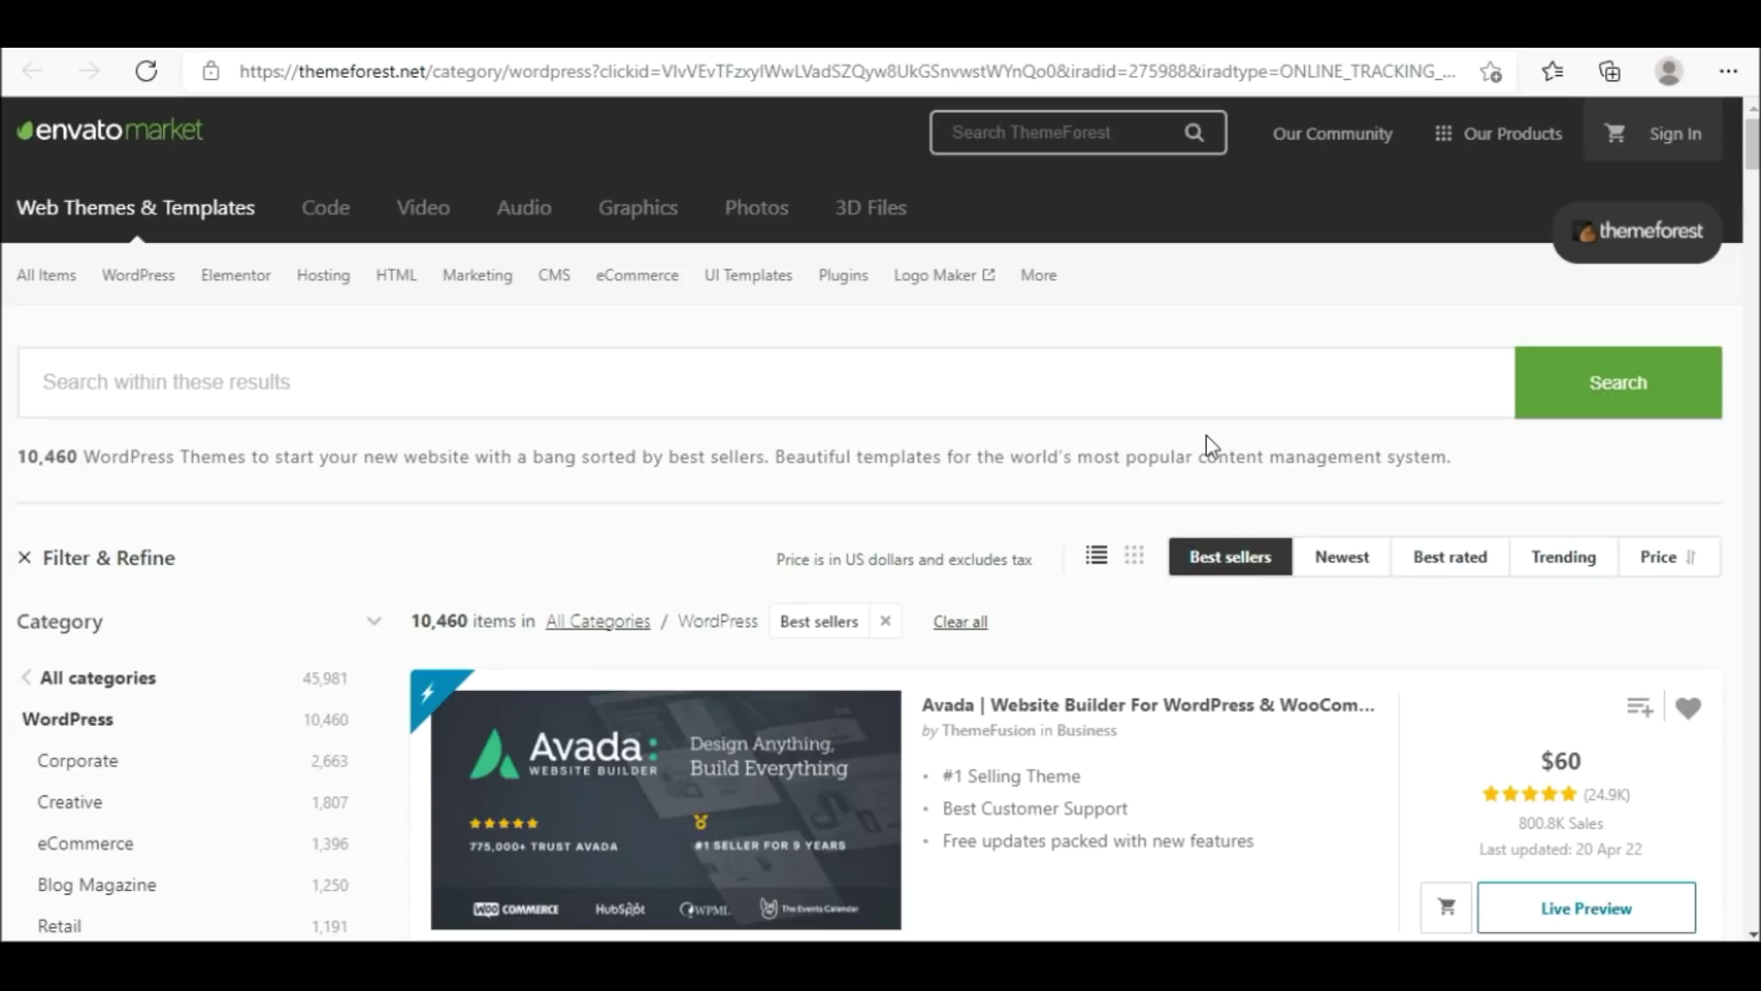
left_click(1321, 47)
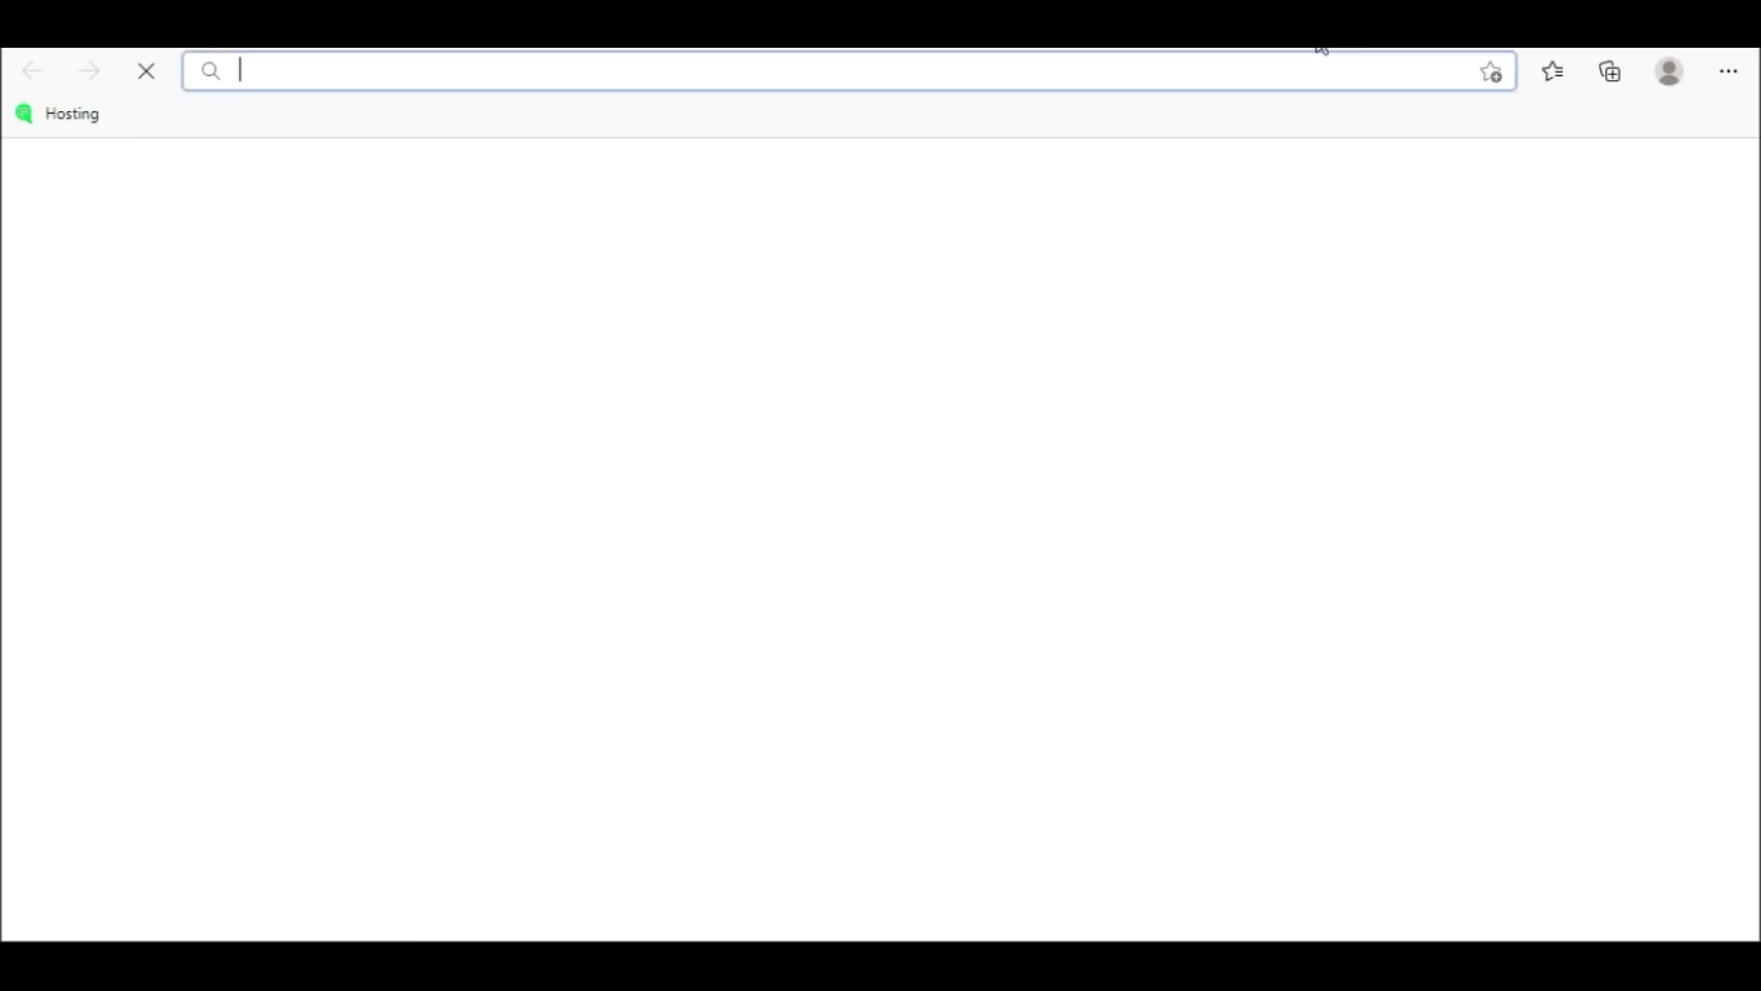
type("c")
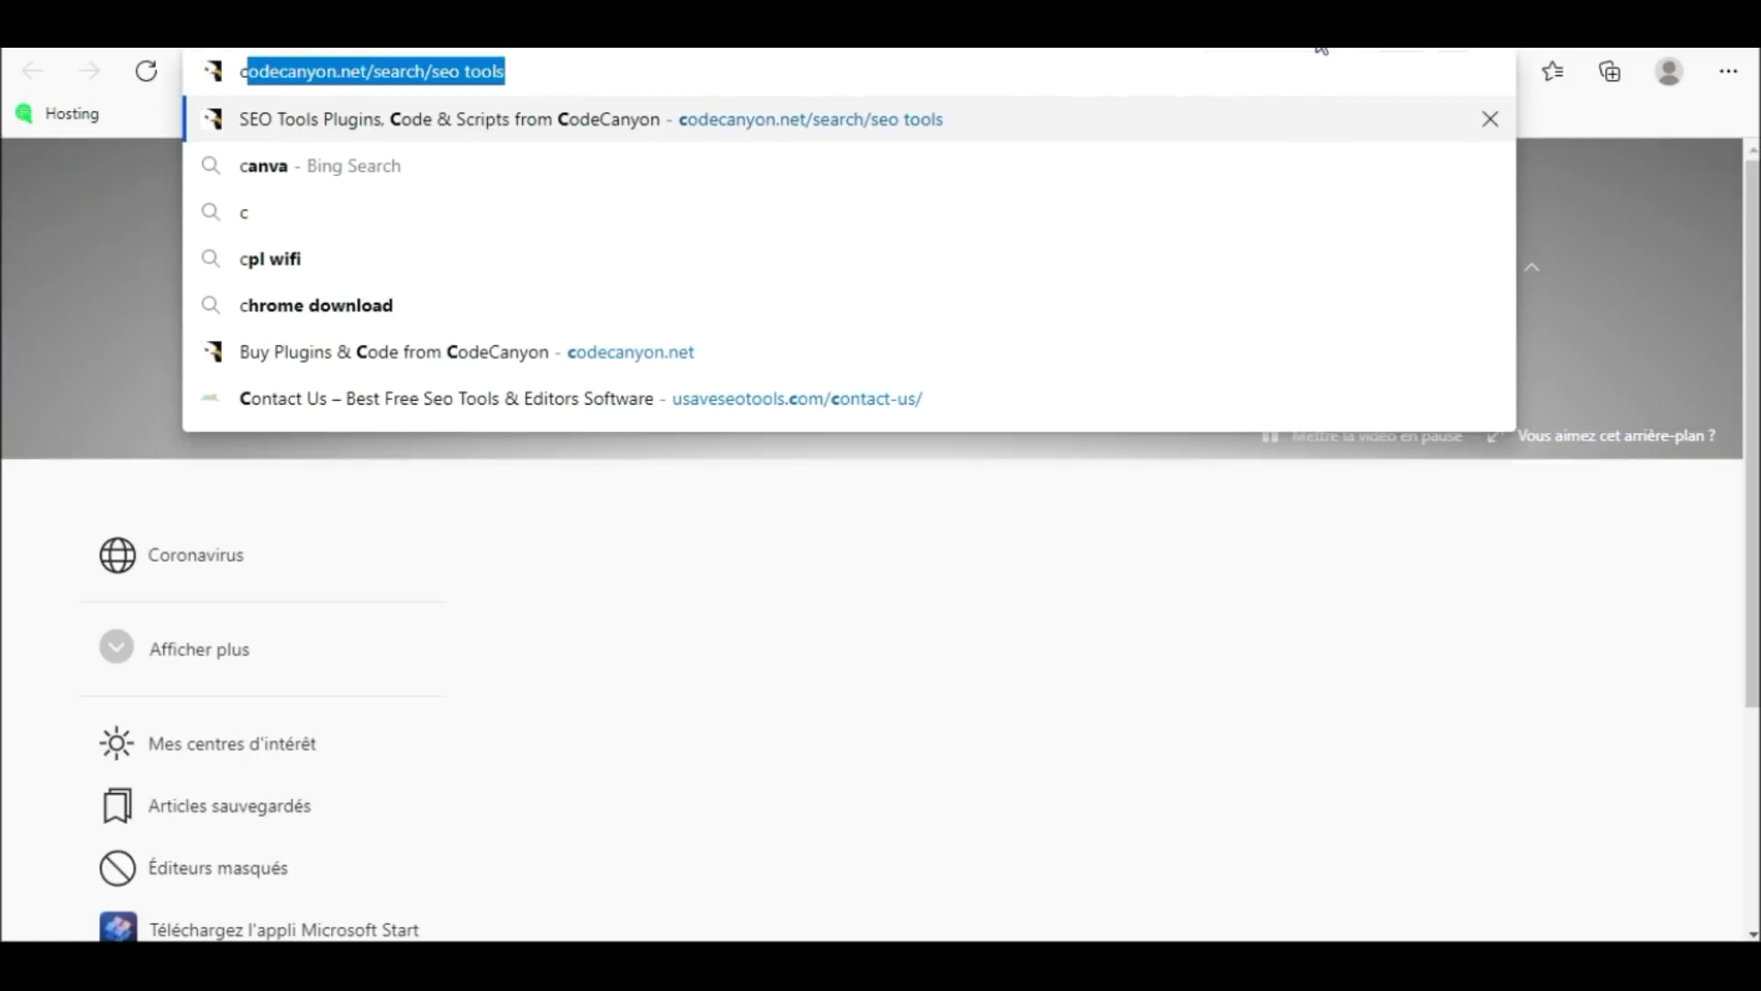
type("l")
key("BackSpace")
key("BackSpace")
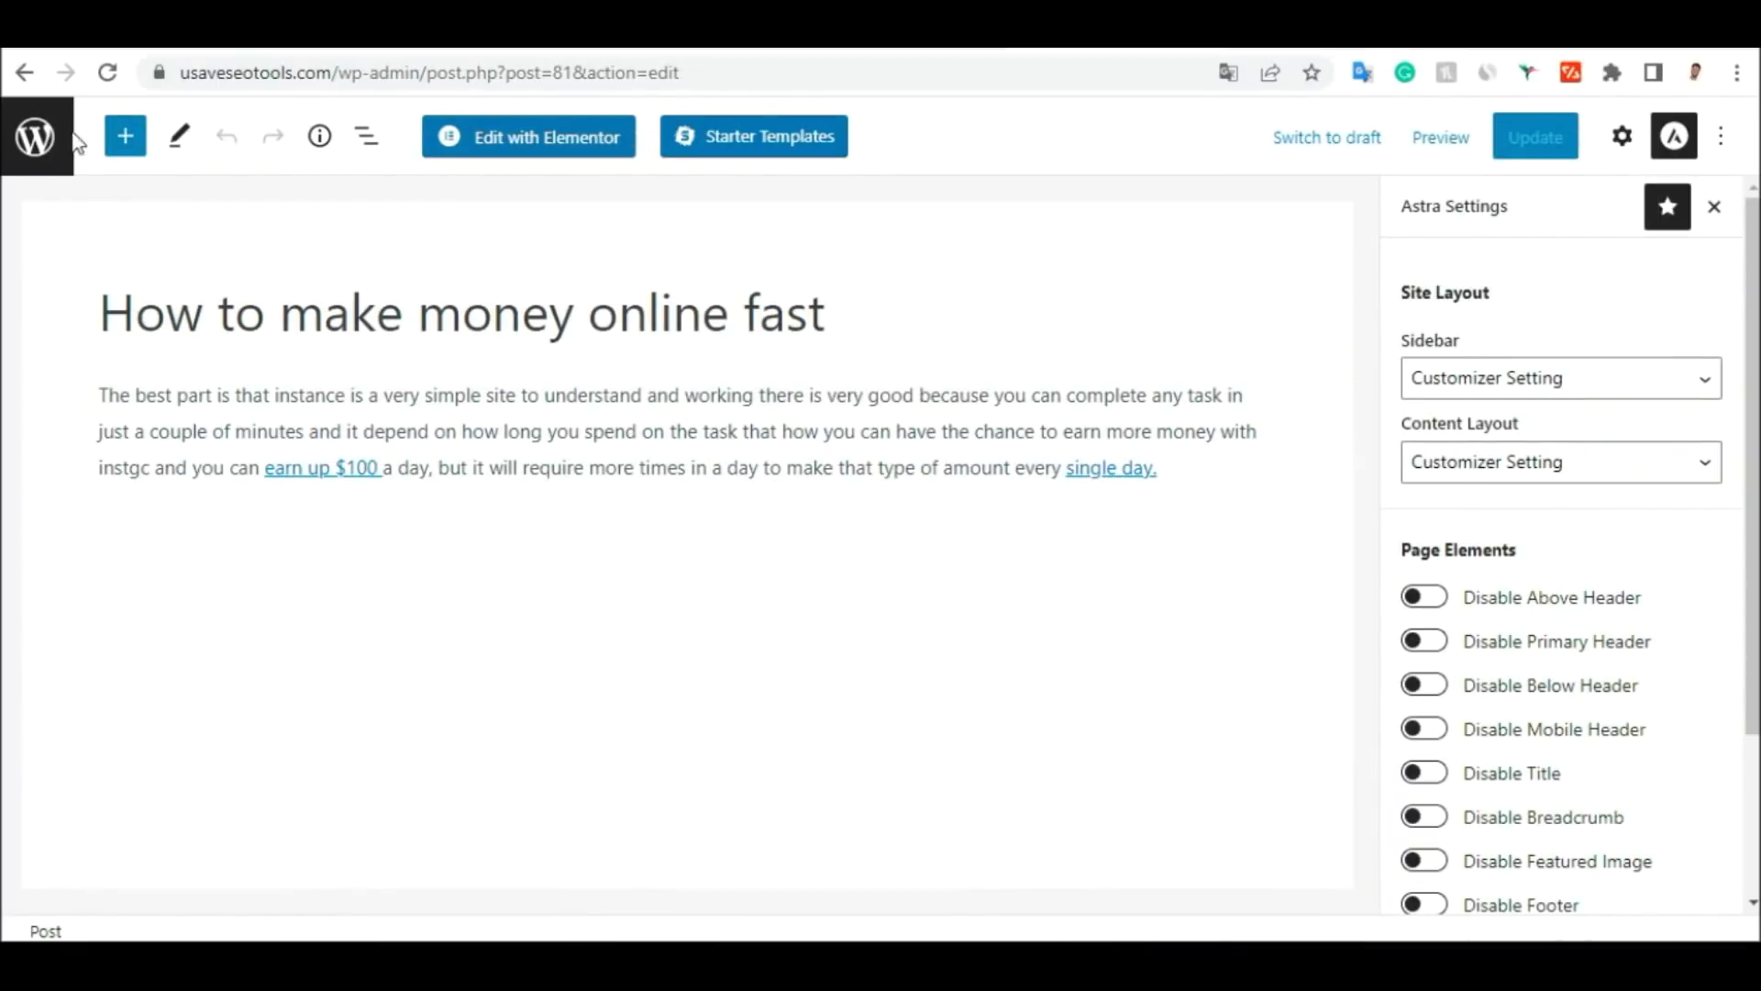
Return to the WordPress posts list and open CJ Affiliate through a new tab's CJ Login shortcut.
left_click(60, 141)
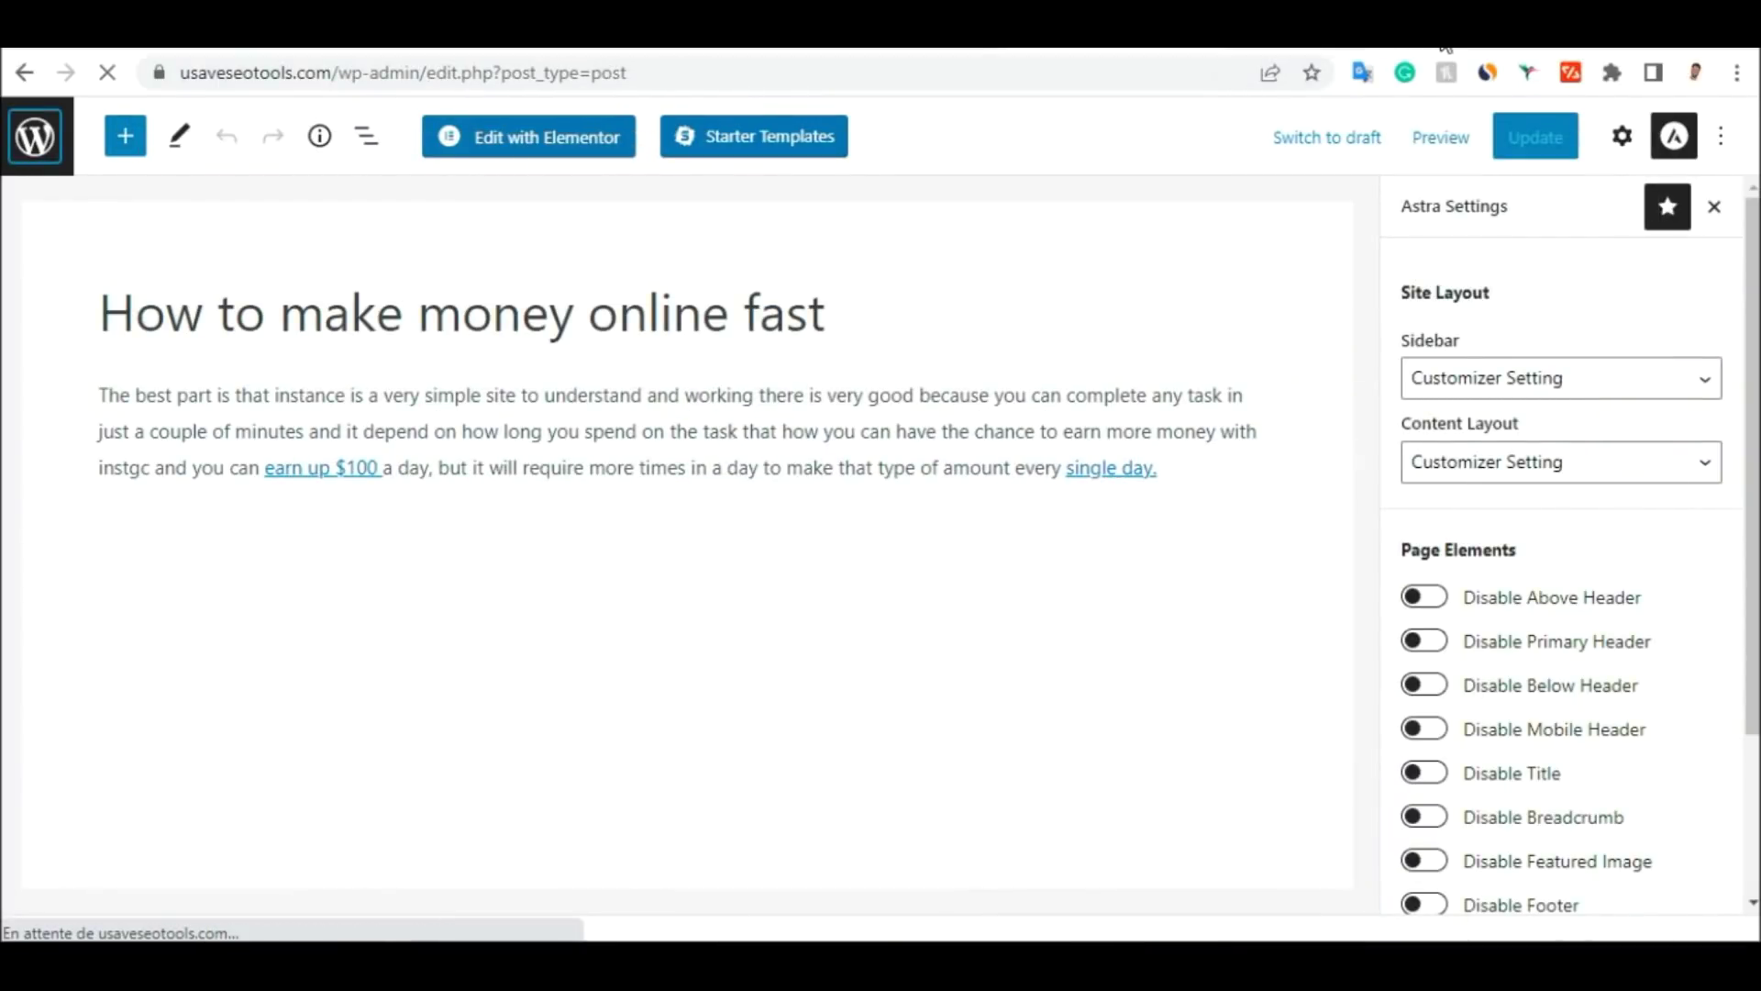
left_click(1445, 44)
left_click(537, 64)
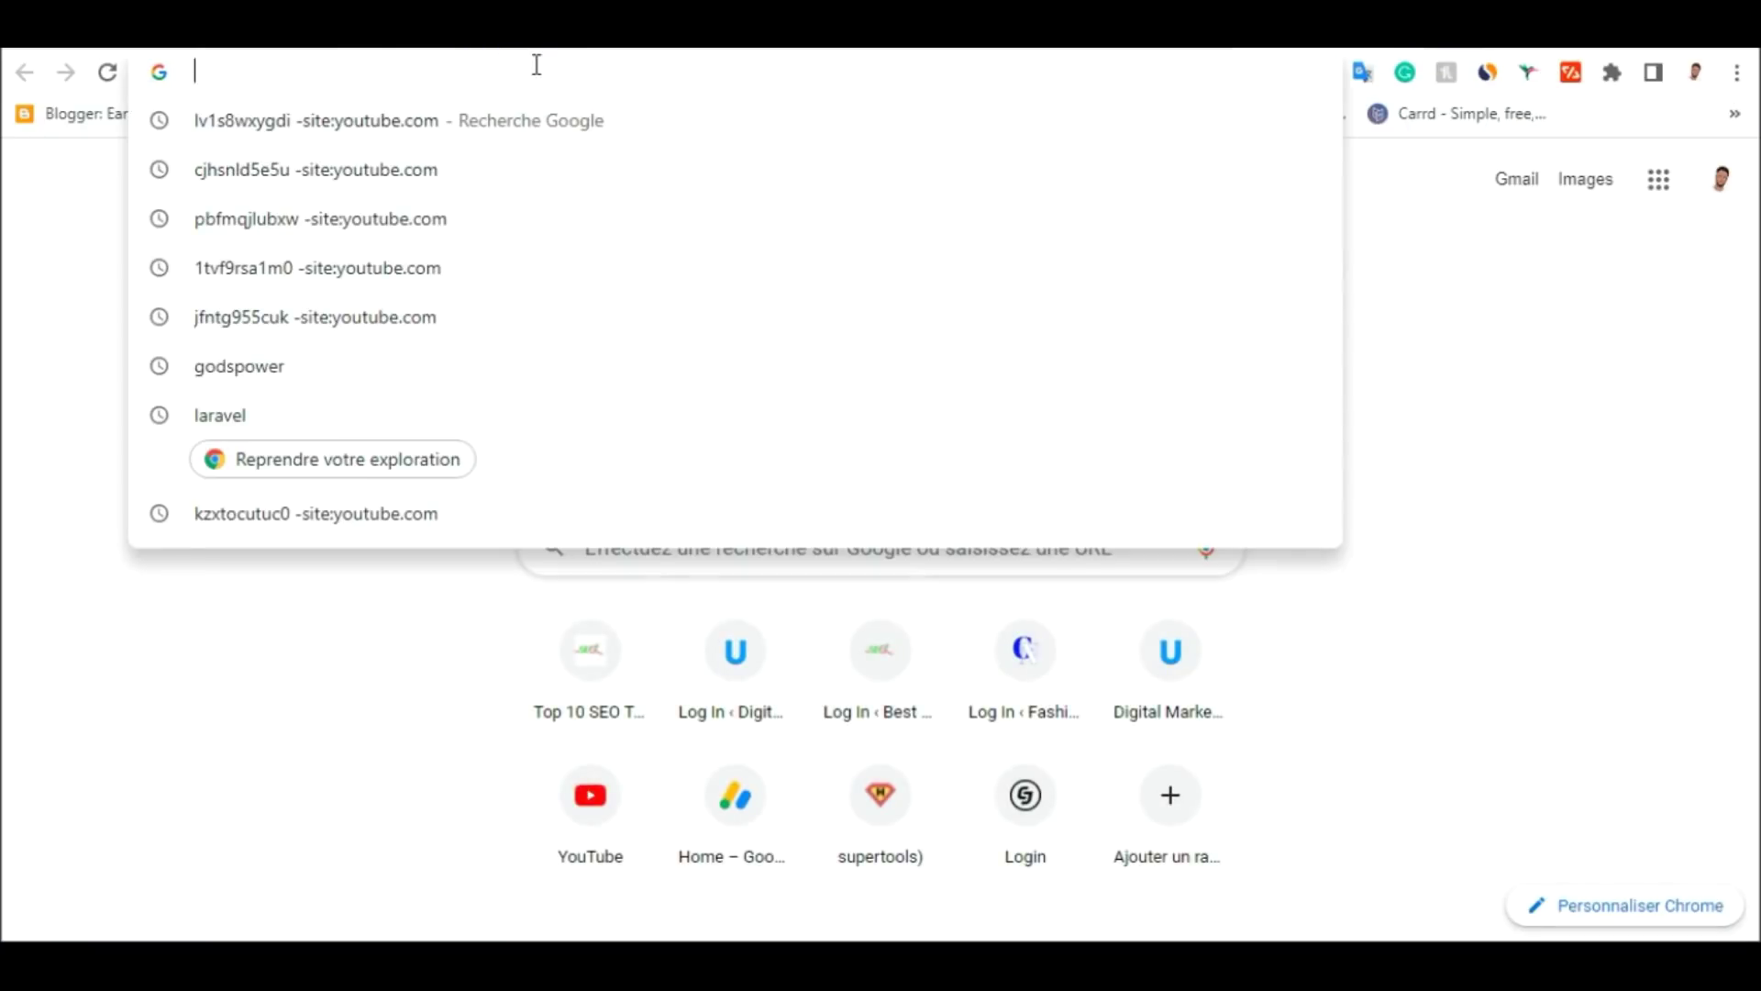
left_click(1032, 845)
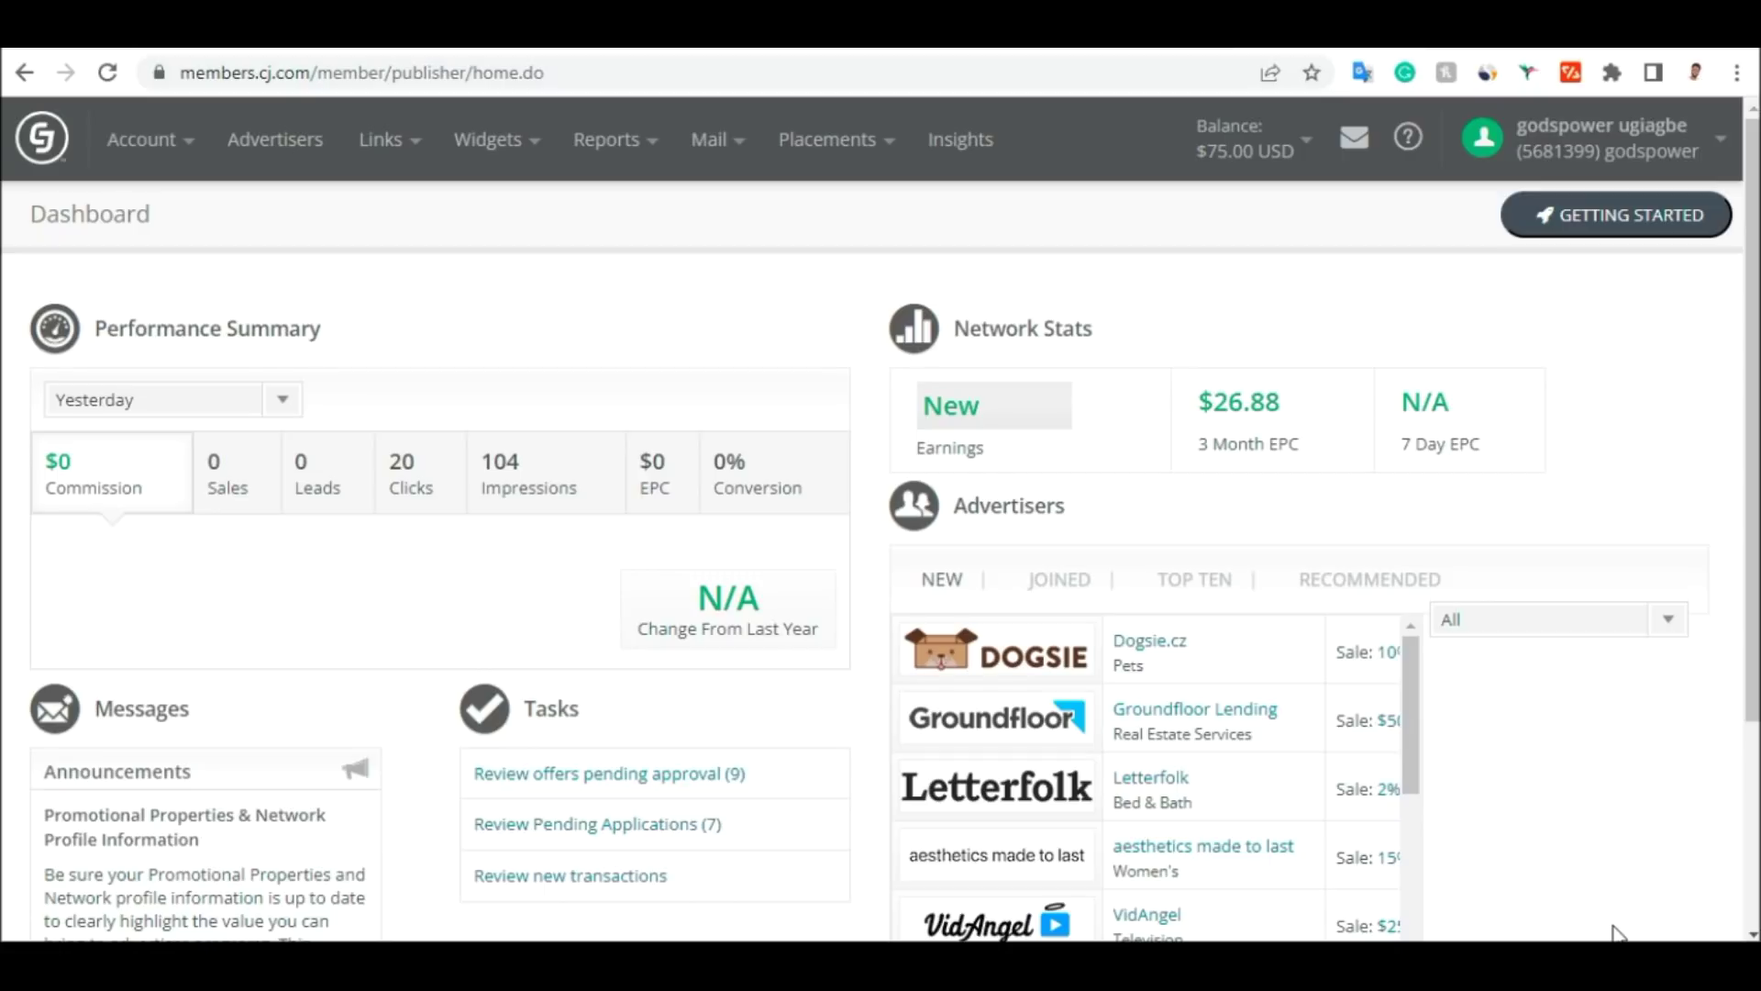
Switch the Advertisers widget through Recommended, Top 10 and Joined, ending on New.
left_click(1390, 594)
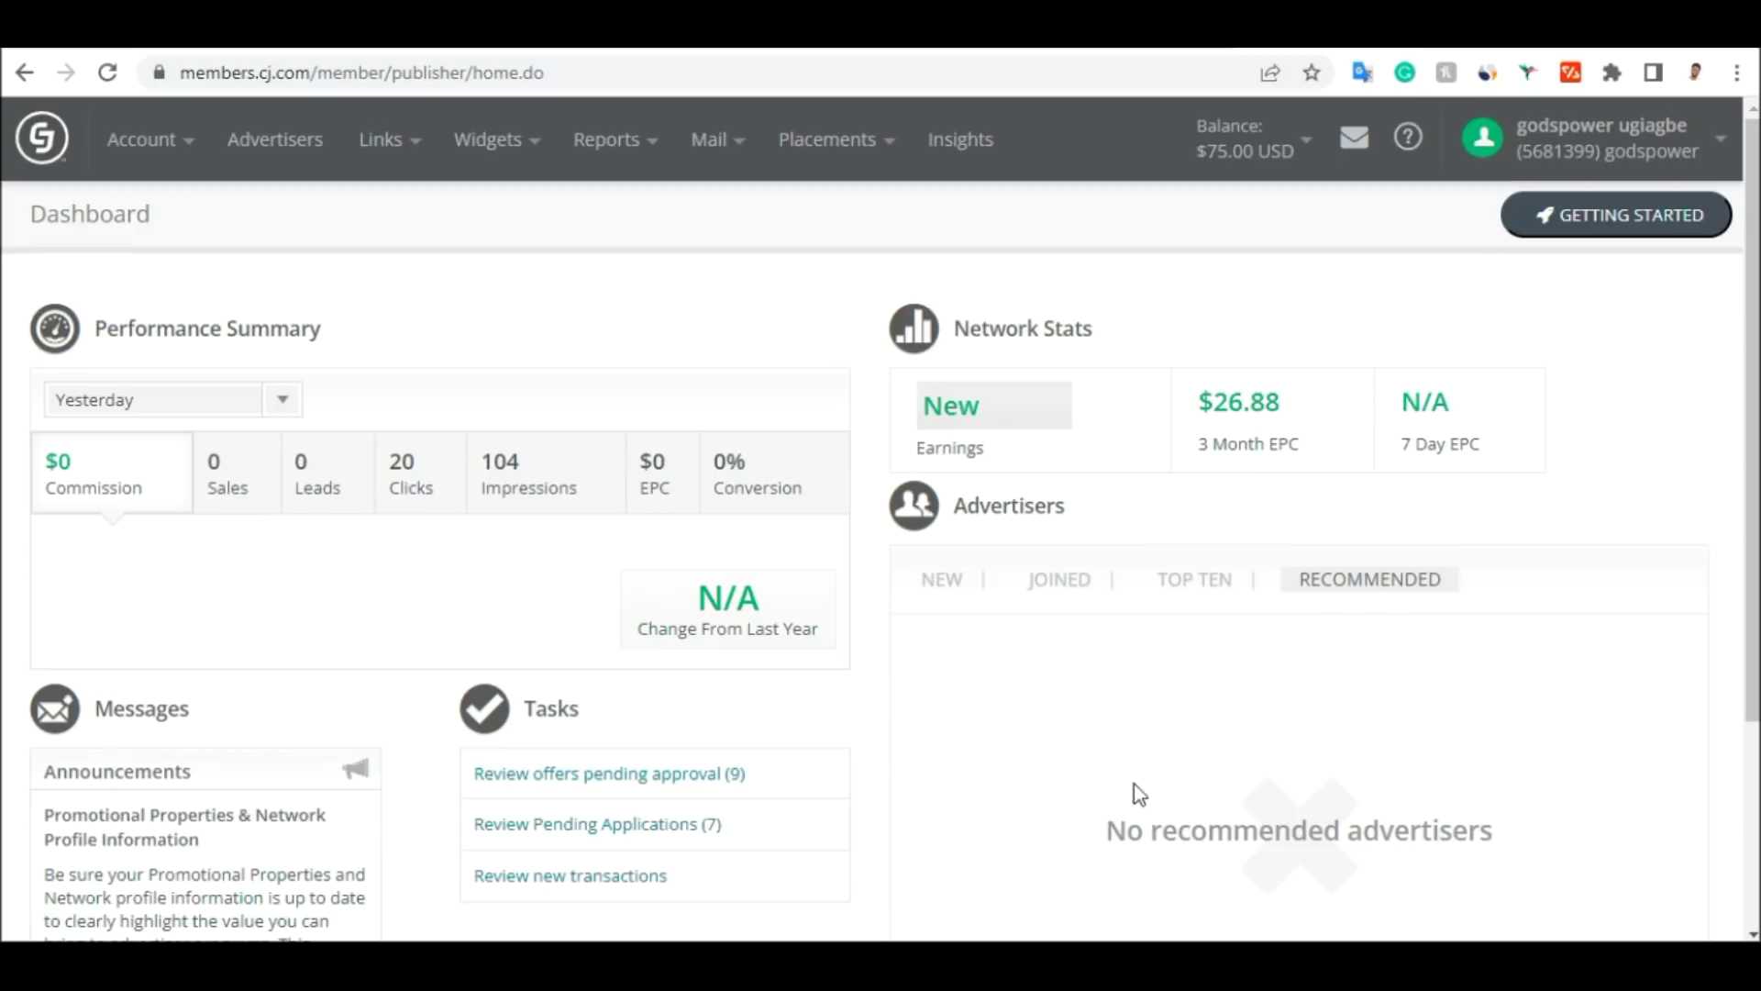
left_click(1203, 592)
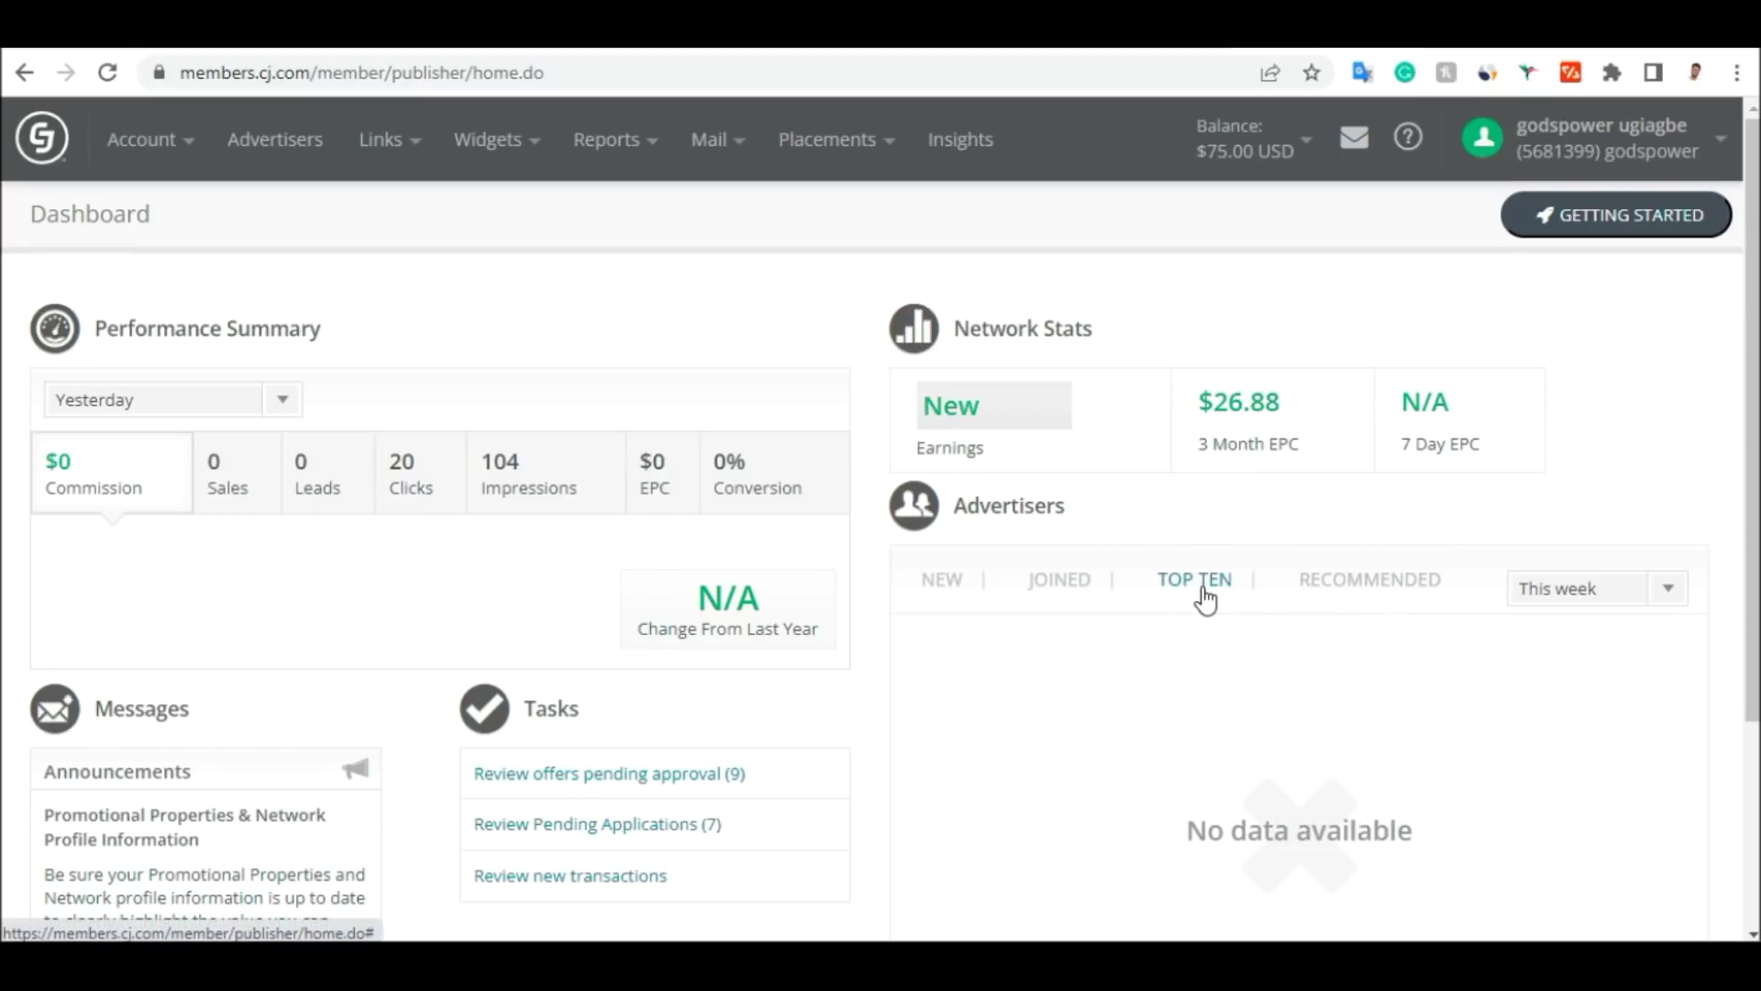
left_click(1062, 590)
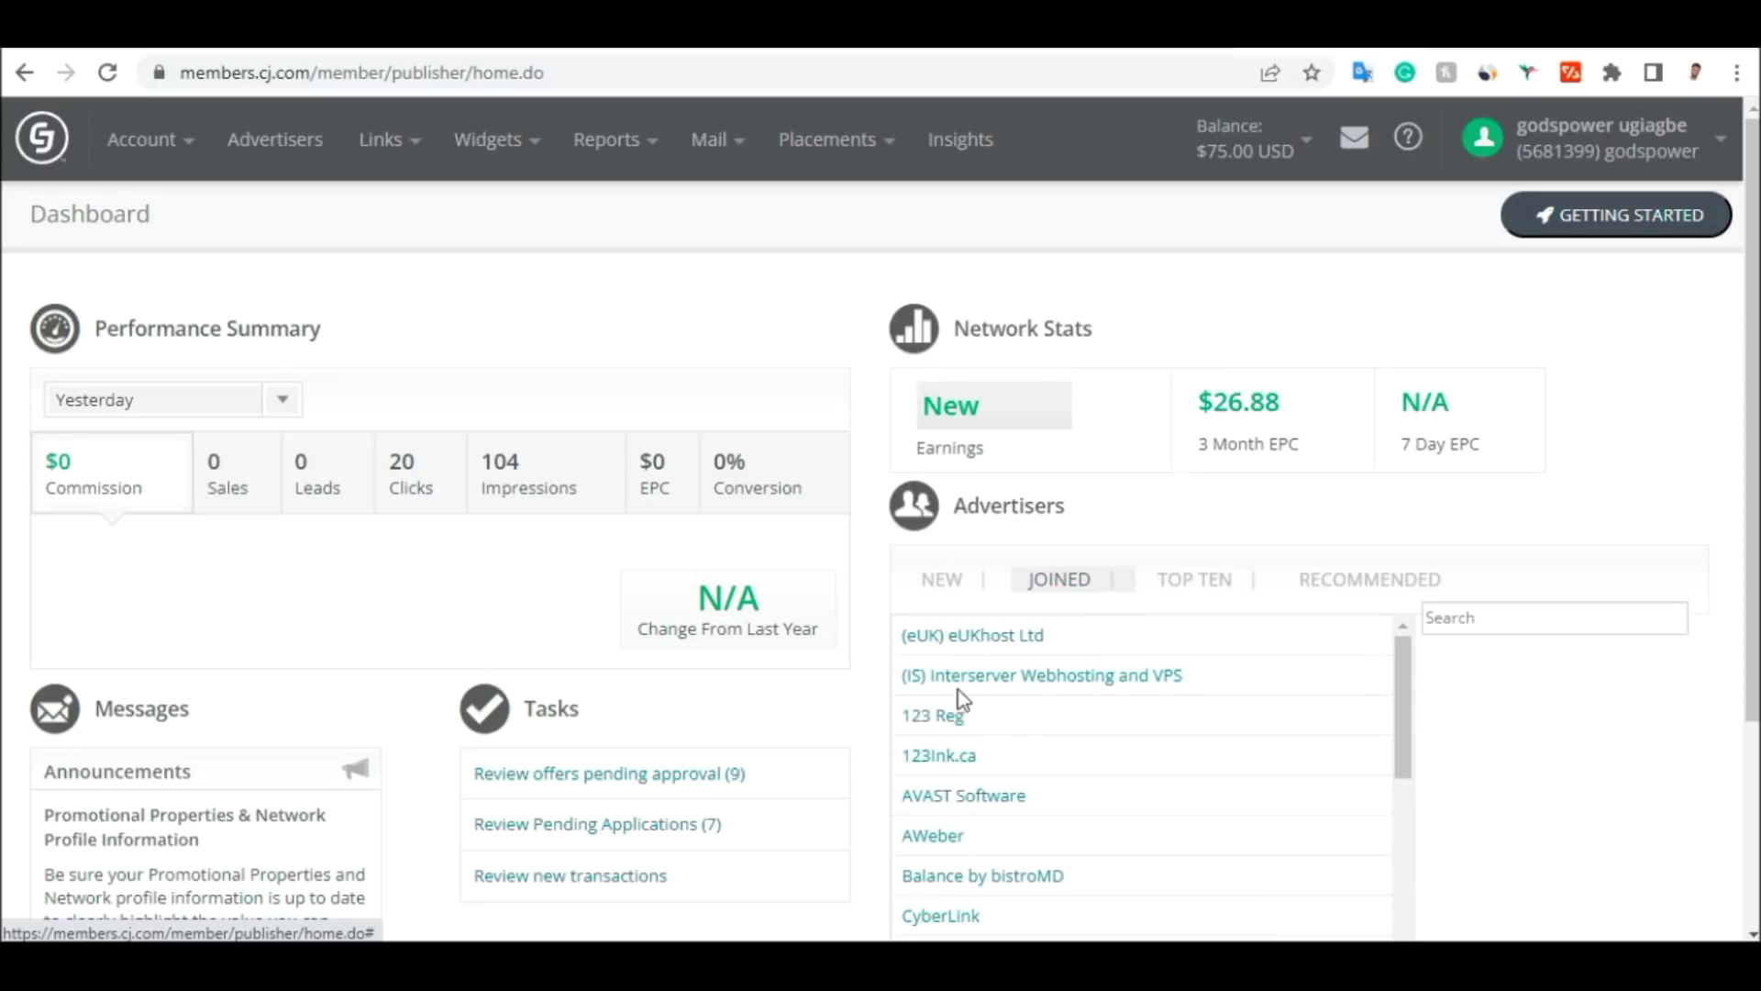
left_click(950, 589)
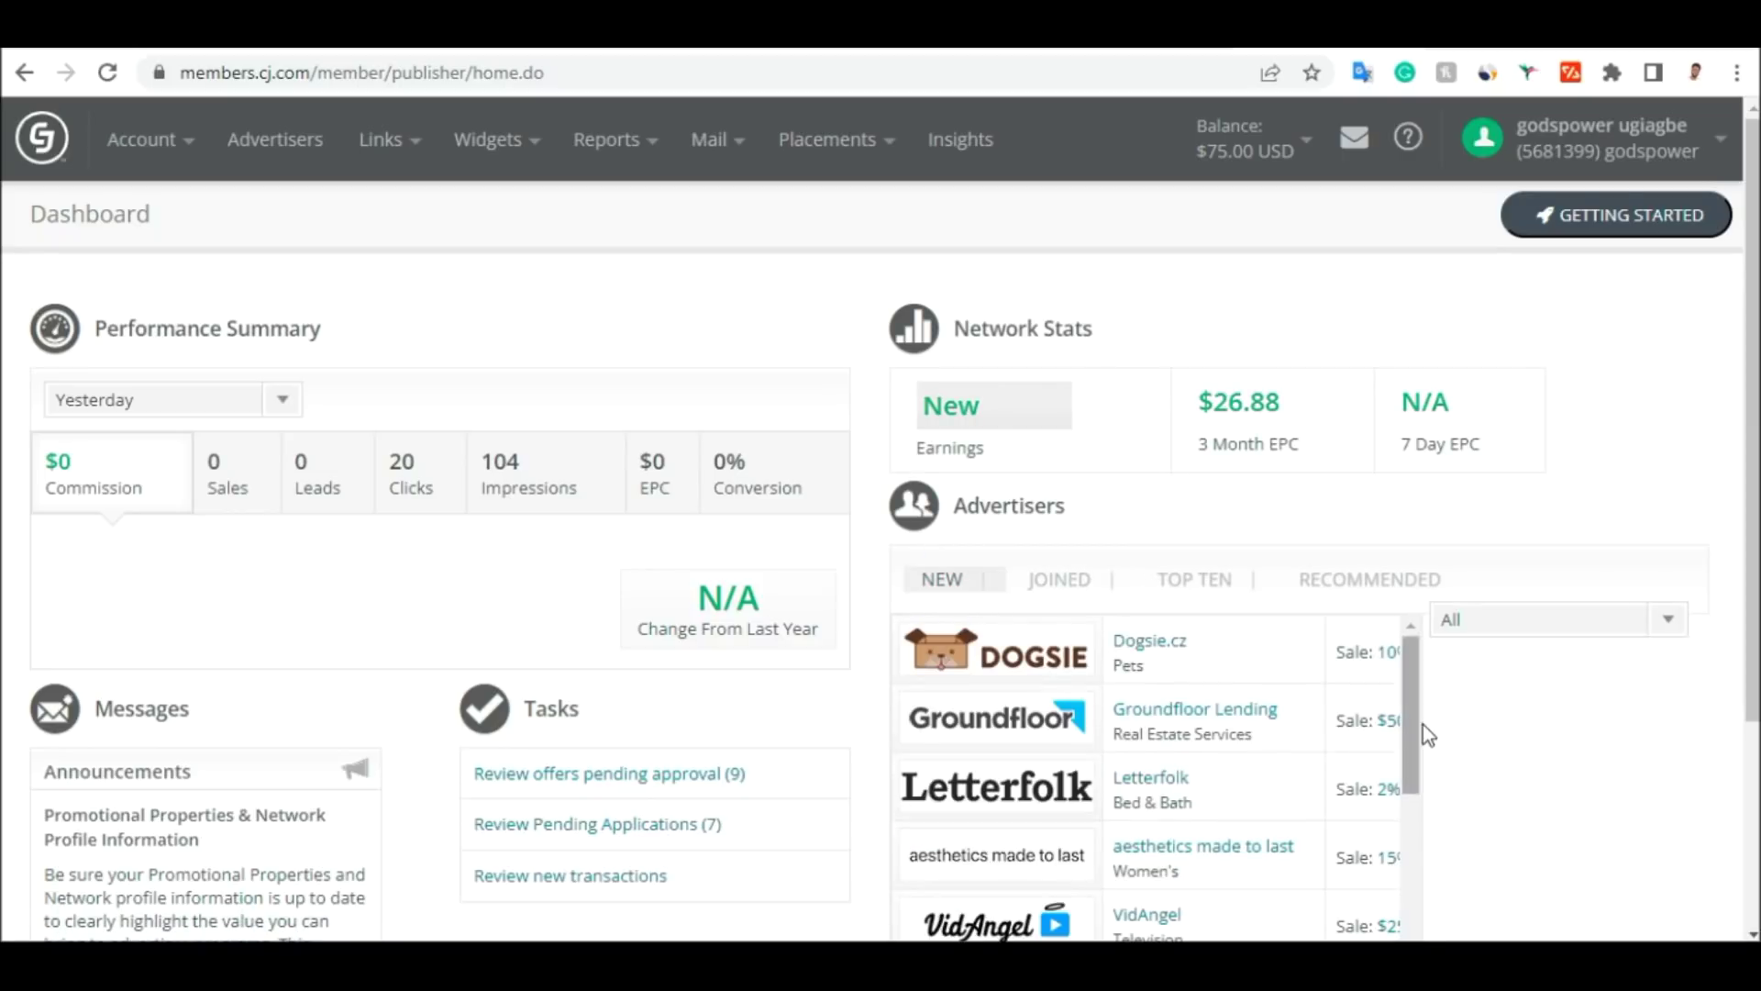
Browse the new advertisers list, including Groundfloor Lending's $500 per sale and VidAngel's $25 offers.
left_click_drag(1753, 449, 1753, 635)
left_click_drag(1412, 449, 1429, 717)
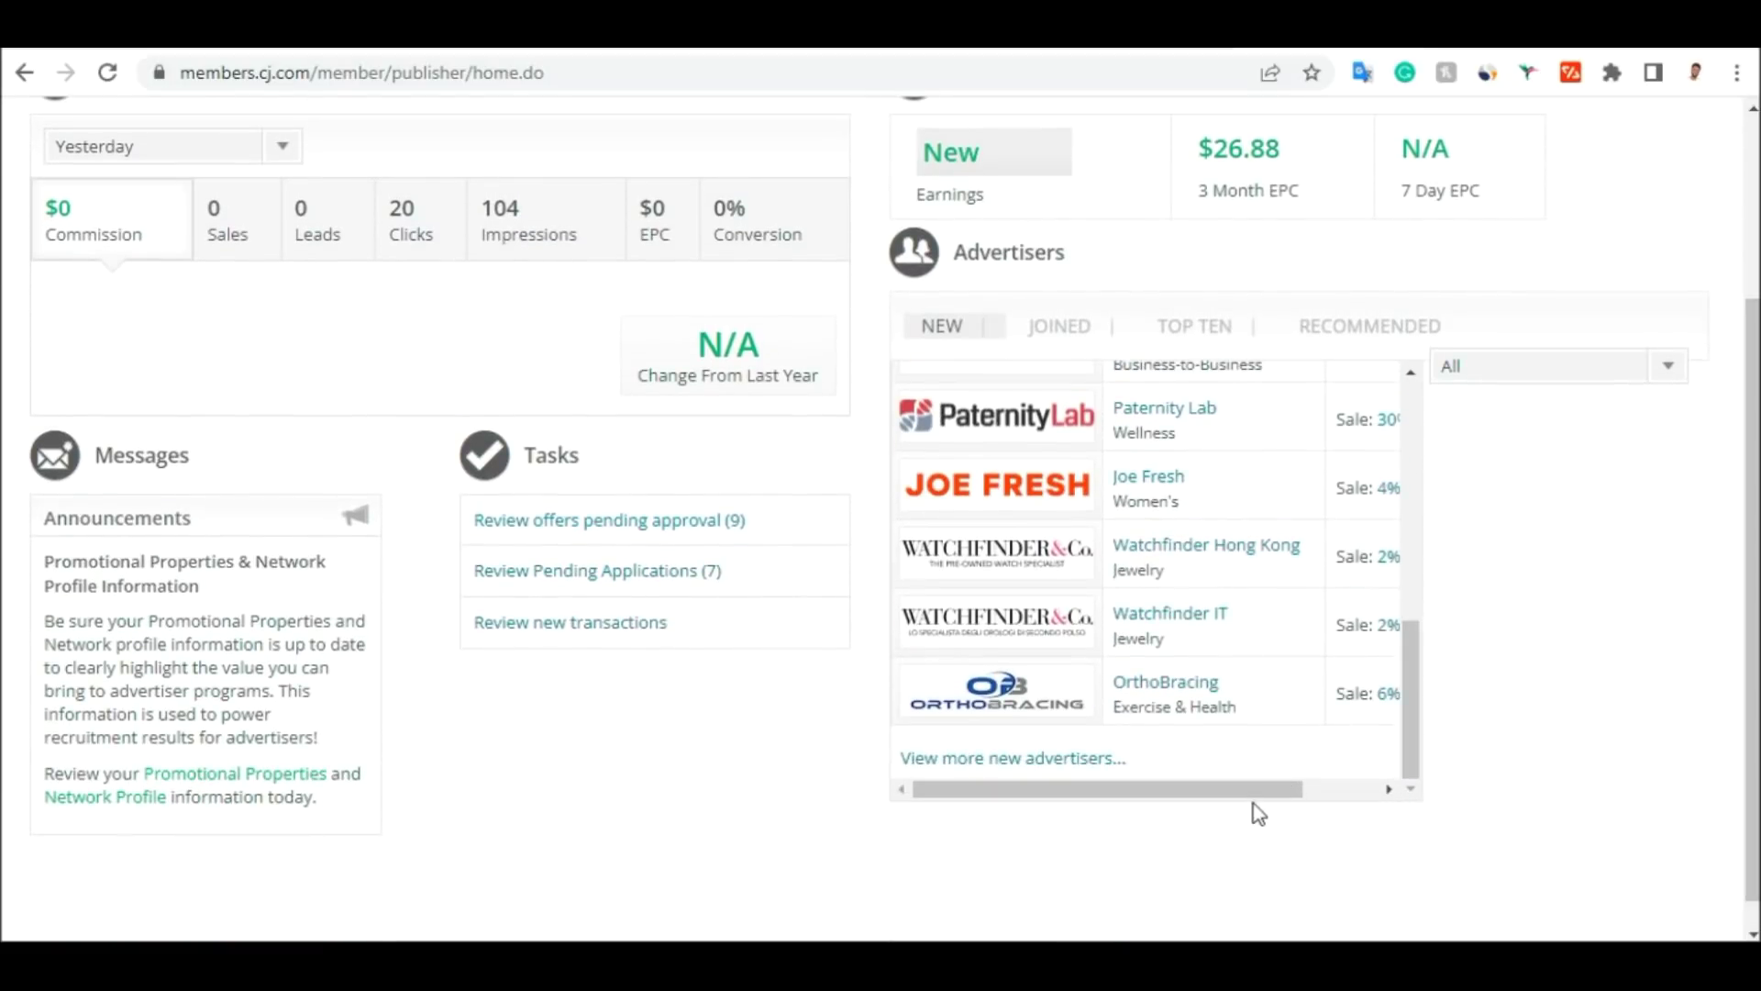
left_click_drag(1247, 797, 1327, 795)
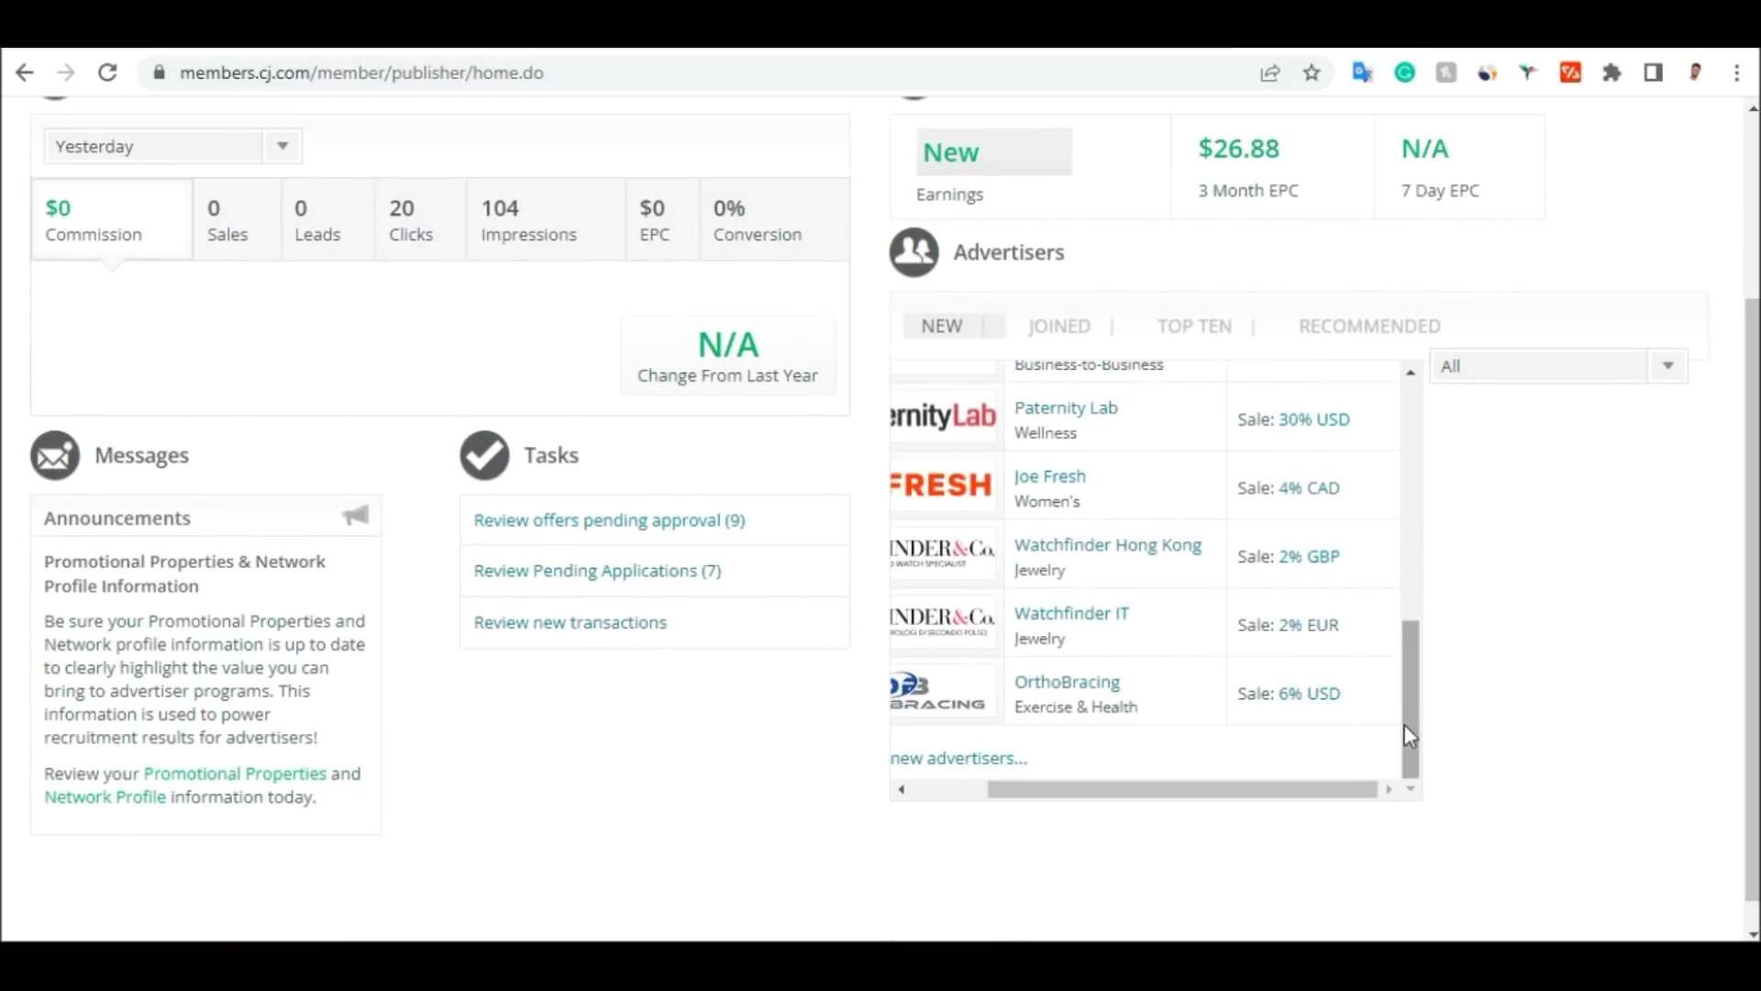
left_click_drag(1406, 698, 1417, 578)
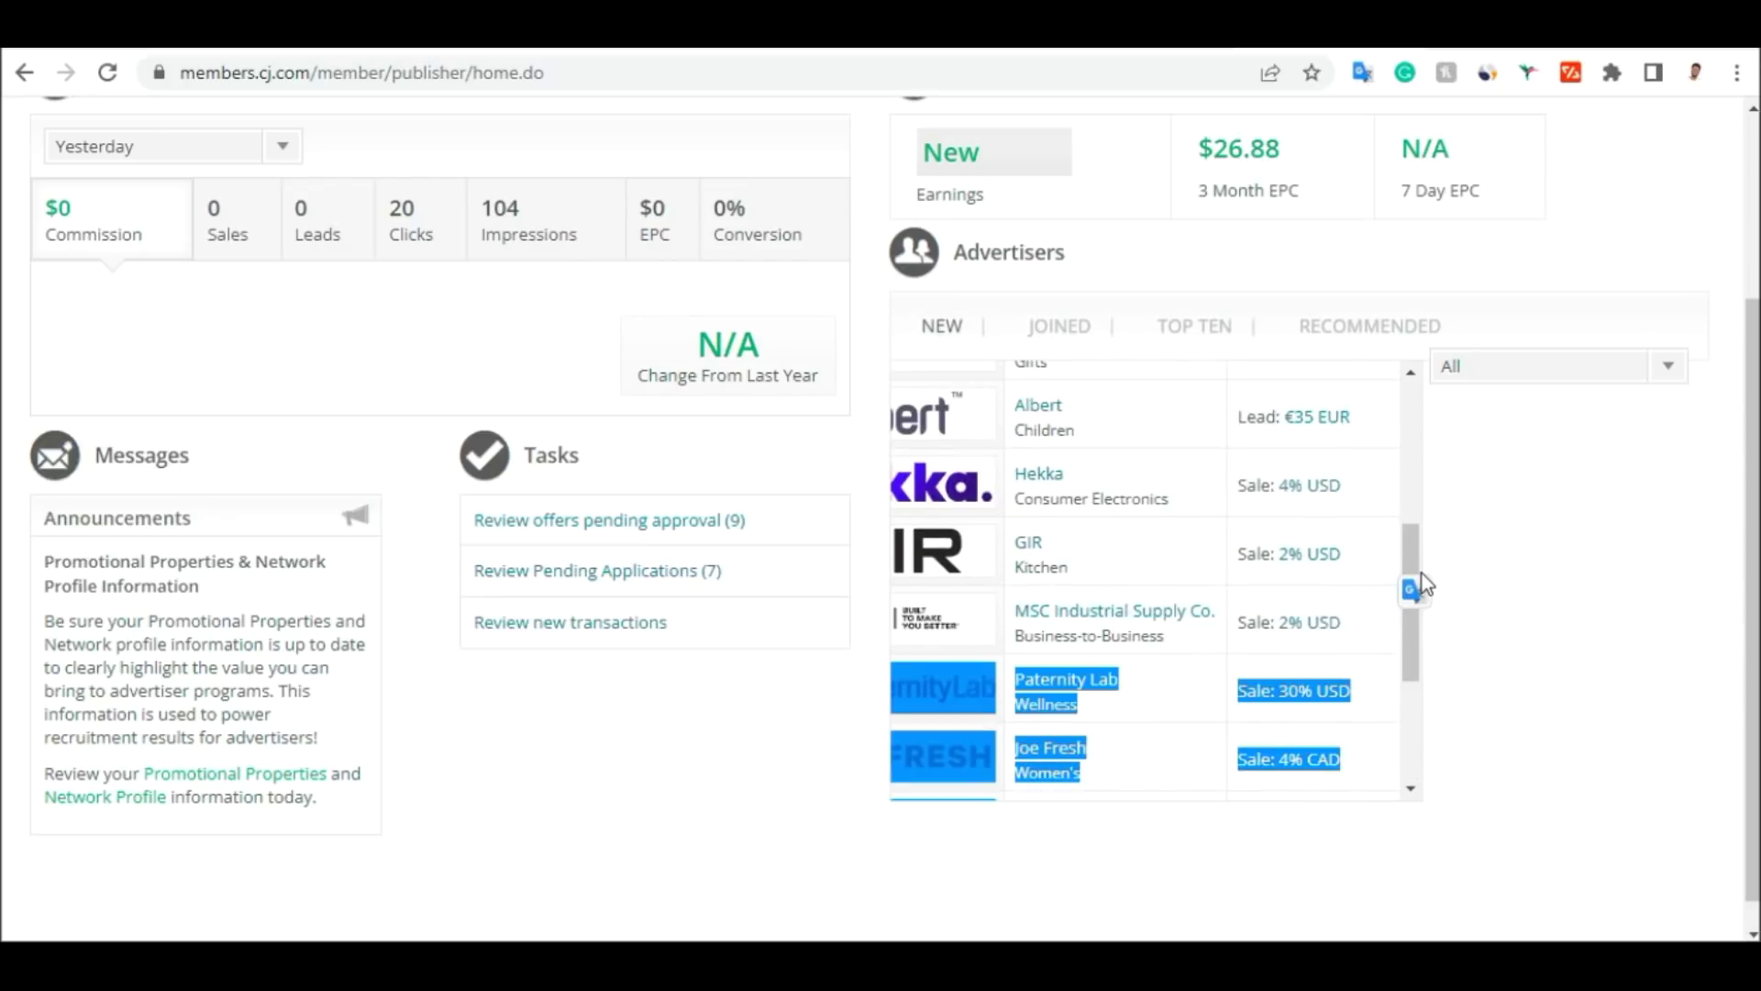
left_click(1486, 477)
left_click_drag(1415, 590, 1422, 410)
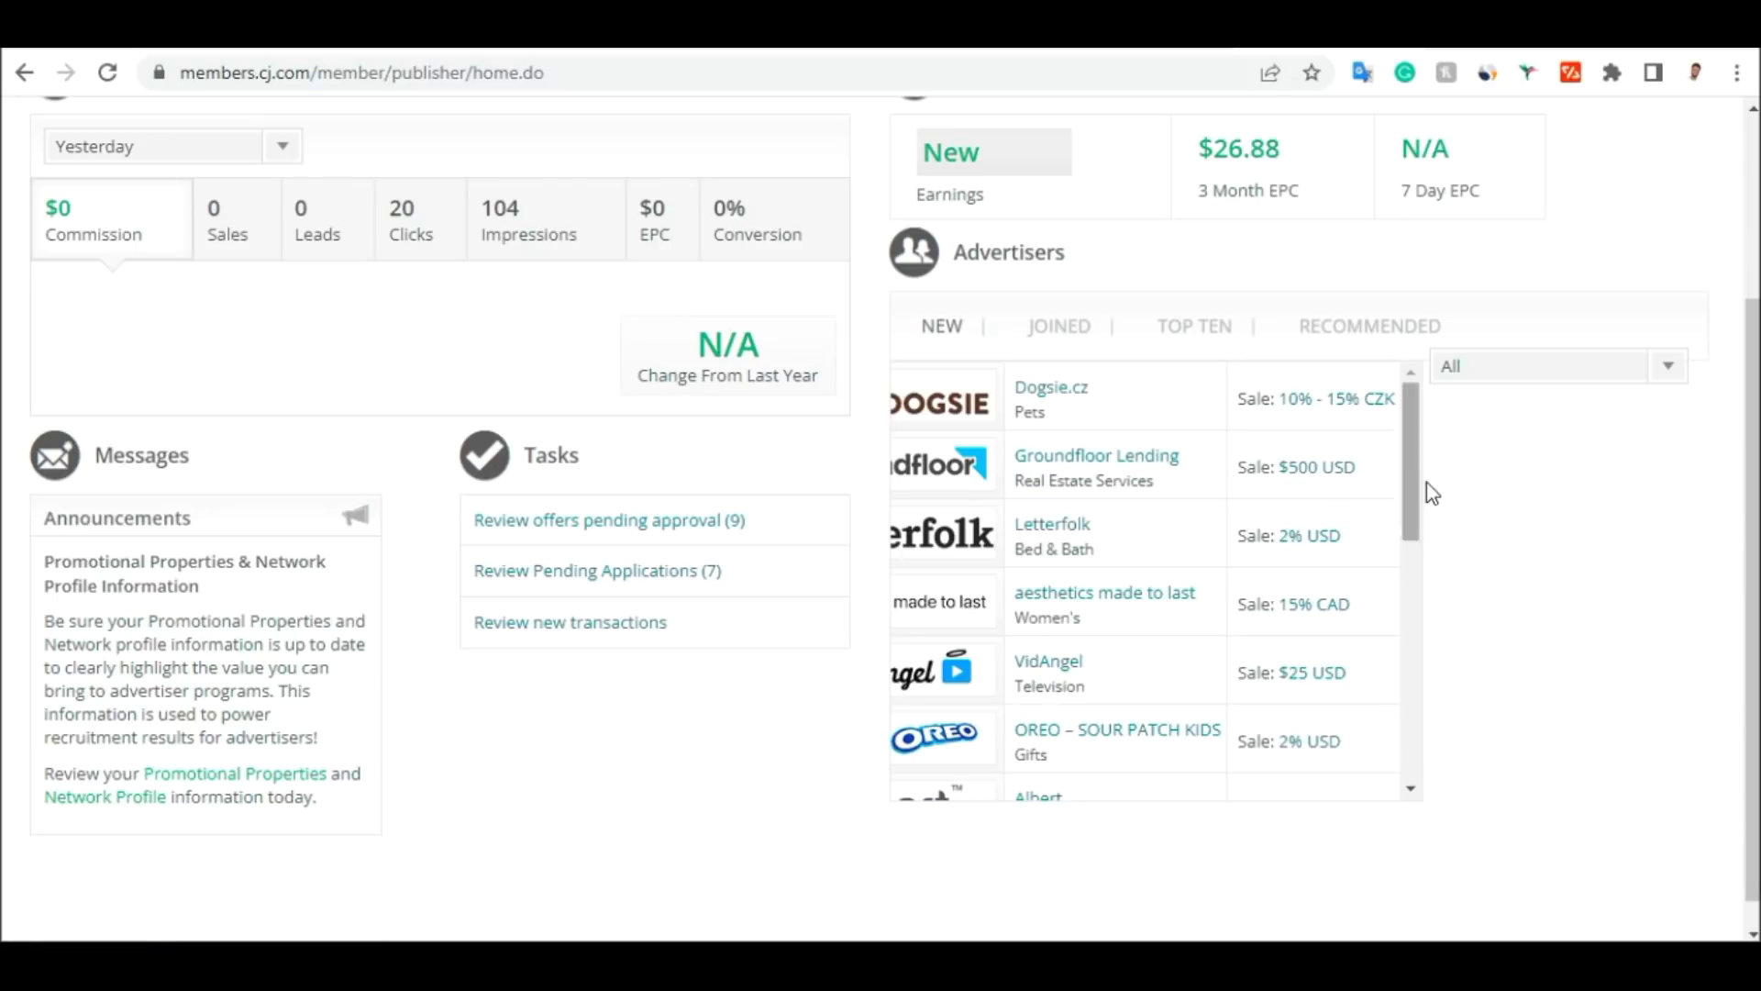
left_click_drag(1417, 473, 1418, 480)
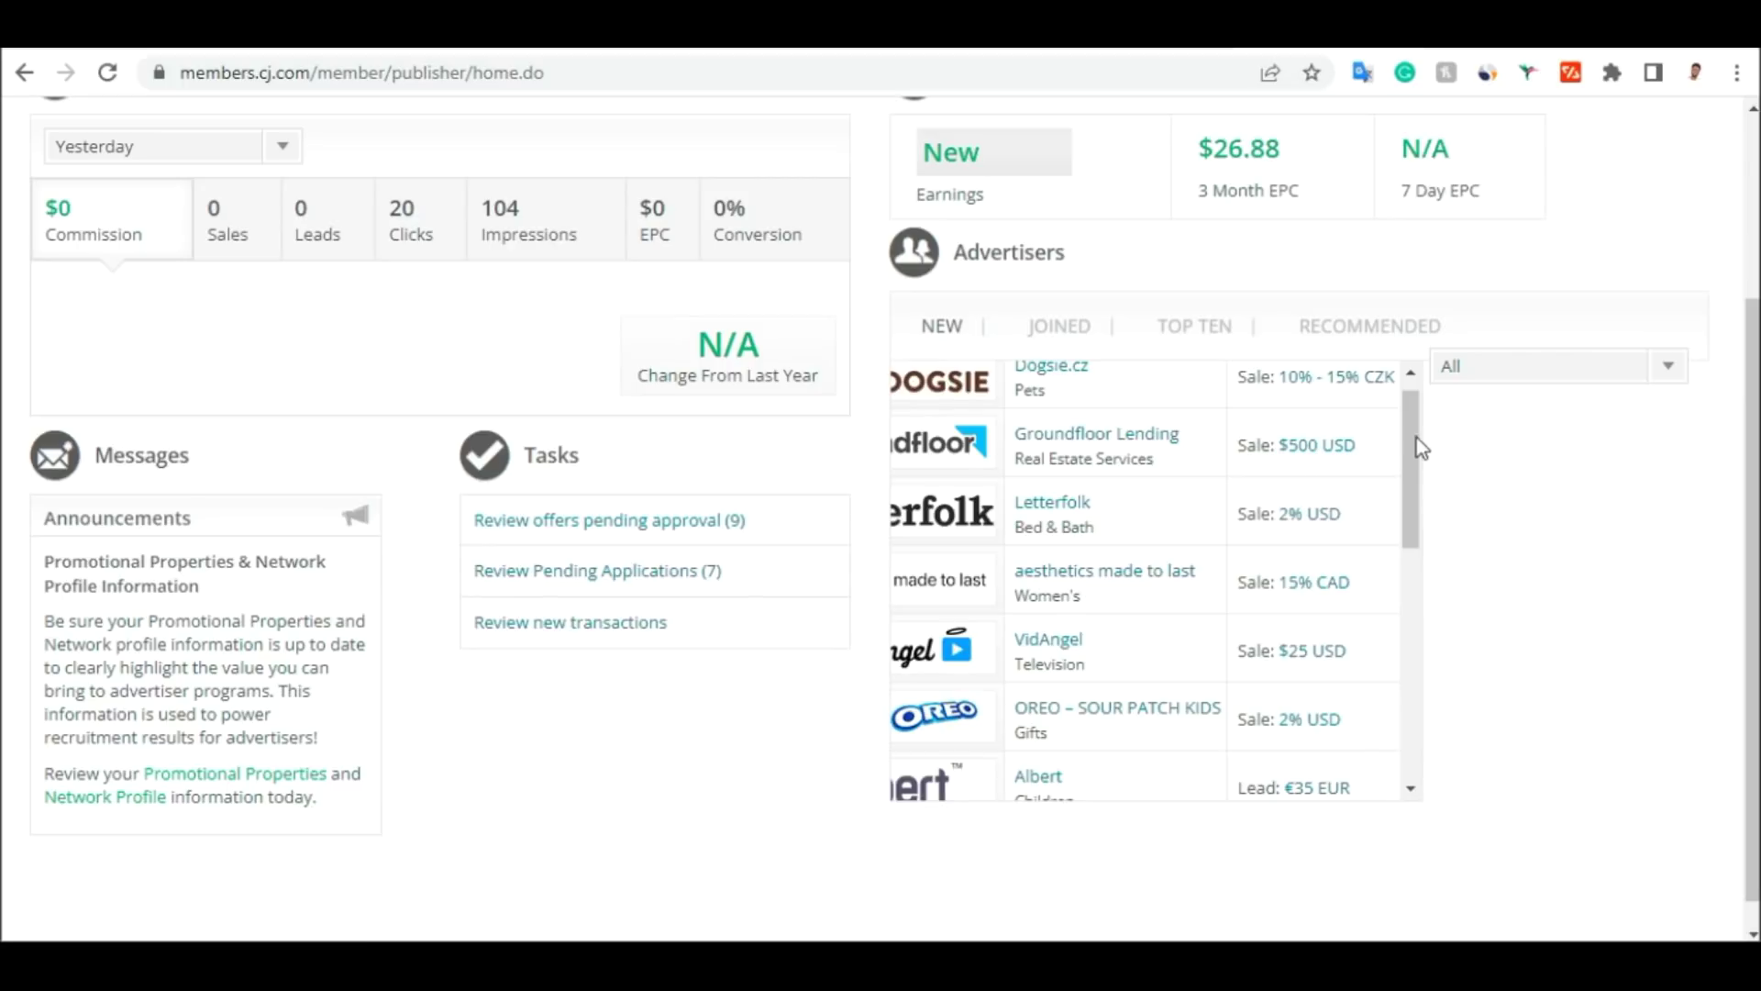
left_click_drag(1408, 433, 1402, 393)
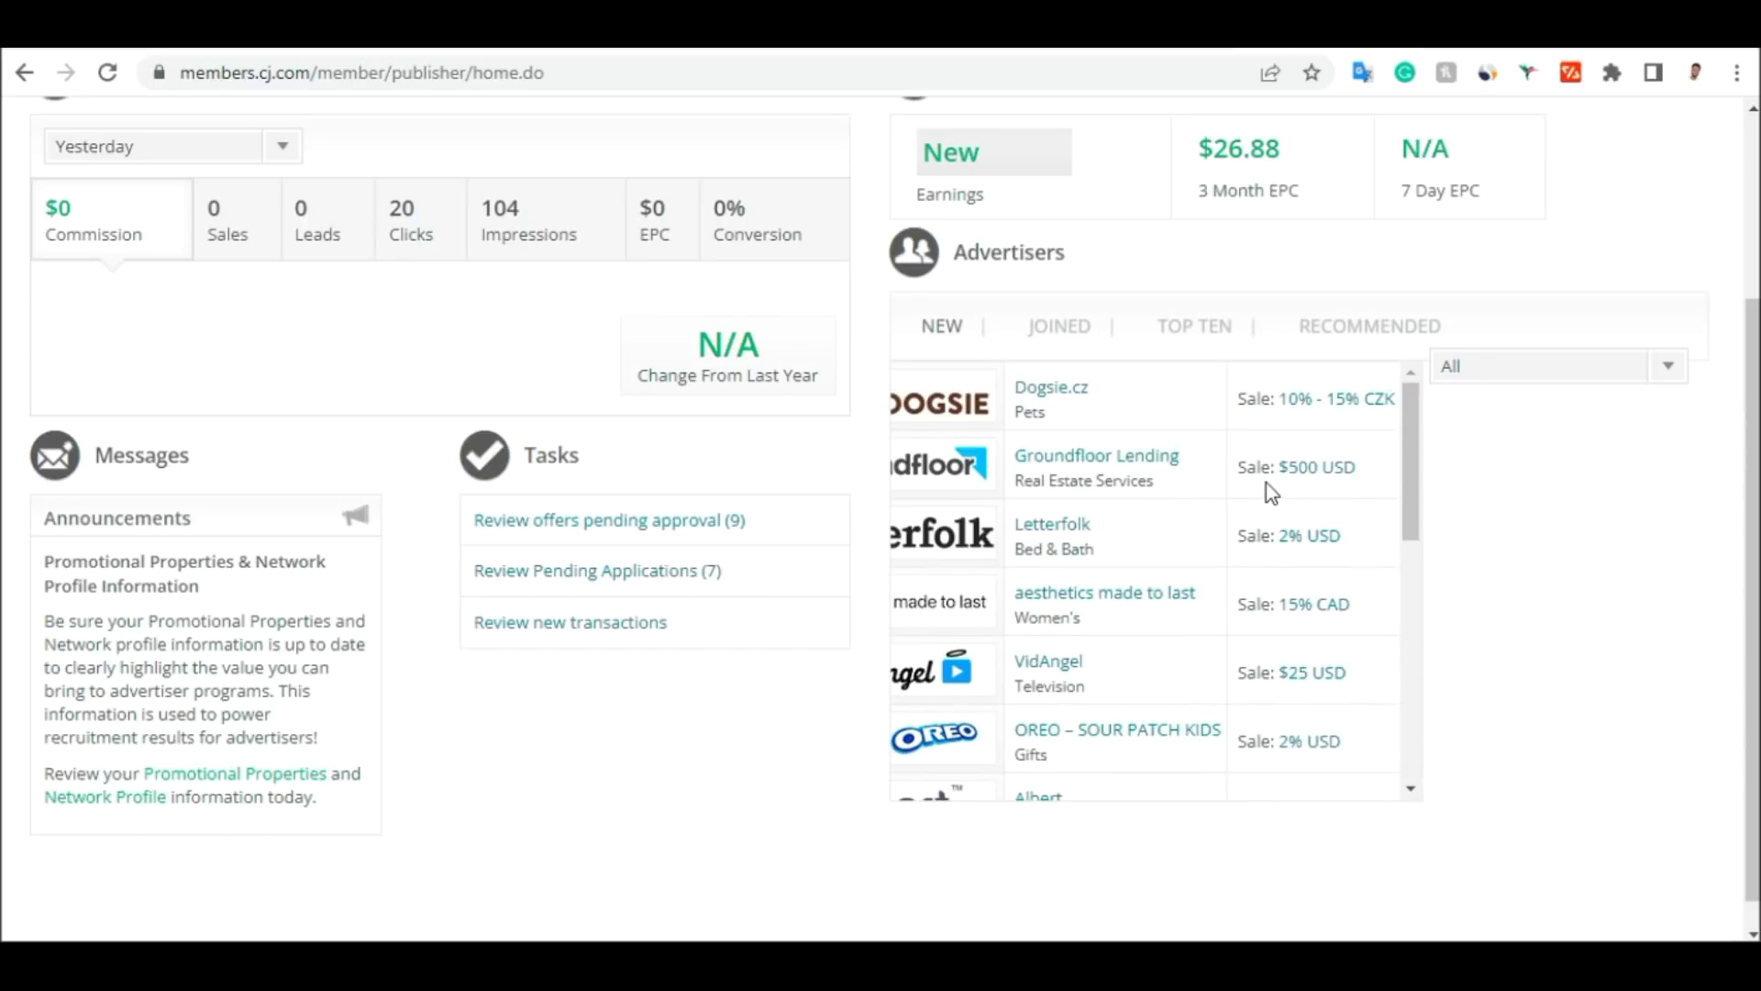
left_click_drag(1367, 460, 1237, 484)
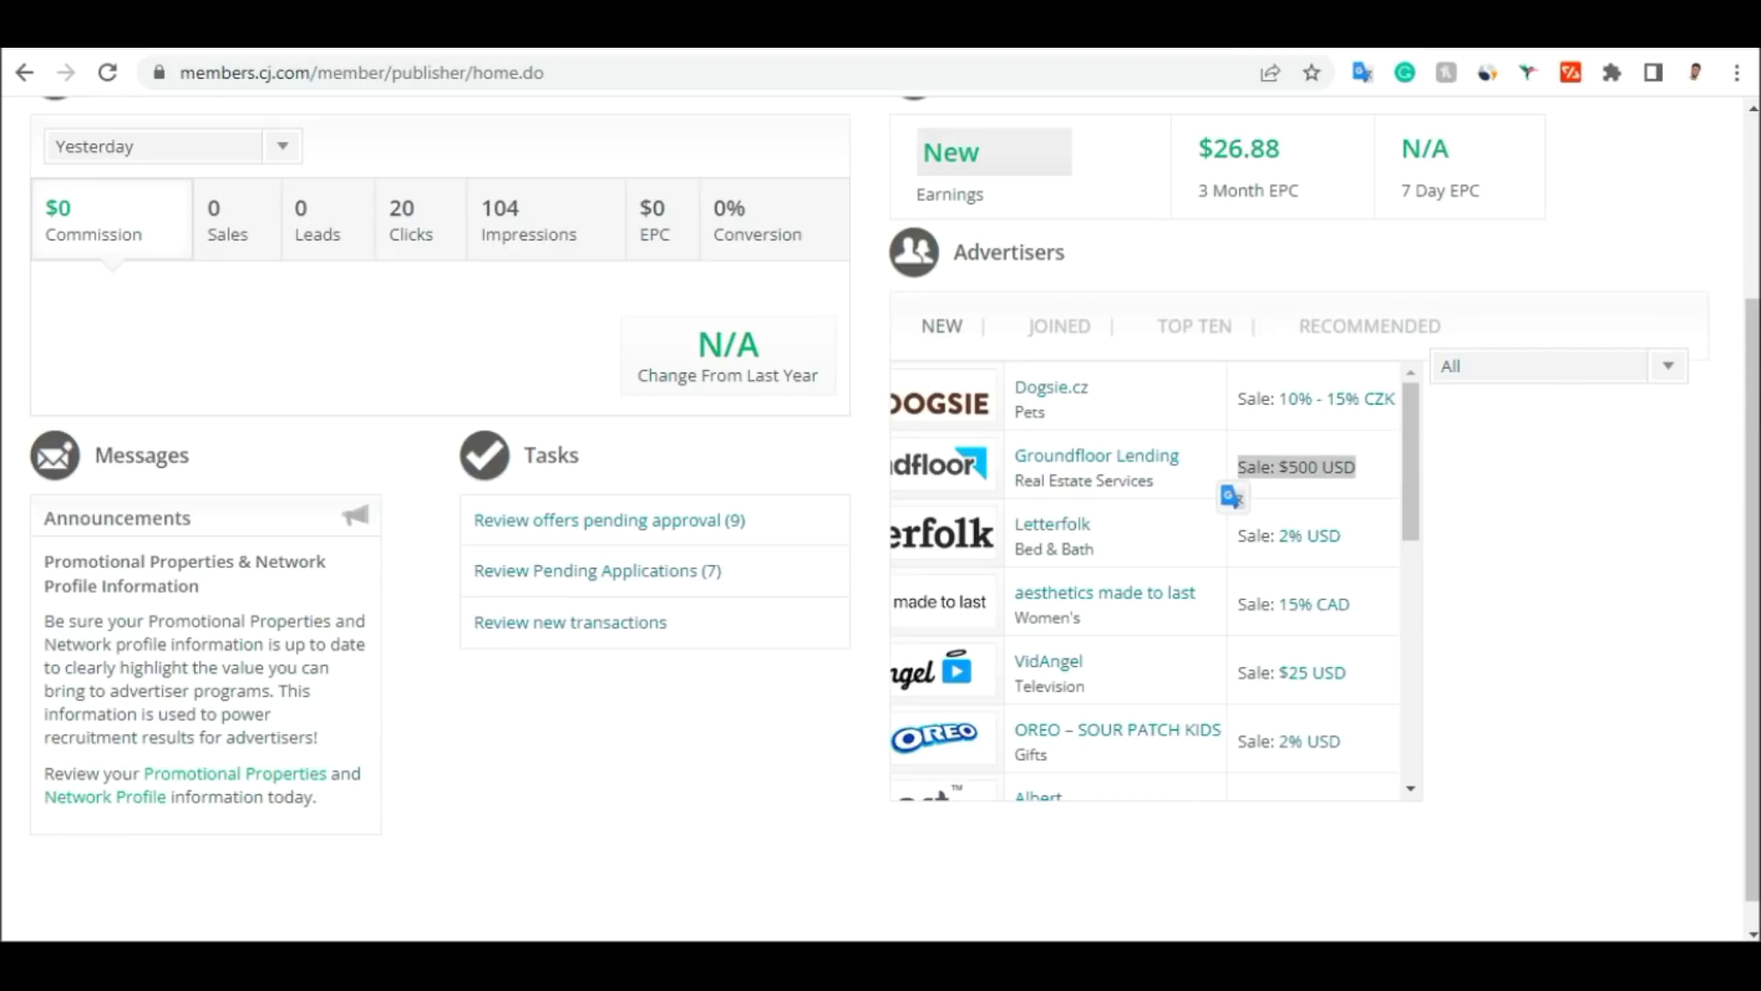
left_click_drag(1751, 332, 1738, 168)
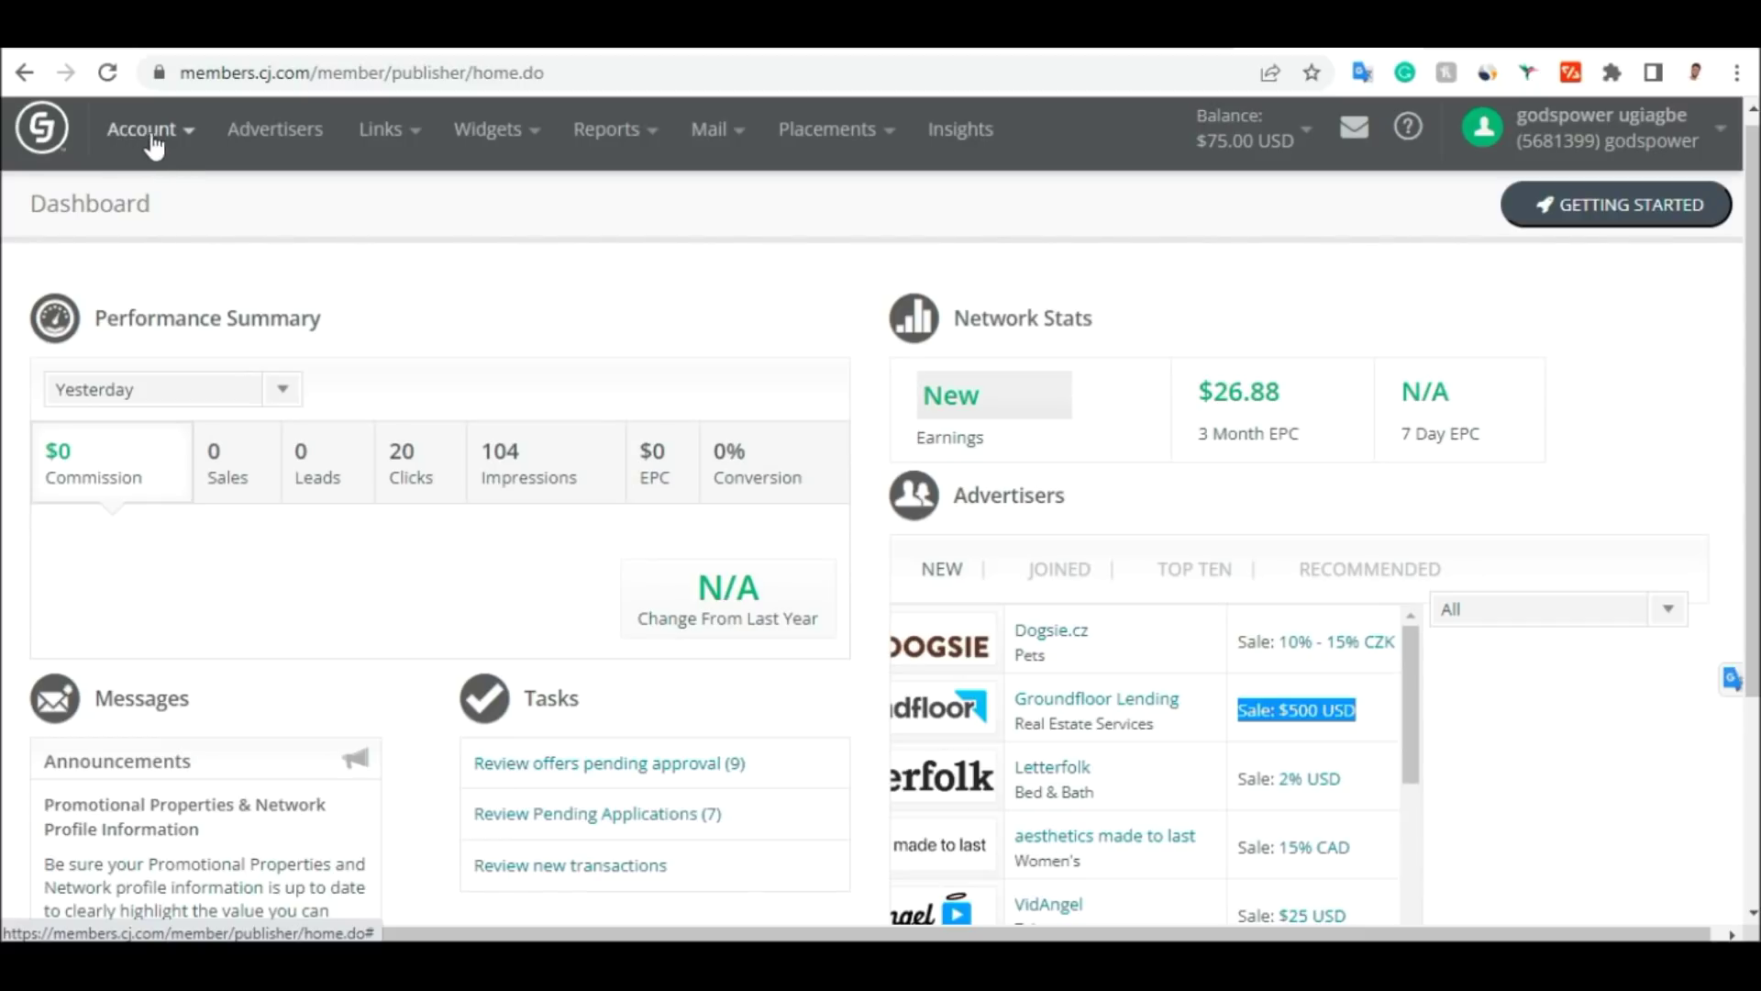
Open the Advertisers search page and scroll its 3227 A–Z results.
left_click(276, 138)
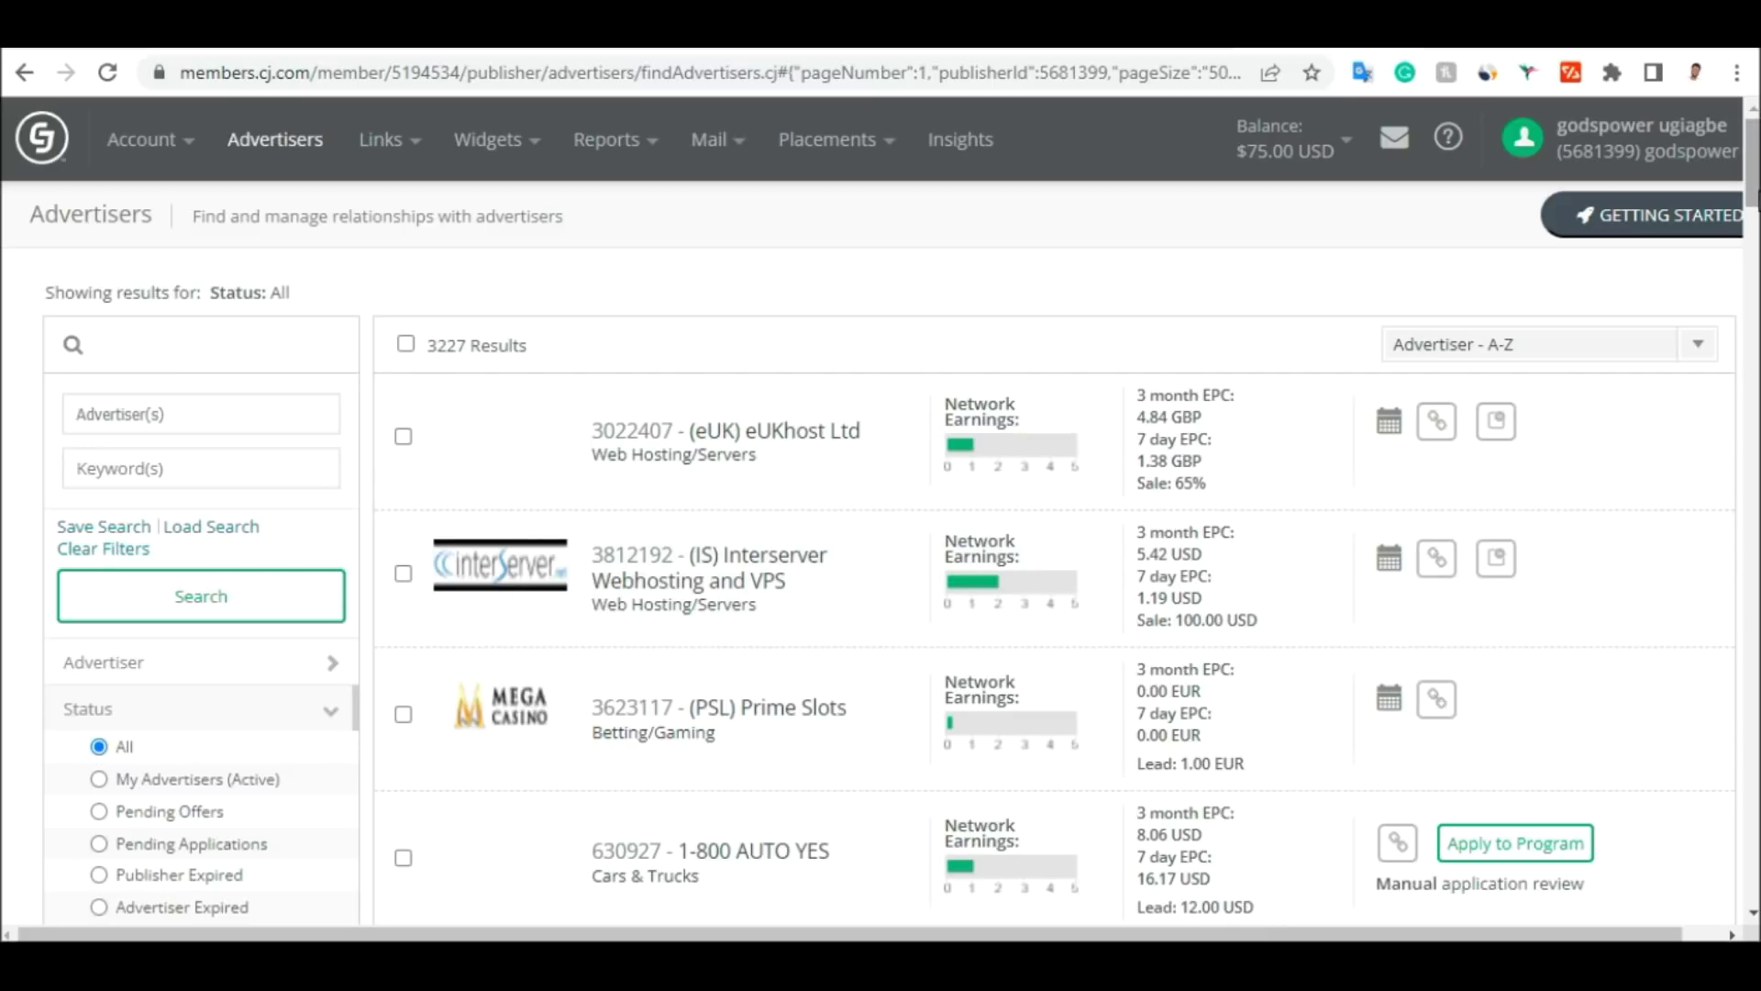
scroll(1754, 190, "down", 3)
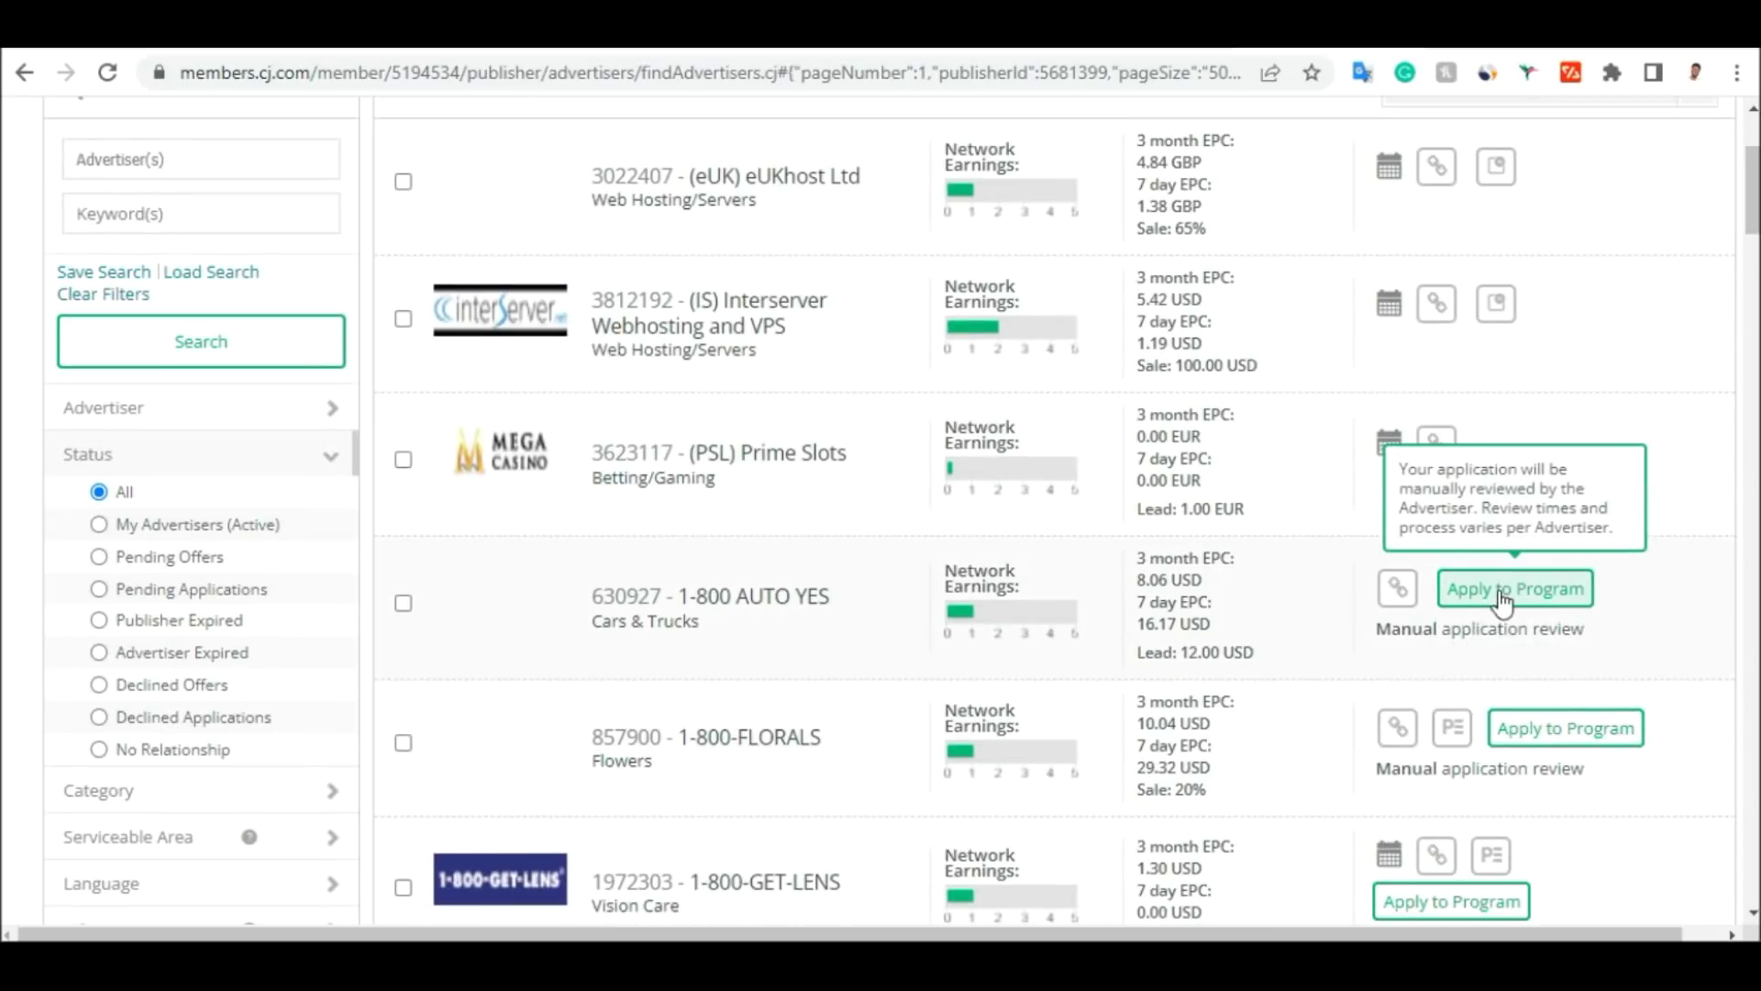
Apply to the 1-800 AUTO YES program and close the submitted-for-manual-review confirmation.
left_click(1504, 601)
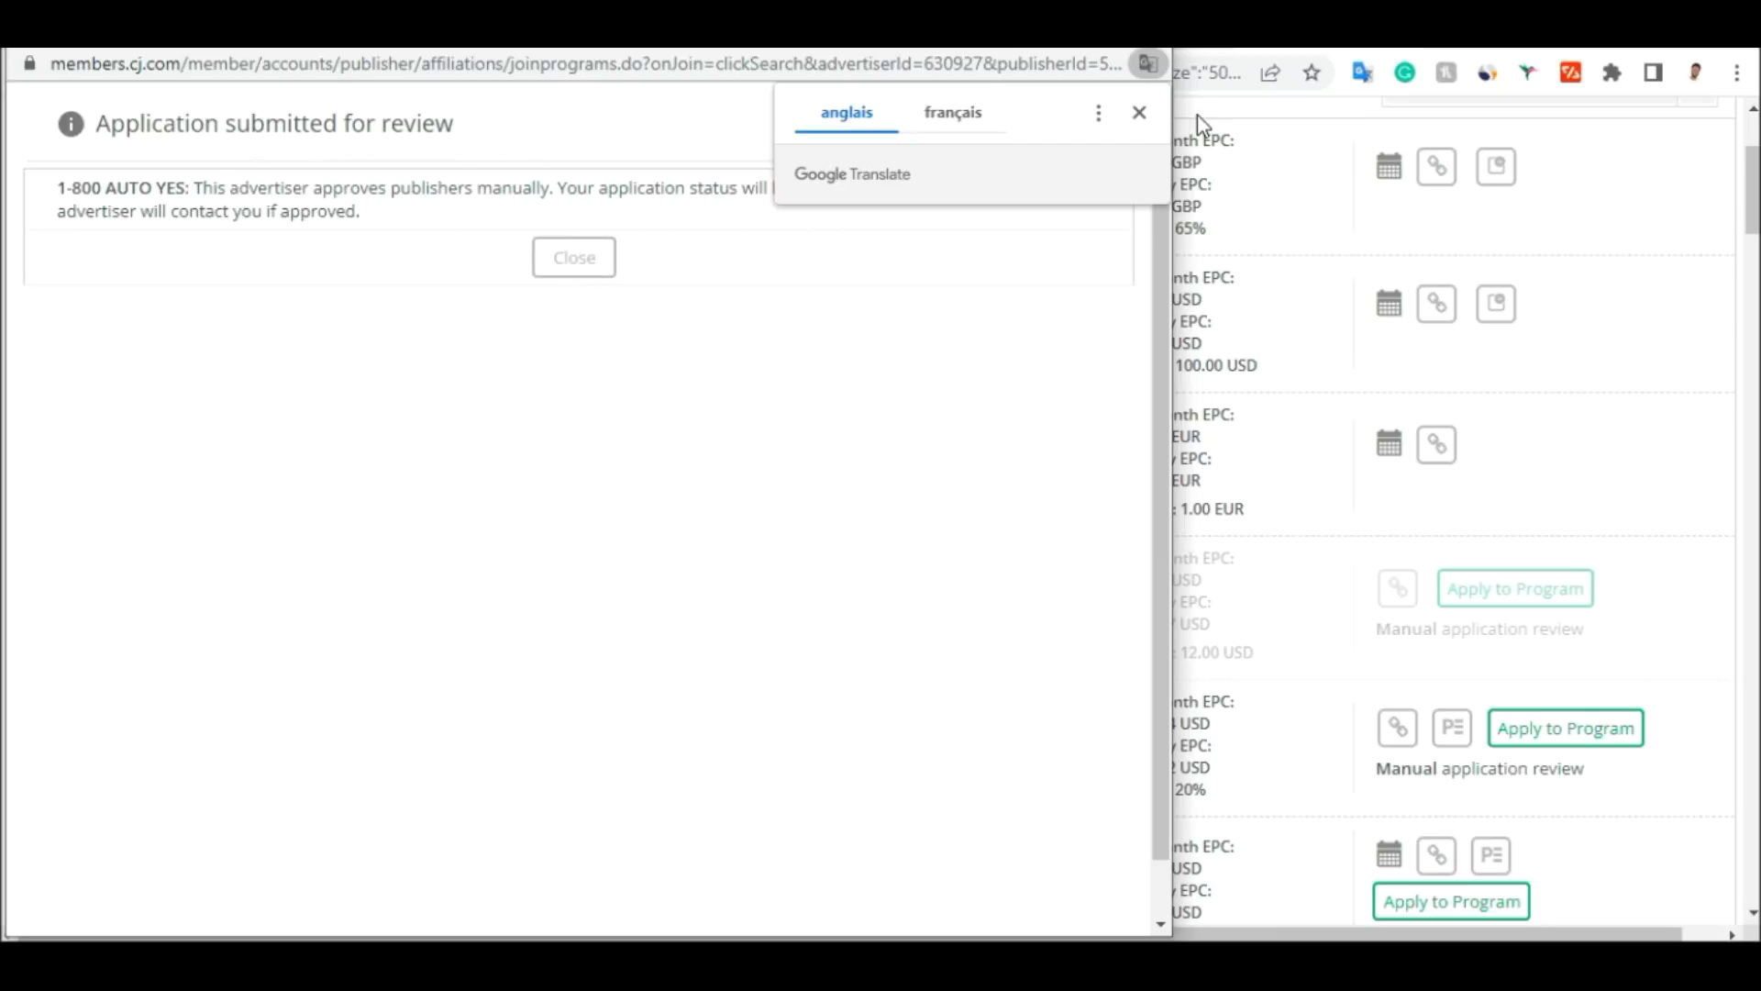
left_click(1139, 113)
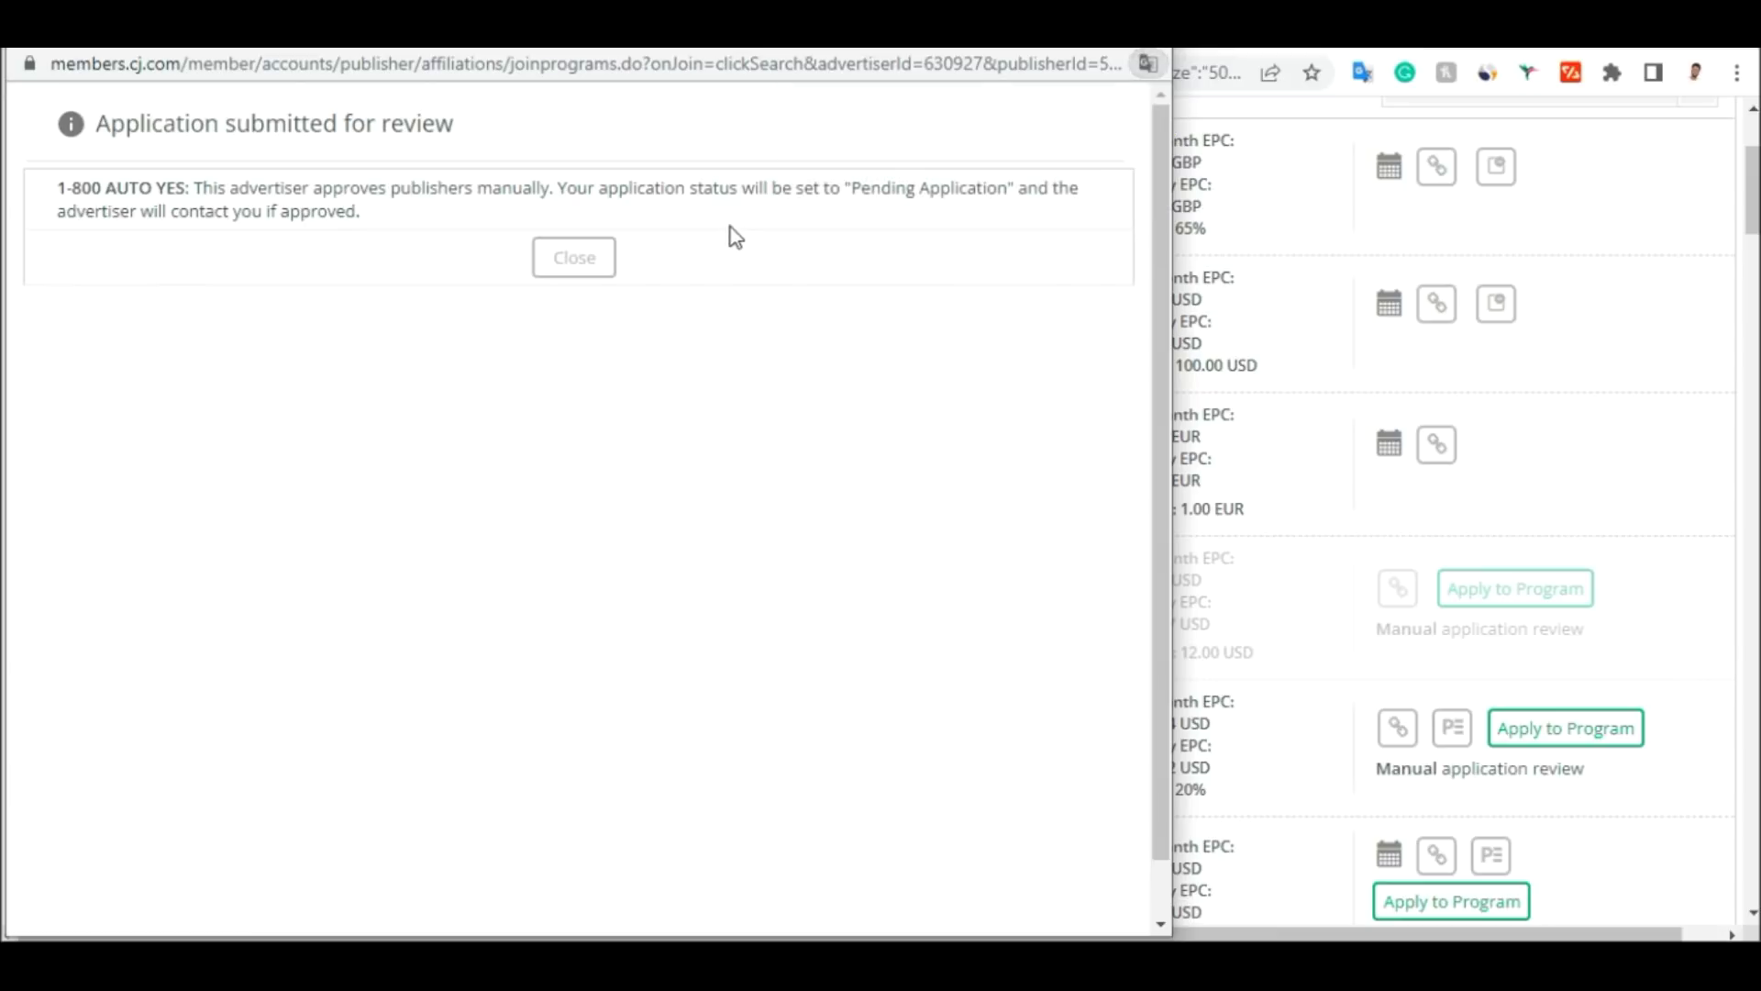
left_click(576, 275)
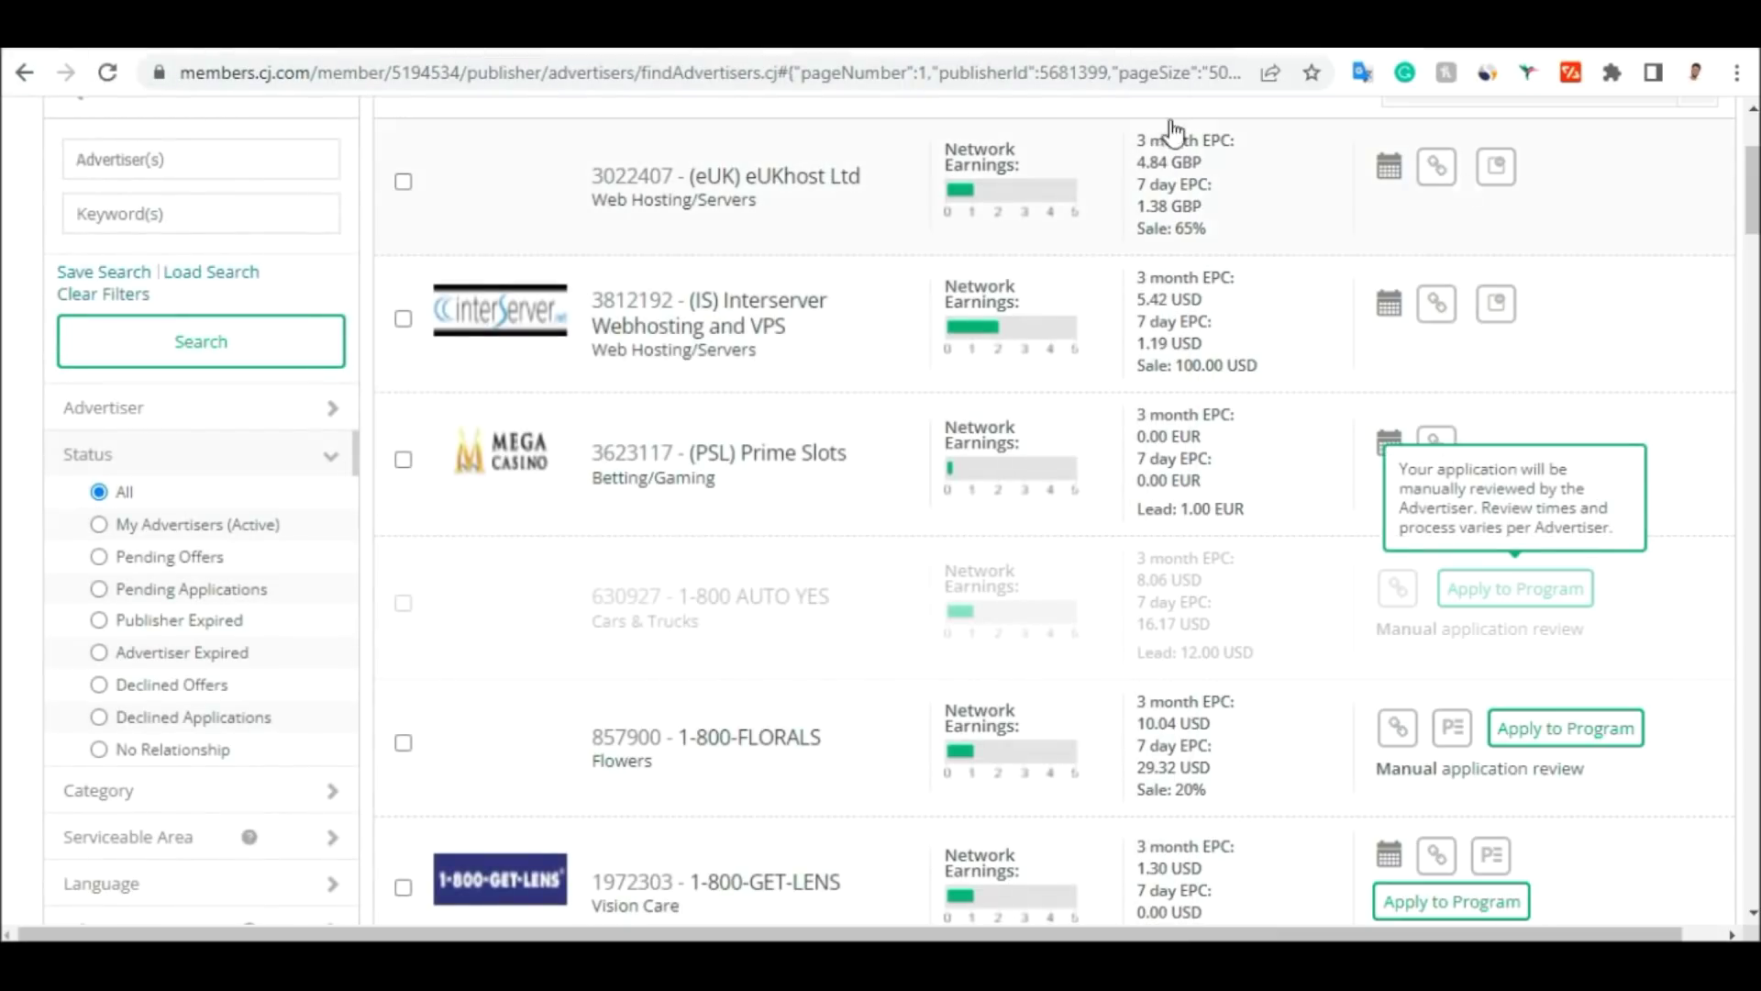
left_click_drag(1752, 188, 1753, 154)
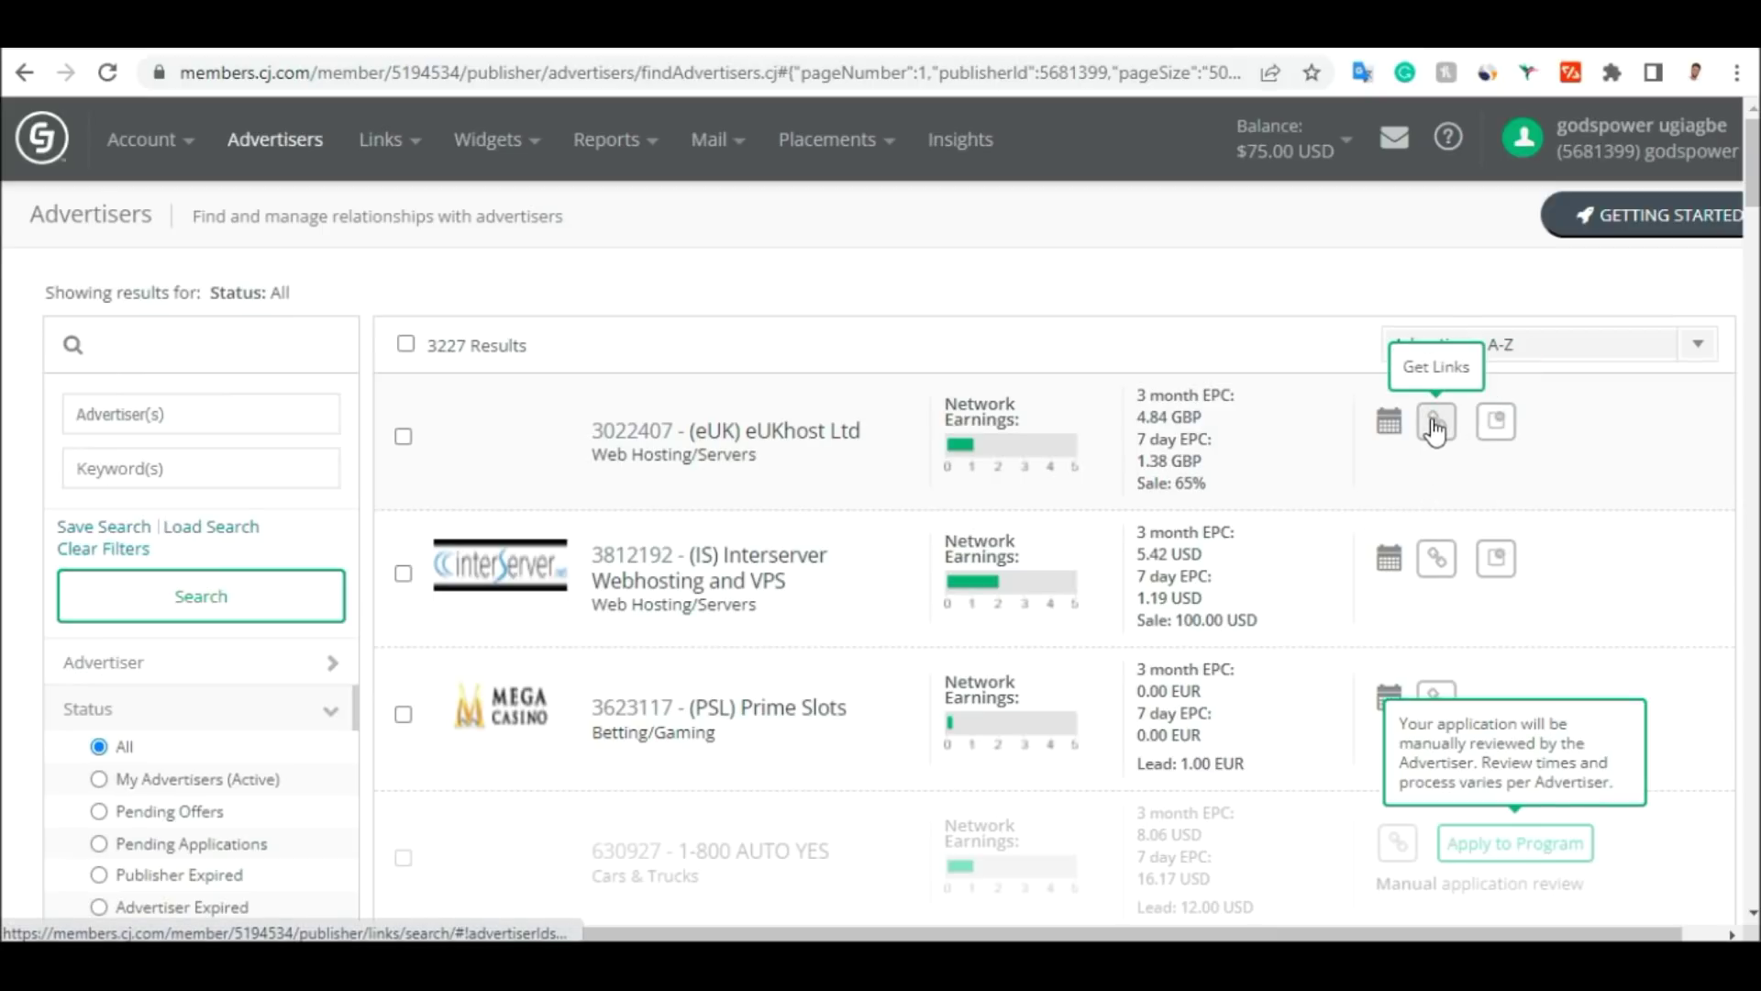
List the 19 Interserver Webhosting and VPS links and expand the SWH-300x250 banner's details.
left_click(1438, 560)
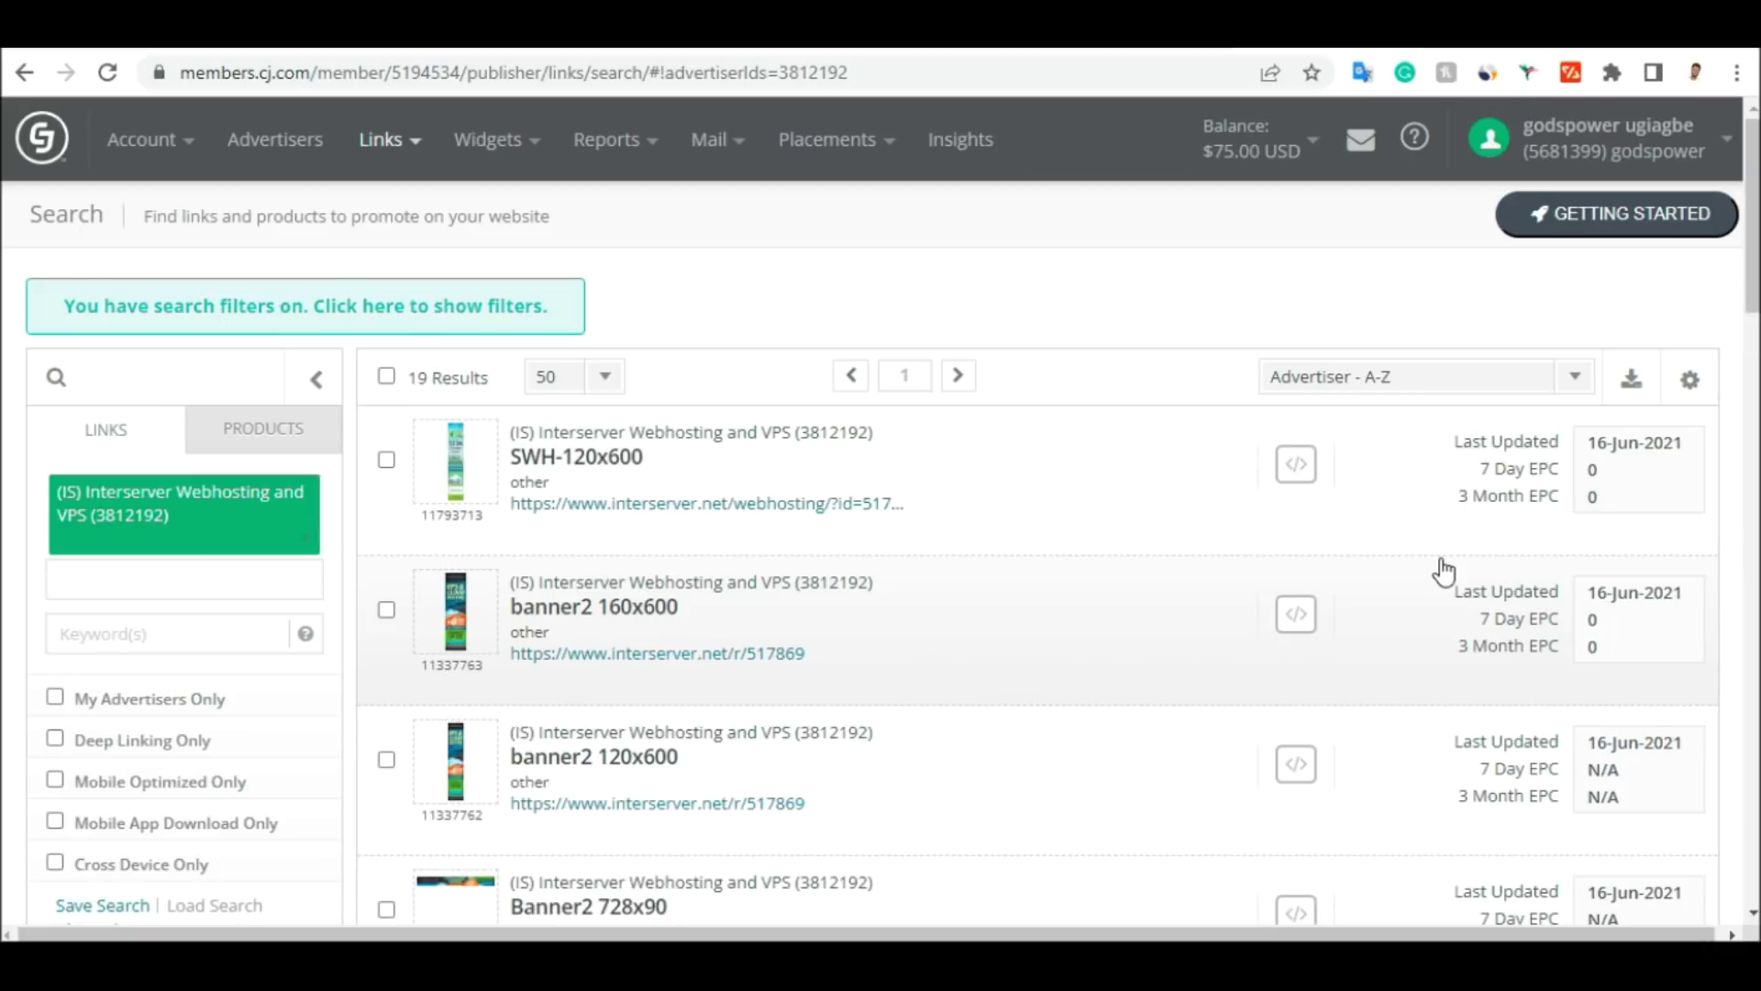
left_click_drag(1753, 275, 1752, 493)
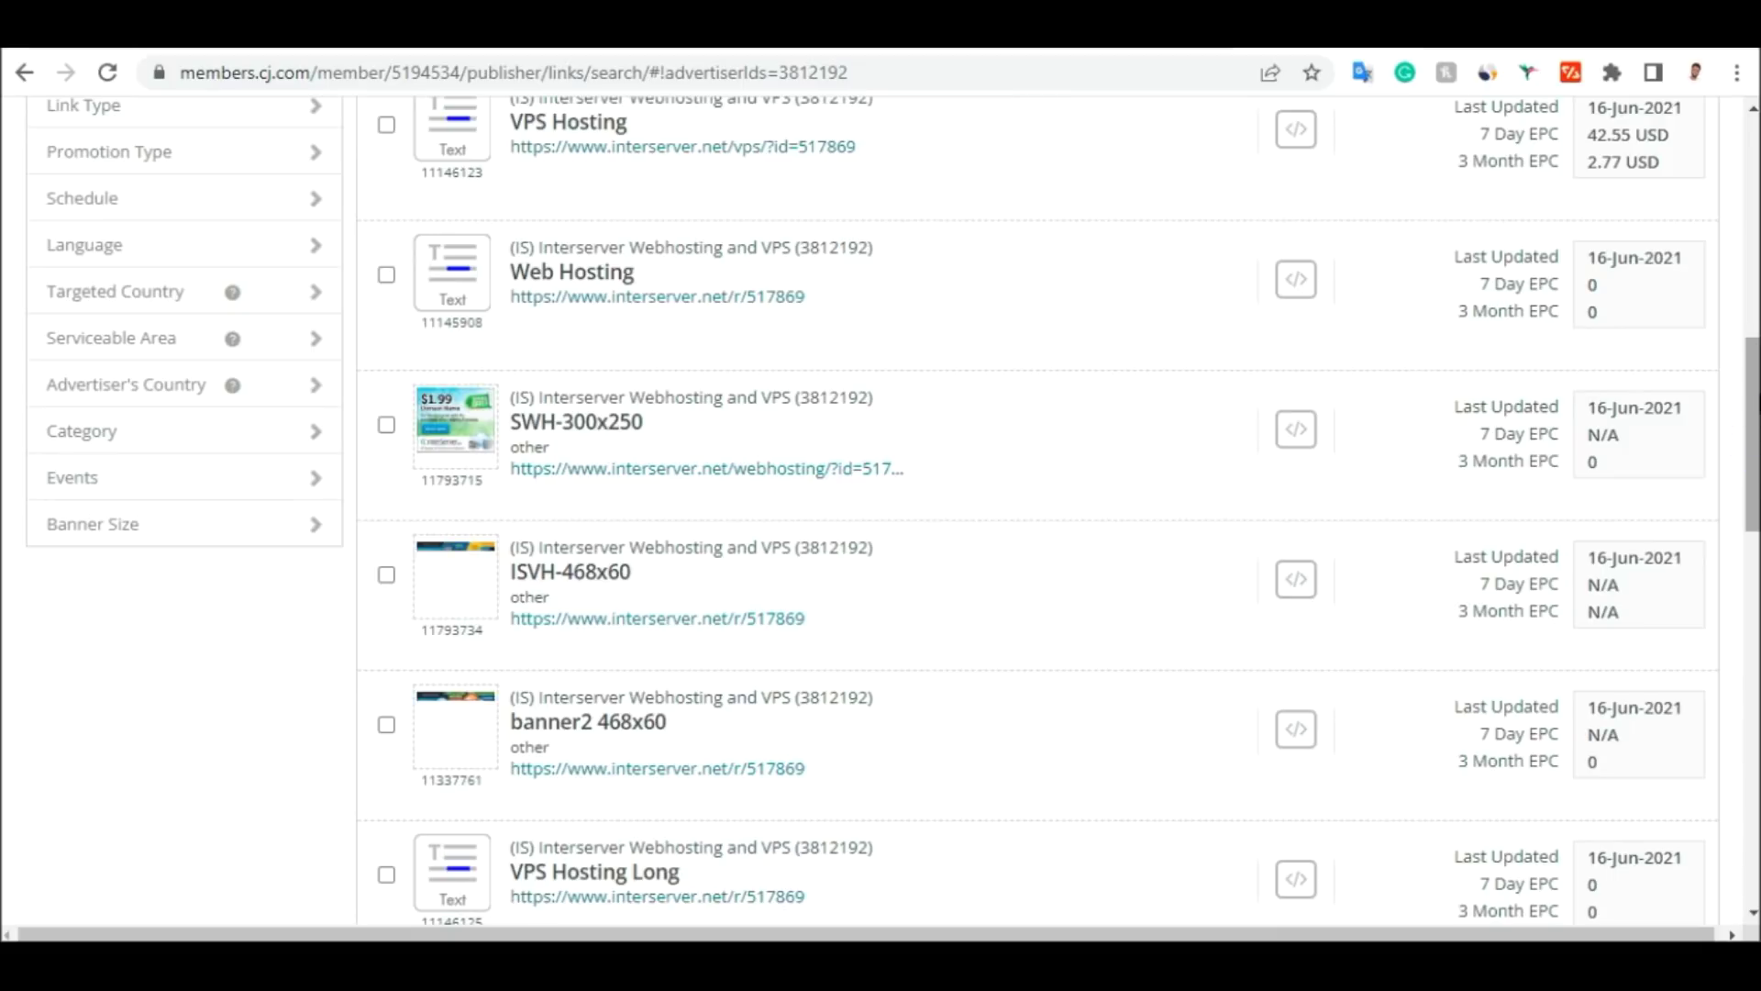
mouse_move(1753, 403)
left_mouse_down()
mouse_move(1752, 248)
mouse_move(1752, 454)
mouse_move(1753, 404)
left_mouse_up()
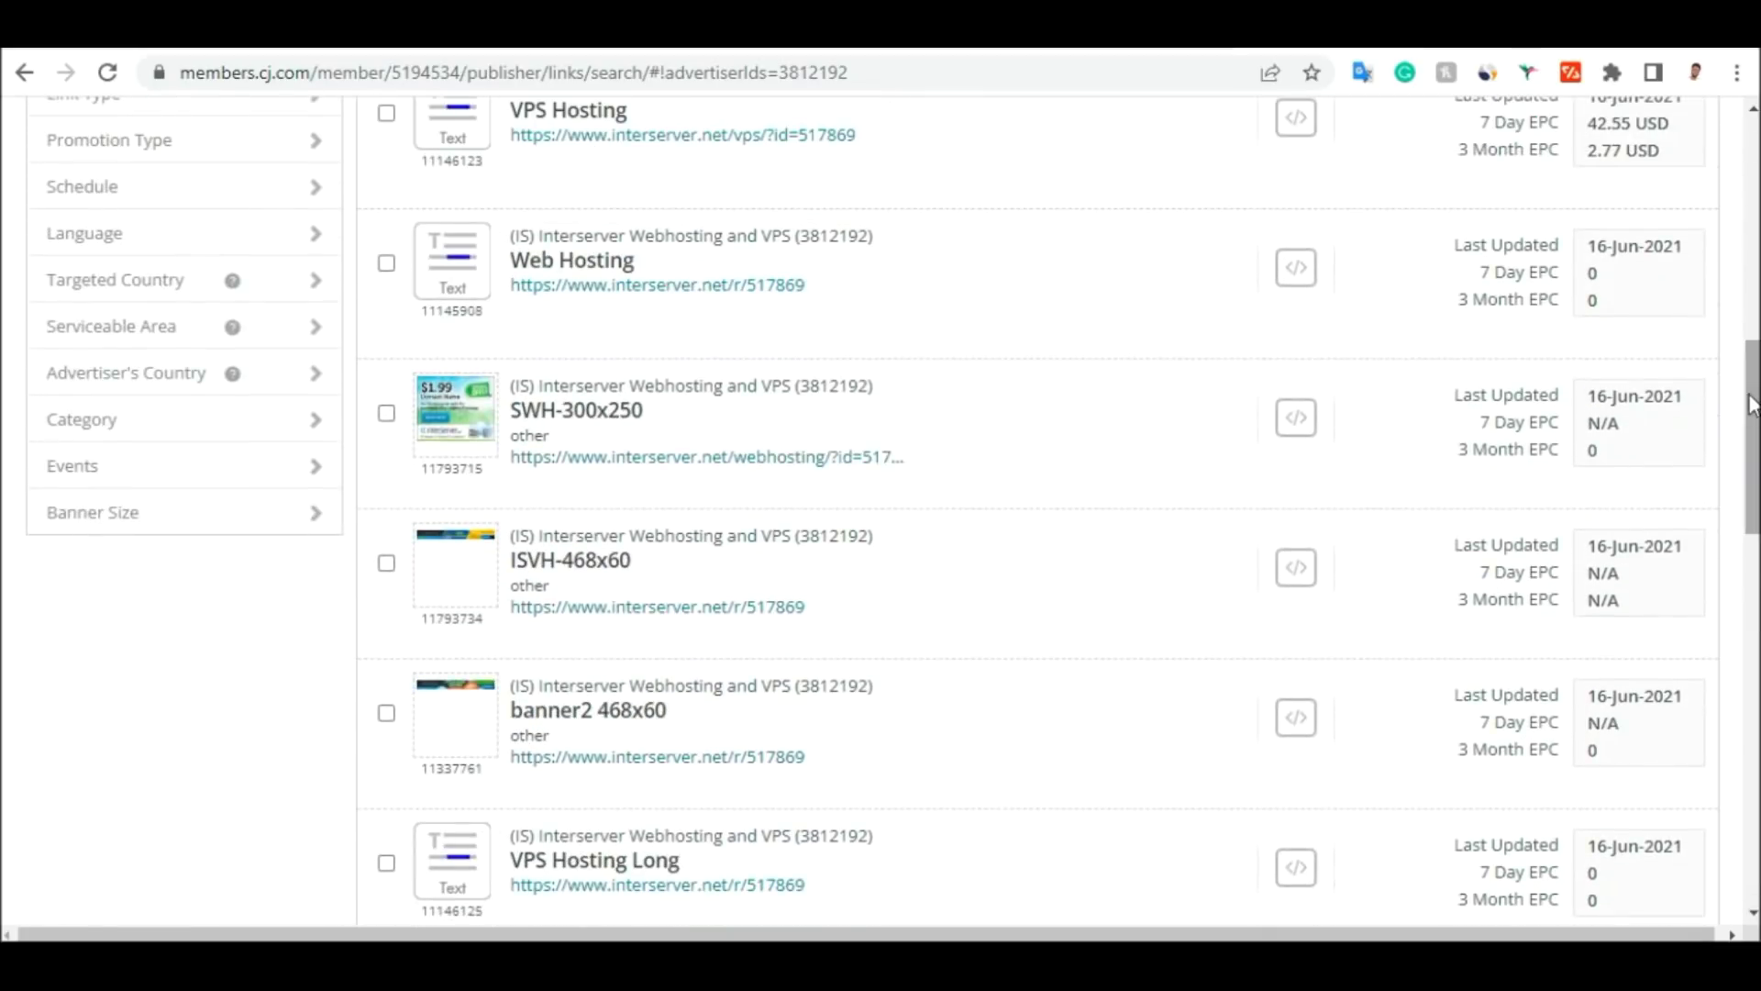
left_click(1105, 433)
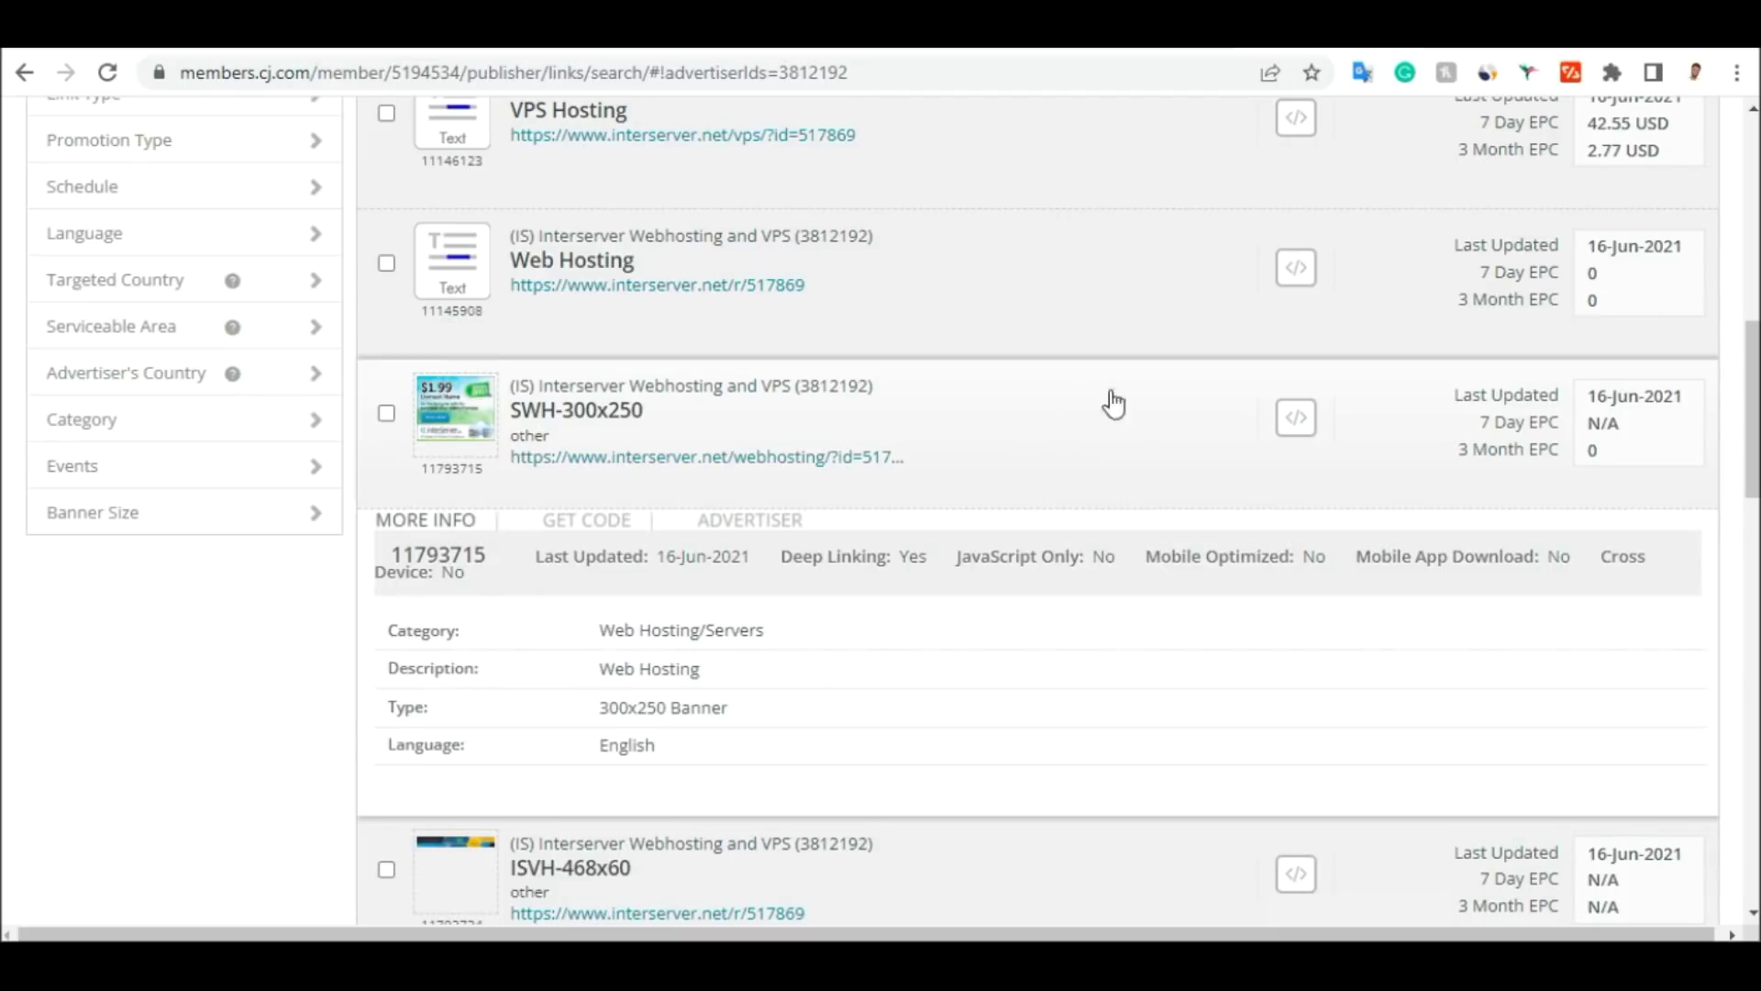
Get the SWH-300x250 banner code and copy its complete HTML version to the clipboard.
left_click(1044, 422)
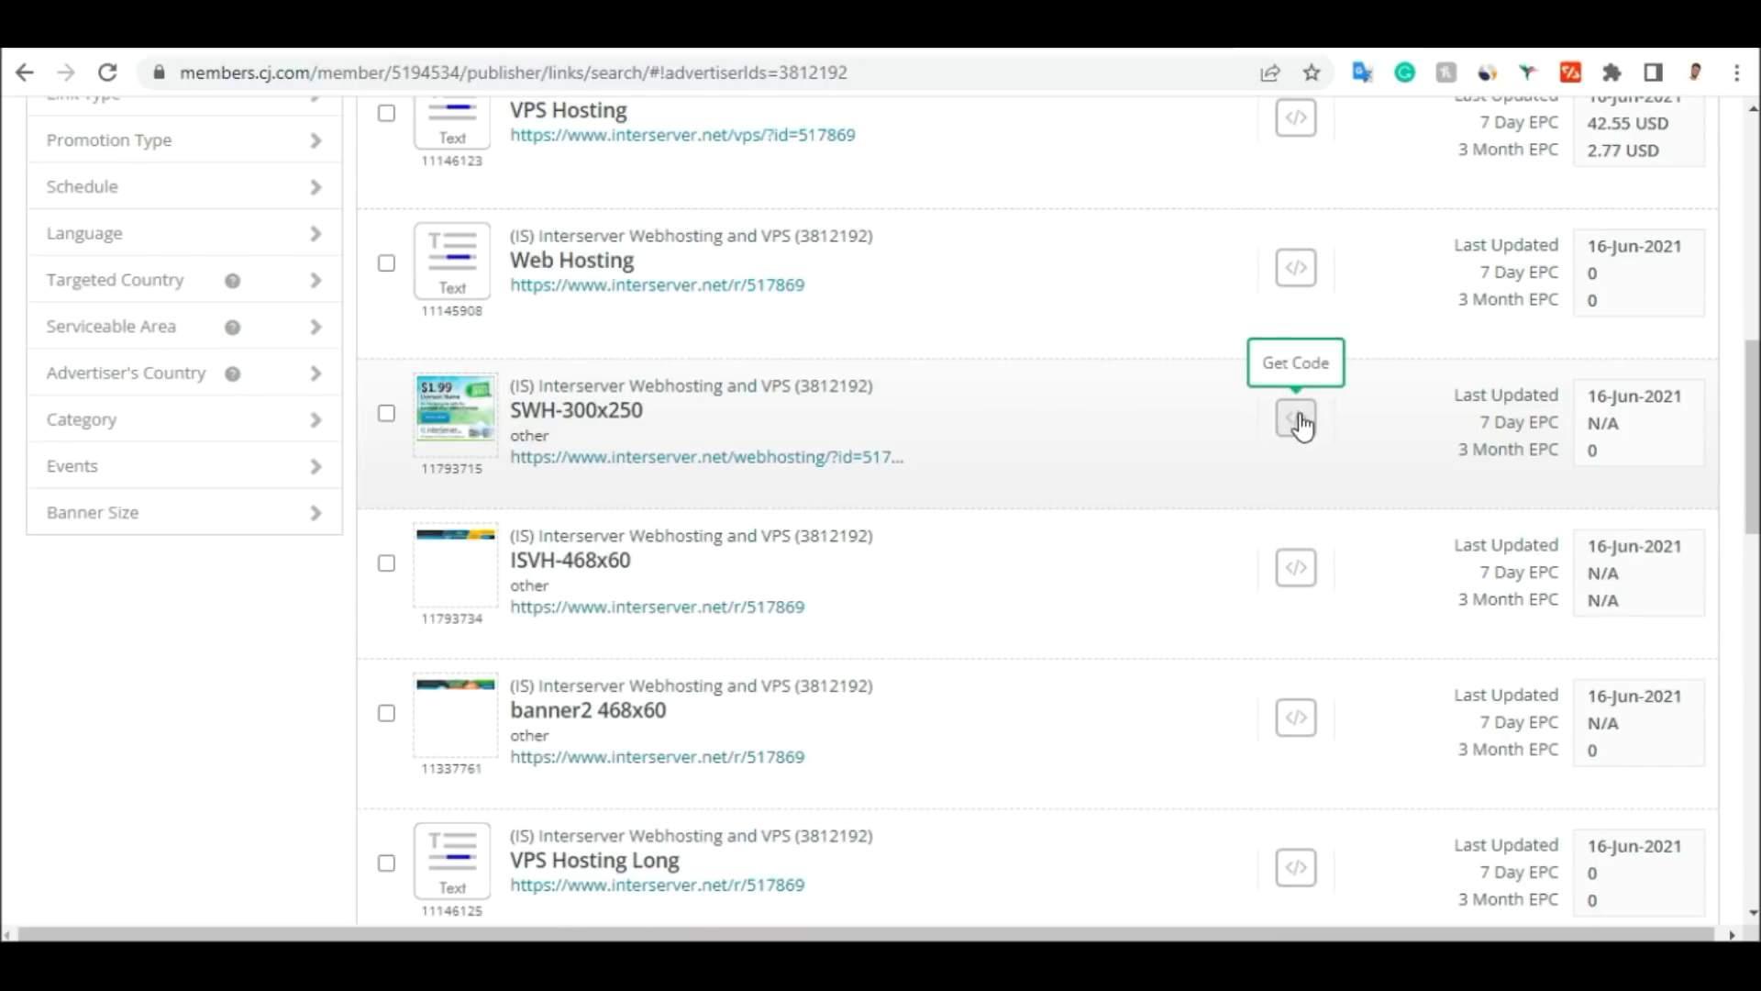
left_click(1299, 419)
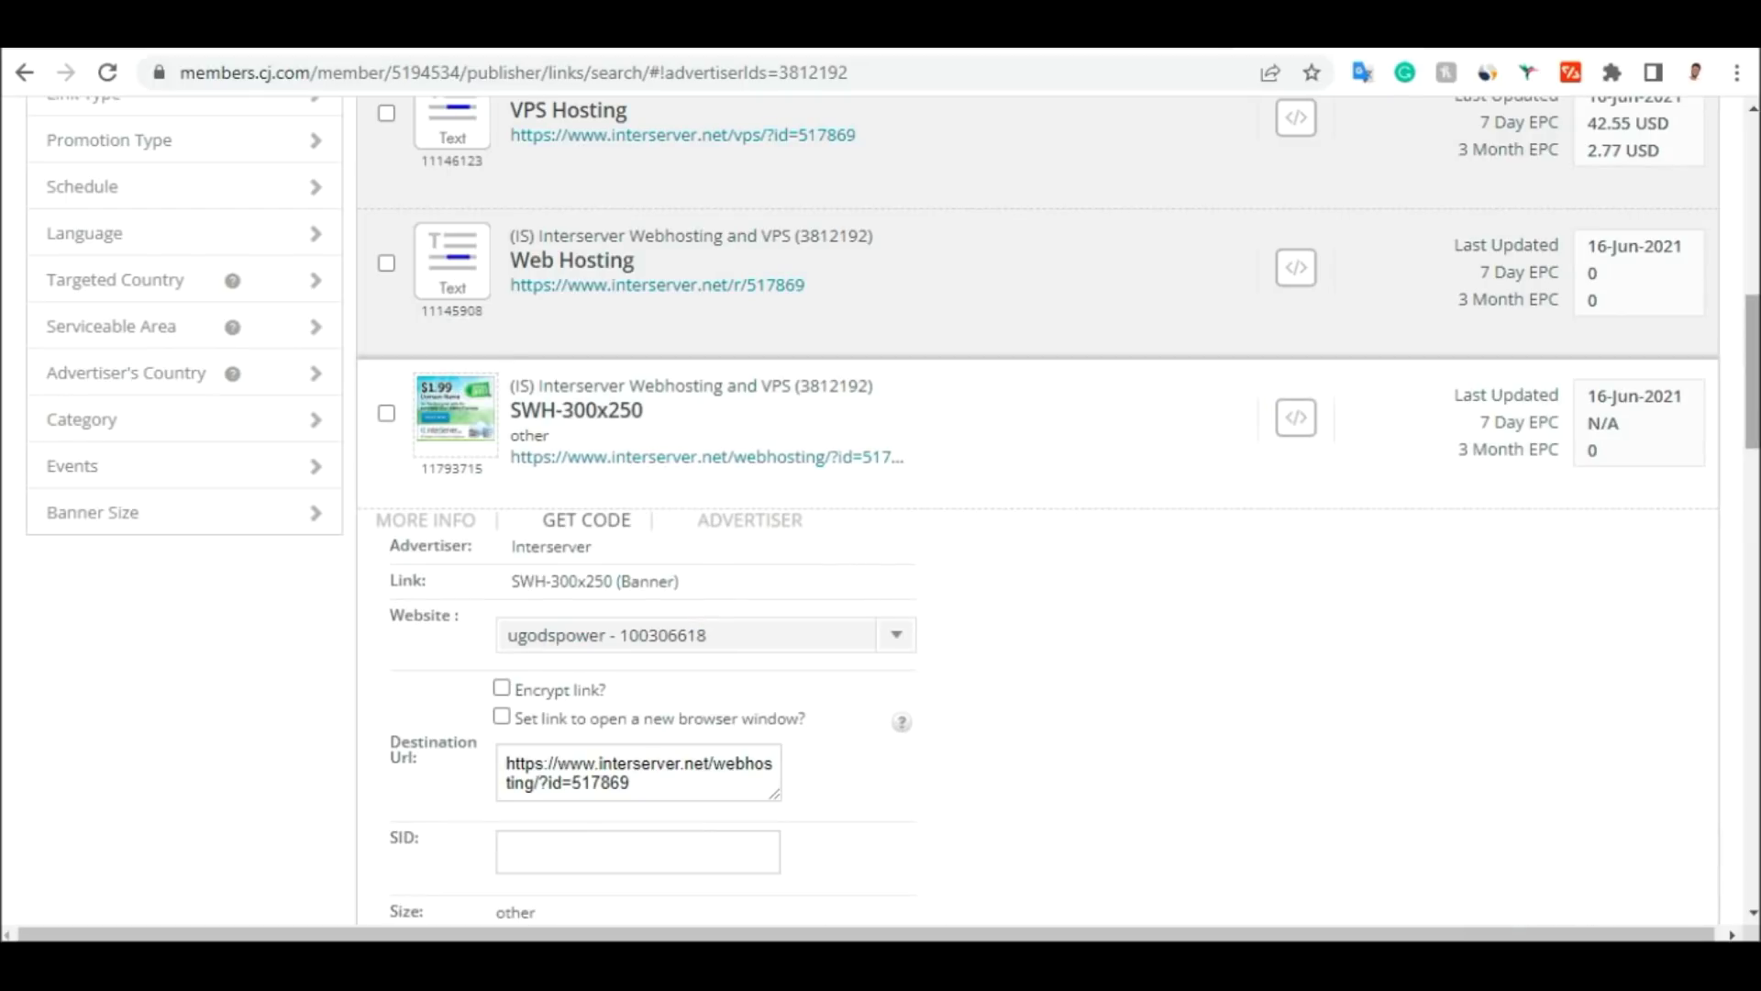
left_click_drag(1754, 390, 1754, 473)
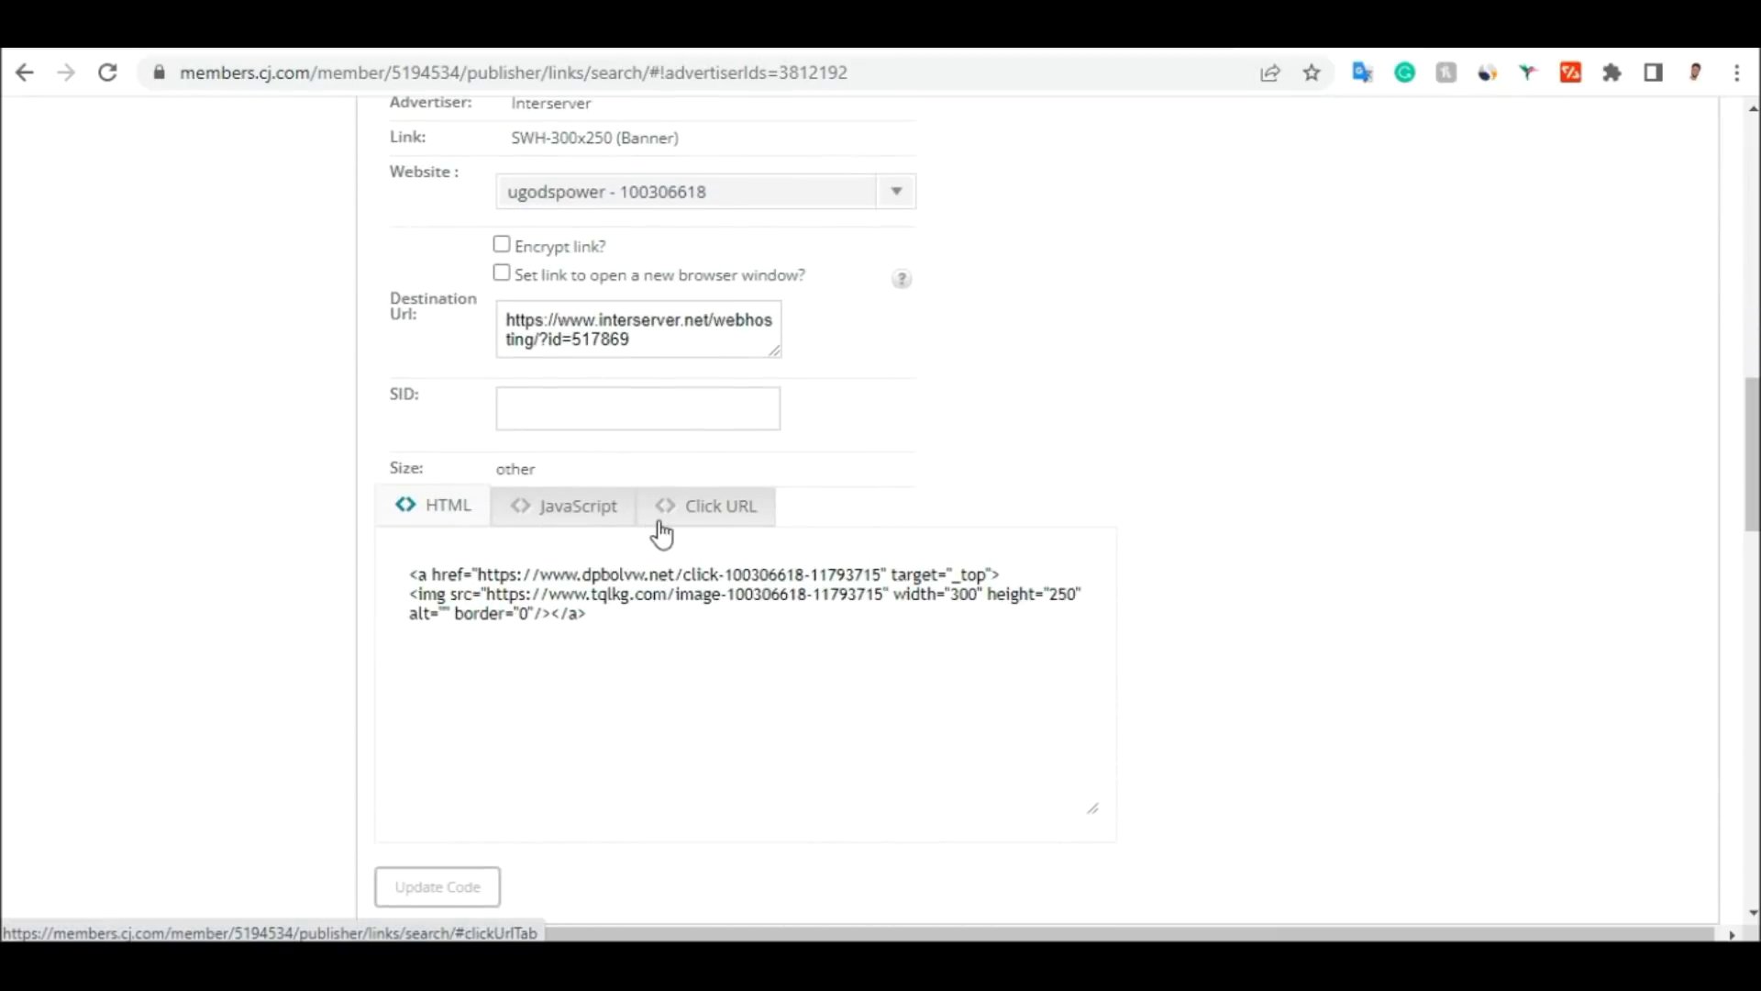
left_click(724, 517)
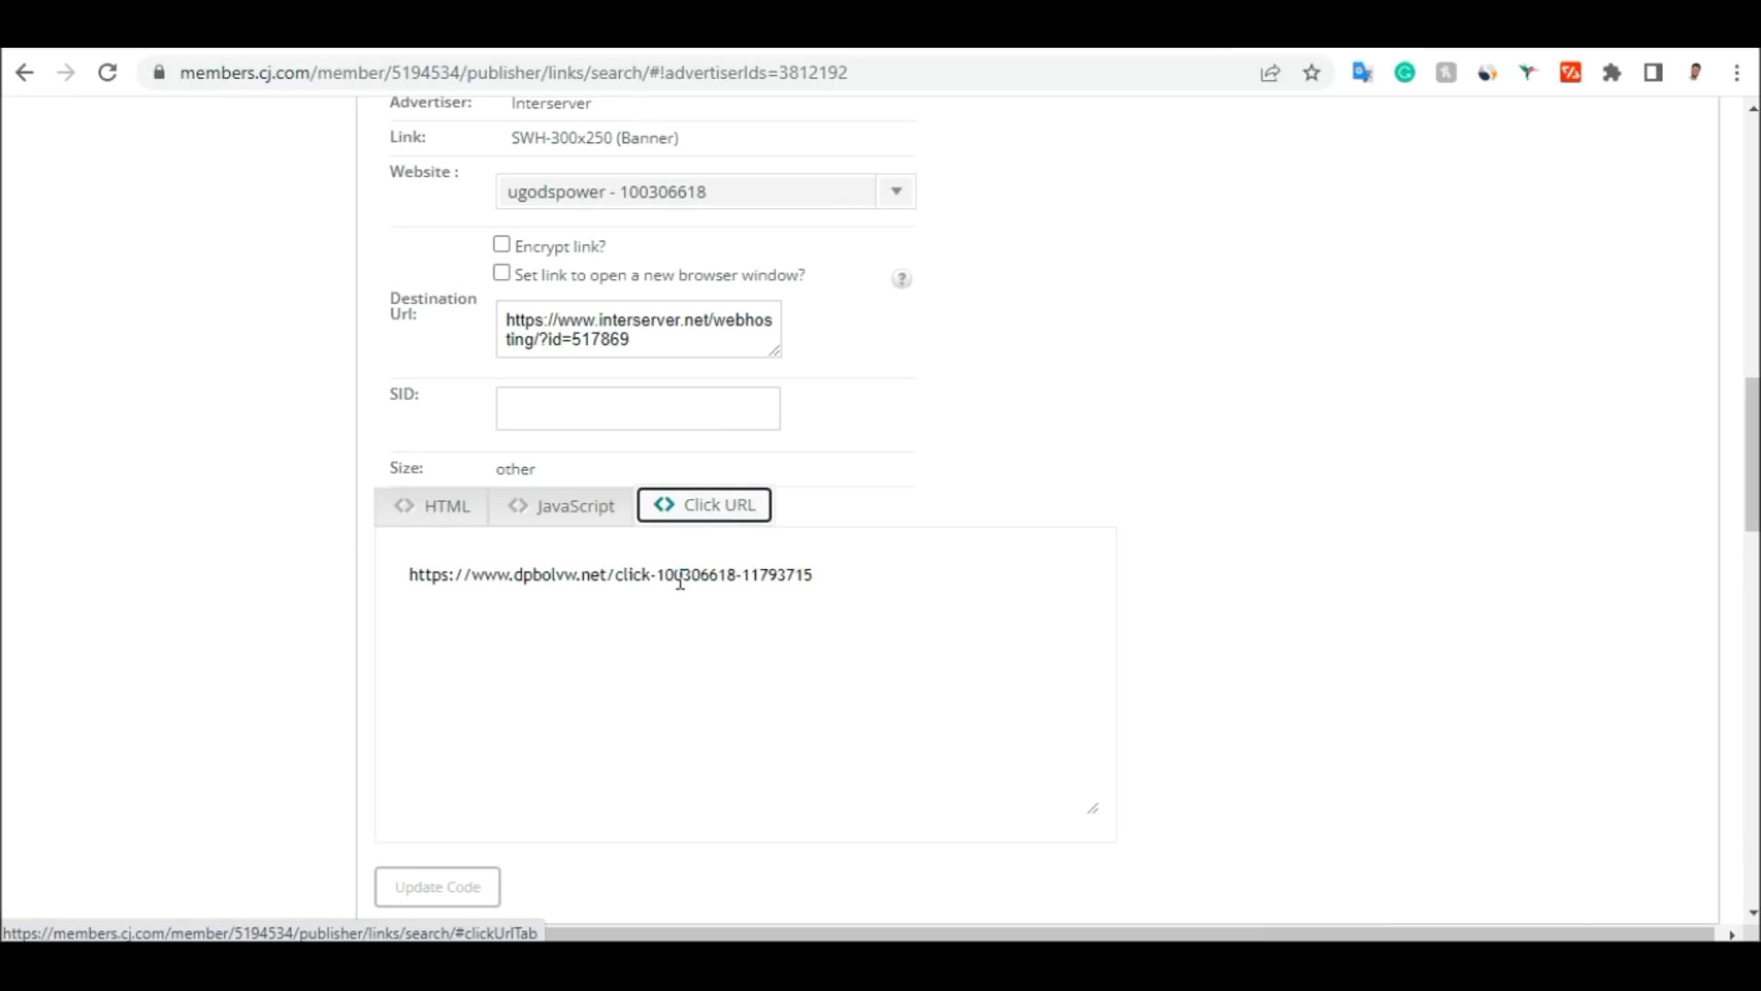
left_click(447, 505)
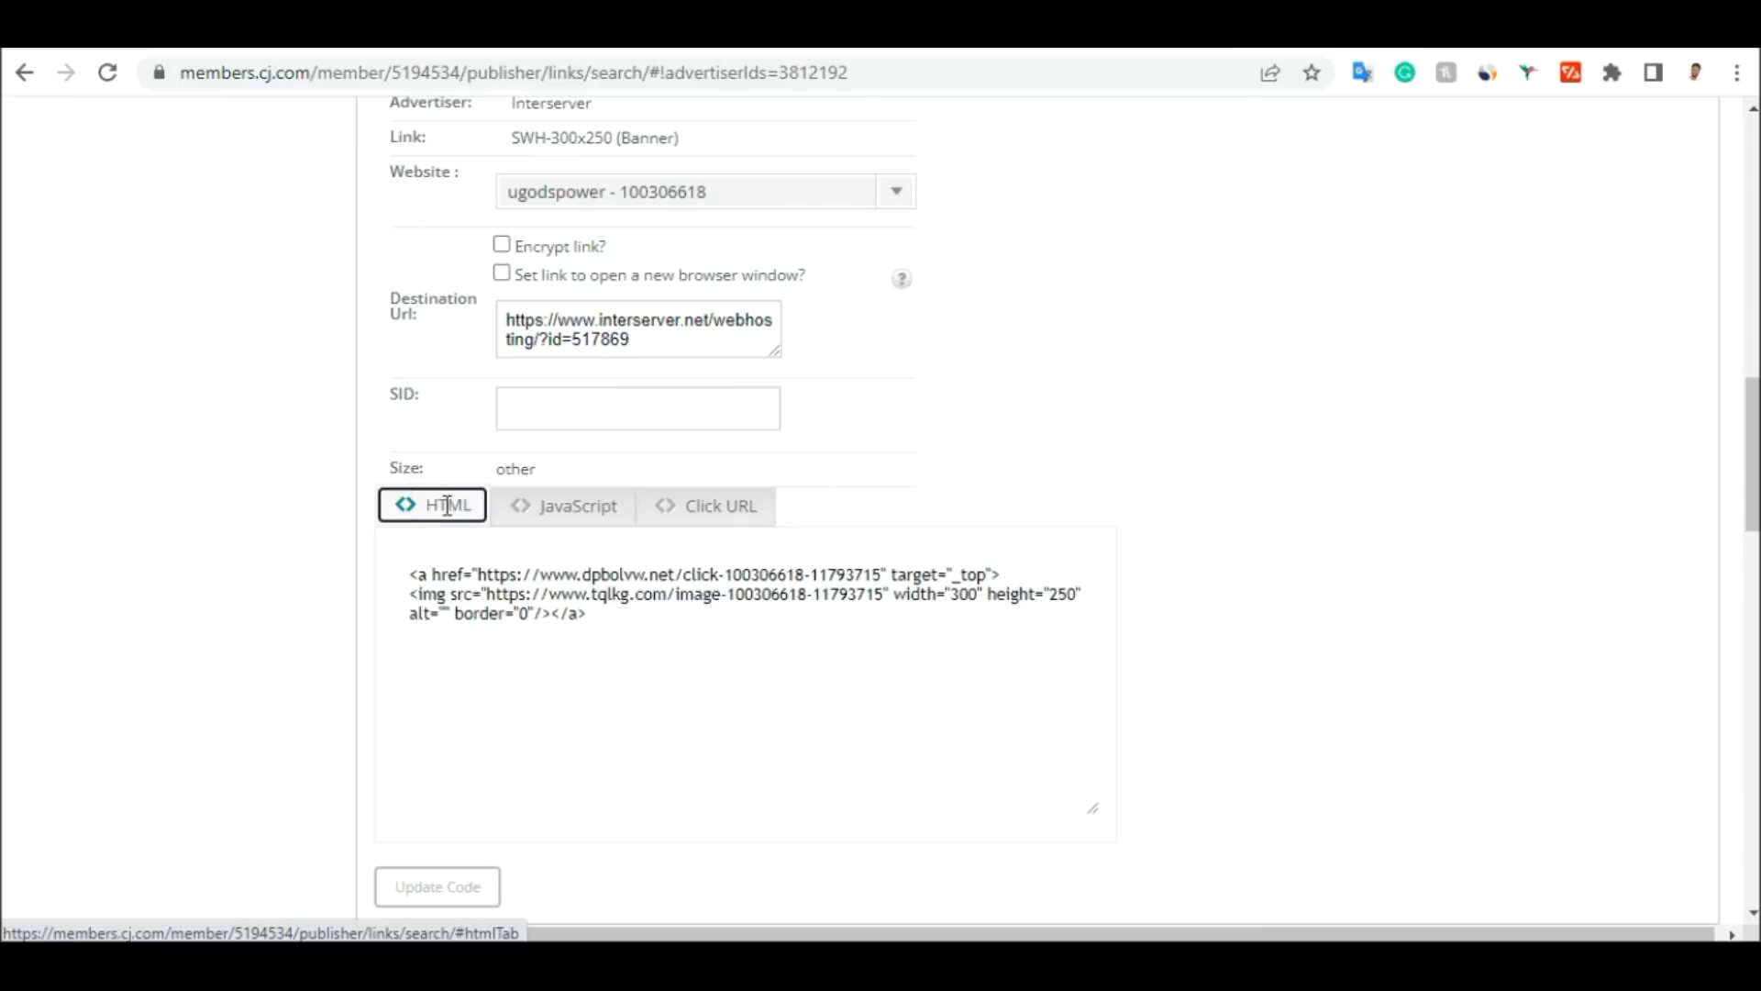
left_click(591, 614)
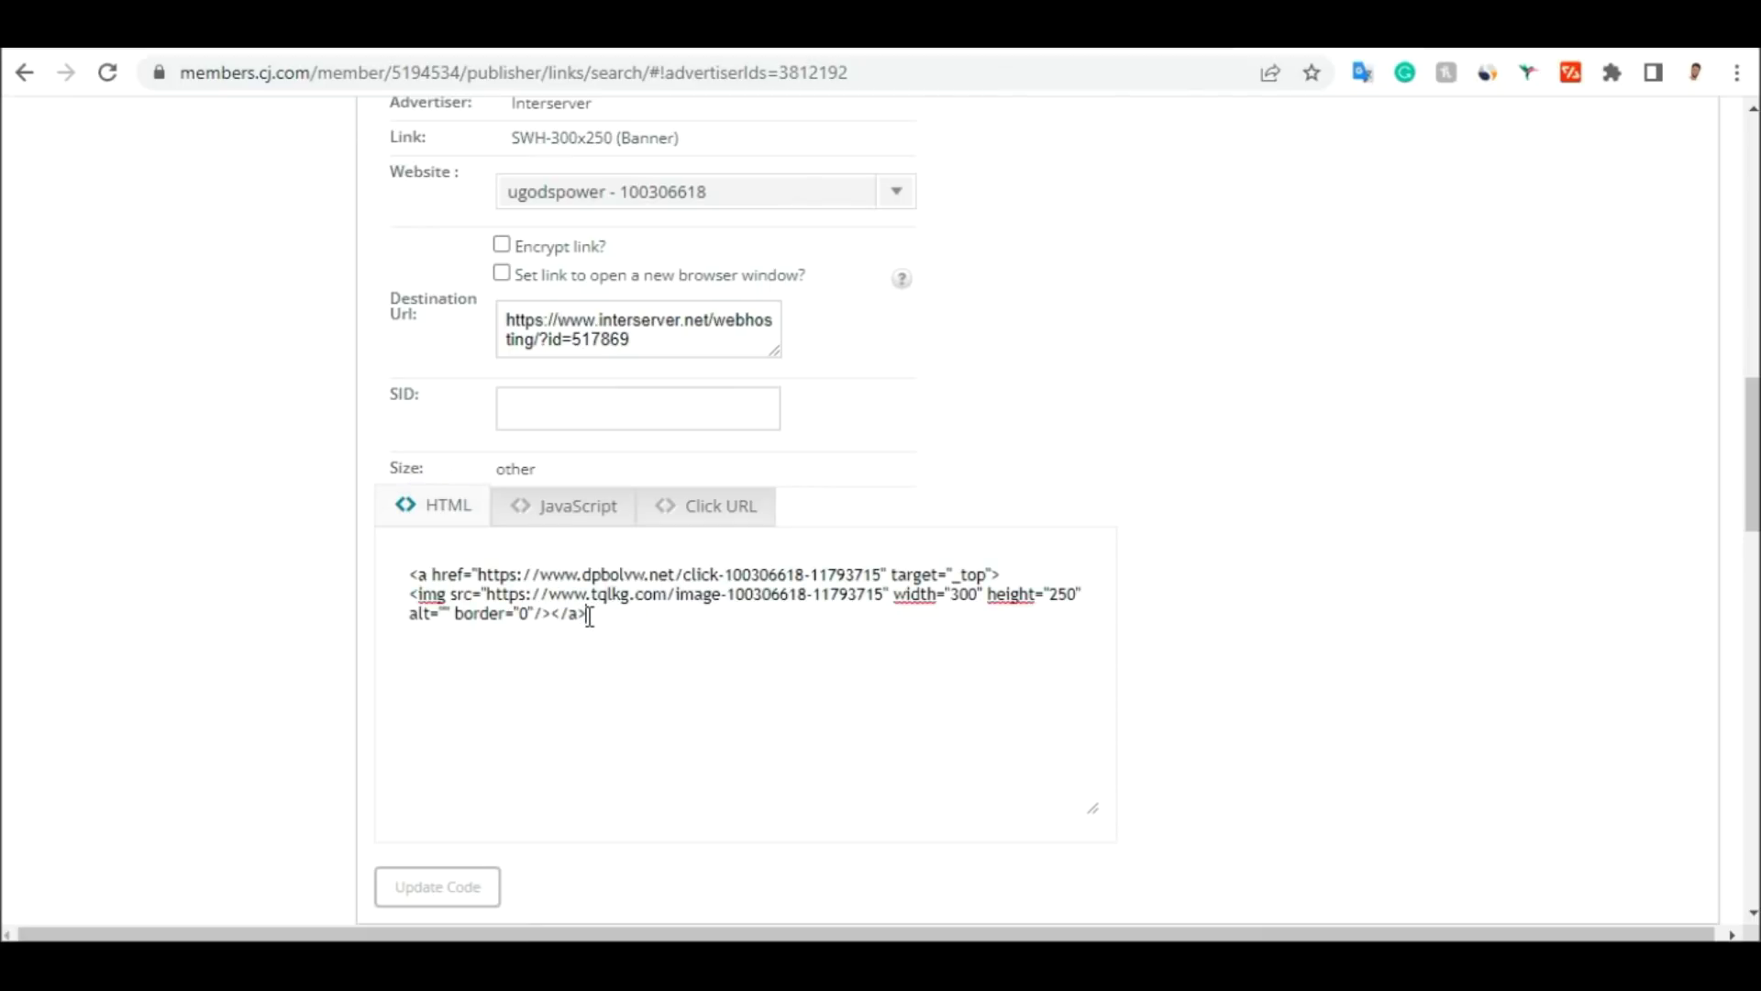
left_click_drag(592, 614, 403, 575)
key("ctrl+c")
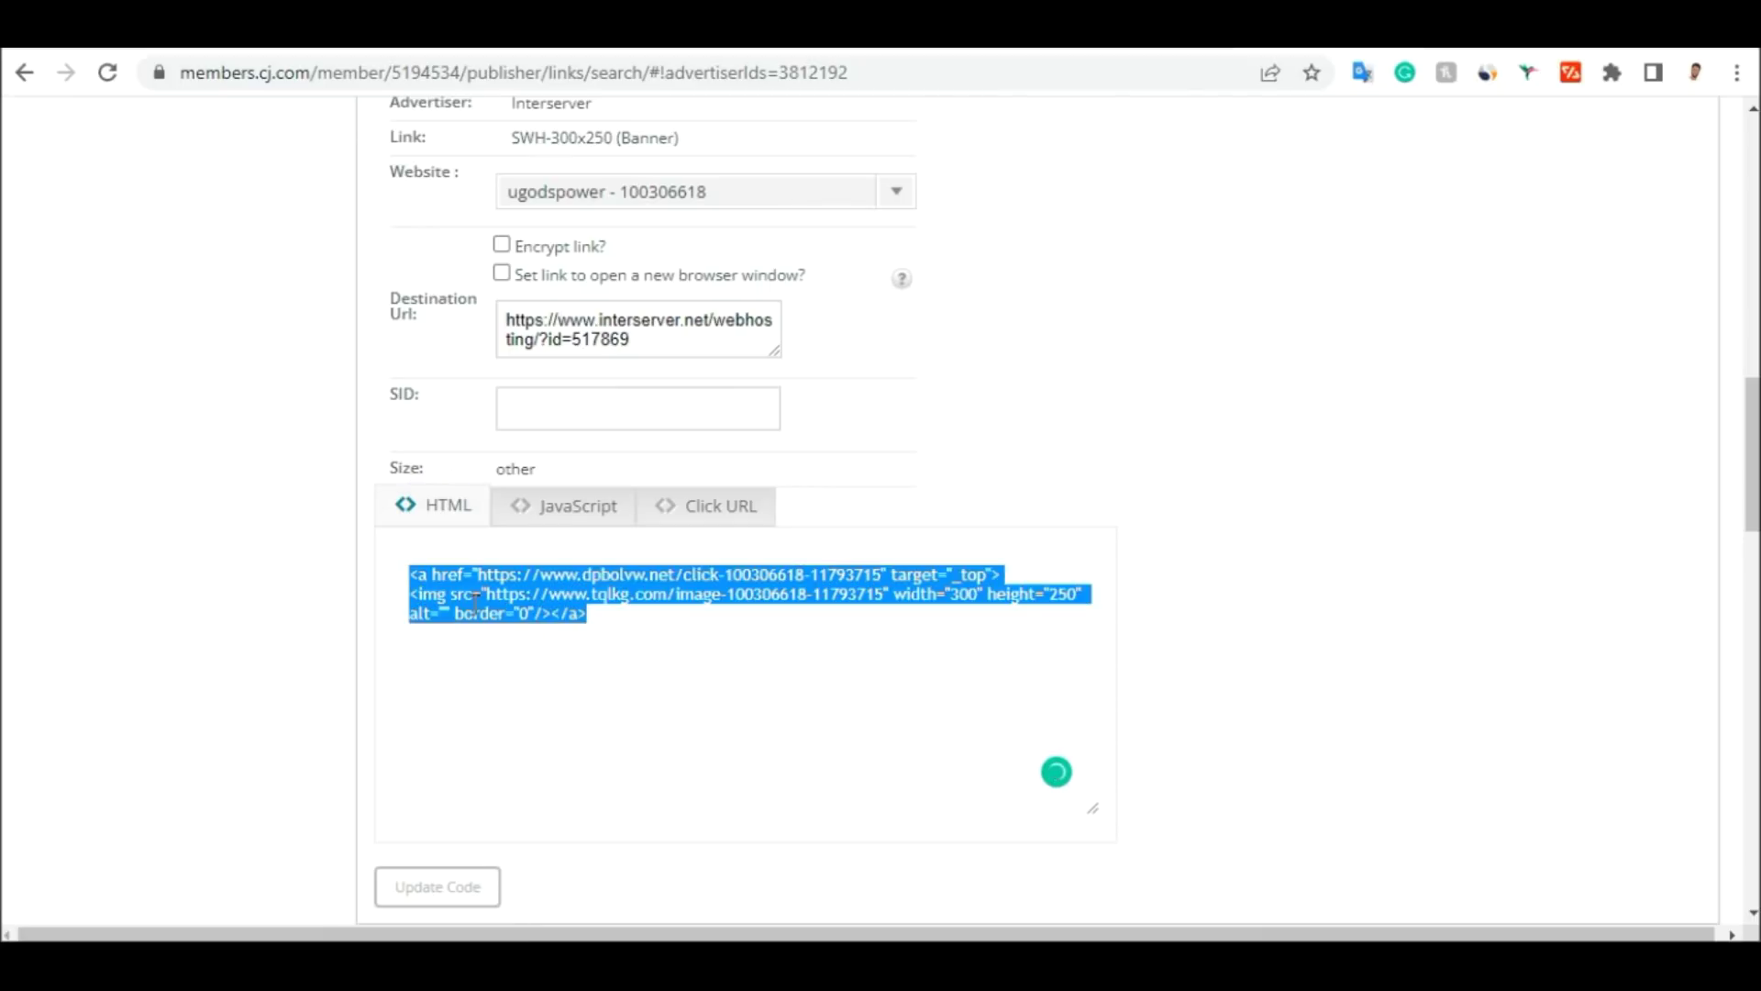
right_click(474, 601)
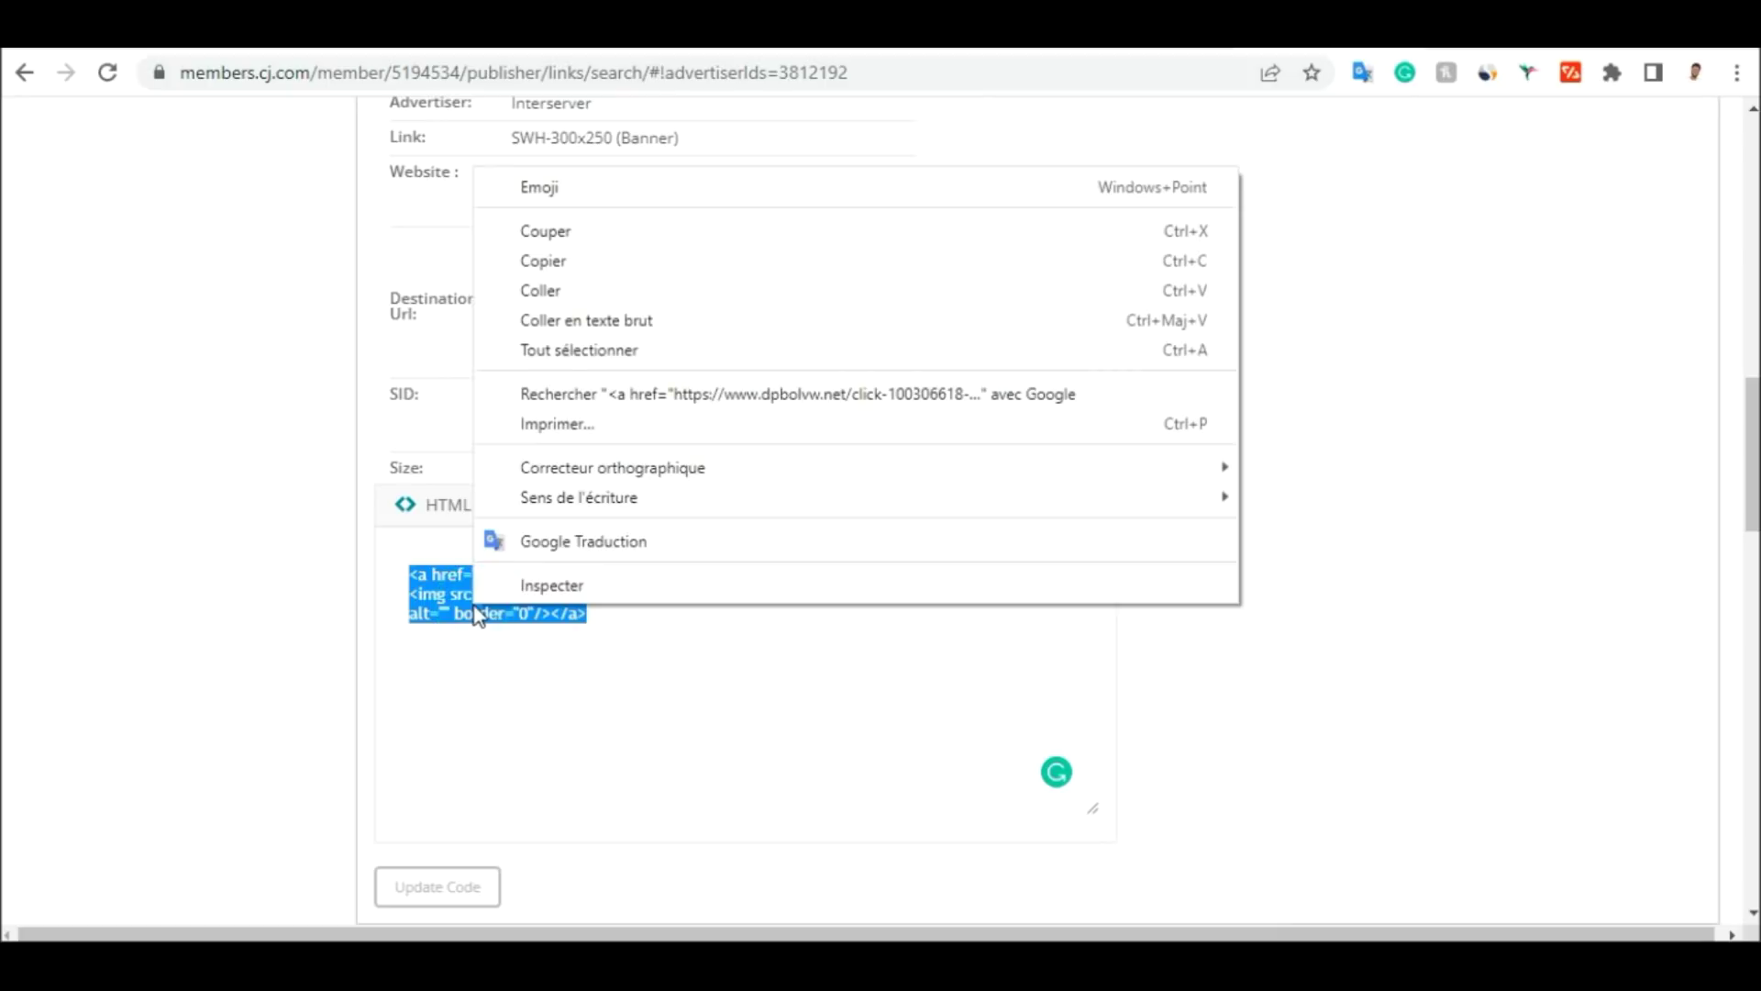
left_click(551, 265)
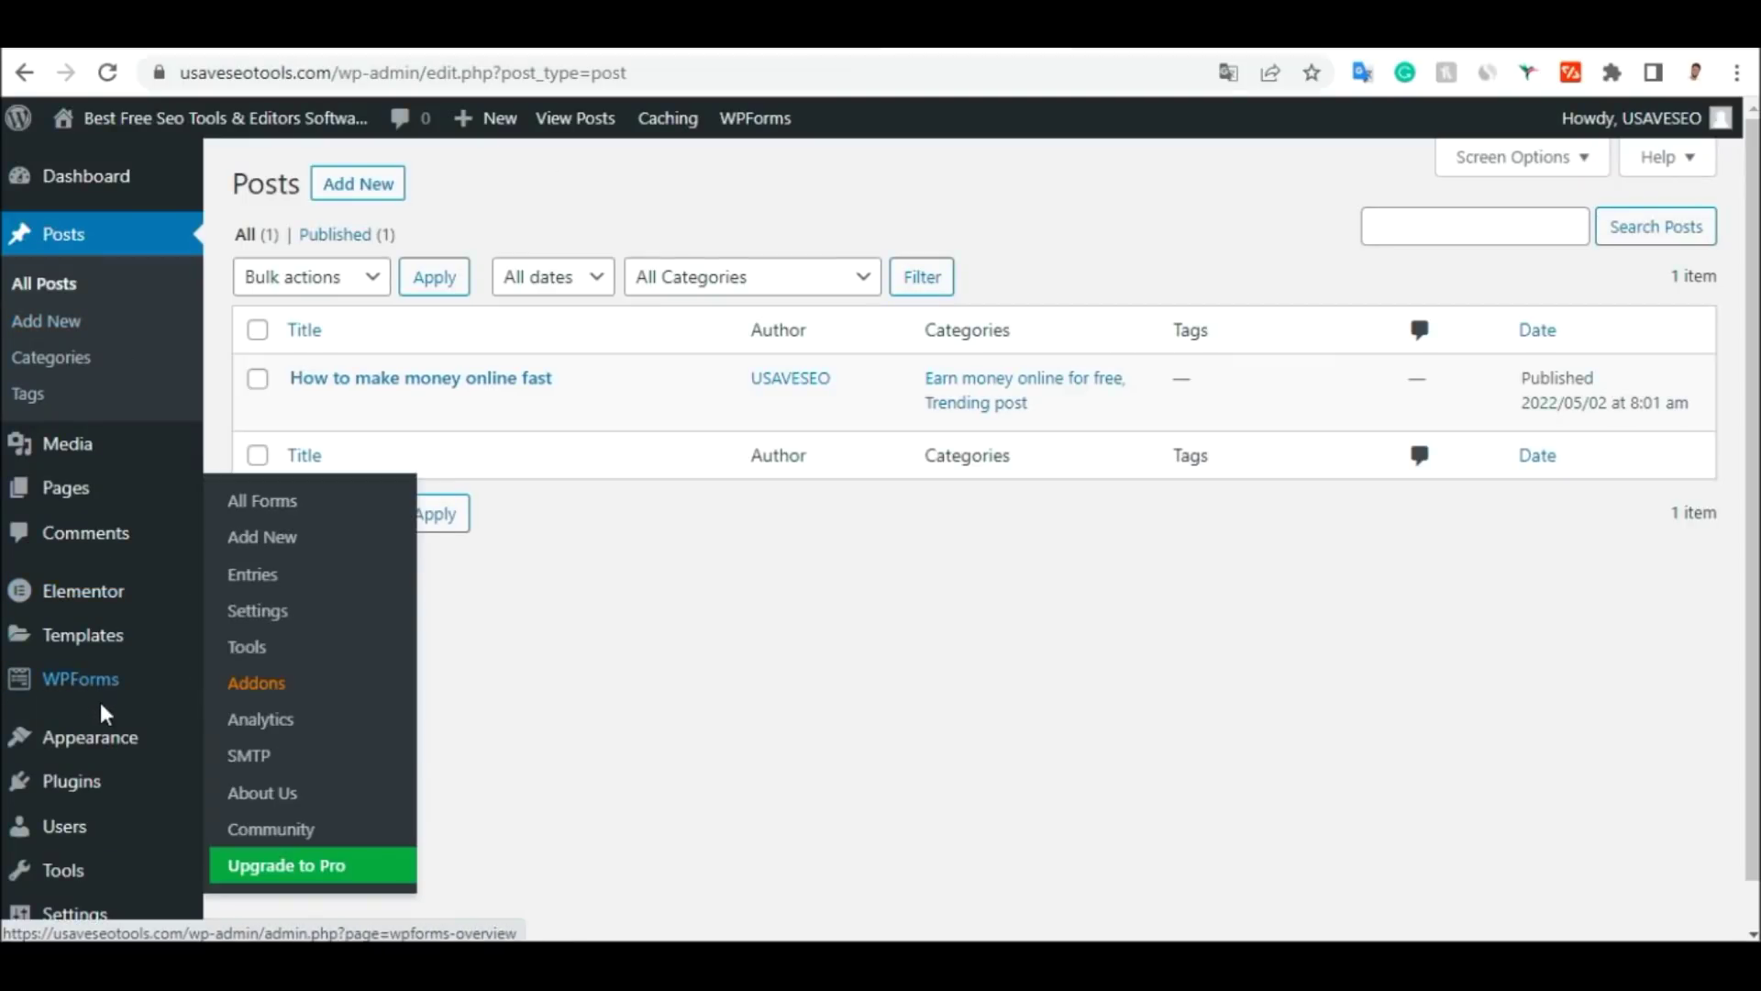
Open Appearance > Widgets and dismiss the block widgets welcome guide.
mouse_move(122, 740)
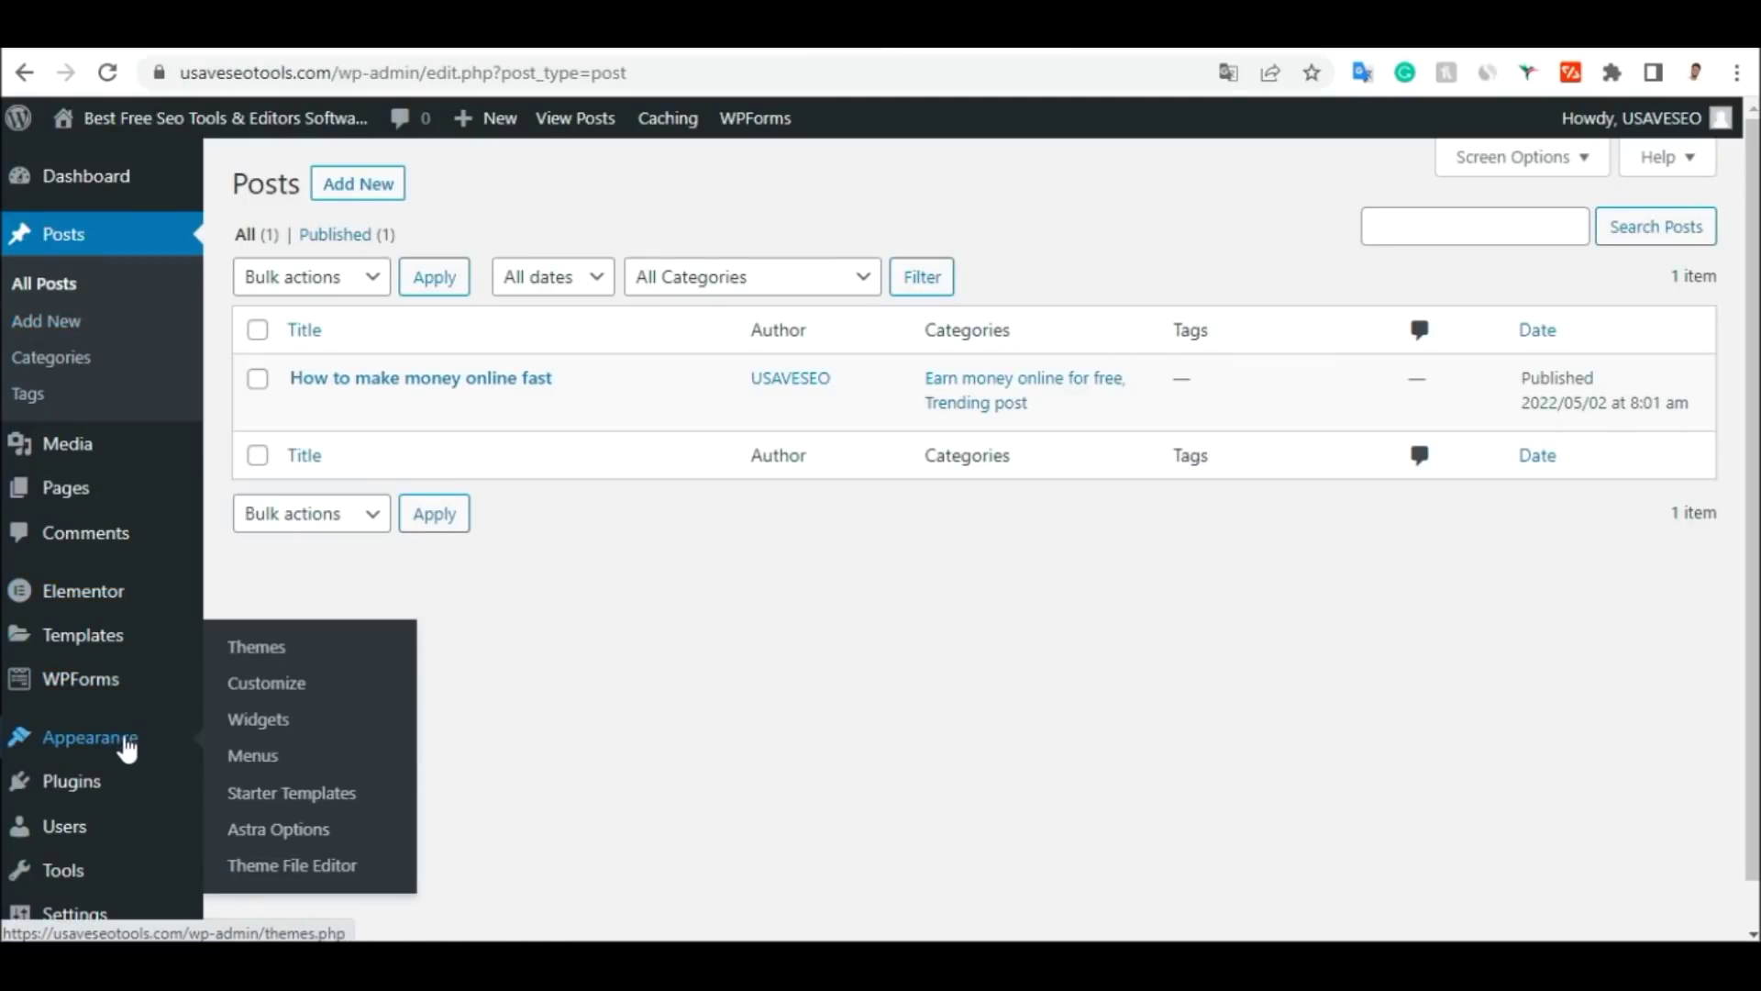
left_click(266, 729)
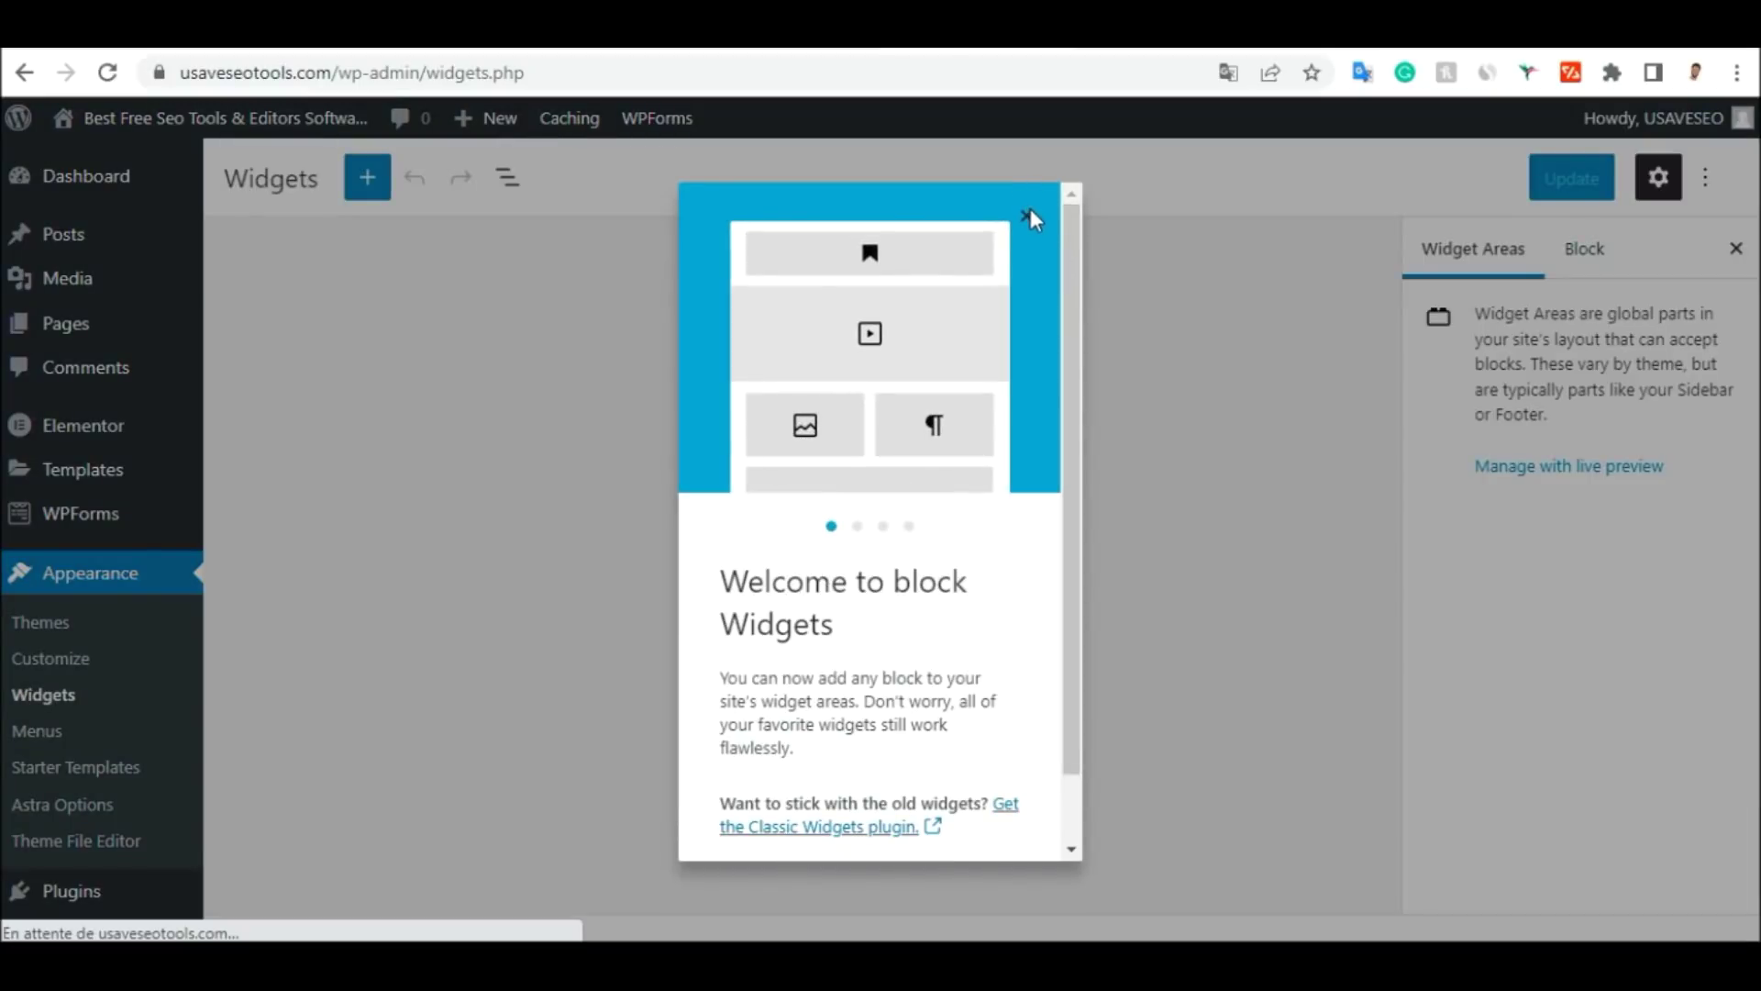
left_click(1026, 216)
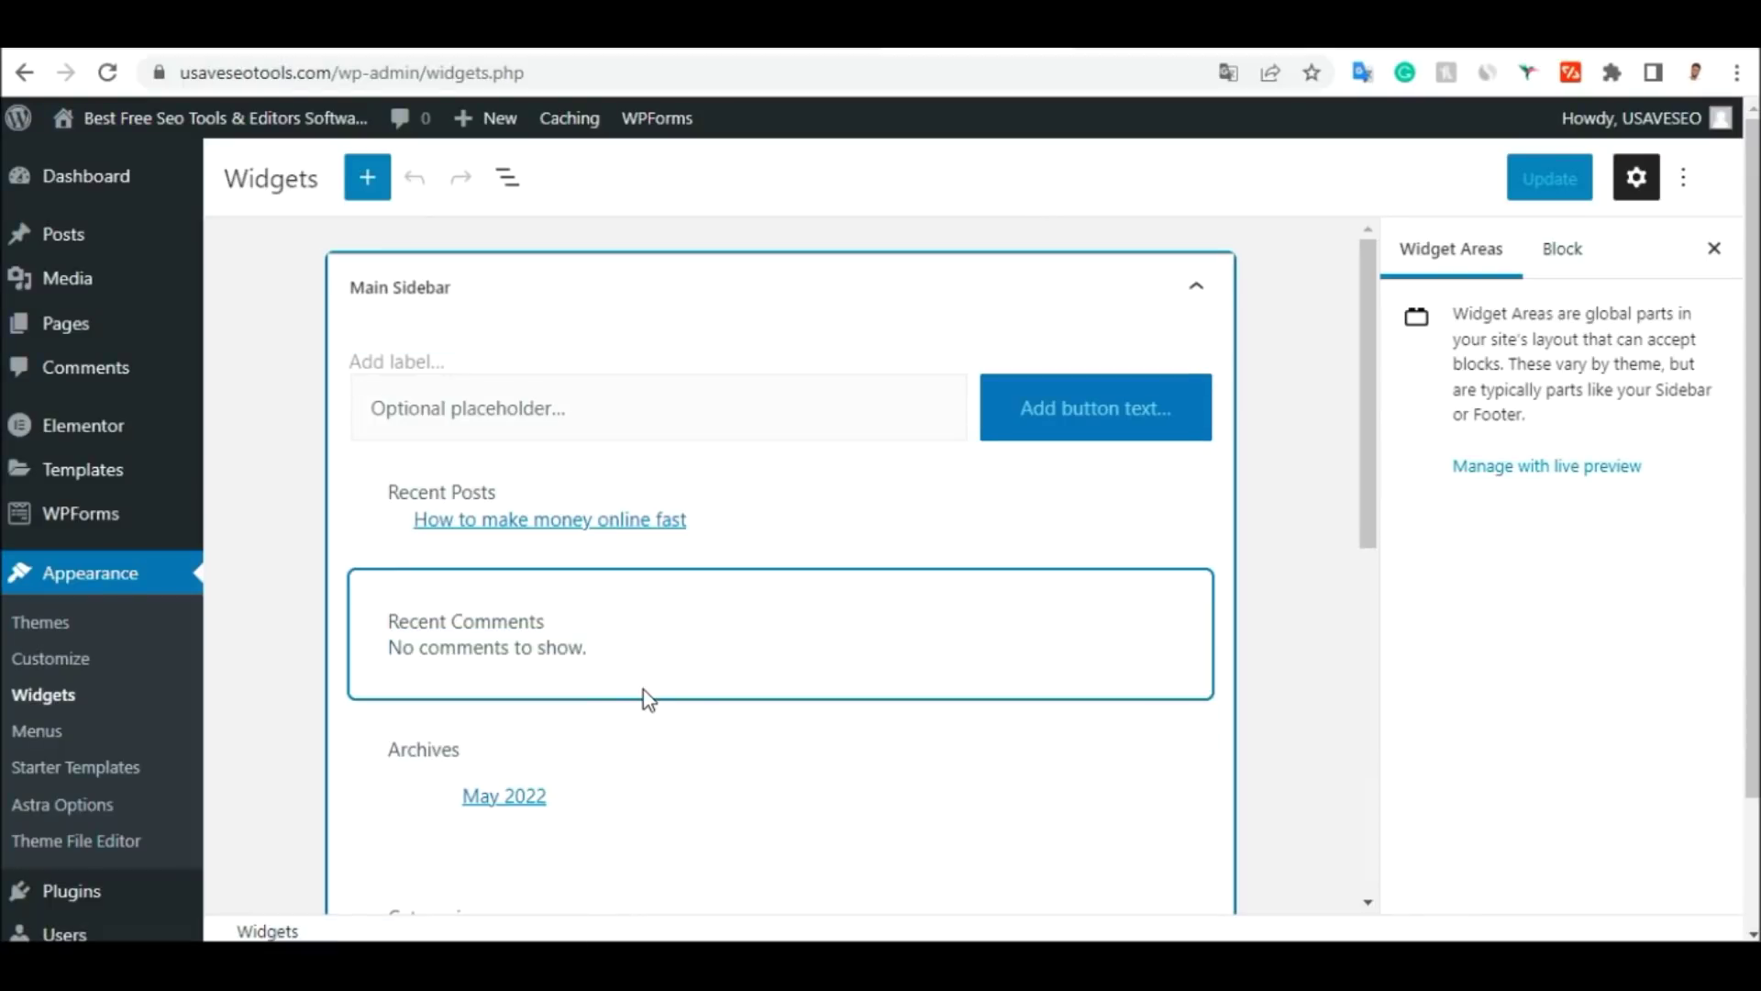
Search the block inserter for 'h' and drag a Custom HTML block into the Main Sidebar.
left_click(367, 177)
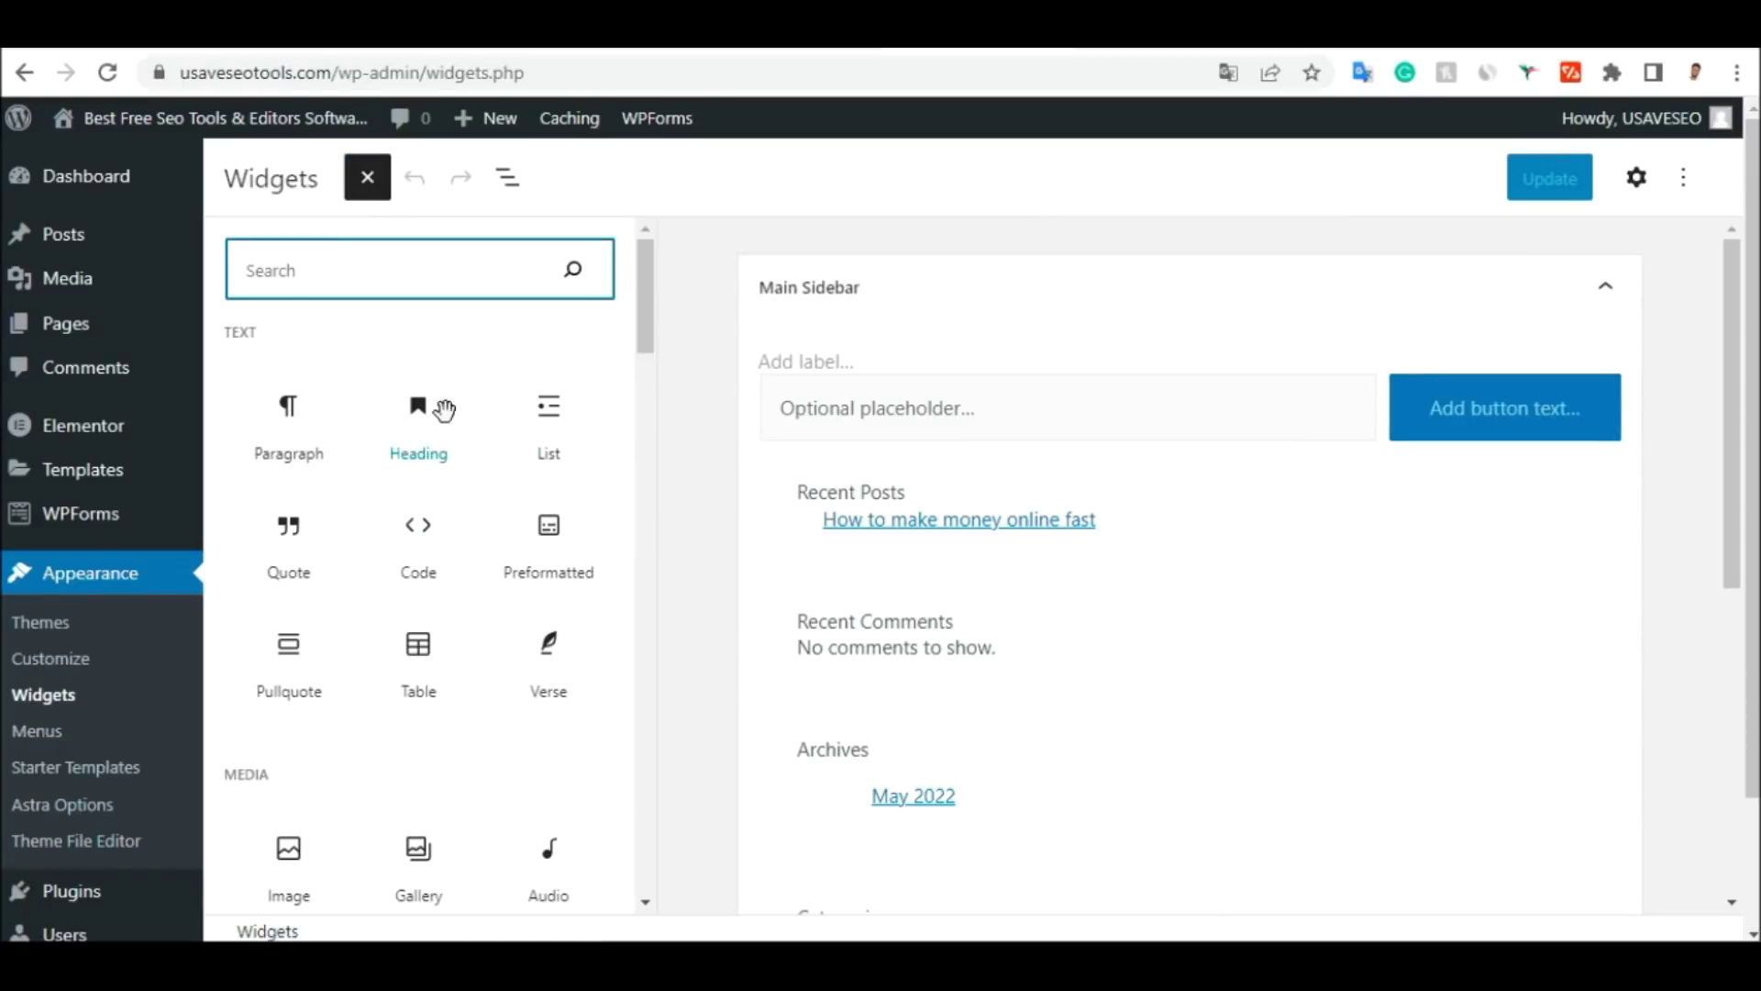
left_click(310, 272)
type("test")
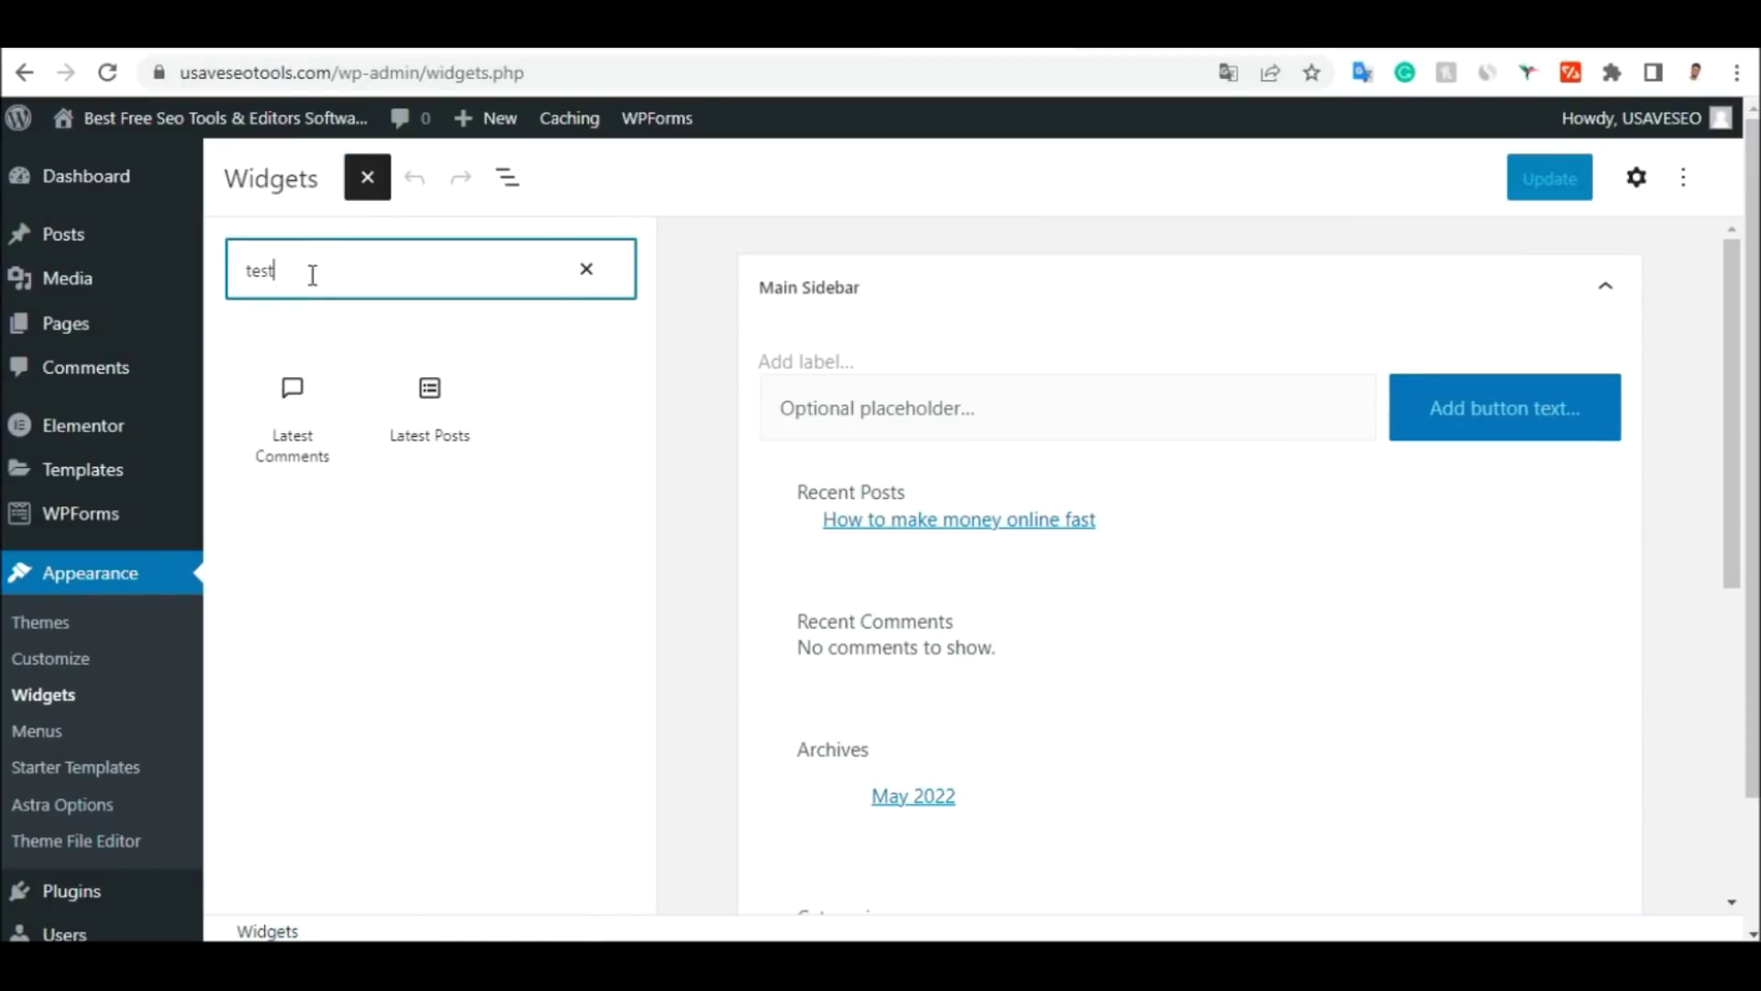
key("BackSpace")
key("BackSpace")
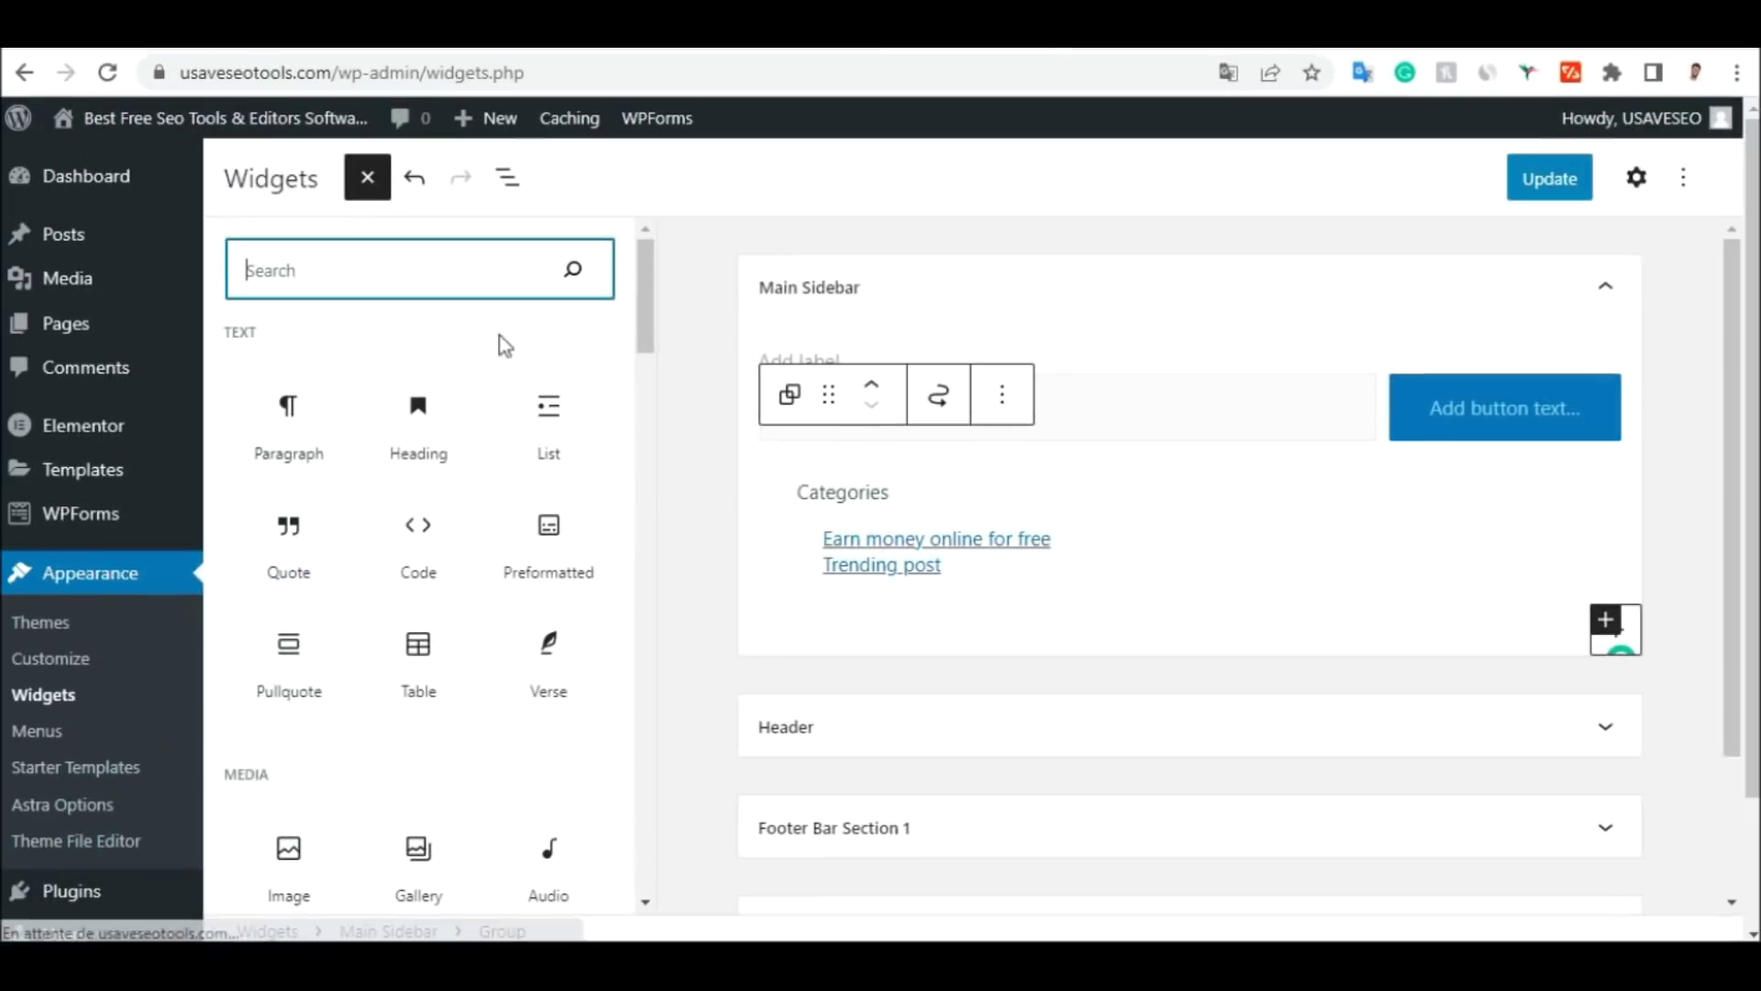
left_click(349, 278)
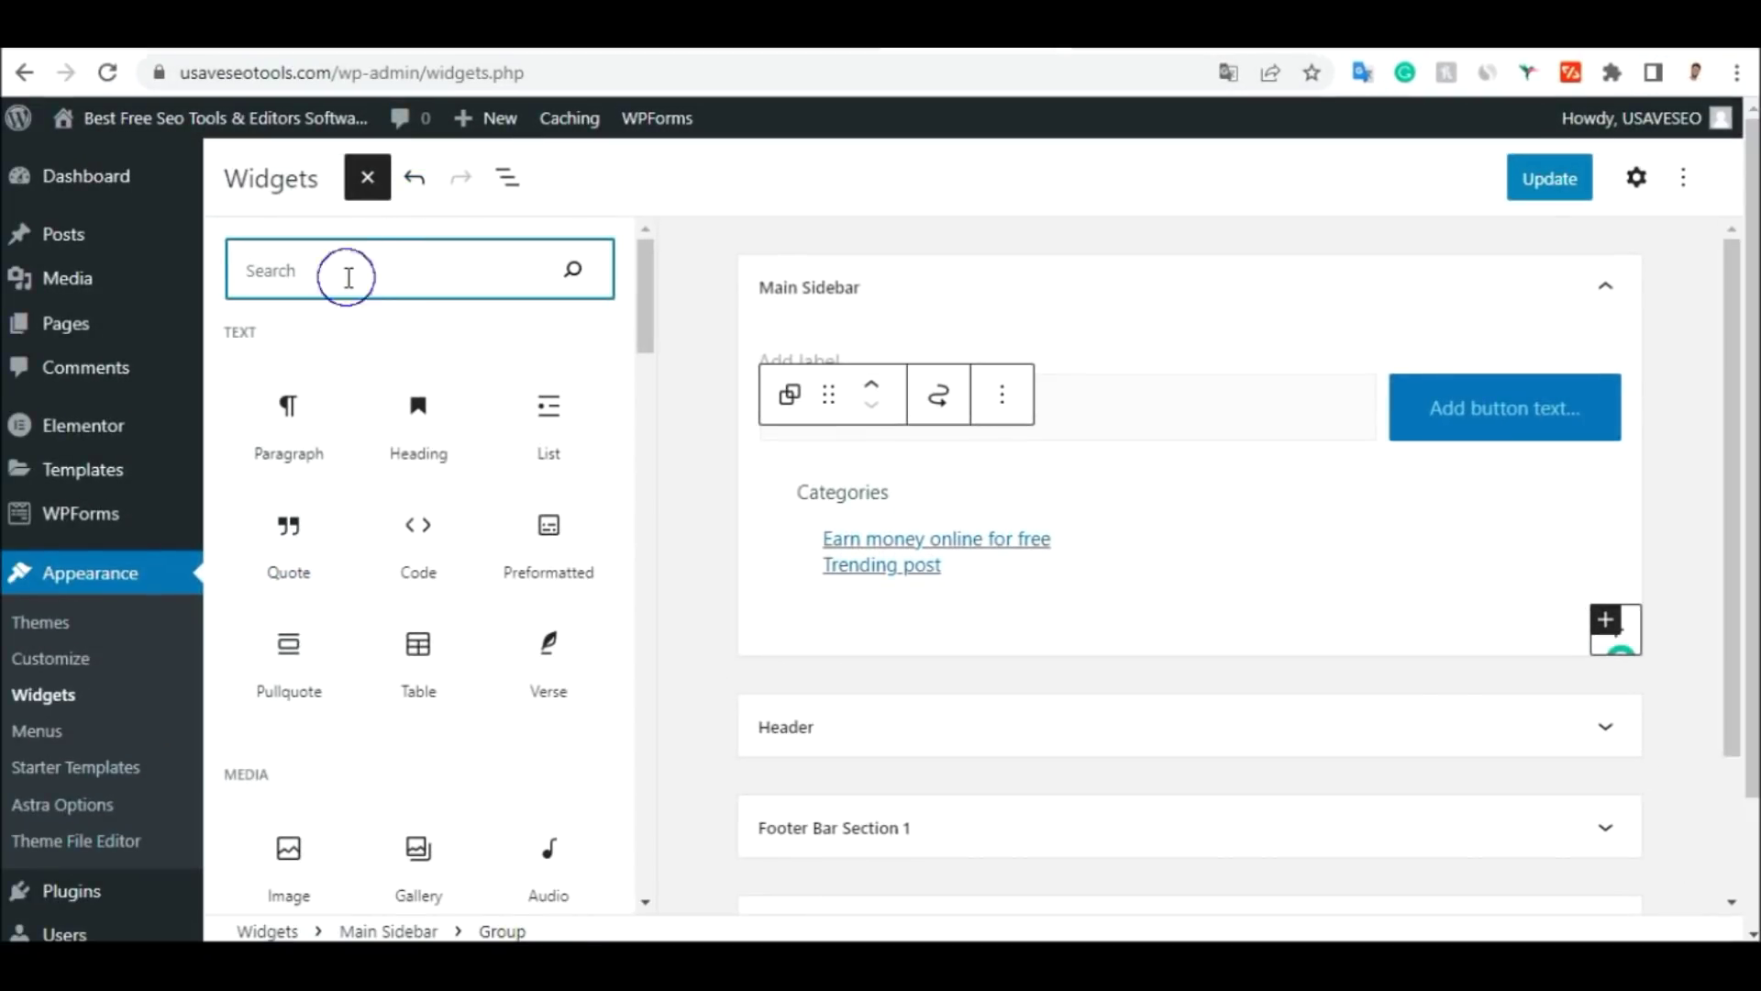
type("h")
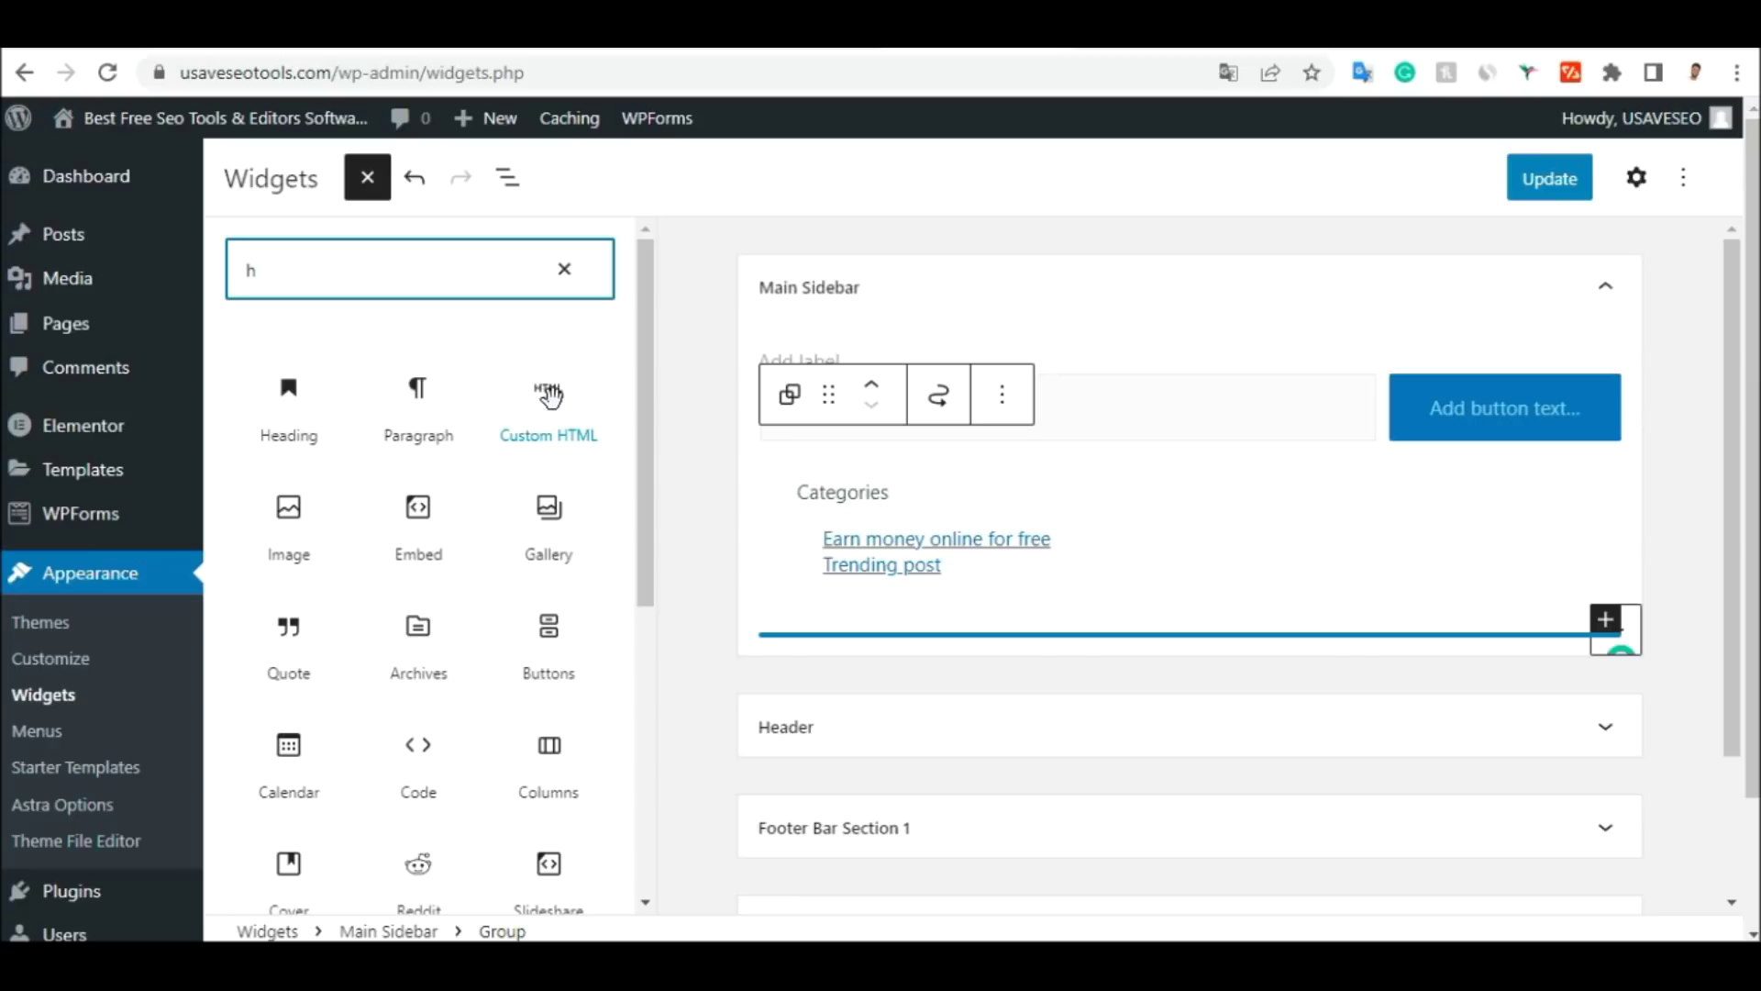
left_click_drag(547, 397, 1280, 620)
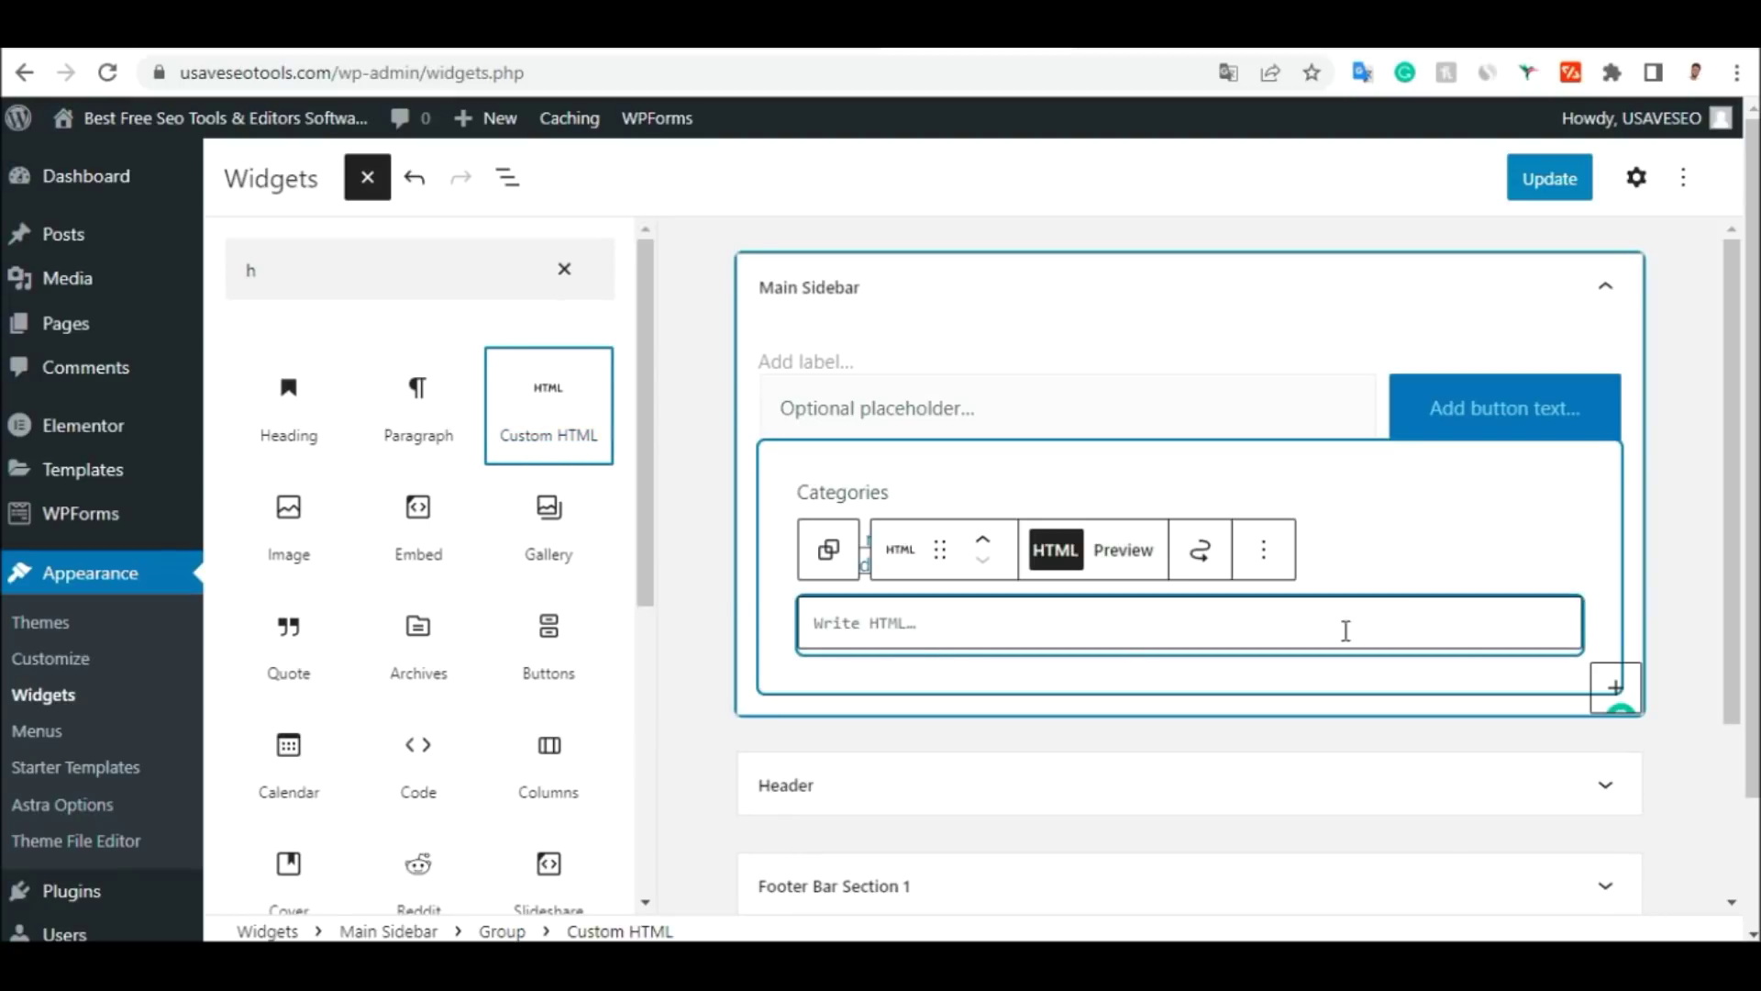
Paste the affiliate banner code into the empty Custom HTML box.
left_click(914, 633)
right_click(913, 631)
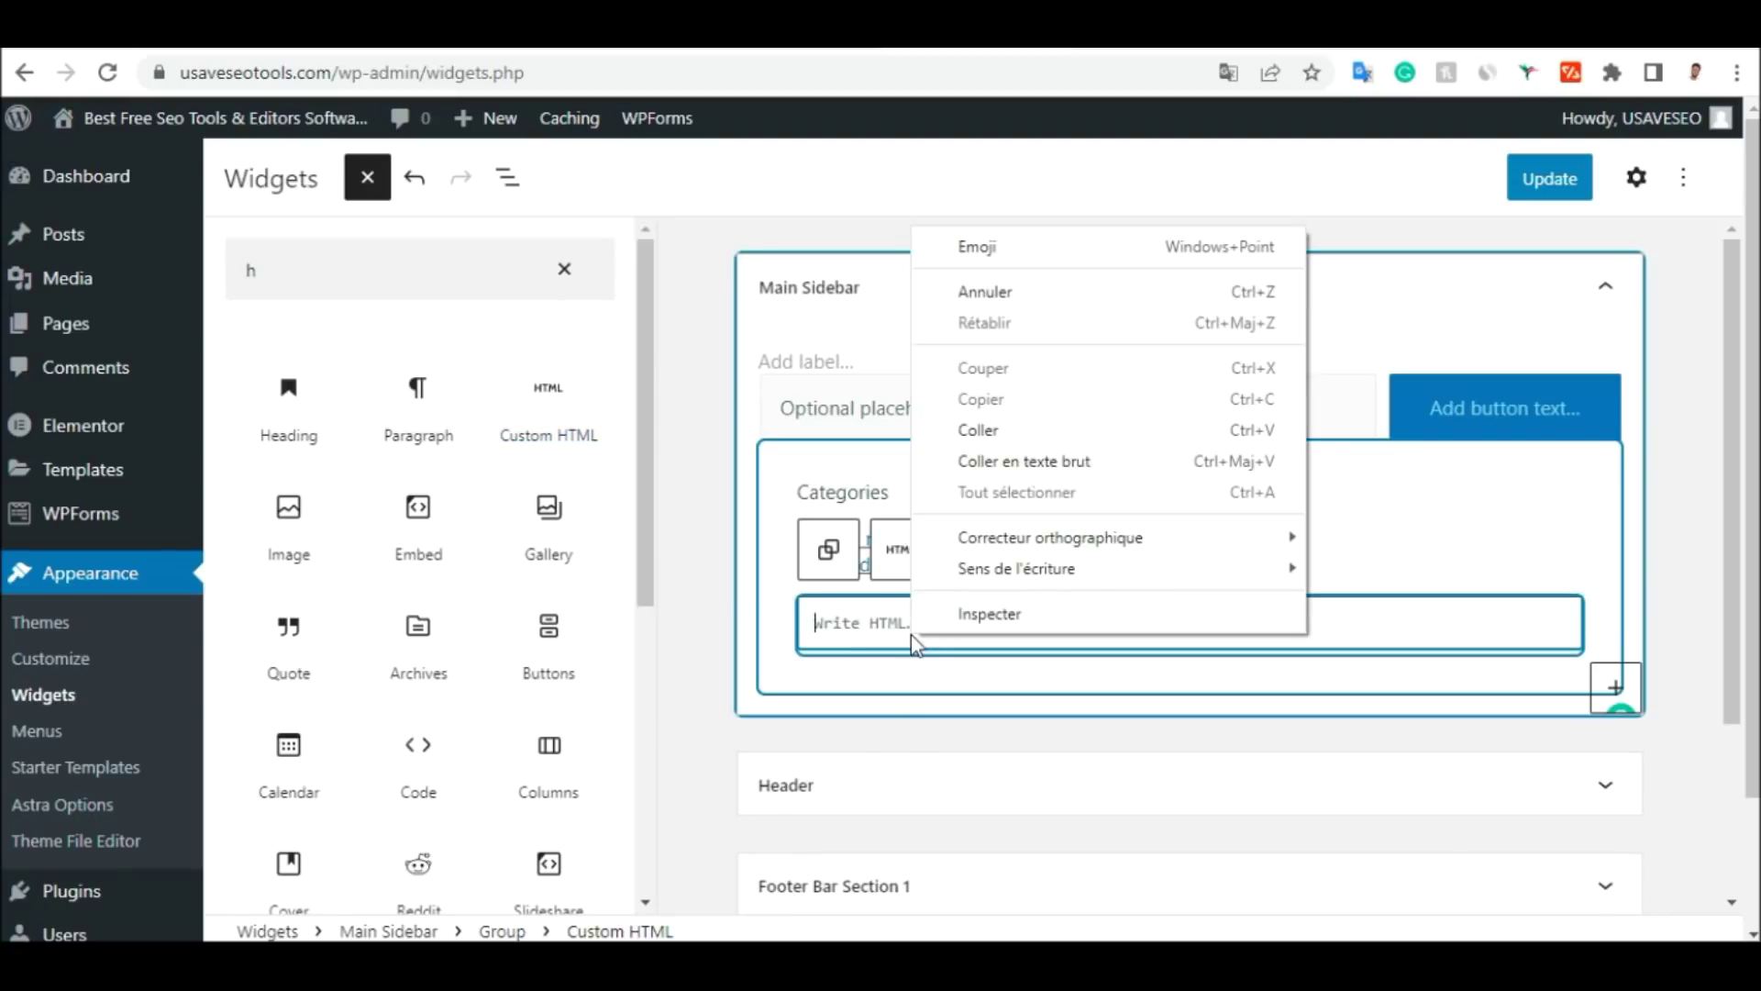
left_click(982, 430)
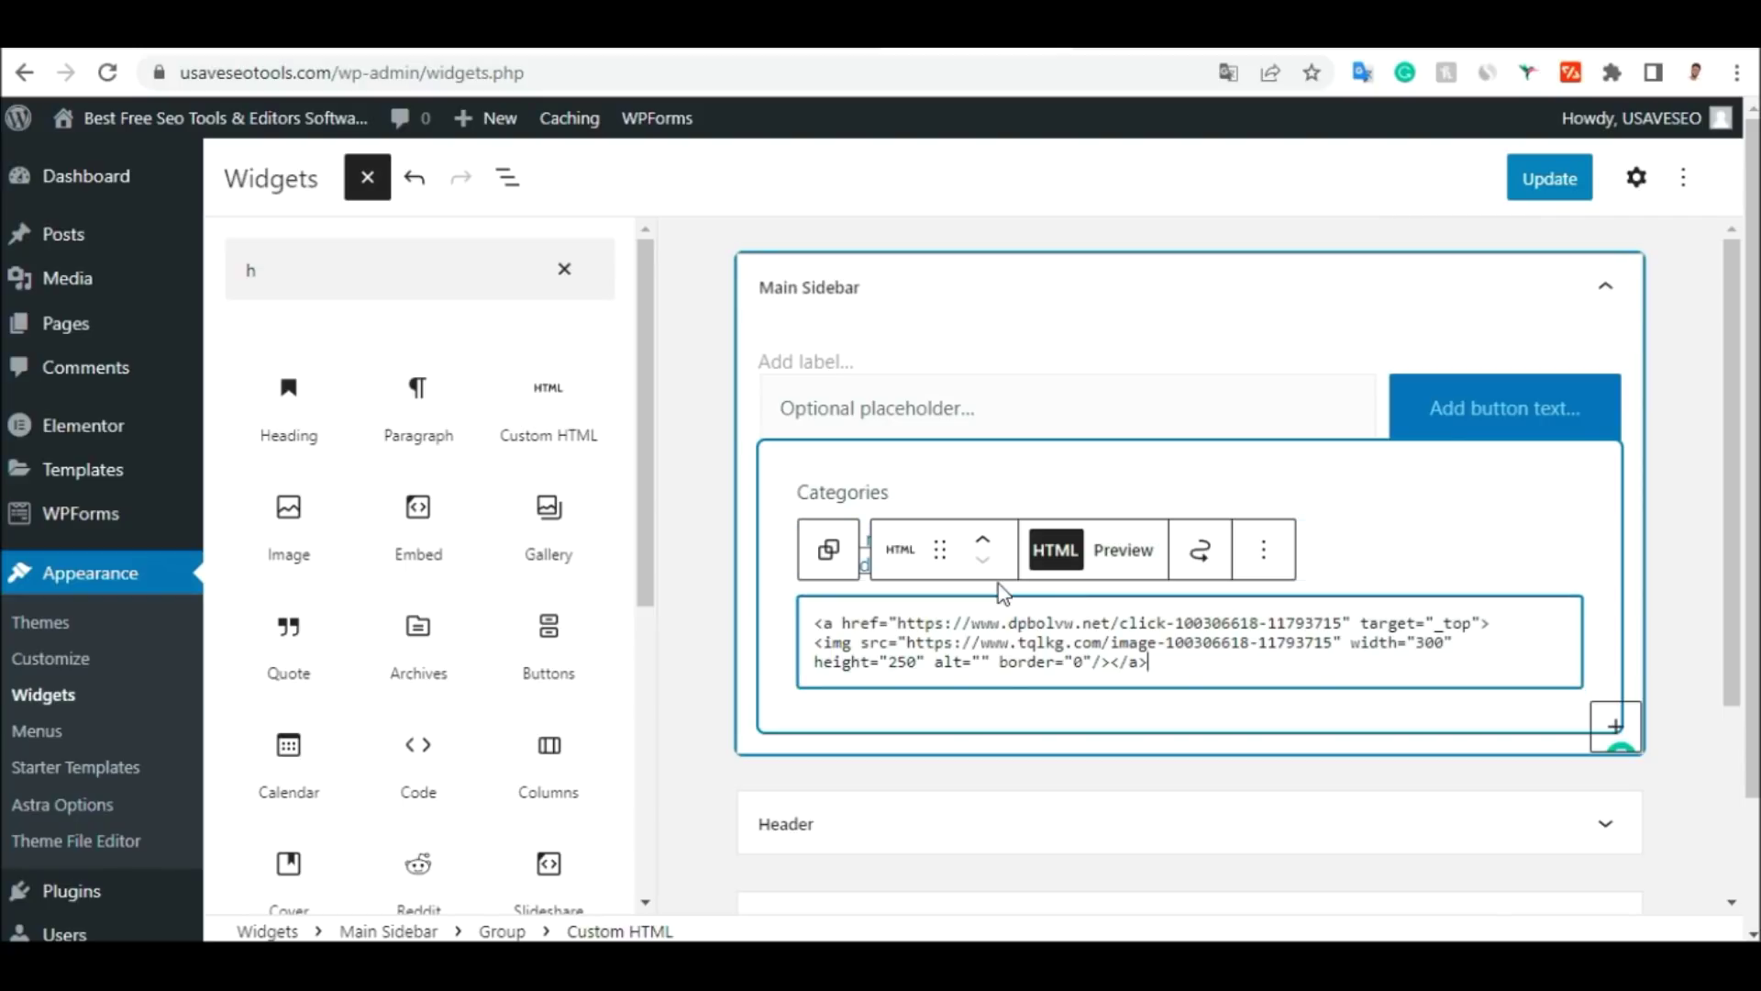
Place the banner code above the Categories heading and save the sidebar widgets.
left_click(982, 551)
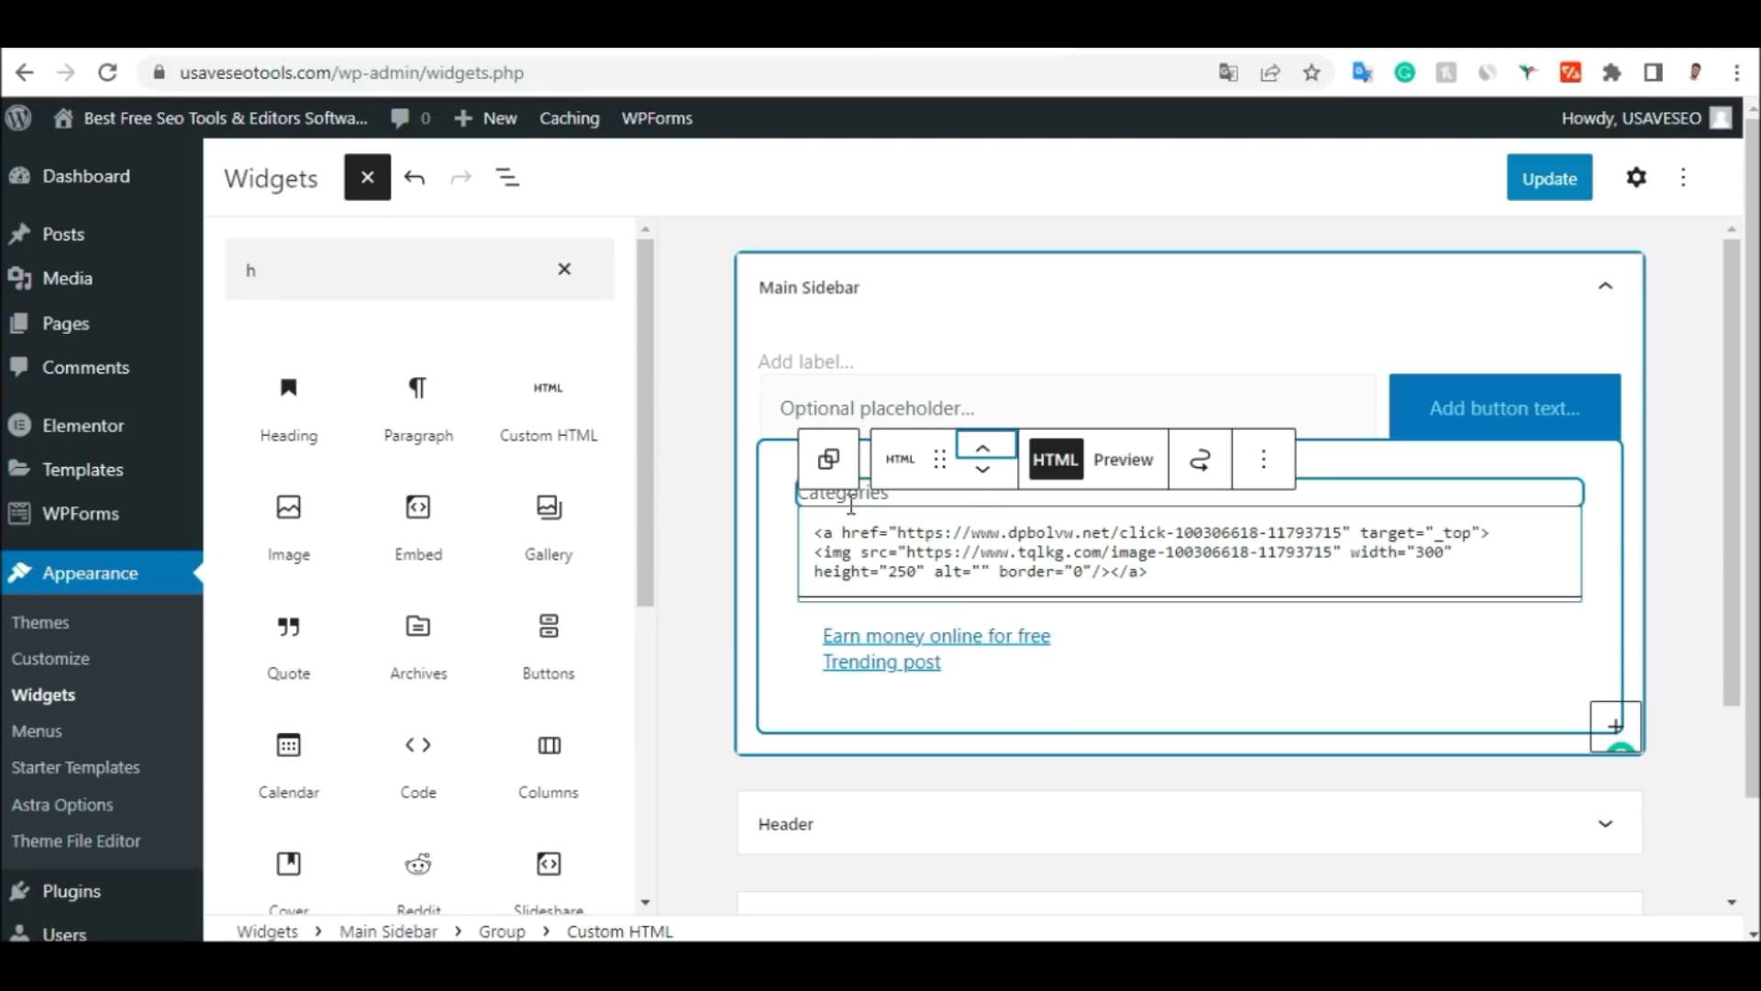
left_click(882, 493)
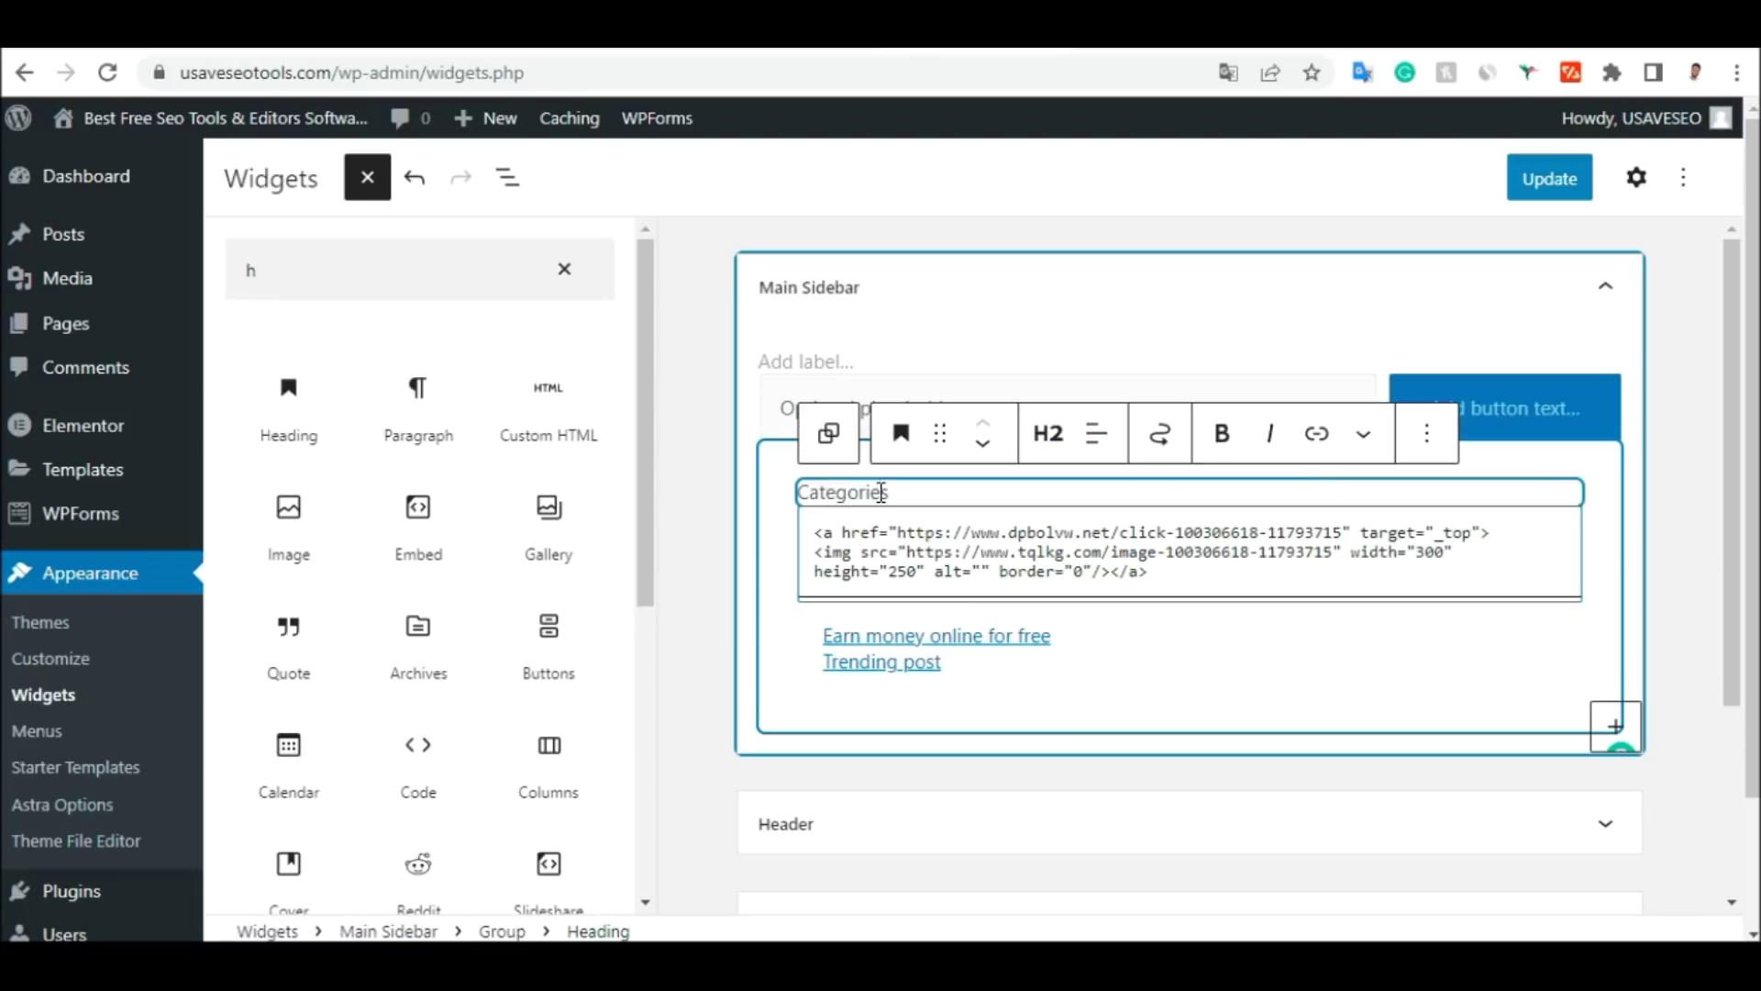
left_click(985, 446)
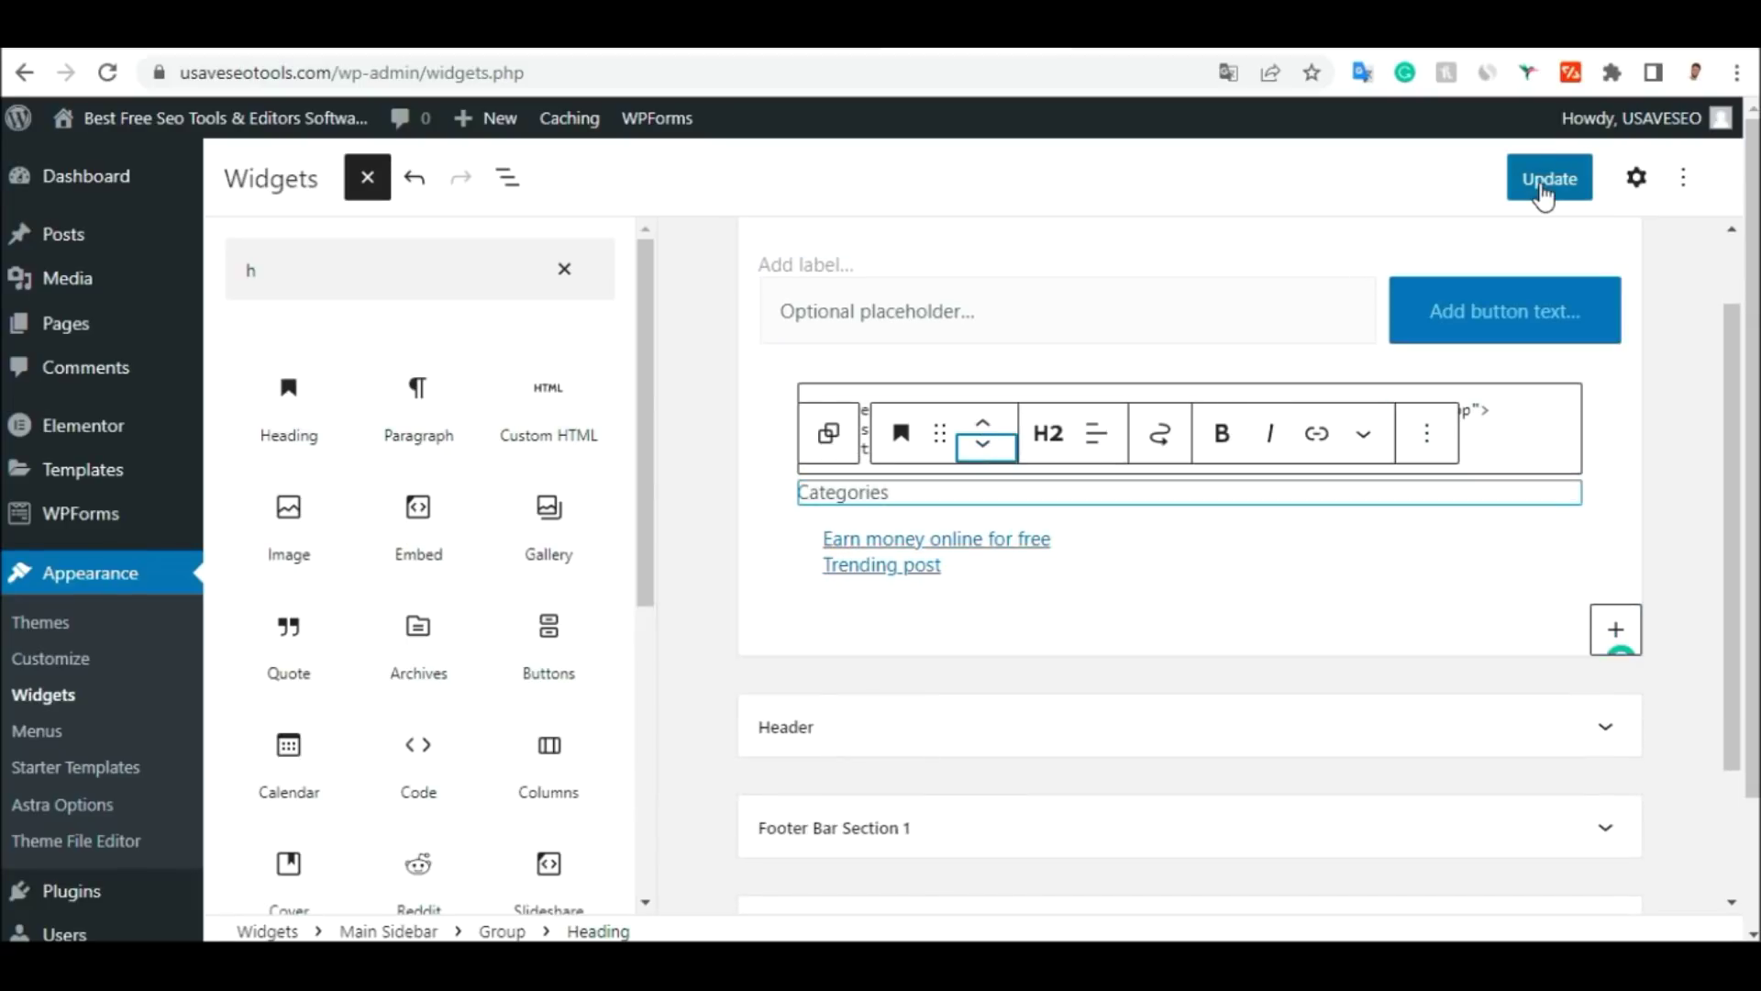
left_click(1547, 184)
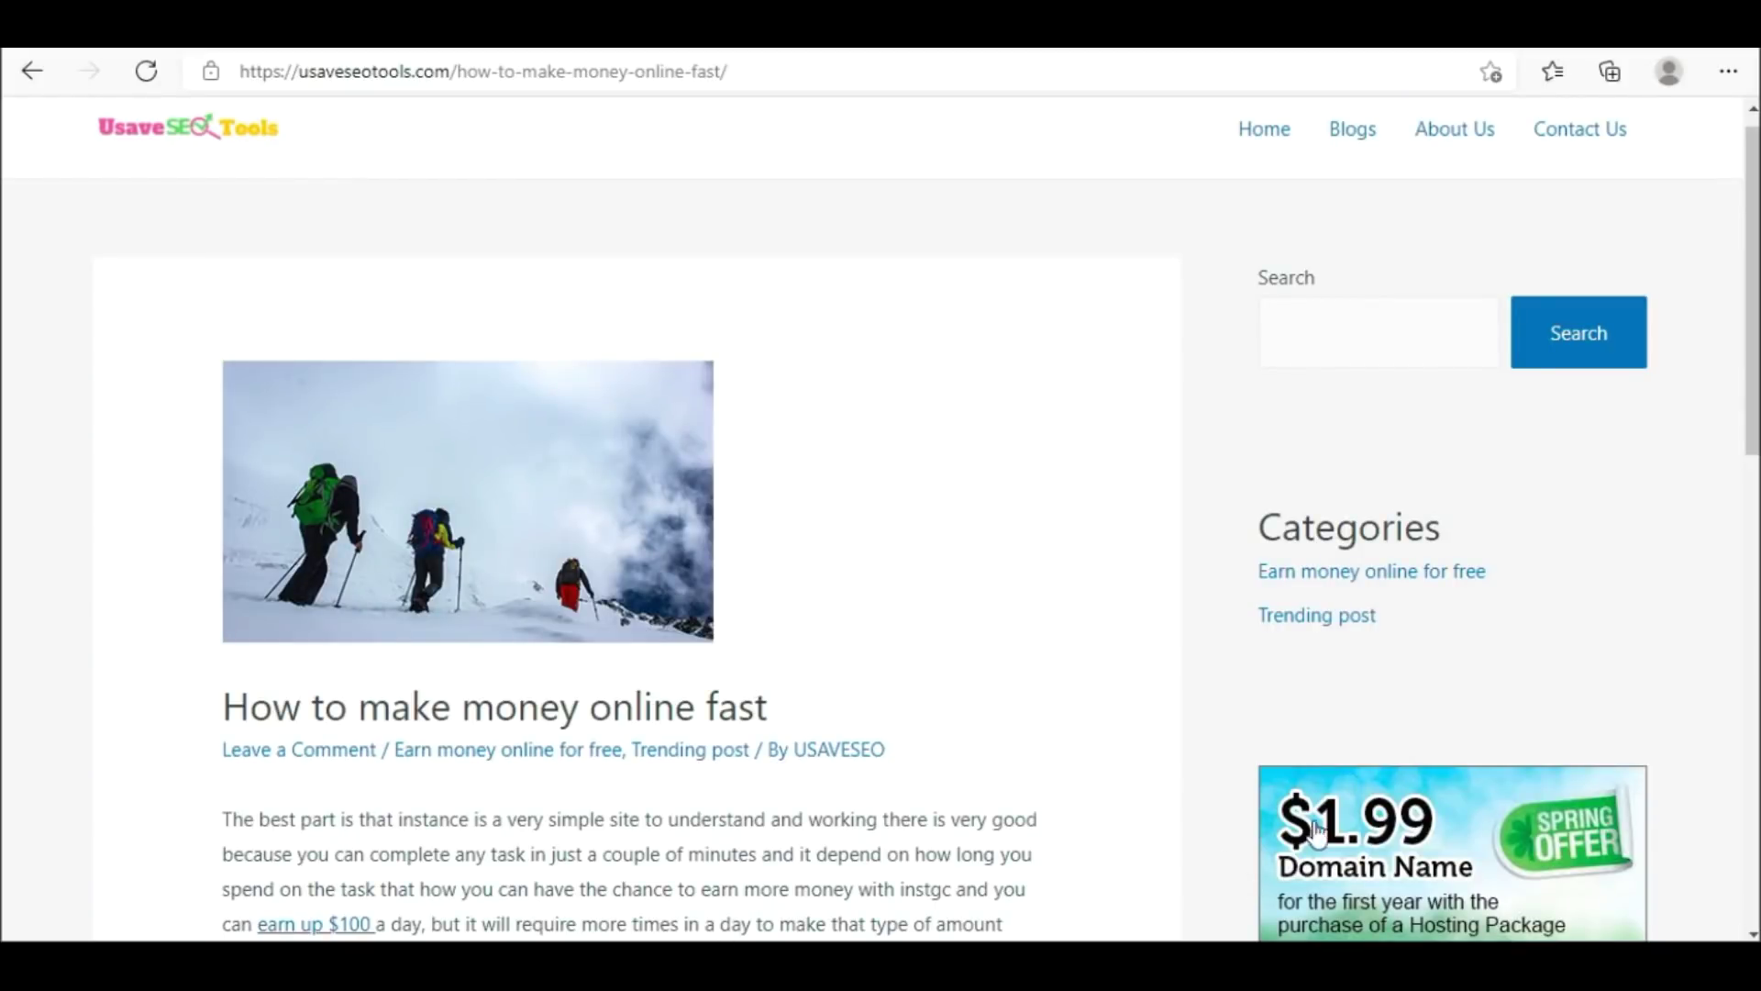
Reload the live post, check the $1.99 Interserver sidebar banner, and follow its link.
left_click(152, 91)
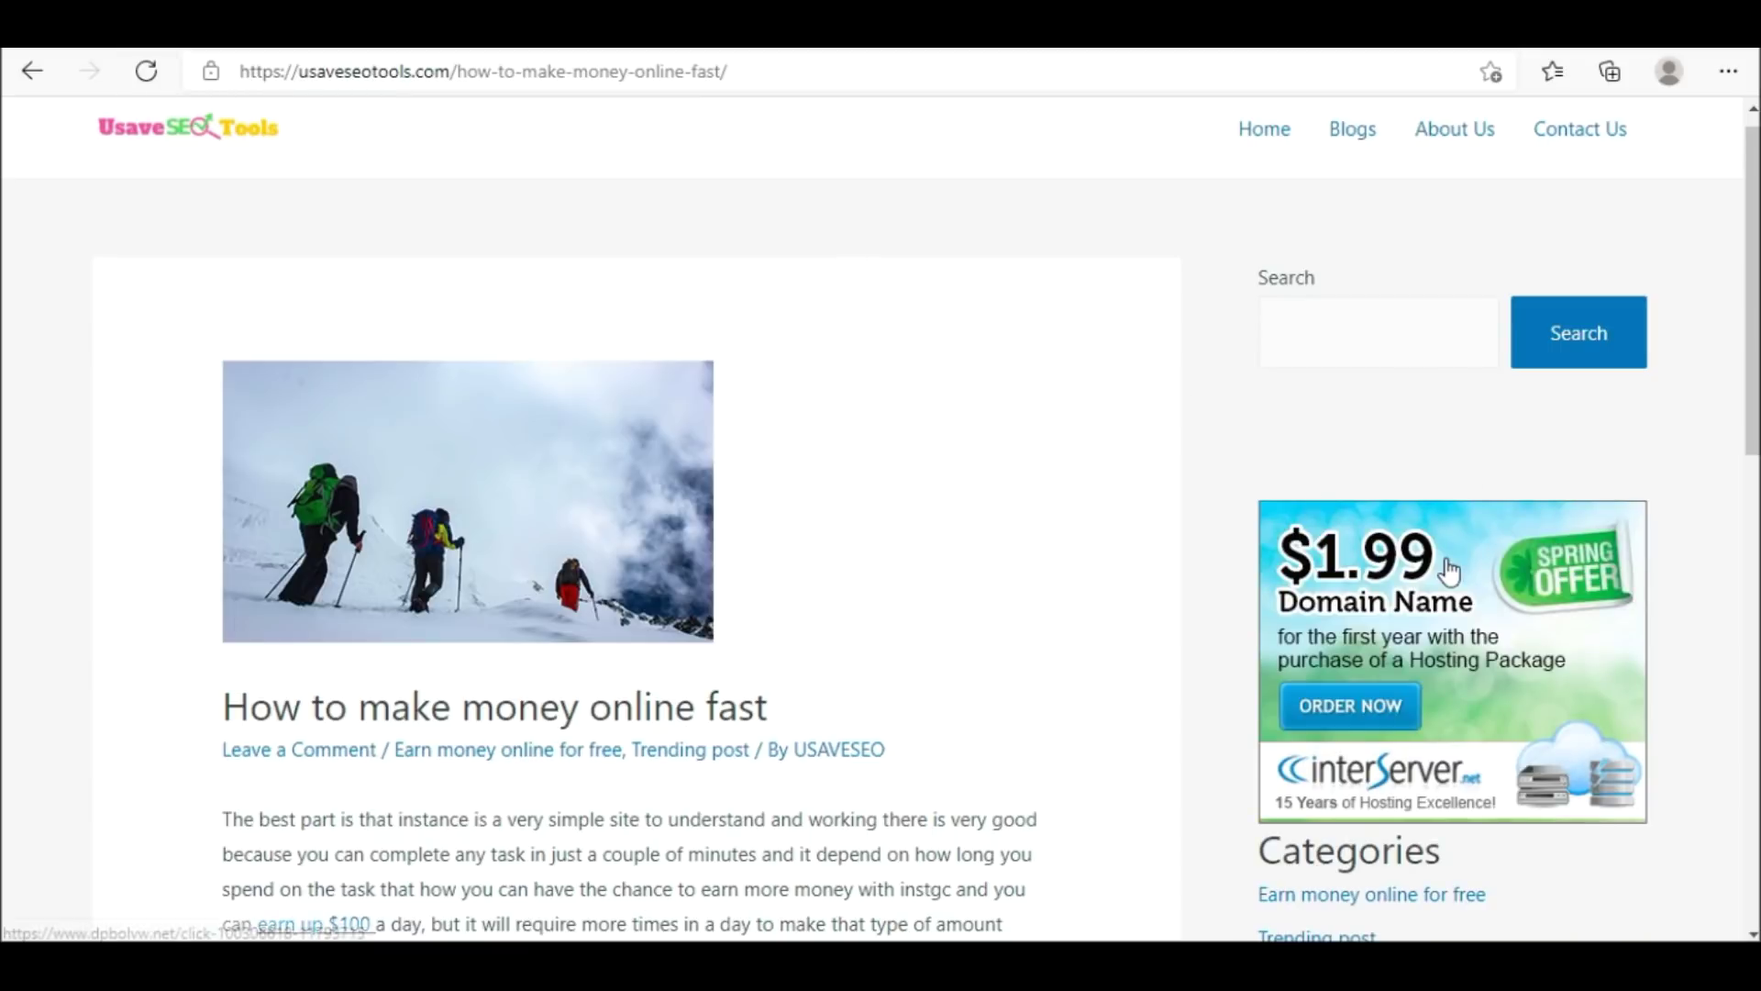
left_click_drag(1752, 275, 1752, 468)
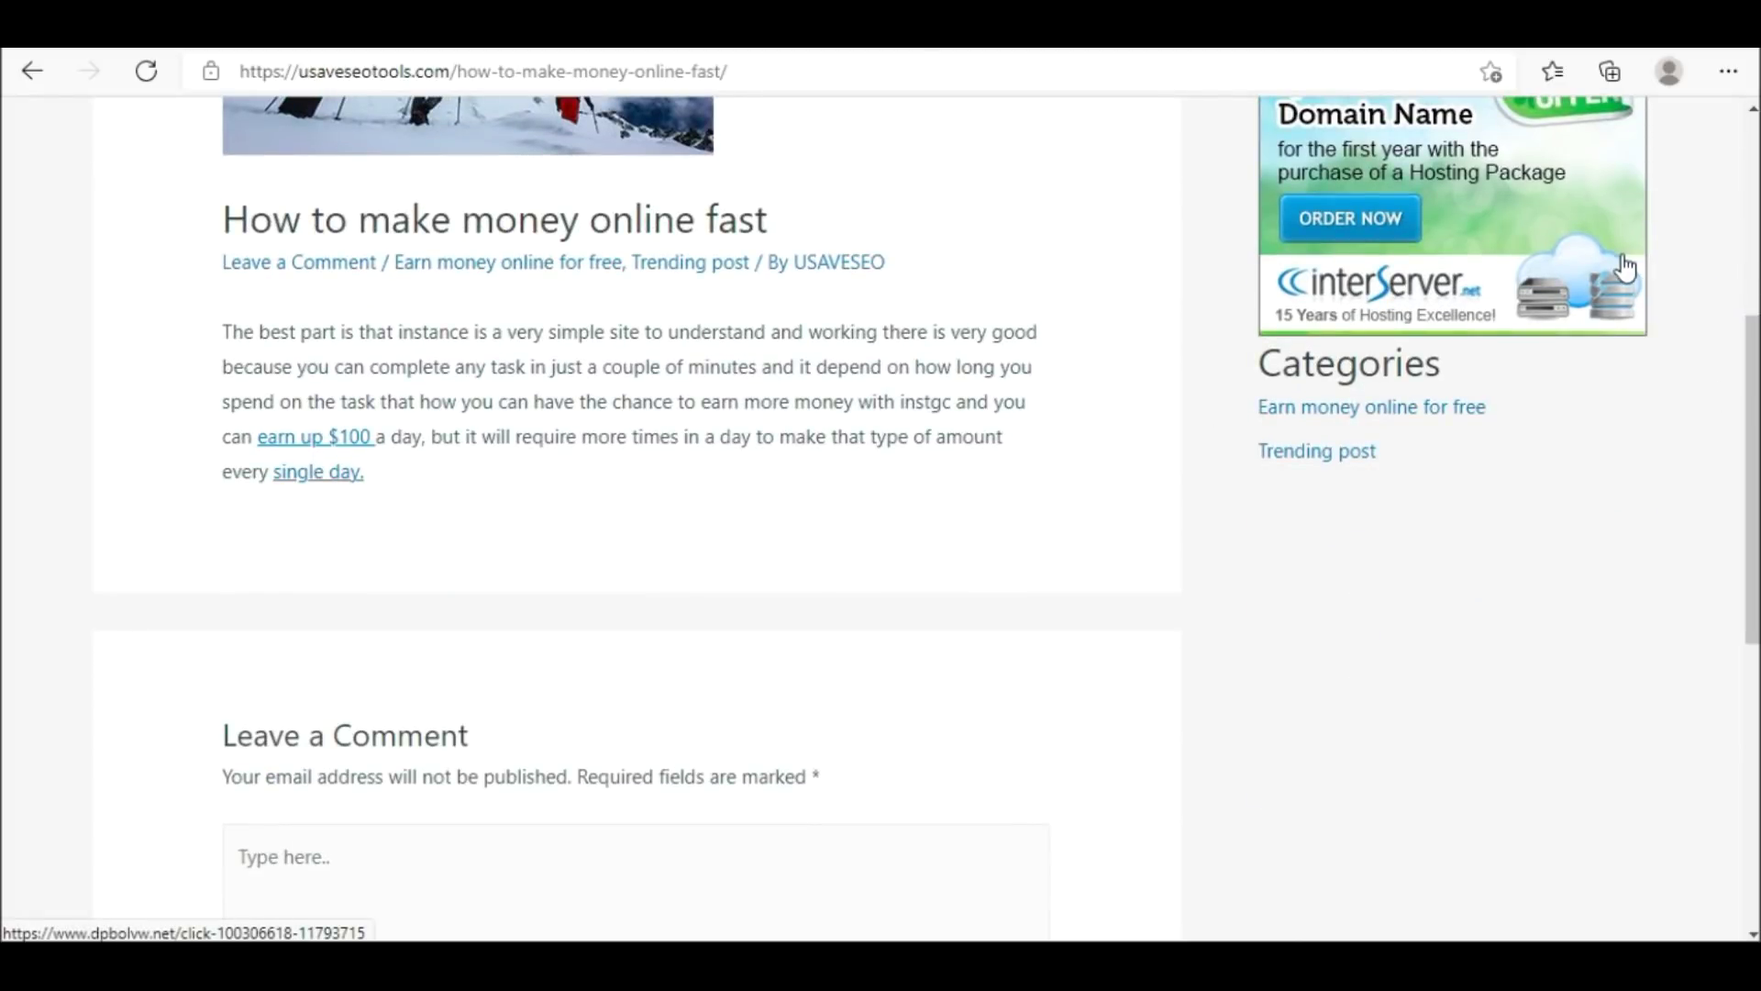
left_click_drag(1751, 380, 1753, 242)
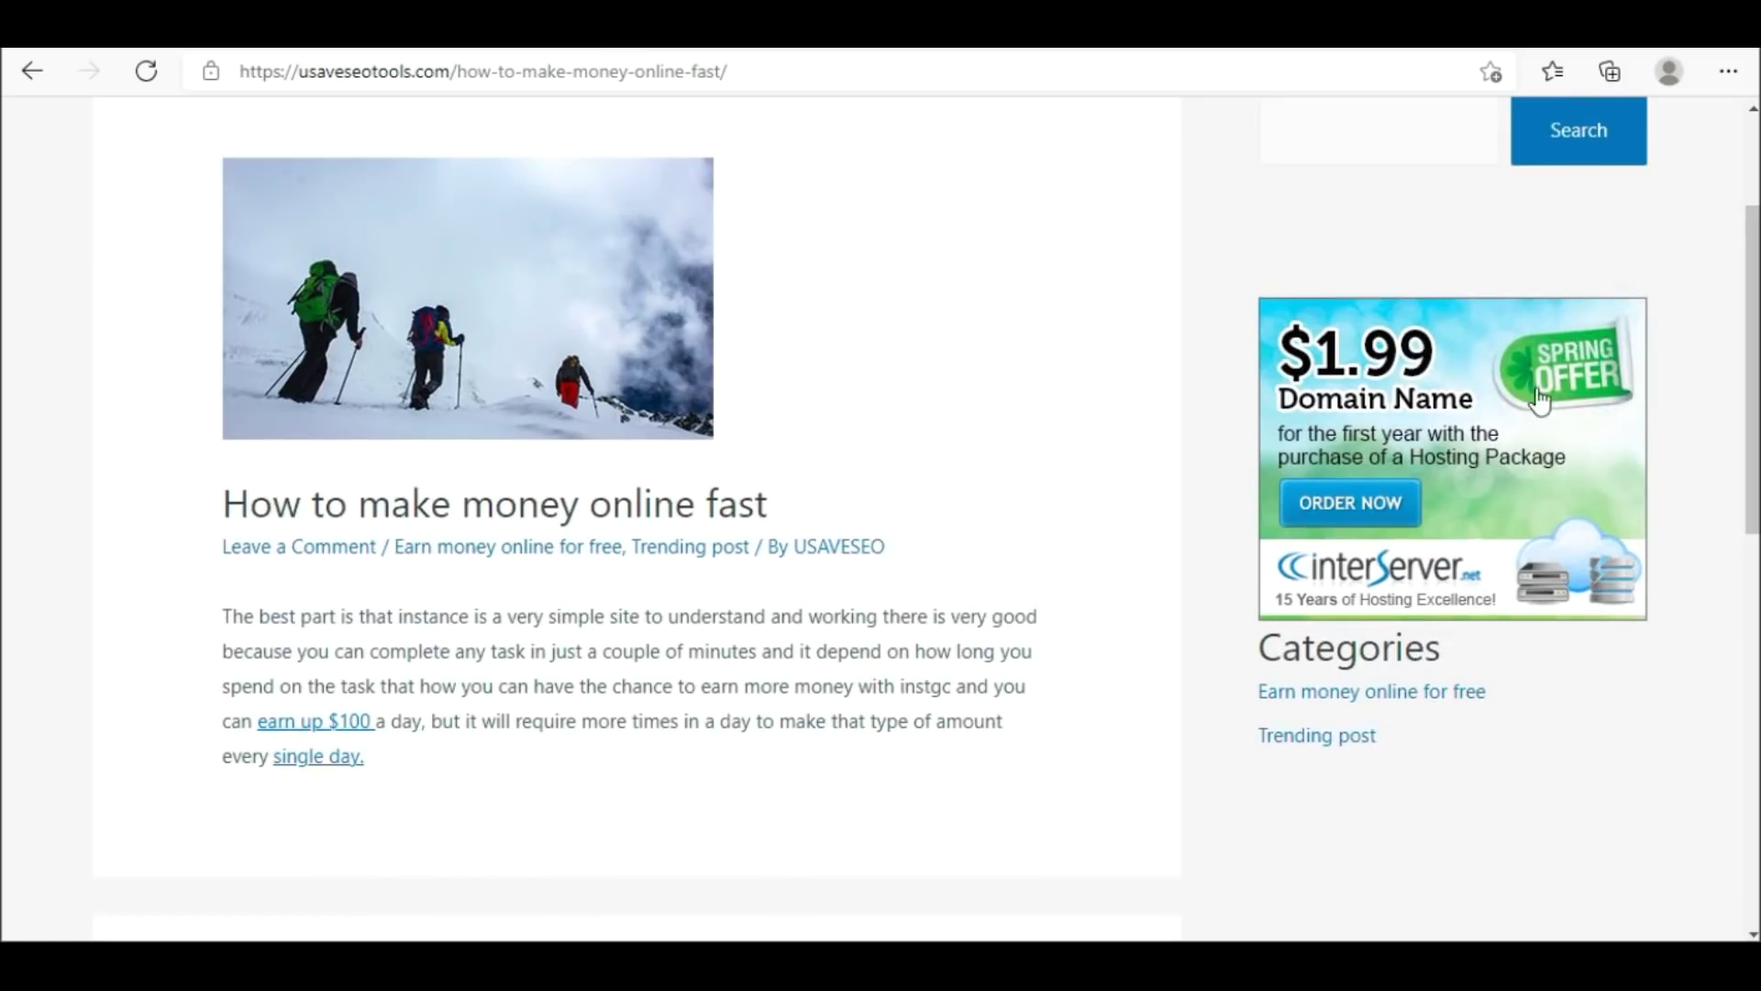
left_click(1451, 444)
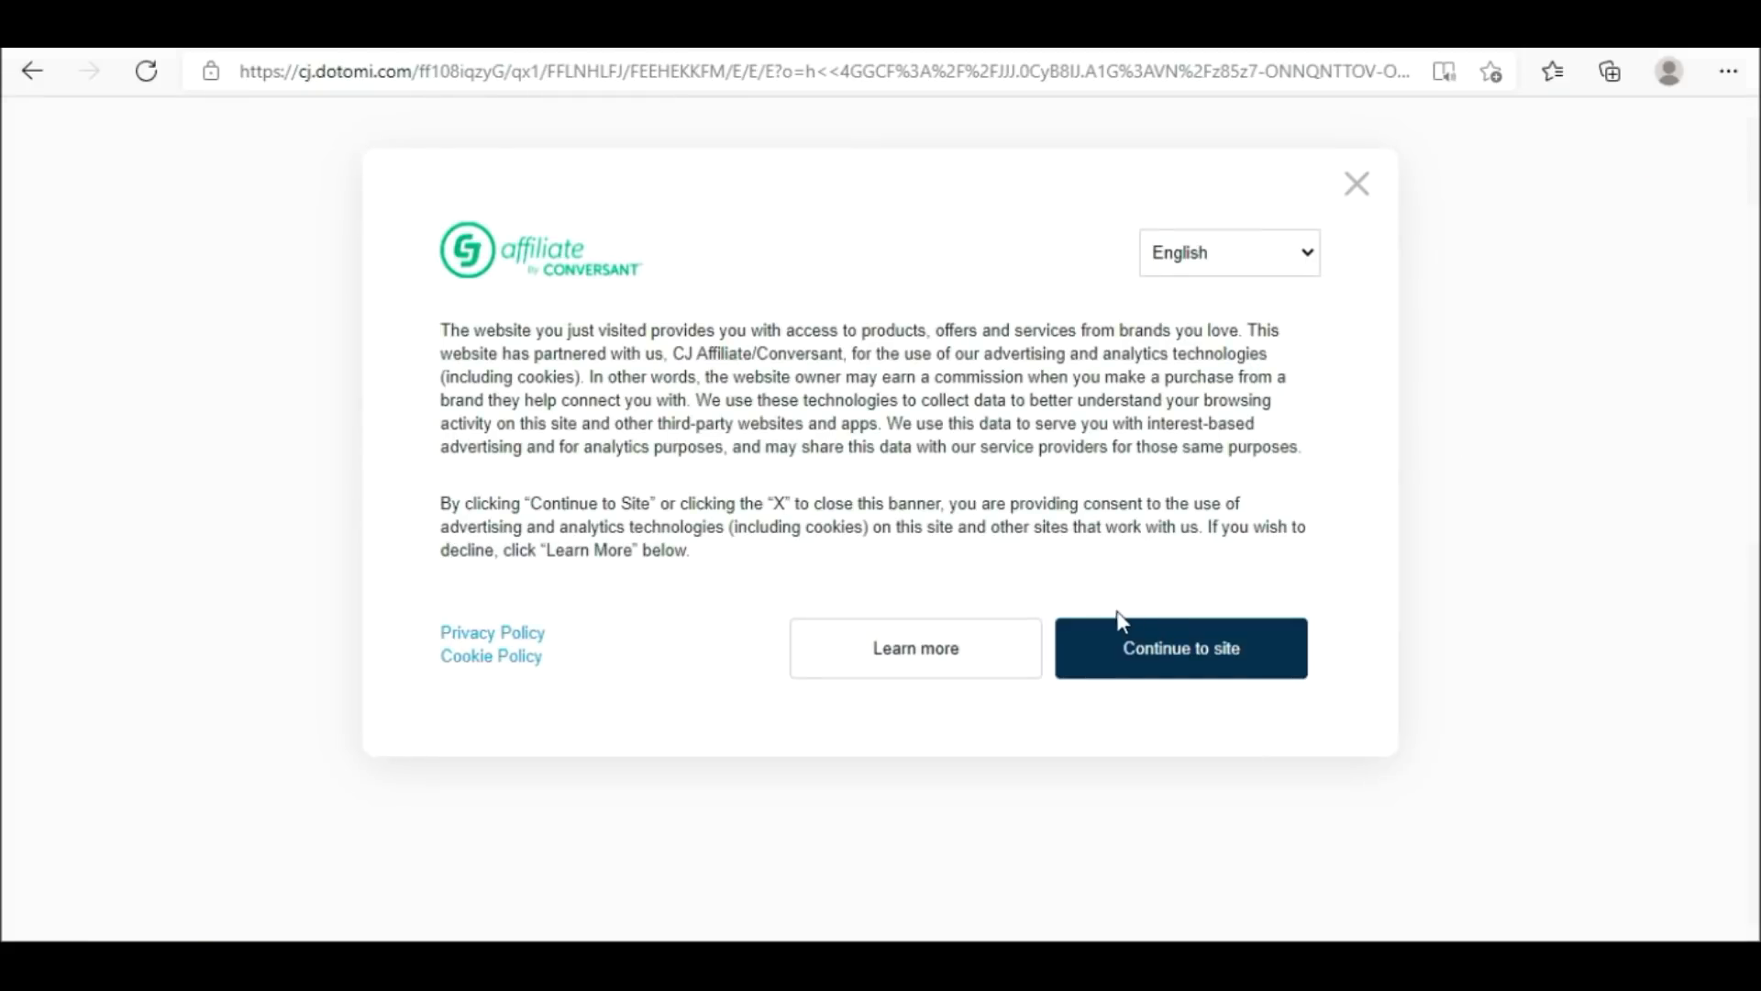
Continue past the CJ consent notice and return to the Interserver links list.
left_click(1193, 652)
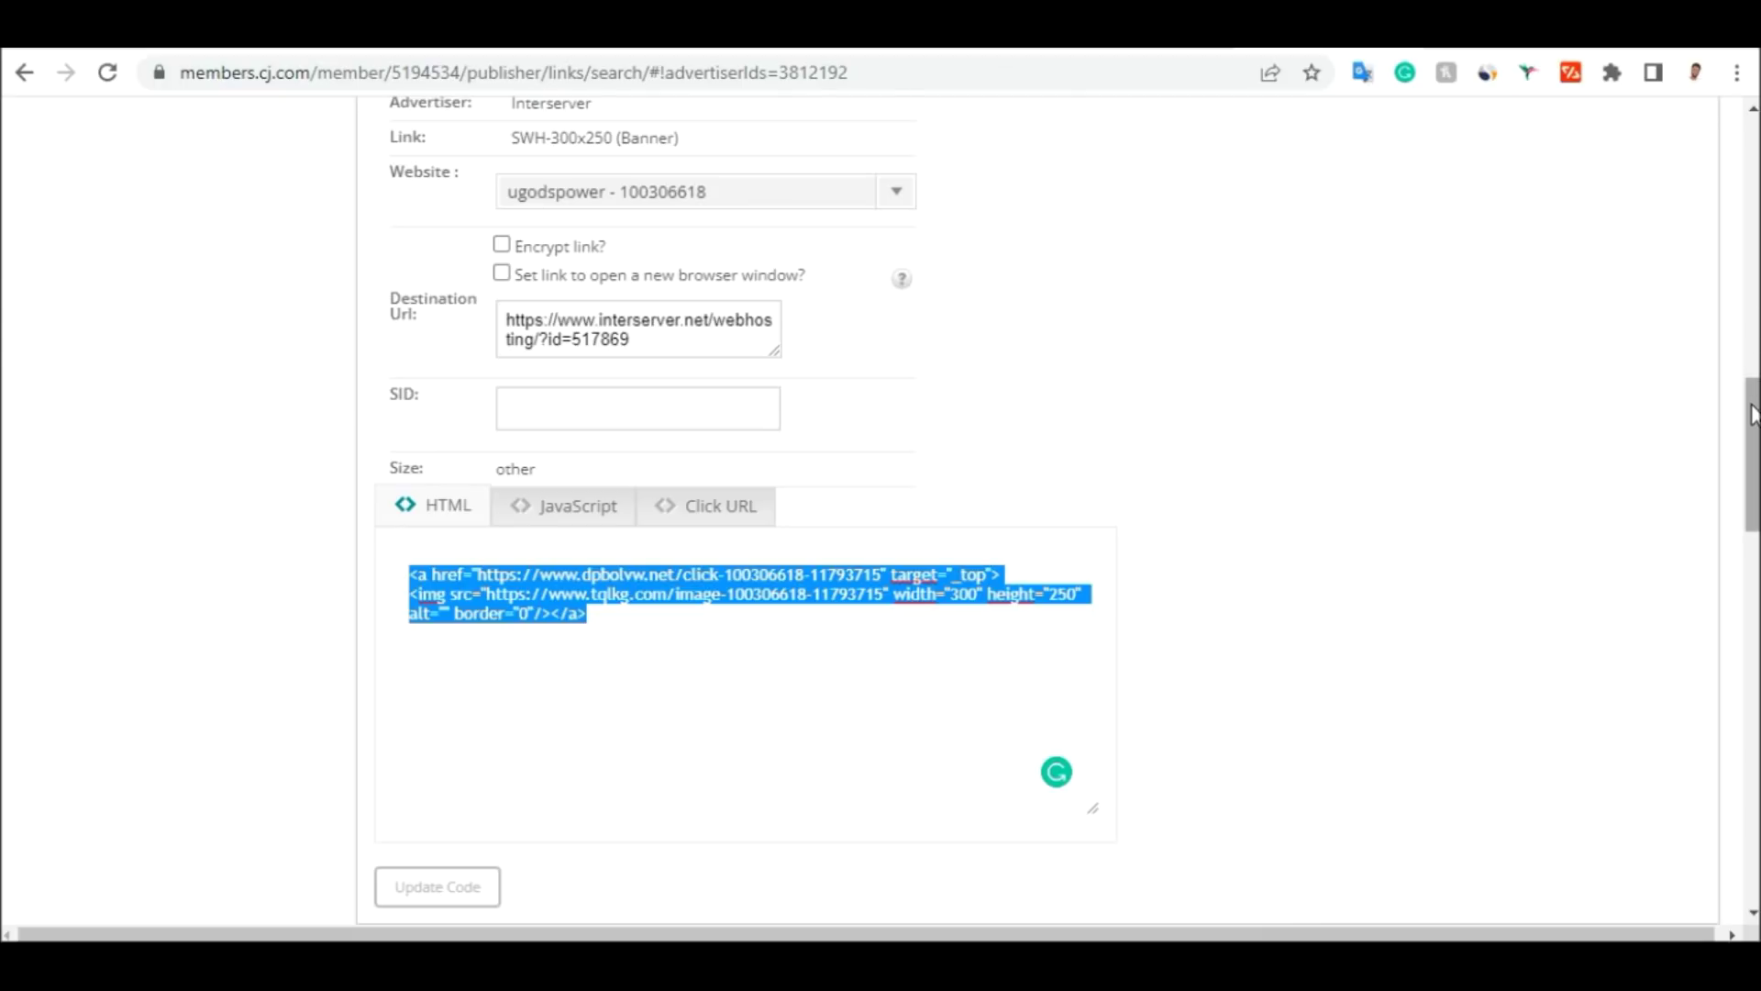
left_click(1609, 350)
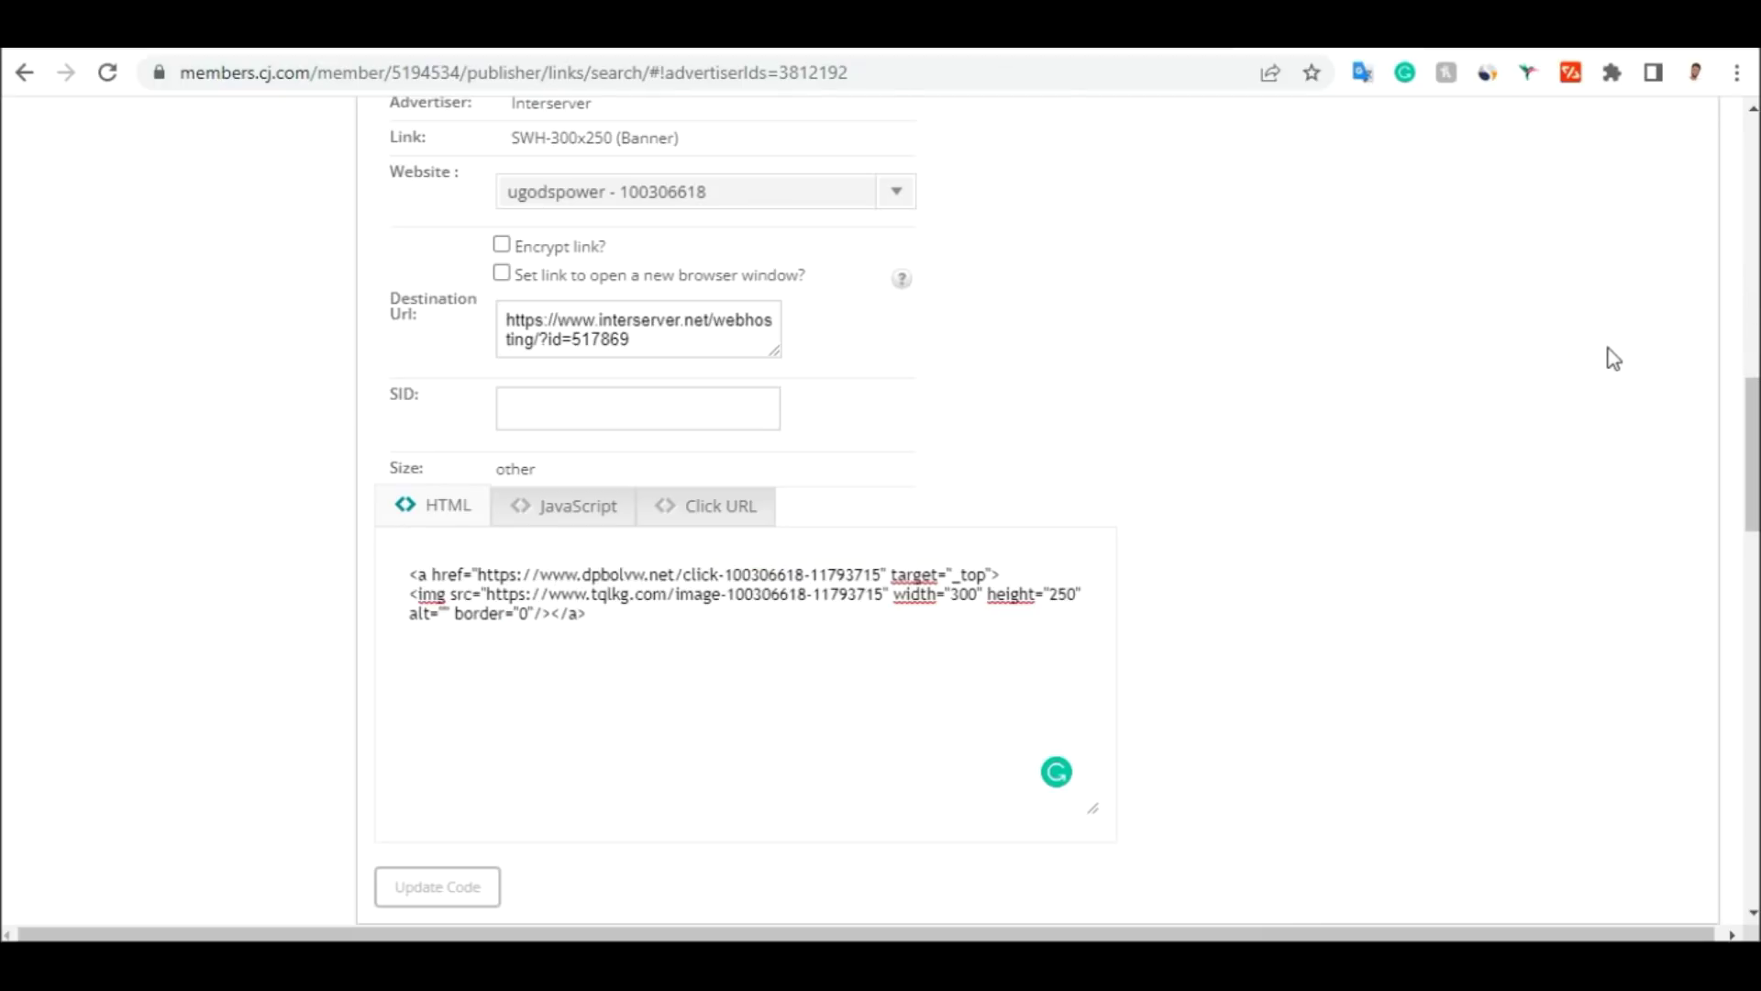
mouse_move(1752, 403)
left_mouse_down()
mouse_move(1752, 110)
mouse_move(1743, 458)
mouse_move(1734, 401)
left_mouse_up()
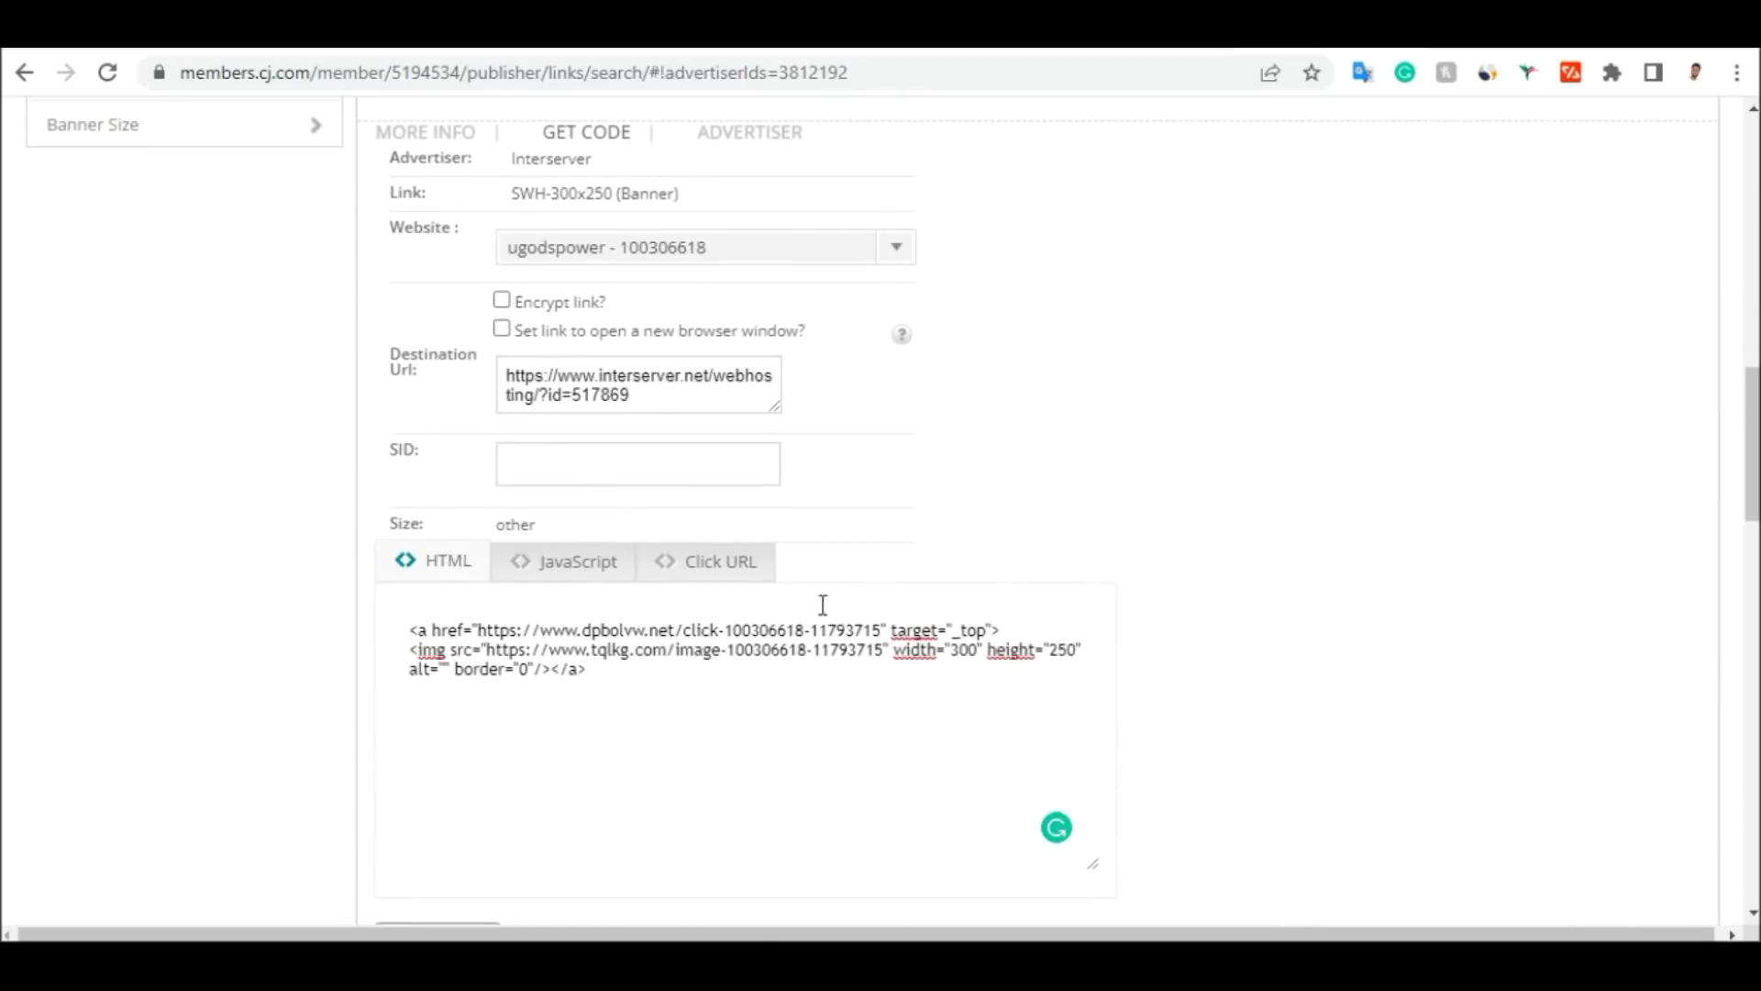
Show the SWH-300x250 banner's plain click URL and copy it.
left_click(747, 562)
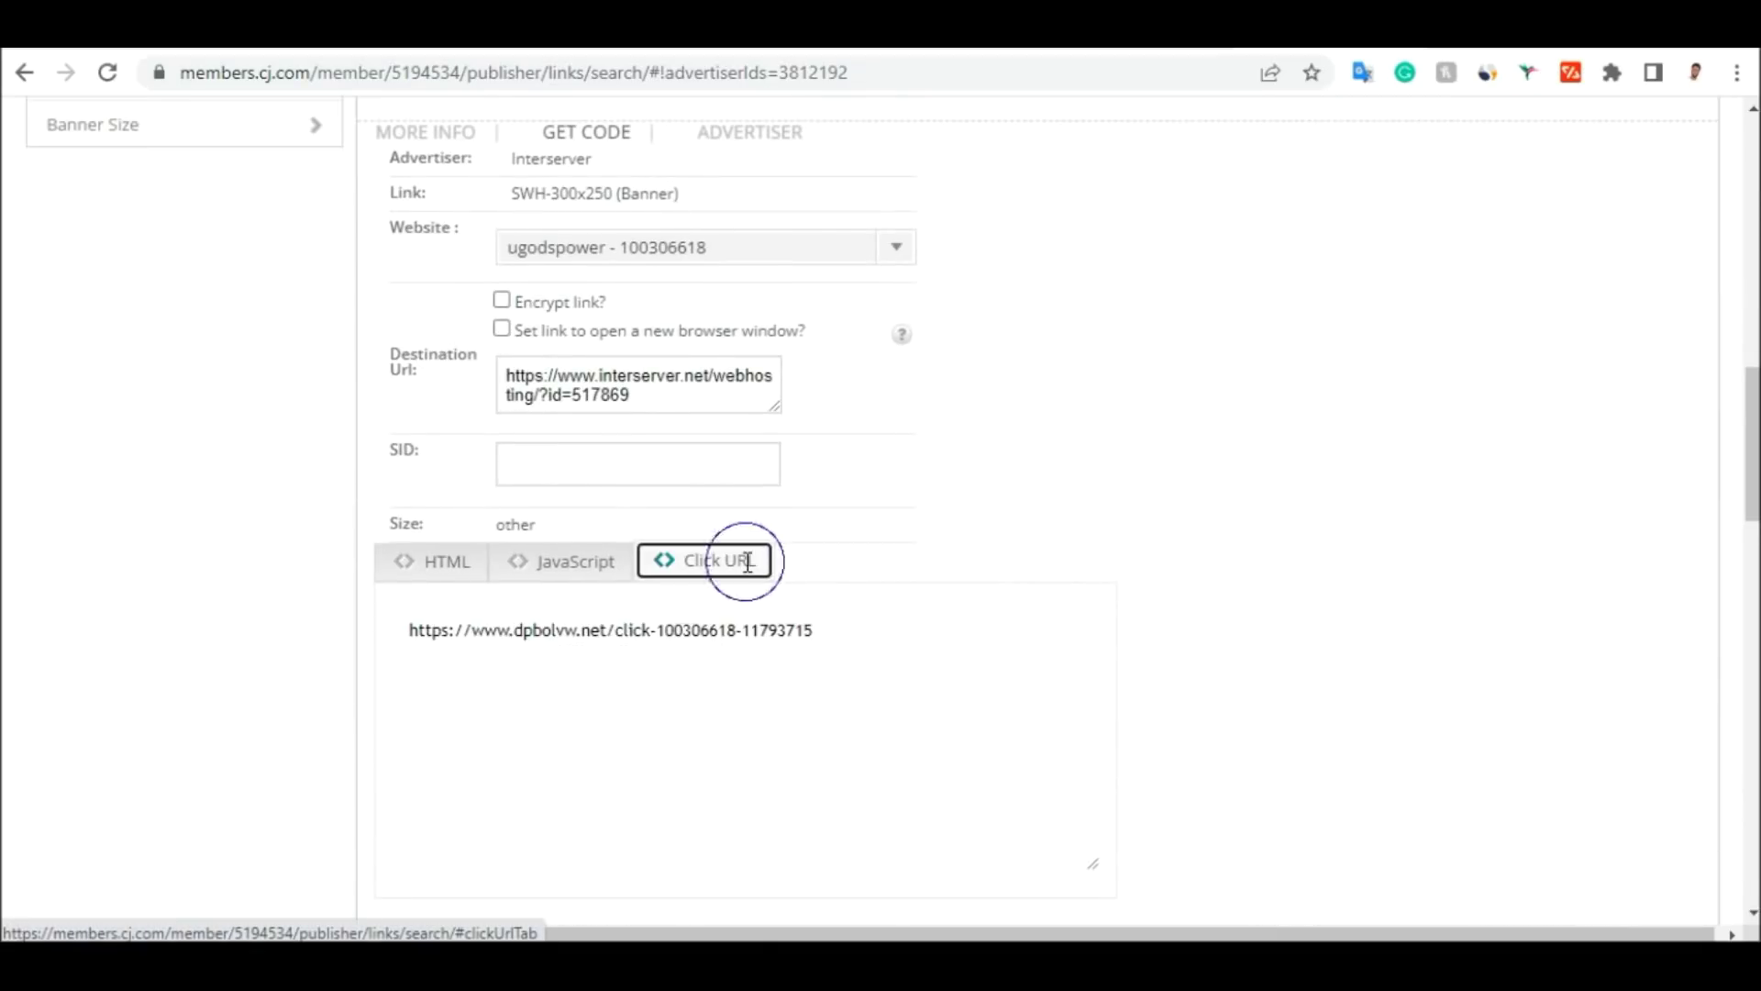
left_click(669, 620)
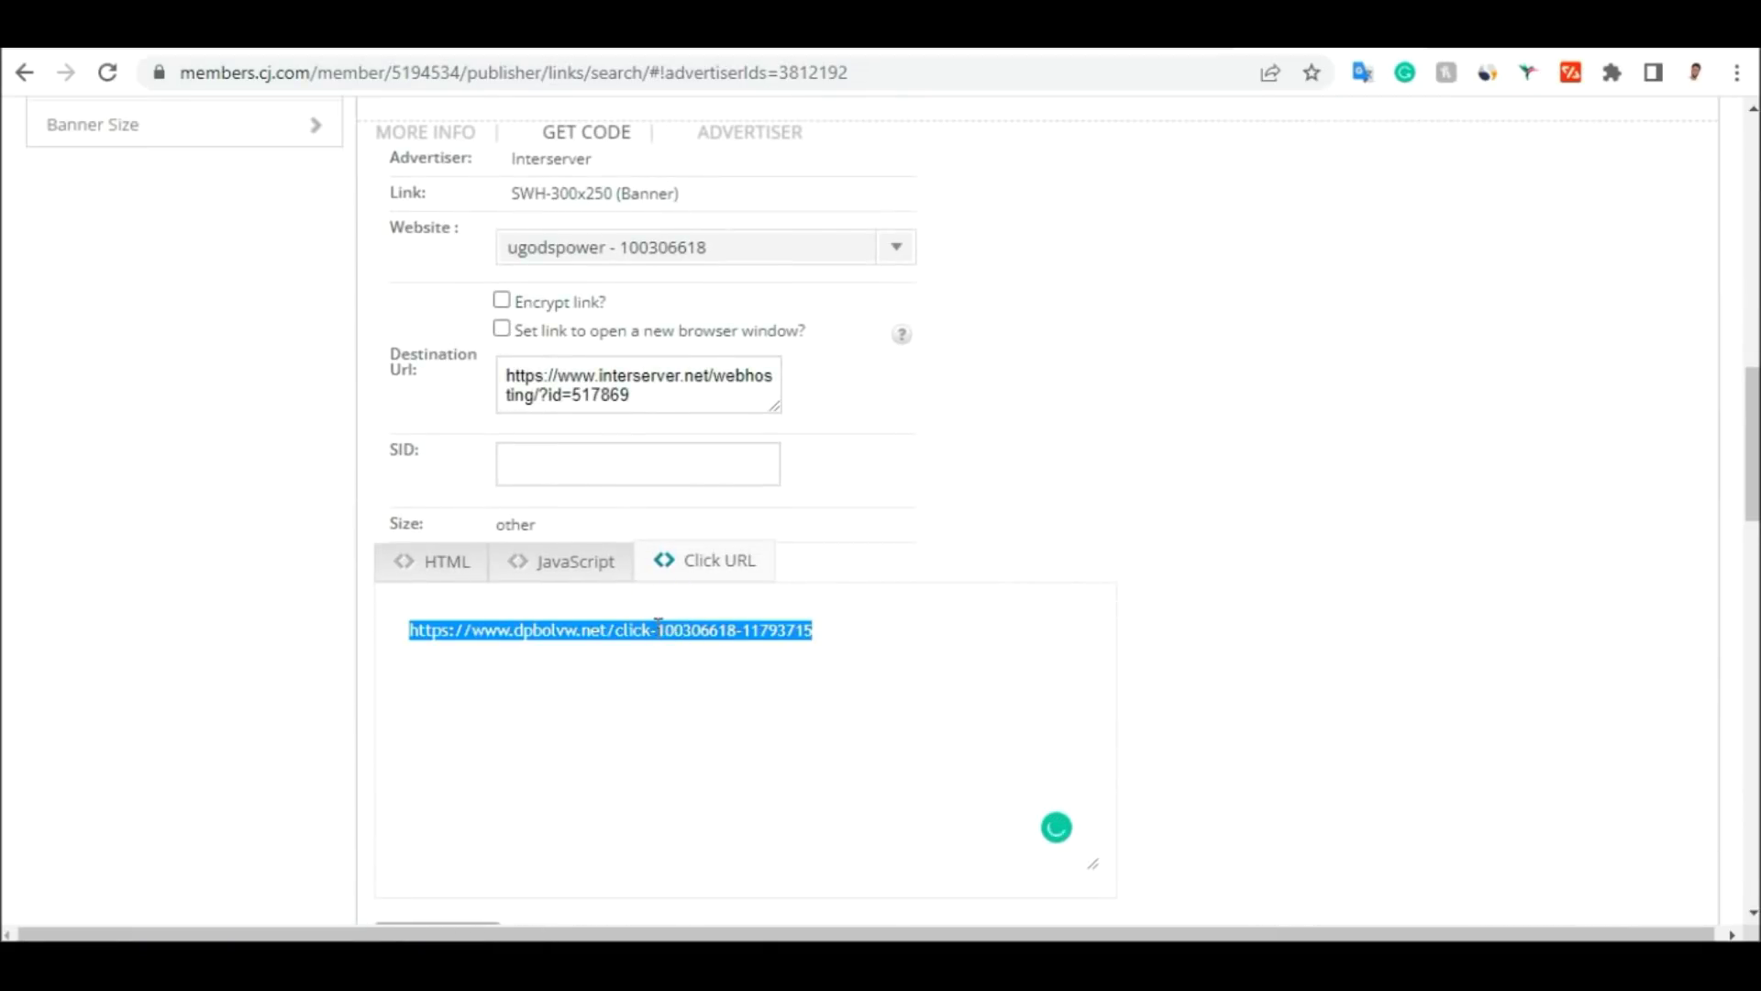
right_click(659, 624)
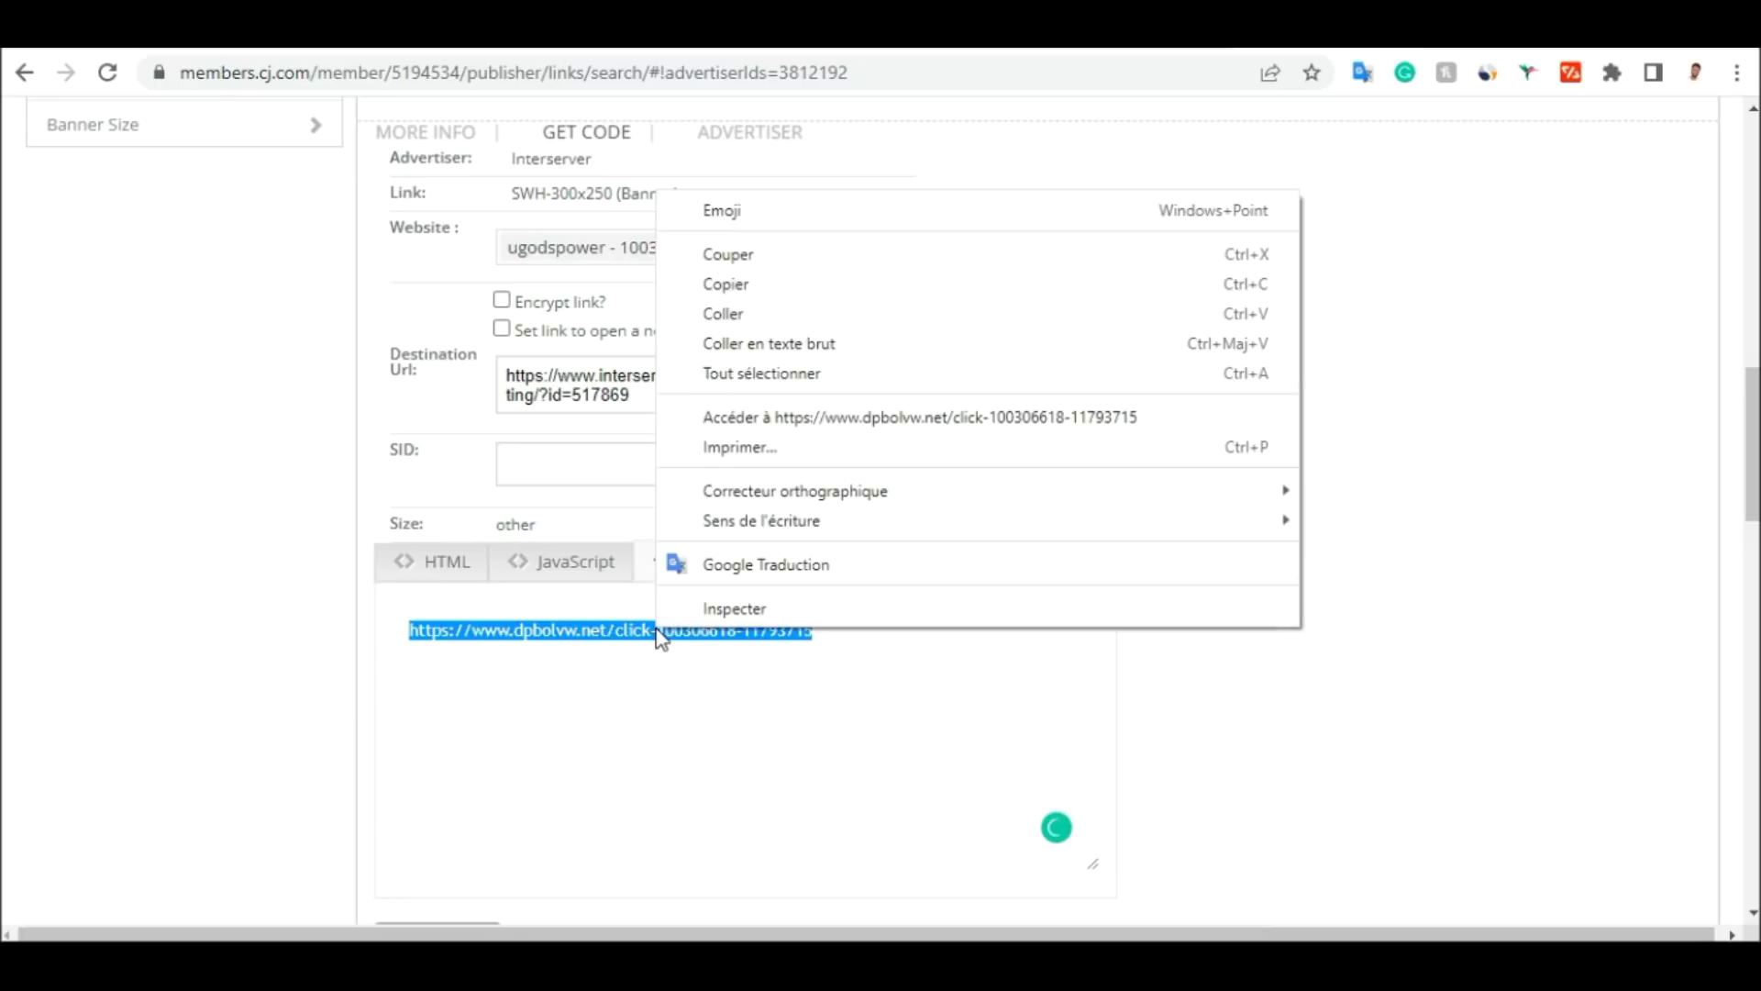
left_click(736, 286)
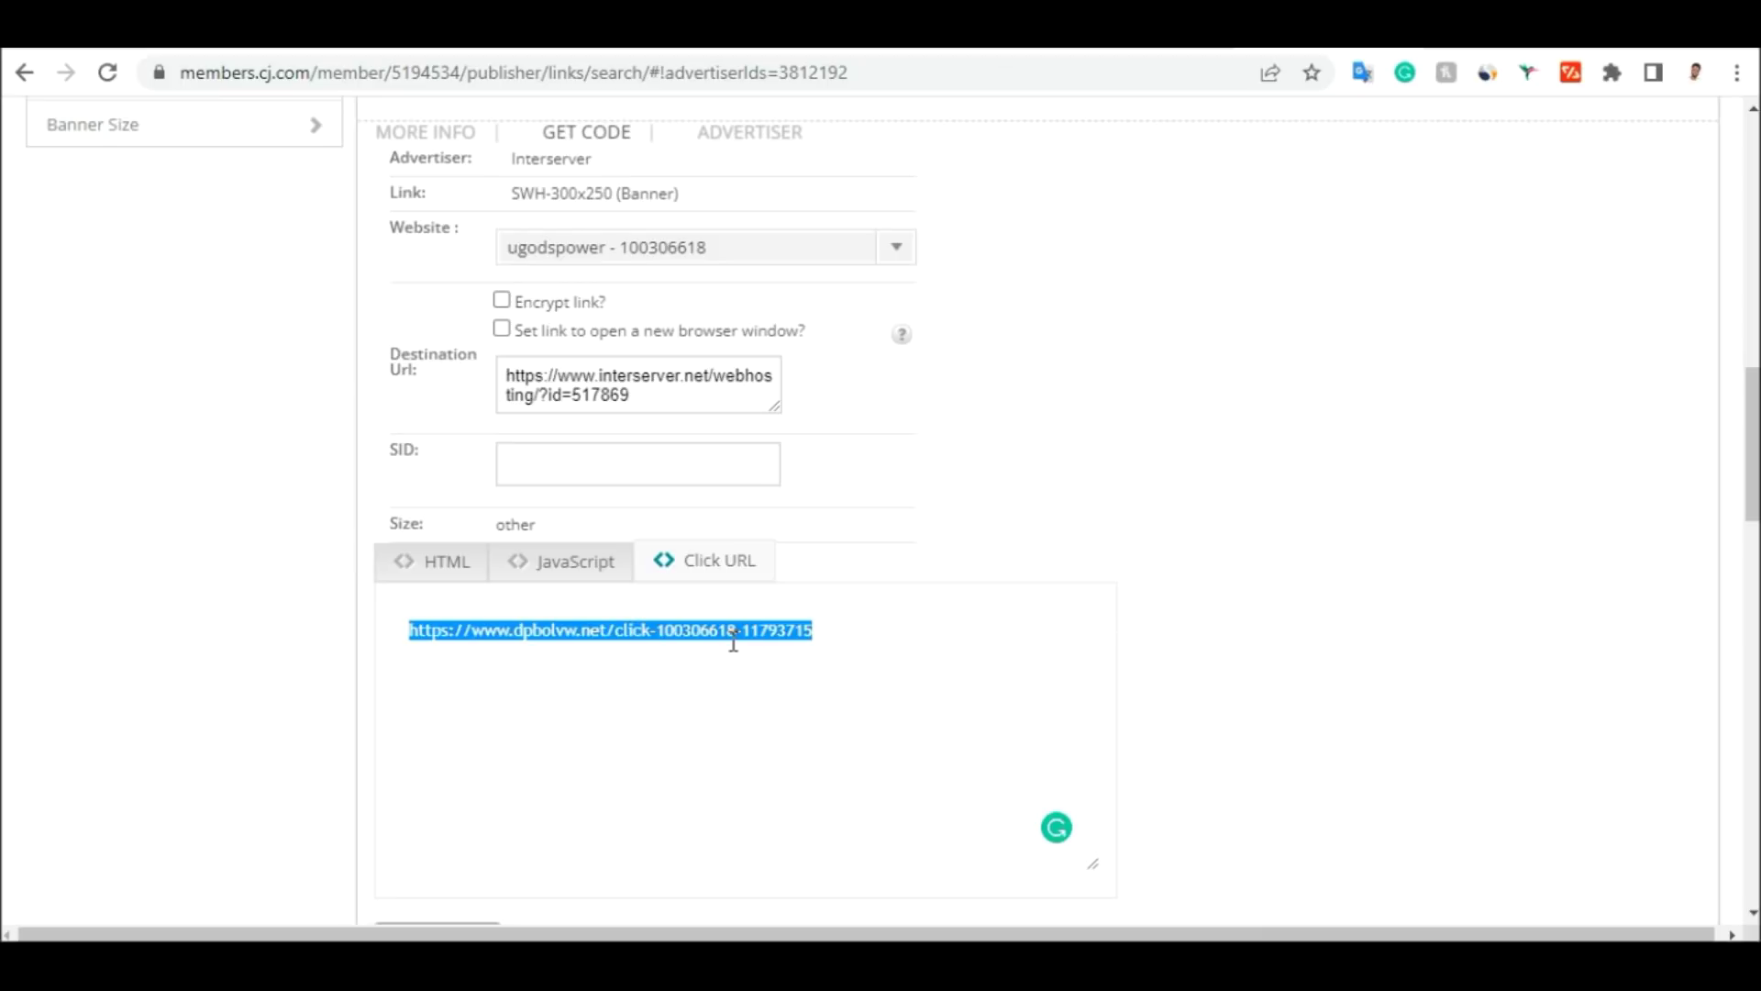
right_click(719, 622)
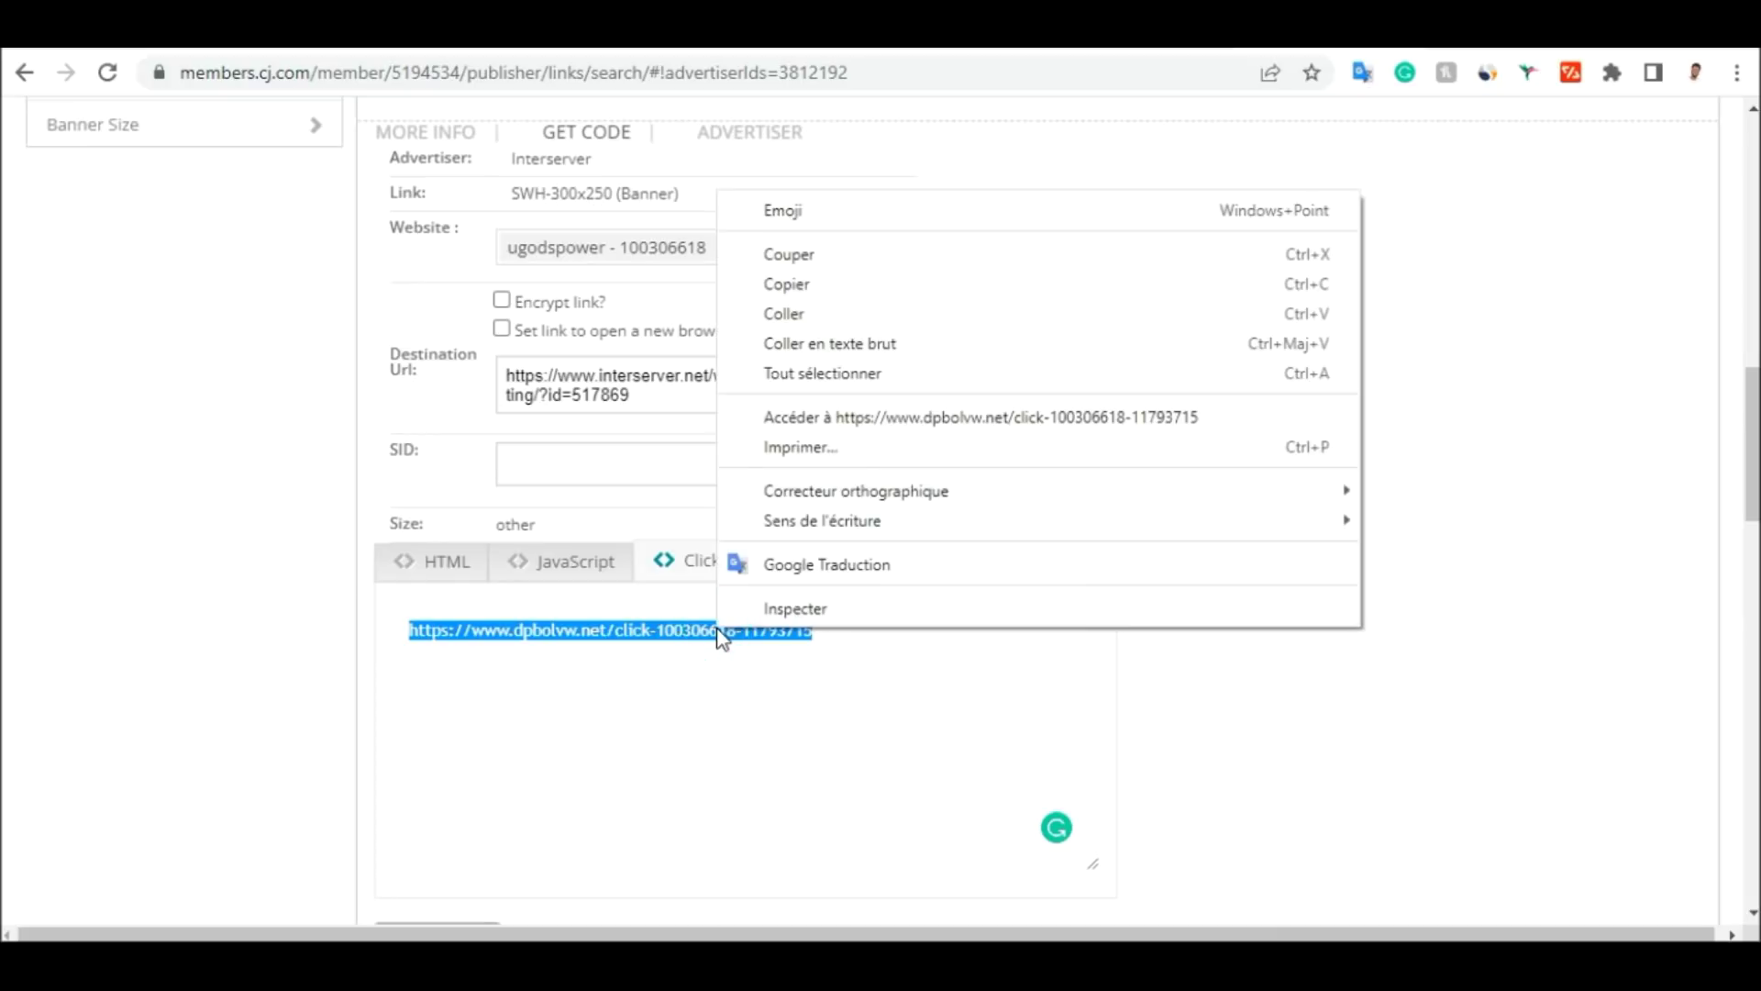
left_click(787, 284)
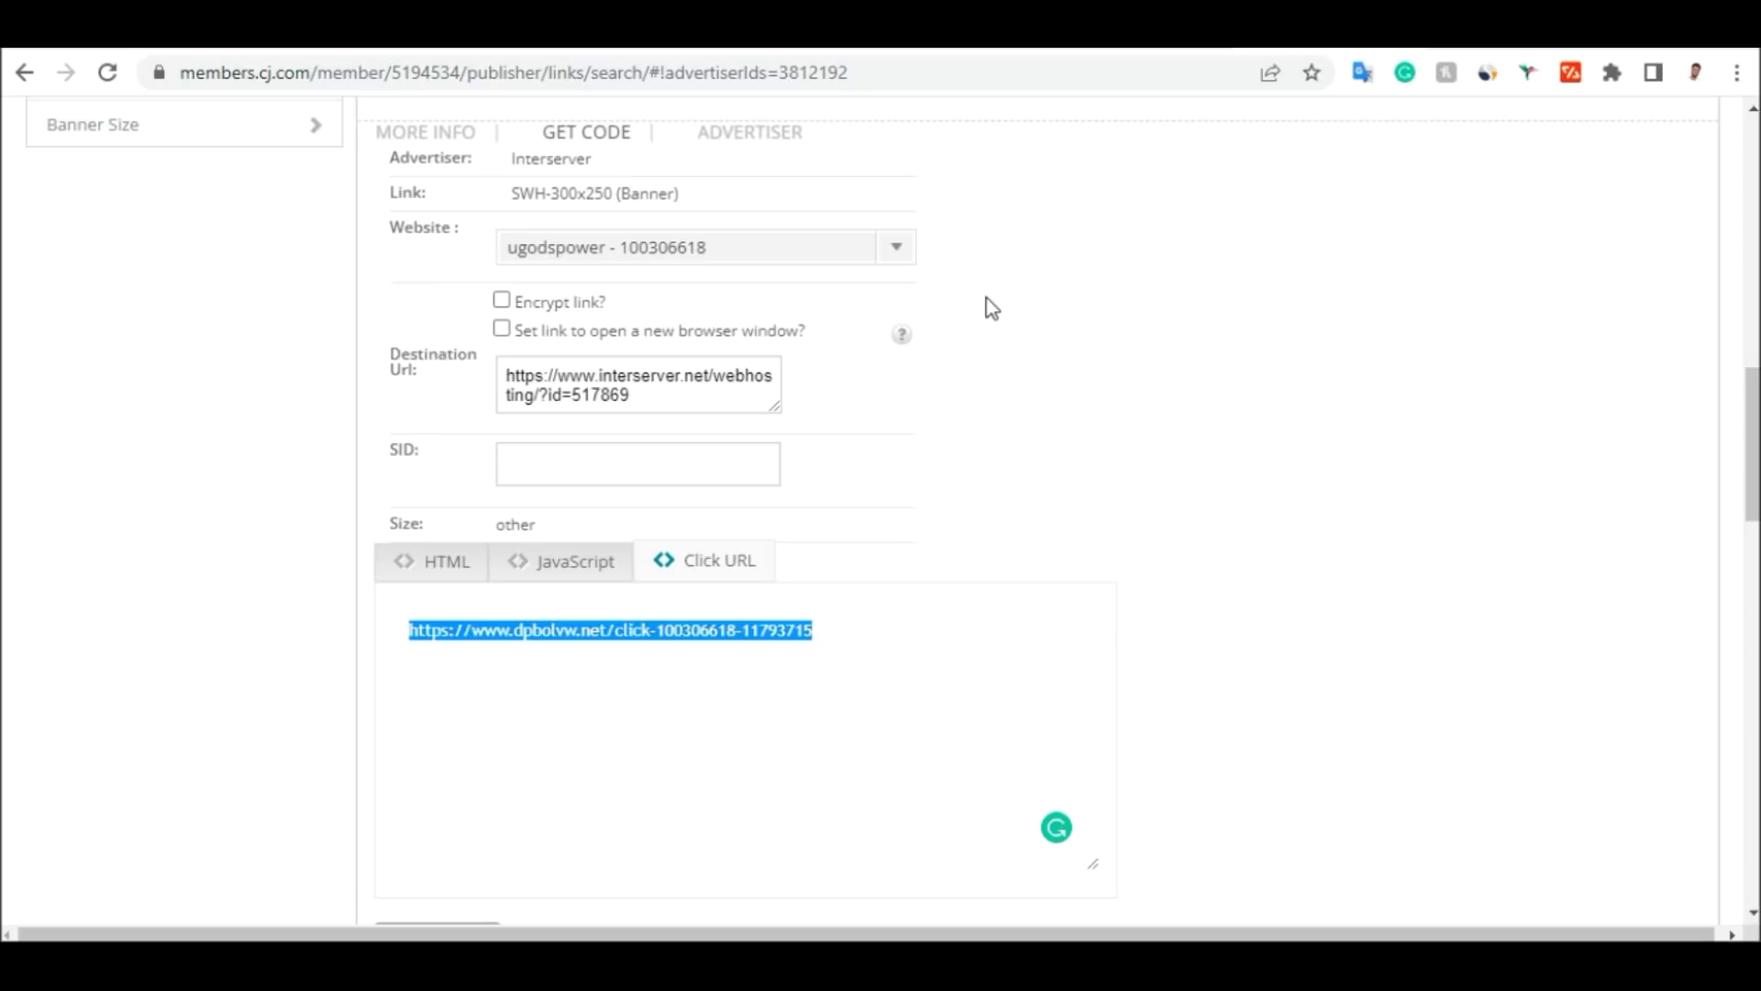
Glance at the impact.com dashboard, then scroll the CJ results back to the top.
left_click(1141, 46)
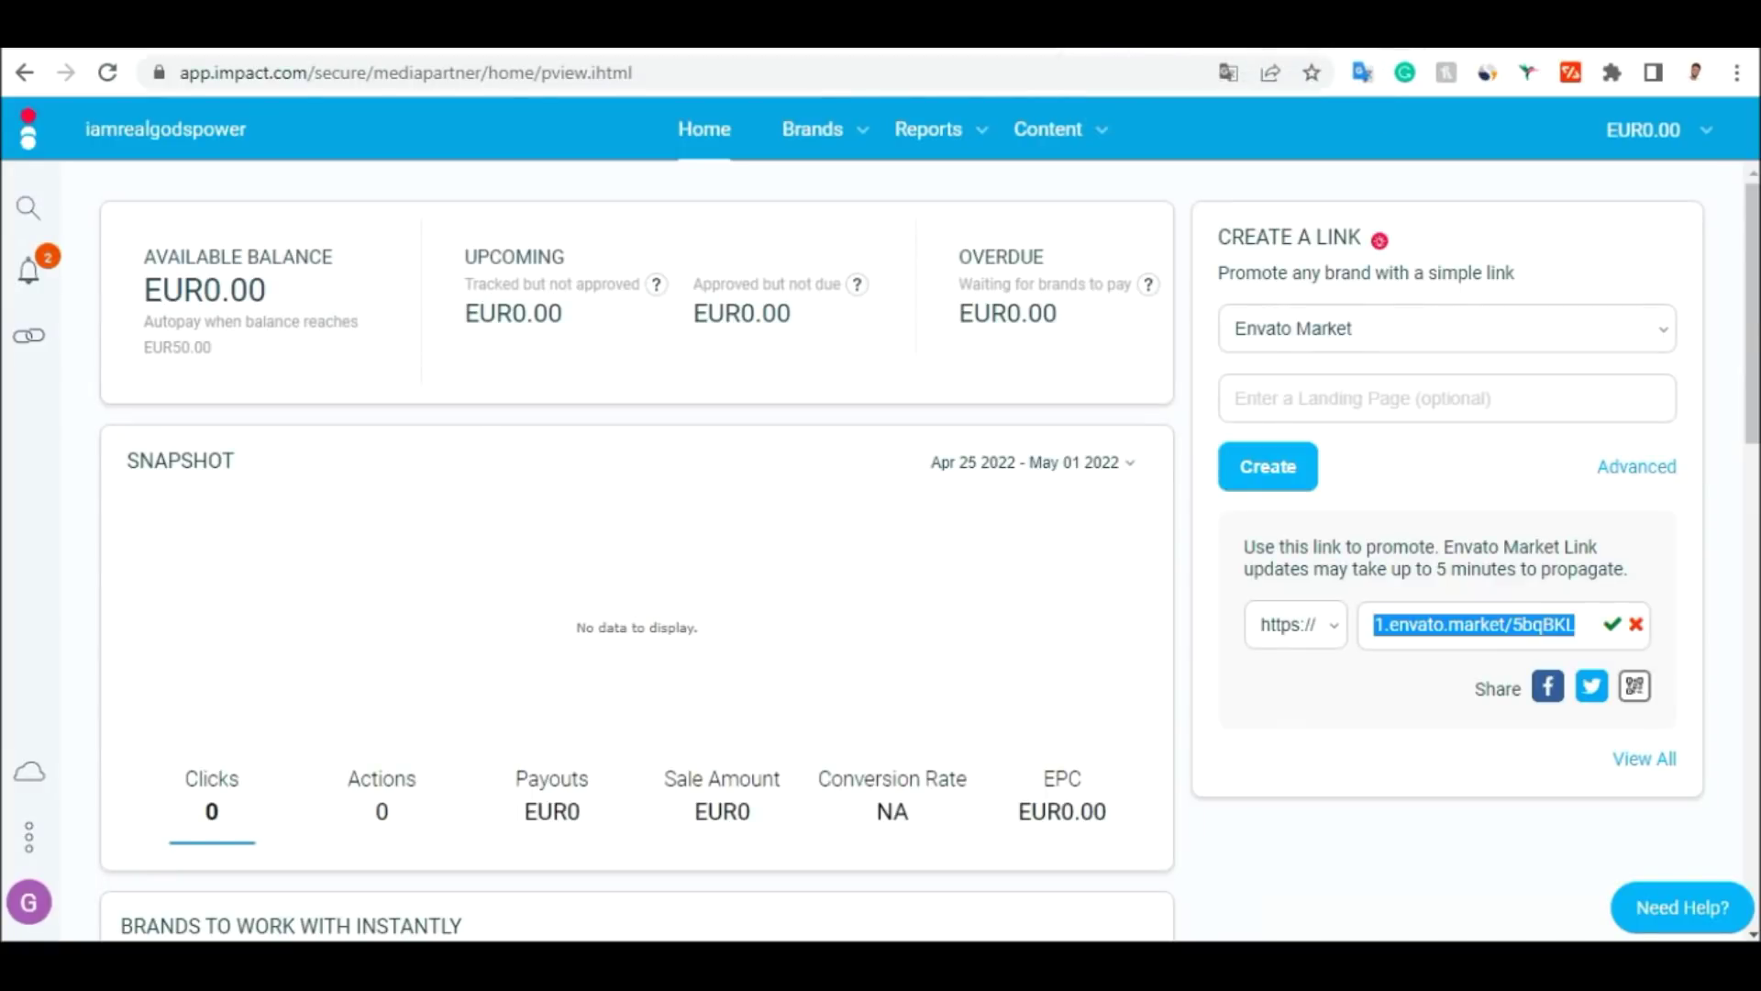
key("ctrl+Tab")
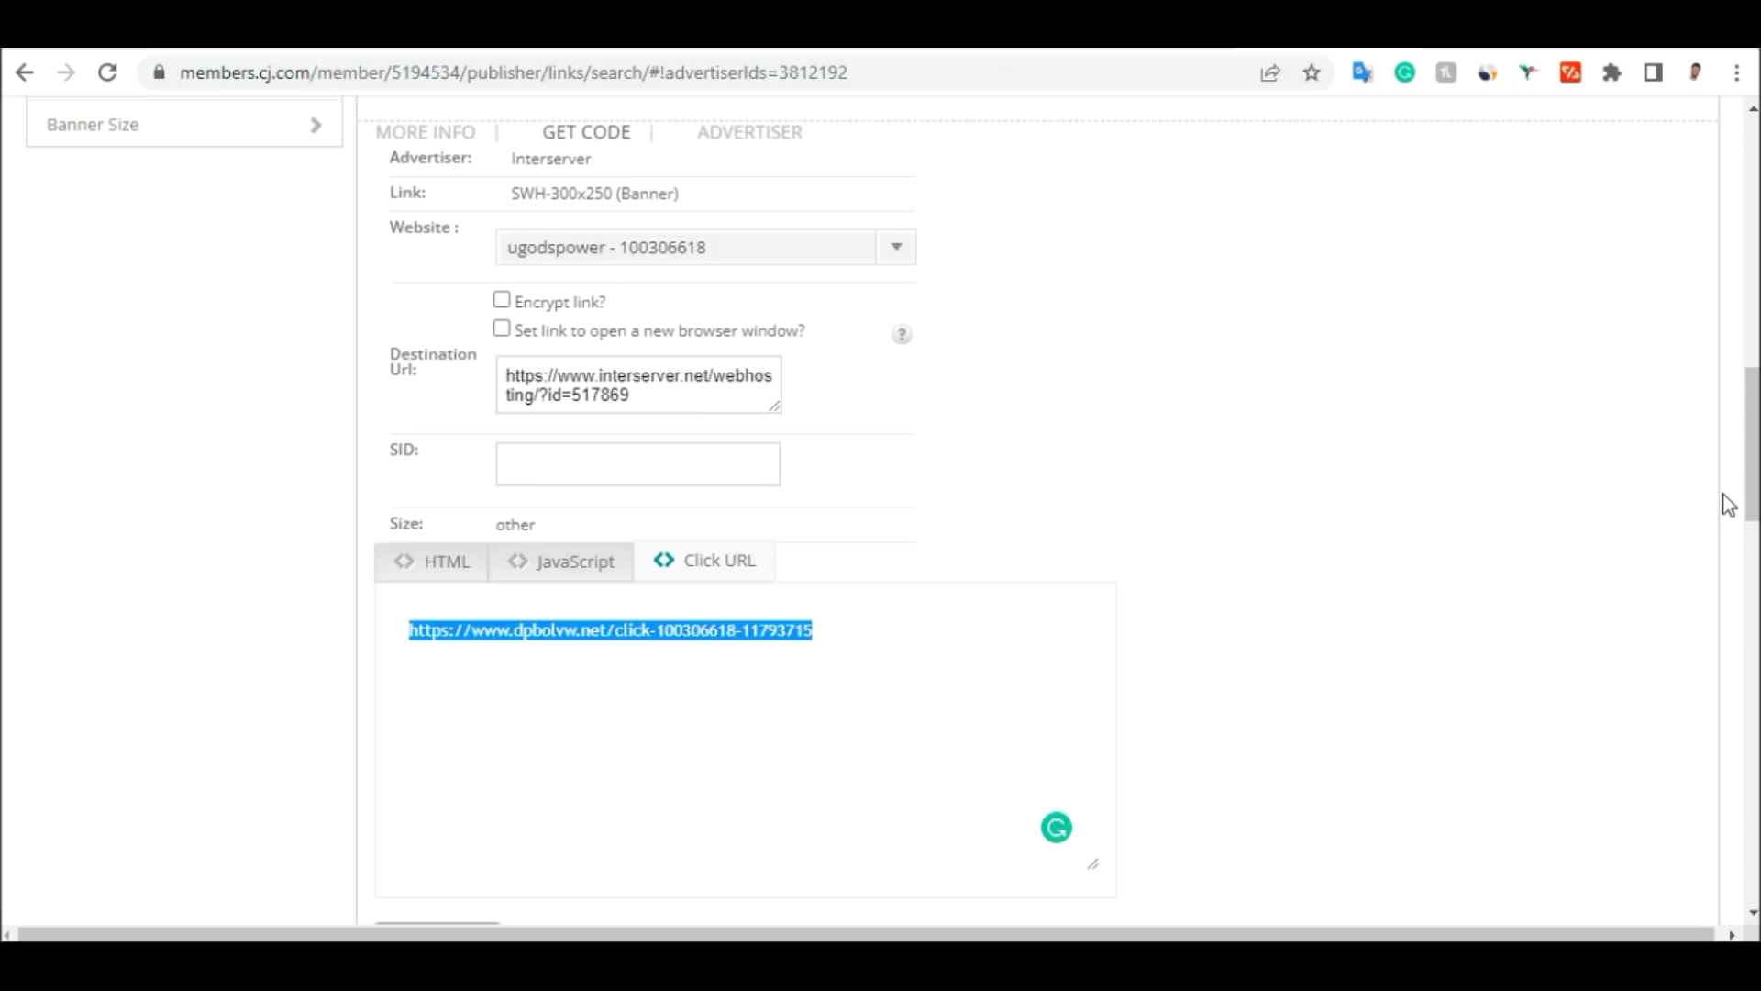
left_click_drag(1751, 501, 1750, 254)
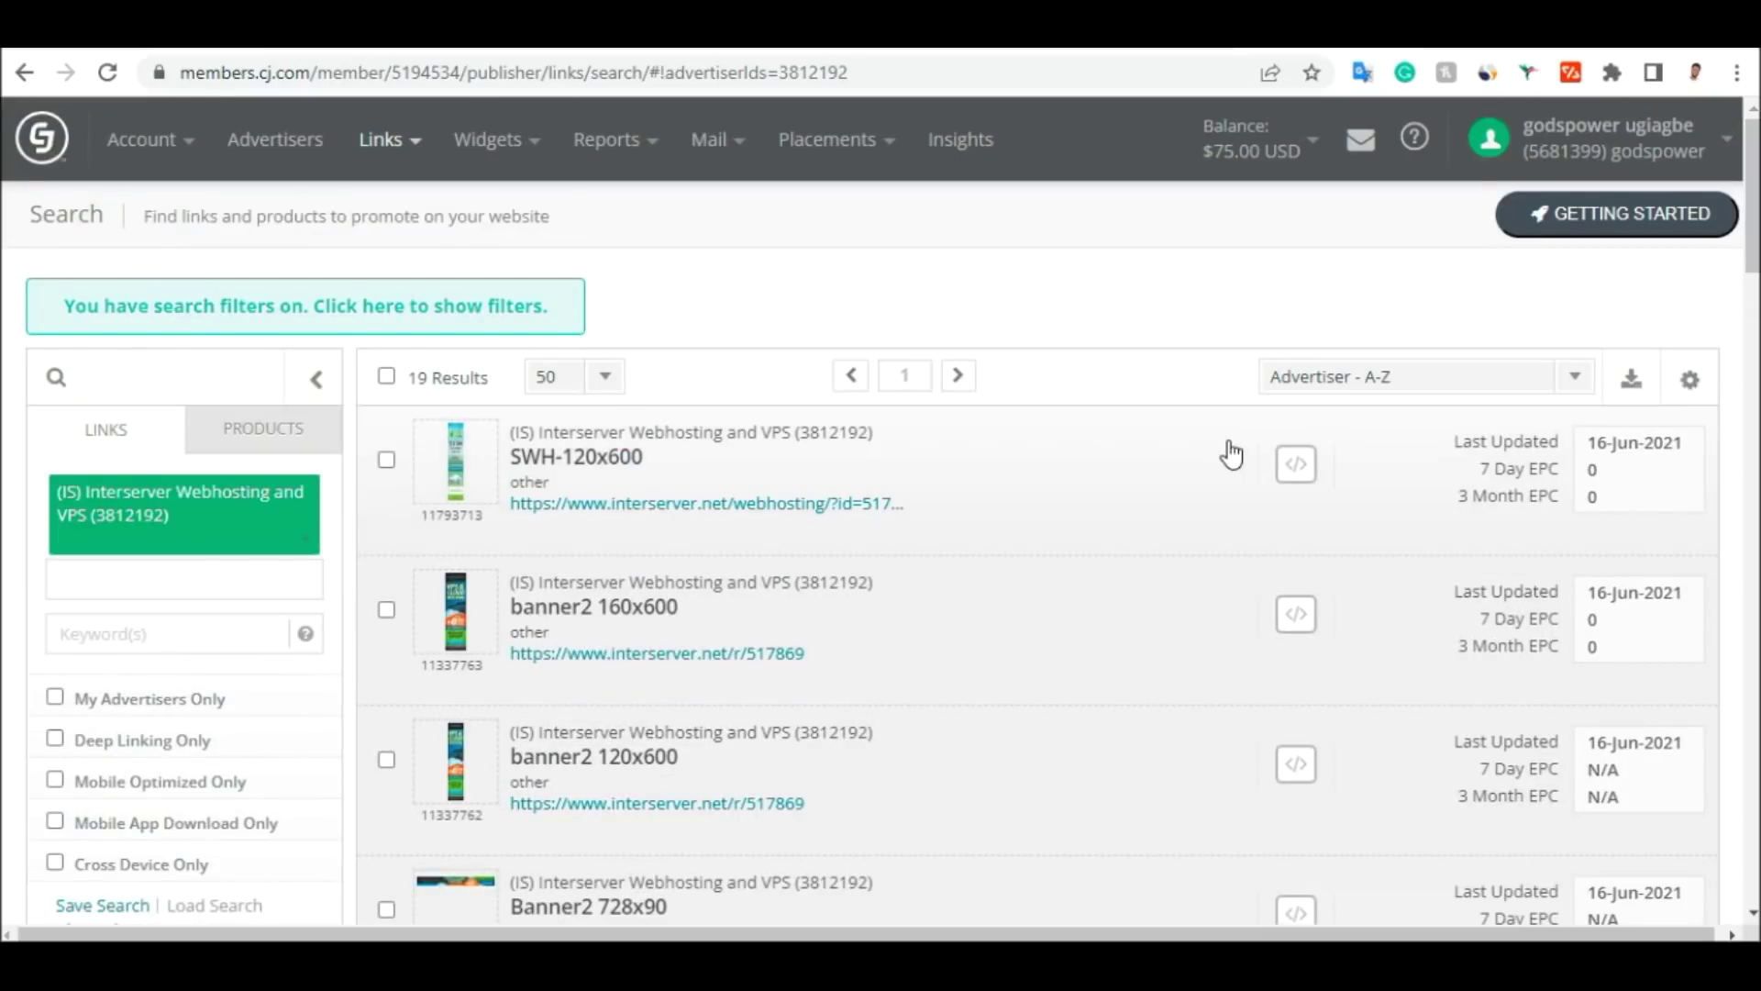
Back on the Advertisers page, expand Interserver's company details and open its program terms.
left_click(24, 72)
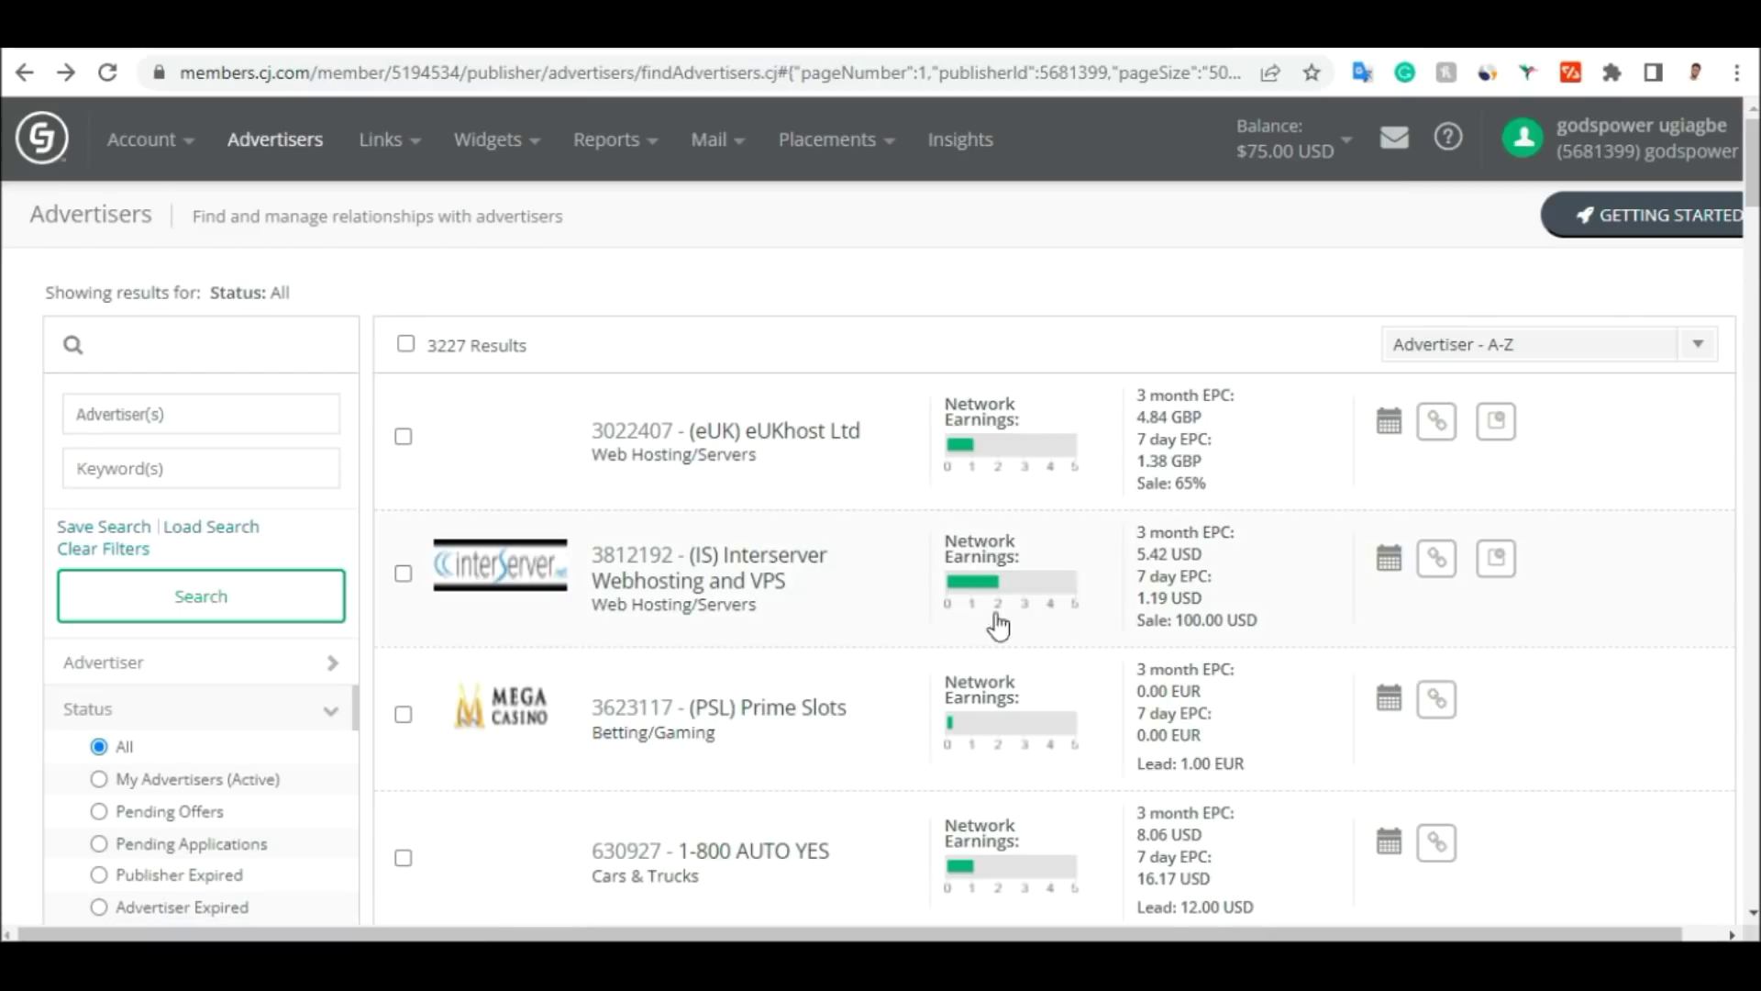
left_click(888, 544)
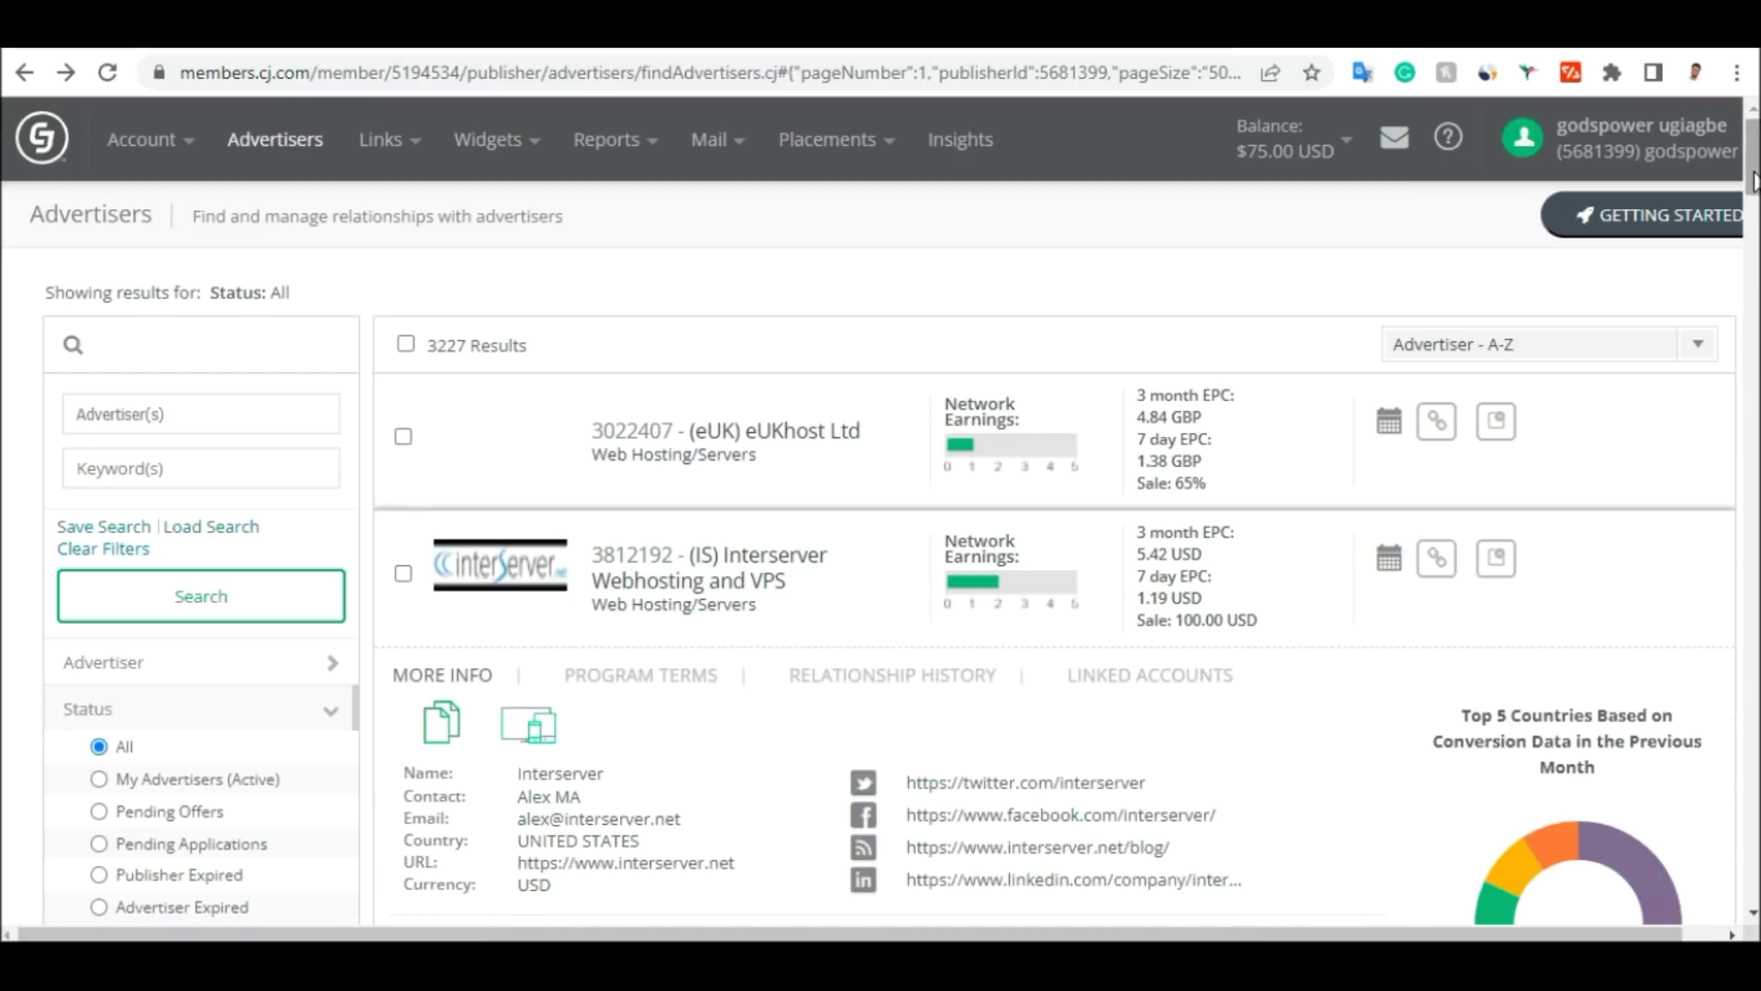
scroll(1754, 196, "down", 5)
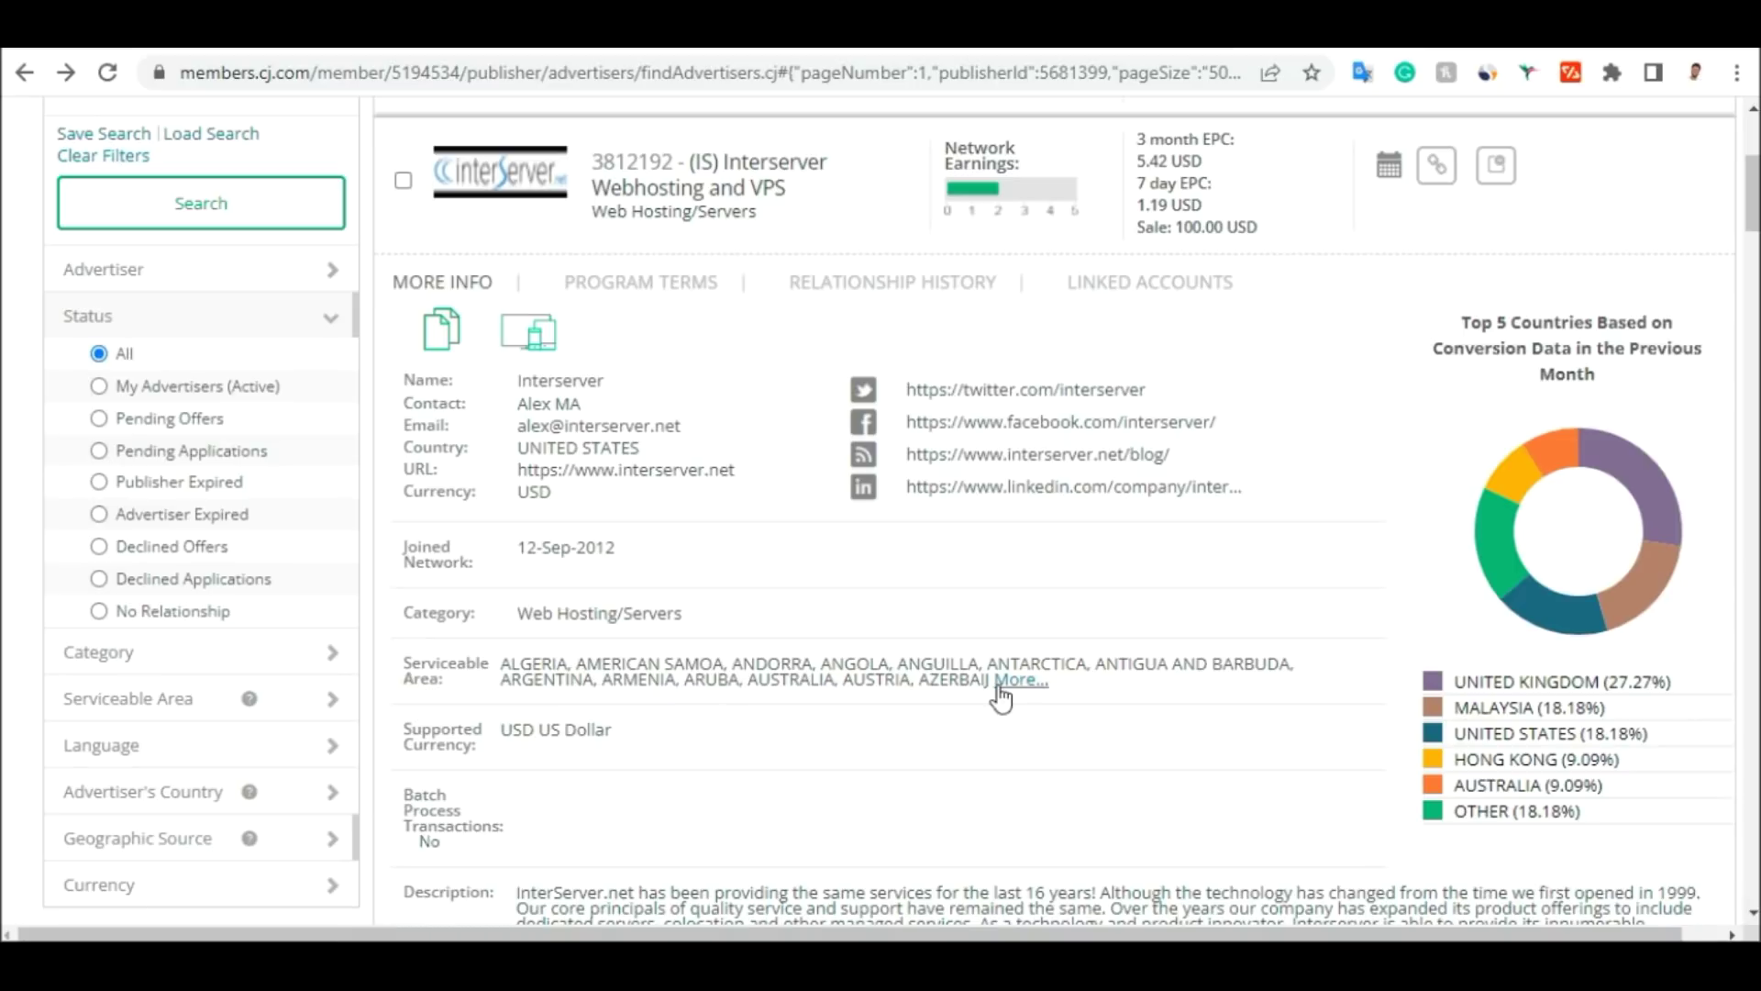
scroll(1752, 179, "up", 1)
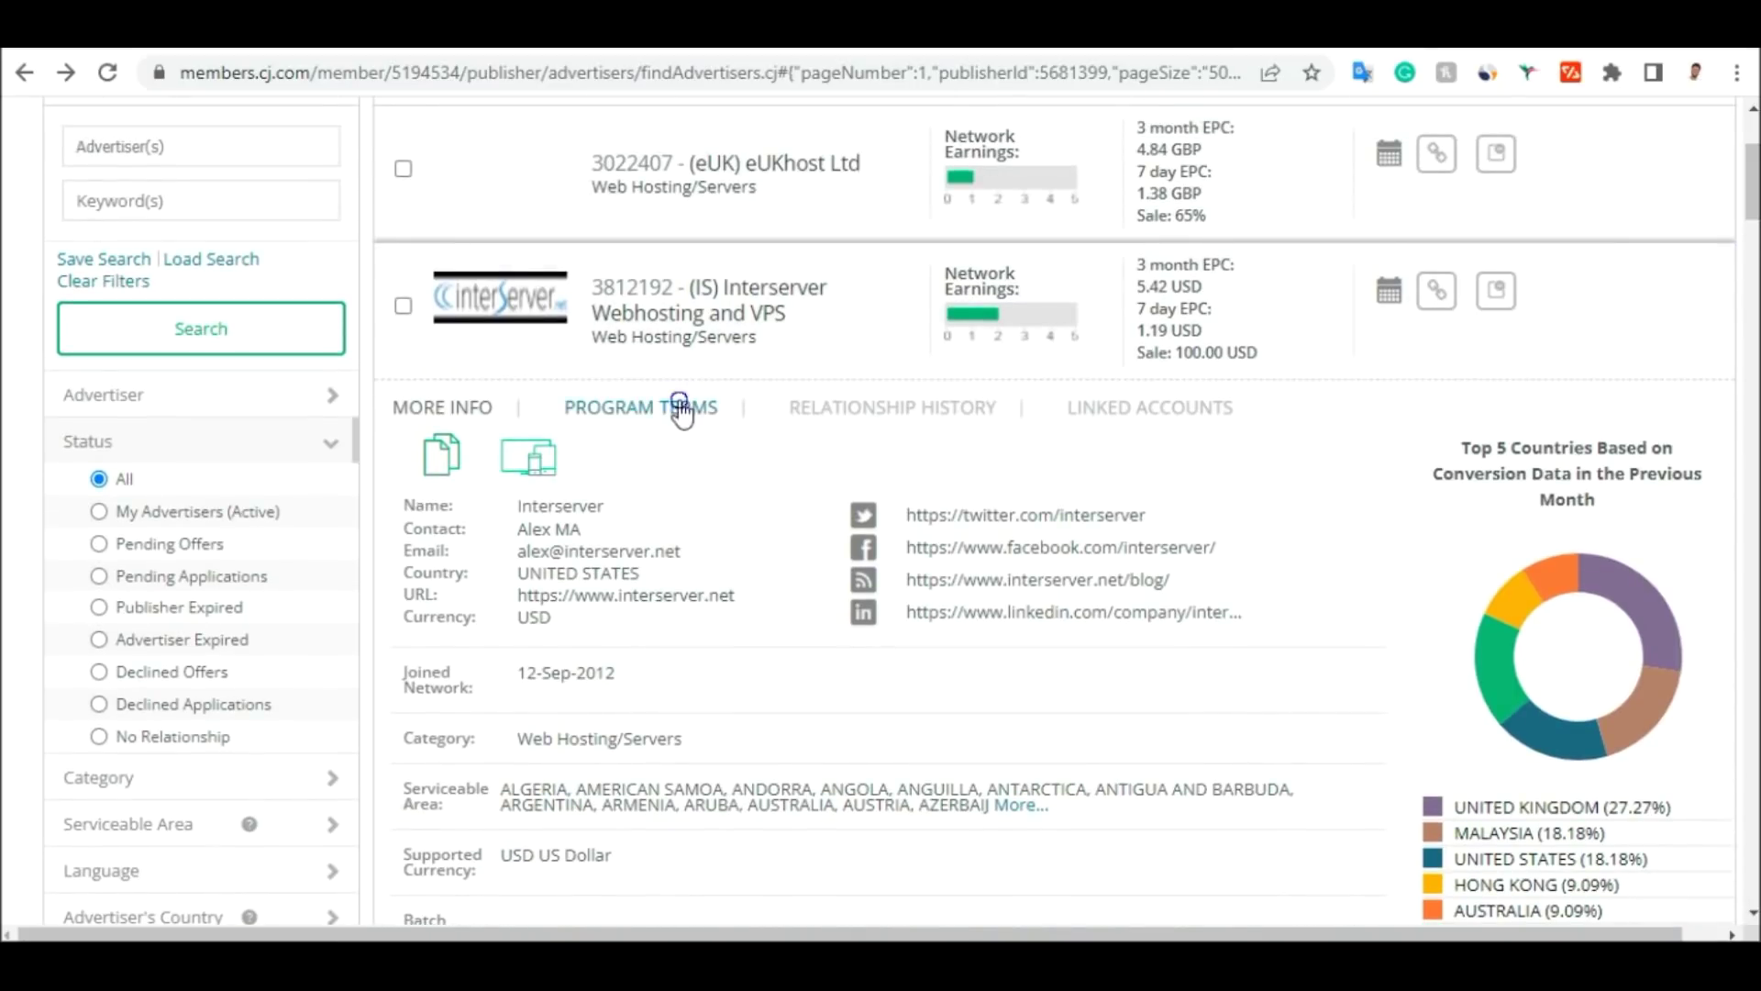
left_click(680, 412)
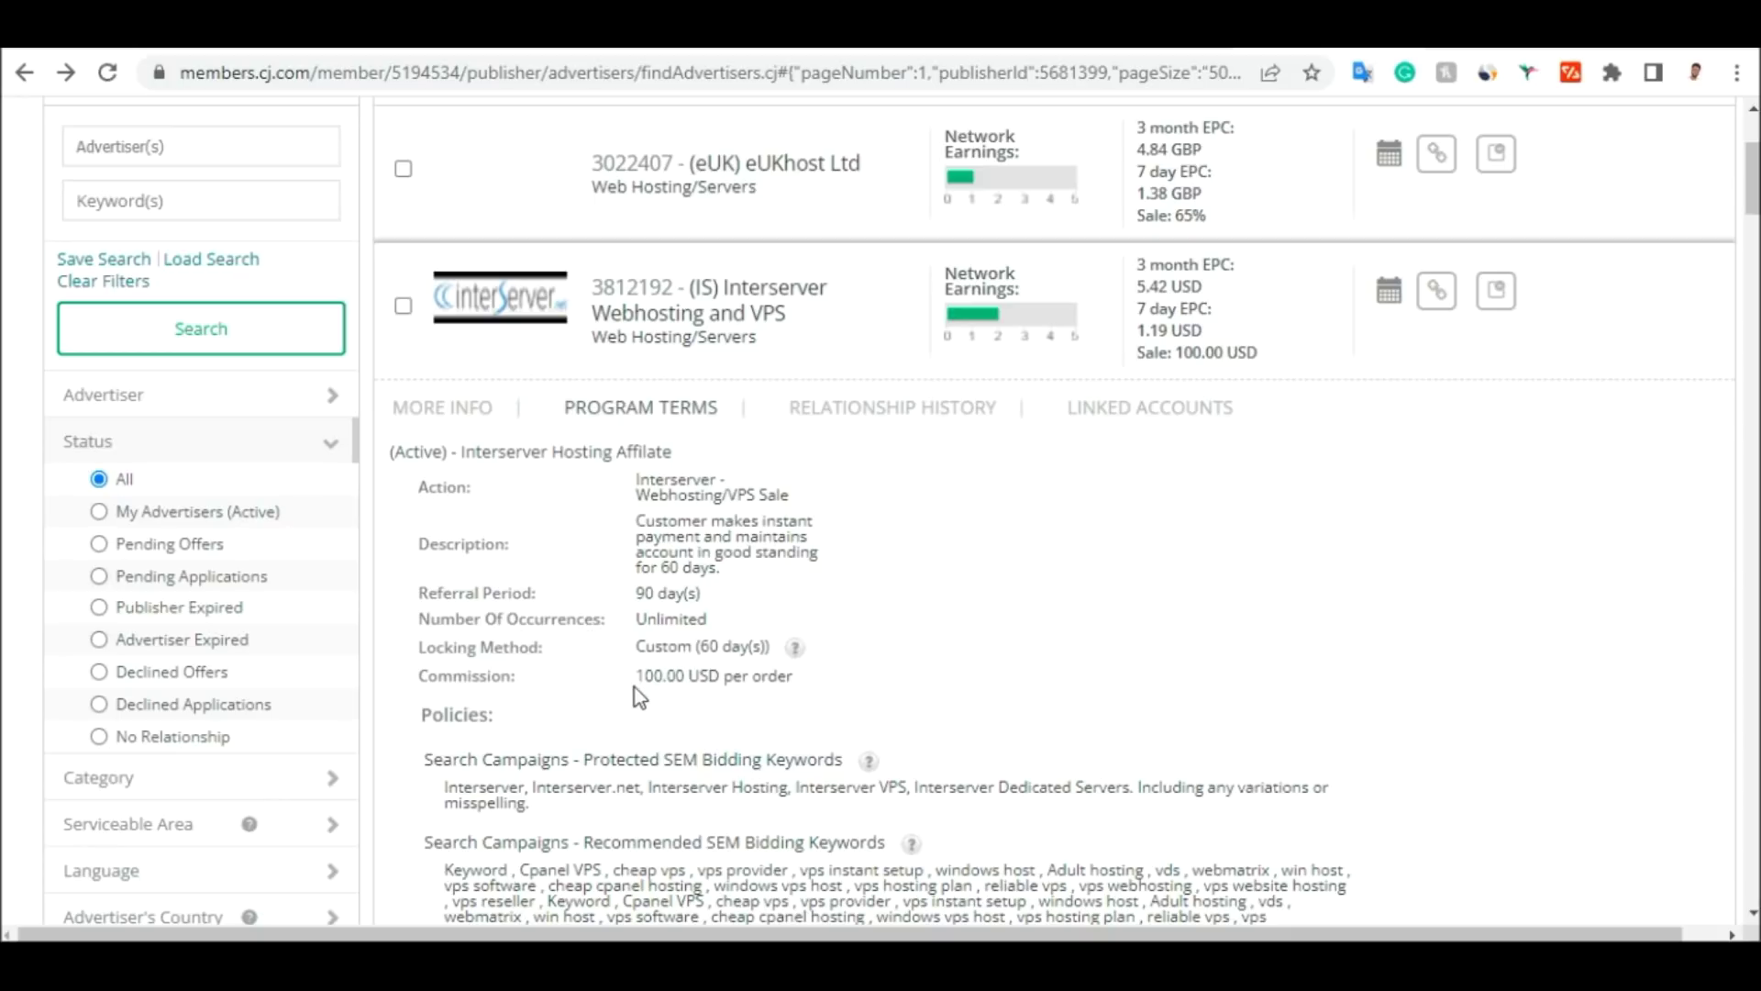
Review Interserver's 100.00 USD commission and 90-day referral terms, then return to WordPress.
left_click_drag(633, 676, 774, 684)
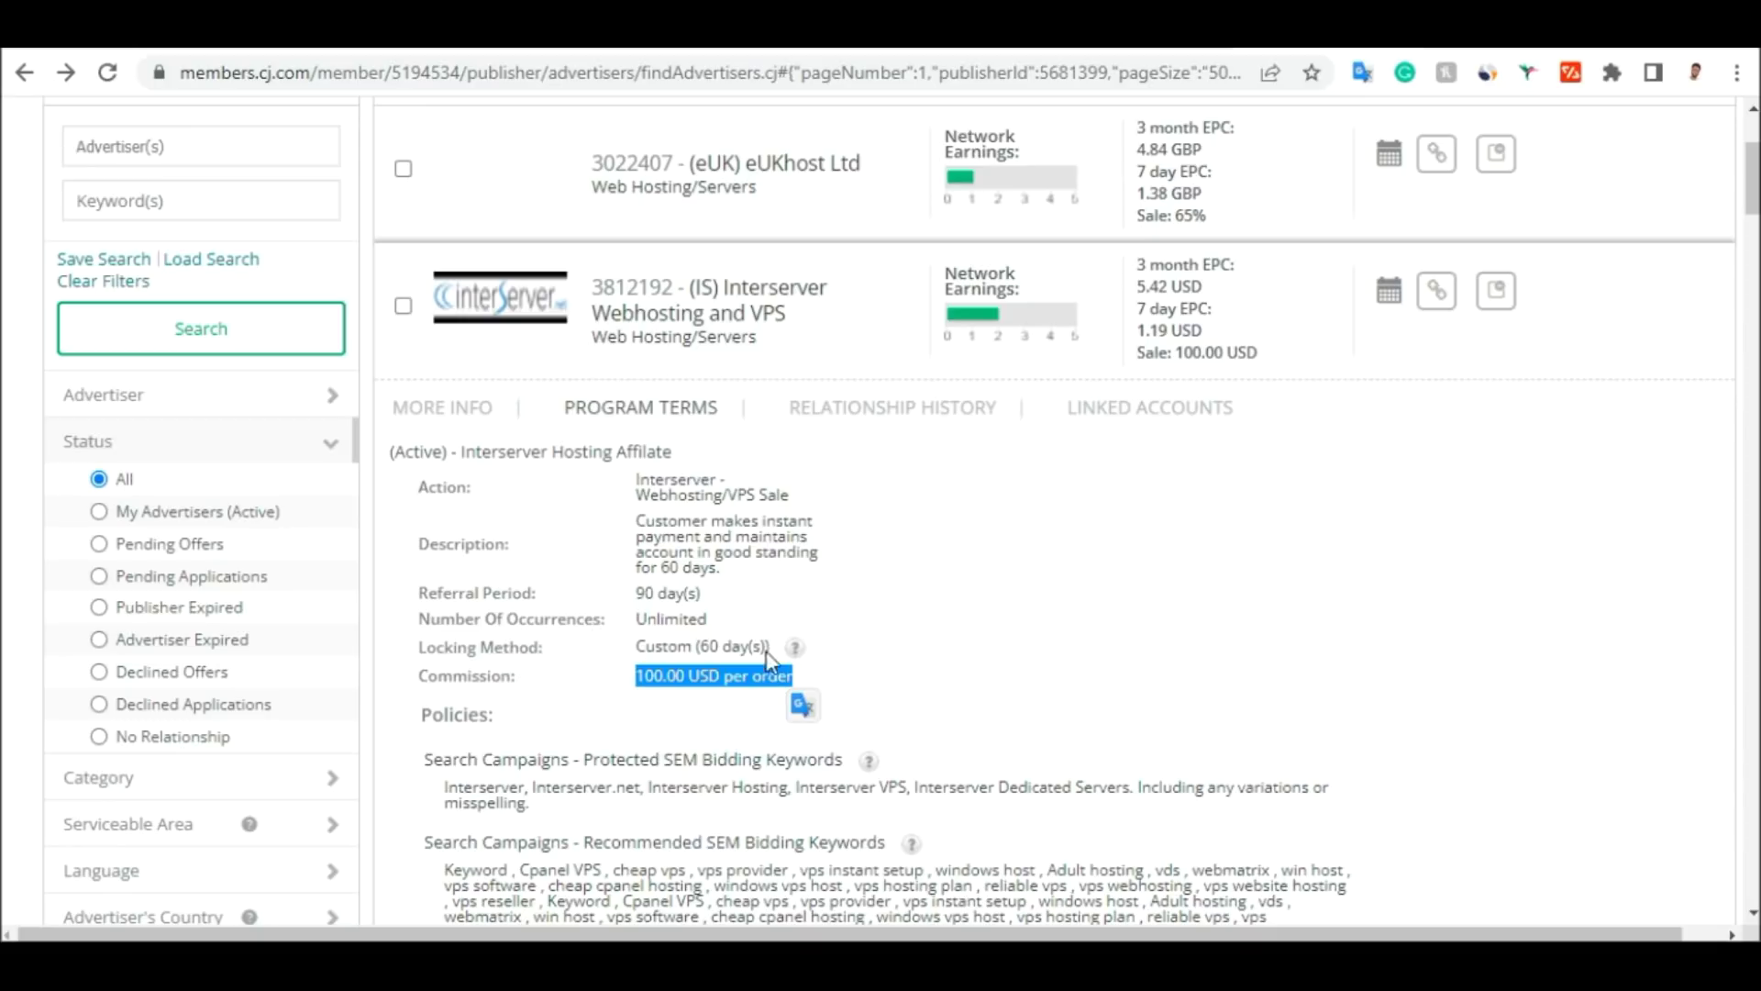
mouse_move(794, 651)
scroll(1743, 174, "up", 3)
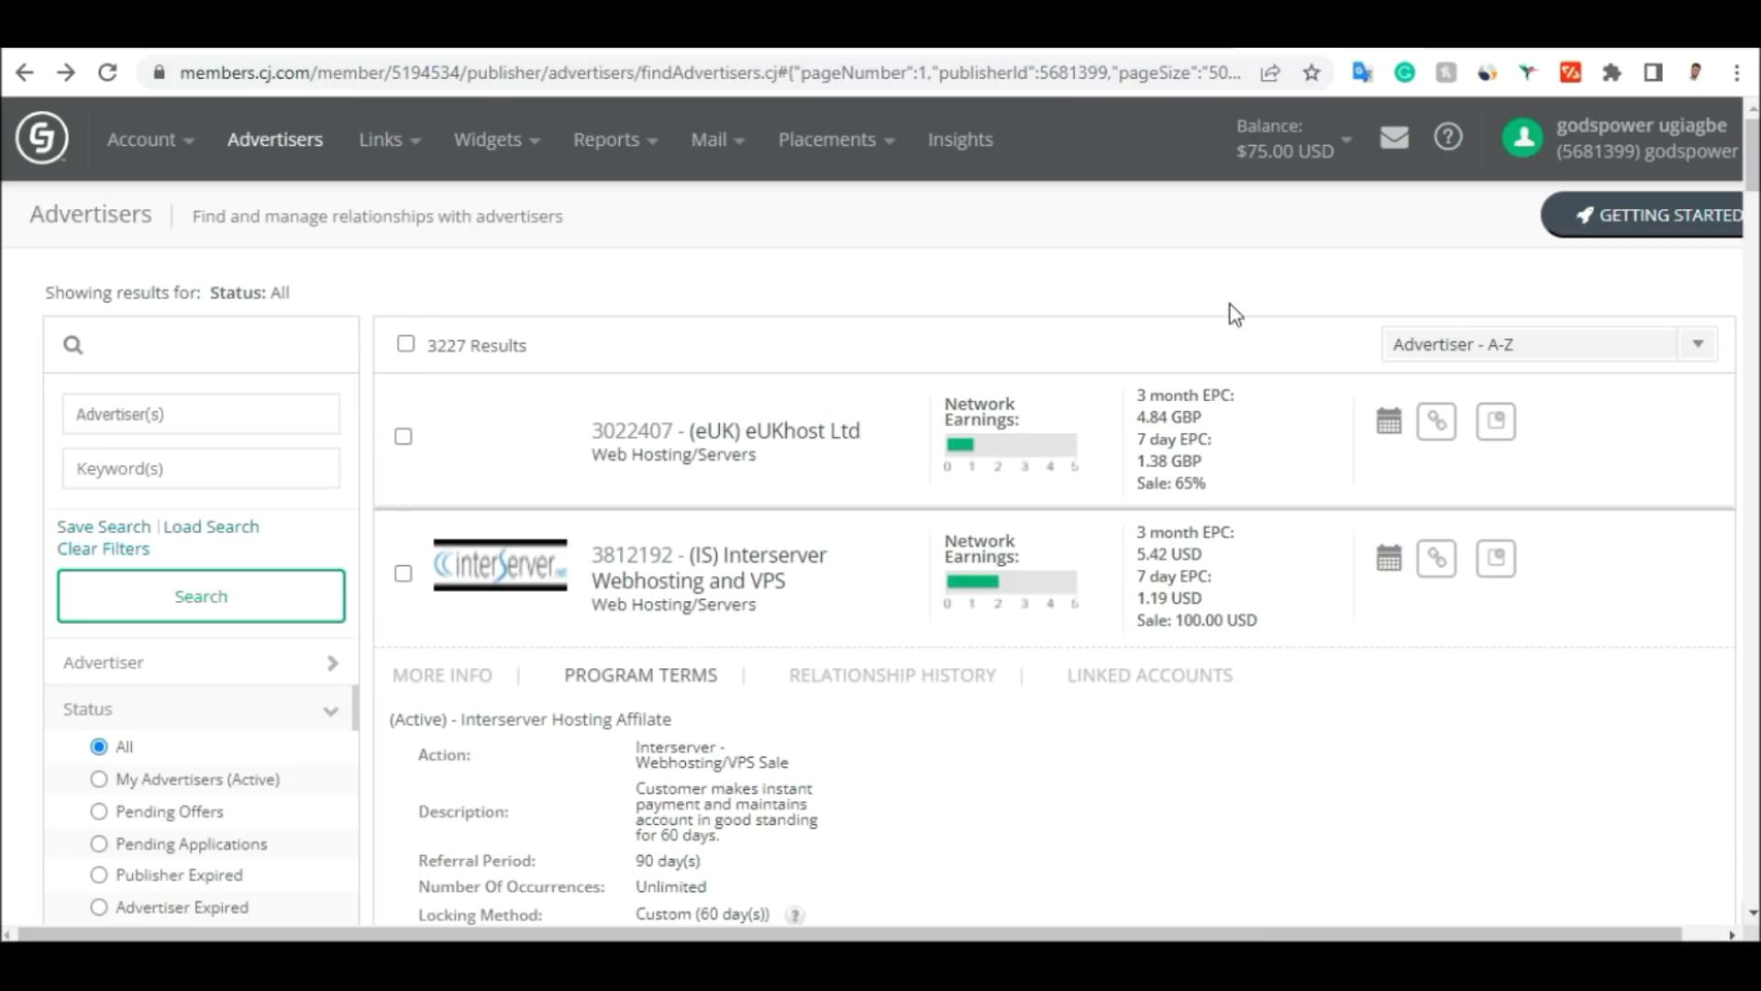
left_click(847, 562)
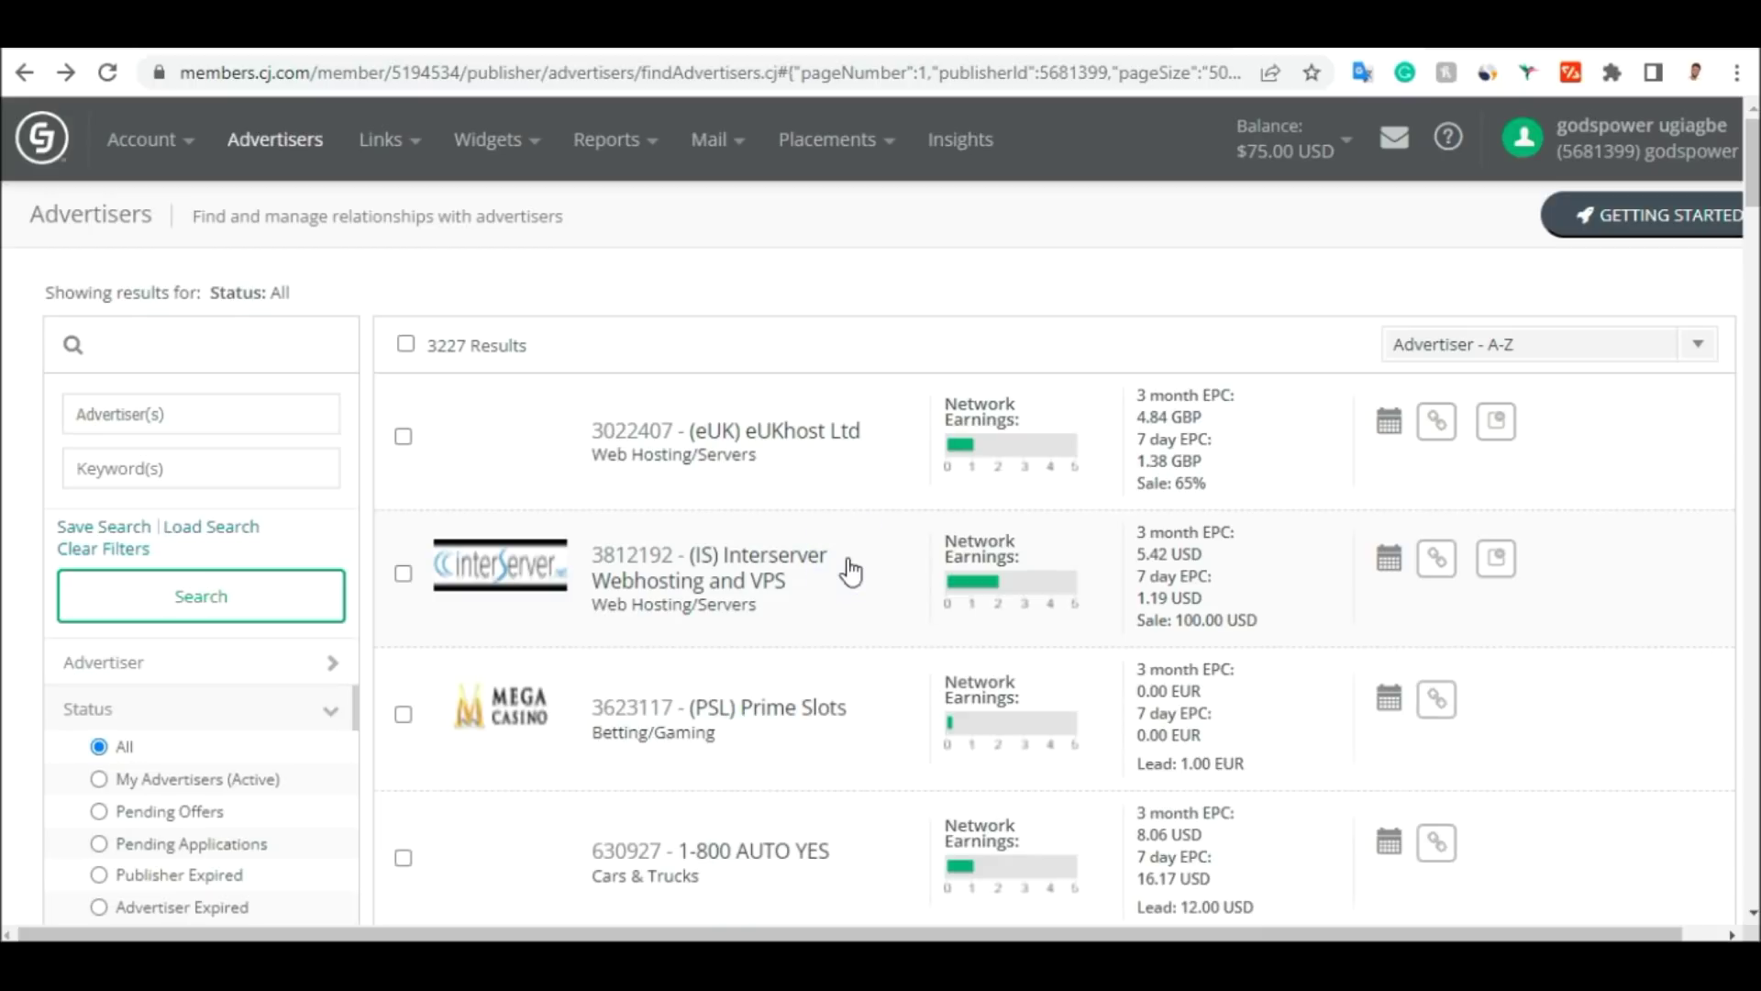
left_click(851, 572)
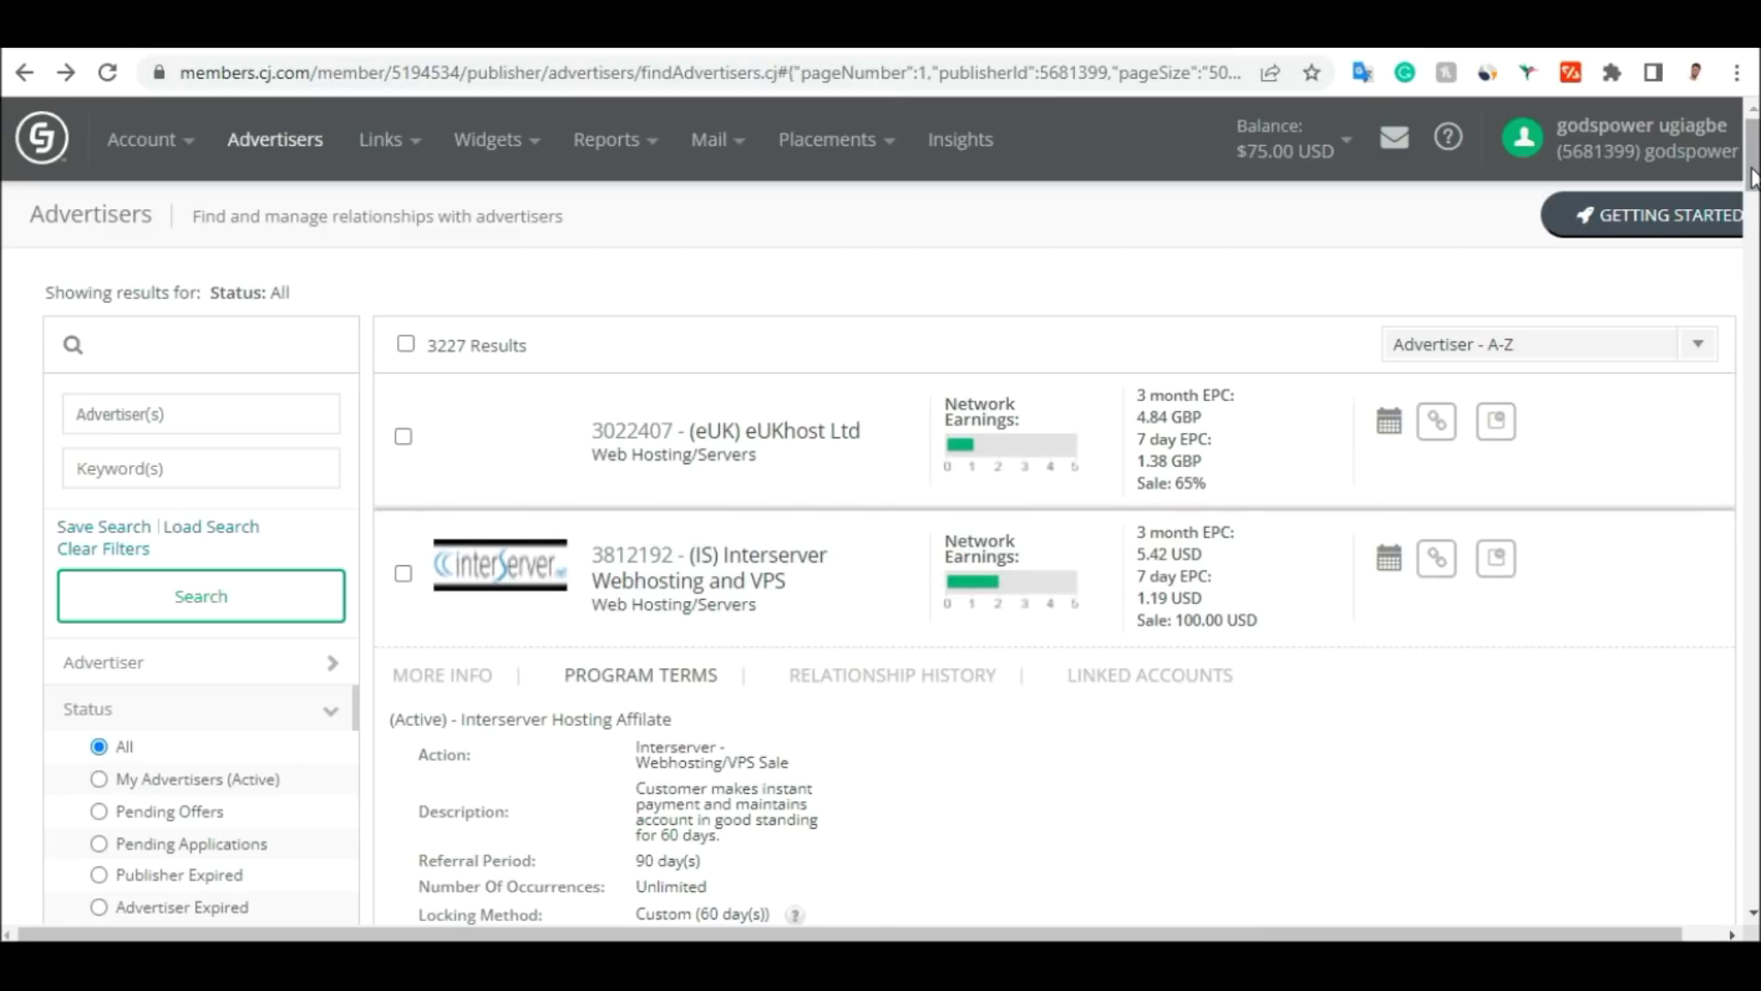
scroll(1755, 193, "down", 2)
scroll(1756, 192, "down", 1)
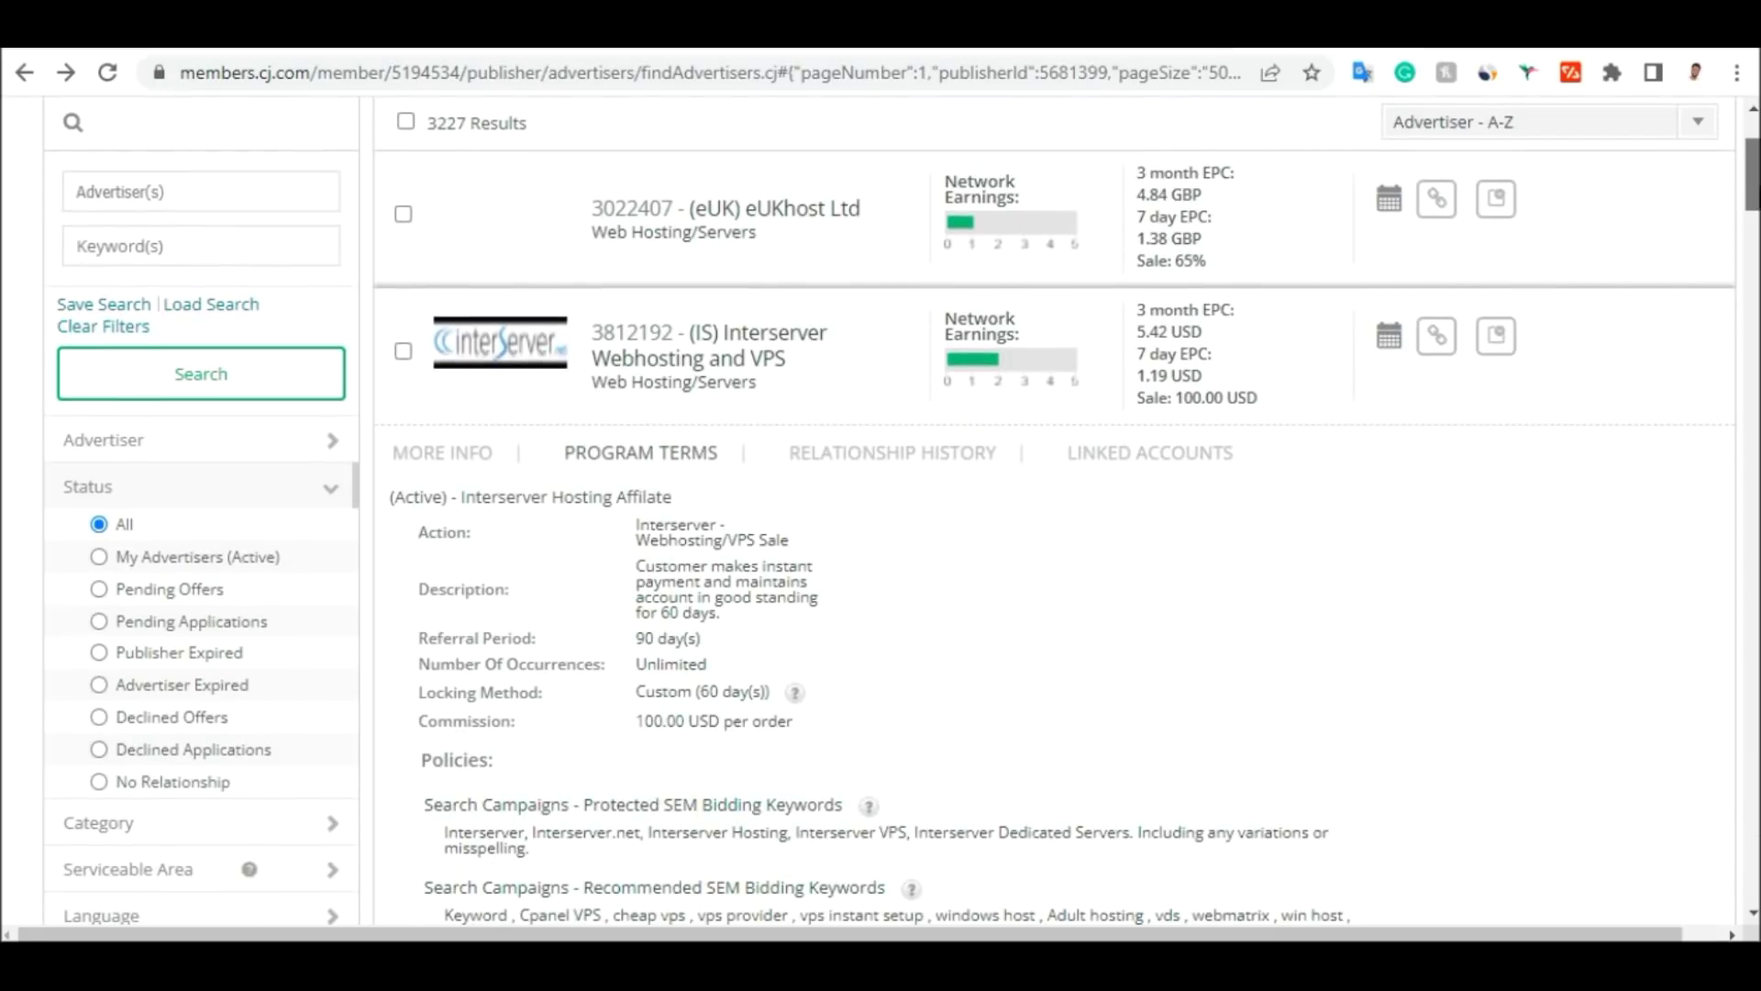
scroll(1752, 165, "down", 3)
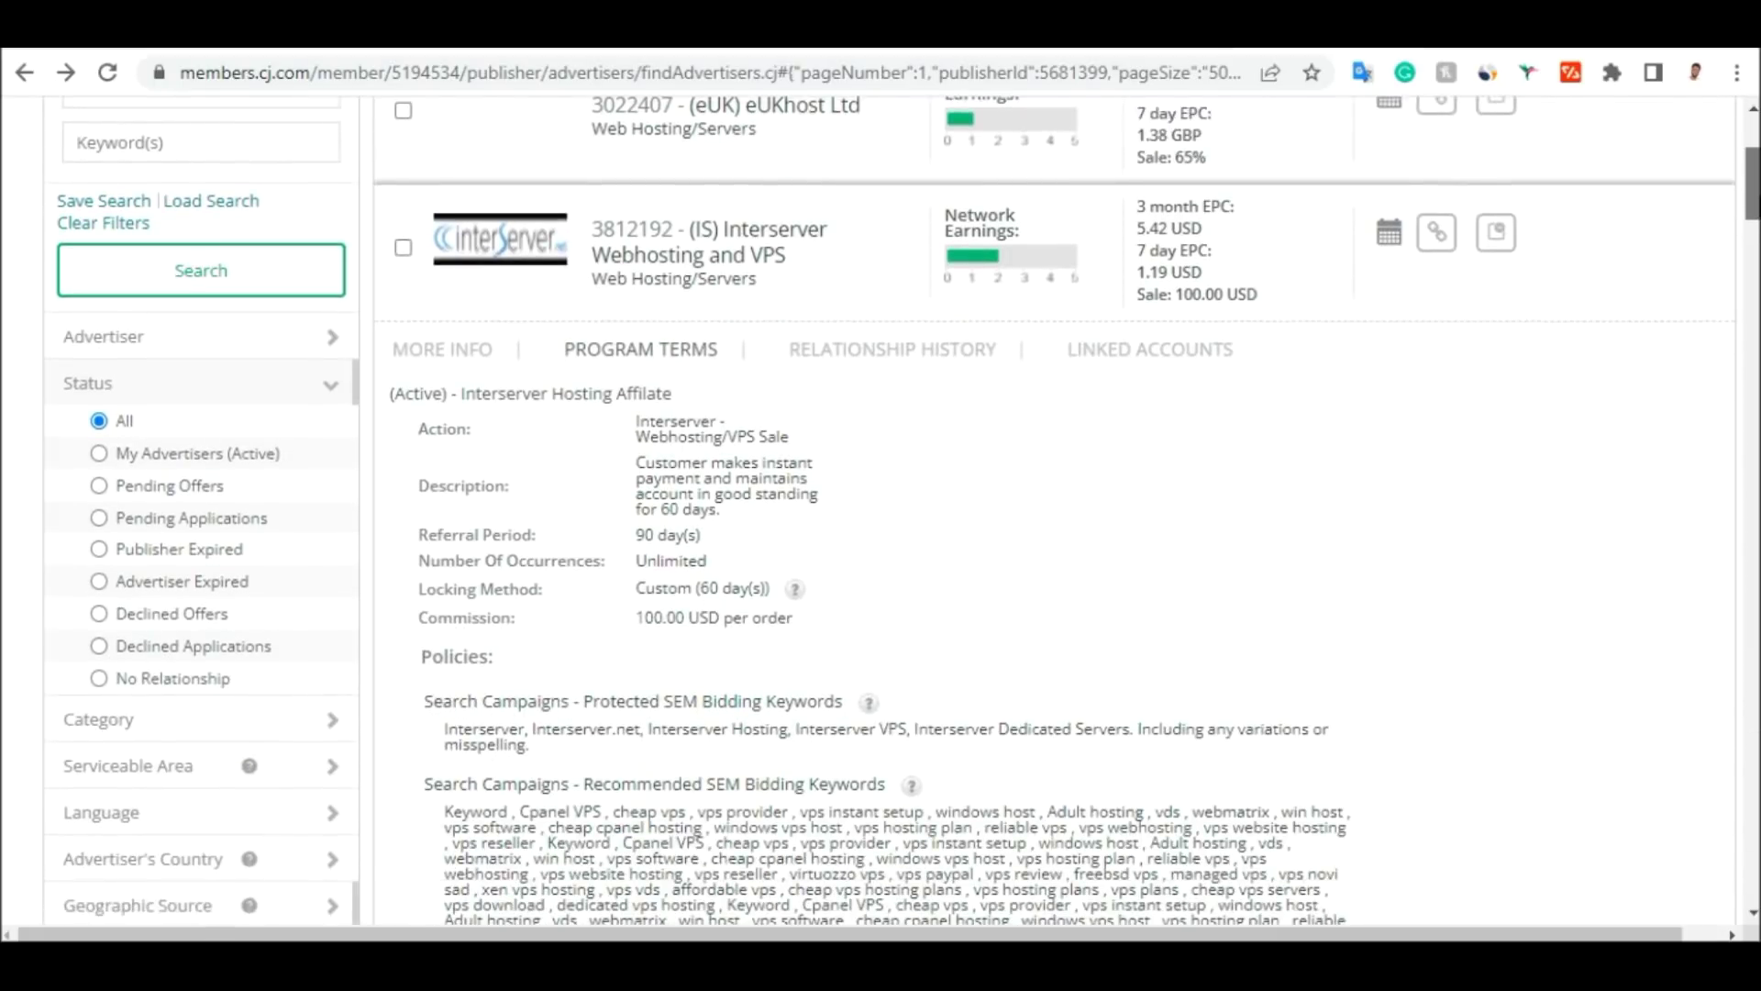
scroll(1753, 165, "up", 6)
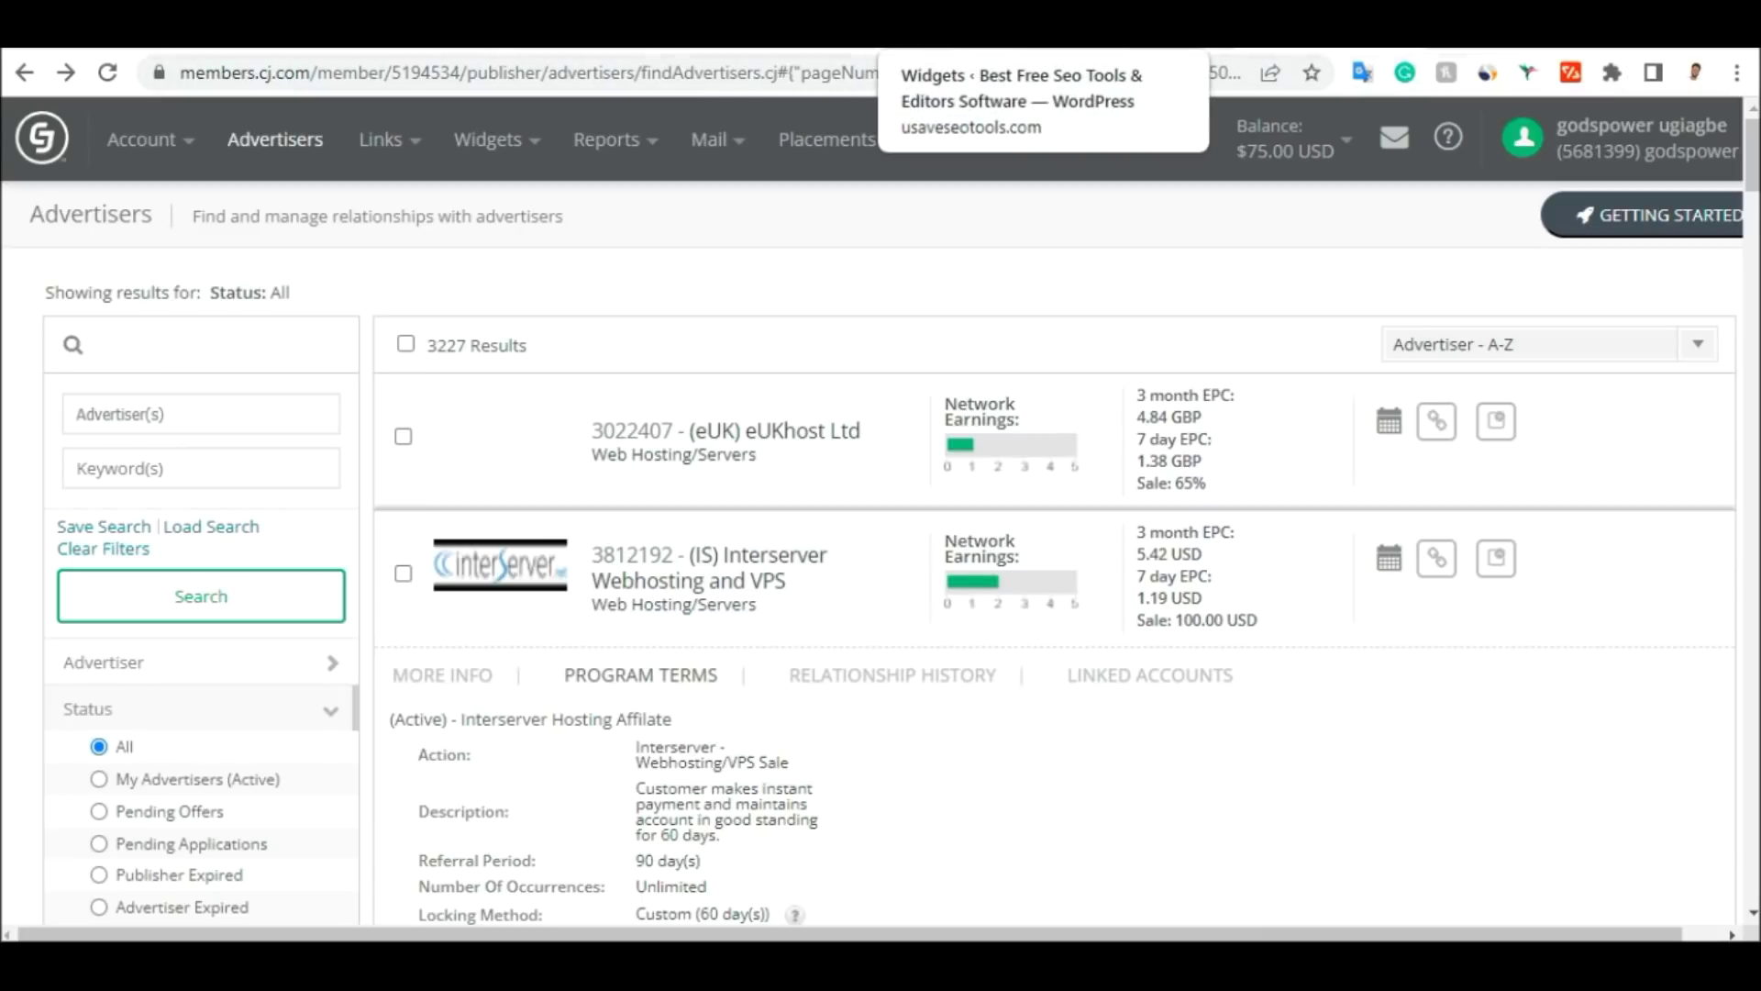
left_click(981, 28)
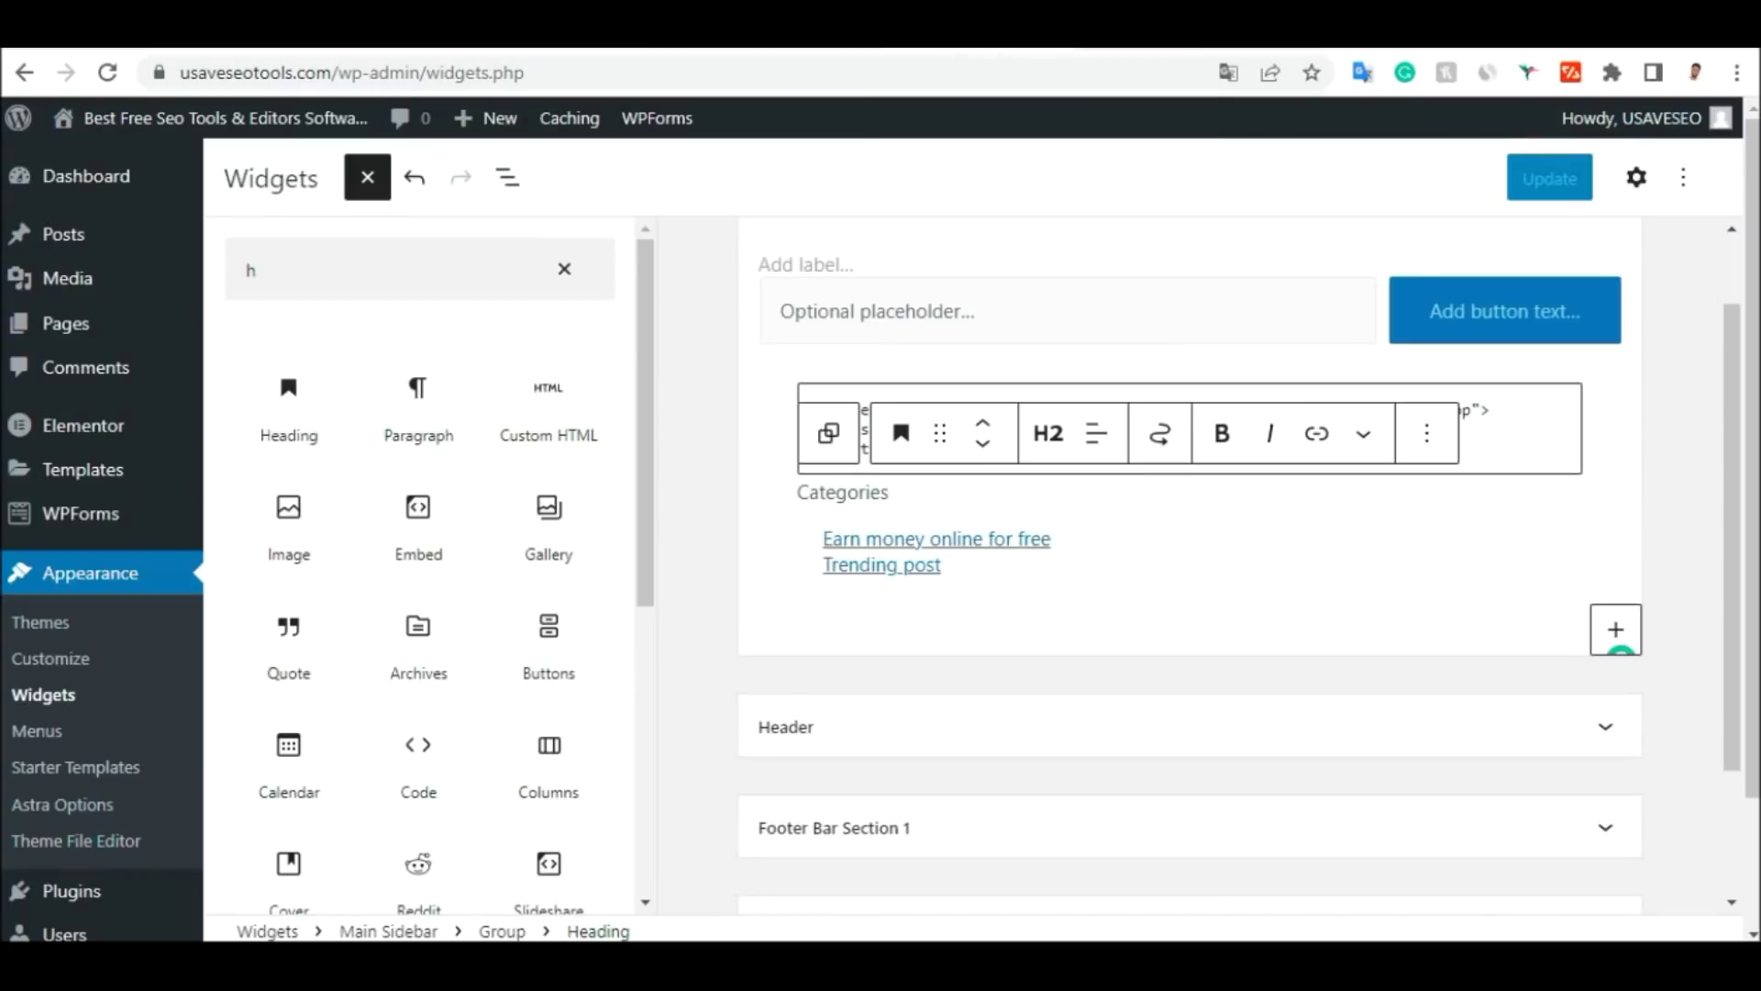
Search new plugins for 'google kit', then install and activate Site Kit by Google.
left_click(74, 191)
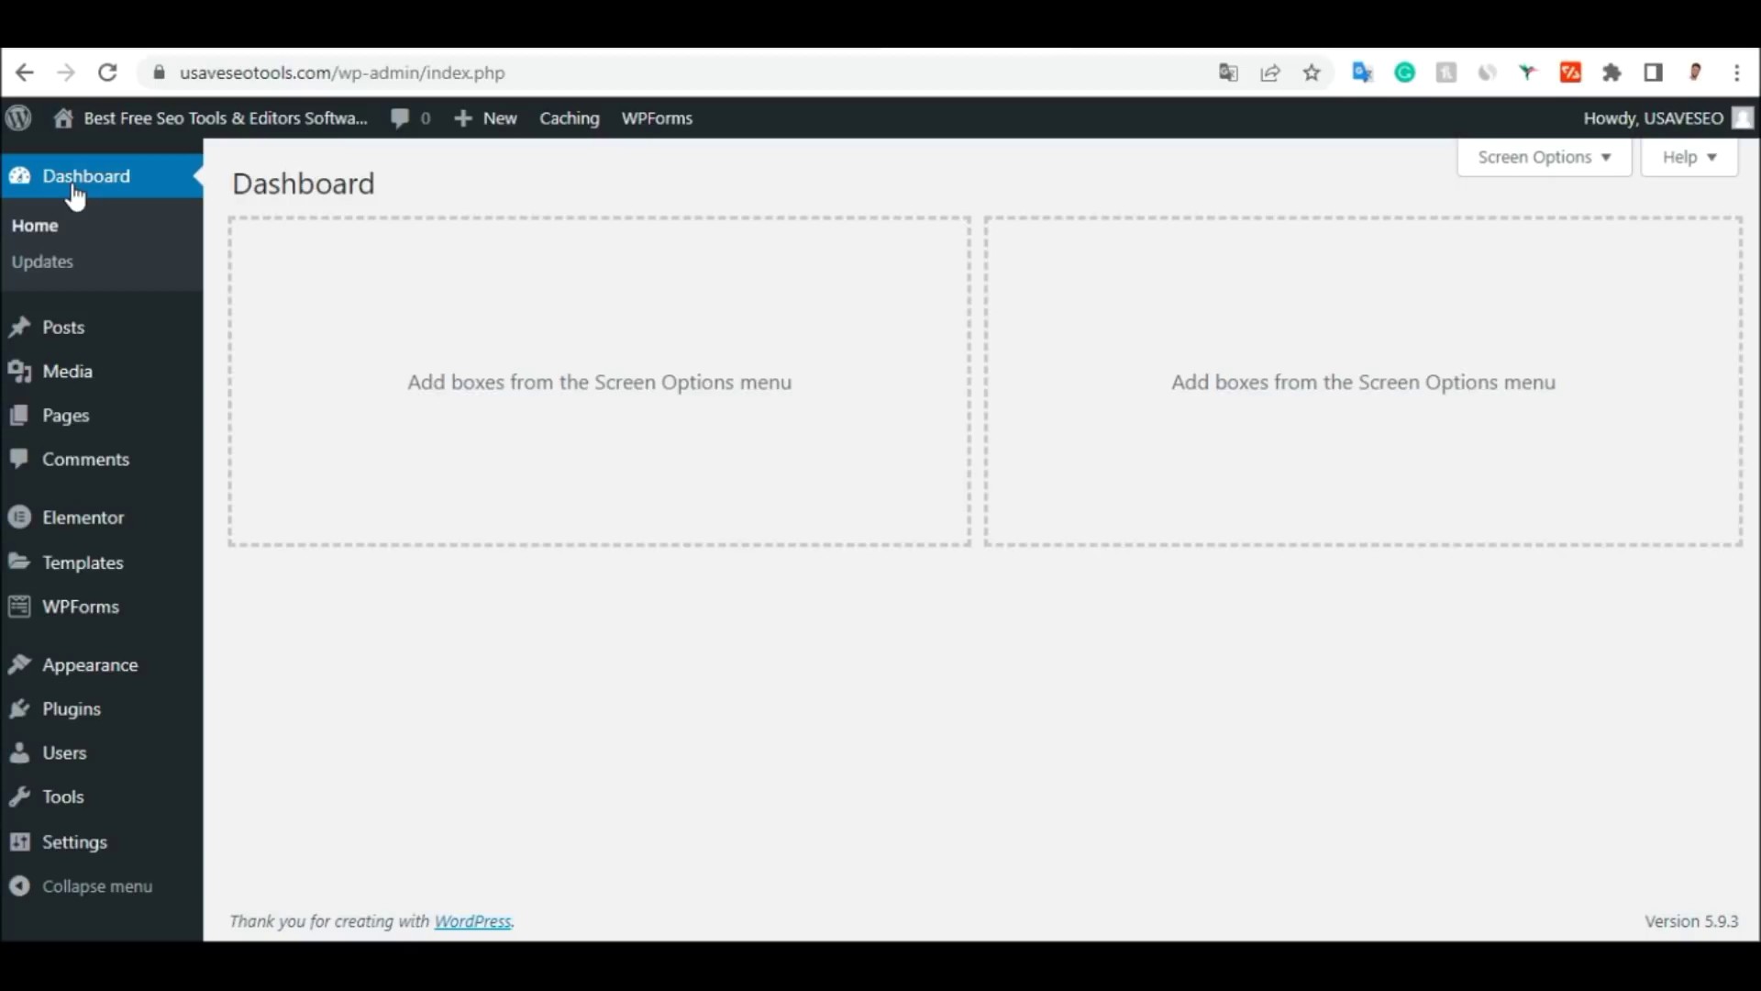
left_click(91, 725)
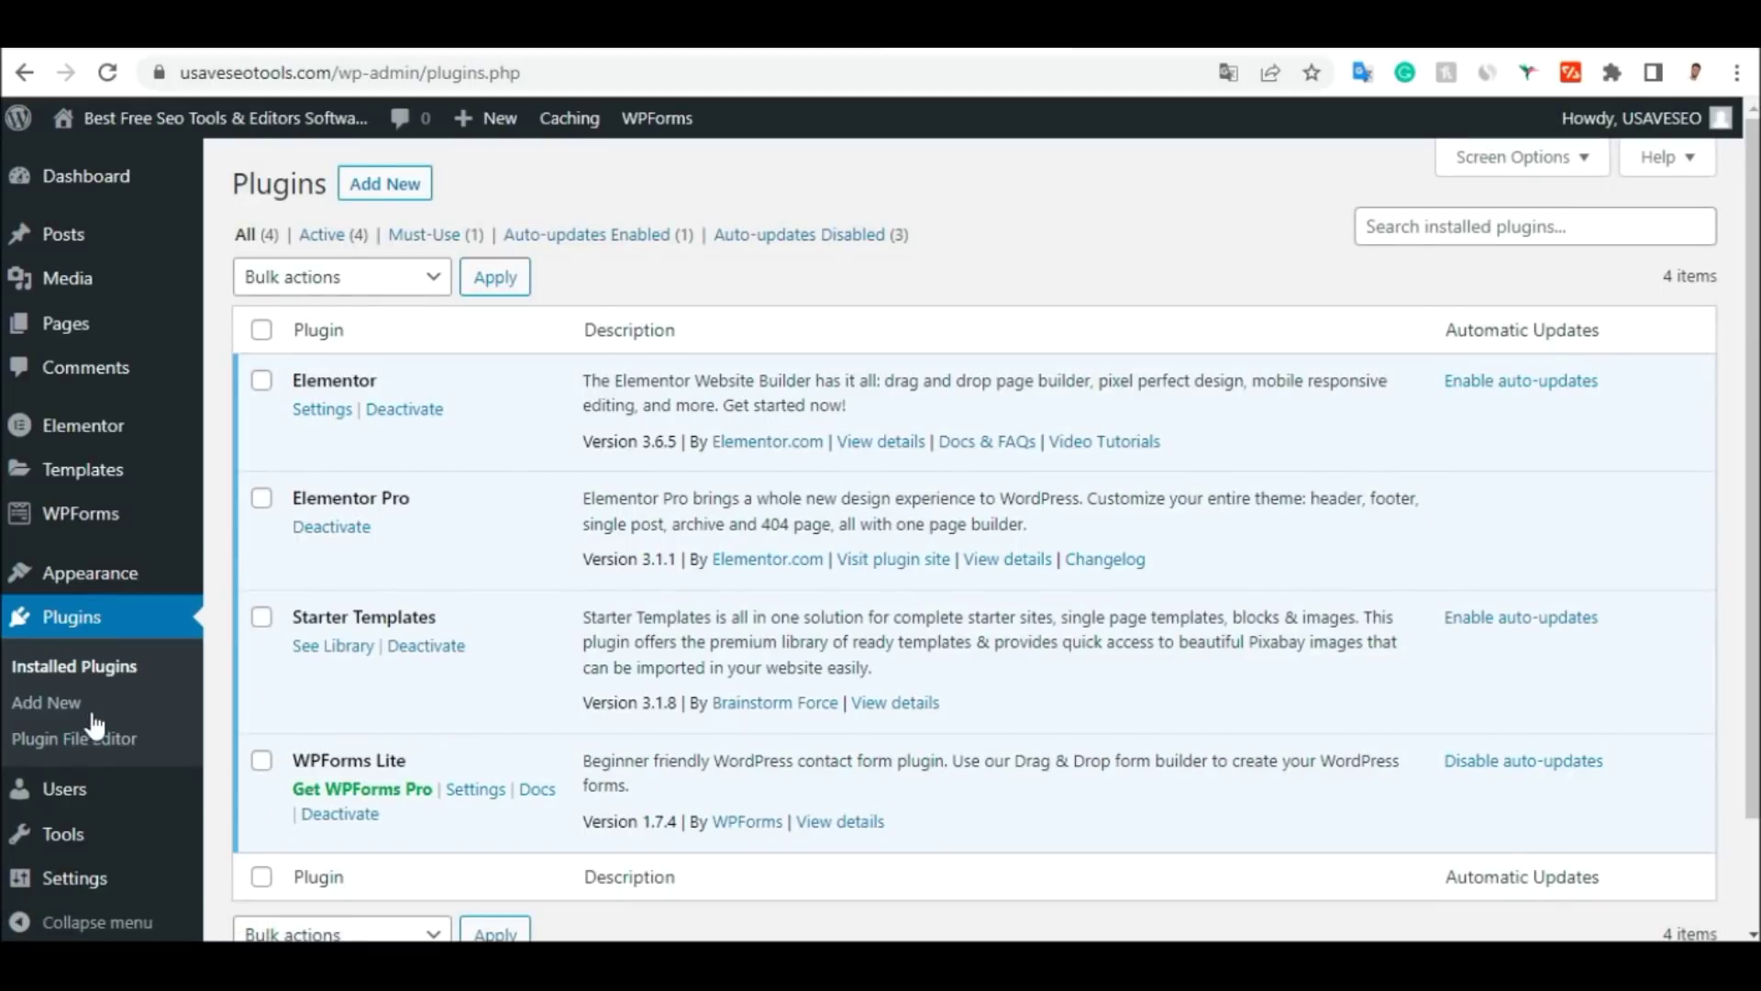
left_click(396, 183)
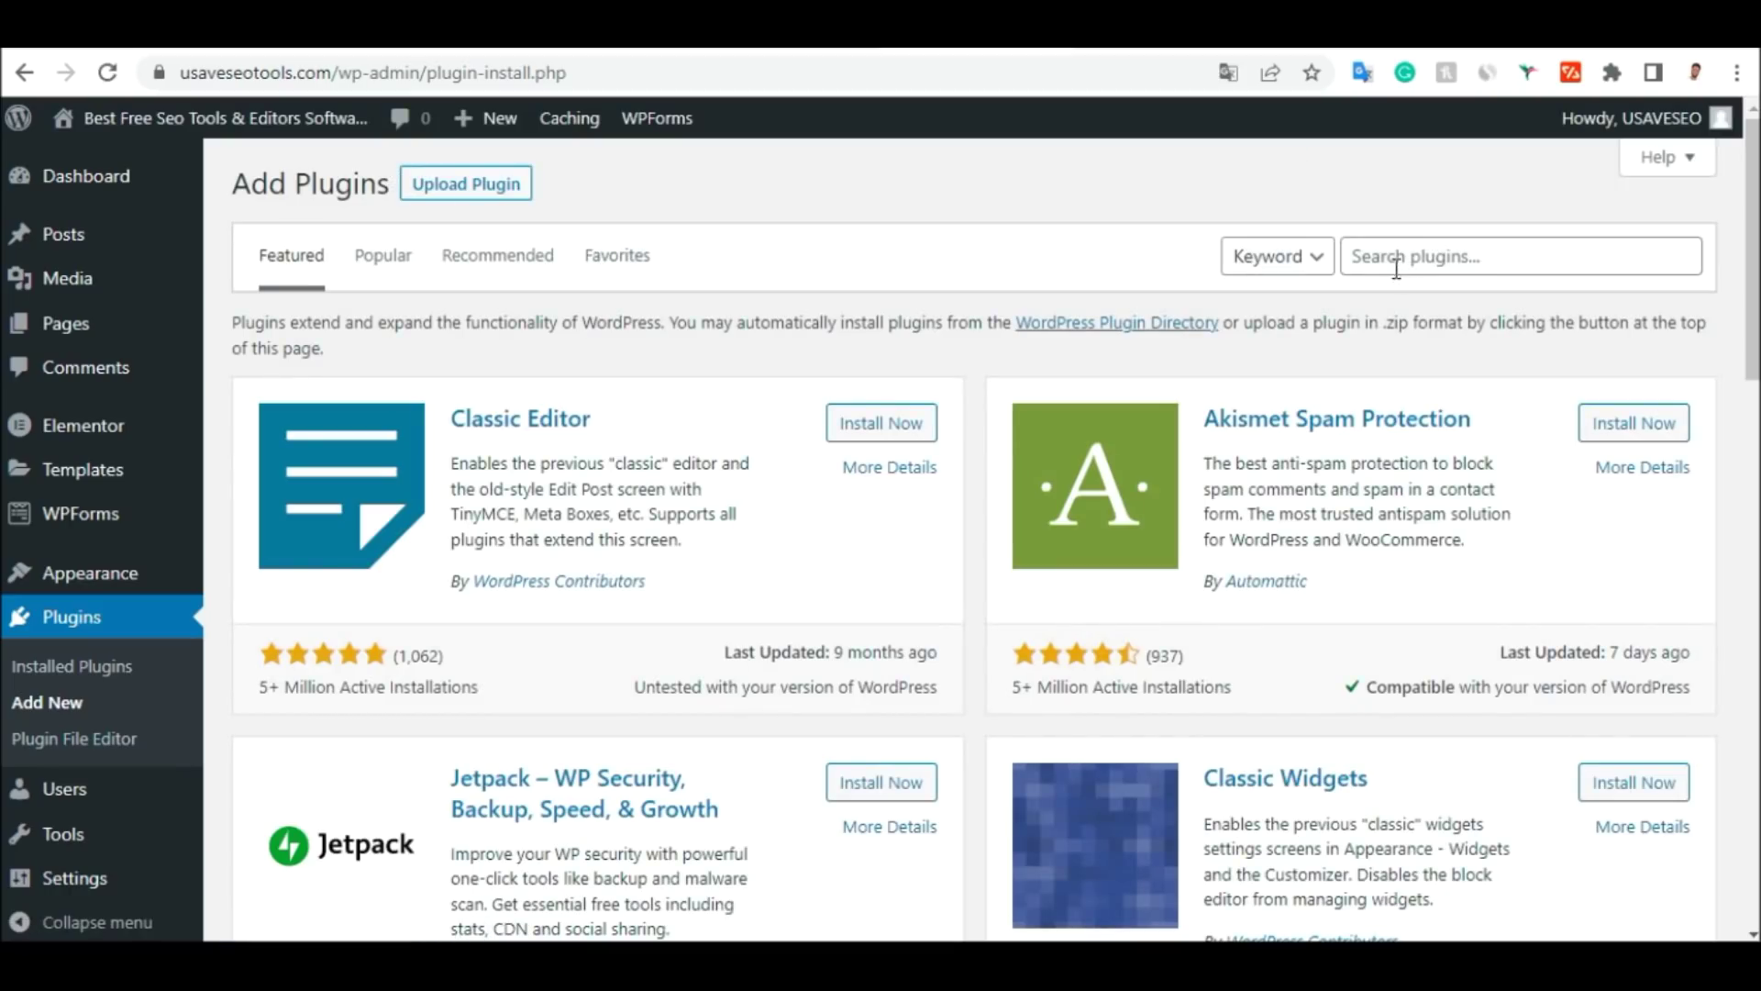
left_click(1397, 266)
type("google")
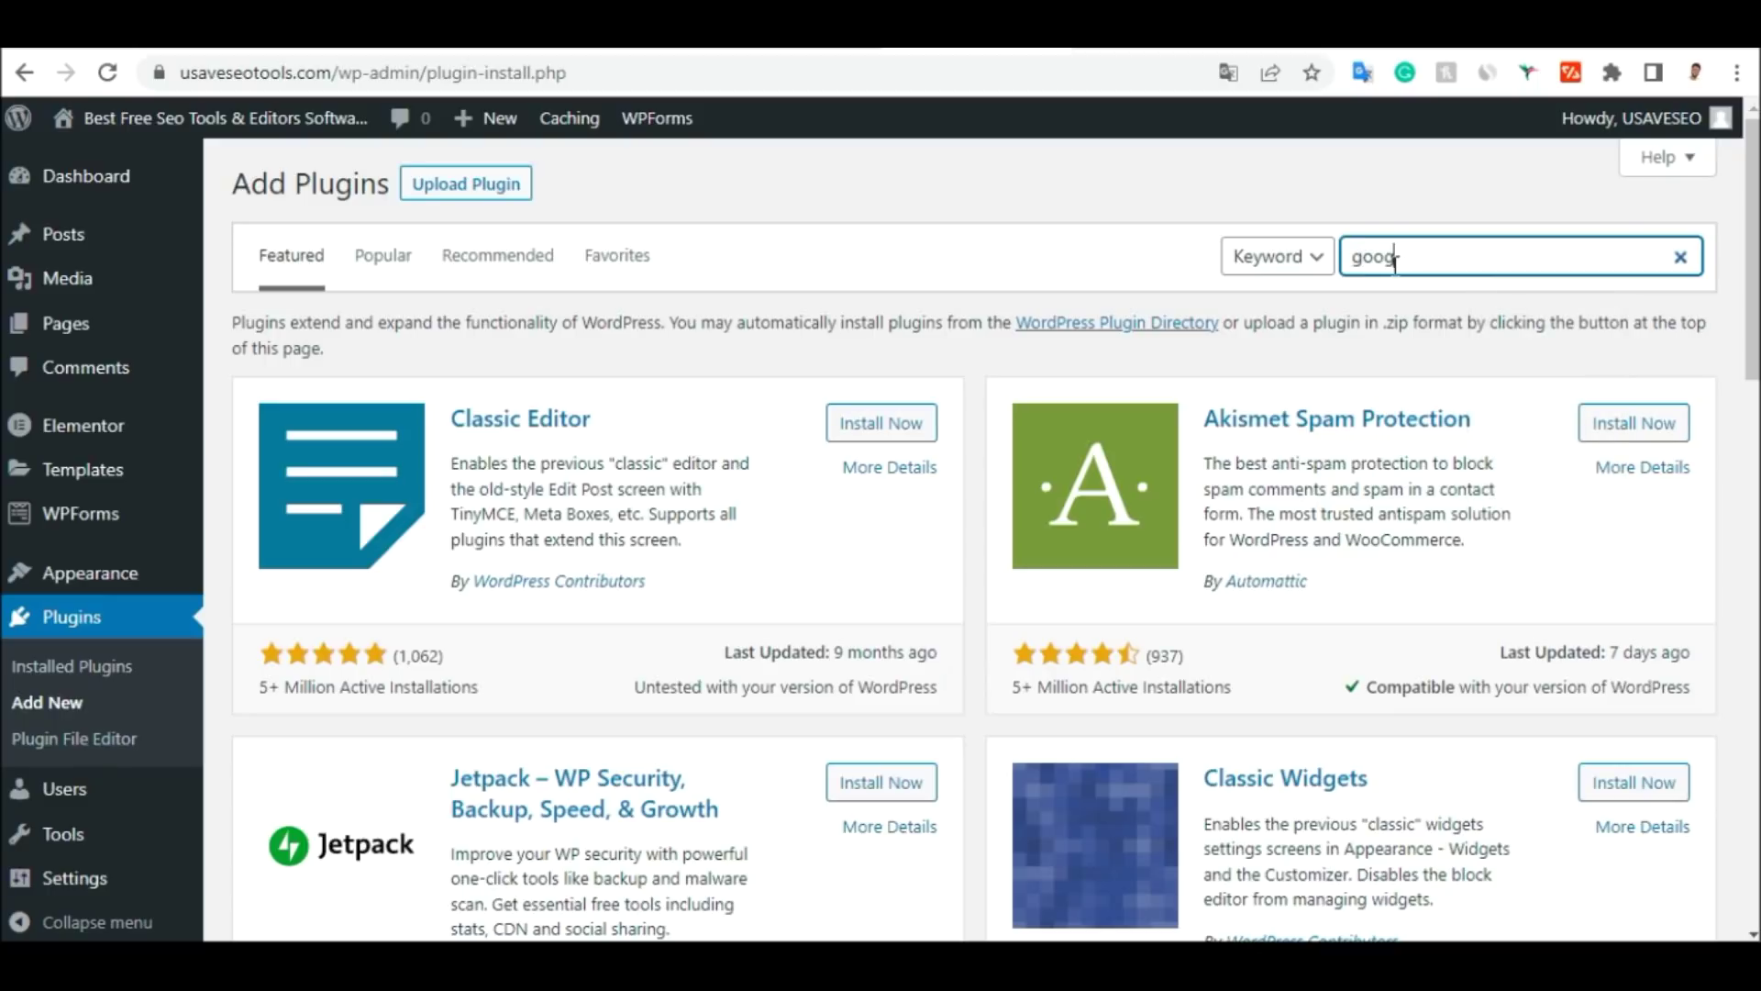
type(" kit")
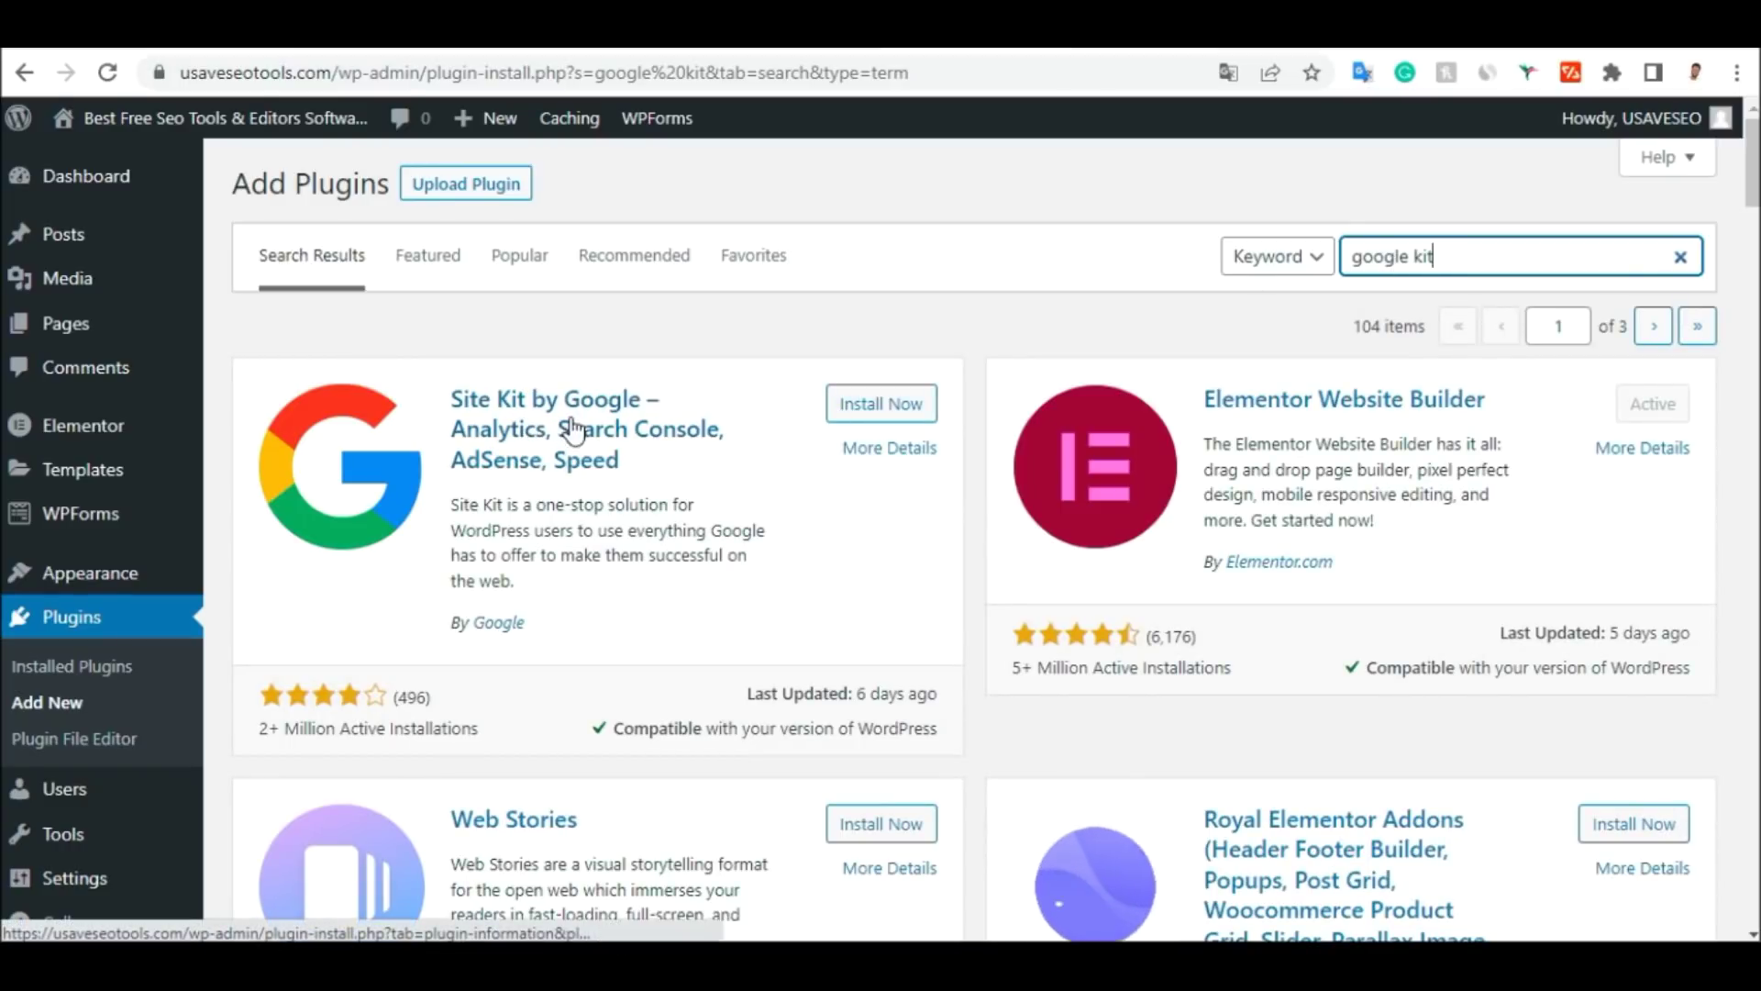
left_click(897, 409)
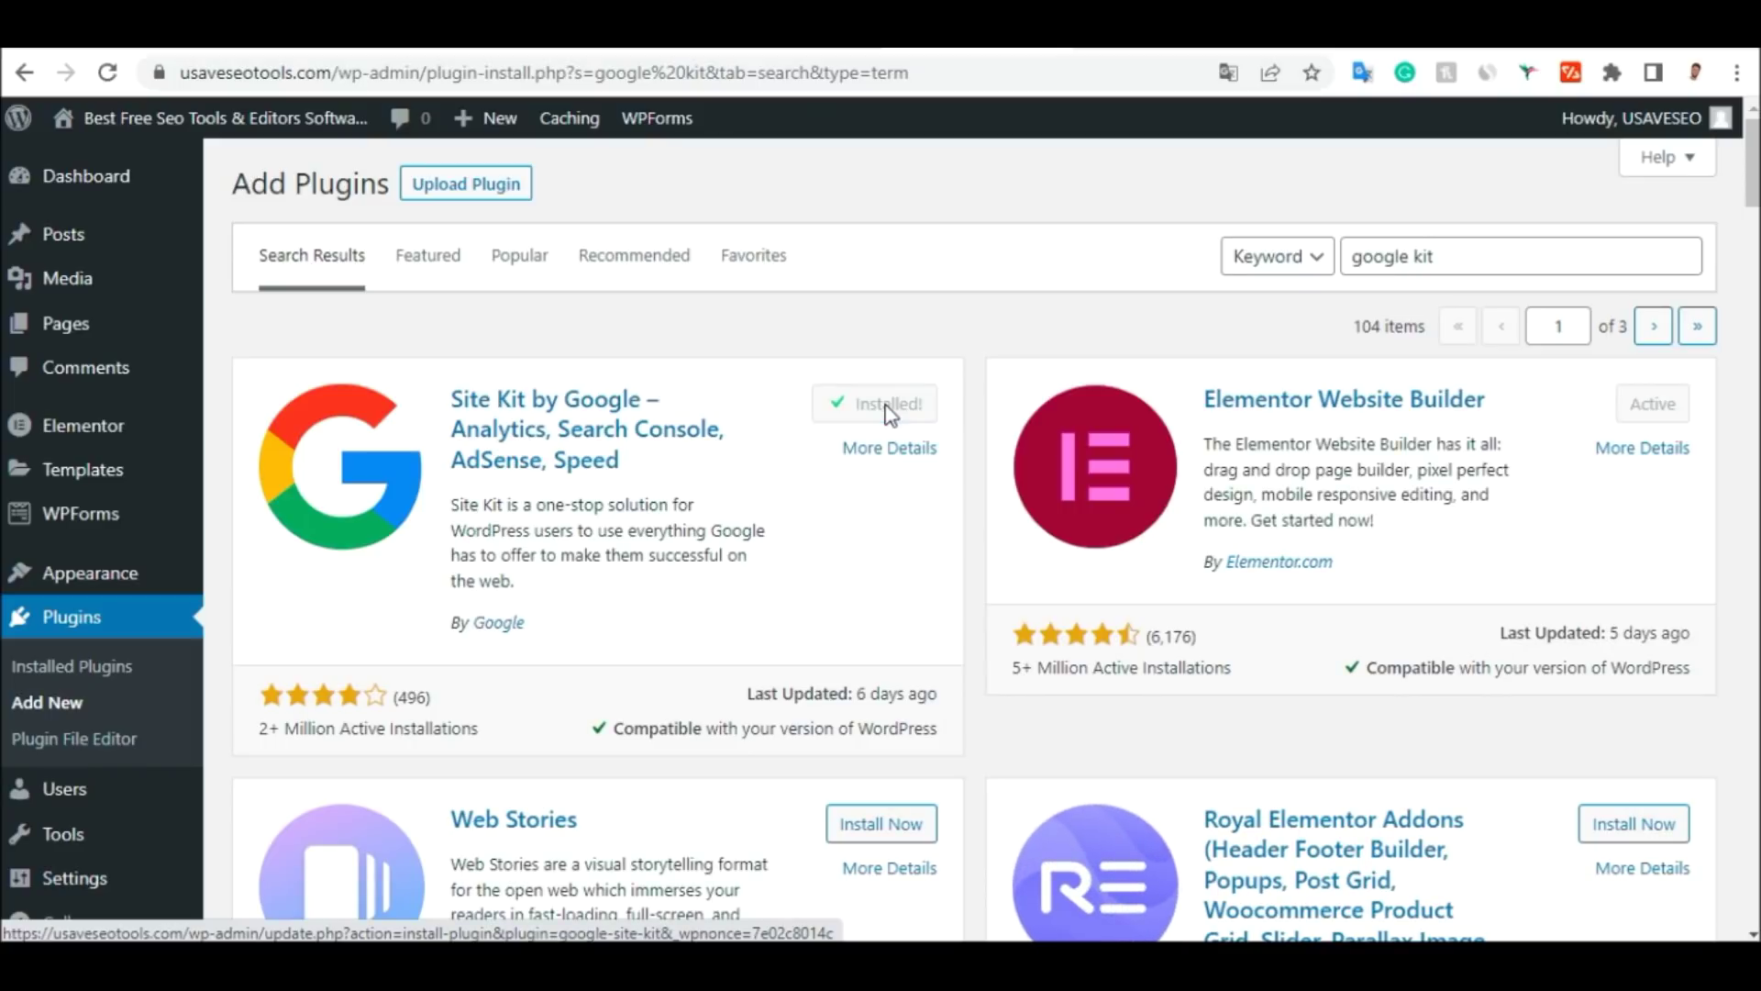
left_click(882, 408)
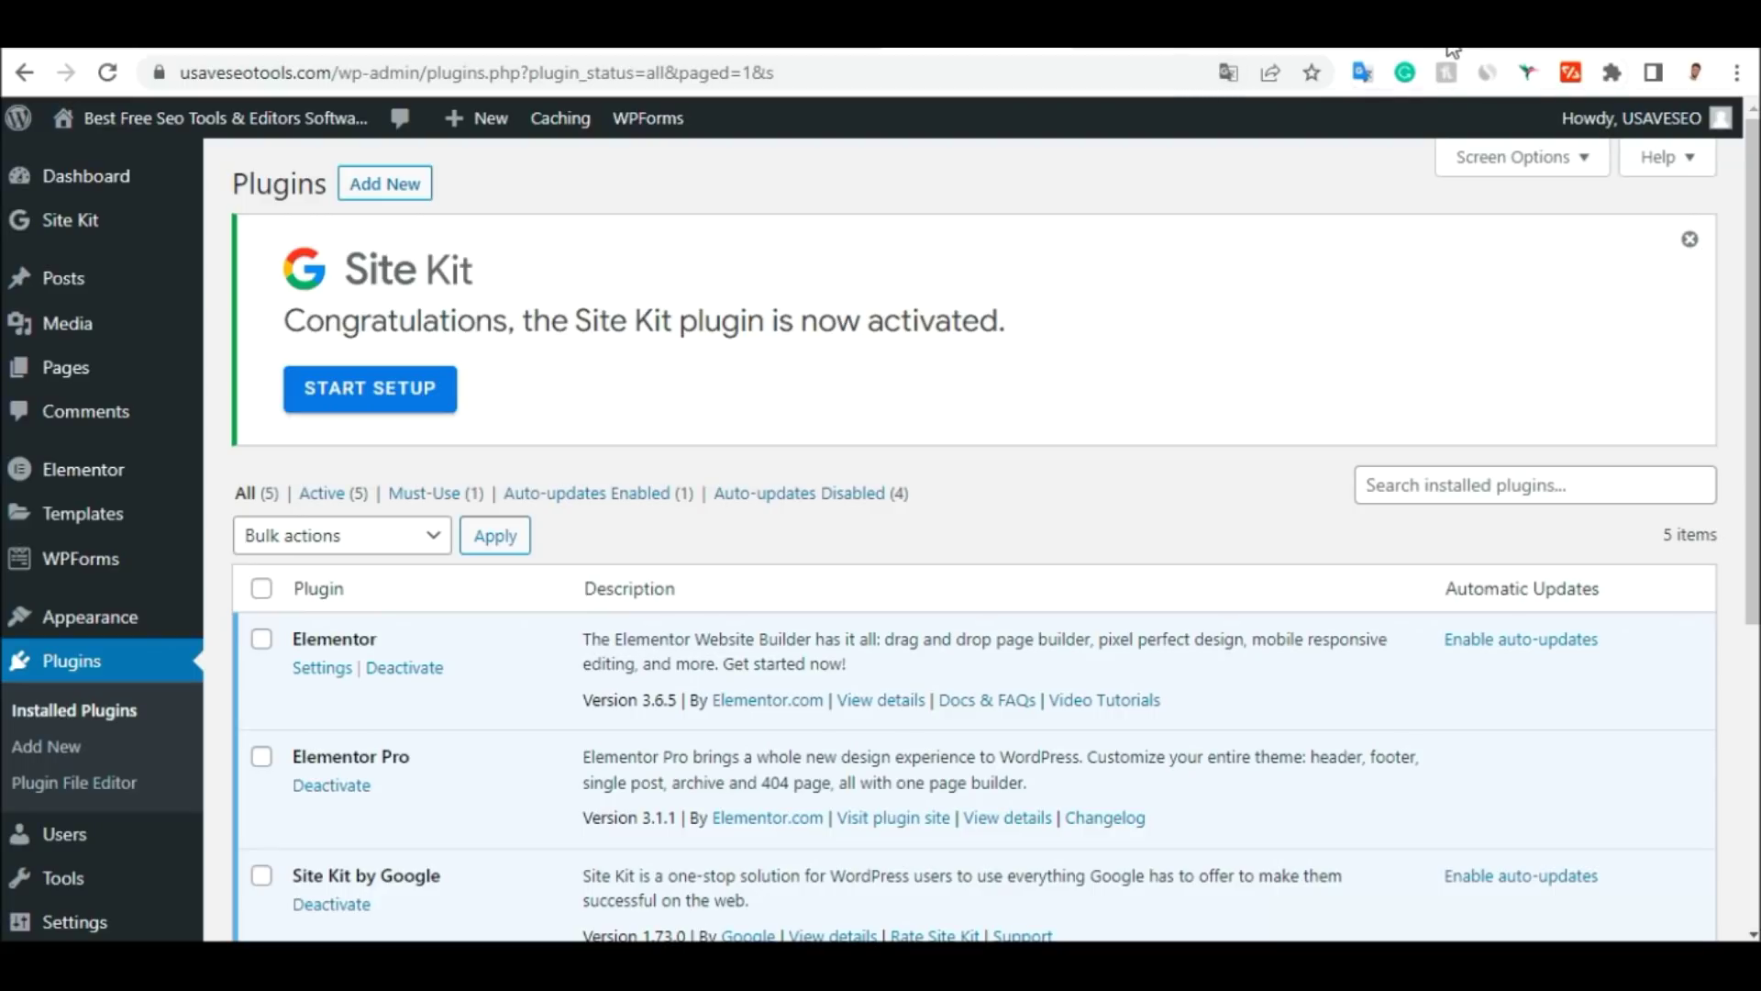
In a new tab, open Google AdSense from the 'ad' address-bar suggestion.
key("ctrl+t")
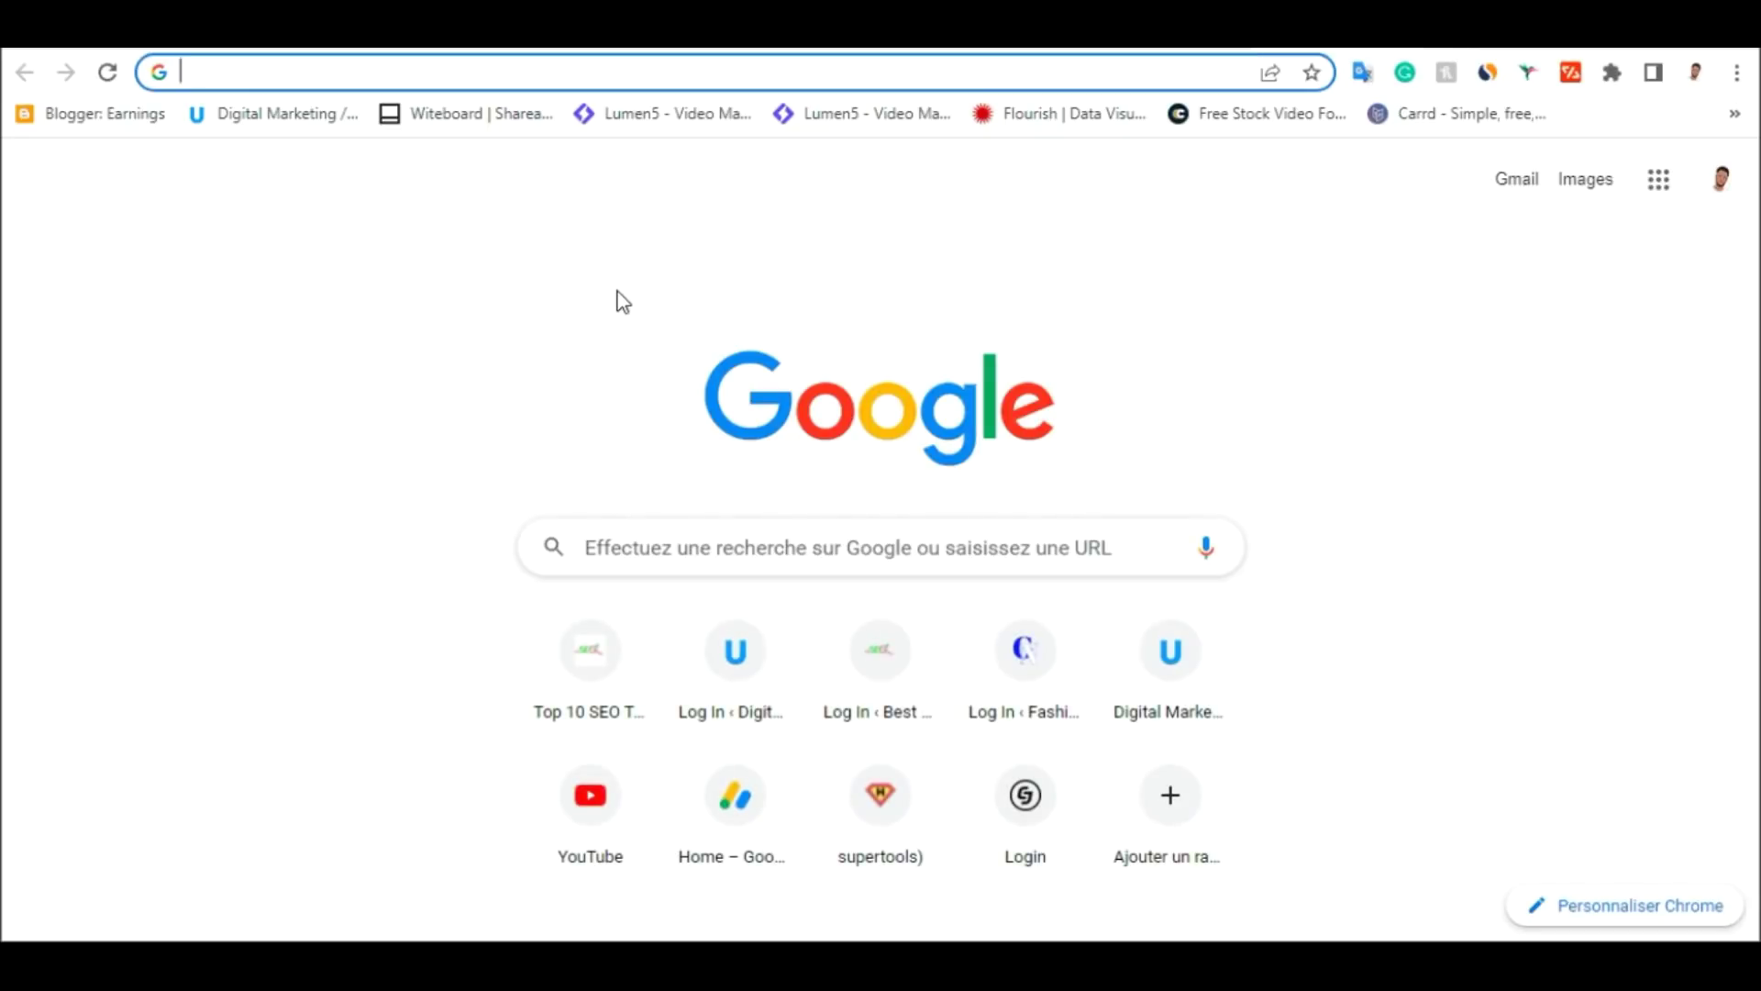
type("ad")
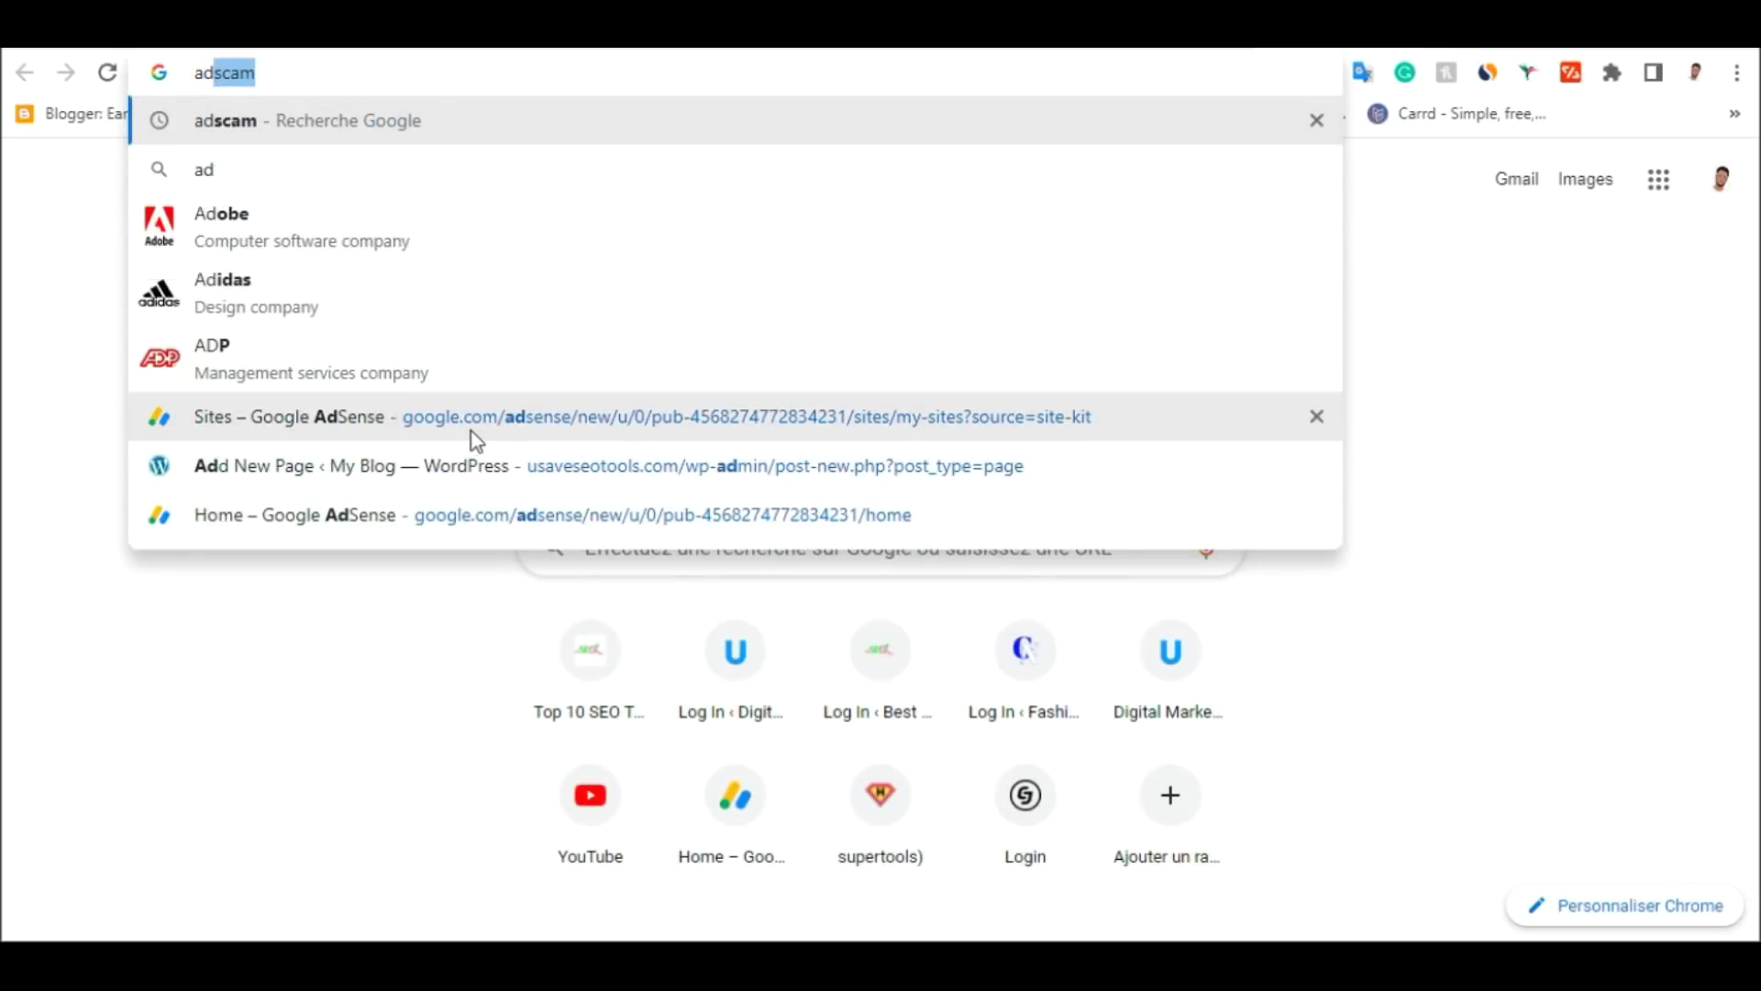
left_click(475, 431)
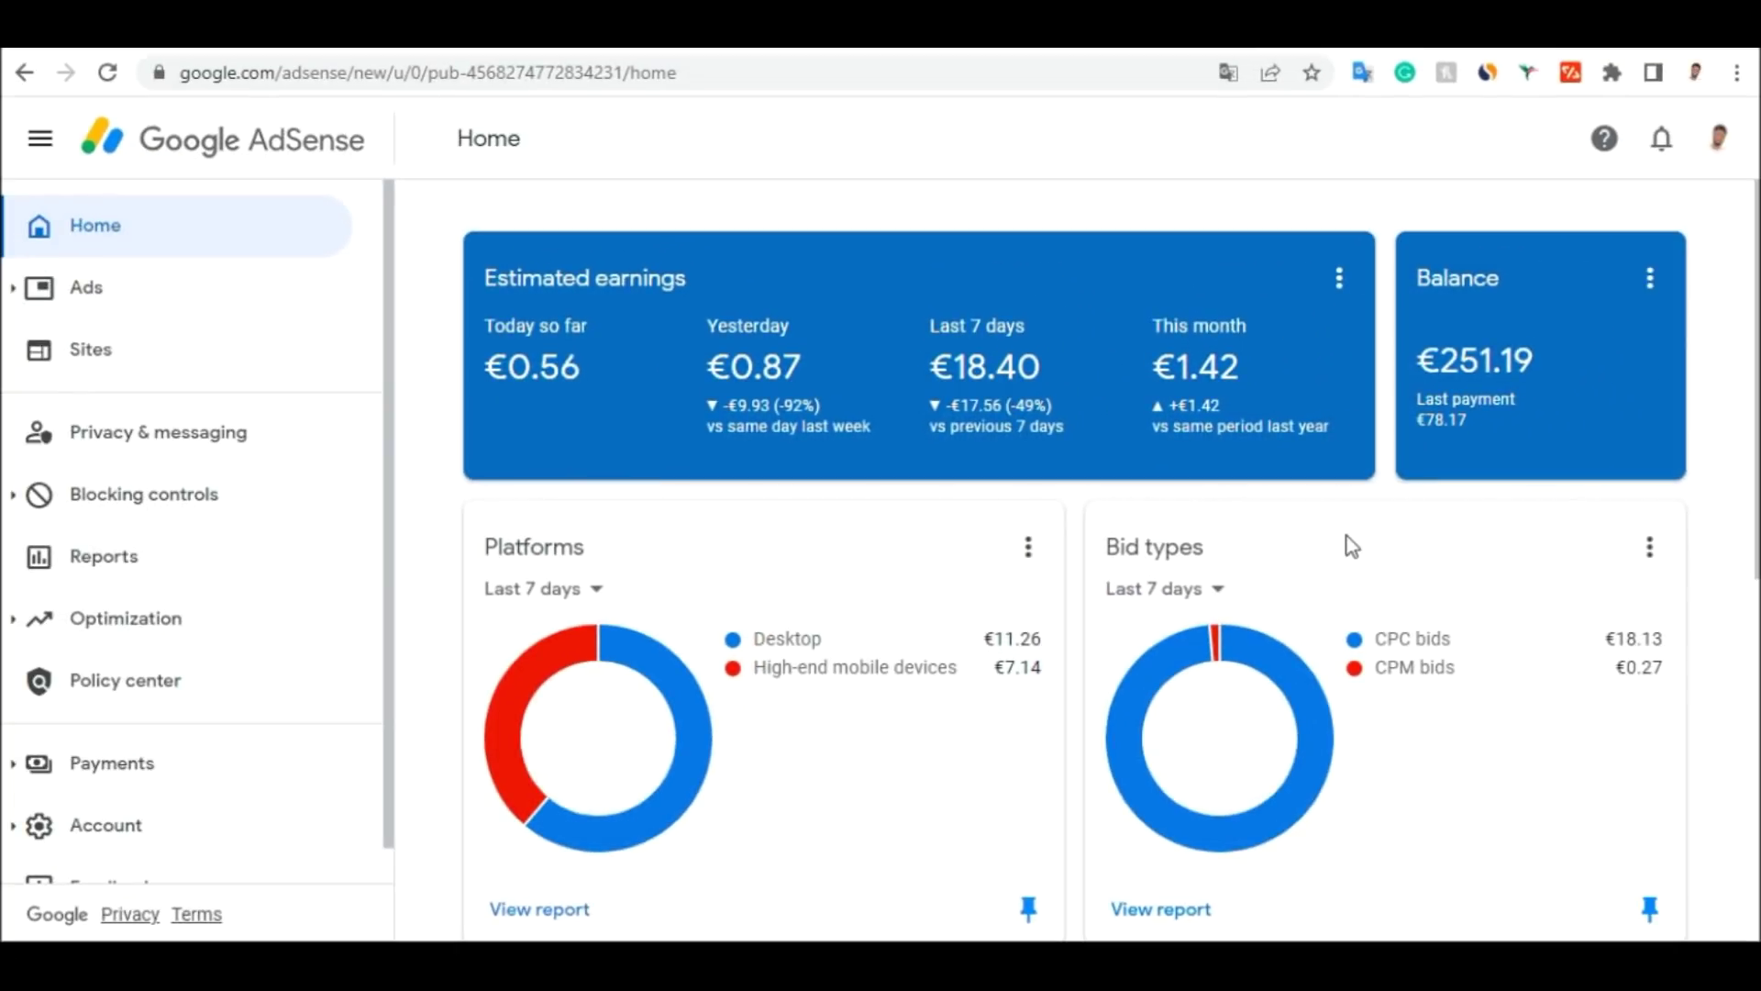
mouse_move(582, 365)
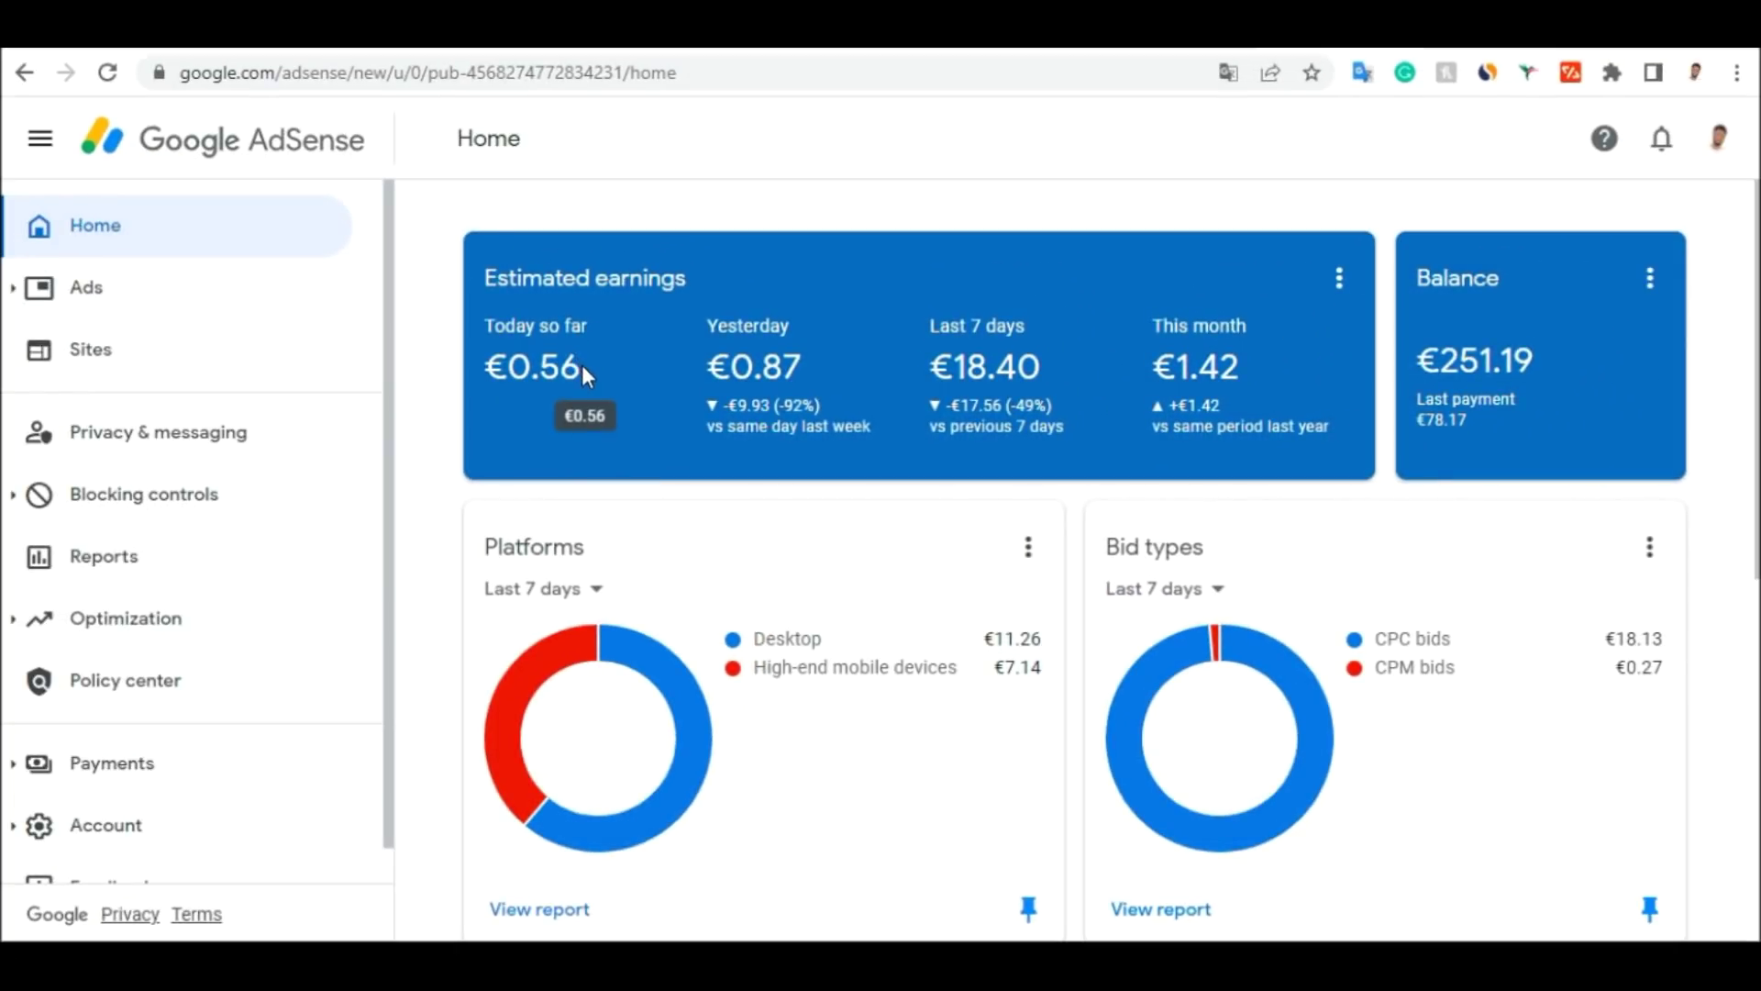
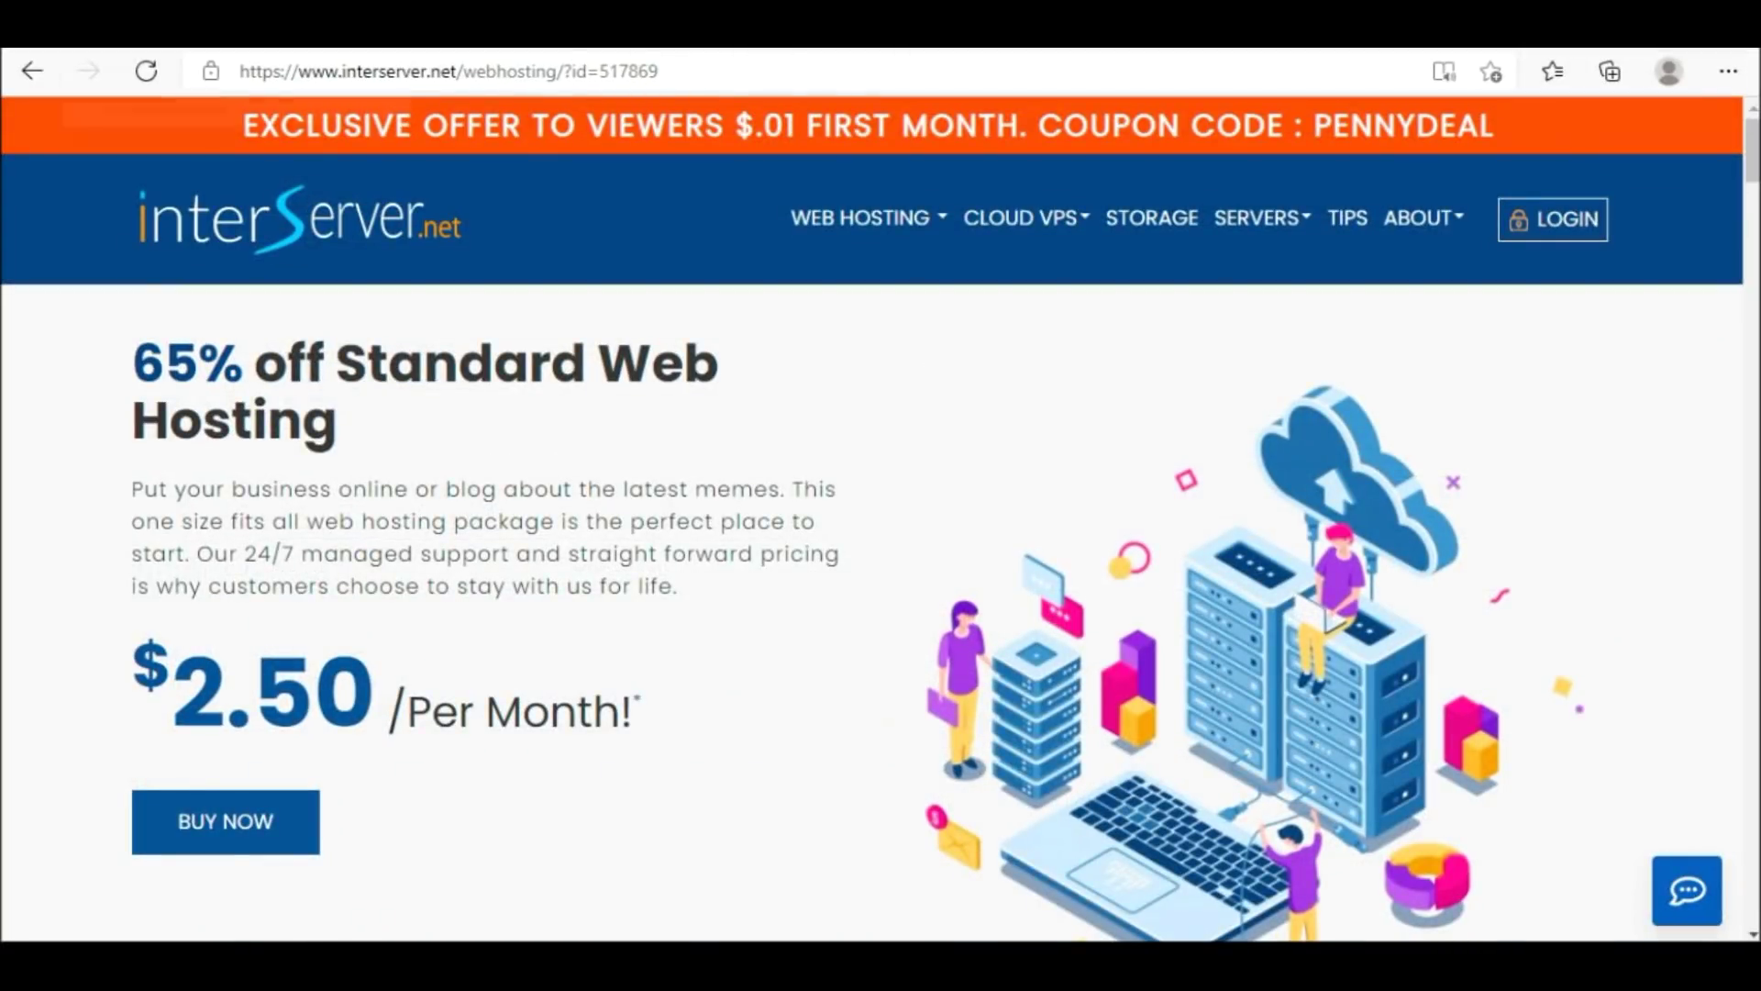
Go to the live site's homepage and view the Terms Of Use page, which shows only its title.
left_click(138, 28)
left_click(233, 158)
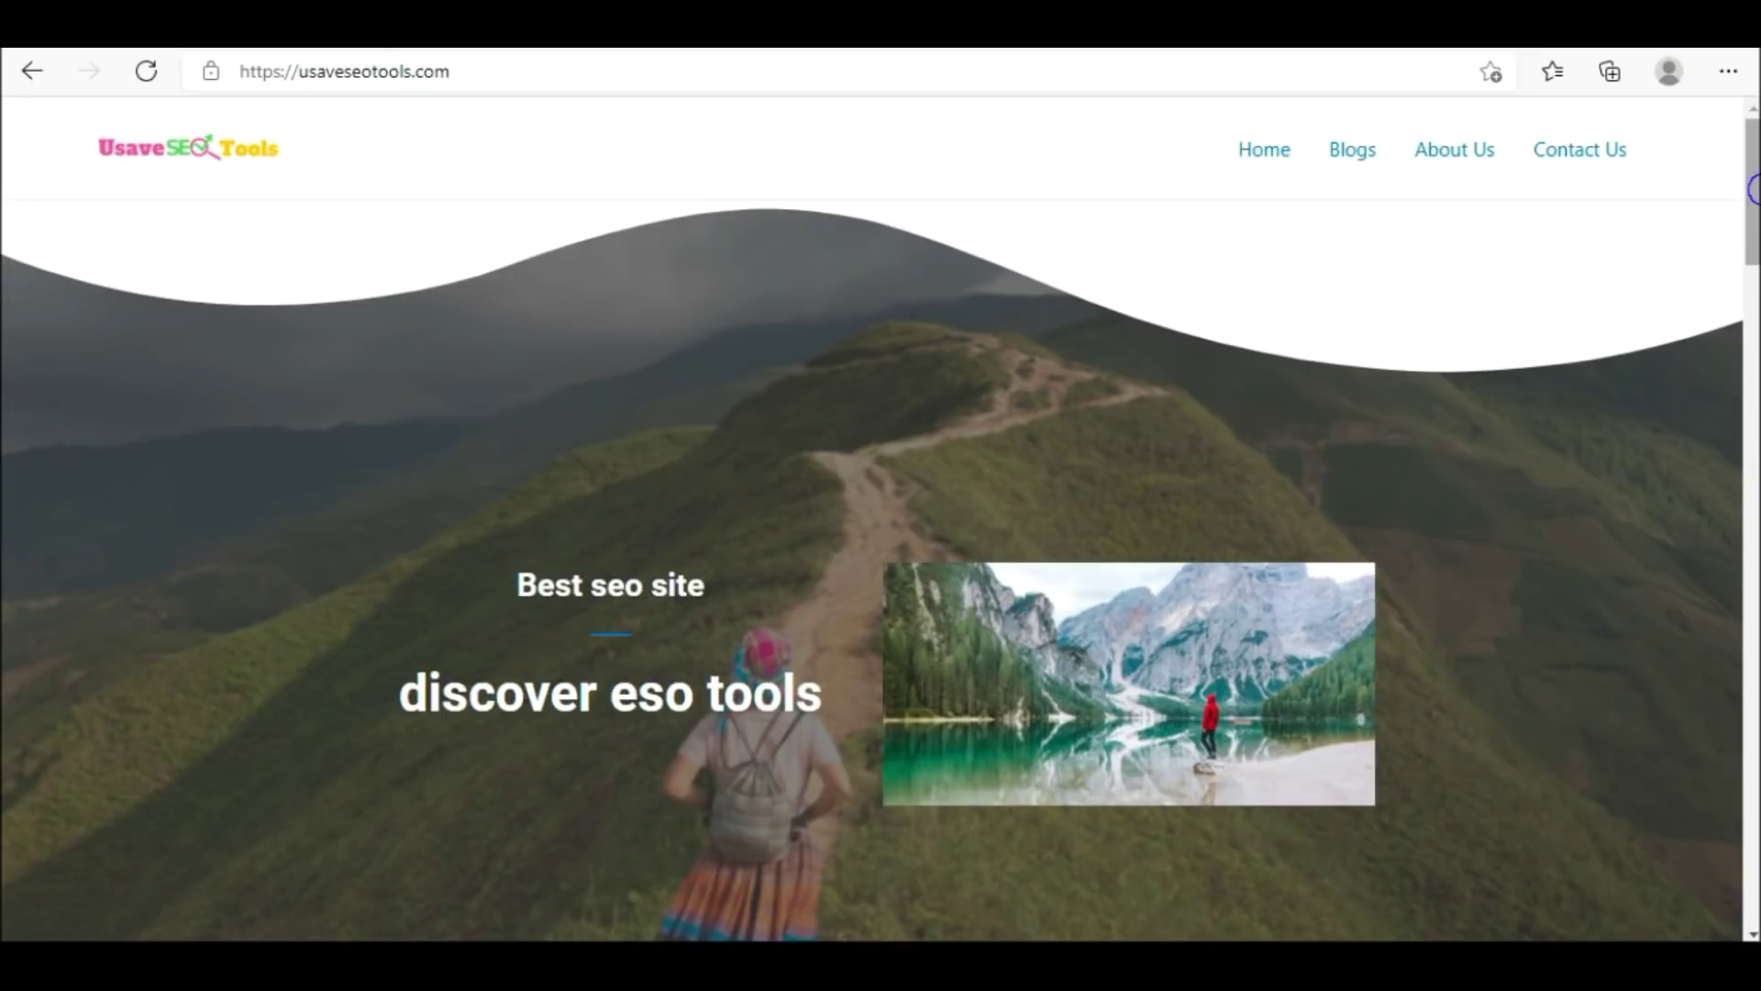
left_click_drag(1755, 176, 1755, 807)
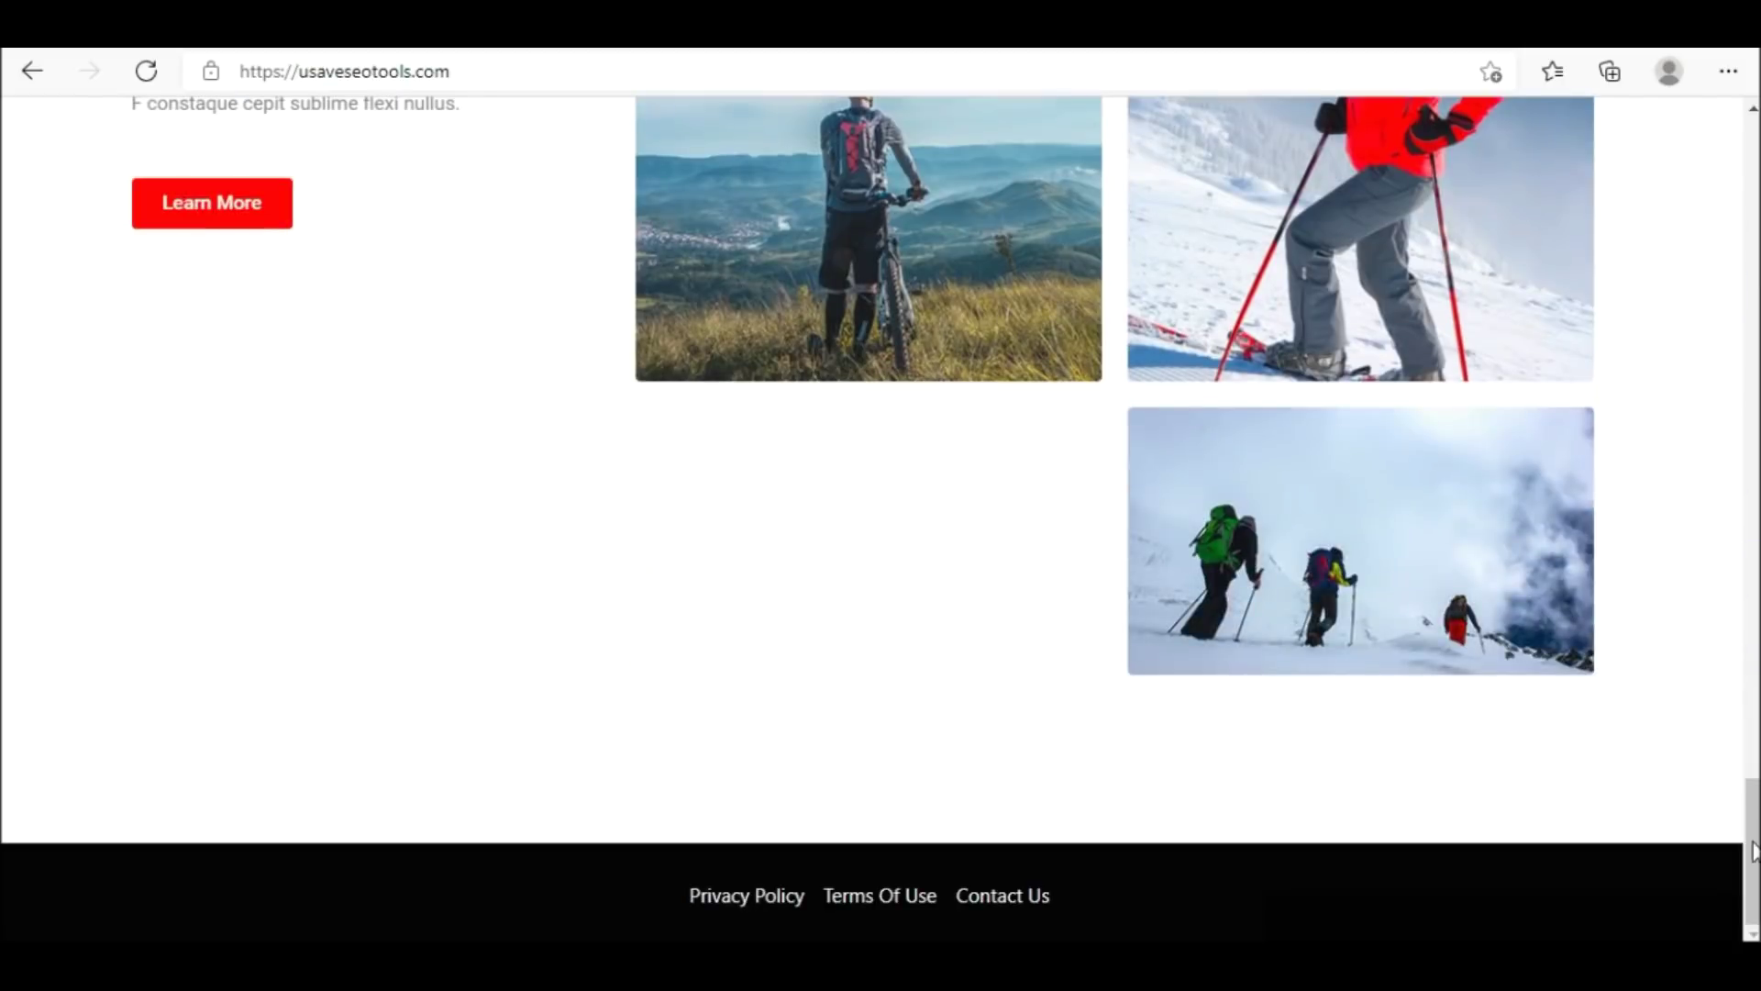
left_click(872, 912)
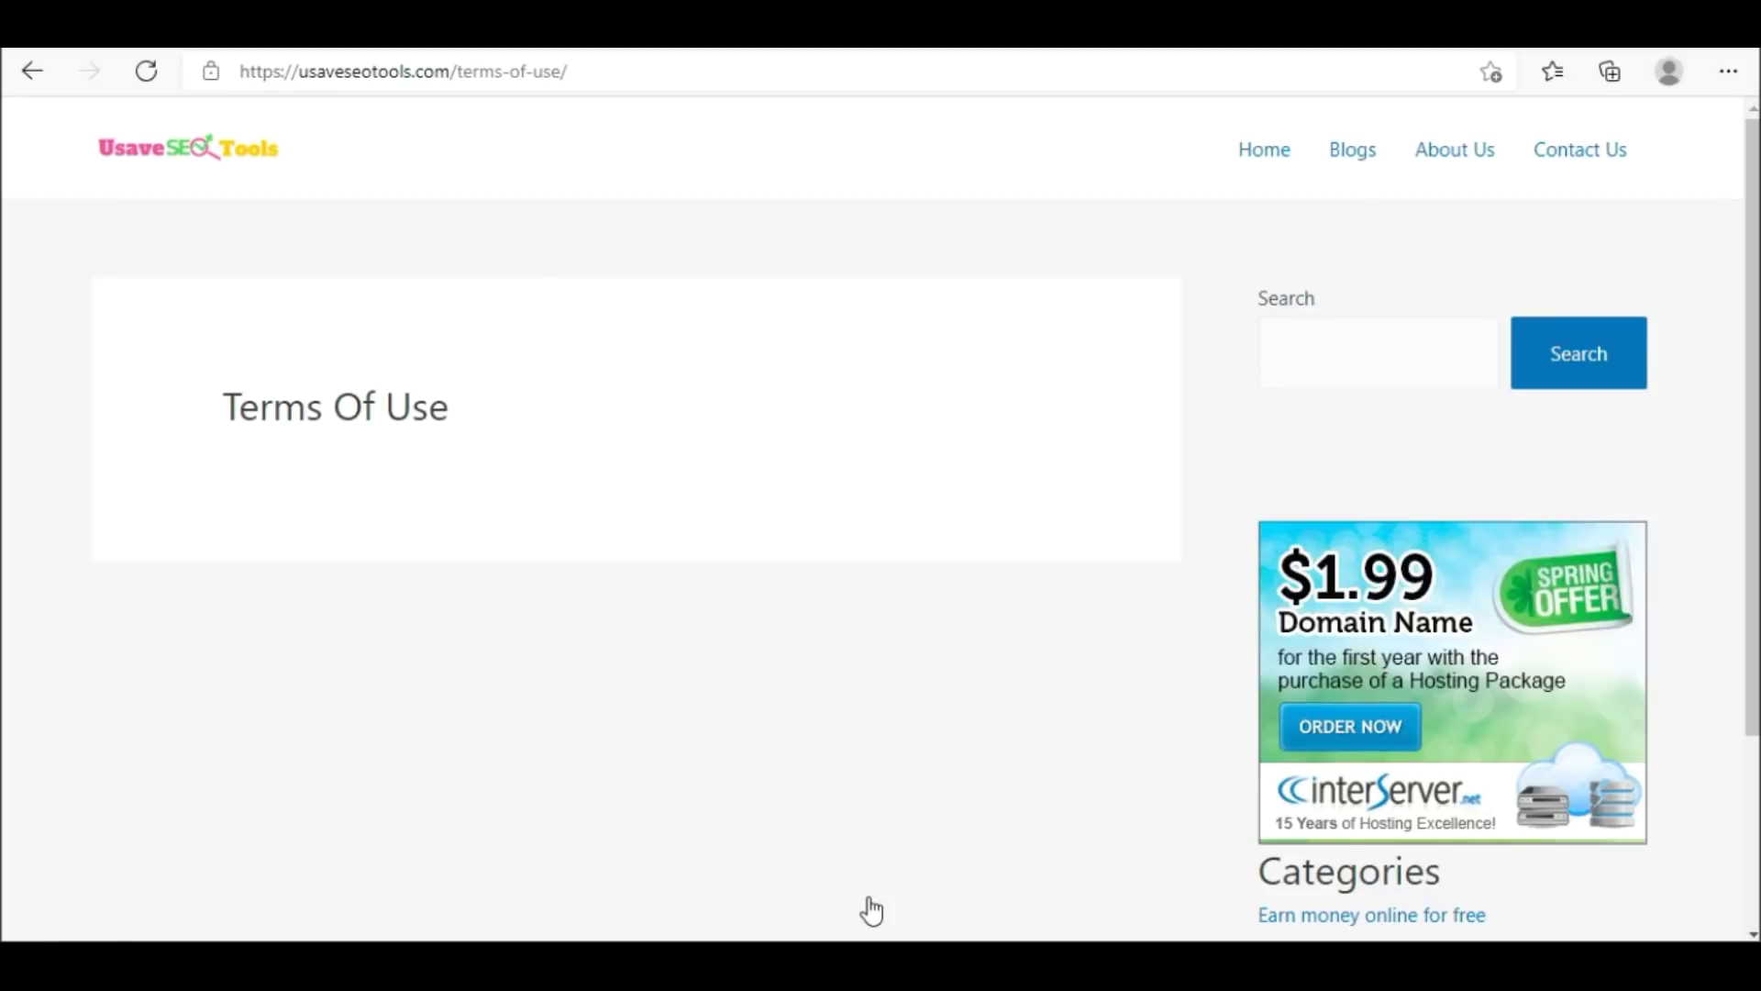
left_click(32, 72)
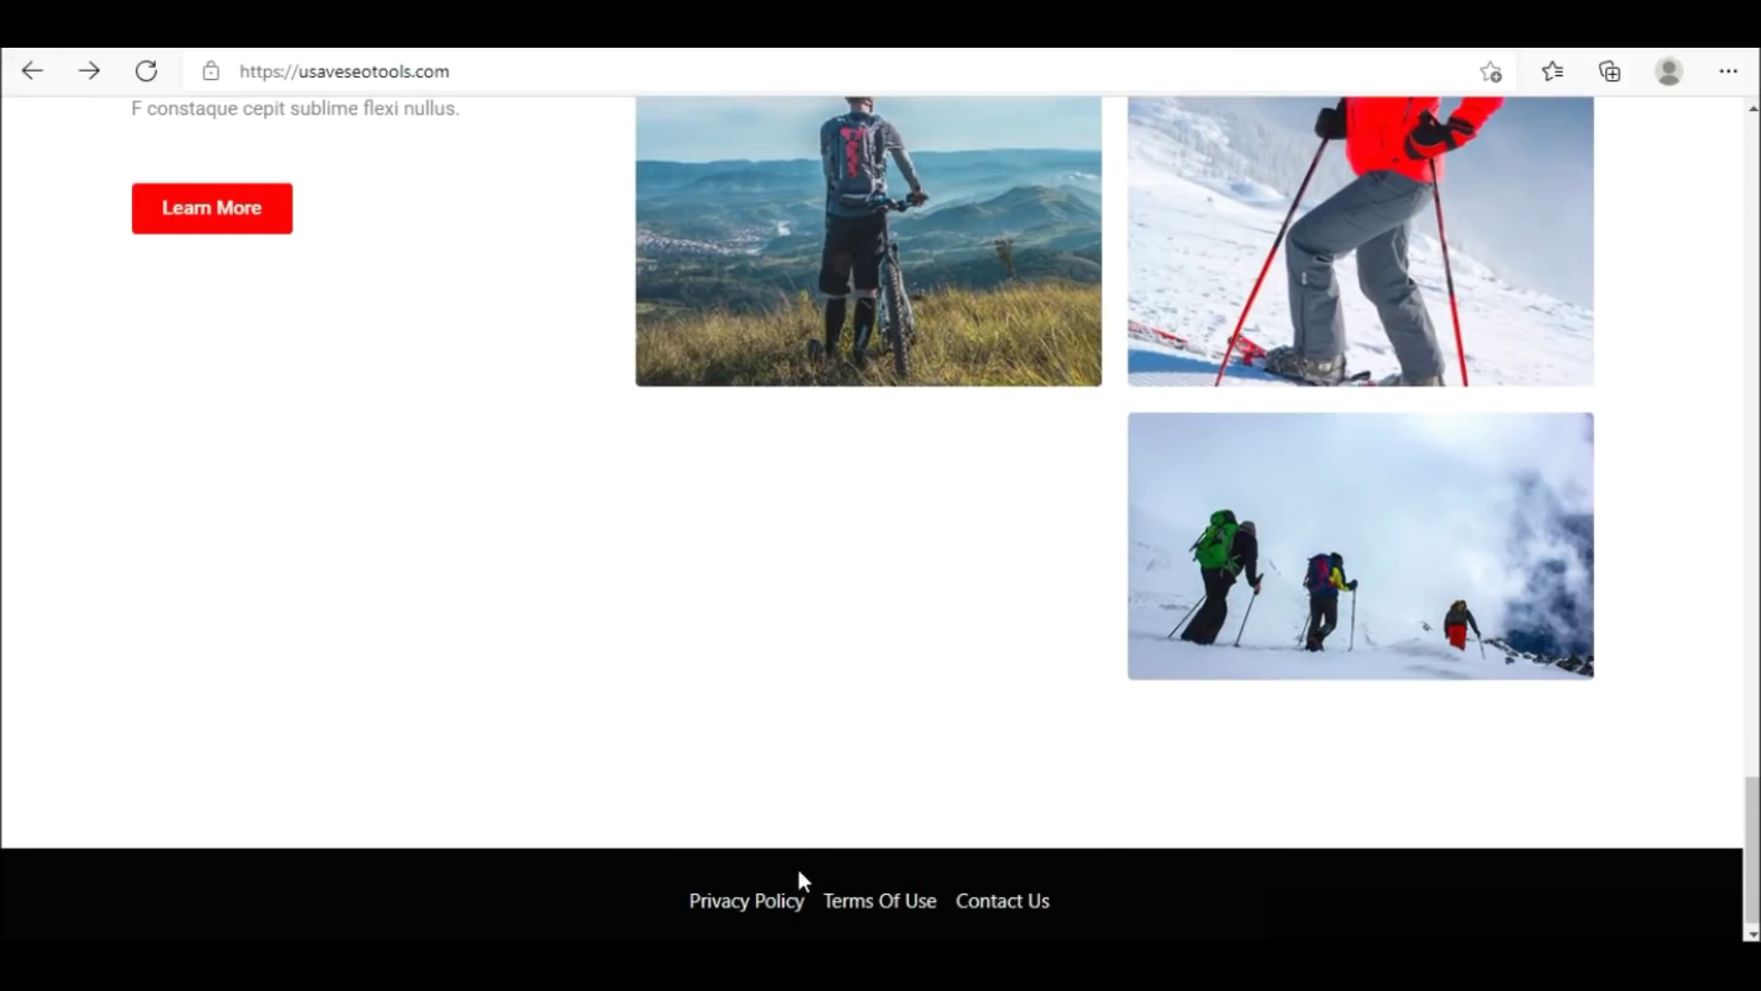
View the live Privacy Policy page, also just a title, then return to the homepage.
left_click(770, 904)
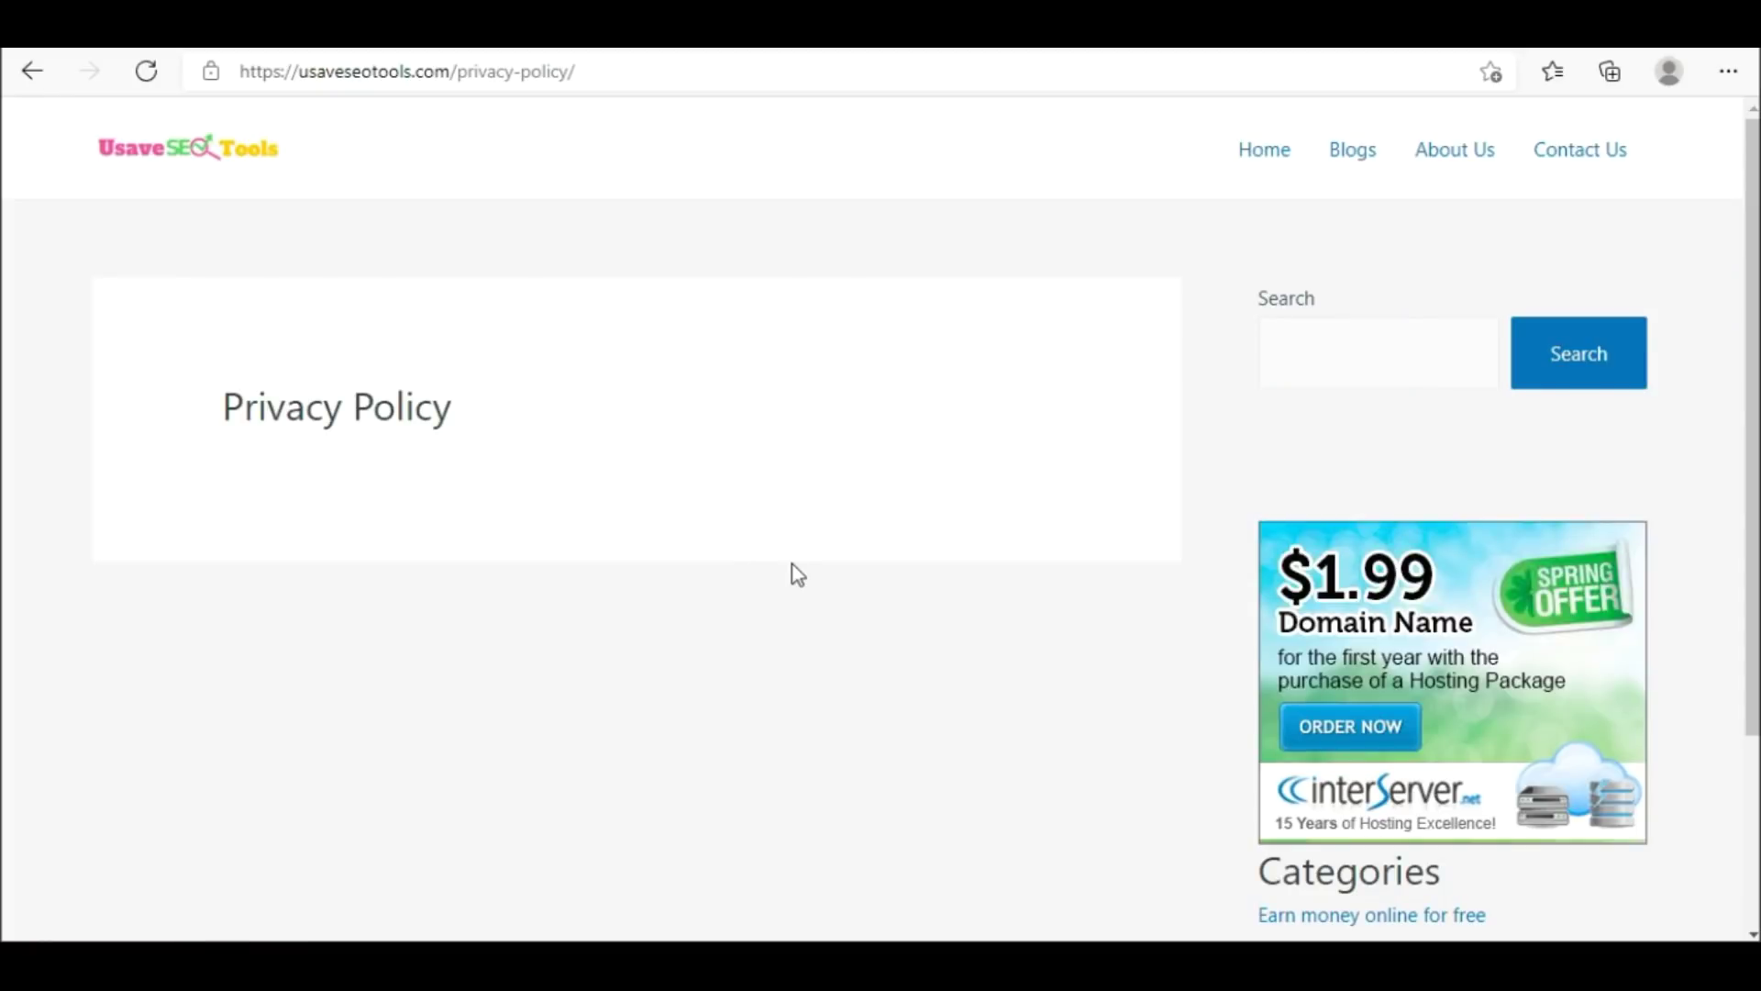
left_click(35, 74)
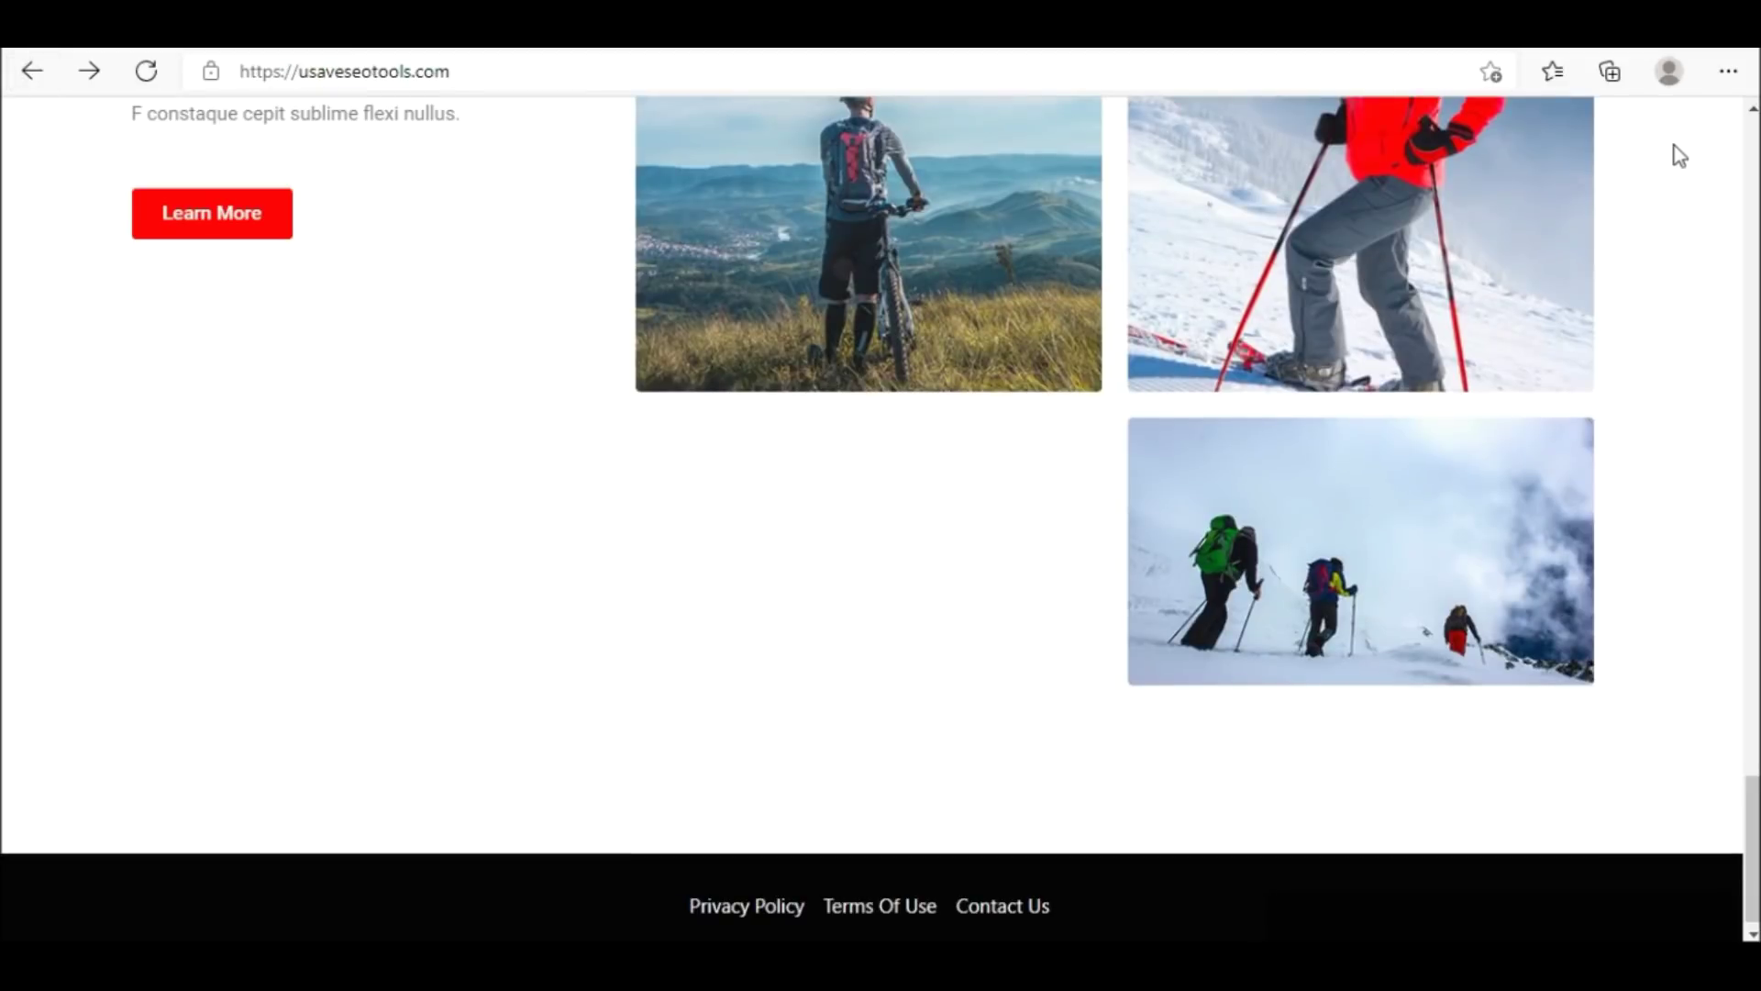
left_click(1754, 180)
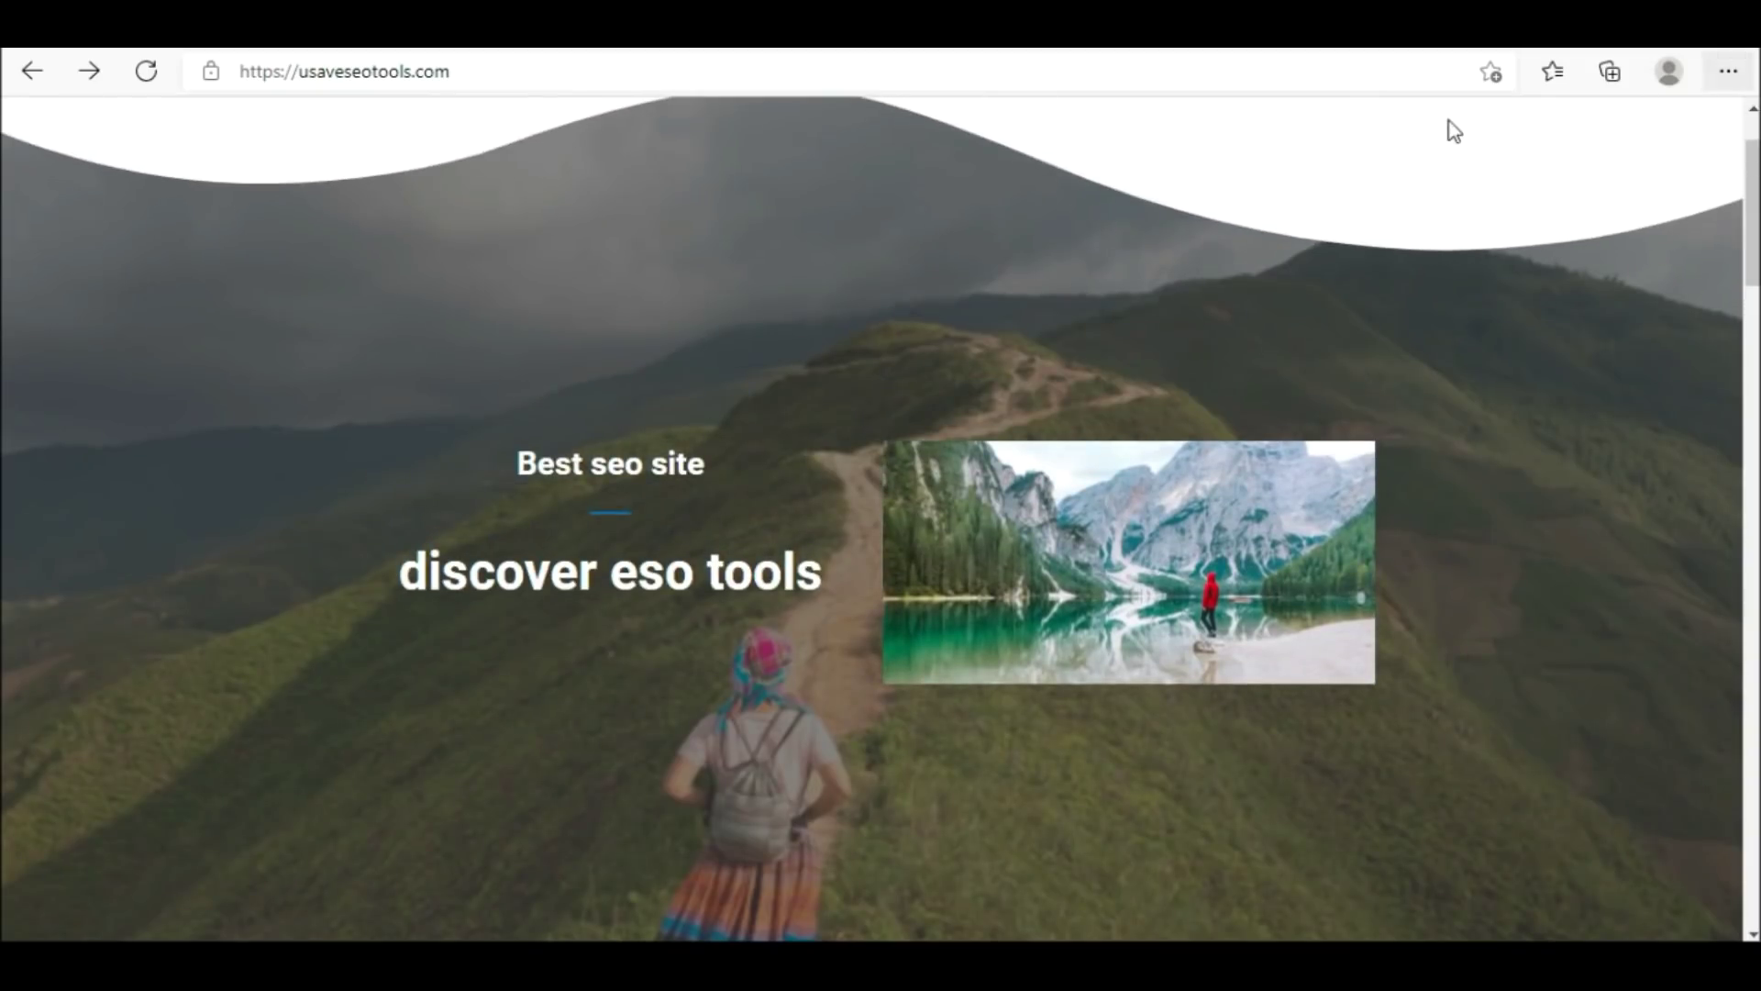
left_click(1518, 46)
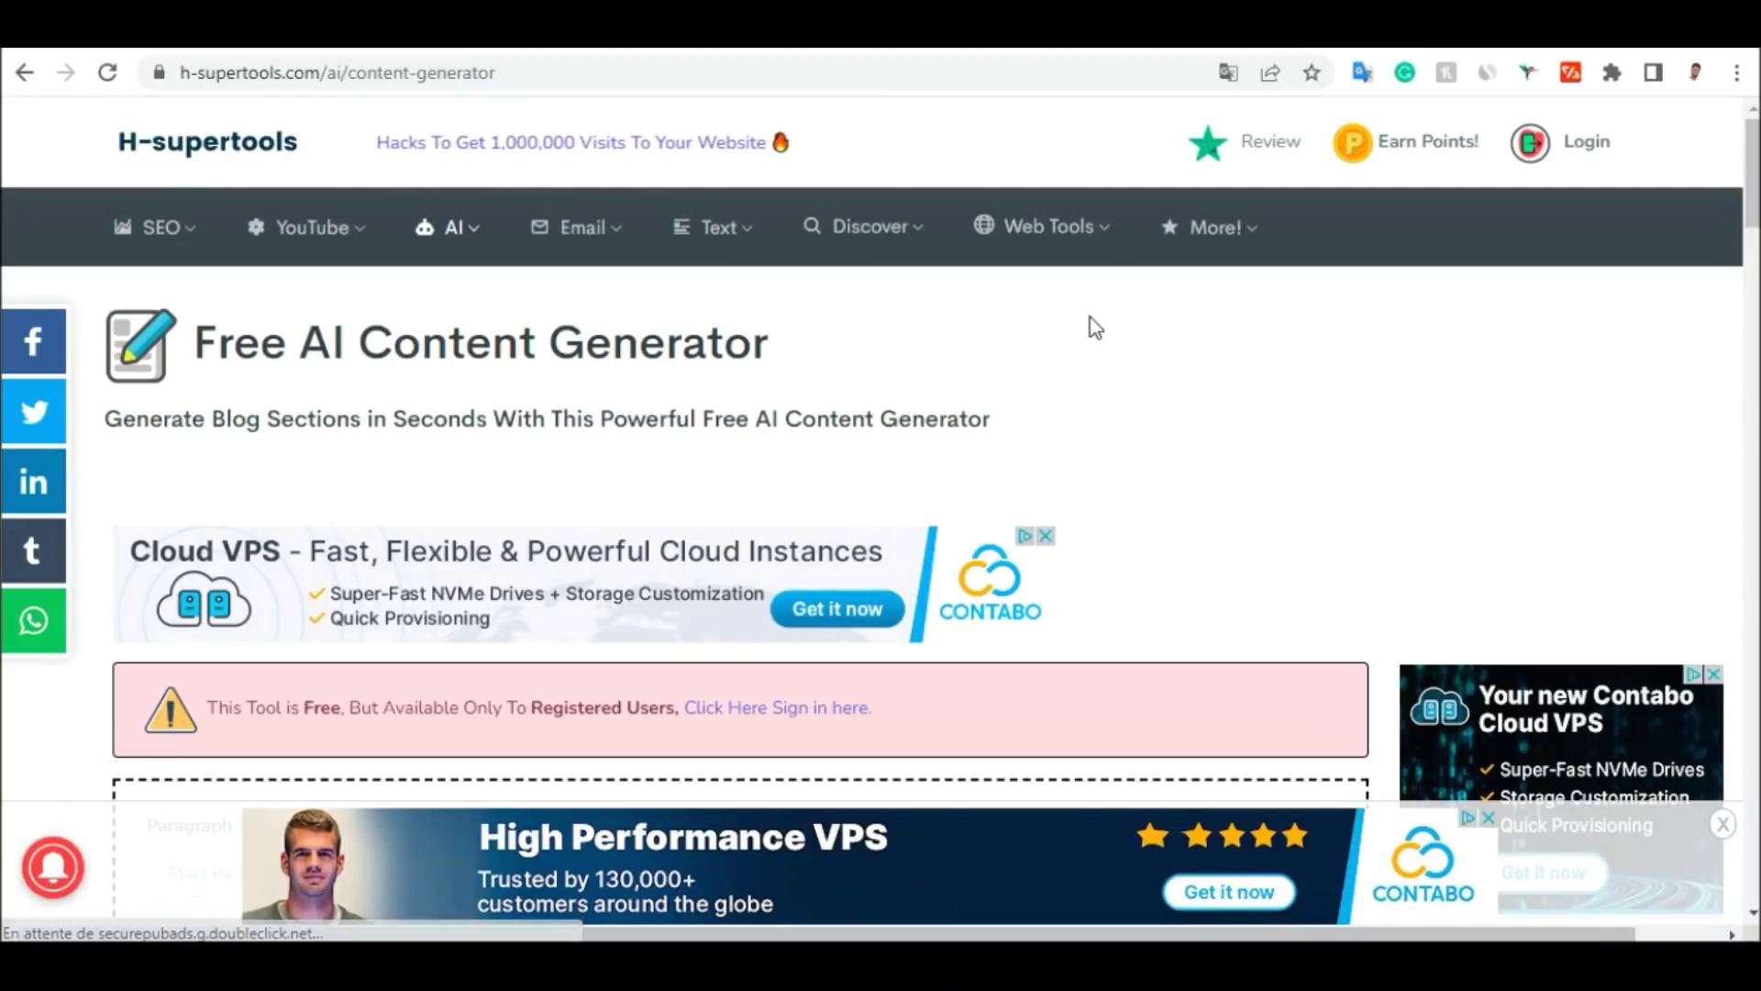
Go to H-supertools' Privacy Policy Generator via Web Tools and scroll to its empty form.
mouse_move(1094, 239)
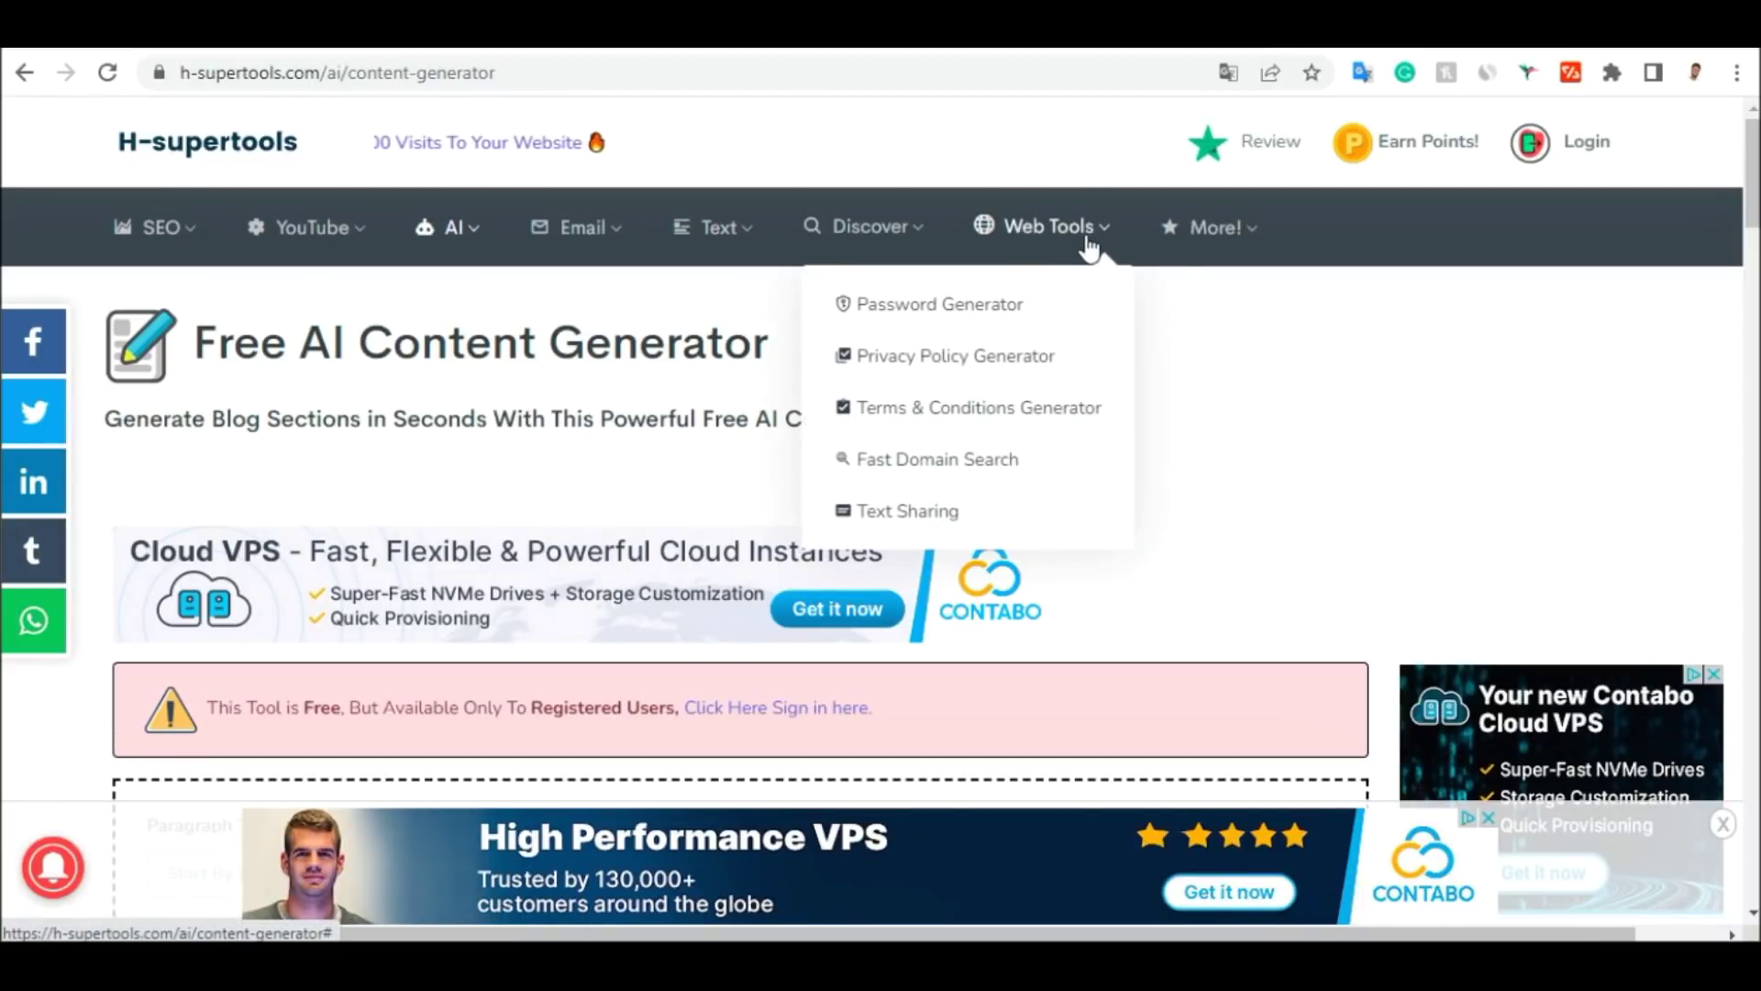
left_click(966, 312)
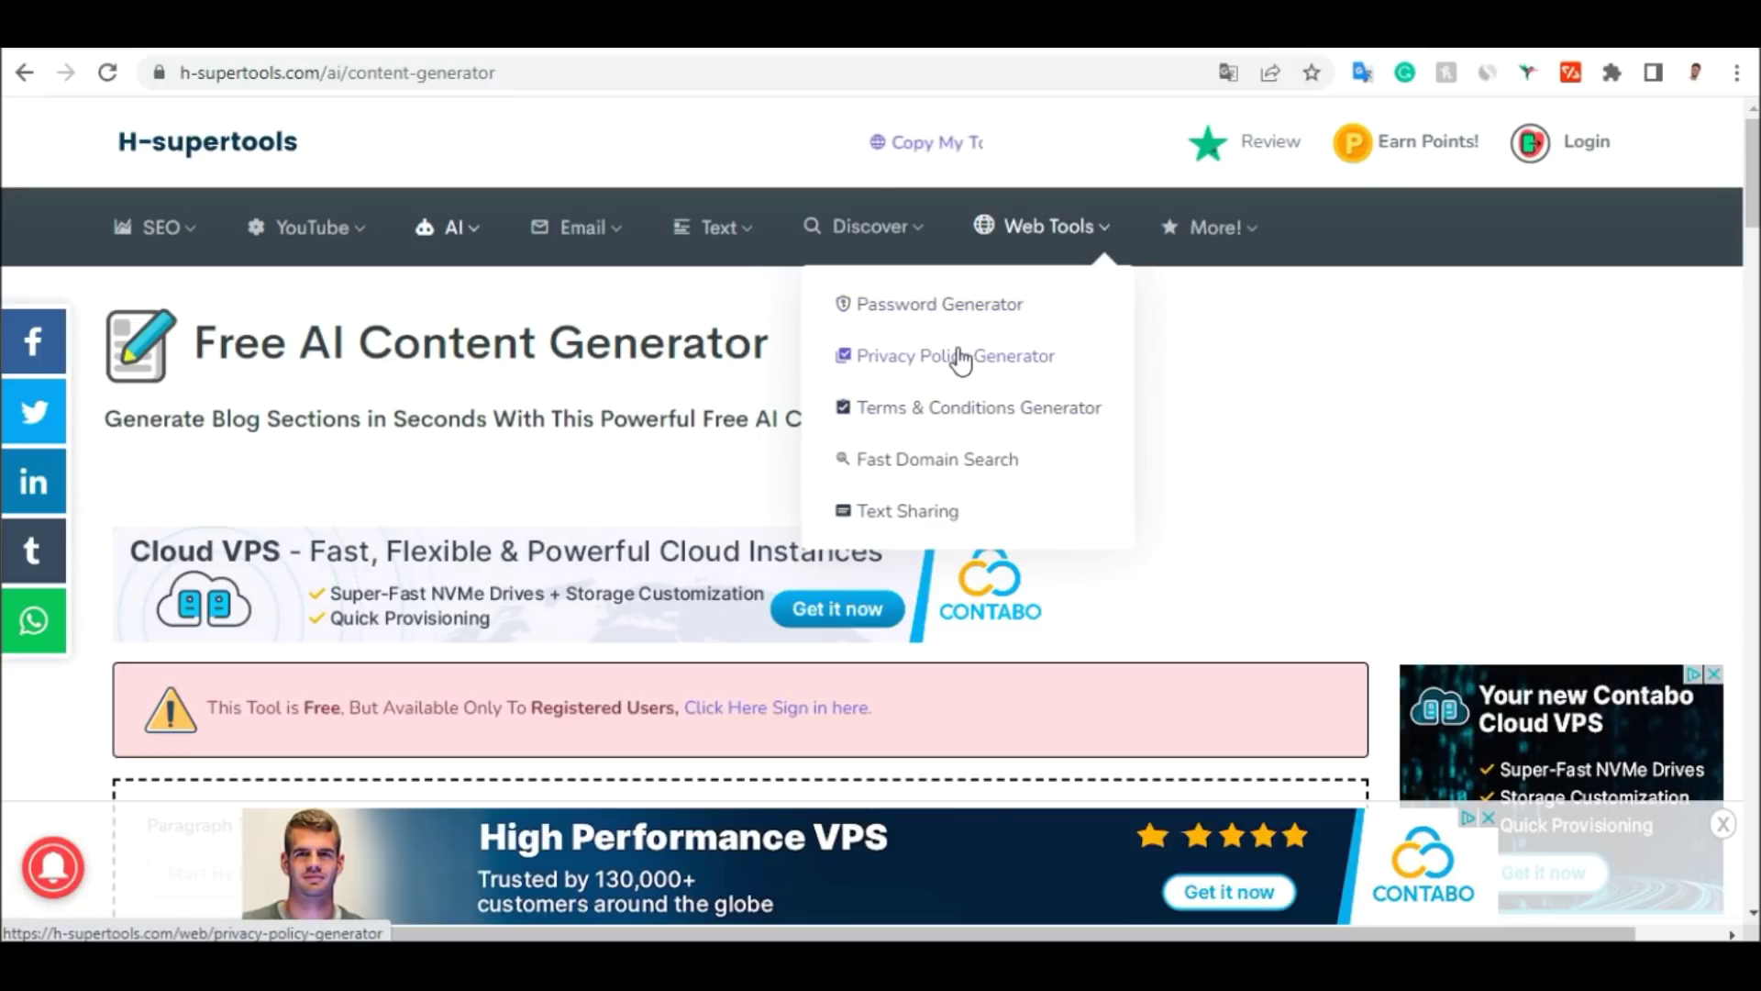
left_click(945, 362)
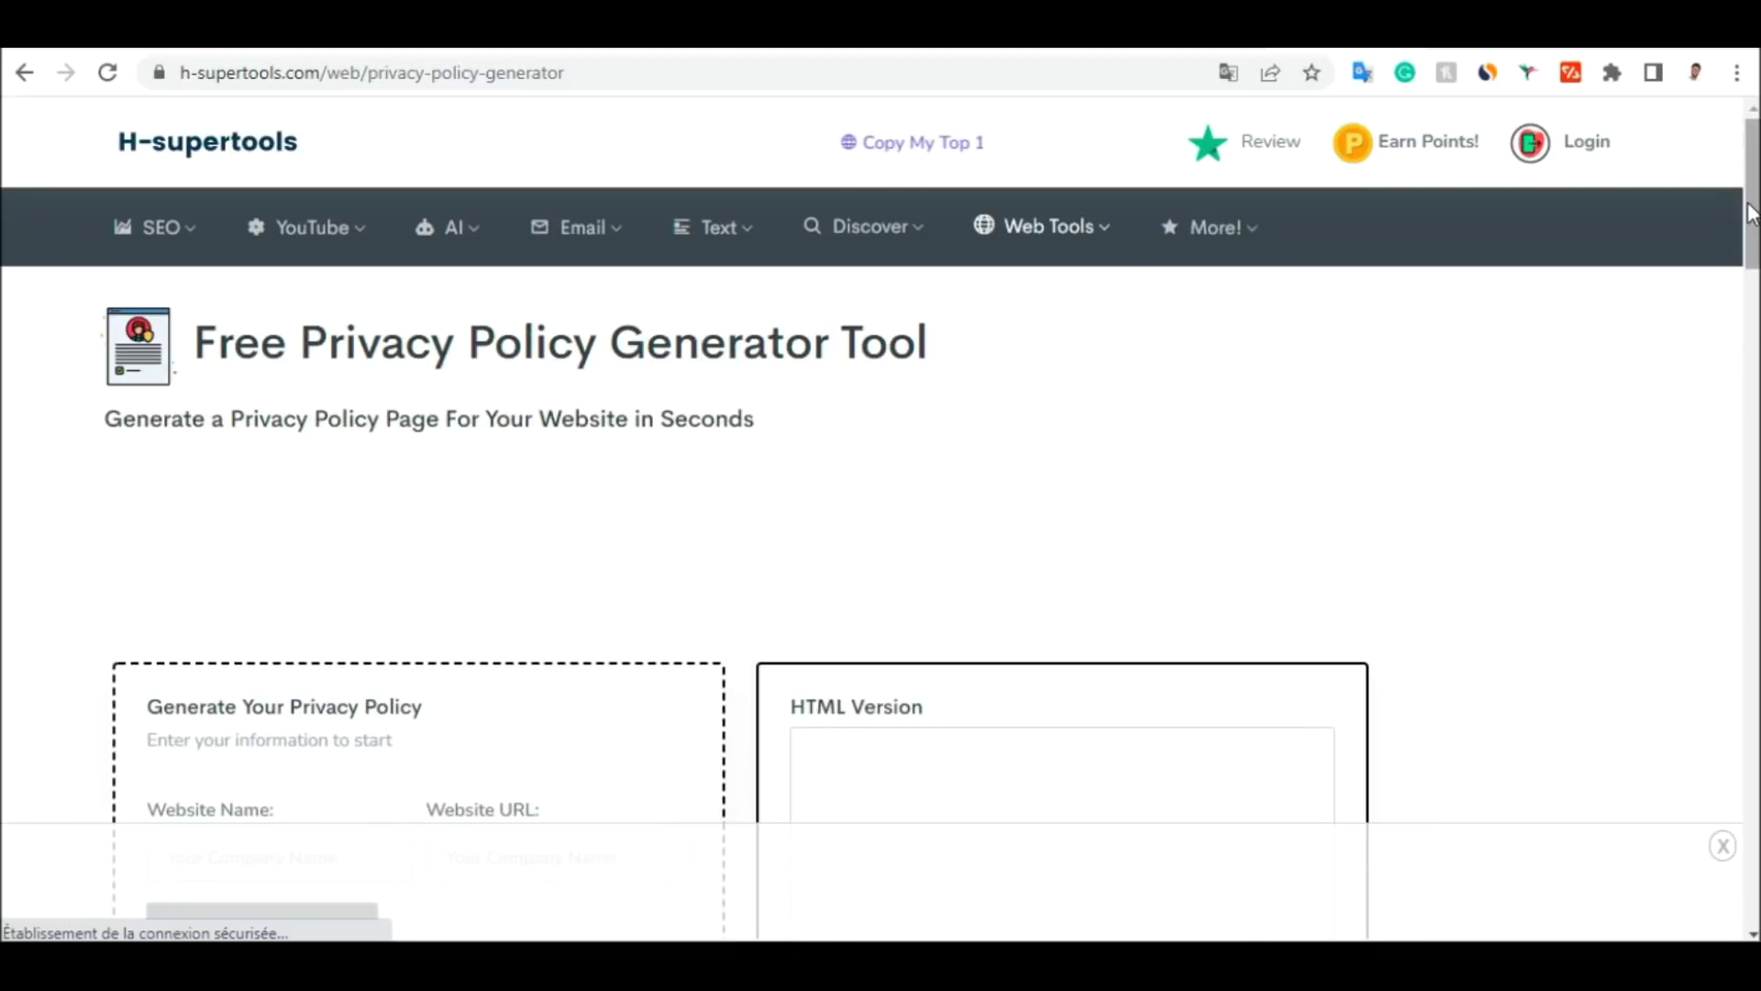
scroll(1752, 263, "down", 2)
scroll(1752, 263, "down", 2)
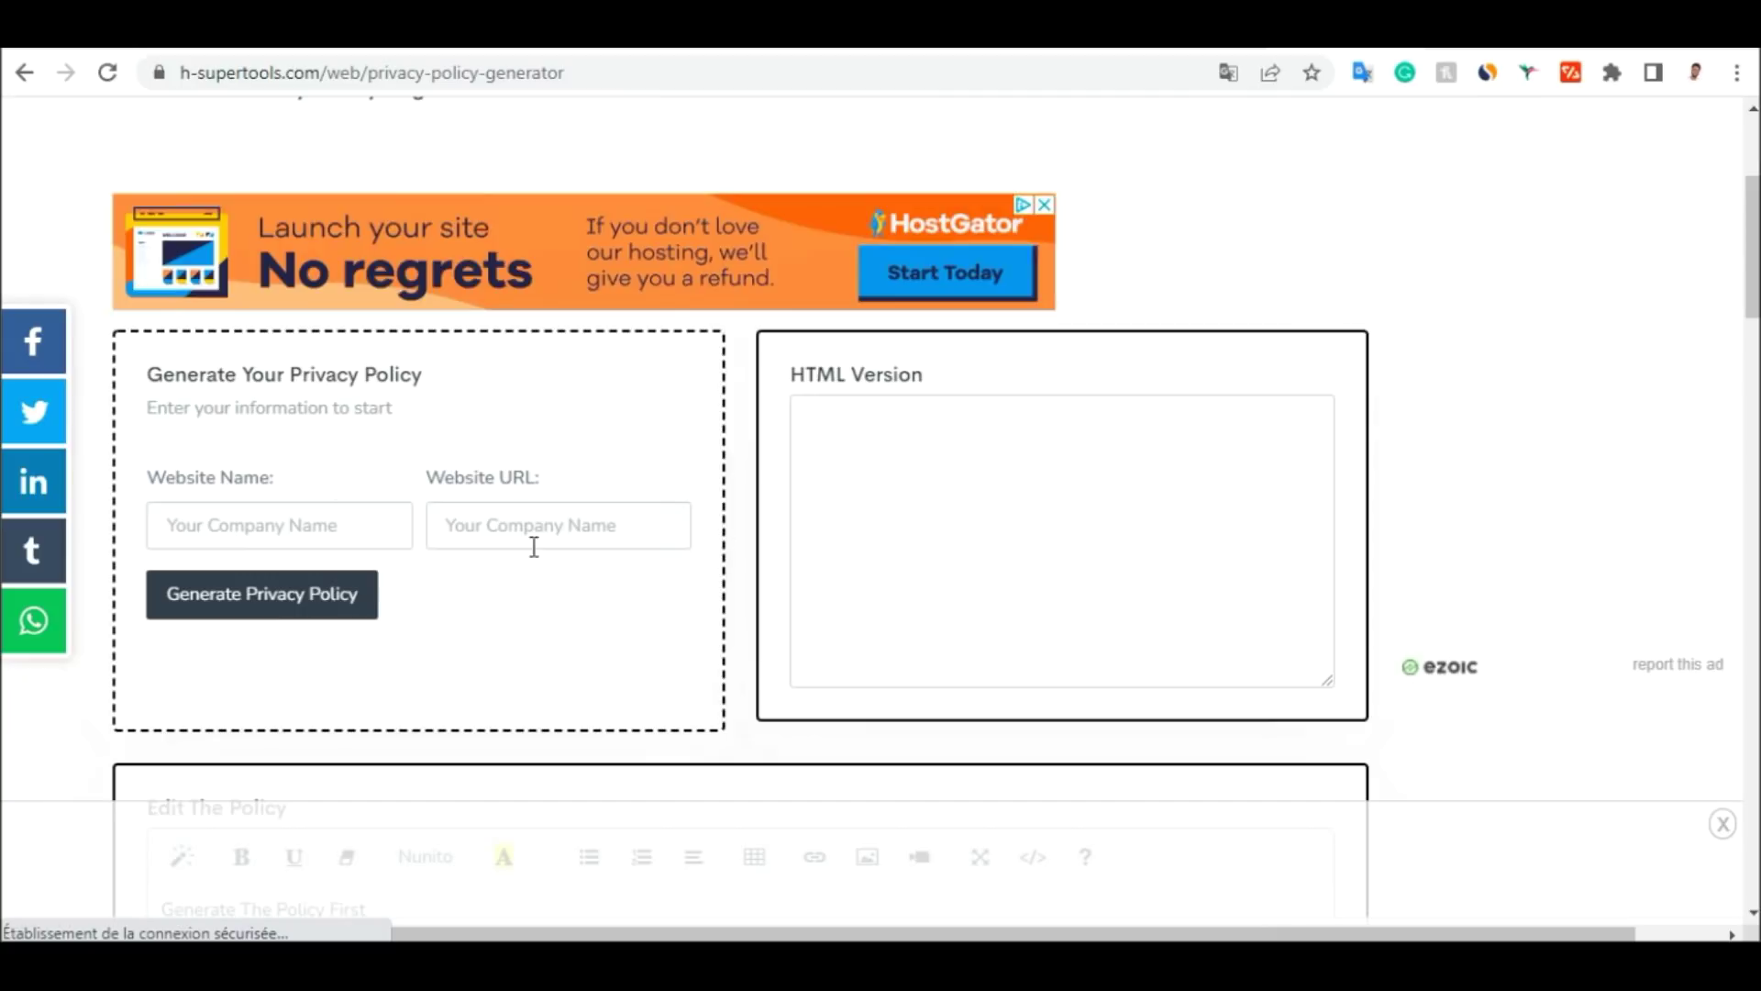
left_click(257, 520)
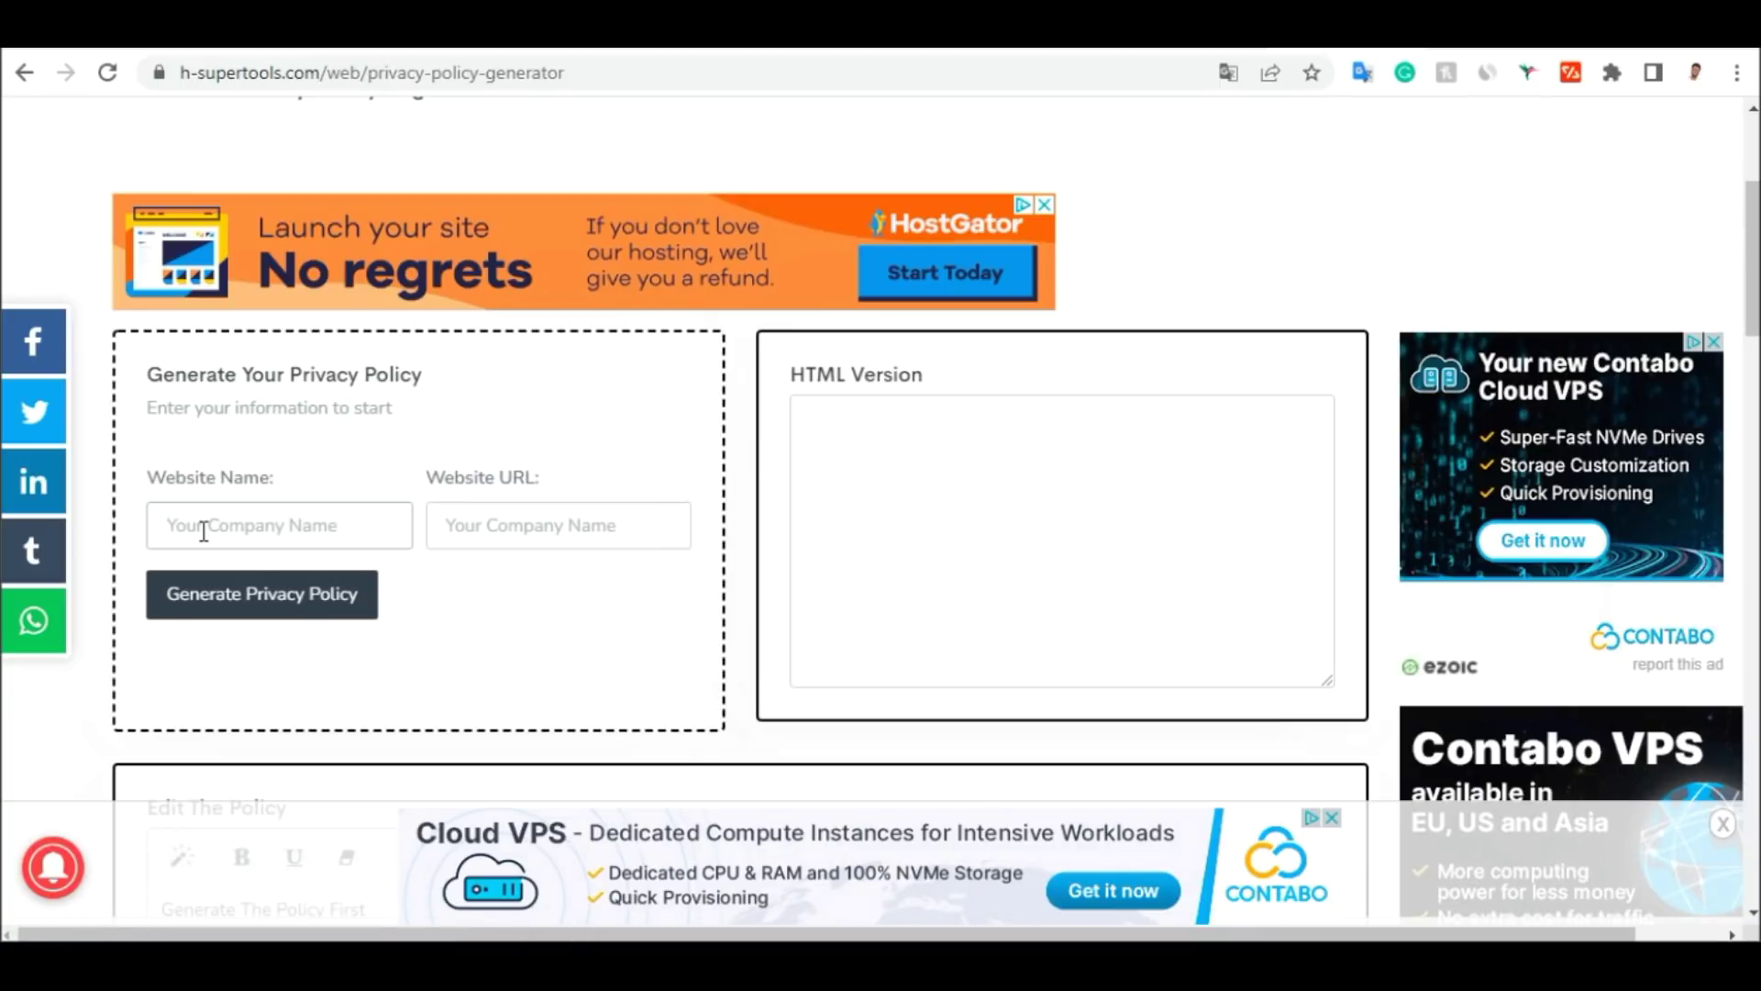
left_click(1625, 921)
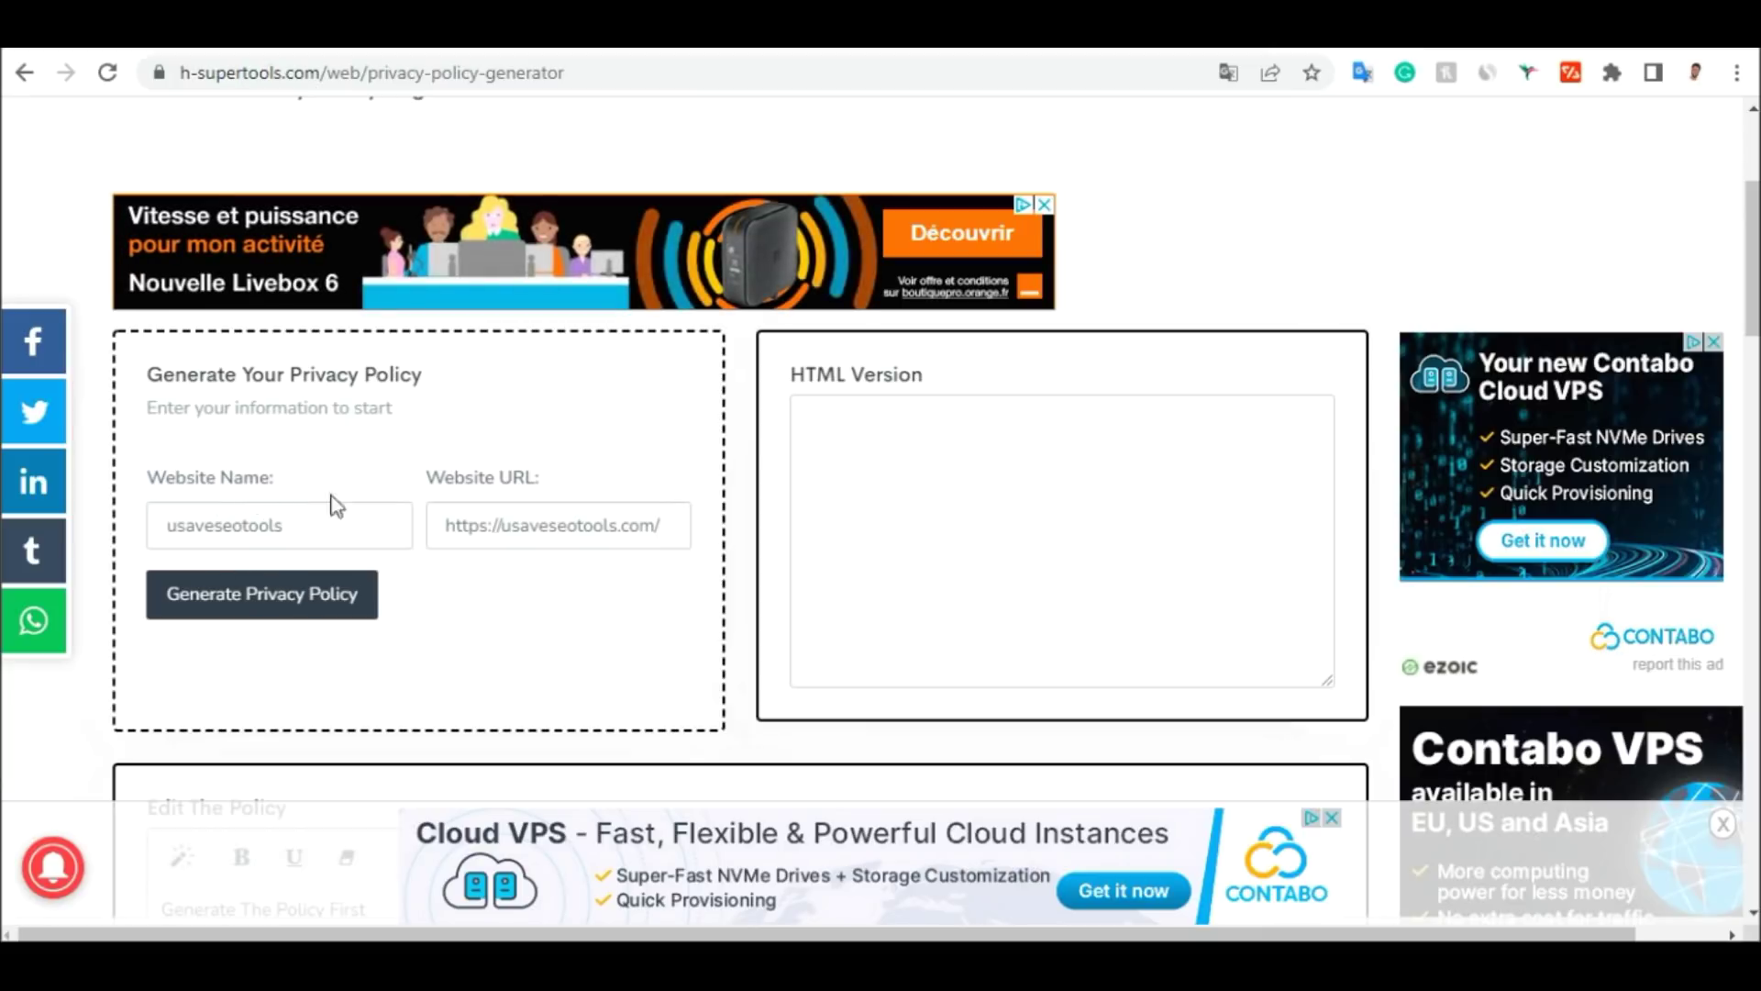
left_click(306, 609)
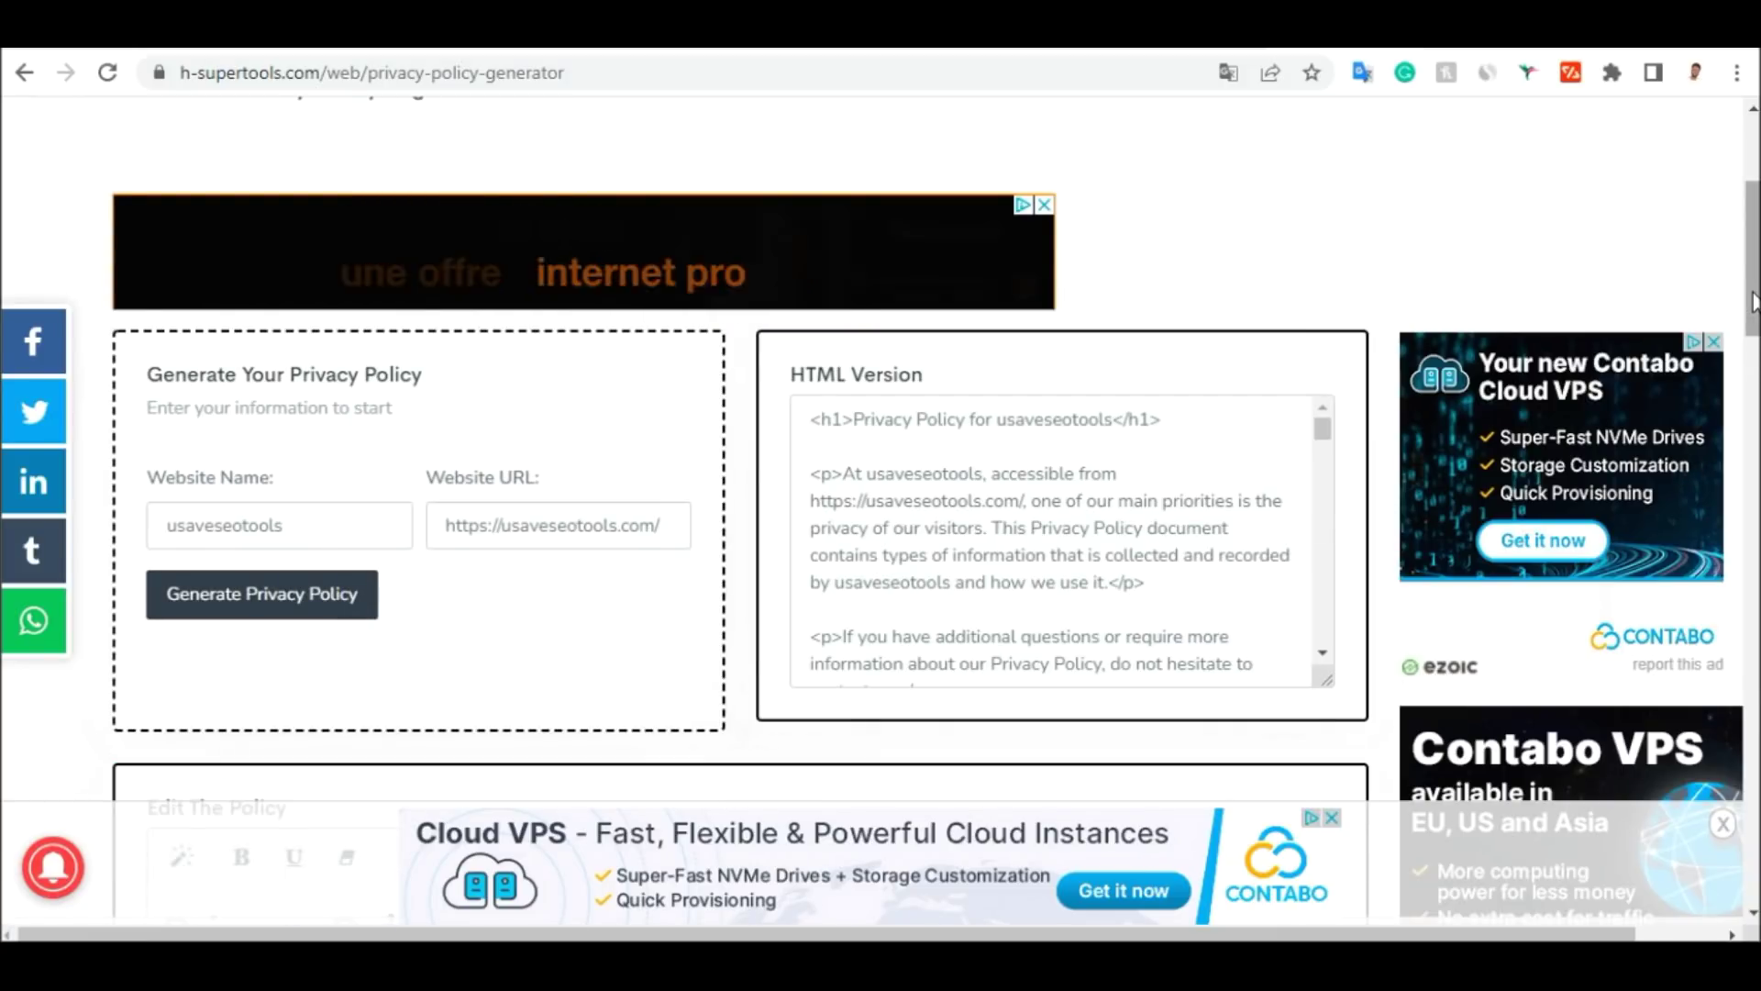
Review the generated policy in the editor after dismissing the sticky ad, and select its heading.
scroll(1756, 320, "down", 1)
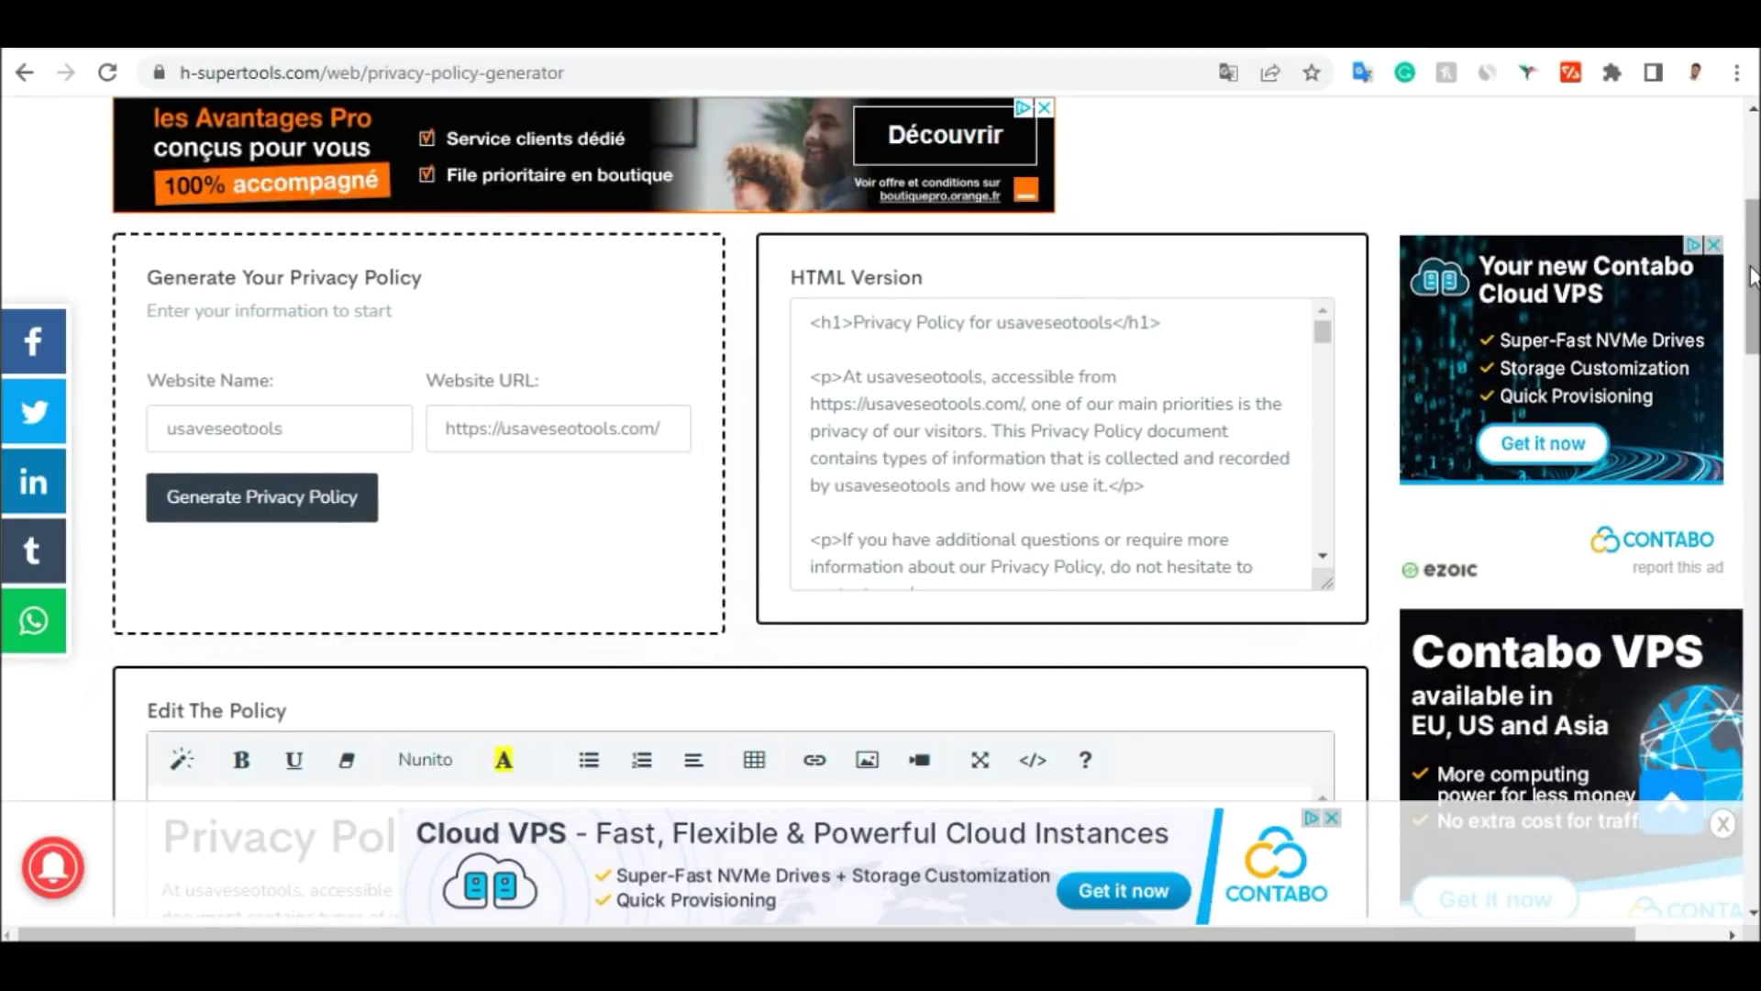
scroll(1757, 266, "down", 3)
scroll(1748, 266, "down", 5)
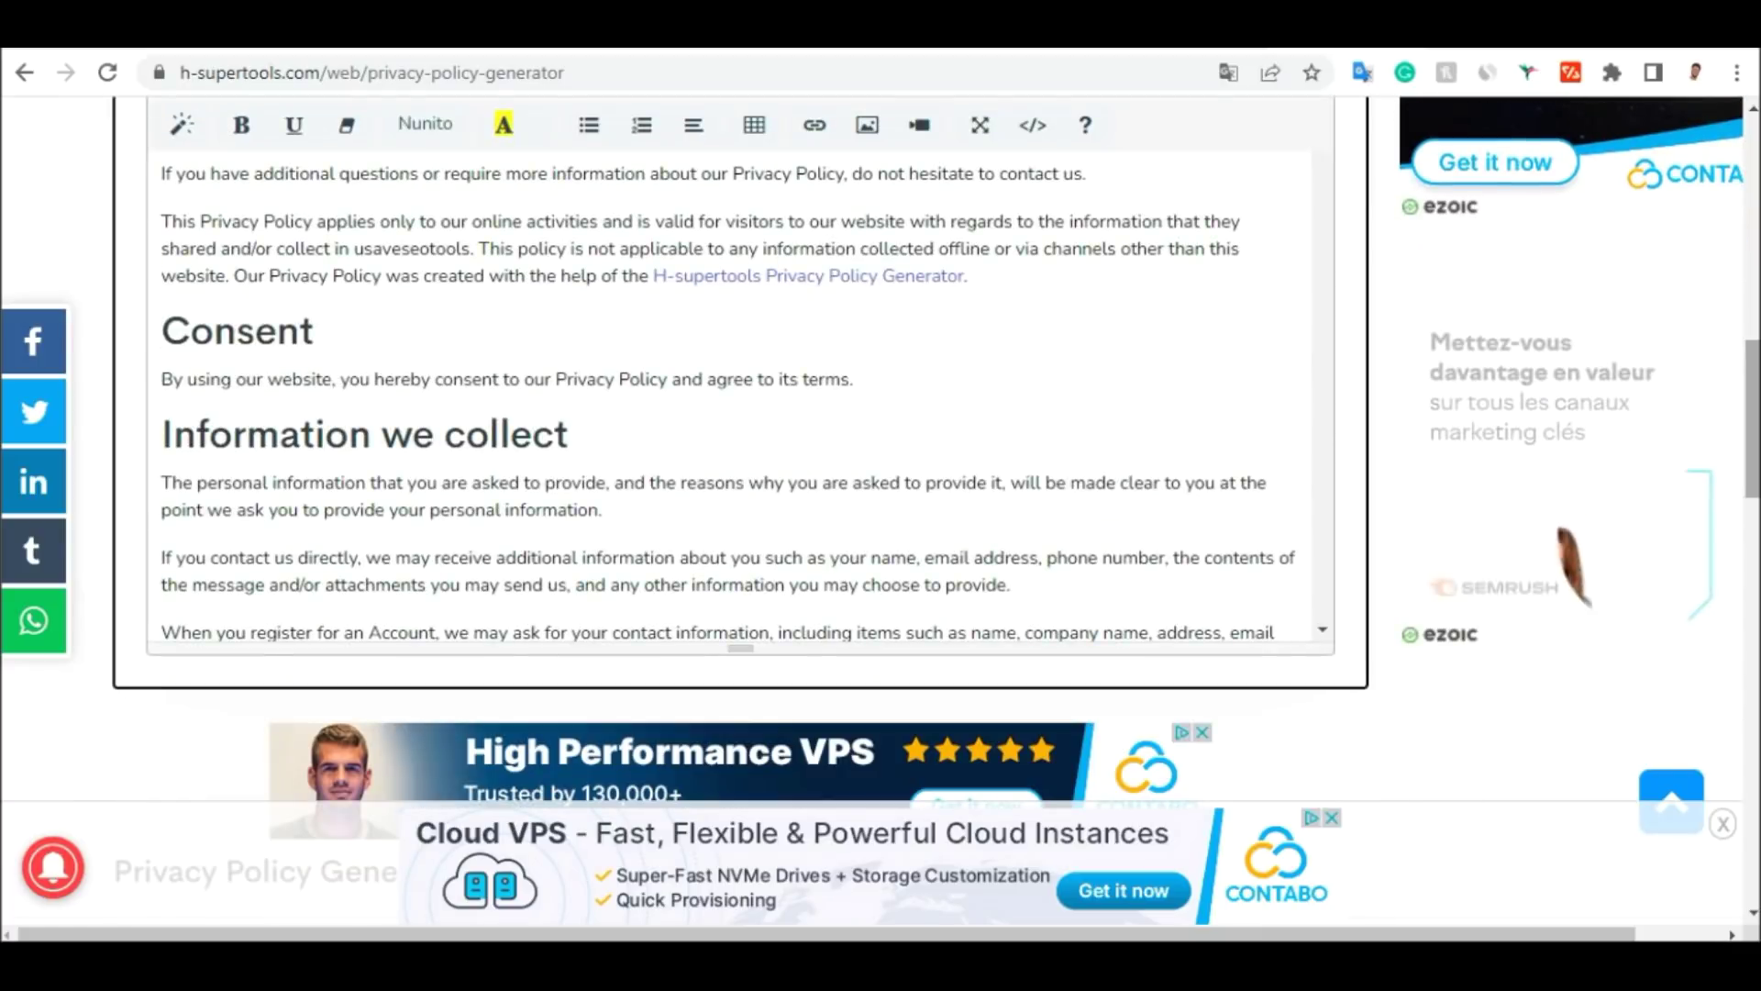
left_click(1722, 826)
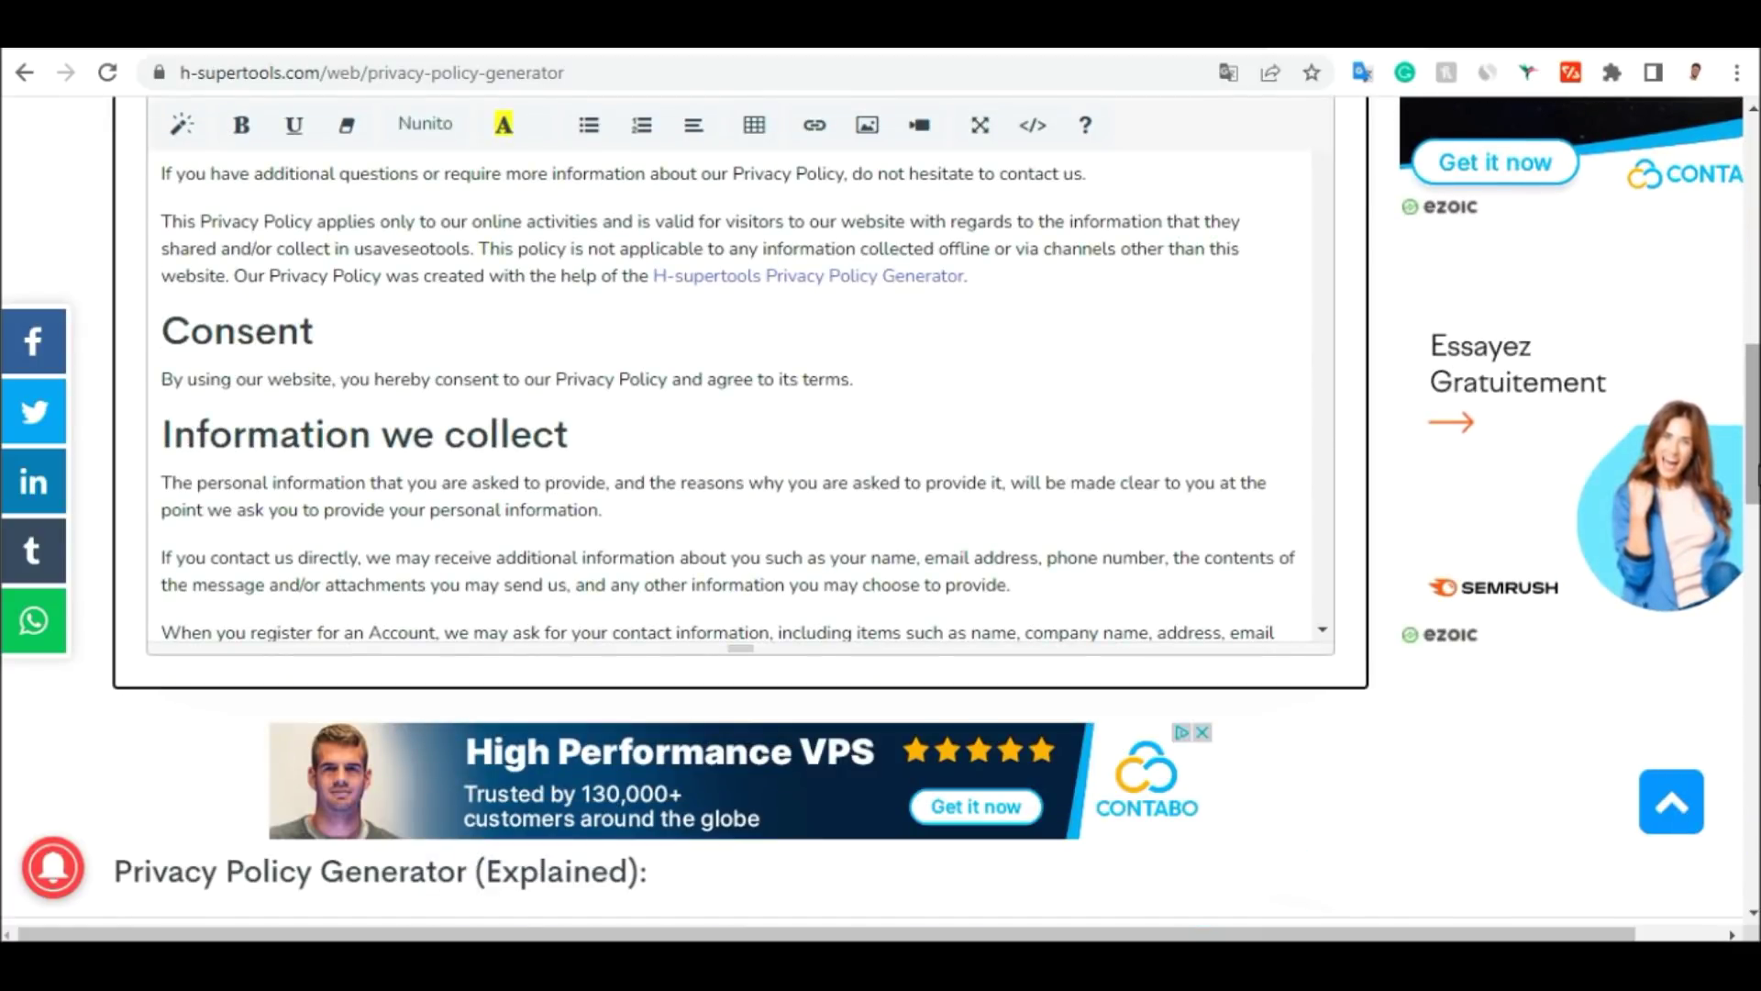
scroll(1757, 463, "up", 8)
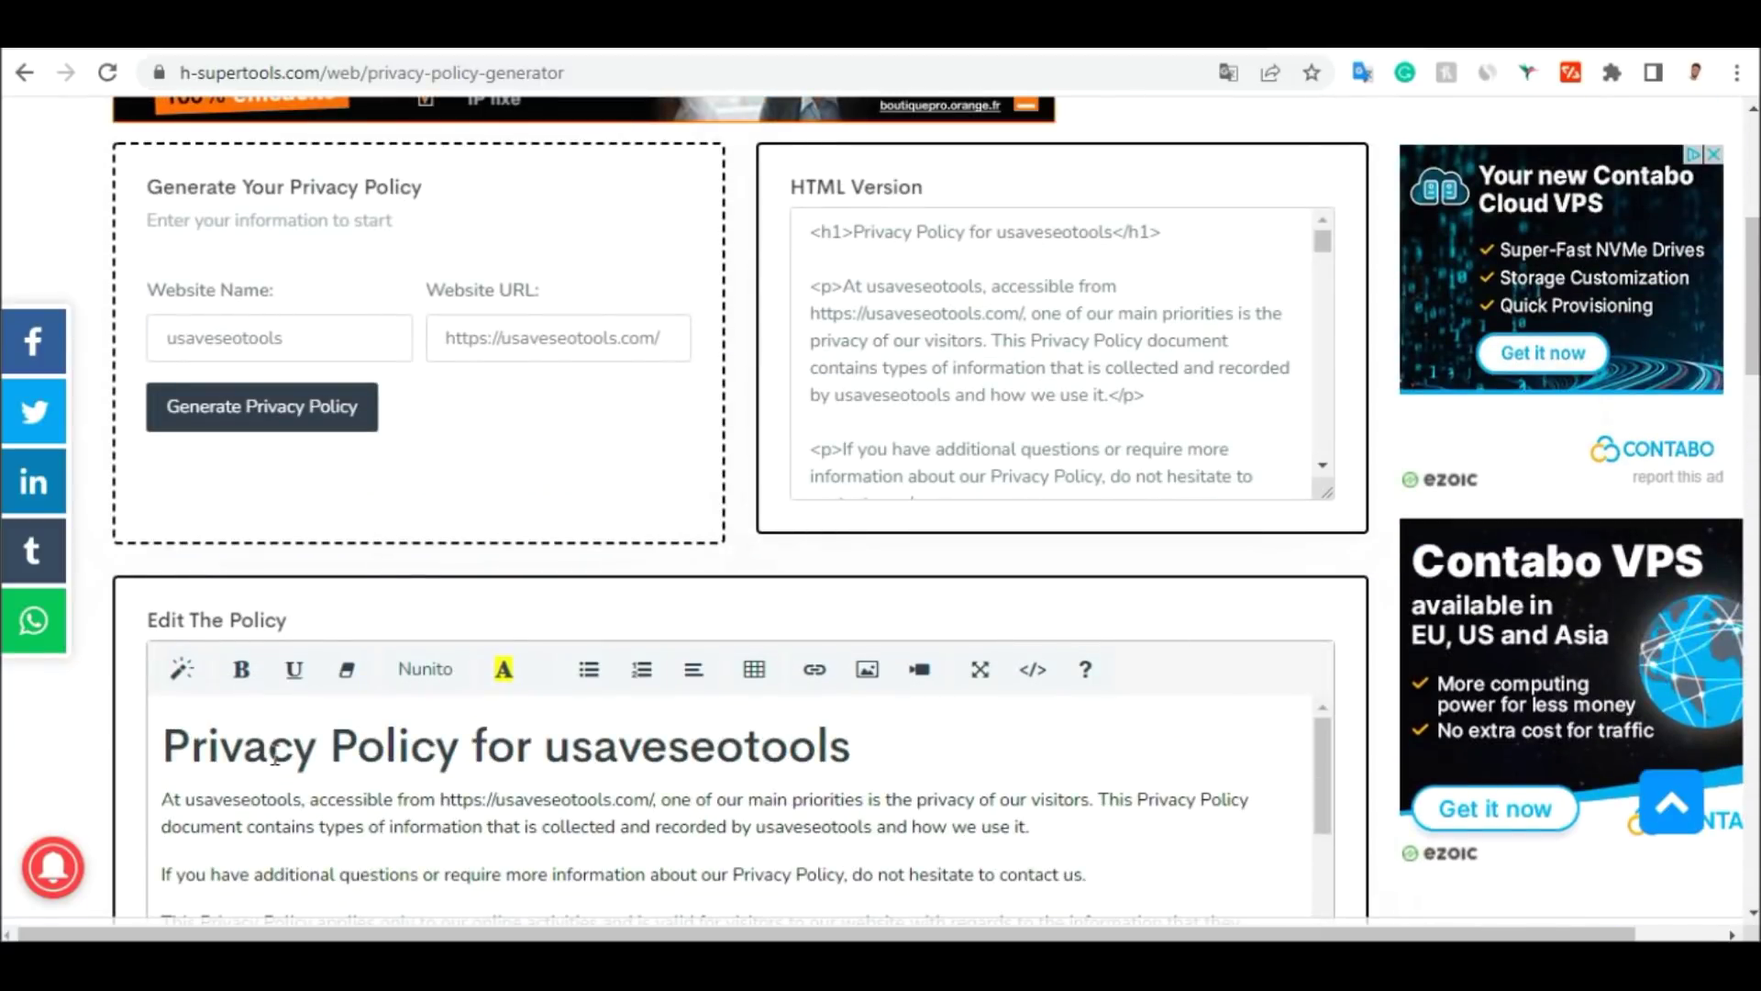
triple_click(165, 745)
Select all the generated privacy policy text and centre-align it.
left_click(164, 745)
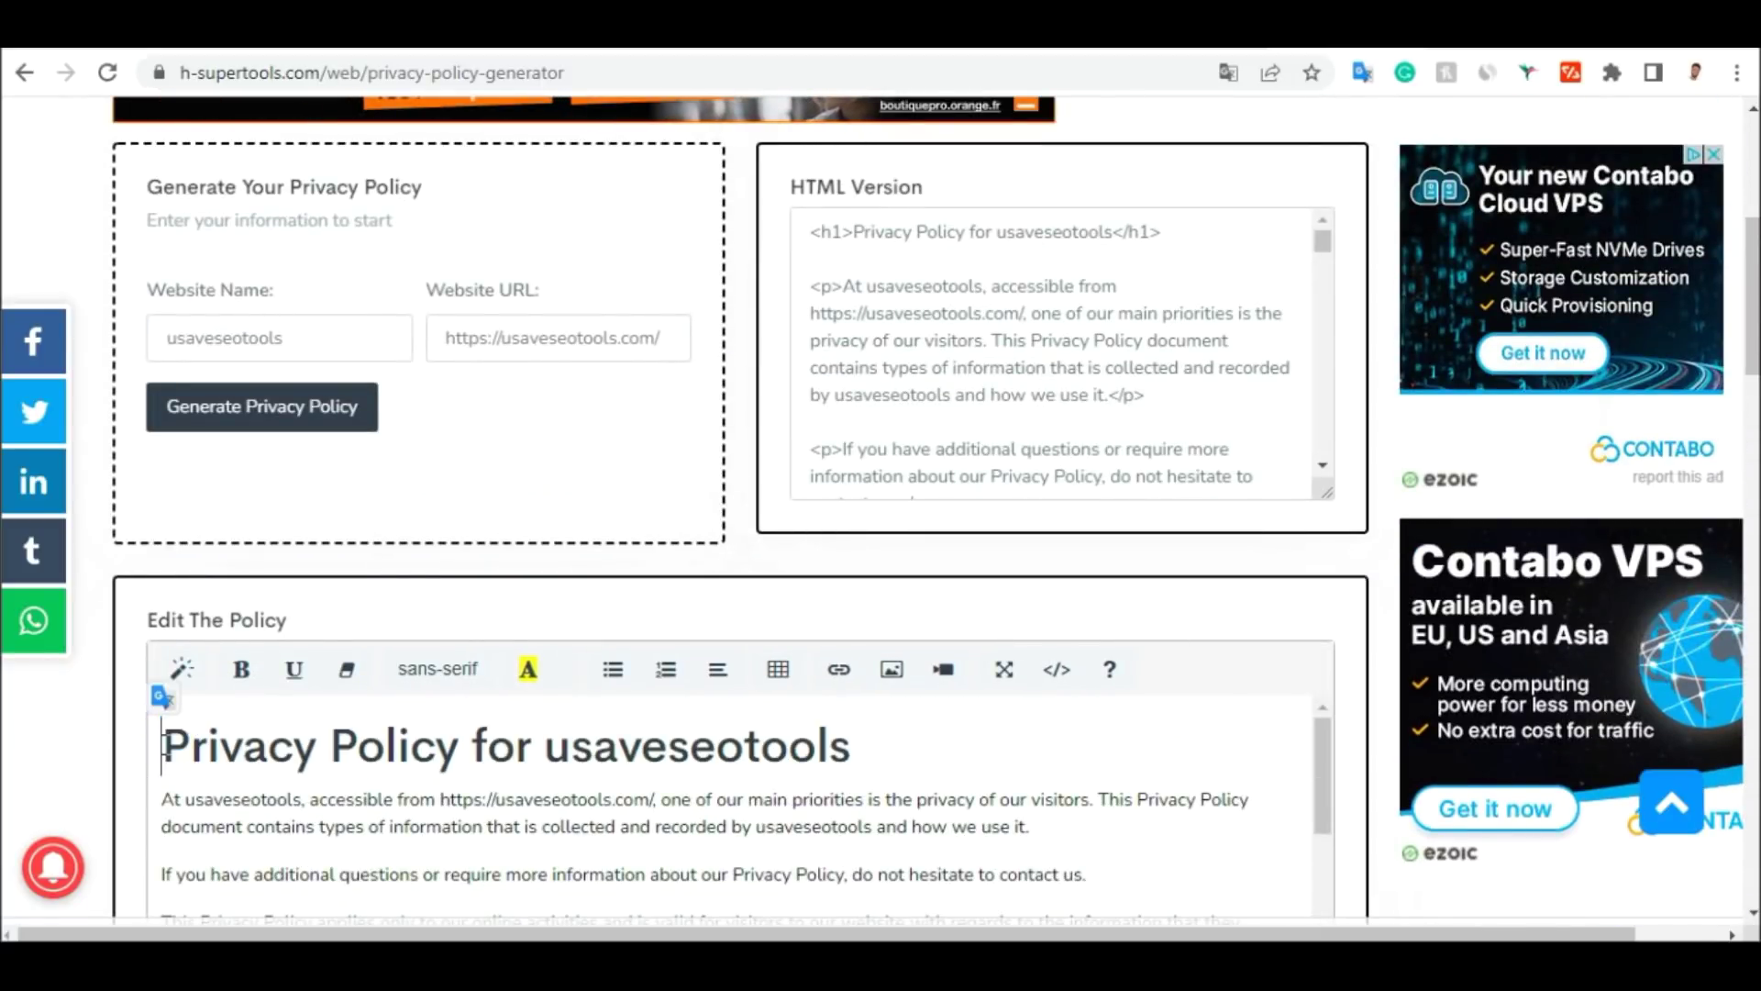
right_click(164, 745)
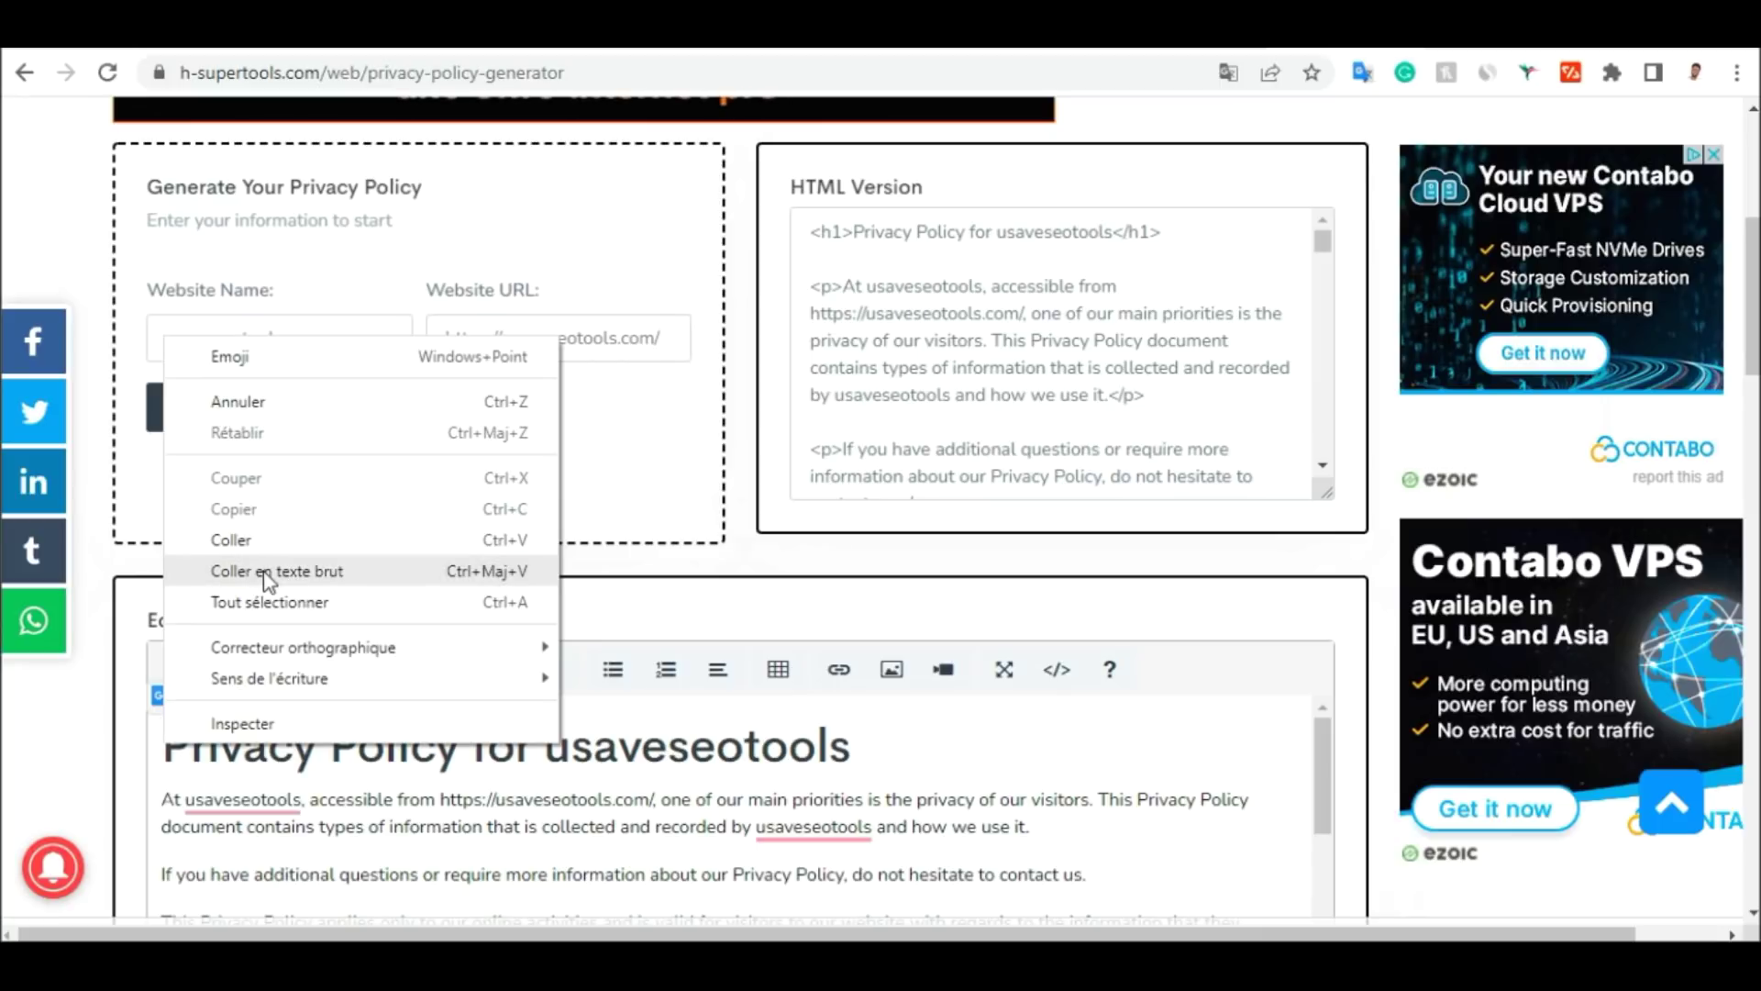
left_click(275, 603)
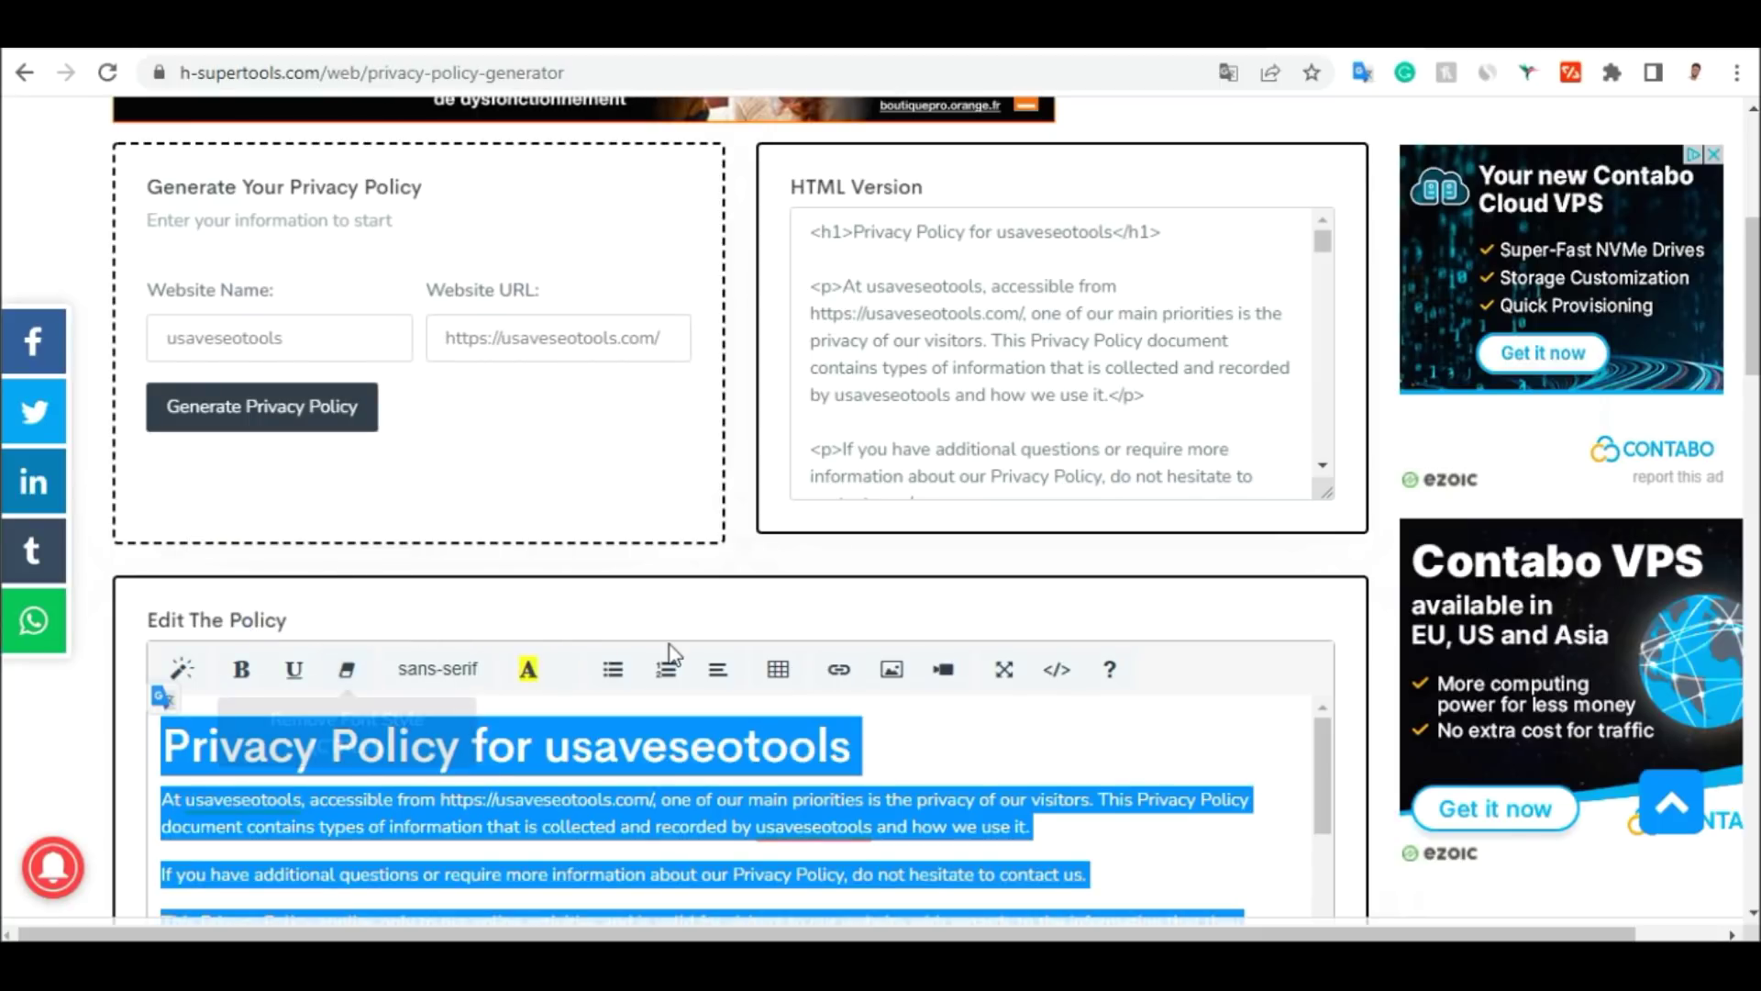
left_click(716, 677)
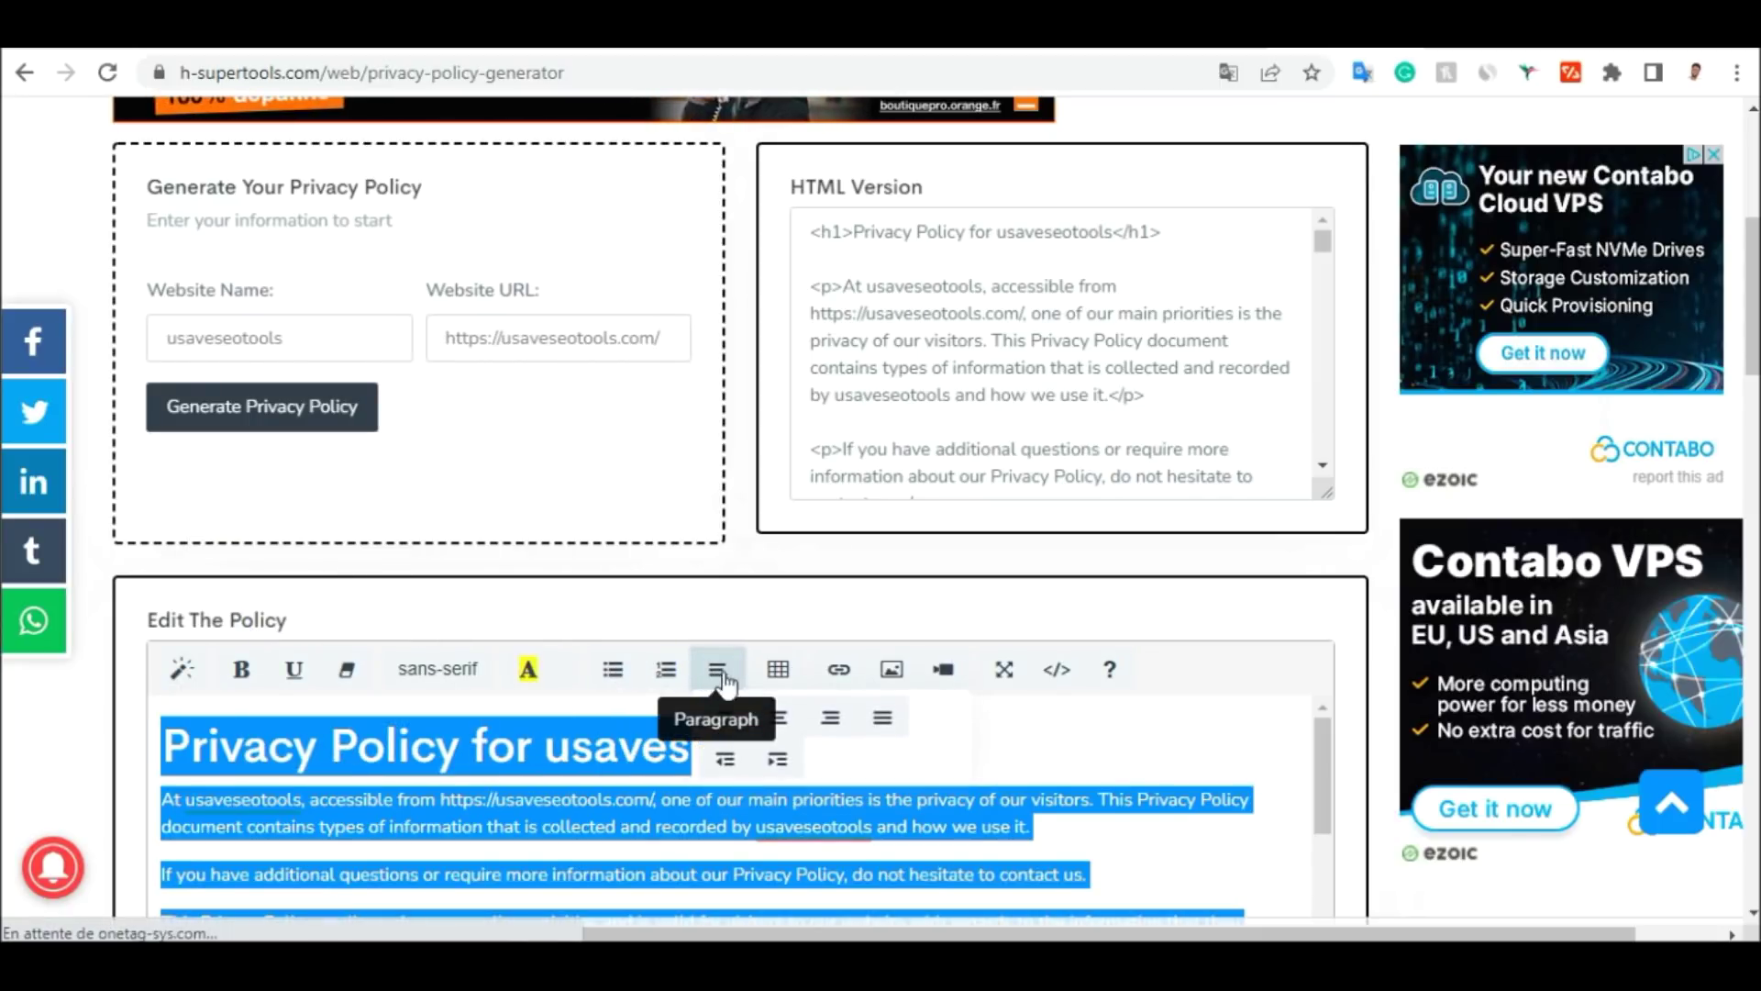
left_click(781, 734)
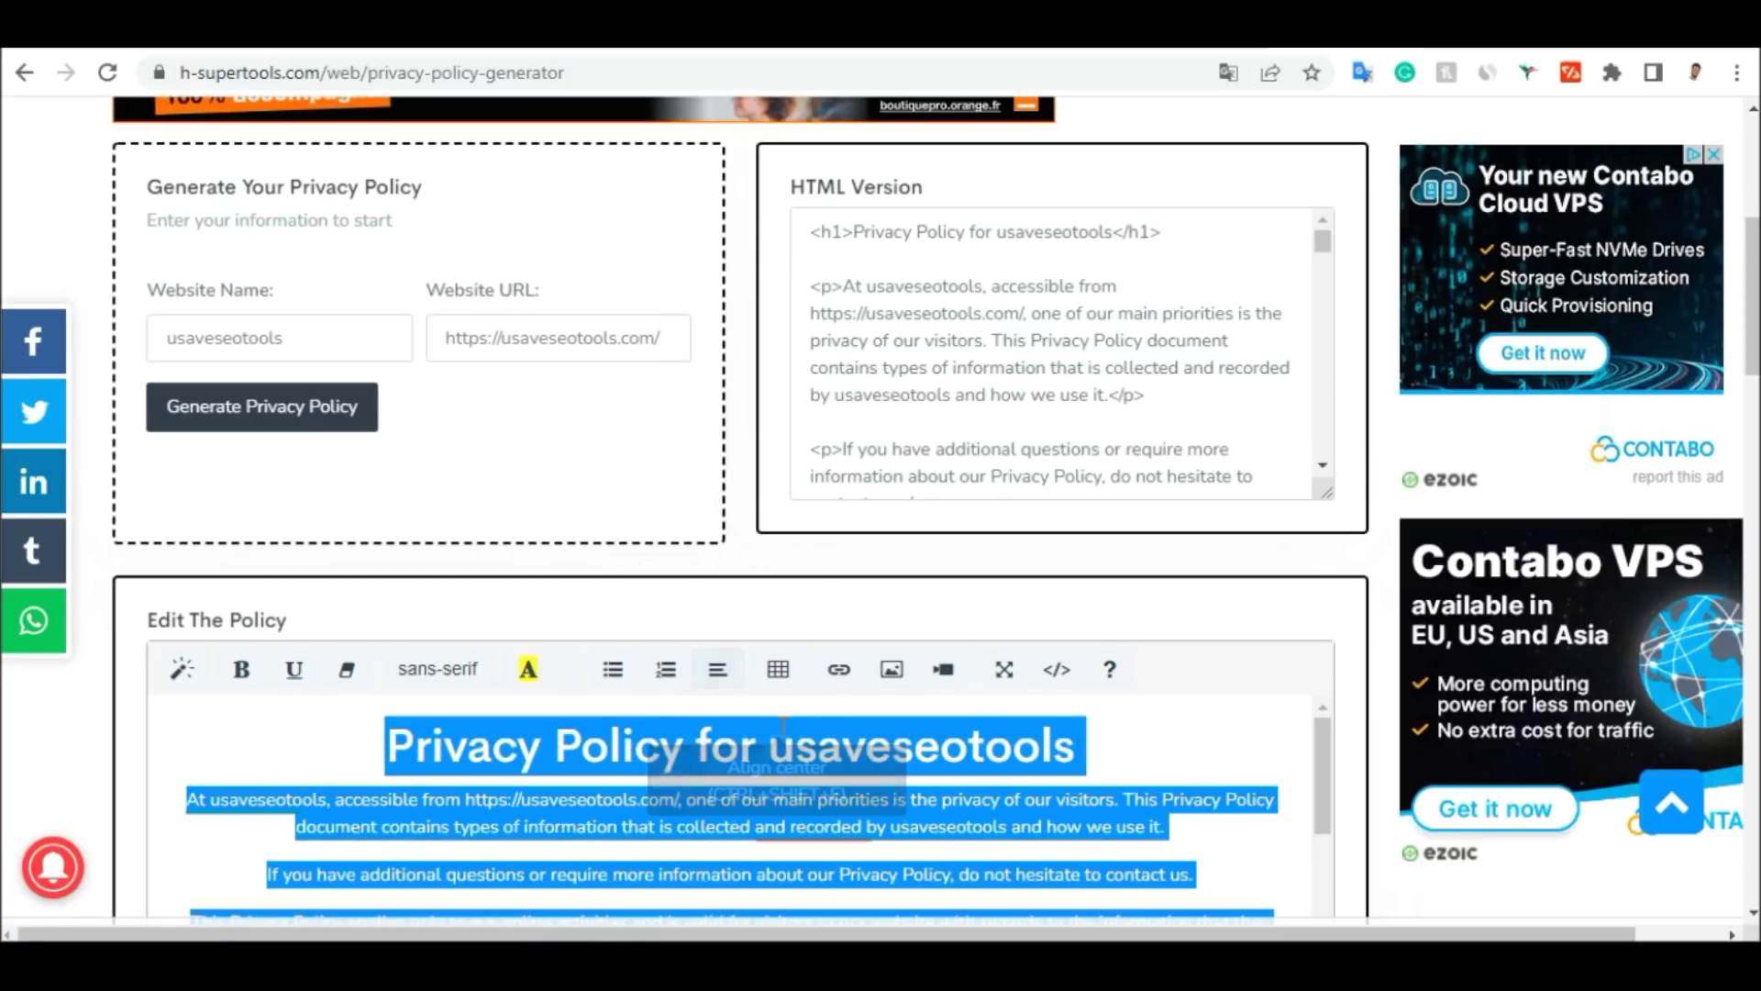
left_click(392, 748)
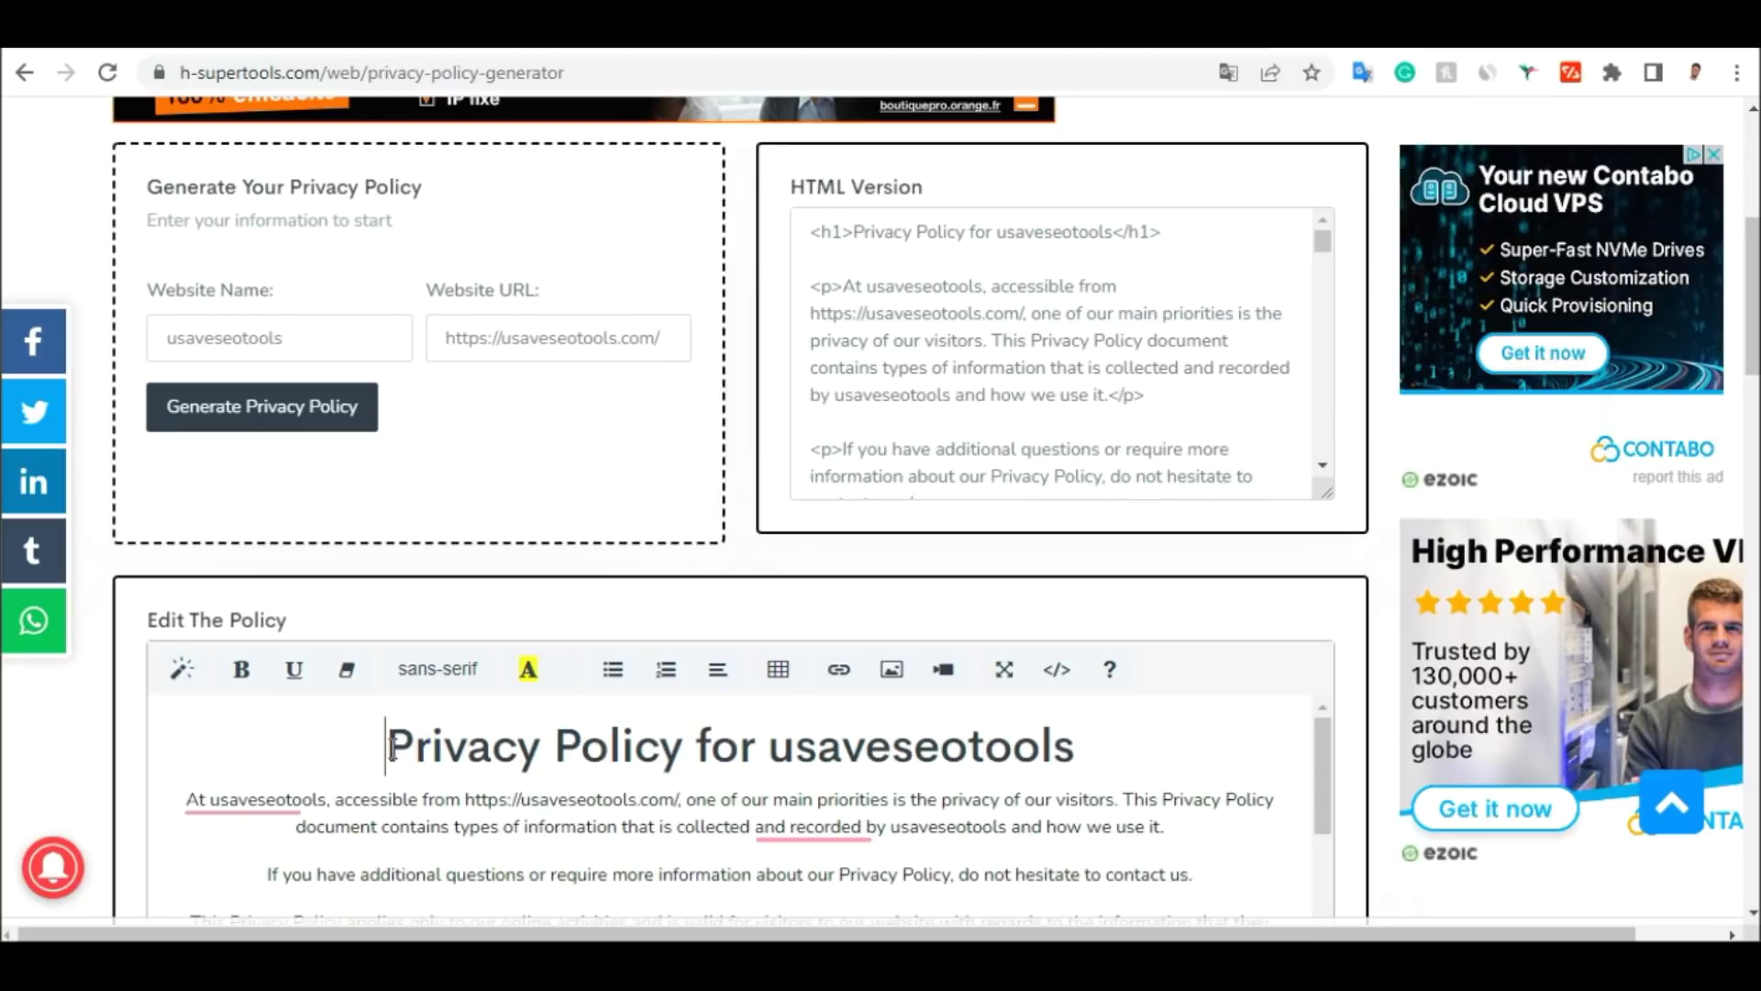
Copy the whole centred privacy policy and return to the WordPress admin.
double_click(393, 748)
left_click(392, 748)
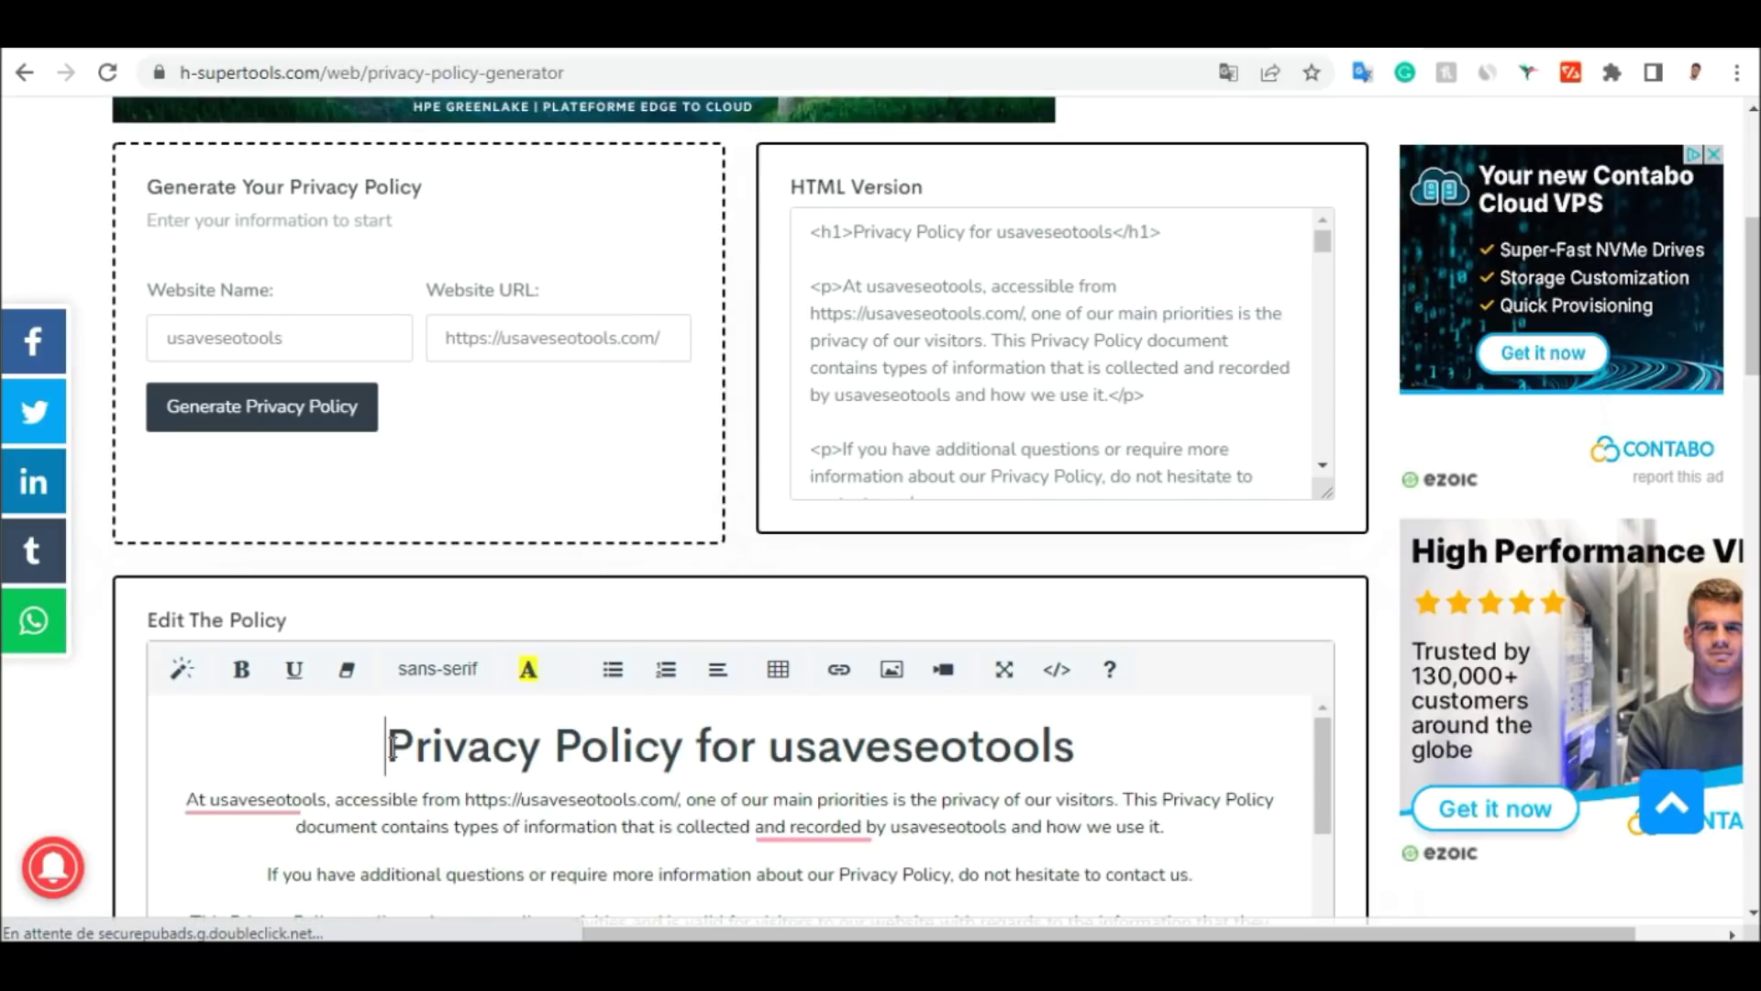
right_click(392, 748)
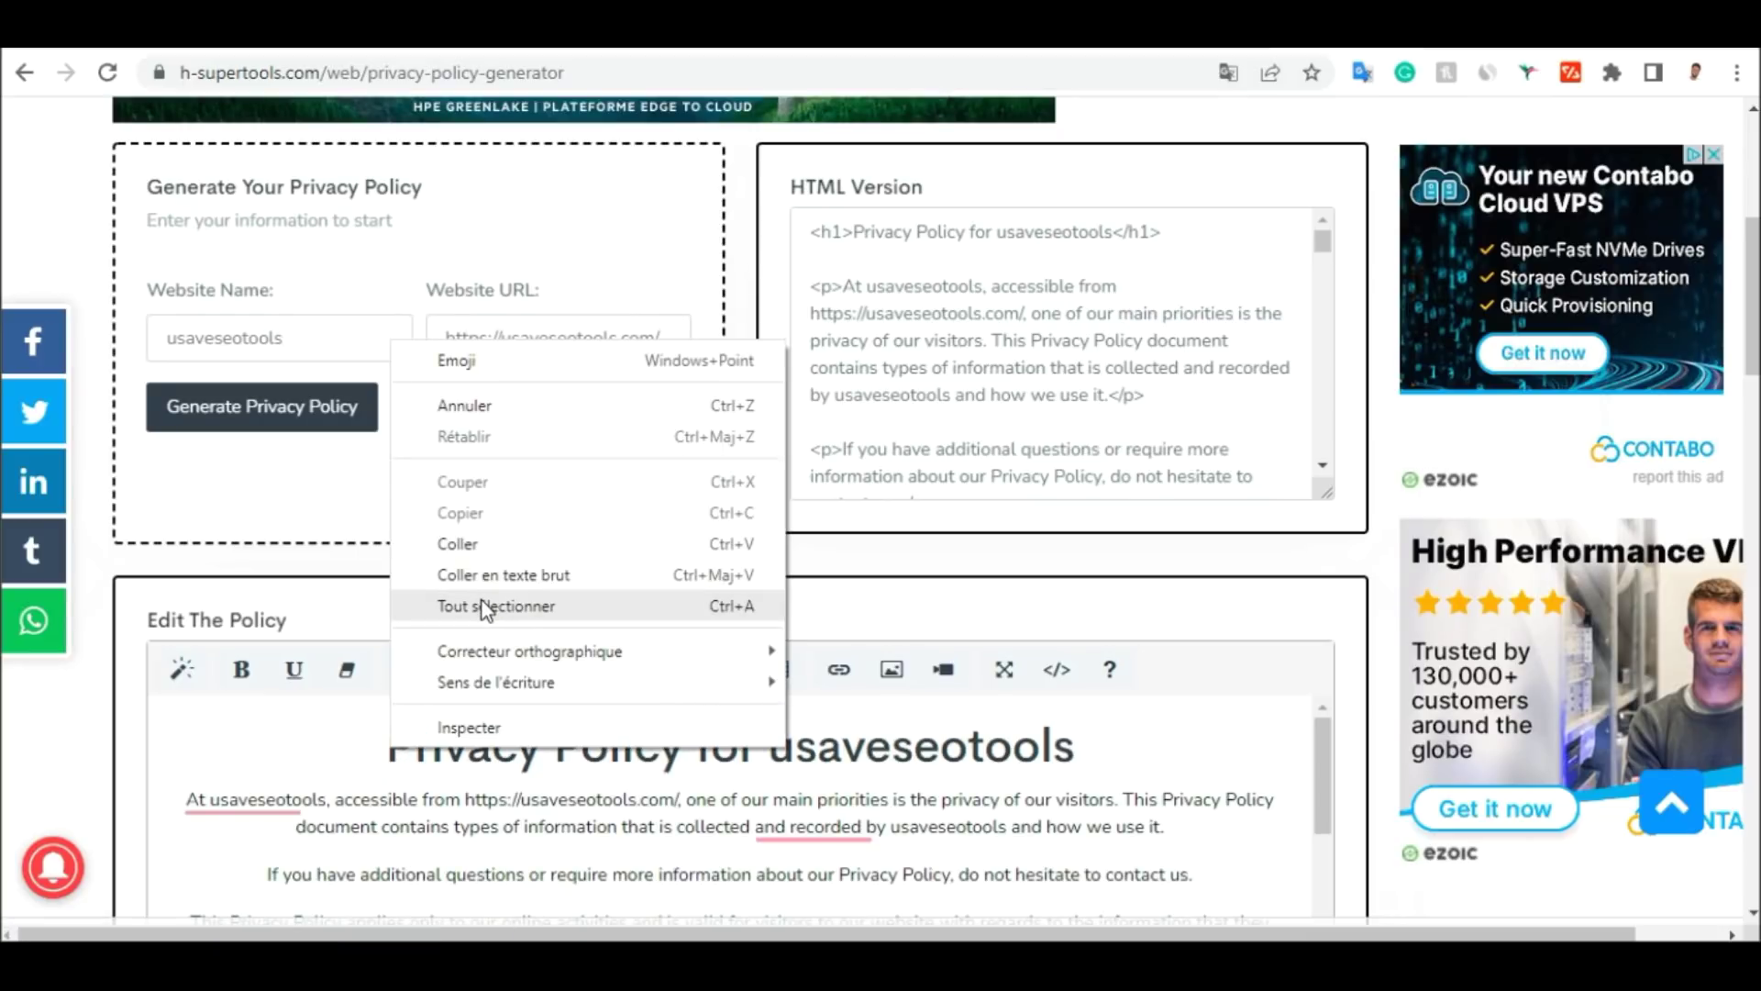
left_click(483, 604)
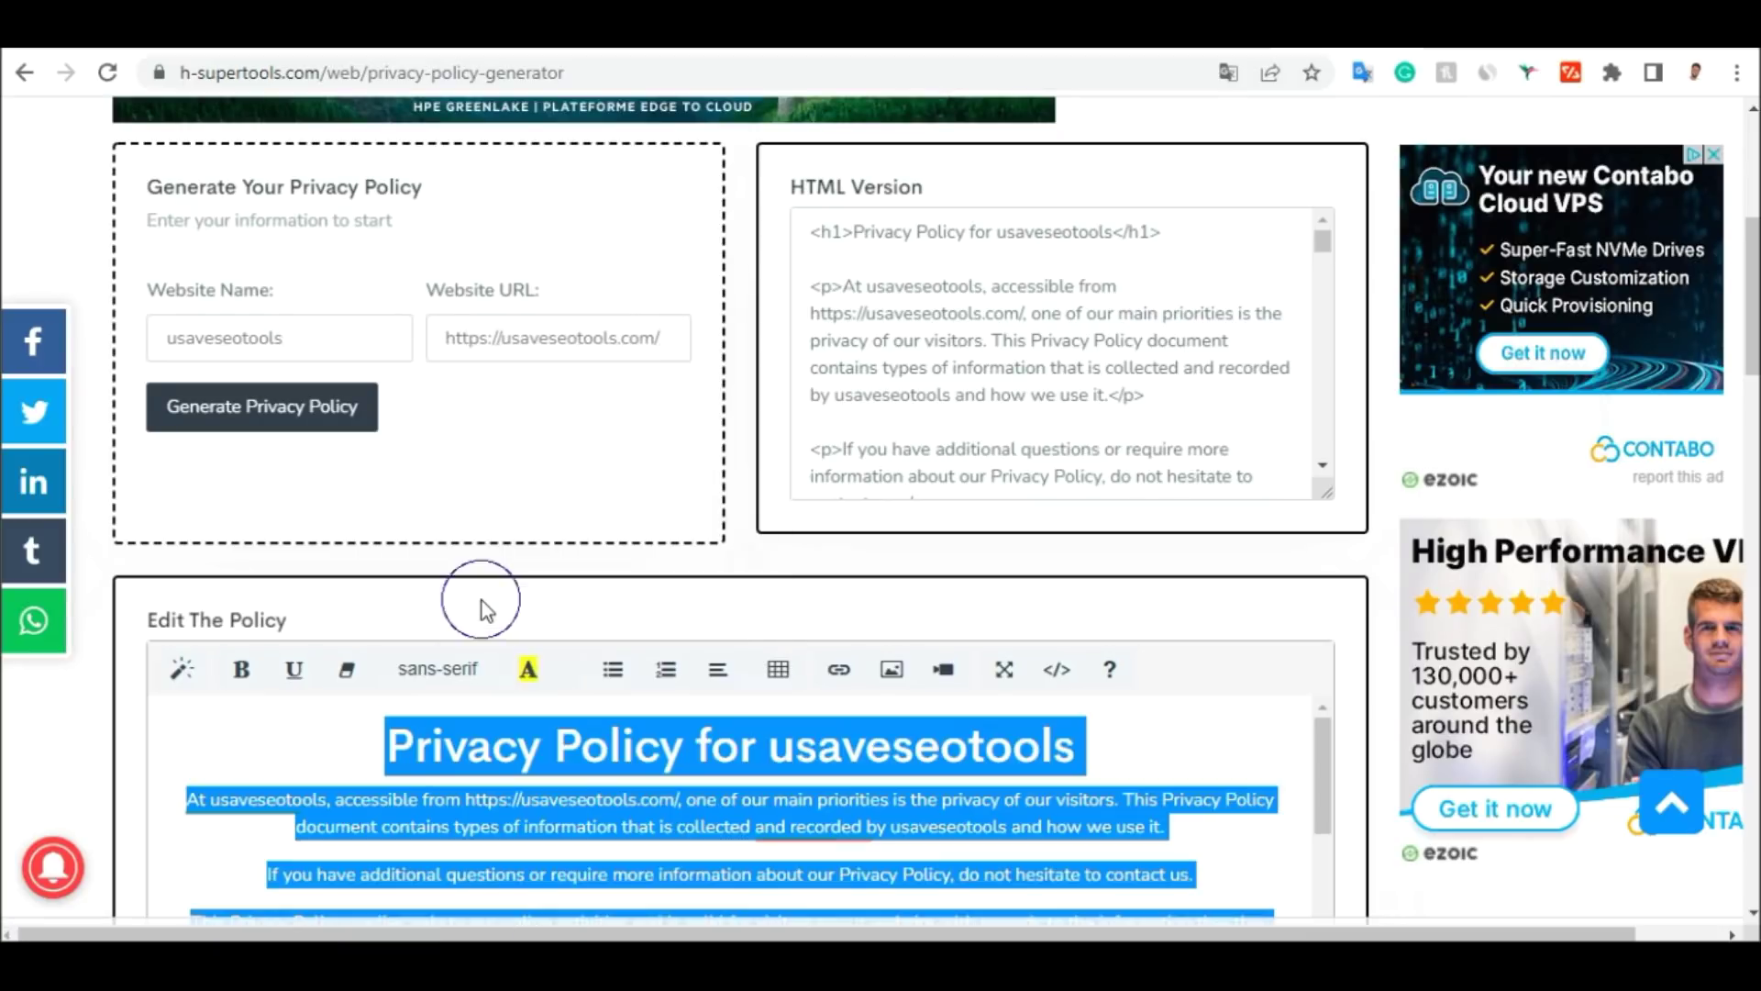
right_click(514, 747)
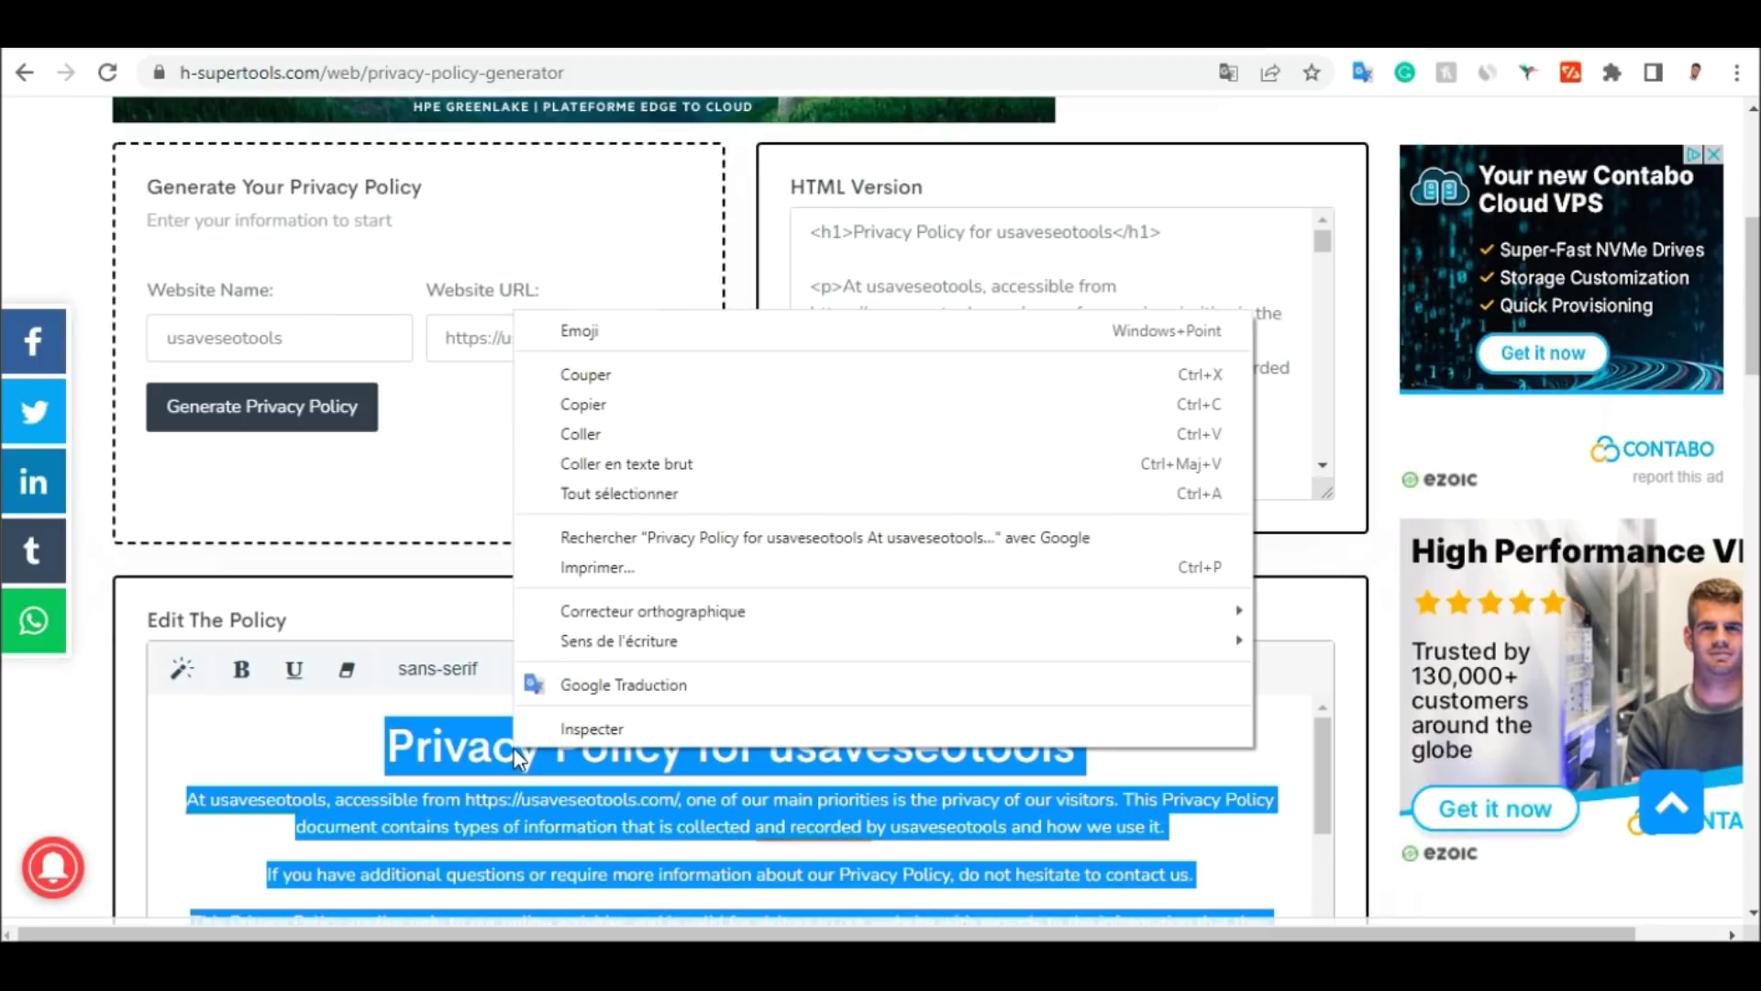
left_click(592, 407)
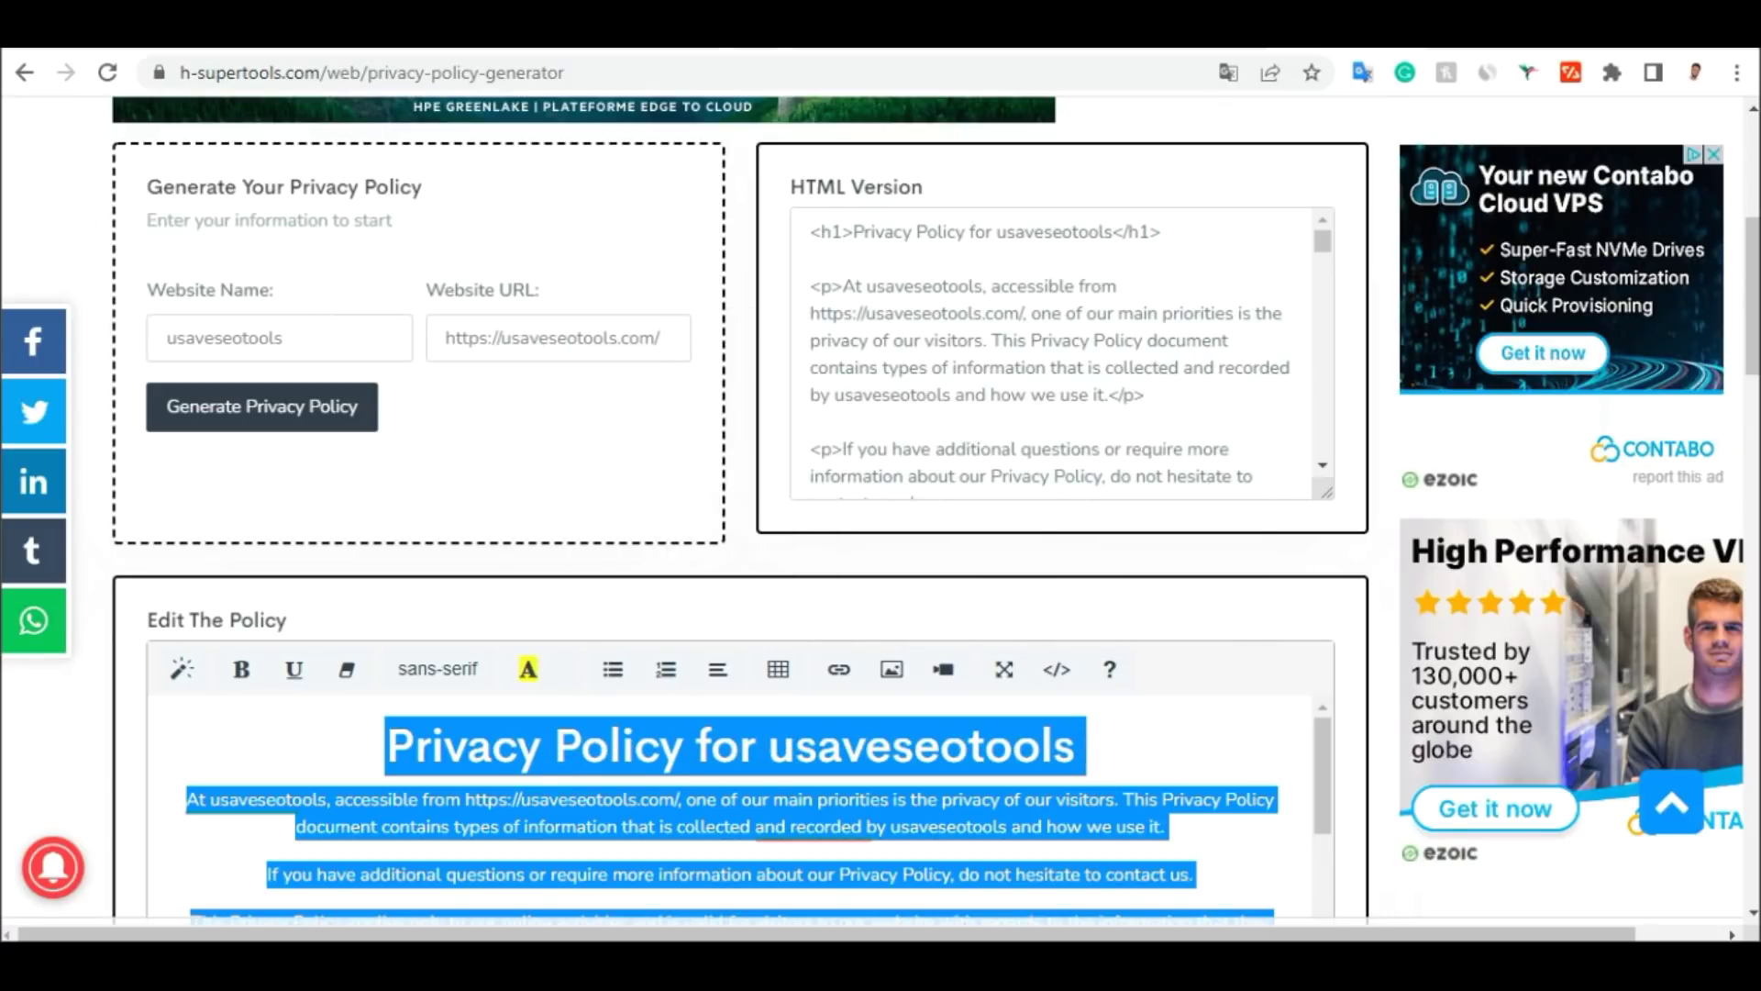
key("ctrl+Tab")
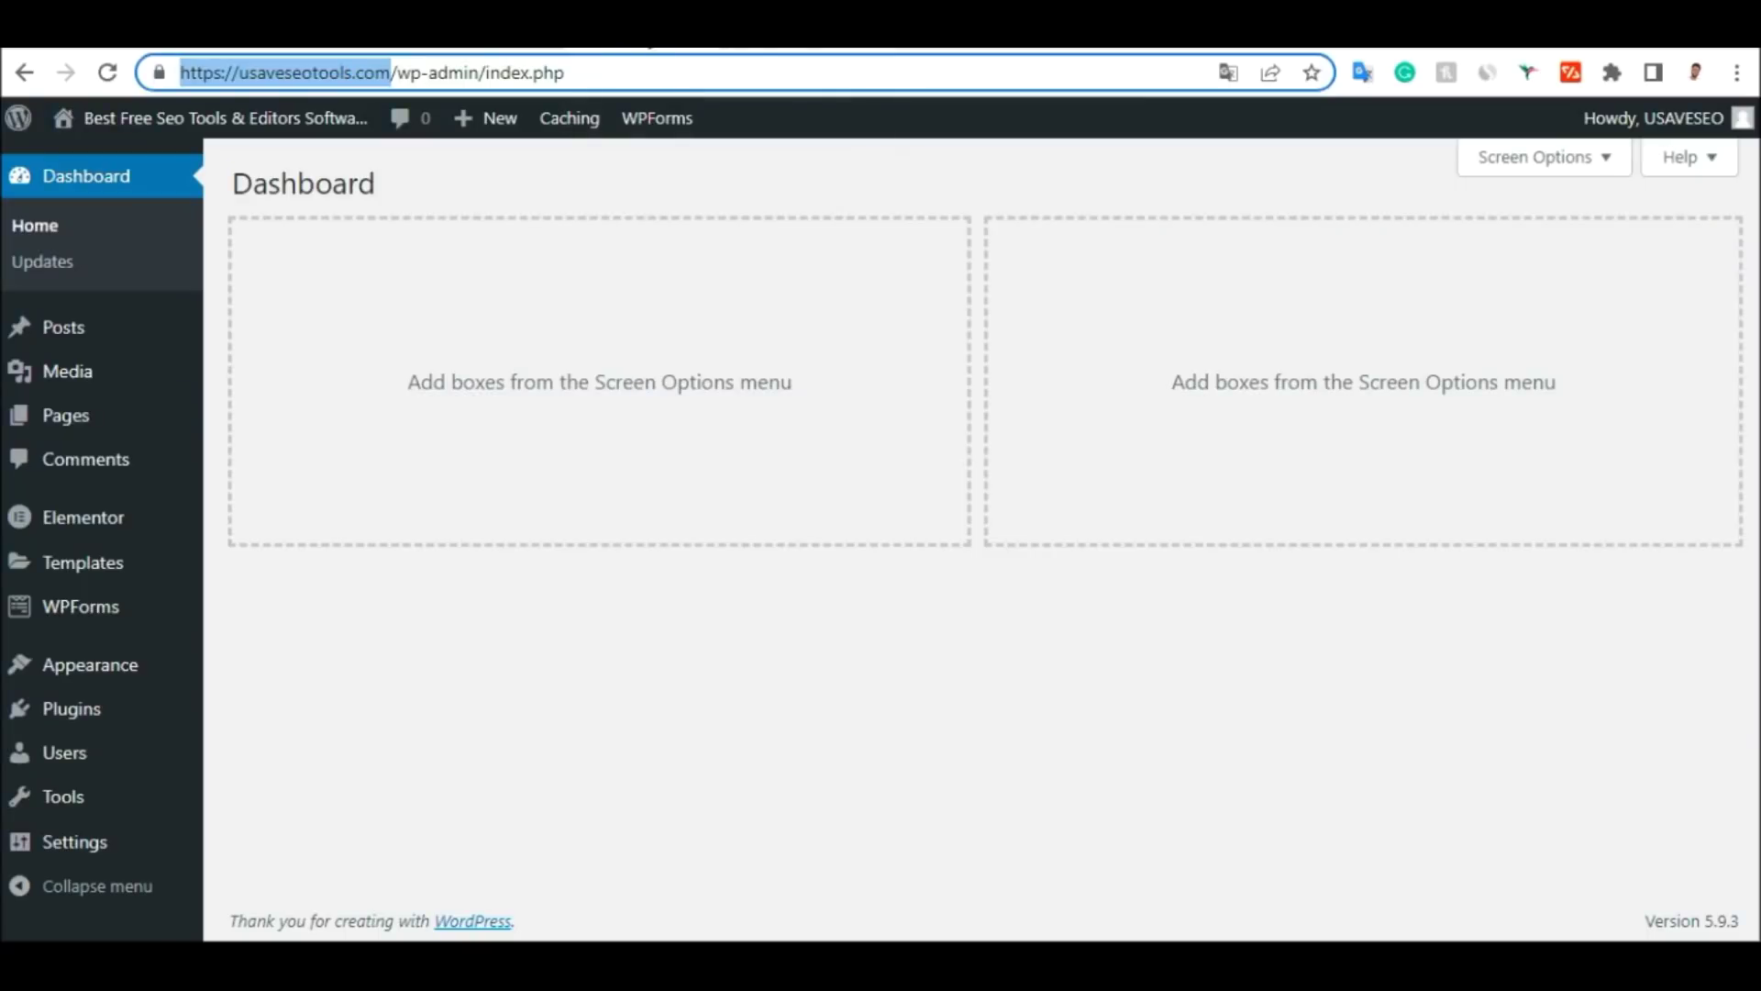
Paste the generated policy into the empty body of the Privacy Policy page.
left_click(71, 433)
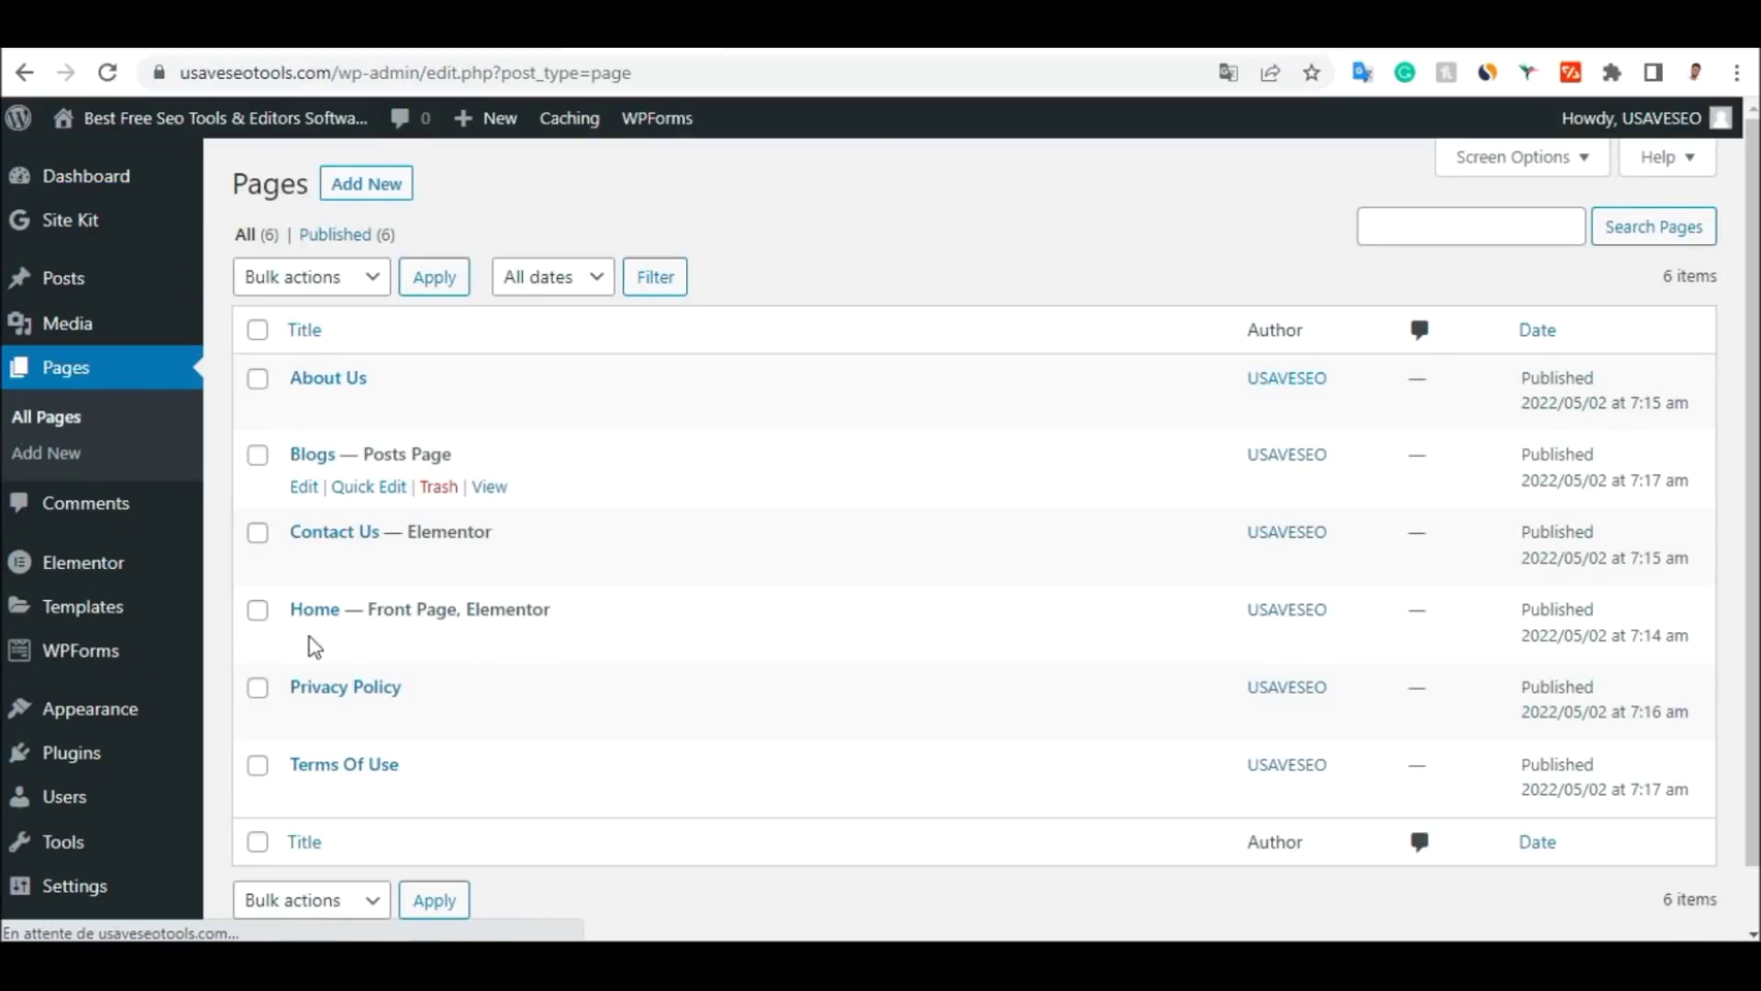
mouse_move(332, 699)
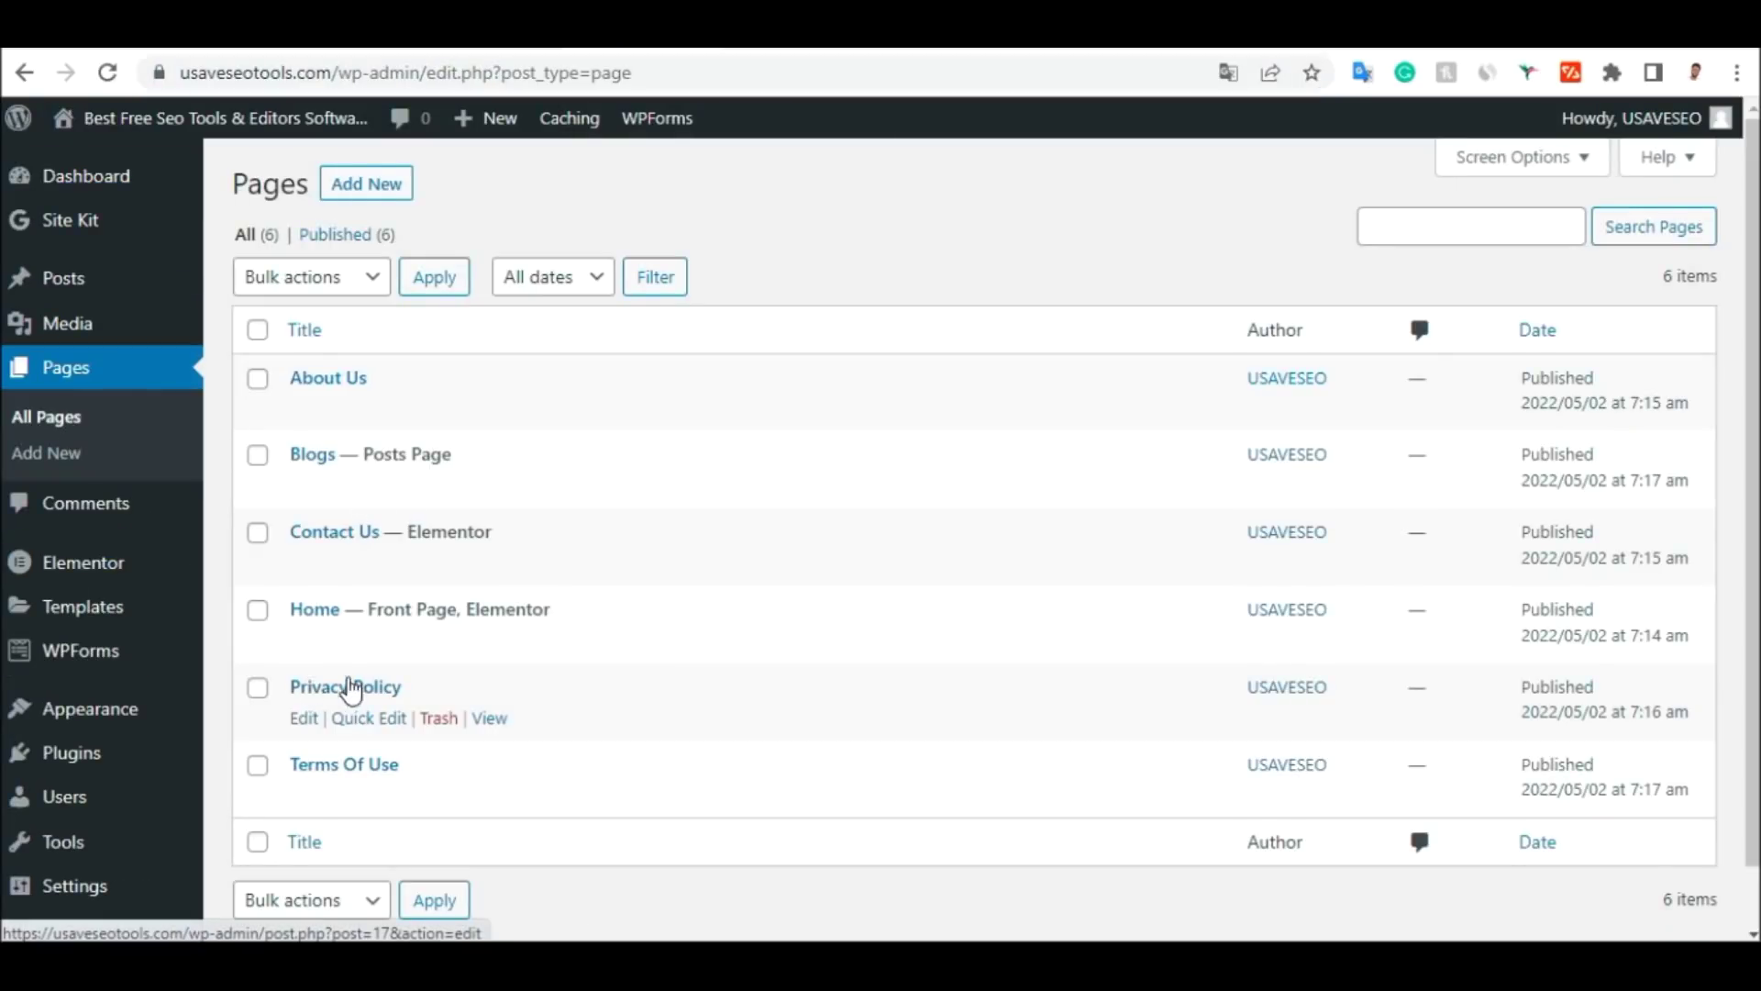
left_click(305, 697)
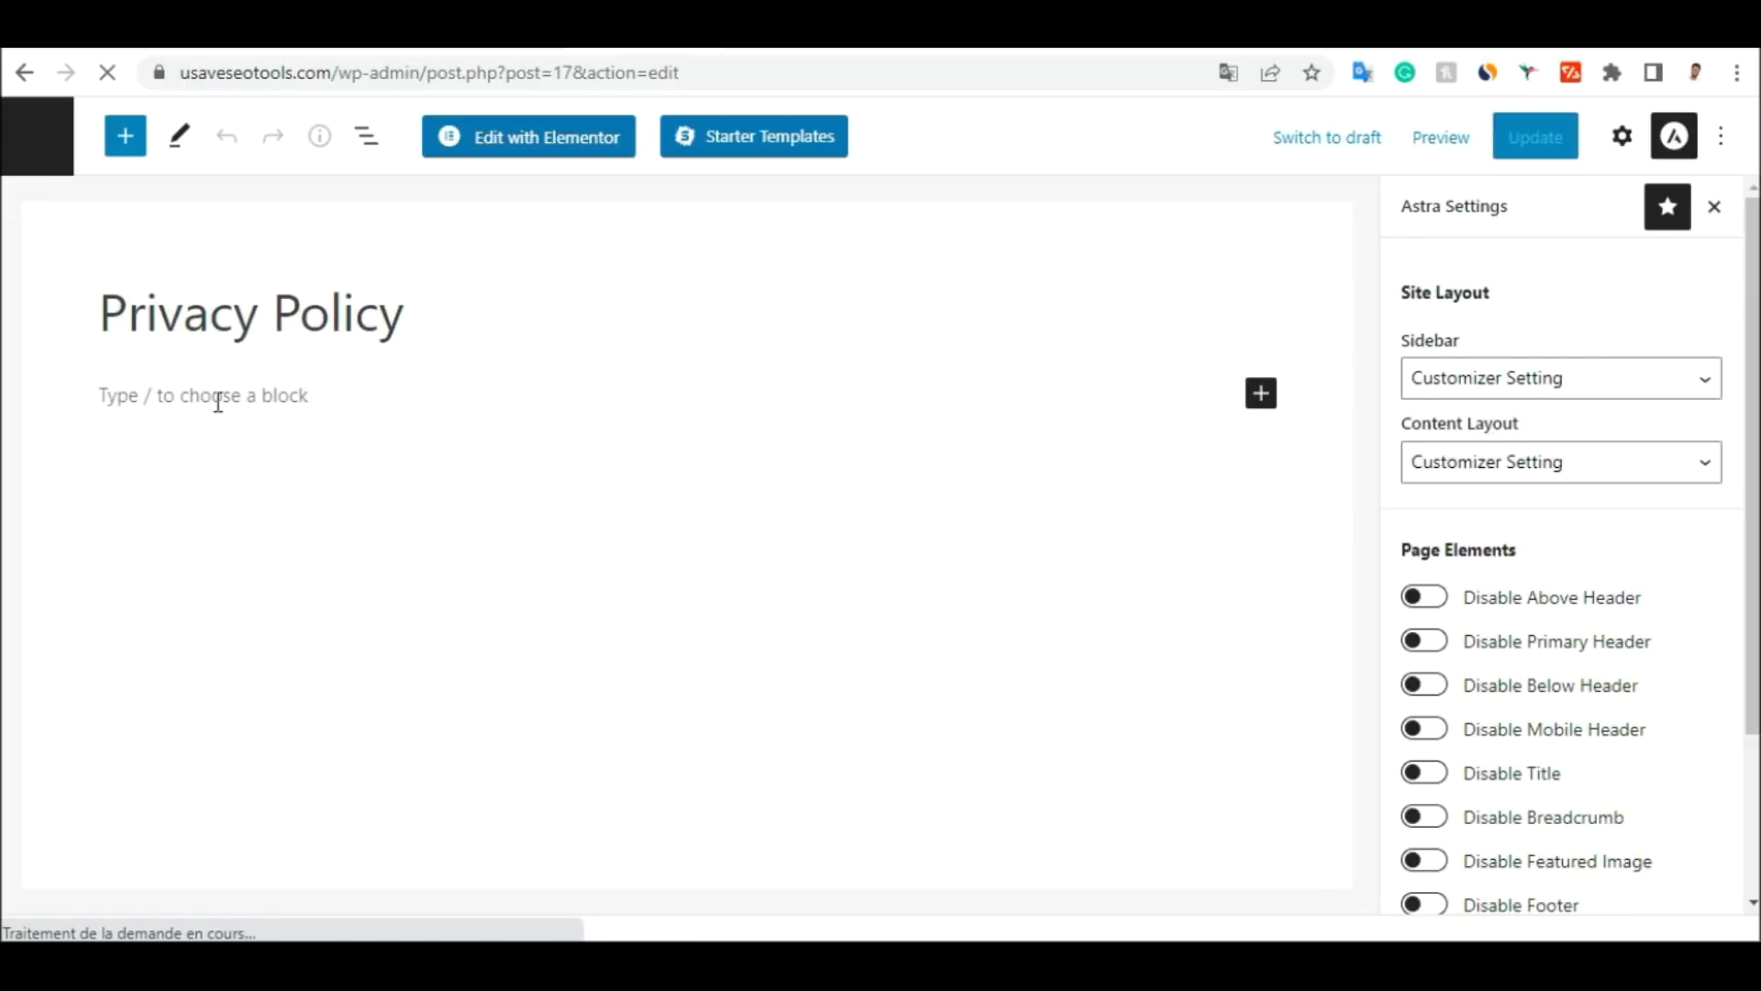
left_click(217, 404)
right_click(217, 404)
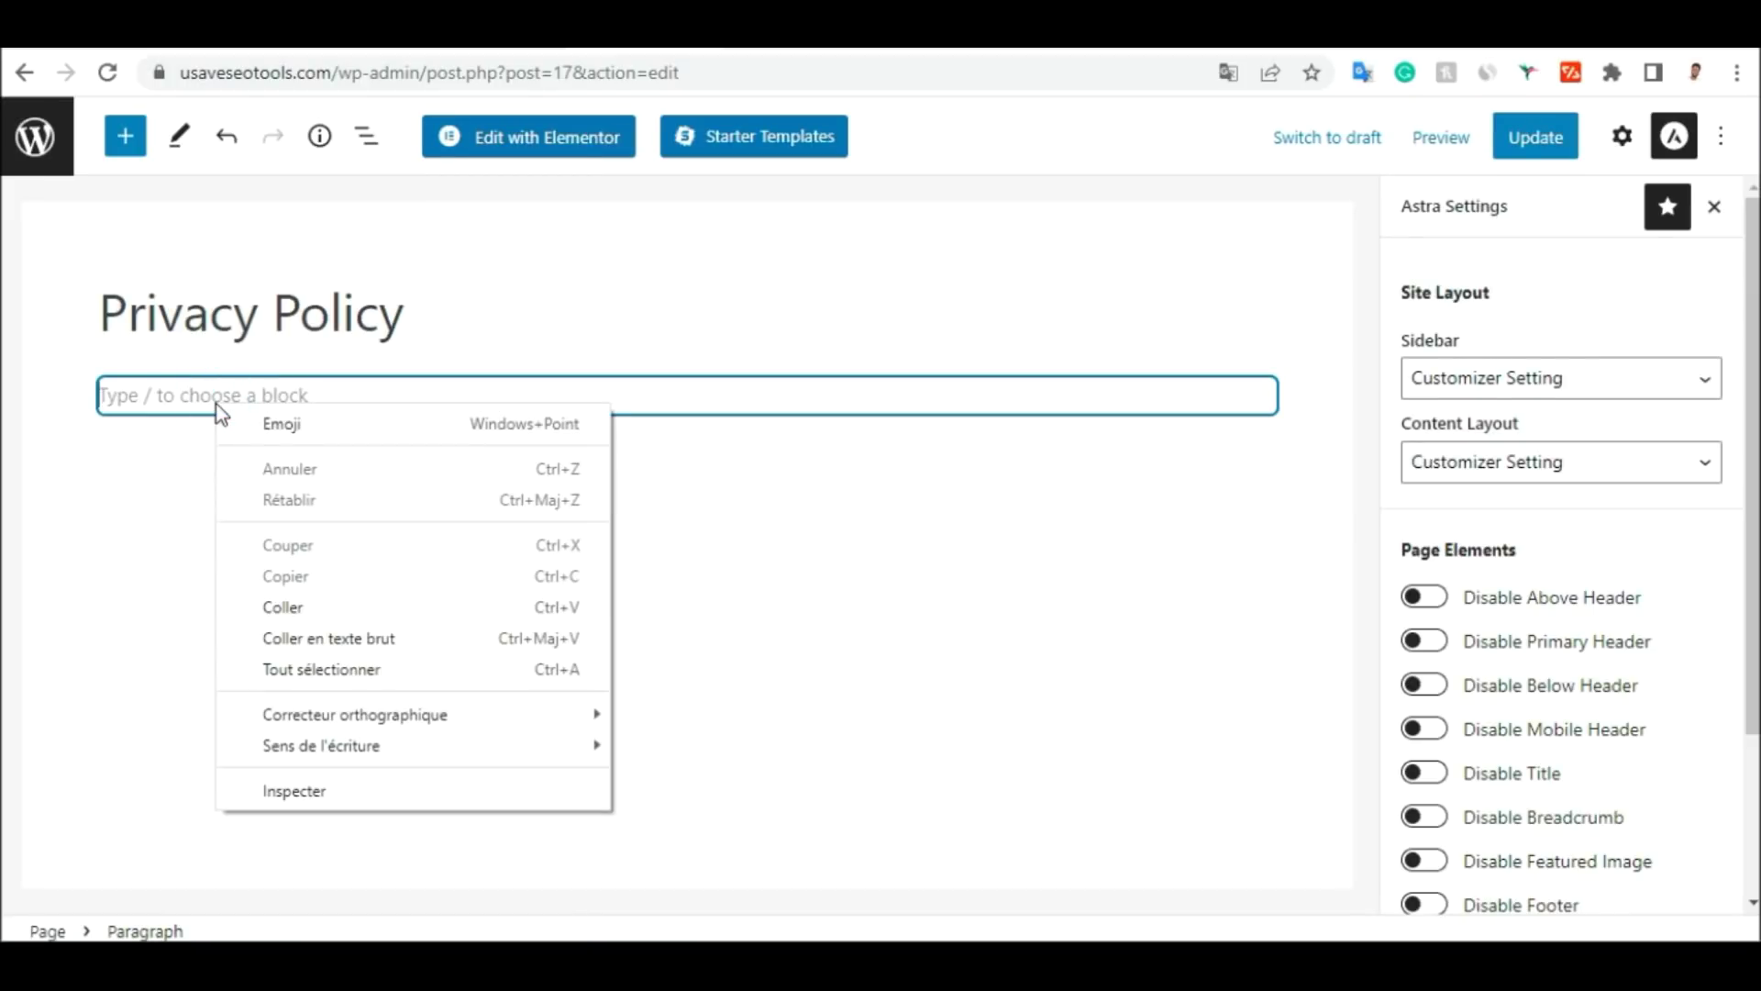
left_click(295, 607)
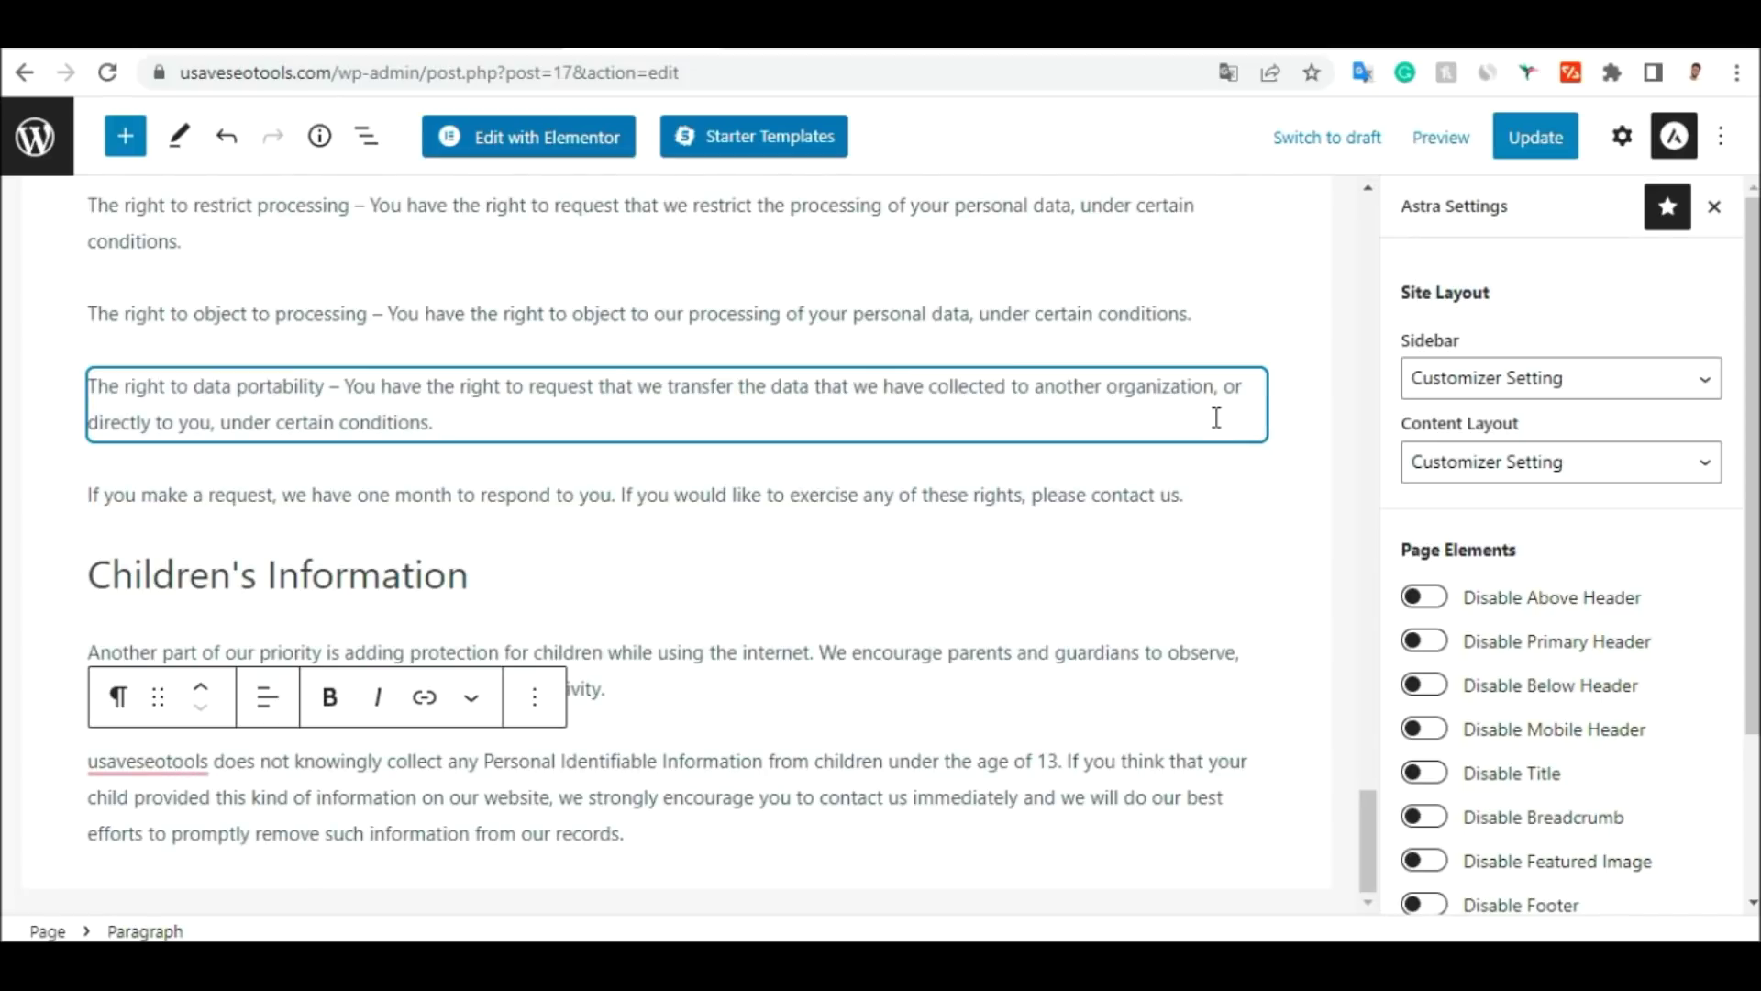
Update the Privacy Policy page and go back to the Pages list to edit Terms Of Use.
left_click(1542, 145)
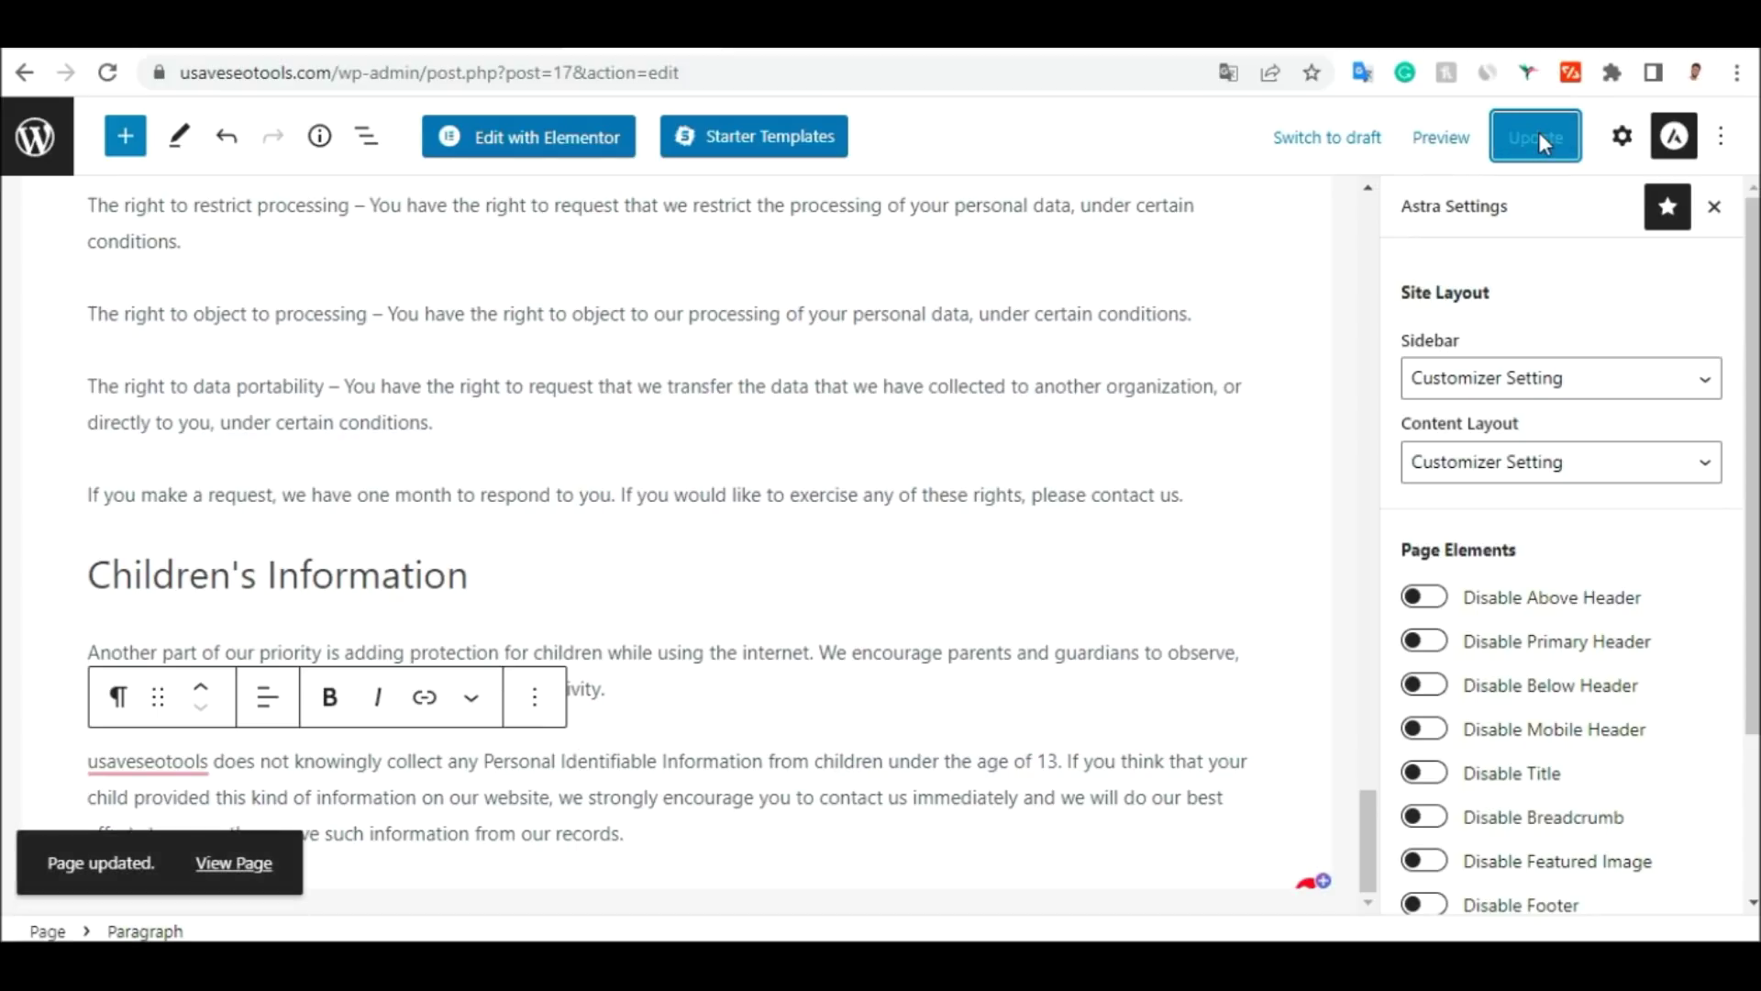
left_click(27, 75)
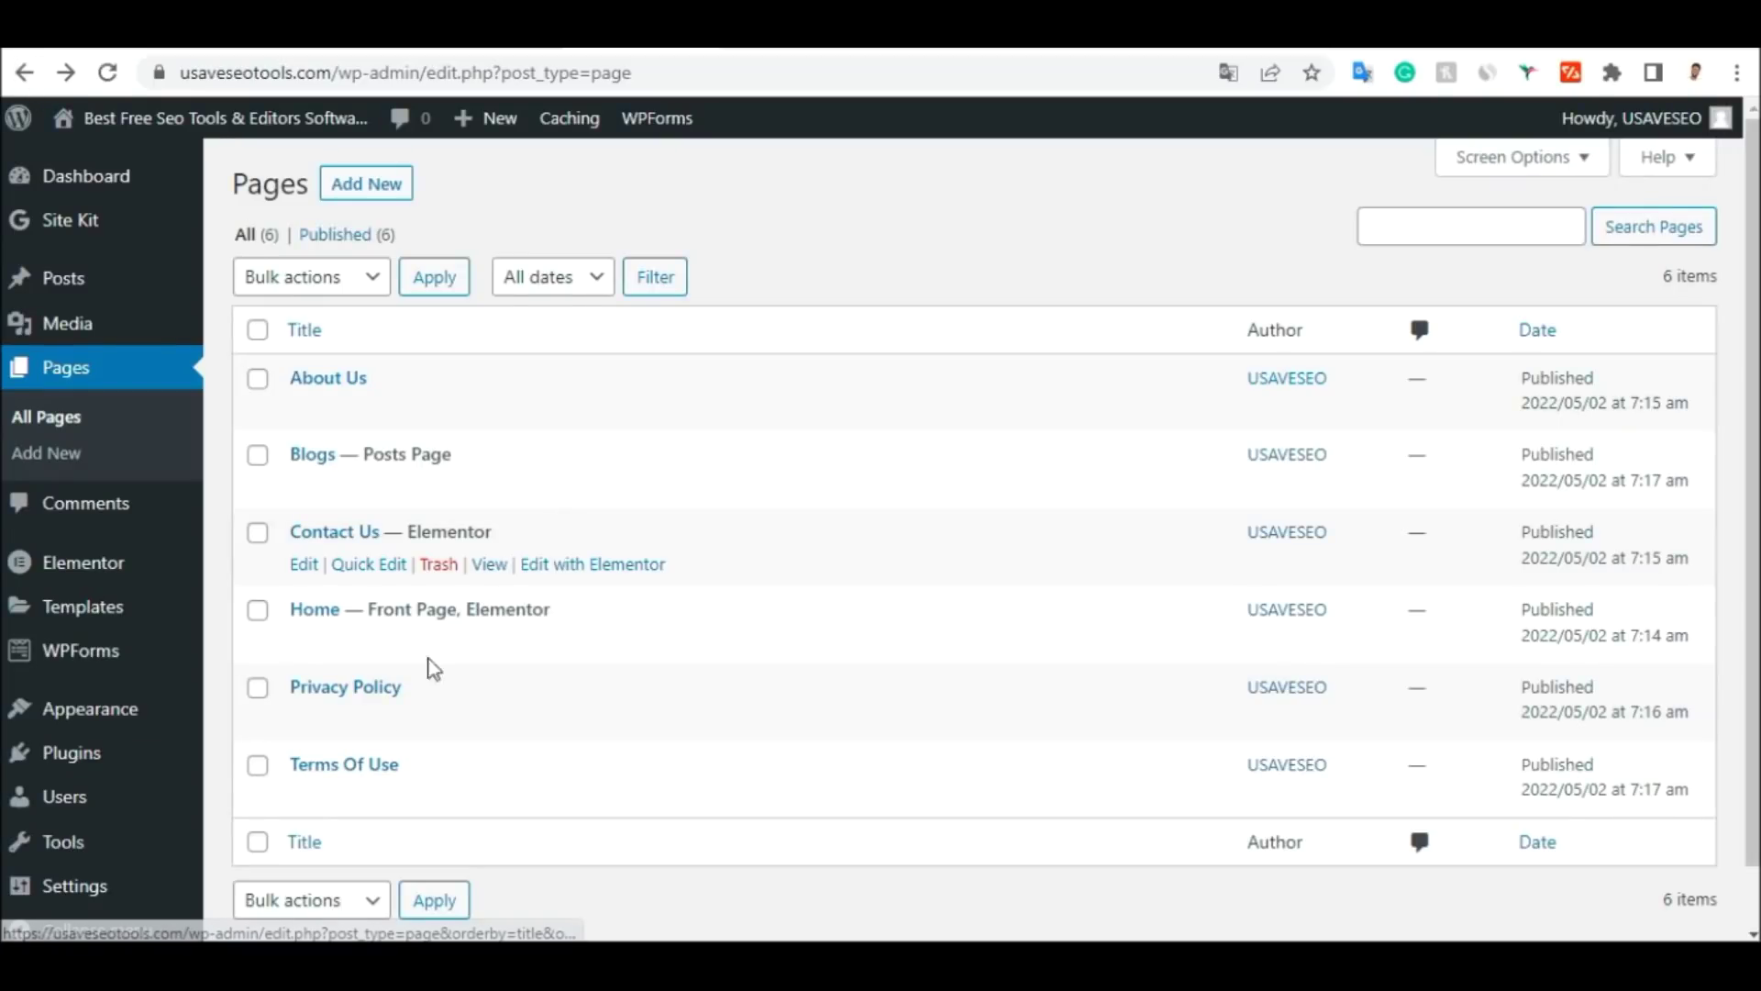
left_click(357, 771)
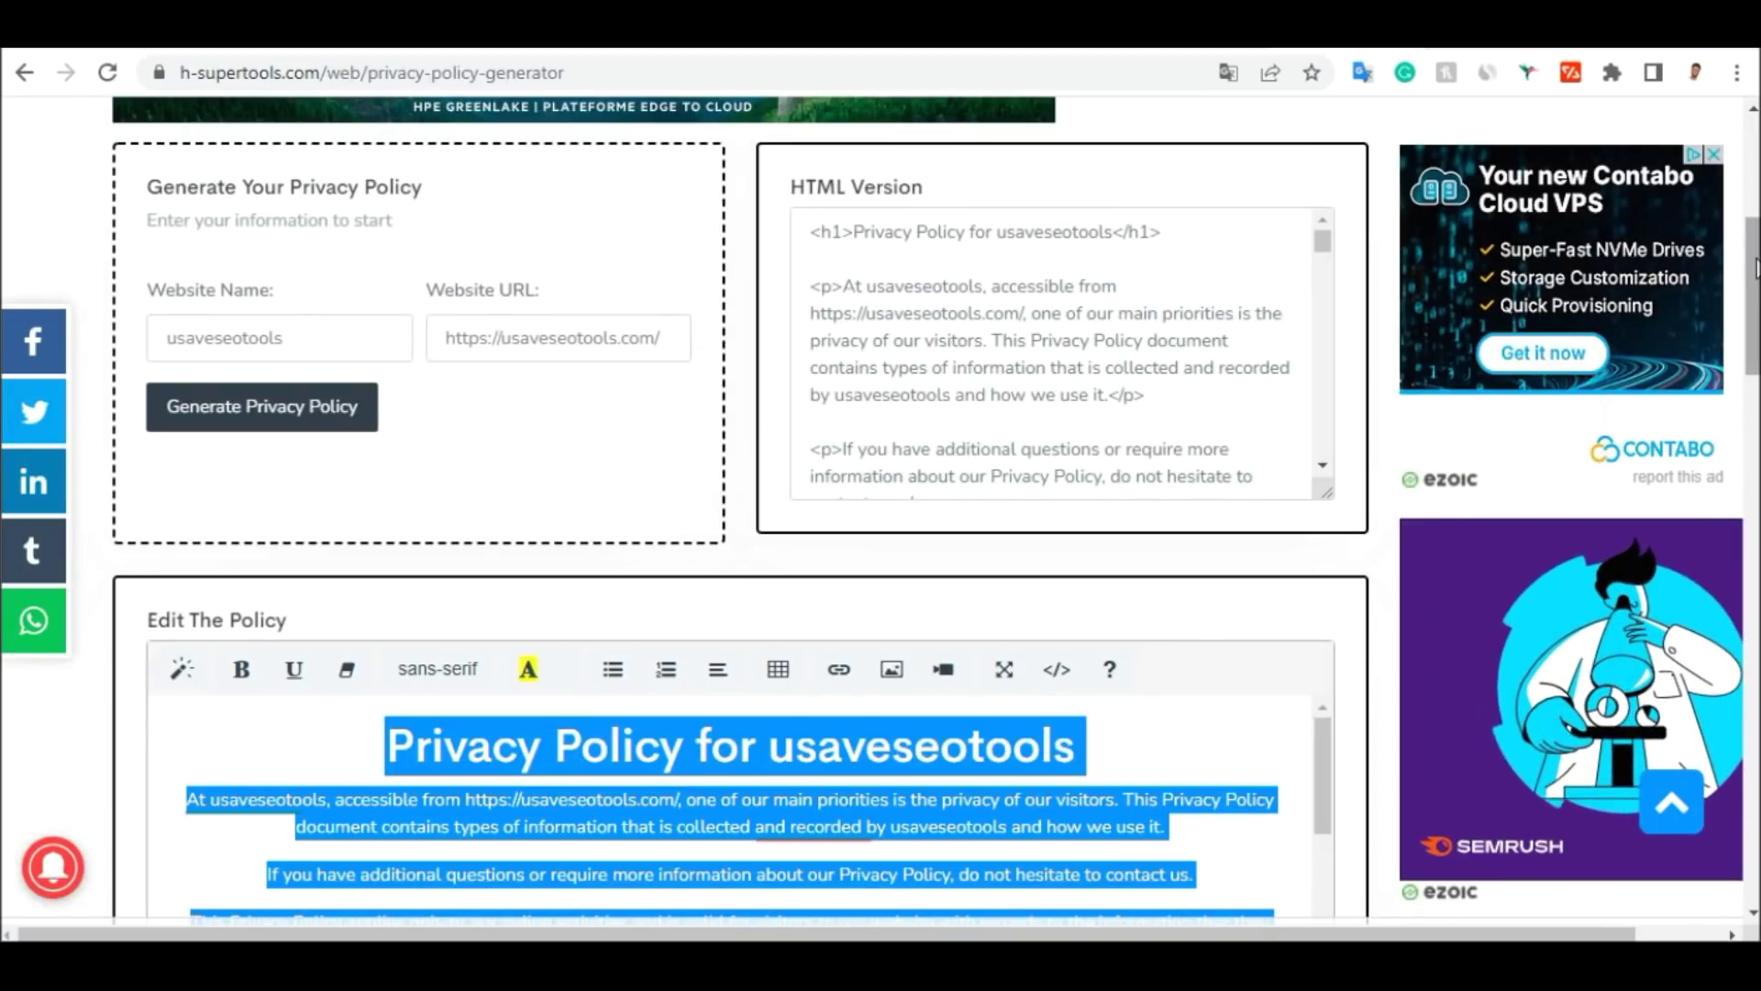
Generate terms and conditions for usaveseotools with the Terms & Conditions Generator.
scroll(1748, 269, "up", 6)
mouse_move(1085, 237)
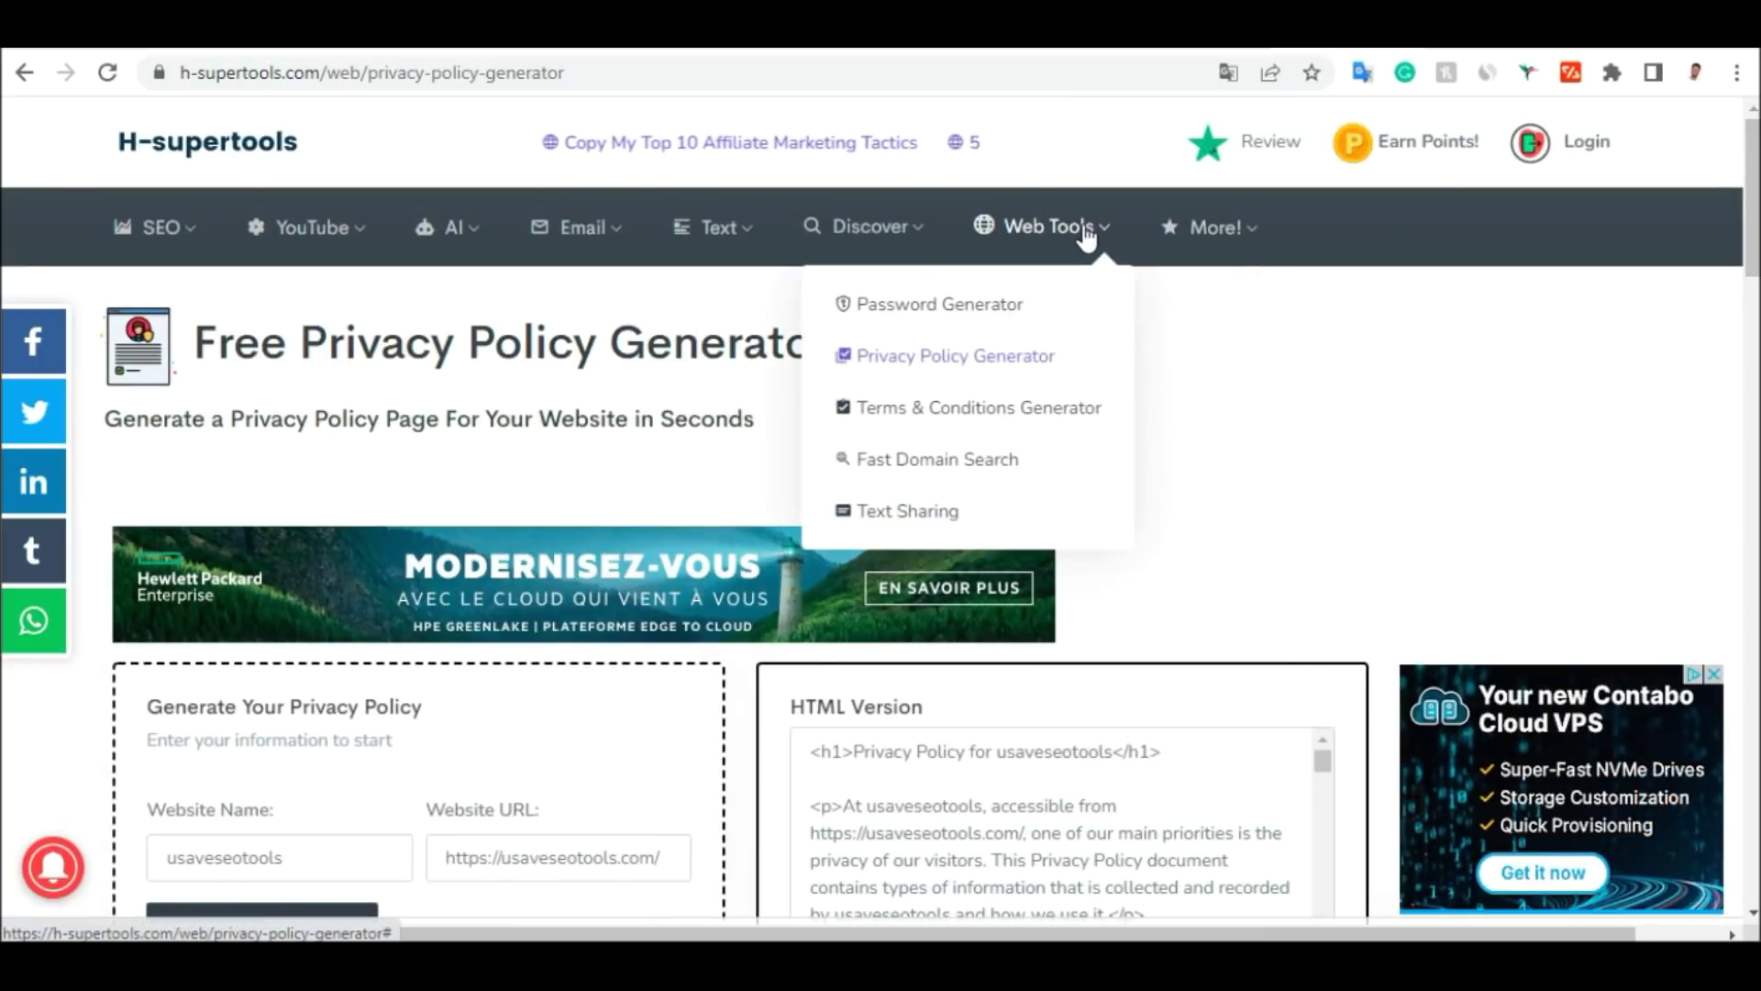
left_click(978, 410)
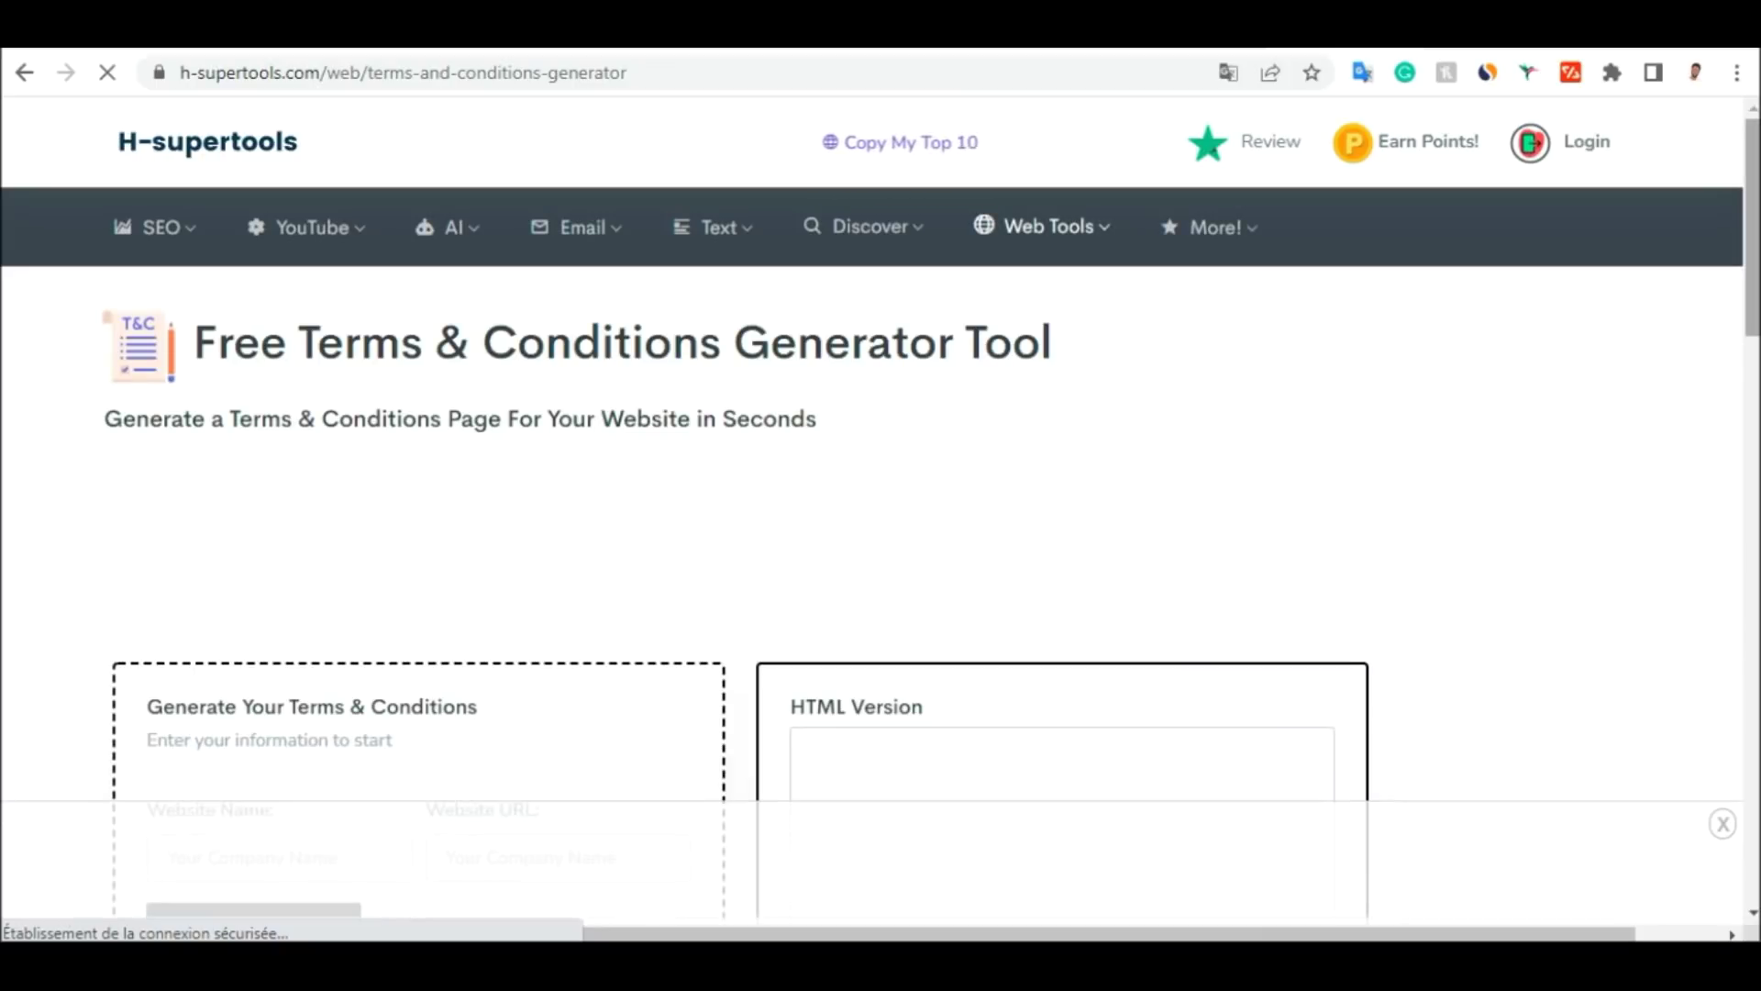
left_click_drag(1755, 278, 1755, 352)
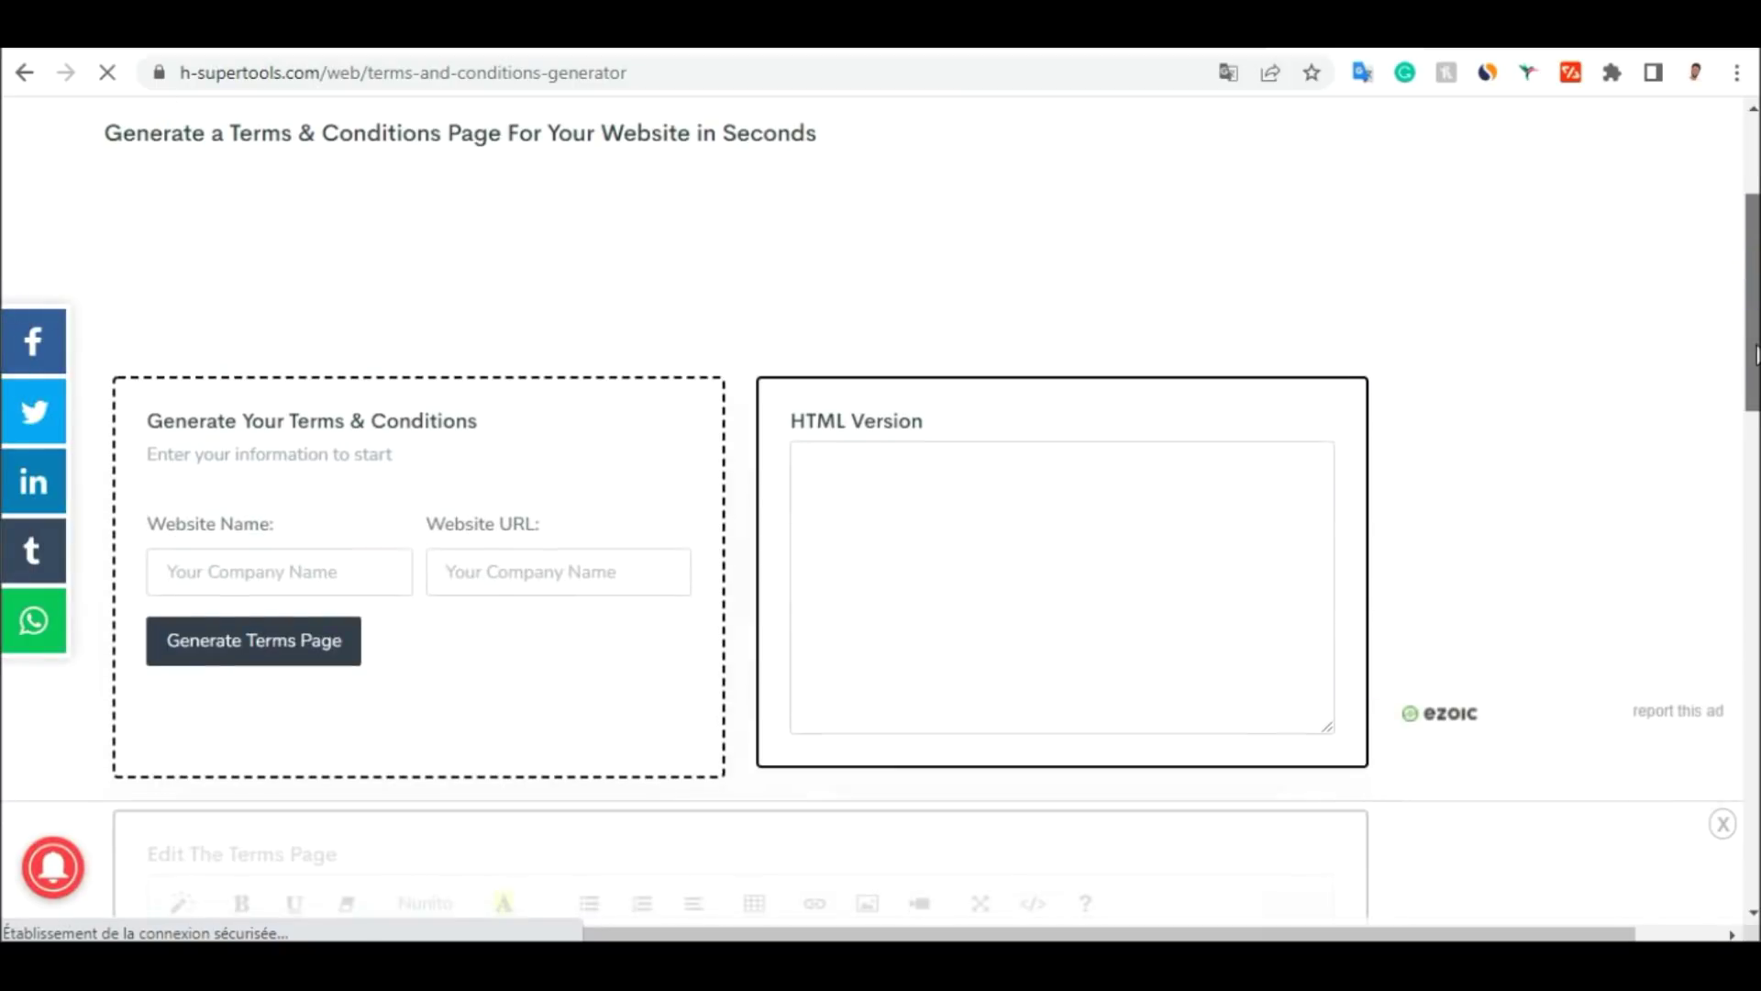
left_click(287, 567)
left_click(1113, 841)
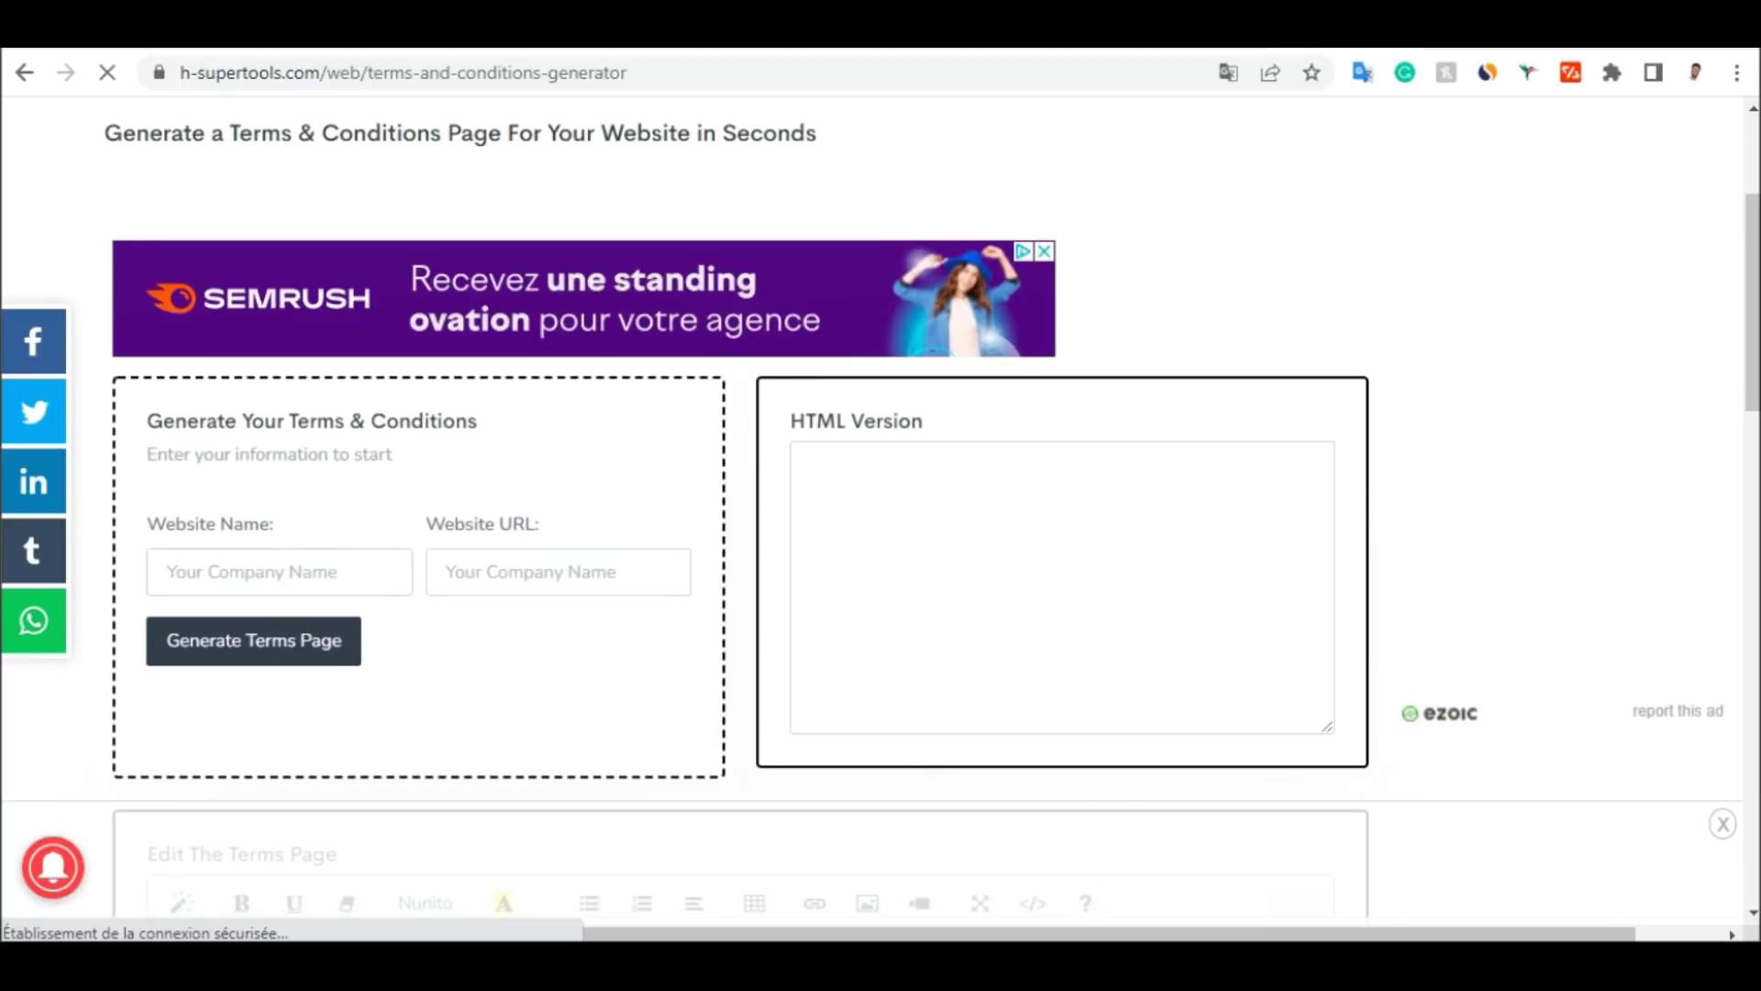
left_click(1723, 824)
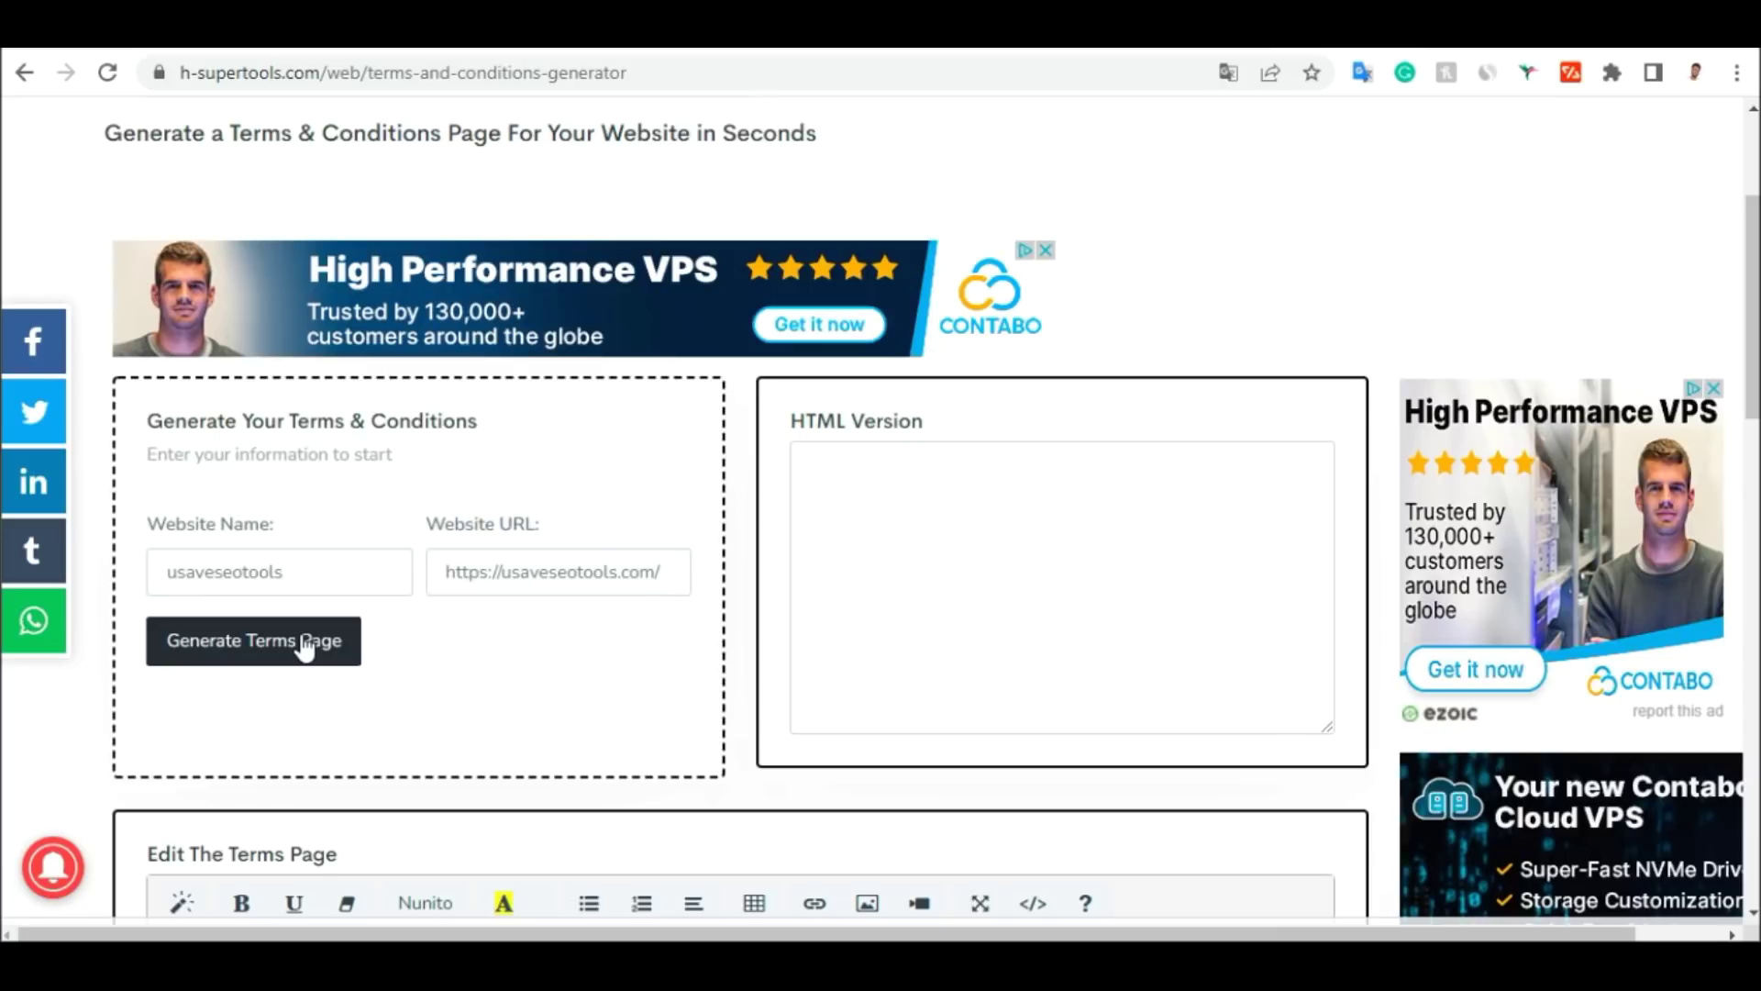
left_click(302, 642)
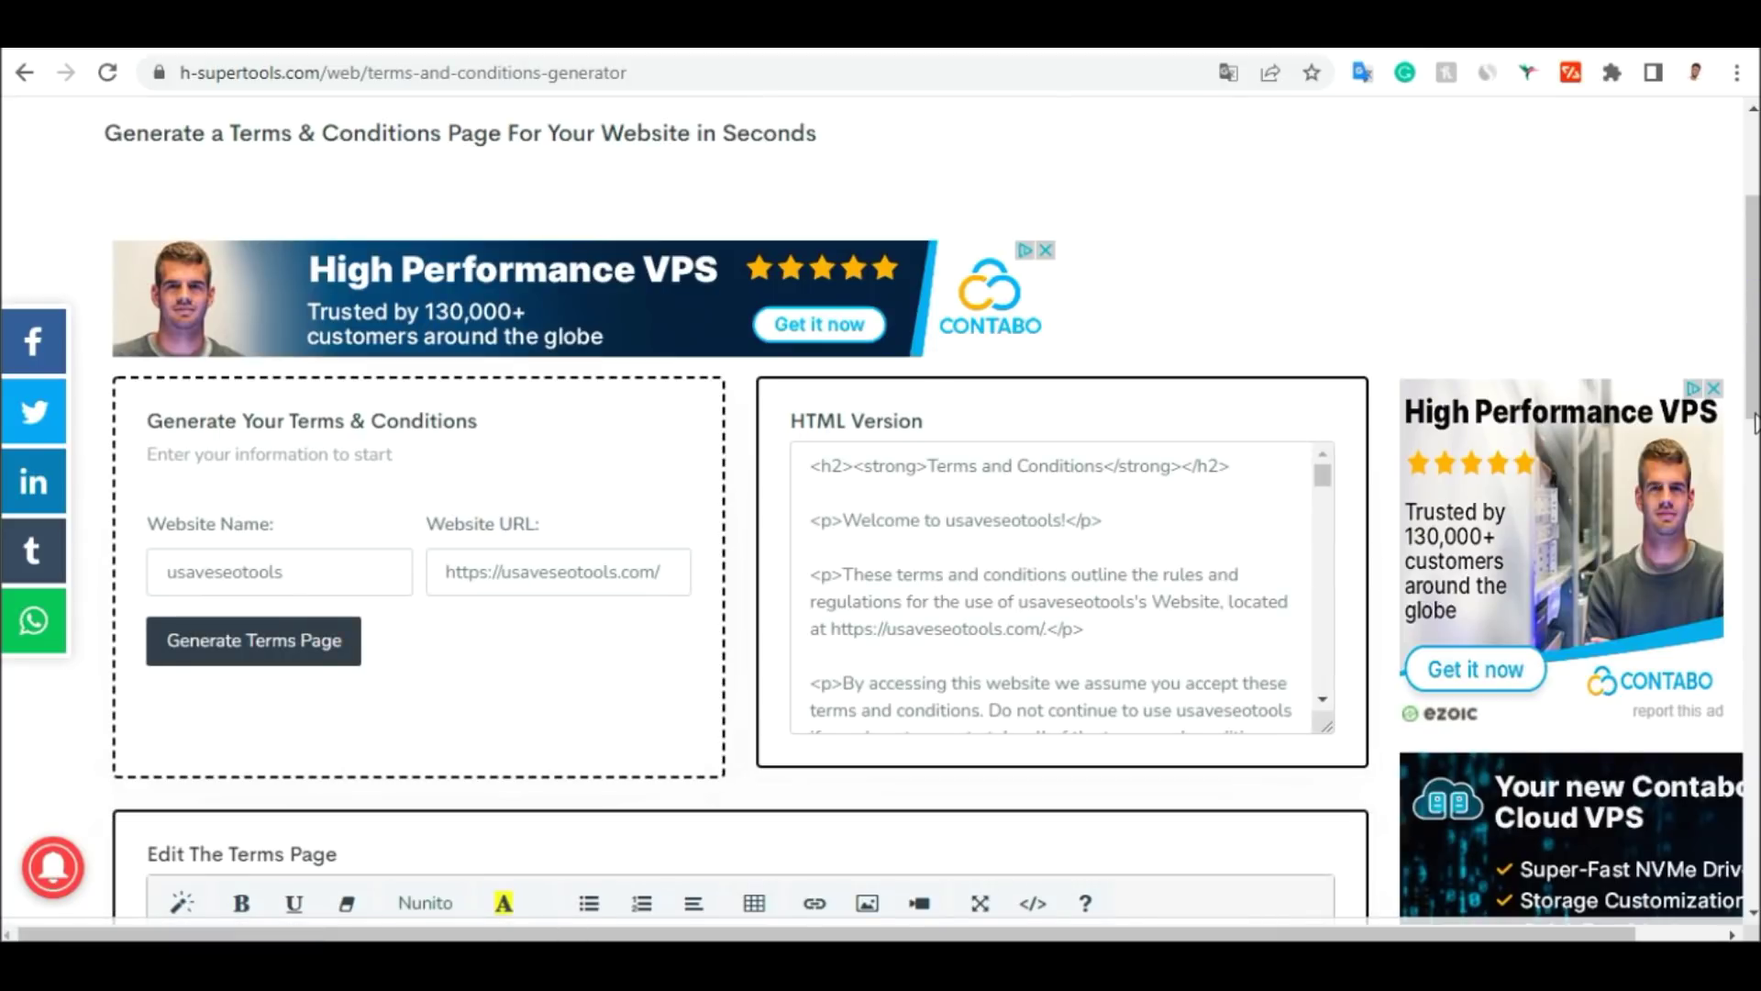
Select all the generated terms text and centre-align it.
scroll(1754, 285, "down", 4)
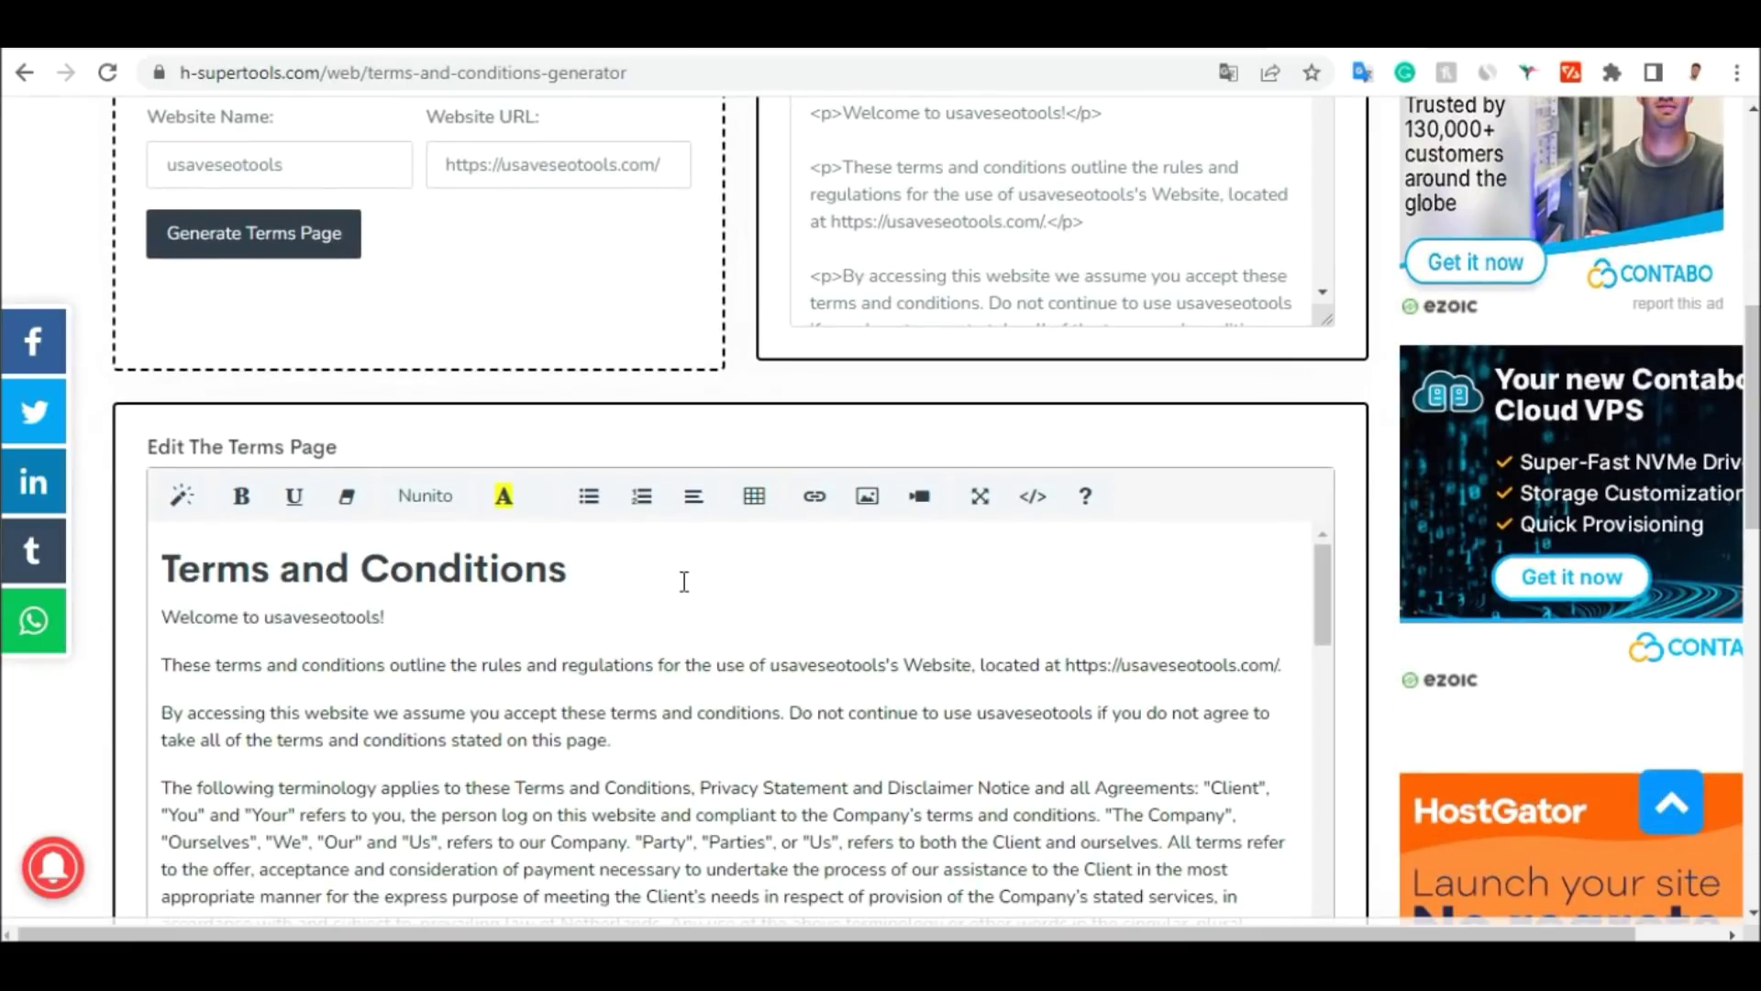
double_click(165, 566)
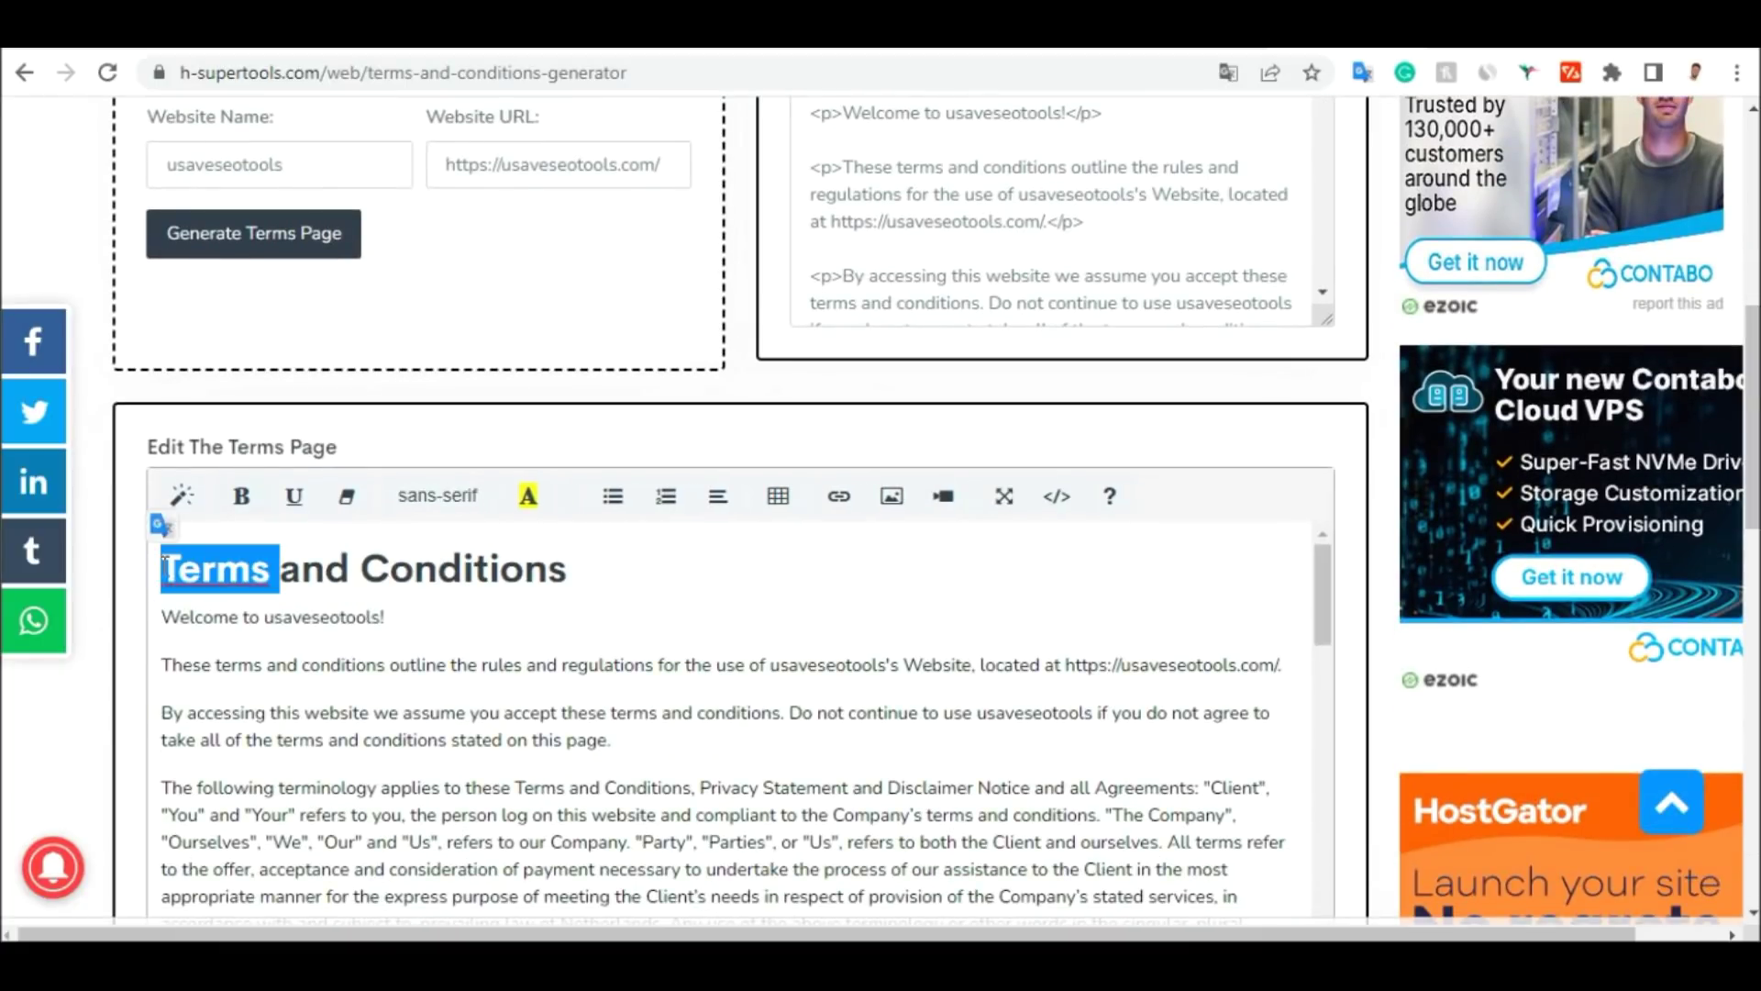
left_click(163, 566)
right_click(163, 566)
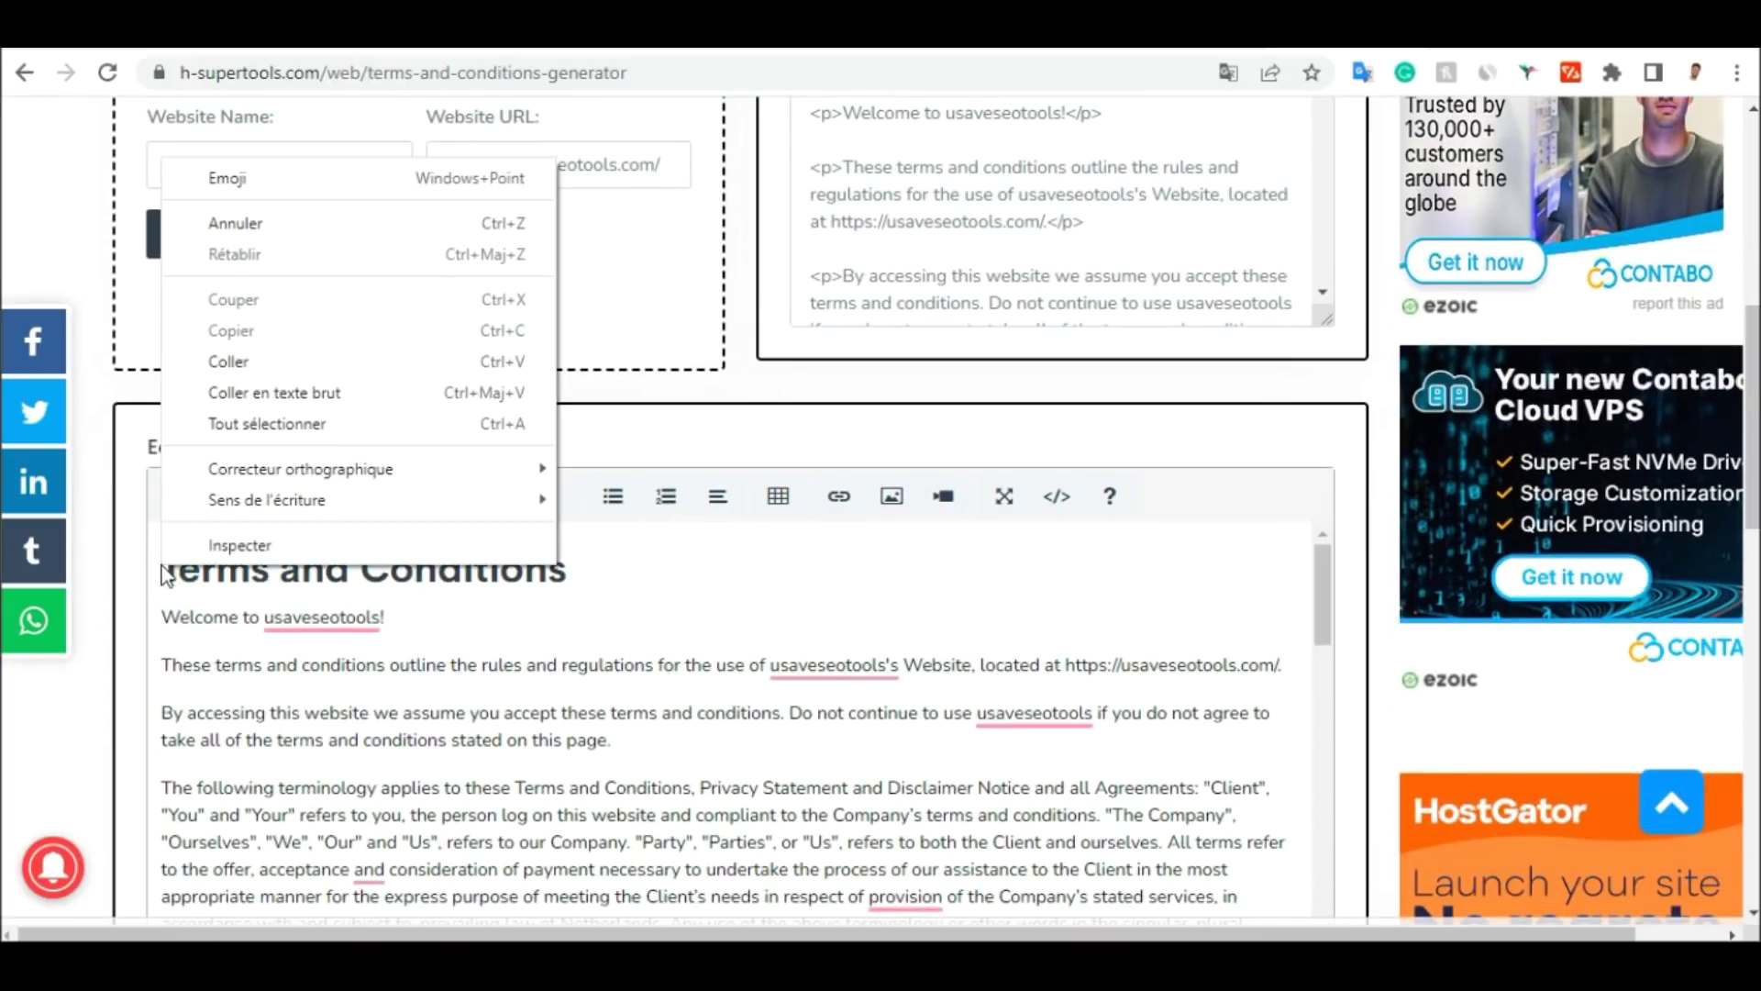
left_click(273, 423)
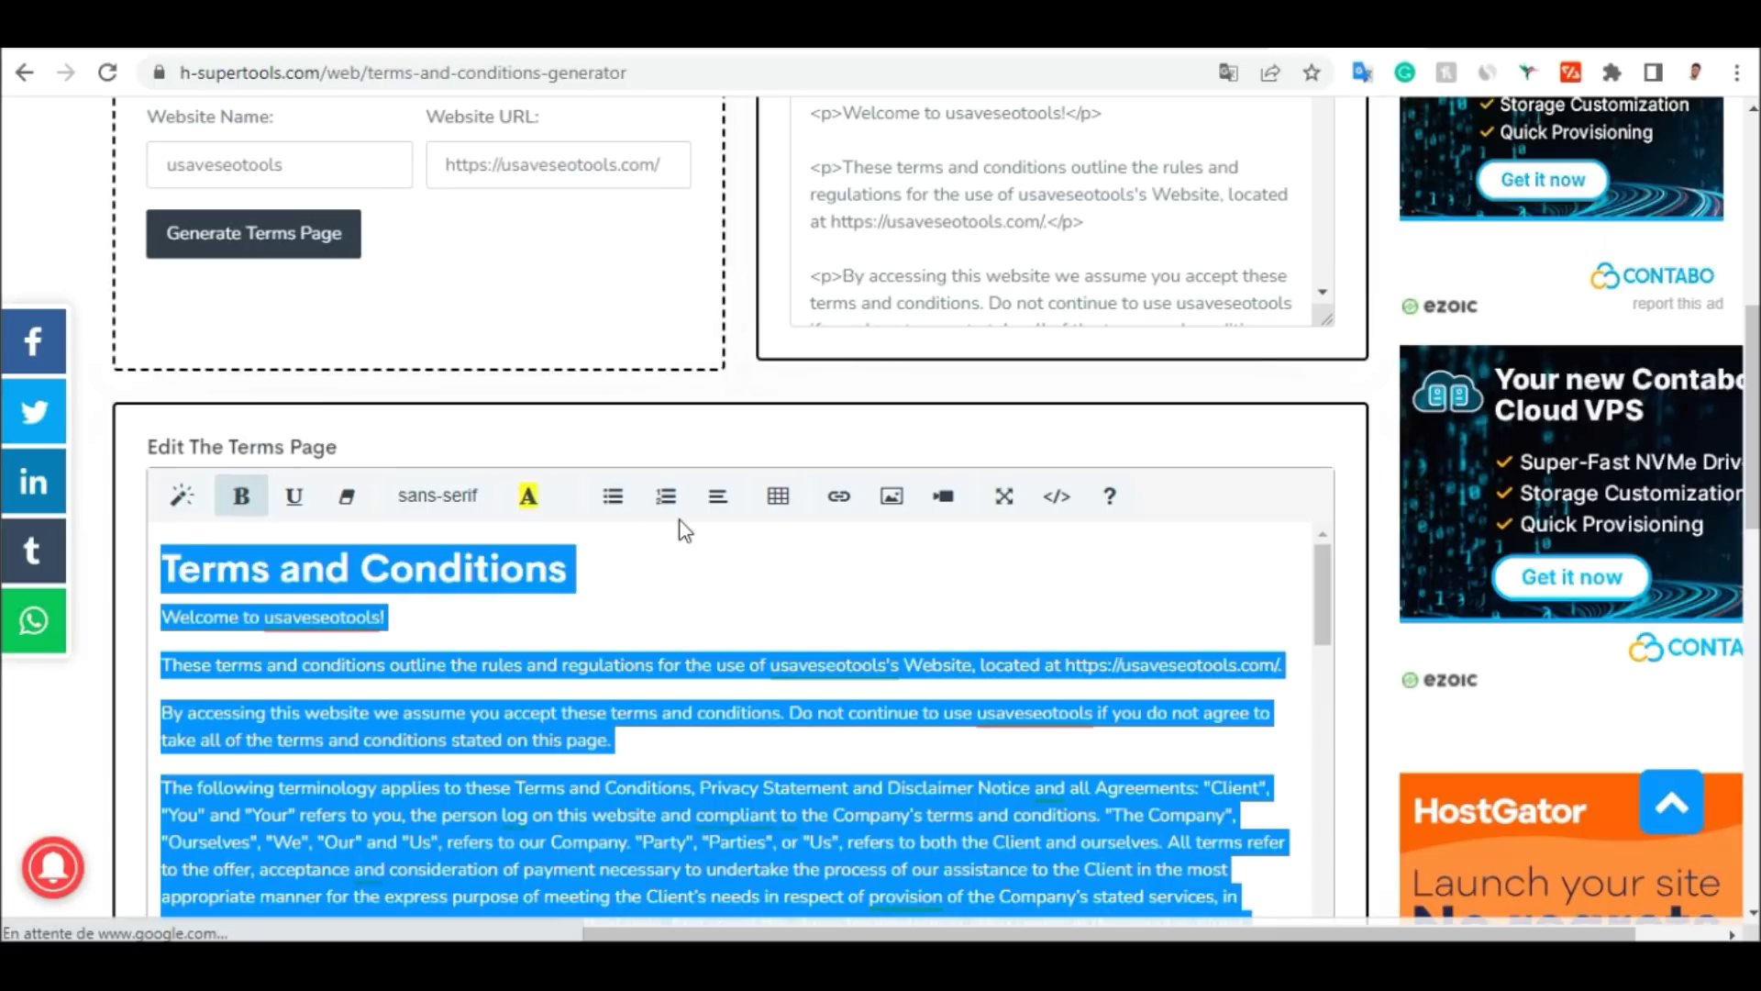
left_click(723, 505)
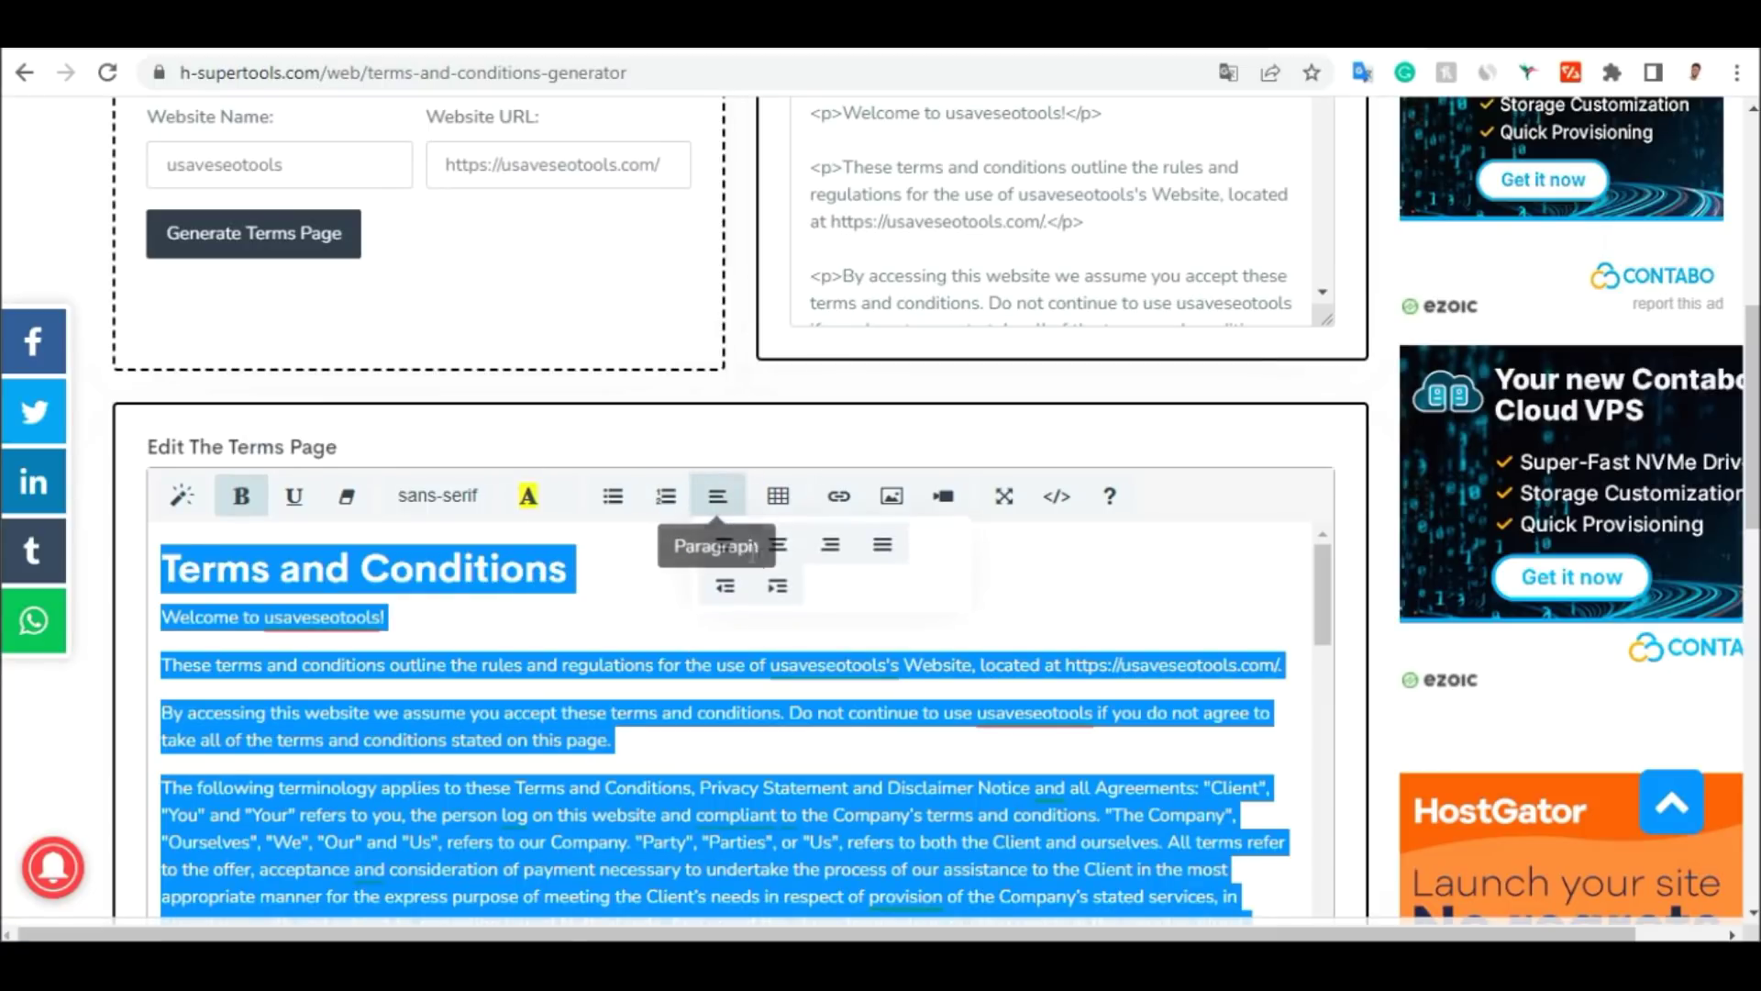
left_click(779, 540)
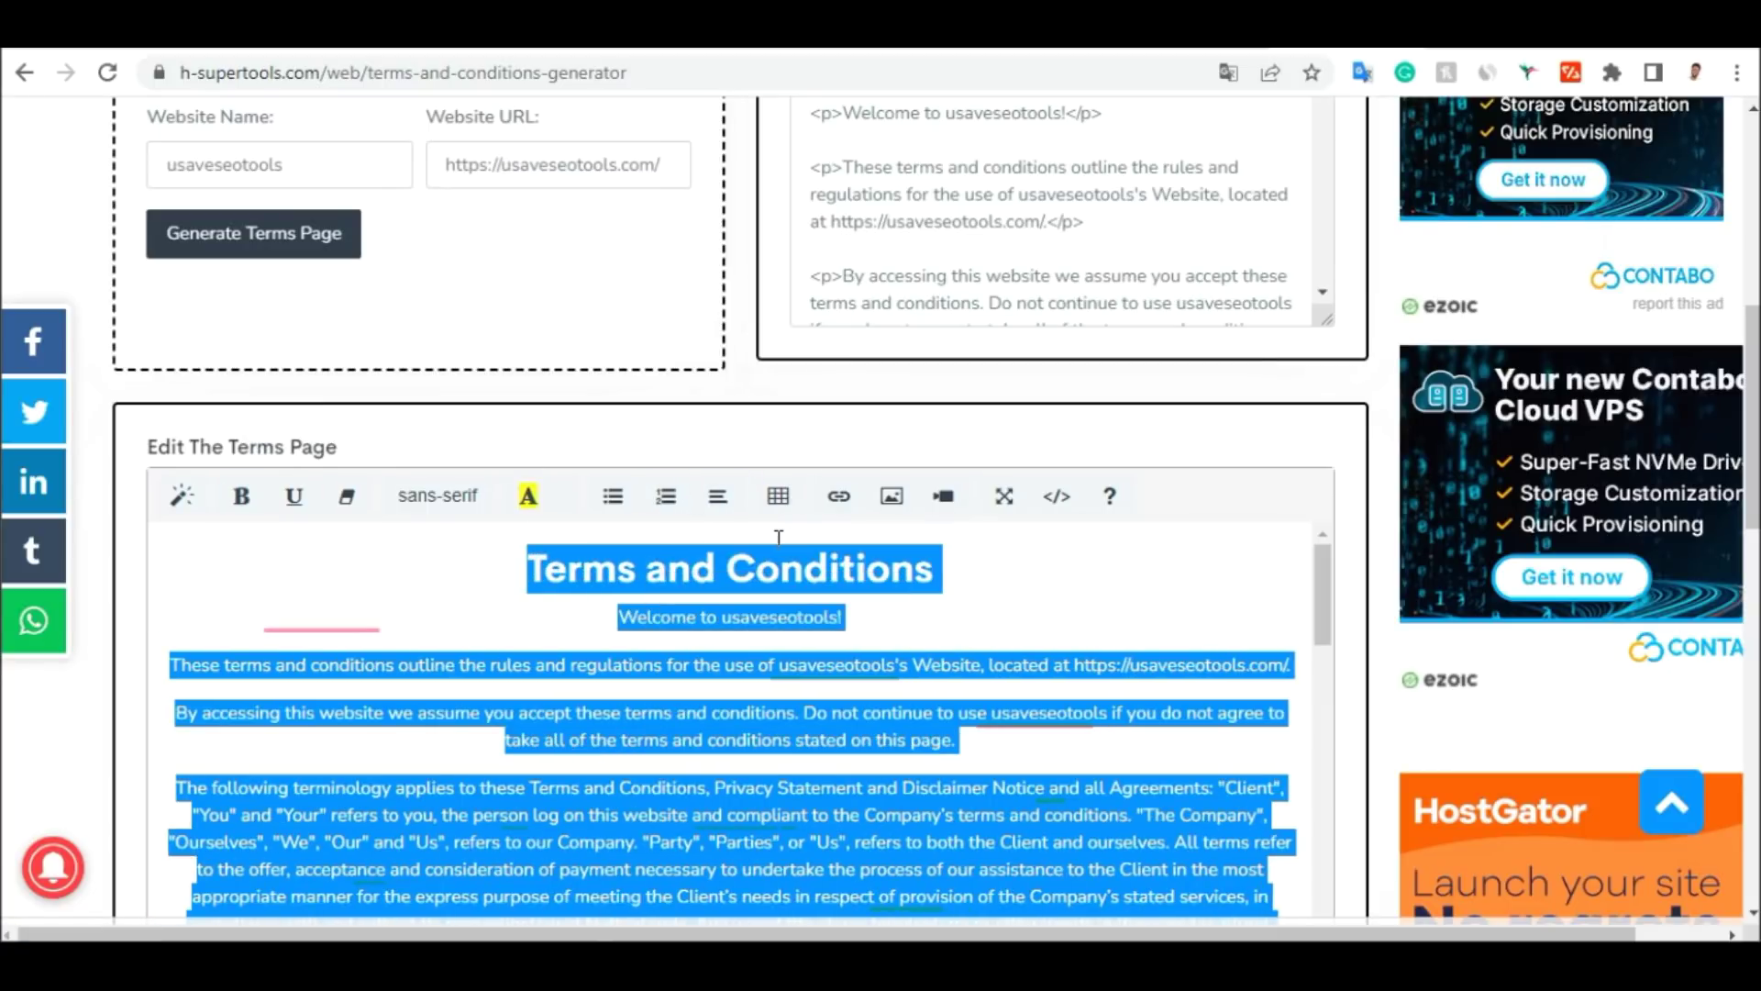
Copy the centred terms text and place the cursor in the empty Terms Of Use editor.
left_click(527, 568)
right_click(528, 571)
left_click(526, 566)
right_click(528, 574)
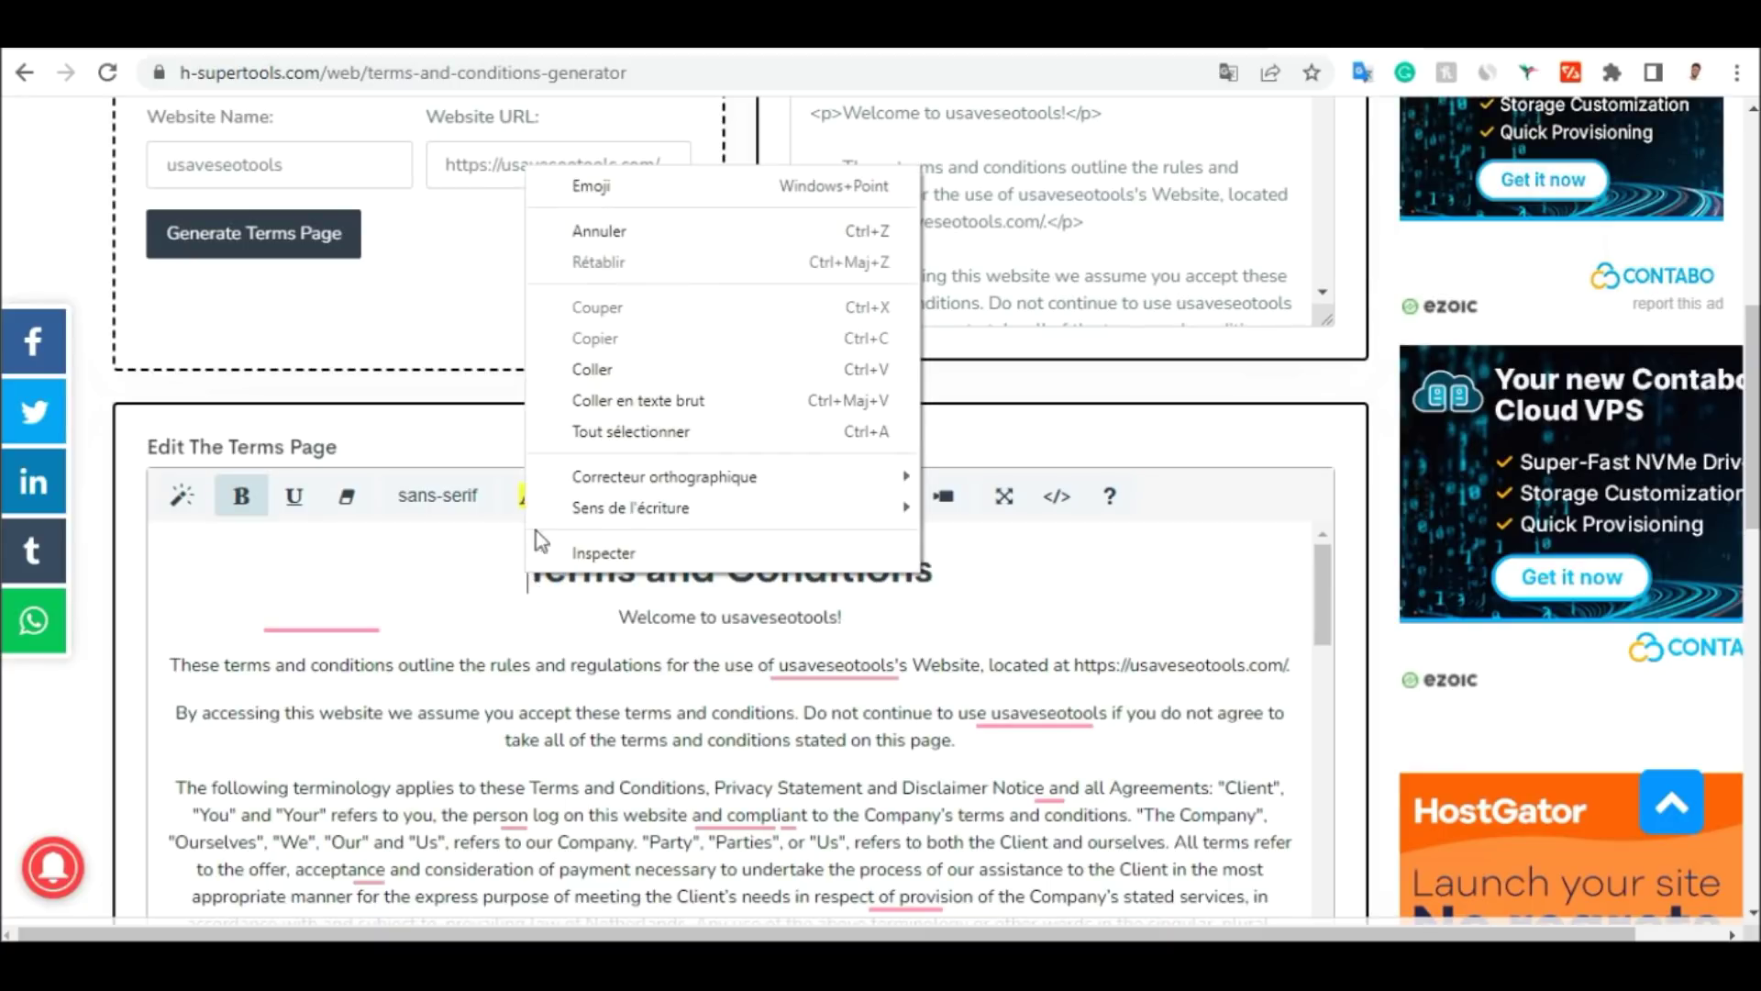
left_click(629, 432)
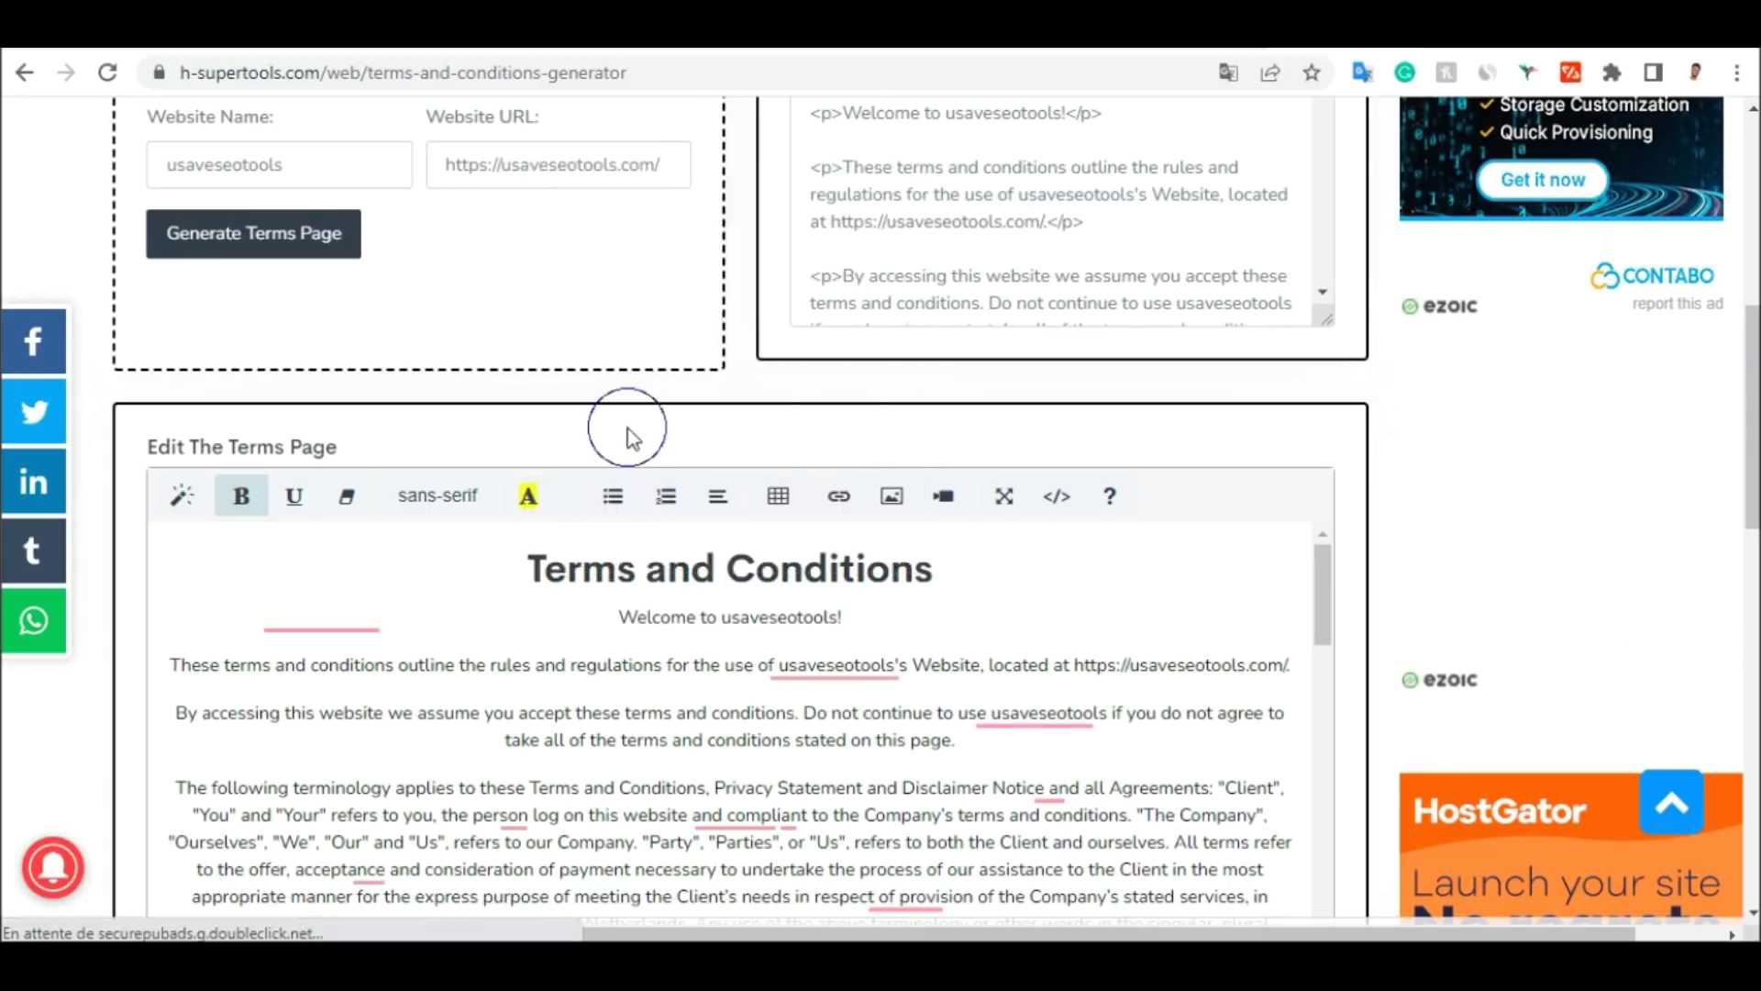
right_click(592, 567)
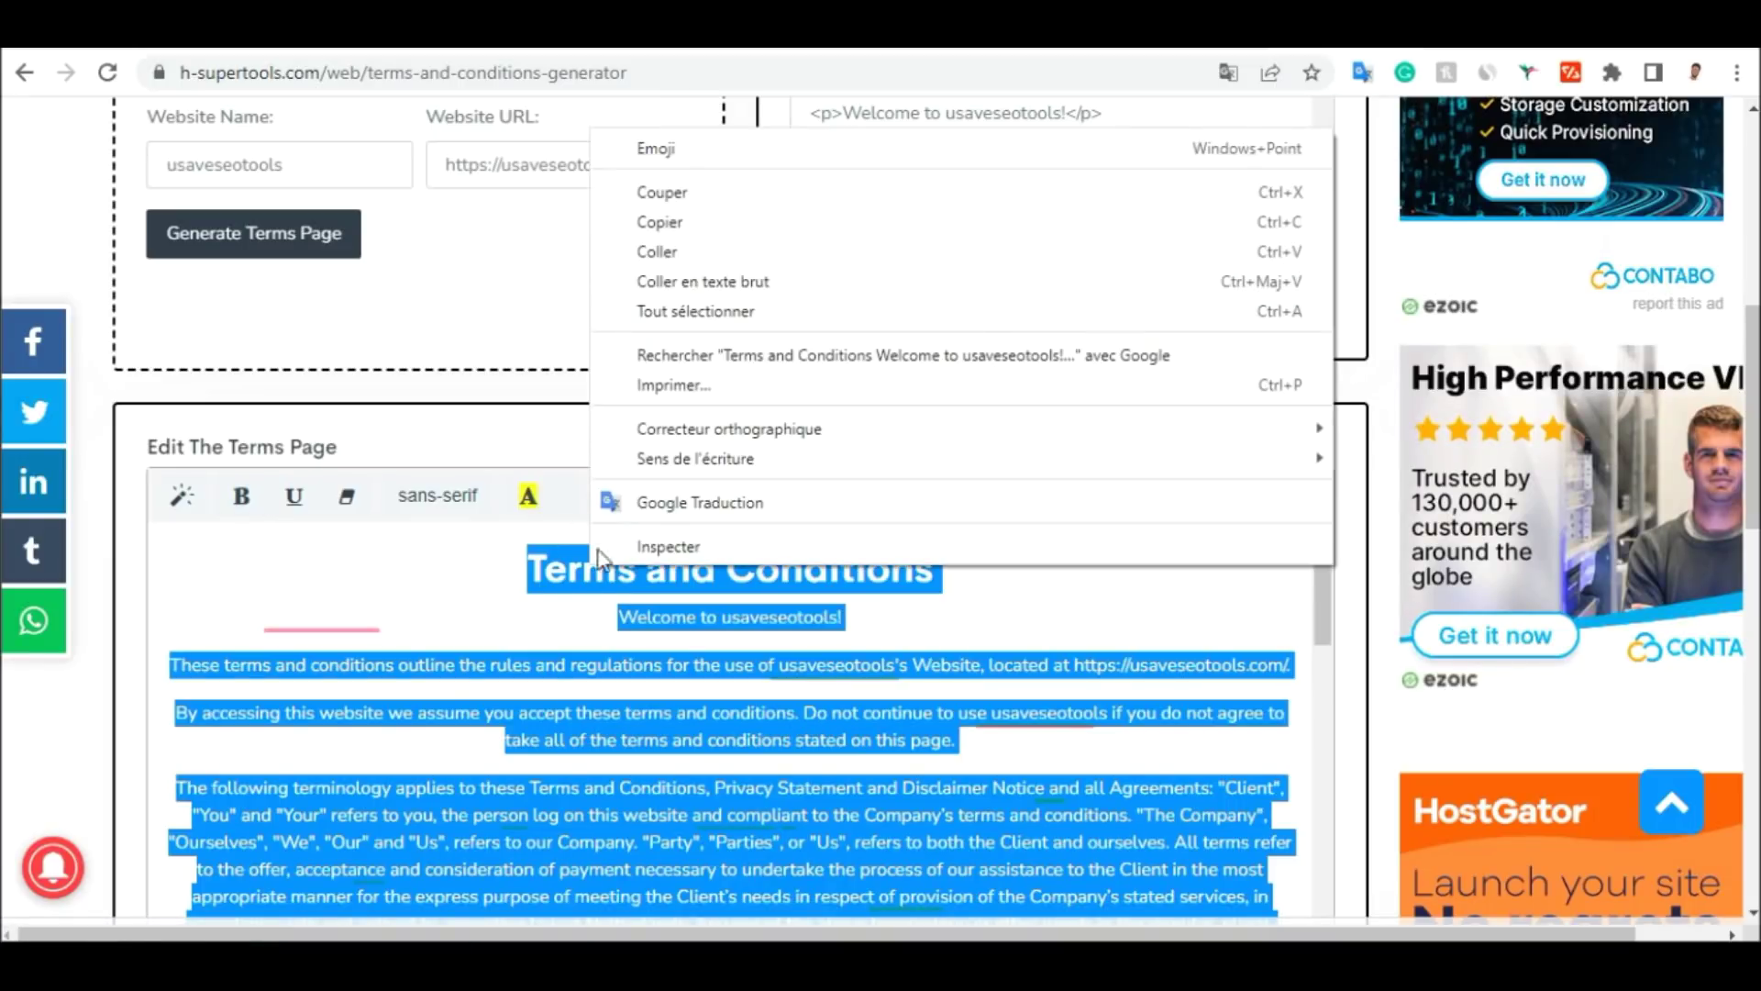
left_click(675, 224)
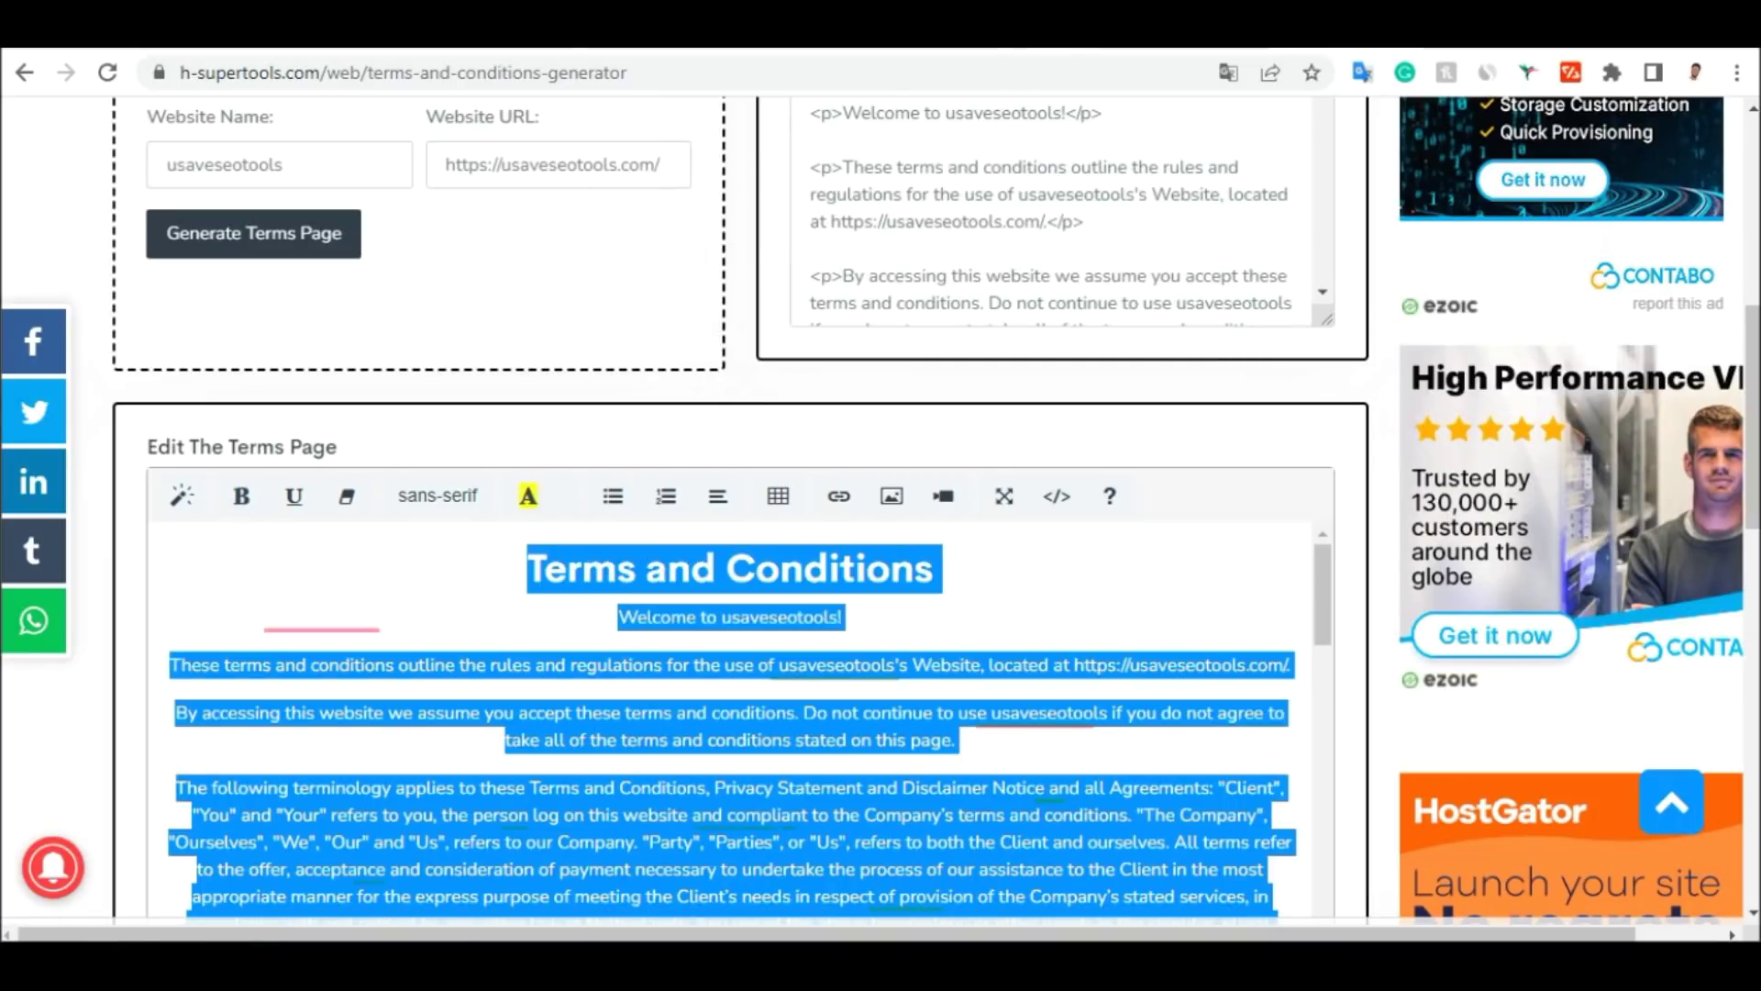
key("ctrl+Tab")
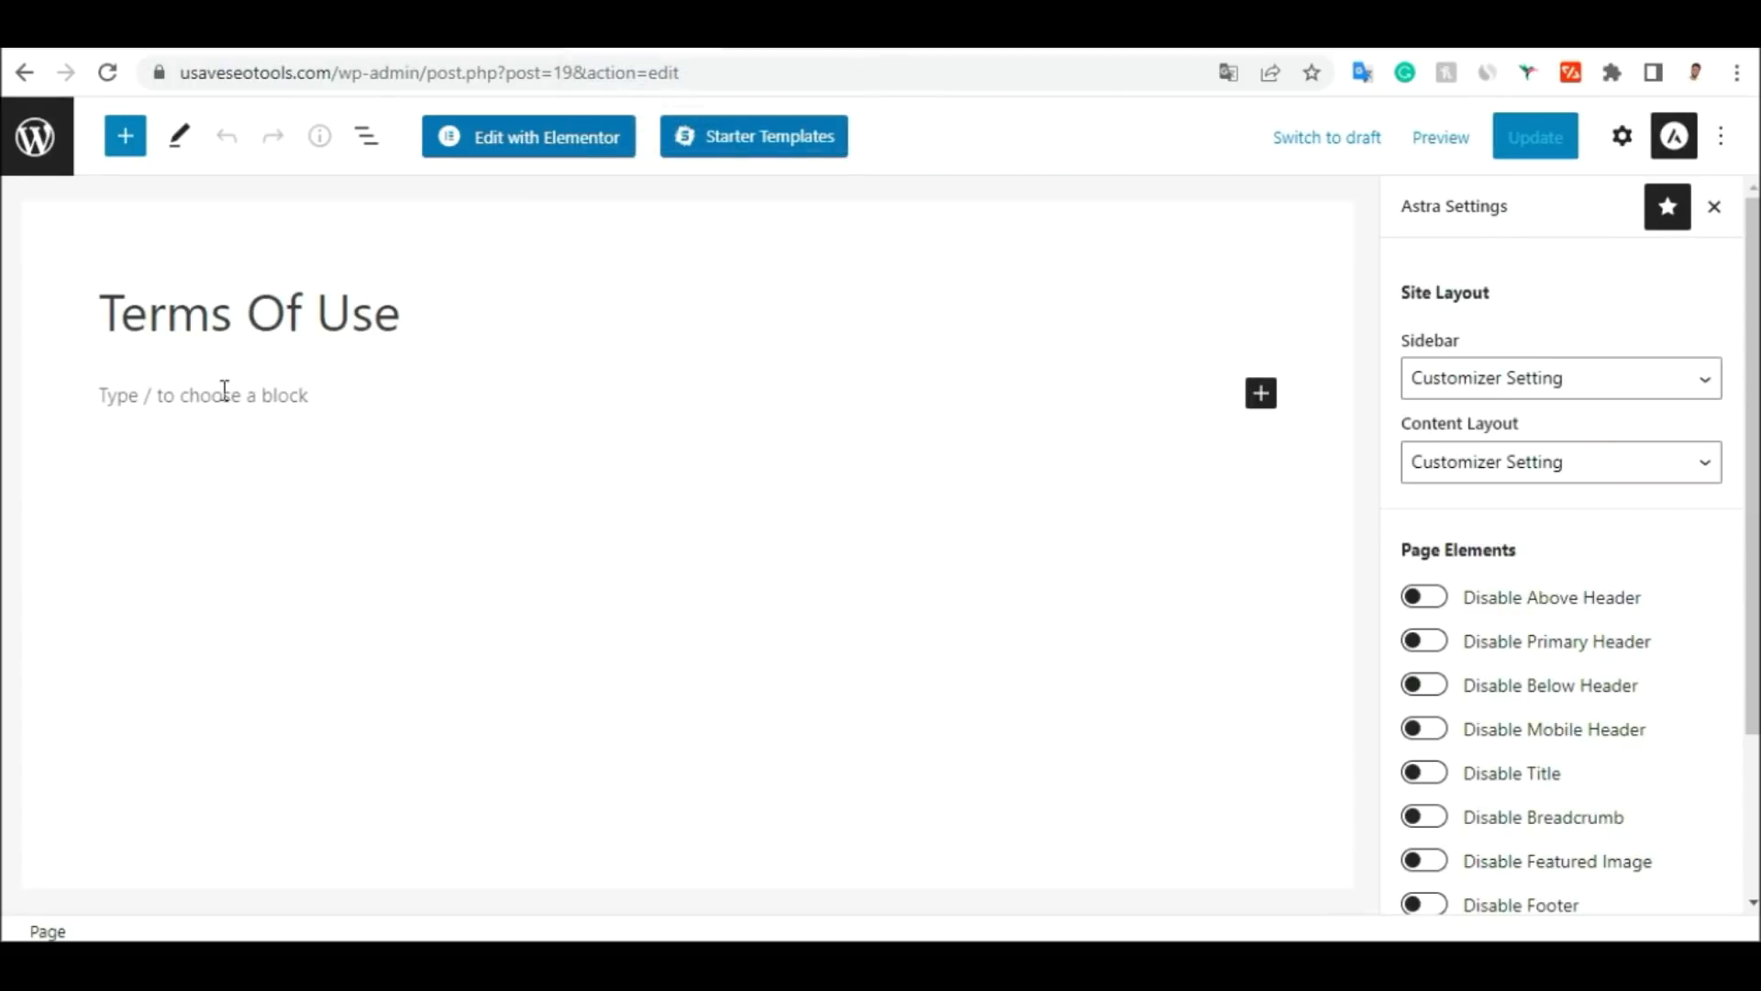
left_click(225, 391)
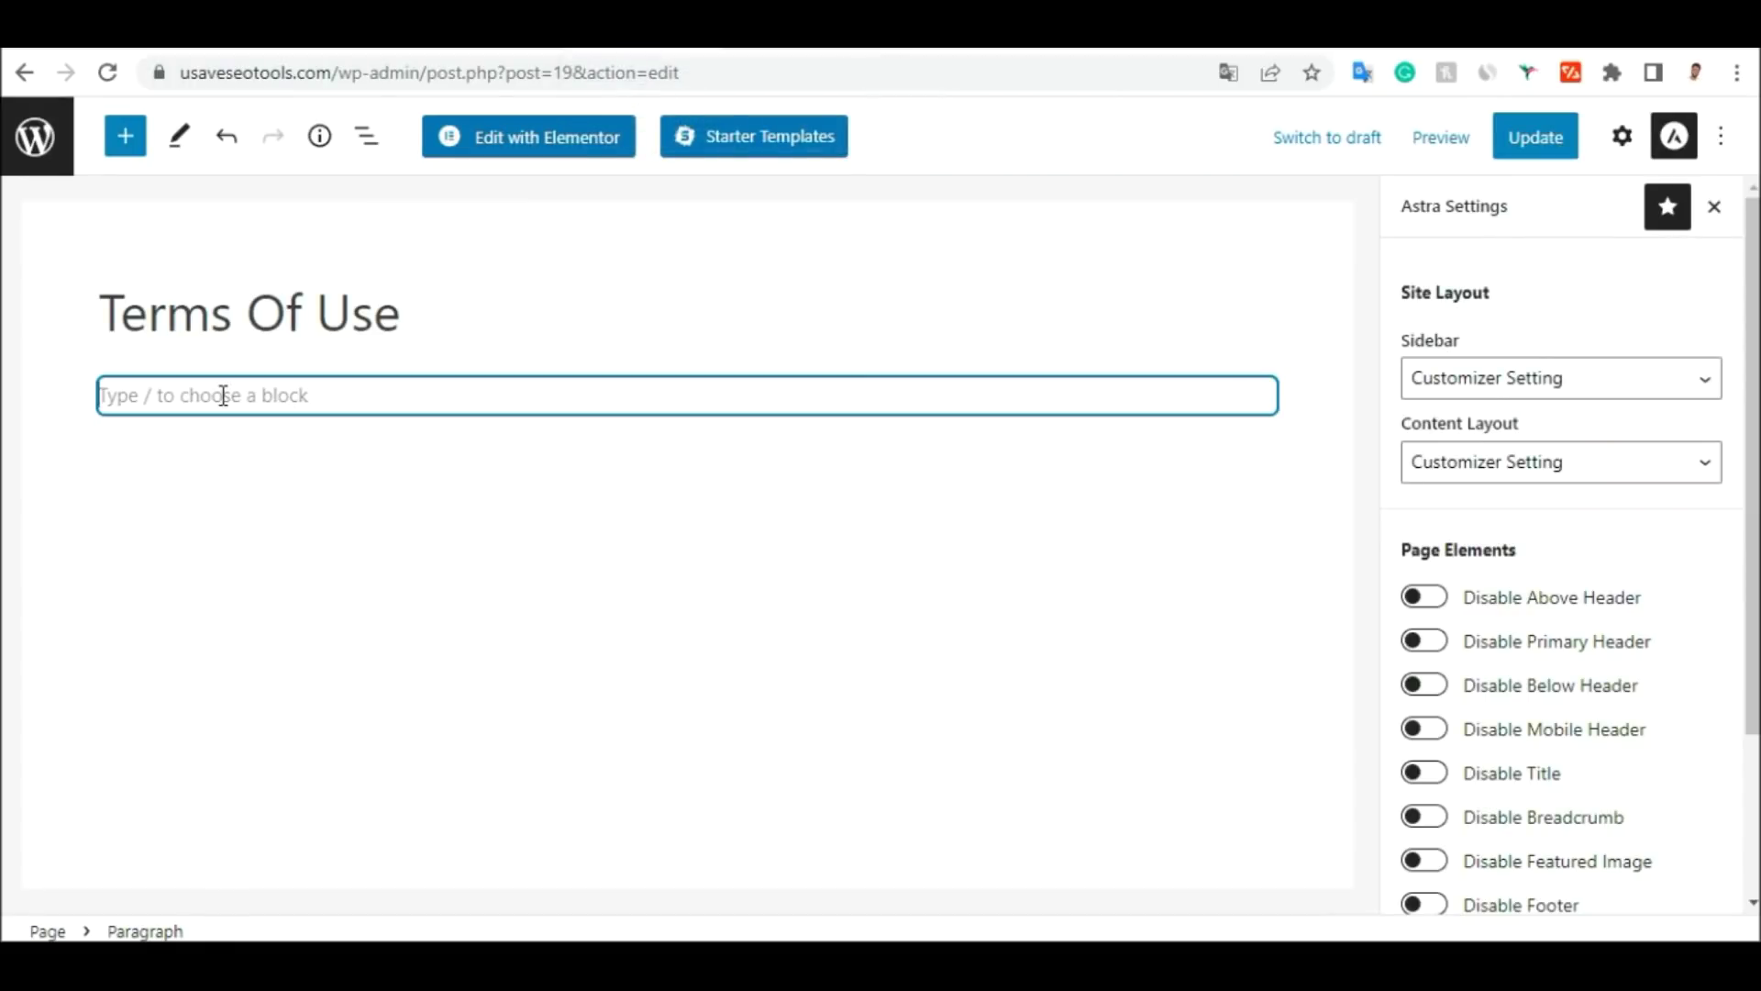
Paste the copied terms into the Terms Of Use page and update it.
right_click(223, 395)
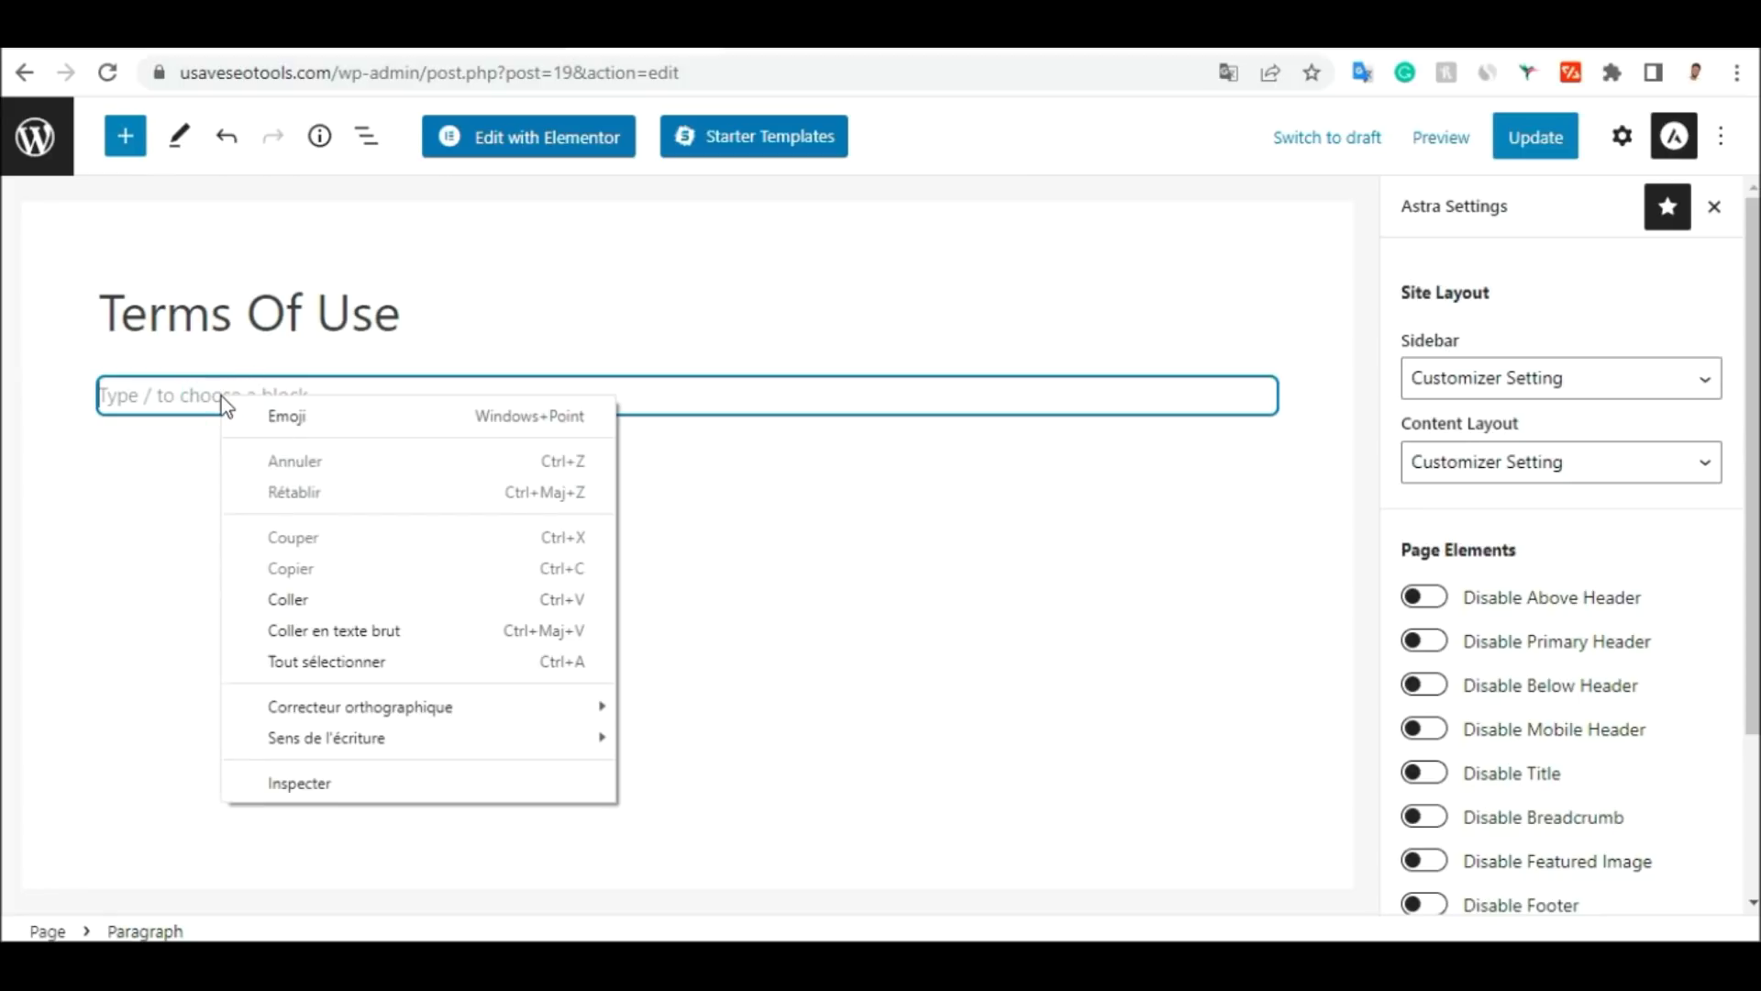
left_click(287, 599)
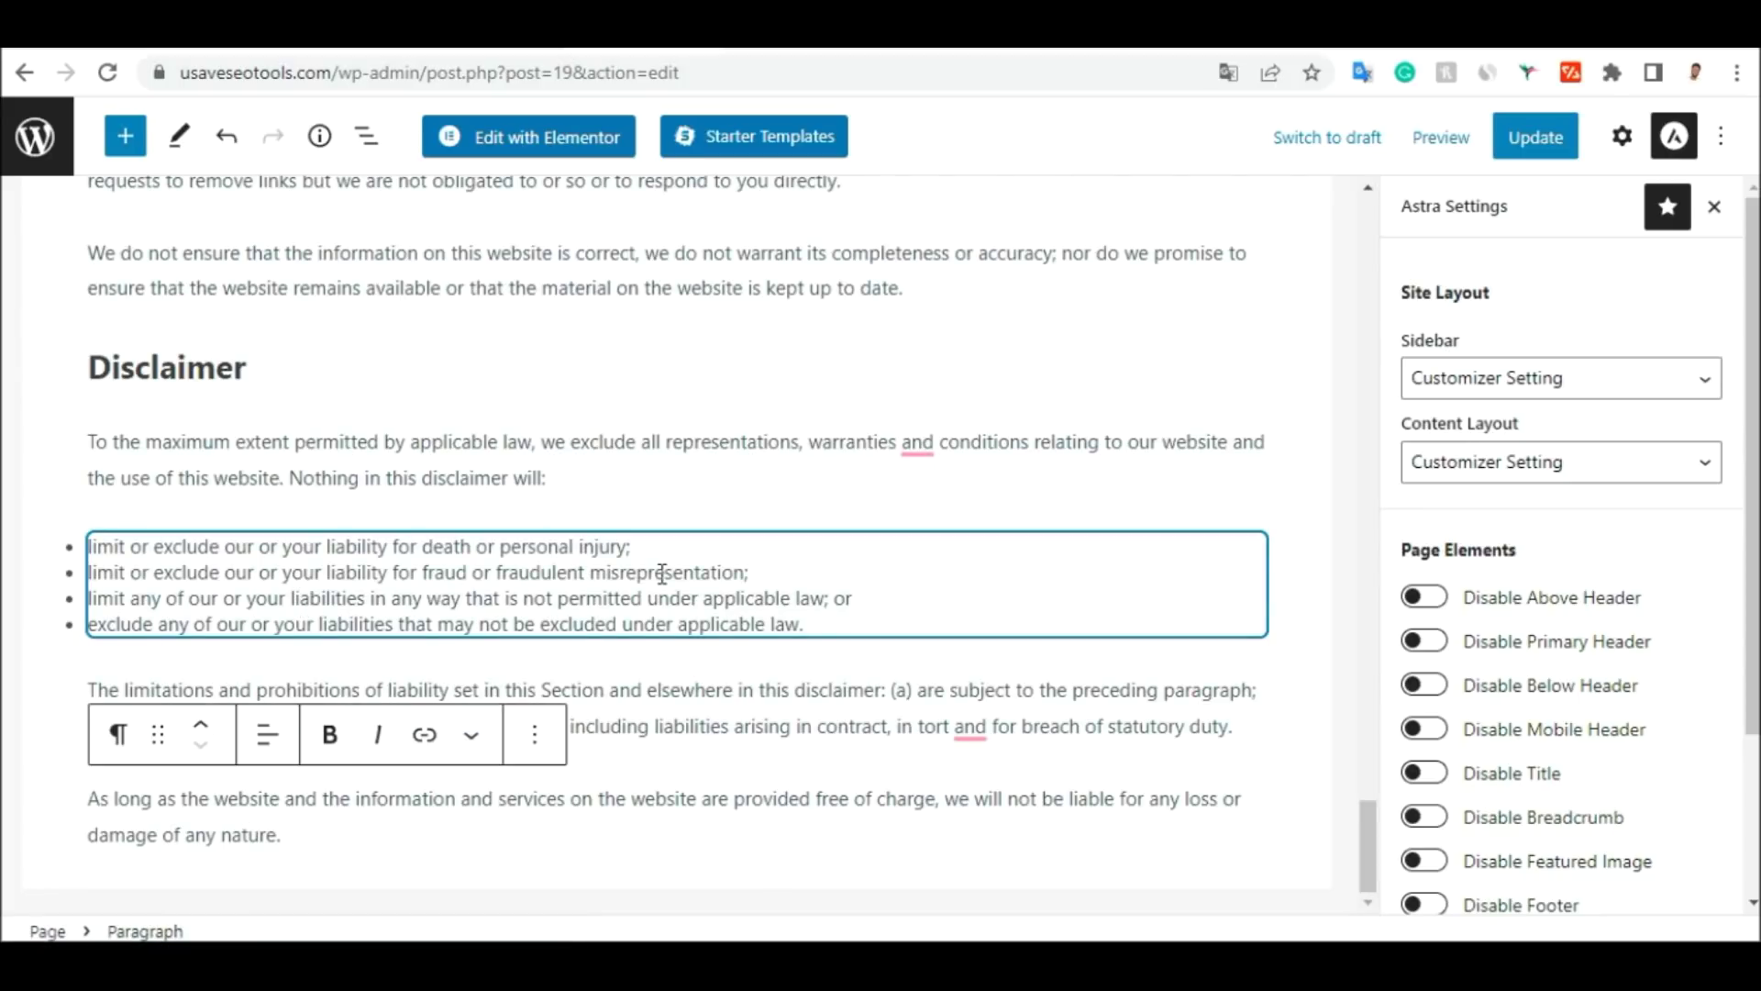
left_click(1547, 138)
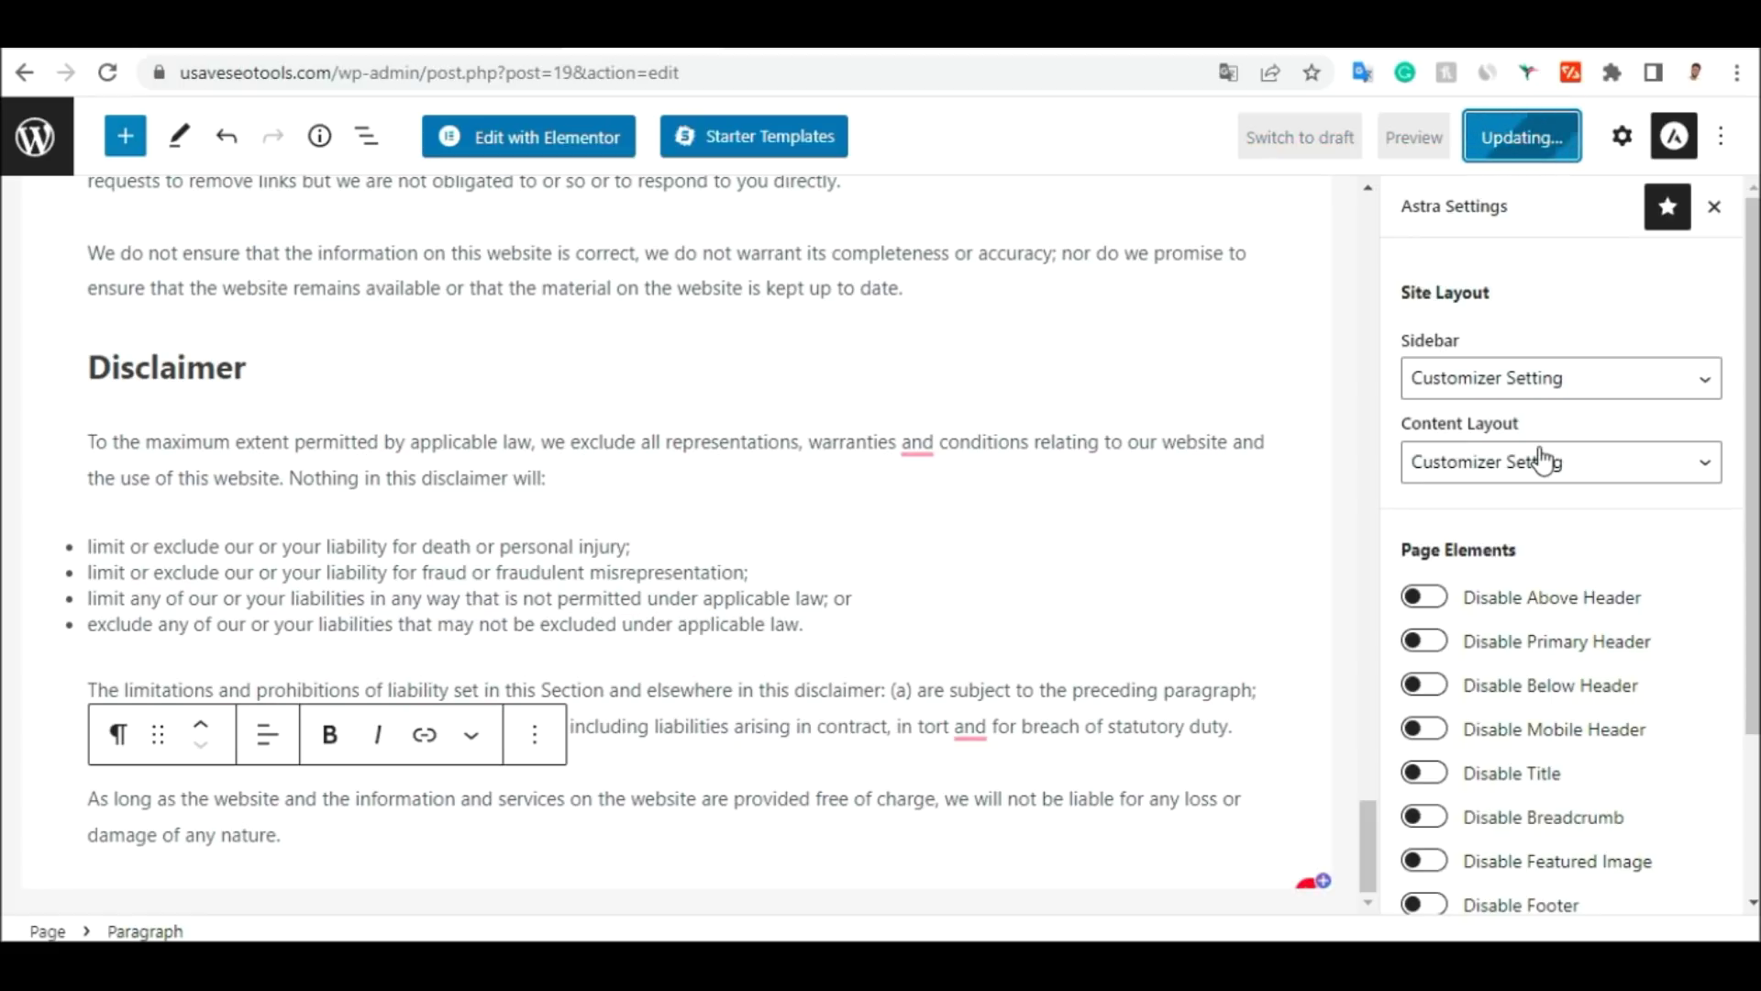
Set No Sidebar, Boxed content layout and Disable Title in Astra Settings, then save.
left_click(1684, 376)
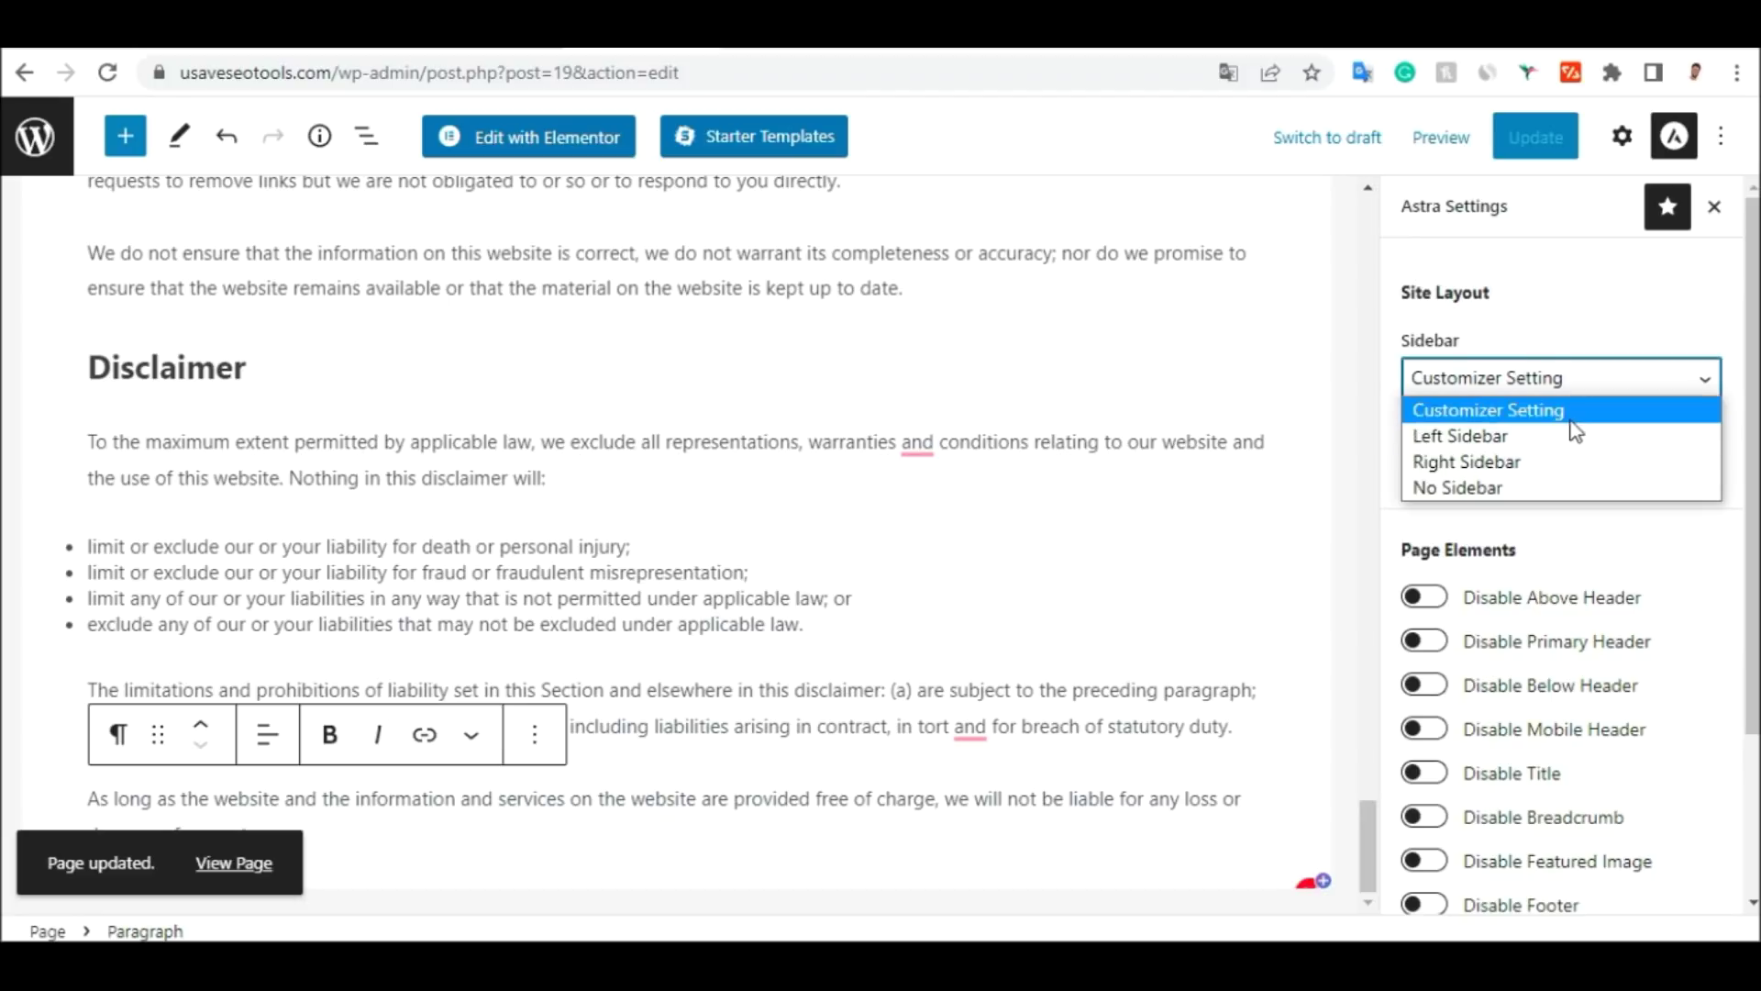
left_click(1500, 488)
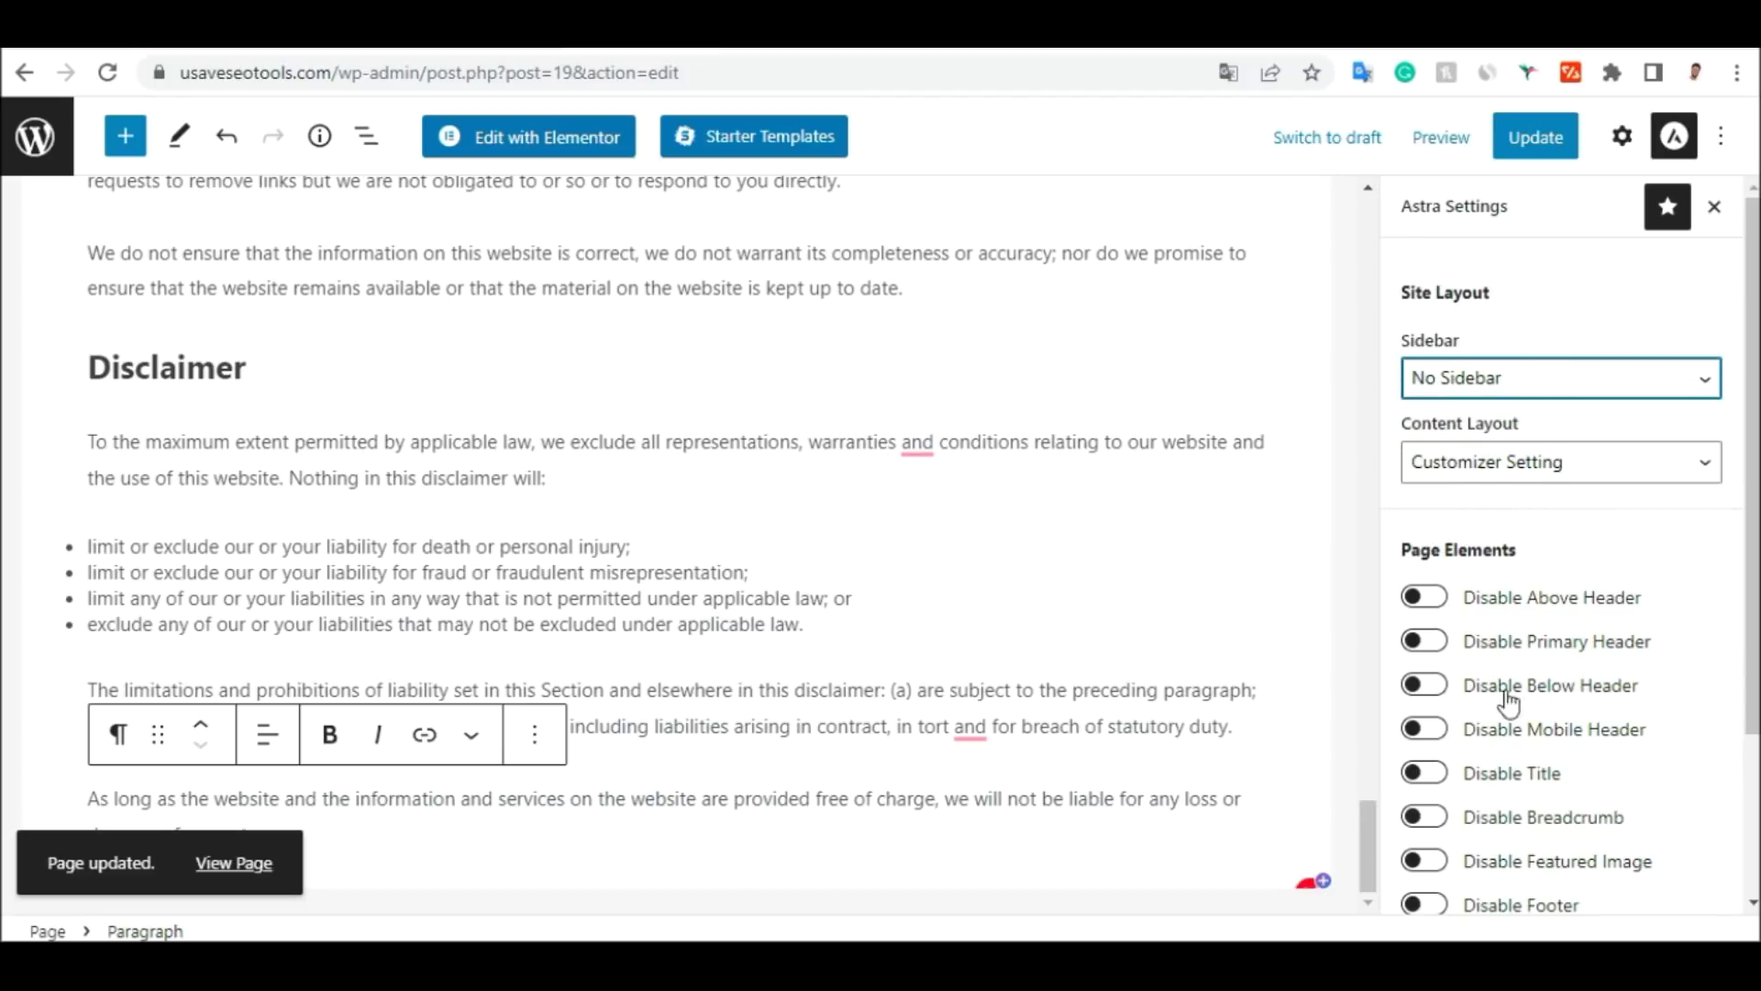
left_click(1424, 768)
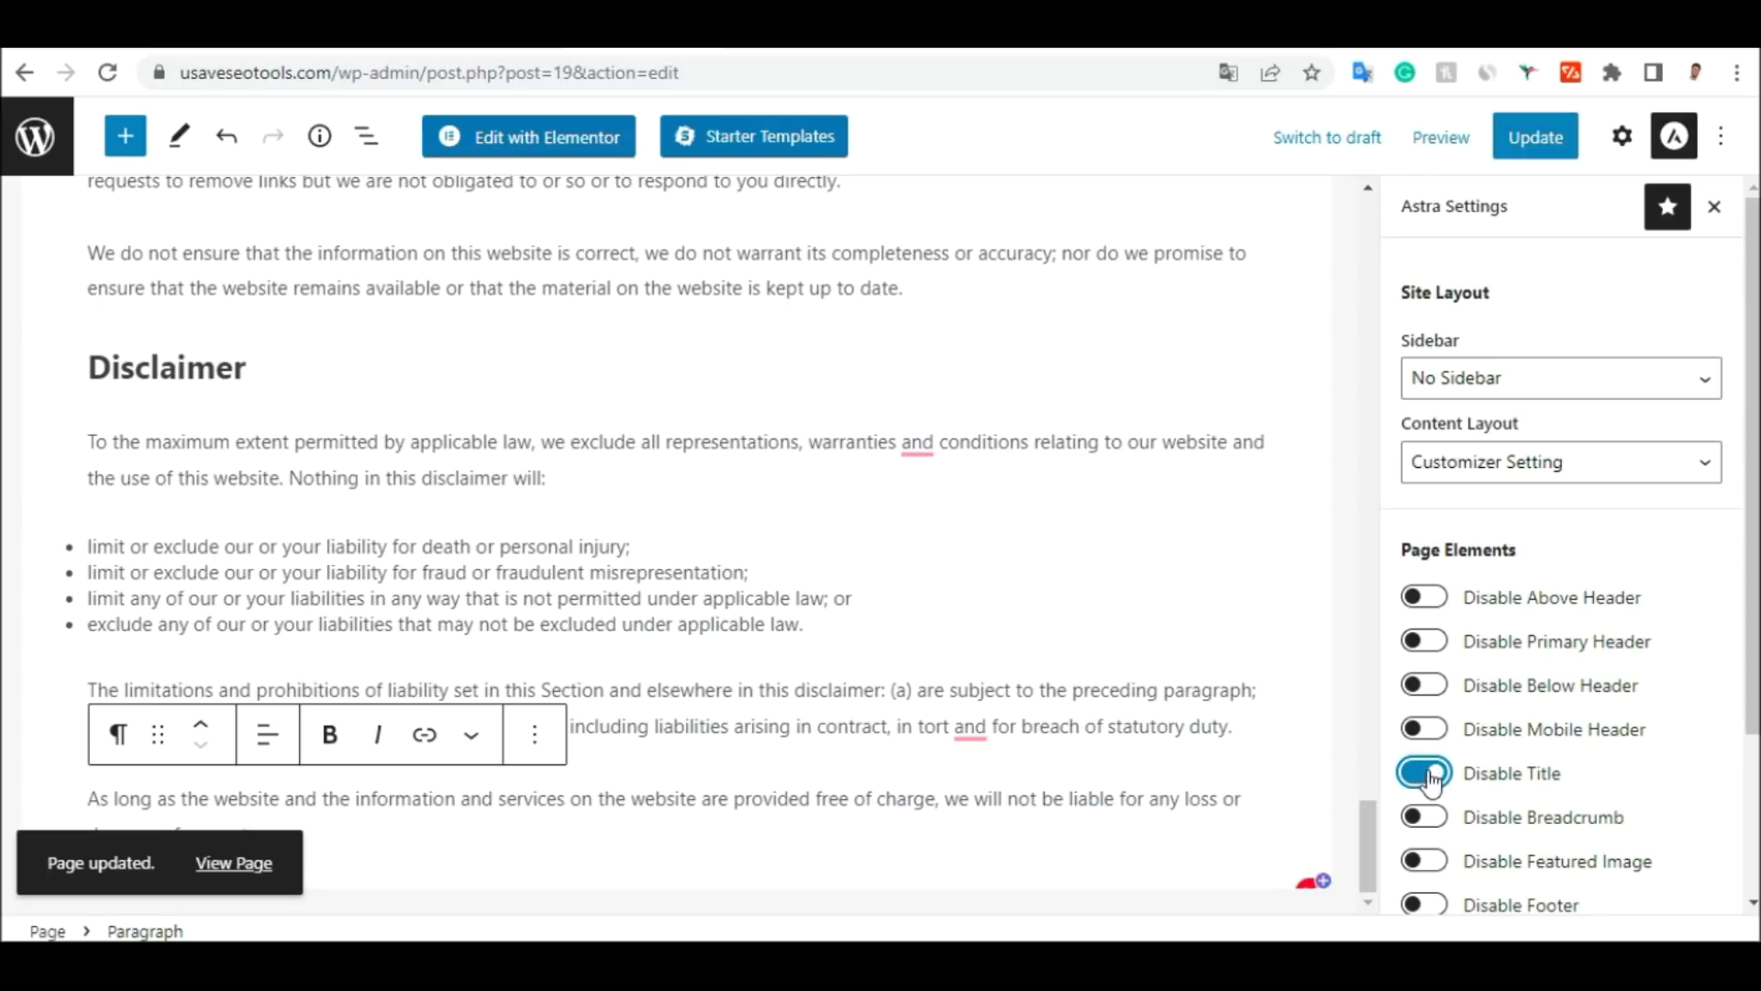
left_click(1671, 470)
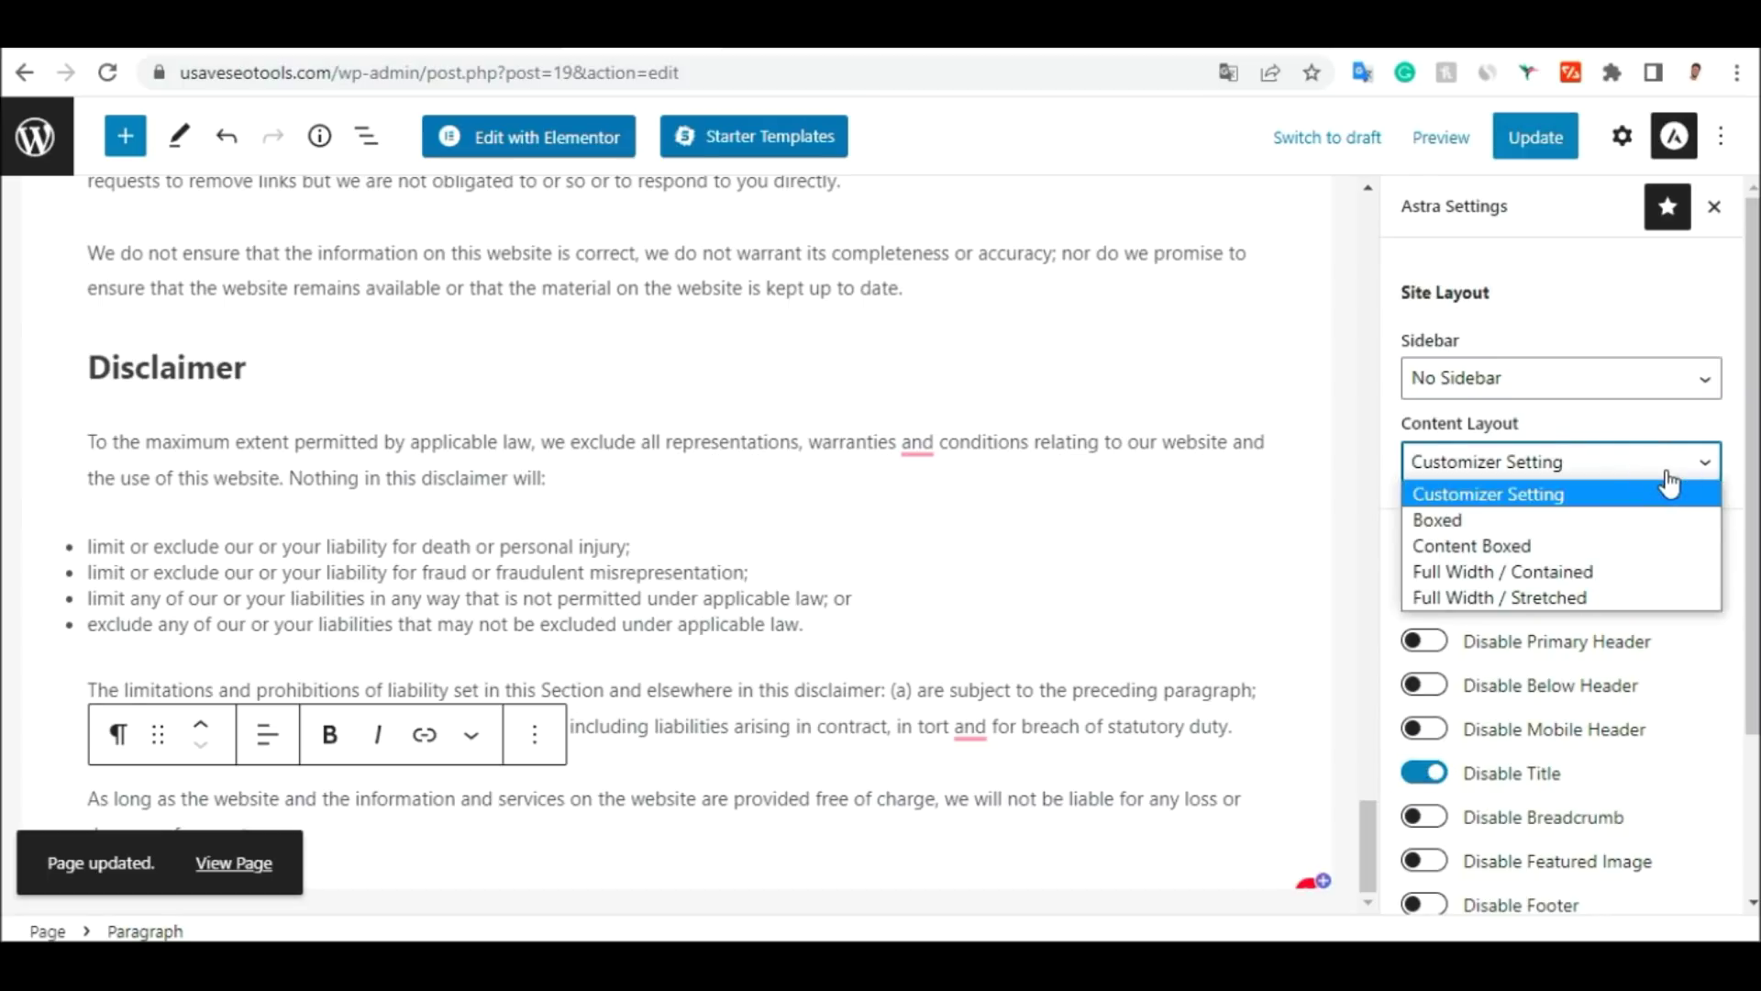
left_click(1567, 523)
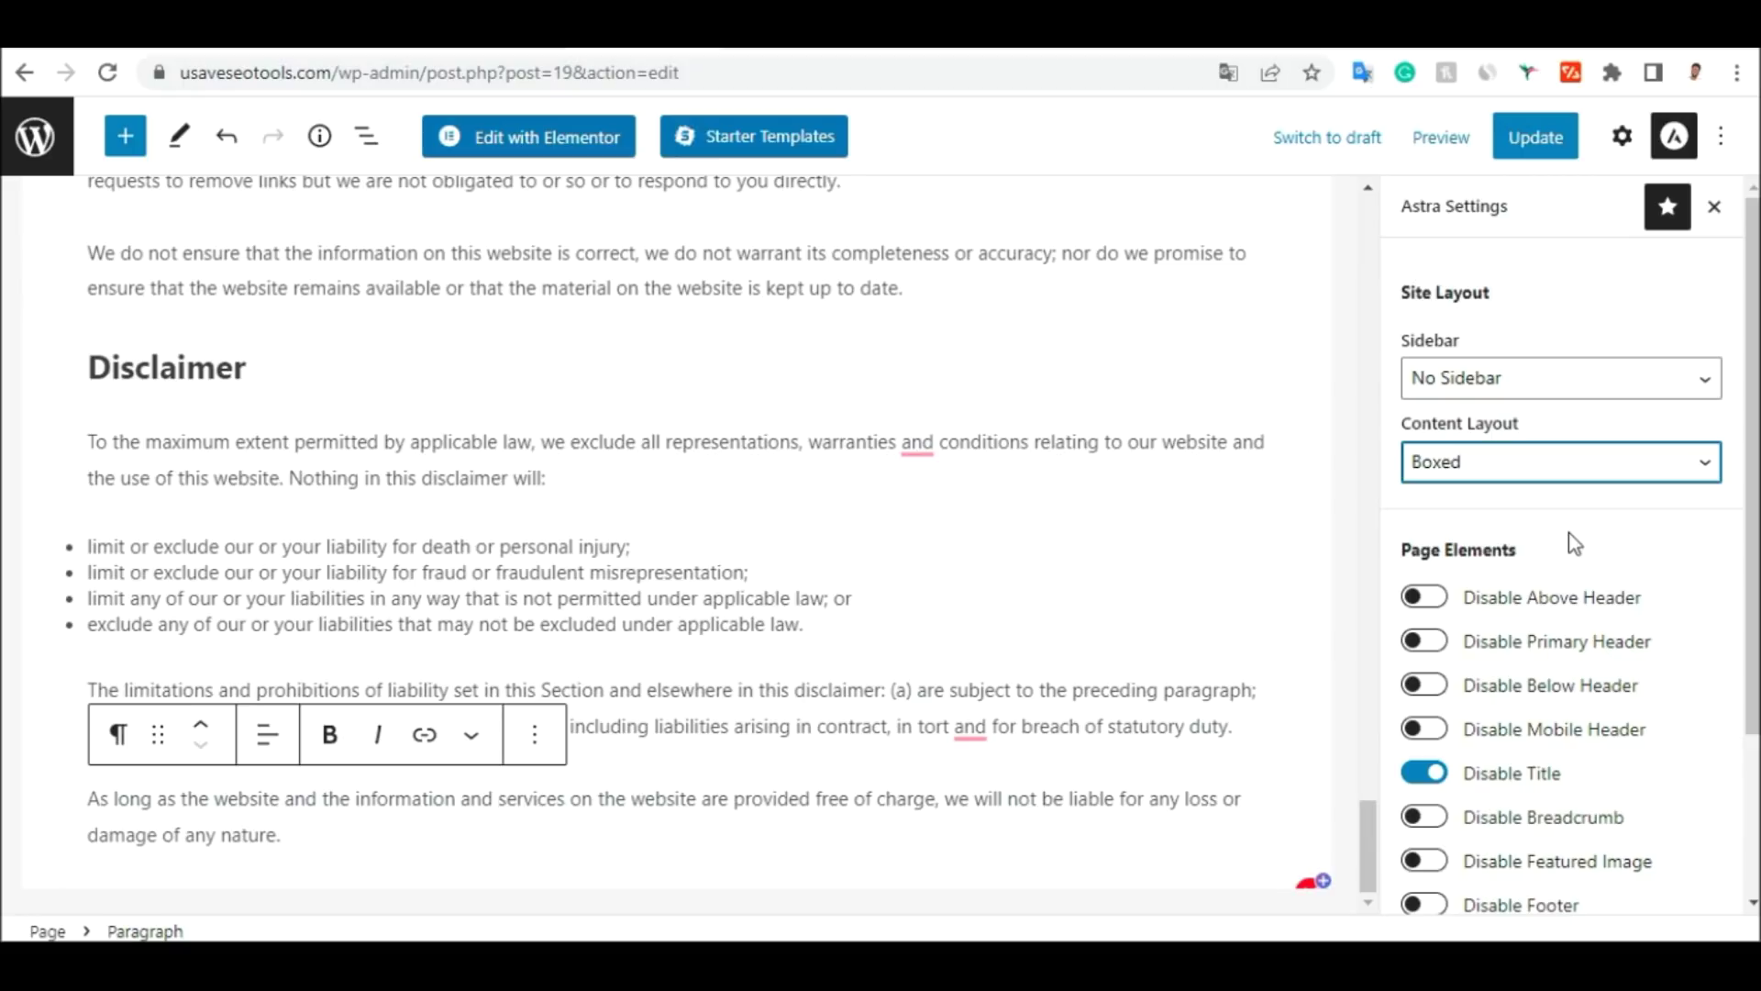
left_click(1542, 139)
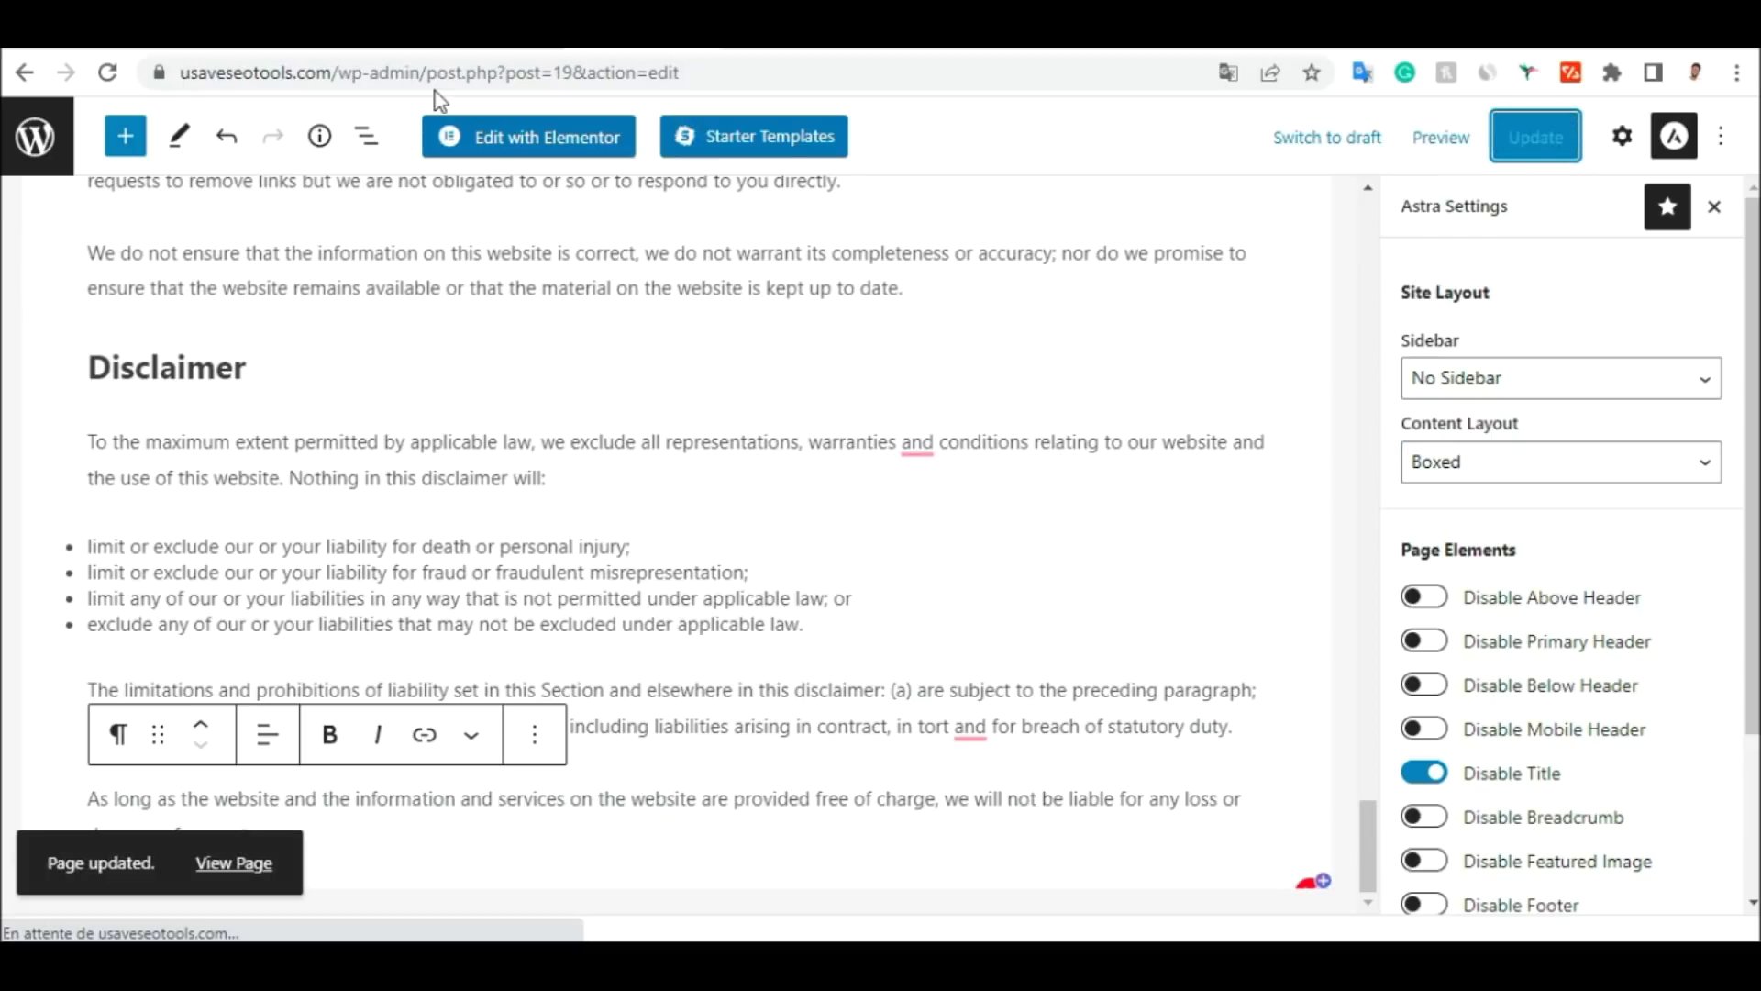
left_click(20, 78)
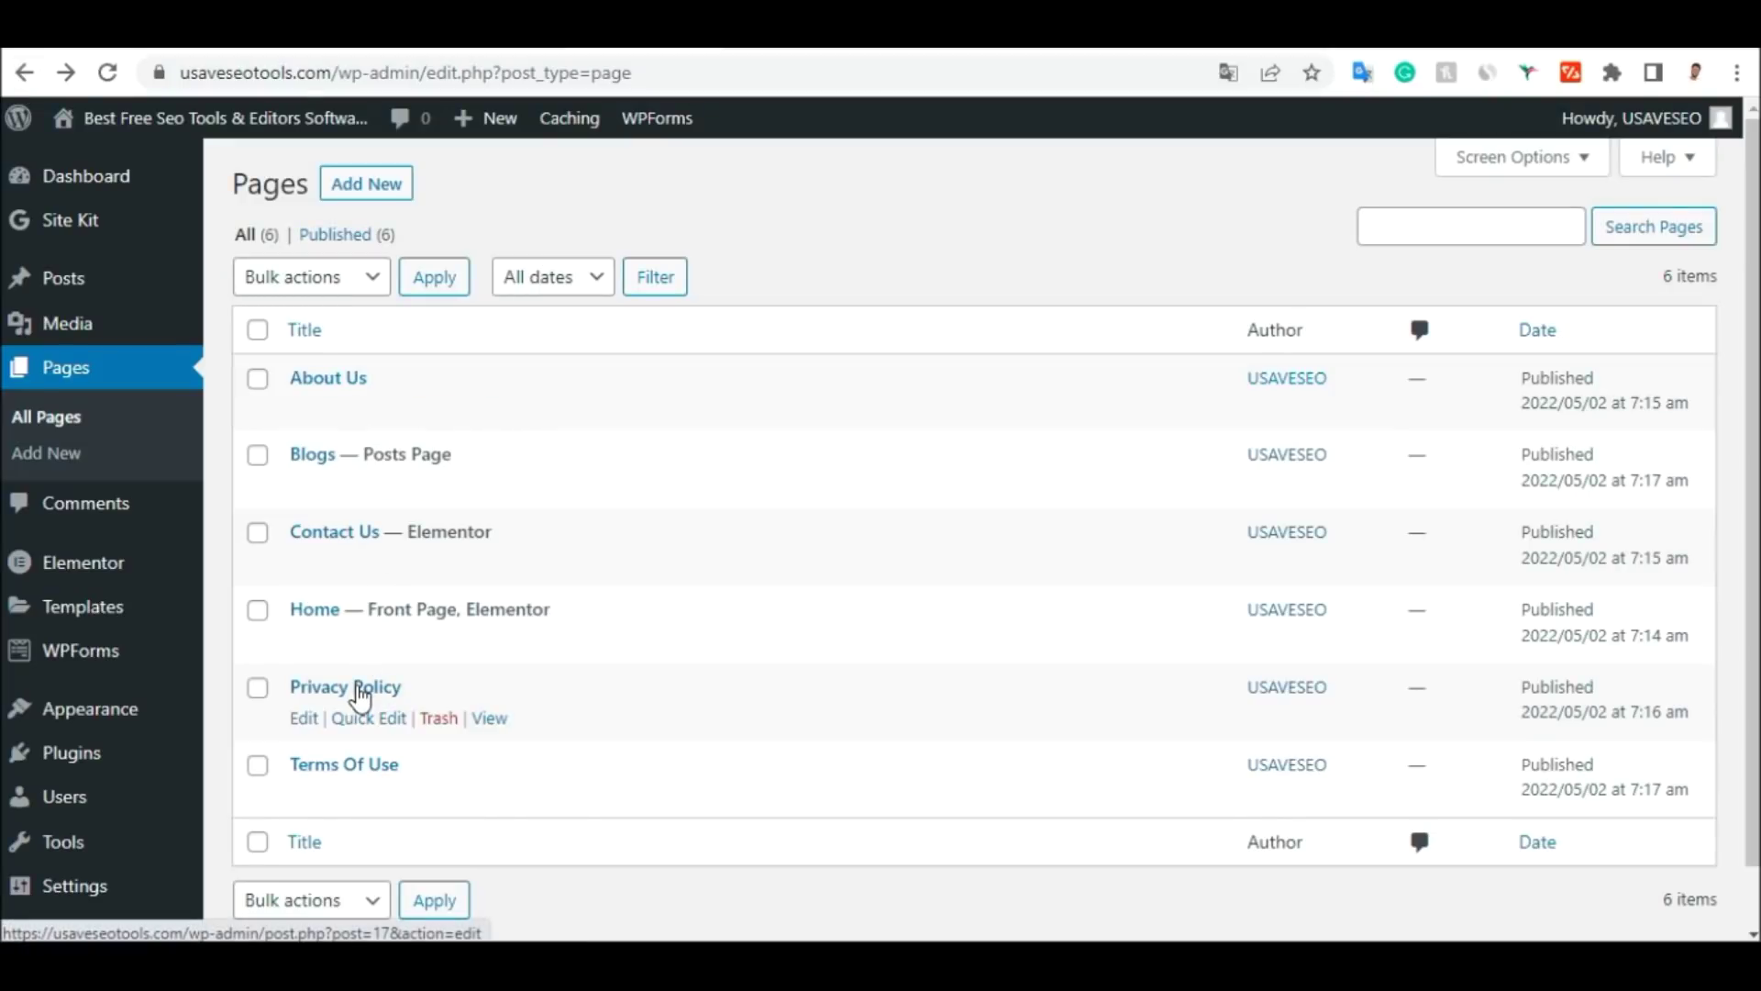
left_click(358, 689)
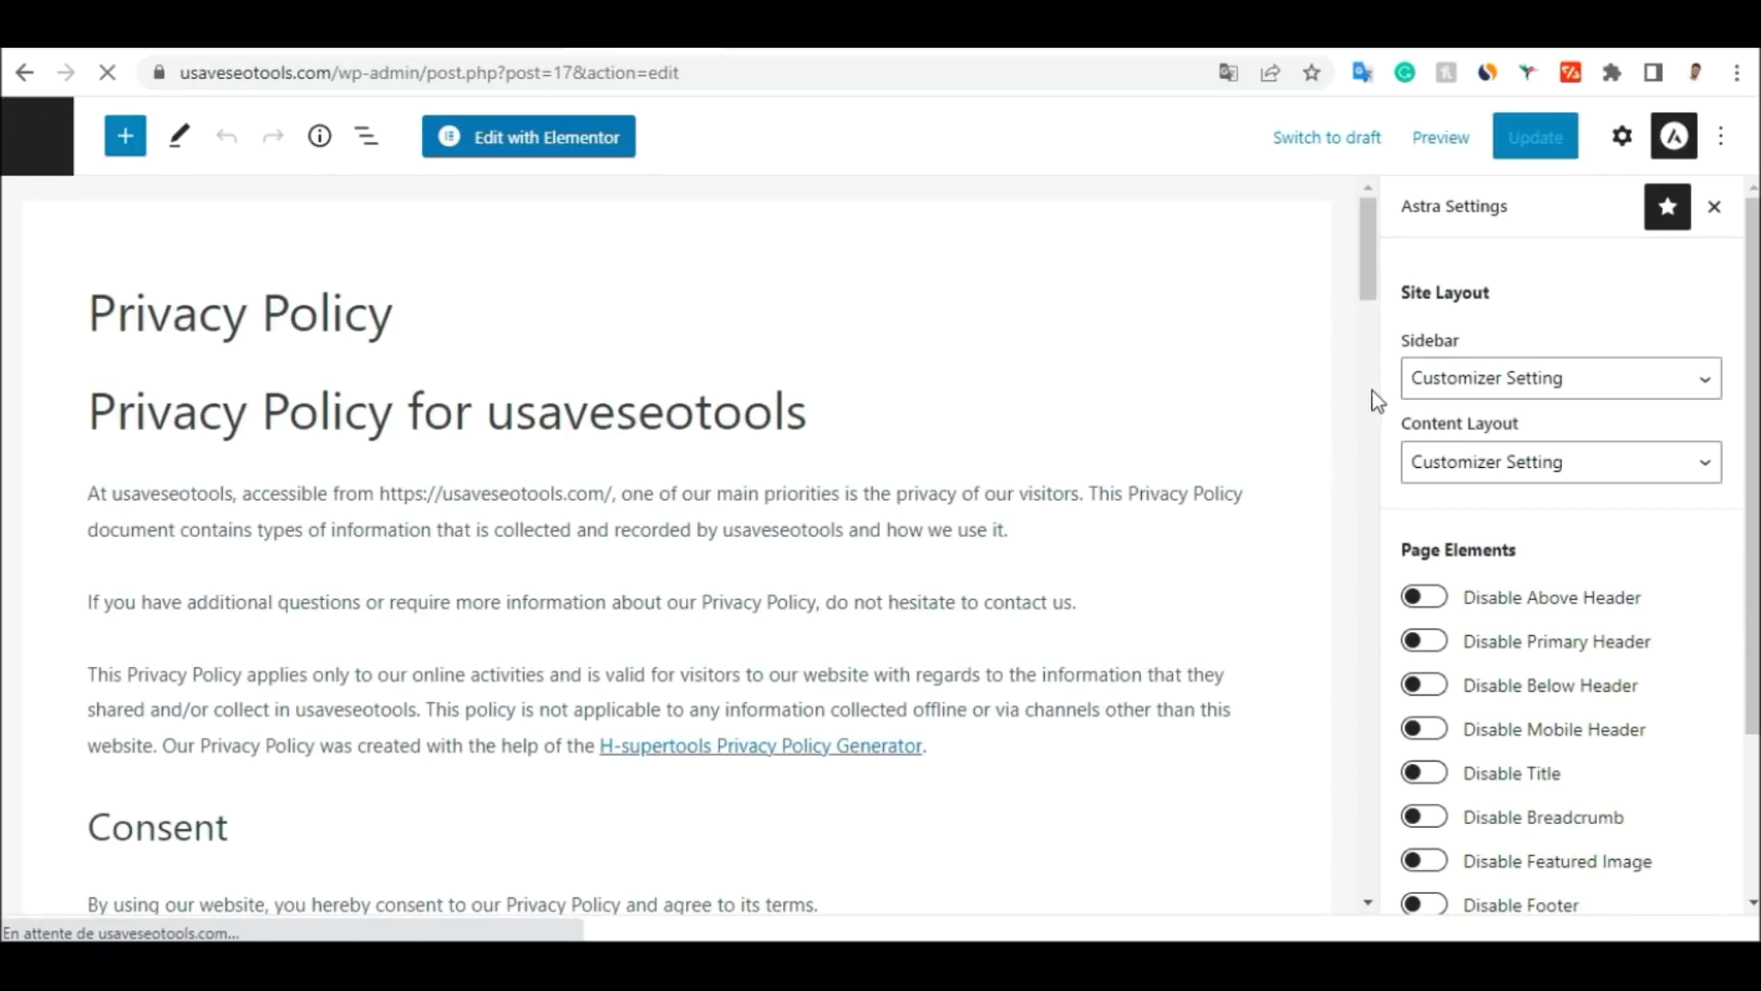
Give the Privacy Policy page No Sidebar, a Boxed content layout and a hidden title, then update.
left_click(1505, 394)
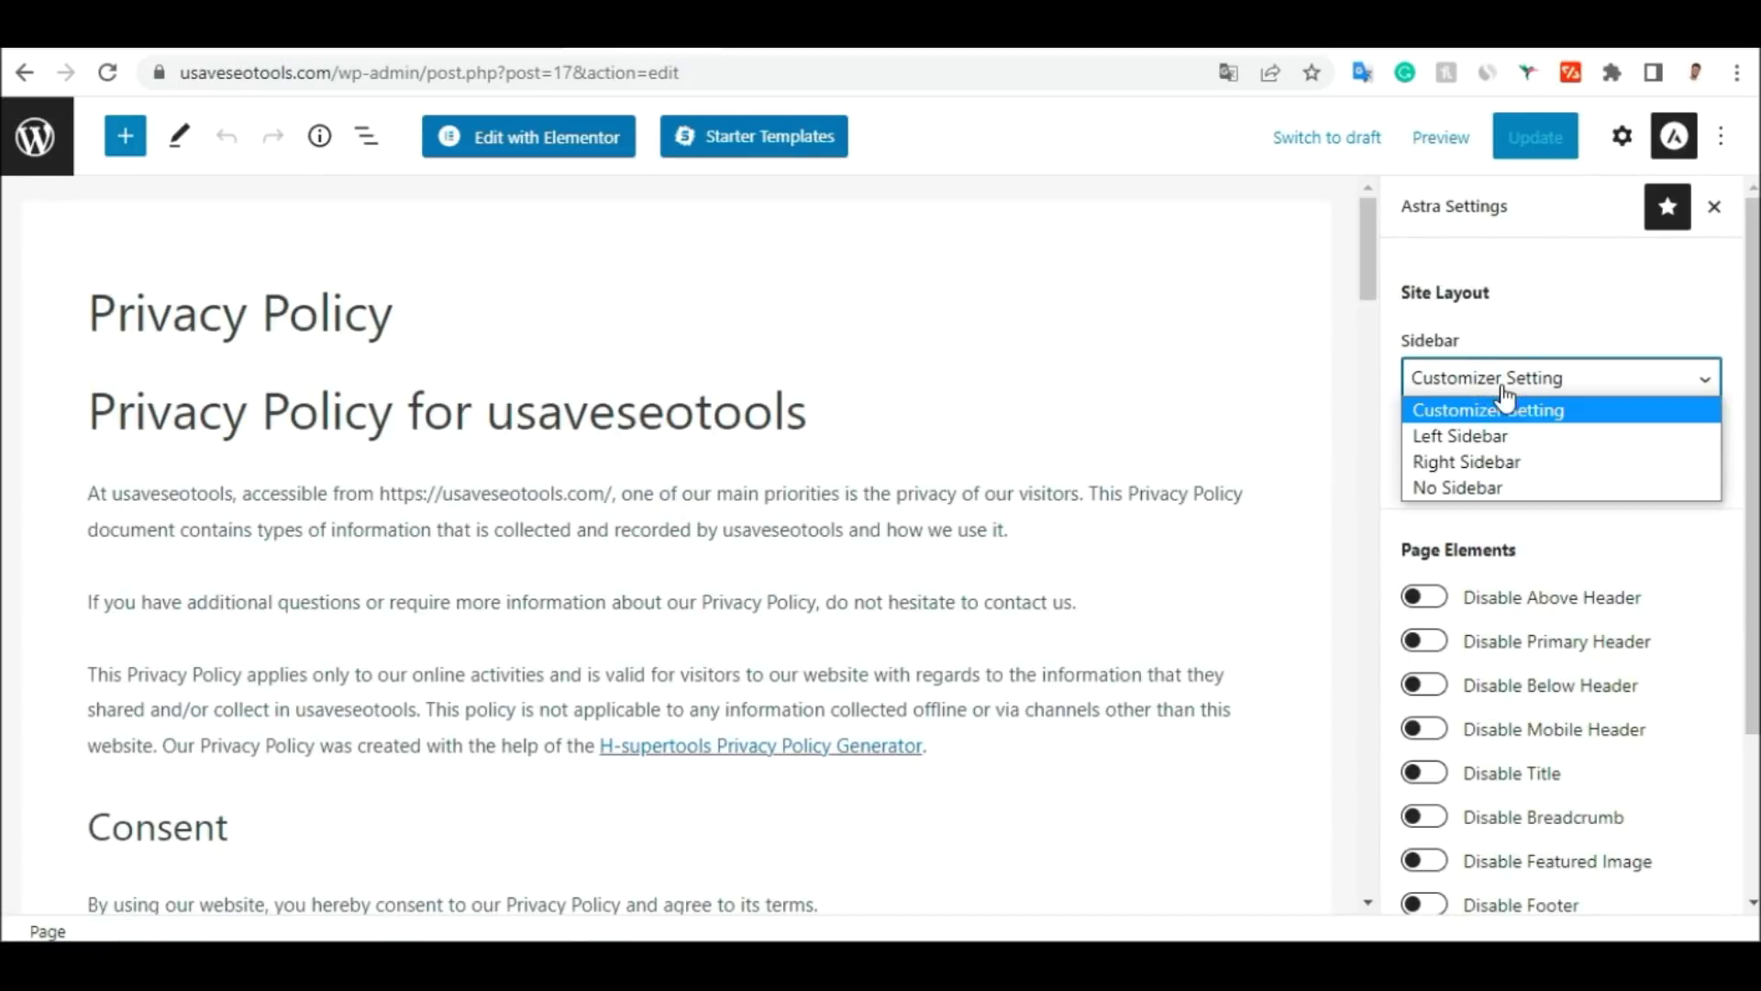
left_click(1459, 496)
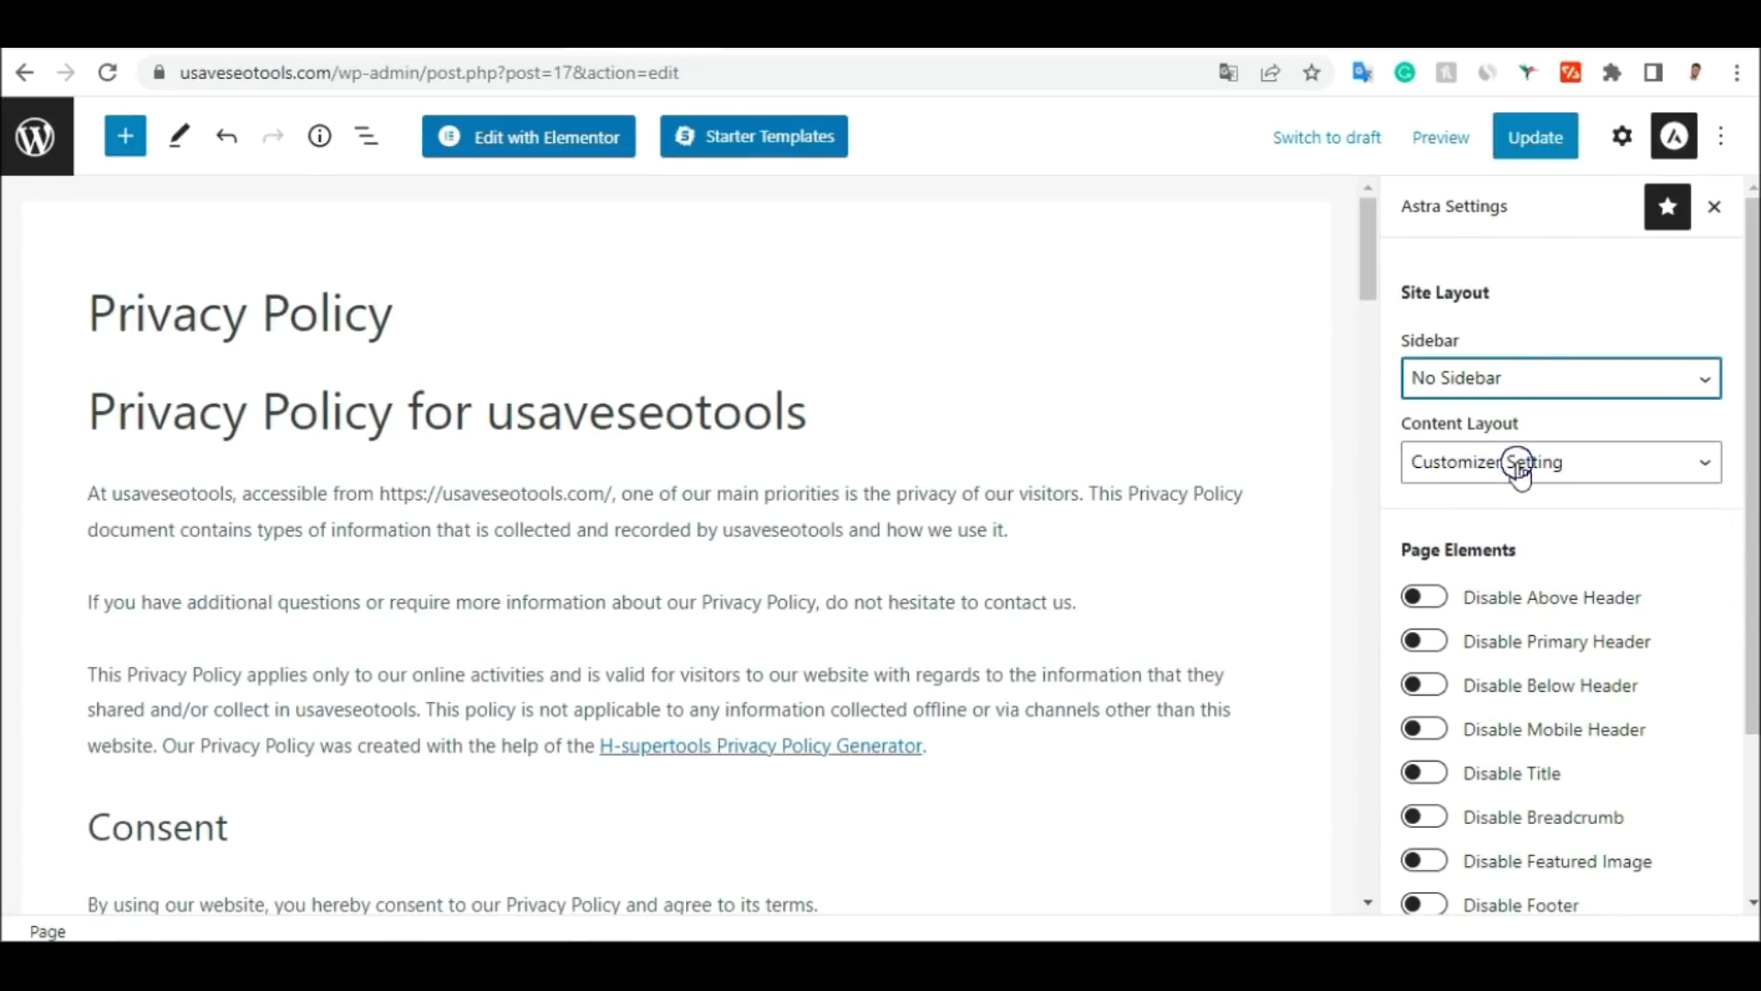
left_click(1514, 464)
left_click(1468, 519)
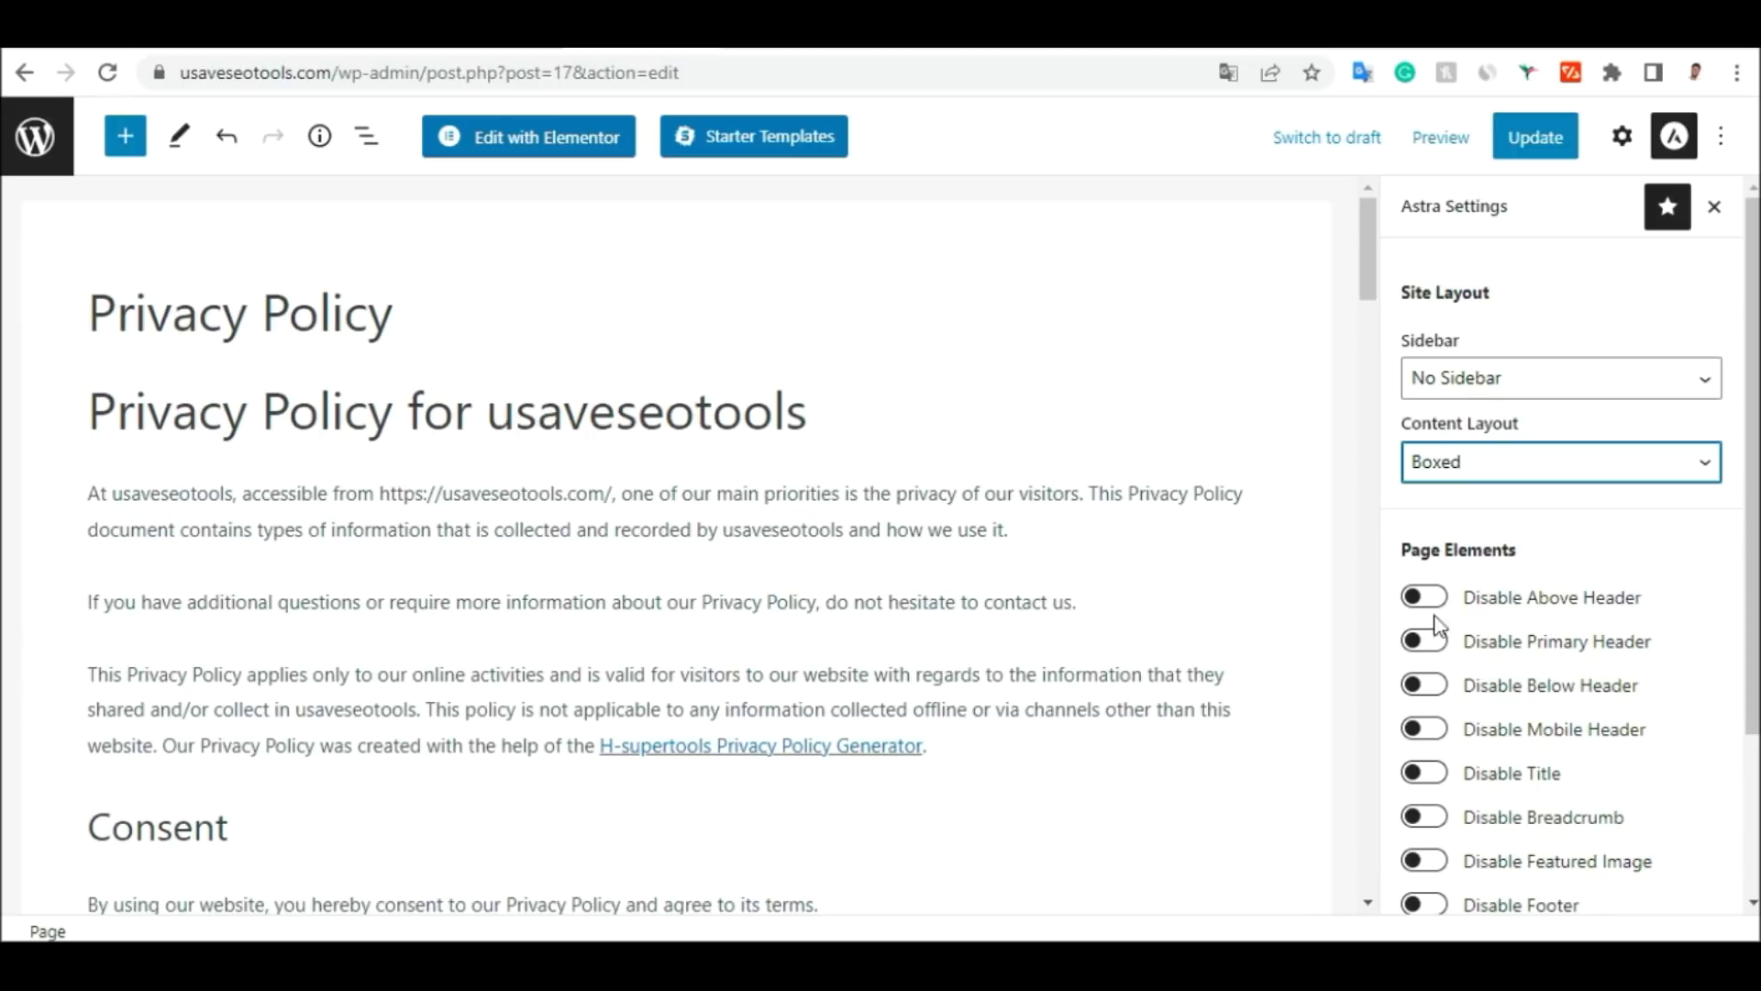
left_click(1422, 773)
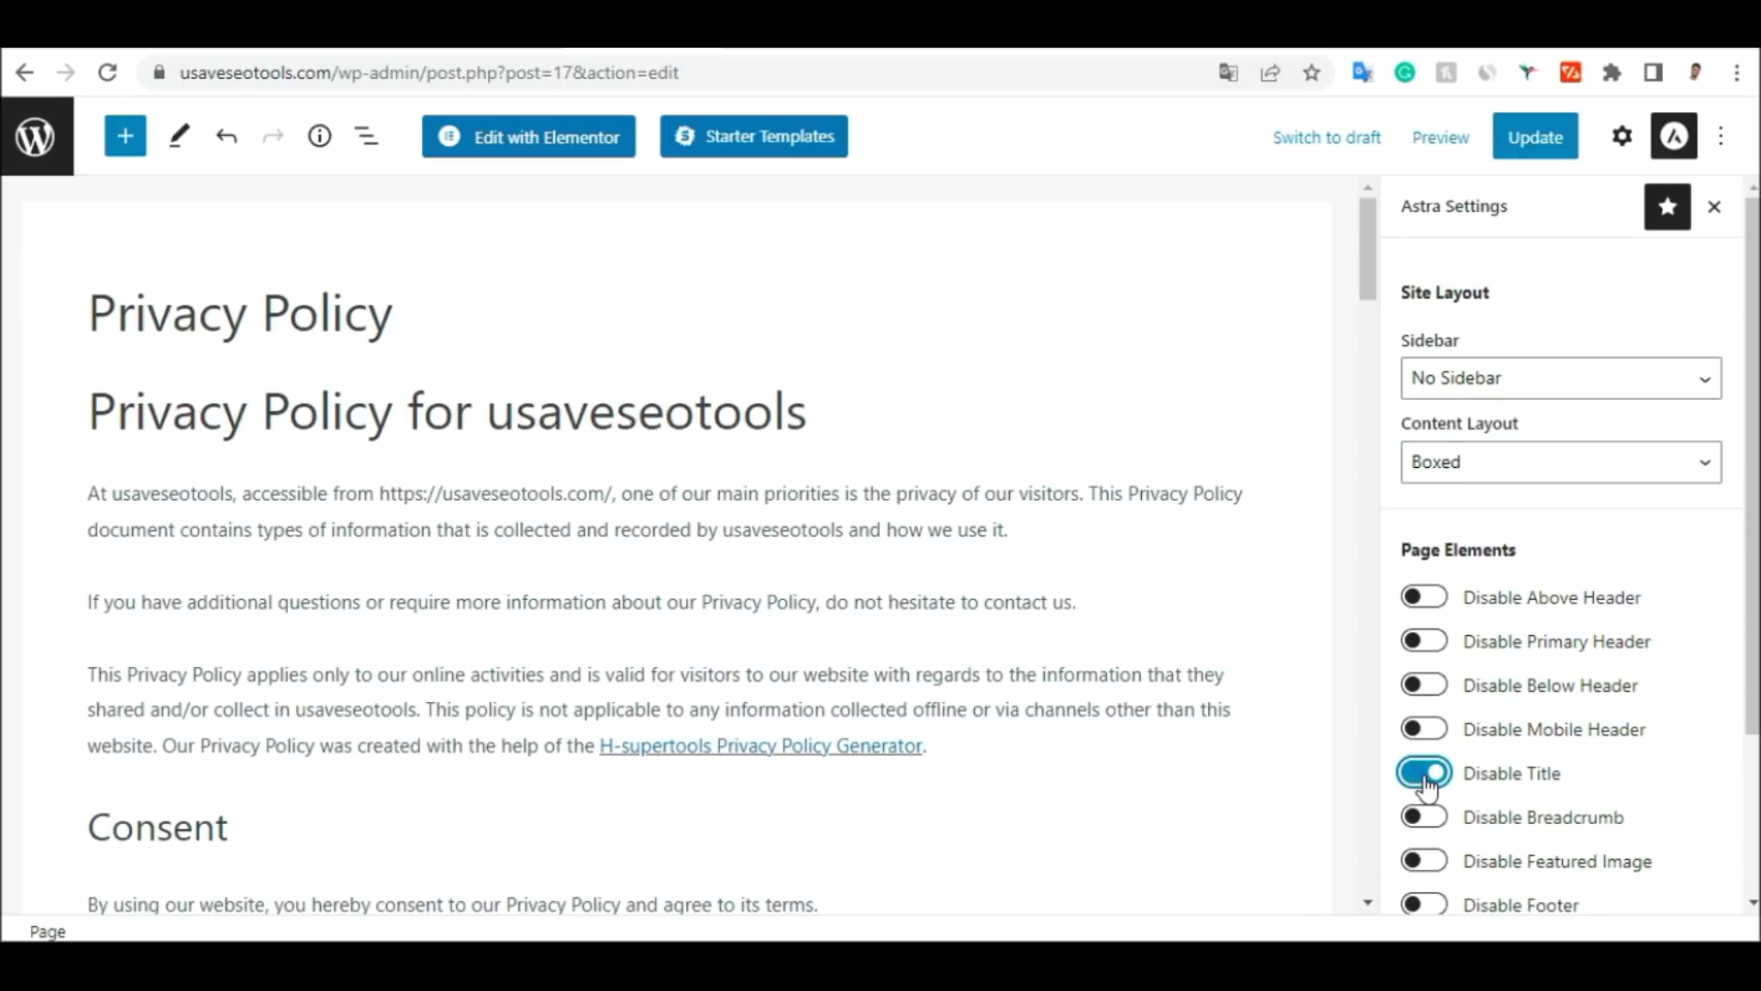
left_click(1538, 137)
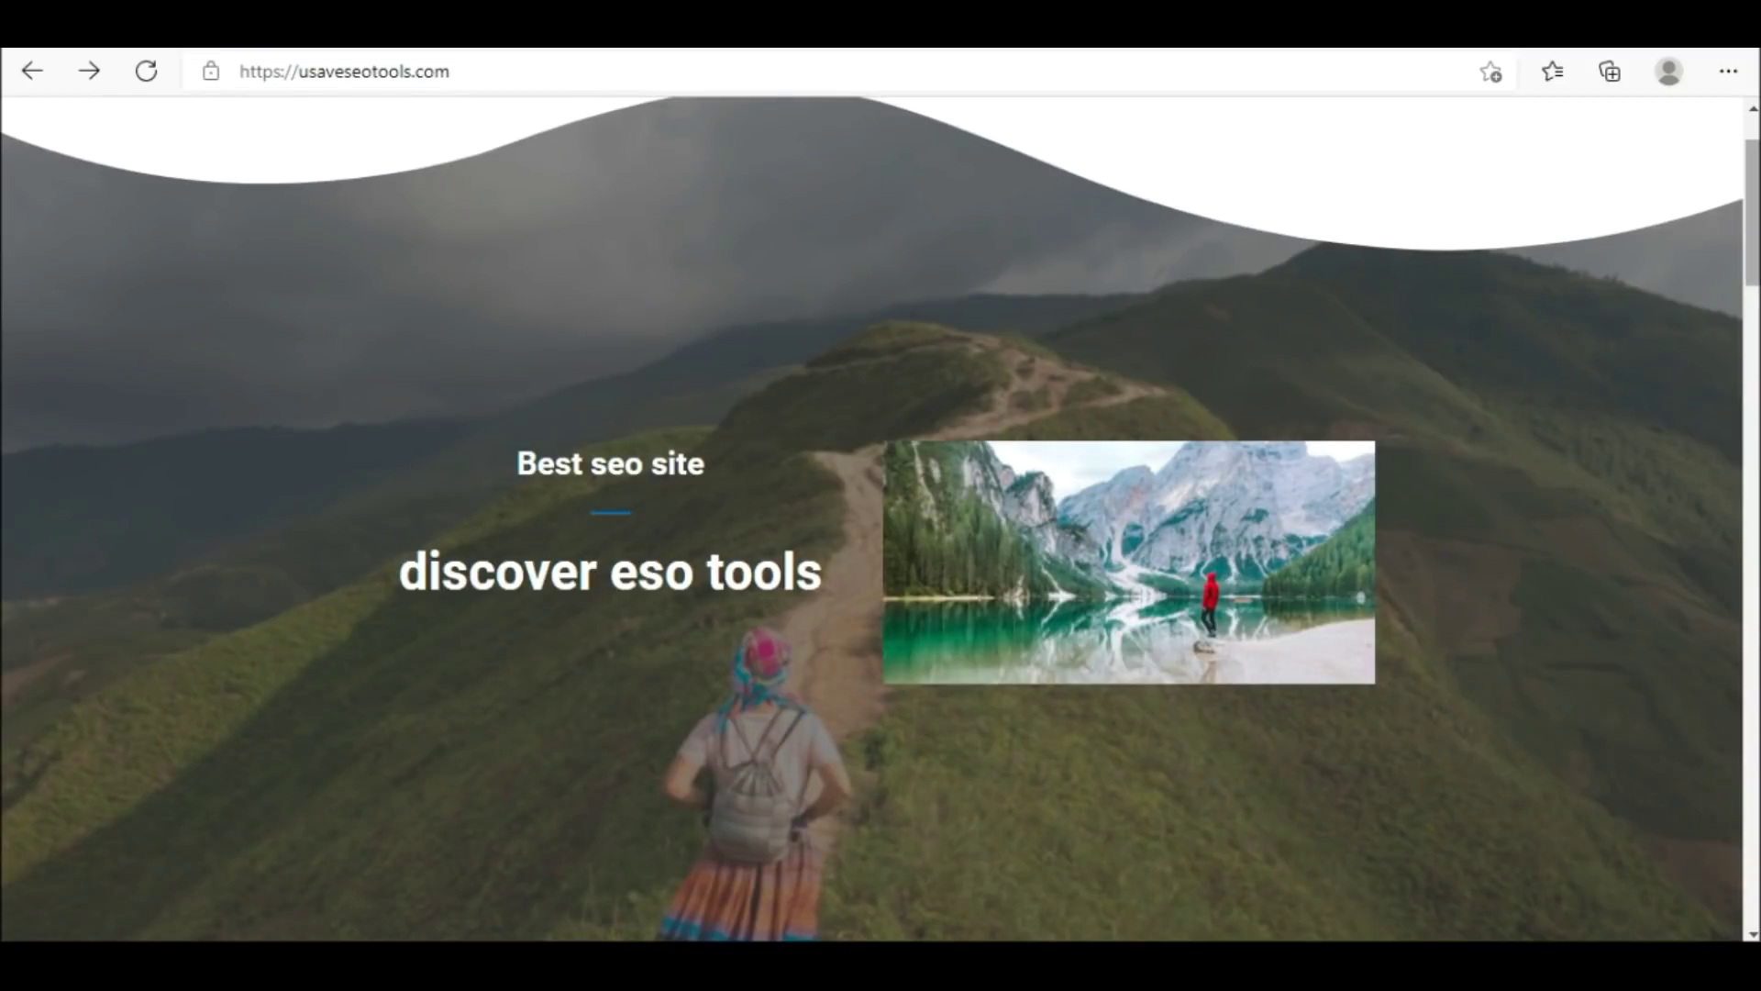
Reload the live site and confirm the Privacy Policy page shows its full text without a sidebar.
scroll(1098, 190, "up", 2)
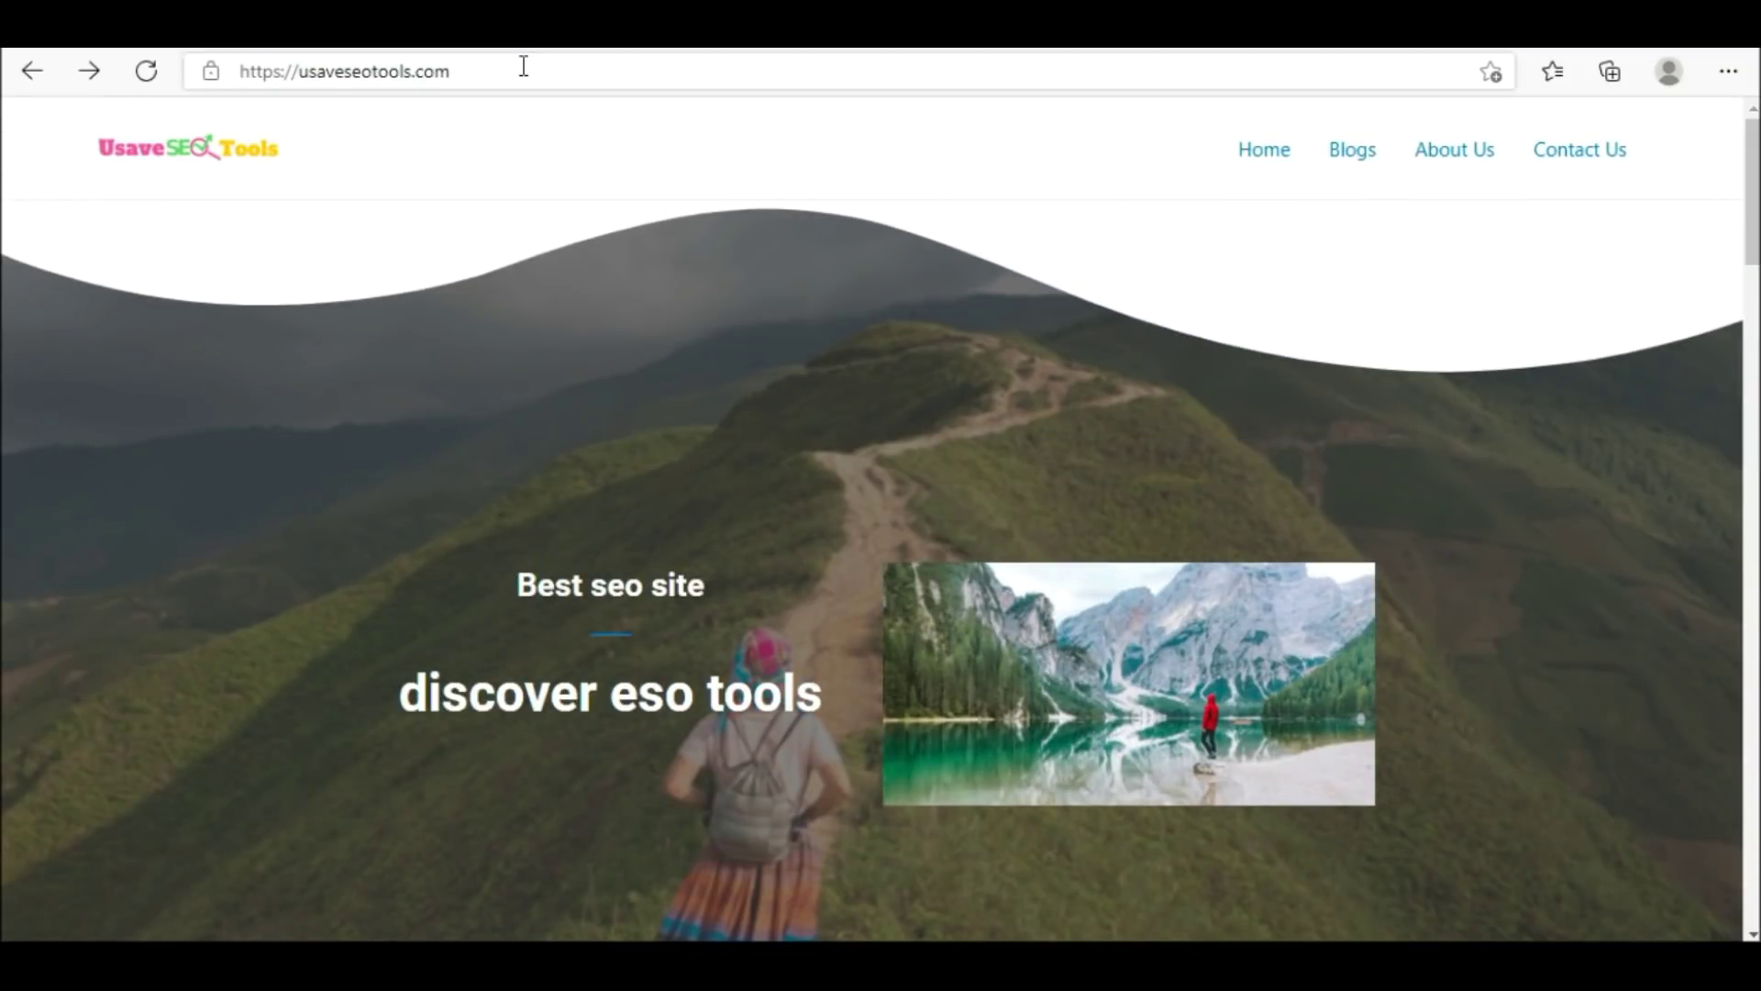
left_click(148, 75)
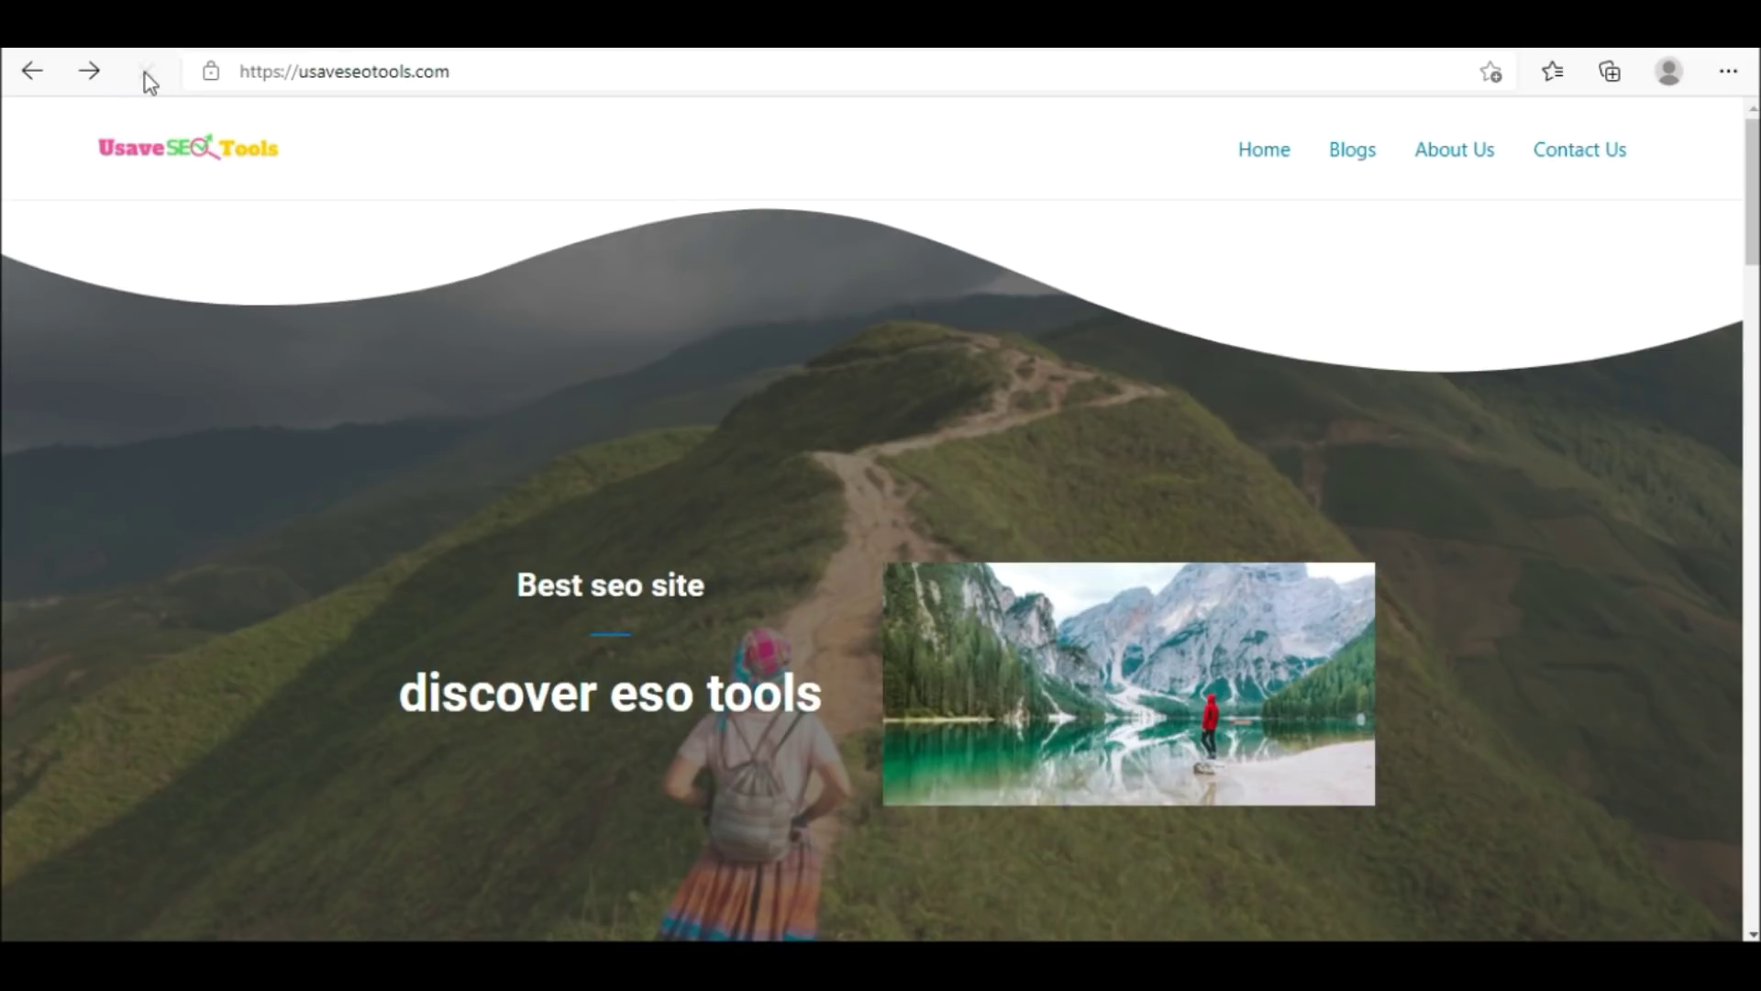
left_click_drag(1750, 205, 1750, 670)
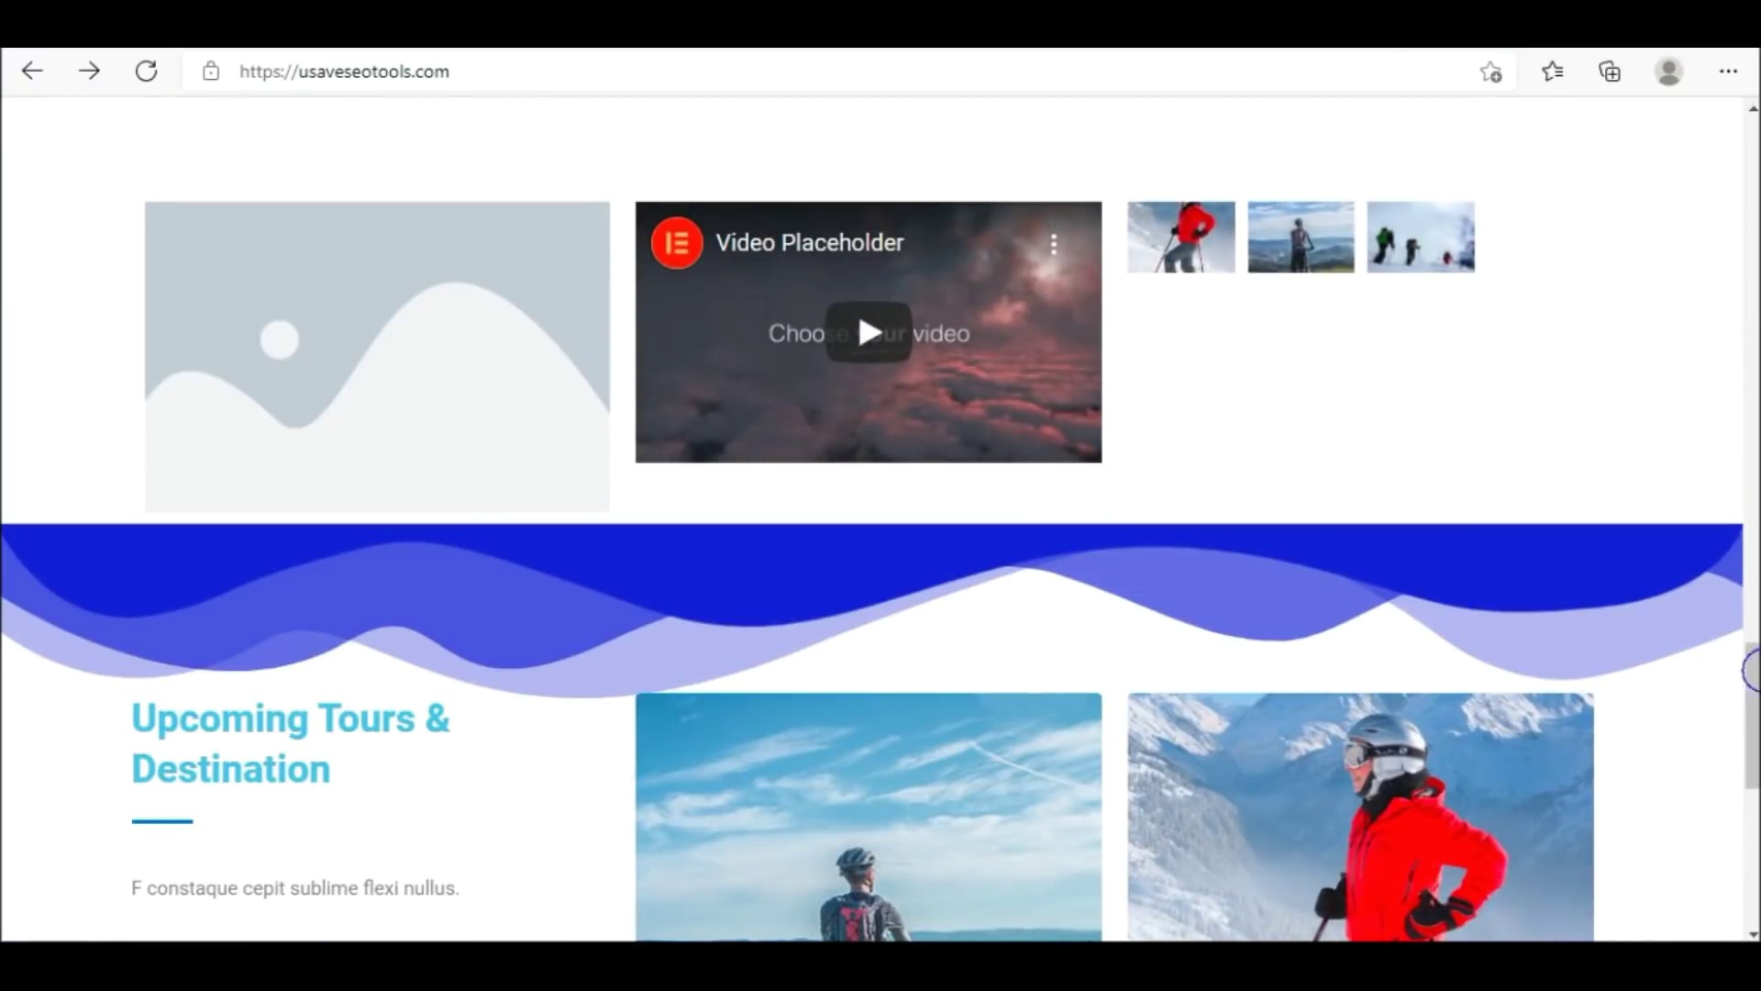
left_click_drag(1752, 700, 1737, 878)
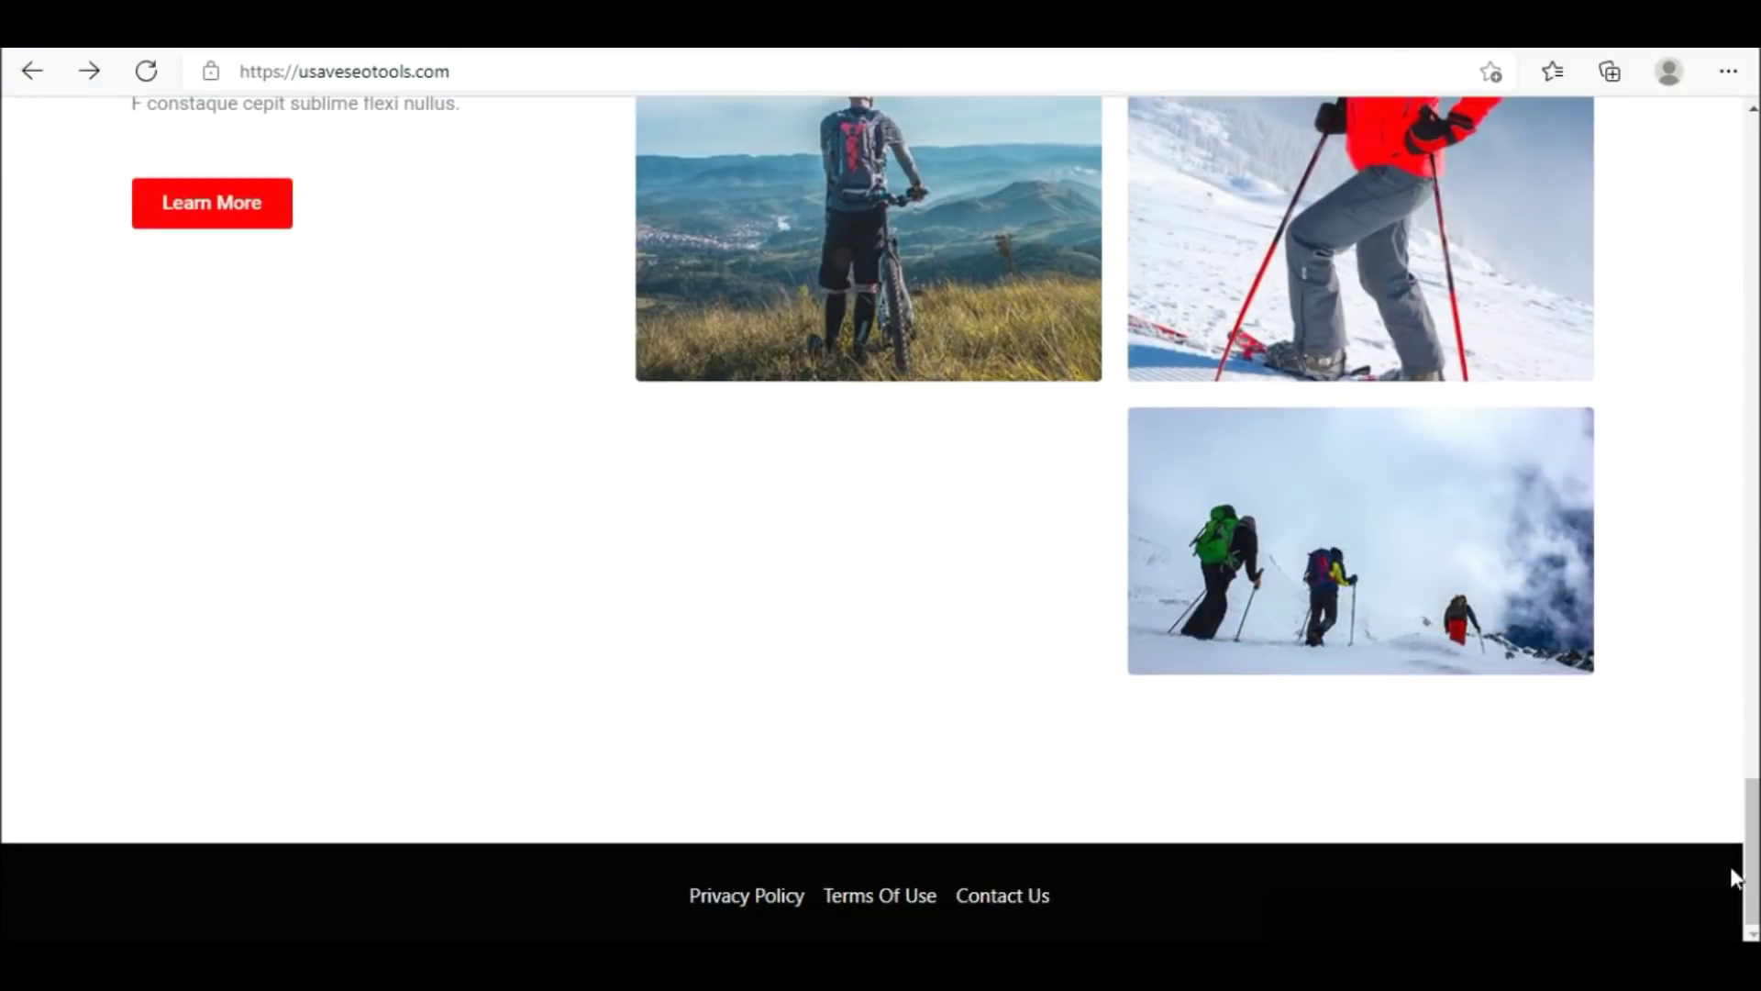
left_click(775, 901)
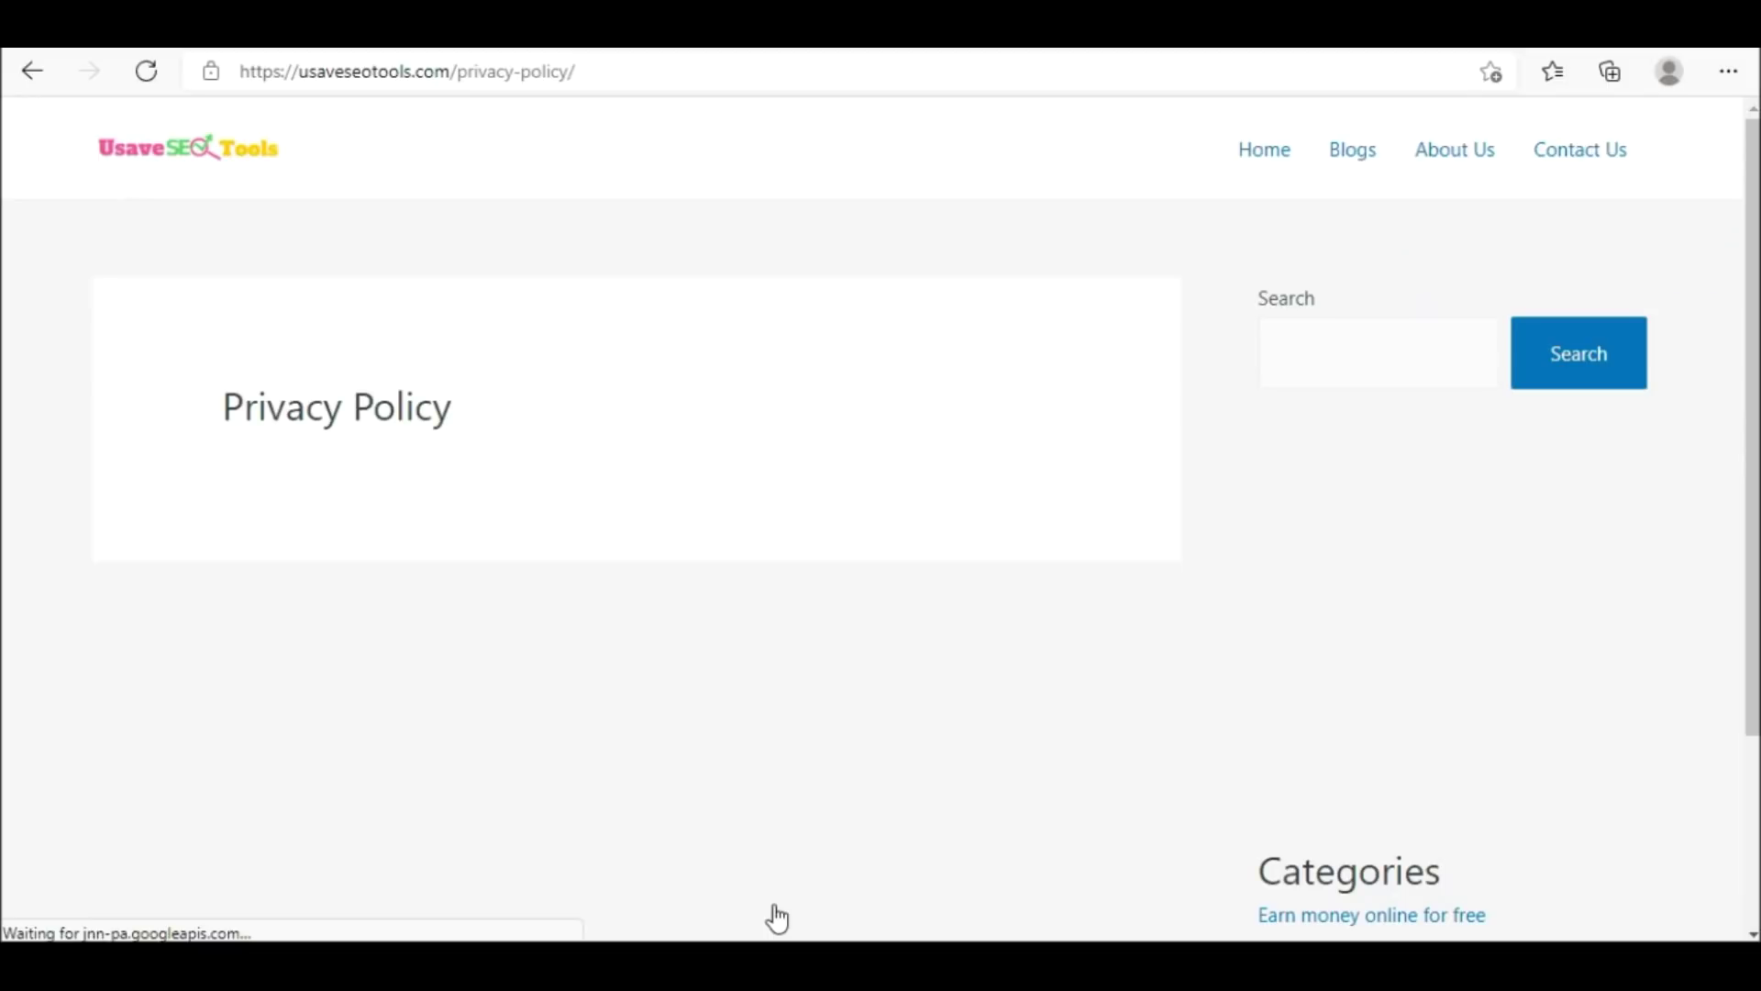
left_click(144, 75)
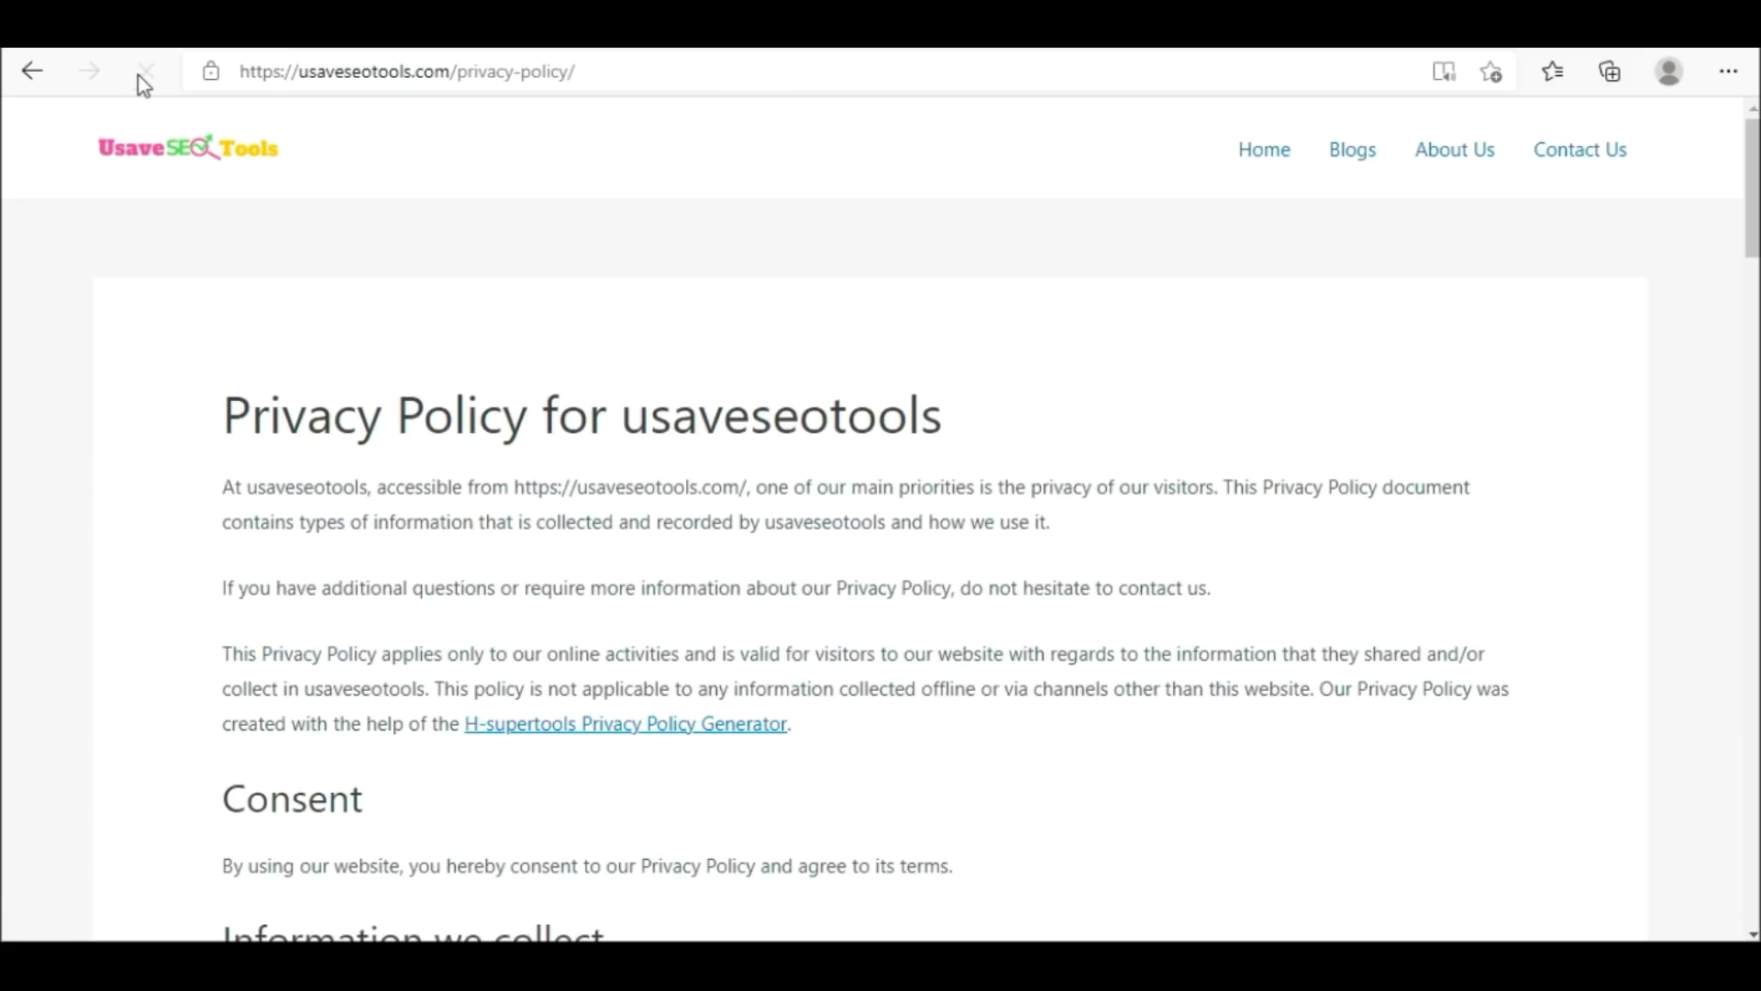
left_click_drag(1754, 211, 1656, 706)
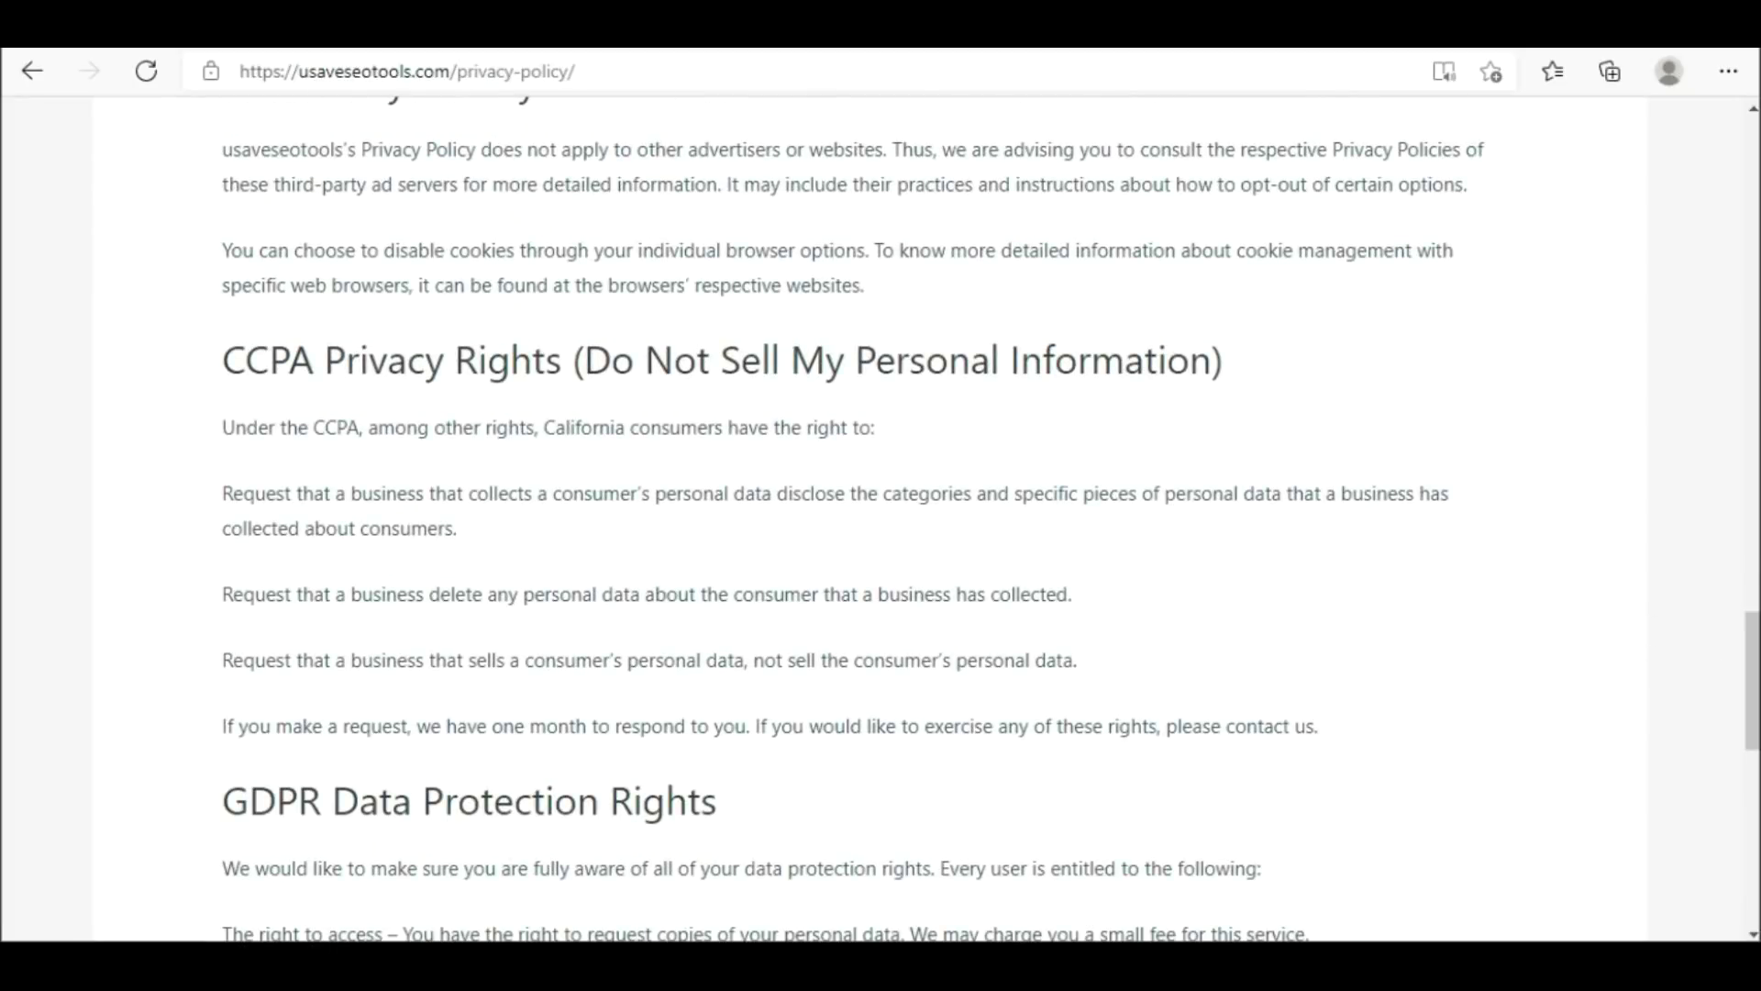
left_click_drag(1752, 642, 1749, 816)
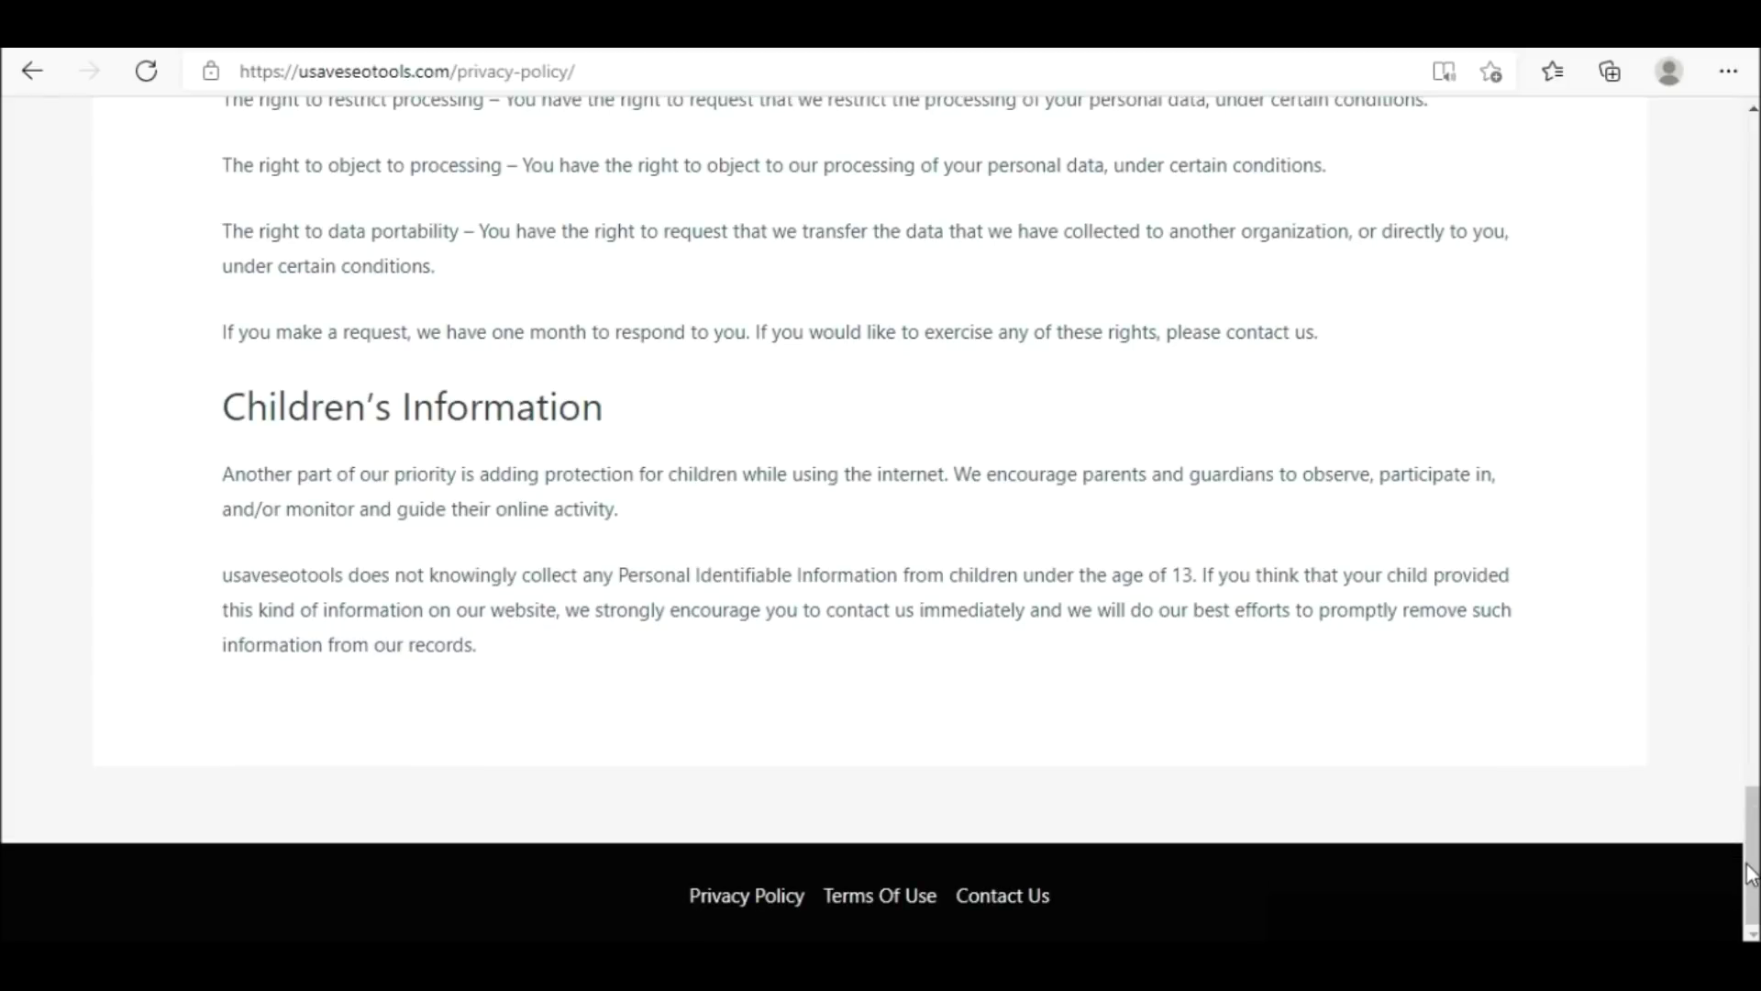
Confirm the live Terms Of Use page shows the full Terms and Conditions, then return home.
left_click(897, 896)
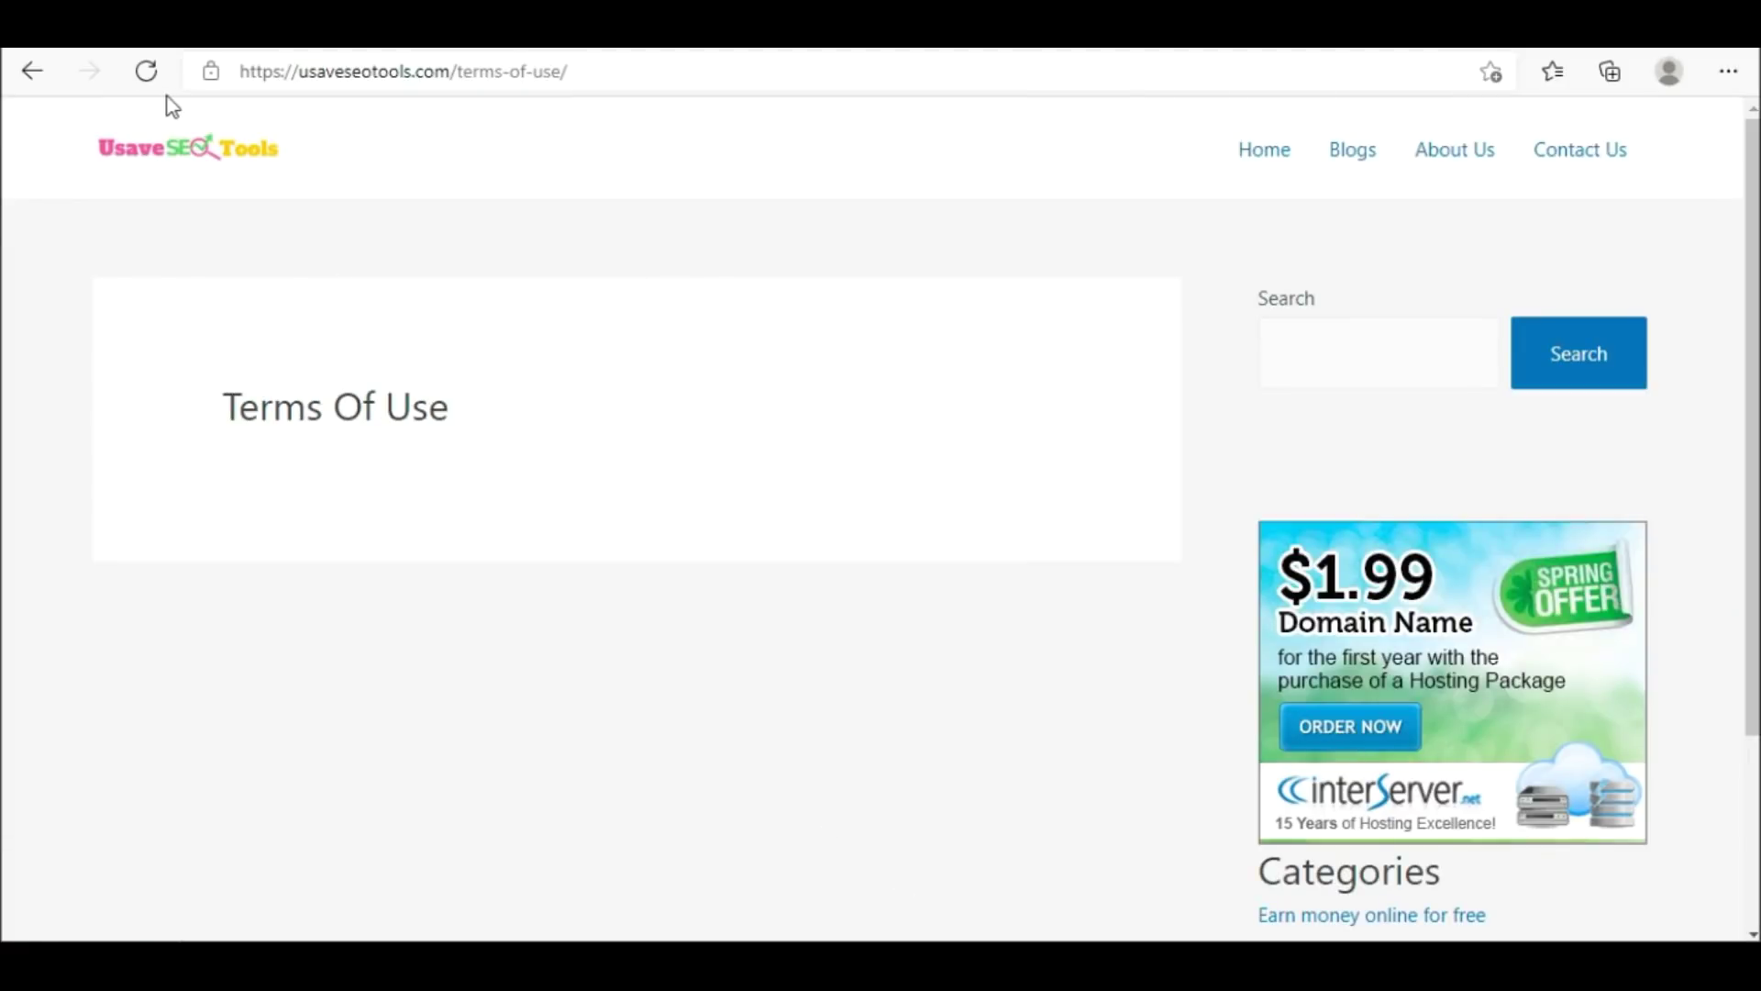
left_click(147, 73)
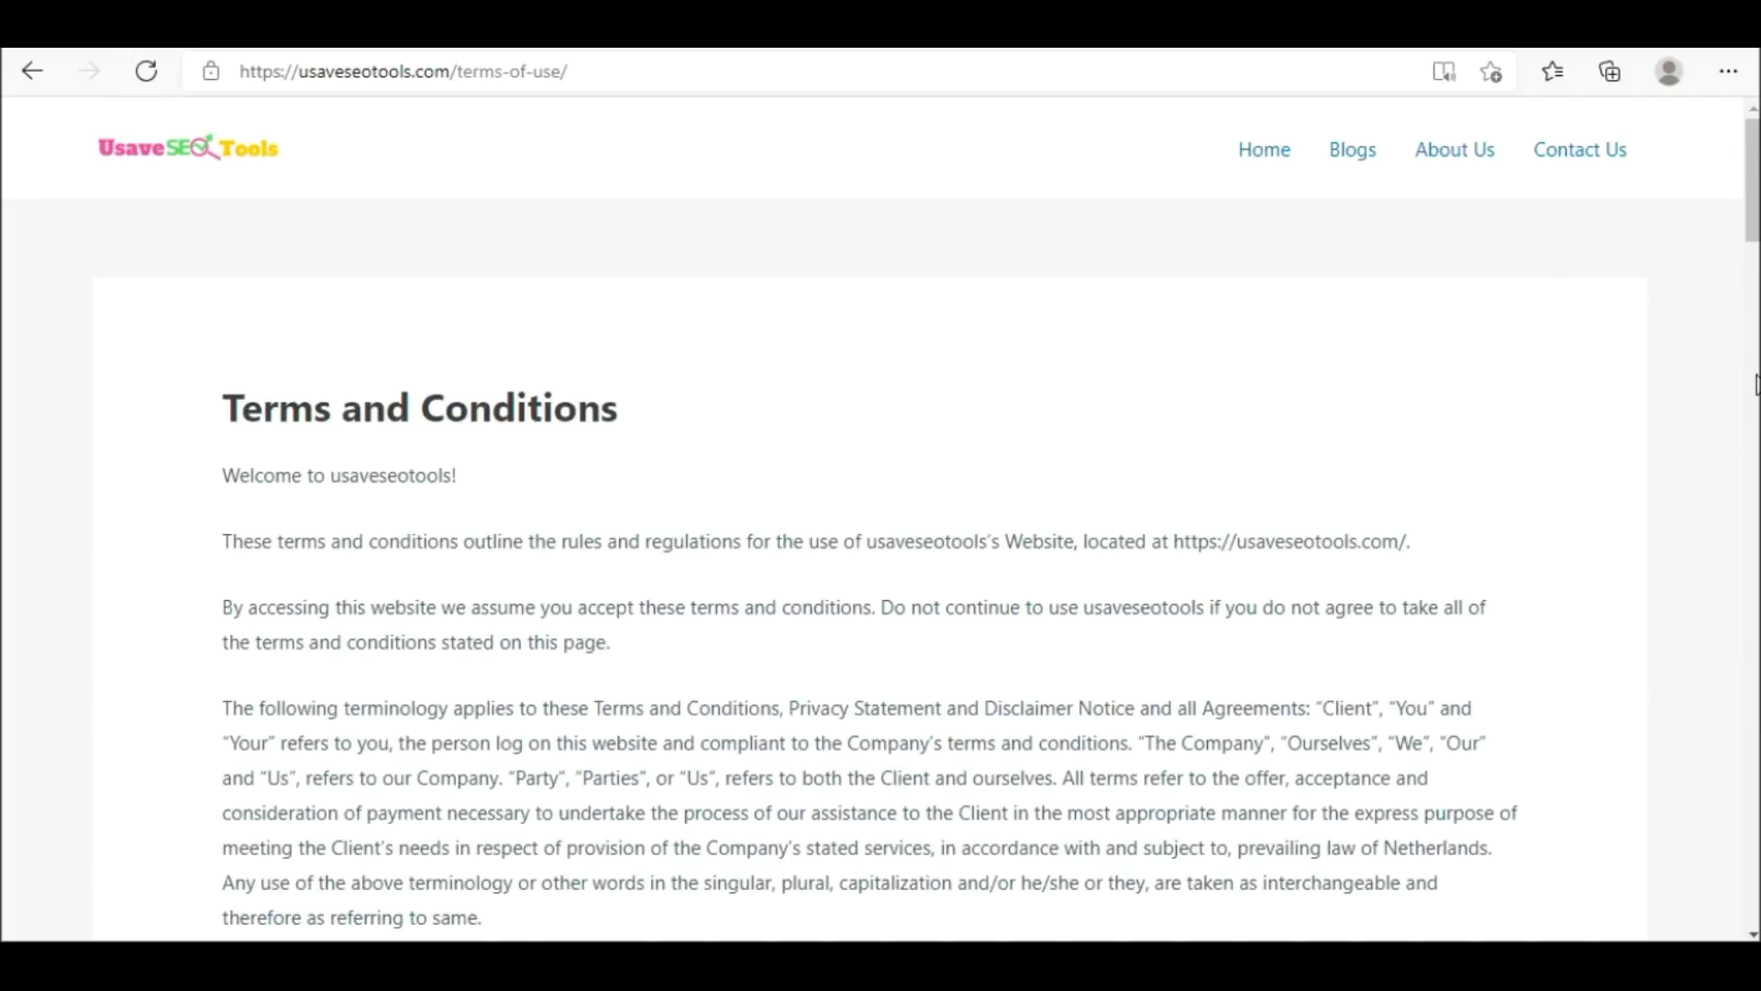
left_click_drag(1754, 216, 1718, 683)
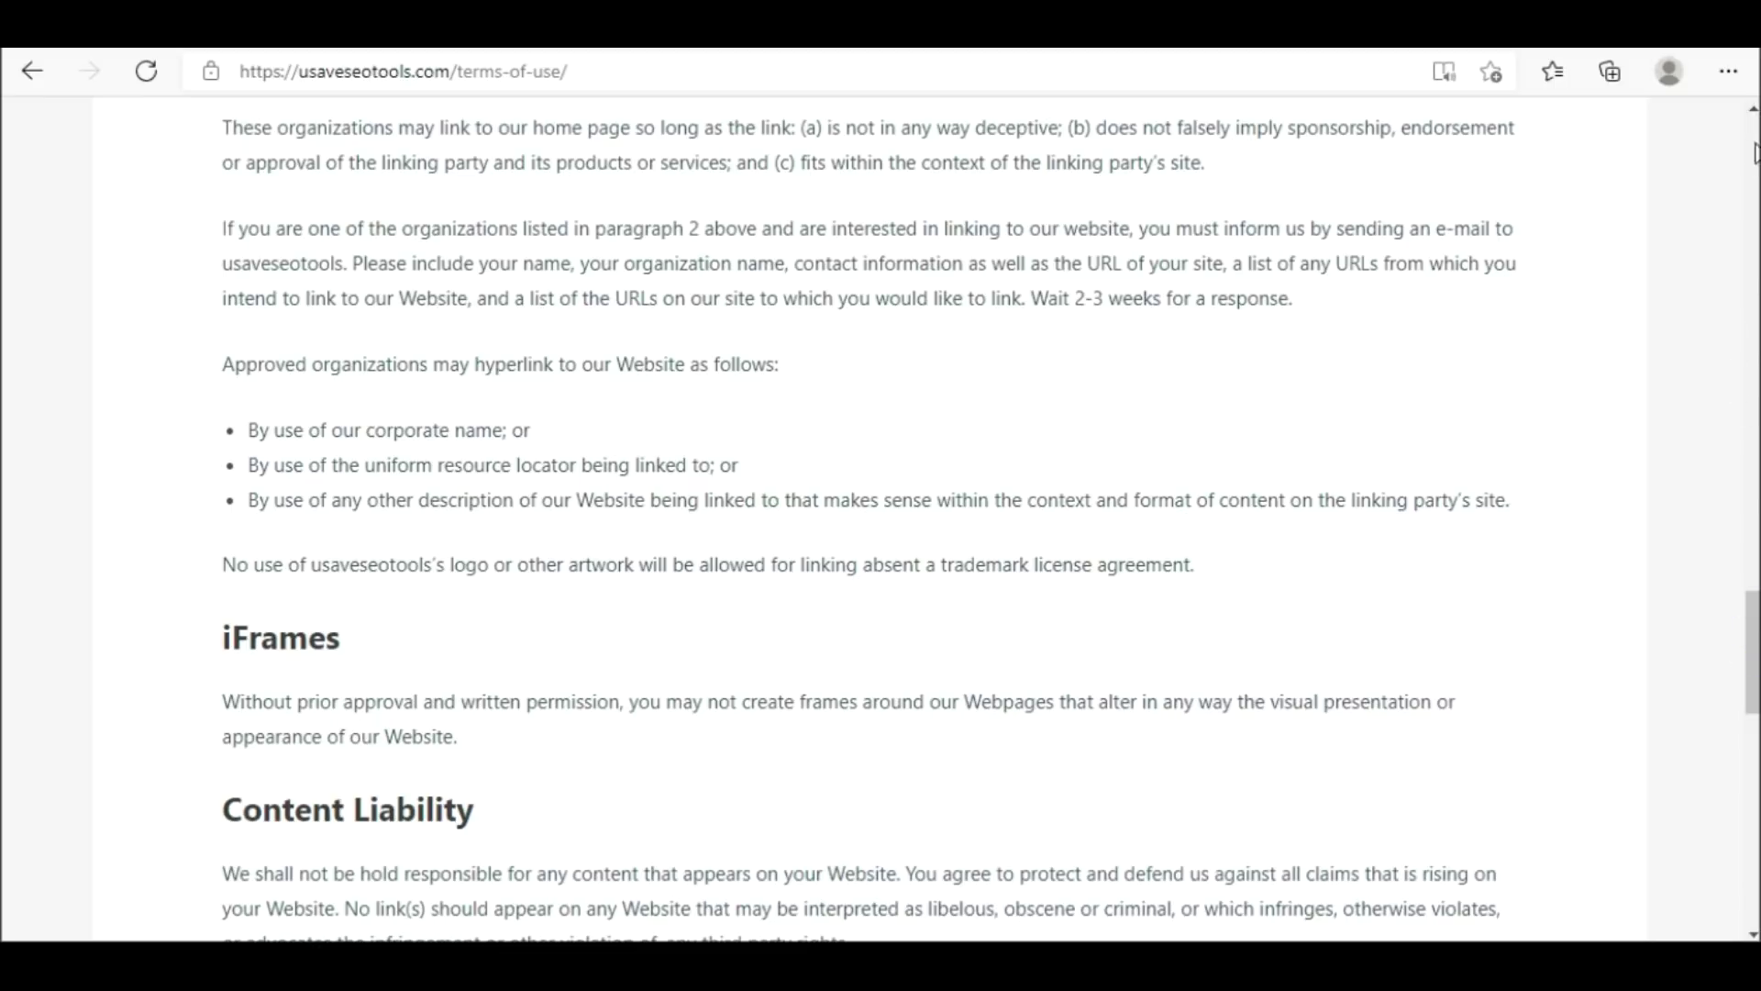
scroll(1754, 151, "up", 10)
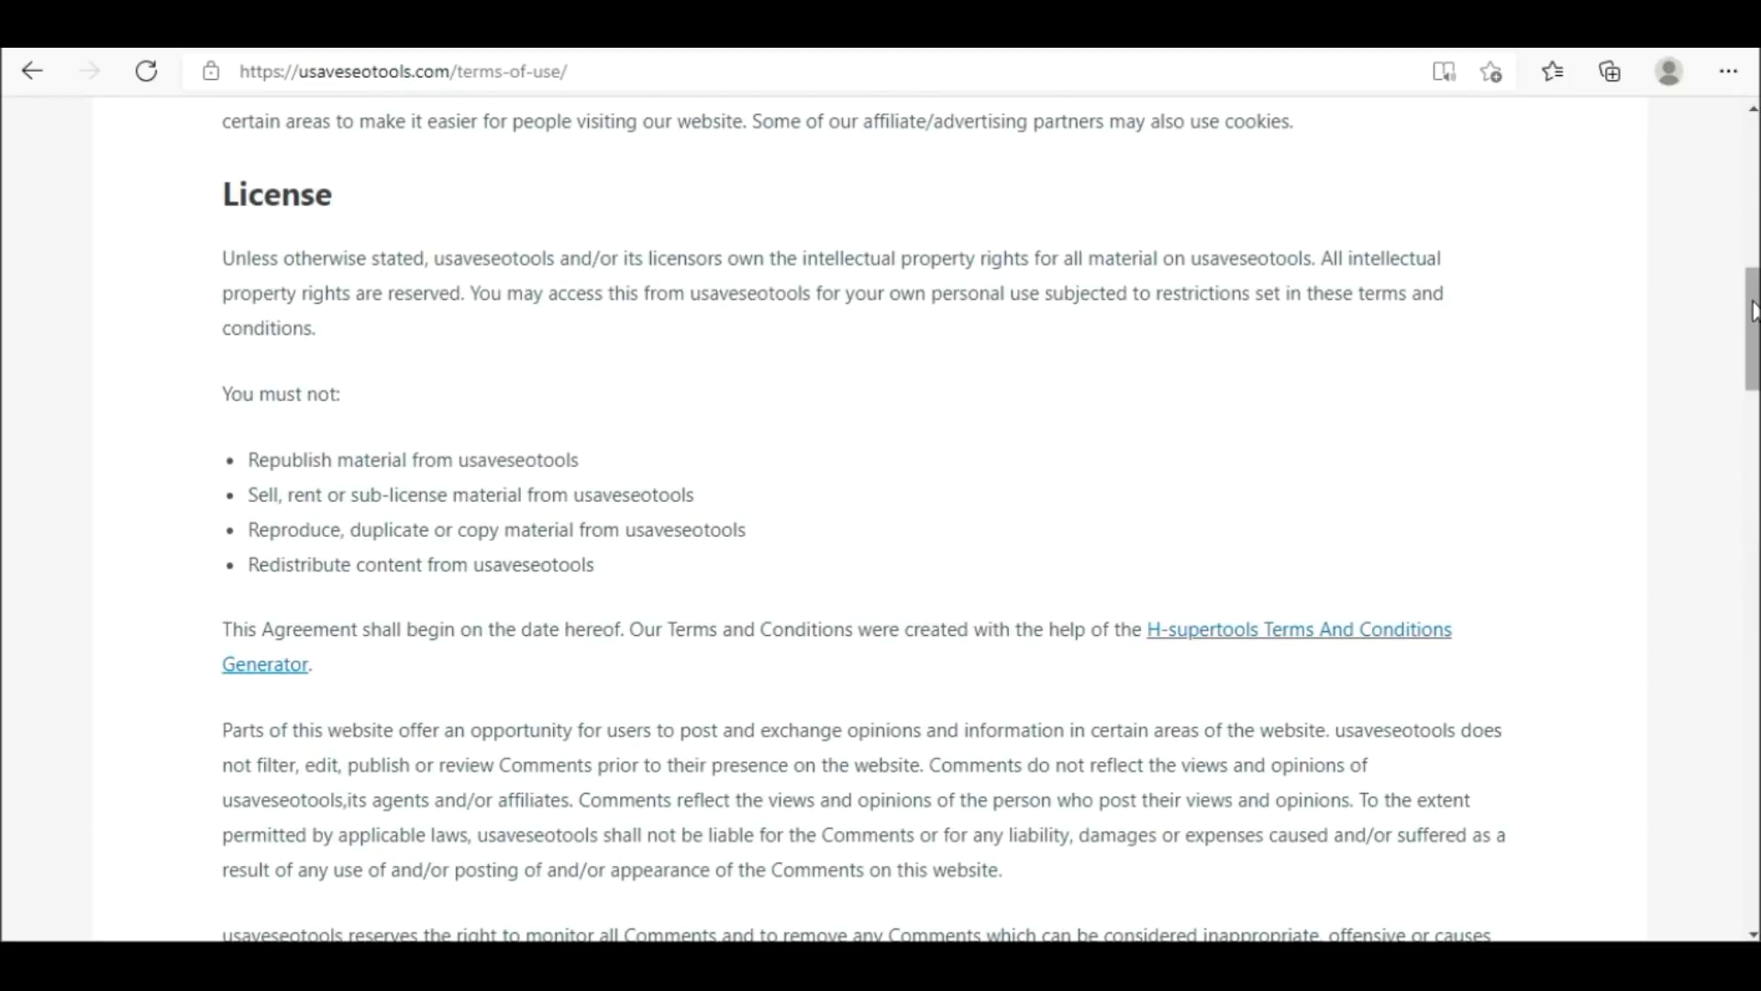
scroll(1754, 312, "up", 5)
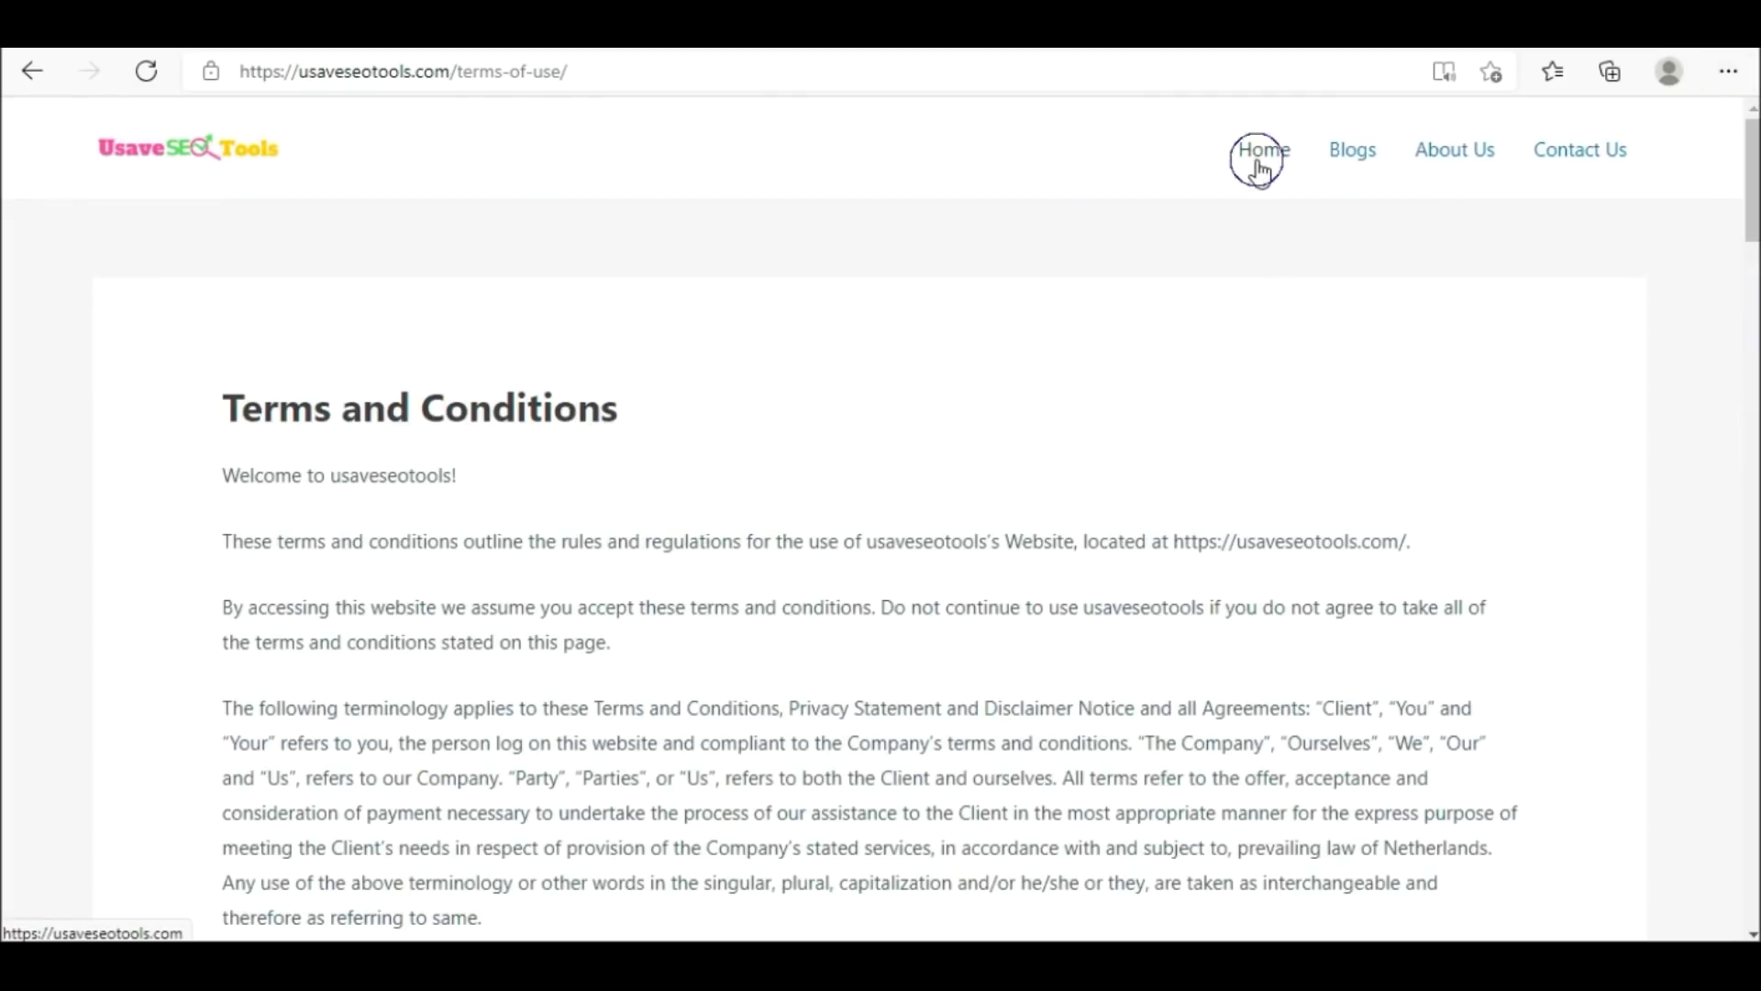
left_click(1259, 163)
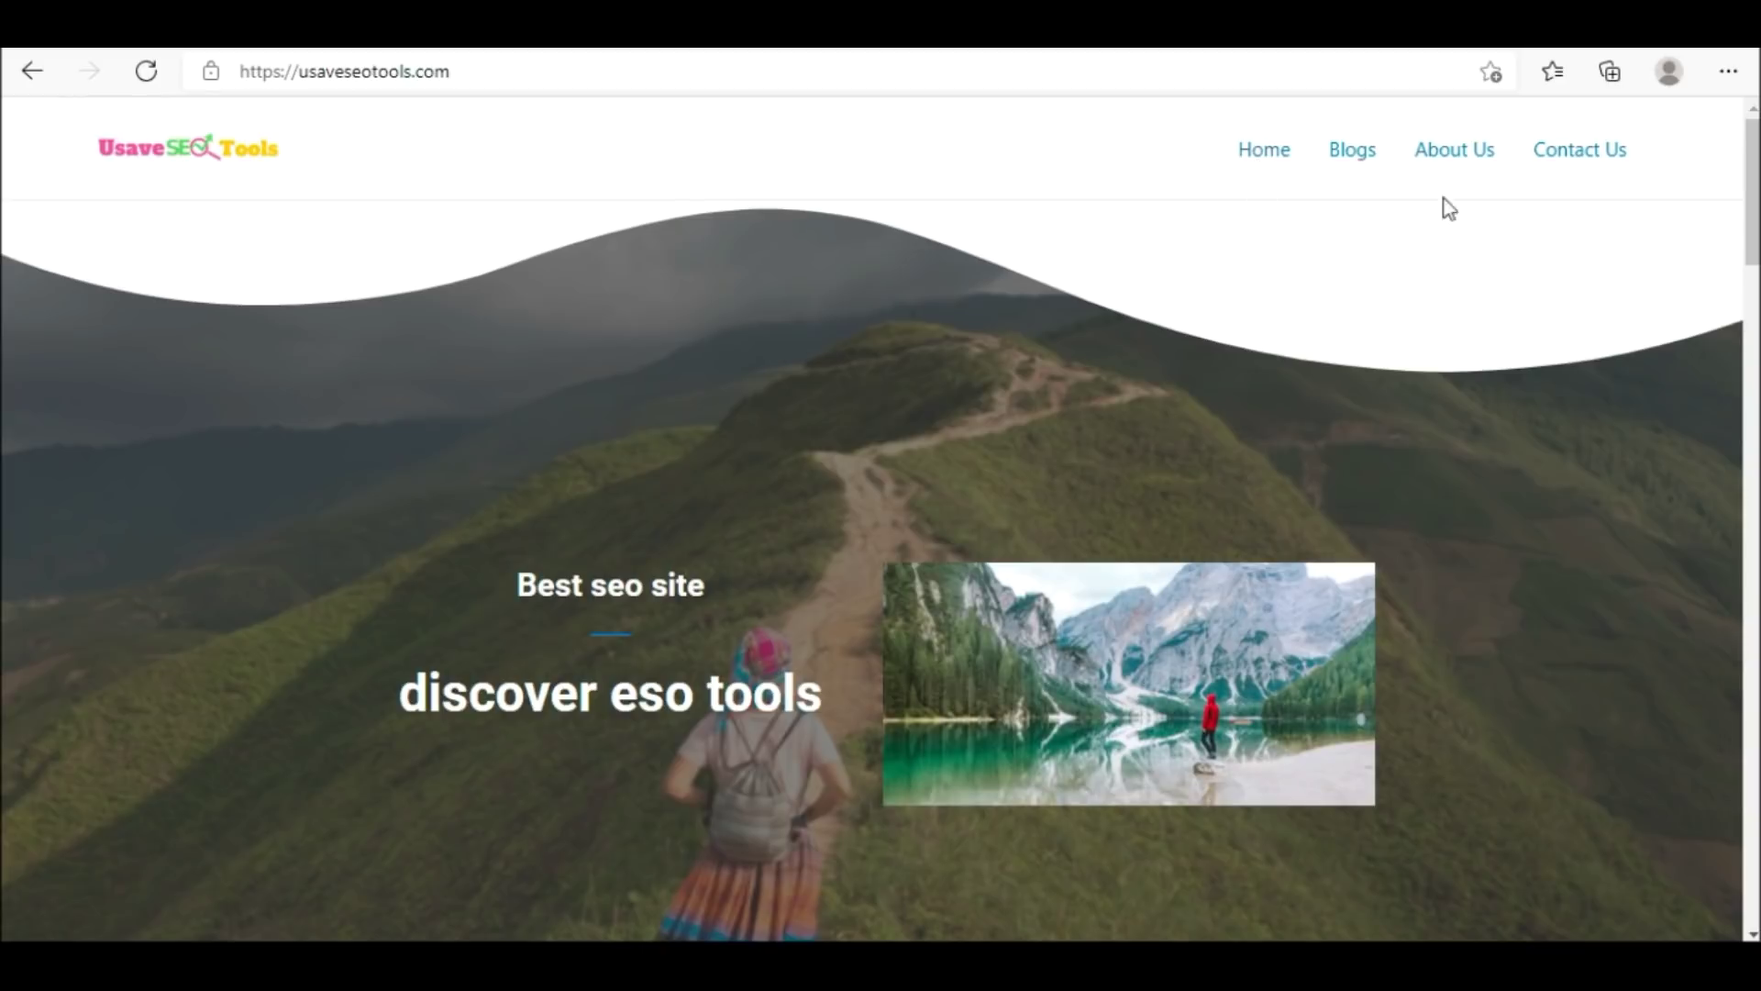
scroll(1752, 196, "down", 15)
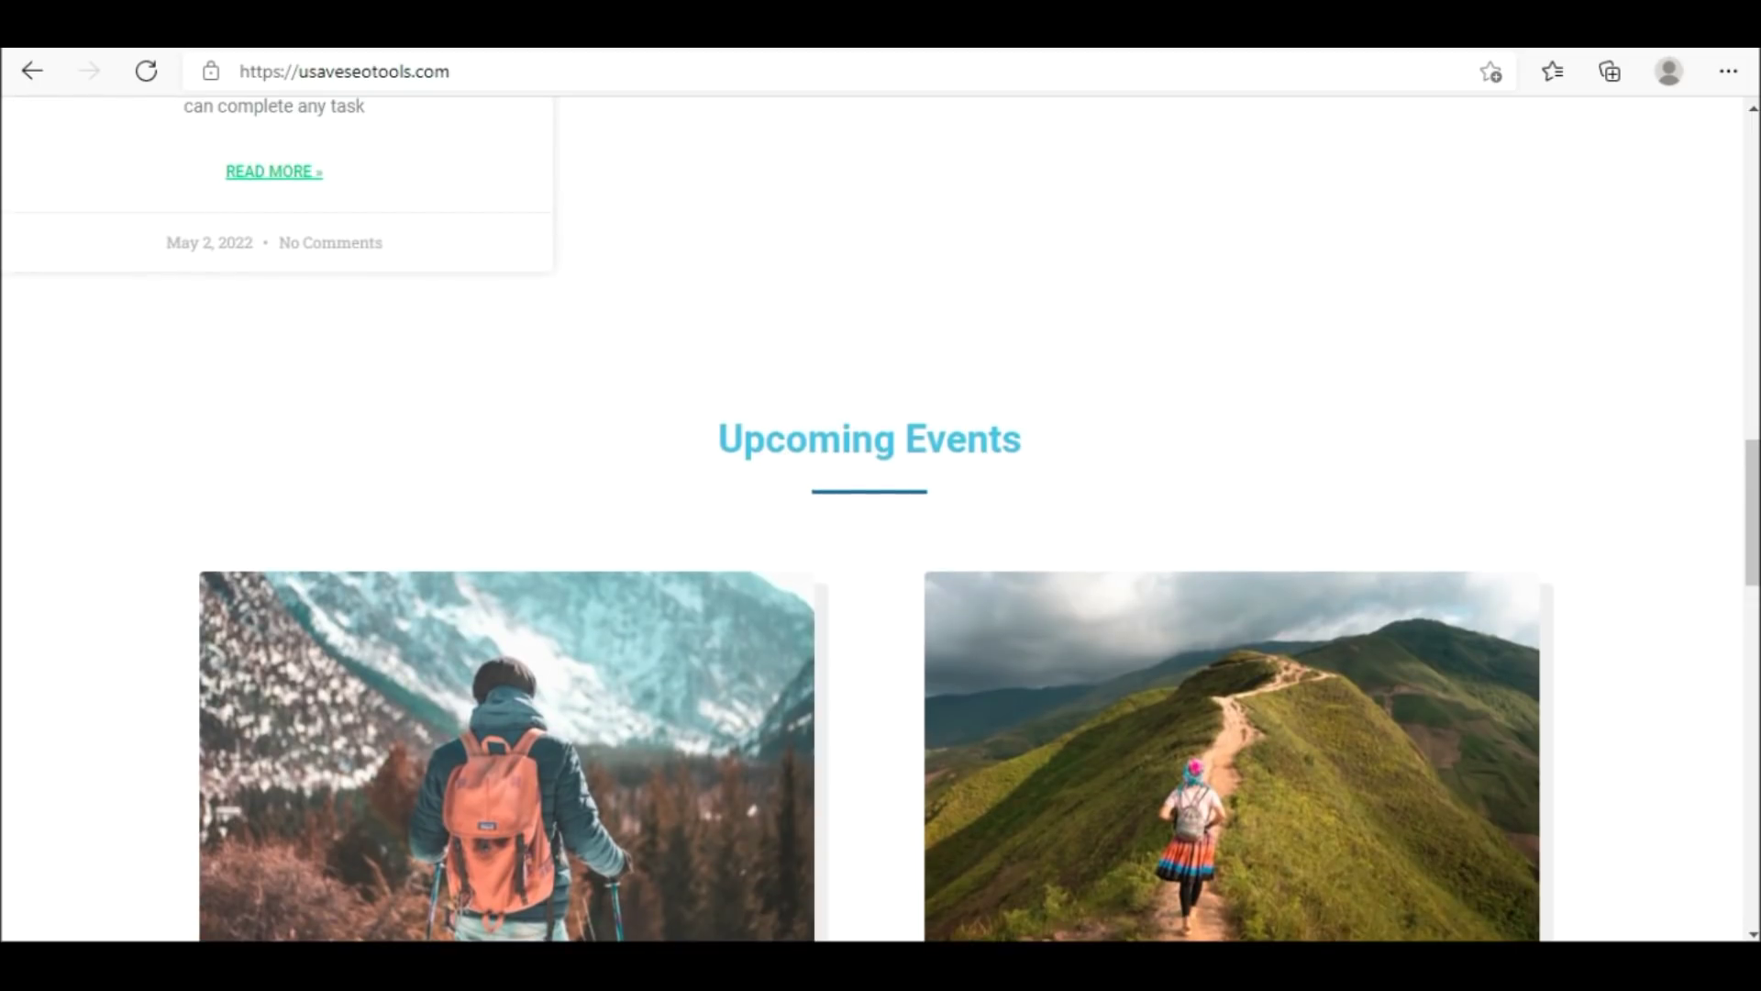
scroll(881, 518, "up", 15)
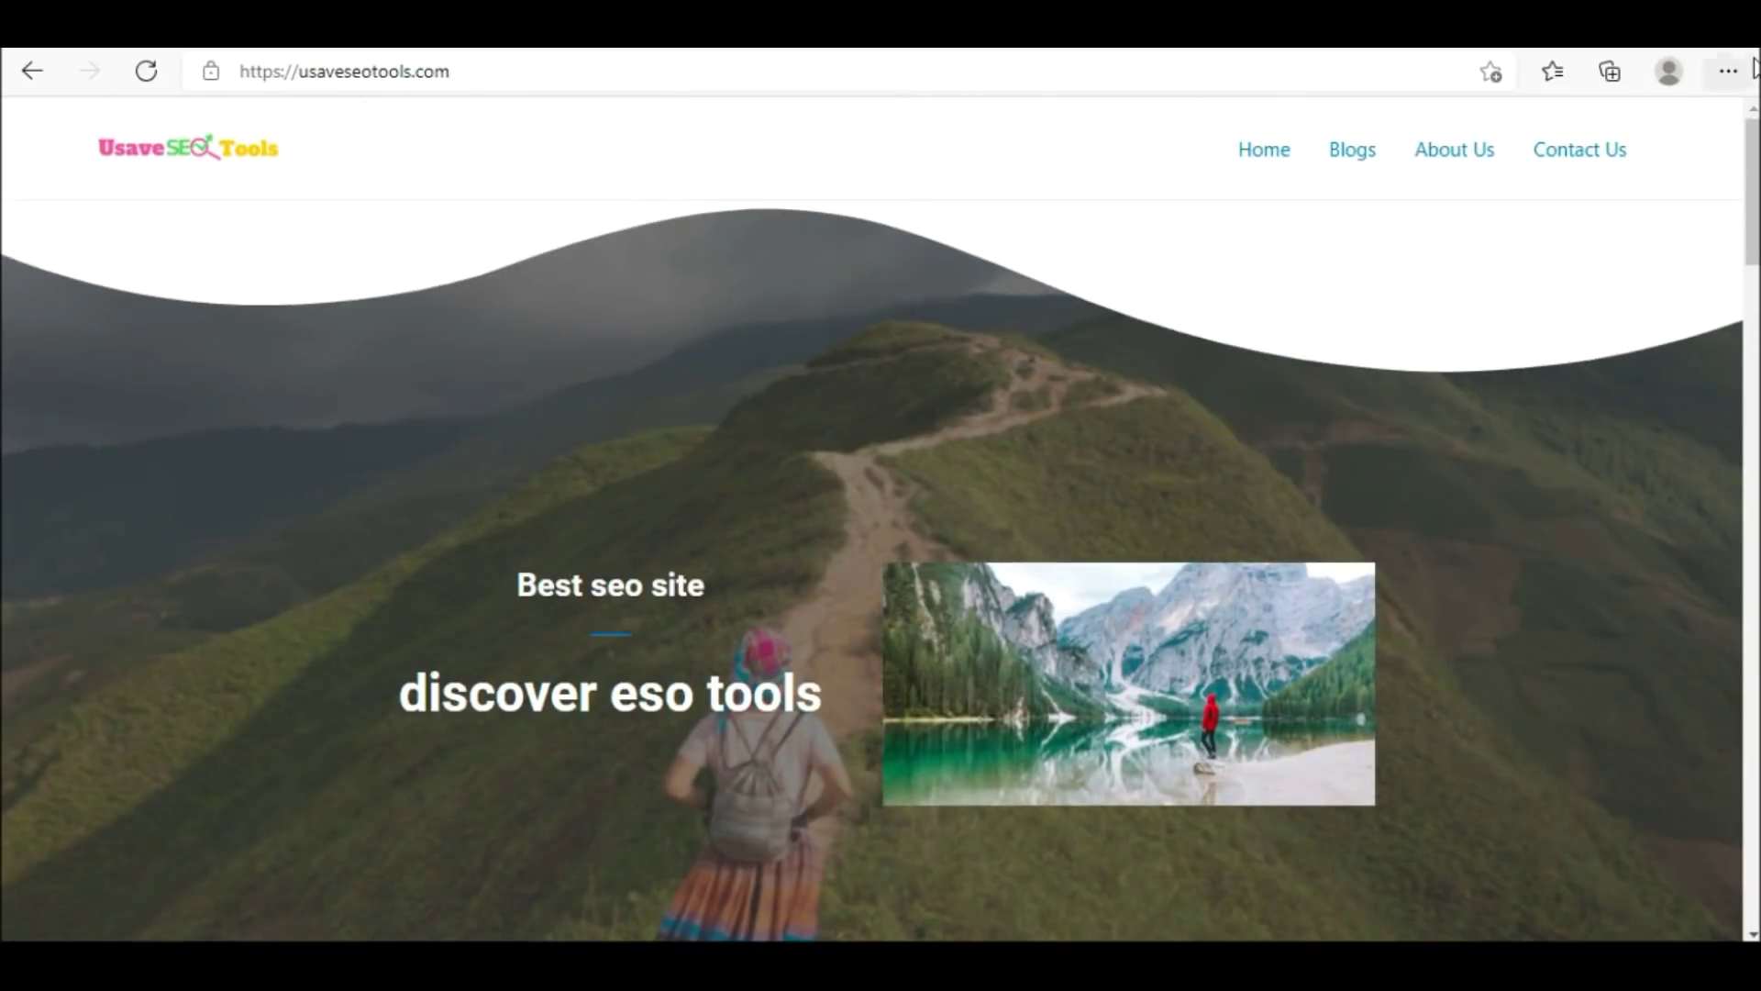